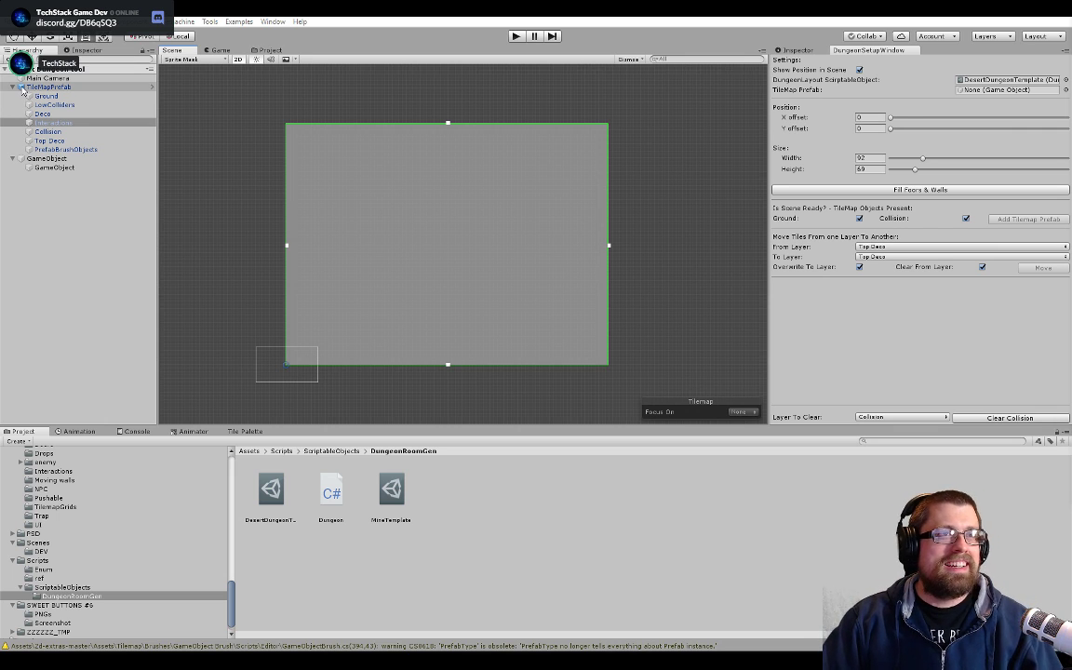
- Resize the room area in the scene to 37 wide by 21 high at X offset 1, Y offset 0, and fill its floors and walls
{"action": "left_click", "coordinate": [12, 89]}
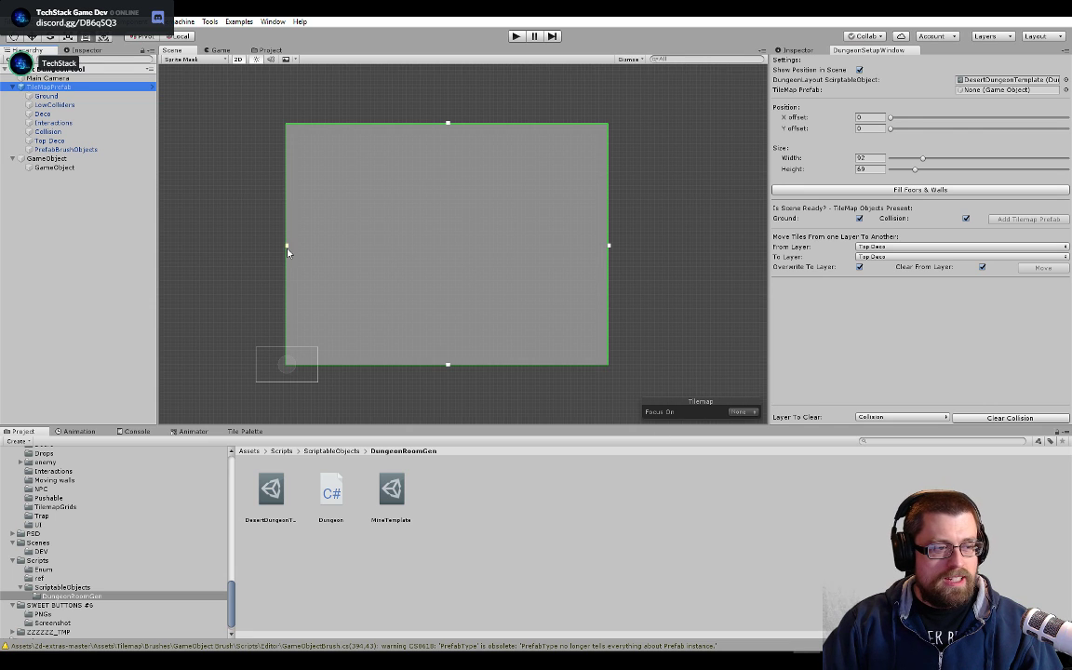
{"action": "mouse_move", "coordinate": [288, 249]}
{"action": "left_mouse_down"}
{"action": "mouse_move", "coordinate": [499, 235]}
{"action": "mouse_move", "coordinate": [226, 247]}
{"action": "mouse_move", "coordinate": [292, 252]}
{"action": "left_mouse_up"}
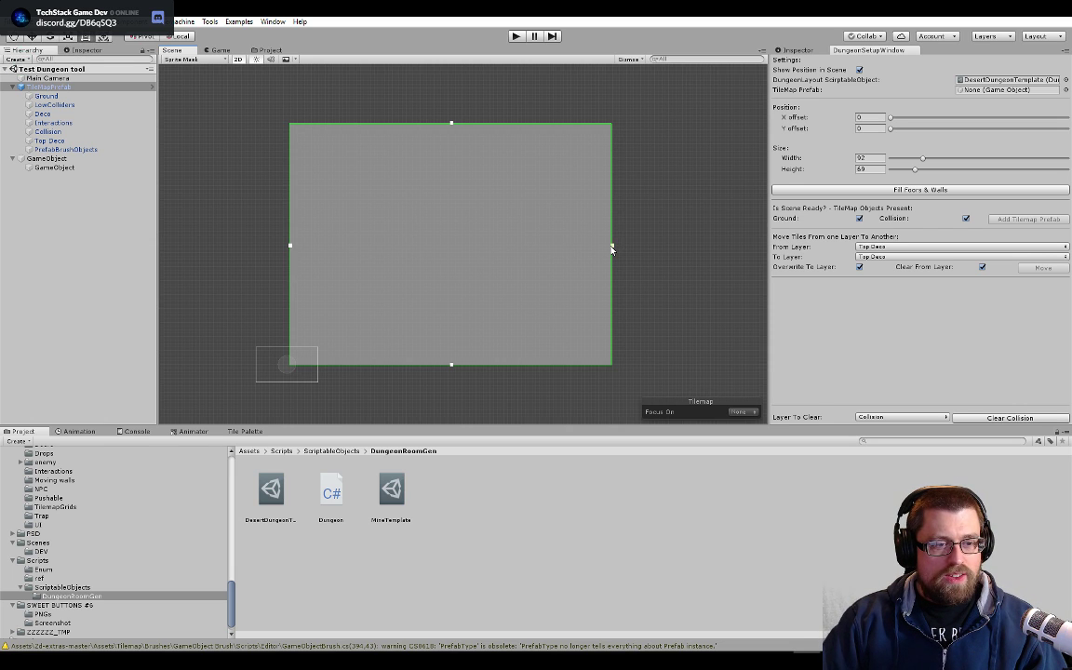
{"action": "left_click_drag", "start_coordinate": [613, 248], "coordinate": [559, 250]}
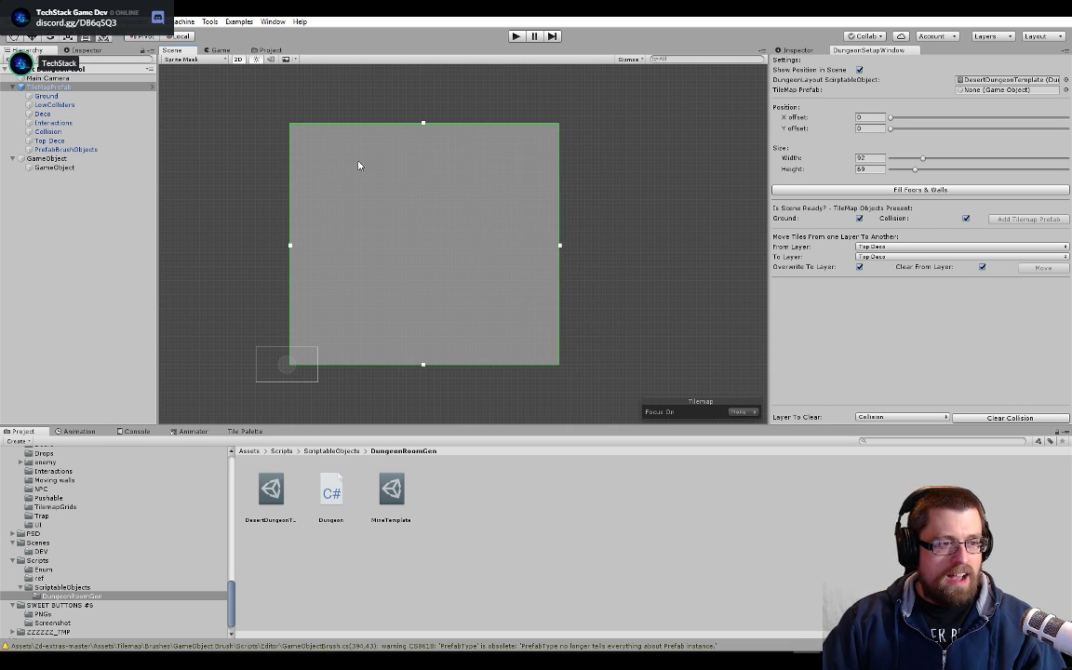
{"action": "mouse_move", "coordinate": [422, 131]}
{"action": "left_mouse_down"}
{"action": "mouse_move", "coordinate": [424, 144]}
{"action": "mouse_move", "coordinate": [423, 127]}
{"action": "left_mouse_up"}
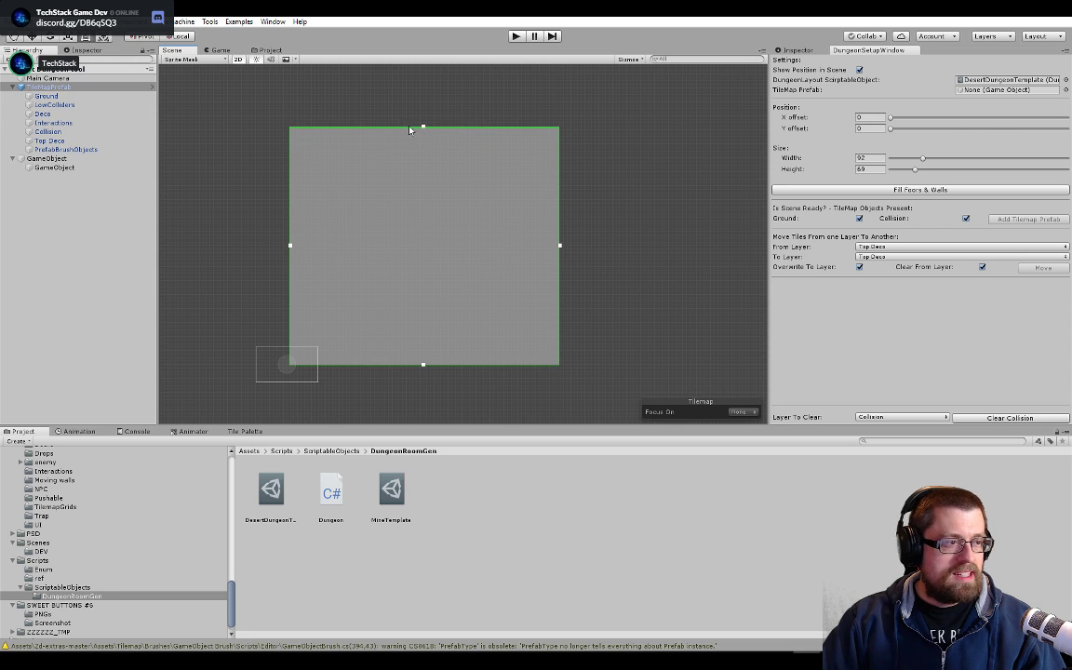
{"action": "left_click", "coordinate": [82, 160]}
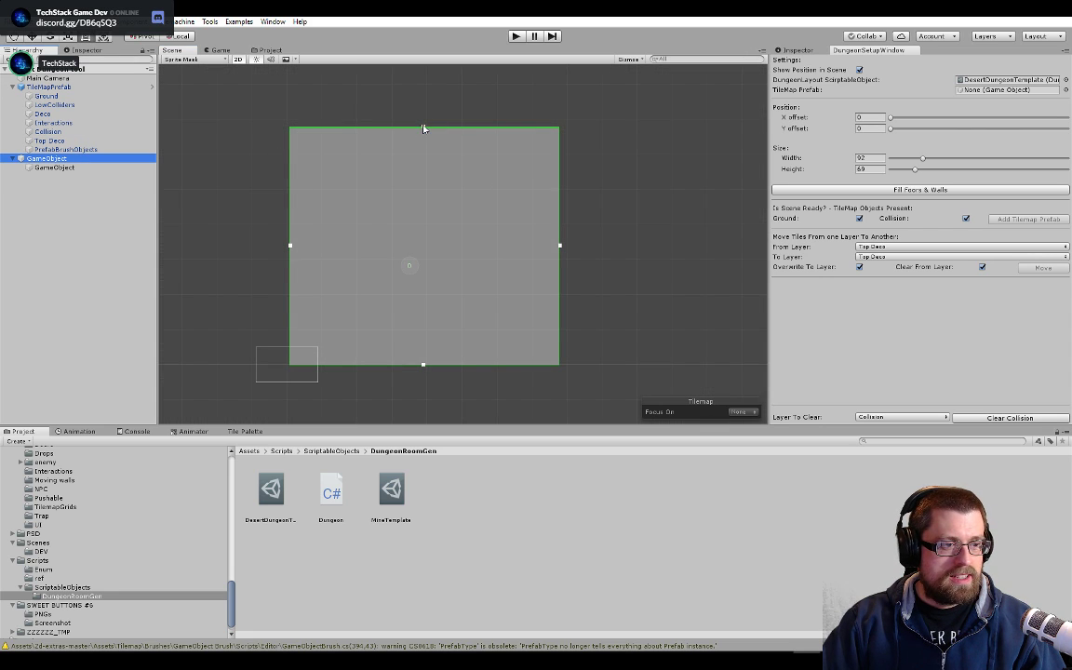
{"action": "left_click_drag", "start_coordinate": [424, 127], "coordinate": [422, 145]}
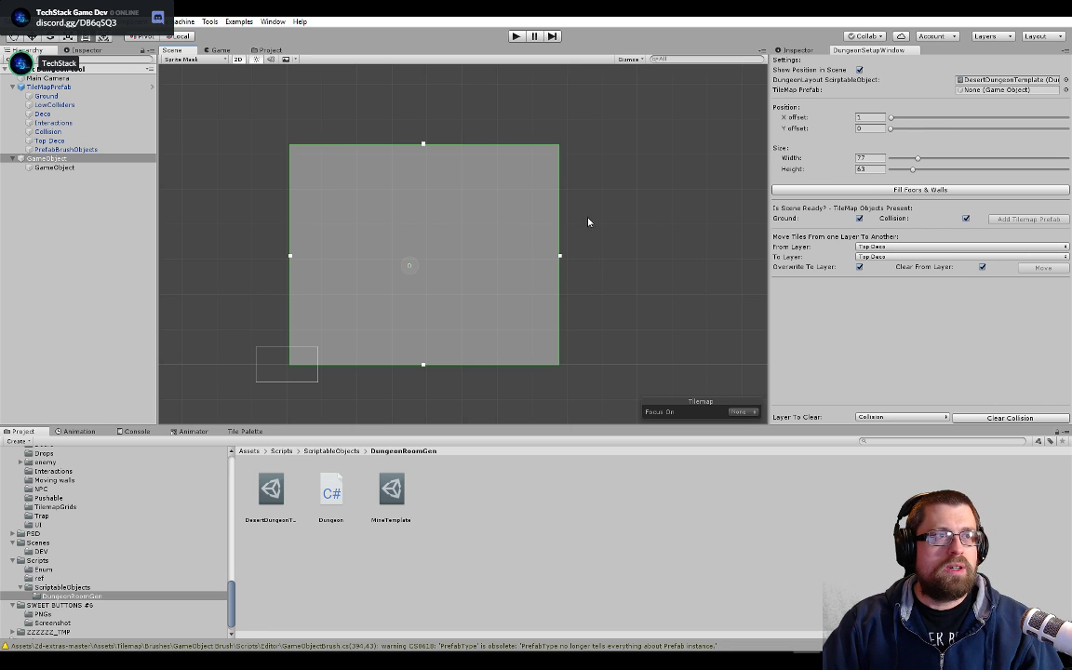
{"action": "left_click_drag", "start_coordinate": [559, 255], "coordinate": [419, 257]}
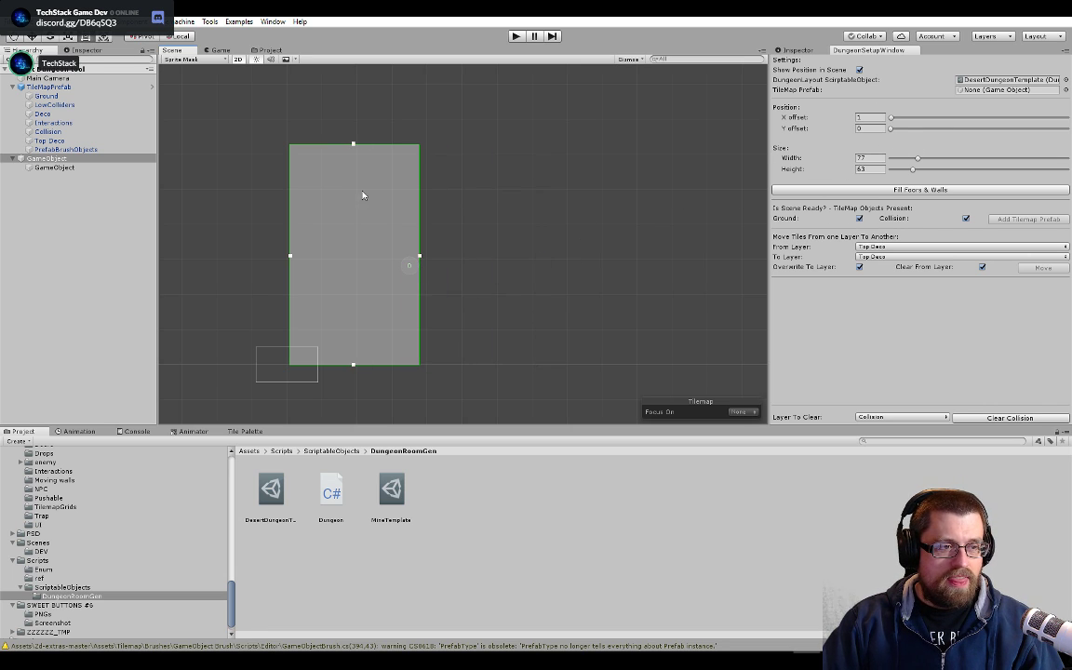
{"action": "left_click_drag", "start_coordinate": [353, 146], "coordinate": [353, 291]}
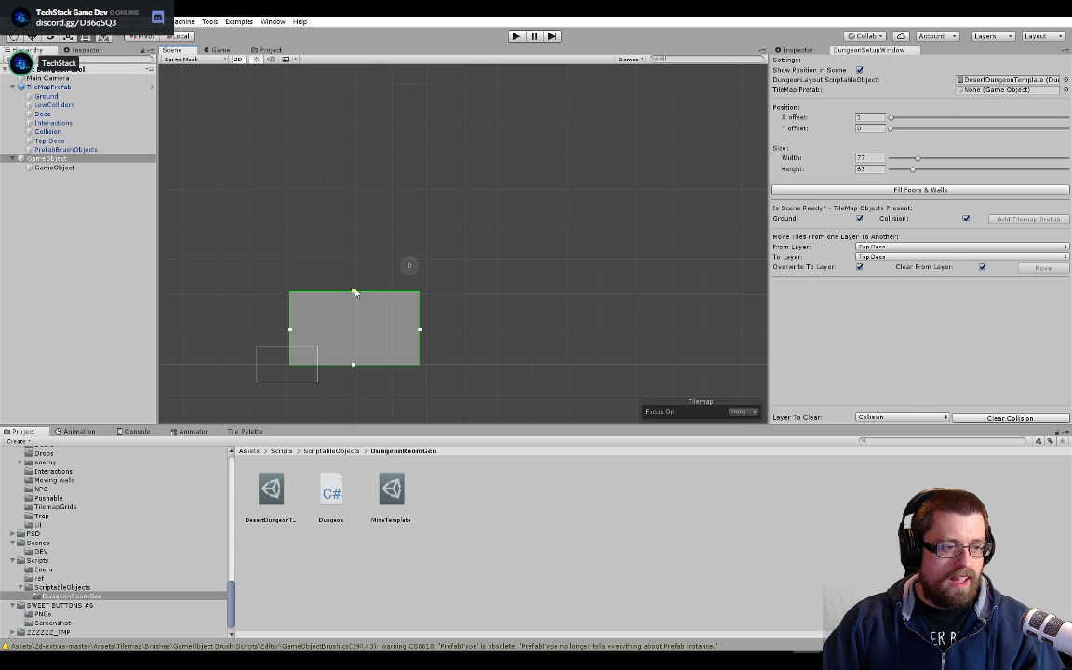
{"action": "left_click", "coordinate": [958, 191]}
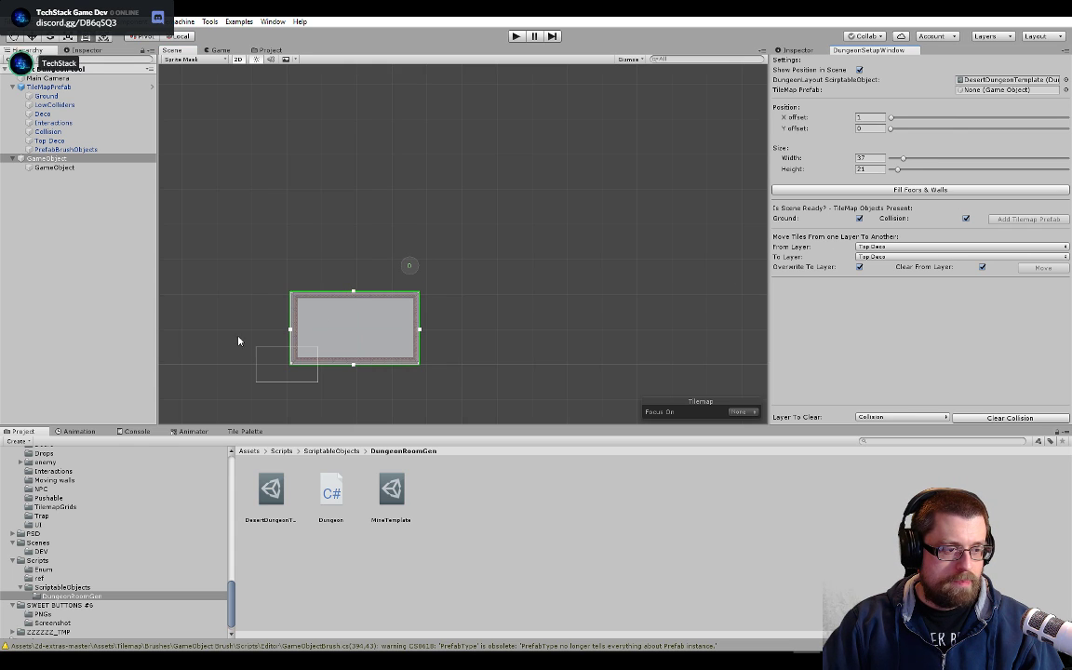
- Fill a second 37 × 21 room beside the first at X offset 38, and a 10 × 7 room inside the first at X 21, Y 7
{"action": "left_click_drag", "start_coordinate": [289, 337], "coordinate": [419, 327]}
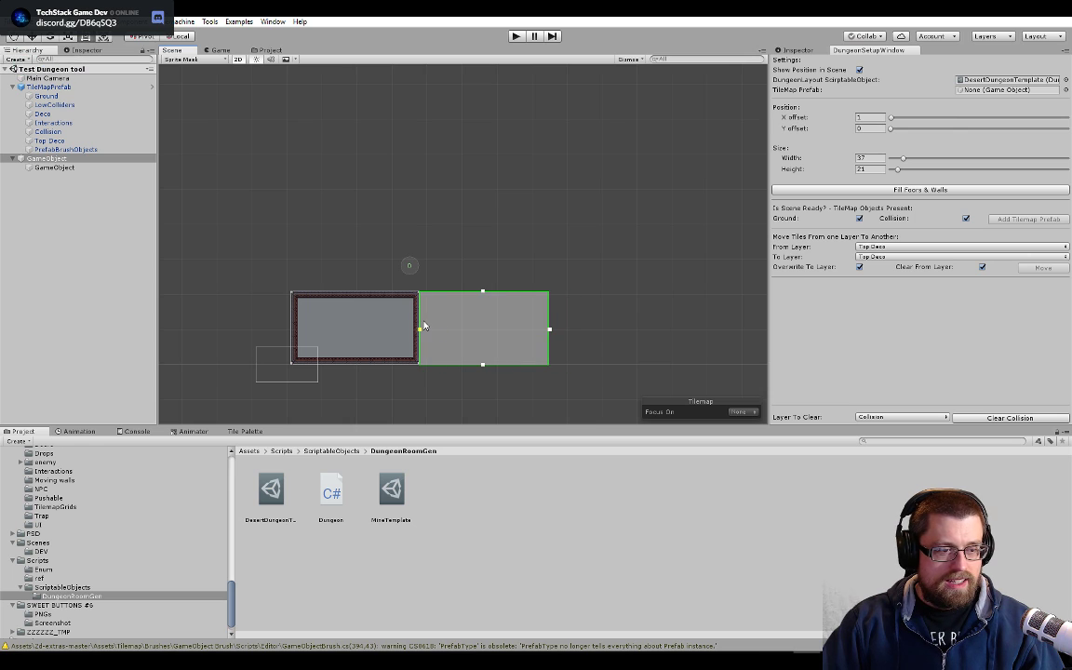
{"action": "left_click", "coordinate": [840, 191]}
{"action": "left_click_drag", "start_coordinate": [415, 327], "coordinate": [359, 327]}
{"action": "left_click_drag", "start_coordinate": [427, 291], "coordinate": [427, 341]}
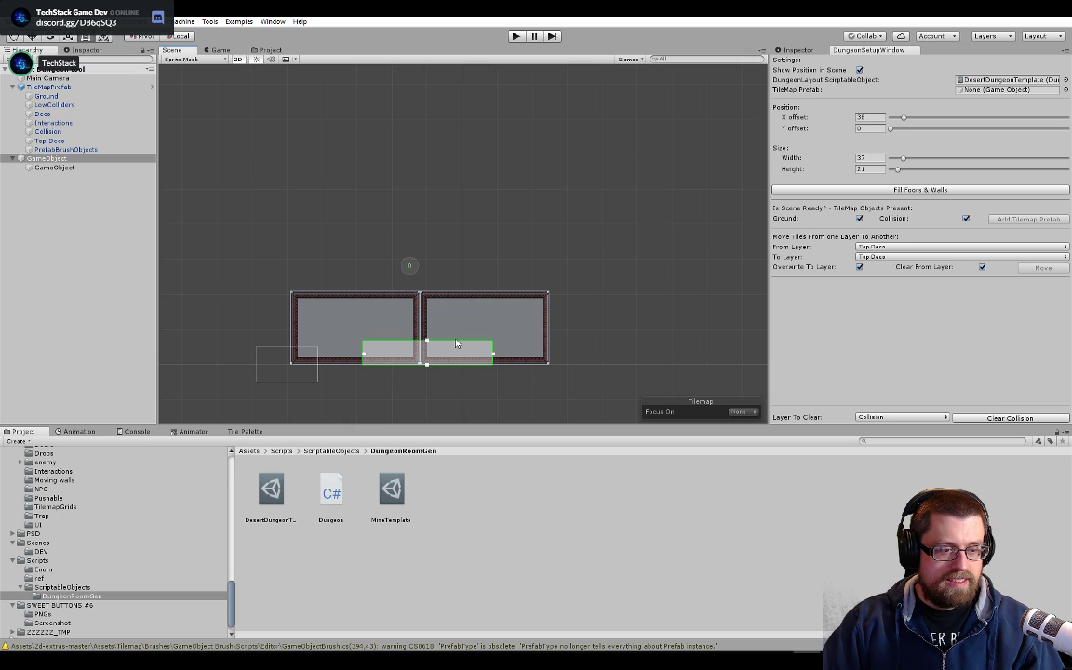
{"action": "left_click_drag", "start_coordinate": [493, 363], "coordinate": [396, 363]}
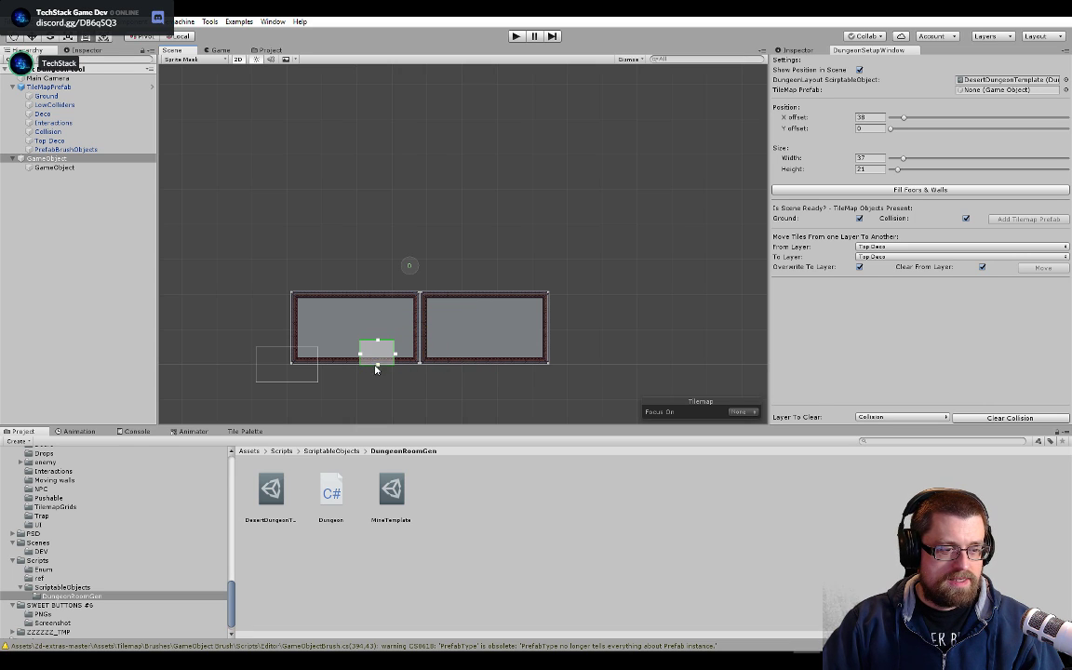
{"action": "left_click_drag", "start_coordinate": [378, 354], "coordinate": [378, 330]}
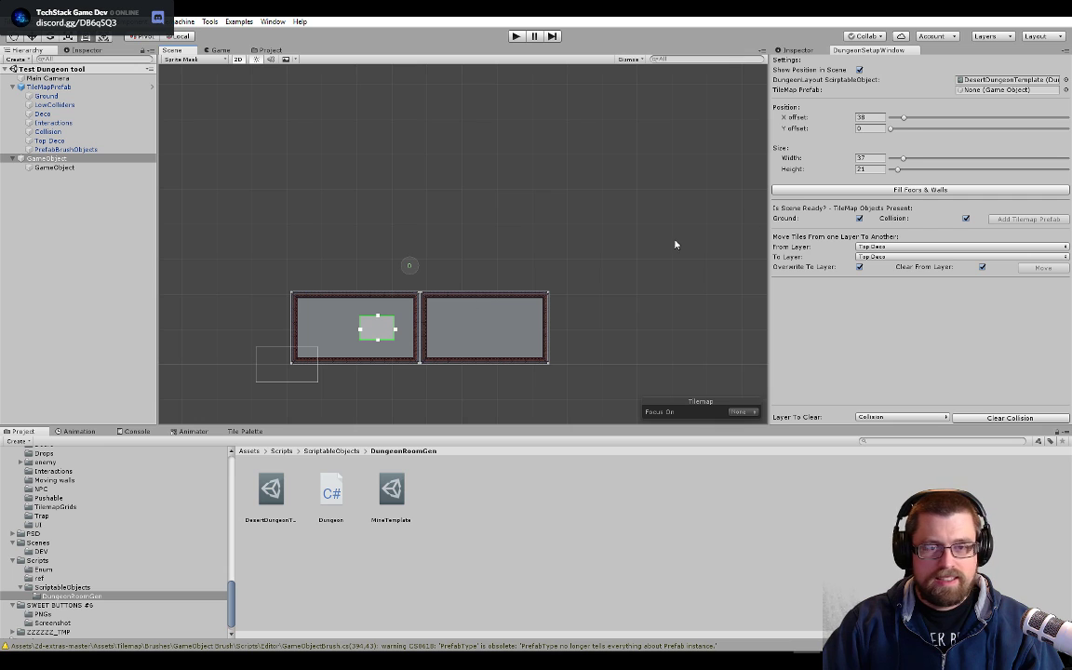
{"action": "left_click", "coordinate": [832, 190]}
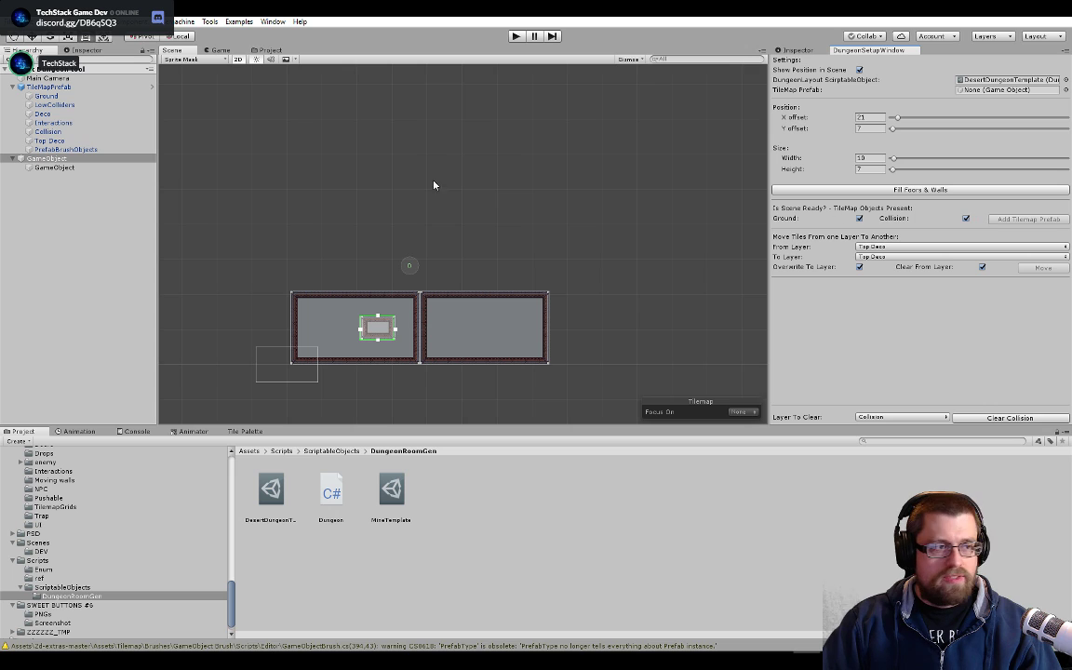
- Assign TileMapPrefab from the Prefabs/TilemapGrids folder as the dungeon setup's TileMap Prefab
{"action": "left_click", "coordinate": [79, 87]}
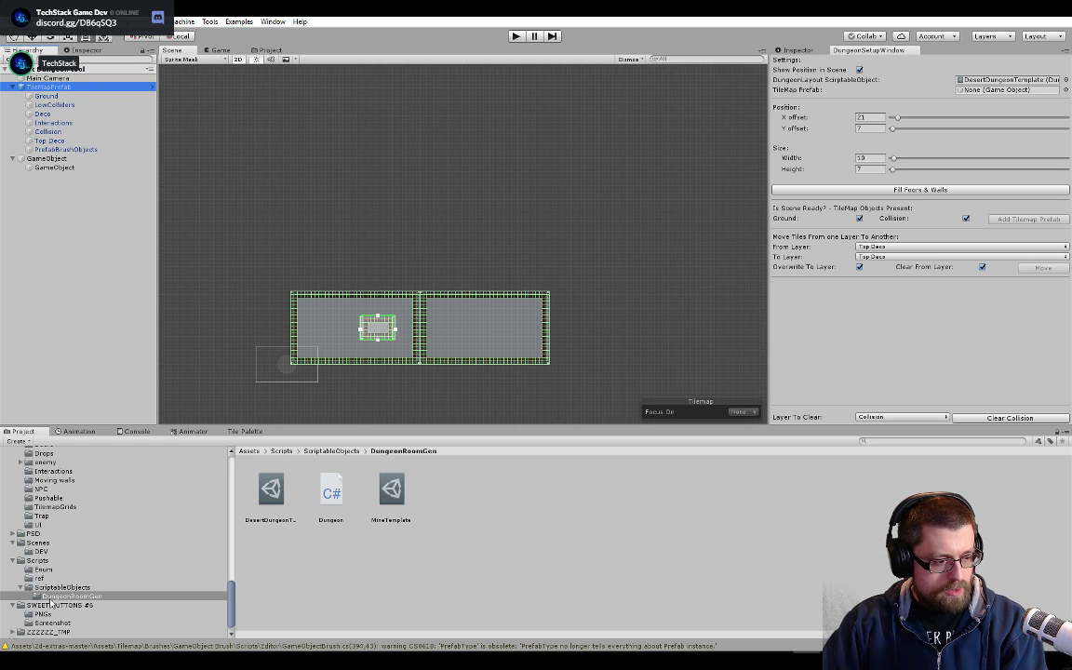
{"action": "scroll", "coordinate": [49, 493], "scroll_direction": "up", "scroll_amount": 3}
{"action": "left_click", "coordinate": [39, 484]}
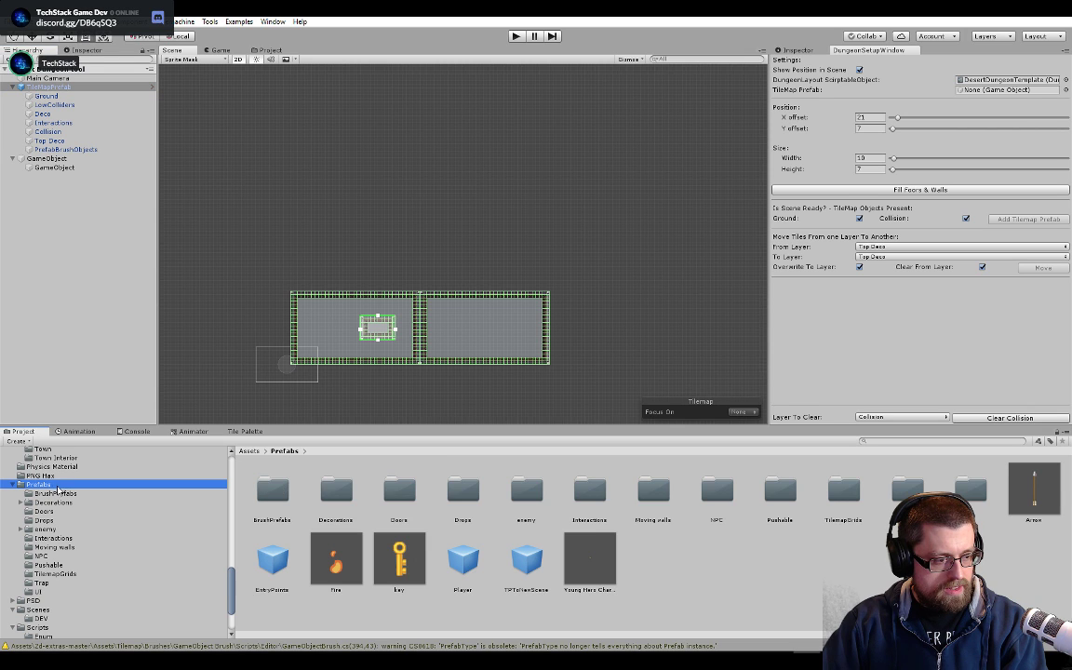
{"action": "double_click", "coordinate": [780, 491]}
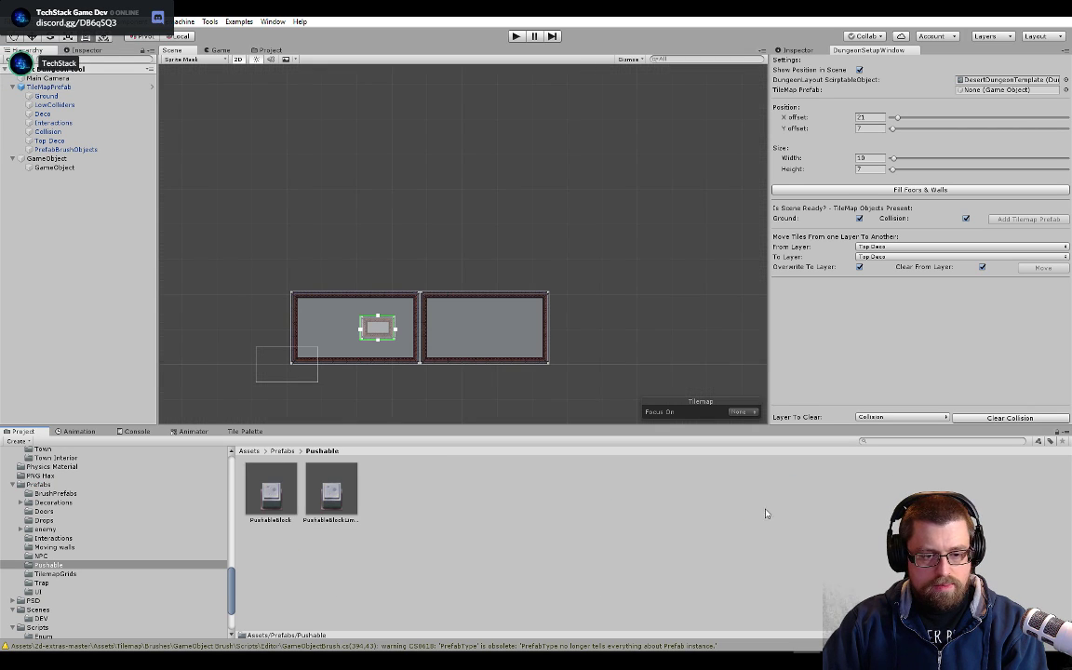
{"action": "left_click", "coordinate": [55, 573]}
{"action": "left_click_drag", "start_coordinate": [284, 491], "coordinate": [986, 89]}
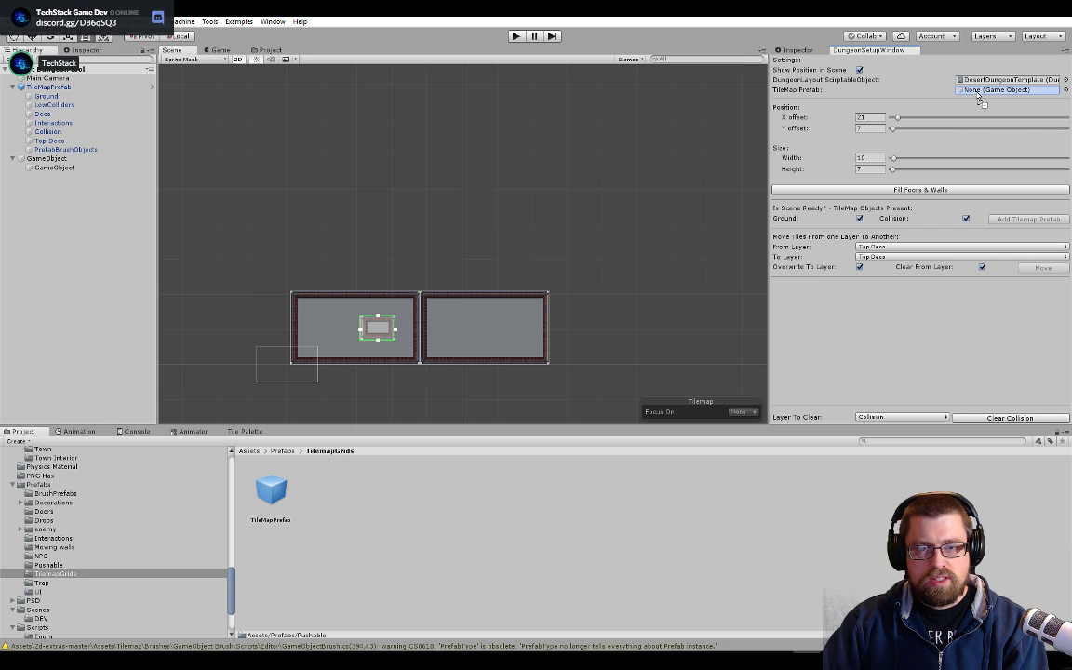
- Delete the scene's filled TileMapPrefab, add a fresh one through the dungeon setup tool, and expand it to show its layers
{"action": "left_click", "coordinate": [55, 87]}
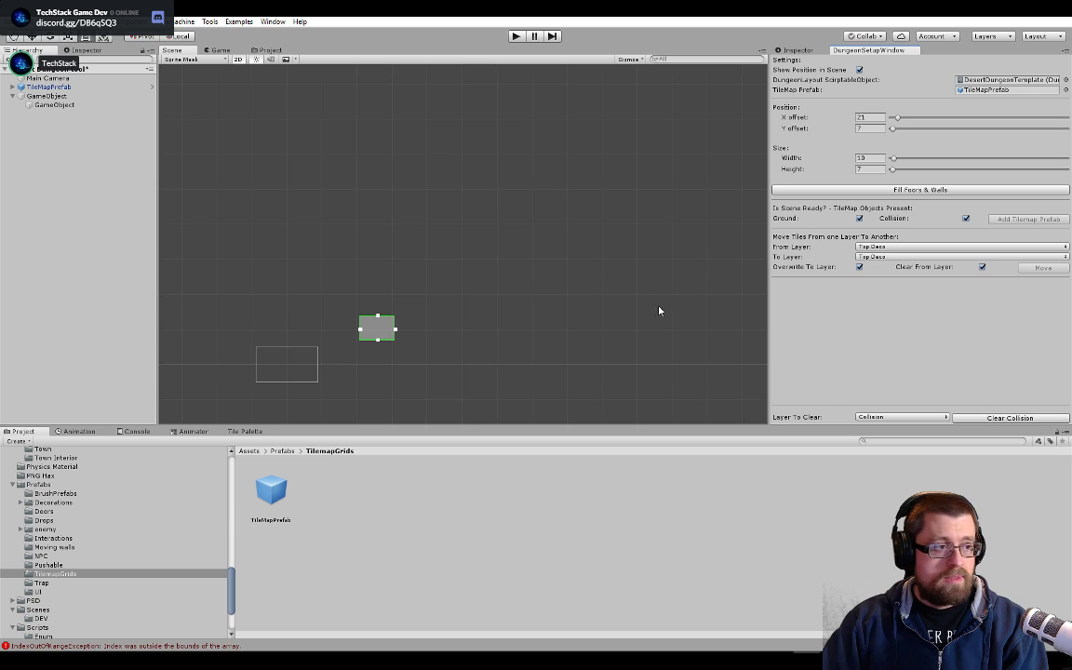
{"action": "left_click", "coordinate": [37, 87]}
{"action": "left_click", "coordinate": [12, 88]}
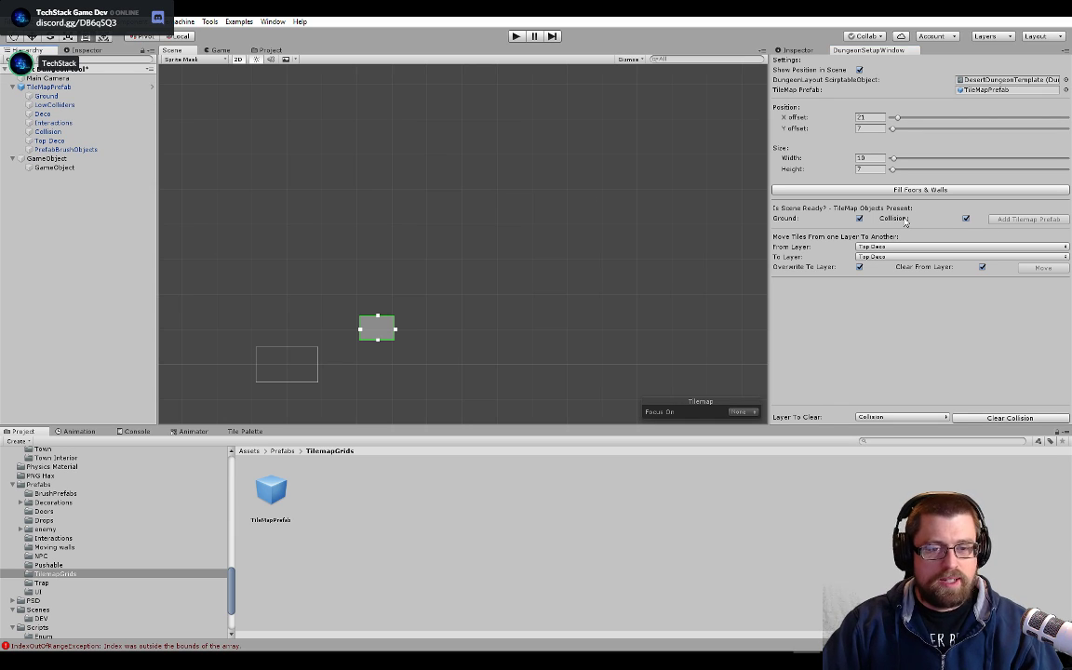
- Fill floors and walls in the 10 × 7 area, and fill them again after enlarging the area to 33 × 31
{"action": "scroll", "coordinate": [269, 370], "scroll_direction": "up", "scroll_amount": 5}
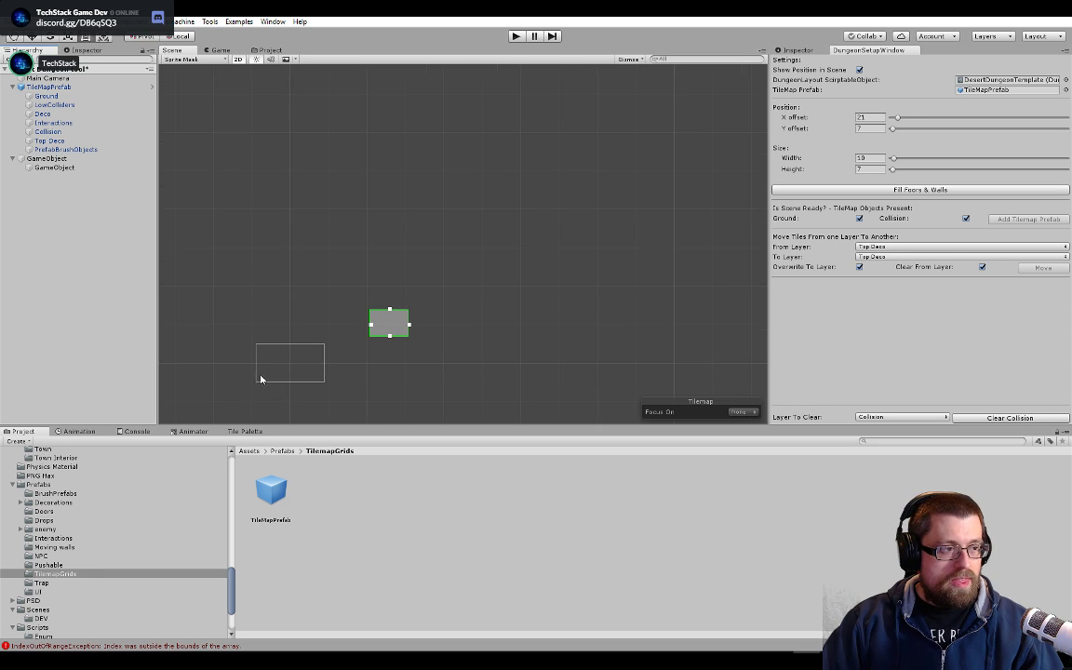
{"action": "left_click", "coordinate": [826, 192]}
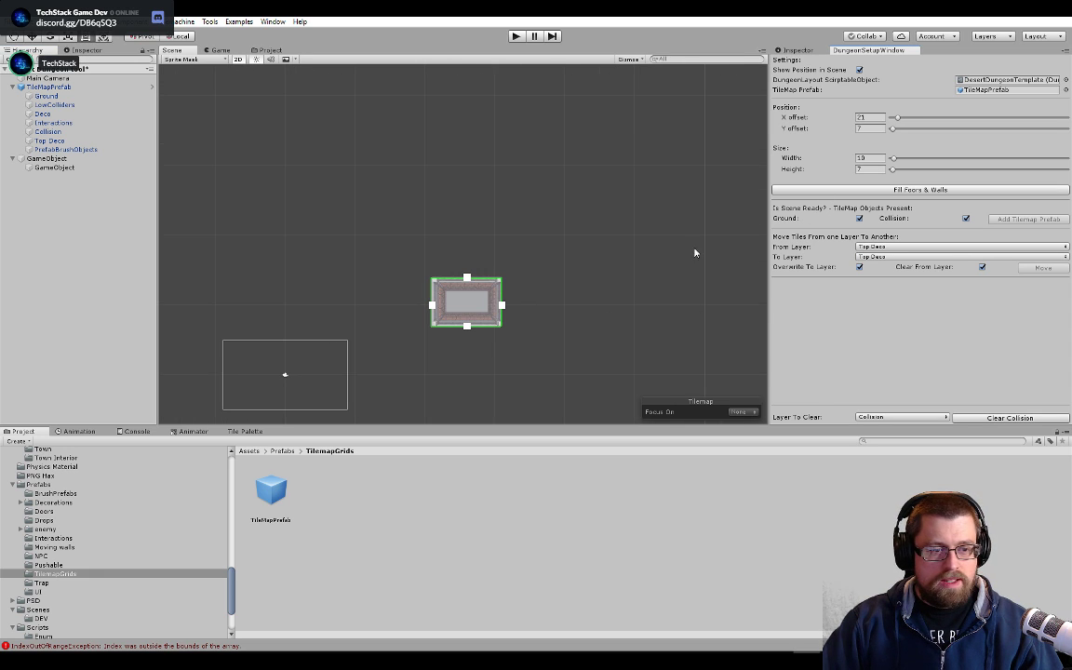
{"action": "left_click_drag", "start_coordinate": [503, 305], "coordinate": [662, 306]}
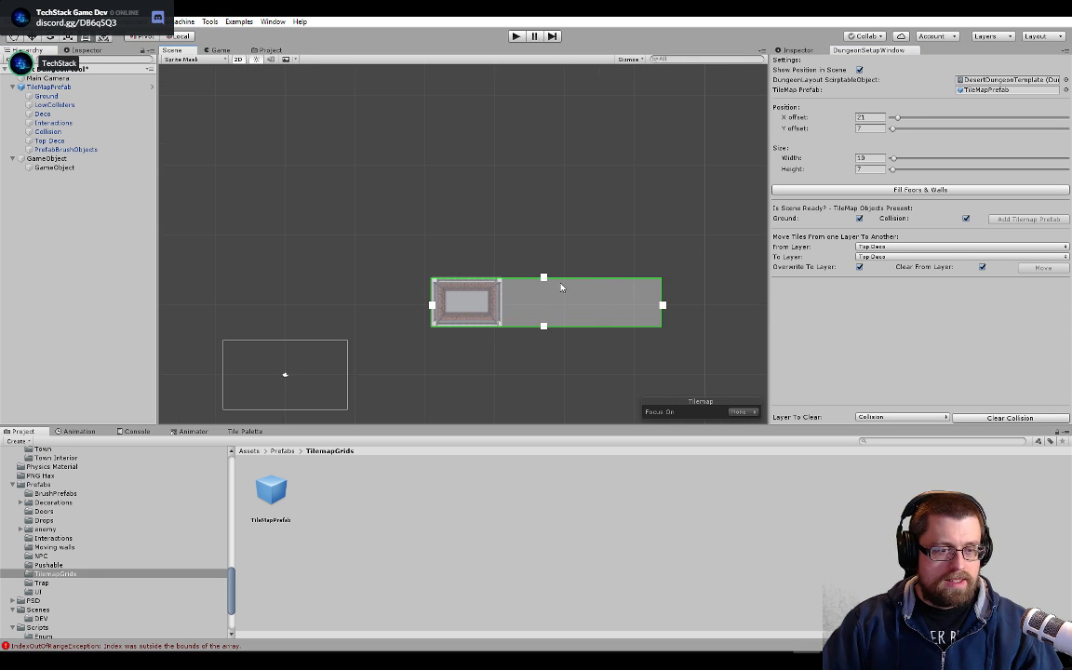
{"action": "left_click_drag", "start_coordinate": [543, 277], "coordinate": [544, 110]}
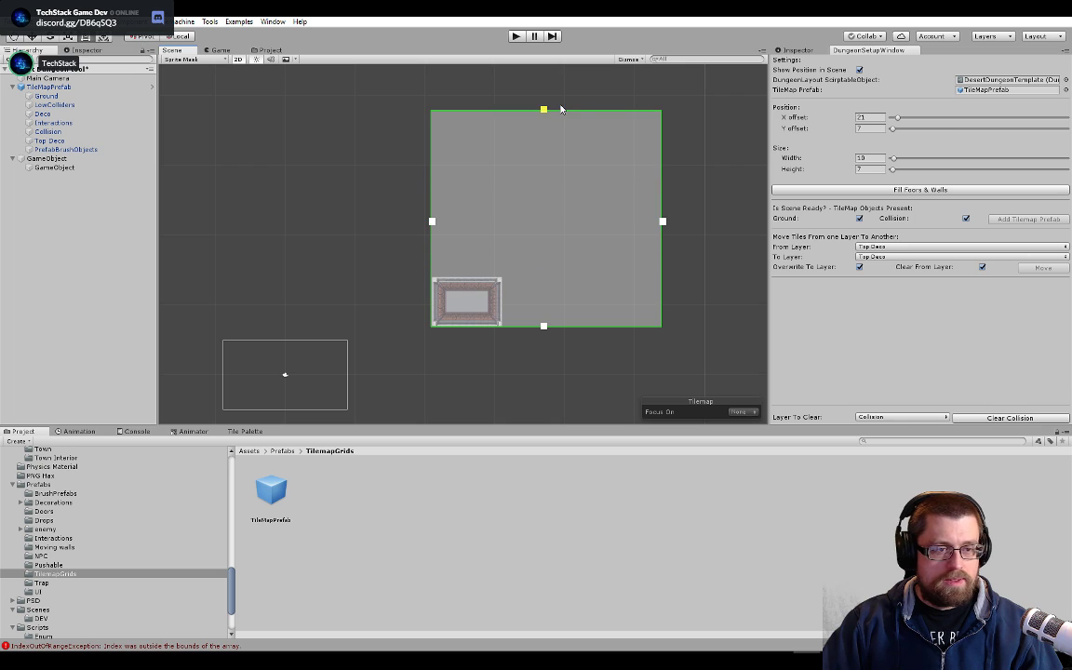
{"action": "left_click", "coordinate": [886, 191]}
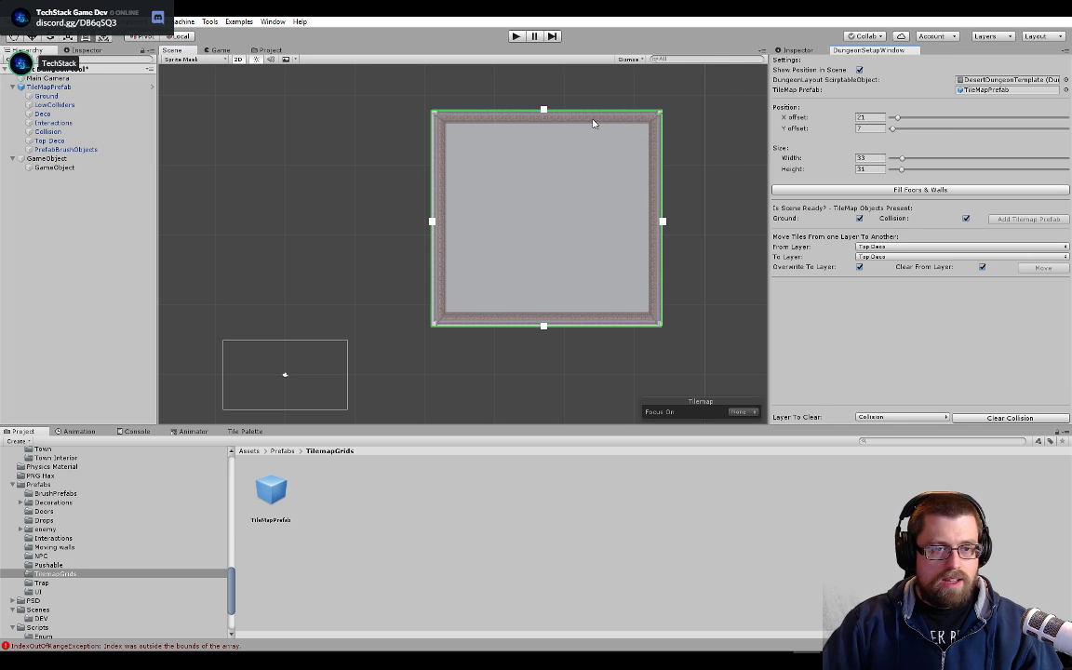
- Shrink the area to 19 × 18 at X offset 28, Y offset 15 inside the large room, and fill its floors and walls
{"action": "left_click_drag", "start_coordinate": [543, 109], "coordinate": [544, 199]}
{"action": "left_click_drag", "start_coordinate": [663, 263], "coordinate": [613, 263]}
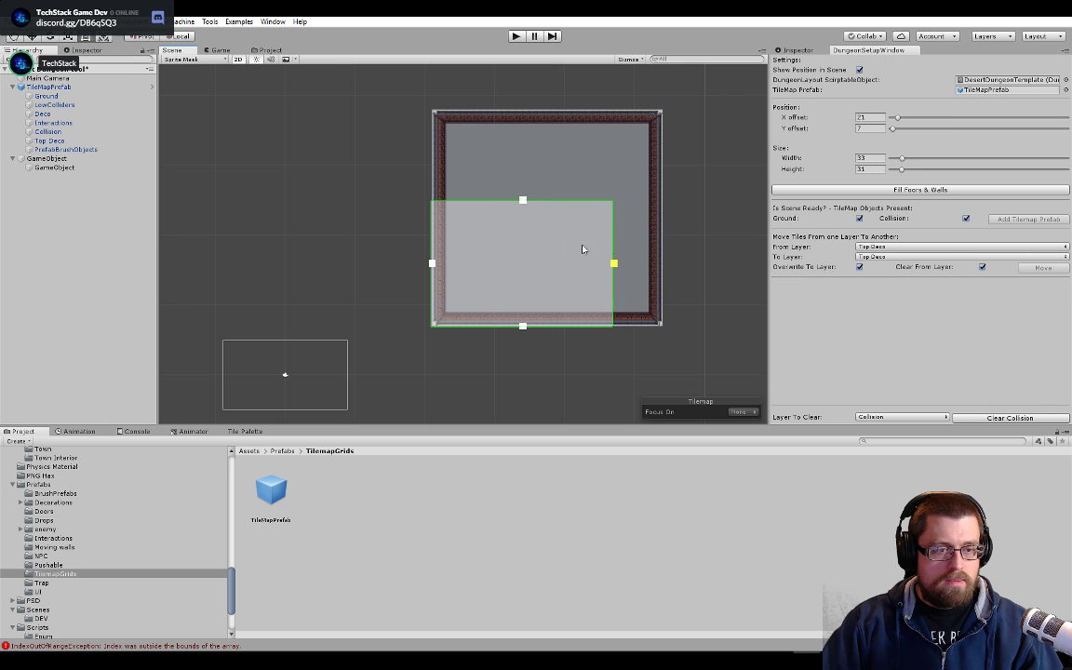
{"action": "left_click_drag", "start_coordinate": [432, 264], "coordinate": [480, 264]}
{"action": "mouse_move", "coordinate": [522, 323]}
{"action": "left_mouse_down"}
{"action": "mouse_move", "coordinate": [542, 303]}
{"action": "mouse_move", "coordinate": [542, 267]}
{"action": "left_mouse_up"}
{"action": "scroll", "coordinate": [546, 206], "scroll_direction": "up", "scroll_amount": 2}
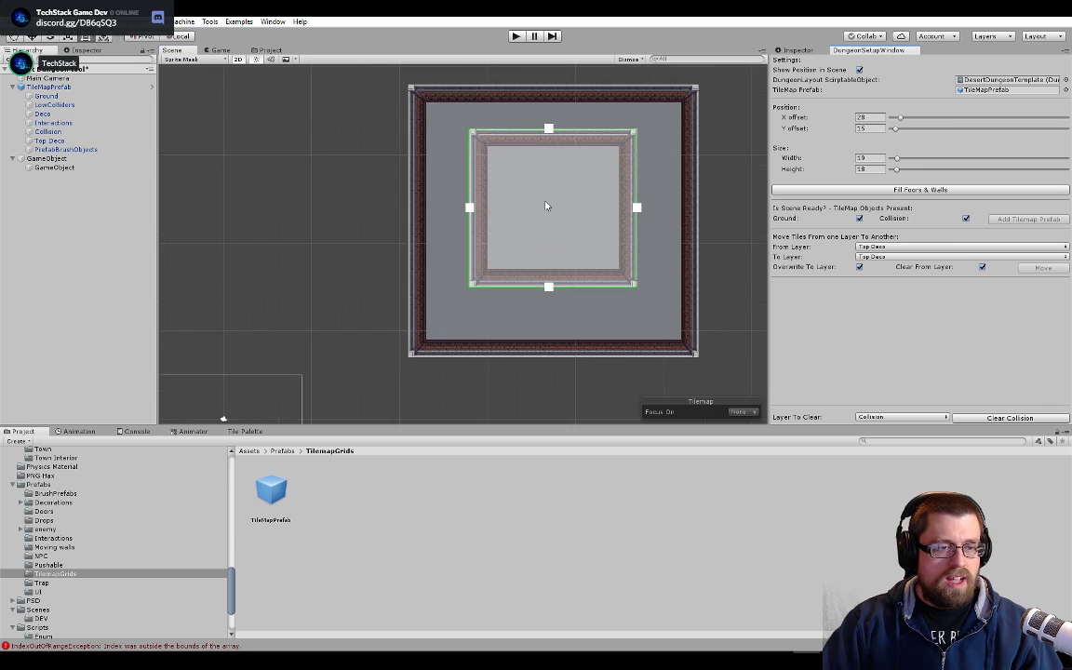
- Configure the tile move from the Collision layer to the Top Deco layer for the inner room
{"action": "scroll", "coordinate": [546, 205], "scroll_direction": "up", "scroll_amount": 2}
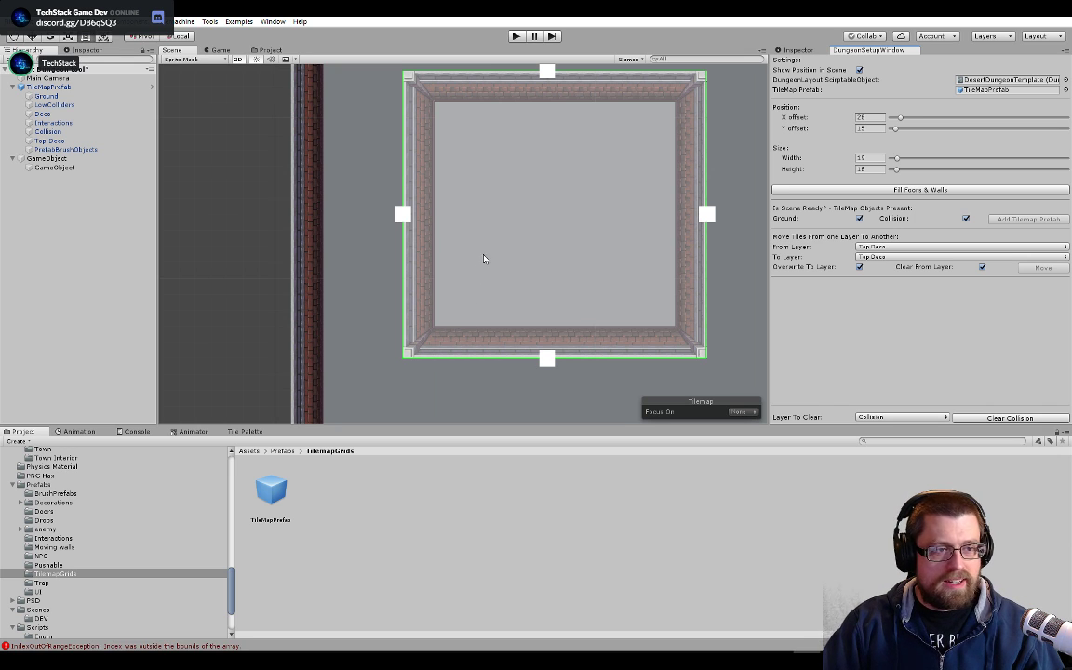
{"action": "middle_click_drag", "start_coordinate": [576, 228], "coordinate": [535, 269]}
{"action": "left_click", "coordinate": [884, 246]}
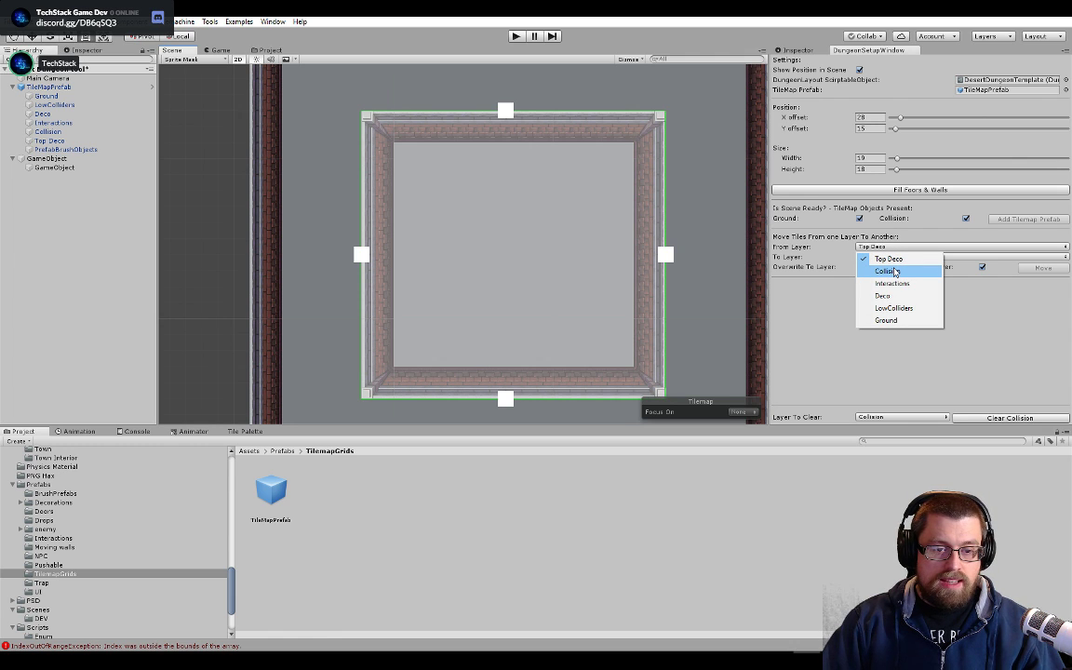
{"action": "left_click", "coordinate": [891, 270]}
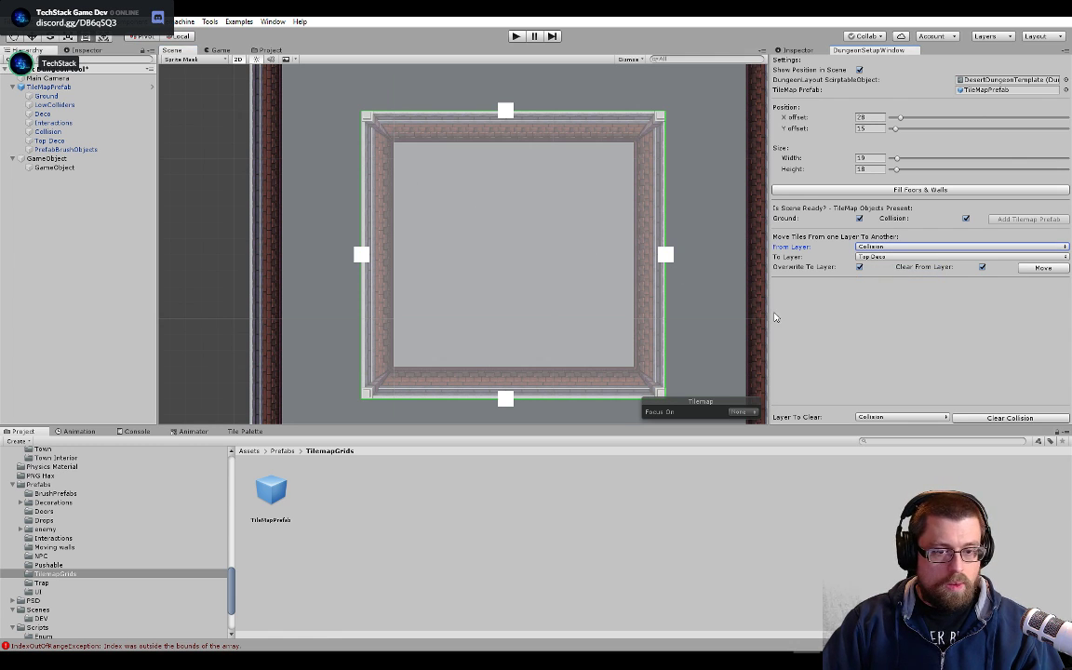
{"action": "left_click", "coordinate": [886, 257]}
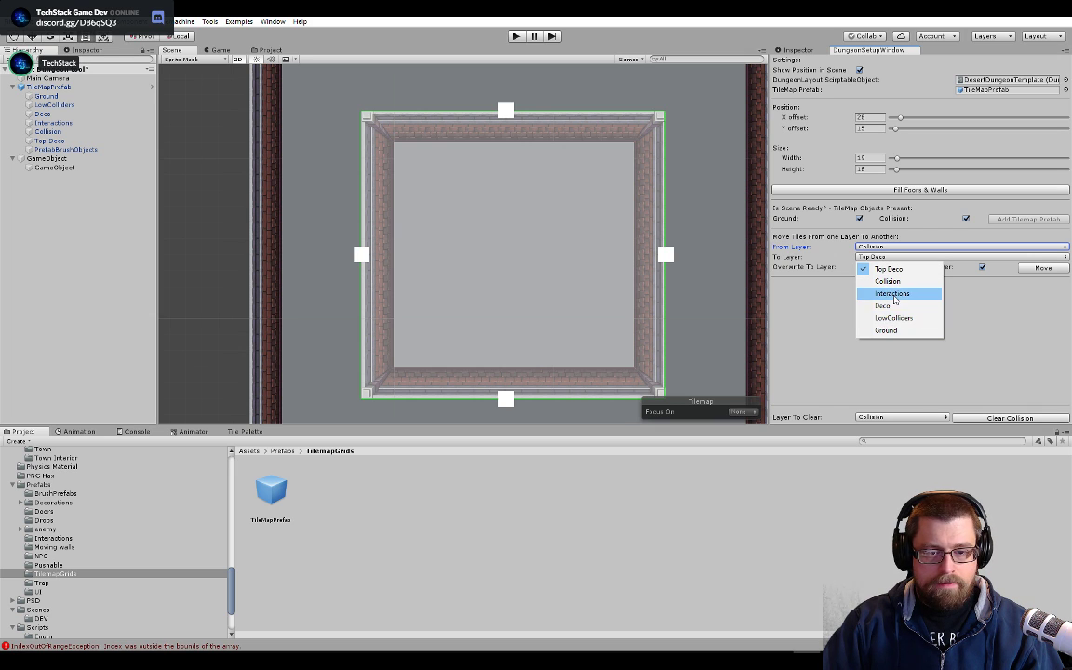
{"action": "left_click", "coordinate": [879, 269]}
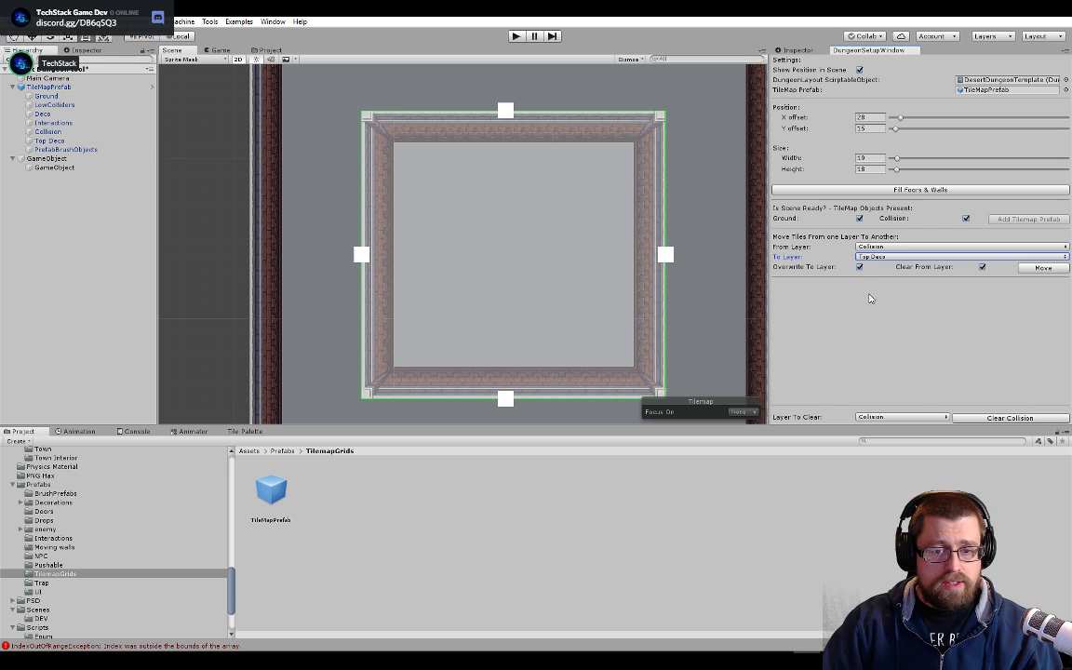
- Deactivate the Collision tilemap object in the scene and select the Top Deco layer
{"action": "left_click", "coordinate": [65, 129]}
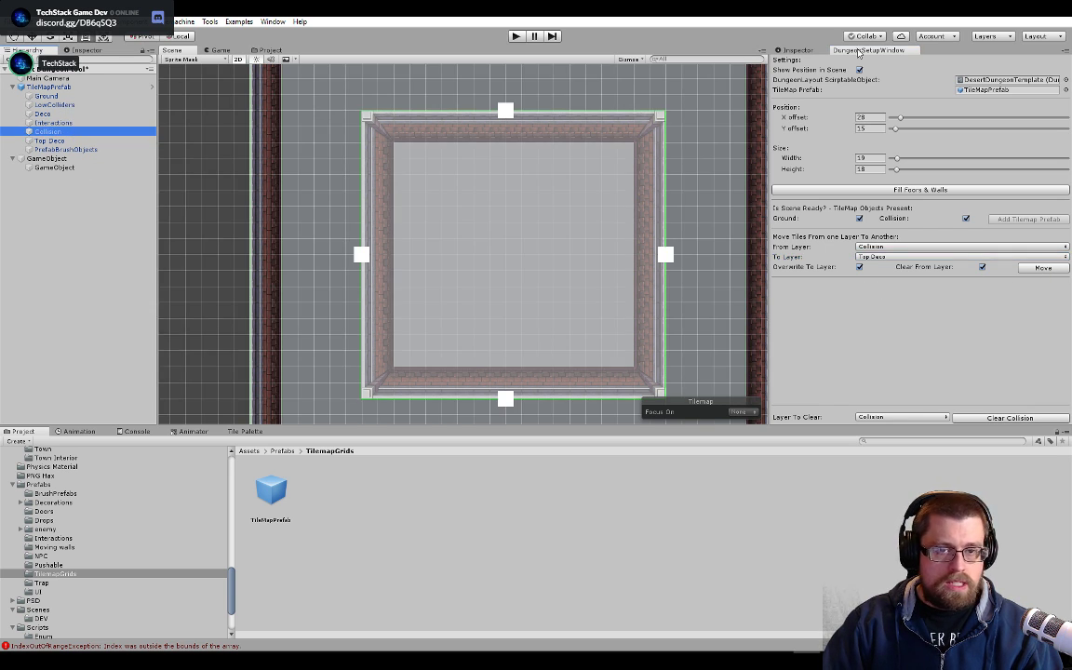
{"action": "left_click", "coordinate": [792, 49]}
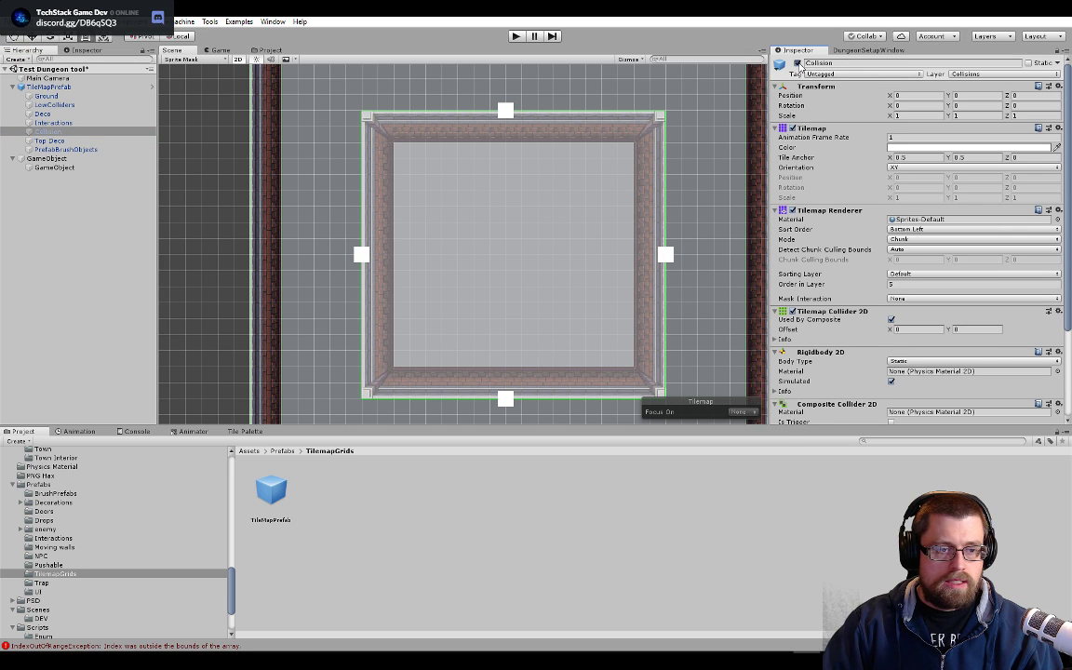
{"action": "left_click", "coordinate": [798, 63]}
{"action": "left_click", "coordinate": [104, 141]}
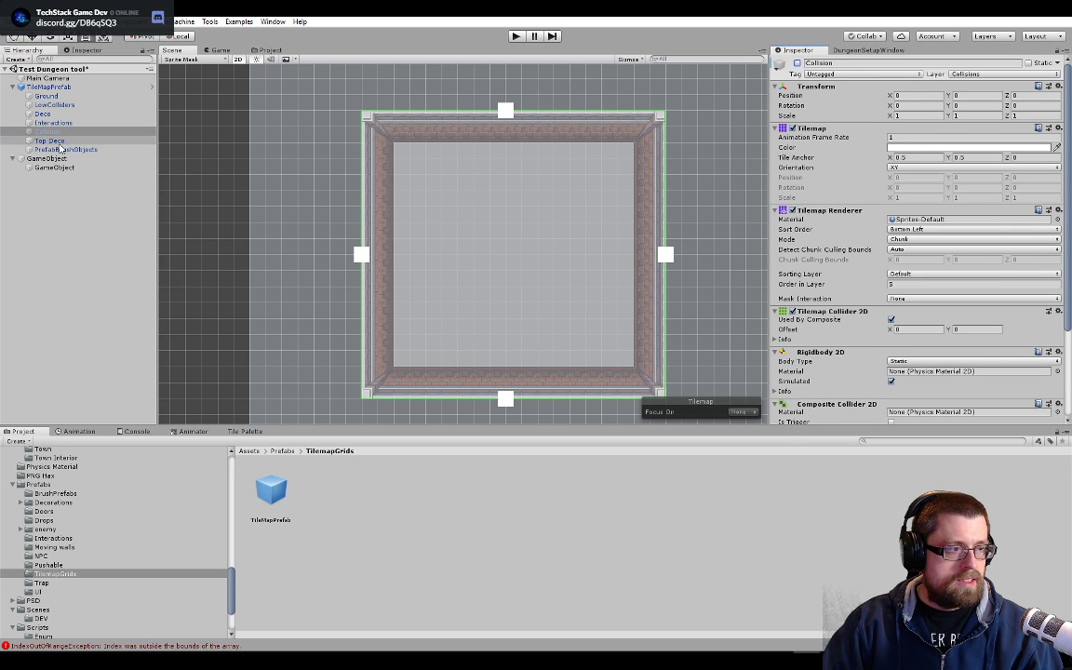
- Toggle the Top Deco tilemap object off and on, and reactivate the Collision tilemap object
{"action": "left_click", "coordinate": [798, 62]}
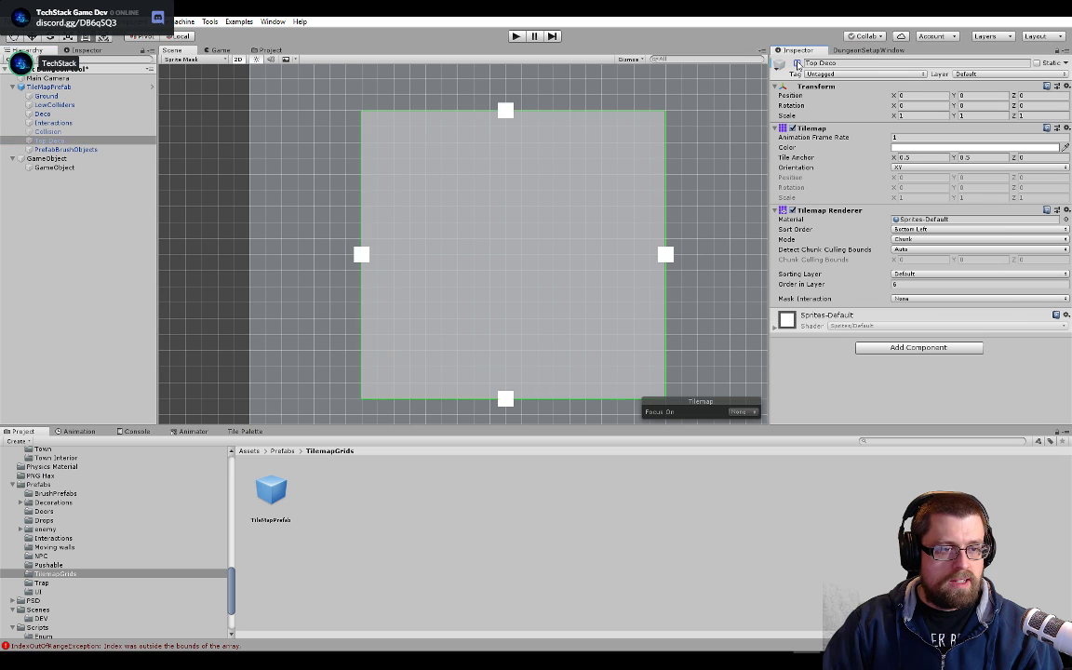
{"action": "left_click", "coordinate": [798, 63]}
{"action": "left_click", "coordinate": [48, 131]}
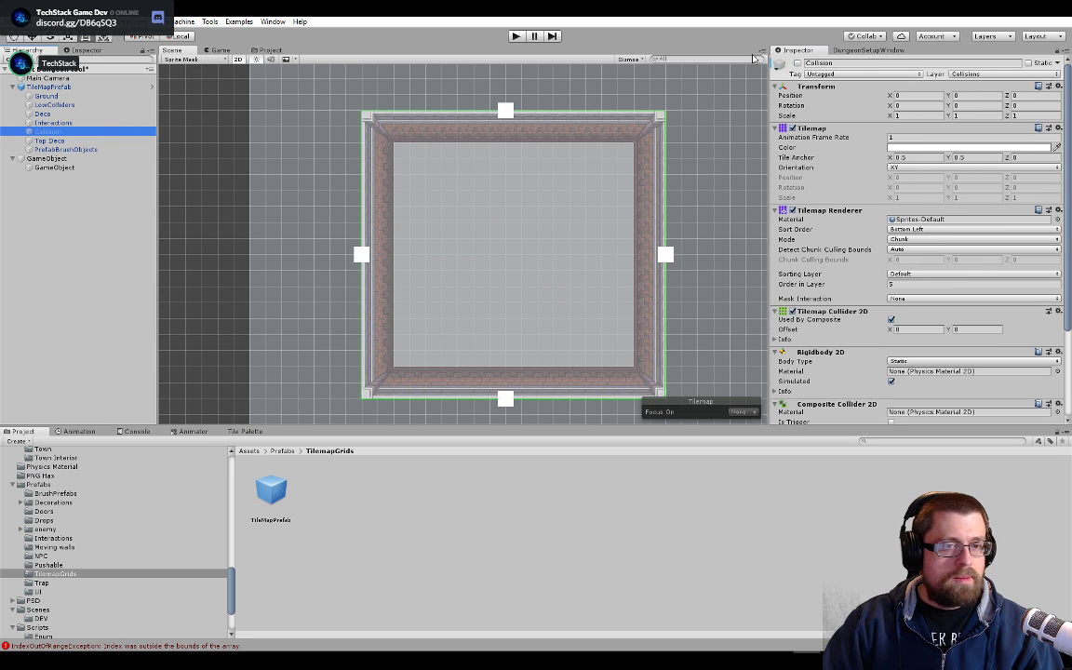
{"action": "left_click", "coordinate": [800, 62]}
{"action": "left_click", "coordinate": [853, 51]}
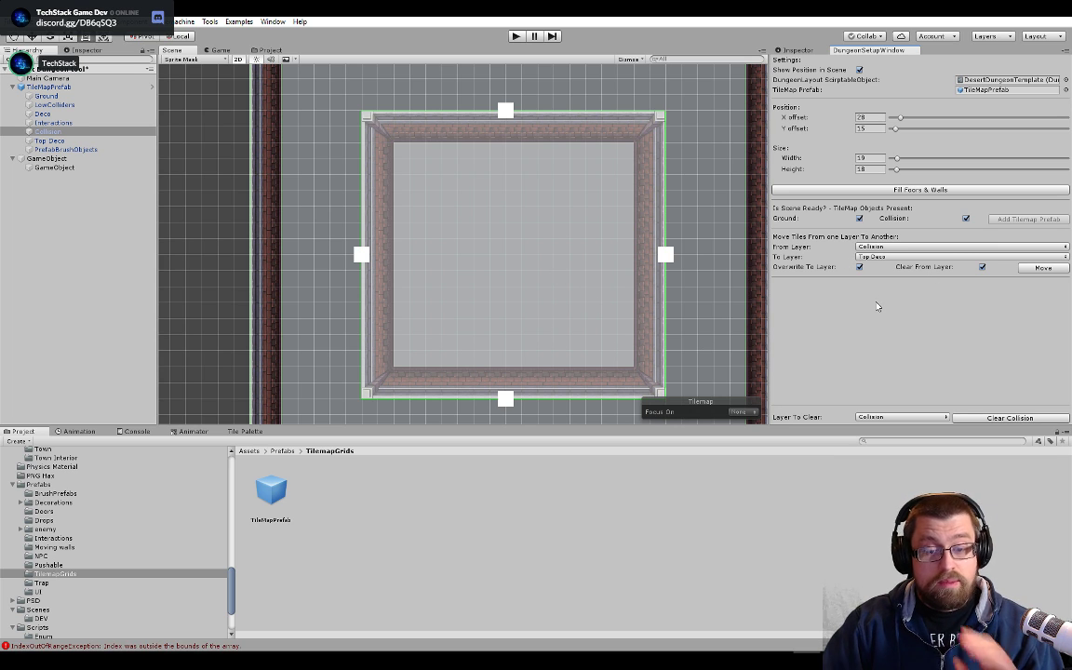
- Try to delete the Deco tilemap object from the TileMapPrefab instance
{"action": "left_click", "coordinate": [880, 247]}
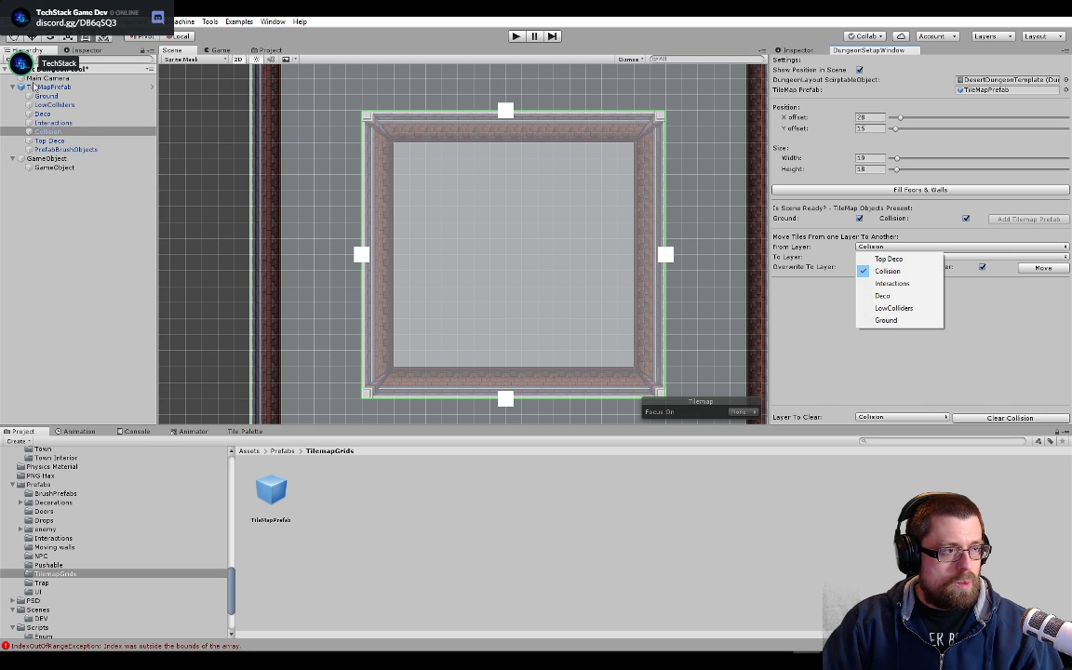
{"action": "left_click", "coordinate": [38, 114]}
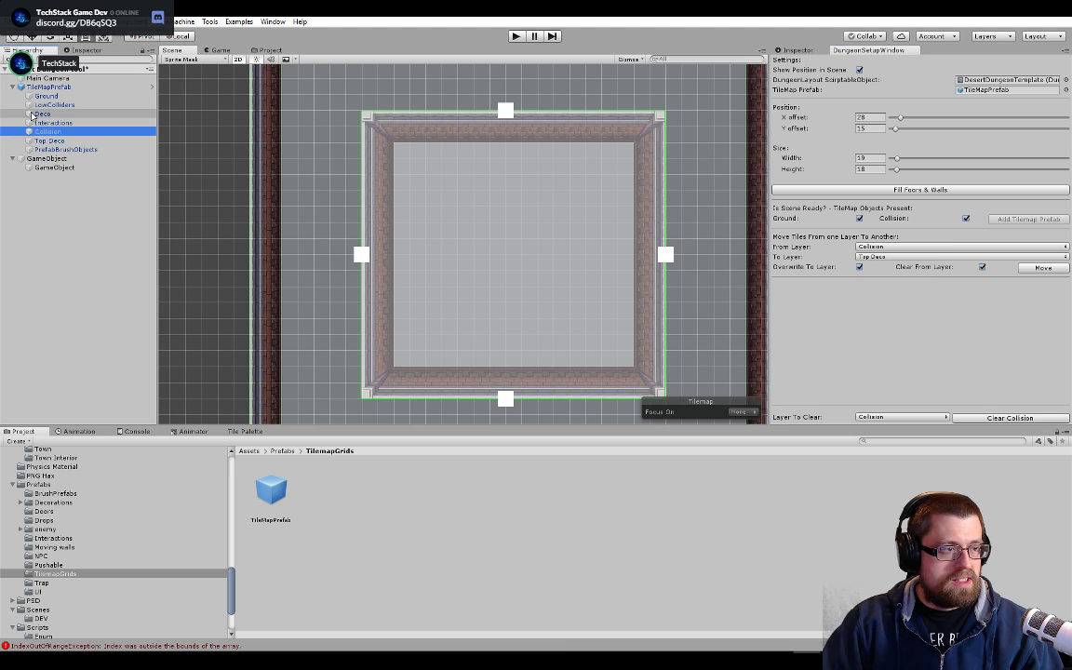
{"action": "right_click", "coordinate": [38, 115]}
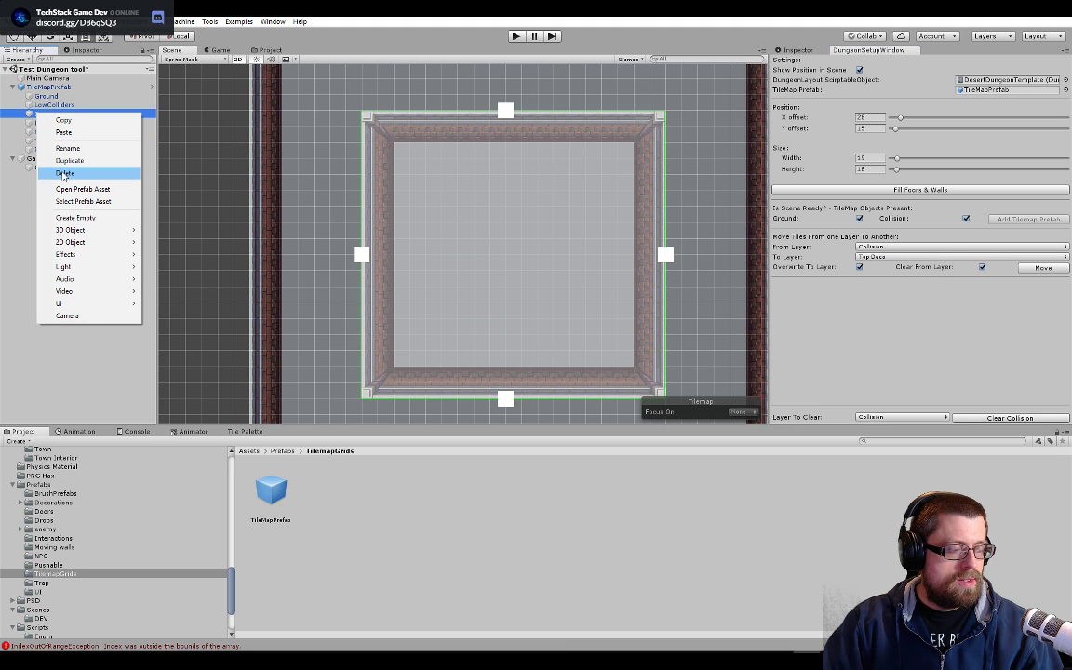
{"action": "left_click", "coordinate": [63, 174]}
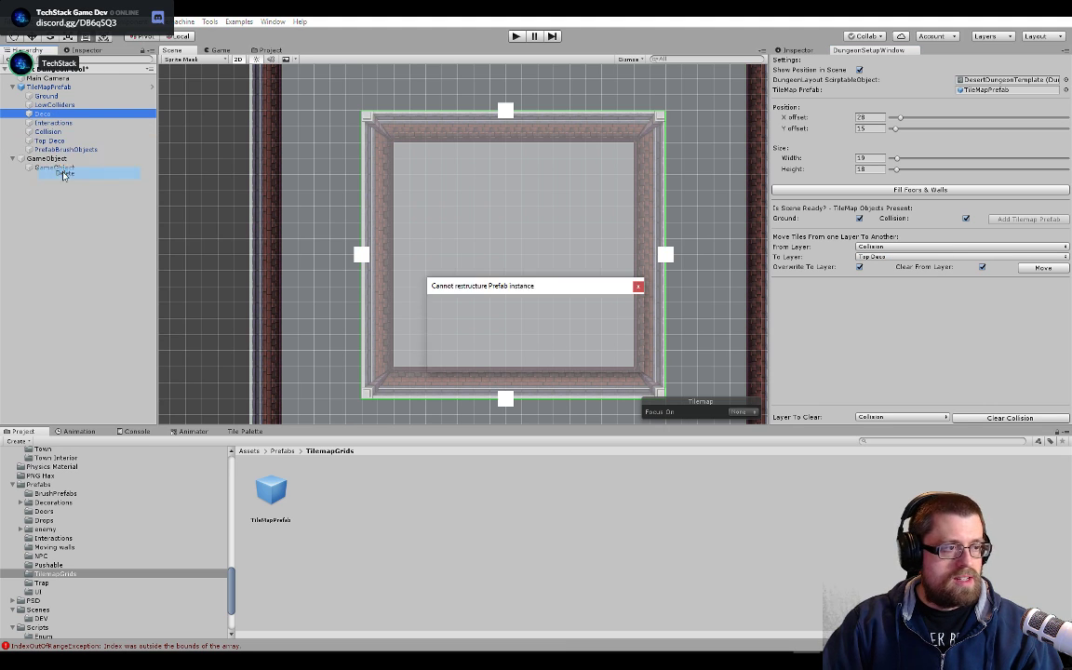
{"action": "left_click", "coordinate": [613, 359]}
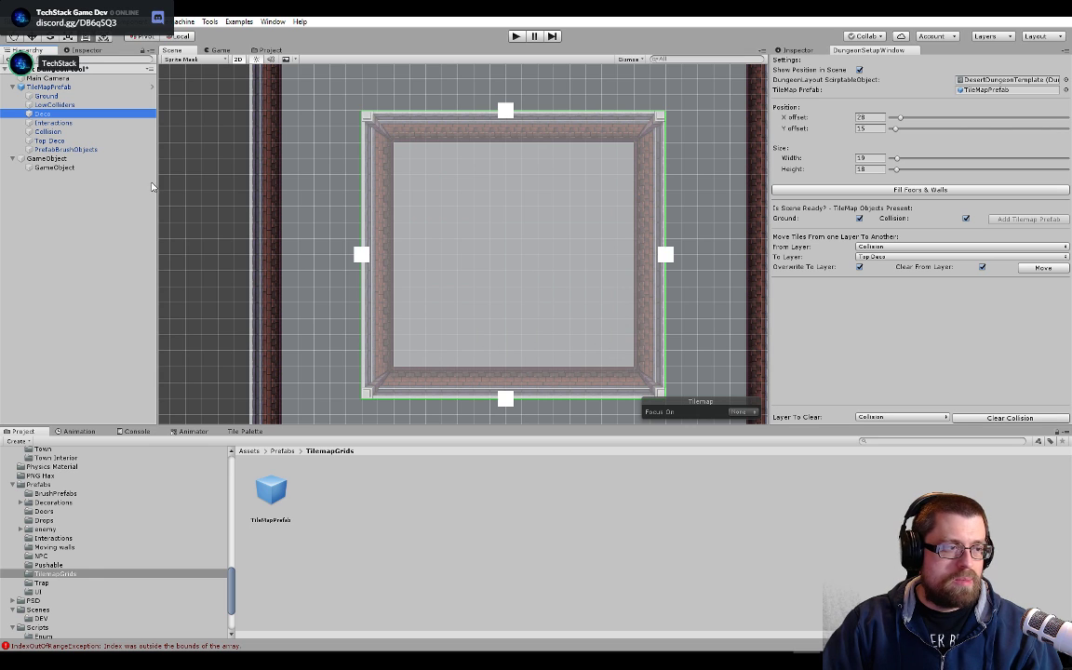
- Add a 2D Tilemap object as a child of TileMapPrefab and check the From Layer options in the dungeon setup tool
{"action": "left_click", "coordinate": [58, 87]}
{"action": "right_click", "coordinate": [60, 90]}
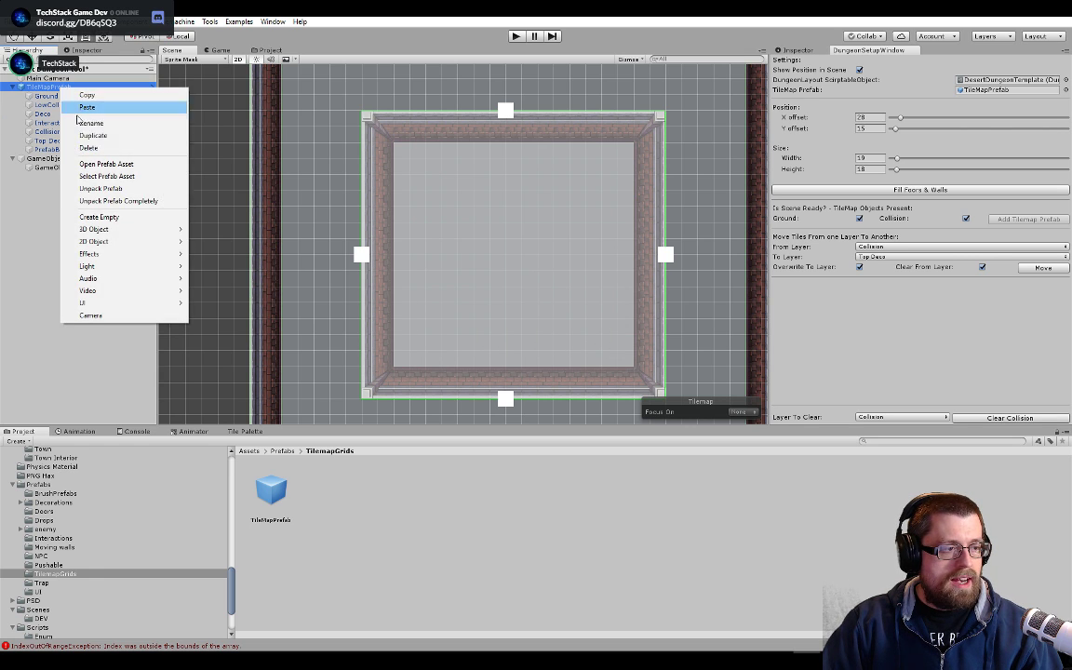
{"action": "mouse_move", "coordinate": [124, 303]}
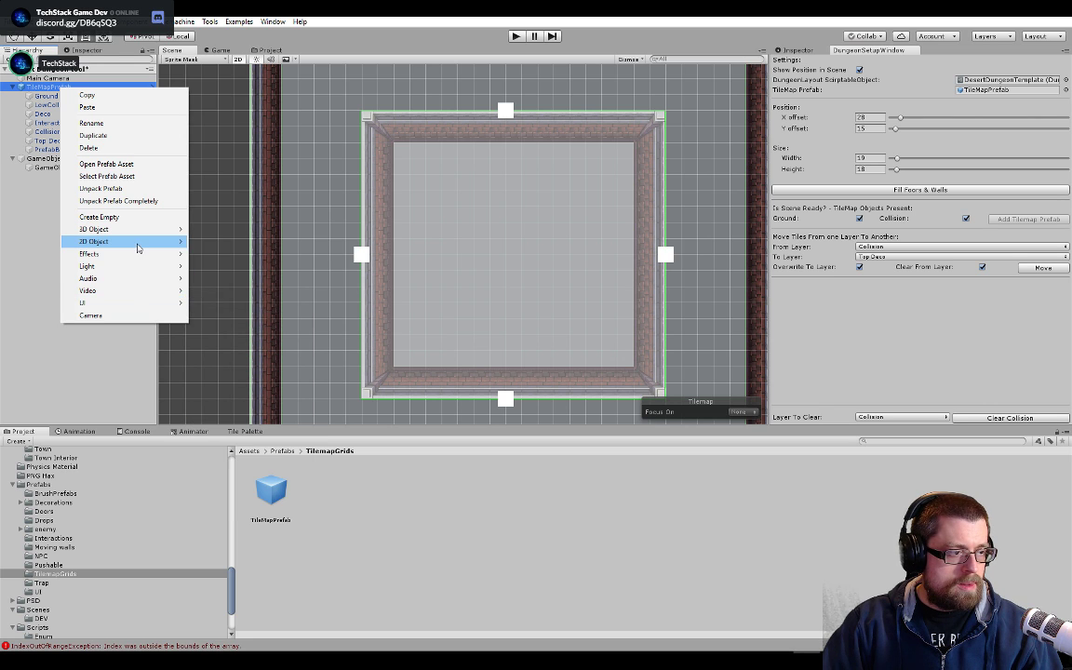
{"action": "mouse_move", "coordinate": [139, 242]}
{"action": "left_click", "coordinate": [228, 268]}
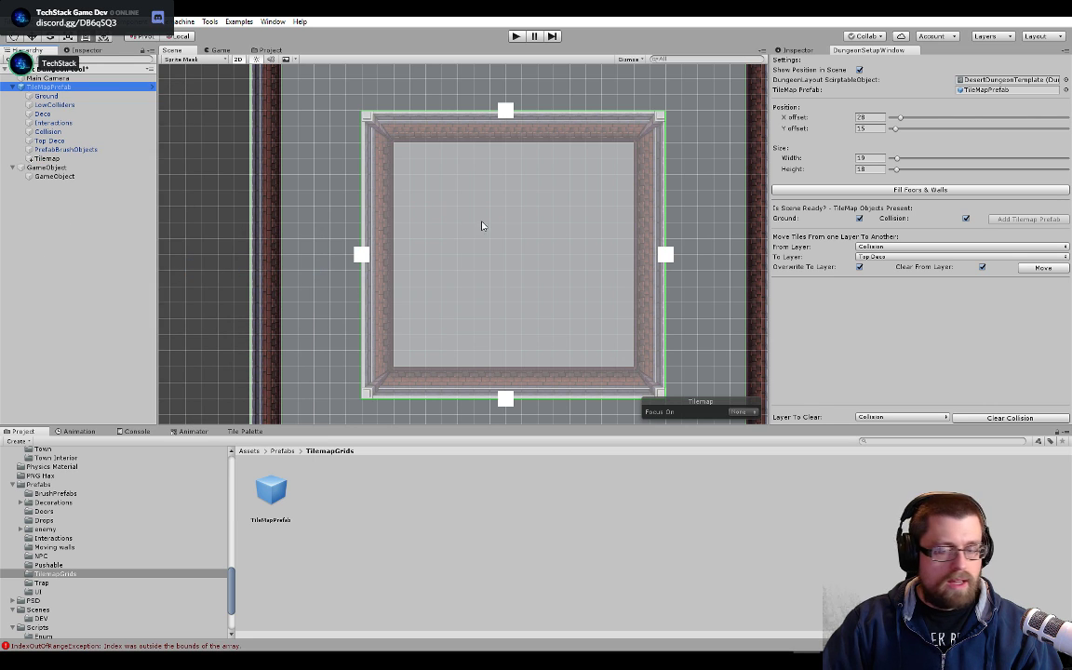
{"action": "left_click", "coordinate": [926, 247]}
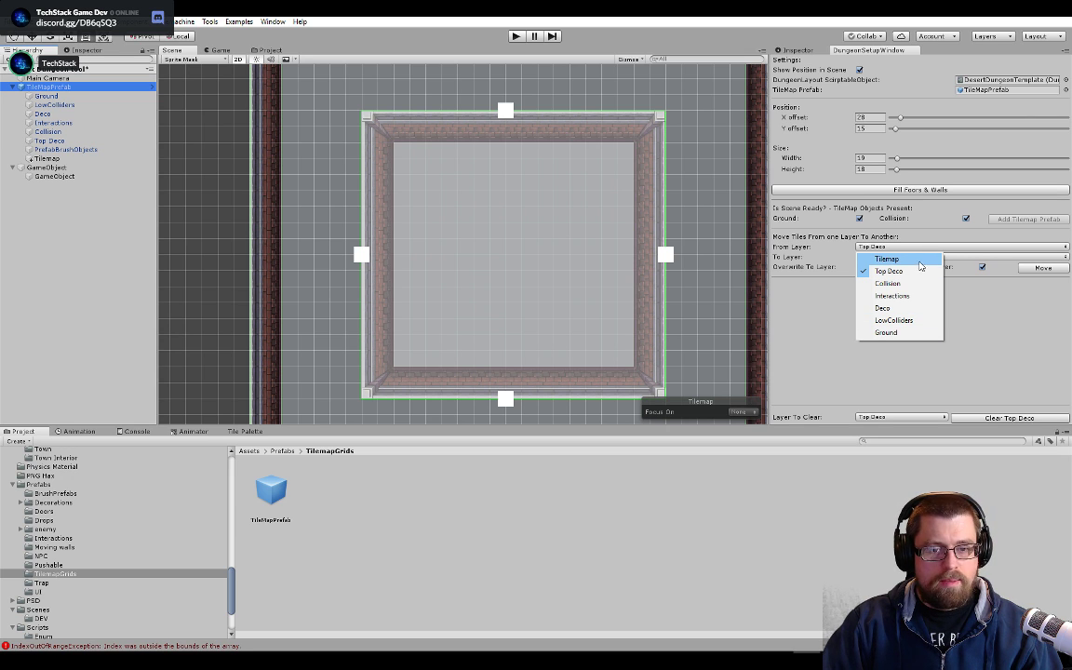
{"action": "left_click", "coordinate": [827, 304]}
- Clear all tiles from the Top Deco layer with the dungeon setup tool
{"action": "left_click", "coordinate": [919, 419]}
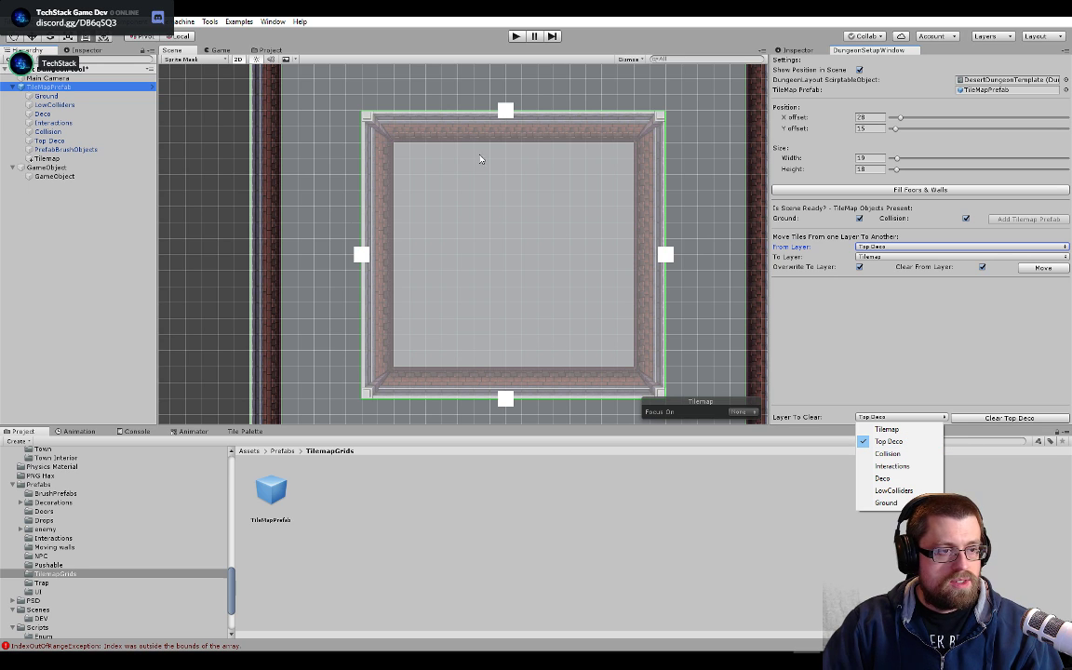
{"action": "left_click", "coordinate": [992, 420]}
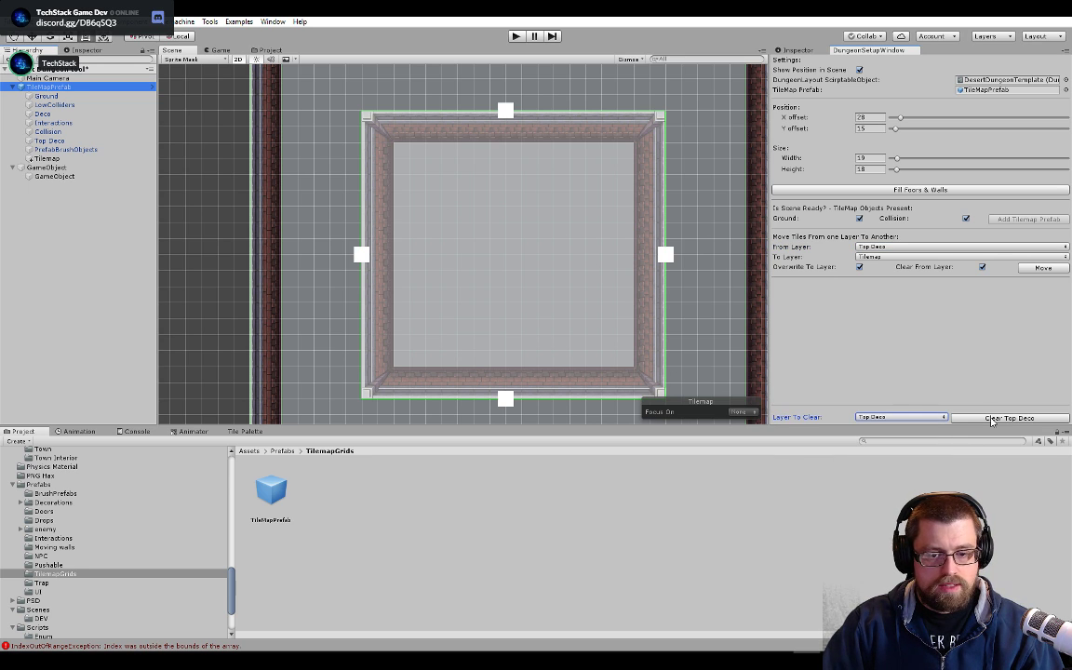
{"action": "left_click", "coordinate": [992, 418]}
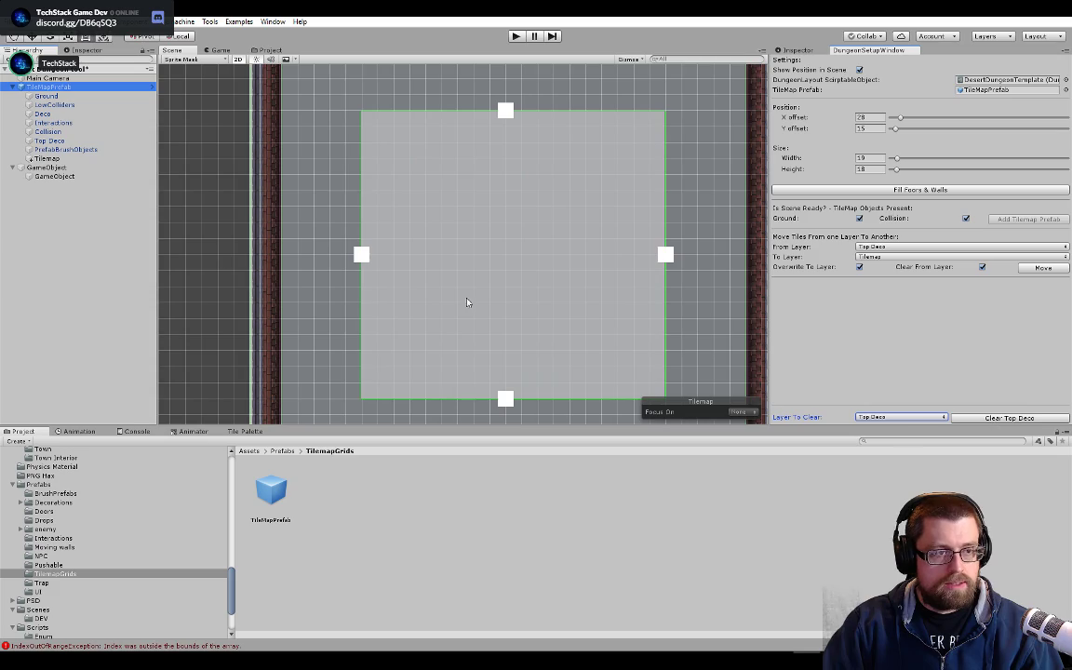
{"action": "scroll", "coordinate": [596, 282], "scroll_direction": "down", "scroll_amount": 4}
{"action": "middle_click_drag", "start_coordinate": [633, 332], "coordinate": [557, 287]}
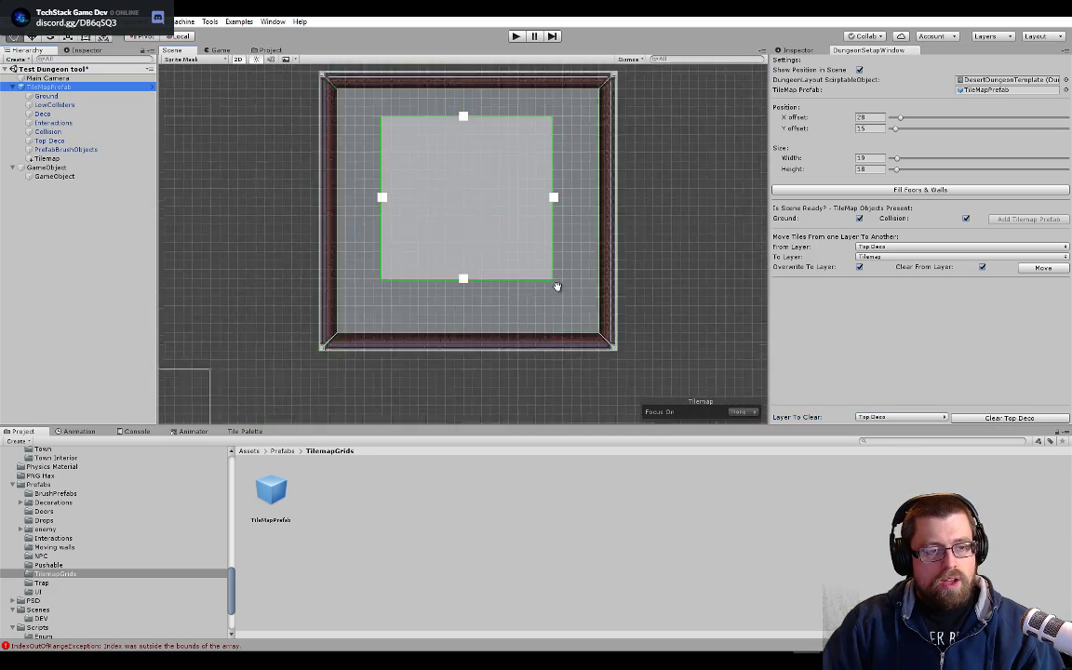
- Switch to Visual Studio, look through the DungeonSetupWindow.cs script, and return to Unity
{"action": "key", "text": "alt+Tab"}
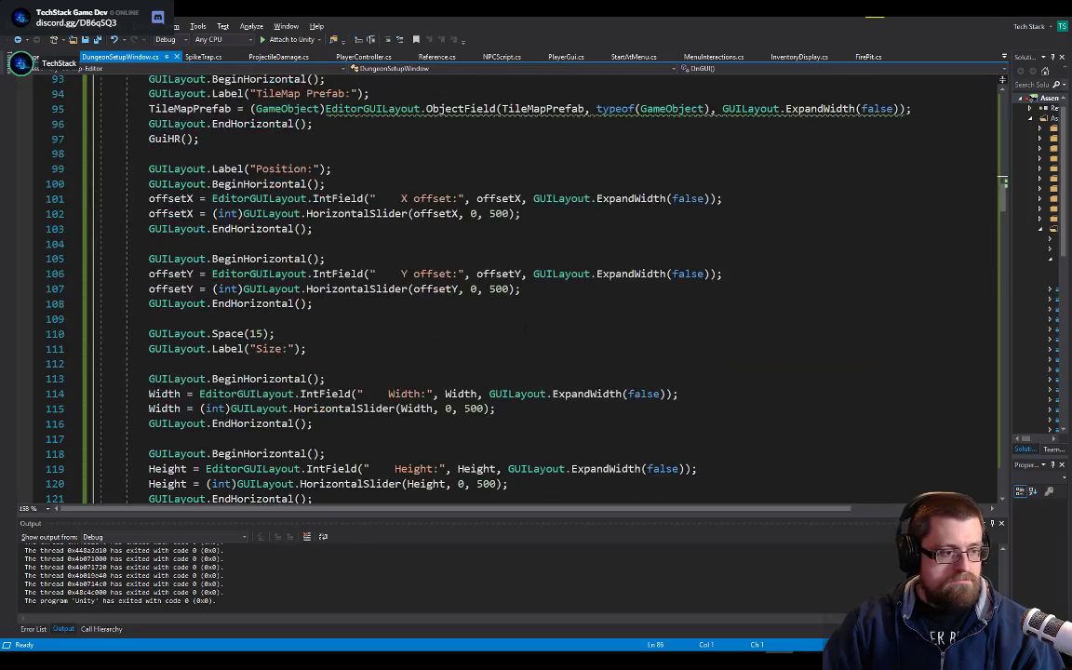
{"action": "scroll", "coordinate": [525, 327], "scroll_direction": "down", "scroll_amount": 20}
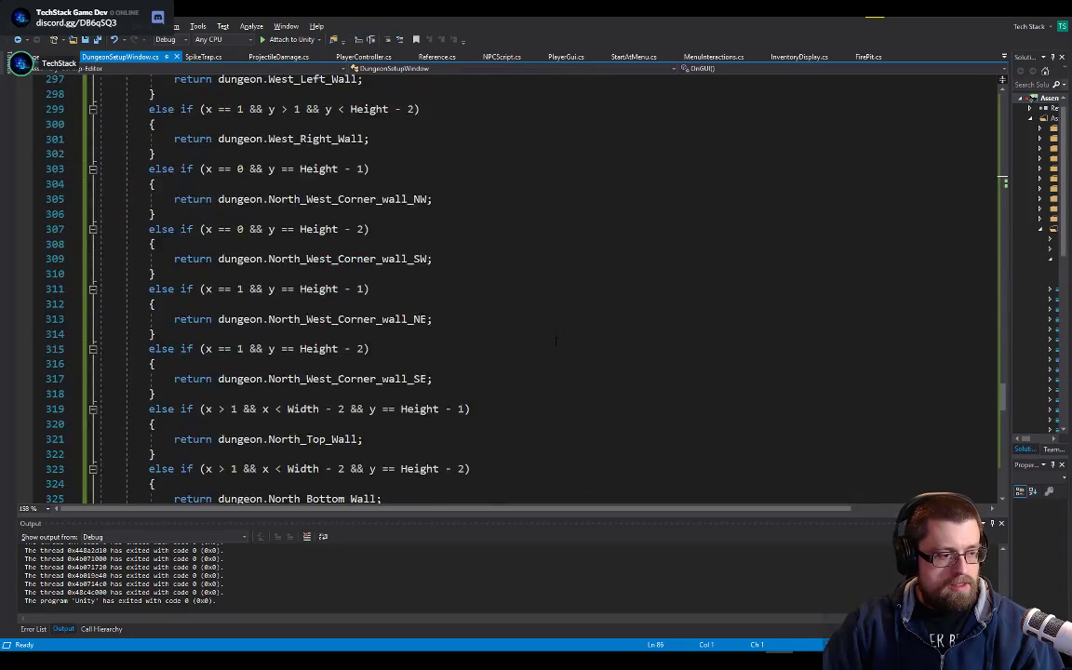
{"action": "scroll", "coordinate": [556, 340], "scroll_direction": "down", "scroll_amount": 20}
{"action": "scroll", "coordinate": [555, 340], "scroll_direction": "up", "scroll_amount": 13}
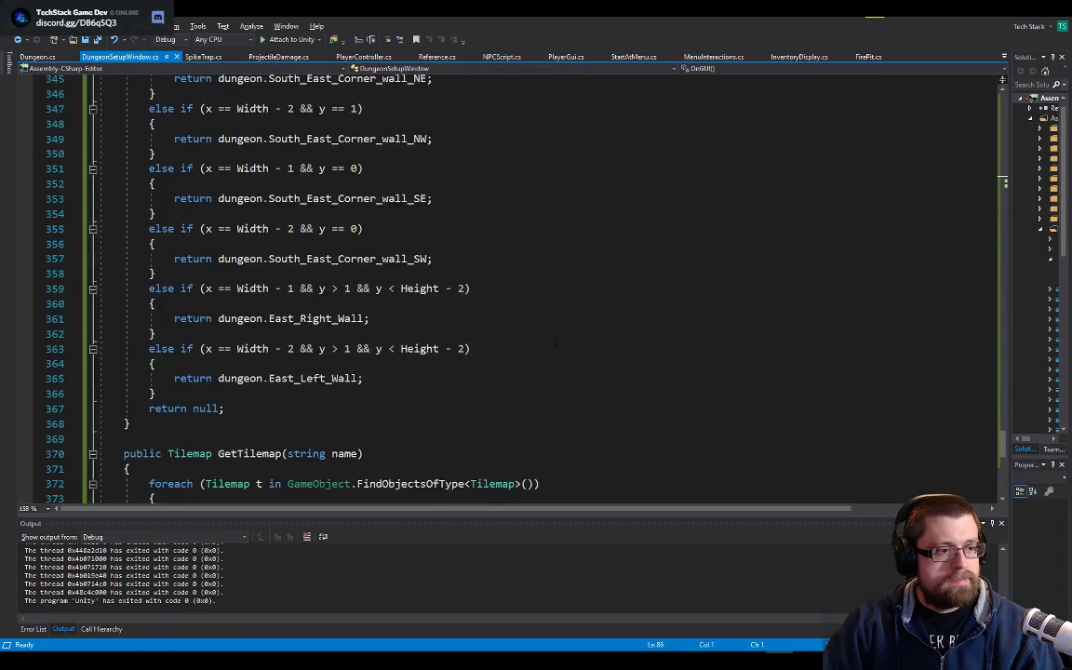
{"action": "scroll", "coordinate": [555, 341], "scroll_direction": "up", "scroll_amount": 20}
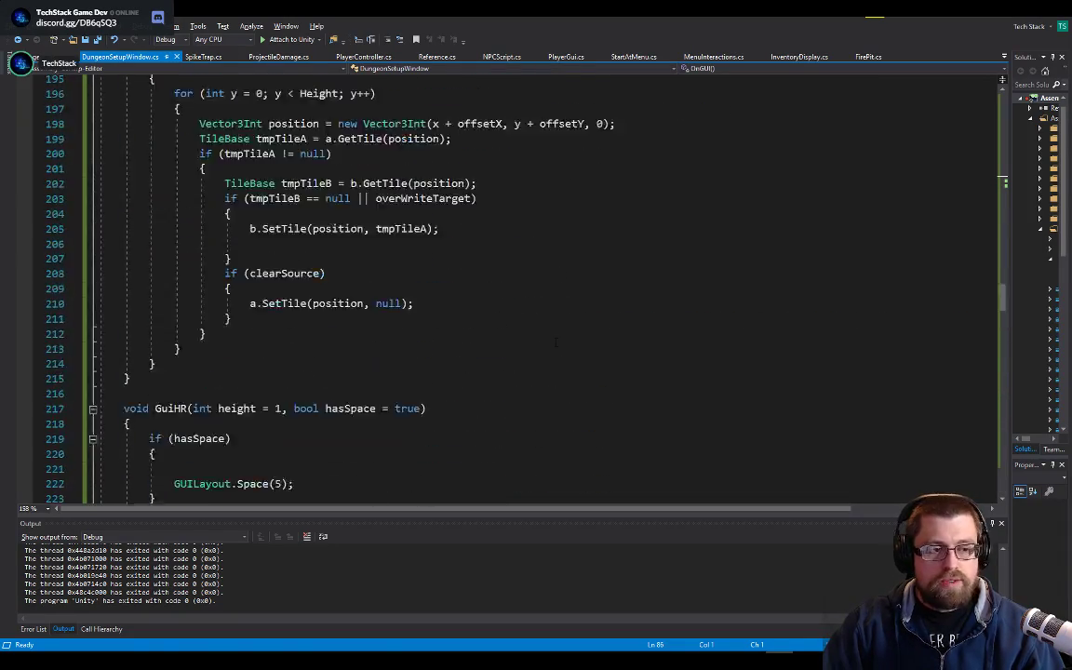
{"action": "scroll", "coordinate": [556, 341], "scroll_direction": "up", "scroll_amount": 20}
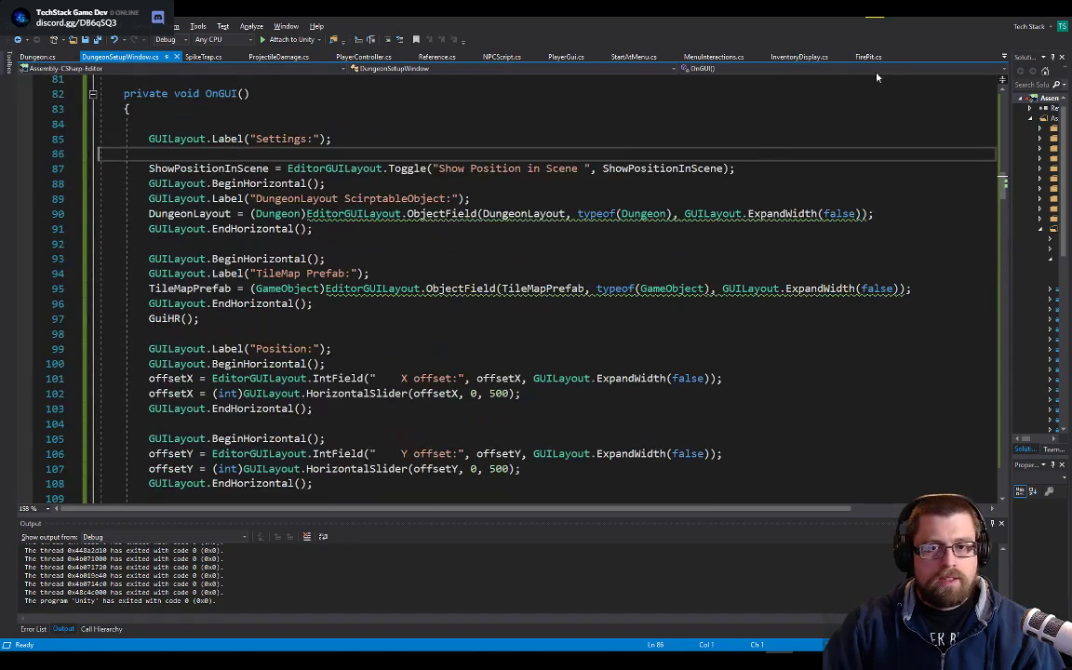
{"action": "left_click", "coordinate": [1014, 15]}
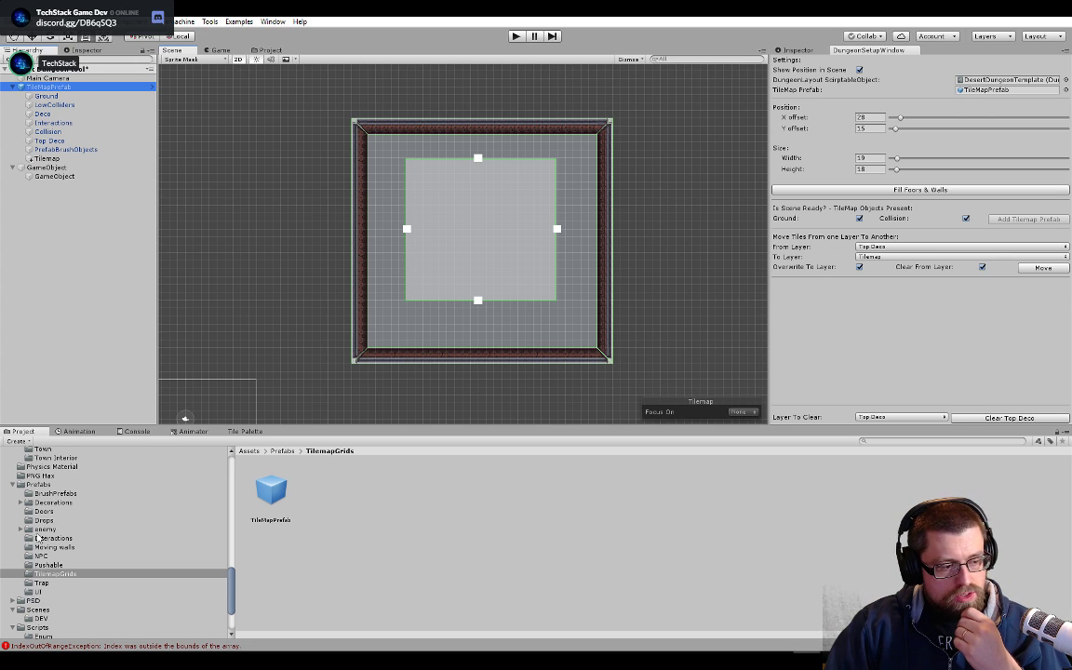
- Assign MineTemplate from the DungeonRoomGen folder as the dungeon layout and fill the floors and walls of the 19 × 18 area
{"action": "left_click", "coordinate": [13, 487]}
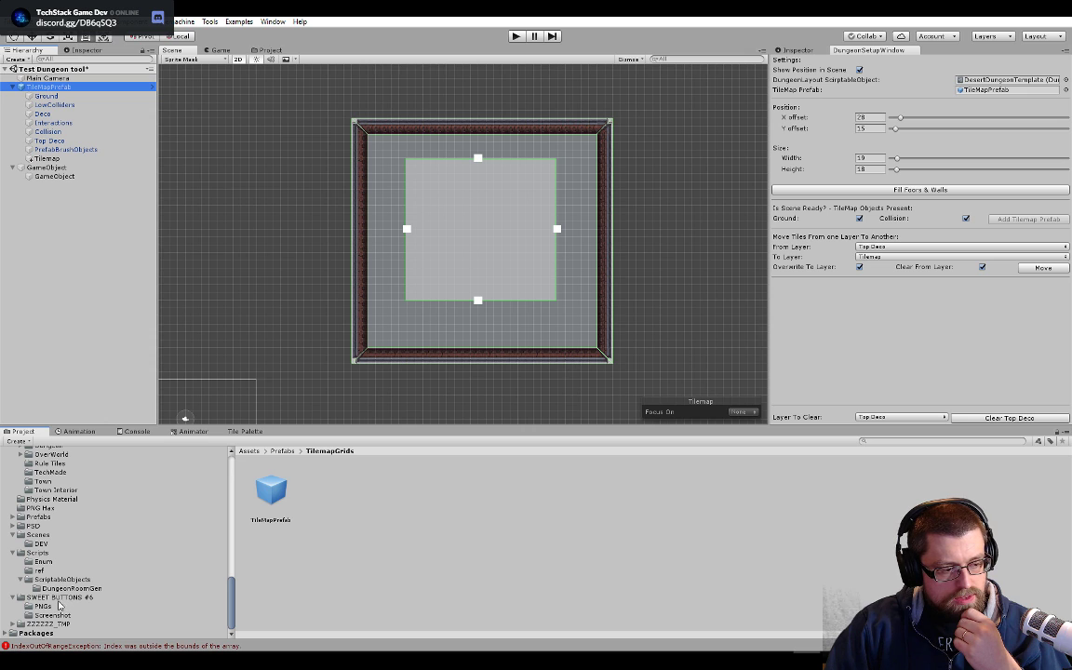
{"action": "left_click", "coordinate": [65, 588]}
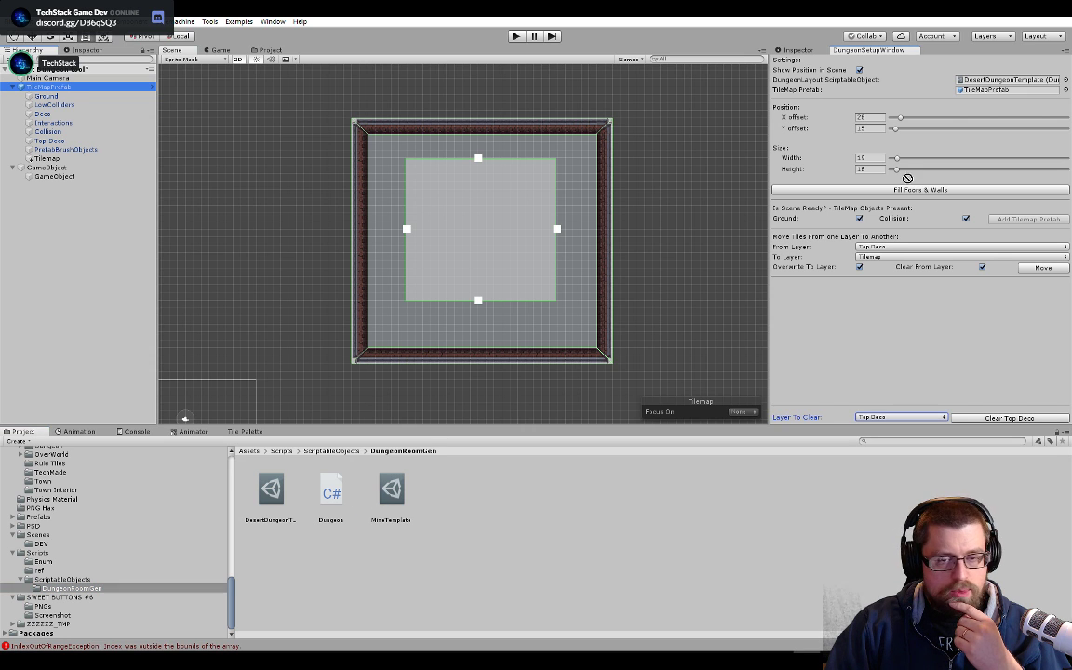
{"action": "left_click_drag", "start_coordinate": [908, 178], "coordinate": [1005, 80]}
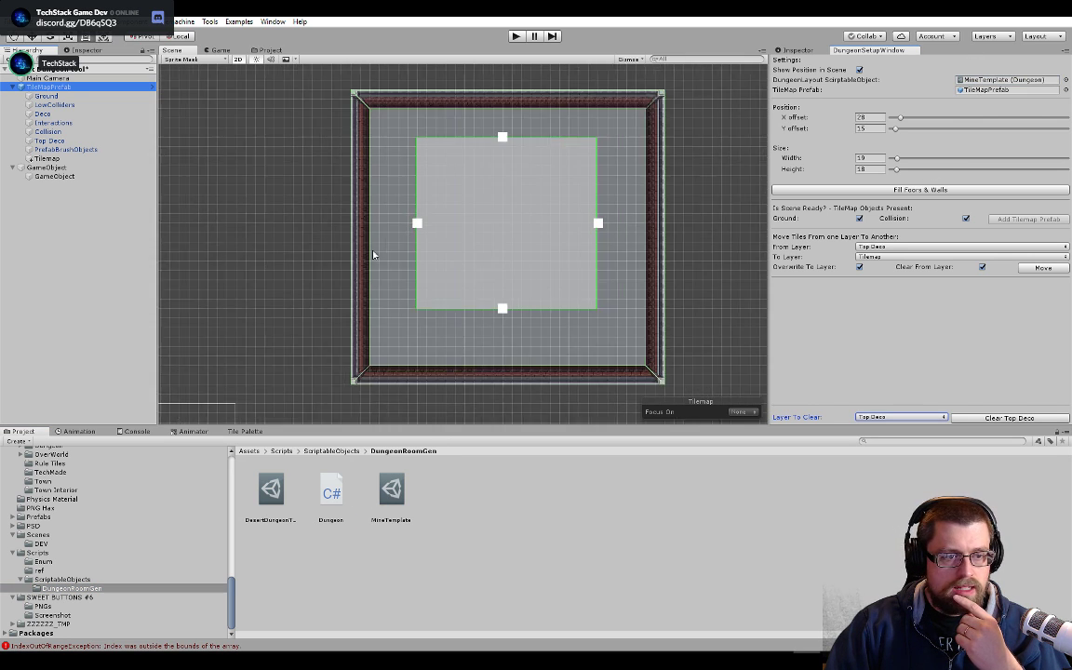
{"action": "scroll", "coordinate": [373, 254], "scroll_direction": "up", "scroll_amount": 2}
{"action": "scroll", "coordinate": [469, 139], "scroll_direction": "down", "scroll_amount": 2}
{"action": "scroll", "coordinate": [432, 92], "scroll_direction": "up", "scroll_amount": 4}
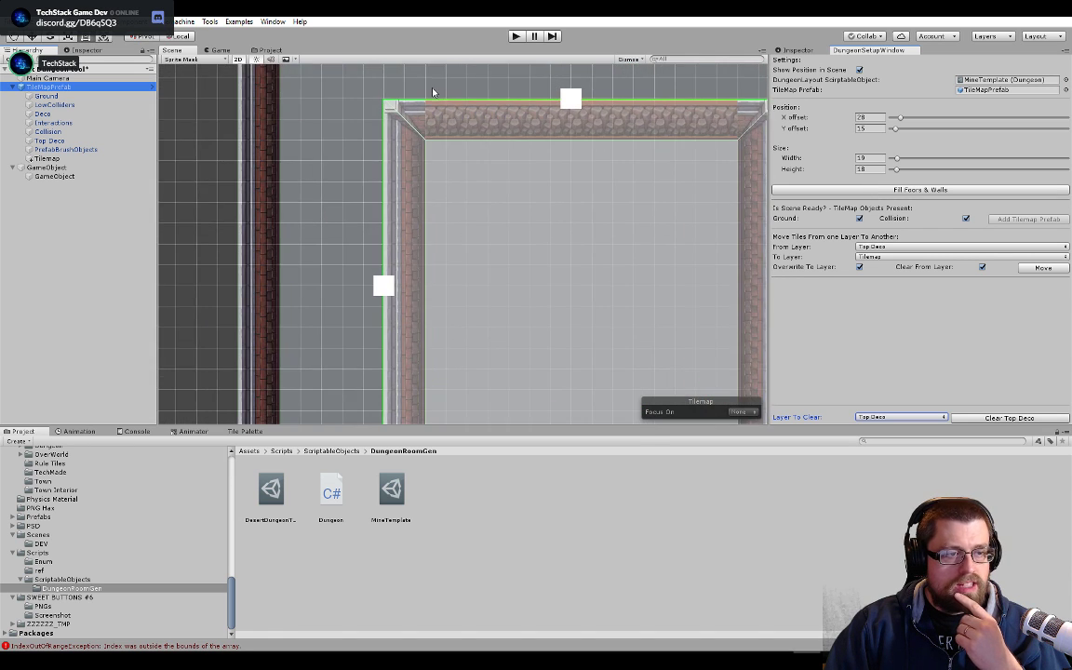
- Examine the walls and corners of the inner room filled from the mine template
{"action": "scroll", "coordinate": [433, 98], "scroll_direction": "up", "scroll_amount": 2}
{"action": "middle_click_drag", "start_coordinate": [433, 105], "coordinate": [355, 227]}
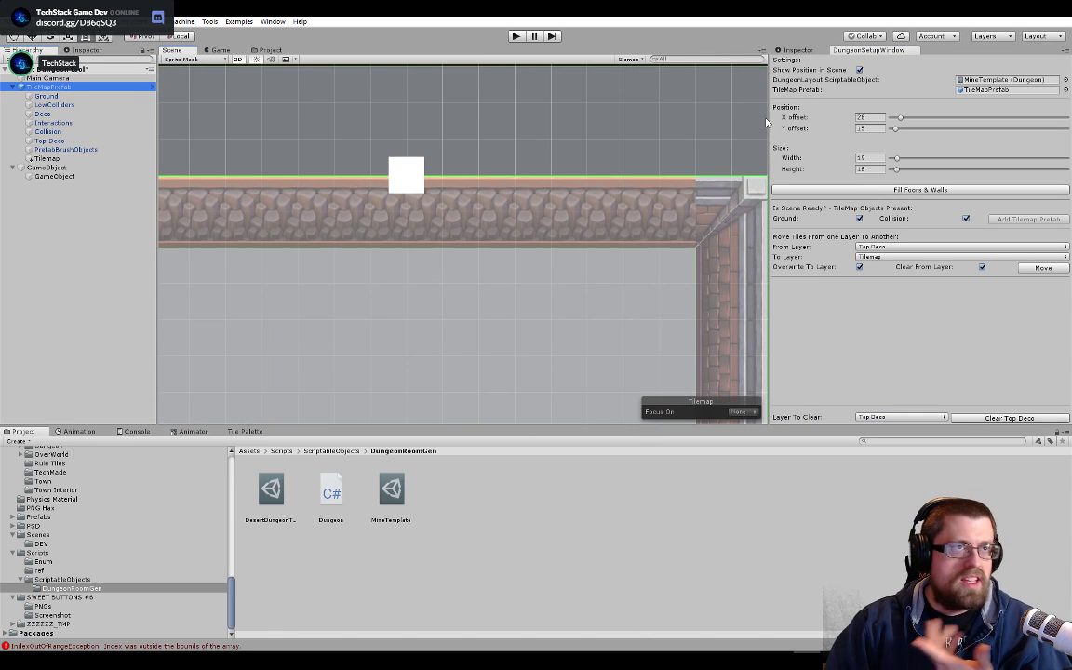
{"action": "scroll", "coordinate": [512, 278], "scroll_direction": "down", "scroll_amount": 3}
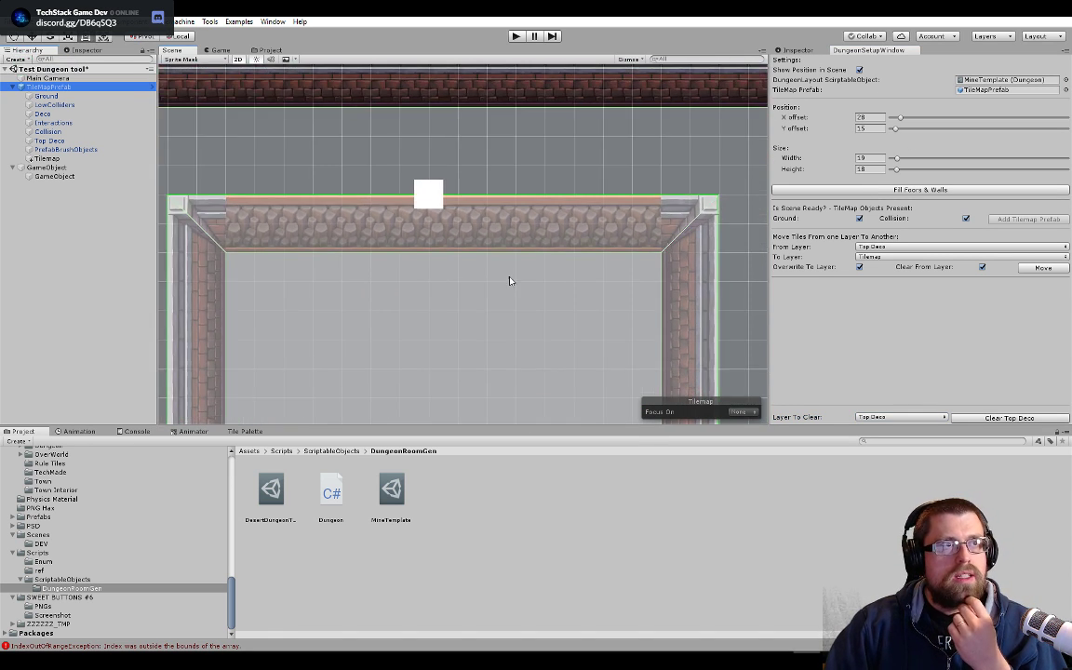
{"action": "scroll", "coordinate": [472, 293], "scroll_direction": "down", "scroll_amount": 4}
{"action": "middle_click_drag", "start_coordinate": [472, 292], "coordinate": [498, 155]}
{"action": "scroll", "coordinate": [496, 158], "scroll_direction": "down", "scroll_amount": 1}
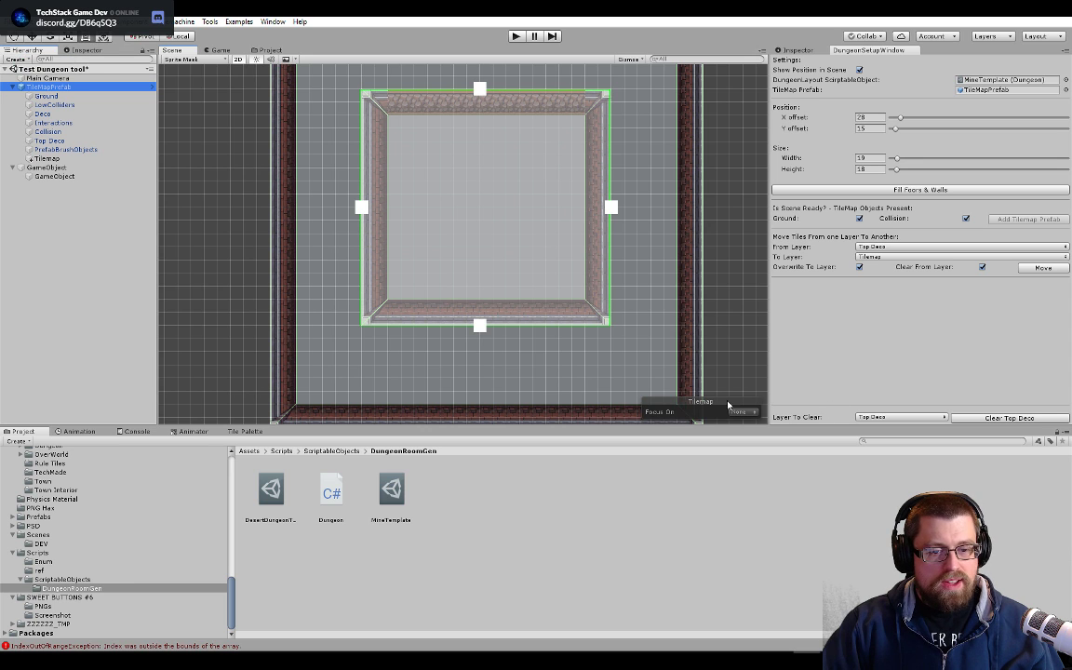
{"action": "scroll", "coordinate": [396, 138], "scroll_direction": "down", "scroll_amount": 3}
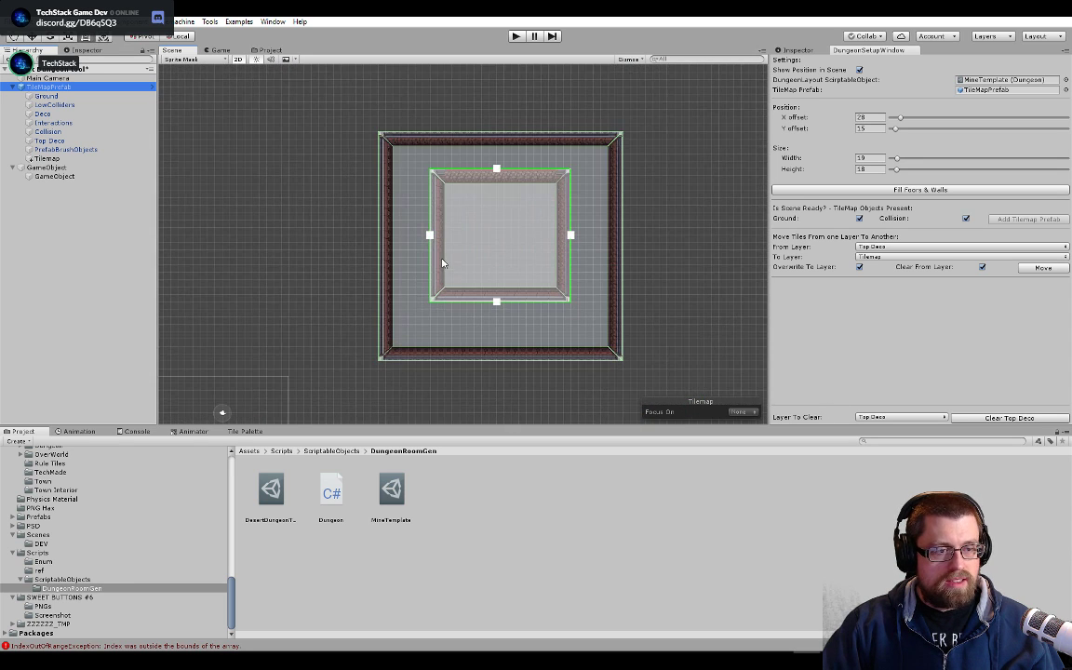
- Move the 19 × 18 area over the large room's upper-right corner, at X offset 44 and Y offset 25
{"action": "left_click_drag", "start_coordinate": [430, 236], "coordinate": [342, 236]}
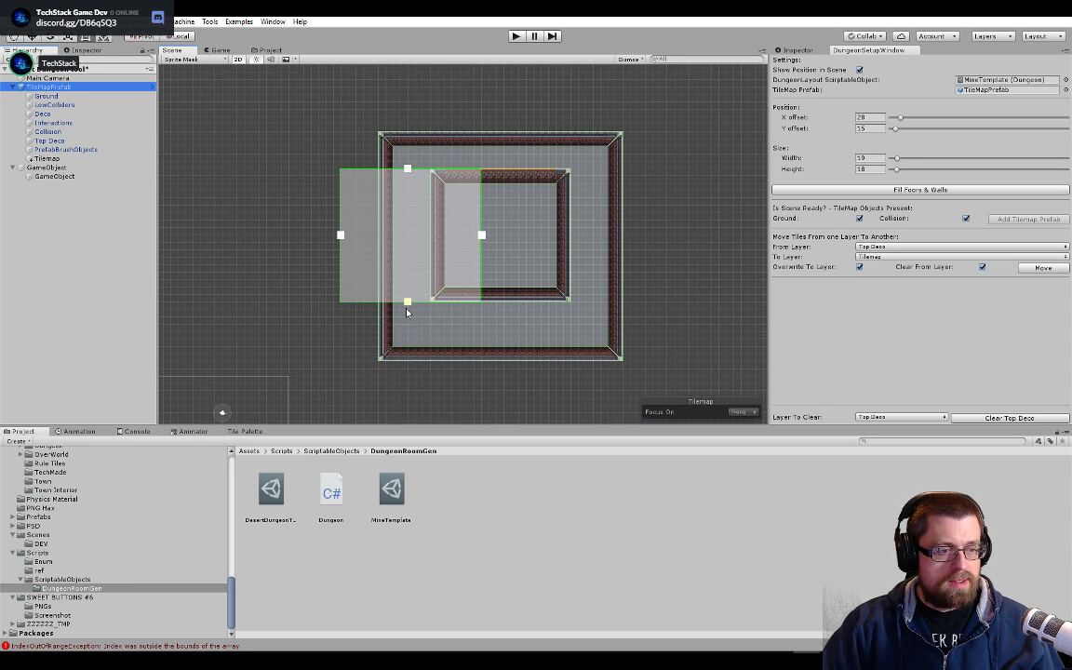
{"action": "left_click_drag", "start_coordinate": [408, 301], "coordinate": [408, 221]}
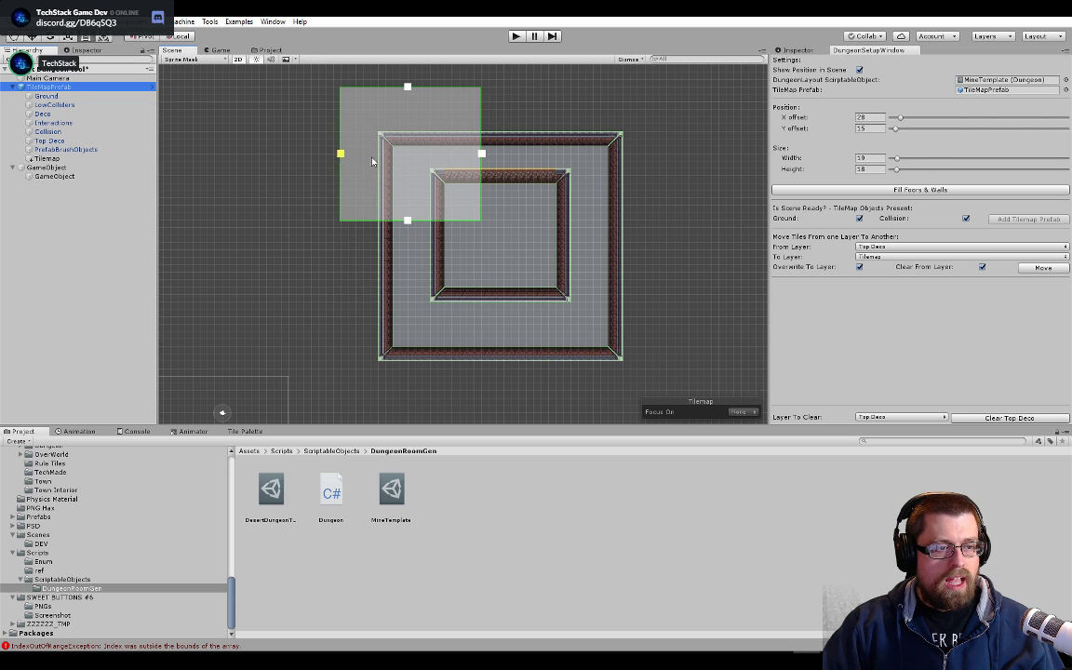
{"action": "left_click_drag", "start_coordinate": [343, 157], "coordinate": [551, 157]}
{"action": "left_click_drag", "start_coordinate": [614, 221], "coordinate": [614, 227]}
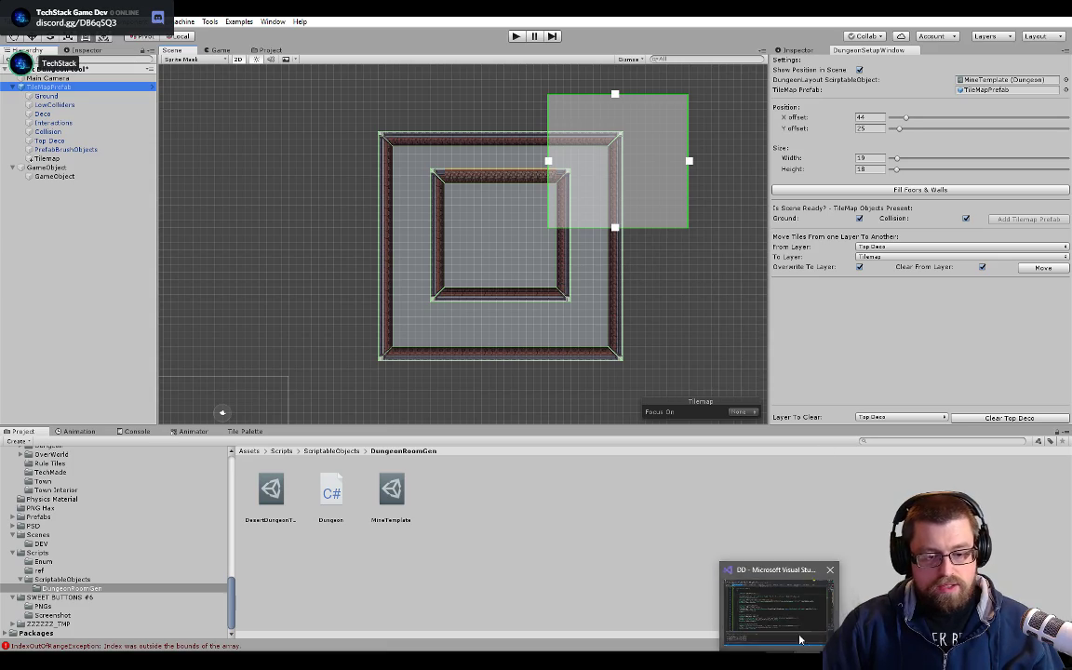
- Switch to Visual Studio and review the code for moving and clearing tilemap layers in DungeonSetupWindow.cs, comparing it with the Unity window
{"action": "key", "text": "alt+Tab"}
{"action": "scroll", "coordinate": [416, 266], "scroll_direction": "down", "scroll_amount": 18}
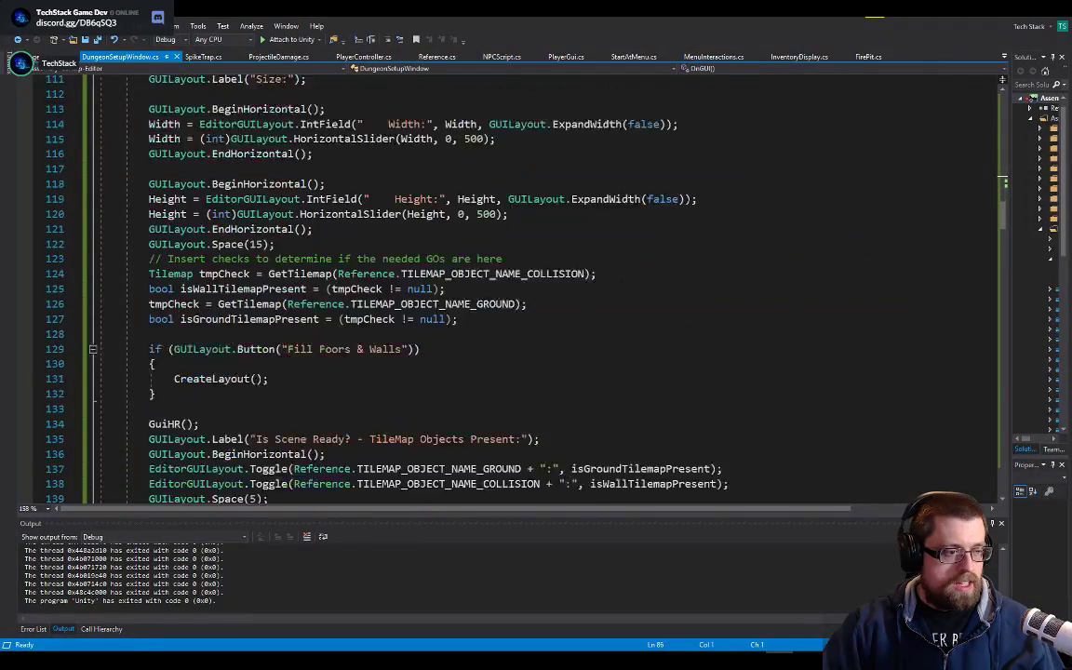
{"action": "scroll", "coordinate": [286, 313], "scroll_direction": "down", "scroll_amount": 5}
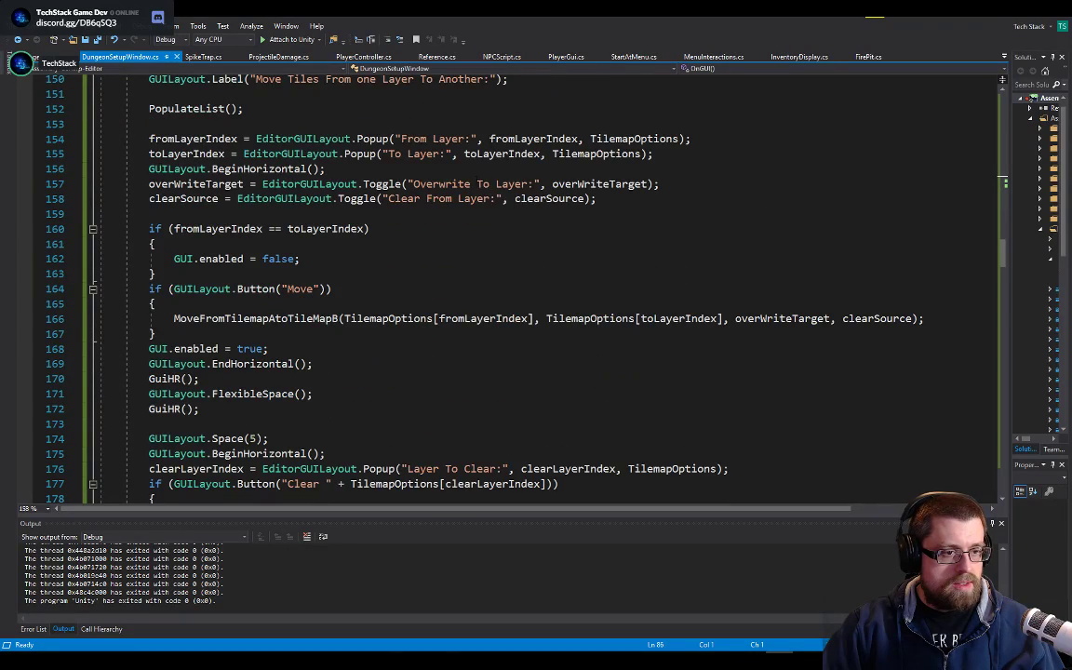
{"action": "key", "text": "alt+Tab"}
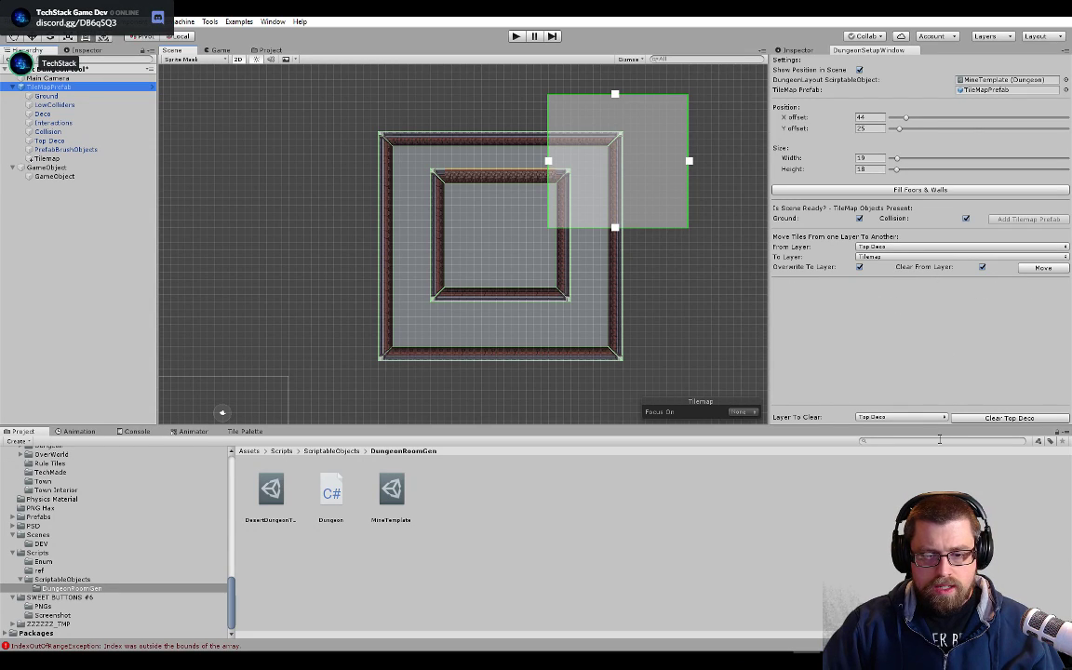
{"action": "key", "text": "alt+Tab"}
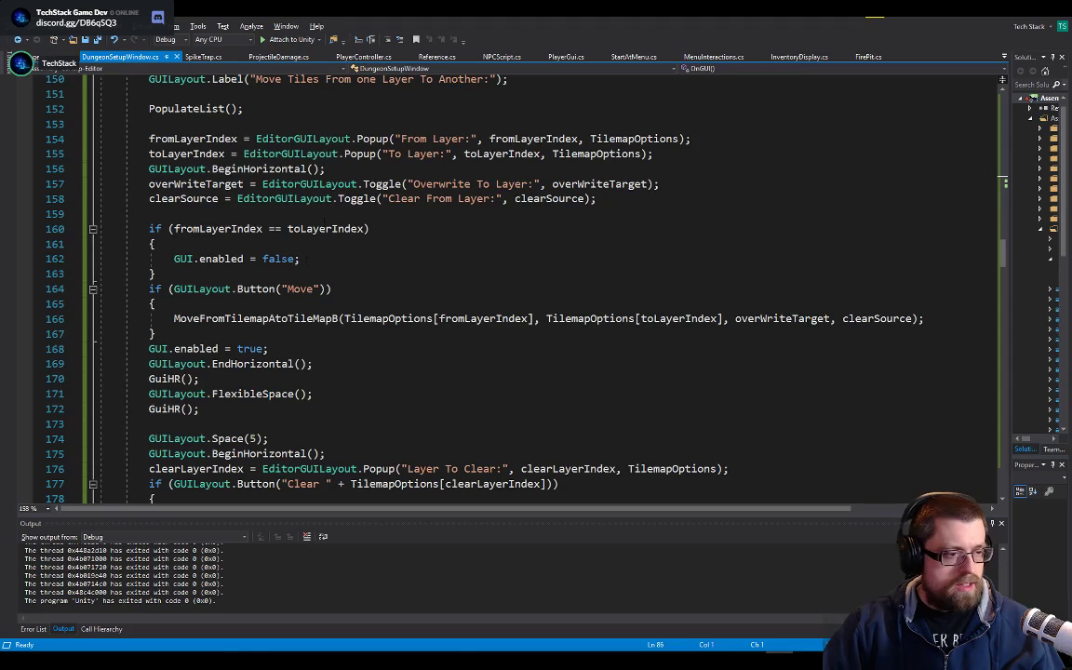
{"action": "scroll", "coordinate": [875, 422], "scroll_direction": "down", "scroll_amount": 1}
{"action": "double_click", "coordinate": [440, 154]}
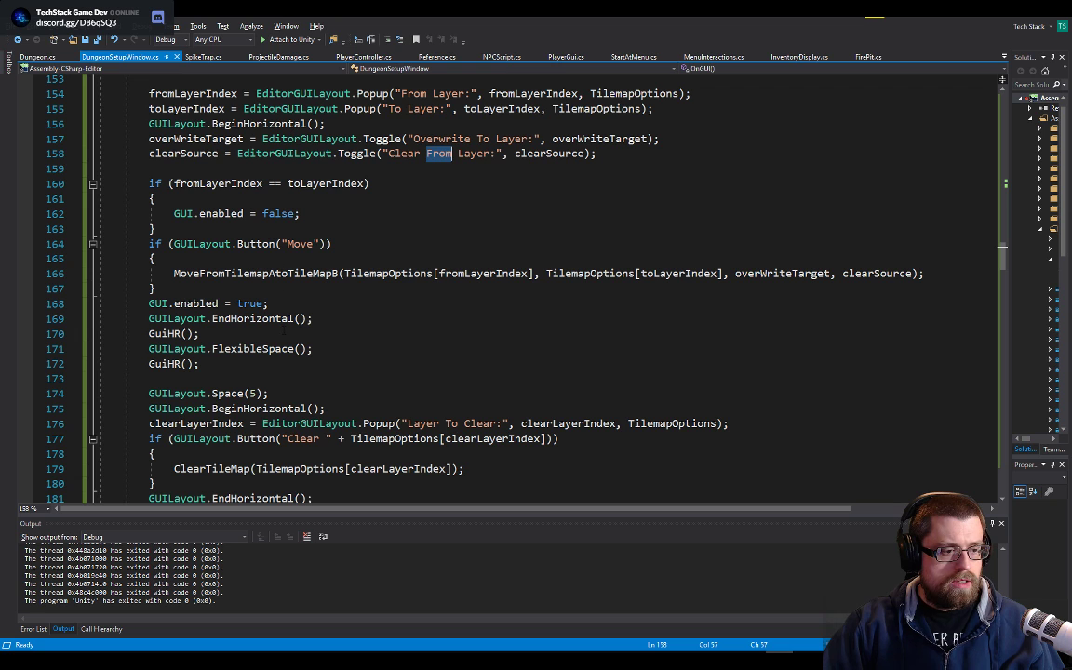
{"action": "left_click_drag", "start_coordinate": [396, 424], "coordinate": [359, 408]}
- Insert two blank lines between BeginHorizontal and the "Layer To Clear:" popup in OnGUI
{"action": "scroll", "coordinate": [359, 401], "scroll_direction": "down", "scroll_amount": 5}
{"action": "left_click", "coordinate": [357, 186]}
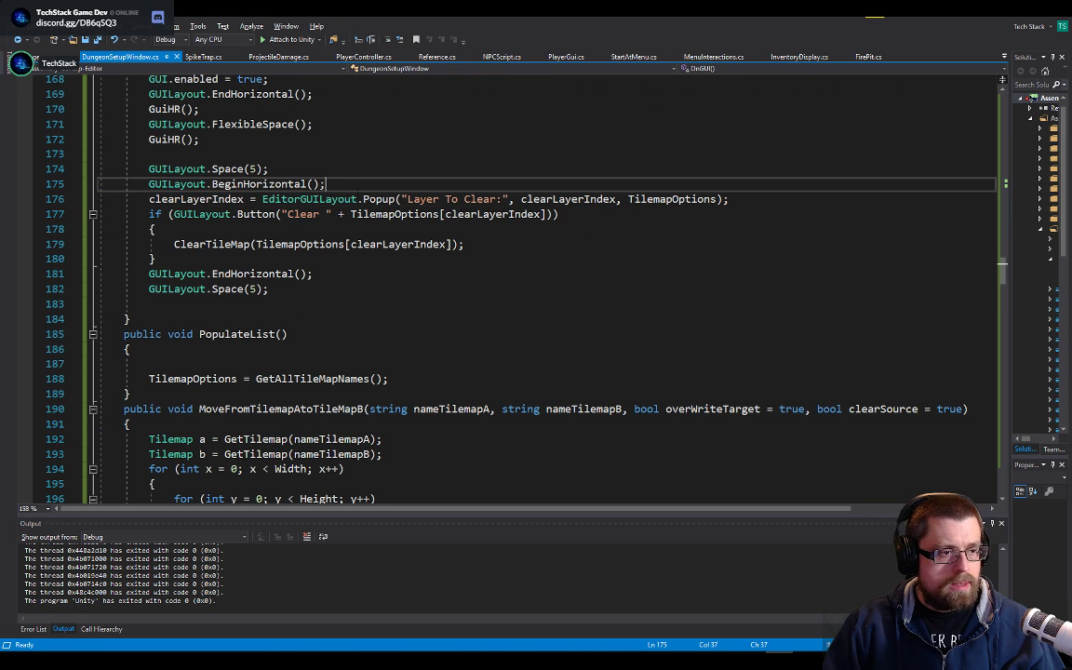
{"action": "key", "text": "Return"}
{"action": "key", "text": "Return"}
{"action": "key", "text": "Up"}
- Copy the ground tilemap toggle line from the scene-ready section and paste it above the "Layer To Clear:" popup
{"action": "scroll", "coordinate": [354, 191], "scroll_direction": "up", "scroll_amount": 9}
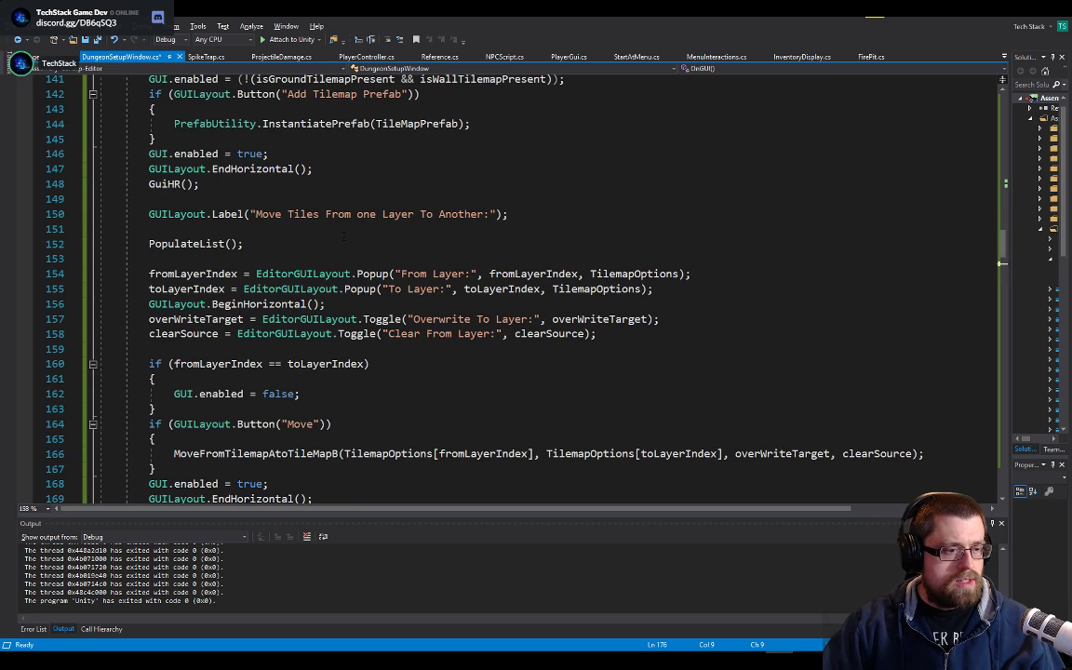
{"action": "scroll", "coordinate": [344, 236], "scroll_direction": "up", "scroll_amount": 5}
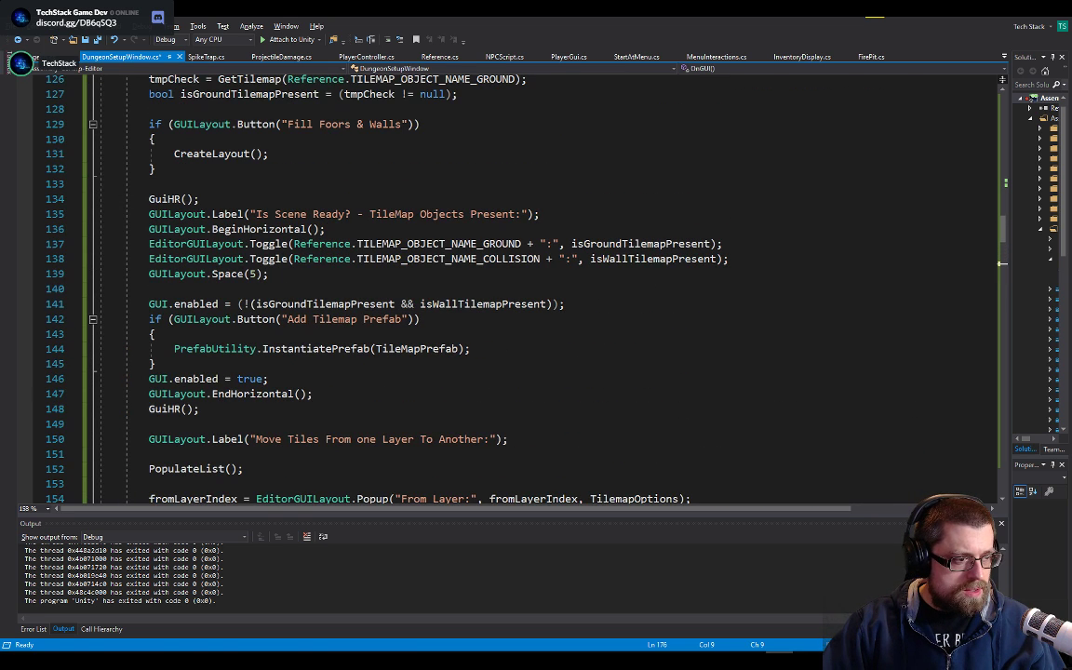
{"action": "left_click", "coordinate": [97, 243]}
{"action": "key", "text": "ctrl+c"}
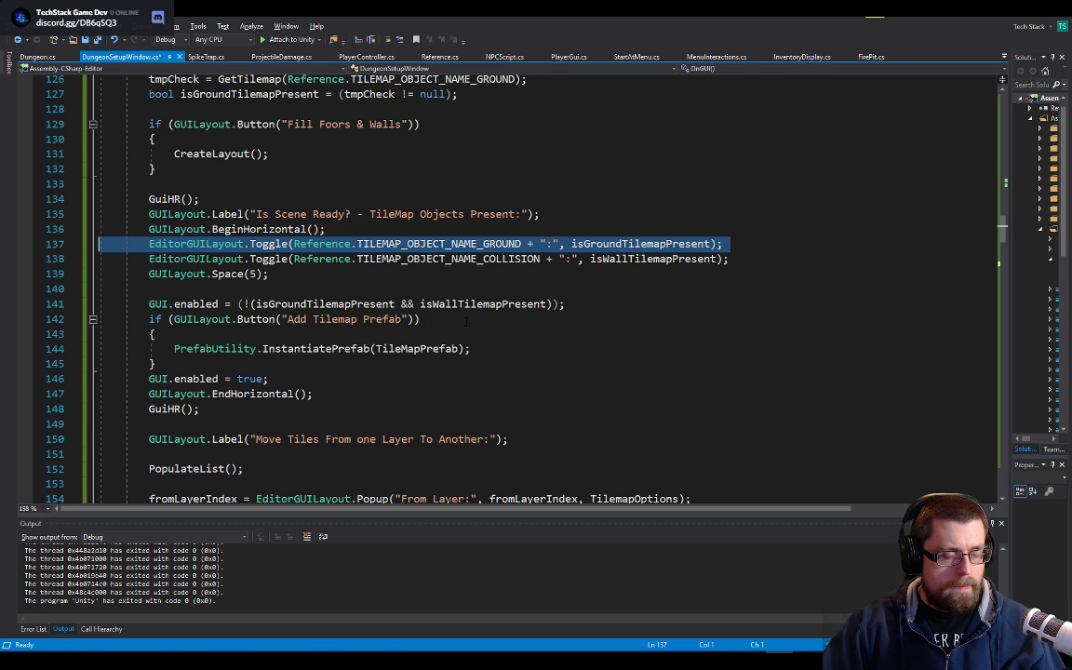
{"action": "scroll", "coordinate": [466, 322], "scroll_direction": "down", "scroll_amount": 8}
{"action": "left_click", "coordinate": [429, 319]}
{"action": "scroll", "coordinate": [429, 319], "scroll_direction": "down", "scroll_amount": 5}
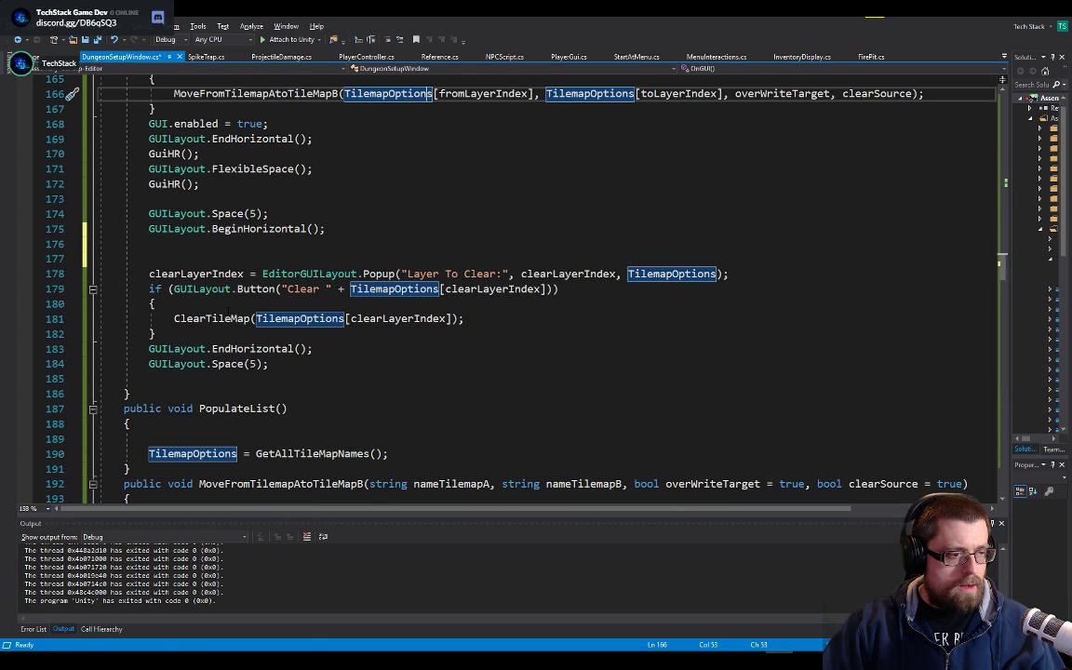
{"action": "left_click", "coordinate": [661, 259]}
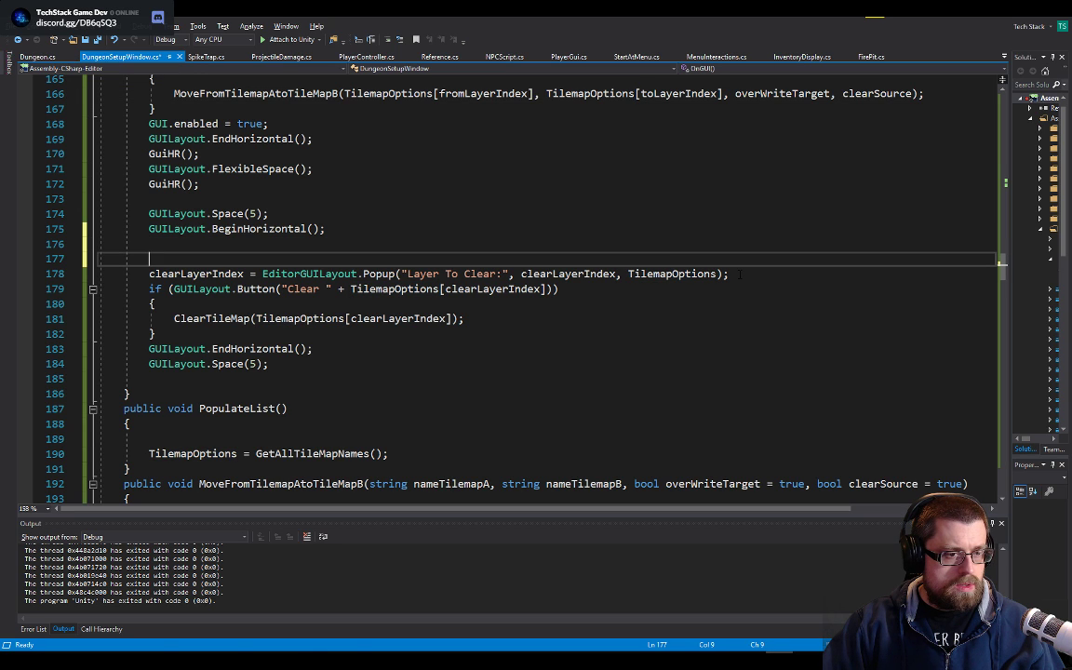
{"action": "key", "text": "ctrl+v"}
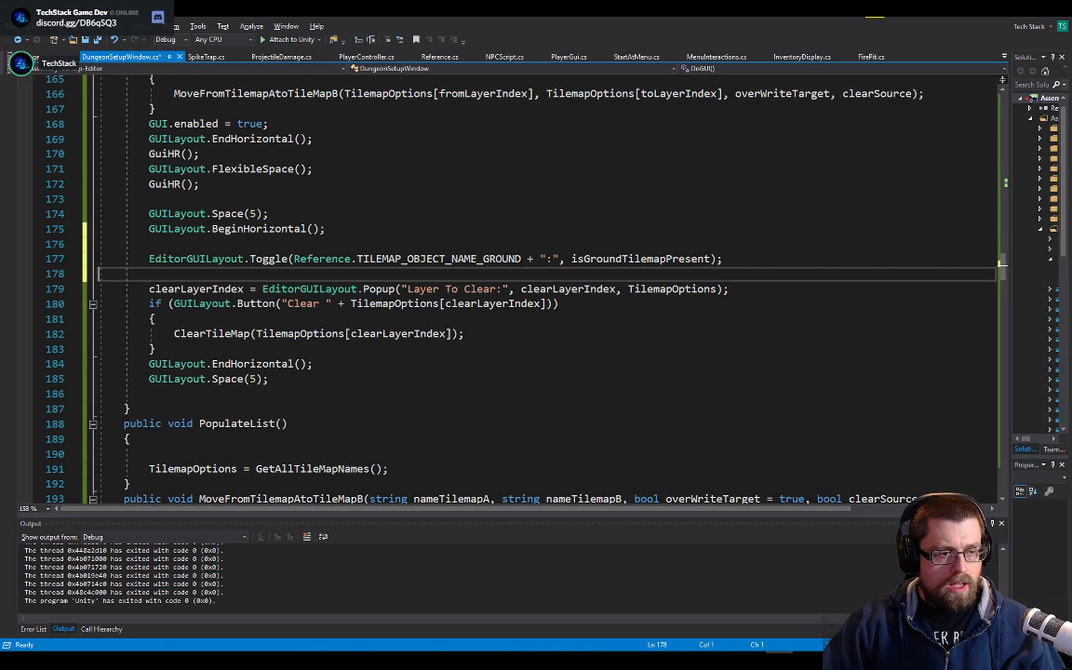
- Delete the Reference.TILEMAP_OBJECT_NAME_GROUND argument from the pasted toggle line
{"action": "double_click", "coordinate": [519, 259]}
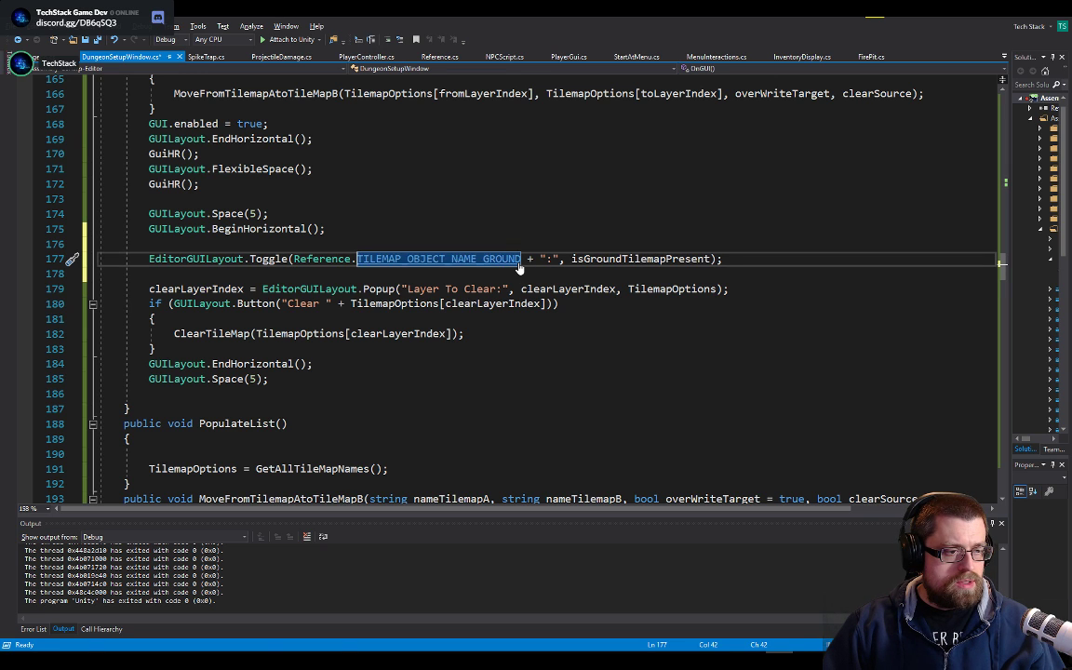
{"action": "key", "text": "ctrl+Left"}
{"action": "key", "text": "ctrl+Left"}
{"action": "key", "text": "ctrl+shift+Right"}
{"action": "key", "text": "ctrl+shift+Right"}
{"action": "key", "text": "ctrl+shift+Right"}
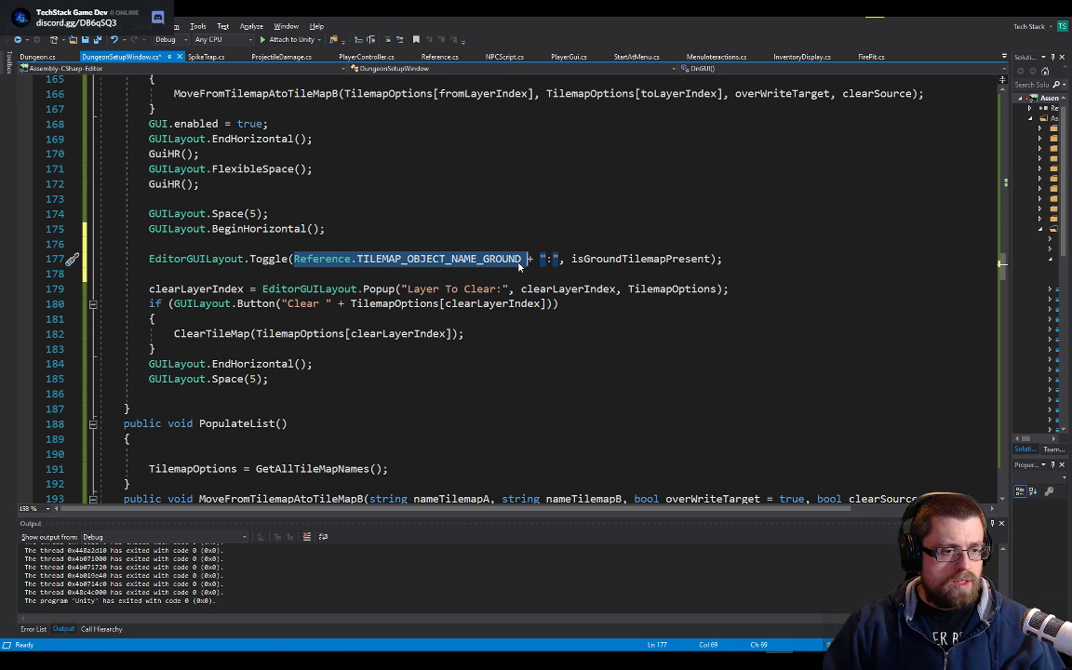
{"action": "key", "text": "BackSpace"}
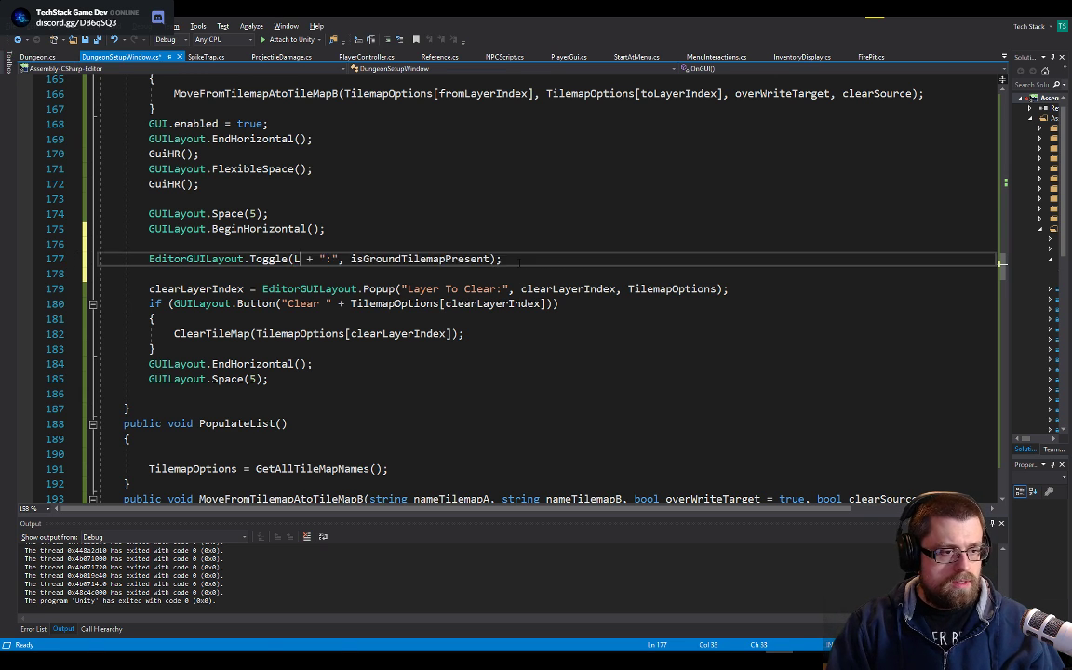
- Enter the string "Limit To Selection:" as the pasted toggle's label
{"action": "type", "text": "LImit"}
{"action": "key", "text": "BackSpace"}
{"action": "key", "text": "BackSpace"}
{"action": "key", "text": "BackSpace"}
{"action": "key", "text": "BackSpace"}
{"action": "key", "text": "BackSpace"}
{"action": "type", "text": "\"LI"}
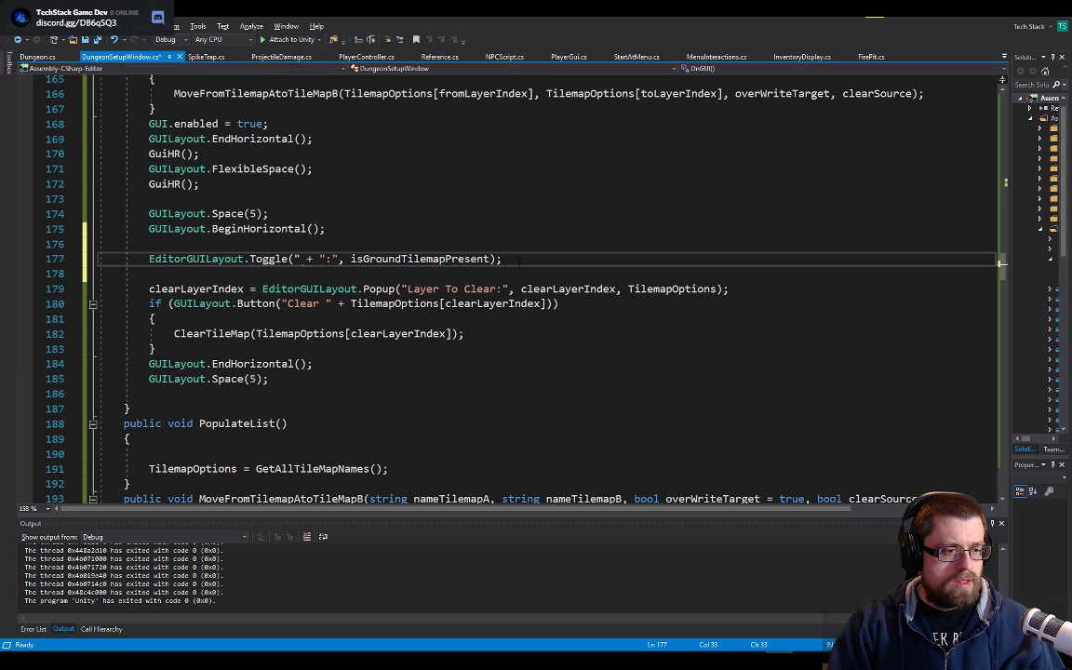
{"action": "type", "text": "mit"}
{"action": "key", "text": "BackSpace"}
{"action": "key", "text": "BackSpace"}
{"action": "key", "text": "BackSpace"}
{"action": "key", "text": "BackSpace"}
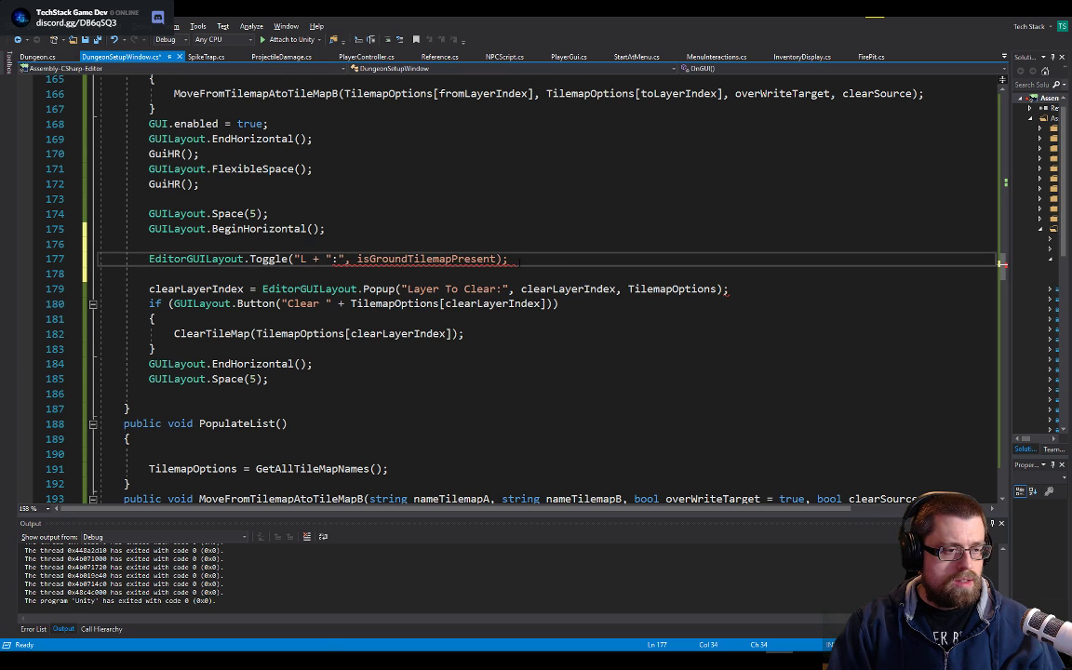
{"action": "type", "text": "imit To Selection"}
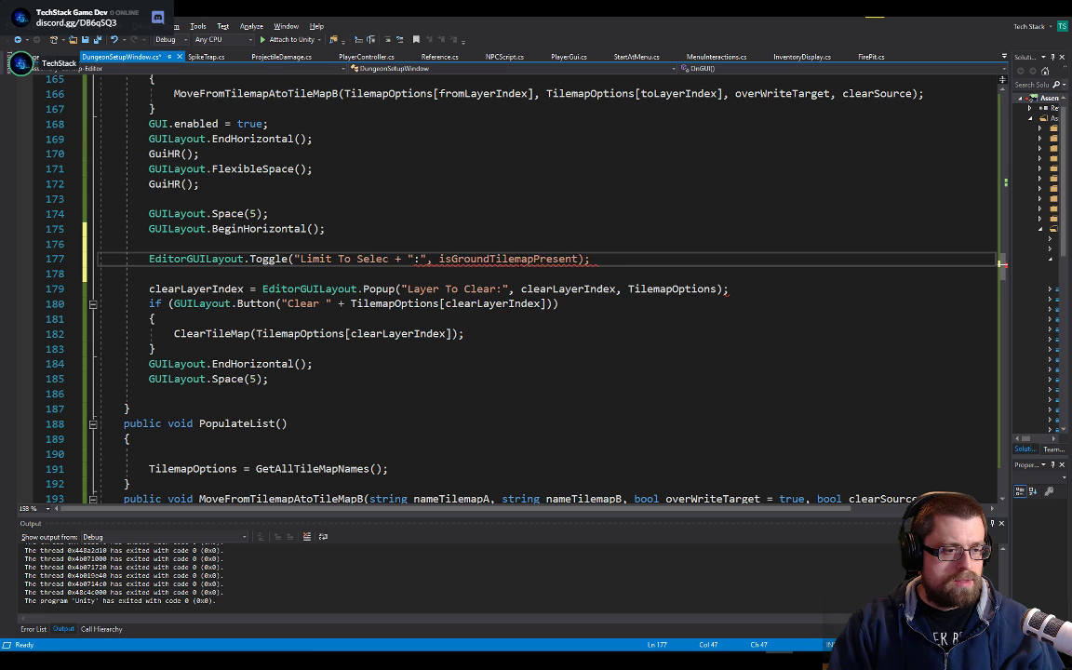
{"action": "type", "text": ":\""}
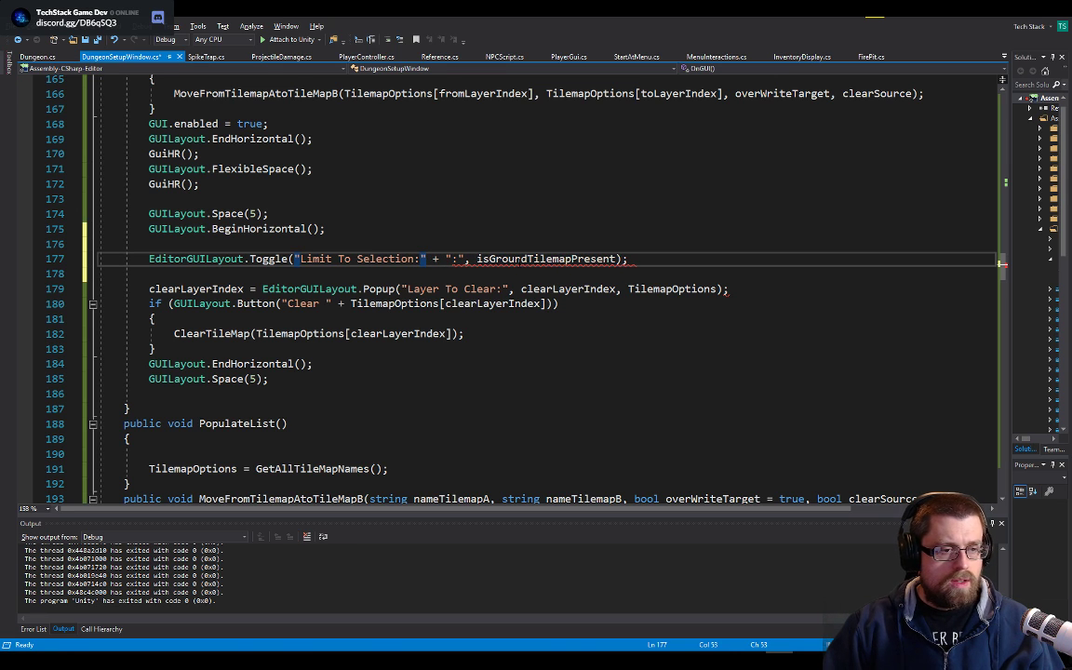
- Remove the leftover + ":" after the toggle's label, keeping the comma before isGroundTilemapPresent
{"action": "key", "text": "ctrl+shift+Right"}
{"action": "key", "text": "ctrl+shift+Right"}
{"action": "key", "text": "ctrl+shift+Right"}
{"action": "key", "text": "ctrl+shift+Right"}
{"action": "key", "text": "ctrl+shift+Left"}
{"action": "key", "text": "ctrl+shift+Left"}
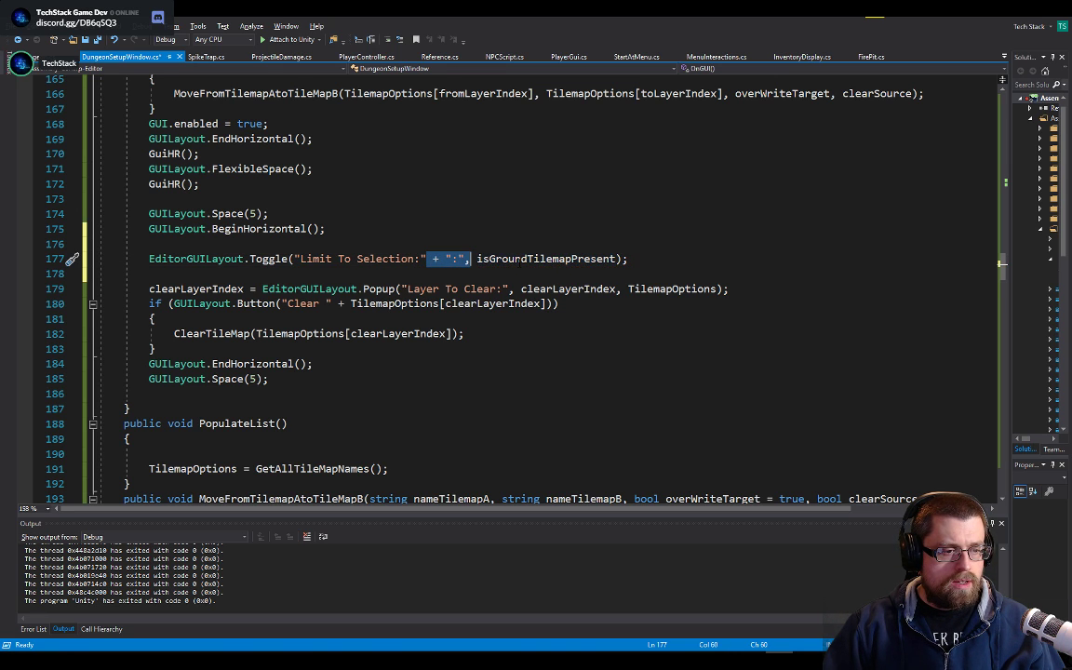
{"action": "key", "text": "Delete"}
{"action": "key", "text": "End"}
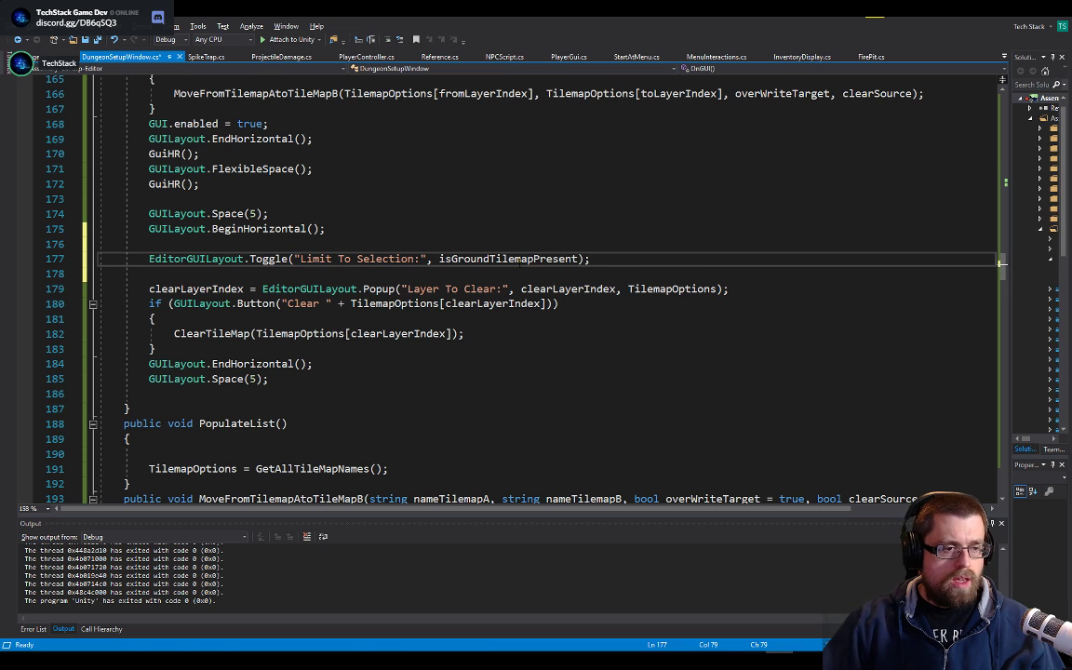
- Assign the result of the "Limit To Selection:" toggle to isGroundTilemapPresent
{"action": "double_click", "coordinate": [516, 260]}
{"action": "key", "text": "ctrl+c"}
{"action": "key", "text": "Home"}
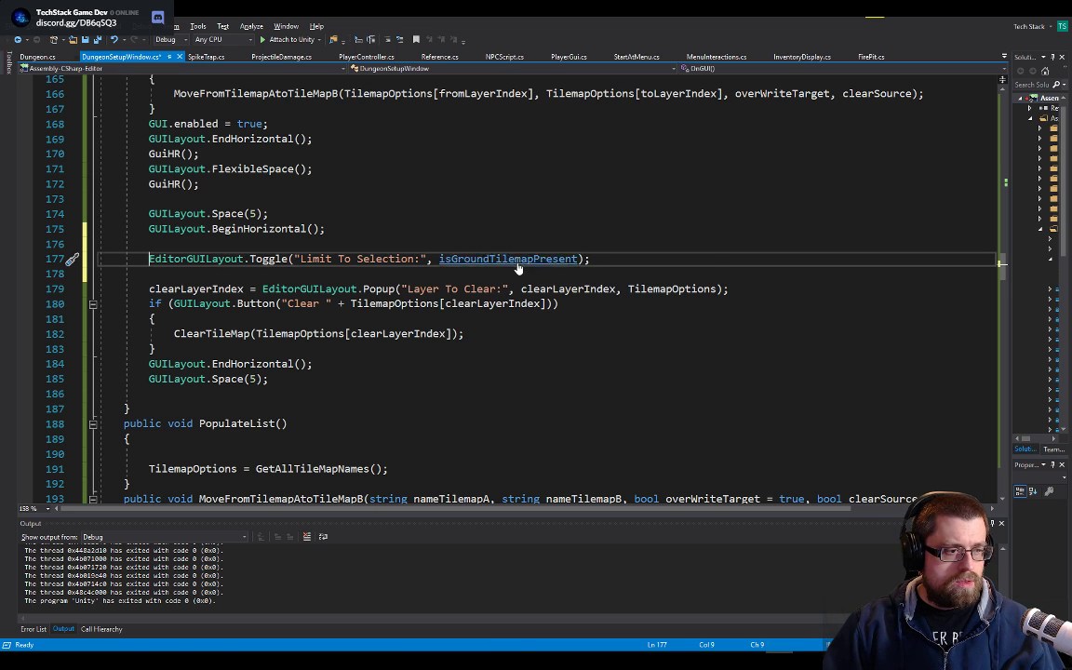
{"action": "key", "text": "ctrl+v"}
{"action": "type", "text": "=-"}
{"action": "key", "text": "BackSpace"}
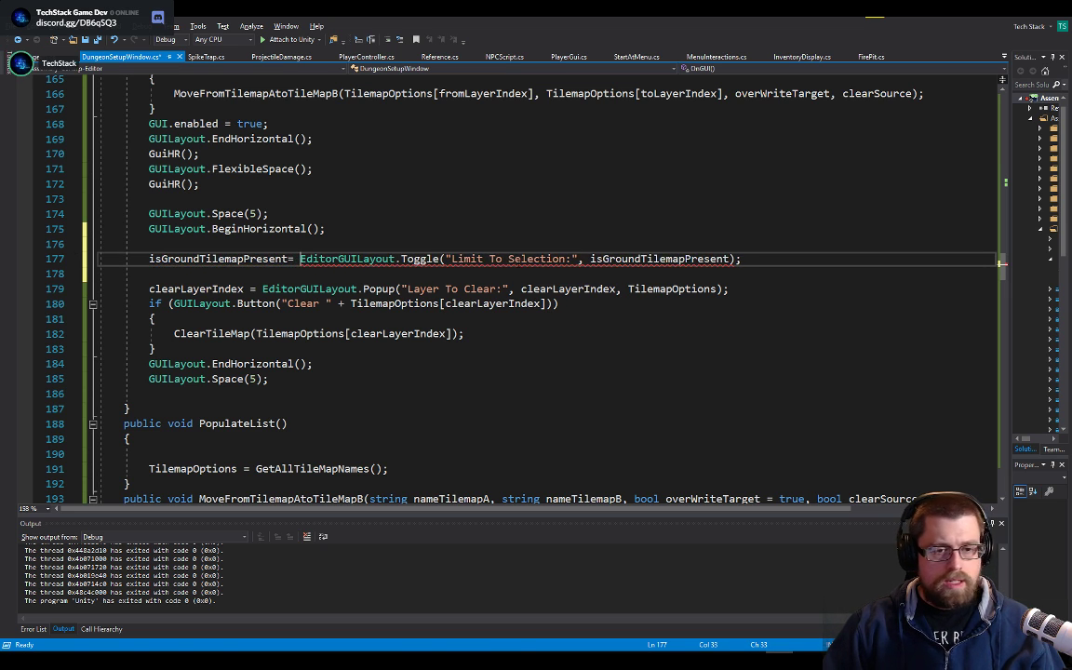
- Look up the definition of isGroundTilemapPresent and find the field declarations of the DungeonSetupWindow class
{"action": "double_click", "coordinate": [715, 261]}
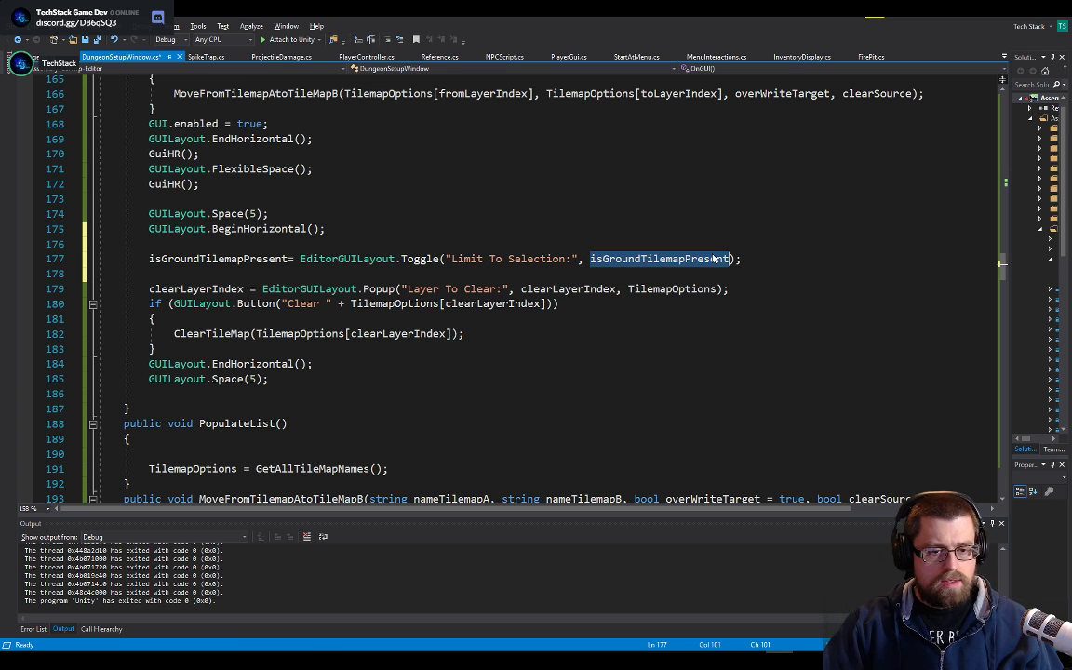
{"action": "key", "text": "F12"}
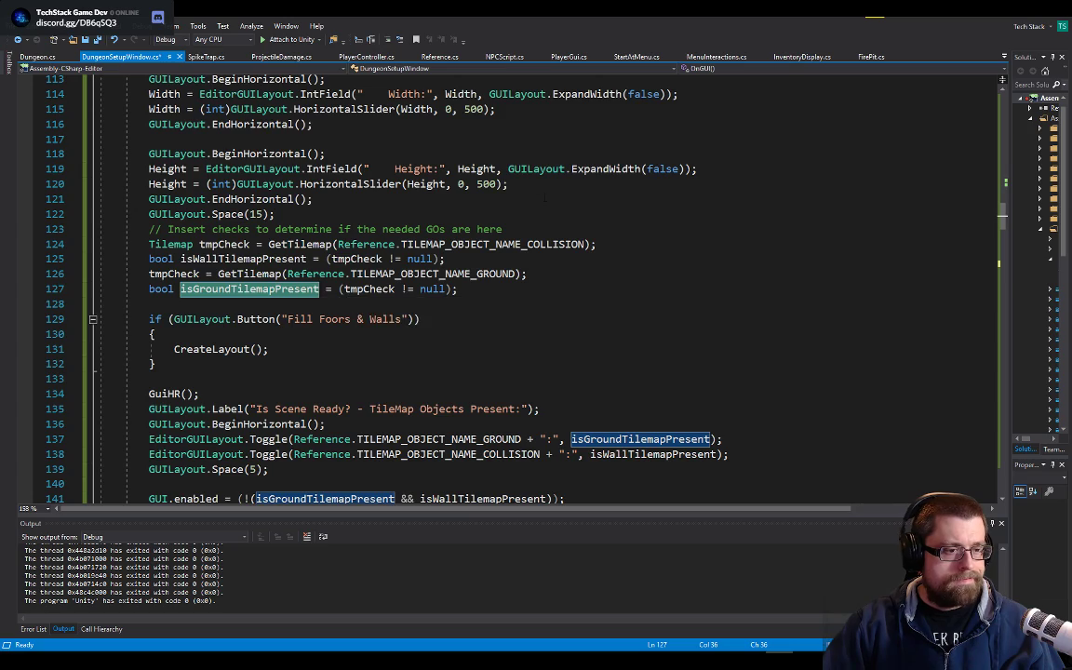
{"action": "scroll", "coordinate": [496, 334], "scroll_direction": "up", "scroll_amount": 20}
{"action": "scroll", "coordinate": [496, 333], "scroll_direction": "up", "scroll_amount": 12}
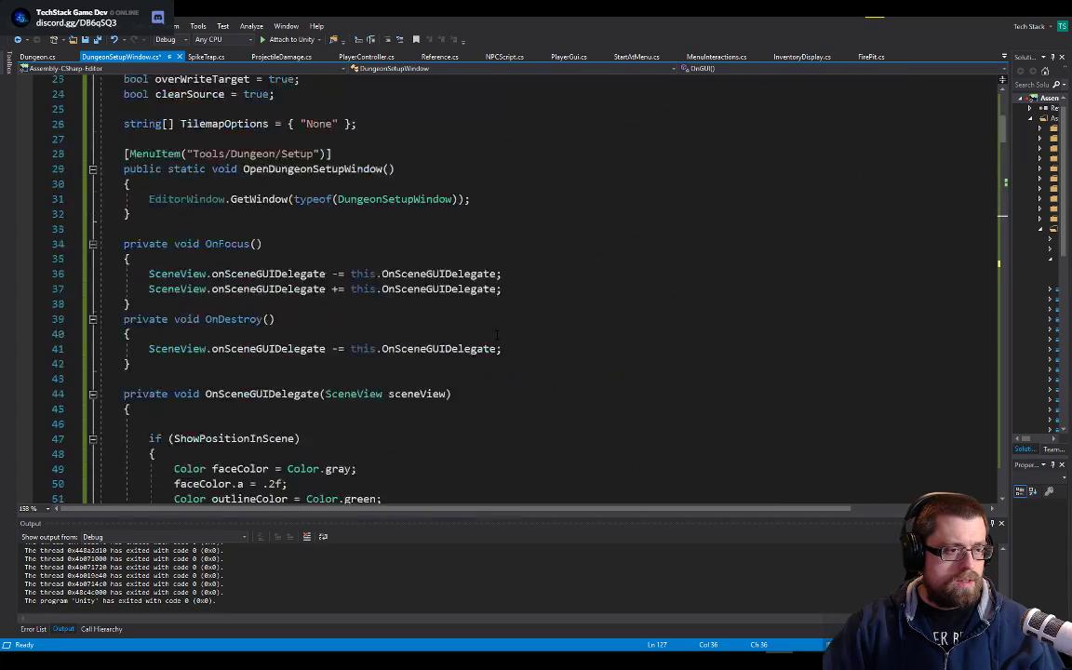
{"action": "scroll", "coordinate": [487, 333], "scroll_direction": "up", "scroll_amount": 3}
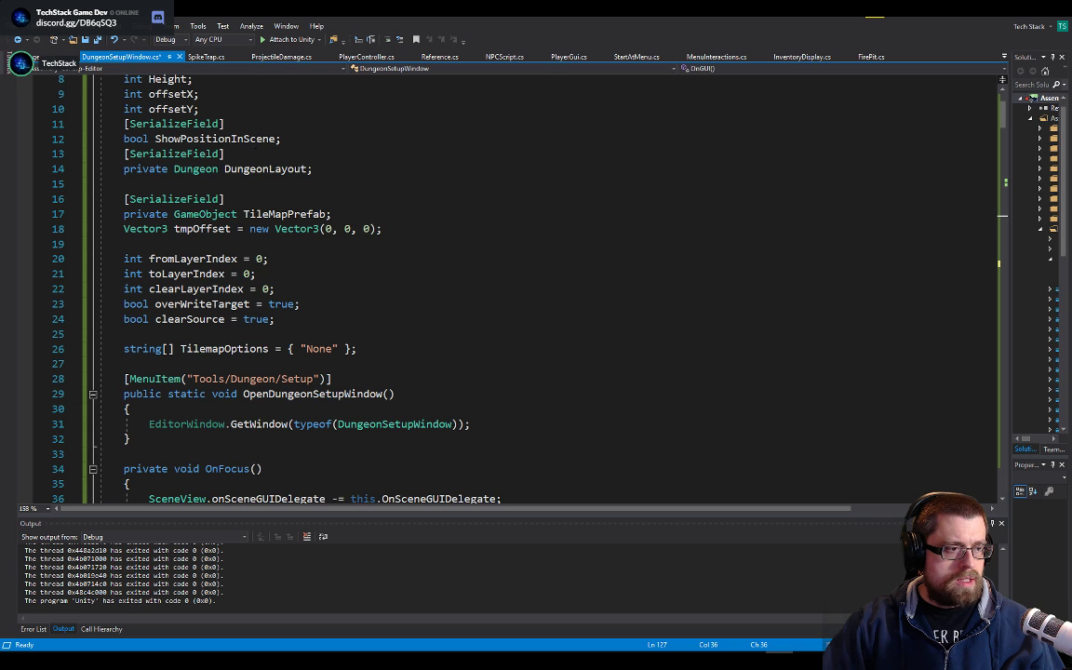
- Declare a bool field named limitClearToSelected below ShowPositionInScene, with a blank line between them
{"action": "left_click", "coordinate": [228, 138]}
{"action": "scroll", "coordinate": [300, 277], "scroll_direction": "up", "scroll_amount": 2}
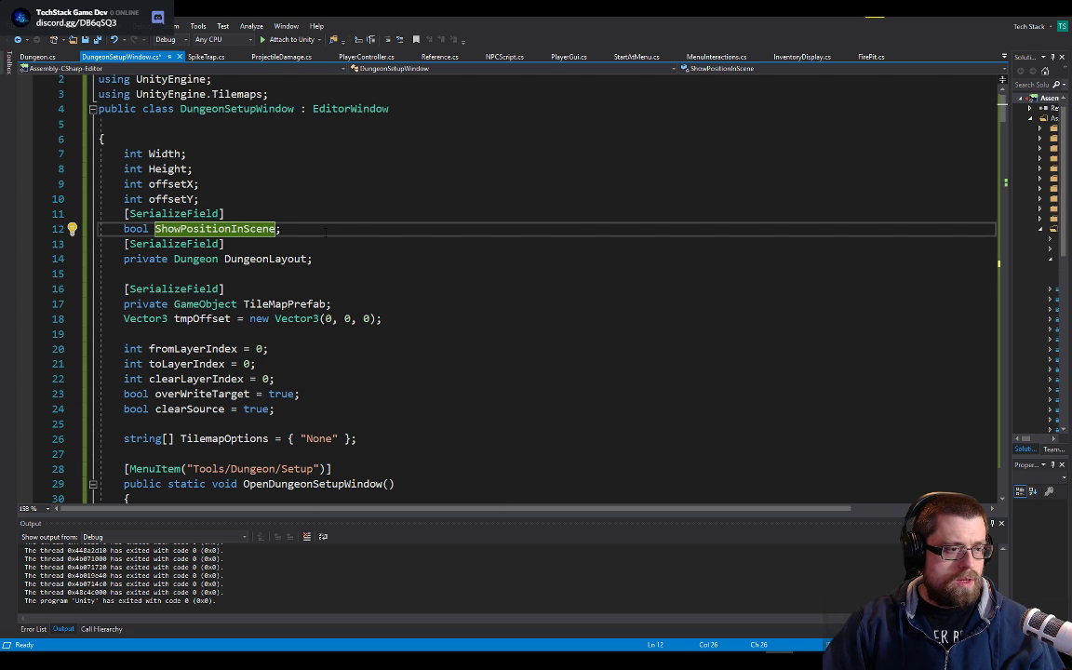
{"action": "left_click", "coordinate": [326, 232]}
{"action": "key", "text": "Return"}
{"action": "key", "text": "Return"}
{"action": "type", "text": "bool "}
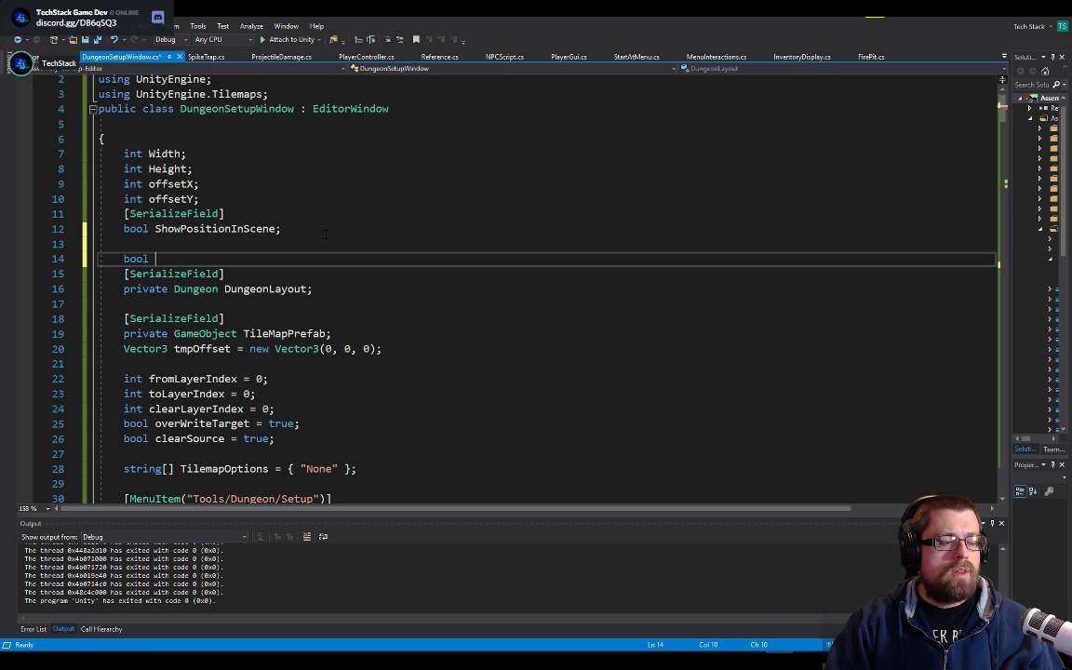
{"action": "type", "text": "LImi"}
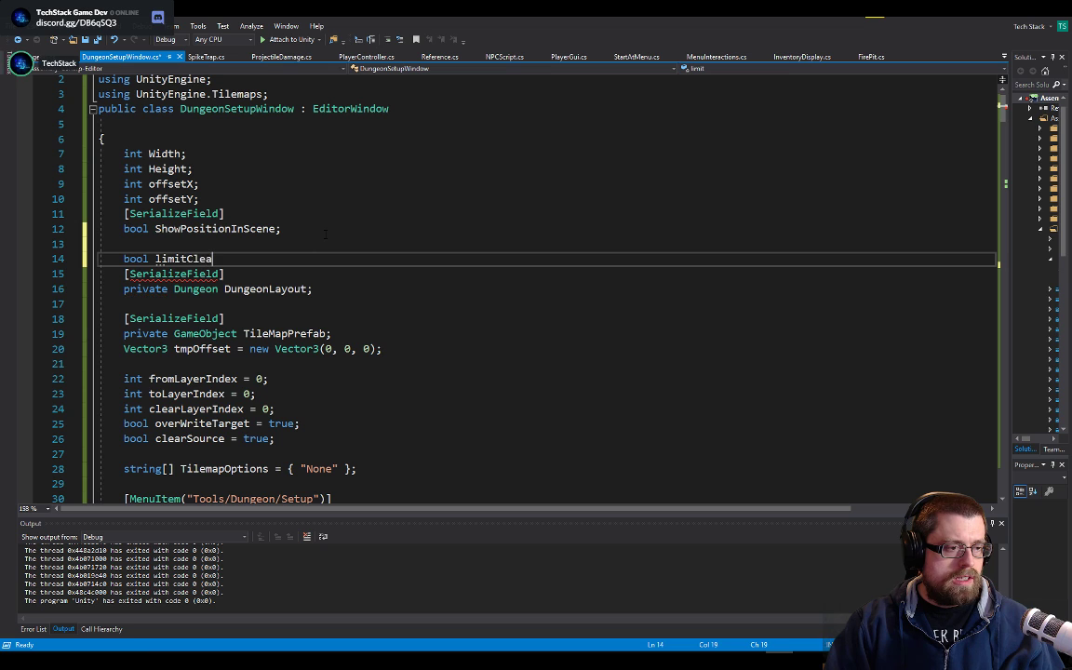
{"action": "type", "text": "tCleartoTo"}
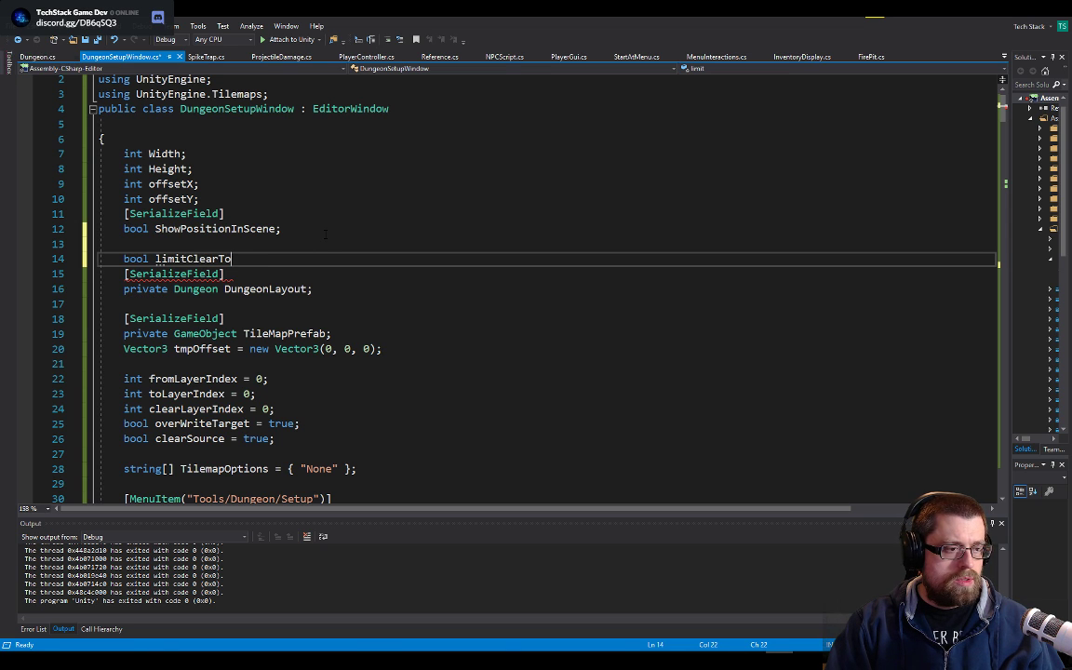
{"action": "type", "text": "Slected"}
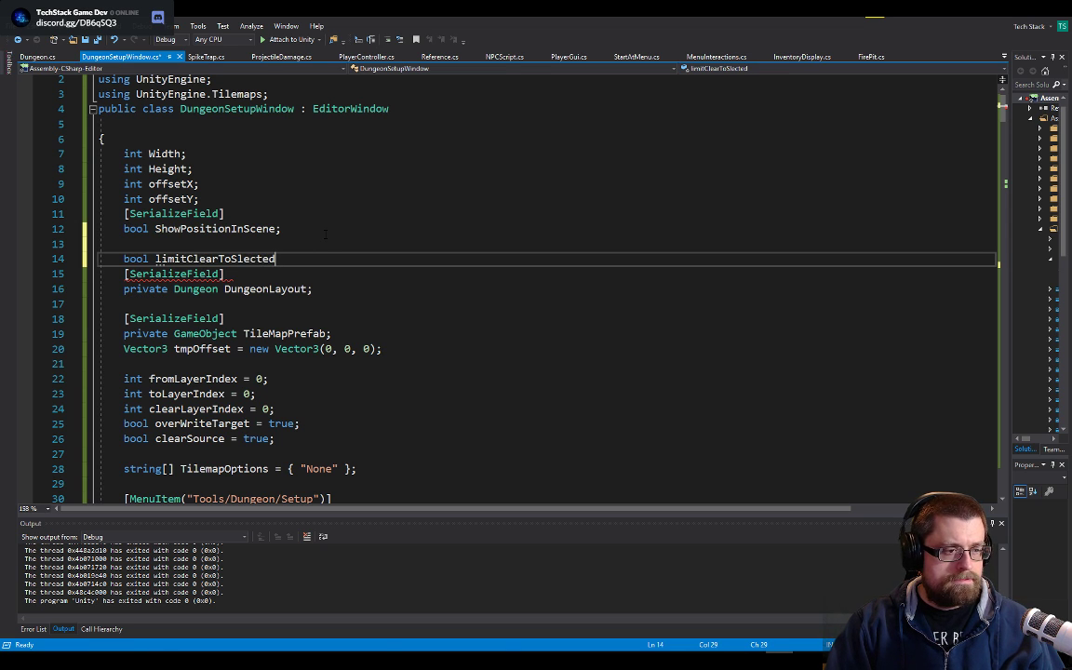
{"action": "key", "text": "ctrl+Left"}
{"action": "left_click_drag", "start_coordinate": [155, 259], "coordinate": [186, 259]}
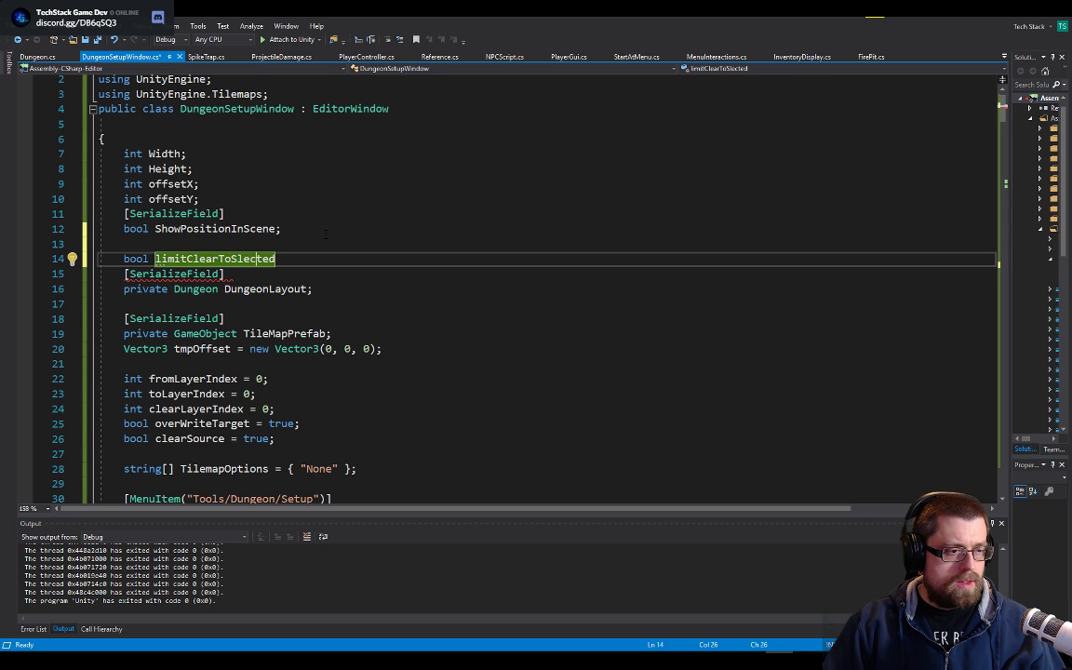
{"action": "type", "text": "e"}
{"action": "key", "text": "End"}
{"action": "type", "text": ";"}
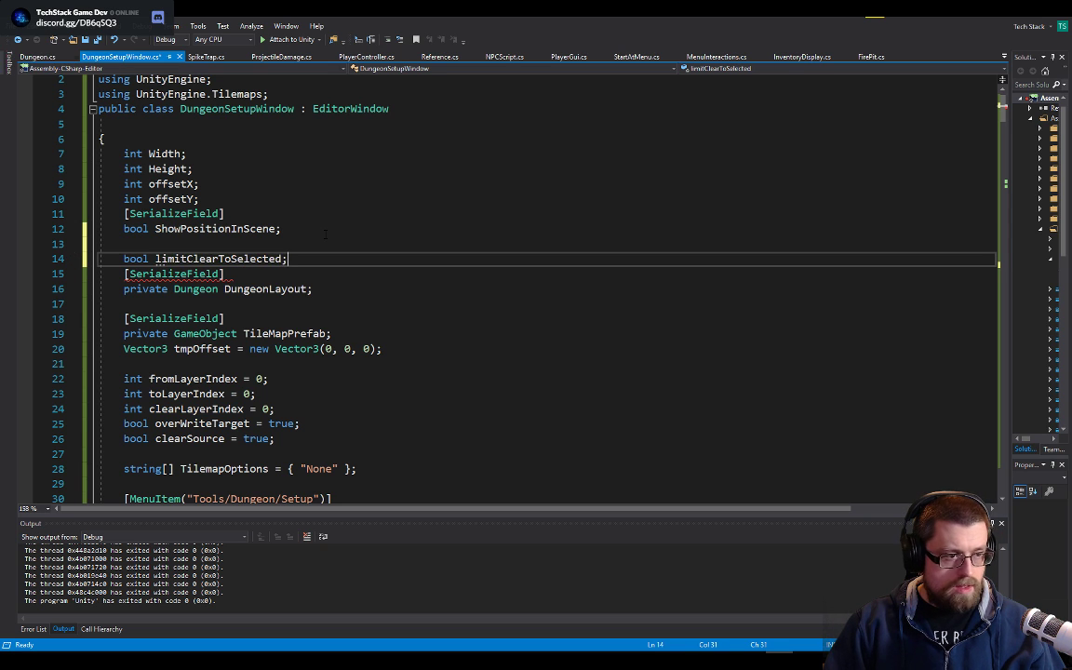
- Save DungeonSetupWindow.cs and place the cursor at the end of the SerializeField line above DungeonLayout
{"action": "key", "text": "Up"}
{"action": "key", "text": "ctrl+s"}
{"action": "key", "text": "Down"}
{"action": "key", "text": "Down"}
{"action": "key", "text": "End"}
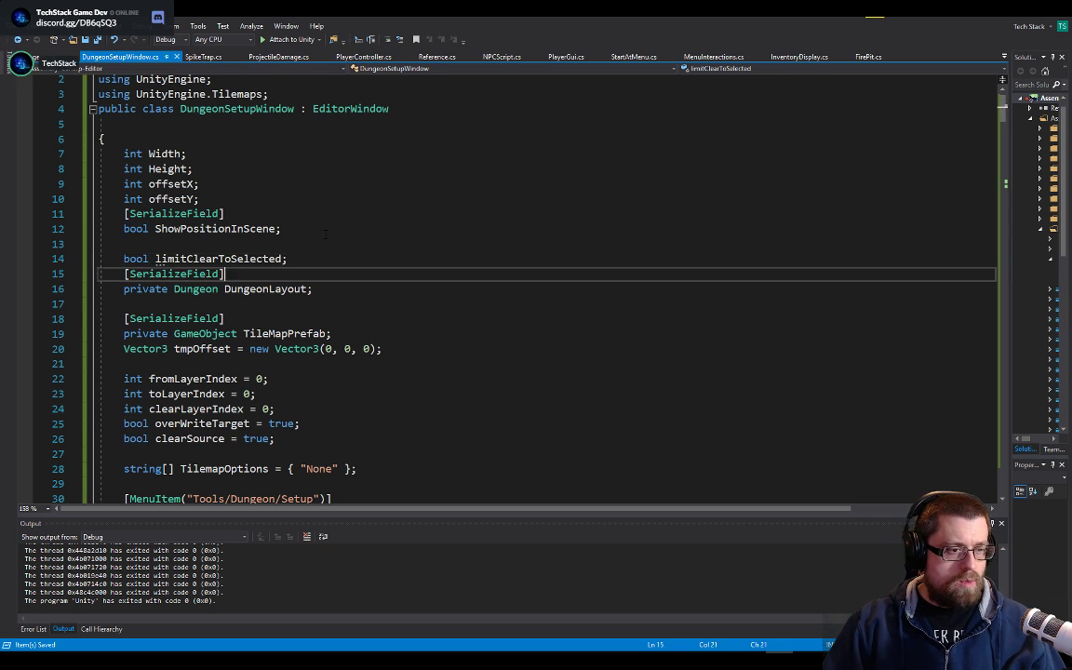
- Initialize the limitClearToSelected field to false and save the script
{"action": "key", "text": "Up"}
{"action": "key", "text": "Left"}
{"action": "type", "text": "= false"}
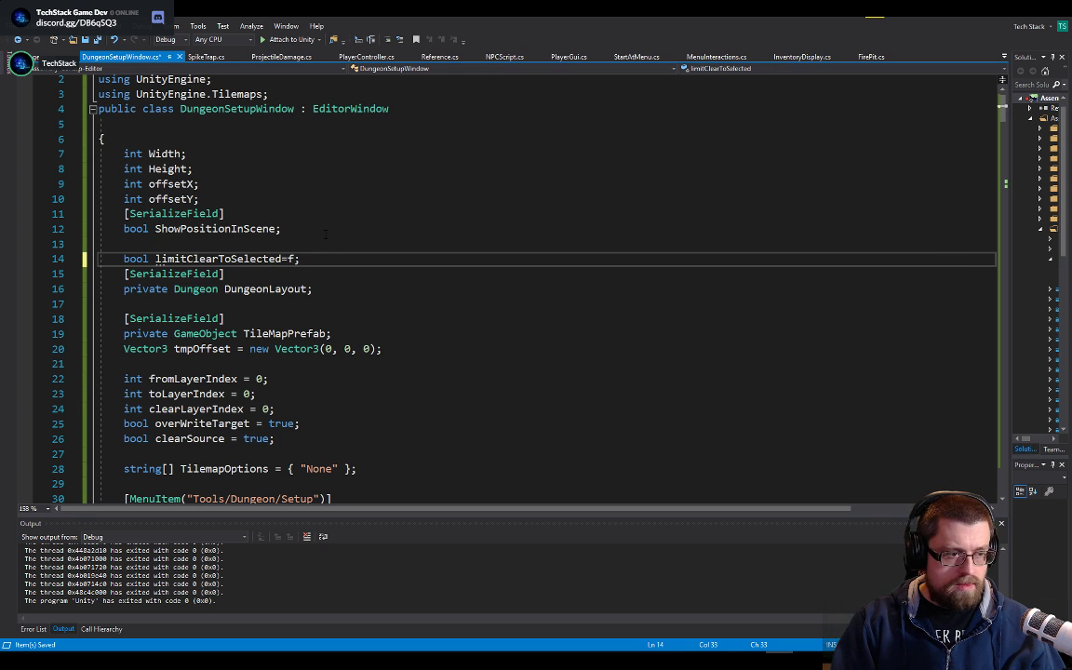
{"action": "key", "text": "Up"}
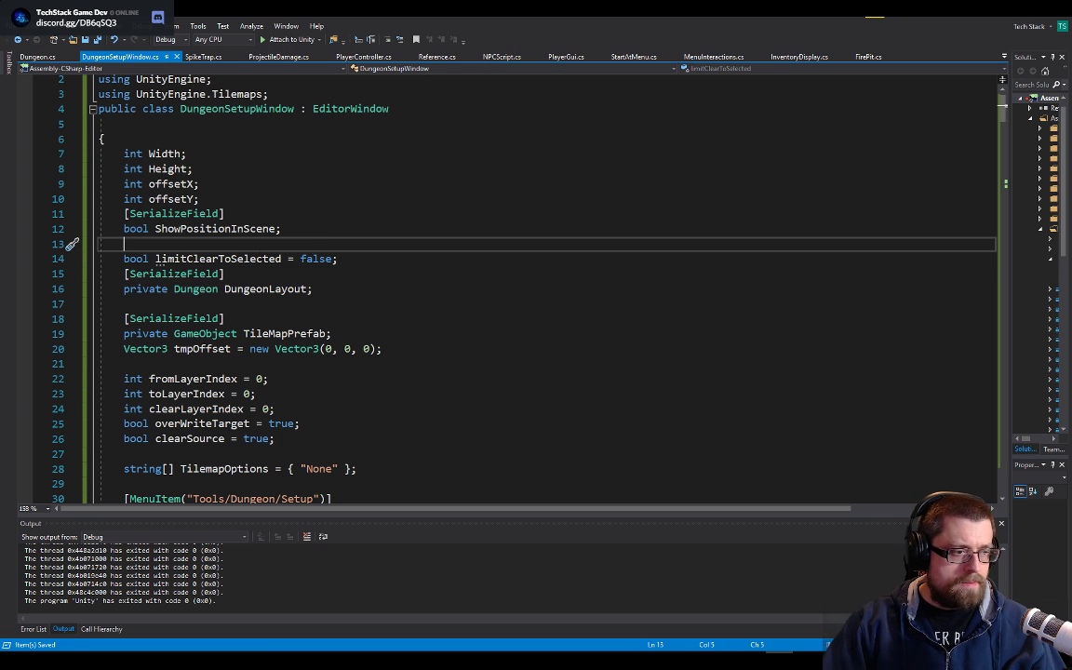
- Replace both isGroundTilemapPresent references in the "Limit To Selection:" toggle line with limitClearToSelected
{"action": "double_click", "coordinate": [156, 258]}
{"action": "key", "text": "ctrl+c"}
{"action": "scroll", "coordinate": [156, 259], "scroll_direction": "down", "scroll_amount": 20}
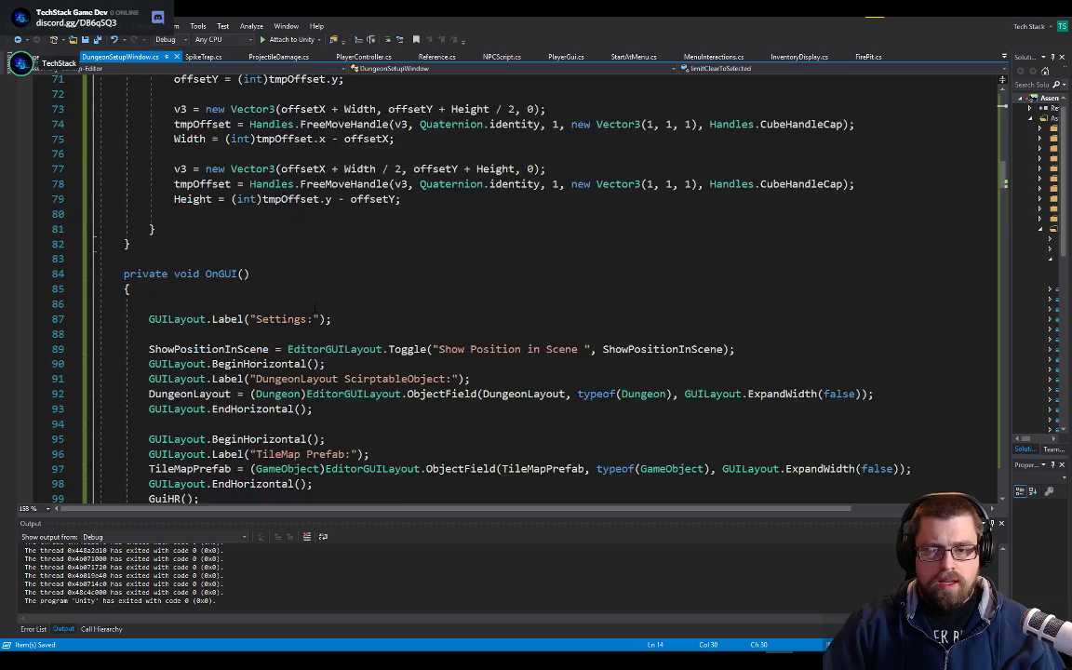
{"action": "scroll", "coordinate": [363, 322], "scroll_direction": "down", "scroll_amount": 15}
{"action": "scroll", "coordinate": [363, 322], "scroll_direction": "up", "scroll_amount": 4}
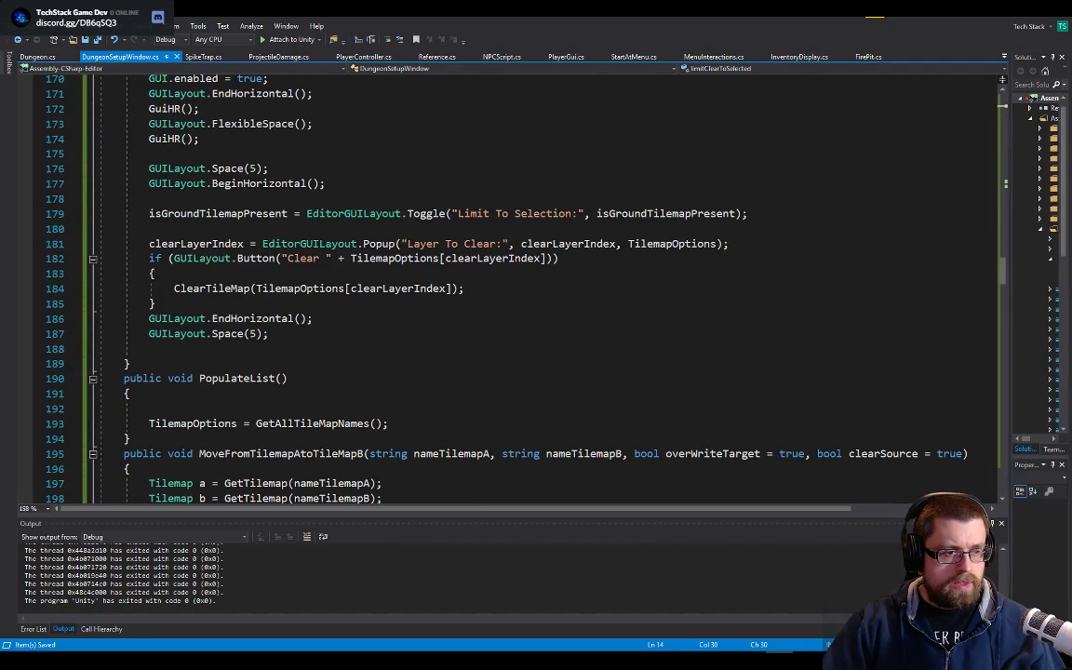
{"action": "double_click", "coordinate": [196, 214]}
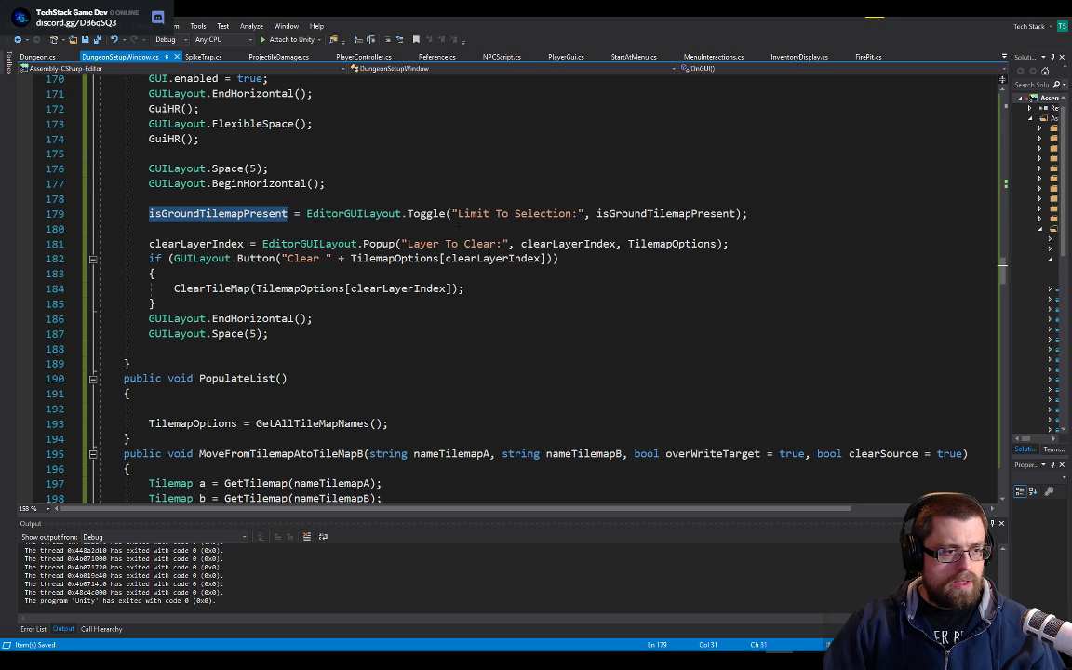
{"action": "key", "text": "ctrl+v"}
{"action": "double_click", "coordinate": [643, 214]}
{"action": "key", "text": "ctrl+v"}
- Add an empty if (limitClearToSelected) block before the ClearTileMap call in the Clear button's handler
{"action": "left_click", "coordinate": [157, 273]}
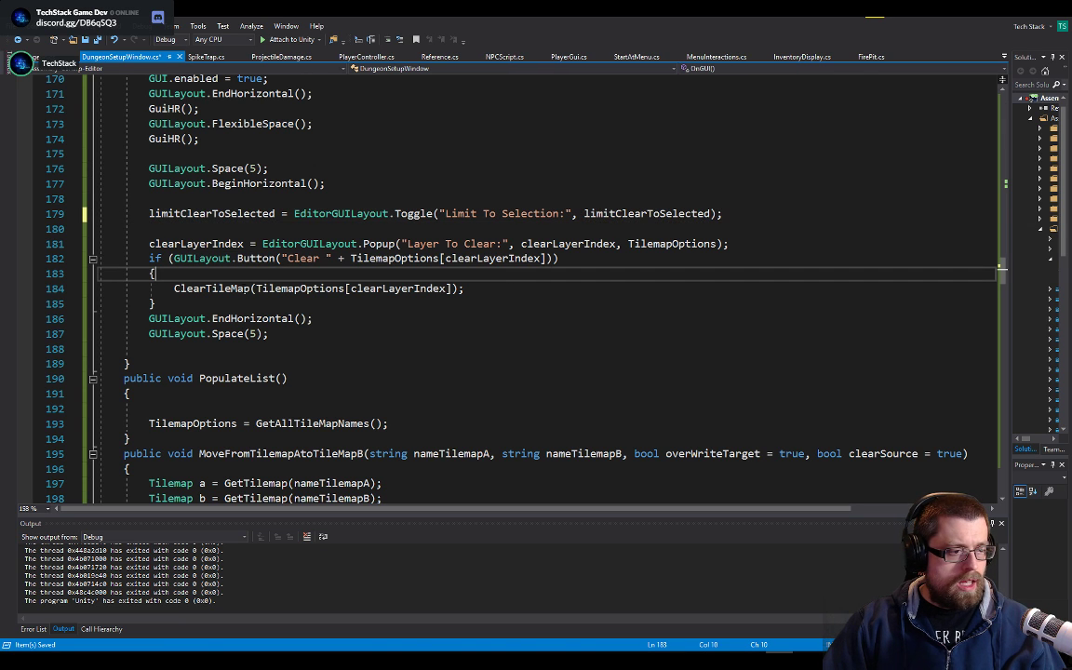
{"action": "key", "text": "Return"}
{"action": "key", "text": "Return"}
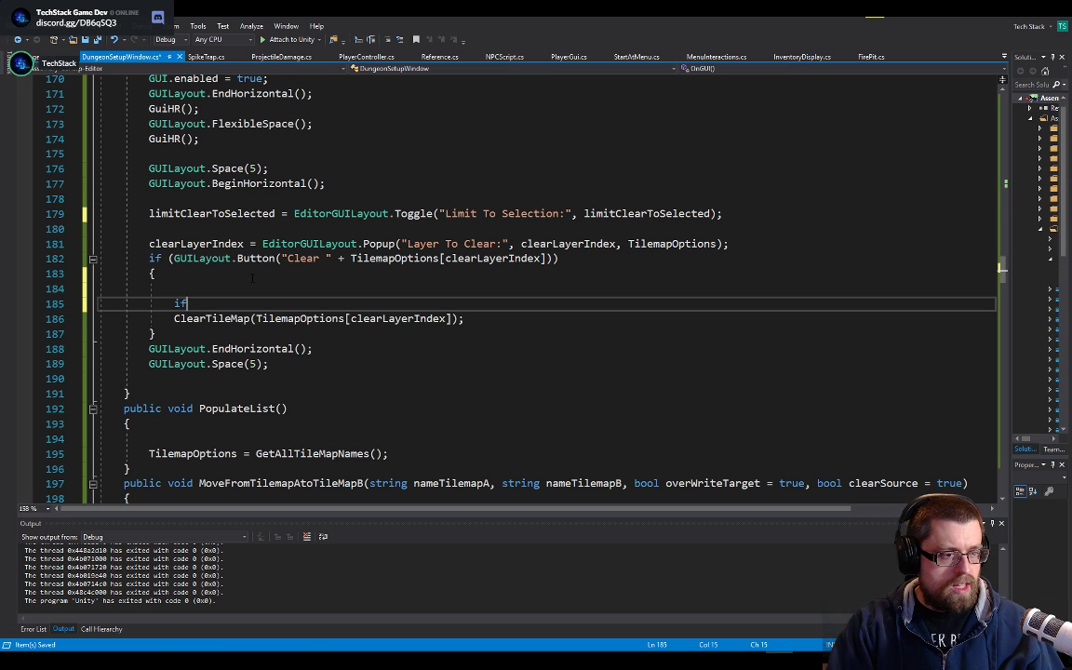
{"action": "type", "text": "if ("}
{"action": "key", "text": "ctrl+v"}
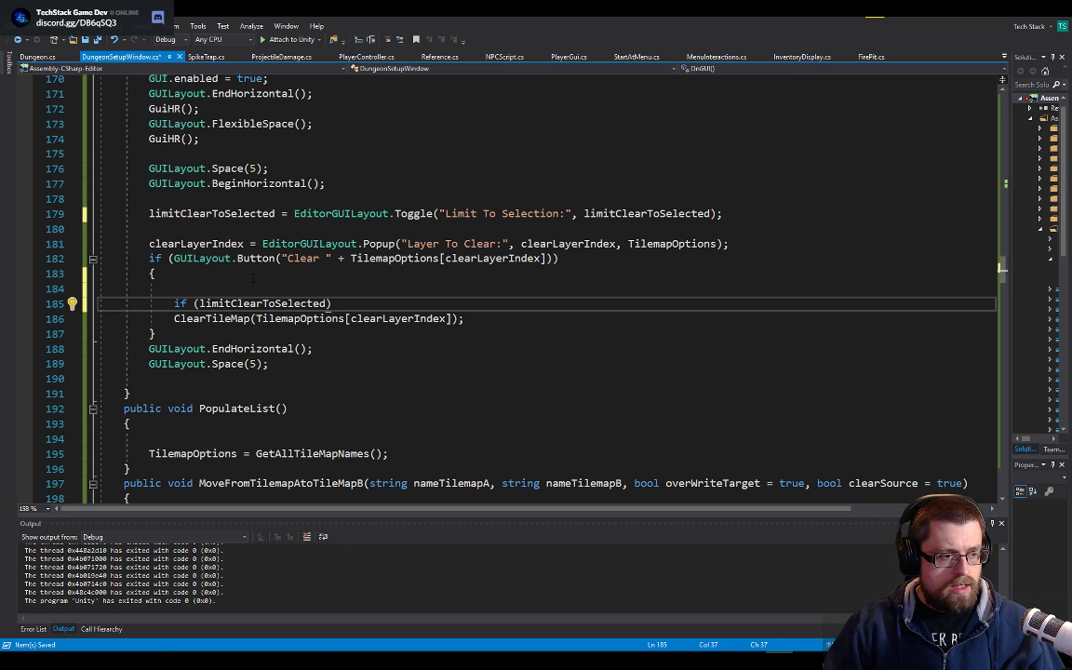
{"action": "type", "text": ")"}
{"action": "key", "text": "Return"}
{"action": "type", "text": "{"}
{"action": "key", "text": "Return"}
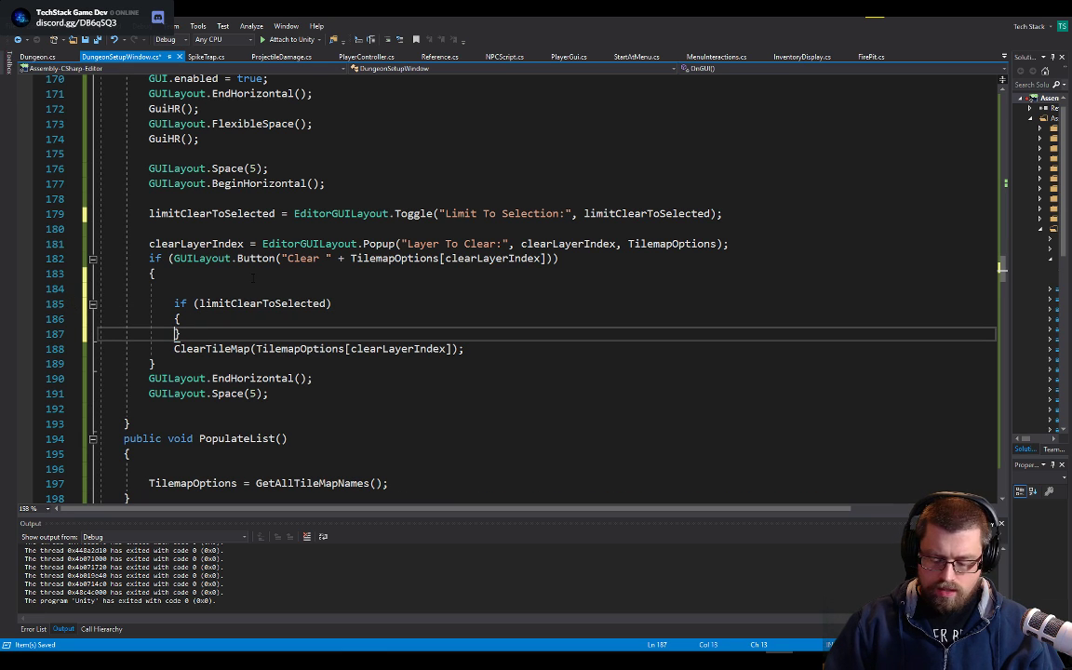
- Add an else branch after the limitClearToSelected block, enclose the existing ClearTileMap call in it, and save the script
{"action": "key", "text": "End"}
{"action": "key", "text": "Return"}
{"action": "type", "text": "else"}
{"action": "key", "text": "Return"}
{"action": "type", "text": "{"}
{"action": "key", "text": "Return"}
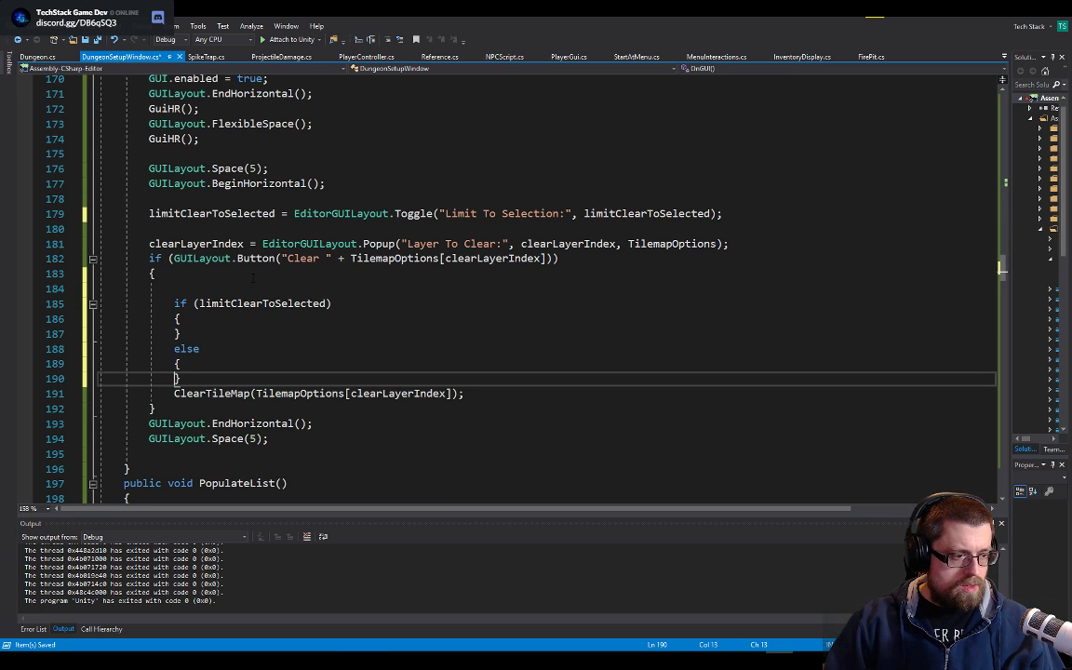
{"action": "key", "text": "Delete"}
{"action": "key", "text": "Down"}
{"action": "key", "text": "End"}
{"action": "key", "text": "Return"}
{"action": "type", "text": "}"}
{"action": "key", "text": "Up"}
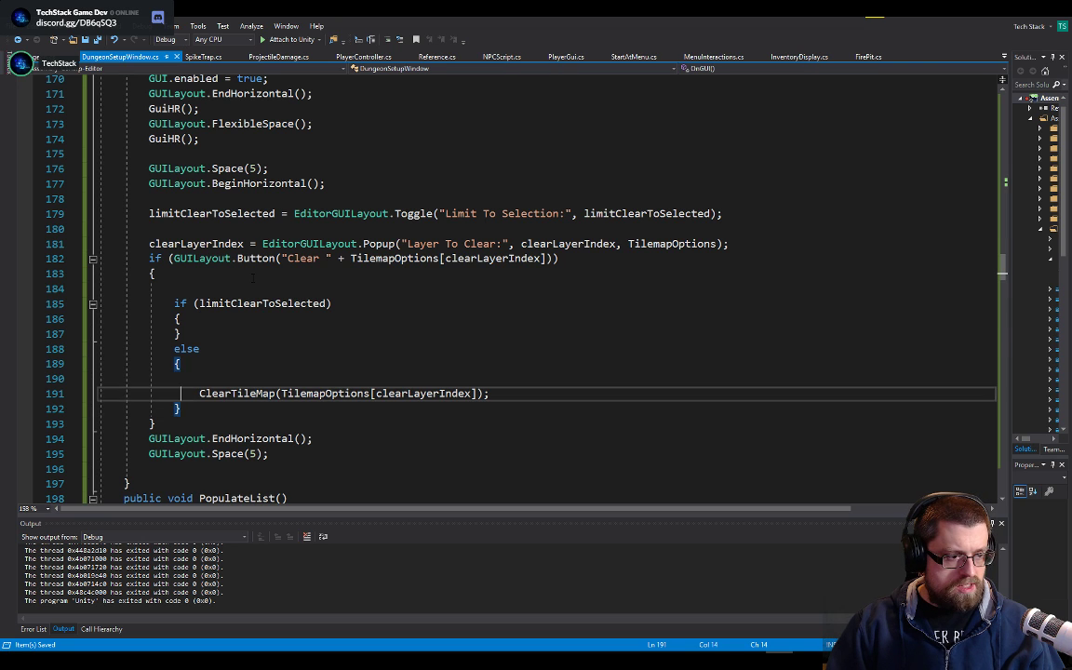
- Copy the ClearTileMap(TilemapOptions[clearLayerIndex]) call from the else branch into the if (limitClearToSelected) block
{"action": "key", "text": "Up"}
{"action": "key", "text": "Up"}
{"action": "key", "text": "Up"}
{"action": "key", "text": "Up"}
{"action": "key", "text": "Down"}
{"action": "key", "text": "Down"}
{"action": "key", "text": "Down"}
{"action": "key", "text": "Down"}
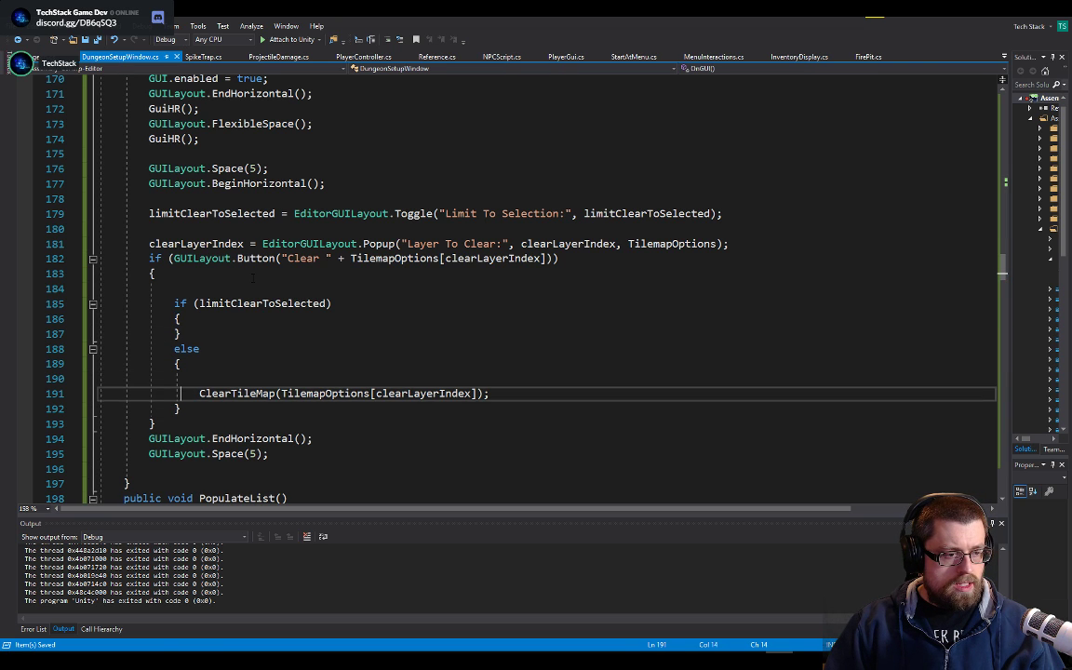
{"action": "key", "text": "shift+End"}
{"action": "key", "text": "ctrl+c"}
{"action": "key", "text": "ctrl+Up"}
{"action": "key", "text": "Up"}
{"action": "key", "text": "Up"}
{"action": "key", "text": "Up"}
{"action": "key", "text": "Up"}
{"action": "key", "text": "Up"}
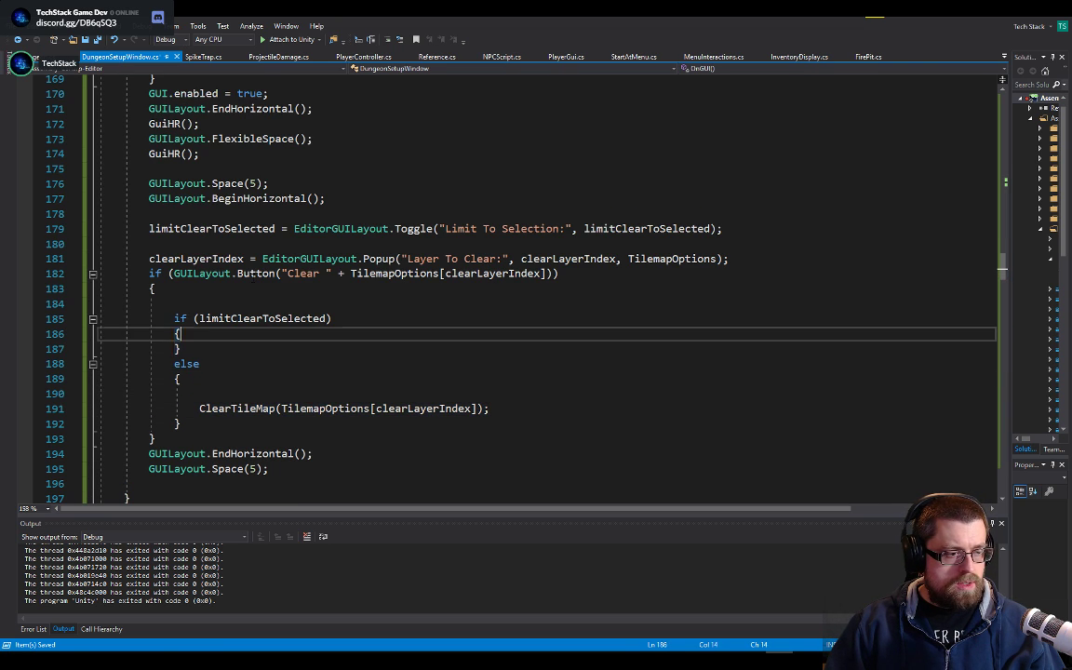
{"action": "key", "text": "Return"}
{"action": "key", "text": "ctrl+v"}
- Go to the ClearTileMap method definition and paste a duplicate of the whole method above it
{"action": "left_click", "coordinate": [256, 348]}
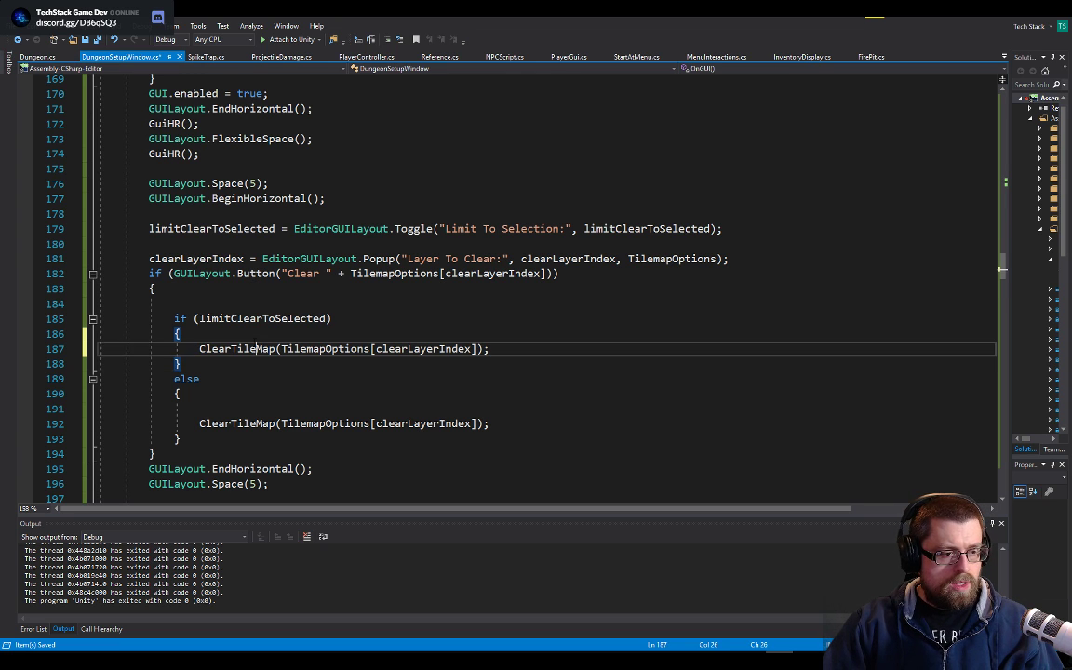
{"action": "key", "text": "F12"}
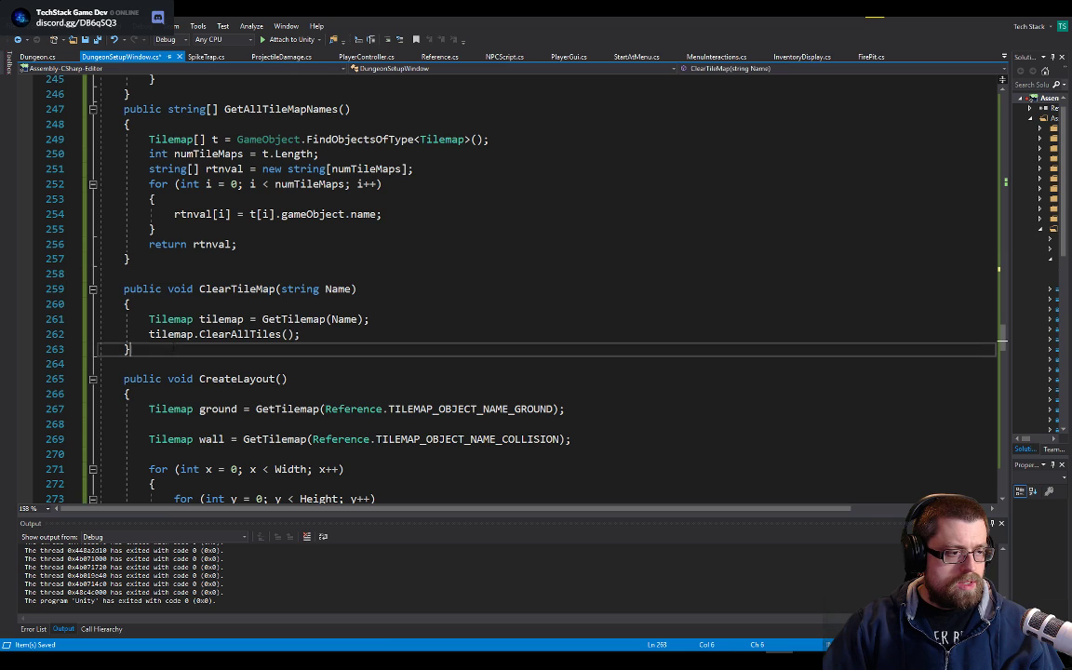
{"action": "left_click_drag", "start_coordinate": [131, 349], "coordinate": [124, 285]}
{"action": "key", "text": "ctrl+c"}
{"action": "left_click", "coordinate": [142, 278]}
{"action": "key", "text": "Return"}
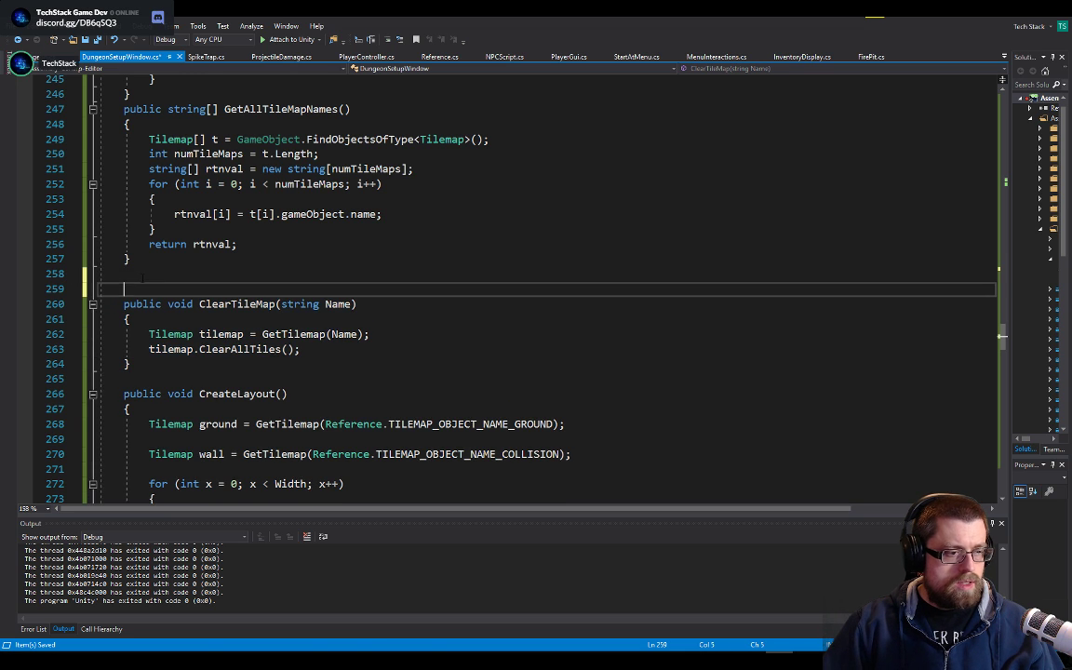
{"action": "key", "text": "ctrl+v"}
{"action": "left_click", "coordinate": [352, 305]}
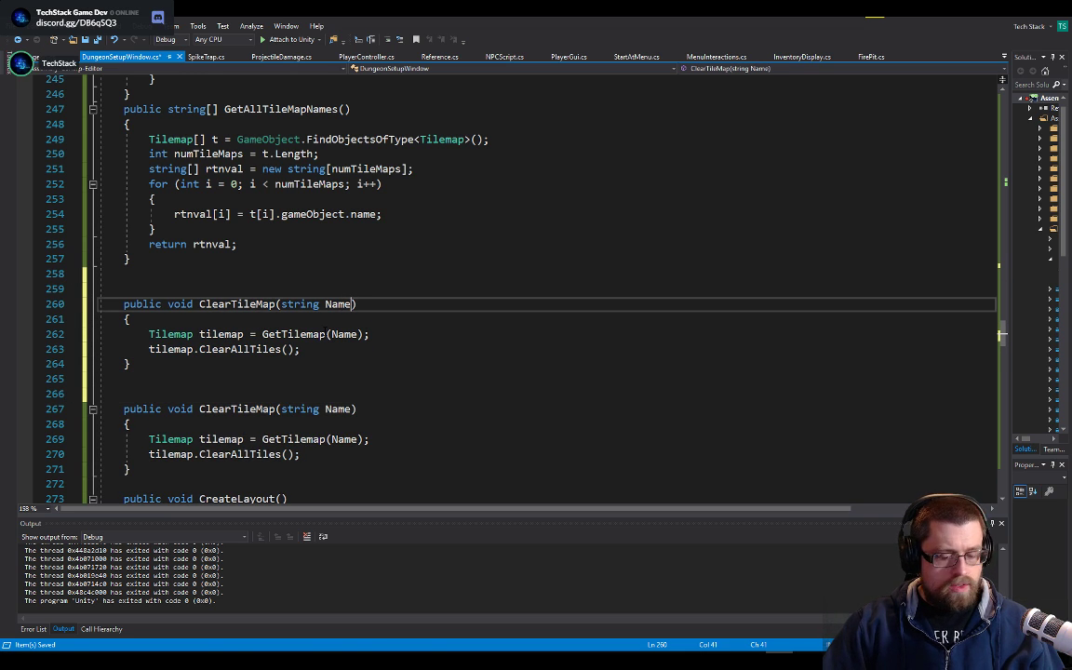
{"action": "type", "text": ","}
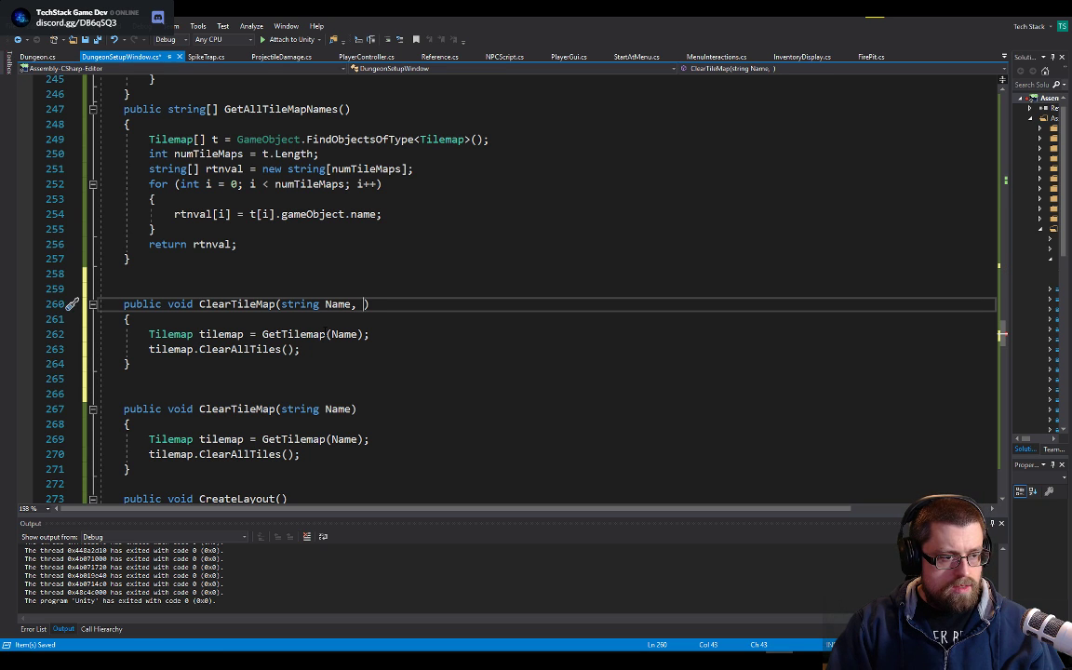
{"action": "key", "text": "BackSpace"}
{"action": "key", "text": "BackSpace"}
- Rename the upper duplicate of the ClearTileMap method to ClearTileMapSelection
{"action": "left_click", "coordinate": [324, 304]}
{"action": "key", "text": "ctrl+shift+Left"}
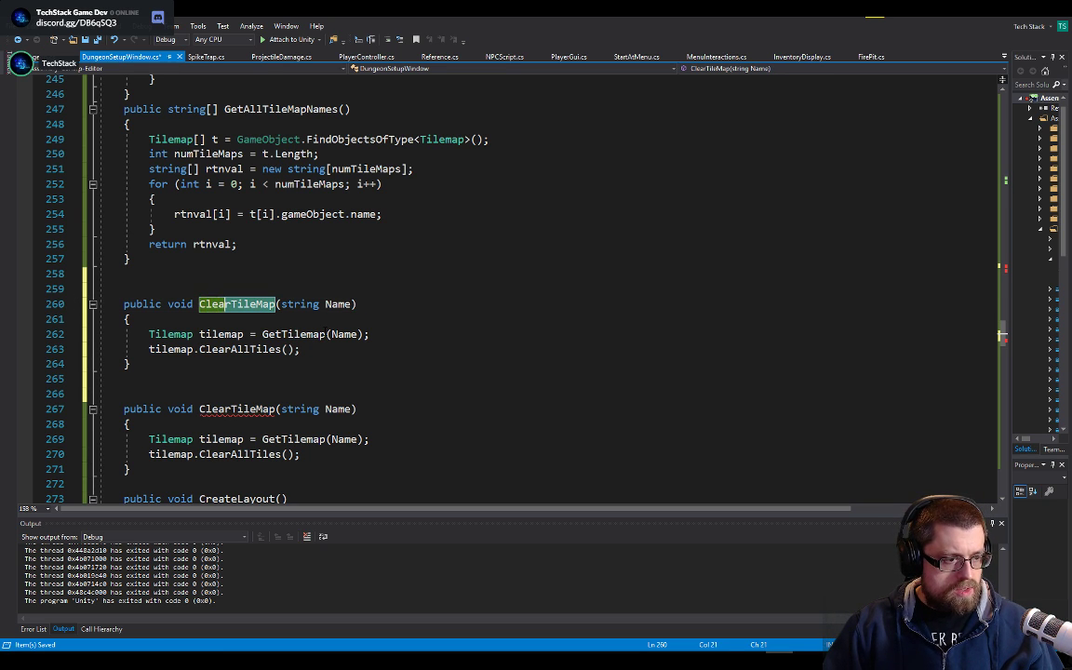
{"action": "key", "text": "shift+Right"}
{"action": "key", "text": "shift+Right"}
{"action": "key", "text": "shift+Right"}
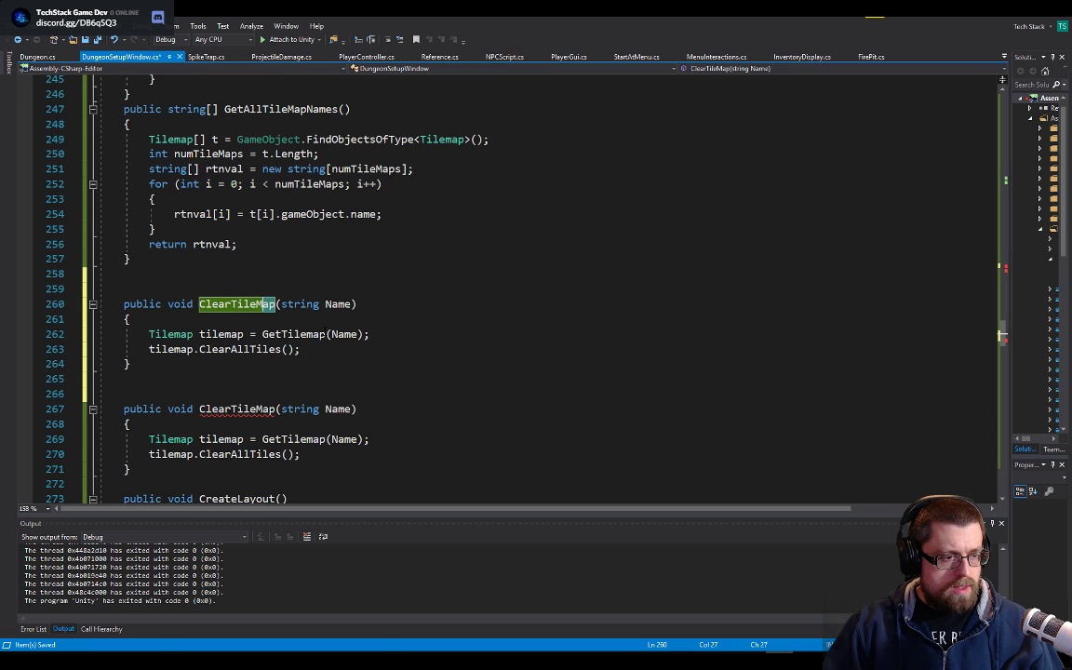
{"action": "key", "text": "Left"}
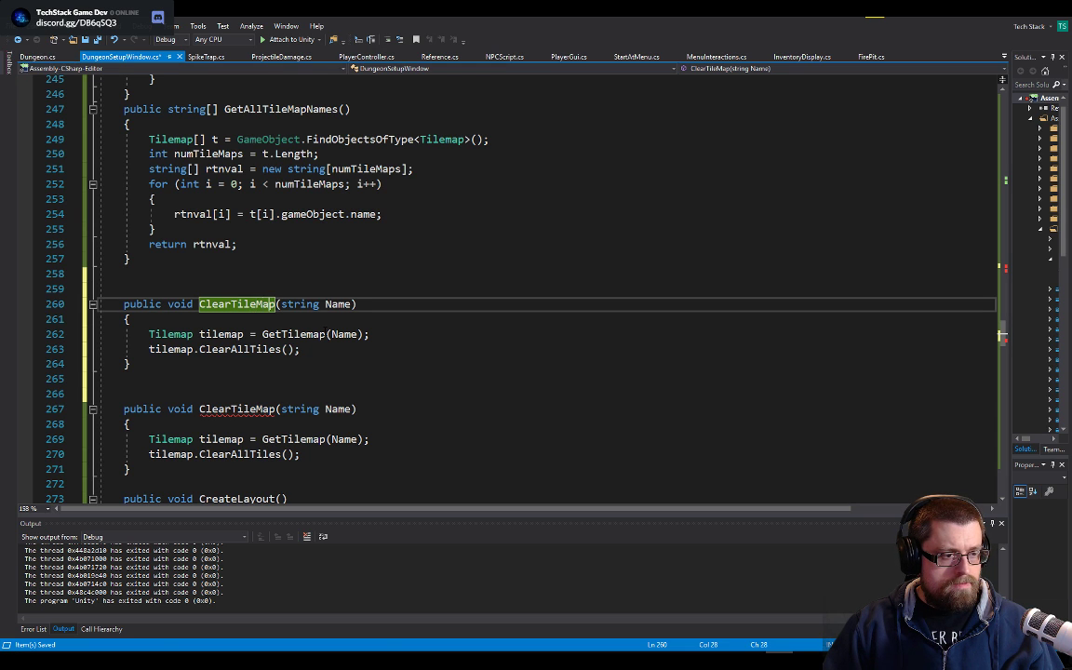
{"action": "key", "text": "ctrl+Right"}
{"action": "type", "text": "Se"}
{"action": "type", "text": "lection"}
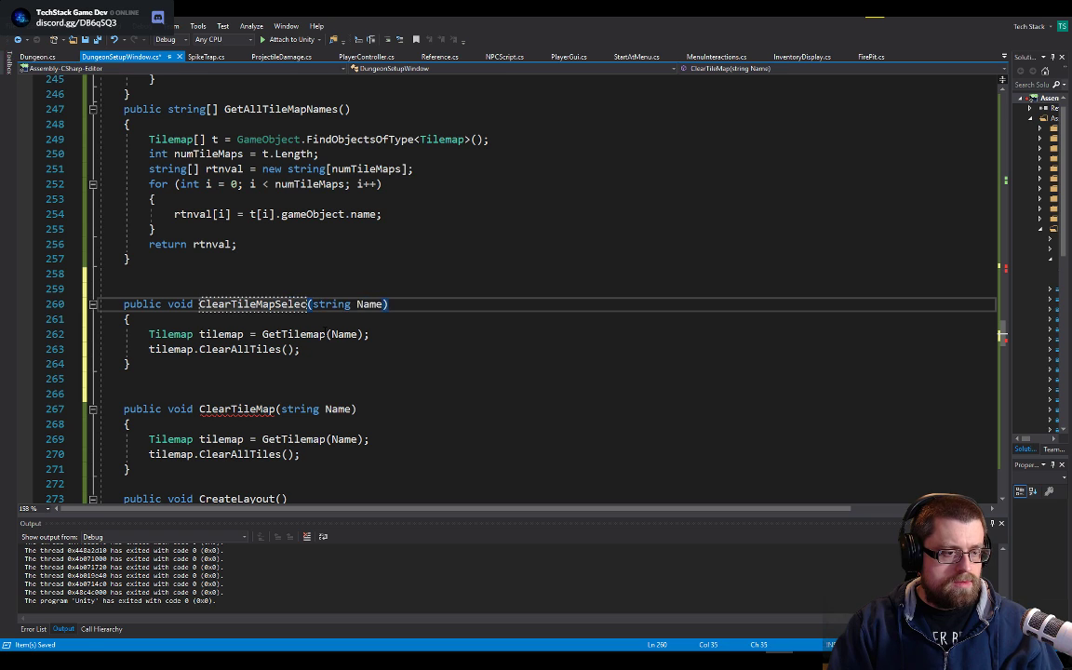
- Insert an empty line between the GetTilemap and ClearAllTiles statements in ClearTileMapSelection
{"action": "key", "text": "Down"}
{"action": "key", "text": "Down"}
{"action": "key", "text": "Down"}
{"action": "key", "text": "Up"}
{"action": "key", "text": "End"}
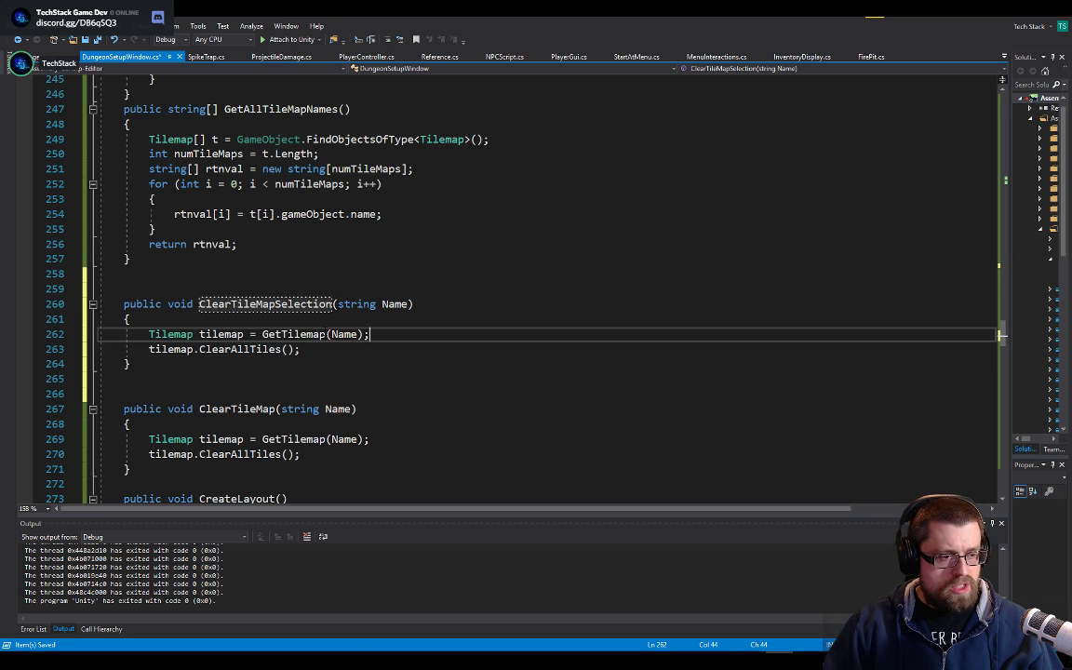
{"action": "key", "text": "Return"}
{"action": "key", "text": "Down"}
{"action": "key", "text": "Up"}
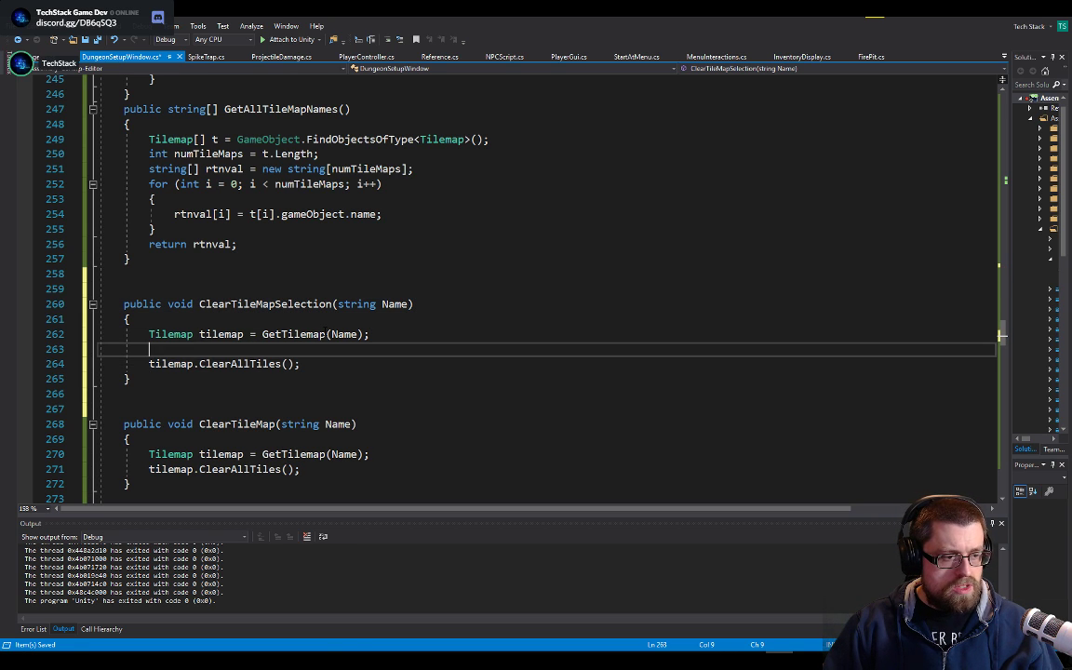
- Copy the nested Width and Height for loops, through the ground.SetTile line, from CreateLayout into the empty line of ClearTileMapSelection
{"action": "scroll", "coordinate": [345, 416], "scroll_direction": "down", "scroll_amount": 1}
{"action": "scroll", "coordinate": [346, 416], "scroll_direction": "up", "scroll_amount": 1}
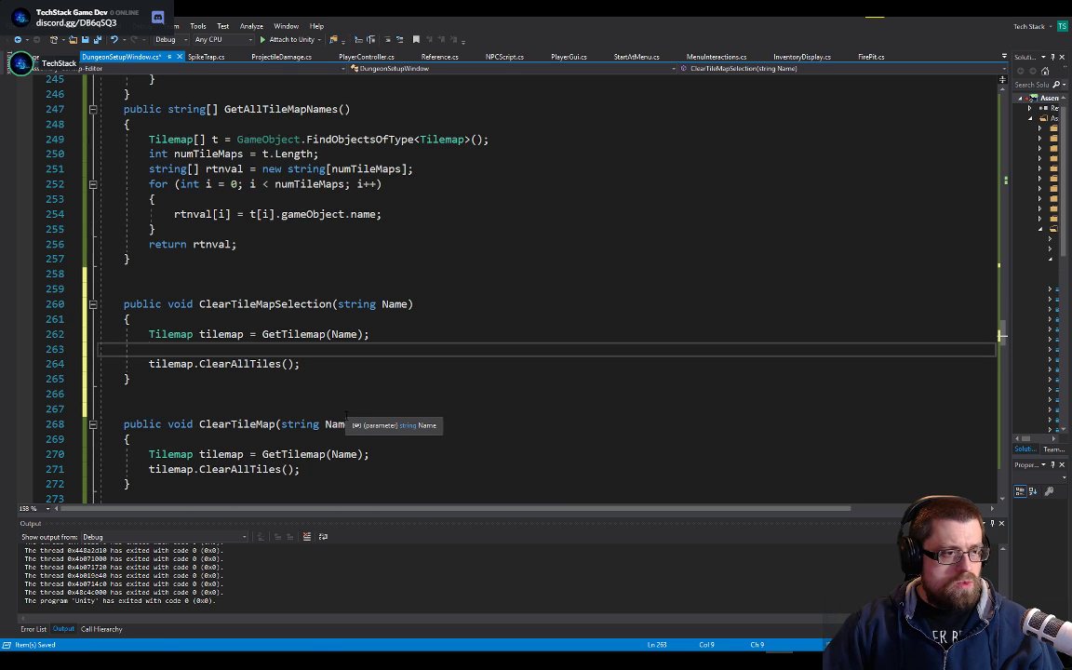
{"action": "scroll", "coordinate": [345, 416], "scroll_direction": "down", "scroll_amount": 7}
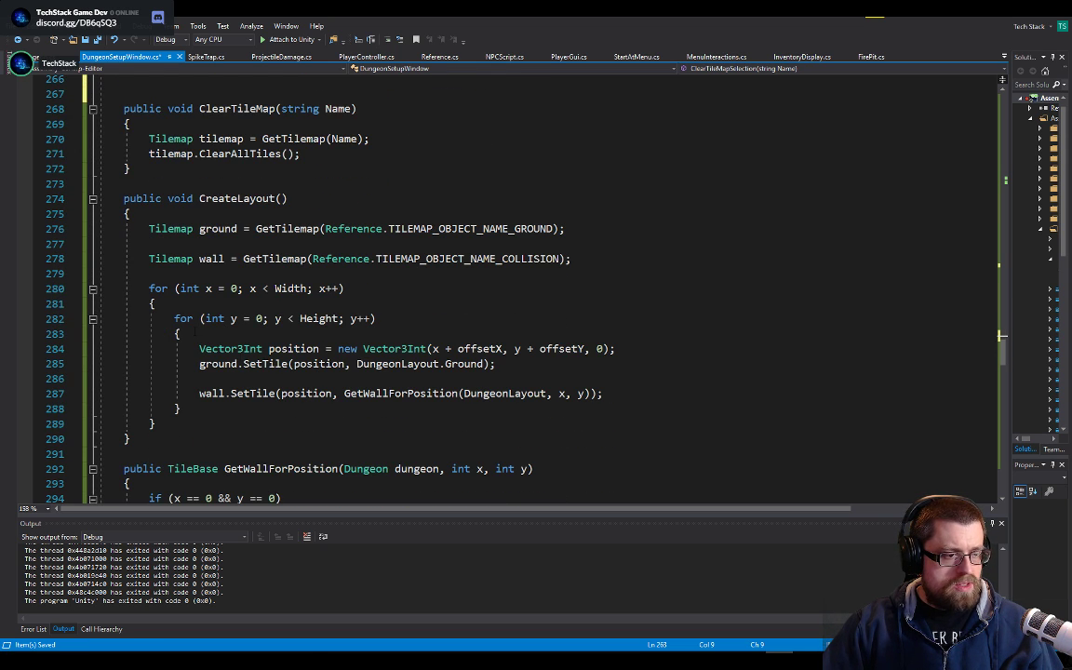
{"action": "left_click_drag", "start_coordinate": [637, 352], "coordinate": [112, 289]}
{"action": "left_click_drag", "start_coordinate": [514, 366], "coordinate": [142, 288]}
{"action": "scroll", "coordinate": [143, 289], "scroll_direction": "up", "scroll_amount": 6}
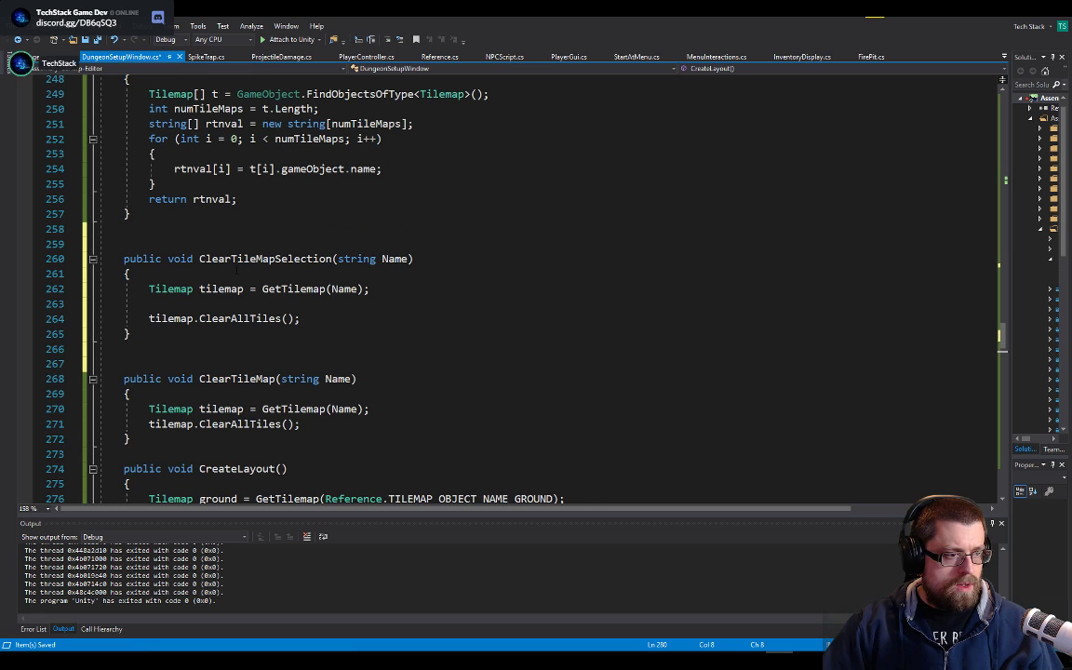
{"action": "left_click", "coordinate": [358, 307]}
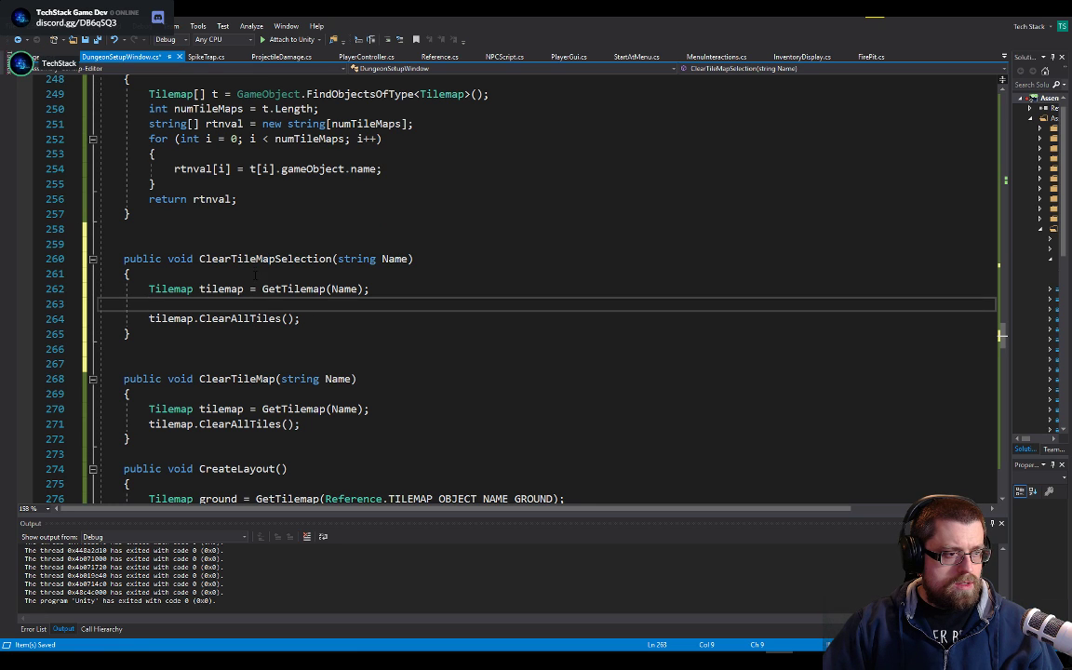
{"action": "key", "text": "ctrl+v"}
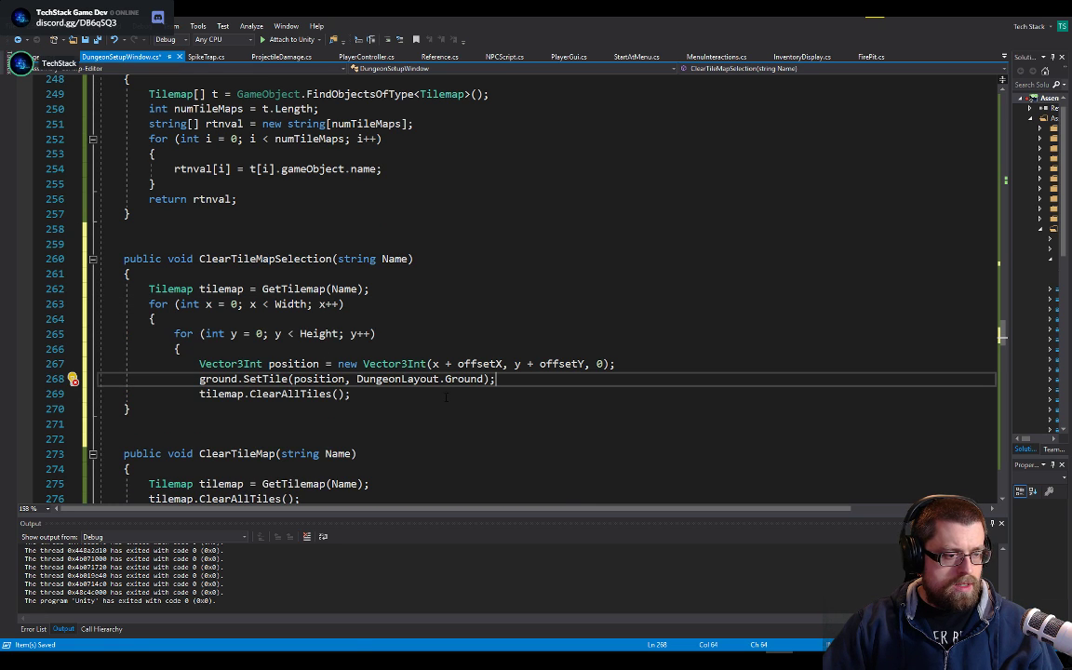
- Close both for loops with braces after the ClearAllTiles line in ClearTileMapSelection and save the script
{"action": "key", "text": "Down"}
{"action": "key", "text": "Return"}
{"action": "type", "text": "}"}
{"action": "key", "text": "Return"}
{"action": "type", "text": "}"}
{"action": "key", "text": "Return"}
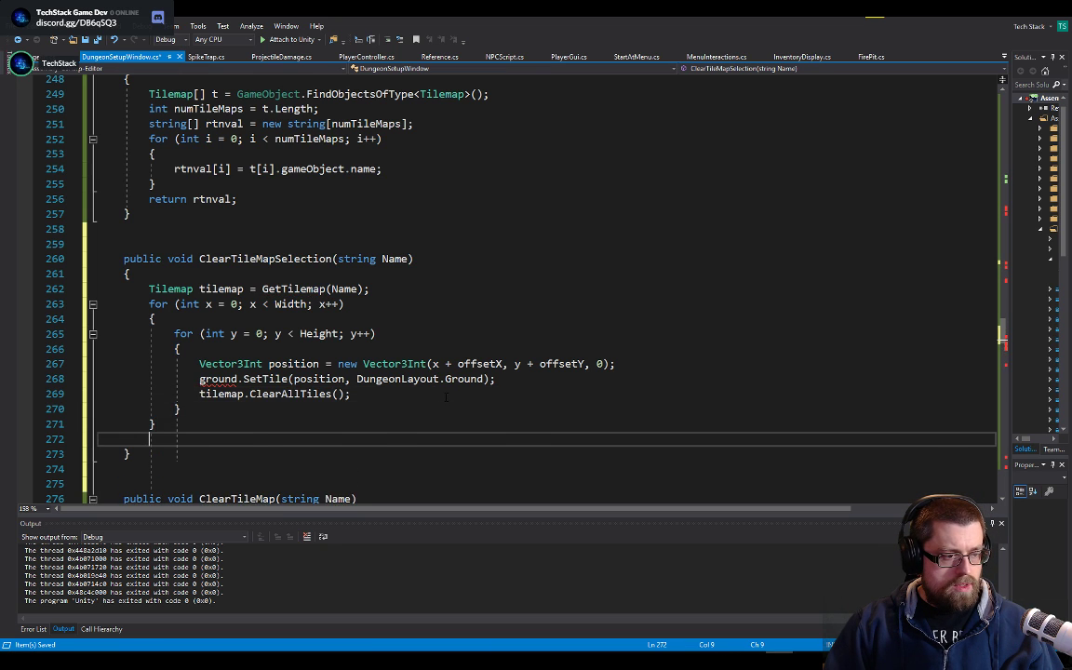
{"action": "key", "text": "ctrl+s"}
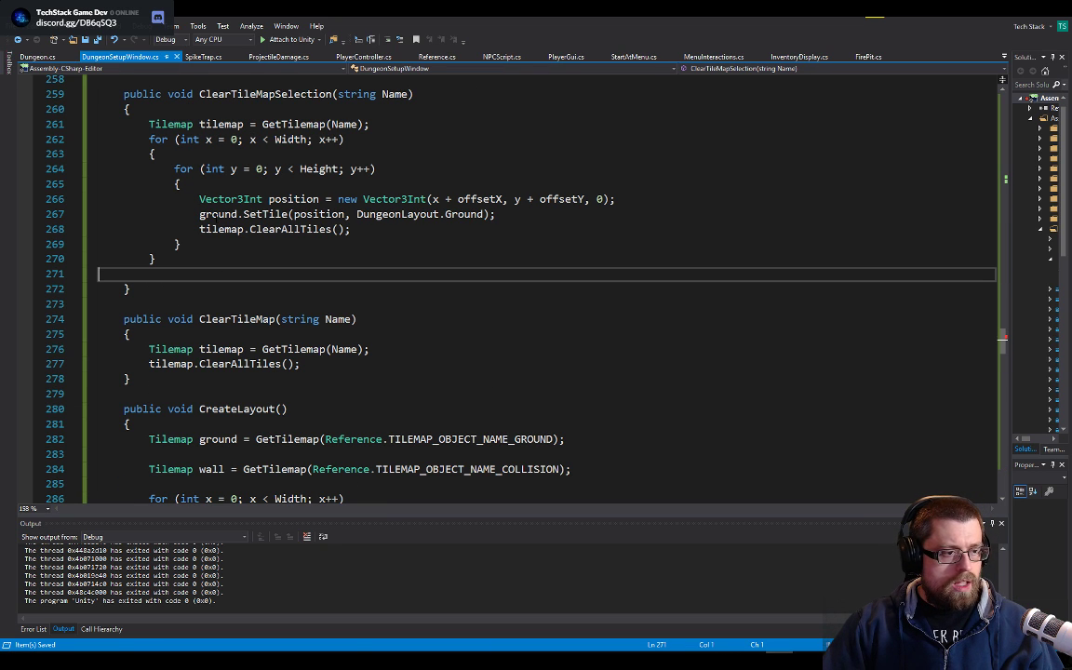
- Change ground to tilemap in the SetTile call of ClearTileMapSelection and delete the tilemap.ClearAllTiles() line below it
{"action": "left_click", "coordinate": [239, 214]}
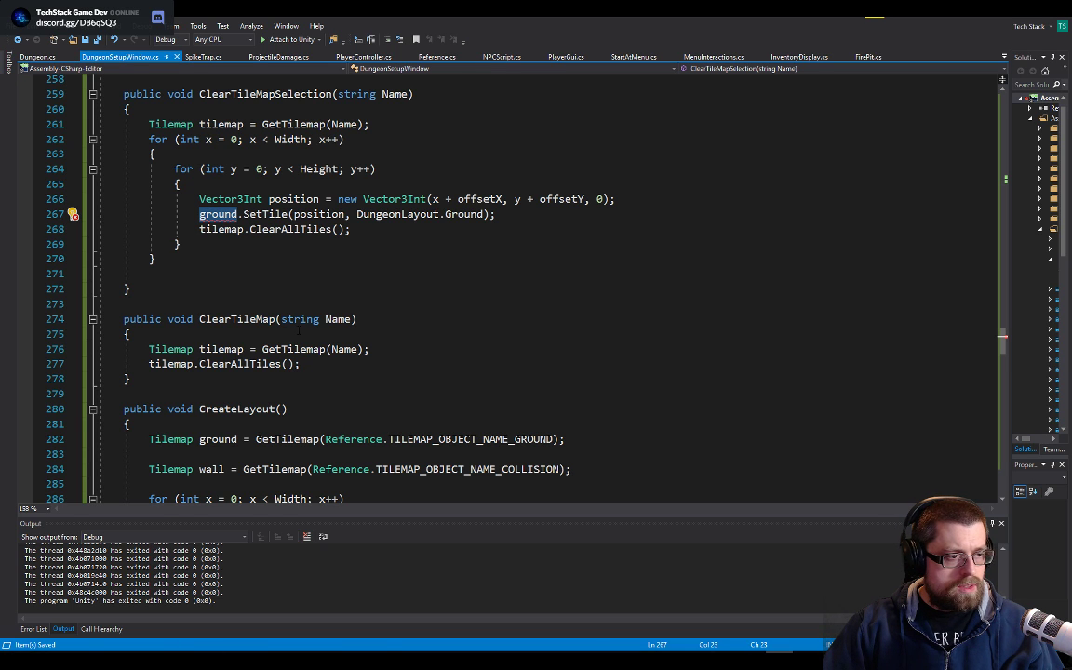
{"action": "scroll", "coordinate": [281, 302], "scroll_direction": "up", "scroll_amount": 1}
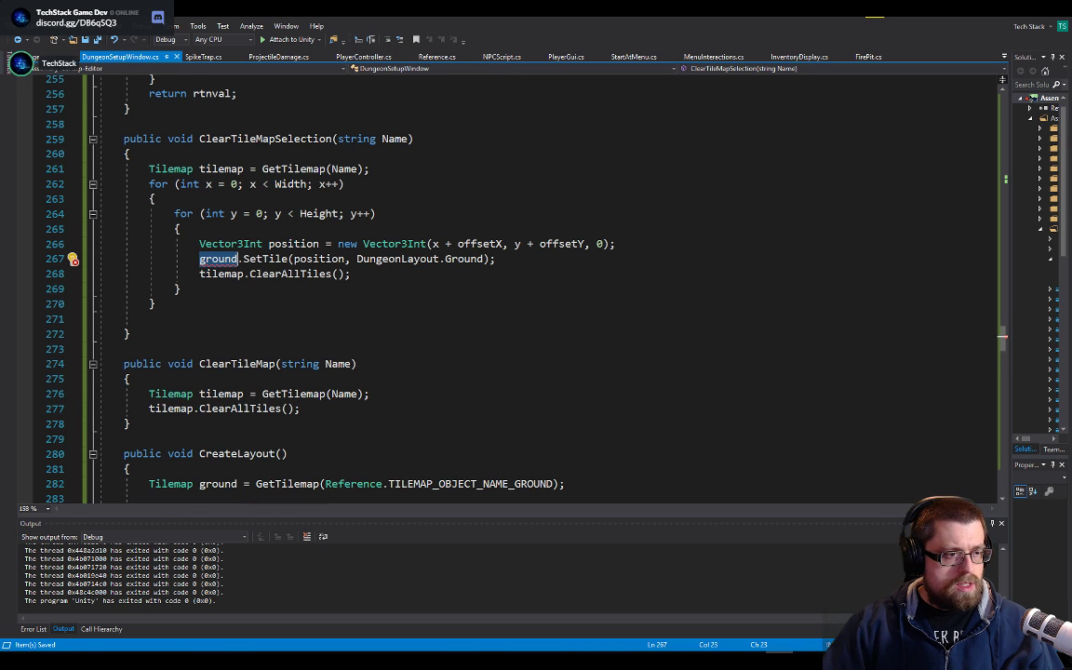
{"action": "type", "text": "tilemap"}
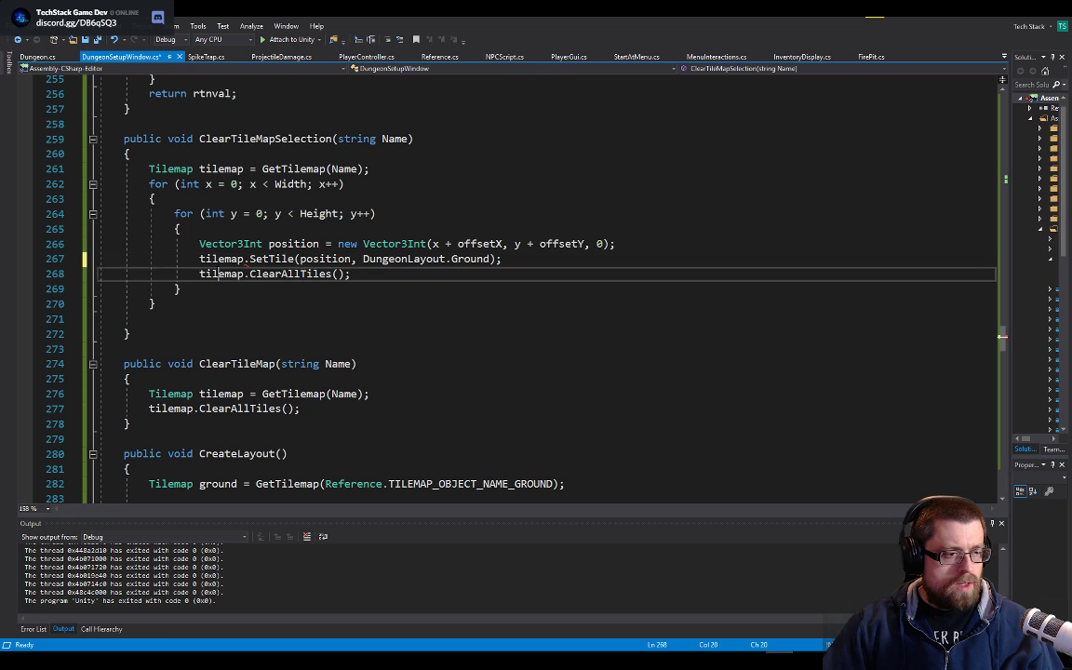
{"action": "triple_click", "coordinate": [213, 274]}
{"action": "key", "text": "Delete"}
{"action": "left_click", "coordinate": [293, 259]}
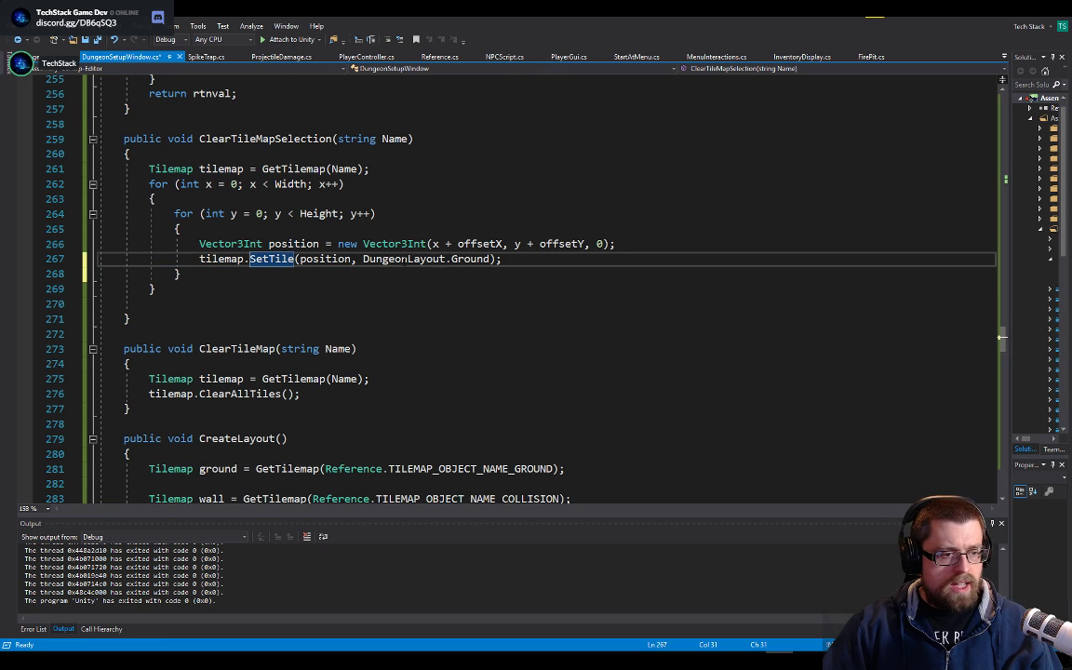
- Replace DungeonLayout.Ground with null in the tilemap.SetTile call of ClearTileMapSelection and save the script
{"action": "left_click", "coordinate": [364, 258]}
{"action": "left_click_drag", "start_coordinate": [364, 259], "coordinate": [496, 263]}
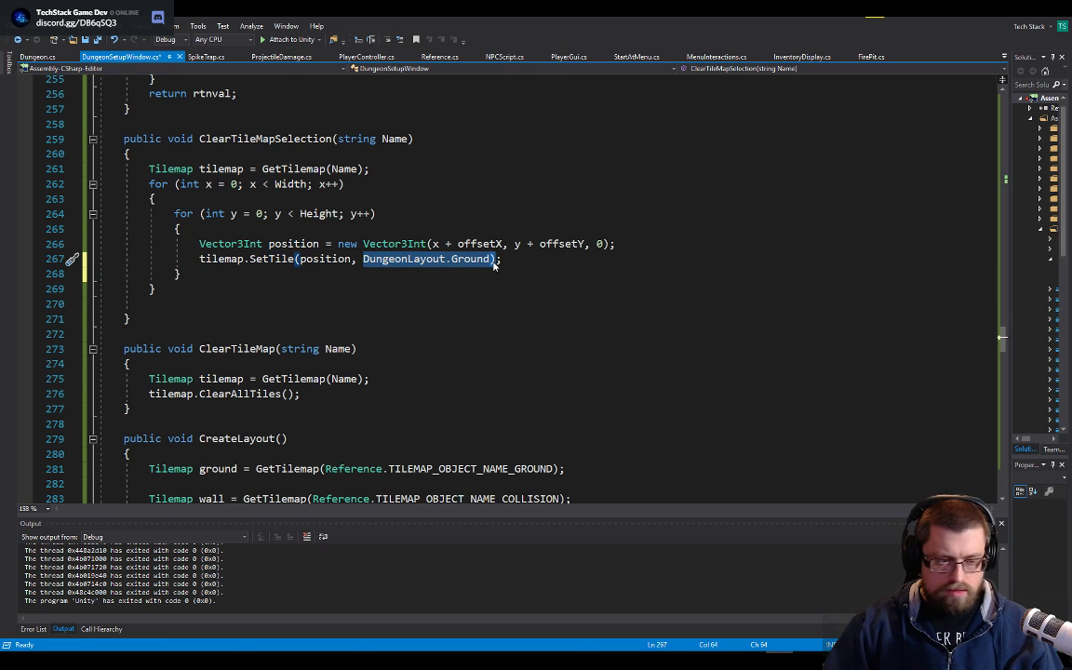
{"action": "type", "text": "null)"}
{"action": "key", "text": "ctrl+s"}
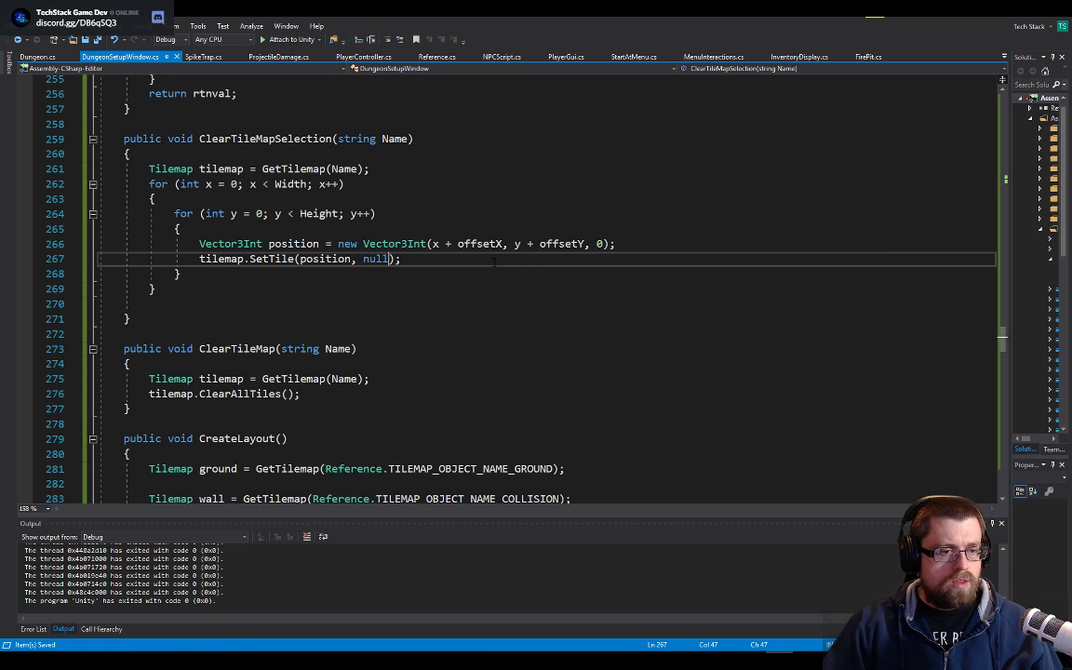
- Change the method called in the if (limitClearToSelected) branch of OnGUI to ClearTileMapSelection
{"action": "left_click", "coordinate": [501, 220]}
{"action": "left_click", "coordinate": [330, 139]}
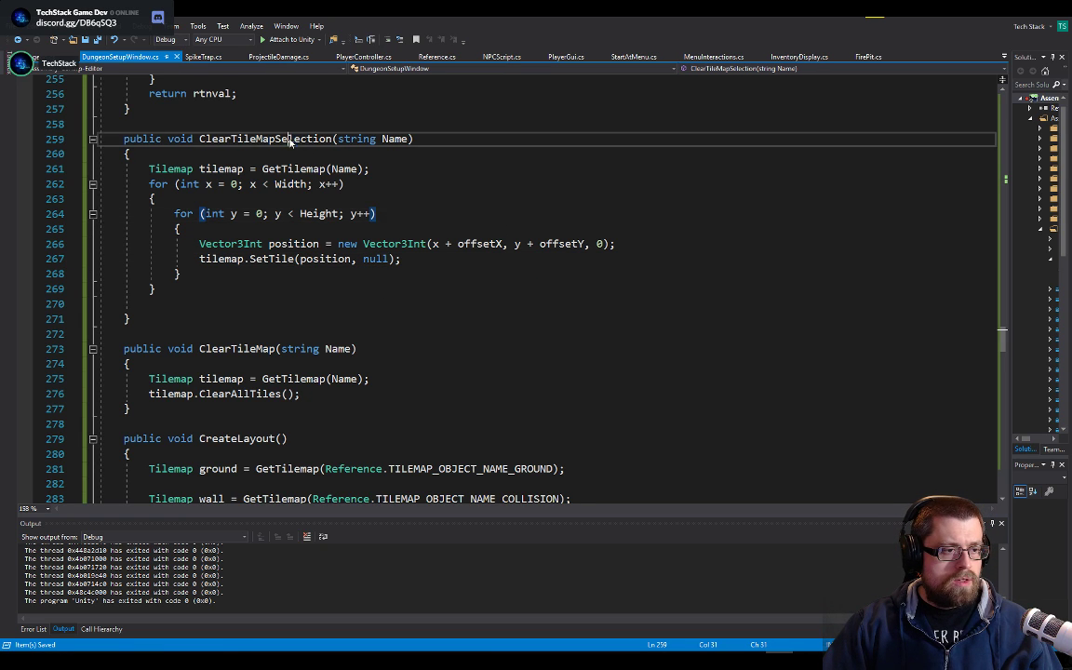
{"action": "scroll", "coordinate": [412, 226], "scroll_direction": "up", "scroll_amount": 15}
{"action": "scroll", "coordinate": [413, 226], "scroll_direction": "up", "scroll_amount": 12}
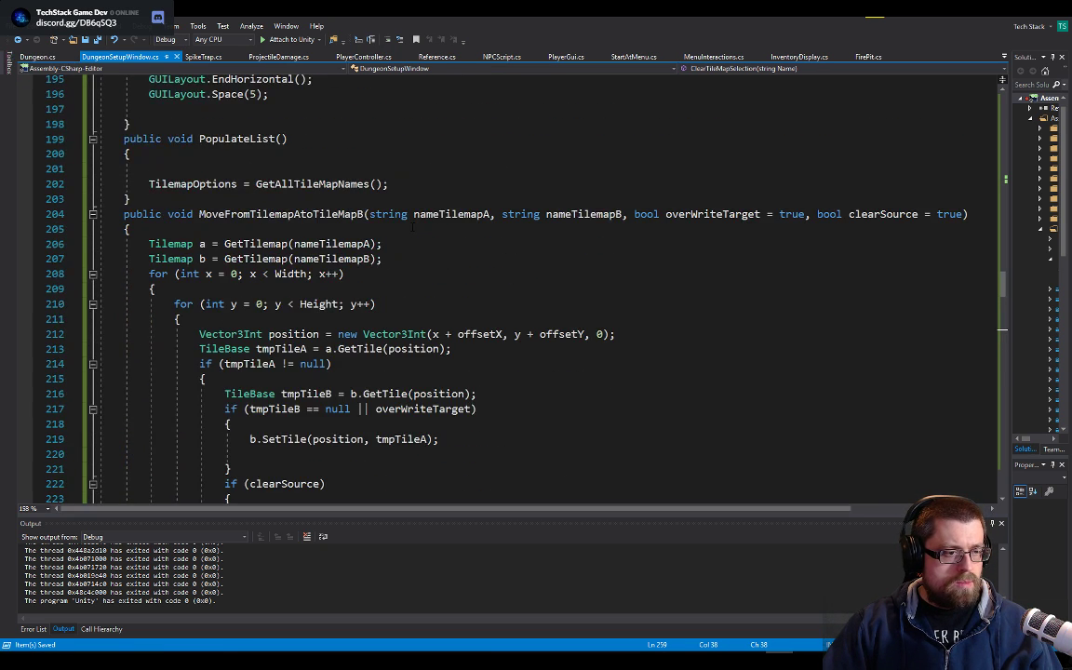
{"action": "left_click", "coordinate": [239, 275]}
{"action": "double_click", "coordinate": [239, 274]}
{"action": "type", "text": "ClearTileMapSelection"}
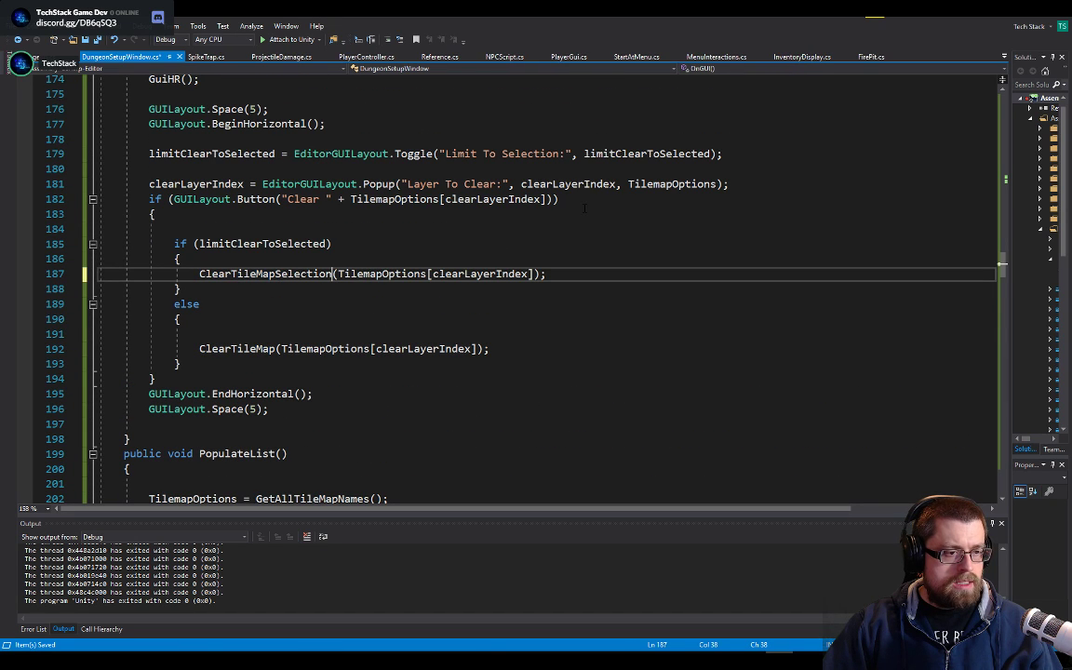
{"action": "left_click", "coordinate": [847, 211]}
- Switch to Unity and make the DungeonSetupWindow panel slightly narrower
{"action": "key", "text": "alt+Tab"}
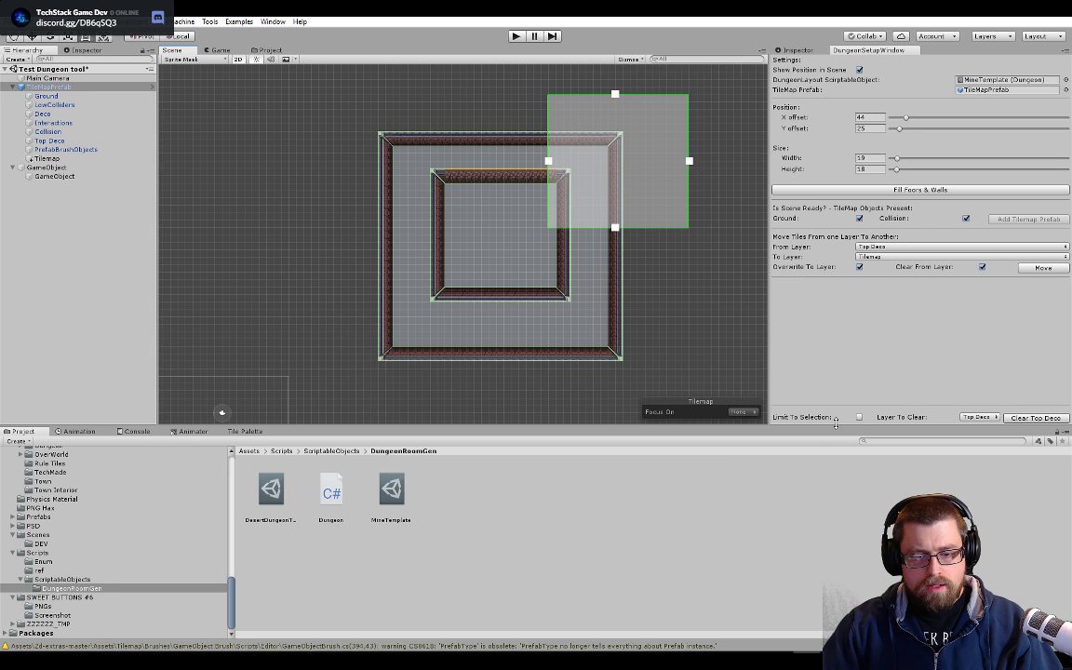
{"action": "left_click", "coordinate": [979, 418]}
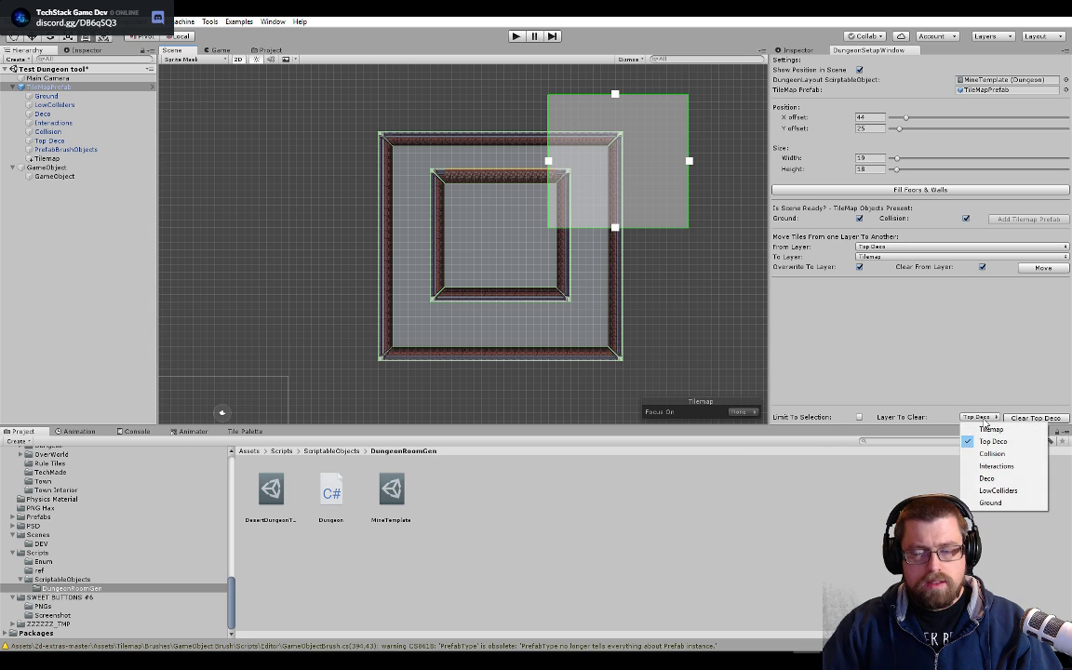
{"action": "left_click", "coordinate": [975, 421]}
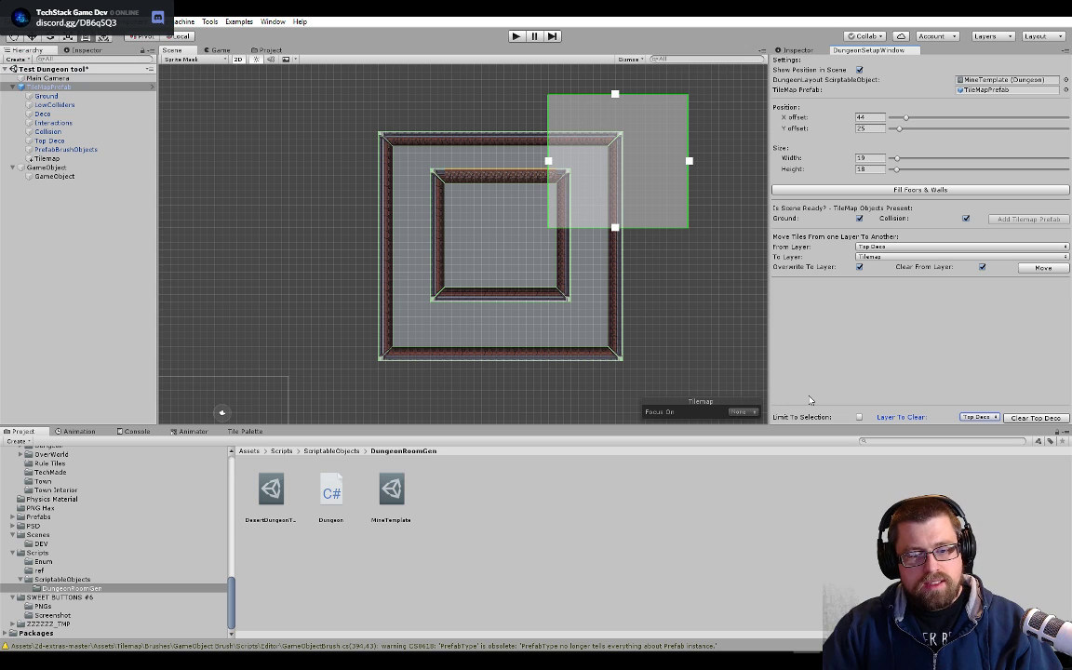
{"action": "left_click_drag", "start_coordinate": [770, 389], "coordinate": [788, 391]}
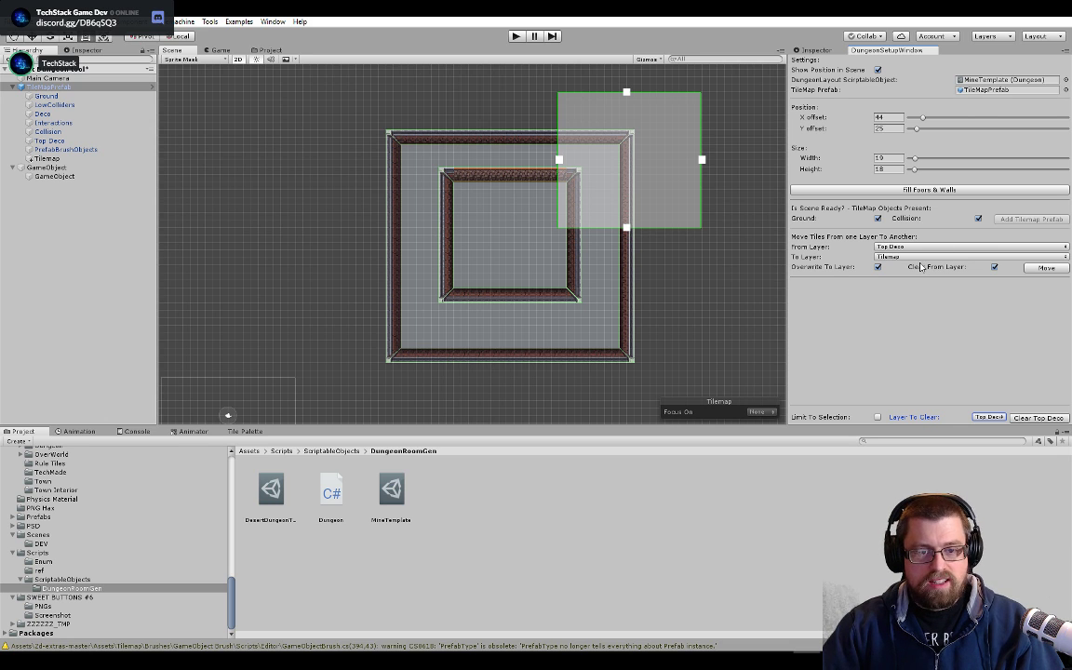
- Enable Limit To Selection and clear the Collision layer inside the selected area
{"action": "left_click", "coordinate": [878, 418]}
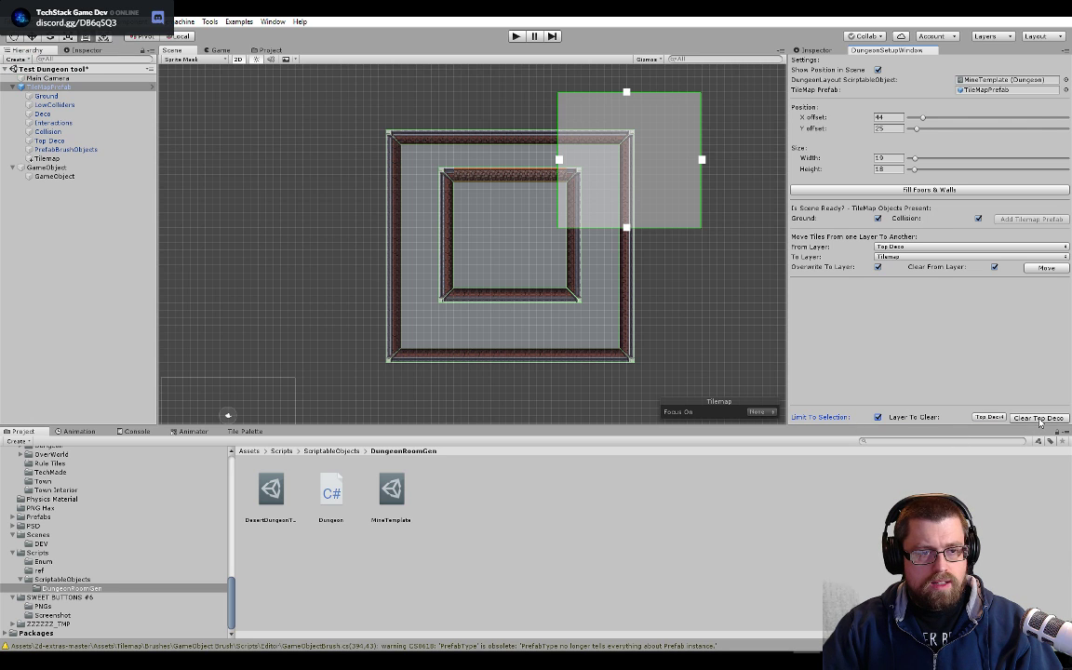
{"action": "left_click", "coordinate": [989, 417]}
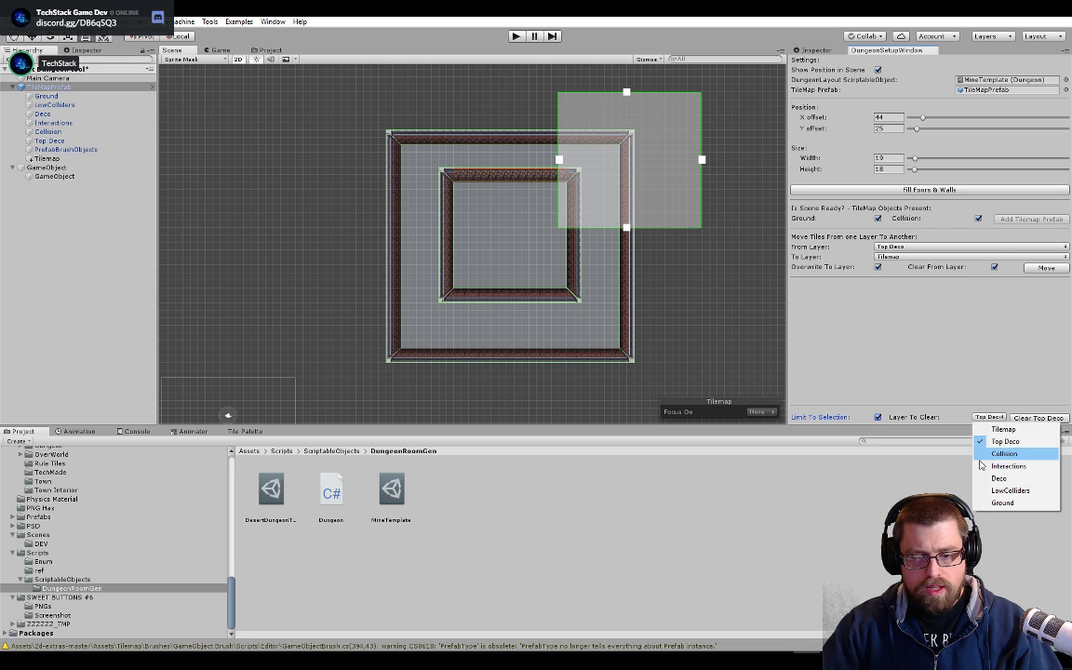
{"action": "left_click", "coordinate": [1002, 453]}
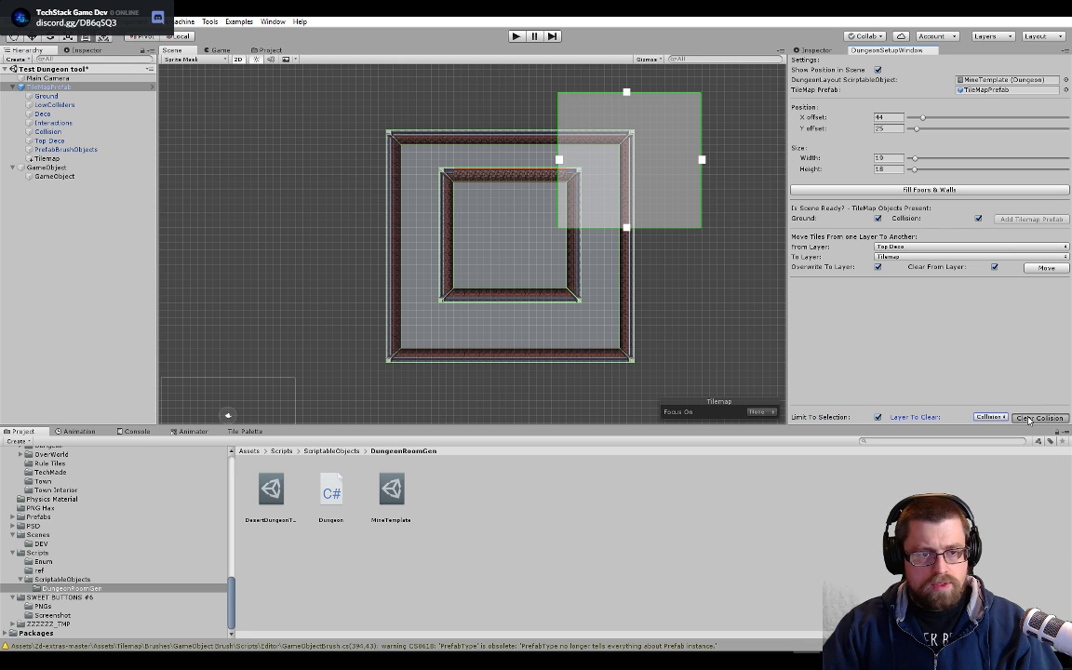
{"action": "scroll", "coordinate": [631, 163], "scroll_direction": "up", "scroll_amount": 3}
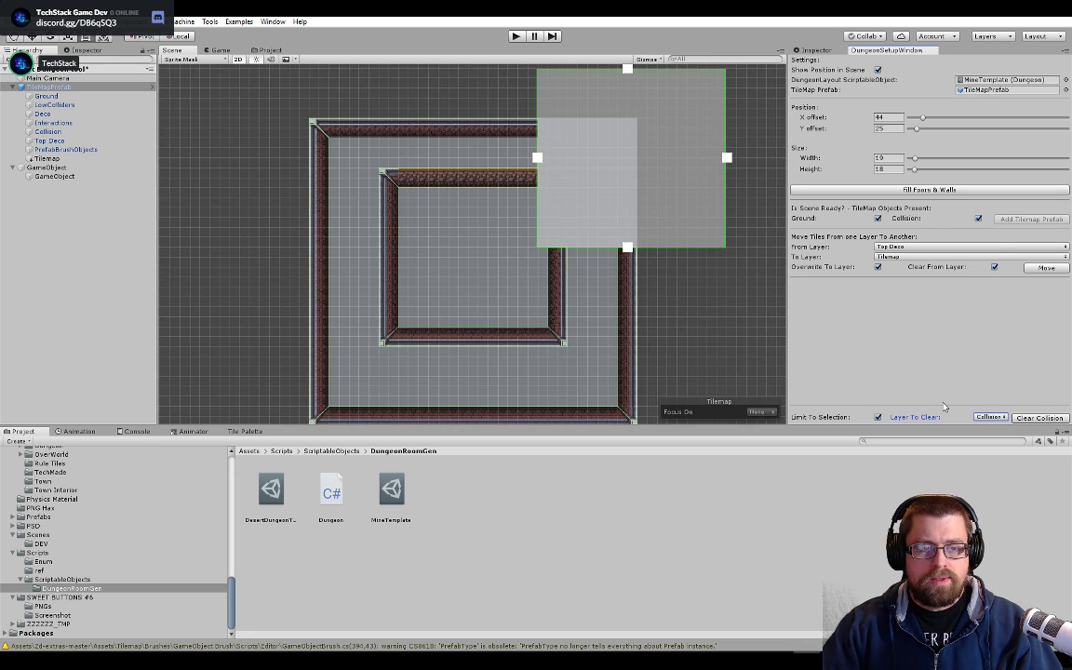
- Set Layer To Clear to Ground and clear that layer inside the selected area
{"action": "left_click", "coordinate": [998, 419]}
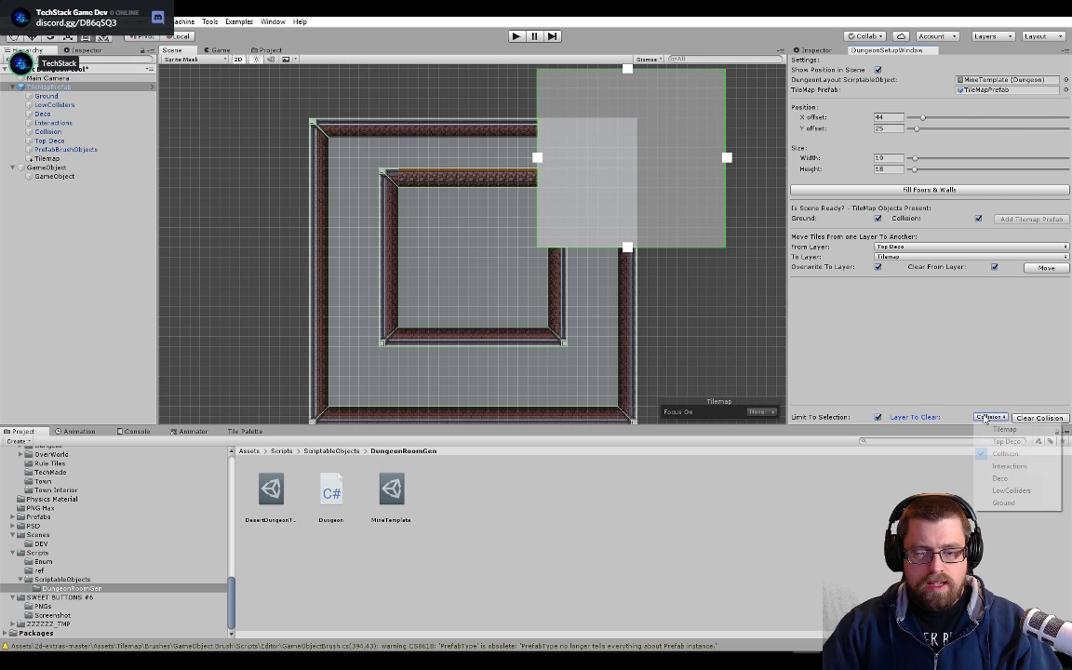
{"action": "left_click", "coordinate": [1003, 502]}
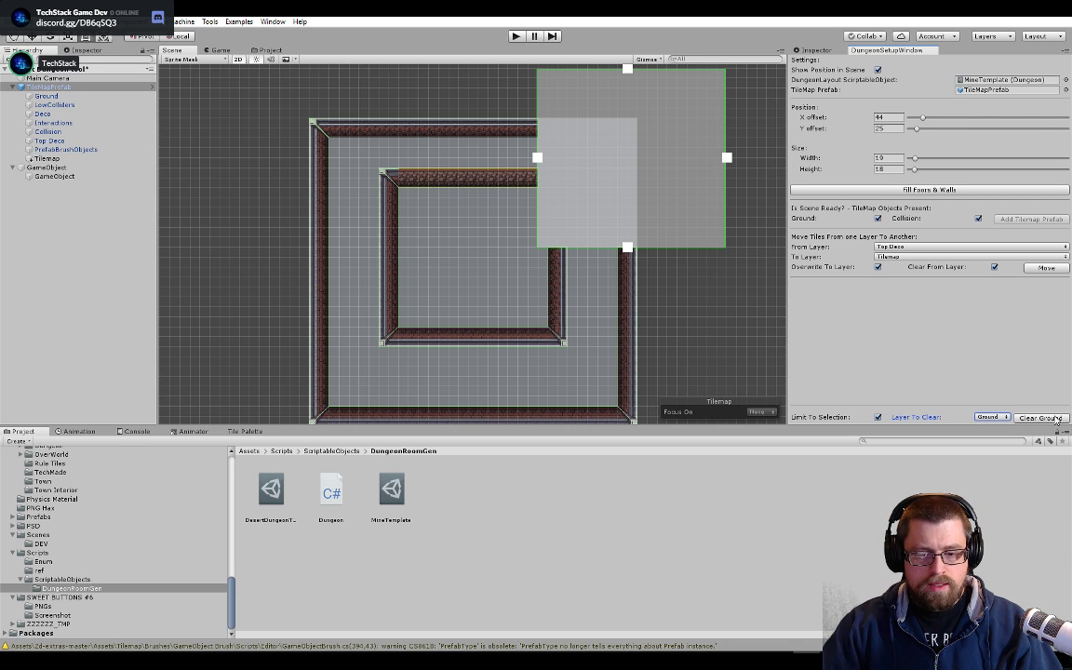
{"action": "scroll", "coordinate": [553, 146], "scroll_direction": "down", "scroll_amount": 1}
{"action": "middle_click_drag", "start_coordinate": [548, 174], "coordinate": [536, 217]}
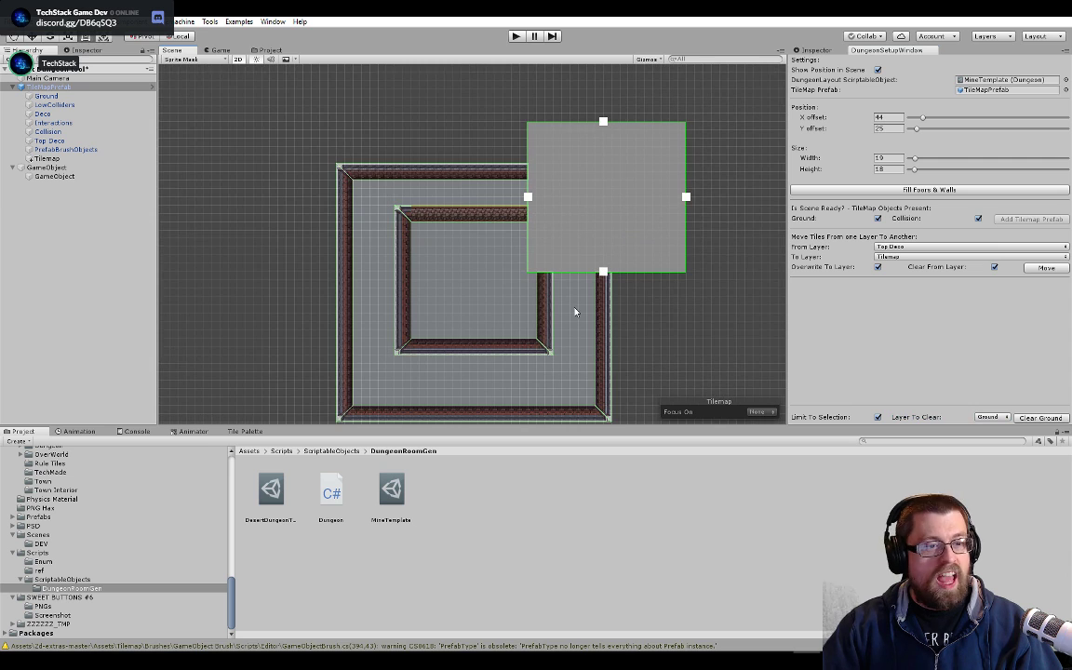
- Move the selection area in the scene to X offset 13 and fill it with floors and walls
{"action": "left_click_drag", "start_coordinate": [538, 198], "coordinate": [440, 199]}
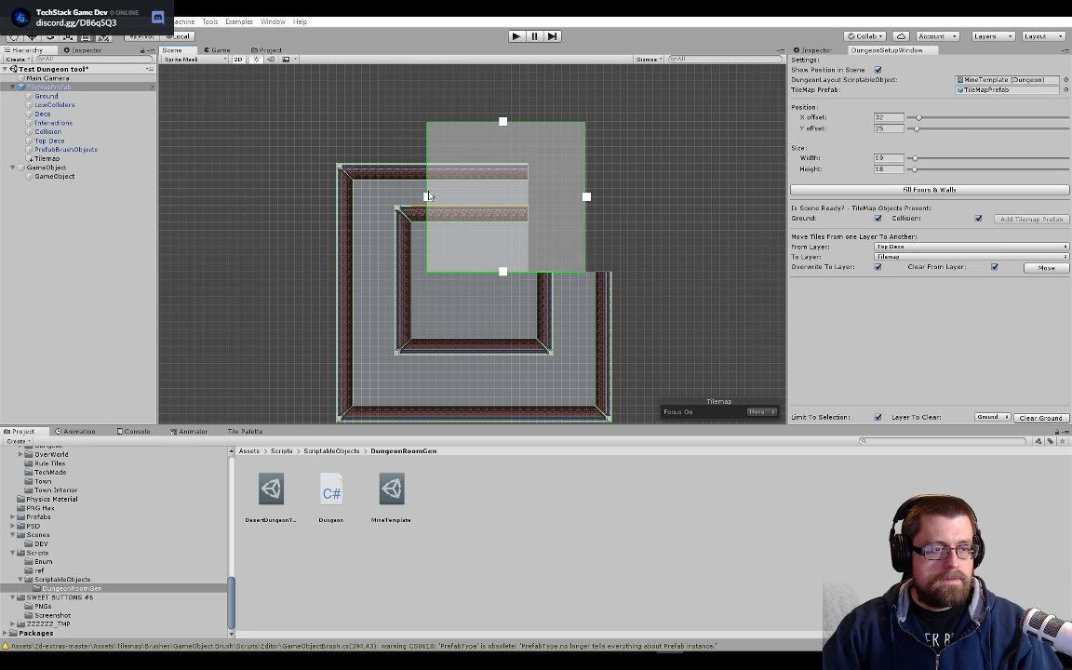
{"action": "left_click_drag", "start_coordinate": [430, 174], "coordinate": [272, 173]}
{"action": "scroll", "coordinate": [547, 216], "scroll_direction": "down", "scroll_amount": 5}
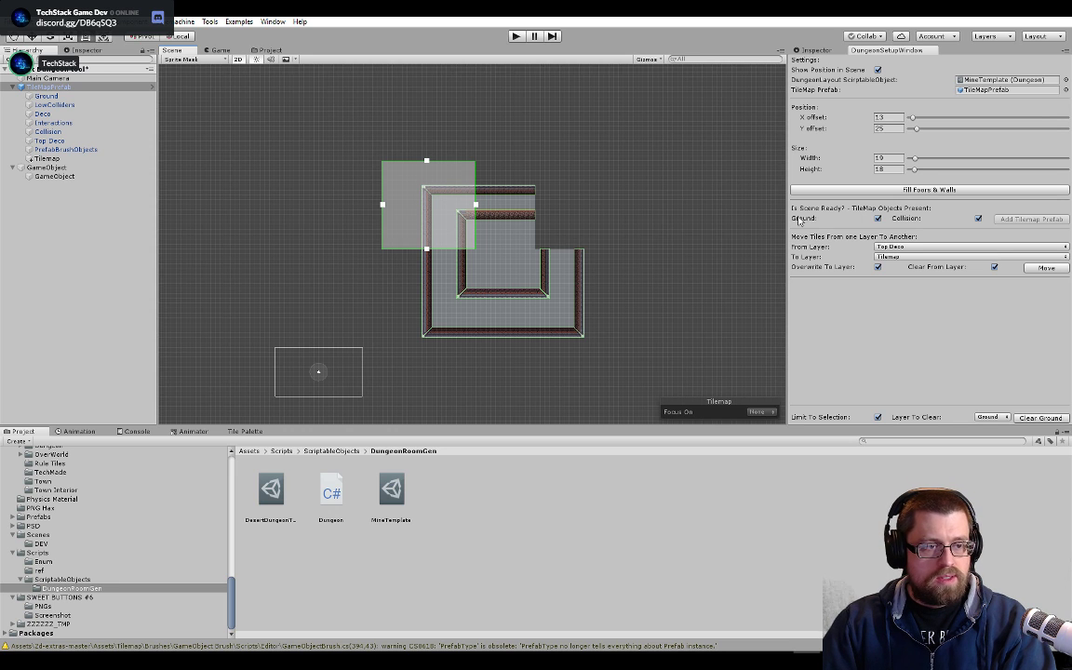
{"action": "left_click", "coordinate": [900, 190]}
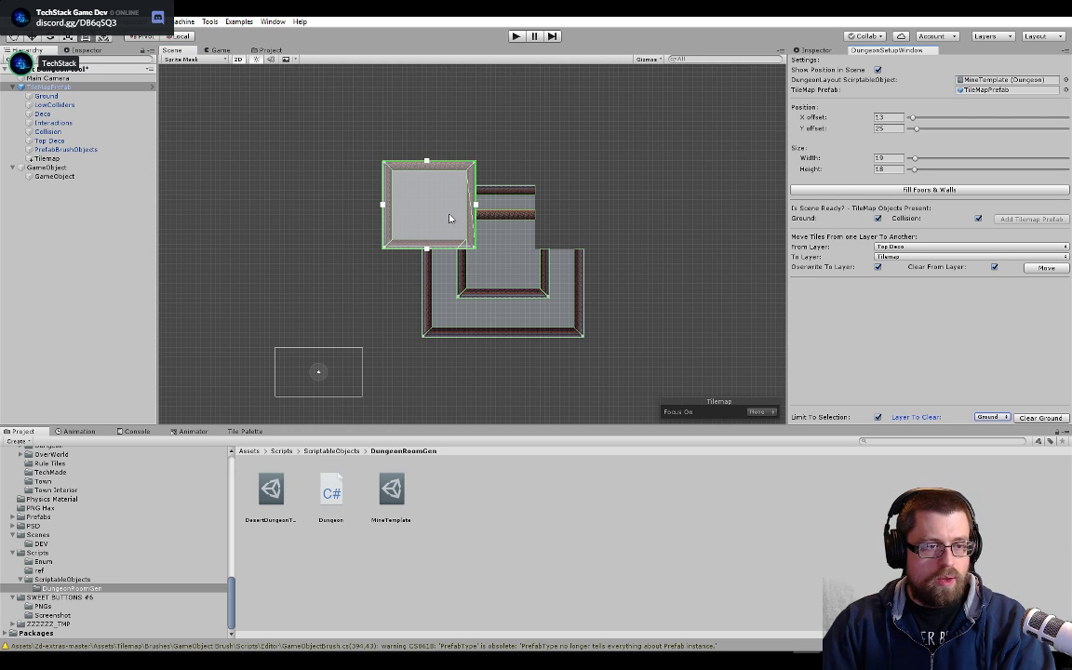
{"action": "scroll", "coordinate": [635, 272], "scroll_direction": "up", "scroll_amount": 3}
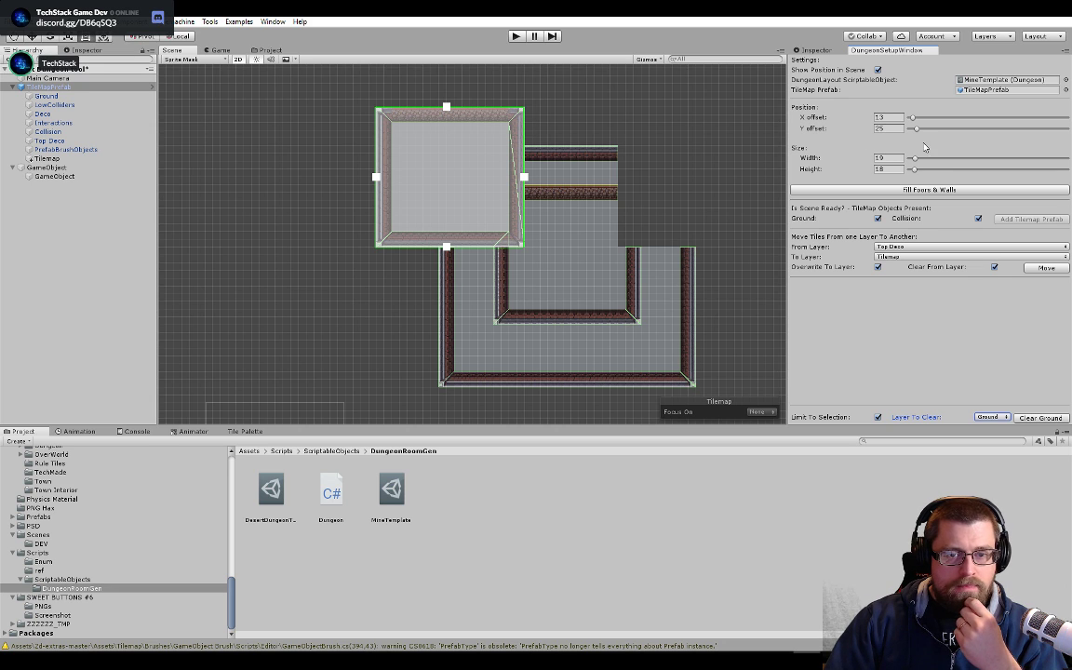
- Locate the assigned MineTemplate asset in the project and open the Dungeon script in Visual Studio
{"action": "left_click", "coordinate": [965, 81]}
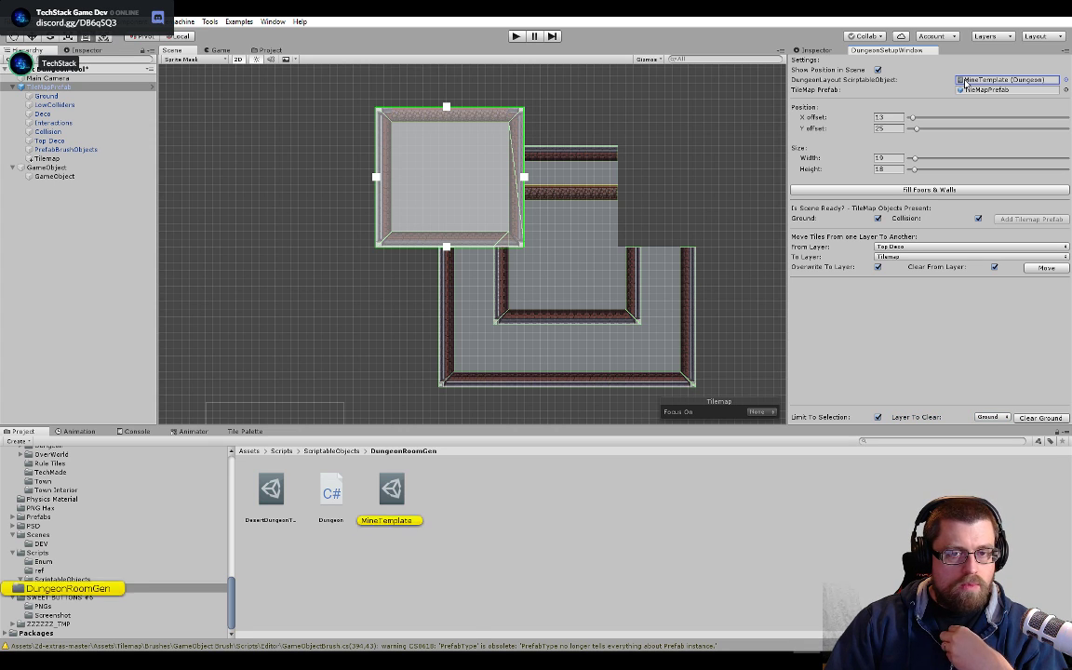
{"action": "left_click", "coordinate": [332, 493]}
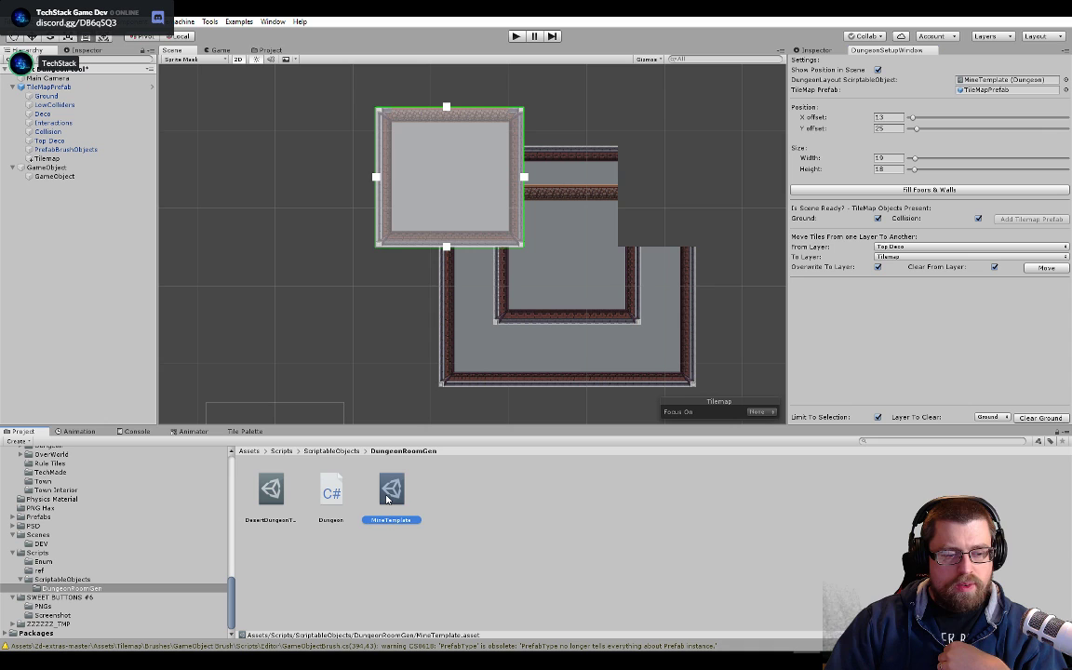
{"action": "double_click", "coordinate": [331, 491]}
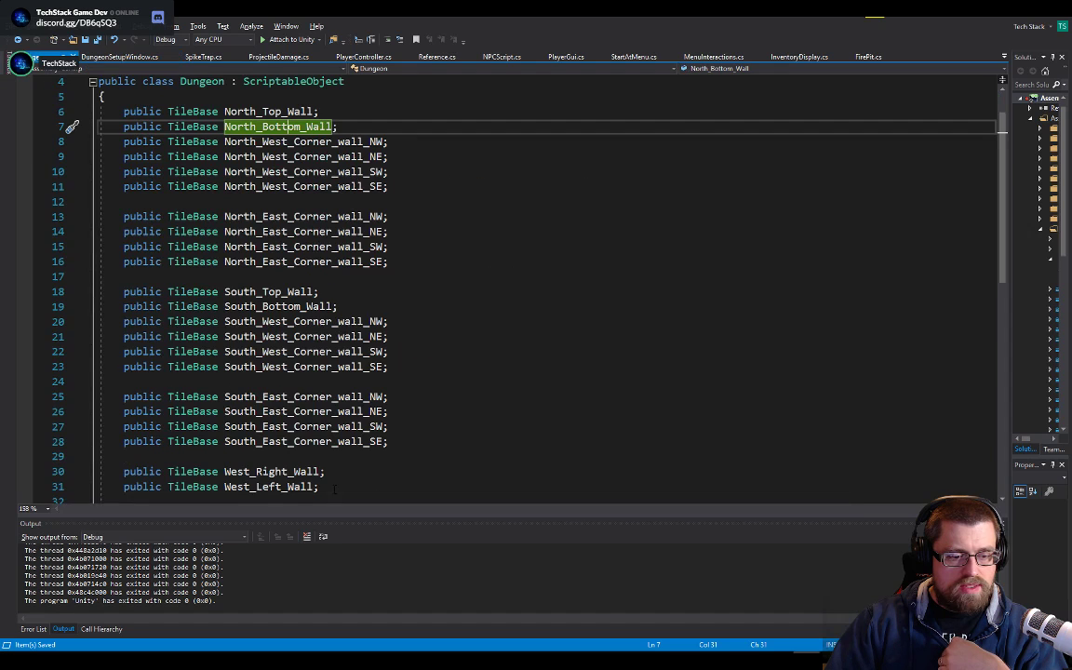
- Examine the TileBase fields for walls, corners and ground in the Dungeon class
{"action": "scroll", "coordinate": [362, 330], "scroll_direction": "down", "scroll_amount": 6}
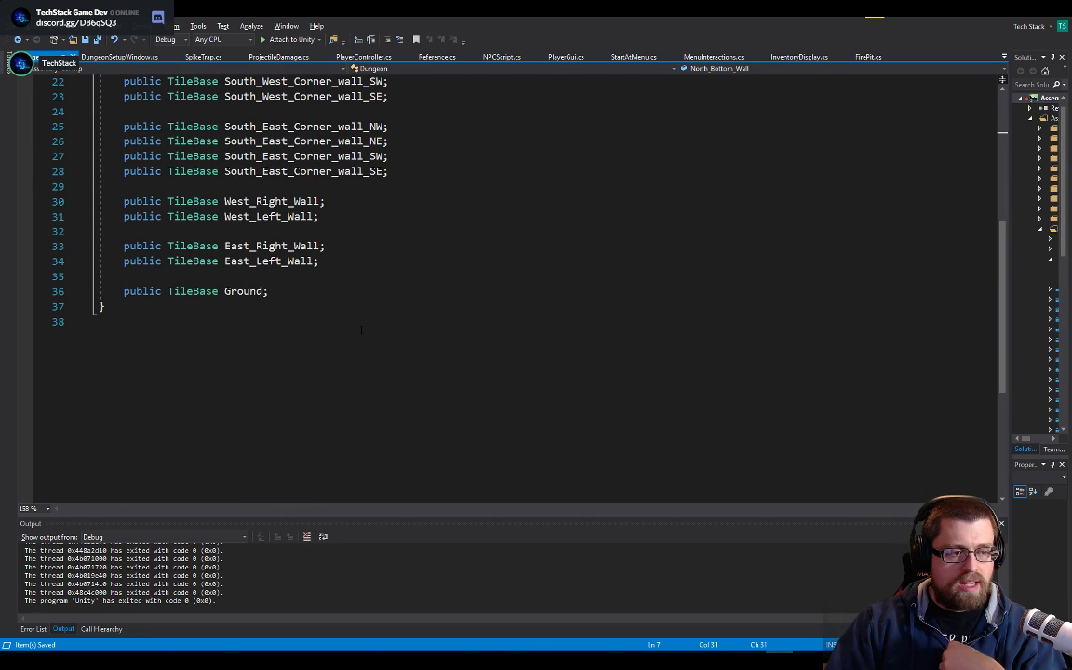
{"action": "scroll", "coordinate": [361, 329], "scroll_direction": "up", "scroll_amount": 7}
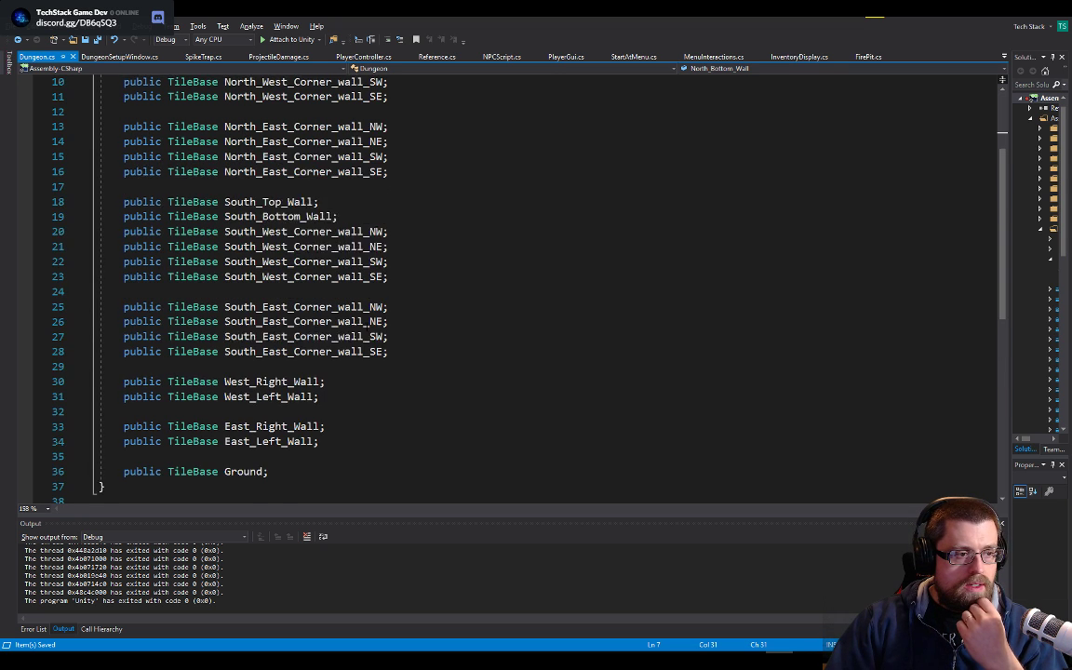
{"action": "scroll", "coordinate": [388, 239], "scroll_direction": "down", "scroll_amount": 5}
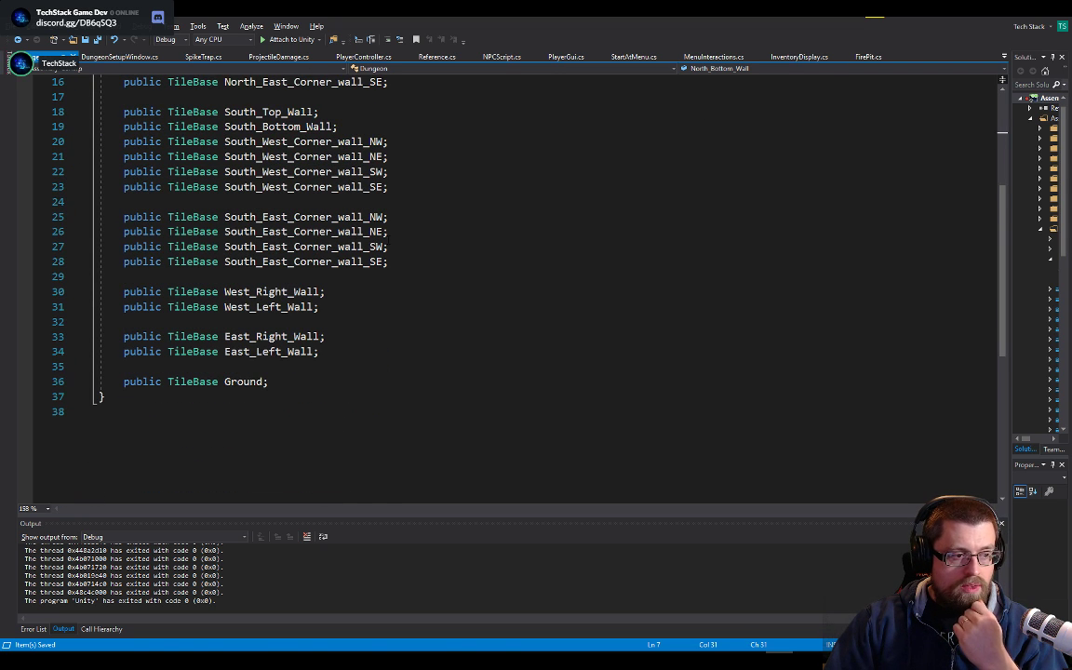
{"action": "left_click_drag", "start_coordinate": [302, 389], "coordinate": [287, 171]}
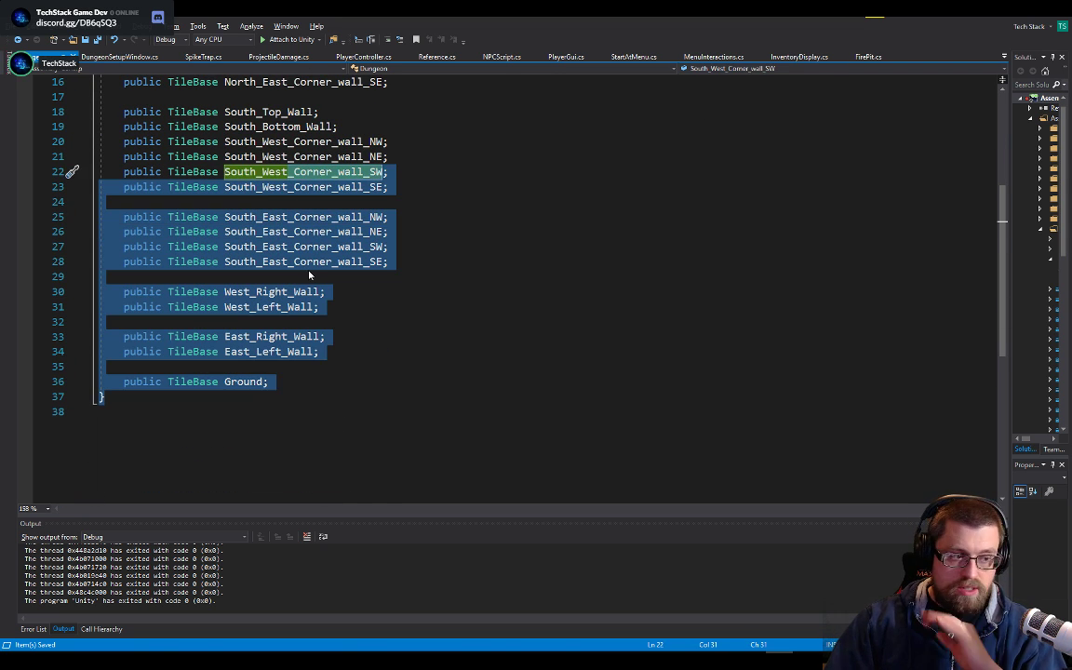
{"action": "scroll", "coordinate": [310, 272], "scroll_direction": "up", "scroll_amount": 4}
{"action": "scroll", "coordinate": [309, 273], "scroll_direction": "up", "scroll_amount": 1}
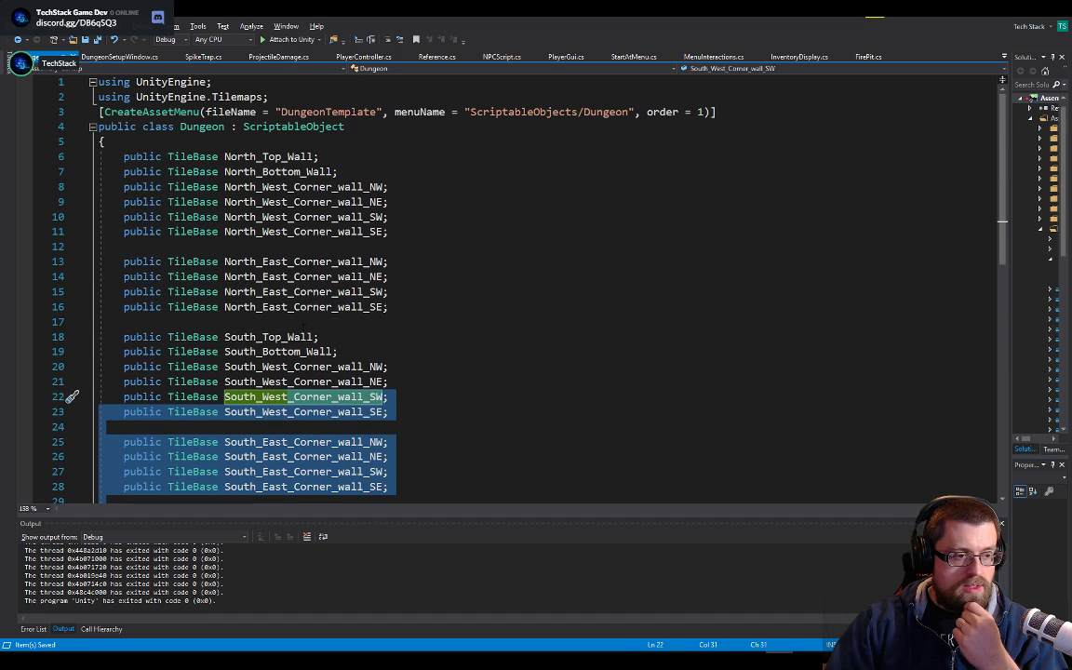
{"action": "left_click", "coordinate": [251, 352]}
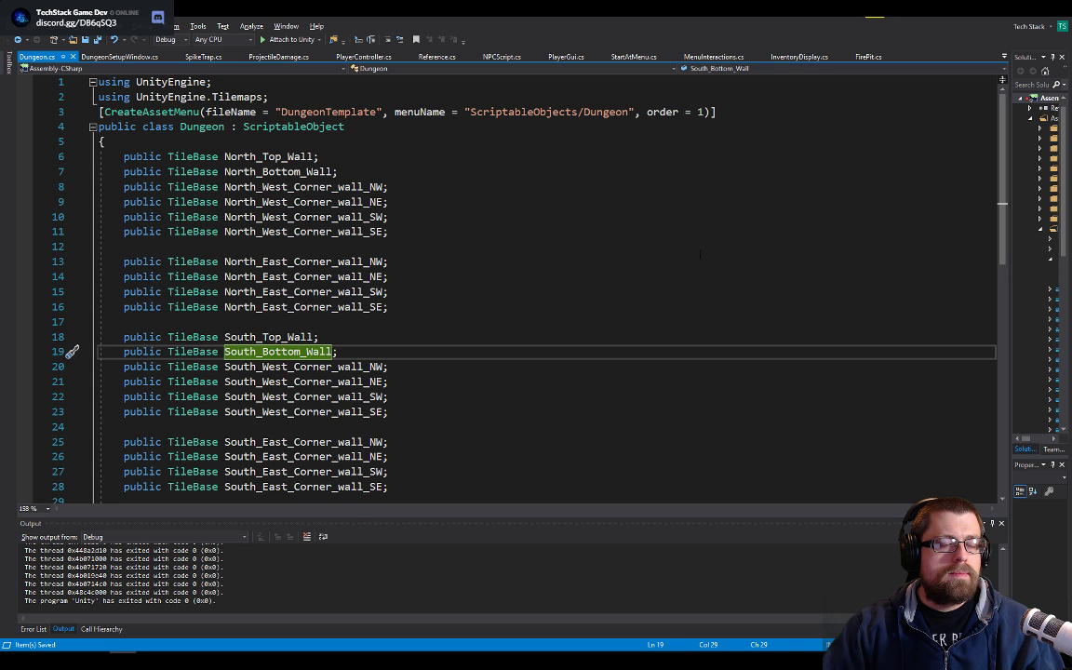
{"action": "left_click", "coordinate": [448, 248]}
{"action": "scroll", "coordinate": [449, 253], "scroll_direction": "down", "scroll_amount": 6}
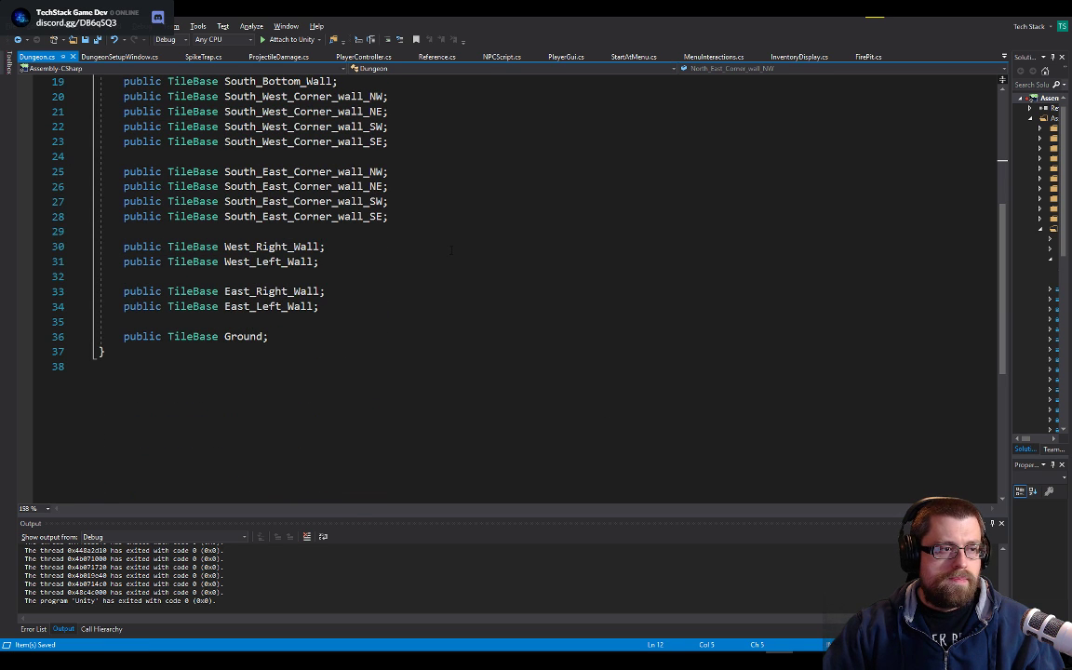
- Switch back to Unity and move the selection area beside the rooms to X offset 46, Y offset 24
{"action": "key", "text": "alt+Tab"}
{"action": "scroll", "coordinate": [490, 204], "scroll_direction": "down", "scroll_amount": 2}
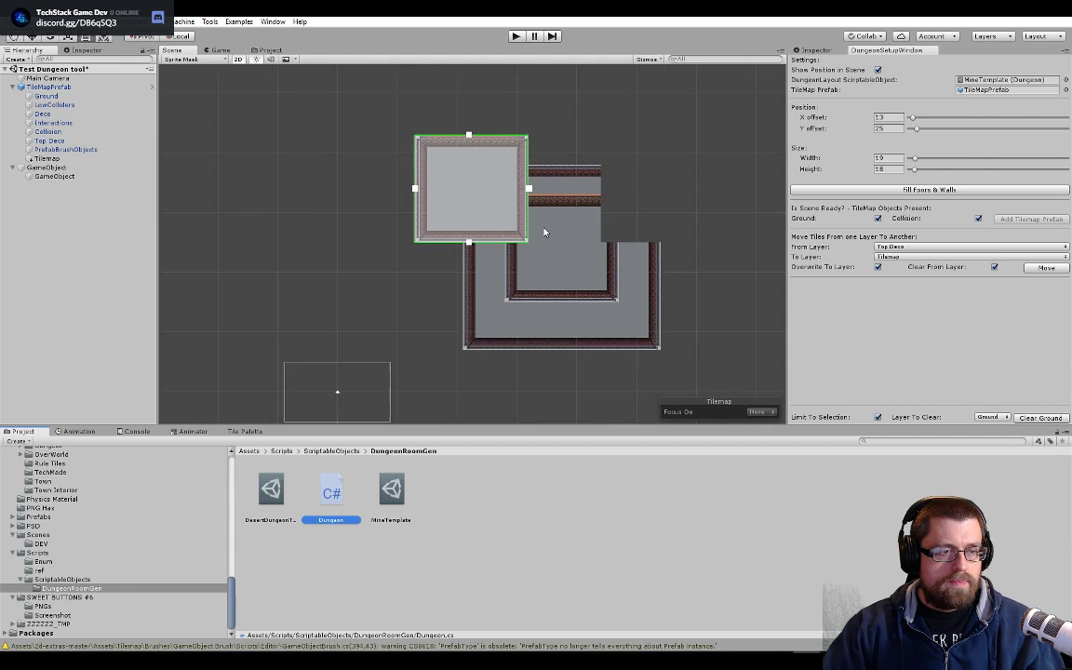
{"action": "left_click", "coordinate": [422, 206]}
{"action": "left_click_drag", "start_coordinate": [422, 206], "coordinate": [612, 188]}
- Turn off Limit To Selection and clear the Ground and Collision layers across the whole tilemap
{"action": "left_click", "coordinate": [877, 417]}
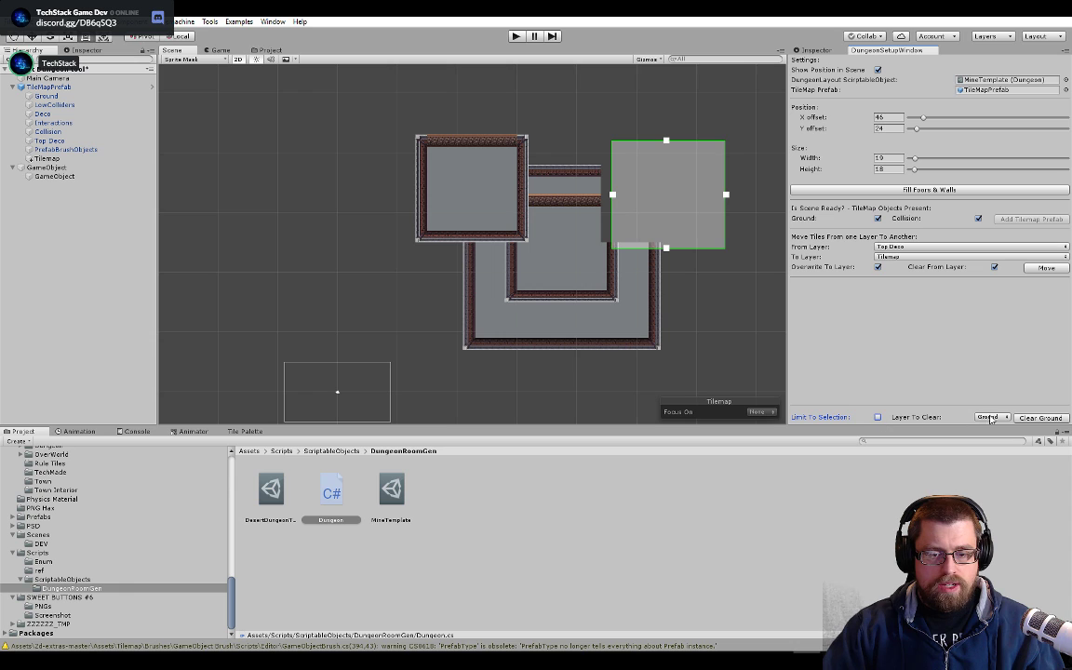
{"action": "left_click", "coordinate": [991, 418]}
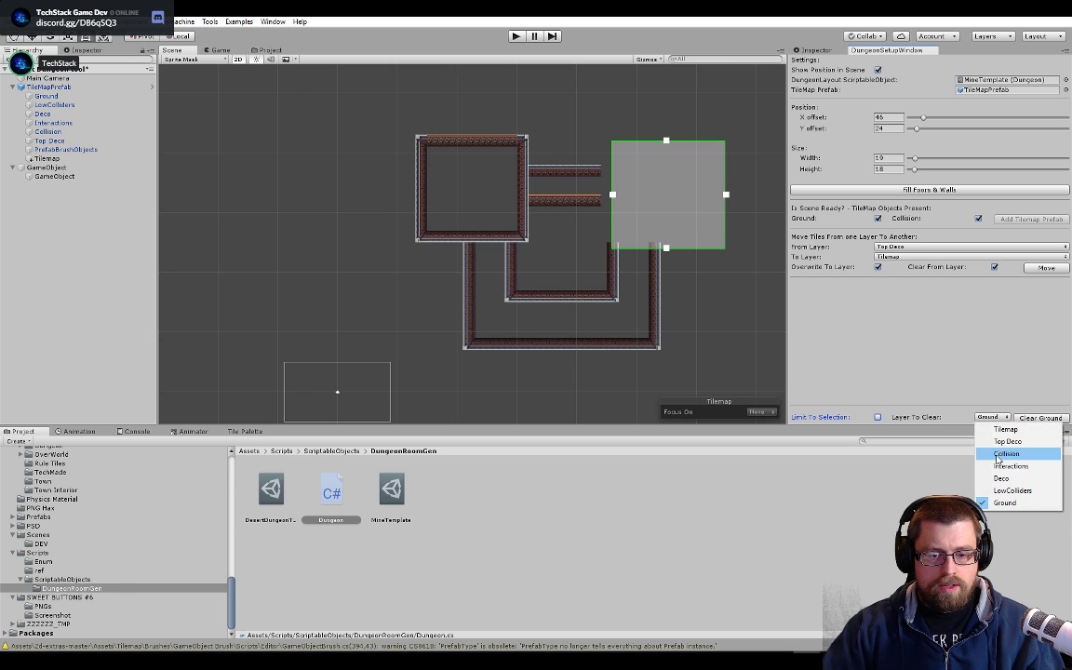
{"action": "left_click", "coordinate": [1008, 441]}
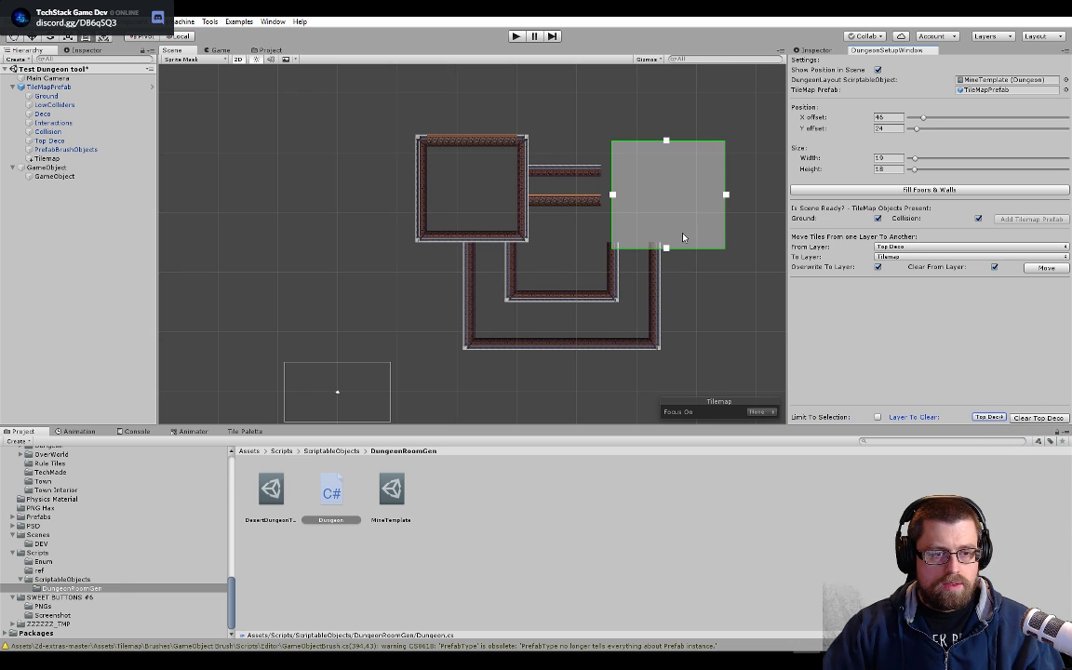
{"action": "left_click", "coordinate": [989, 417]}
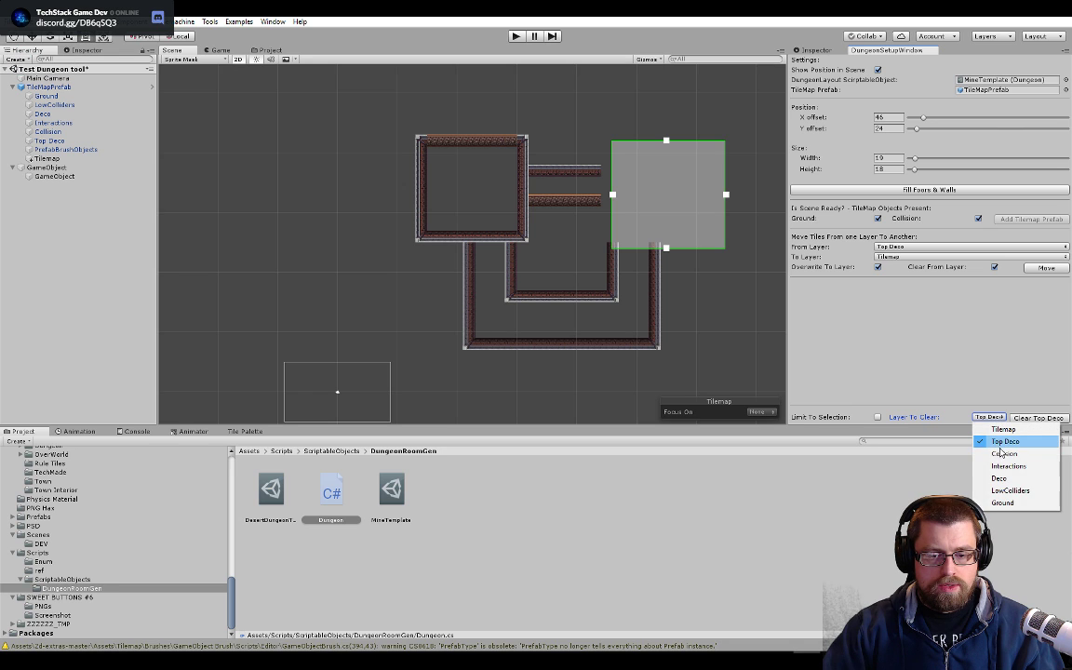
{"action": "left_click", "coordinate": [1004, 453]}
{"action": "left_click", "coordinate": [1039, 418]}
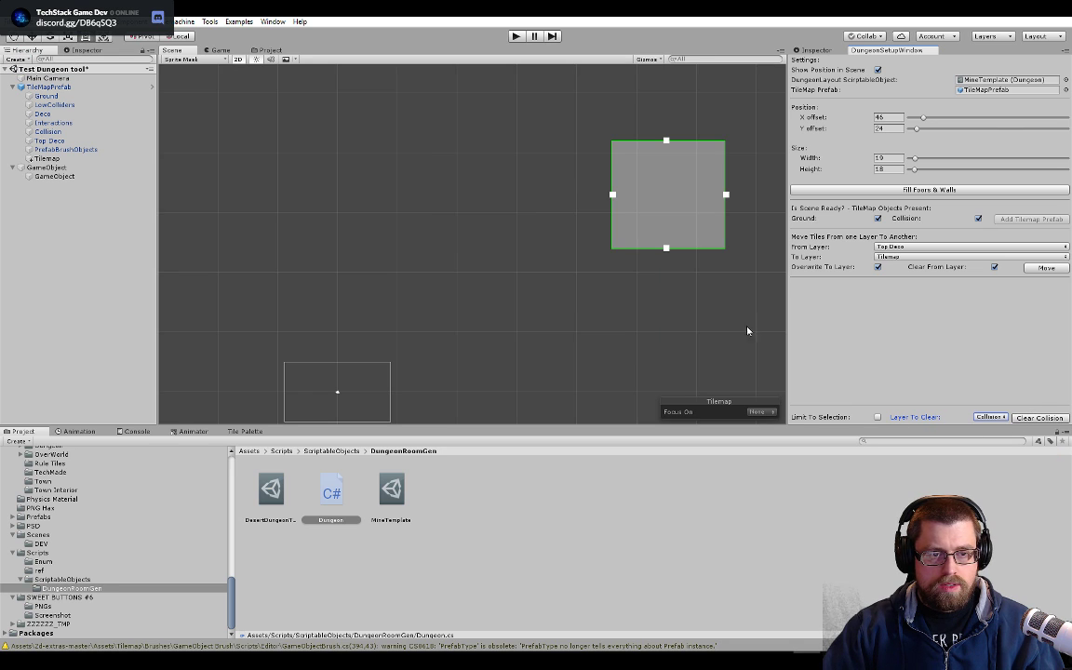
- Move the selection area to the scene origin and delete TileMapPrefab from the scene
{"action": "scroll", "coordinate": [600, 237], "scroll_direction": "down", "scroll_amount": 4}
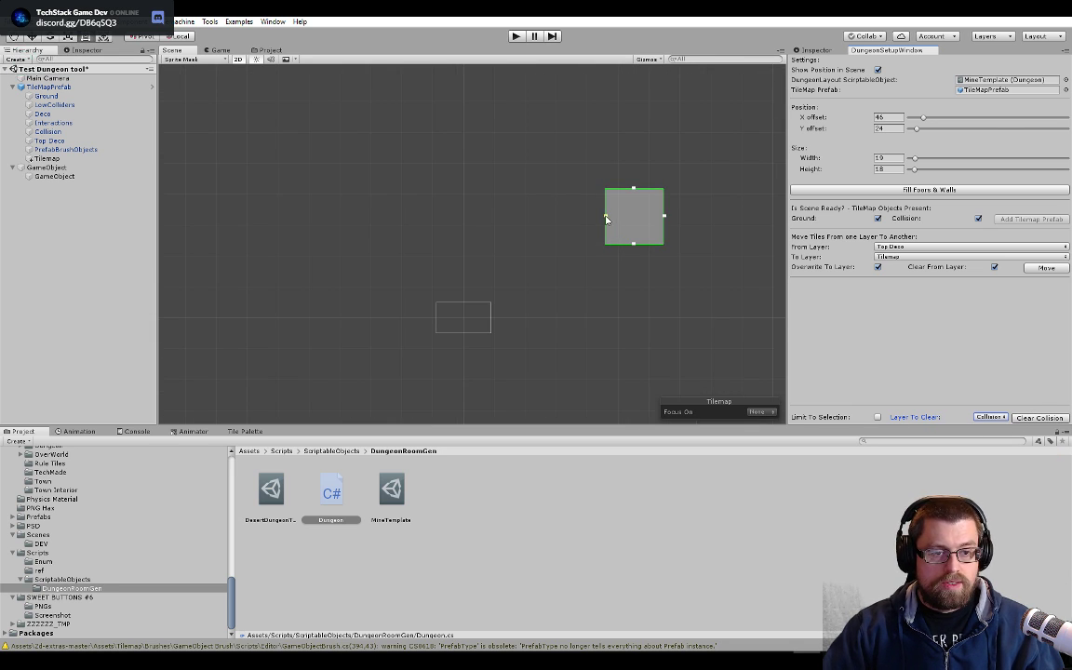
{"action": "left_click_drag", "start_coordinate": [606, 220], "coordinate": [493, 320]}
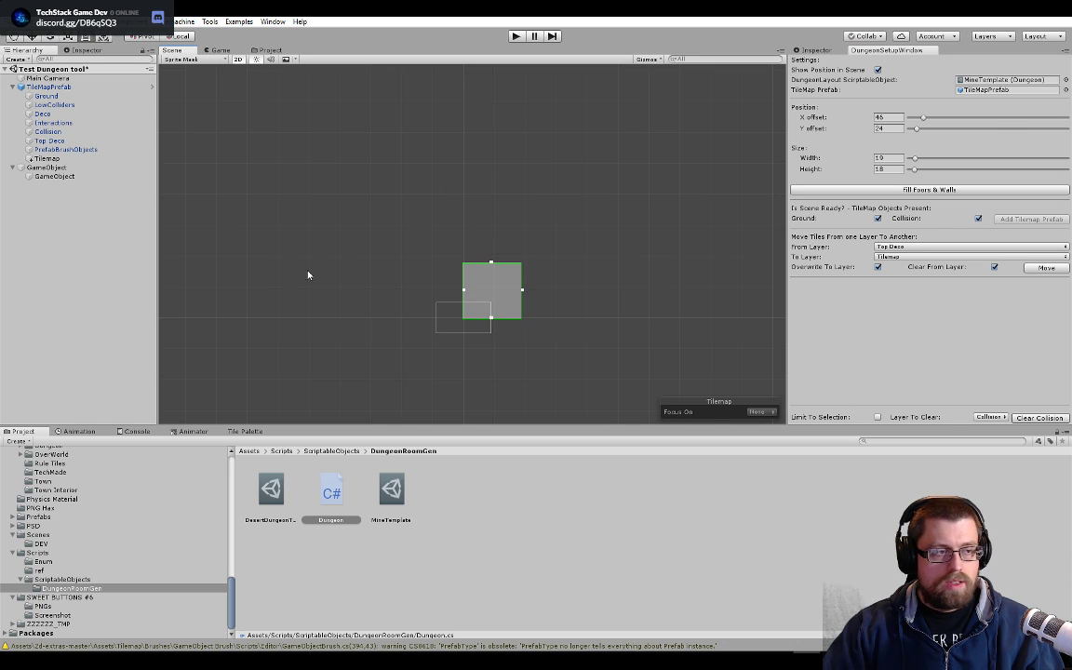
{"action": "left_click", "coordinate": [85, 87]}
{"action": "right_click", "coordinate": [85, 87]}
{"action": "left_click", "coordinate": [98, 145]}
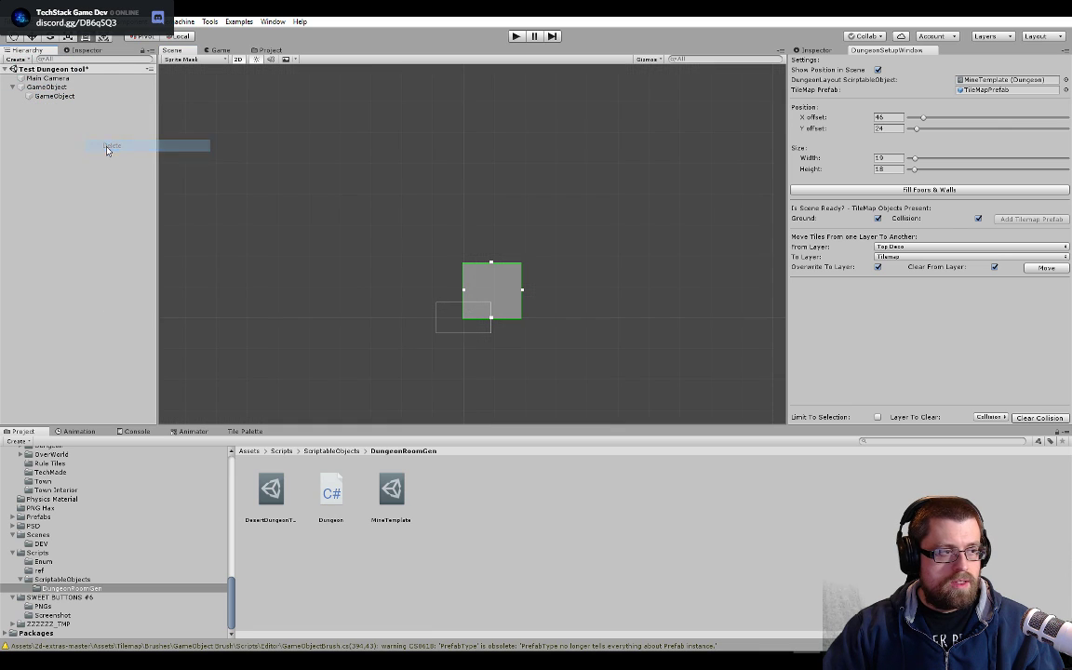
- Bring TileMapPrefab back into the scene and expand its tilemap layers in the hierarchy
{"action": "key", "text": "ctrl+z"}
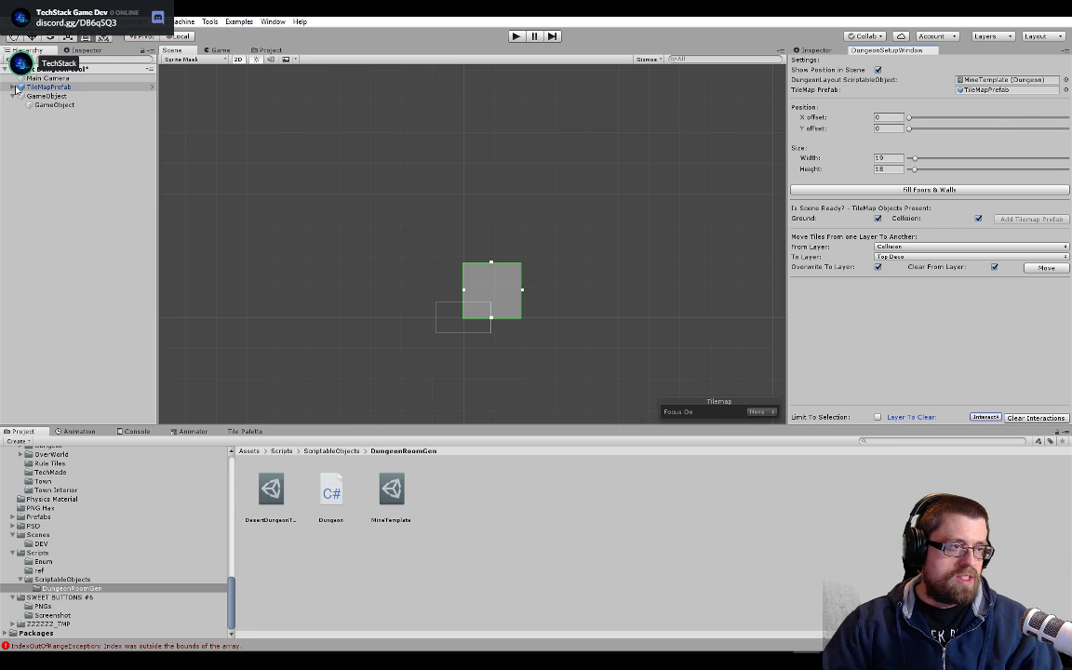
{"action": "left_click", "coordinate": [15, 89]}
{"action": "left_click", "coordinate": [14, 88]}
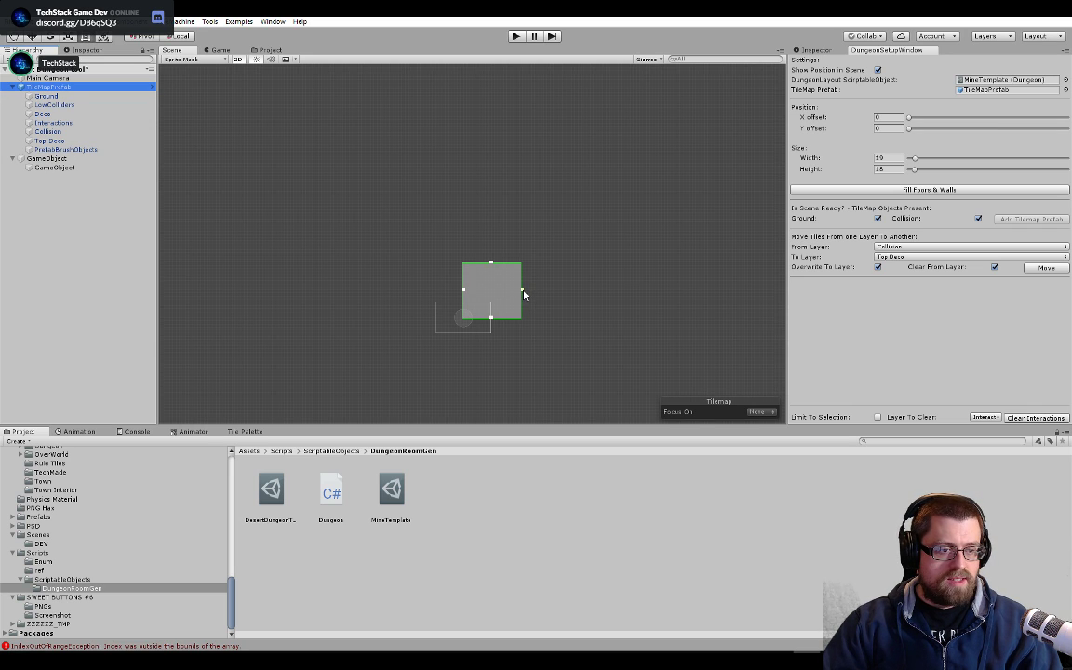
- Enlarge the selection area to width 45 and height 40 and fill it with floors and walls
{"action": "left_click_drag", "start_coordinate": [522, 291], "coordinate": [602, 294]}
{"action": "left_click_drag", "start_coordinate": [531, 263], "coordinate": [781, 189]}
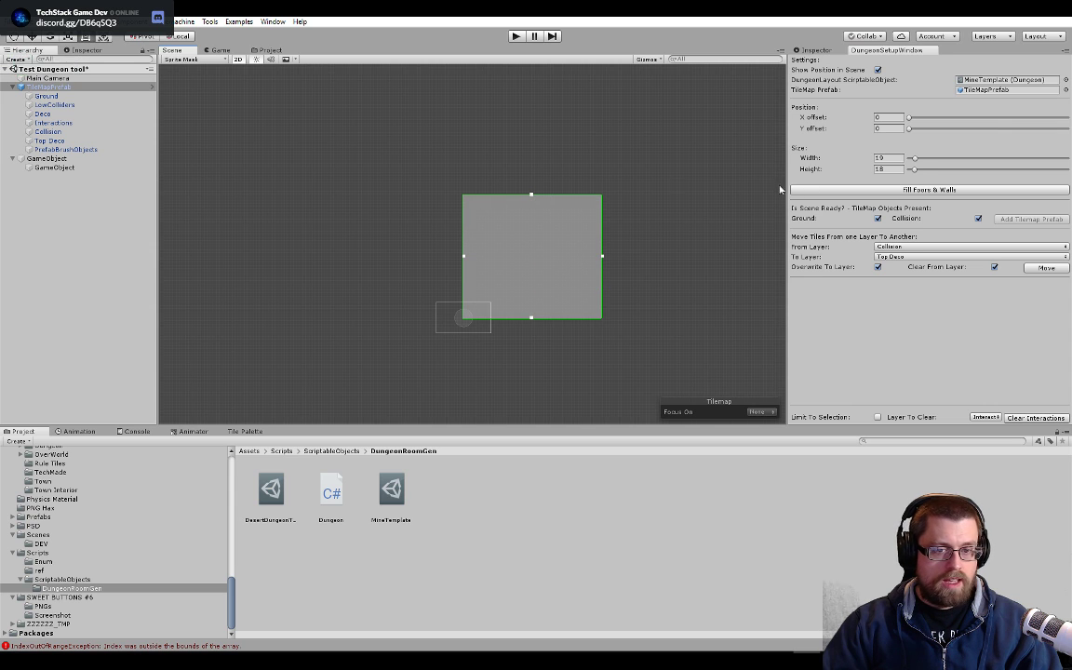
{"action": "left_click", "coordinate": [794, 189]}
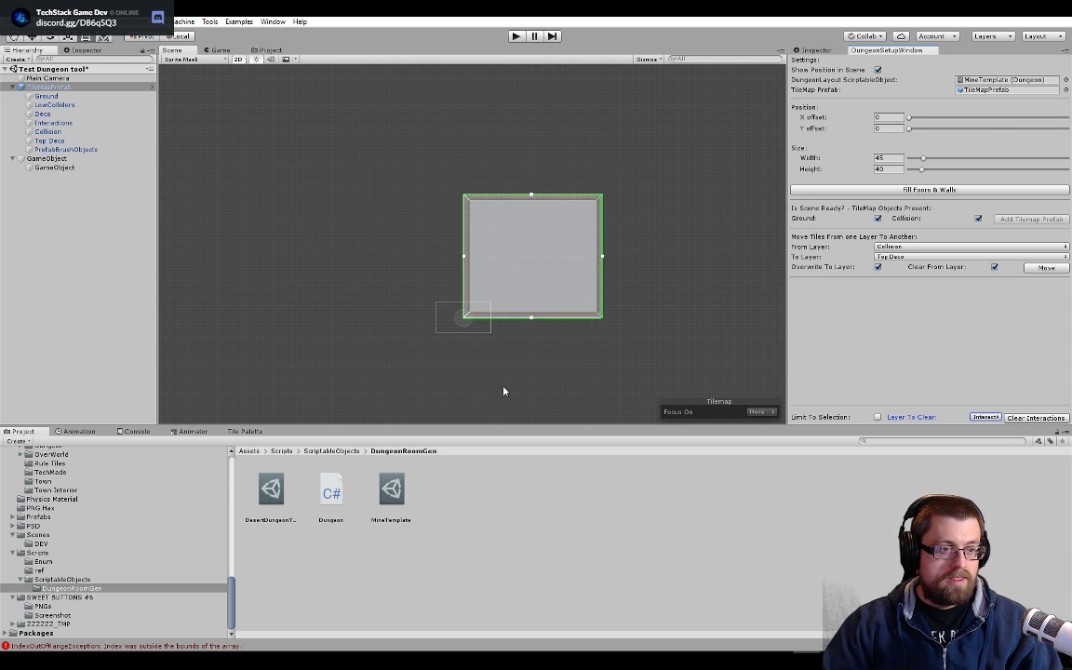
{"action": "scroll", "coordinate": [532, 334], "scroll_direction": "up", "scroll_amount": 1}
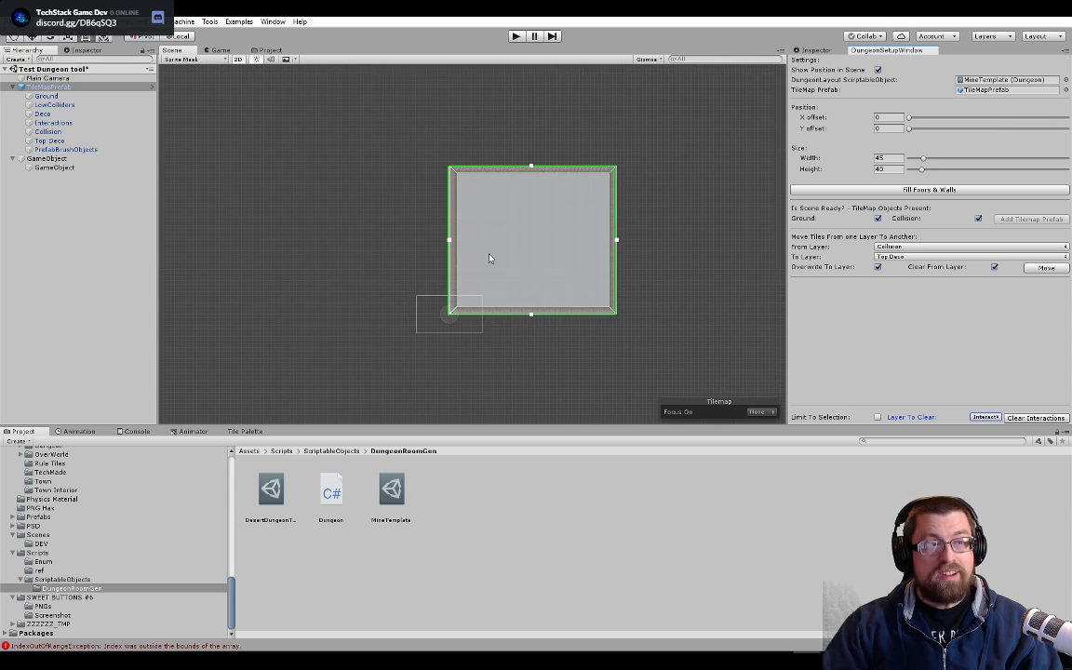
- Open the Tile Palette and look through its available palettes
{"action": "left_click", "coordinate": [245, 430]}
{"action": "left_click", "coordinate": [19, 477]}
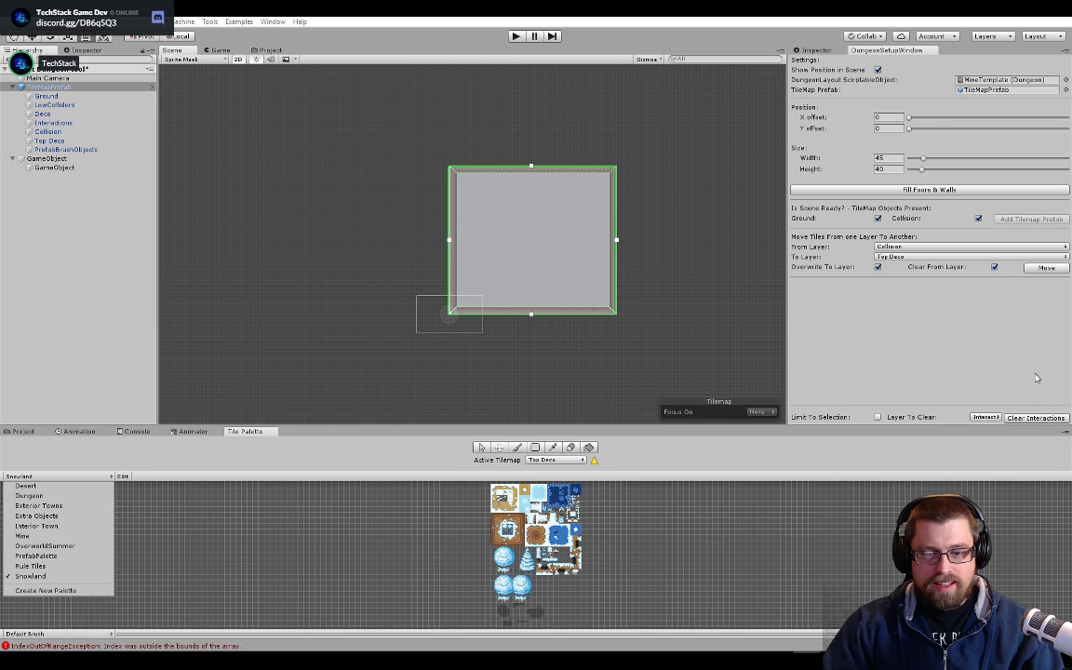
{"action": "left_click", "coordinate": [889, 376]}
- Clear the Collision and Ground layers of the newly filled 45 by 40 room
{"action": "left_click", "coordinate": [986, 418]}
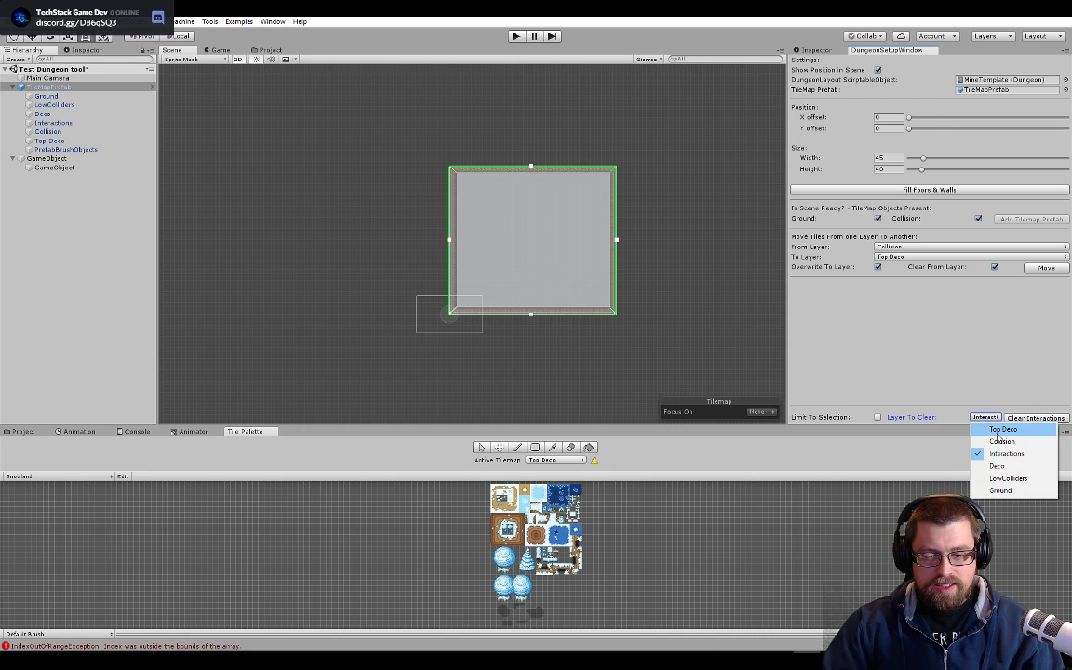
{"action": "left_click", "coordinate": [1002, 429]}
{"action": "left_click", "coordinate": [989, 418]}
{"action": "left_click", "coordinate": [994, 420]}
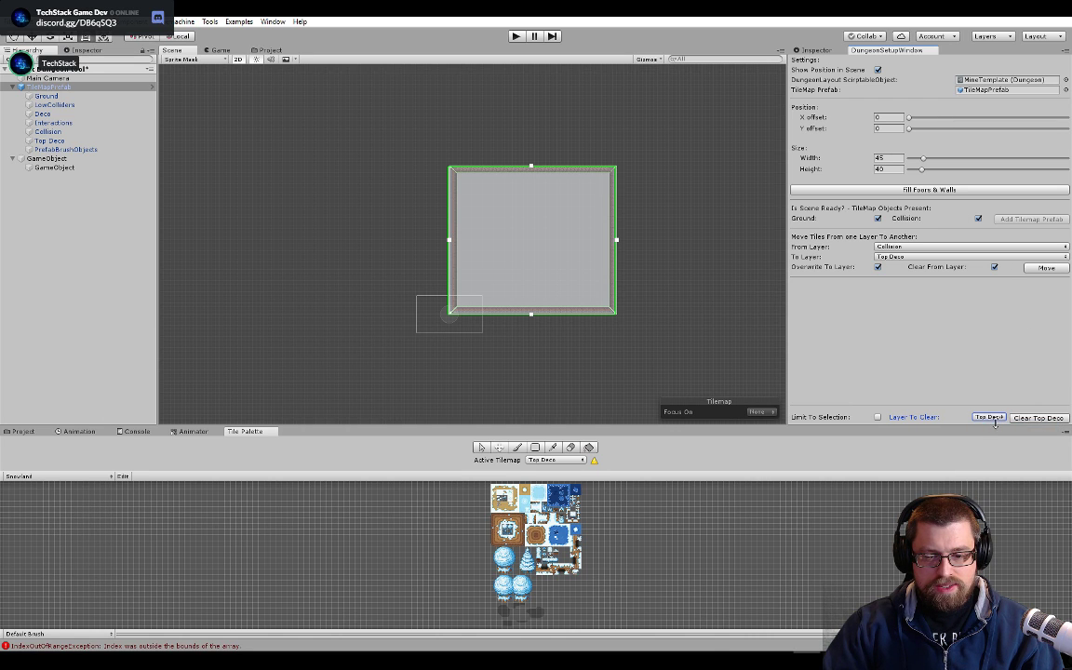
{"action": "left_click", "coordinate": [990, 418]}
{"action": "left_click", "coordinate": [1002, 442]}
{"action": "left_click", "coordinate": [1033, 418]}
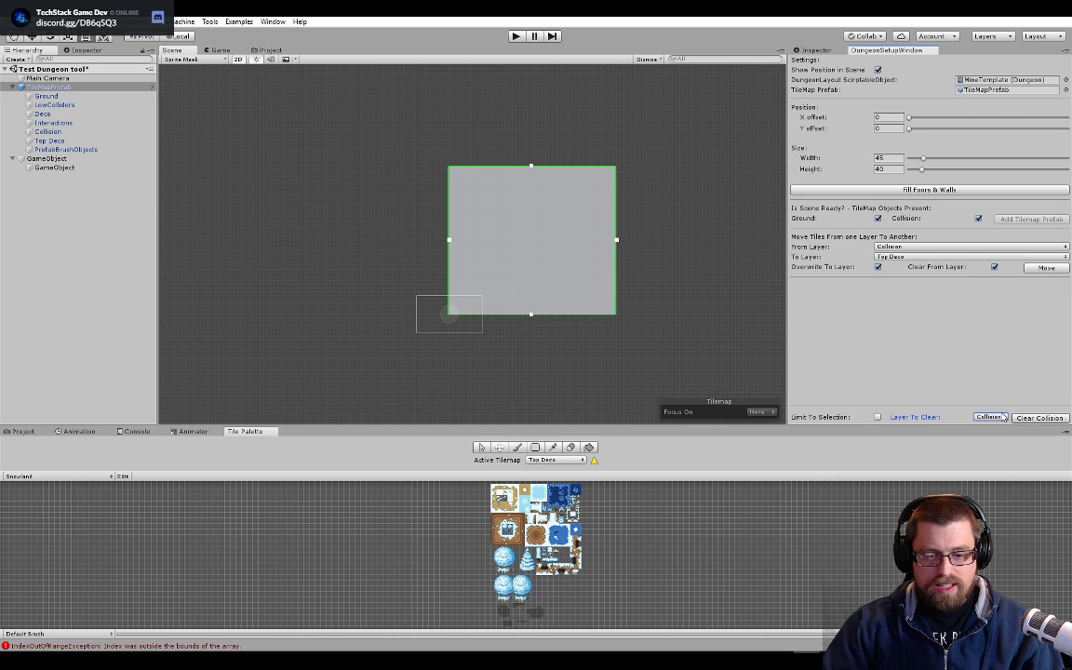
{"action": "left_click", "coordinate": [990, 418]}
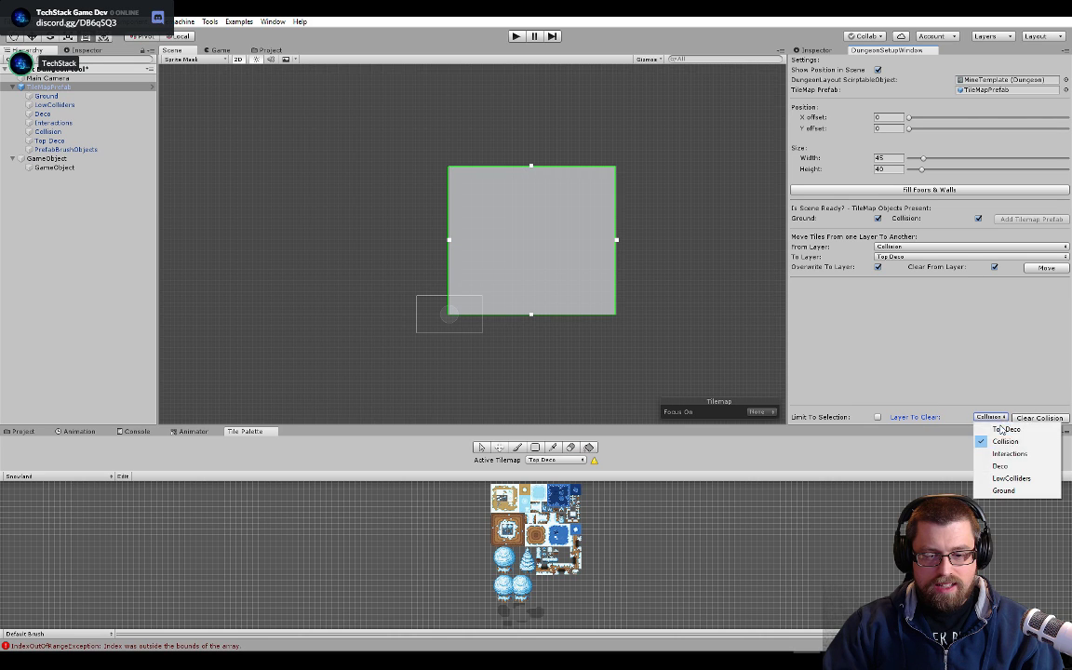
{"action": "left_click", "coordinate": [1003, 490]}
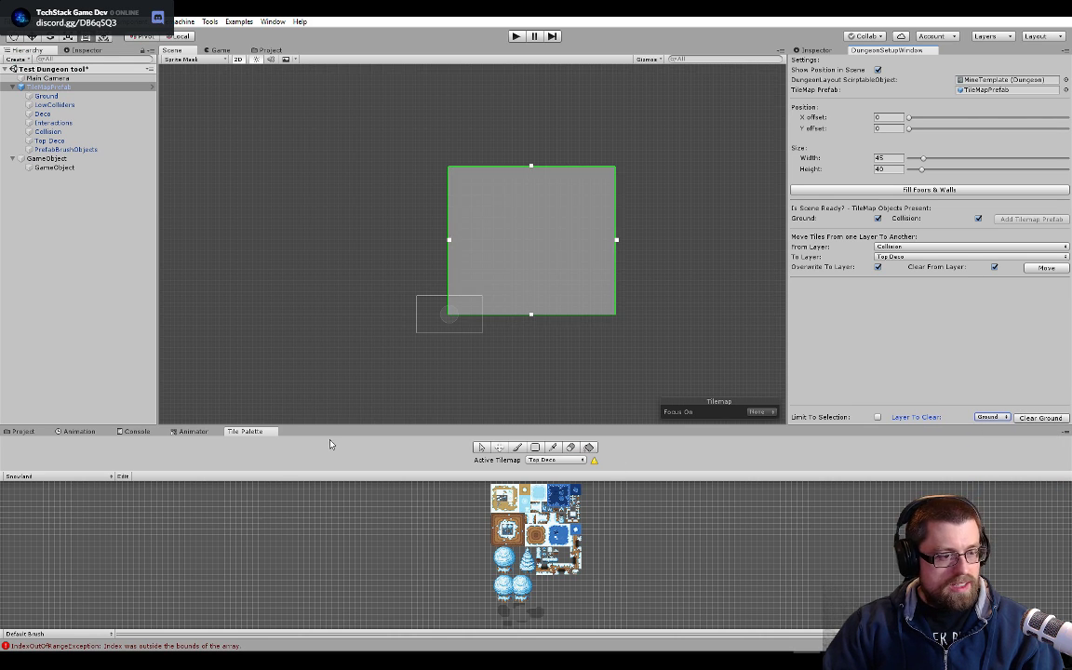
- Switch the Tile Palette to the Dungeon palette for painting walls by hand
{"action": "scroll", "coordinate": [494, 248], "scroll_direction": "up", "scroll_amount": 3}
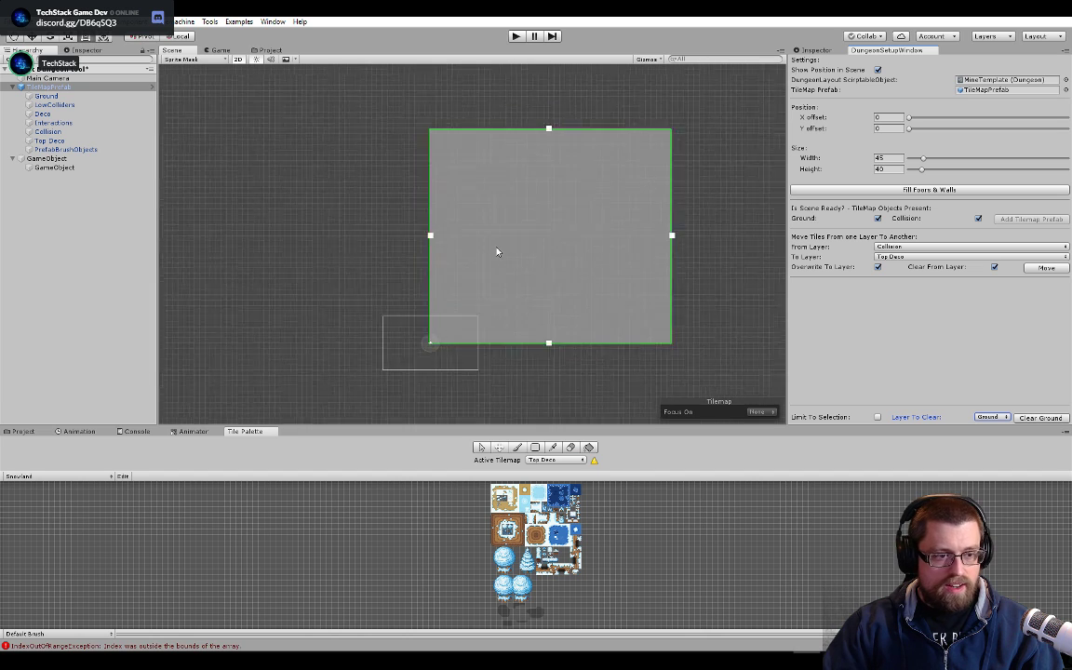
{"action": "left_click", "coordinate": [56, 477]}
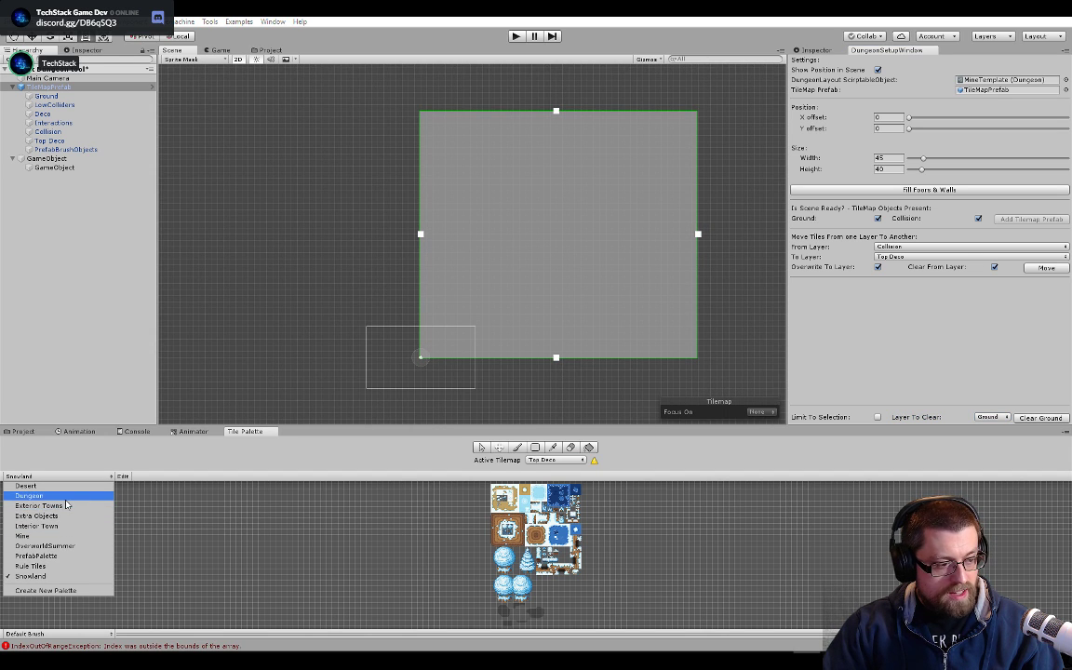
{"action": "left_click", "coordinate": [63, 496]}
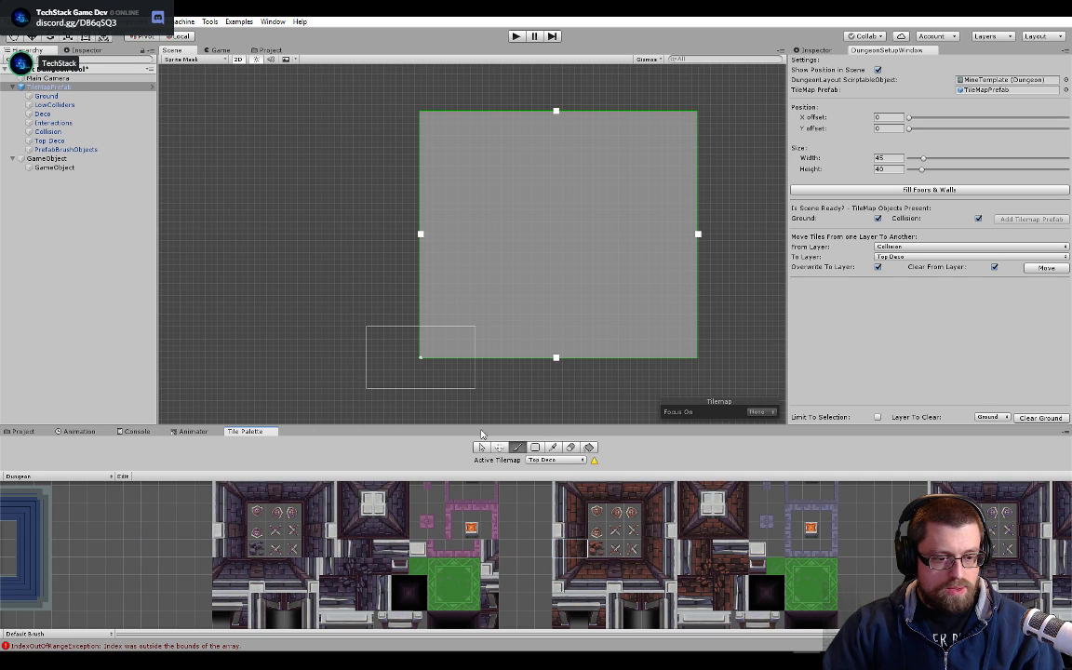
- Paint a brown brick wall up the left edge of the selection area with the brush, undoing the first crooked stroke
{"action": "scroll", "coordinate": [437, 359], "scroll_direction": "up", "scroll_amount": 1}
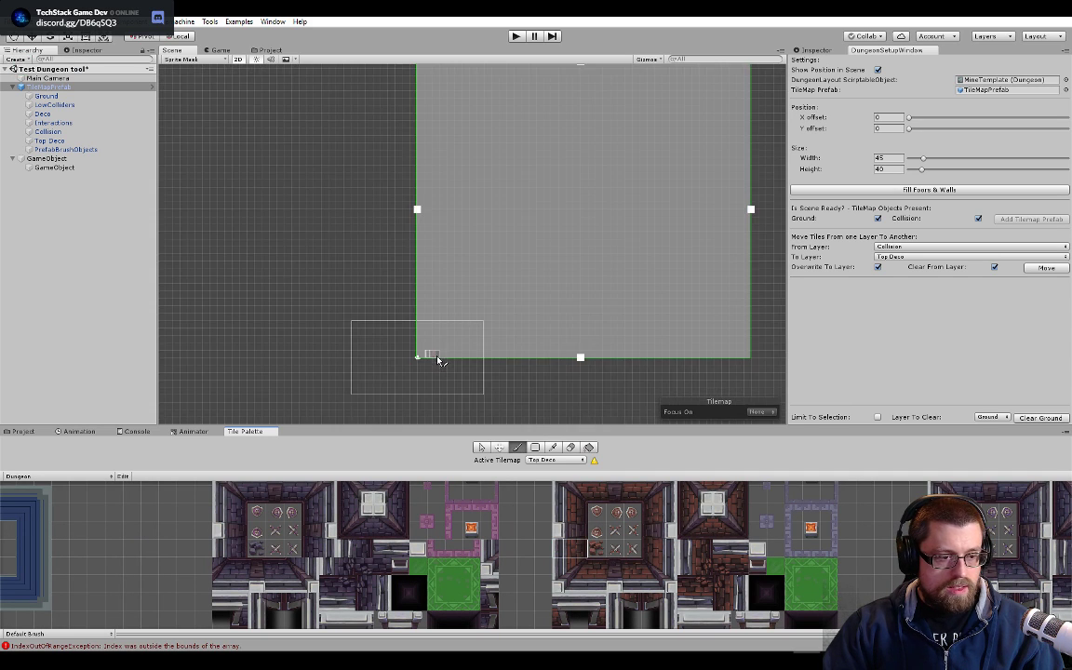
{"action": "scroll", "coordinate": [437, 358], "scroll_direction": "up", "scroll_amount": 3}
{"action": "left_click_drag", "start_coordinate": [423, 336], "coordinate": [418, 244]}
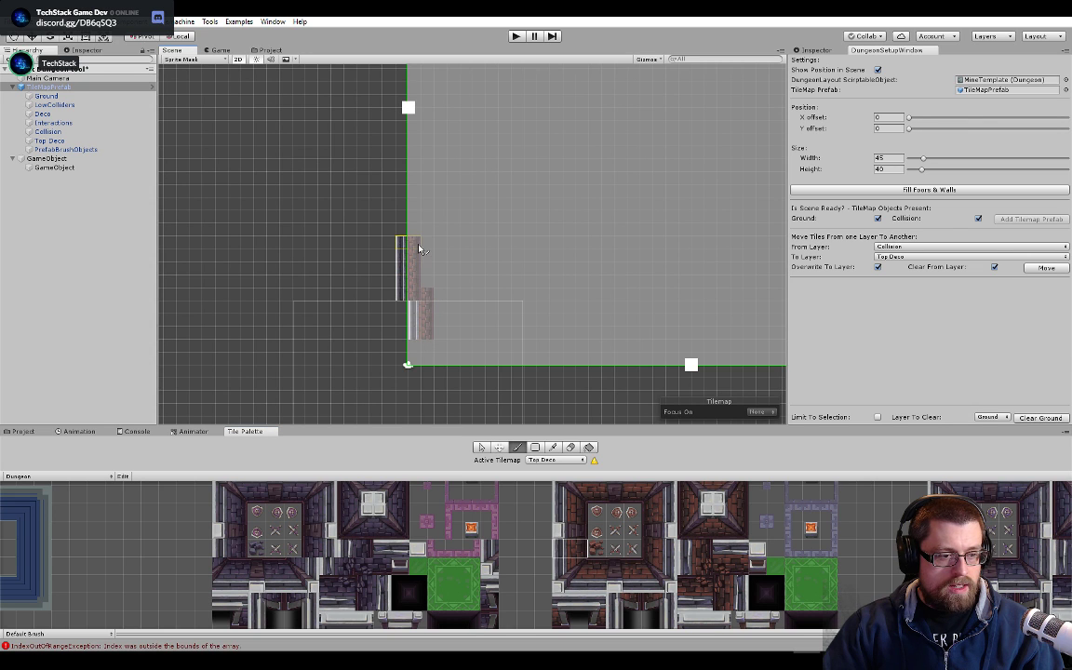
{"action": "key", "text": "ctrl+z"}
{"action": "left_click_drag", "start_coordinate": [423, 332], "coordinate": [434, 142]}
{"action": "middle_click_drag", "start_coordinate": [433, 142], "coordinate": [418, 314]}
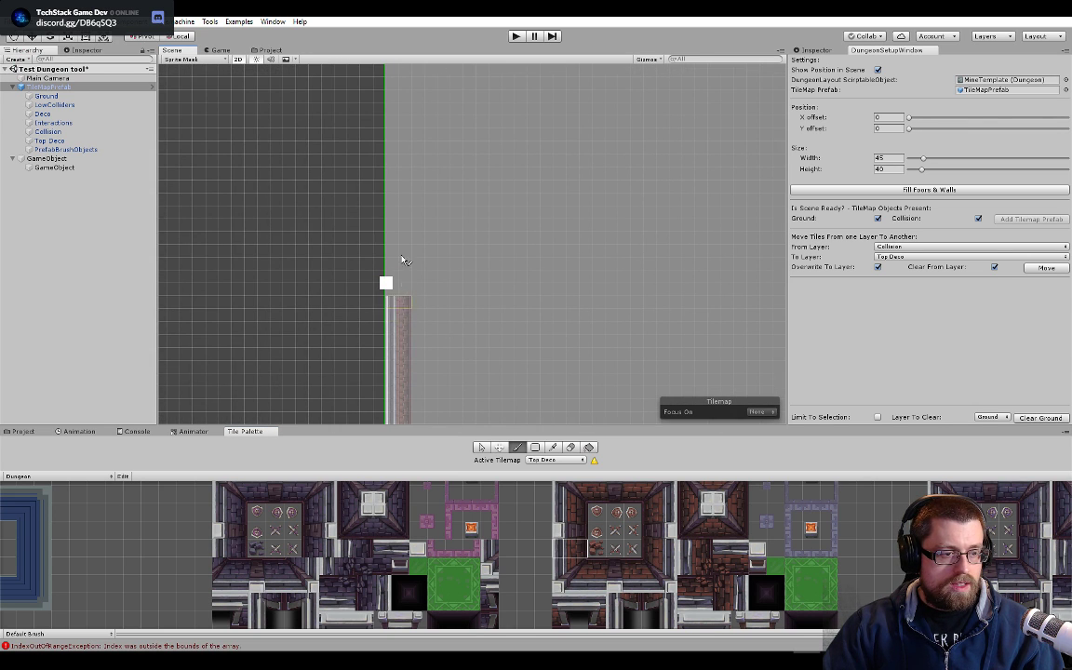
{"action": "middle_click_drag", "start_coordinate": [402, 261], "coordinate": [390, 330]}
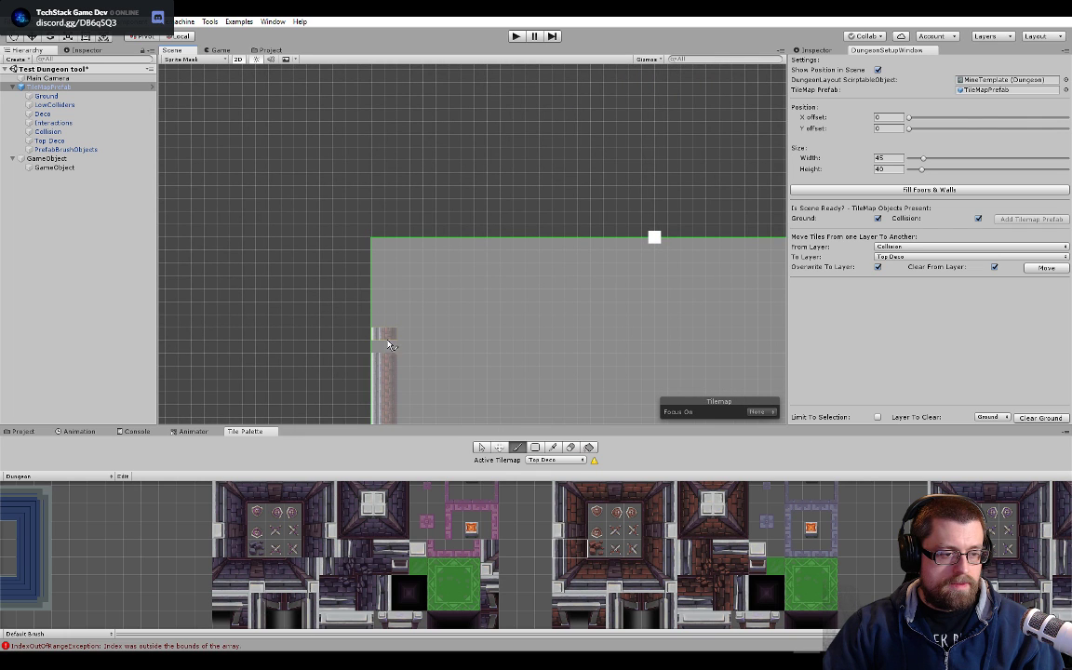
{"action": "left_click_drag", "start_coordinate": [390, 345], "coordinate": [384, 268]}
- Pick the top wall tiles from the brown dungeon set and box-fill them along the upper edge of the selection area
{"action": "middle_click_drag", "start_coordinate": [474, 371], "coordinate": [481, 266]}
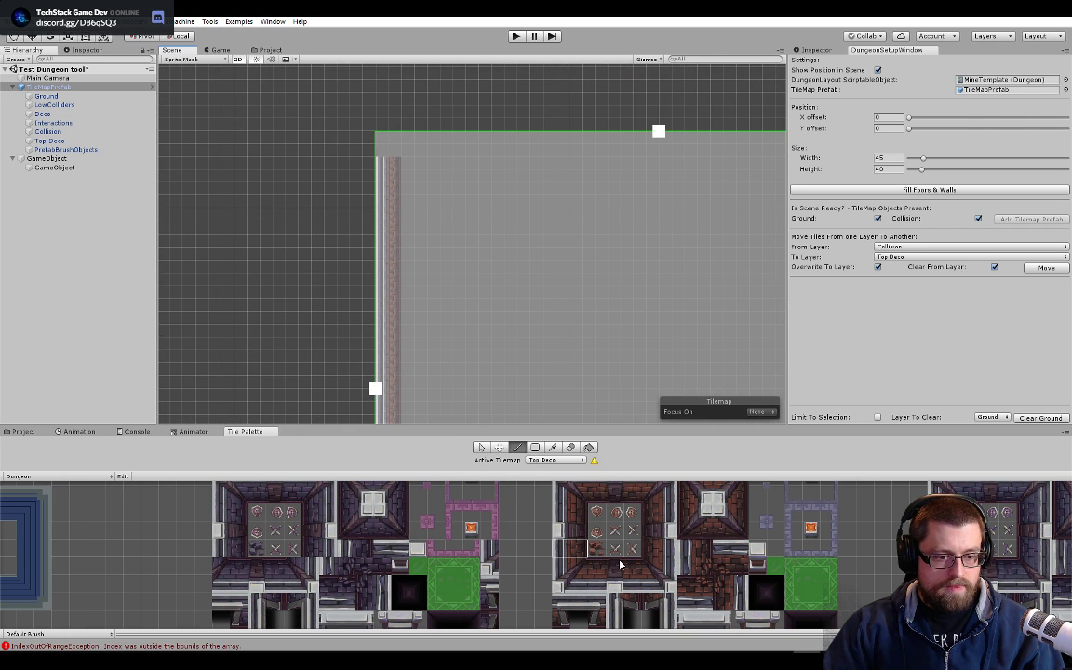
{"action": "middle_click_drag", "start_coordinate": [605, 537], "coordinate": [605, 577]}
{"action": "left_click_drag", "start_coordinate": [601, 530], "coordinate": [599, 517]}
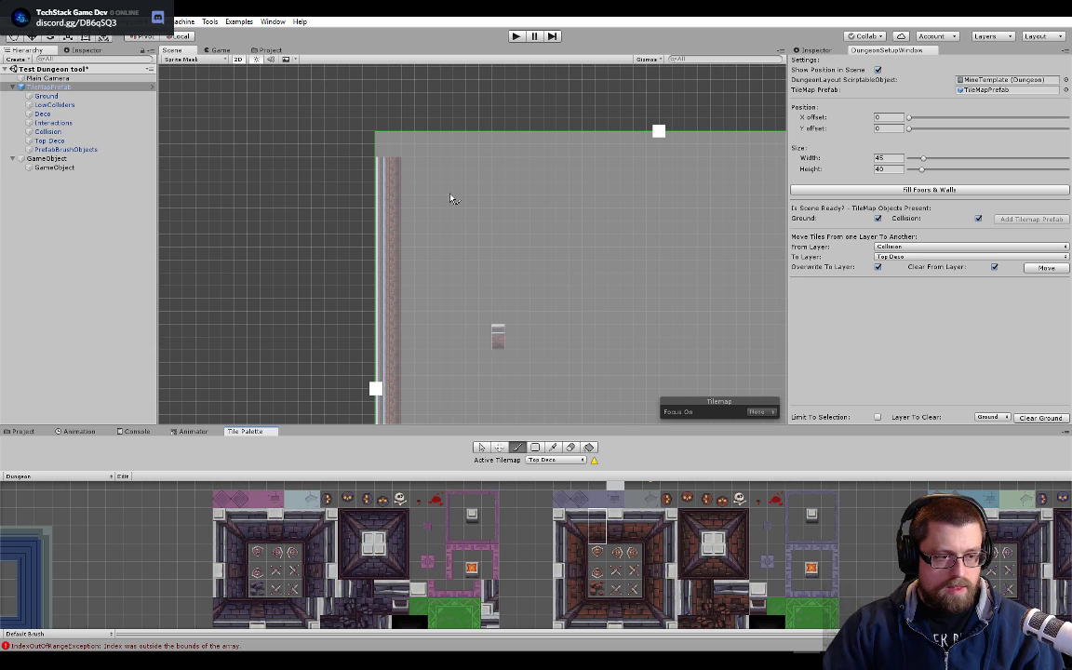
{"action": "left_click_drag", "start_coordinate": [409, 147], "coordinate": [479, 159]}
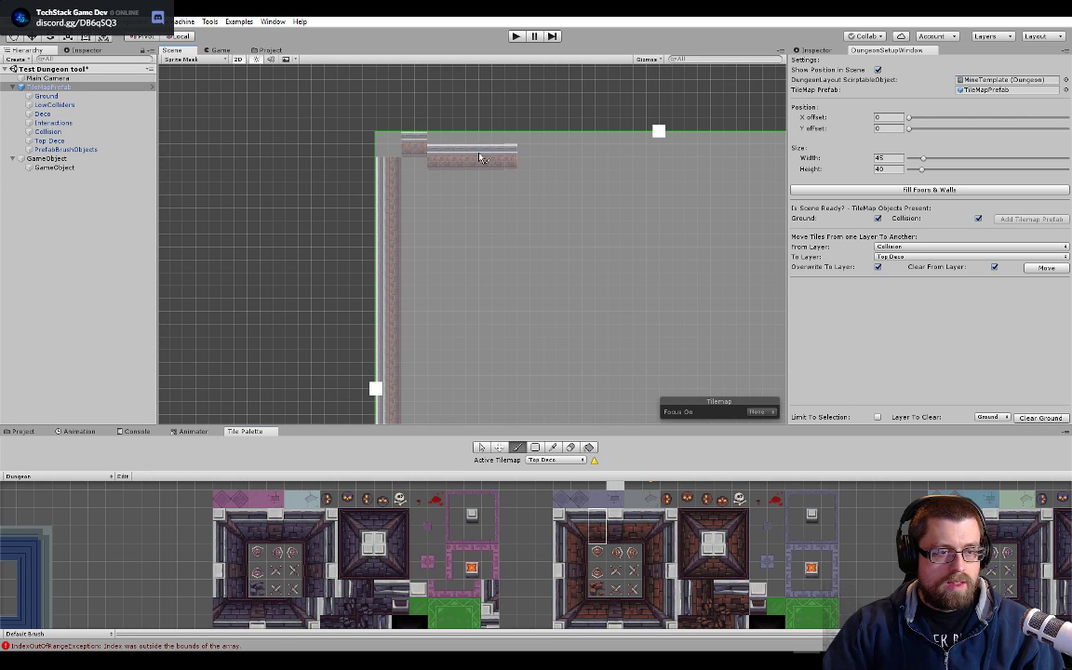
{"action": "key", "text": "ctrl+z"}
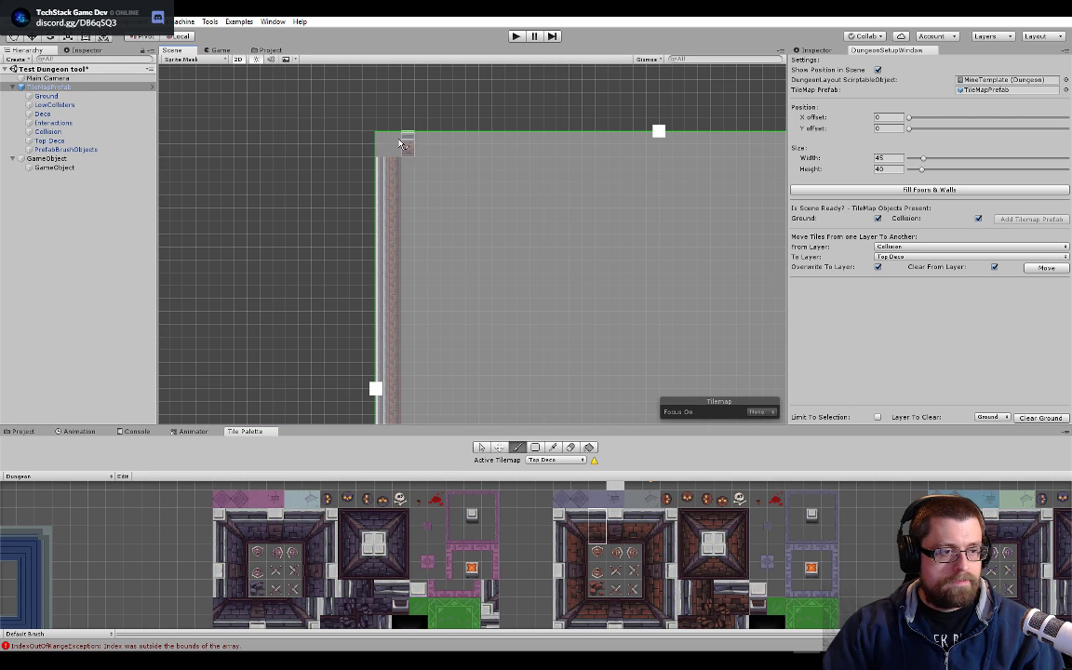
{"action": "left_click", "coordinate": [537, 448]}
{"action": "left_click_drag", "start_coordinate": [409, 142], "coordinate": [764, 147]}
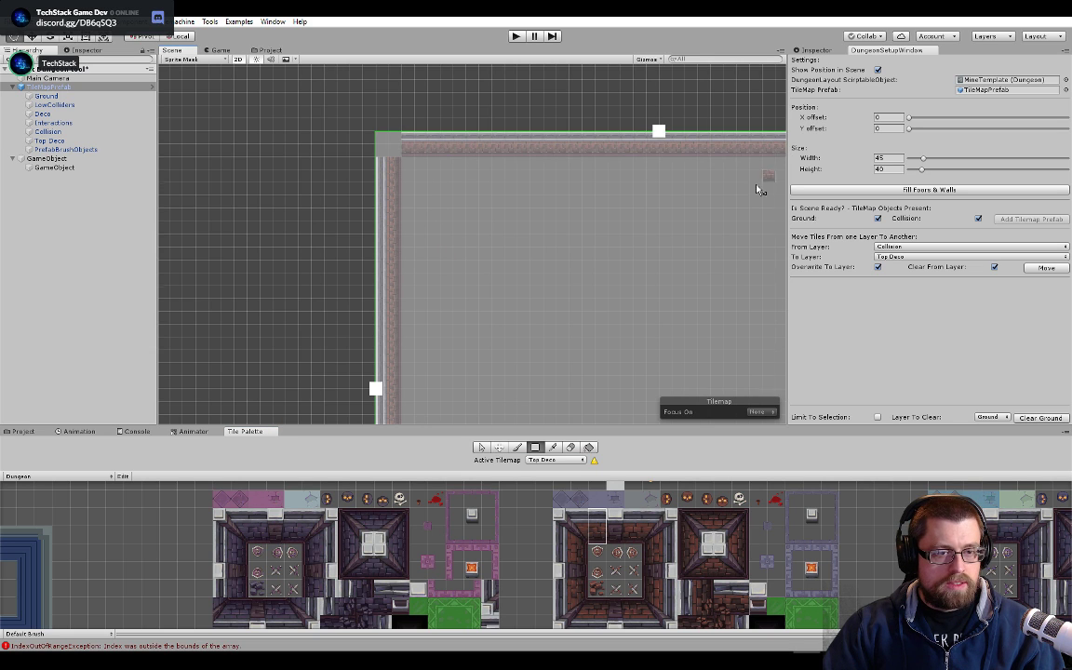
{"action": "middle_click_drag", "start_coordinate": [761, 184], "coordinate": [461, 238]}
{"action": "left_click_drag", "start_coordinate": [477, 203], "coordinate": [625, 205]}
- Pick the right wall tiles from the brown dungeon set and box-fill them down the right edge of the selection area
{"action": "middle_click_drag", "start_coordinate": [659, 352], "coordinate": [663, 201]}
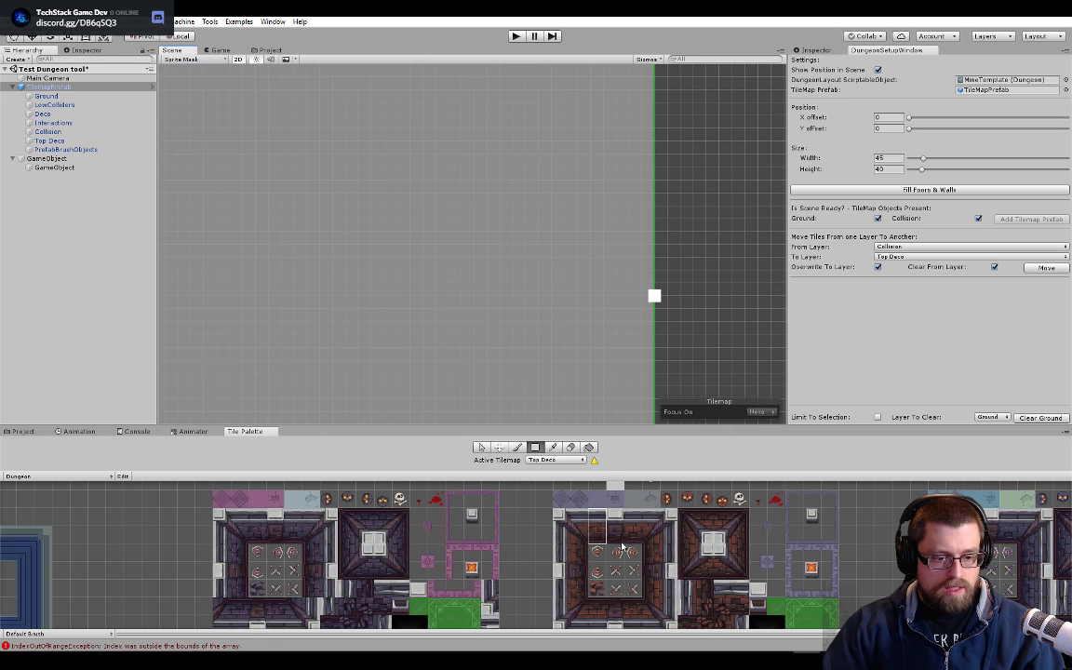
{"action": "left_click_drag", "start_coordinate": [649, 556], "coordinate": [669, 552]}
{"action": "middle_click_drag", "start_coordinate": [622, 279], "coordinate": [615, 360]}
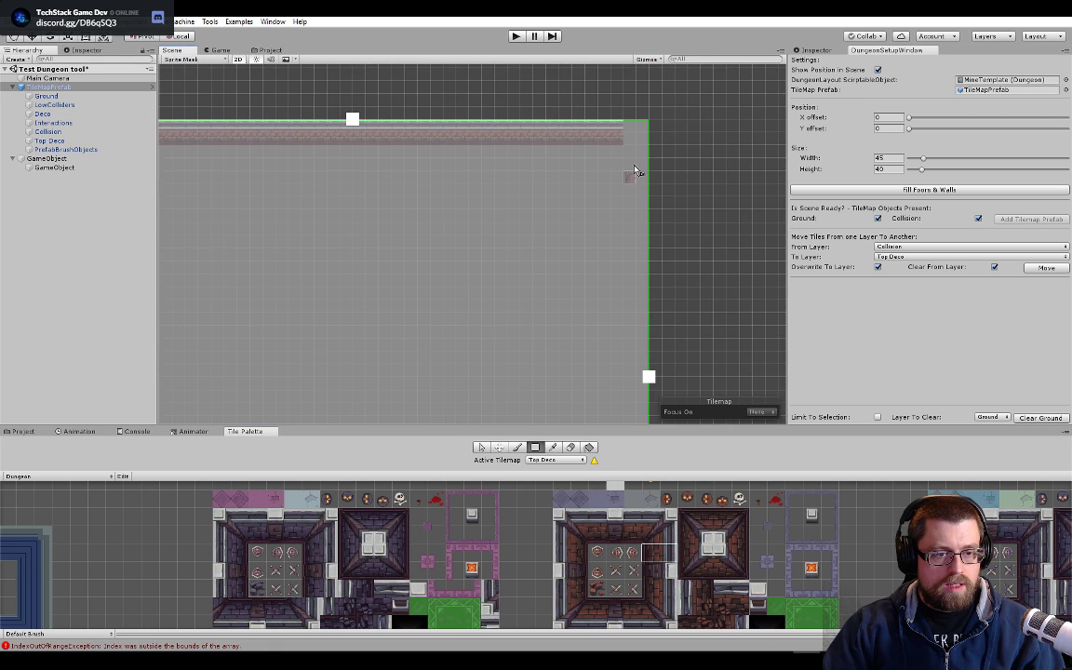
{"action": "left_click_drag", "start_coordinate": [632, 160], "coordinate": [641, 409]}
{"action": "middle_click_drag", "start_coordinate": [641, 410], "coordinate": [638, 191]}
{"action": "left_click_drag", "start_coordinate": [638, 191], "coordinate": [631, 388]}
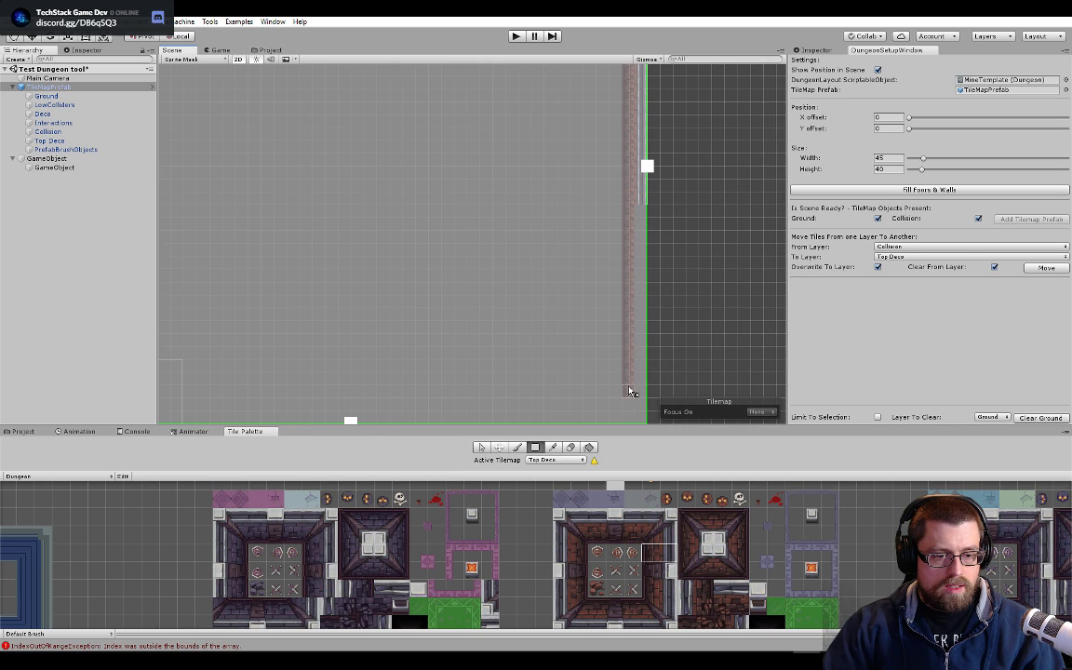
{"action": "middle_click_drag", "start_coordinate": [632, 388], "coordinate": [628, 326]}
{"action": "left_click_drag", "start_coordinate": [634, 157], "coordinate": [634, 332]}
- Pick the bottom wall tiles from the brown dungeon set and box-fill them along the lower edge of the selection area
{"action": "middle_click_drag", "start_coordinate": [602, 354], "coordinate": [698, 305]}
{"action": "left_click", "coordinate": [595, 615]}
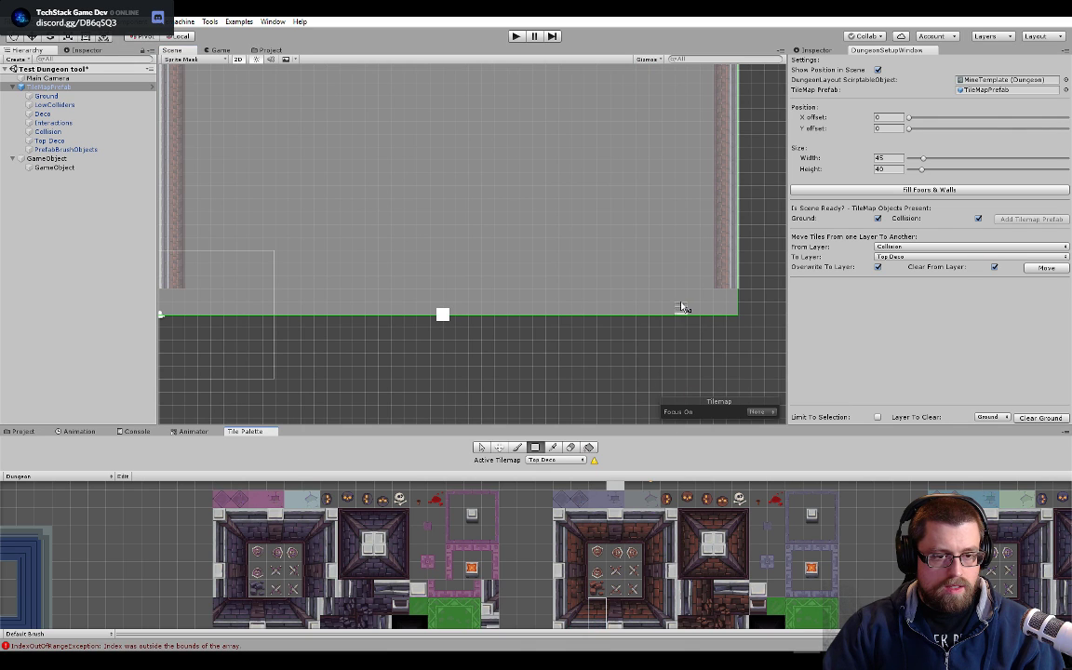
{"action": "mouse_move", "coordinate": [707, 300]}
{"action": "left_mouse_down"}
{"action": "mouse_move", "coordinate": [642, 316]}
{"action": "mouse_move", "coordinate": [195, 313]}
{"action": "left_mouse_up"}
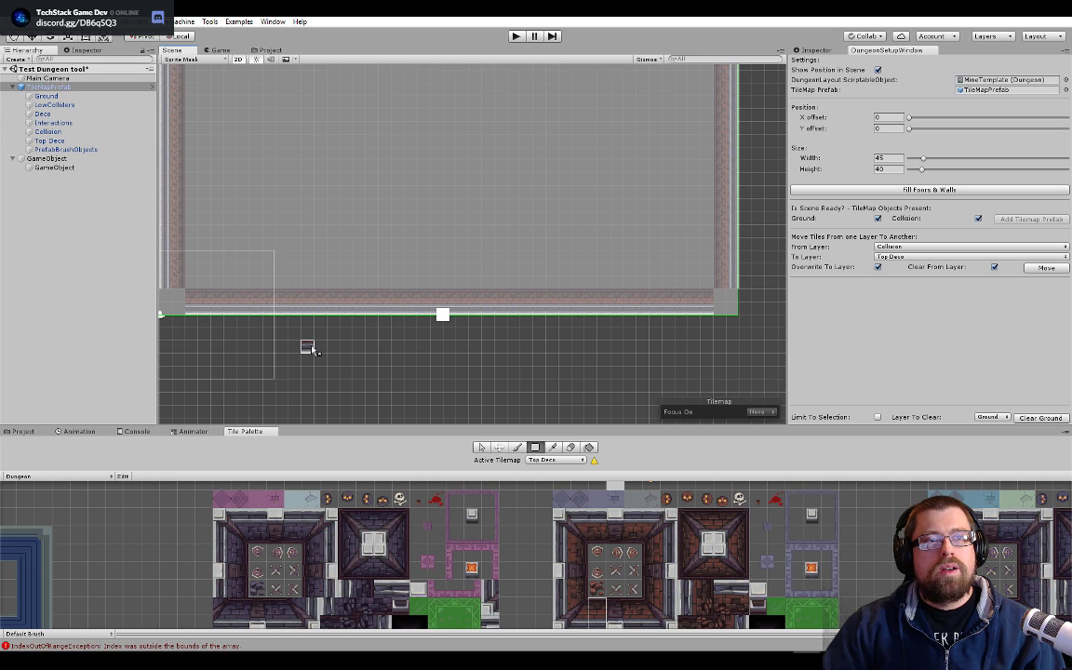
{"action": "middle_click_drag", "start_coordinate": [371, 319], "coordinate": [431, 311]}
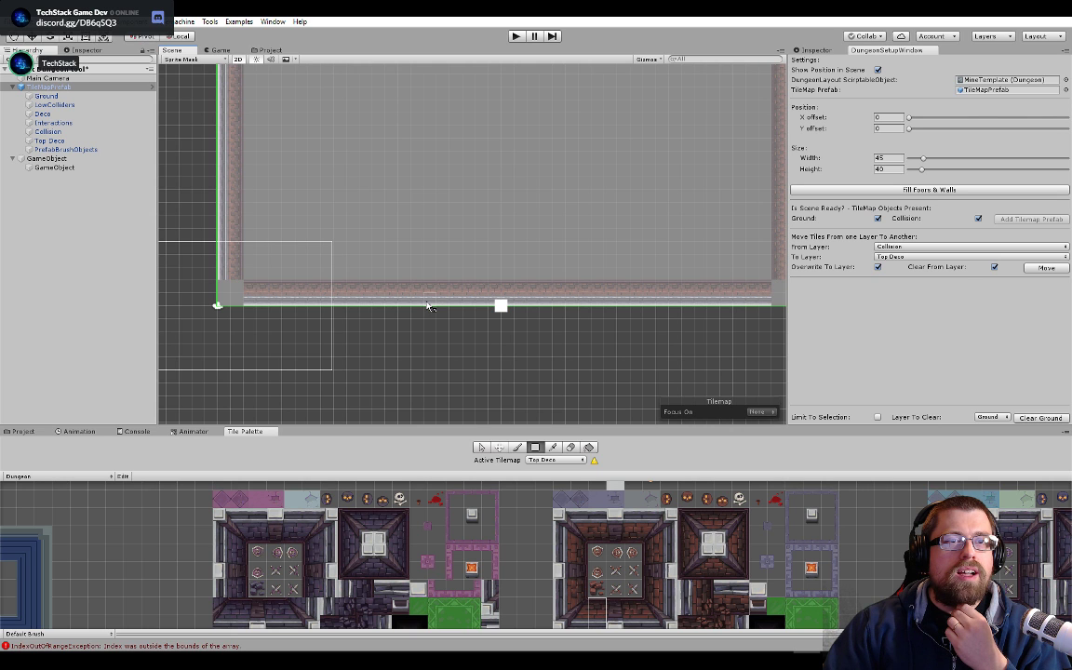
- Pick each corner piece from the brown dungeon set and place it in the matching corner gap of the wall frame
{"action": "scroll", "coordinate": [428, 306], "scroll_direction": "down", "scroll_amount": 4}
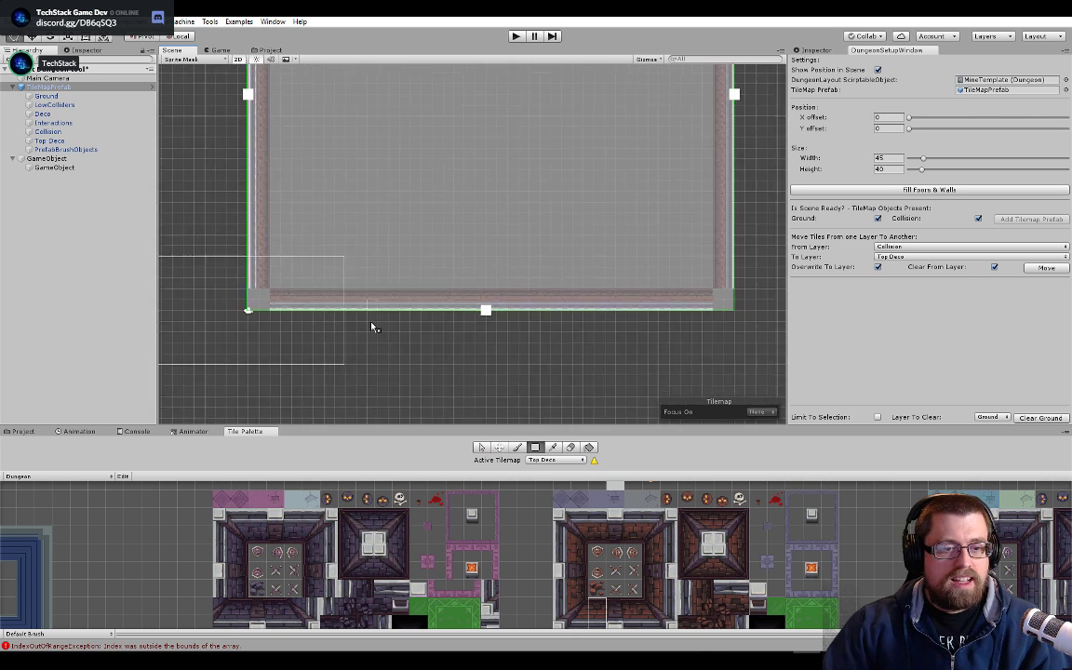
{"action": "scroll", "coordinate": [417, 296], "scroll_direction": "down", "scroll_amount": 2}
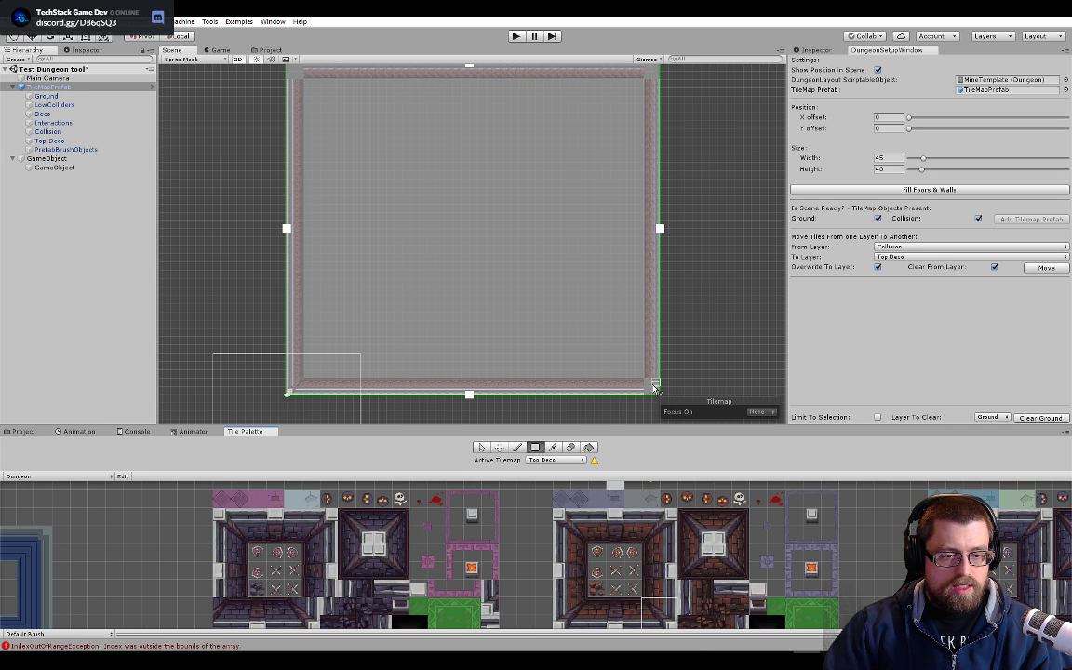
{"action": "middle_click_drag", "start_coordinate": [625, 297], "coordinate": [599, 372]}
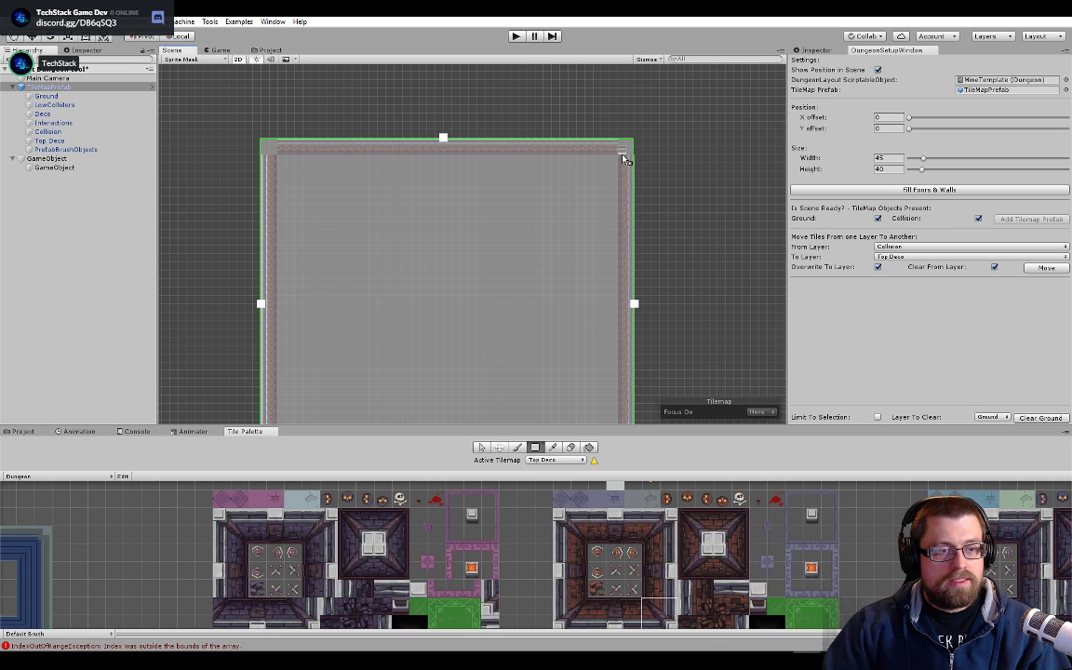
{"action": "key", "text": "i"}
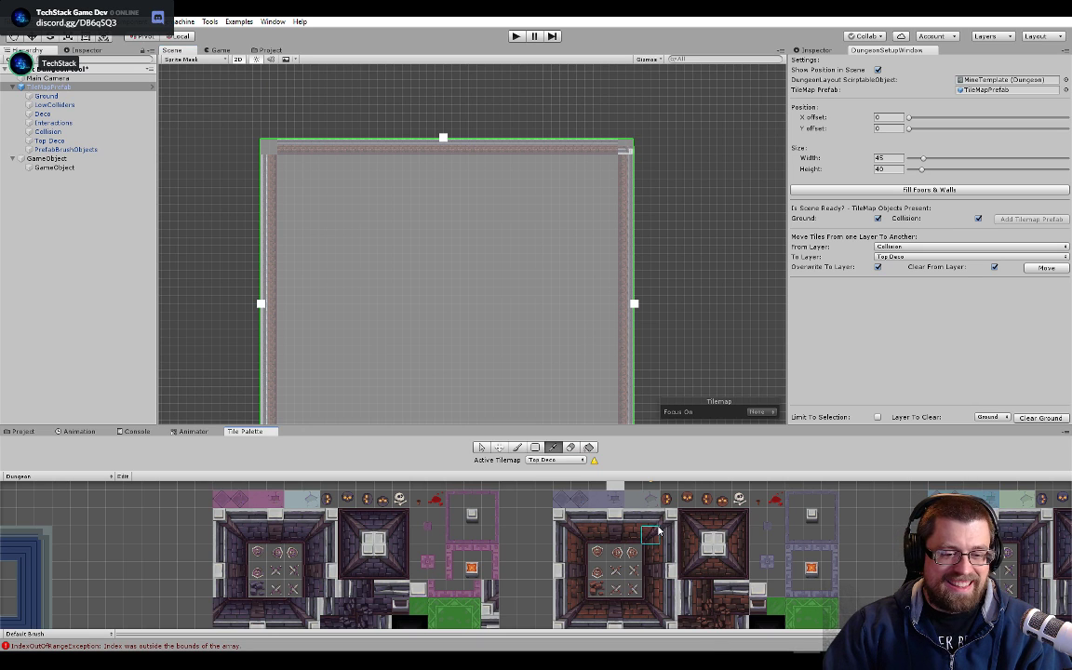
{"action": "left_click", "coordinate": [665, 526]}
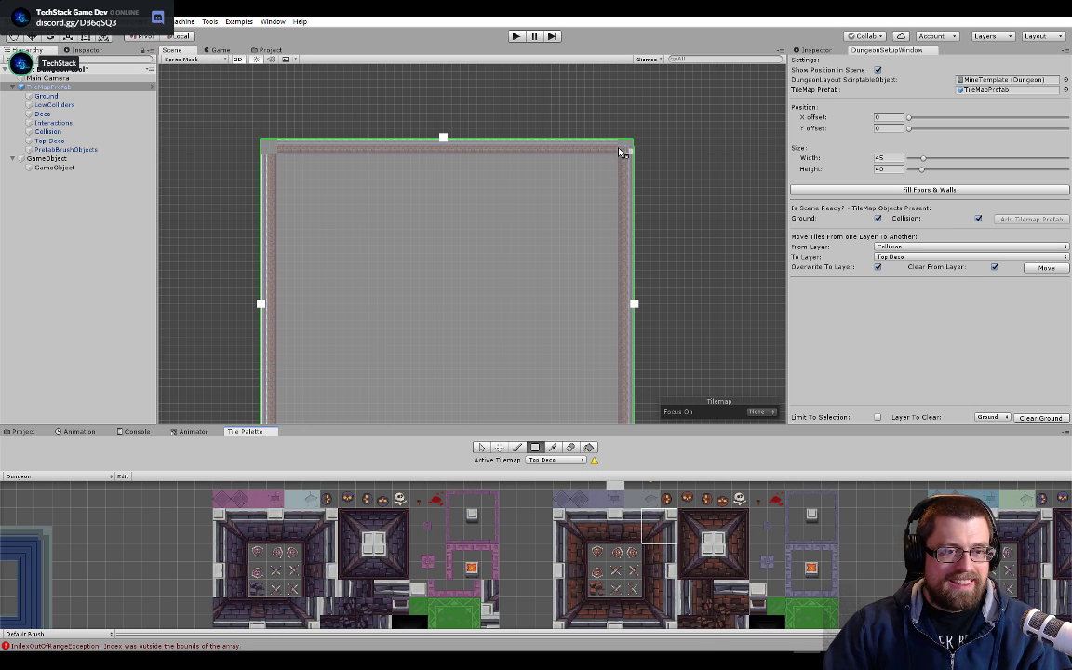
{"action": "middle_click_drag", "start_coordinate": [396, 162], "coordinate": [634, 178]}
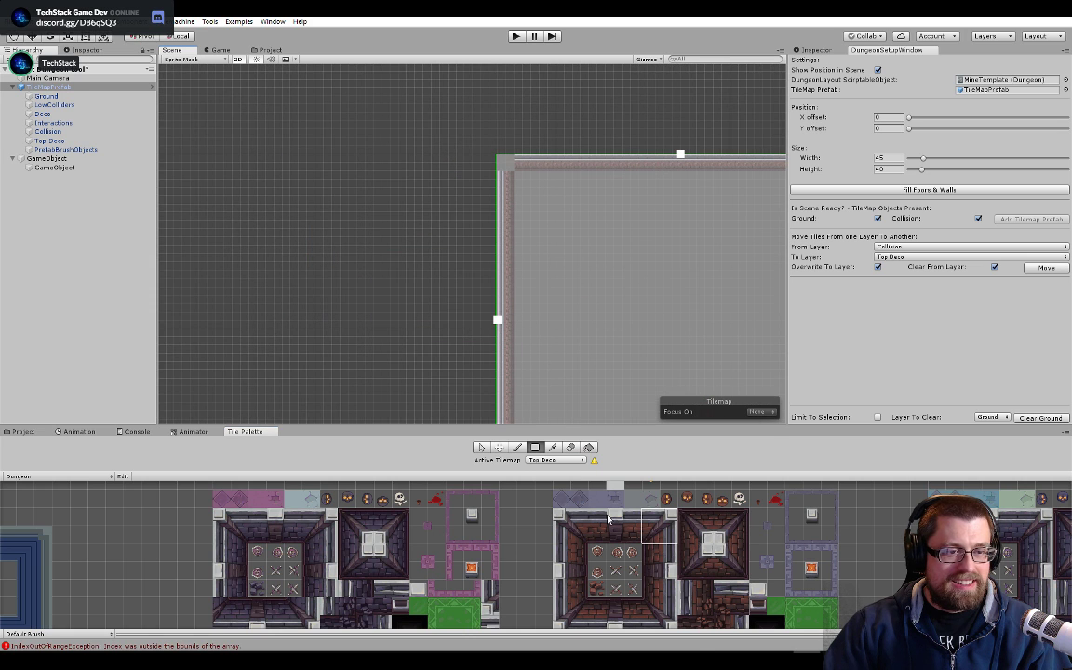
{"action": "scroll", "coordinate": [584, 551], "scroll_direction": "up", "scroll_amount": 1}
{"action": "left_click", "coordinate": [570, 530]}
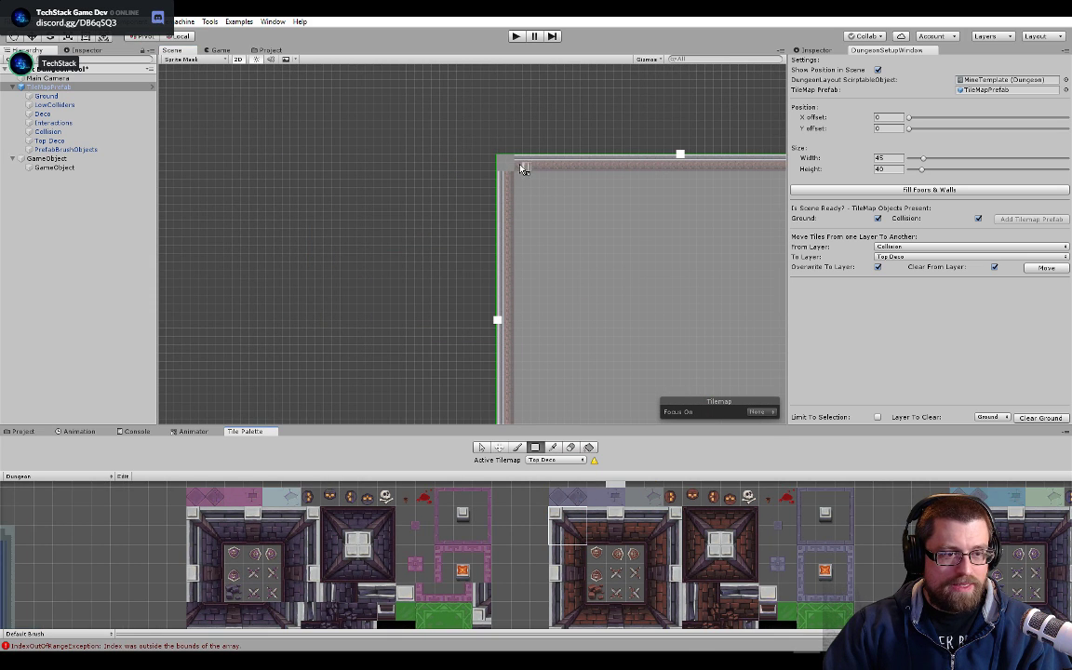
{"action": "key", "text": "f"}
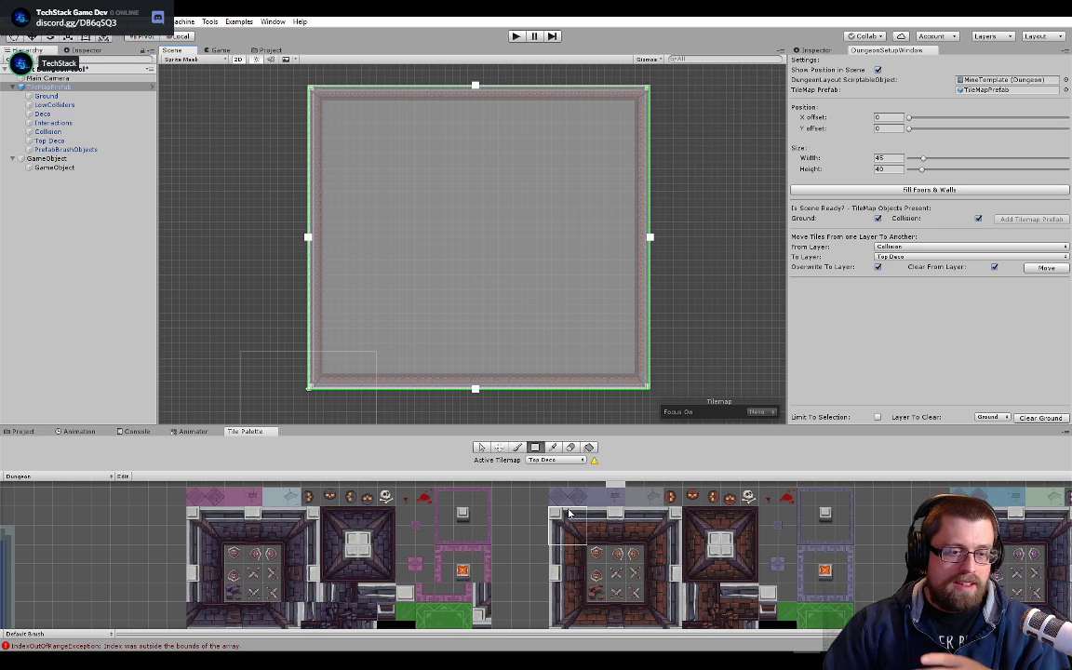
- Make Ground the active tilemap, edited in the scene, and box-fill the room interior with the plain floor tile
{"action": "left_click", "coordinate": [556, 462]}
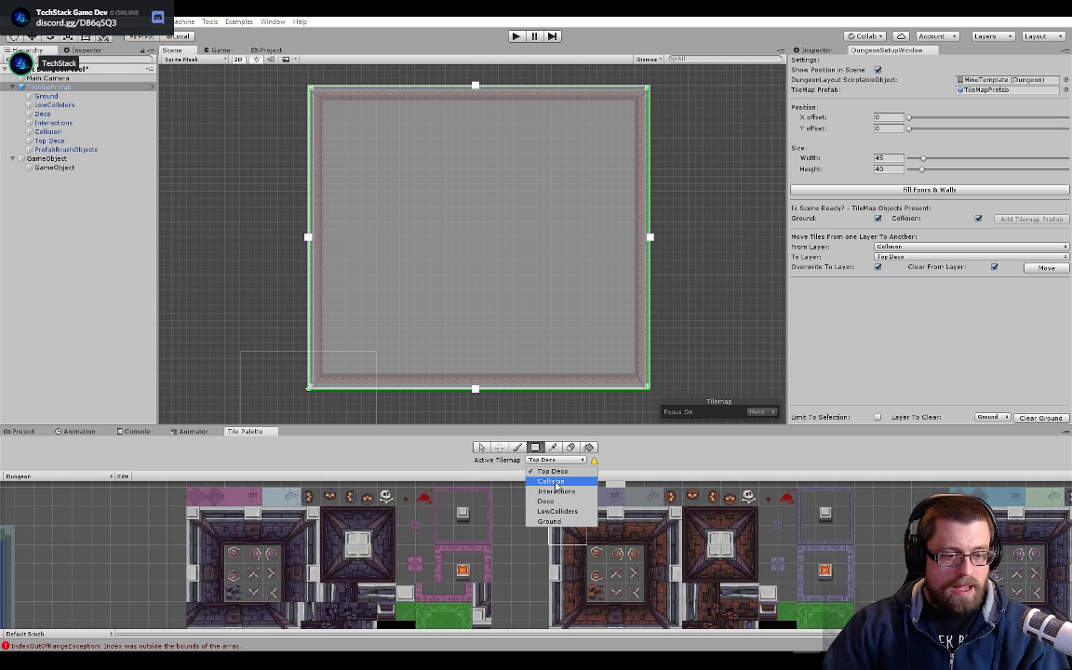
{"action": "left_click", "coordinate": [558, 521]}
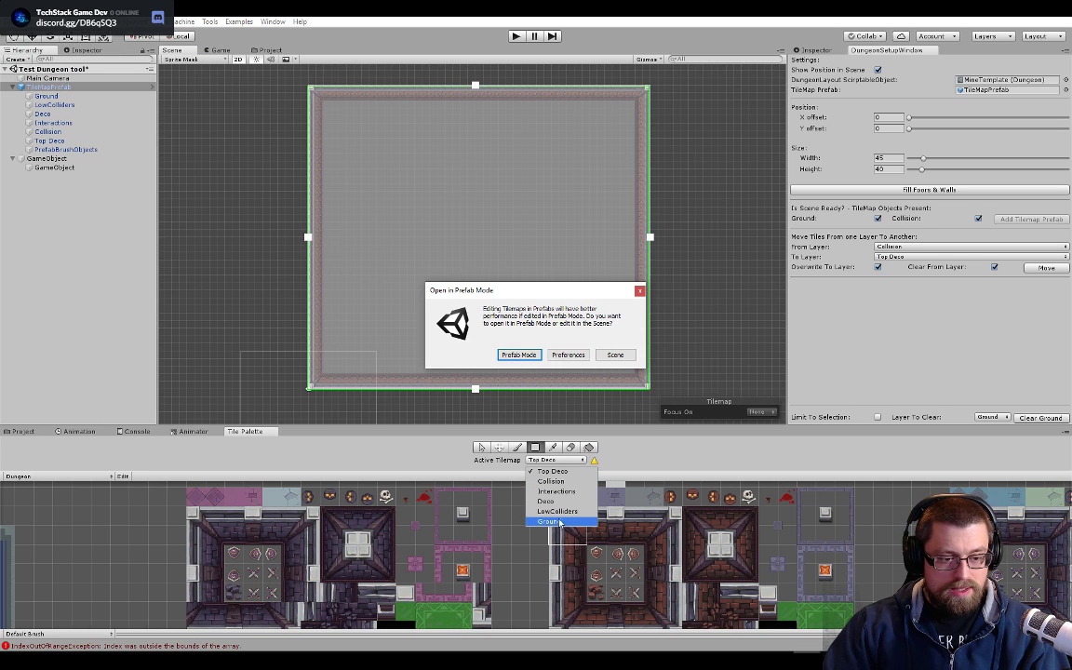
{"action": "left_click", "coordinate": [600, 357]}
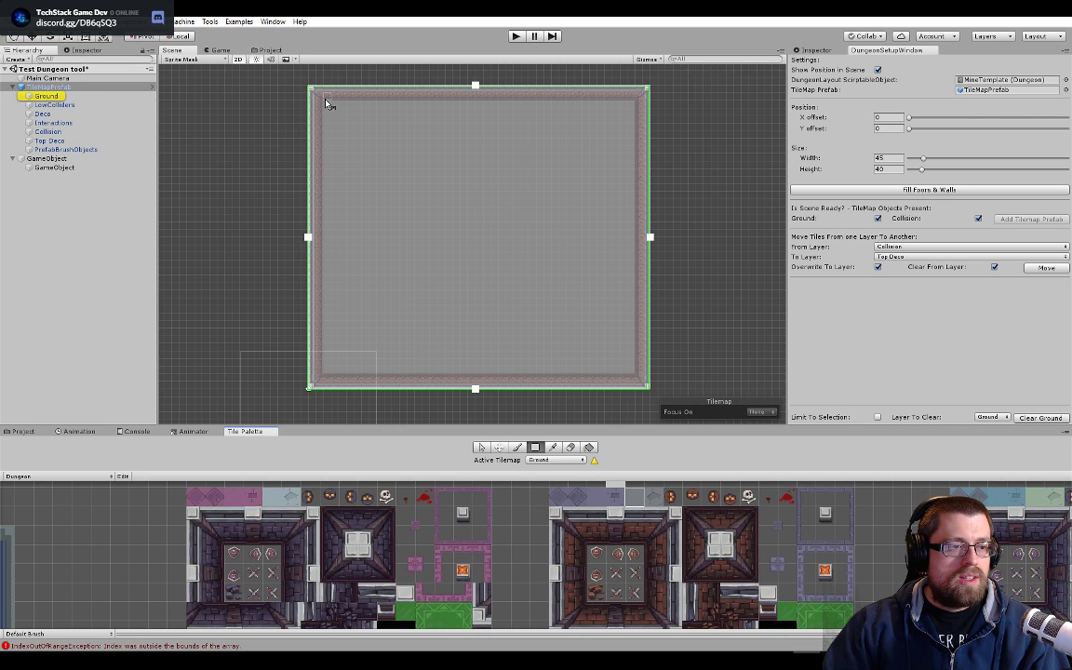
{"action": "left_click_drag", "start_coordinate": [326, 100], "coordinate": [629, 374]}
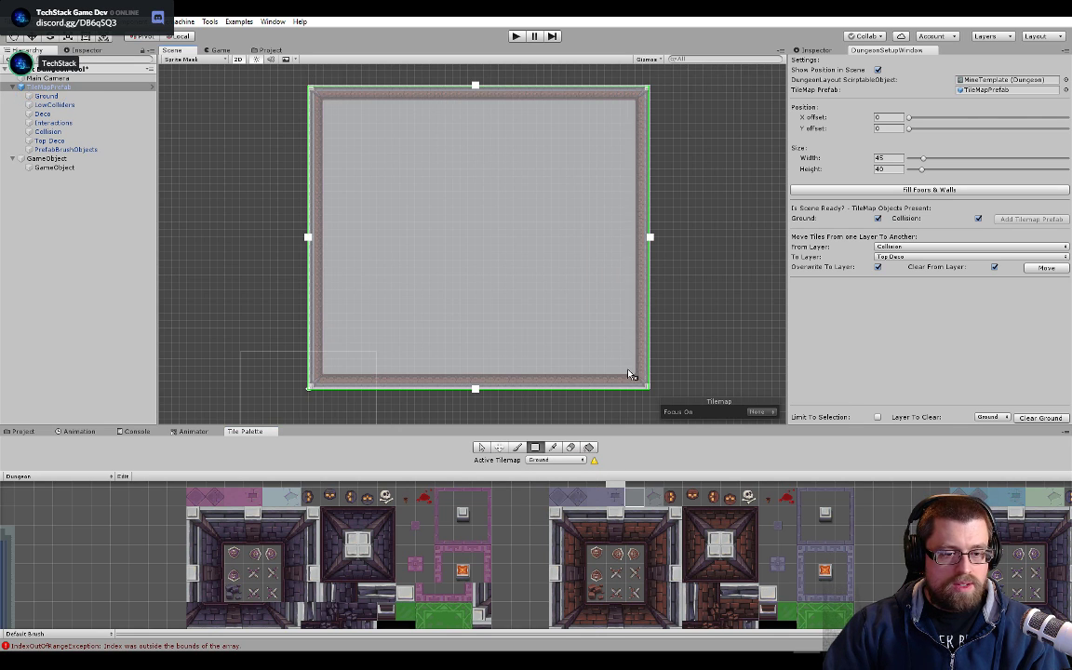
- Move the wall tiles from the Top Deco layer to the Collision layer with overwriting and source clearing enabled
{"action": "left_click", "coordinate": [573, 459]}
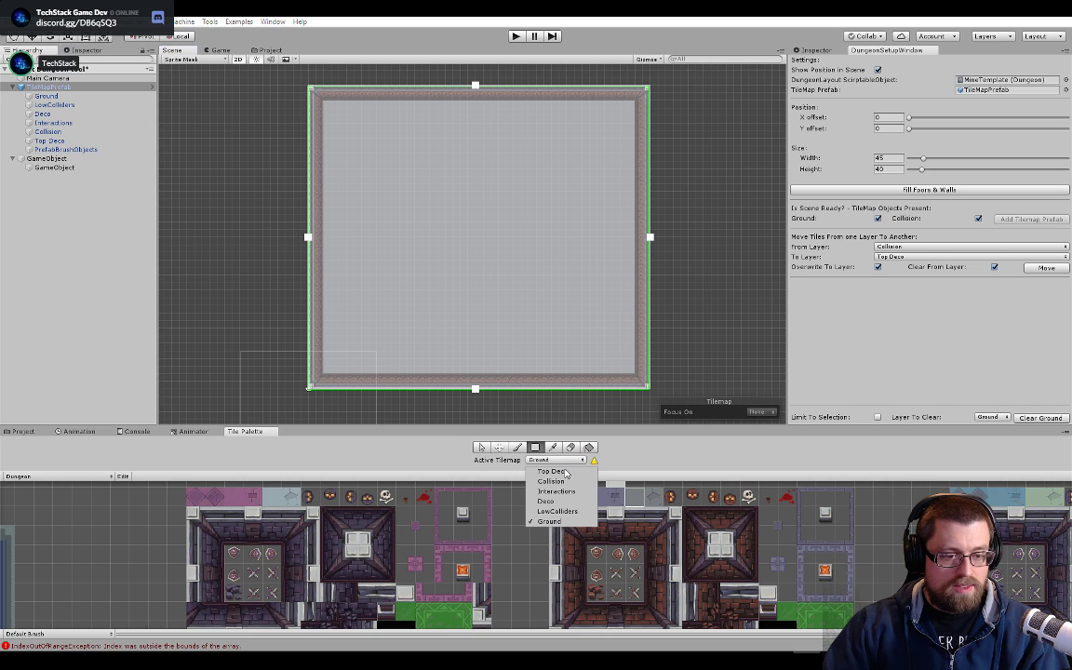
{"action": "left_click", "coordinate": [890, 247]}
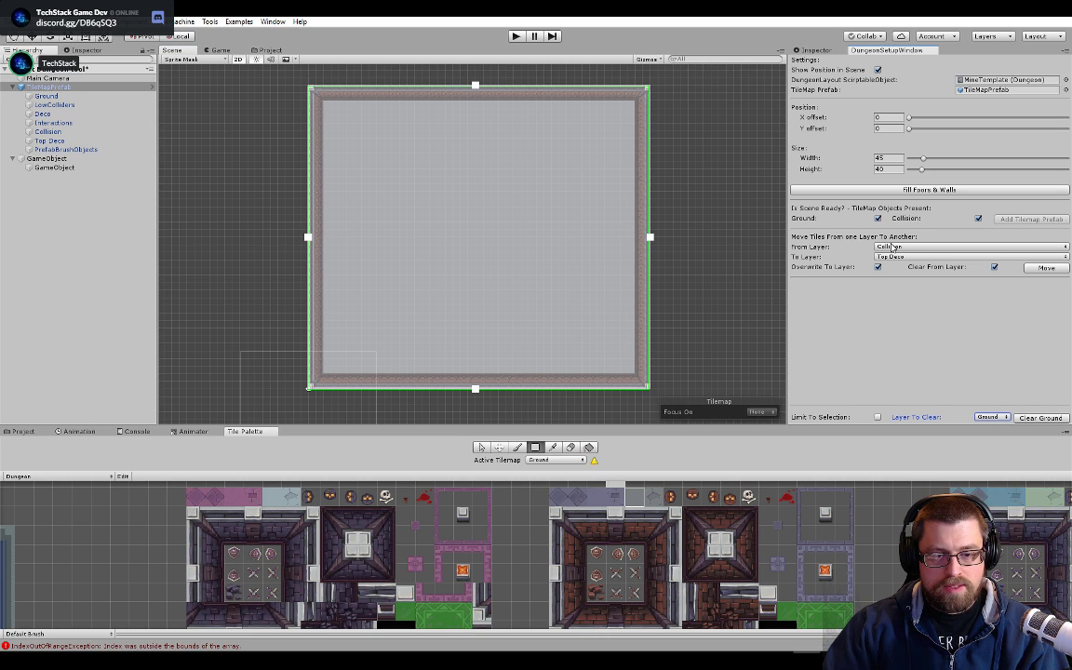
{"action": "left_click", "coordinate": [890, 246]}
{"action": "left_click", "coordinate": [907, 259]}
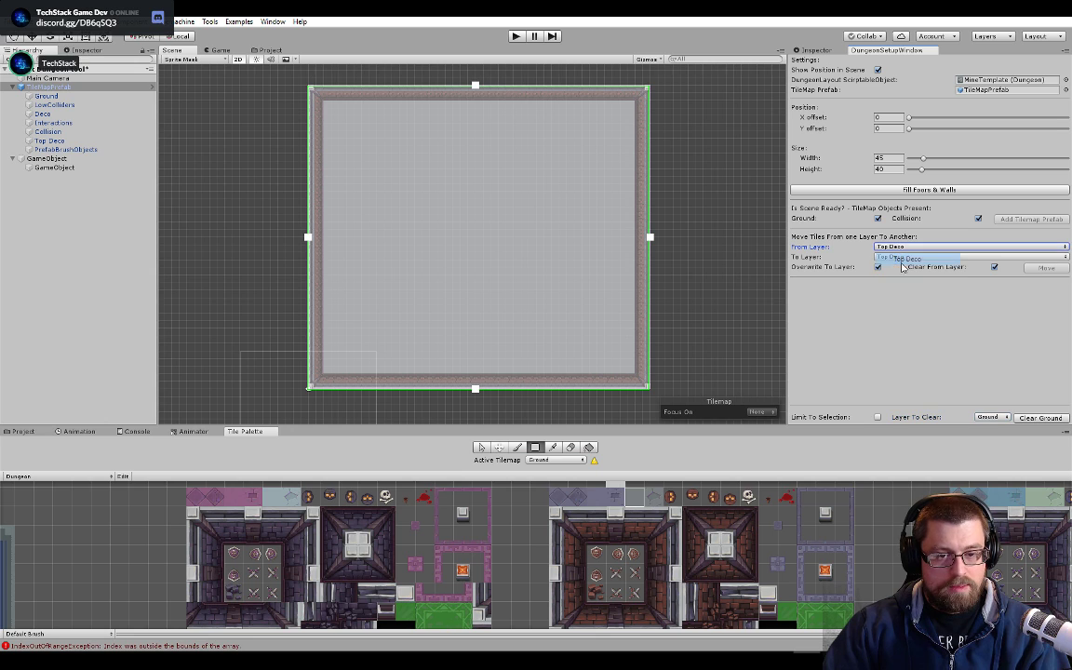
{"action": "left_click", "coordinate": [921, 256]}
{"action": "left_click", "coordinate": [907, 281]}
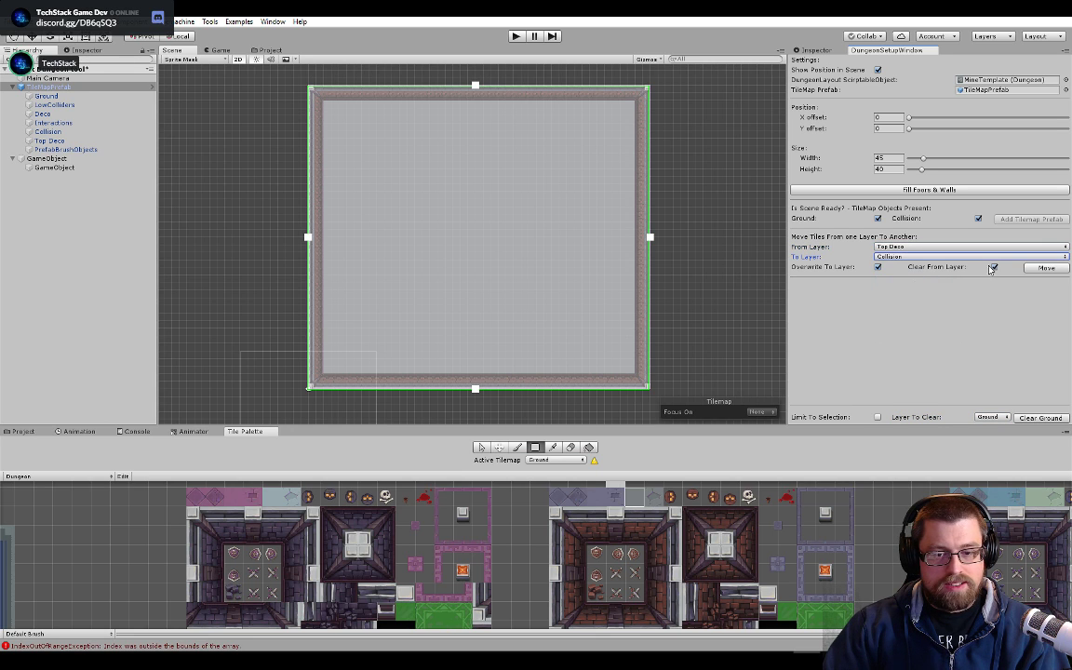
{"action": "left_click", "coordinate": [1046, 268]}
{"action": "left_click", "coordinate": [61, 97]}
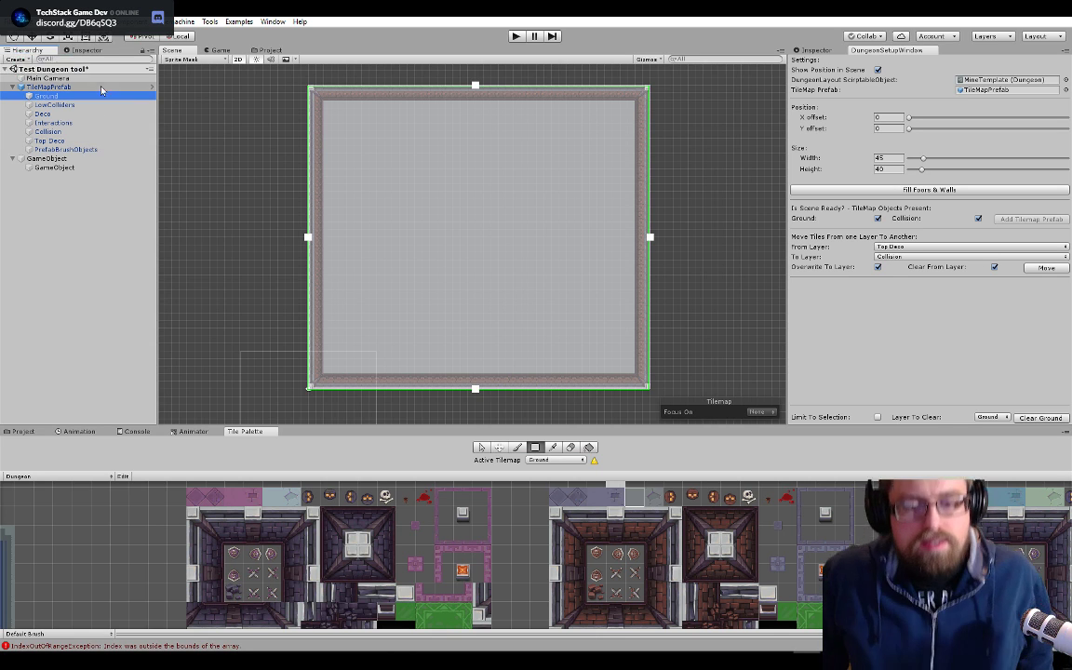
- Open the Desert scene from the project's Scenes folder, discarding the changes to the test scene
{"action": "left_click", "coordinate": [20, 431]}
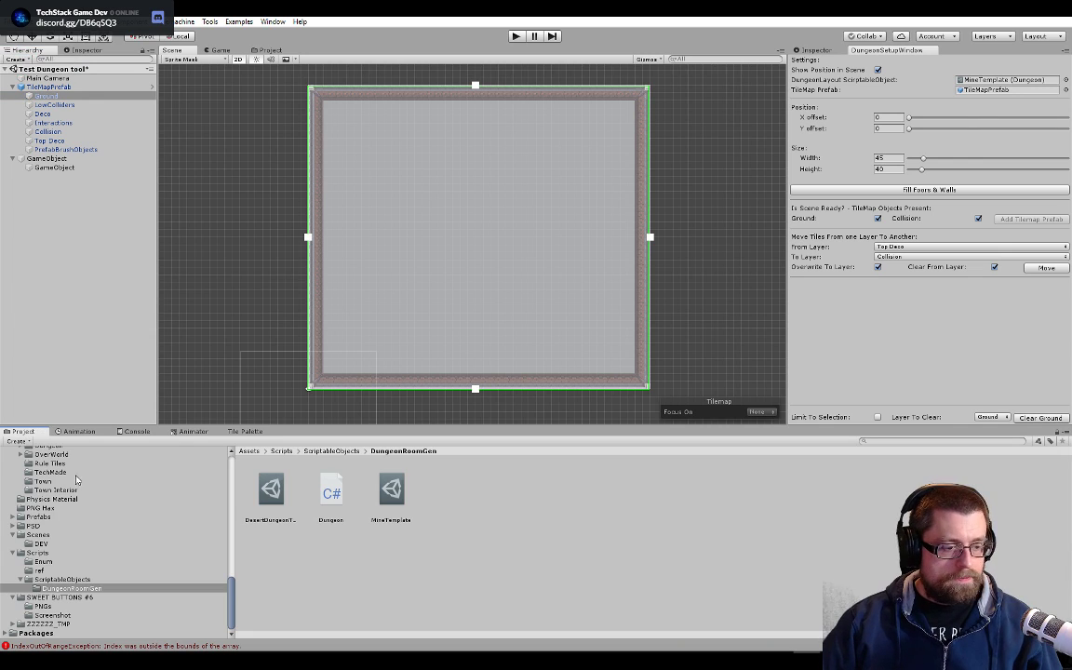
{"action": "left_click", "coordinate": [39, 535]}
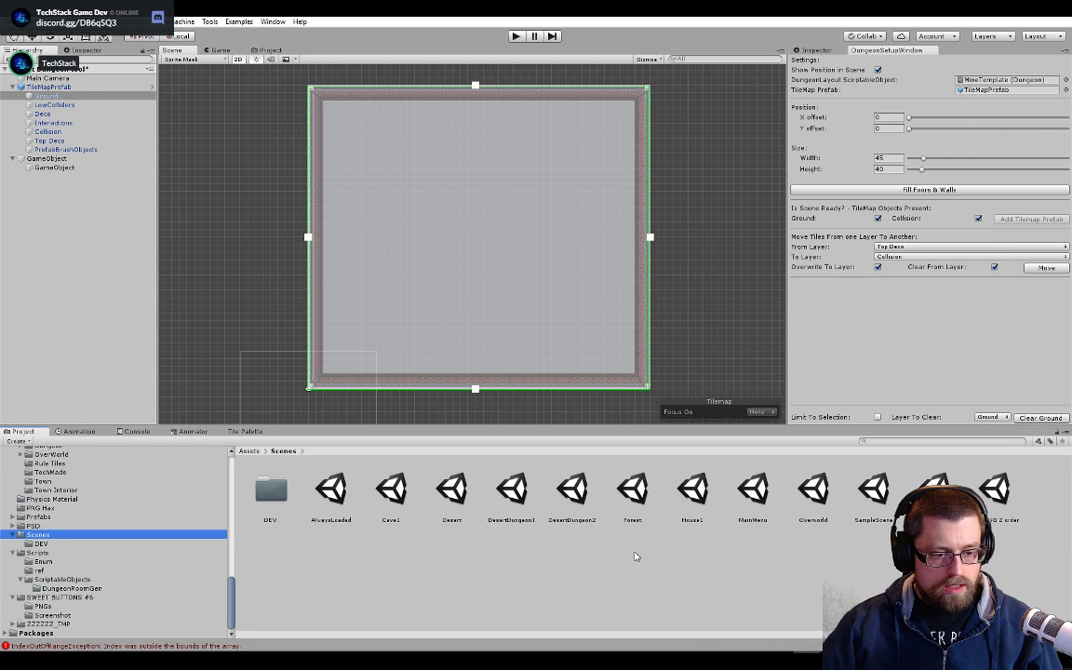
{"action": "double_click", "coordinate": [459, 503]}
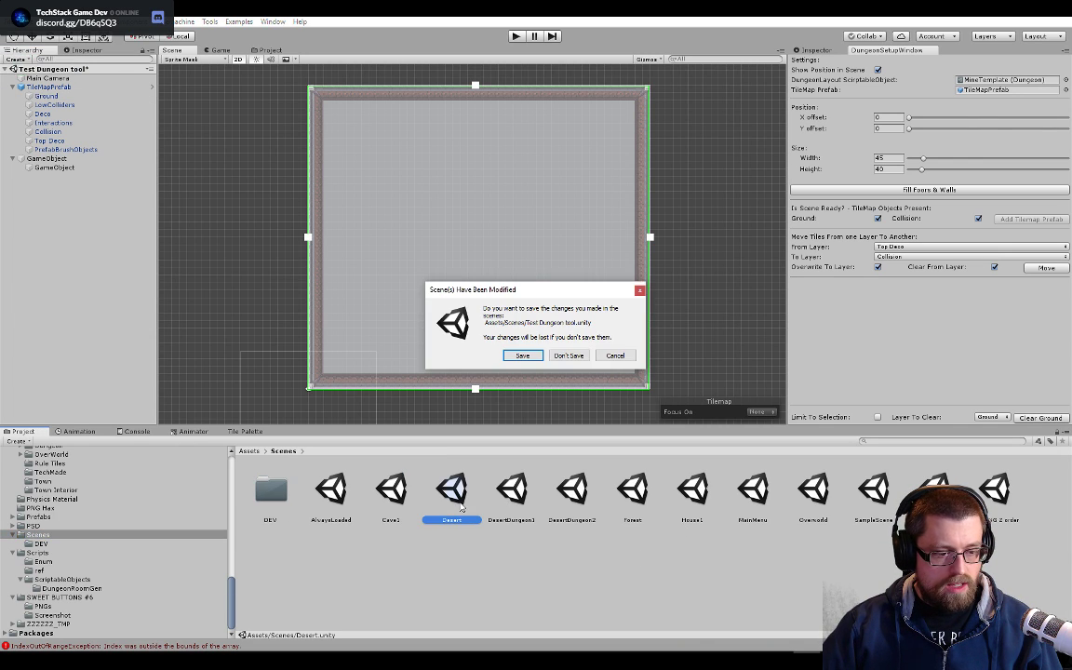
{"action": "left_click", "coordinate": [564, 357]}
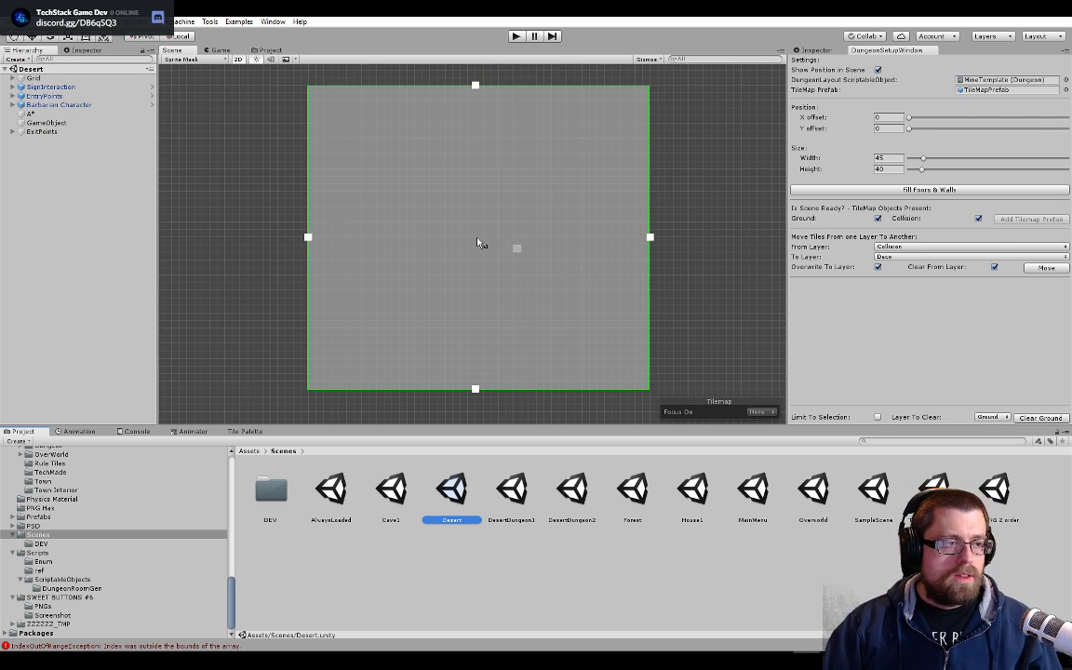
- Close the DungeonSetupWindow and focus on the A* object to examine the walled dungeon building on the desert map
{"action": "scroll", "coordinate": [477, 242], "scroll_direction": "down", "scroll_amount": 5}
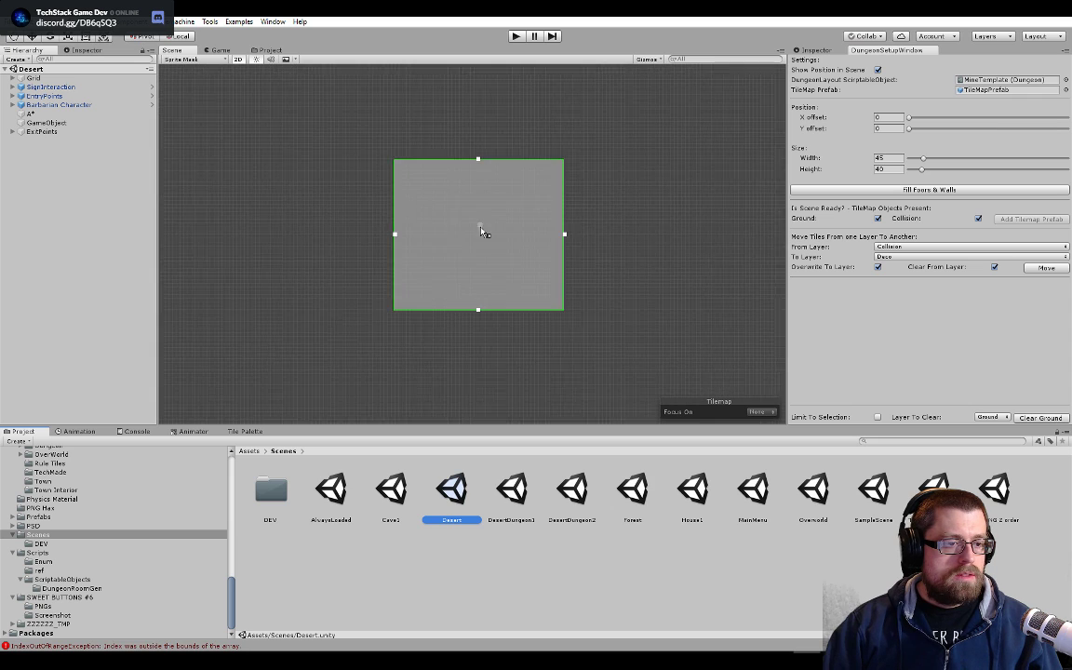
{"action": "left_click", "coordinate": [931, 51]}
{"action": "left_click", "coordinate": [38, 114]}
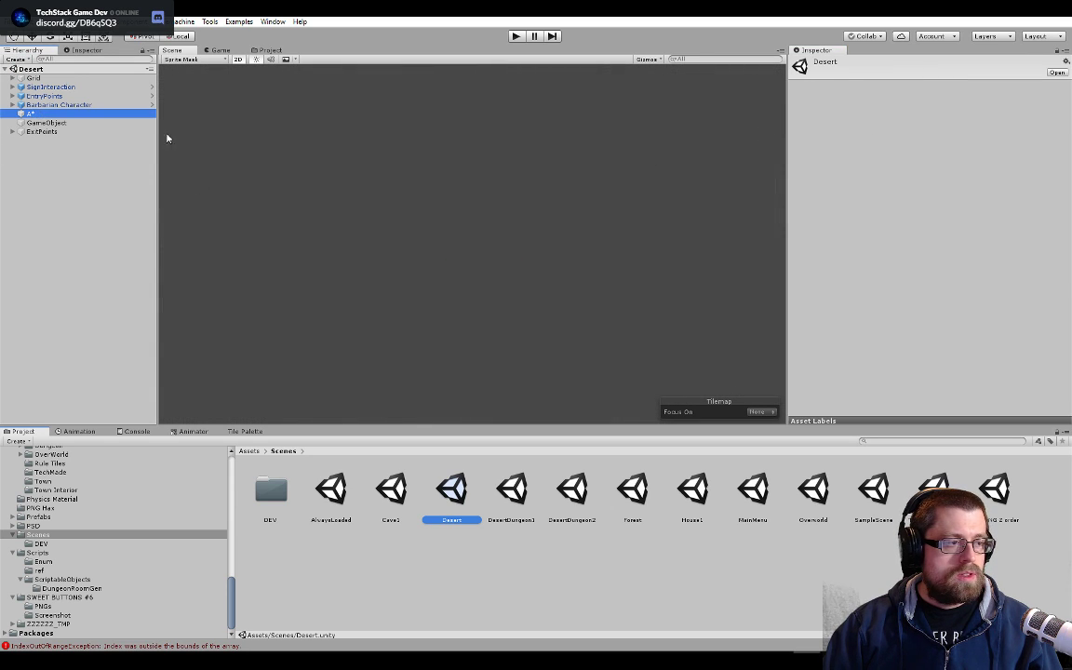
{"action": "scroll", "coordinate": [495, 192], "scroll_direction": "up", "scroll_amount": 5}
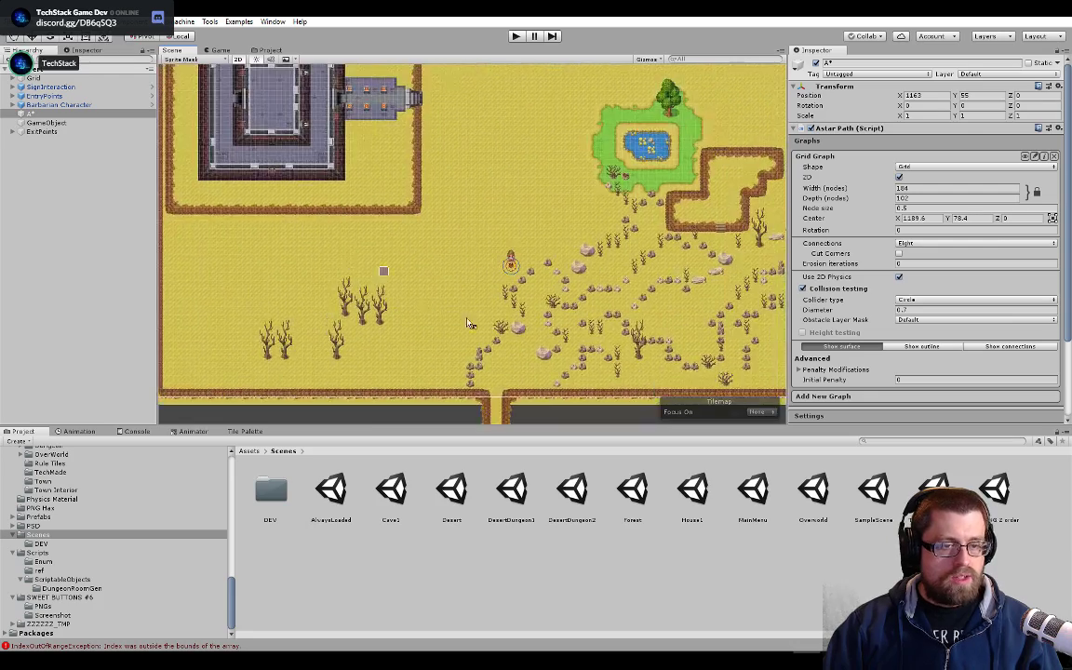
{"action": "scroll", "coordinate": [482, 347], "scroll_direction": "up", "scroll_amount": 3}
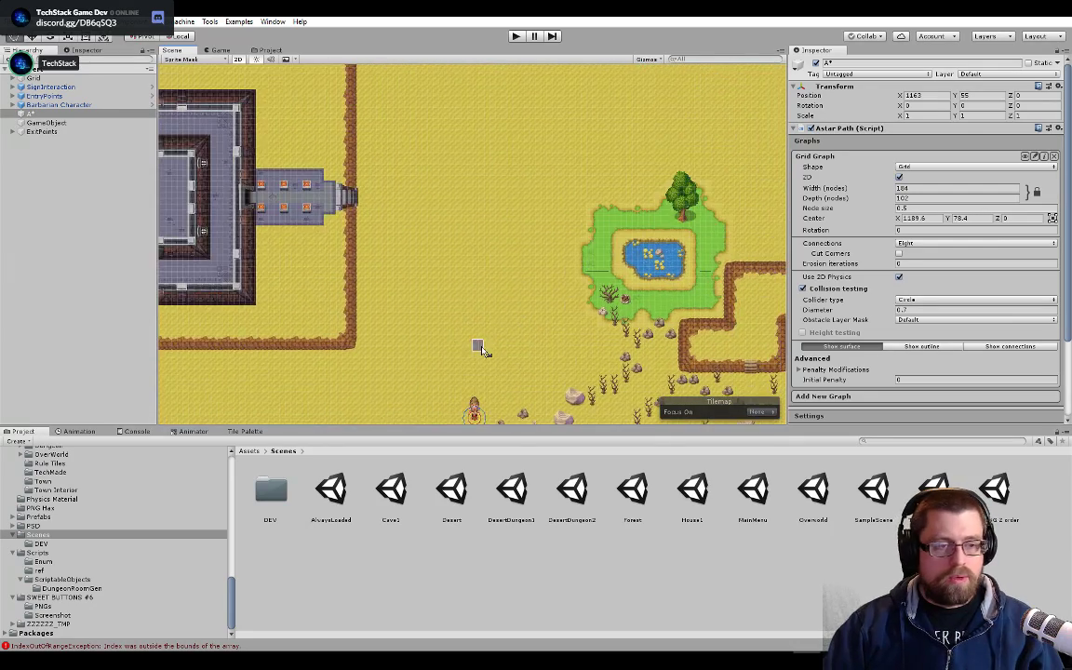
{"action": "middle_click_drag", "start_coordinate": [481, 348], "coordinate": [395, 256]}
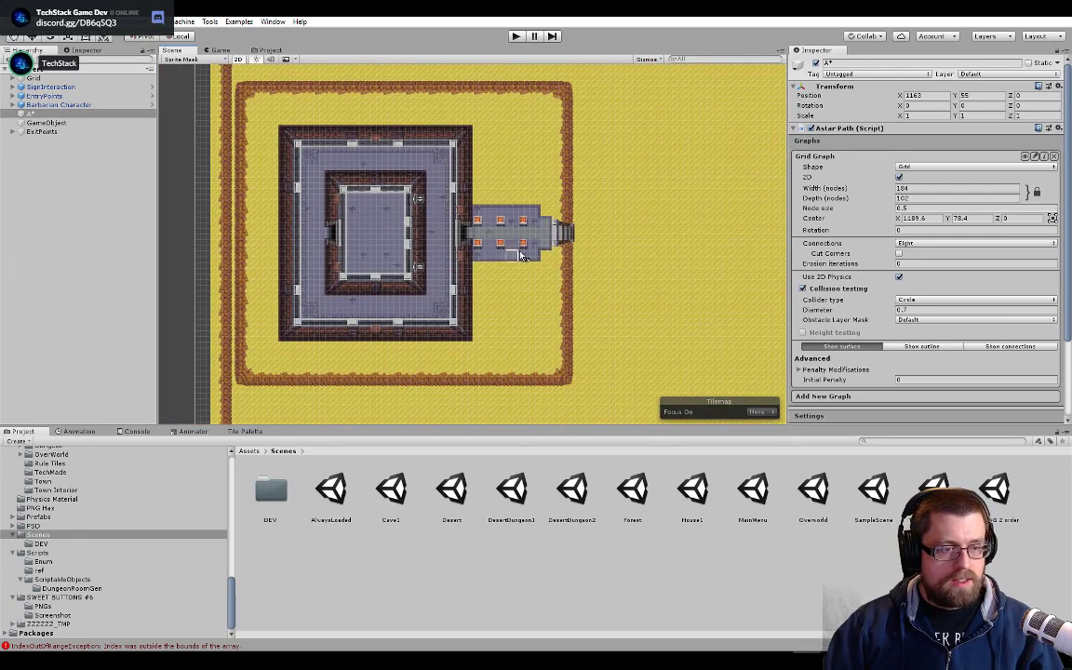
- Open the DesertDungeon1 scene and frame its A* object to examine the whole room layout
{"action": "left_click", "coordinate": [505, 500]}
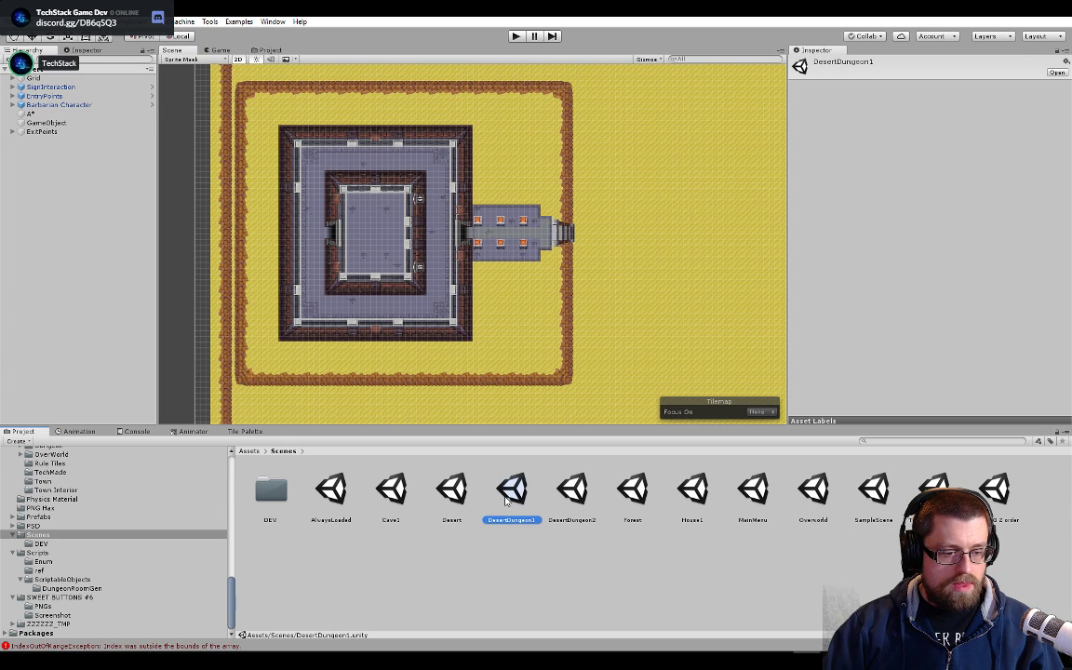
{"action": "double_click", "coordinate": [507, 501]}
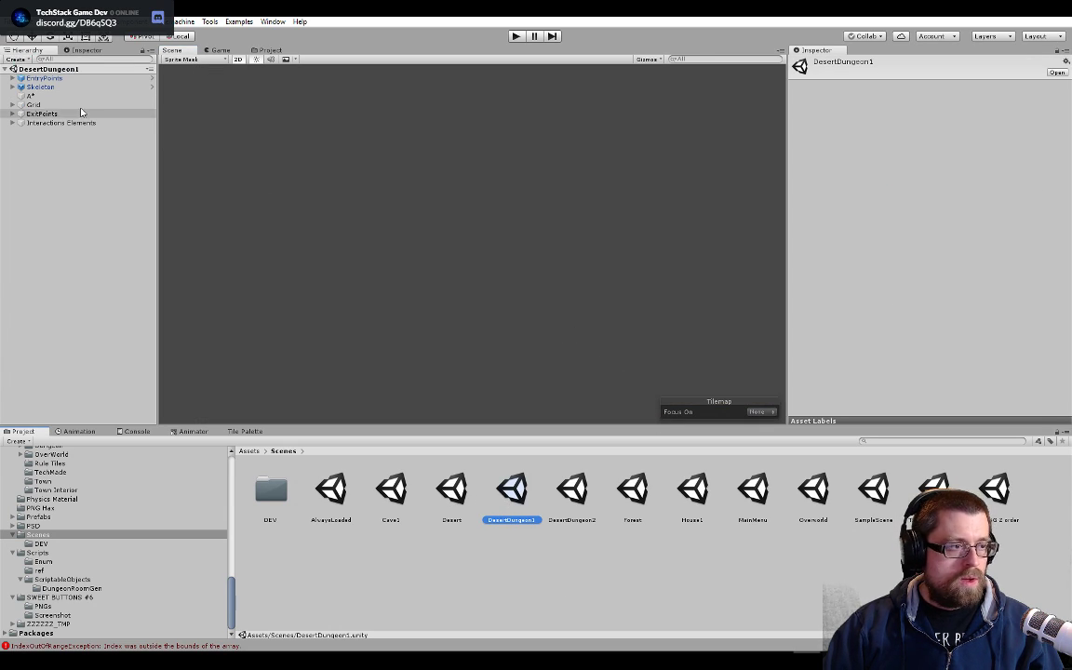
{"action": "key", "text": "f"}
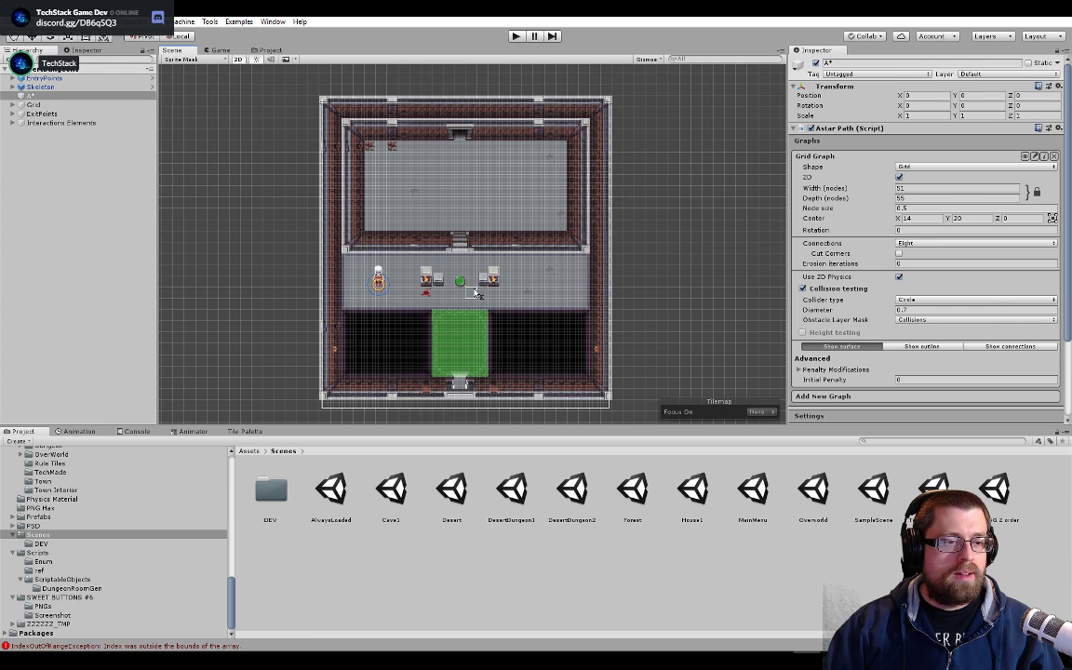
- Open the DesertDungeon2 scene and examine its room layout and walls
{"action": "double_click", "coordinate": [573, 490]}
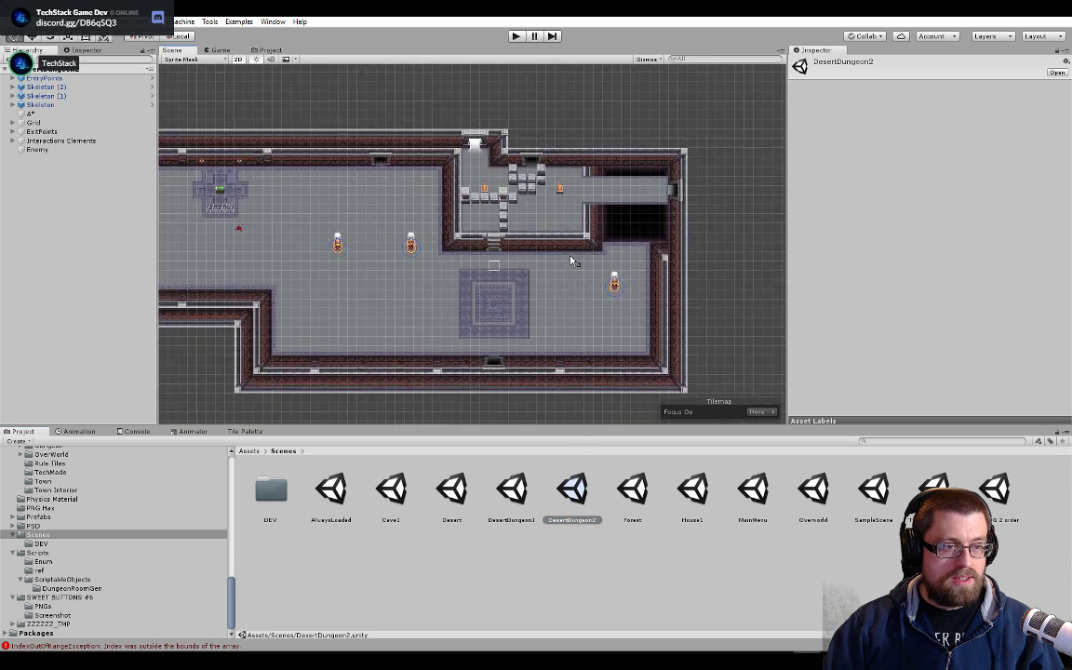
{"action": "middle_click_drag", "start_coordinate": [573, 262], "coordinate": [603, 279]}
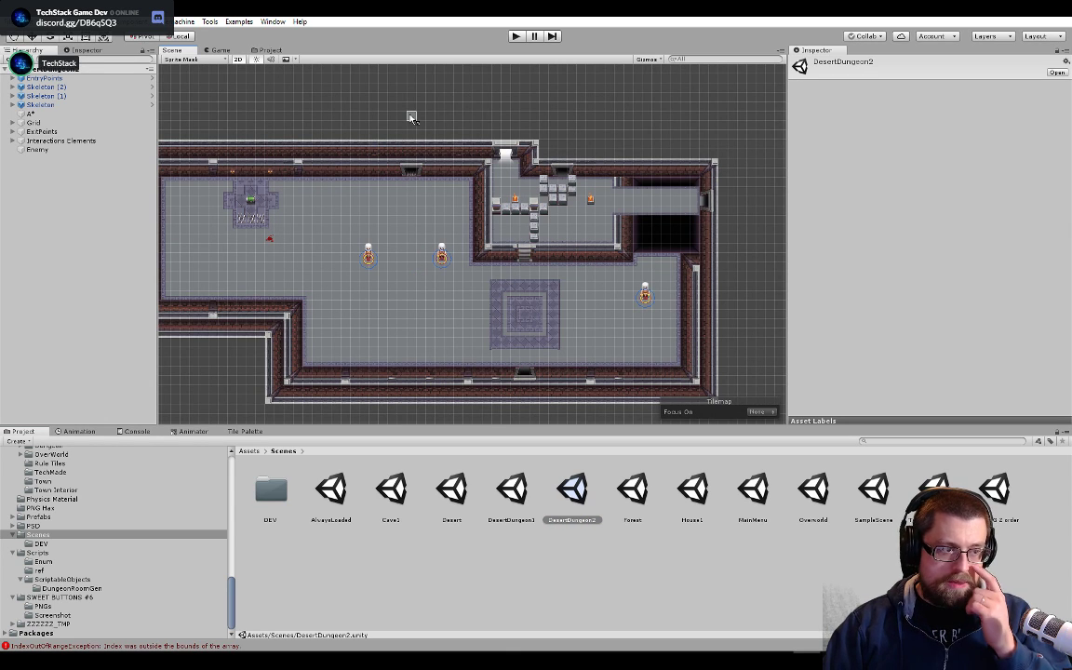
{"action": "middle_click_drag", "start_coordinate": [523, 193], "coordinate": [404, 209]}
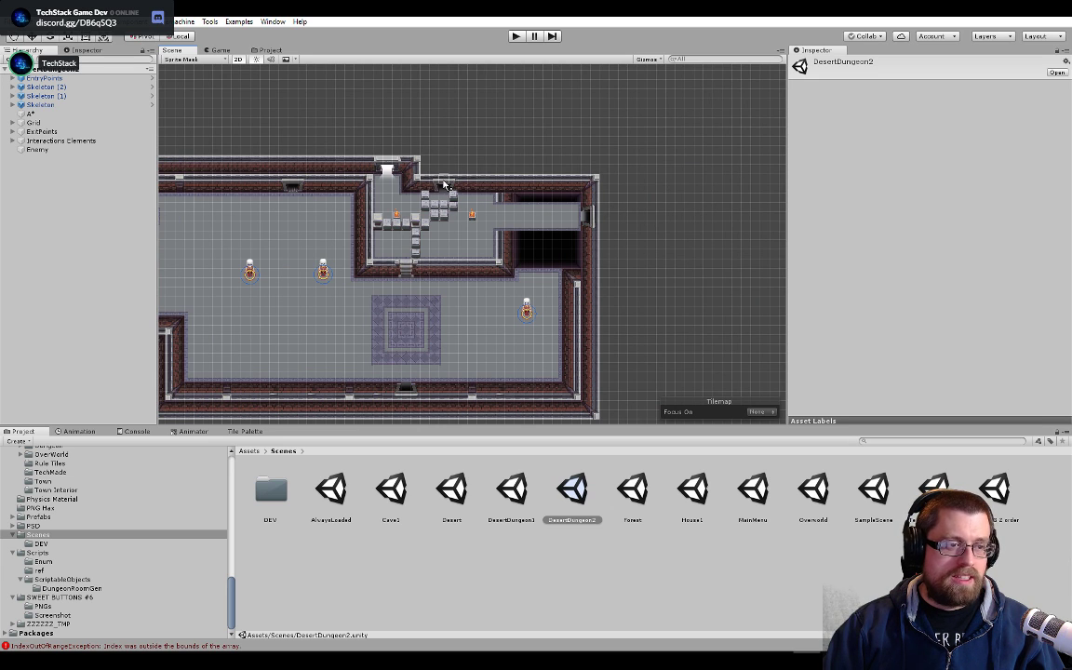
- Survey the full DesertDungeon2 layout, from the chest hall across to the raised room and the outer walls
{"action": "middle_click_drag", "start_coordinate": [351, 138], "coordinate": [452, 134]}
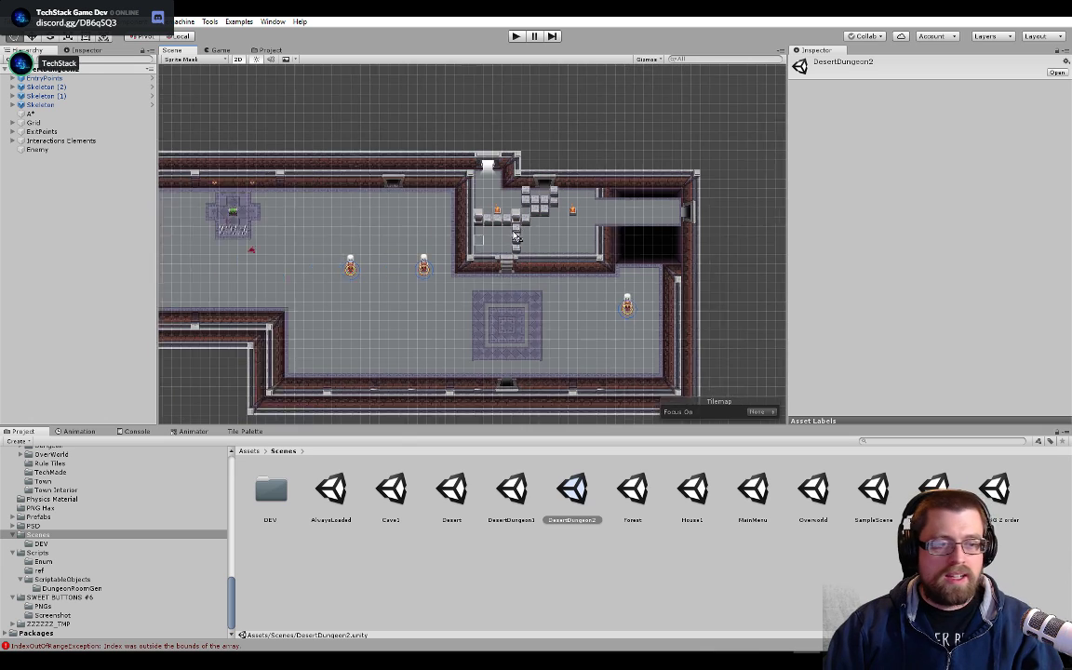
{"action": "middle_click_drag", "start_coordinate": [514, 238], "coordinate": [570, 228]}
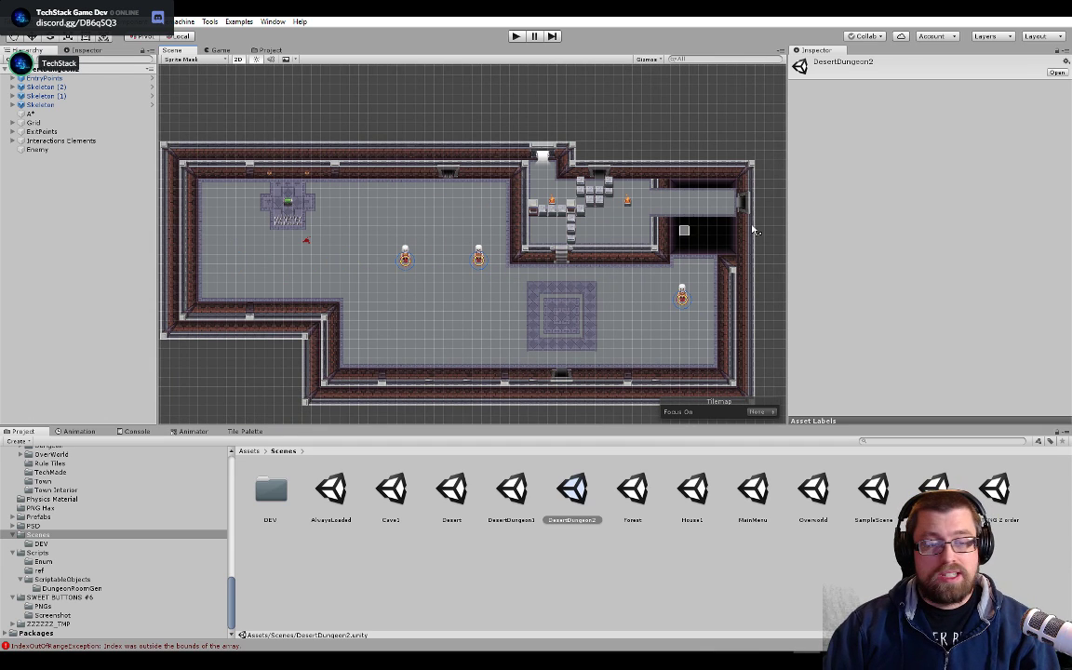
{"action": "scroll", "coordinate": [491, 288], "scroll_direction": "down", "scroll_amount": 2}
{"action": "middle_click_drag", "start_coordinate": [493, 283], "coordinate": [353, 328]}
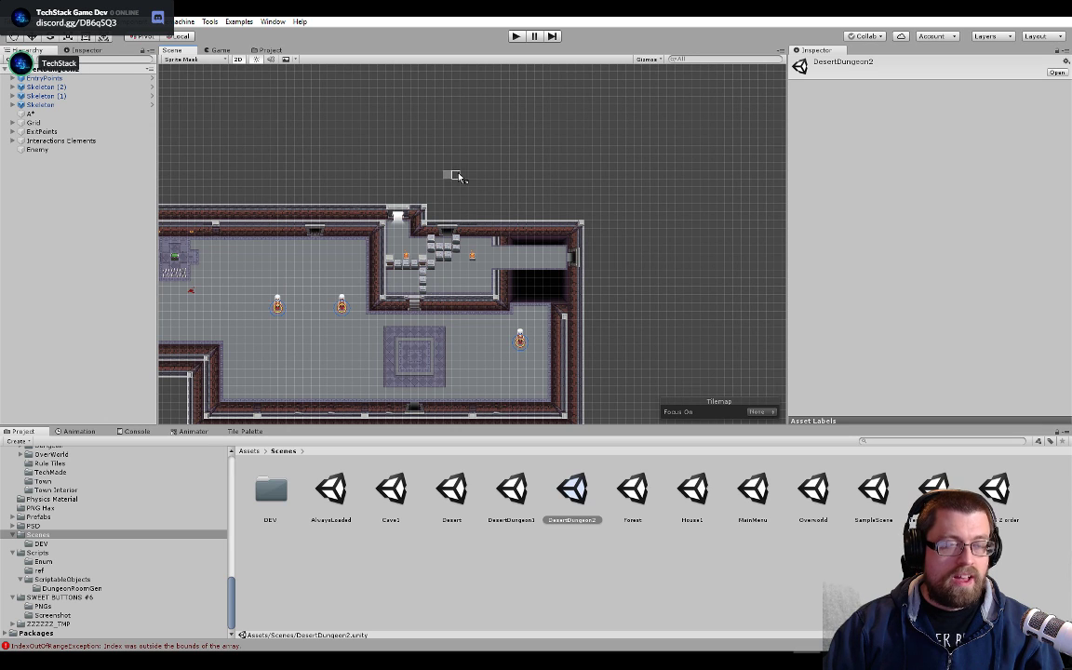
{"action": "middle_click_drag", "start_coordinate": [493, 179], "coordinate": [498, 211]}
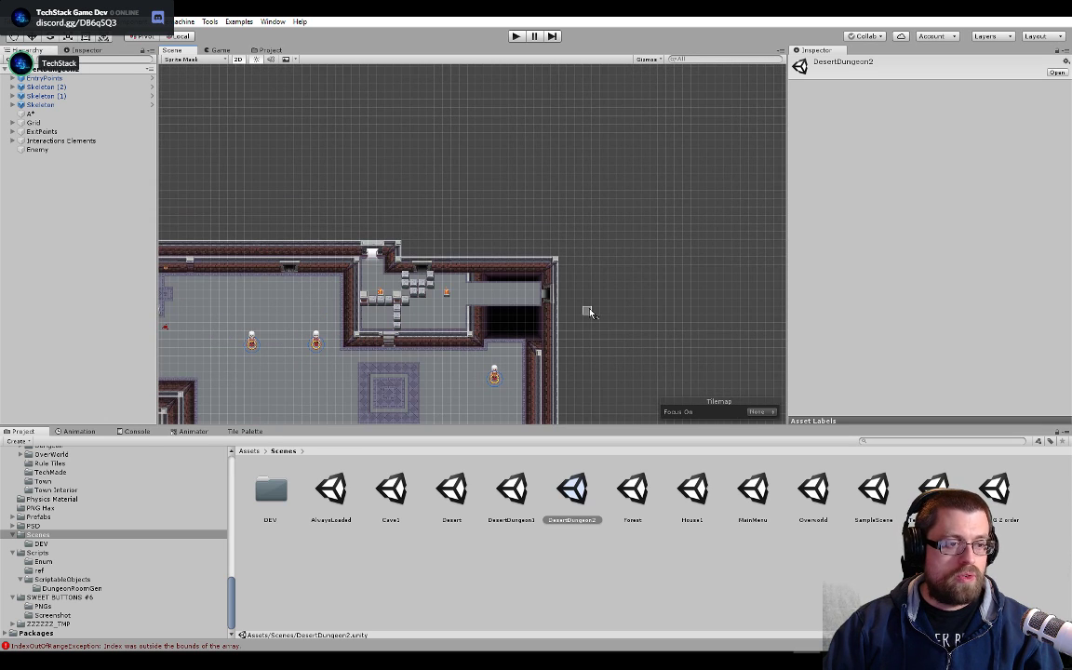
{"action": "middle_click_drag", "start_coordinate": [309, 285], "coordinate": [477, 245]}
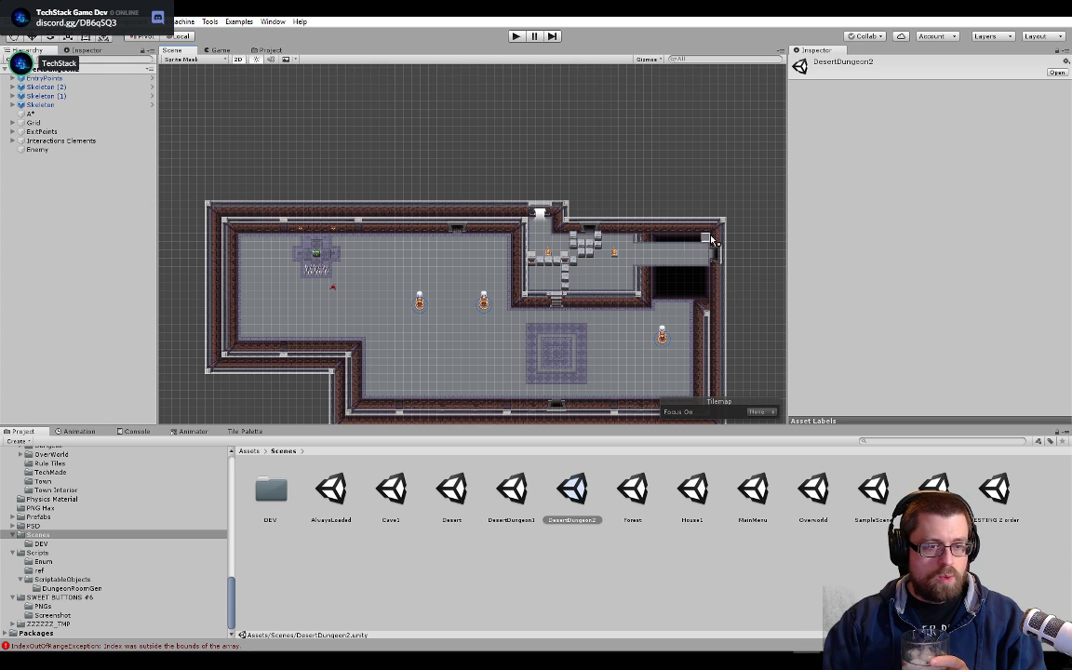
{"action": "middle_click_drag", "start_coordinate": [277, 405], "coordinate": [258, 342]}
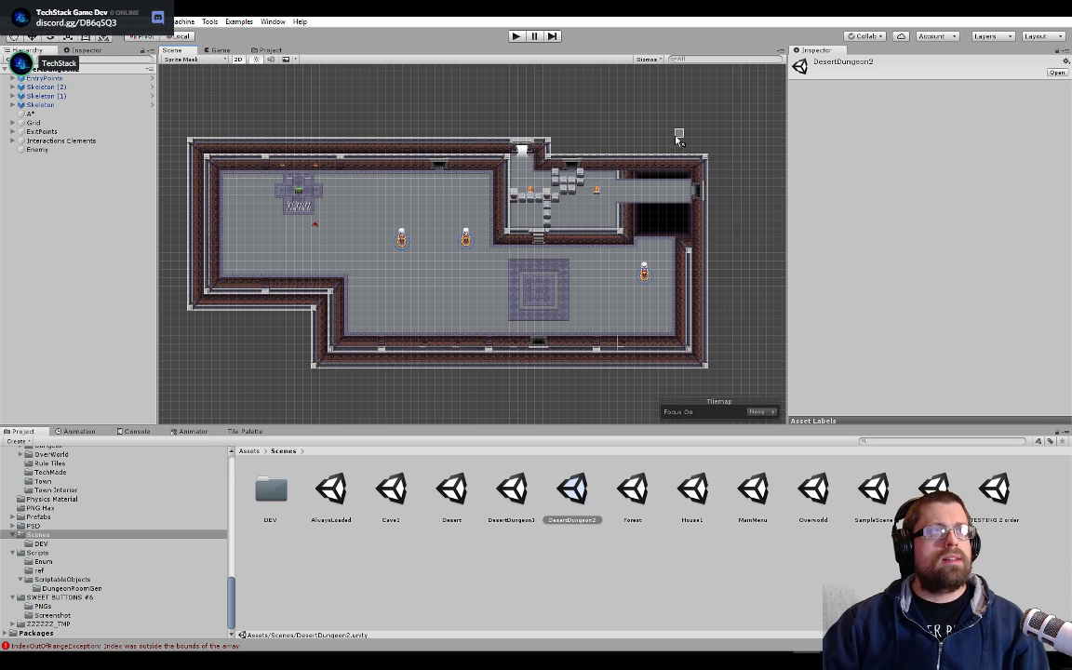
- Examine the raised block-puzzle room up close, followed by the chest platform with its spikes and surrounding wall corner
{"action": "scroll", "coordinate": [418, 239], "scroll_direction": "up", "scroll_amount": 5}
{"action": "scroll", "coordinate": [468, 269], "scroll_direction": "up", "scroll_amount": 3}
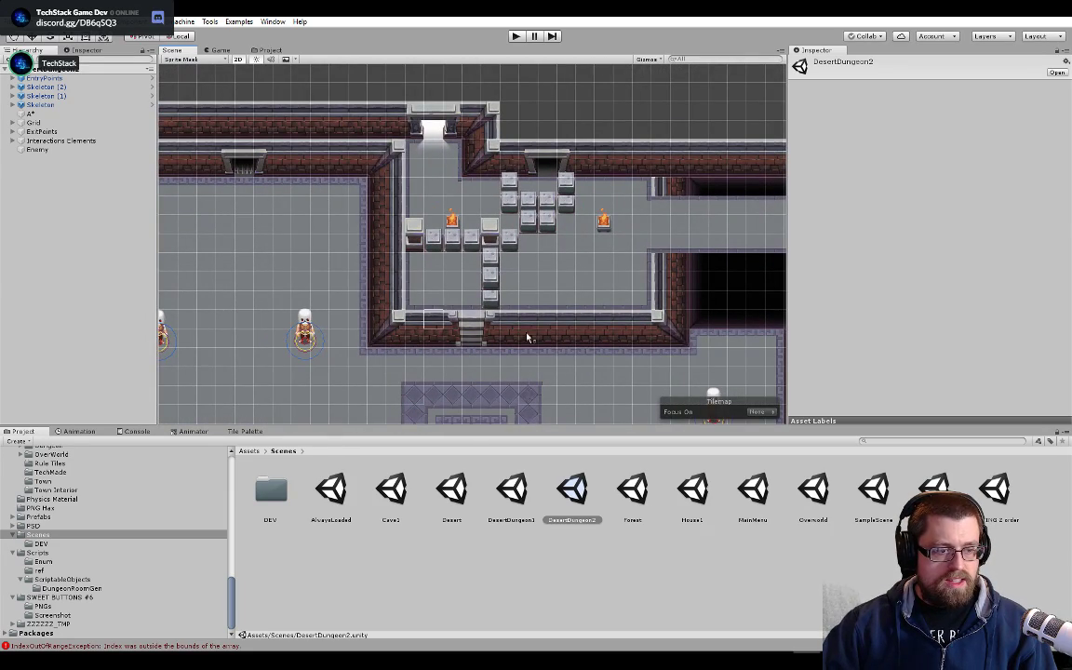
{"action": "scroll", "coordinate": [369, 300], "scroll_direction": "down", "scroll_amount": 4}
{"action": "middle_click_drag", "start_coordinate": [369, 301], "coordinate": [747, 174]}
{"action": "middle_click_drag", "start_coordinate": [407, 235], "coordinate": [493, 346]}
{"action": "scroll", "coordinate": [464, 326], "scroll_direction": "up", "scroll_amount": 7}
{"action": "middle_click_drag", "start_coordinate": [461, 281], "coordinate": [486, 336]}
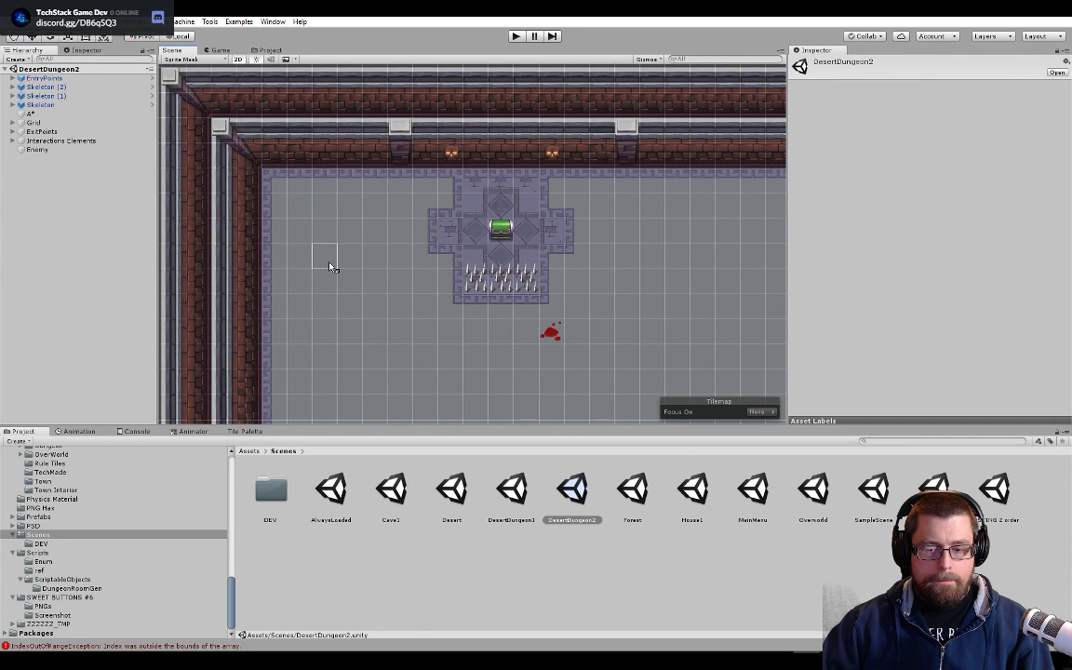
{"action": "middle_click_drag", "start_coordinate": [348, 232], "coordinate": [356, 226]}
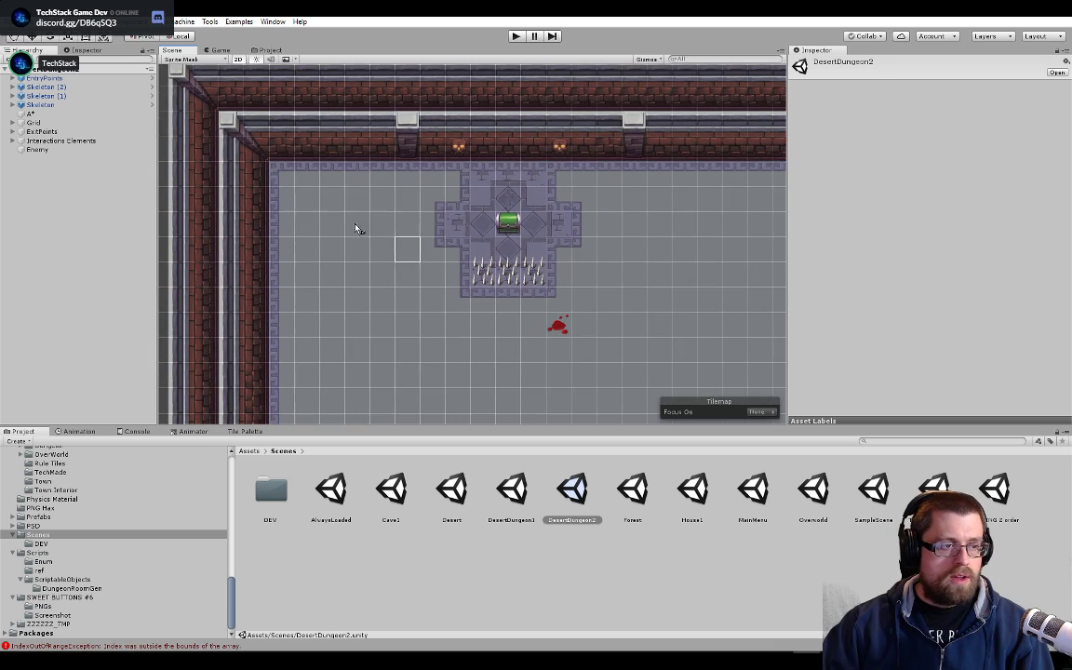
{"action": "scroll", "coordinate": [505, 283], "scroll_direction": "down", "scroll_amount": 4}
{"action": "middle_click_drag", "start_coordinate": [508, 330], "coordinate": [320, 234]}
{"action": "scroll", "coordinate": [381, 299], "scroll_direction": "down", "scroll_amount": 2}
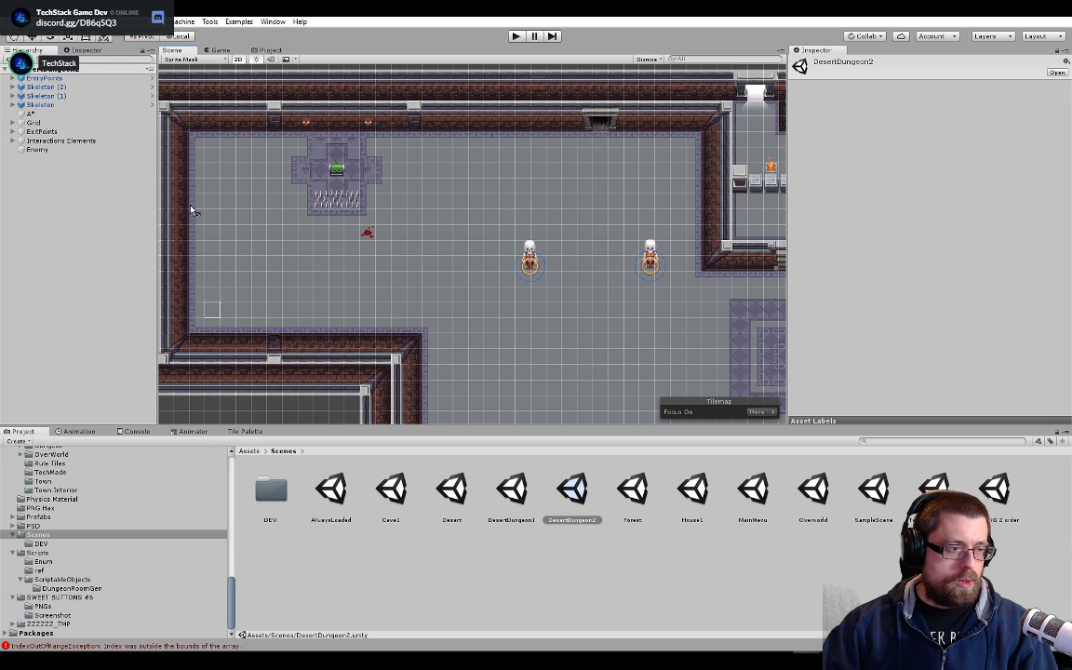
- Review the main hall, then inspect the raised room's push blocks, fire pits, stairs and side corridor
{"action": "scroll", "coordinate": [503, 187], "scroll_direction": "down", "scroll_amount": 5}
{"action": "scroll", "coordinate": [619, 223], "scroll_direction": "down", "scroll_amount": 3}
{"action": "middle_click_drag", "start_coordinate": [632, 231], "coordinate": [508, 221]}
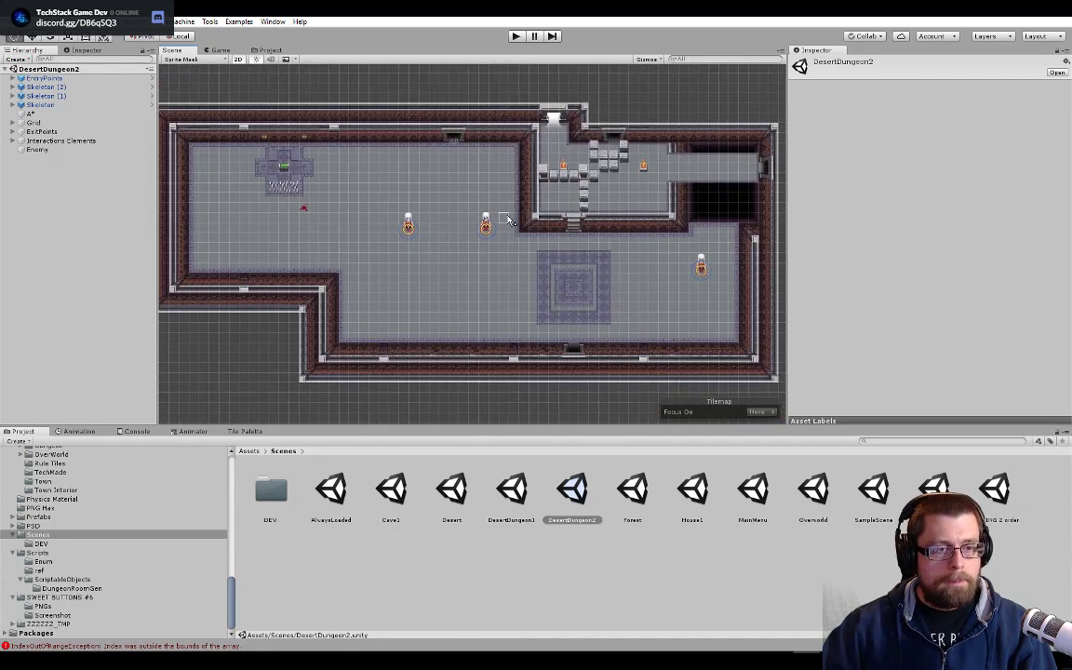
{"action": "middle_click_drag", "start_coordinate": [410, 217], "coordinate": [482, 236]}
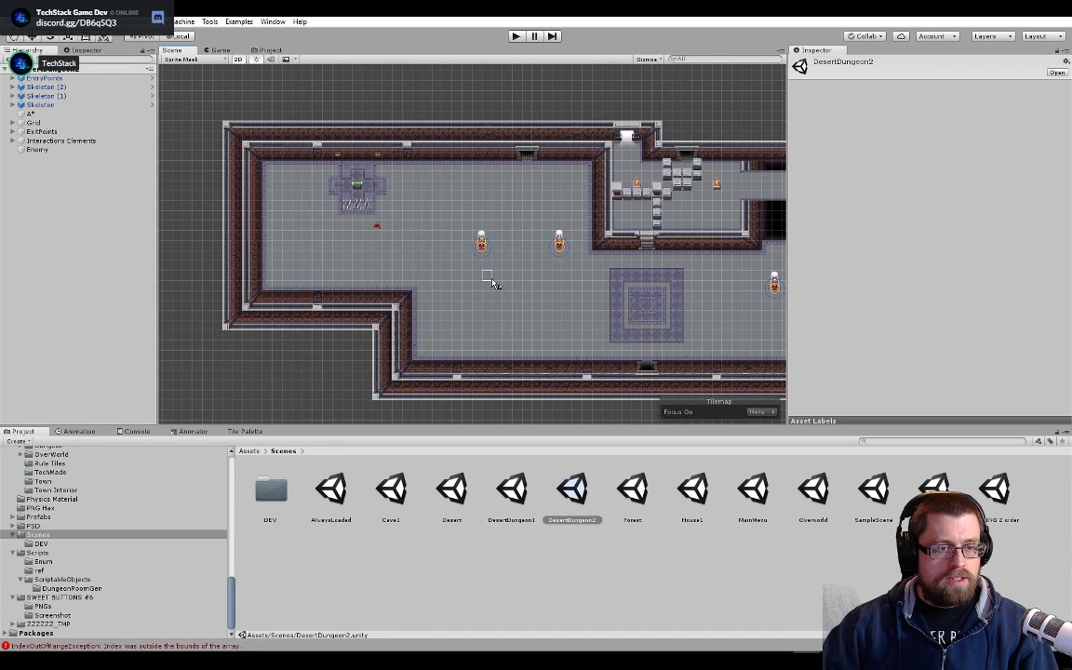
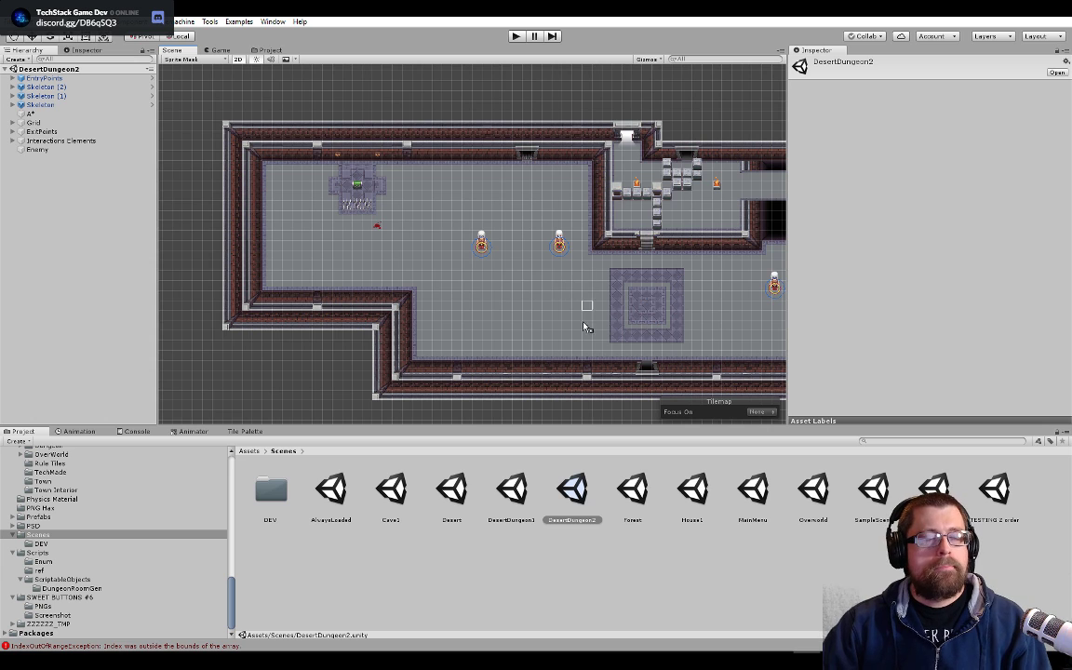
{"action": "middle_click_drag", "start_coordinate": [574, 297], "coordinate": [466, 291]}
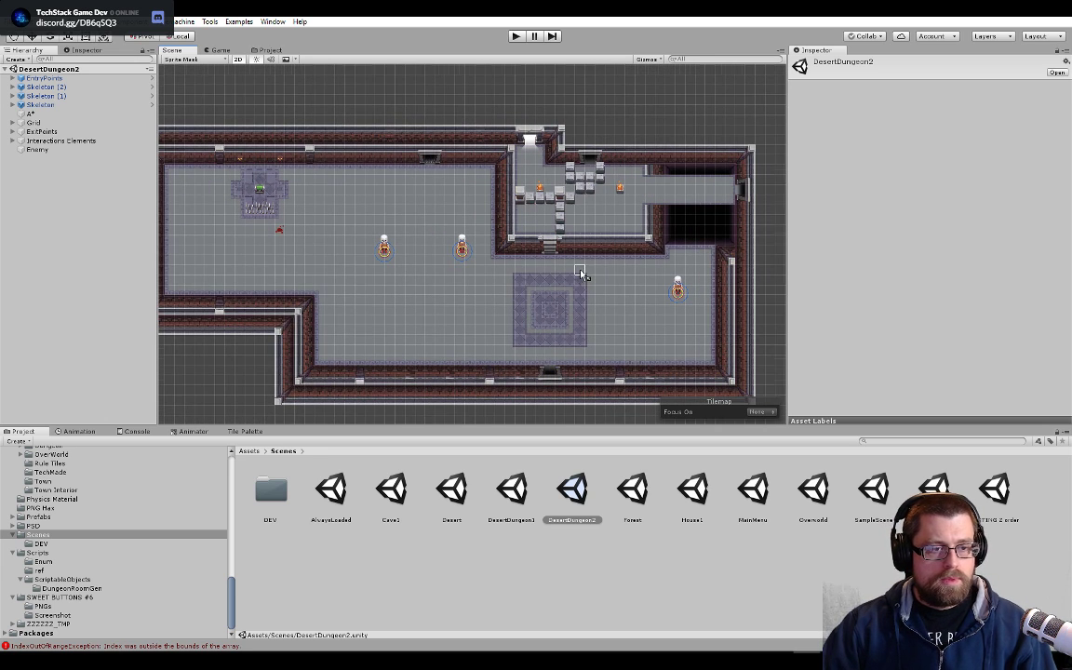
{"action": "scroll", "coordinate": [580, 273], "scroll_direction": "up", "scroll_amount": 1}
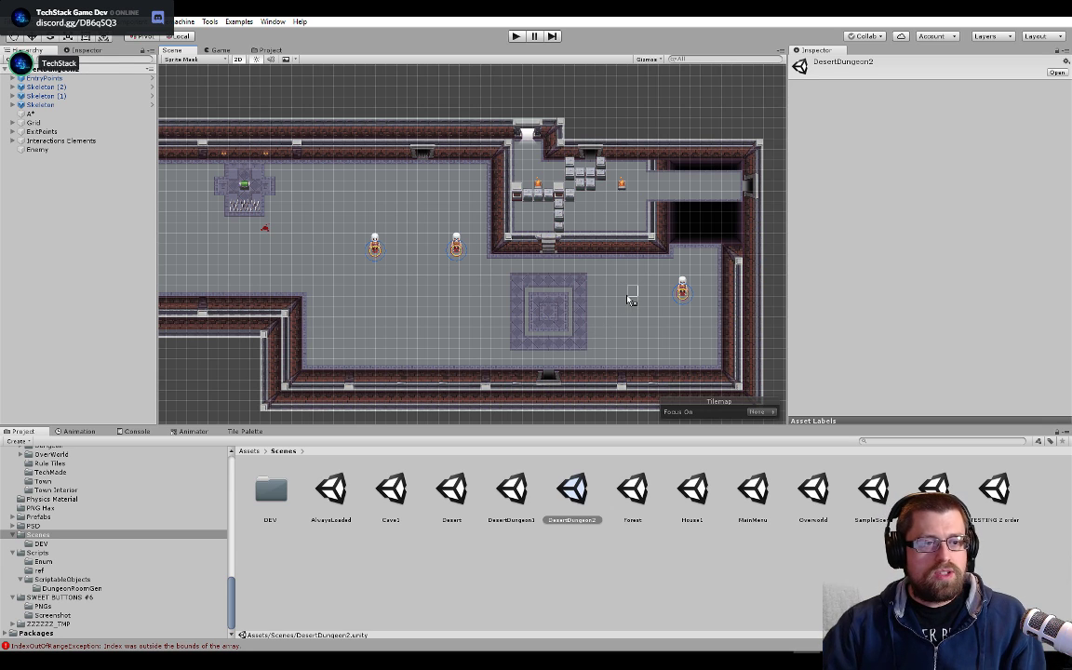
{"action": "scroll", "coordinate": [630, 297], "scroll_direction": "up", "scroll_amount": 5}
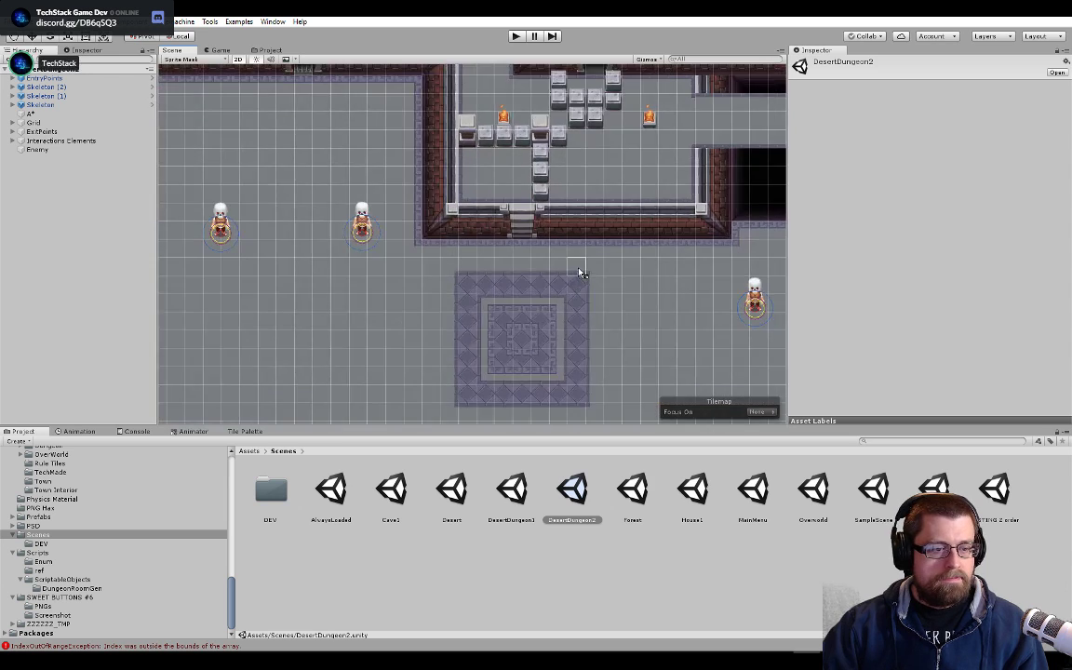
{"action": "scroll", "coordinate": [578, 272], "scroll_direction": "up", "scroll_amount": 2}
{"action": "middle_click_drag", "start_coordinate": [581, 239], "coordinate": [595, 364]}
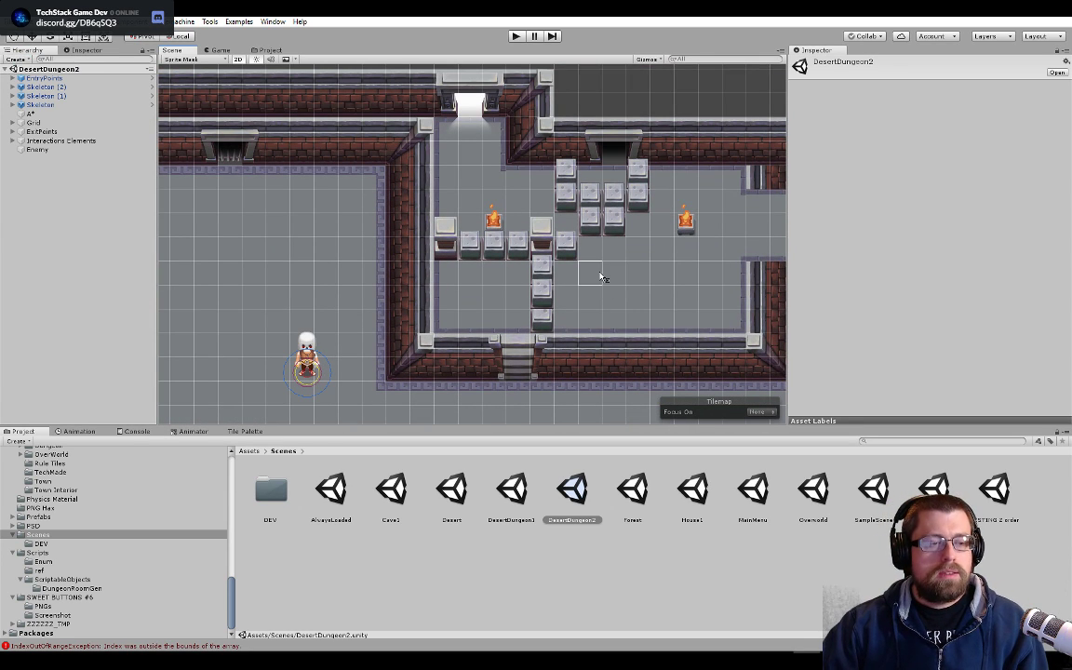
{"action": "middle_click_drag", "start_coordinate": [737, 237], "coordinate": [278, 216]}
{"action": "middle_click_drag", "start_coordinate": [300, 263], "coordinate": [510, 304]}
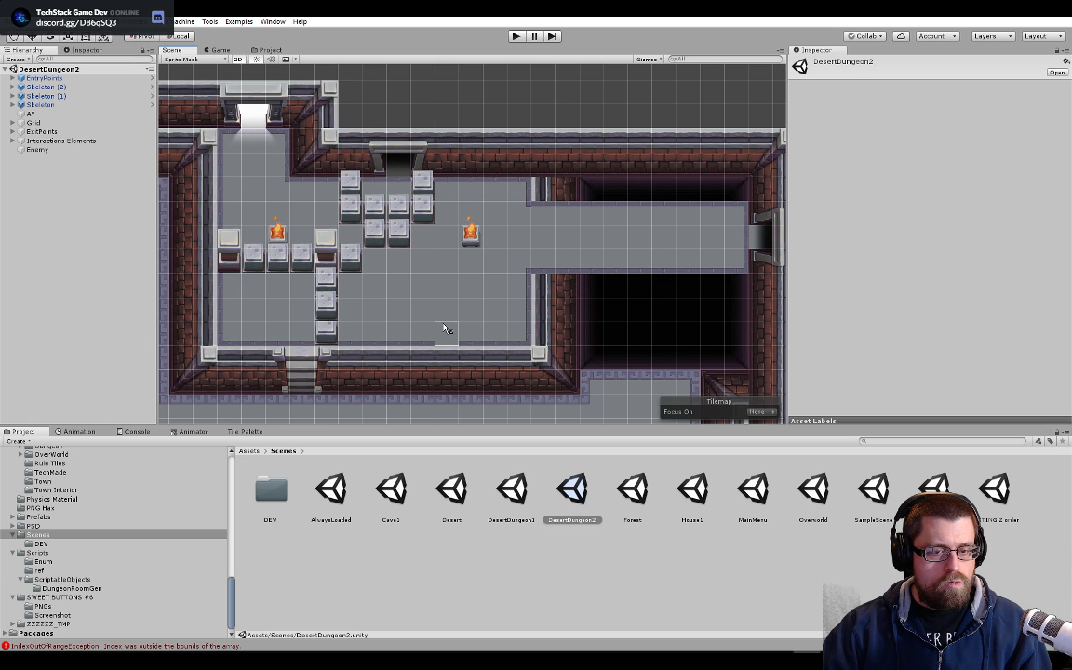
{"action": "scroll", "coordinate": [445, 329], "scroll_direction": "down", "scroll_amount": 6}
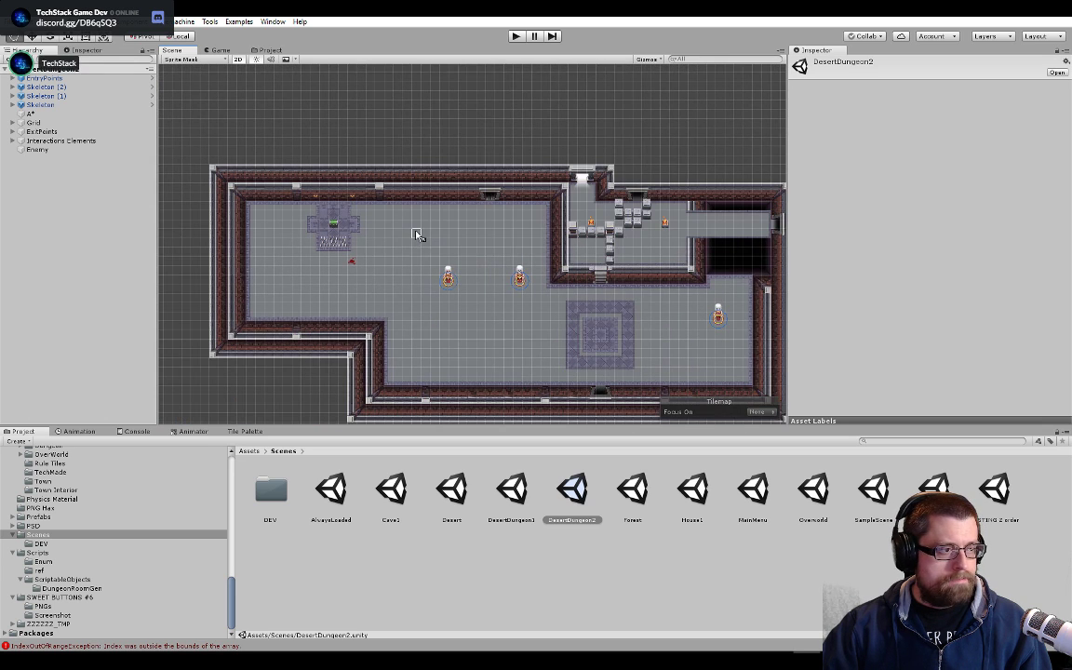
- Duplicate the DesertDungeon2 scene as DesertDungeon3 and open the copy
{"action": "left_click", "coordinate": [572, 519]}
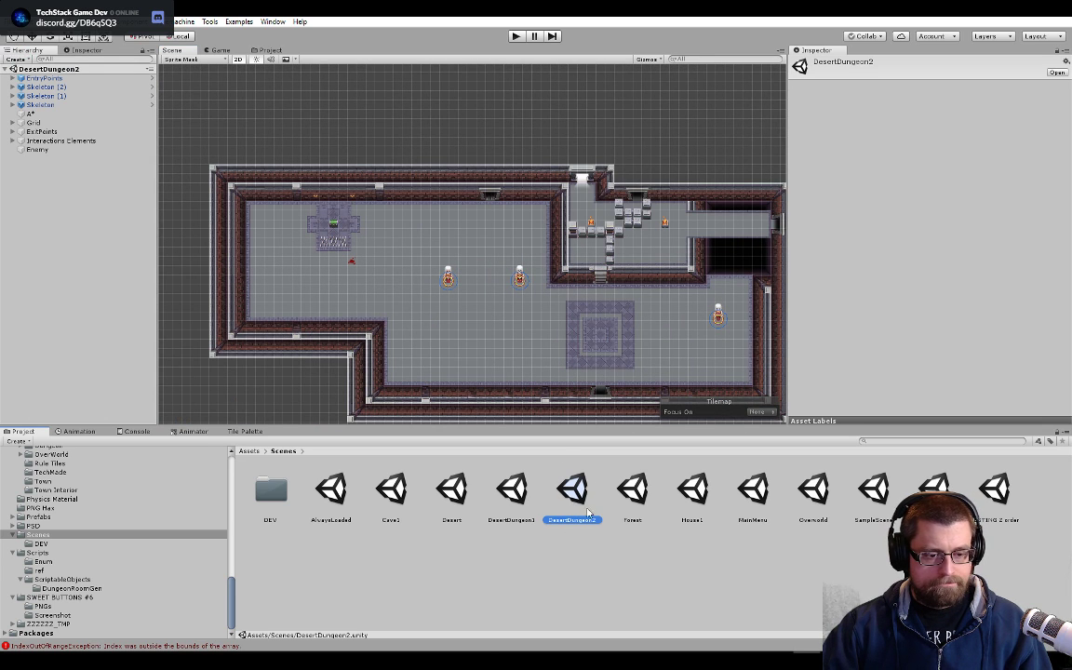
{"action": "right_click", "coordinate": [577, 532]}
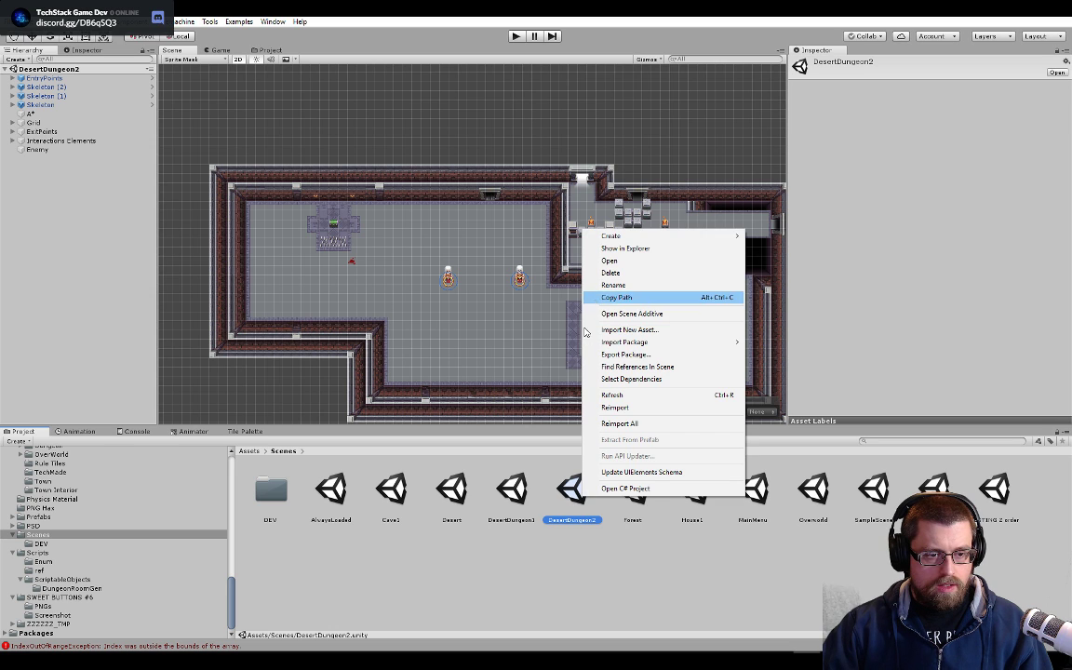
{"action": "key", "text": "Escape"}
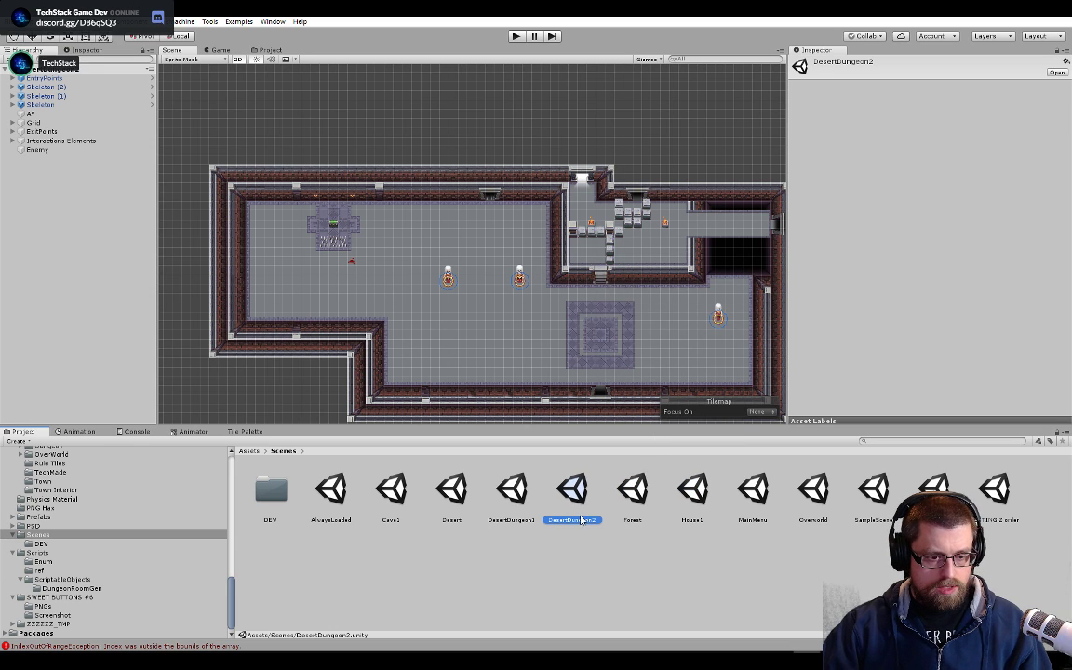
{"action": "key", "text": "ctrl+d"}
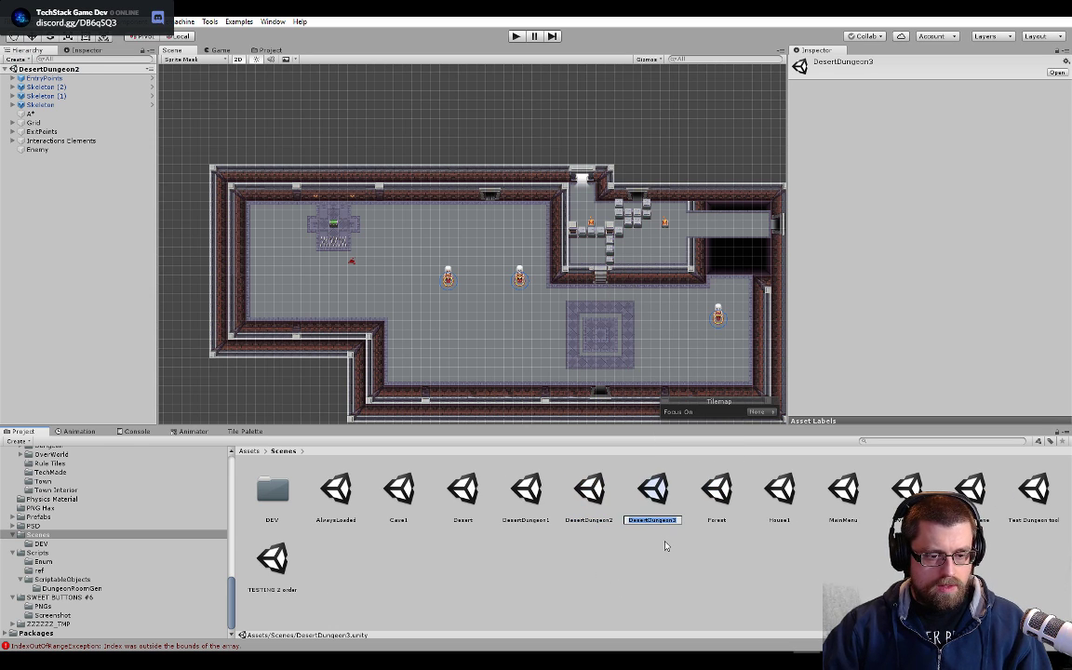
{"action": "left_click", "coordinate": [662, 523]}
{"action": "double_click", "coordinate": [662, 524]}
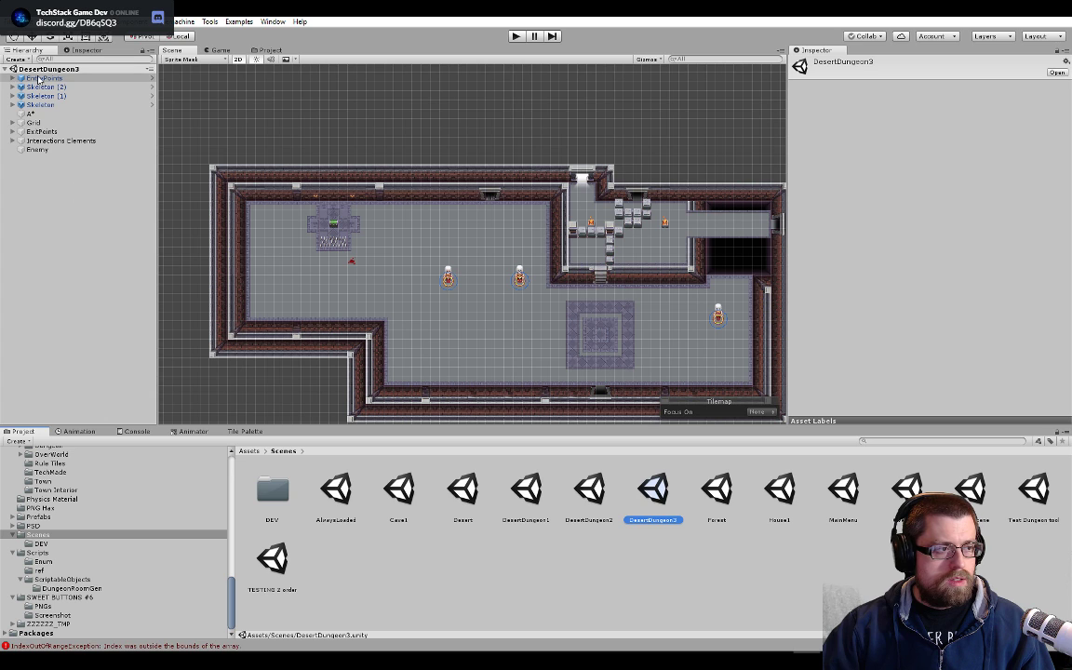
- Delete the three Skeleton enemies from the DesertDungeon3 scene
{"action": "left_click", "coordinate": [20, 104]}
{"action": "left_click", "coordinate": [69, 87], "text": "shift"}
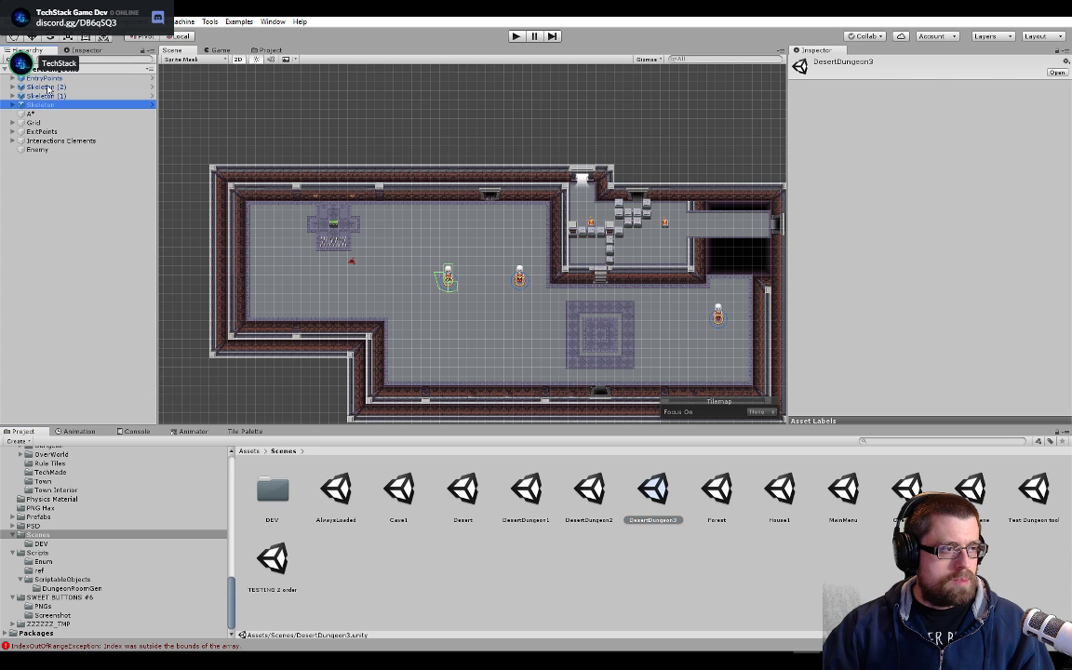
{"action": "key", "text": "Delete"}
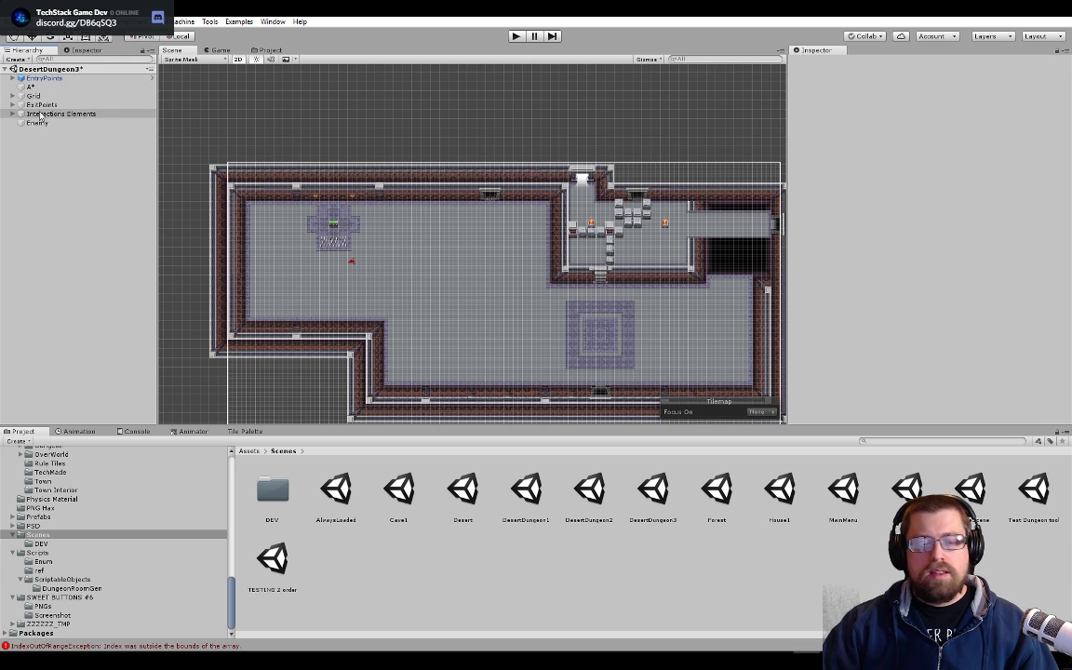
- Examine the DesertDungeon3 room as a whole and its chest corner up close
{"action": "scroll", "coordinate": [538, 205], "scroll_direction": "up", "scroll_amount": 2}
{"action": "scroll", "coordinate": [540, 205], "scroll_direction": "down", "scroll_amount": 5}
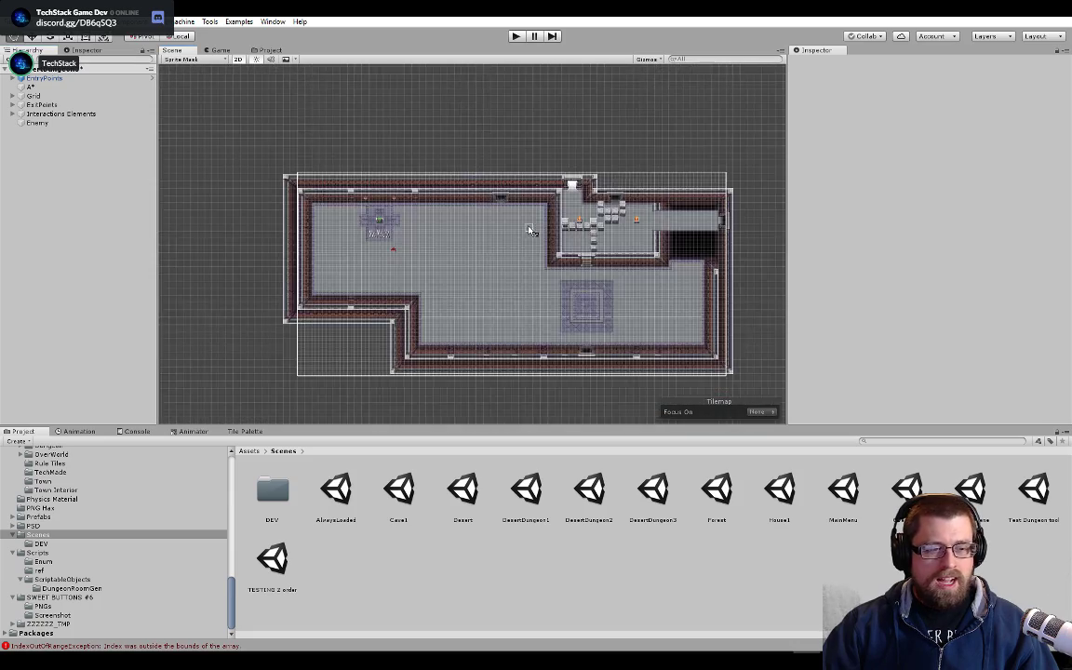
{"action": "middle_click_drag", "start_coordinate": [463, 190], "coordinate": [410, 245]}
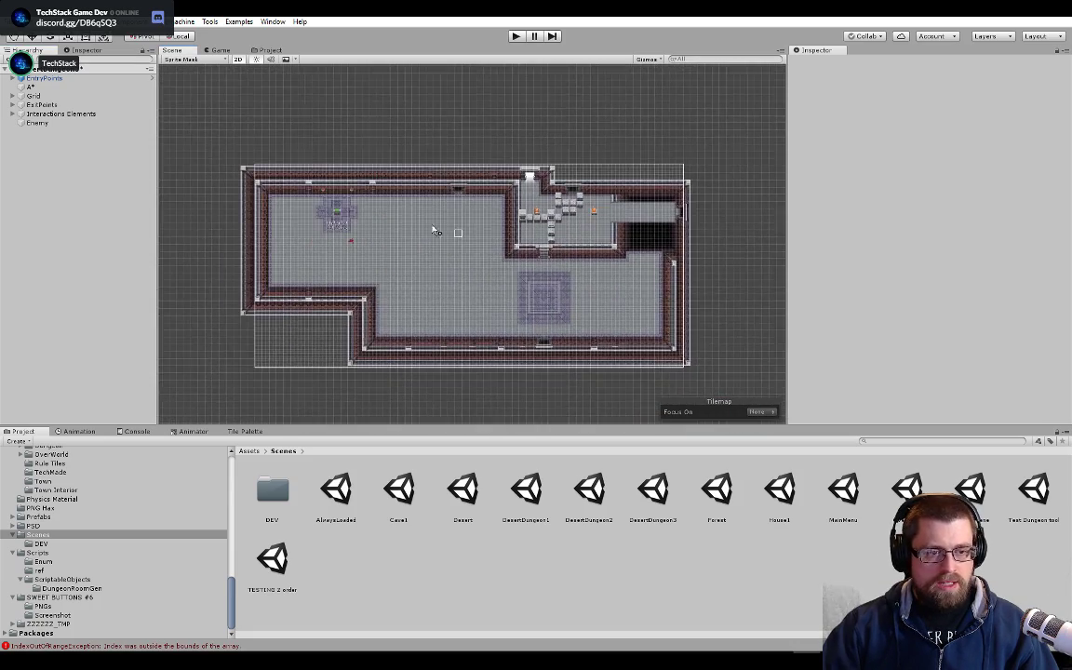
{"action": "scroll", "coordinate": [298, 190], "scroll_direction": "up", "scroll_amount": 3}
{"action": "scroll", "coordinate": [297, 190], "scroll_direction": "up", "scroll_amount": 2}
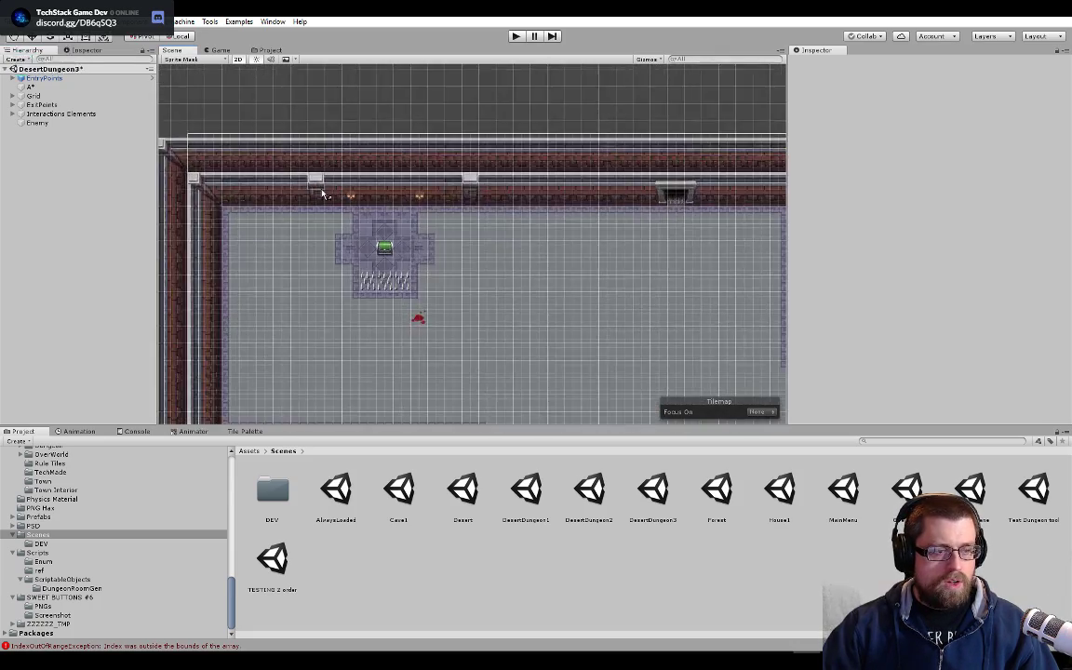
{"action": "scroll", "coordinate": [163, 197], "scroll_direction": "up", "scroll_amount": 1}
{"action": "scroll", "coordinate": [232, 149], "scroll_direction": "down", "scroll_amount": 6}
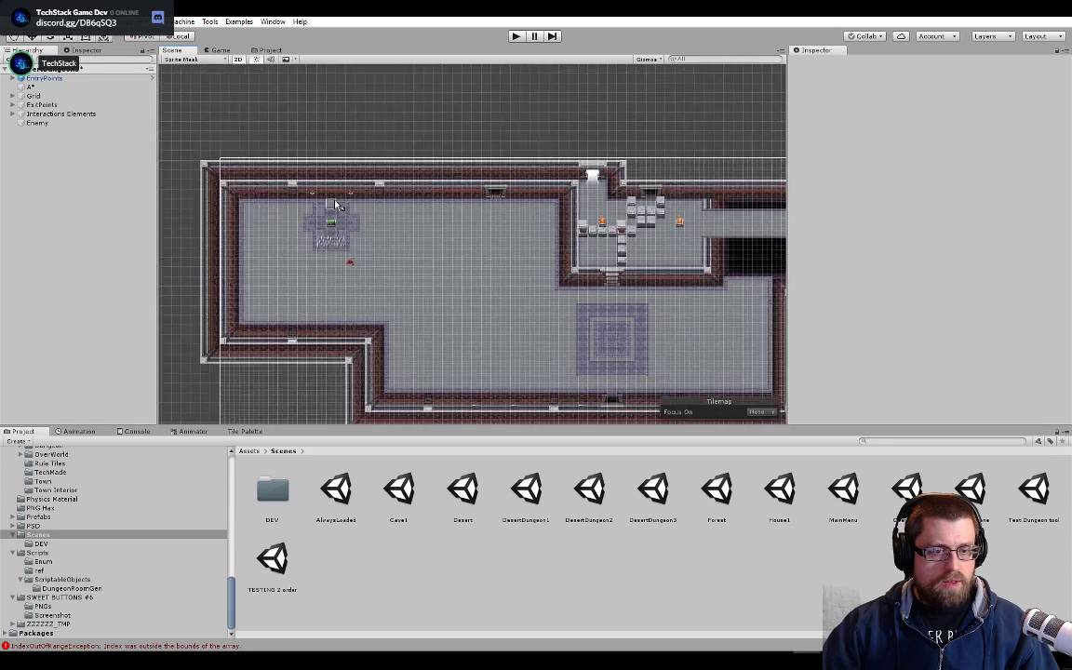
- Expand the ExitPoints object and inspect its ToDesert and ToDesertDungeonRoom2 exits
{"action": "left_click", "coordinate": [33, 95]}
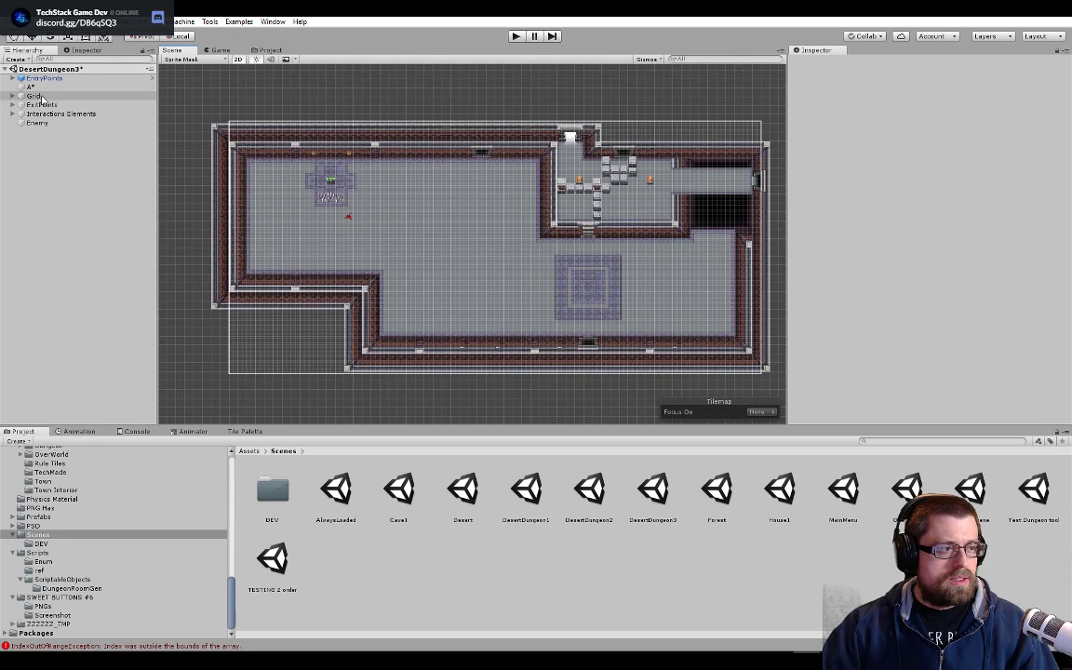
{"action": "left_click", "coordinate": [22, 104]}
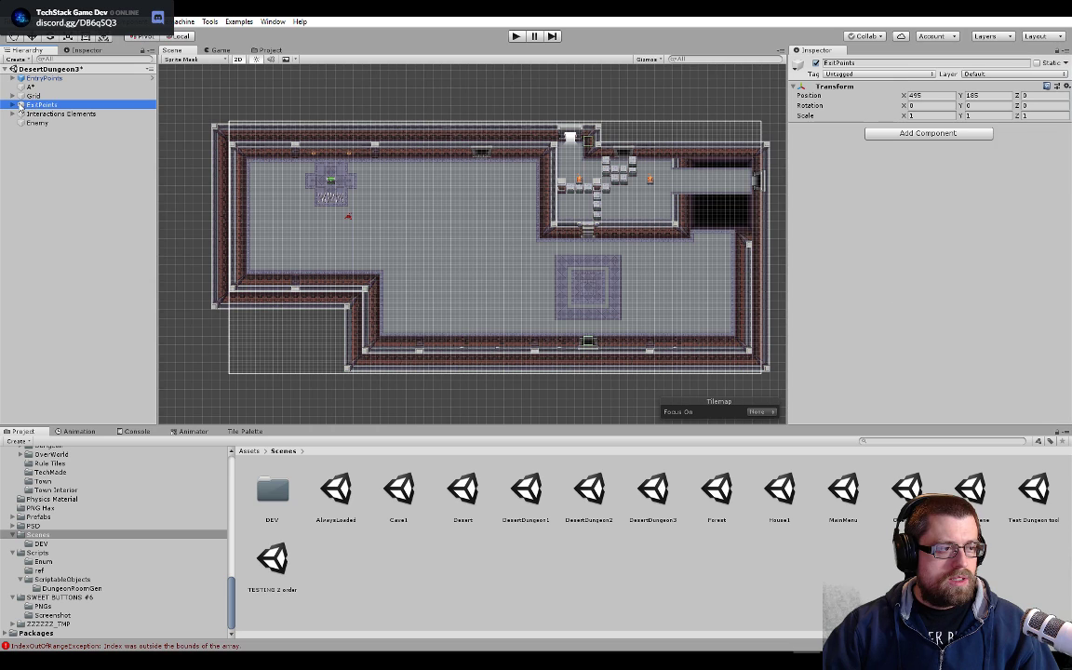
{"action": "left_click", "coordinate": [13, 105]}
{"action": "left_click", "coordinate": [49, 114]}
{"action": "left_click", "coordinate": [75, 122]}
- Delete all children of Interactions Elements, from Pushables through WallFlameTrap (1)
{"action": "left_click", "coordinate": [14, 131]}
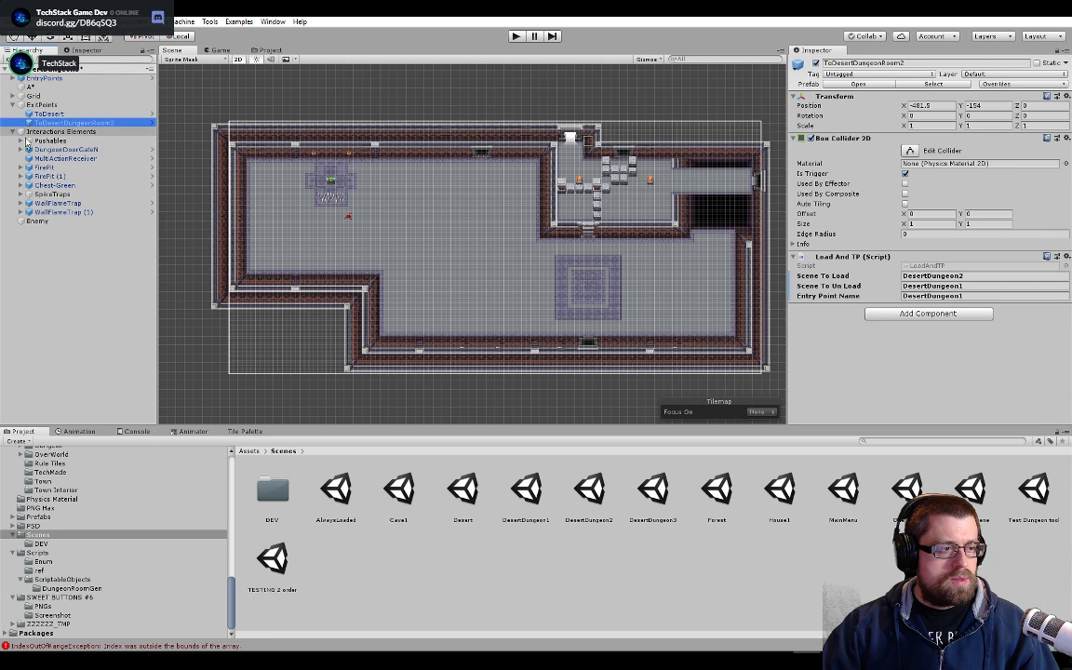
{"action": "left_click", "coordinate": [82, 131]}
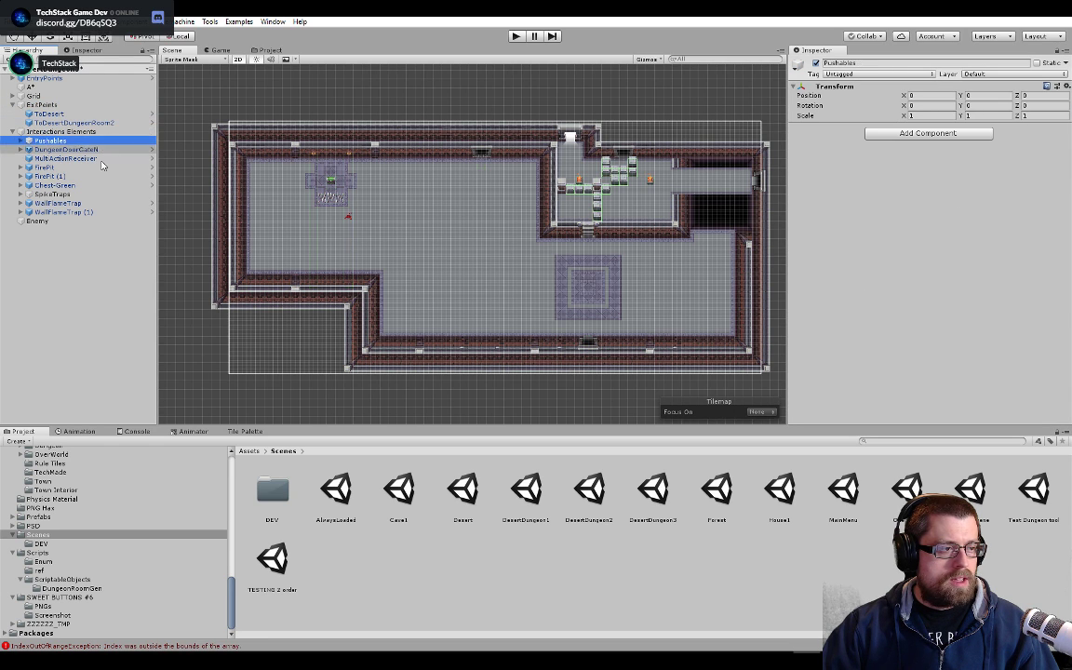
{"action": "left_click", "coordinate": [56, 139]}
{"action": "left_click", "coordinate": [91, 212], "text": "shift"}
{"action": "key", "text": "Delete"}
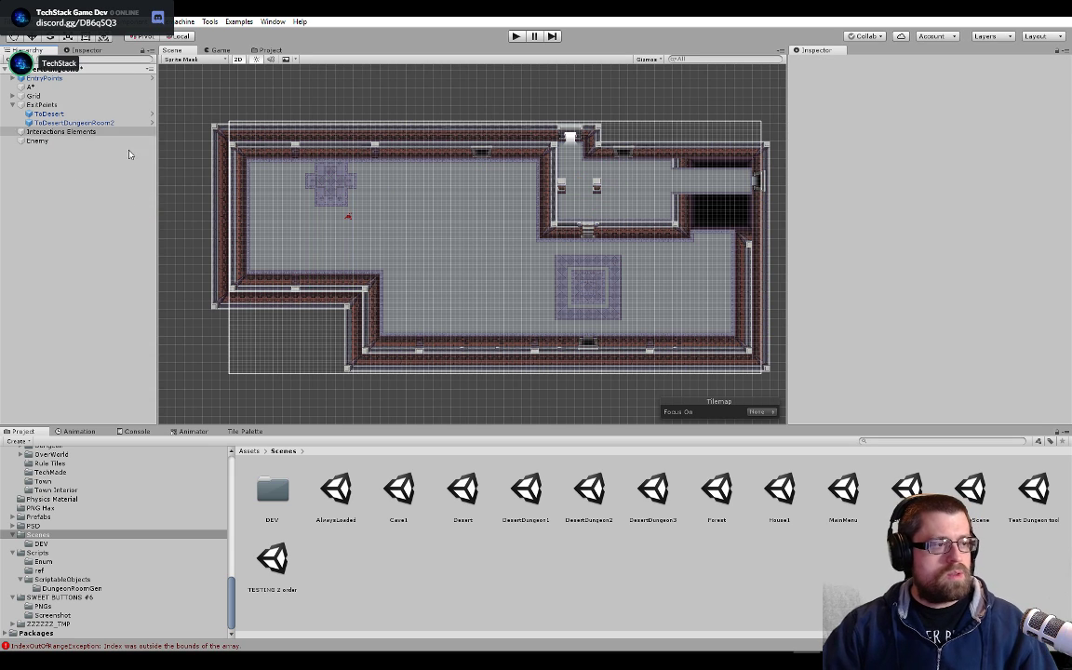
- Select the EntryPoints object, and open the dungeon setup tool docked beside the Inspector
{"action": "left_click", "coordinate": [65, 79]}
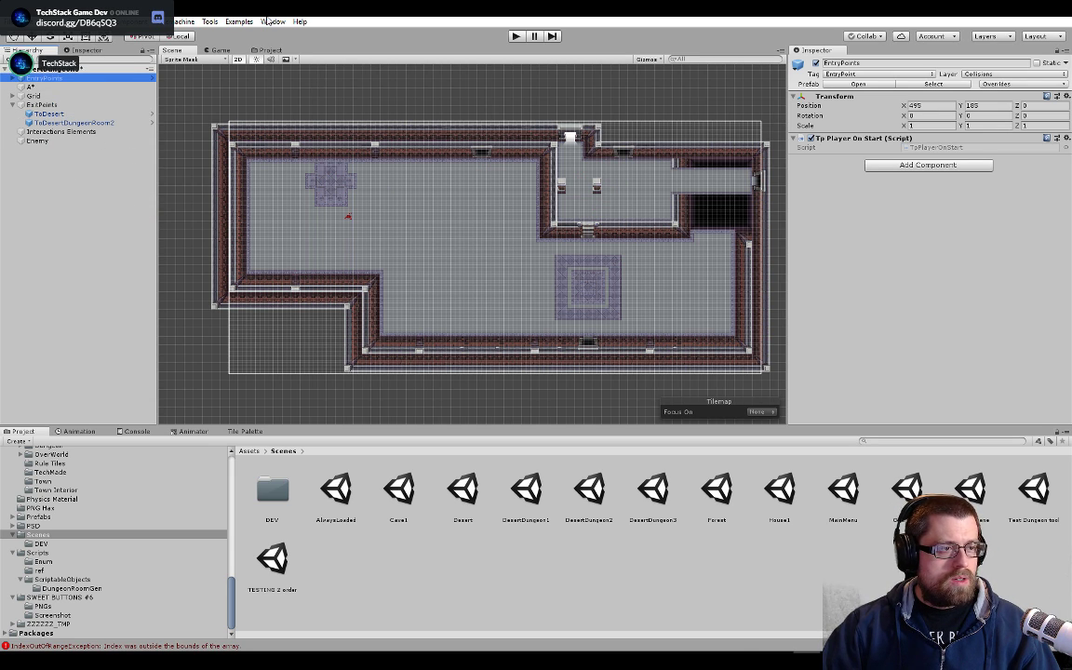
{"action": "left_click", "coordinate": [209, 22]}
{"action": "left_click", "coordinate": [461, 35]}
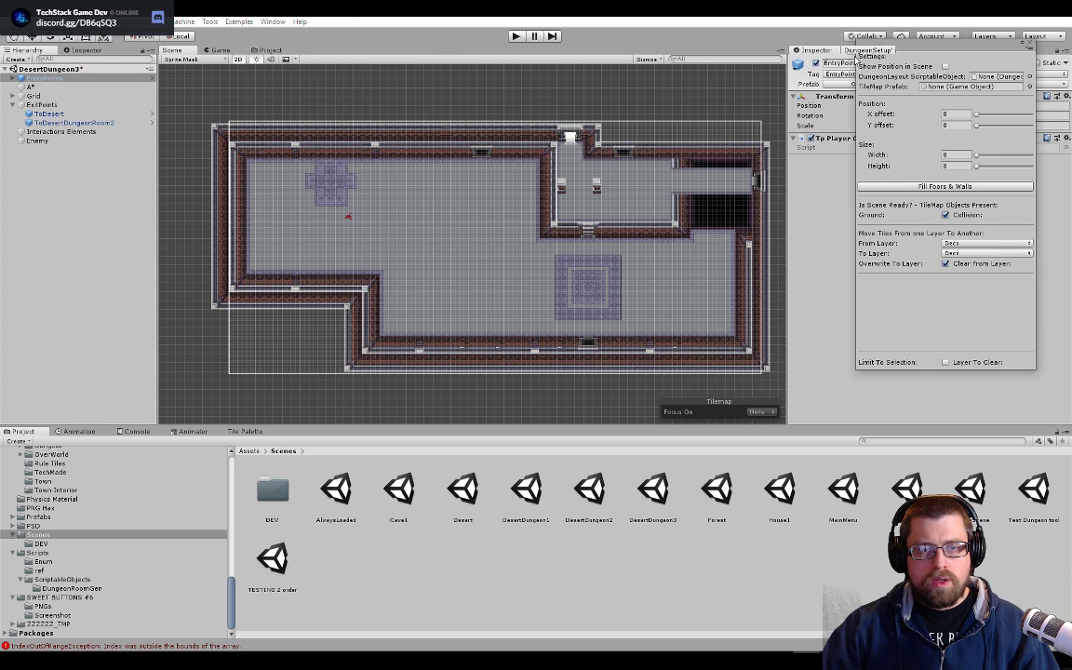
{"action": "left_click_drag", "start_coordinate": [856, 53], "coordinate": [791, 49]}
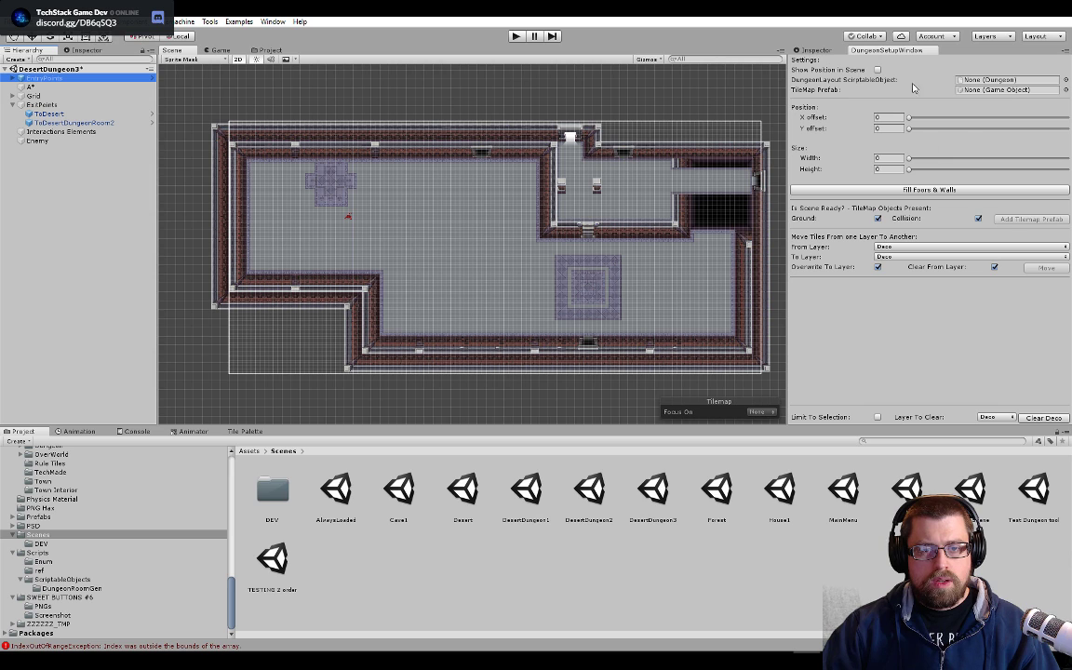
- Assign DesertDungeonTemplate from the DungeonRoomGen folder as the dungeon layout ScriptableObject
{"action": "left_click", "coordinate": [58, 579]}
{"action": "left_click", "coordinate": [65, 588]}
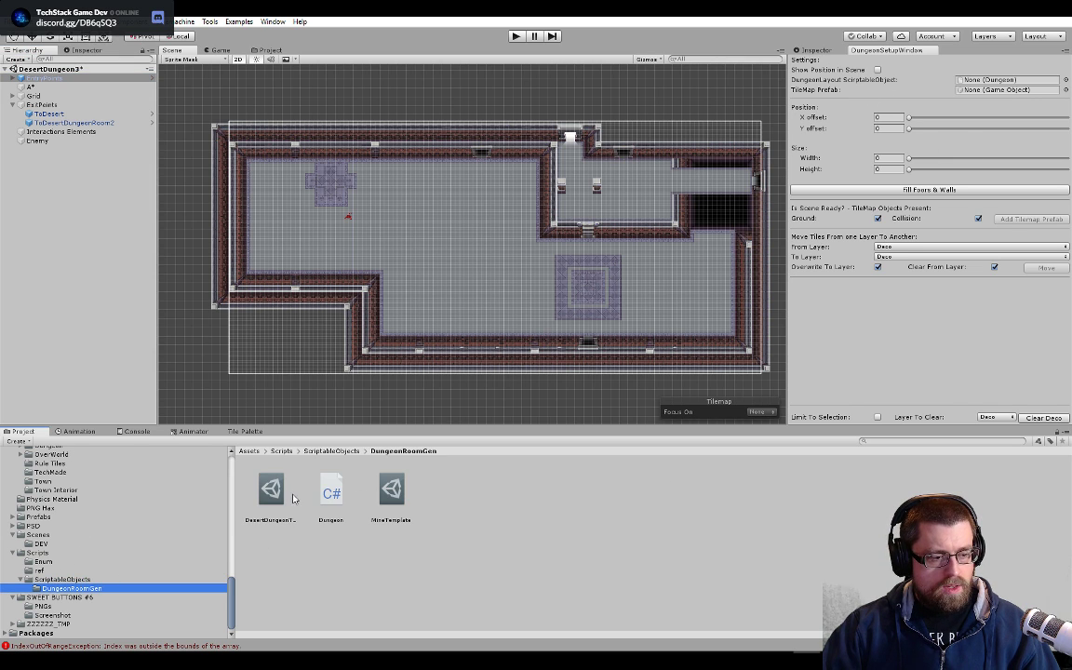
{"action": "left_click_drag", "start_coordinate": [292, 499], "coordinate": [930, 80]}
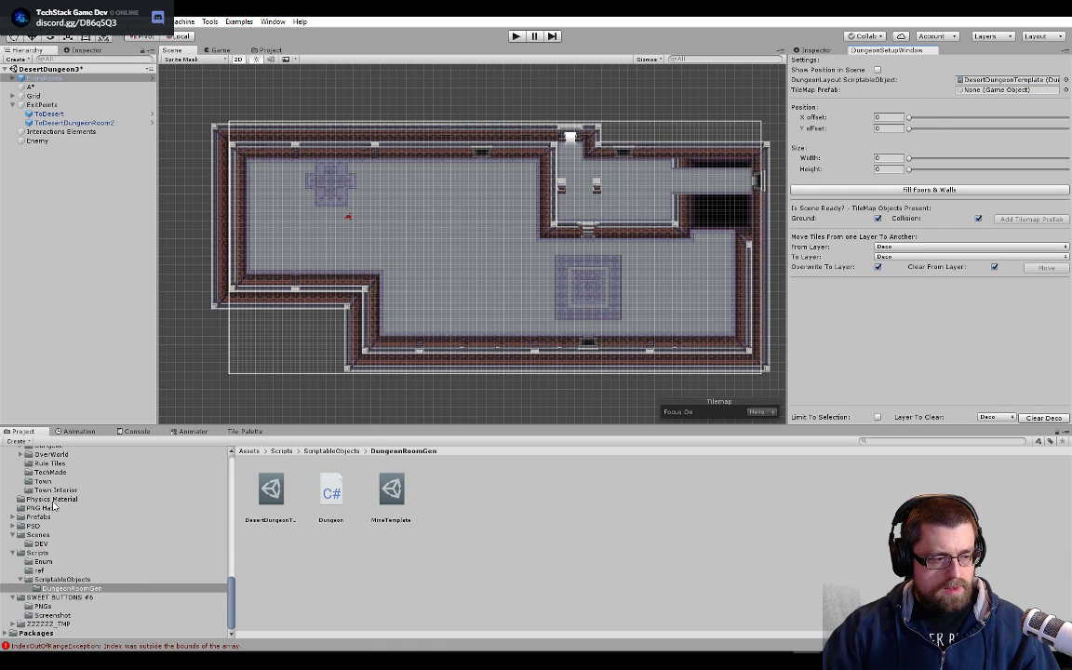
- Show the project's Prefabs folder and enable Show Position in Scene for the dungeon setup tool
{"action": "scroll", "coordinate": [51, 541], "scroll_direction": "up", "scroll_amount": 2}
{"action": "left_click", "coordinate": [39, 550]}
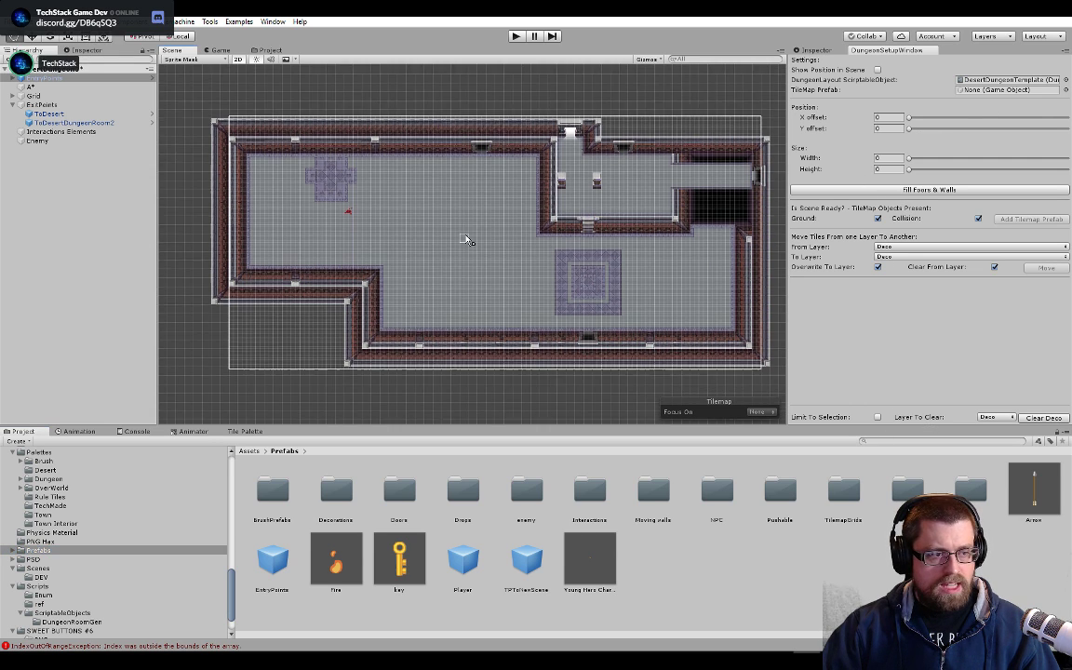
{"action": "left_click", "coordinate": [991, 419]}
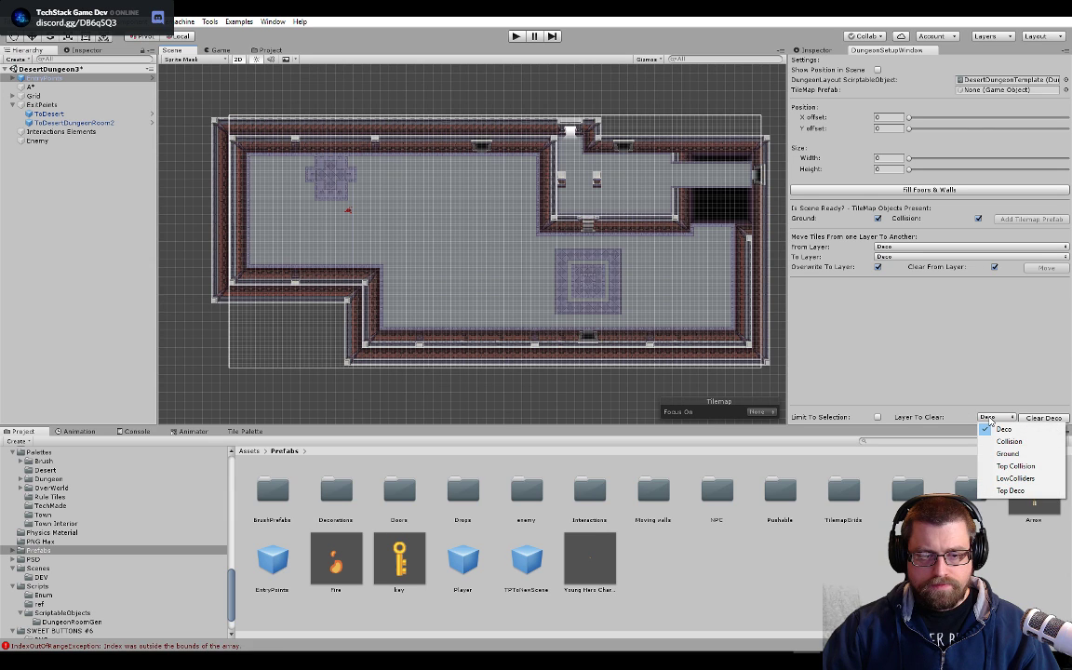
{"action": "left_click", "coordinate": [877, 69]}
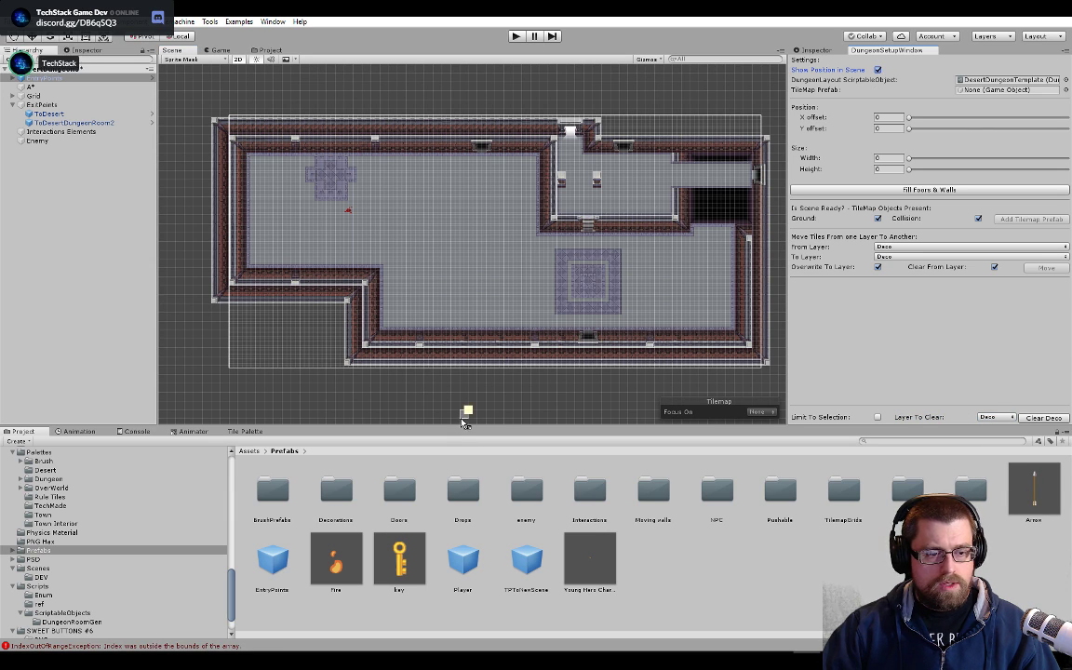
- Clear all tiles from the Collision and Ground layers of the DesertDungeon3 scene
{"action": "left_click", "coordinate": [994, 417]}
{"action": "left_click", "coordinate": [1010, 439]}
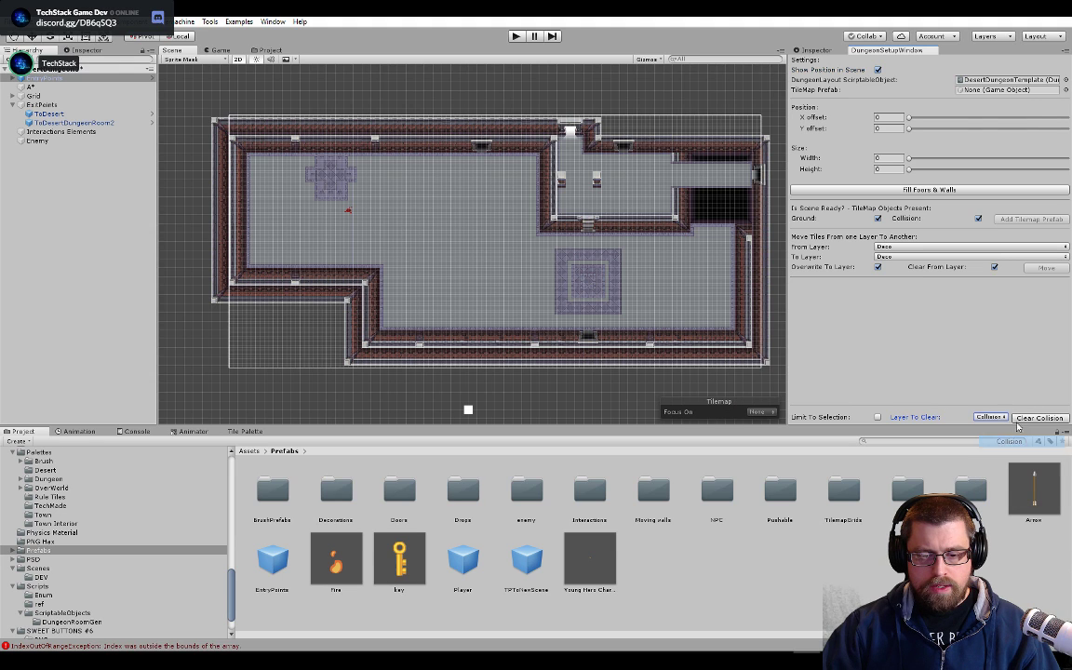
{"action": "left_click", "coordinate": [1034, 418]}
{"action": "left_click", "coordinate": [990, 417]}
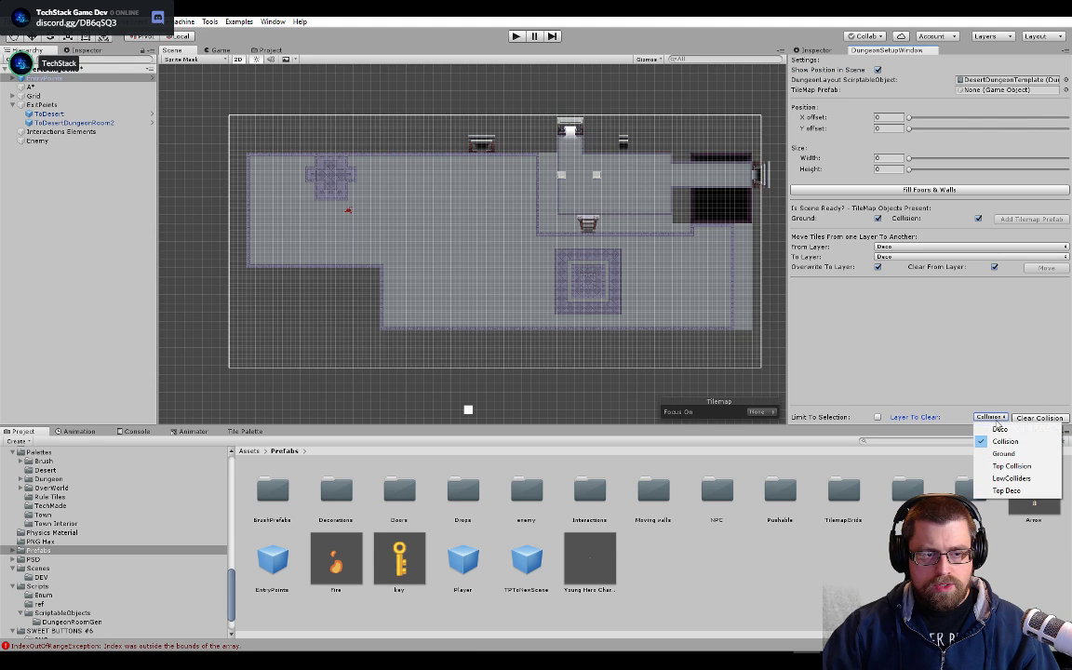
{"action": "left_click", "coordinate": [1005, 453]}
{"action": "left_click", "coordinate": [1041, 418]}
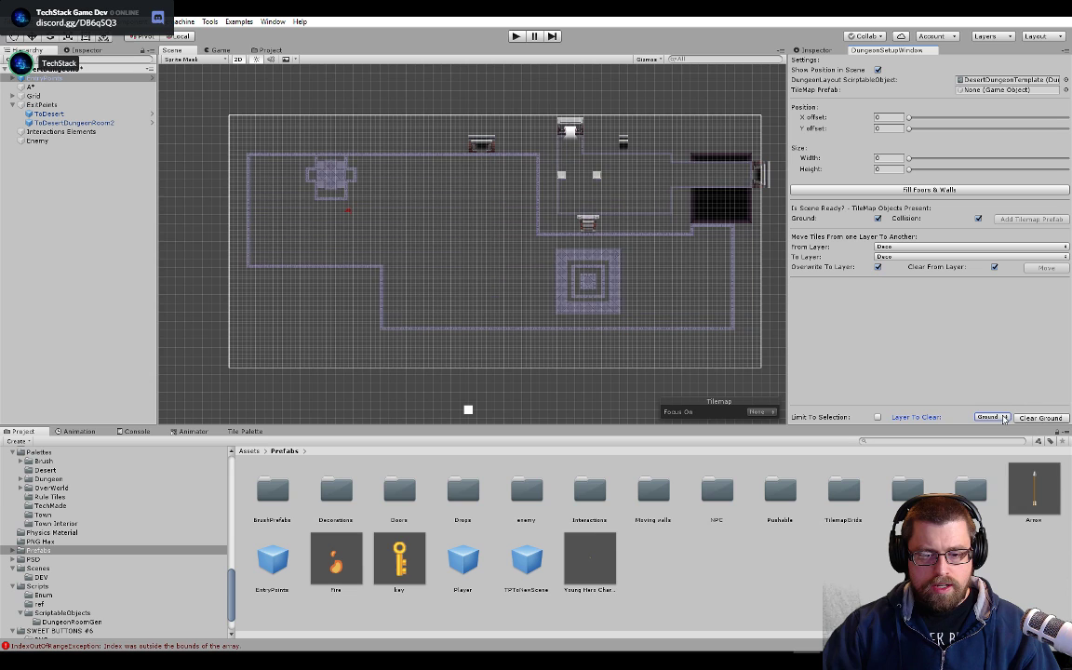
- Clear all tiles from the Top Collision and Deco layers
{"action": "left_click", "coordinate": [988, 417]}
{"action": "left_click", "coordinate": [1012, 466]}
{"action": "left_click", "coordinate": [1034, 418]}
{"action": "left_click", "coordinate": [988, 417]}
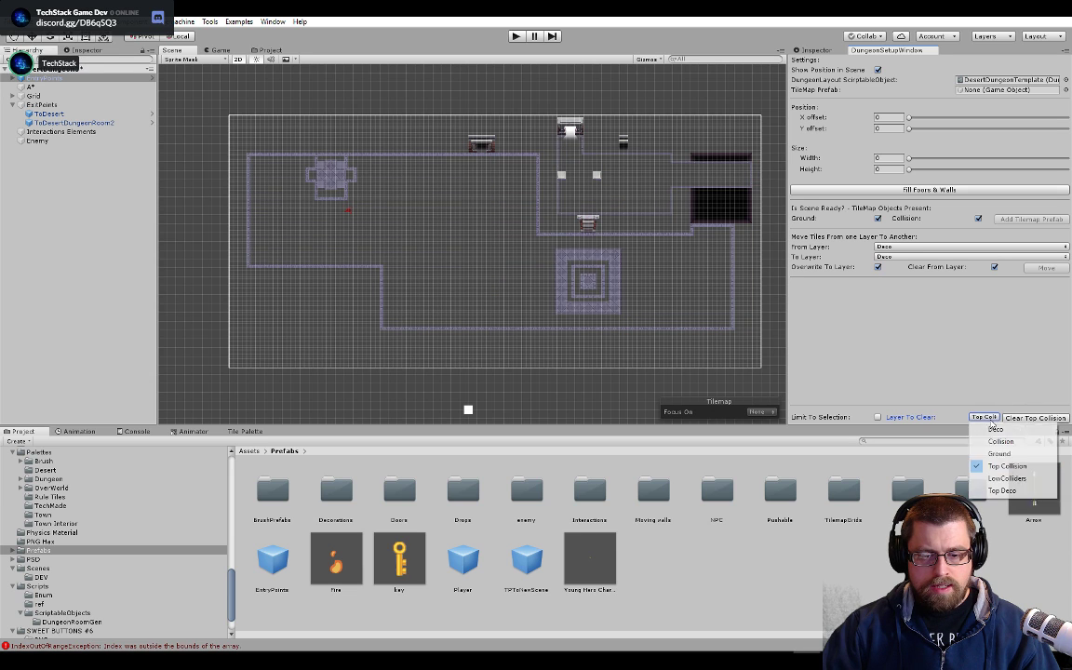
{"action": "left_click", "coordinate": [991, 428]}
{"action": "left_click", "coordinate": [1022, 418]}
- Clear all tiles from the LowColliders and Top Deco layers
{"action": "left_click", "coordinate": [988, 417]}
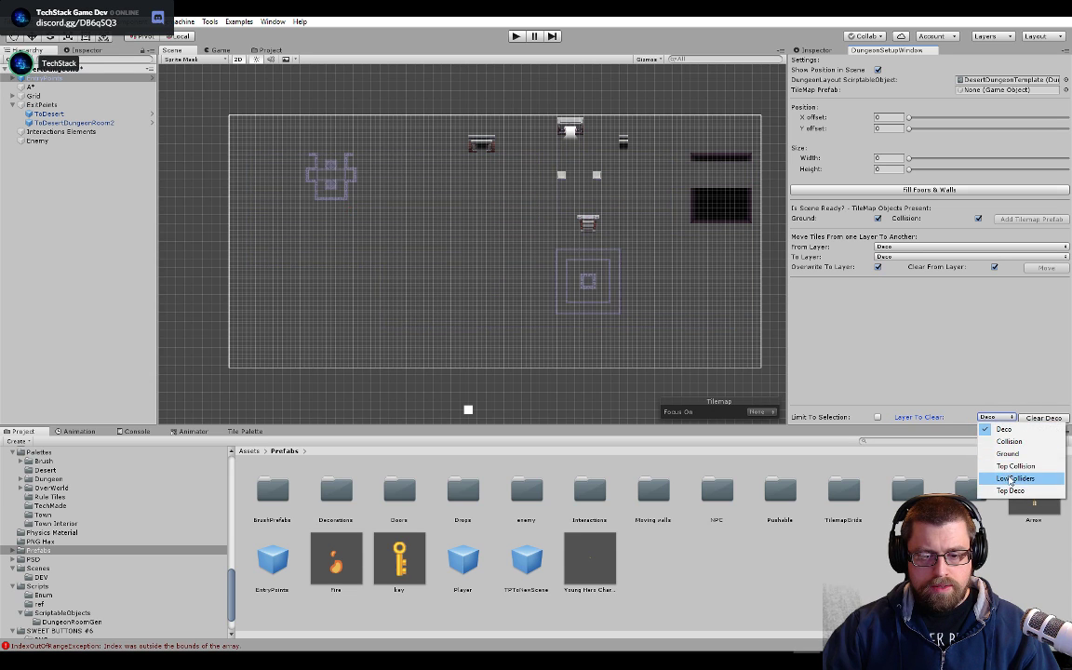
{"action": "left_click", "coordinate": [1005, 477]}
{"action": "left_click", "coordinate": [1034, 420]}
{"action": "left_click", "coordinate": [992, 417]}
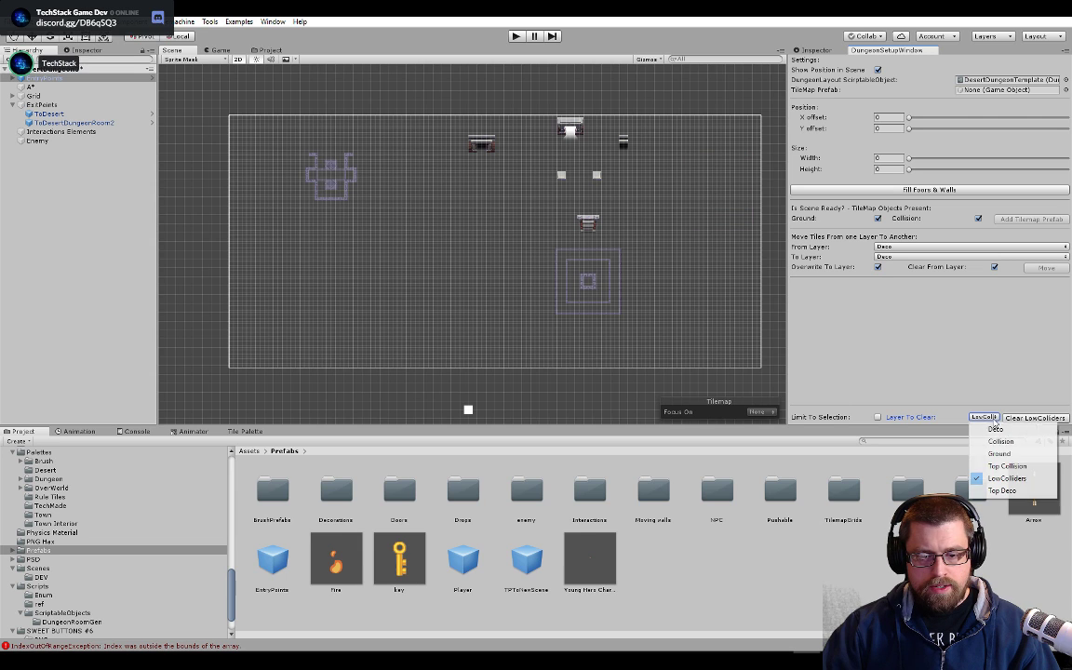
{"action": "left_click", "coordinate": [1003, 489]}
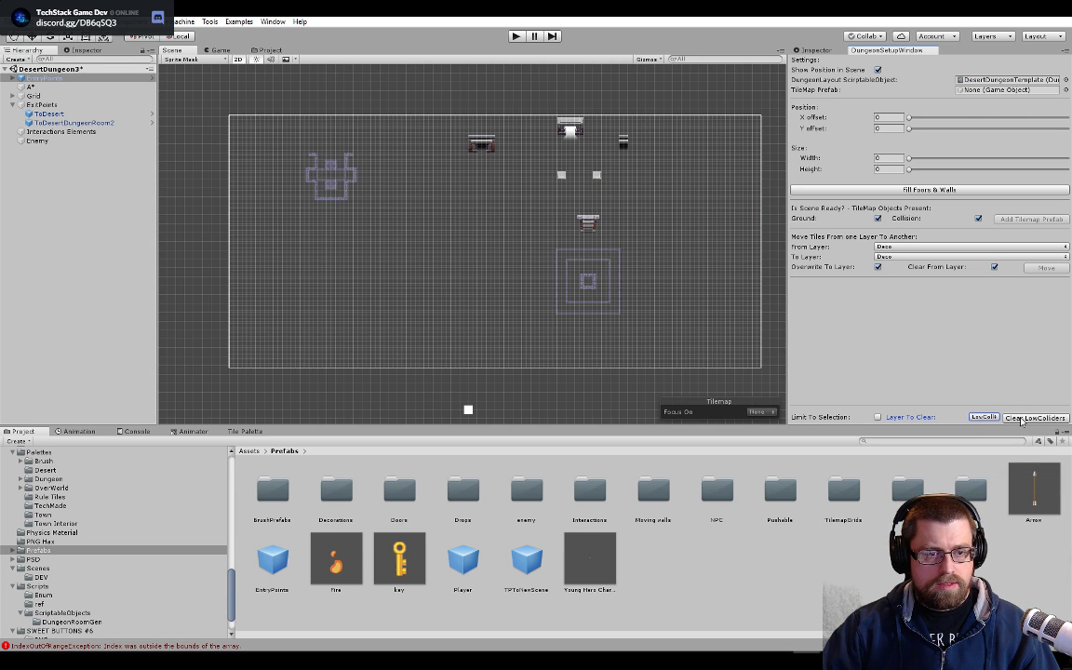
{"action": "left_click", "coordinate": [993, 417]}
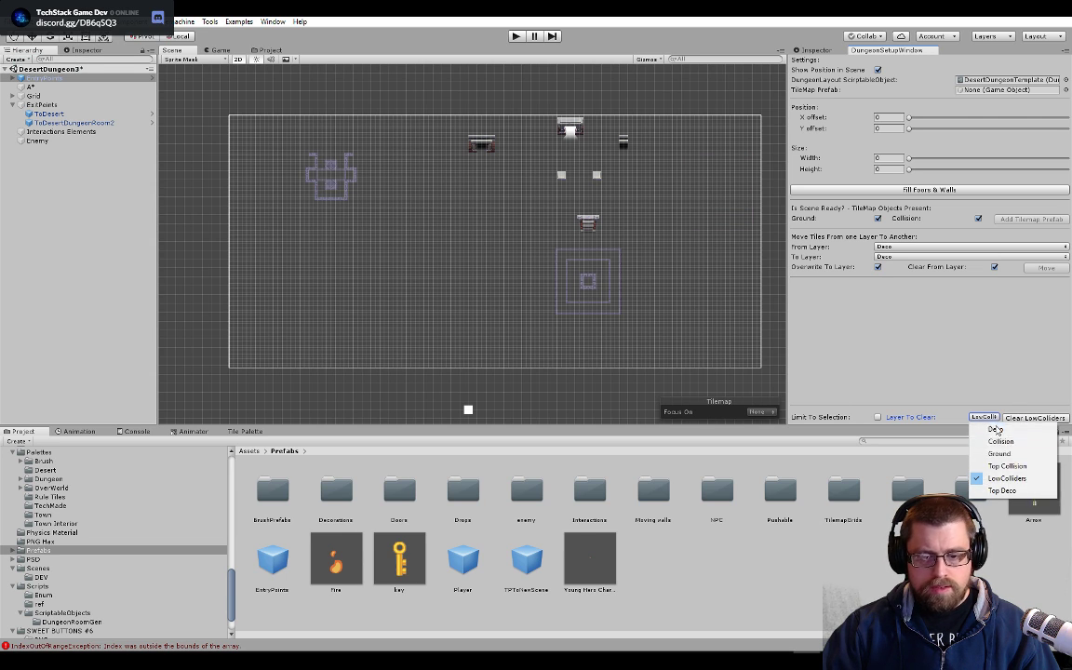
{"action": "left_click", "coordinate": [1005, 490]}
{"action": "left_click", "coordinate": [1029, 420]}
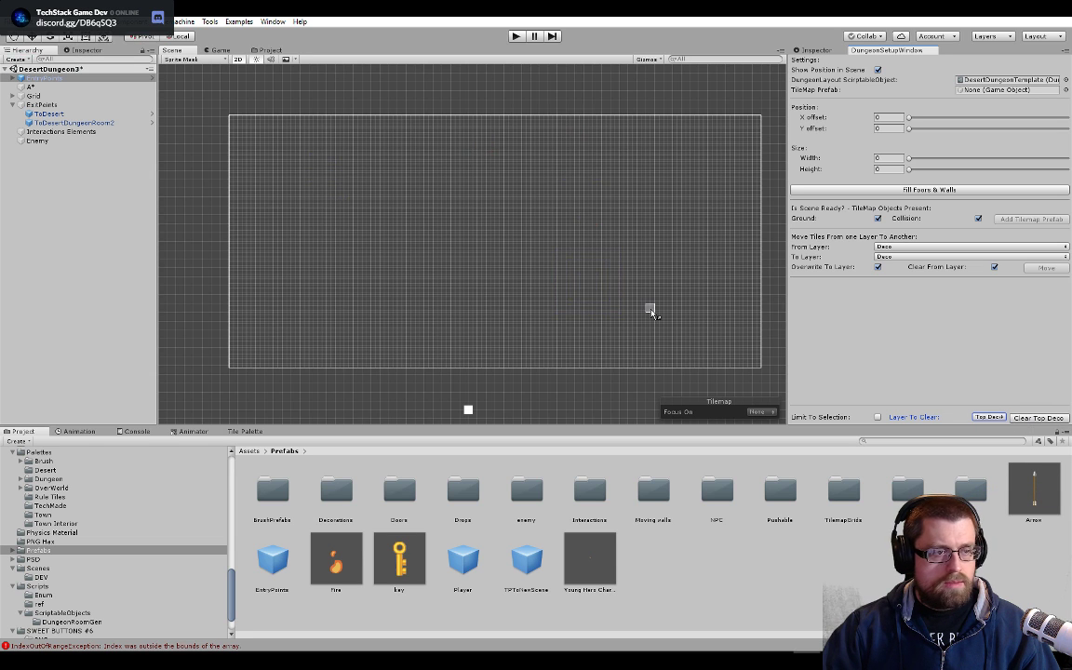
- Stretch the dungeon setup area in the scene to 43 tiles wide and 34 tiles high
{"action": "scroll", "coordinate": [649, 309], "scroll_direction": "down", "scroll_amount": 2}
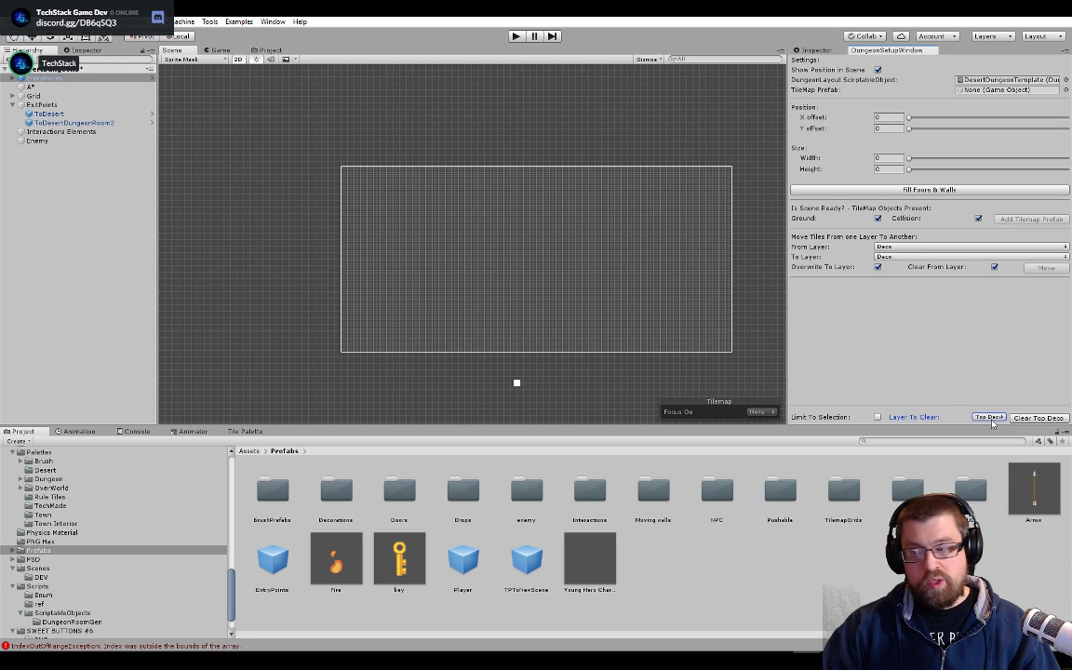
{"action": "middle_click_drag", "start_coordinate": [603, 304], "coordinate": [573, 235]}
{"action": "scroll", "coordinate": [582, 315], "scroll_direction": "up", "scroll_amount": 3}
{"action": "scroll", "coordinate": [573, 236], "scroll_direction": "down", "scroll_amount": 2}
{"action": "scroll", "coordinate": [571, 236], "scroll_direction": "down", "scroll_amount": 1}
{"action": "scroll", "coordinate": [549, 273], "scroll_direction": "up", "scroll_amount": 1}
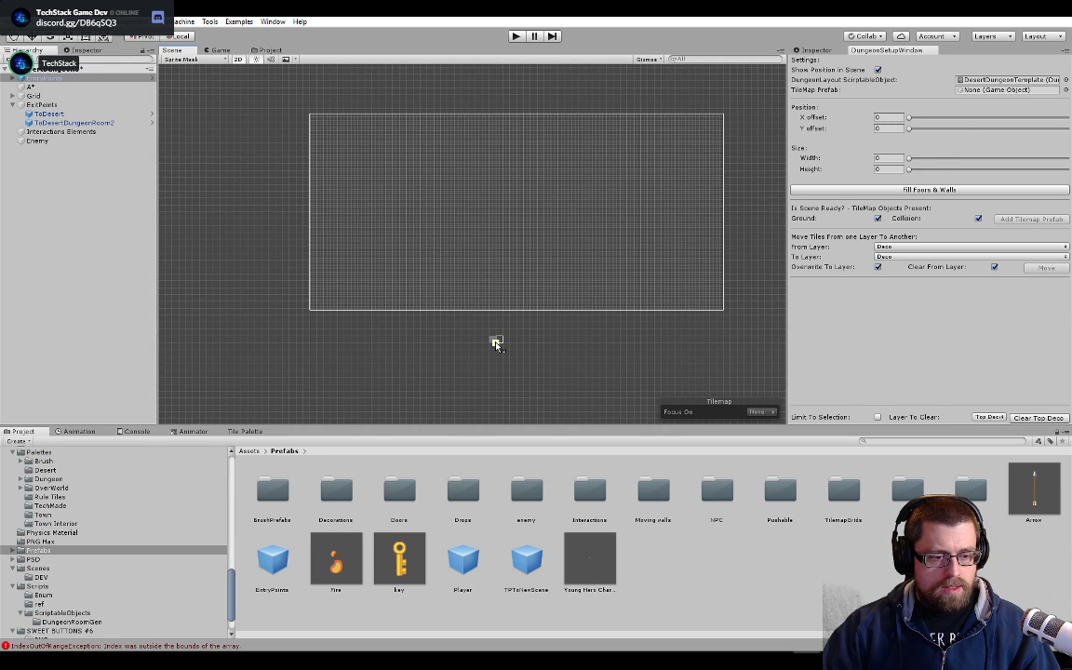
{"action": "key", "text": "w"}
{"action": "left_click_drag", "start_coordinate": [495, 342], "coordinate": [509, 211]}
{"action": "left_click_drag", "start_coordinate": [499, 285], "coordinate": [706, 277]}
{"action": "middle_click_drag", "start_coordinate": [706, 277], "coordinate": [575, 275]}
{"action": "left_click_drag", "start_coordinate": [511, 213], "coordinate": [531, 120]}
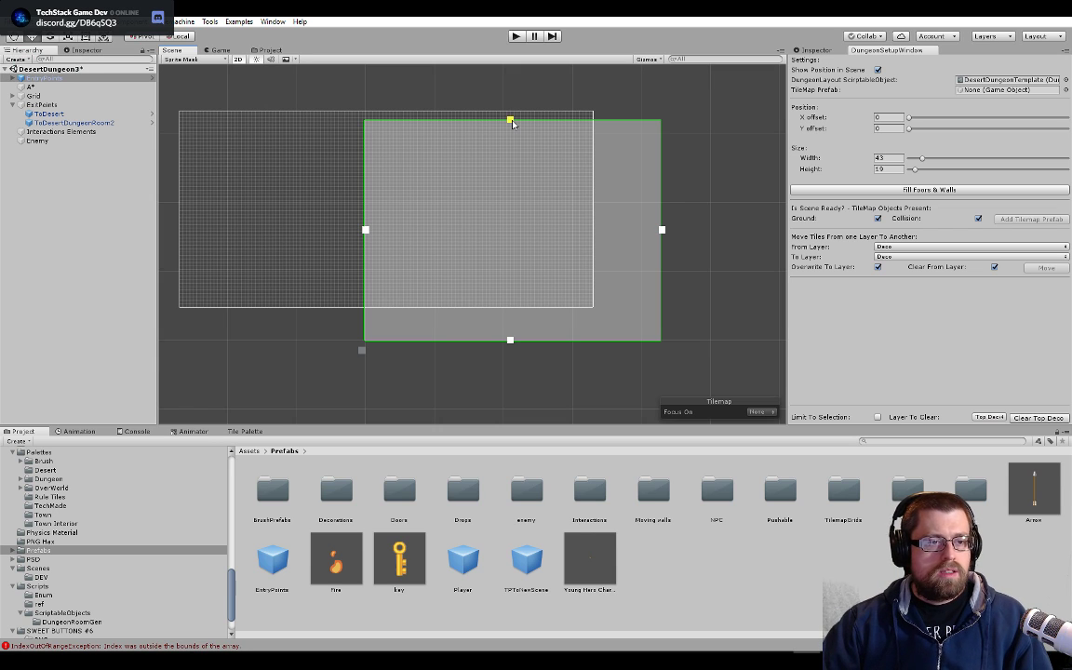
{"action": "left_click_drag", "start_coordinate": [510, 121], "coordinate": [510, 107]}
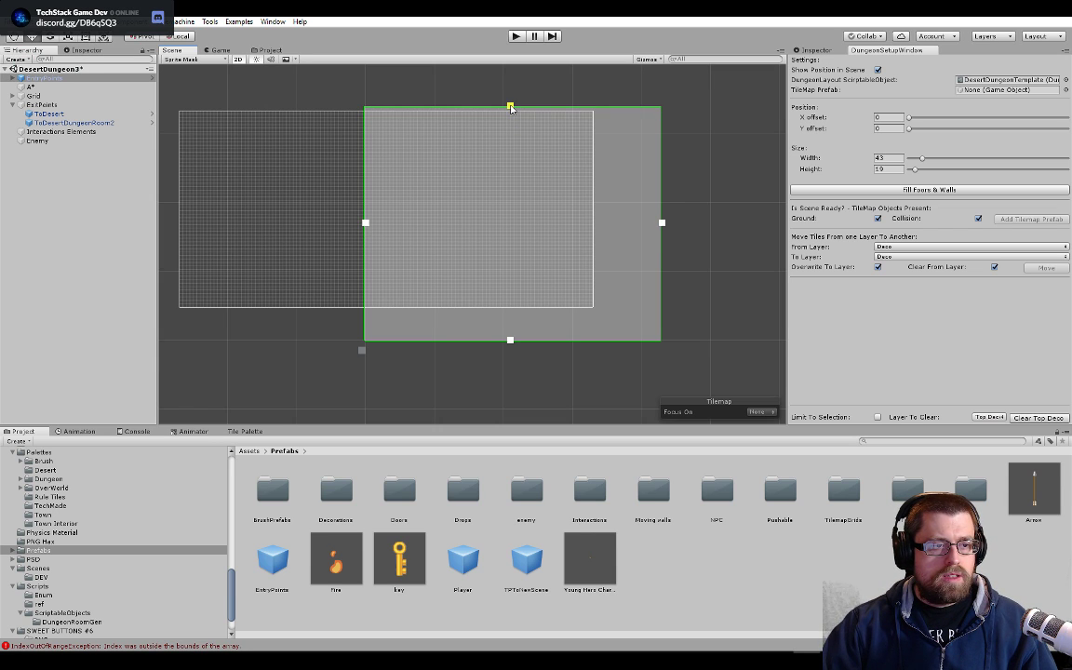
- Adjust the area to X offset -22, Y offset 3 and width 46, and fill it with floors and walls
{"action": "left_click_drag", "start_coordinate": [510, 342], "coordinate": [510, 320]}
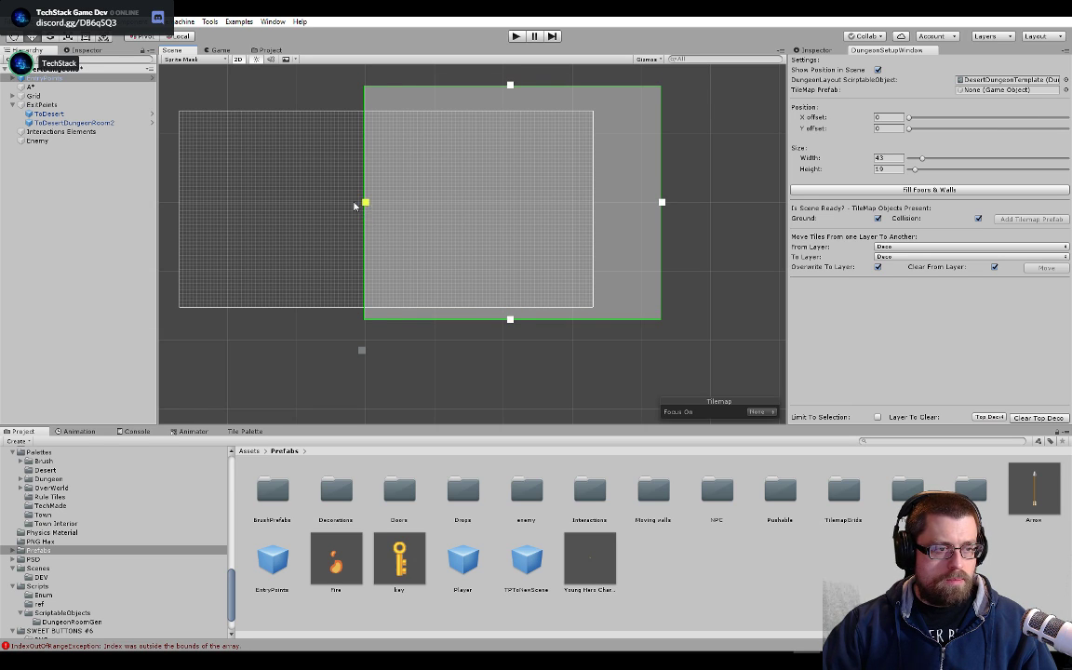
{"action": "left_click_drag", "start_coordinate": [354, 205], "coordinate": [202, 207]}
{"action": "left_click_drag", "start_coordinate": [510, 203], "coordinate": [533, 204]}
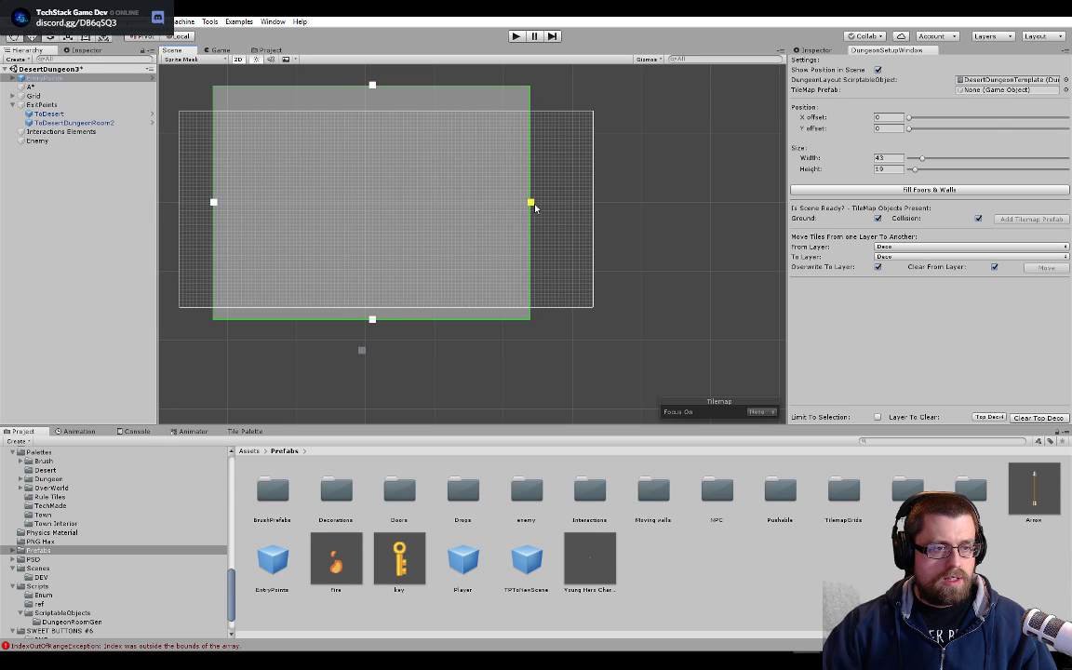
{"action": "middle_click_drag", "start_coordinate": [524, 301], "coordinate": [586, 300]}
{"action": "scroll", "coordinate": [442, 271], "scroll_direction": "up", "scroll_amount": 5}
{"action": "middle_click_drag", "start_coordinate": [442, 273], "coordinate": [471, 325]}
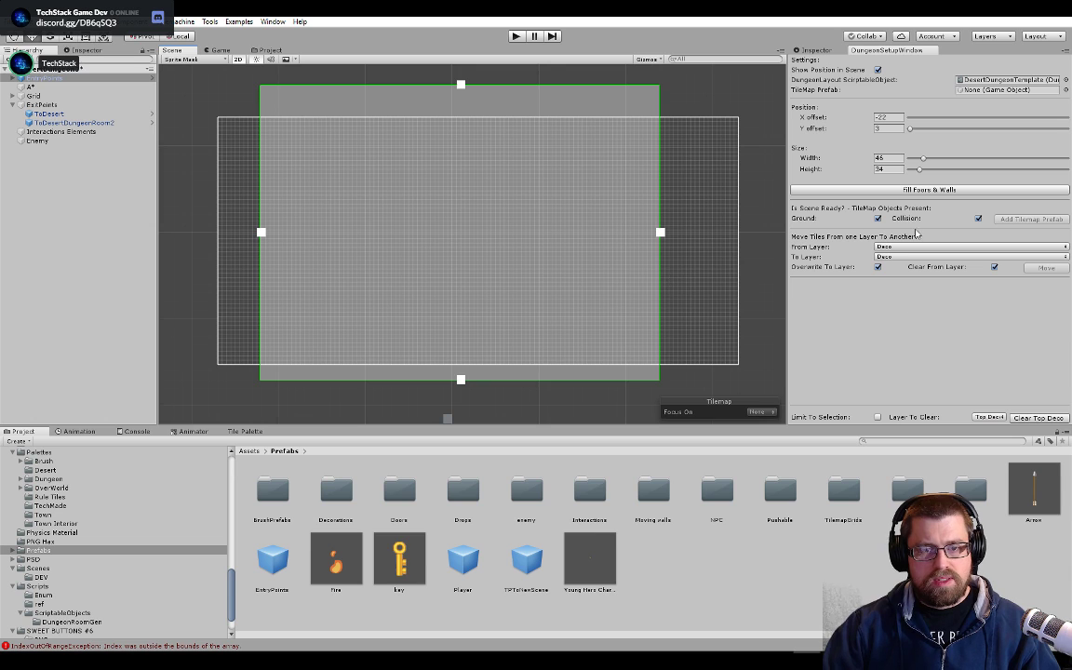
{"action": "left_click", "coordinate": [915, 191]}
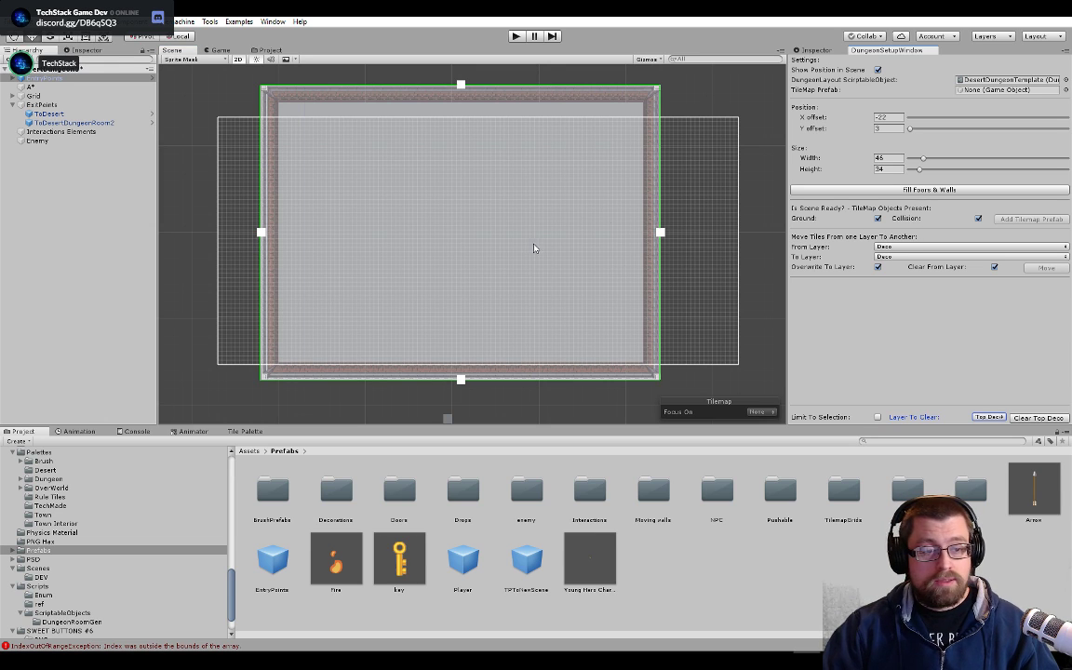
- Narrow the setup area to 7 tiles wide and move it inside the room at X offset 3
{"action": "left_click_drag", "start_coordinate": [661, 232], "coordinate": [182, 235]}
{"action": "scroll", "coordinate": [181, 234], "scroll_direction": "down", "scroll_amount": 3}
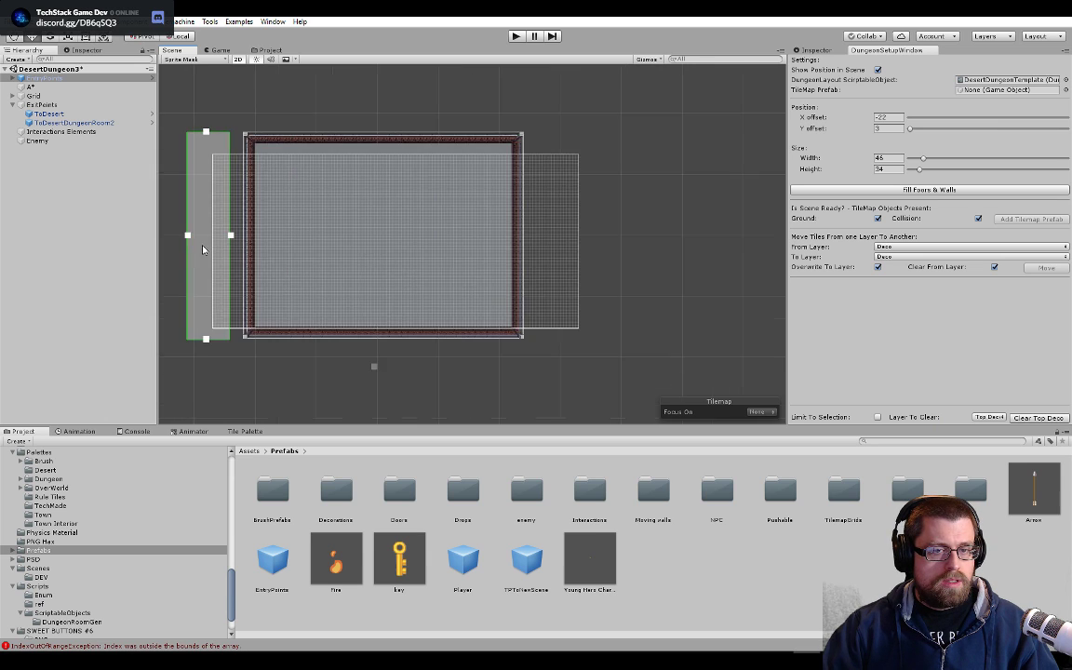
{"action": "middle_click_drag", "start_coordinate": [191, 237], "coordinate": [482, 246]}
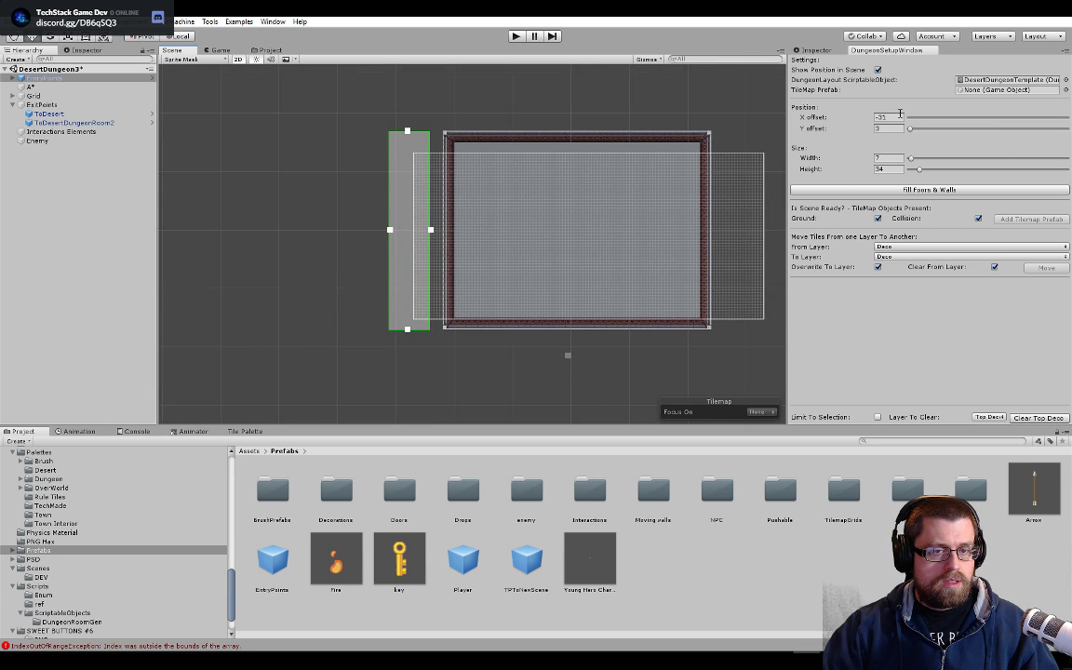
{"action": "left_click_drag", "start_coordinate": [417, 265], "coordinate": [614, 266]}
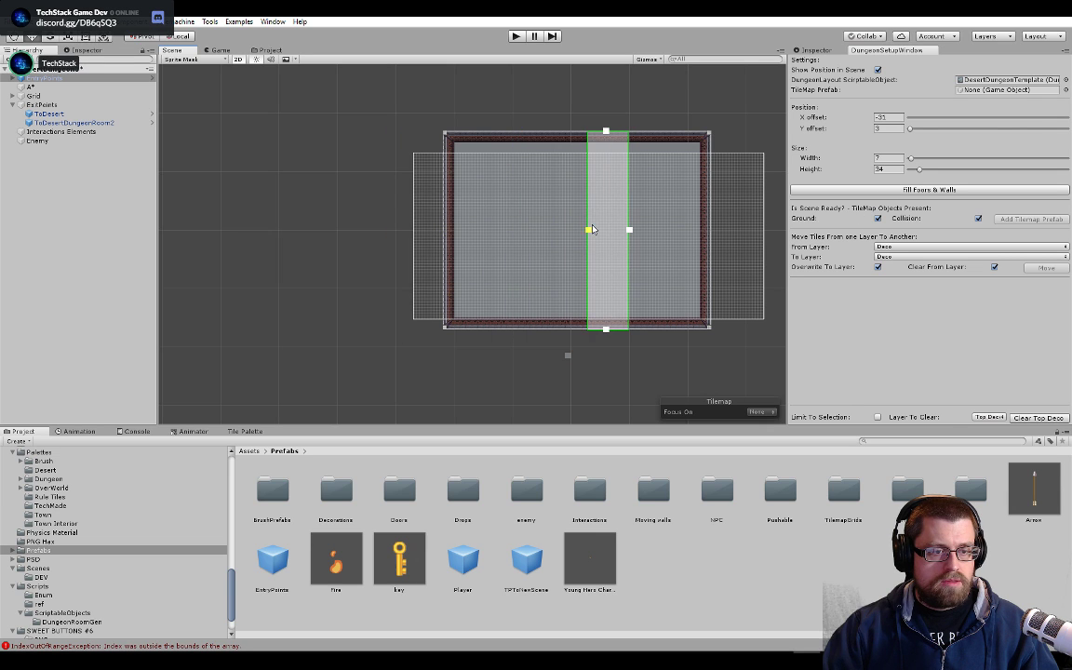
- Examine the newly generated room as a whole and its left wall up close
{"action": "scroll", "coordinate": [614, 269], "scroll_direction": "up", "scroll_amount": 1}
{"action": "scroll", "coordinate": [619, 265], "scroll_direction": "up", "scroll_amount": 2}
{"action": "middle_click_drag", "start_coordinate": [627, 251], "coordinate": [543, 283]}
{"action": "scroll", "coordinate": [528, 169], "scroll_direction": "down", "scroll_amount": 1}
{"action": "middle_click_drag", "start_coordinate": [528, 169], "coordinate": [535, 136]}
{"action": "scroll", "coordinate": [533, 165], "scroll_direction": "down", "scroll_amount": 1}
{"action": "scroll", "coordinate": [444, 373], "scroll_direction": "up", "scroll_amount": 1}
{"action": "scroll", "coordinate": [461, 339], "scroll_direction": "down", "scroll_amount": 1}
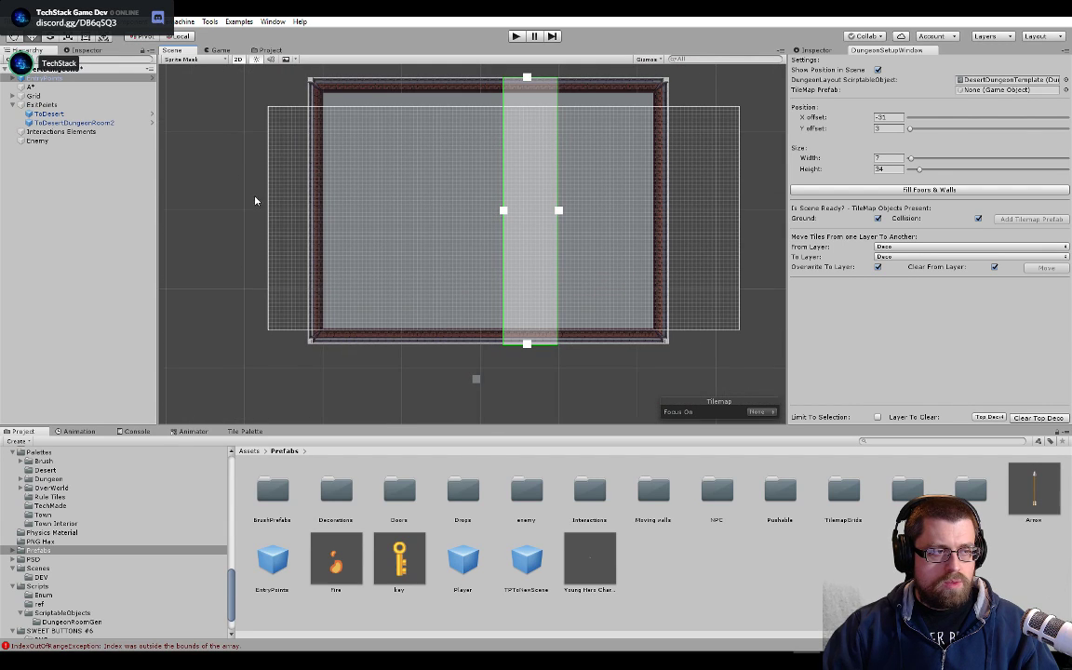
{"action": "scroll", "coordinate": [255, 200], "scroll_direction": "up", "scroll_amount": 6}
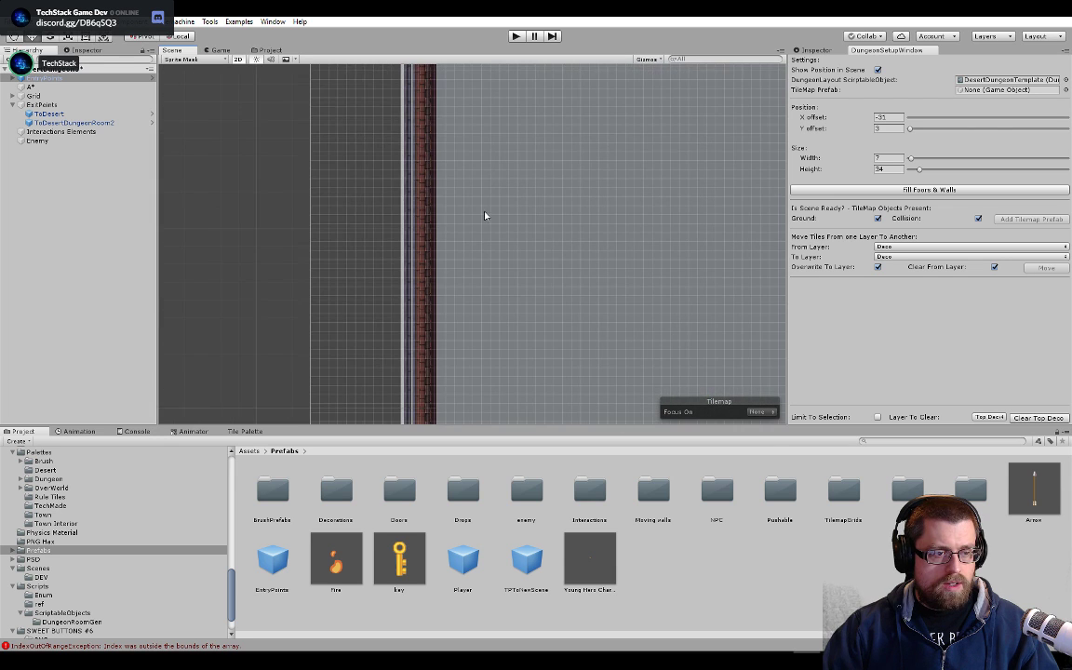
{"action": "scroll", "coordinate": [512, 209], "scroll_direction": "up", "scroll_amount": 2}
- Disable Show Position in Scene and return to the EntryPoints properties with the room's left wall in view
{"action": "left_click", "coordinate": [802, 50]}
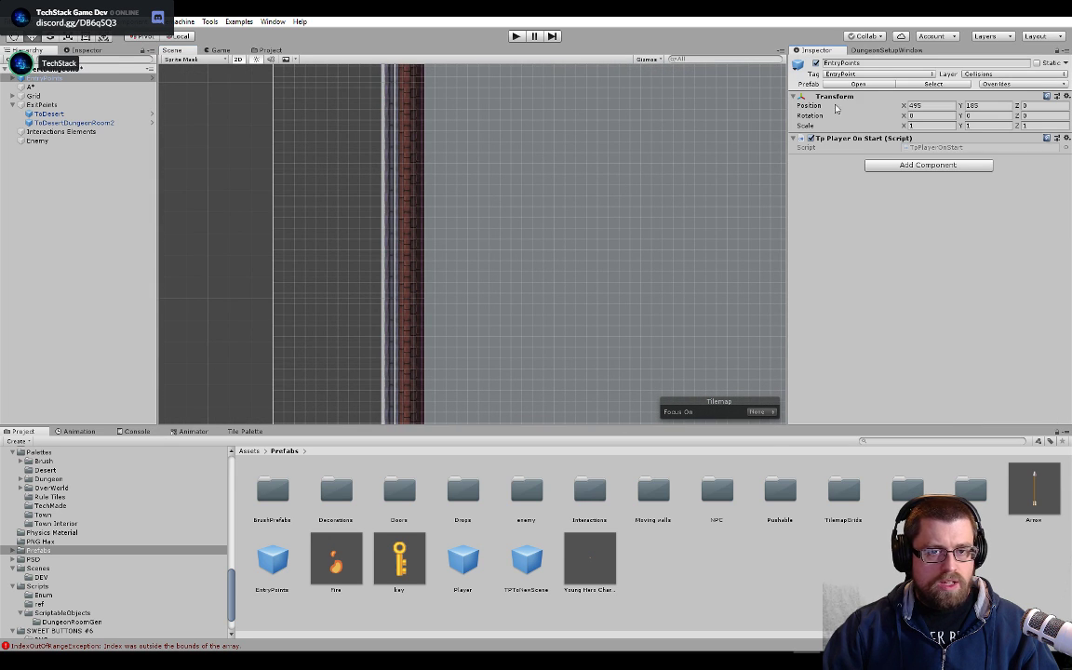
{"action": "key", "text": "f"}
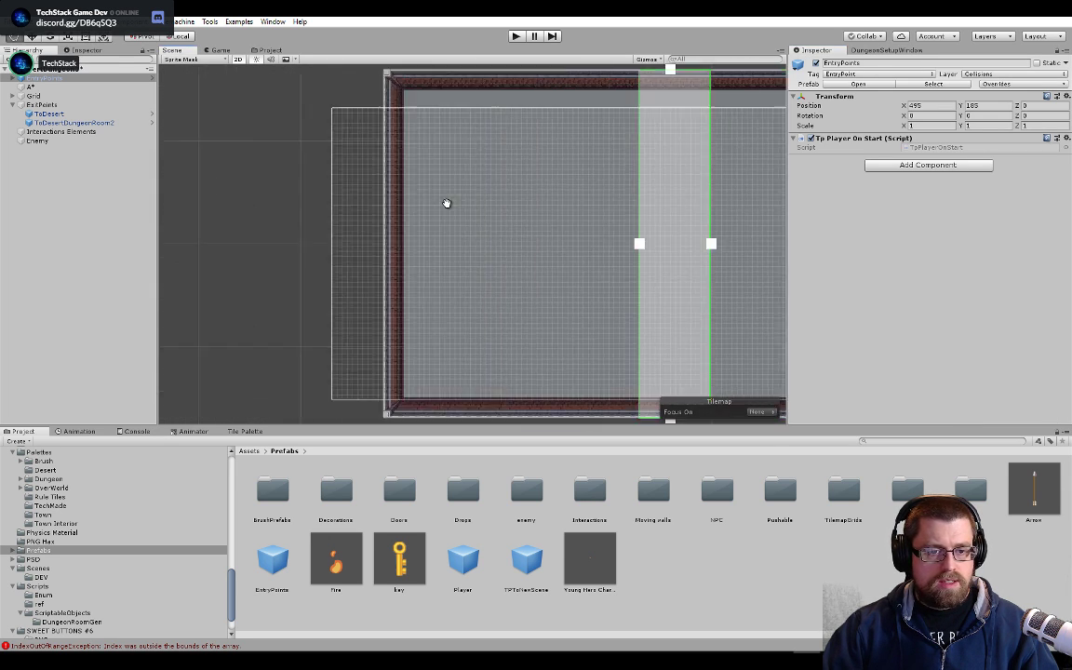
{"action": "left_click", "coordinate": [886, 50]}
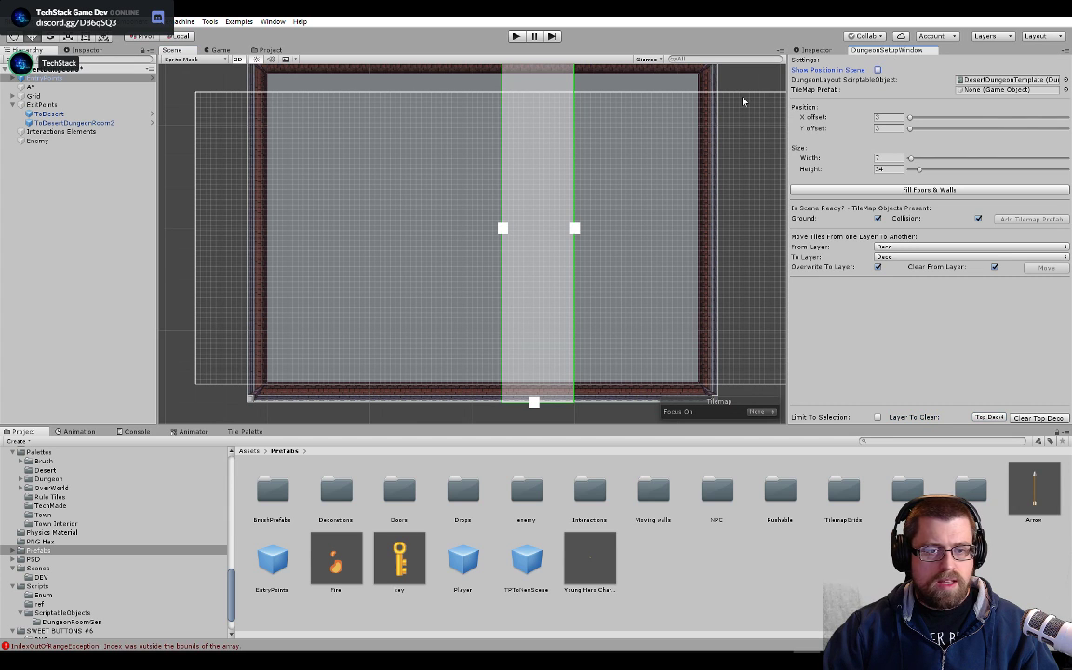
{"action": "scroll", "coordinate": [531, 179], "scroll_direction": "up", "scroll_amount": 2}
{"action": "left_click", "coordinate": [811, 51]}
{"action": "scroll", "coordinate": [447, 225], "scroll_direction": "up", "scroll_amount": 3}
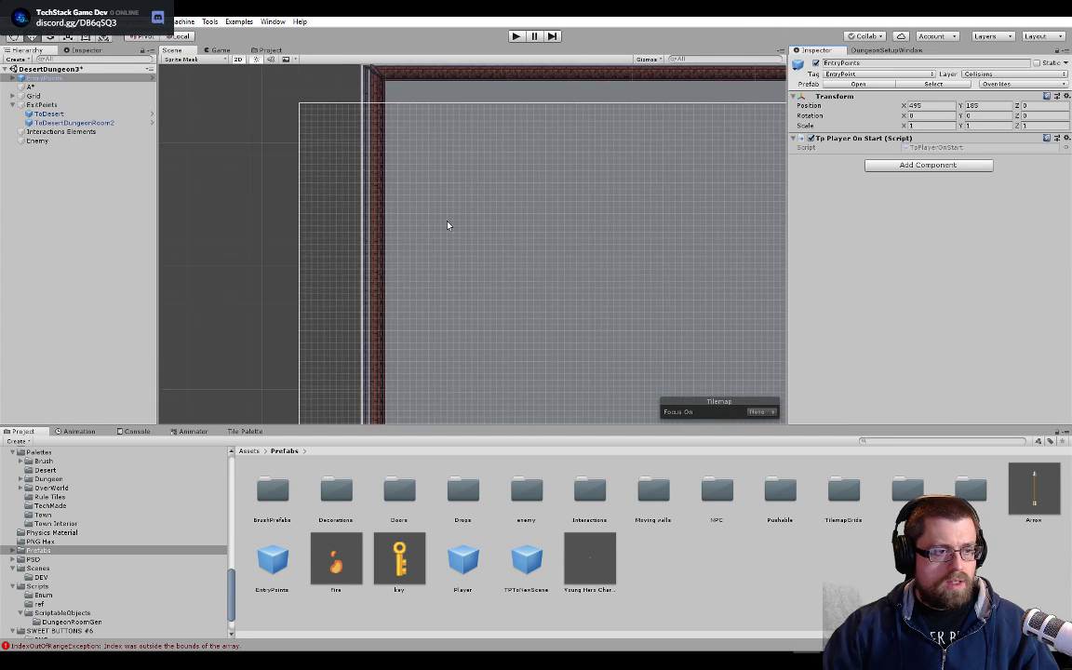
{"action": "scroll", "coordinate": [558, 175], "scroll_direction": "down", "scroll_amount": 2}
{"action": "scroll", "coordinate": [562, 207], "scroll_direction": "up", "scroll_amount": 2}
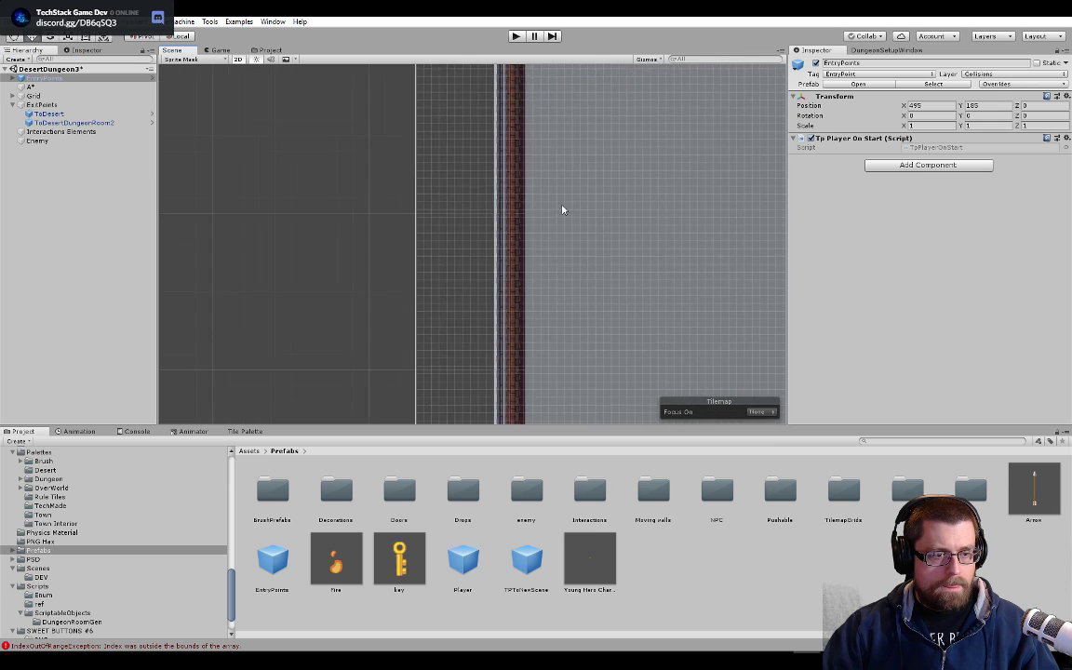
- Paint the left-side doorway from the Dungeon palette's brown tile set midway along the room's left wall on the Top Deco tilemap
{"action": "scroll", "coordinate": [517, 281], "scroll_direction": "up", "scroll_amount": 1}
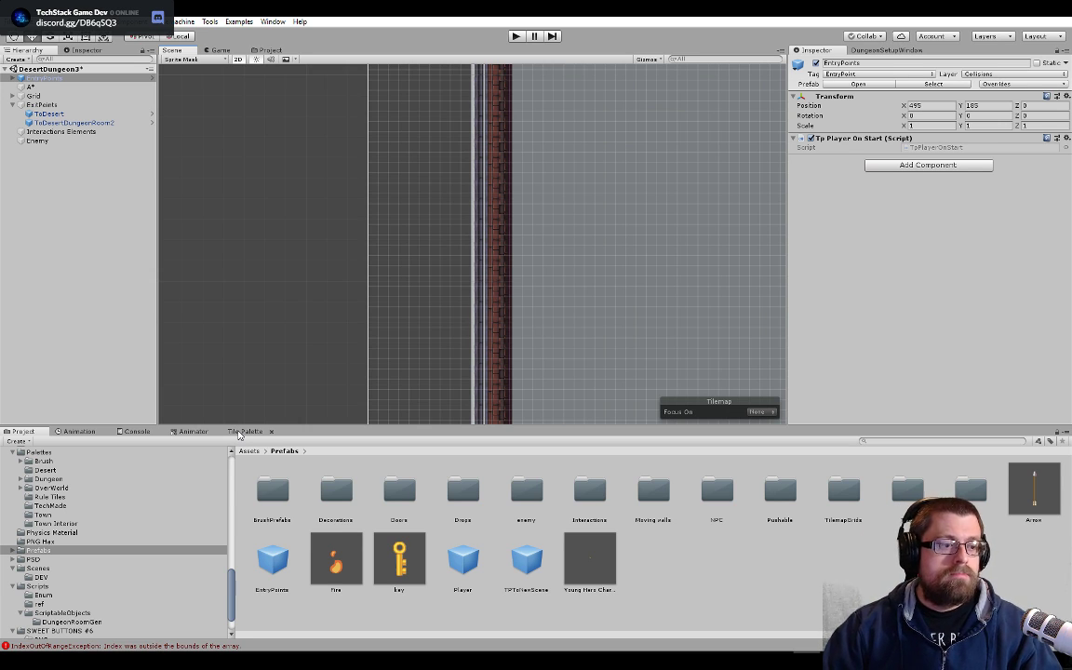
{"action": "left_click", "coordinate": [242, 432]}
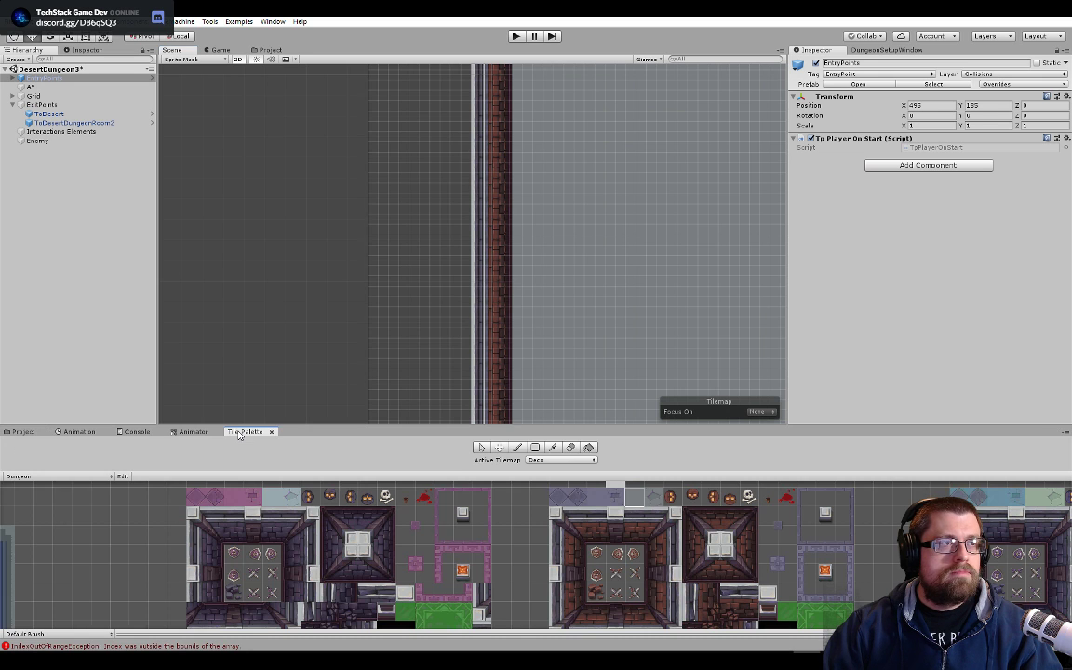
{"action": "middle_click_drag", "start_coordinate": [560, 575], "coordinate": [525, 435]}
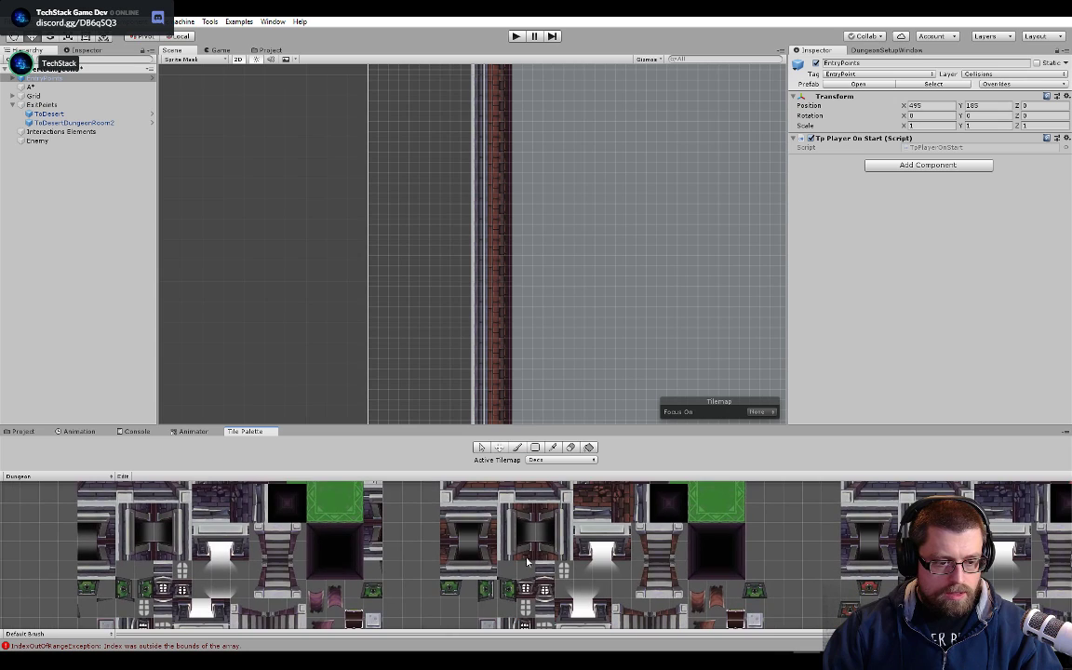
{"action": "left_click", "coordinate": [538, 487]}
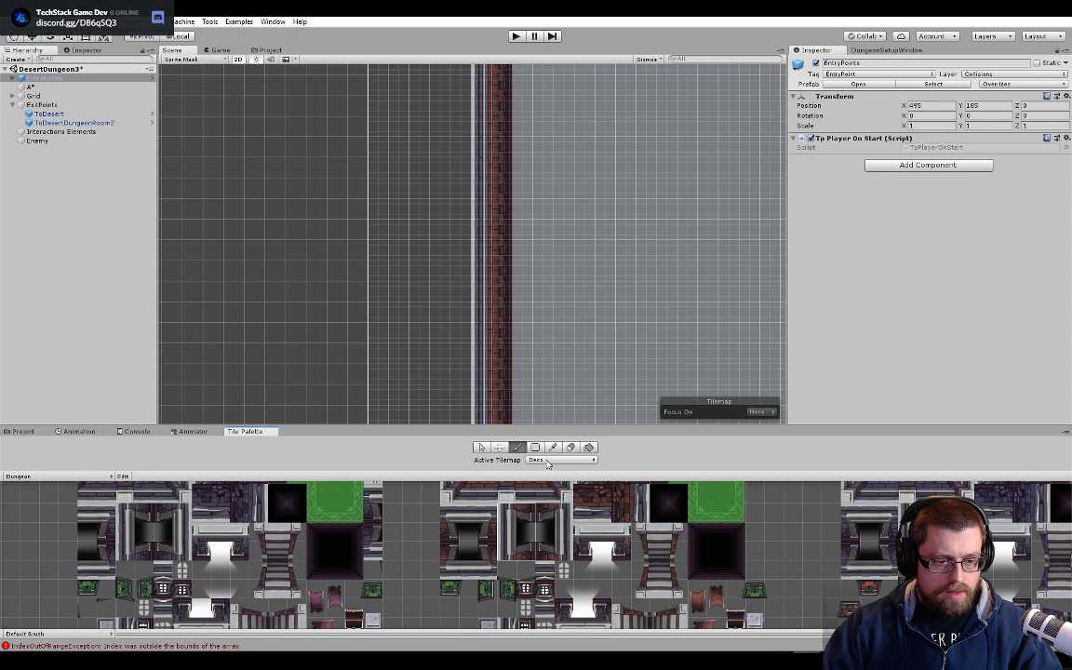
{"action": "left_click", "coordinate": [548, 461]}
{"action": "left_click", "coordinate": [553, 518]}
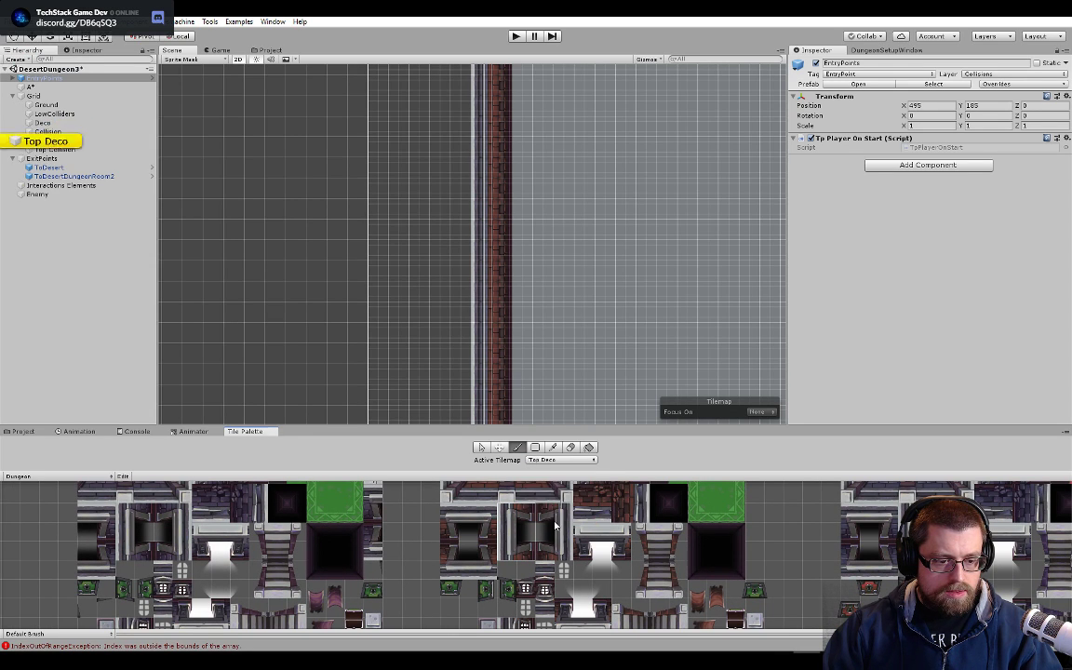
{"action": "scroll", "coordinate": [495, 288], "scroll_direction": "down", "scroll_amount": 4}
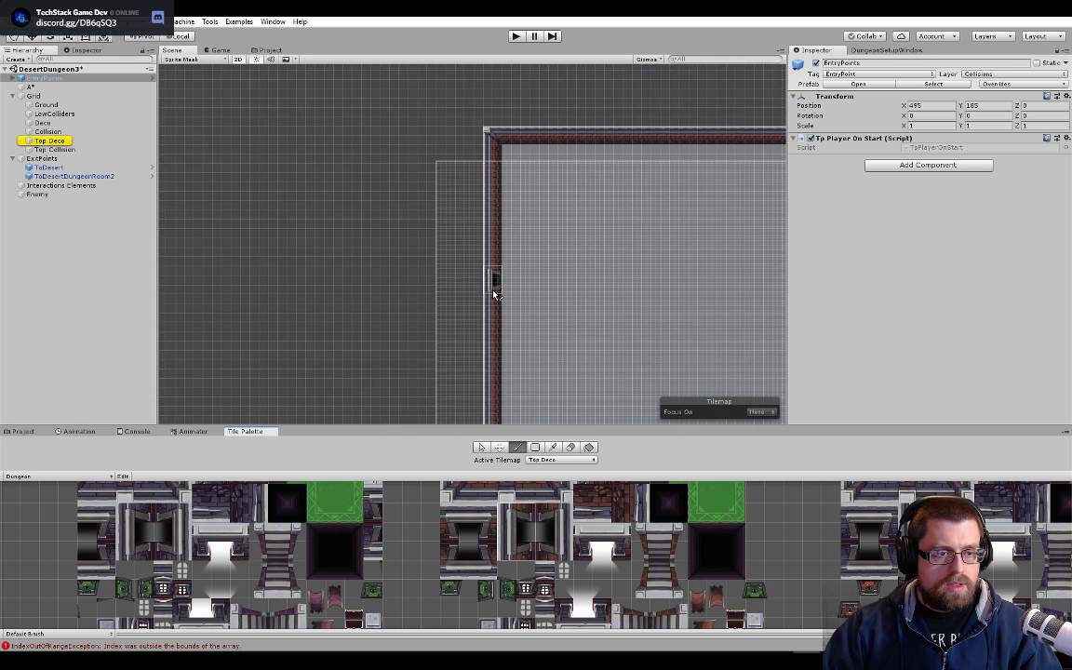
{"action": "scroll", "coordinate": [494, 294], "scroll_direction": "down", "scroll_amount": 2}
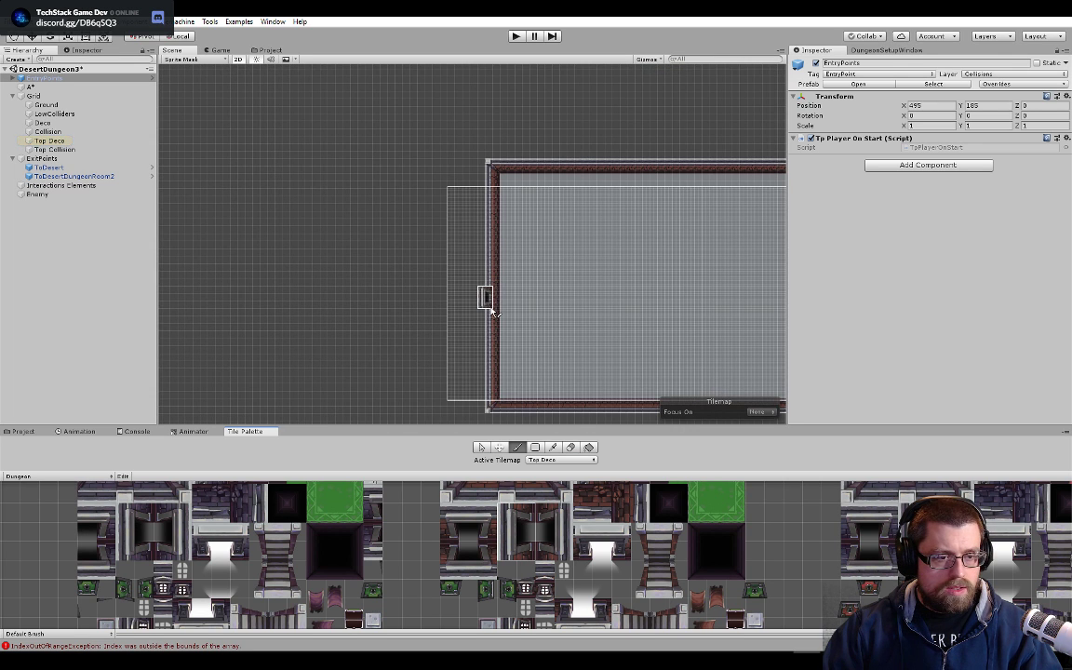
{"action": "left_click", "coordinate": [497, 301]}
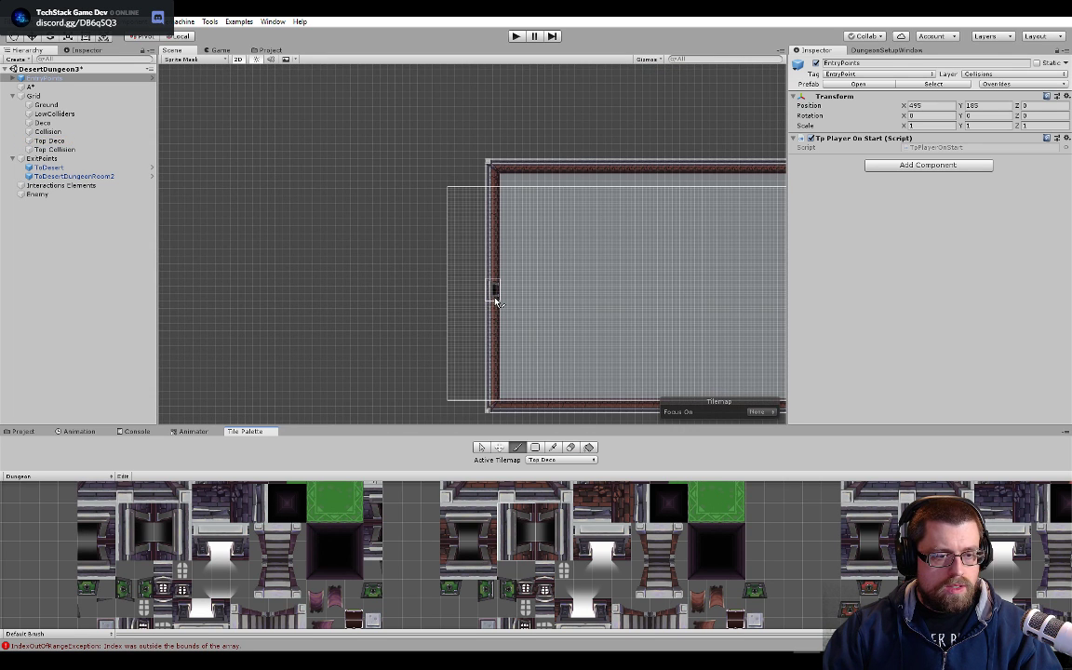
- Erase the Collision tilemap's wall tile in the opening of the doorway in the room's left wall
{"action": "scroll", "coordinate": [497, 301], "scroll_direction": "up", "scroll_amount": 5}
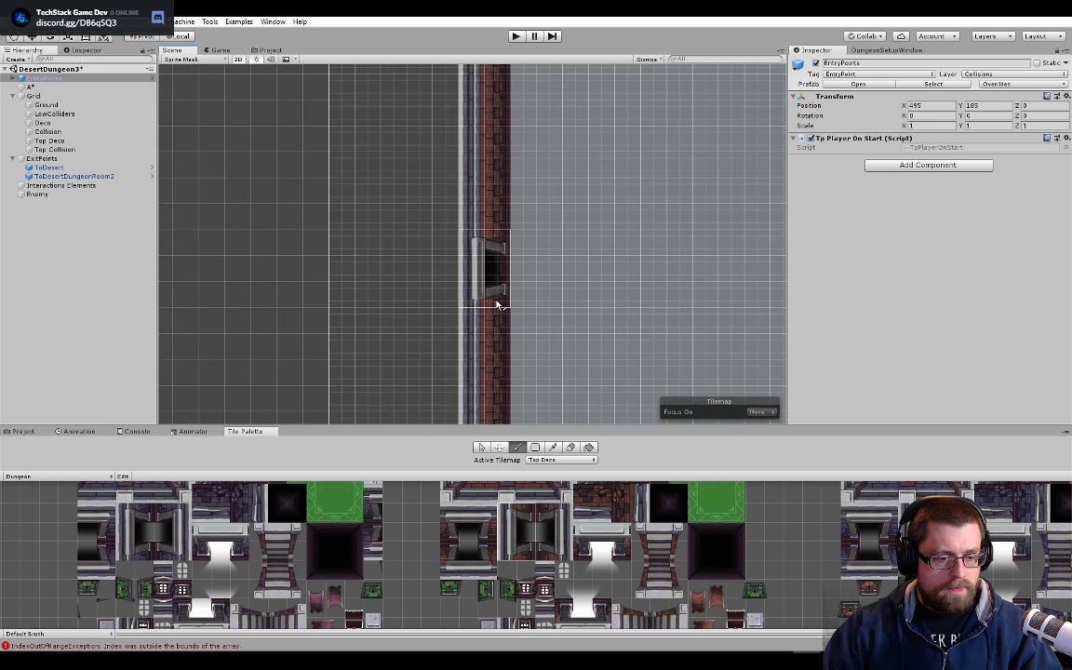
{"action": "scroll", "coordinate": [497, 300], "scroll_direction": "up", "scroll_amount": 1}
{"action": "left_click", "coordinate": [557, 459]}
{"action": "left_click", "coordinate": [549, 508]}
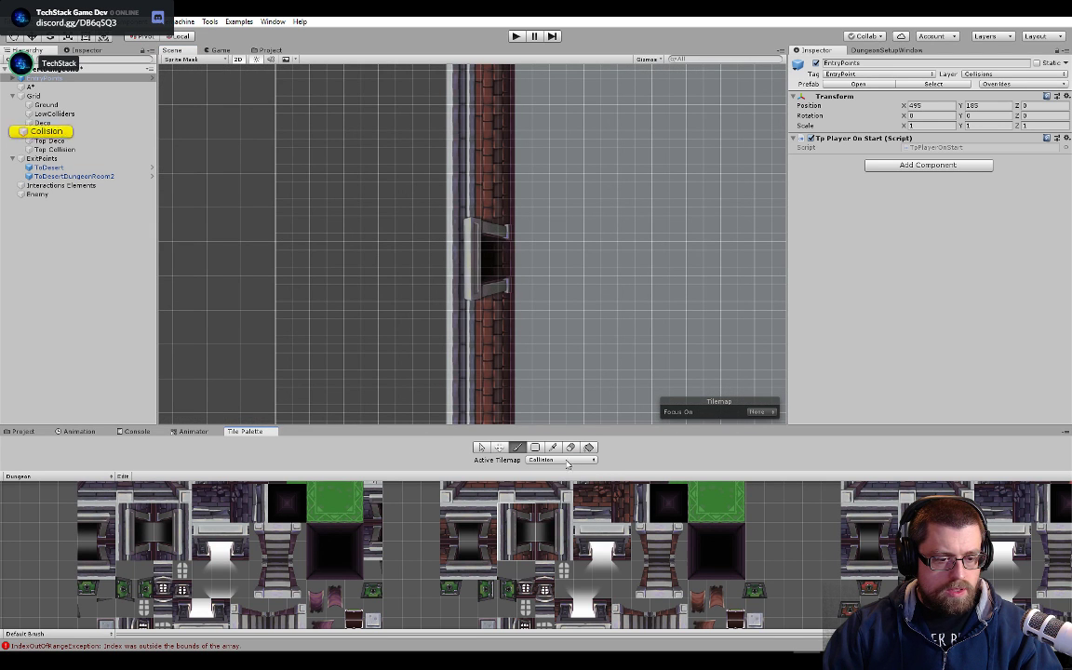
{"action": "key", "text": "d"}
{"action": "left_click", "coordinate": [525, 531]}
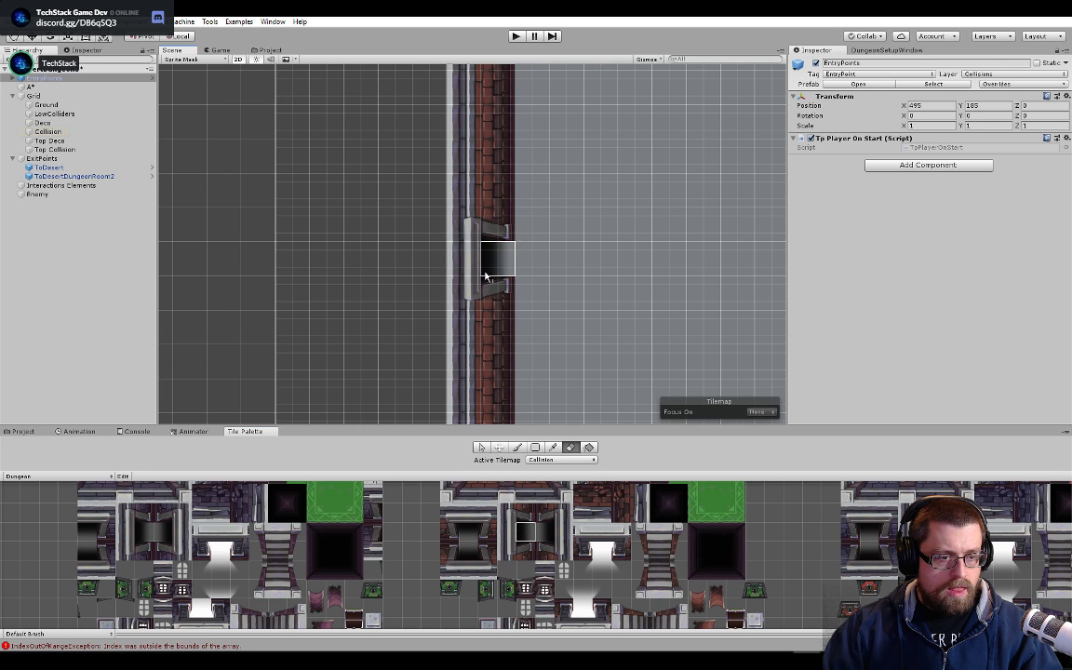
{"action": "scroll", "coordinate": [582, 366], "scroll_direction": "down", "scroll_amount": 1}
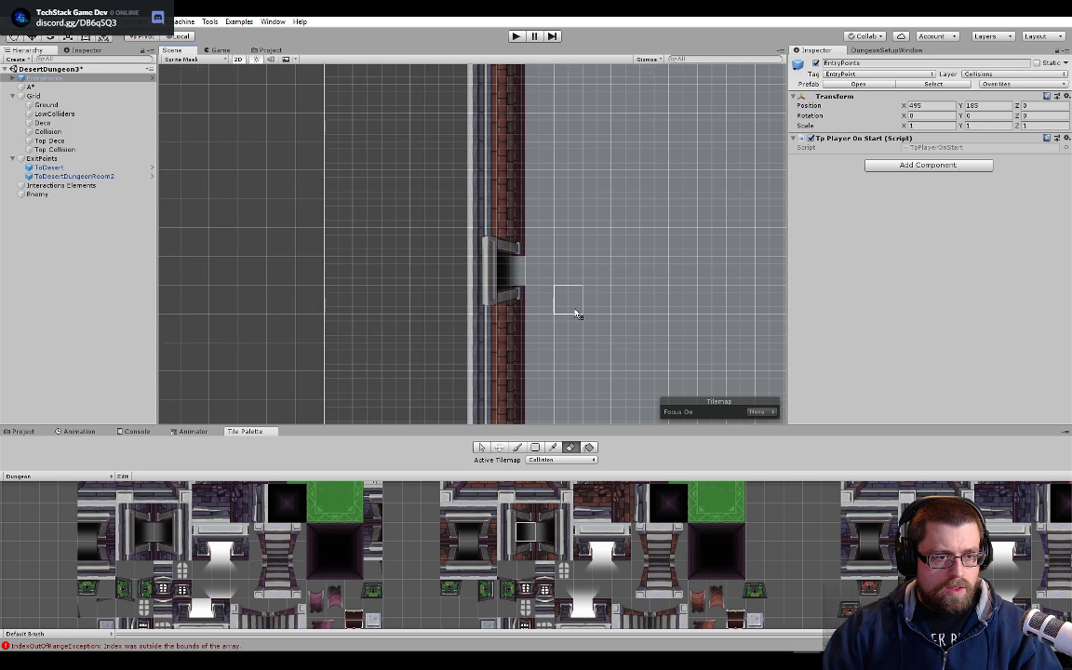
- Examine the whole room, the Dungeon palette's tile sets, and the doorway in the room's left wall
{"action": "mouse_move", "coordinate": [577, 311]}
{"action": "middle_mouse_down"}
{"action": "mouse_move", "coordinate": [436, 256]}
{"action": "mouse_move", "coordinate": [458, 329]}
{"action": "middle_mouse_up"}
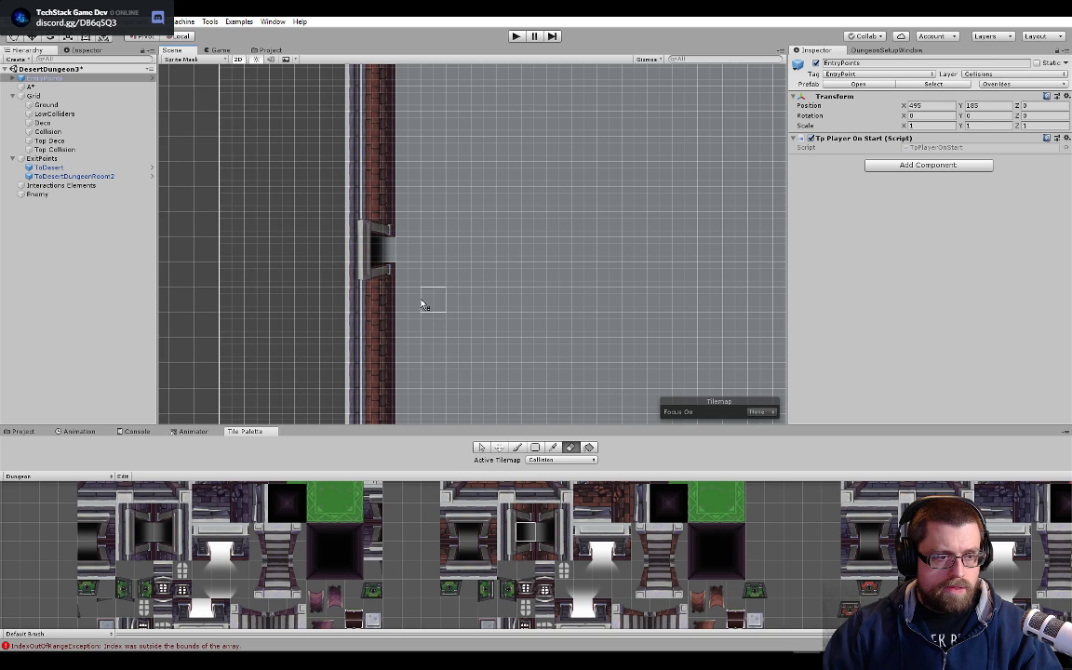
{"action": "scroll", "coordinate": [614, 549], "scroll_direction": "down", "scroll_amount": 4}
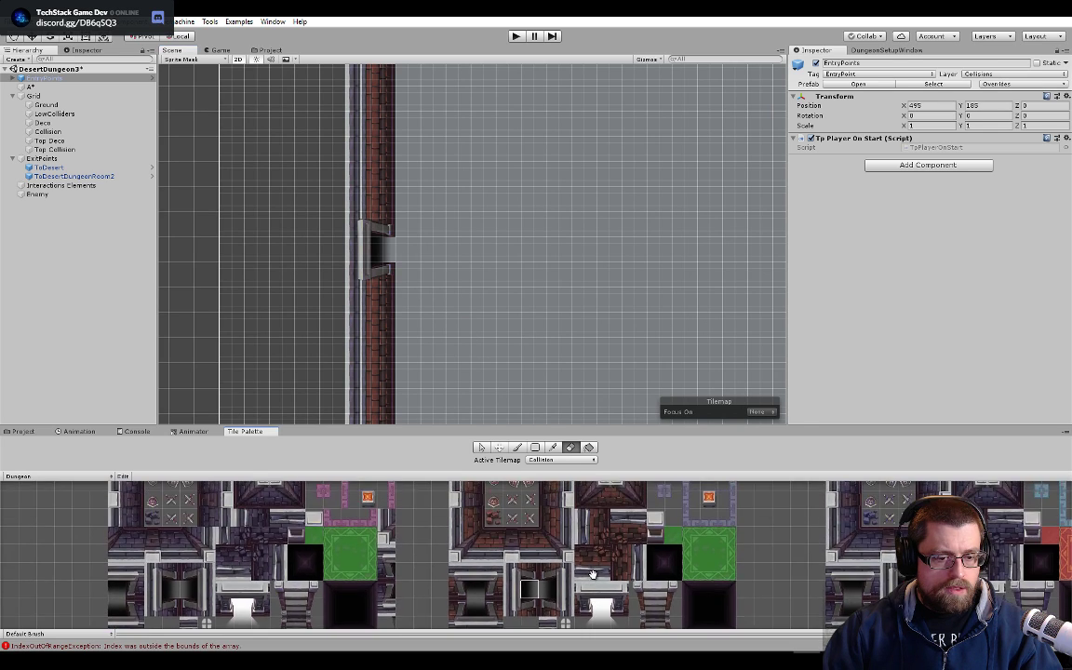
{"action": "scroll", "coordinate": [570, 291], "scroll_direction": "down", "scroll_amount": 1}
{"action": "scroll", "coordinate": [570, 290], "scroll_direction": "down", "scroll_amount": 6}
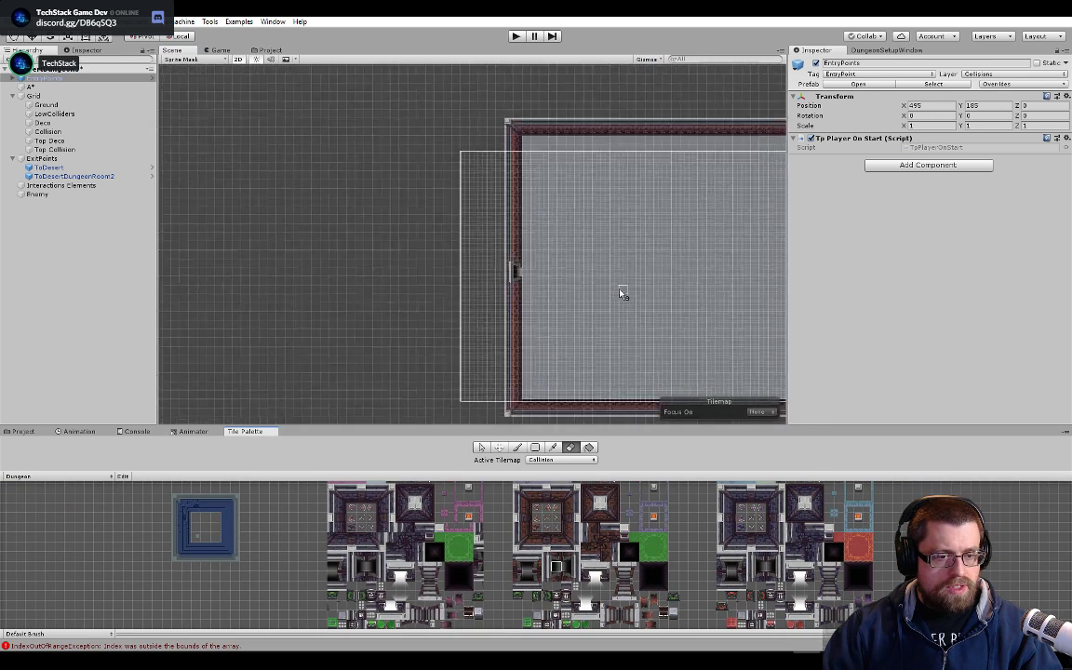
{"action": "middle_click_drag", "start_coordinate": [526, 266], "coordinate": [475, 253]}
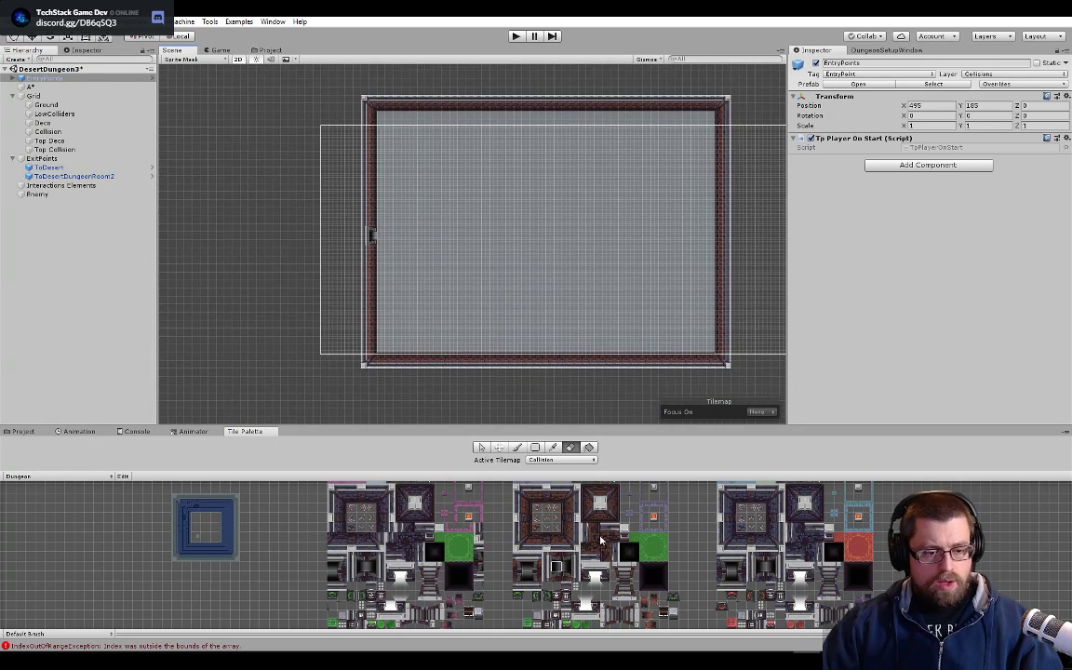
{"action": "scroll", "coordinate": [637, 596], "scroll_direction": "up", "scroll_amount": 1}
{"action": "middle_click_drag", "start_coordinate": [595, 559], "coordinate": [529, 499]}
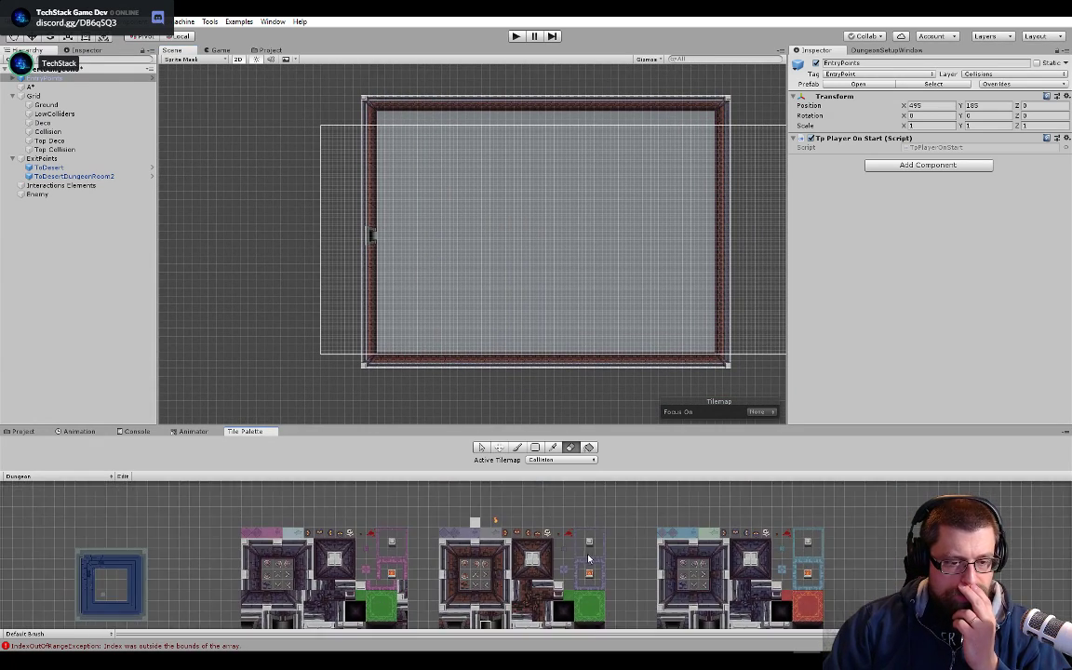
{"action": "scroll", "coordinate": [577, 512], "scroll_direction": "up", "scroll_amount": 1}
{"action": "middle_click_drag", "start_coordinate": [630, 524], "coordinate": [625, 545]}
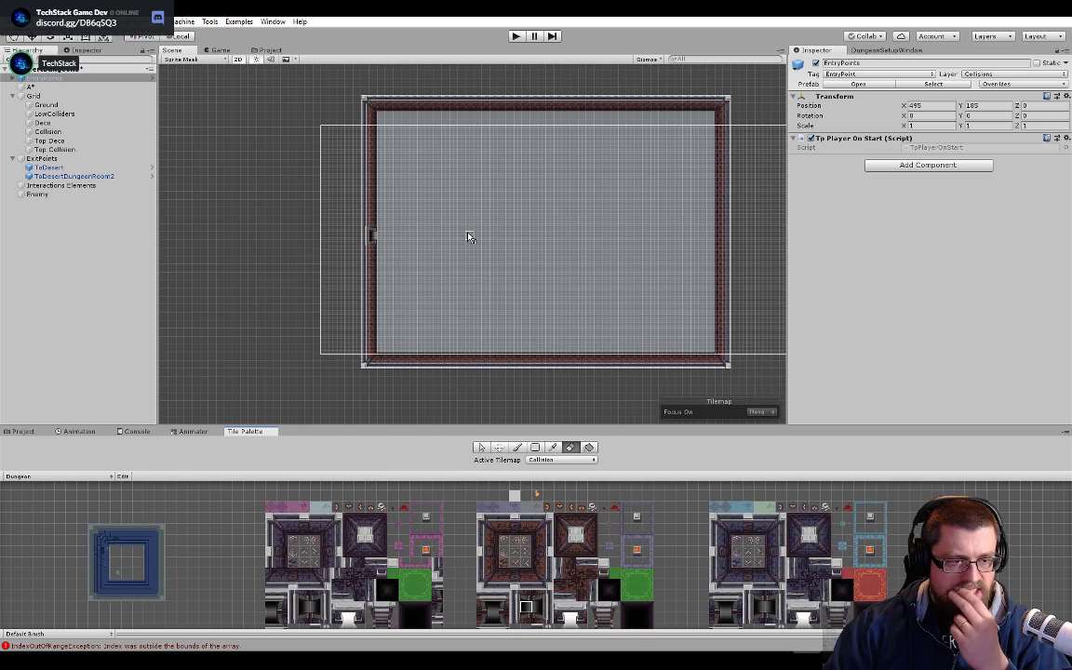
{"action": "scroll", "coordinate": [441, 240], "scroll_direction": "up", "scroll_amount": 3}
{"action": "scroll", "coordinate": [428, 248], "scroll_direction": "up", "scroll_amount": 1}
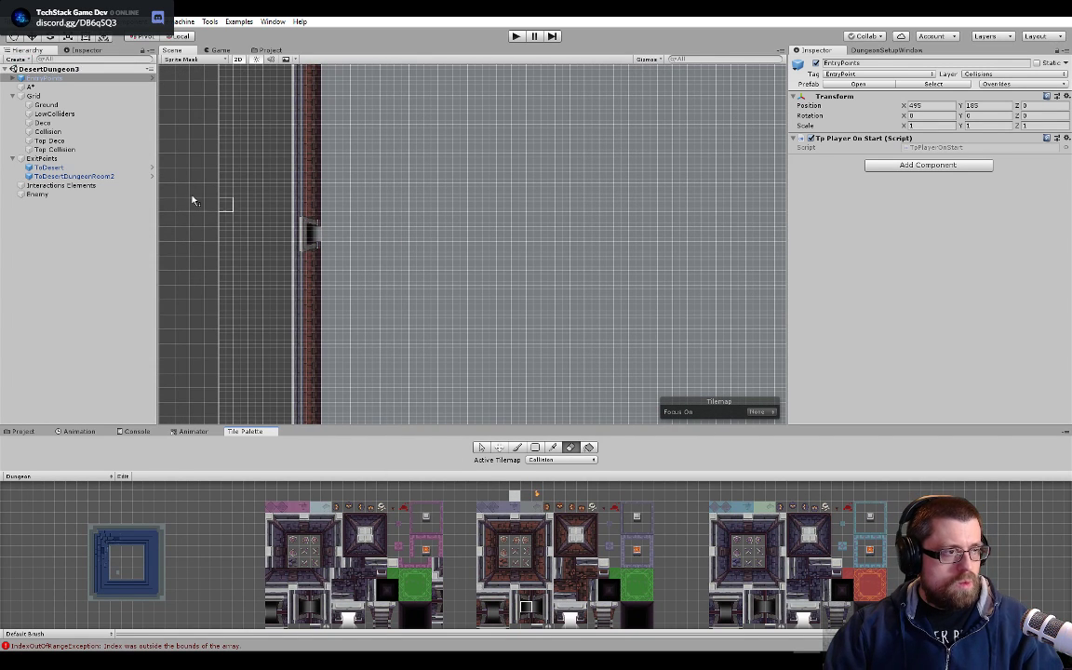
- Open the project's Scenes folder and open the DesertDungeon3 scene's file name for editing
{"action": "left_click", "coordinate": [88, 70]}
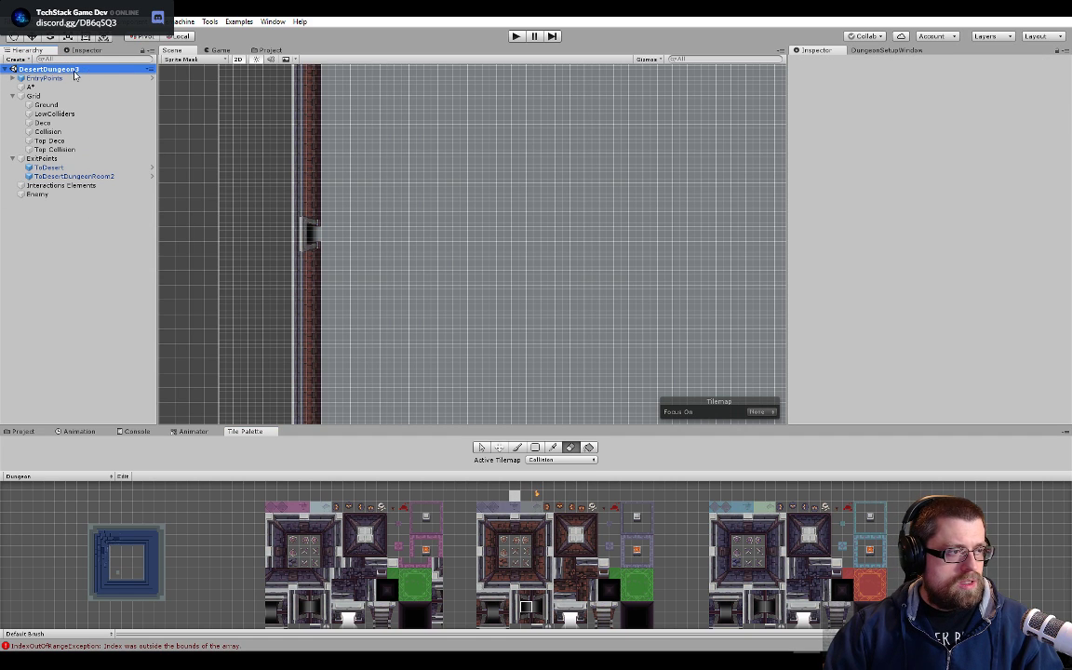
{"action": "left_click", "coordinate": [20, 431]}
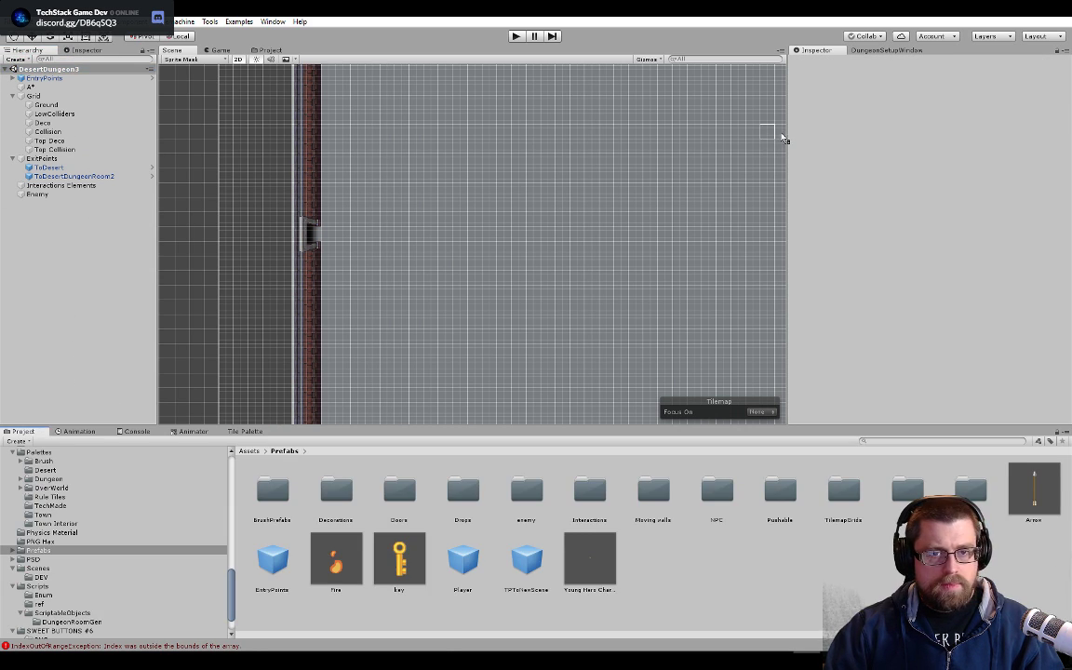
{"action": "left_click", "coordinate": [39, 587]}
{"action": "scroll", "coordinate": [53, 559], "scroll_direction": "down", "scroll_amount": 2}
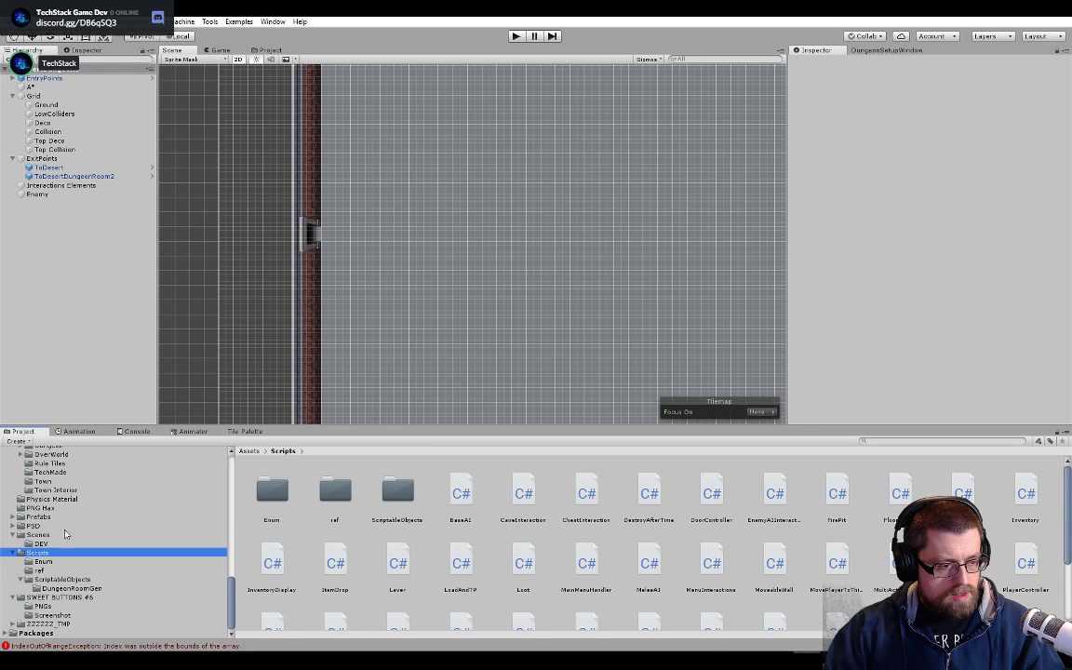
{"action": "left_click", "coordinate": [65, 534]}
{"action": "left_click", "coordinate": [654, 503]}
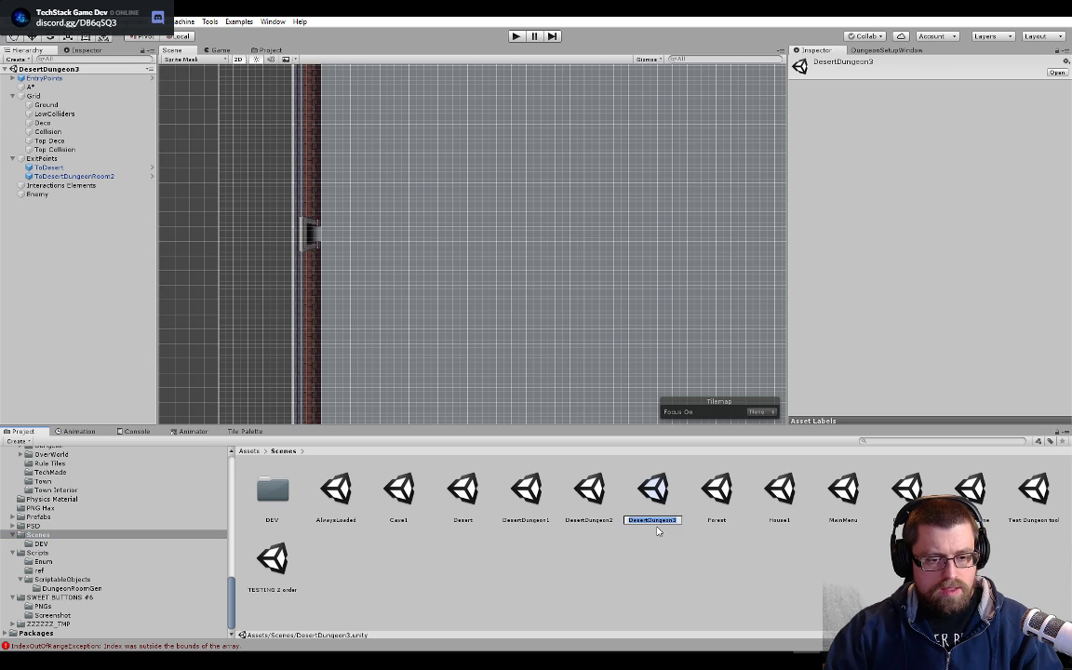
- Run the game in play mode from the open DesertDungeon3 scene and stop it at the main menu
{"action": "left_click", "coordinate": [22, 245]}
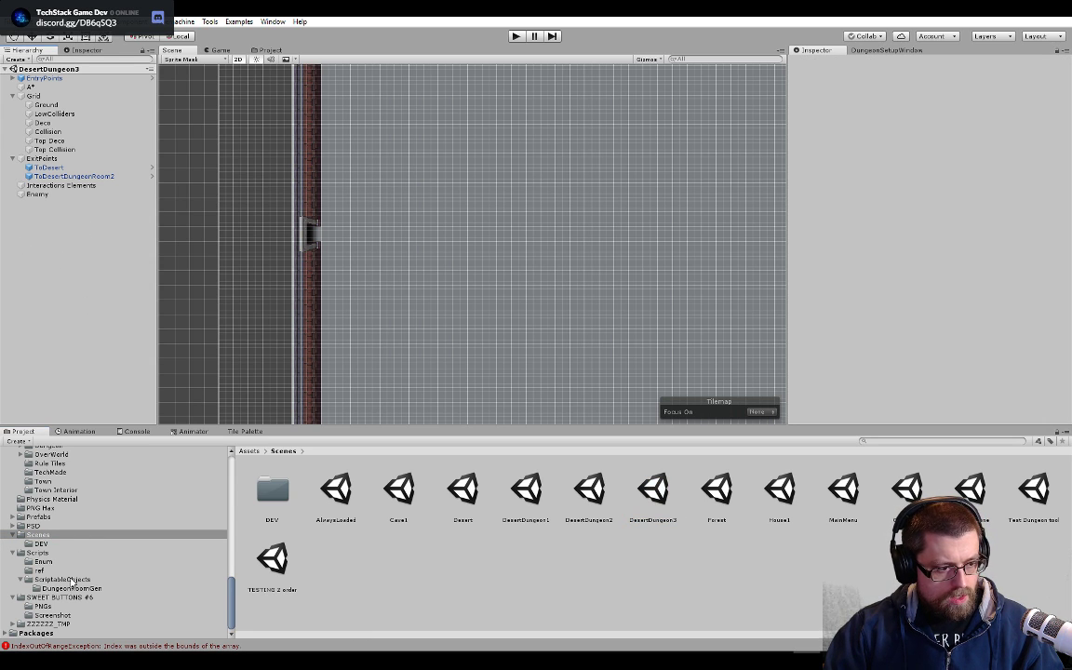
{"action": "left_click", "coordinate": [209, 21]}
{"action": "left_click", "coordinate": [223, 60]}
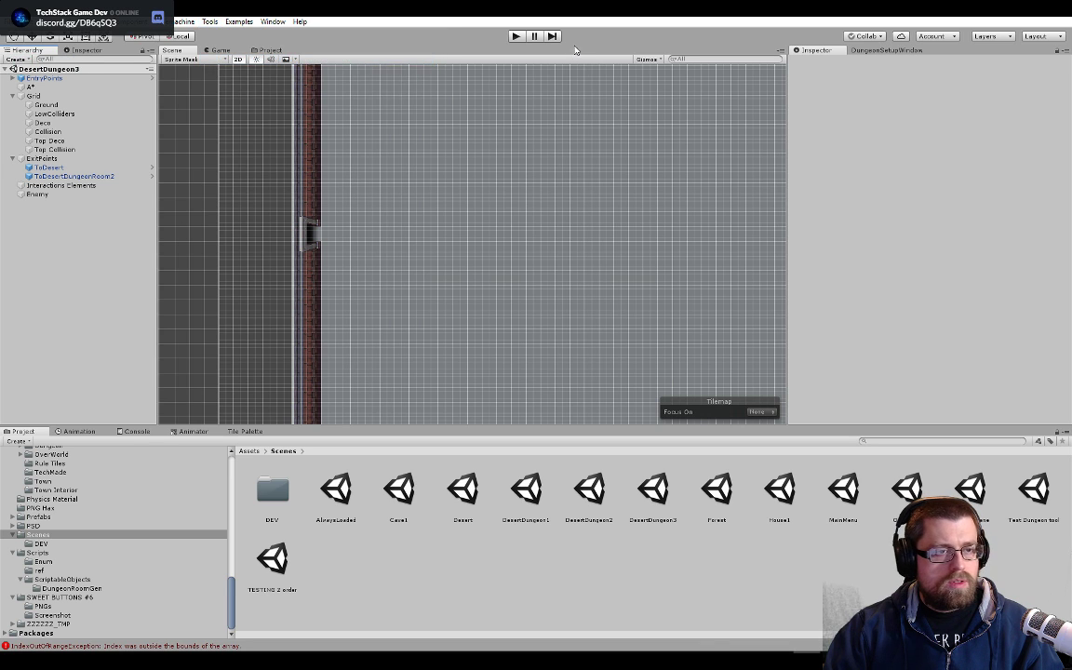
{"action": "left_click", "coordinate": [515, 36]}
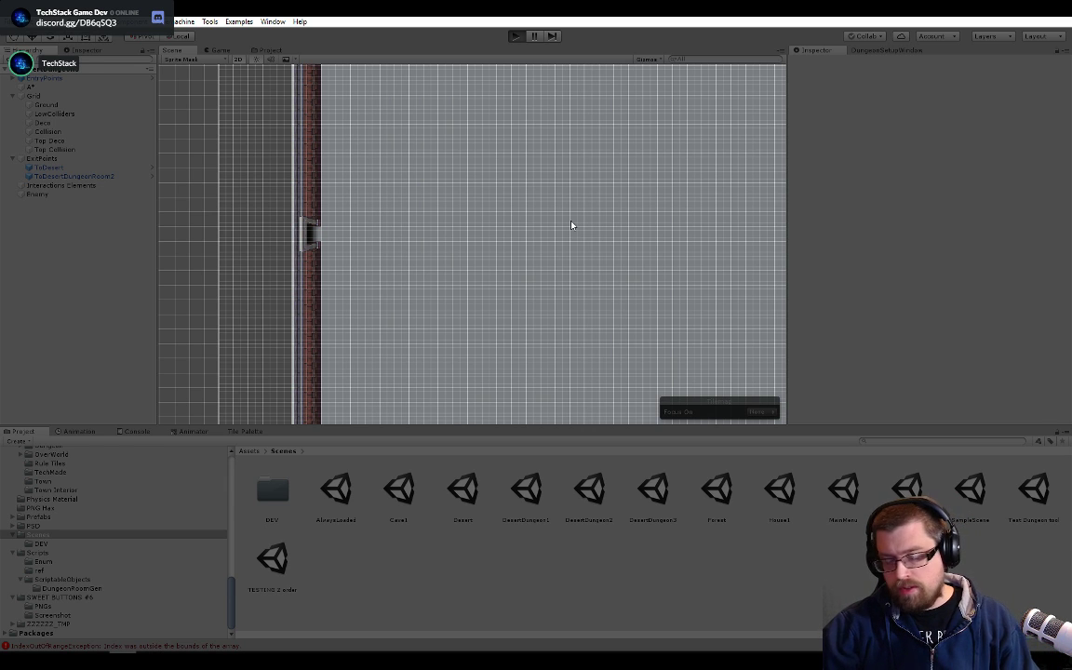
{"action": "key", "text": "ctrl+p"}
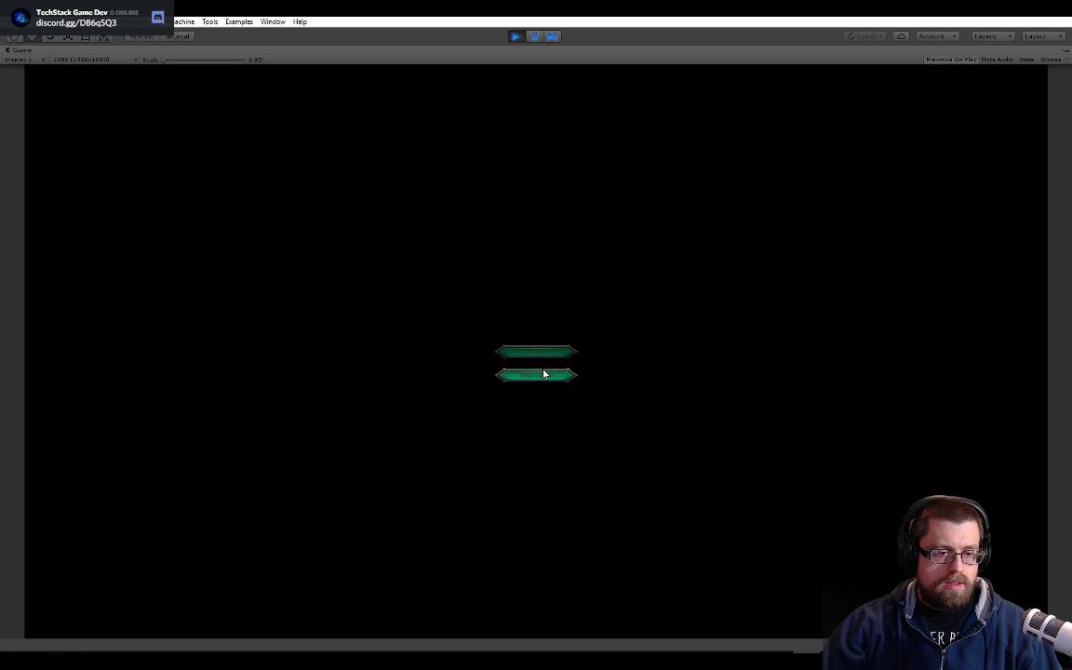
{"action": "left_click", "coordinate": [516, 37]}
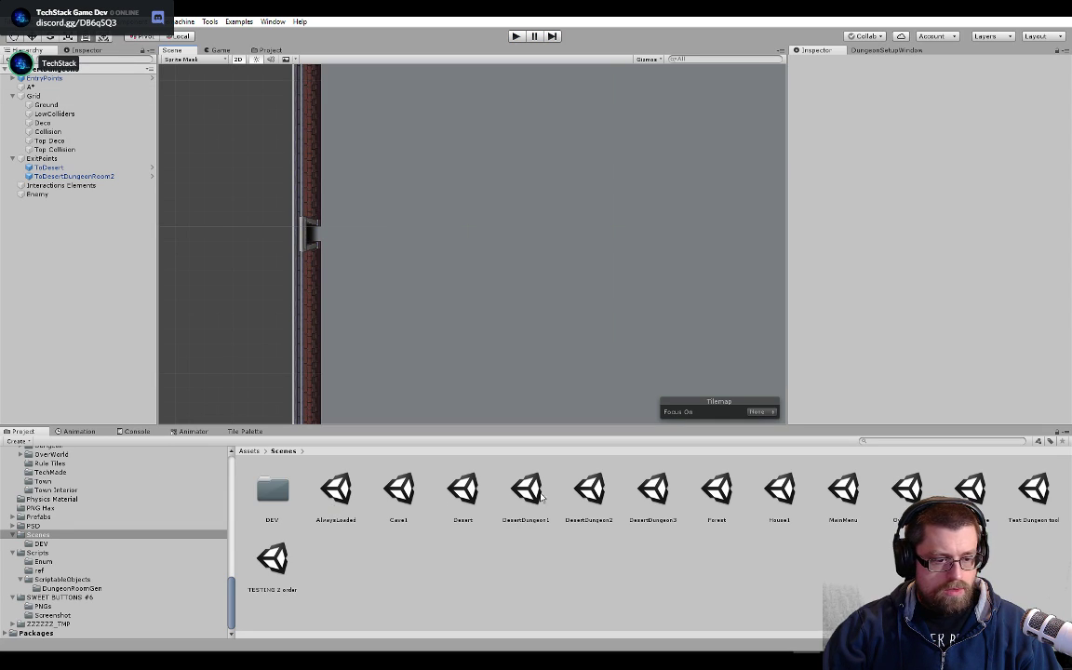
- Open the MainMenu scene and examine the On Click handler of Button (1) in the Canvas panel
{"action": "double_click", "coordinate": [843, 490]}
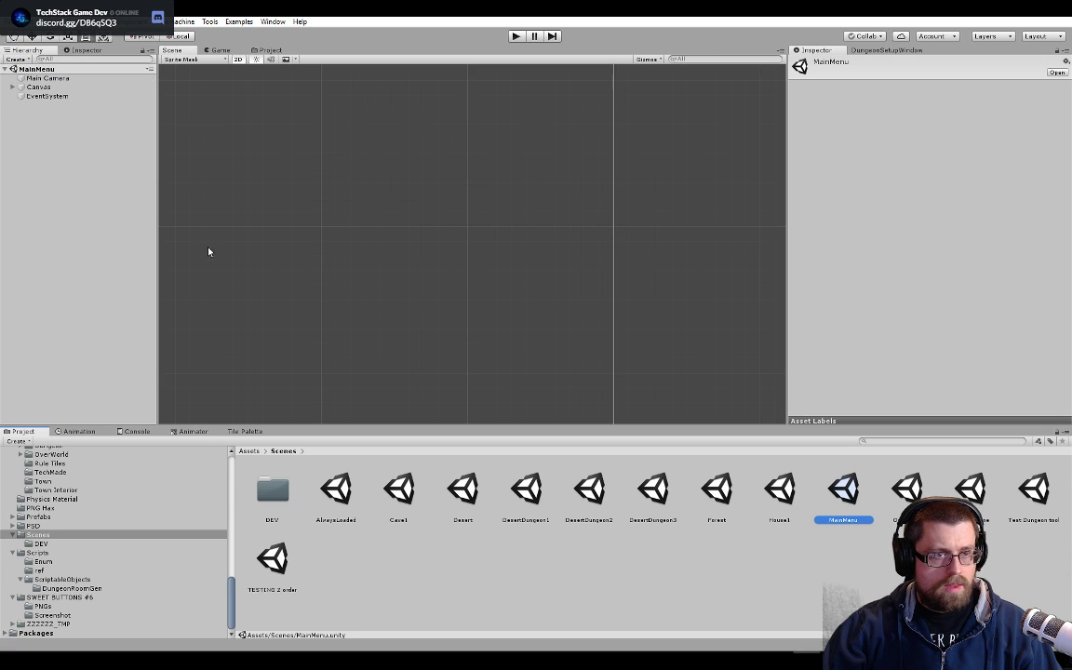
{"action": "left_click", "coordinate": [13, 88]}
{"action": "left_click", "coordinate": [26, 97]}
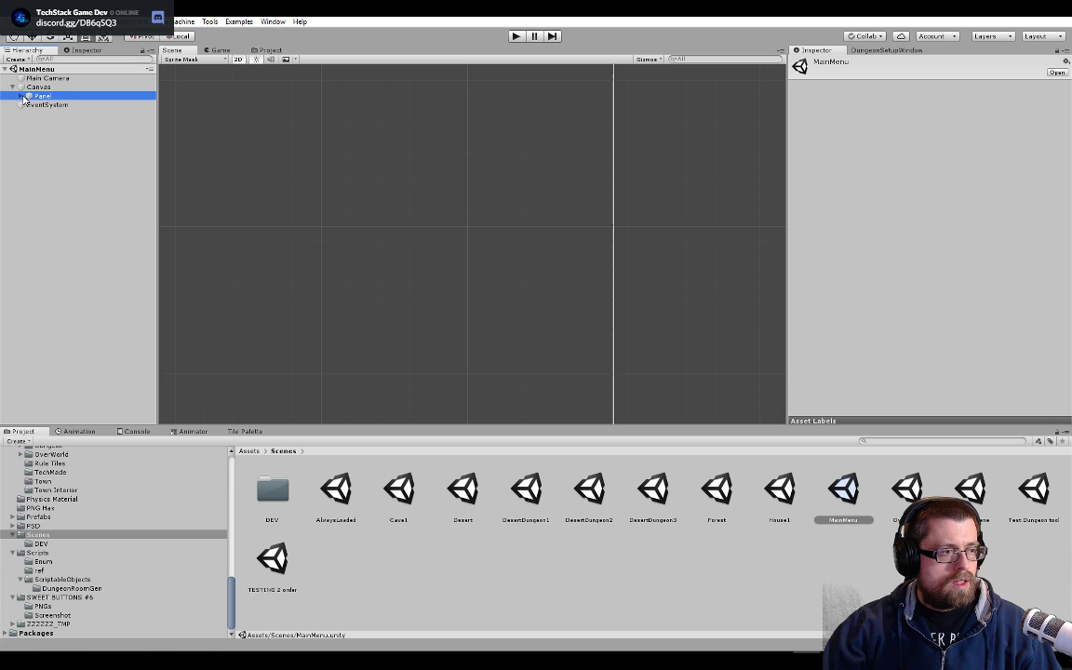
{"action": "left_click", "coordinate": [21, 103]}
{"action": "left_click", "coordinate": [20, 97]}
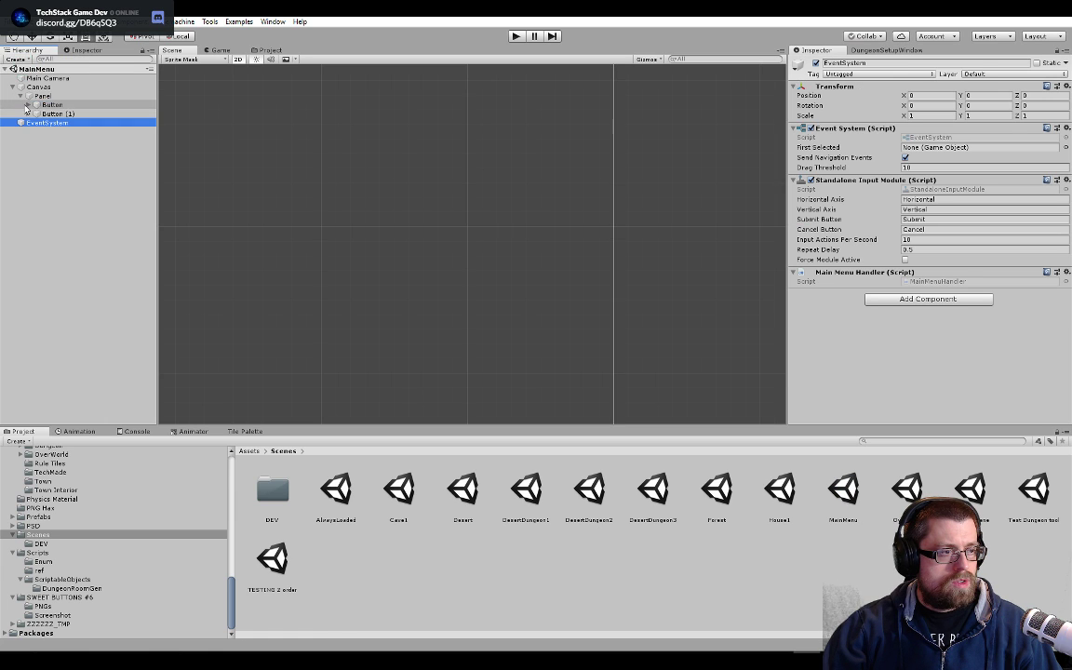
{"action": "left_click", "coordinate": [54, 114]}
{"action": "key", "text": "f"}
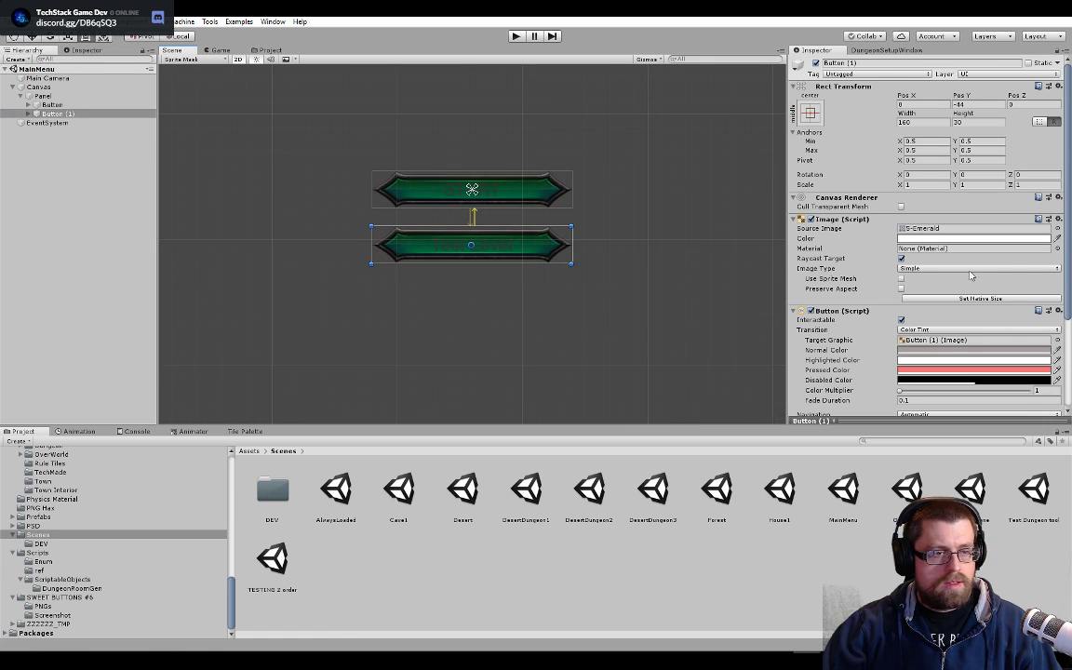
{"action": "scroll", "coordinate": [911, 357], "scroll_direction": "down", "scroll_amount": 5}
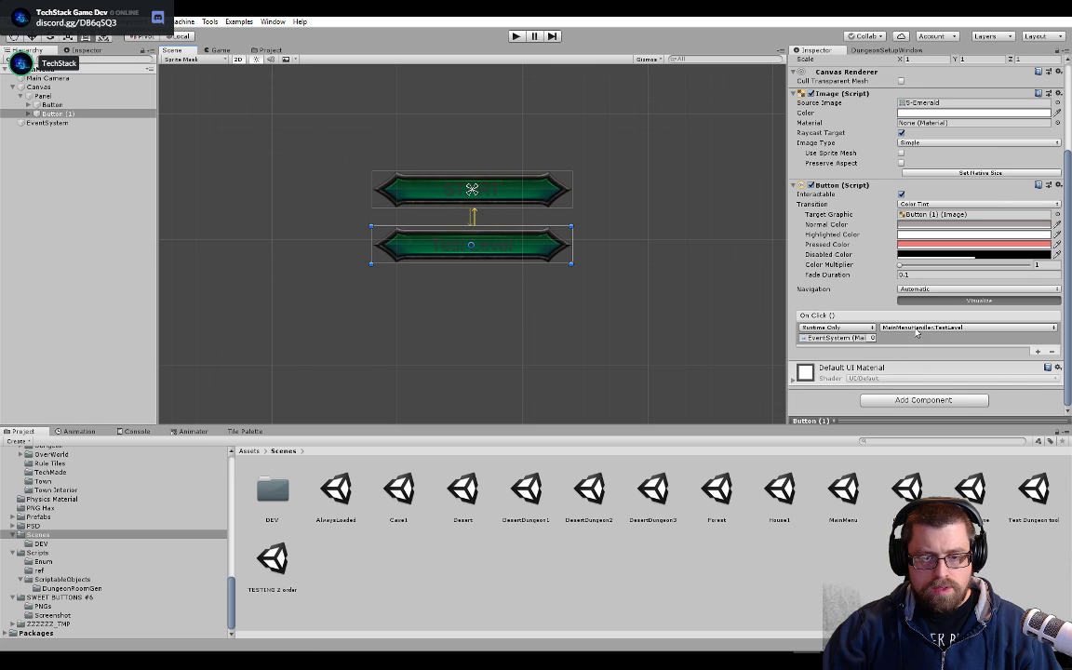
- In the EventSystem's MainMenuHandler script in Visual Studio, make TestLevel load the "DesertDungeon3" scene and save the script
{"action": "left_click", "coordinate": [47, 122]}
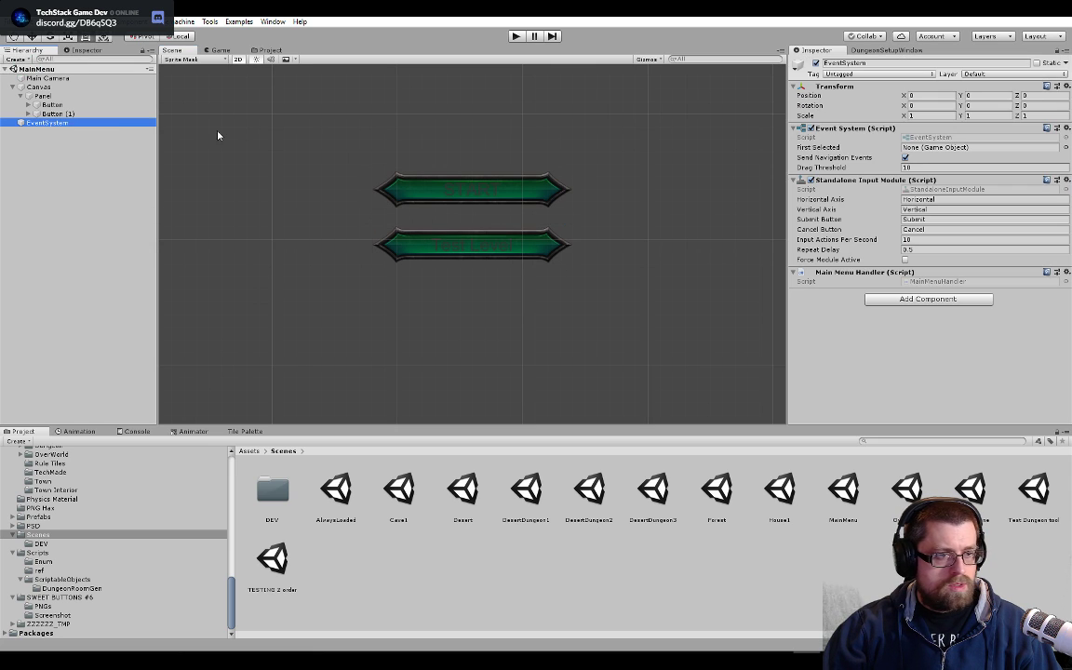
{"action": "left_click", "coordinate": [949, 281]}
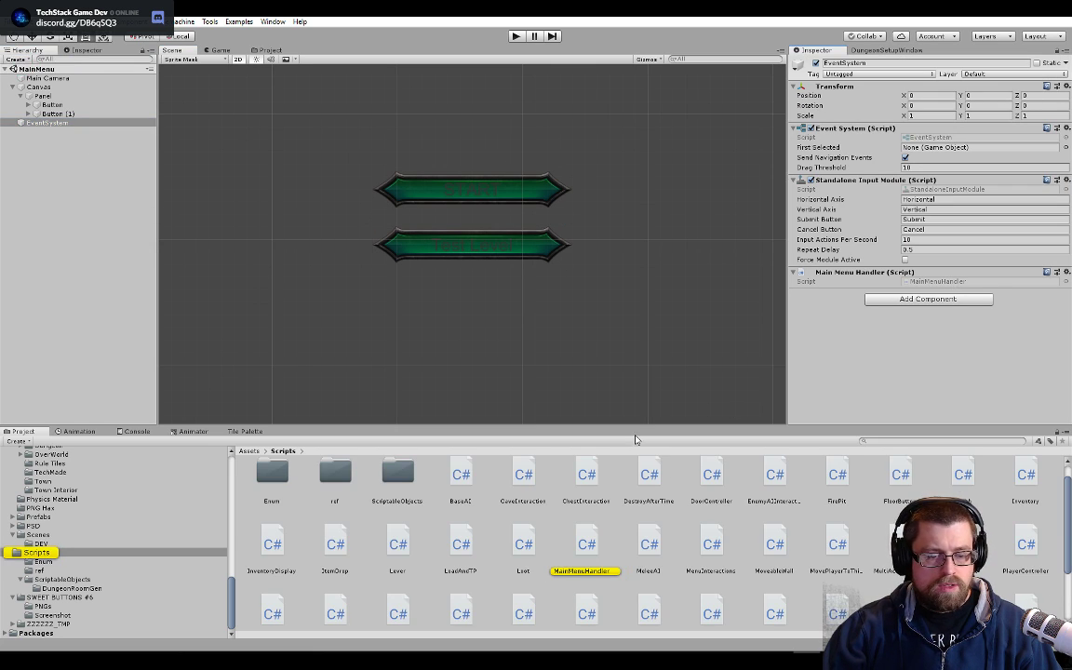
{"action": "key", "text": "alt+Tab"}
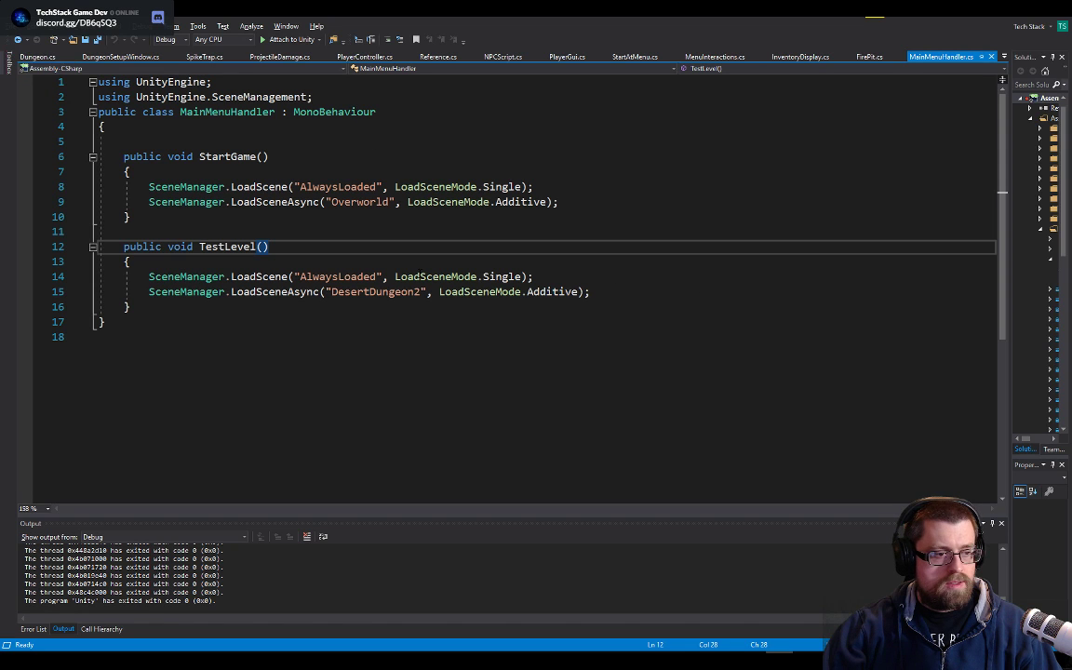
{"action": "double_click", "coordinate": [359, 292]}
{"action": "type", "text": "DesertDungeon3"}
{"action": "key", "text": "ctrl+s"}
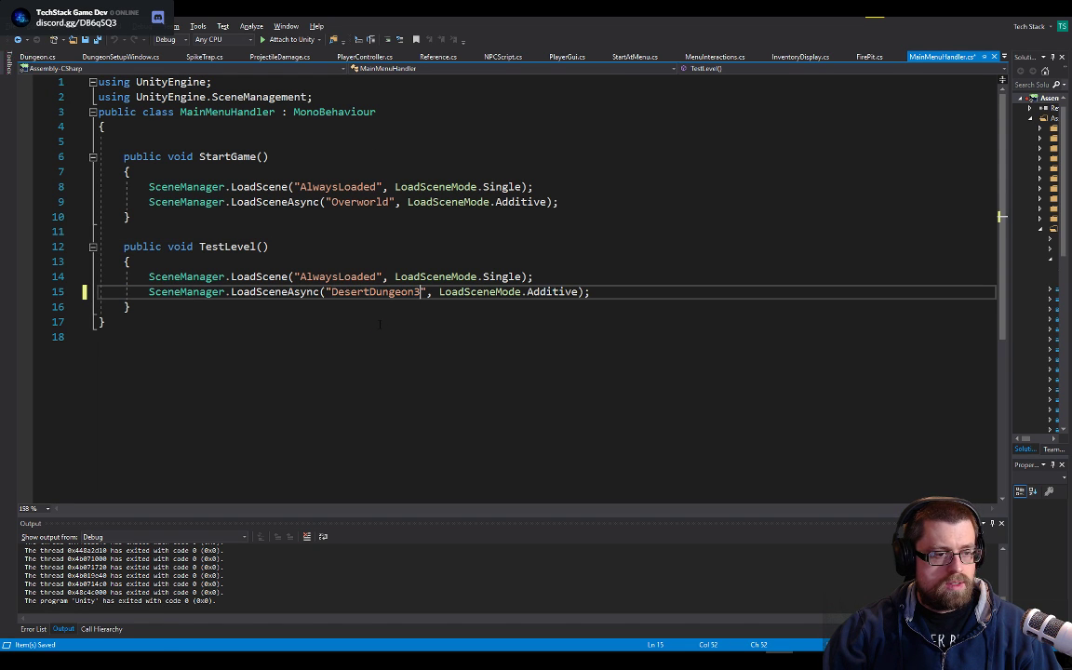
- Return to Unity, play the game, start the test level and walk the character around
{"action": "key", "text": "alt+Tab"}
{"action": "left_click", "coordinate": [515, 36]}
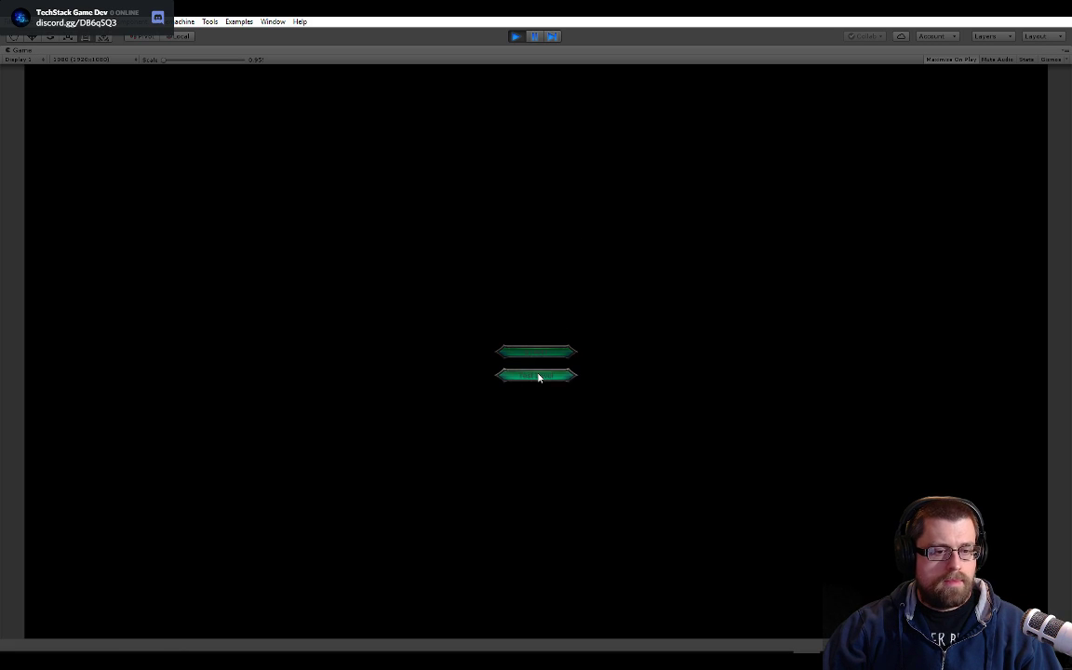
{"action": "left_click", "coordinate": [539, 375]}
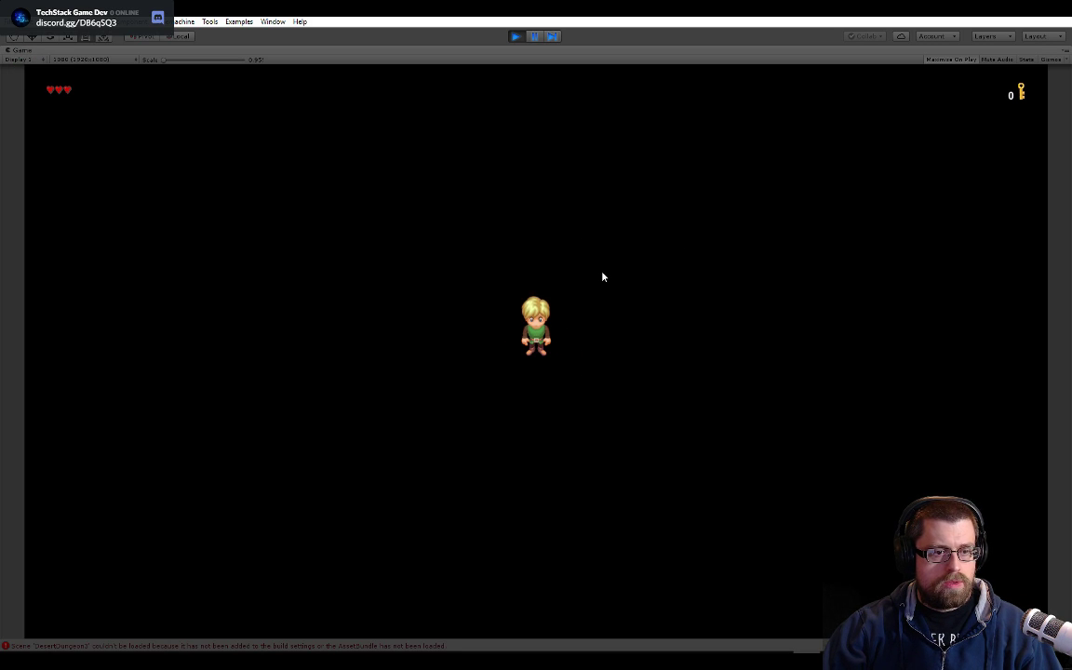
{"action": "key", "text": "d"}
{"action": "key", "text": "w"}
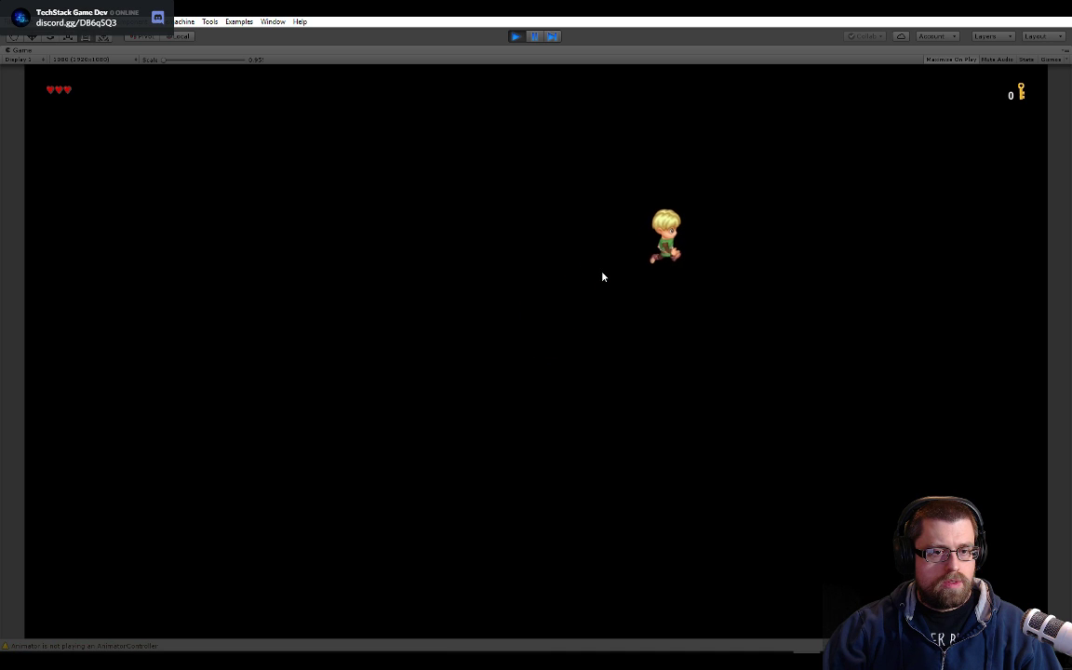
{"action": "key", "text": "a"}
{"action": "key", "text": "s"}
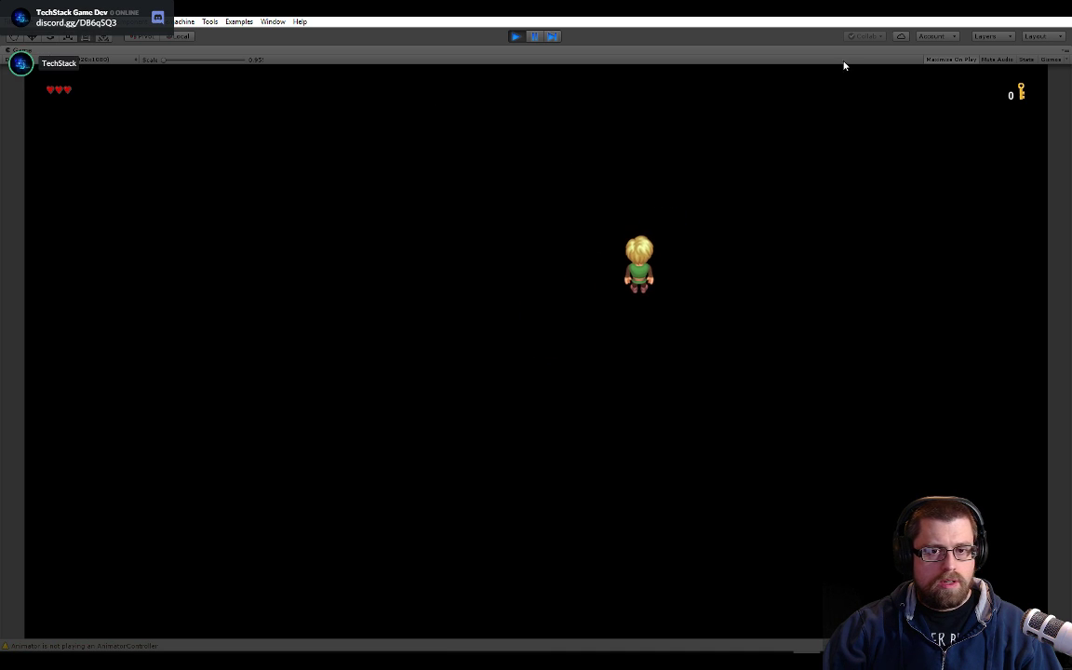
{"action": "left_click", "coordinate": [518, 36]}
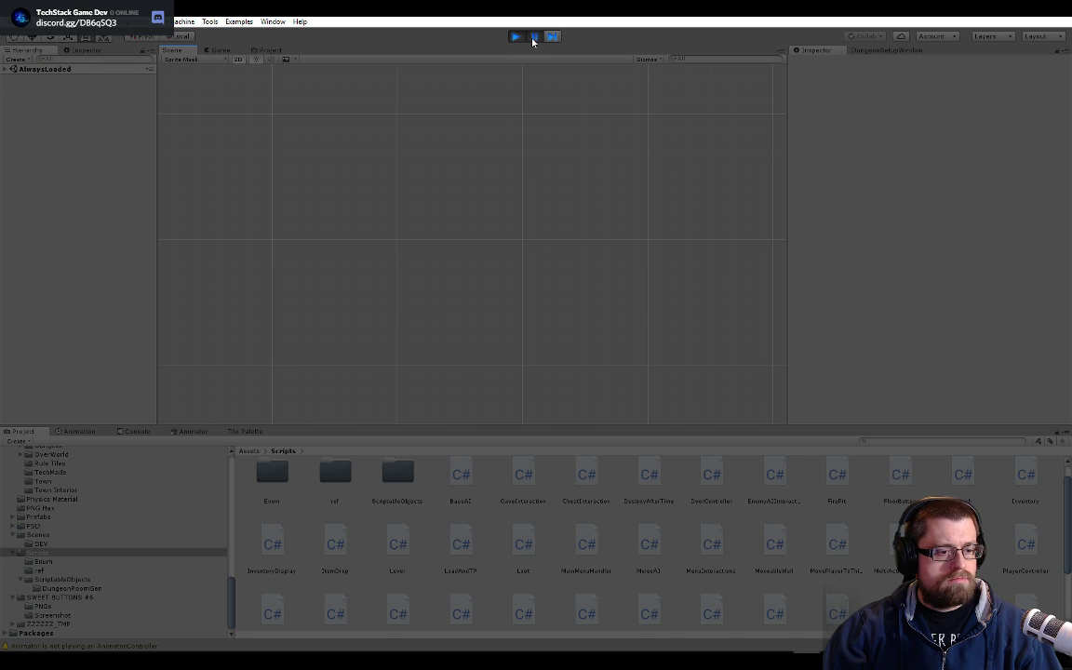
- Examine the scene-loading error in the Console and the code line it points to, and exit play mode
{"action": "left_click", "coordinate": [79, 432]}
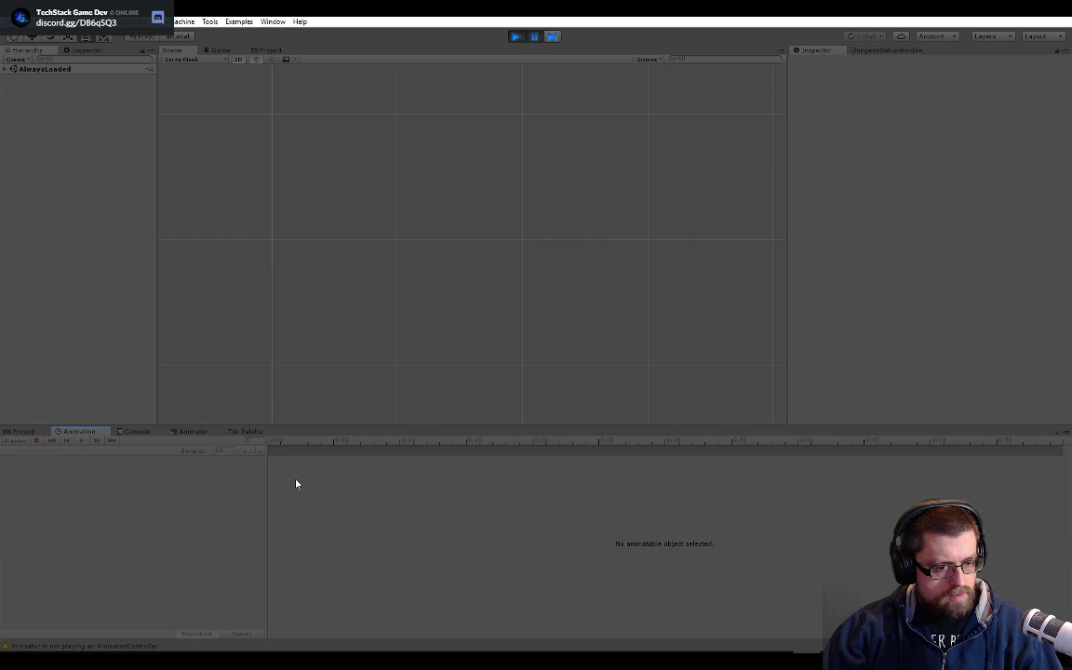
{"action": "left_click", "coordinate": [137, 431]}
{"action": "left_click", "coordinate": [163, 453]}
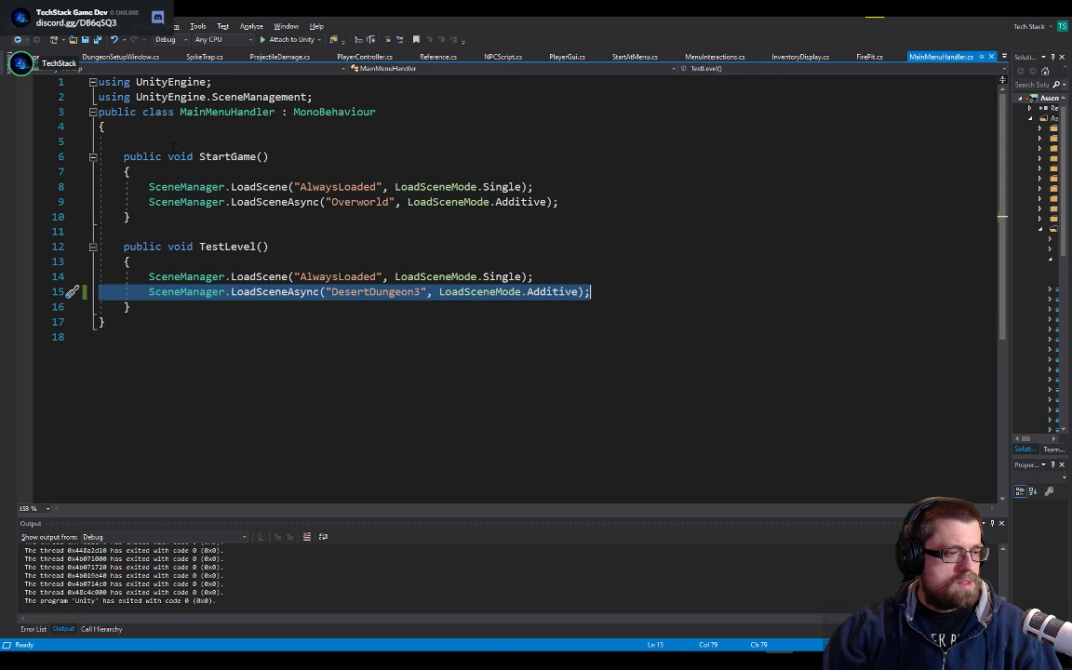
{"action": "key", "text": "alt+Tab"}
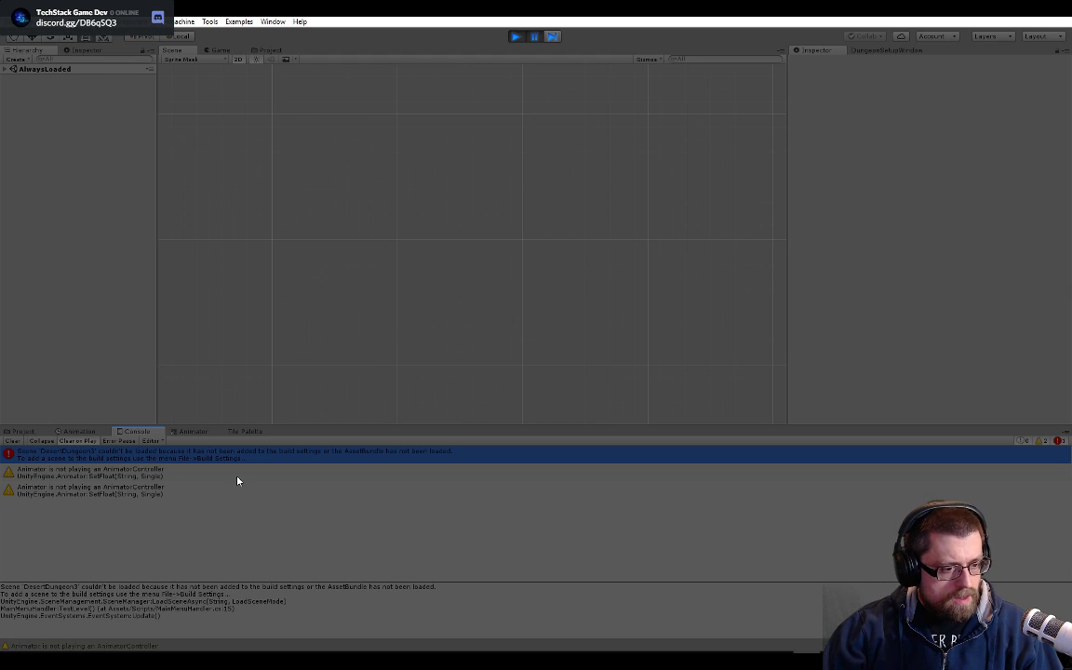
{"action": "left_click", "coordinate": [186, 475]}
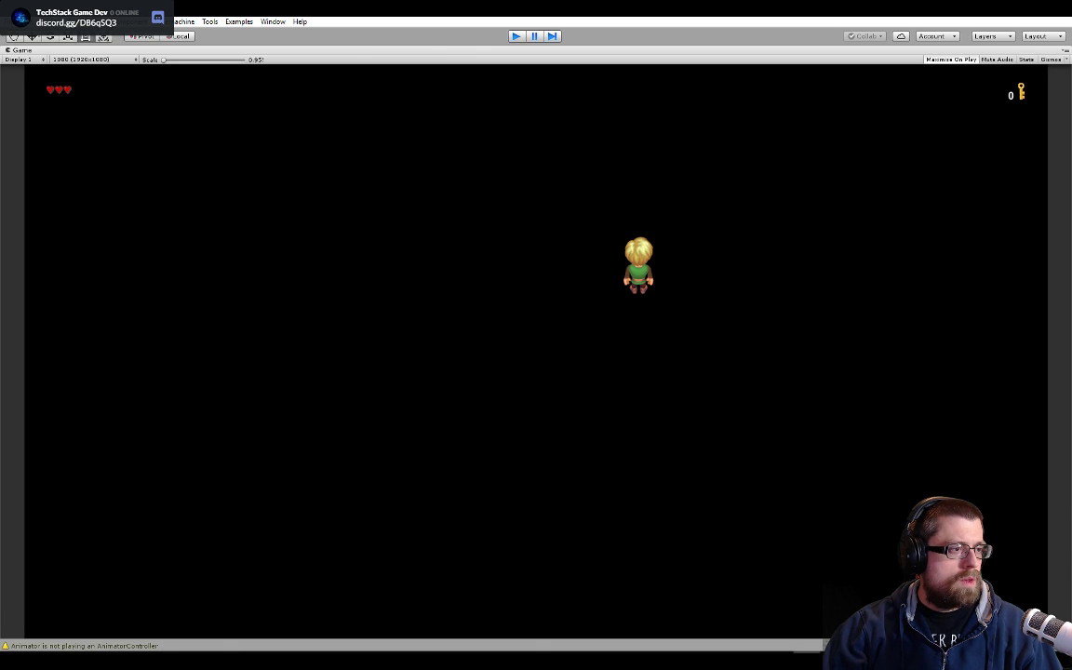
{"action": "key", "text": "ctrl+p"}
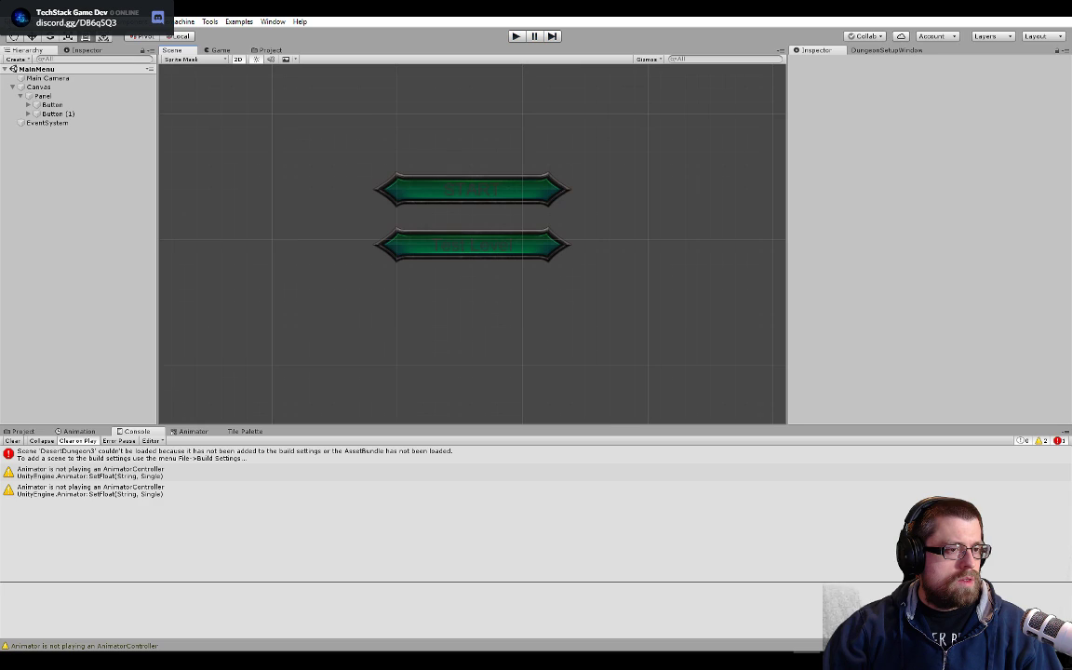
- Open the DesertDungeon3 scene from the Scenes folder and add it to the scenes in the Build Settings
{"action": "left_click", "coordinate": [9, 22]}
{"action": "left_click", "coordinate": [56, 131]}
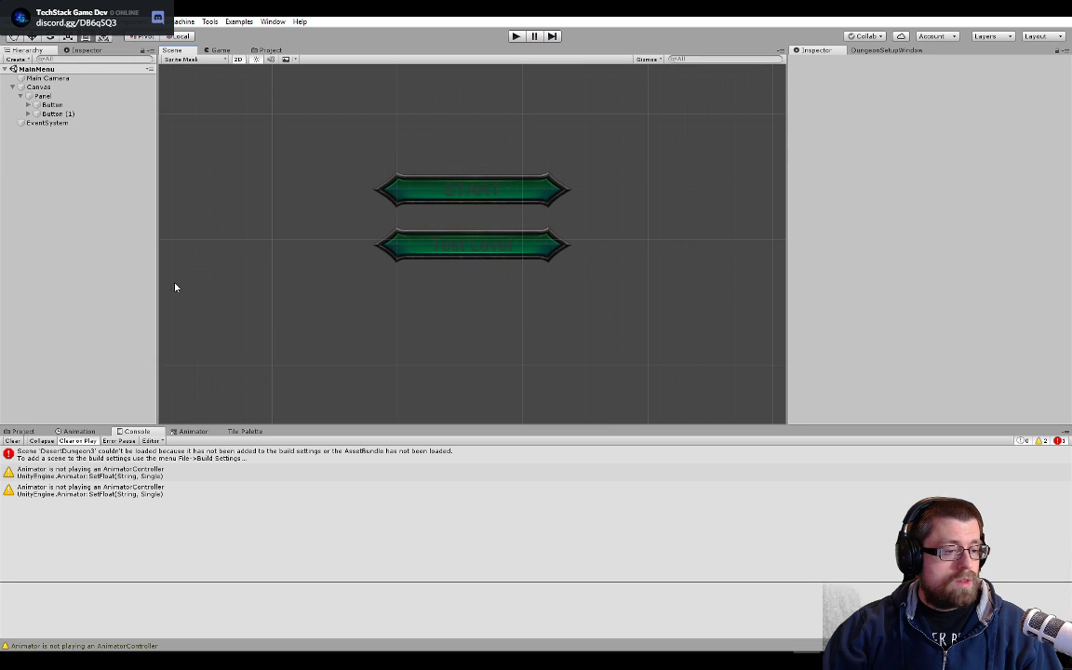
{"action": "left_click", "coordinate": [19, 431]}
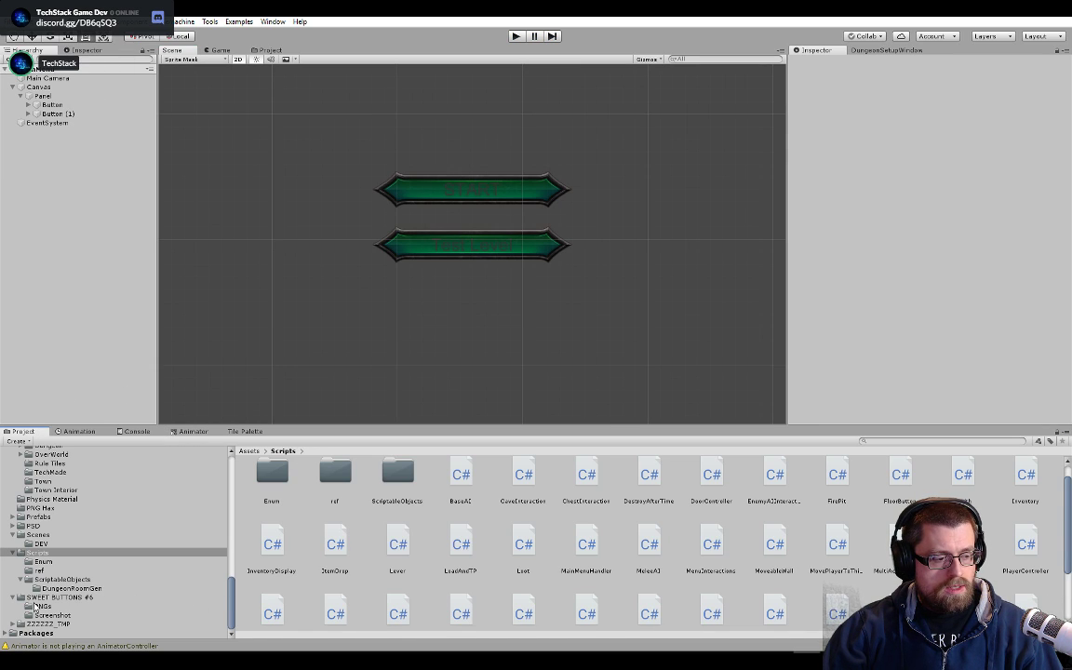
{"action": "left_click", "coordinate": [39, 536]}
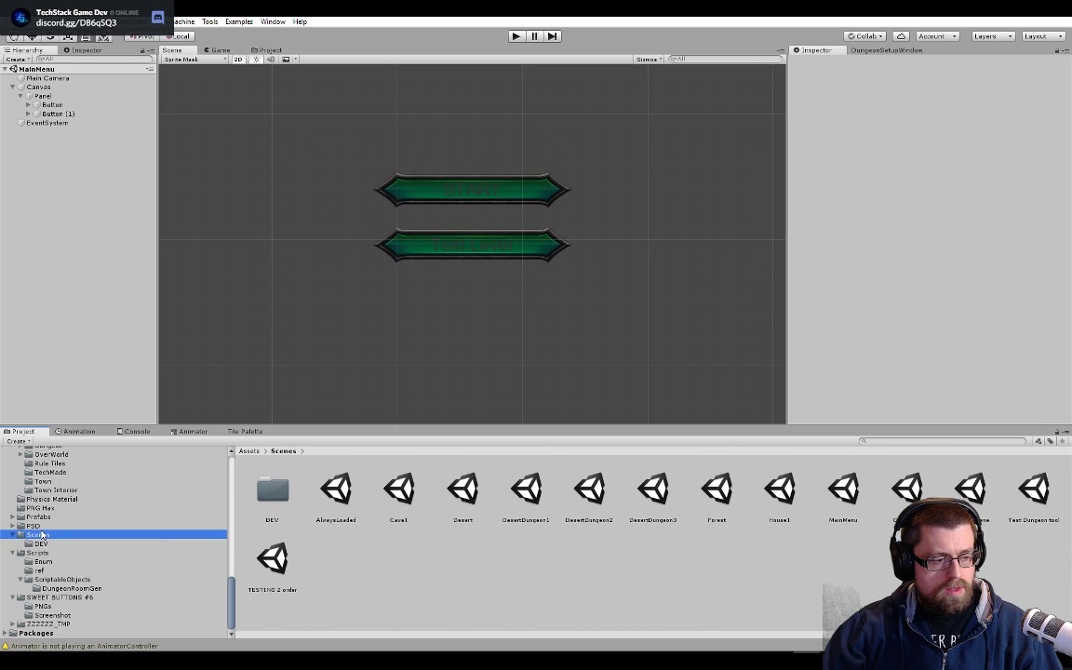
{"action": "double_click", "coordinate": [641, 513]}
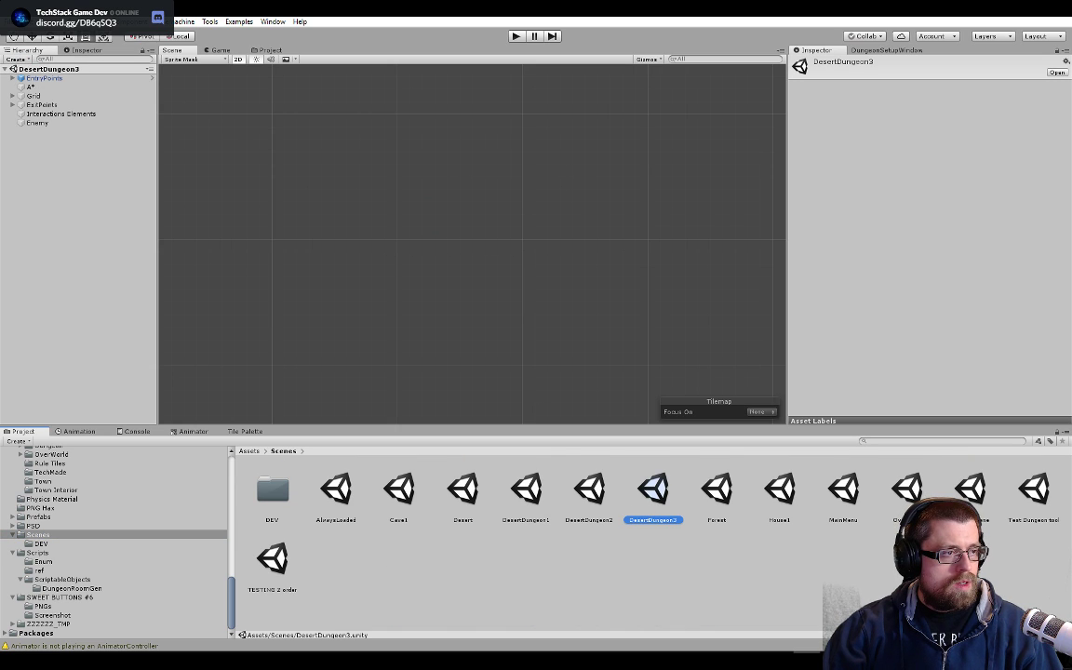
{"action": "left_click", "coordinate": [13, 21]}
{"action": "left_click", "coordinate": [42, 132]}
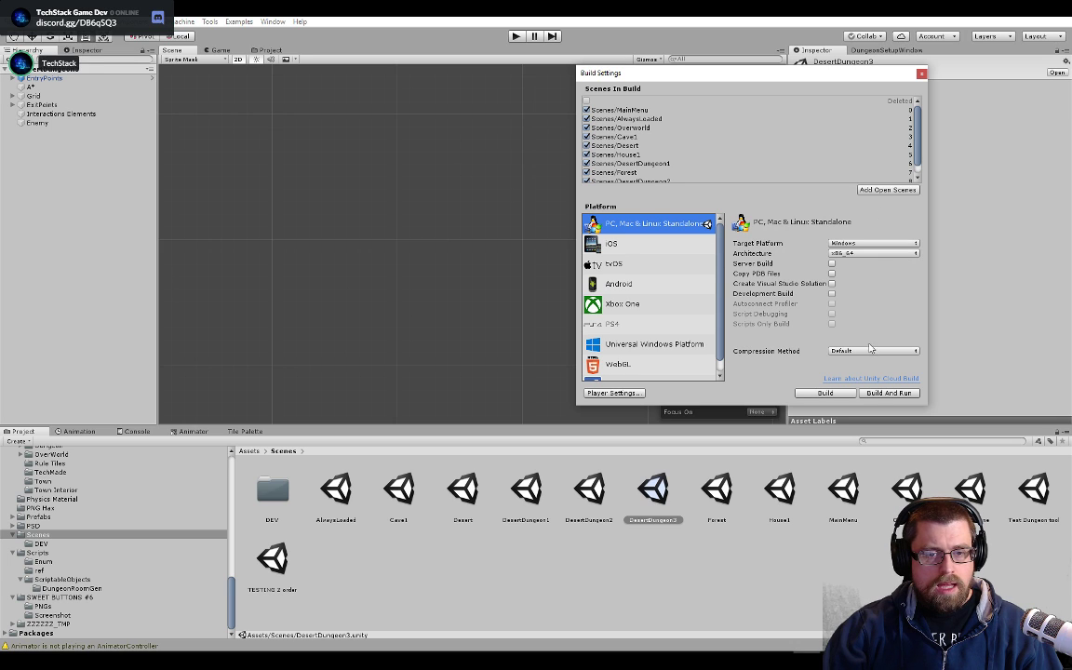
{"action": "left_click", "coordinate": [921, 75]}
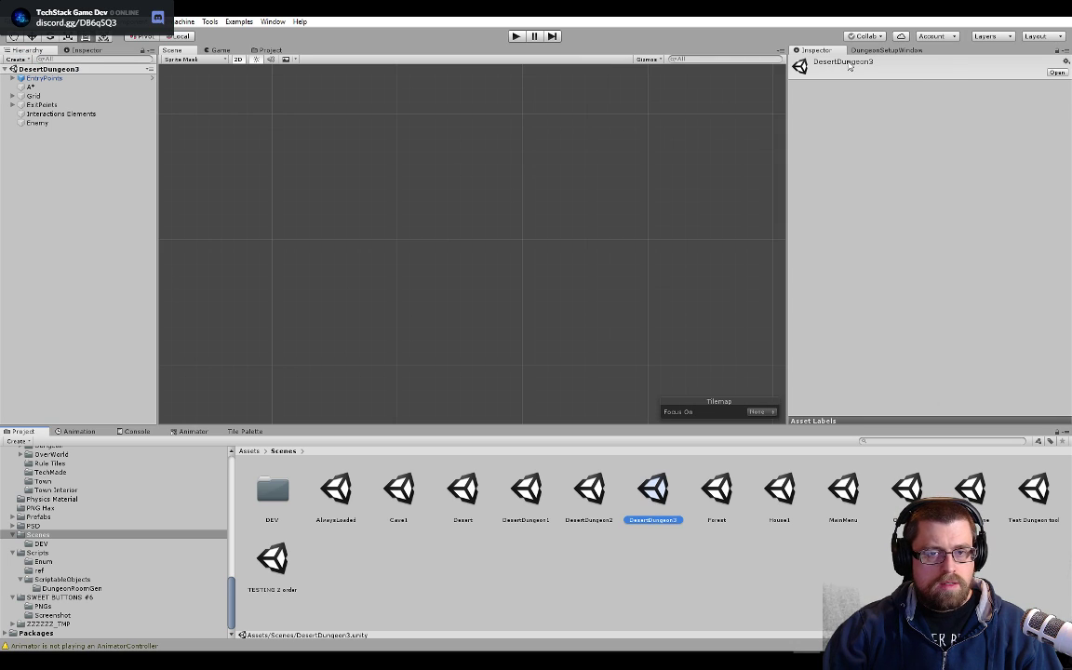
- Play the game again, start the test level and walk the character around the DesertDungeon3 room
{"action": "left_click", "coordinate": [516, 36]}
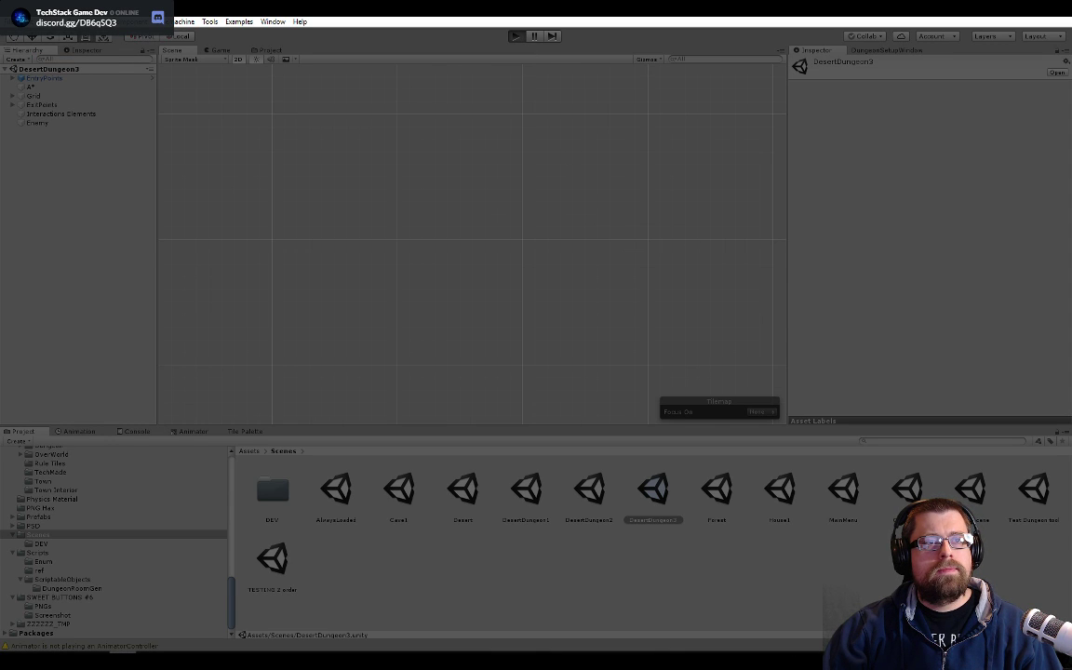
{"action": "key", "text": "ctrl+s"}
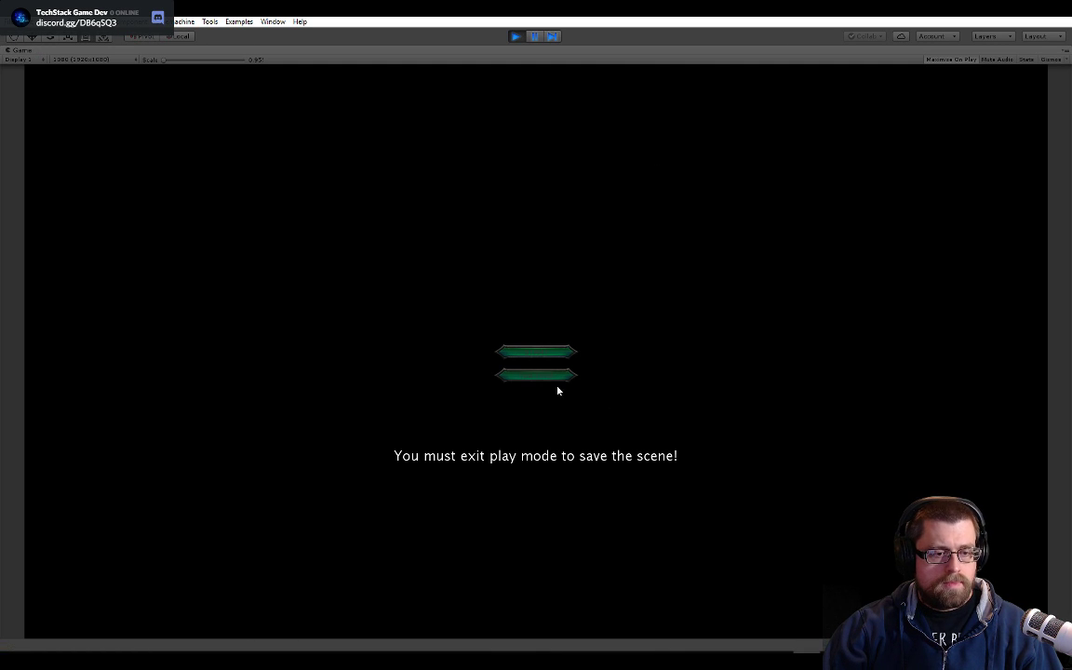
{"action": "key", "text": "w"}
{"action": "key", "text": "a"}
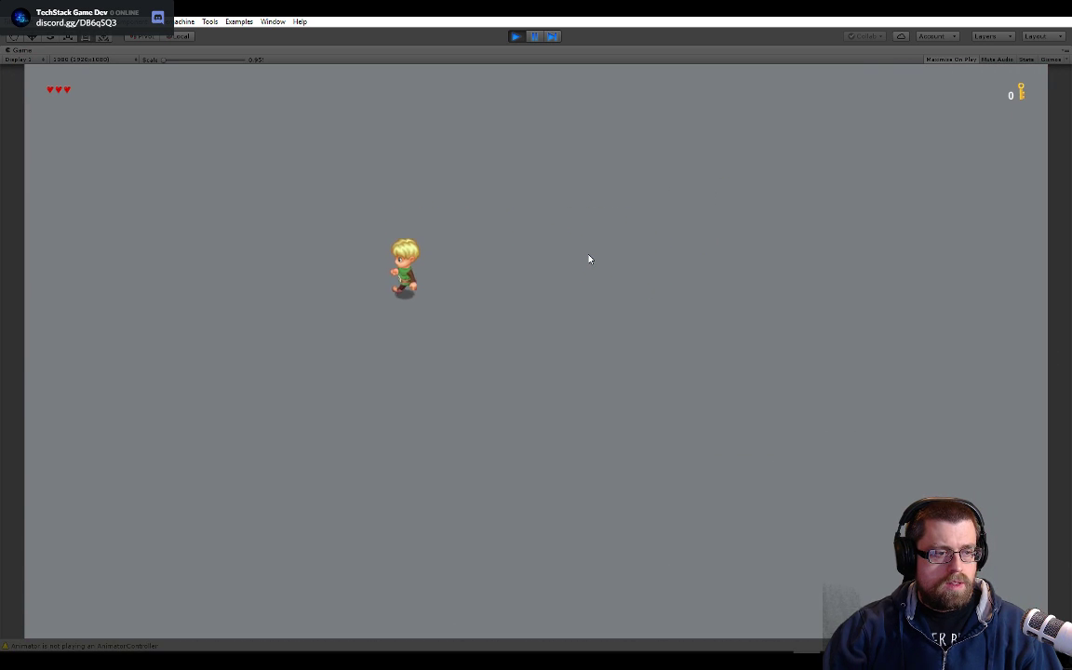
{"action": "key", "text": "s"}
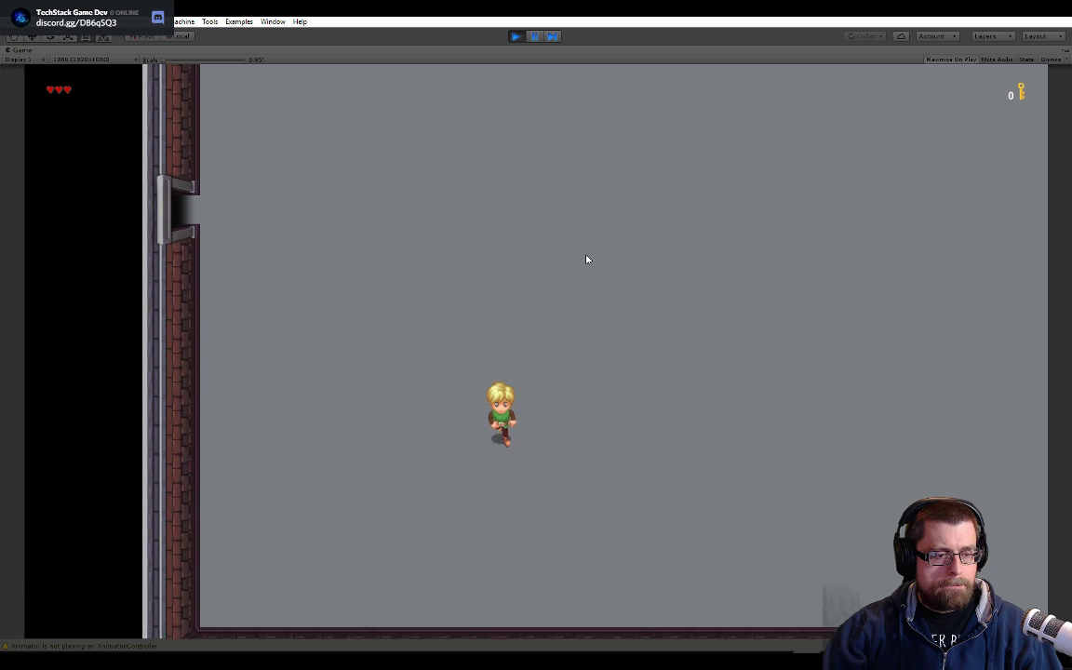
{"action": "key", "text": "w"}
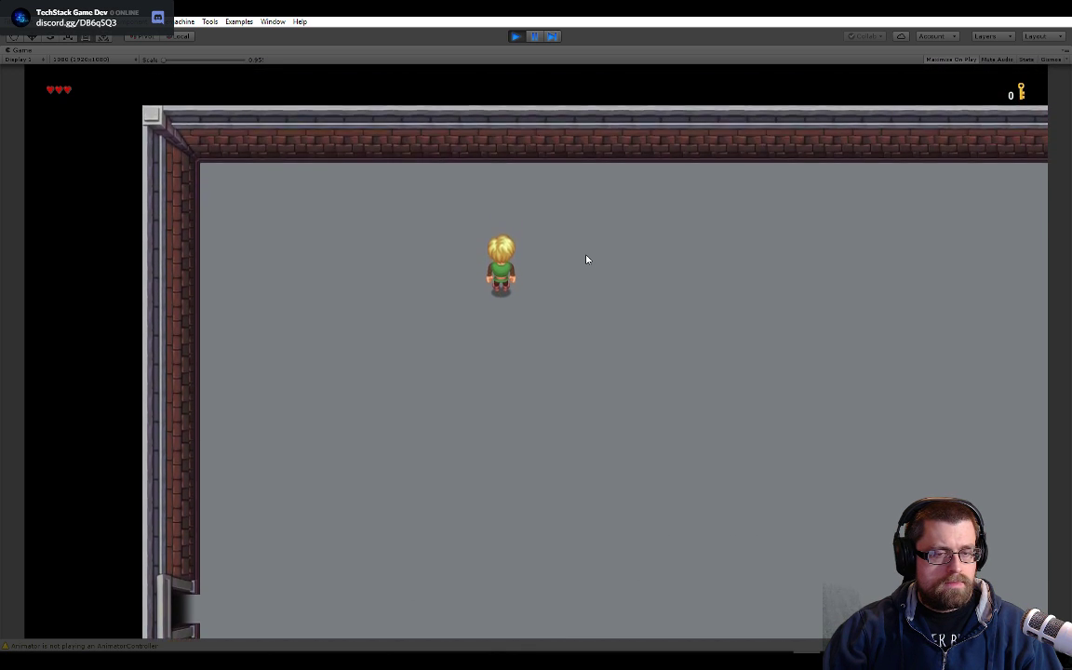
- Walk the character across the DesertDungeon3 room to its lower-right corner and exit play mode
{"action": "key", "text": "d"}
{"action": "key", "text": "s"}
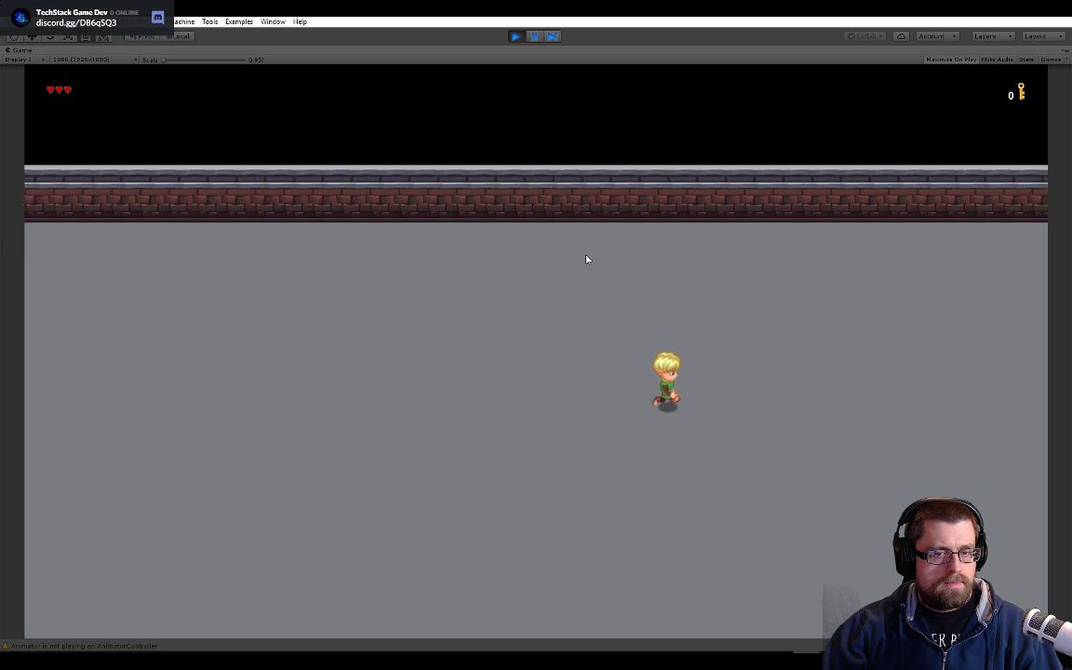
{"action": "key", "text": "s"}
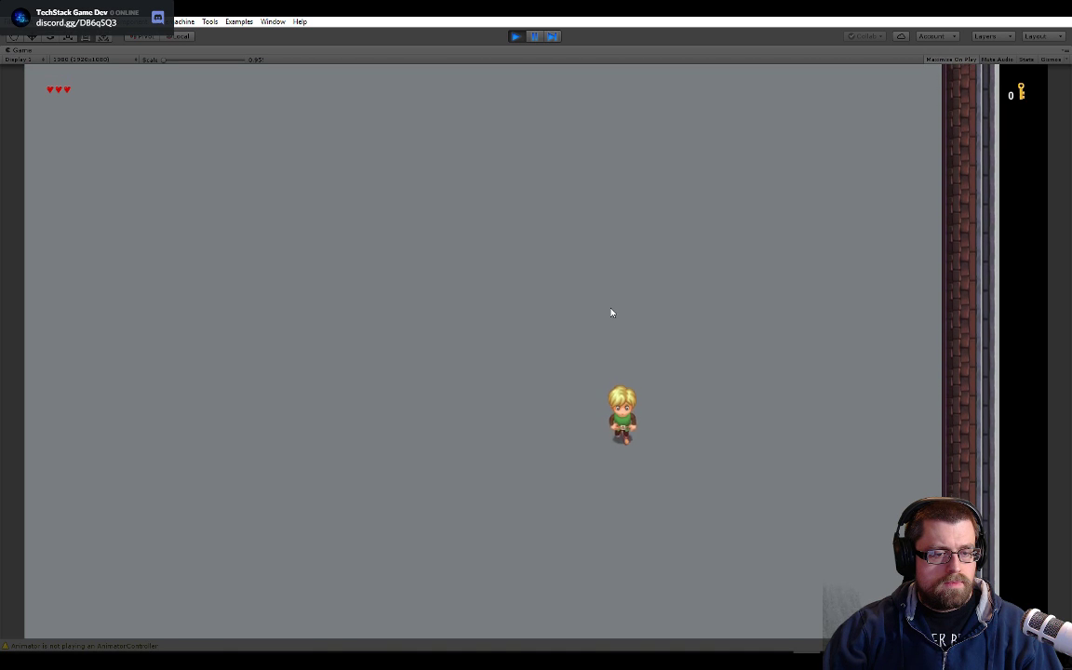
{"action": "key", "text": "w"}
{"action": "key", "text": "a"}
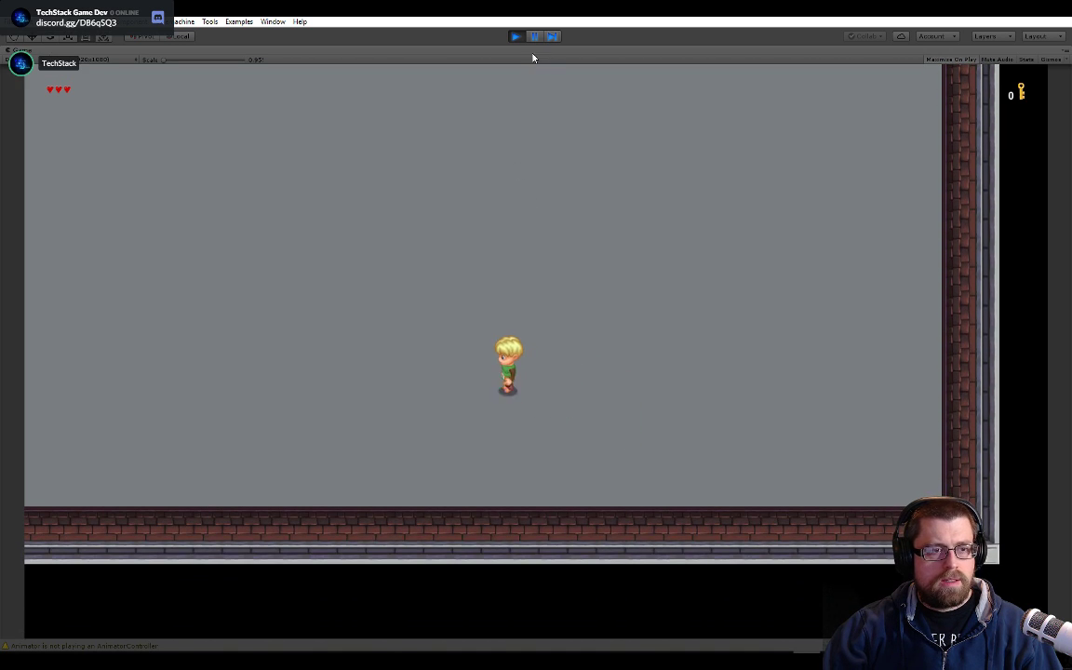
{"action": "left_click", "coordinate": [516, 38]}
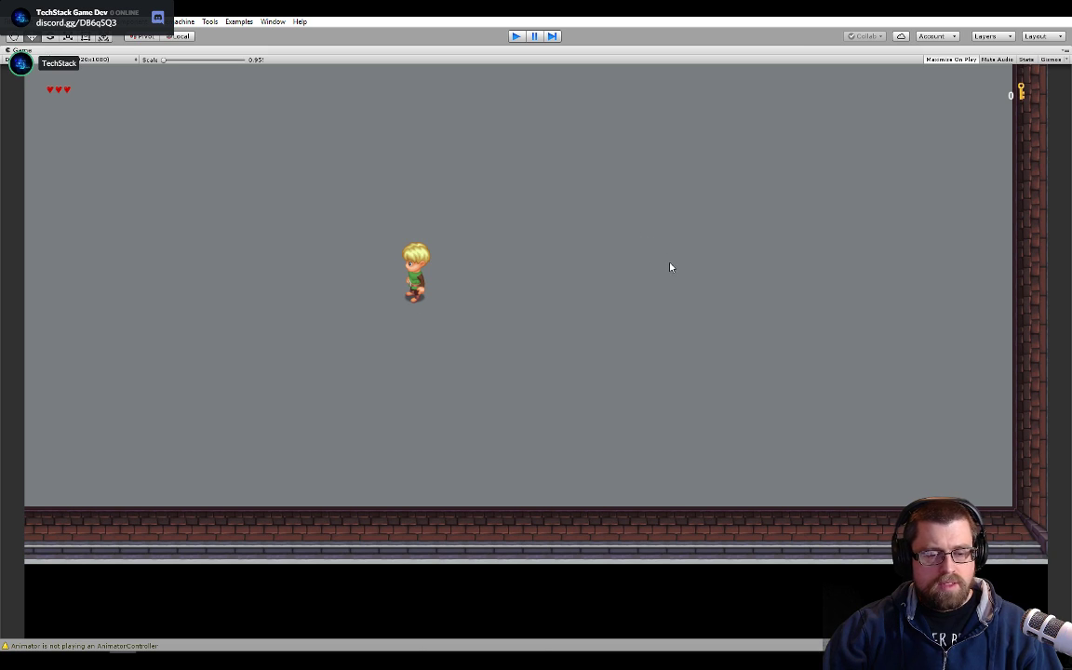
- Locate the dungeon in the Scene view by framing the A* object and examine the whole room layout
{"action": "scroll", "coordinate": [559, 265], "scroll_direction": "down", "scroll_amount": 1}
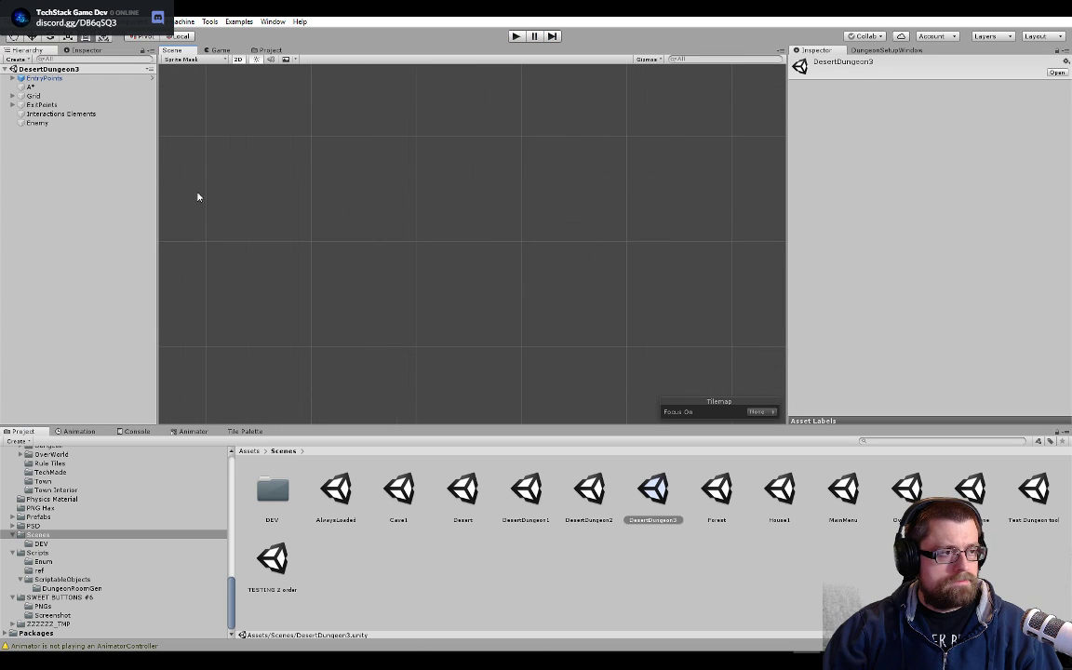
{"action": "scroll", "coordinate": [521, 256], "scroll_direction": "down", "scroll_amount": 2}
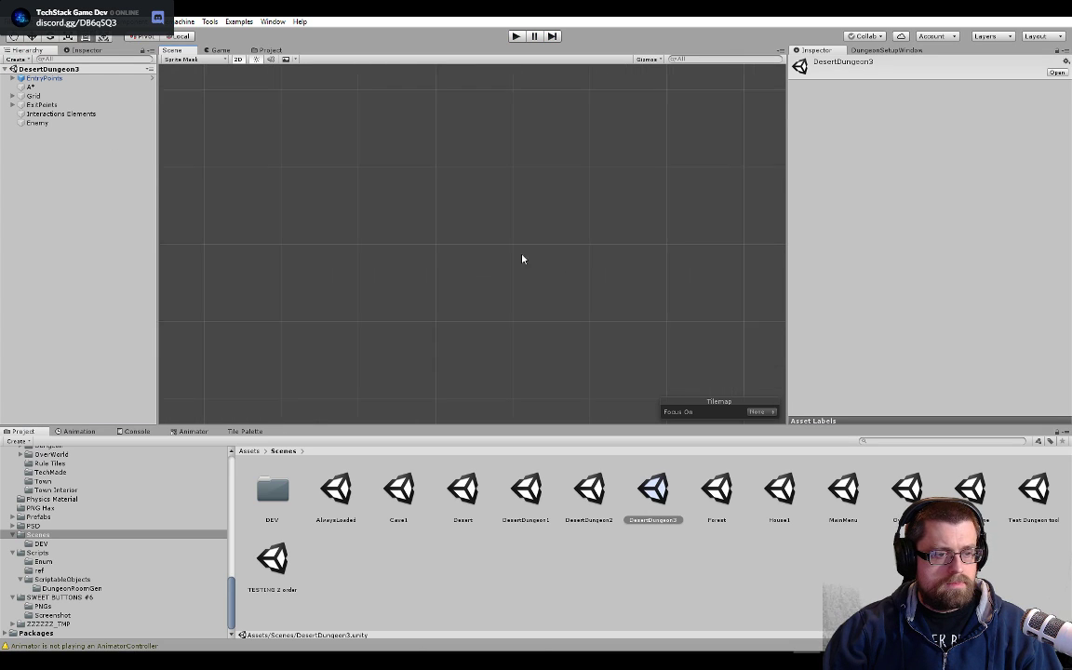
{"action": "left_click", "coordinate": [80, 86]}
{"action": "key", "text": "f"}
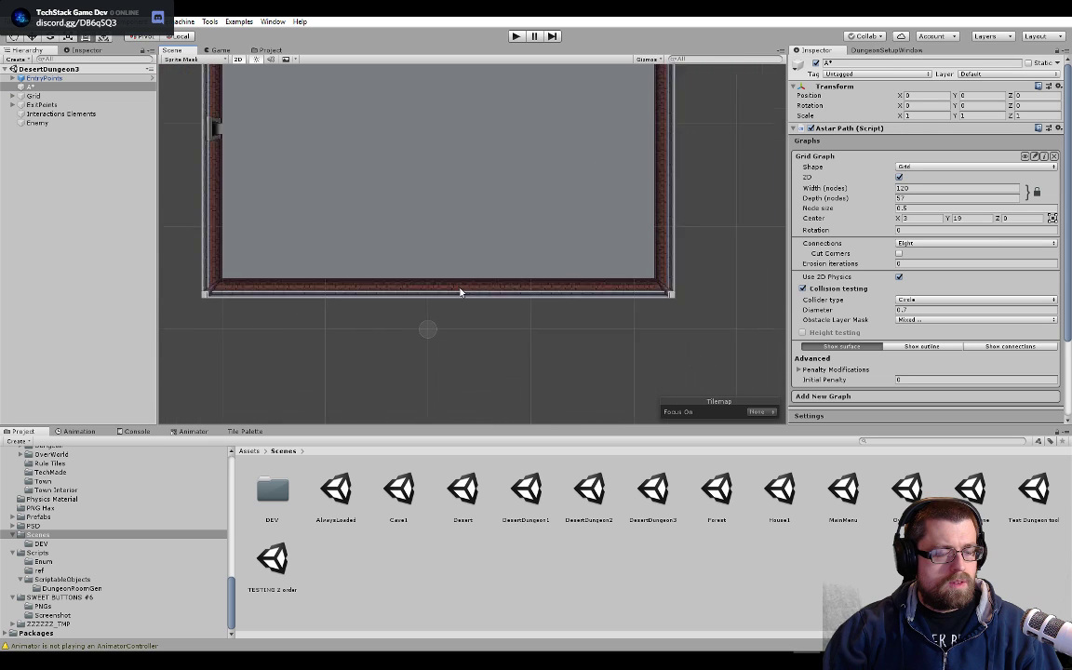
{"action": "middle_click_drag", "start_coordinate": [460, 292], "coordinate": [582, 361]}
{"action": "scroll", "coordinate": [553, 299], "scroll_direction": "down", "scroll_amount": 1}
{"action": "middle_click_drag", "start_coordinate": [553, 299], "coordinate": [541, 299]}
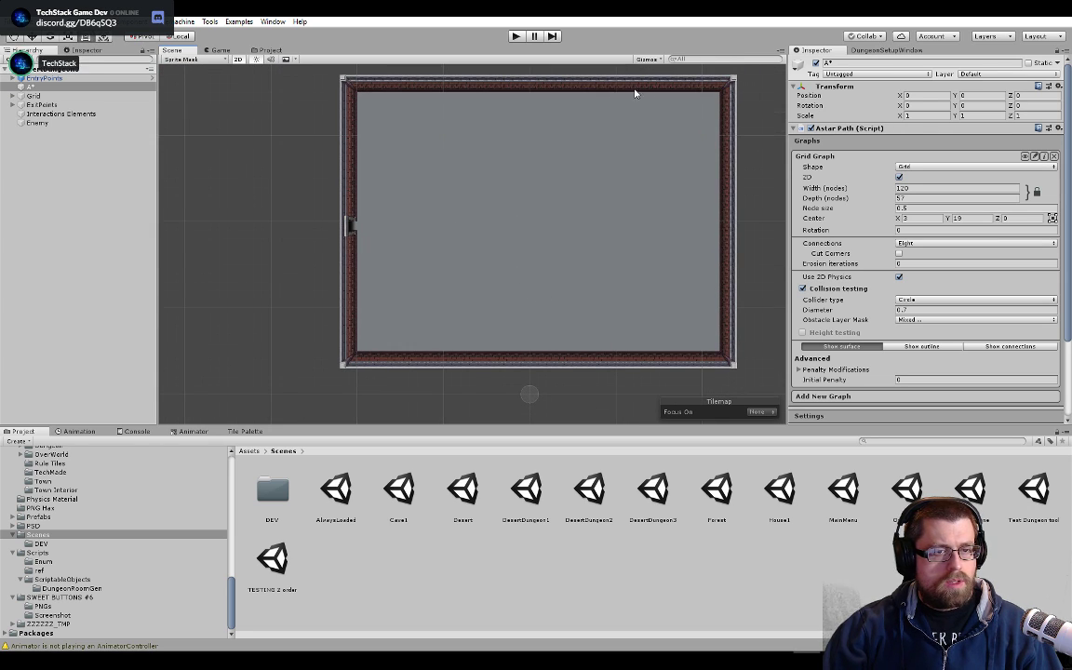
{"action": "key", "text": "Up"}
{"action": "key", "text": "Right"}
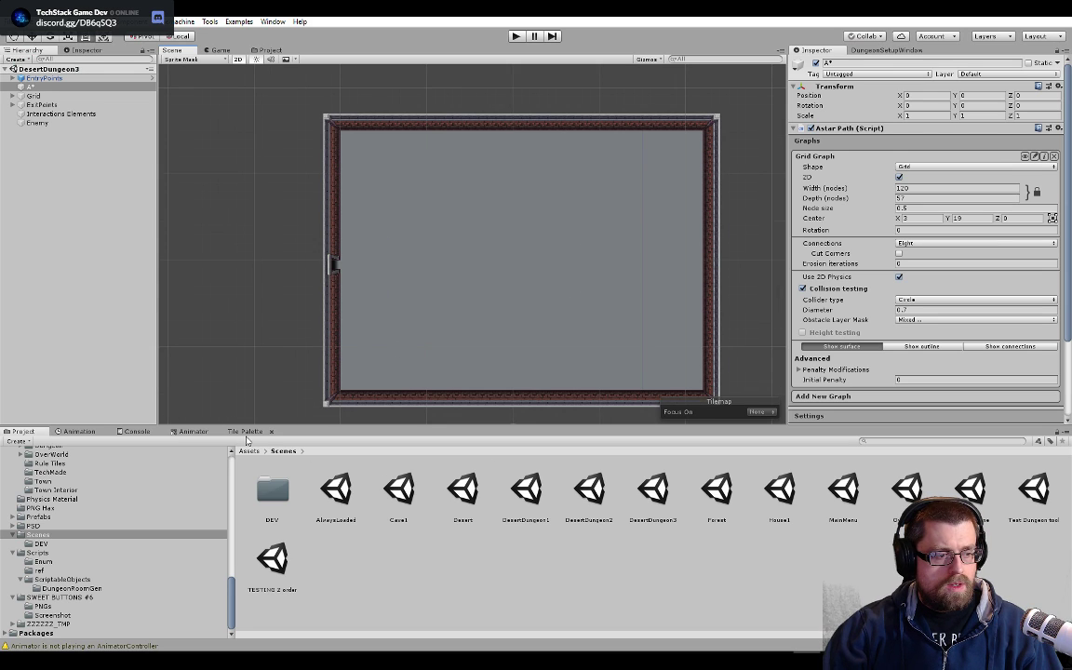
- Open the Tile Palette and try selecting the room's upper wall strip, 46 by 3 tiles, on the Deco tilemap for moving
{"action": "left_click", "coordinate": [245, 430]}
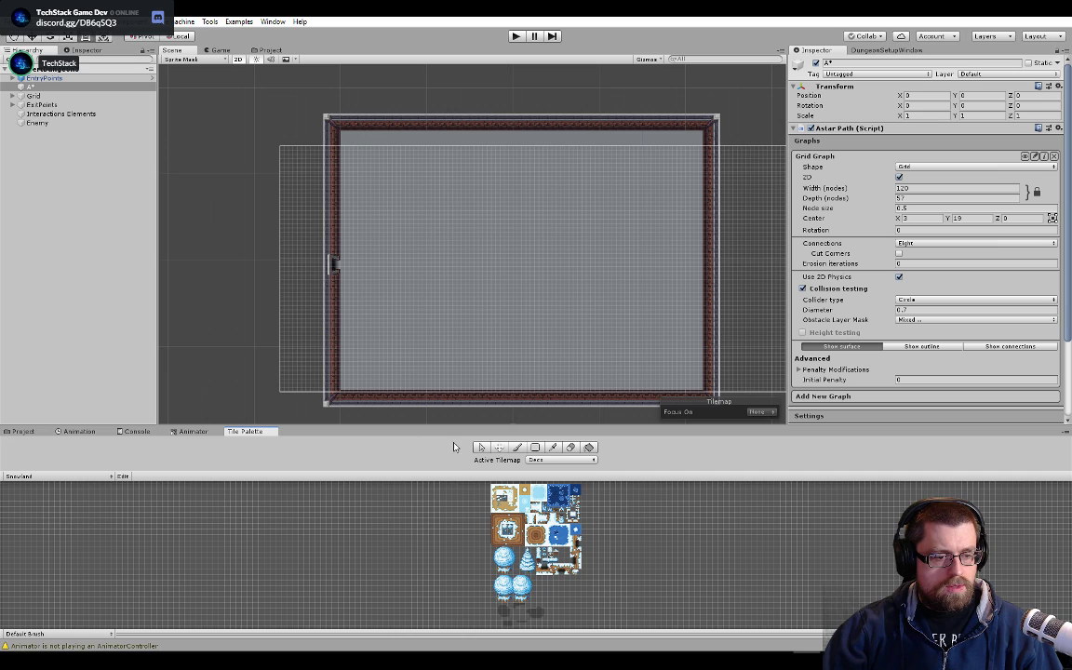
{"action": "left_click", "coordinate": [479, 450]}
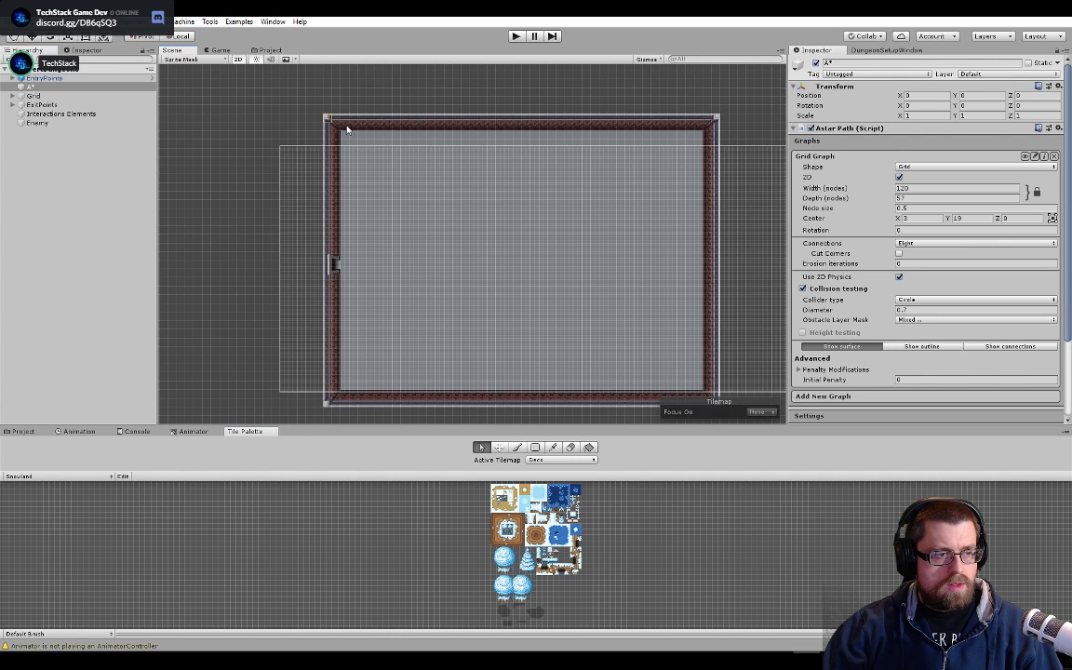
{"action": "left_click_drag", "start_coordinate": [327, 122], "coordinate": [717, 141]}
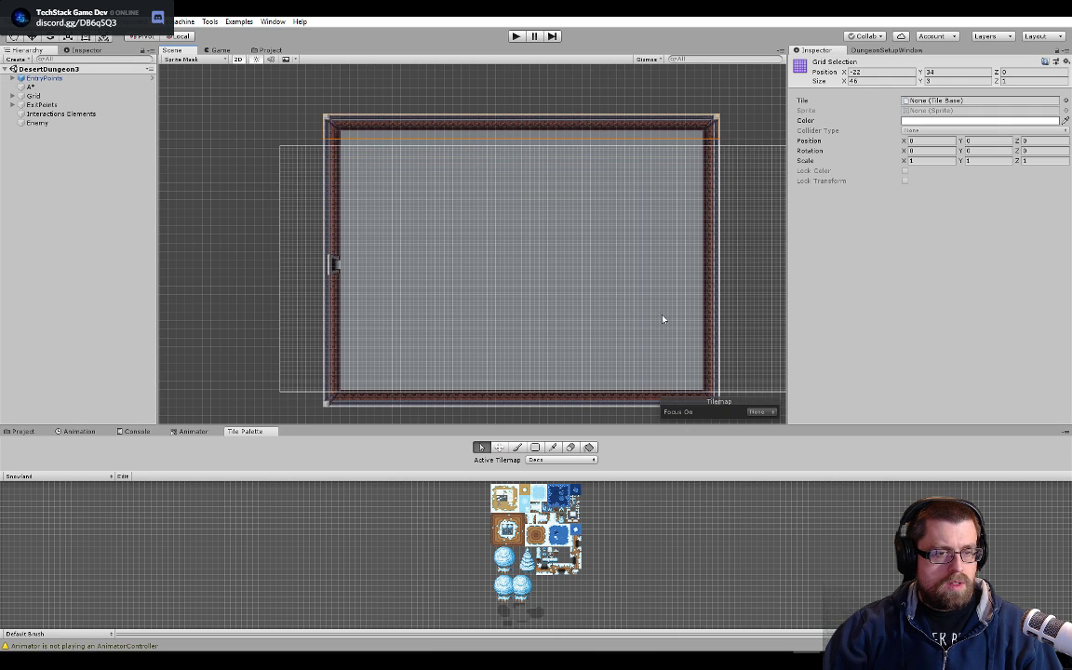
{"action": "key", "text": "m"}
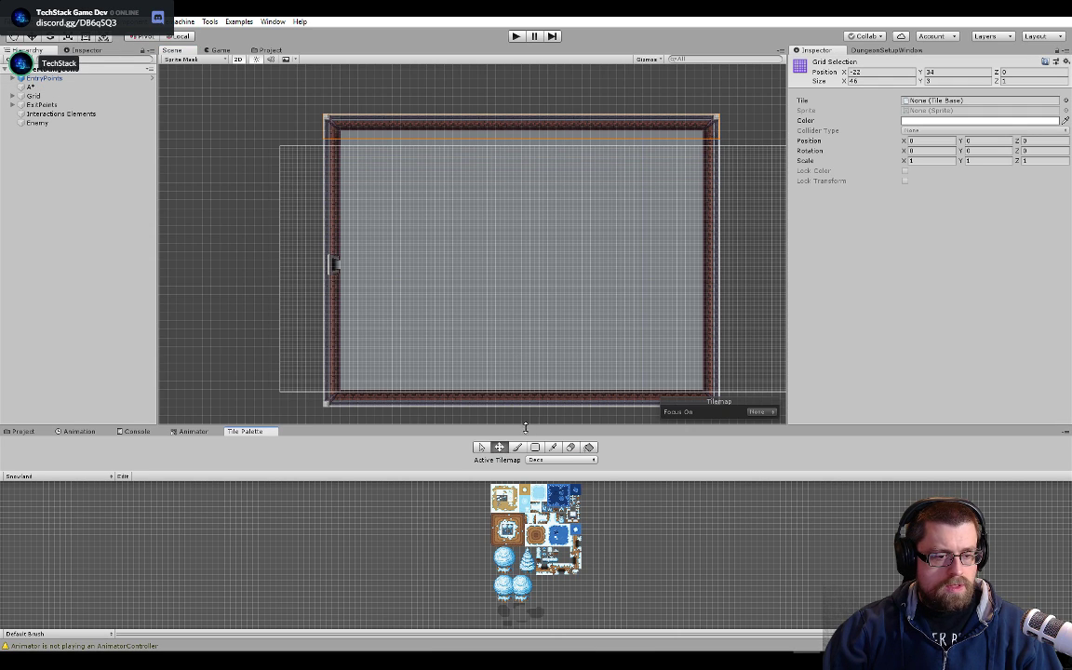
- Make Collision the active tilemap, select the 46 by 3 tile upper wall strip and move it down to Y 23
{"action": "left_click", "coordinate": [482, 448]}
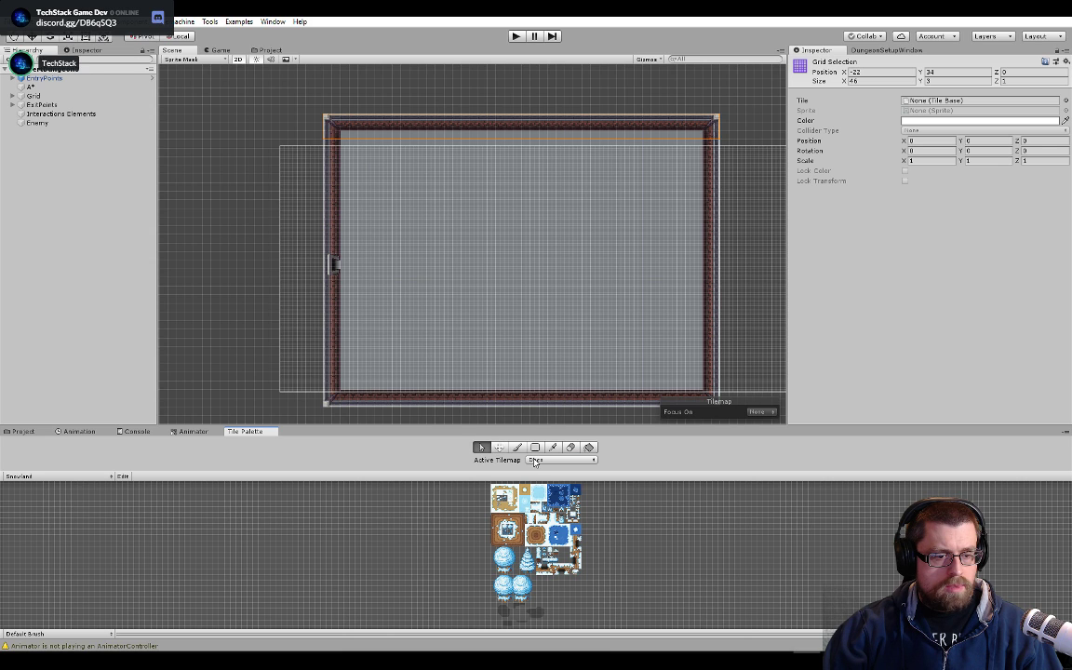
{"action": "left_click", "coordinate": [561, 460]}
{"action": "left_click", "coordinate": [555, 482]}
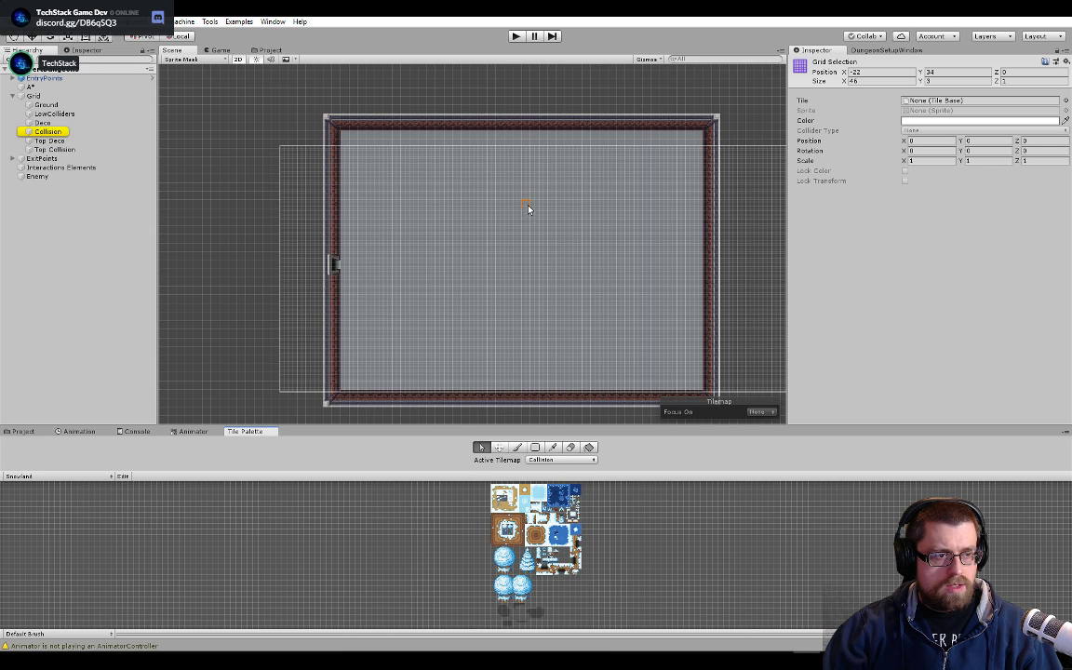
{"action": "left_click_drag", "start_coordinate": [327, 116], "coordinate": [718, 140]}
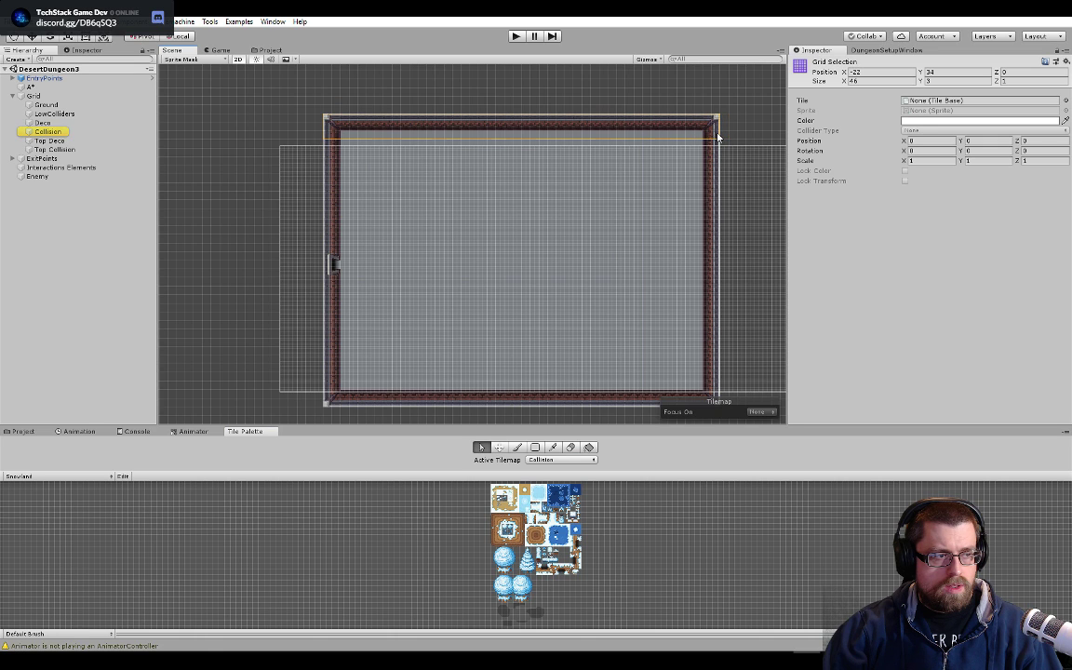
{"action": "left_click", "coordinate": [500, 447]}
{"action": "left_click_drag", "start_coordinate": [545, 125], "coordinate": [547, 224]}
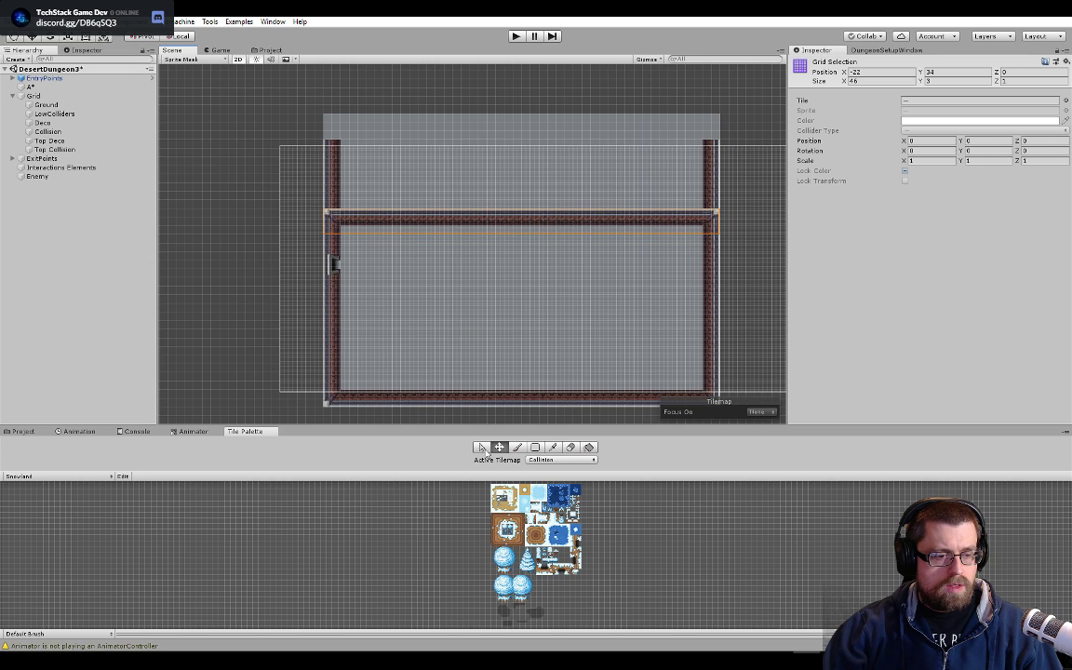
- Try moving the 46 by 2 tile lower wall strip up below the side doorway, and undo the moves
{"action": "left_click", "coordinate": [481, 448]}
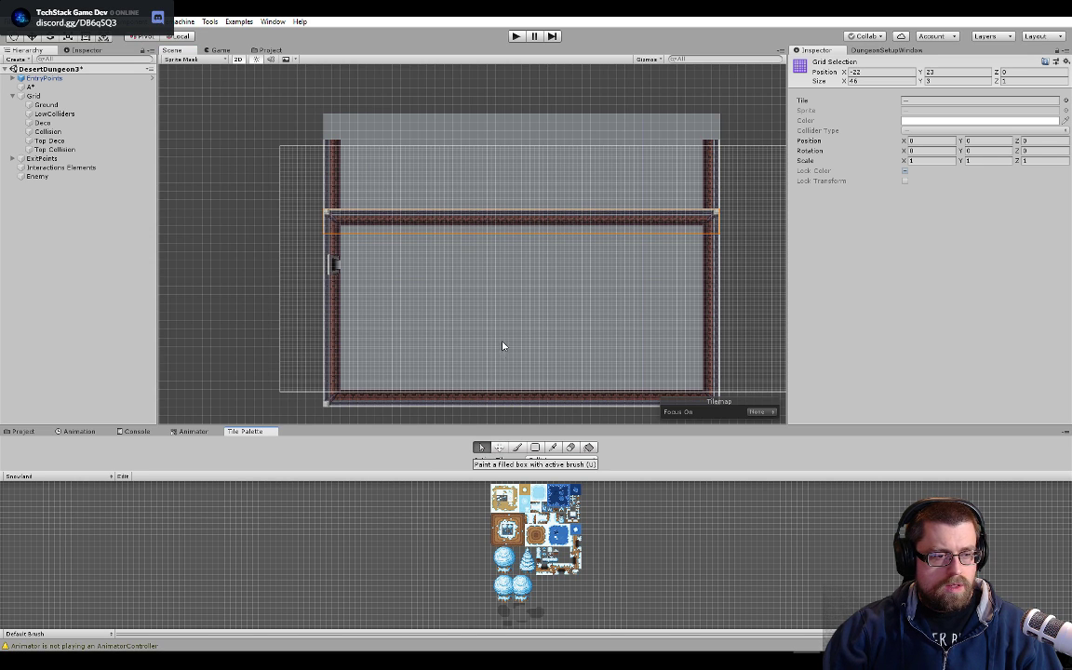
{"action": "middle_click_drag", "start_coordinate": [503, 347], "coordinate": [486, 259]}
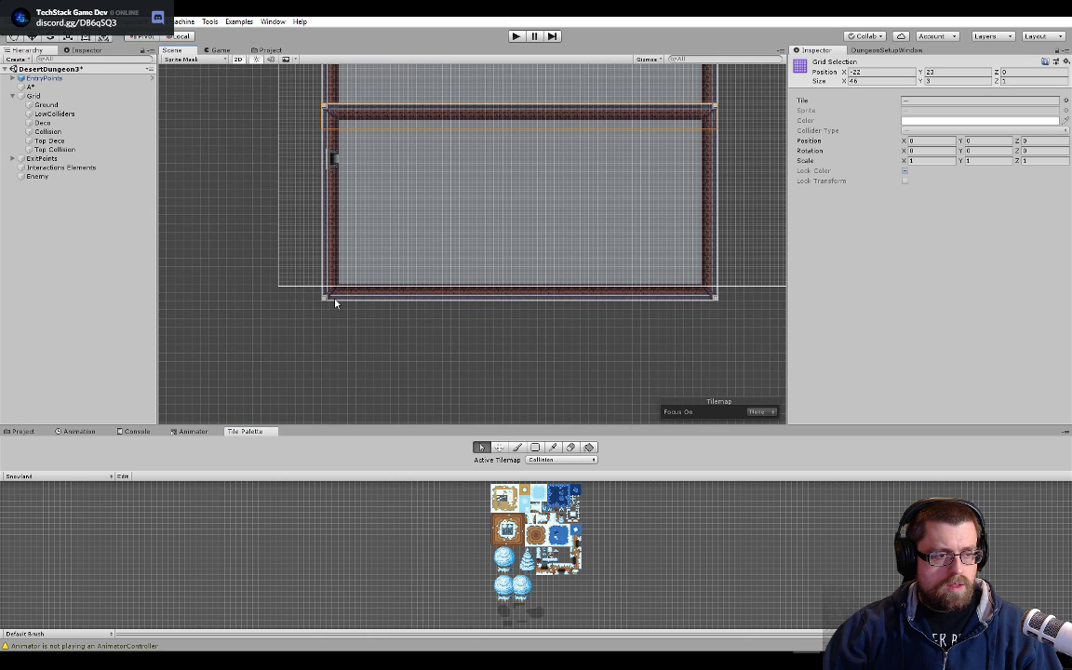
{"action": "left_click_drag", "start_coordinate": [330, 295], "coordinate": [718, 292]}
{"action": "left_click", "coordinate": [498, 448]}
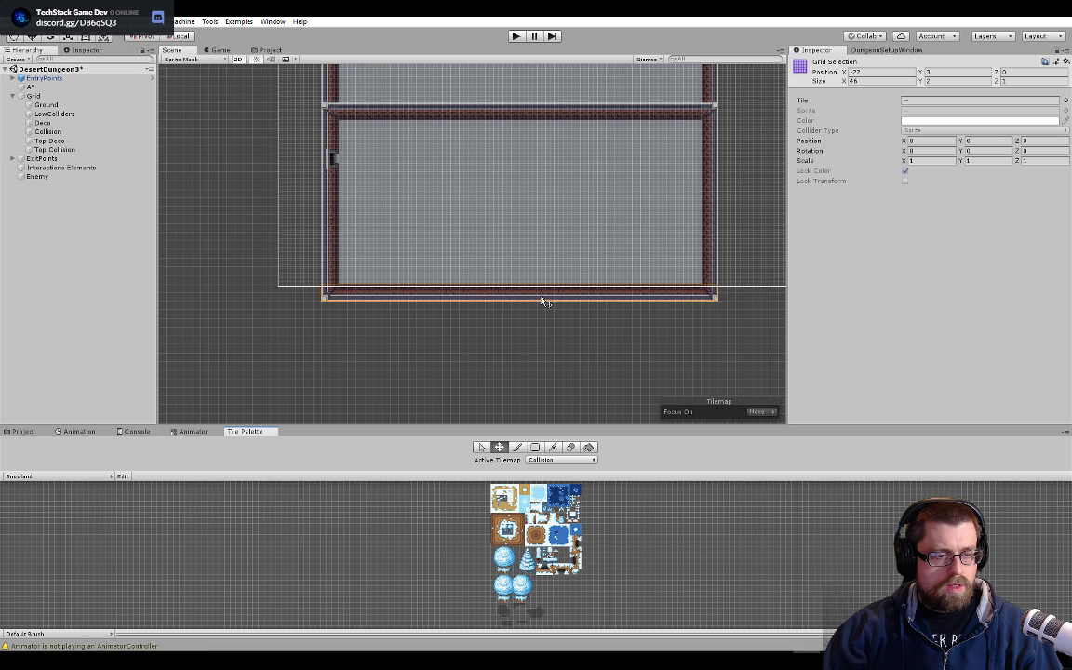
{"action": "left_click_drag", "start_coordinate": [543, 301], "coordinate": [545, 202]}
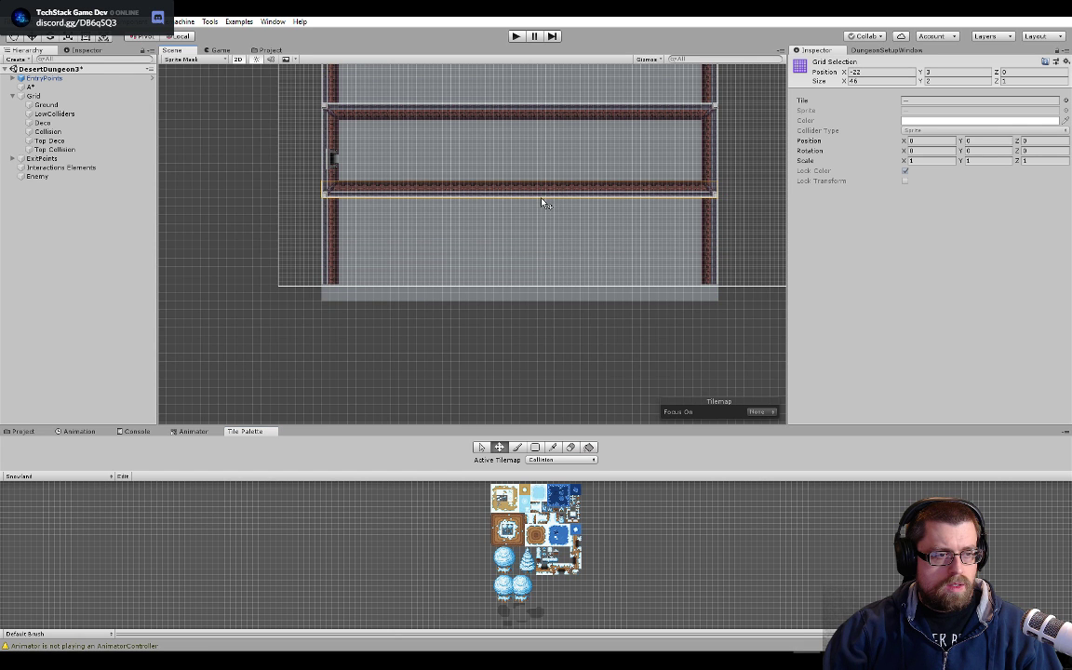
{"action": "middle_click_drag", "start_coordinate": [566, 125], "coordinate": [600, 240]}
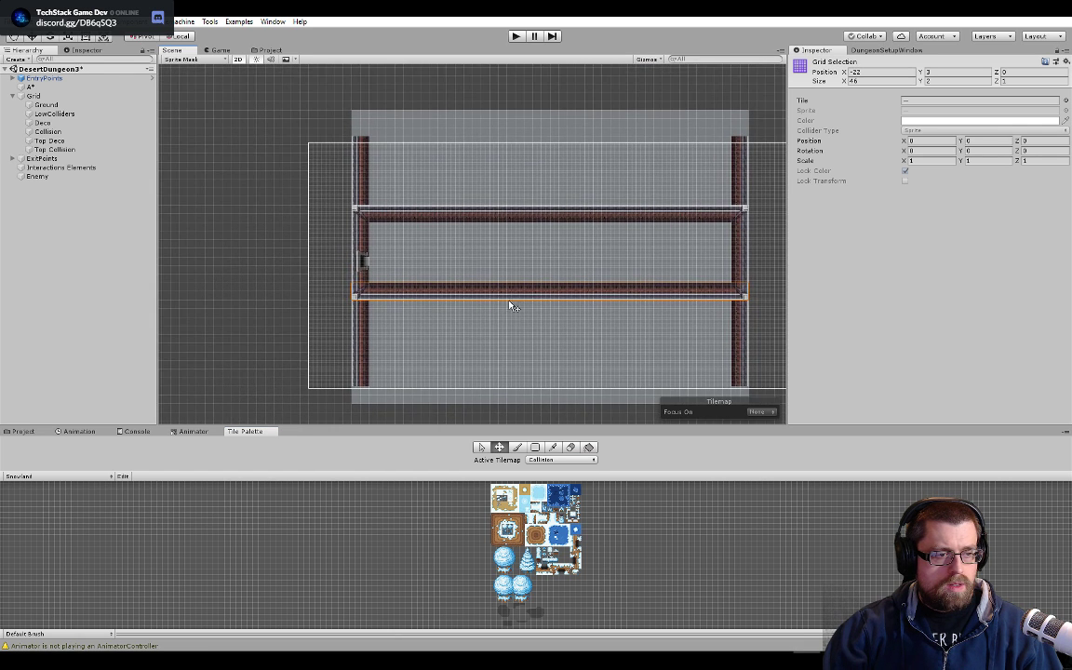
{"action": "left_click_drag", "start_coordinate": [507, 301], "coordinate": [500, 304]}
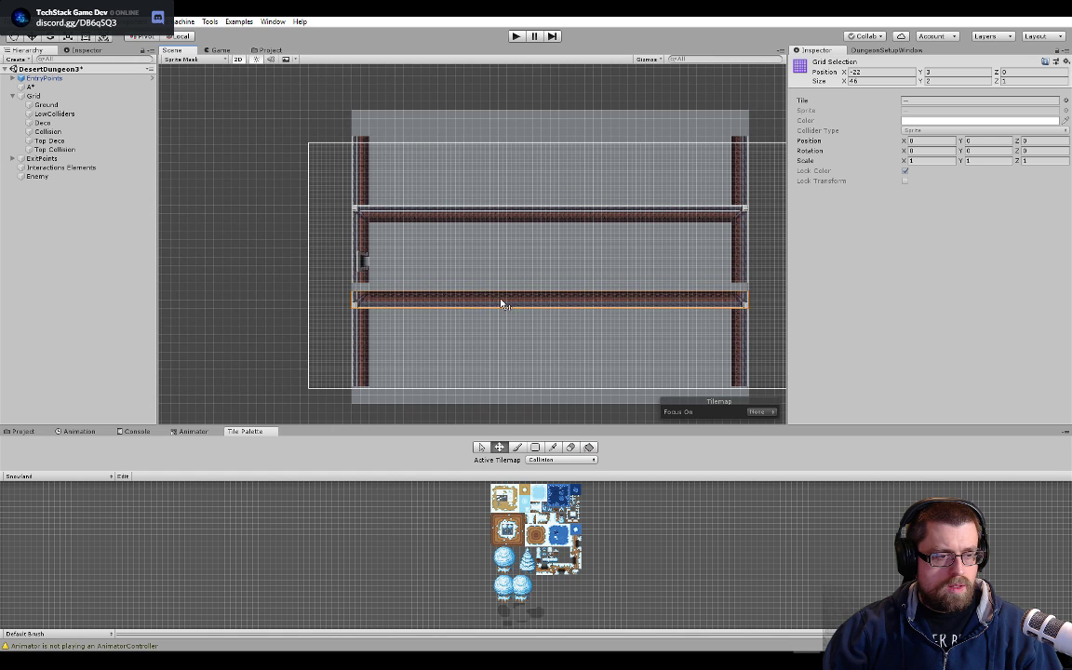
{"action": "scroll", "coordinate": [454, 286], "scroll_direction": "up", "scroll_amount": 2}
{"action": "key", "text": "ctrl+z"}
{"action": "key", "text": "ctrl+z"}
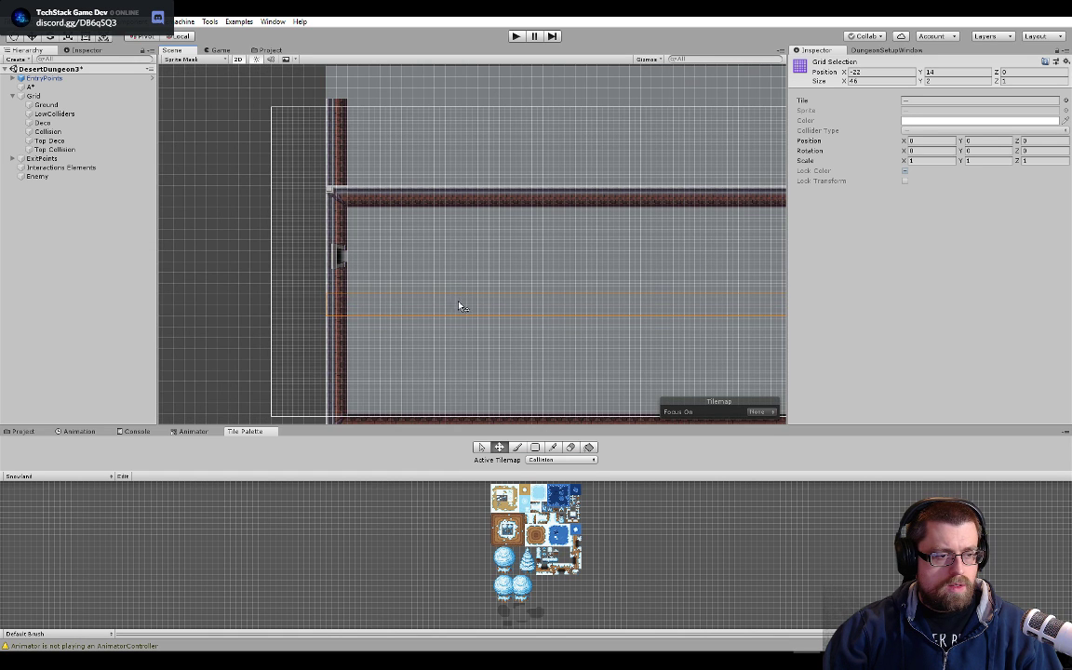
- Reselect the 46 by 2 tile lower wall strip on the Collision tilemap and move it up to just below the side doorway
{"action": "middle_click_drag", "start_coordinate": [462, 304], "coordinate": [472, 230]}
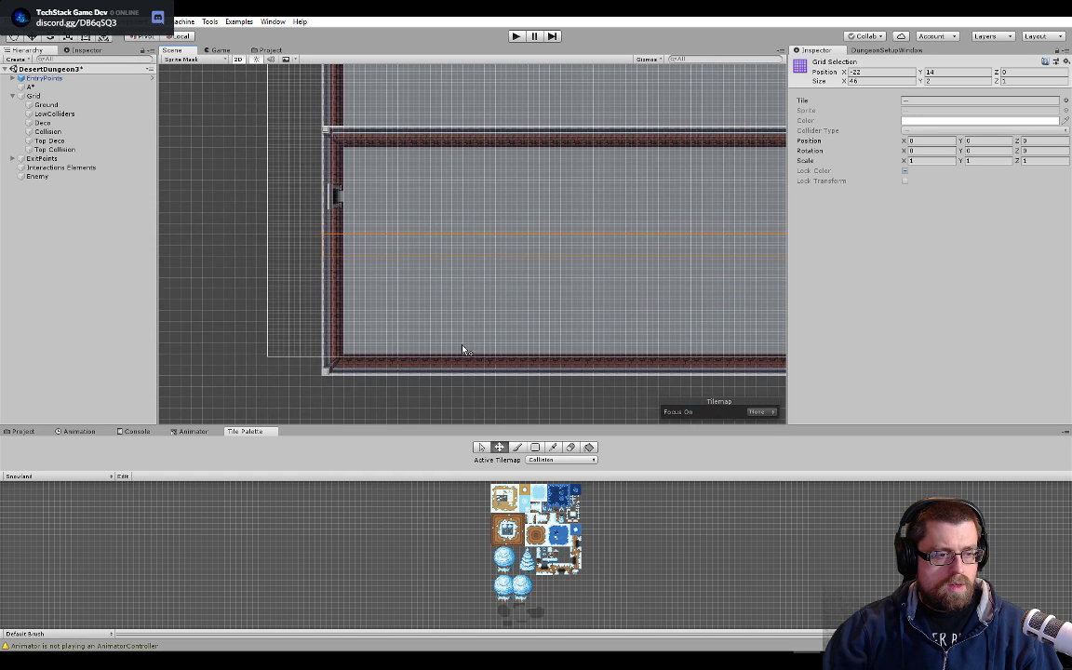
{"action": "left_click", "coordinate": [331, 372]}
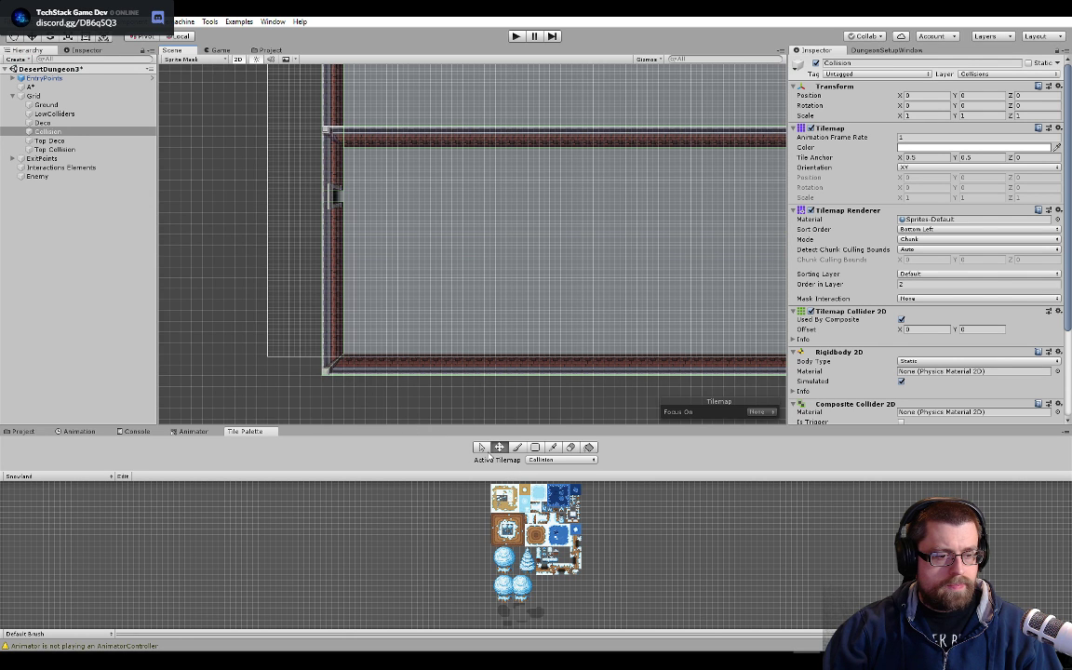
{"action": "left_click", "coordinate": [481, 447]}
{"action": "key", "text": "f"}
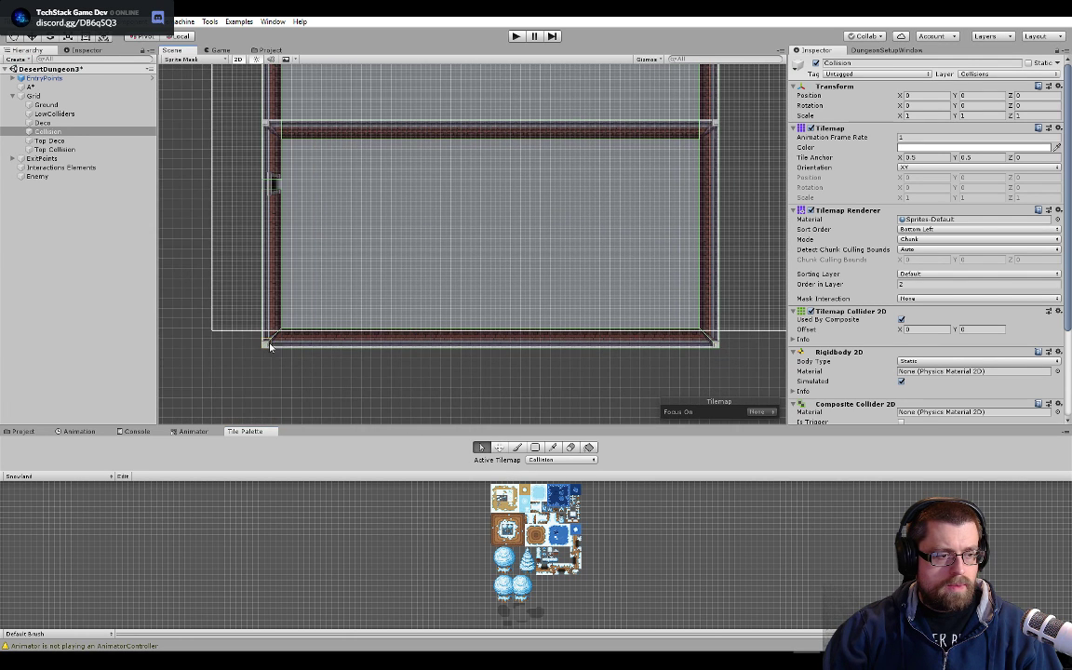
{"action": "left_click_drag", "start_coordinate": [715, 337], "coordinate": [714, 339]}
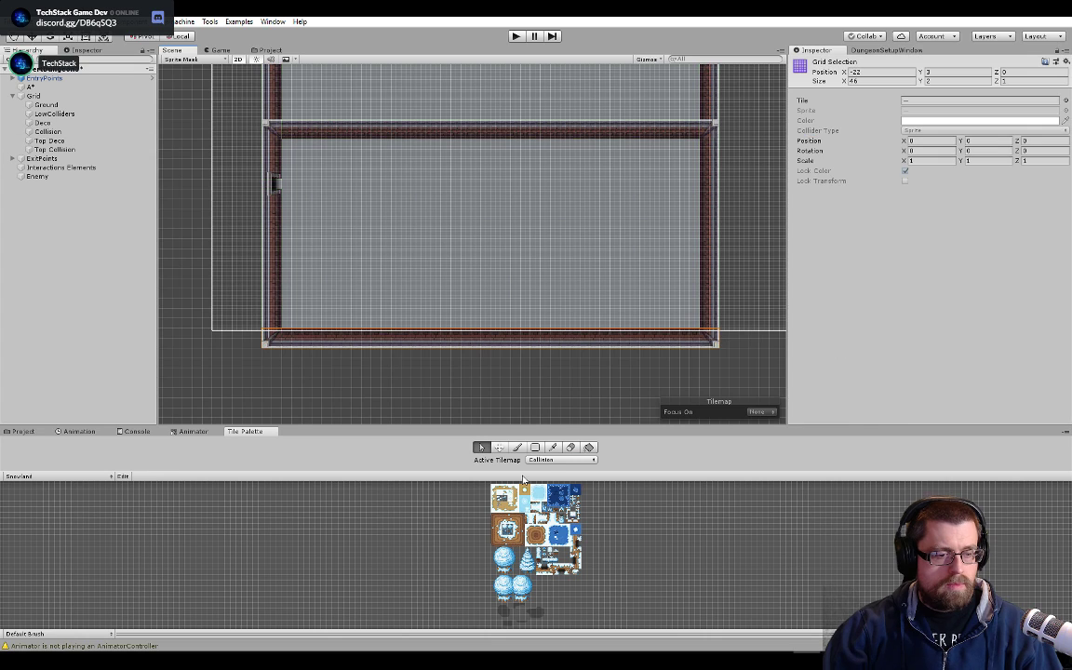
{"action": "left_click", "coordinate": [500, 448]}
{"action": "left_click_drag", "start_coordinate": [500, 344], "coordinate": [500, 249]}
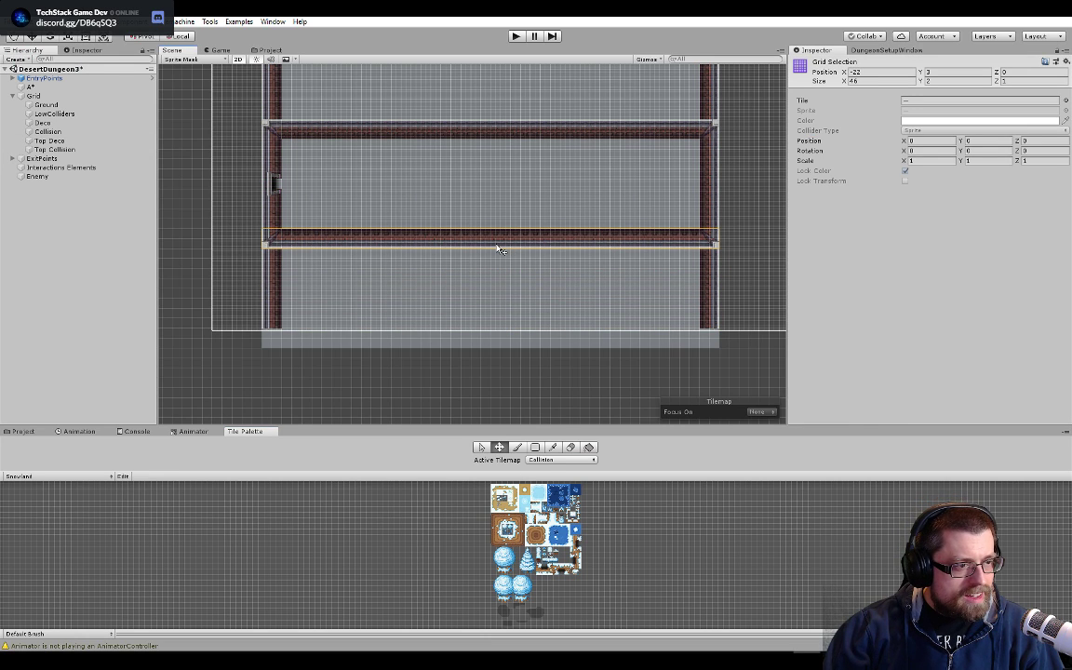
- Open DungeonSetupWindow with the Collision tilemap selected and fit its region over the leftovers below the room: 46 by 10 at X -22, Y 3
{"action": "scroll", "coordinate": [490, 376], "scroll_direction": "down", "scroll_amount": 1}
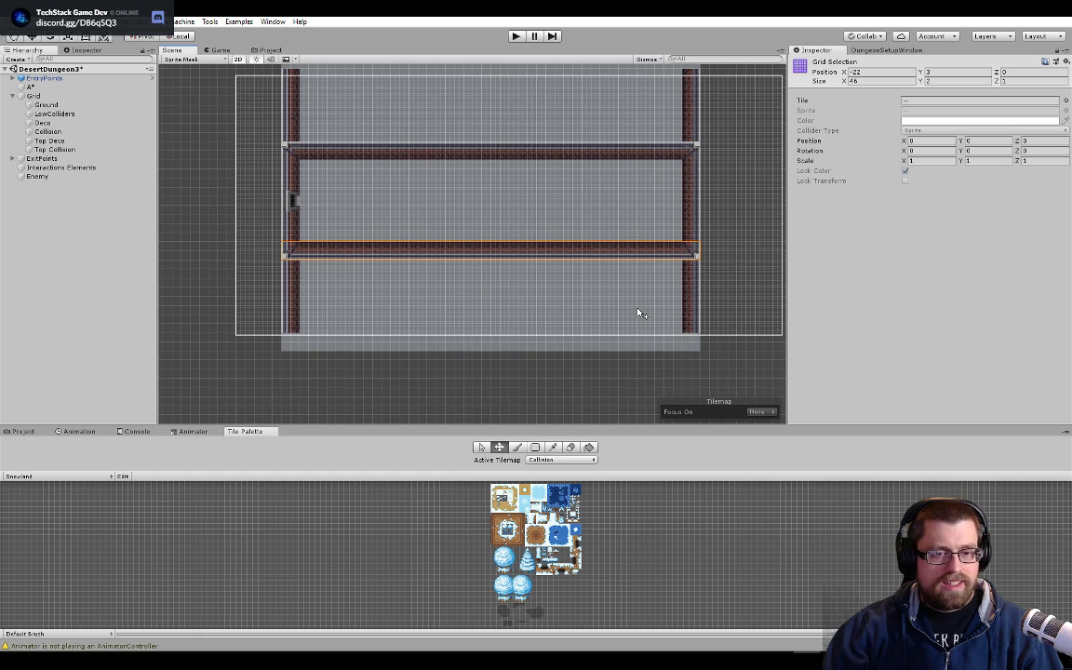
{"action": "left_click", "coordinate": [886, 50]}
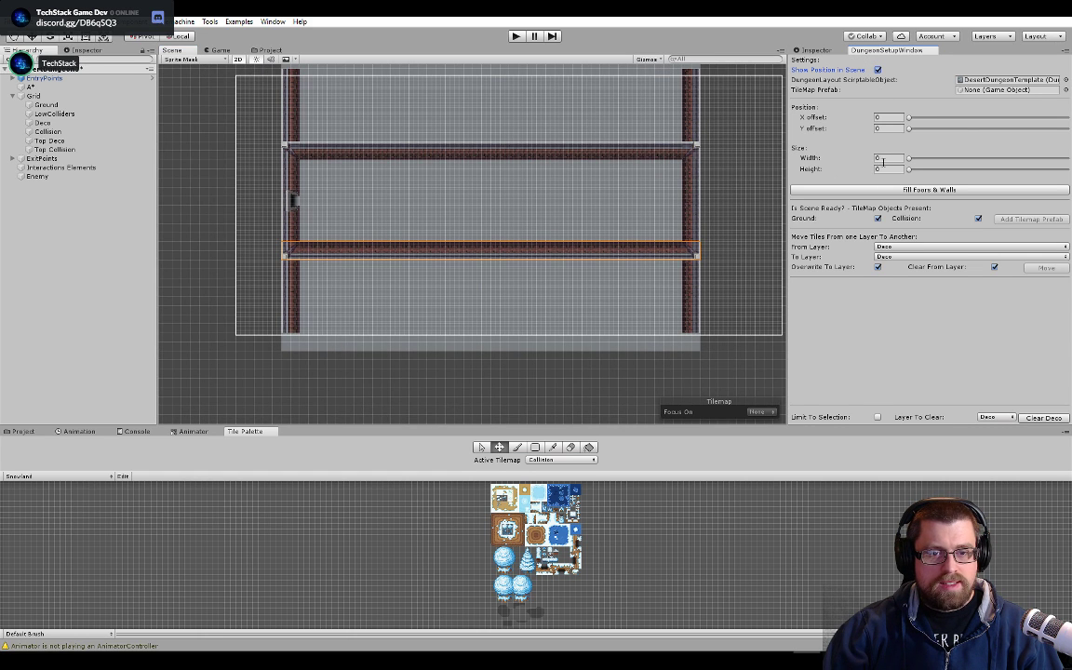
{"action": "left_click", "coordinate": [481, 377]}
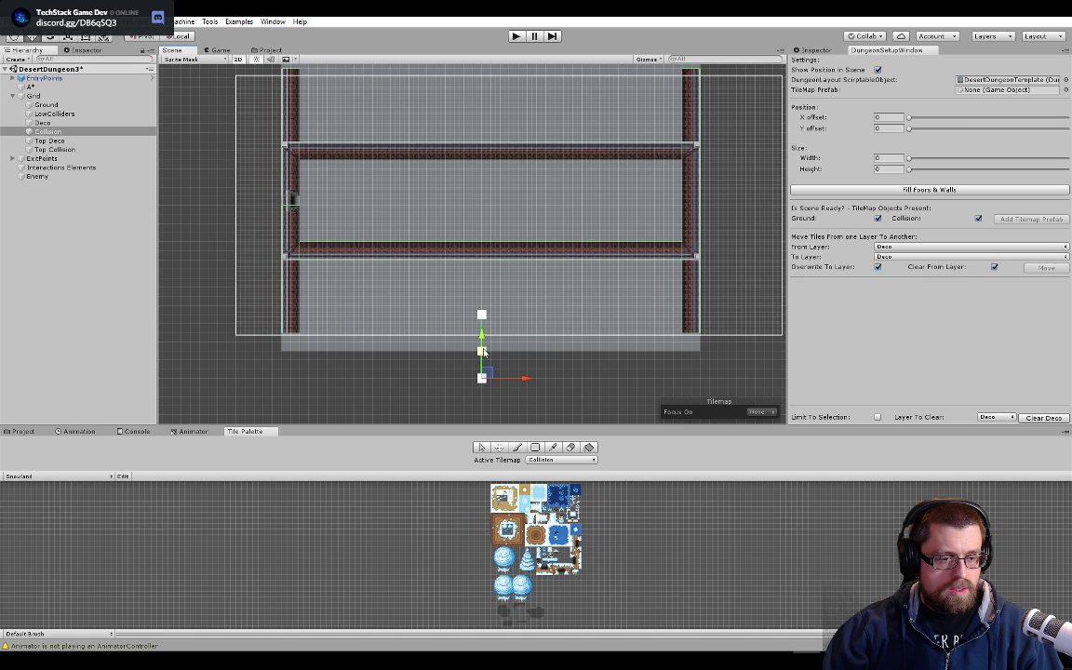
{"action": "left_click_drag", "start_coordinate": [483, 351], "coordinate": [691, 350]}
{"action": "left_click_drag", "start_coordinate": [481, 352], "coordinate": [271, 351]}
{"action": "left_click_drag", "start_coordinate": [390, 380], "coordinate": [376, 312]}
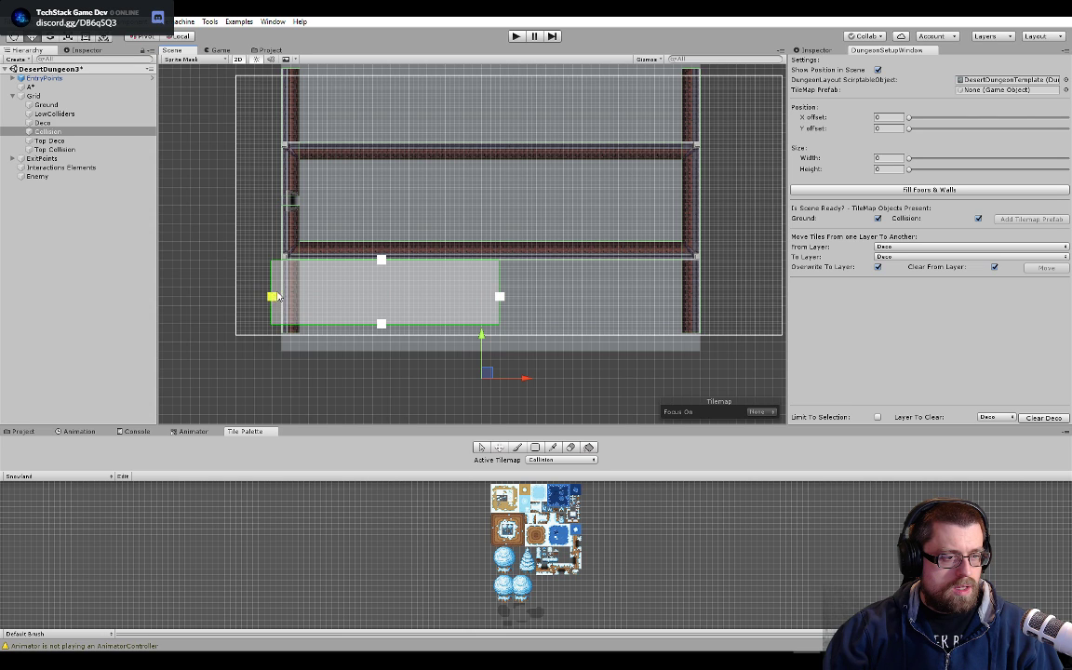
{"action": "left_click_drag", "start_coordinate": [276, 297], "coordinate": [286, 297]}
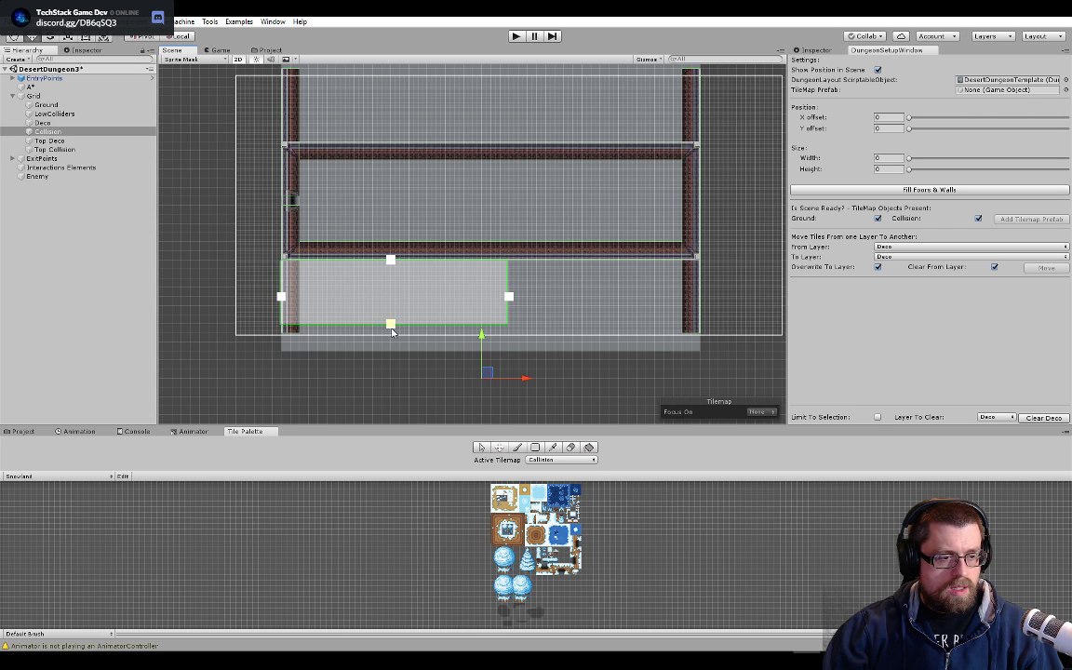
{"action": "left_click_drag", "start_coordinate": [391, 332], "coordinate": [391, 351]}
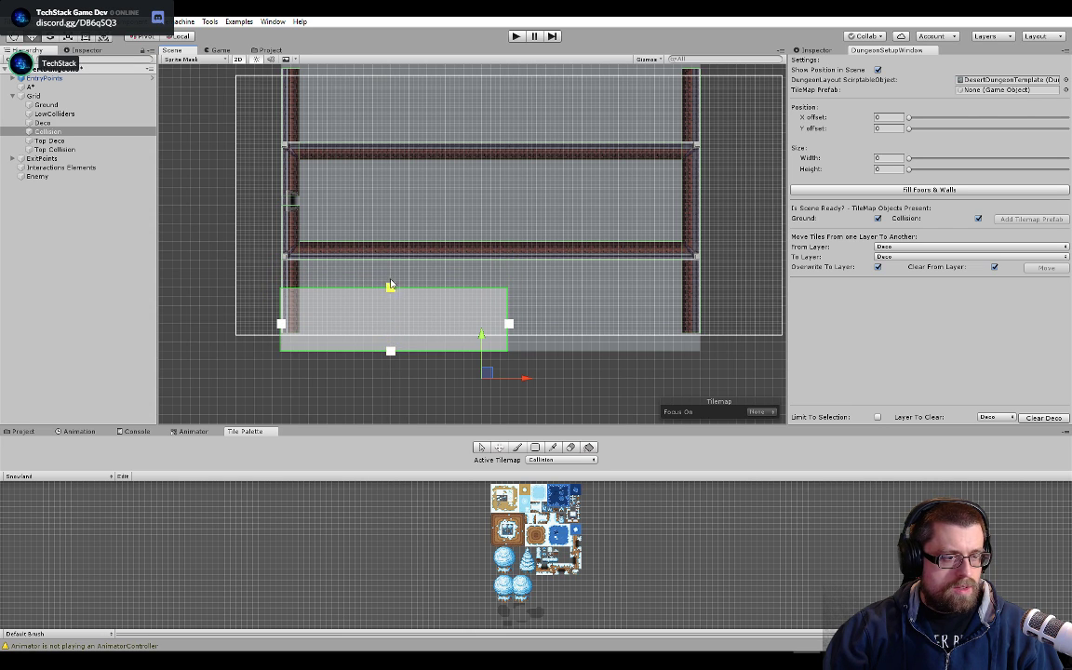
{"action": "left_click_drag", "start_coordinate": [390, 285], "coordinate": [392, 256]}
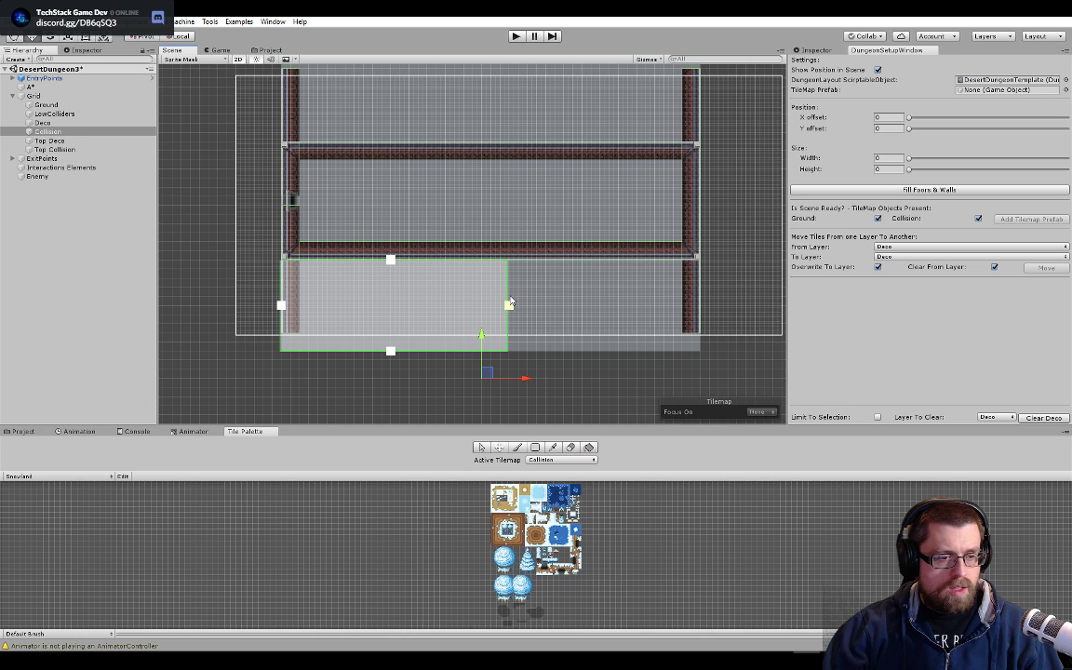
{"action": "left_click_drag", "start_coordinate": [510, 304], "coordinate": [699, 306]}
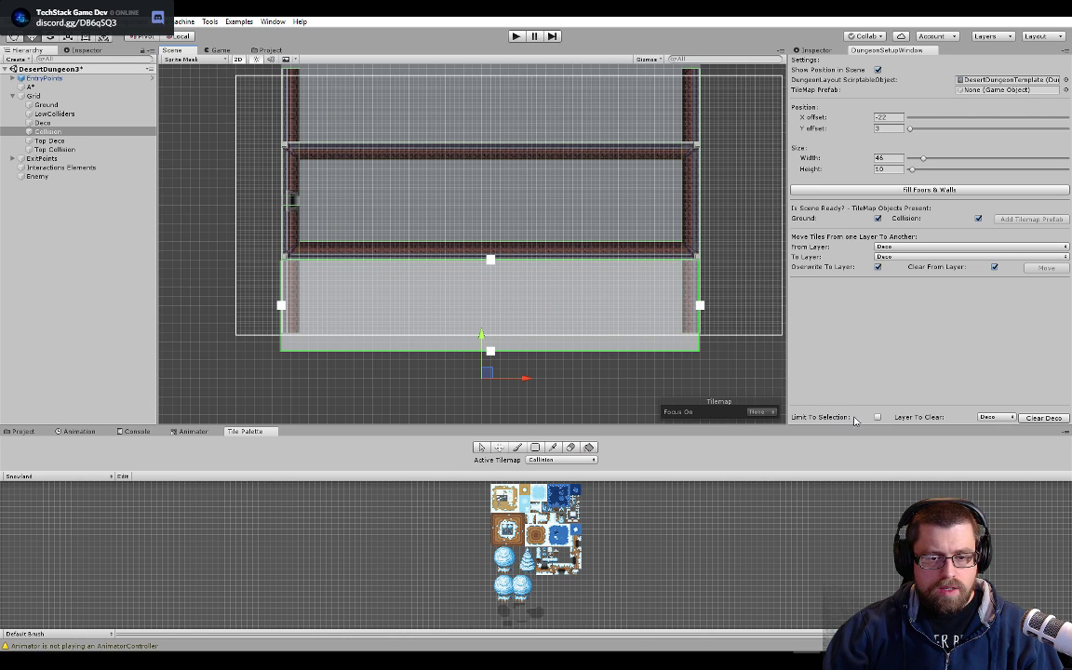
- Limit clearing to the selection and clear the Ground and Collision layers in the region below the room
{"action": "left_click", "coordinate": [878, 418]}
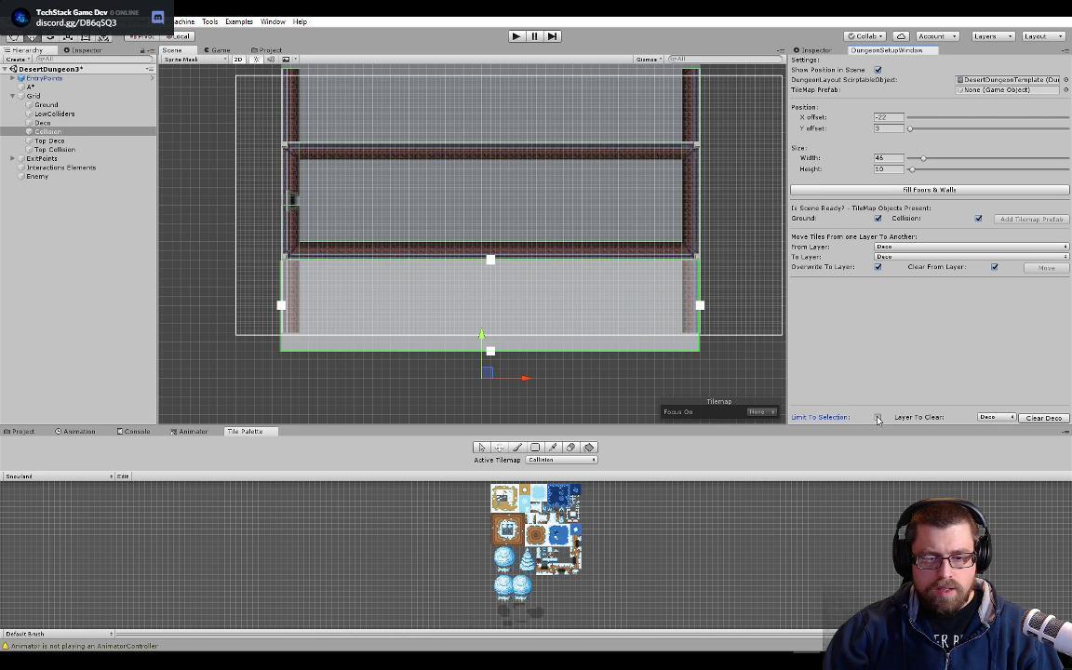
{"action": "left_click", "coordinate": [1009, 418]}
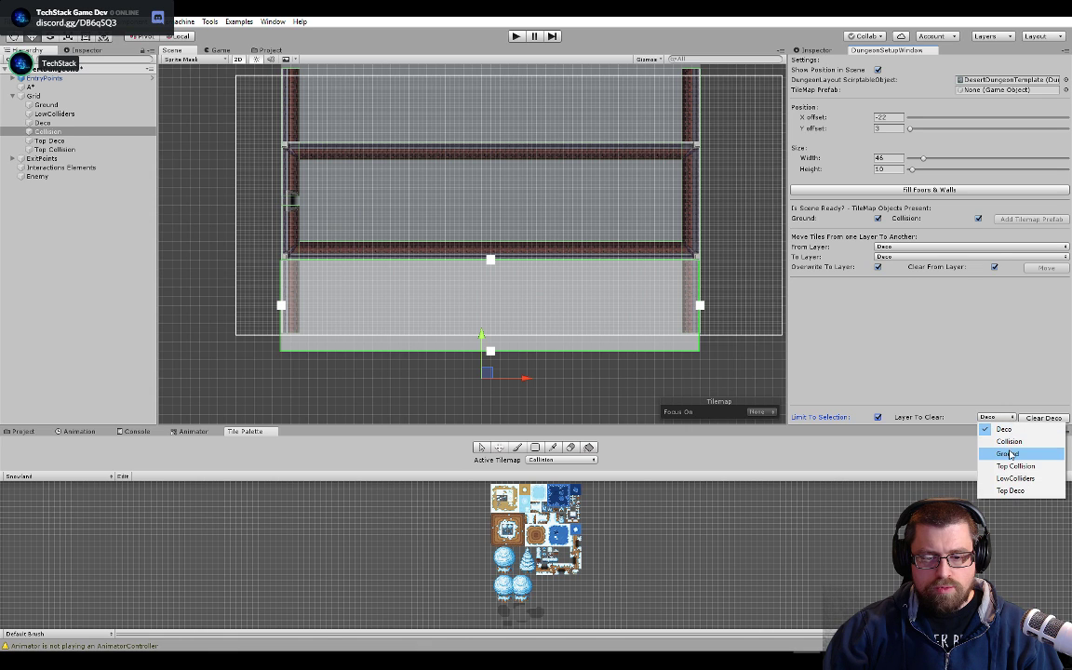
{"action": "left_click", "coordinate": [1003, 441]}
{"action": "left_click", "coordinate": [1002, 418]}
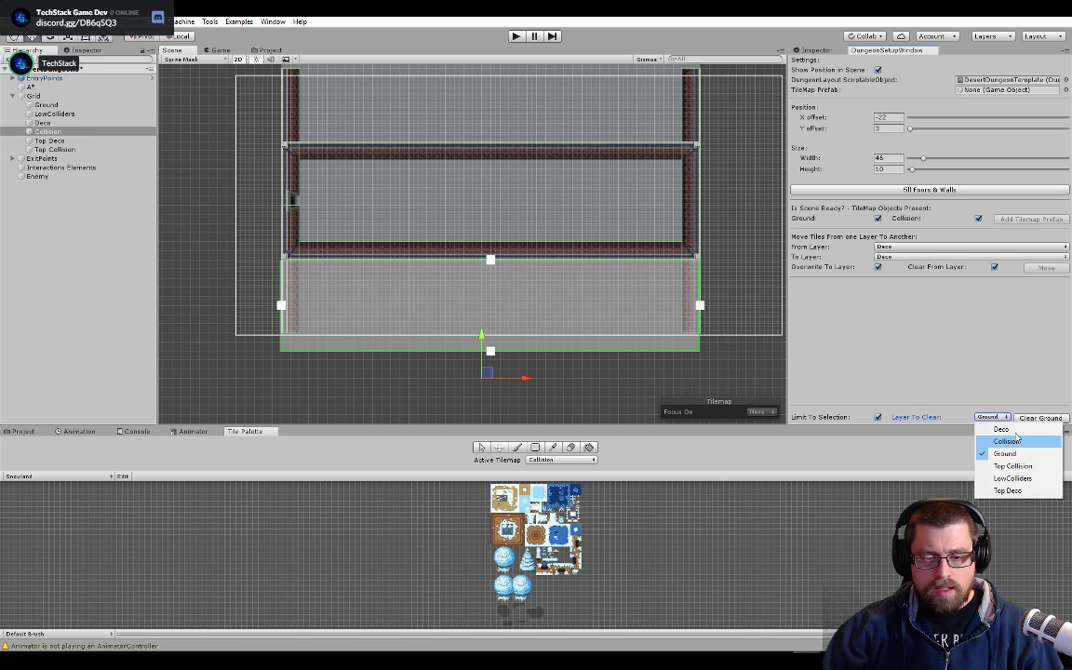
{"action": "left_click", "coordinate": [1000, 440]}
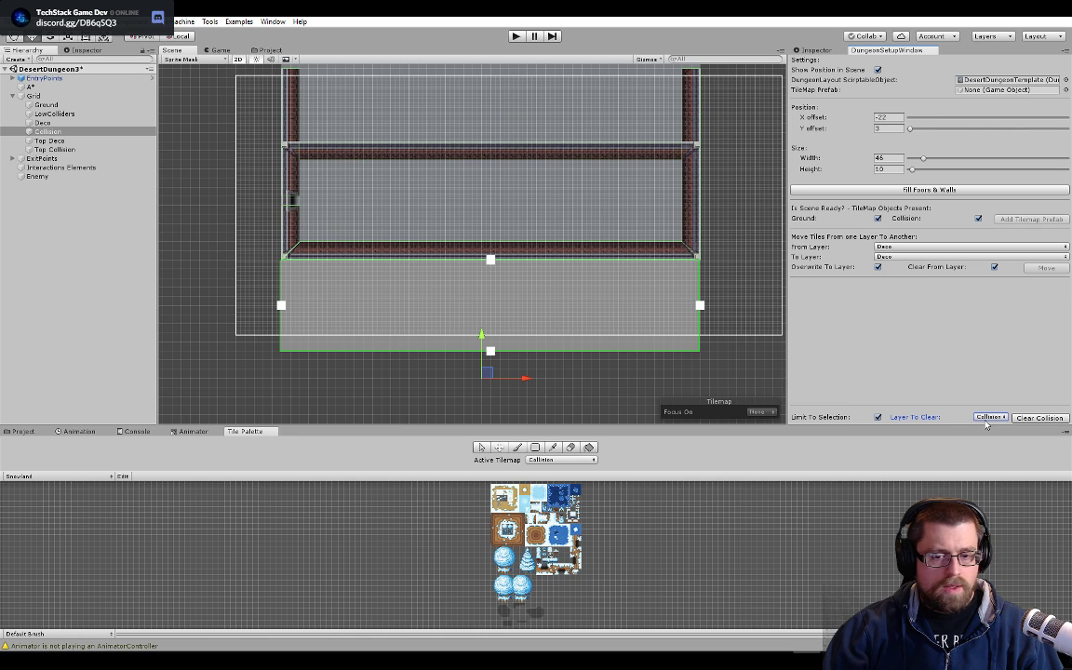
- Move the 46 by 10 region above the room to Y offset 26 and clear its Ground and Collision layers
{"action": "left_click", "coordinate": [988, 418]}
{"action": "left_click", "coordinate": [1007, 455]}
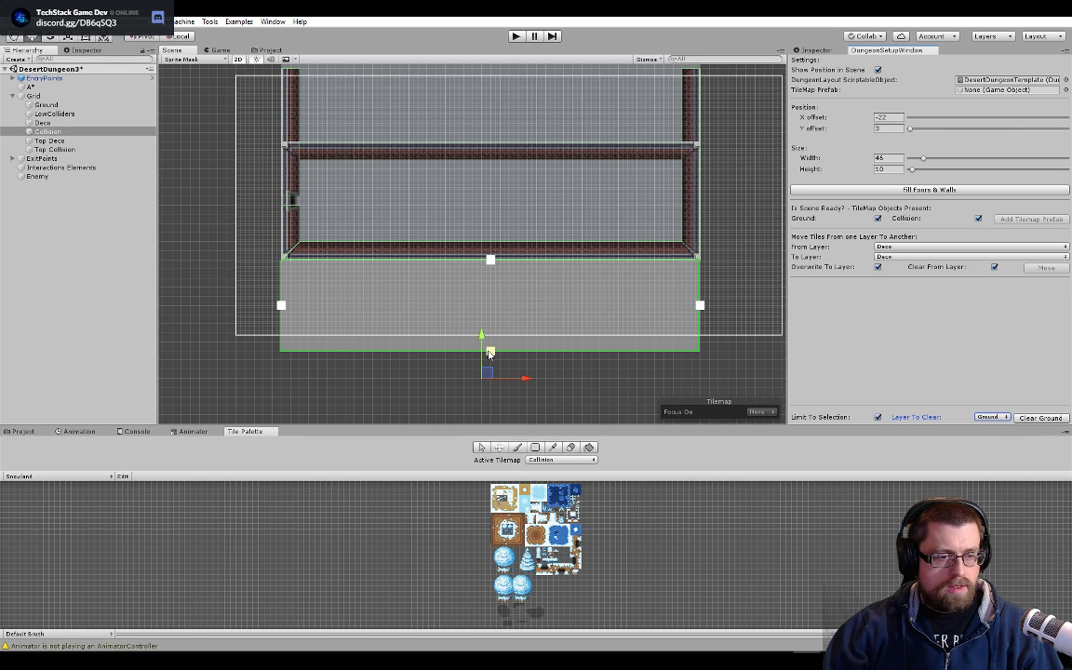
{"action": "left_click_drag", "start_coordinate": [494, 352], "coordinate": [497, 145]}
{"action": "middle_click_drag", "start_coordinate": [533, 187], "coordinate": [555, 316]}
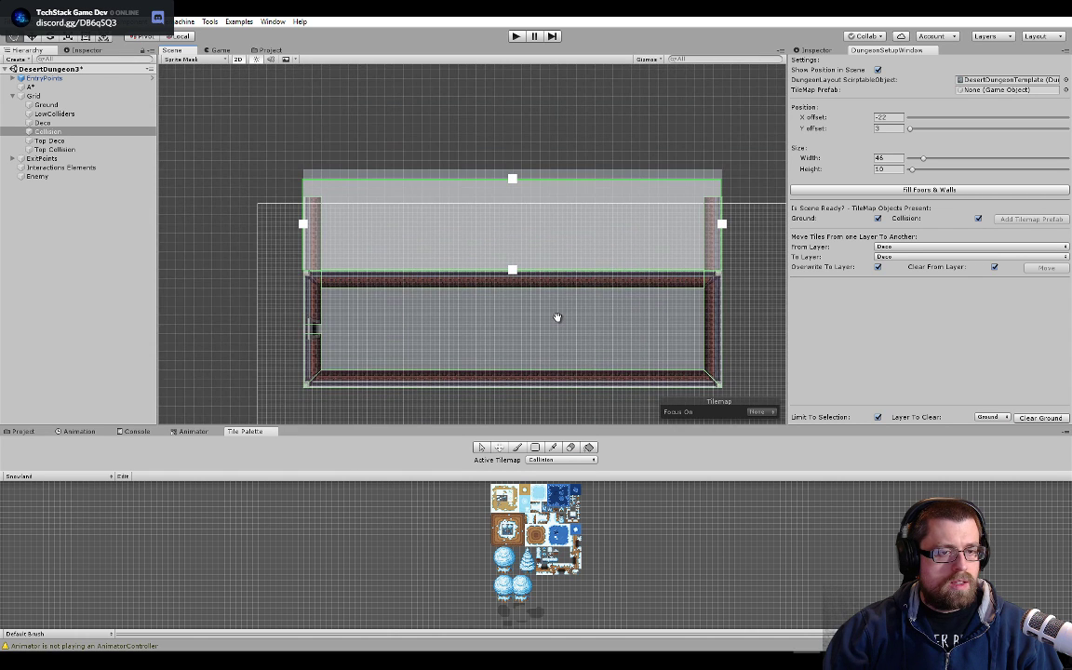
{"action": "left_click", "coordinate": [991, 417]}
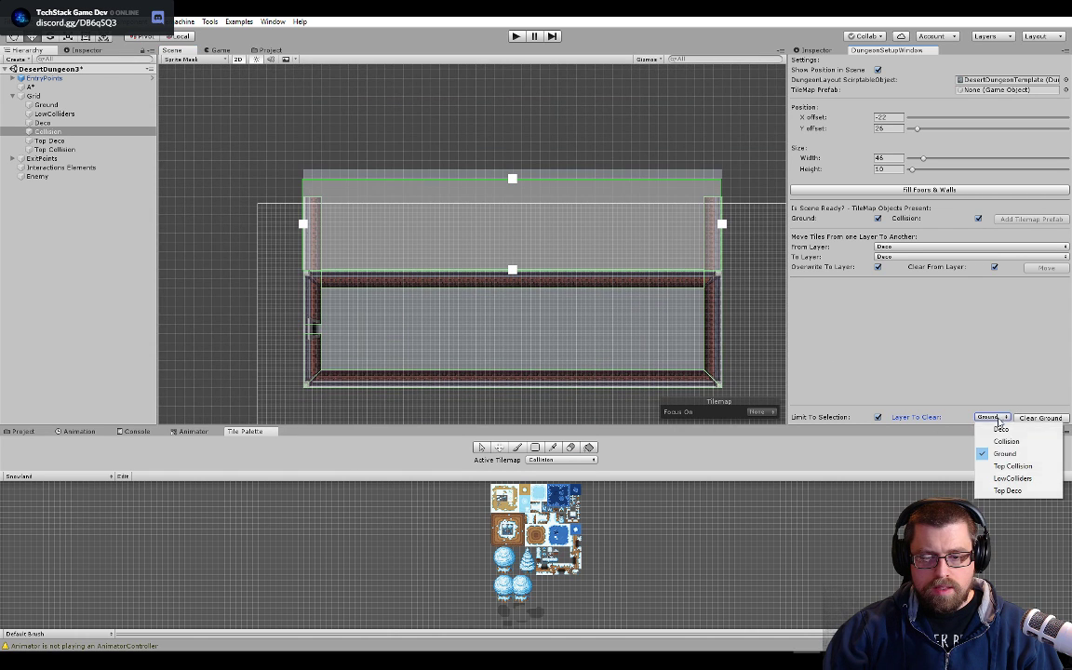
{"action": "left_click", "coordinate": [1005, 441]}
{"action": "left_click", "coordinate": [1027, 418]}
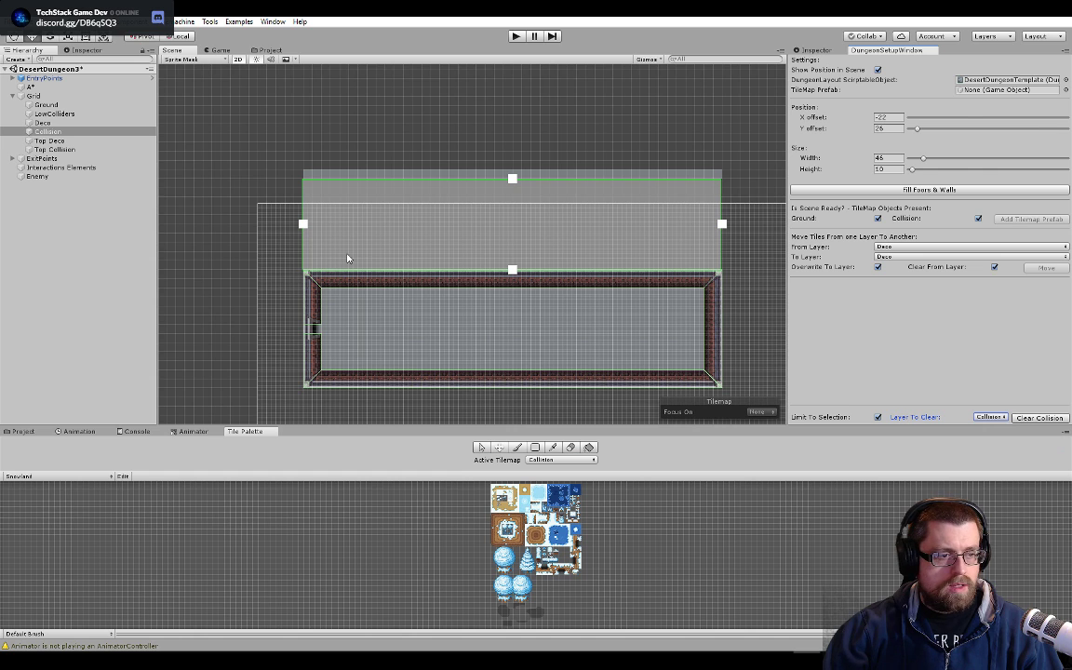
- Move the clearing region farther above the room to Y offset 35 and save the scene
{"action": "left_click_drag", "start_coordinate": [514, 269], "coordinate": [513, 188]}
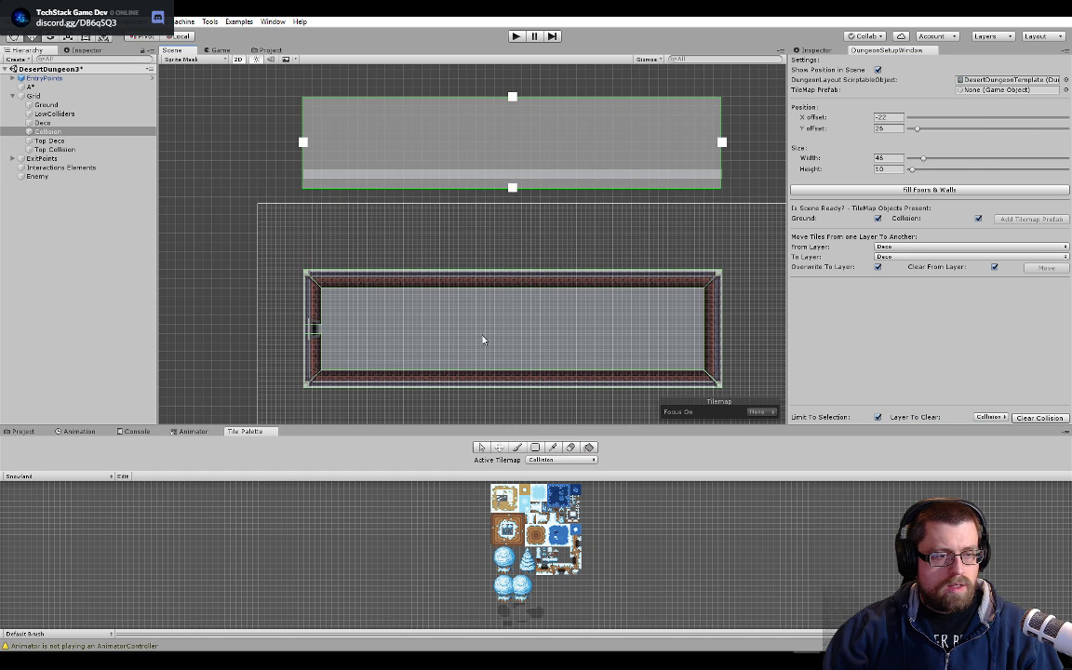
{"action": "middle_click_drag", "start_coordinate": [403, 338], "coordinate": [382, 265]}
{"action": "scroll", "coordinate": [423, 258], "scroll_direction": "down", "scroll_amount": 4}
{"action": "scroll", "coordinate": [383, 267], "scroll_direction": "down", "scroll_amount": 1}
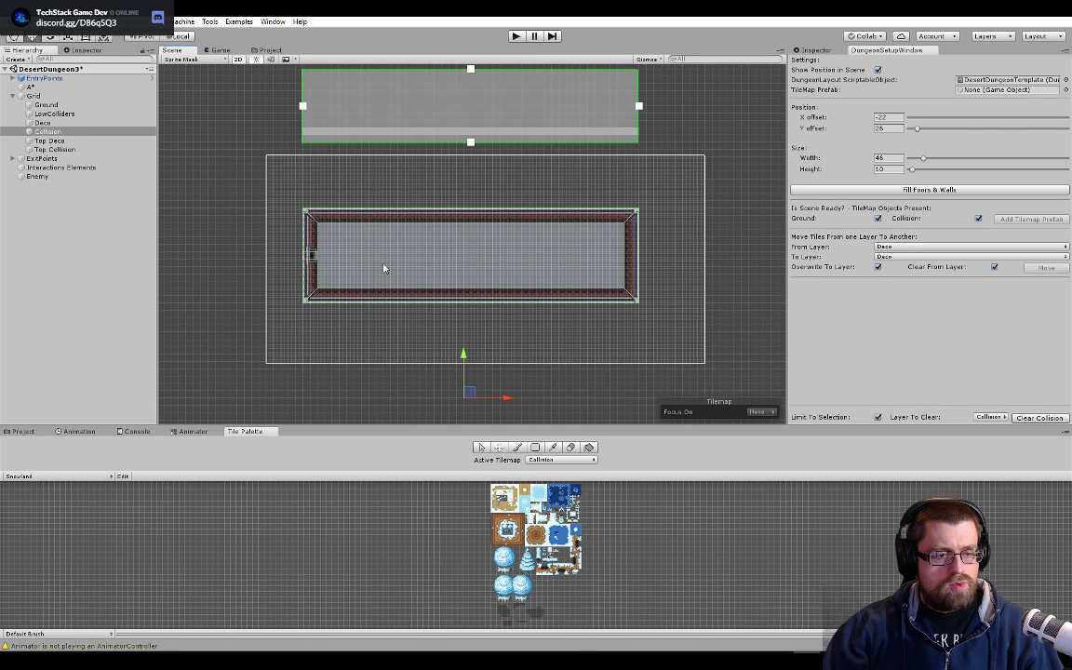
{"action": "scroll", "coordinate": [382, 268], "scroll_direction": "down", "scroll_amount": 2}
{"action": "middle_click_drag", "start_coordinate": [382, 268], "coordinate": [405, 246]}
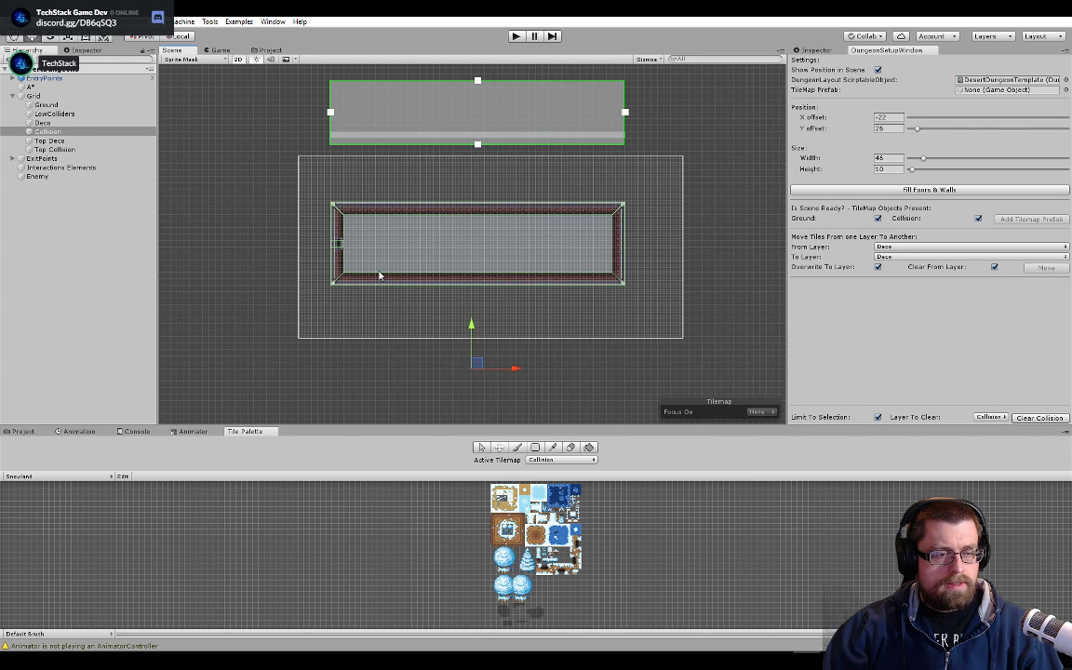
{"action": "scroll", "coordinate": [383, 276], "scroll_direction": "up", "scroll_amount": 1}
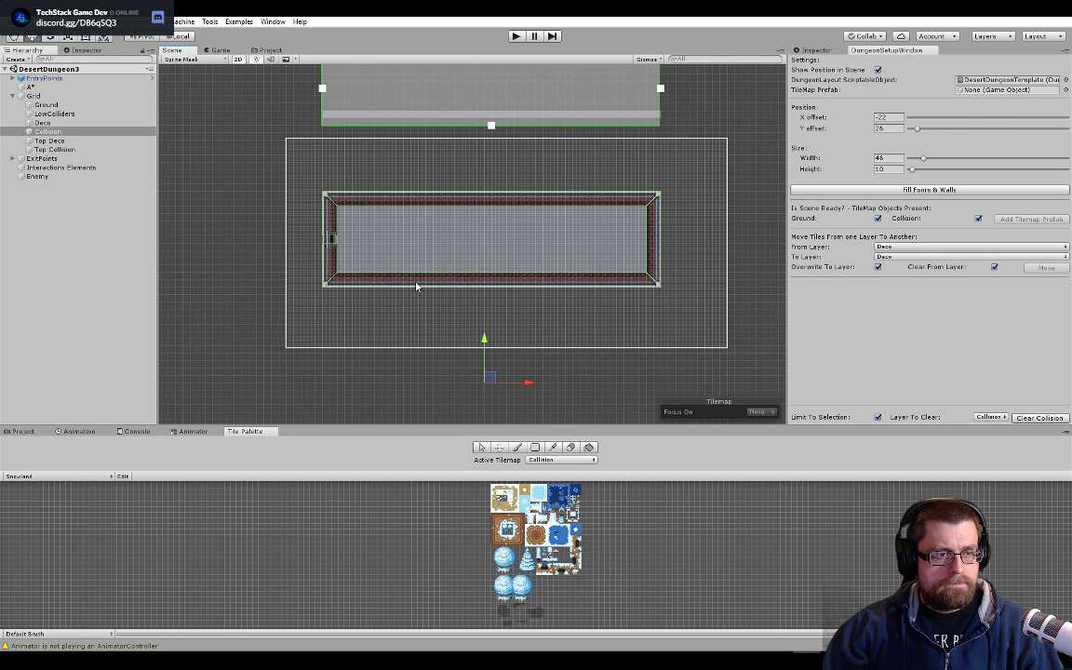
{"action": "scroll", "coordinate": [416, 287], "scroll_direction": "down", "scroll_amount": 1}
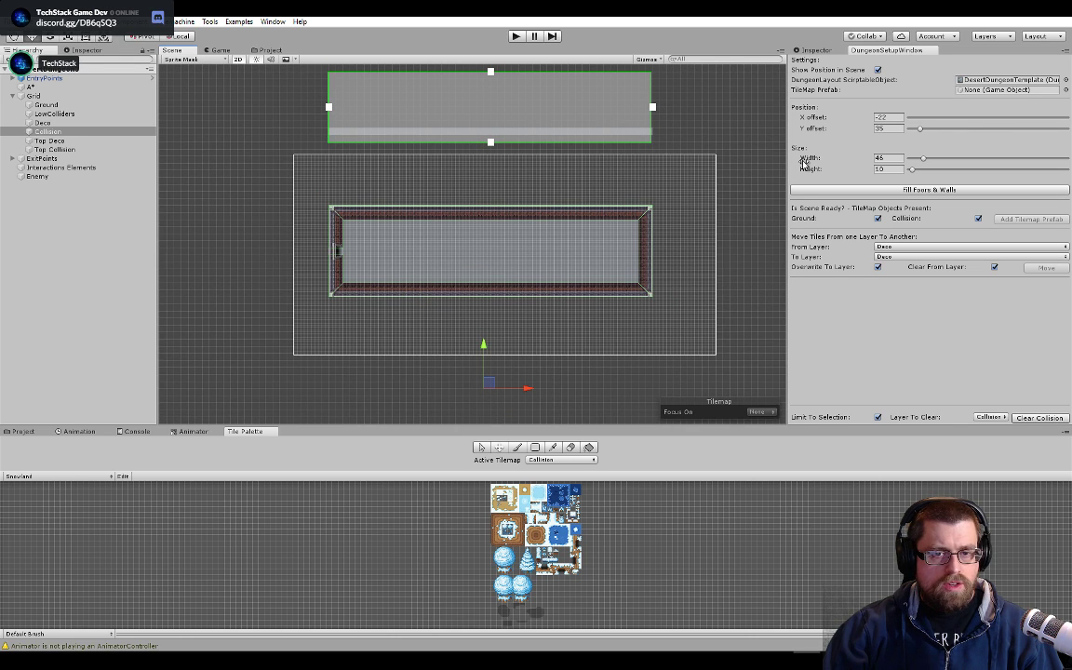
- Select the A* object and examine its Grid Graph size and centre settings
{"action": "left_click", "coordinate": [32, 86]}
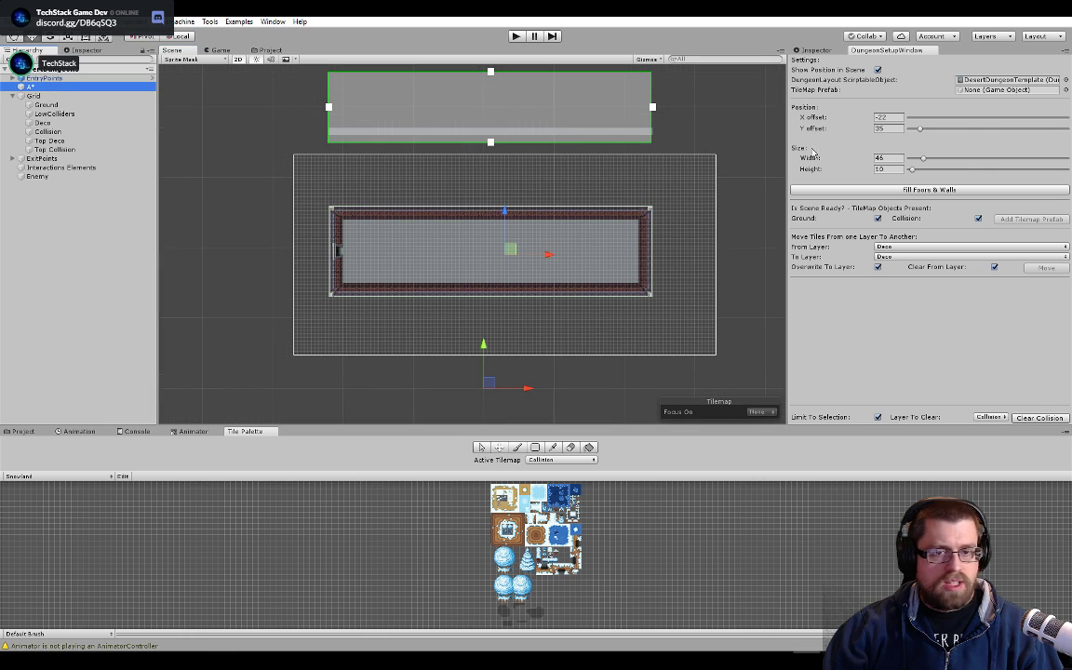
{"action": "left_click", "coordinate": [845, 166]}
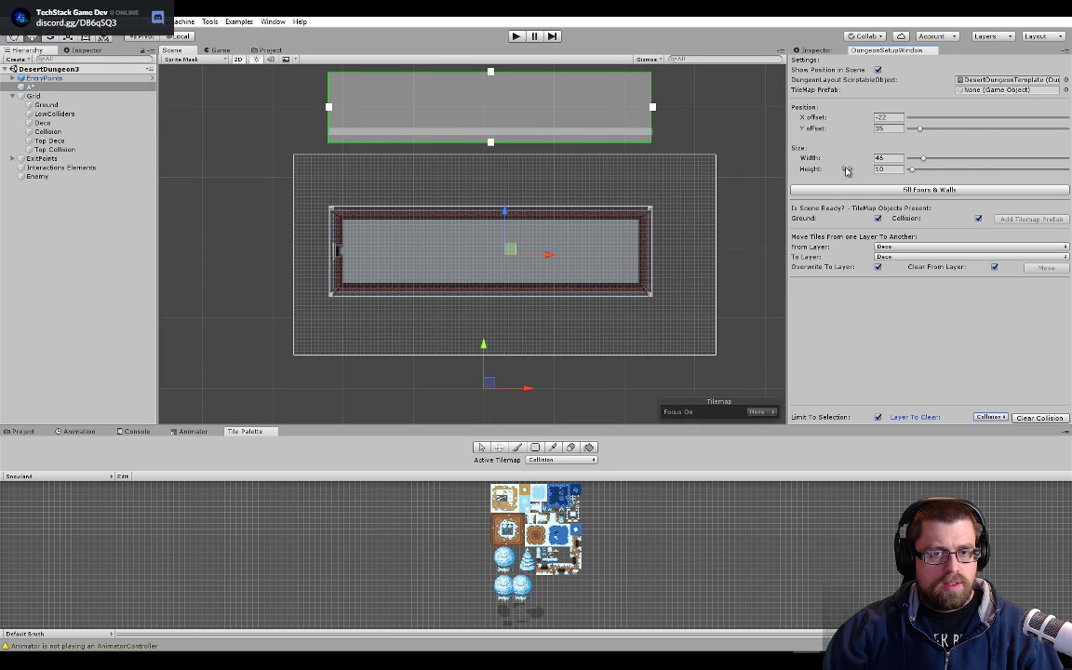
{"action": "left_click", "coordinate": [819, 51]}
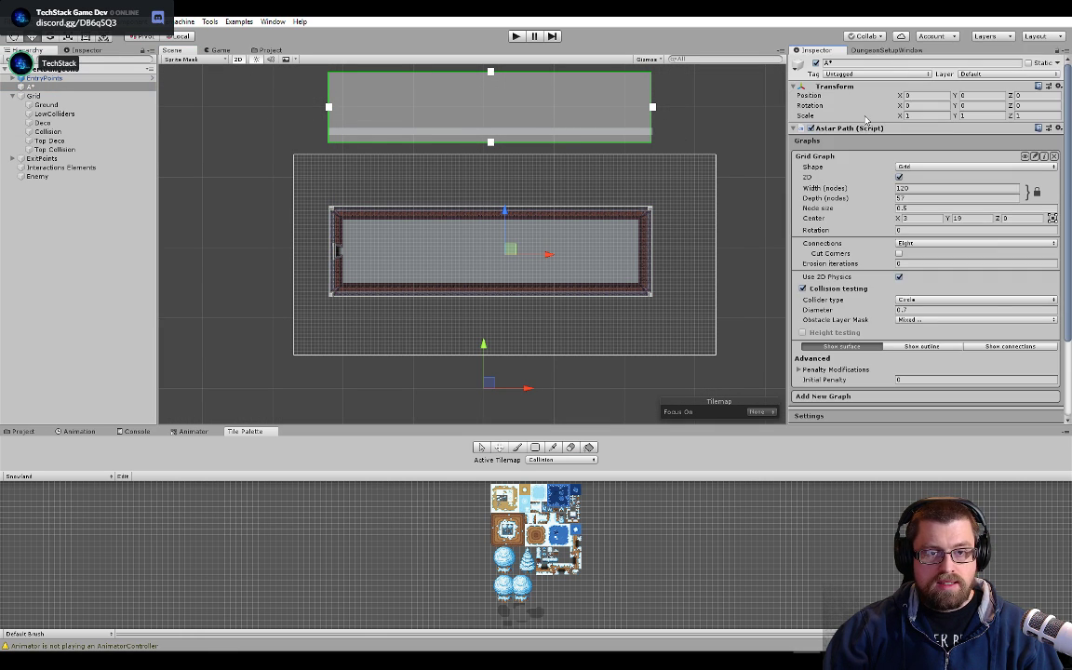
{"action": "left_click", "coordinate": [870, 51]}
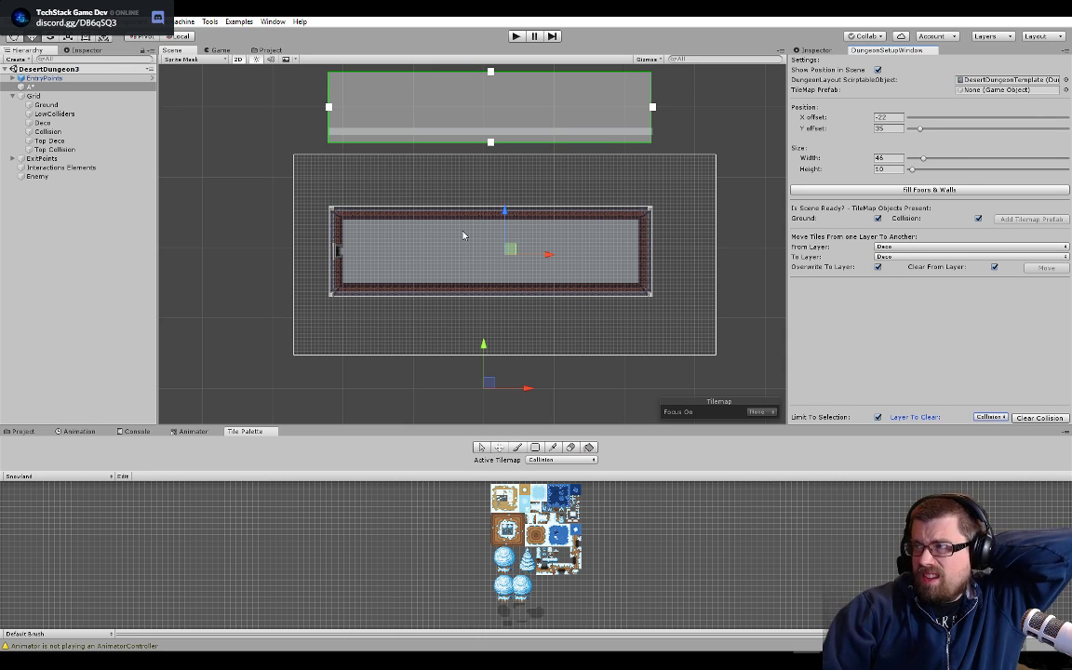
- Expand EntryPoints and move the OverWorldSpawn entry point to just inside the room's side doorway
{"action": "scroll", "coordinate": [447, 242], "scroll_direction": "up", "scroll_amount": 4}
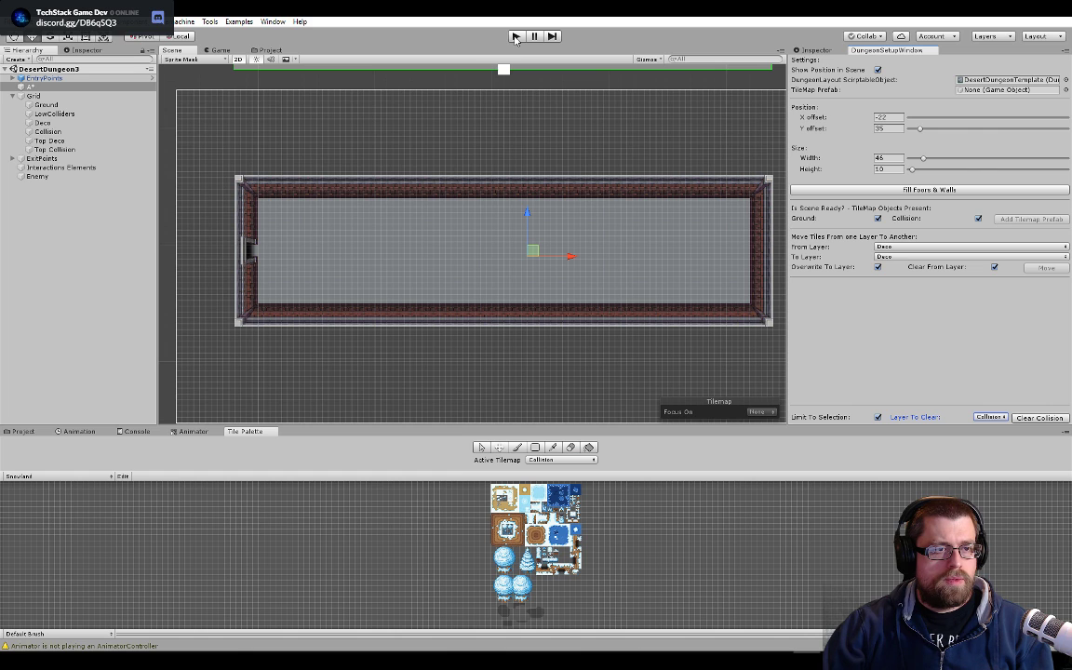
{"action": "scroll", "coordinate": [484, 166], "scroll_direction": "down", "scroll_amount": 3}
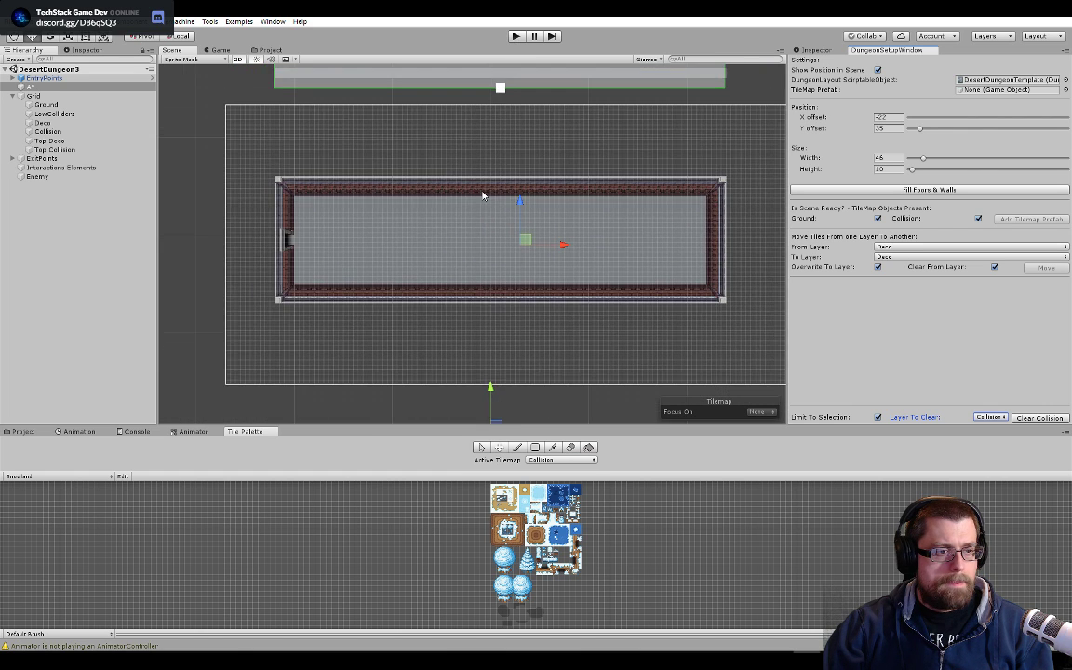
{"action": "left_click", "coordinate": [12, 77]}
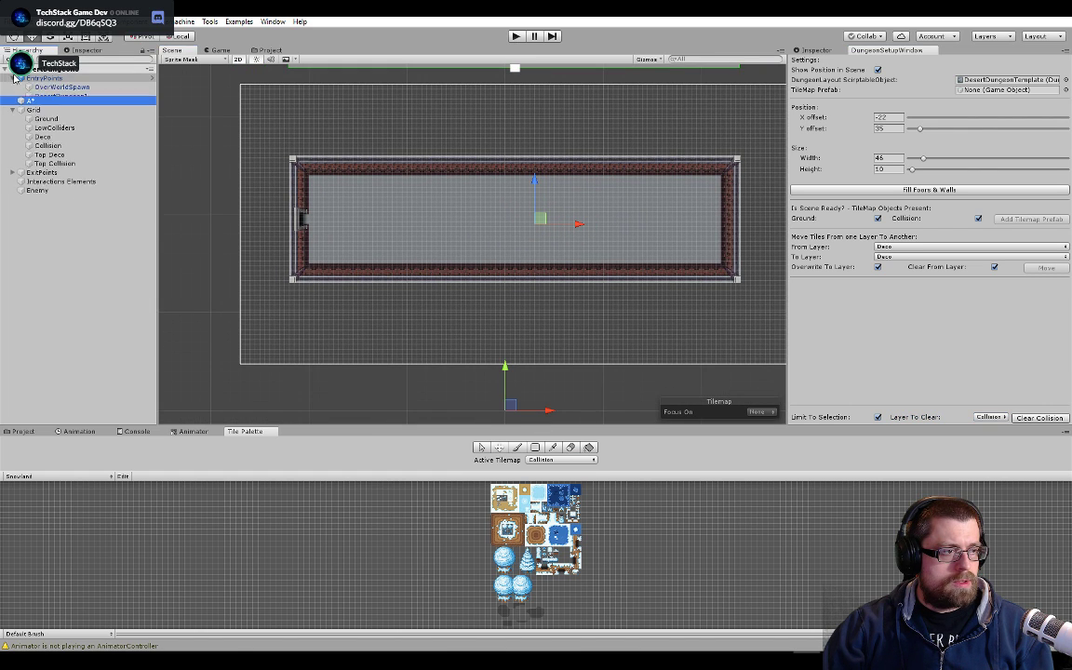
{"action": "left_click", "coordinate": [62, 86]}
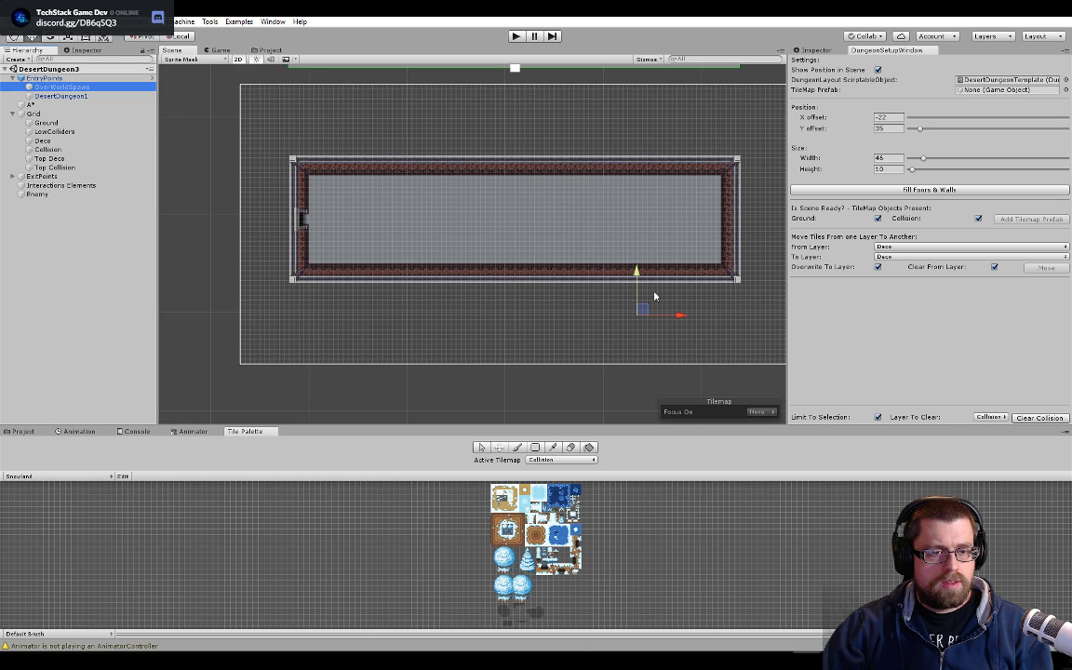
{"action": "left_click_drag", "start_coordinate": [681, 319], "coordinate": [358, 315]}
{"action": "left_click_drag", "start_coordinate": [315, 280], "coordinate": [312, 182]}
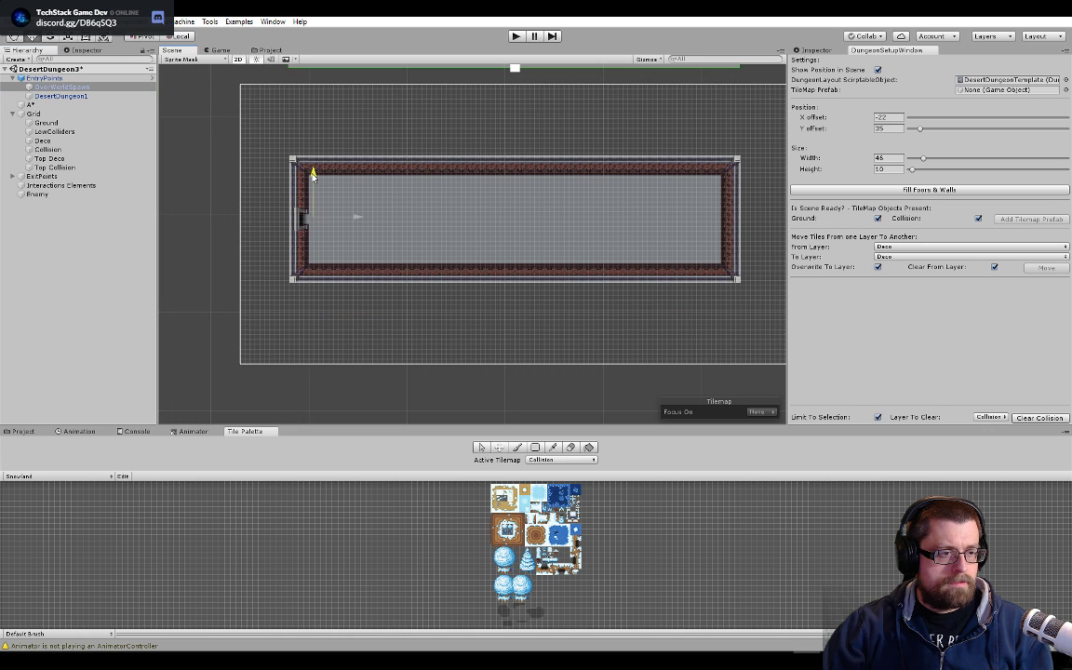
{"action": "scroll", "coordinate": [275, 222], "scroll_direction": "up", "scroll_amount": 8}
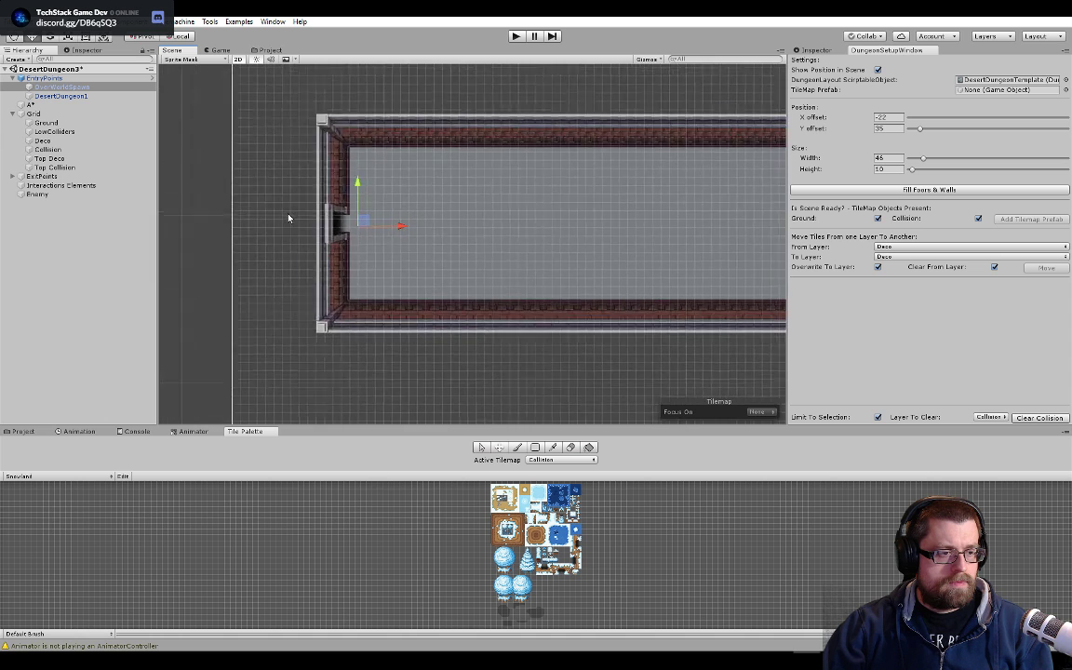
{"action": "scroll", "coordinate": [470, 252], "scroll_direction": "up", "scroll_amount": 5}
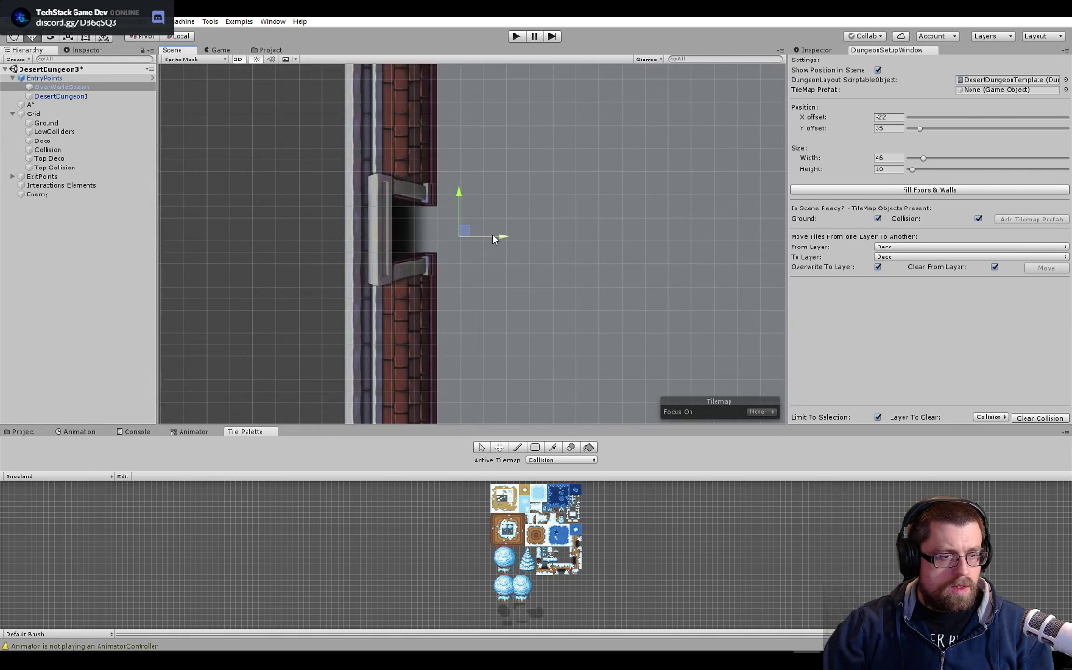
- Move the DesertDungeon1 entry point from outside the room to just inside the room's side doorway
{"action": "left_click", "coordinate": [90, 96]}
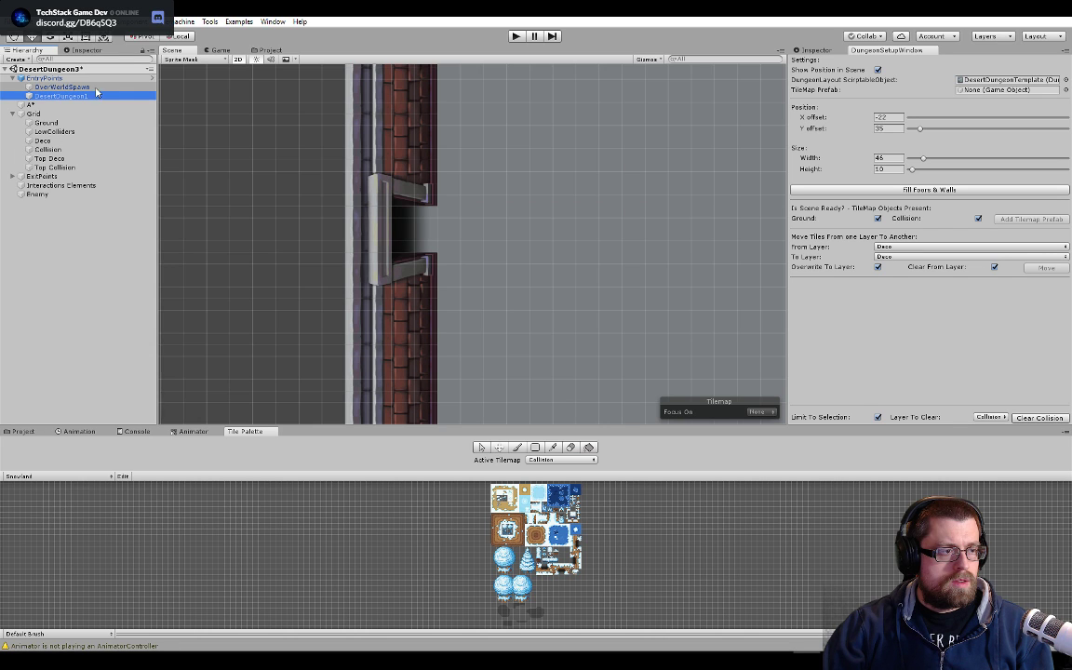
{"action": "left_click", "coordinate": [85, 87]}
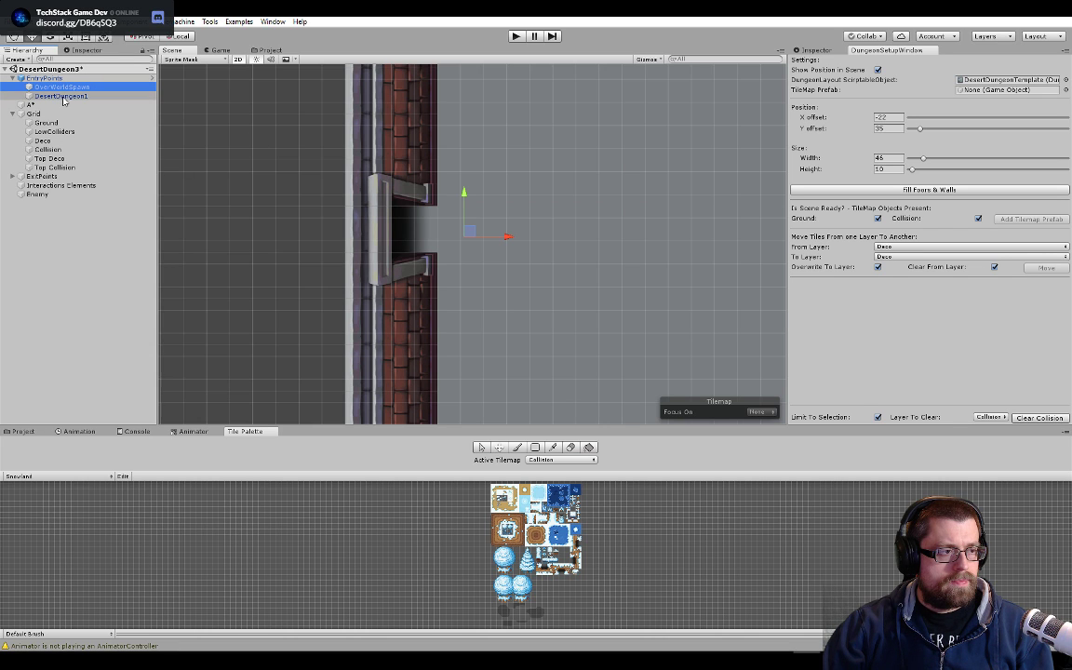
{"action": "double_click", "coordinate": [98, 97]}
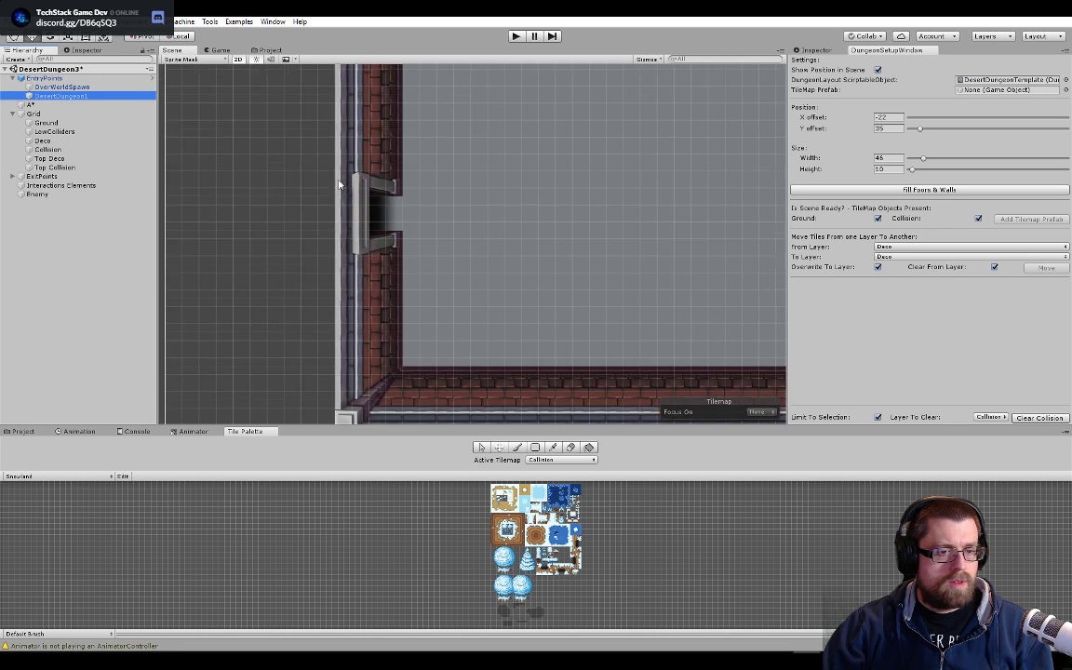
{"action": "scroll", "coordinate": [340, 184], "scroll_direction": "down", "scroll_amount": 10}
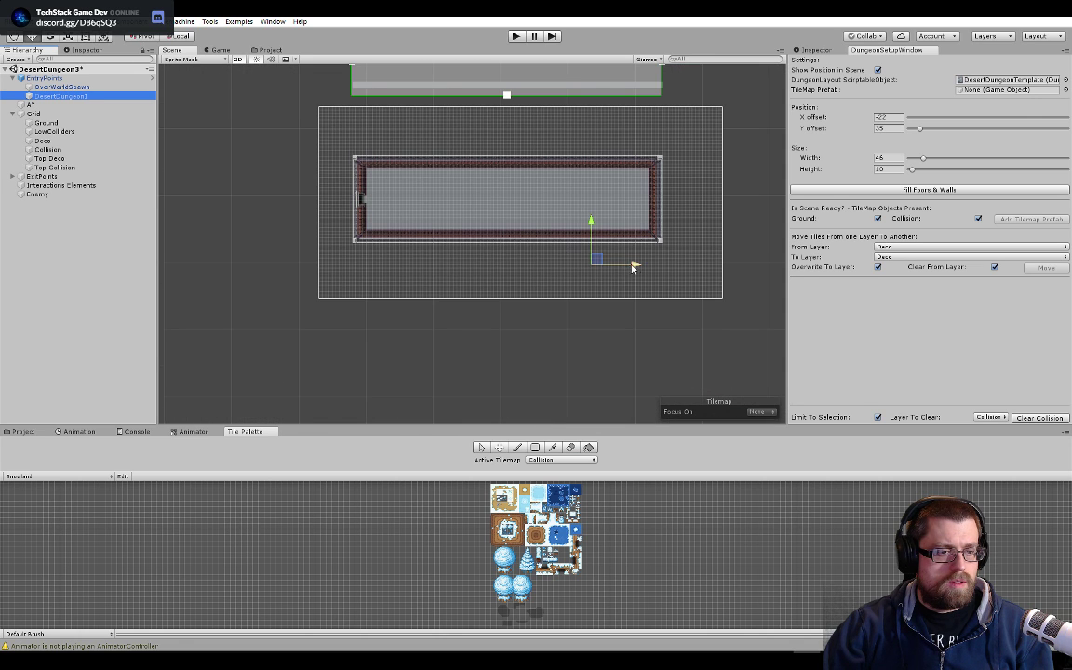
{"action": "left_click_drag", "start_coordinate": [637, 267], "coordinate": [409, 265]}
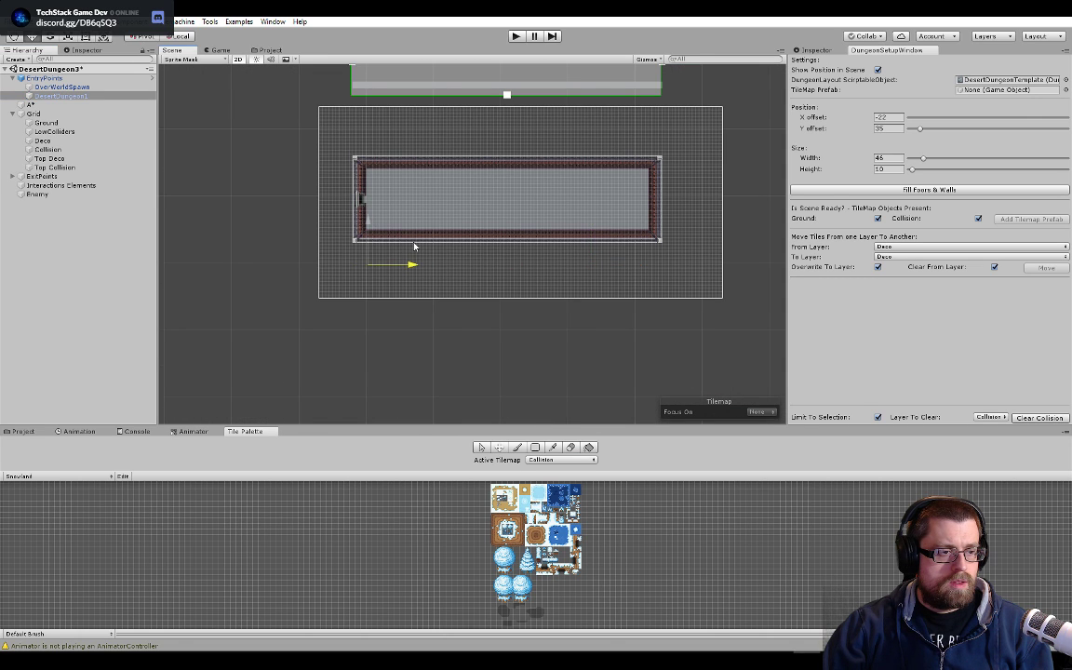
{"action": "left_click_drag", "start_coordinate": [376, 224], "coordinate": [377, 162]}
{"action": "scroll", "coordinate": [392, 222], "scroll_direction": "up", "scroll_amount": 5}
{"action": "scroll", "coordinate": [510, 272], "scroll_direction": "up", "scroll_amount": 4}
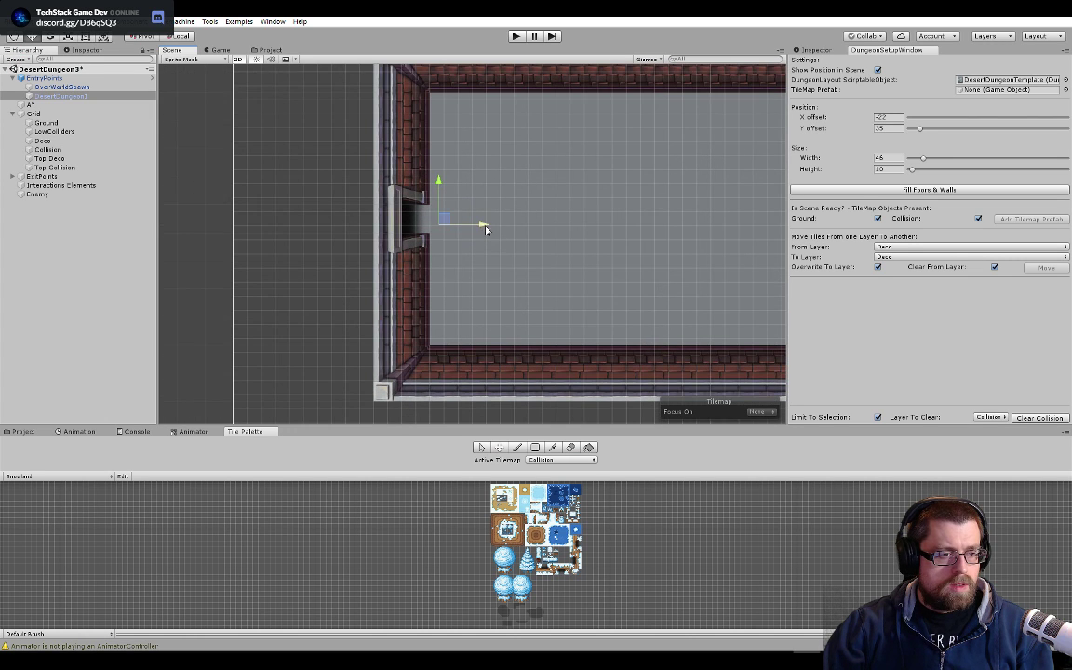
{"action": "scroll", "coordinate": [341, 232], "scroll_direction": "down", "scroll_amount": 2}
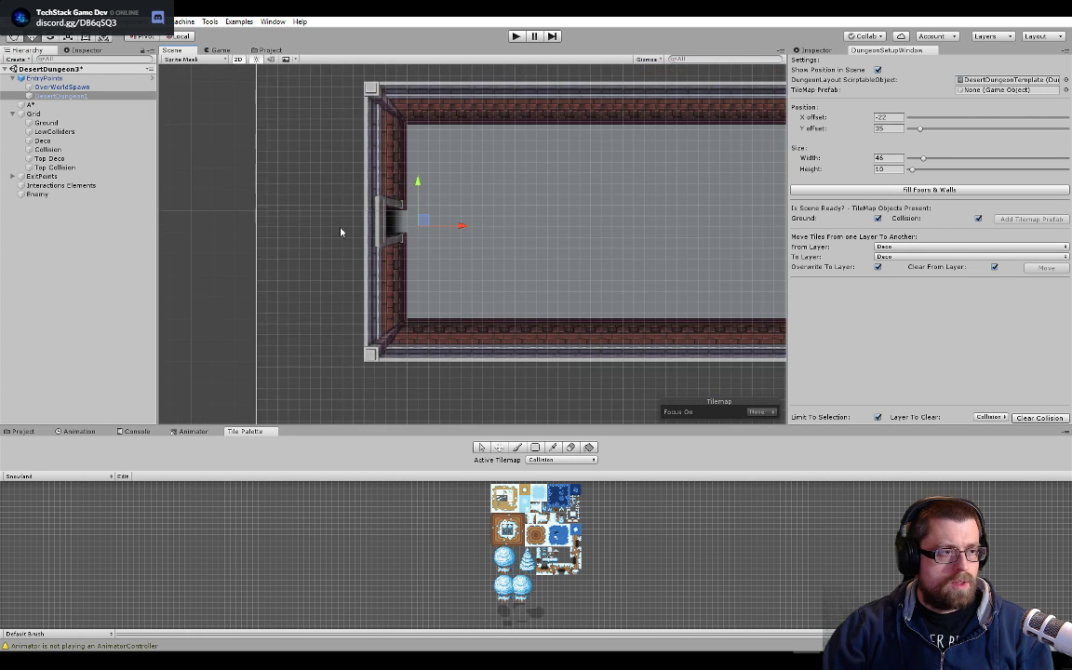
- Play-test the scene by walking the character from the doorway across the room, and exit play mode
{"action": "scroll", "coordinate": [340, 233], "scroll_direction": "down", "scroll_amount": 2}
{"action": "scroll", "coordinate": [536, 237], "scroll_direction": "down", "scroll_amount": 3}
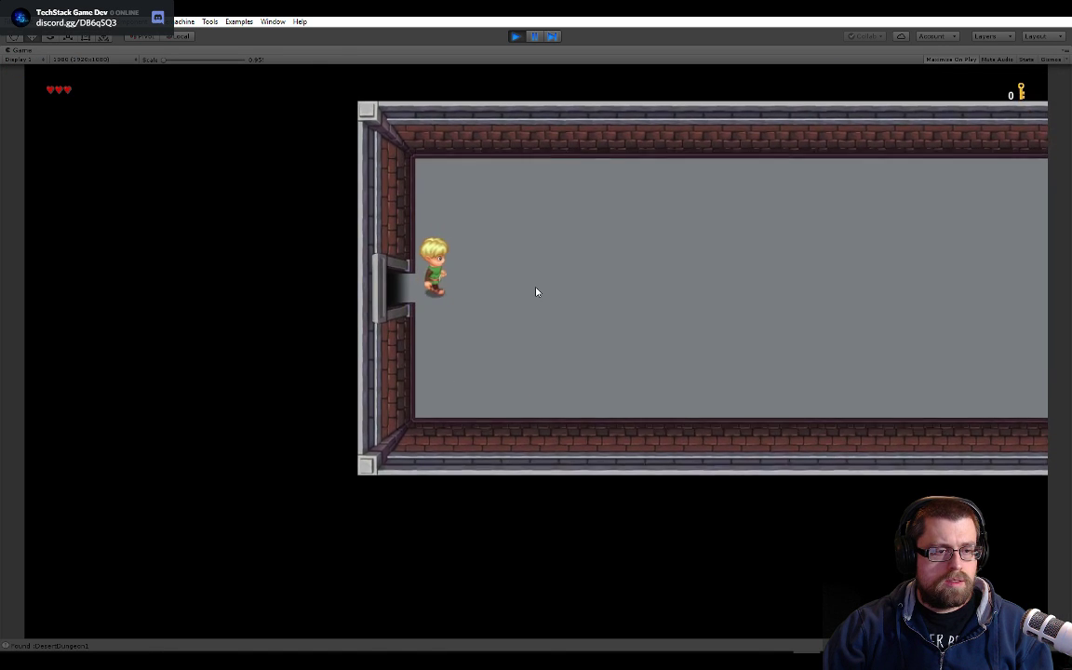
{"action": "key", "text": "d"}
{"action": "key", "text": "d"}
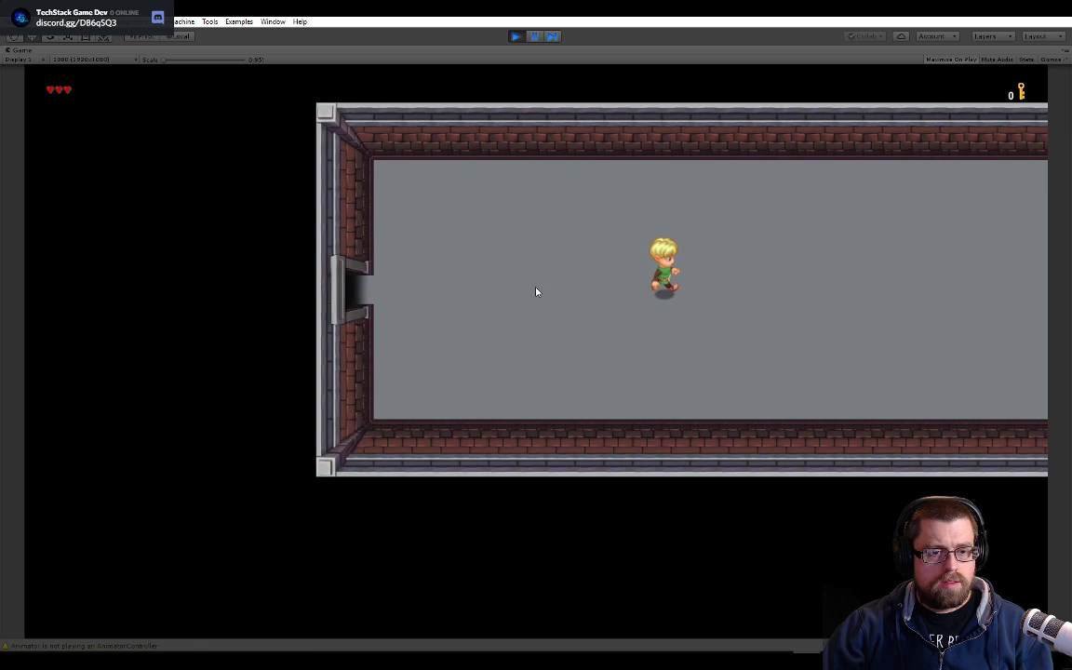
{"action": "key", "text": "d"}
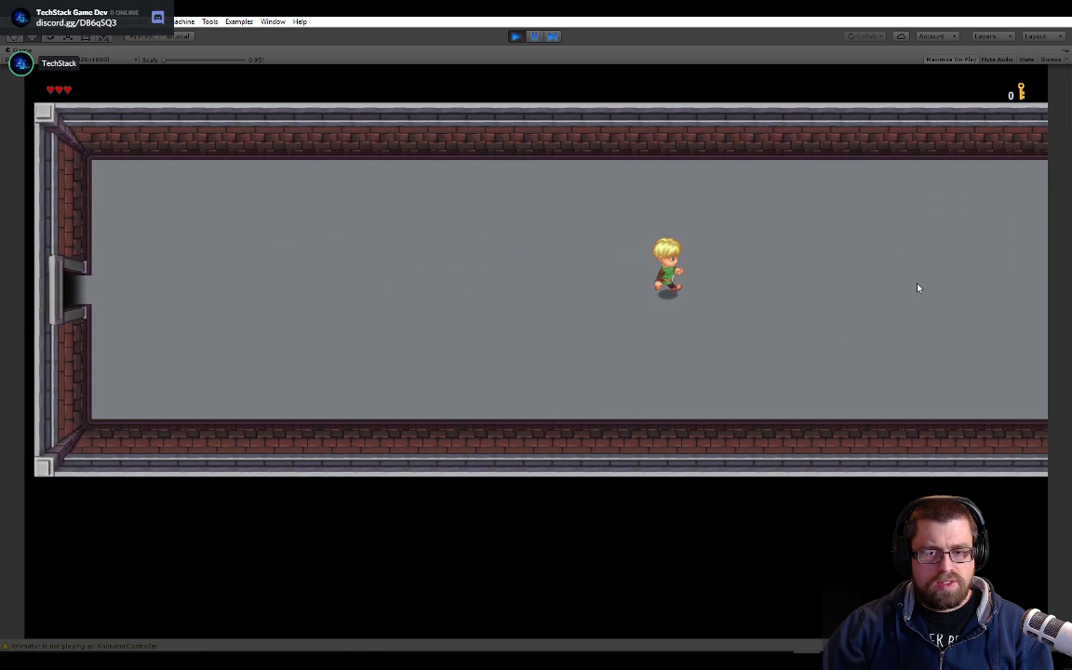
{"action": "key", "text": "d"}
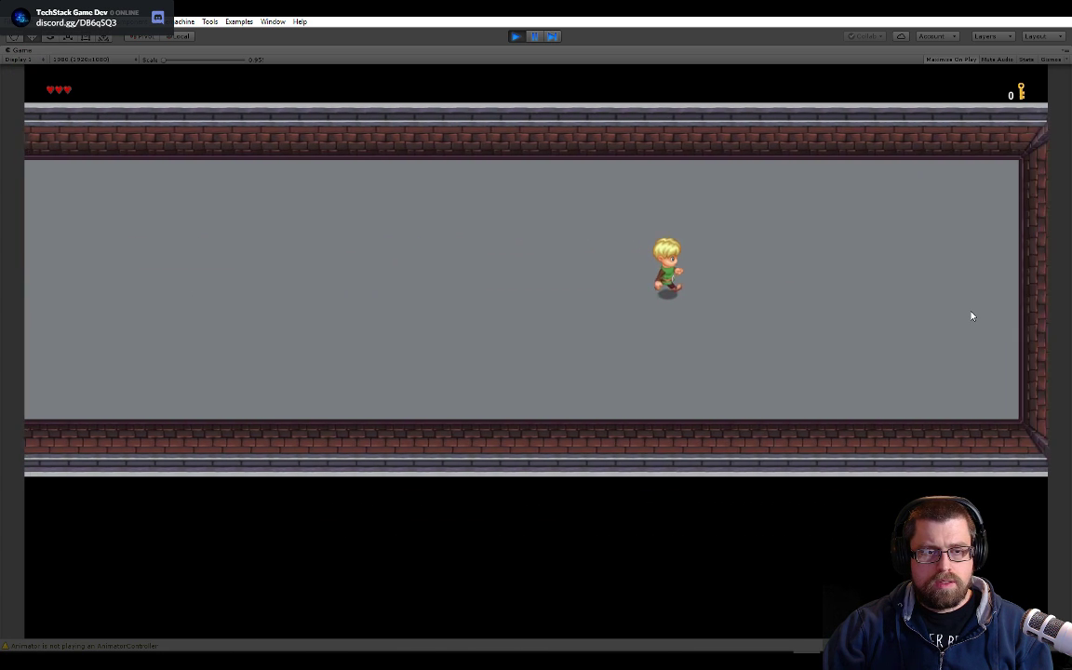
{"action": "key", "text": "a"}
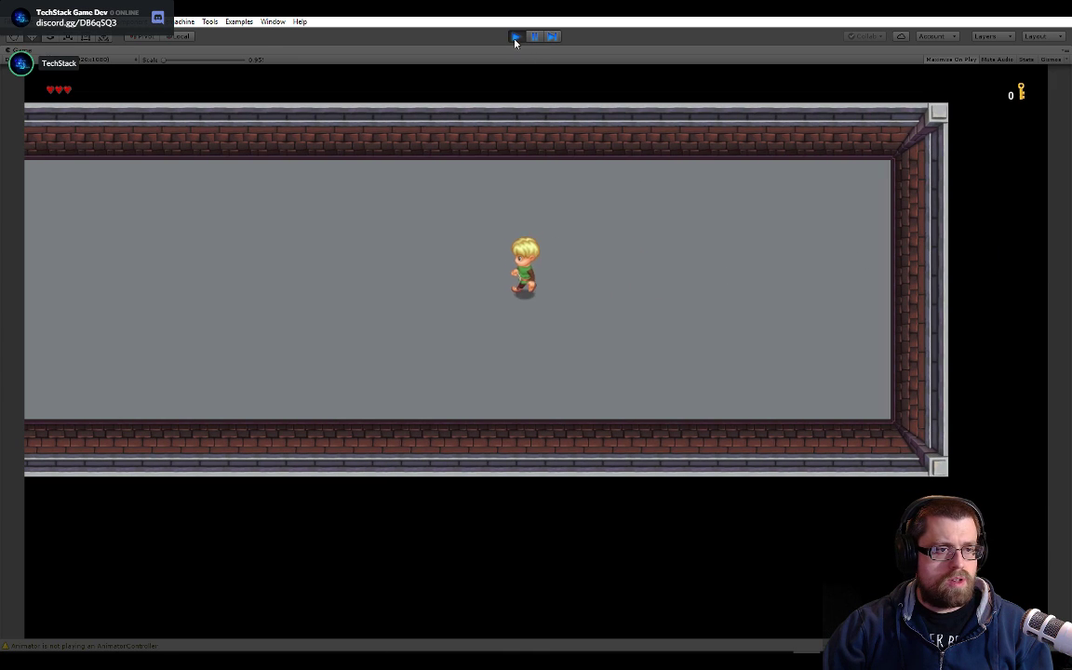
{"action": "left_click", "coordinate": [516, 36]}
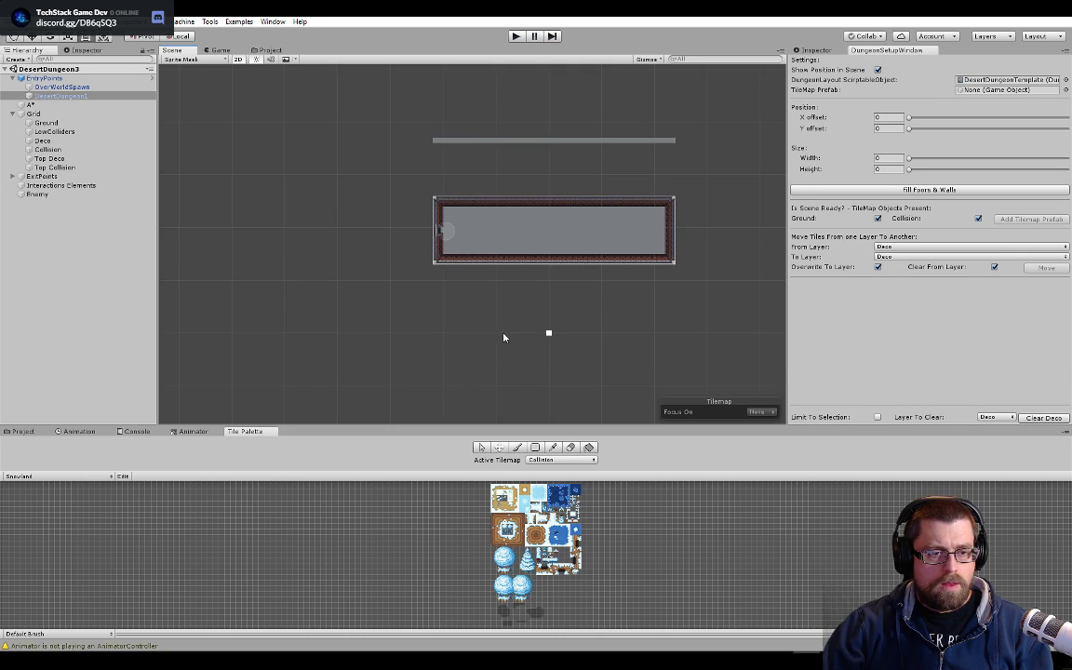
- Collapse the Grid object's children and select the Interactions Elements object
{"action": "scroll", "coordinate": [495, 198], "scroll_direction": "up", "scroll_amount": 6}
{"action": "scroll", "coordinate": [484, 261], "scroll_direction": "up", "scroll_amount": 3}
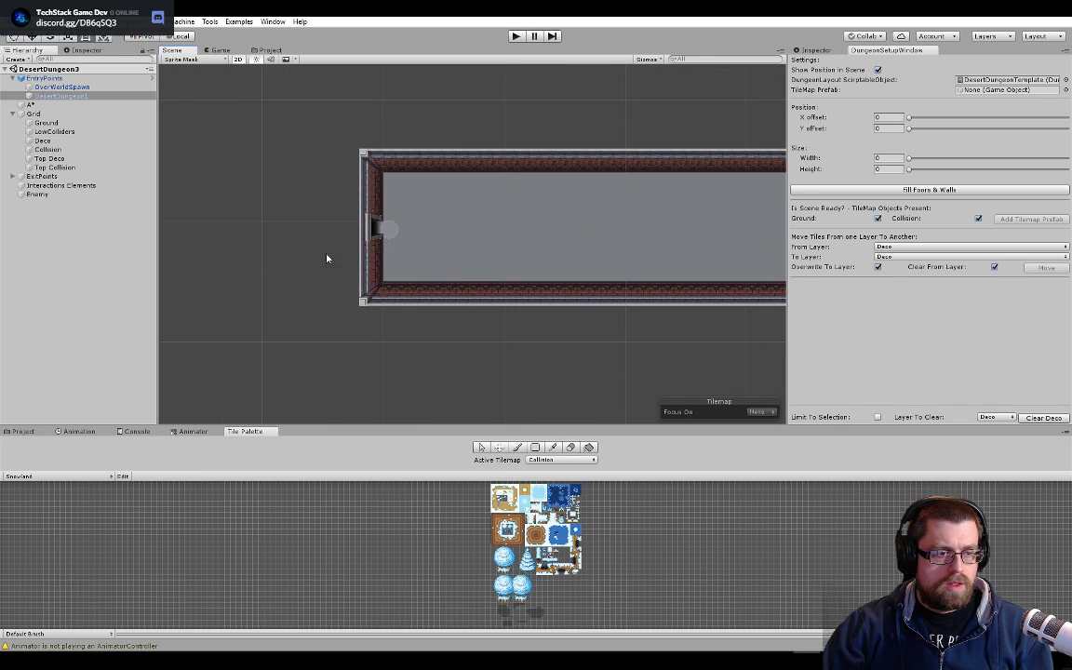
{"action": "left_click", "coordinate": [13, 114]}
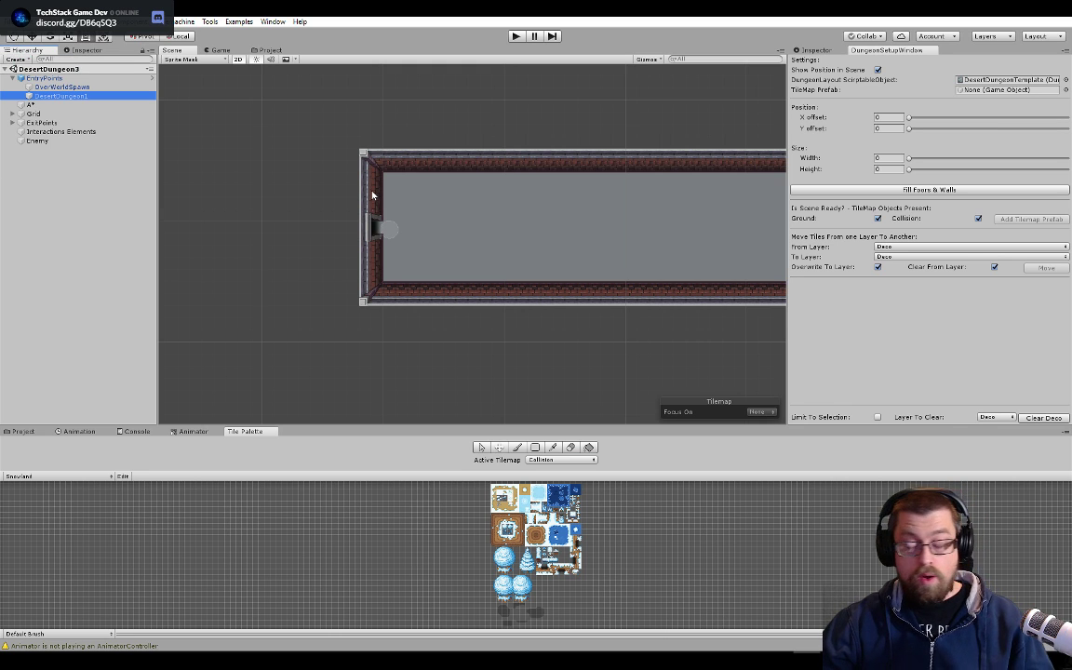
{"action": "scroll", "coordinate": [315, 206], "scroll_direction": "up", "scroll_amount": 2}
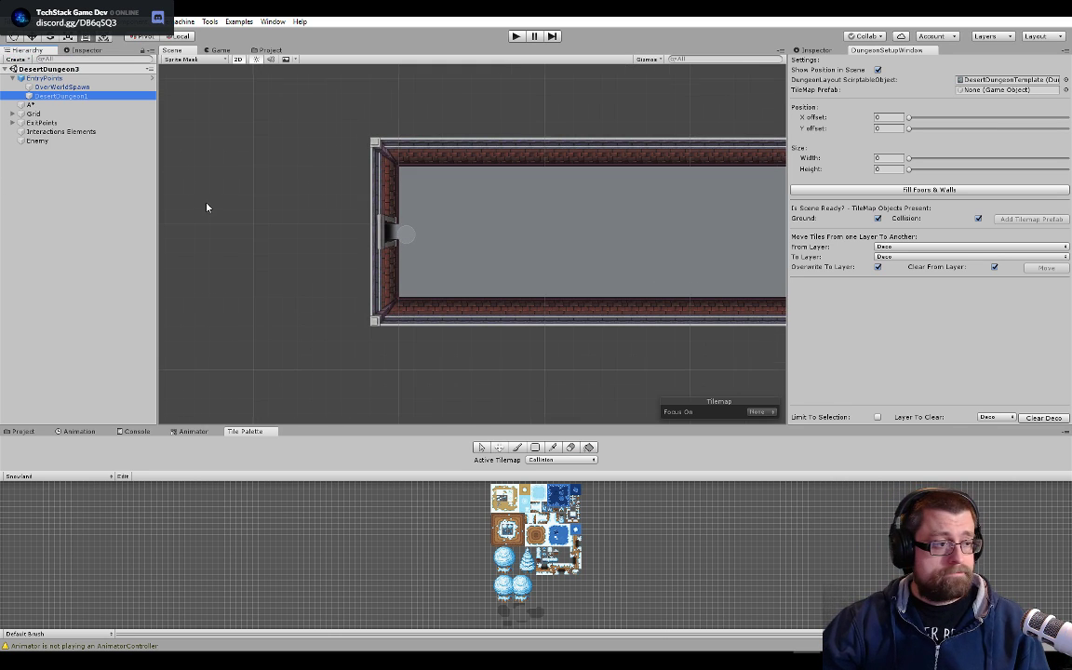
{"action": "left_click", "coordinate": [58, 131]}
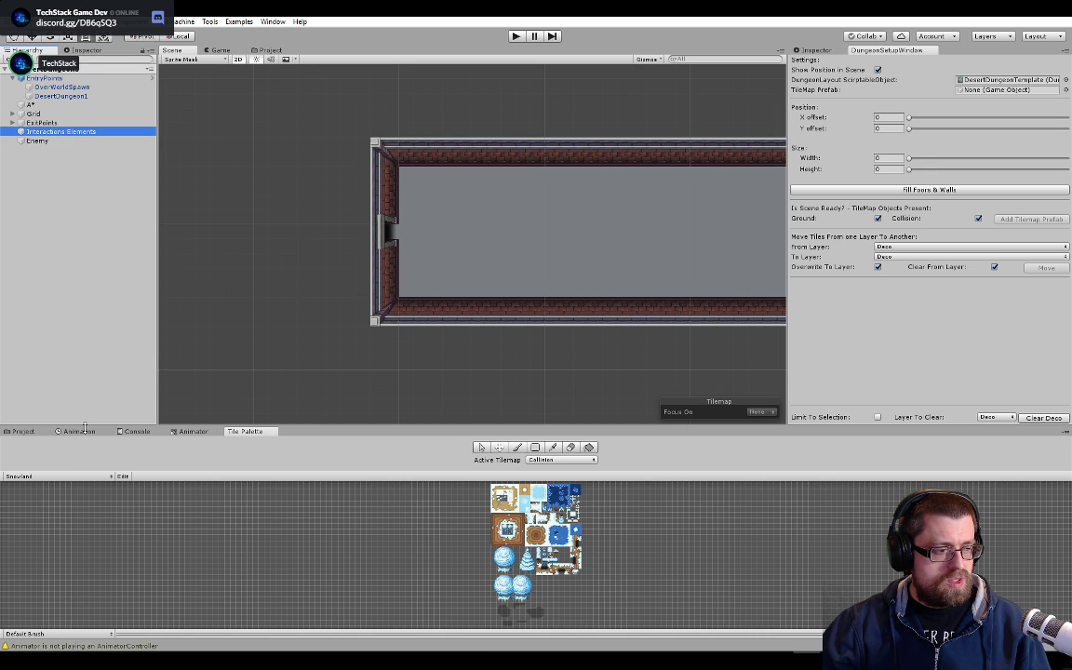
- Add the Floor Spikes prefab from the Prefabs/Trap folder as a child of Interactions Elements
{"action": "left_click", "coordinate": [23, 431]}
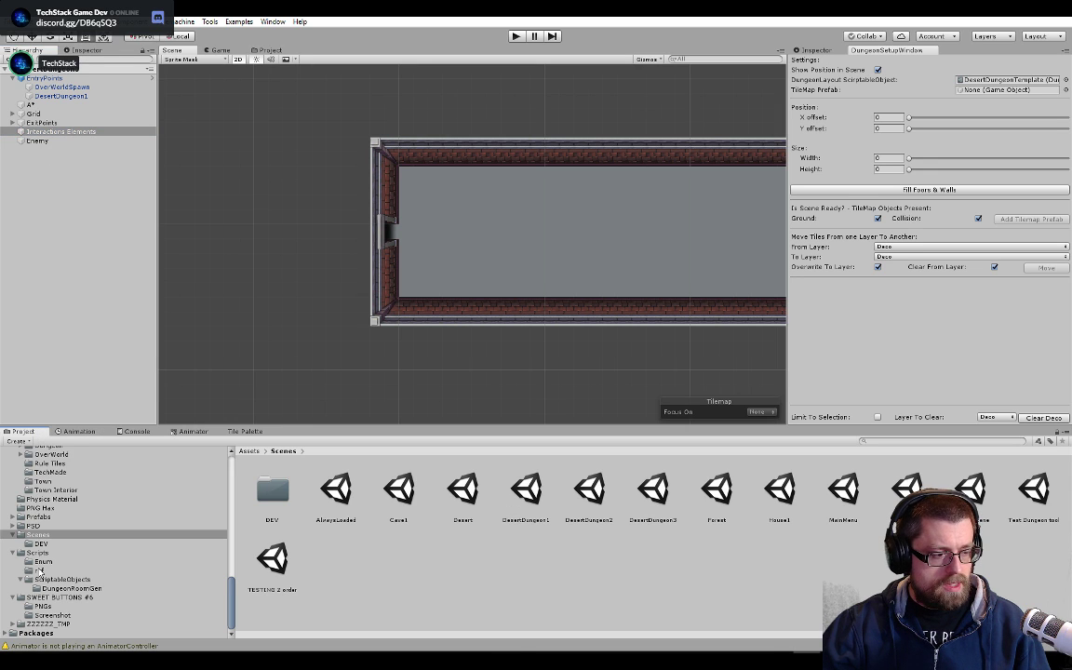
{"action": "scroll", "coordinate": [55, 530], "scroll_direction": "up", "scroll_amount": 2}
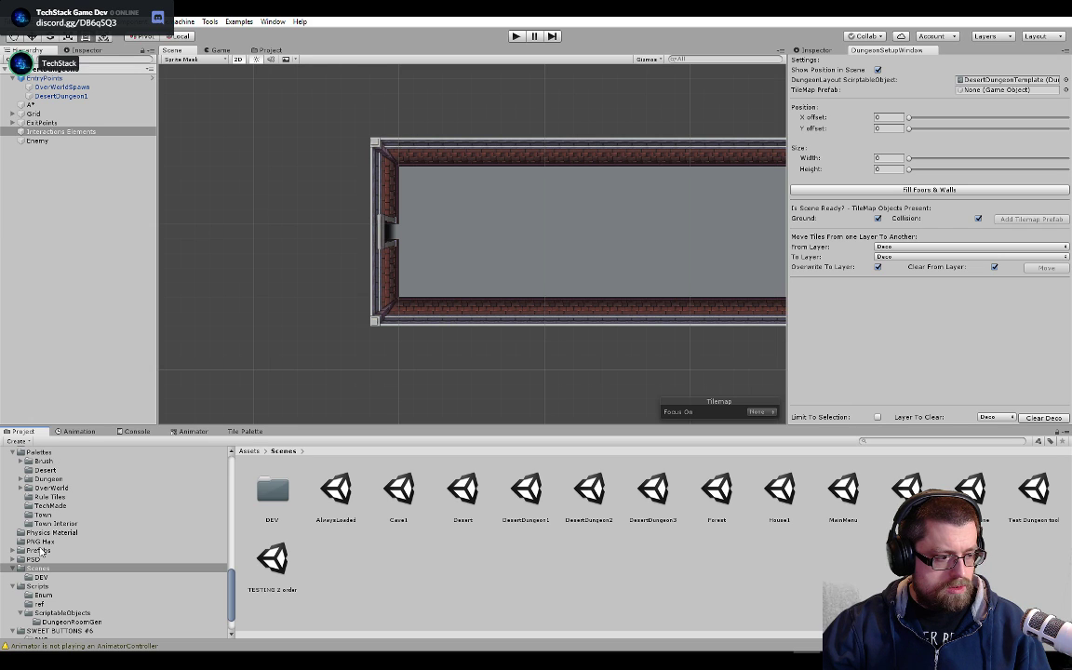
{"action": "left_click", "coordinate": [37, 550]}
{"action": "left_click", "coordinate": [13, 550]}
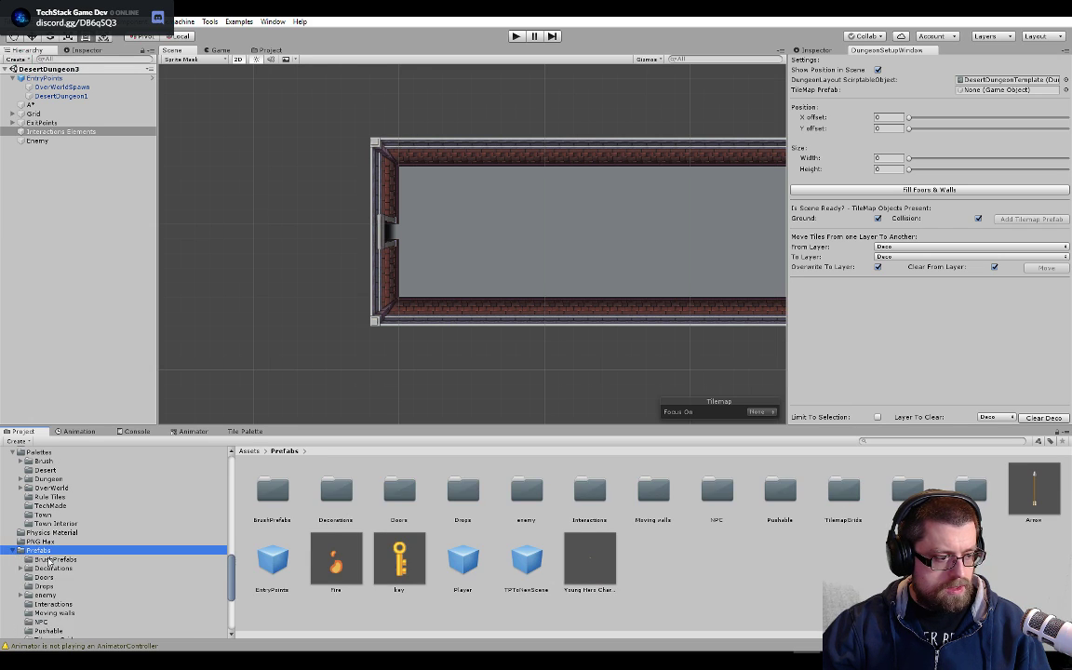
{"action": "left_click", "coordinate": [53, 539]}
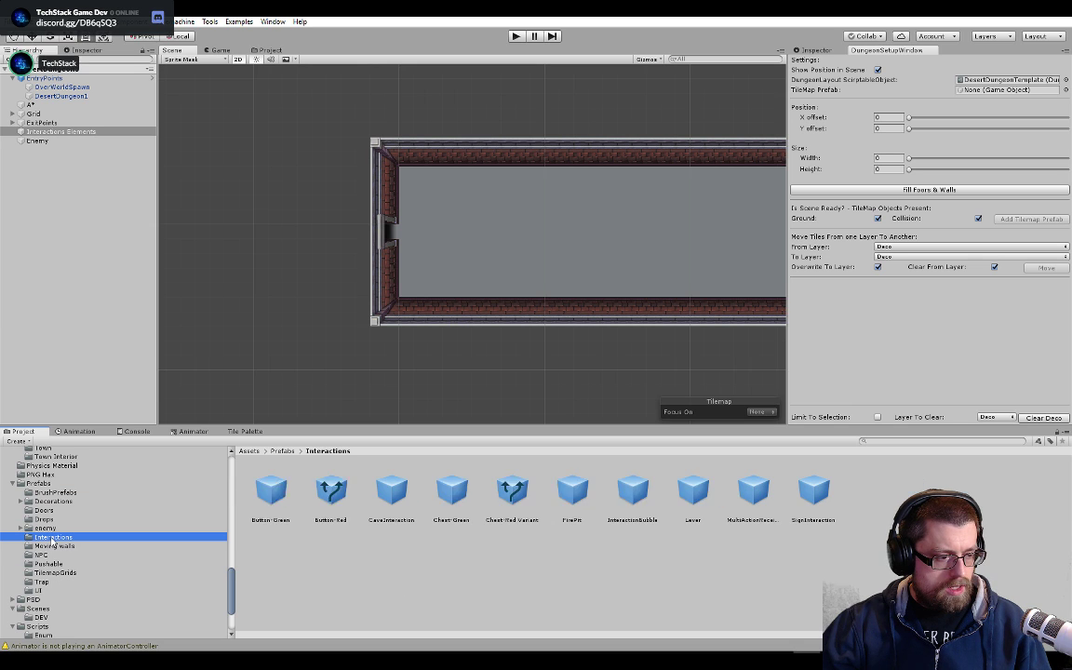
{"action": "left_click", "coordinate": [42, 582]}
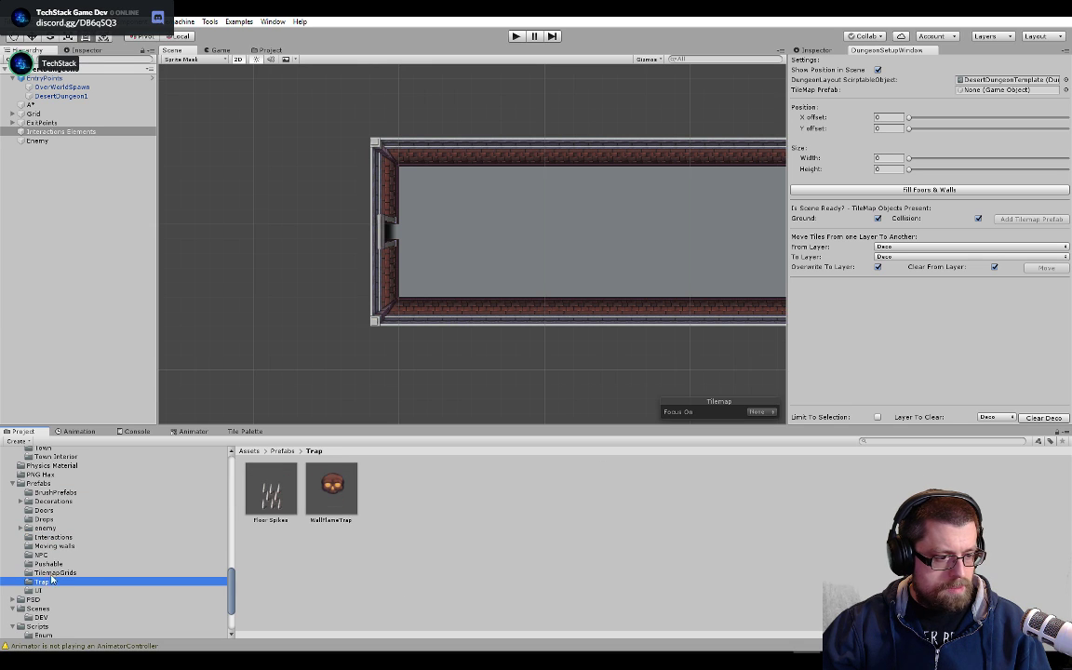
{"action": "left_click_drag", "start_coordinate": [282, 499], "coordinate": [105, 135]}
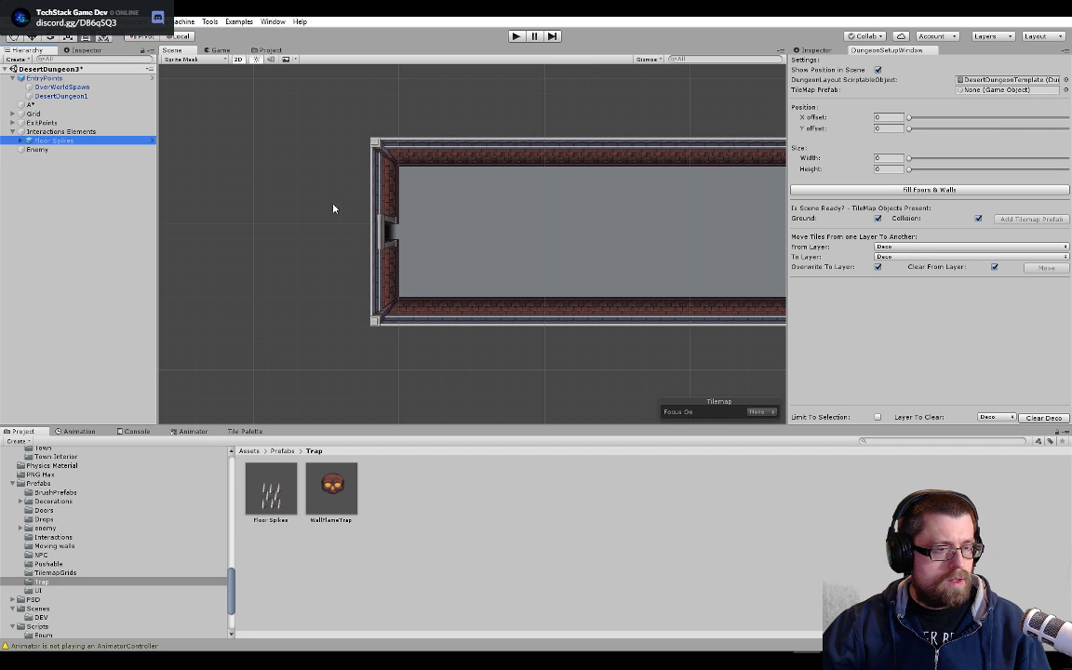
- Show the object properties and move Floor Spikes into the room beside the doorway, at X -19, Y 19
{"action": "left_click", "coordinate": [117, 133]}
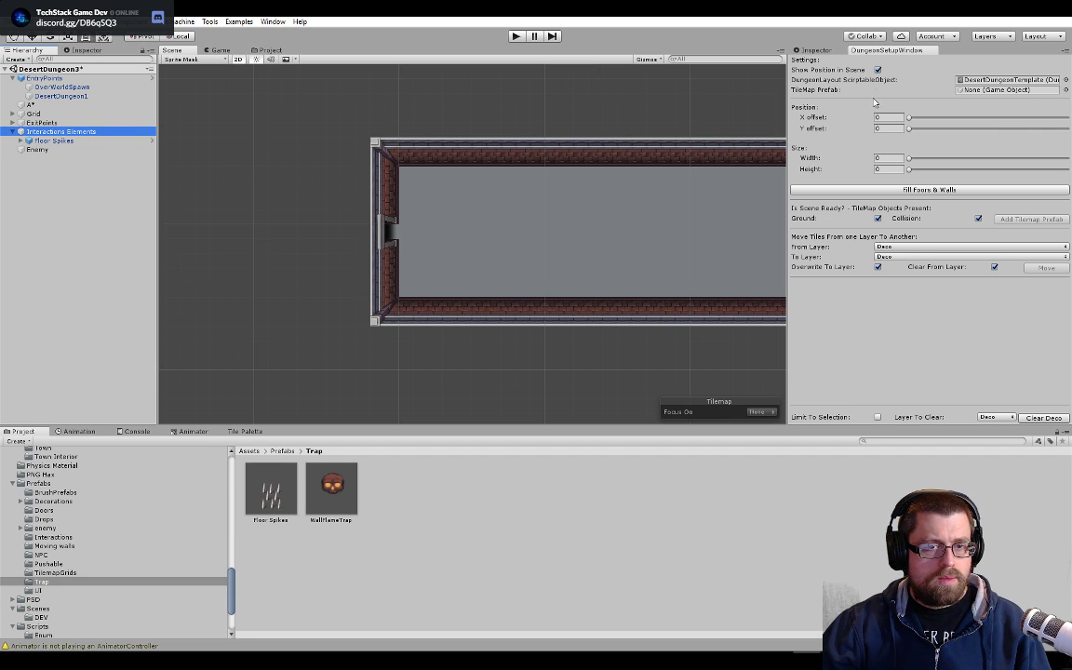
{"action": "left_click", "coordinate": [815, 50]}
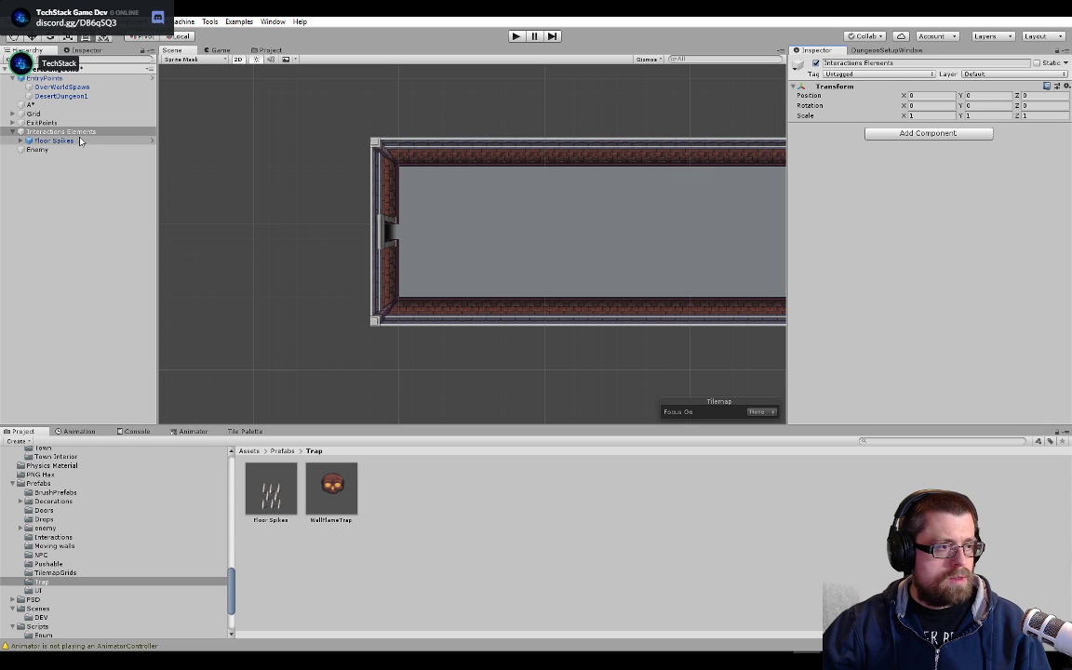
{"action": "left_click", "coordinate": [500, 215]}
{"action": "scroll", "coordinate": [497, 259], "scroll_direction": "down", "scroll_amount": 2}
{"action": "scroll", "coordinate": [497, 259], "scroll_direction": "down", "scroll_amount": 2}
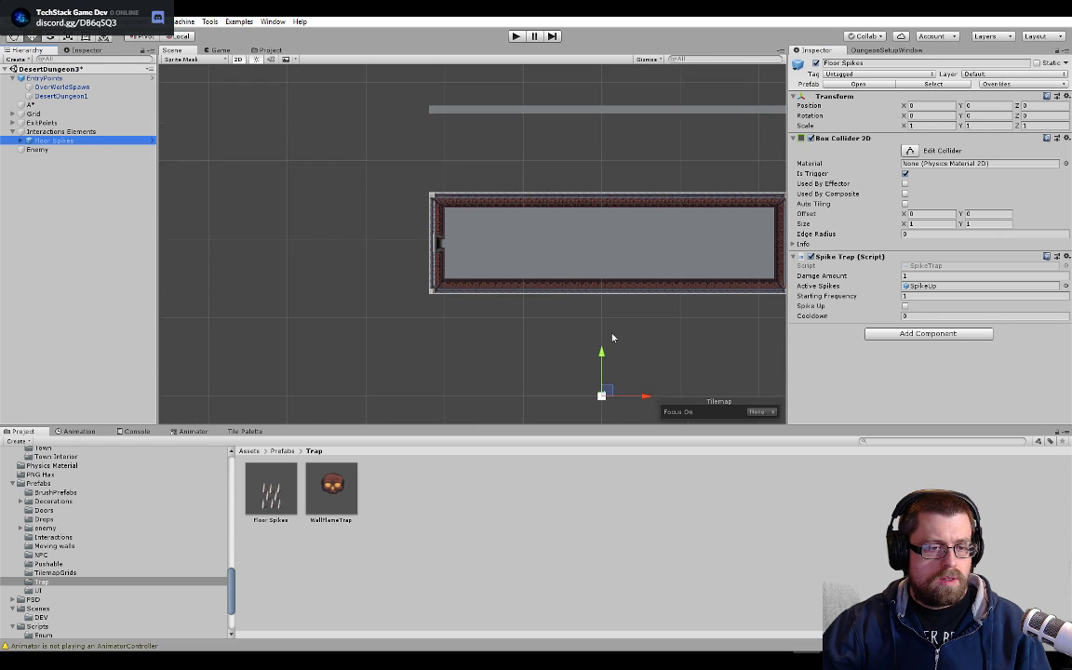
{"action": "left_click_drag", "start_coordinate": [602, 352], "coordinate": [603, 204]}
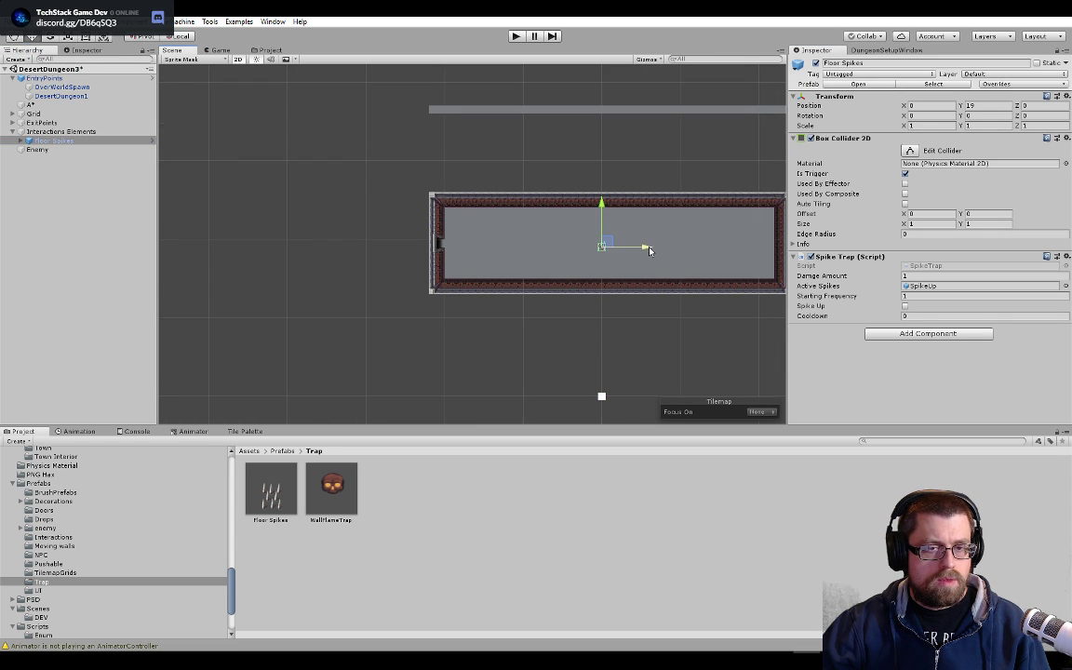
{"action": "left_click_drag", "start_coordinate": [645, 247], "coordinate": [498, 247]}
- Open the snap settings and move their window clear of the Floor Spikes properties
{"action": "left_click", "coordinate": [13, 21]}
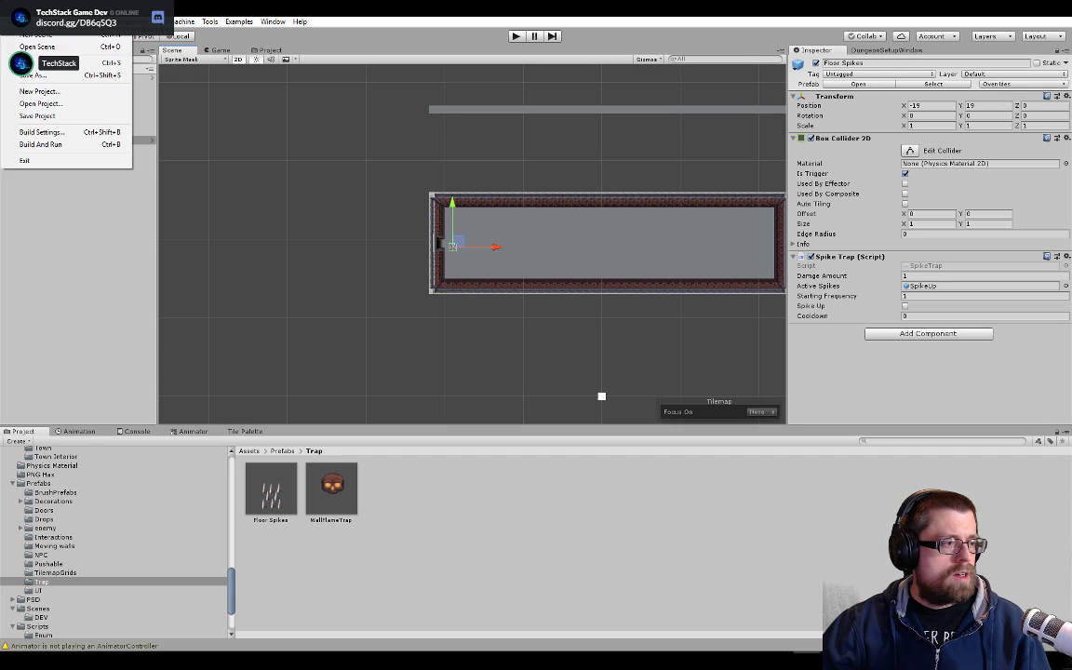
{"action": "mouse_move", "coordinate": [39, 21]}
{"action": "left_click", "coordinate": [58, 352]}
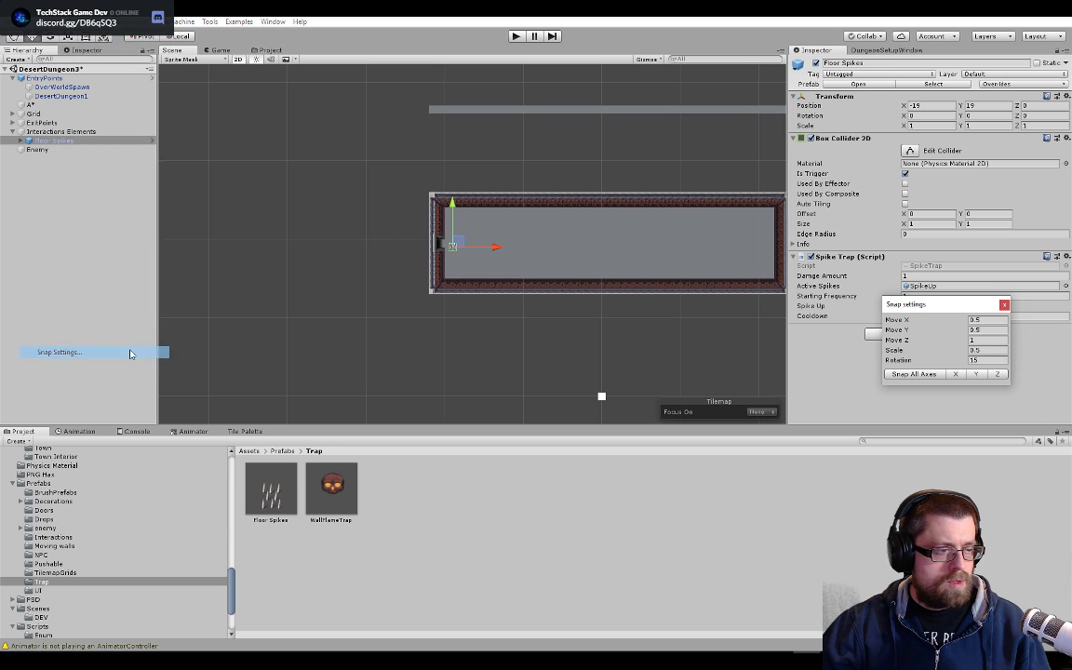
{"action": "left_click_drag", "start_coordinate": [923, 305], "coordinate": [966, 450]}
- Move Floor Spikes farther into the room to X -10.5, Y 20
{"action": "key", "text": "f"}
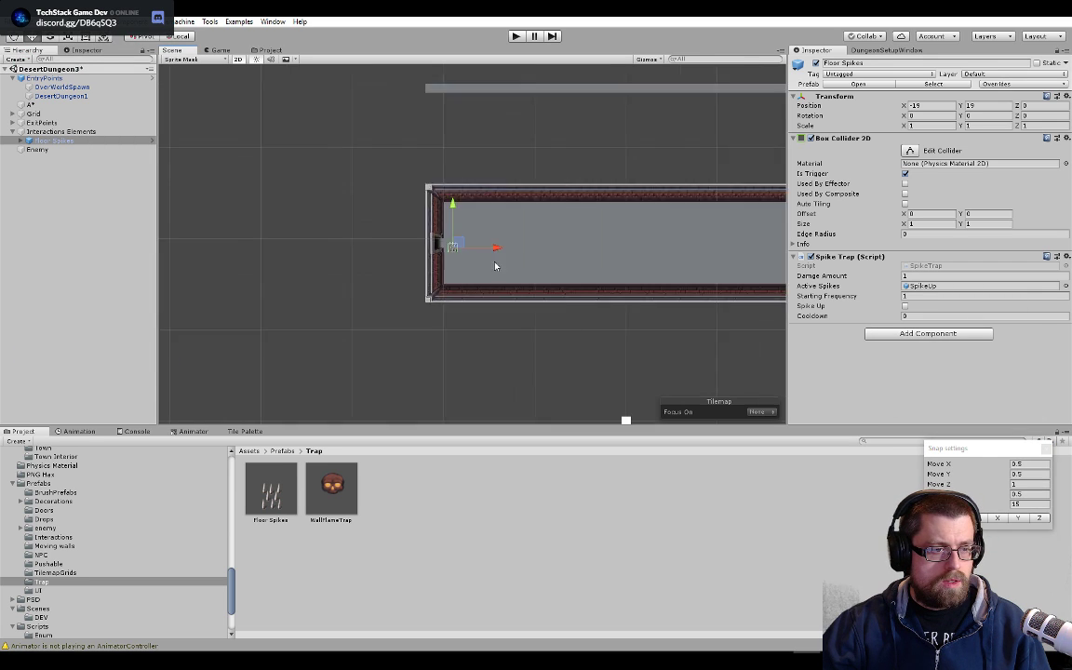
{"action": "scroll", "coordinate": [494, 274], "scroll_direction": "down", "scroll_amount": 8}
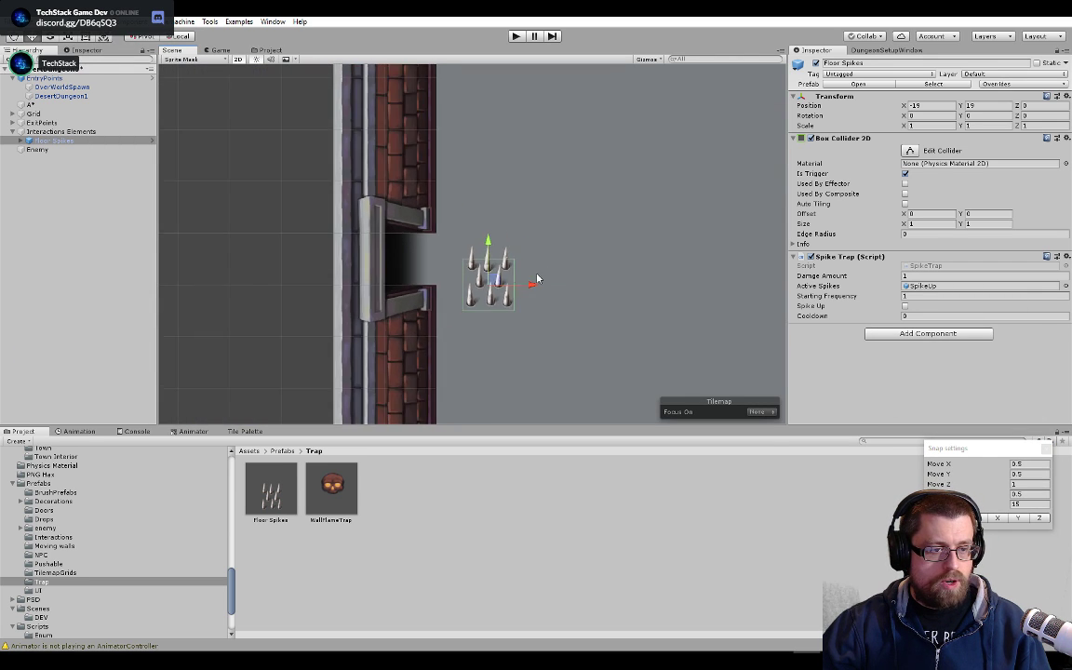
{"action": "middle_click_drag", "start_coordinate": [541, 227], "coordinate": [426, 228]}
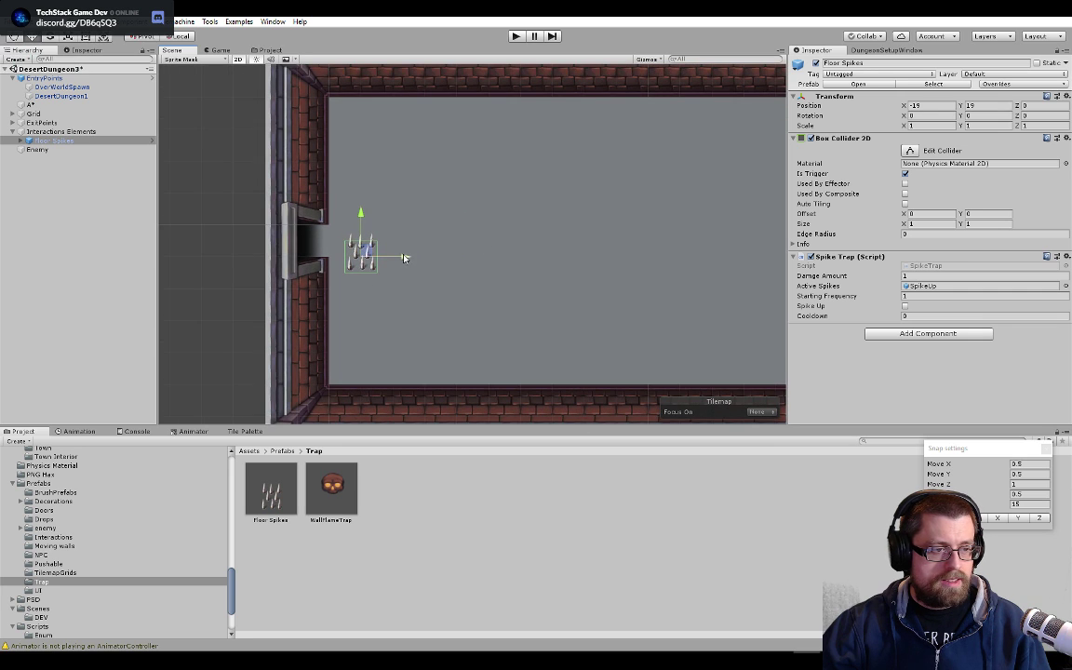
{"action": "left_click_drag", "start_coordinate": [362, 229], "coordinate": [707, 244]}
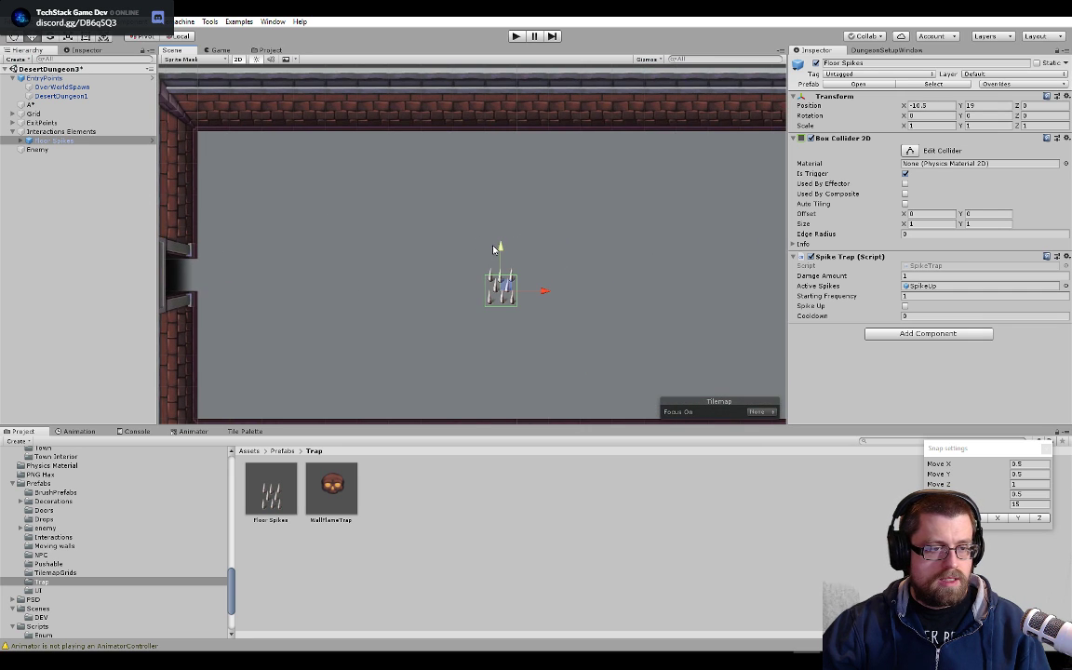
{"action": "left_click_drag", "start_coordinate": [502, 249], "coordinate": [500, 218]}
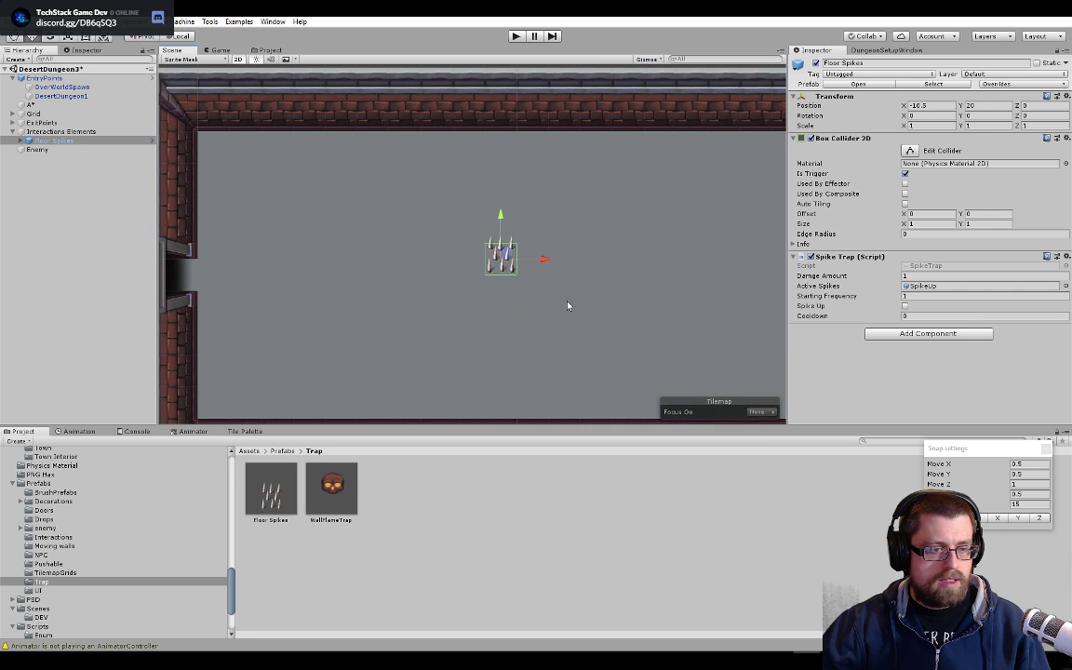
{"action": "scroll", "coordinate": [567, 304], "scroll_direction": "down", "scroll_amount": 3}
{"action": "middle_click_drag", "start_coordinate": [570, 301], "coordinate": [451, 271]}
{"action": "scroll", "coordinate": [558, 259], "scroll_direction": "down", "scroll_amount": 3}
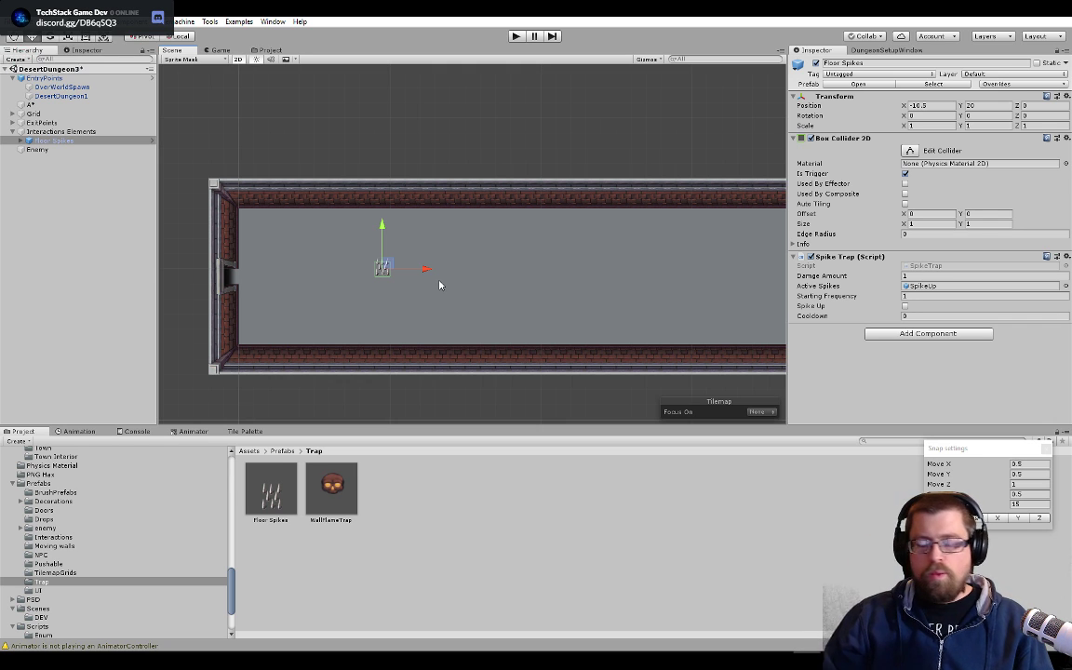
- Duplicate the Floor Spikes object eleven times under Interactions Elements
{"action": "scroll", "coordinate": [370, 264], "scroll_direction": "up", "scroll_amount": 4}
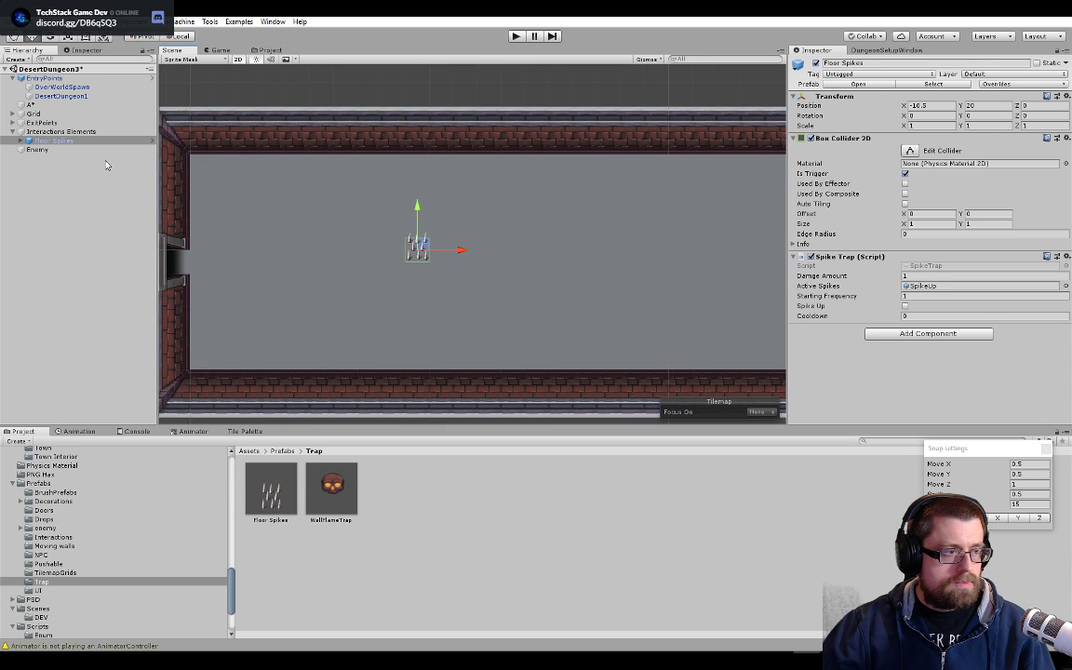
{"action": "key", "text": "ctrl+d"}
{"action": "key", "text": "ctrl+d"}
{"action": "key", "text": "ctrl+d"}
{"action": "key", "text": "ctrl+d"}
{"action": "key", "text": "ctrl+d"}
{"action": "key", "text": "ctrl+d"}
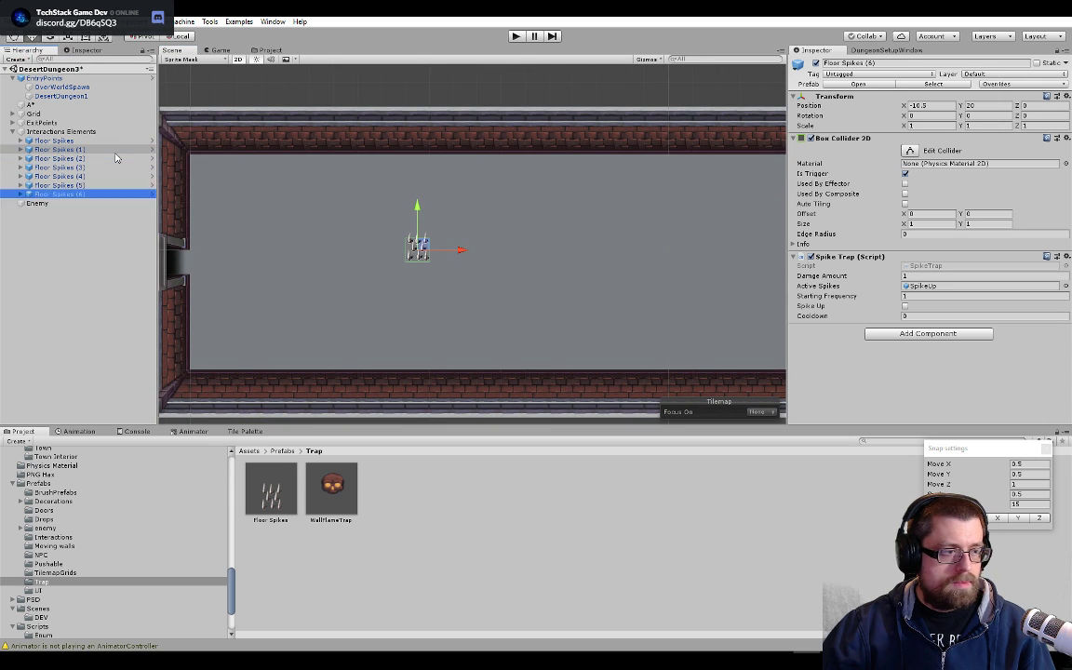
{"action": "key", "text": "ctrl+d"}
{"action": "key", "text": "ctrl+d"}
{"action": "key", "text": "ctrl+d"}
{"action": "key", "text": "ctrl+d"}
{"action": "key", "text": "ctrl+d"}
- Raise Floor Spikes (2) to (11) to Y 21, and stack (3) and (4) one tile apart above them toward the upper wall
{"action": "left_click", "coordinate": [112, 158], "text": "shift"}
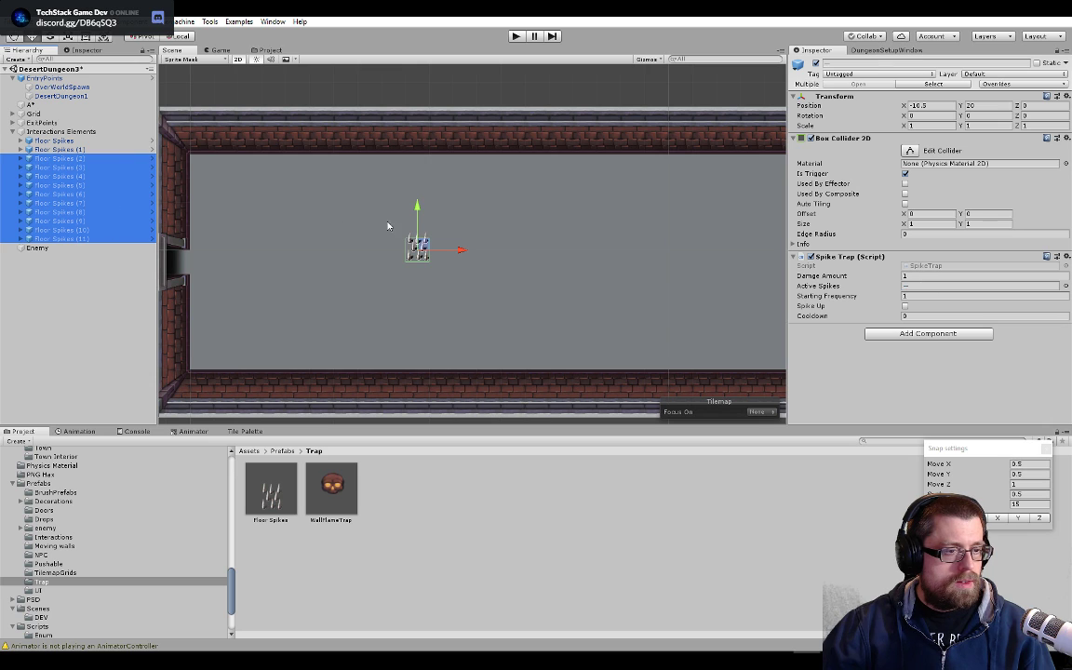
{"action": "left_click_drag", "start_coordinate": [415, 211], "coordinate": [419, 182]}
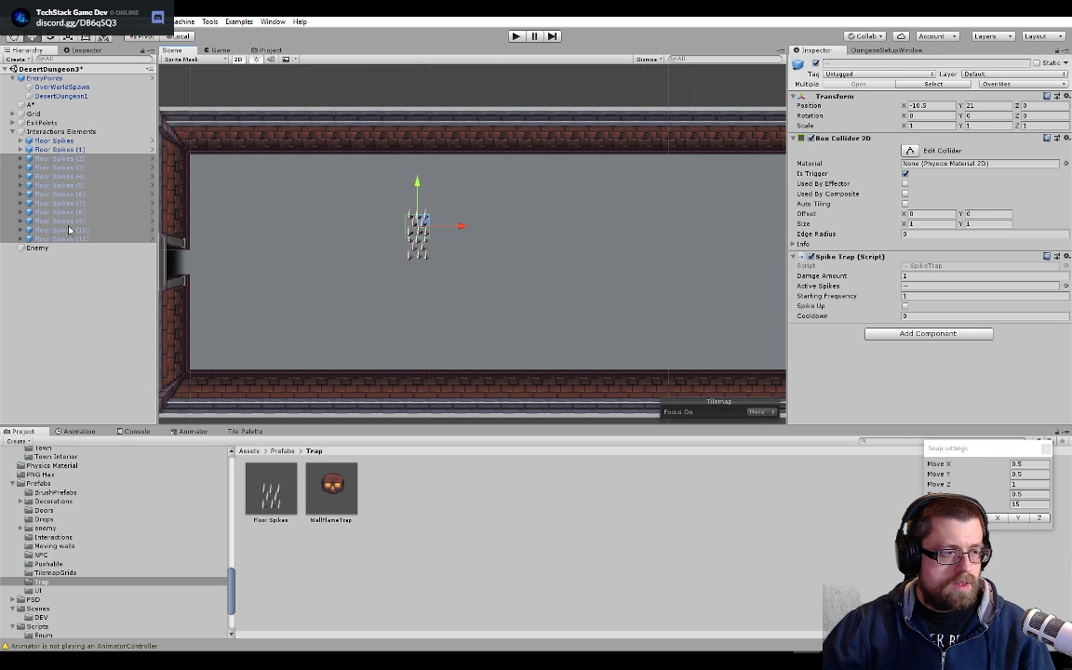
{"action": "left_click", "coordinate": [59, 167]}
{"action": "left_click", "coordinate": [61, 239], "text": "shift"}
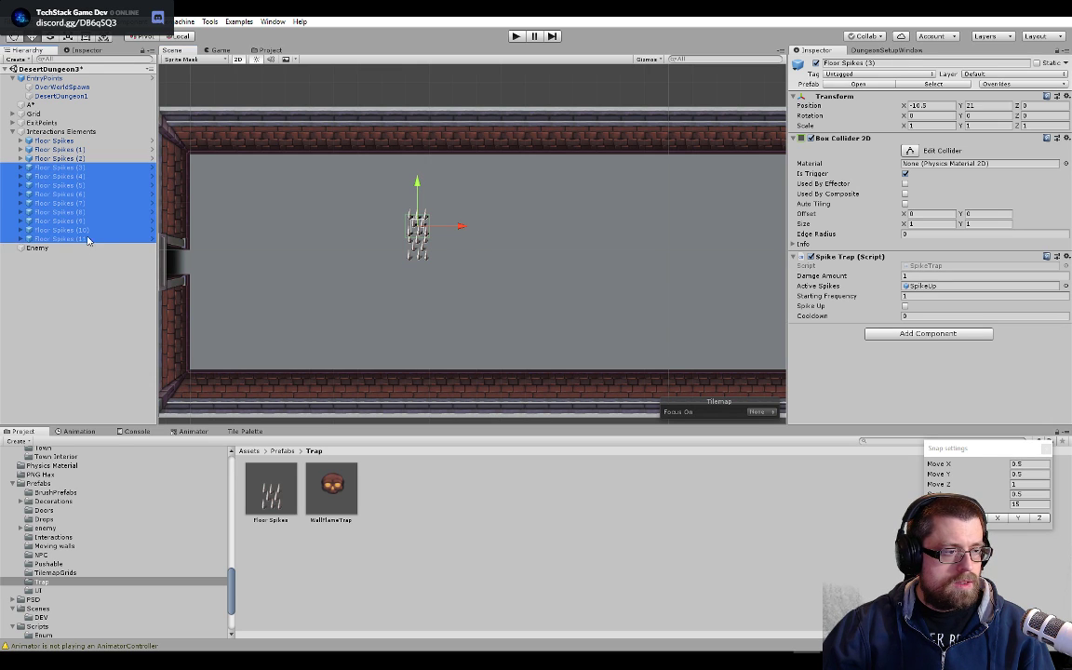
{"action": "left_click", "coordinate": [84, 167]}
{"action": "left_click_drag", "start_coordinate": [417, 207], "coordinate": [417, 174]}
{"action": "left_click", "coordinate": [104, 176]}
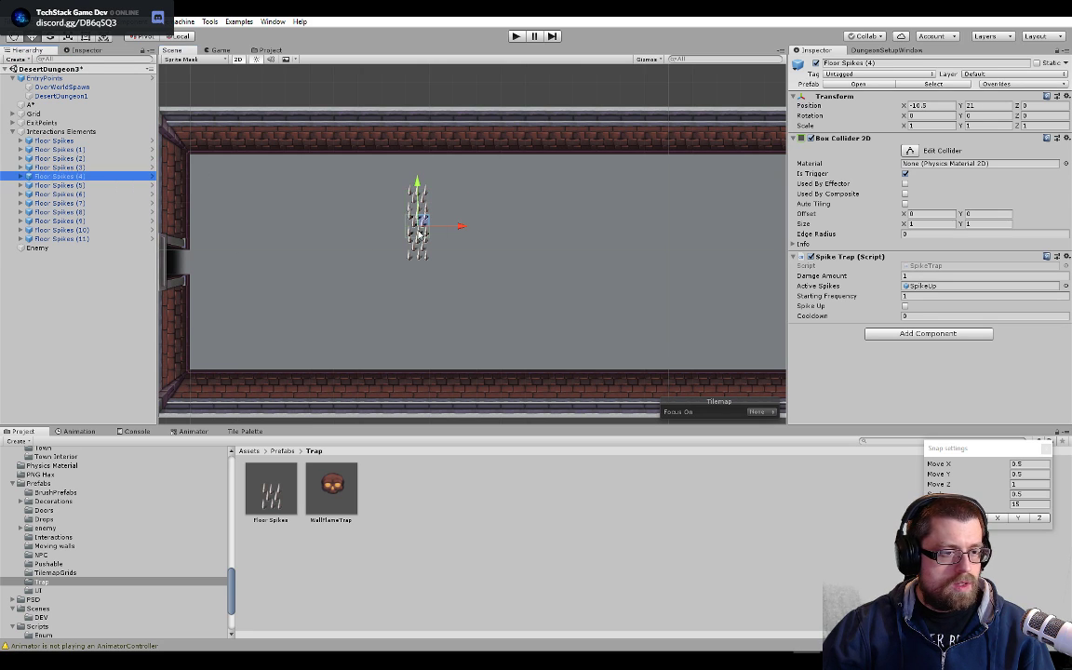
{"action": "left_click_drag", "start_coordinate": [416, 180], "coordinate": [414, 136]}
- Extend the spike column downward one tile at a time with Floor Spikes (5) to (8), from Y 19 to Y 16
{"action": "left_click", "coordinate": [65, 186]}
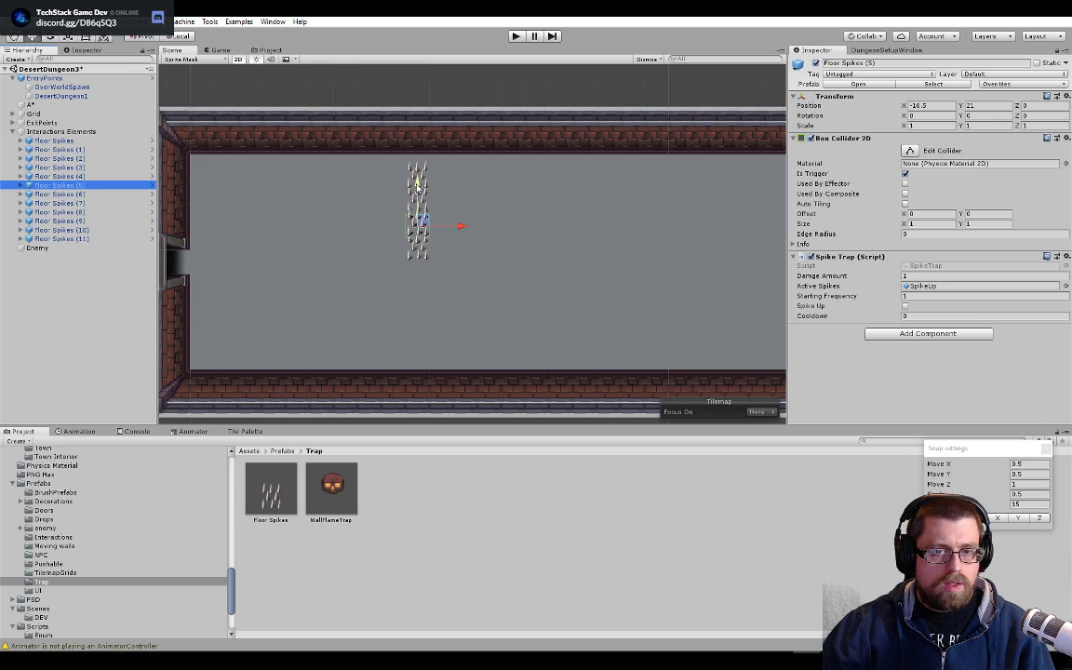
{"action": "left_click_drag", "start_coordinate": [416, 184], "coordinate": [417, 240]}
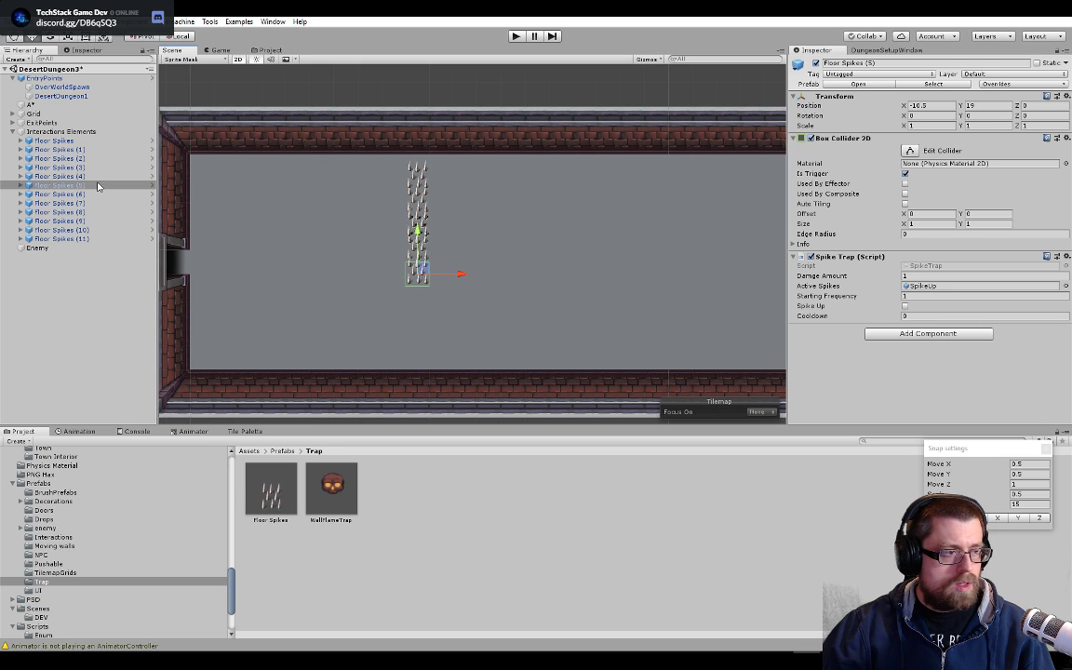
{"action": "left_click", "coordinate": [98, 193]}
{"action": "left_click_drag", "start_coordinate": [417, 186], "coordinate": [416, 290]}
{"action": "left_click", "coordinate": [421, 203]}
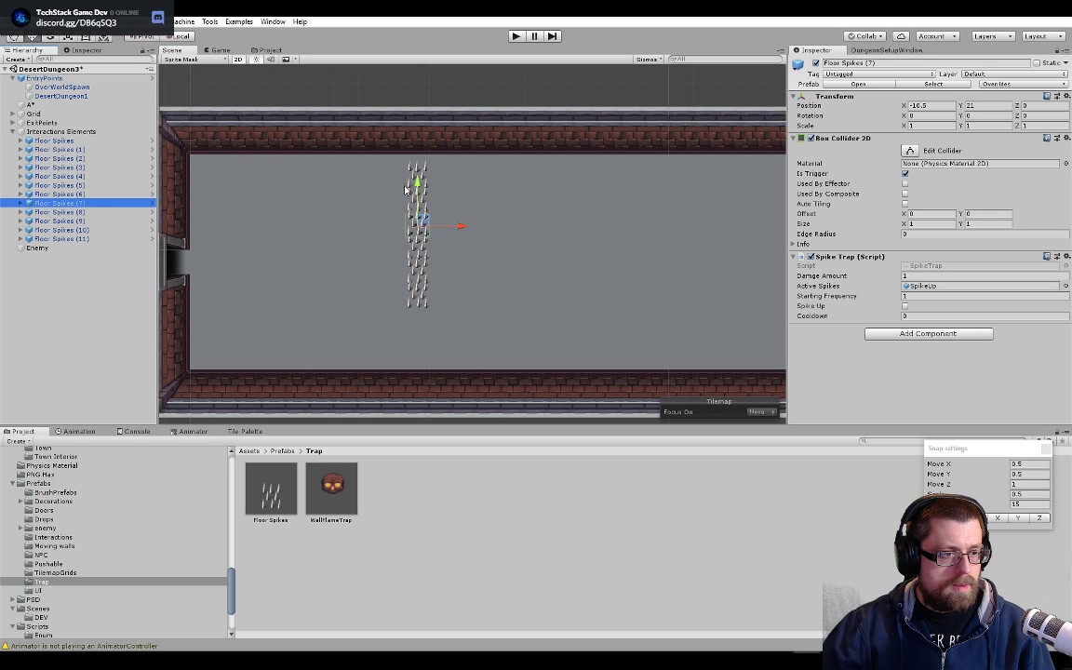
{"action": "left_click_drag", "start_coordinate": [417, 183], "coordinate": [417, 317]}
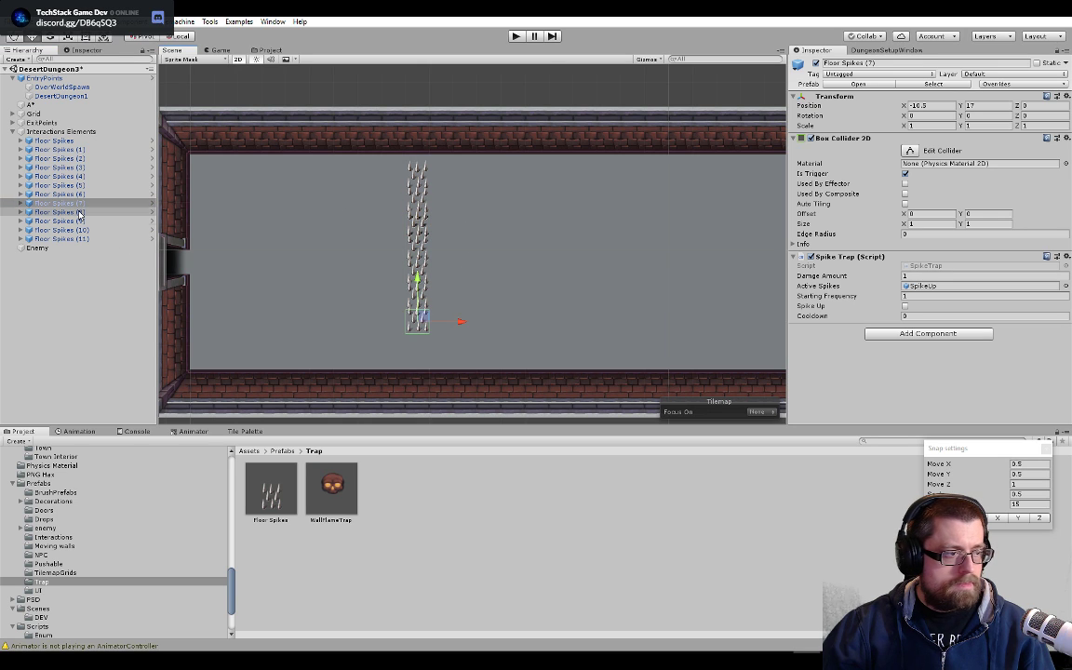
{"action": "left_click", "coordinate": [74, 212]}
{"action": "left_click_drag", "start_coordinate": [417, 184], "coordinate": [417, 302]}
{"action": "scroll", "coordinate": [388, 342], "scroll_direction": "up", "scroll_amount": 6}
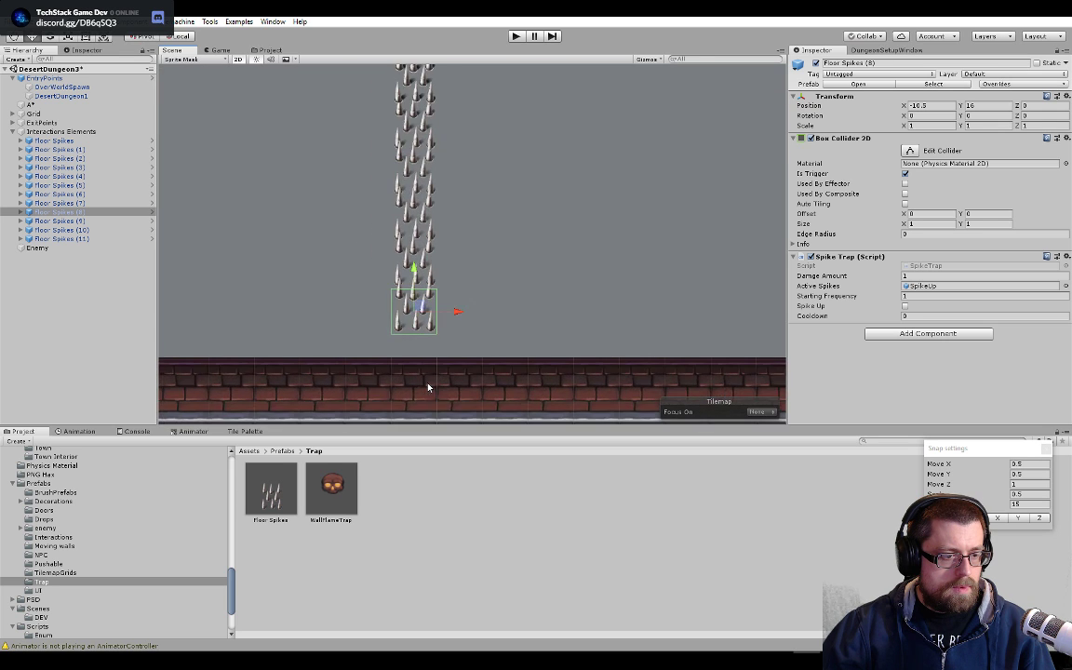
{"action": "scroll", "coordinate": [412, 336], "scroll_direction": "down", "scroll_amount": 5}
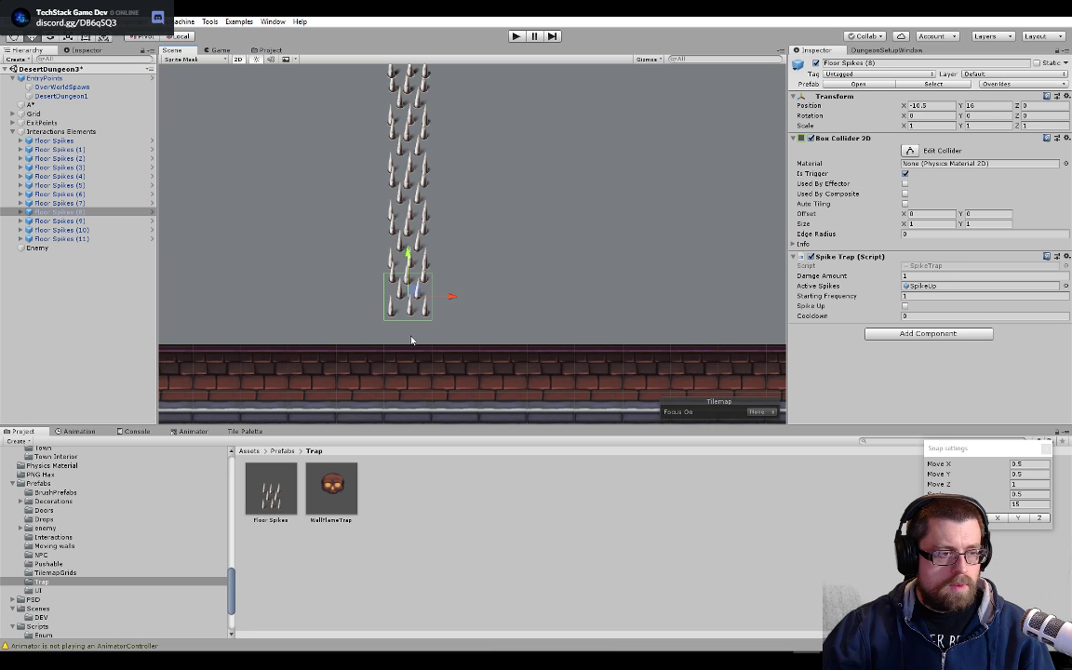
- Compare the spike column with the tile grid and move all twelve floor spikes up 0.5 units
{"action": "left_click", "coordinate": [34, 114]}
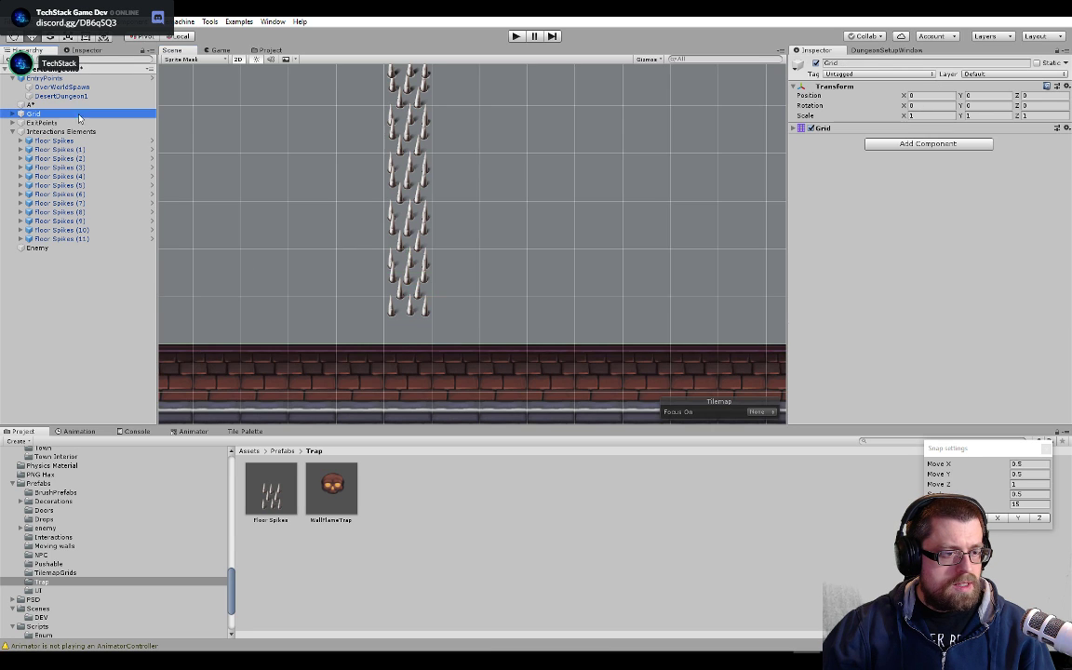
{"action": "scroll", "coordinate": [410, 316], "scroll_direction": "up", "scroll_amount": 3}
{"action": "scroll", "coordinate": [409, 324], "scroll_direction": "down", "scroll_amount": 5}
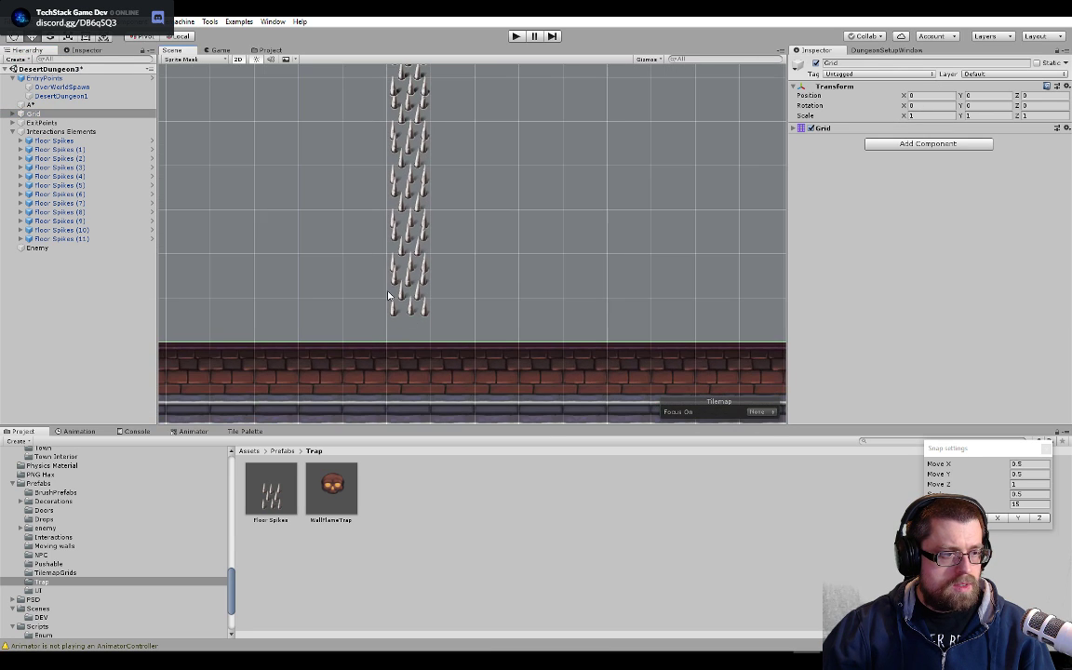
{"action": "left_click", "coordinate": [62, 141]}
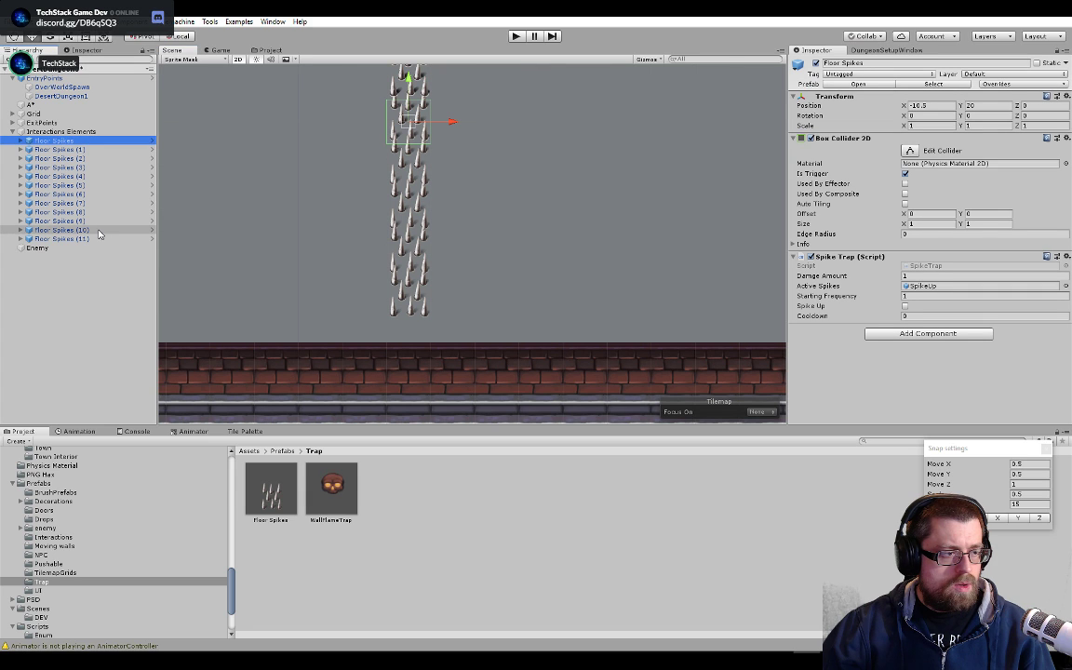
{"action": "left_click", "coordinate": [924, 106]}
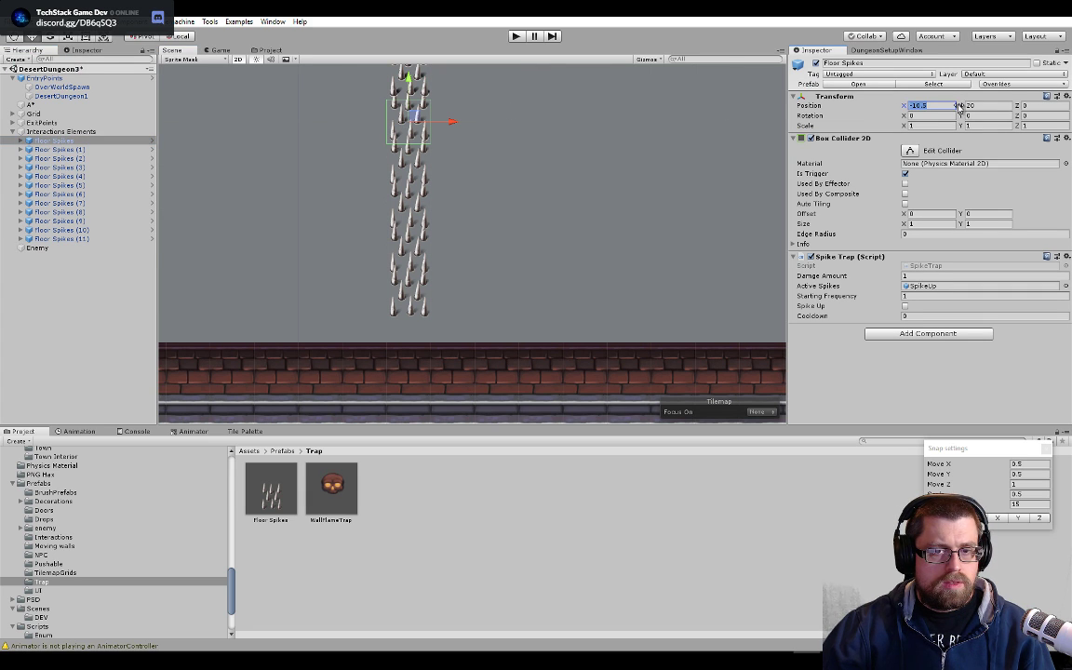
{"action": "left_click", "coordinate": [974, 105]}
{"action": "scroll", "coordinate": [317, 261], "scroll_direction": "down", "scroll_amount": 8}
{"action": "middle_click_drag", "start_coordinate": [326, 161], "coordinate": [346, 217]}
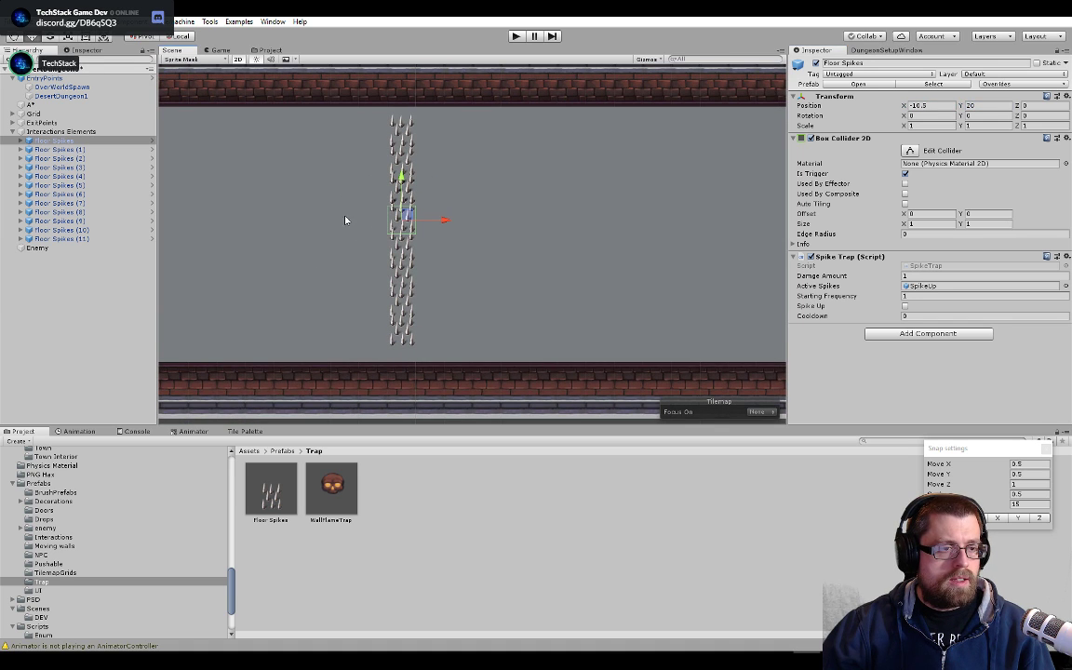
{"action": "left_click", "coordinate": [68, 239], "text": "shift"}
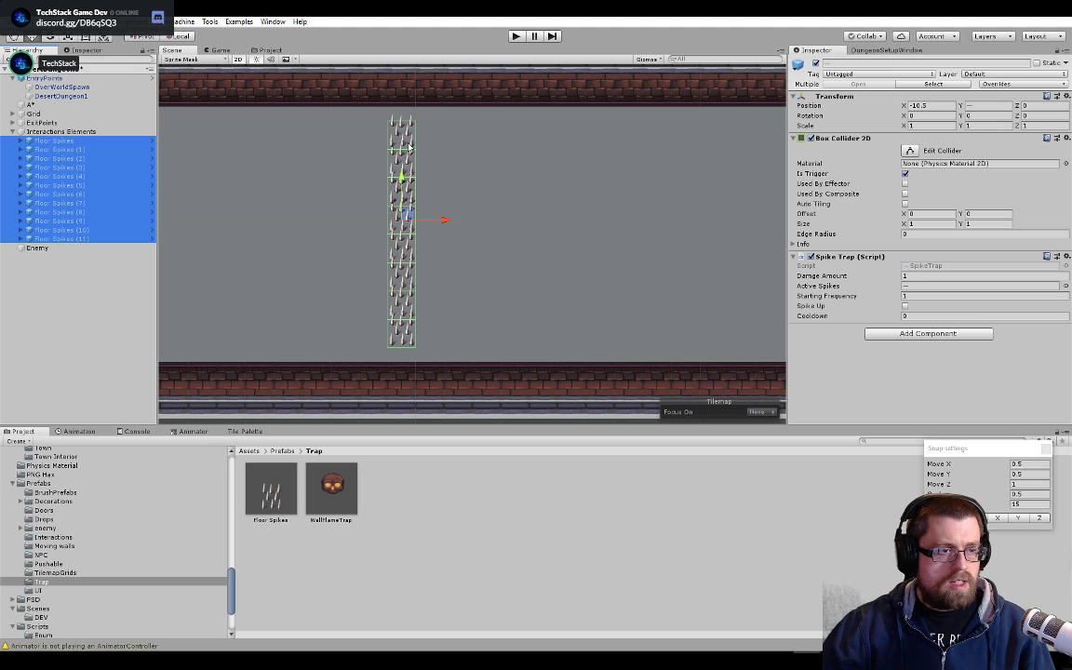
{"action": "left_click_drag", "start_coordinate": [401, 183], "coordinate": [403, 170]}
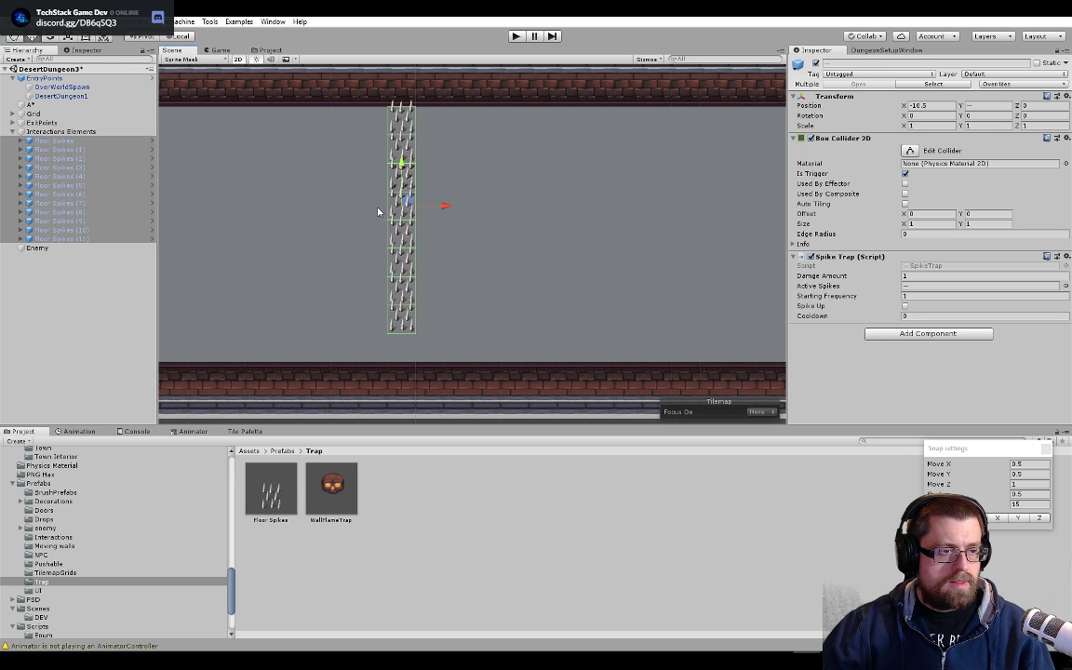
- Move Floor Spikes (9) to Y 15.5, at the lower end of the spike column beside the wall
{"action": "left_click", "coordinate": [70, 185]}
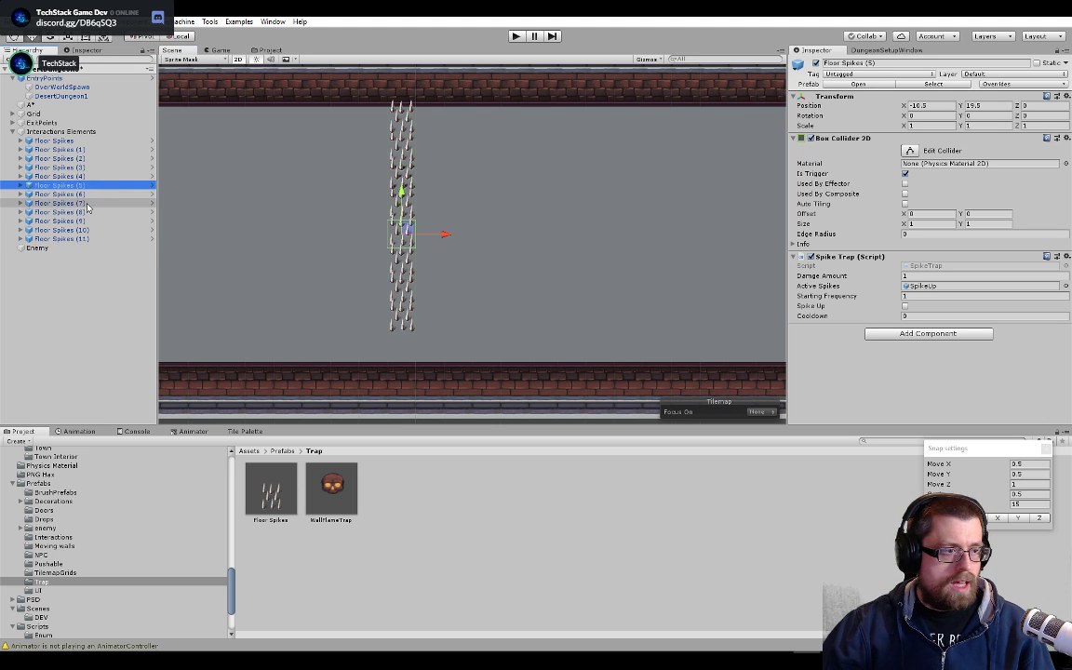
{"action": "left_click", "coordinate": [84, 195]}
{"action": "left_click", "coordinate": [83, 204]}
{"action": "left_click", "coordinate": [84, 213]}
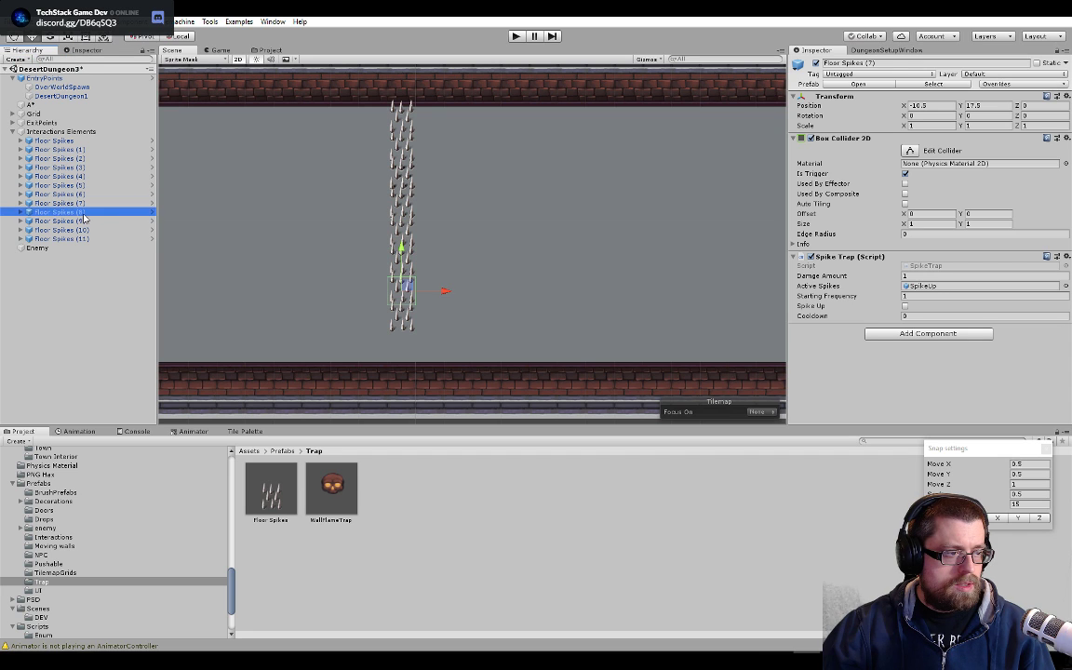
{"action": "left_click", "coordinate": [86, 222]}
{"action": "left_click_drag", "start_coordinate": [406, 133], "coordinate": [406, 305]}
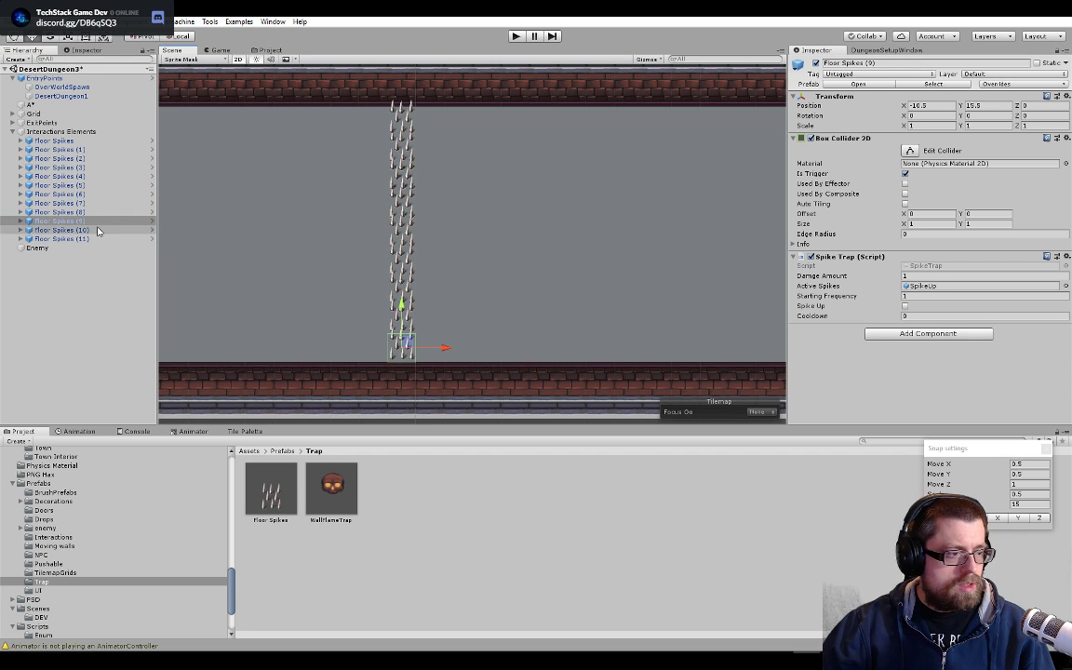
- Delete the surplus Floor Spikes (10) and Floor Spikes (11)
{"action": "left_click", "coordinate": [88, 230]}
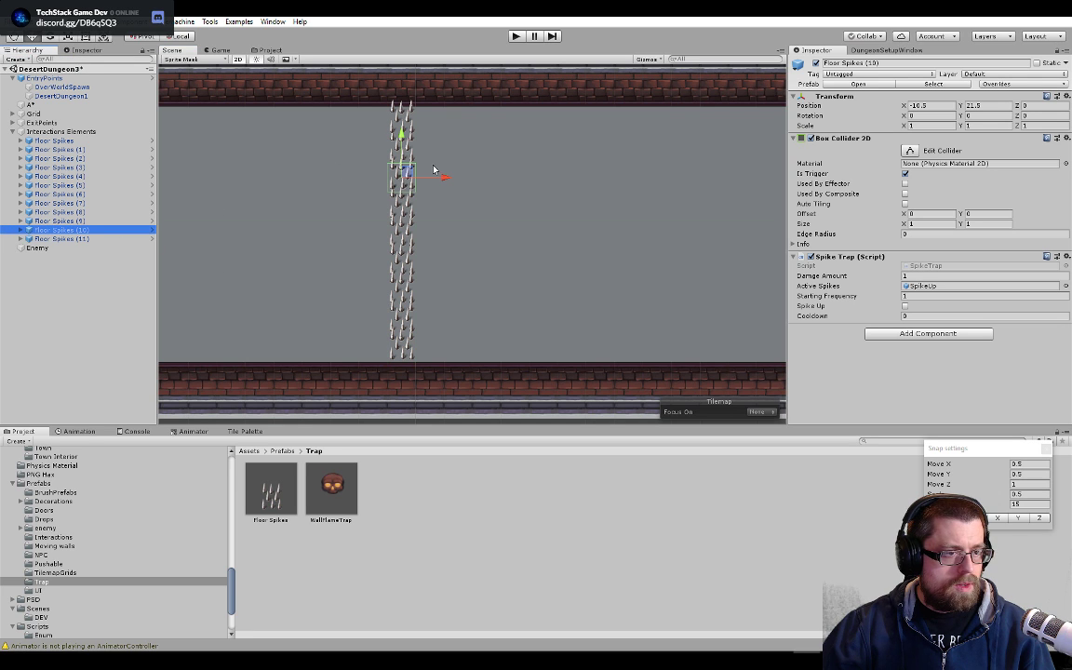
{"action": "key", "text": "Delete"}
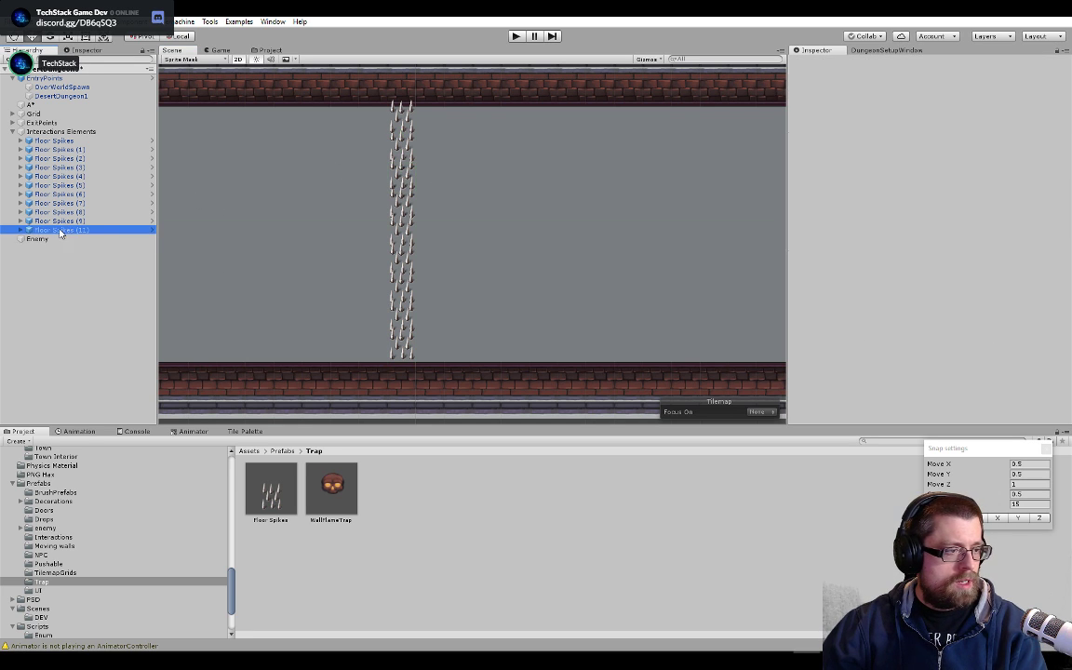
{"action": "key", "text": "Delete"}
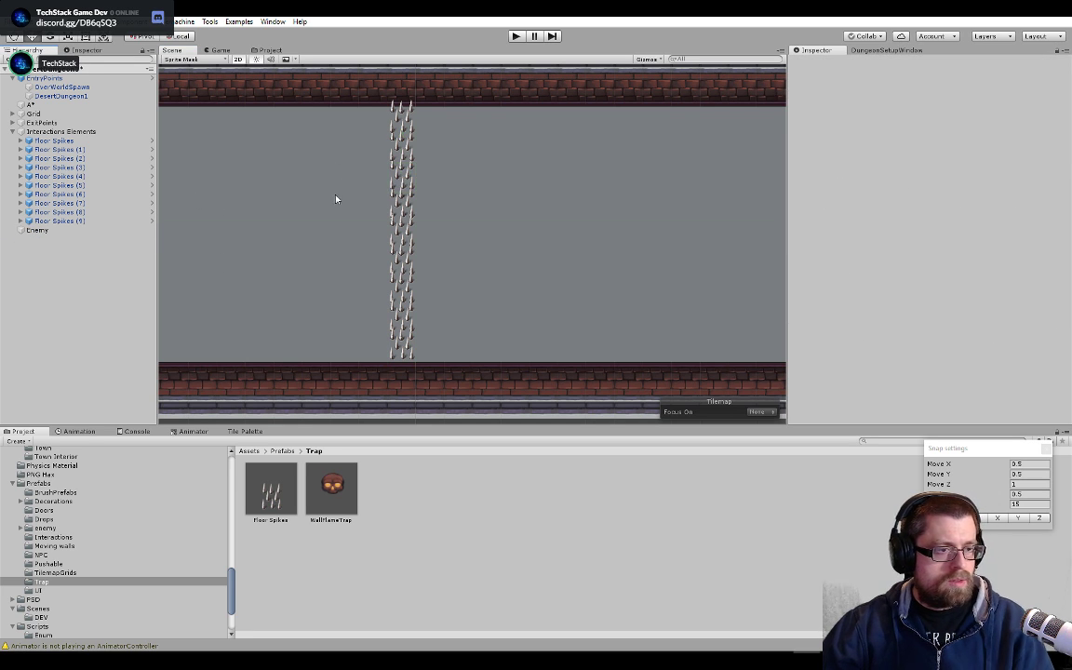
- Duplicate the whole column of ten floor spikes and place the copy beside it at X -9.5
{"action": "left_click", "coordinate": [78, 222]}
{"action": "left_click", "coordinate": [56, 141], "text": "shift"}
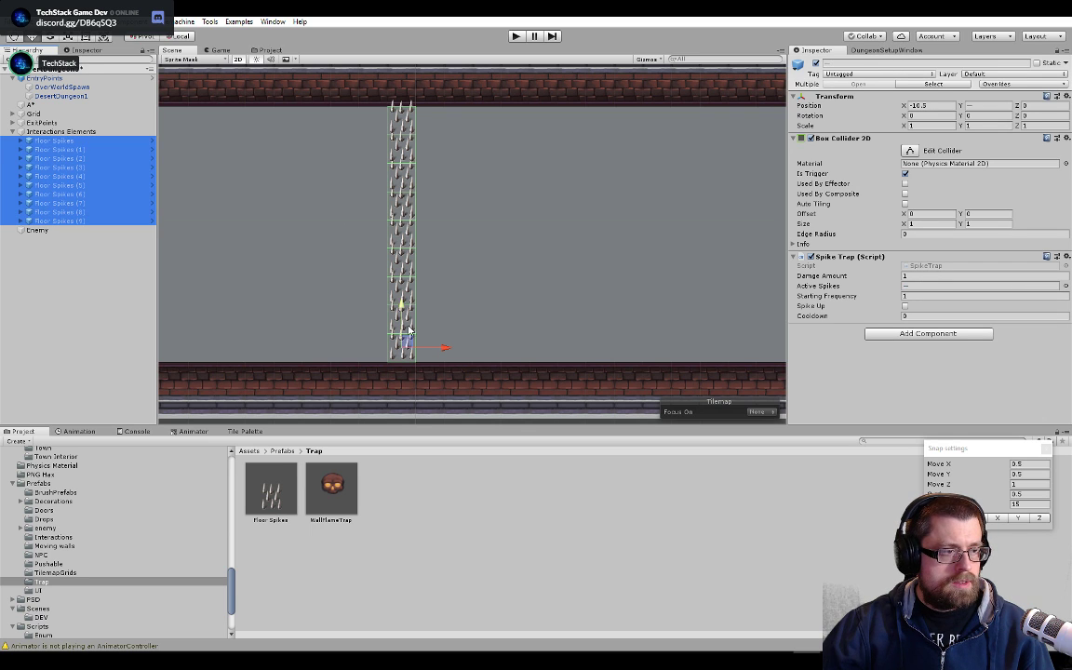
{"action": "key", "text": "ctrl+d"}
{"action": "key", "text": "ctrl+d"}
{"action": "left_click_drag", "start_coordinate": [440, 298], "coordinate": [474, 292]}
- Add four more copies of the spike column side by side, one unit apart, ending at X -5.5
{"action": "key", "text": "ctrl+d"}
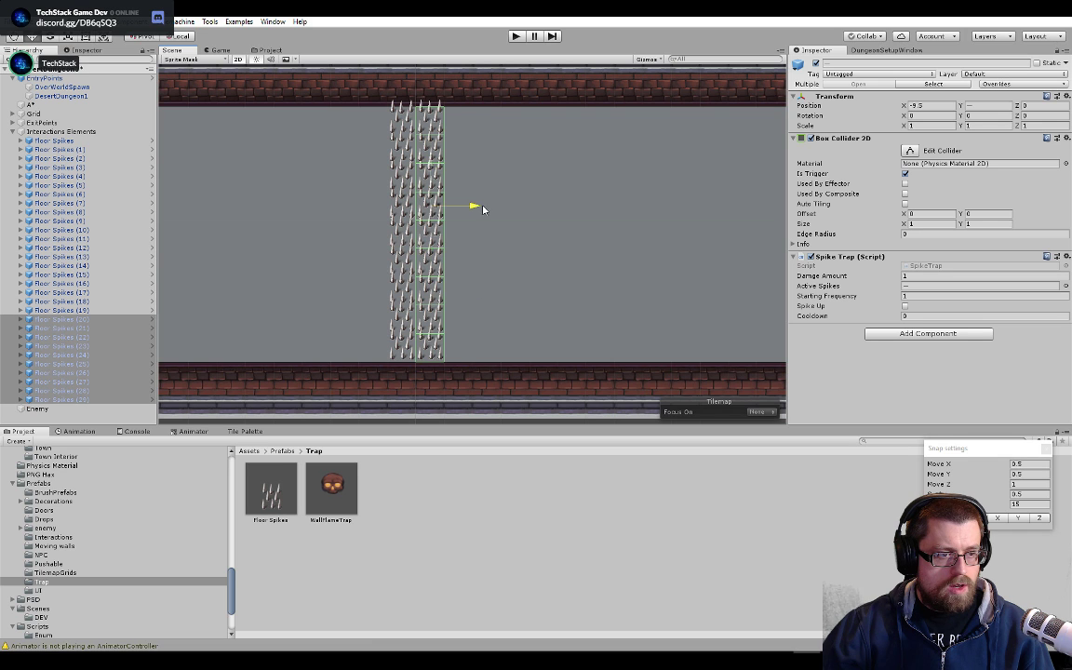
{"action": "left_click_drag", "start_coordinate": [479, 209], "coordinate": [536, 218]}
{"action": "key", "text": "ctrl+d"}
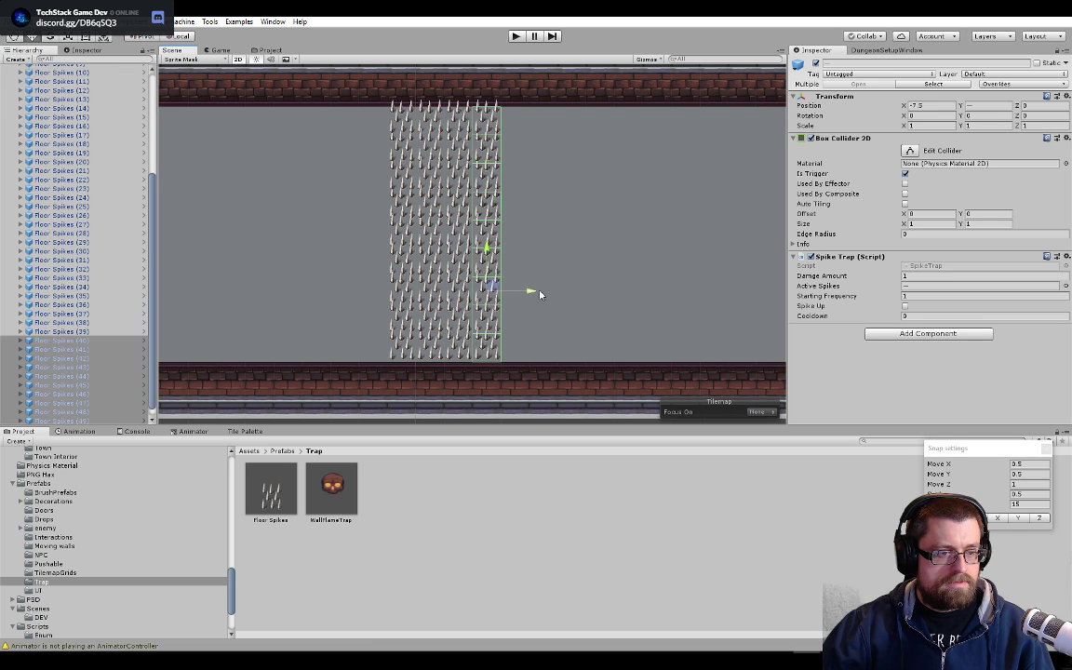
{"action": "left_click_drag", "start_coordinate": [529, 292], "coordinate": [554, 289]}
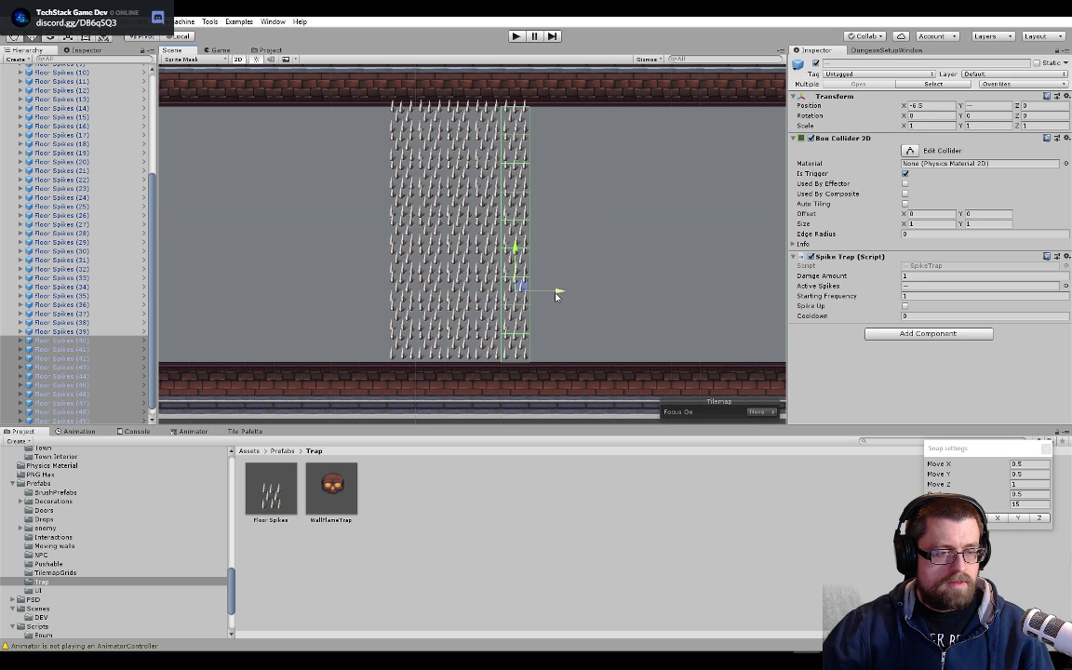
{"action": "key", "text": "ctrl+d"}
{"action": "left_click_drag", "start_coordinate": [556, 157], "coordinate": [587, 159]}
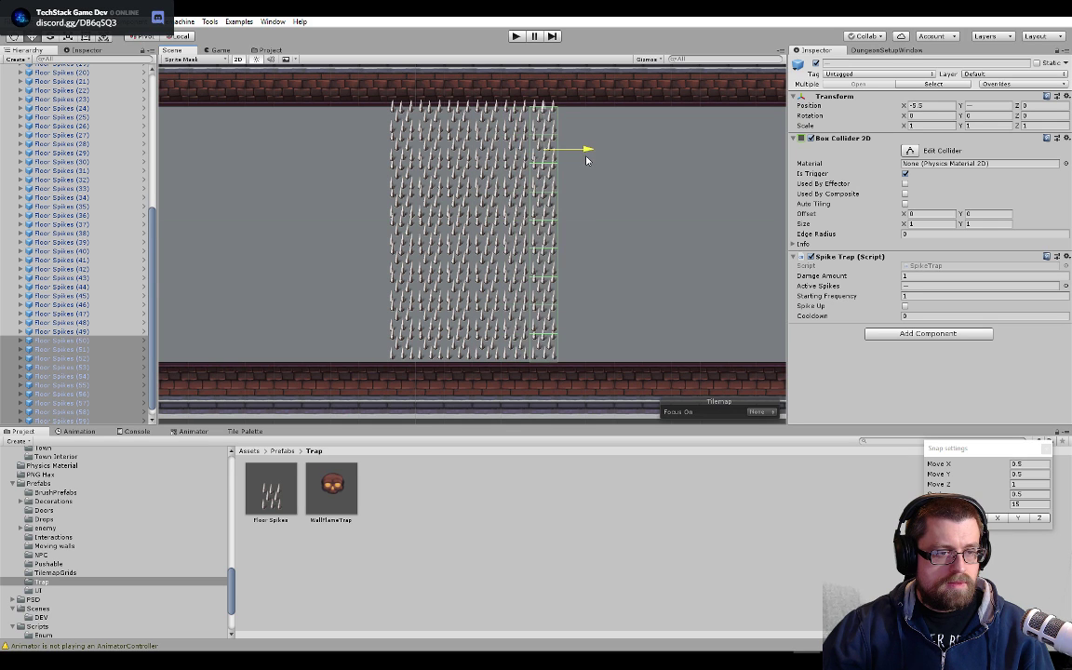
- Examine how the spike field fits the room and lines up with the tile grid
{"action": "scroll", "coordinate": [552, 302], "scroll_direction": "down", "scroll_amount": 3}
{"action": "scroll", "coordinate": [325, 315], "scroll_direction": "up", "scroll_amount": 4}
{"action": "scroll", "coordinate": [219, 249], "scroll_direction": "down", "scroll_amount": 3}
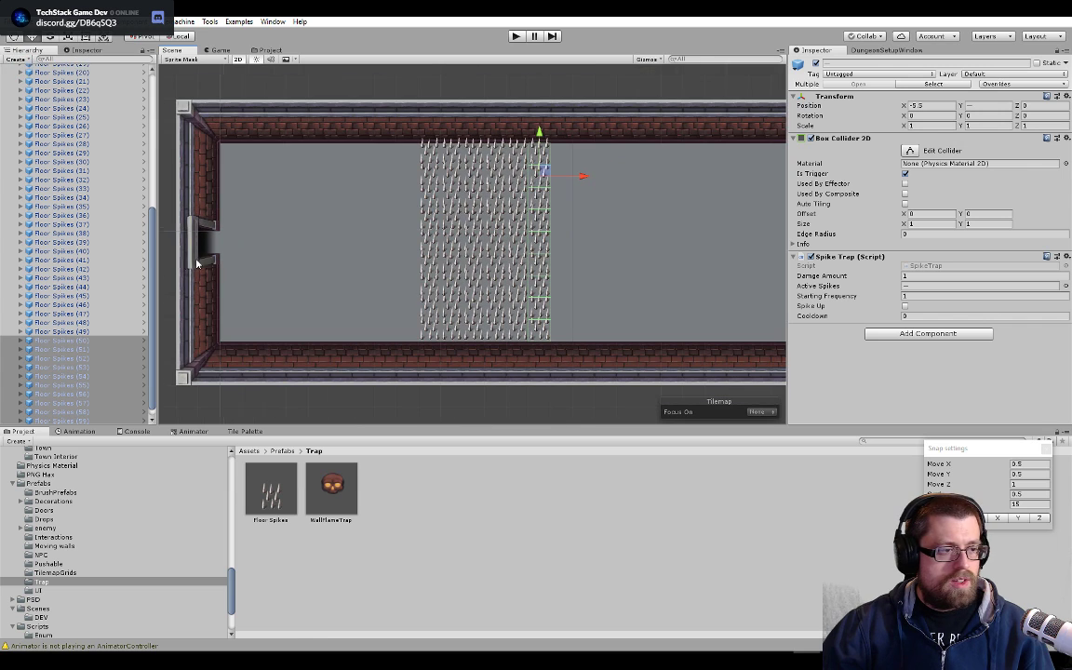
{"action": "scroll", "coordinate": [111, 270], "scroll_direction": "up", "scroll_amount": 8}
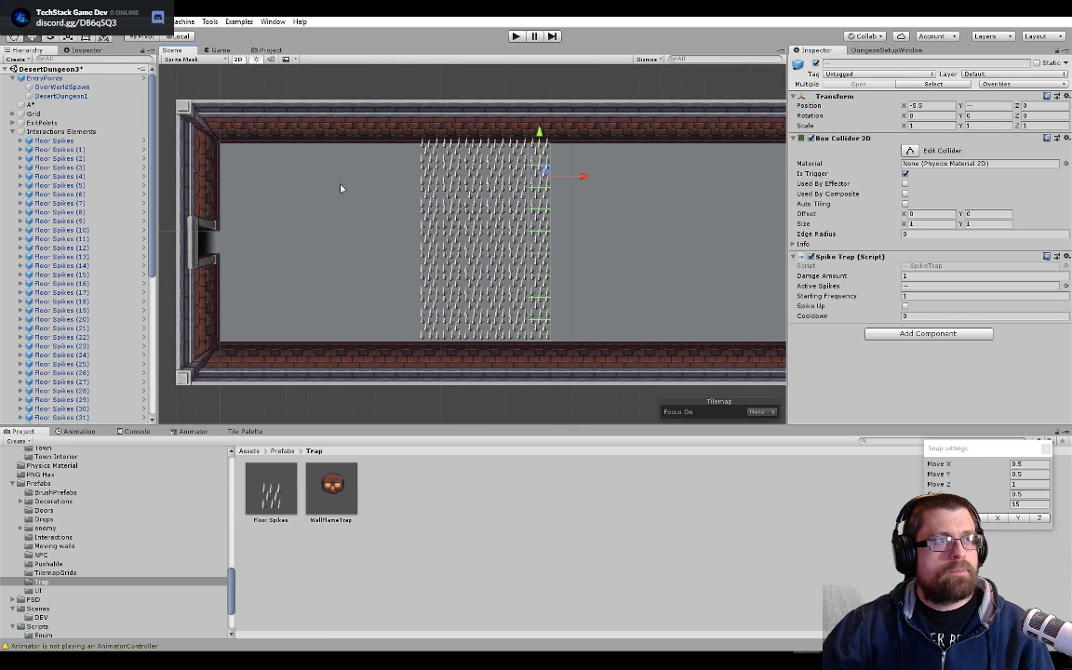
{"action": "scroll", "coordinate": [428, 233], "scroll_direction": "up", "scroll_amount": 5}
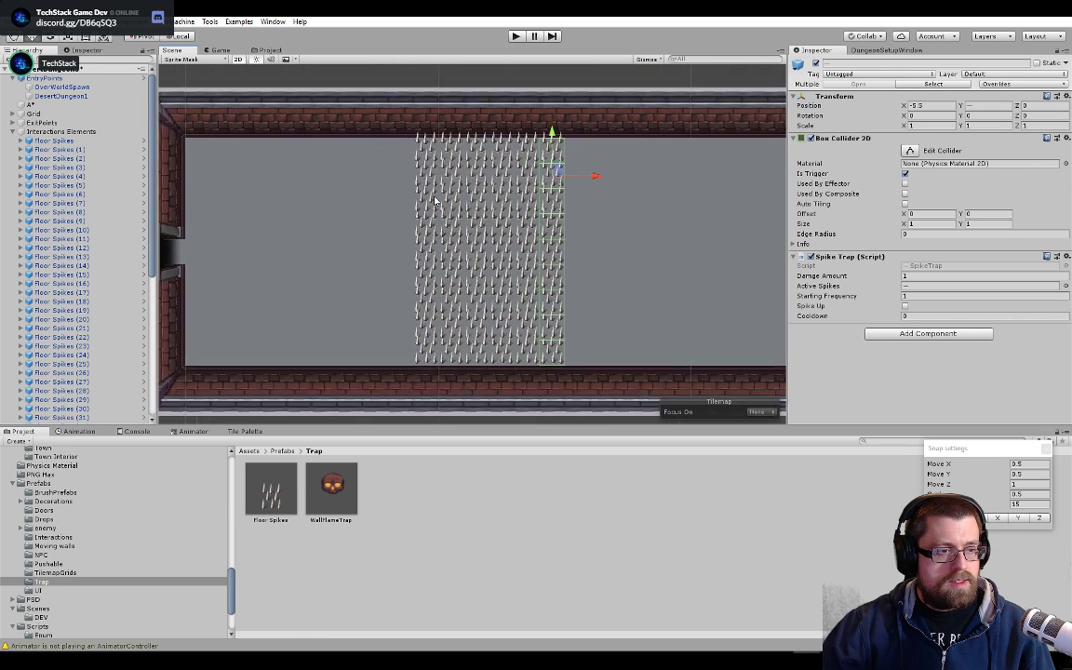
{"action": "left_click", "coordinate": [437, 231]}
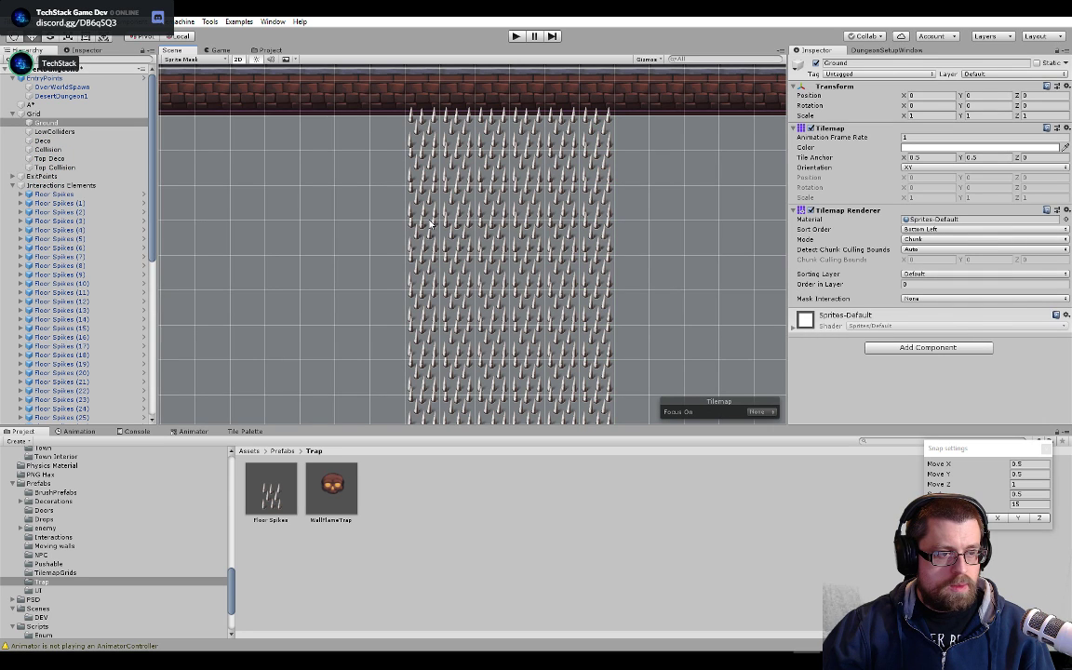
{"action": "left_click", "coordinate": [33, 113]}
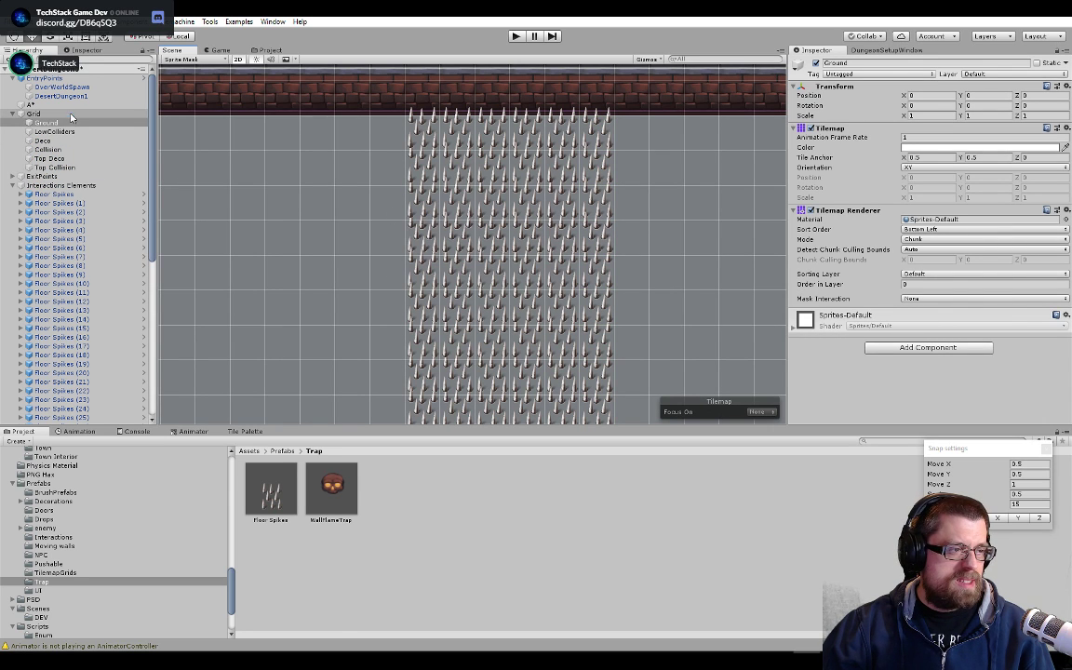
- Deactivate the Grid object so its tilemaps are hidden, and select Floor Spikes (5) in the field's first column
{"action": "left_click", "coordinate": [816, 64]}
{"action": "scroll", "coordinate": [418, 244], "scroll_direction": "down", "scroll_amount": 3}
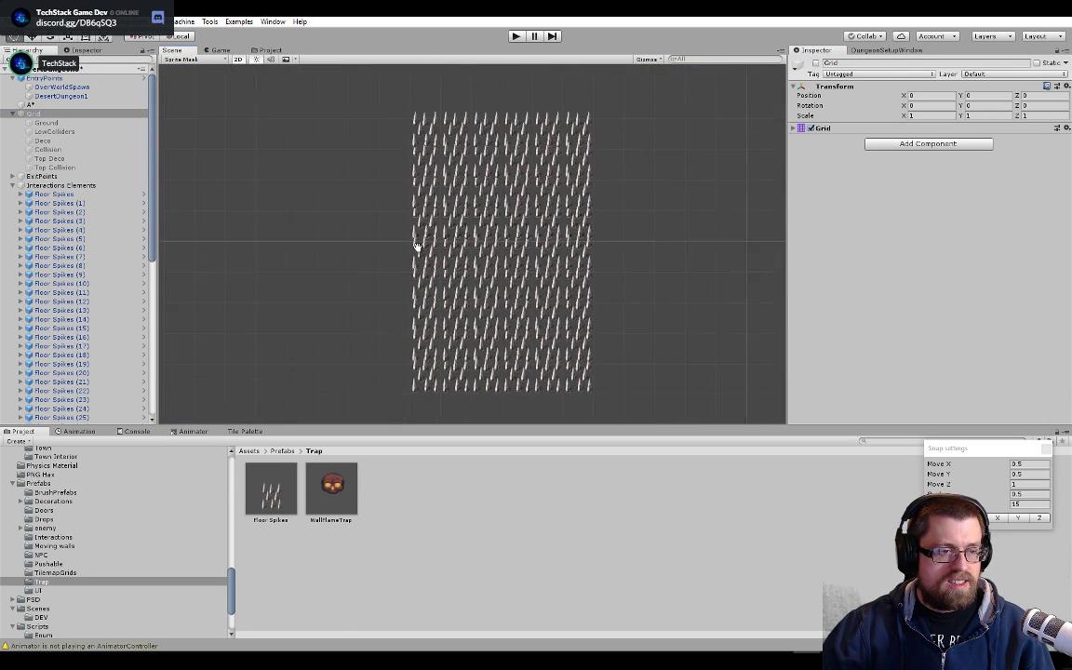
{"action": "middle_click_drag", "start_coordinate": [416, 247], "coordinate": [433, 210]}
{"action": "scroll", "coordinate": [439, 219], "scroll_direction": "up", "scroll_amount": 3}
{"action": "left_click", "coordinate": [448, 198]}
{"action": "left_click", "coordinate": [445, 212]}
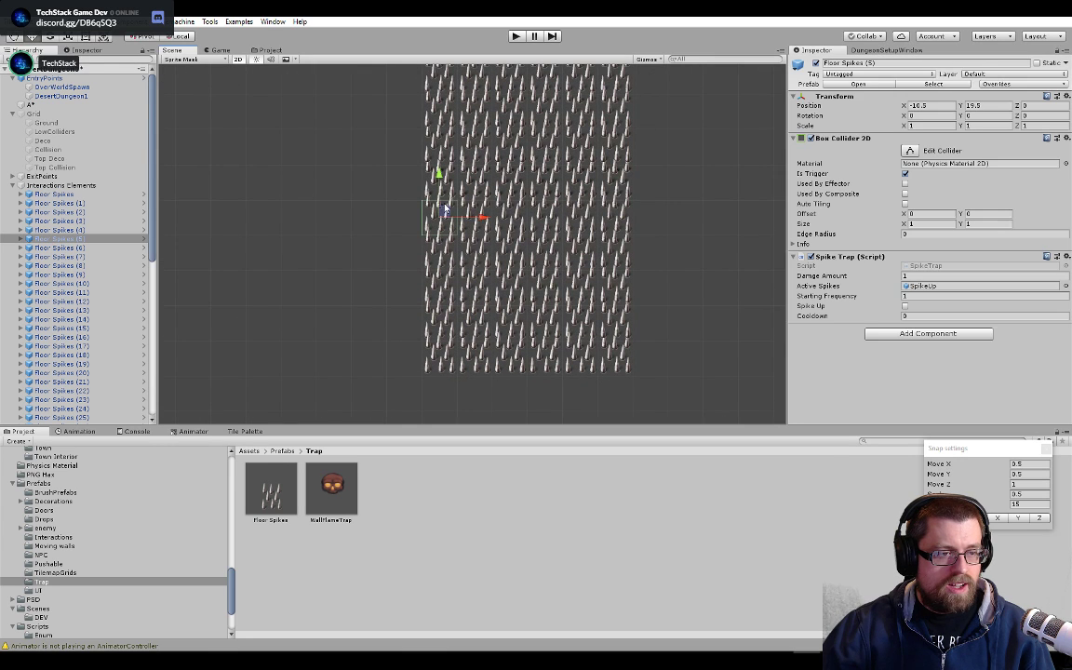
{"action": "scroll", "coordinate": [503, 319], "scroll_direction": "up", "scroll_amount": 2}
{"action": "middle_click_drag", "start_coordinate": [511, 218], "coordinate": [475, 300]}
{"action": "scroll", "coordinate": [469, 329], "scroll_direction": "down", "scroll_amount": 1}
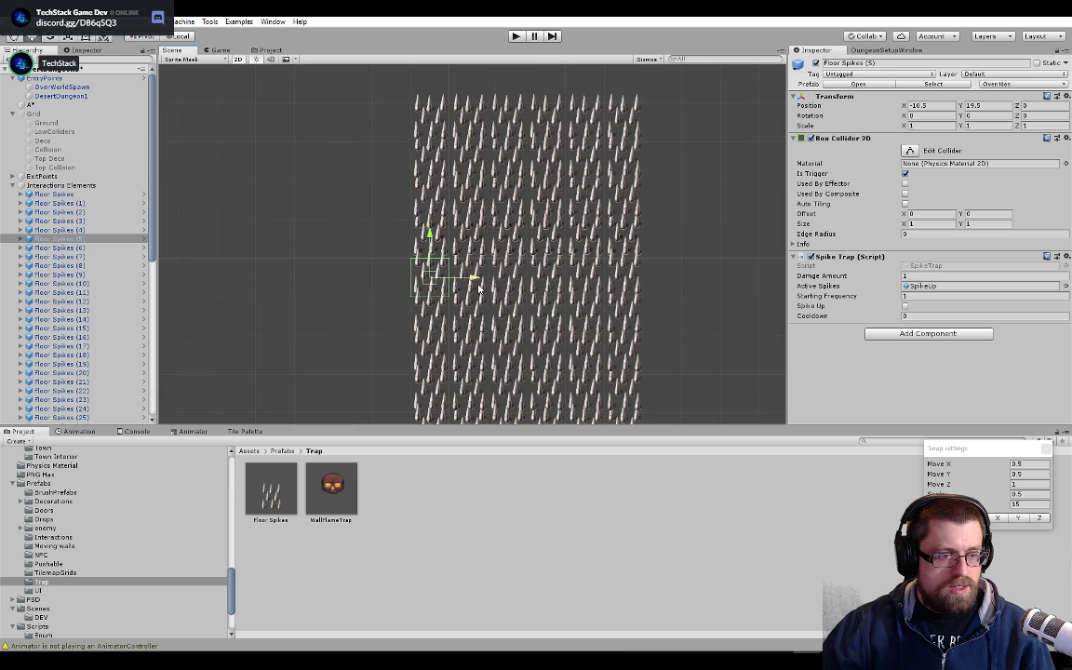
{"action": "left_click", "coordinate": [472, 304], "text": "ctrl"}
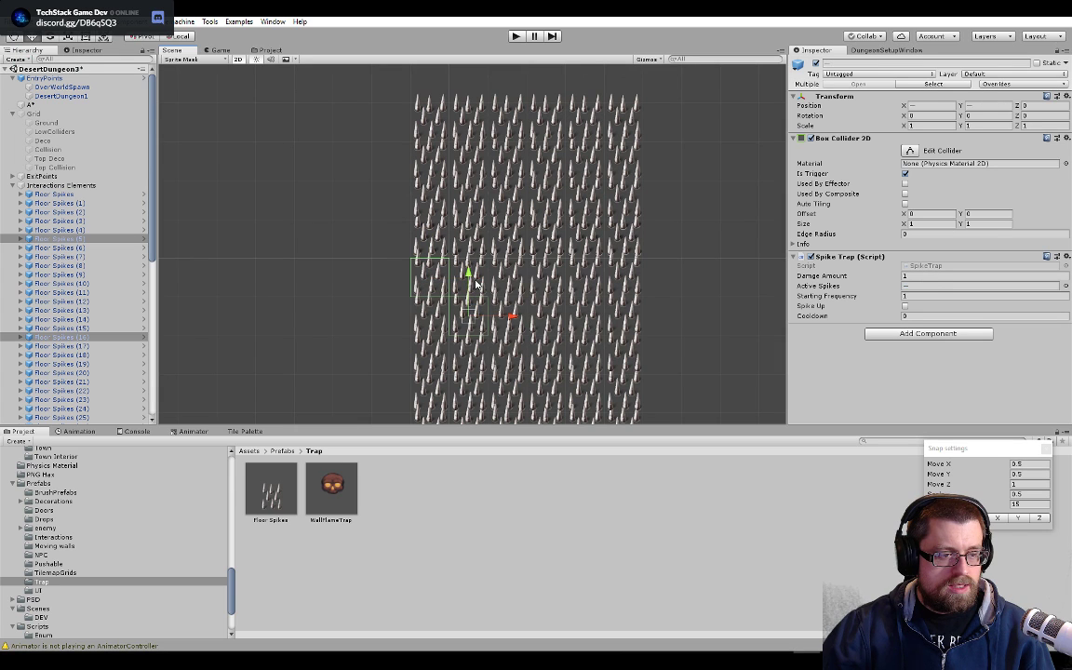
{"action": "left_click", "coordinate": [454, 292]}
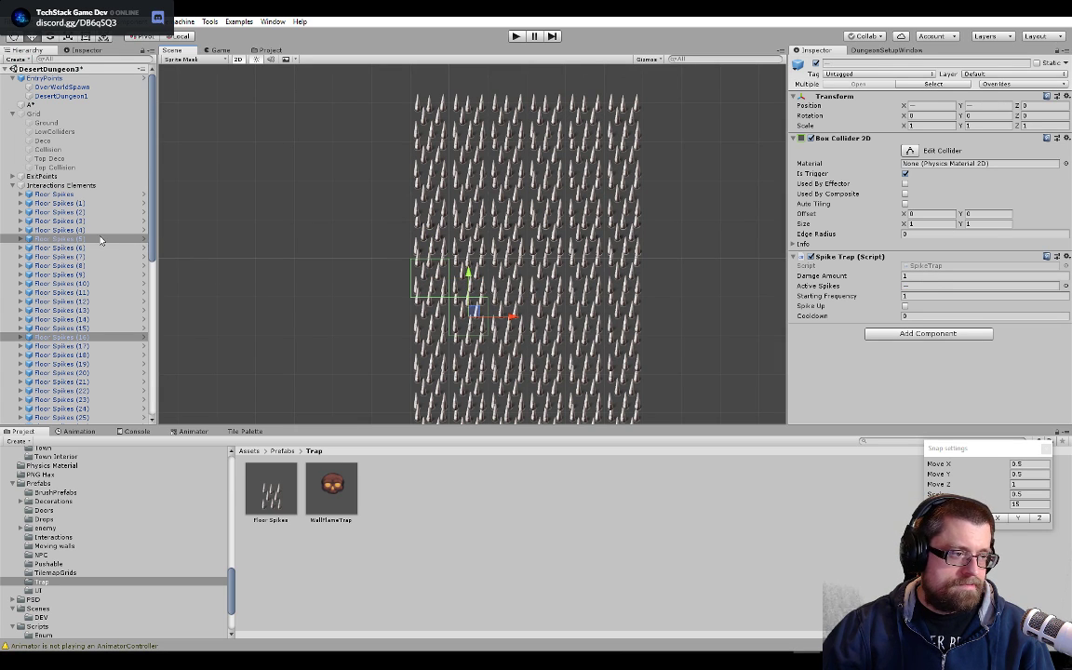
- Select a winding path of floor spikes: columns one to four of the fifth row, up column four to row three, back to column two
{"action": "scroll", "coordinate": [461, 292], "scroll_direction": "up", "scroll_amount": 3}
{"action": "scroll", "coordinate": [465, 292], "scroll_direction": "up", "scroll_amount": 2}
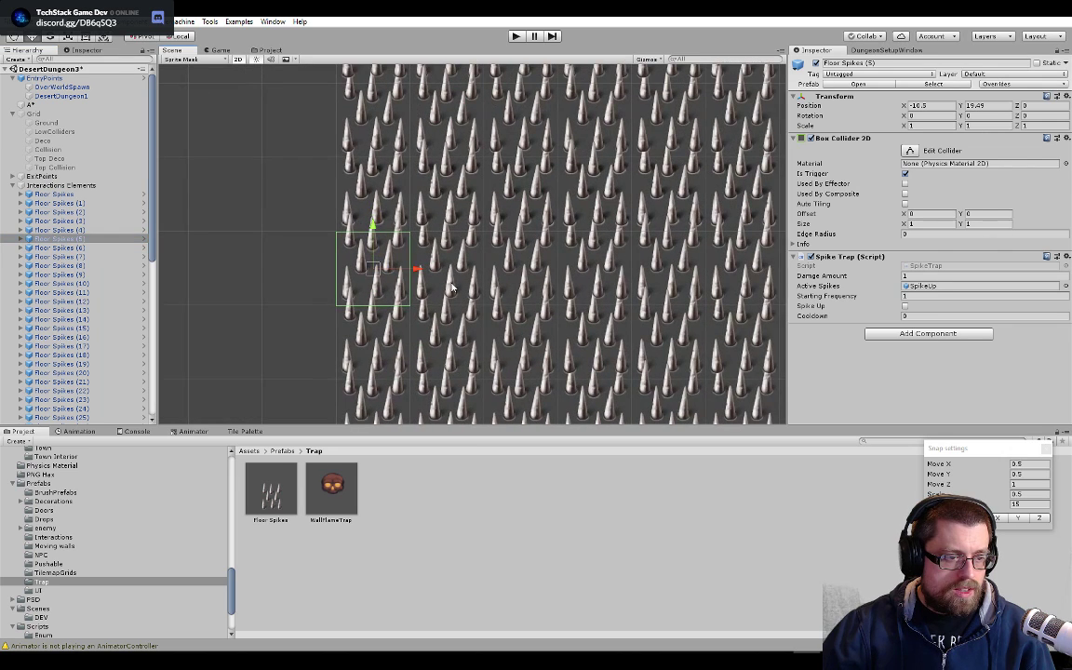
{"action": "left_click", "coordinate": [507, 284], "text": "ctrl"}
{"action": "left_click", "coordinate": [538, 280], "text": "ctrl"}
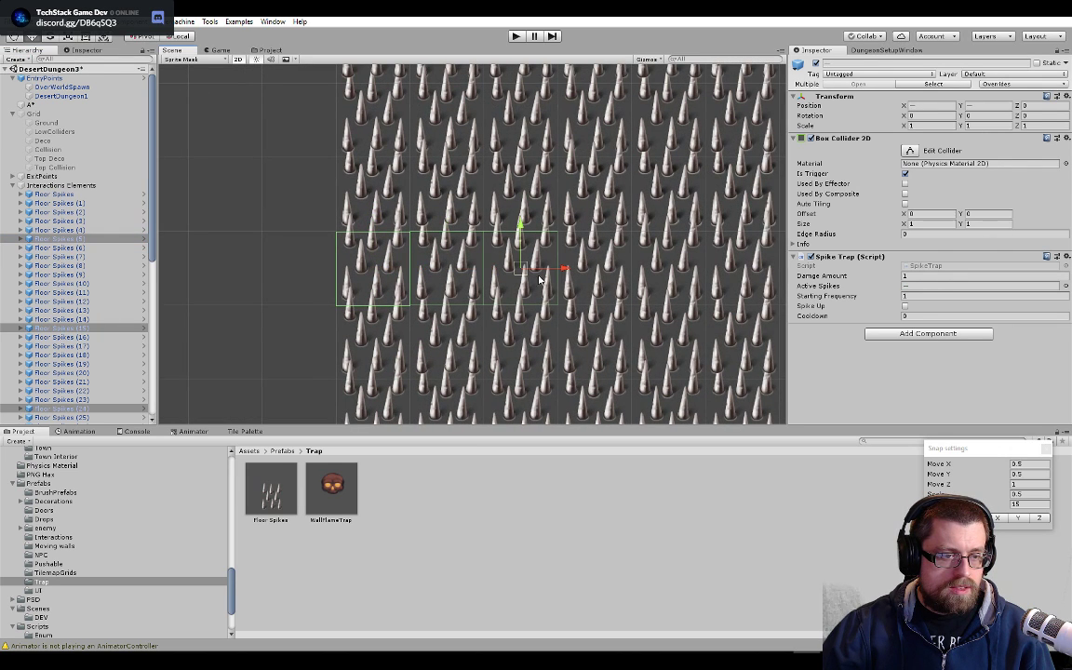
{"action": "left_click", "coordinate": [607, 272], "text": "ctrl"}
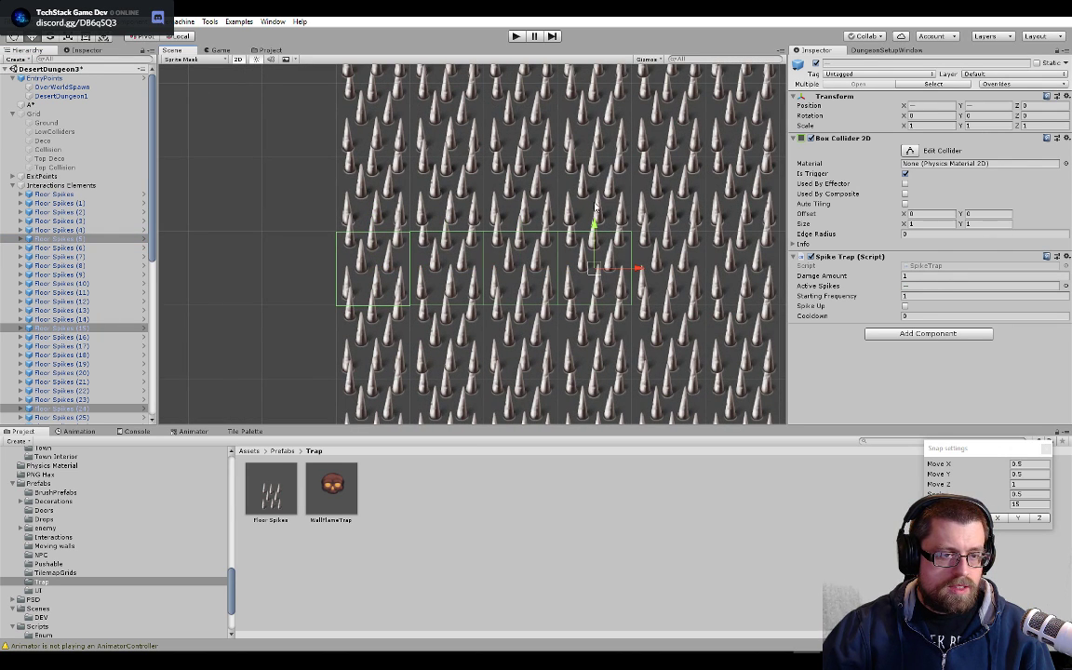
{"action": "scroll", "coordinate": [596, 207], "scroll_direction": "down", "scroll_amount": 2}
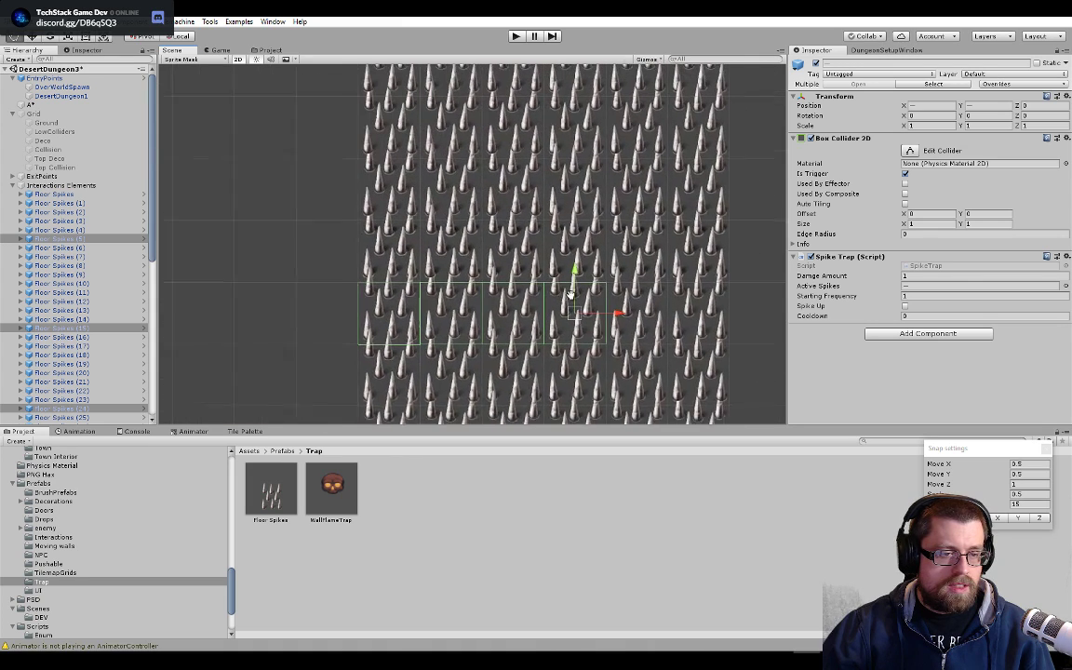
{"action": "left_click", "coordinate": [563, 272], "text": "ctrl"}
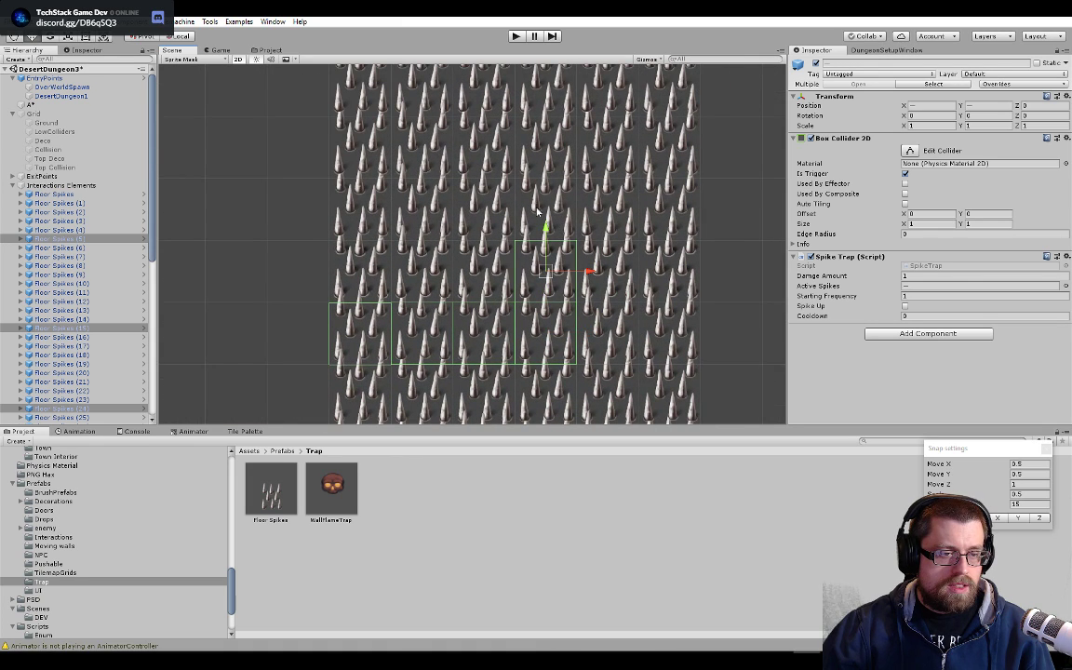
{"action": "left_click", "coordinate": [561, 211], "text": "ctrl"}
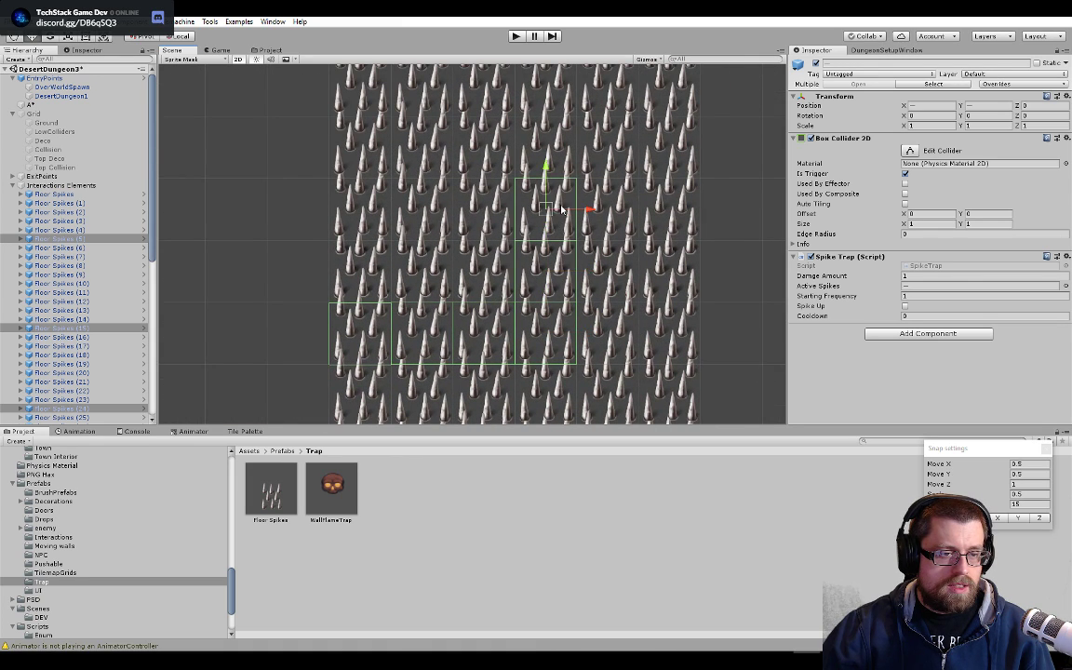
{"action": "left_click", "coordinate": [473, 210], "text": "ctrl"}
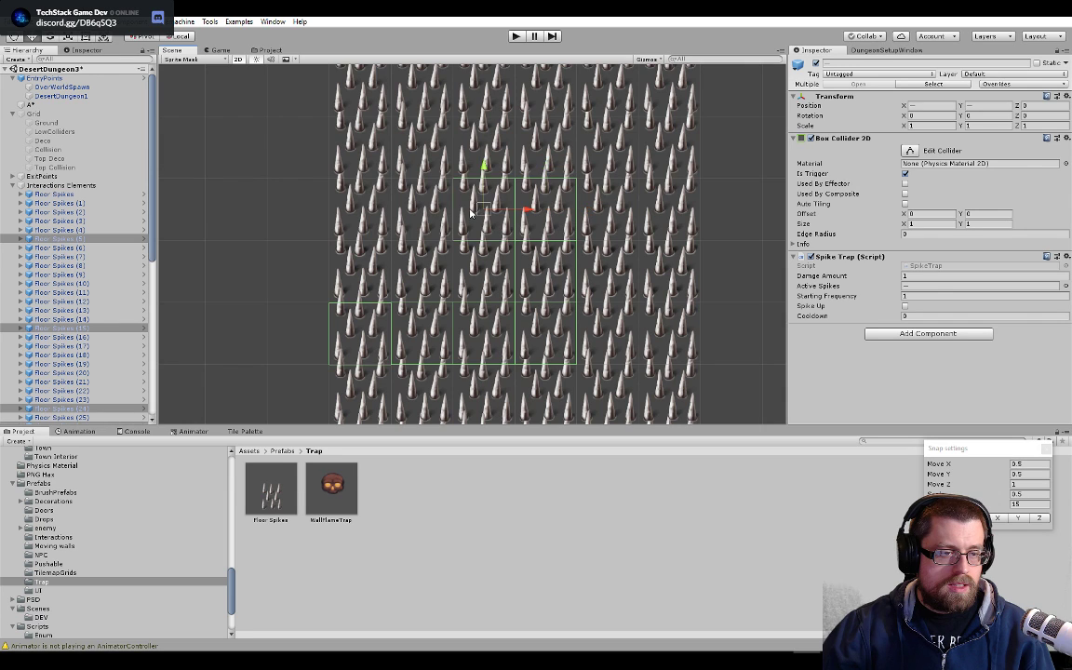
{"action": "left_click", "coordinate": [415, 209], "text": "ctrl"}
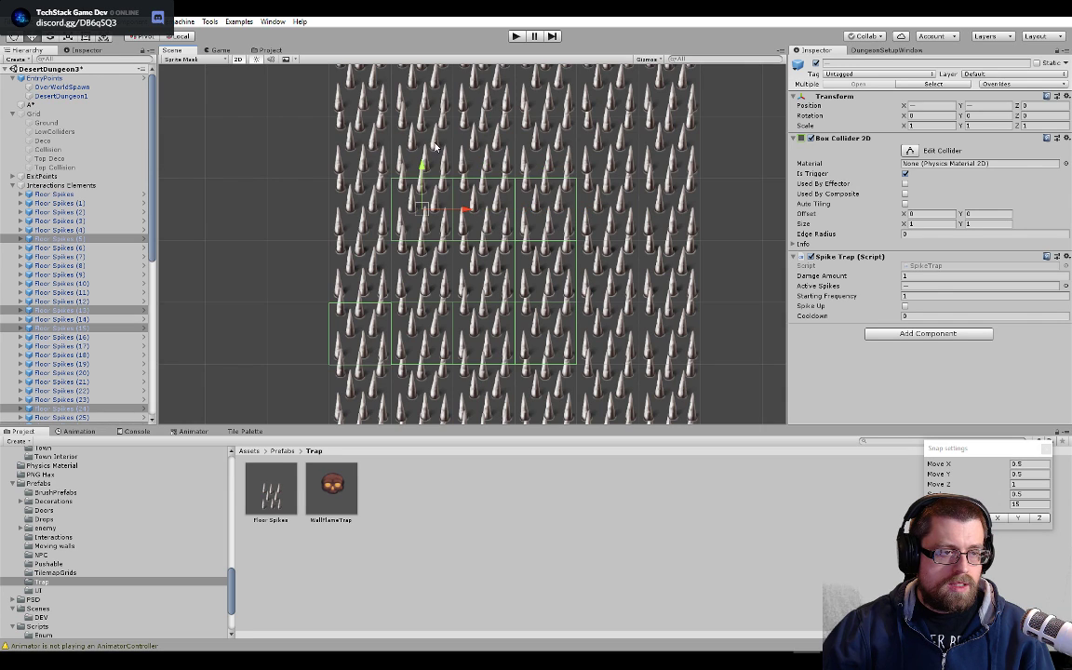
- Extend the selected path up column two and along the first row to the last column, and enable Spike Up on these traps
{"action": "middle_click_drag", "start_coordinate": [491, 88], "coordinate": [482, 242]}
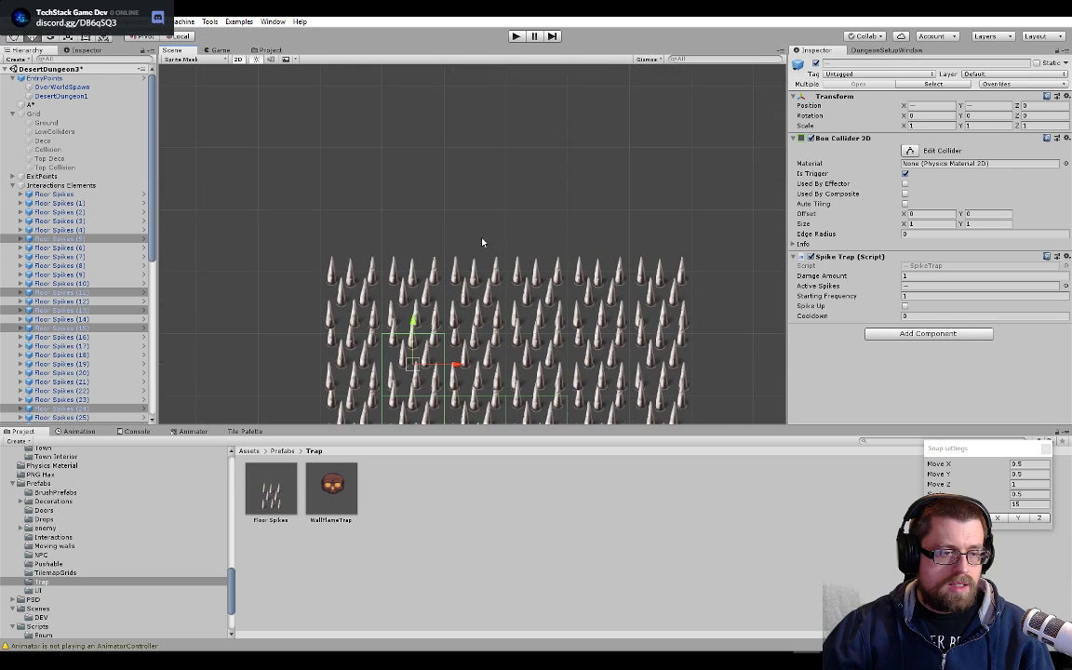
{"action": "left_click", "coordinate": [422, 301], "text": "ctrl"}
{"action": "left_click", "coordinate": [494, 300], "text": "ctrl"}
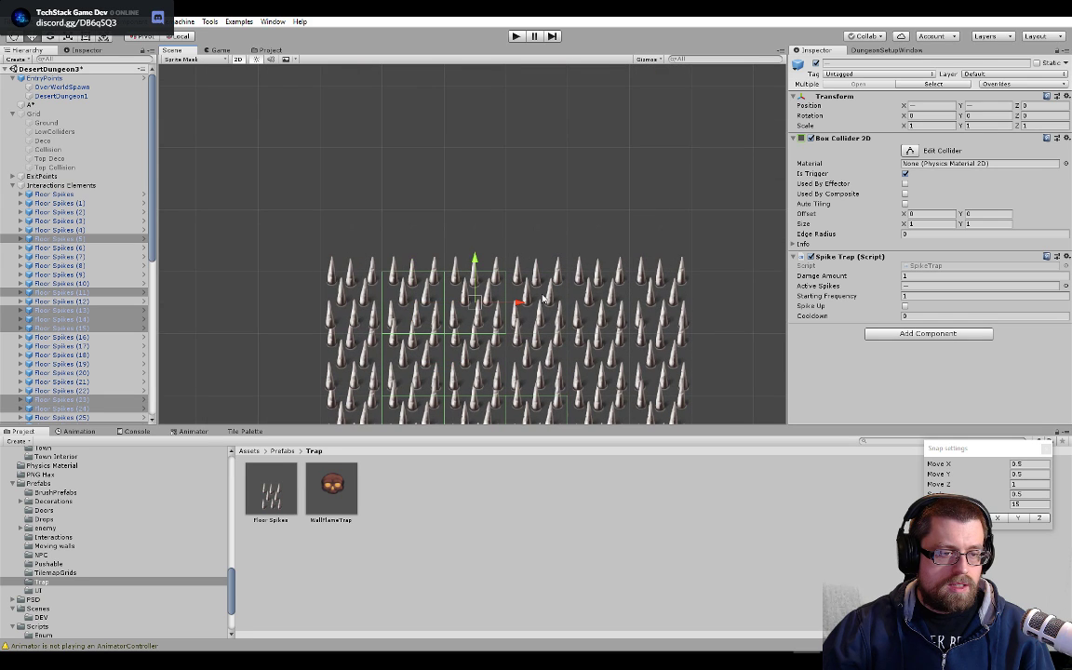
{"action": "left_click", "coordinate": [551, 299], "text": "ctrl"}
{"action": "left_click", "coordinate": [605, 298], "text": "ctrl"}
{"action": "left_click", "coordinate": [667, 299], "text": "ctrl"}
{"action": "scroll", "coordinate": [667, 300], "scroll_direction": "down", "scroll_amount": 3}
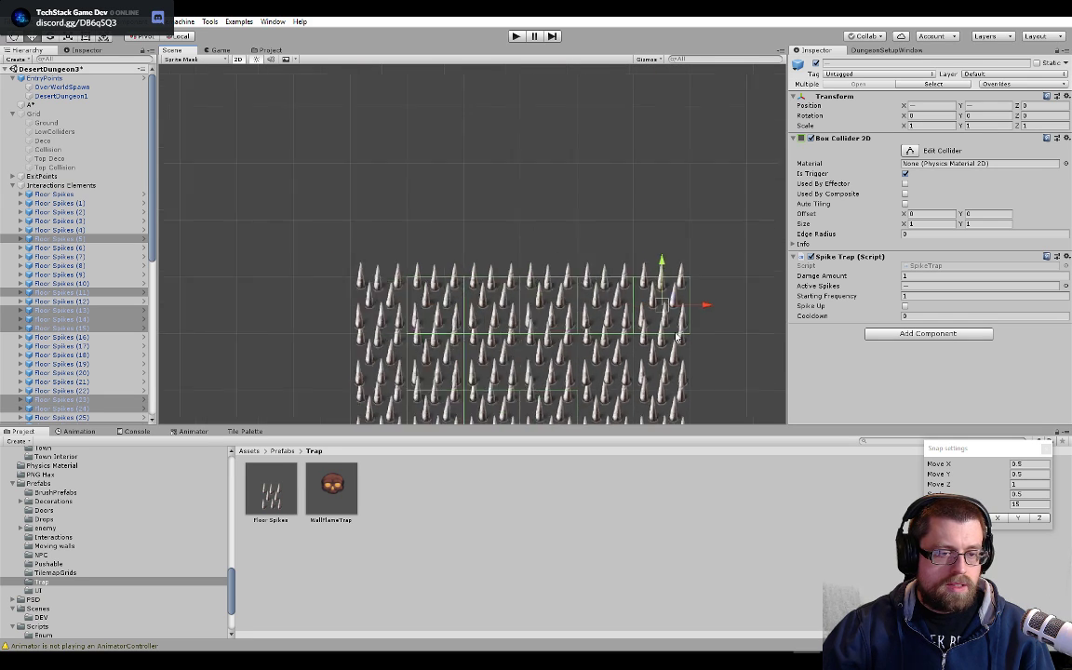
{"action": "middle_click_drag", "start_coordinate": [602, 321], "coordinate": [583, 166]}
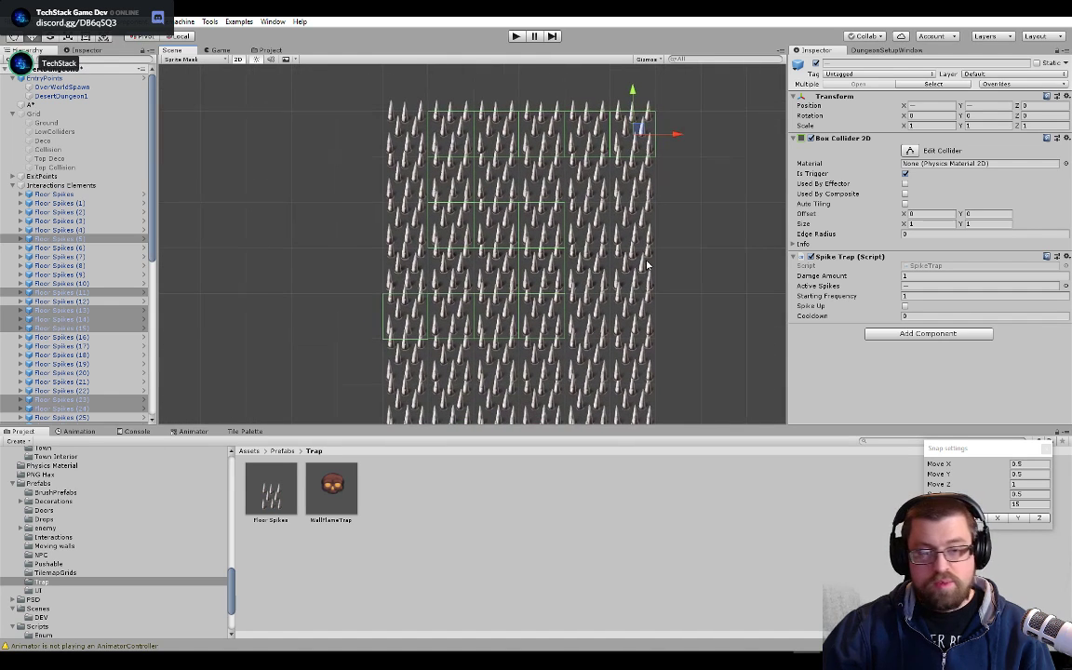
{"action": "left_click", "coordinate": [905, 306]}
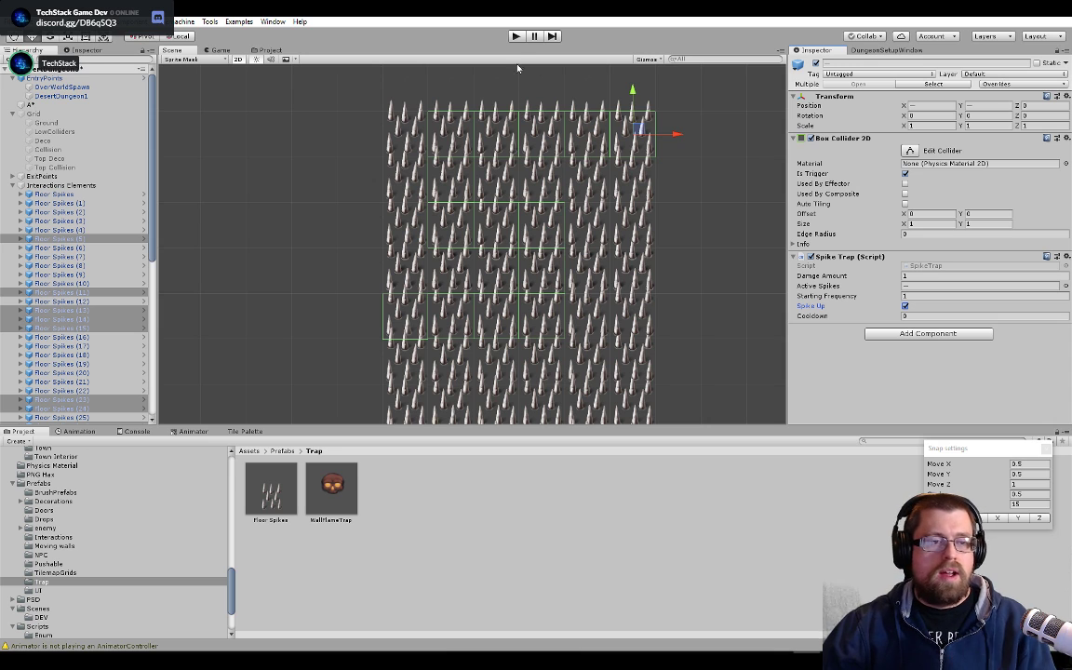
{"action": "scroll", "coordinate": [521, 245], "scroll_direction": "down", "scroll_amount": 2}
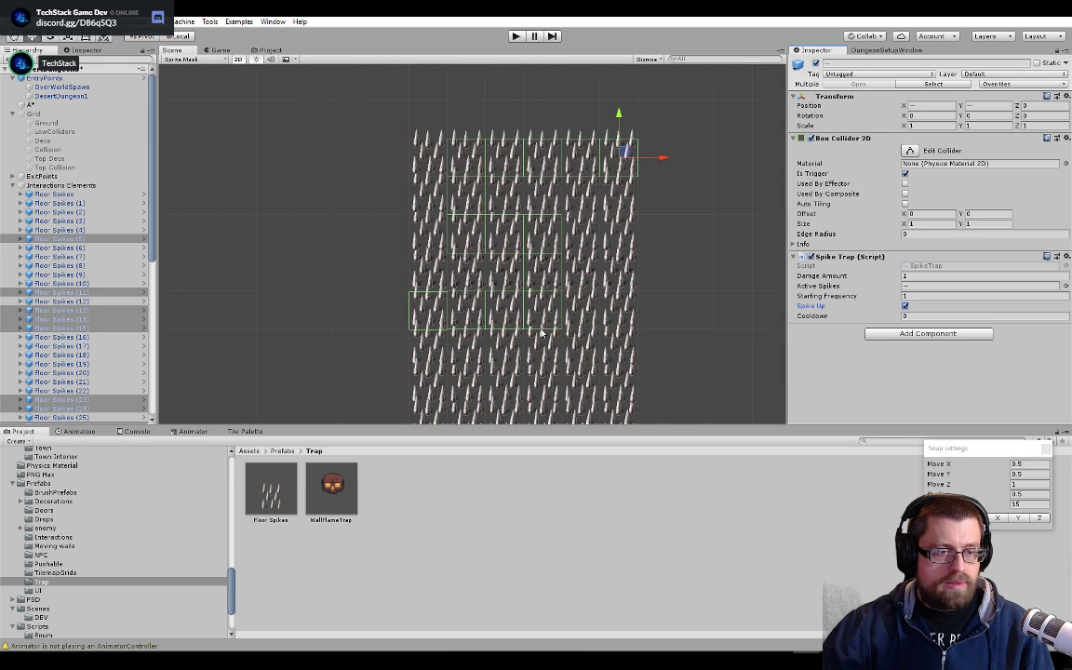
{"action": "left_click", "coordinate": [516, 36]}
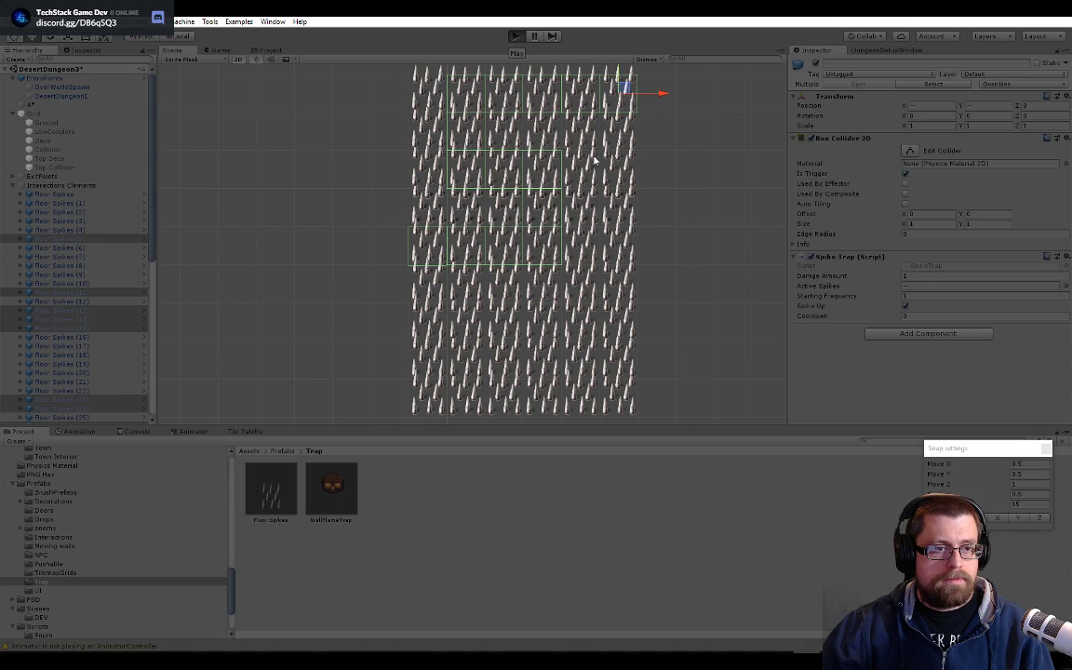
{"action": "left_click", "coordinate": [519, 36]}
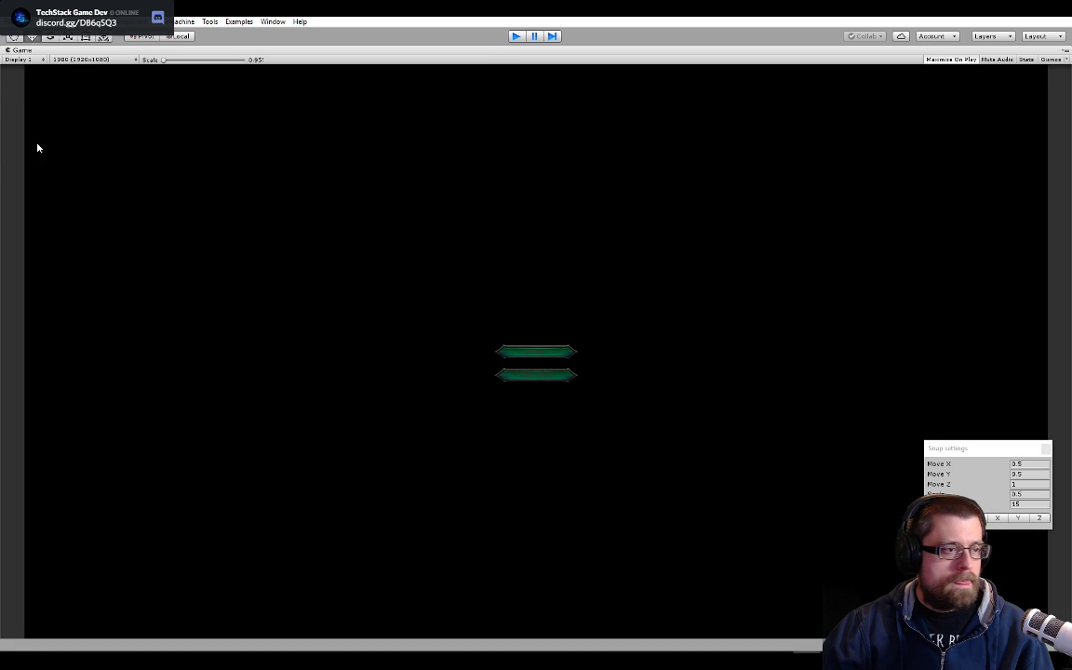
{"action": "key", "text": "ctrl+p"}
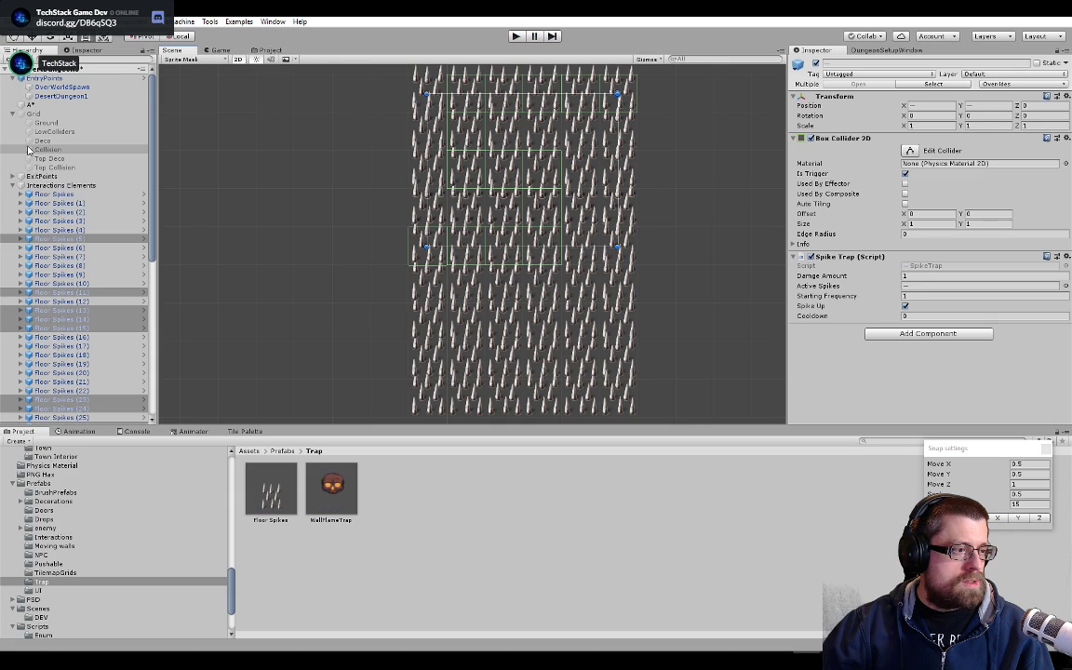
- Reactivate the Grid object with its tilemaps and start a play-test of the room
{"action": "left_click", "coordinate": [20, 112]}
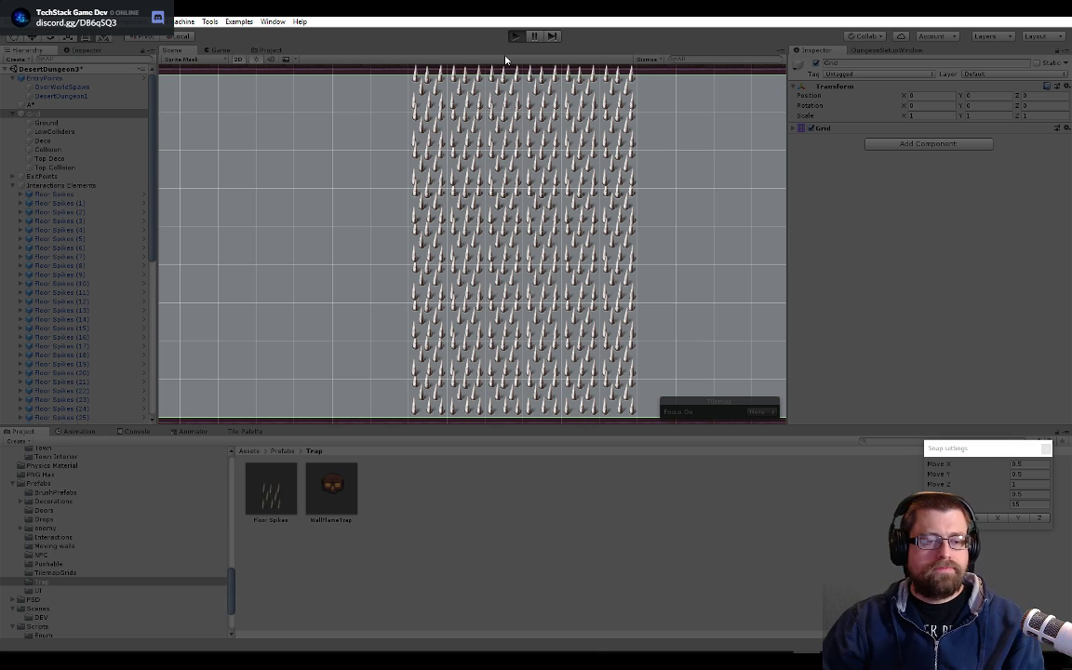
{"action": "left_click", "coordinate": [515, 36]}
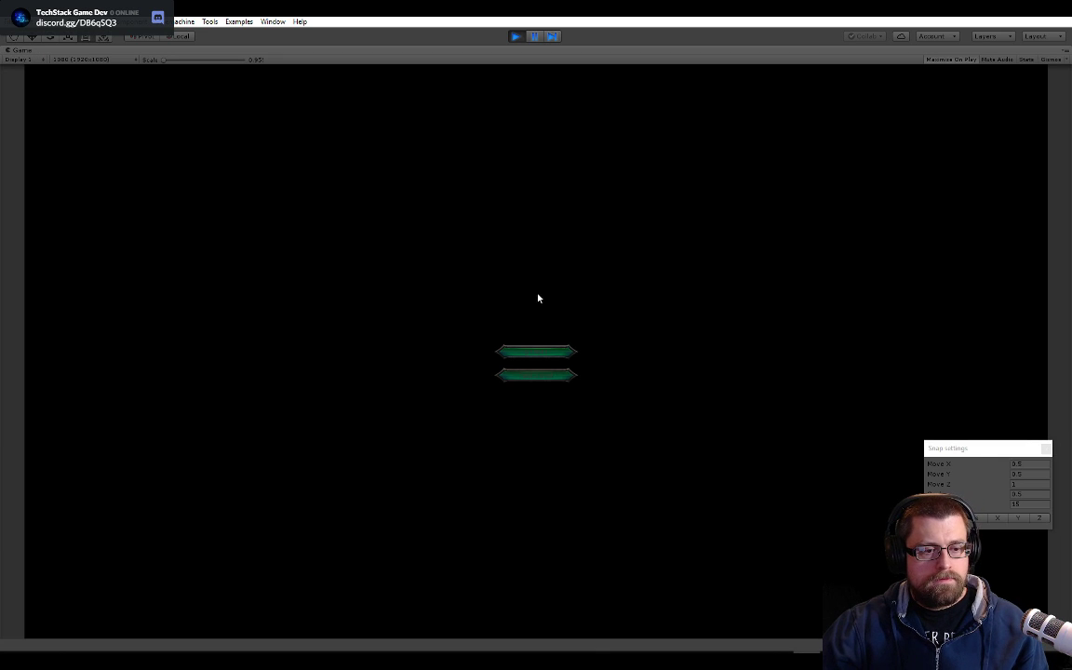
{"action": "left_click", "coordinate": [570, 368]}
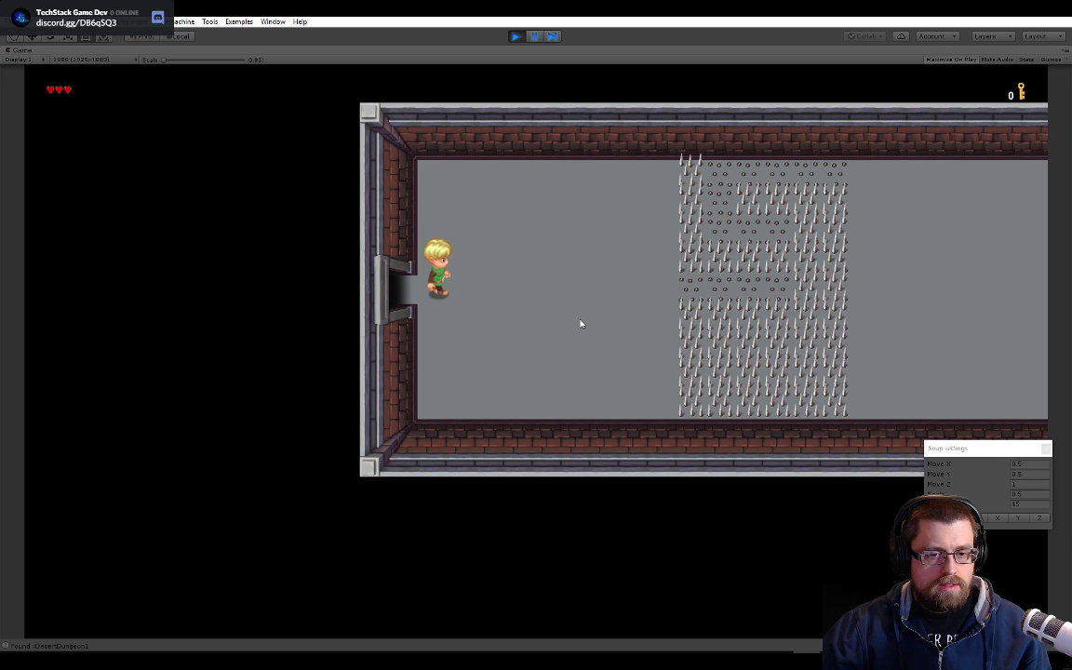
- Walk the character across the room into the raised spikes to test their damage, and stop the play-test
{"action": "key", "text": "Right"}
{"action": "key", "text": "Down"}
{"action": "key", "text": "Right"}
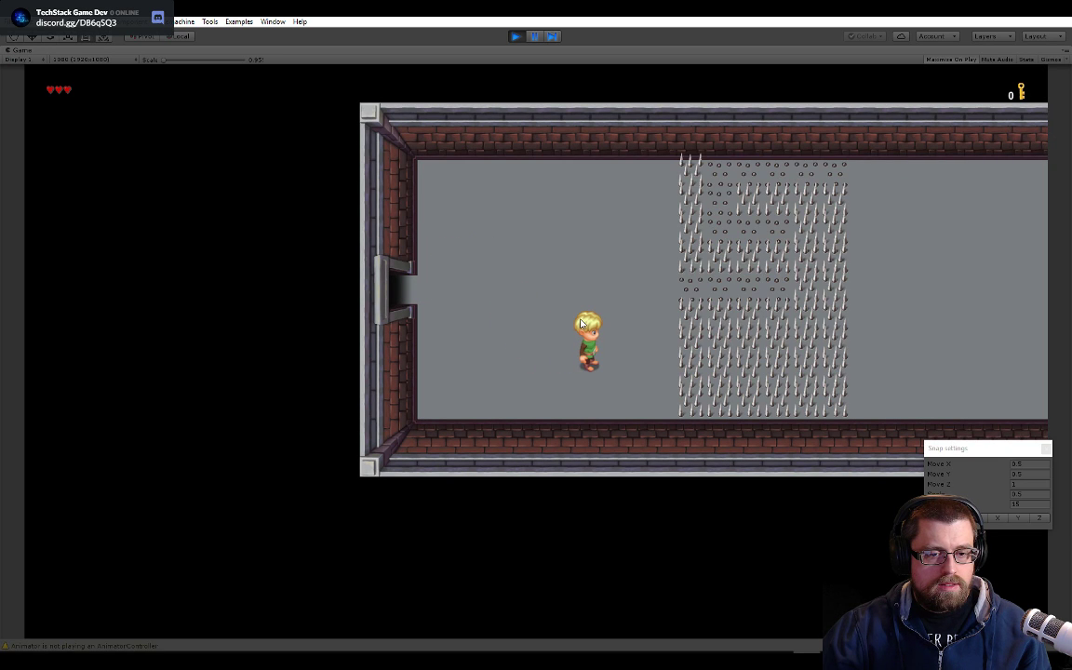
{"action": "key", "text": "Right"}
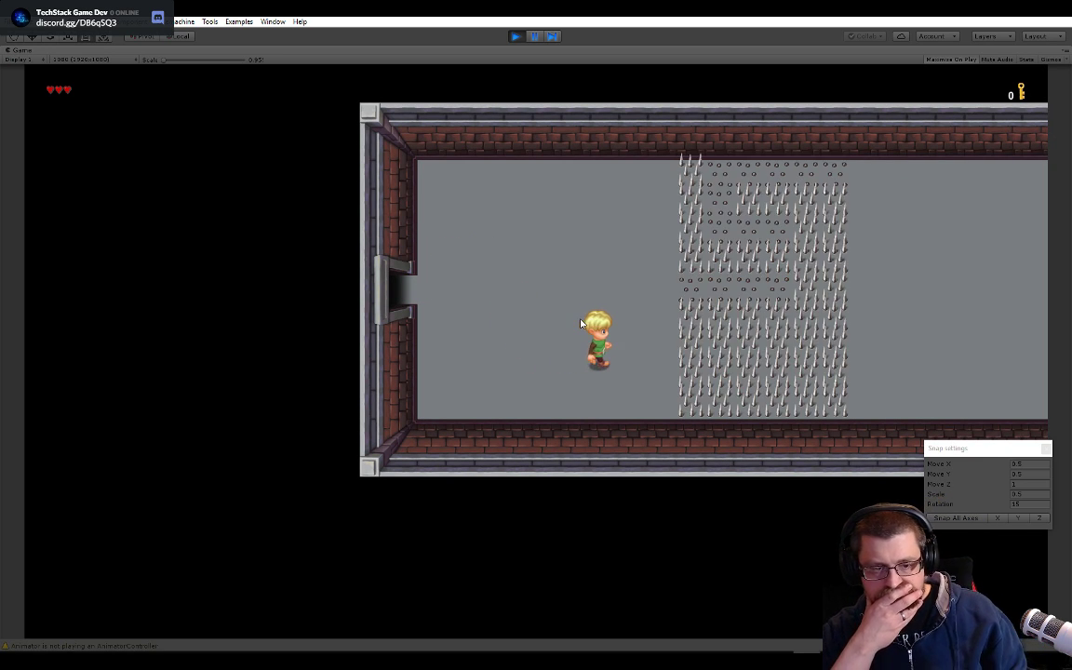
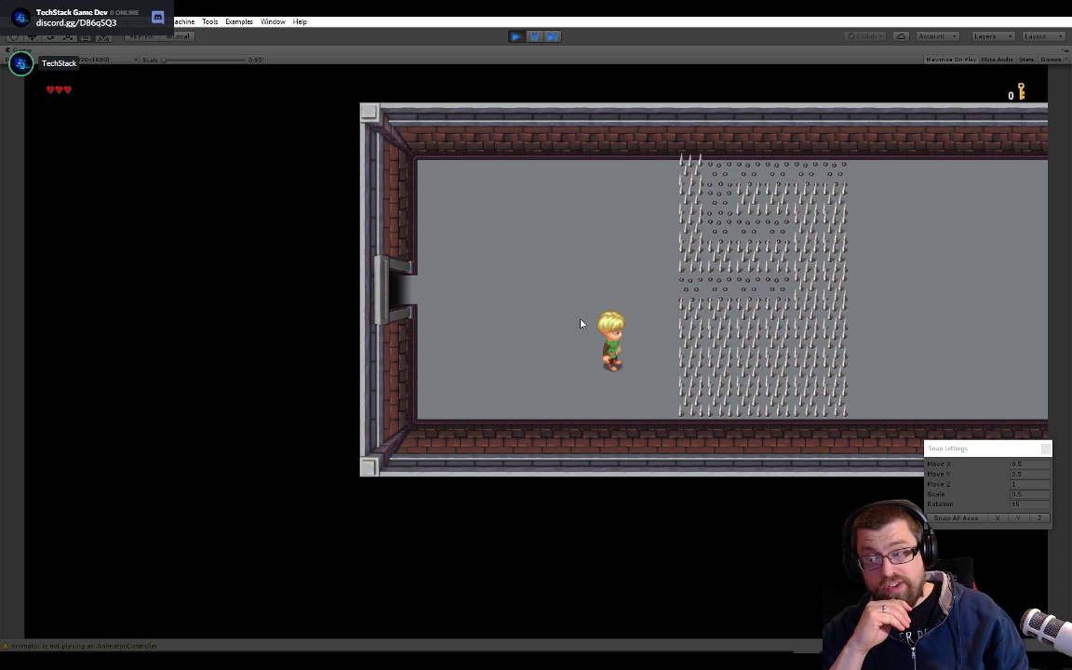
{"action": "key", "text": "Down"}
{"action": "key", "text": "Up"}
{"action": "key", "text": "Right"}
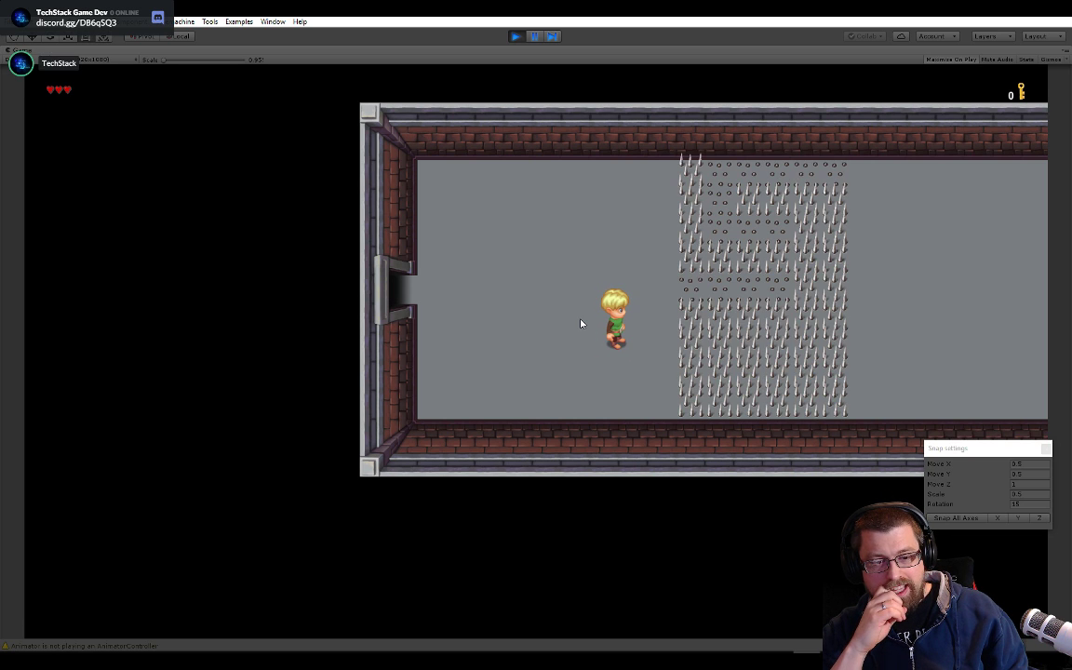
{"action": "key", "text": "Right"}
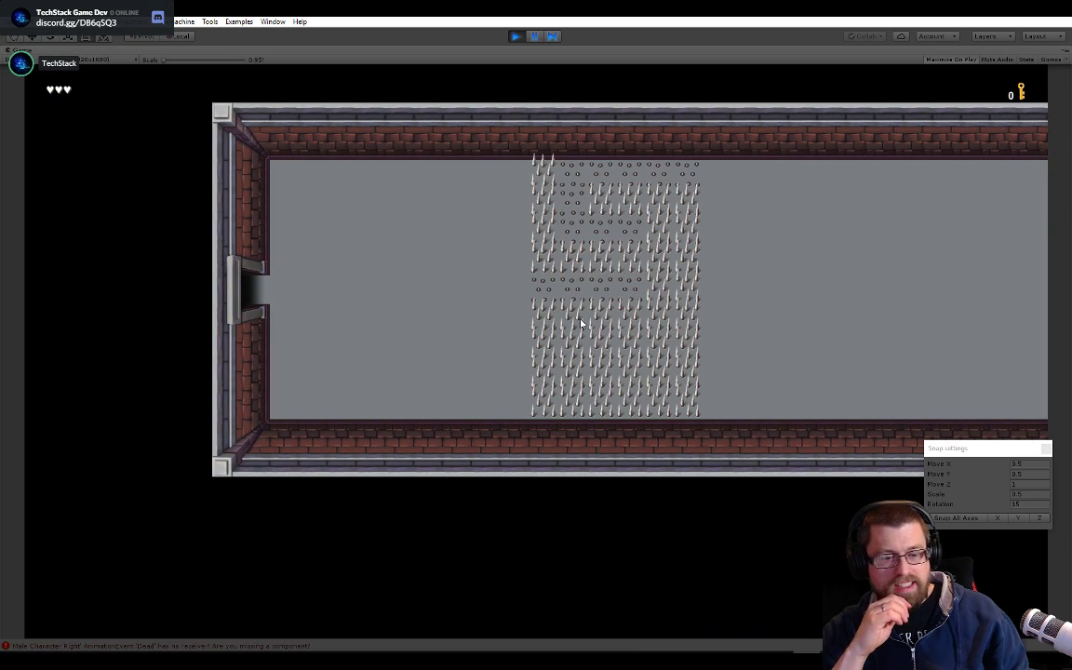
{"action": "left_click", "coordinate": [515, 36]}
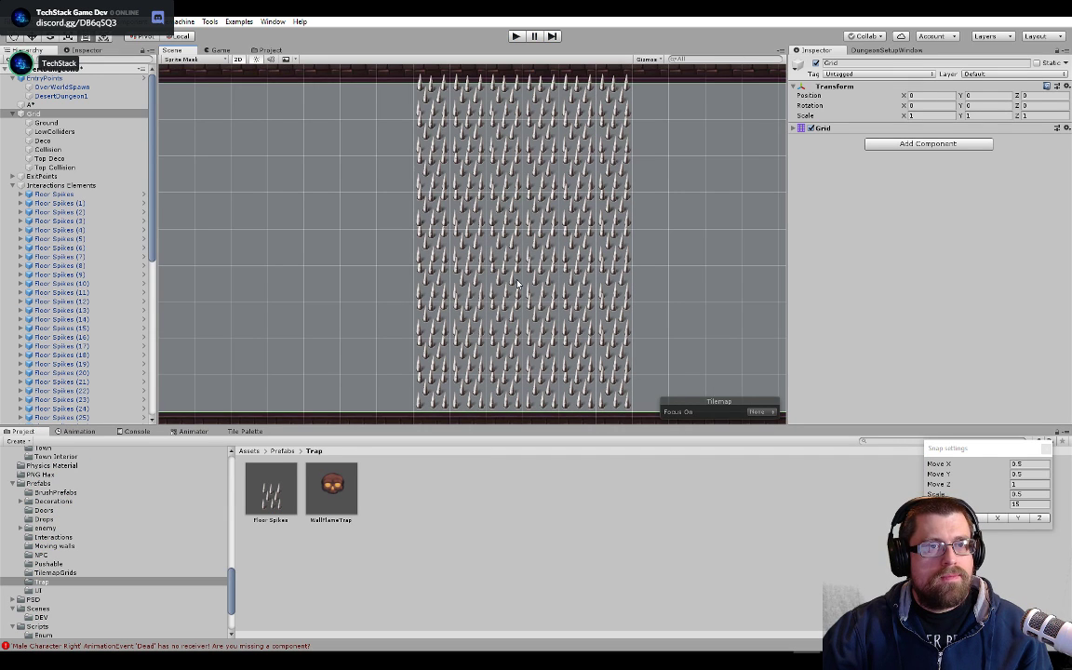
- Play-test the room again, walking the character straight to the edge of the spike field to check the path entrance, and end the test
{"action": "left_click", "coordinate": [516, 35]}
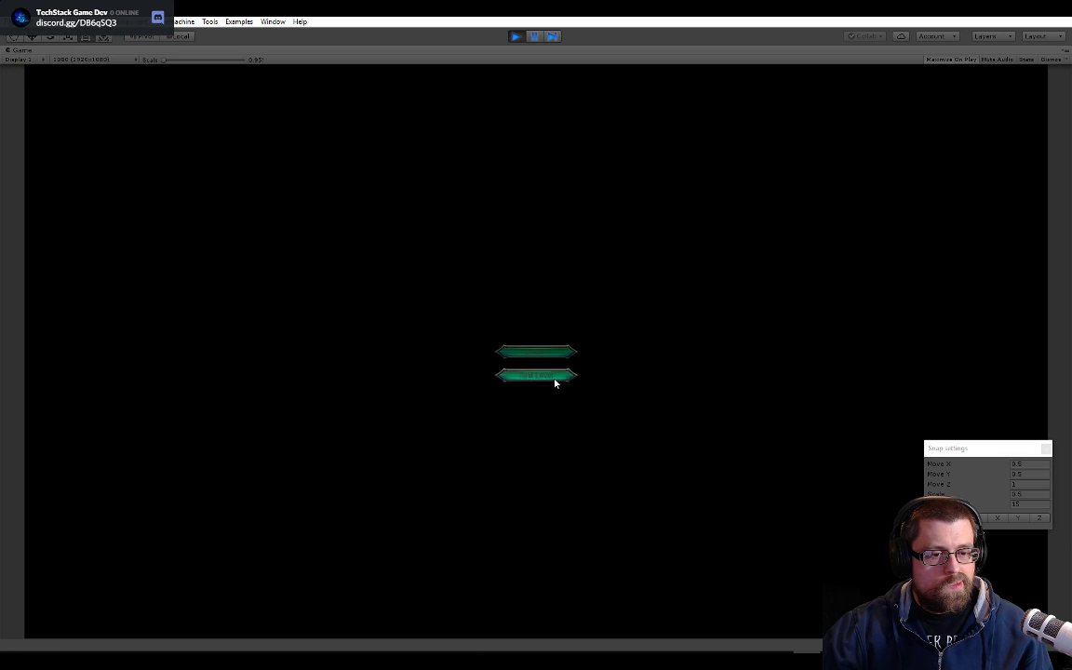
{"action": "left_click", "coordinate": [554, 377]}
{"action": "key", "text": "Right"}
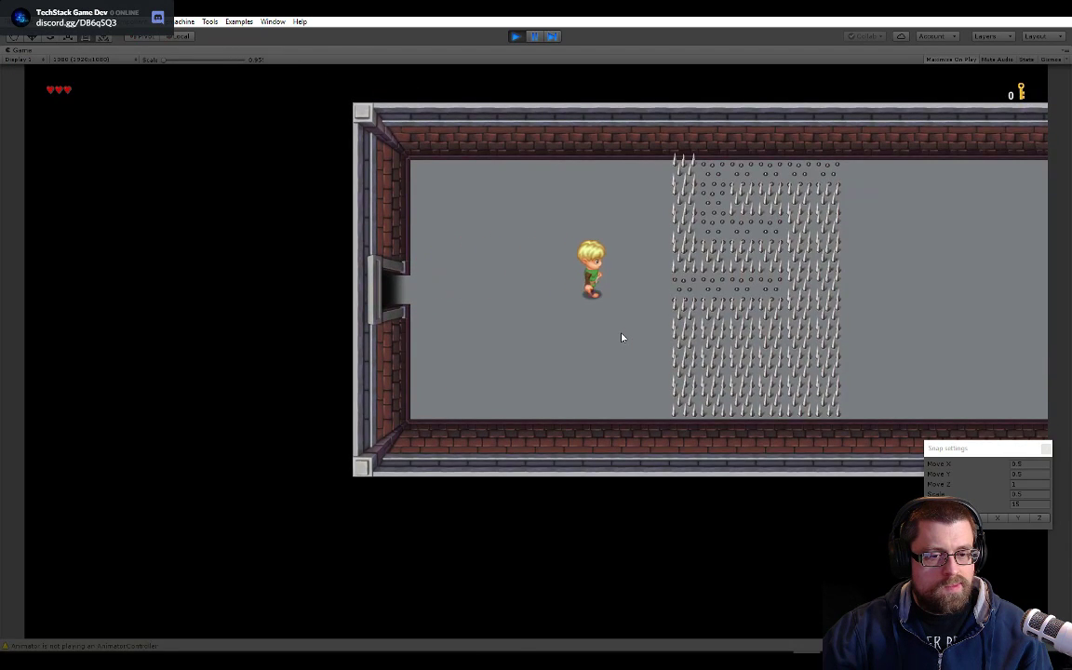
{"action": "key", "text": "Right"}
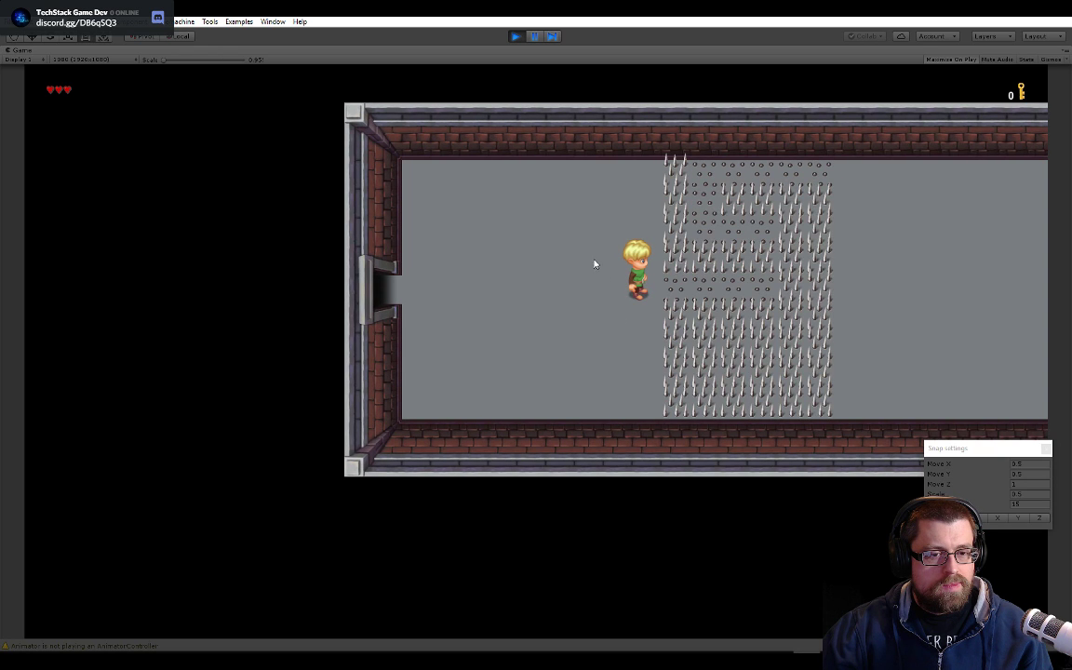
{"action": "left_click", "coordinate": [515, 36]}
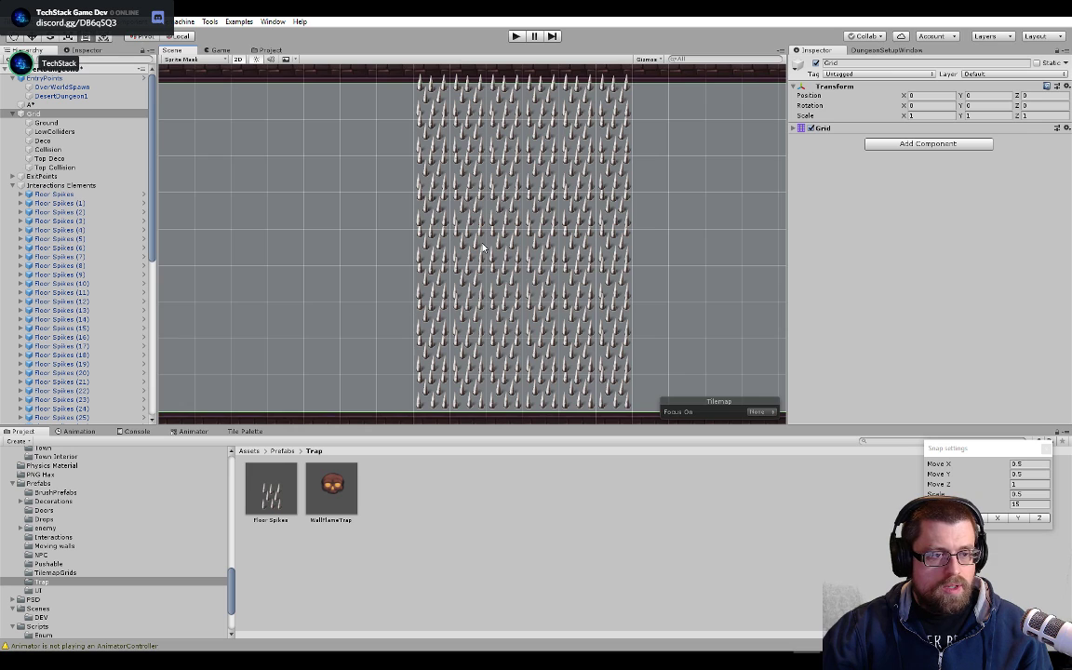
- Select the path's spike traps along the fifth row to column four, up to the third row, and back to column three
{"action": "scroll", "coordinate": [482, 249], "scroll_direction": "down", "scroll_amount": 2}
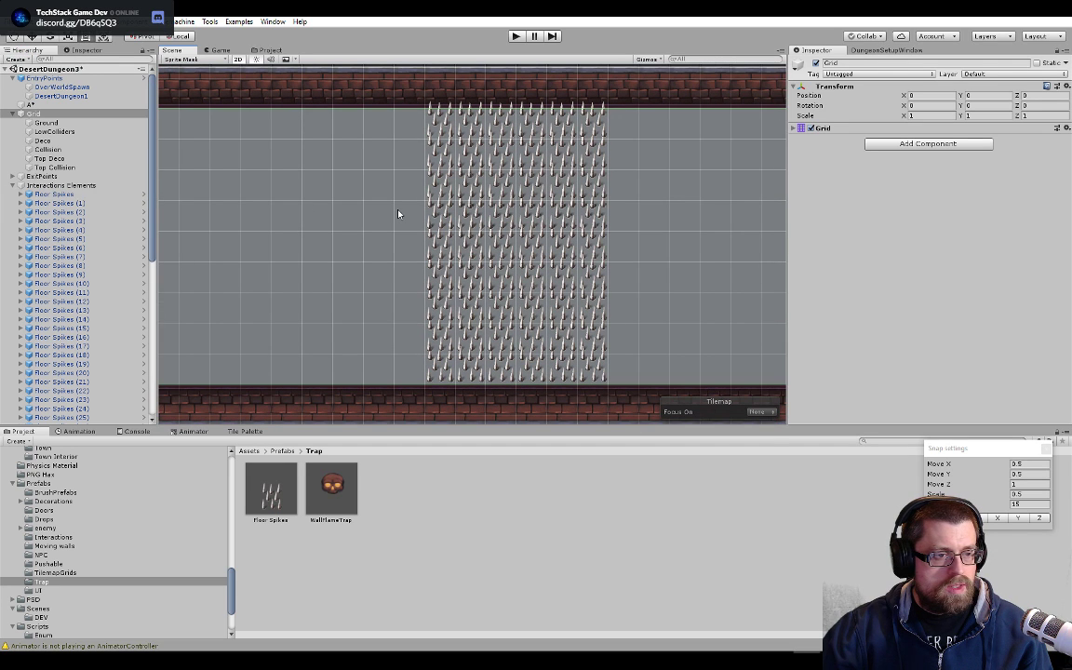
{"action": "scroll", "coordinate": [449, 218], "scroll_direction": "up", "scroll_amount": 4}
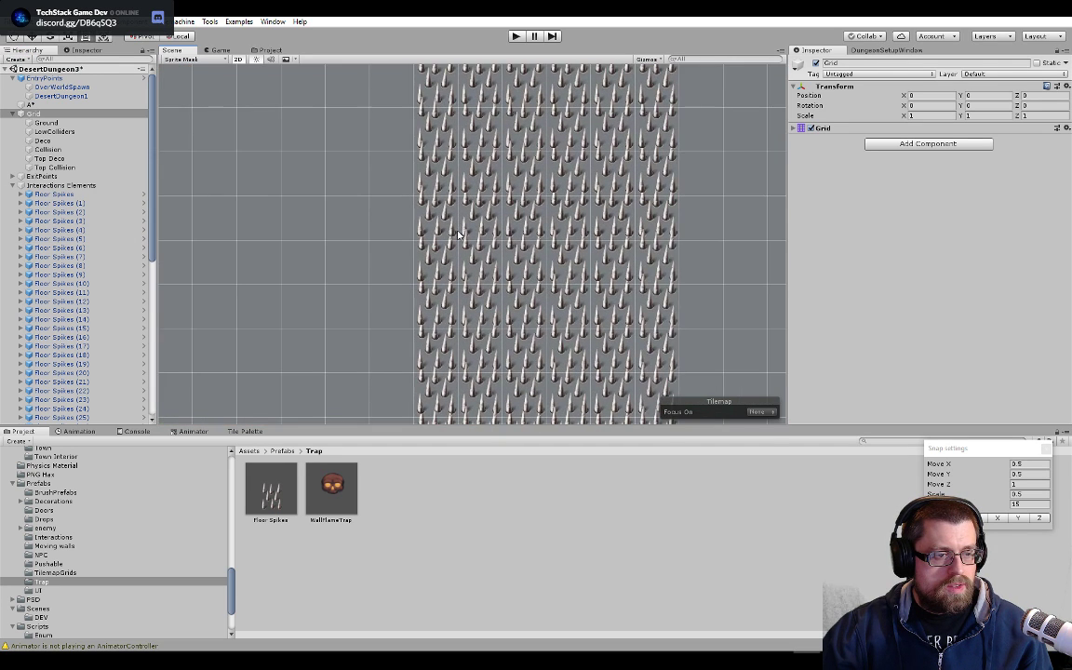
{"action": "left_click", "coordinate": [448, 221]}
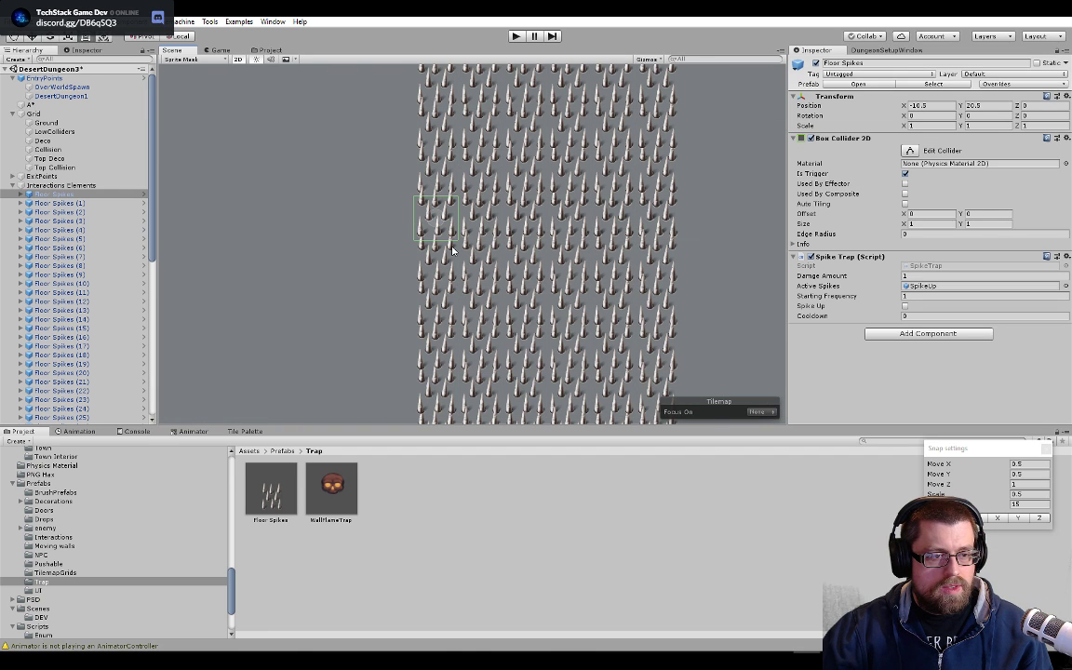
{"action": "left_click", "coordinate": [452, 250]}
{"action": "left_click", "coordinate": [525, 267], "text": "ctrl"}
{"action": "left_click", "coordinate": [526, 267], "text": "ctrl"}
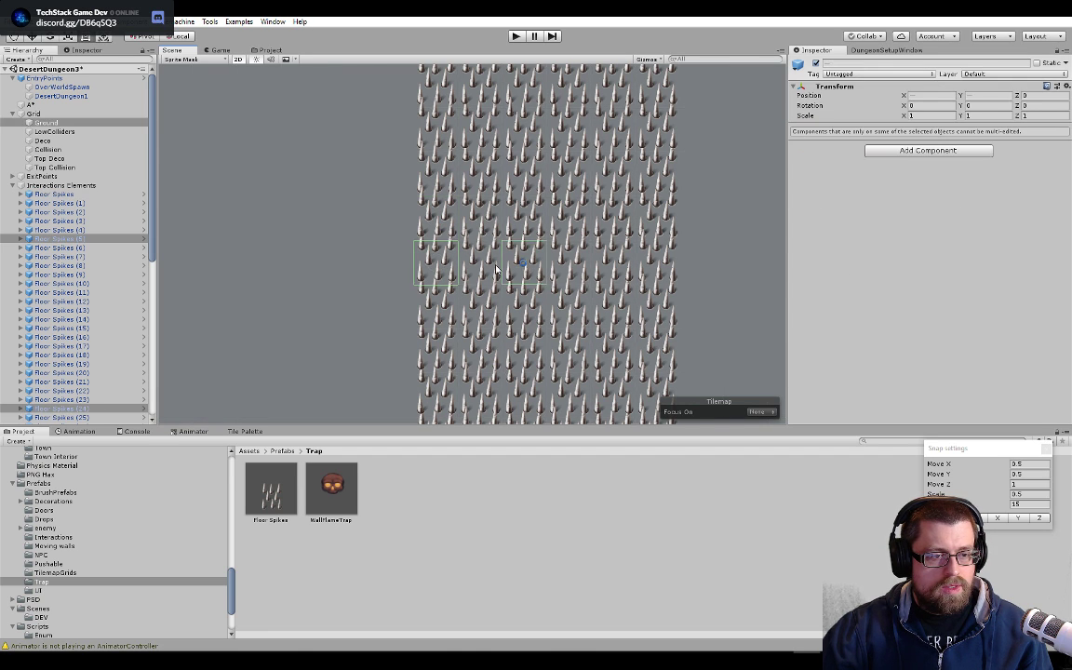
{"action": "left_click", "coordinate": [565, 265], "text": "ctrl"}
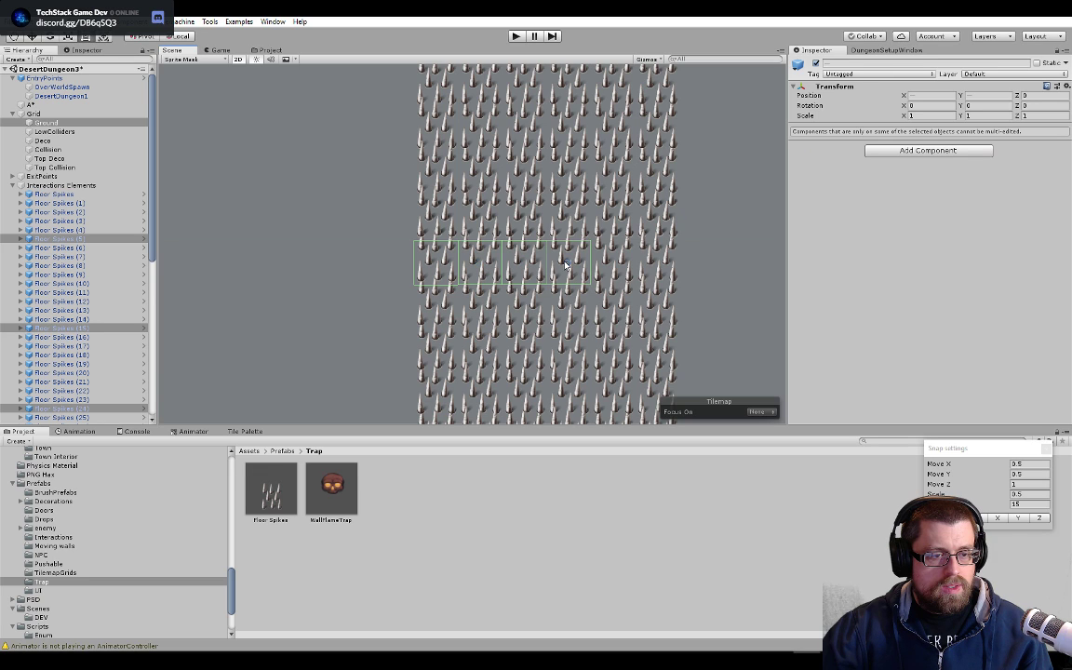
{"action": "left_click", "coordinate": [571, 222], "text": "ctrl"}
{"action": "left_click", "coordinate": [578, 175], "text": "ctrl"}
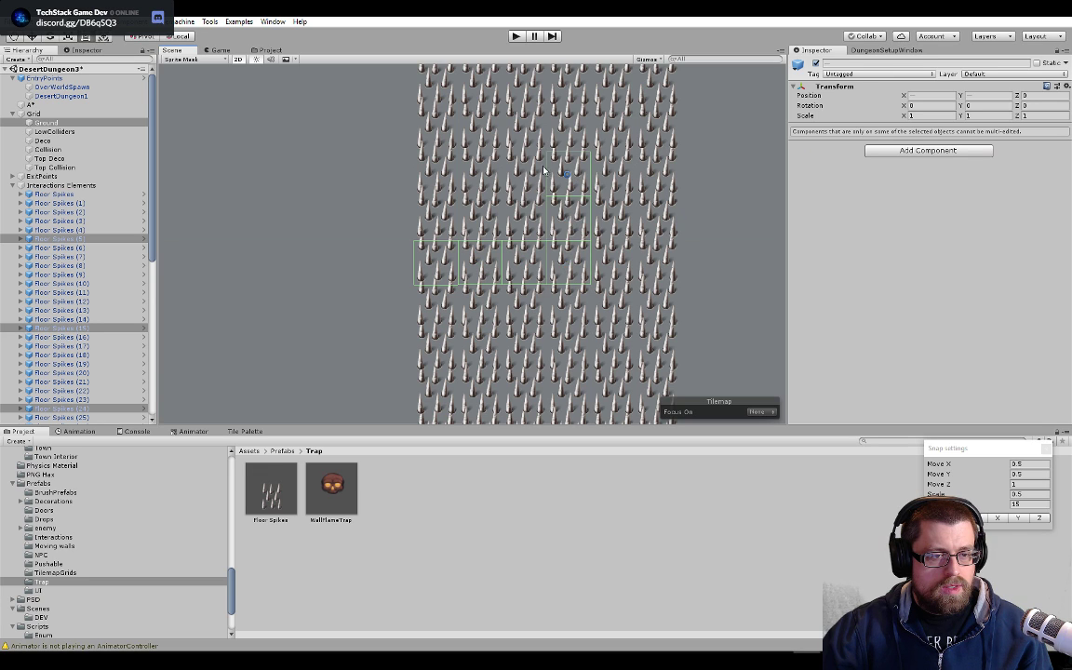
{"action": "left_click", "coordinate": [532, 170], "text": "ctrl"}
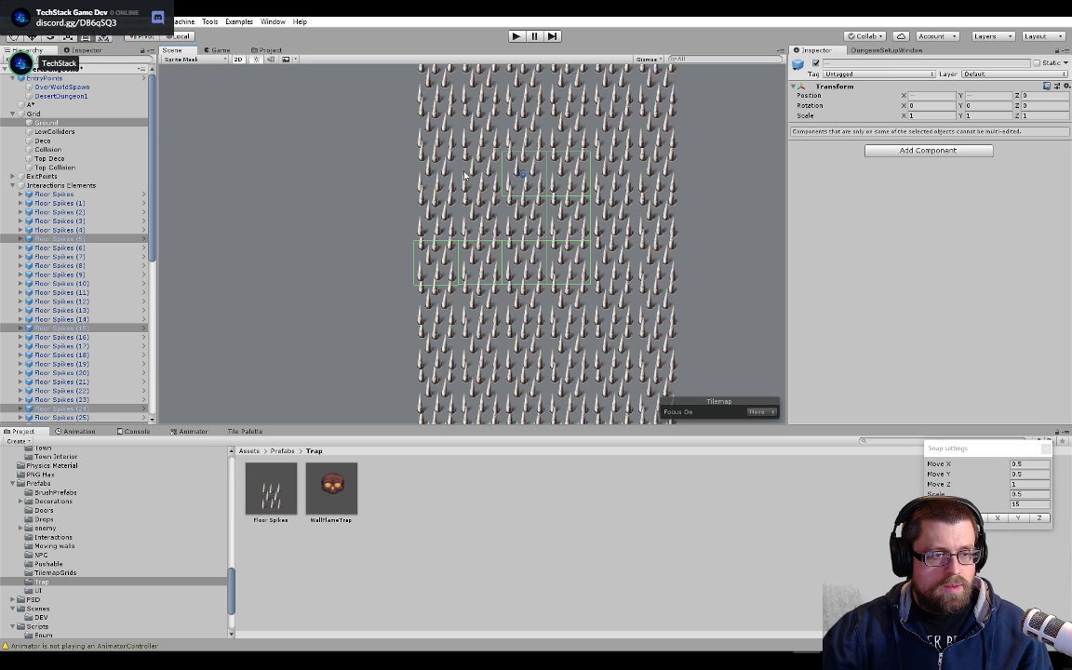
- Extend the trap selection from the third row up column two and along the first row to the last column
{"action": "left_click", "coordinate": [481, 172], "text": "shift"}
{"action": "left_click", "coordinate": [486, 131], "text": "shift"}
{"action": "left_click", "coordinate": [490, 80], "text": "shift"}
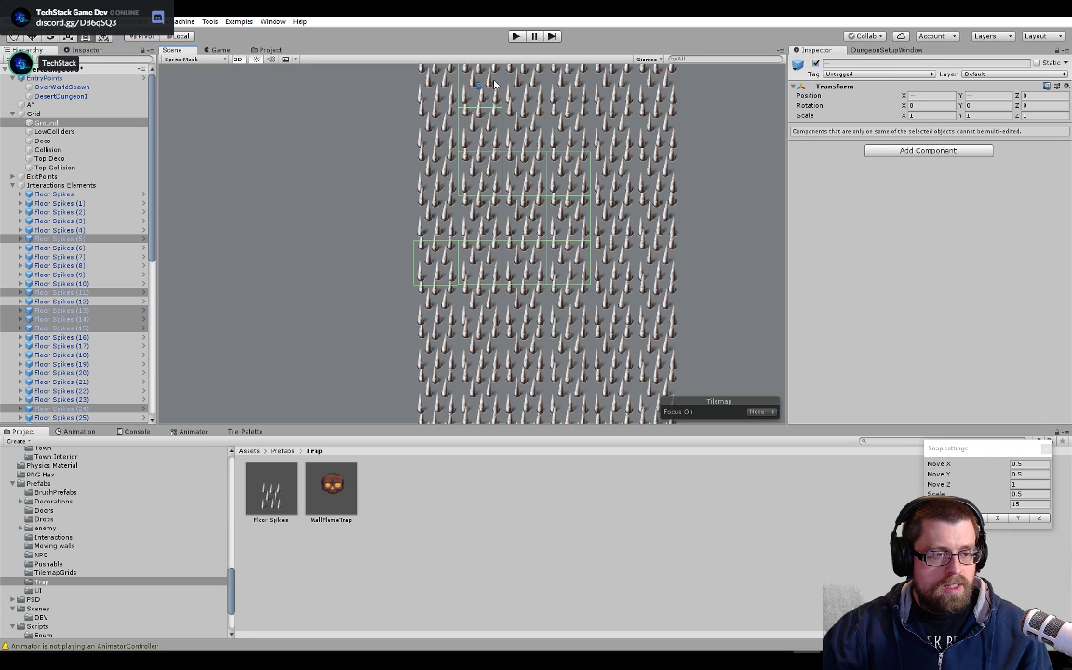
{"action": "scroll", "coordinate": [522, 168], "scroll_direction": "up", "scroll_amount": 1}
{"action": "middle_click_drag", "start_coordinate": [521, 154], "coordinate": [532, 227], "text": "shift"}
{"action": "middle_click_drag", "start_coordinate": [547, 277], "coordinate": [522, 256], "text": "shift"}
{"action": "scroll", "coordinate": [506, 177], "scroll_direction": "down", "scroll_amount": 1}
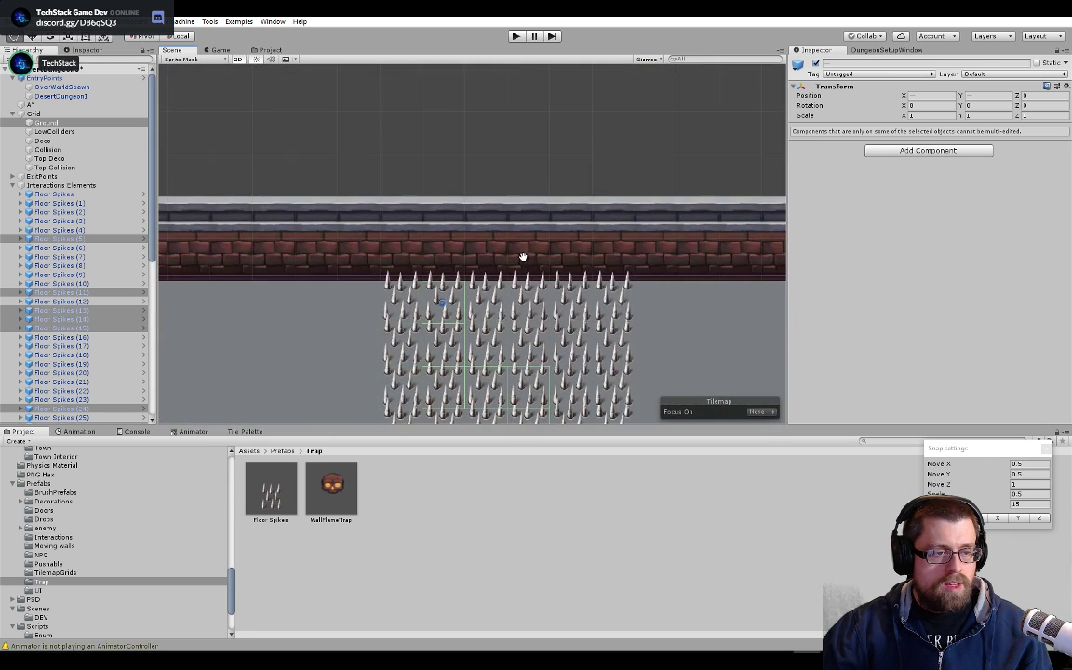
{"action": "left_click", "coordinate": [484, 295], "text": "shift"}
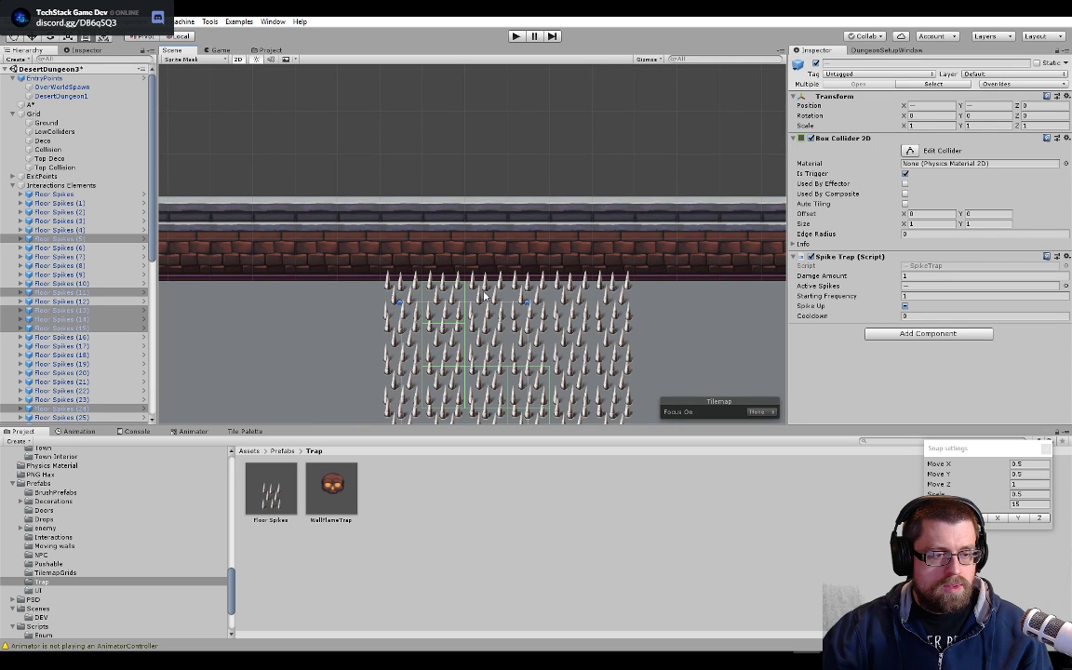
{"action": "left_click", "coordinate": [499, 299], "text": "shift"}
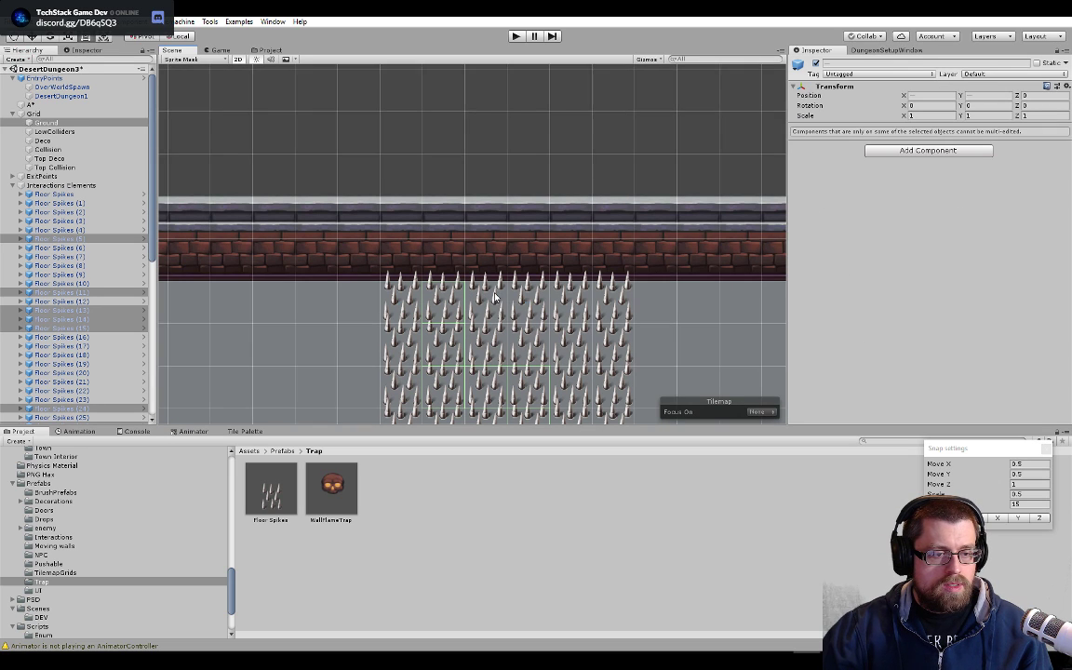
{"action": "left_click", "coordinate": [614, 306], "text": "shift"}
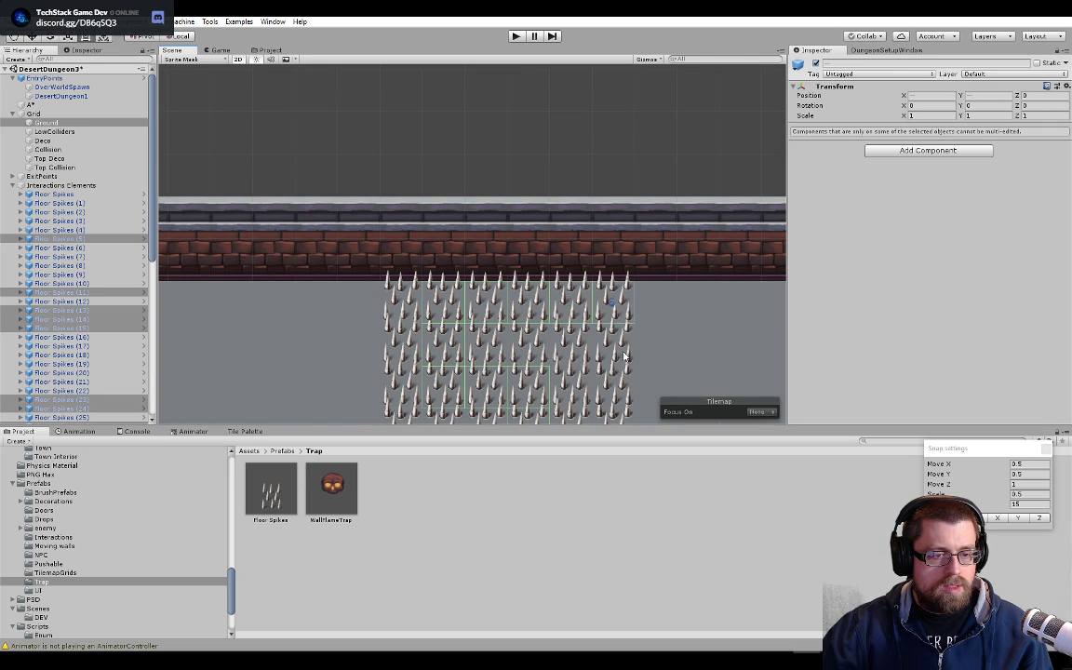
- Remove the Ground tilemap from the selection and set the selected path traps' Starting Frequency to 2
{"action": "scroll", "coordinate": [625, 357], "scroll_direction": "down", "scroll_amount": 1}
{"action": "middle_click_drag", "start_coordinate": [626, 356], "coordinate": [676, 151]}
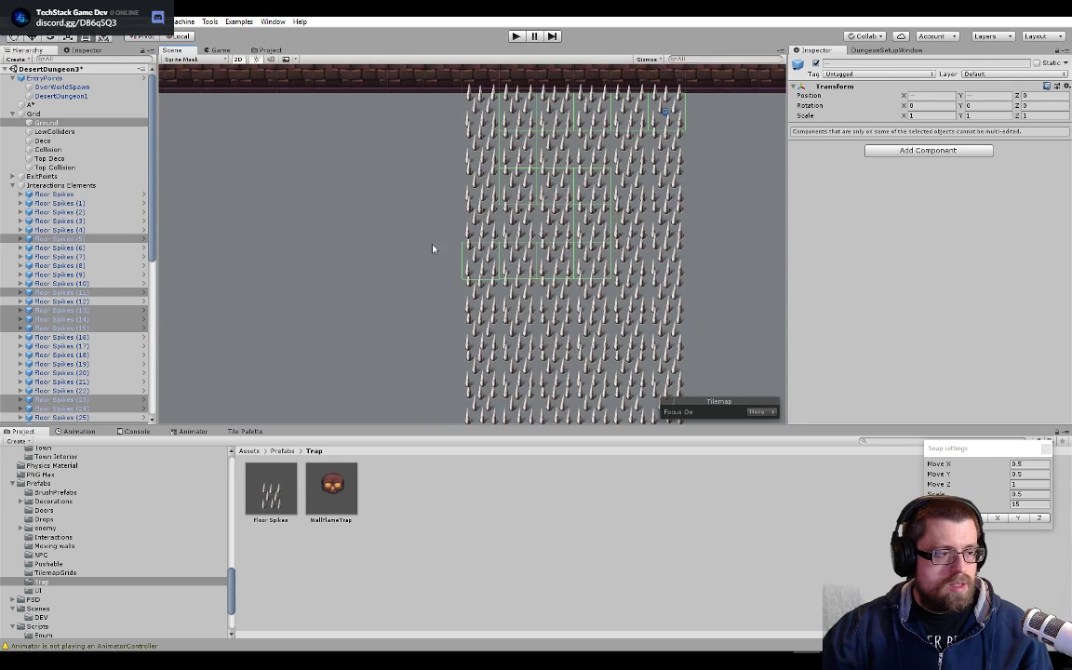
{"action": "left_click", "coordinate": [85, 122], "text": "ctrl"}
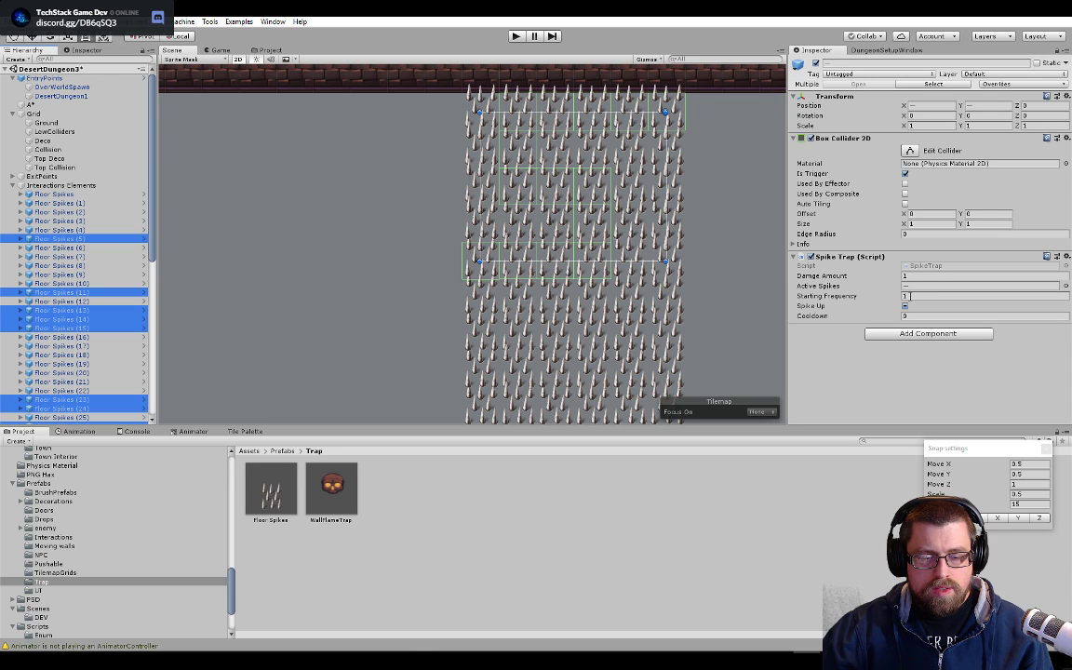
{"action": "left_click", "coordinate": [912, 296]}
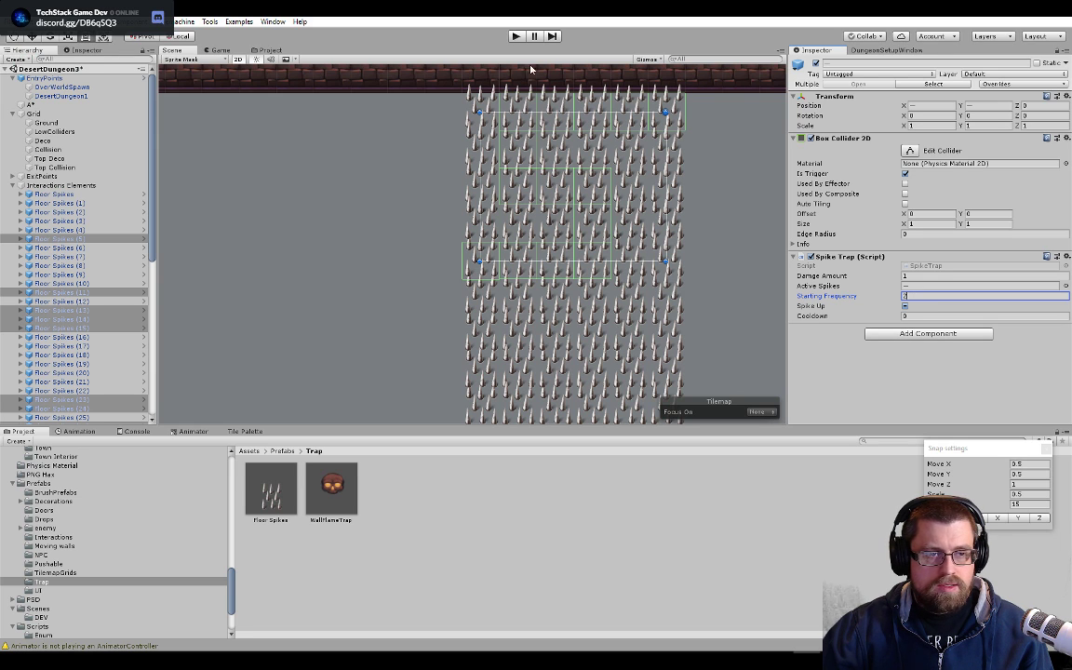
- Play-test the room, walking the character toward the spike field to check the lowered path, and end the test
{"action": "left_click", "coordinate": [514, 37]}
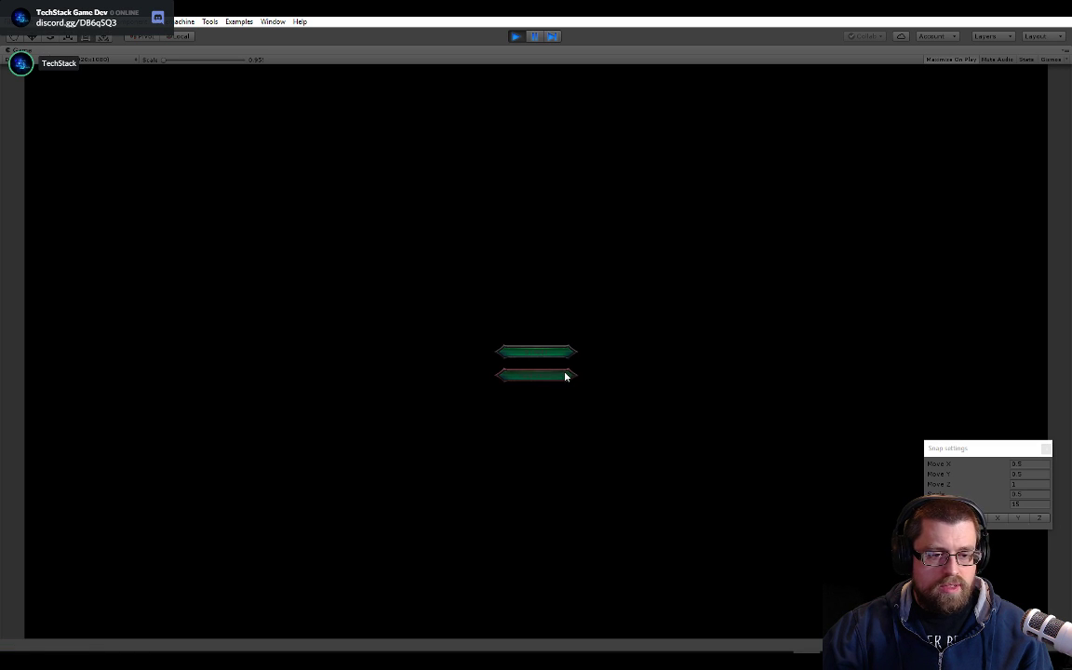
{"action": "left_click", "coordinate": [565, 375]}
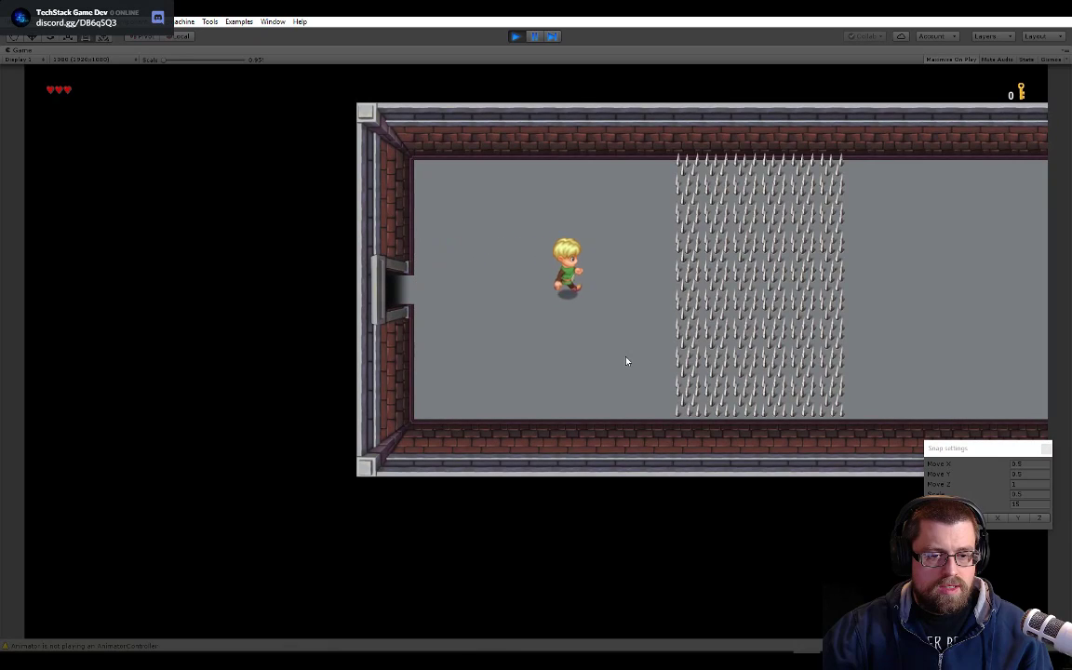
{"action": "key", "text": "Right"}
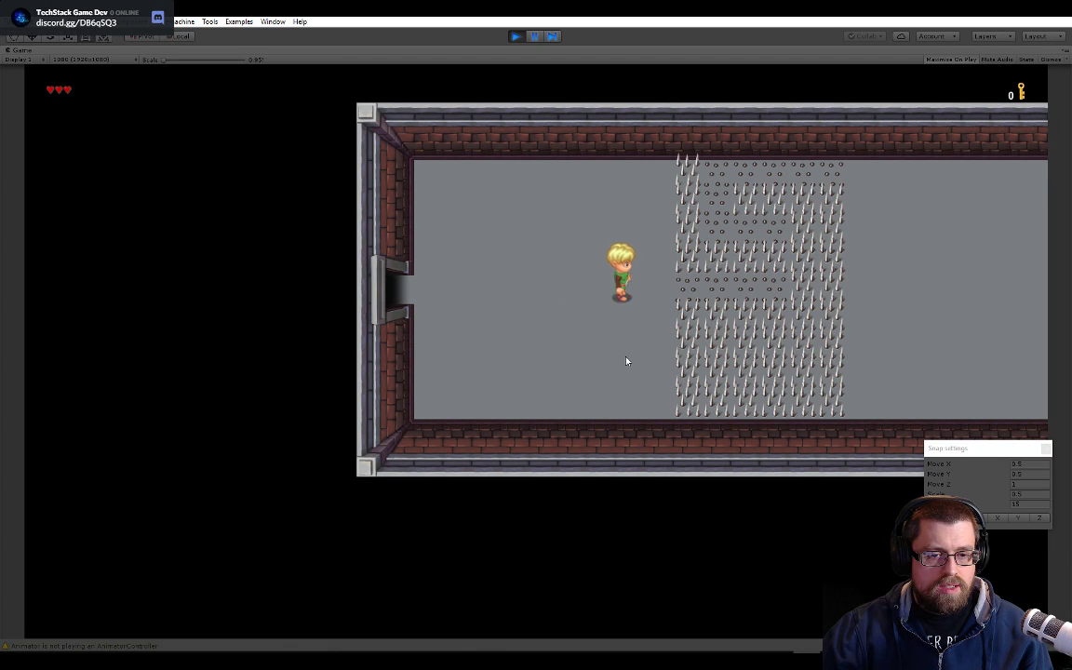
{"action": "key", "text": "Down"}
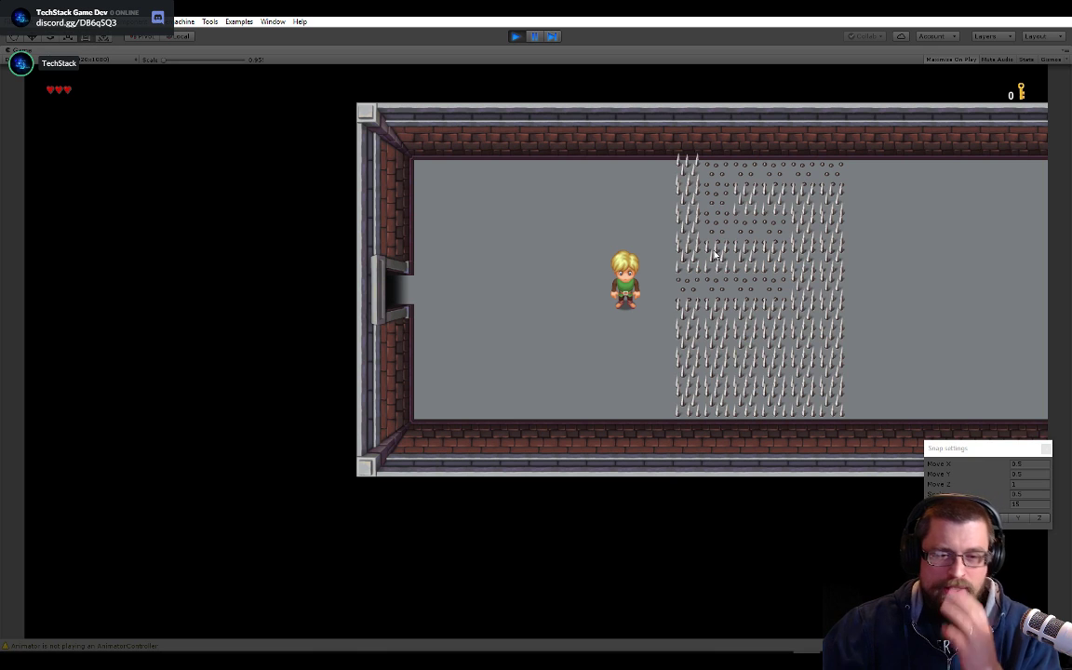
{"action": "left_click", "coordinate": [516, 36]}
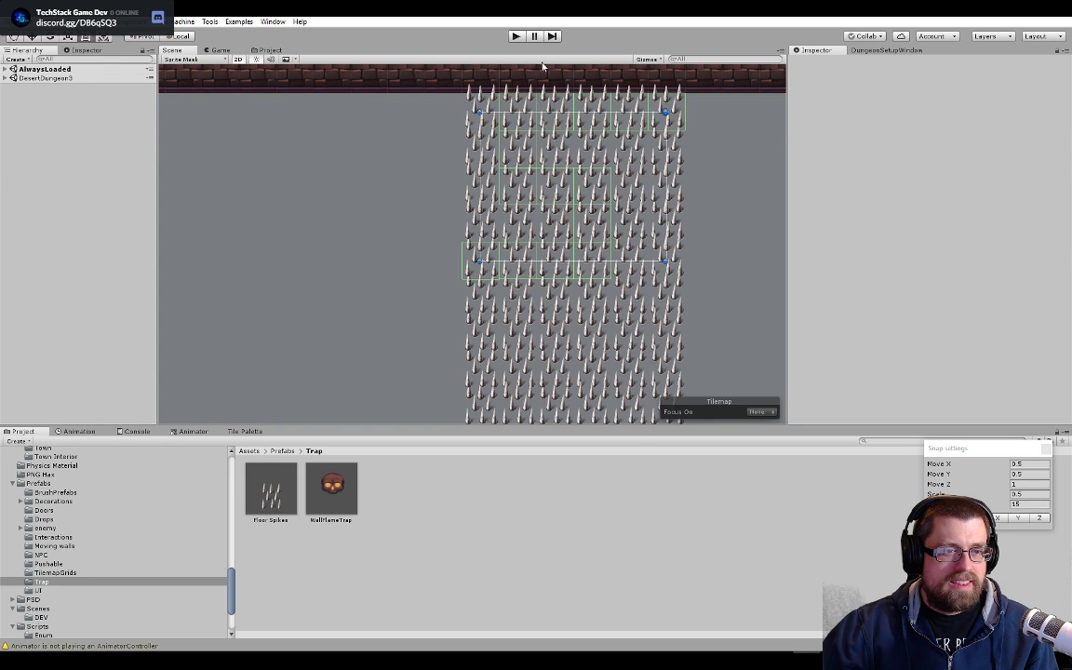
- Enable Spike Up on the path trap in the fourth row of column four
{"action": "left_click", "coordinate": [598, 225]}
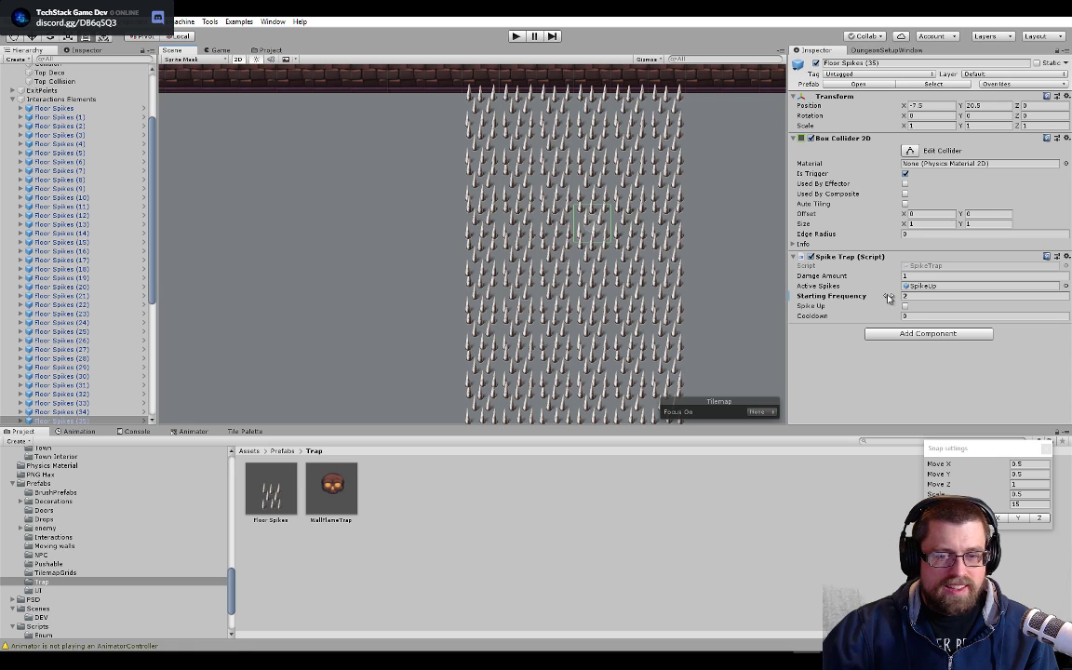
{"action": "left_click", "coordinate": [602, 251]}
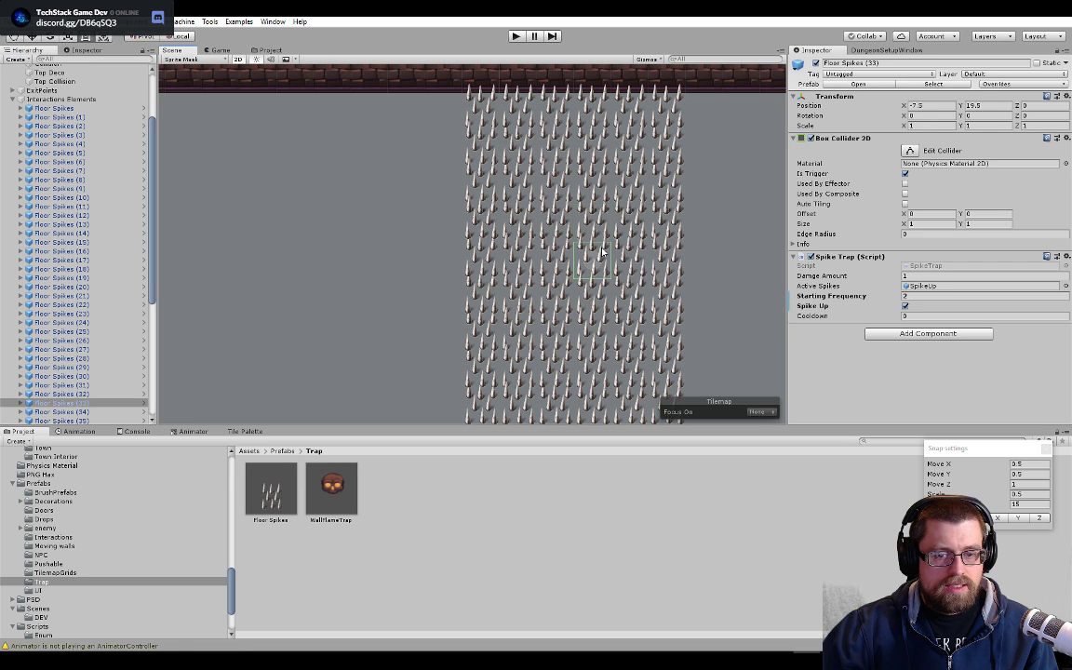
{"action": "left_click", "coordinate": [599, 226]}
{"action": "left_click", "coordinate": [905, 306]}
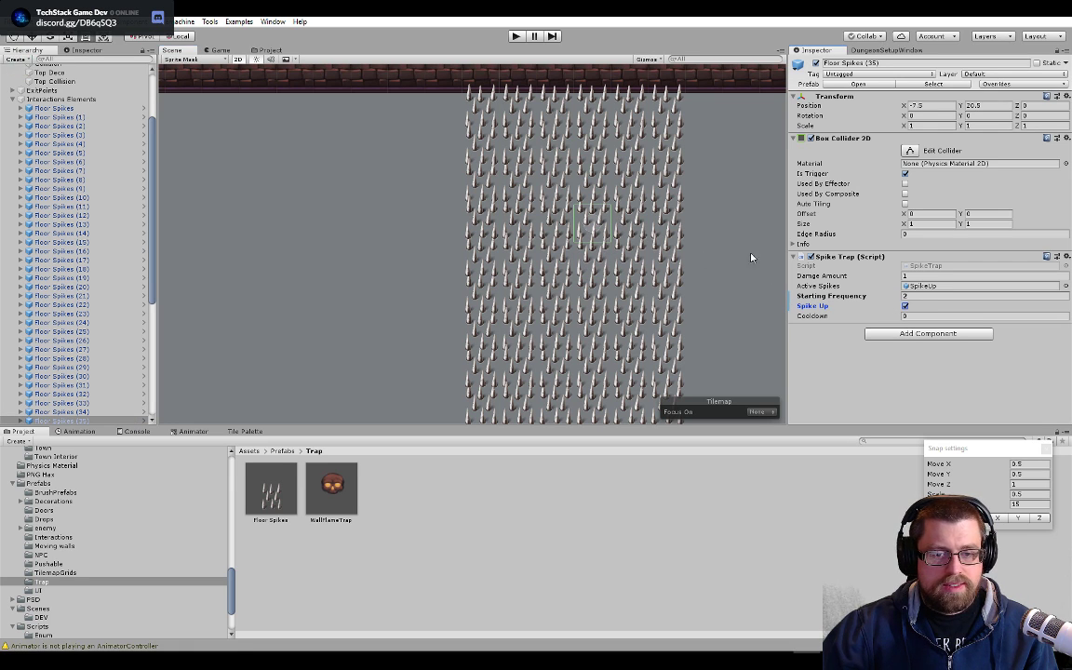
- Play-test the room again to check that the lowered spike path is continuous, and stop the test
{"action": "left_click", "coordinate": [515, 35]}
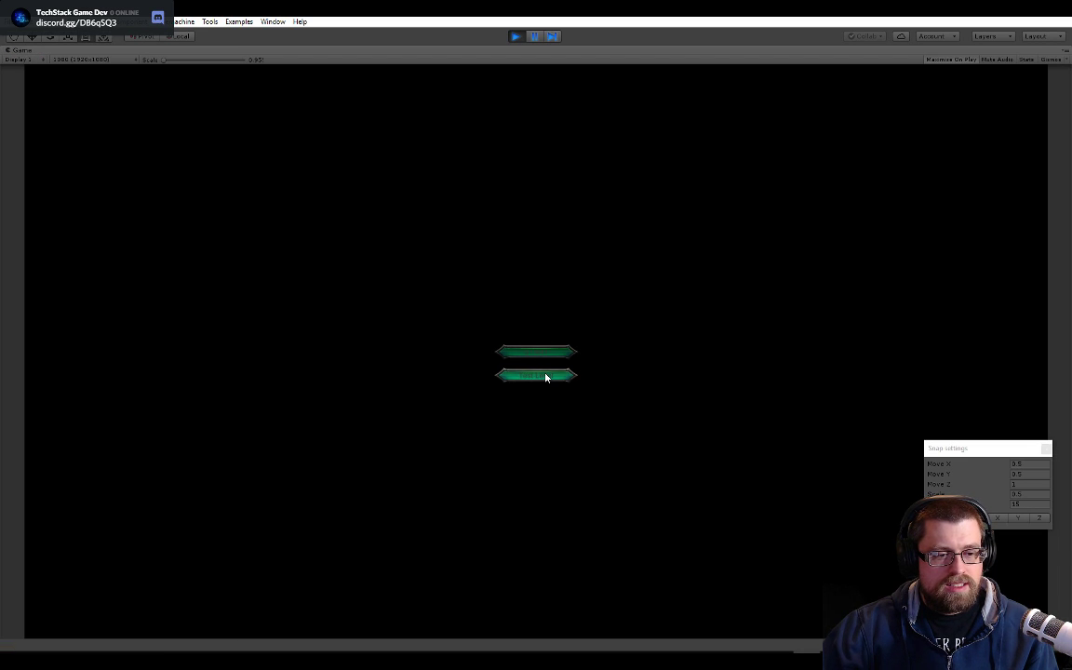
{"action": "left_click", "coordinate": [549, 377]}
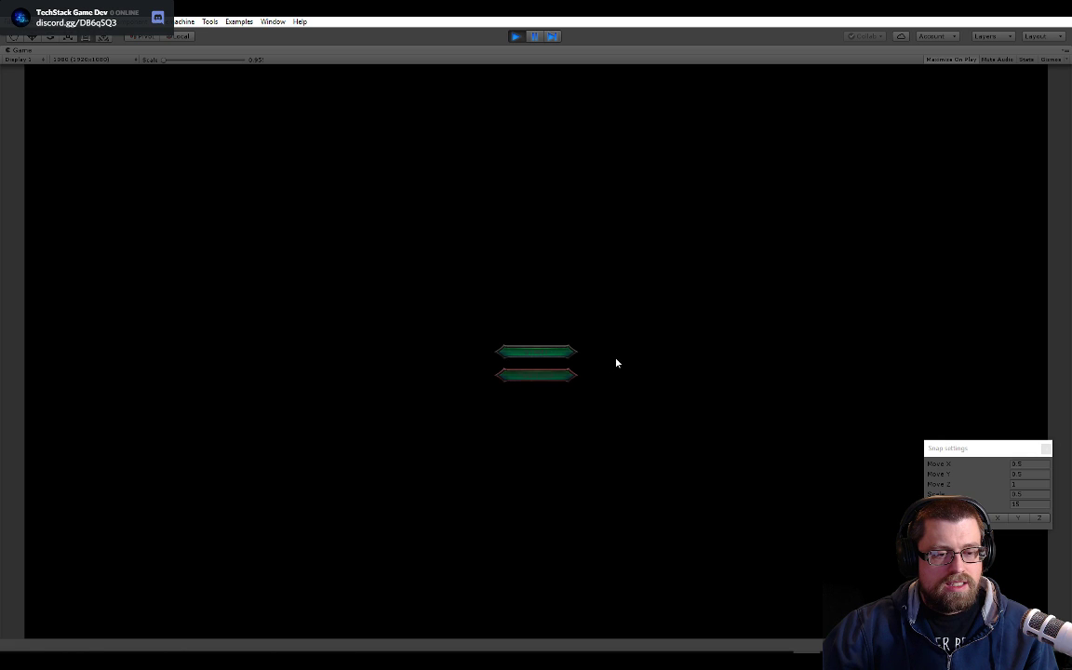
{"action": "key", "text": "Right"}
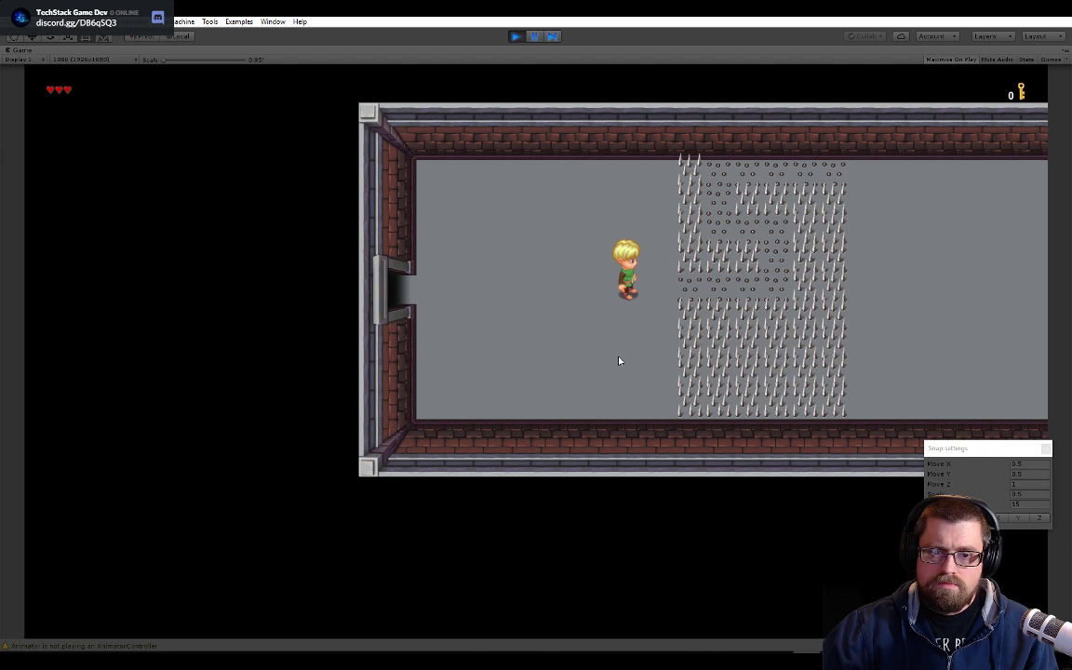
{"action": "left_click", "coordinate": [517, 37]}
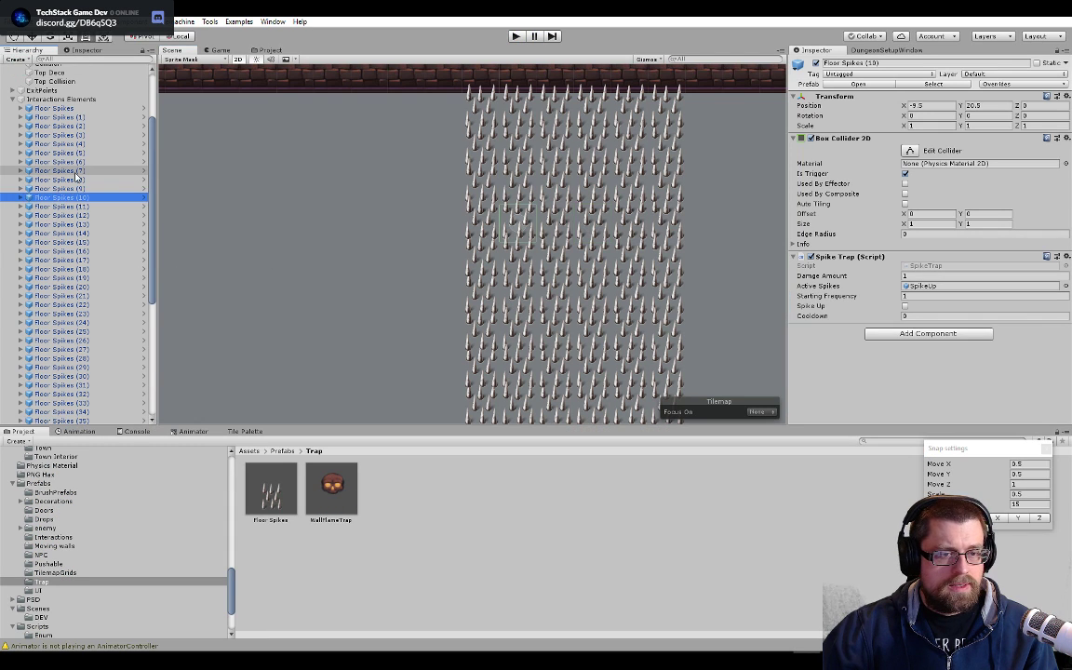
- Step through the Floor Spikes objects in the hierarchy to examine their grid positions and Spike Trap settings
{"action": "scroll", "coordinate": [105, 337], "scroll_direction": "down", "scroll_amount": 3}
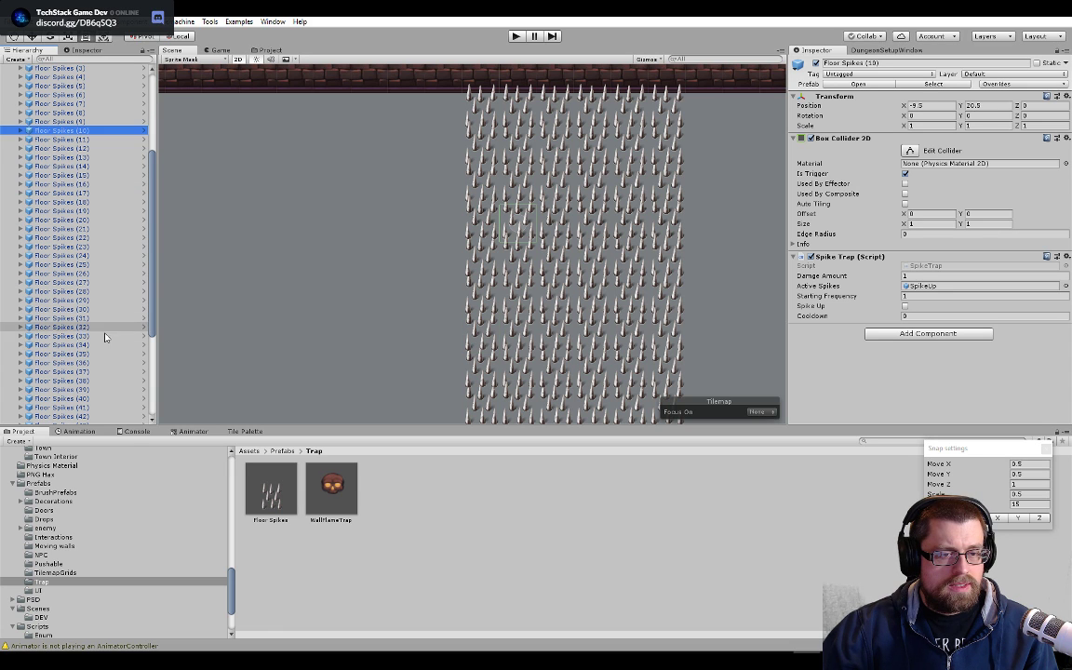
{"action": "left_click", "coordinate": [97, 326]}
{"action": "scroll", "coordinate": [97, 335], "scroll_direction": "down", "scroll_amount": 2}
{"action": "left_click", "coordinate": [93, 365]}
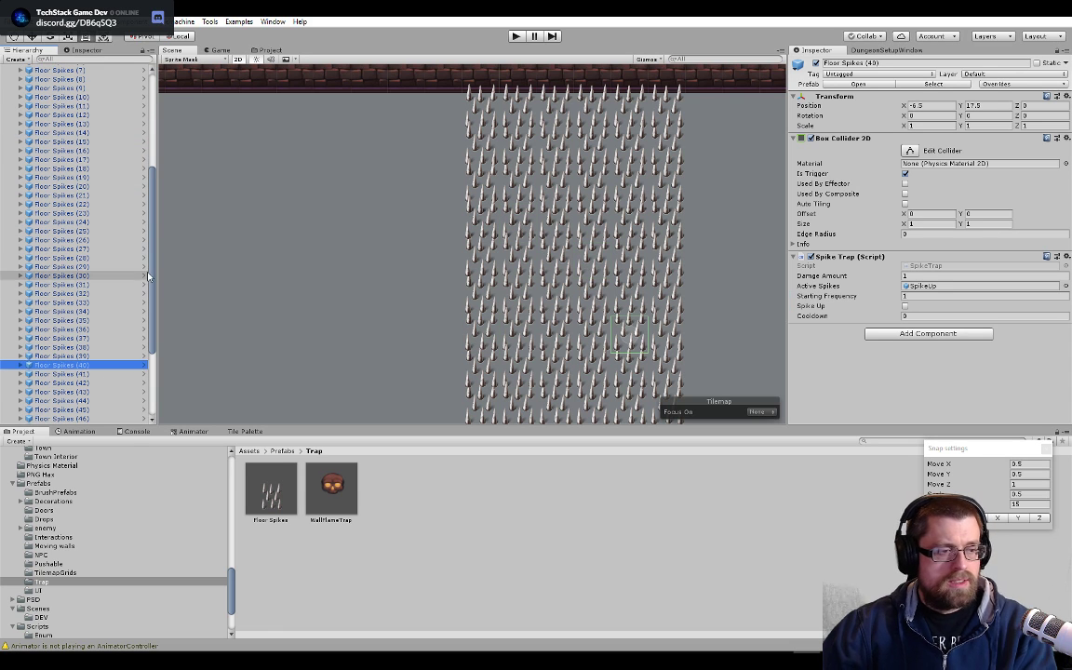
{"action": "key", "text": "Down"}
{"action": "key", "text": "Down"}
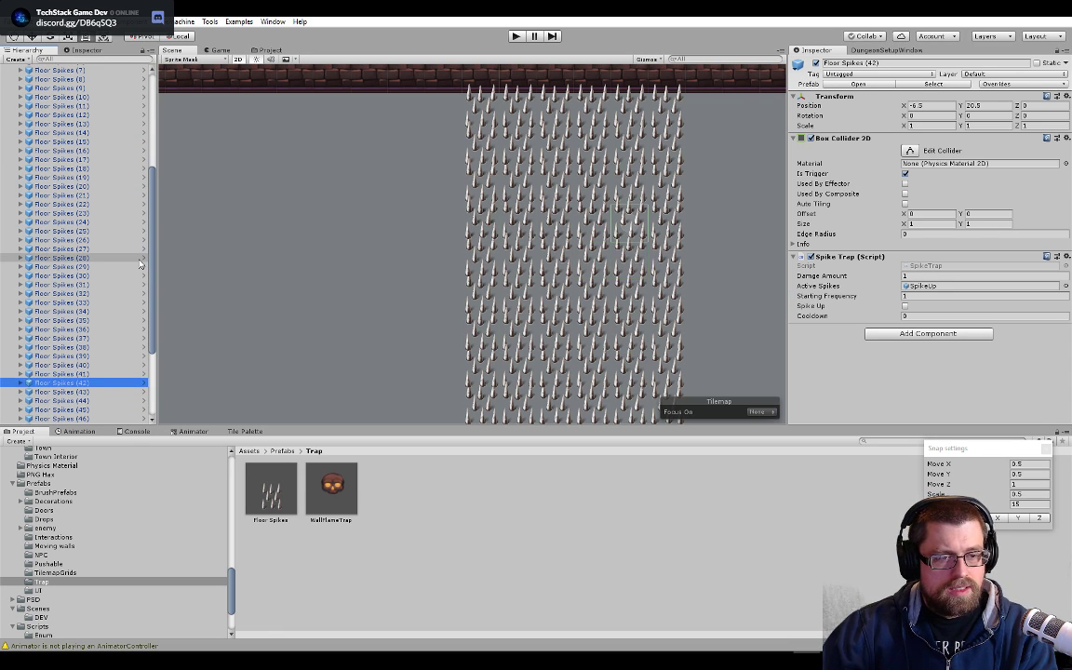
{"action": "key", "text": "Up"}
{"action": "key", "text": "Up"}
{"action": "key", "text": "Up"}
{"action": "key", "text": "Up"}
{"action": "key", "text": "Up"}
{"action": "key", "text": "Up"}
{"action": "key", "text": "Up"}
{"action": "key", "text": "Up"}
{"action": "key", "text": "Up"}
{"action": "key", "text": "Up"}
{"action": "key", "text": "Up"}
{"action": "key", "text": "Up"}
{"action": "key", "text": "Up"}
{"action": "key", "text": "Down"}
{"action": "key", "text": "Down"}
{"action": "key", "text": "Down"}
{"action": "key", "text": "Down"}
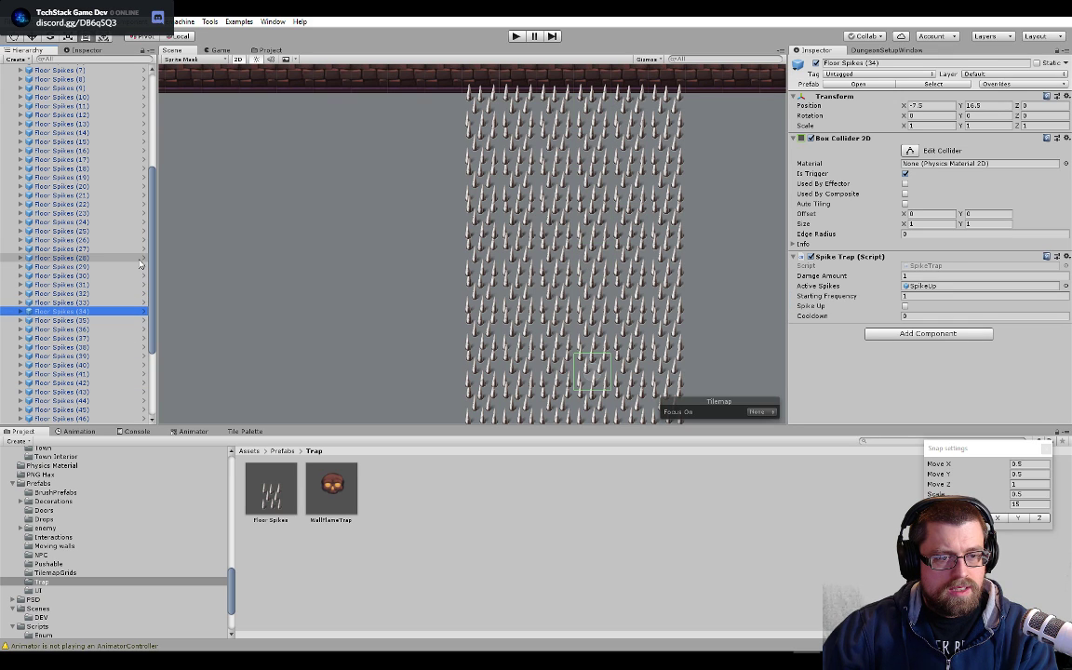
- Compare the Spike Trap settings of the column-four path traps in the fourth and fifth rows
{"action": "left_click", "coordinate": [586, 226]}
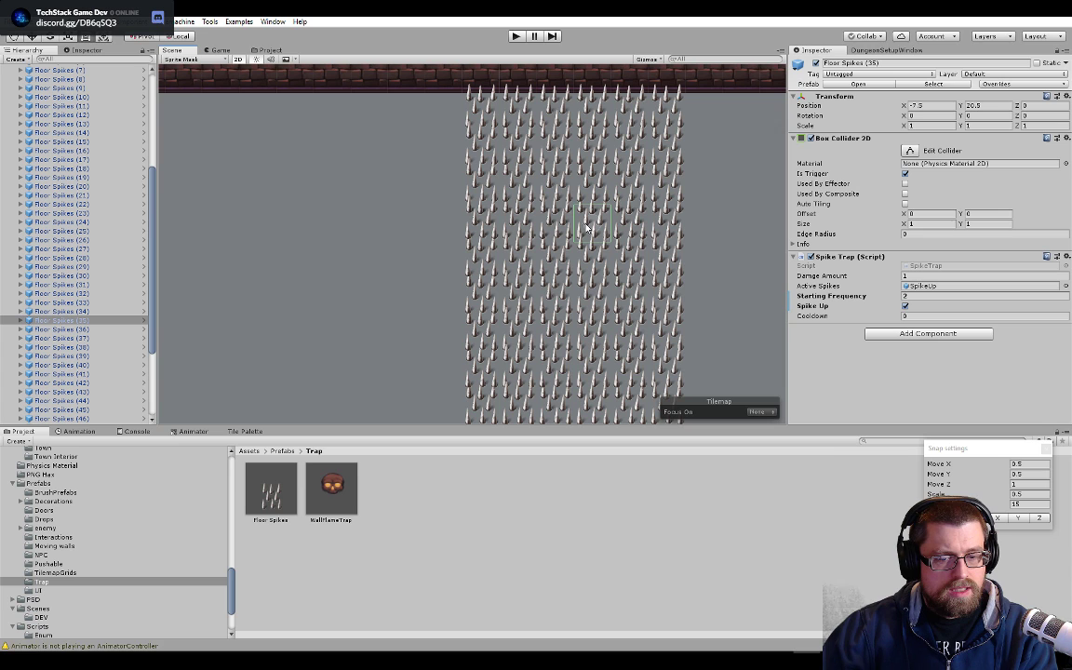
{"action": "left_click", "coordinate": [594, 259]}
{"action": "left_click", "coordinate": [595, 261]}
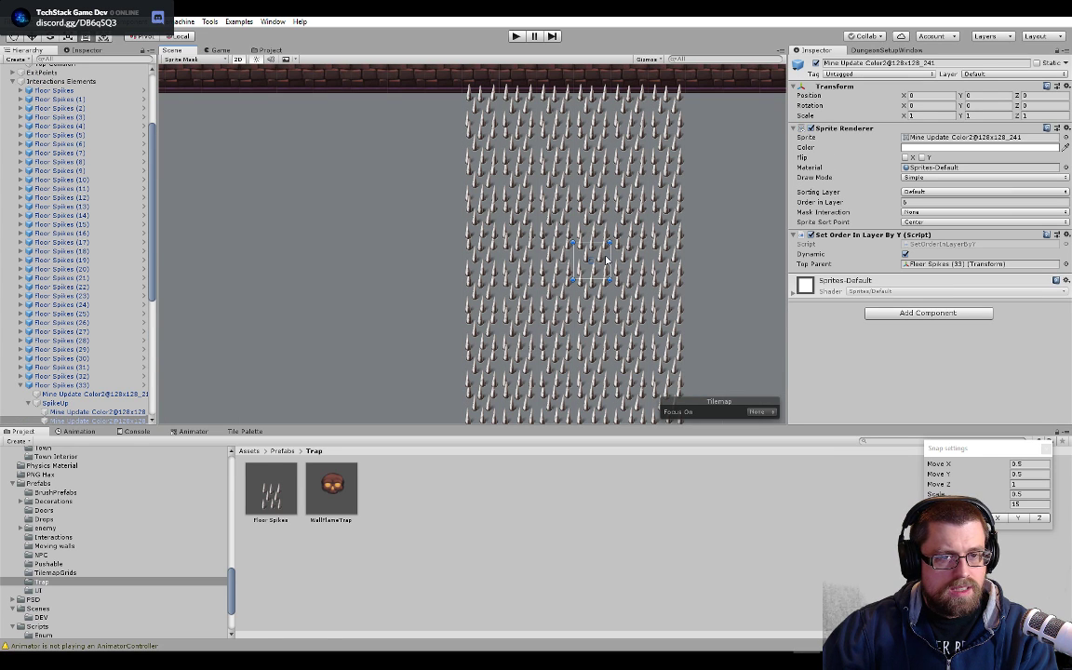
{"action": "left_click", "coordinate": [80, 386]}
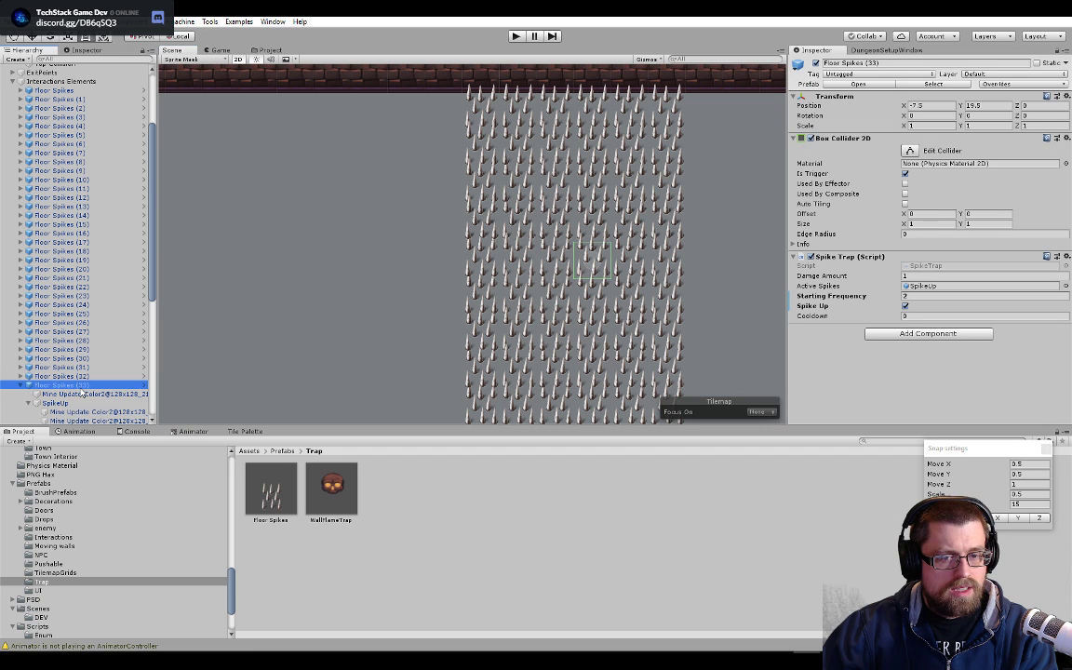
{"action": "left_click", "coordinate": [598, 228]}
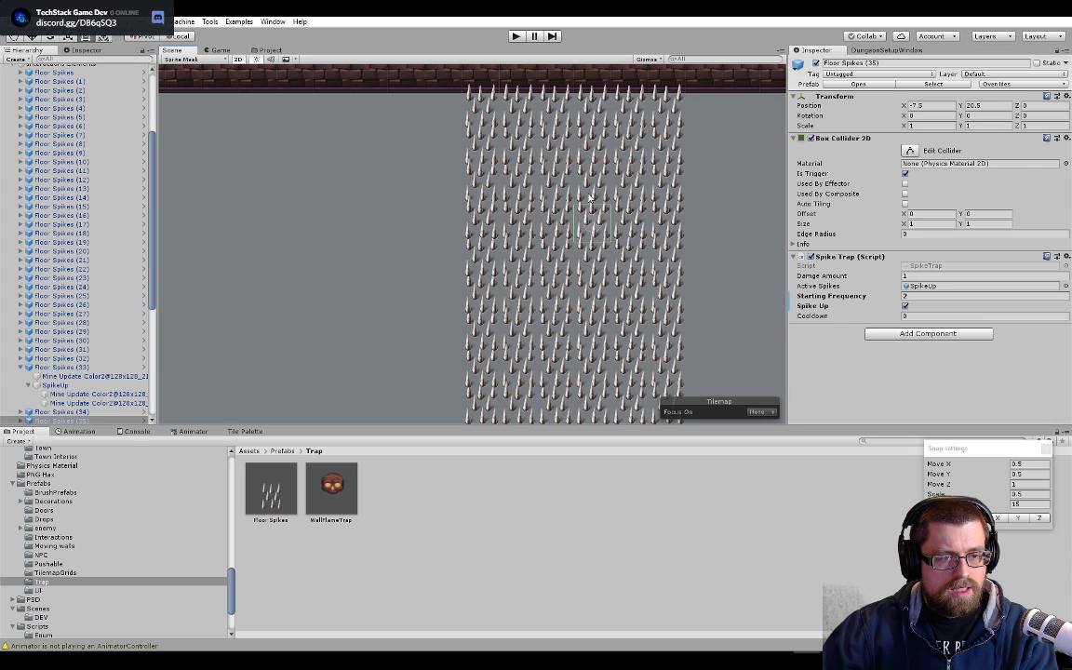
- Examine the grid positions and Spike Trap settings of the column-four path traps and the neighbouring Floor Spikes objects
{"action": "left_click", "coordinate": [589, 197]}
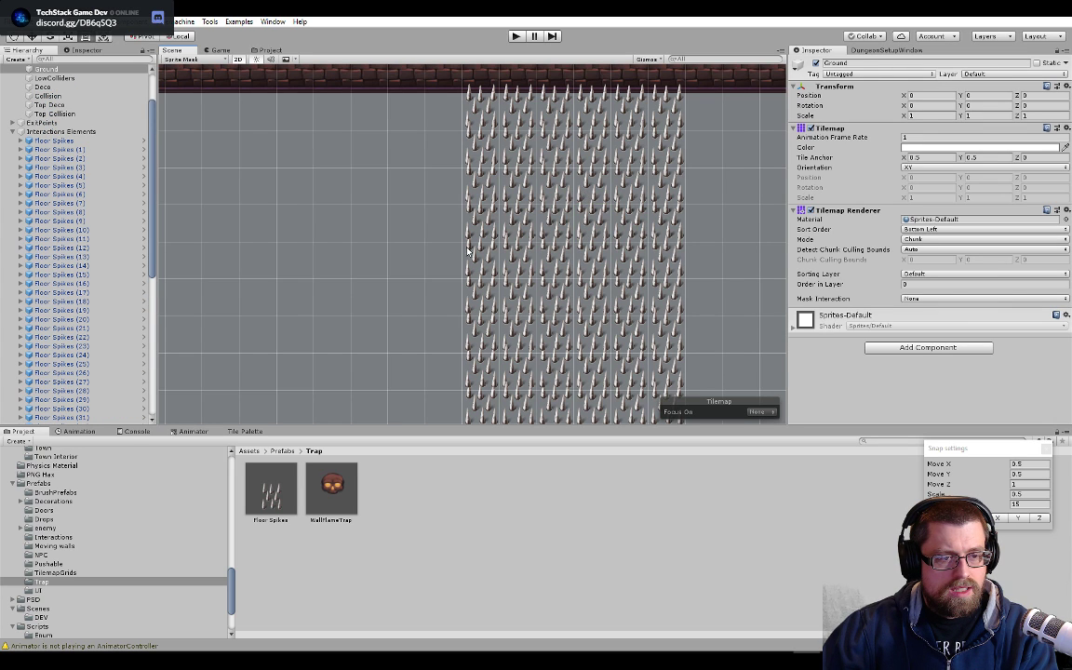
{"action": "middle_click_drag", "start_coordinate": [468, 250], "coordinate": [529, 265]}
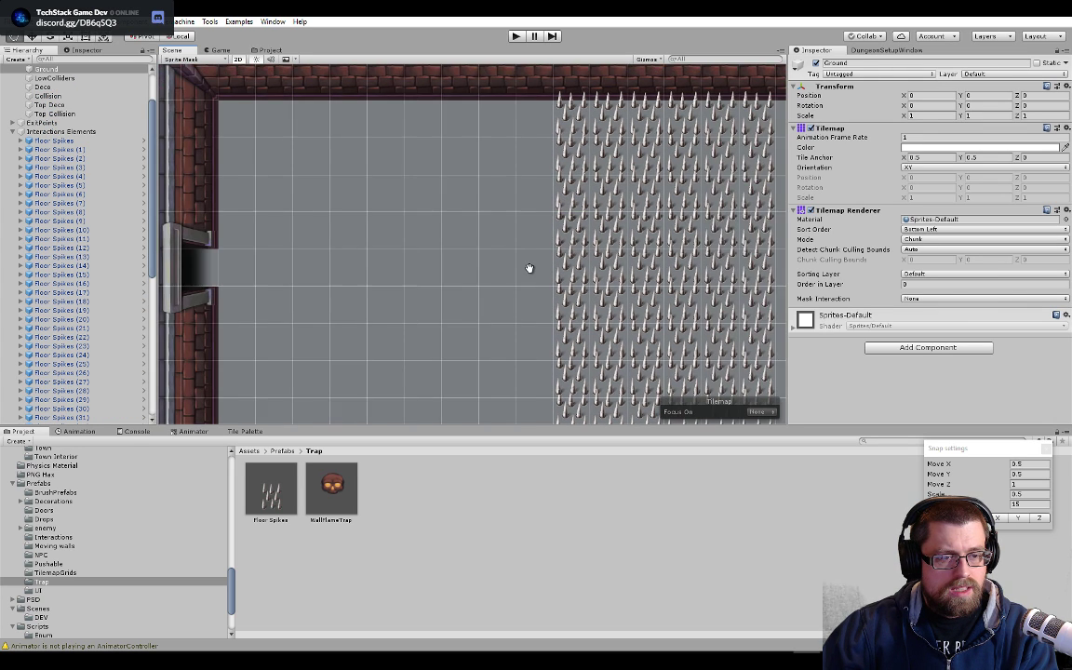
{"action": "left_click", "coordinate": [687, 232]}
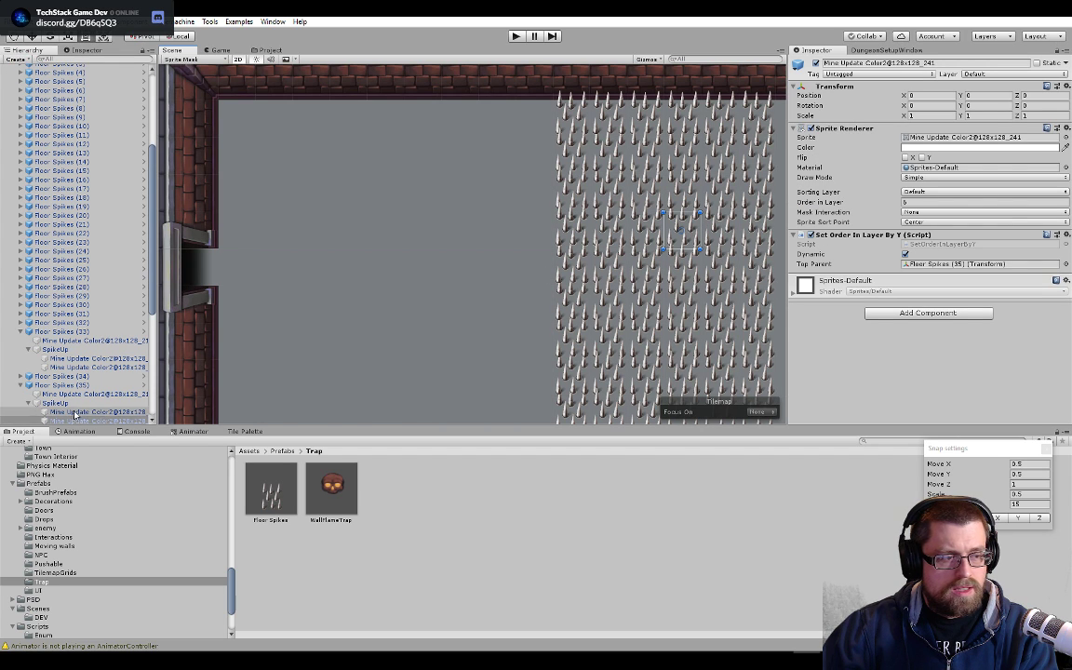
{"action": "left_click", "coordinate": [93, 386]}
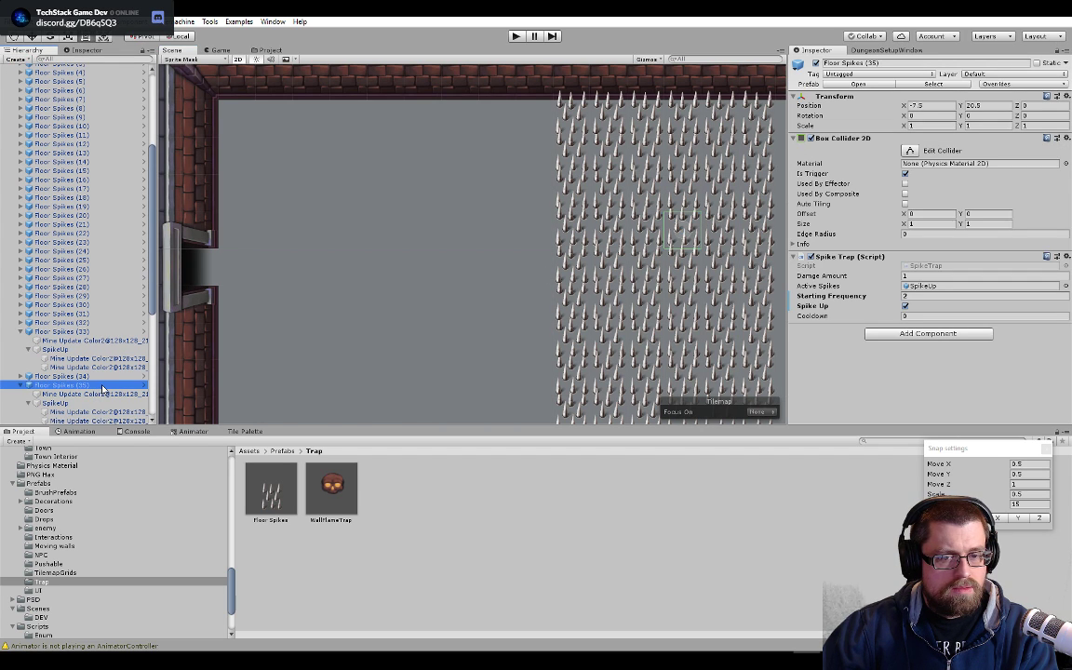
{"action": "left_click_drag", "start_coordinate": [104, 389], "coordinate": [89, 336]}
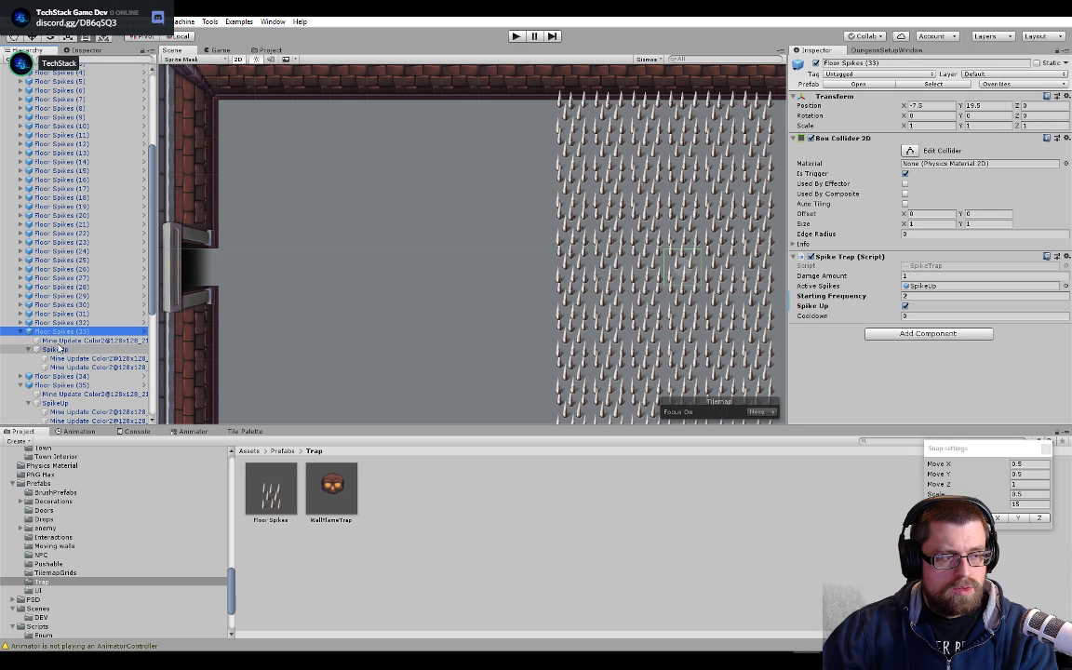
{"action": "left_click", "coordinate": [26, 331]}
{"action": "left_click", "coordinate": [37, 342]}
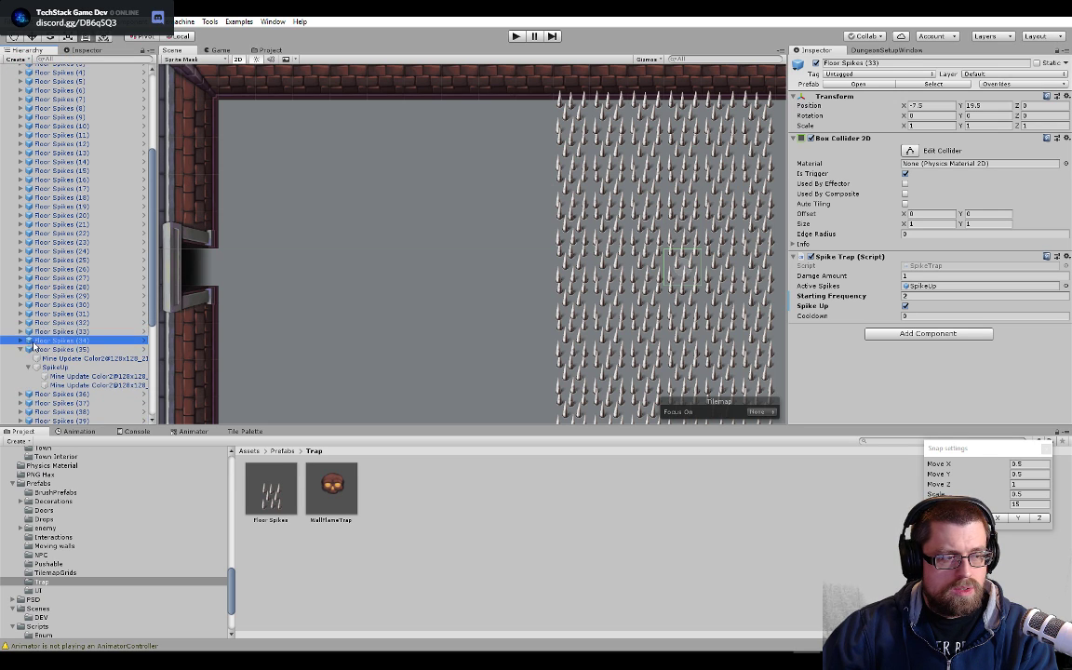
{"action": "left_click", "coordinate": [41, 394]}
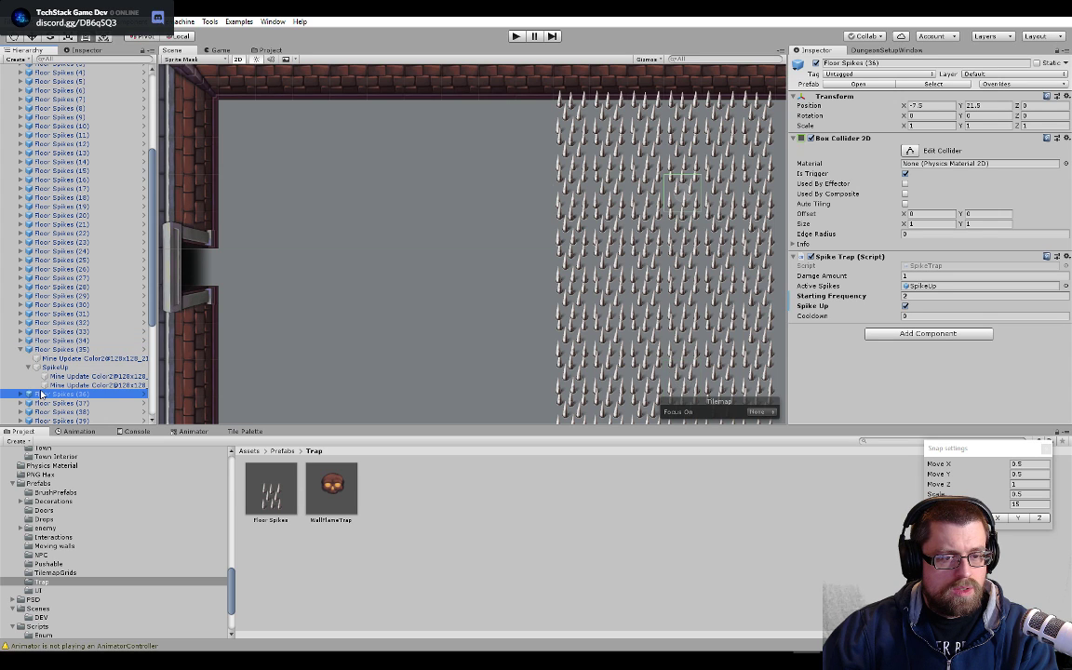
{"action": "scroll", "coordinate": [41, 393], "scroll_direction": "down", "scroll_amount": 3}
{"action": "left_click", "coordinate": [98, 337]}
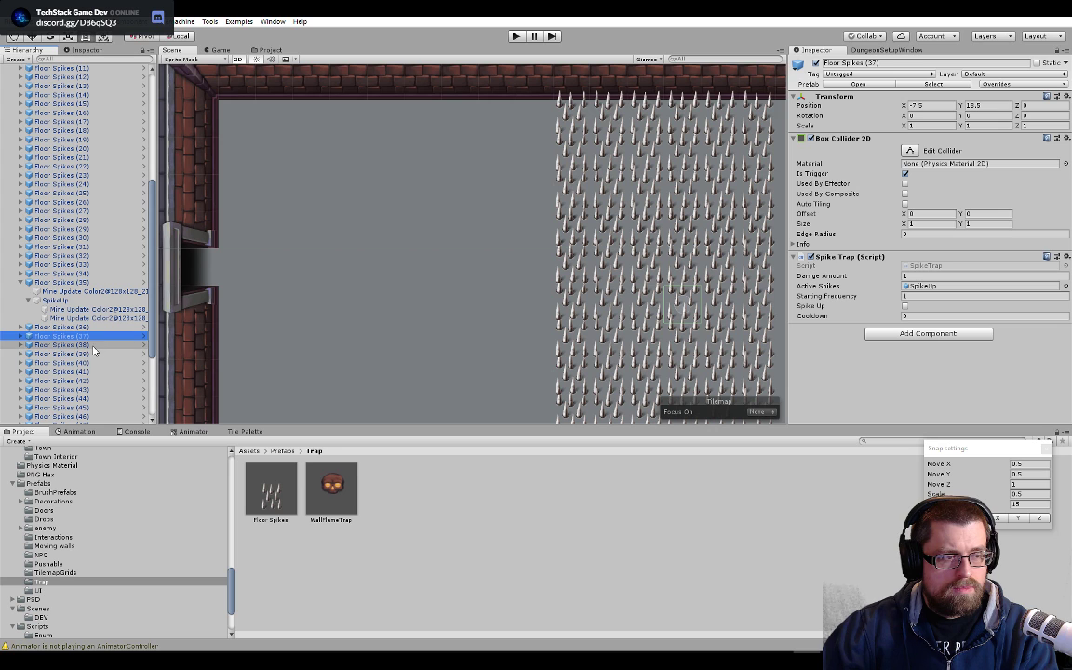
{"action": "left_click", "coordinate": [93, 346]}
{"action": "left_click", "coordinate": [93, 354]}
{"action": "left_click", "coordinate": [92, 363]}
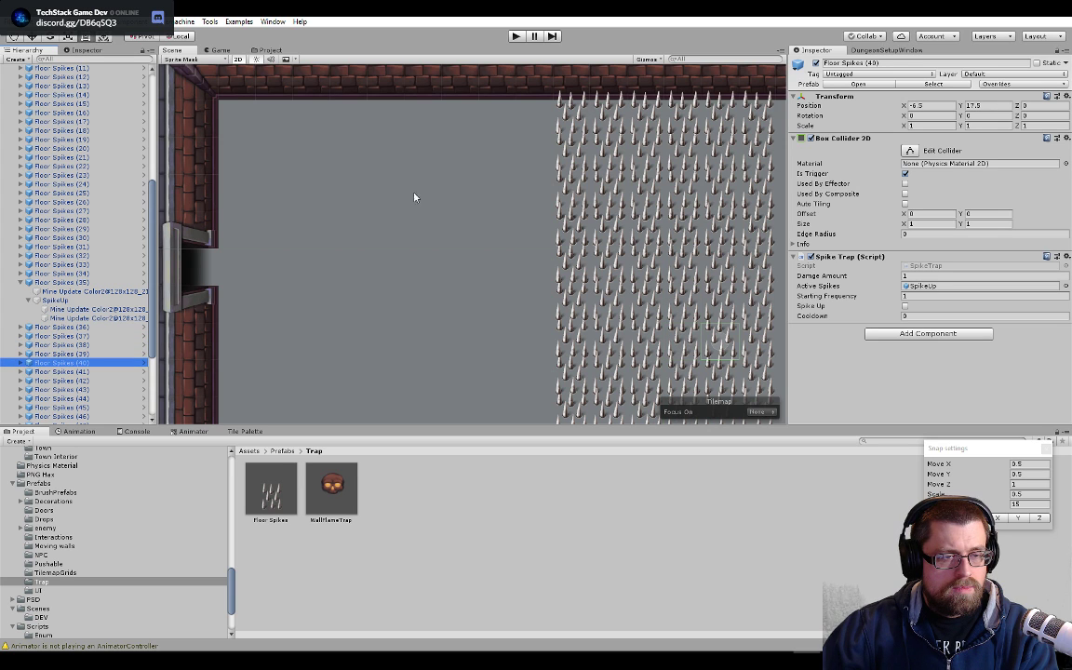
- Play-test the room, walk the character towards the spike field to watch the column-four trap's timing, and stop the test
{"action": "left_click", "coordinate": [515, 36]}
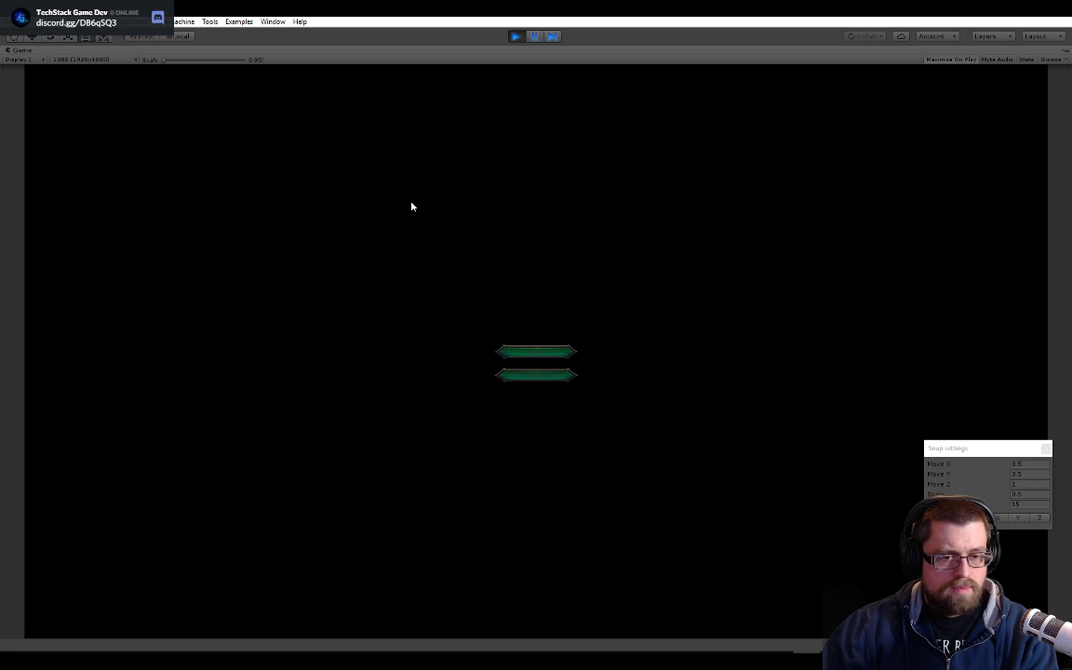
{"action": "left_click", "coordinate": [523, 376]}
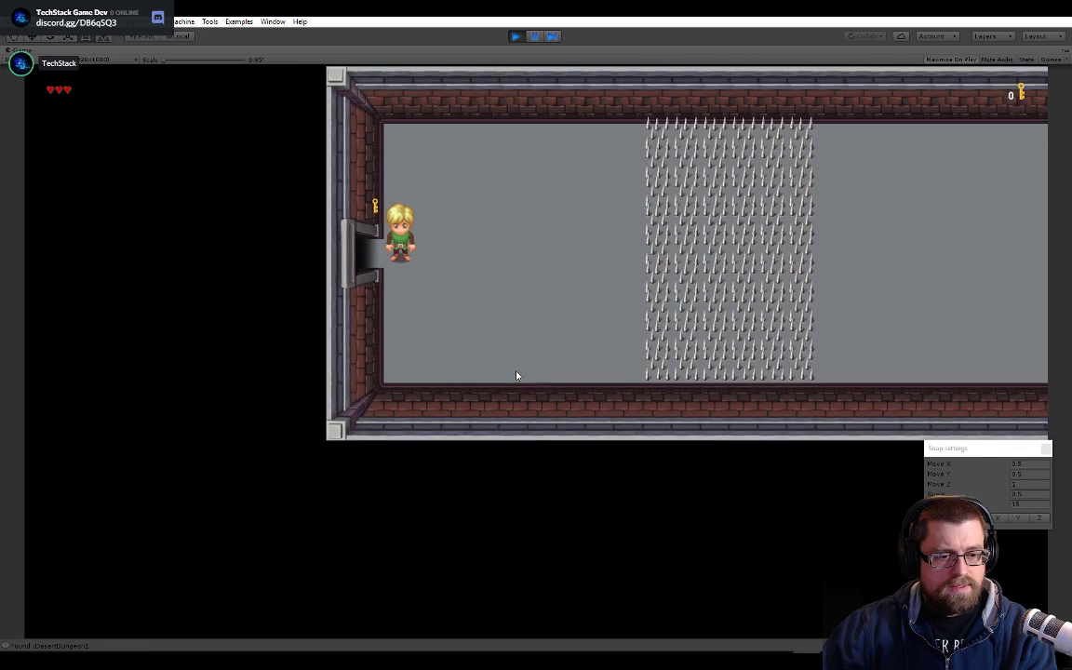
{"action": "key", "text": "Right"}
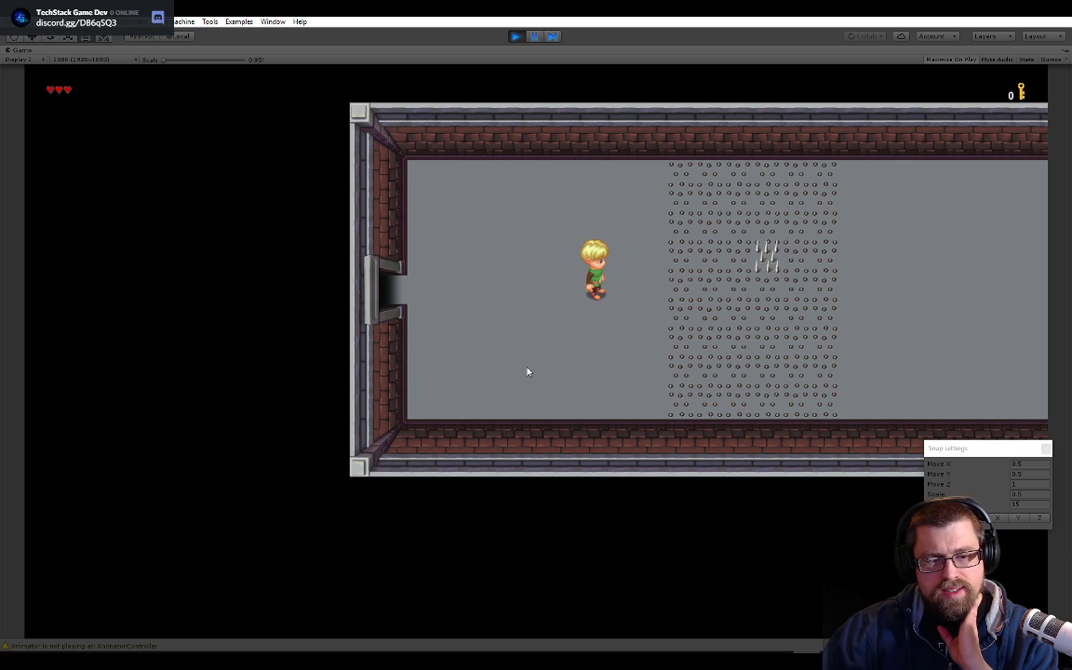
{"action": "left_click", "coordinate": [514, 38]}
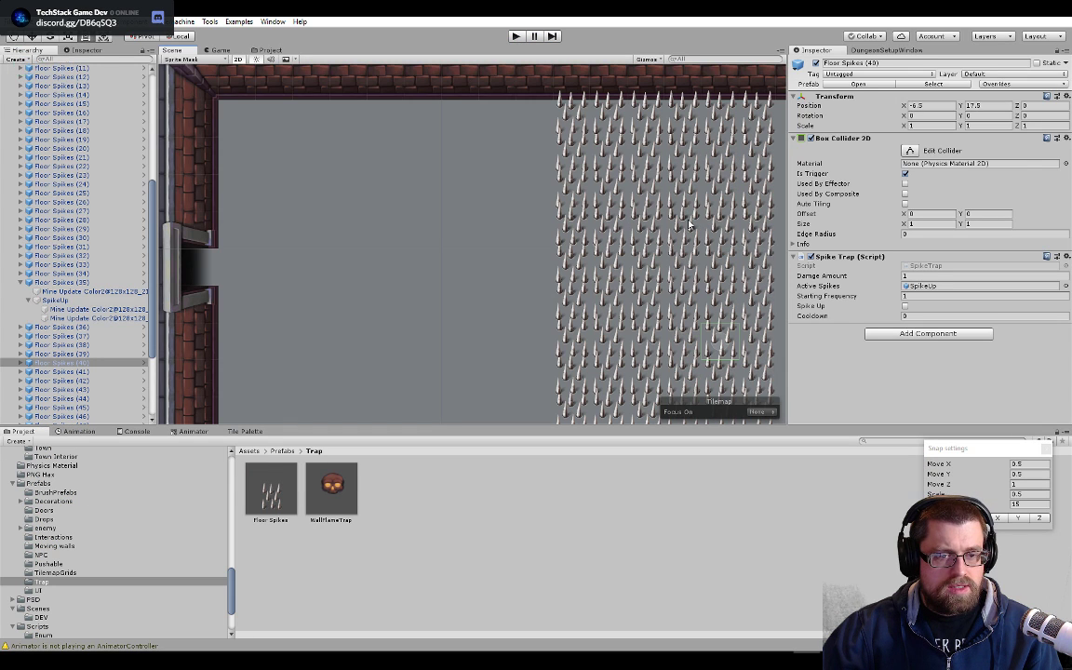
- Delete the duplicate trap Floor Spikes (35) from the column-four tile at X -7.5, Y 20.5
{"action": "left_click", "coordinate": [687, 238]}
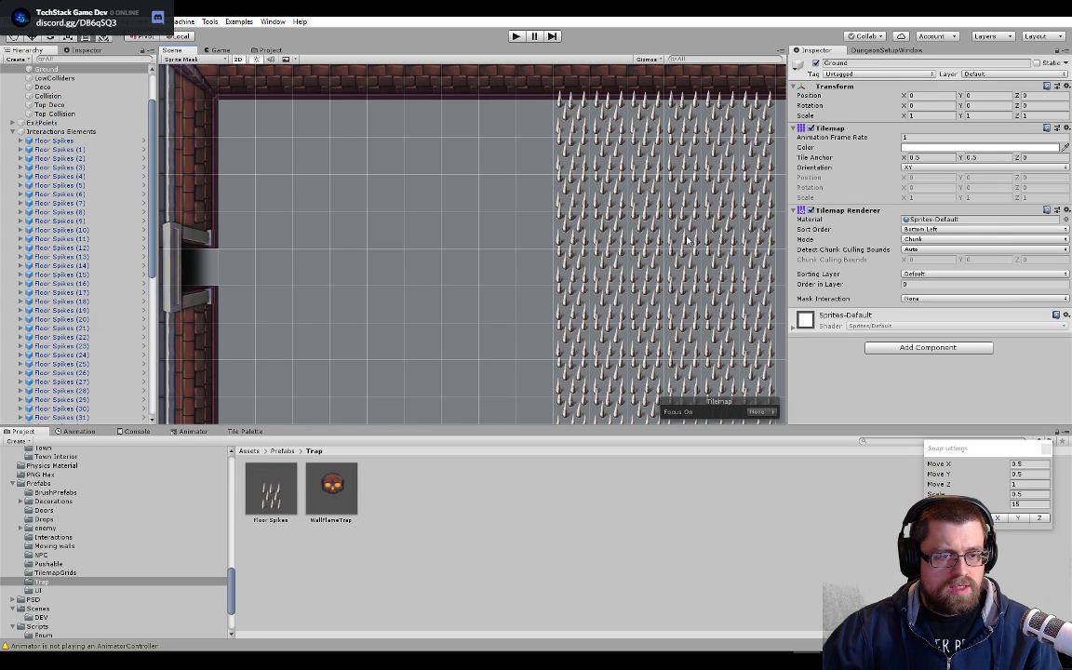
{"action": "left_click", "coordinate": [687, 240]}
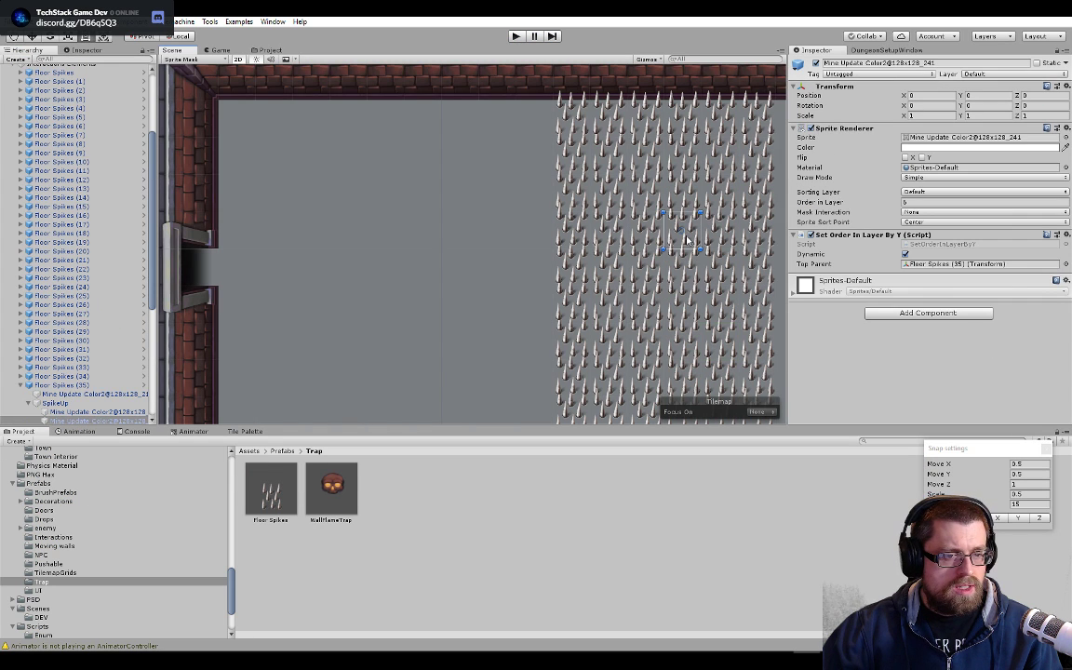
{"action": "left_click", "coordinate": [126, 385]}
{"action": "key", "text": "Delete"}
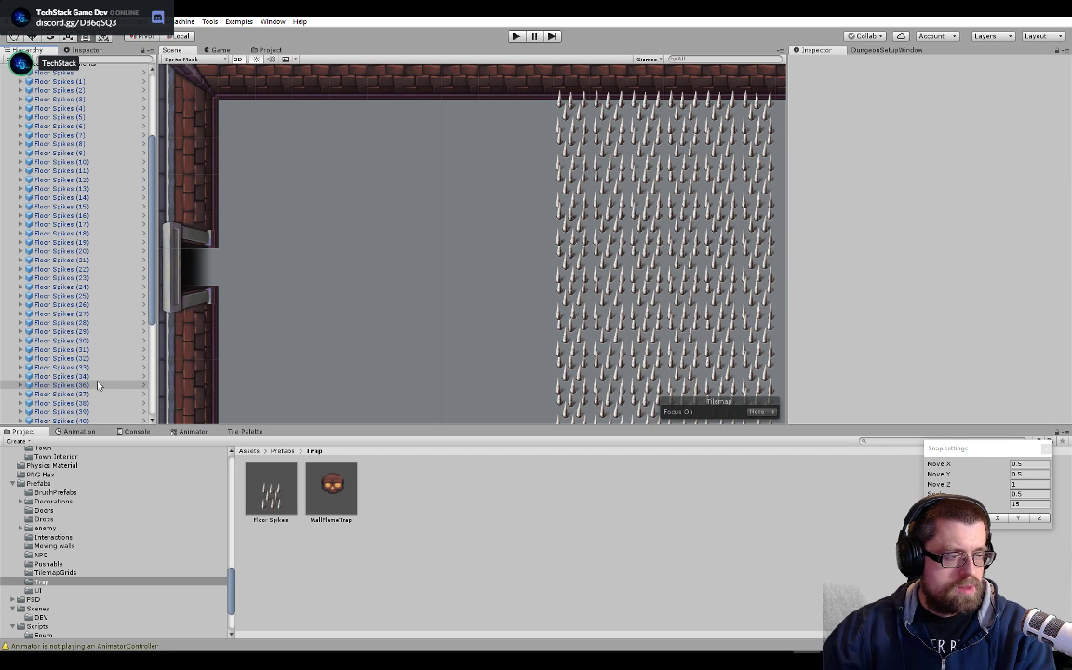
{"action": "left_click", "coordinate": [95, 376]}
- Set the Starting Frequency of the remaining column-four trap at X -7.5, Y 20.5 to 2
{"action": "scroll", "coordinate": [423, 314], "scroll_direction": "down", "scroll_amount": 3}
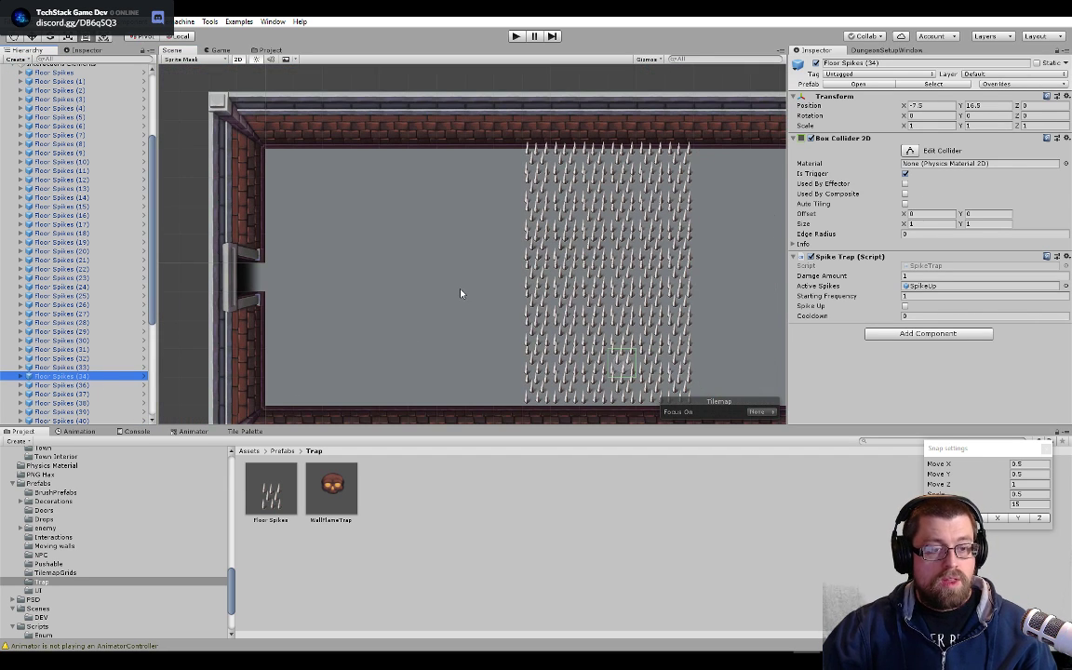
{"action": "scroll", "coordinate": [162, 294], "scroll_direction": "down", "scroll_amount": 2}
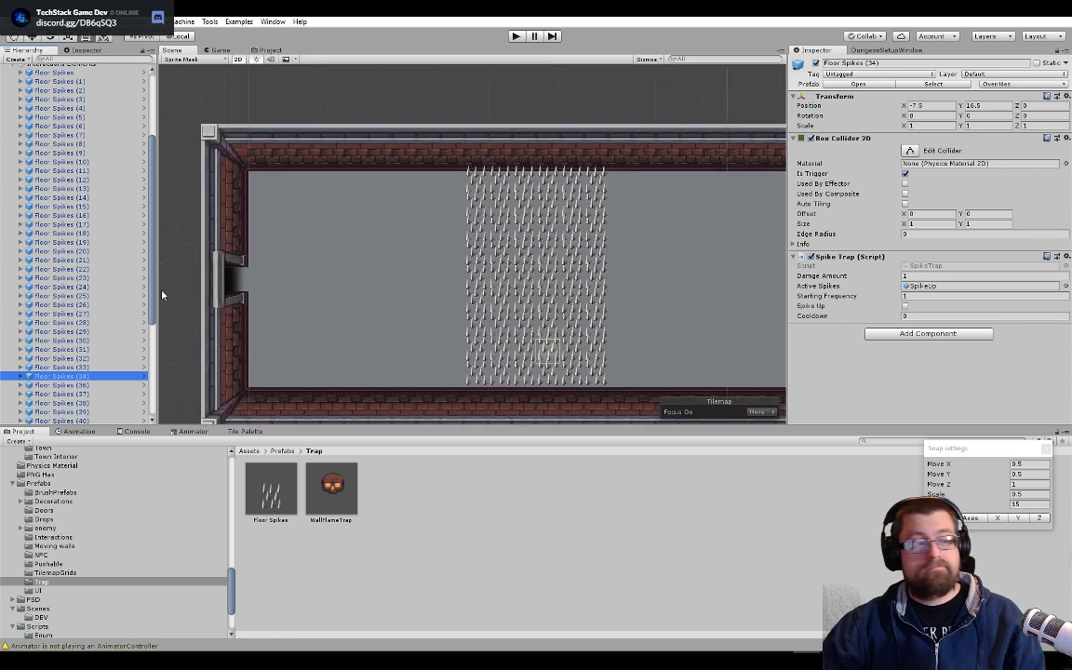
{"action": "scroll", "coordinate": [128, 308], "scroll_direction": "down", "scroll_amount": 3}
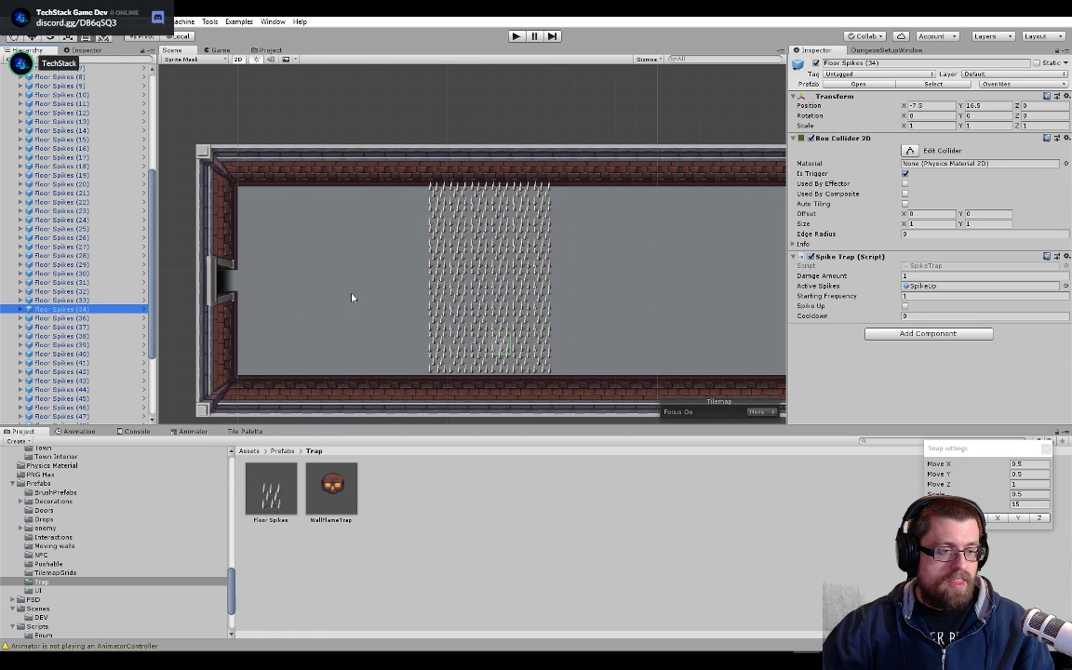
{"action": "scroll", "coordinate": [461, 263], "scroll_direction": "up", "scroll_amount": 1}
{"action": "scroll", "coordinate": [467, 262], "scroll_direction": "up", "scroll_amount": 1}
{"action": "left_click", "coordinate": [508, 247]}
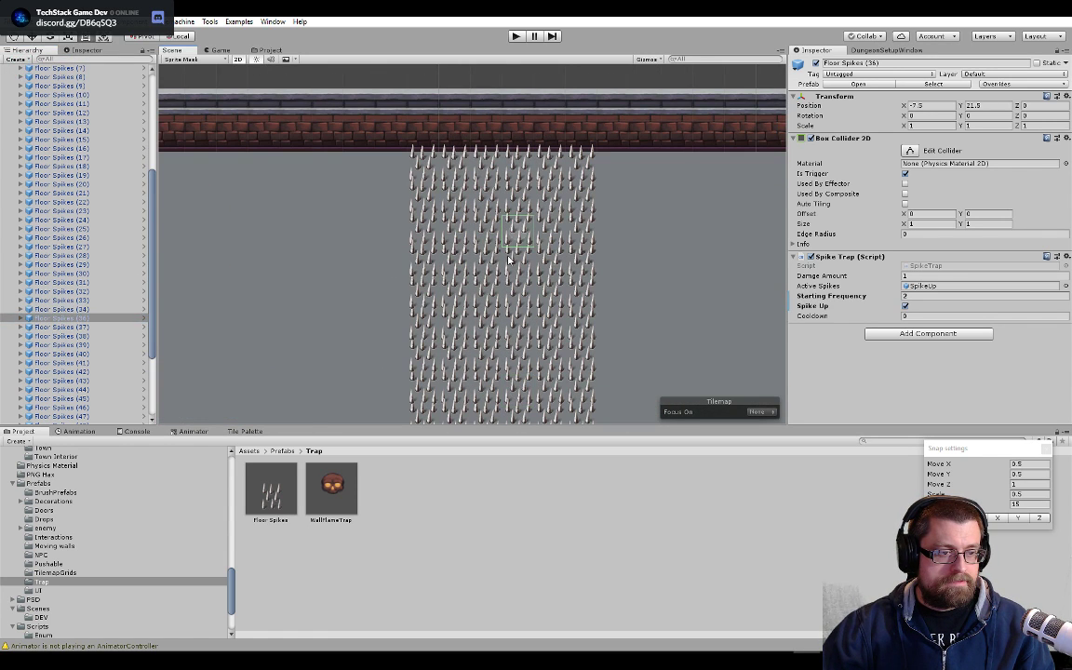
{"action": "left_click", "coordinate": [514, 251]}
{"action": "left_click", "coordinate": [519, 257]}
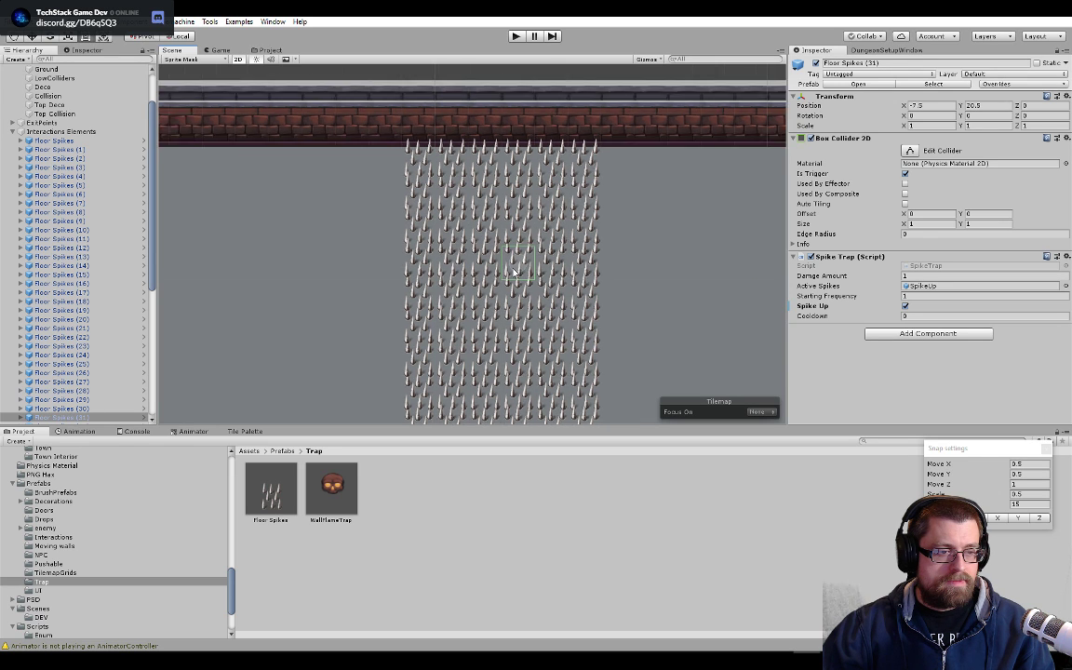
{"action": "scroll", "coordinate": [513, 270], "scroll_direction": "up", "scroll_amount": 1}
{"action": "left_click", "coordinate": [916, 296]}
{"action": "type", "text": "2"}
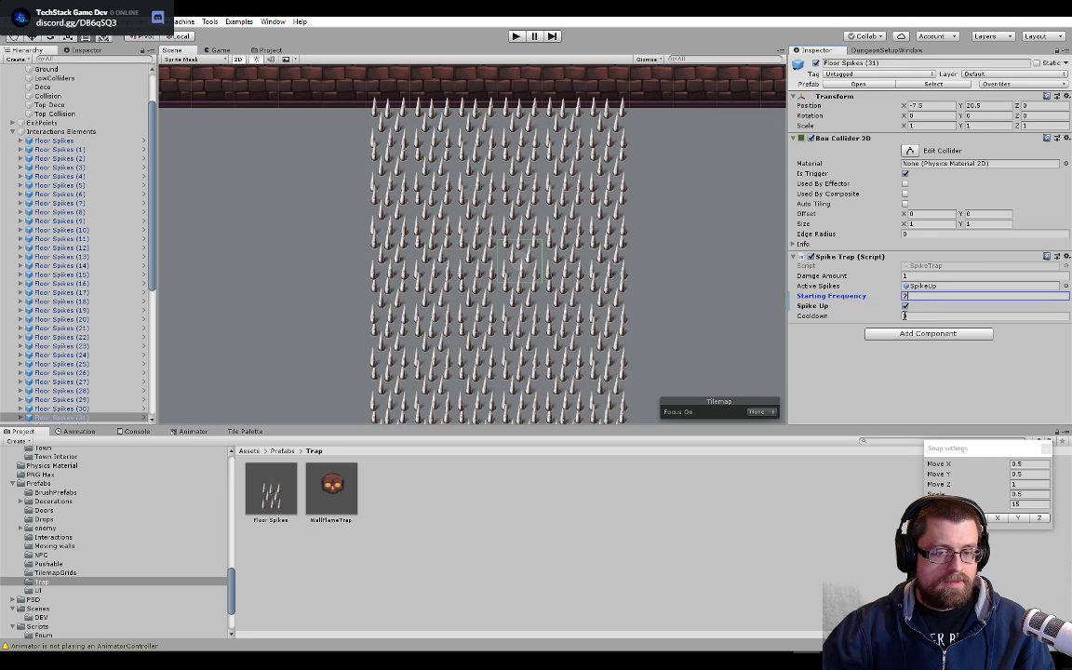
{"action": "left_click", "coordinate": [905, 316]}
- Play-test the room, walk up to the spikes to check the lowered path, and stop the test
{"action": "left_click", "coordinate": [516, 36]}
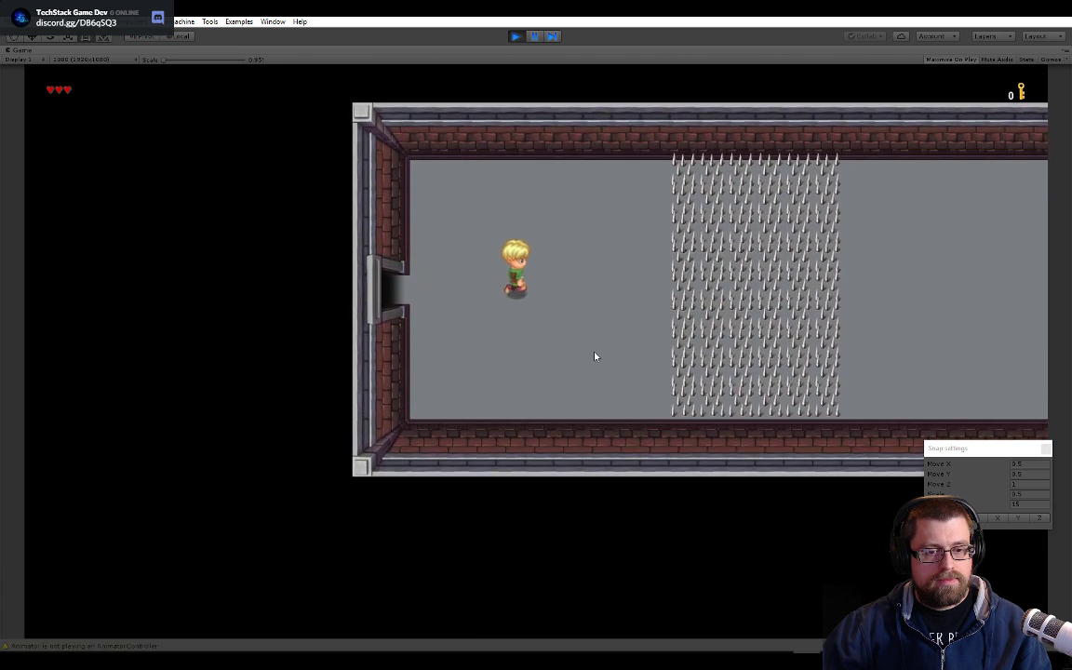
{"action": "key", "text": "Right"}
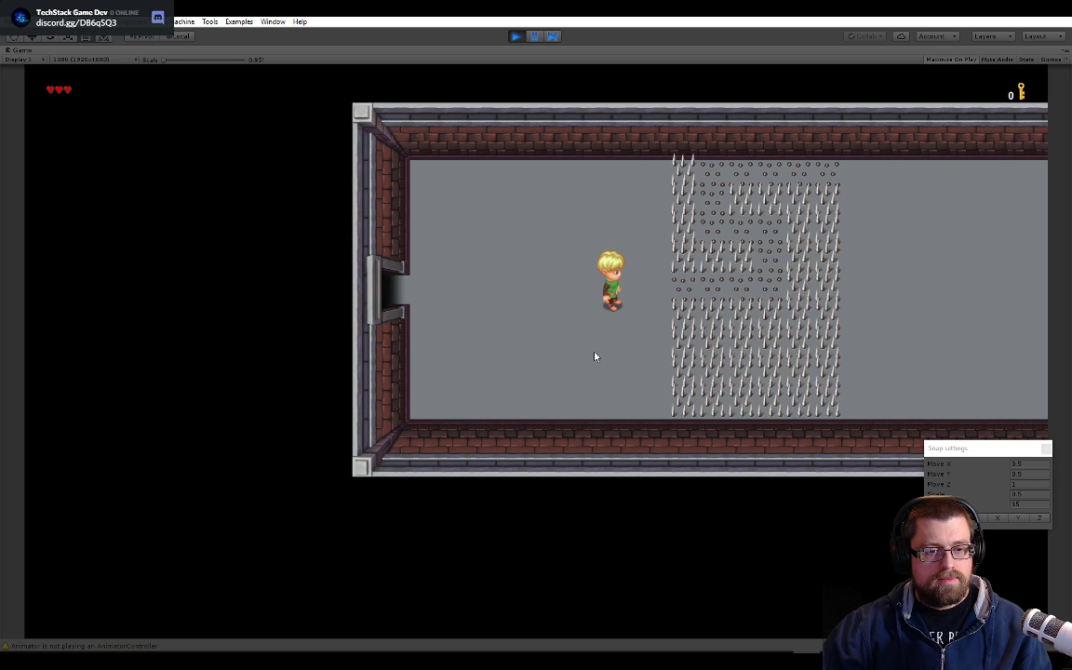
{"action": "key", "text": "Right"}
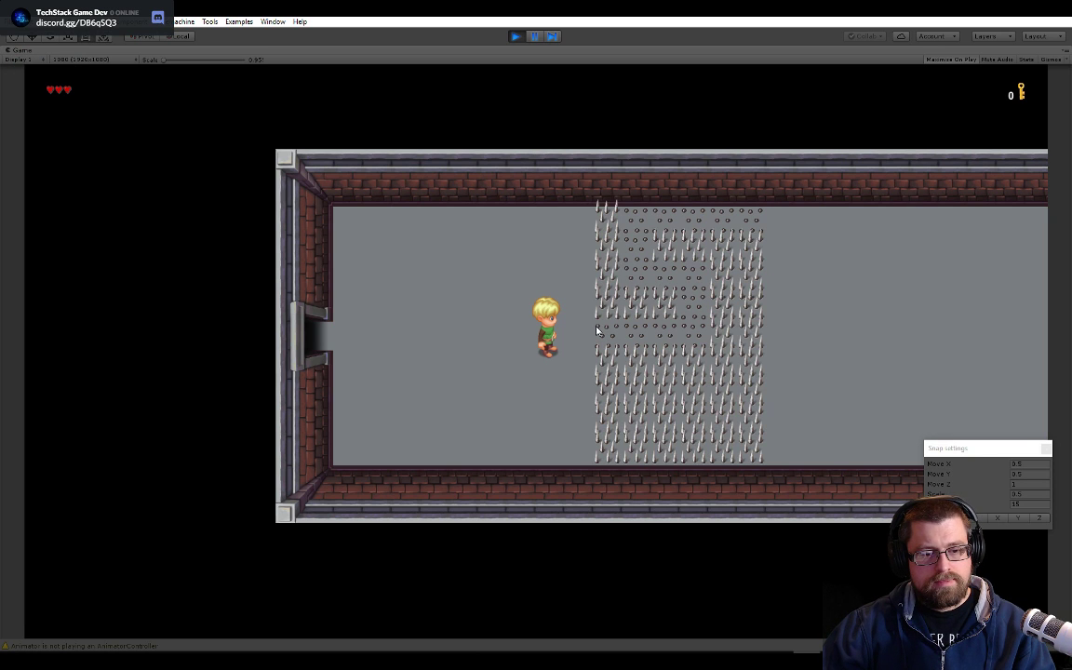
{"action": "left_click", "coordinate": [515, 36]}
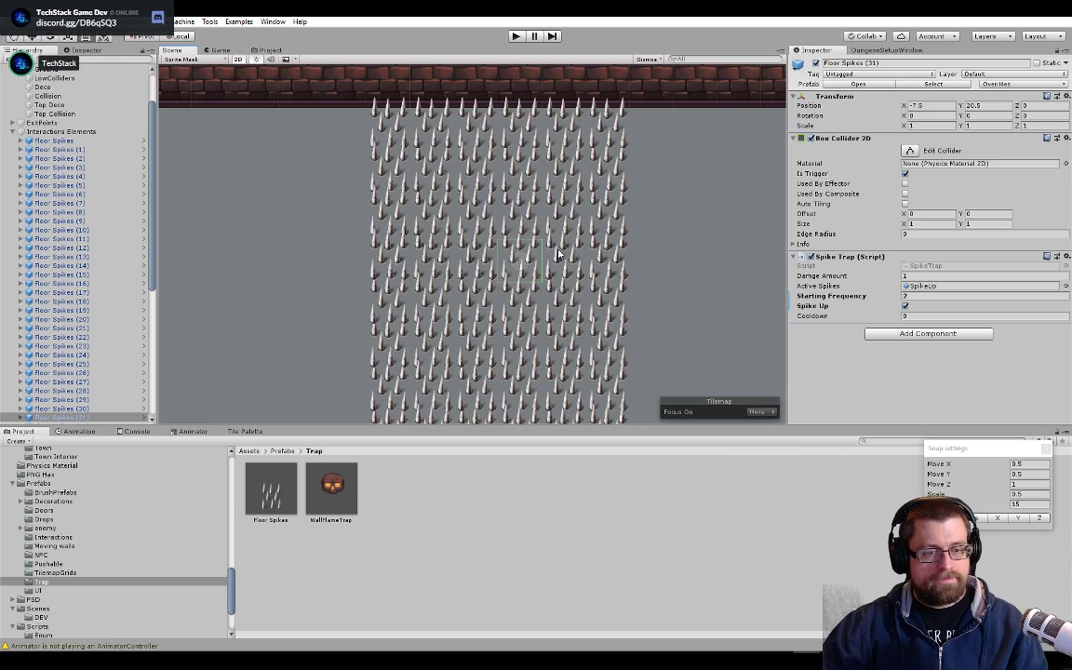
- Reset all Floor Spikes traps together by disabling Spike Up and setting Starting Frequency to 1
{"action": "left_click", "coordinate": [58, 144]}
{"action": "scroll", "coordinate": [92, 252], "scroll_direction": "down", "scroll_amount": 8}
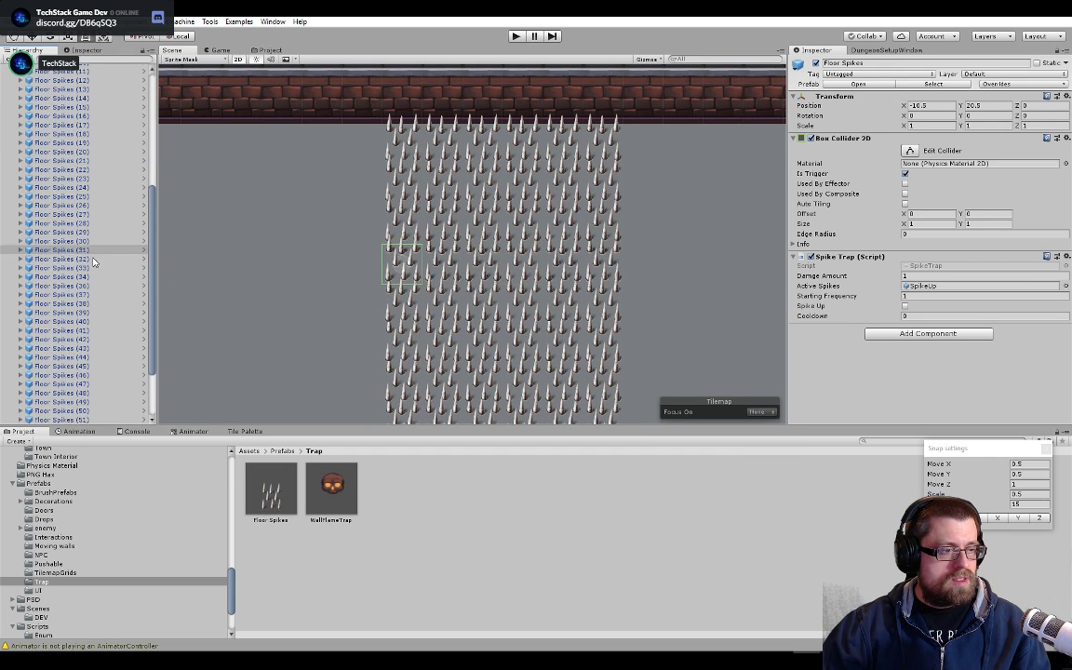
{"action": "left_click", "coordinate": [100, 412], "text": "shift"}
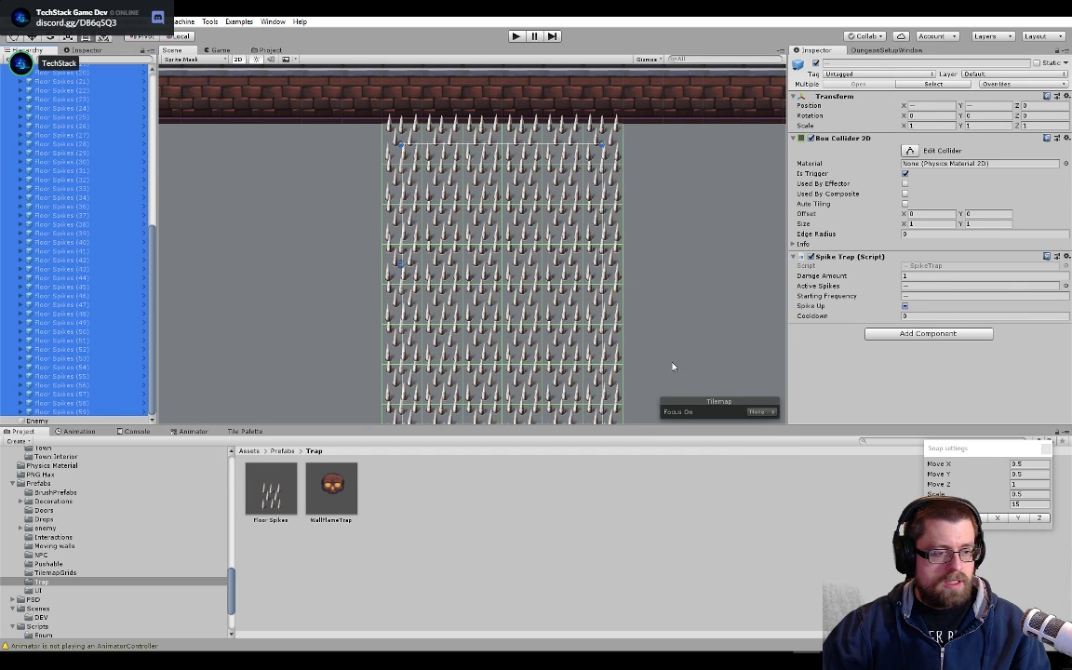
{"action": "left_click", "coordinate": [904, 306]}
{"action": "left_click", "coordinate": [905, 306]}
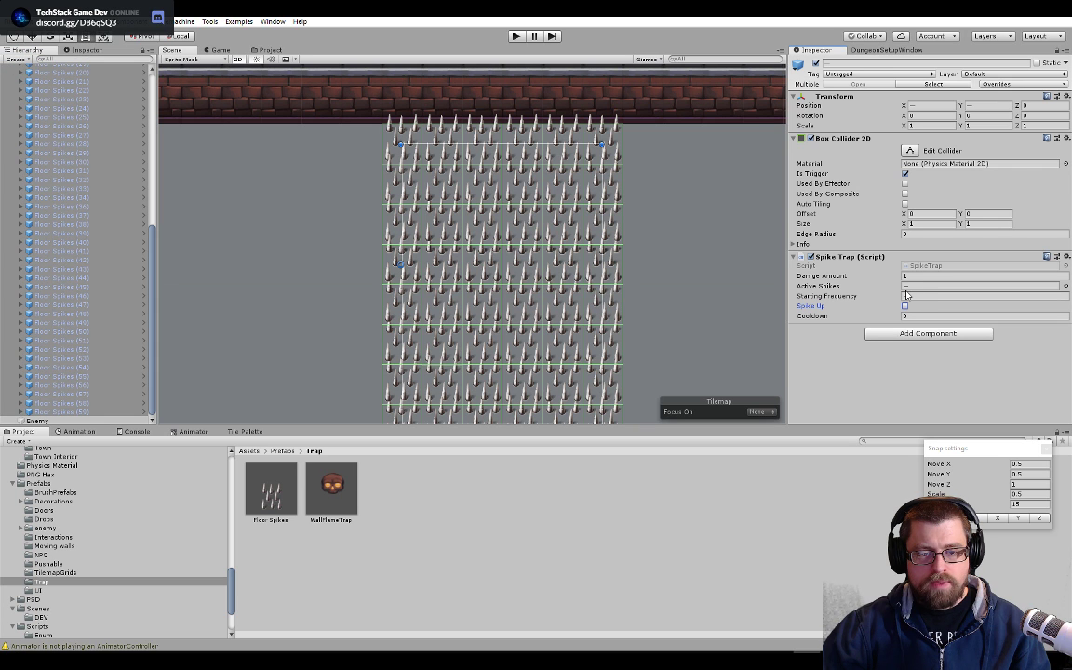
{"action": "left_click", "coordinate": [907, 296]}
{"action": "type", "text": "1"}
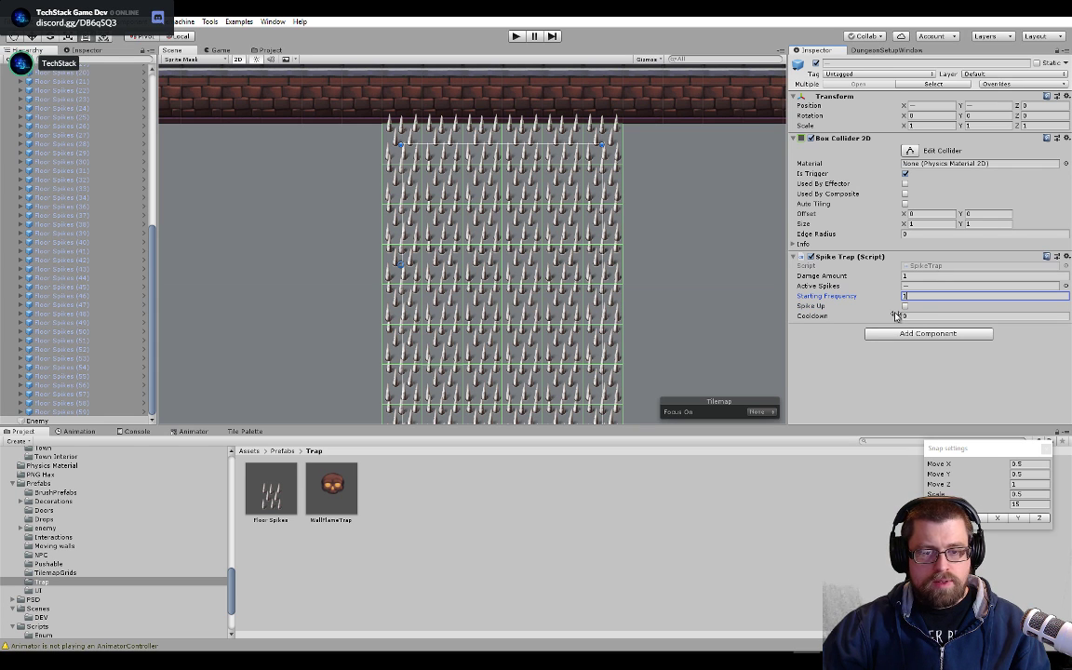
- Deactivate the Grid object to hide the room's tilemaps and leave only the spike traps in the scene
{"action": "scroll", "coordinate": [217, 186], "scroll_direction": "down", "scroll_amount": 4}
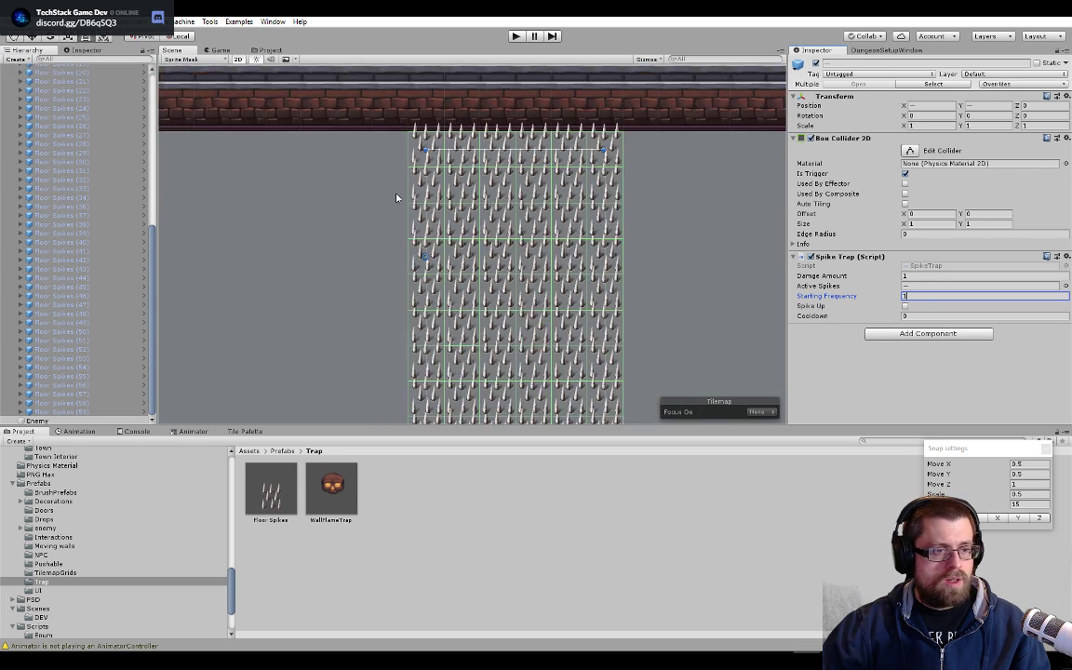
{"action": "scroll", "coordinate": [96, 128], "scroll_direction": "up", "scroll_amount": 10}
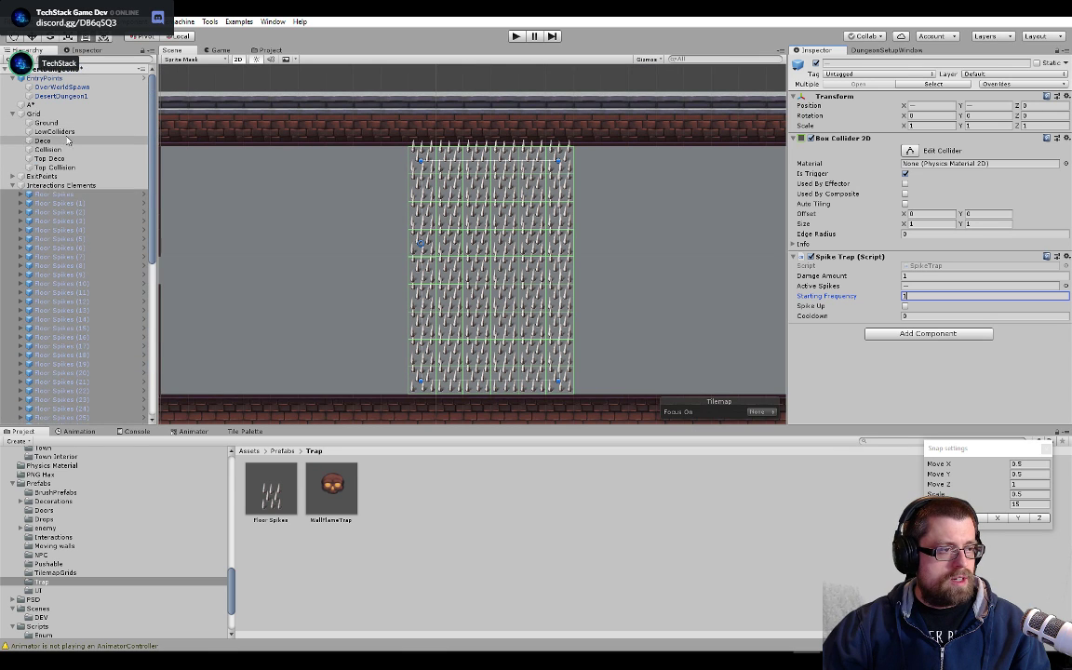
{"action": "left_click", "coordinate": [37, 113]}
{"action": "left_click", "coordinate": [815, 63]}
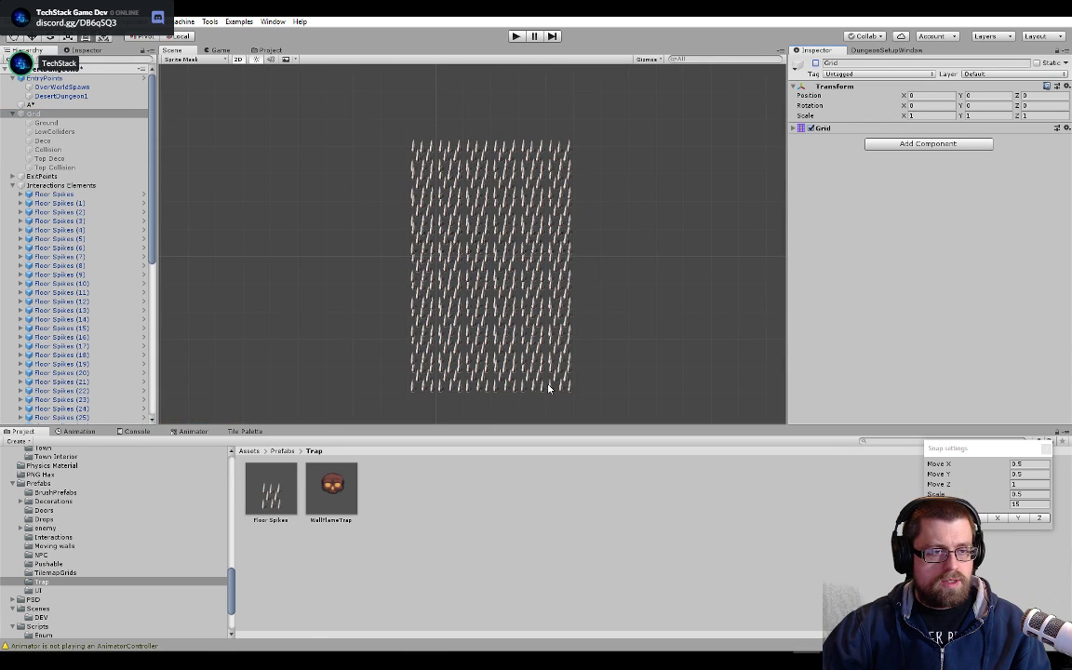
- Select all traps in columns two to six of the spike field and set their Starting Frequency to 2
{"action": "left_click_drag", "start_coordinate": [582, 388], "coordinate": [439, 129]}
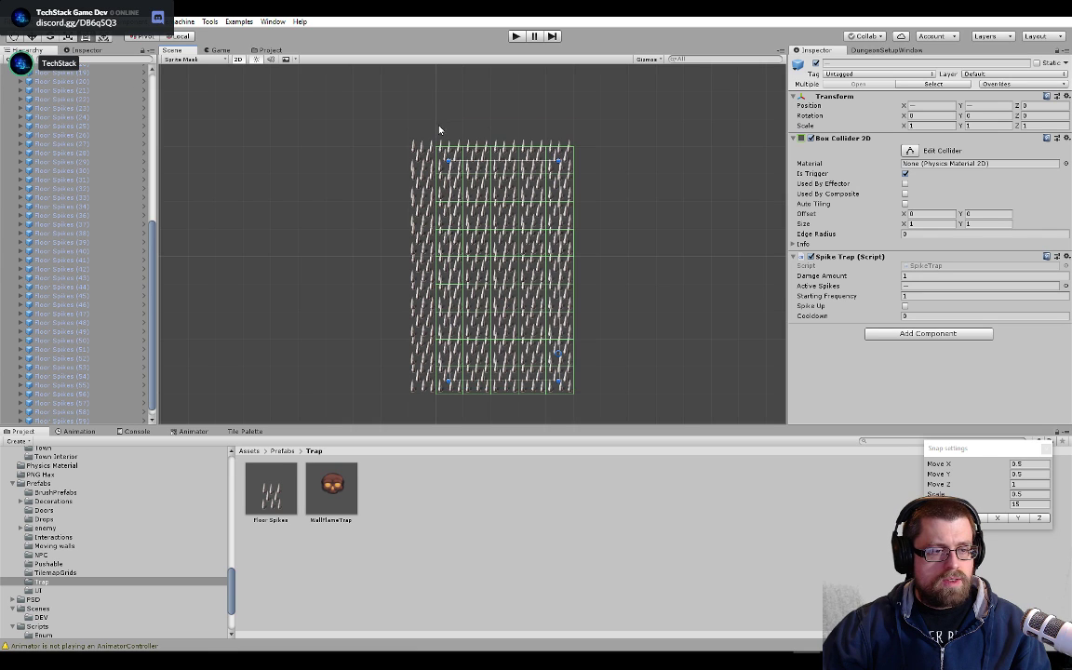
{"action": "left_click", "coordinate": [920, 296]}
{"action": "type", "text": "2"}
- Select all traps in columns three to six of the spike field and set their Starting Frequency to 3
{"action": "left_click_drag", "start_coordinate": [640, 398], "coordinate": [475, 403]}
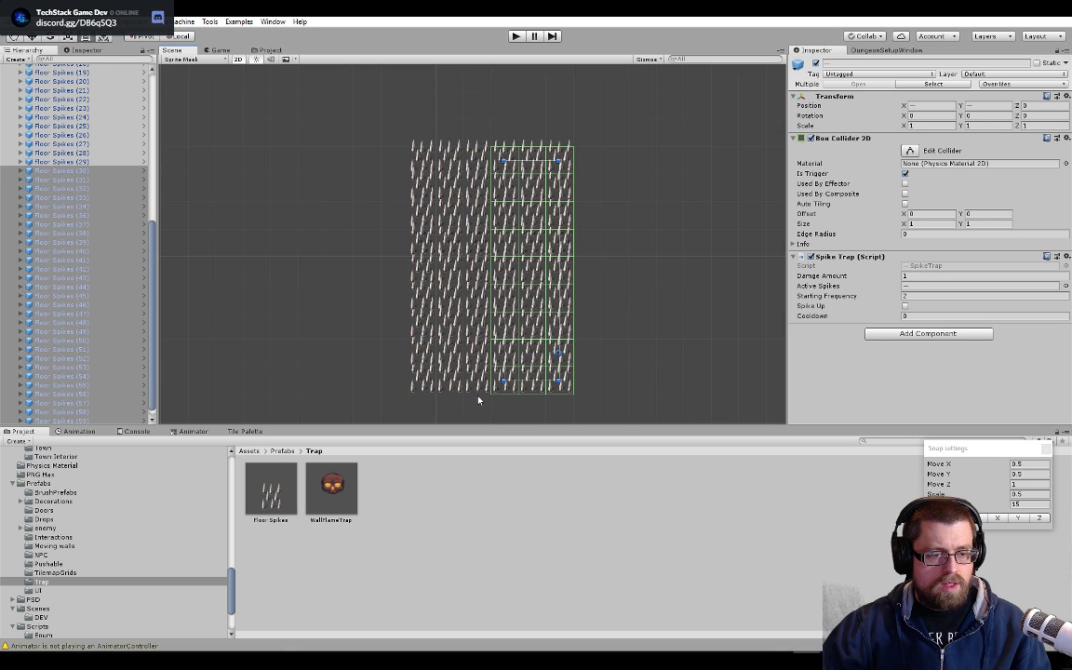
{"action": "left_click", "coordinate": [483, 403]}
{"action": "left_click_drag", "start_coordinate": [594, 406], "coordinate": [465, 92]}
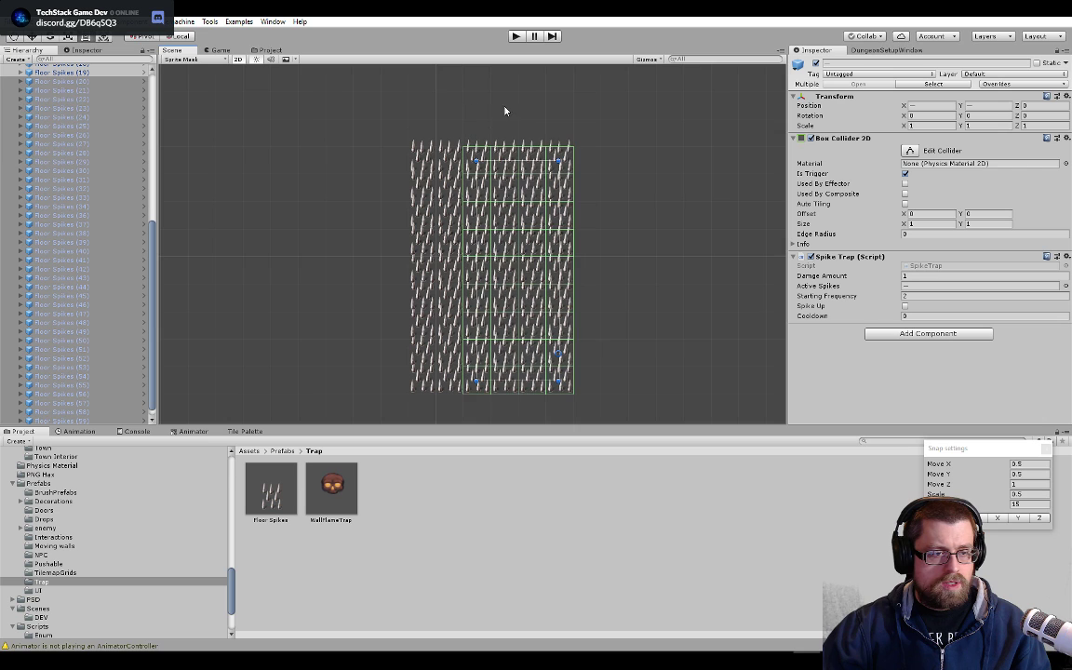
{"action": "left_click", "coordinate": [916, 297]}
{"action": "type", "text": "3"}
- Set Starting Frequency to 4 for all traps in columns four to six of the spike field
{"action": "left_click", "coordinate": [612, 406]}
{"action": "left_click_drag", "start_coordinate": [614, 407], "coordinate": [491, 121]}
{"action": "left_click", "coordinate": [926, 297]}
{"action": "type", "text": "4"}
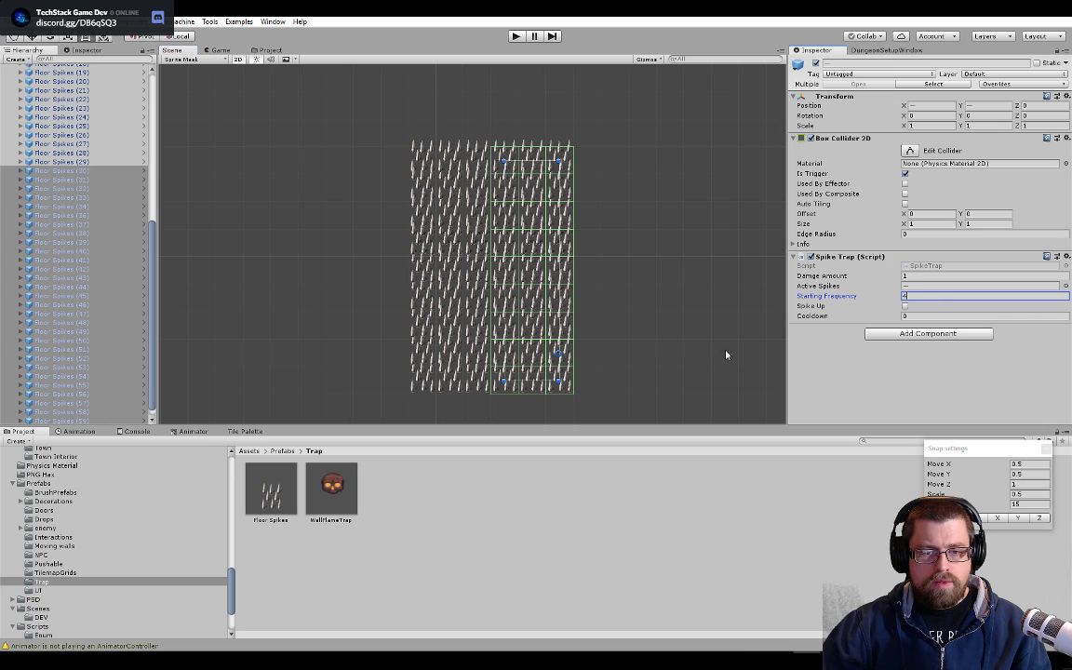
- Set Starting Frequency to 5 for columns five and six, and to 6 for column six alone
{"action": "left_click", "coordinate": [624, 403]}
{"action": "left_click_drag", "start_coordinate": [621, 404], "coordinate": [519, 121]}
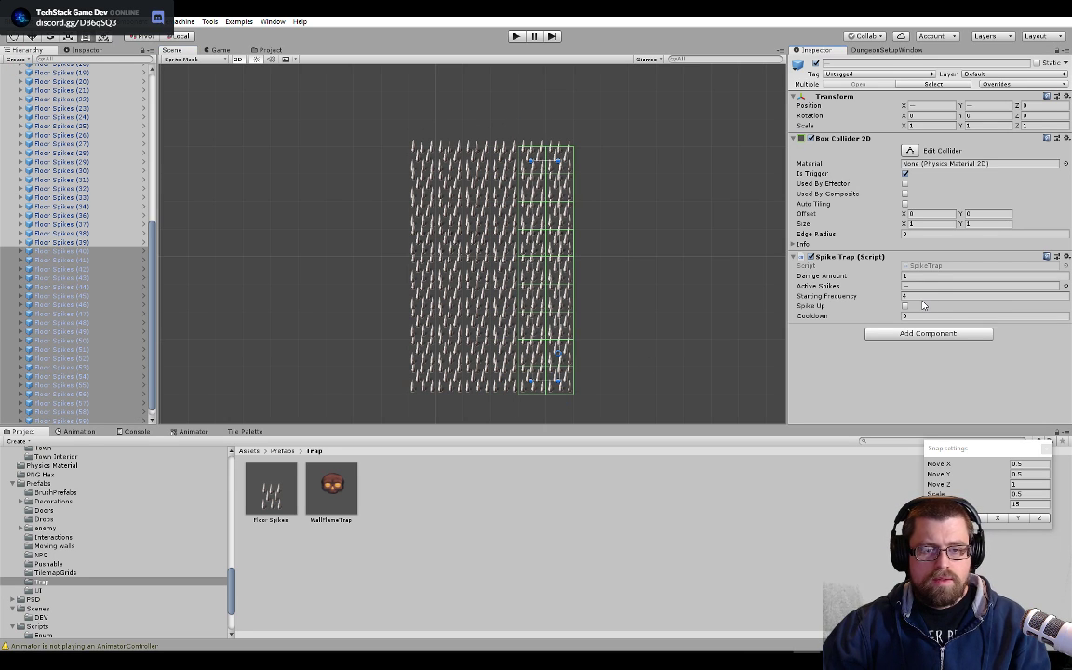
{"action": "left_click", "coordinate": [688, 359]}
{"action": "left_click_drag", "start_coordinate": [656, 407], "coordinate": [539, 112]}
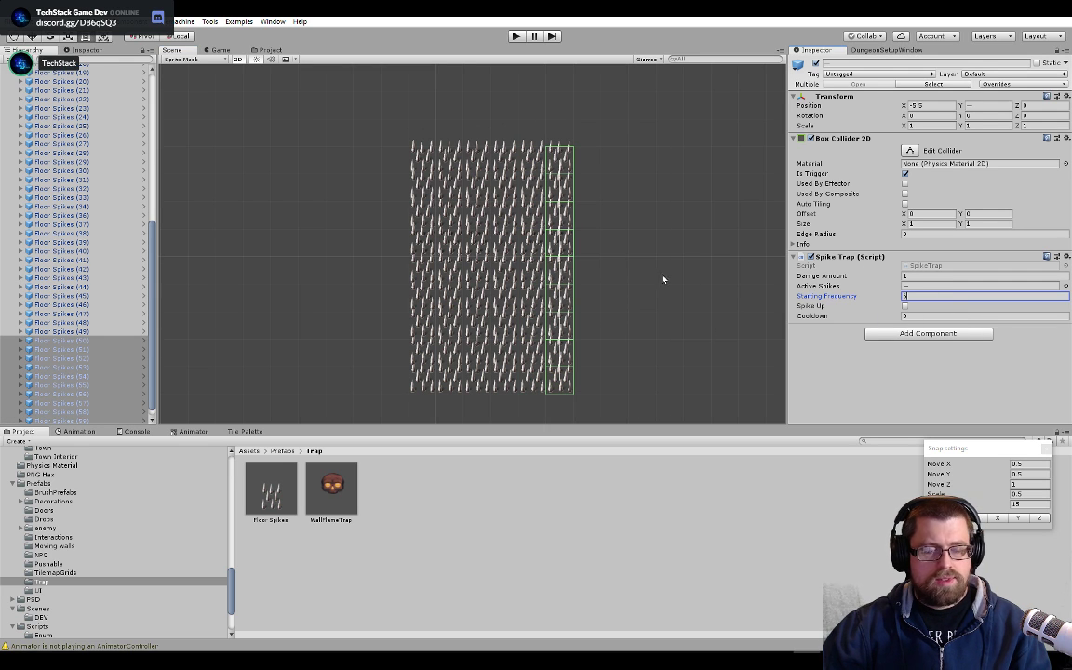
{"action": "left_click", "coordinate": [559, 111]}
- Play-test the column-by-column spike timing by walking the character across the spike field, and stop the test
{"action": "left_click", "coordinate": [515, 36]}
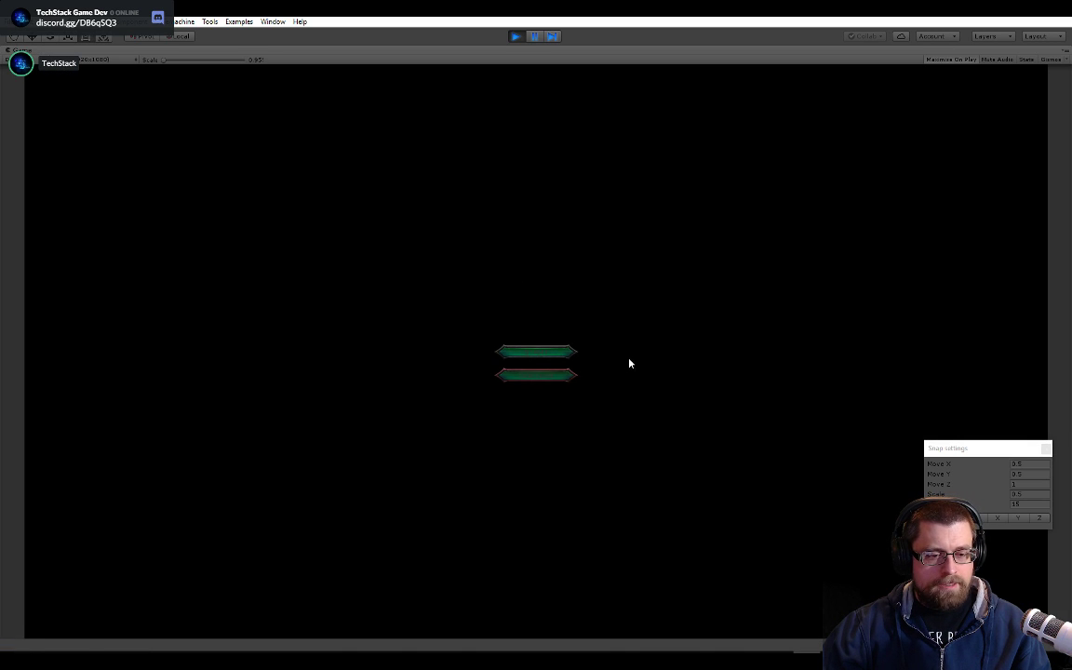
{"action": "key", "text": "d"}
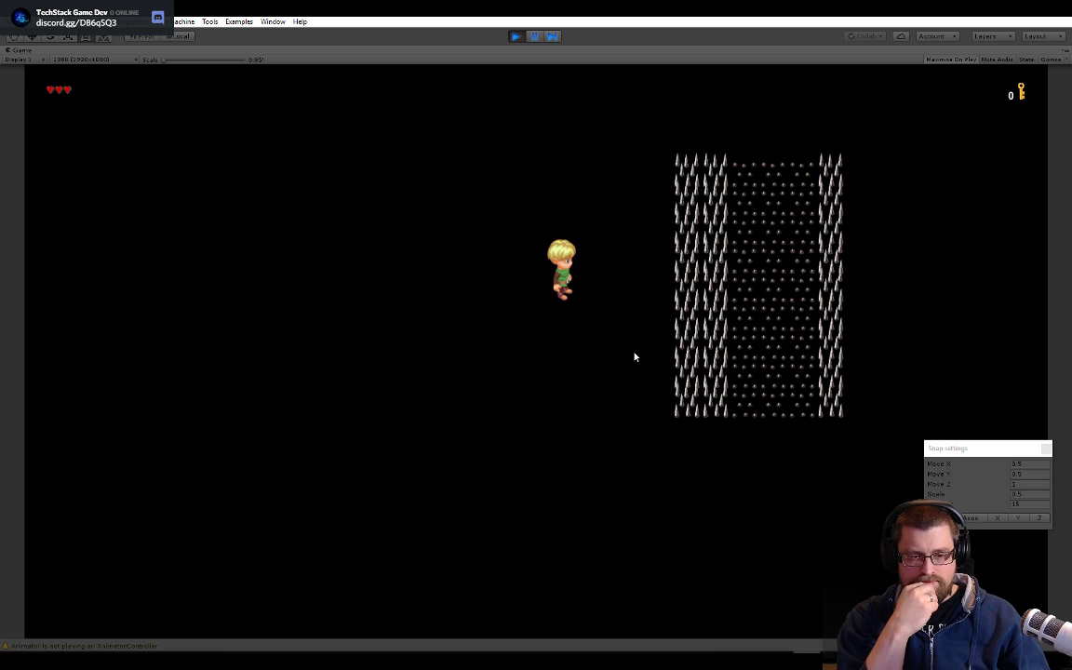
{"action": "key", "text": "Right"}
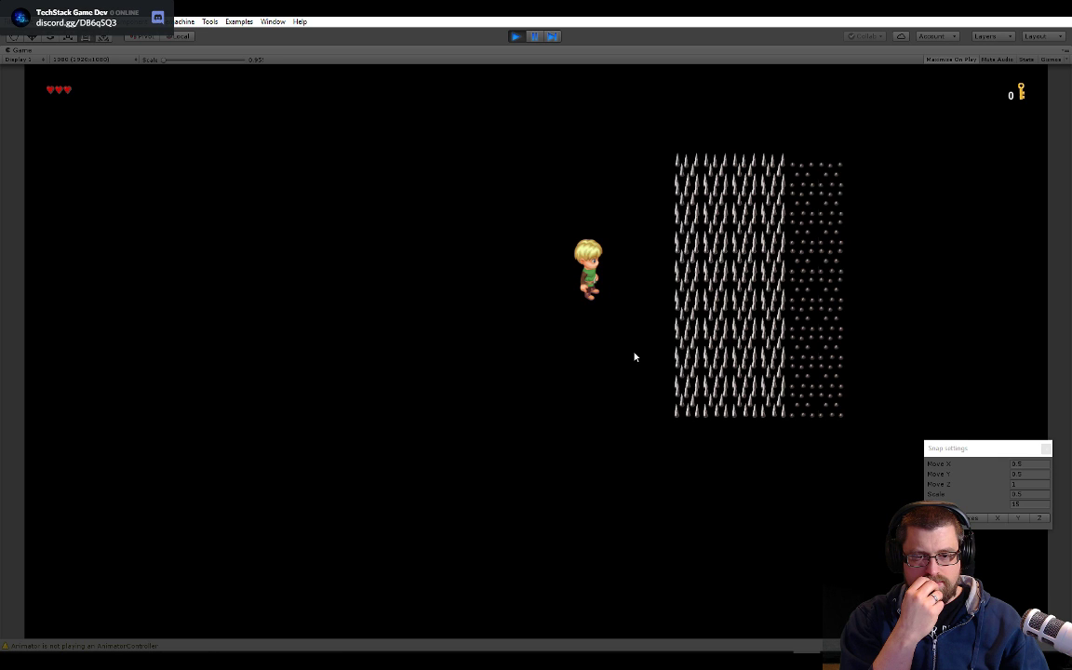
{"action": "key", "text": "Right"}
{"action": "key", "text": "Right"}
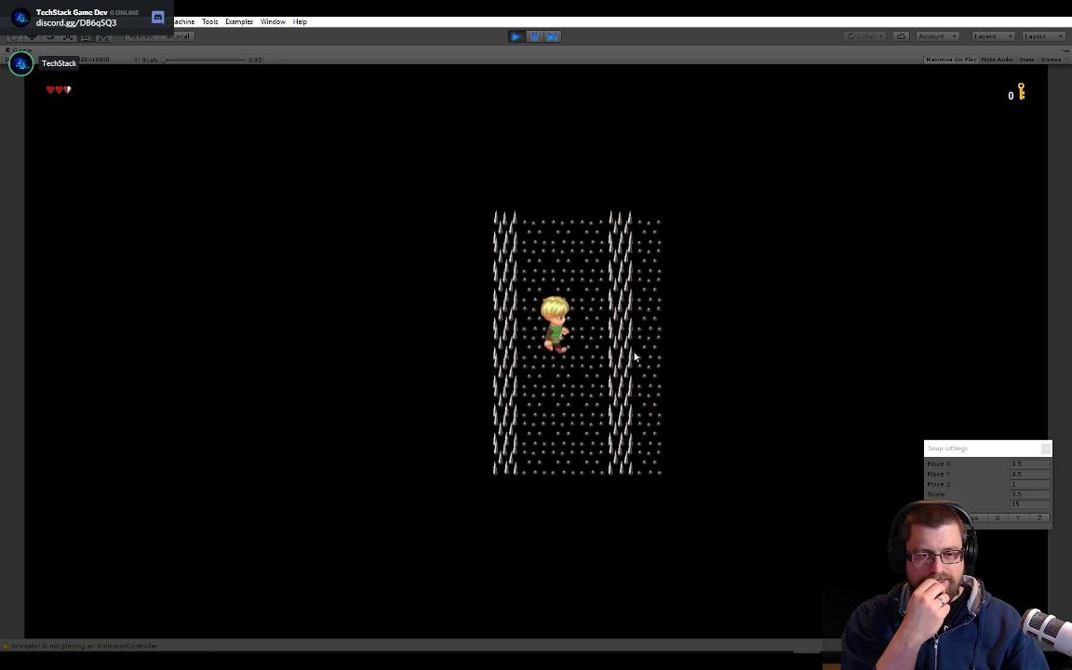
{"action": "key", "text": "Right"}
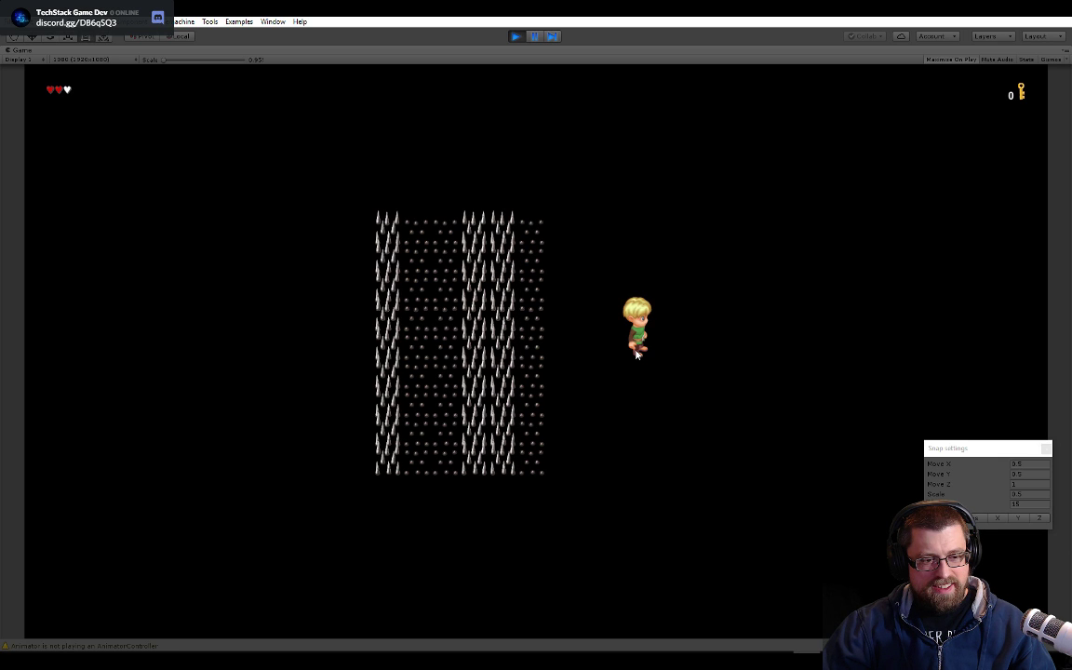
{"action": "key", "text": "s"}
{"action": "key", "text": "a"}
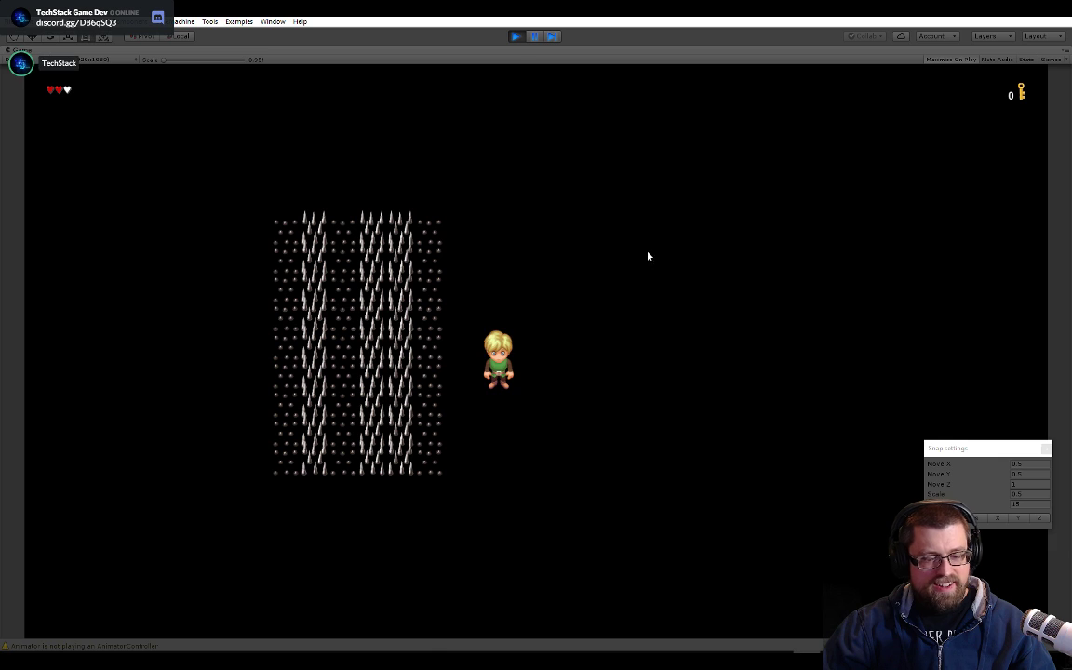
{"action": "left_click", "coordinate": [514, 38]}
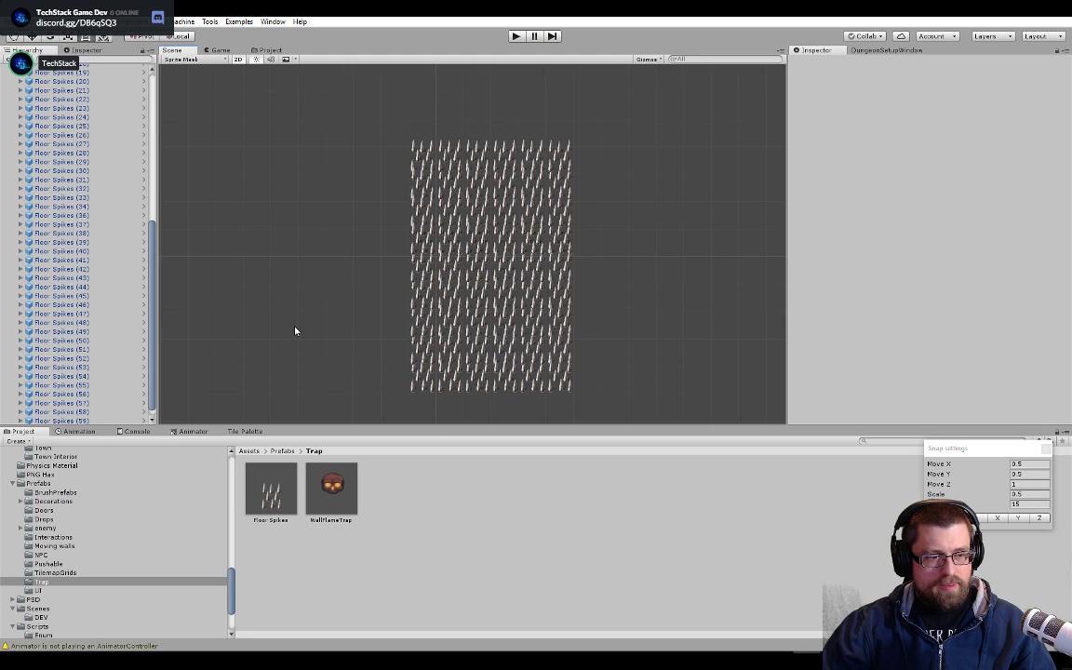
- Select every Floor Spikes trap in the scene and set their shared Starting Frequency to 2
{"action": "scroll", "coordinate": [207, 274], "scroll_direction": "up", "scroll_amount": 2}
{"action": "scroll", "coordinate": [143, 269], "scroll_direction": "up", "scroll_amount": 10}
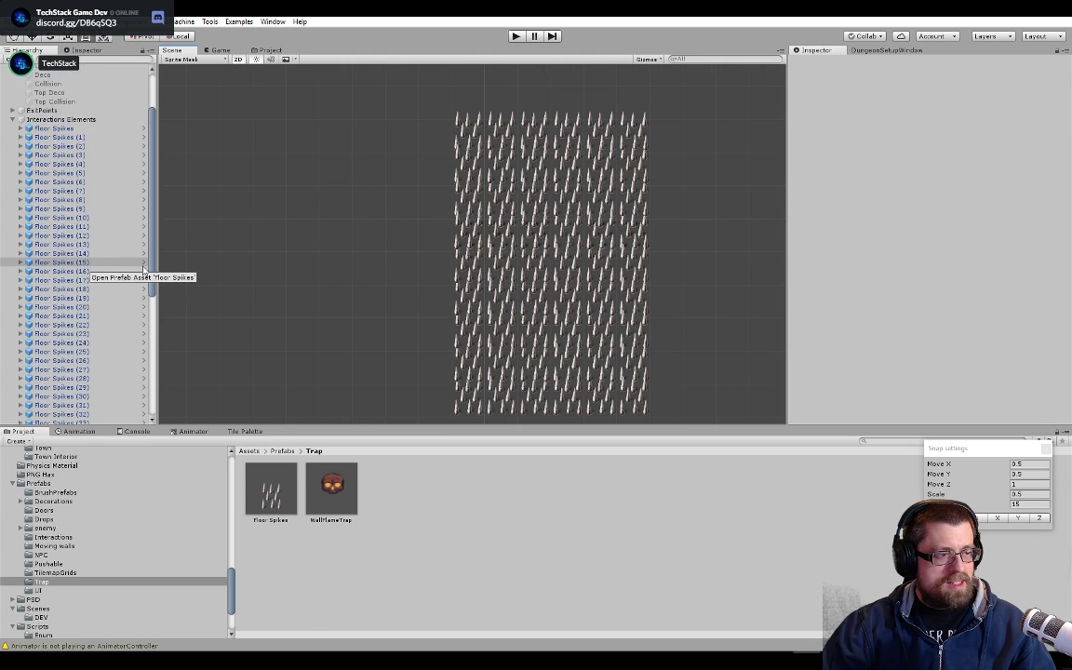
{"action": "scroll", "coordinate": [143, 269], "scroll_direction": "up", "scroll_amount": 2}
{"action": "left_click", "coordinate": [87, 194]}
{"action": "scroll", "coordinate": [97, 343], "scroll_direction": "down", "scroll_amount": 9}
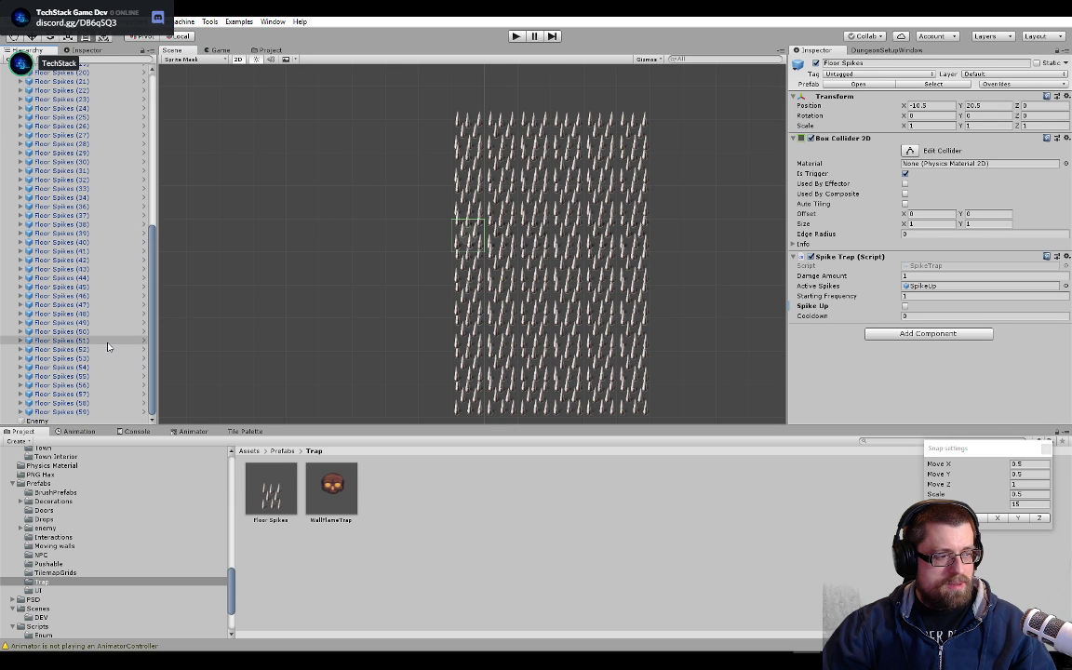
{"action": "left_click", "coordinate": [88, 411], "text": "shift"}
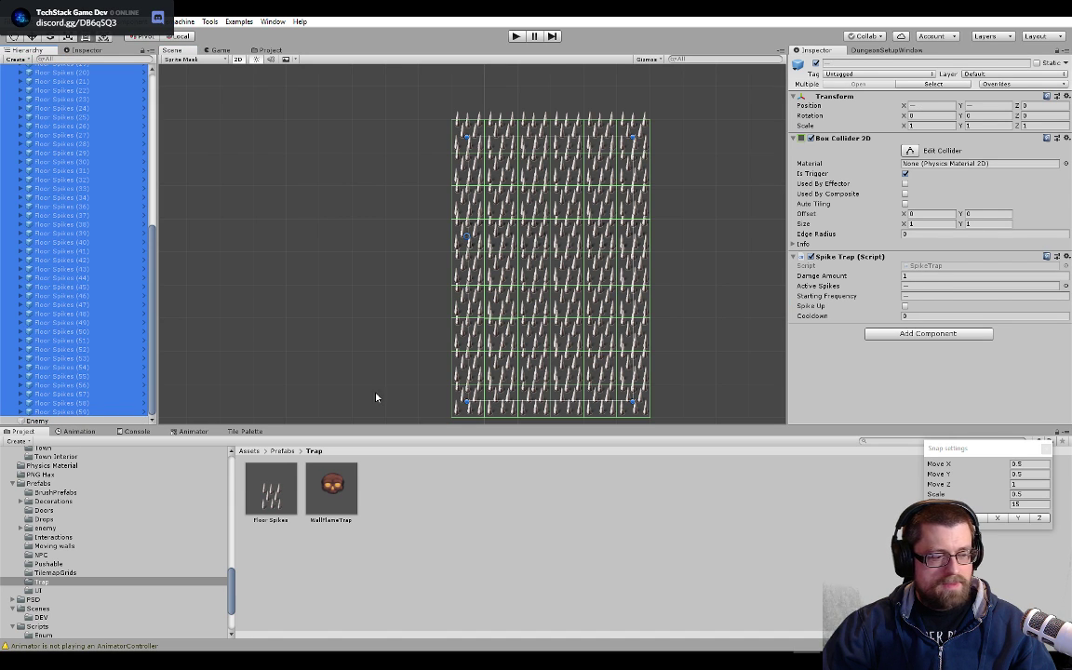
{"action": "left_click", "coordinate": [909, 295]}
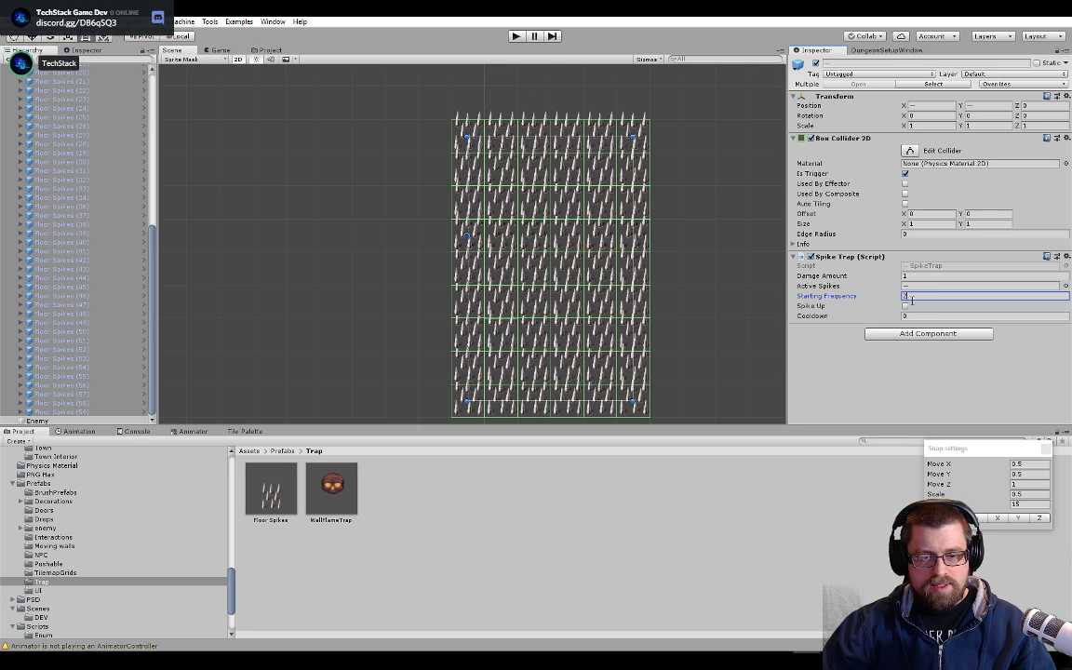
{"action": "key", "text": "Tab"}
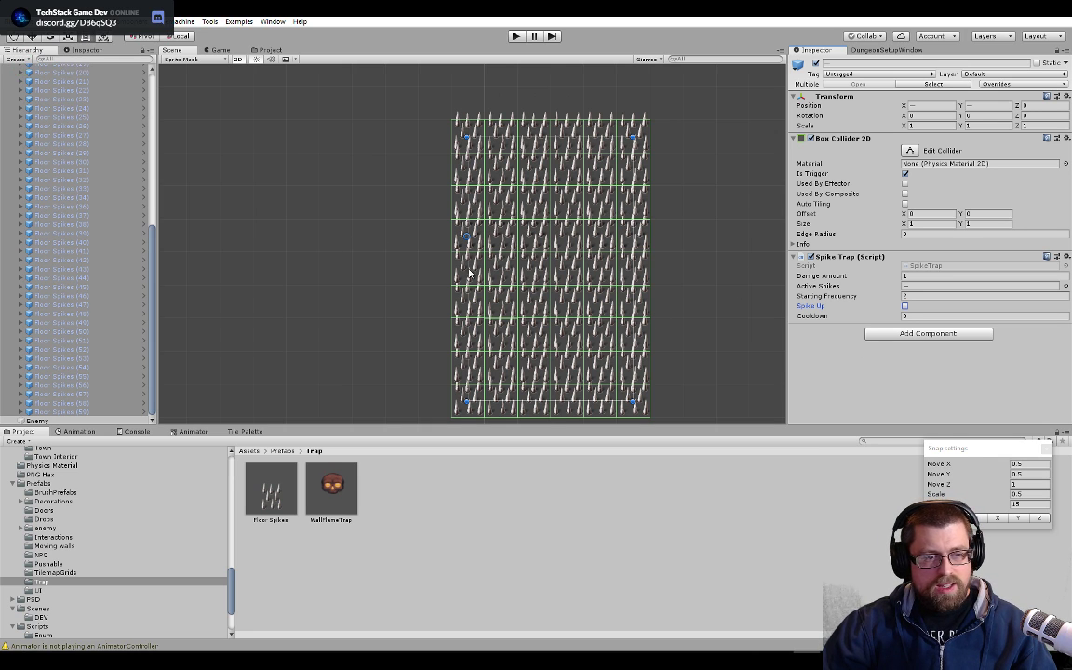
- Select the second column of spikes and enable Spike Up for its traps
{"action": "left_click", "coordinate": [505, 87]}
{"action": "left_click_drag", "start_coordinate": [503, 86], "coordinate": [490, 414]}
{"action": "scroll", "coordinate": [495, 280], "scroll_direction": "down", "scroll_amount": 3}
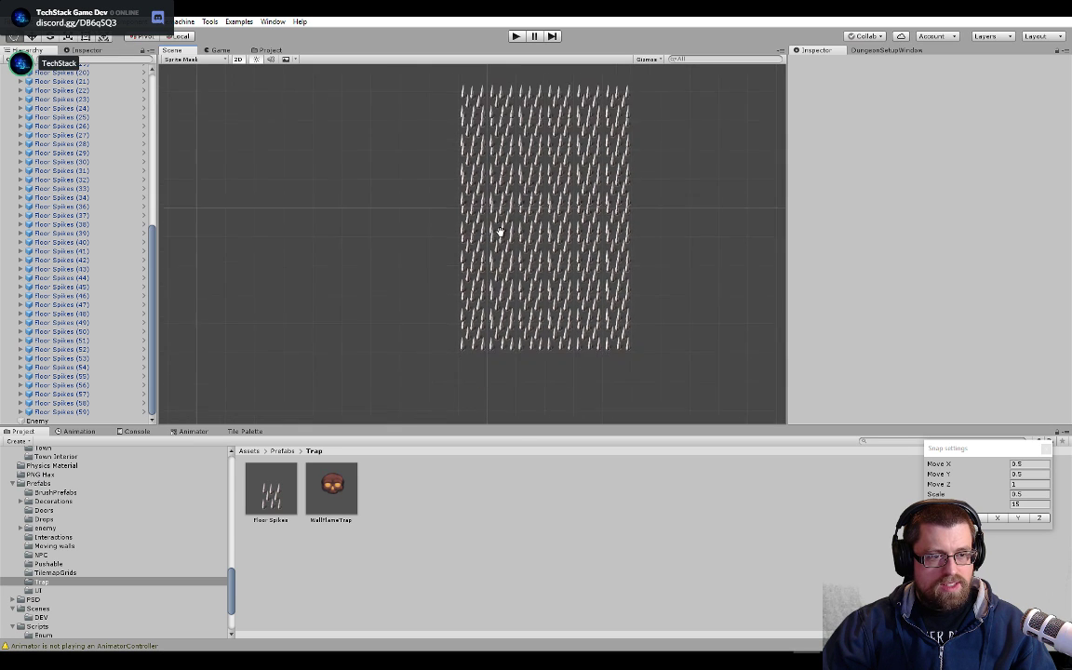
{"action": "scroll", "coordinate": [489, 271], "scroll_direction": "down", "scroll_amount": 1}
{"action": "left_click_drag", "start_coordinate": [457, 114], "coordinate": [510, 375]}
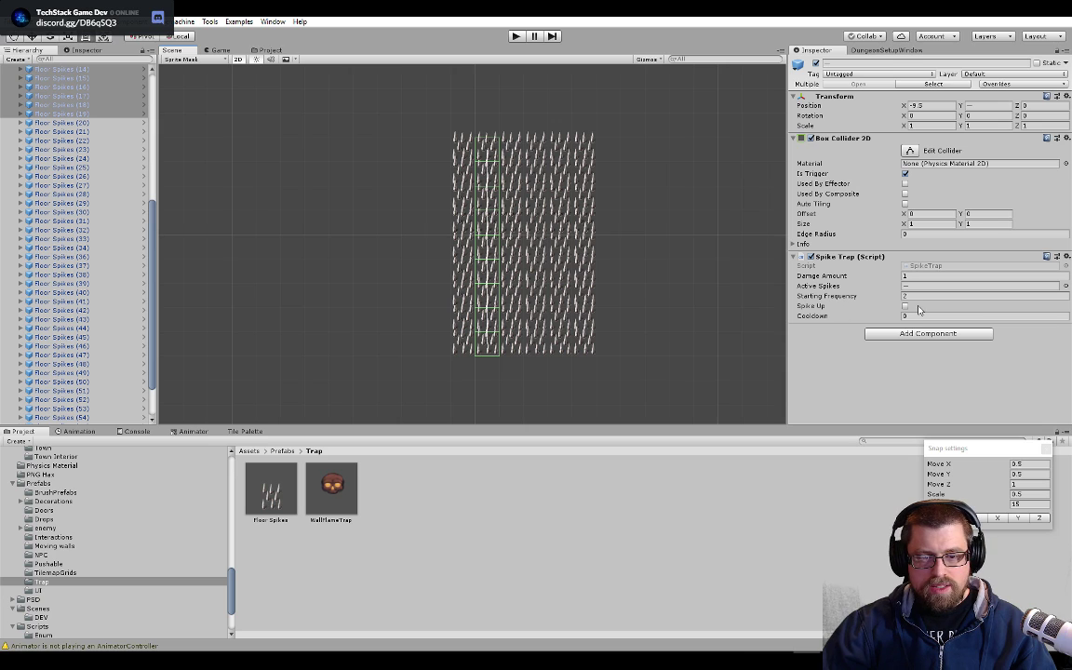
{"action": "left_click", "coordinate": [904, 306]}
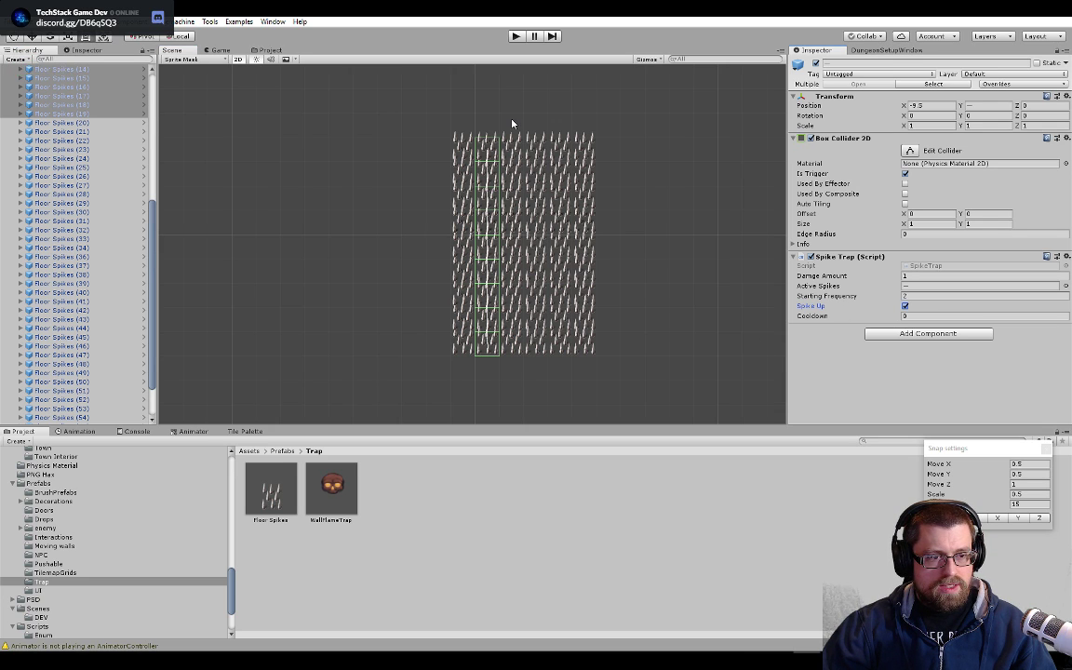
- Enable Spike Up for the traps in the fourth and sixth columns of the spike field
{"action": "scroll", "coordinate": [500, 154], "scroll_direction": "up", "scroll_amount": 2}
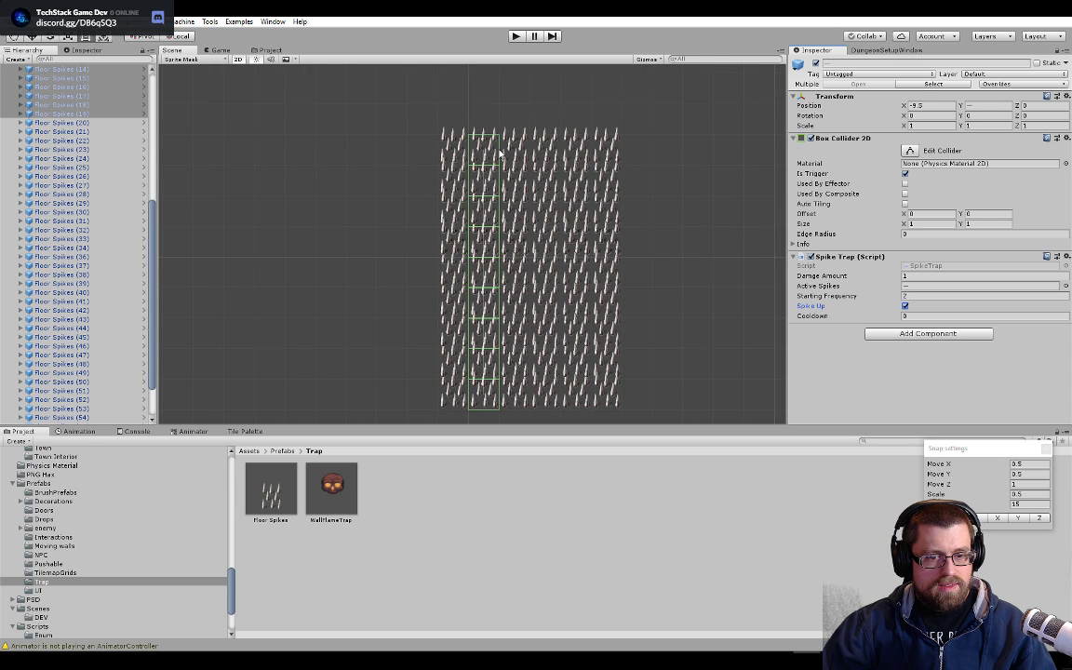
{"action": "scroll", "coordinate": [499, 155], "scroll_direction": "up", "scroll_amount": 1}
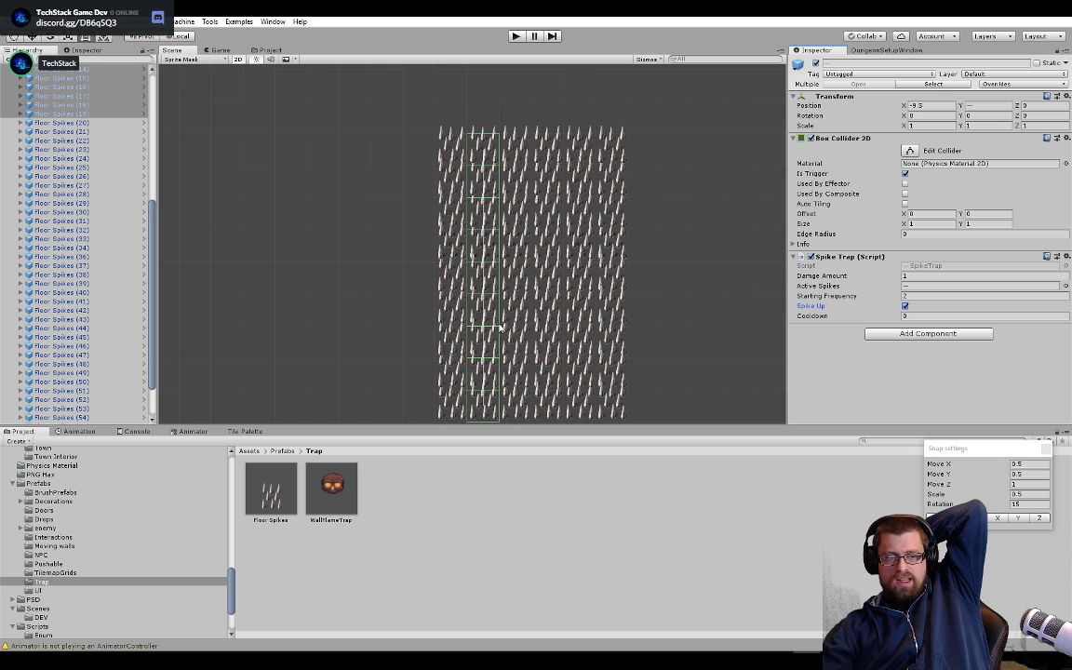
{"action": "middle_click_drag", "start_coordinate": [478, 323], "coordinate": [479, 271]}
{"action": "left_click_drag", "start_coordinate": [496, 90], "coordinate": [556, 400]}
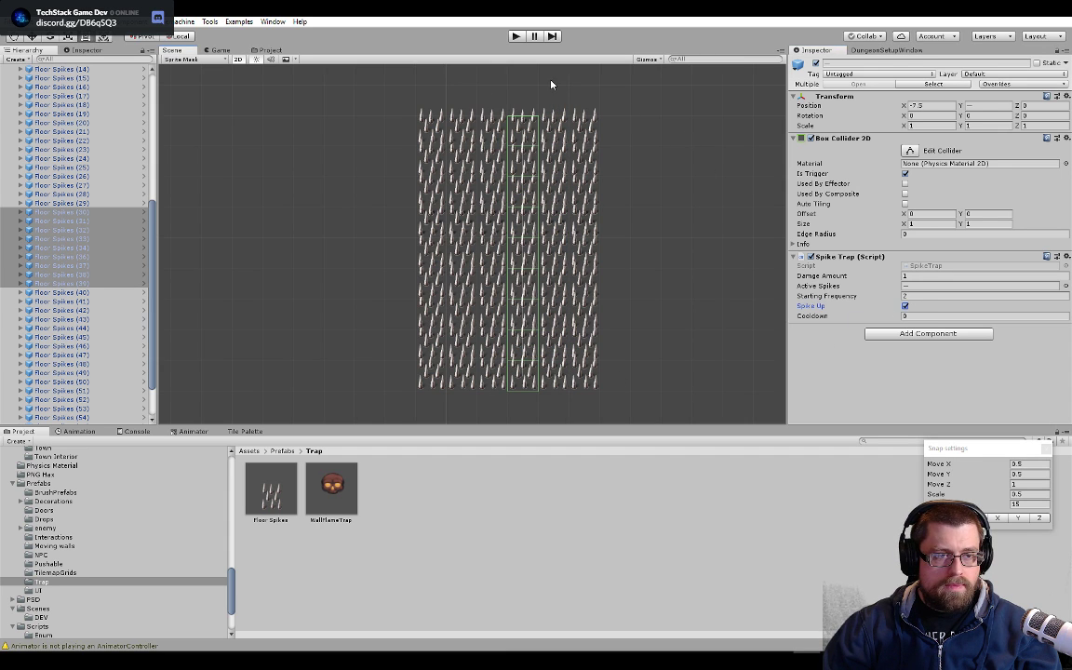
{"action": "left_click_drag", "start_coordinate": [549, 80], "coordinate": [605, 399]}
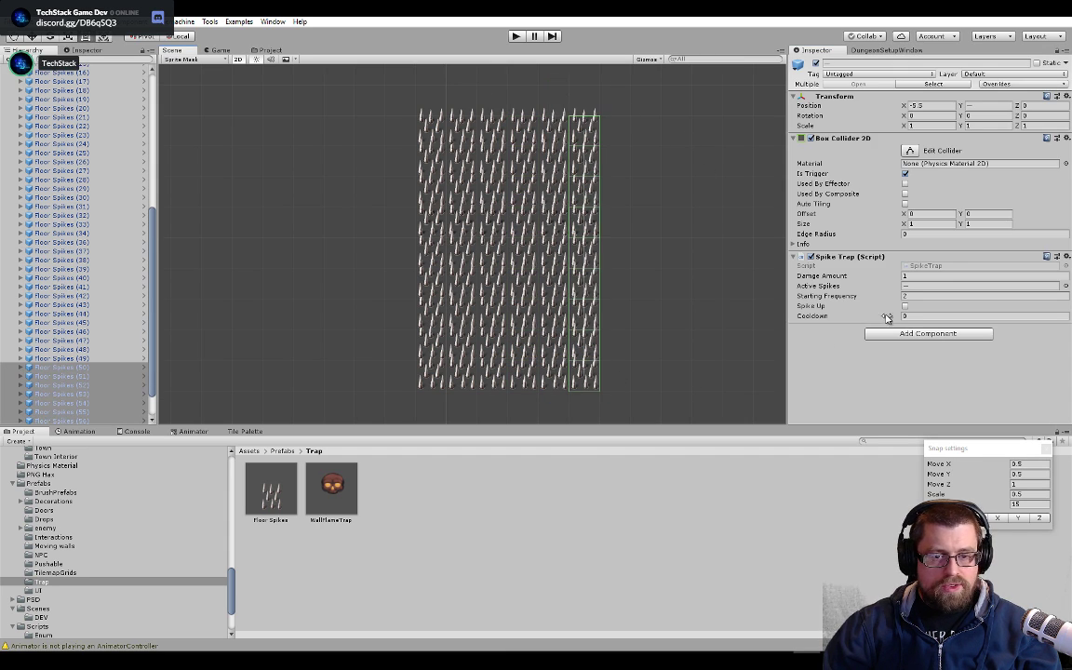
{"action": "left_click", "coordinate": [812, 306]}
- Play-test the alternating spike columns by walking the character across the field, and stop the test
{"action": "left_click", "coordinate": [516, 37]}
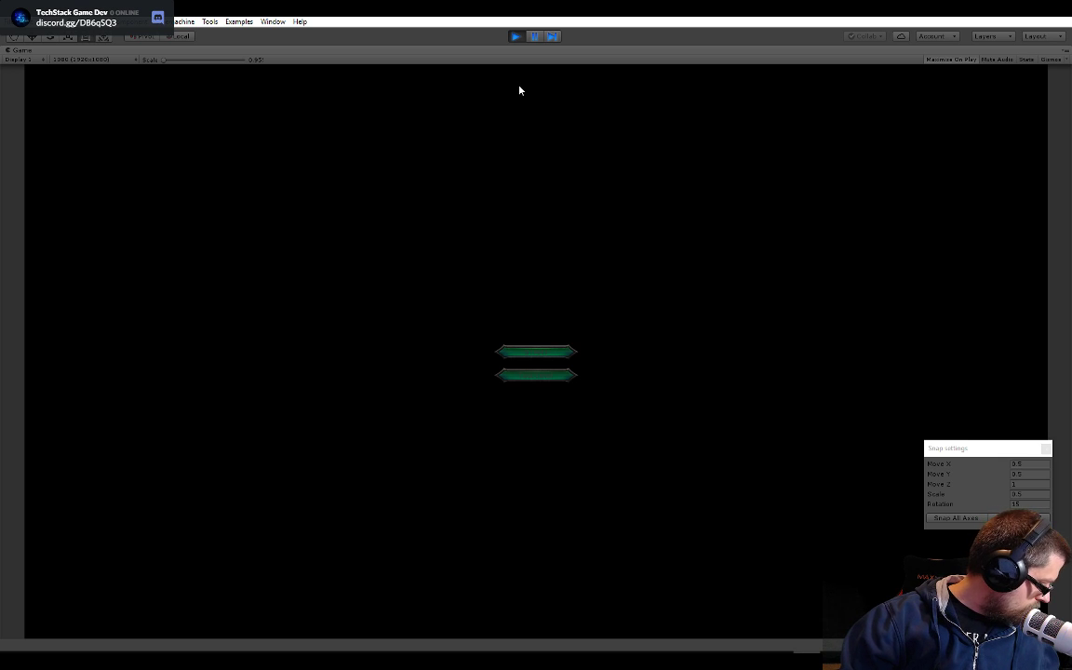
{"action": "left_click", "coordinate": [555, 380]}
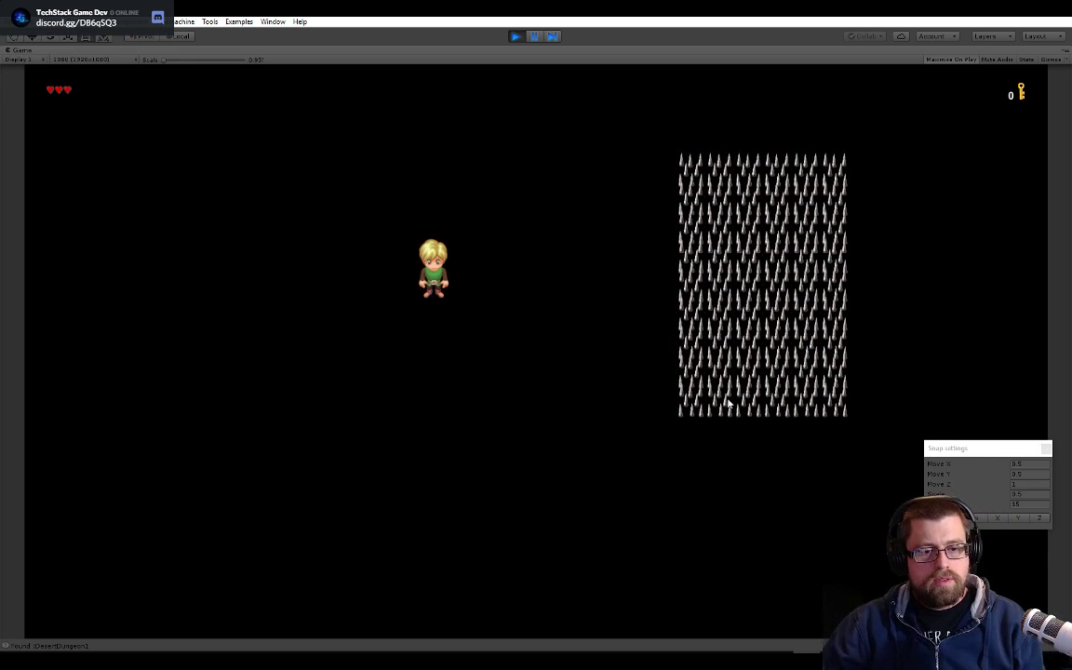
{"action": "key", "text": "Right"}
{"action": "key", "text": "Right"}
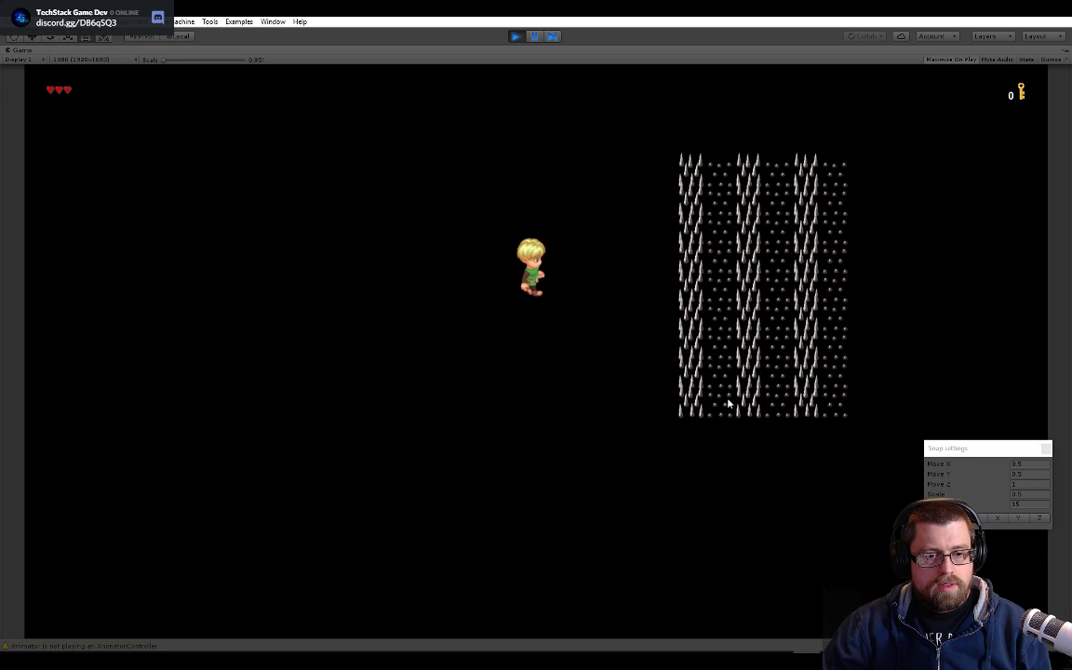
{"action": "key", "text": "Right"}
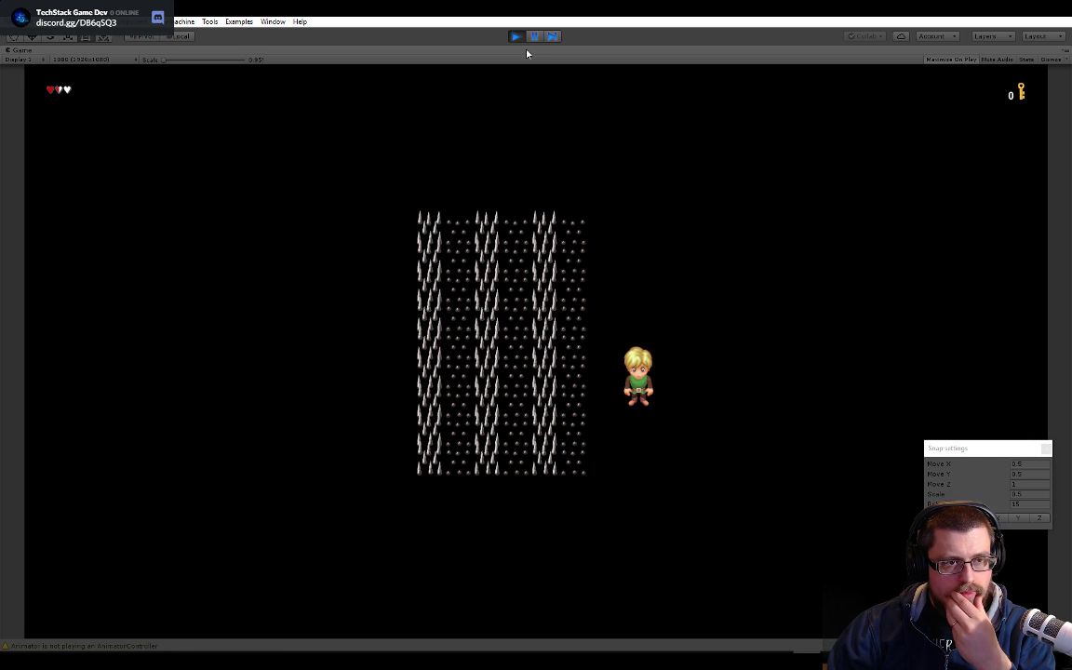
{"action": "left_click", "coordinate": [515, 37]}
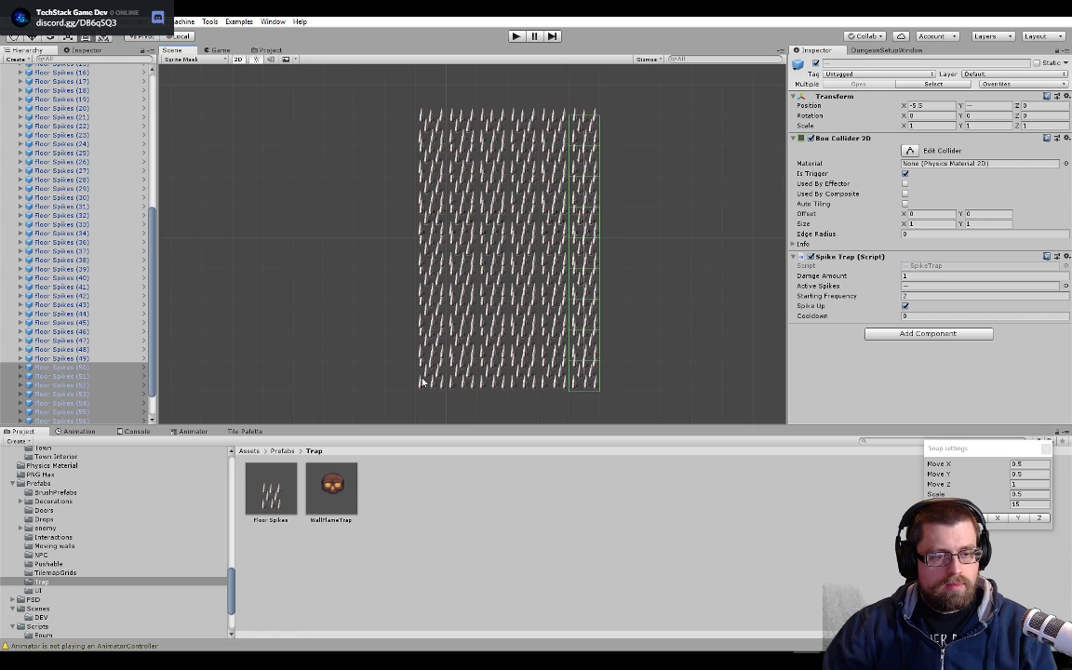
- Try to set the sixth column's Starting Frequency to 3 and check the value on its bottom trap
{"action": "left_click", "coordinate": [905, 296]}
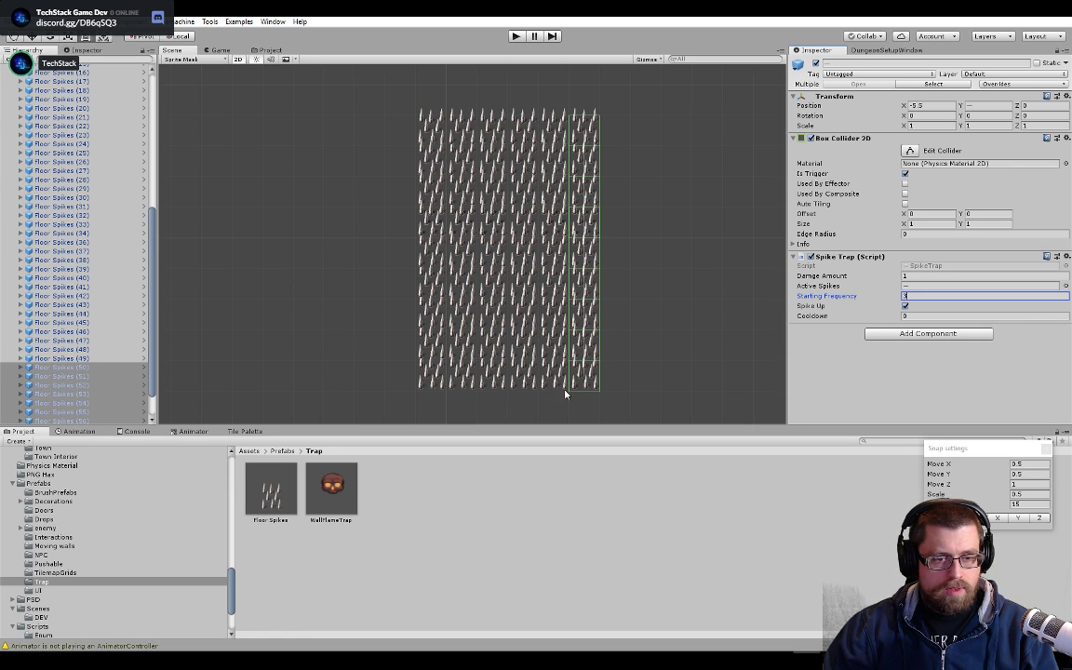
{"action": "left_click", "coordinate": [617, 416]}
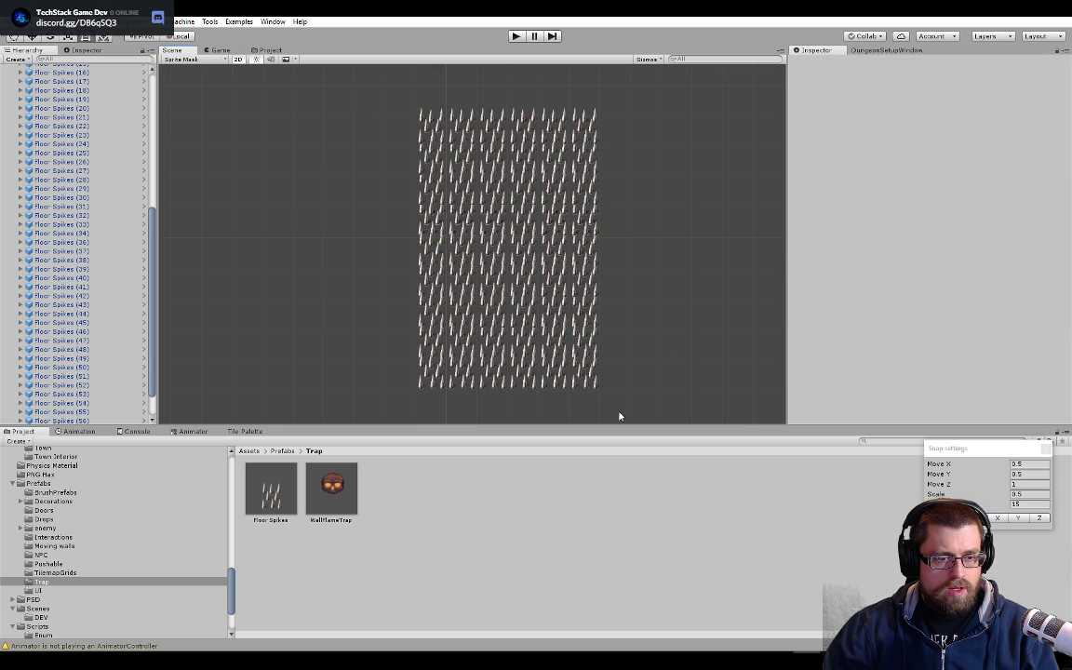
{"action": "left_click", "coordinate": [587, 378]}
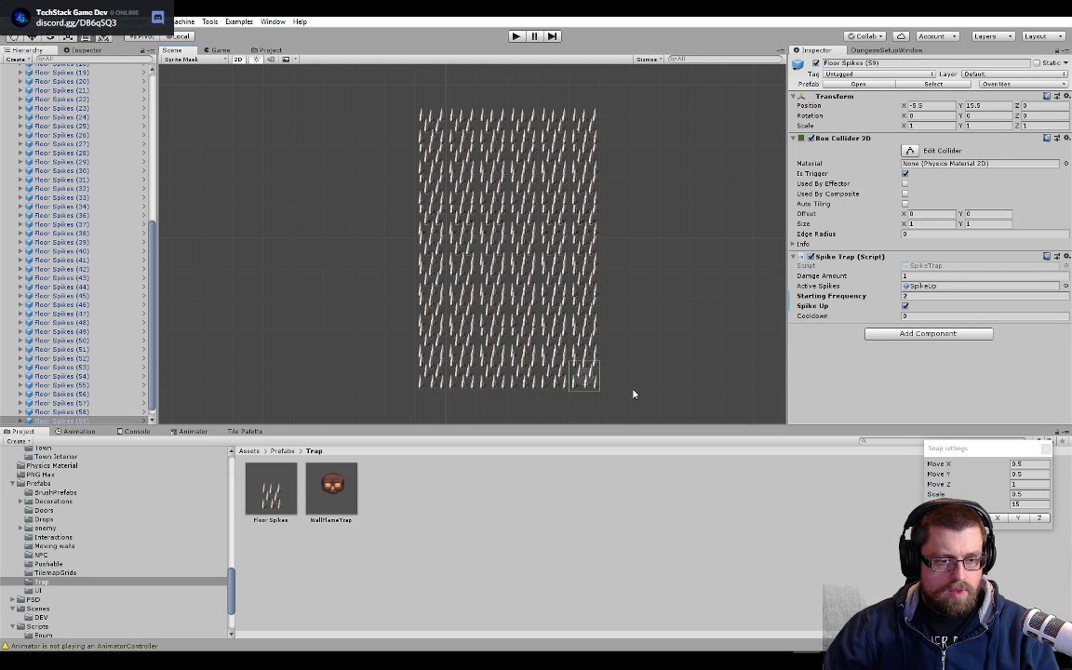
- Select all traps in the spike field, enable Spike Up and set Starting Frequency to 3
{"action": "left_click_drag", "start_coordinate": [652, 406], "coordinate": [380, 102]}
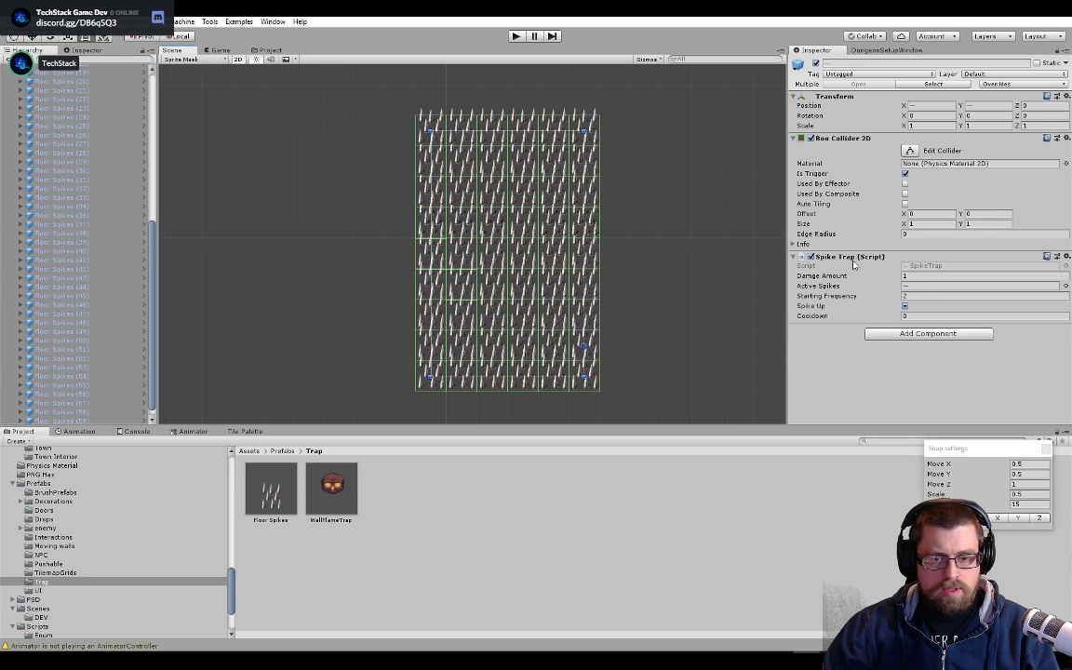
{"action": "left_click", "coordinate": [905, 306]}
{"action": "left_click", "coordinate": [906, 296]}
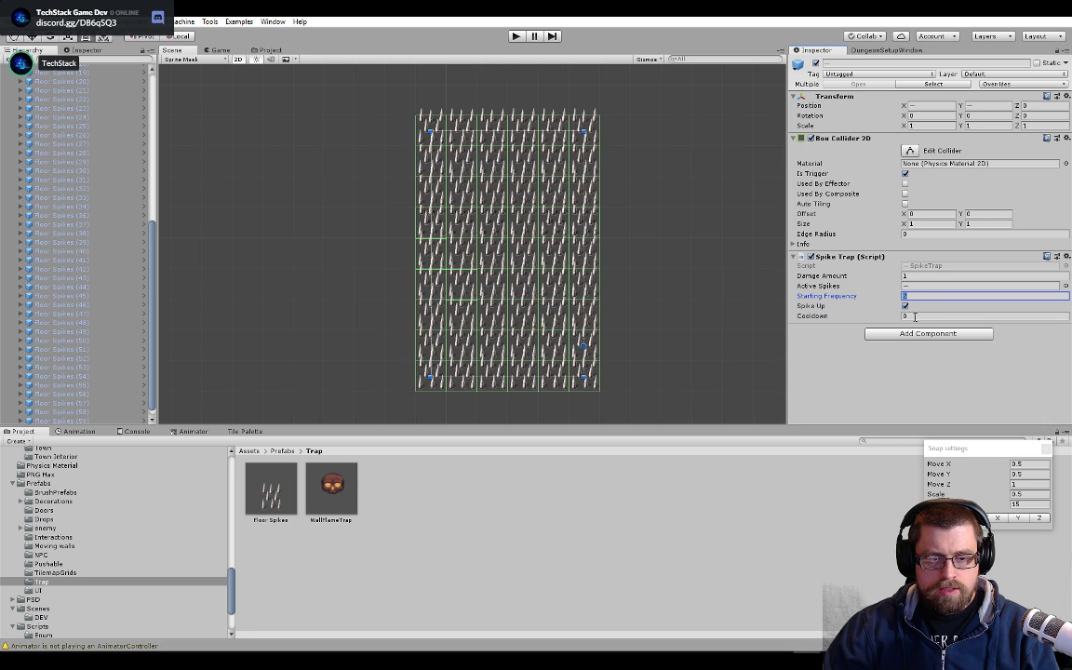
{"action": "type", "text": "1"}
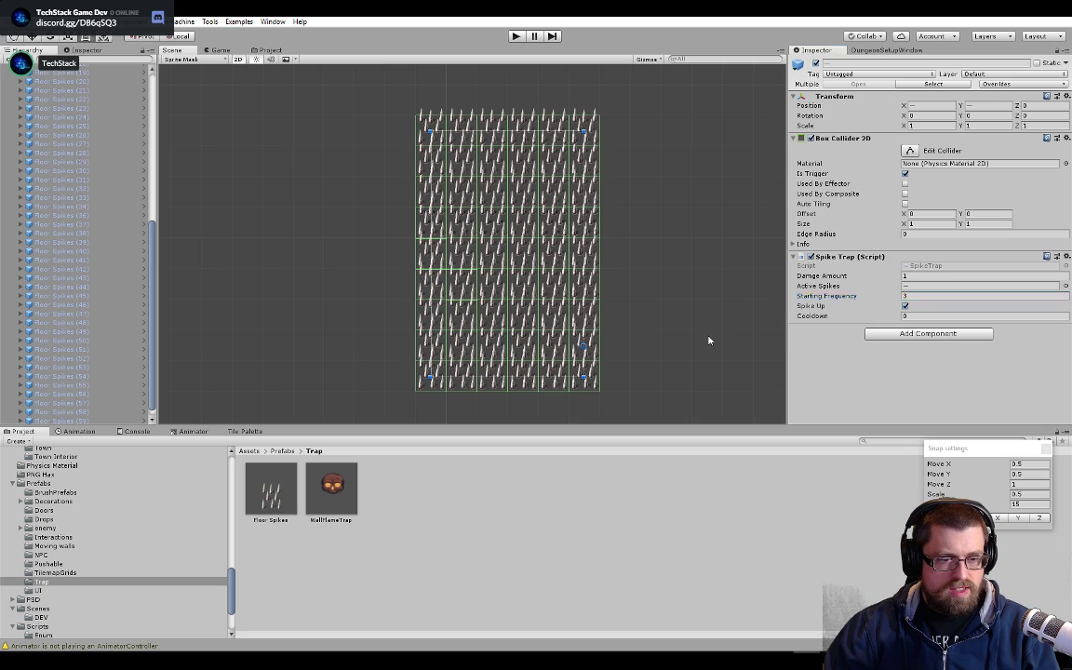
- Disable Spike Up for the cross of five traps centred in the second column, one row above the bottom
{"action": "left_click", "coordinate": [399, 387]}
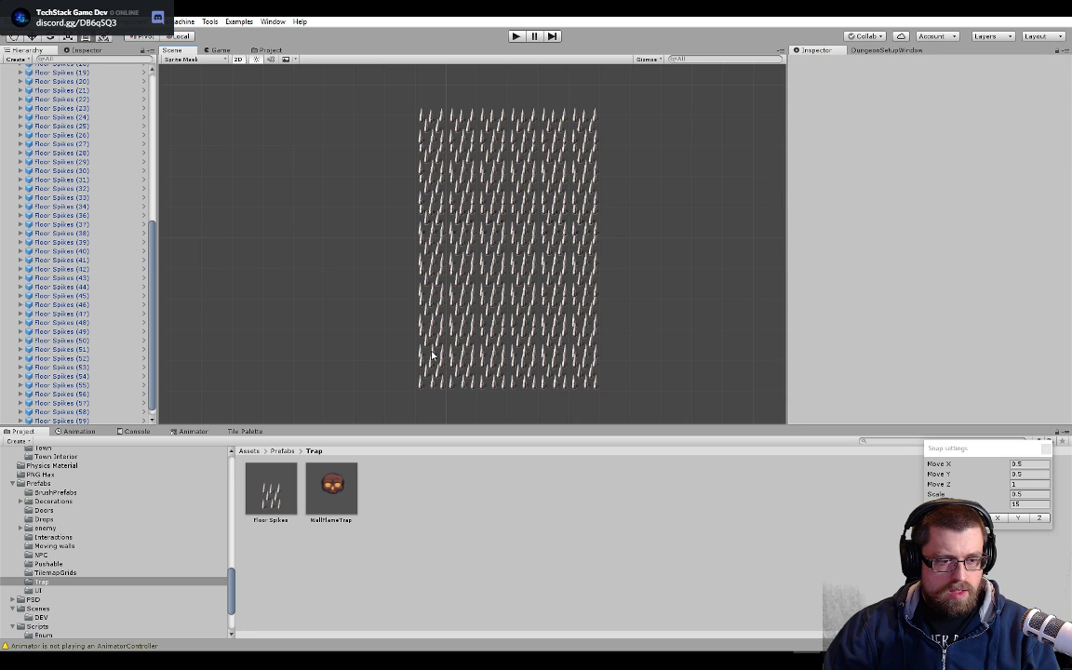
{"action": "left_click", "coordinate": [432, 355]}
{"action": "left_click", "coordinate": [466, 356], "text": "shift"}
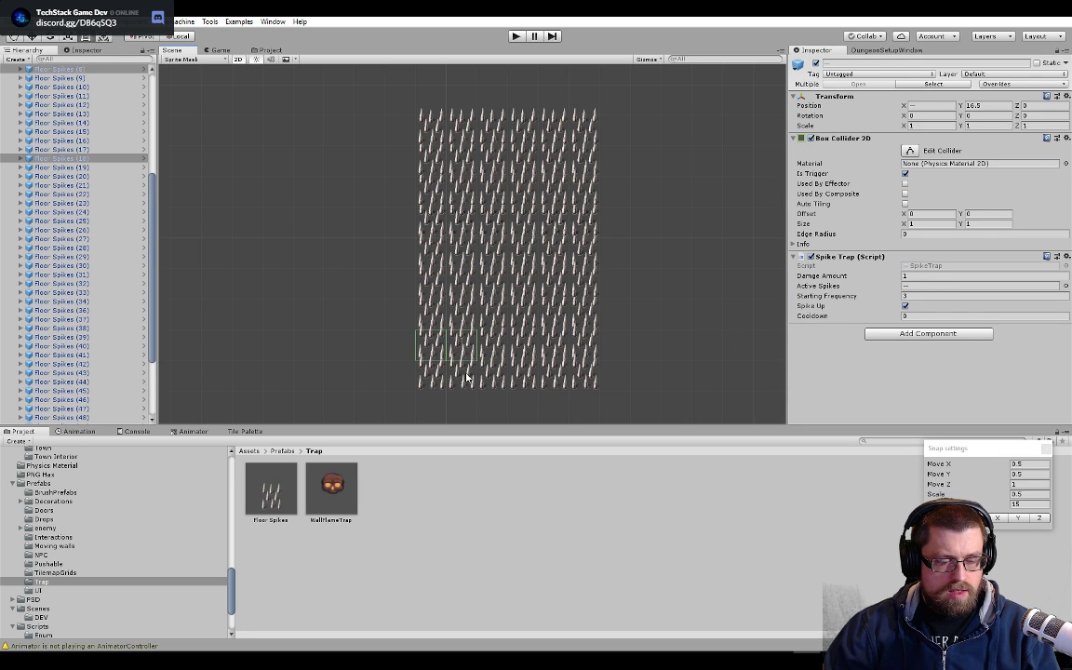
{"action": "left_click", "coordinate": [493, 349], "text": "shift"}
{"action": "left_click", "coordinate": [465, 383], "text": "shift"}
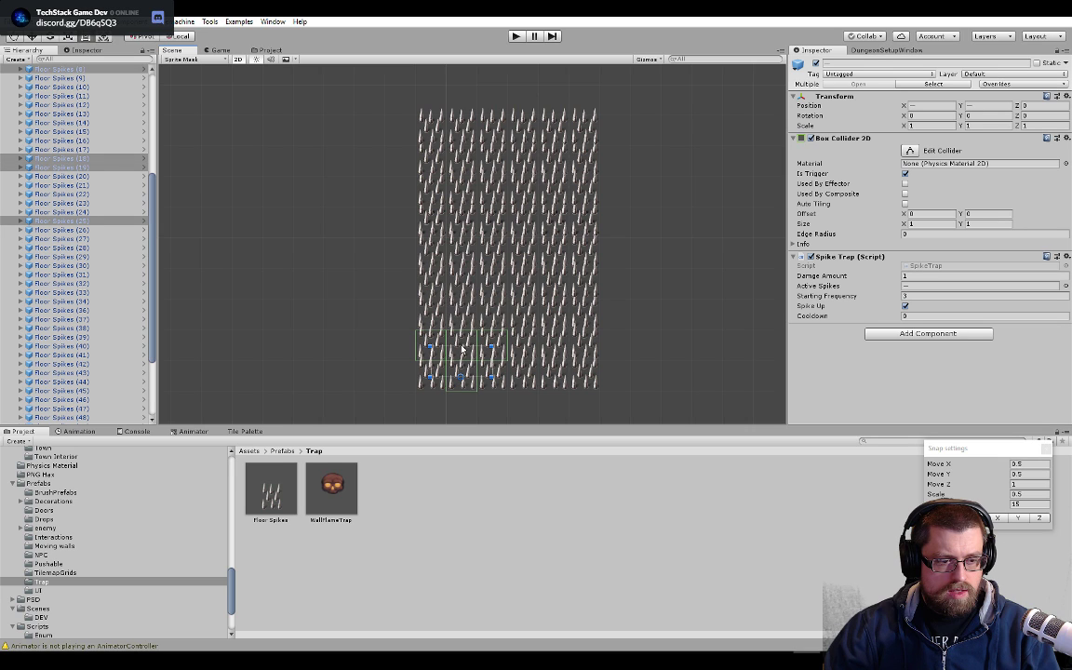
{"action": "left_click", "coordinate": [461, 320], "text": "shift"}
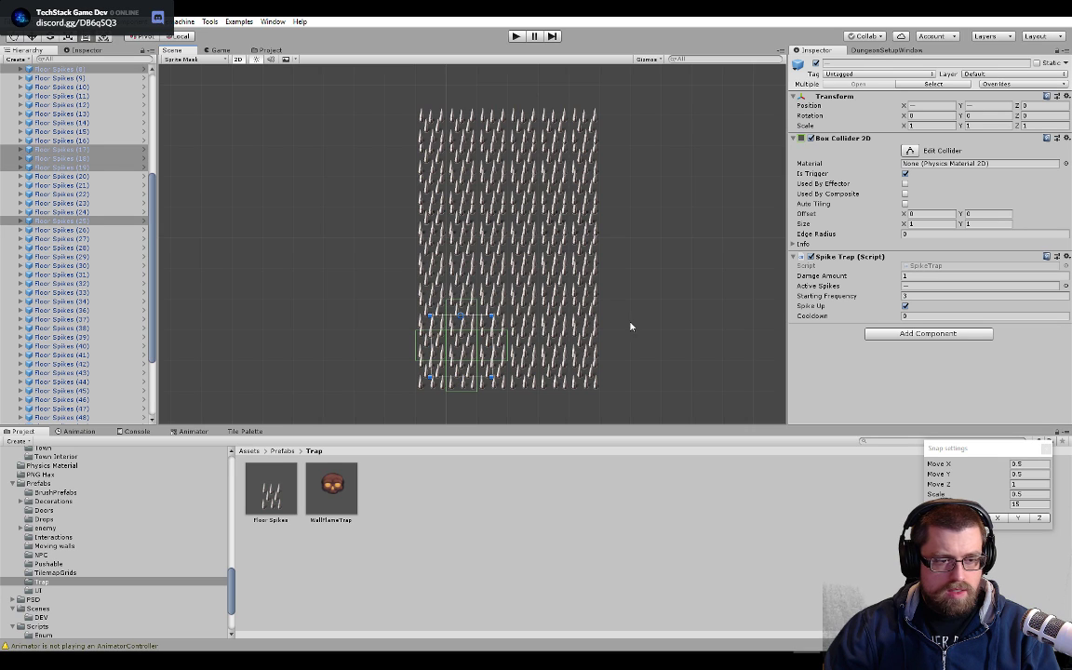
{"action": "left_click", "coordinate": [904, 306]}
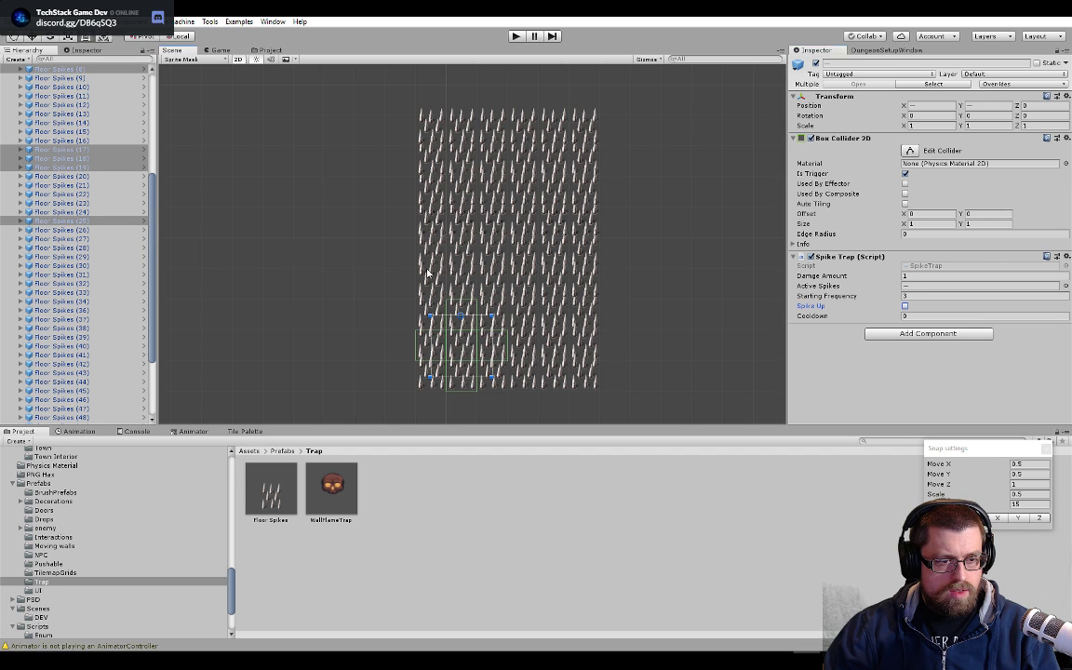
- Disable Spike Up for the second column's traps and every other trap in the first and third columns, forming stacked crosses
{"action": "left_click", "coordinate": [457, 269]}
{"action": "left_click", "coordinate": [436, 267]}
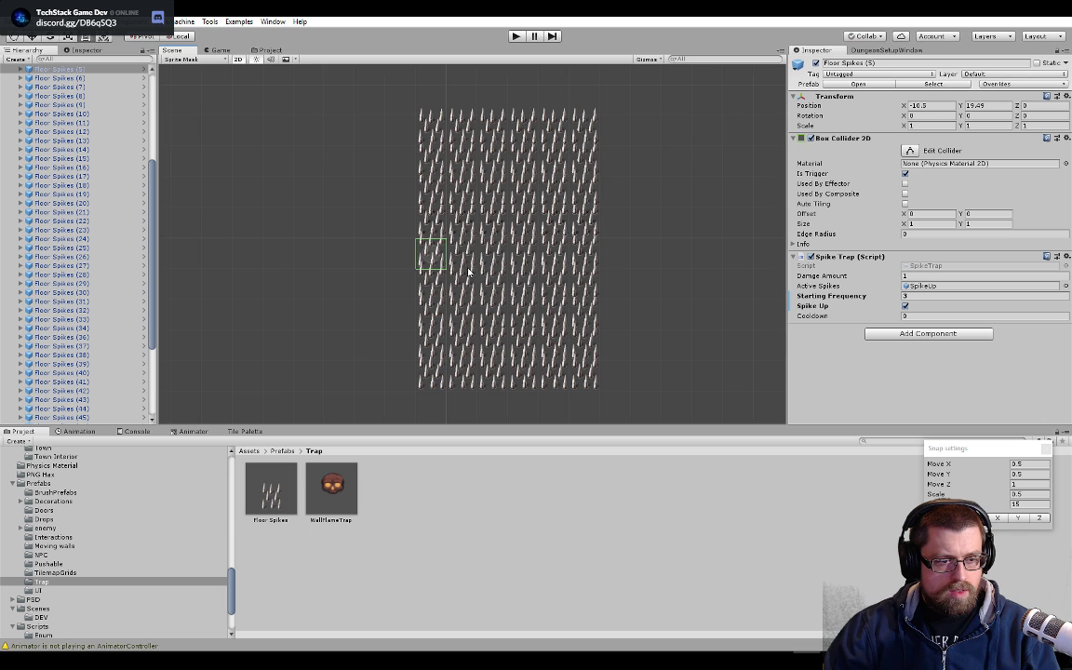
{"action": "scroll", "coordinate": [457, 276], "scroll_direction": "up", "scroll_amount": 3}
{"action": "left_click", "coordinate": [434, 277]}
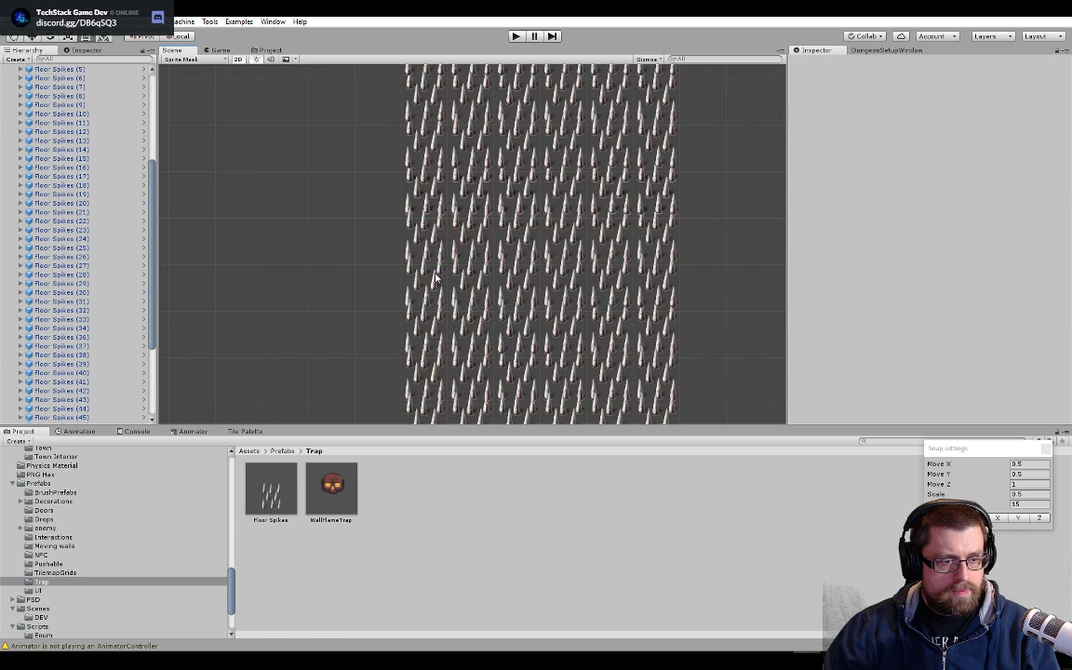
{"action": "scroll", "coordinate": [467, 307], "scroll_direction": "down", "scroll_amount": 2}
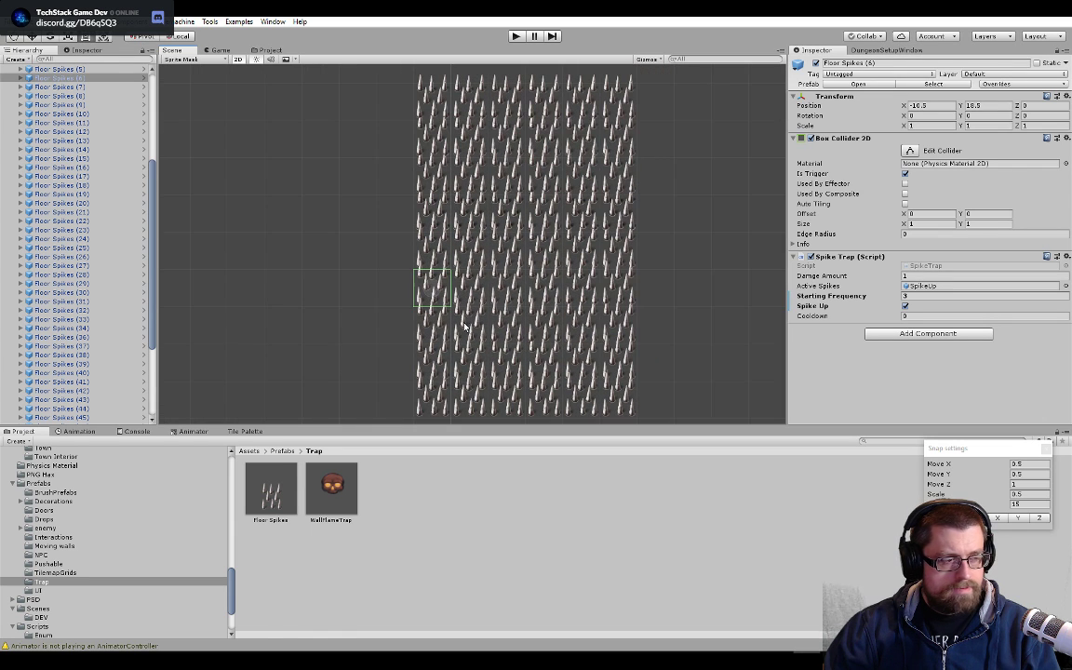
{"action": "left_click", "coordinate": [474, 291], "text": "shift"}
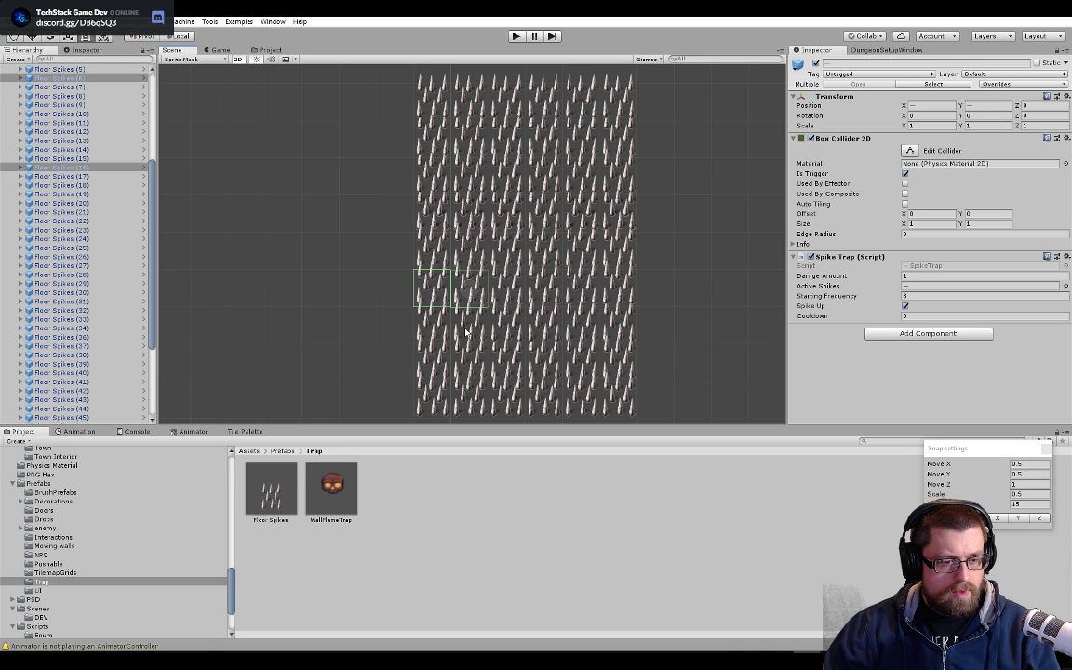
{"action": "left_click", "coordinate": [466, 333], "text": "shift"}
{"action": "left_click", "coordinate": [504, 287], "text": "shift"}
{"action": "left_click", "coordinate": [473, 253], "text": "shift"}
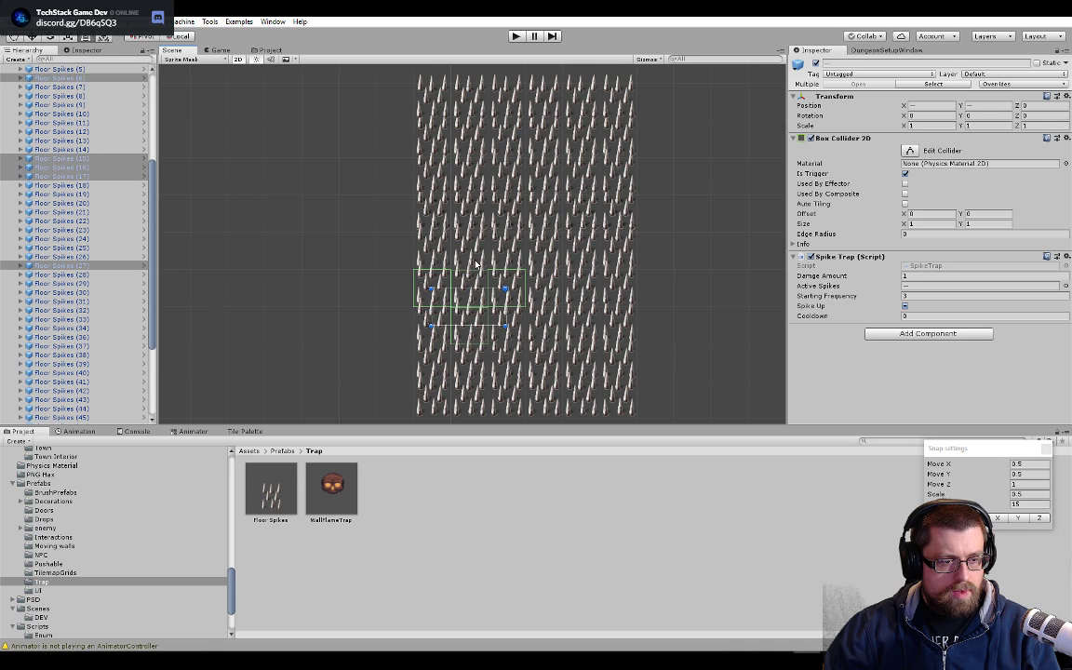
{"action": "left_click", "coordinate": [470, 220], "text": "shift"}
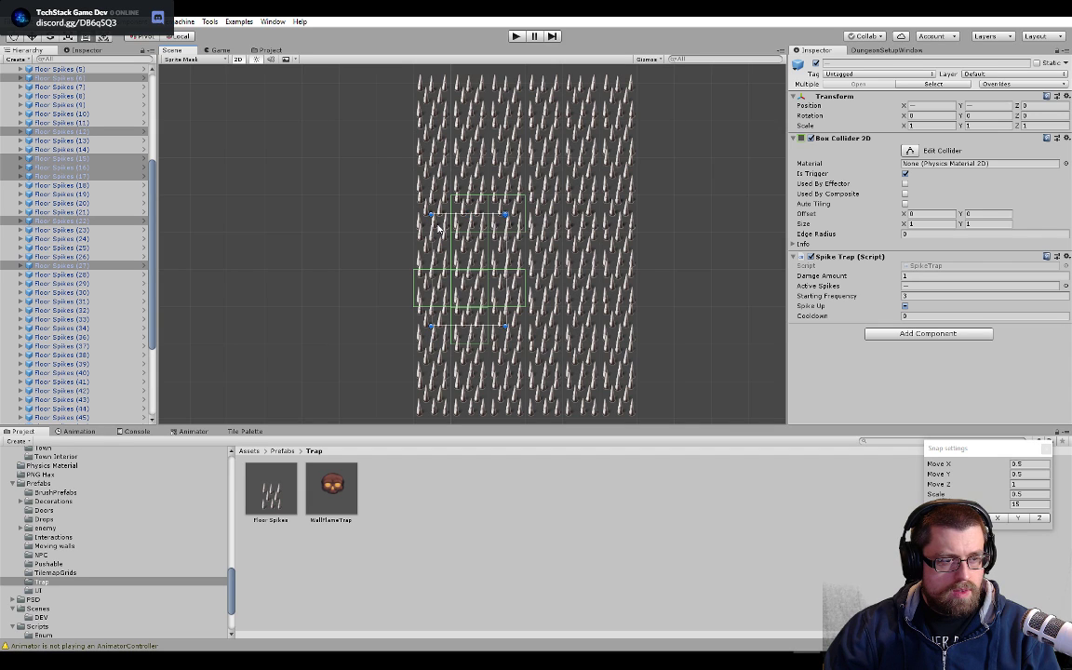
{"action": "left_click", "coordinate": [438, 228], "text": "shift"}
{"action": "left_click", "coordinate": [452, 177], "text": "shift"}
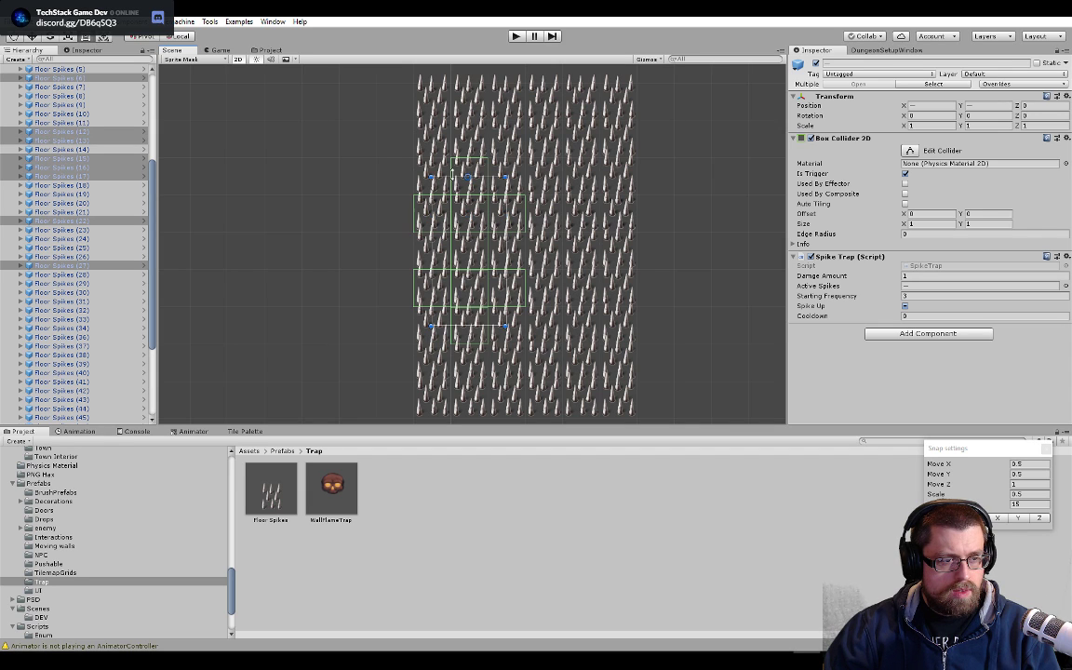
{"action": "left_click", "coordinate": [434, 153], "text": "shift"}
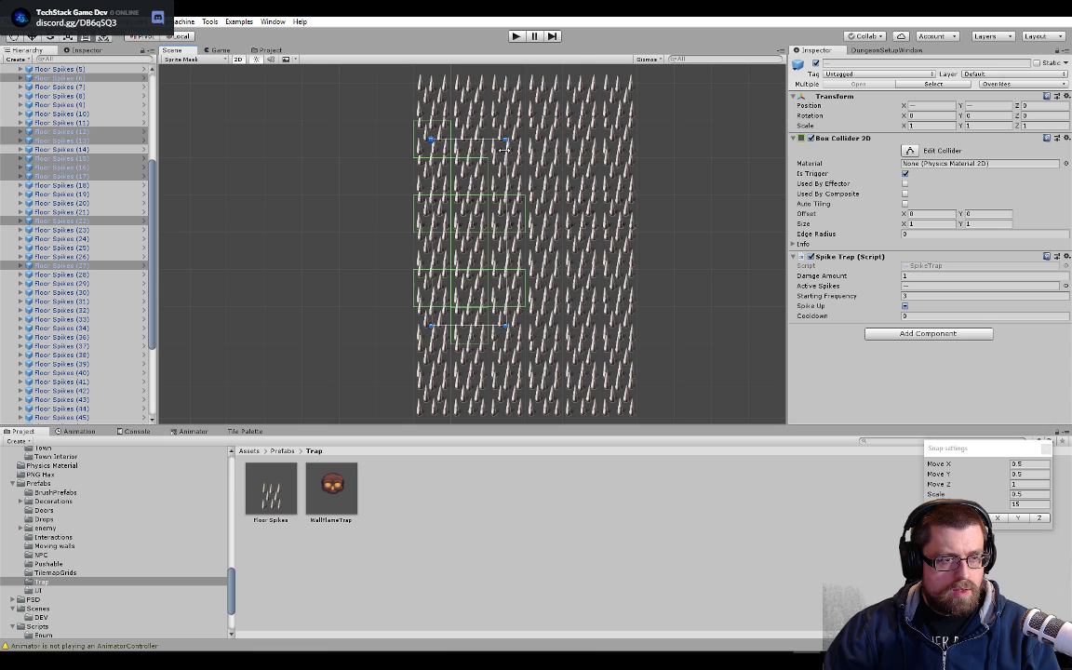
{"action": "left_click", "coordinate": [471, 147], "text": "shift"}
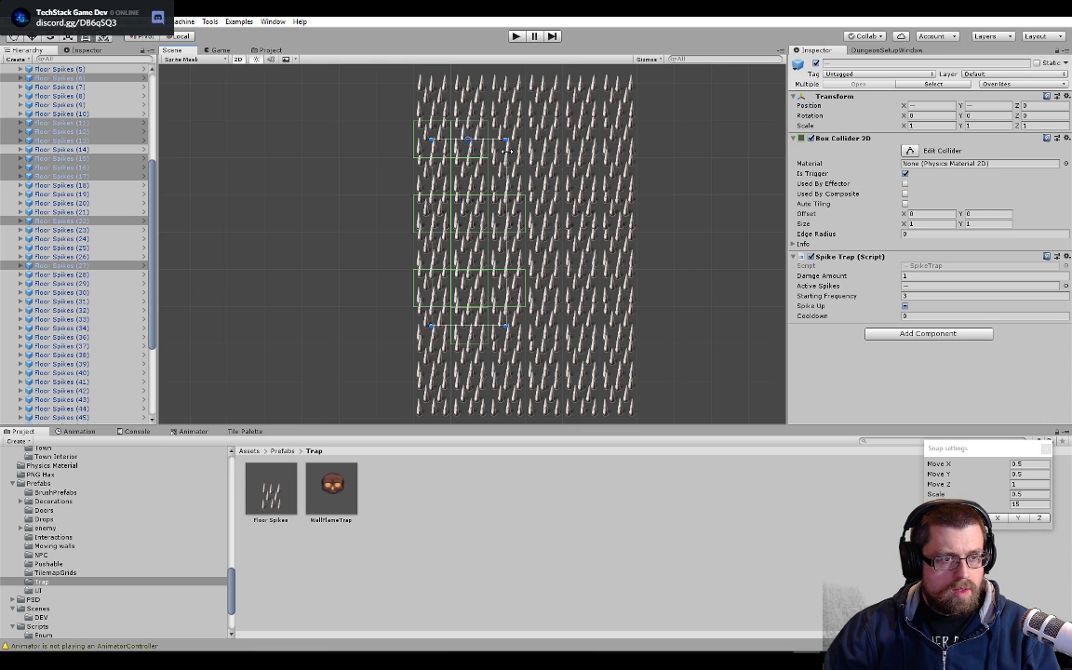
{"action": "left_click", "coordinate": [507, 90], "text": "shift"}
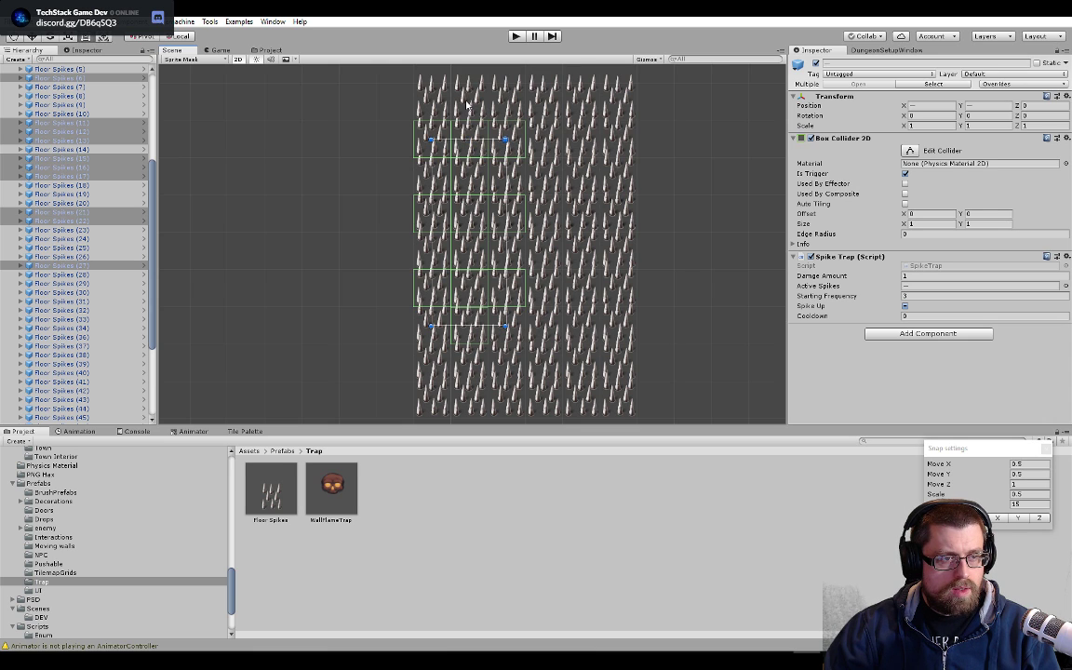
{"action": "middle_click_drag", "start_coordinate": [468, 105], "coordinate": [462, 279]}
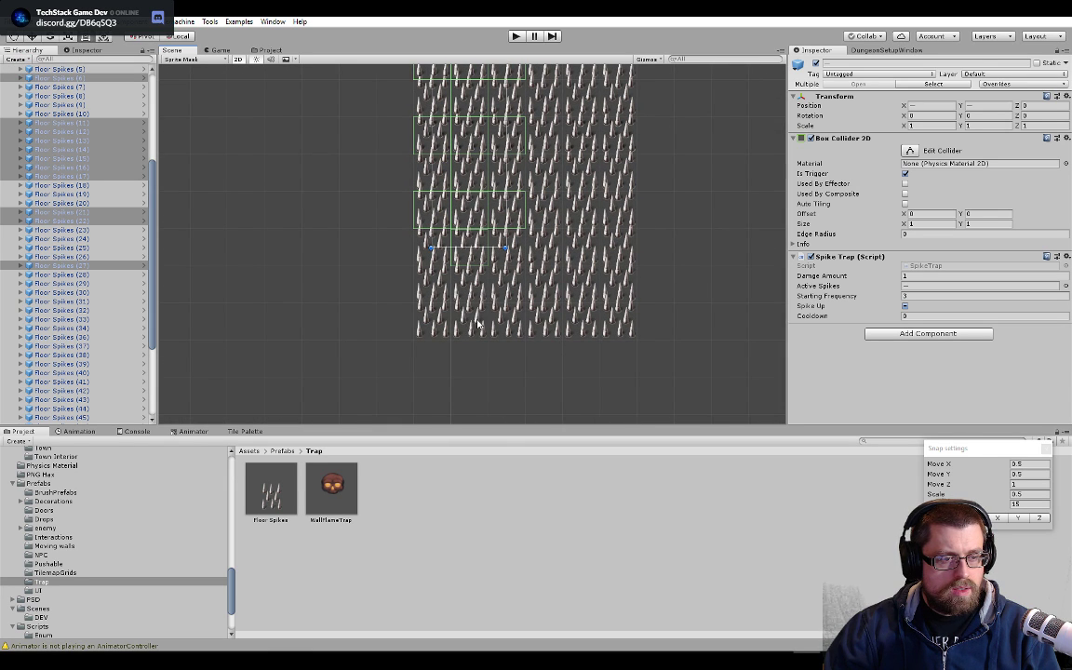
{"action": "left_click", "coordinate": [464, 309], "text": "shift"}
{"action": "left_click", "coordinate": [478, 290], "text": "shift"}
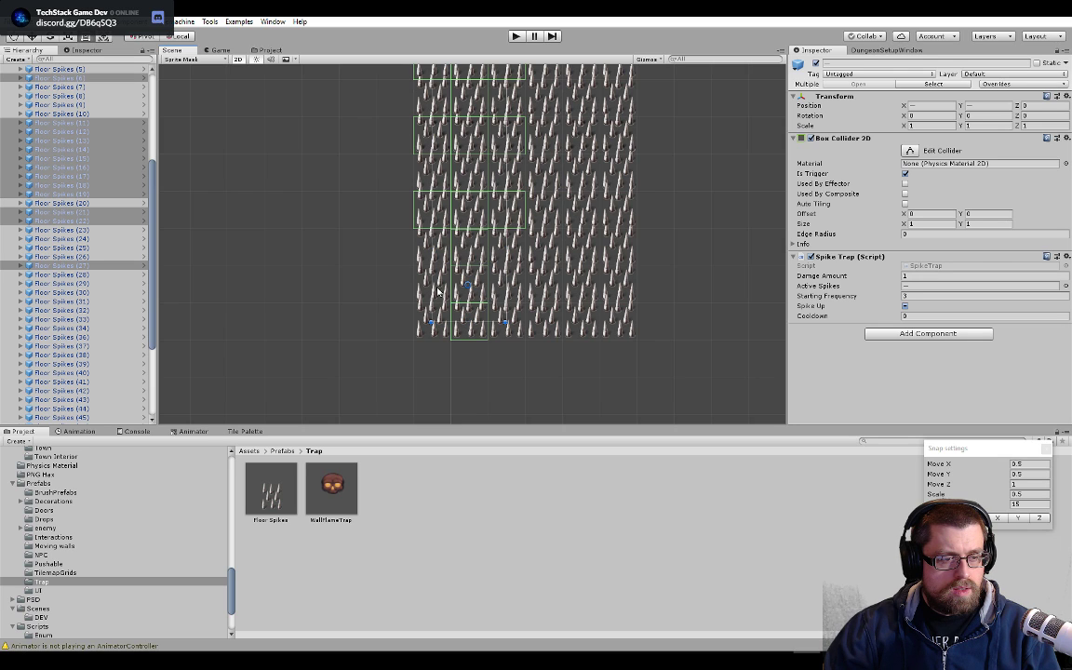
{"action": "left_click", "coordinate": [435, 293], "text": "shift"}
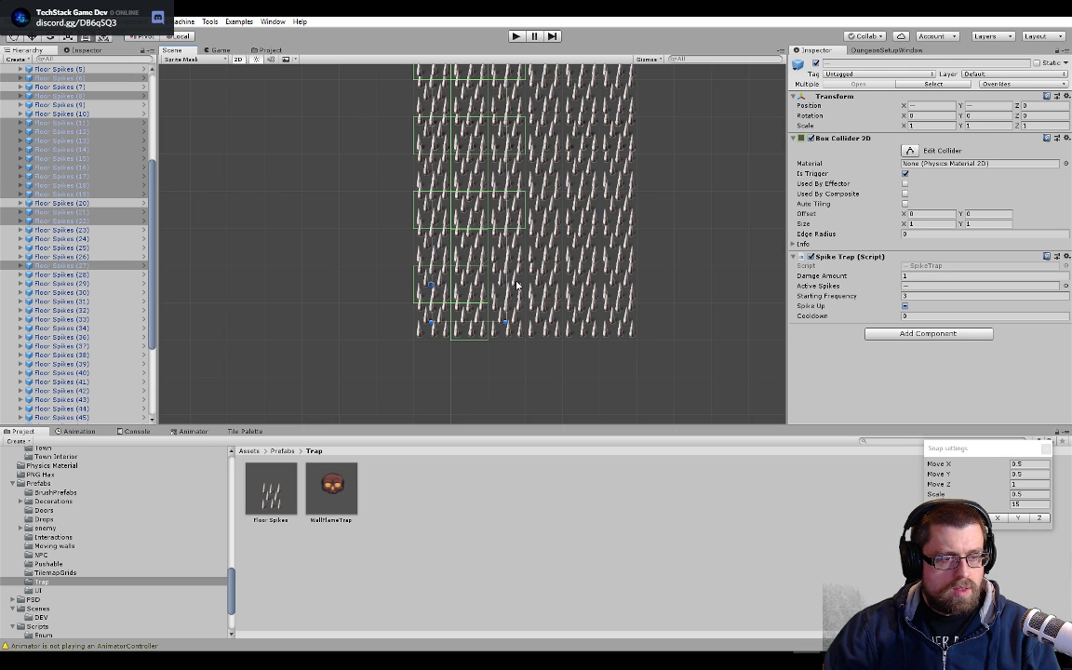
{"action": "left_click", "coordinate": [502, 284], "text": "shift"}
{"action": "left_click", "coordinate": [904, 305]}
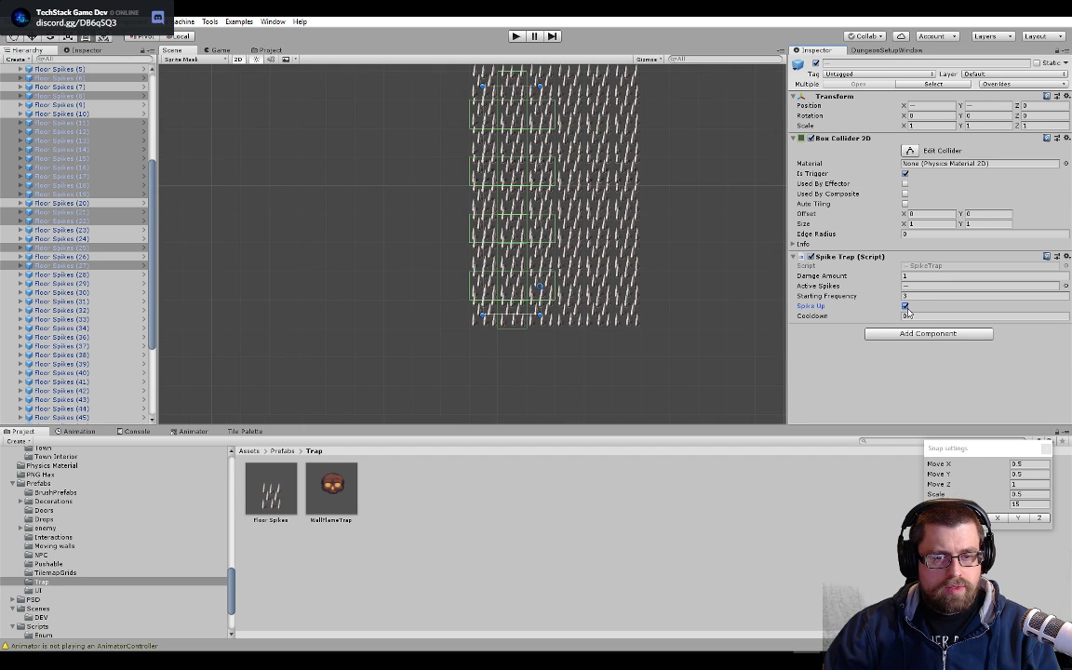
- Check the Spike Up setting on individual traps in and around the lowest cross of the first three columns
{"action": "left_click", "coordinate": [575, 265]}
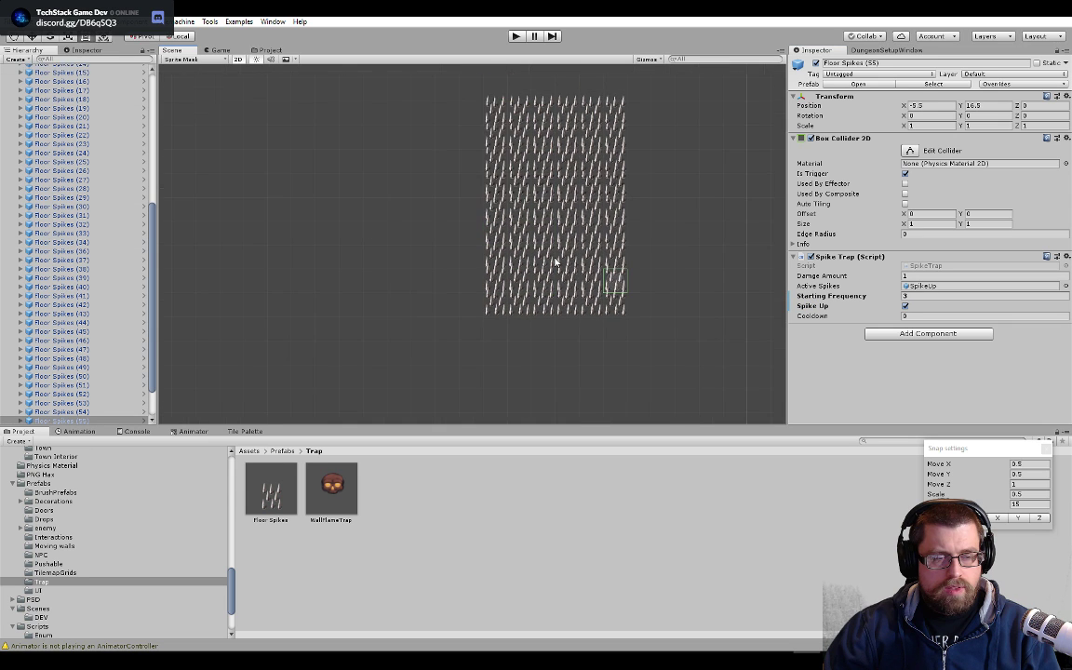
{"action": "scroll", "coordinate": [554, 266], "scroll_direction": "up", "scroll_amount": 2}
{"action": "left_click", "coordinate": [503, 321]}
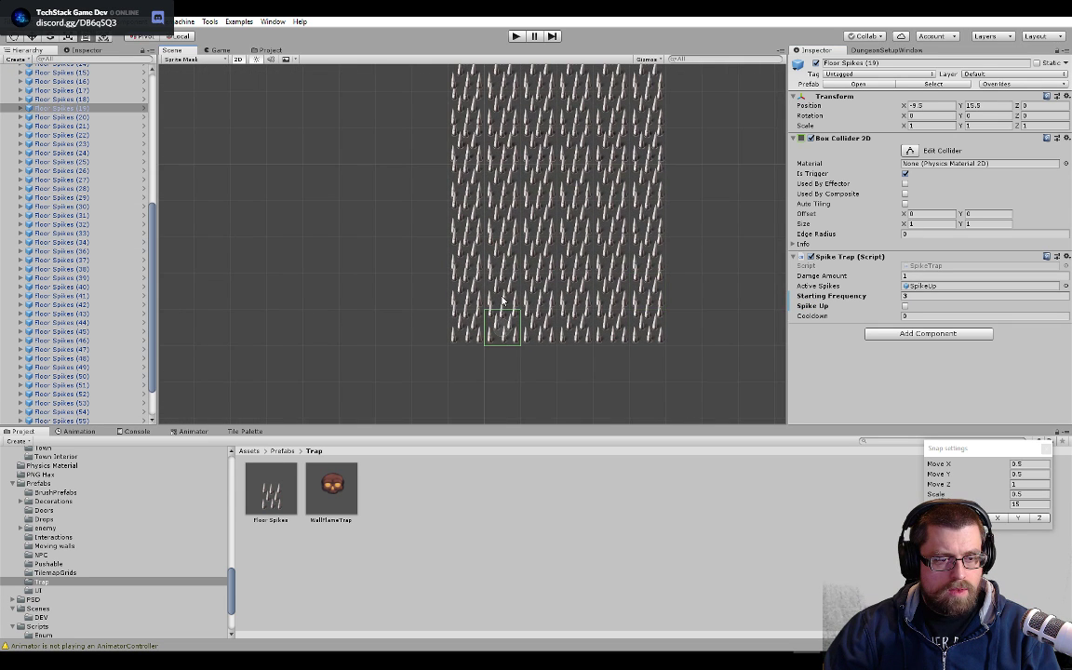
{"action": "left_click", "coordinate": [503, 300]}
{"action": "left_click", "coordinate": [507, 269]}
{"action": "left_click", "coordinate": [537, 293]}
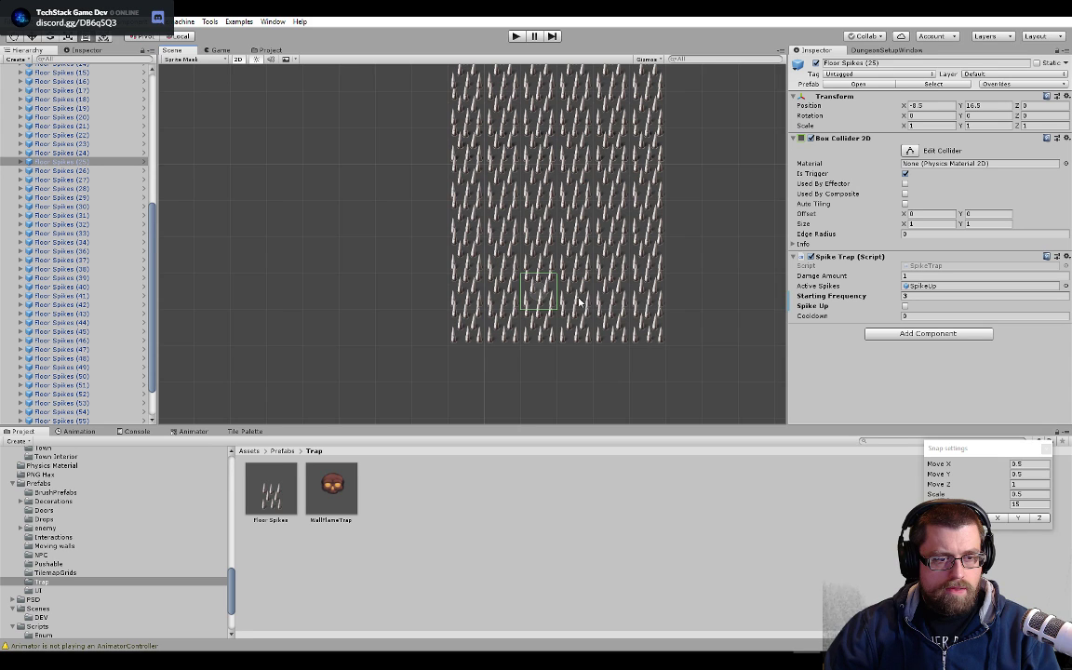
- Select traps in a matching cross pattern centred on the fifth column, working upward from the bottom rows
{"action": "left_click", "coordinate": [577, 300]}
{"action": "left_click", "coordinate": [611, 296], "text": "shift"}
{"action": "left_click", "coordinate": [612, 327], "text": "shift"}
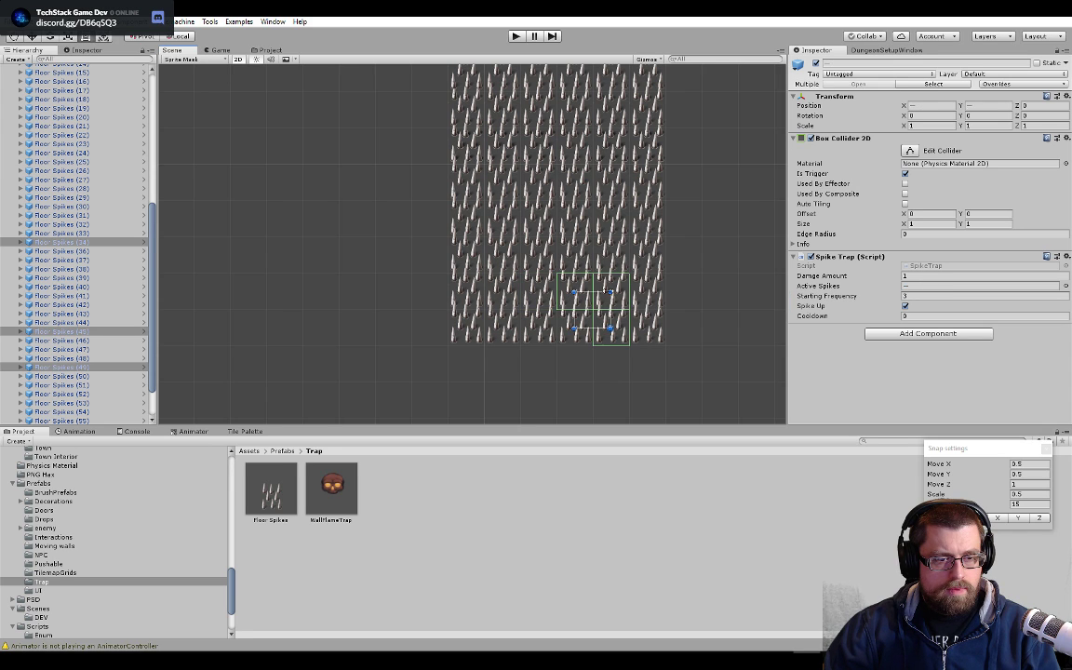
{"action": "left_click", "coordinate": [607, 258], "text": "shift"}
{"action": "left_click", "coordinate": [652, 305], "text": "shift"}
{"action": "middle_click_drag", "start_coordinate": [637, 267], "coordinate": [609, 314]}
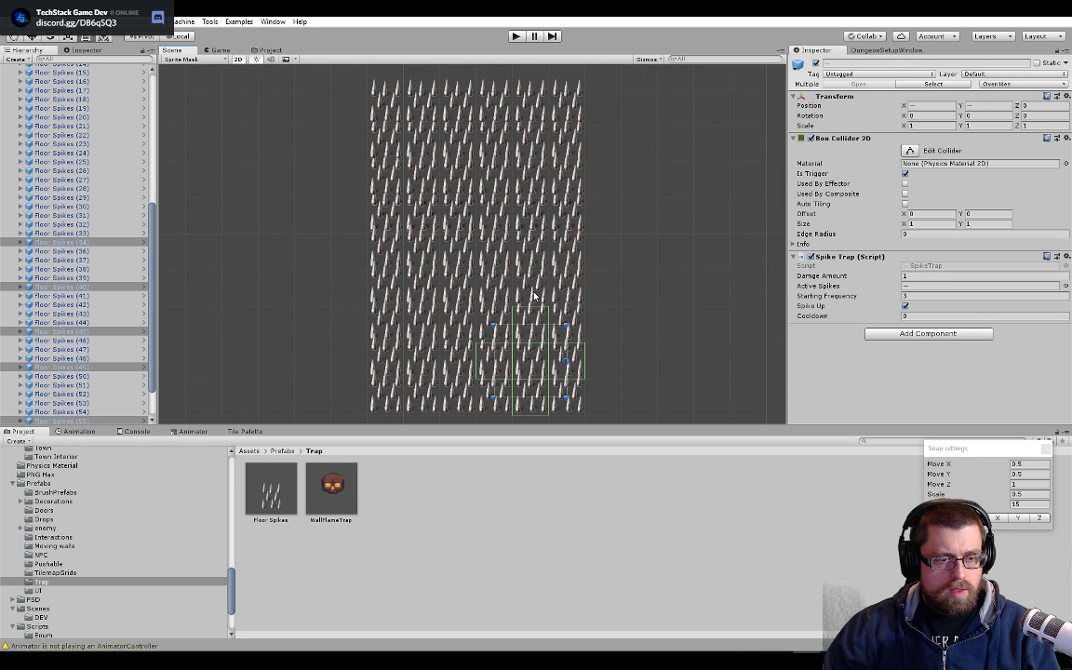
{"action": "left_click", "coordinate": [500, 302], "text": "shift"}
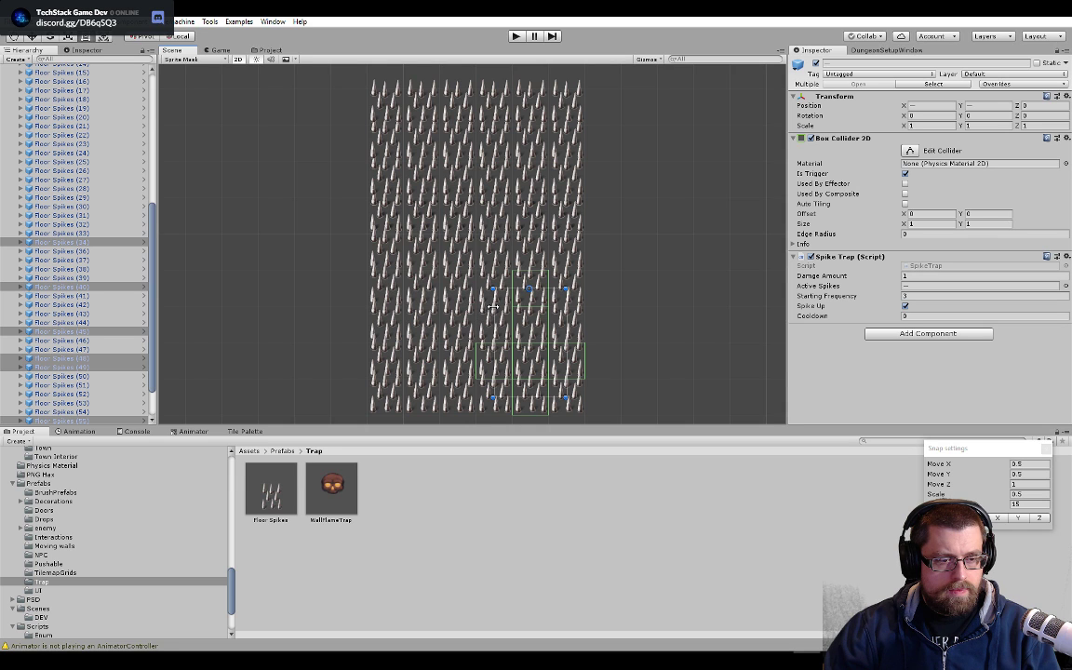
- Extend the multi-selection with alternating floor spikes in the middle rows of the three rightmost columns, reverting any mis-selected child sprites
{"action": "scroll", "coordinate": [494, 312], "scroll_direction": "up", "scroll_amount": 3}
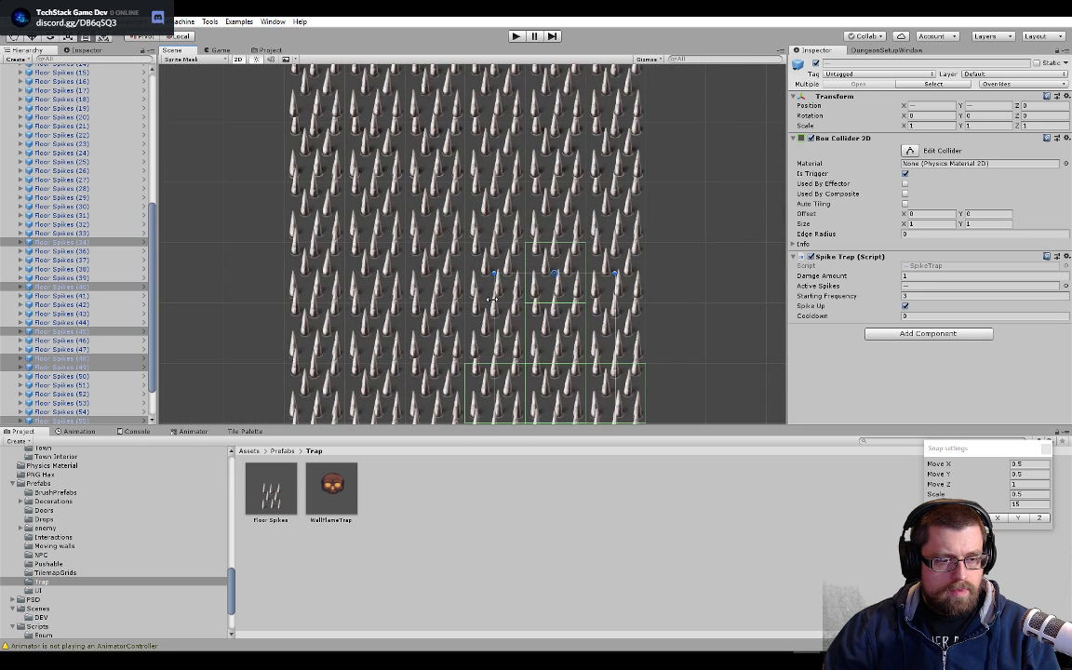
{"action": "left_click", "coordinate": [481, 311], "text": "shift"}
{"action": "left_click", "coordinate": [465, 308], "text": "shift"}
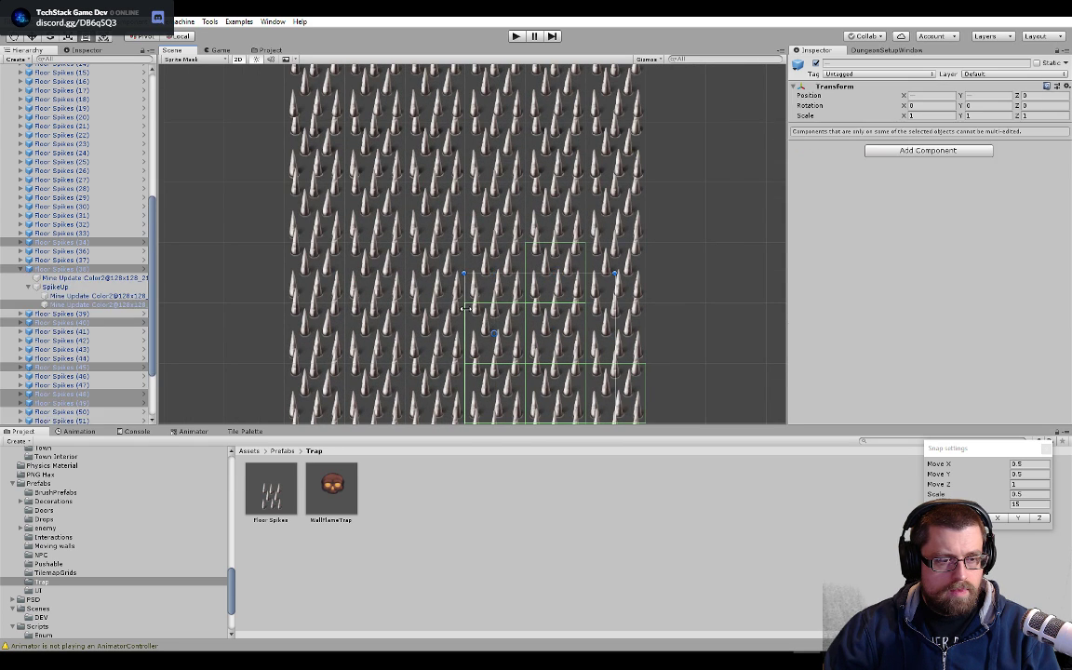
{"action": "key", "text": "ctrl+z"}
{"action": "key", "text": "ctrl+z"}
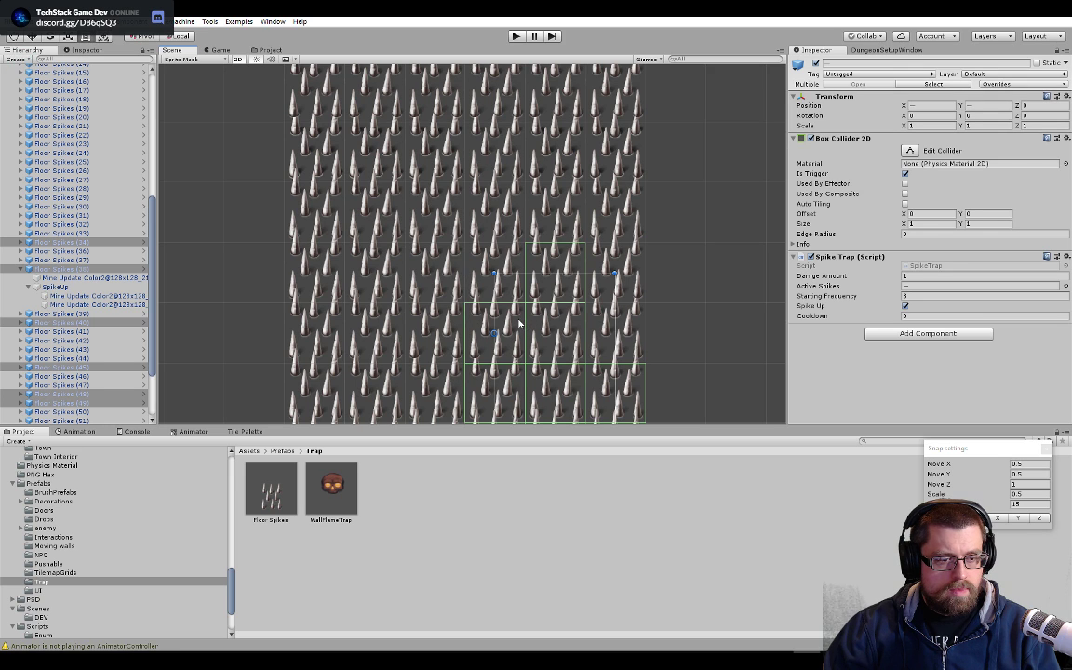
{"action": "left_click", "coordinate": [472, 287], "text": "shift"}
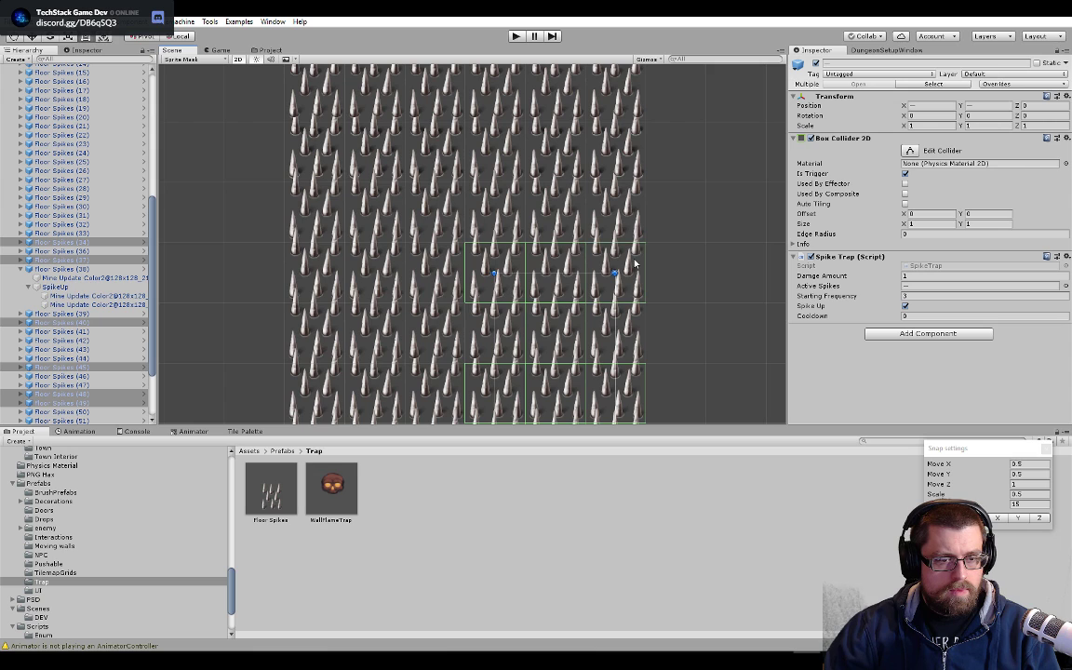
{"action": "left_click", "coordinate": [572, 209], "text": "shift"}
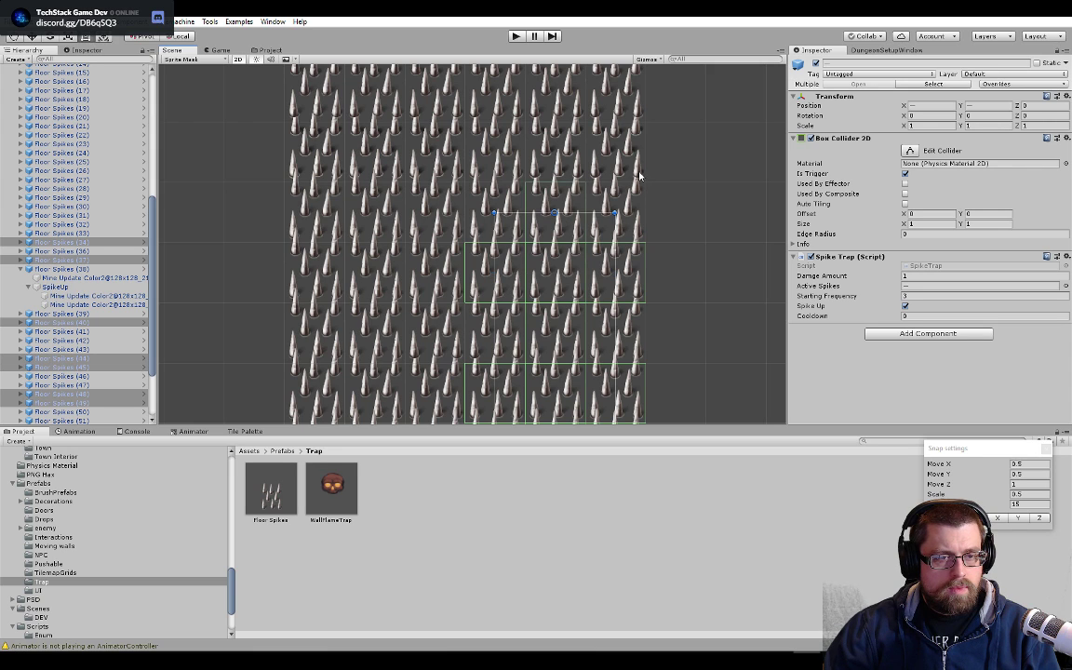
{"action": "left_click", "coordinate": [518, 183], "text": "shift"}
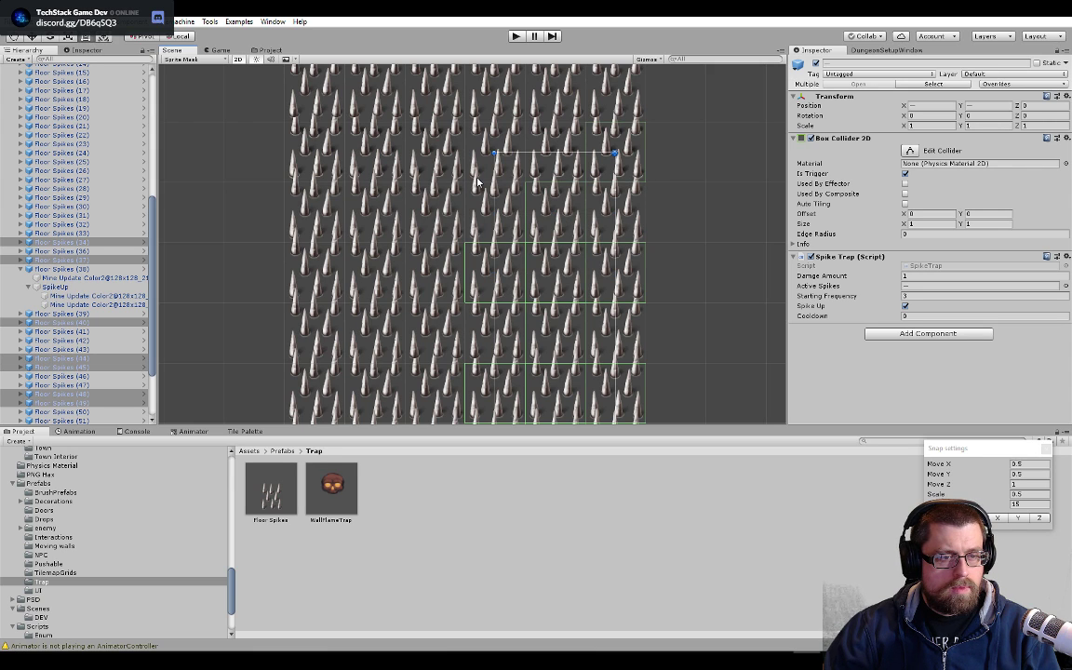
{"action": "left_click", "coordinate": [520, 180], "text": "shift"}
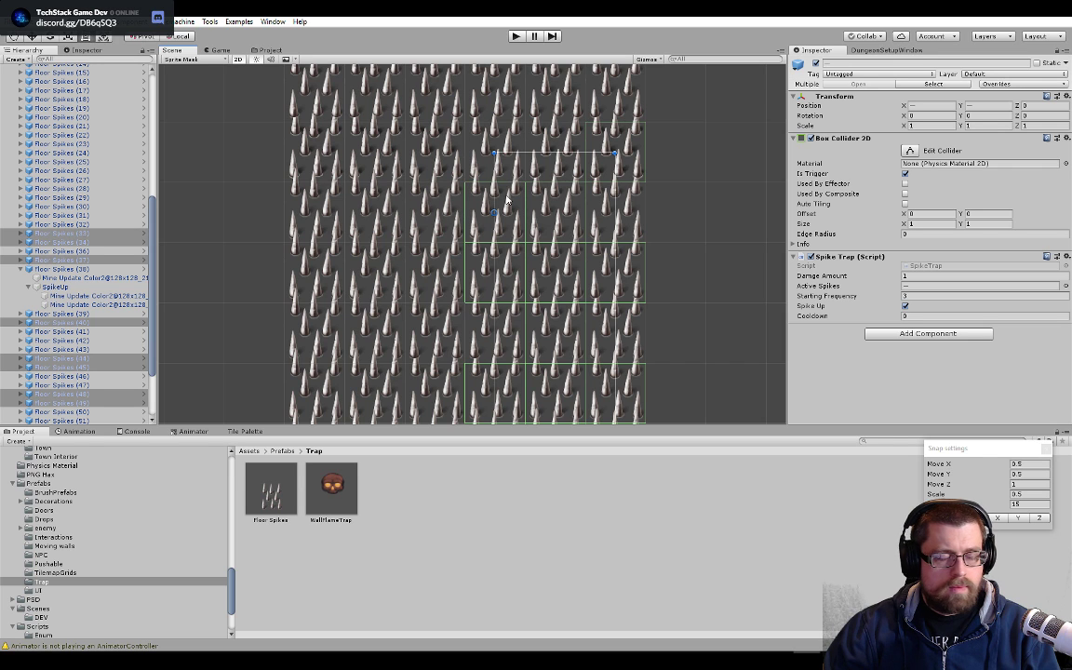
{"action": "left_click", "coordinate": [524, 178], "text": "shift"}
{"action": "left_click", "coordinate": [495, 160], "text": "shift"}
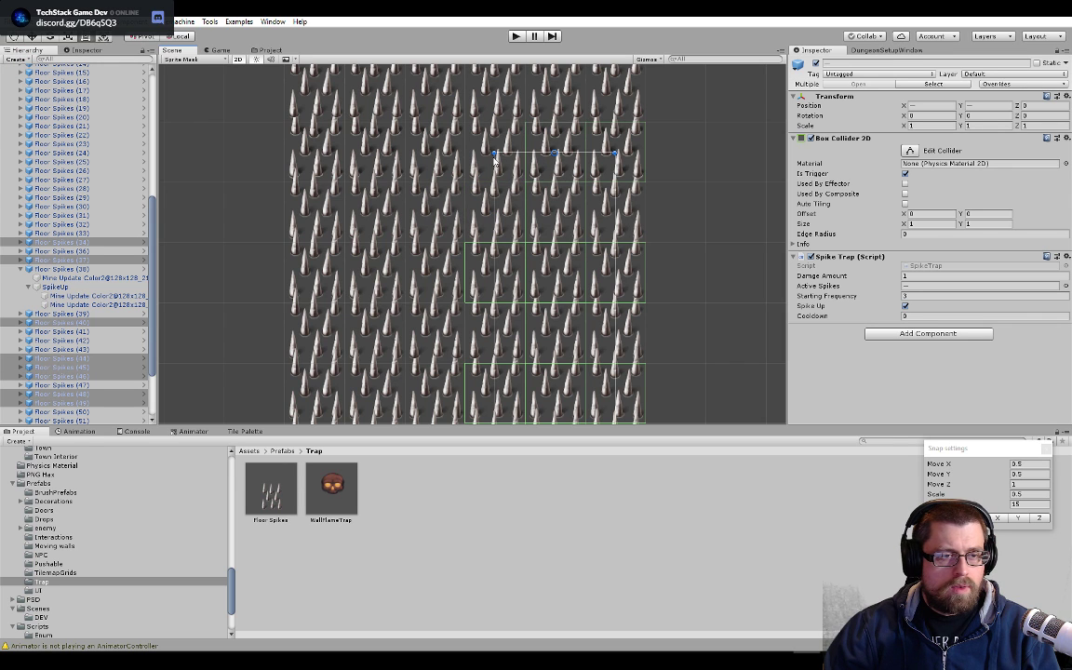
- Add the alternating floor spikes in the upper rows of the three rightmost columns to the selection and disable Spike Up for all of them
{"action": "left_click", "coordinate": [487, 152], "text": "shift"}
{"action": "scroll", "coordinate": [532, 146], "scroll_direction": "up", "scroll_amount": 1}
{"action": "middle_click_drag", "start_coordinate": [532, 145], "coordinate": [553, 277]}
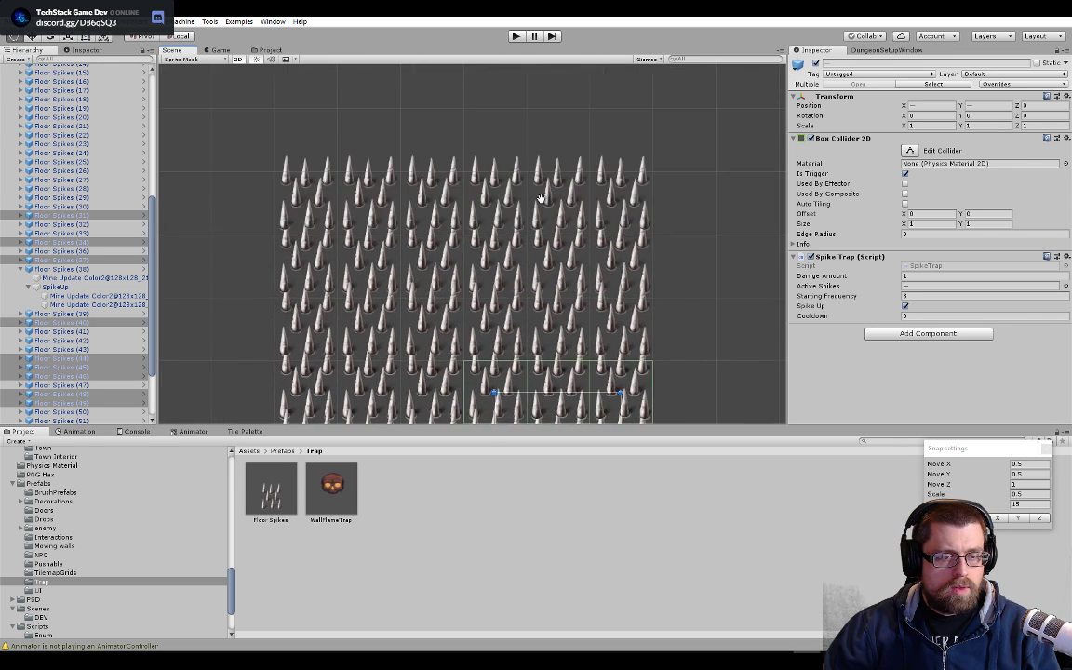
{"action": "left_click", "coordinate": [558, 312], "text": "shift"}
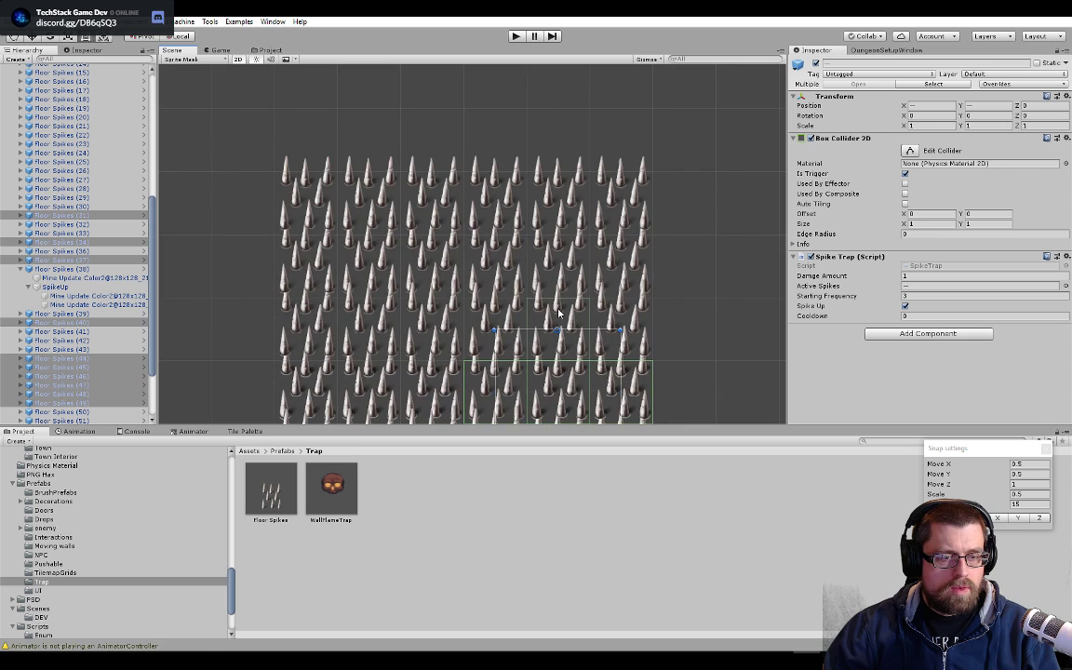
{"action": "left_click", "coordinate": [488, 261], "text": "shift"}
{"action": "left_click", "coordinate": [634, 262], "text": "shift"}
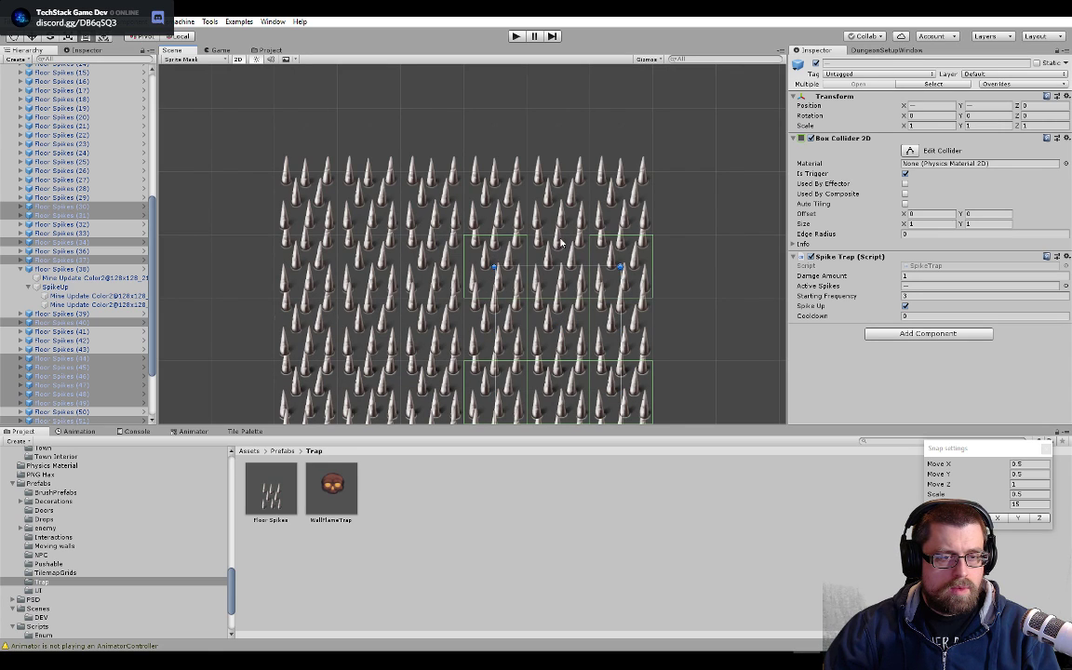
{"action": "left_click", "coordinate": [559, 244], "text": "shift"}
{"action": "left_click", "coordinate": [566, 200], "text": "shift"}
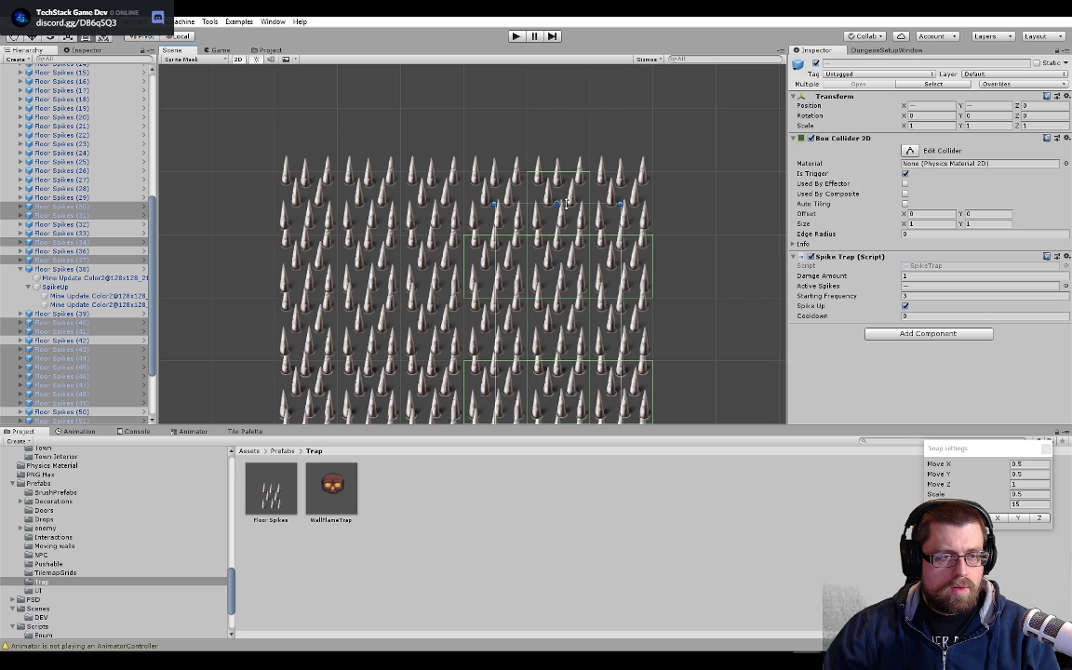
{"action": "left_click", "coordinate": [820, 306]}
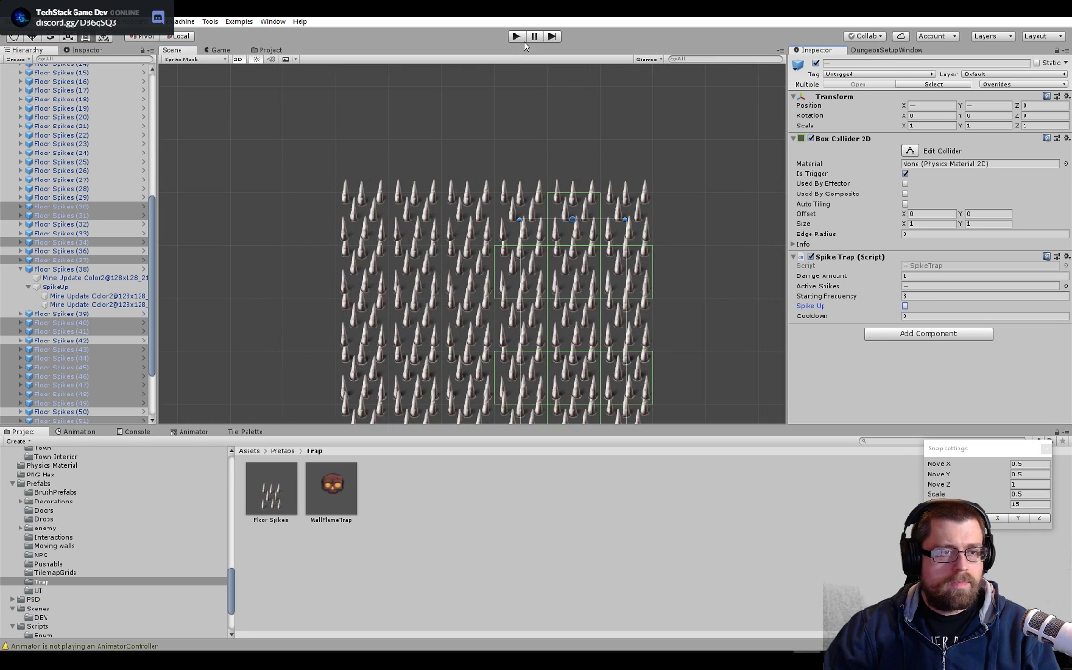
- Reactivate the Grid object of the DesertDungeon3 scene
{"action": "scroll", "coordinate": [117, 139], "scroll_direction": "up", "scroll_amount": 10}
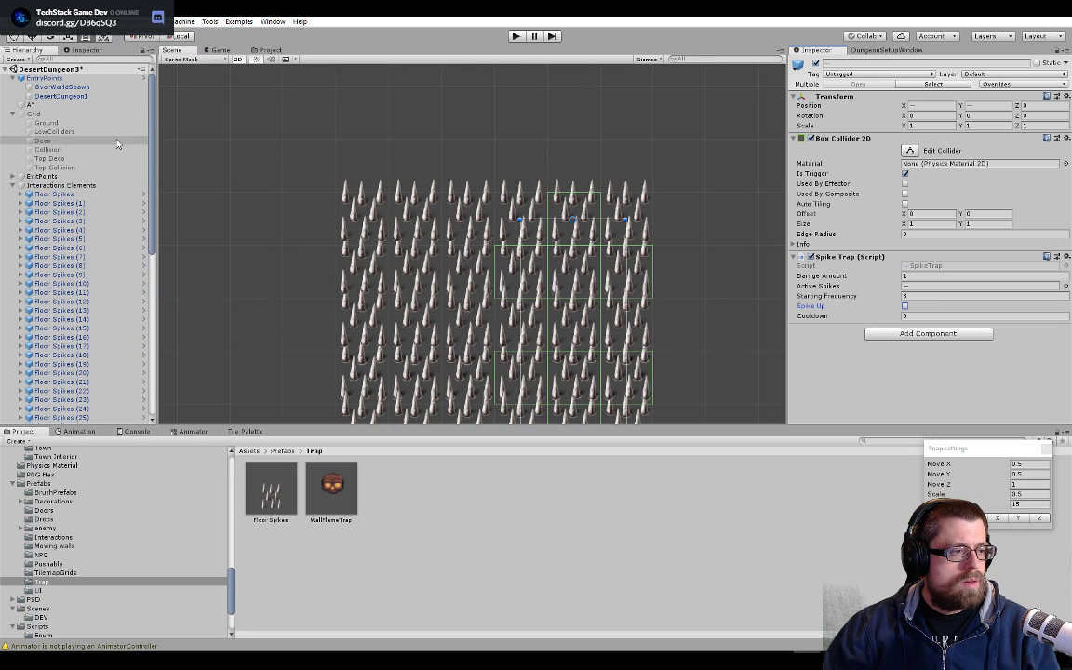
{"action": "left_click", "coordinate": [59, 115]}
{"action": "left_click", "coordinate": [816, 63]}
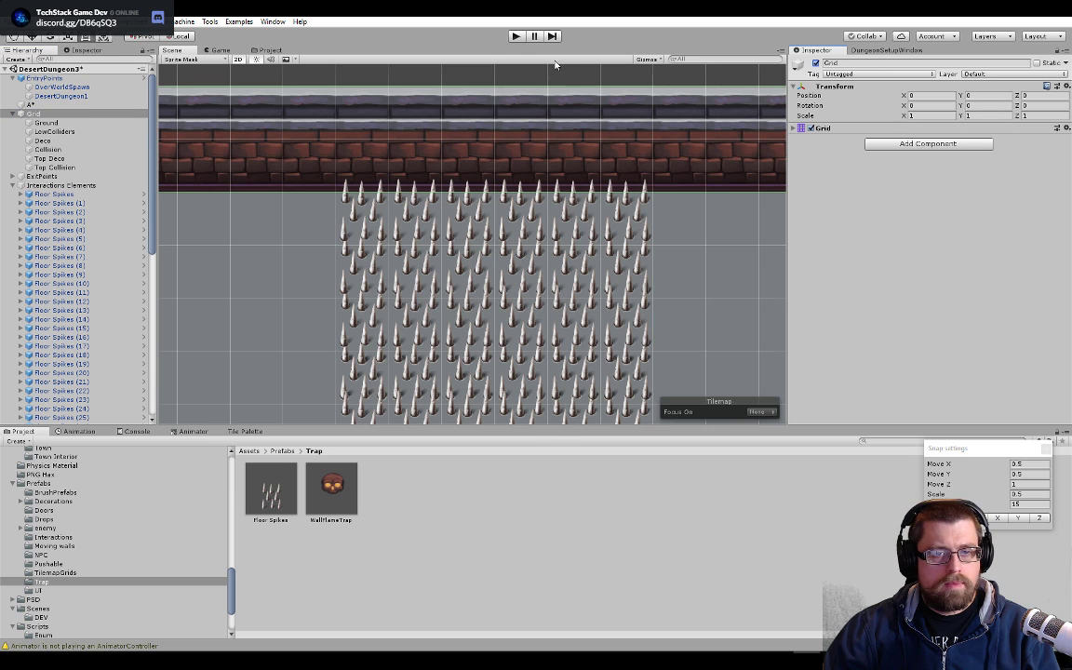
- Play-test the level by walking the character across the spike field, and stop the game
{"action": "left_click", "coordinate": [516, 35]}
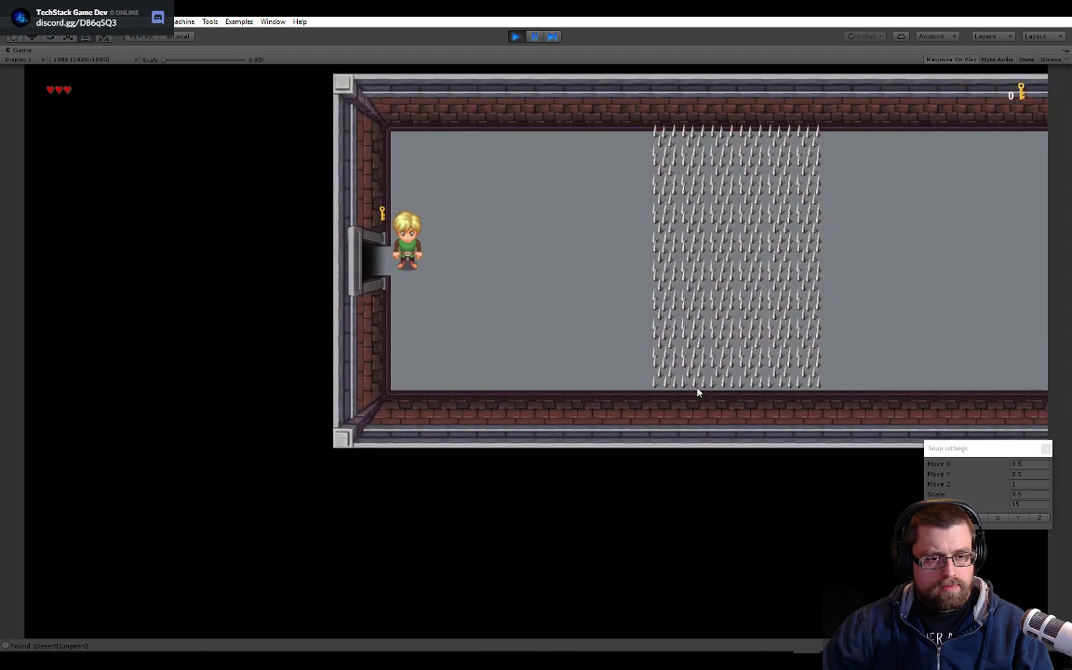
{"action": "key", "text": "d"}
{"action": "key", "text": "s"}
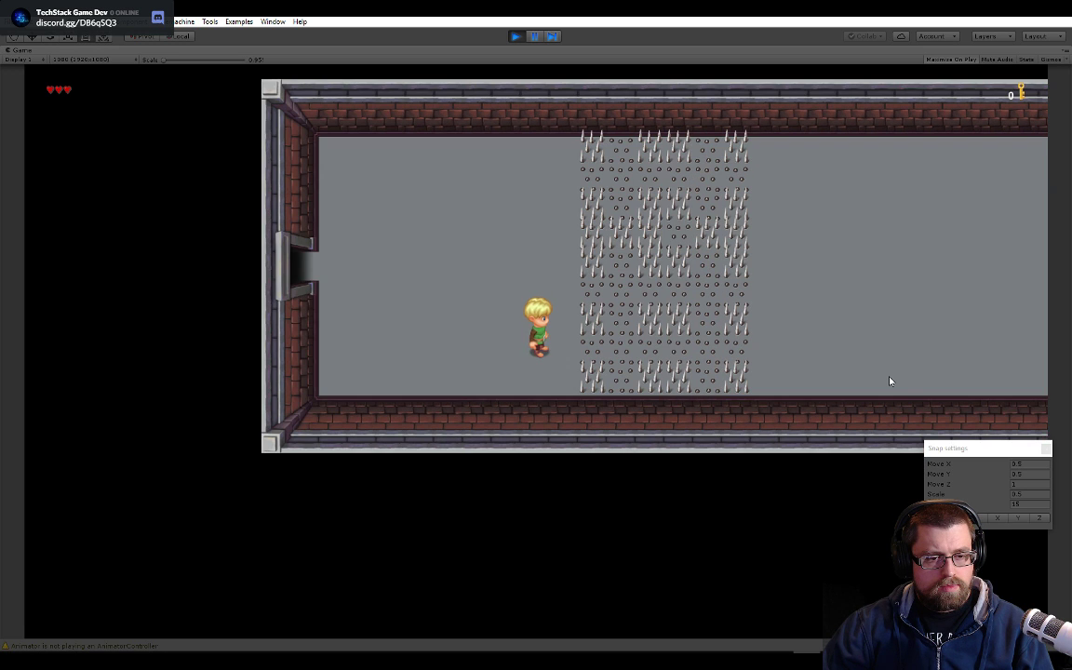
{"action": "key", "text": "d"}
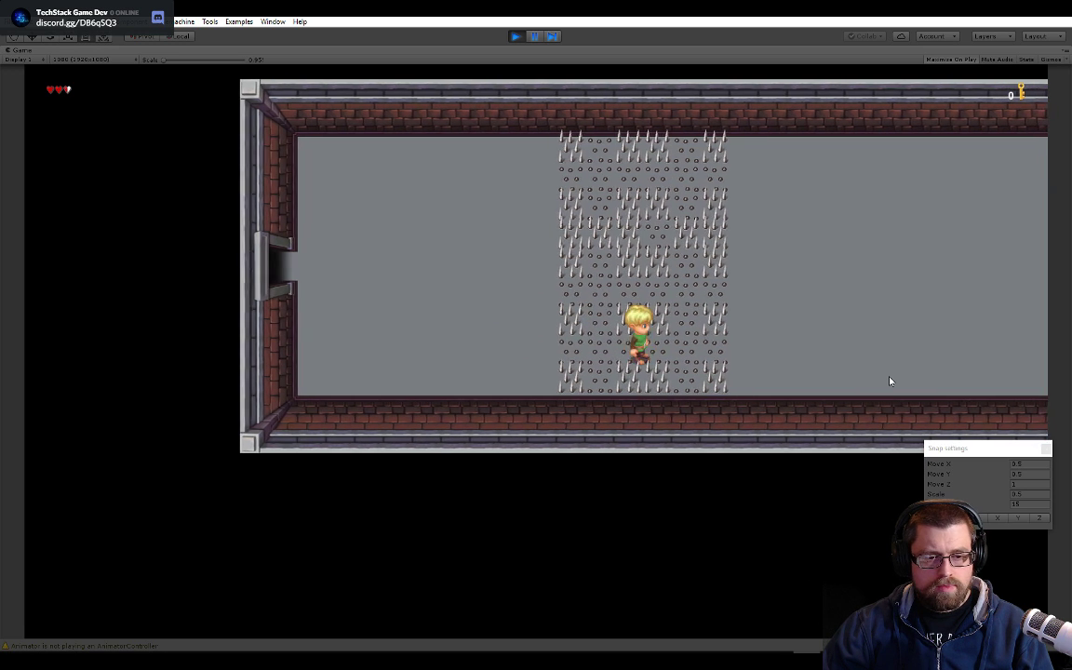
{"action": "key", "text": "d"}
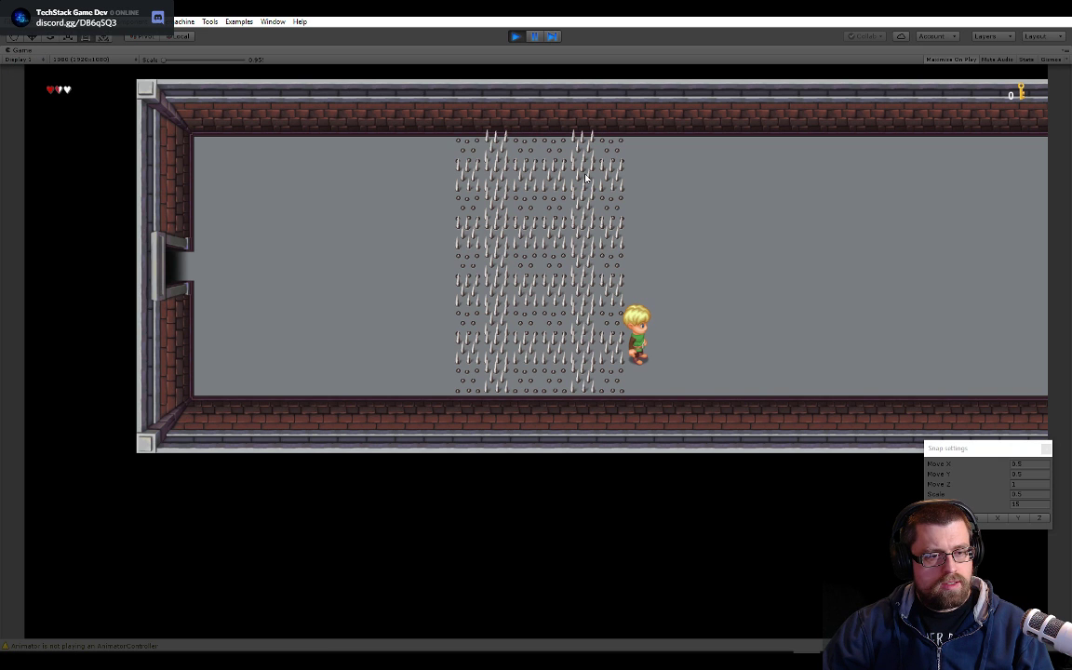
{"action": "left_click", "coordinate": [521, 37]}
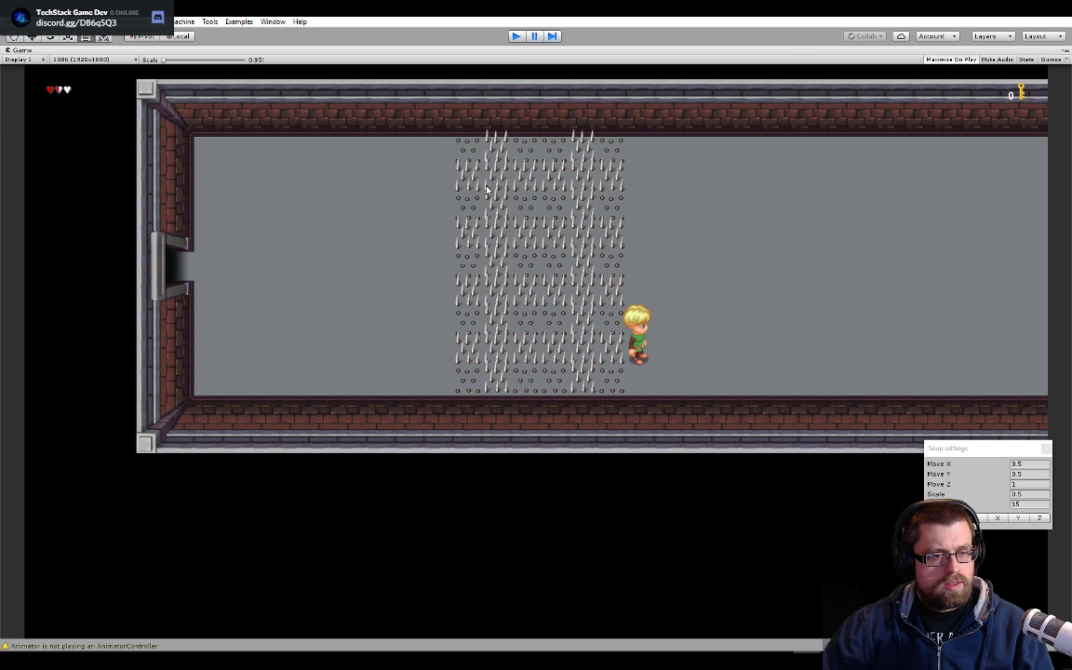
- Compare the position and Spike Up setting of Floor Spikes (10) and Floor Spikes (12) in the second column
{"action": "scroll", "coordinate": [130, 223], "scroll_direction": "down", "scroll_amount": 5}
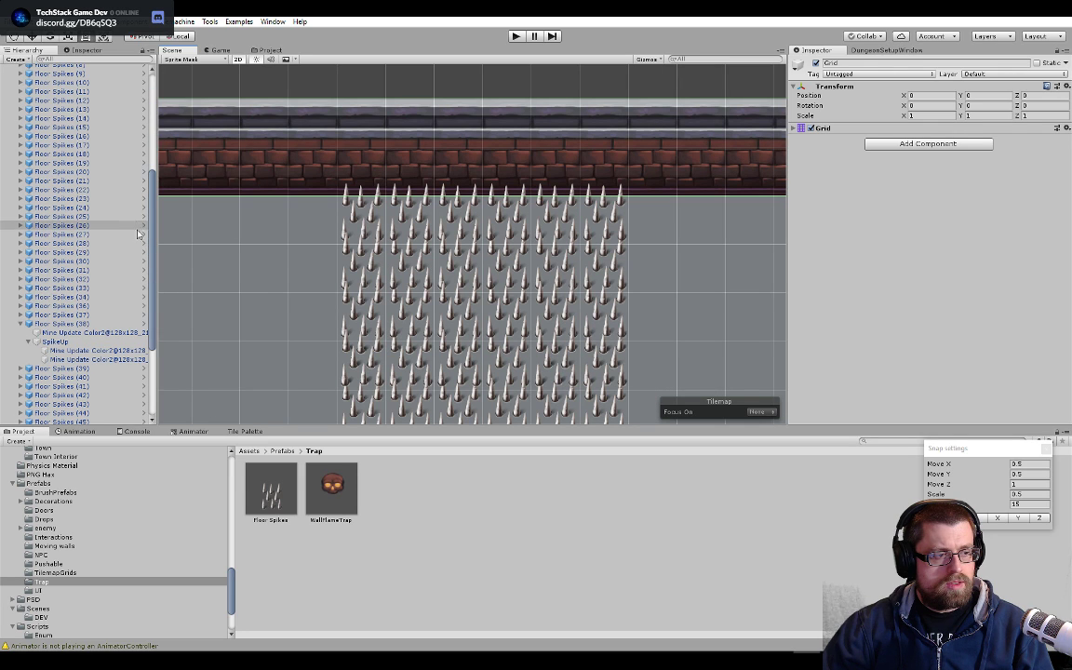
{"action": "middle_click_drag", "start_coordinate": [376, 325], "coordinate": [489, 234]}
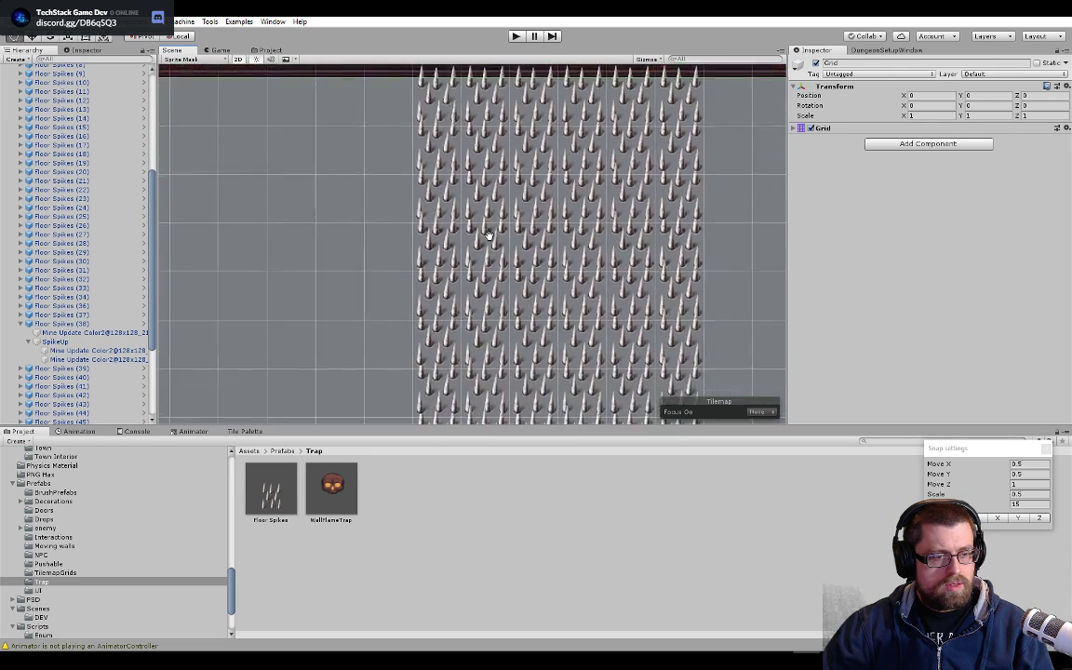
{"action": "left_click", "coordinate": [488, 240]}
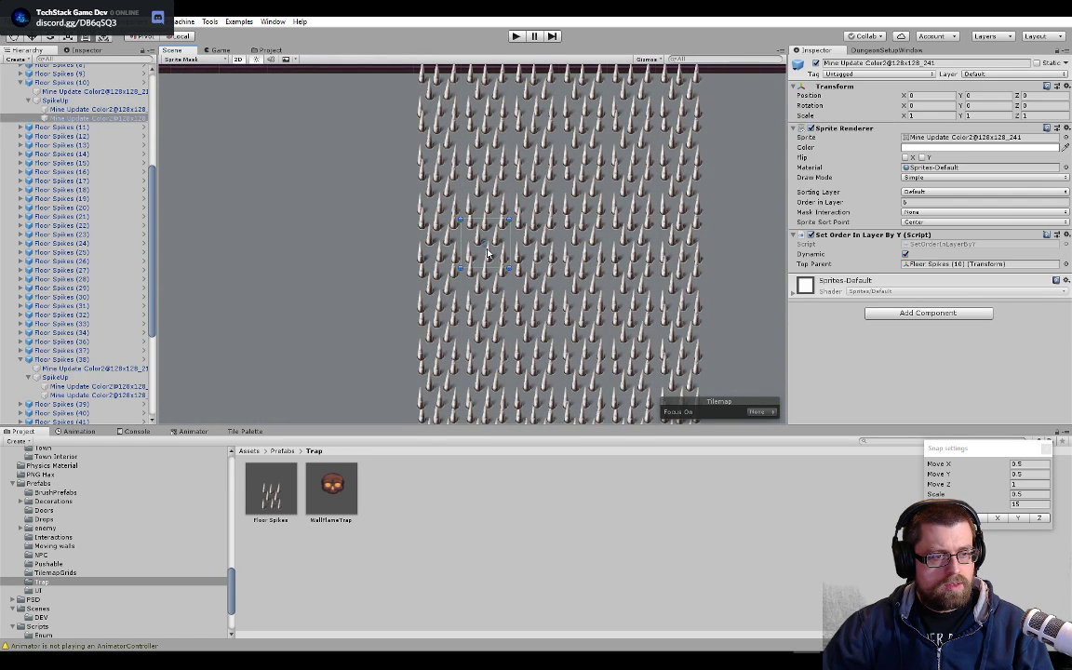
{"action": "left_click", "coordinate": [486, 251]}
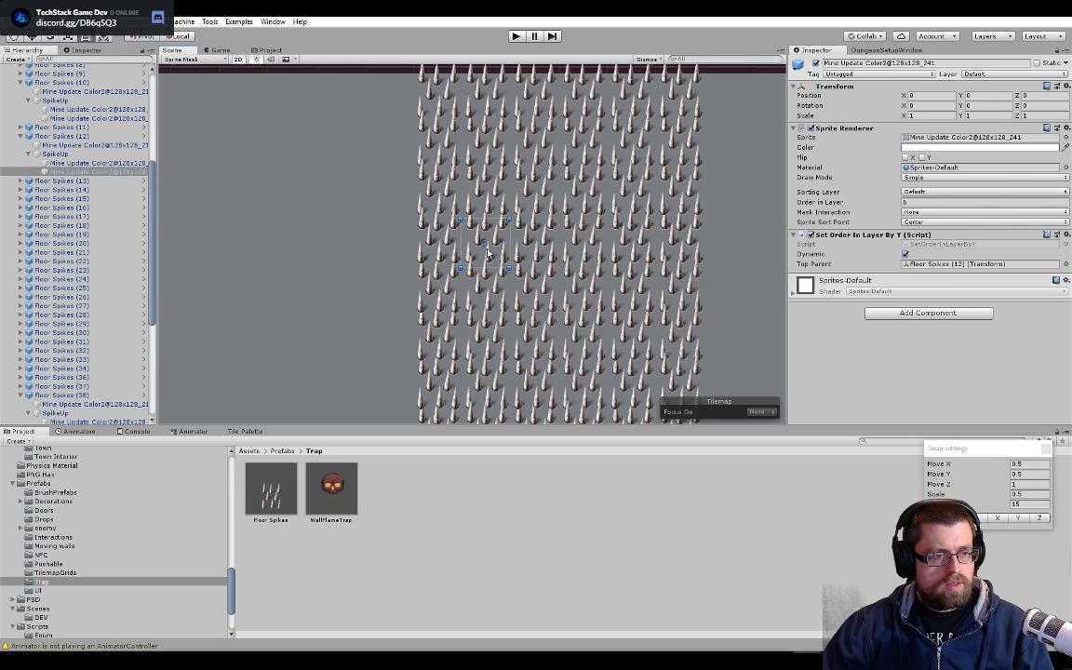
{"action": "left_click", "coordinate": [73, 137]}
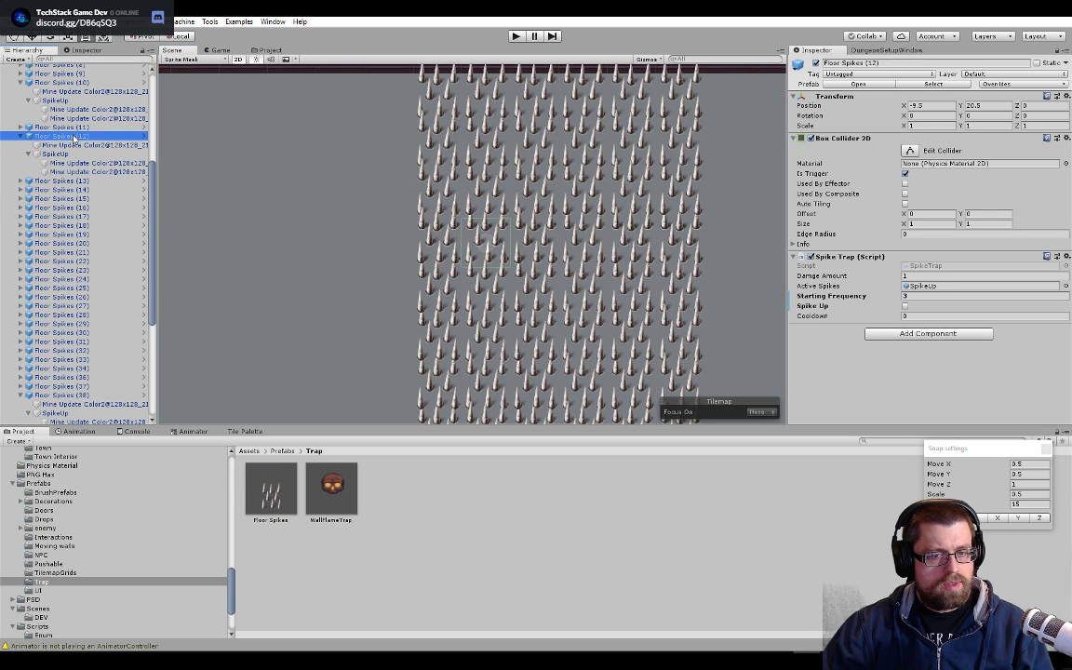
{"action": "left_click", "coordinate": [72, 81]}
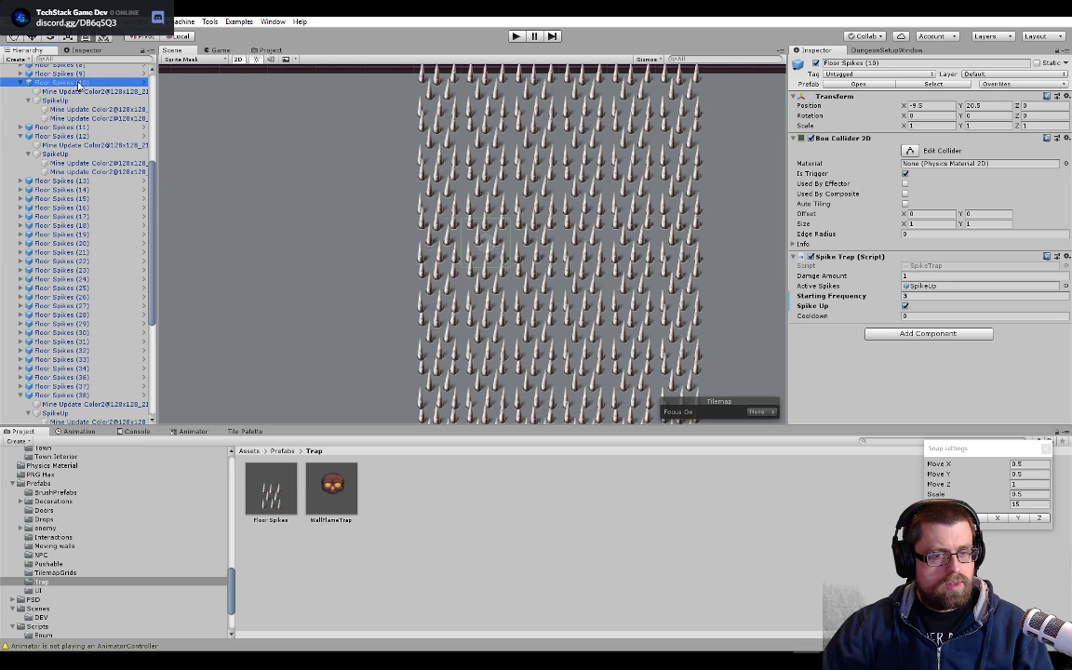
{"action": "left_click", "coordinate": [75, 136]}
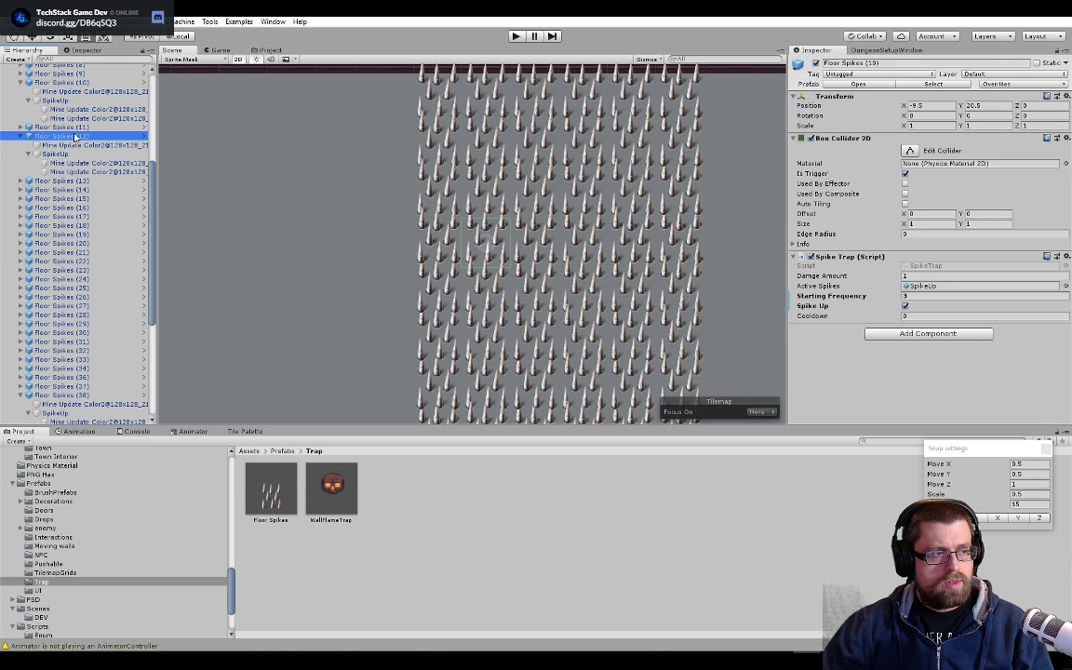
- Inspect the transform and Spike Trap settings of Floor Spikes (3) in the first column
{"action": "left_click", "coordinate": [395, 143]}
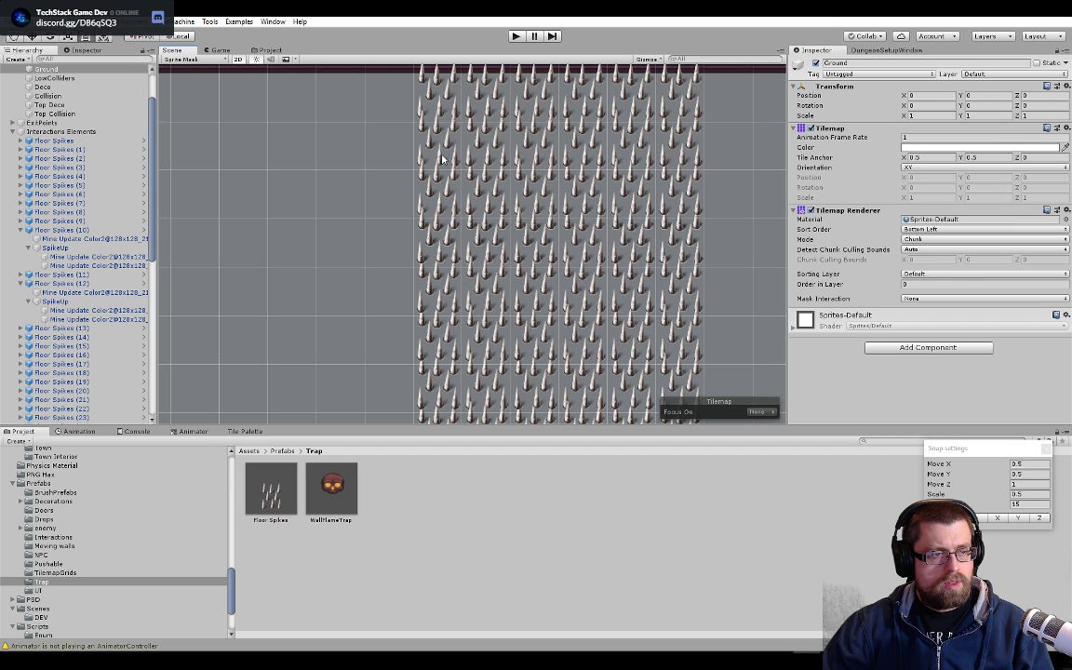
{"action": "left_click", "coordinate": [443, 160]}
{"action": "left_click", "coordinate": [443, 160]}
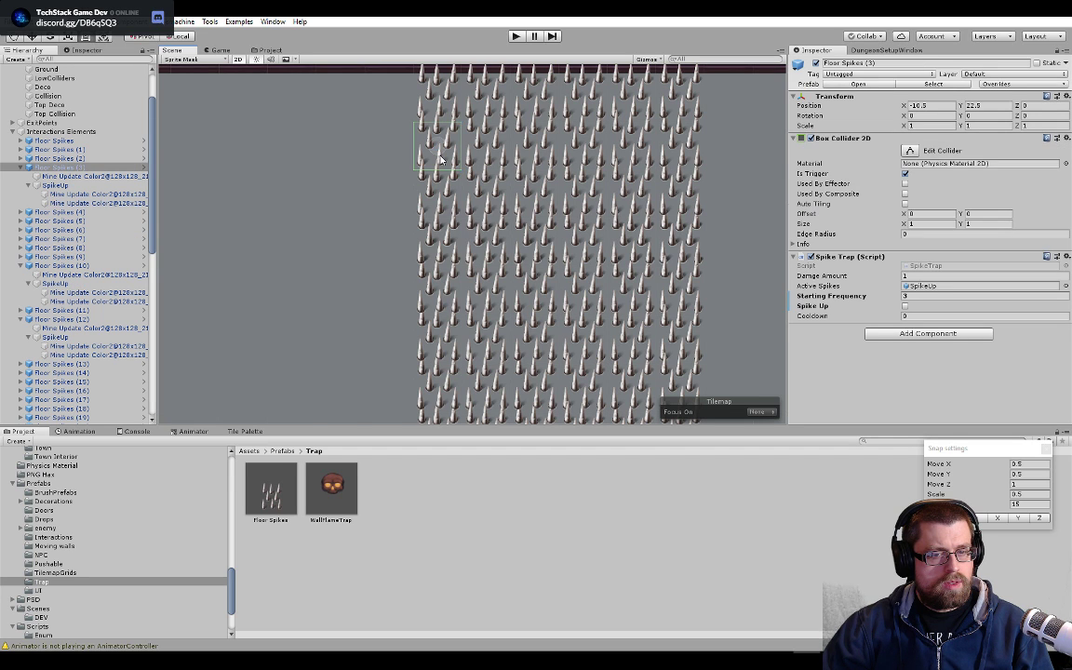
{"action": "left_click", "coordinate": [409, 197]}
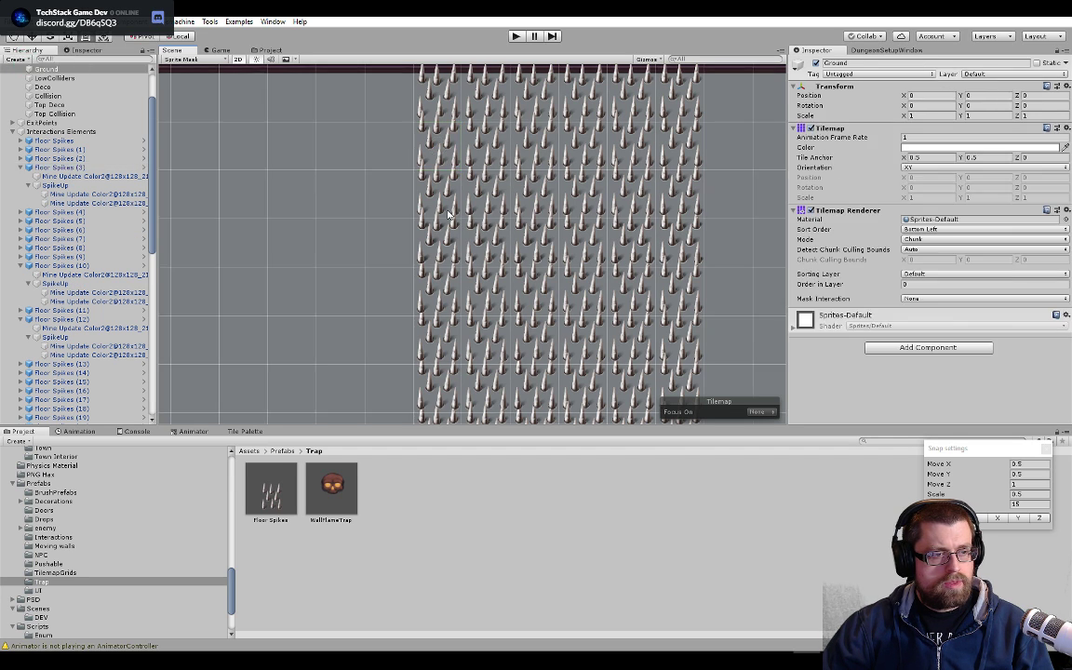
- Compare the position and Spike Up setting of Floor Spikes and Floor Spikes (1) in the first column
{"action": "left_click", "coordinate": [454, 225]}
{"action": "left_click", "coordinate": [454, 227]}
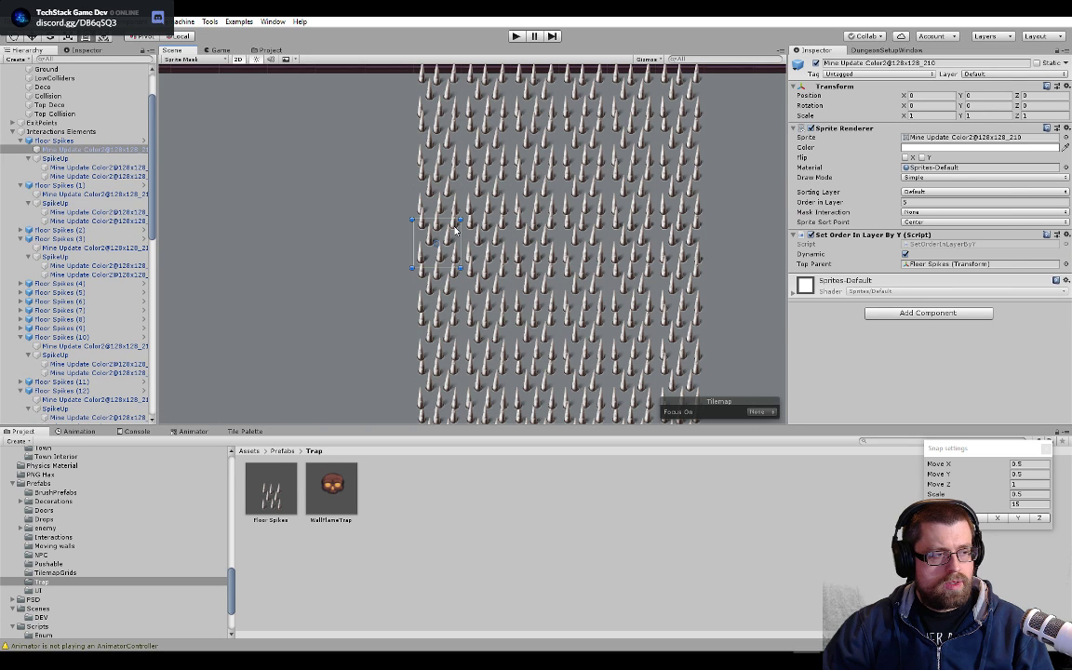
{"action": "left_click", "coordinate": [454, 227]}
{"action": "left_click", "coordinate": [454, 227]}
{"action": "left_click", "coordinate": [454, 228]}
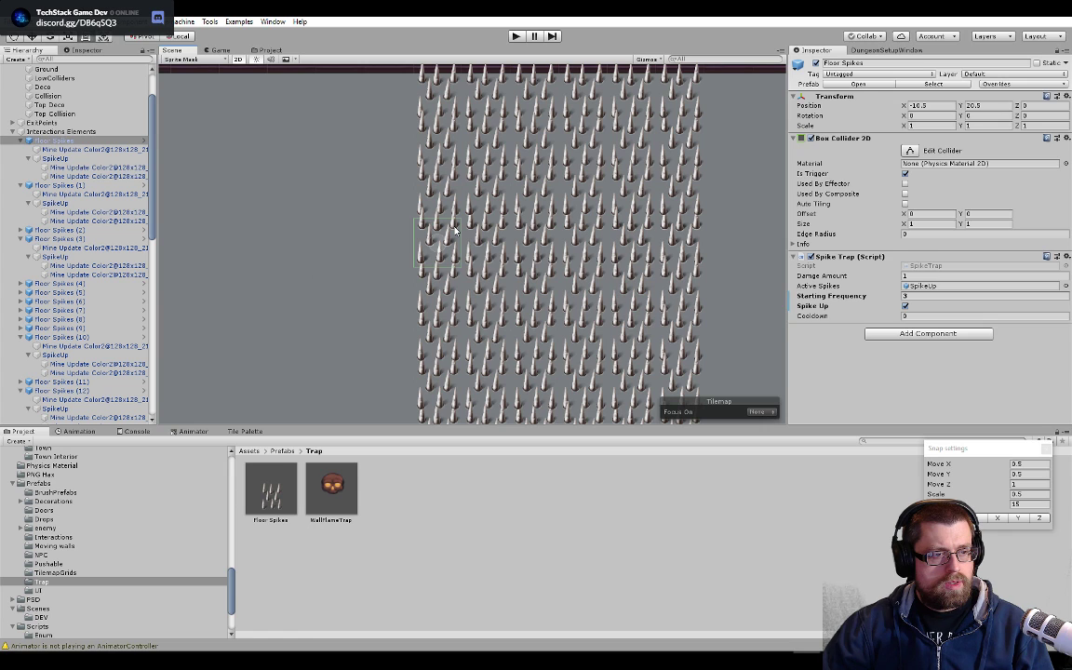
{"action": "left_click", "coordinate": [454, 227]}
{"action": "left_click", "coordinate": [447, 240]}
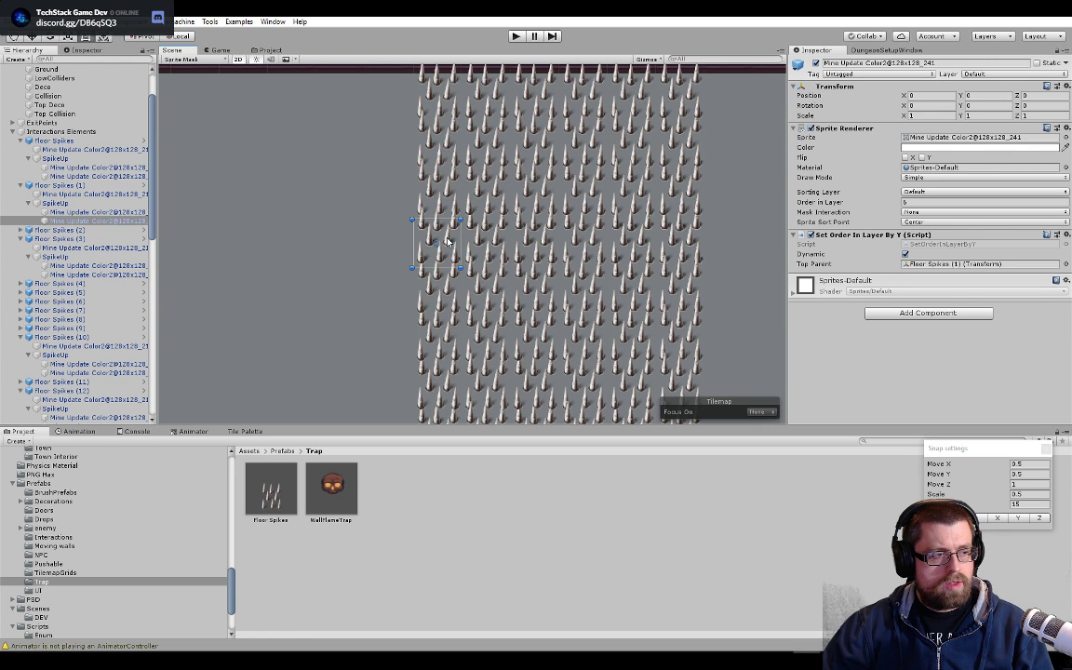
{"action": "left_click", "coordinate": [447, 240]}
{"action": "left_click", "coordinate": [446, 241]}
{"action": "left_click", "coordinate": [447, 240]}
{"action": "left_click", "coordinate": [447, 240]}
{"action": "left_click", "coordinate": [447, 240]}
{"action": "left_click", "coordinate": [447, 240]}
{"action": "left_click", "coordinate": [447, 240]}
{"action": "left_click", "coordinate": [447, 240]}
{"action": "scroll", "coordinate": [447, 240], "scroll_direction": "down", "scroll_amount": 6}
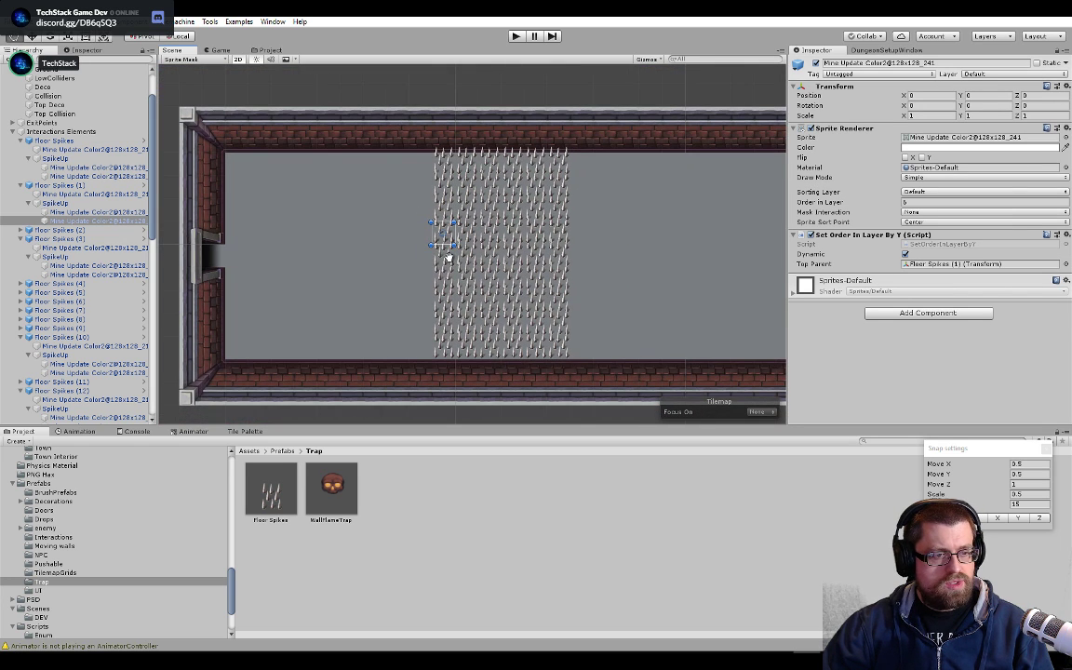
{"action": "left_click", "coordinate": [63, 185]}
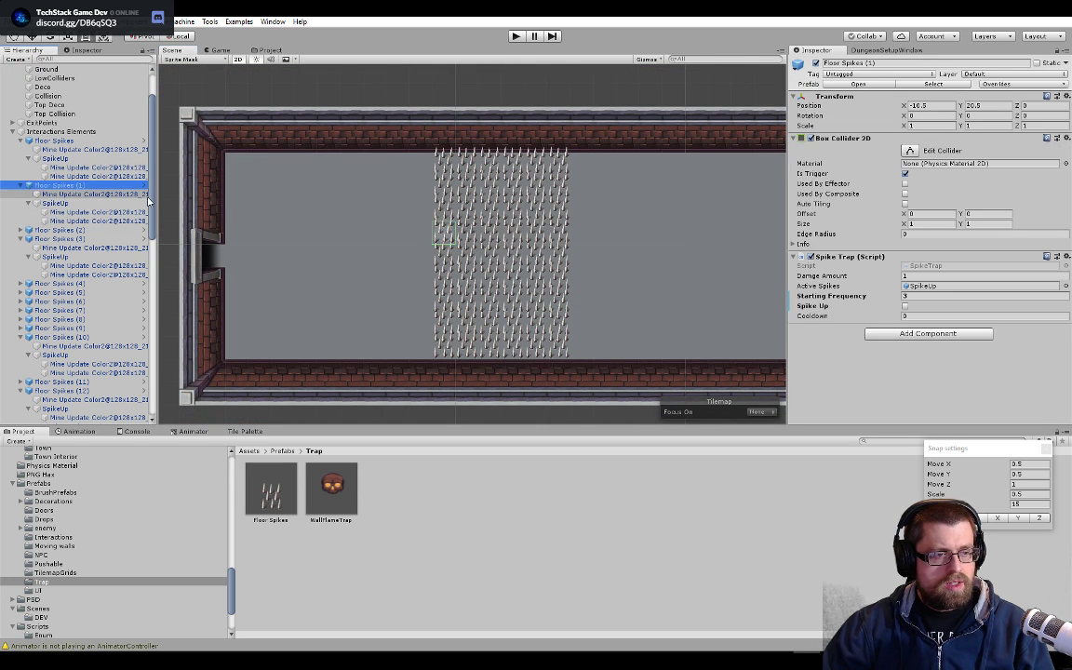
- Check Floor Spikes against the overlapping Floor Spikes (1), and delete Floor Spikes (1)
{"action": "left_click", "coordinate": [70, 141]}
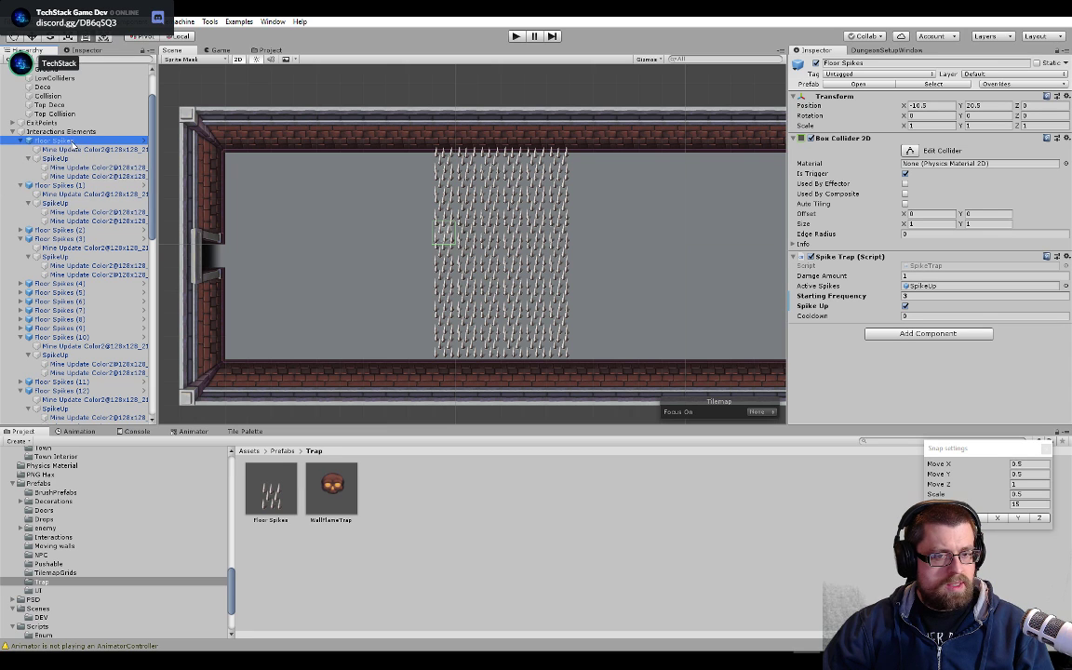
{"action": "left_click", "coordinate": [75, 186]}
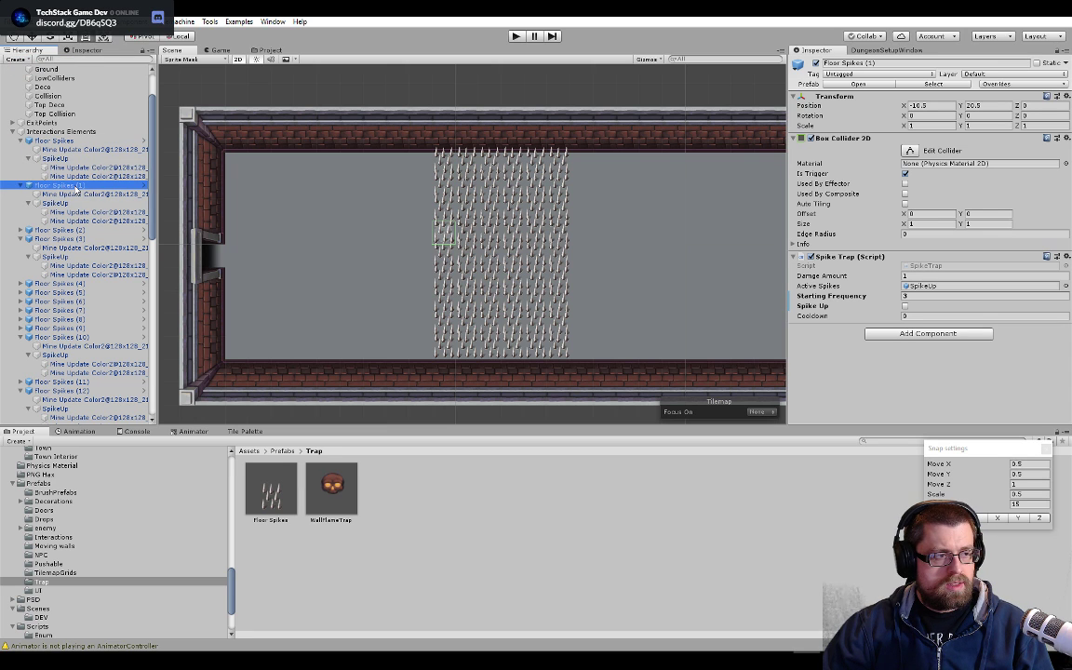
{"action": "key", "text": "Delete"}
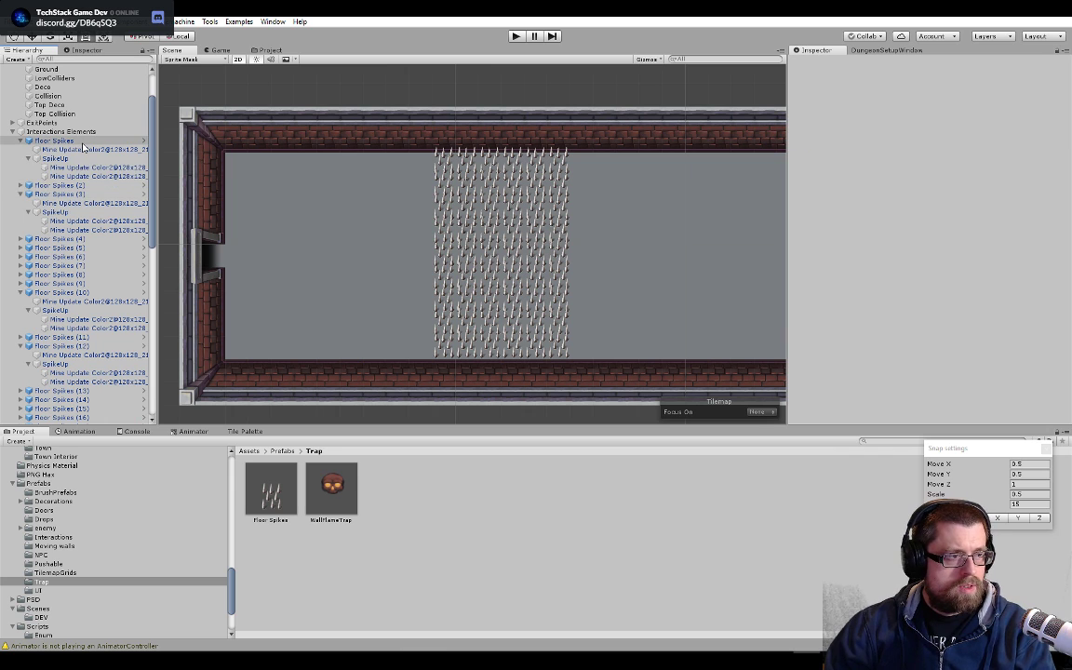
- Delete all remaining numbered floor spike copies, from Floor Spikes (2) to the end of the list, keeping only the original Floor Spikes
{"action": "left_click", "coordinate": [21, 141]}
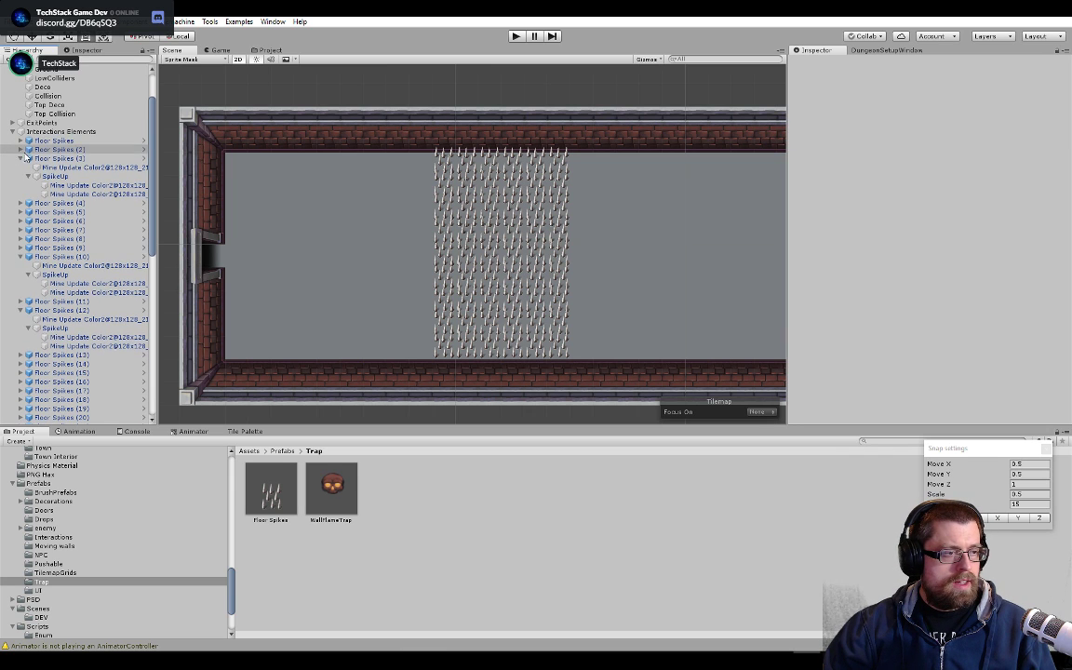
{"action": "left_click", "coordinate": [33, 149]}
{"action": "scroll", "coordinate": [84, 326], "scroll_direction": "down", "scroll_amount": 12}
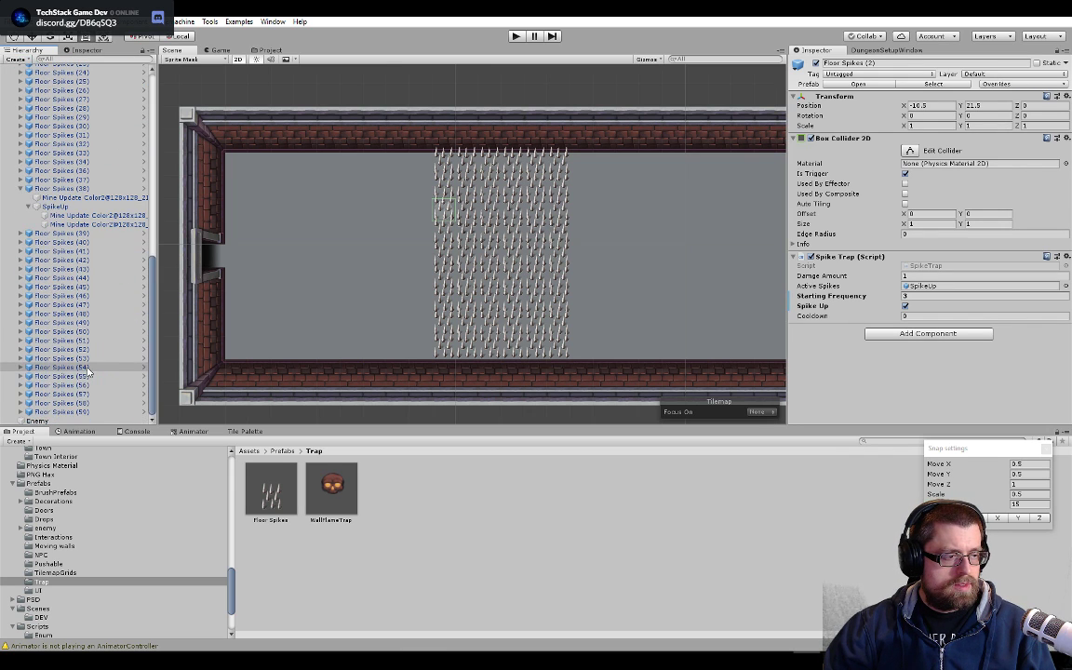
{"action": "left_click", "coordinate": [90, 376], "text": "shift"}
{"action": "key", "text": "Delete"}
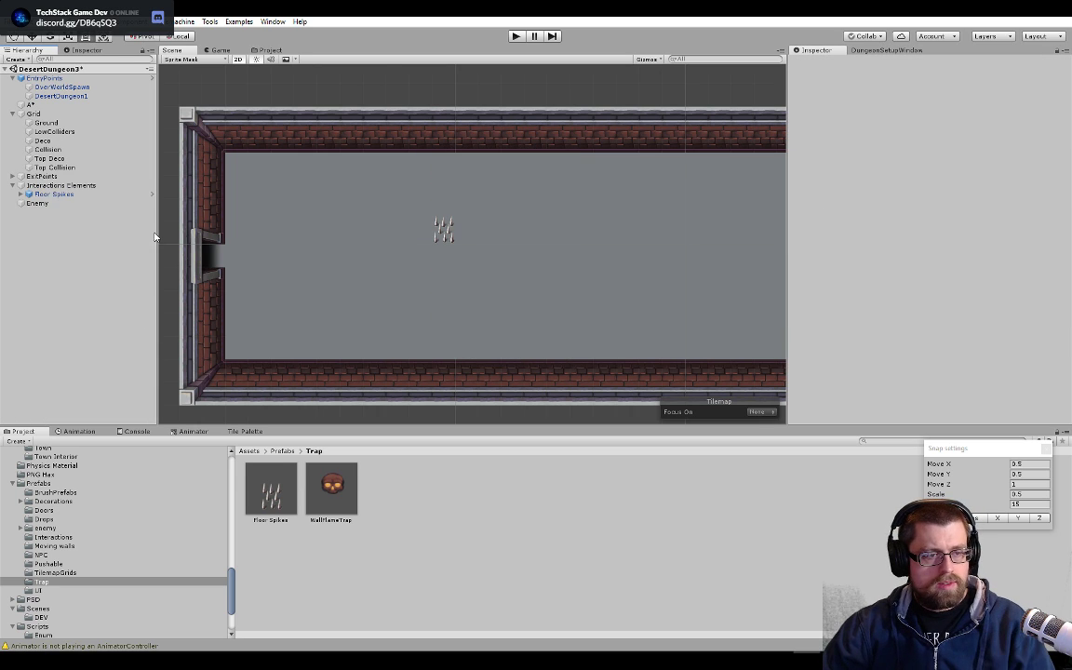
- Duplicate Floor Spikes one unit up to Y 21.5, and duplicate the pair directly above to reach the room's upper wall
{"action": "left_click", "coordinate": [75, 193]}
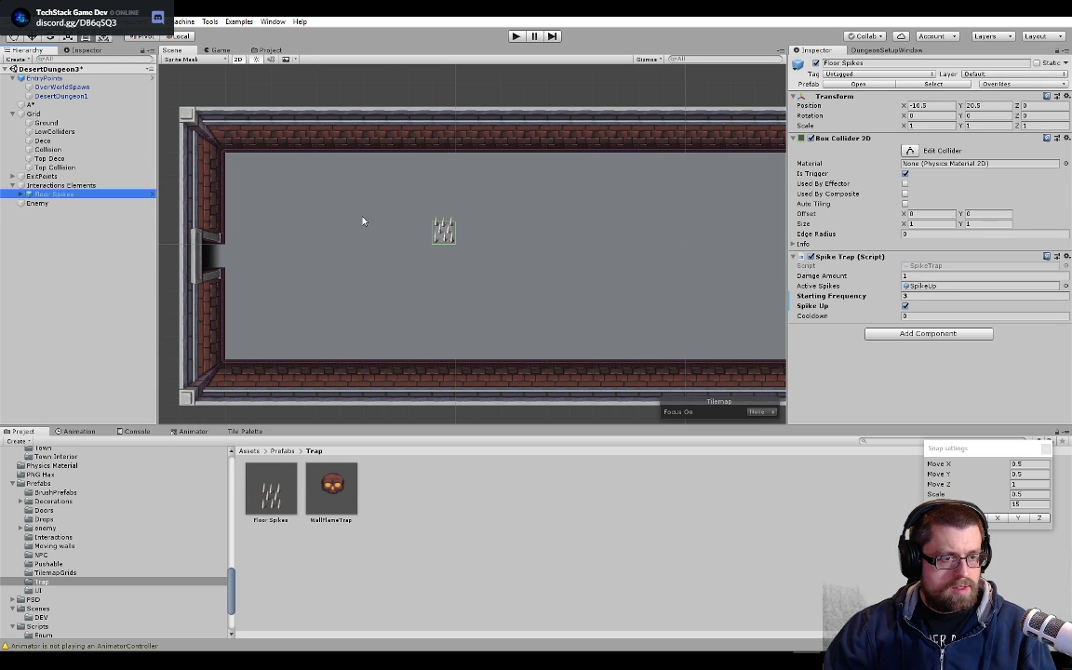
{"action": "key", "text": "ctrl+d"}
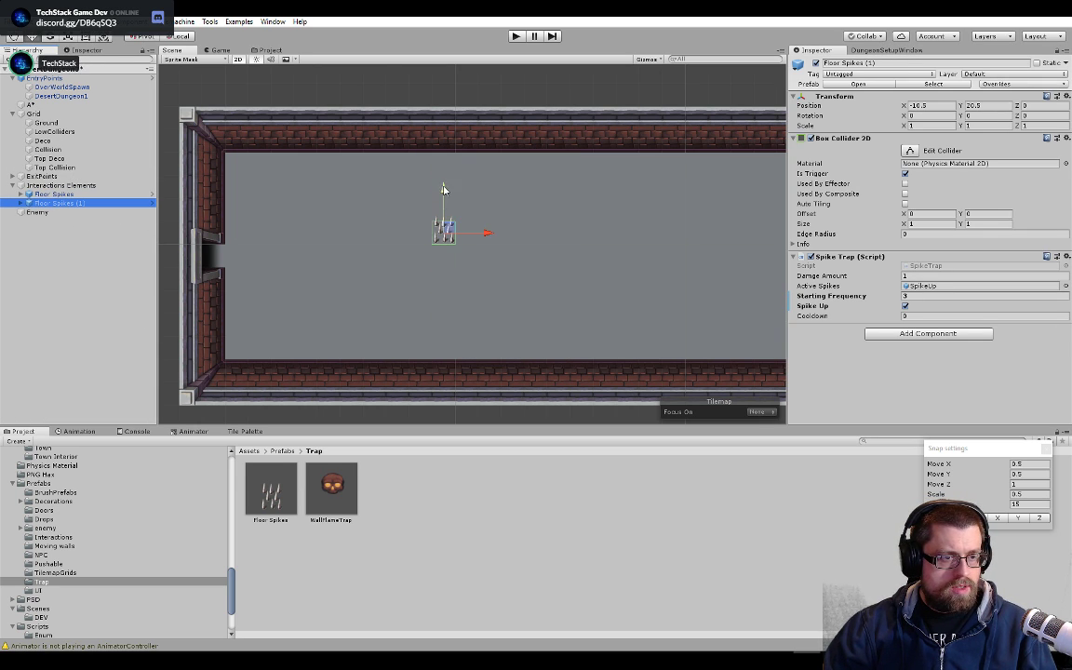
{"action": "left_click_drag", "start_coordinate": [443, 189], "coordinate": [443, 166]}
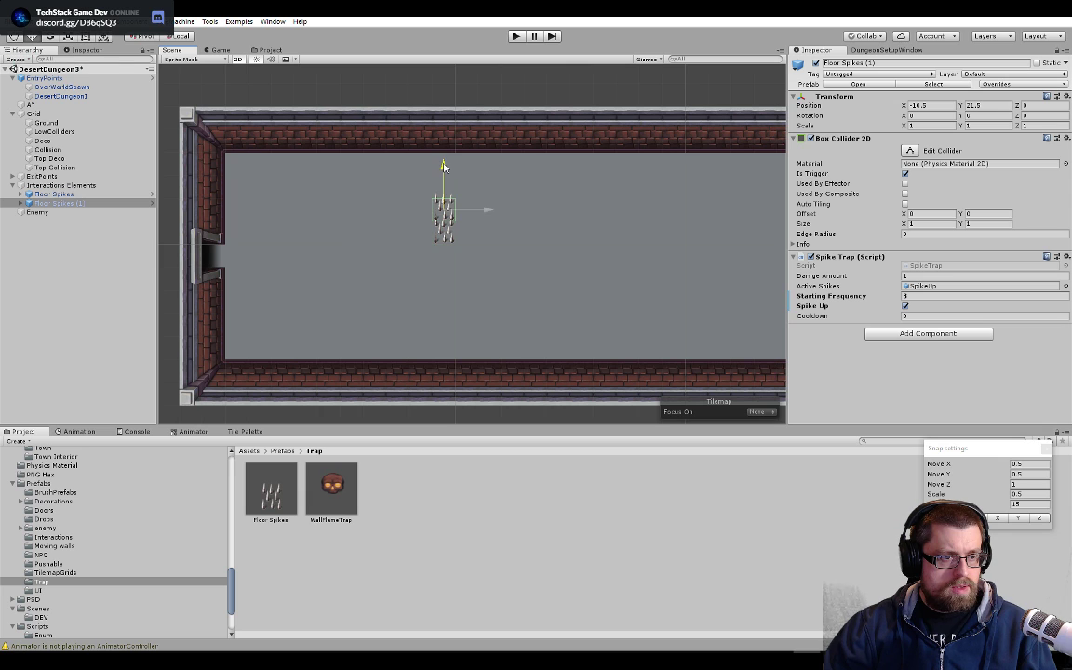
{"action": "left_click", "coordinate": [79, 196], "text": "shift"}
{"action": "key", "text": "ctrl+d"}
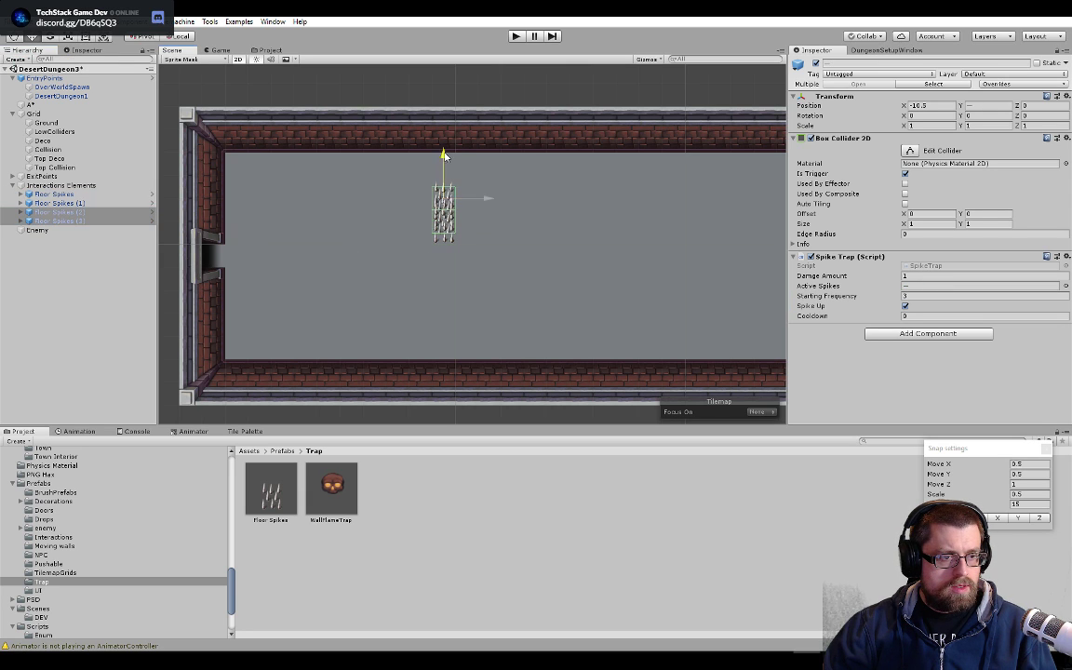
{"action": "left_click_drag", "start_coordinate": [444, 155], "coordinate": [444, 122]}
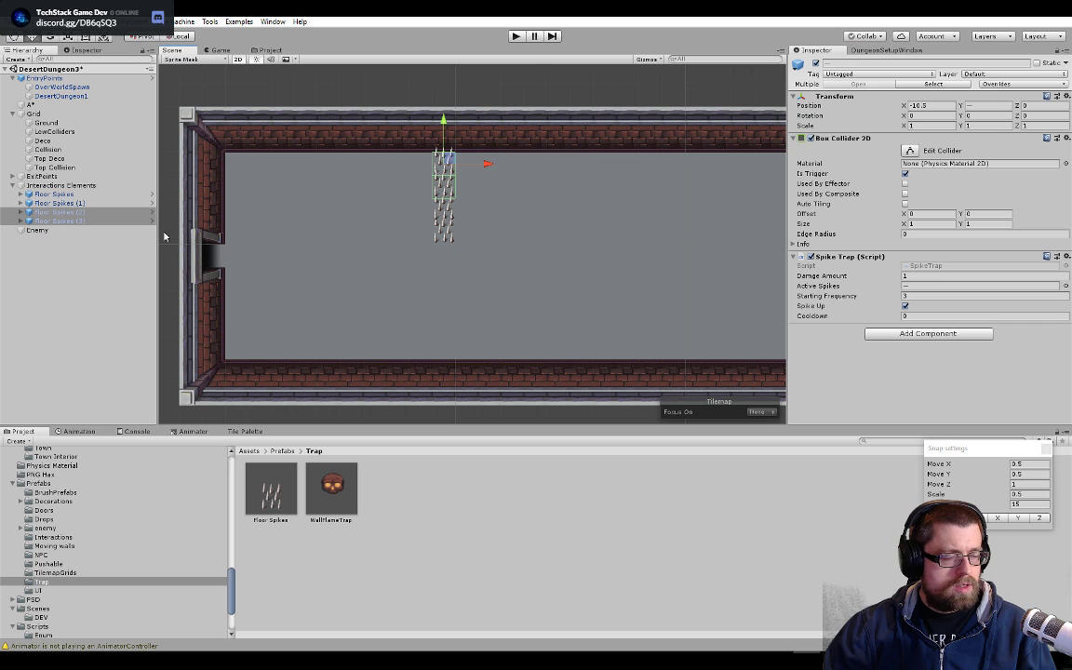
- Extend the spike column downward with two more duplicated pairs placed directly below the original
{"action": "key", "text": "ctrl+d"}
{"action": "left_click_drag", "start_coordinate": [443, 119], "coordinate": [444, 212]}
{"action": "scroll", "coordinate": [443, 212], "scroll_direction": "up", "scroll_amount": 3}
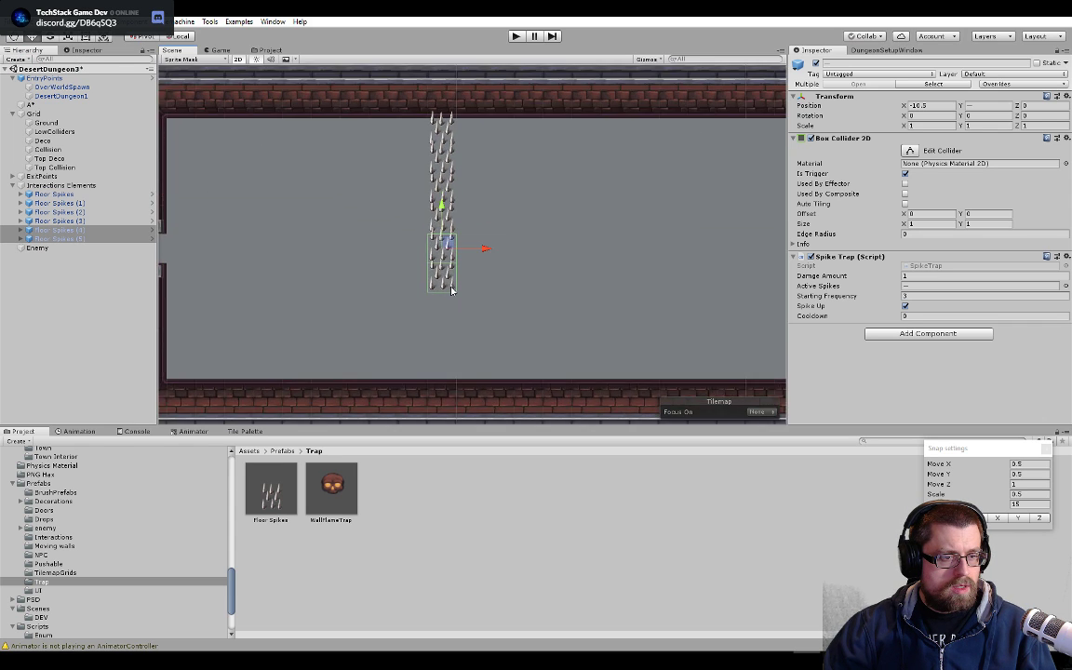
{"action": "key", "text": "ctrl+d"}
{"action": "left_click_drag", "start_coordinate": [443, 219], "coordinate": [444, 299]}
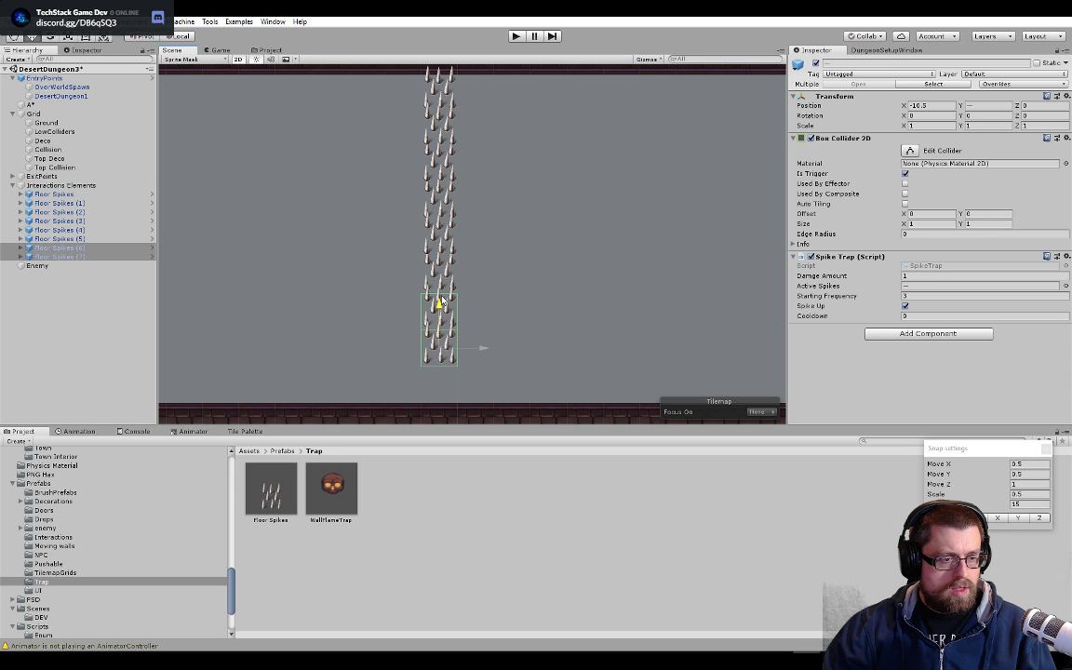
- Duplicate the column's lowest spike, Floor Spikes (6), and place the copy at Y 15.5 against the lower wall
{"action": "left_click", "coordinate": [434, 350]}
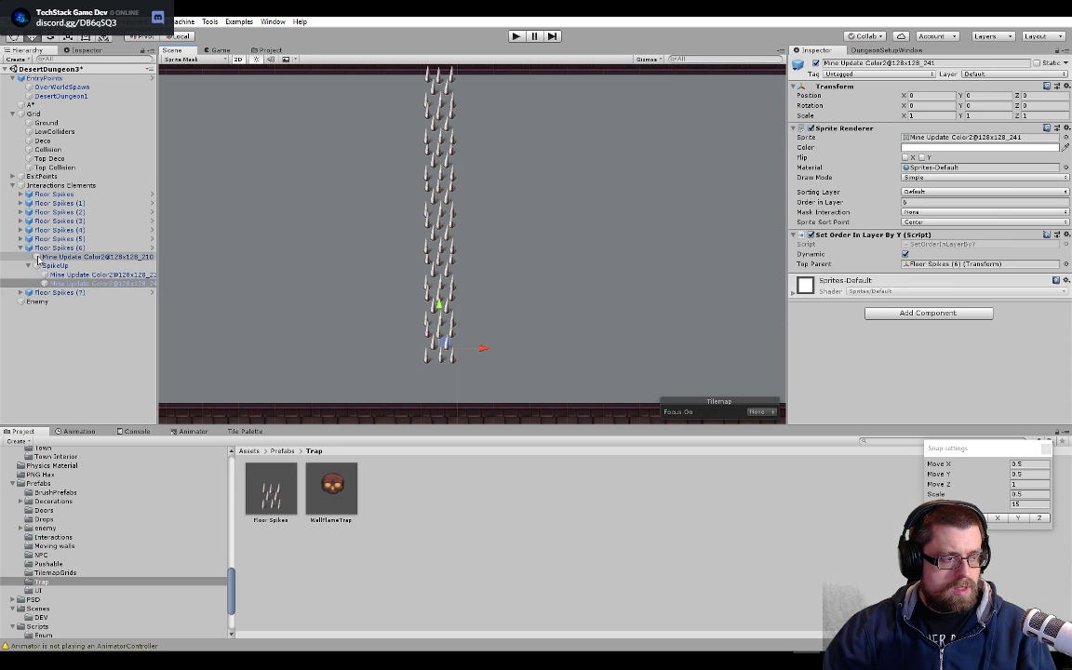
{"action": "left_click", "coordinate": [104, 292]}
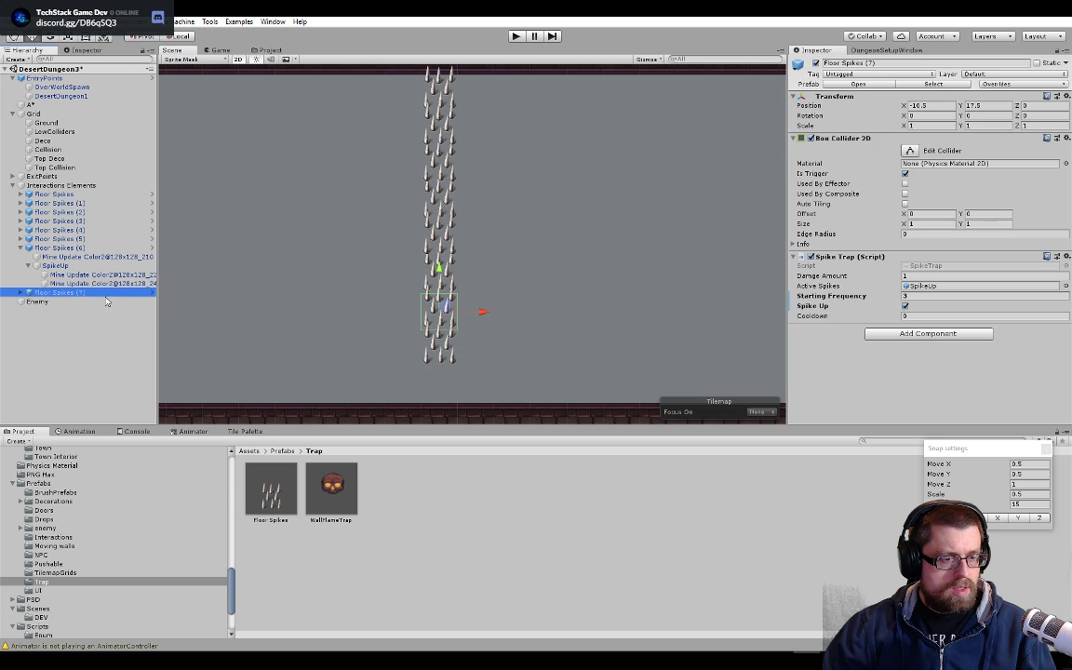
{"action": "left_click", "coordinate": [74, 249]}
{"action": "key", "text": "ctrl+d"}
{"action": "left_click_drag", "start_coordinate": [443, 308], "coordinate": [441, 344]}
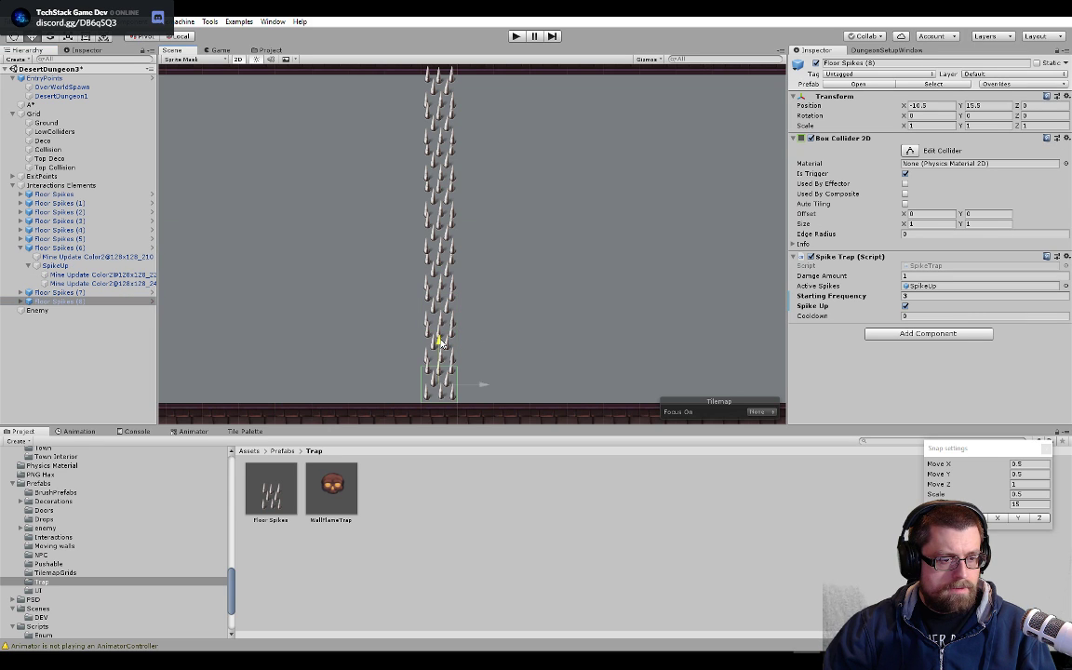
- Duplicate the complete nine-spike column five times to the right at one-unit spacing, with the last column at X -5.5
{"action": "left_click", "coordinate": [56, 194], "text": "shift"}
{"action": "key", "text": "ctrl+d"}
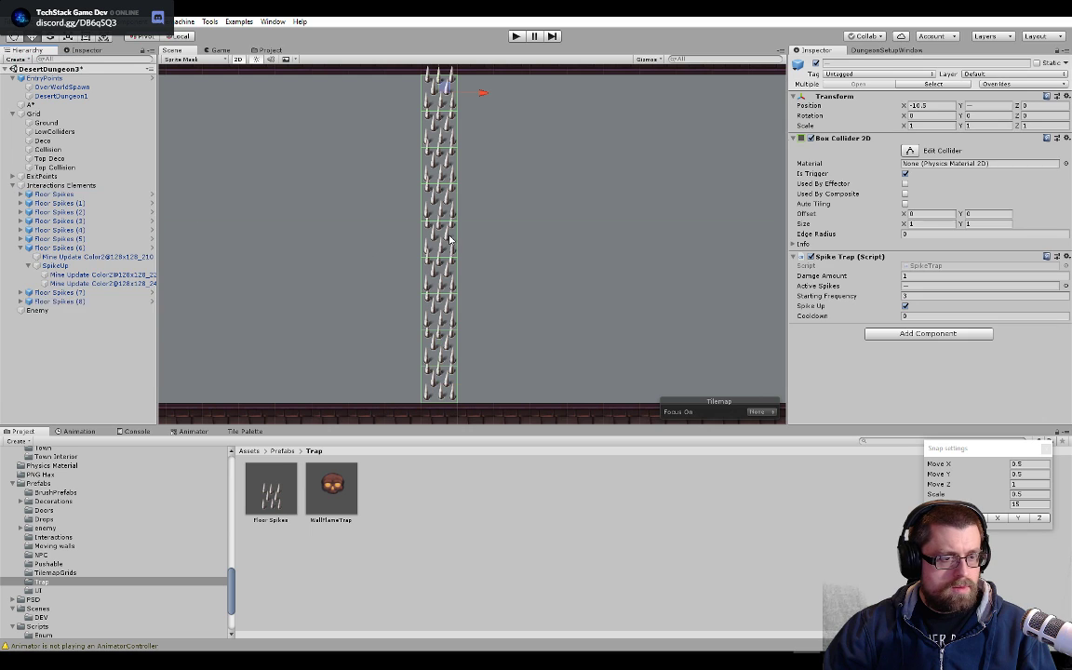
{"action": "key", "text": "ctrl+d"}
{"action": "left_click_drag", "start_coordinate": [483, 96], "coordinate": [553, 131]}
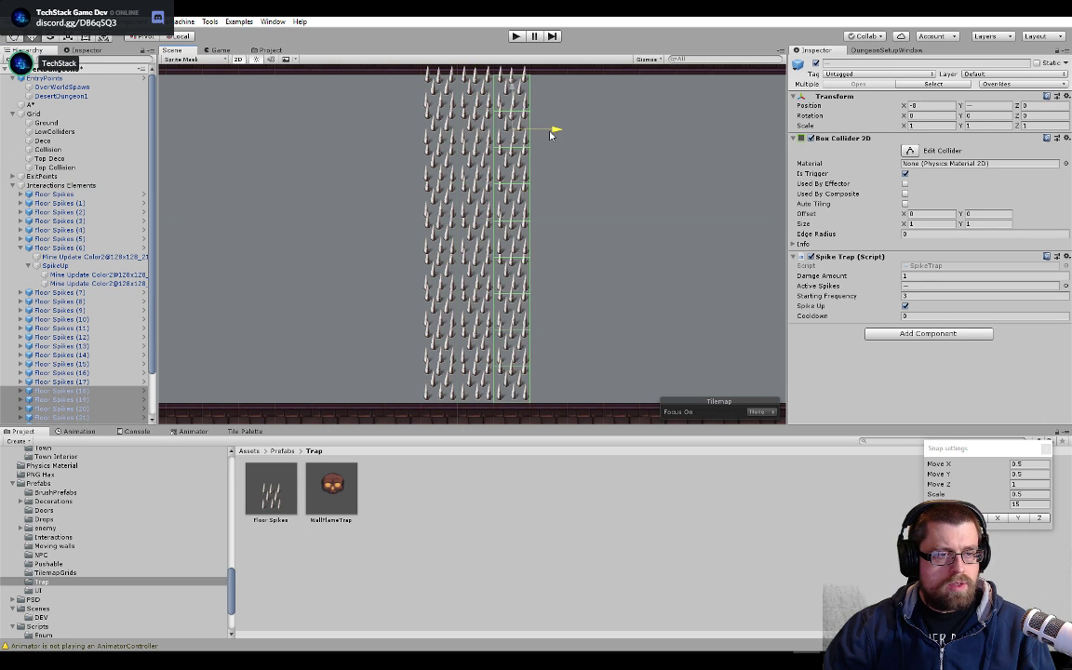
{"action": "key", "text": "ctrl+d"}
{"action": "left_click_drag", "start_coordinate": [559, 211], "coordinate": [593, 201]}
{"action": "key", "text": "ctrl+d"}
{"action": "left_click_drag", "start_coordinate": [592, 278], "coordinate": [628, 277]}
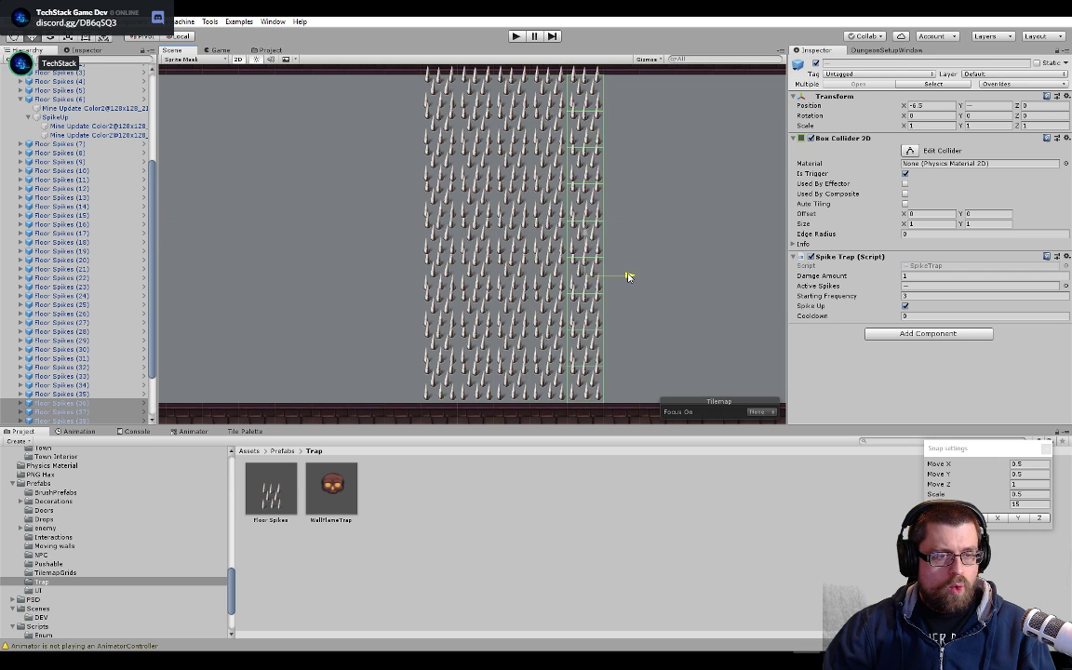
{"action": "key", "text": "ctrl+d"}
{"action": "left_click_drag", "start_coordinate": [630, 97], "coordinate": [664, 112]}
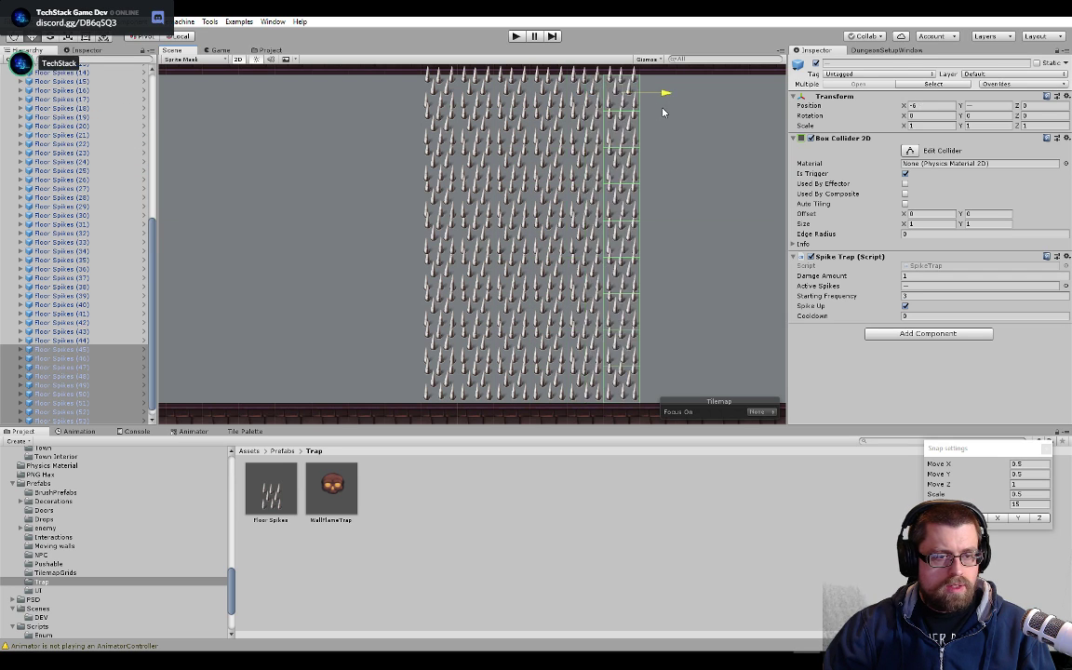
- Collapse Floor Spikes (6) in the hierarchy and deactivate the Grid object to hide the tilemaps
{"action": "scroll", "coordinate": [55, 232], "scroll_direction": "up", "scroll_amount": 10}
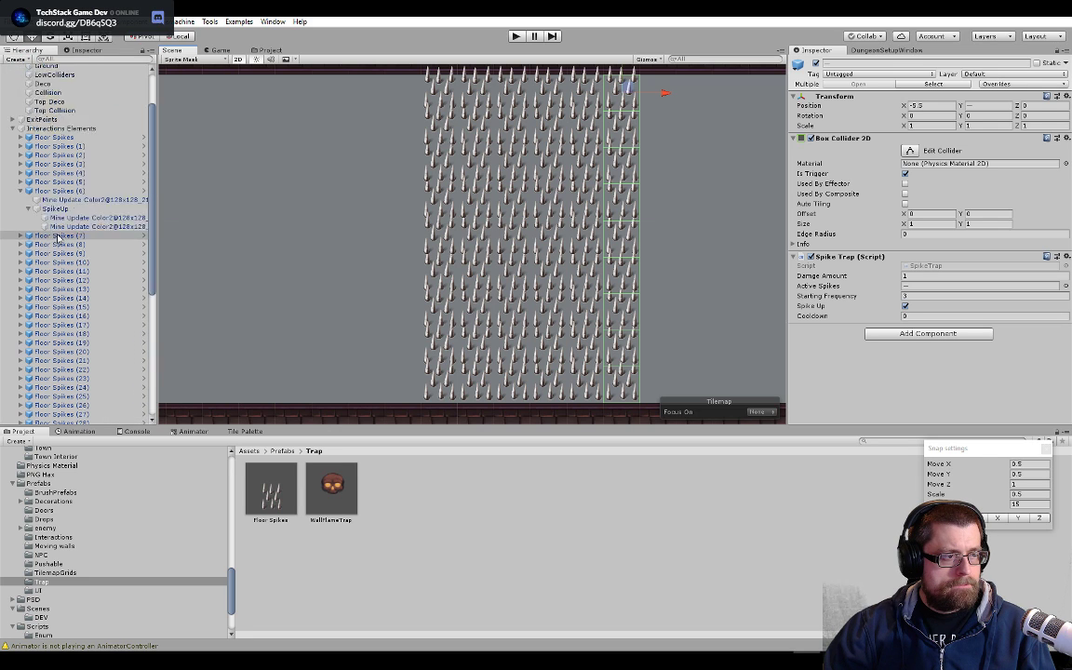
{"action": "left_click", "coordinate": [20, 248]}
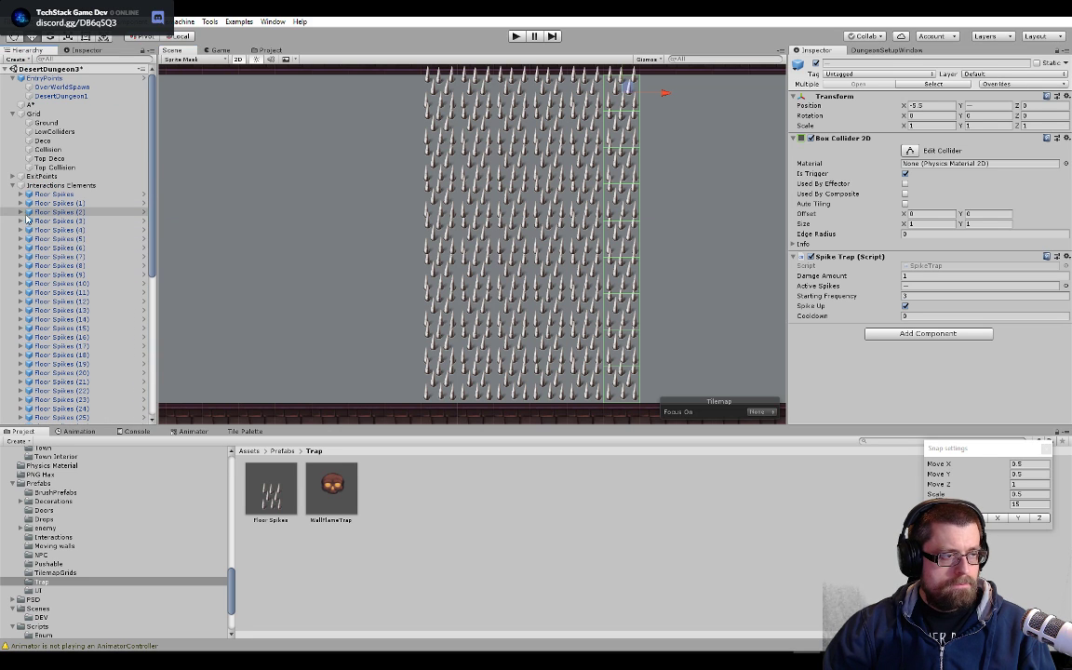
{"action": "left_click", "coordinate": [34, 114]}
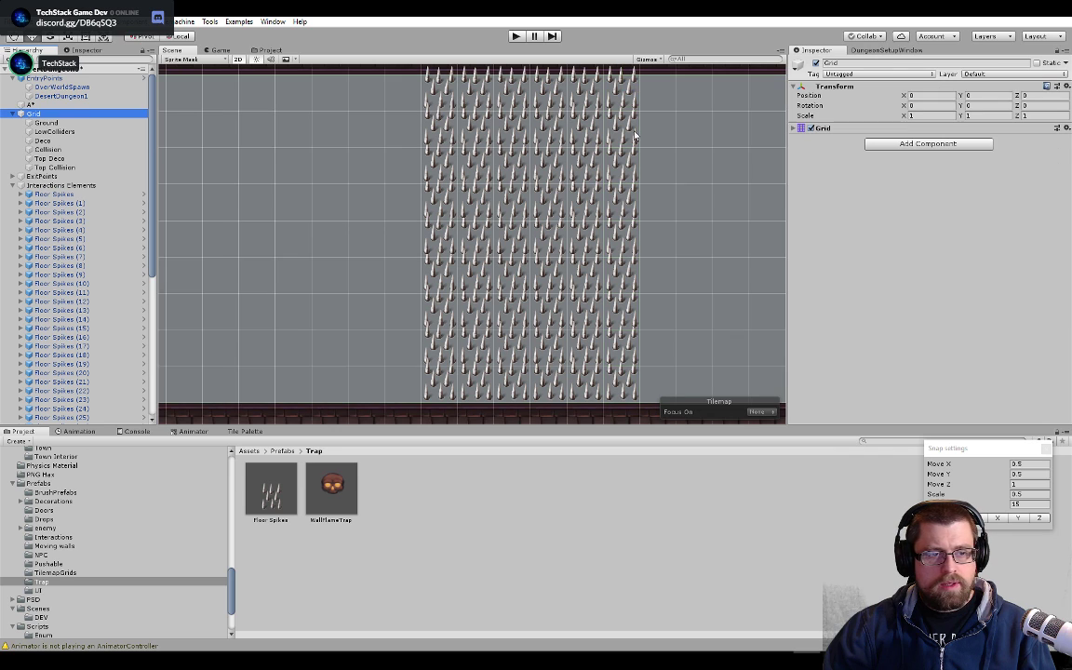
{"action": "left_click", "coordinate": [815, 64]}
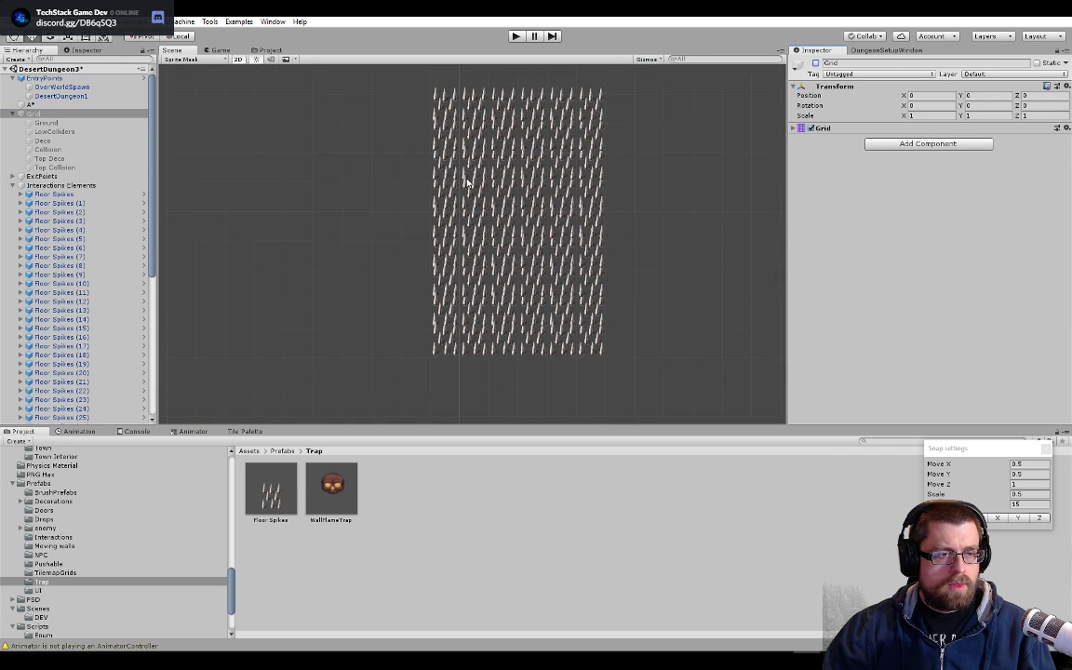
- Select Floor Spikes (8), the lowest spike of the first column, as the start of the diagonal pattern
{"action": "scroll", "coordinate": [469, 201], "scroll_direction": "down", "scroll_amount": 3}
{"action": "left_click_drag", "start_coordinate": [449, 81], "coordinate": [409, 107]}
{"action": "left_click", "coordinate": [445, 359]}
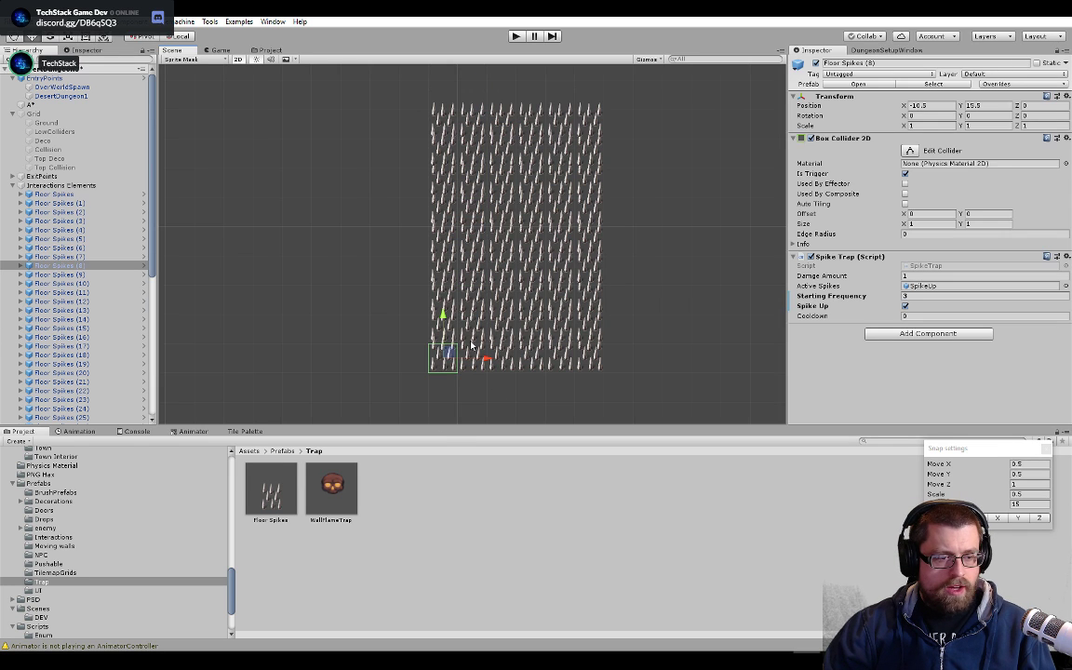
{"action": "scroll", "coordinate": [477, 338], "scroll_direction": "up", "scroll_amount": 3}
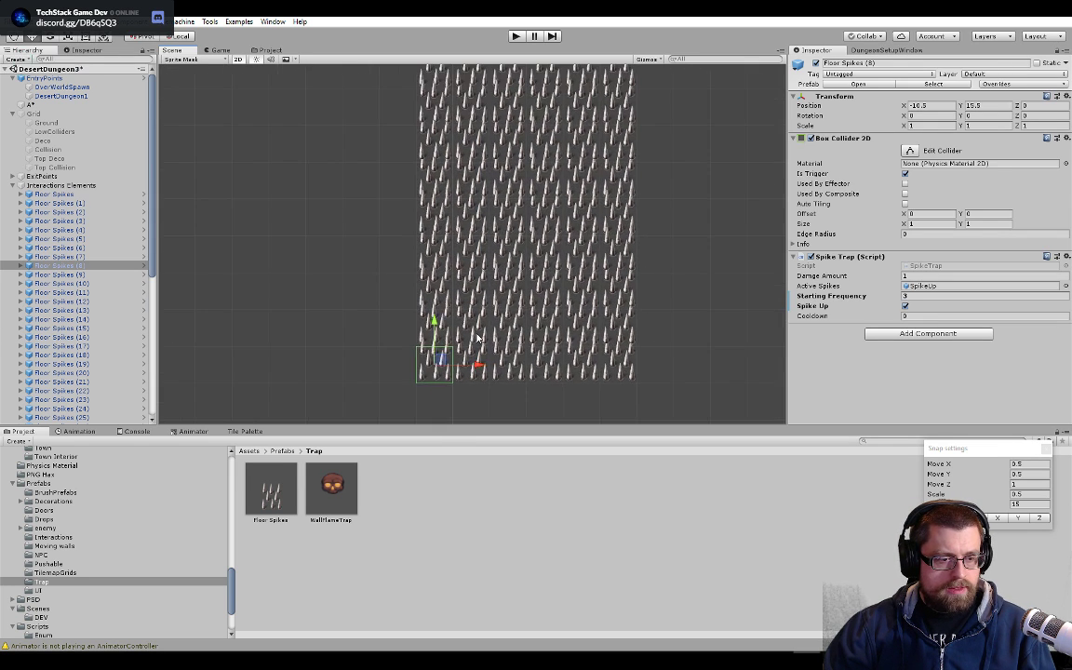
{"action": "left_click", "coordinate": [488, 321], "text": "ctrl"}
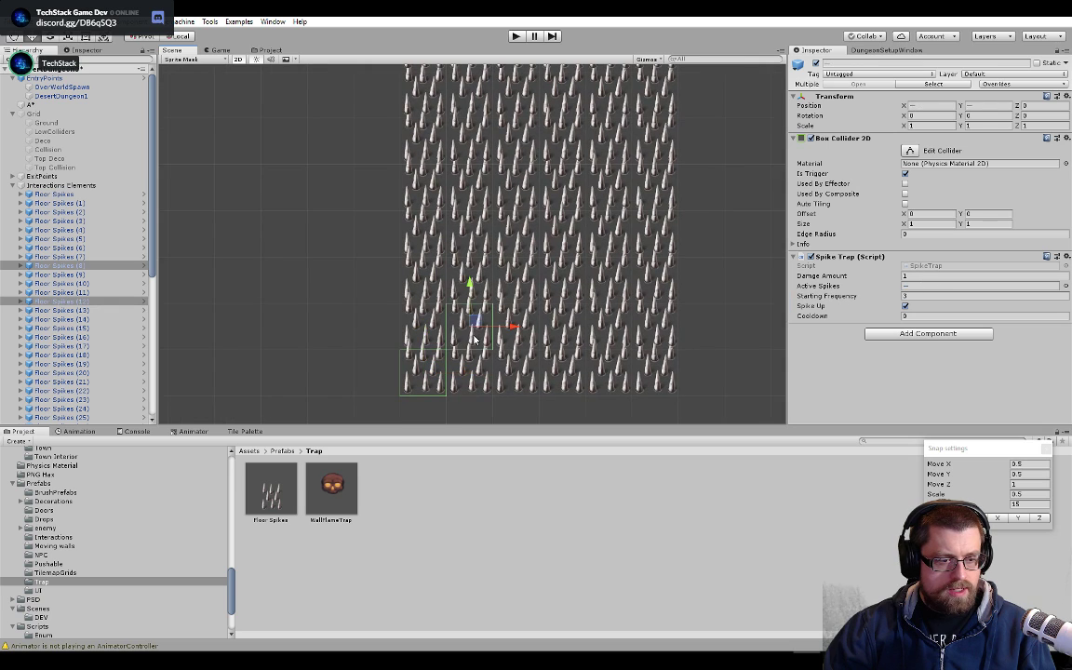
{"action": "left_click", "coordinate": [523, 302], "text": "ctrl"}
{"action": "left_click", "coordinate": [524, 323], "text": "ctrl"}
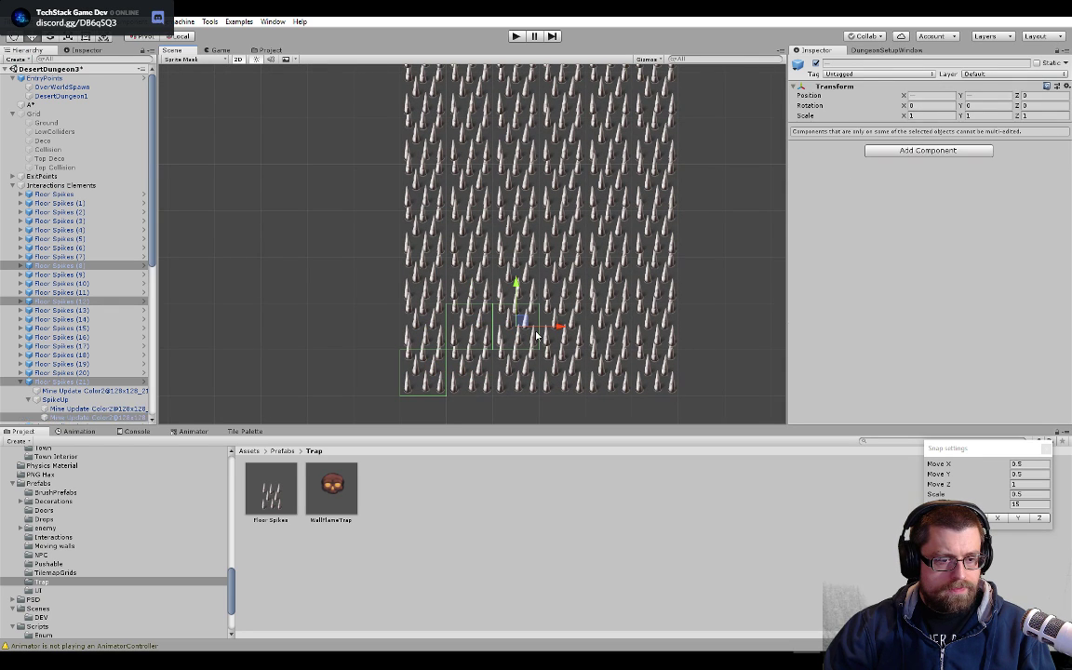
{"action": "left_click", "coordinate": [526, 325], "text": "ctrl"}
{"action": "left_click", "coordinate": [530, 327], "text": "ctrl"}
{"action": "left_click", "coordinate": [529, 326], "text": "ctrl"}
{"action": "left_click", "coordinate": [473, 370], "text": "ctrl"}
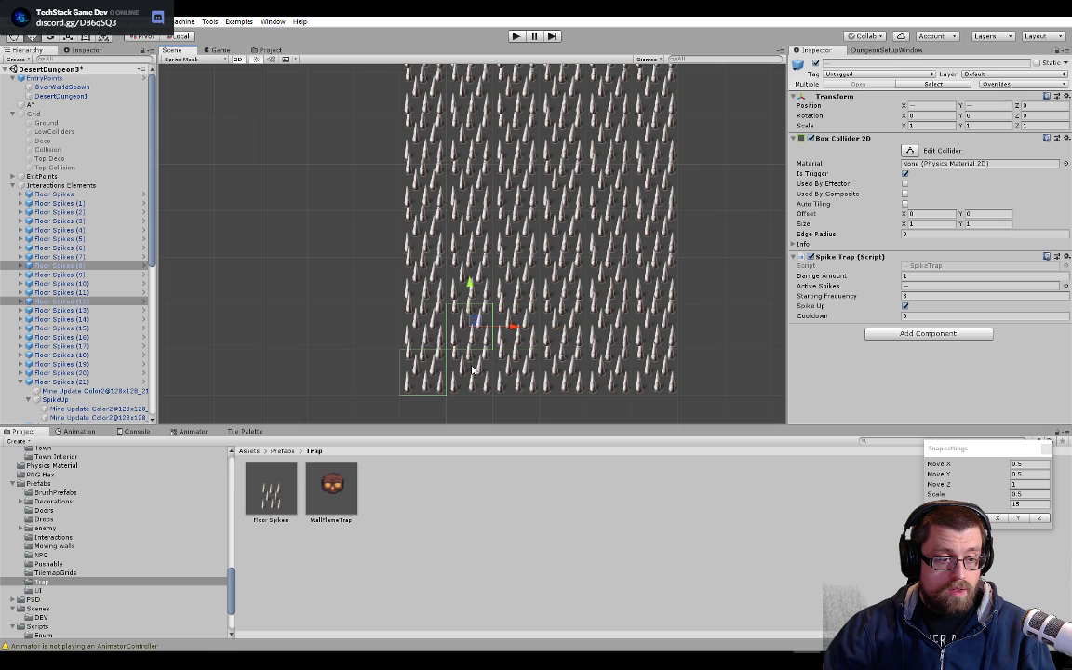
{"action": "left_click", "coordinate": [25, 381]}
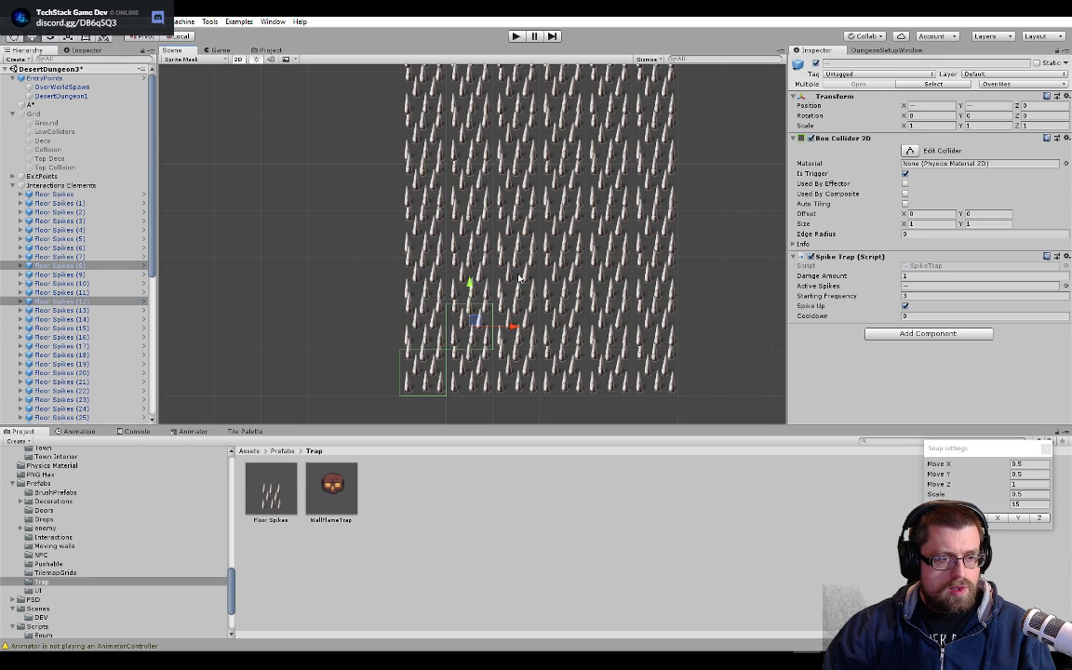
{"action": "key", "text": "ctrl+z"}
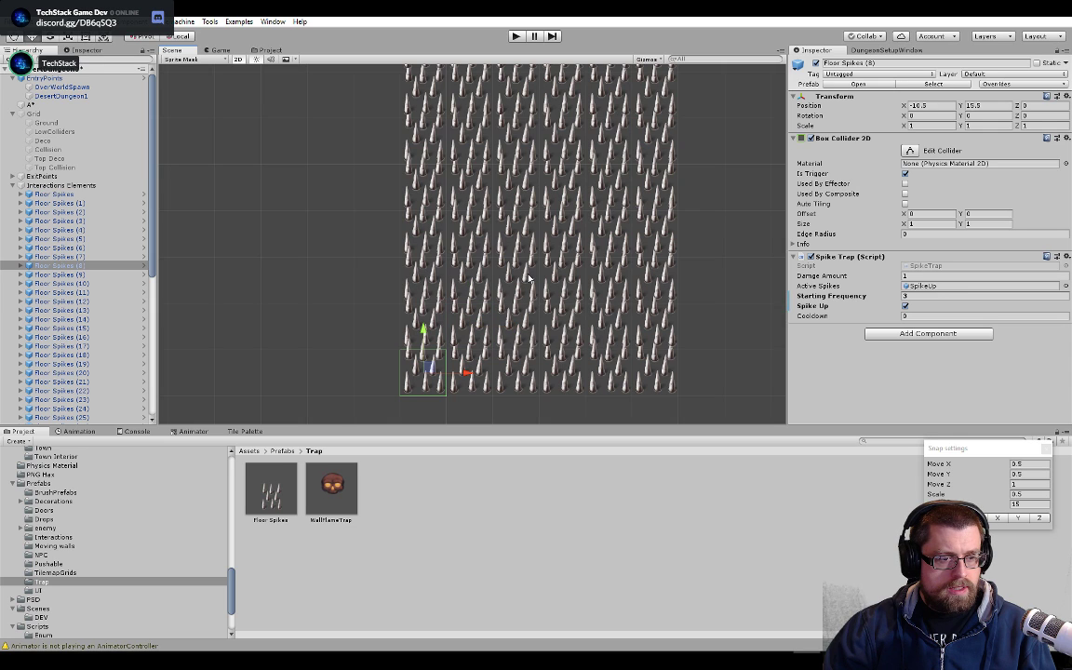
- Add the spikes rising diagonally through columns two to six to the selection, one row higher per column
{"action": "left_click", "coordinate": [528, 277], "text": "ctrl"}
{"action": "left_click", "coordinate": [488, 317], "text": "ctrl"}
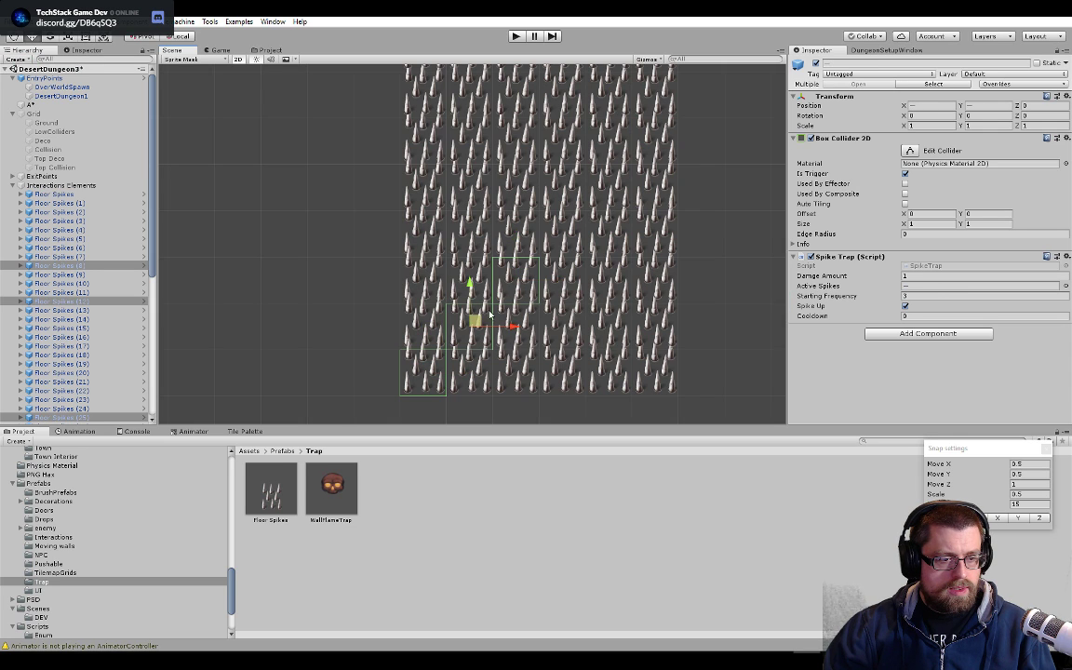
{"action": "left_click", "coordinate": [574, 229], "text": "ctrl"}
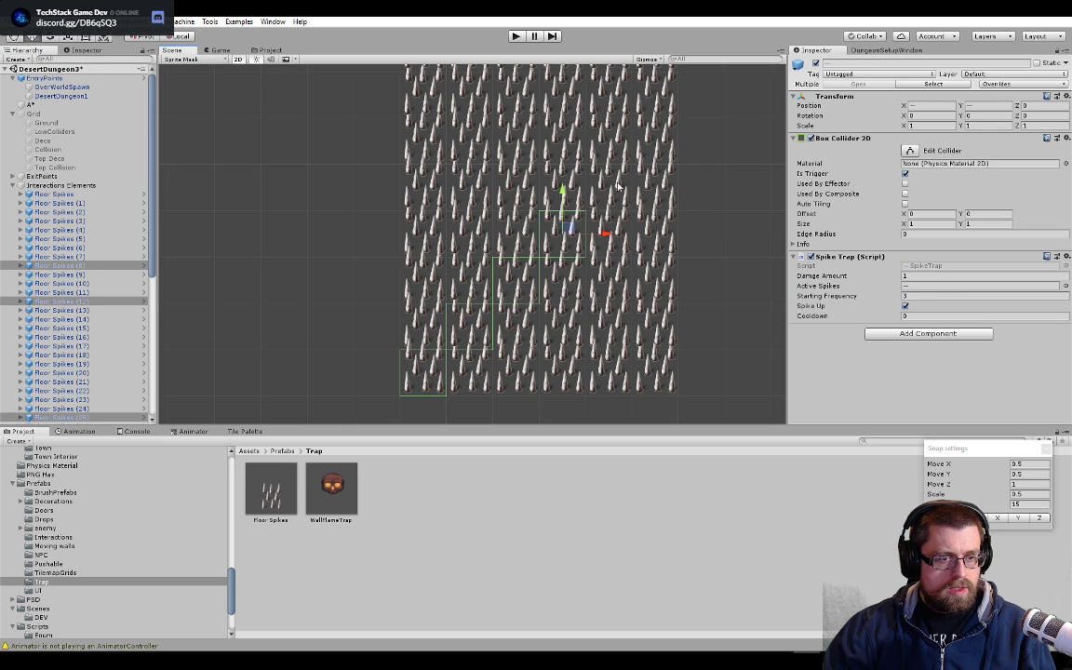
{"action": "left_click", "coordinate": [623, 184], "text": "ctrl"}
{"action": "left_click", "coordinate": [665, 141], "text": "ctrl"}
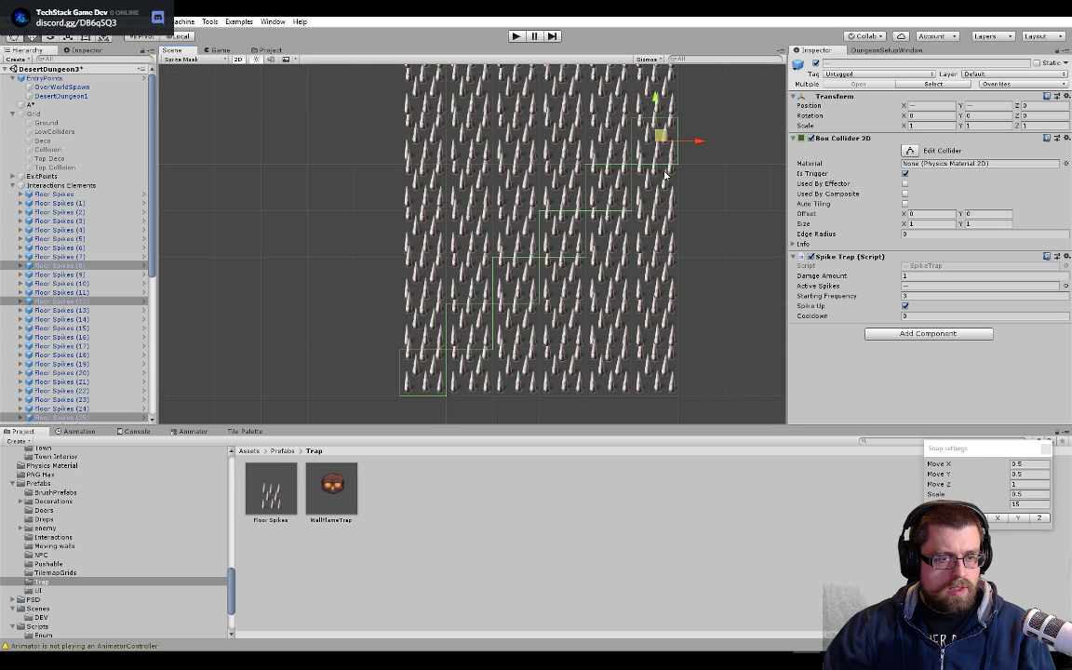
- Add the diagonal starting at the third column's lowest spike to the selection, rising one row per column through column six
{"action": "left_click", "coordinate": [518, 374], "text": "ctrl"}
{"action": "left_click", "coordinate": [563, 337], "text": "ctrl"}
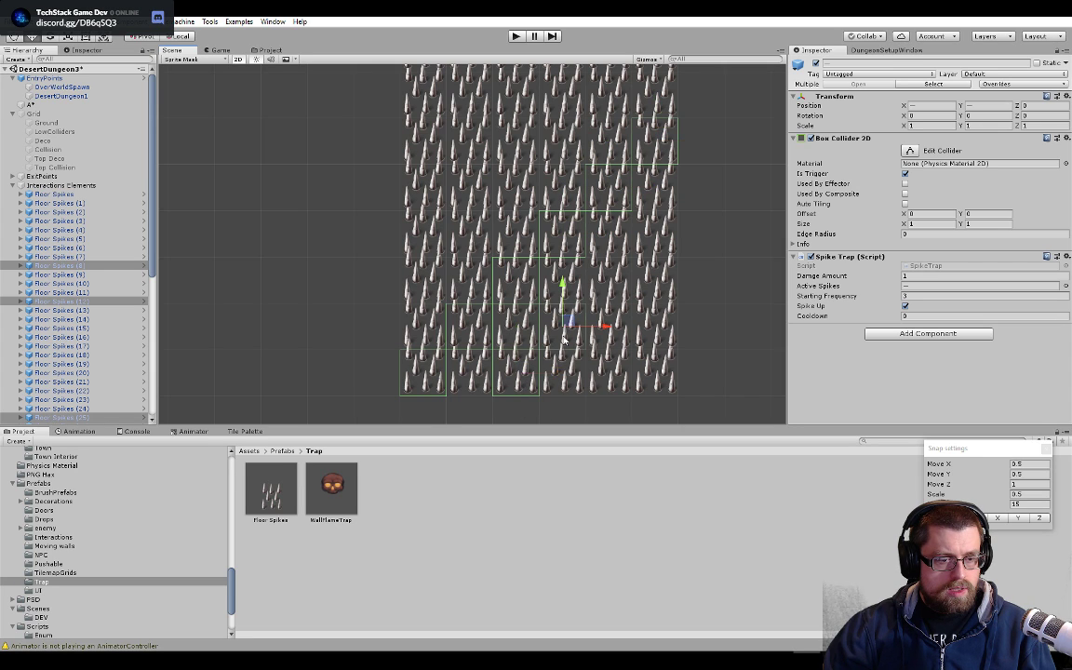
{"action": "left_click", "coordinate": [611, 293], "text": "ctrl"}
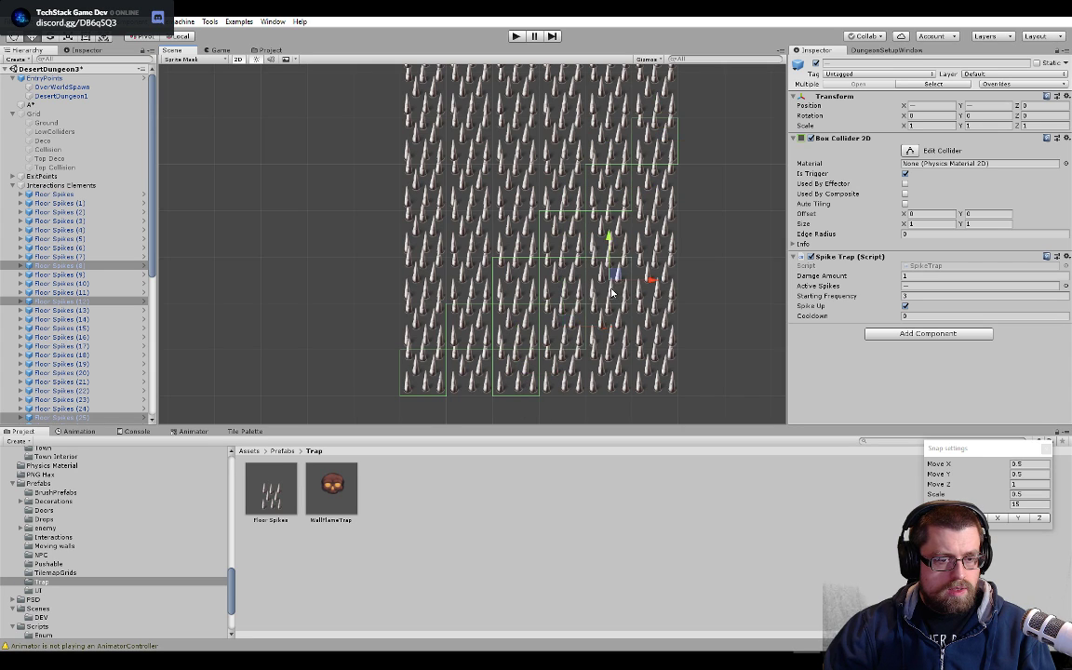
{"action": "left_click", "coordinate": [659, 245], "text": "ctrl"}
- Add the diagonal starting at the first column's third spike from below to the selection, rising one row per column through column six
{"action": "left_click", "coordinate": [430, 275], "text": "ctrl"}
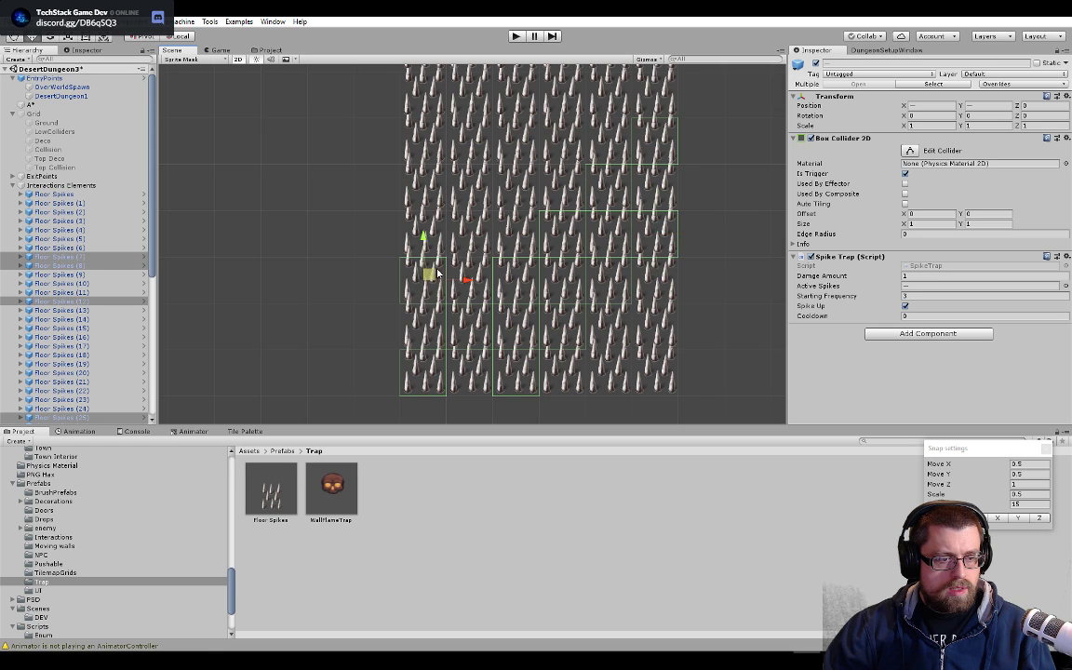
{"action": "left_click", "coordinate": [478, 233], "text": "ctrl"}
{"action": "left_click", "coordinate": [520, 187], "text": "ctrl"}
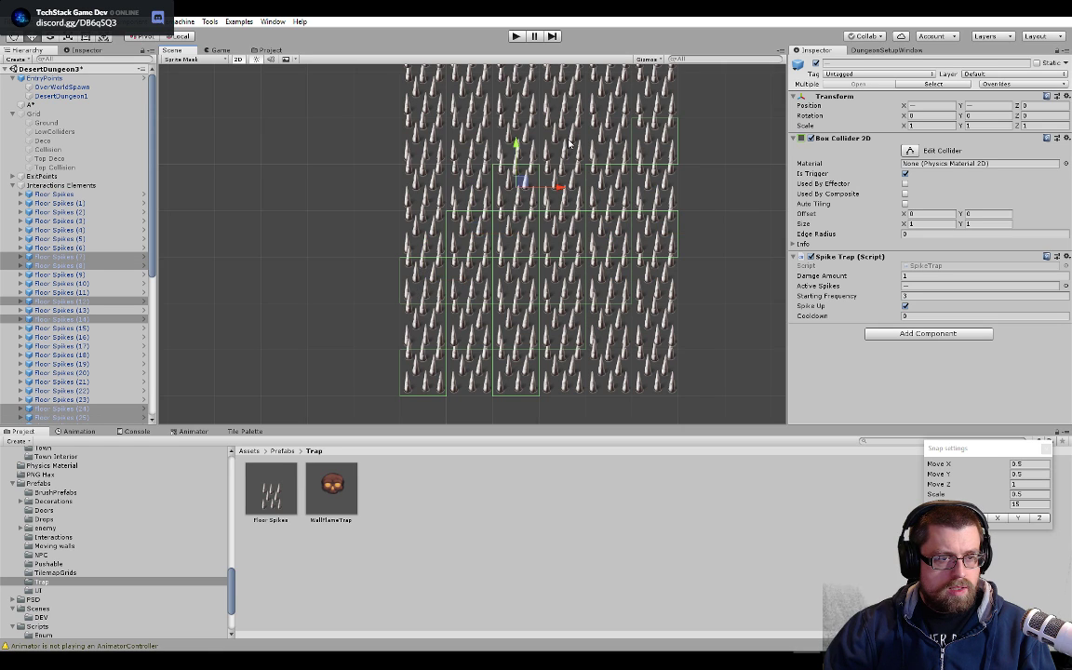
{"action": "middle_click_drag", "start_coordinate": [570, 142], "coordinate": [585, 232]}
{"action": "left_click", "coordinate": [578, 206], "text": "ctrl"}
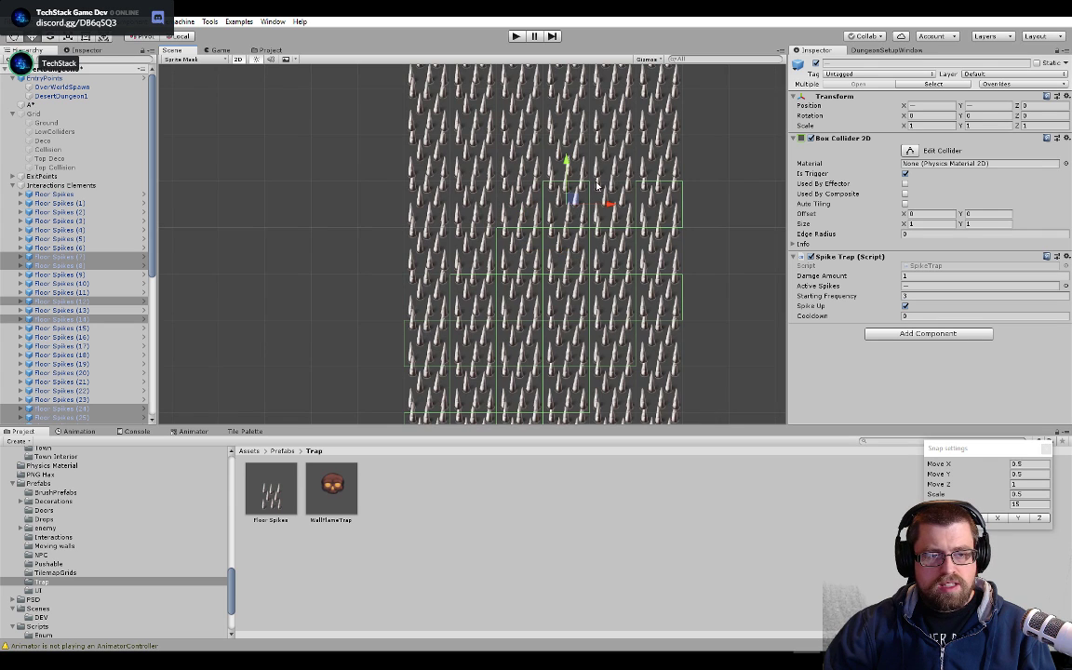
{"action": "middle_click_drag", "start_coordinate": [599, 183], "coordinate": [603, 228]}
{"action": "left_click", "coordinate": [626, 199], "text": "ctrl"}
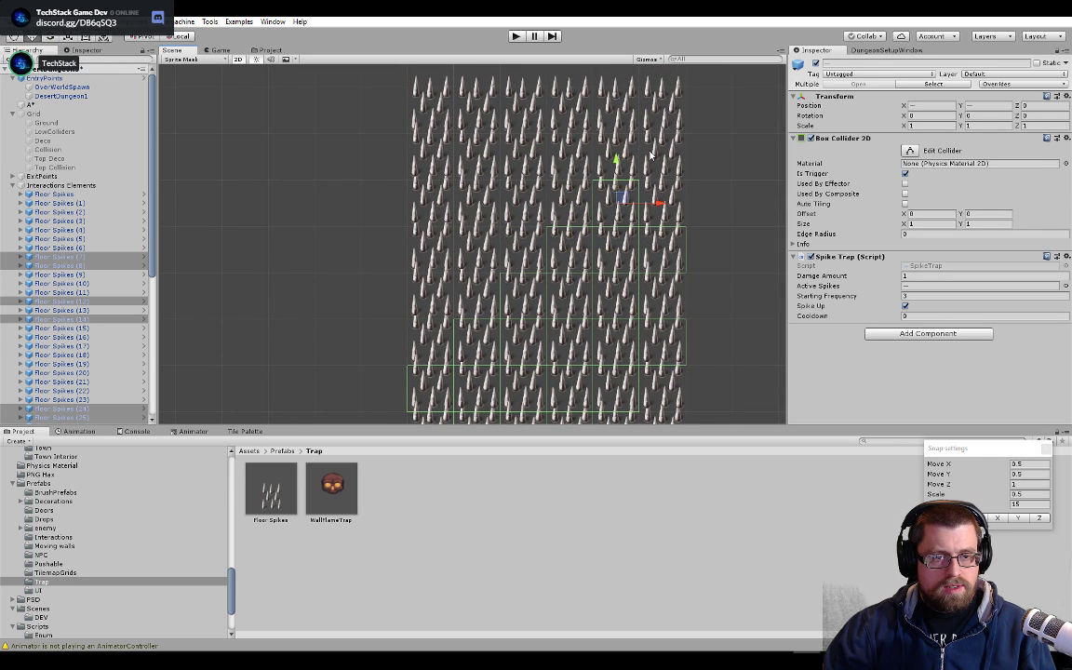
{"action": "left_click", "coordinate": [661, 166], "text": "ctrl"}
- Add the short corner diagonal to the selection: column five's lowest spike and column six's second-lowest spike
{"action": "middle_click_drag", "start_coordinate": [665, 391], "coordinate": [647, 290]}
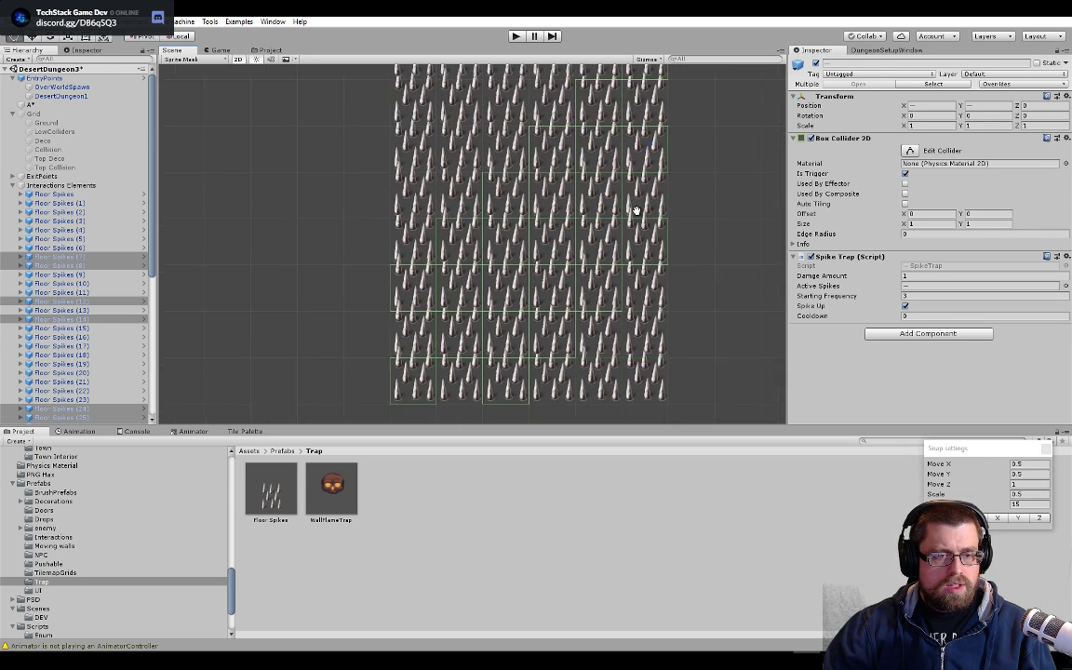
{"action": "left_click", "coordinate": [605, 374], "text": "ctrl"}
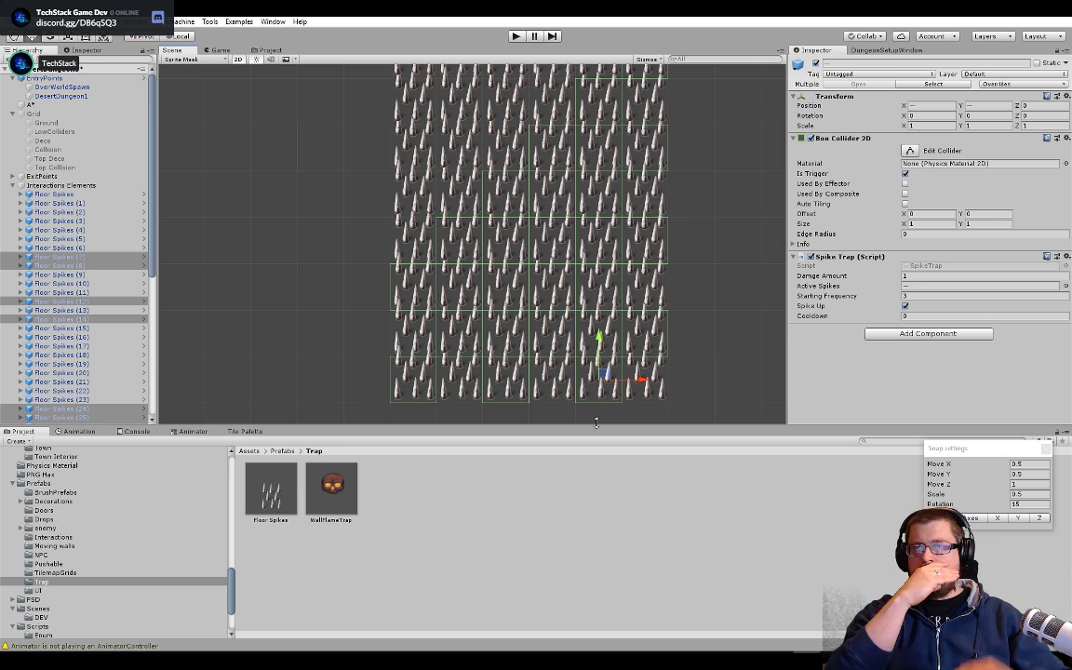
- Add the diagonal starting at the first column's fifth spike from below to the selection, rising to the highest spike of column five
{"action": "middle_click_drag", "start_coordinate": [465, 219], "coordinate": [493, 280]}
{"action": "left_click", "coordinate": [446, 263], "text": "ctrl"}
{"action": "left_click", "coordinate": [486, 209], "text": "ctrl"}
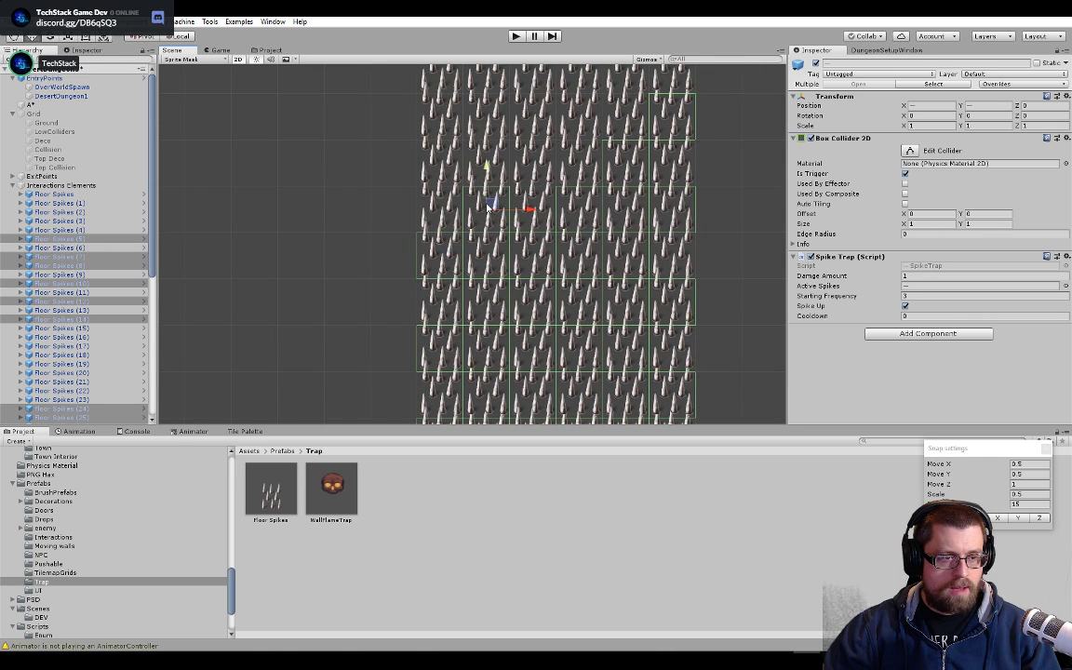
{"action": "left_click", "coordinate": [546, 165], "text": "ctrl"}
{"action": "middle_click_drag", "start_coordinate": [536, 111], "coordinate": [540, 175]}
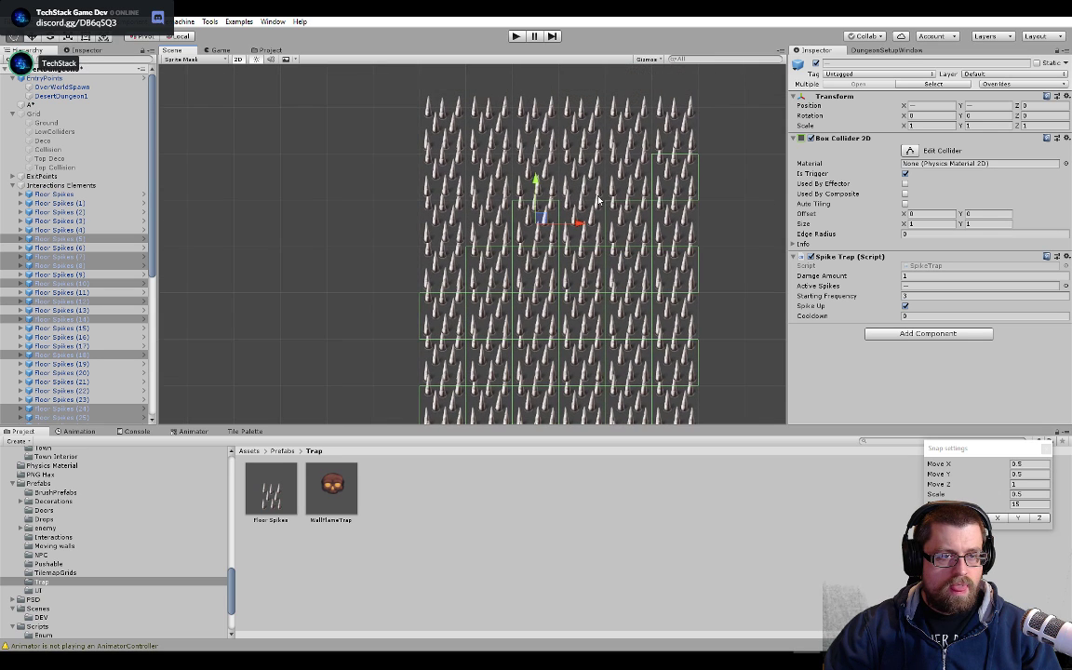
{"action": "left_click", "coordinate": [621, 142], "text": "ctrl"}
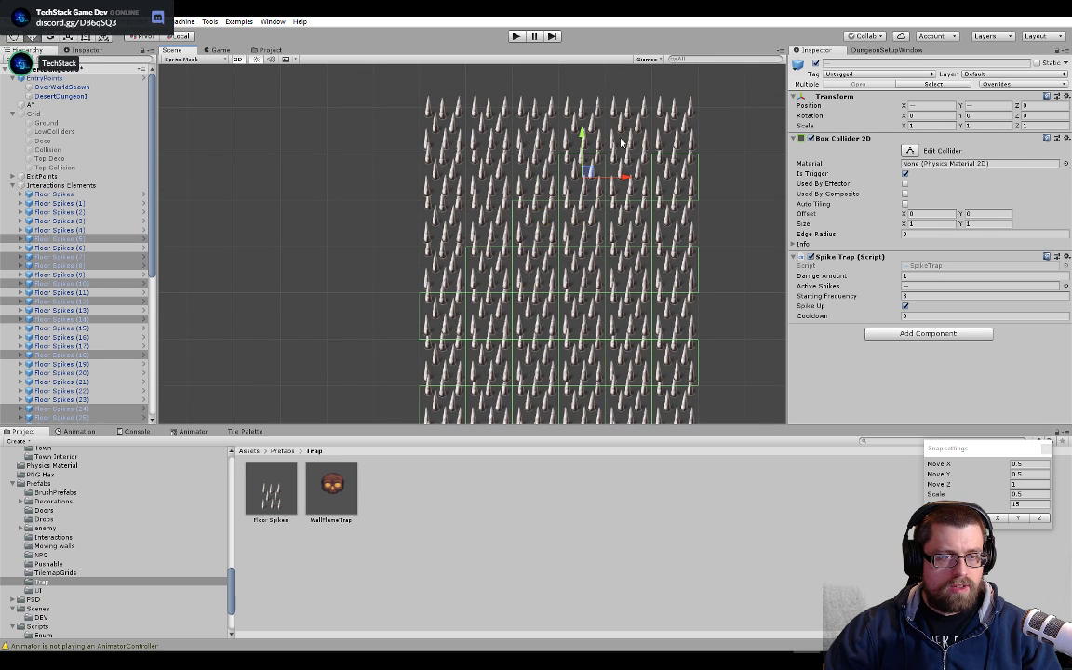
{"action": "left_click", "coordinate": [631, 124], "text": "ctrl"}
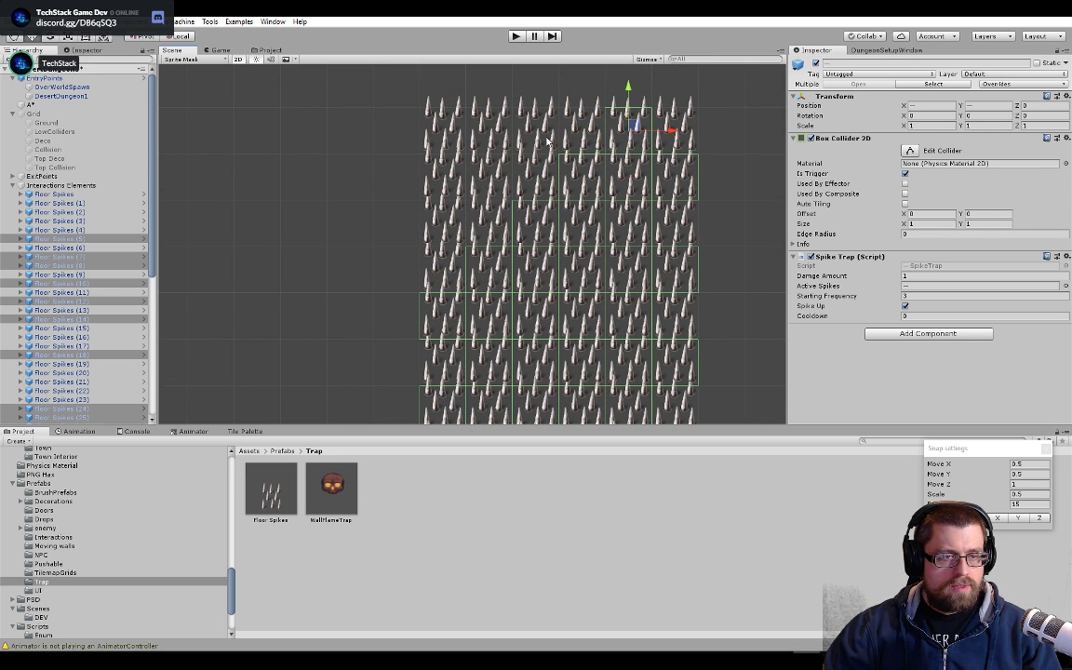
- Add the diagonal descending from column three's highest spike to column one, plus the first column's highest spike, to the selection
{"action": "left_click", "coordinate": [545, 133], "text": "ctrl"}
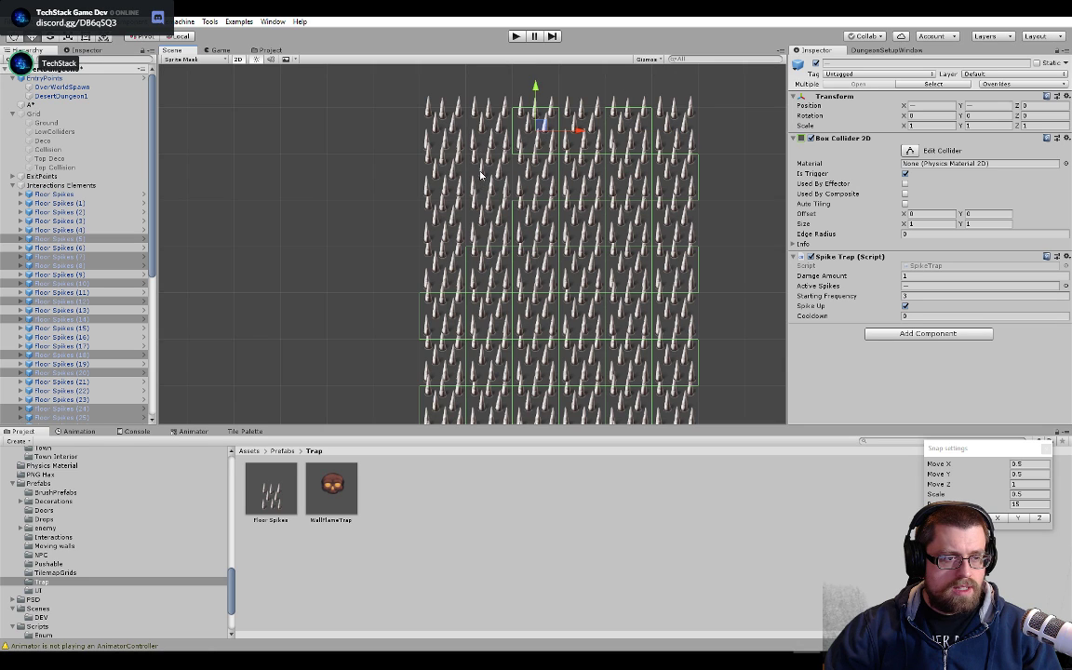
{"action": "left_click", "coordinate": [495, 177], "text": "ctrl"}
{"action": "left_click", "coordinate": [435, 221], "text": "ctrl"}
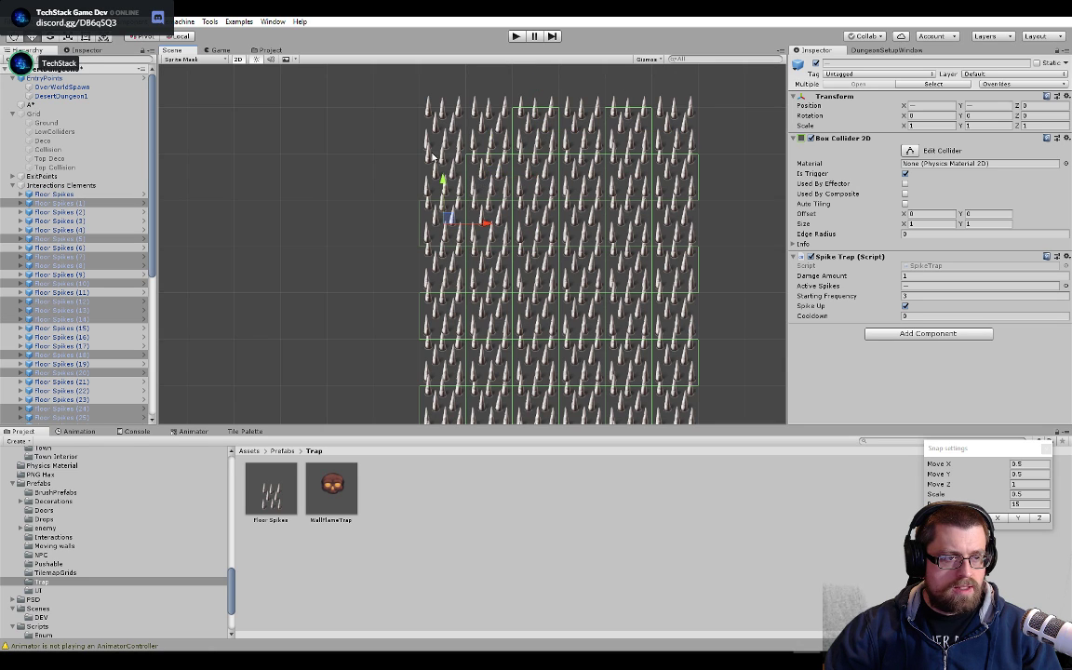
{"action": "left_click", "coordinate": [434, 112], "text": "ctrl"}
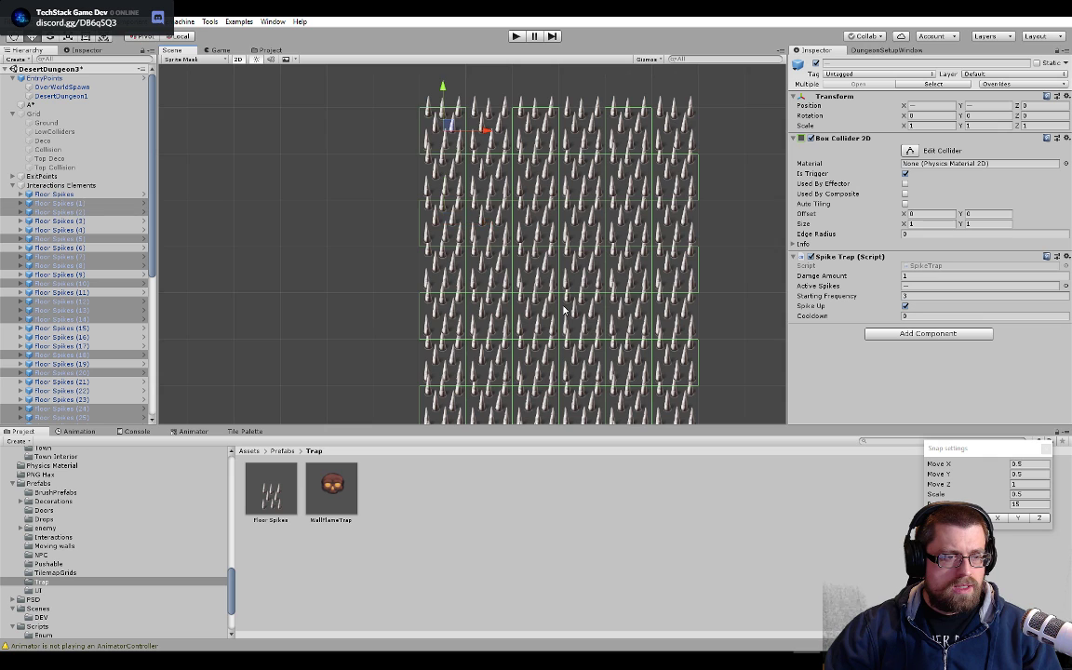
- Turn off Spike Up for all selected floor spikes and set their Starting Frequency to 2
{"action": "scroll", "coordinate": [549, 214], "scroll_direction": "down", "scroll_amount": 3}
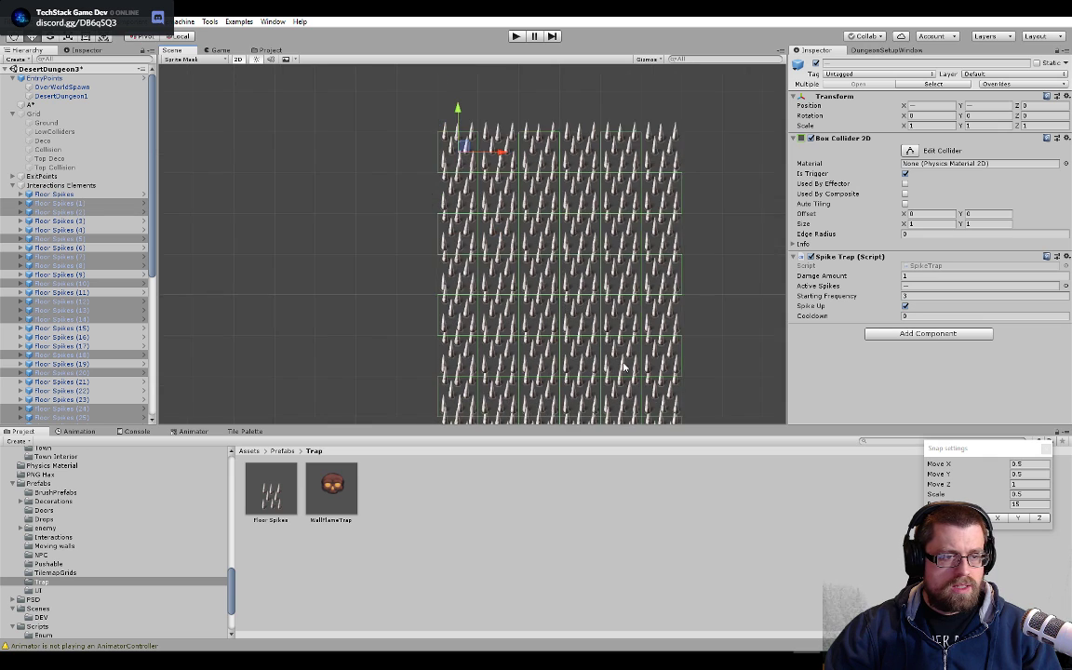
{"action": "left_click", "coordinate": [905, 306]}
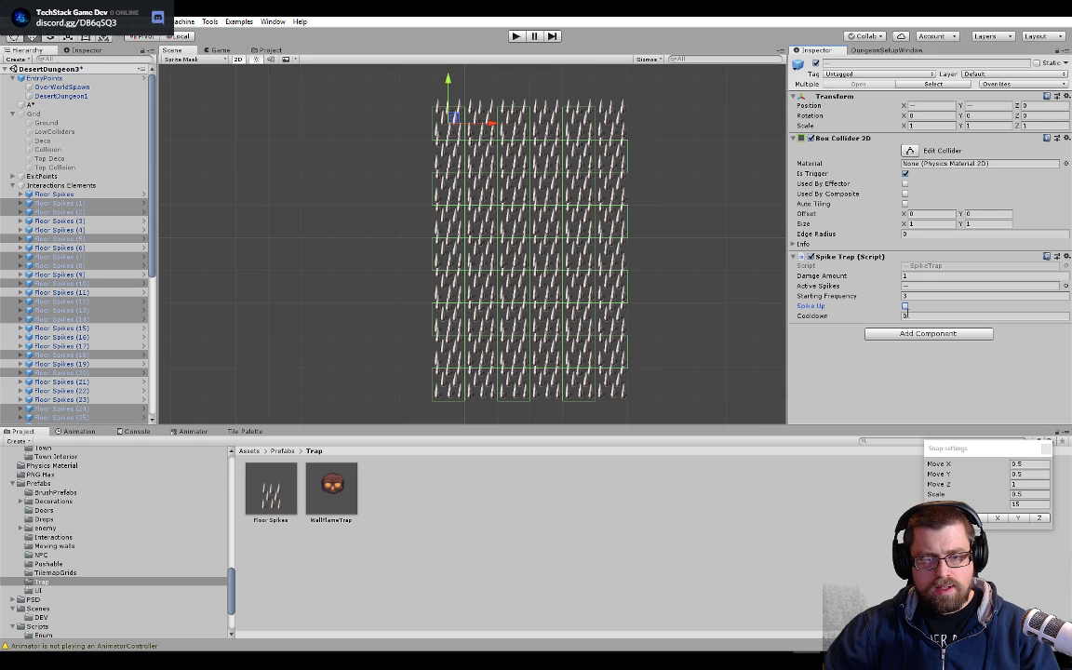
{"action": "left_click", "coordinate": [910, 296]}
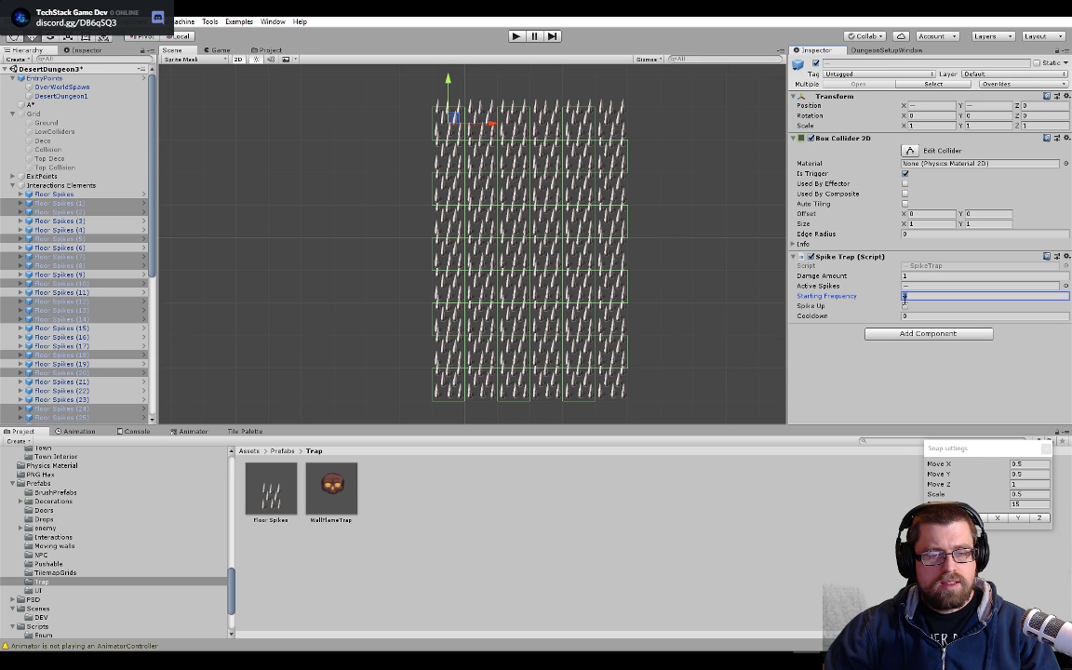
- Playtest the scene by walking the character into the spike field to check the alternating pattern, and end the playtest
{"action": "left_click", "coordinate": [516, 36]}
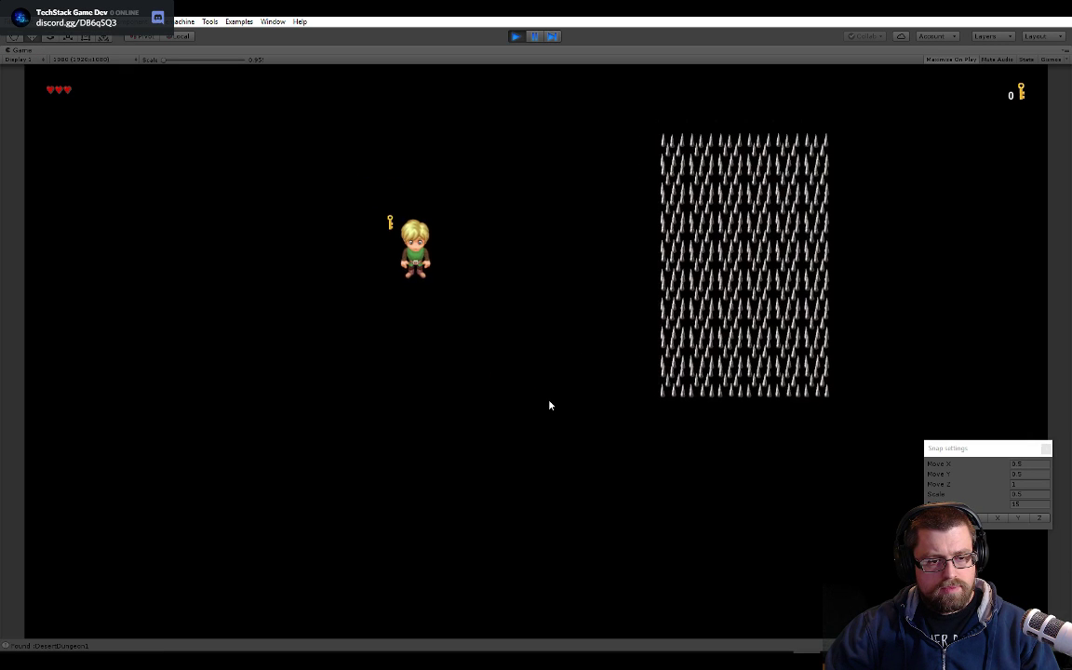
{"action": "key", "text": "Right"}
{"action": "key", "text": "Down"}
{"action": "key", "text": "Right"}
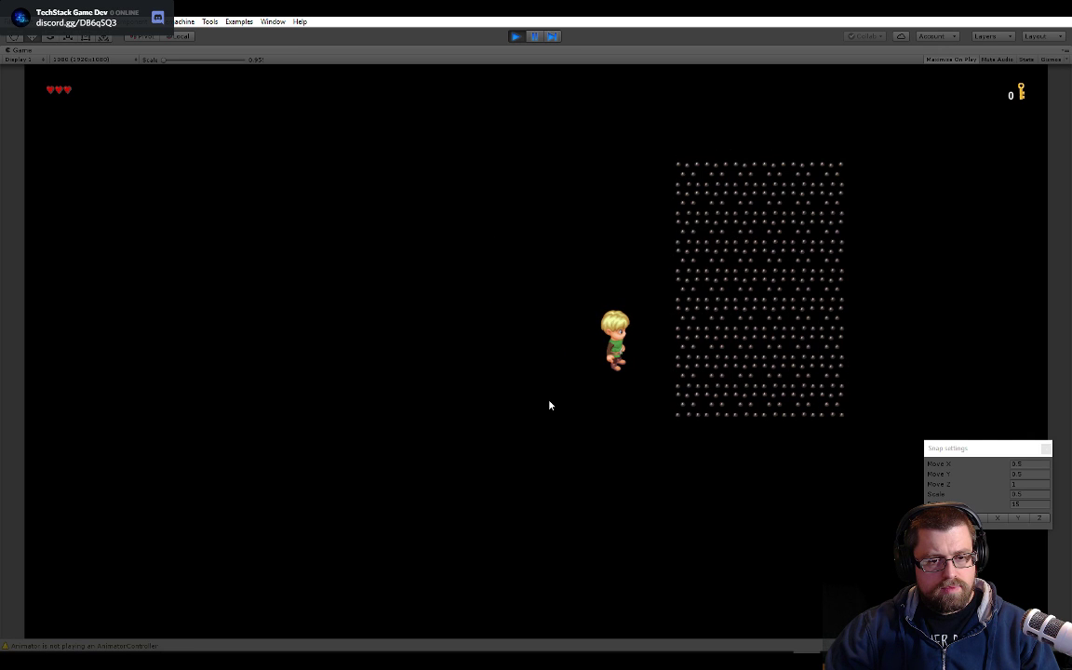
{"action": "key", "text": "Right"}
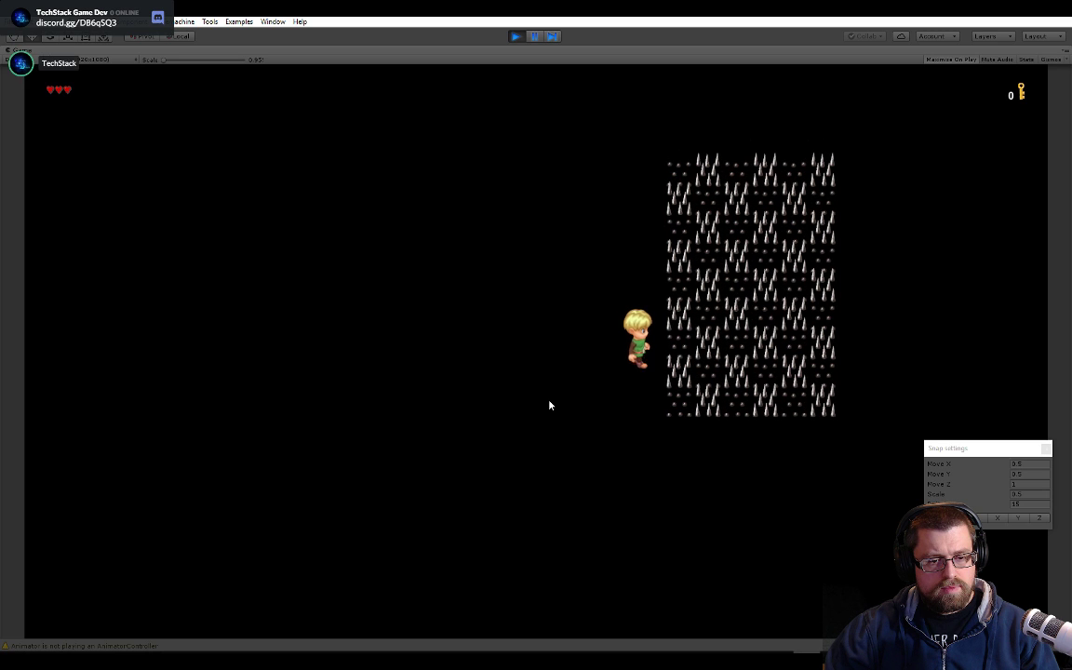
{"action": "key", "text": "Right"}
{"action": "key", "text": "Right"}
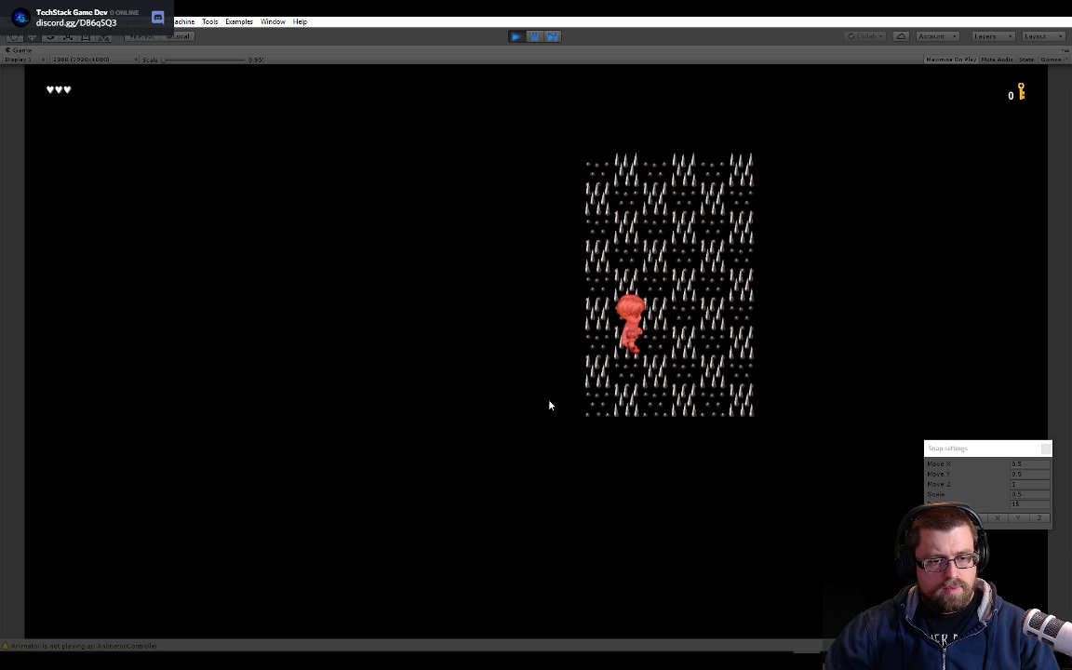
{"action": "left_click", "coordinate": [515, 37]}
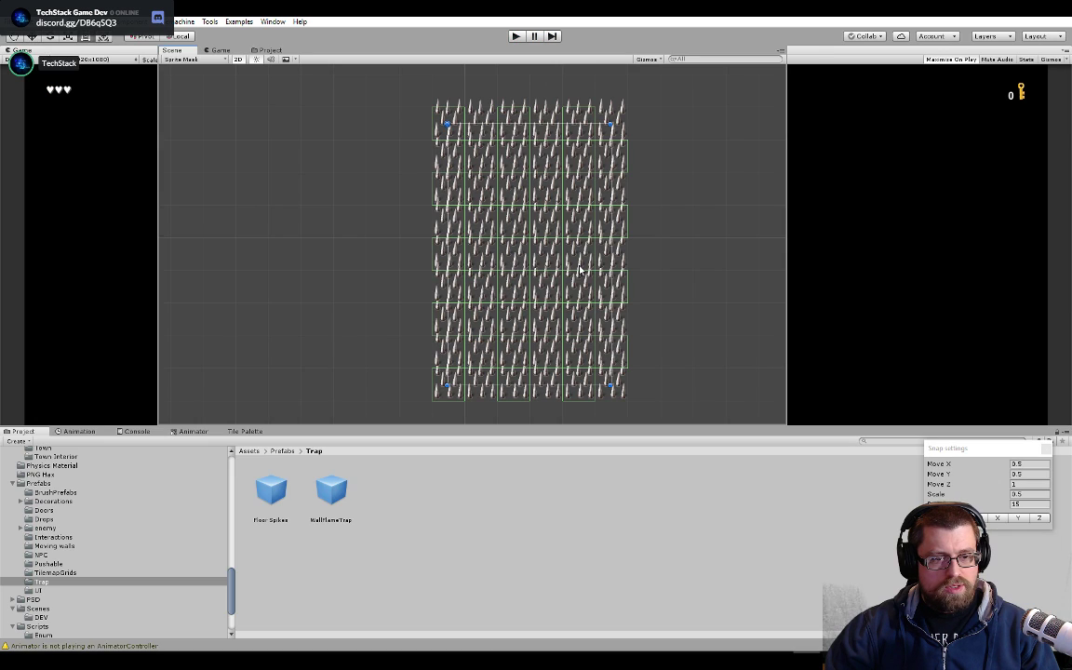
- Run the scene again, walk the character across the spike field to check the timing, and stop the run
{"action": "left_click", "coordinate": [515, 38]}
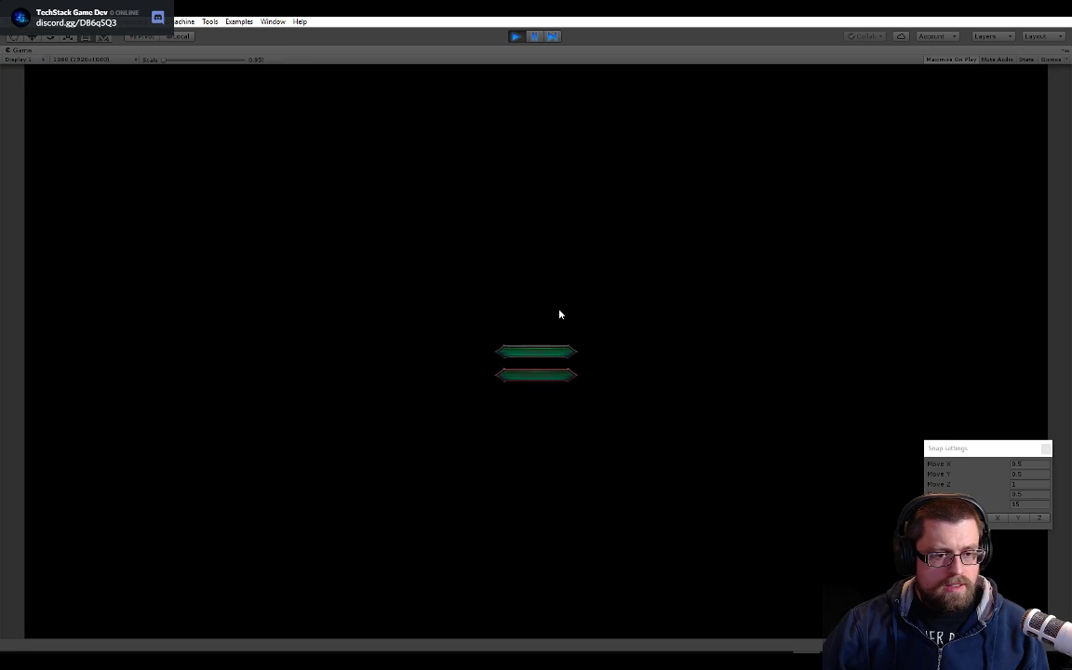
{"action": "key", "text": "Right"}
{"action": "key", "text": "Right"}
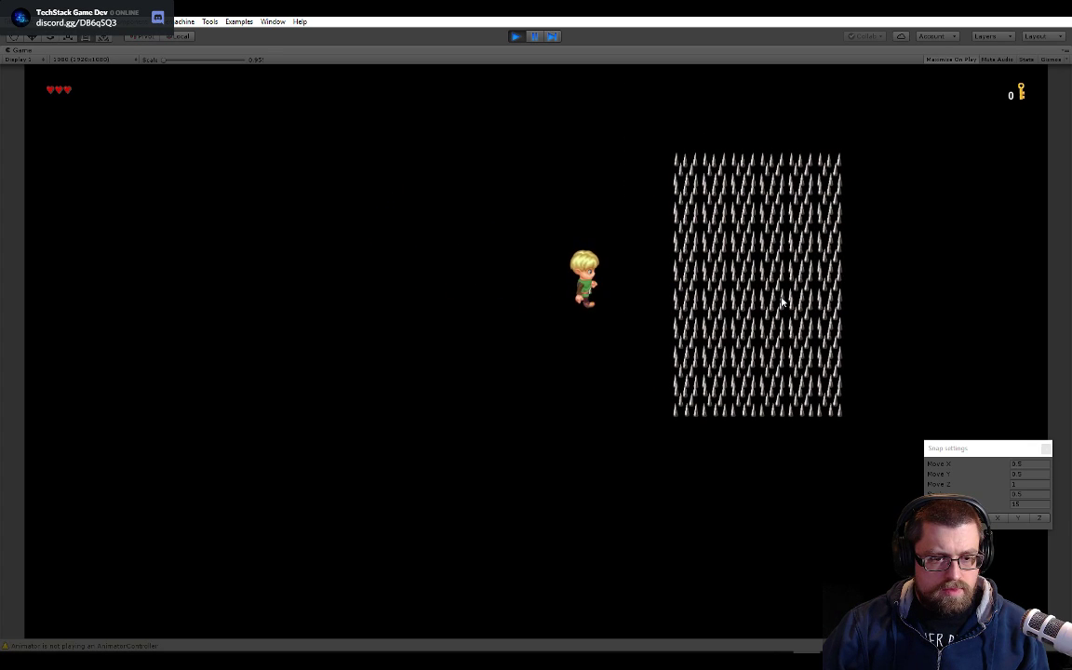
{"action": "key", "text": "Right"}
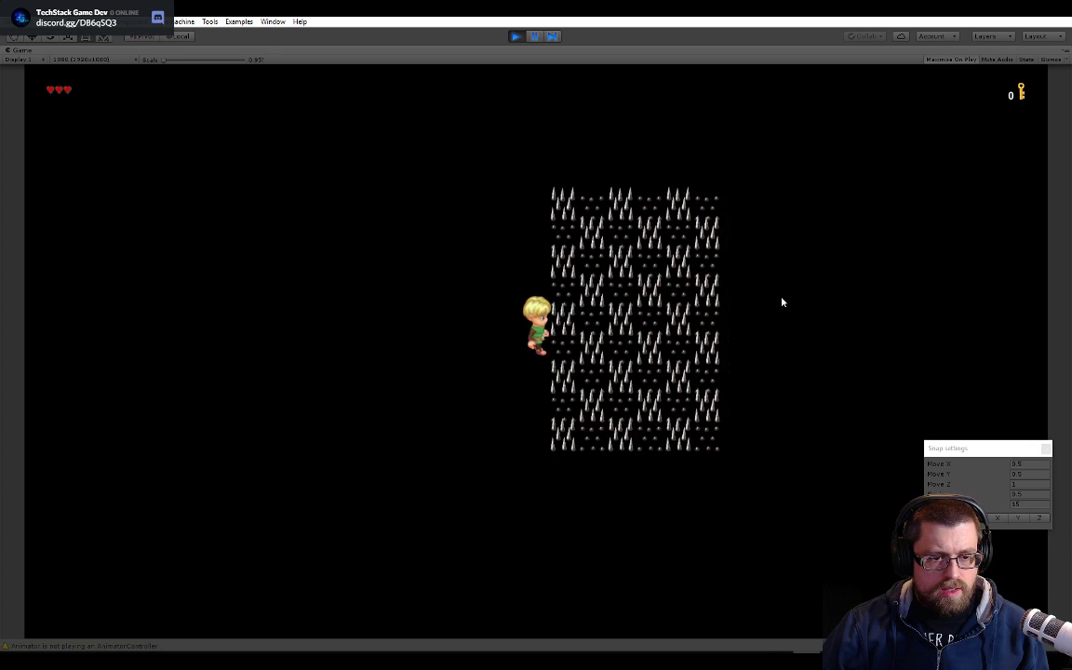
{"action": "key", "text": "Right"}
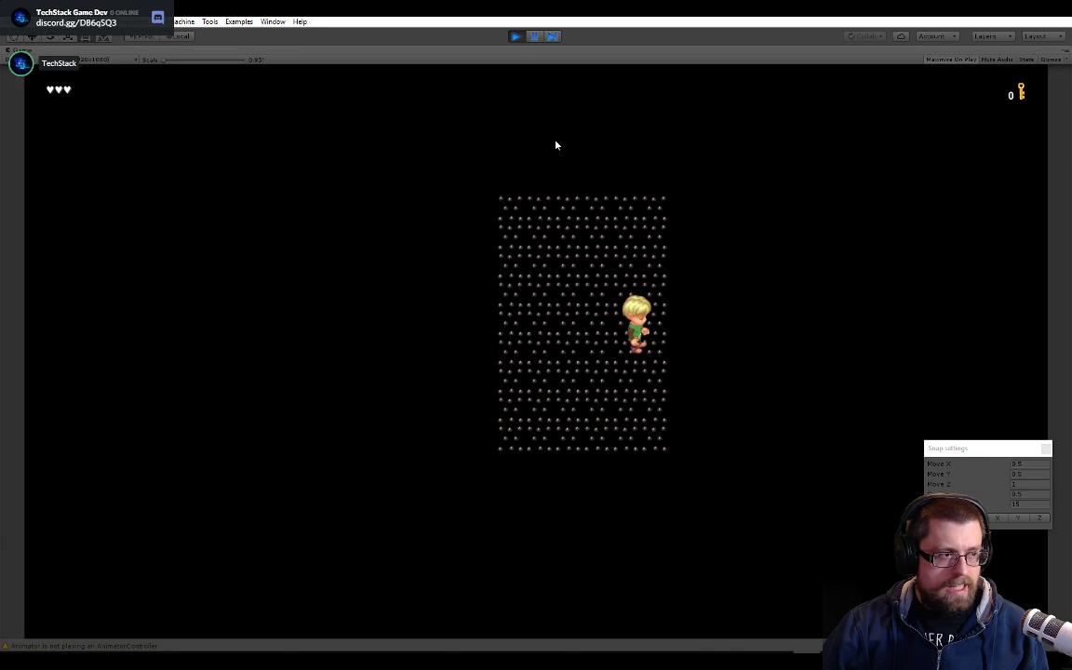
{"action": "left_click", "coordinate": [516, 36]}
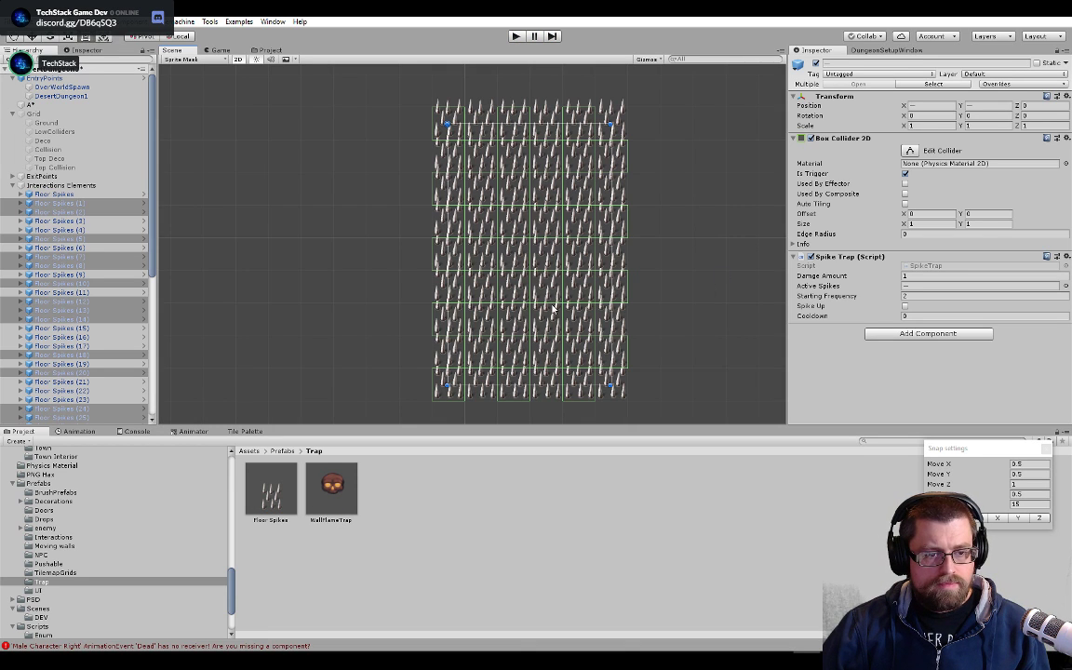
- Set the Starting Frequency of the selected floor spikes to 4
{"action": "middle_click_drag", "start_coordinate": [556, 307], "coordinate": [634, 280]}
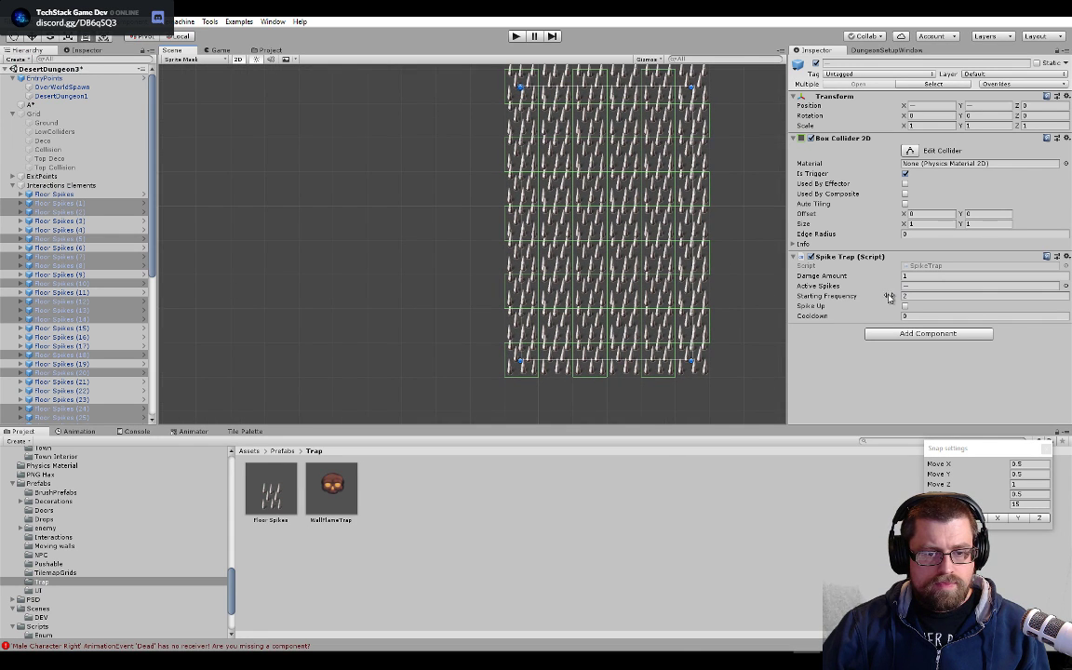
{"action": "scroll", "coordinate": [738, 303], "scroll_direction": "down", "scroll_amount": 1}
{"action": "scroll", "coordinate": [737, 304], "scroll_direction": "down", "scroll_amount": 1}
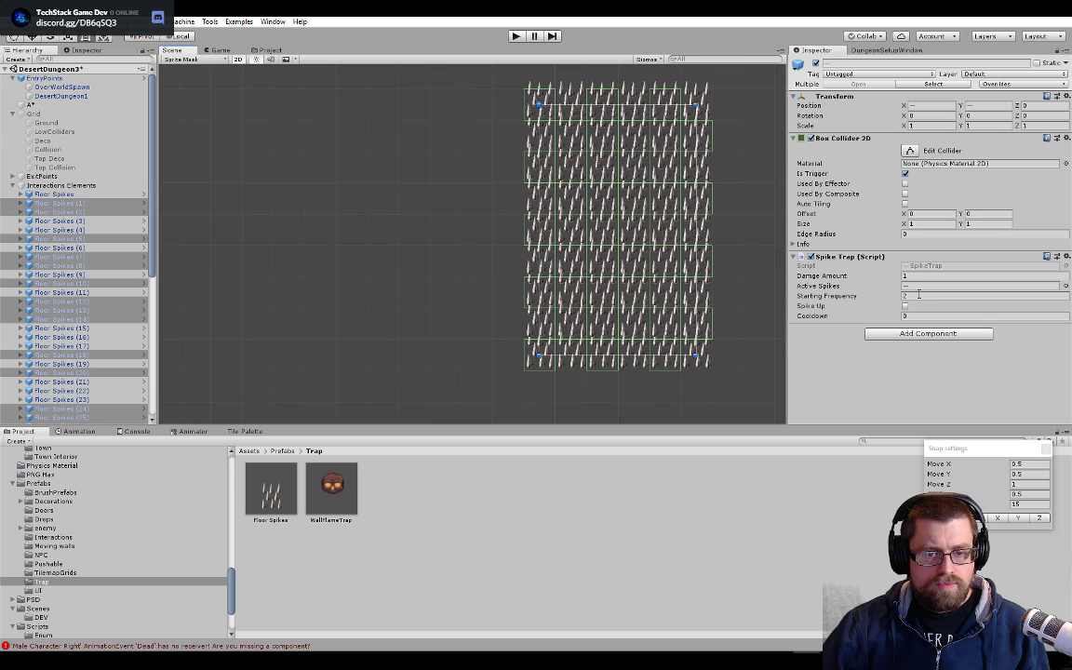
{"action": "left_click", "coordinate": [919, 295]}
{"action": "type", "text": "4"}
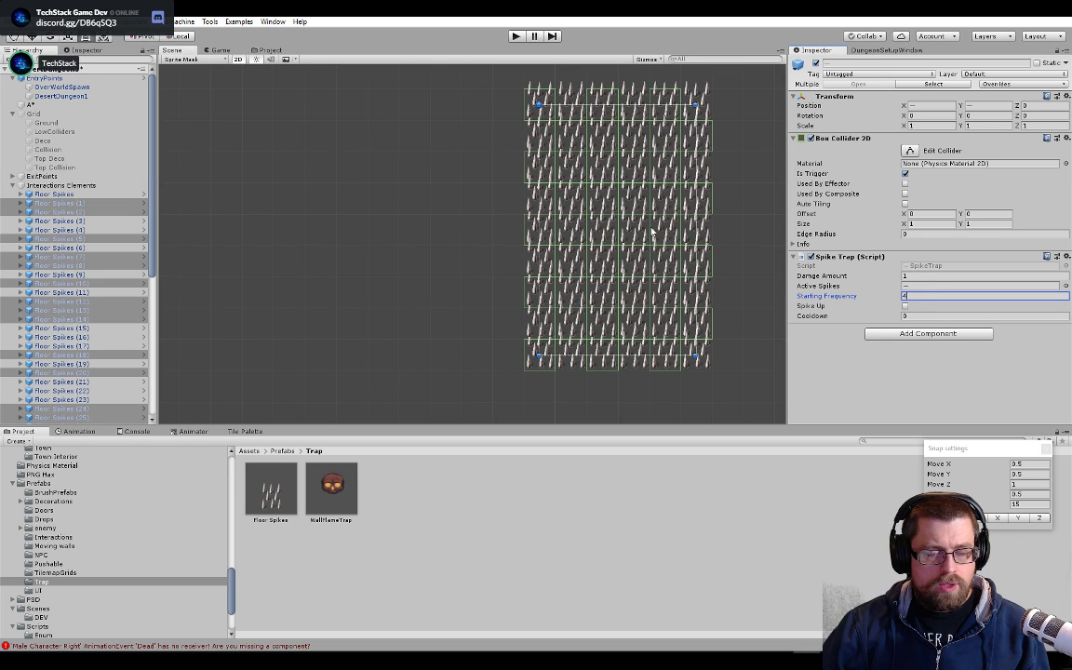
{"action": "key", "text": "Return"}
- Playtest the test level by moving the character beside and into the spike field to check the alternation timing, and stop the run
{"action": "left_click", "coordinate": [517, 37]}
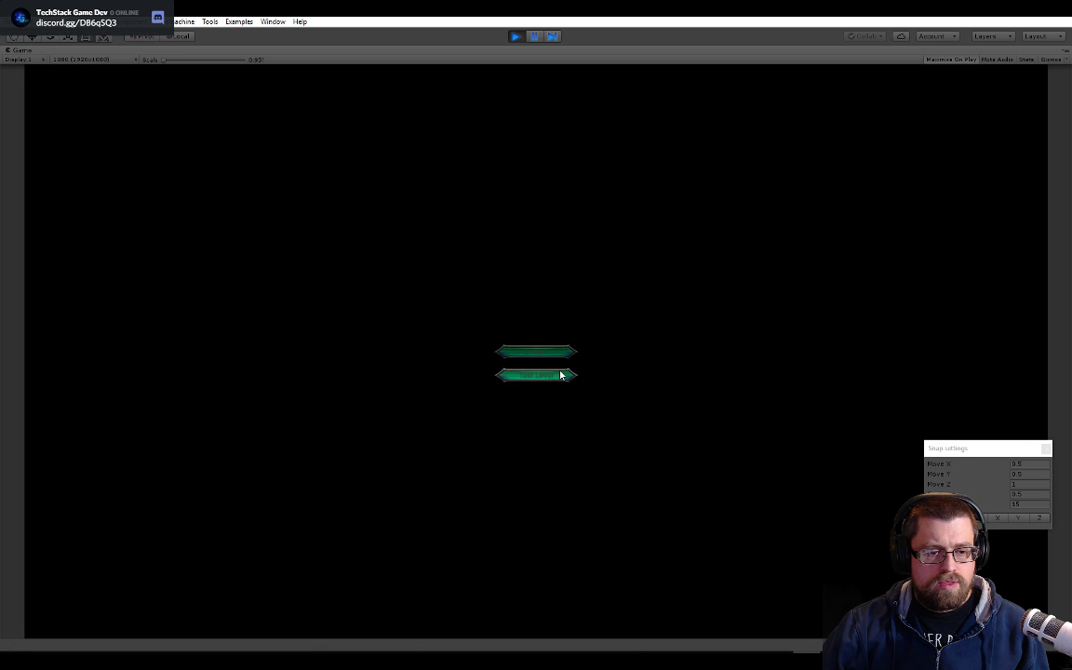
{"action": "left_click", "coordinate": [560, 373]}
{"action": "key", "text": "Right"}
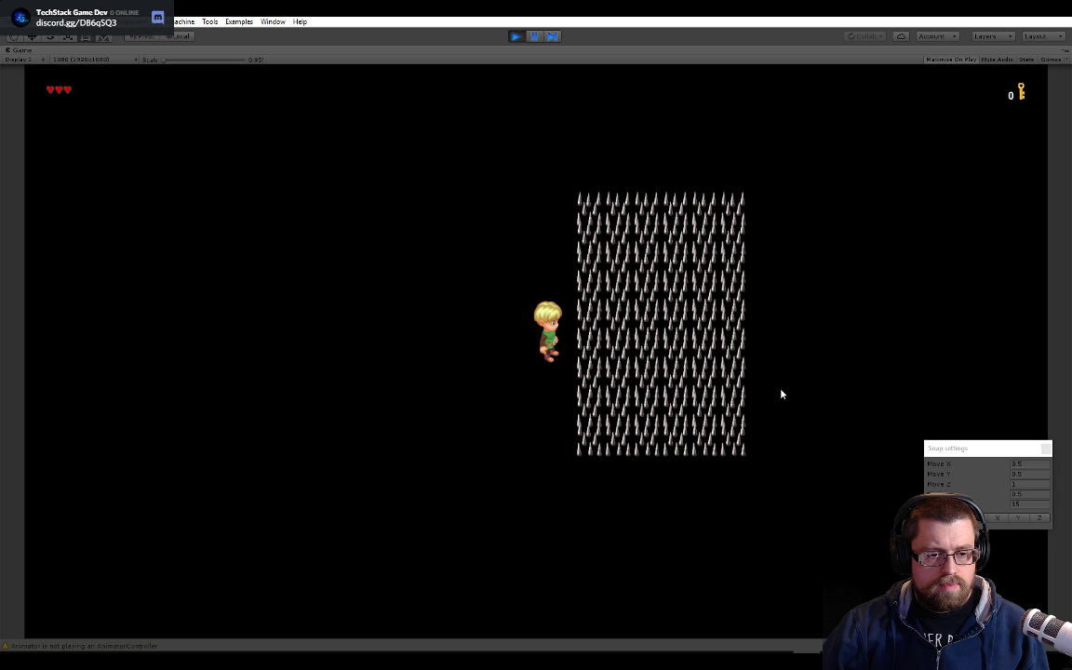
{"action": "key", "text": "Down"}
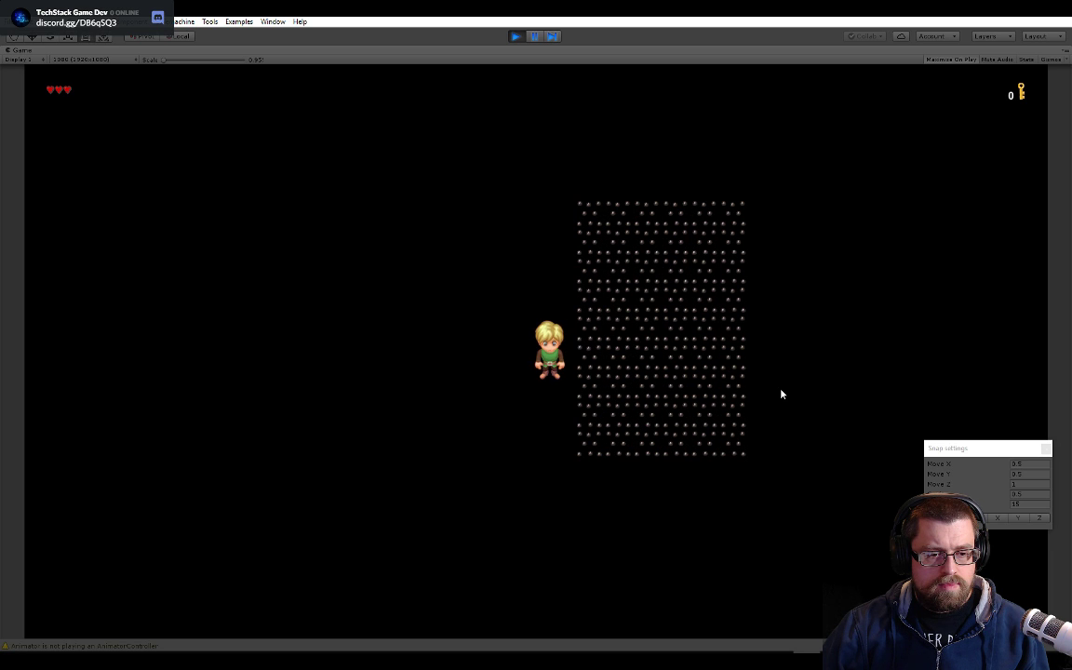
{"action": "key", "text": "Right"}
{"action": "key", "text": "Left"}
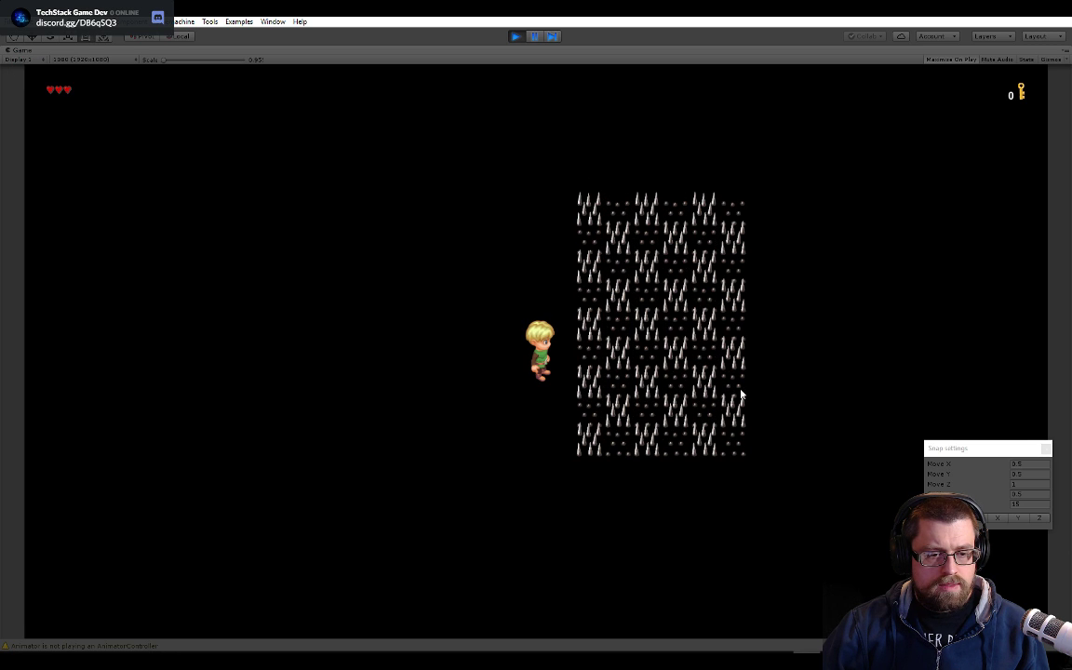
{"action": "key", "text": "Right"}
{"action": "key", "text": "Left"}
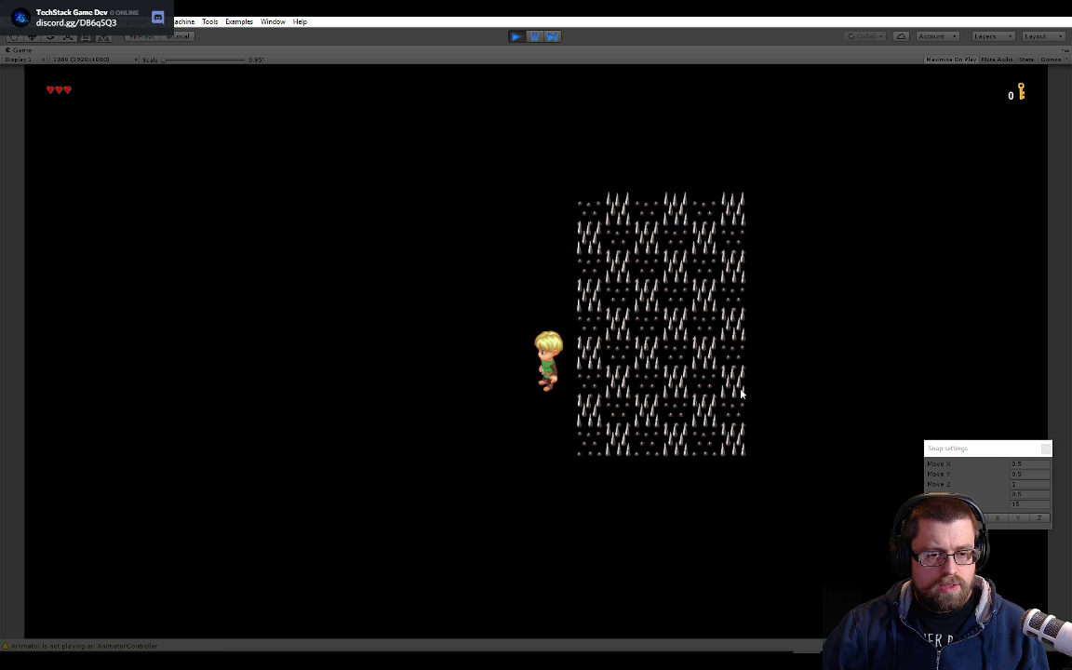
{"action": "key", "text": "Down"}
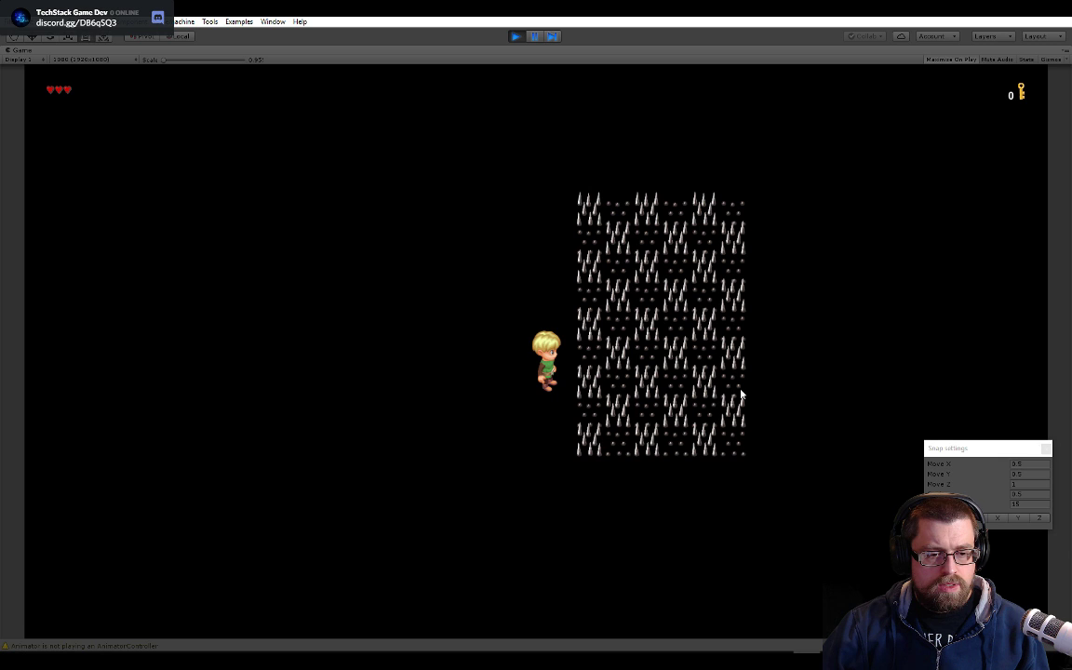
{"action": "key", "text": "Right"}
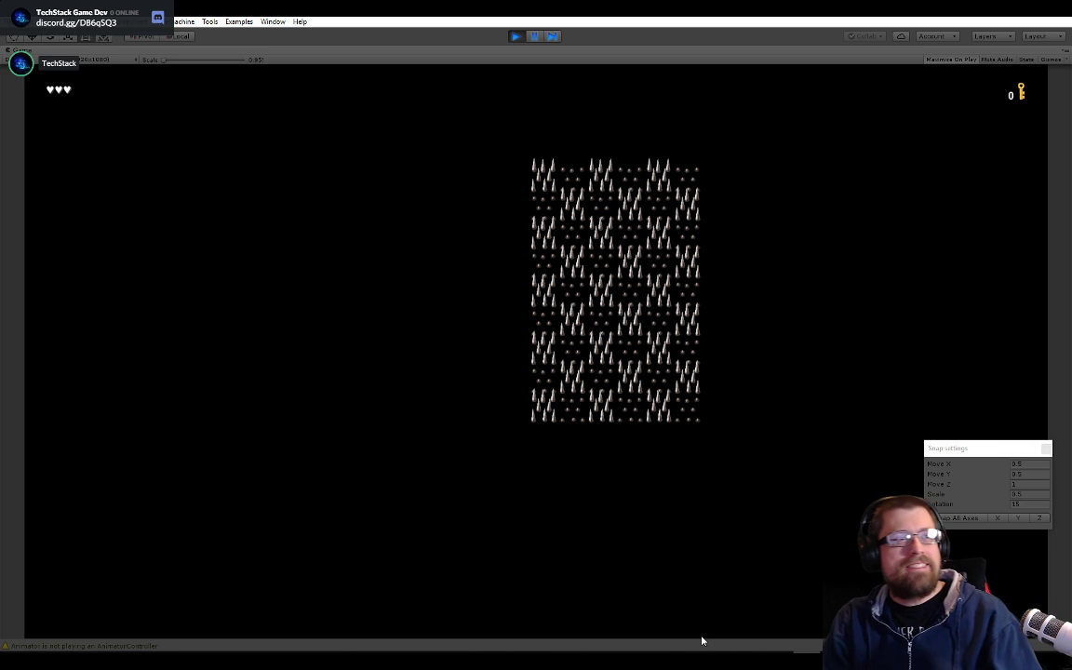
{"action": "left_click", "coordinate": [517, 37]}
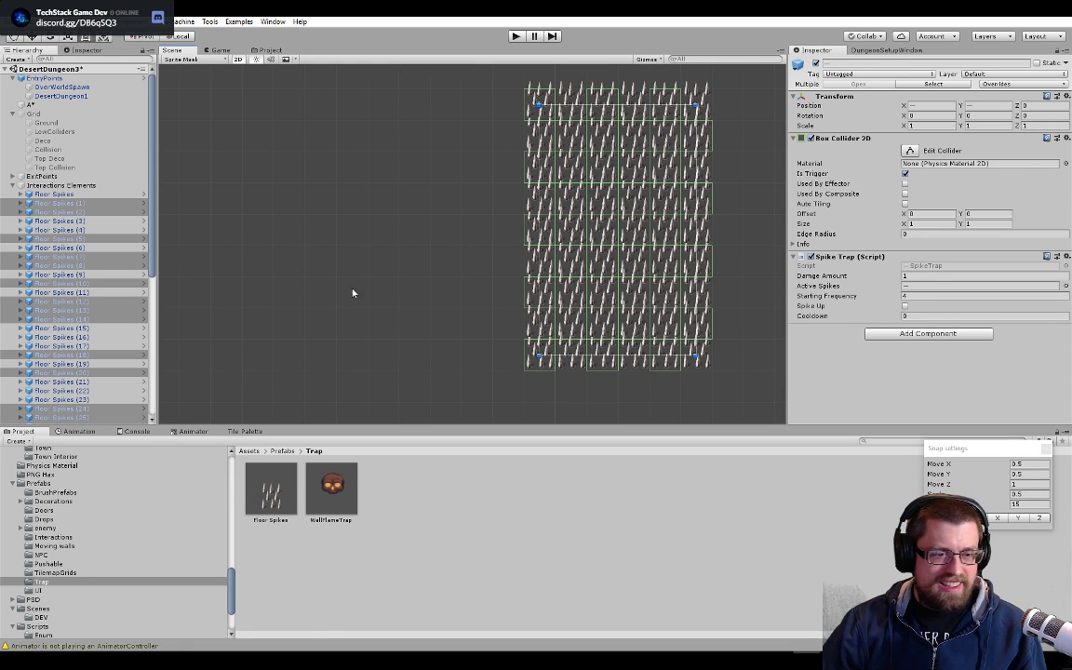
- Select the complementary checkerboard set of floor spikes with Spike Up enabled, across all nine rows, and set their Starting Frequency to 2
{"action": "key", "text": "f"}
{"action": "scroll", "coordinate": [152, 219], "scroll_direction": "down", "scroll_amount": 5}
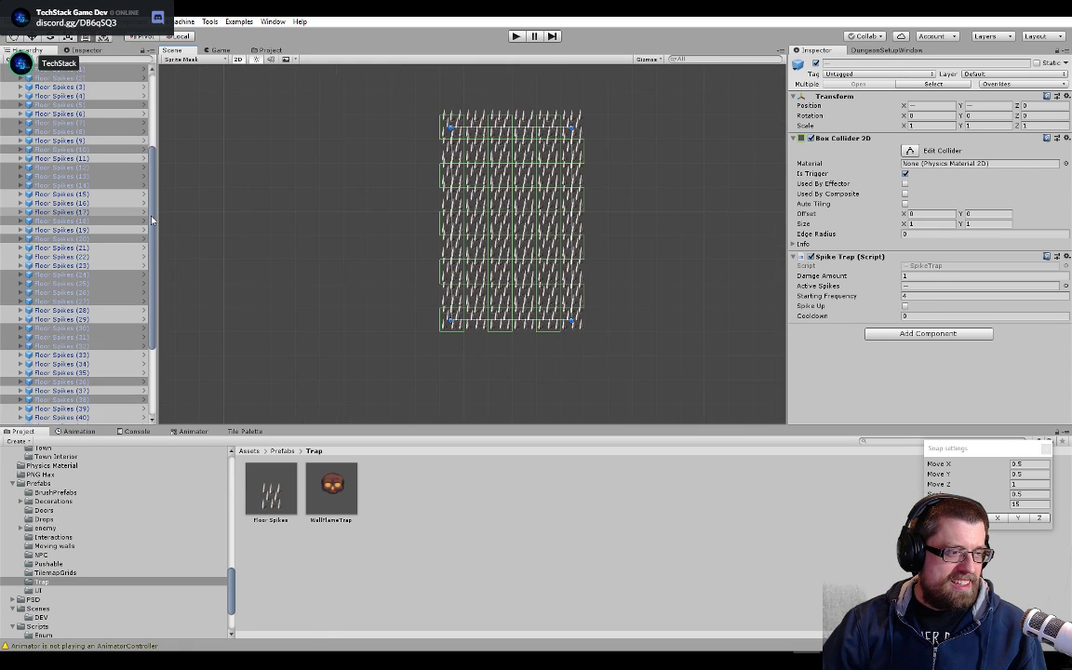
{"action": "scroll", "coordinate": [152, 220], "scroll_direction": "up", "scroll_amount": 1}
{"action": "scroll", "coordinate": [368, 242], "scroll_direction": "up", "scroll_amount": 5}
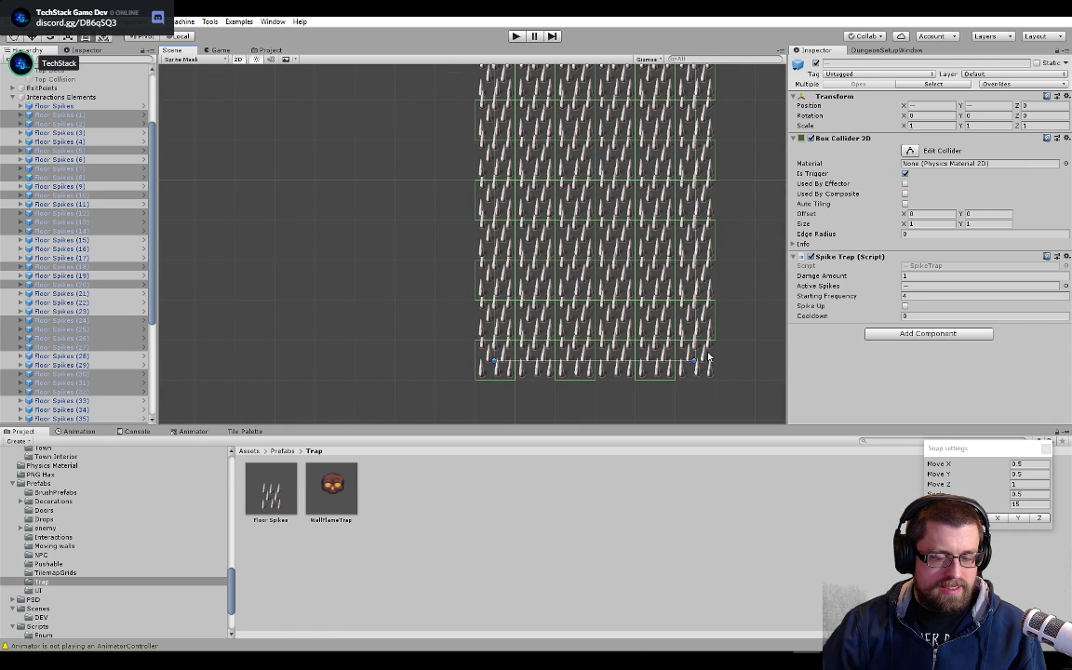
{"action": "left_click", "coordinate": [714, 367]}
{"action": "left_click", "coordinate": [710, 369]}
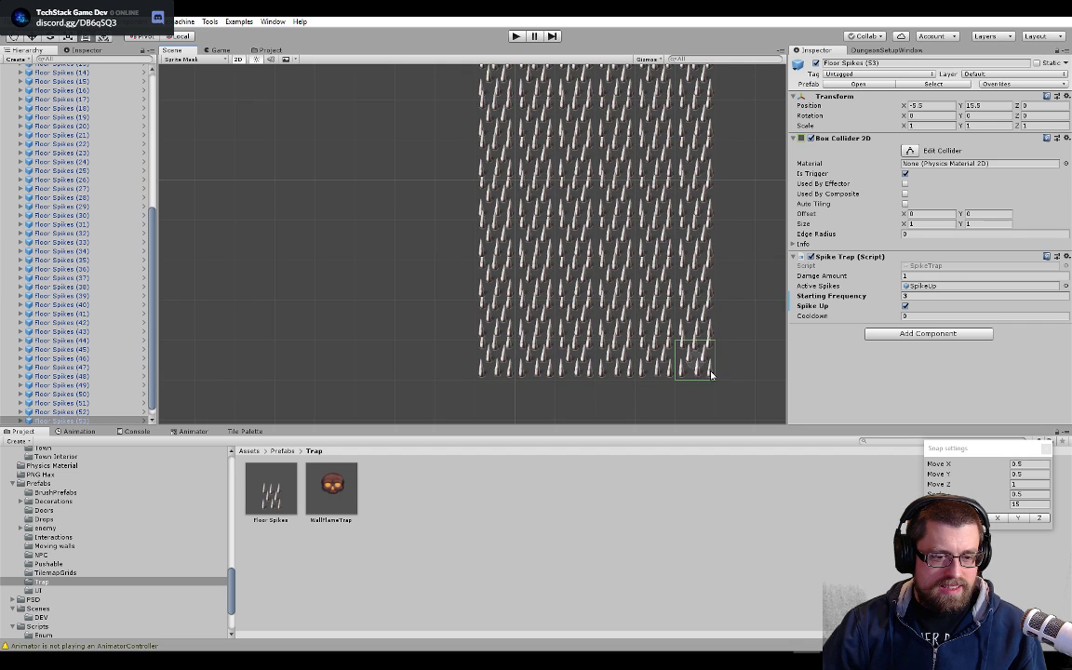
{"action": "left_click", "coordinate": [622, 360], "text": "shift"}
{"action": "left_click", "coordinate": [486, 333], "text": "shift"}
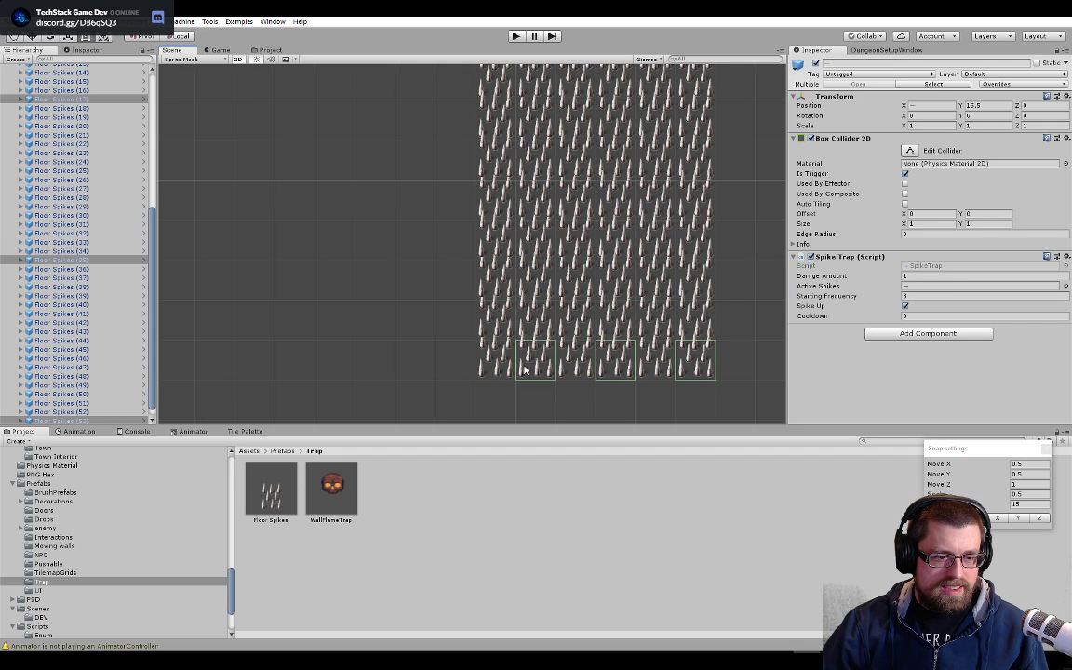
{"action": "left_click", "coordinate": [574, 316], "text": "shift"}
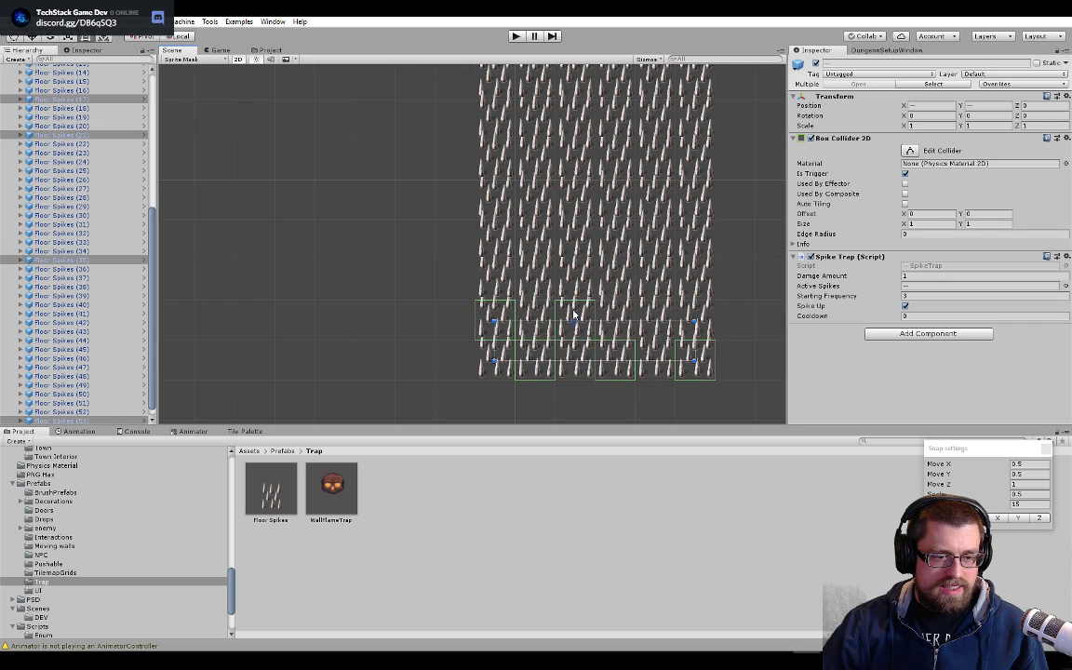
{"action": "left_click", "coordinate": [656, 318], "text": "shift"}
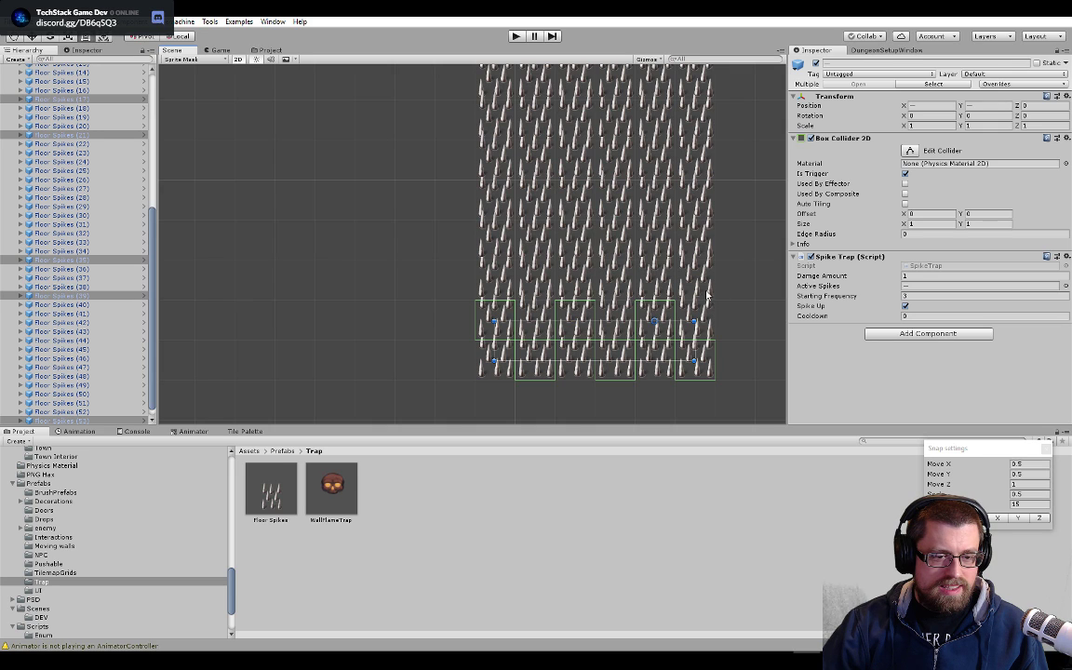
{"action": "left_click", "coordinate": [706, 286], "text": "shift"}
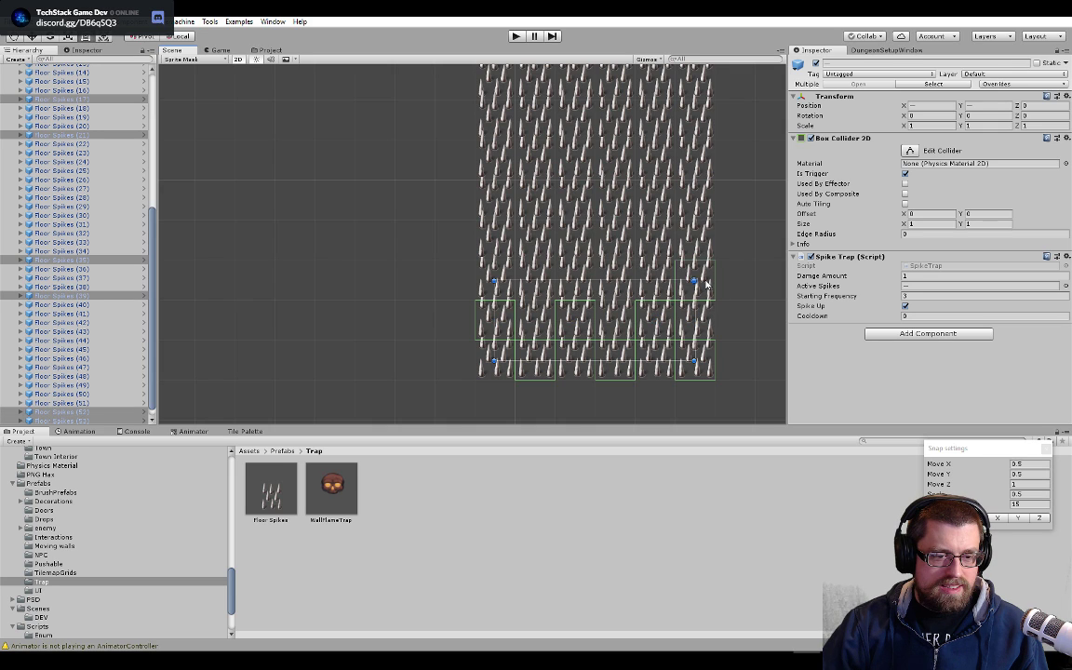
{"action": "left_click", "coordinate": [622, 274], "text": "shift"}
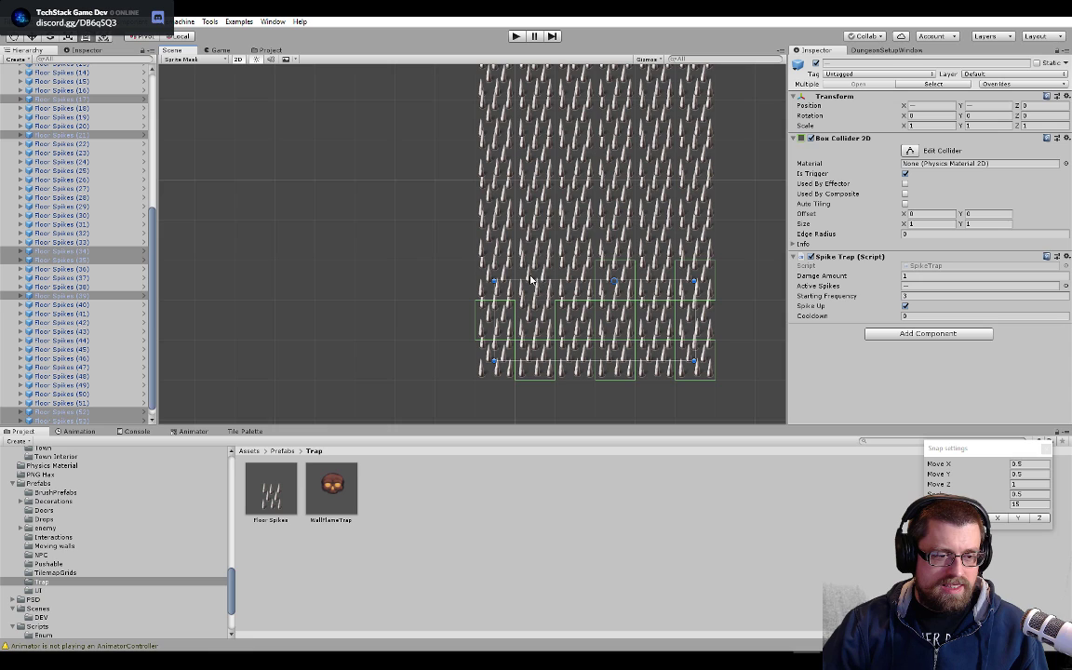
{"action": "left_click", "coordinate": [529, 274], "text": "shift"}
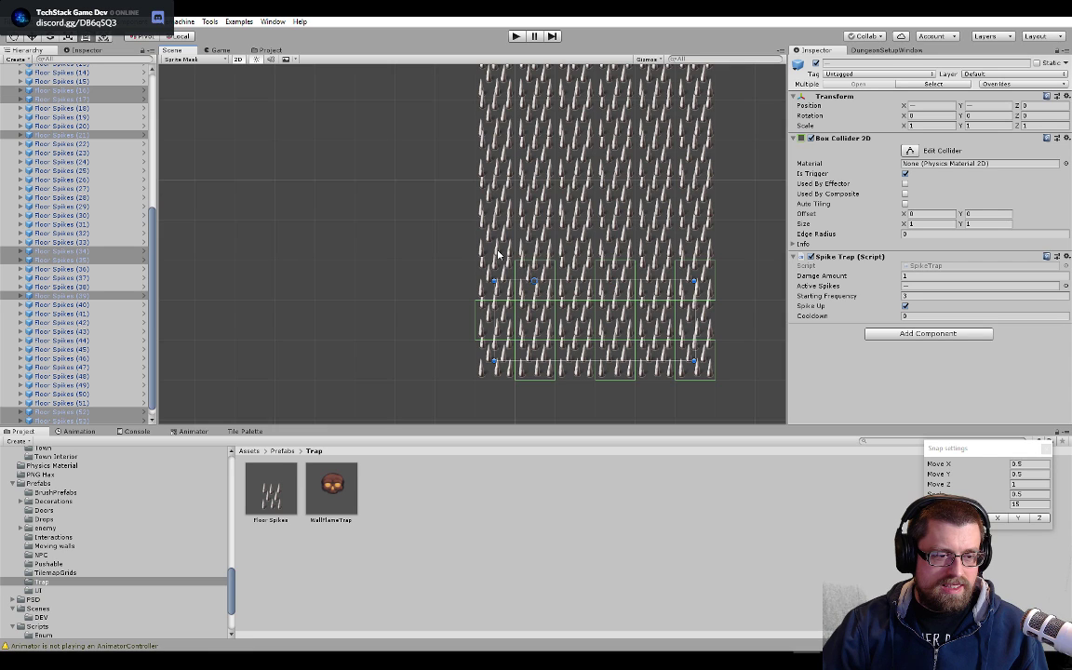
{"action": "left_click", "coordinate": [498, 253], "text": "shift"}
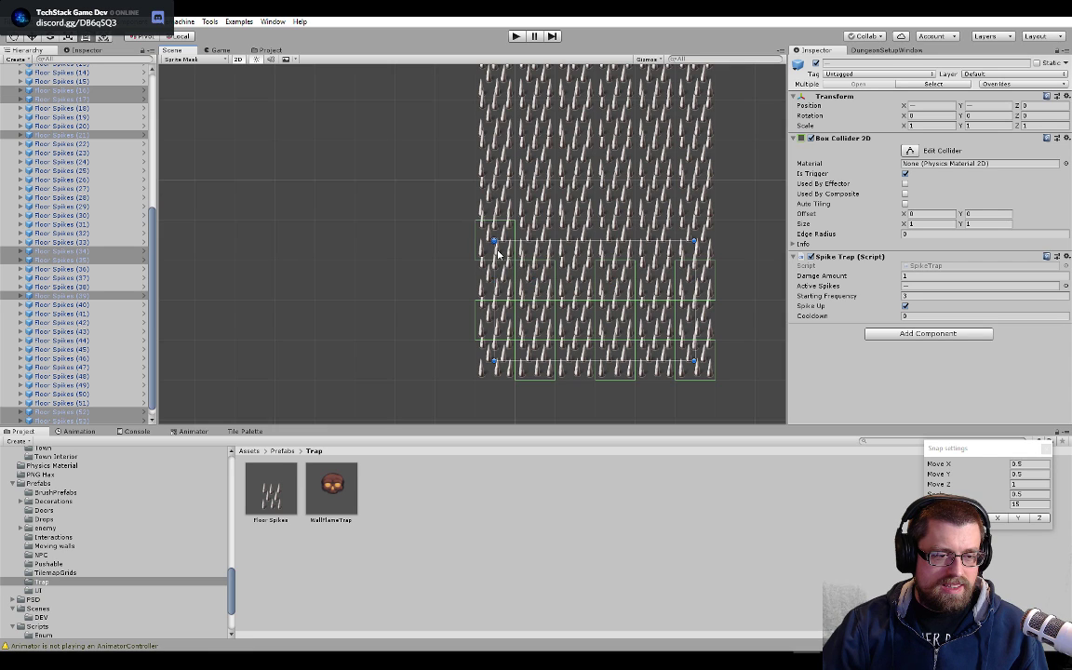
{"action": "left_click", "coordinate": [572, 240], "text": "shift"}
{"action": "left_click", "coordinate": [651, 240], "text": "shift"}
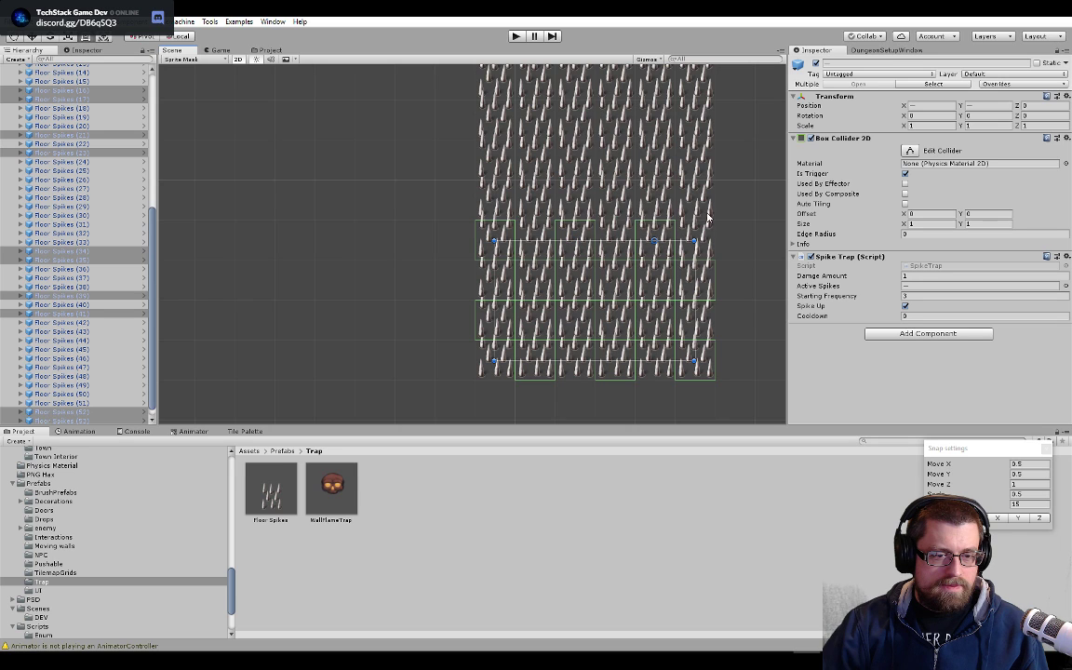
{"action": "left_click", "coordinate": [695, 200], "text": "shift"}
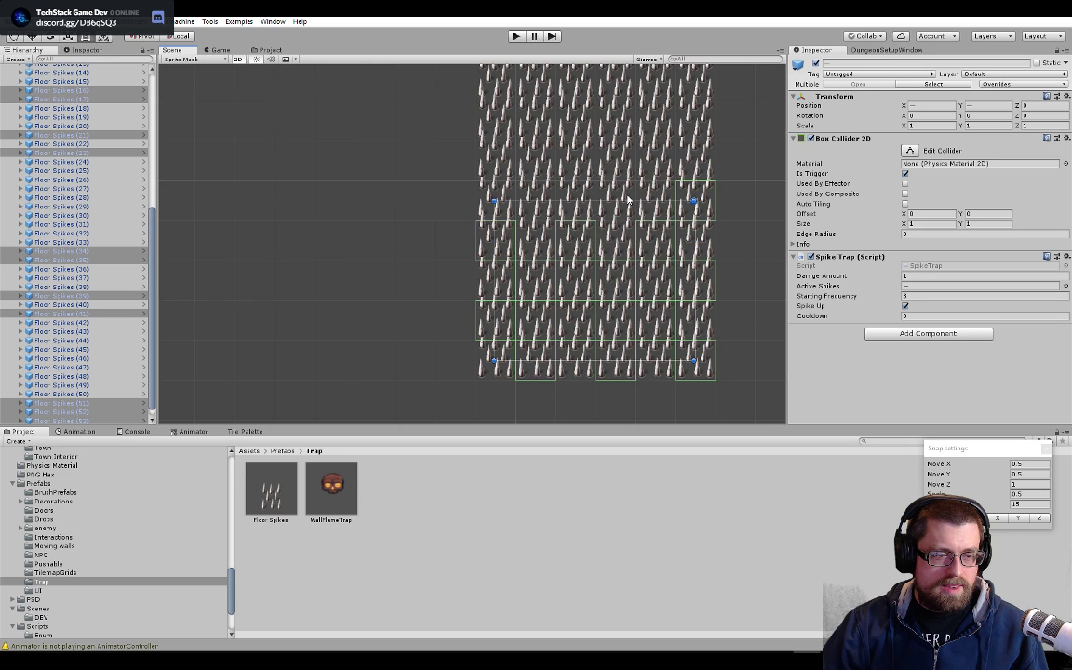
{"action": "left_click", "coordinate": [616, 201], "text": "shift"}
{"action": "left_click", "coordinate": [543, 198], "text": "shift"}
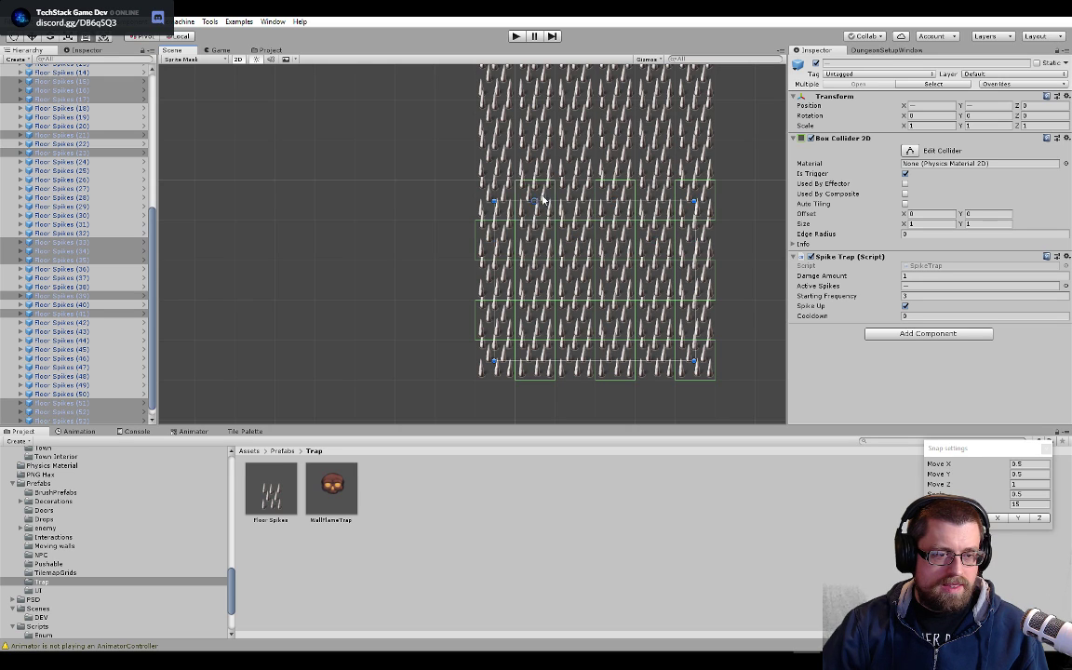
{"action": "left_click", "coordinate": [503, 160], "text": "shift"}
{"action": "left_click", "coordinate": [587, 154], "text": "shift"}
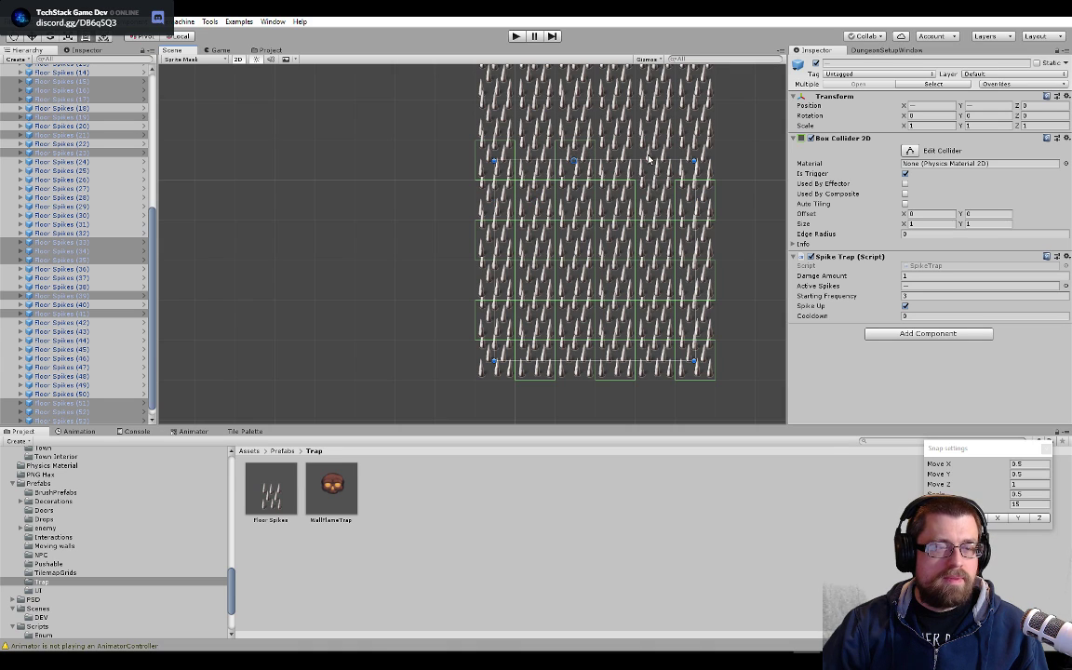
{"action": "left_click", "coordinate": [648, 157], "text": "shift"}
{"action": "middle_click_drag", "start_coordinate": [697, 153], "coordinate": [699, 234]}
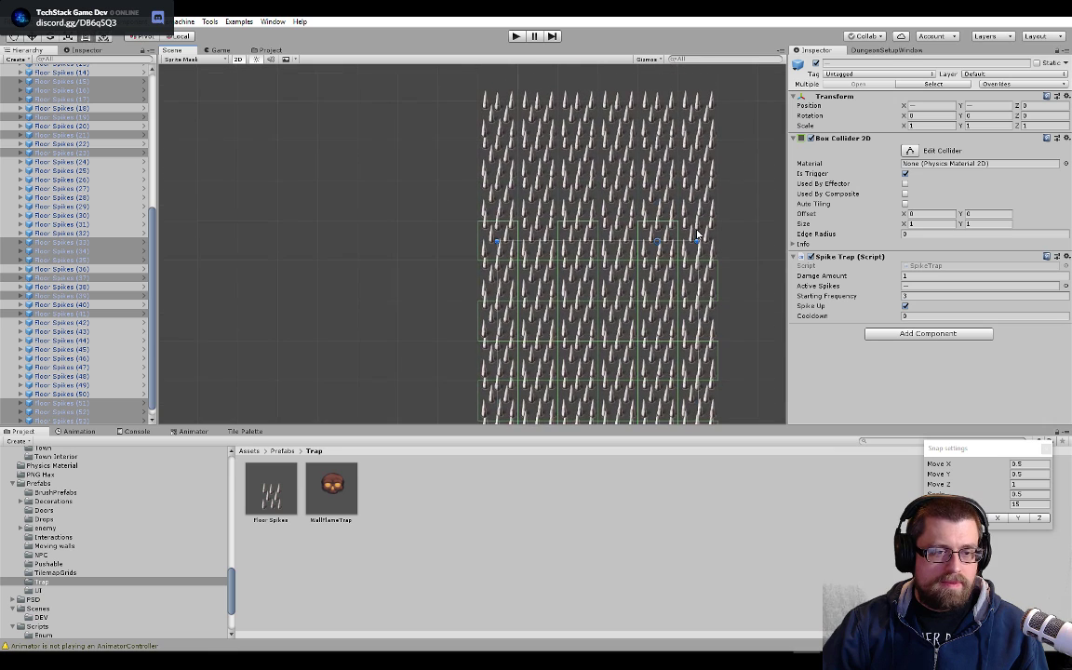
{"action": "left_click", "coordinate": [649, 195], "text": "shift"}
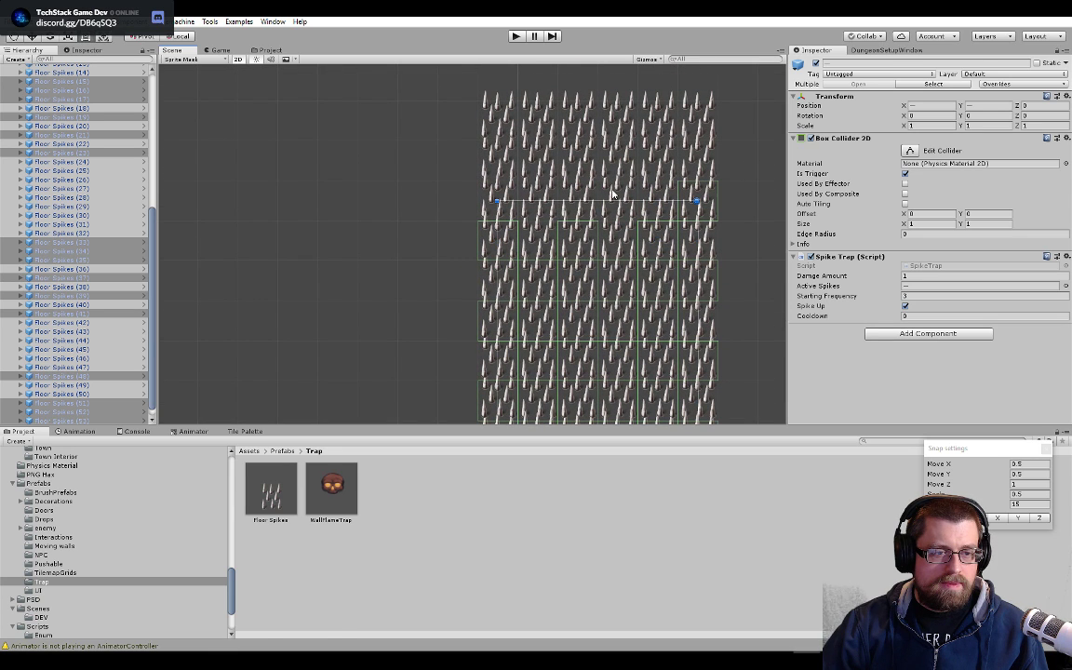
{"action": "left_click", "coordinate": [613, 193], "text": "shift"}
{"action": "left_click", "coordinate": [525, 191], "text": "shift"}
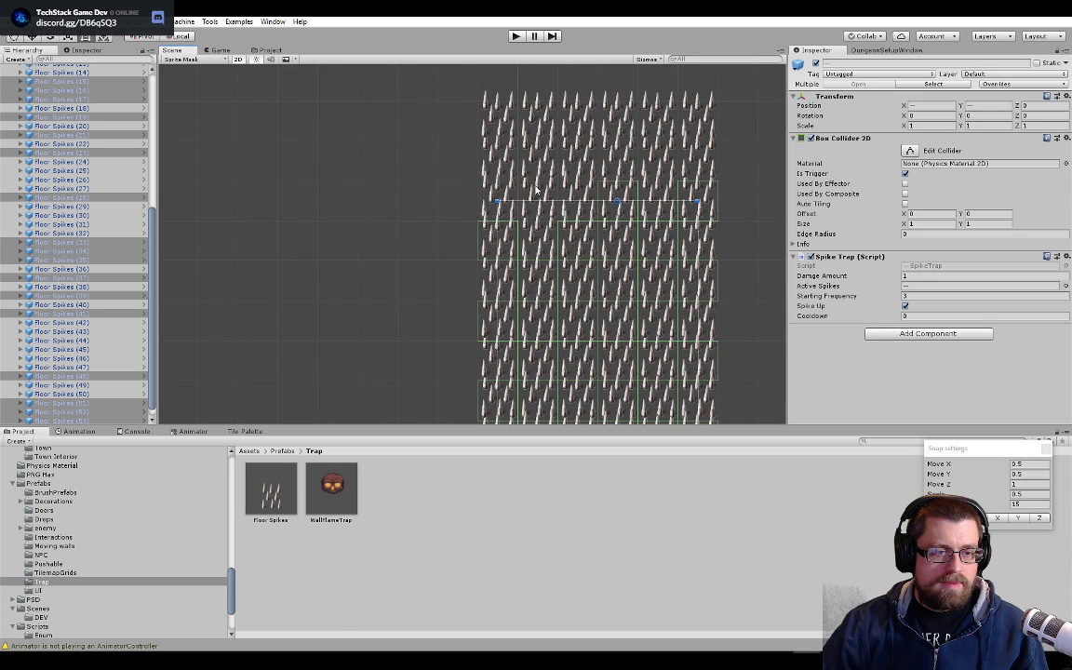
{"action": "left_click", "coordinate": [506, 153], "text": "shift"}
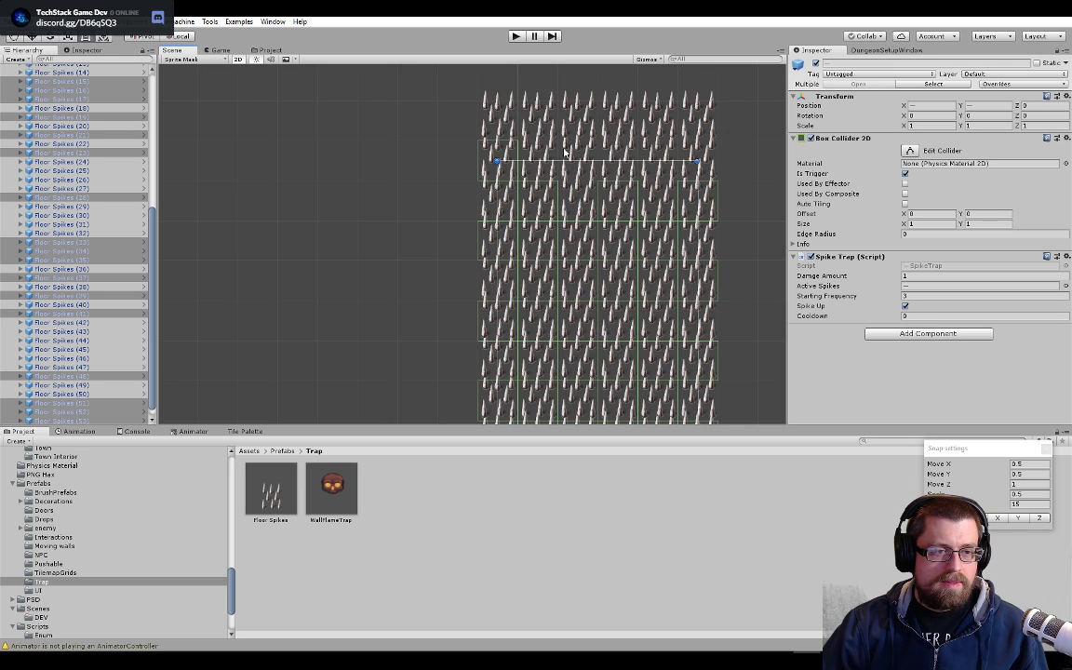
{"action": "left_click", "coordinate": [574, 159], "text": "shift"}
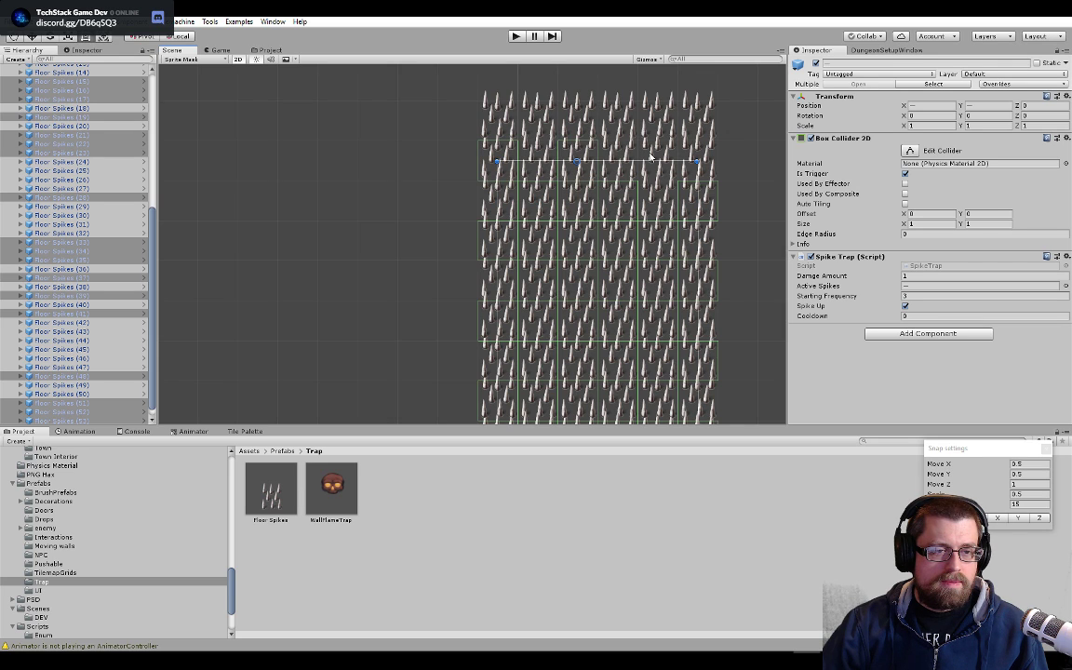
{"action": "left_click", "coordinate": [656, 158], "text": "shift"}
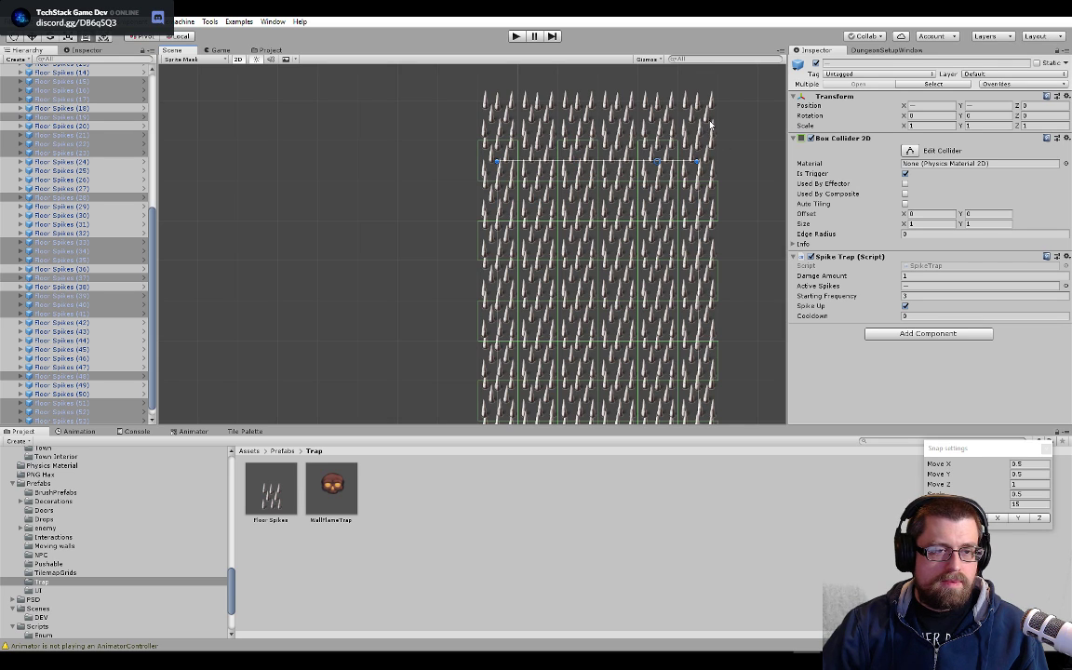
{"action": "left_click", "coordinate": [710, 124], "text": "shift"}
{"action": "left_click", "coordinate": [548, 114], "text": "shift"}
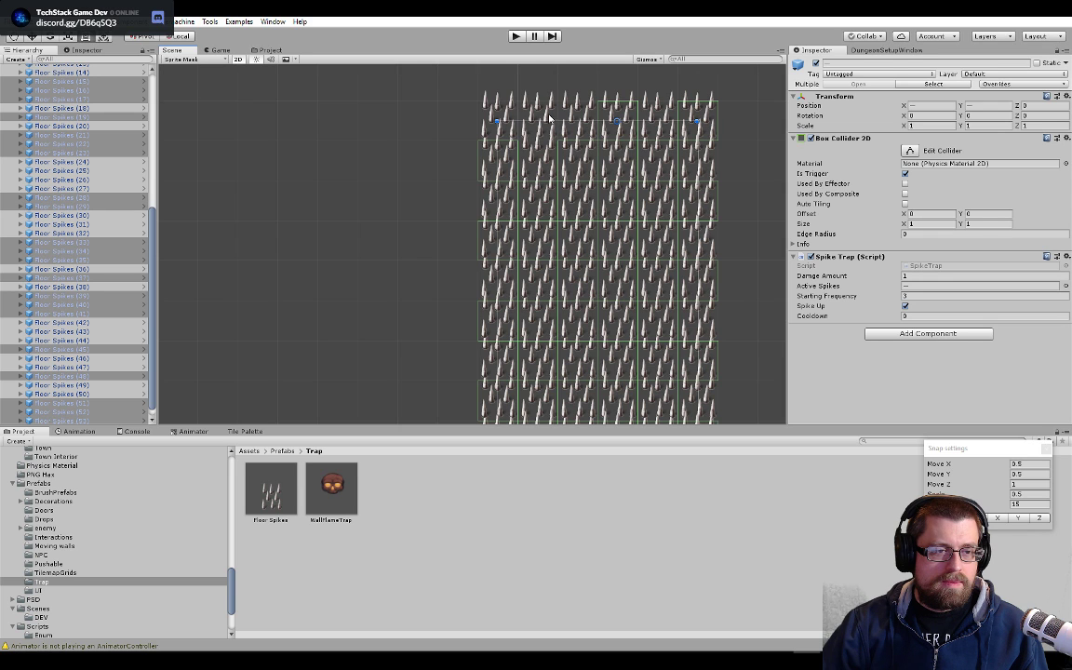
{"action": "scroll", "coordinate": [600, 281], "scroll_direction": "down", "scroll_amount": 1}
{"action": "scroll", "coordinate": [601, 279], "scroll_direction": "down", "scroll_amount": 1}
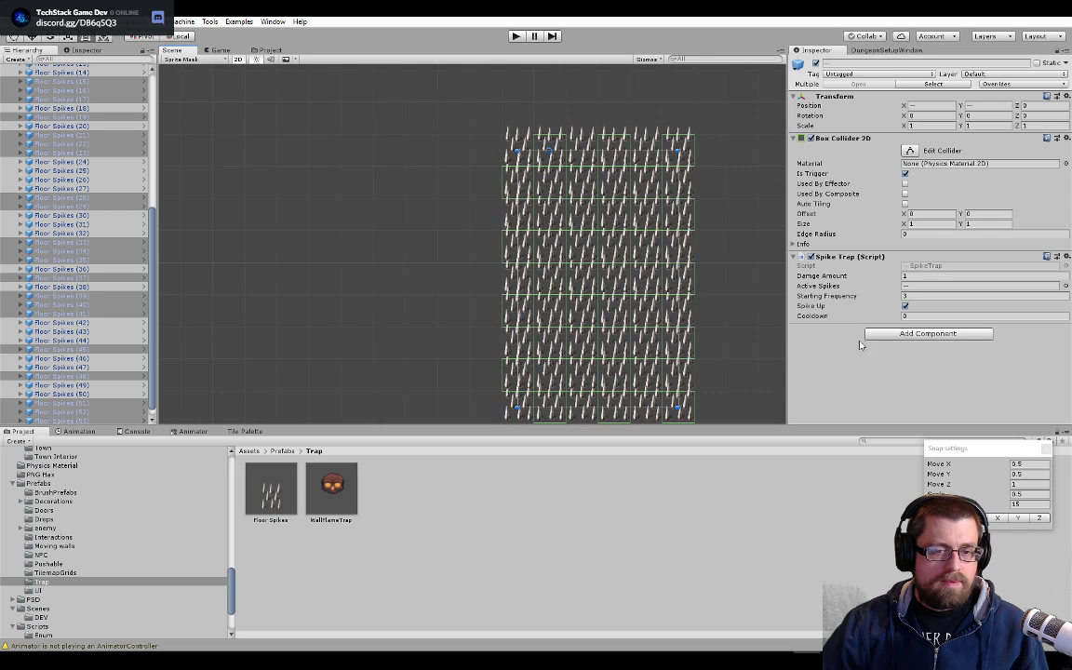
{"action": "left_click", "coordinate": [915, 295]}
{"action": "type", "text": "2"}
{"action": "key", "text": "Return"}
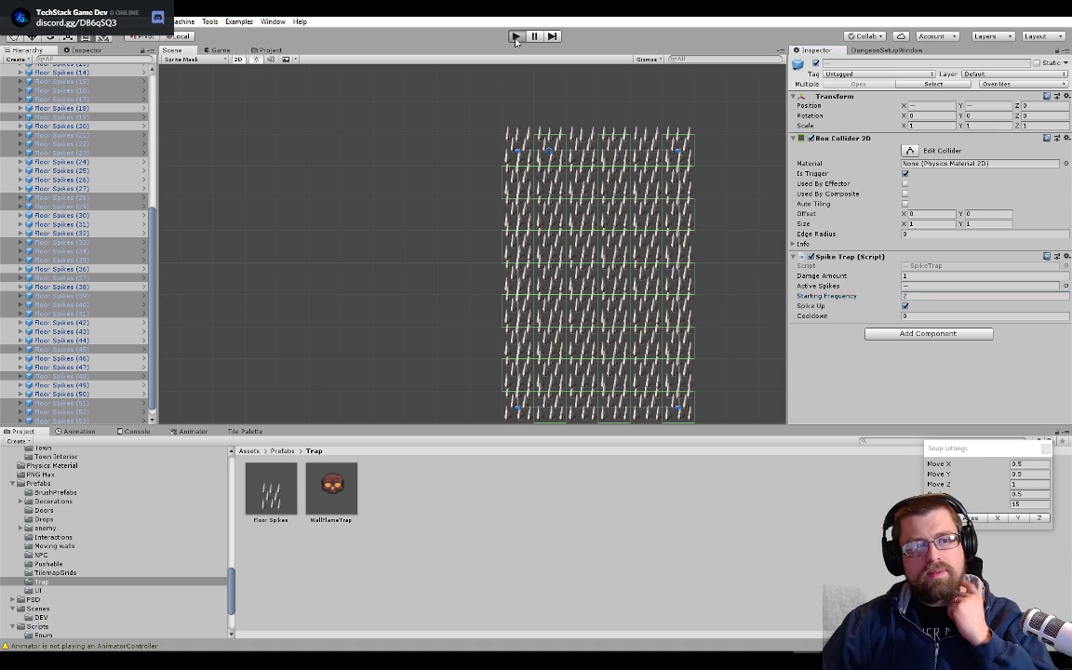
- Playtest the scene by walking the character up to and across the spike field to check the new timing, and stop the run
{"action": "left_click", "coordinate": [515, 36]}
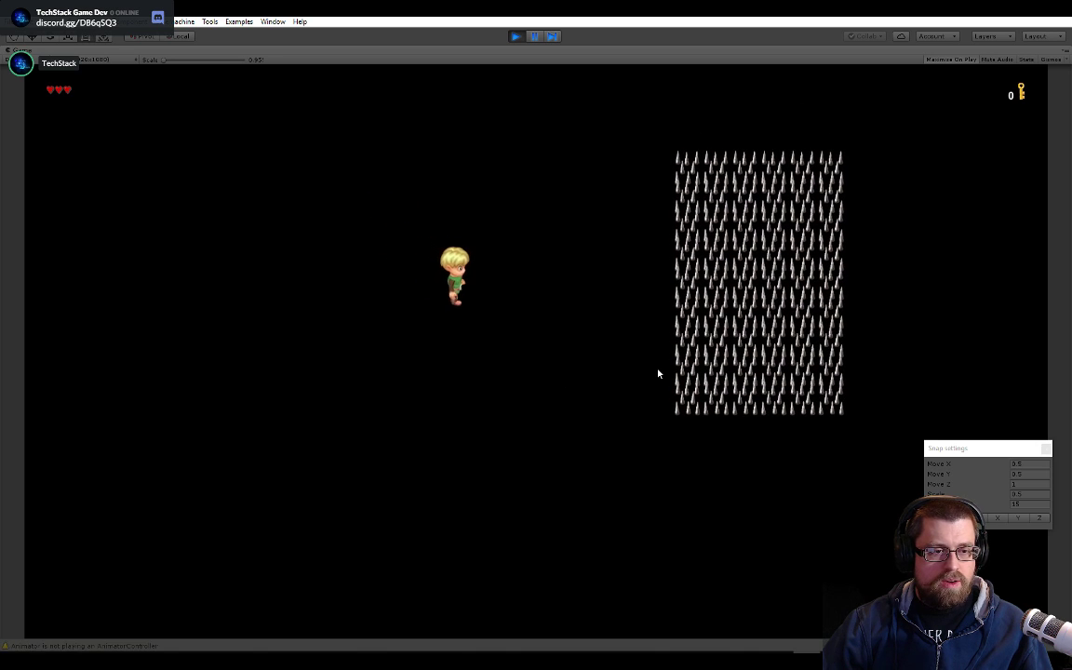
{"action": "key", "text": "Right"}
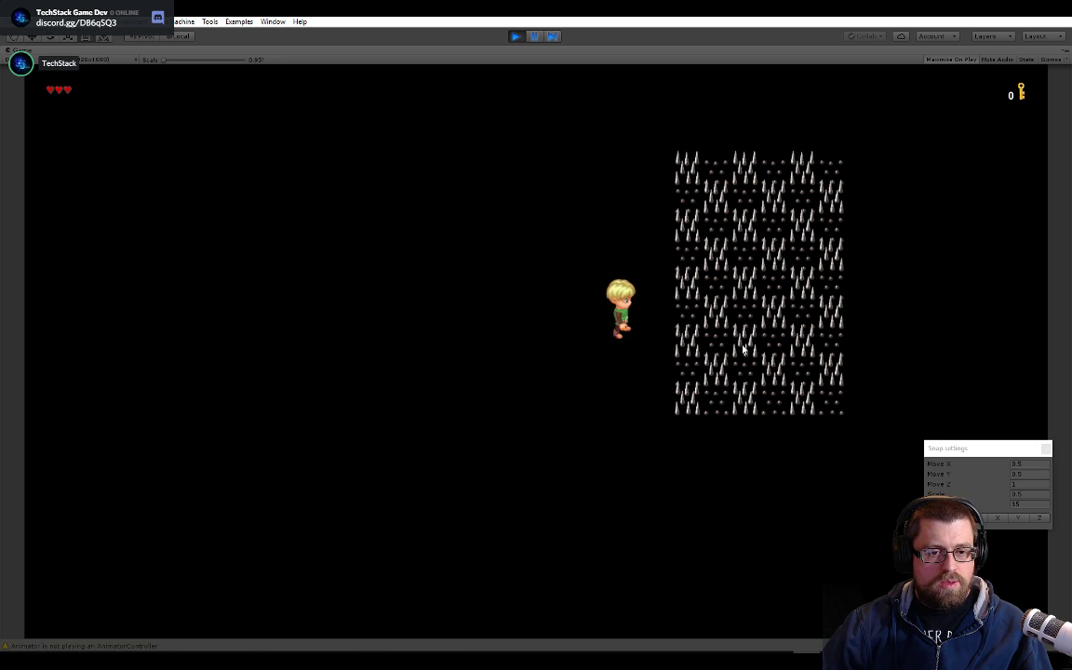
{"action": "key", "text": "Up"}
{"action": "key", "text": "Right"}
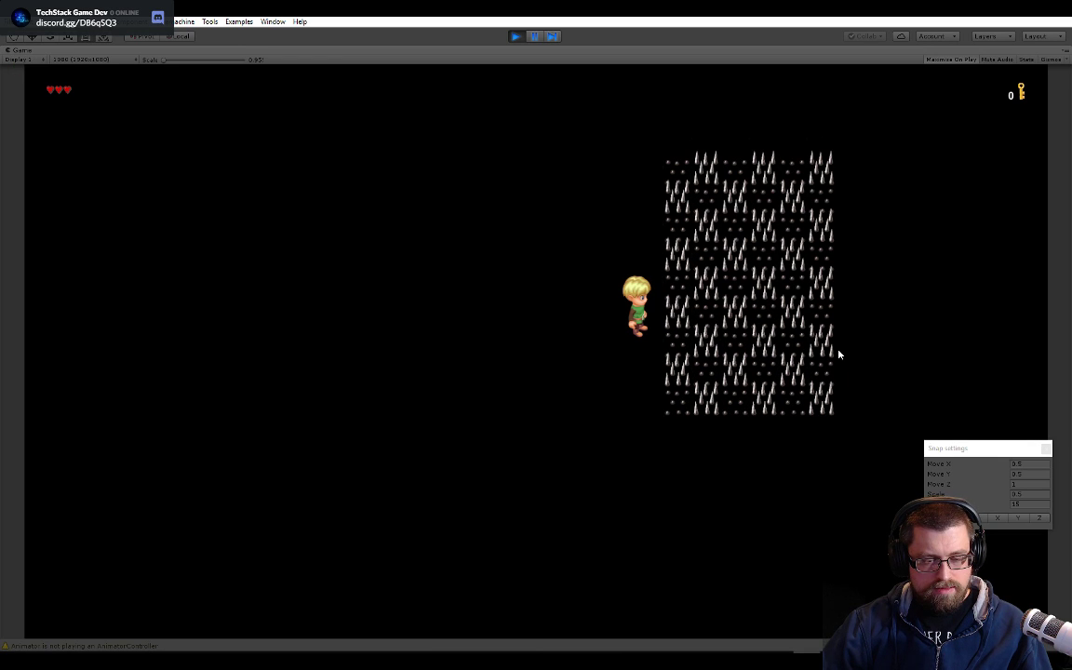
{"action": "key", "text": "Right"}
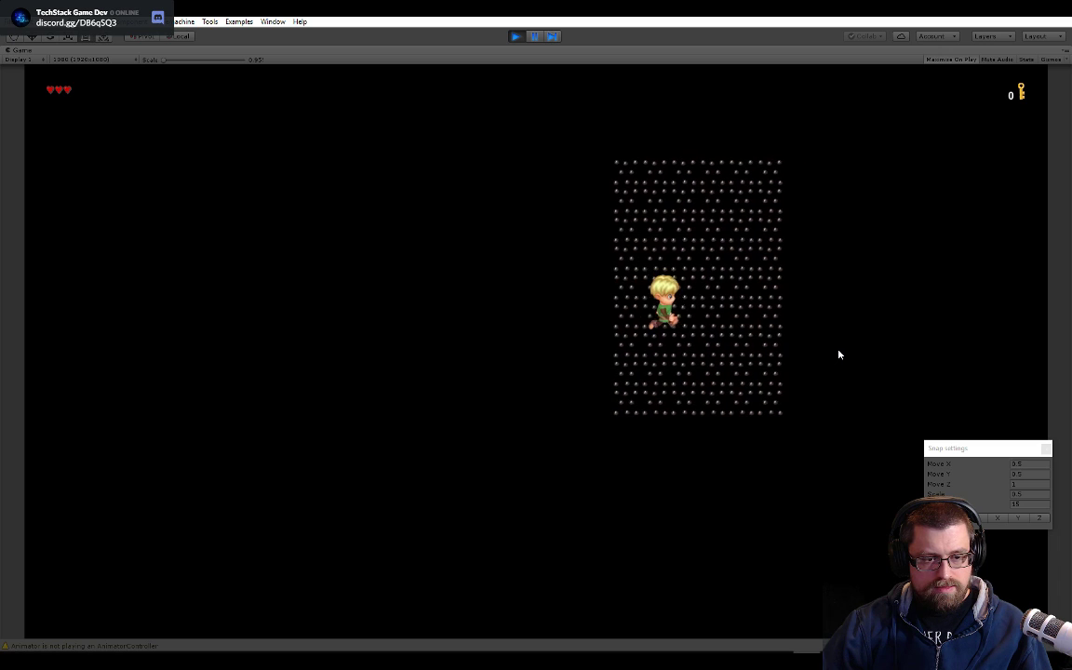
{"action": "key", "text": "Right"}
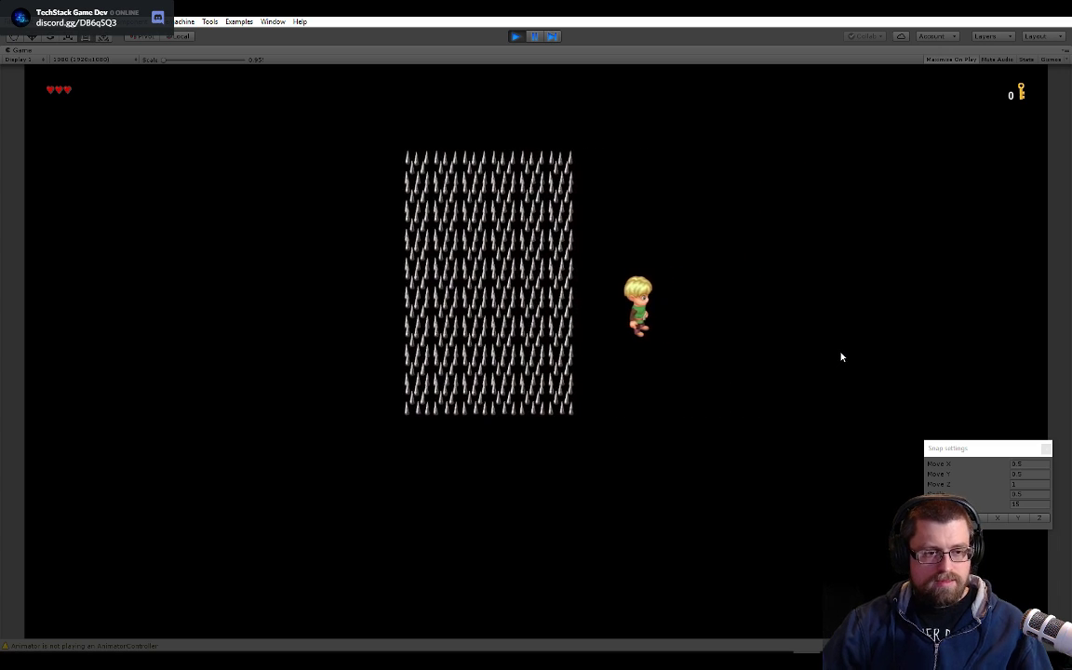
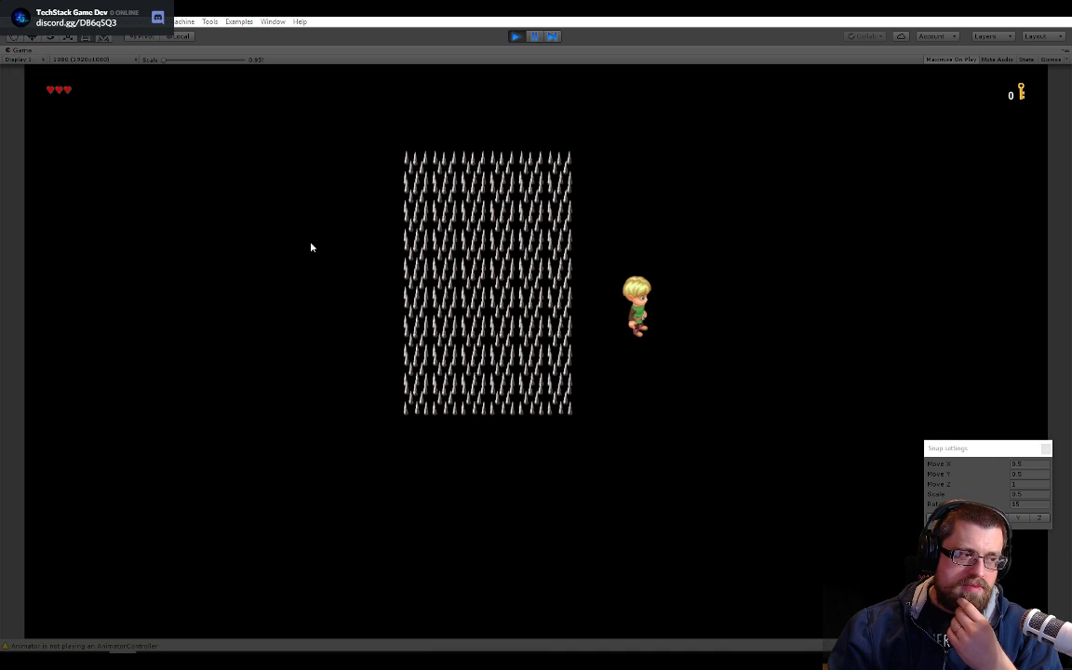
{"action": "left_click", "coordinate": [516, 35]}
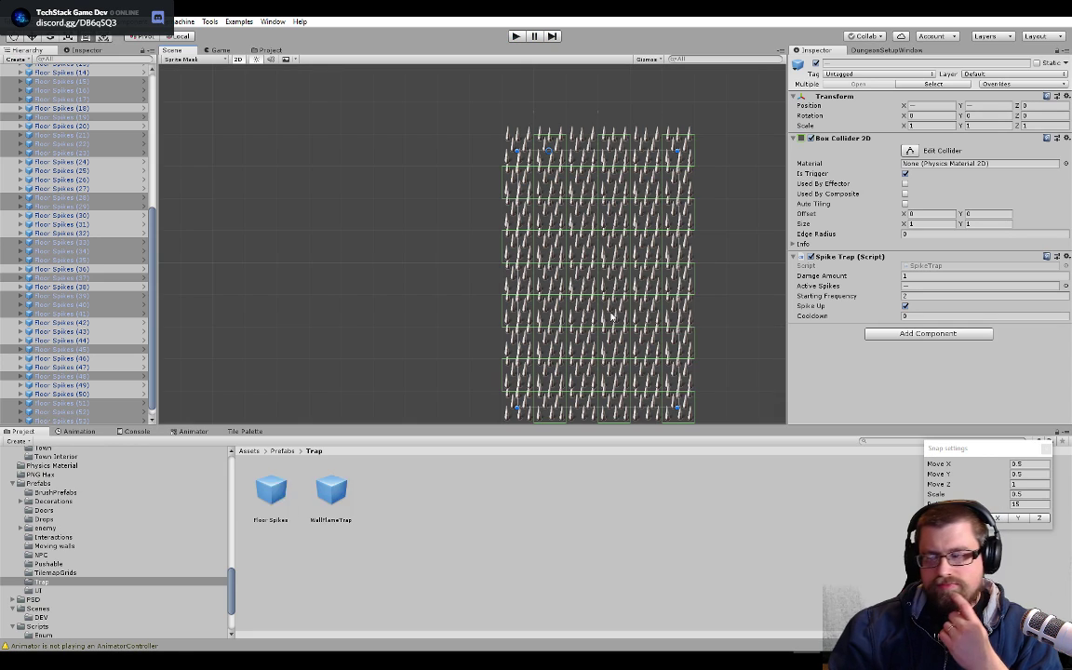
- Review the selected floor spikes in the scene and the hierarchy together with their Spike Trap settings
{"action": "scroll", "coordinate": [549, 316], "scroll_direction": "down", "scroll_amount": 3}
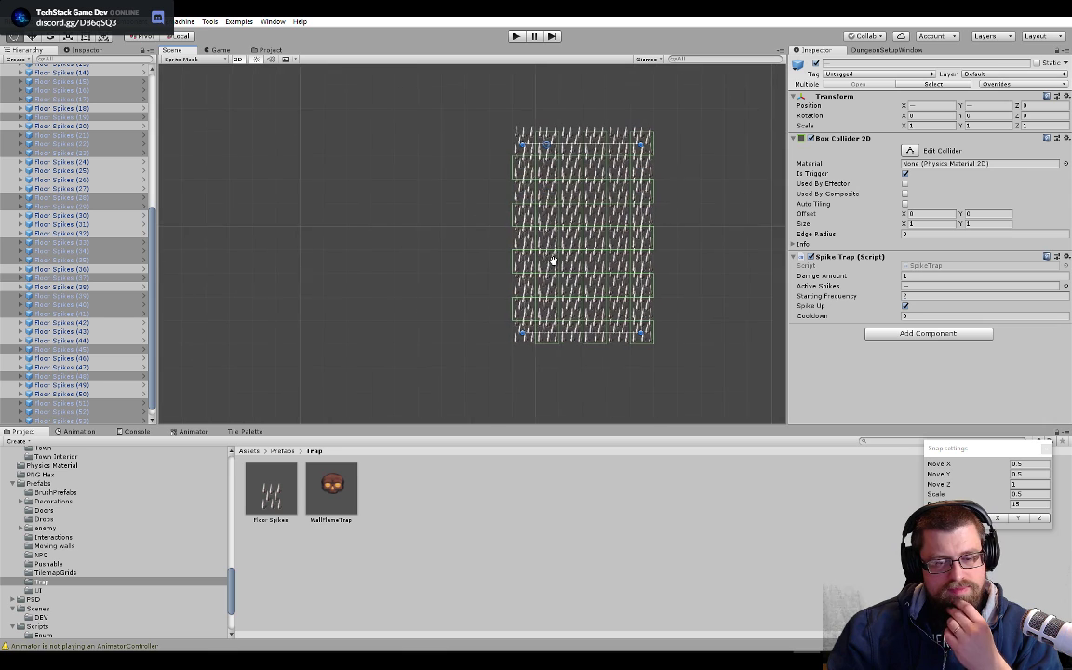
{"action": "scroll", "coordinate": [127, 247], "scroll_direction": "up", "scroll_amount": 4}
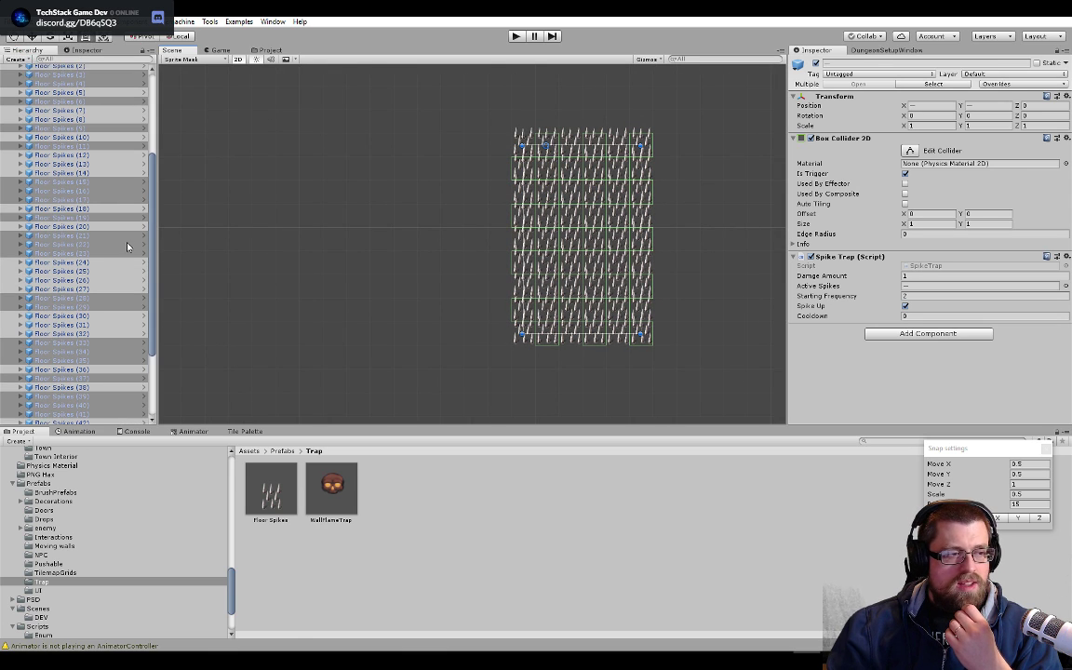
{"action": "scroll", "coordinate": [467, 231], "scroll_direction": "up", "scroll_amount": 2}
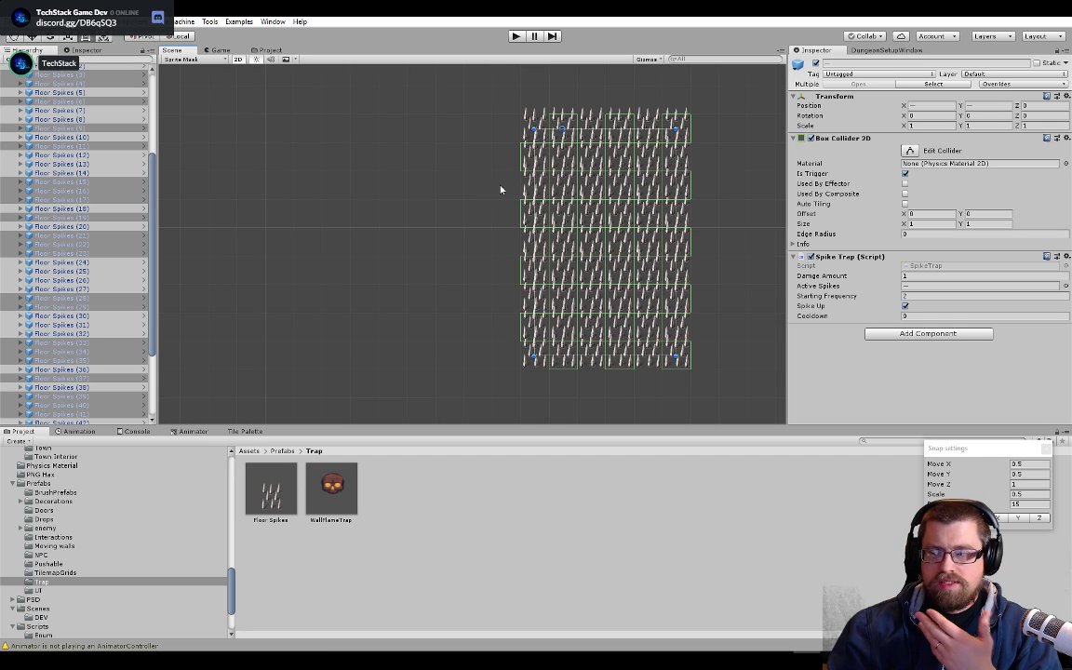
{"action": "middle_click_drag", "start_coordinate": [531, 187], "coordinate": [493, 271]}
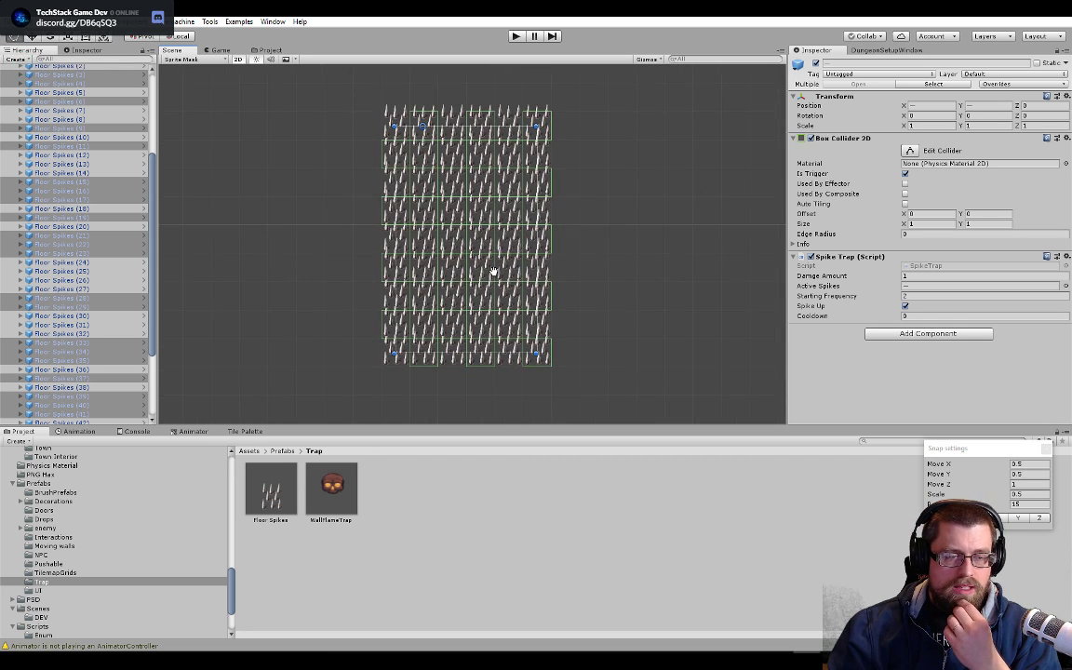
{"action": "scroll", "coordinate": [489, 277], "scroll_direction": "up", "scroll_amount": 3}
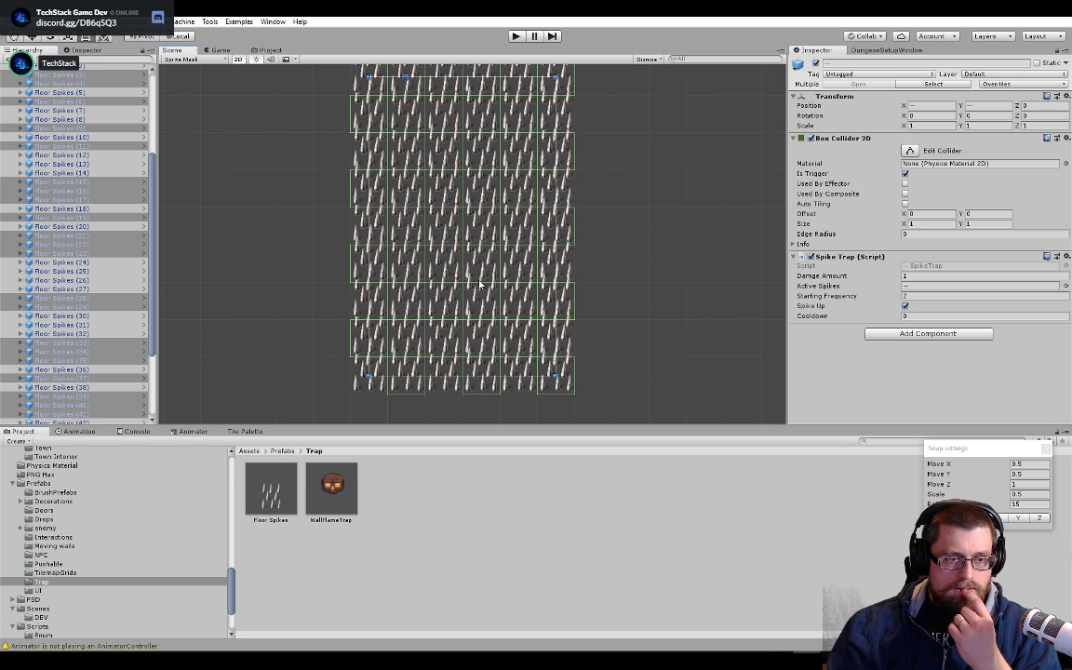
{"action": "scroll", "coordinate": [480, 284], "scroll_direction": "down", "scroll_amount": 3}
{"action": "scroll", "coordinate": [139, 249], "scroll_direction": "down", "scroll_amount": 3}
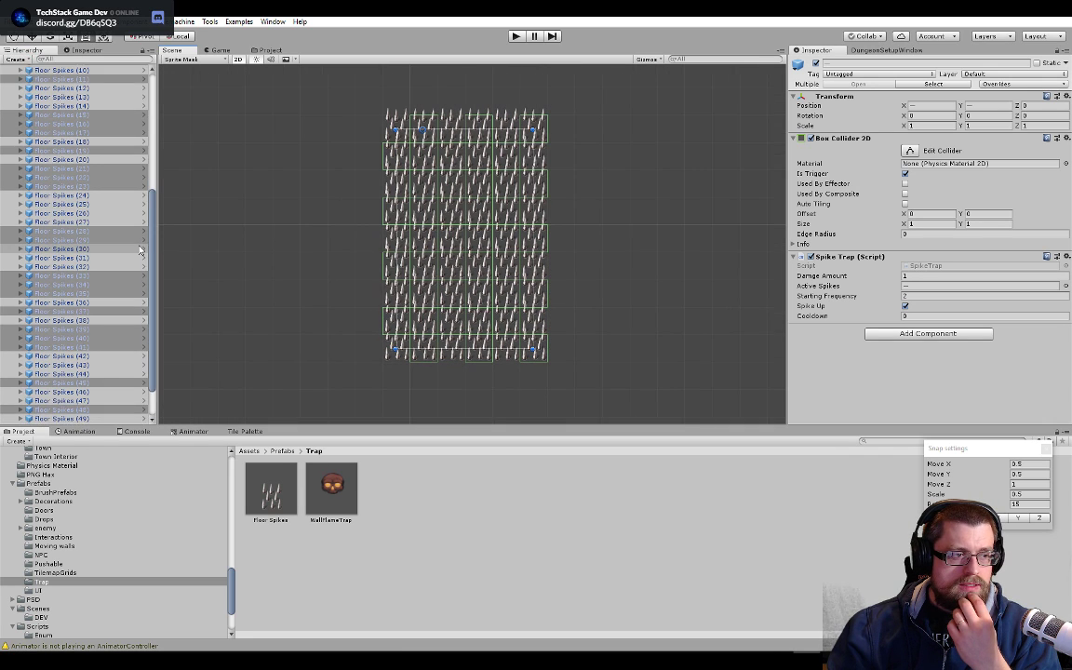
{"action": "scroll", "coordinate": [140, 249], "scroll_direction": "up", "scroll_amount": 8}
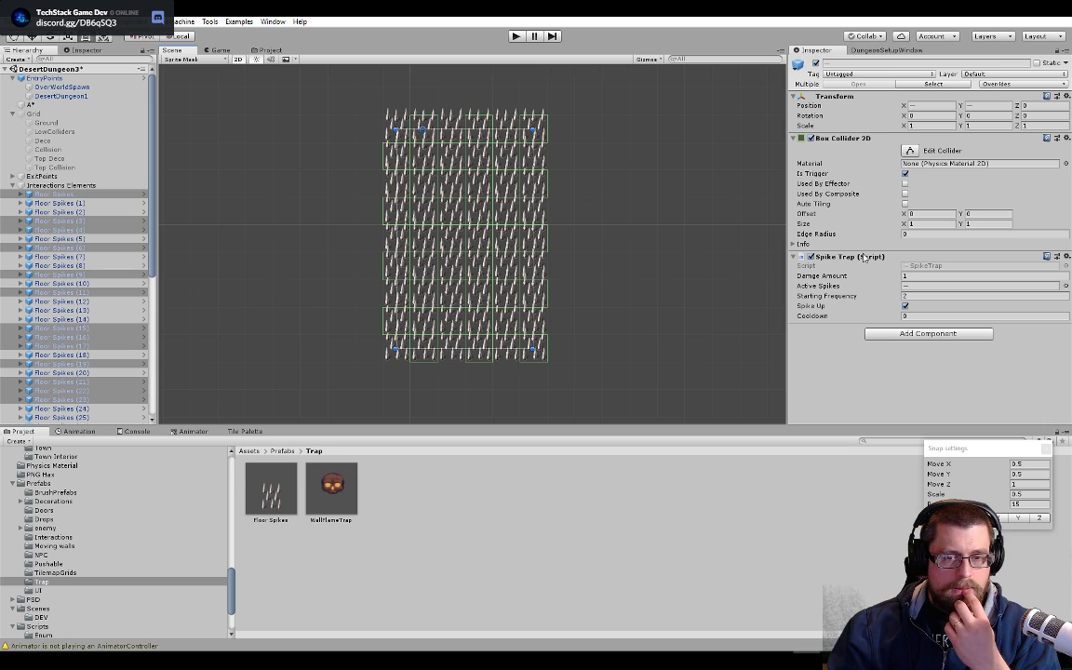
{"action": "left_click", "coordinate": [913, 295]}
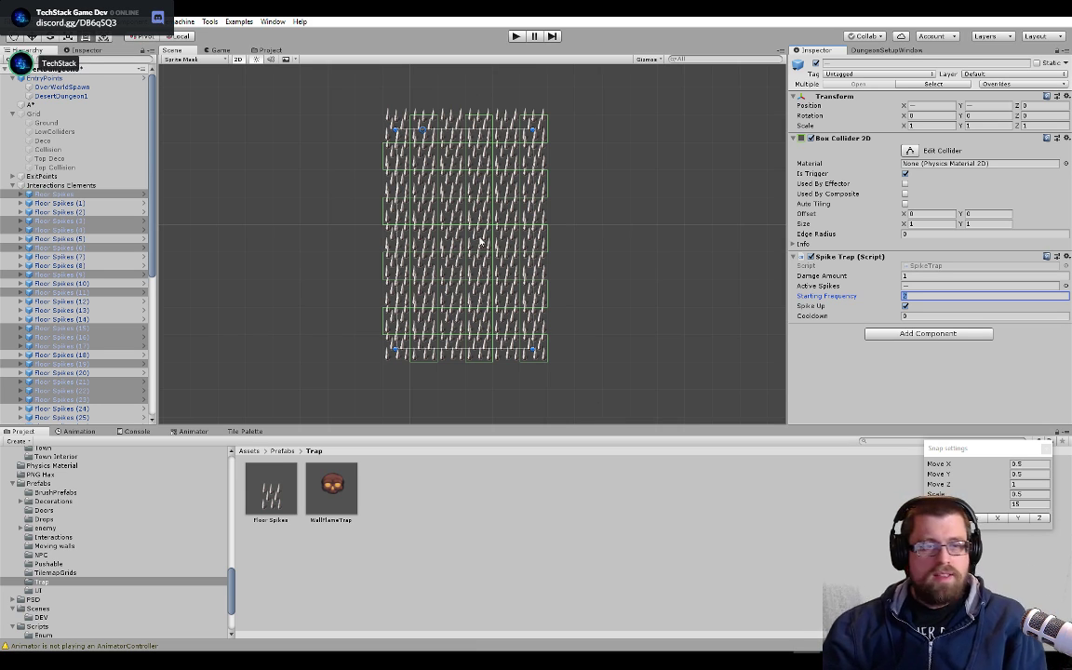
{"action": "scroll", "coordinate": [84, 214], "scroll_direction": "down", "scroll_amount": 3}
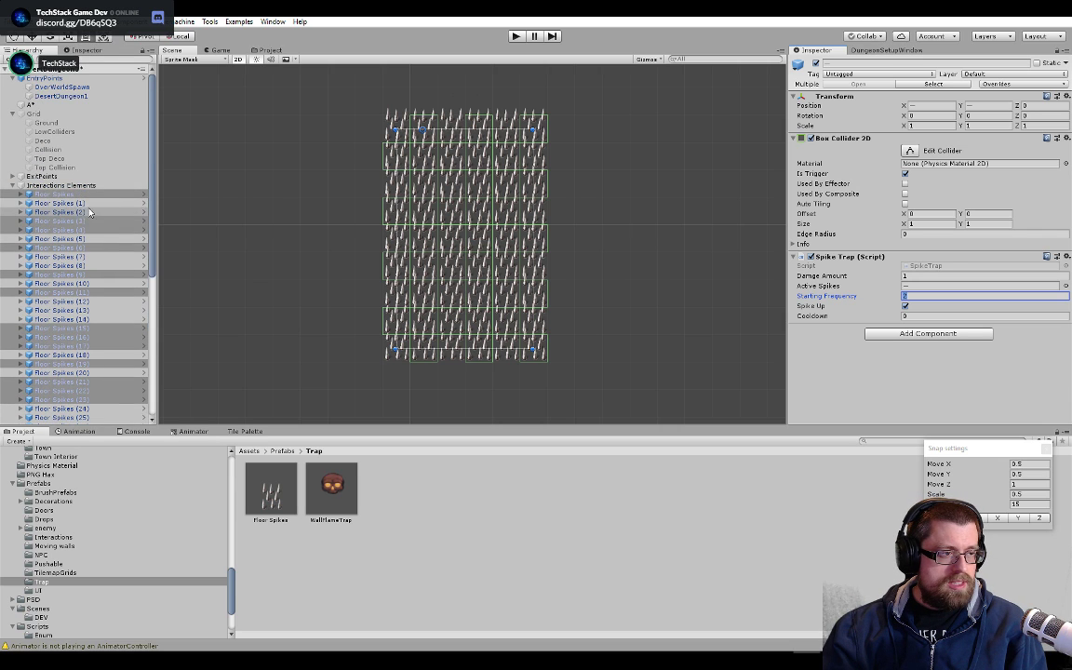
{"action": "scroll", "coordinate": [125, 199], "scroll_direction": "down", "scroll_amount": 4}
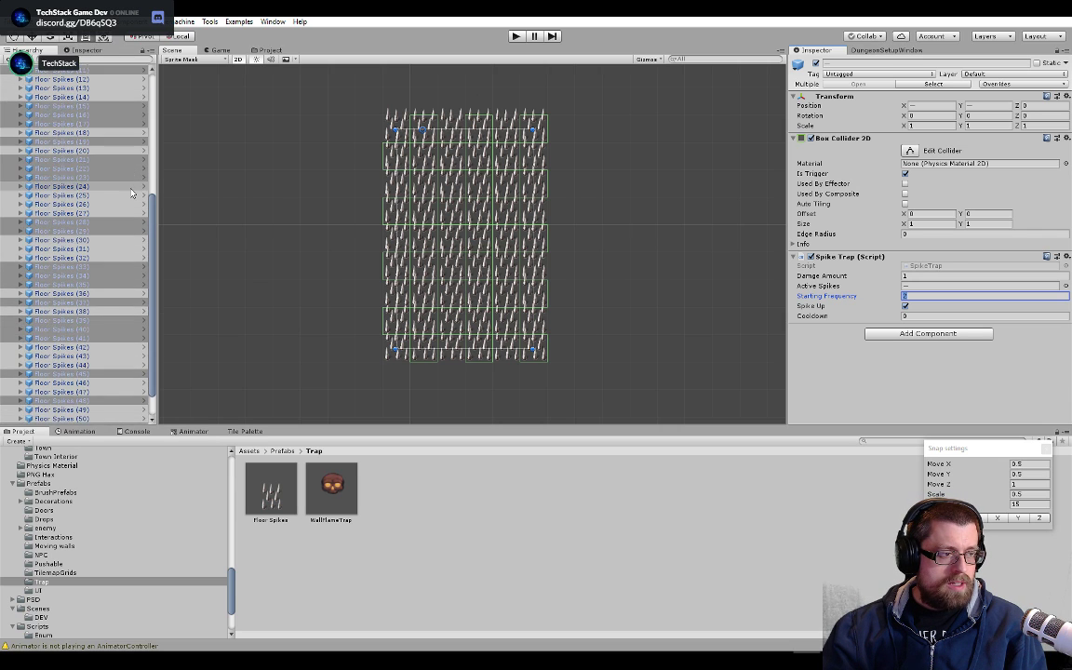
{"action": "scroll", "coordinate": [126, 186], "scroll_direction": "up", "scroll_amount": 7}
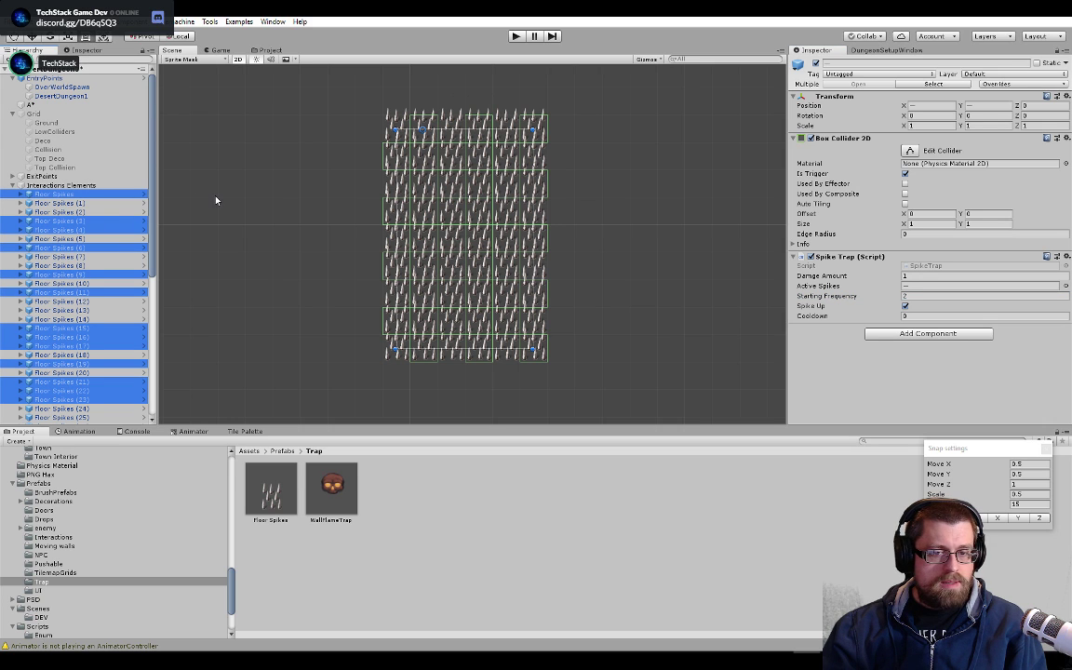
- Delete the duplicated floor spikes from Floor Spikes (1) through Floor Spikes (53), keeping the original Floor Spikes object
{"action": "left_click", "coordinate": [110, 203]}
{"action": "scroll", "coordinate": [93, 279], "scroll_direction": "down", "scroll_amount": 13}
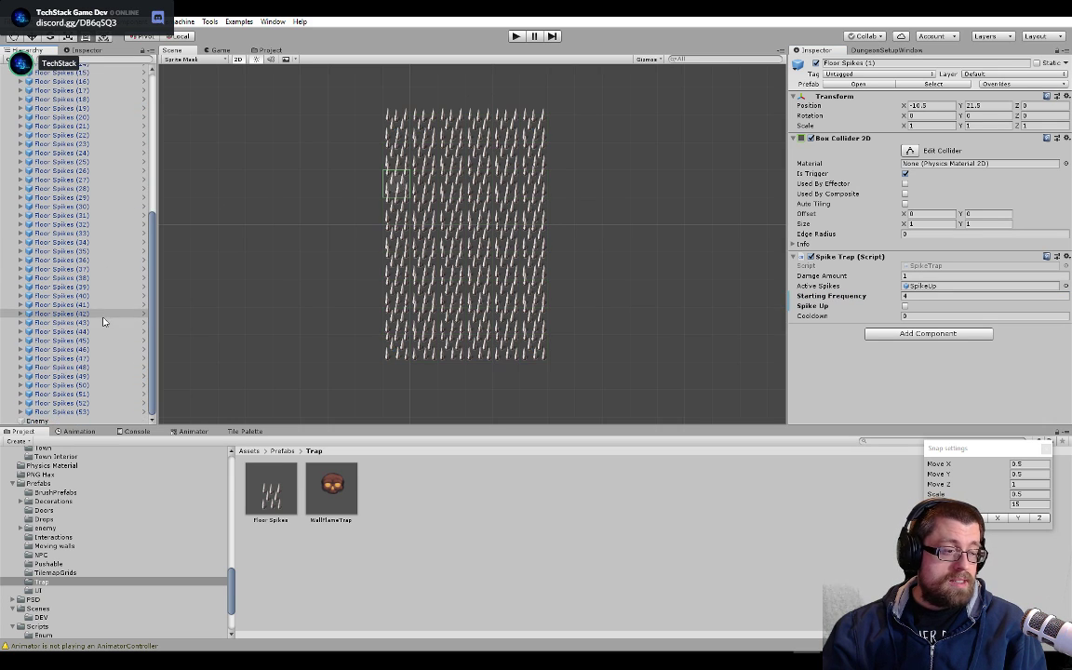
{"action": "left_click", "coordinate": [77, 411], "text": "shift"}
{"action": "key", "text": "Delete"}
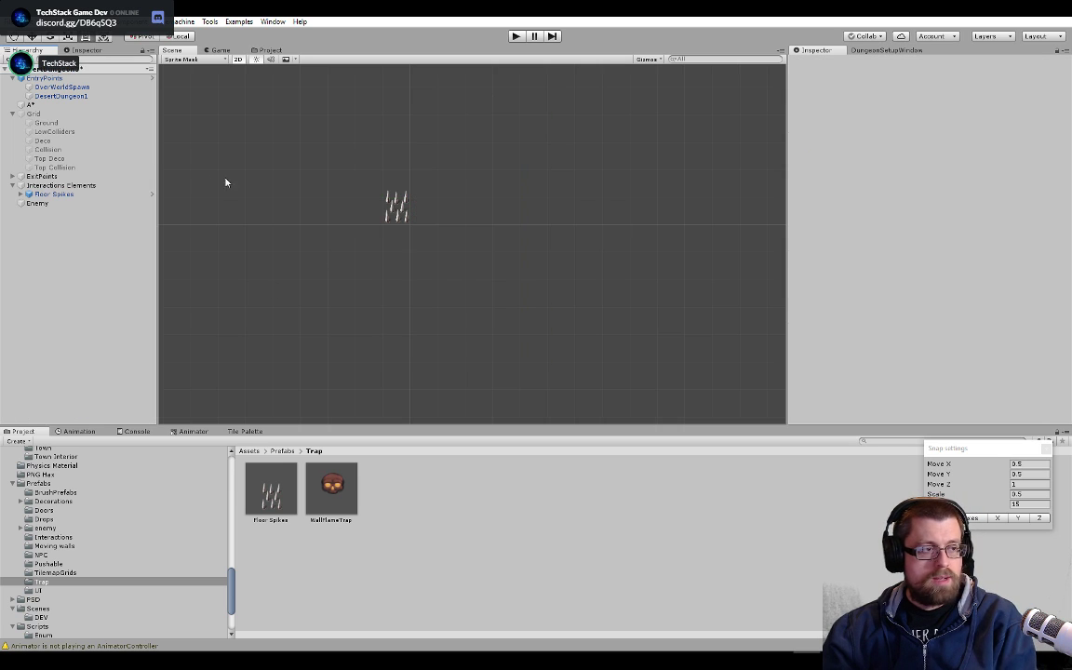
- Activate the Grid object to bring back the dungeon room's tilemaps, and select the Interactions Elements parent to locate the spike in the room
{"action": "left_click", "coordinate": [45, 116]}
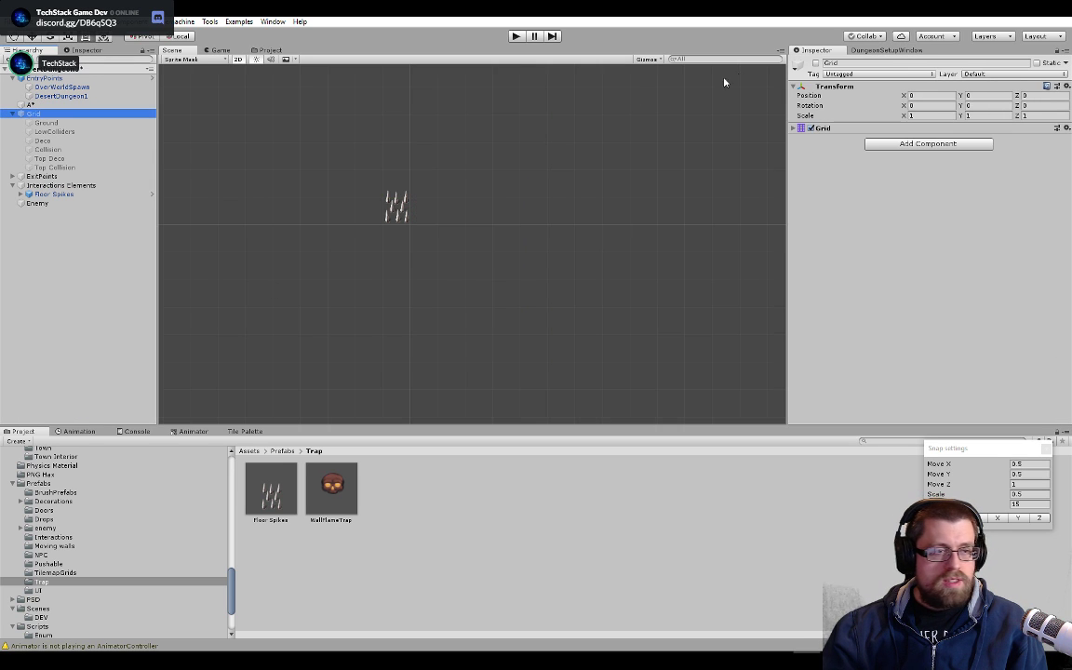
{"action": "left_click", "coordinate": [816, 62]}
{"action": "scroll", "coordinate": [264, 247], "scroll_direction": "up", "scroll_amount": 5}
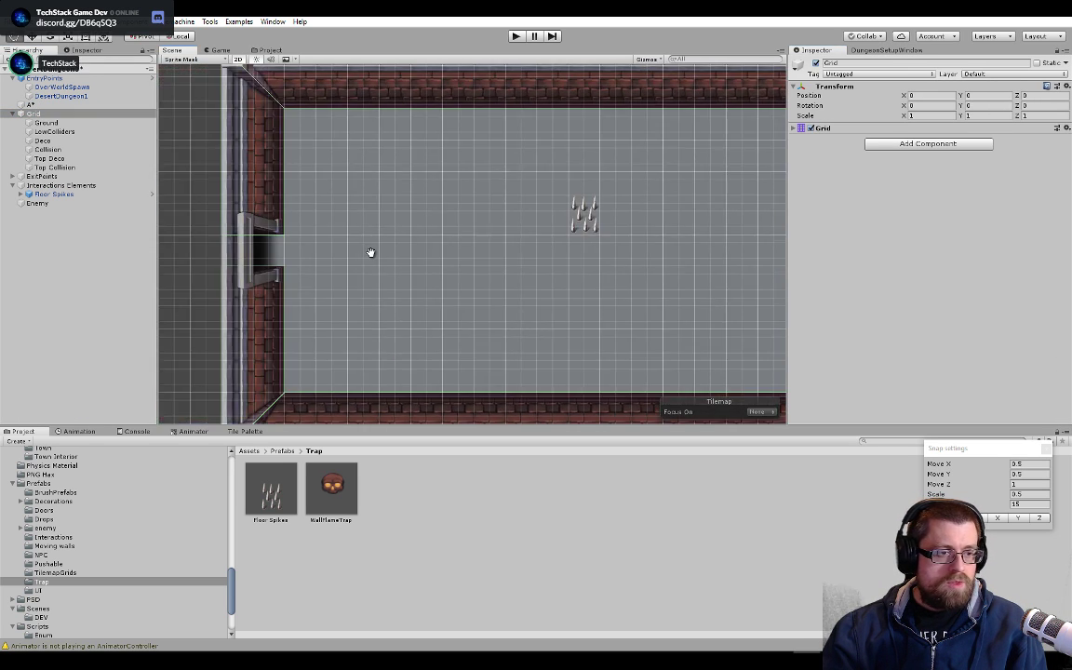
{"action": "scroll", "coordinate": [378, 256], "scroll_direction": "down", "scroll_amount": 3}
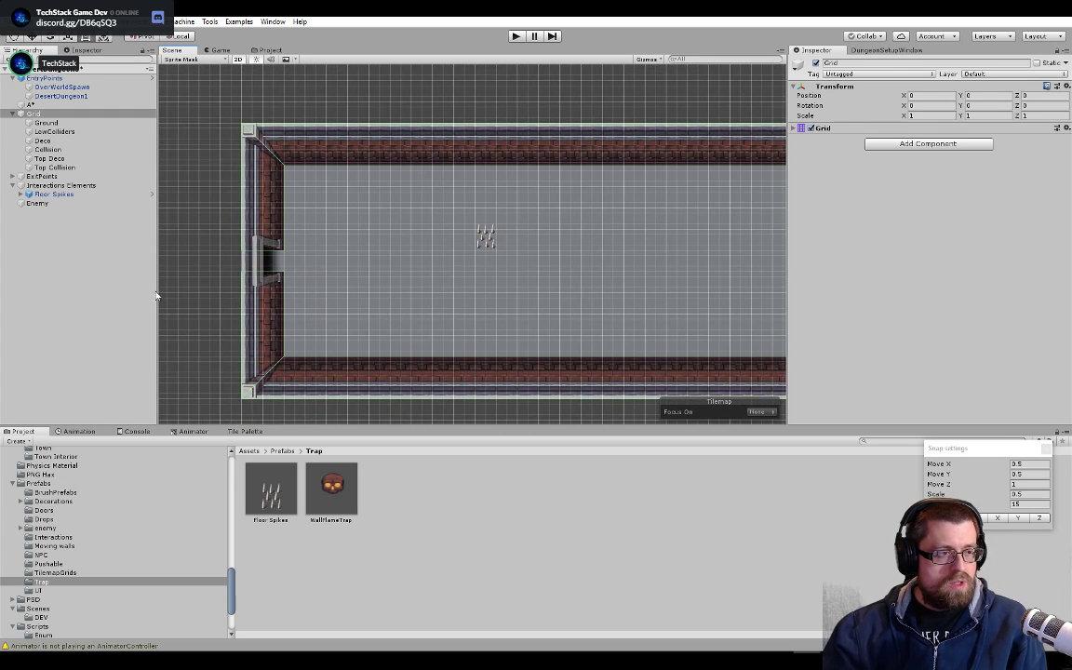
{"action": "left_click", "coordinate": [46, 185]}
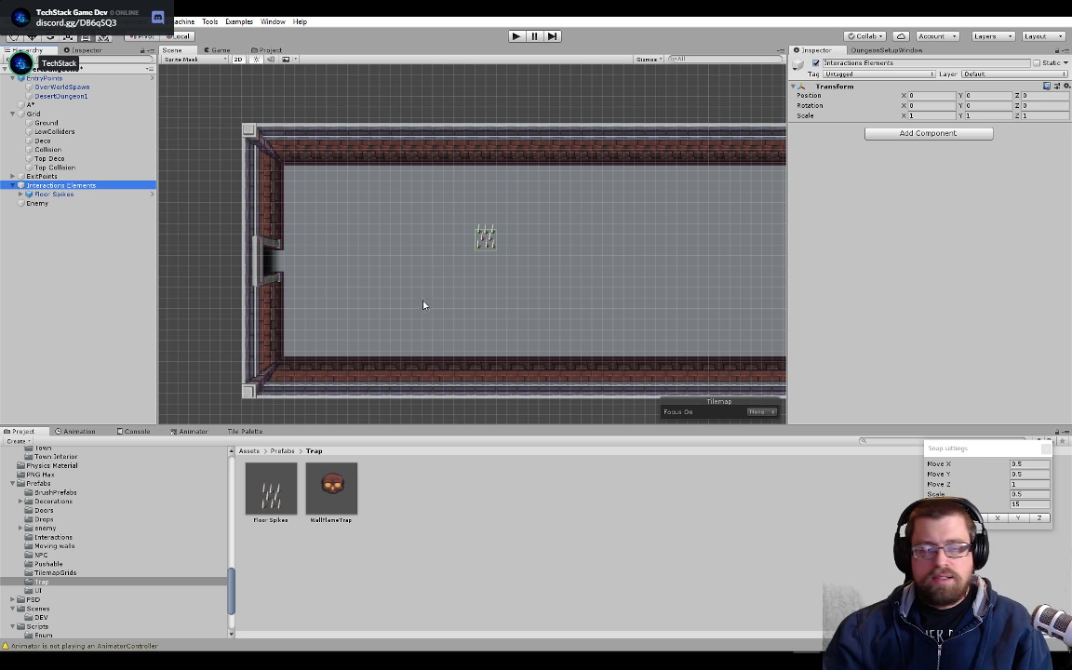
{"action": "middle_click_drag", "start_coordinate": [599, 247], "coordinate": [472, 258]}
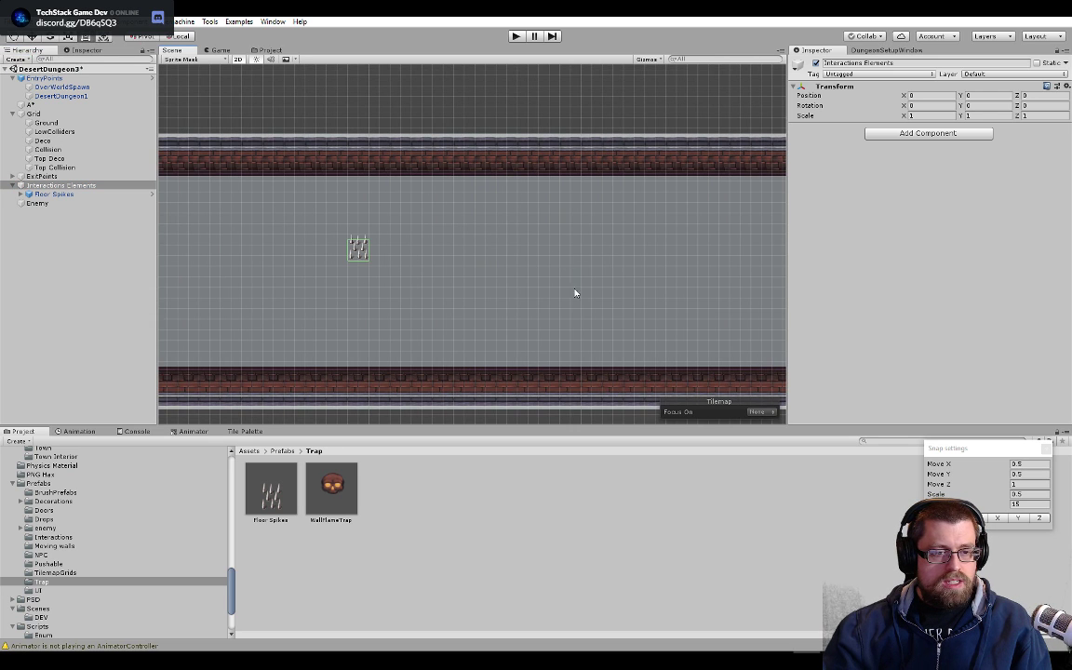
{"action": "middle_click_drag", "start_coordinate": [440, 301], "coordinate": [508, 300]}
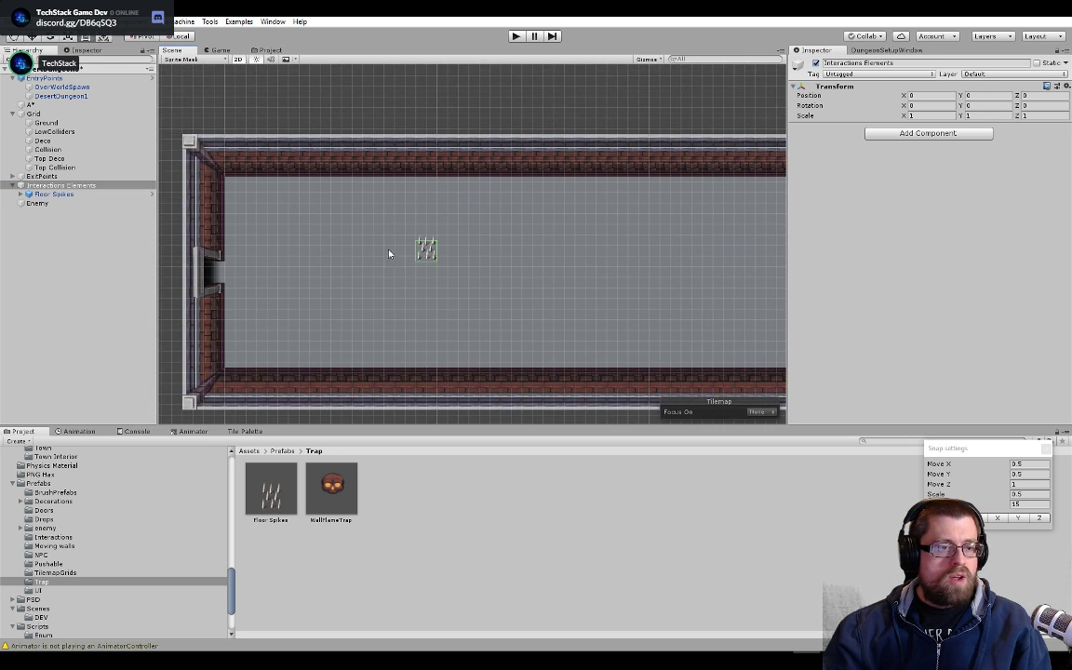
{"action": "scroll", "coordinate": [242, 301], "scroll_direction": "up", "scroll_amount": 2}
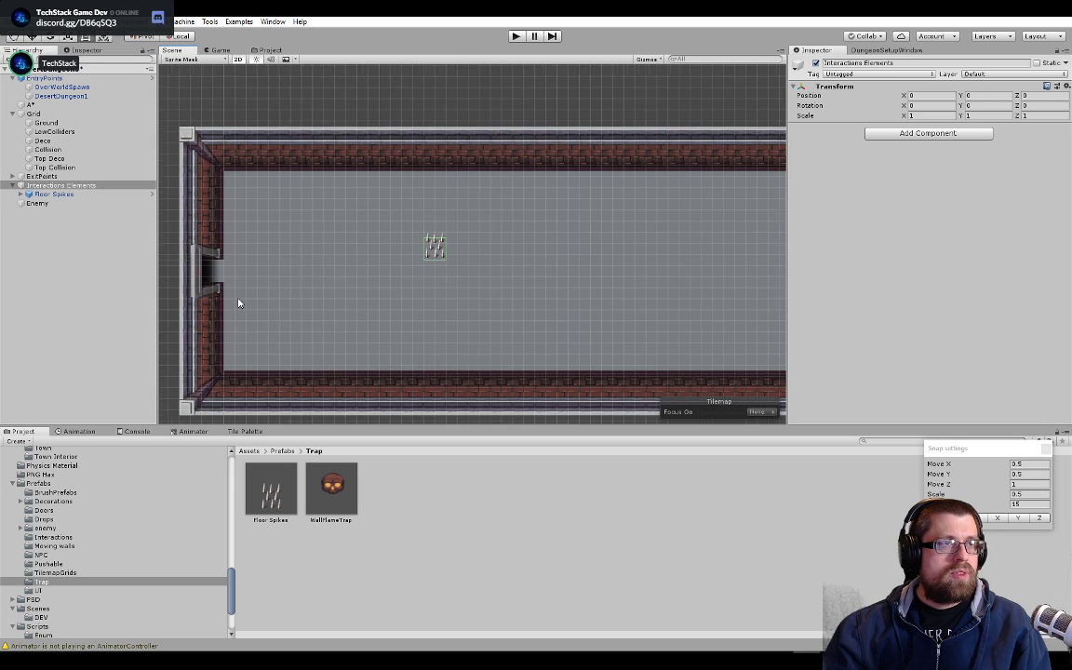
- Set the Starting Frequency of the remaining Floor Spikes object to 1
{"action": "left_click", "coordinate": [133, 192]}
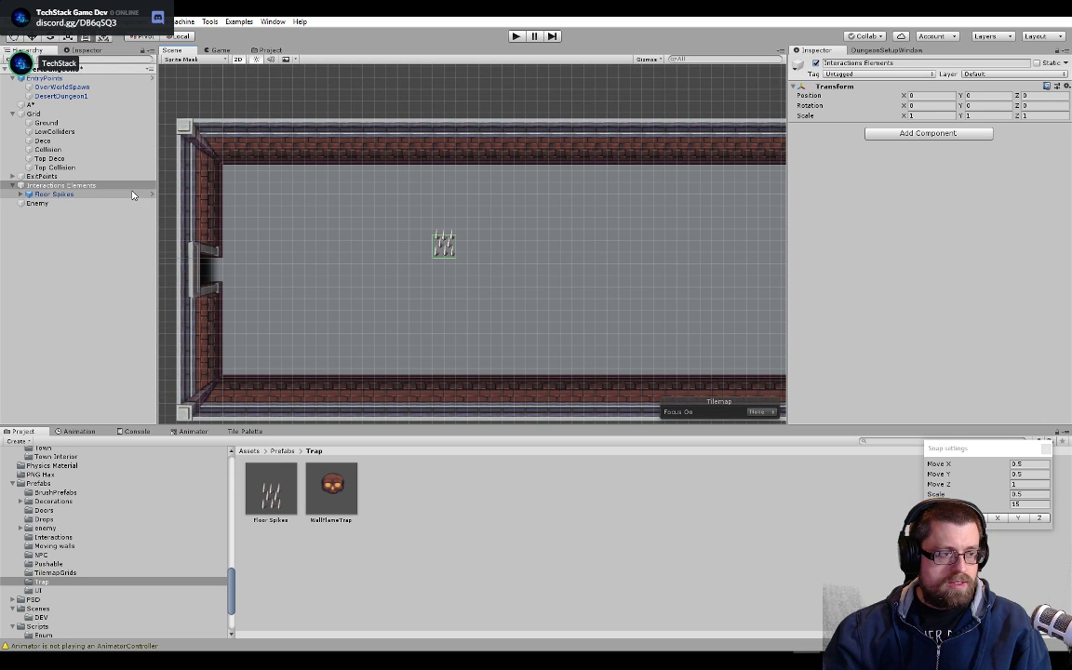
{"action": "left_click", "coordinate": [931, 296]}
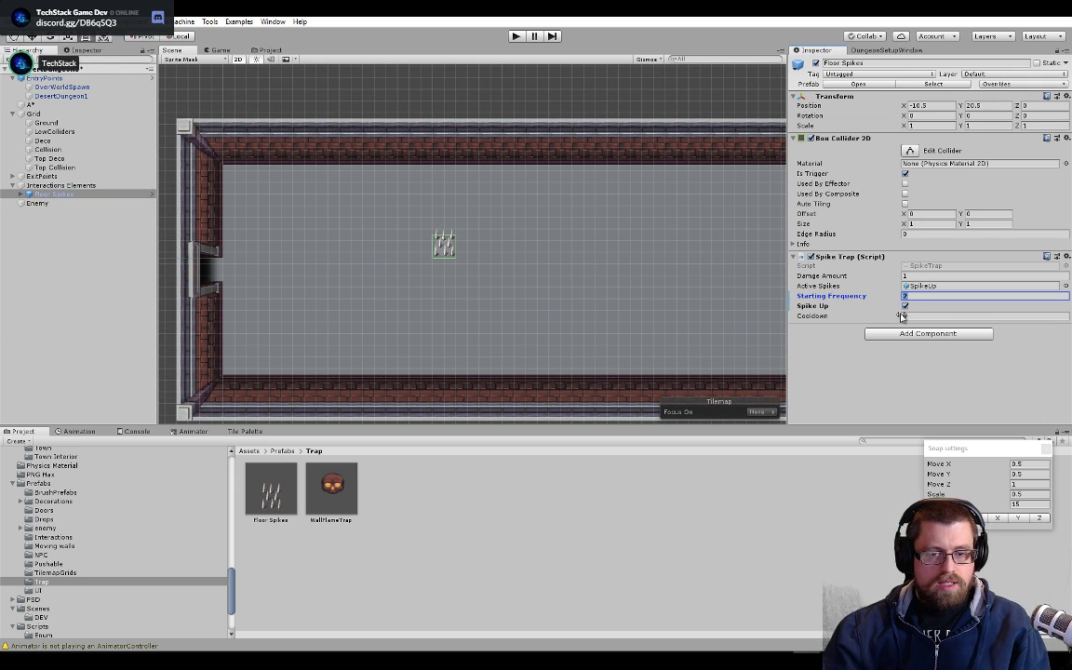
{"action": "left_click", "coordinate": [447, 267]}
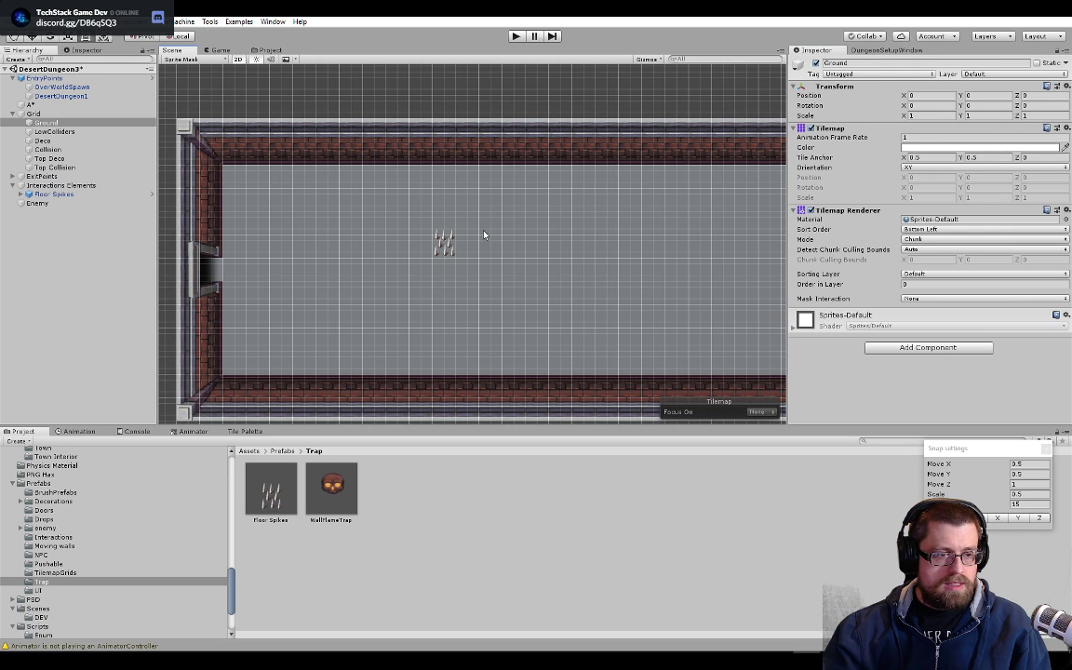
{"action": "left_click", "coordinate": [444, 242]}
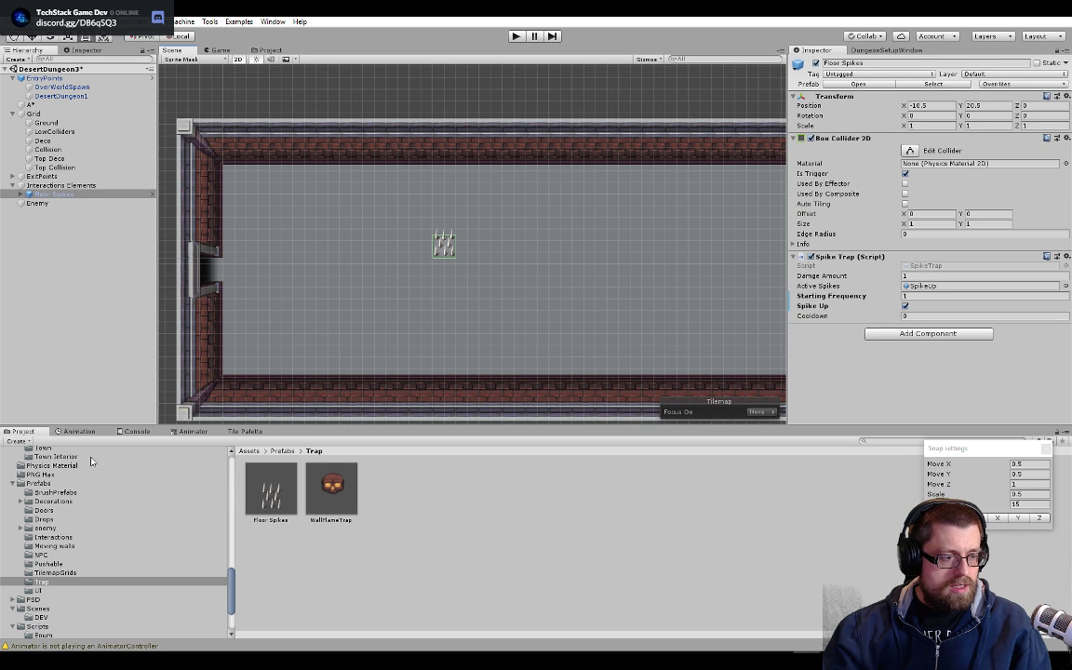
- Open the Tile Palette and switch it to the Dungeon palette, focusing on its brown brick tiles
{"action": "left_click", "coordinate": [256, 432]}
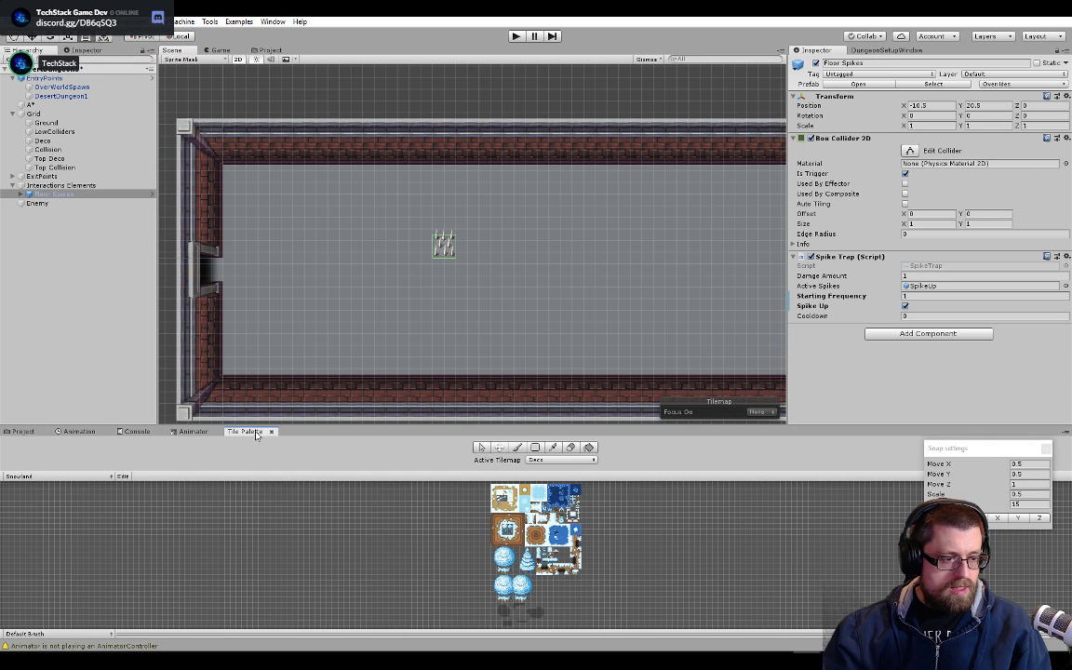
{"action": "left_click", "coordinate": [55, 475]}
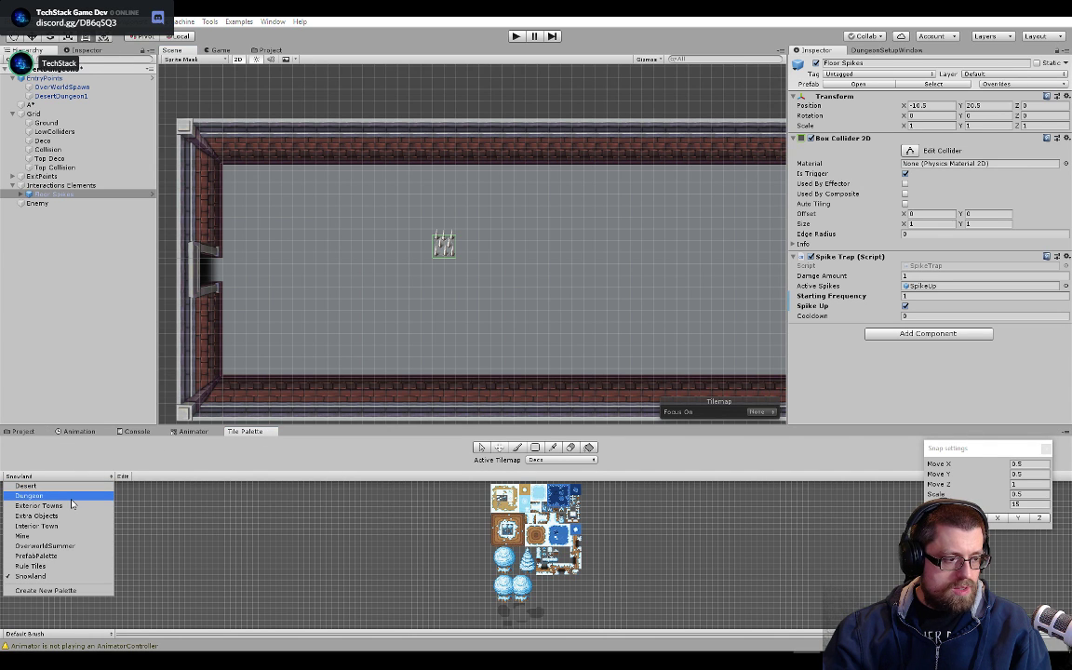
{"action": "left_click", "coordinate": [70, 500]}
{"action": "scroll", "coordinate": [623, 562], "scroll_direction": "up", "scroll_amount": 5}
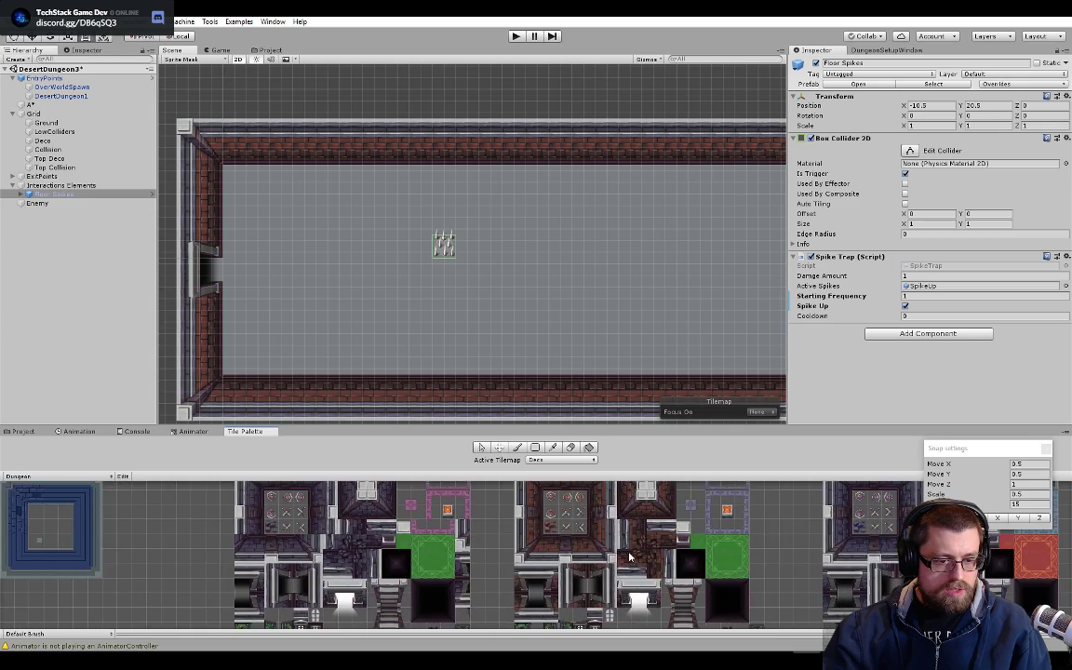
{"action": "middle_click_drag", "start_coordinate": [624, 561], "coordinate": [518, 493]}
{"action": "scroll", "coordinate": [518, 493], "scroll_direction": "up", "scroll_amount": 5}
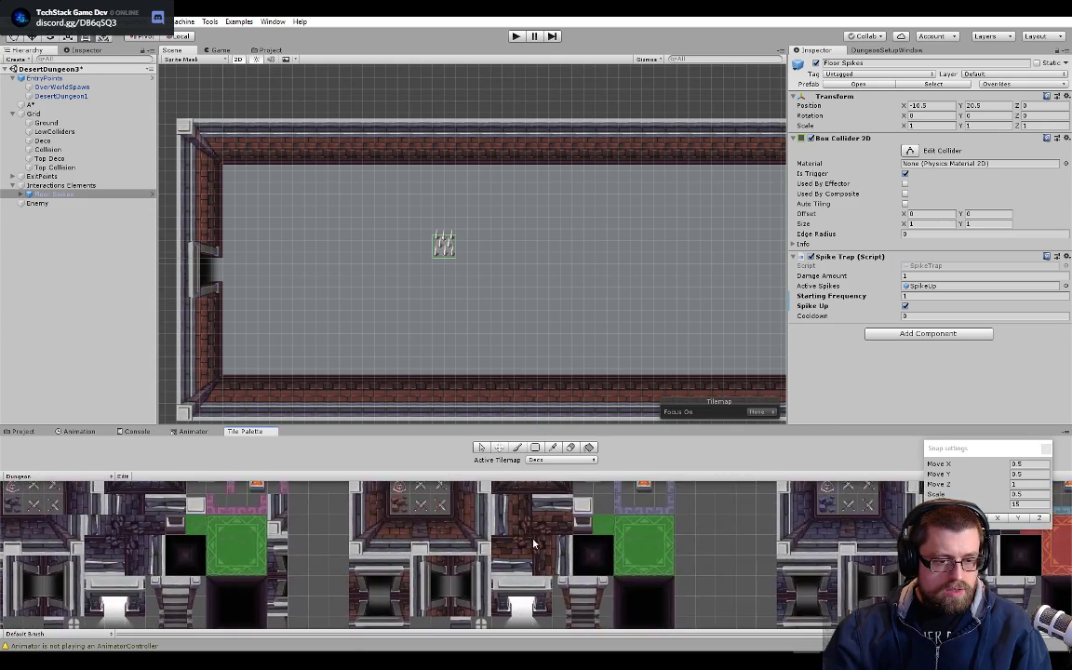
- Examine the Dungeon palette's tiles in an enlarged view for room decorations and pick the fire pit tile
{"action": "scroll", "coordinate": [544, 555], "scroll_direction": "down", "scroll_amount": 5}
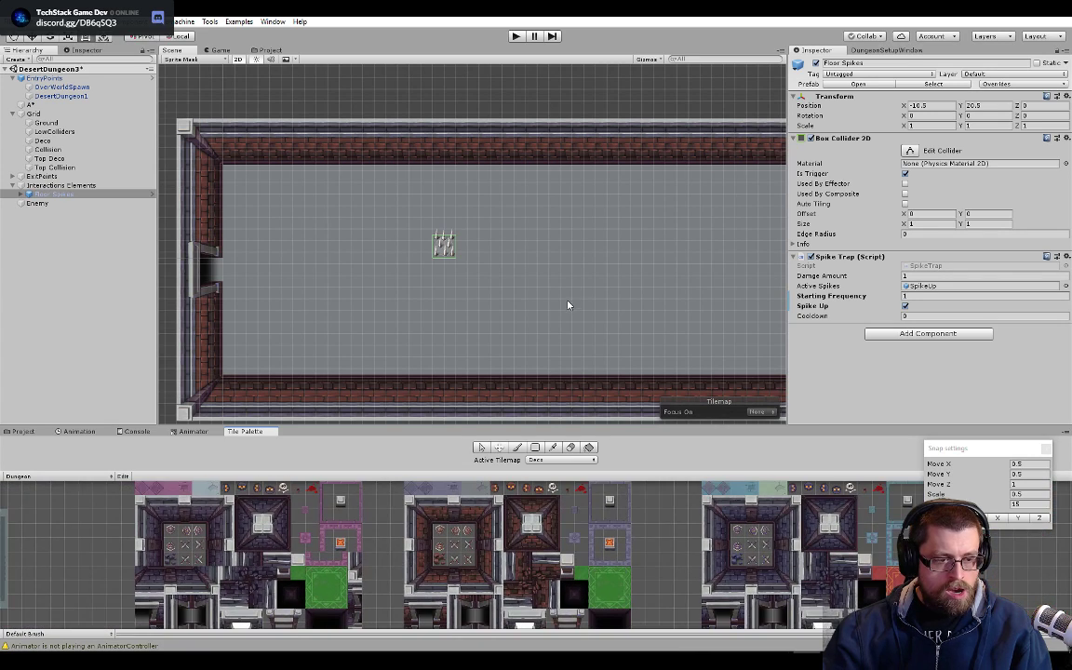
{"action": "middle_click_drag", "start_coordinate": [570, 305], "coordinate": [522, 303]}
{"action": "middle_click_drag", "start_coordinate": [462, 325], "coordinate": [495, 318]}
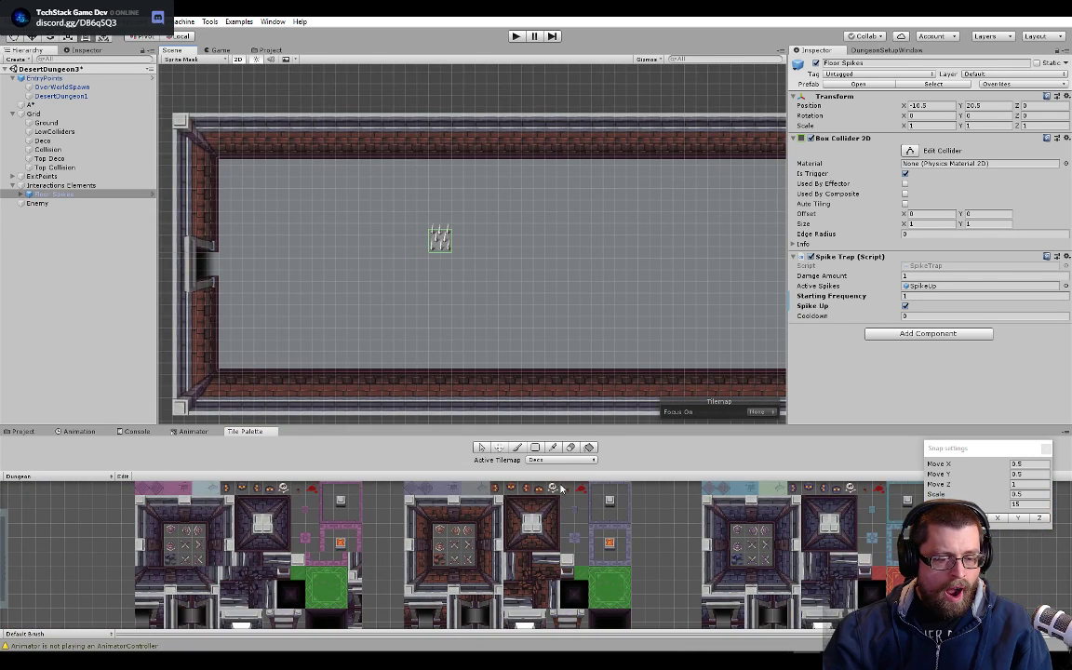
{"action": "middle_click_drag", "start_coordinate": [558, 523], "coordinate": [579, 401]}
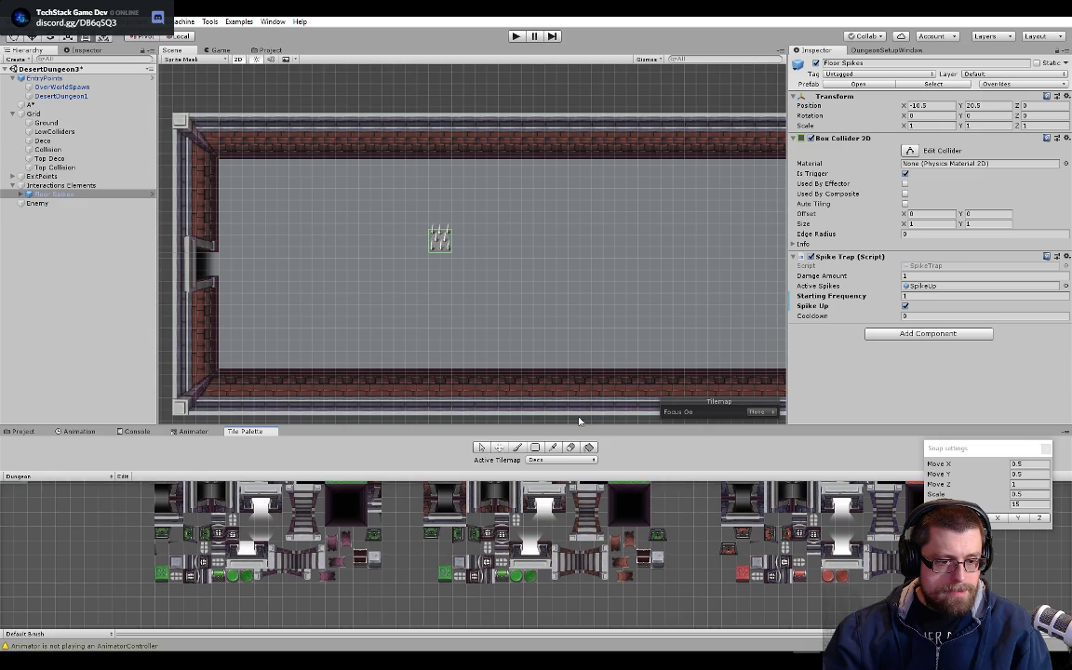
{"action": "scroll", "coordinate": [554, 508], "scroll_direction": "up", "scroll_amount": 3}
{"action": "middle_click_drag", "start_coordinate": [555, 508], "coordinate": [557, 494]}
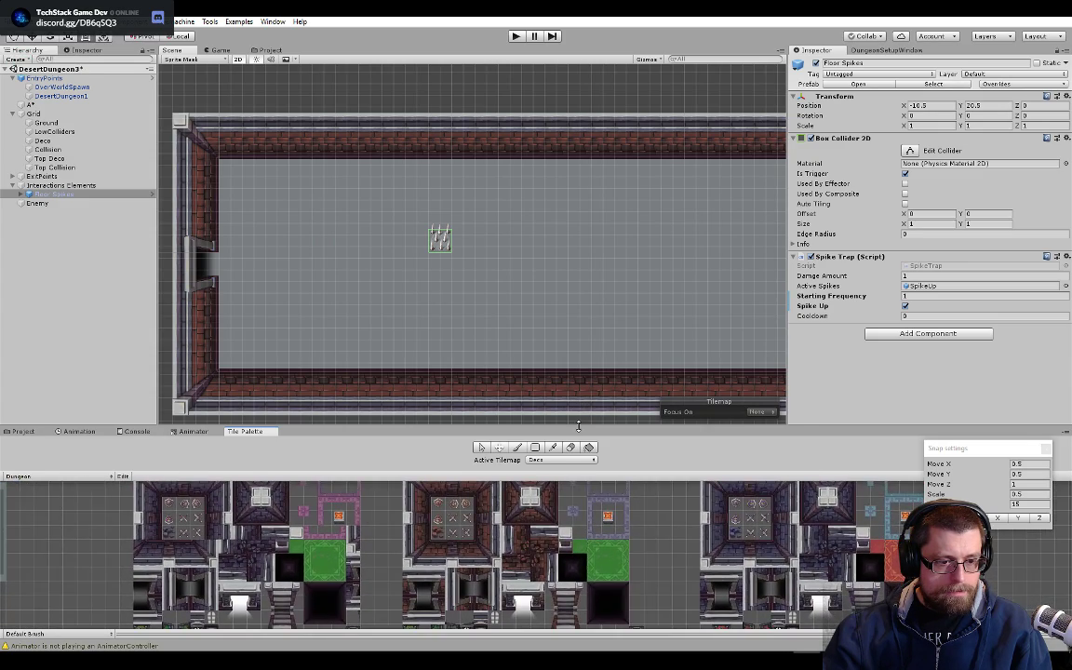
{"action": "left_click_drag", "start_coordinate": [579, 425], "coordinate": [581, 309]}
{"action": "middle_click_drag", "start_coordinate": [585, 509], "coordinate": [422, 456]}
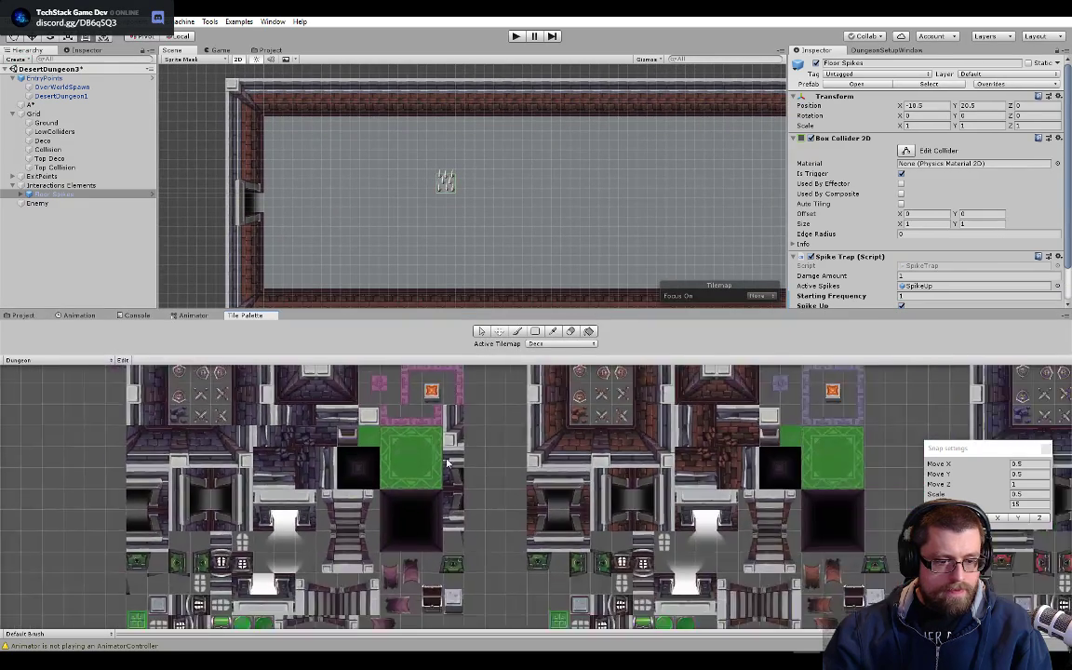
{"action": "middle_click_drag", "start_coordinate": [594, 534], "coordinate": [542, 455]}
{"action": "scroll", "coordinate": [564, 517], "scroll_direction": "up", "scroll_amount": 1}
{"action": "scroll", "coordinate": [564, 516], "scroll_direction": "up", "scroll_amount": 3}
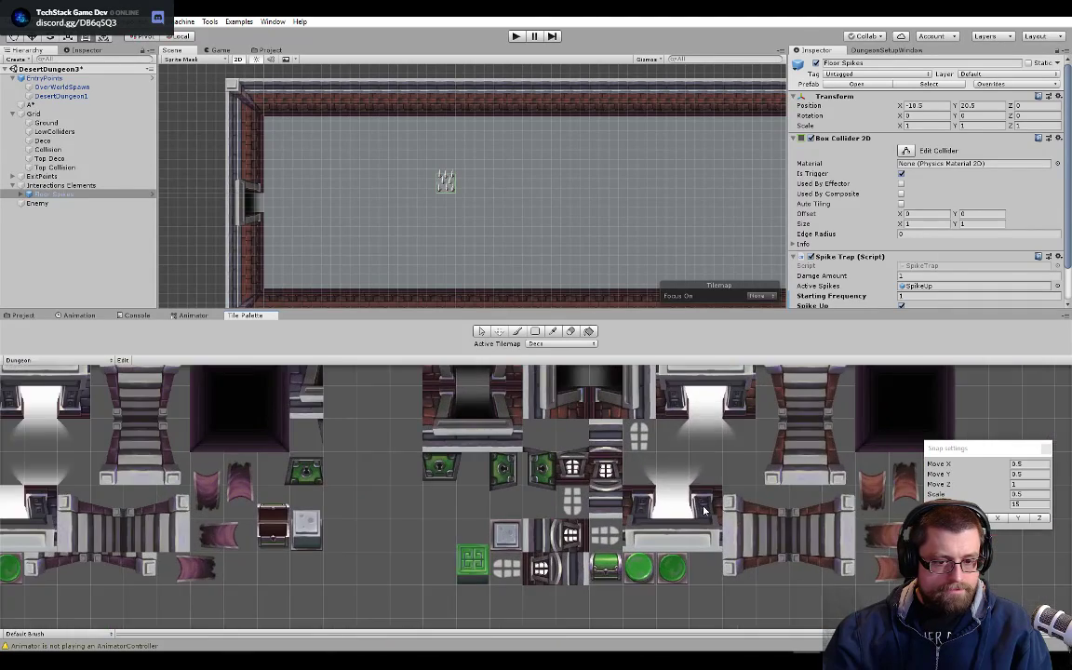
{"action": "middle_click_drag", "start_coordinate": [665, 508], "coordinate": [460, 499]}
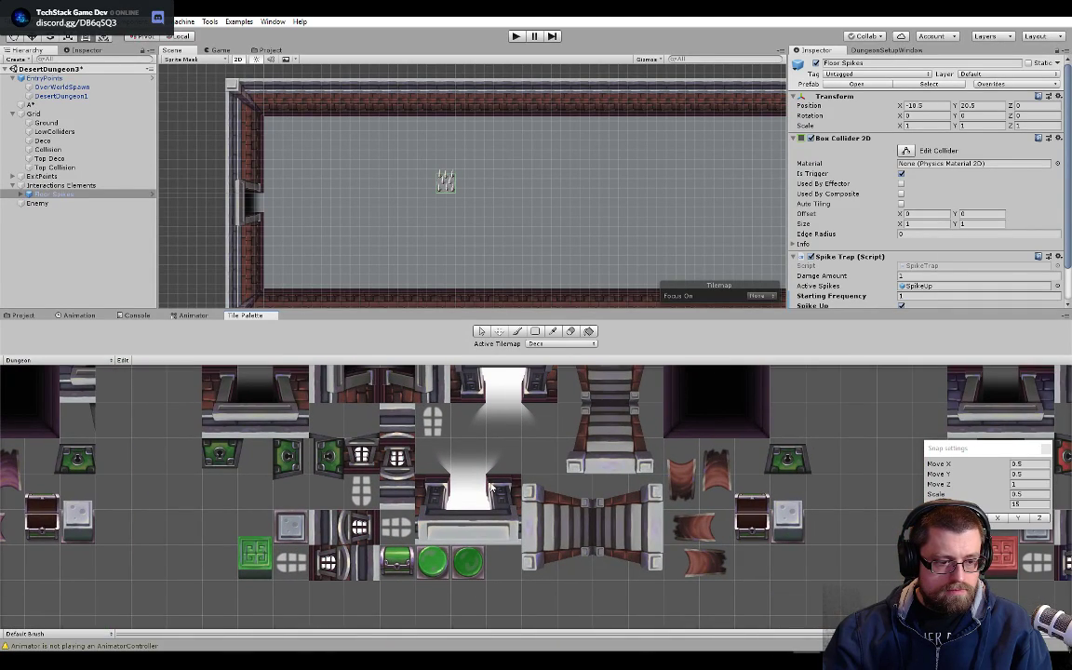
{"action": "middle_click_drag", "start_coordinate": [517, 436], "coordinate": [445, 588]}
{"action": "middle_click_drag", "start_coordinate": [574, 419], "coordinate": [543, 529]}
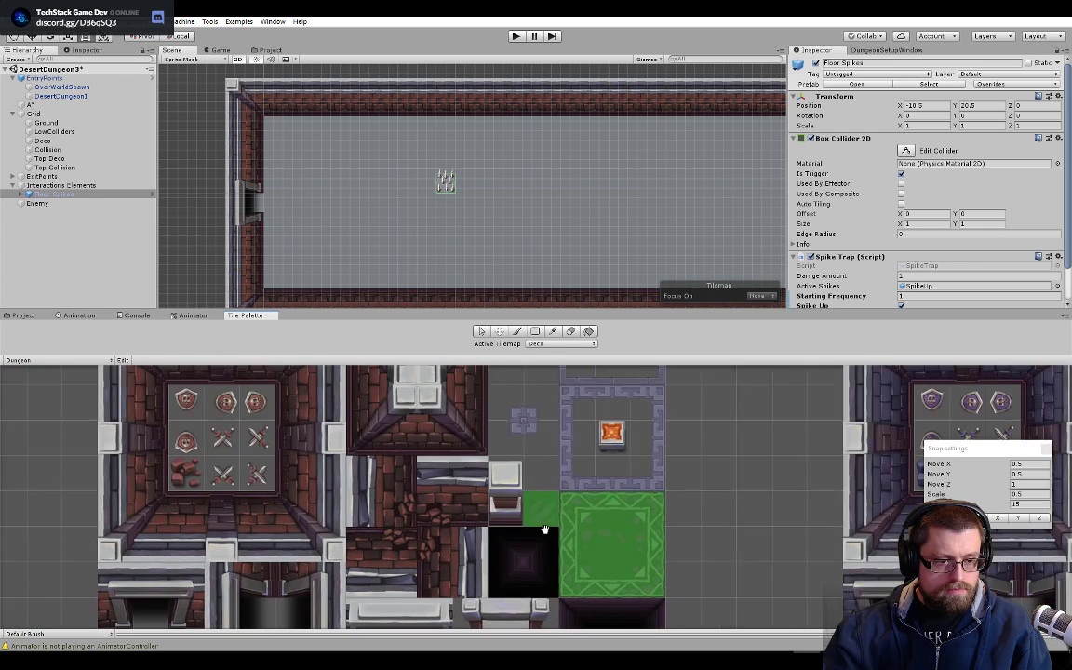
{"action": "middle_click_drag", "start_coordinate": [564, 464], "coordinate": [566, 535]}
{"action": "left_click", "coordinate": [615, 504]}
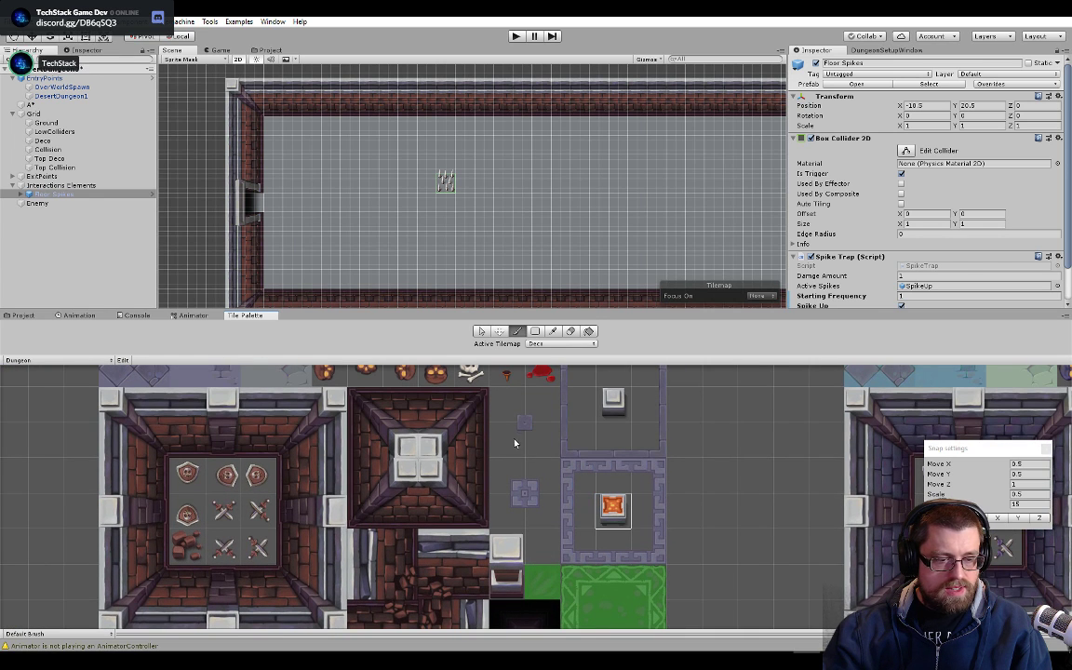
{"action": "scroll", "coordinate": [515, 443], "scroll_direction": "down", "scroll_amount": 1}
- Try placing the FirePit prefab from the Prefabs > Interactions folder directly in the room below the floor spikes, and undo the placement
{"action": "left_click", "coordinate": [24, 315]}
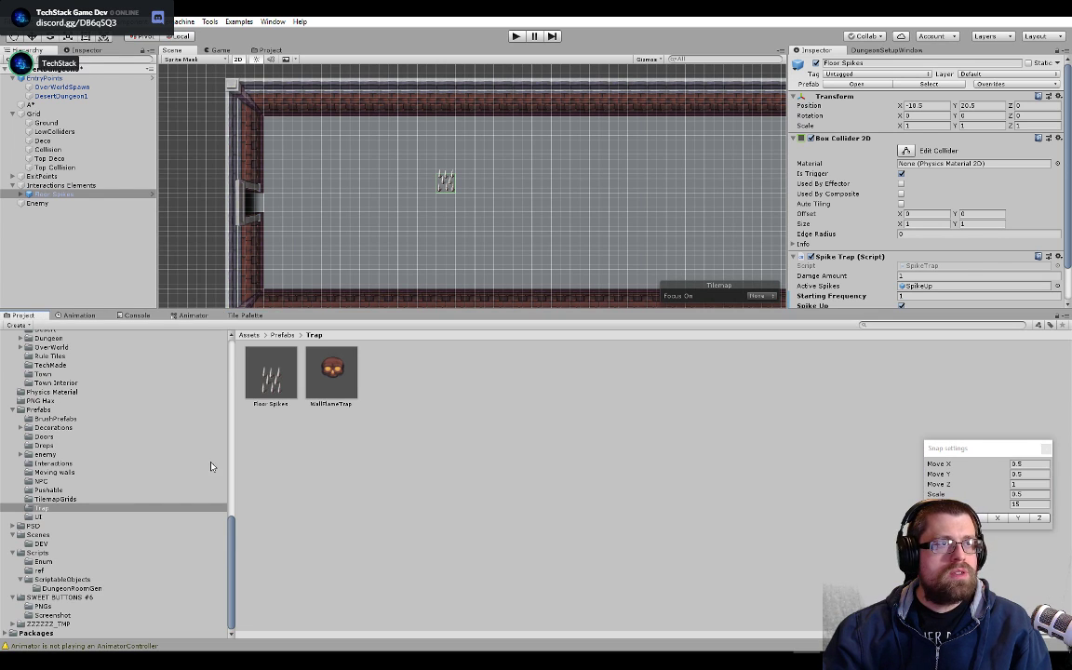
{"action": "left_click", "coordinate": [55, 411]}
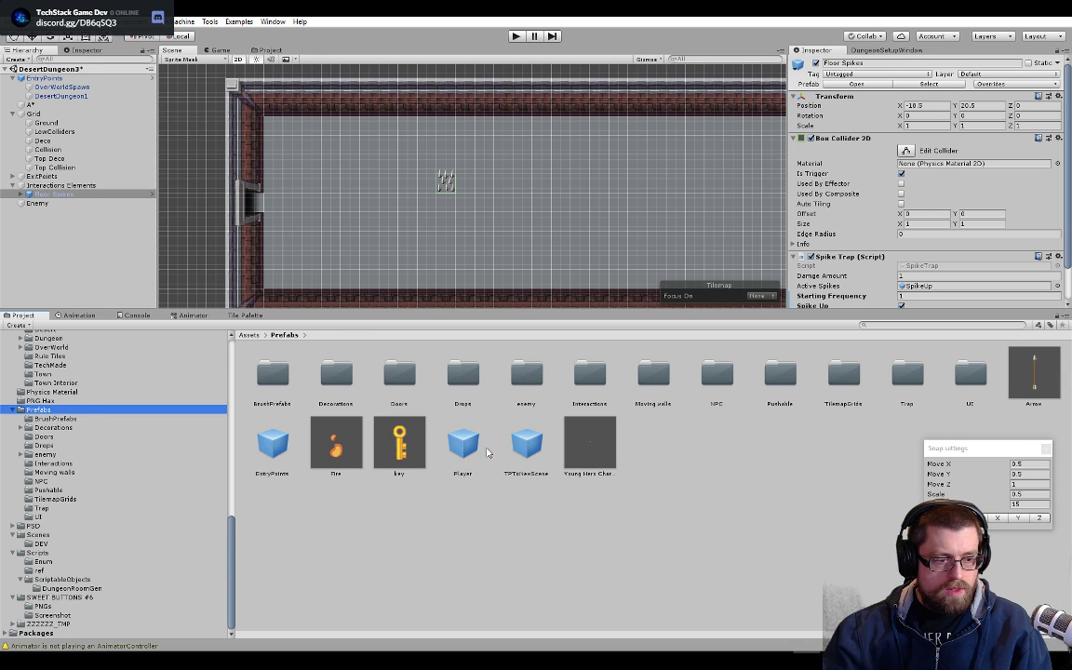
{"action": "double_click", "coordinate": [334, 378]}
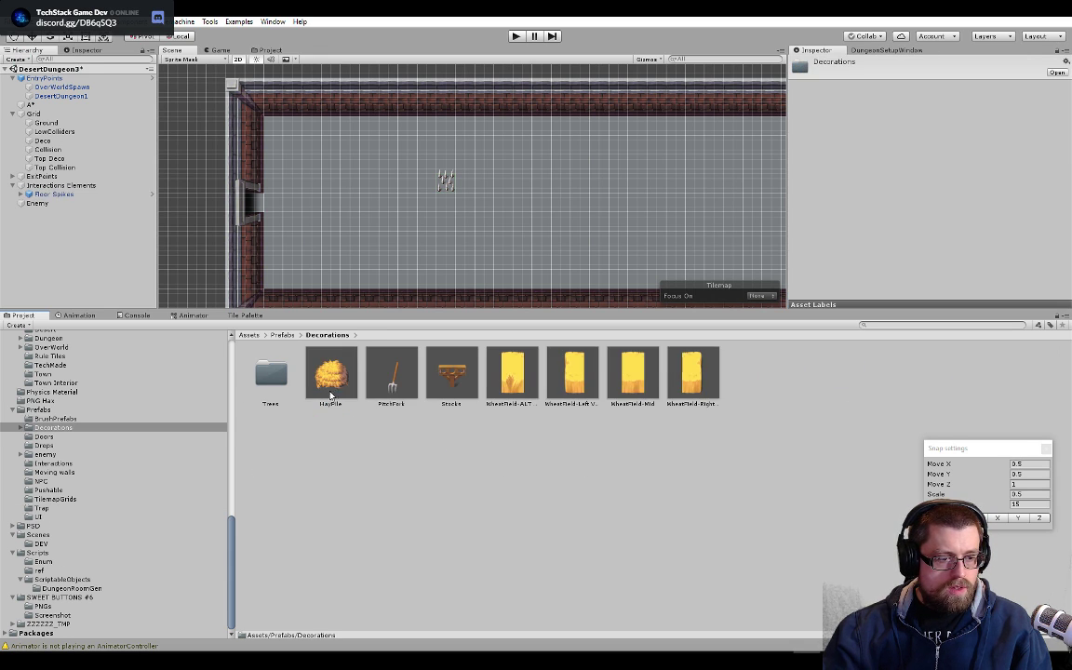
{"action": "left_click", "coordinate": [71, 455]}
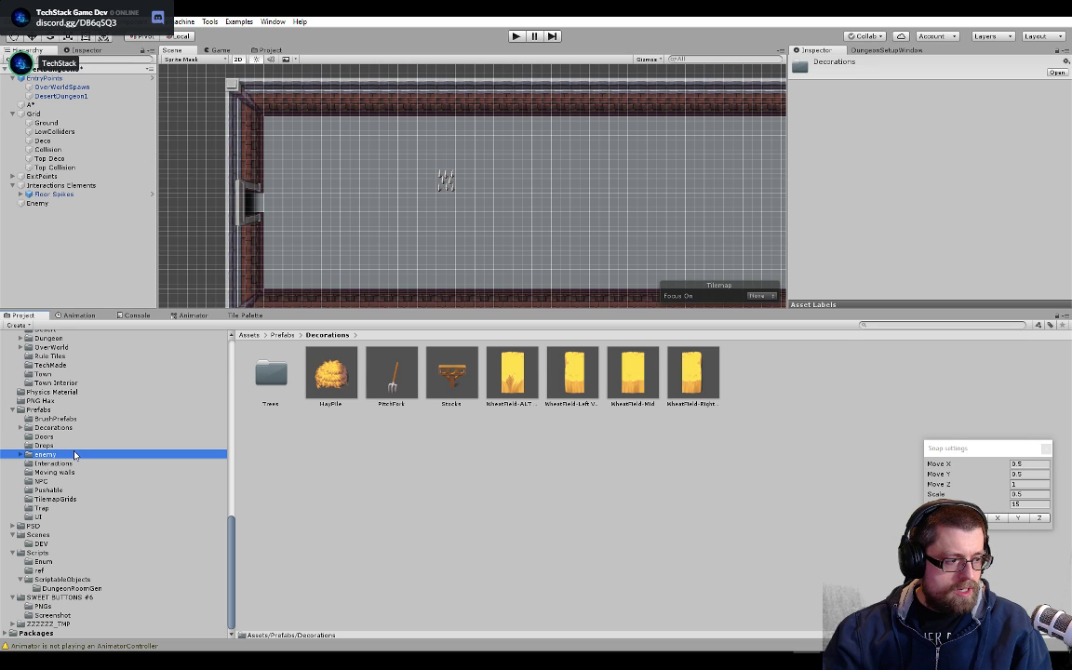
{"action": "left_click", "coordinate": [76, 464]}
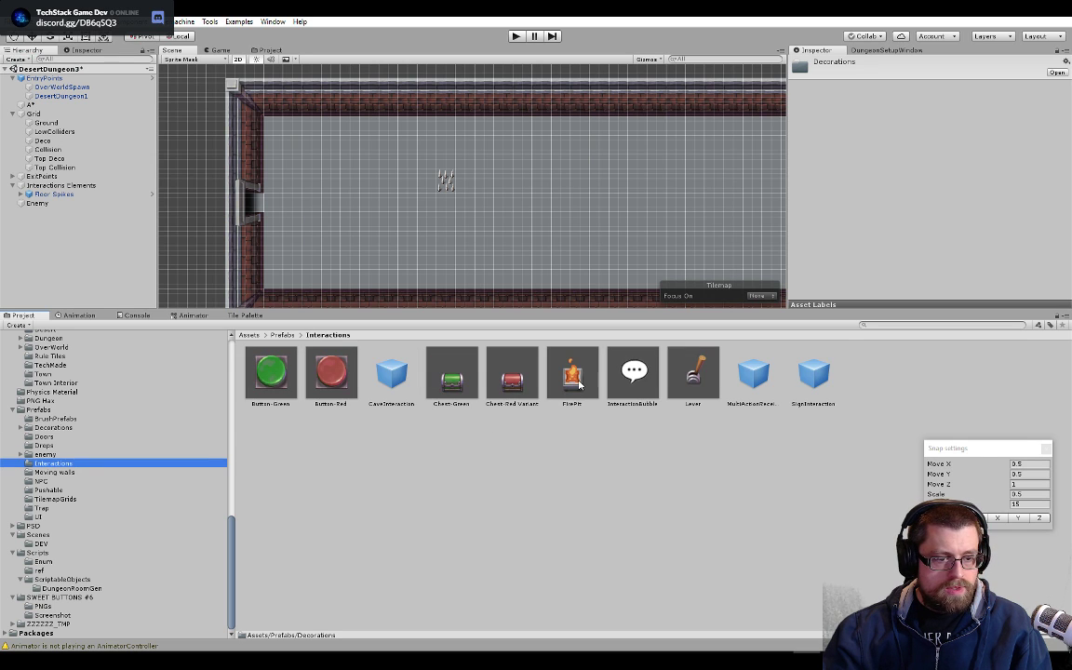
{"action": "left_click_drag", "start_coordinate": [573, 372], "coordinate": [394, 258]}
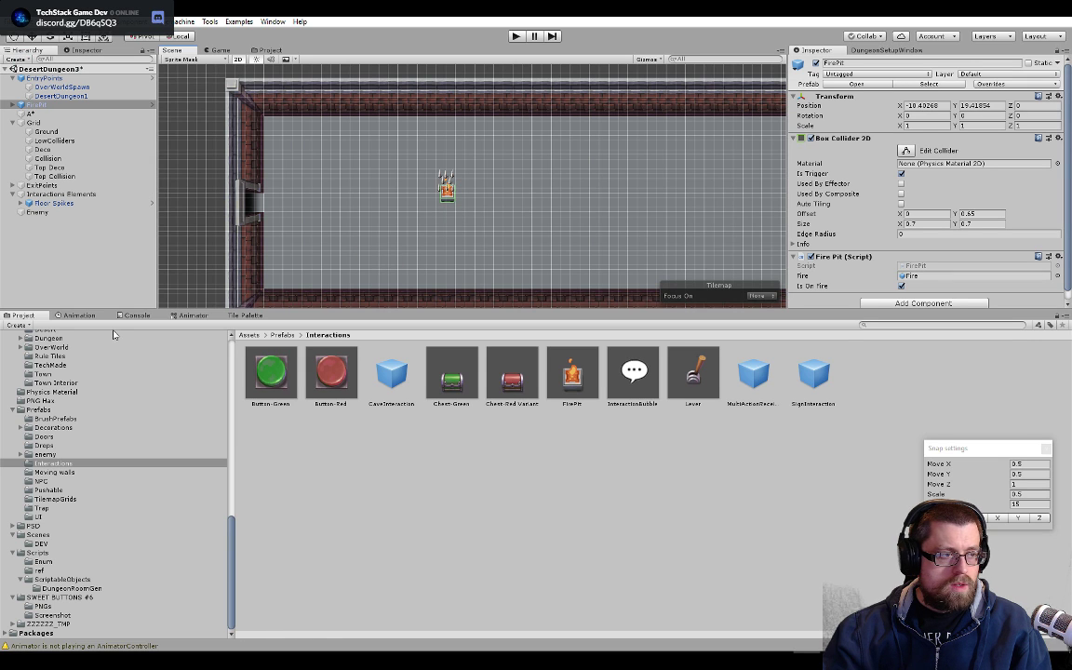
{"action": "key", "text": "ctrl+z"}
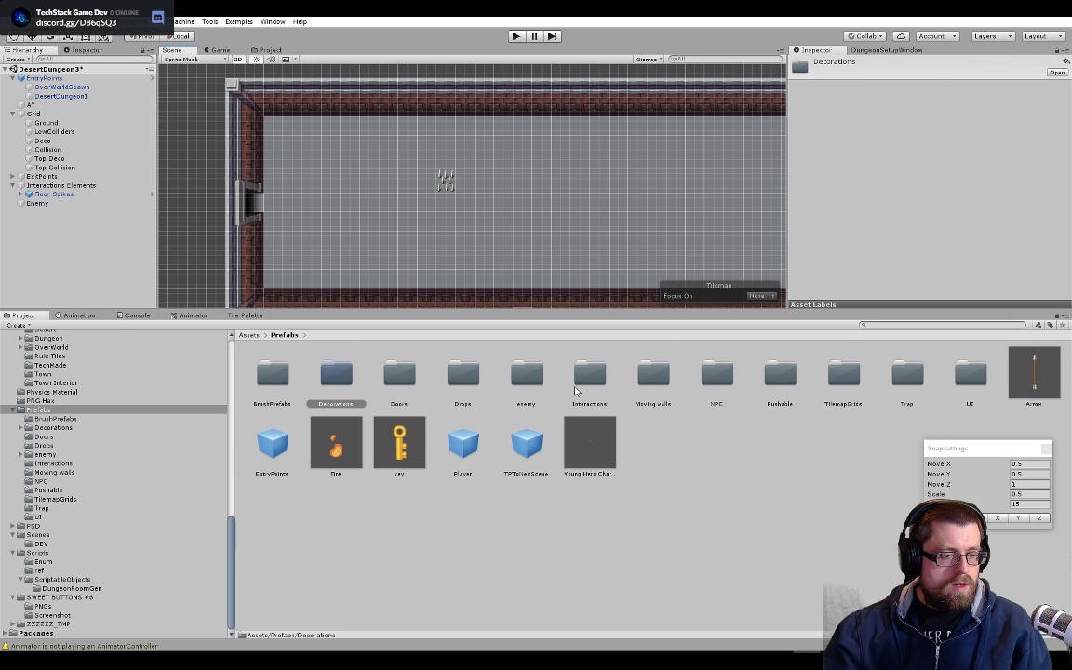
- Look into the Decorations prefab folder, and go back to the Interactions prefab folder
{"action": "double_click", "coordinate": [342, 390]}
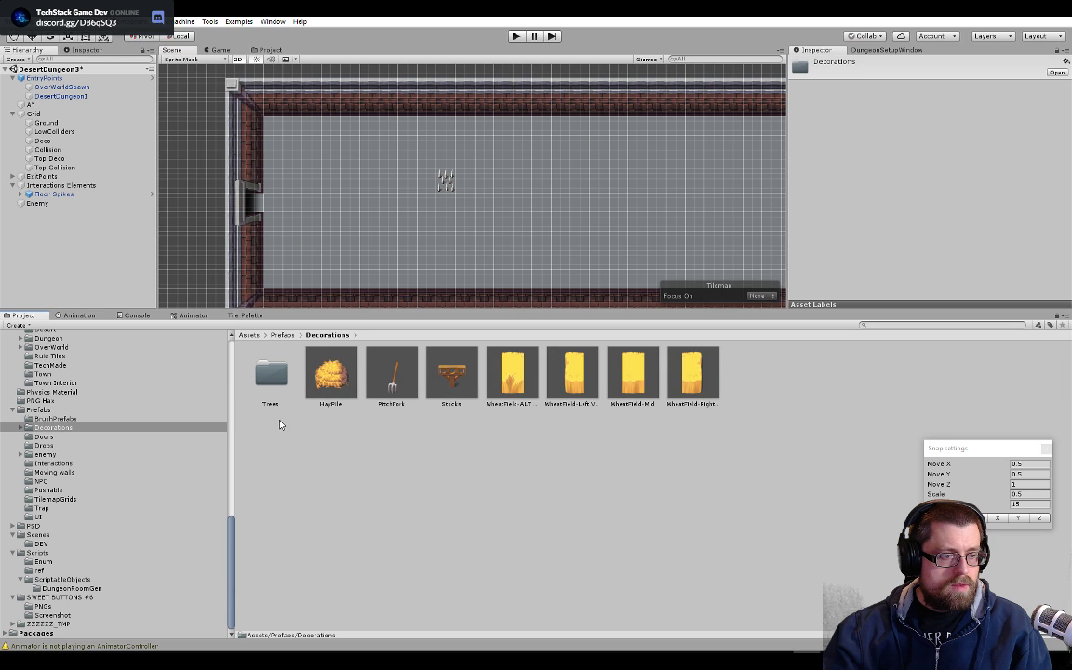
{"action": "right_click", "coordinate": [306, 506]}
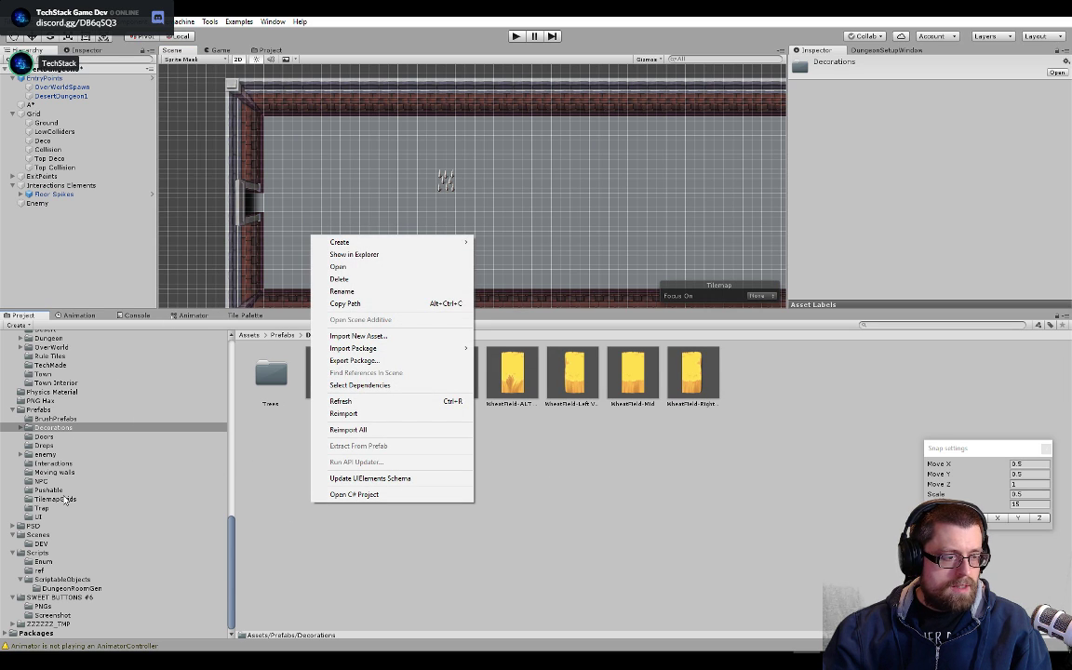
{"action": "left_click", "coordinate": [58, 467]}
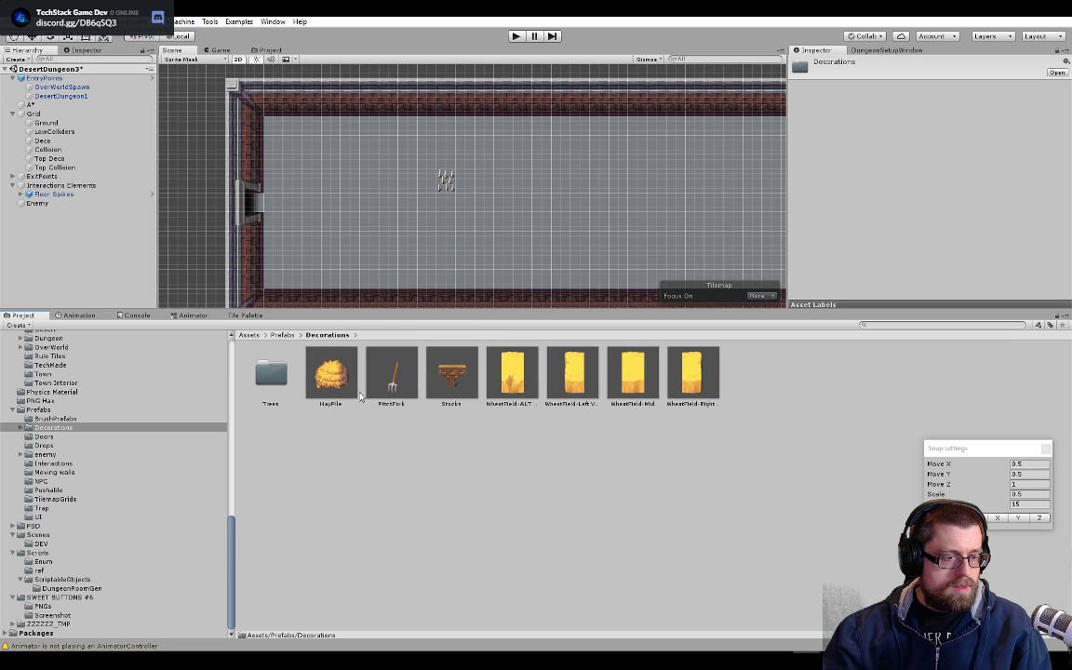
{"action": "left_click", "coordinate": [53, 462]}
- Create an empty child object named Traps under Interactions Elements and nest Floor Spikes inside it
{"action": "left_click", "coordinate": [93, 186]}
{"action": "right_click", "coordinate": [97, 188]}
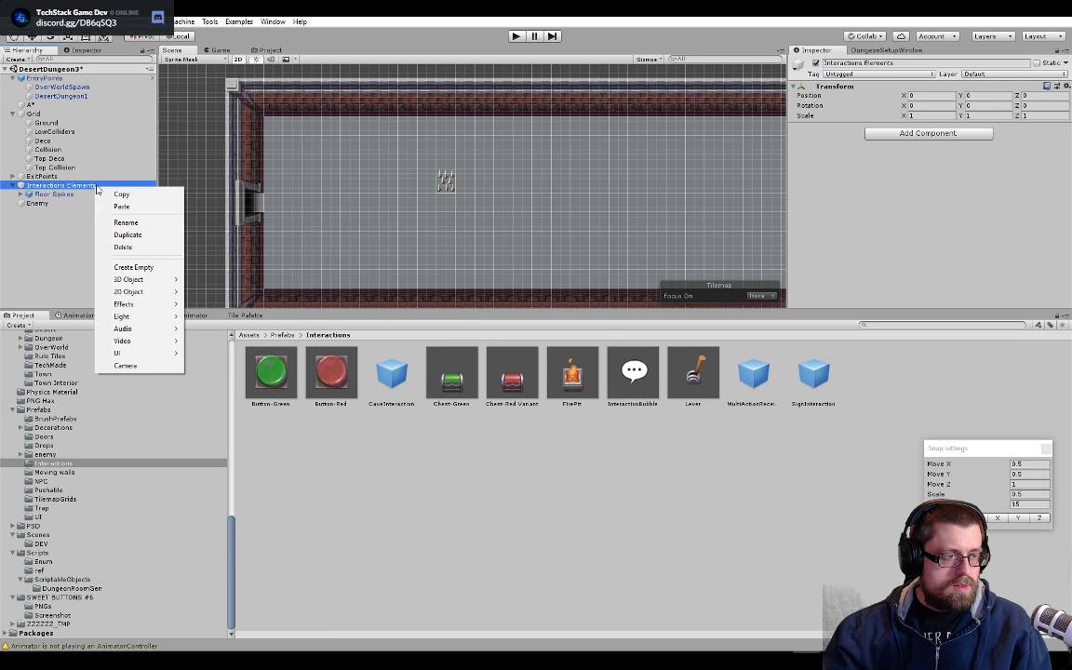
{"action": "left_click", "coordinate": [133, 267]}
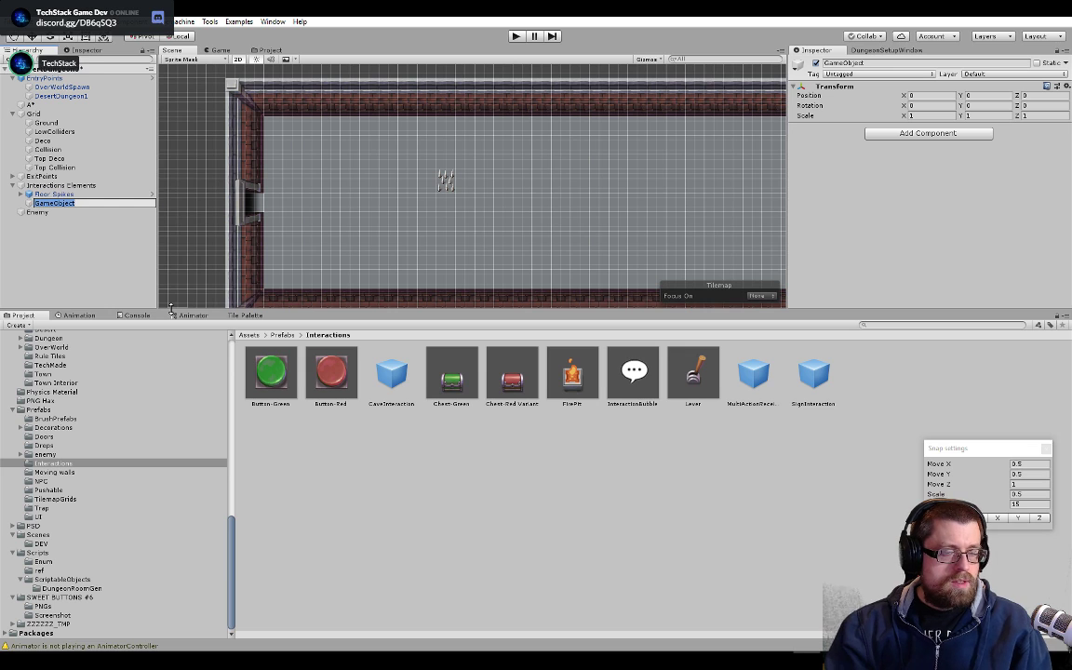
{"action": "type", "text": "Traps"}
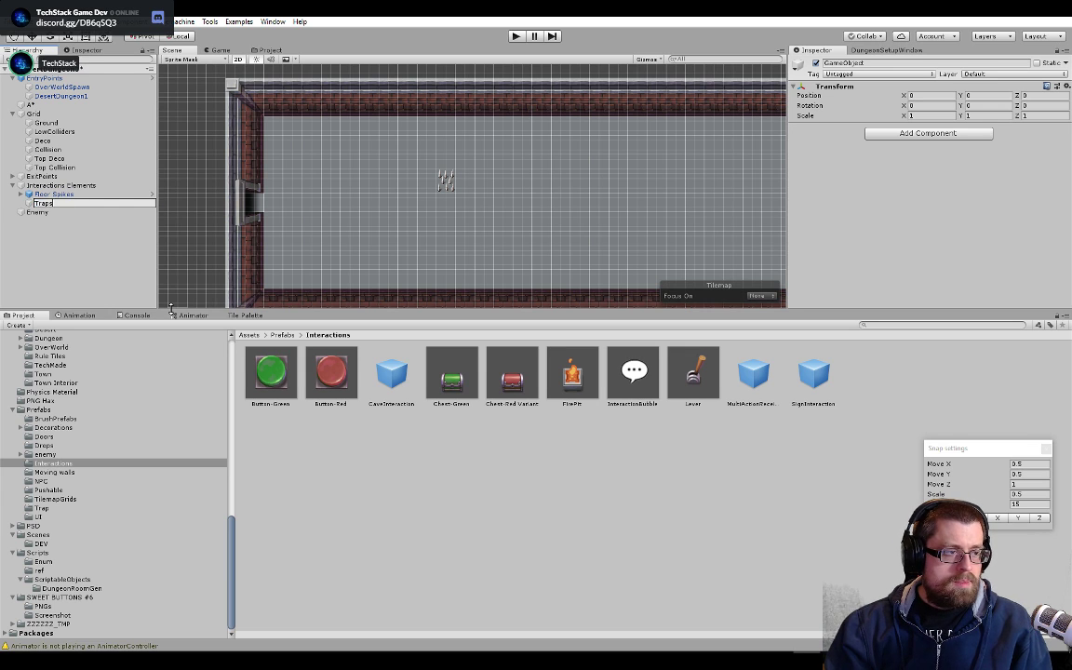
{"action": "key", "text": "Return"}
{"action": "left_click_drag", "start_coordinate": [96, 197], "coordinate": [98, 204]}
- Create a second empty child object named Decorations under Interactions Elements
{"action": "left_click", "coordinate": [88, 185]}
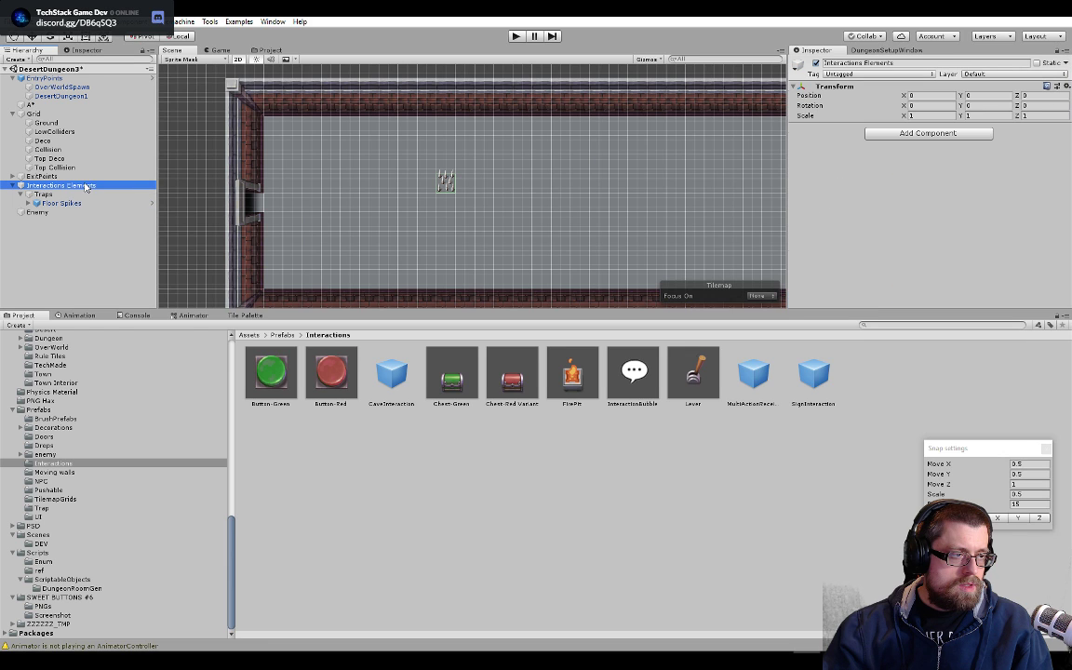
{"action": "right_click", "coordinate": [94, 185]}
{"action": "left_click", "coordinate": [134, 262]}
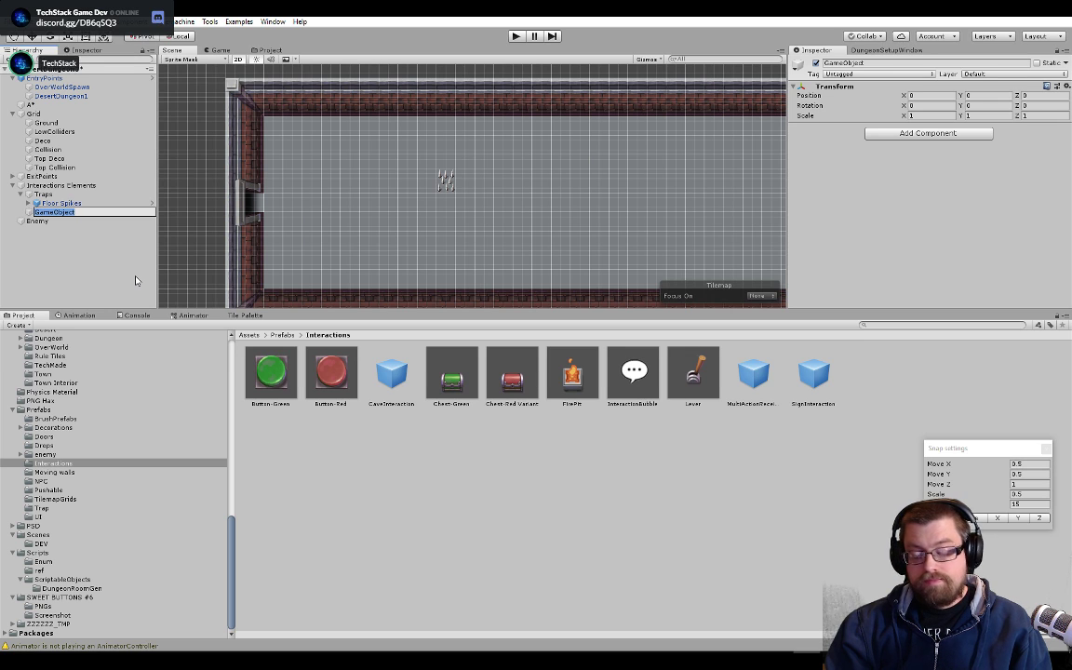
{"action": "type", "text": "Decorations"}
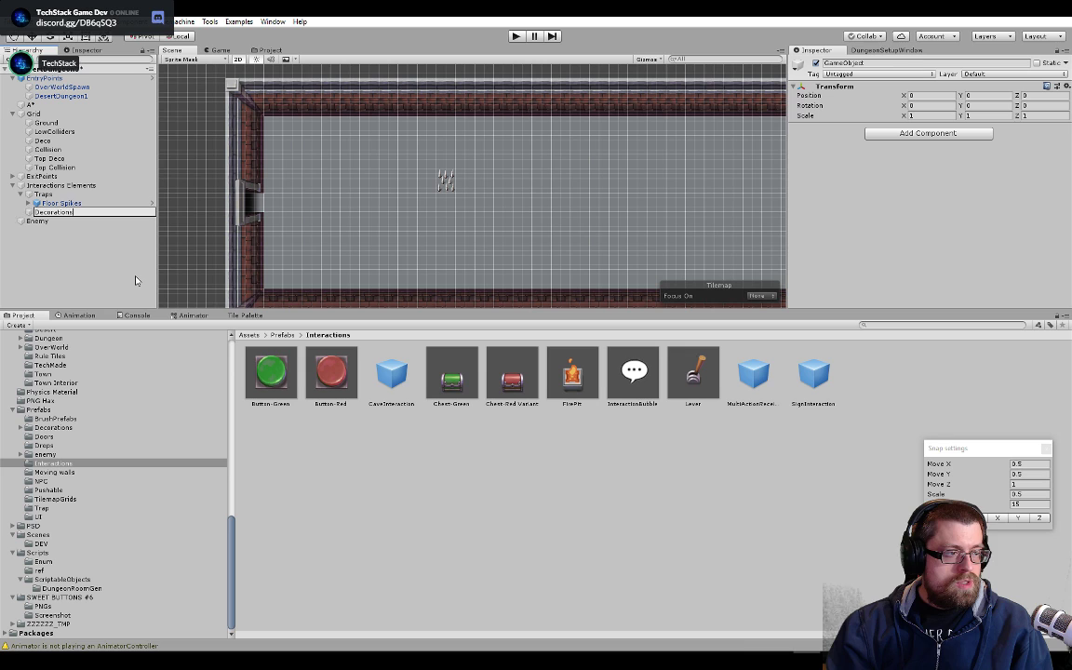
{"action": "key", "text": "Return"}
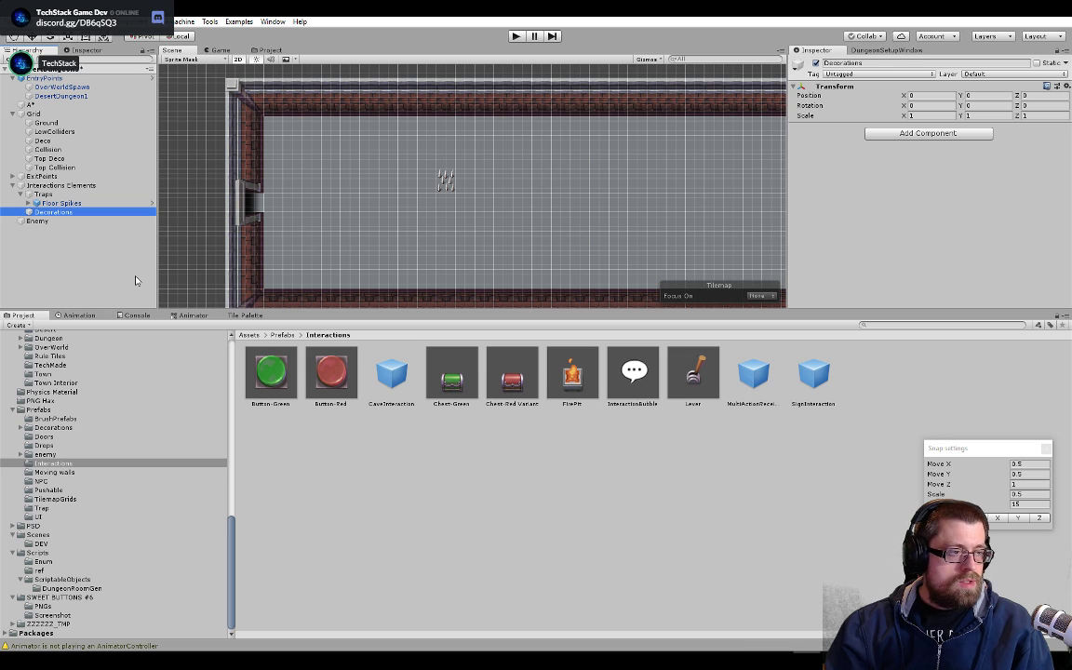
- Add the FirePit prefab under Decorations and move it into the current scene view
{"action": "left_click_drag", "start_coordinate": [574, 377], "coordinate": [112, 213]}
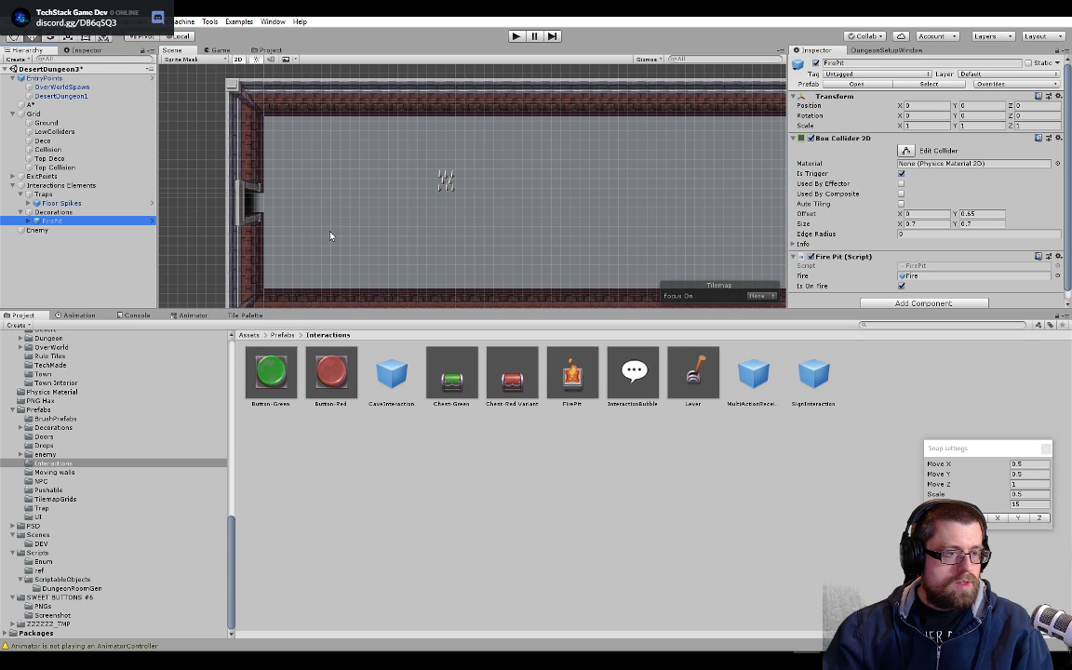
{"action": "left_click", "coordinate": [86, 22]}
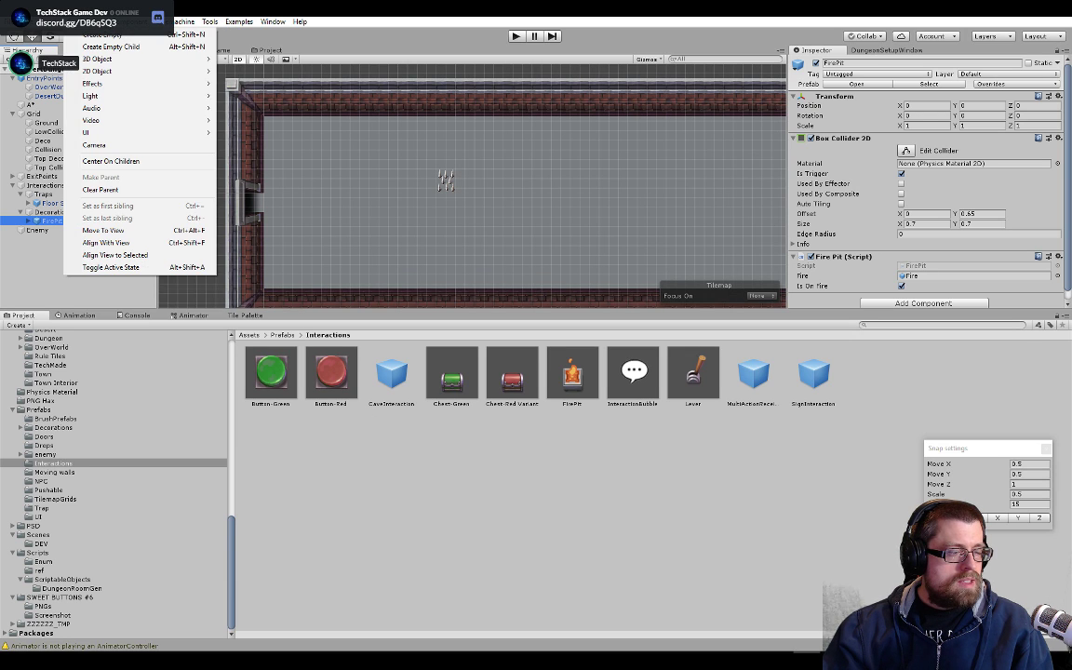
{"action": "left_click", "coordinate": [139, 231]}
{"action": "scroll", "coordinate": [443, 180], "scroll_direction": "up", "scroll_amount": 3}
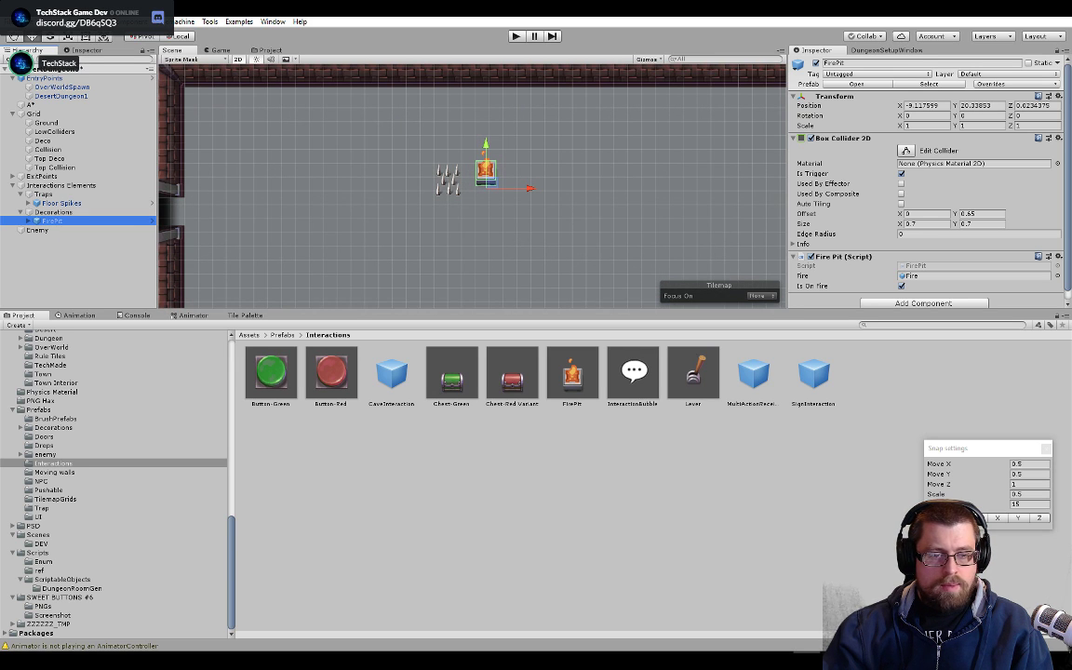
- Snap the FirePit to the grid and move it to X -10.5, Y 19, directly below the floor spikes
{"action": "left_click", "coordinate": [958, 518]}
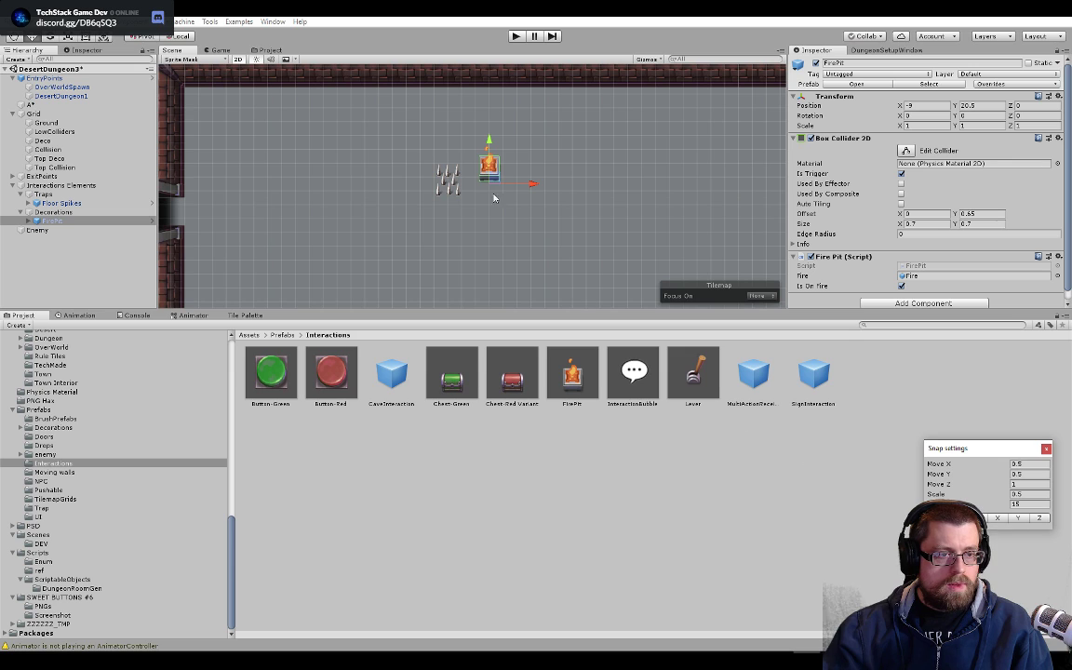
{"action": "left_click_drag", "start_coordinate": [490, 148], "coordinate": [490, 186]}
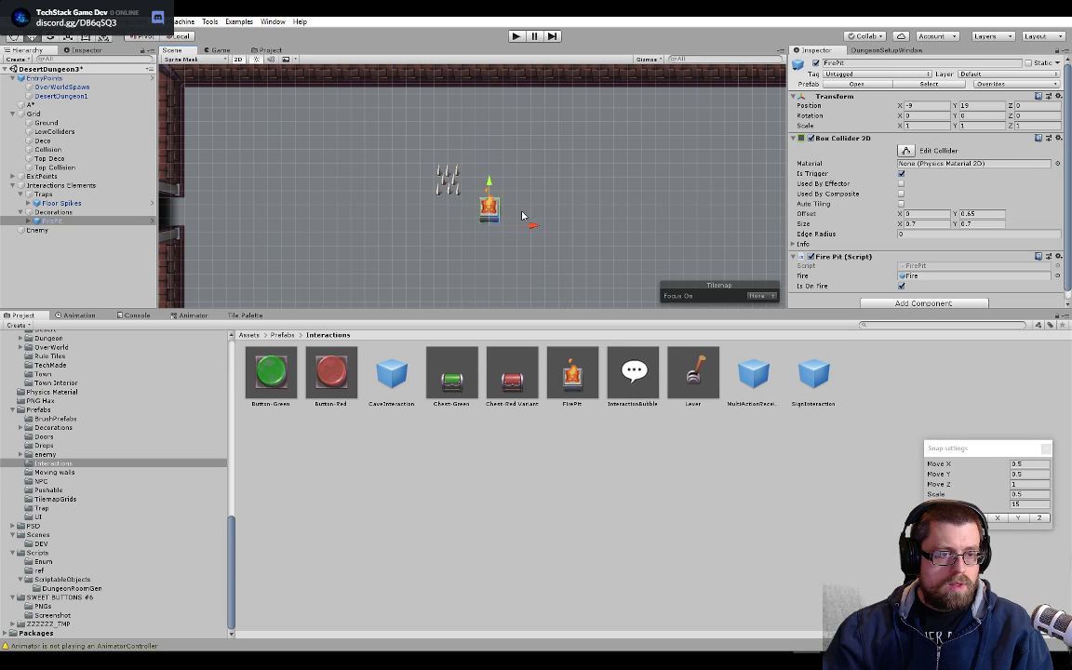
{"action": "left_click_drag", "start_coordinate": [536, 228], "coordinate": [498, 232]}
{"action": "scroll", "coordinate": [494, 231], "scroll_direction": "up", "scroll_amount": 4}
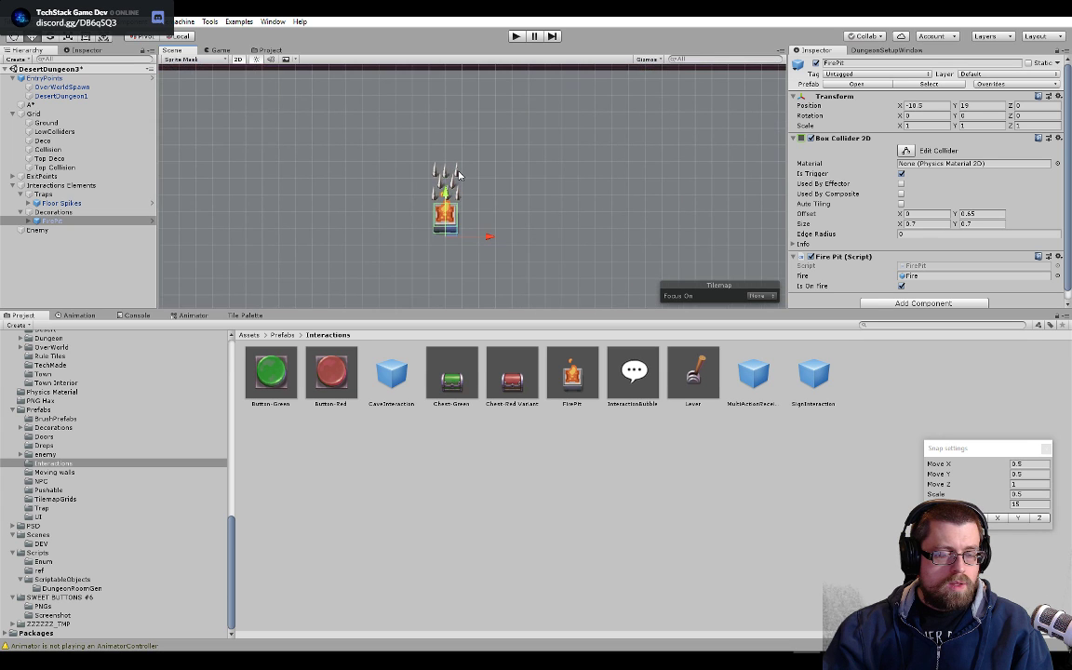
{"action": "scroll", "coordinate": [450, 256], "scroll_direction": "down", "scroll_amount": 5}
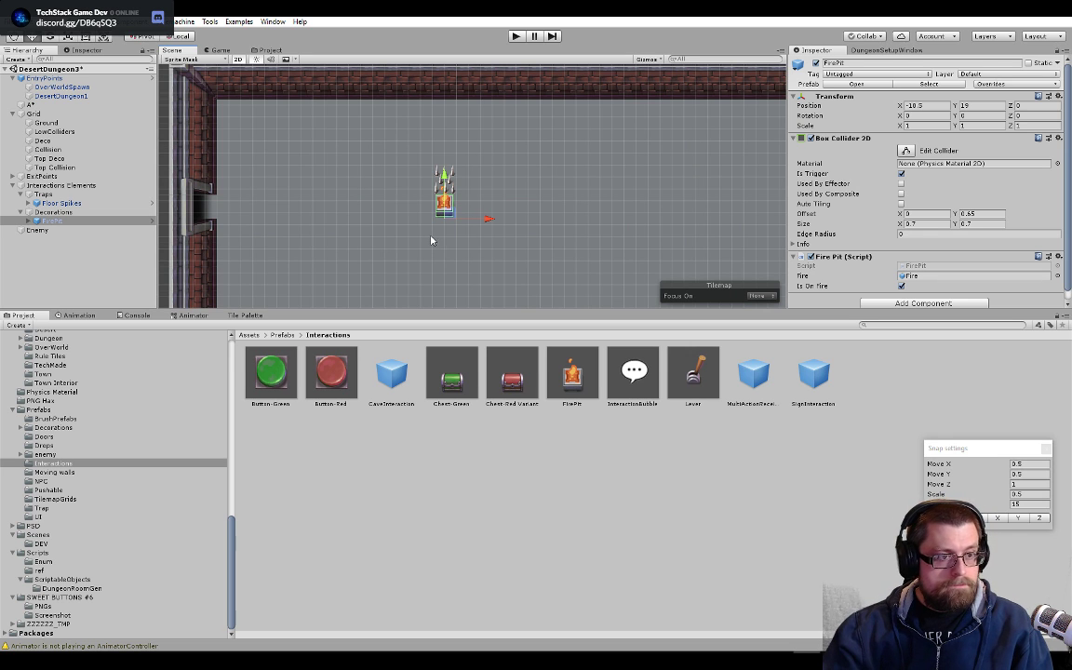
{"action": "scroll", "coordinate": [456, 230], "scroll_direction": "down", "scroll_amount": 2}
{"action": "scroll", "coordinate": [456, 230], "scroll_direction": "up", "scroll_amount": 1}
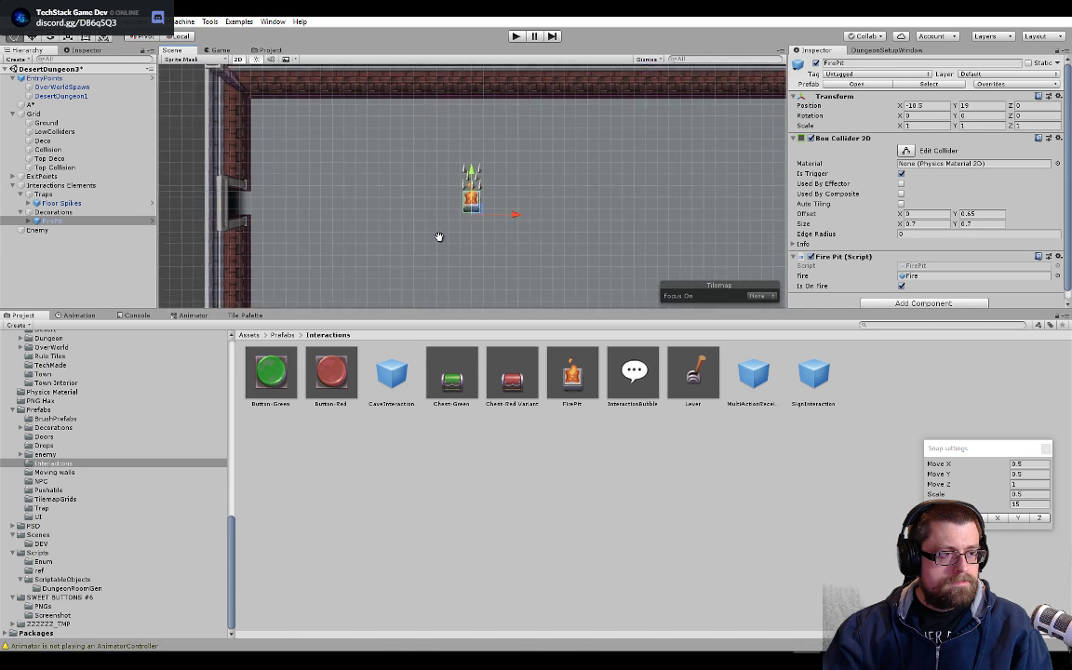
{"action": "middle_click_drag", "start_coordinate": [452, 232], "coordinate": [473, 125]}
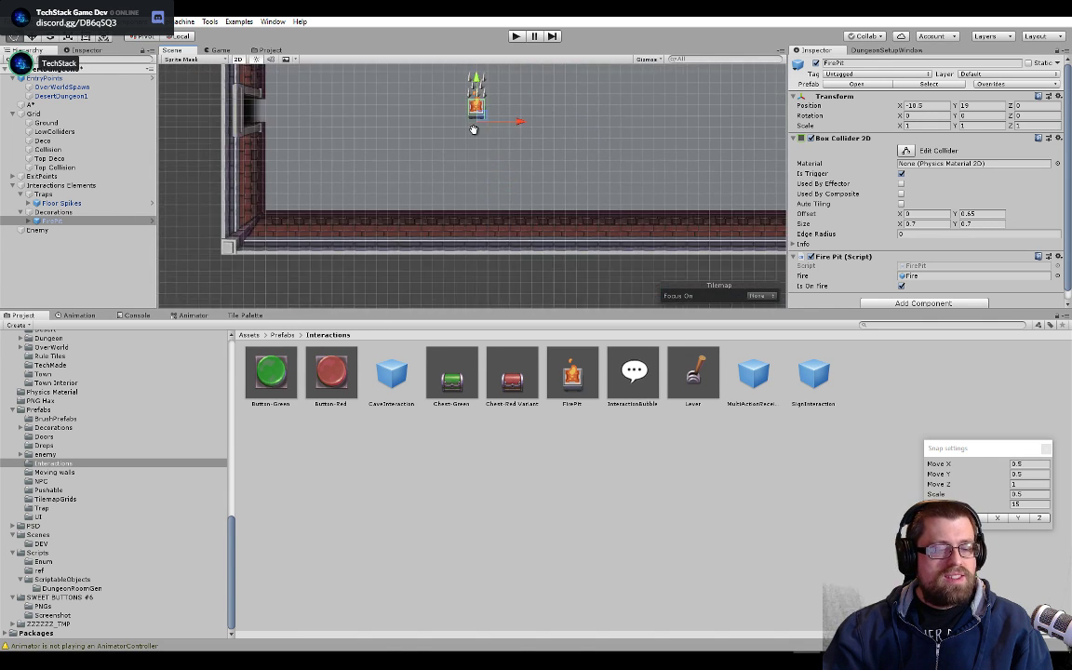
- Browse the Pushable, TilemapGrids, enemy, Drops, Doors and Decorations prefab folders for objects to place in the room
{"action": "scroll", "coordinate": [447, 209], "scroll_direction": "down", "scroll_amount": 3}
{"action": "scroll", "coordinate": [409, 223], "scroll_direction": "down", "scroll_amount": 2}
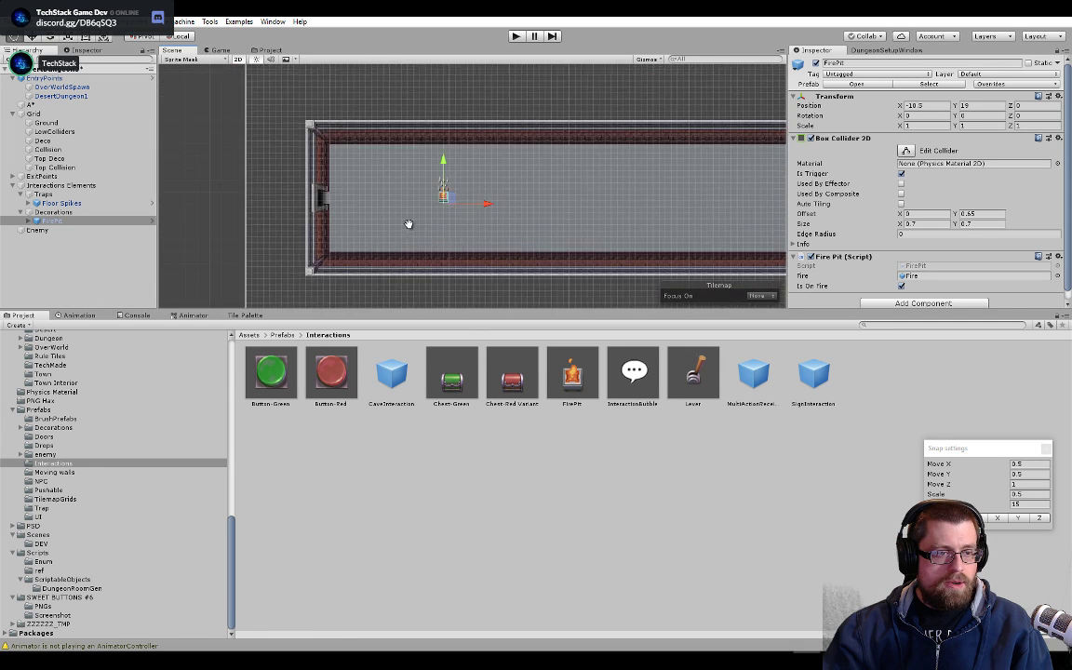
{"action": "scroll", "coordinate": [449, 240], "scroll_direction": "up", "scroll_amount": 3}
{"action": "scroll", "coordinate": [416, 251], "scroll_direction": "up", "scroll_amount": 5}
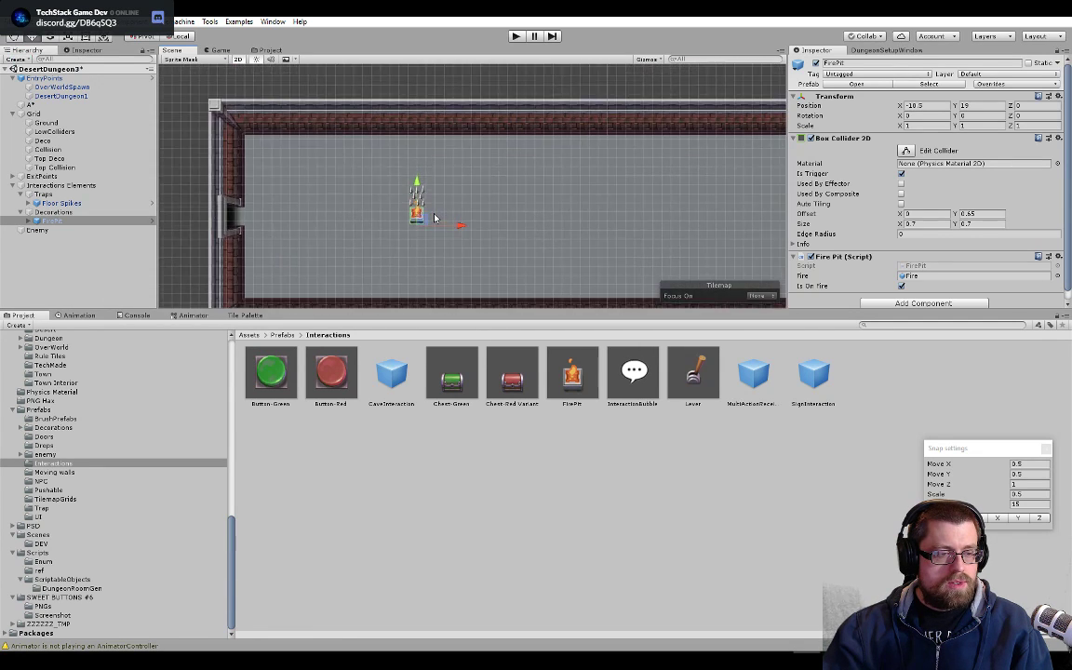
{"action": "middle_click_drag", "start_coordinate": [434, 281], "coordinate": [511, 231]}
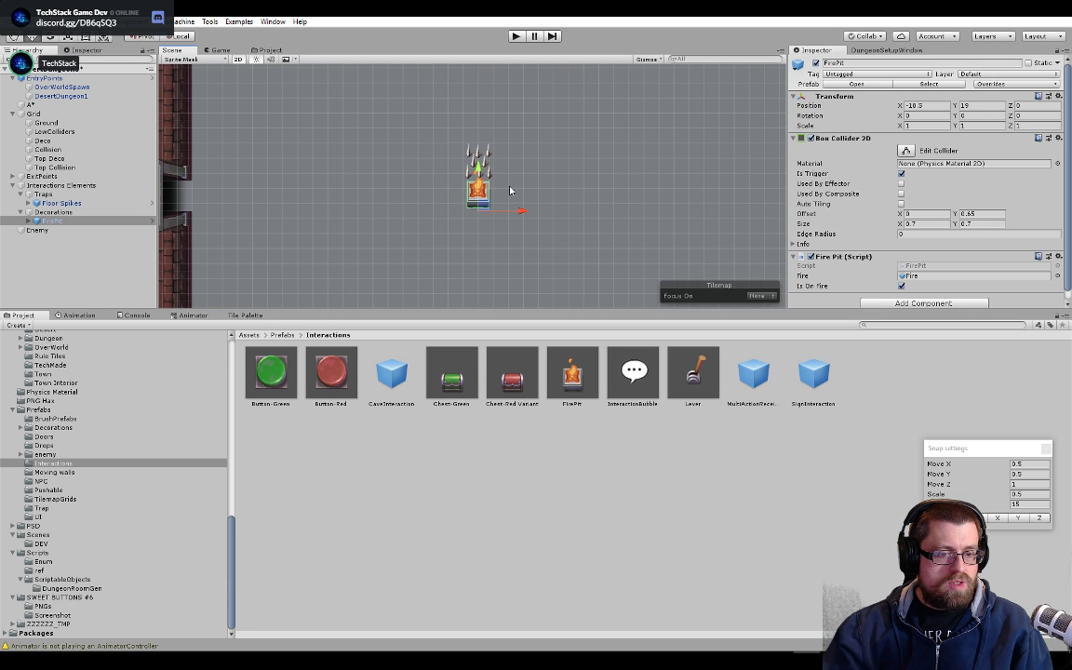
{"action": "left_click", "coordinate": [70, 490]}
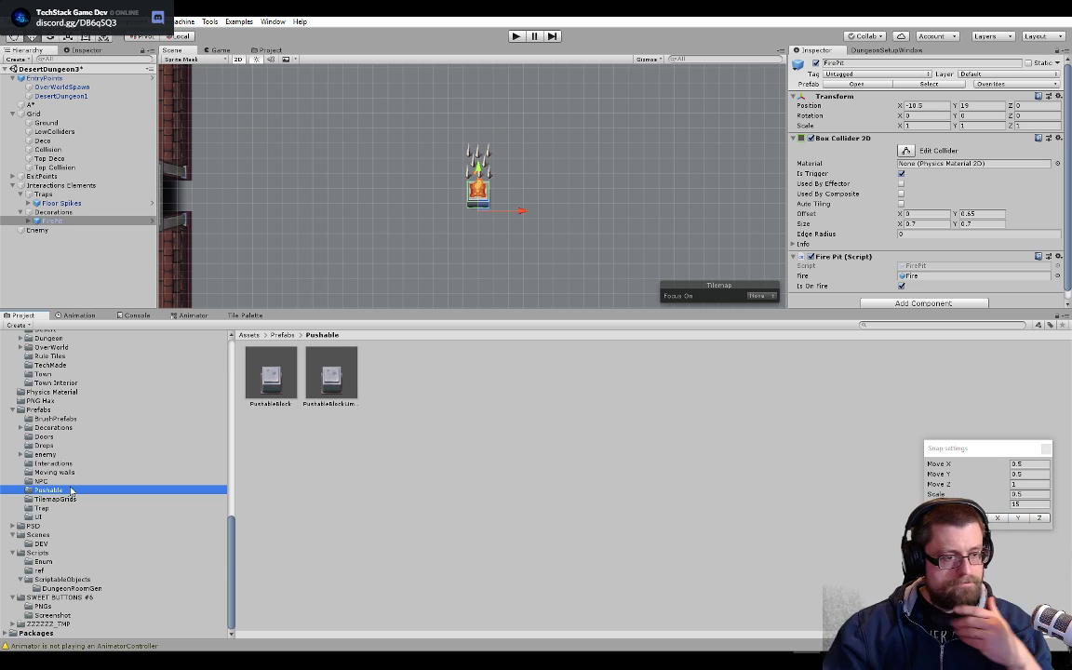
{"action": "left_click", "coordinate": [56, 499]}
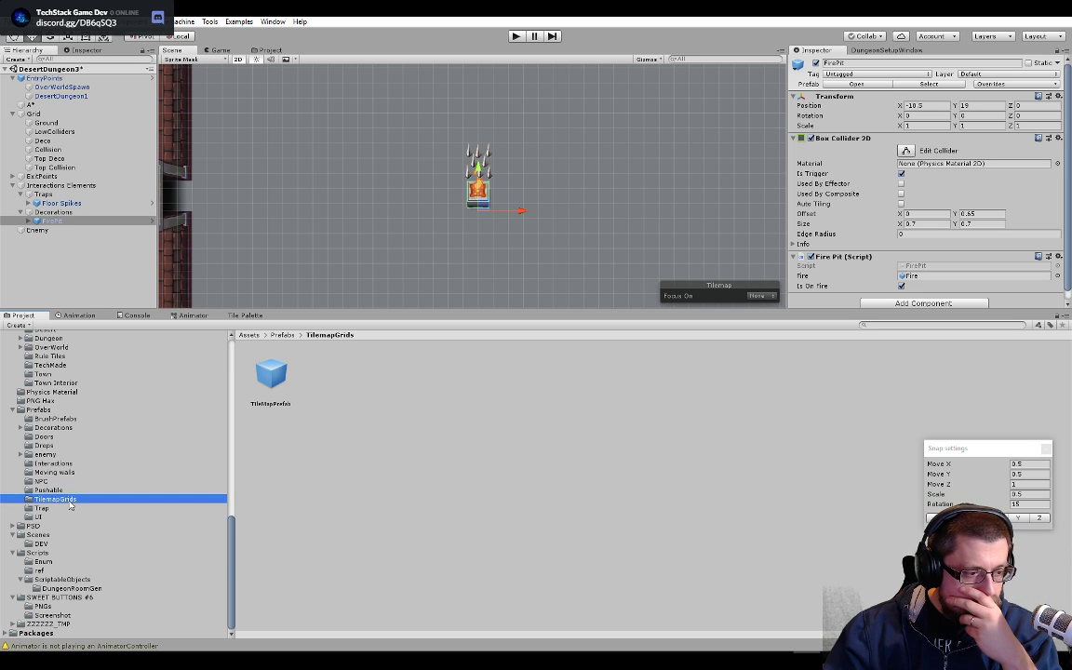
{"action": "left_click", "coordinate": [76, 490]}
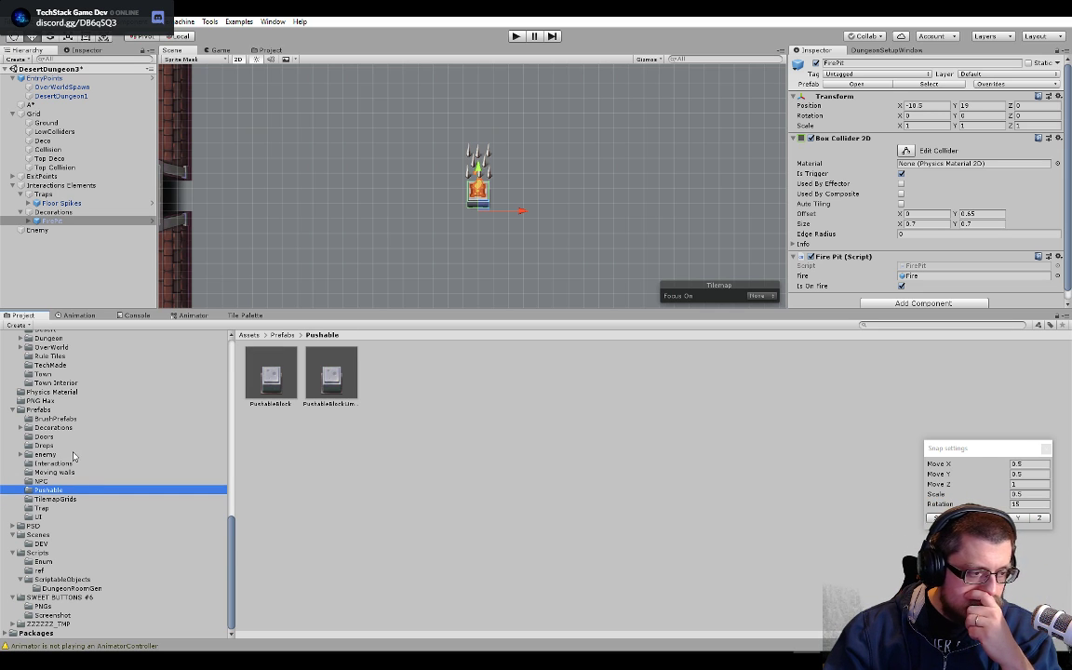
{"action": "left_click", "coordinate": [74, 455]}
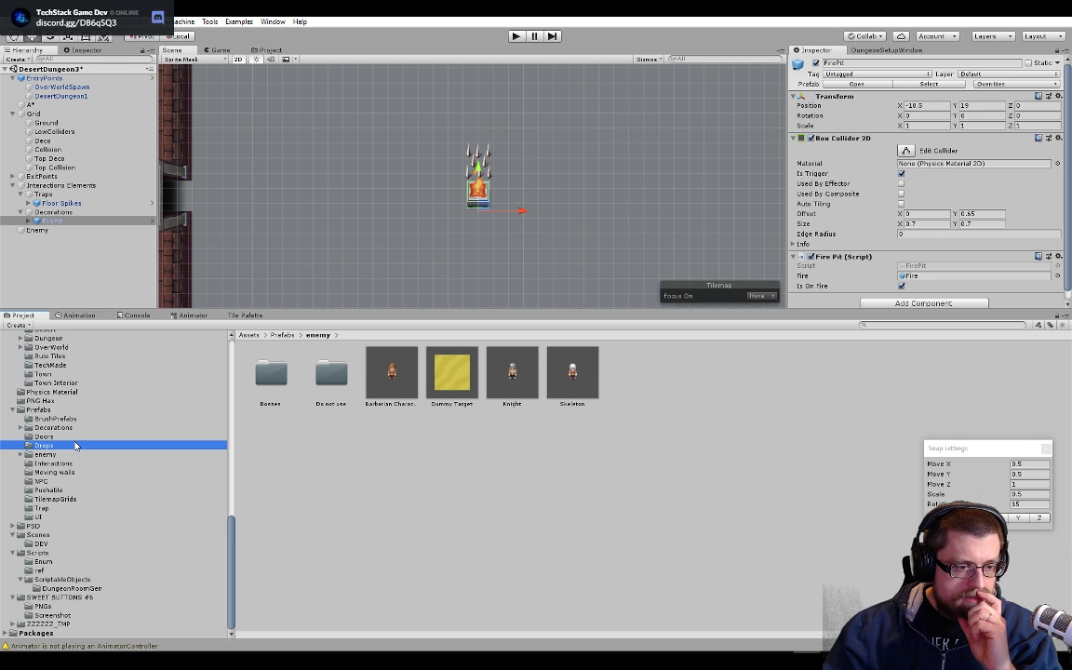
{"action": "left_click", "coordinate": [76, 445]}
{"action": "left_click", "coordinate": [76, 436]}
{"action": "key", "text": "Up"}
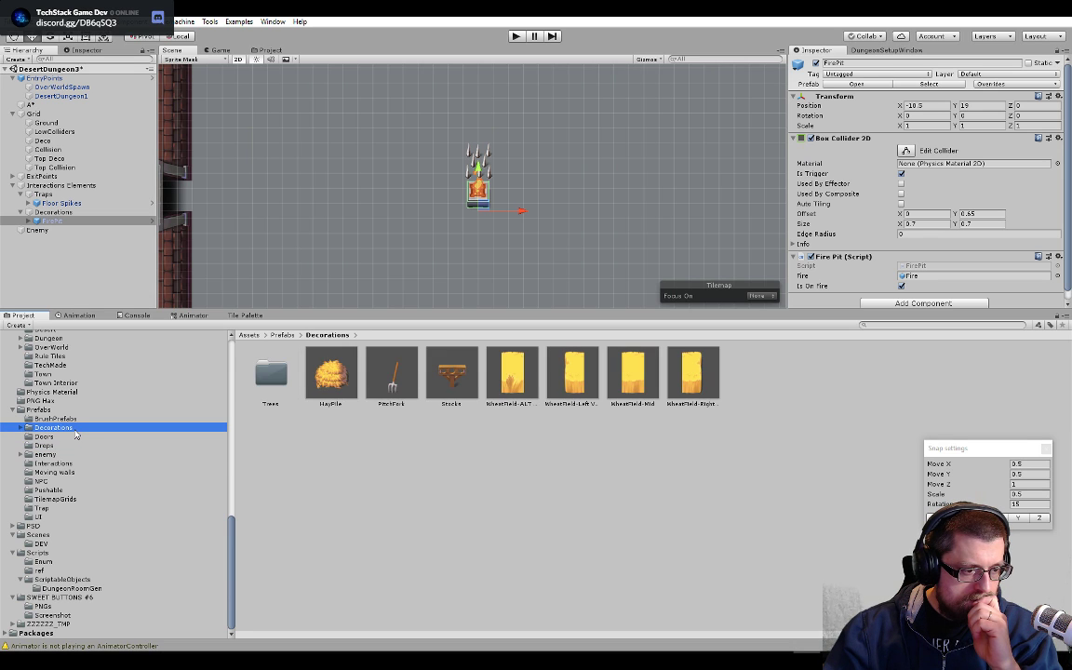
{"action": "key", "text": "Up"}
{"action": "key", "text": "Up"}
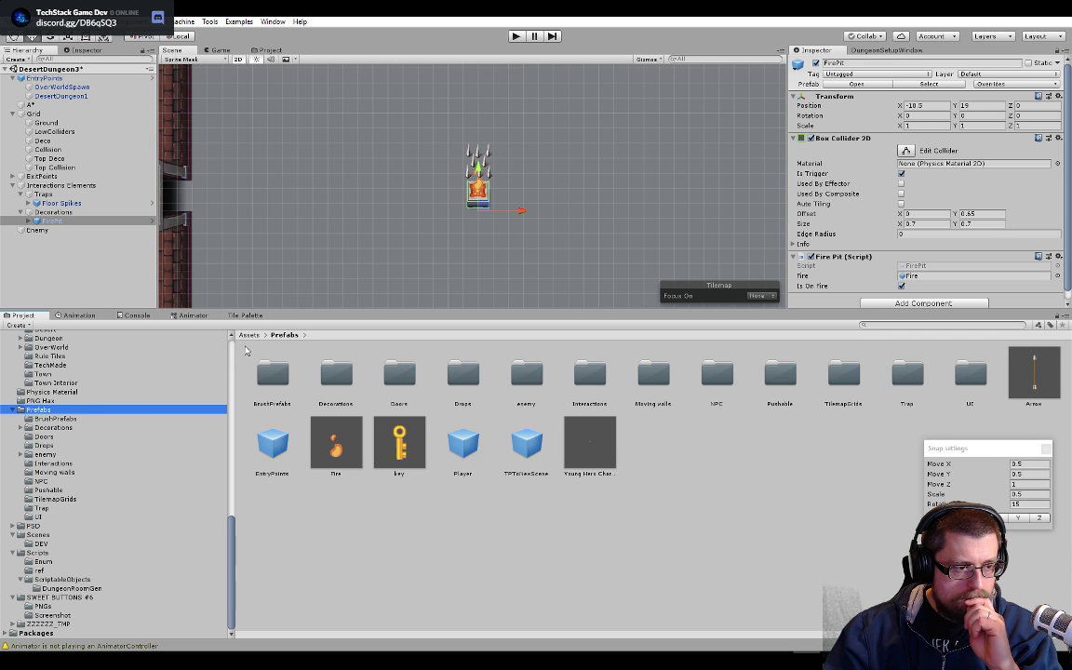
- Paint two green block tiles from the Dungeon palette on the Collision tilemap, one tile apart, just inside the room's left doorway
{"action": "left_click", "coordinate": [245, 314]}
{"action": "middle_click_drag", "start_coordinate": [523, 605], "coordinate": [540, 463]}
{"action": "left_click", "coordinate": [277, 582]}
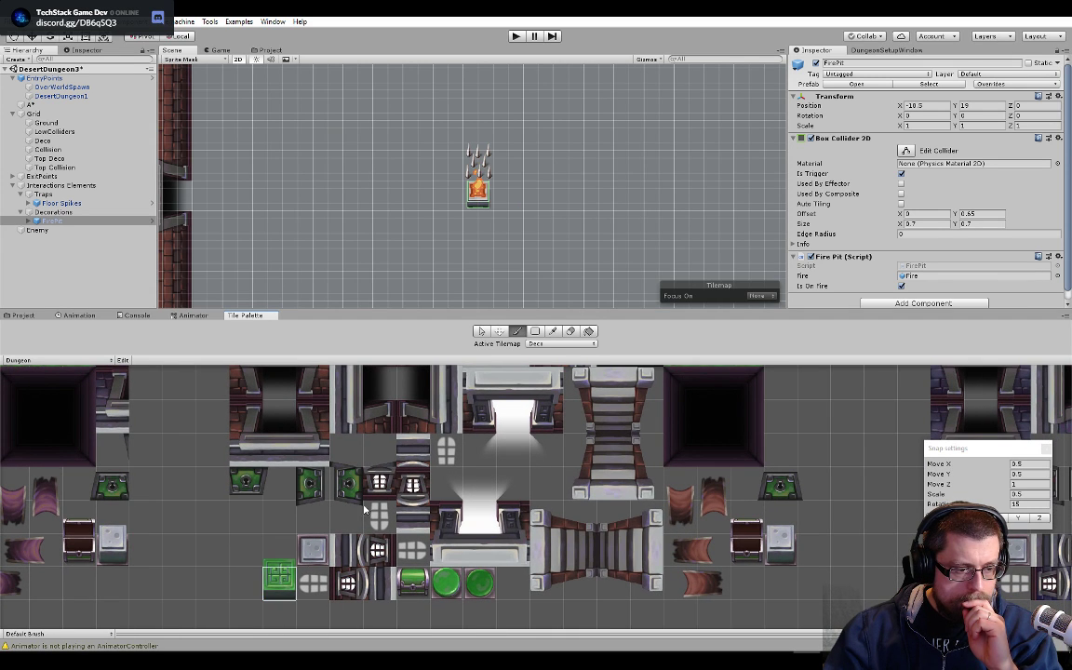
{"action": "left_click", "coordinate": [549, 346]}
{"action": "left_click", "coordinate": [561, 364]}
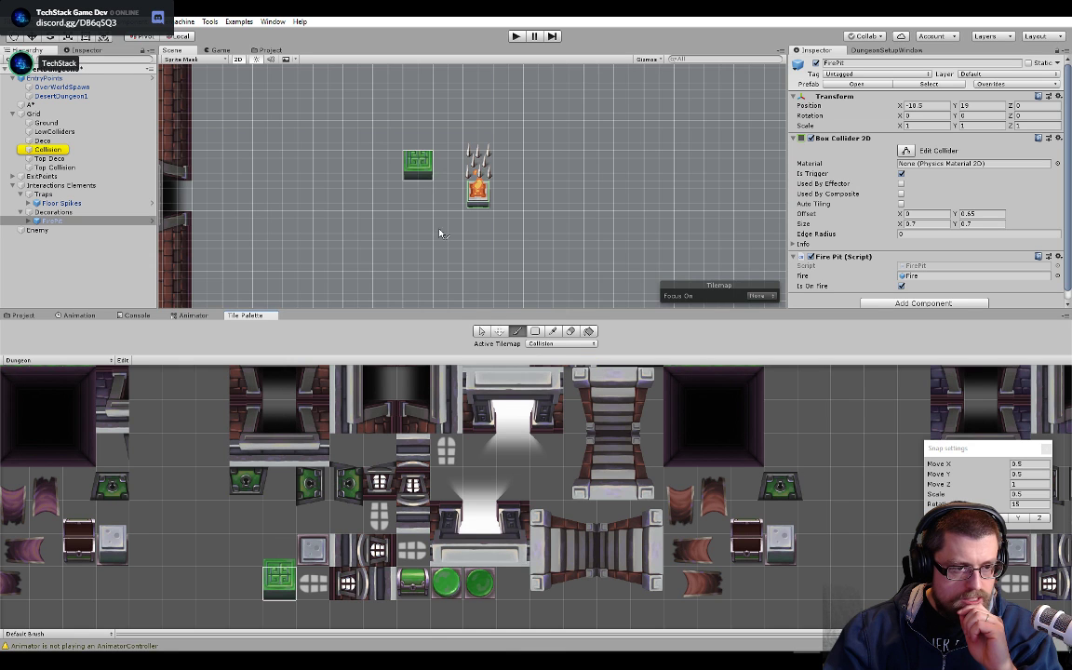
{"action": "scroll", "coordinate": [522, 229], "scroll_direction": "up", "scroll_amount": 1}
{"action": "scroll", "coordinate": [493, 228], "scroll_direction": "down", "scroll_amount": 2}
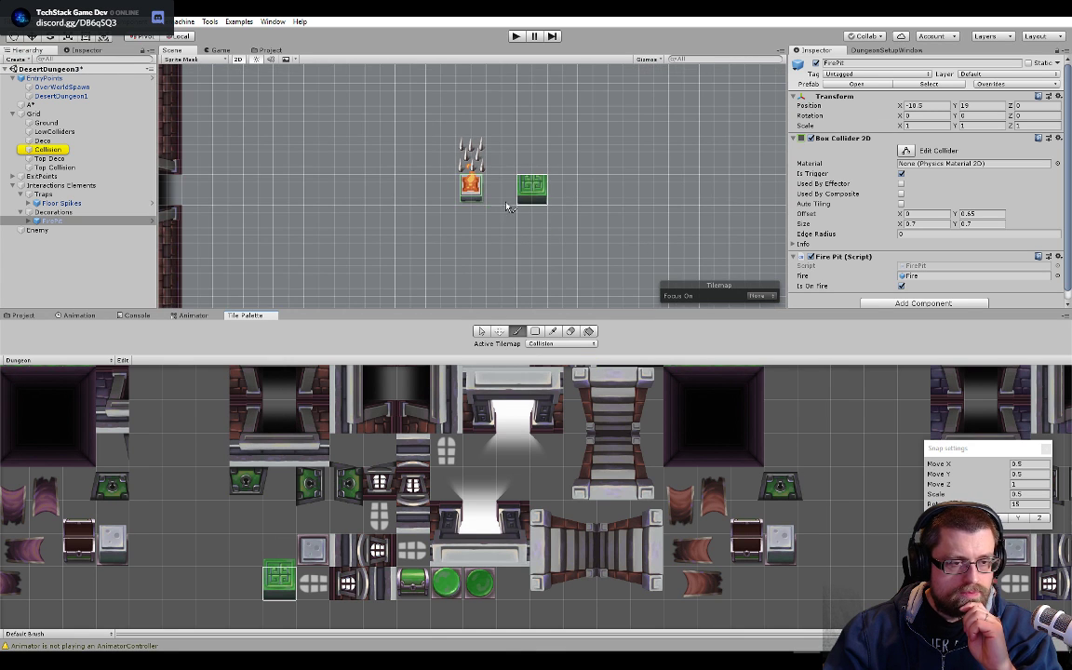
{"action": "mouse_move", "coordinate": [405, 272]}
{"action": "middle_mouse_down"}
{"action": "mouse_move", "coordinate": [442, 209]}
{"action": "mouse_move", "coordinate": [365, 203]}
{"action": "middle_mouse_up"}
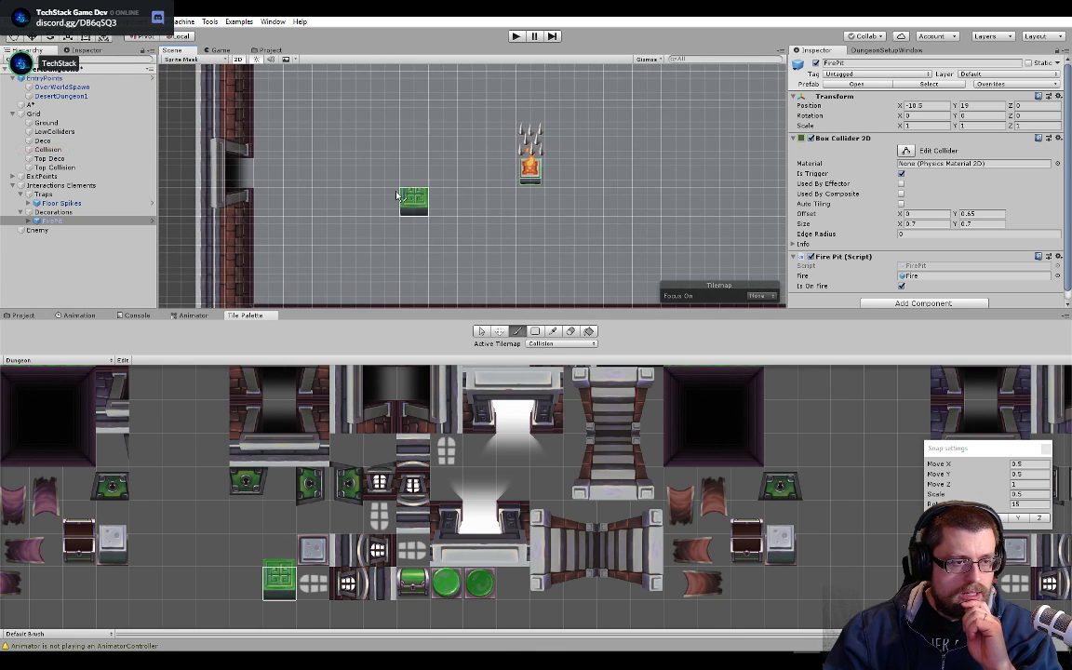
{"action": "left_click", "coordinate": [363, 203]}
{"action": "middle_click_drag", "start_coordinate": [391, 140], "coordinate": [436, 198]}
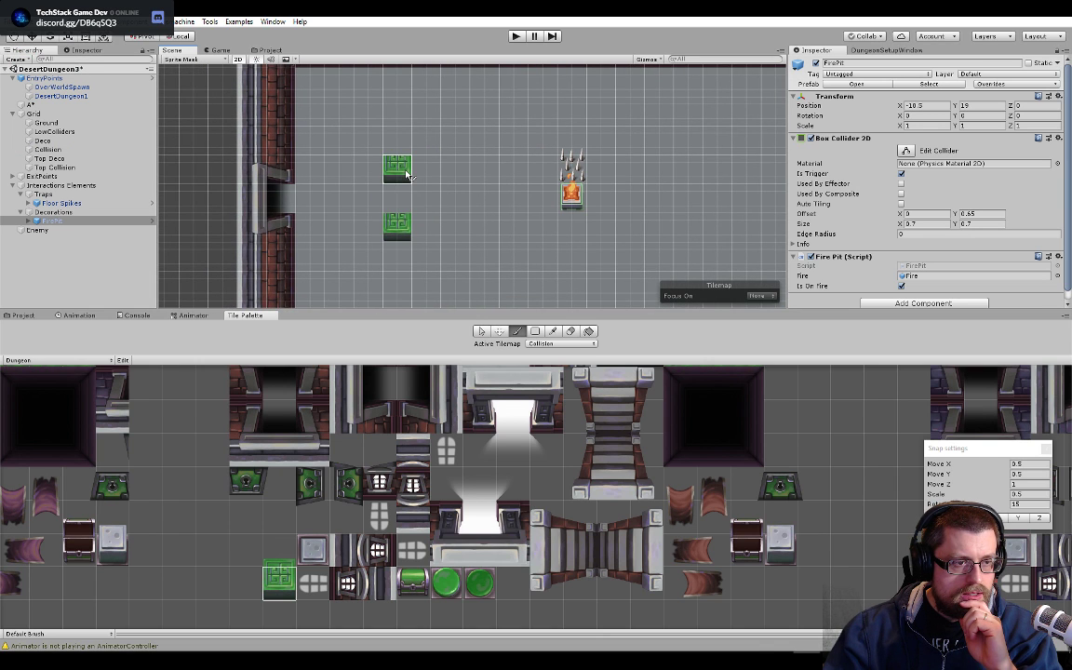
{"action": "left_click", "coordinate": [406, 175]}
- Extend the upper block with three more green blocks running diagonally up to the room's top wall
{"action": "scroll", "coordinate": [412, 186], "scroll_direction": "down", "scroll_amount": 2}
{"action": "middle_click_drag", "start_coordinate": [424, 200], "coordinate": [437, 206]}
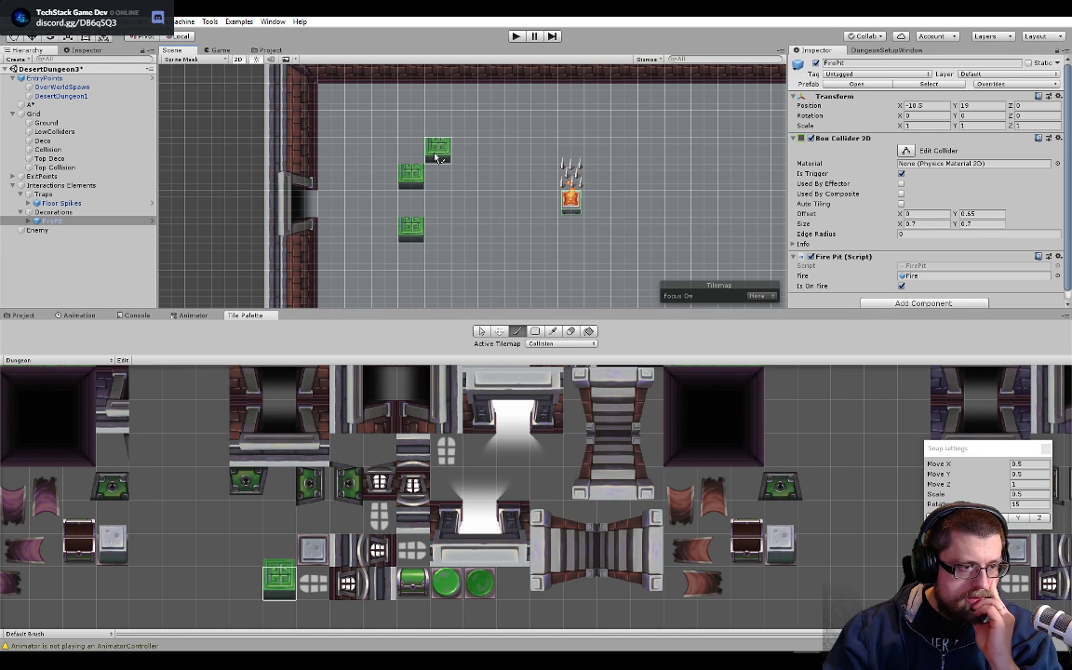
{"action": "left_click", "coordinate": [437, 155]}
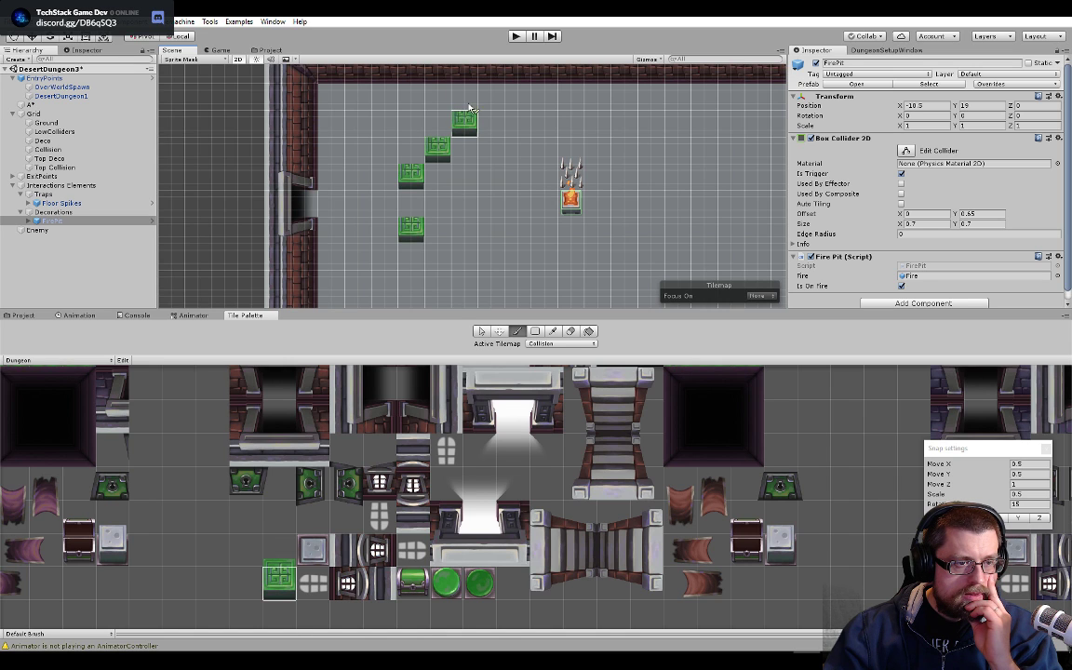
{"action": "left_click", "coordinate": [470, 109]}
{"action": "left_click", "coordinate": [493, 93]}
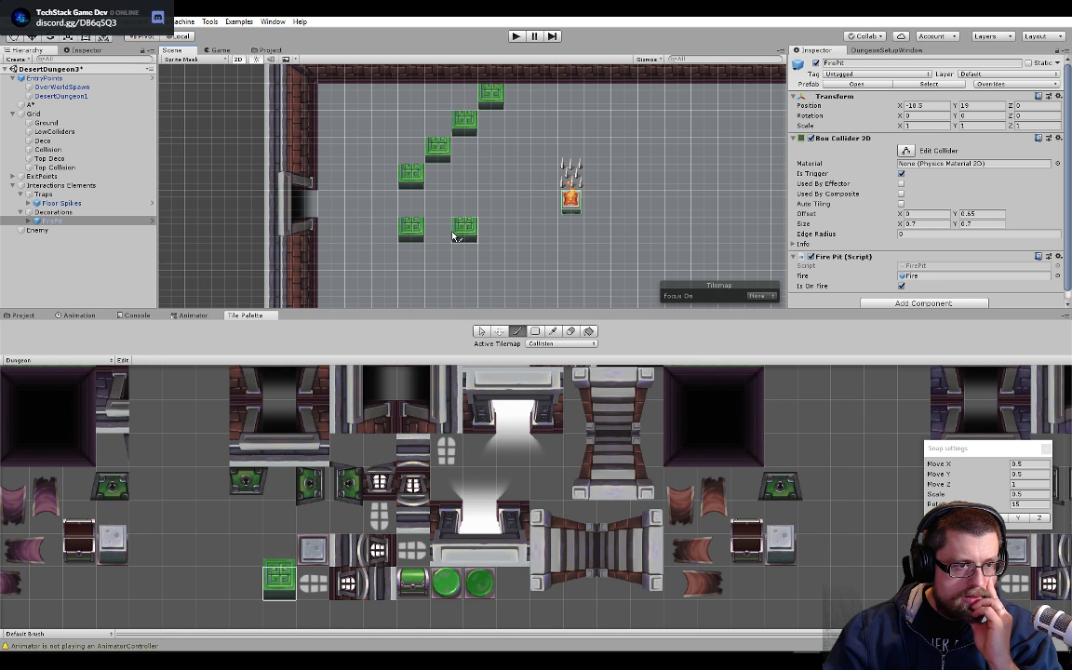
- Extend the lower block with three more green blocks running diagonally down to the room's bottom wall
{"action": "middle_click_drag", "start_coordinate": [411, 209], "coordinate": [424, 150]}
{"action": "left_click", "coordinate": [450, 195]}
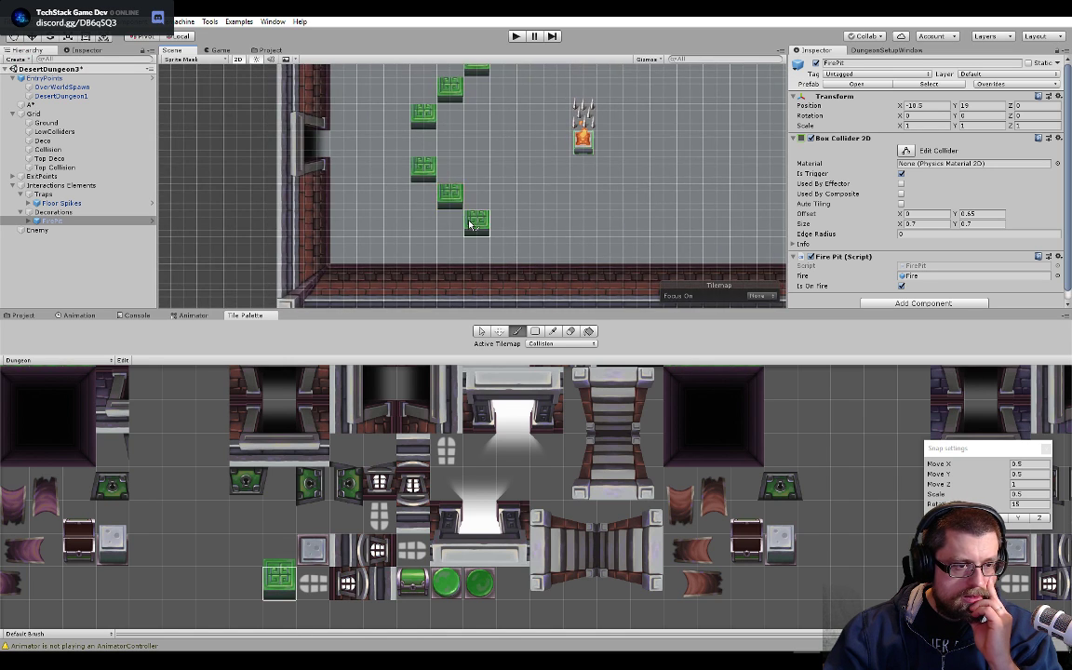
{"action": "left_click", "coordinate": [470, 223]}
{"action": "left_click", "coordinate": [502, 247]}
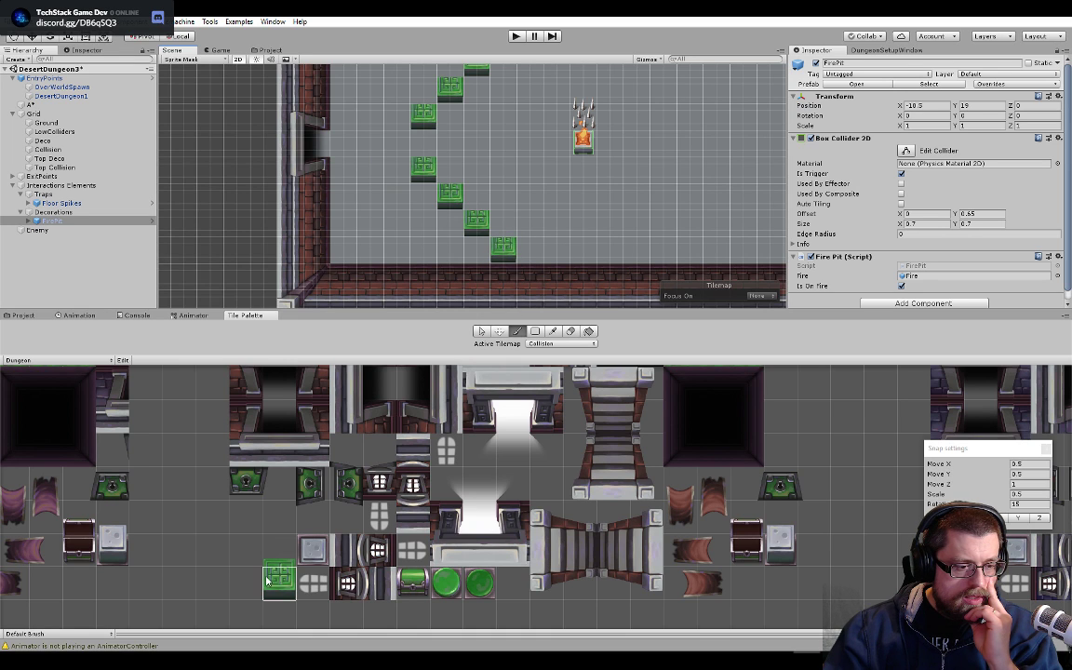
- Try painting the green block's upper-edge tile above the blocks on the Deco tilemap, using Top Deco for the one against the top wall
{"action": "left_click", "coordinate": [279, 549]}
{"action": "left_click", "coordinate": [552, 344]}
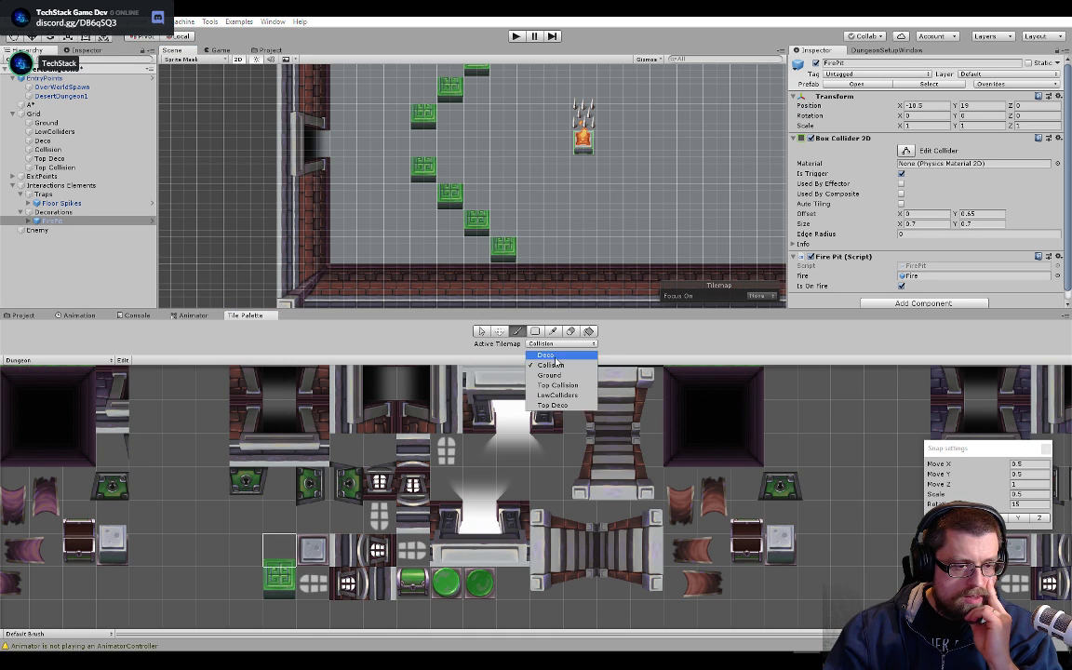
{"action": "left_click", "coordinate": [554, 376]}
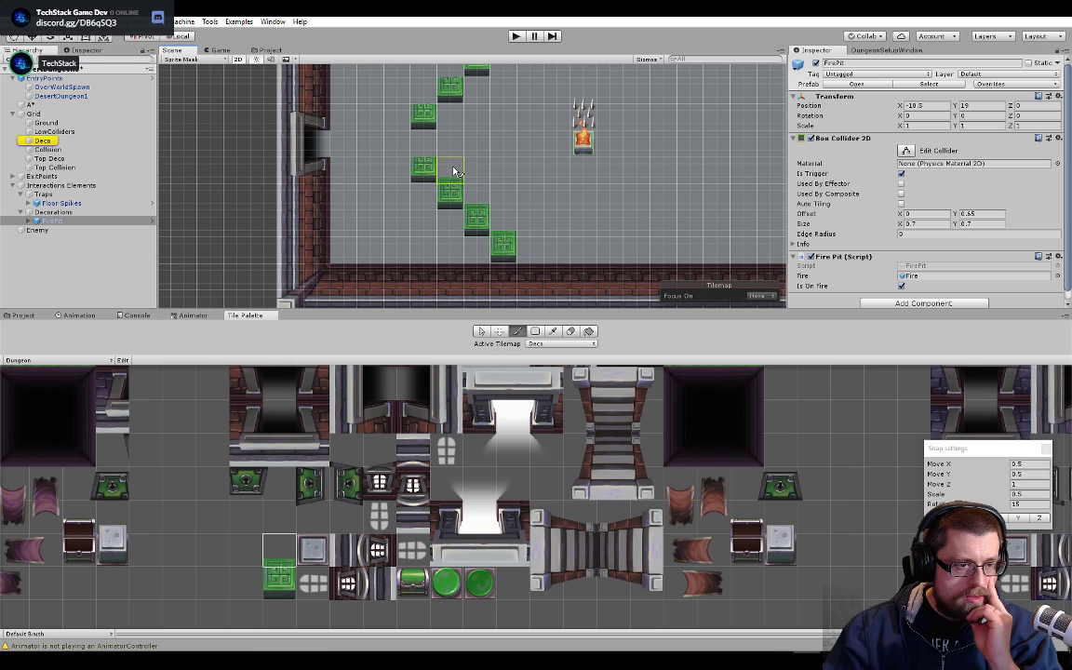
{"action": "middle_click_drag", "start_coordinate": [445, 137], "coordinate": [422, 218]}
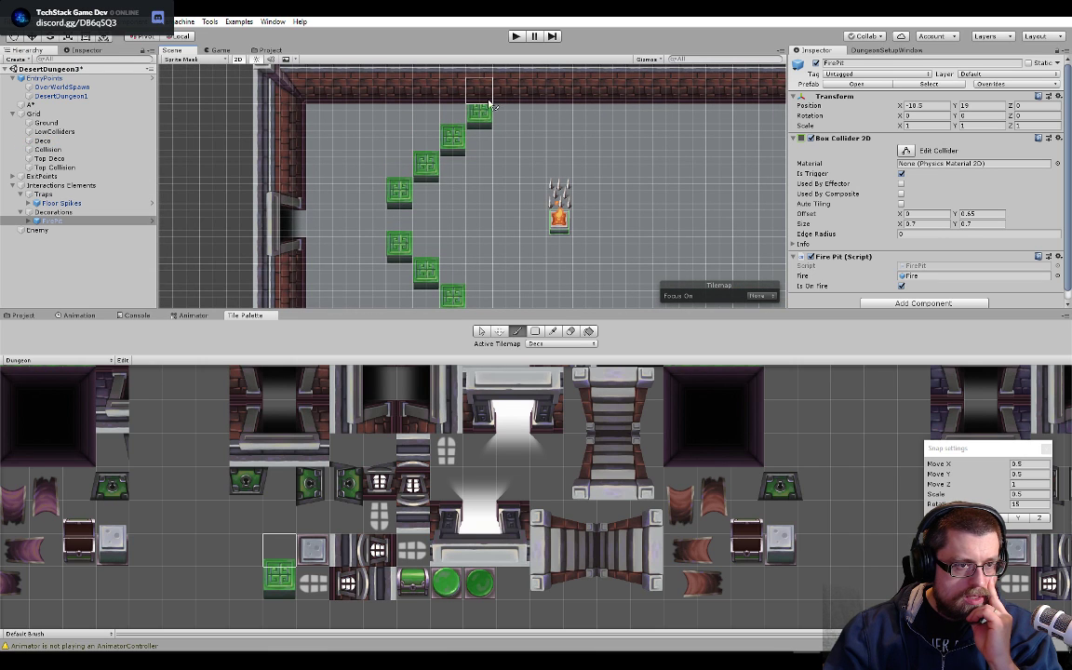
{"action": "left_click", "coordinate": [555, 343]}
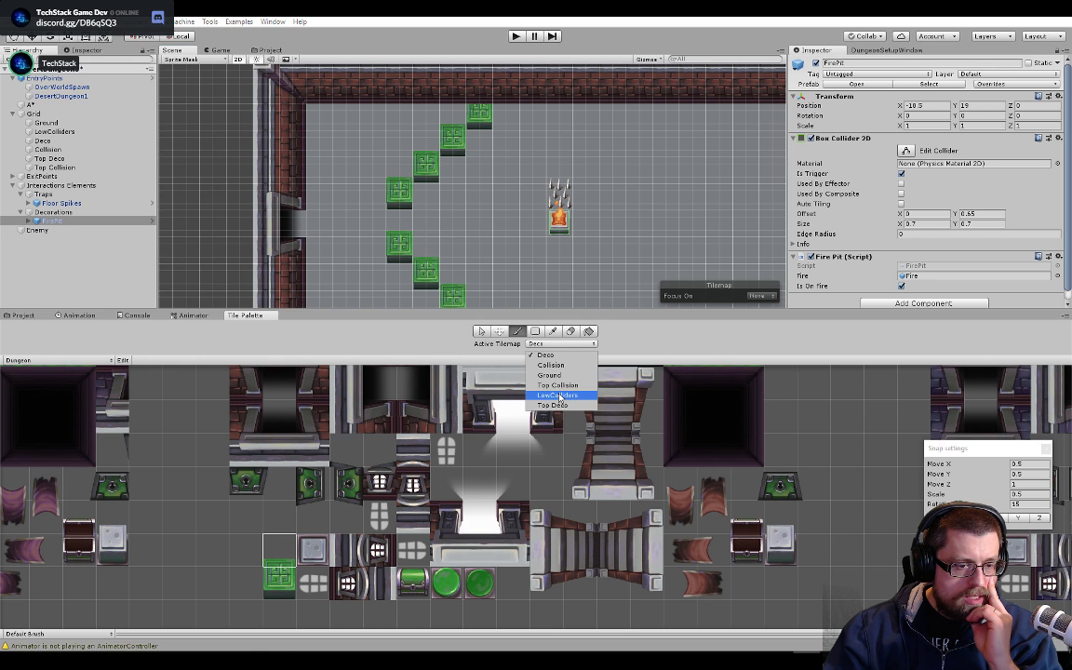
{"action": "left_click", "coordinate": [552, 405]}
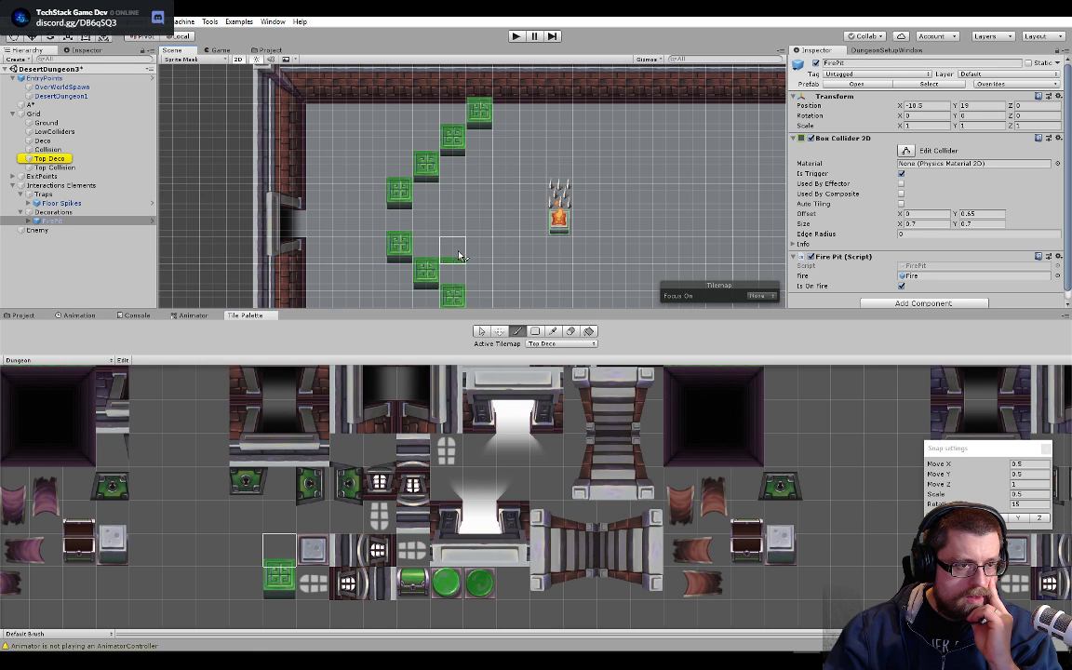
{"action": "middle_click_drag", "start_coordinate": [459, 255], "coordinate": [468, 220]}
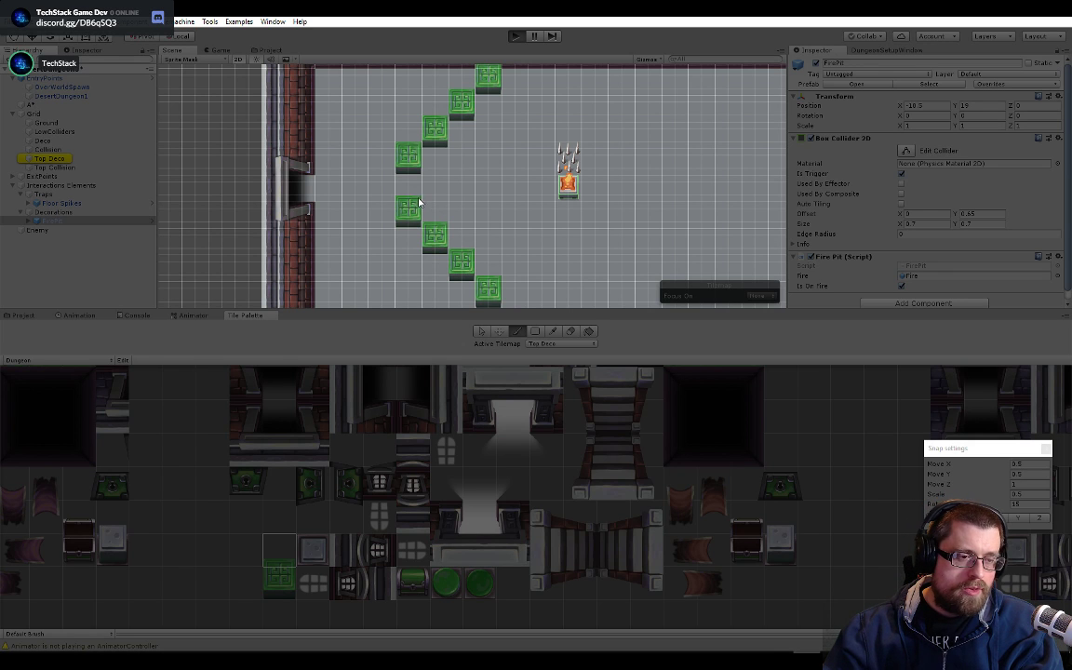
- Play-test the room by walking the hero around and between the green blocks, and stop play mode
{"action": "key", "text": "ctrl+p"}
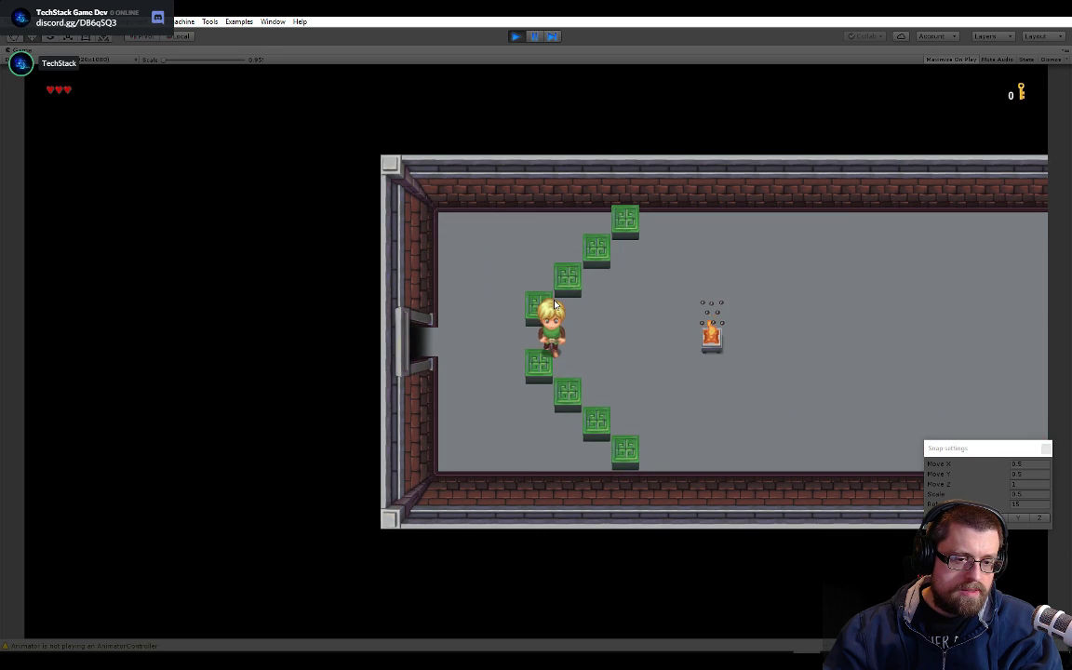
{"action": "key", "text": "Down"}
{"action": "key", "text": "Up"}
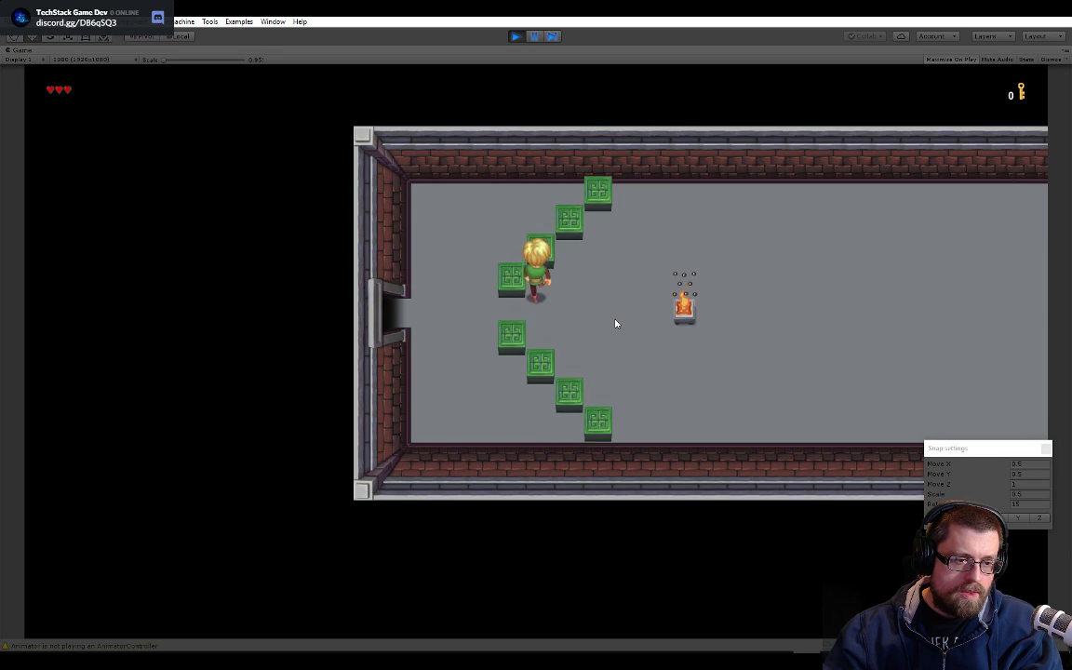
{"action": "key", "text": "Down"}
{"action": "key", "text": "Left"}
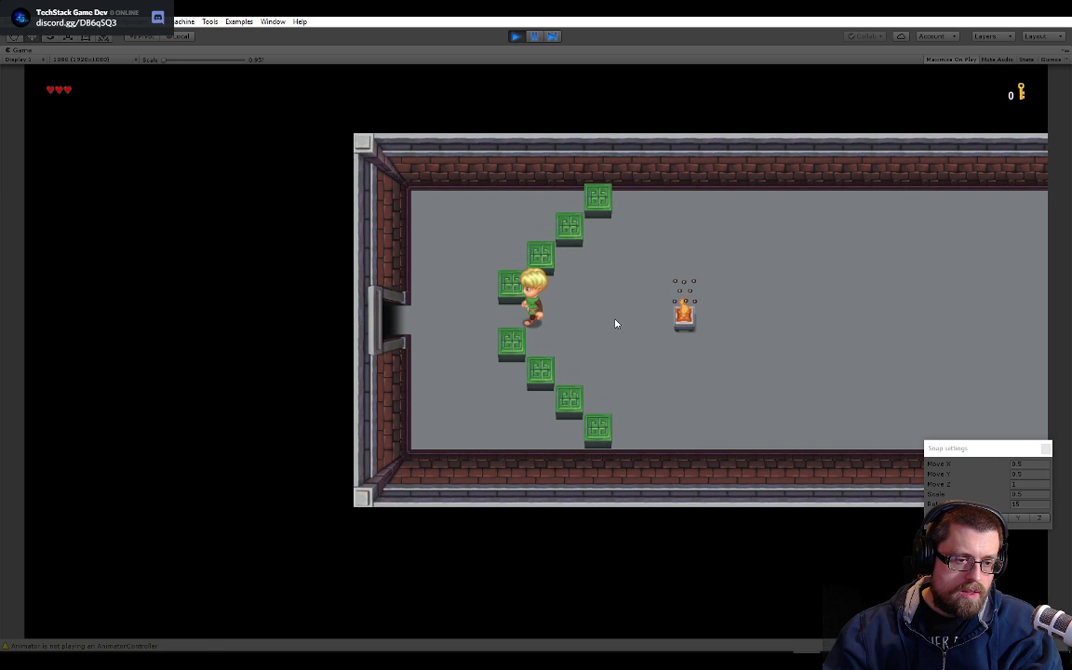
{"action": "key", "text": "Up"}
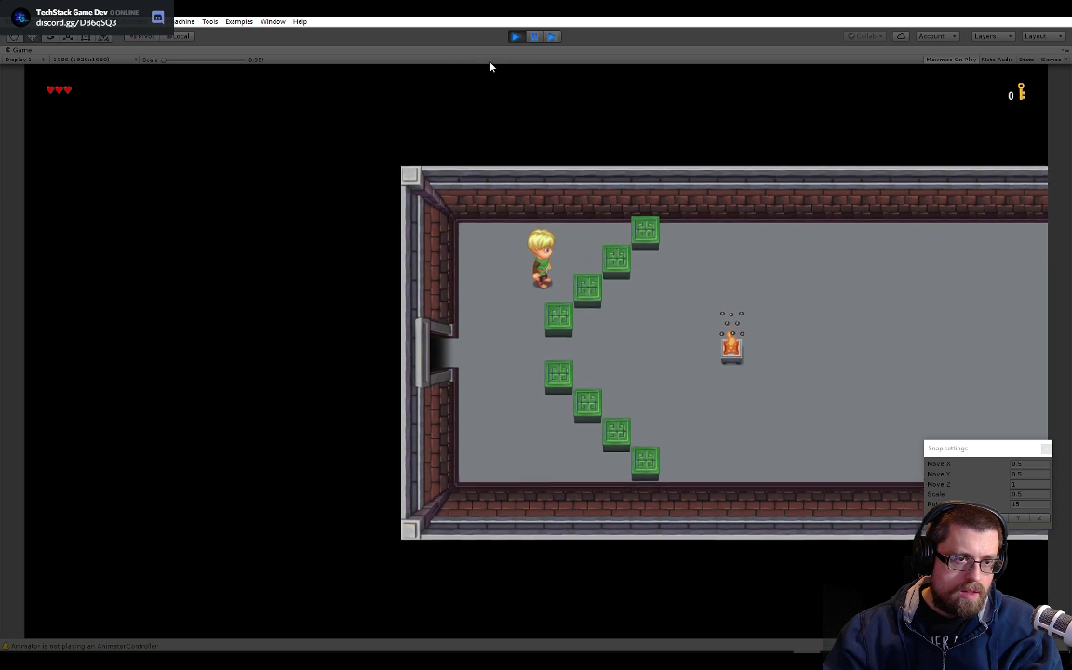
{"action": "left_click", "coordinate": [515, 36]}
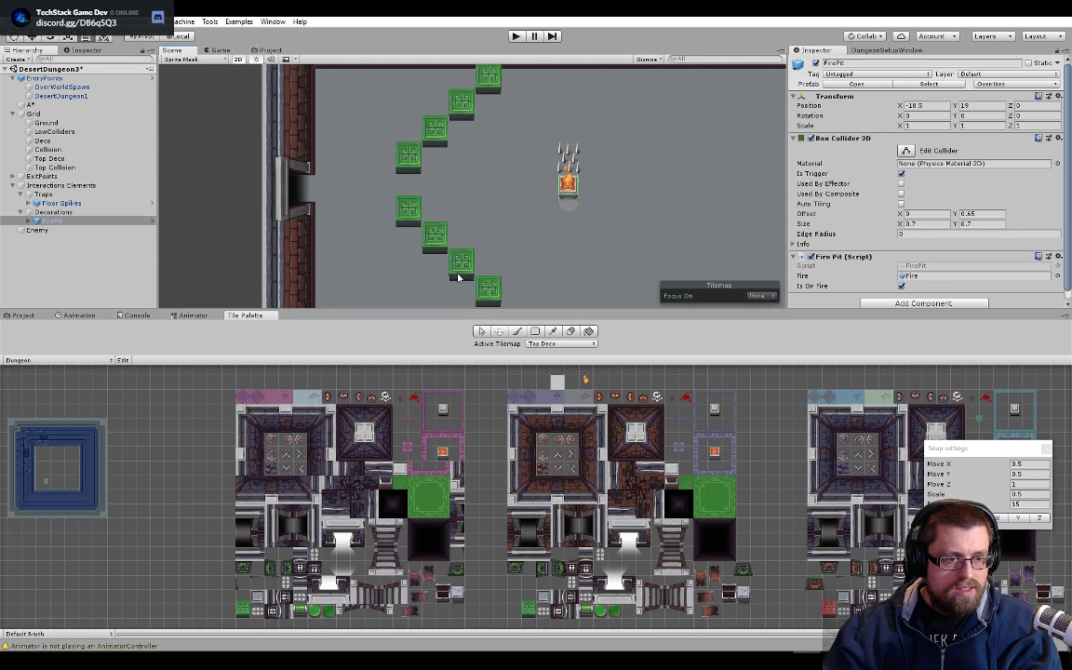
- Erase all the green blocks and their upper-edge tiles from the Top Deco, Deco and Collision tilemaps
{"action": "scroll", "coordinate": [460, 269], "scroll_direction": "down", "scroll_amount": 3}
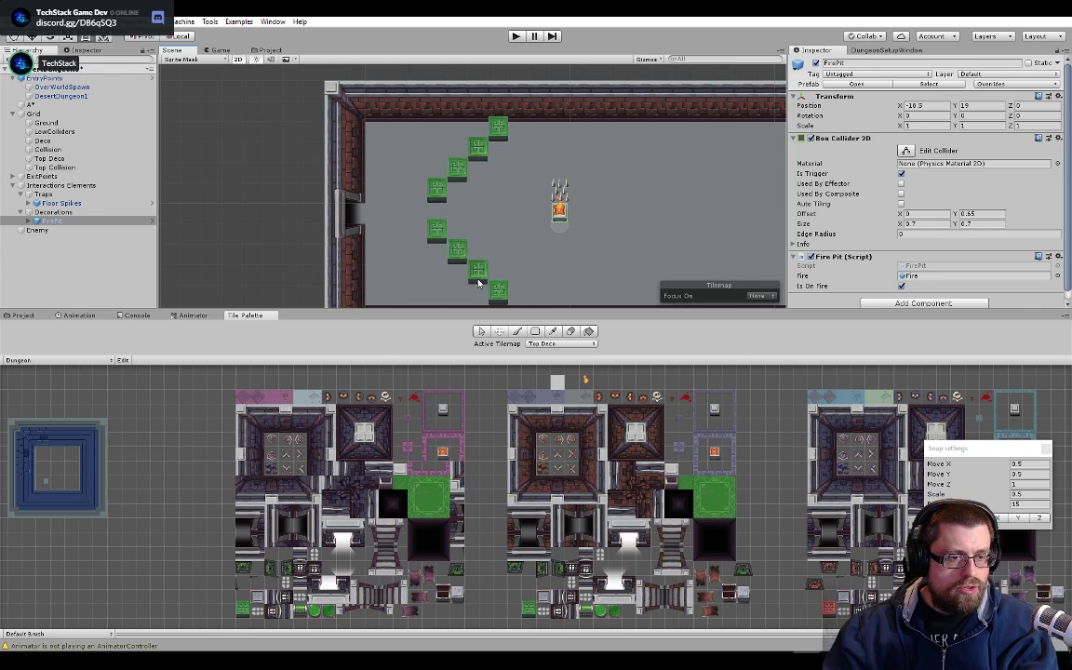
{"action": "left_click", "coordinate": [572, 332]}
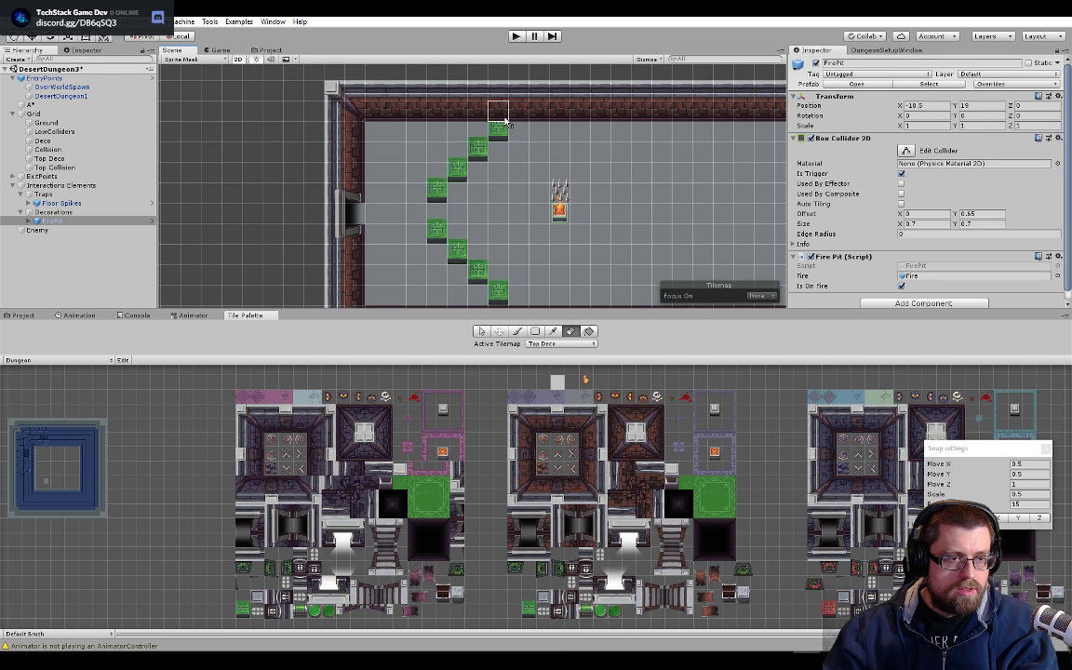
{"action": "left_click", "coordinate": [552, 345]}
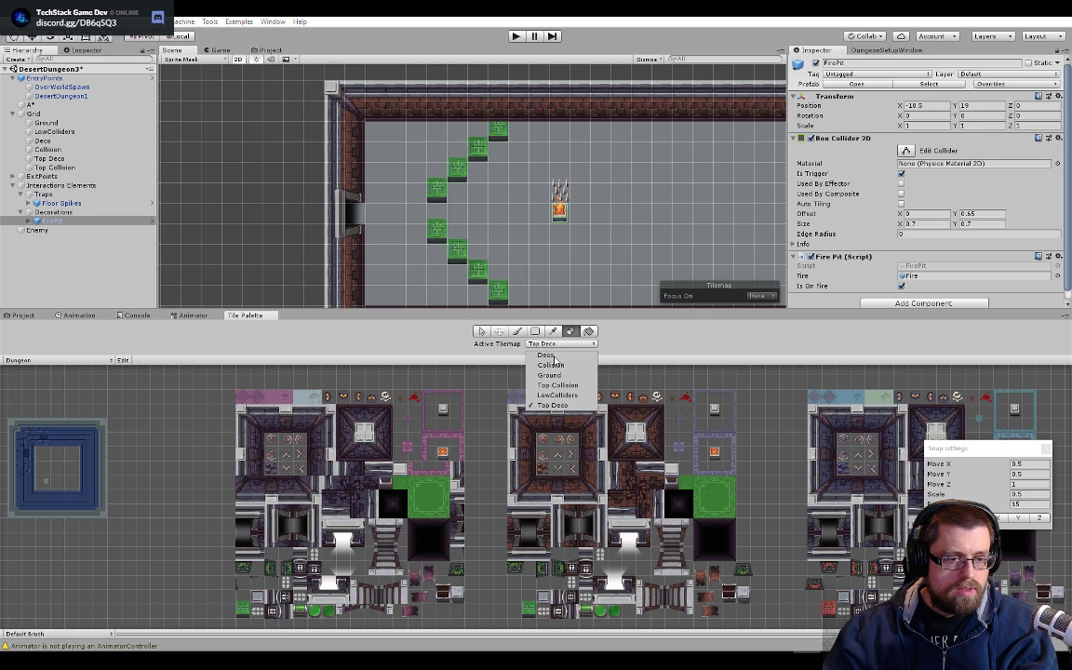
{"action": "left_click", "coordinate": [545, 356]}
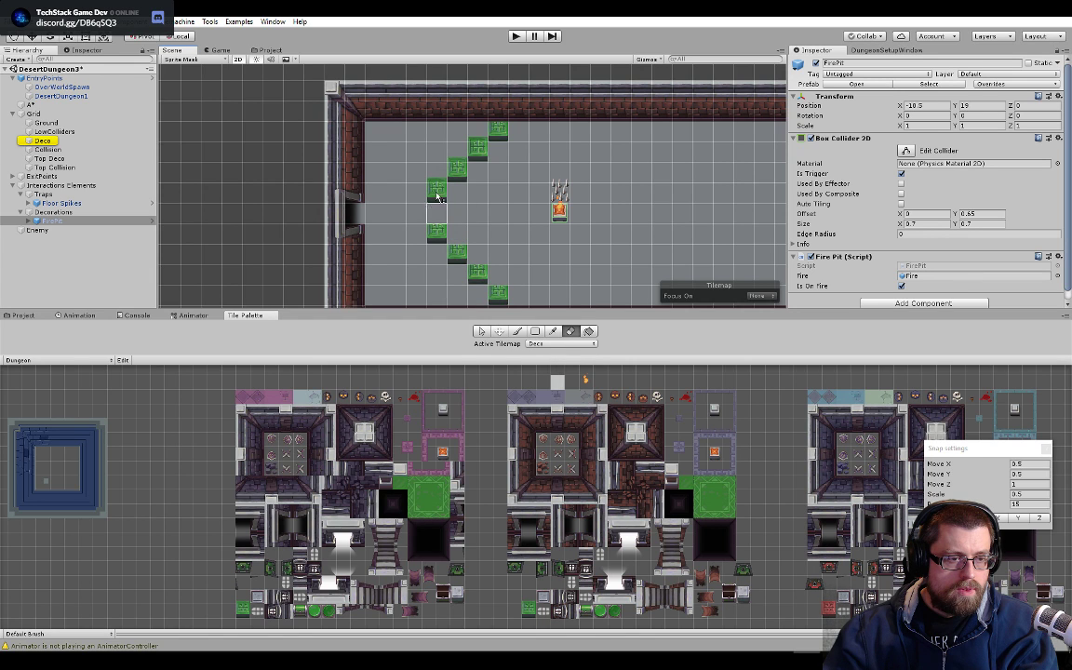
{"action": "left_click", "coordinate": [551, 346]}
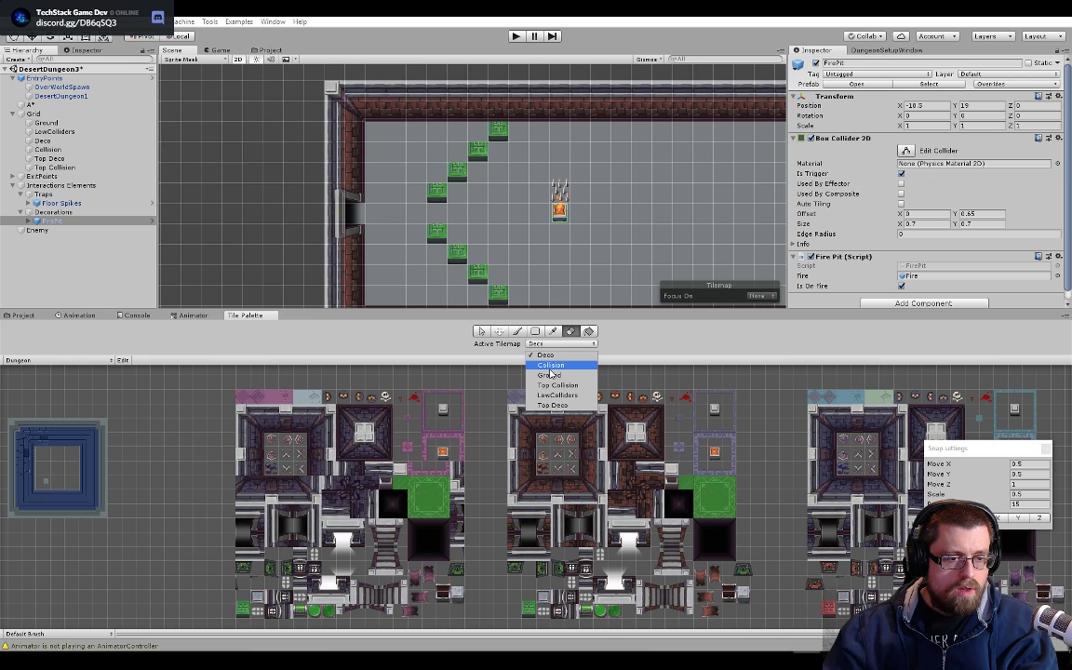
{"action": "left_click", "coordinate": [549, 366]}
{"action": "mouse_move", "coordinate": [498, 292]}
{"action": "left_mouse_down"}
{"action": "mouse_move", "coordinate": [437, 210]}
{"action": "mouse_move", "coordinate": [498, 131]}
{"action": "left_mouse_up"}
- Save DesertDungeon3 and open the prefab creation scene from the Scenes/DEV folder
{"action": "left_click", "coordinate": [21, 314]}
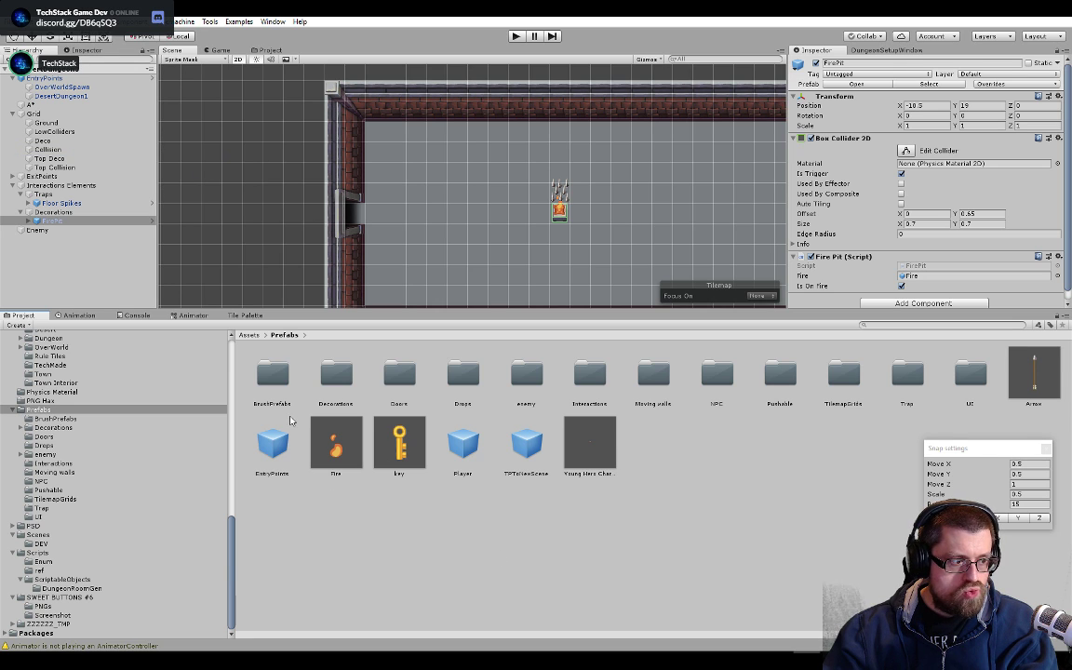
{"action": "left_click_drag", "start_coordinate": [231, 539], "coordinate": [229, 512]}
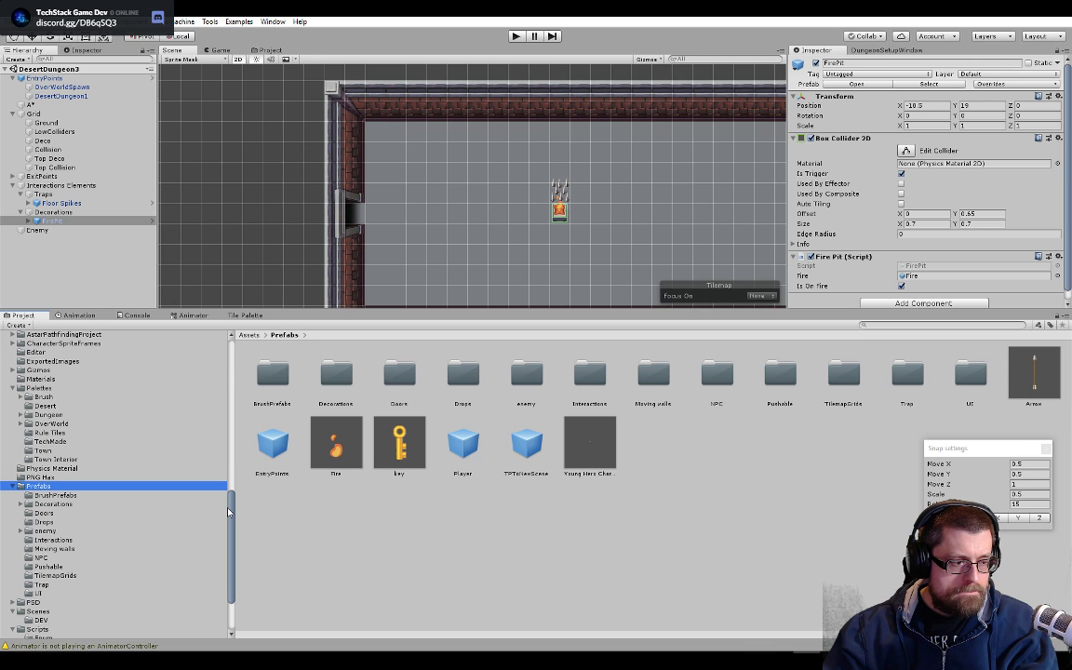
{"action": "scroll", "coordinate": [205, 531], "scroll_direction": "down", "scroll_amount": 1}
{"action": "left_click", "coordinate": [41, 616]}
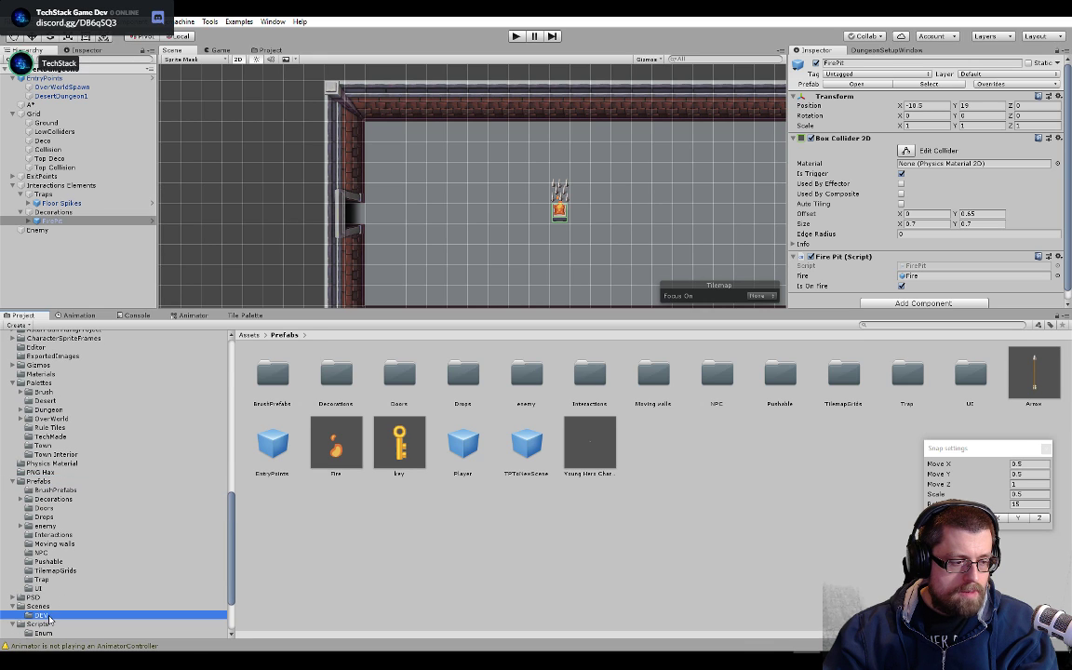
{"action": "double_click", "coordinate": [271, 373]}
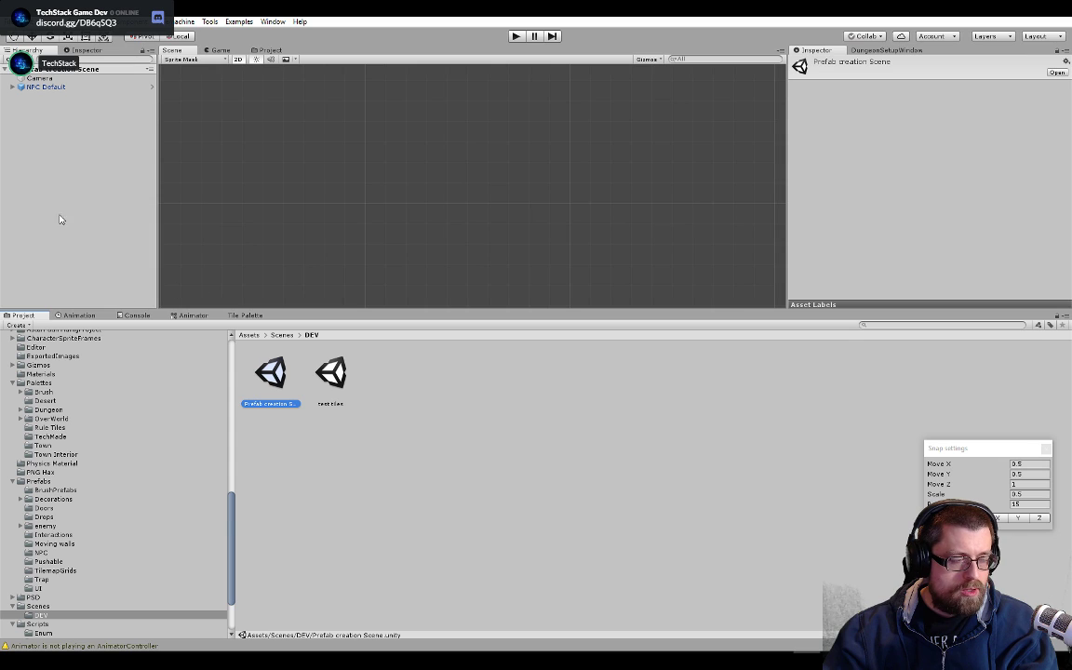
- Delete the NPC Default object from the prefab creation scene
{"action": "right_click", "coordinate": [44, 164]}
{"action": "left_click", "coordinate": [102, 74]}
{"action": "left_click", "coordinate": [114, 86]}
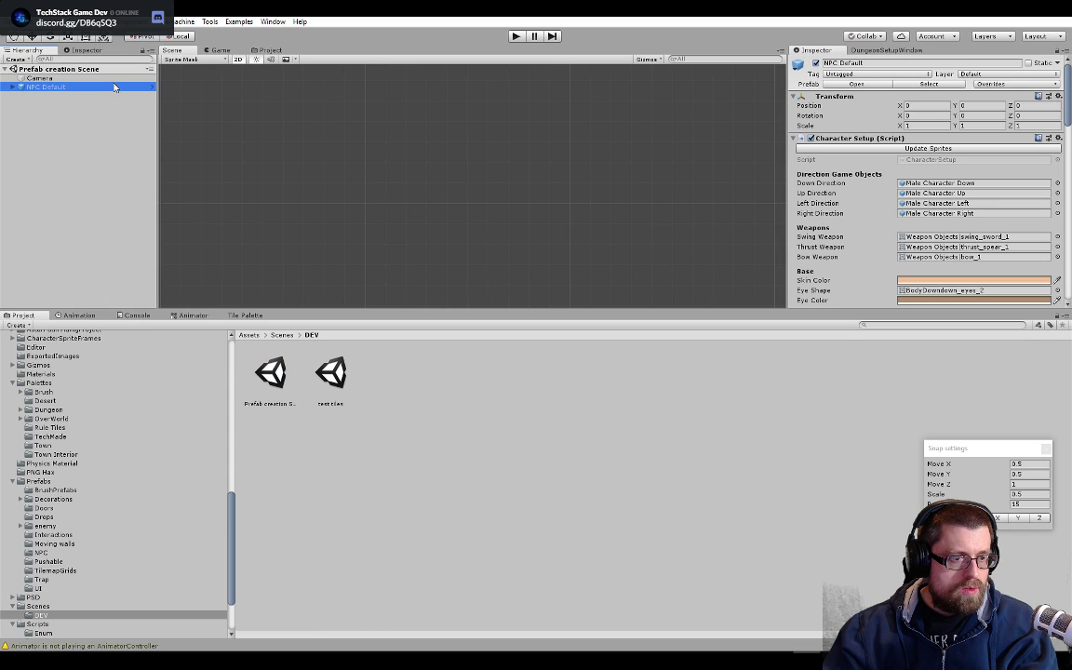
{"action": "key", "text": "f"}
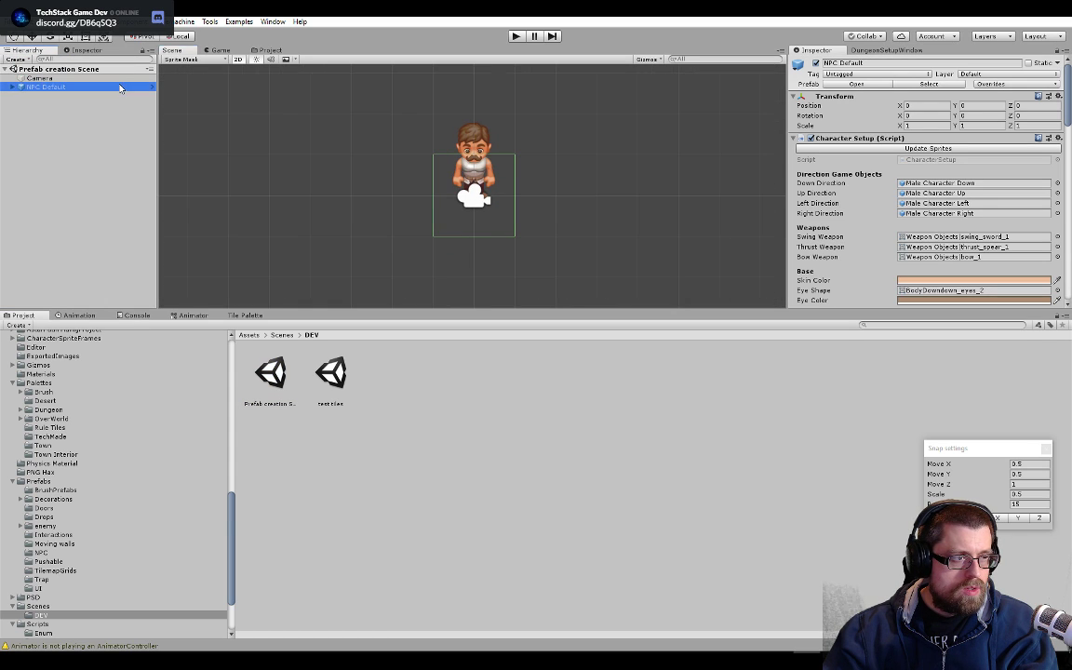
{"action": "right_click", "coordinate": [119, 87]}
{"action": "left_click", "coordinate": [147, 145]}
- Create an empty game object in the scene and name it GreenBarrier
{"action": "right_click", "coordinate": [63, 128]}
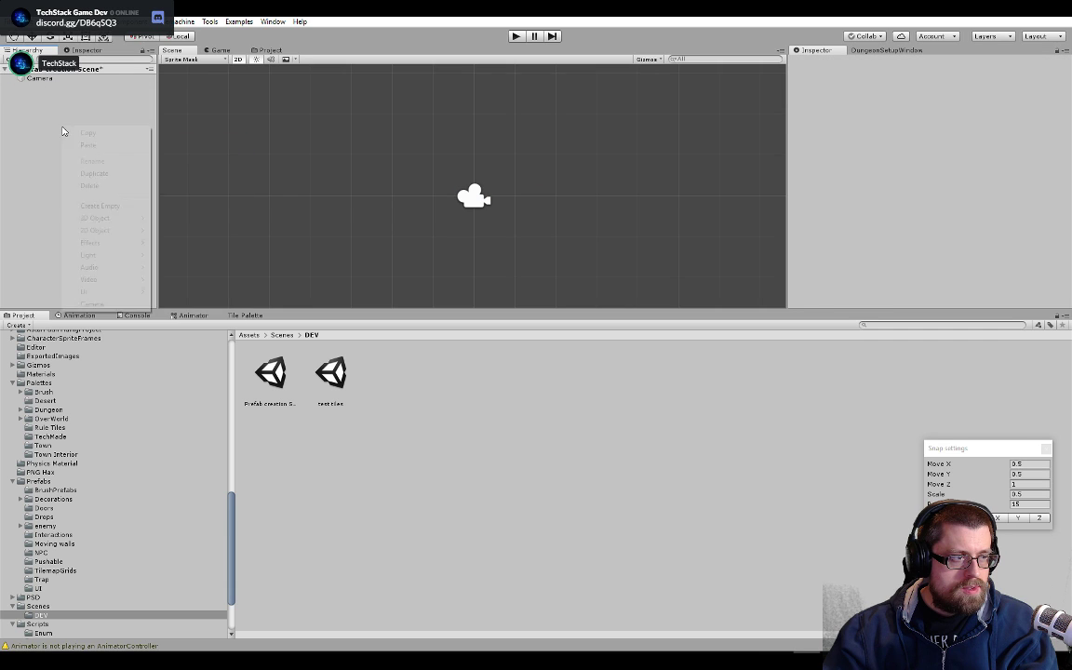
{"action": "left_click", "coordinate": [100, 206]}
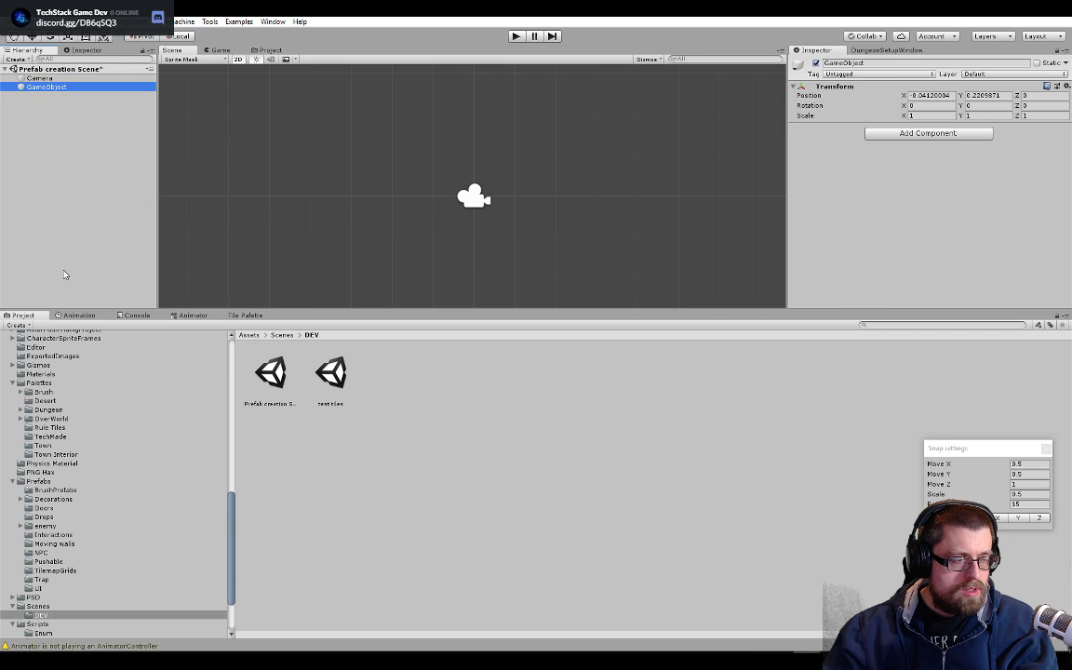
{"action": "key", "text": "F2"}
{"action": "type", "text": "Green"}
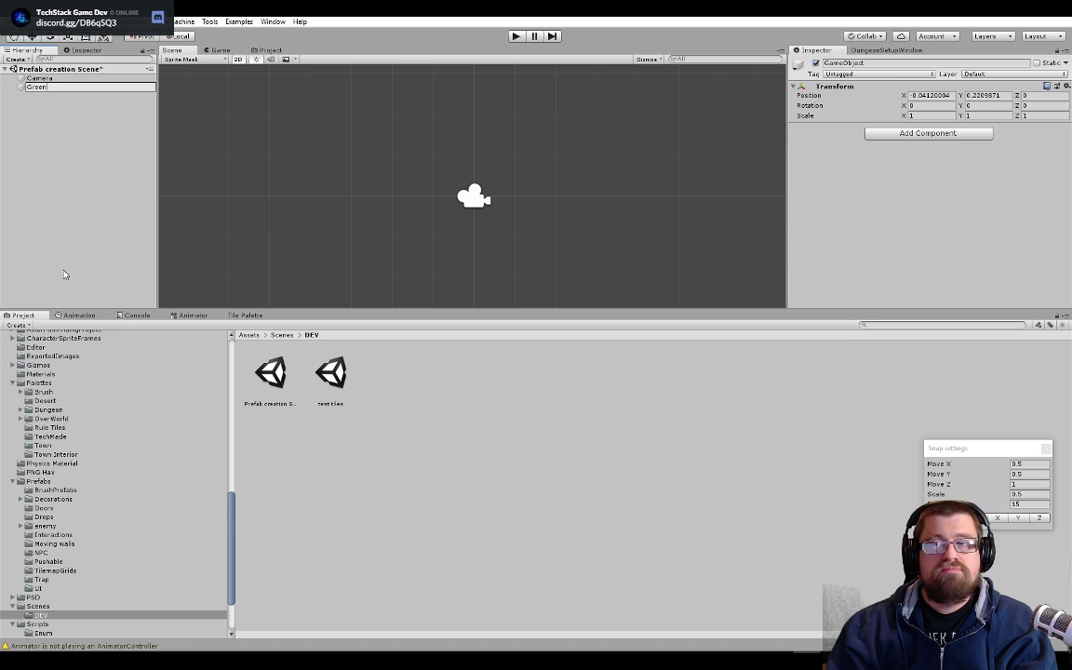
{"action": "type", "text": "Barrier"}
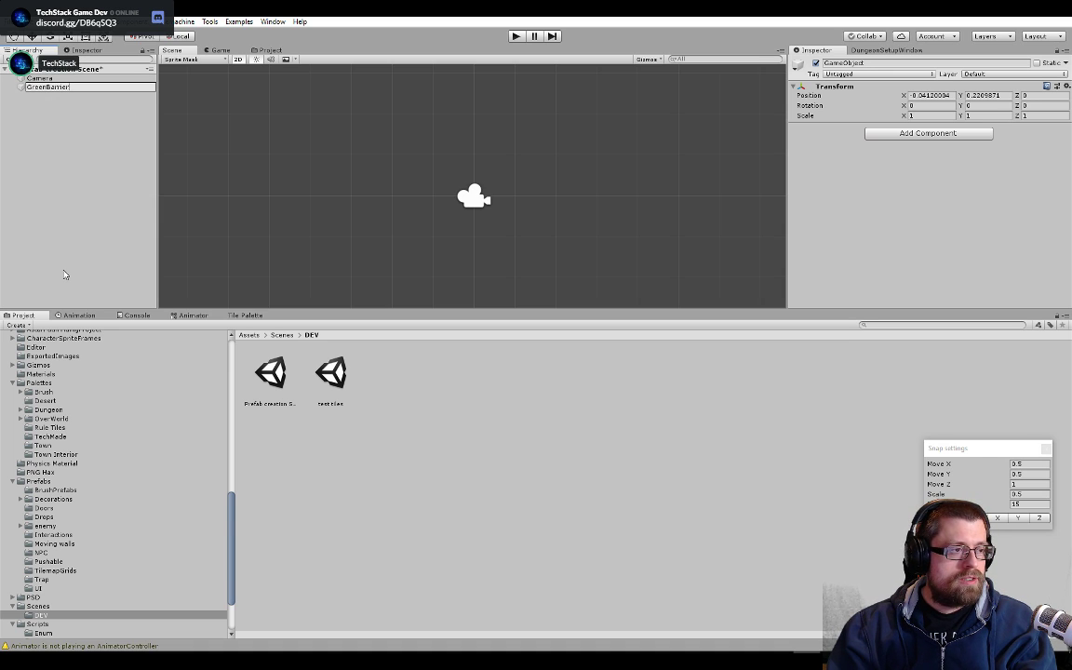
{"action": "key", "text": "Return"}
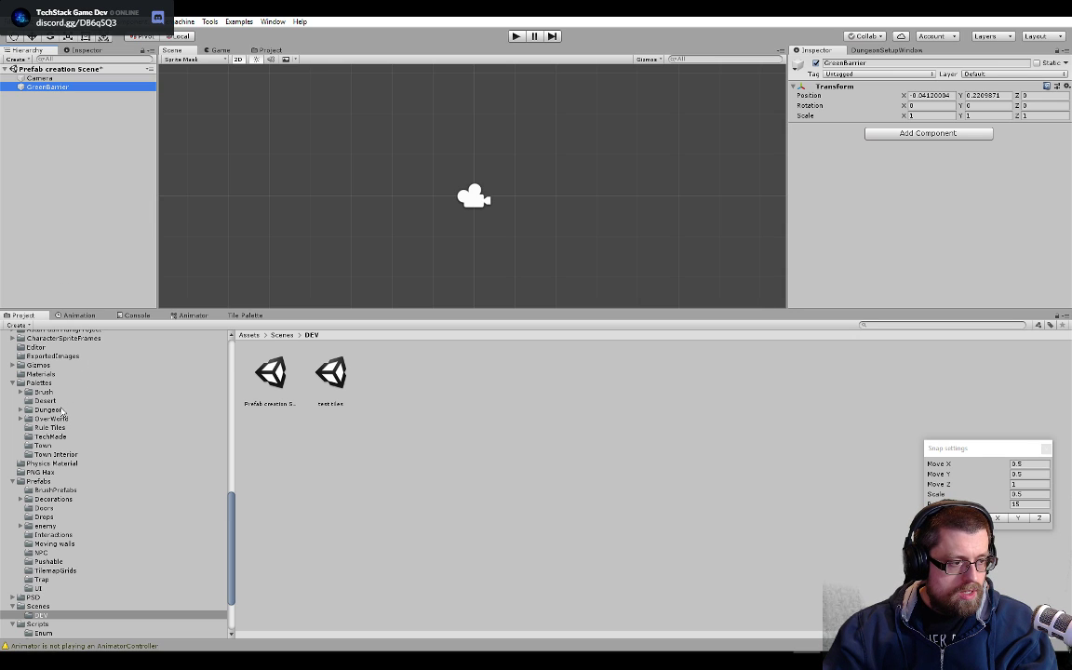
- Add the green block sprite and its upper-edge sprite from the Dungeon Tileset's Tilemaps folder as children of GreenBarrier
{"action": "scroll", "coordinate": [55, 402], "scroll_direction": "up", "scroll_amount": 15}
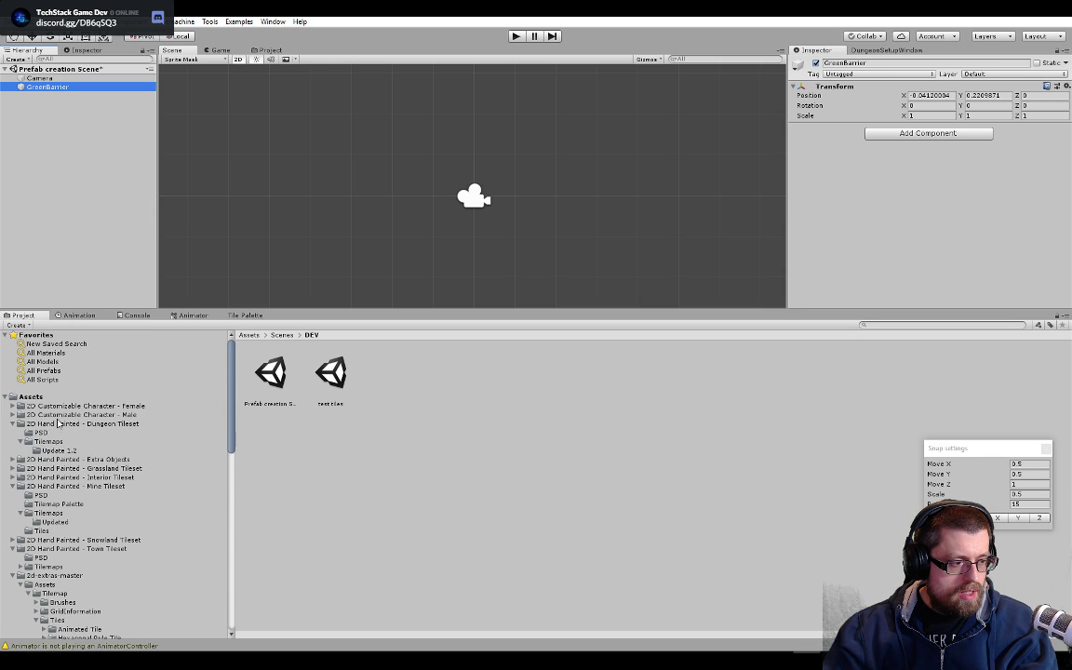
{"action": "left_click", "coordinate": [56, 441]}
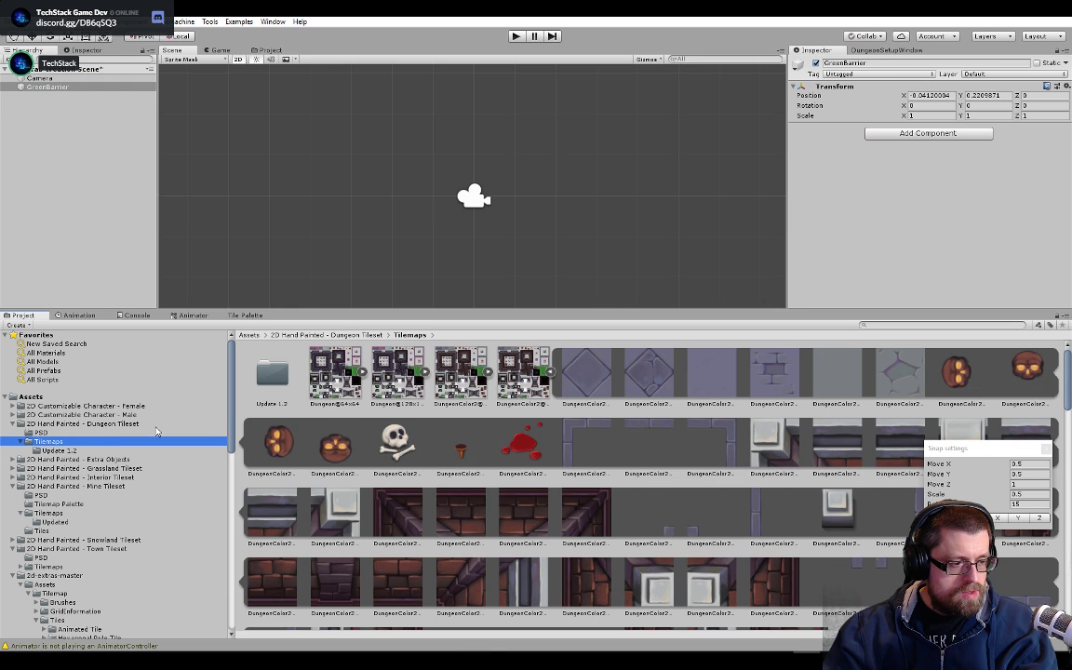
{"action": "scroll", "coordinate": [656, 441], "scroll_direction": "down", "scroll_amount": 15}
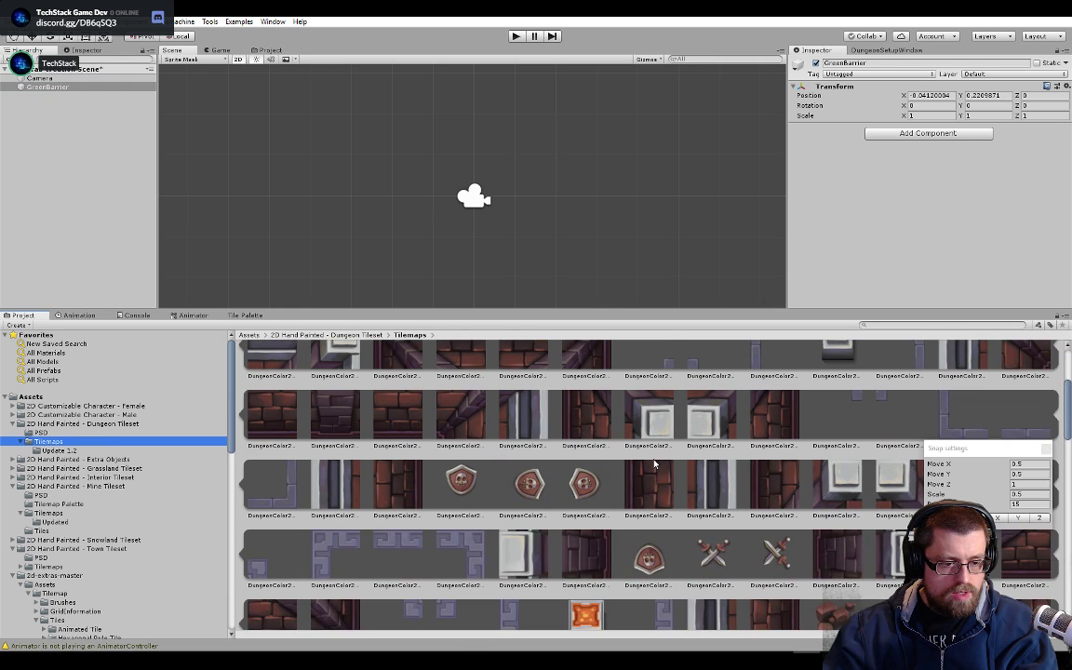
{"action": "scroll", "coordinate": [654, 467], "scroll_direction": "down", "scroll_amount": 10}
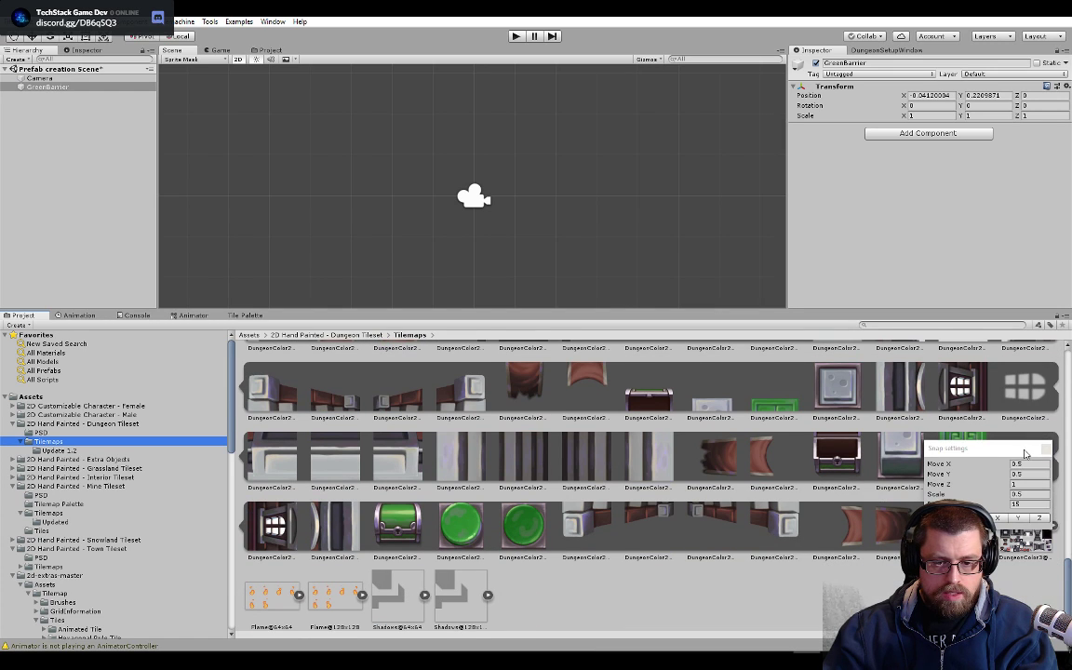
{"action": "left_click_drag", "start_coordinate": [1025, 452], "coordinate": [1016, 502]}
{"action": "left_click_drag", "start_coordinate": [963, 453], "coordinate": [97, 87]}
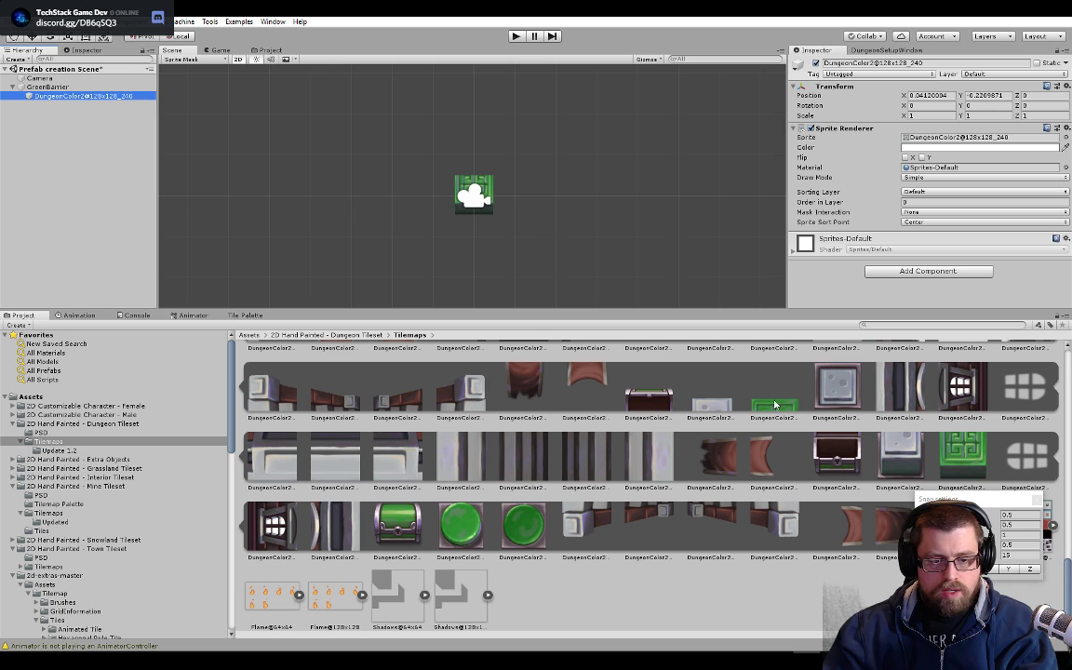
{"action": "left_click_drag", "start_coordinate": [775, 405], "coordinate": [85, 90]}
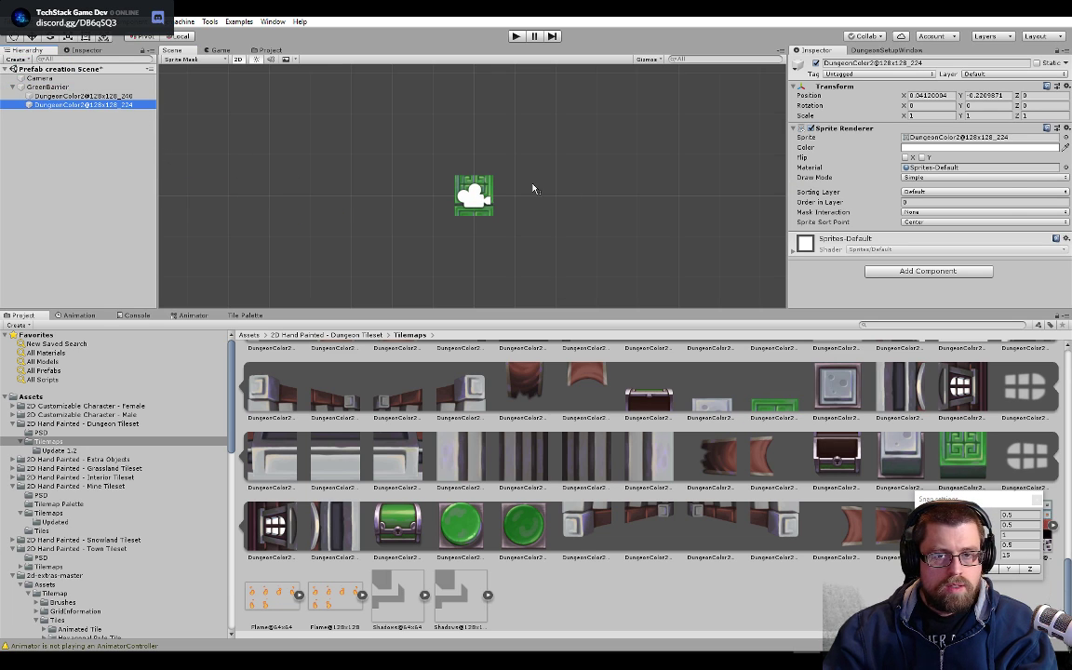
- Reset the transforms of GreenBarrier and both of its child sprites
{"action": "left_click", "coordinate": [104, 88]}
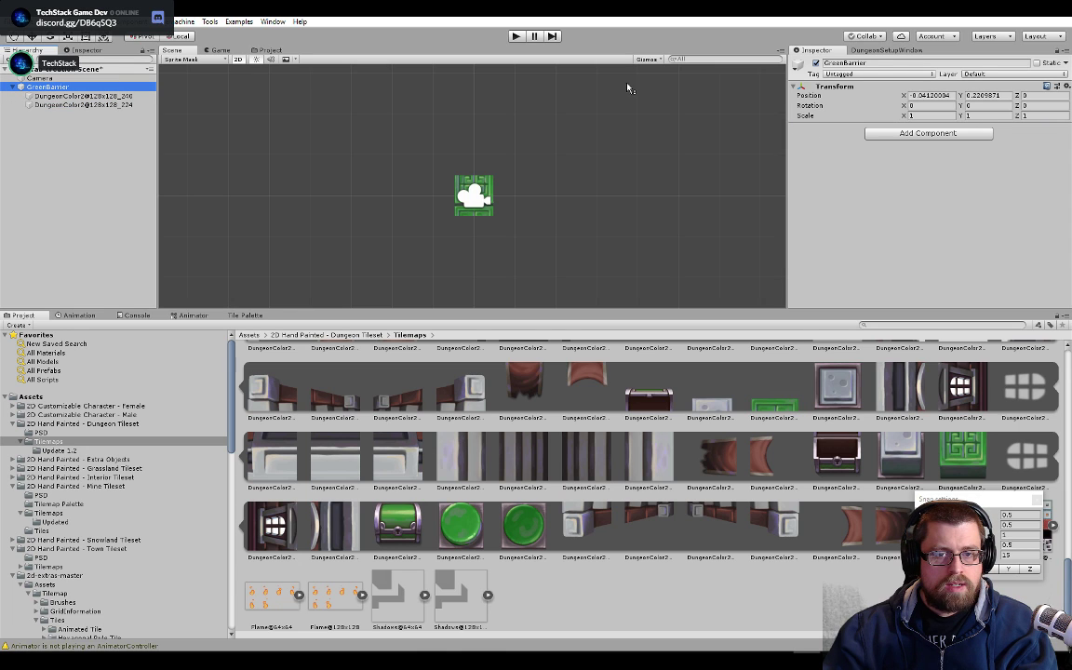
{"action": "right_click", "coordinate": [850, 87]}
{"action": "left_click", "coordinate": [870, 96]}
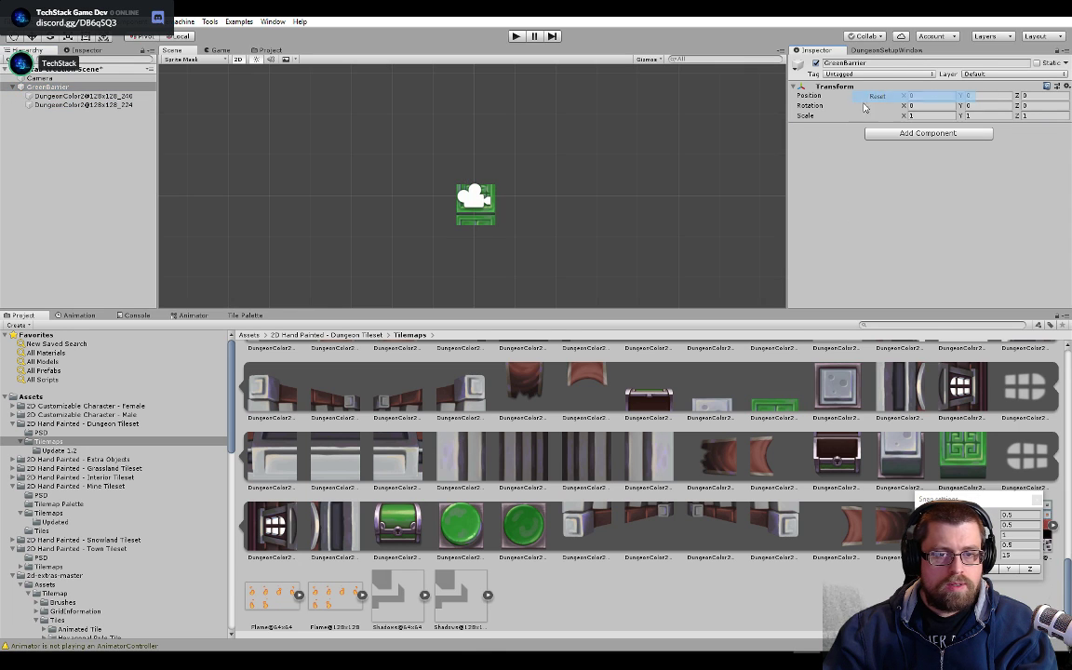
{"action": "left_click", "coordinate": [140, 96]}
{"action": "left_click", "coordinate": [149, 106], "text": "shift"}
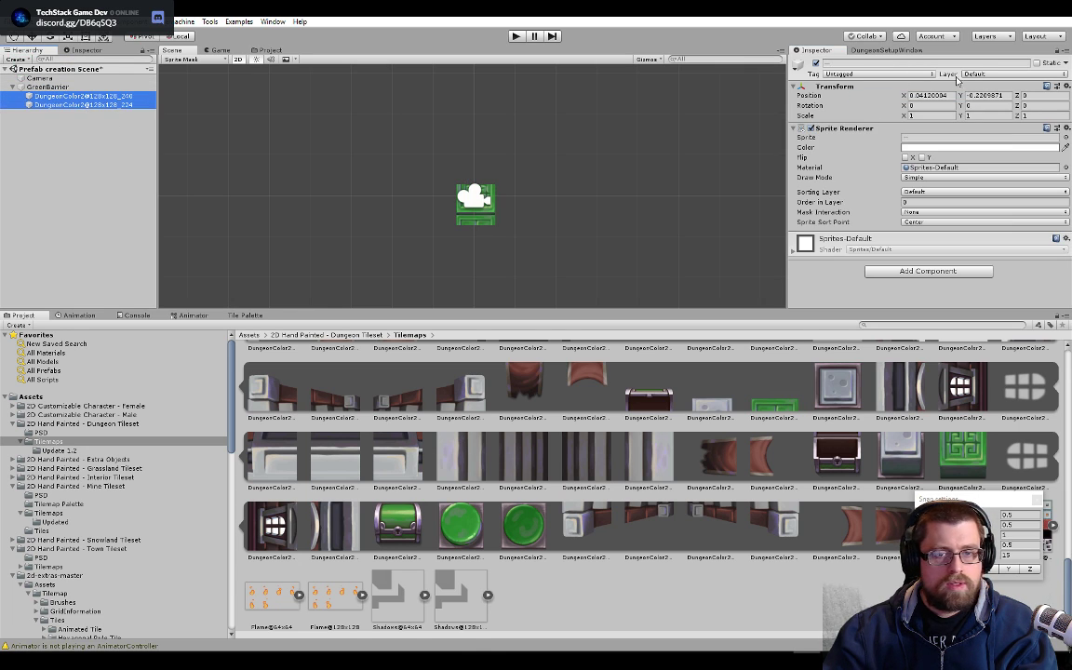
{"action": "right_click", "coordinate": [921, 87]}
{"action": "left_click", "coordinate": [938, 94]}
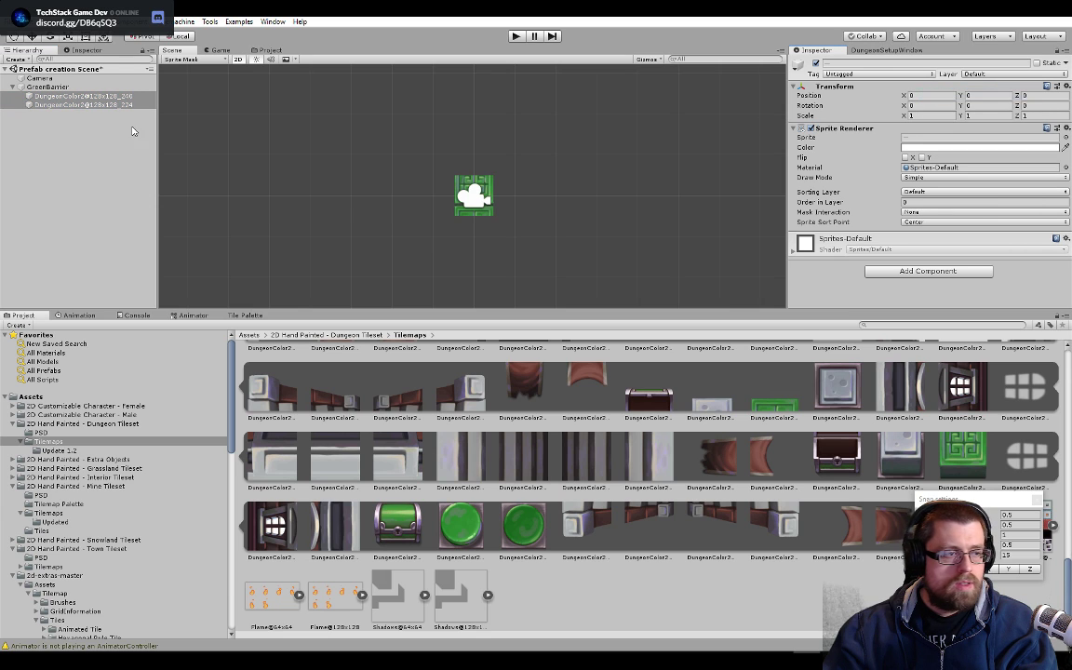
- Move the upper-edge sprite up to Y position 1 so it sits on top of the green block
{"action": "left_click", "coordinate": [85, 104]}
{"action": "key", "text": "w"}
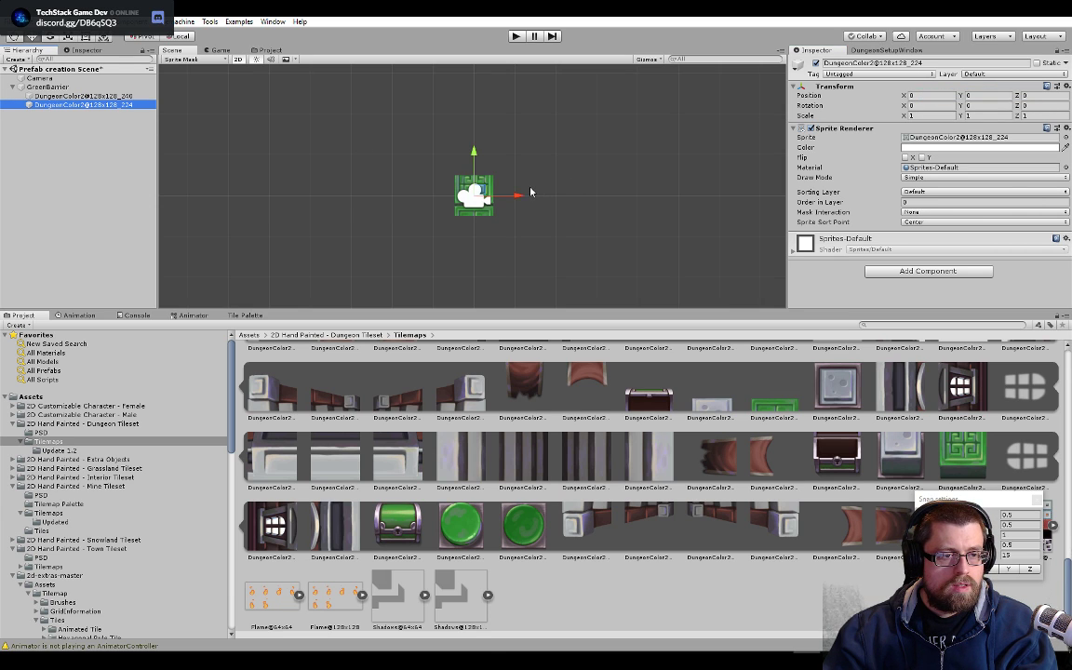
{"action": "left_click_drag", "start_coordinate": [473, 152], "coordinate": [475, 111]}
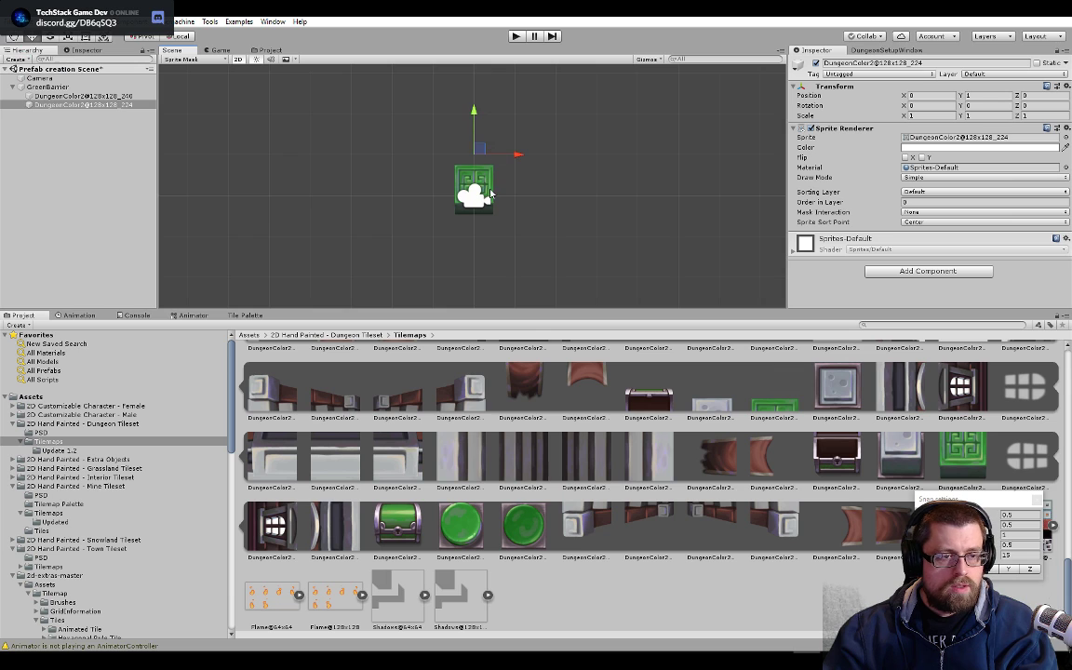
{"action": "scroll", "coordinate": [356, 182], "scroll_direction": "up", "scroll_amount": 3}
- Add a Box Collider 2D component to GreenBarrier
{"action": "left_click", "coordinate": [91, 87]}
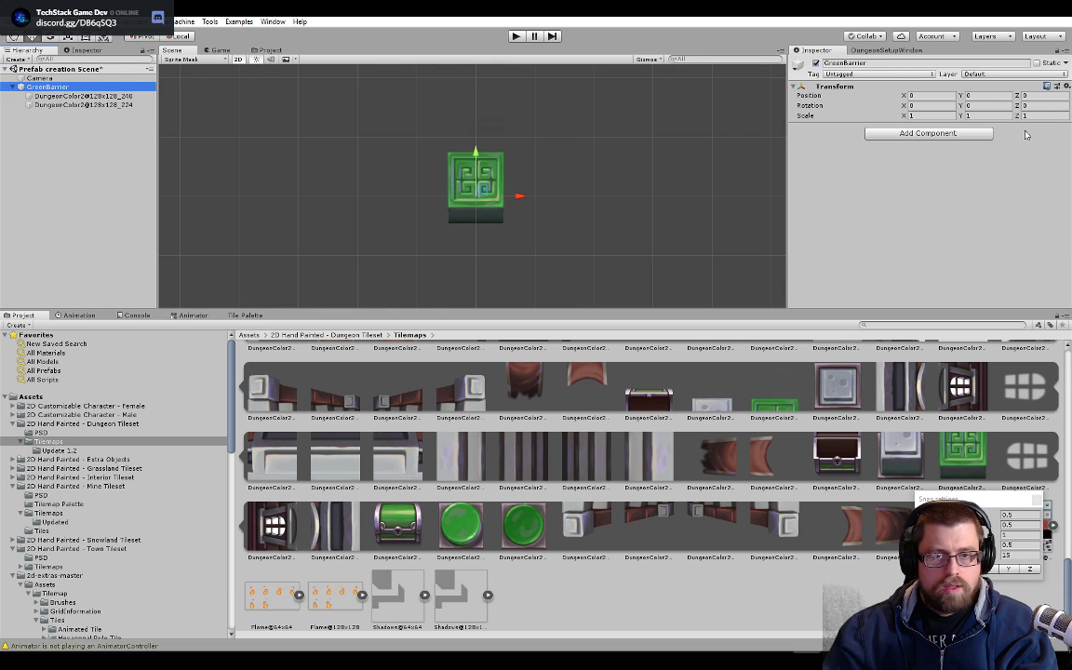
{"action": "left_click", "coordinate": [968, 133]}
{"action": "type", "text": "box"}
{"action": "key", "text": "Down"}
{"action": "key", "text": "Return"}
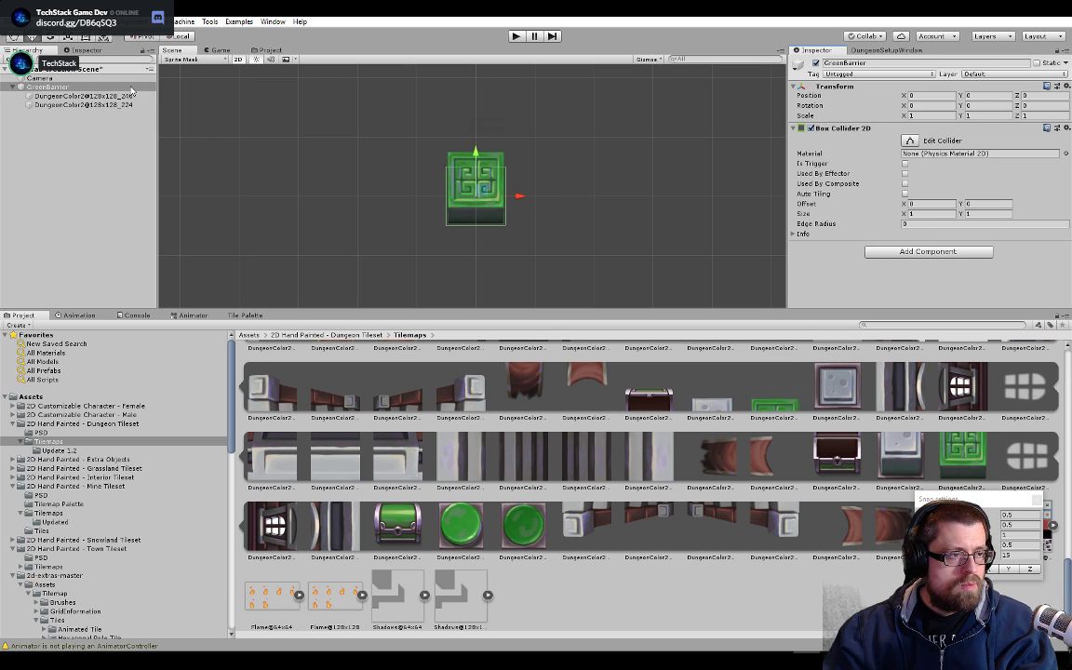
- Add the Set Order in Layer By Y script to GreenBarrier's child sprites with the custom tool, and inspect both children
{"action": "left_click", "coordinate": [209, 22]}
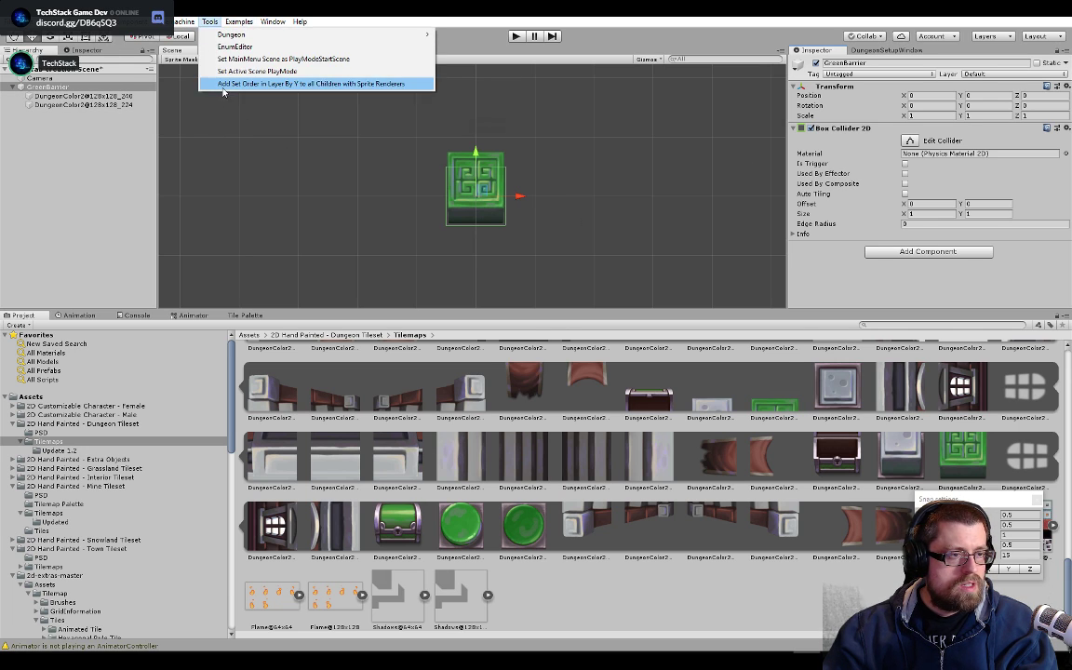
{"action": "left_click", "coordinate": [212, 76]}
{"action": "left_click", "coordinate": [75, 96]}
{"action": "left_click", "coordinate": [75, 104], "text": "shift"}
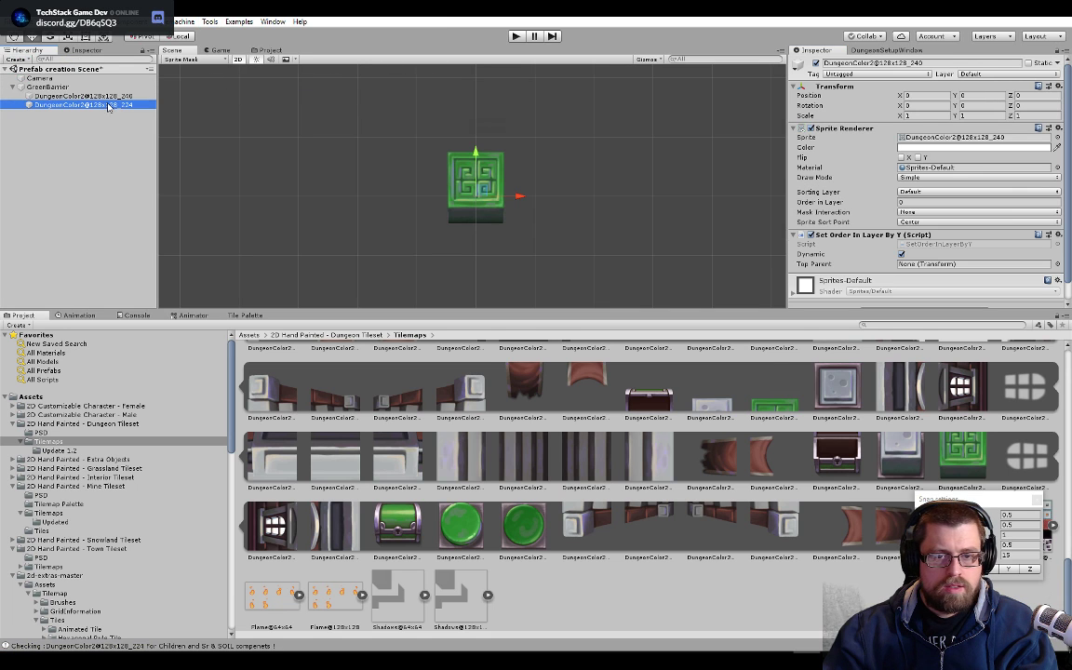
{"action": "left_click", "coordinate": [977, 202]}
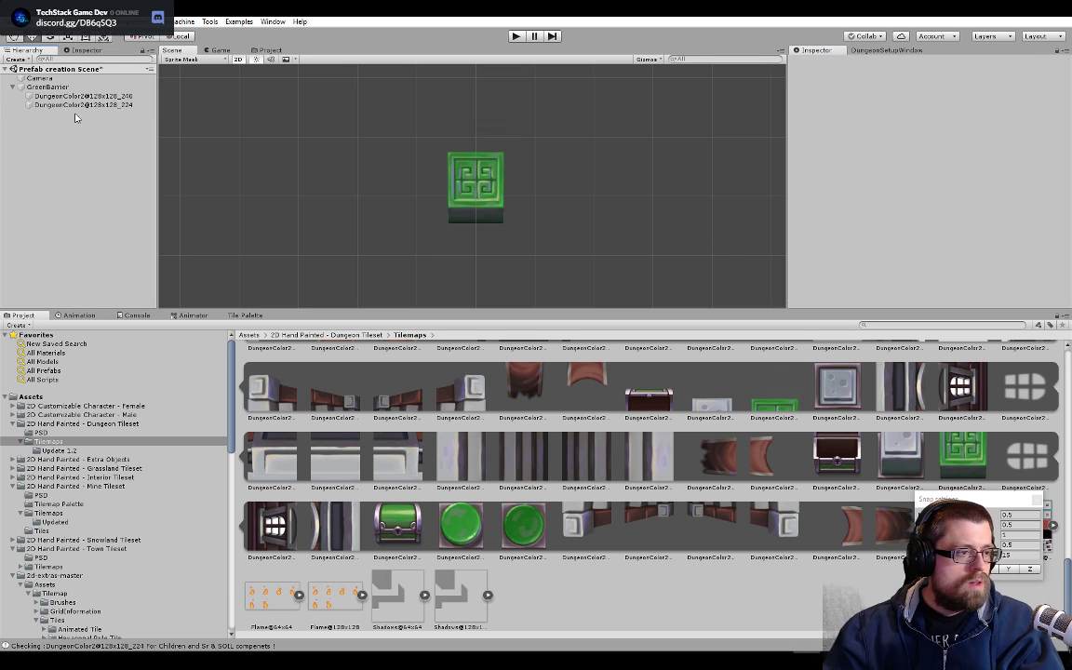
- Mark GreenBarrier as static and apply the static flag to its child sprites as well
{"action": "left_click", "coordinate": [47, 86]}
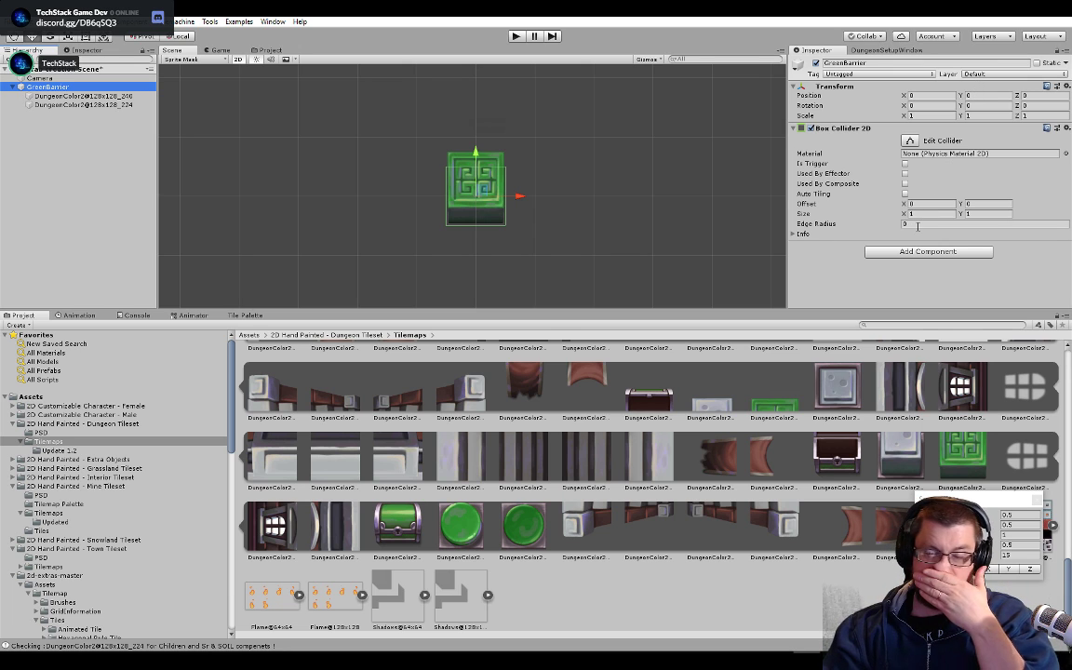
{"action": "left_click", "coordinate": [988, 74]}
{"action": "left_click", "coordinate": [986, 84]}
{"action": "left_click", "coordinate": [1037, 62]}
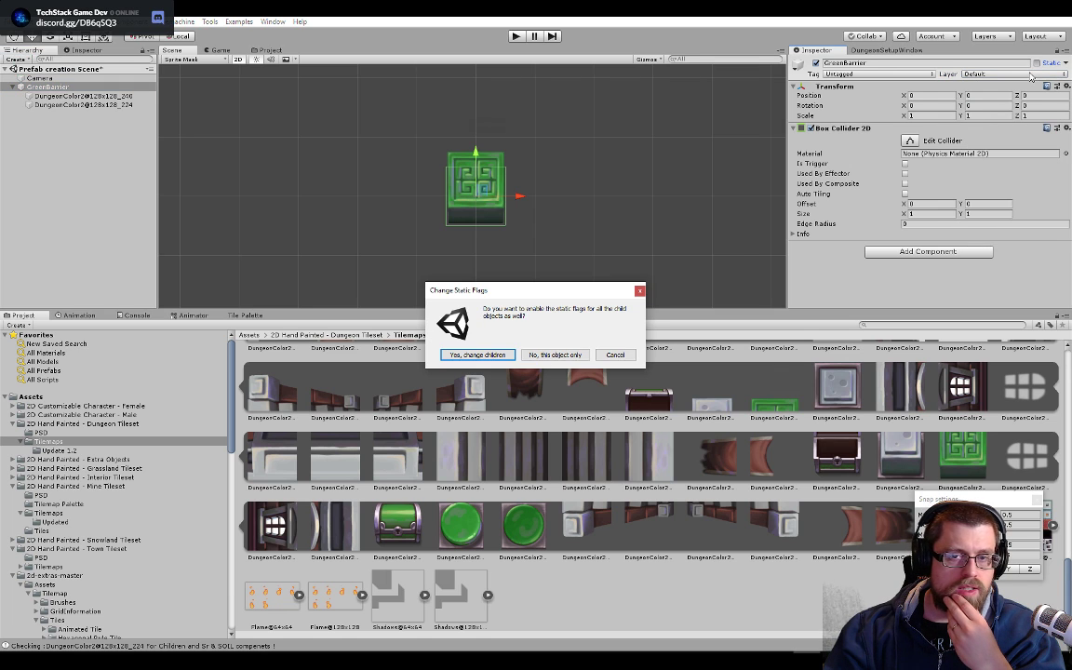
{"action": "left_click", "coordinate": [478, 355]}
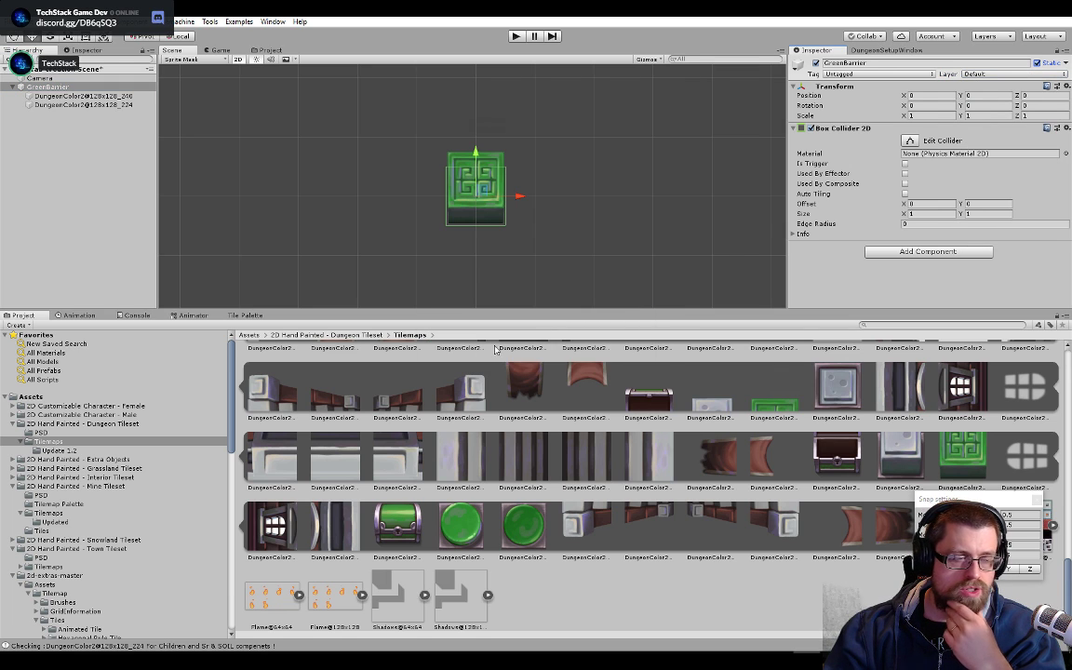
- Turn off Dynamic and set GreenBarrier as the Top Parent in both child sprites' Set Order In Layer By Y script
{"action": "left_click", "coordinate": [105, 104]}
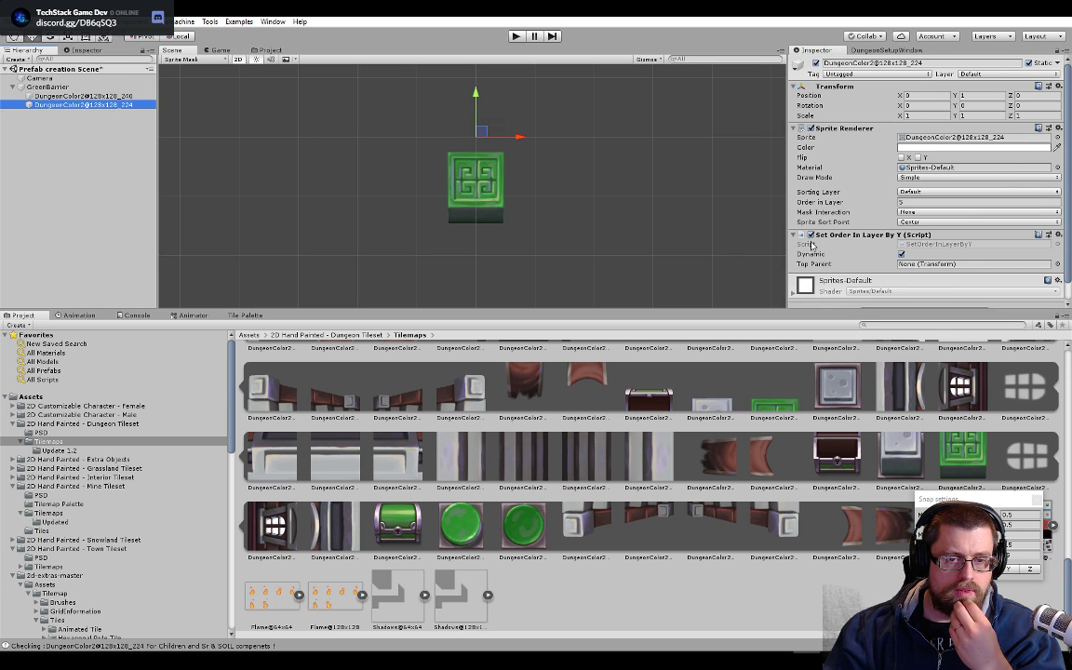
{"action": "key", "text": "super"}
{"action": "left_click", "coordinate": [103, 96], "text": "ctrl"}
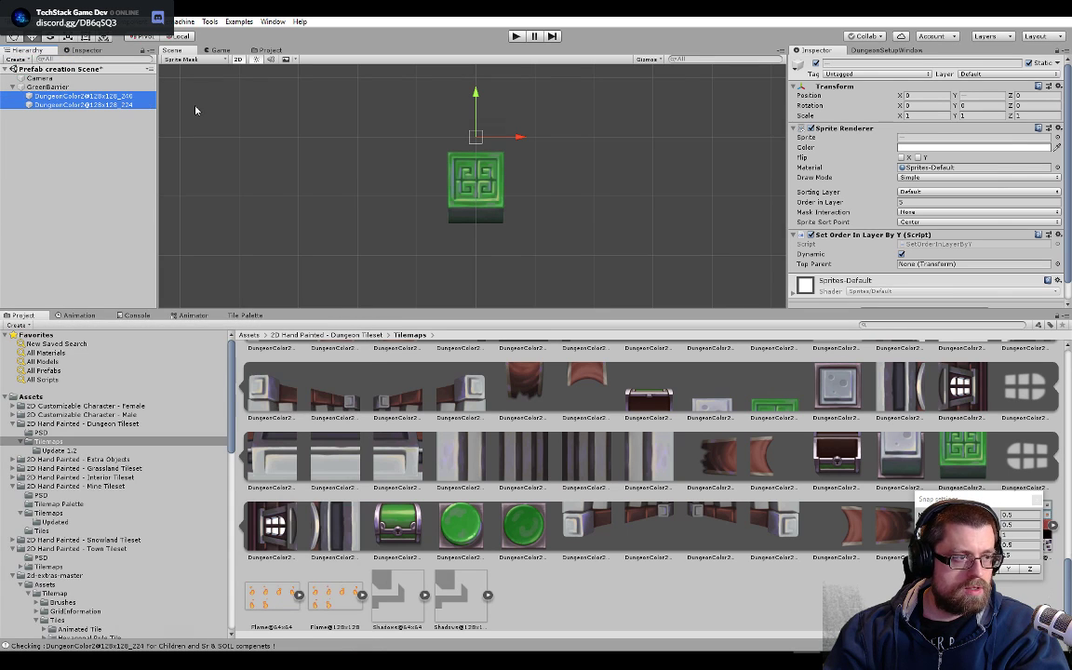
{"action": "left_click", "coordinate": [901, 254]}
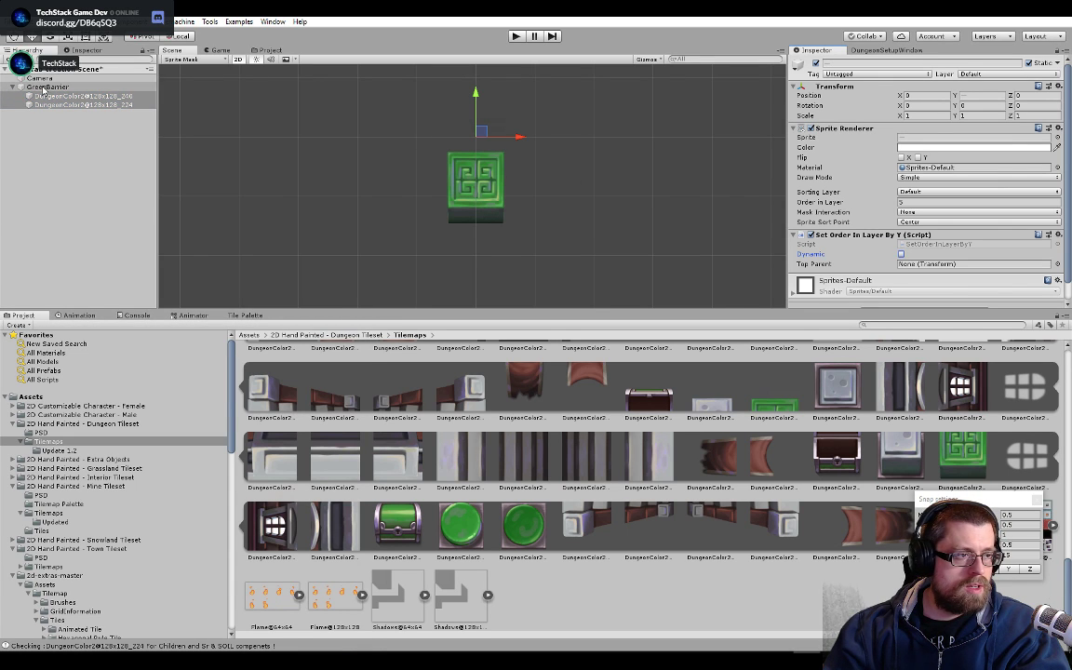
{"action": "left_click_drag", "start_coordinate": [908, 226], "coordinate": [931, 264]}
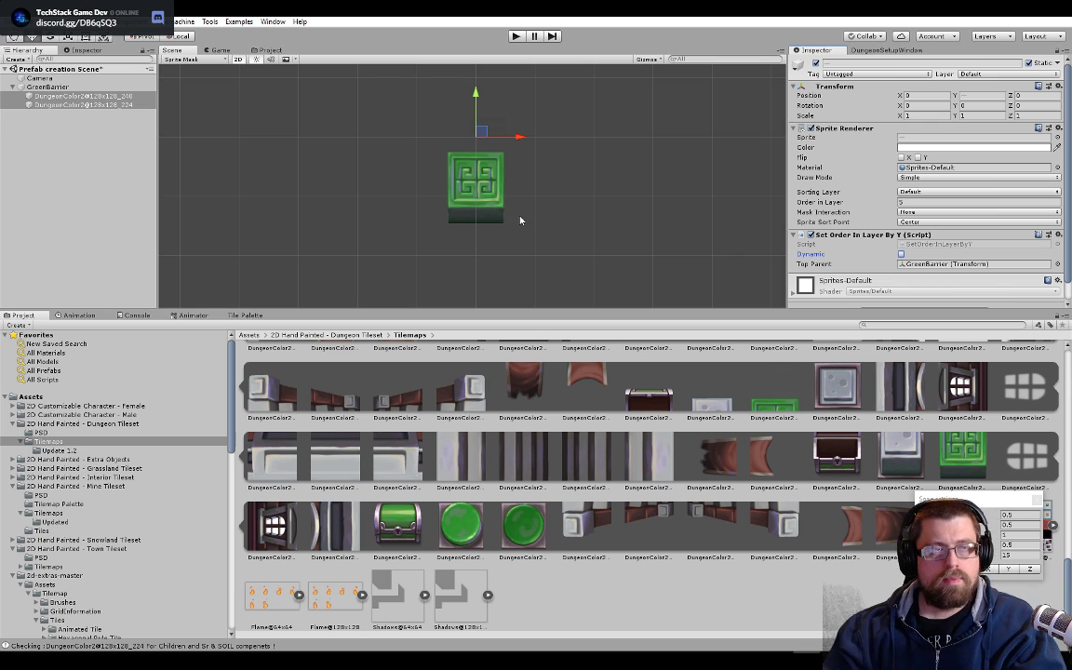
- Save GreenBarrier as a prefab in the Prefabs/Decorations folder
{"action": "left_click", "coordinate": [35, 89]}
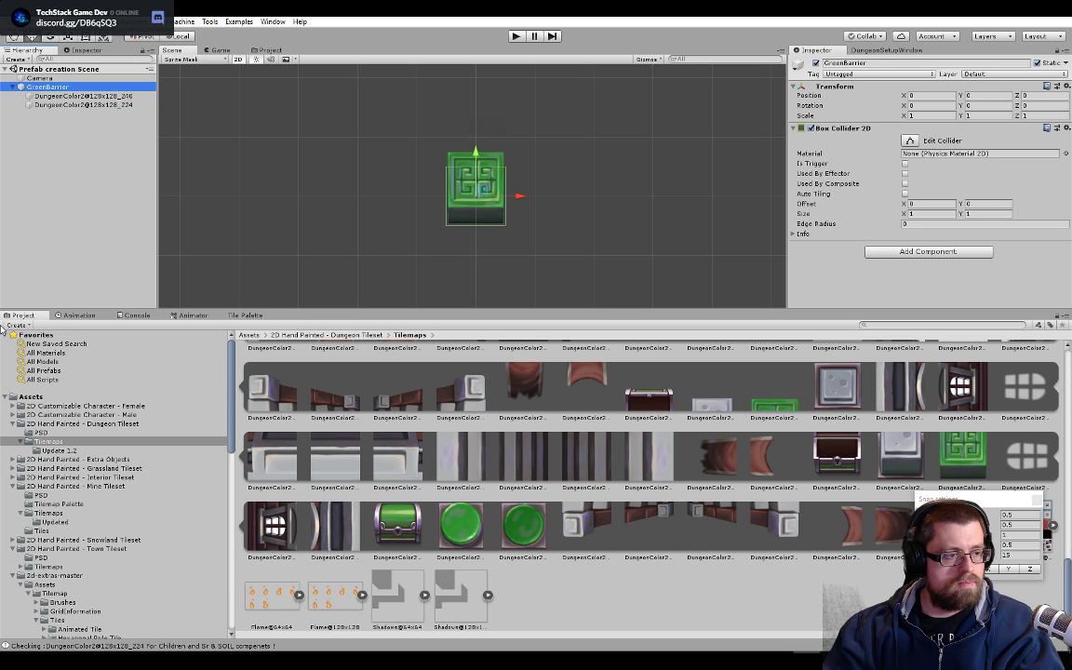
{"action": "left_click", "coordinate": [44, 587]}
{"action": "scroll", "coordinate": [41, 558], "scroll_direction": "down", "scroll_amount": 10}
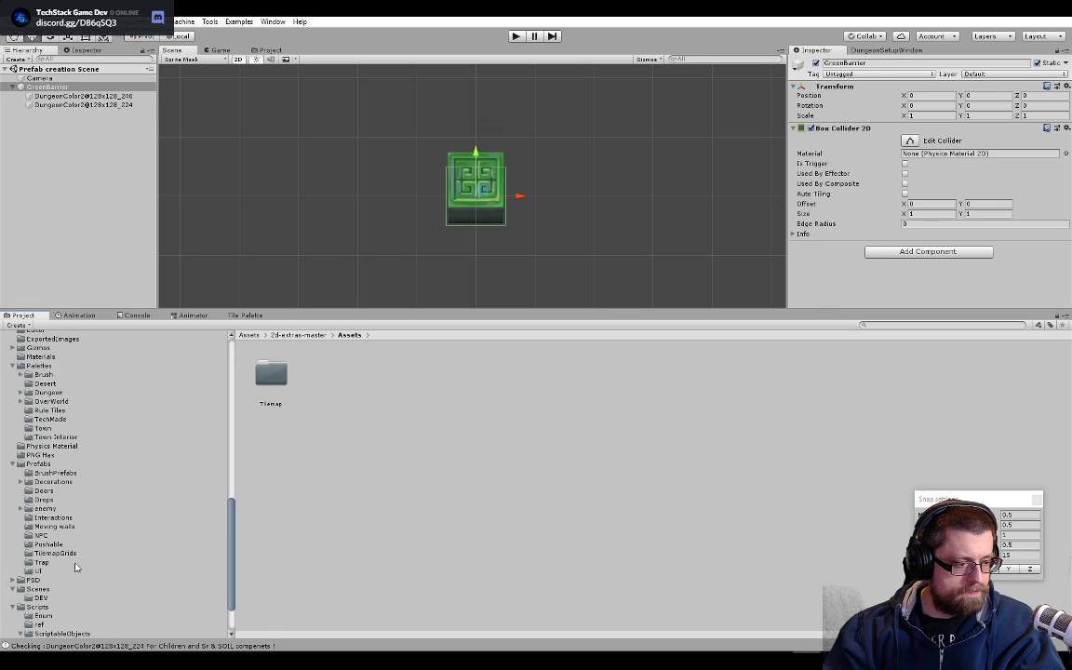
{"action": "left_click", "coordinate": [51, 427]}
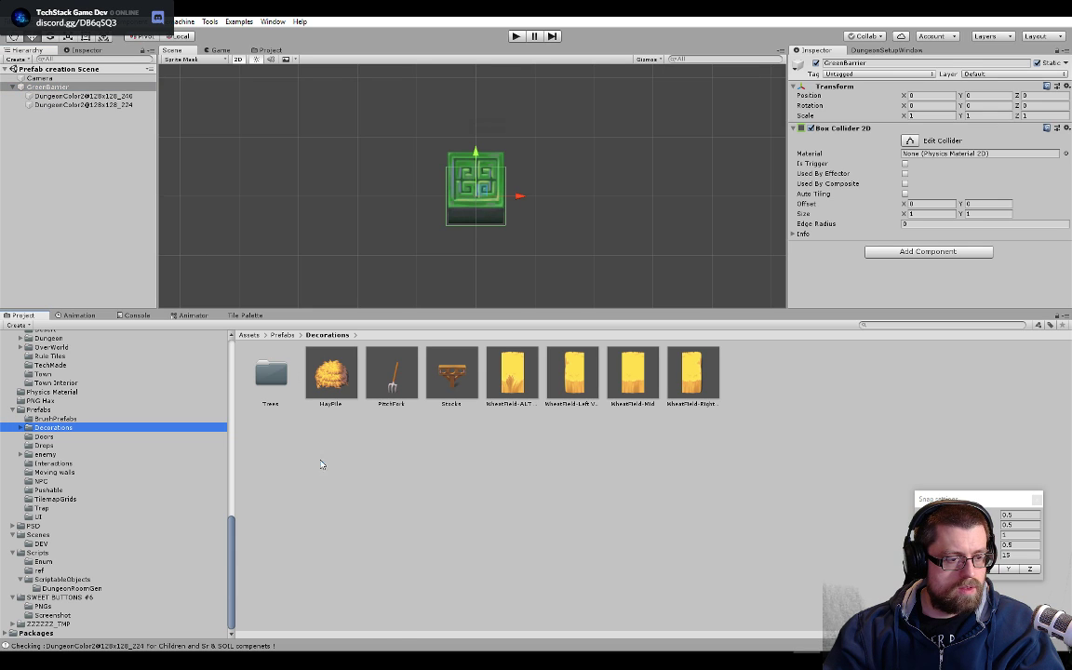
{"action": "left_click_drag", "start_coordinate": [321, 465], "coordinate": [323, 426]}
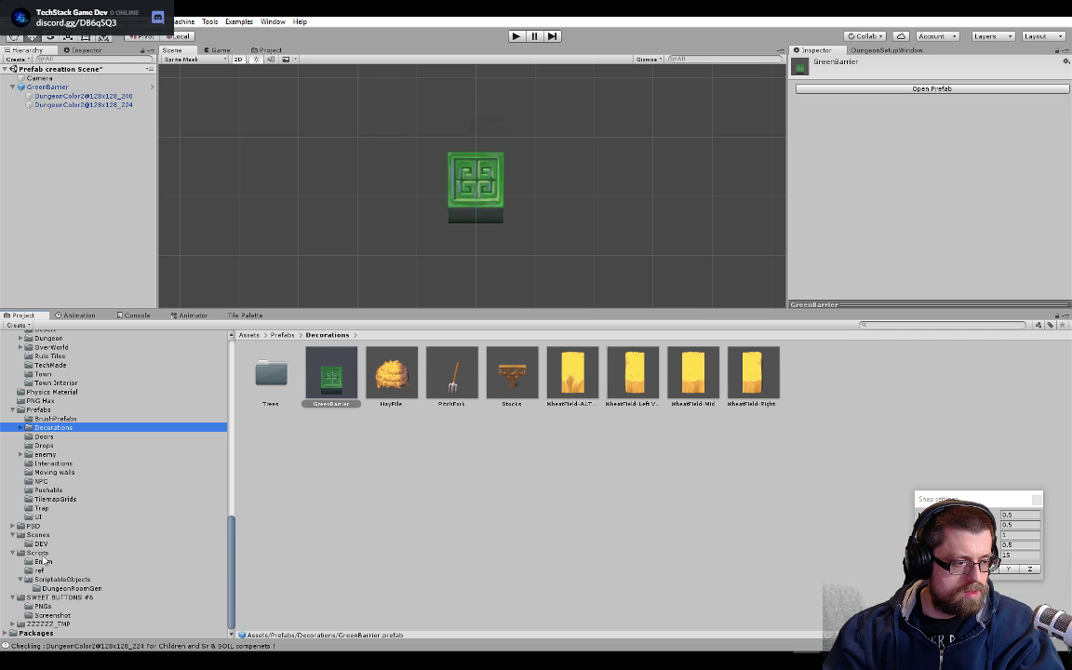
- Open the DesertDungeon3 scene from the Scenes folder, saving the changes to the current scene
{"action": "left_click", "coordinate": [39, 536]}
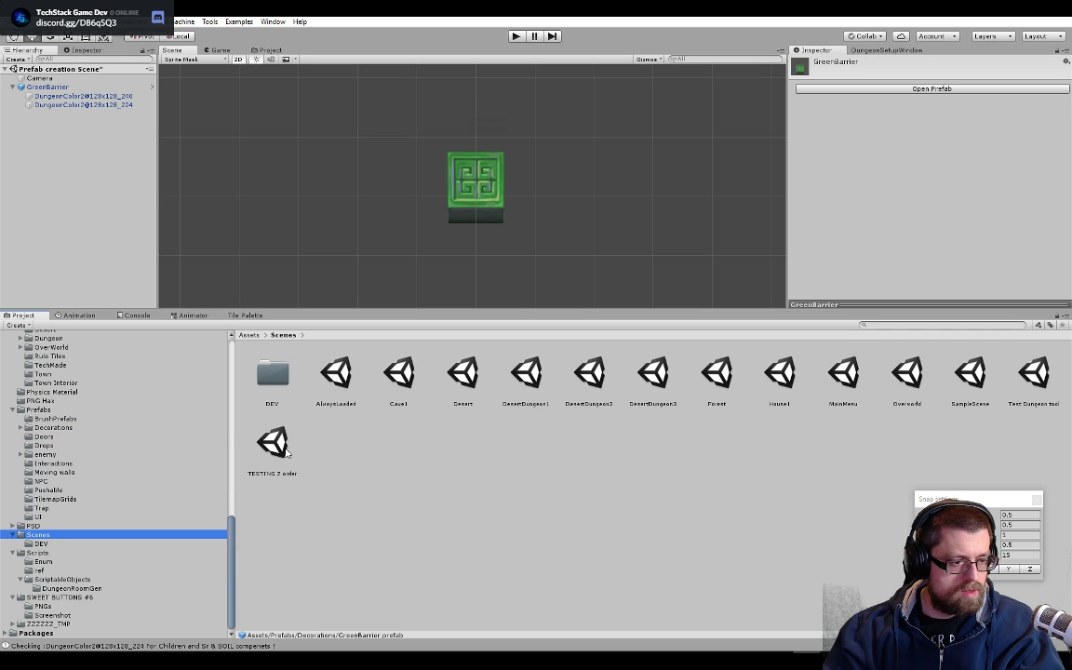
{"action": "double_click", "coordinate": [655, 379]}
{"action": "left_click", "coordinate": [522, 357]}
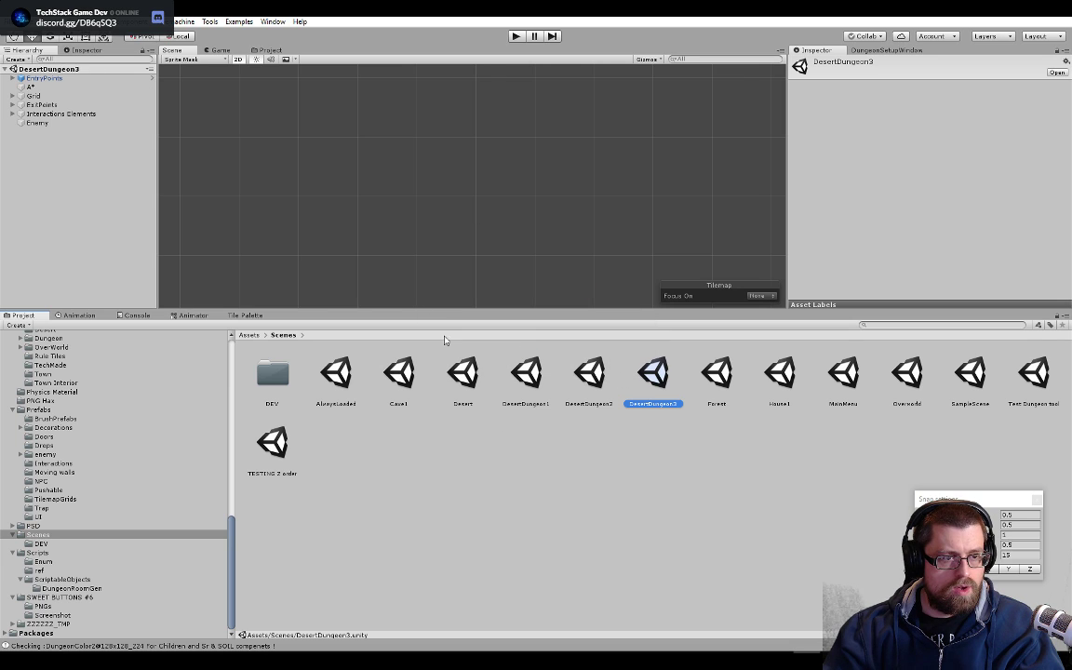
- Add an instance of the GreenBarrier prefab to the Decorations group under Interactions Elements, next to FirePit
{"action": "left_click", "coordinate": [13, 114]}
{"action": "left_click", "coordinate": [46, 131]}
{"action": "left_click", "coordinate": [20, 132]}
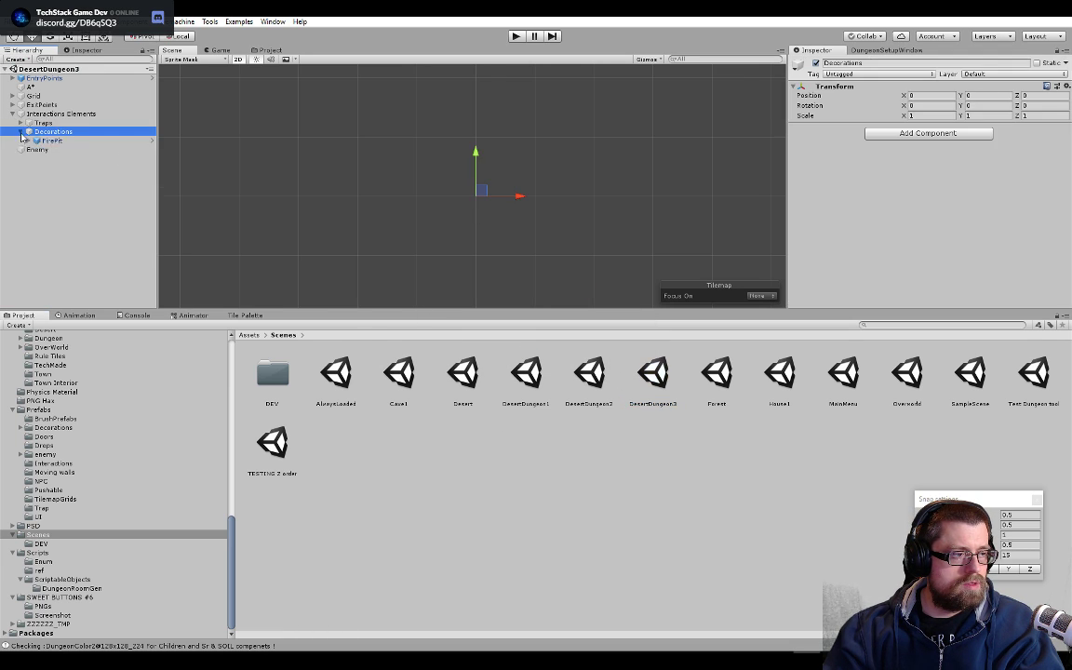
{"action": "left_click", "coordinate": [51, 140]}
{"action": "key", "text": "f"}
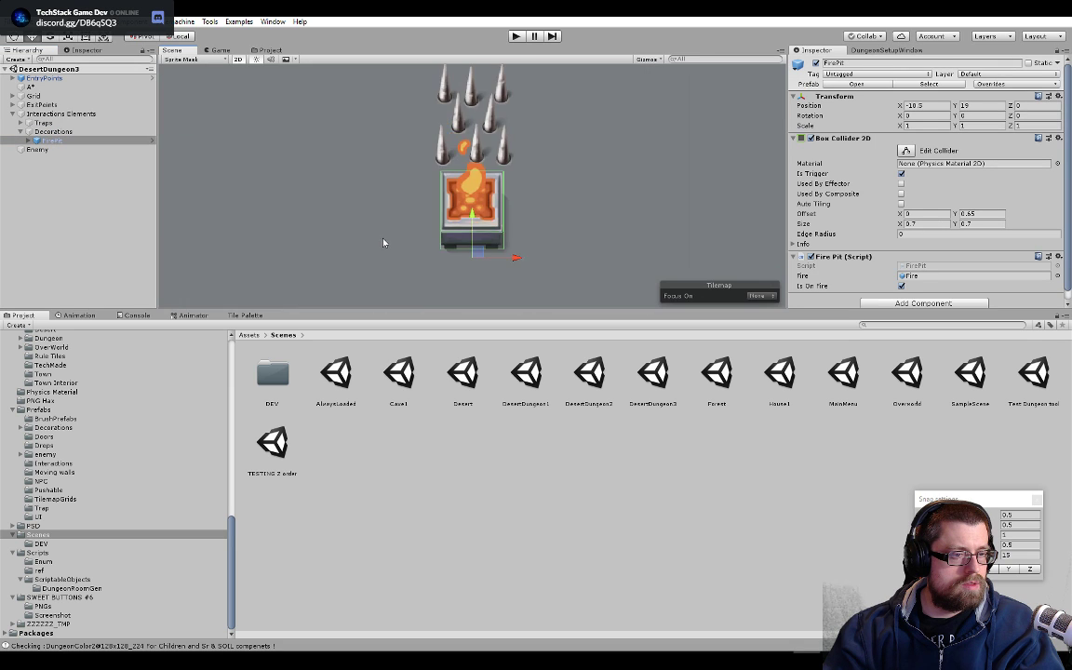
{"action": "scroll", "coordinate": [352, 242], "scroll_direction": "down", "scroll_amount": 6}
{"action": "middle_click_drag", "start_coordinate": [332, 227], "coordinate": [524, 211]}
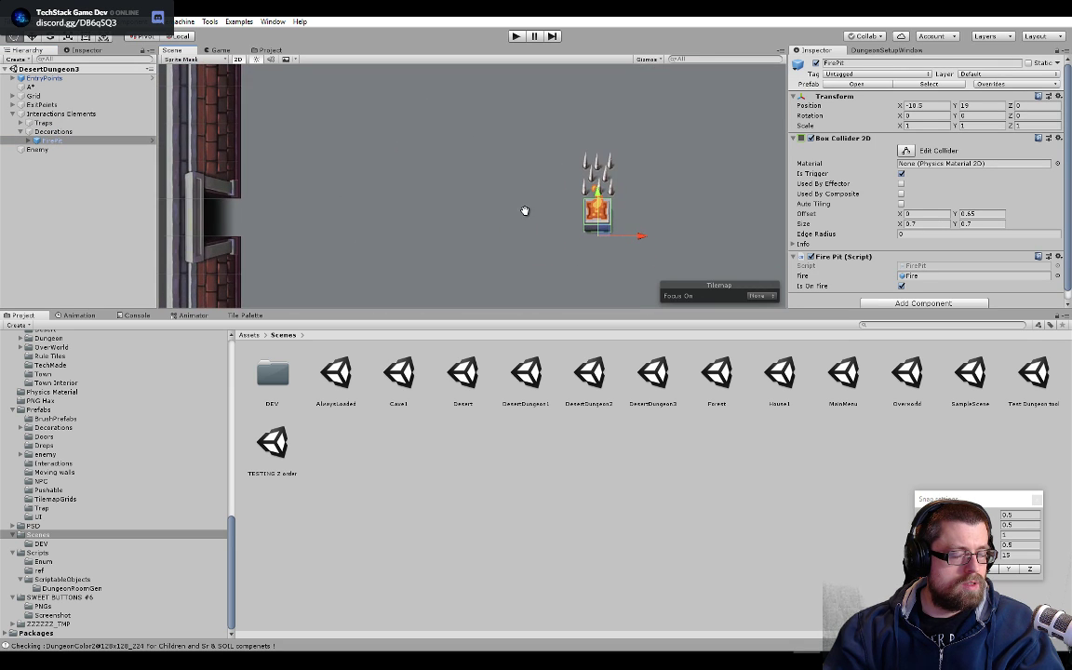
{"action": "left_click", "coordinate": [53, 427]}
{"action": "left_click_drag", "start_coordinate": [313, 387], "coordinate": [91, 140]}
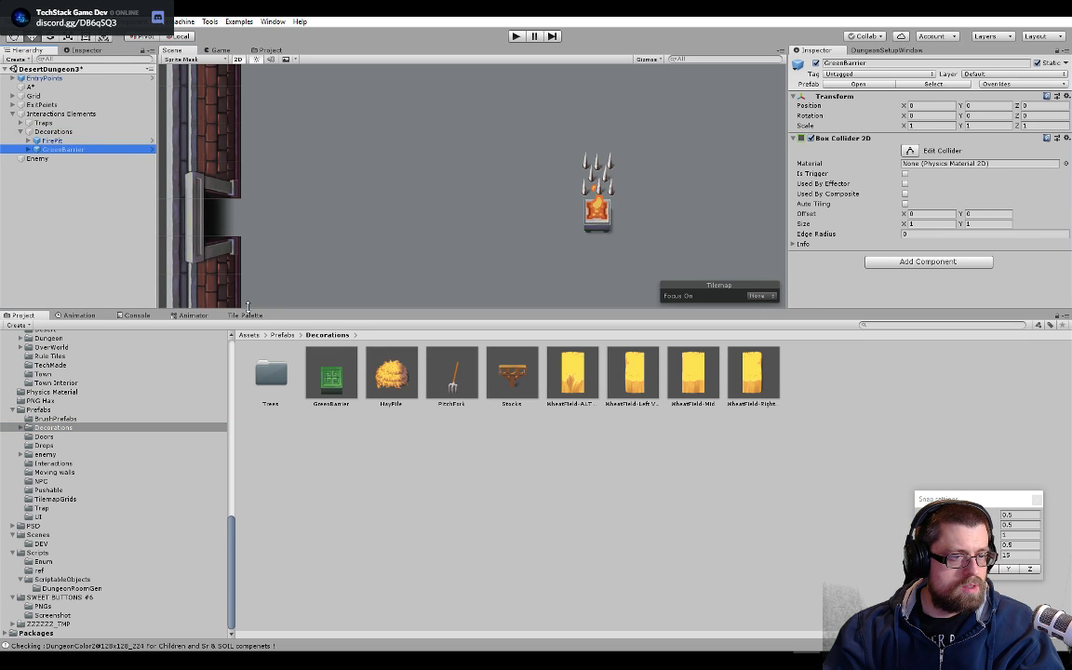
- Move GreenBarrier into the room near the side doorway, at X -15.5, Y 17.5
{"action": "scroll", "coordinate": [381, 279], "scroll_direction": "down", "scroll_amount": 2}
{"action": "scroll", "coordinate": [383, 214], "scroll_direction": "down", "scroll_amount": 5}
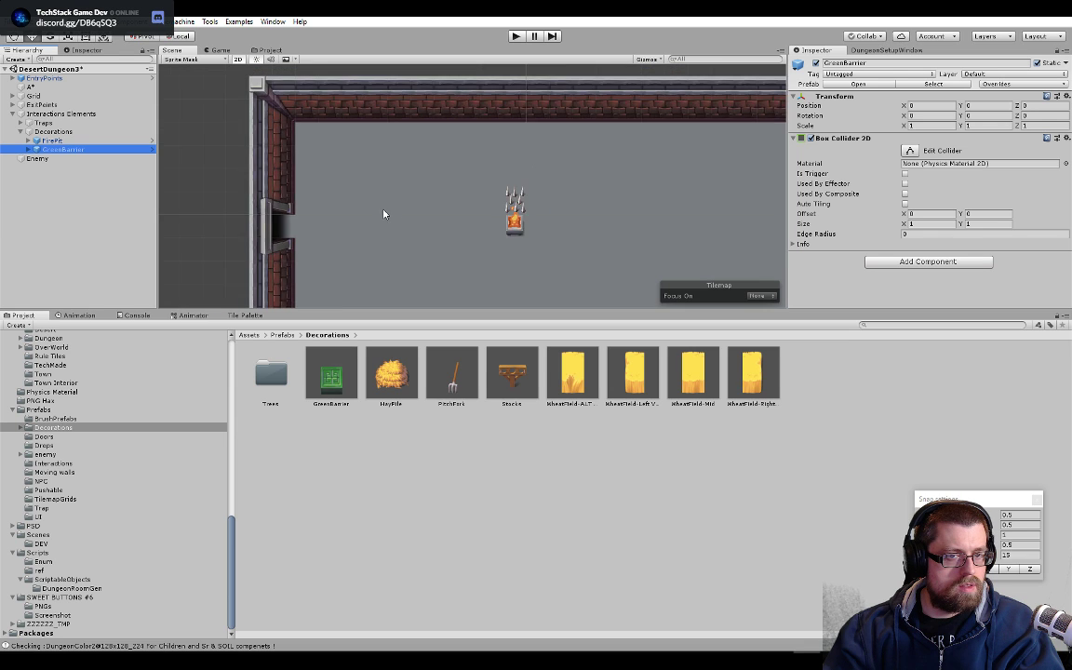
{"action": "middle_click_drag", "start_coordinate": [425, 136], "coordinate": [519, 197]}
{"action": "left_click_drag", "start_coordinate": [531, 209], "coordinate": [450, 111]}
{"action": "key", "text": "f"}
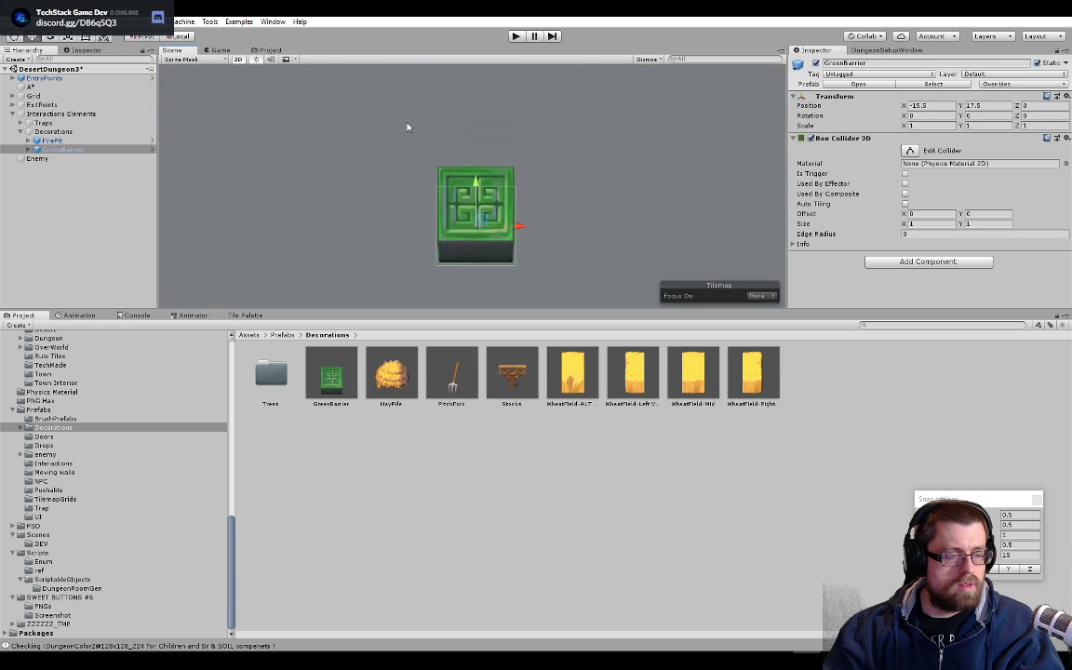
{"action": "scroll", "coordinate": [410, 130], "scroll_direction": "down", "scroll_amount": 10}
{"action": "middle_click_drag", "start_coordinate": [432, 160], "coordinate": [441, 230]}
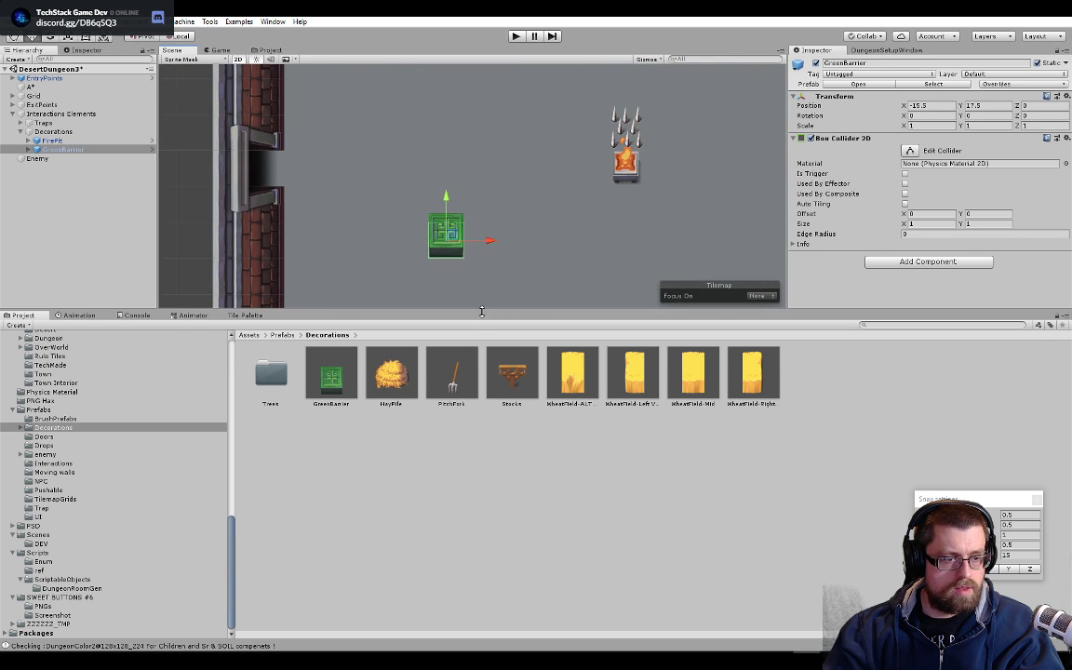
- Enlarge the scene view and move GreenBarrier closer to the doorway, to X -17.5, Y 18
{"action": "left_click_drag", "start_coordinate": [481, 312], "coordinate": [481, 451]}
{"action": "middle_click_drag", "start_coordinate": [443, 328], "coordinate": [443, 250]}
{"action": "scroll", "coordinate": [443, 249], "scroll_direction": "down", "scroll_amount": 2}
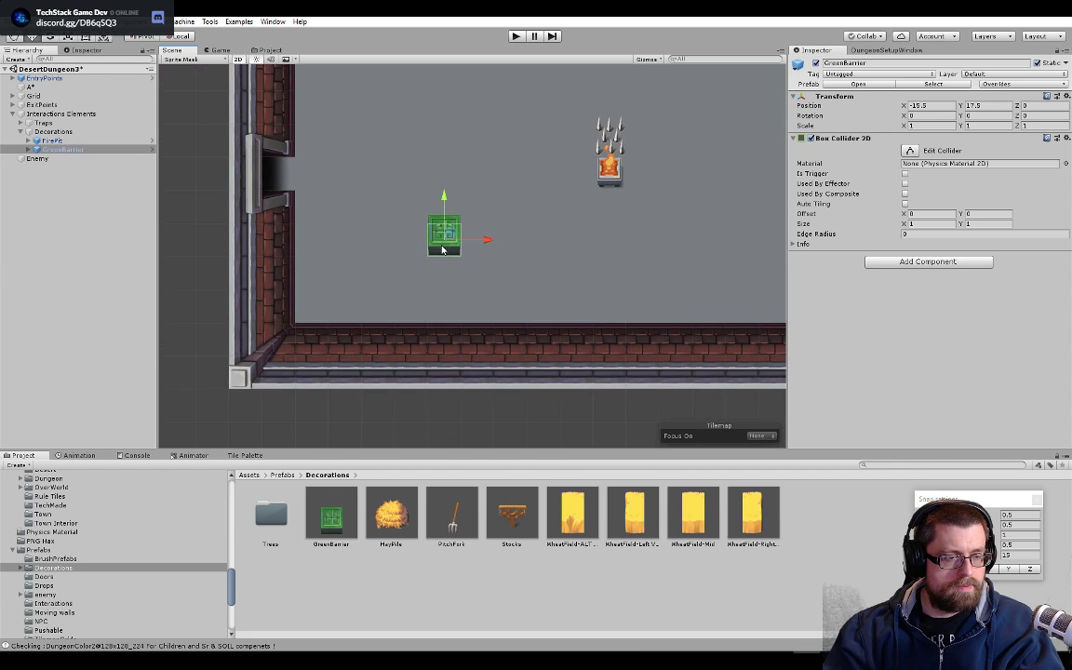
{"action": "left_click_drag", "start_coordinate": [448, 205], "coordinate": [448, 155]}
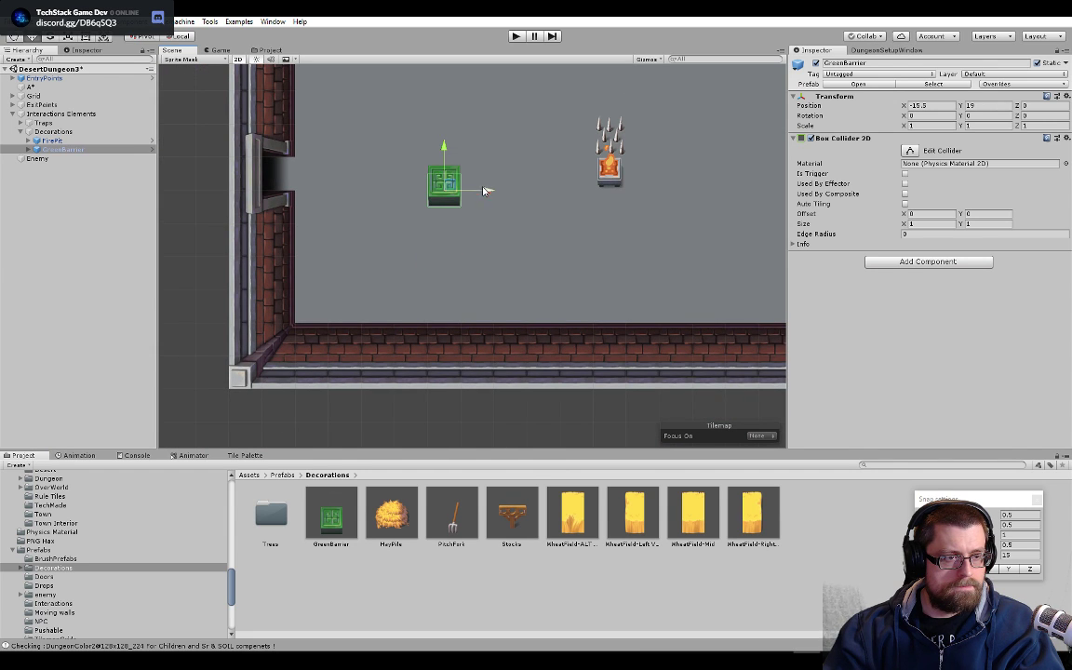
{"action": "left_click_drag", "start_coordinate": [477, 193], "coordinate": [414, 192]}
{"action": "middle_click_drag", "start_coordinate": [378, 146], "coordinate": [406, 197]}
{"action": "left_click_drag", "start_coordinate": [406, 197], "coordinate": [406, 238]}
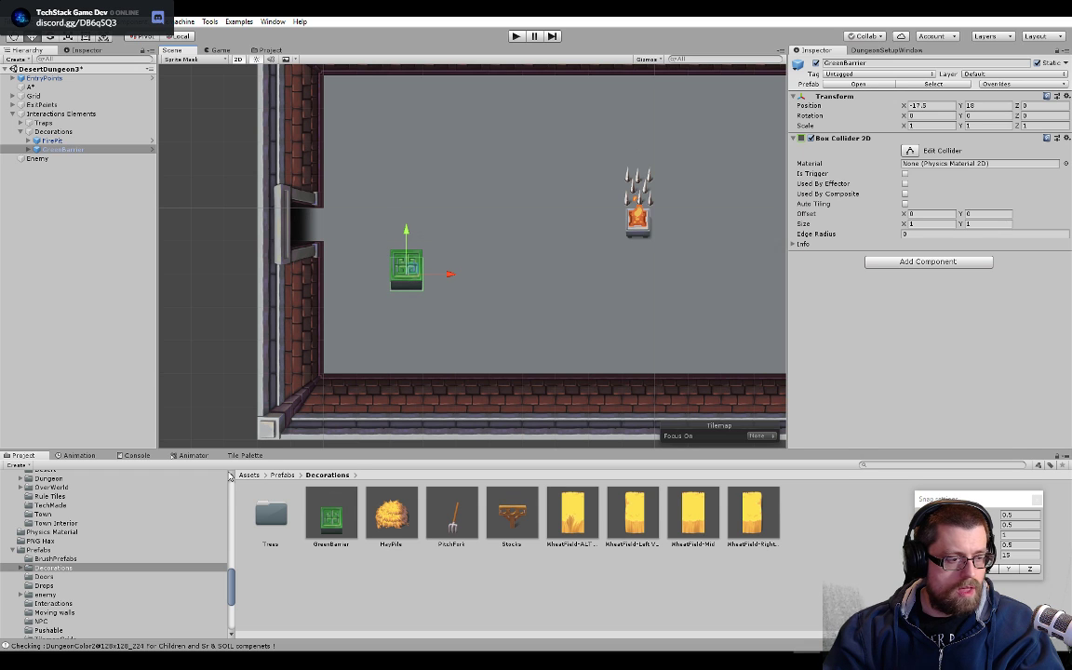
- Pick the two-tile grey pillar in the Dungeon tile palette and preview it in the room without painting
{"action": "left_click", "coordinate": [246, 455]}
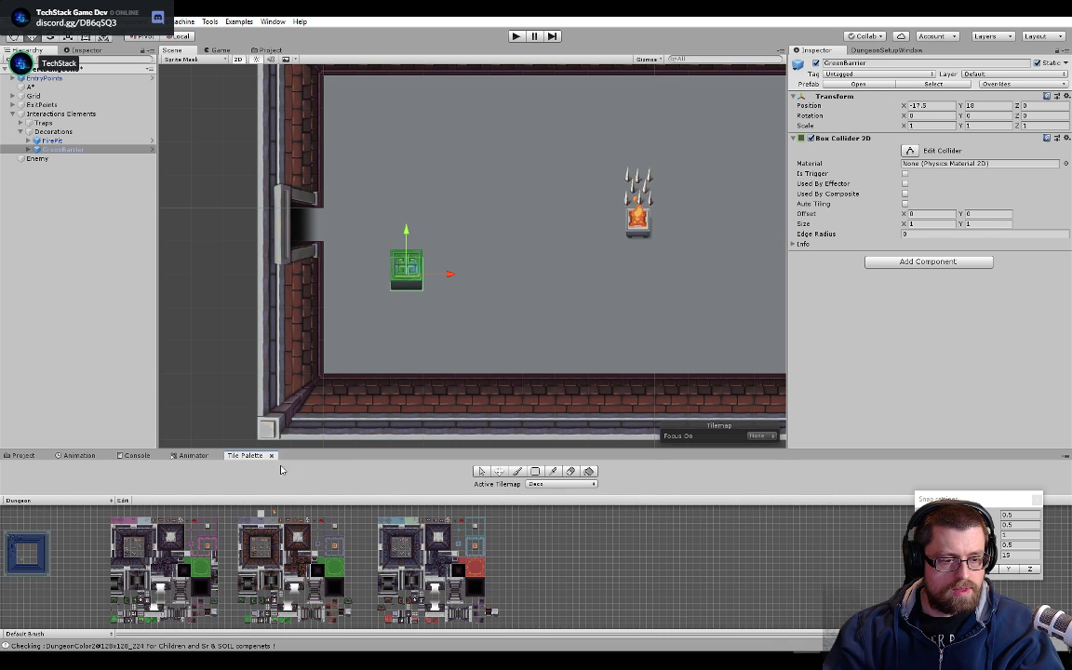
{"action": "scroll", "coordinate": [328, 544], "scroll_direction": "up", "scroll_amount": 5}
{"action": "left_click", "coordinate": [346, 543]}
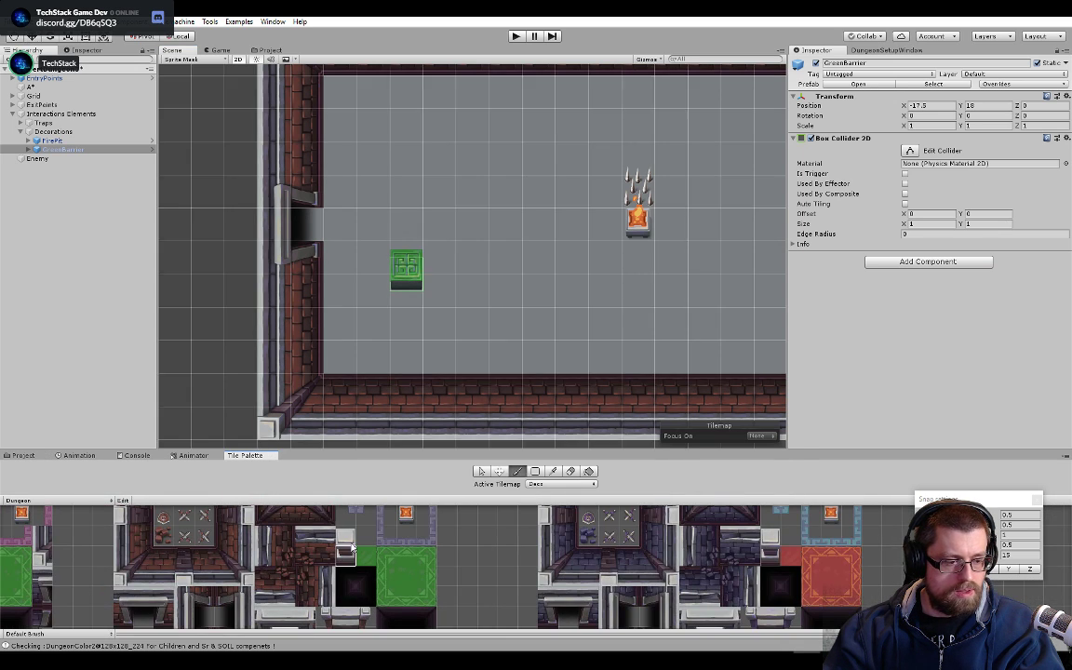
{"action": "left_click", "coordinate": [347, 555]}
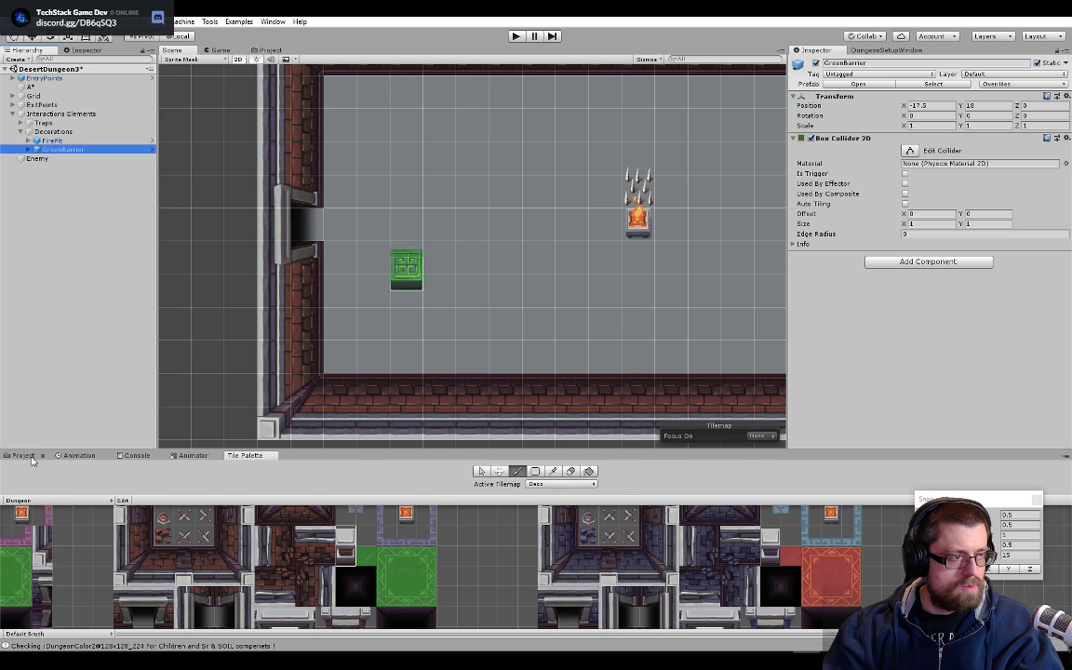
- Open the Prefab creation Scene from the Scenes/DEV folder, saving the changes to DesertDungeon3
{"action": "left_click", "coordinate": [24, 455]}
{"action": "scroll", "coordinate": [102, 540], "scroll_direction": "down", "scroll_amount": 3}
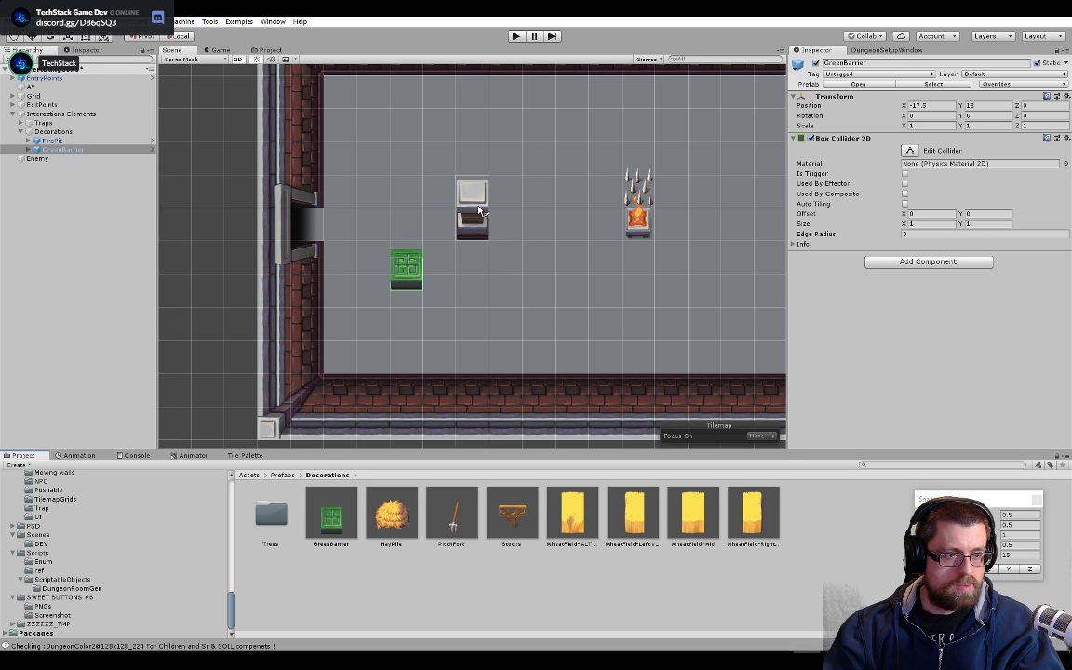
{"action": "scroll", "coordinate": [40, 569], "scroll_direction": "up", "scroll_amount": 4}
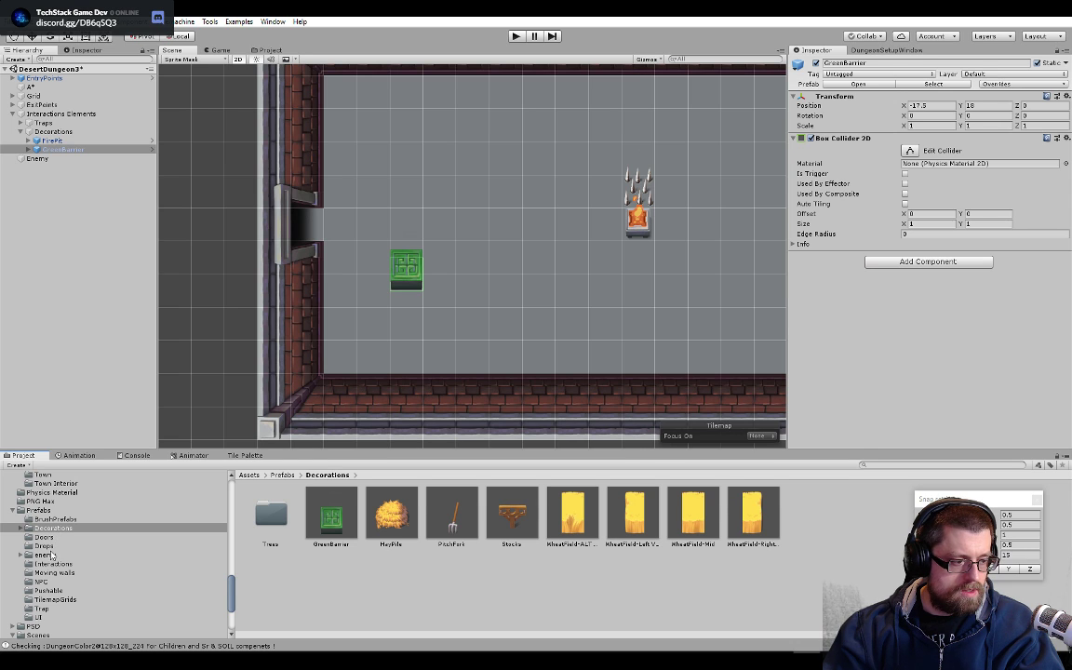
{"action": "scroll", "coordinate": [55, 536], "scroll_direction": "down", "scroll_amount": 4}
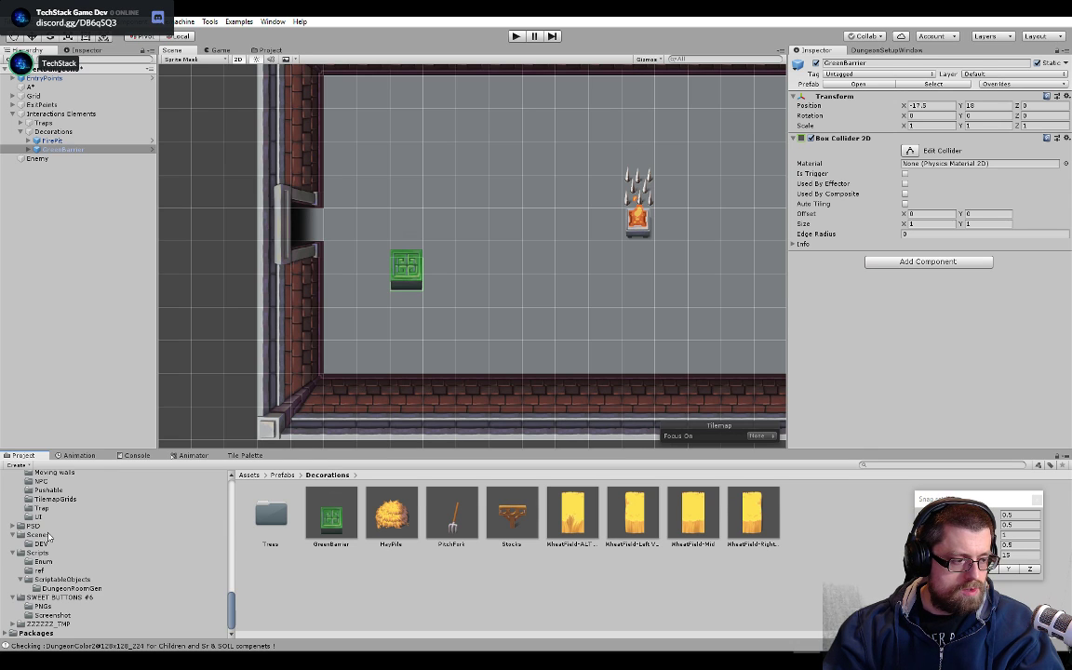
{"action": "left_click", "coordinate": [197, 530]}
{"action": "double_click", "coordinate": [287, 523]}
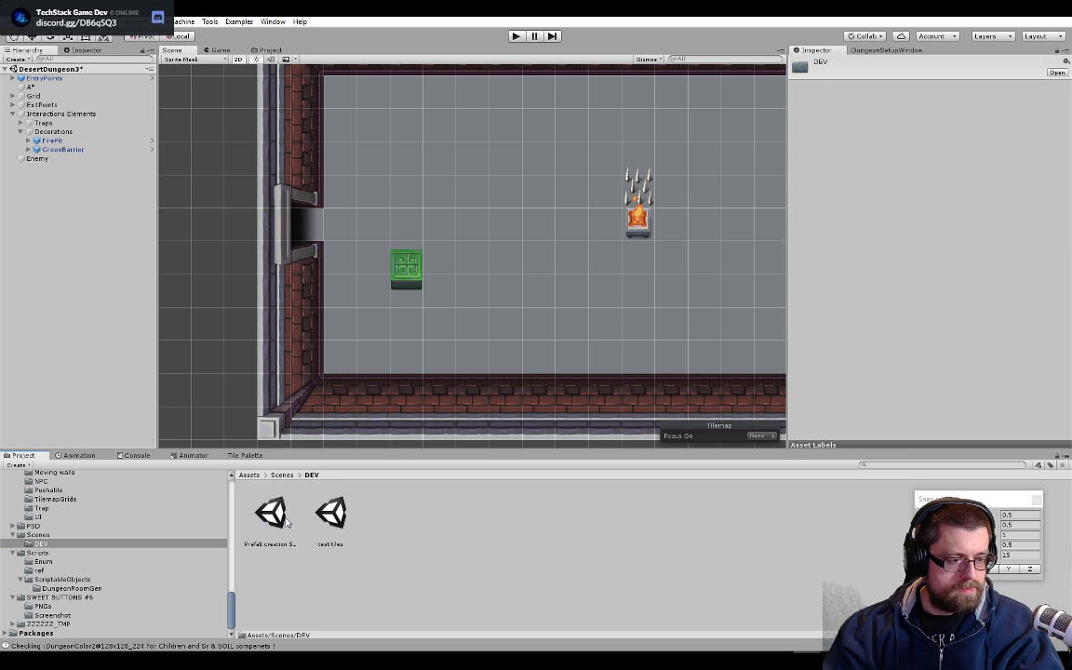
{"action": "double_click", "coordinate": [286, 523]}
{"action": "left_click", "coordinate": [513, 355]}
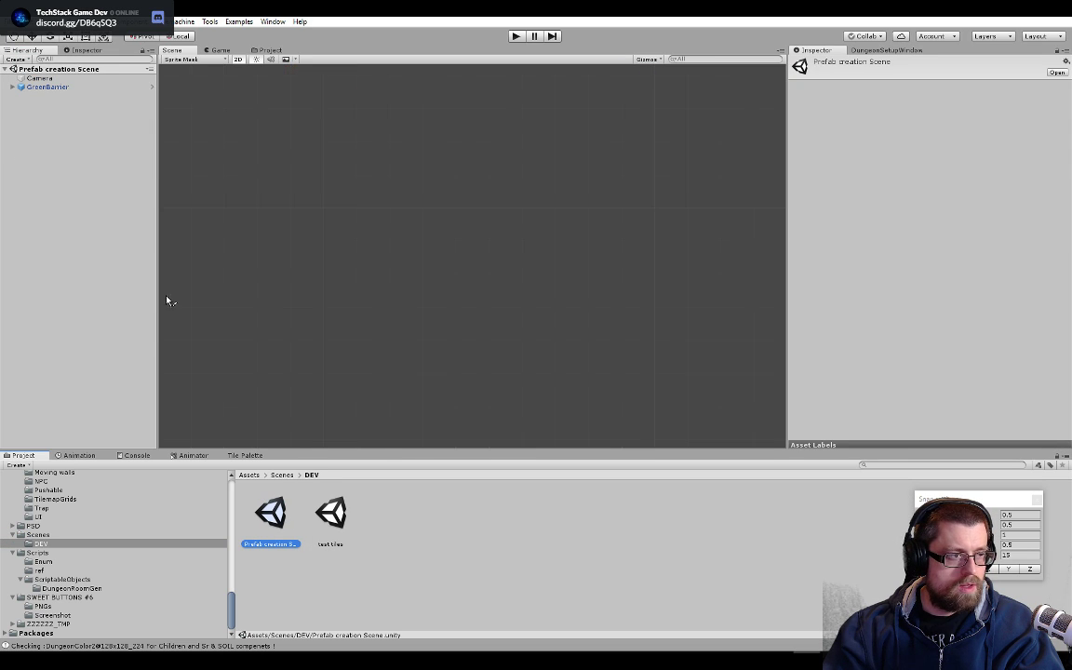
- Create an empty object in the Prefab creation Scene and name it SupportPillar
{"action": "right_click", "coordinate": [82, 169]}
{"action": "left_click", "coordinate": [139, 230]}
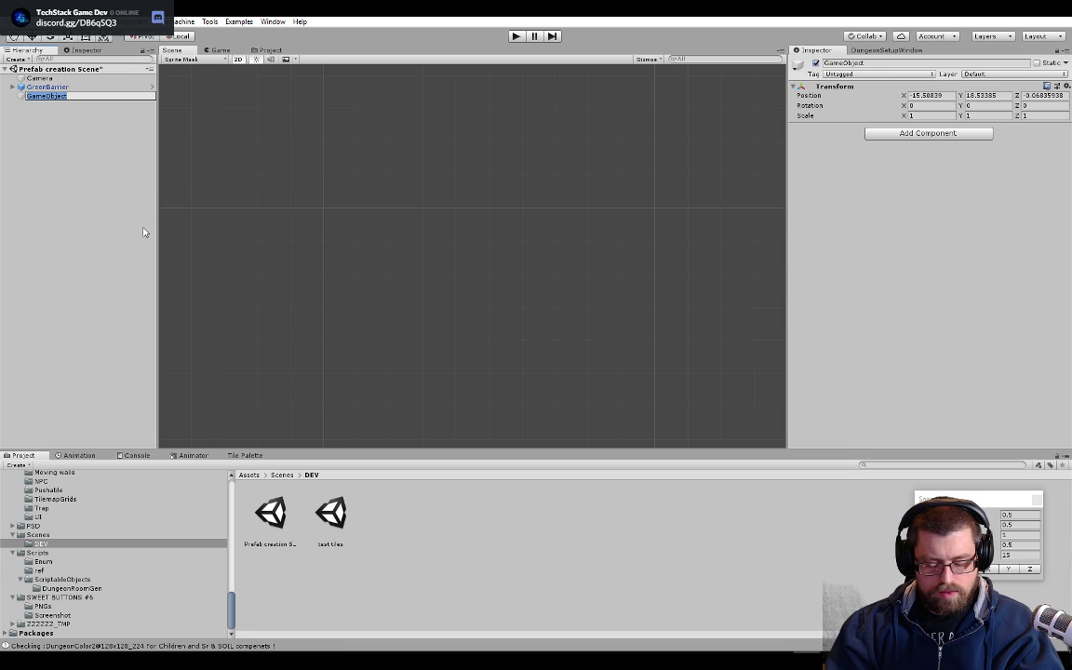
{"action": "type", "text": "Suppo"}
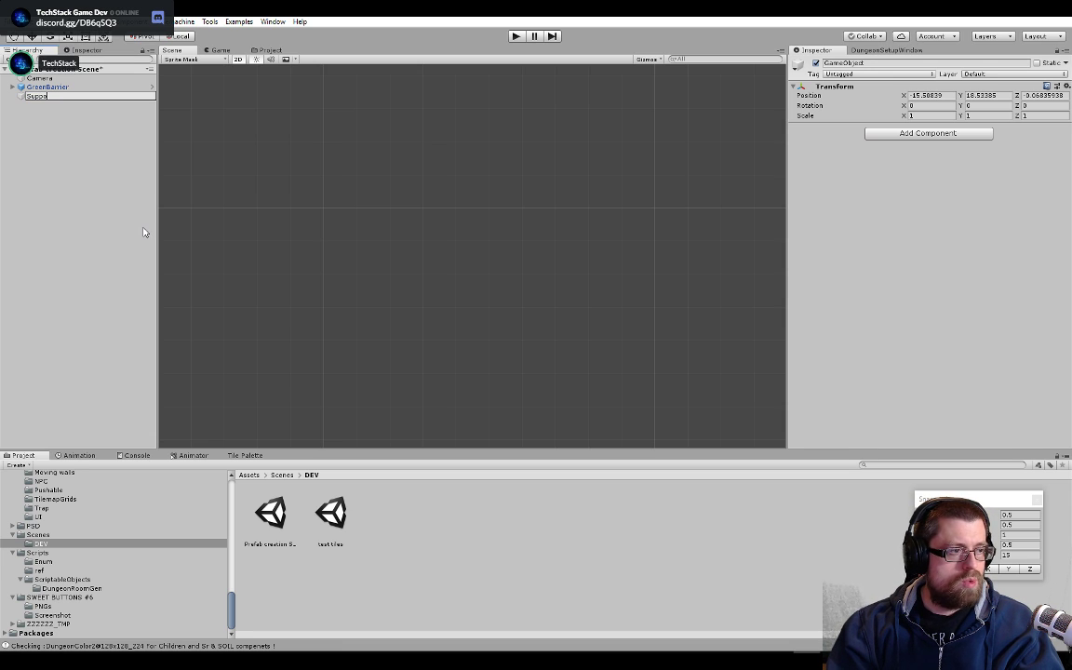
{"action": "type", "text": "rt"}
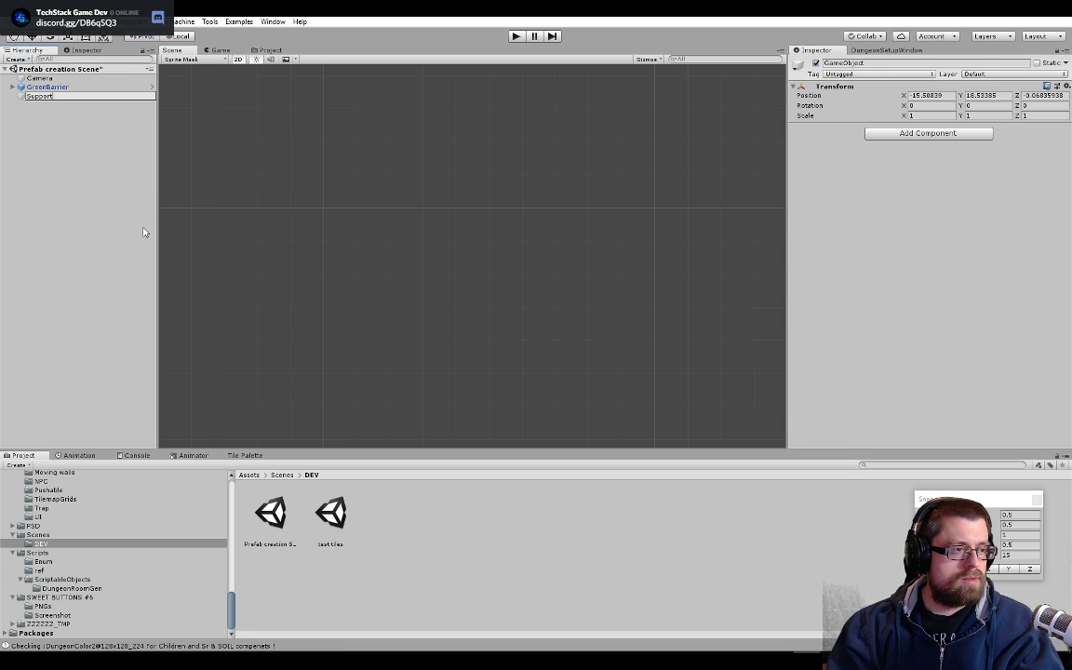
{"action": "type", "text": "Pl"}
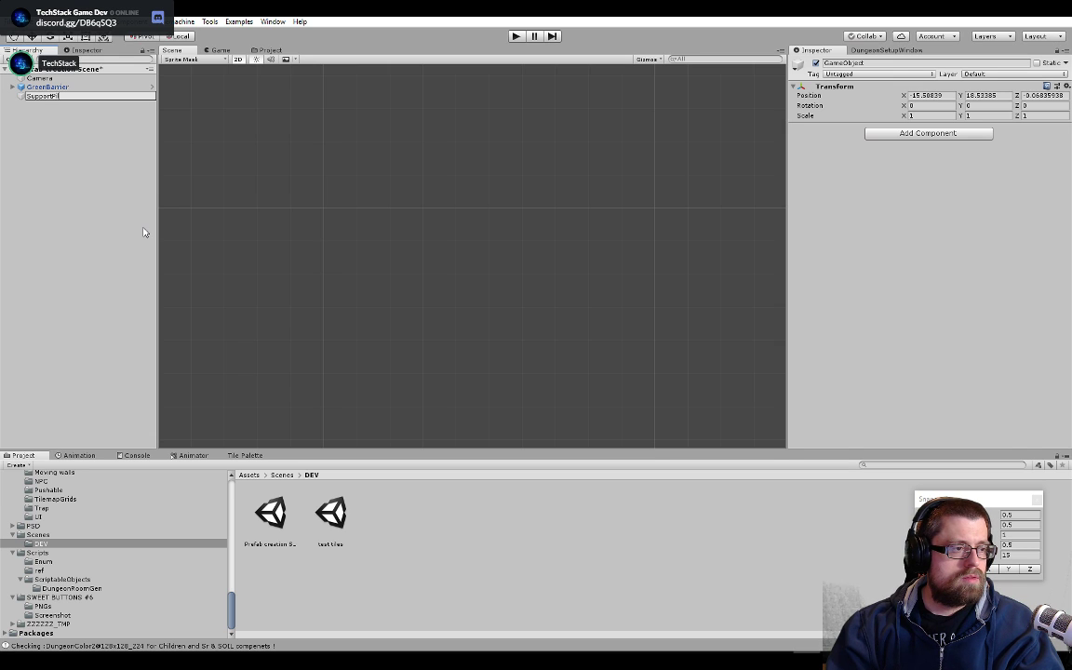
{"action": "type", "text": "illar"}
{"action": "key", "text": "Return"}
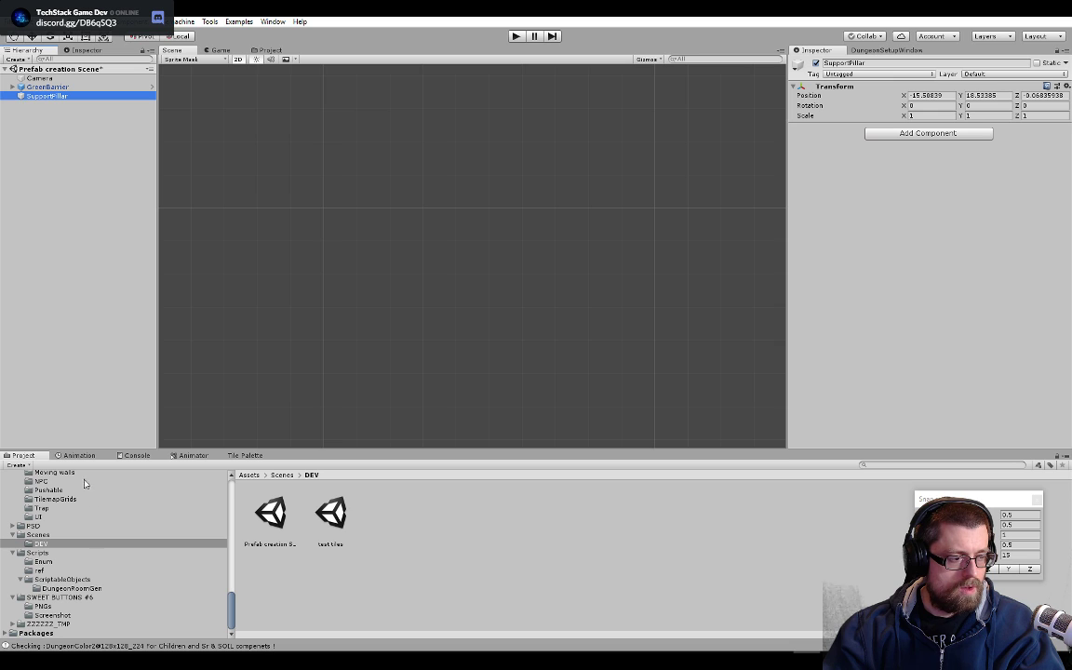
- Add the pale stone block sprite DungeonColor2@128x128_91 from the Dungeon Tileset's Tilemaps folder as a child of SupportPillar
{"action": "scroll", "coordinate": [56, 550], "scroll_direction": "up", "scroll_amount": 10}
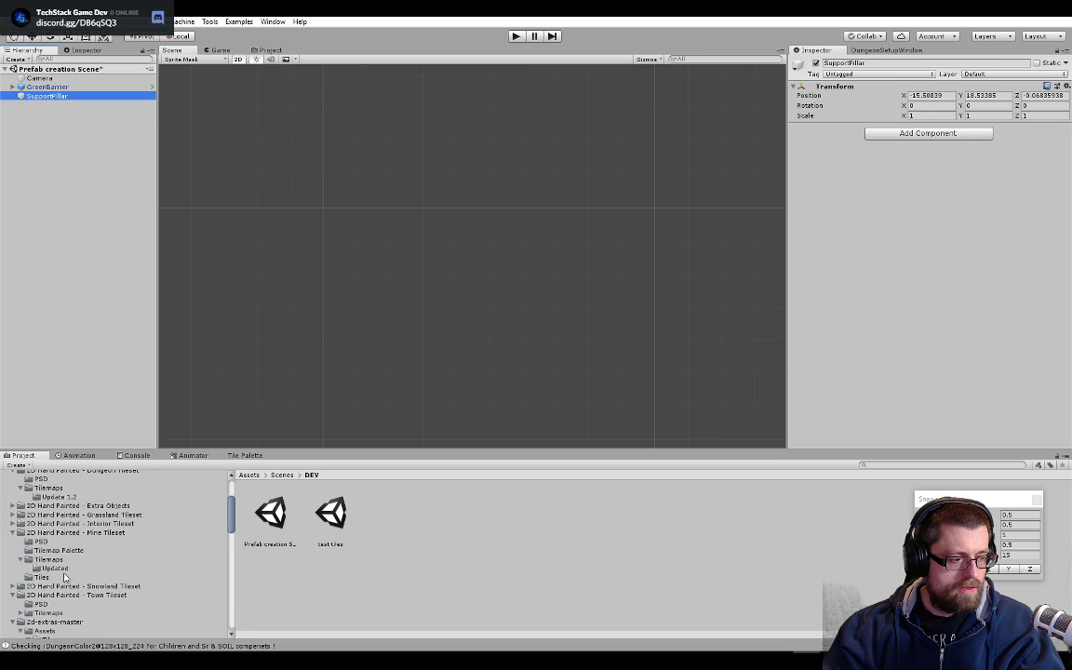
{"action": "left_click", "coordinate": [72, 583]}
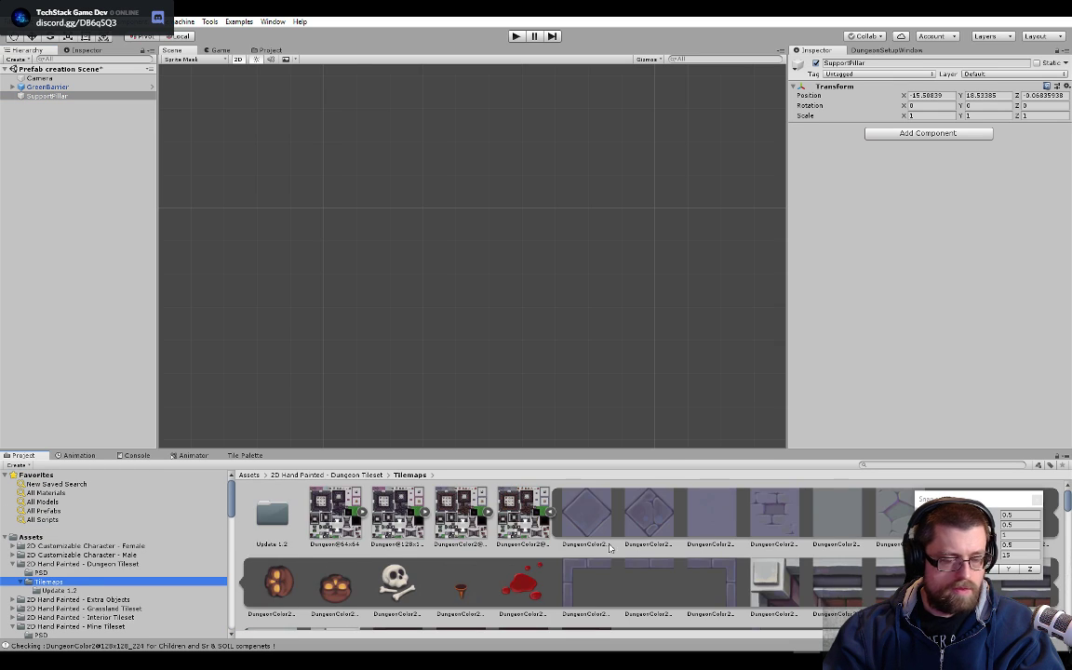
{"action": "scroll", "coordinate": [833, 532], "scroll_direction": "down", "scroll_amount": 5}
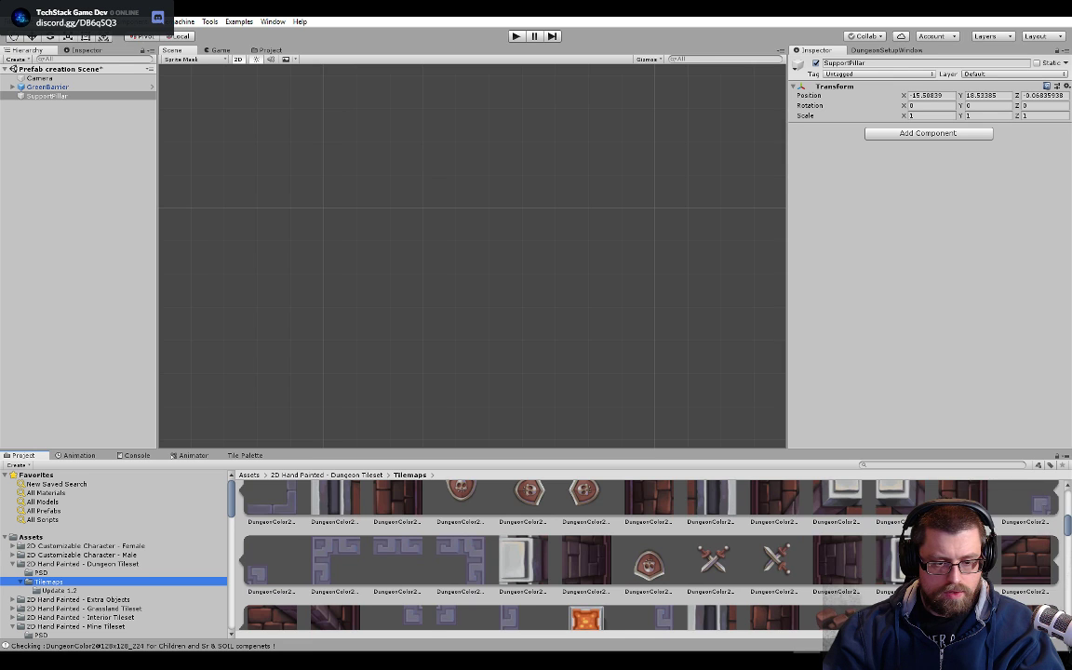
{"action": "scroll", "coordinate": [886, 592], "scroll_direction": "down", "scroll_amount": 8}
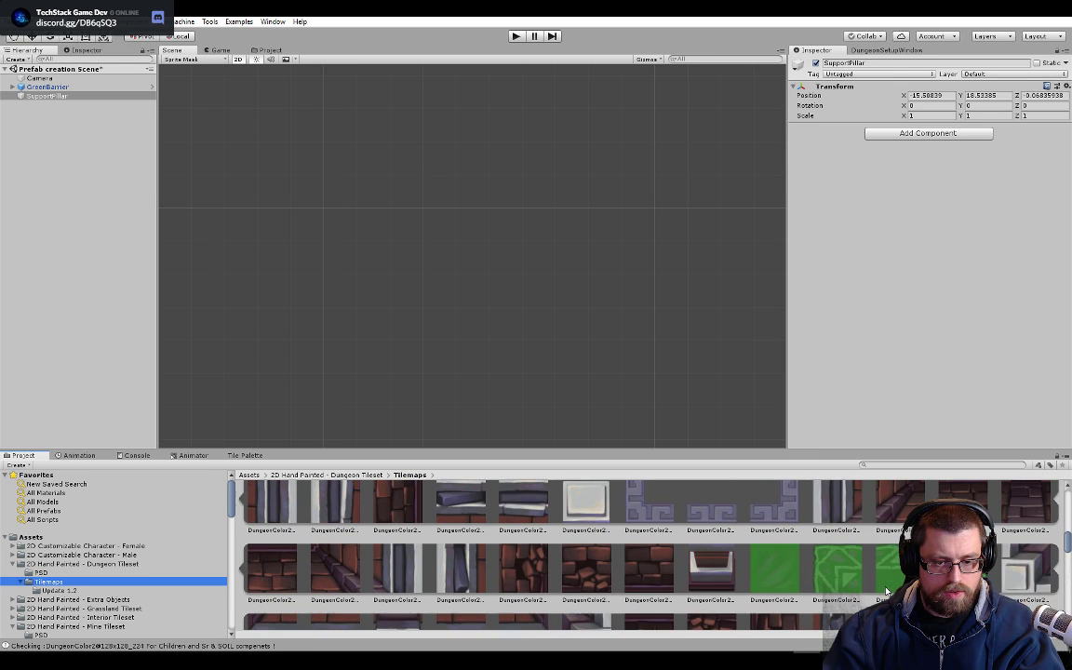
{"action": "scroll", "coordinate": [599, 540], "scroll_direction": "down", "scroll_amount": 1}
{"action": "scroll", "coordinate": [598, 539], "scroll_direction": "up", "scroll_amount": 2}
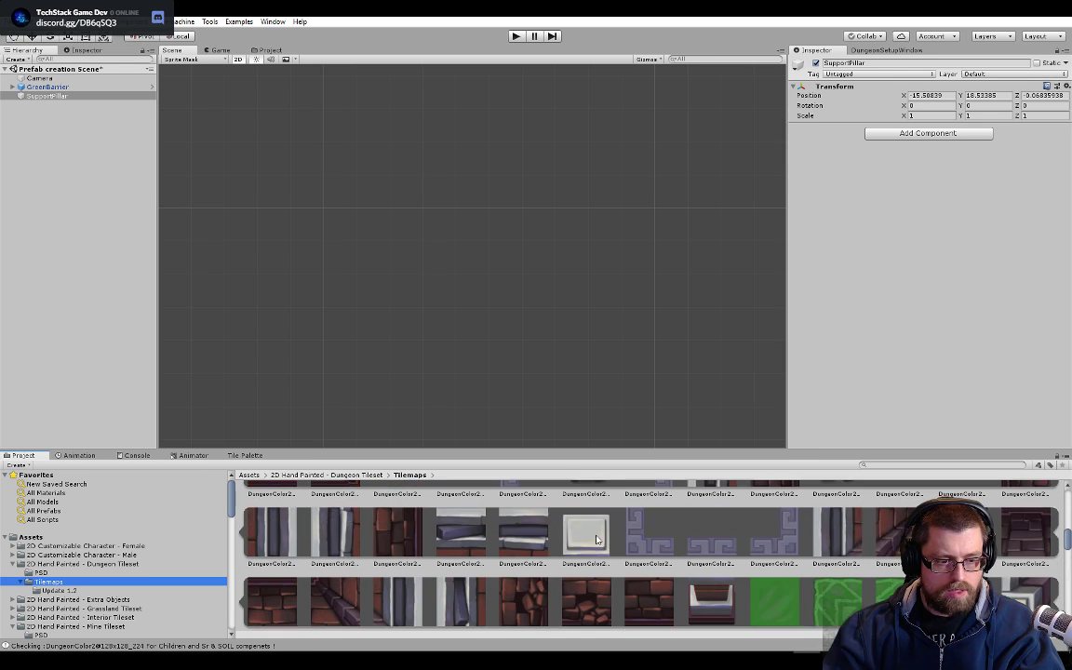
{"action": "left_click_drag", "start_coordinate": [599, 540], "coordinate": [52, 97]}
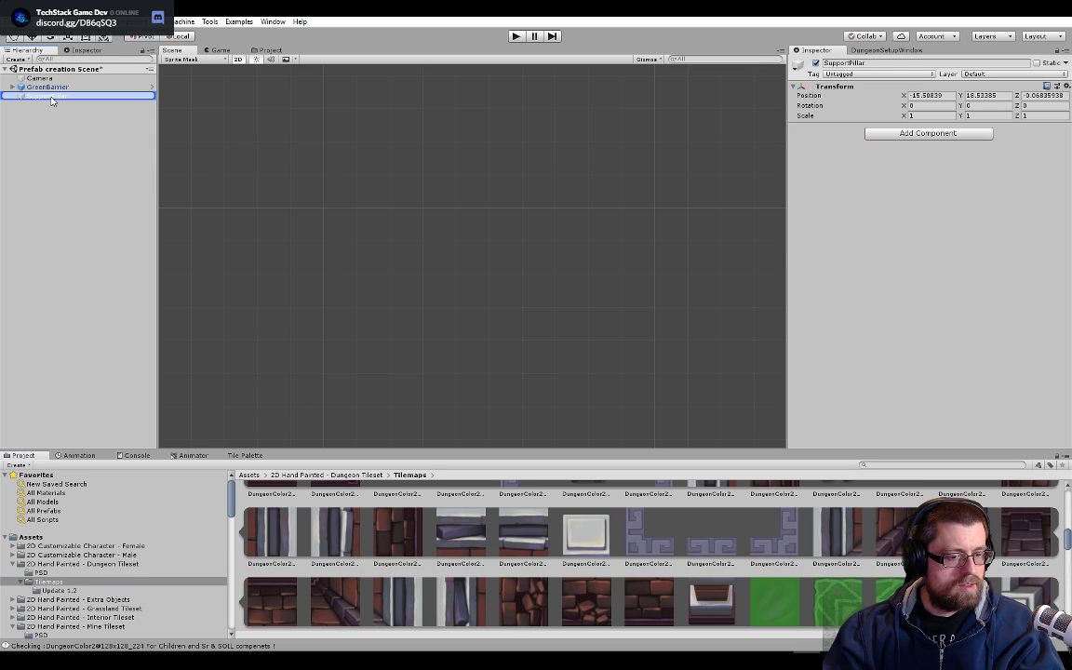
- Find the pillar base sprite DungeonColor2@128x128_106 in the same Tilemaps folder and add it as a second child of SupportPillar
{"action": "scroll", "coordinate": [581, 563], "scroll_direction": "down", "scroll_amount": 5}
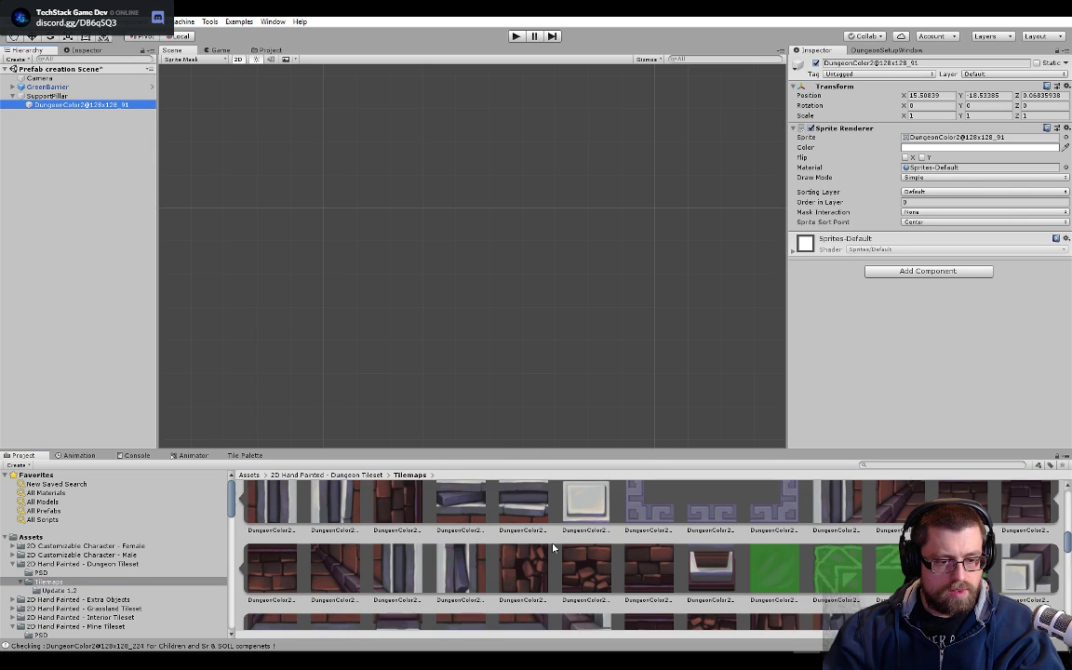
{"action": "scroll", "coordinate": [587, 561], "scroll_direction": "down", "scroll_amount": 6}
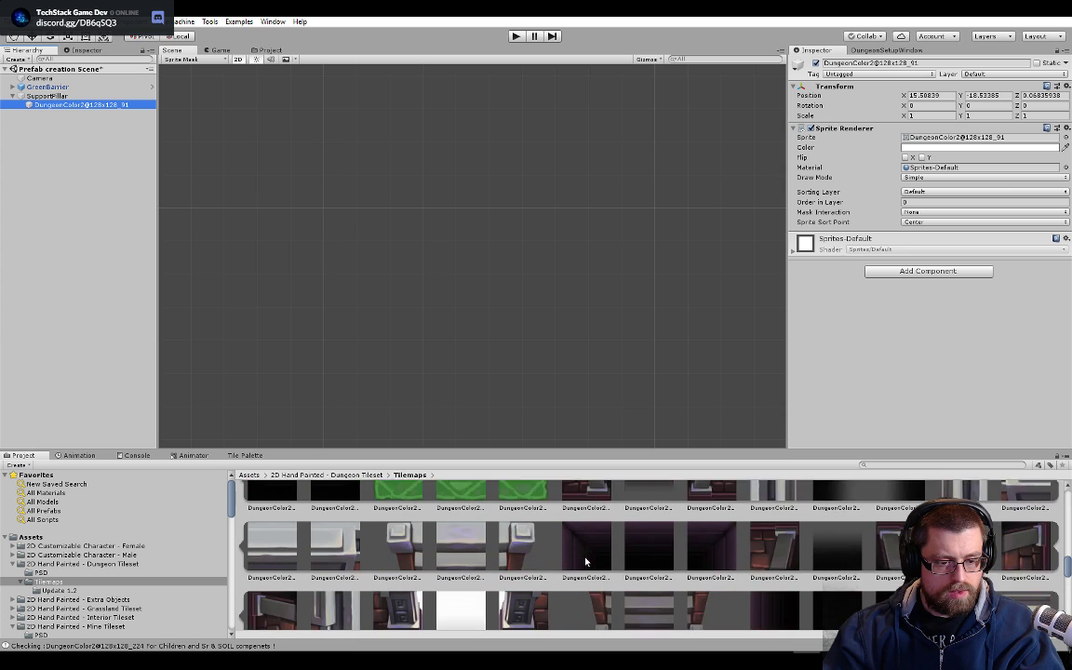
{"action": "scroll", "coordinate": [586, 560], "scroll_direction": "down", "scroll_amount": 6}
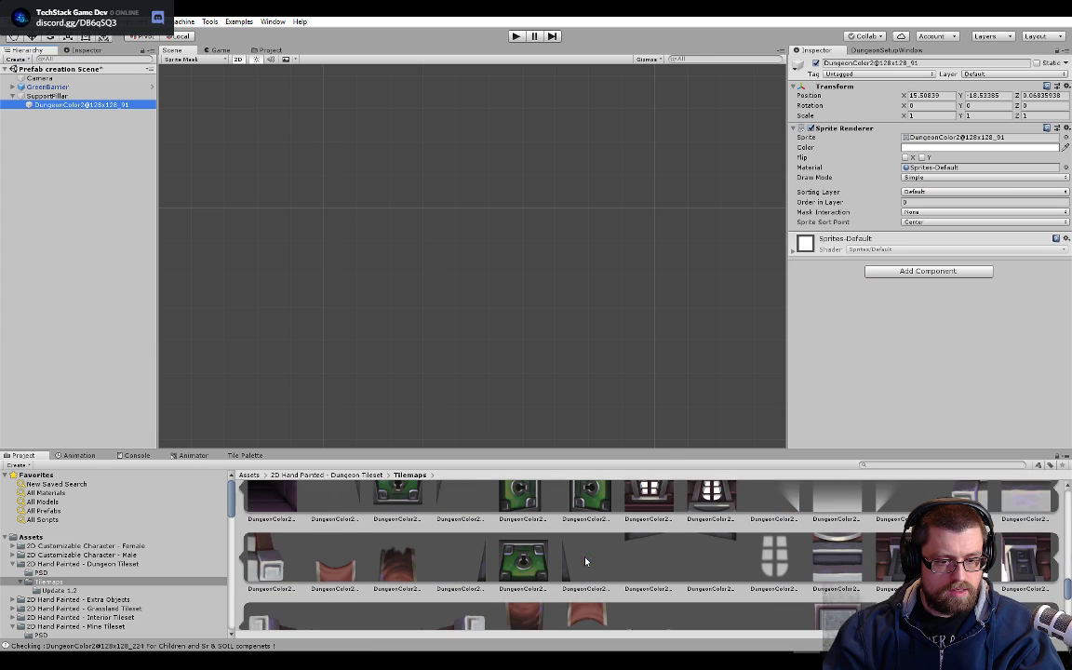
{"action": "scroll", "coordinate": [585, 558], "scroll_direction": "down", "scroll_amount": 8}
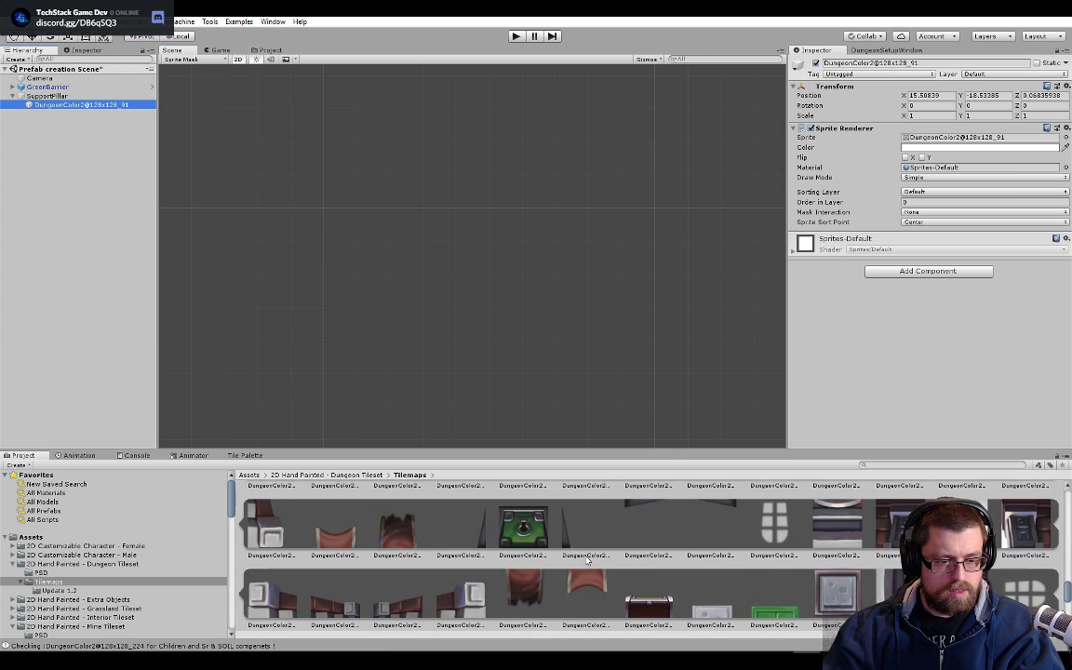
{"action": "scroll", "coordinate": [585, 556], "scroll_direction": "down", "scroll_amount": 2}
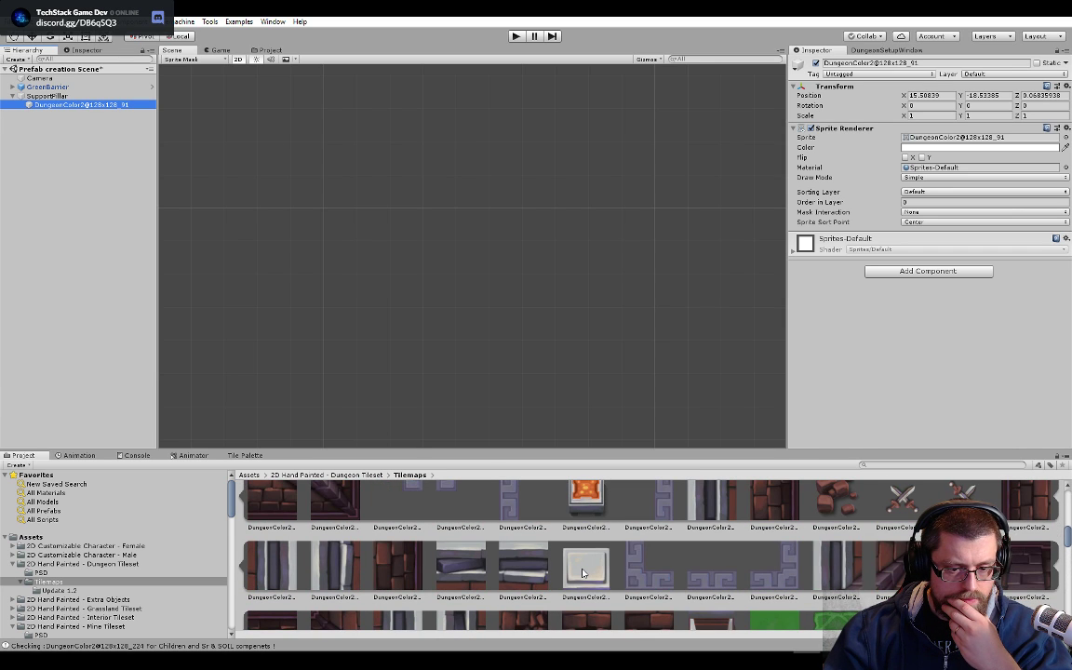
{"action": "scroll", "coordinate": [583, 572], "scroll_direction": "down", "scroll_amount": 2}
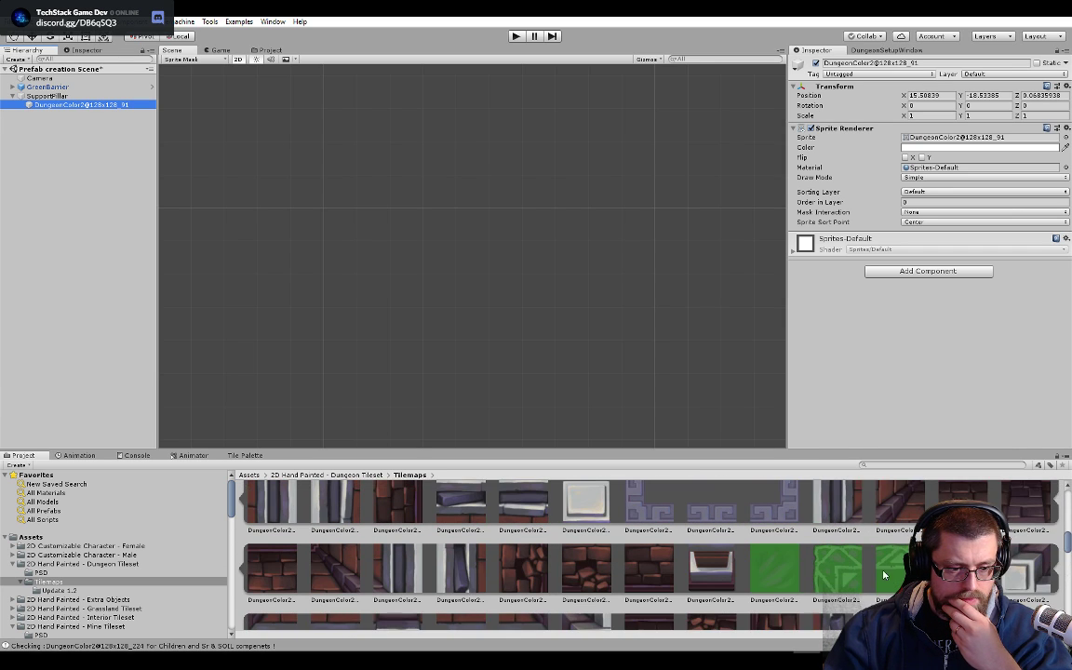
{"action": "scroll", "coordinate": [884, 576], "scroll_direction": "up", "scroll_amount": 1}
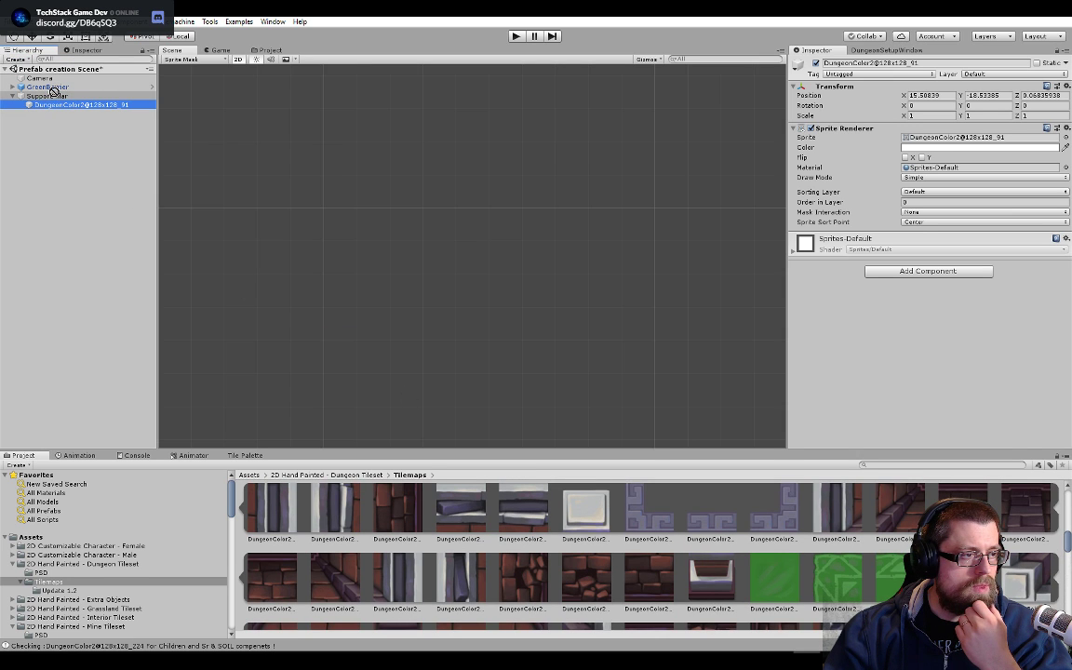
{"action": "left_click_drag", "start_coordinate": [53, 92], "coordinate": [55, 97]}
- Reset the positions of SupportPillar and its two child sprites to 0, and delete the green barrier from the scene
{"action": "left_click", "coordinate": [62, 97], "text": "shift"}
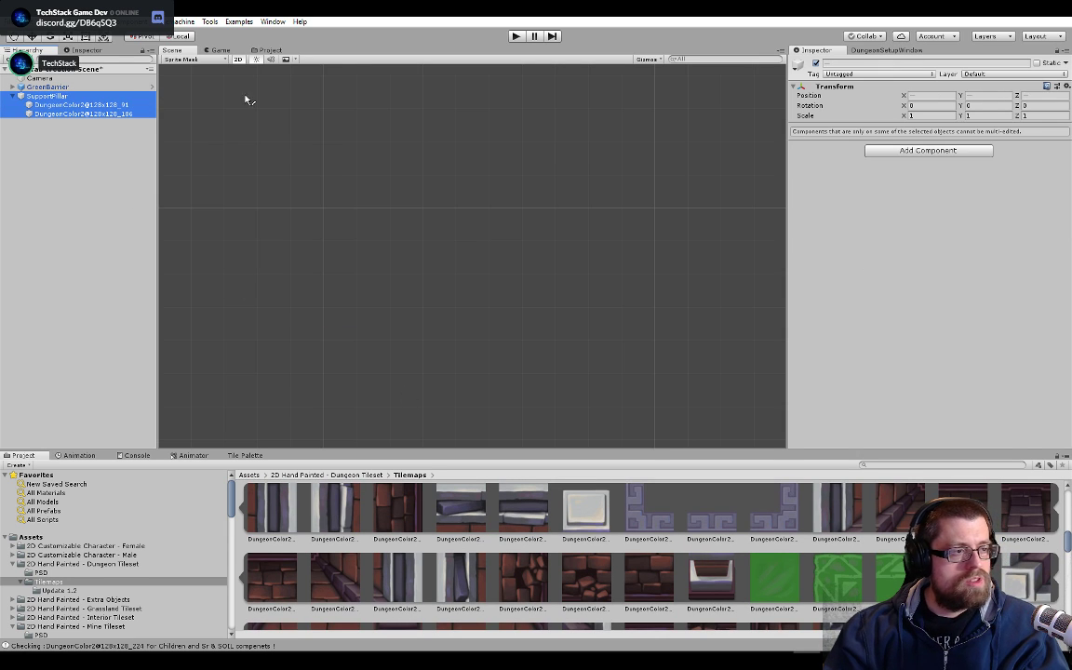
{"action": "right_click", "coordinate": [926, 89]}
{"action": "left_click", "coordinate": [933, 91]}
{"action": "left_click", "coordinate": [112, 97]}
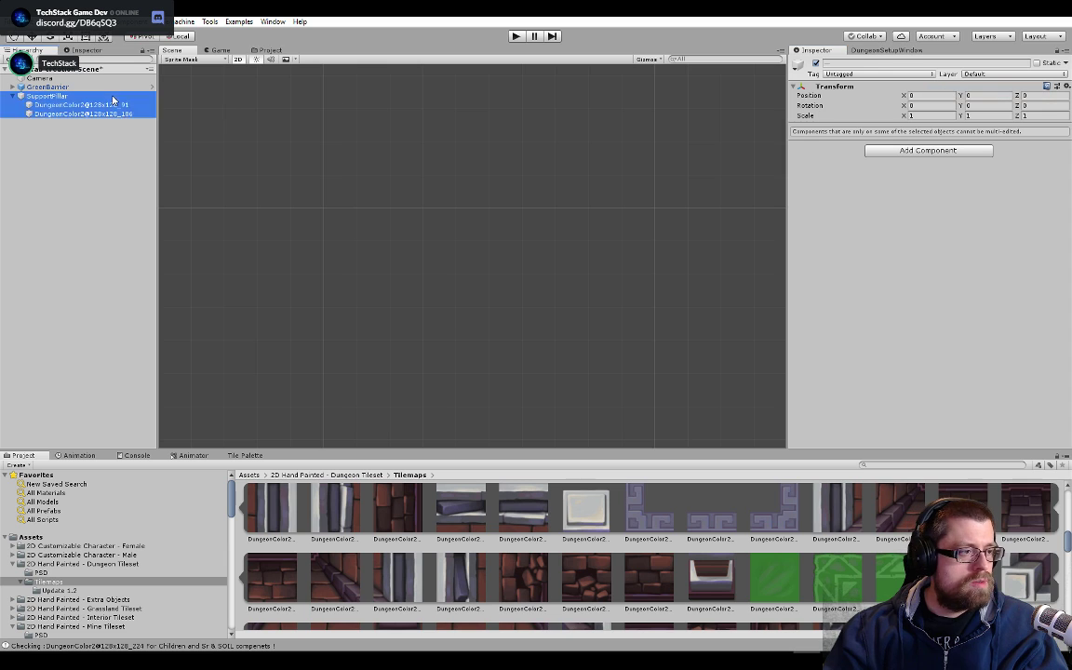
{"action": "key", "text": "f"}
{"action": "left_click", "coordinate": [98, 87]}
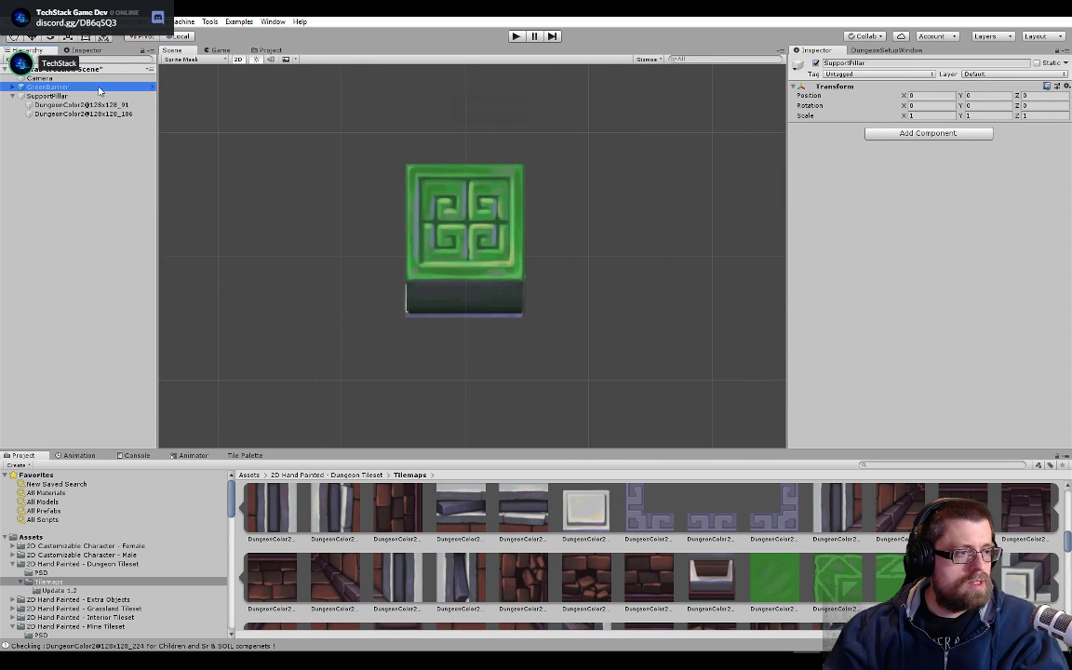
{"action": "key", "text": "Delete"}
- Move the DungeonColor2@128x128_91 sprite up to Y 1 so it sits on top of the pillar base
{"action": "left_click", "coordinate": [107, 96]}
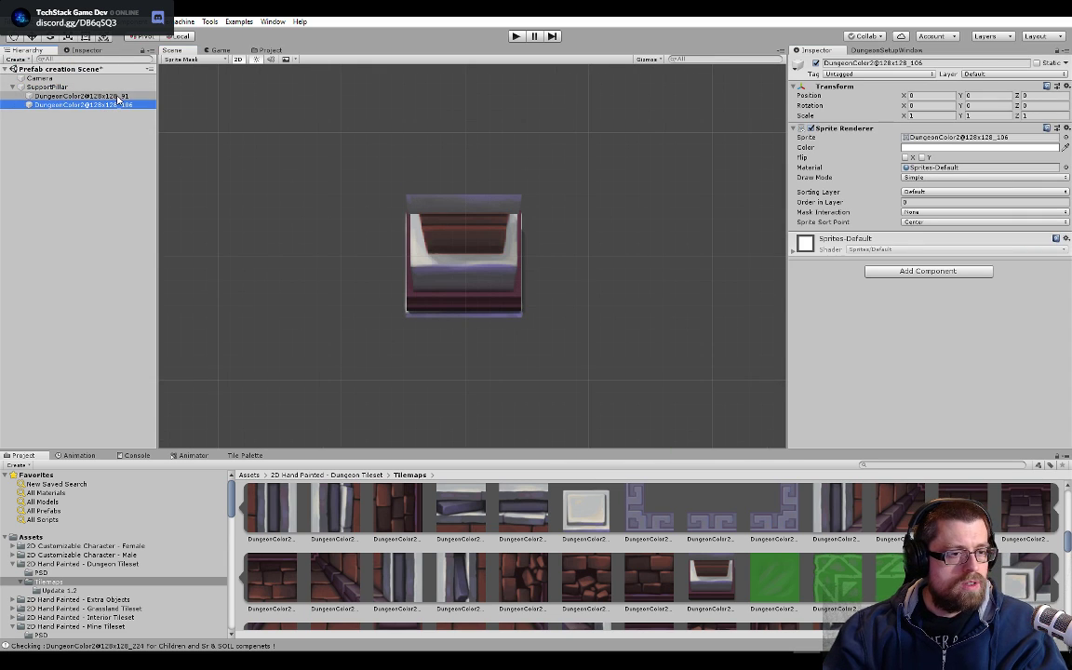
{"action": "key", "text": "w"}
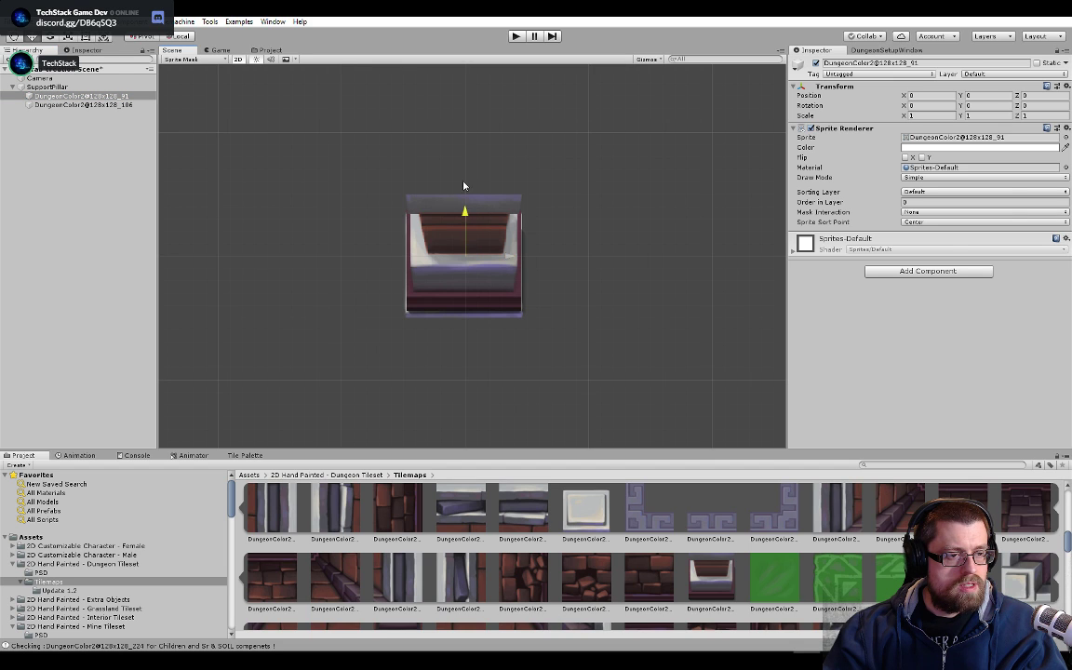
{"action": "left_click_drag", "start_coordinate": [456, 213], "coordinate": [456, 91]}
{"action": "left_click", "coordinate": [79, 104]}
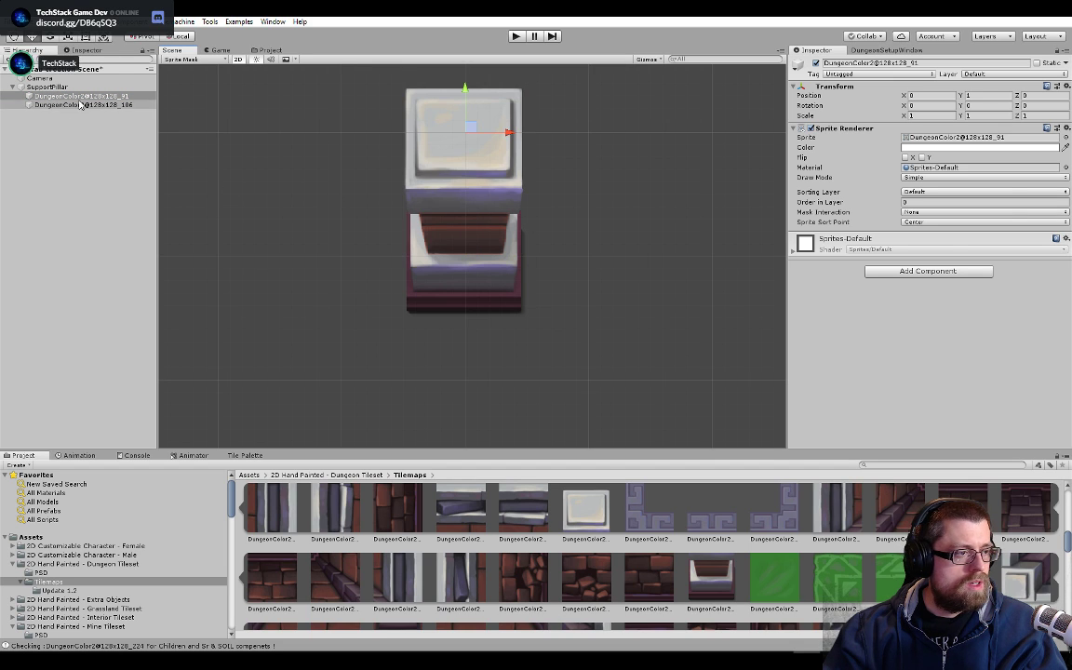
- Add a Box Collider 2D component to the SupportPillar parent object
{"action": "left_click", "coordinate": [71, 87]}
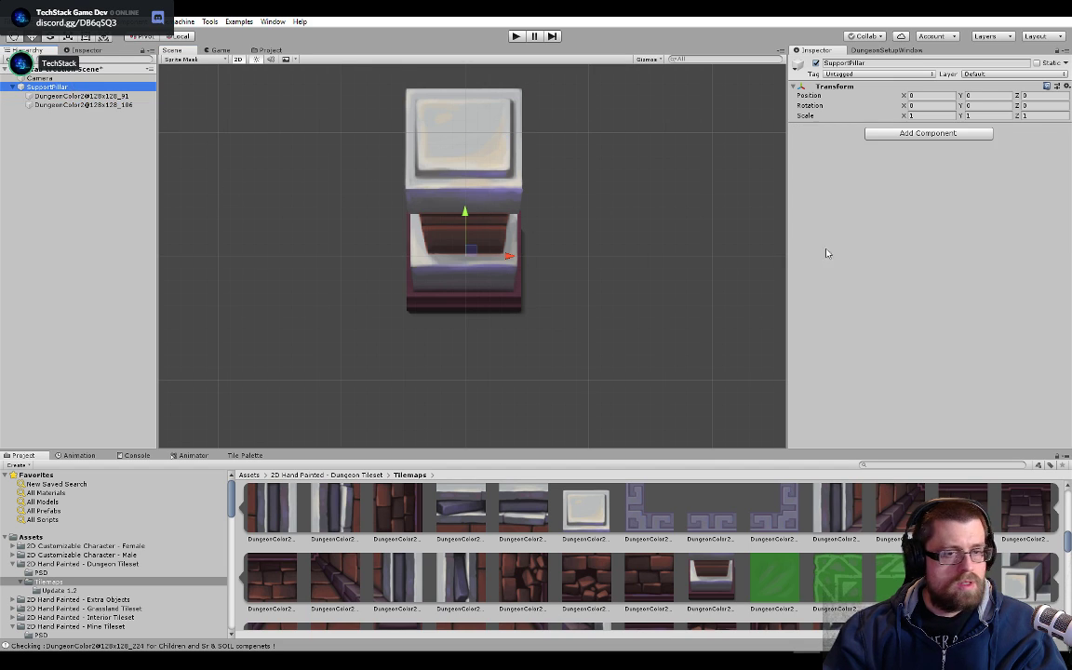
{"action": "left_click", "coordinate": [903, 132]}
{"action": "type", "text": "box"}
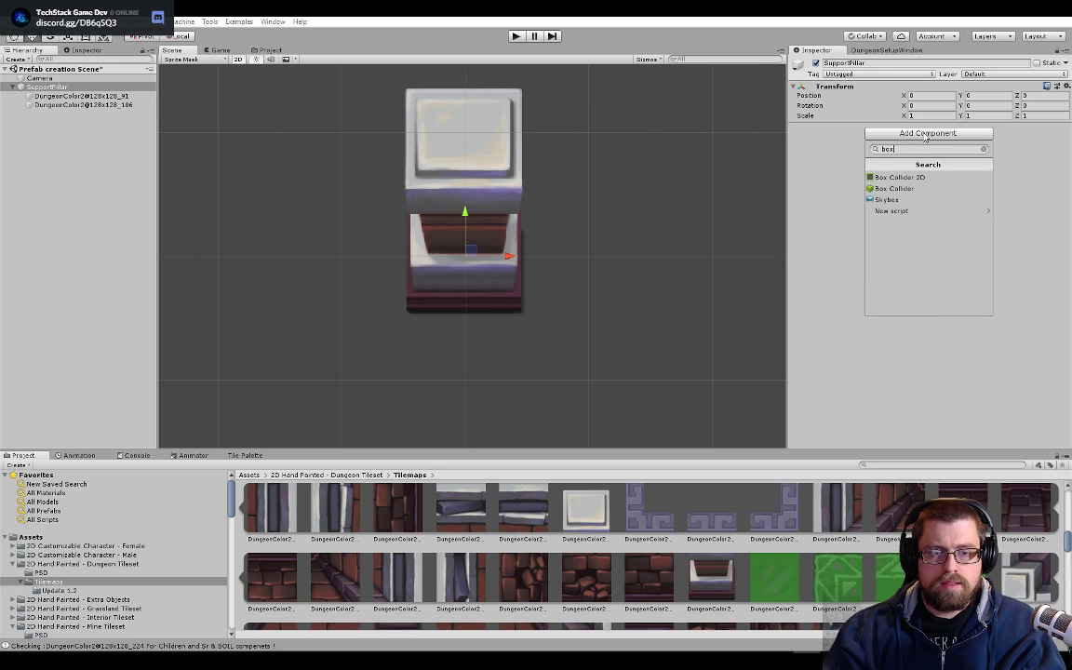
{"action": "key", "text": "Down"}
{"action": "key", "text": "Return"}
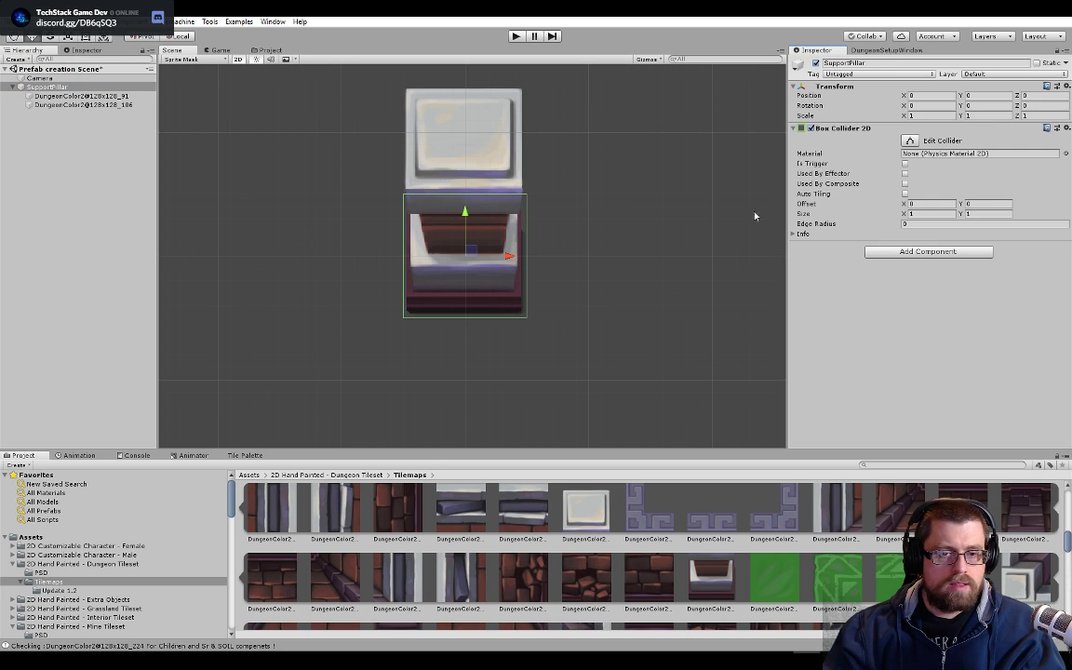
- Run the Add Set Order in Layer By Y to all Children with Sprite Renderers tool on SupportPillar
{"action": "left_click", "coordinate": [85, 88]}
{"action": "left_click", "coordinate": [89, 97]}
{"action": "left_click", "coordinate": [91, 88]}
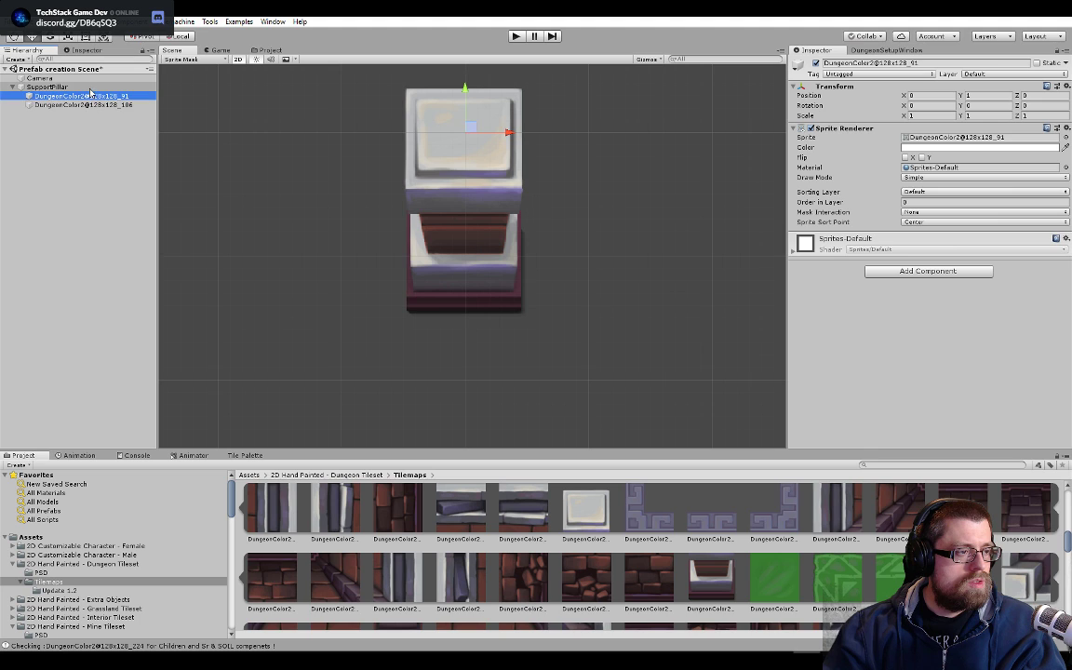
{"action": "left_click", "coordinate": [209, 22]}
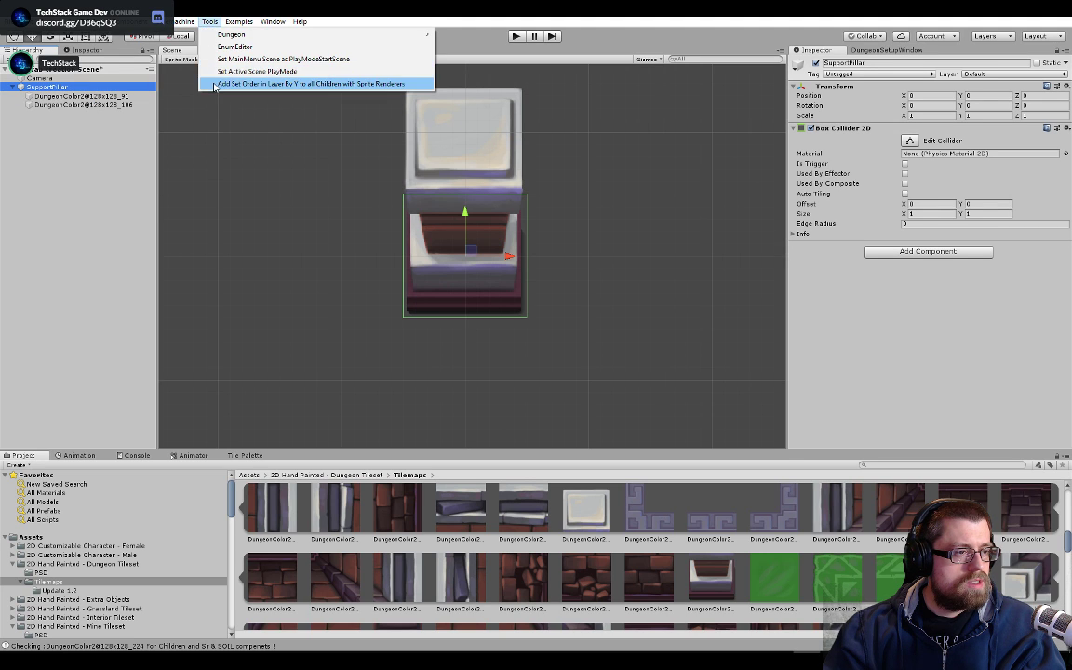
{"action": "left_click", "coordinate": [270, 83]}
- Assign SupportPillar as the Top Parent of both child sprites' Set Order In Layer By Y scripts and turn off Dynamic
{"action": "left_click", "coordinate": [57, 105]}
{"action": "left_click", "coordinate": [65, 96], "text": "shift"}
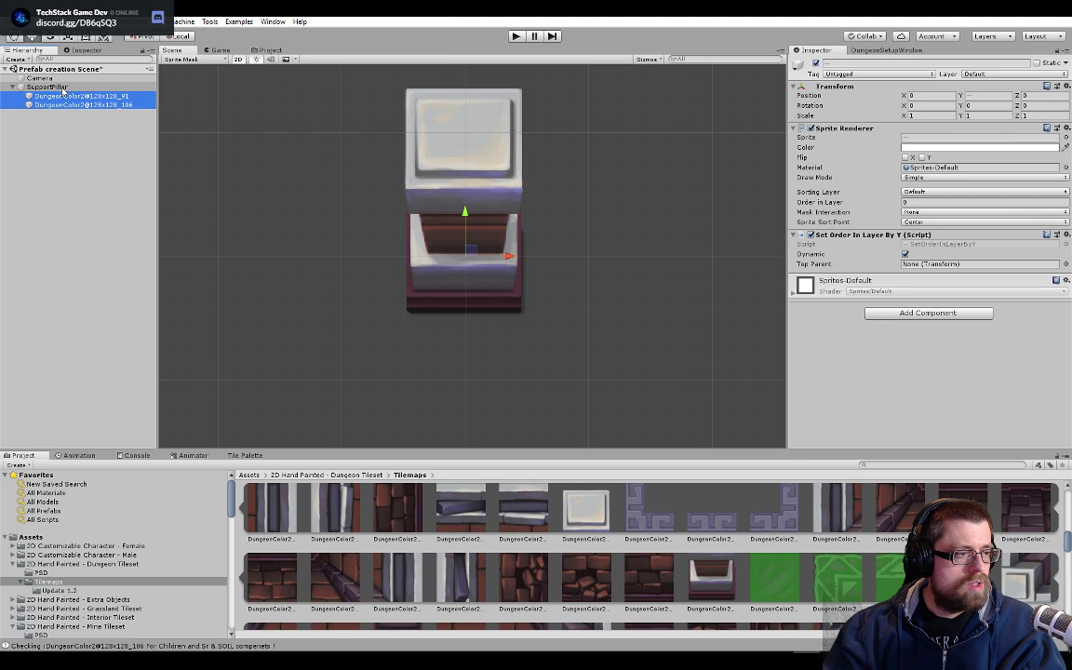
{"action": "left_click_drag", "start_coordinate": [878, 296], "coordinate": [956, 266]}
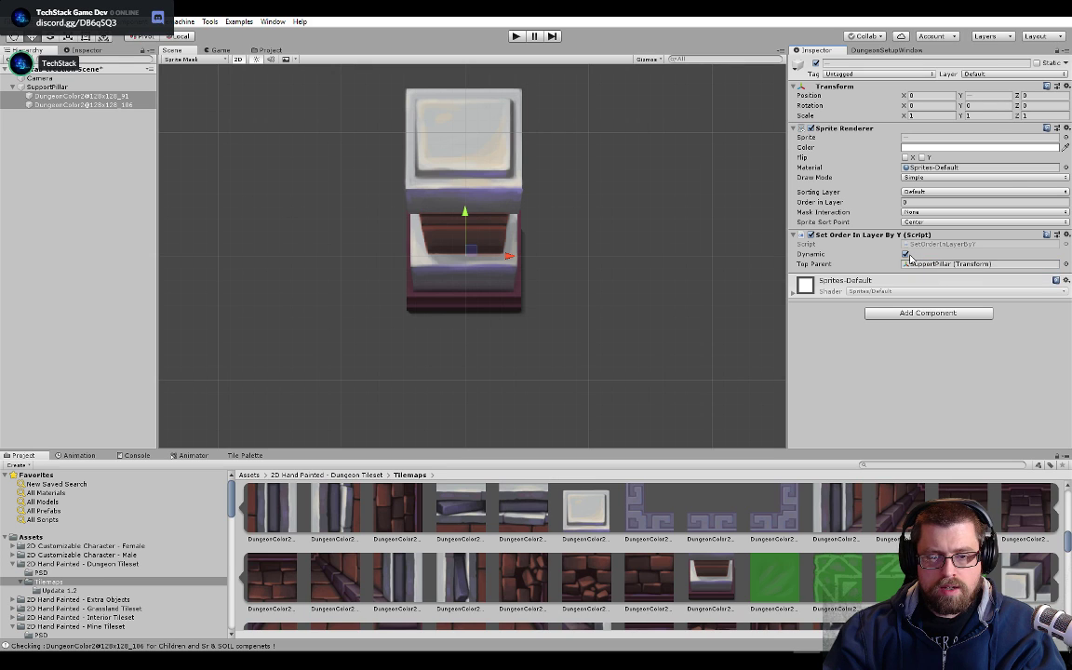
- Mark SupportPillar and both child sprites as static, applying the flags to the children, and review each object's settings
{"action": "left_click", "coordinate": [46, 86]}
{"action": "left_click", "coordinate": [81, 104], "text": "shift"}
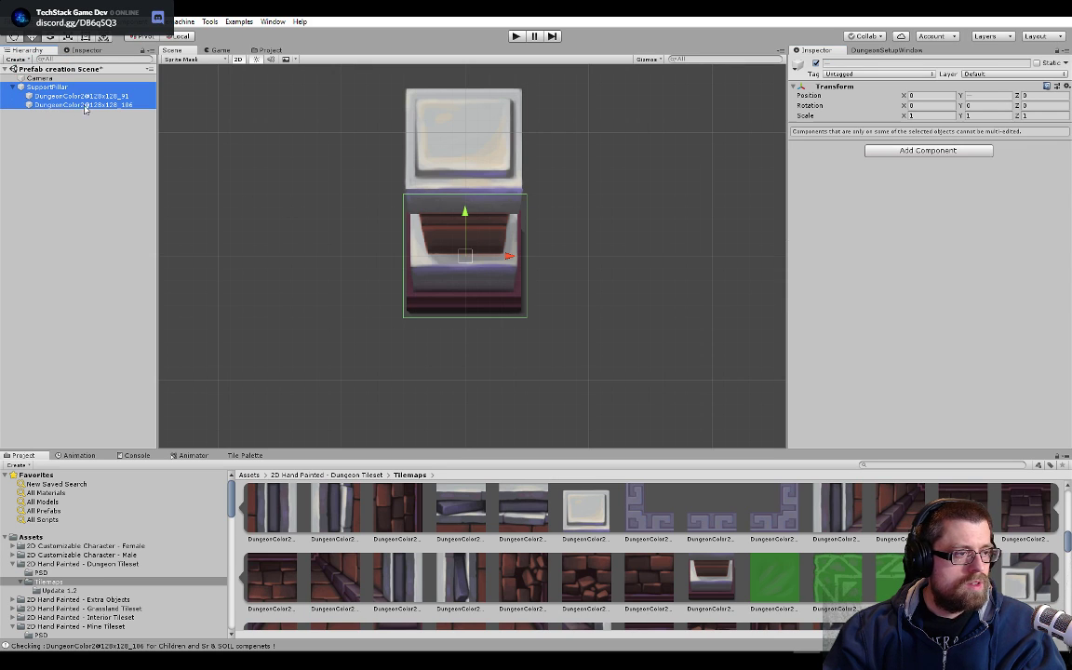
{"action": "left_click", "coordinate": [1038, 63]}
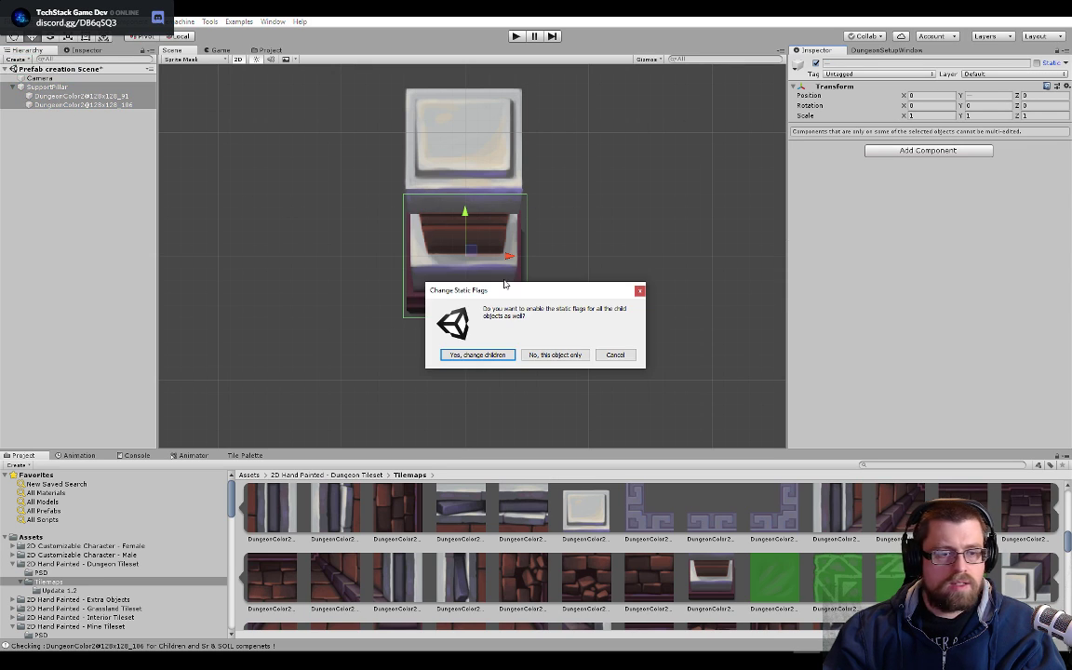
{"action": "left_click", "coordinate": [471, 353]}
{"action": "left_click", "coordinate": [105, 86]}
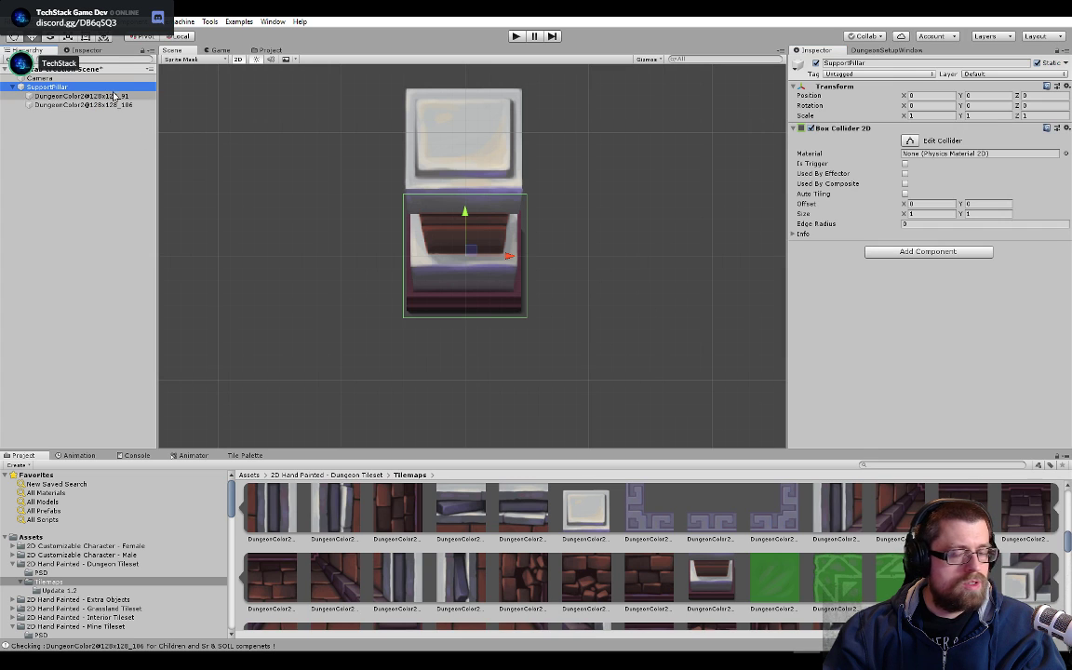
{"action": "left_click", "coordinate": [104, 96]}
{"action": "left_click", "coordinate": [118, 113]}
{"action": "left_click", "coordinate": [118, 104]}
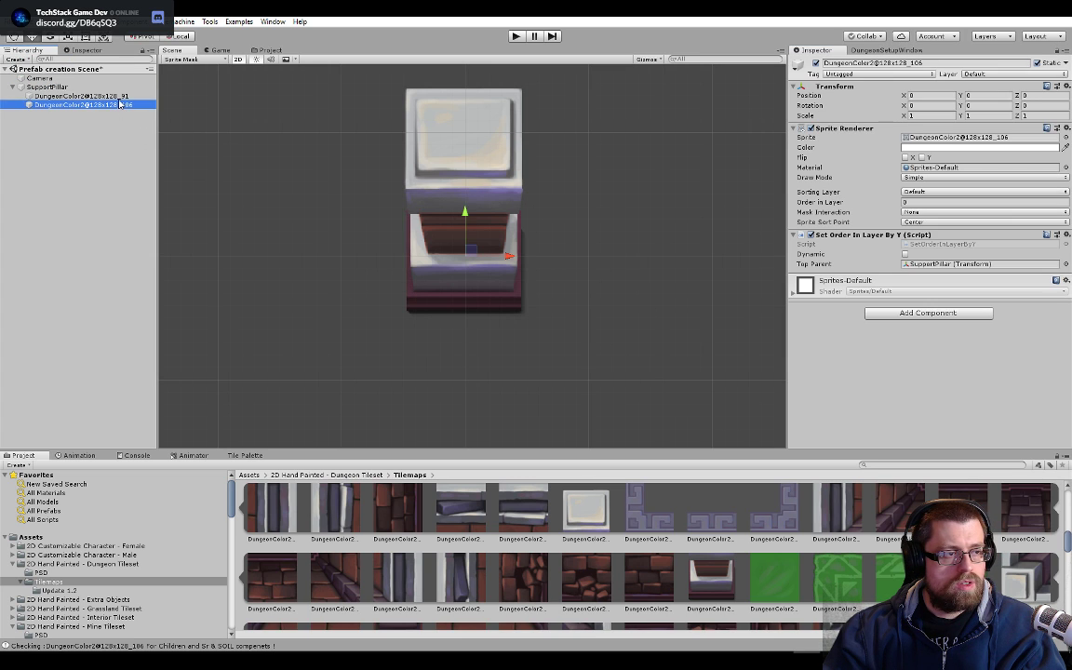
{"action": "left_click", "coordinate": [113, 96]}
{"action": "left_click", "coordinate": [115, 87]}
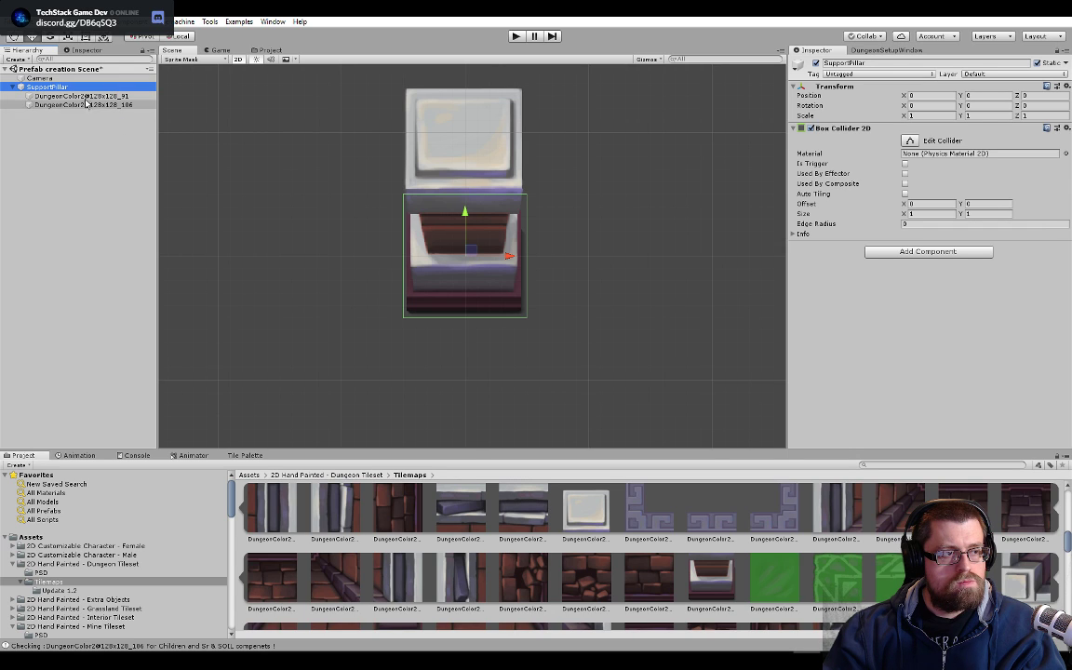
- Store the SupportPillar object as a prefab in the Prefabs/Decorations folder and save the prefab creation scene
{"action": "left_click", "coordinate": [82, 97]}
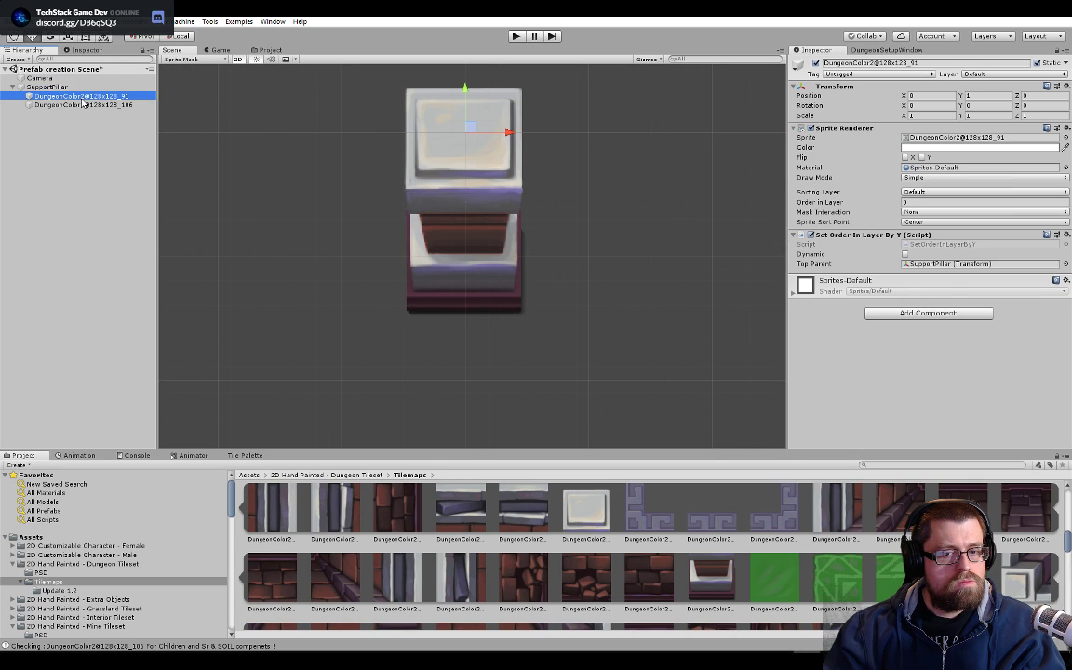
{"action": "left_click", "coordinate": [47, 86]}
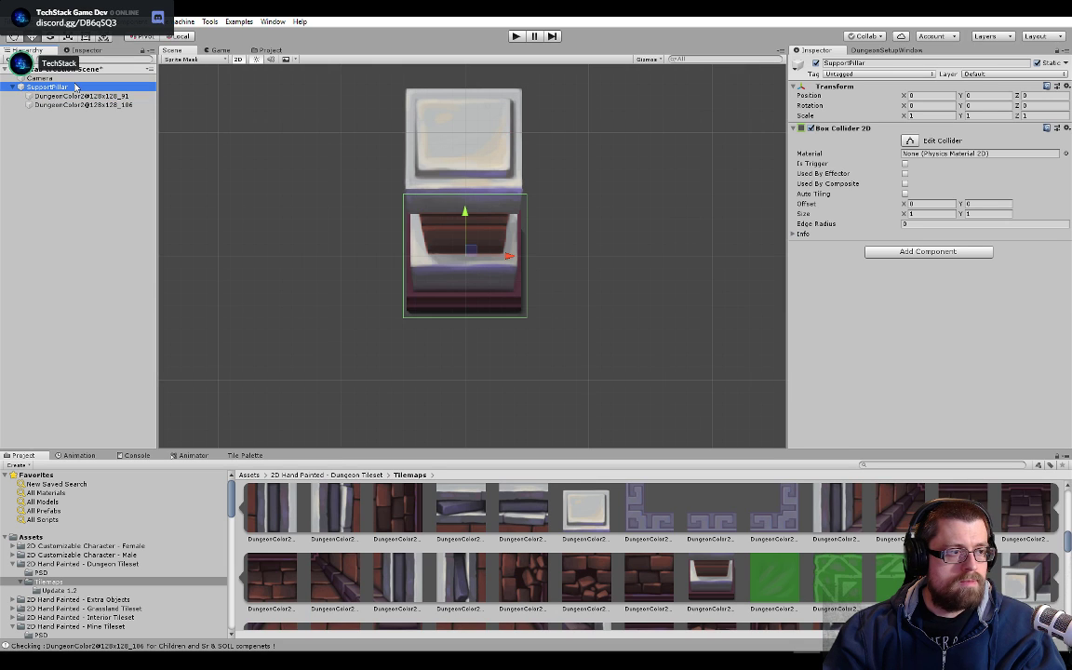
{"action": "scroll", "coordinate": [56, 615], "scroll_direction": "down", "scroll_amount": 5}
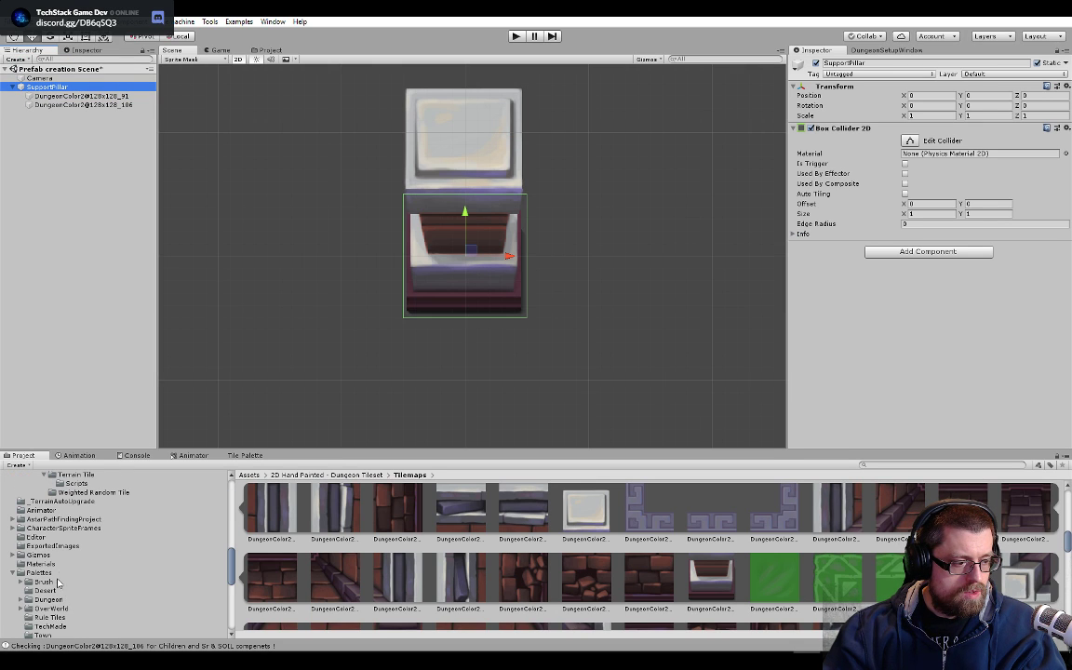
{"action": "scroll", "coordinate": [56, 591], "scroll_direction": "down", "scroll_amount": 6}
{"action": "left_click", "coordinate": [39, 504]}
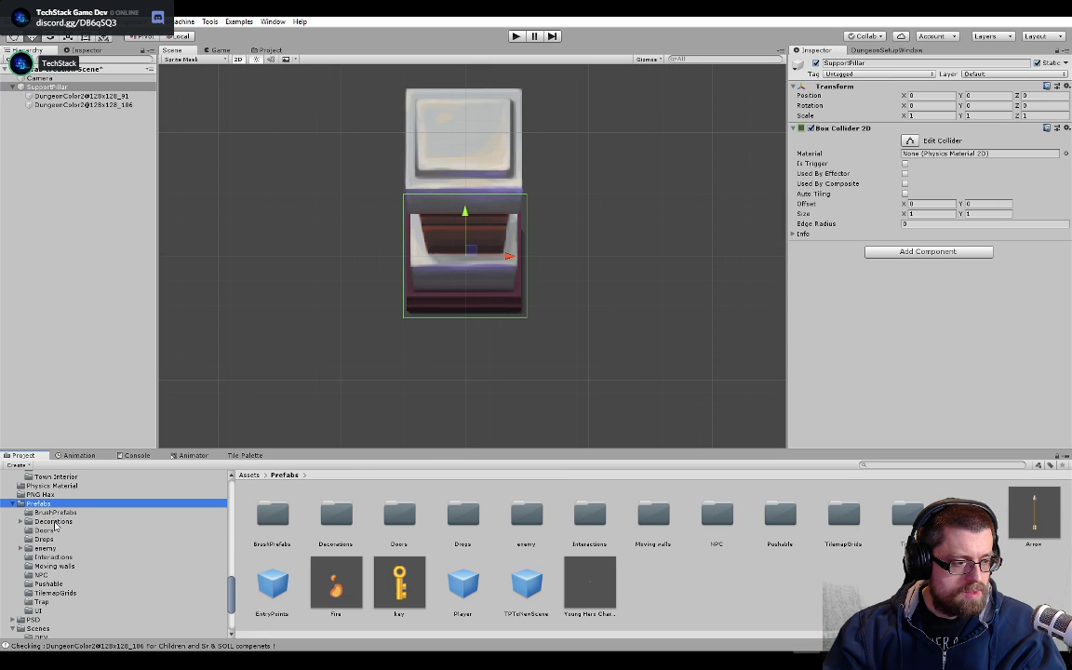
{"action": "left_click", "coordinate": [55, 523]}
{"action": "left_click_drag", "start_coordinate": [46, 87], "coordinate": [312, 567]}
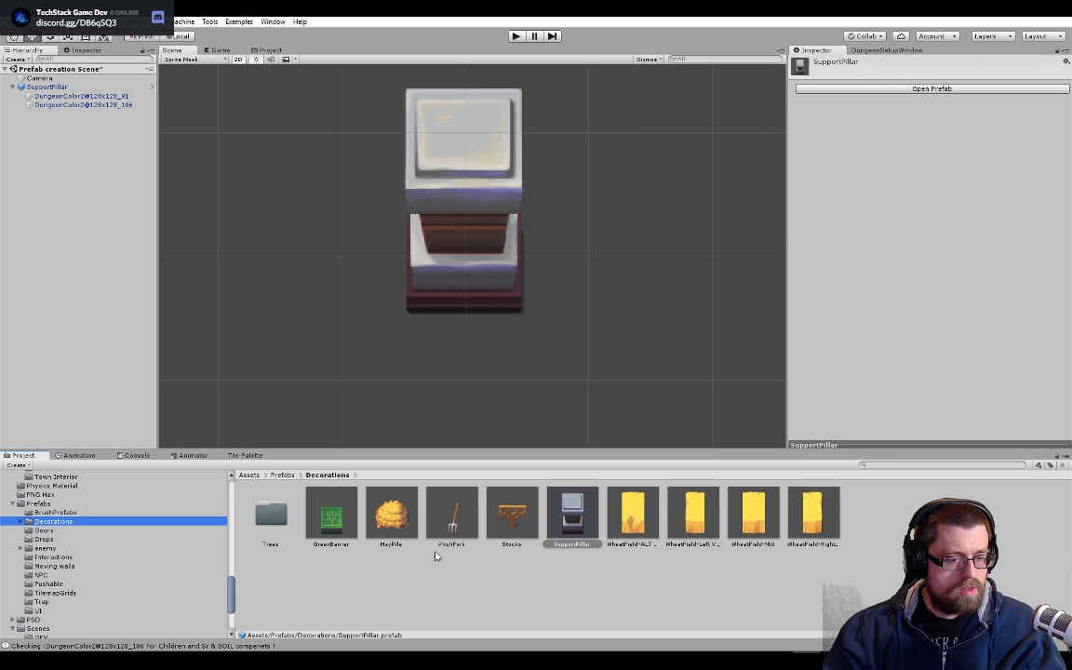
{"action": "key", "text": "ctrl+s"}
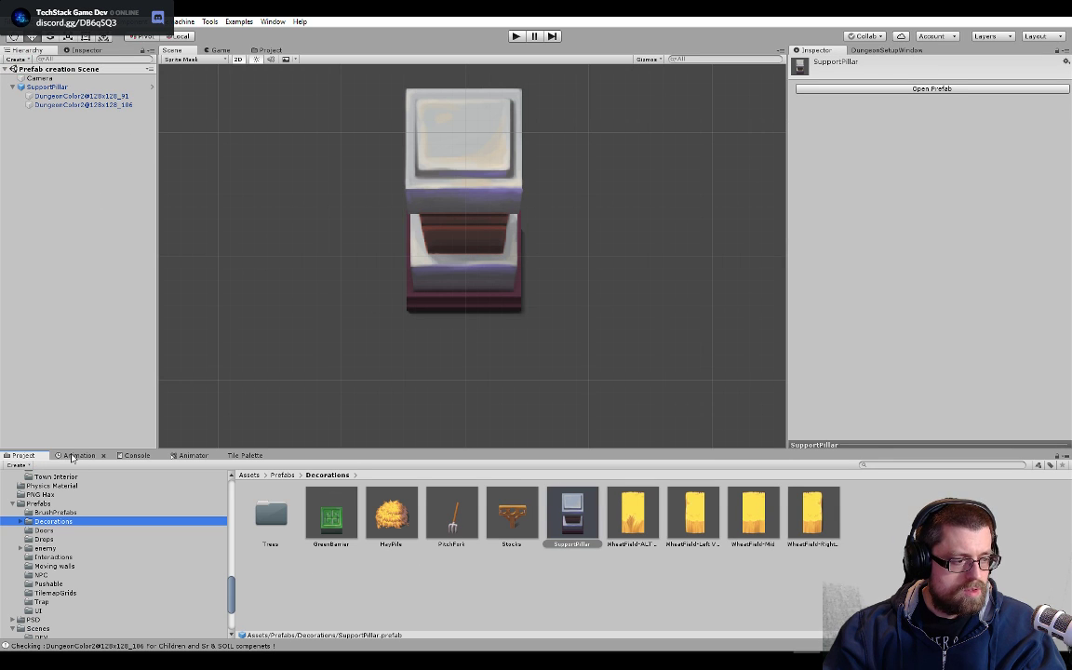
- Open the DesertDungeon3 scene and show the Decorations prefab folder in the project assets
{"action": "left_click", "coordinate": [75, 228]}
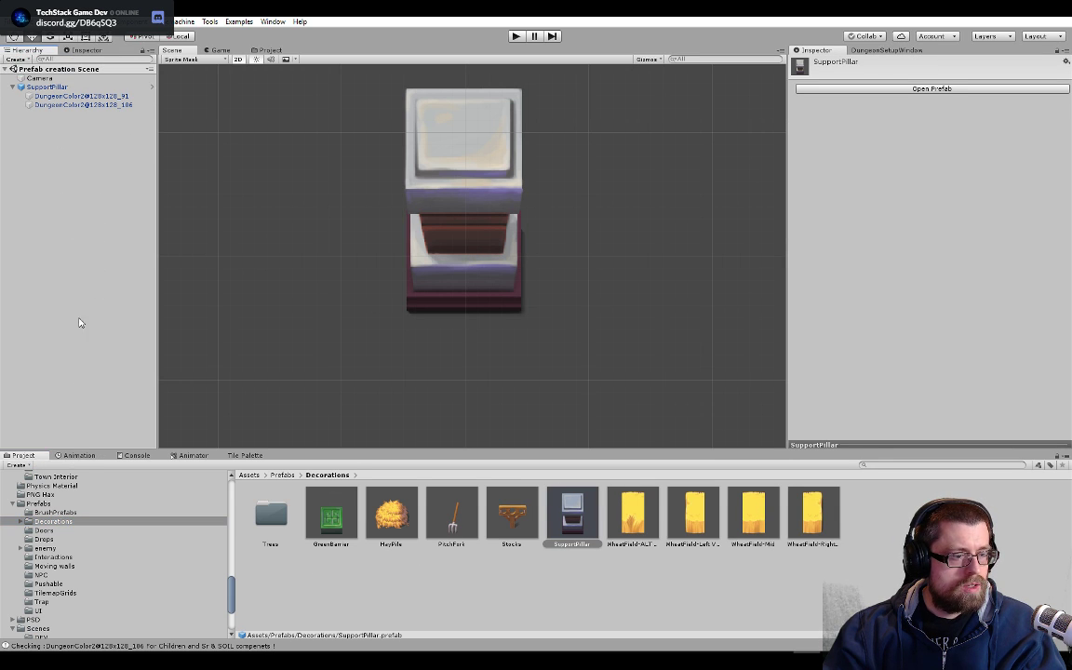
{"action": "left_click", "coordinate": [51, 629]}
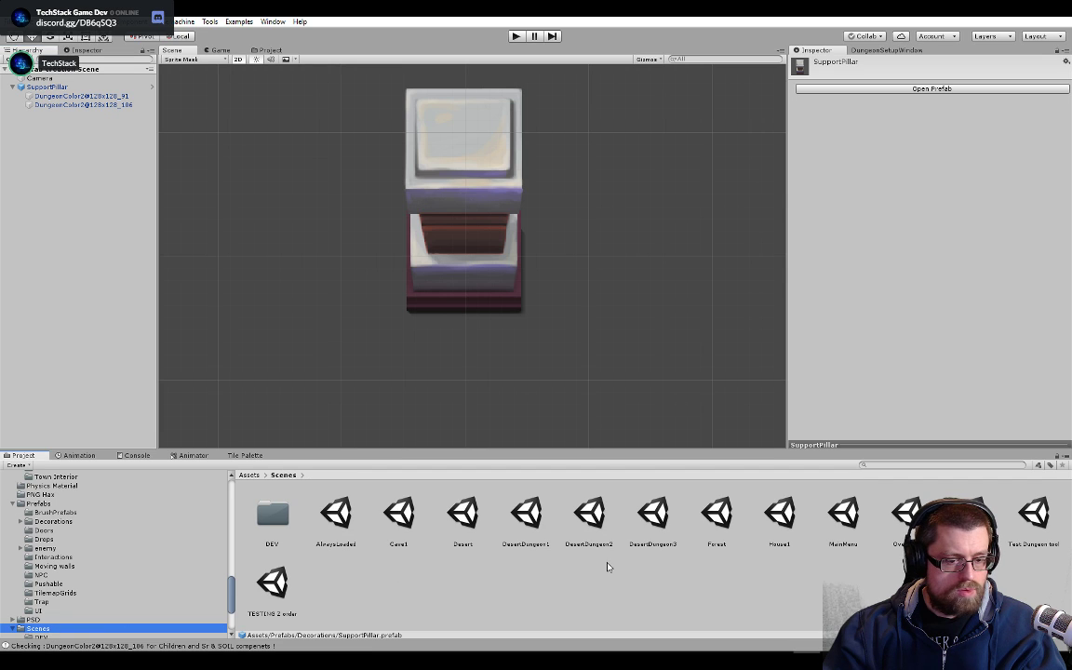
{"action": "double_click", "coordinate": [653, 513]}
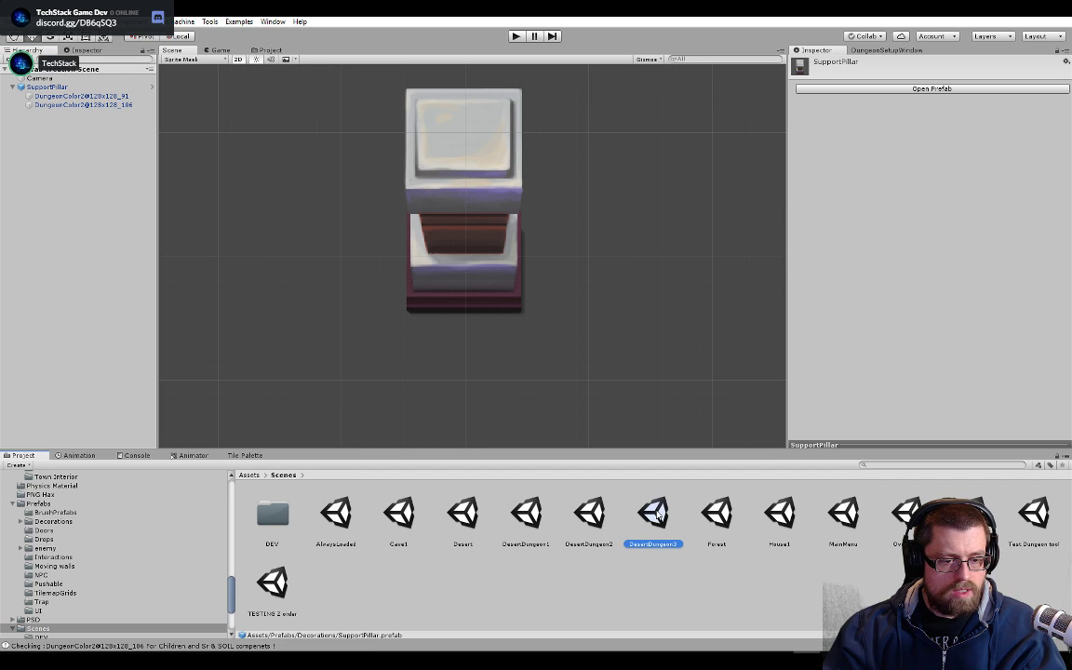
{"action": "left_click", "coordinate": [46, 522]}
{"action": "left_click", "coordinate": [541, 346]}
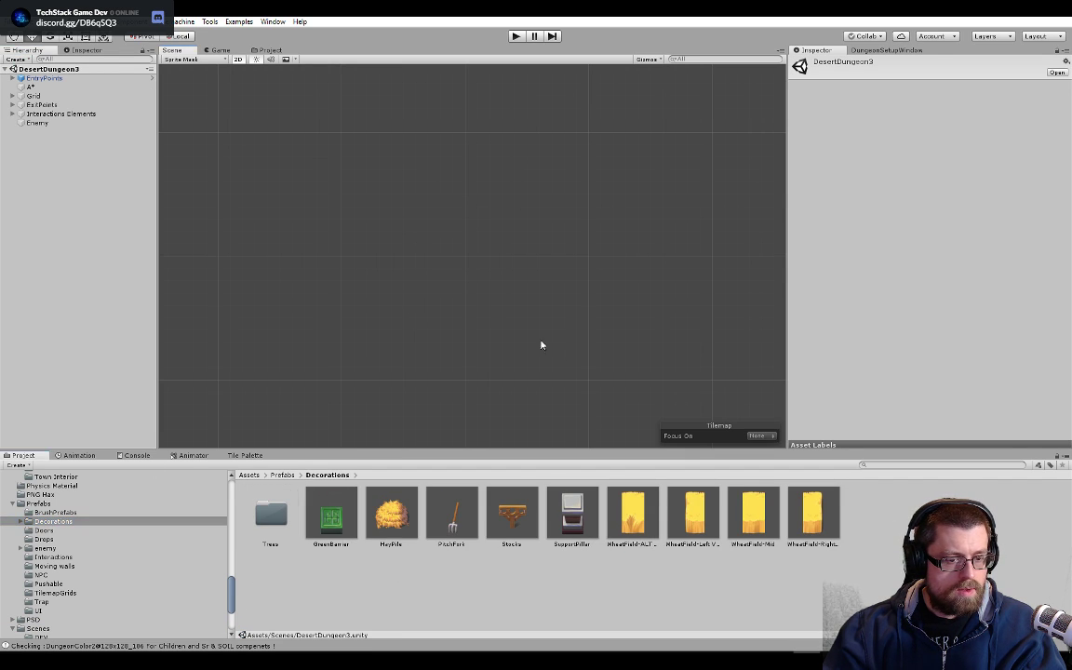
- Place a SupportPillar prefab just above the green barrier near the room's doorway, at about X -17.3, Y 19.5
{"action": "left_click", "coordinate": [96, 123]}
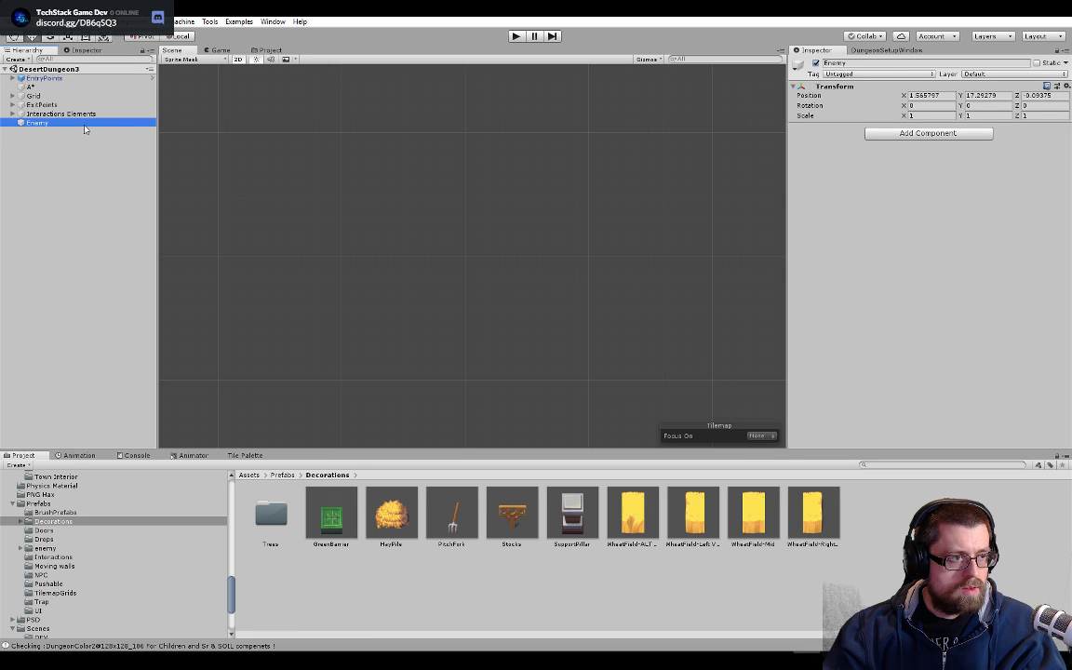
{"action": "left_click", "coordinate": [81, 114]}
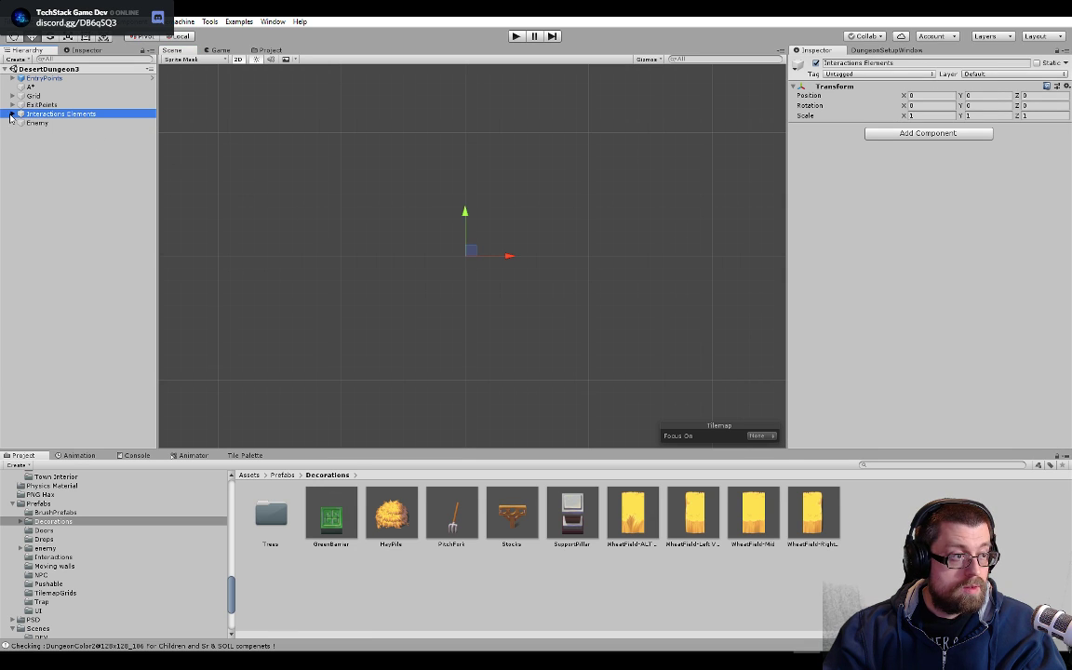
{"action": "left_click", "coordinate": [11, 113]}
{"action": "left_click", "coordinate": [42, 123]}
{"action": "key", "text": "f"}
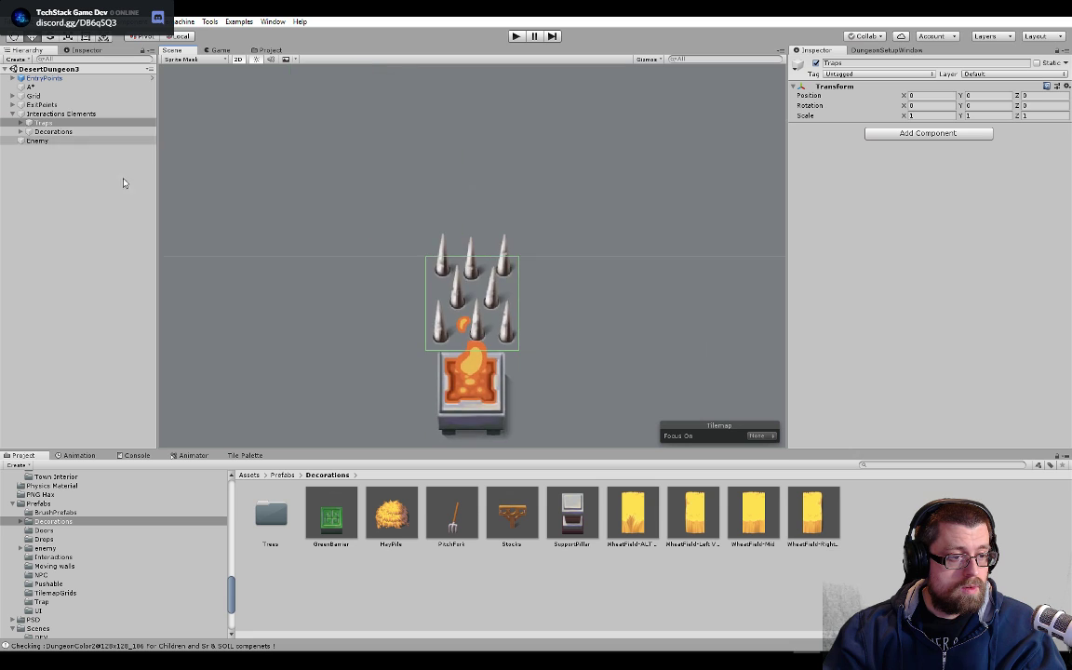
{"action": "scroll", "coordinate": [395, 366], "scroll_direction": "down", "scroll_amount": 2}
{"action": "middle_click_drag", "start_coordinate": [395, 366], "coordinate": [541, 234]}
{"action": "scroll", "coordinate": [521, 280], "scroll_direction": "down", "scroll_amount": 1}
{"action": "middle_click_drag", "start_coordinate": [521, 280], "coordinate": [639, 257]}
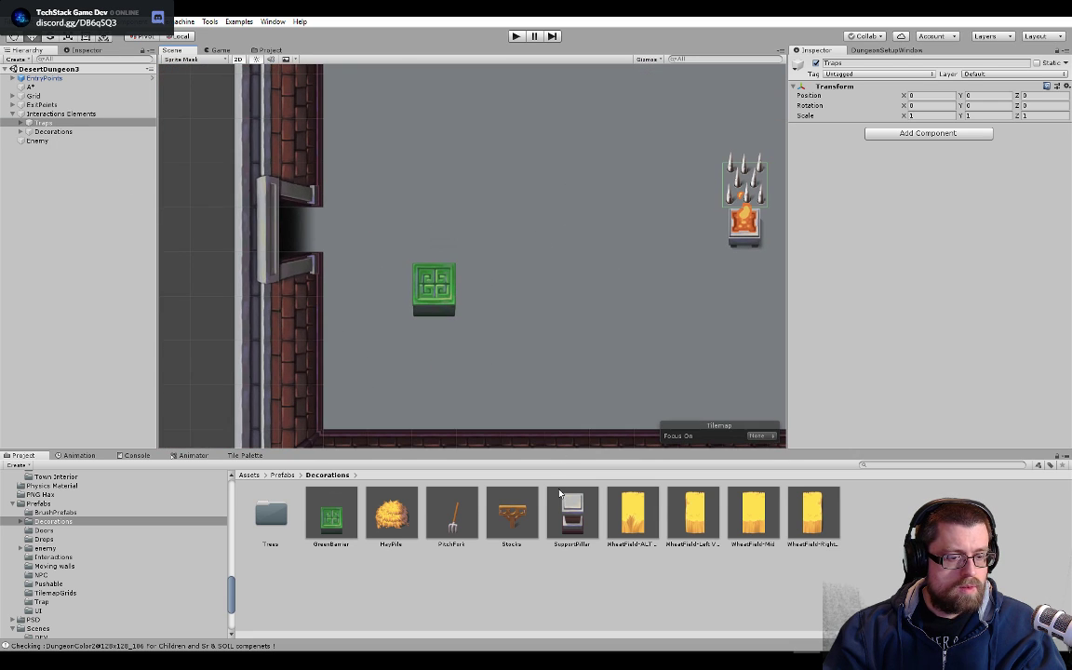
{"action": "left_click_drag", "start_coordinate": [561, 493], "coordinate": [450, 223]}
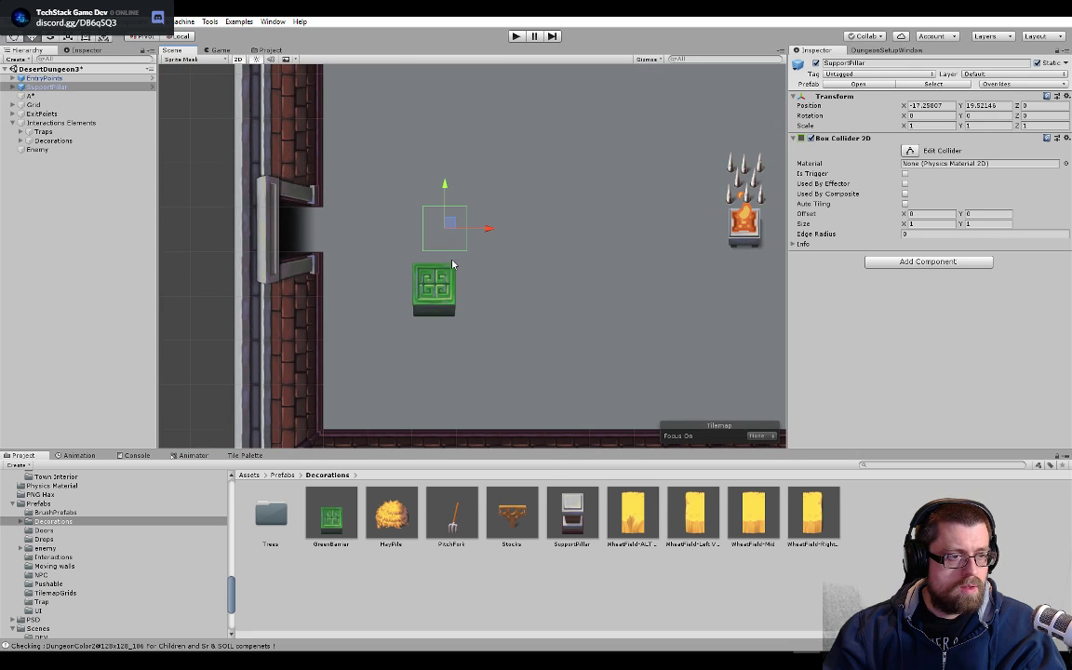
- Set Order in Layer to 5 for both sprites inside the SupportPillar prefab and return to the dungeon scene
{"action": "left_click", "coordinate": [152, 86]}
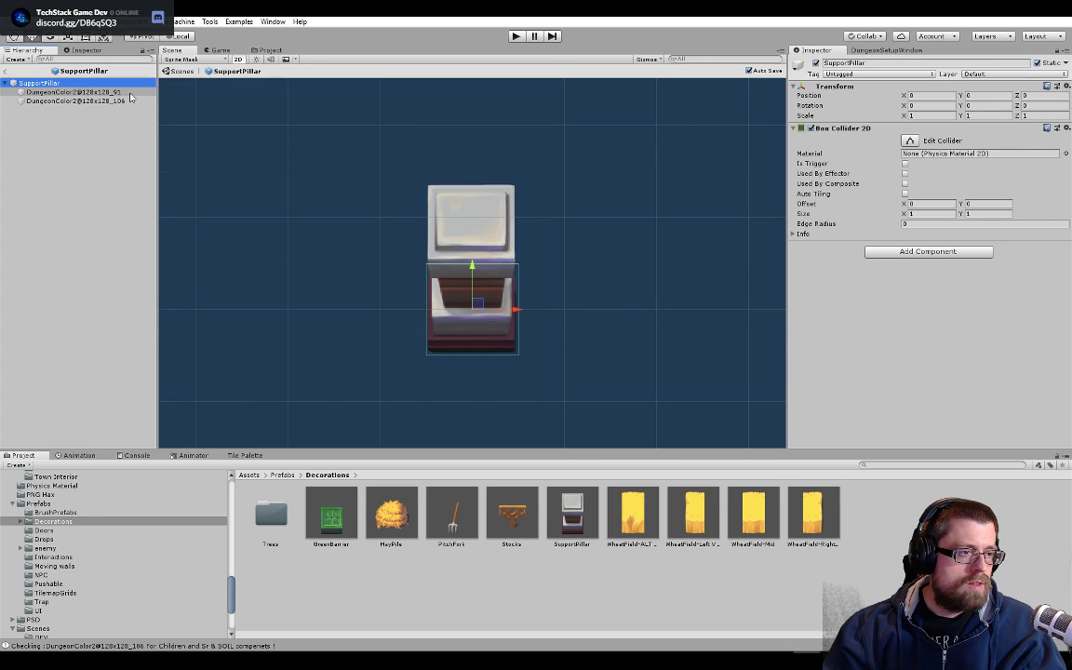
{"action": "left_click", "coordinate": [109, 100]}
{"action": "left_click", "coordinate": [74, 92], "text": "shift"}
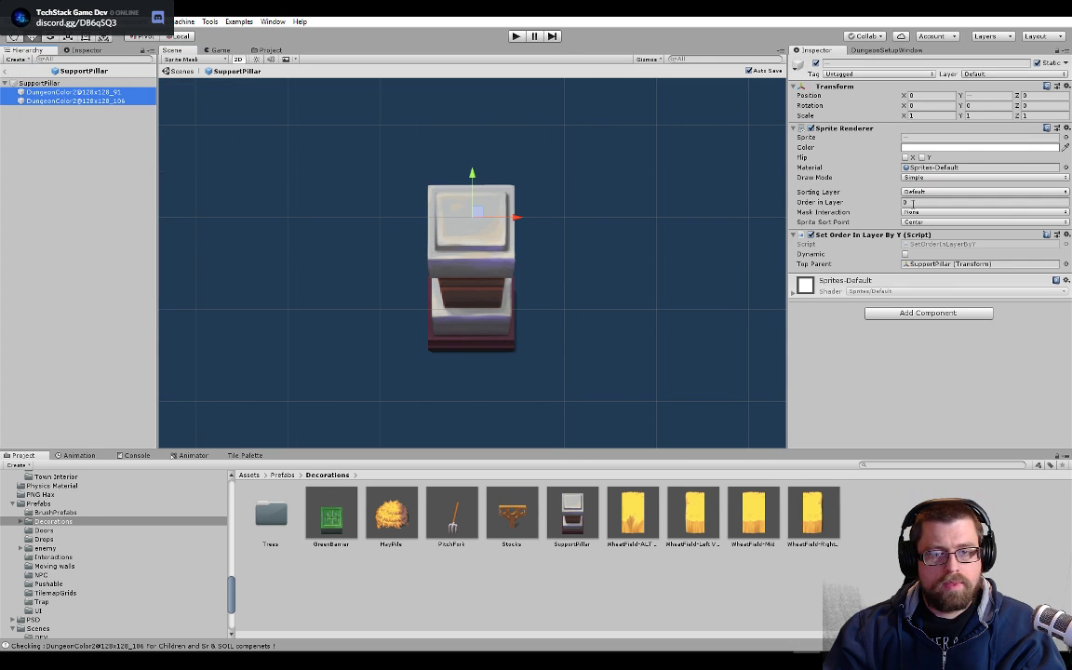
{"action": "left_click", "coordinate": [978, 202]}
{"action": "type", "text": "5"}
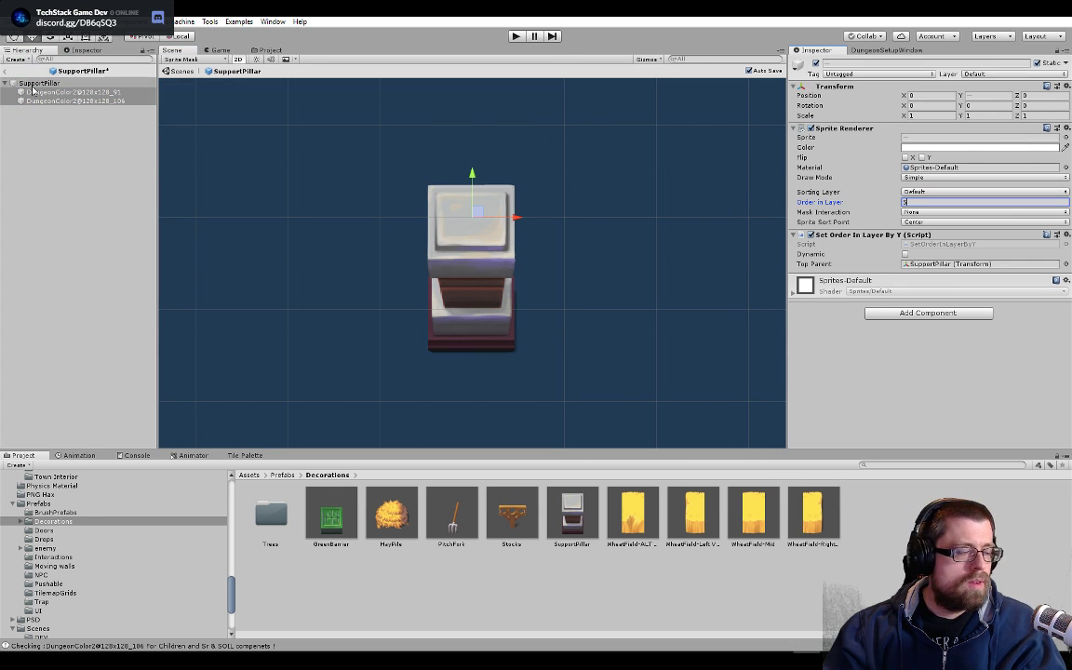
{"action": "left_click", "coordinate": [5, 72]}
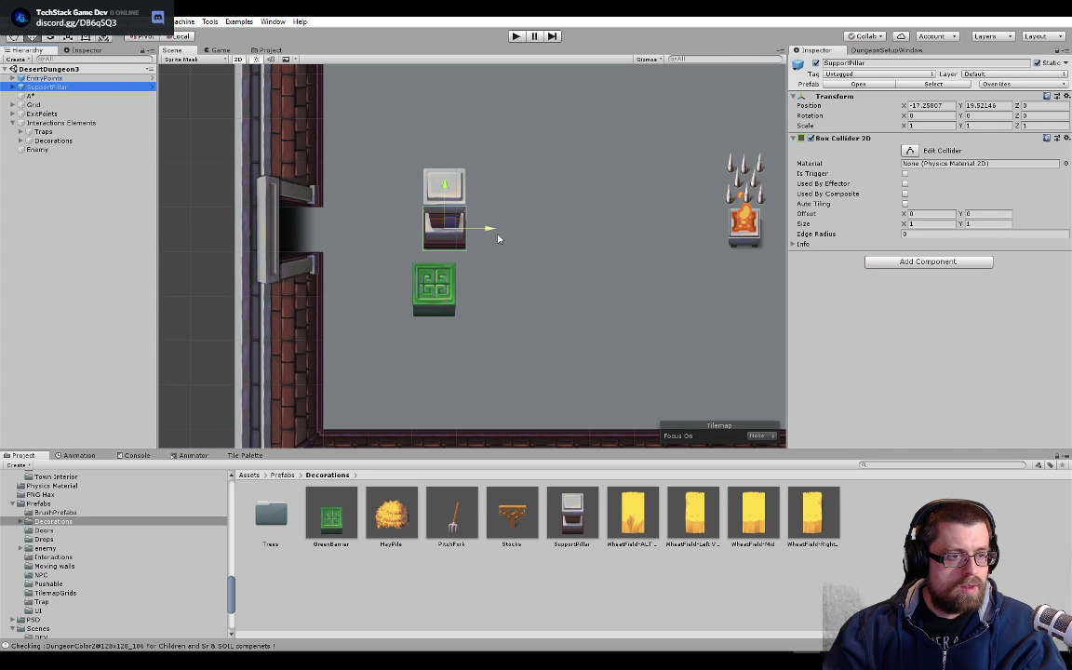
- Parent the placed SupportPillar under the Decorations object and snap its position to the grid on all axes
{"action": "left_click_drag", "start_coordinate": [551, 538], "coordinate": [59, 146]}
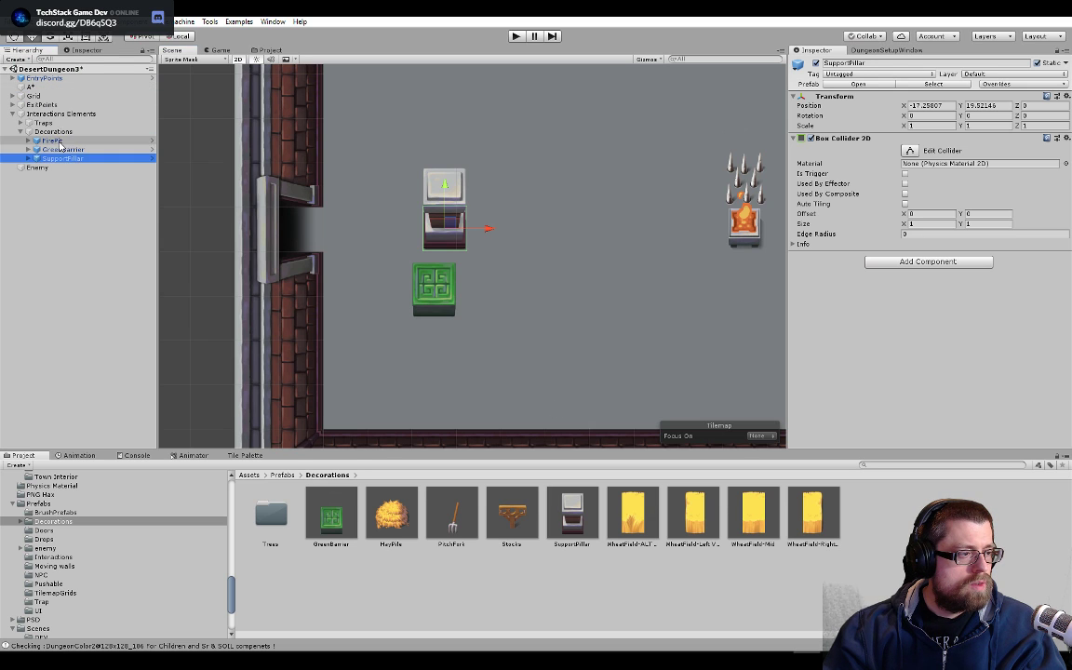
{"action": "left_click", "coordinate": [496, 228]}
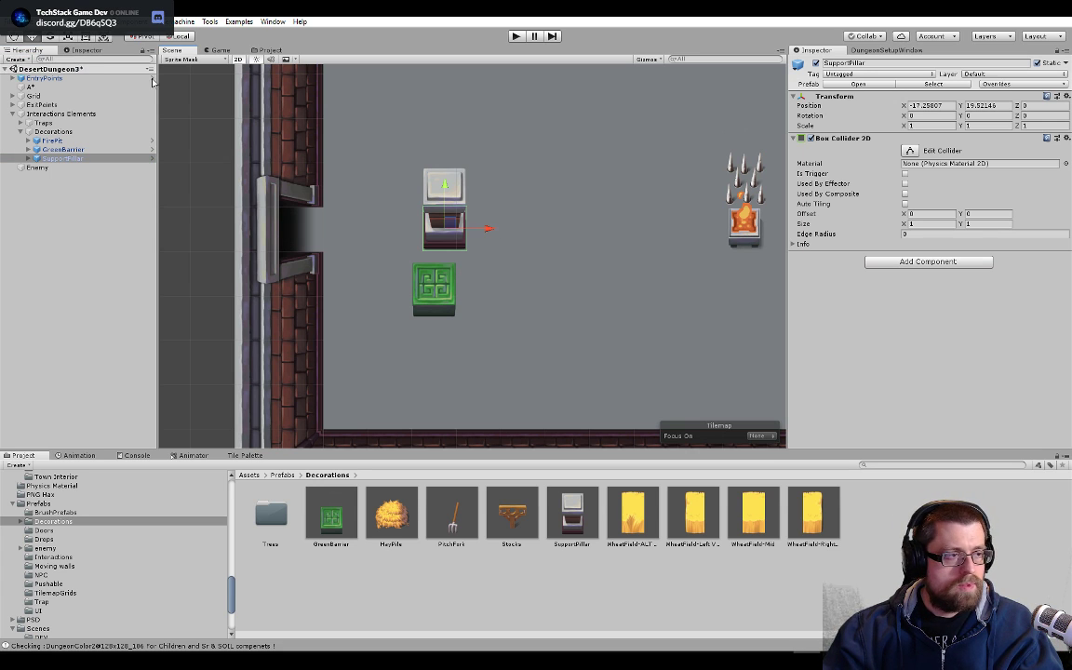
{"action": "left_click", "coordinate": [28, 20]}
{"action": "left_click", "coordinate": [56, 319]}
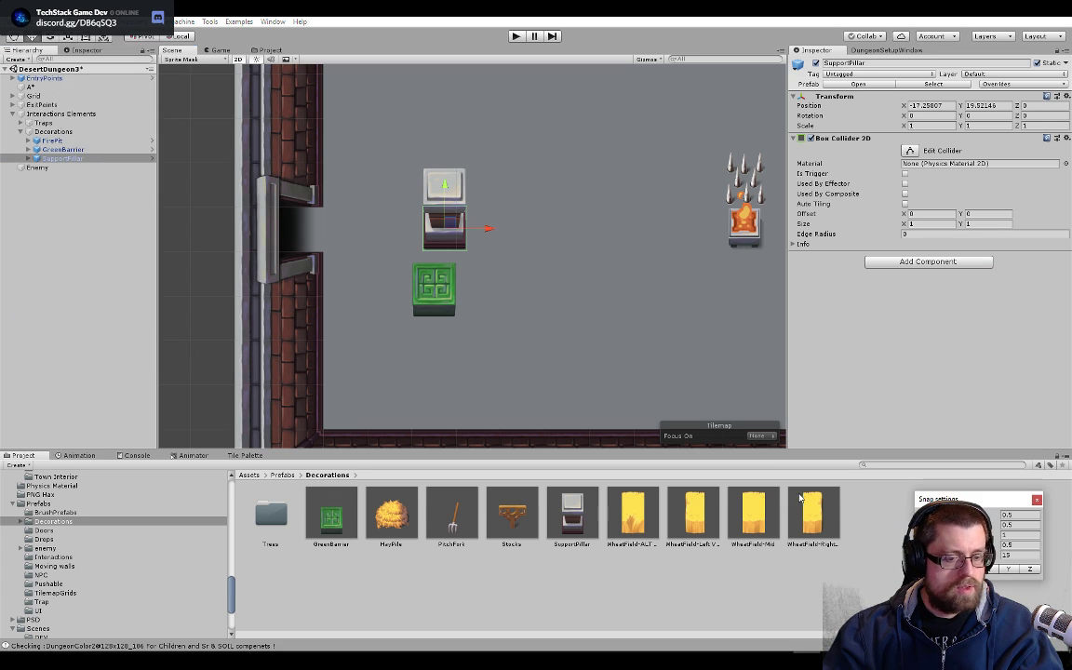
{"action": "left_click", "coordinate": [947, 569]}
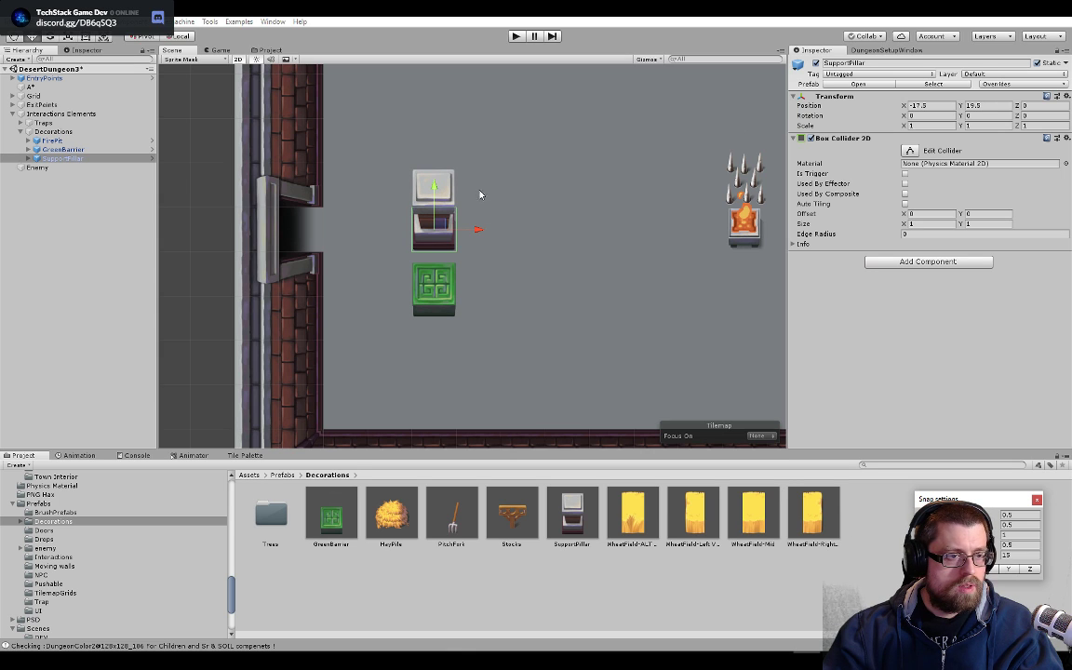
- Move the support pillar to X -18.5, Y 18.5 and the green barrier to X -19.5, Y 17.5
{"action": "left_click_drag", "start_coordinate": [477, 231], "coordinate": [433, 232]}
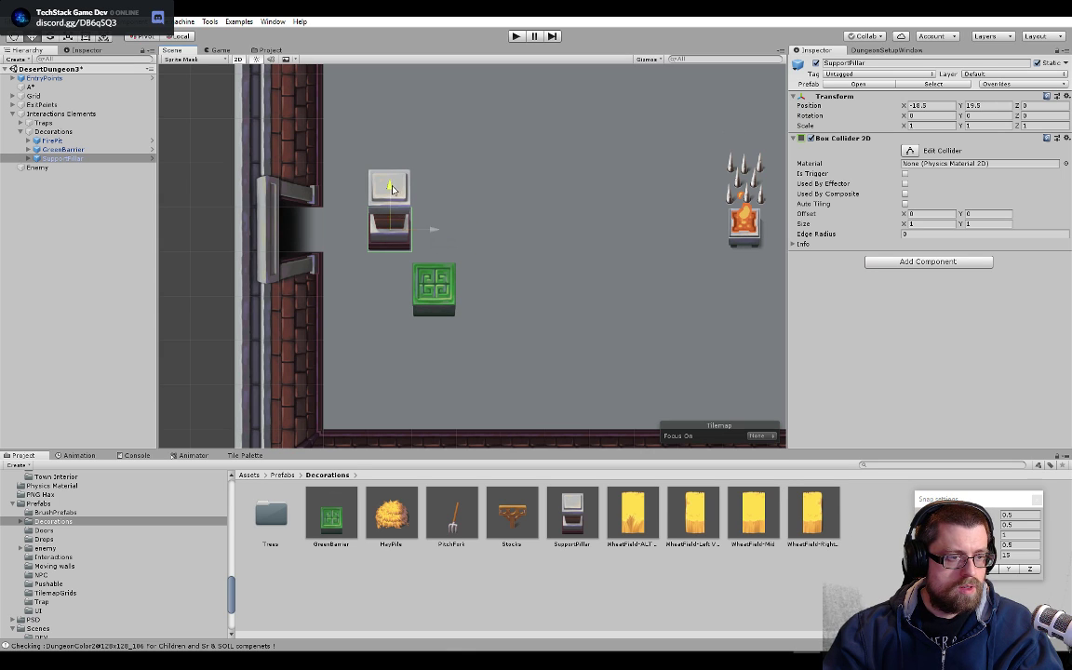
{"action": "left_click_drag", "start_coordinate": [389, 193], "coordinate": [389, 237]}
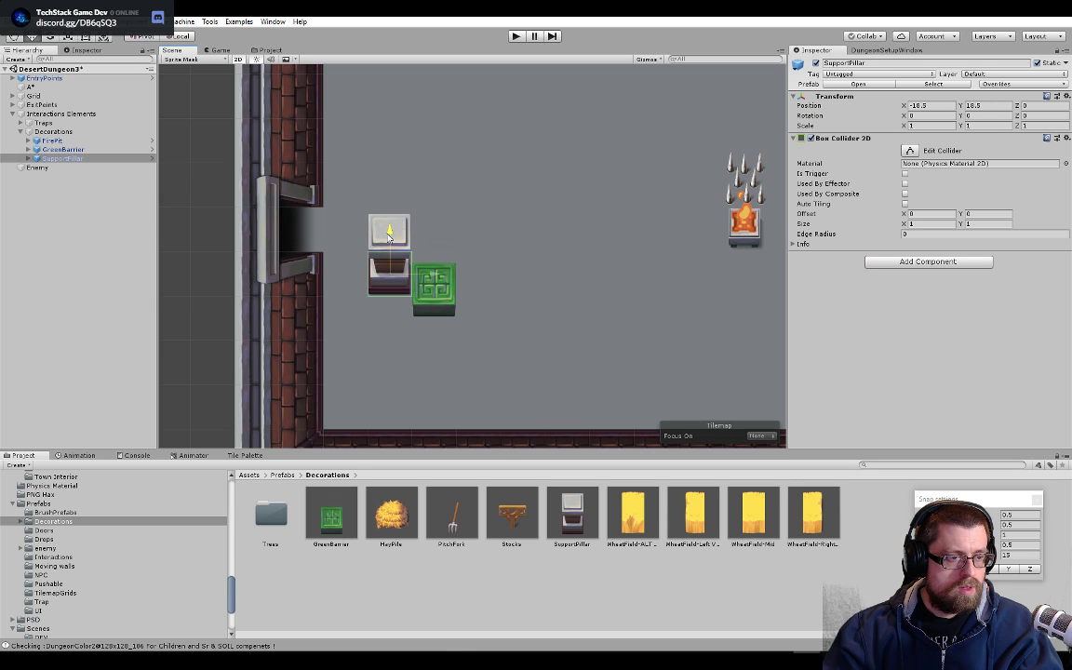
{"action": "left_click", "coordinate": [443, 292]}
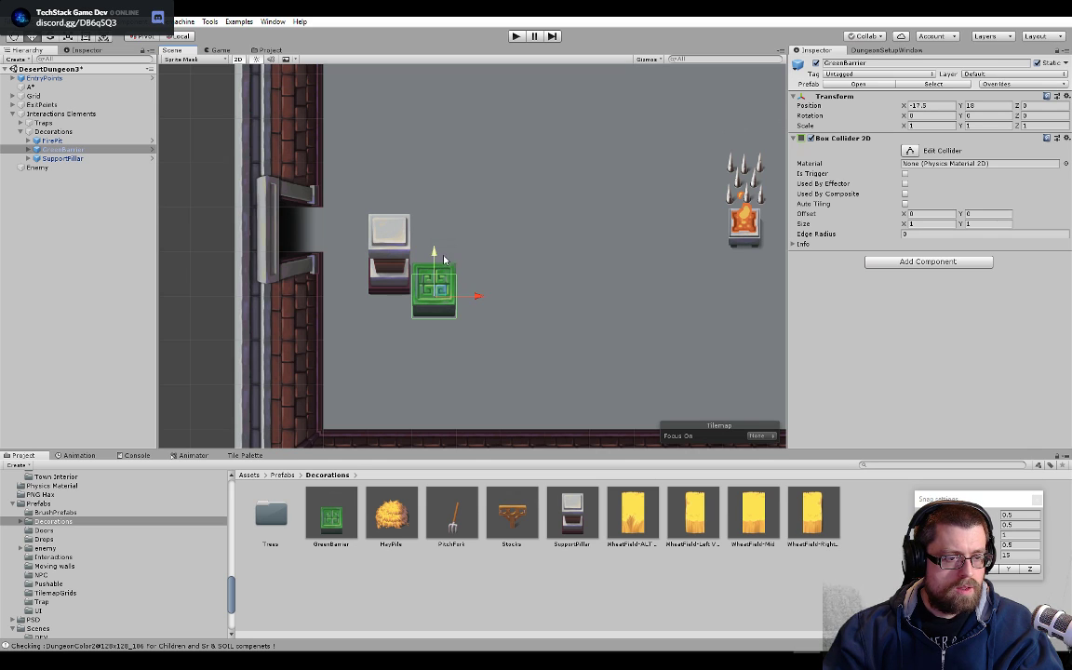
{"action": "left_click_drag", "start_coordinate": [435, 261], "coordinate": [437, 281]}
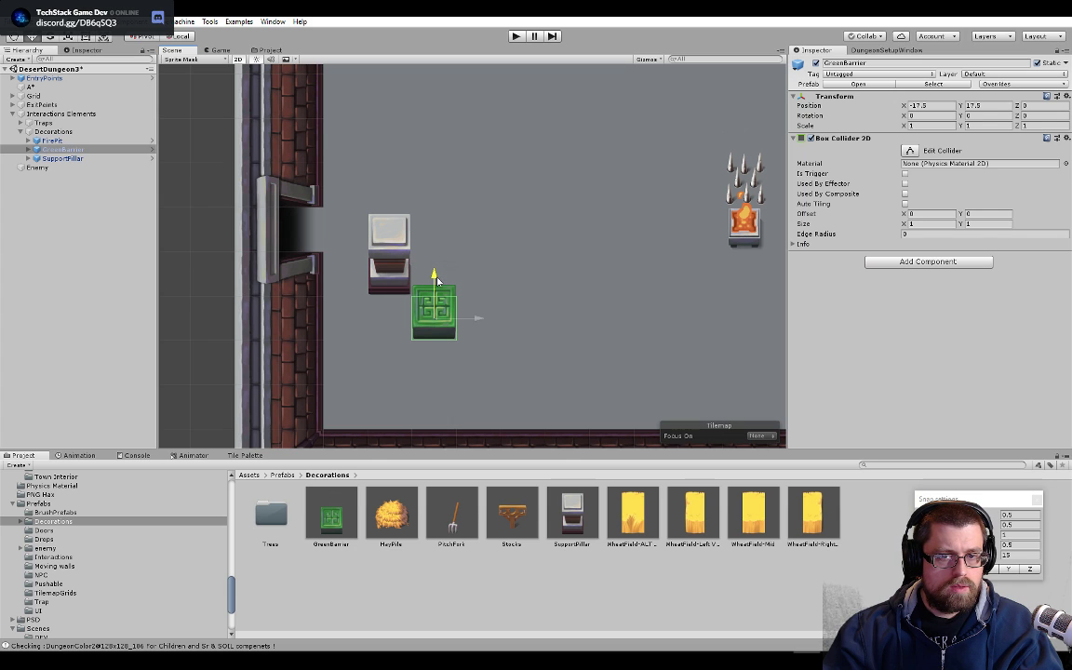
{"action": "left_click_drag", "start_coordinate": [468, 323], "coordinate": [384, 318]}
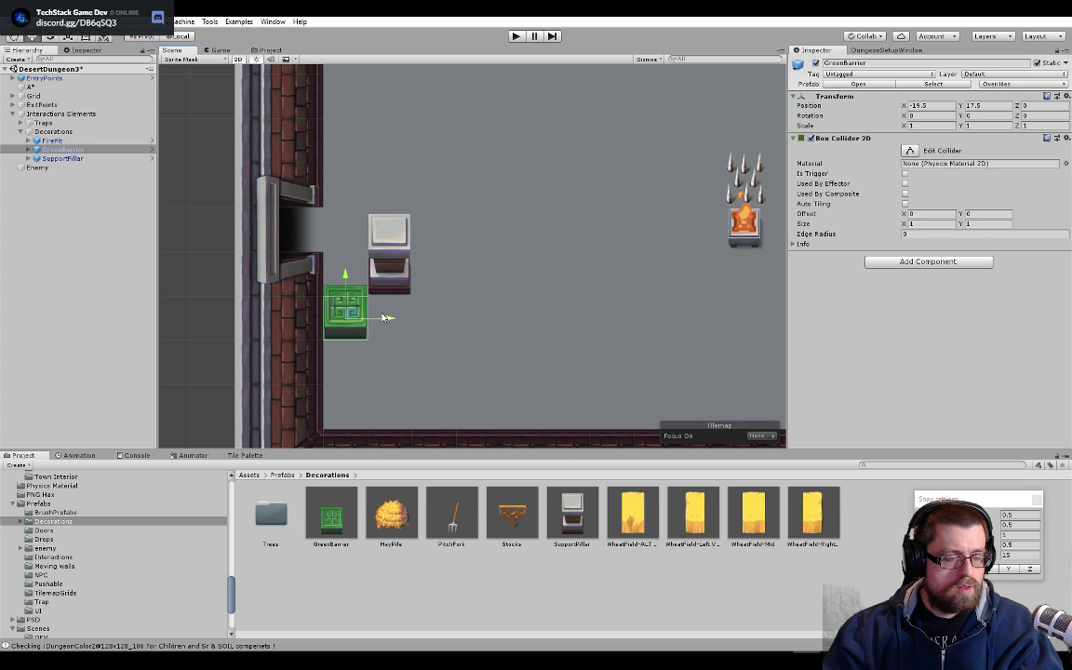
- Duplicate the green barrier to X -19.5, Y 20.5 and the support pillar to X -18.5, Y 20
{"action": "key", "text": "ctrl+d"}
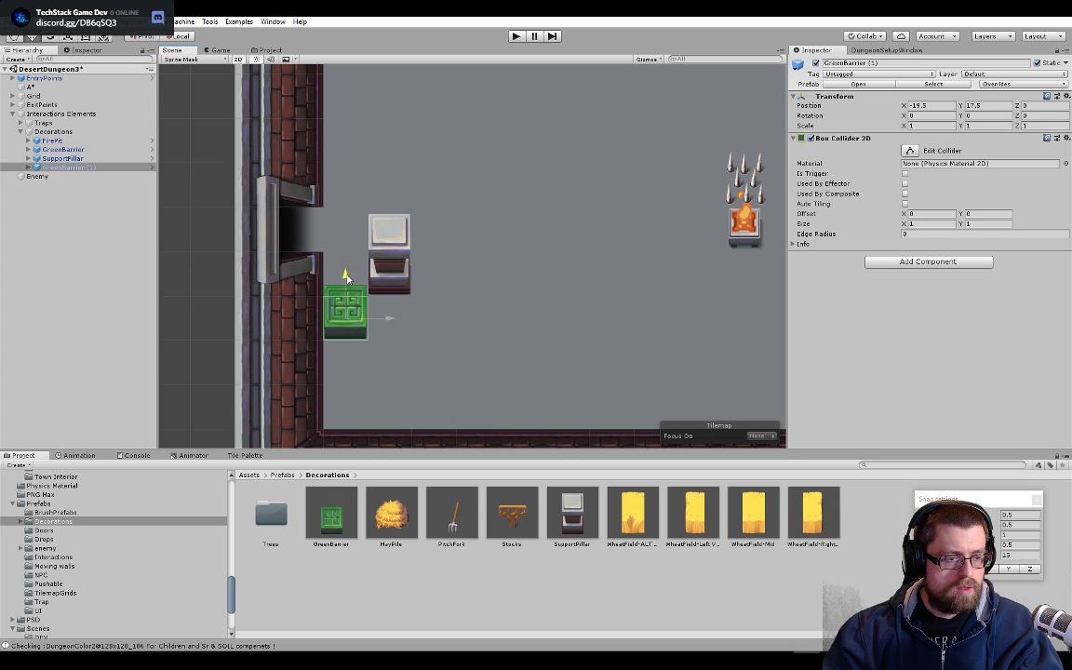
{"action": "left_click_drag", "start_coordinate": [346, 278], "coordinate": [334, 149]}
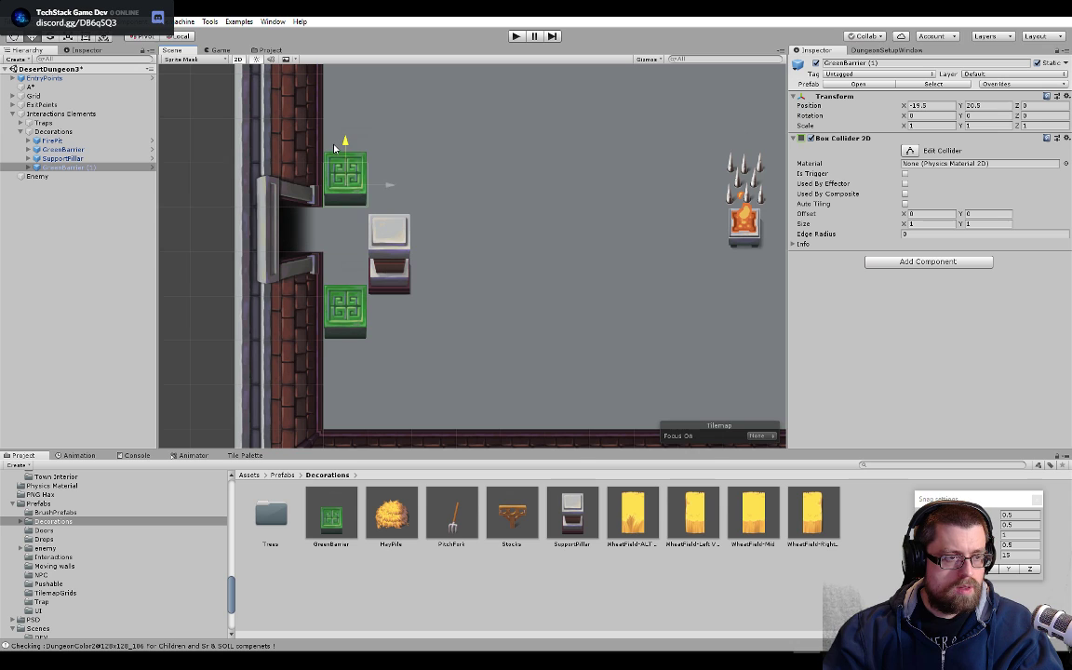
{"action": "left_click", "coordinate": [405, 292]}
{"action": "key", "text": "ctrl+d"}
{"action": "left_click_drag", "start_coordinate": [405, 296], "coordinate": [382, 208]}
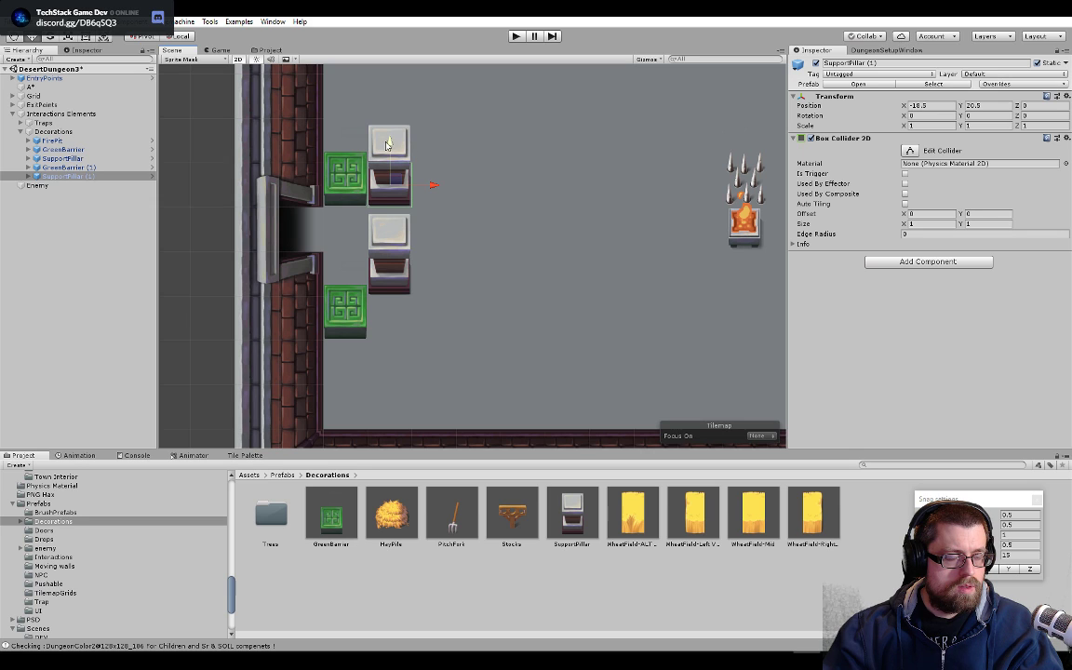
{"action": "left_click_drag", "start_coordinate": [383, 156], "coordinate": [391, 161]}
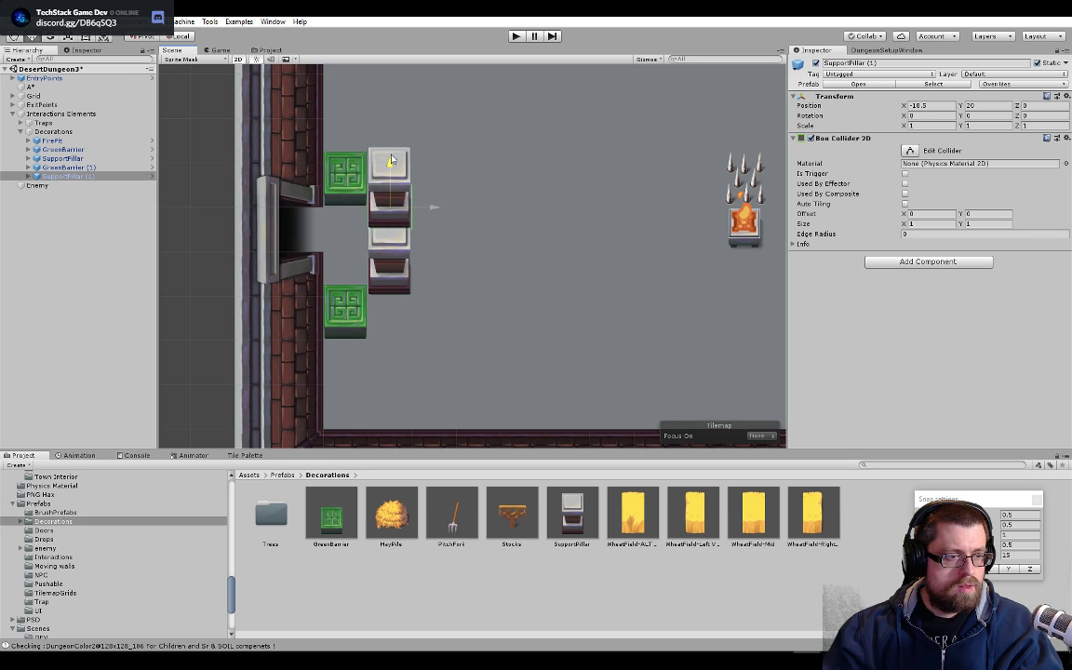
- Run the dungeon in play mode, walk the character up beside the support pillars and pause the game
{"action": "left_click", "coordinate": [515, 37]}
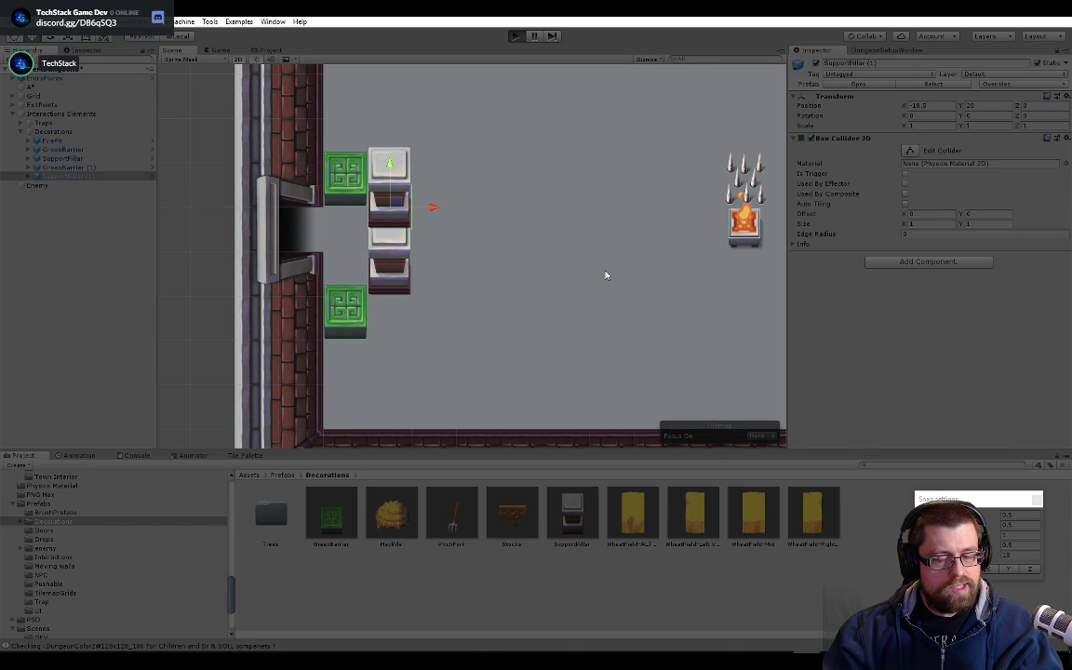
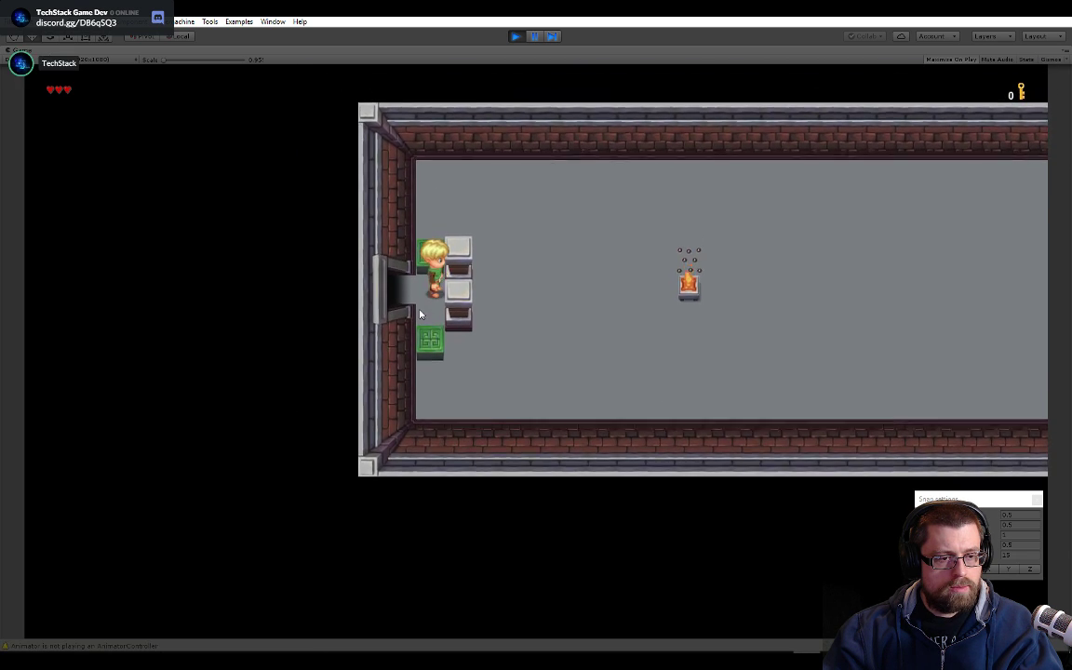
{"action": "key", "text": "Up"}
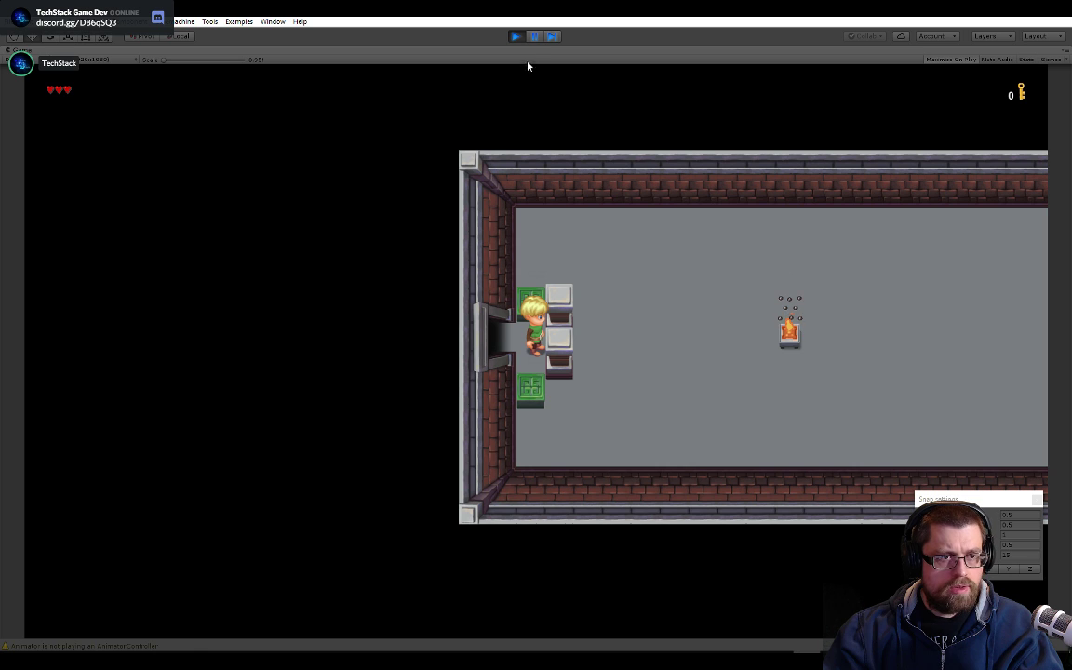
{"action": "left_click", "coordinate": [534, 37]}
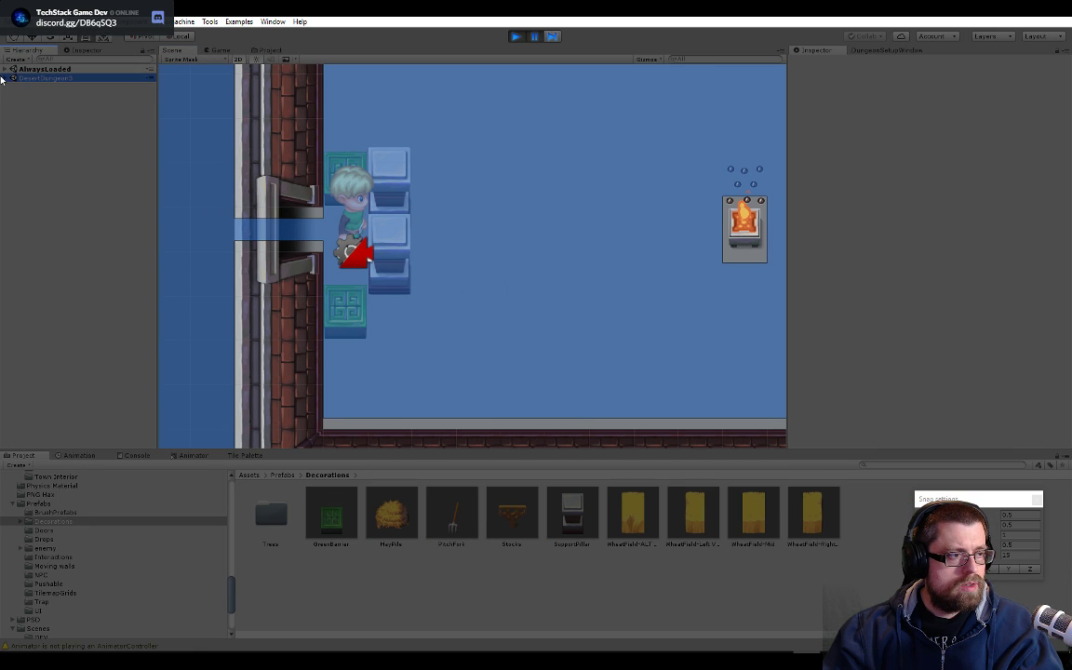
- Examine the box colliders of both support pillars under Decorations in the DesertDungeon3 scene against the character's position
{"action": "left_click", "coordinate": [9, 79]}
{"action": "left_click", "coordinate": [6, 79]}
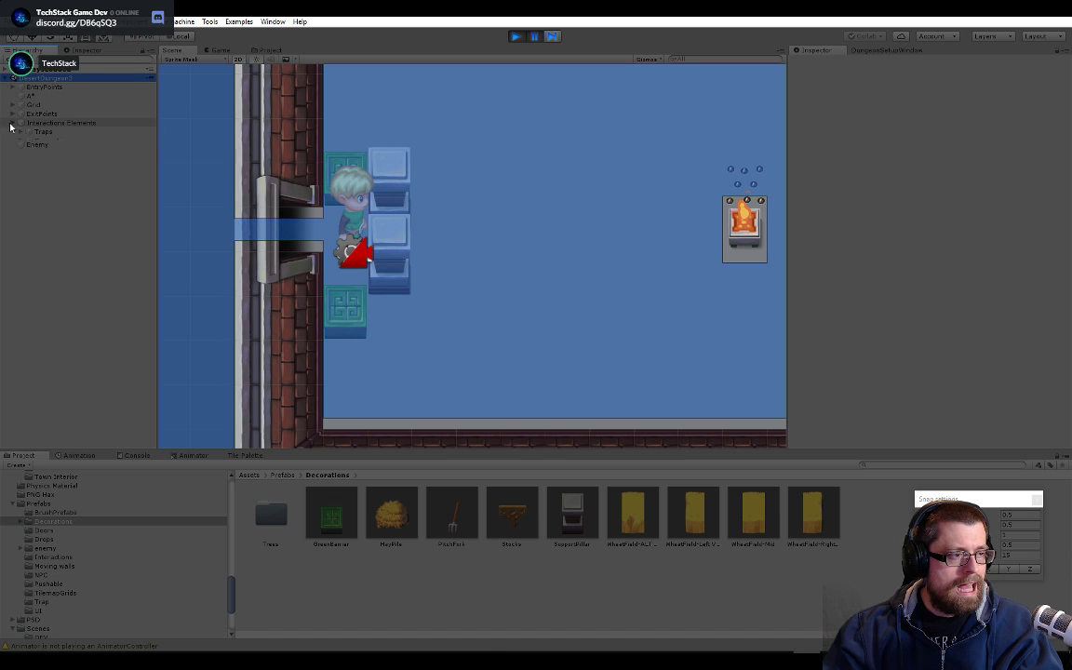
{"action": "left_click", "coordinate": [12, 123]}
{"action": "left_click", "coordinate": [16, 138]}
{"action": "left_click", "coordinate": [20, 140]}
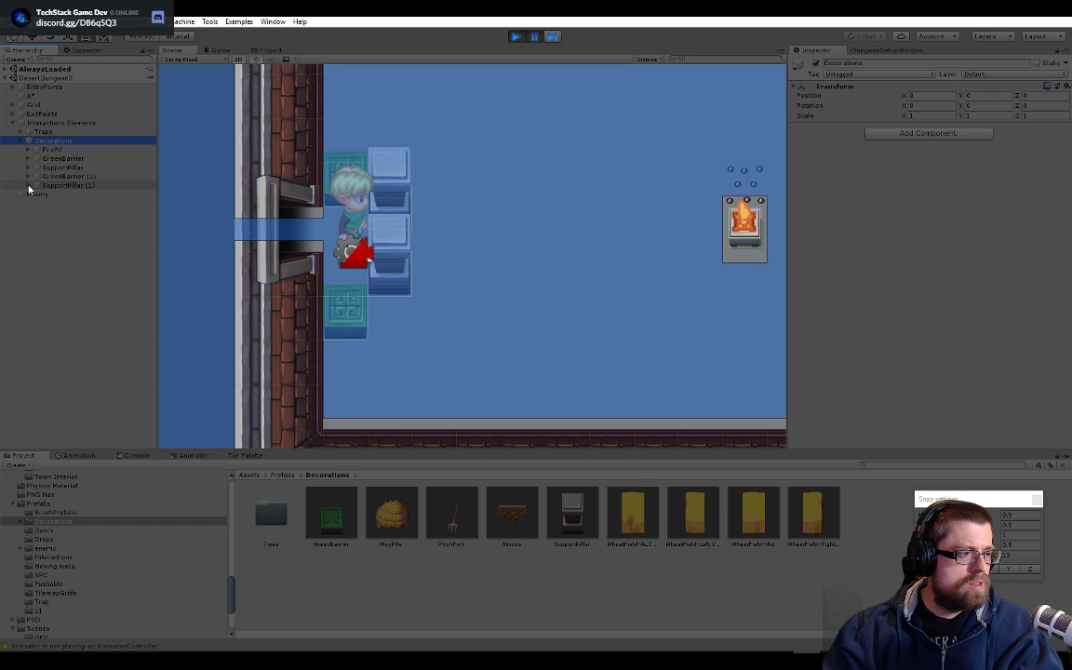
{"action": "left_click", "coordinate": [58, 167]}
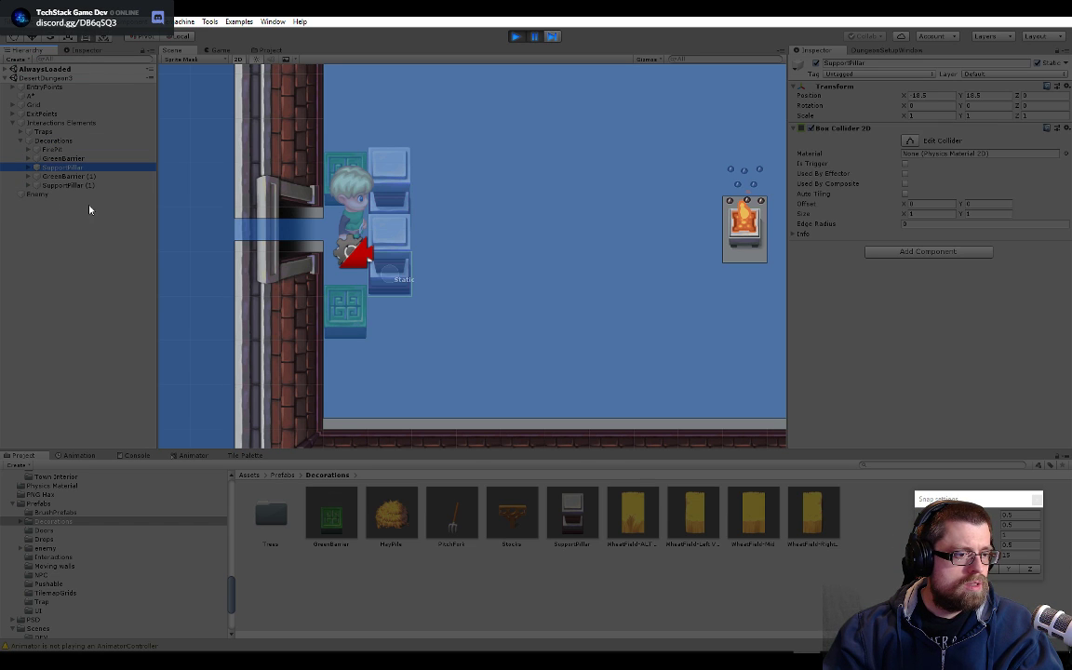
{"action": "scroll", "coordinate": [369, 255], "scroll_direction": "up", "scroll_amount": 8}
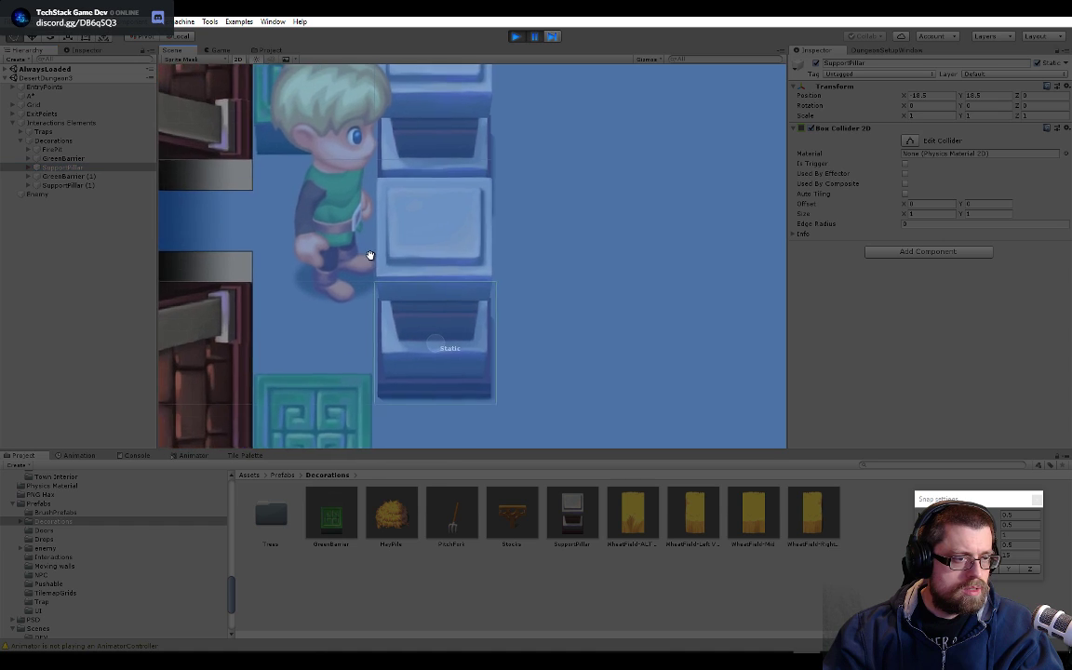
{"action": "middle_click_drag", "start_coordinate": [370, 255], "coordinate": [467, 301]}
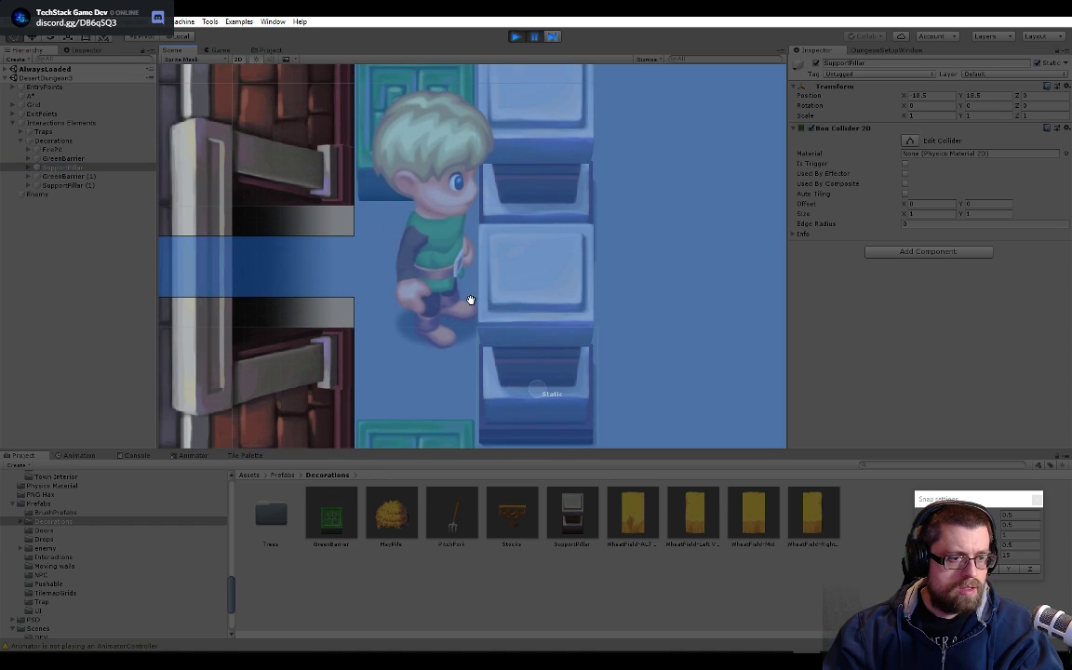
{"action": "left_click", "coordinate": [93, 186]}
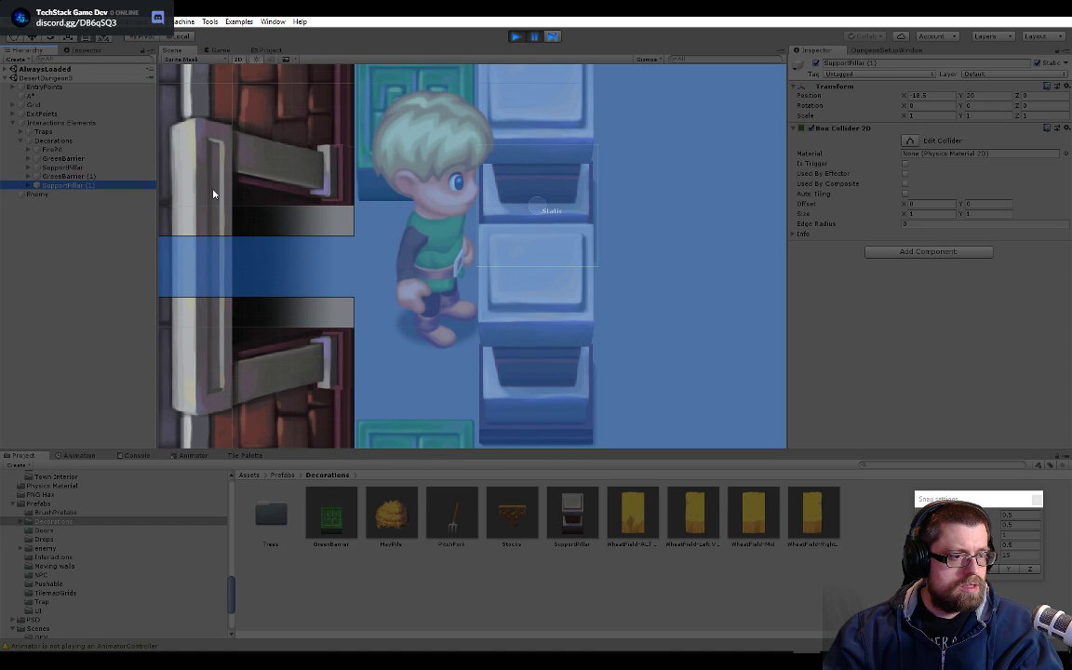
- Resume the game, walk the character against the pillars and green barriers, then stop play mode and return to the scene view
{"action": "left_click", "coordinate": [214, 49]}
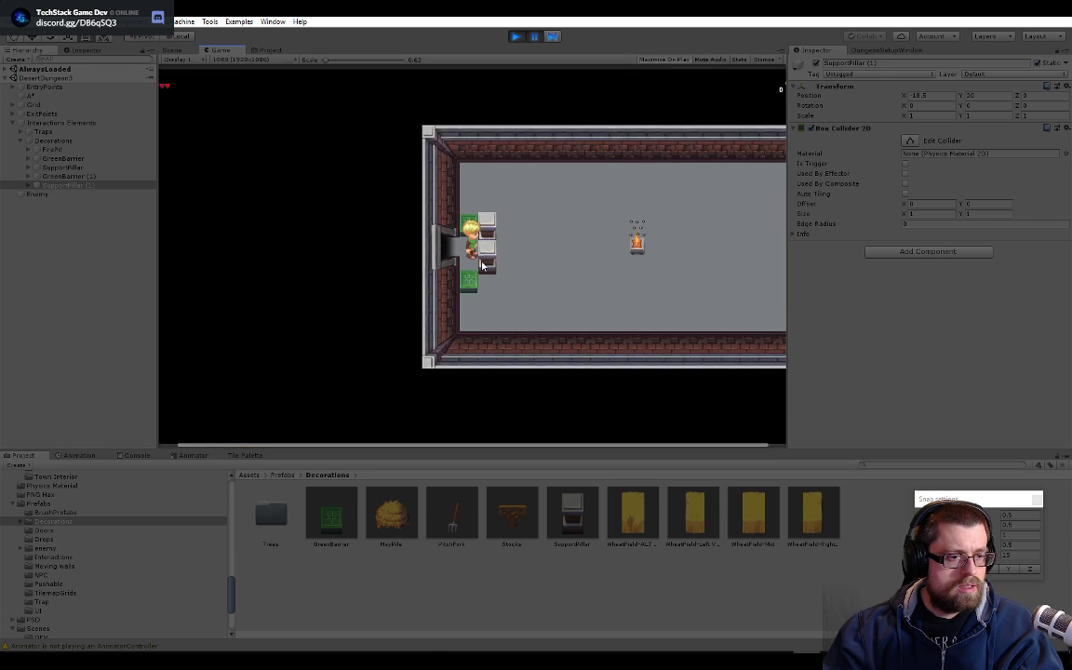
{"action": "scroll", "coordinate": [482, 265], "scroll_direction": "up", "scroll_amount": 5}
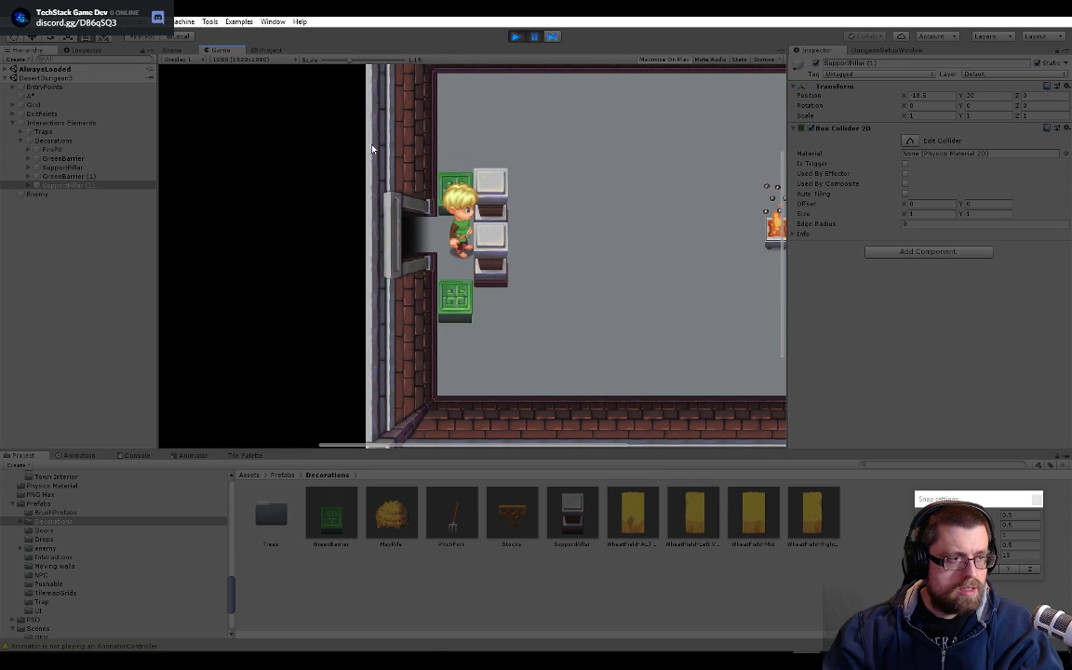
{"action": "key", "text": "w"}
{"action": "key", "text": "d"}
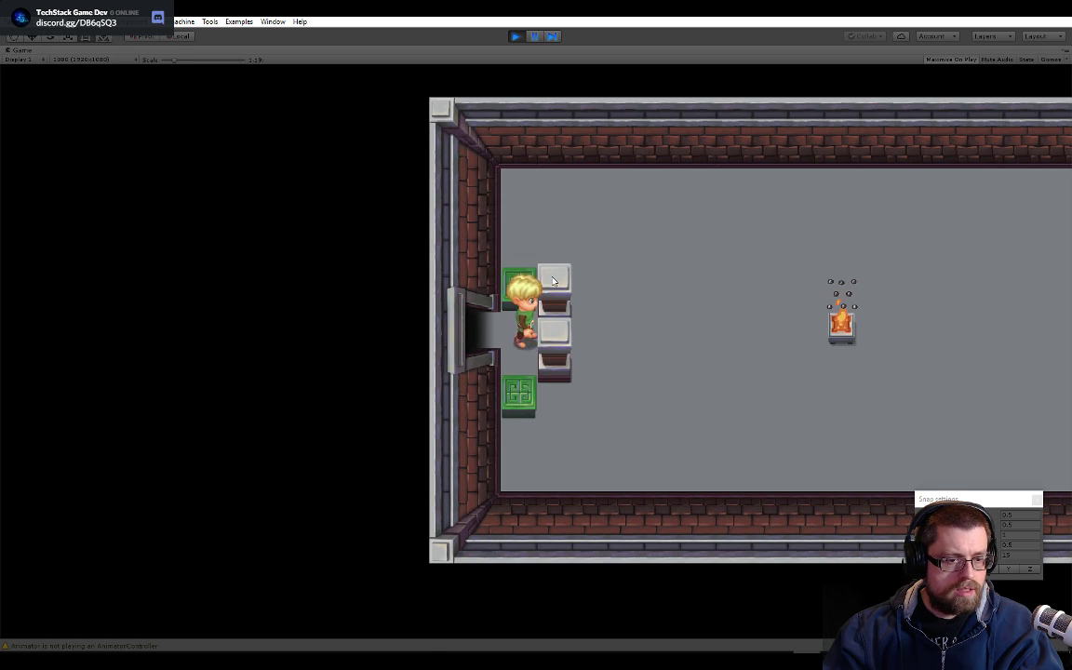
{"action": "key", "text": "s"}
{"action": "key", "text": "w"}
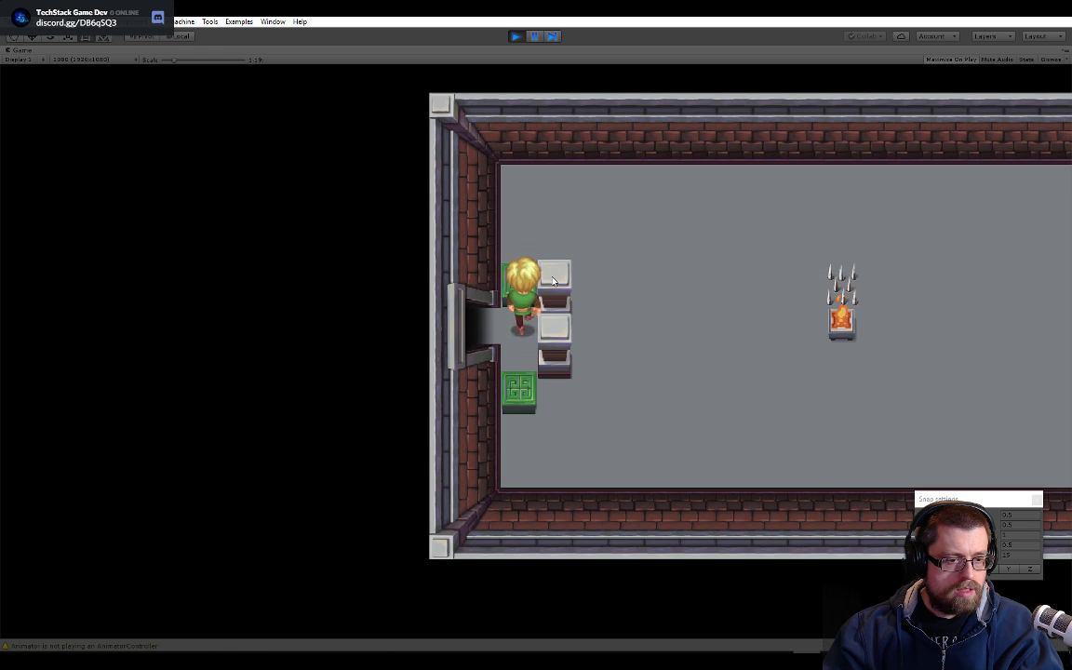
{"action": "key", "text": "s"}
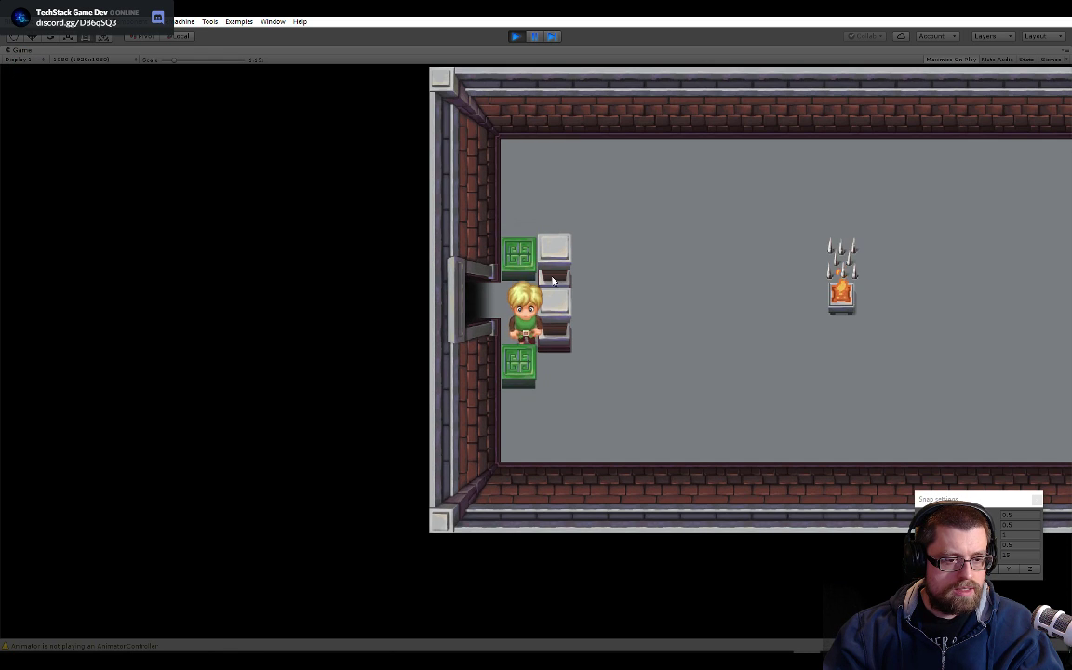
{"action": "left_click", "coordinate": [515, 36]}
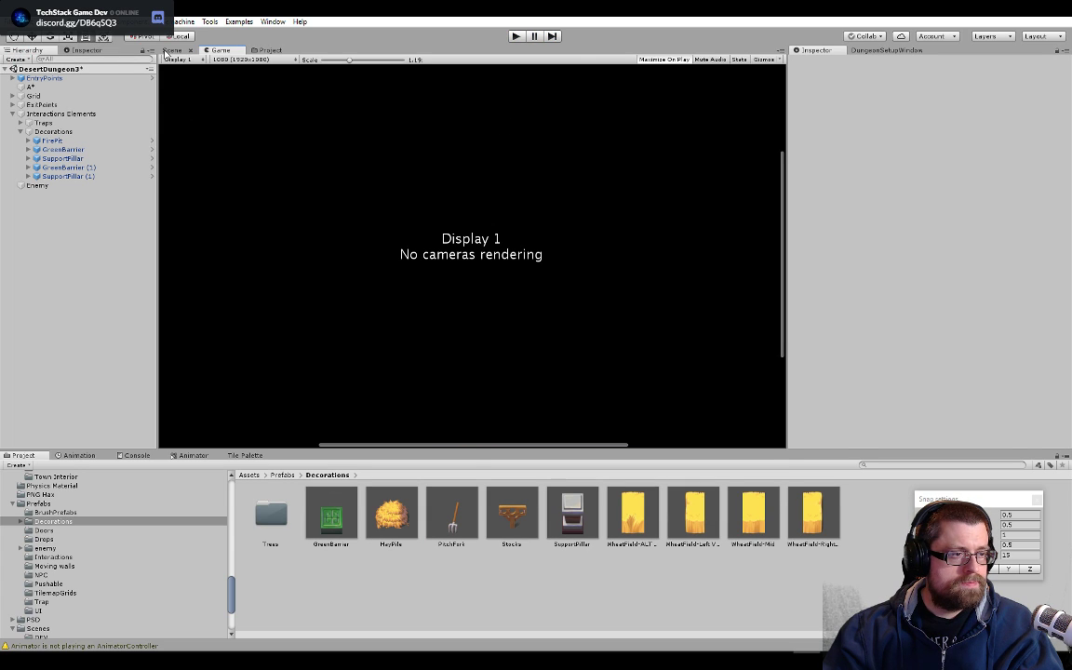
{"action": "left_click", "coordinate": [167, 50]}
{"action": "scroll", "coordinate": [431, 211], "scroll_direction": "down", "scroll_amount": 2}
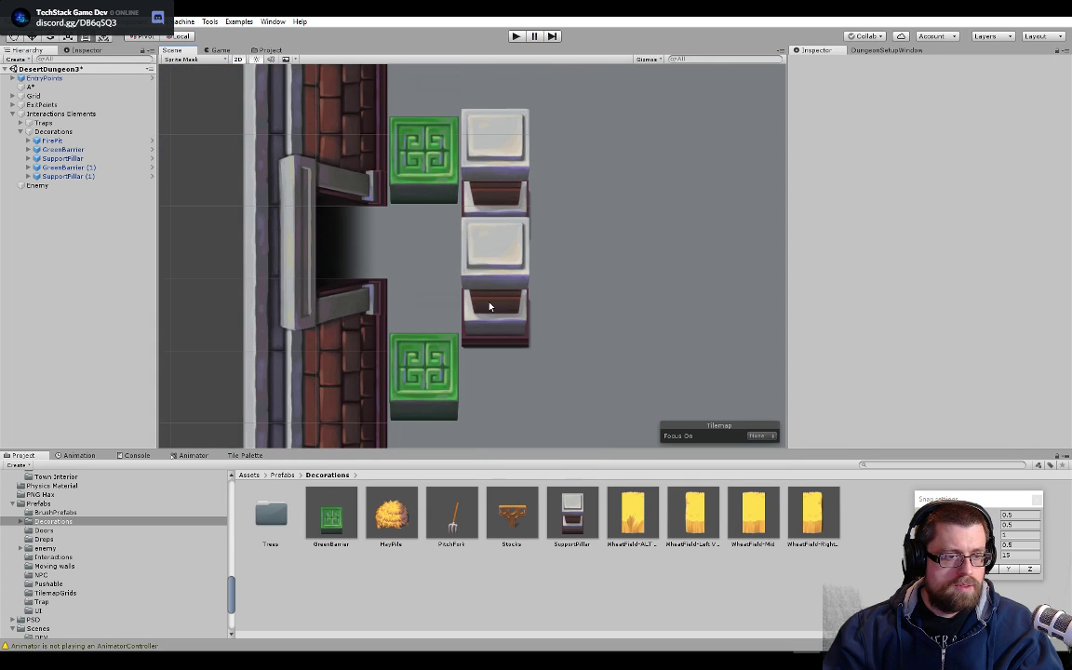
- Try the lower support pillar at Y 18 and return it to Y 18.5
{"action": "left_click", "coordinate": [494, 317]}
{"action": "key", "text": "w"}
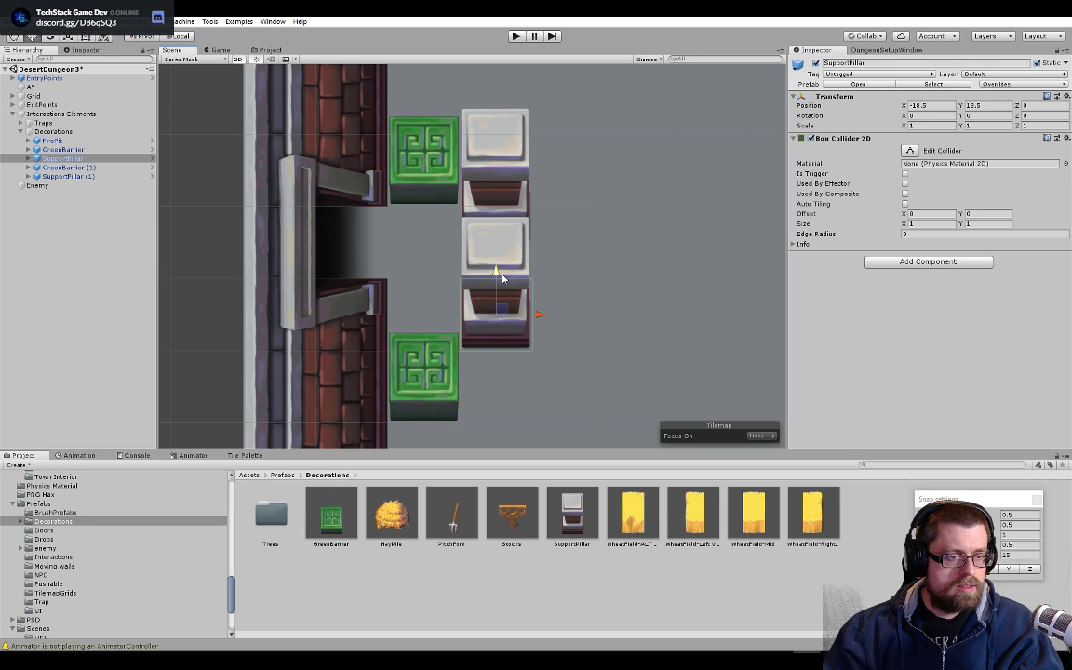
{"action": "left_click_drag", "start_coordinate": [496, 272], "coordinate": [500, 306]}
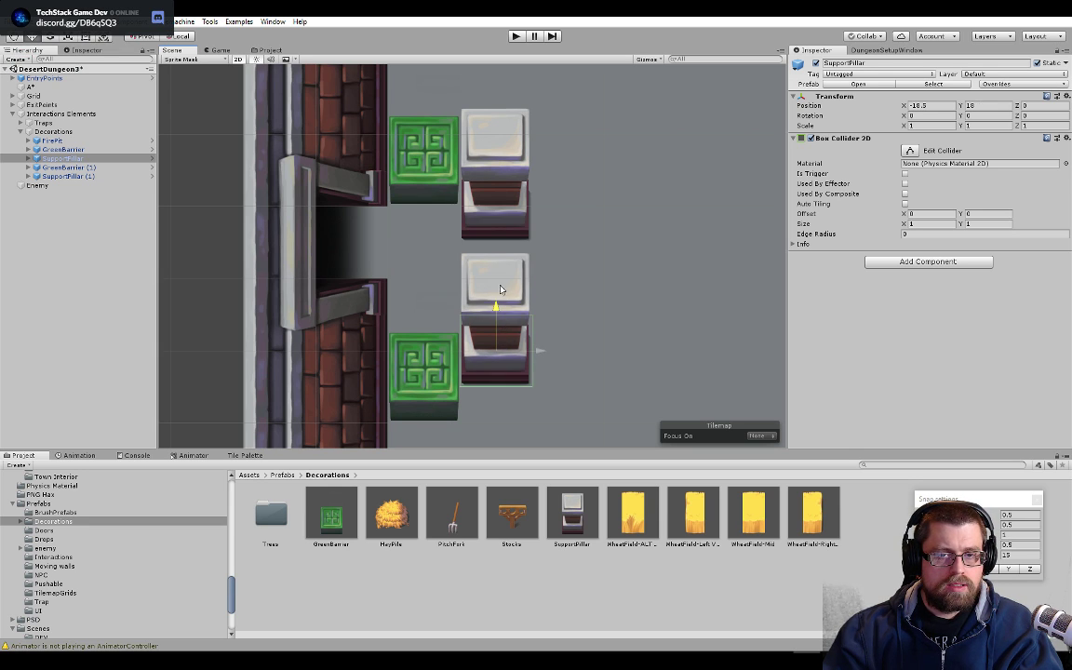
{"action": "left_click_drag", "start_coordinate": [500, 289], "coordinate": [497, 273]}
- Move the upper support pillar up to Y 20.5 and the upper green barrier up to Y 21.5
{"action": "left_click", "coordinate": [482, 181]}
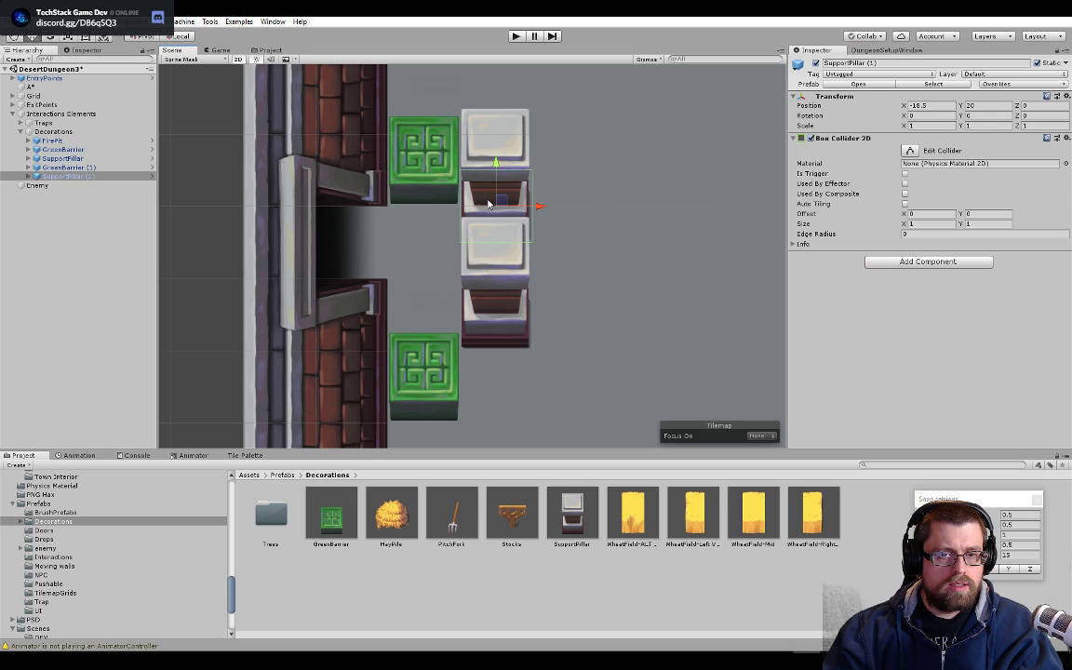
{"action": "left_click_drag", "start_coordinate": [496, 177], "coordinate": [498, 139]}
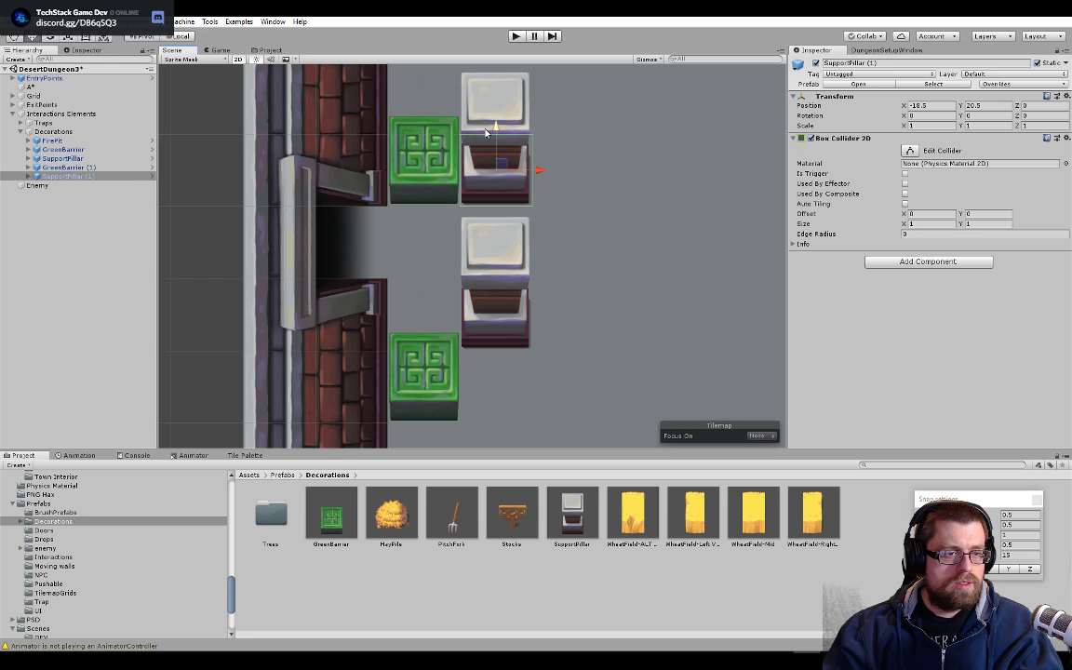
{"action": "mouse_move", "coordinate": [497, 127]}
{"action": "left_mouse_down"}
{"action": "mouse_move", "coordinate": [498, 145]}
{"action": "mouse_move", "coordinate": [499, 124]}
{"action": "left_mouse_up"}
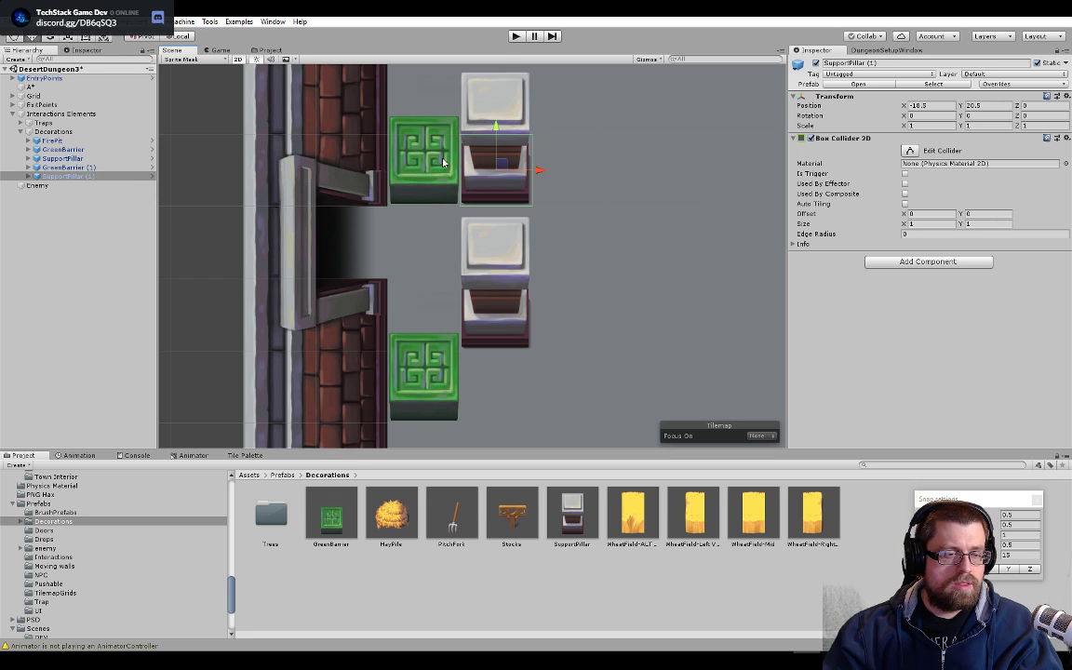
{"action": "left_click", "coordinate": [443, 162]}
{"action": "left_click_drag", "start_coordinate": [423, 130], "coordinate": [426, 54]}
{"action": "scroll", "coordinate": [463, 279], "scroll_direction": "down", "scroll_amount": 5}
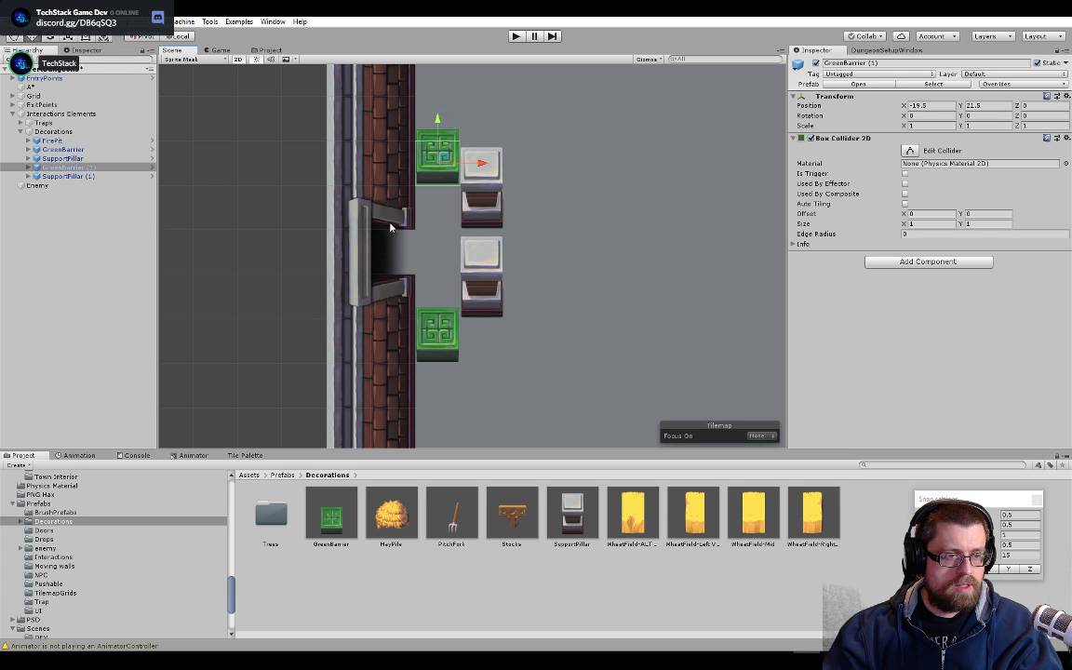
- Run play mode, walk the character through the gap between the two support pillars into the room, and stop the game
{"action": "left_click", "coordinate": [517, 36]}
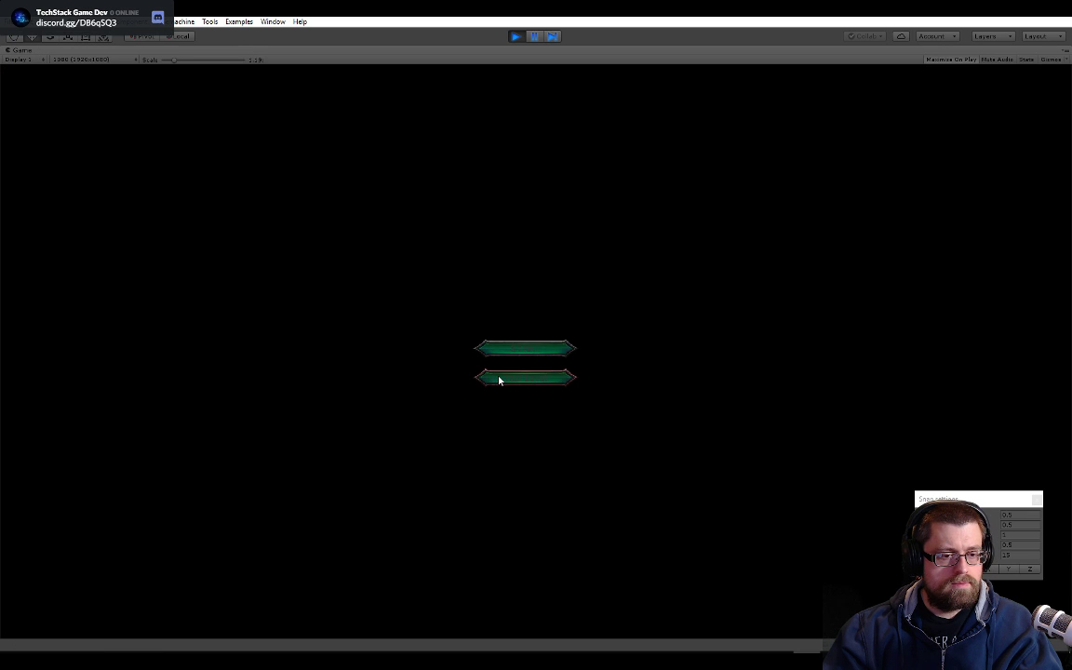
{"action": "key", "text": "Right"}
{"action": "key", "text": "Left"}
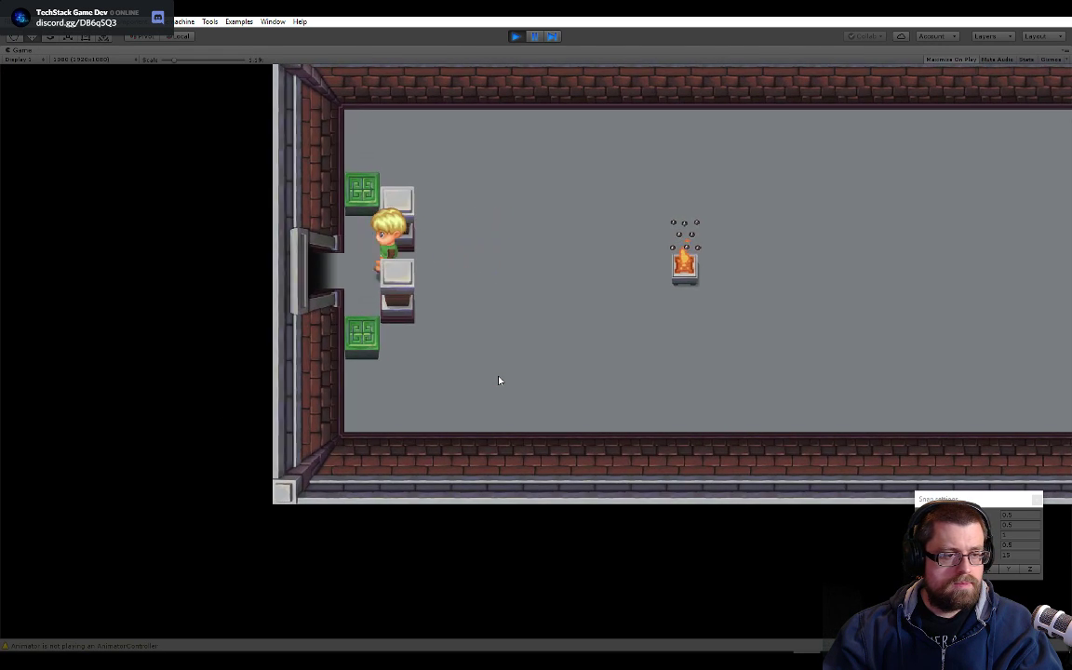
{"action": "key", "text": "Right"}
{"action": "key", "text": "Right"}
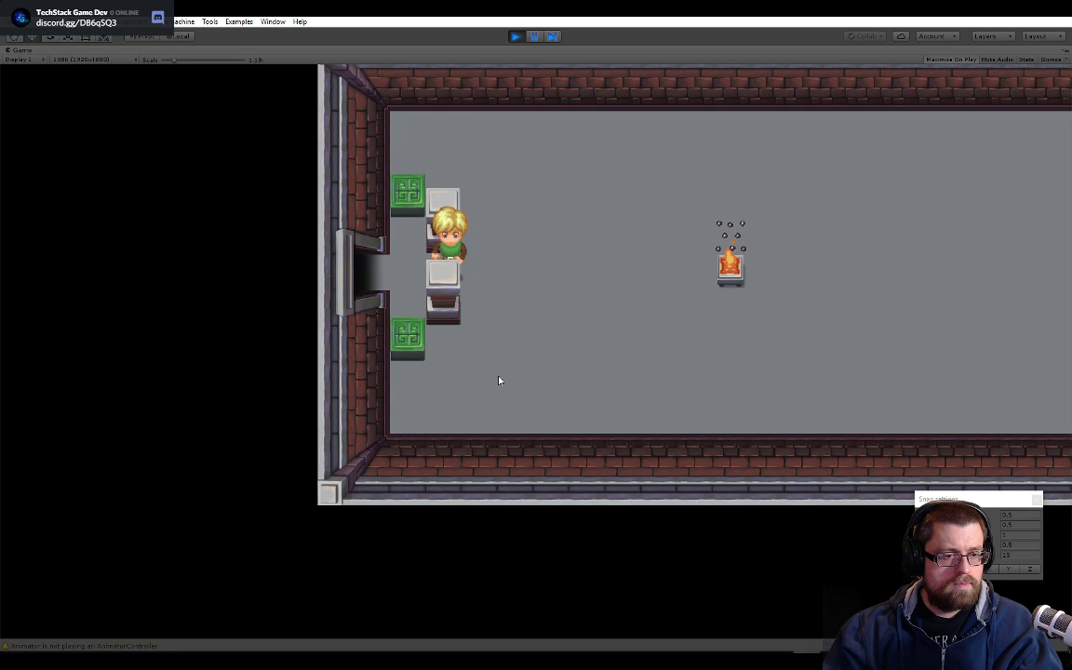
{"action": "key", "text": "Right"}
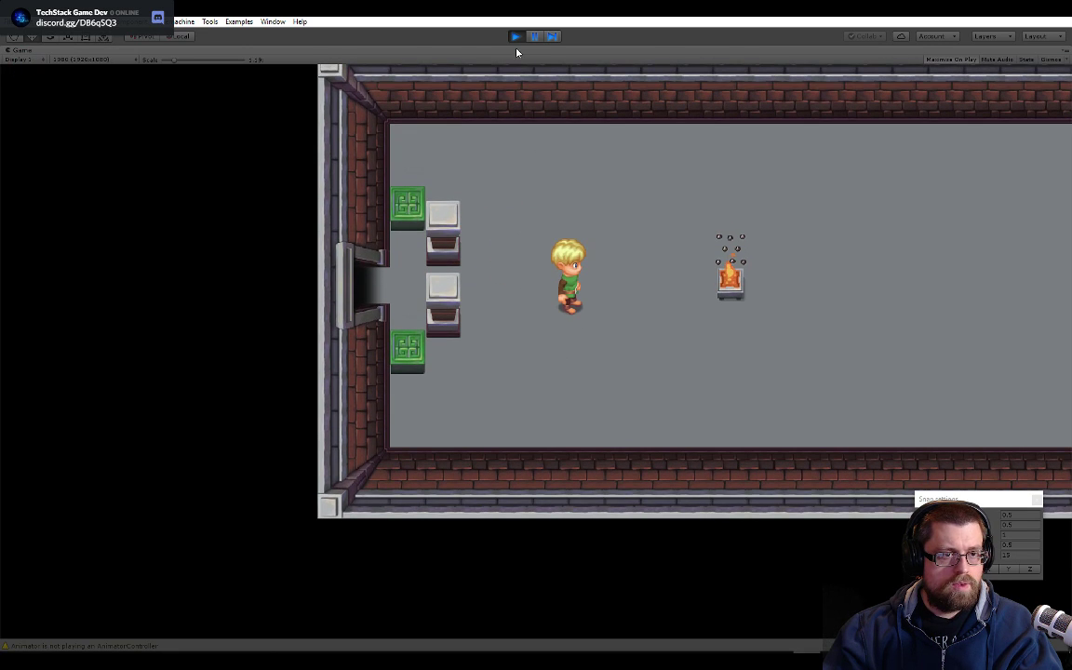
{"action": "left_click", "coordinate": [517, 38]}
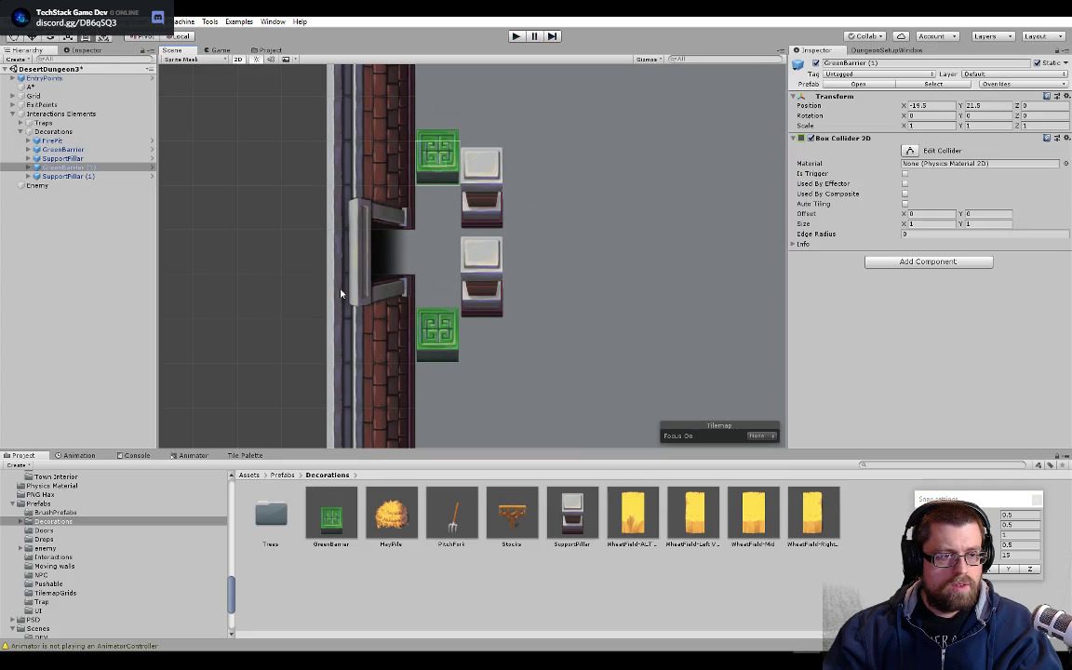
- Duplicate the upper green barrier to X -17.5, Y 21.5, and duplicate that copy down to Y 17.5
{"action": "scroll", "coordinate": [583, 255], "scroll_direction": "down", "scroll_amount": 1}
{"action": "middle_click_drag", "start_coordinate": [540, 270], "coordinate": [383, 253]}
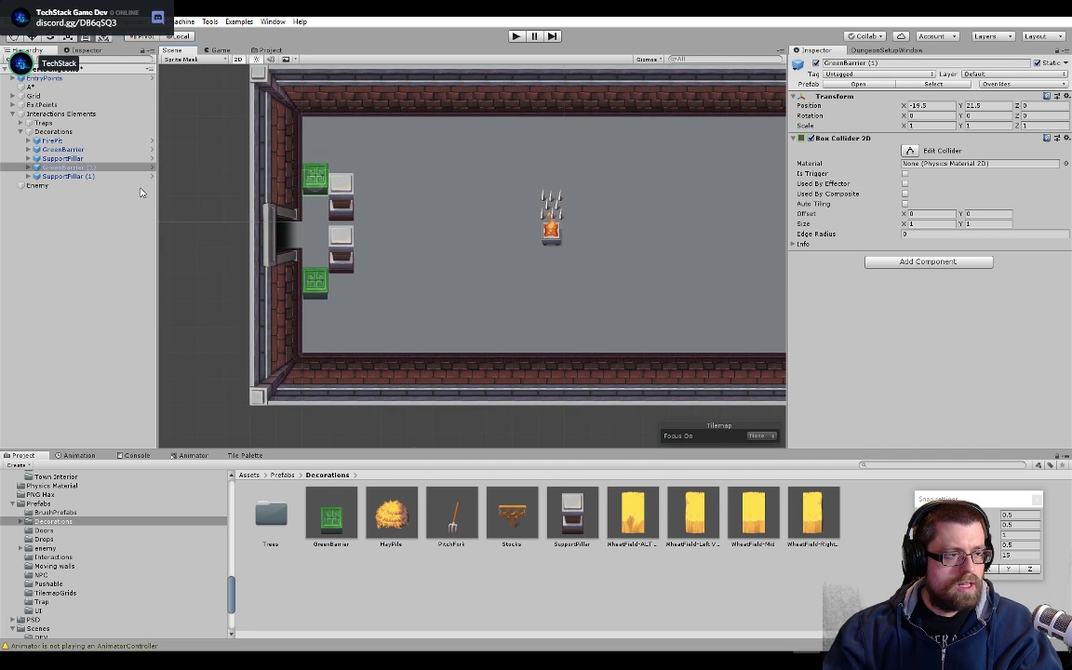
{"action": "left_click", "coordinate": [60, 167]}
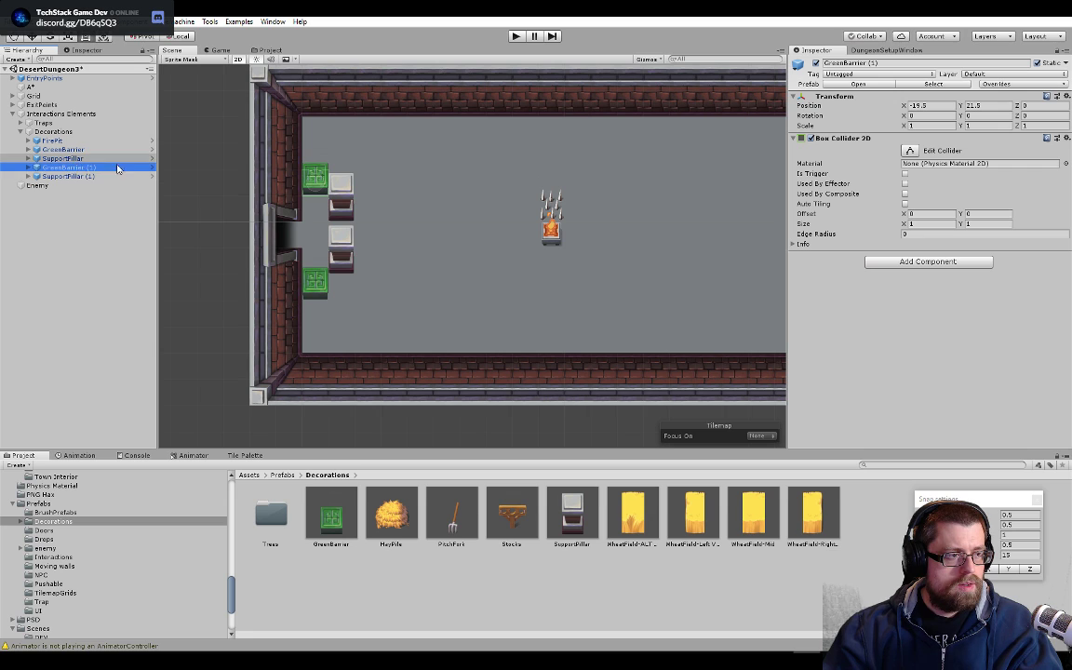
{"action": "key", "text": "ctrl+d"}
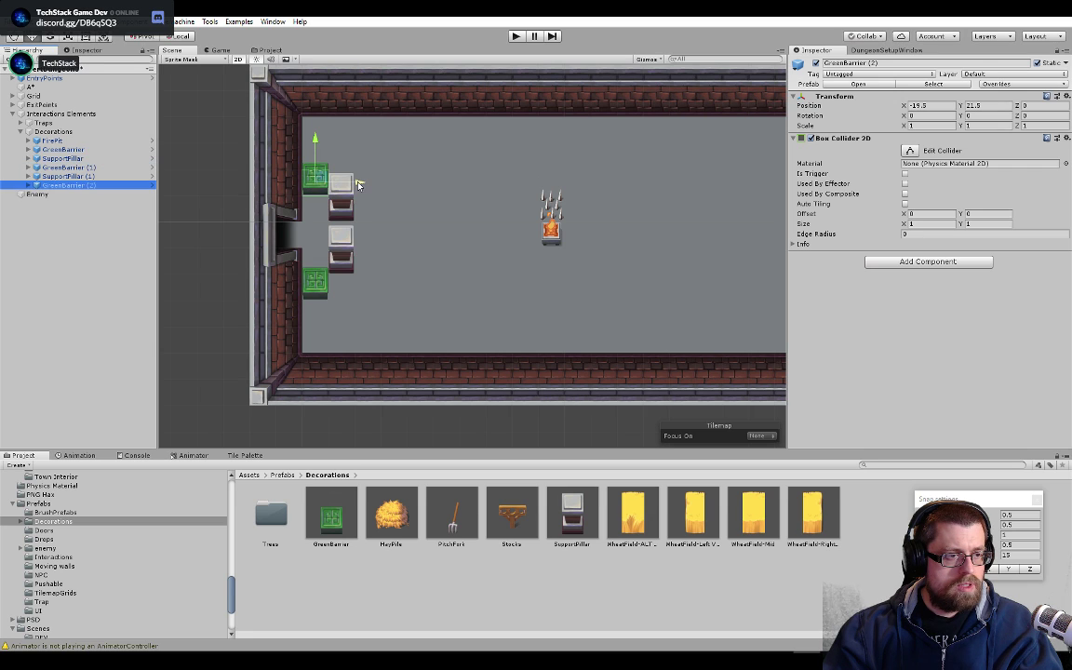
{"action": "left_click_drag", "start_coordinate": [358, 182], "coordinate": [413, 182]}
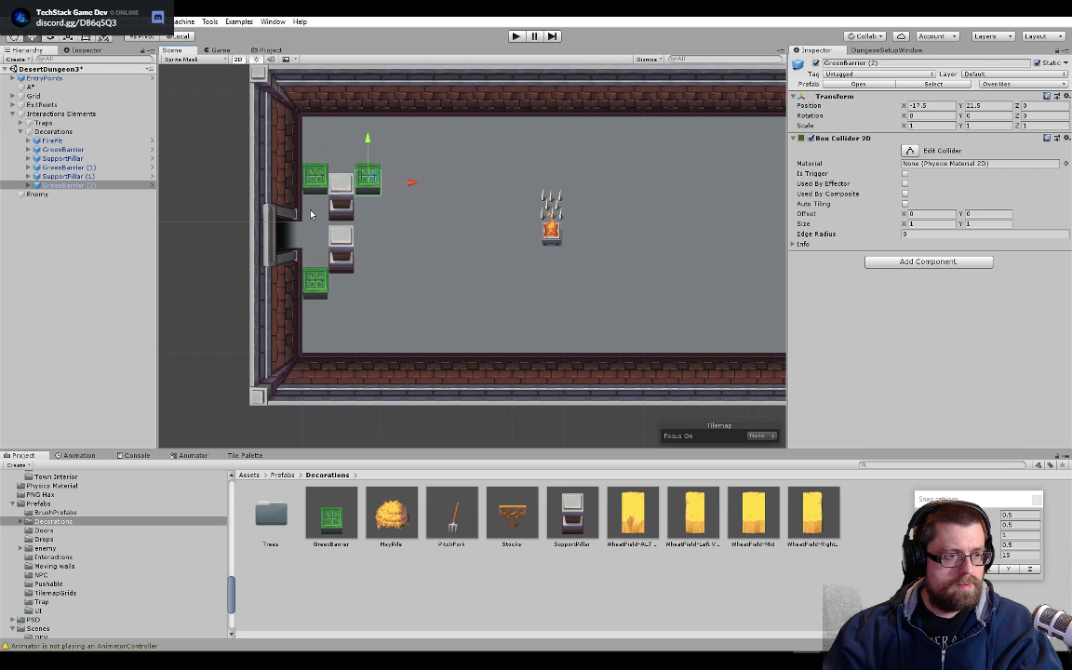
{"action": "key", "text": "ctrl+d"}
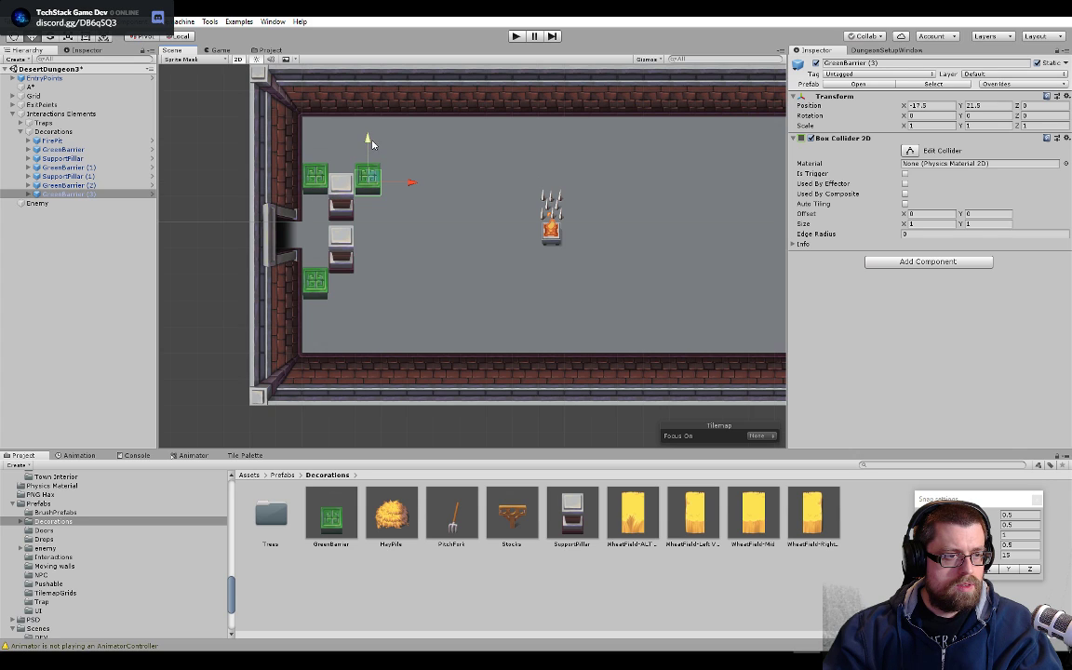
{"action": "left_click_drag", "start_coordinate": [366, 141], "coordinate": [369, 240]}
- Add two more green barrier duplicates at X -16.5, one at Y 17.5 and one at Y 21.5
{"action": "key", "text": "ctrl+d"}
{"action": "left_click_drag", "start_coordinate": [411, 289], "coordinate": [439, 289]}
{"action": "key", "text": "ctrl+d"}
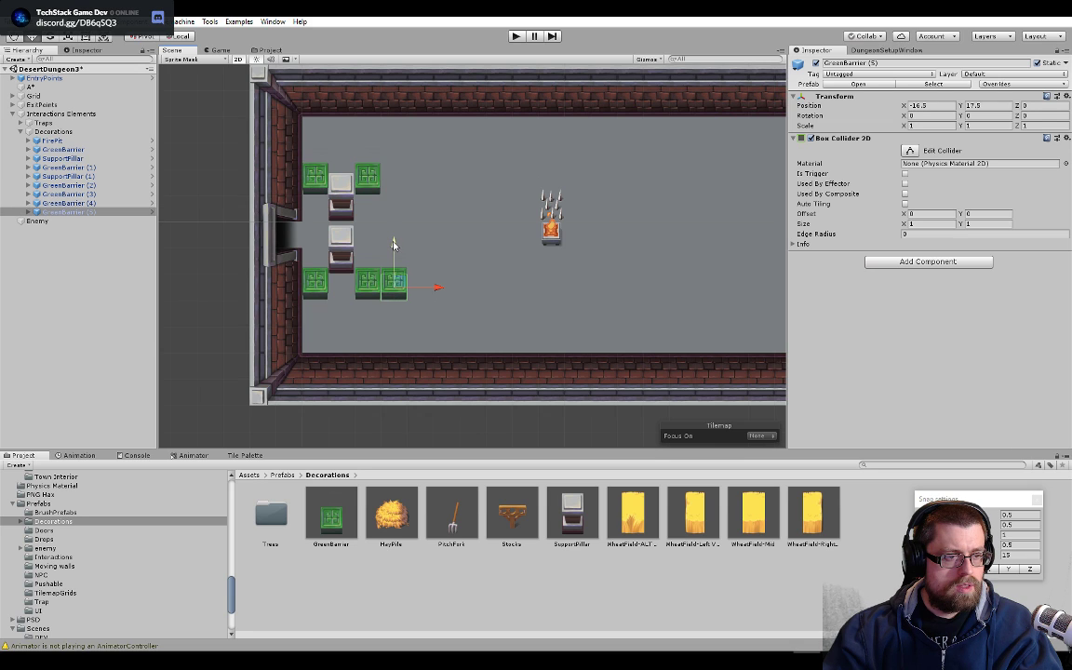
{"action": "left_click_drag", "start_coordinate": [392, 244], "coordinate": [393, 139]}
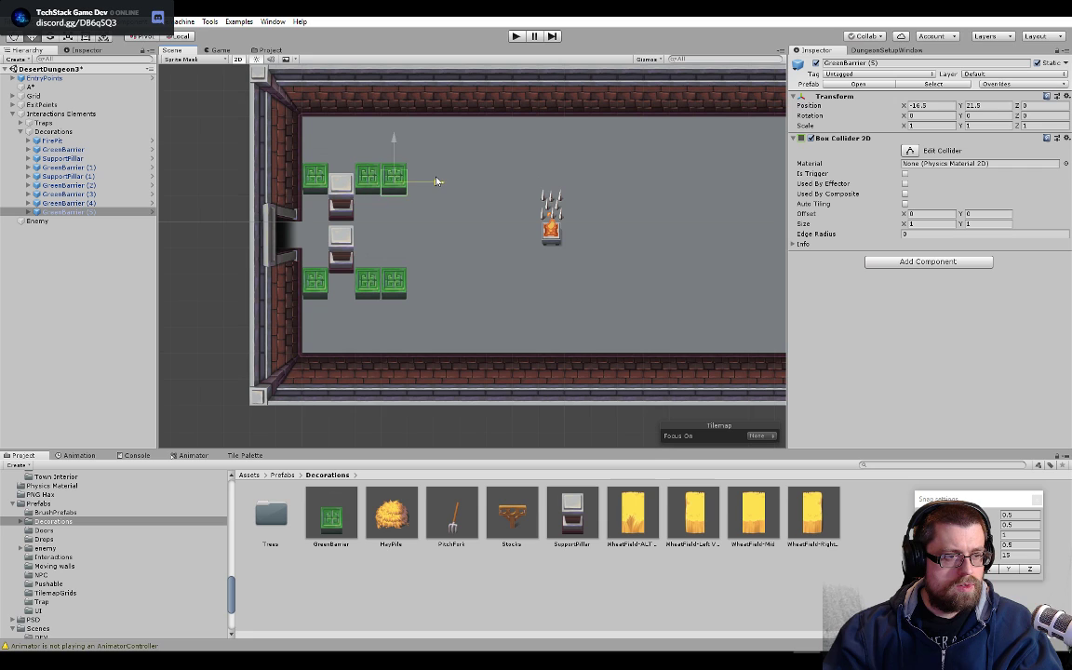
- Add two green barrier duplicates at X -14.5, one at Y 21.5 and one at Y 17.5
{"action": "key", "text": "ctrl+d"}
{"action": "left_click_drag", "start_coordinate": [437, 182], "coordinate": [486, 191]}
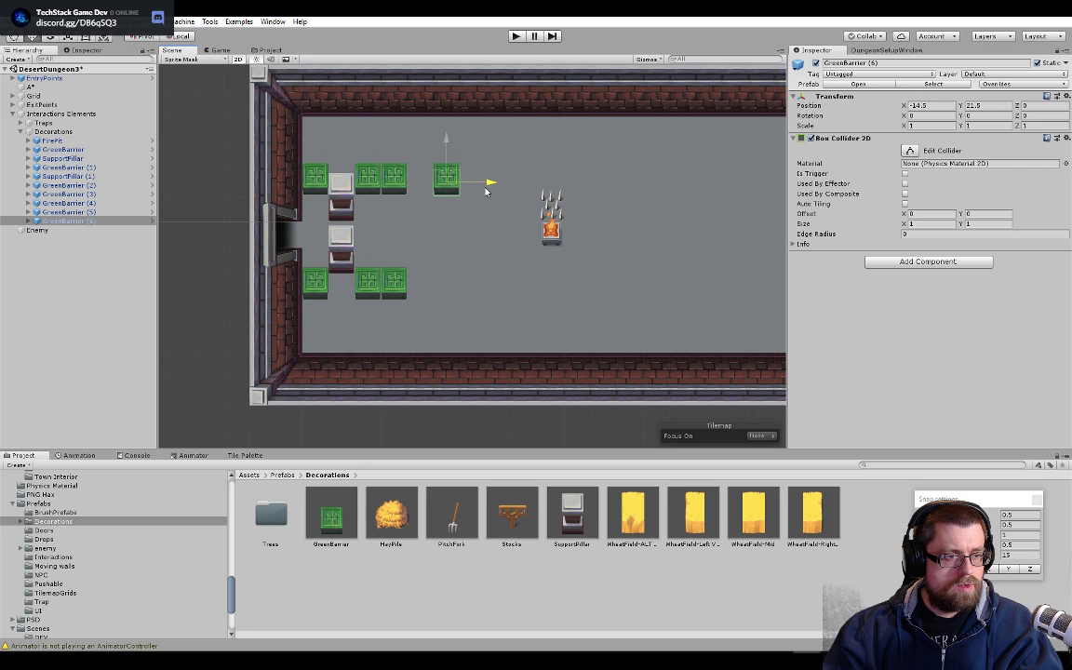
{"action": "key", "text": "ctrl+d"}
{"action": "left_click_drag", "start_coordinate": [445, 141], "coordinate": [446, 88]}
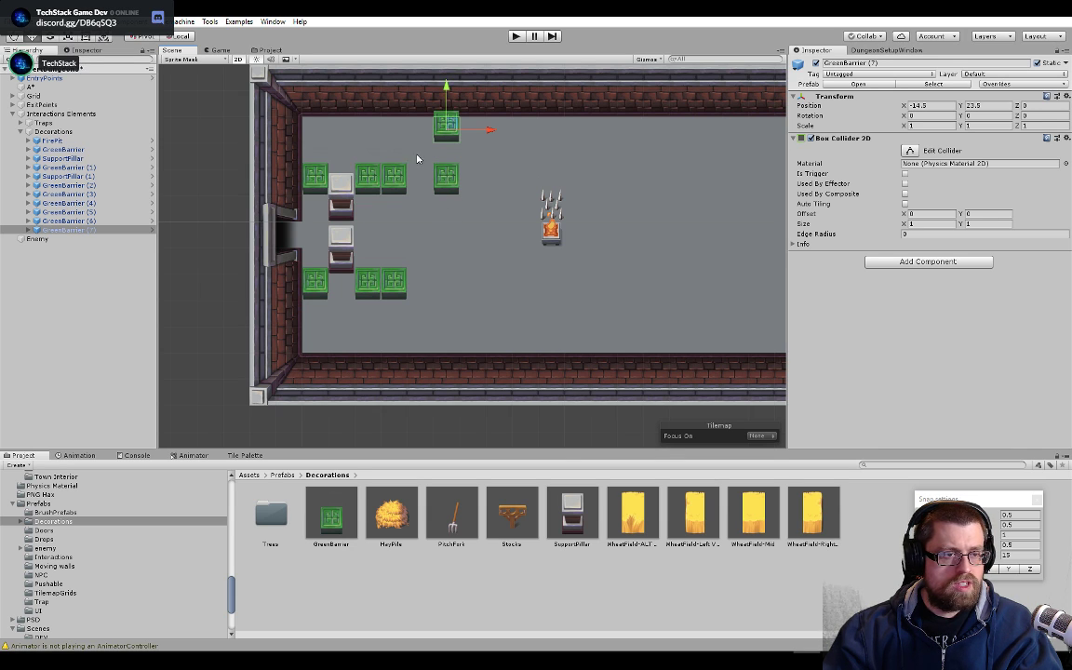
{"action": "left_click_drag", "start_coordinate": [443, 85], "coordinate": [438, 254]}
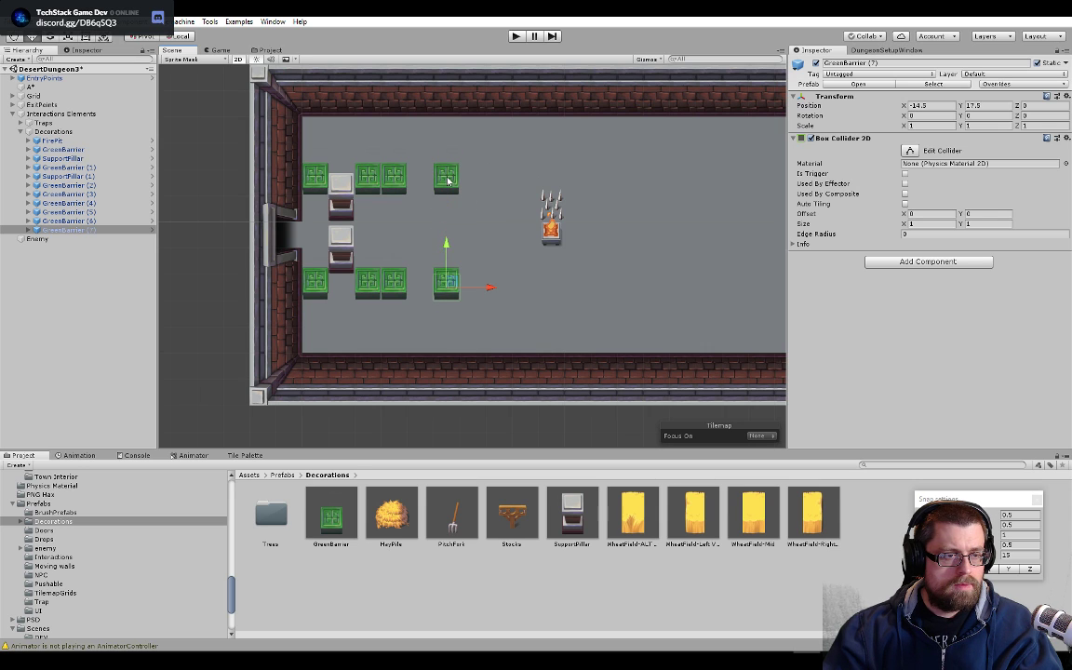
- Move the three upper green barriers beyond the support pillars down to Y 20.5 and the three lower ones up to Y 18.5
{"action": "left_click", "coordinate": [393, 177]}
{"action": "left_click", "coordinate": [361, 183], "text": "shift"}
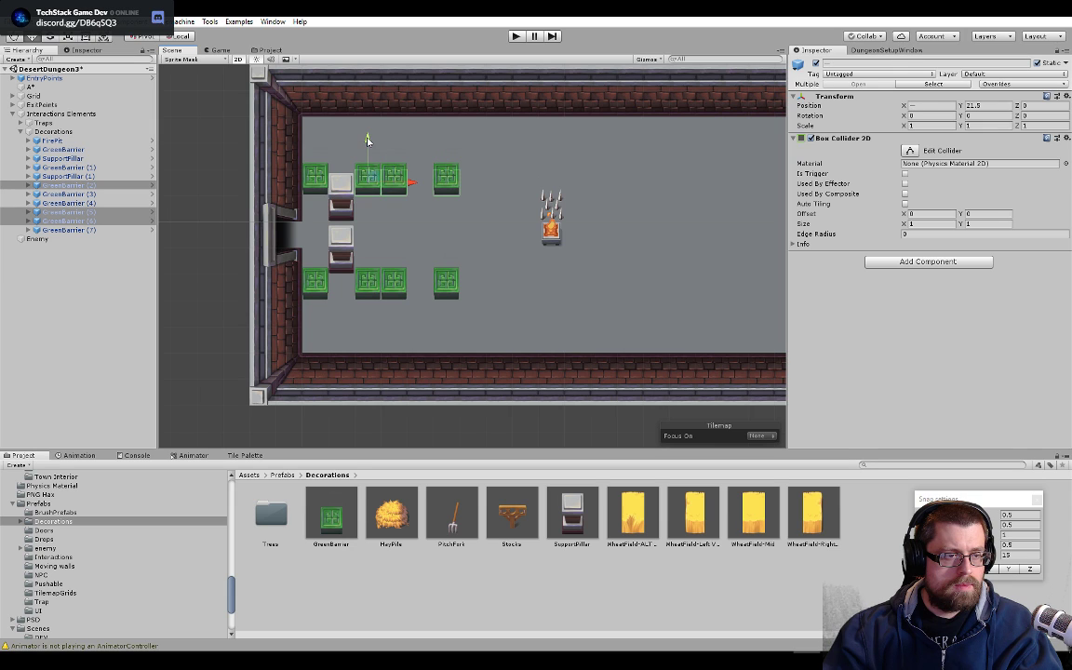
{"action": "left_click_drag", "start_coordinate": [365, 139], "coordinate": [367, 165]}
{"action": "left_click", "coordinate": [393, 282]}
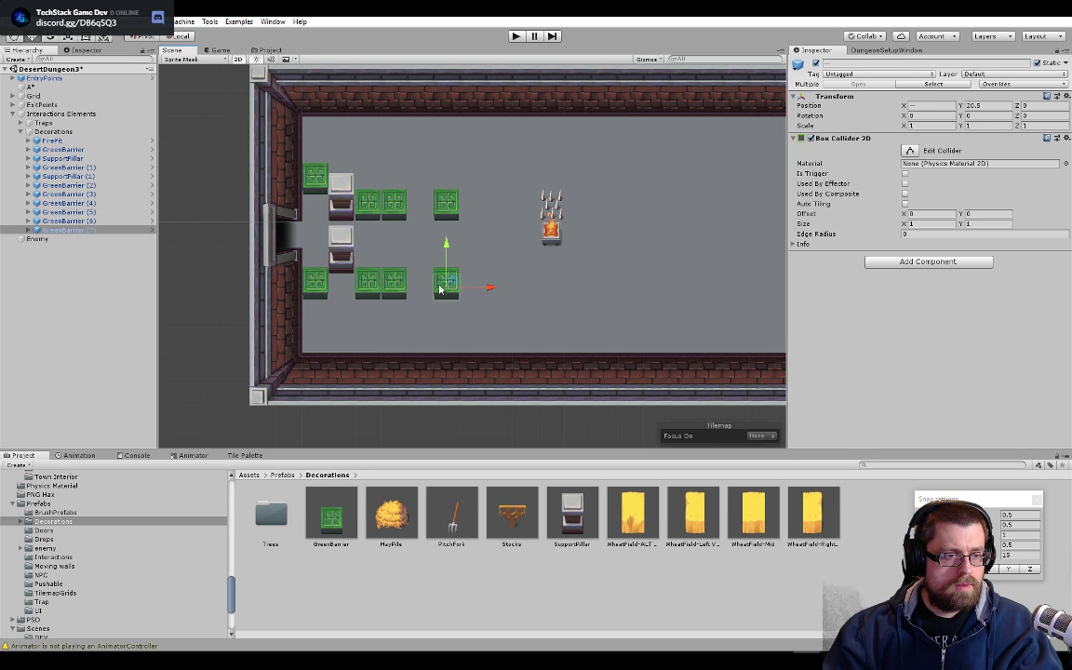
{"action": "left_click", "coordinate": [366, 282], "text": "shift"}
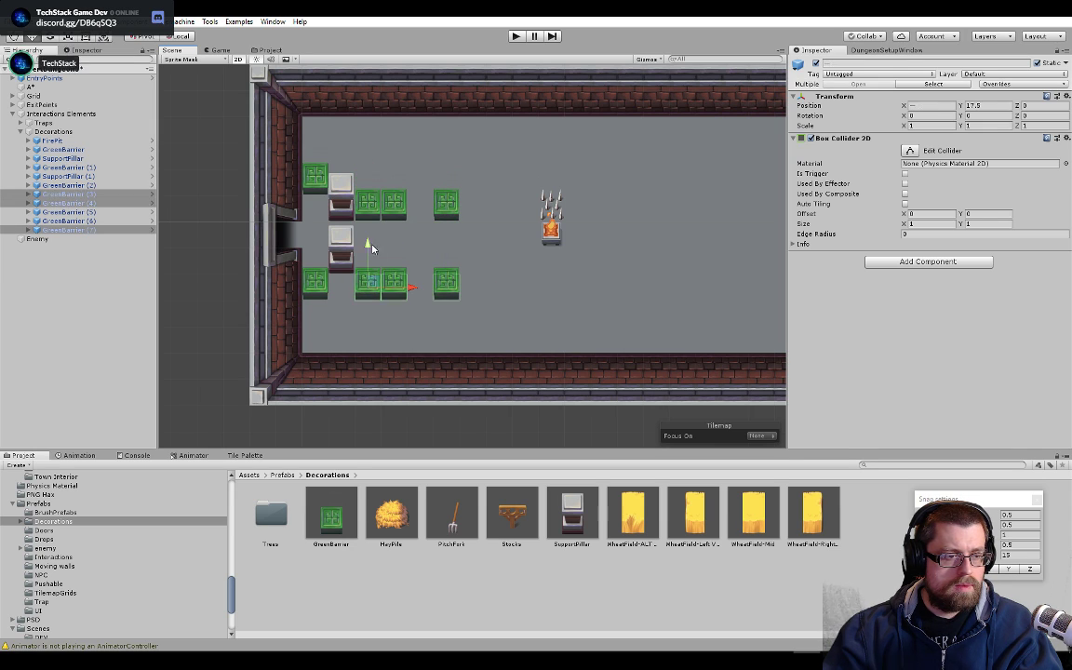
{"action": "left_click_drag", "start_coordinate": [365, 242], "coordinate": [367, 228]}
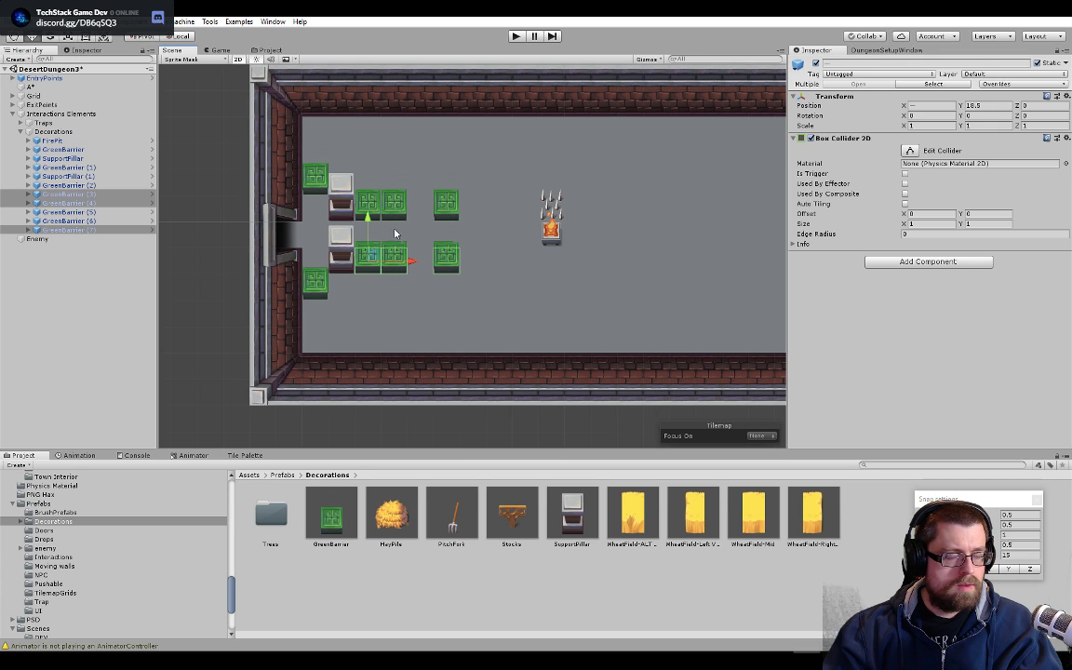
- Duplicate the three green barriers at Y 20.5 and place the copies directly above them at Y 21.5
{"action": "left_click", "coordinate": [440, 212]}
{"action": "left_click", "coordinate": [397, 210], "text": "shift"}
{"action": "left_click", "coordinate": [365, 209], "text": "shift"}
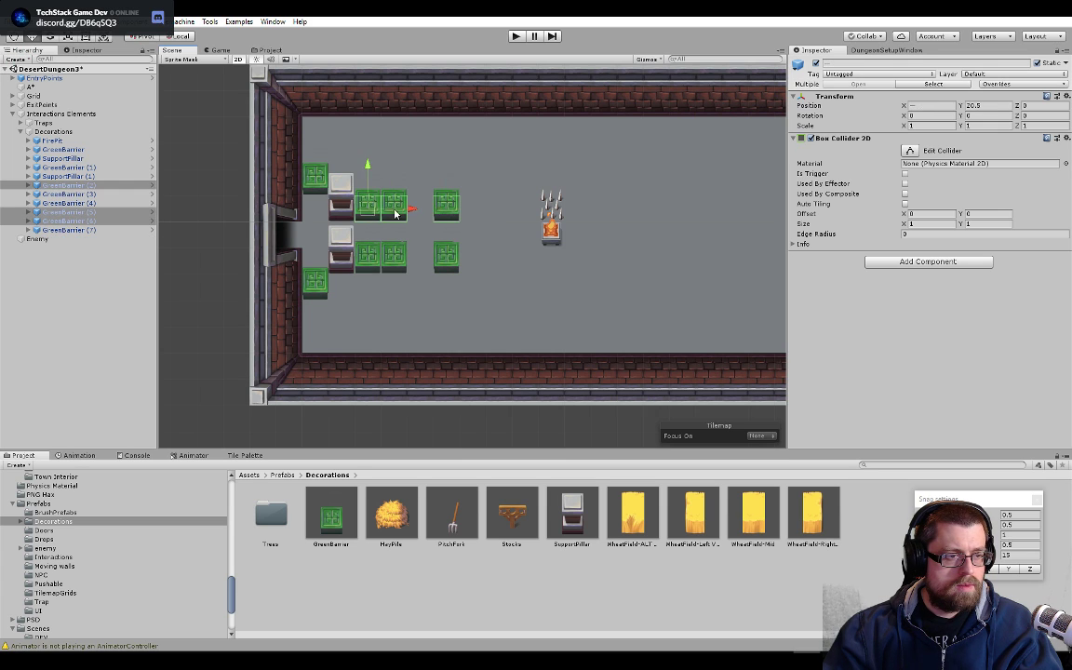
{"action": "key", "text": "ctrl+d"}
{"action": "left_click_drag", "start_coordinate": [445, 171], "coordinate": [453, 137]}
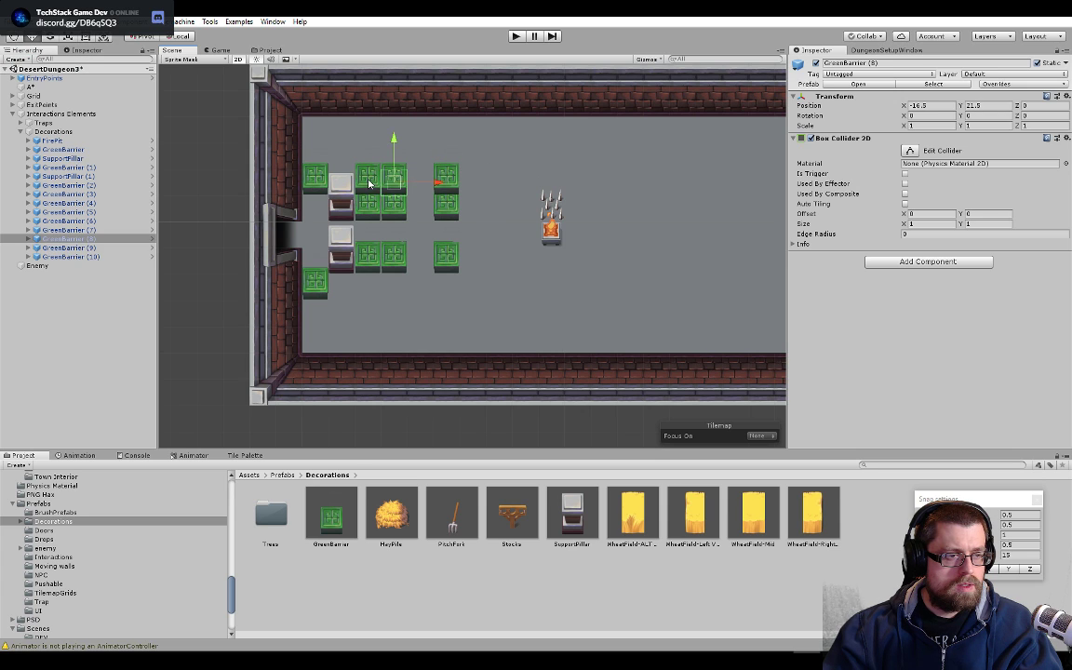
- Move the two copied barriers nearest the doorway up to Y 22.5 and across to X -15.5 and X -14.5
{"action": "left_click", "coordinate": [369, 180], "text": "shift"}
{"action": "left_click_drag", "start_coordinate": [369, 140], "coordinate": [367, 110]}
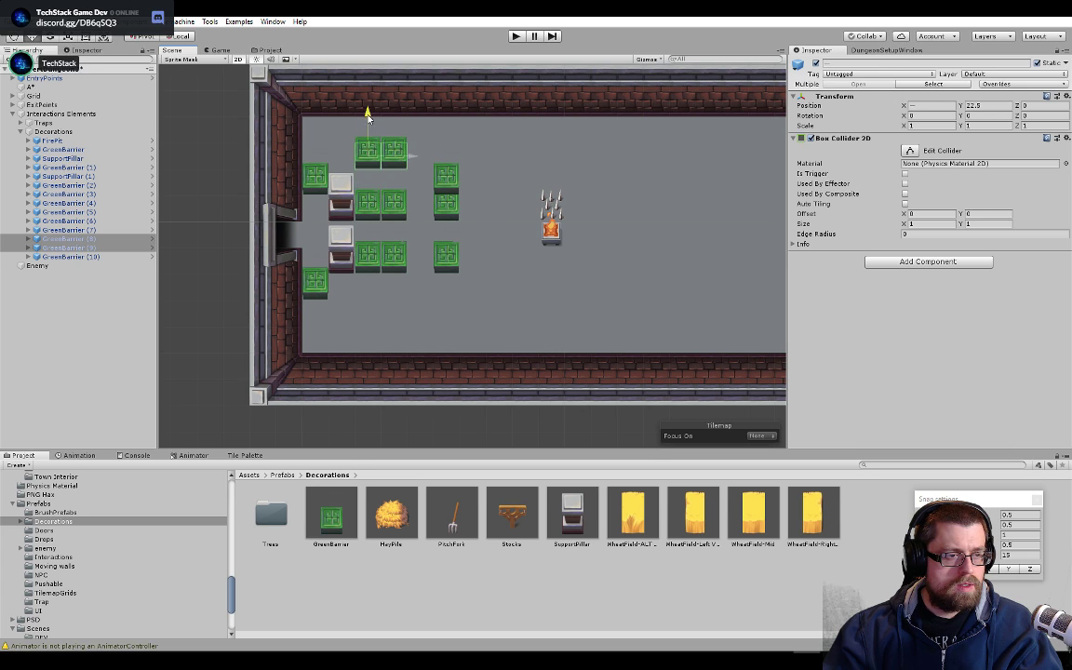
{"action": "left_click_drag", "start_coordinate": [411, 153], "coordinate": [468, 156]}
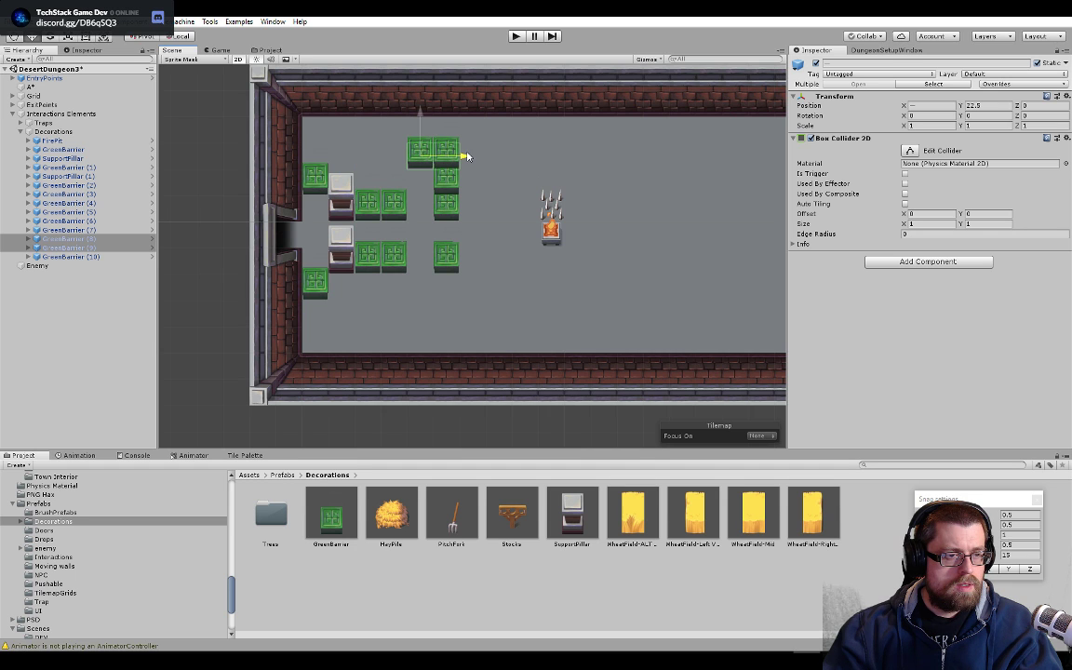
{"action": "scroll", "coordinate": [471, 207], "scroll_direction": "up", "scroll_amount": 3}
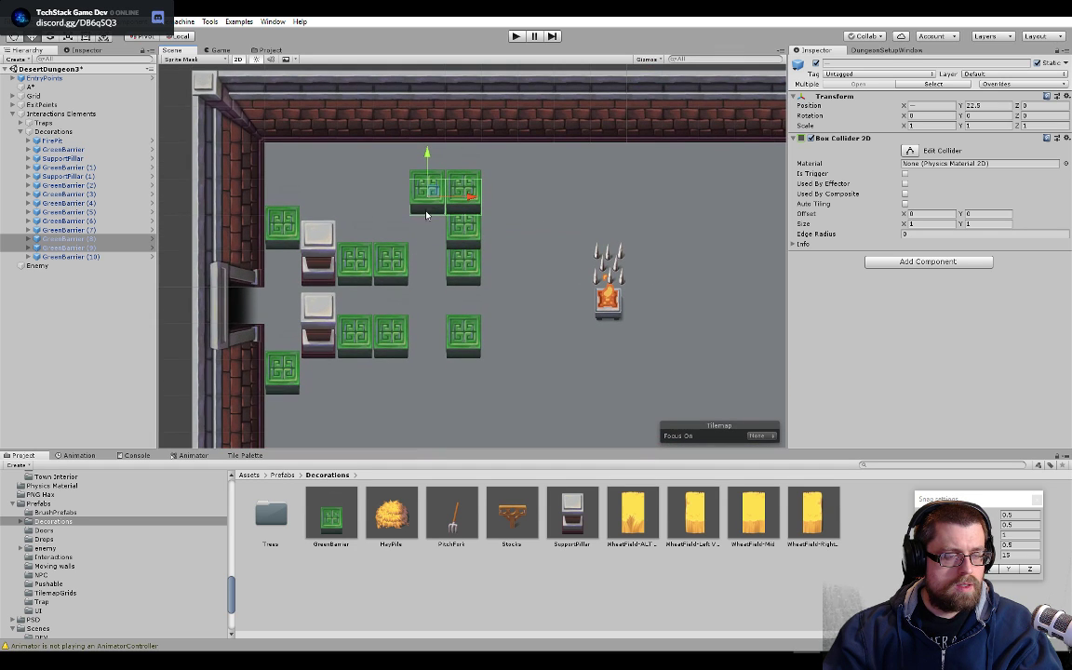
{"action": "left_click", "coordinate": [427, 194]}
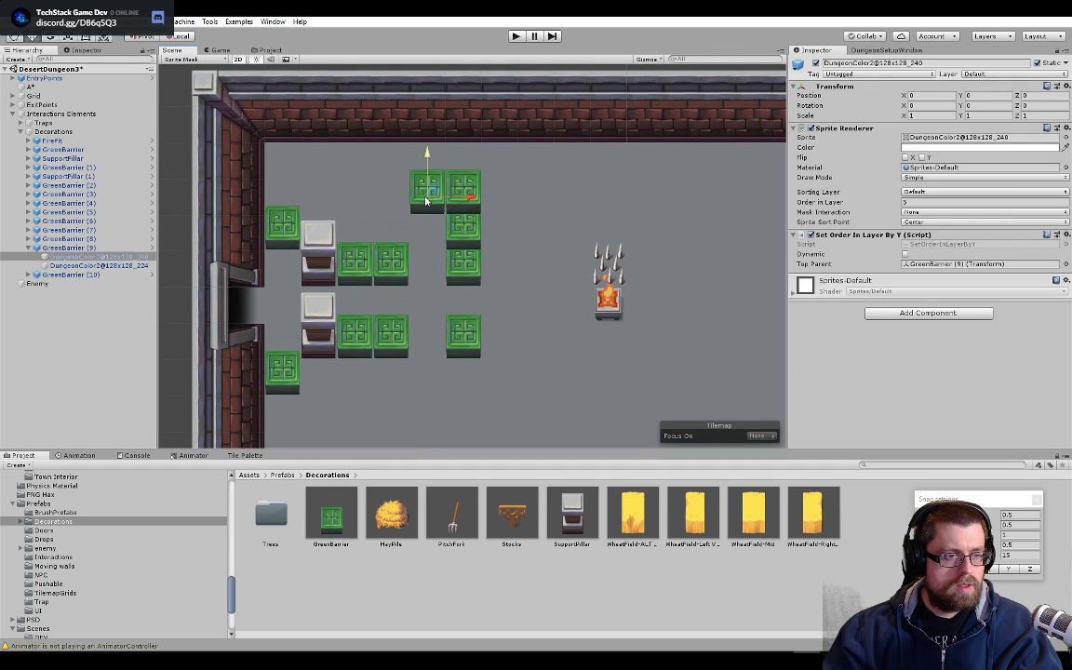
{"action": "key", "text": "ctrl+d"}
{"action": "mouse_move", "coordinate": [462, 200]}
{"action": "left_mouse_down"}
{"action": "mouse_move", "coordinate": [423, 199]}
{"action": "mouse_move", "coordinate": [461, 199]}
{"action": "left_mouse_up"}
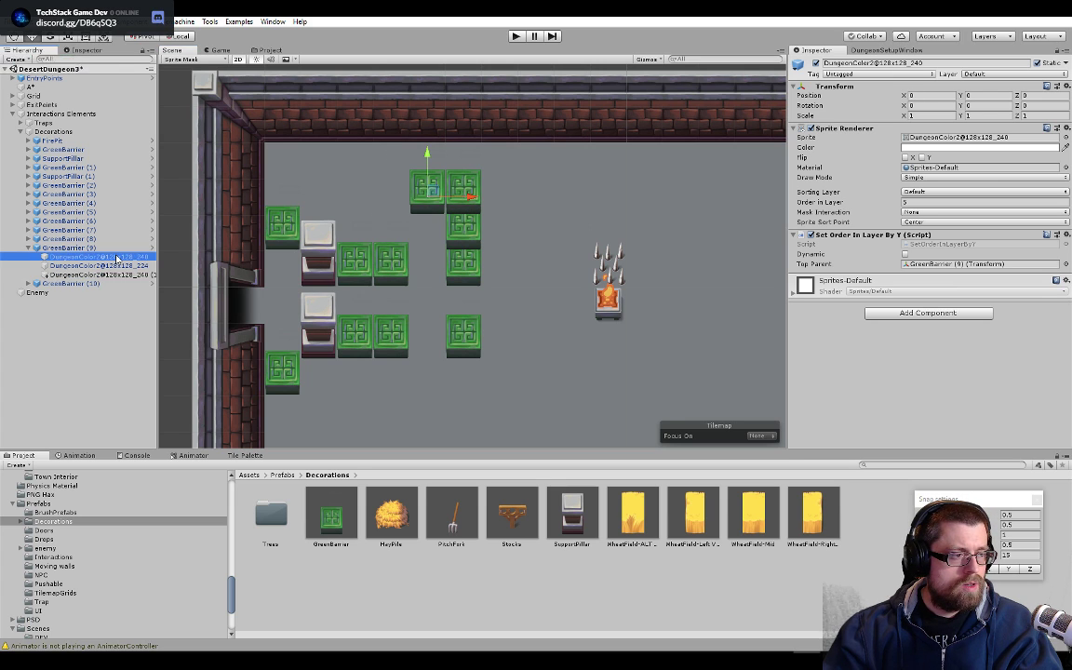
{"action": "left_click", "coordinate": [131, 277]}
{"action": "key", "text": "ctrl+z"}
{"action": "key", "text": "ctrl+z"}
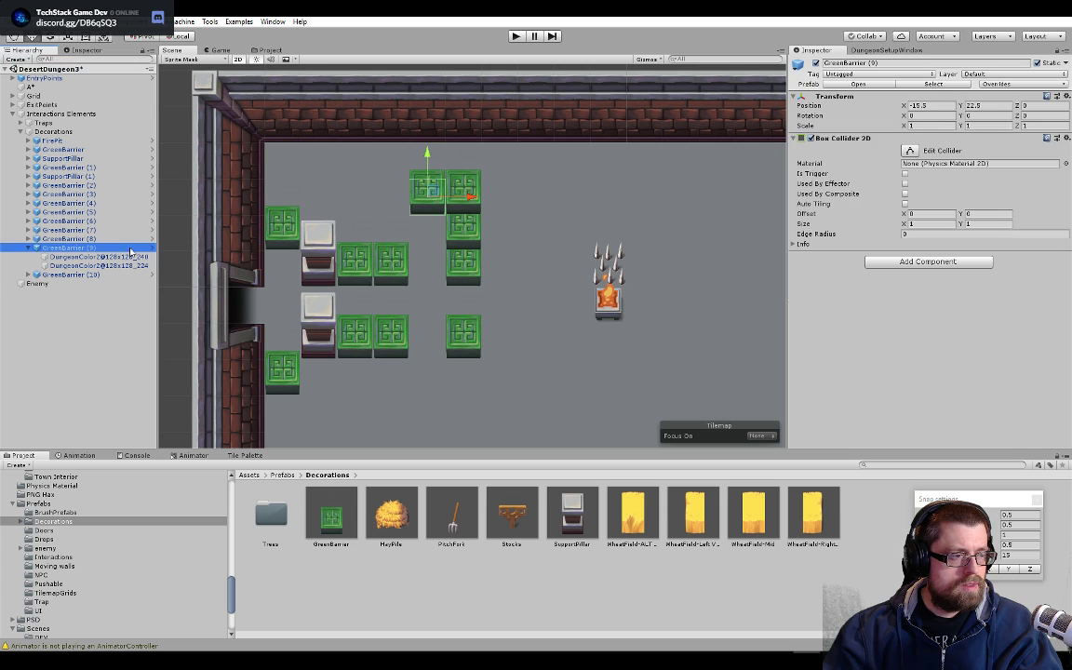
- Duplicate the barrier at X -15.5, Y 22.5 to X -16.5, and duplicate the one at X -14.5, Y 21.5 down to Y 17.5
{"action": "key", "text": "ctrl+d"}
{"action": "left_click_drag", "start_coordinate": [470, 197], "coordinate": [442, 200]}
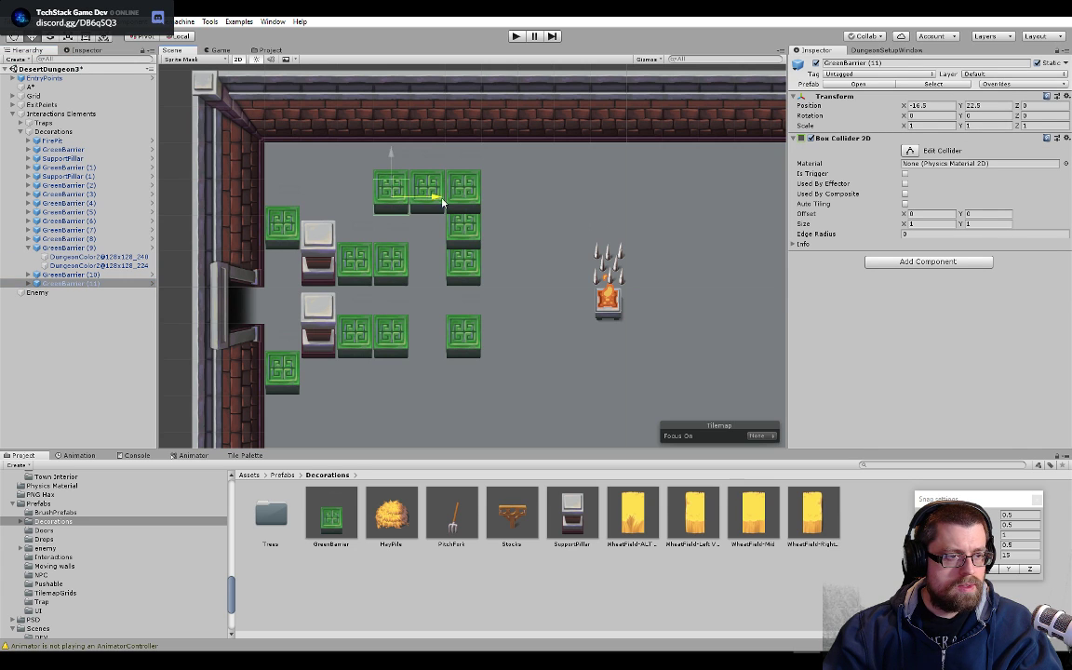
{"action": "scroll", "coordinate": [409, 227], "scroll_direction": "down", "scroll_amount": 1}
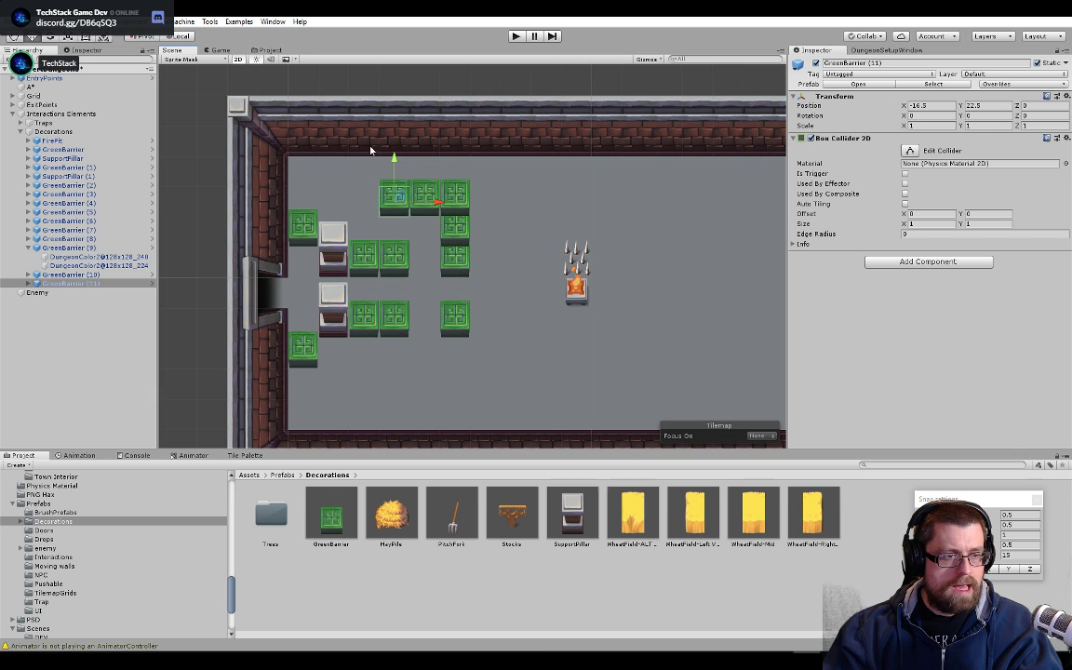
{"action": "middle_click_drag", "start_coordinate": [389, 351], "coordinate": [397, 318]}
{"action": "left_click", "coordinate": [461, 212]}
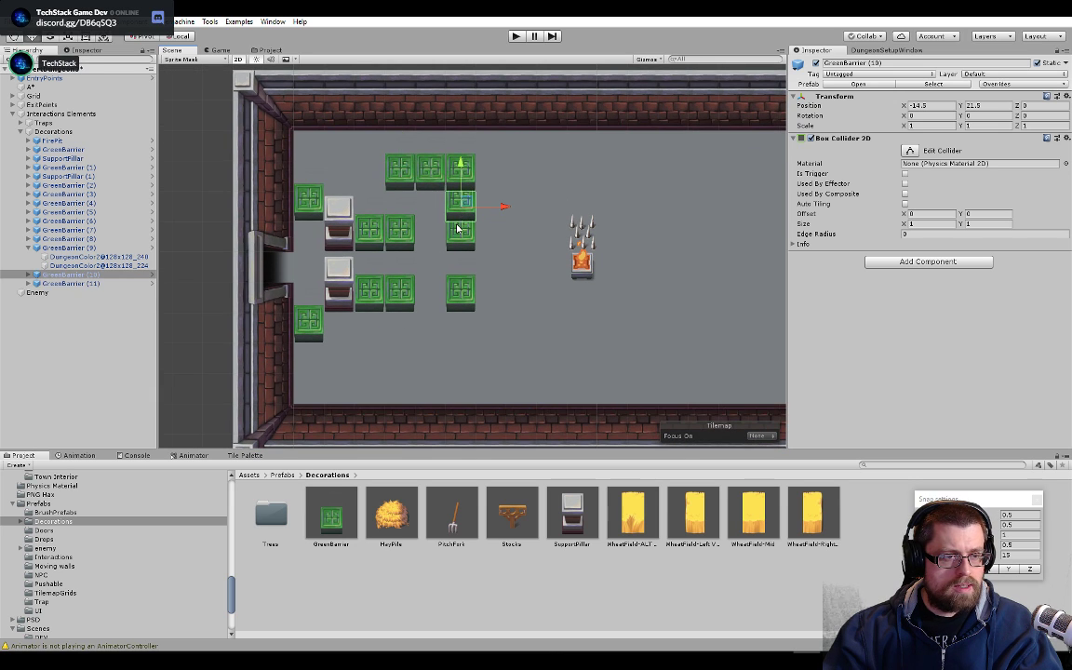
{"action": "key", "text": "ctrl+d"}
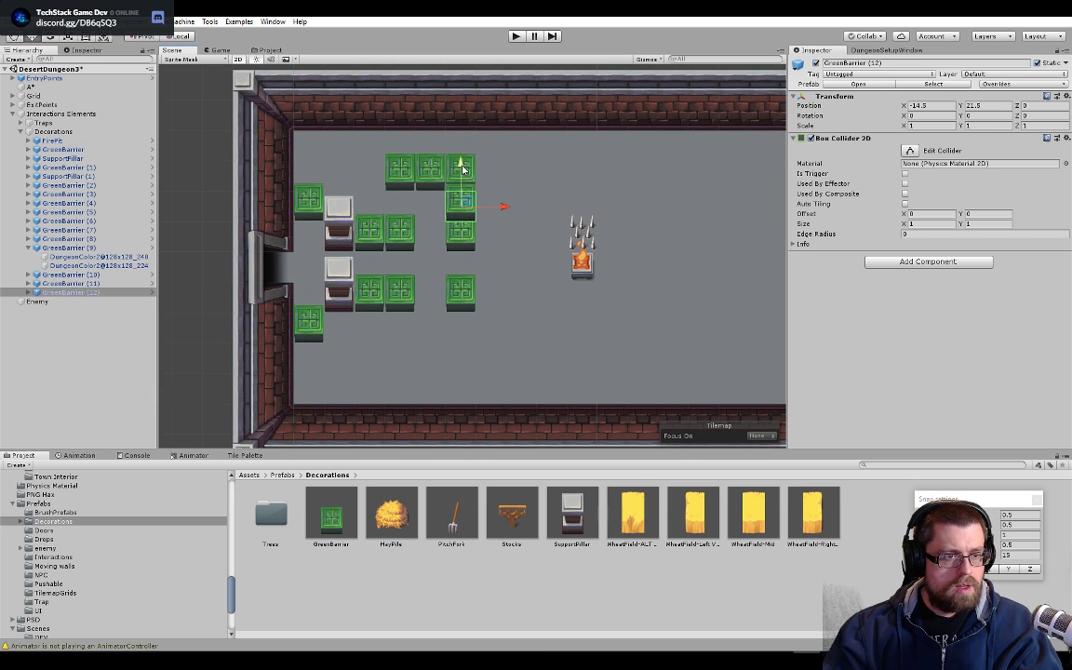
{"action": "left_click_drag", "start_coordinate": [463, 168], "coordinate": [463, 289]}
- Duplicate the row of three green barriers at Y 22.5 and move the copies down to Y 16.5
{"action": "left_click", "coordinate": [464, 181]}
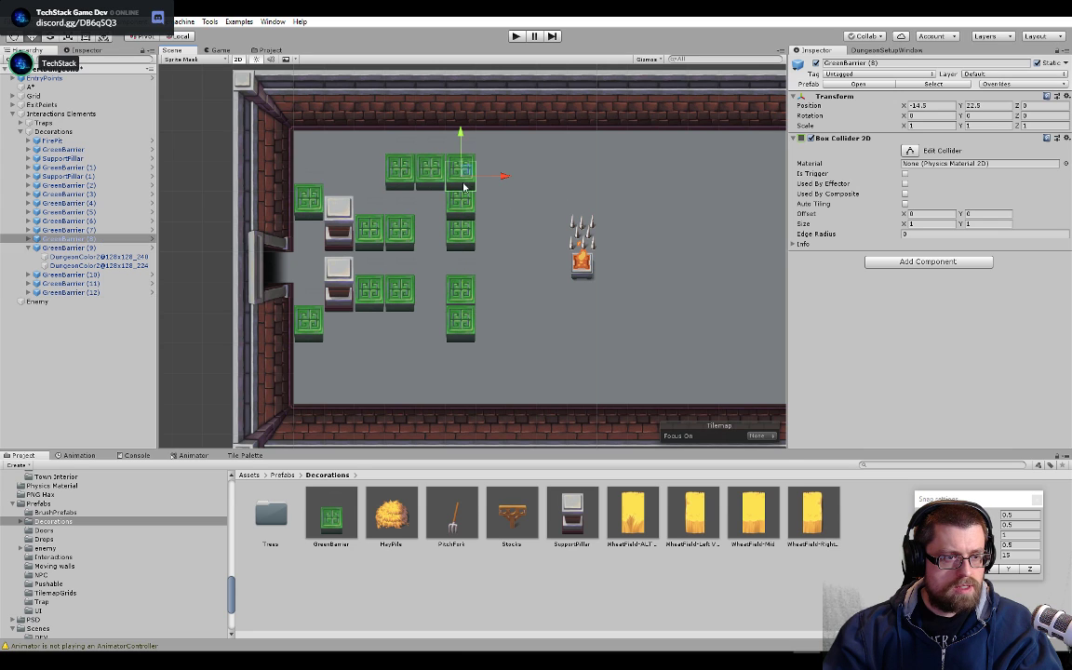
{"action": "left_click", "coordinate": [399, 168], "text": "ctrl"}
{"action": "left_click", "coordinate": [429, 169], "text": "ctrl"}
{"action": "key", "text": "ctrl+d"}
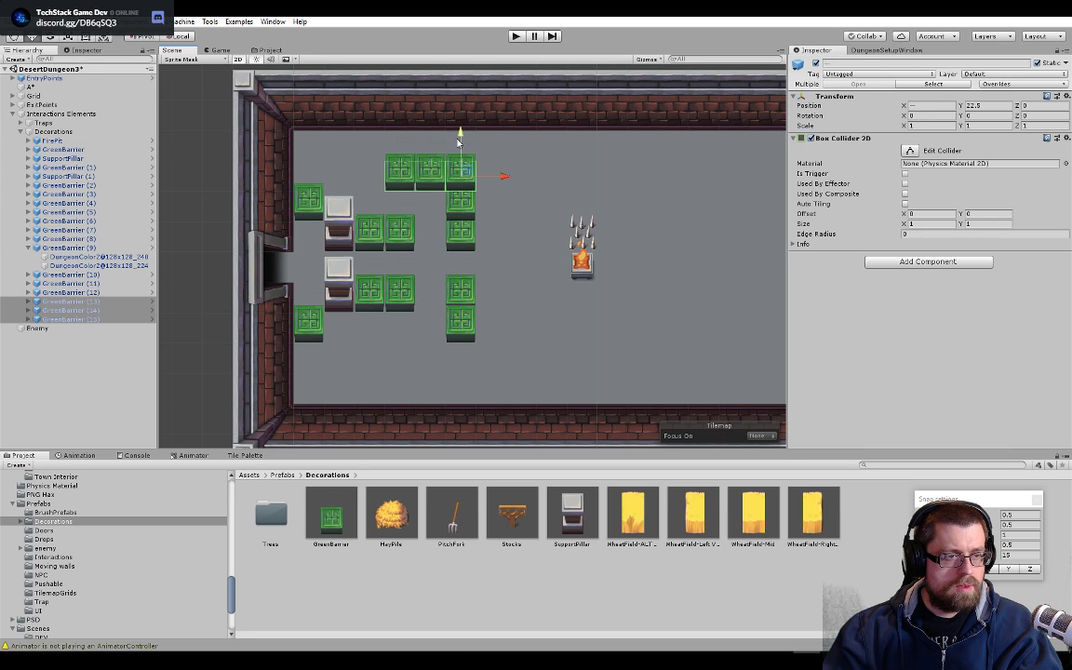
{"action": "left_click_drag", "start_coordinate": [458, 141], "coordinate": [460, 325]}
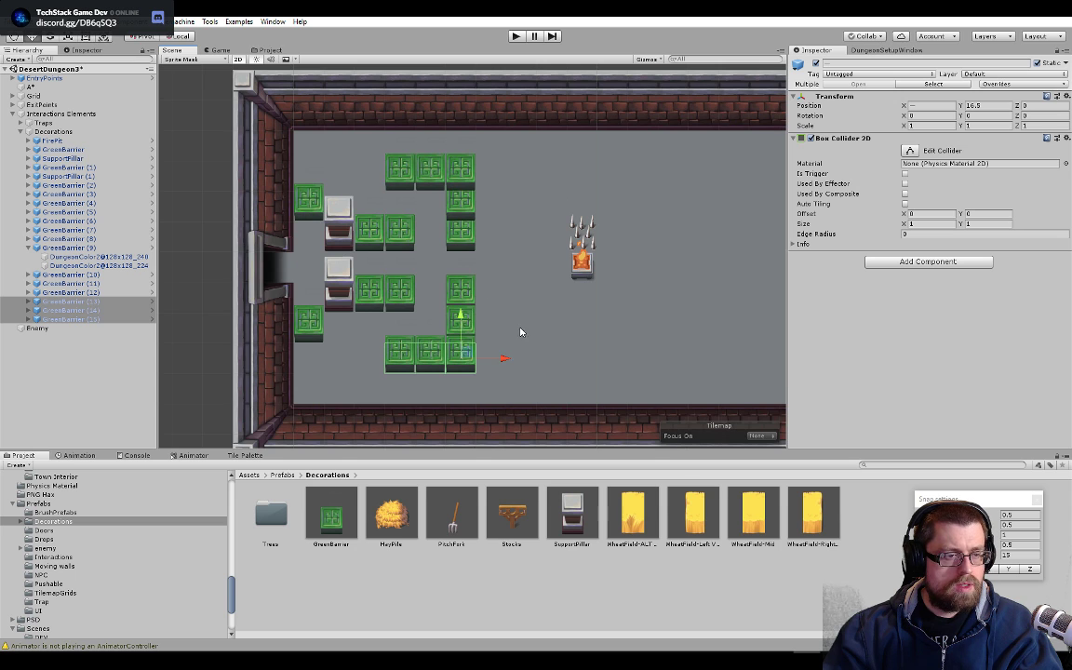
- Move the FirePit toward the doorway into the gap between the green barriers at X -14.5
{"action": "scroll", "coordinate": [521, 332], "scroll_direction": "down", "scroll_amount": 2}
{"action": "middle_click_drag", "start_coordinate": [486, 311], "coordinate": [407, 314]}
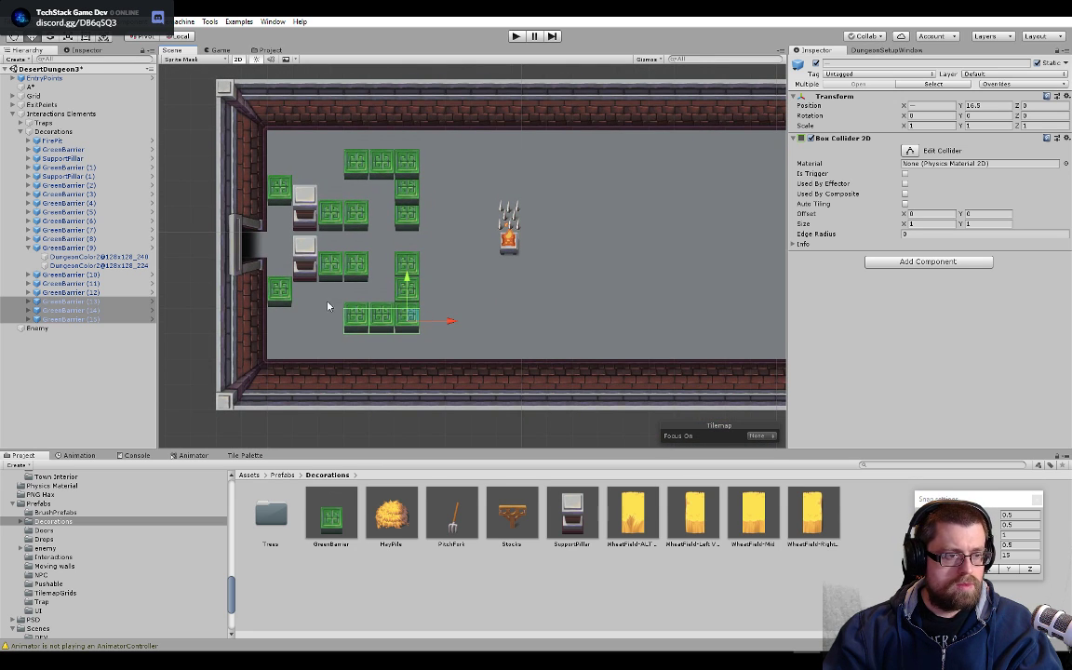
{"action": "scroll", "coordinate": [489, 316], "scroll_direction": "up", "scroll_amount": 2}
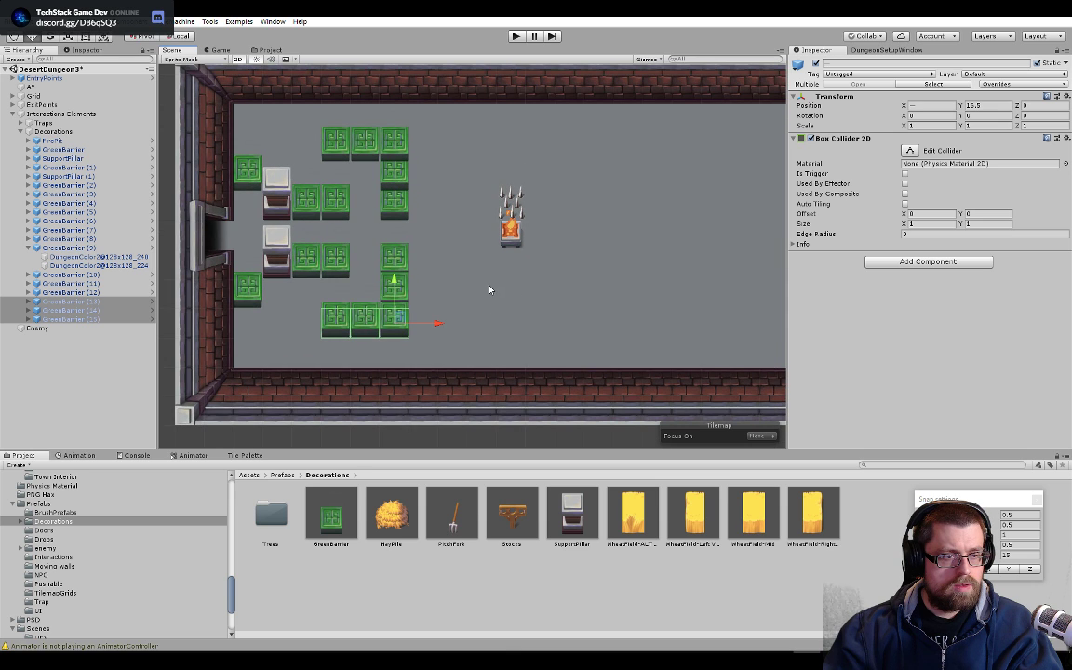
{"action": "left_click", "coordinate": [521, 240]}
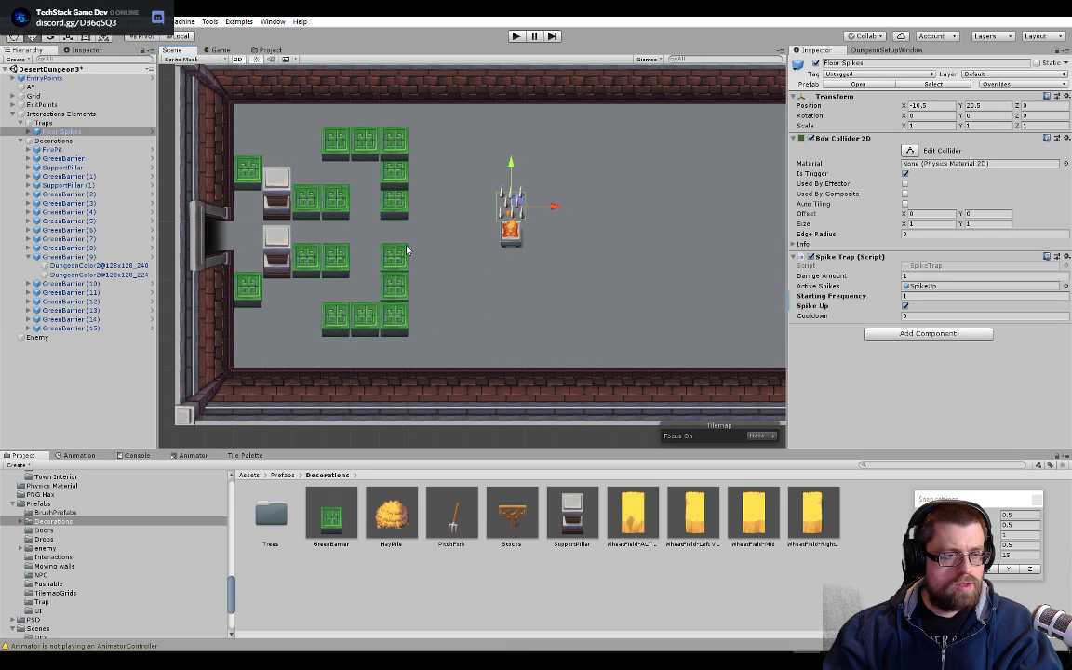
{"action": "left_click", "coordinate": [526, 240]}
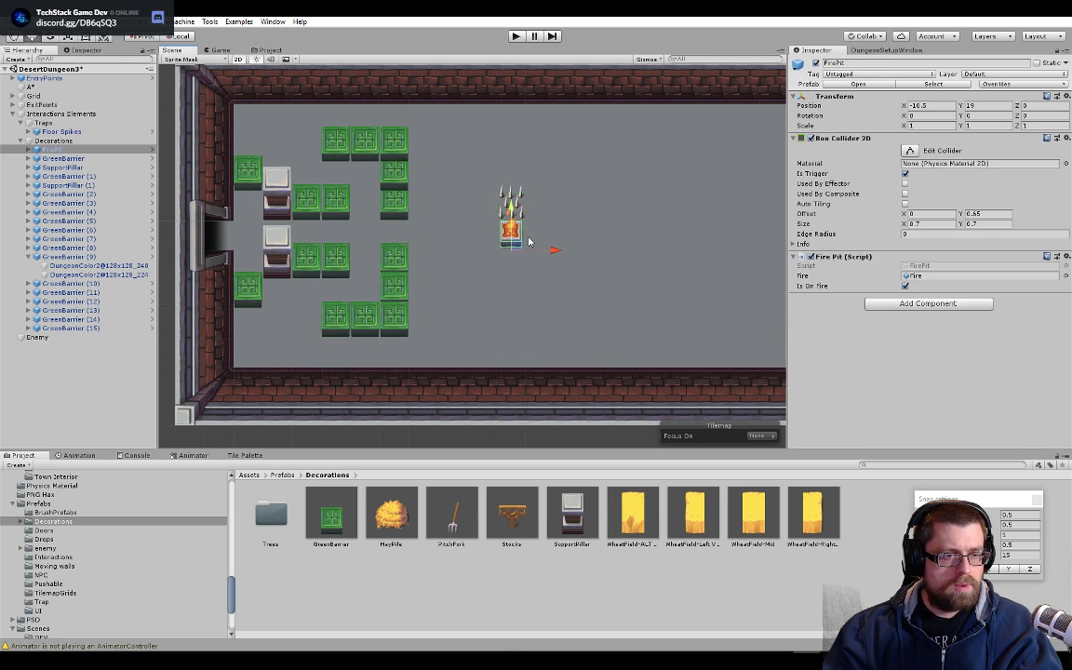
{"action": "left_click_drag", "start_coordinate": [560, 254], "coordinate": [443, 251]}
- Move the Floor Spikes to X -13.5, Y 21.5, and place a duplicate at X -13.5, Y 17.5
{"action": "left_click", "coordinate": [504, 211]}
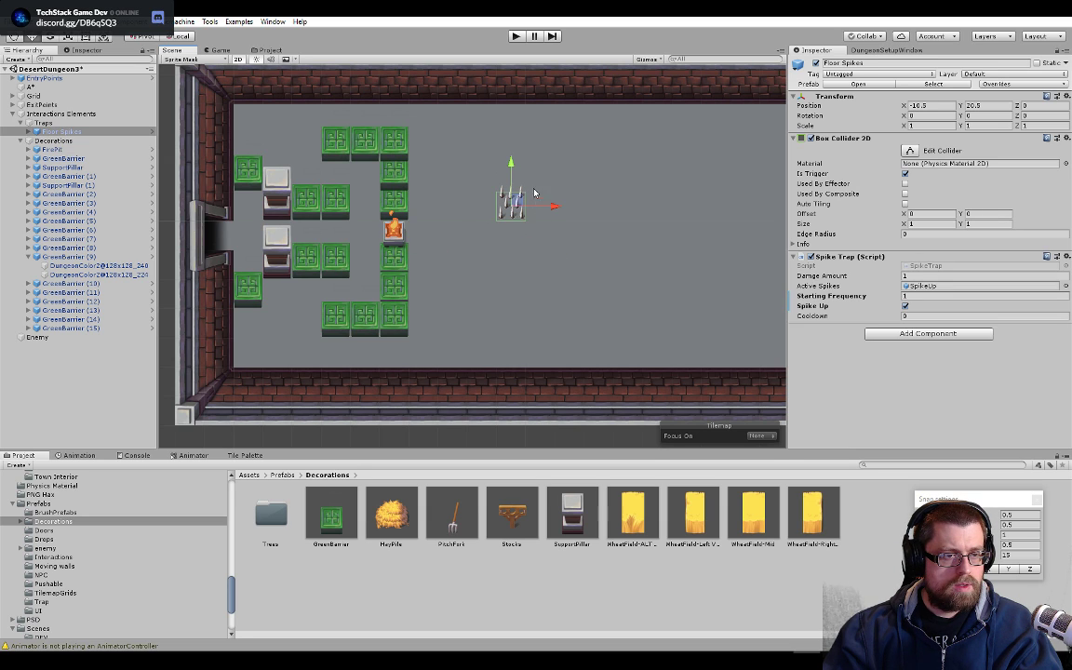
{"action": "left_click_drag", "start_coordinate": [518, 183], "coordinate": [425, 250]}
{"action": "key", "text": "ctrl+d"}
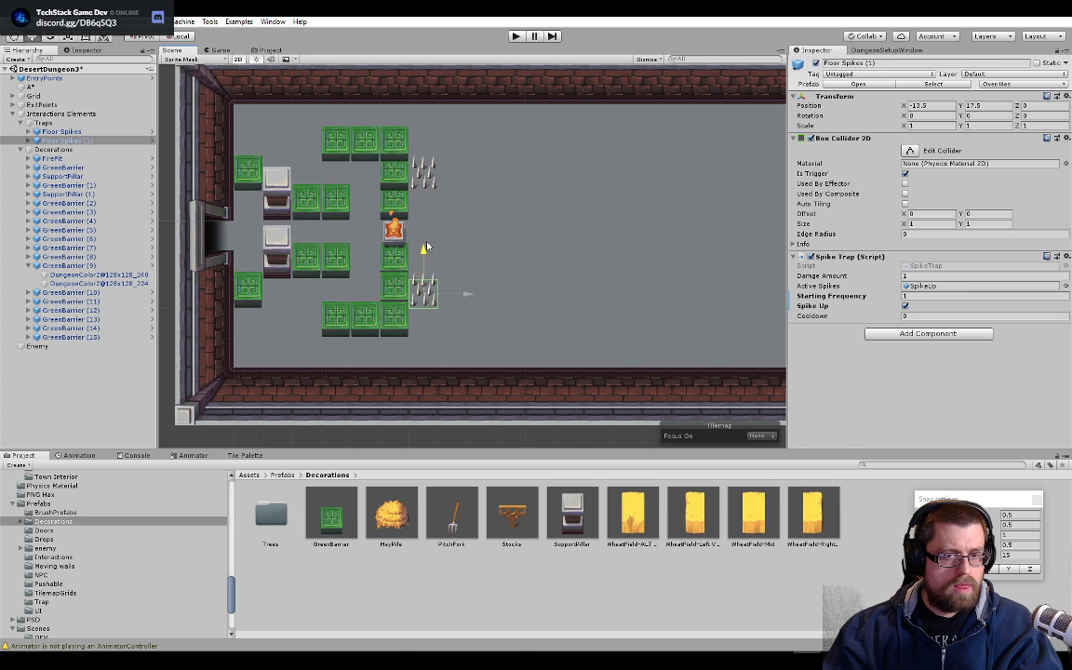
{"action": "scroll", "coordinate": [384, 303], "scroll_direction": "up", "scroll_amount": 3}
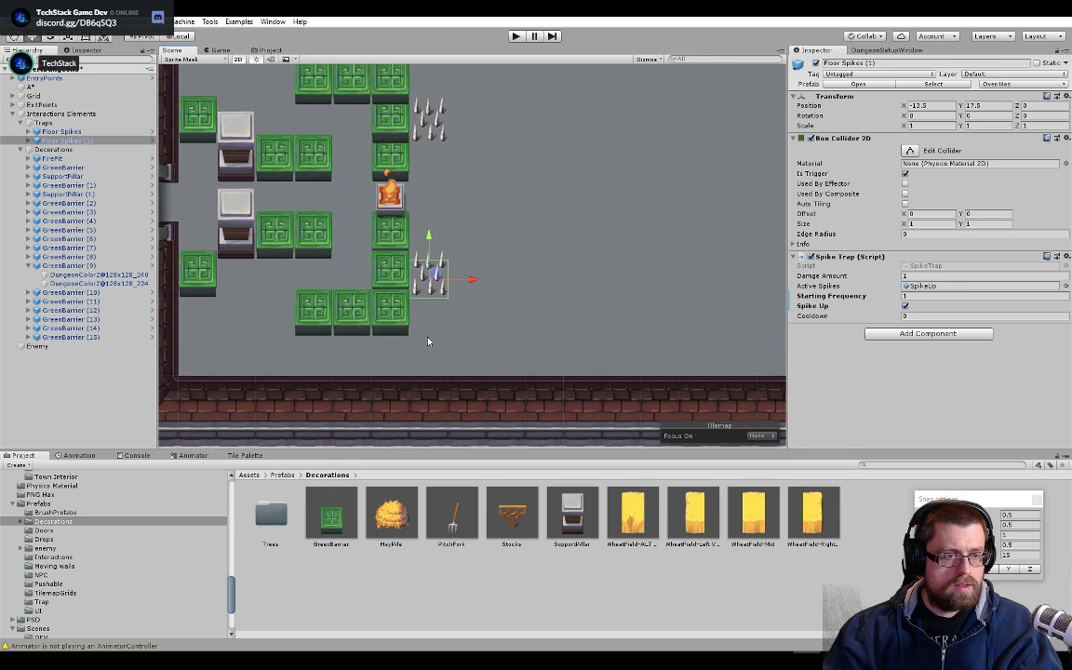
{"action": "left_click", "coordinate": [439, 118]}
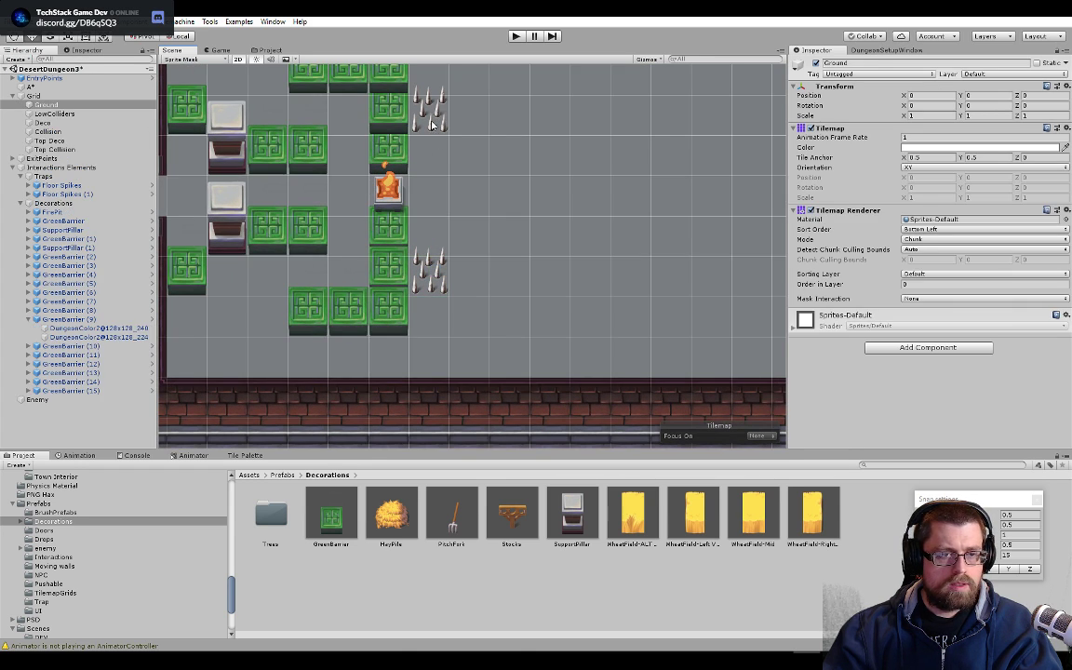
{"action": "left_click", "coordinate": [431, 124]}
- Duplicate the corner green barrier at X -14.5, Y 16.5 over to X -12.5, beyond the lower floor spikes
{"action": "scroll", "coordinate": [418, 195], "scroll_direction": "down", "scroll_amount": 5}
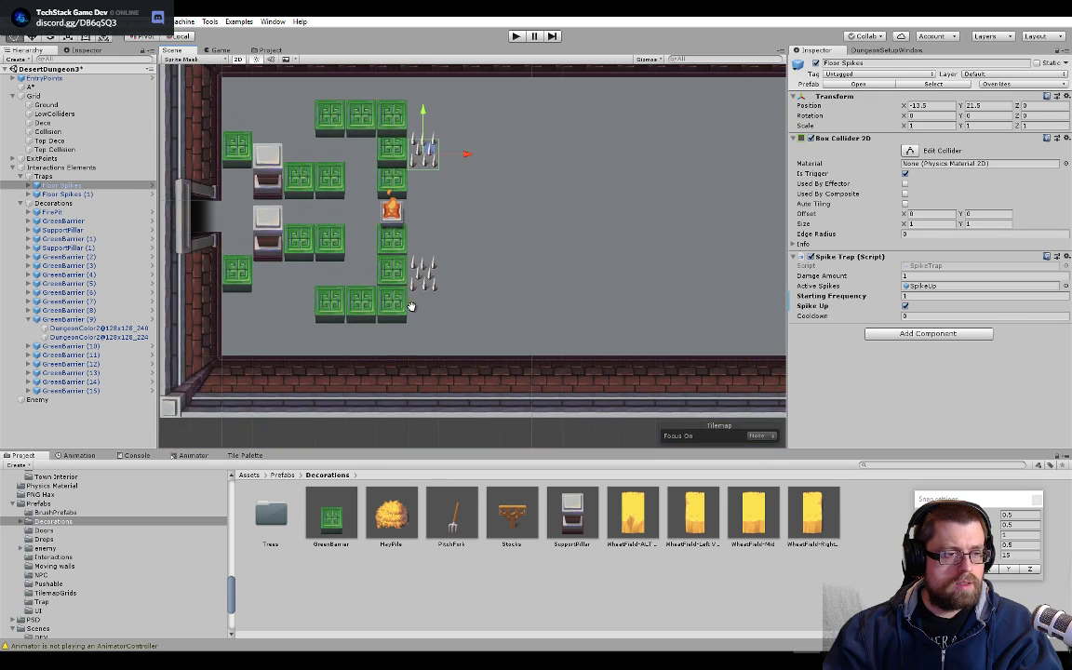
{"action": "left_click", "coordinate": [451, 313]}
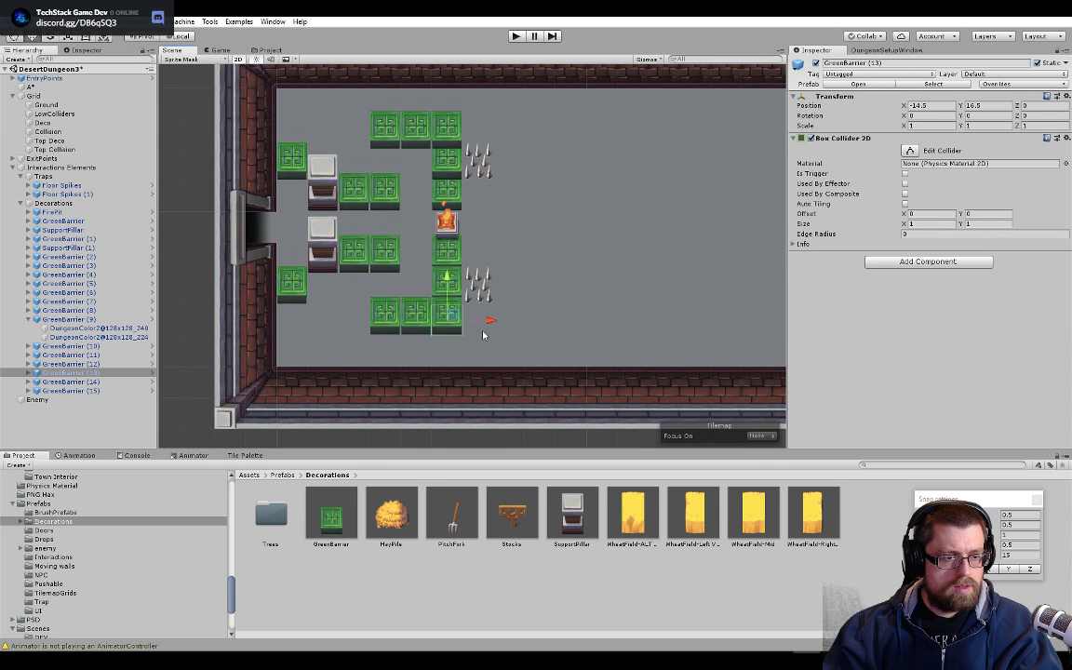
{"action": "key", "text": "ctrl+d"}
{"action": "left_click_drag", "start_coordinate": [487, 321], "coordinate": [549, 320]}
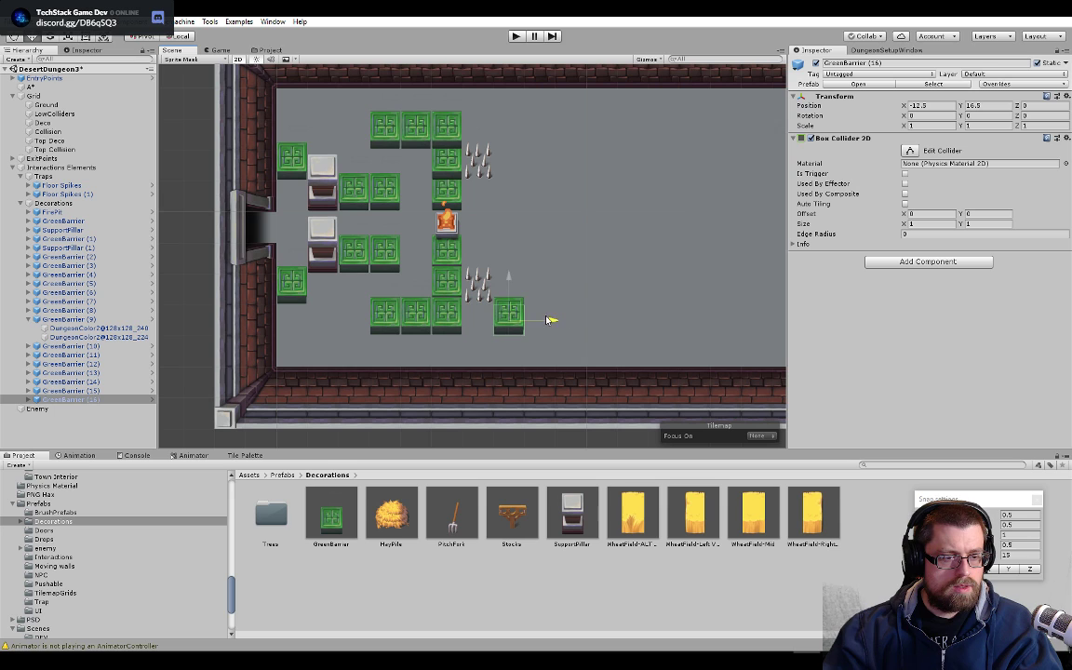
- Duplicate the green barrier at X -12.5, Y 16.5 within its column, placing copies at Y 15.5, 22.5 and 23.5
{"action": "key", "text": "ctrl+d"}
{"action": "left_click_drag", "start_coordinate": [508, 280], "coordinate": [515, 69]}
{"action": "key", "text": "ctrl+d"}
{"action": "key", "text": "ctrl+d"}
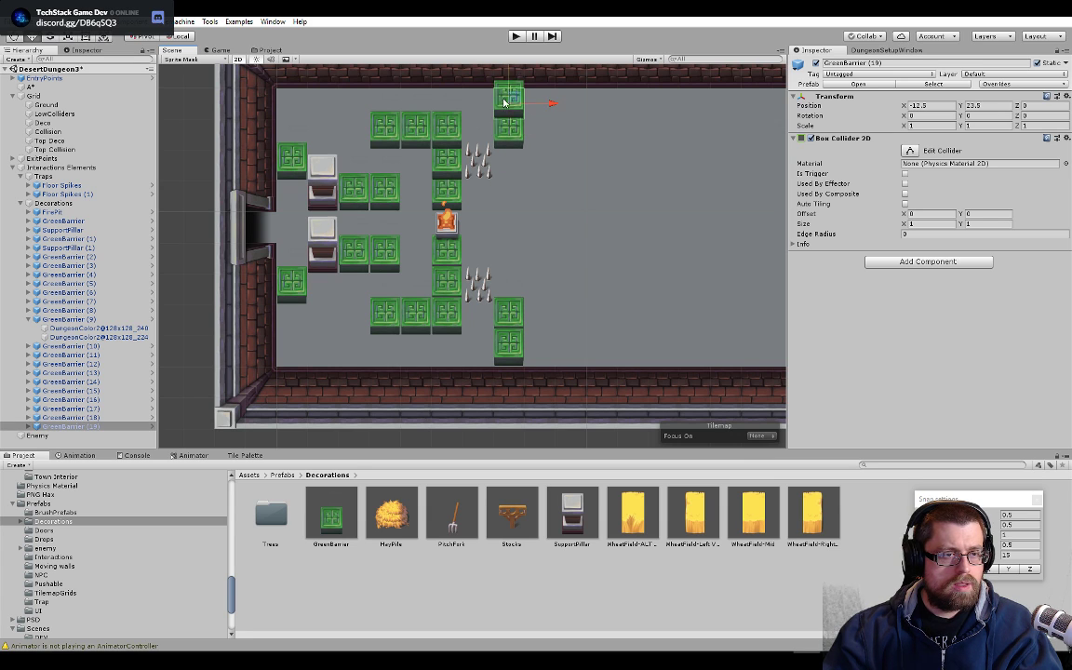
- Add two more green barrier copies to the X -12.5 column, at Y 21.5 and Y 17.5 beside the floor spikes
{"action": "middle_click_drag", "start_coordinate": [524, 118], "coordinate": [532, 181]}
{"action": "key", "text": "ctrl+d"}
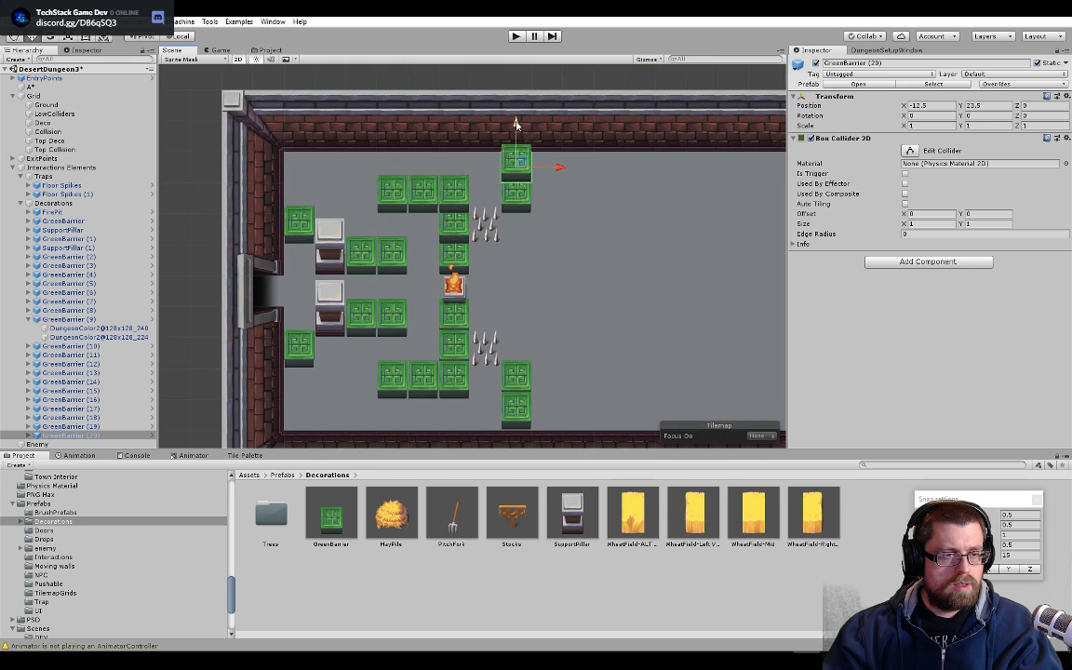
{"action": "left_click_drag", "start_coordinate": [515, 125], "coordinate": [522, 190]}
{"action": "middle_click_drag", "start_coordinate": [528, 325], "coordinate": [523, 257]}
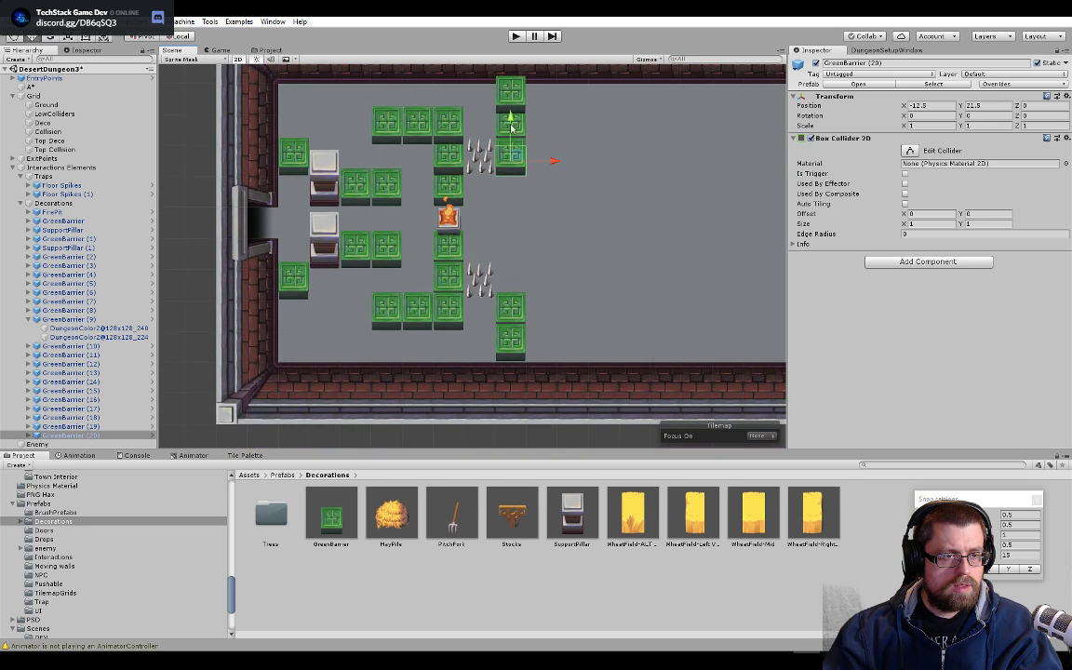
{"action": "key", "text": "ctrl+d"}
{"action": "left_click_drag", "start_coordinate": [510, 116], "coordinate": [511, 241]}
{"action": "scroll", "coordinate": [557, 246], "scroll_direction": "up", "scroll_amount": 2}
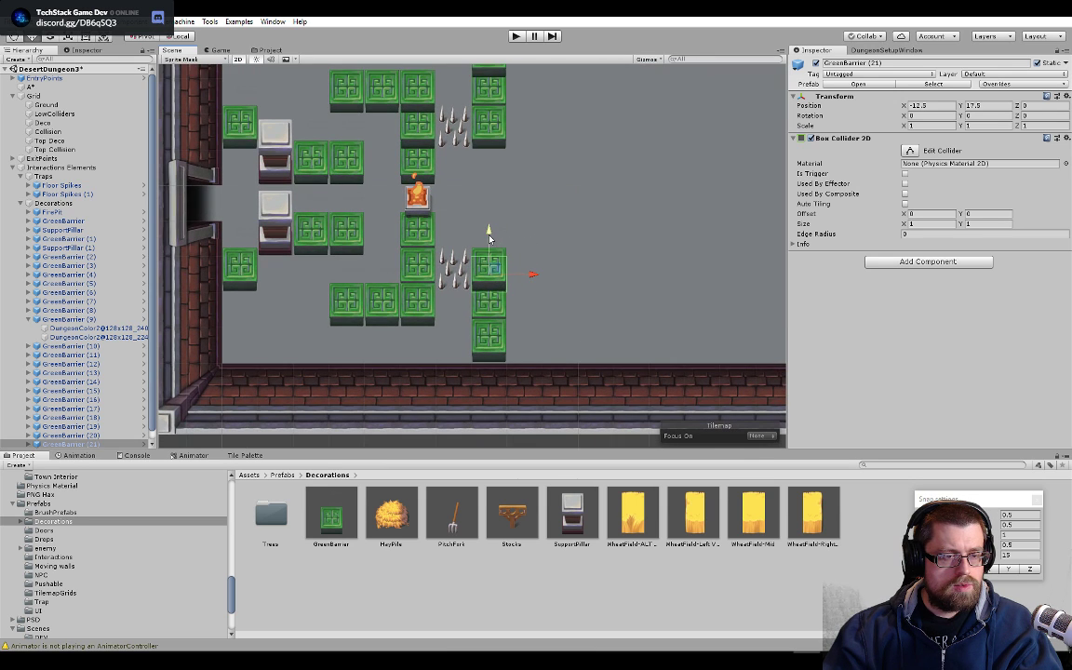
- Duplicate the green barrier at X -12.5 to Y 18.5 and Y 20.5, leaving a one-tile gap opposite the fire pit
{"action": "key", "text": "ctrl+d"}
{"action": "left_click_drag", "start_coordinate": [489, 239], "coordinate": [490, 123]}
{"action": "key", "text": "ctrl+d"}
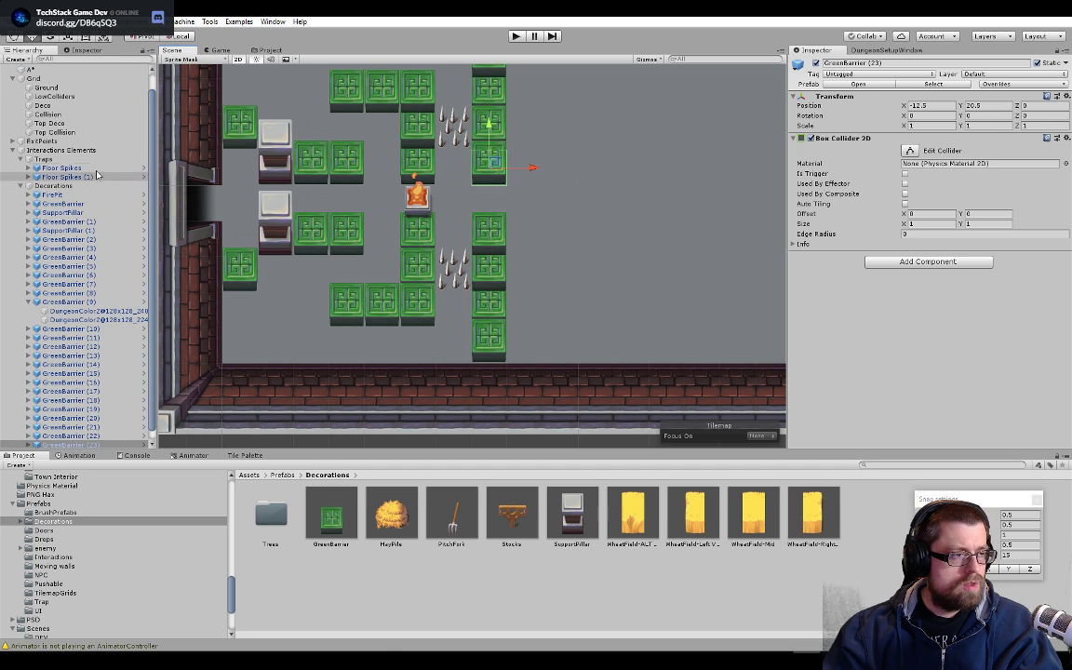
- Duplicate the upper Floor Spikes and move the copy into the barrier column's gap at X -12.5, Y 19.5
{"action": "left_click", "coordinate": [453, 123]}
{"action": "key", "text": "ctrl+d"}
{"action": "left_click_drag", "start_coordinate": [452, 94], "coordinate": [453, 166]}
{"action": "left_click_drag", "start_coordinate": [494, 199], "coordinate": [531, 203]}
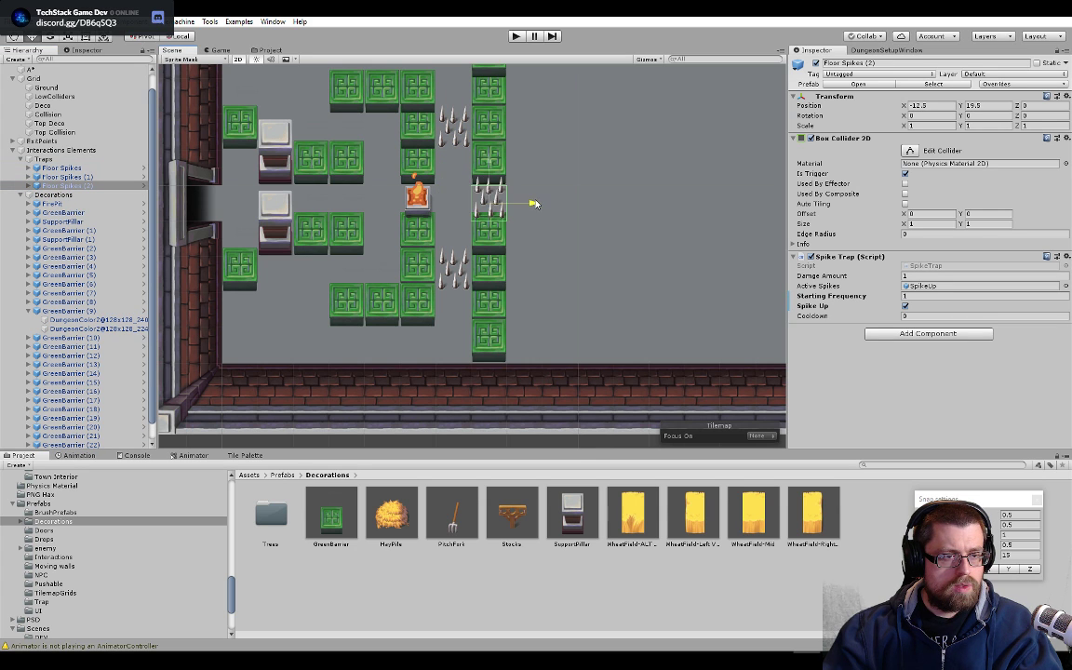
{"action": "scroll", "coordinate": [627, 270], "scroll_direction": "down", "scroll_amount": 3}
{"action": "middle_click_drag", "start_coordinate": [625, 289], "coordinate": [484, 253]}
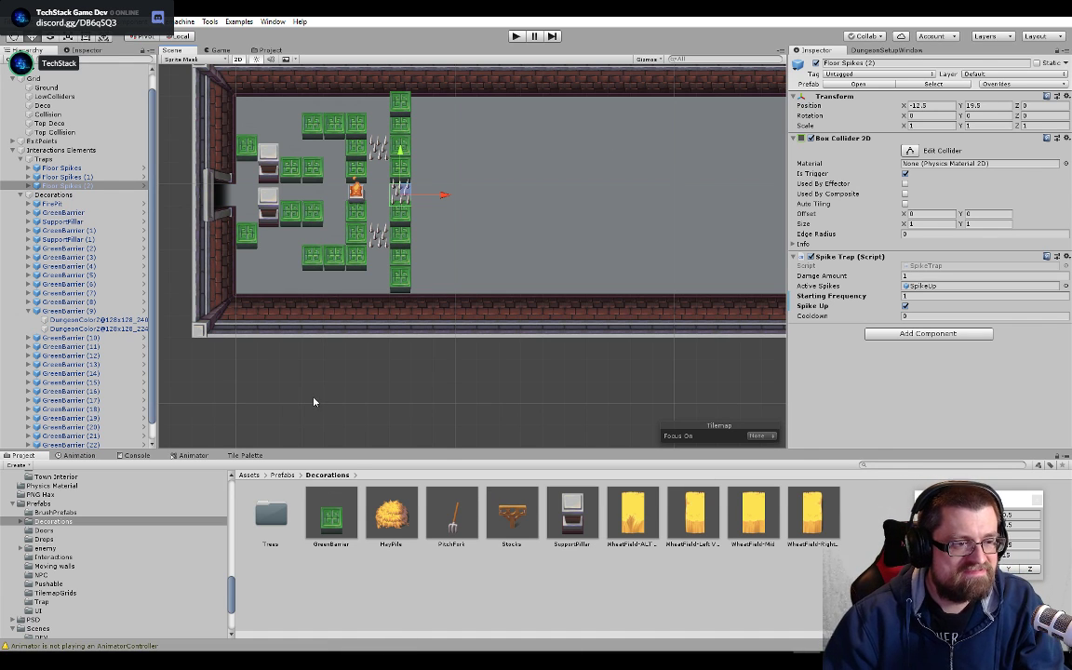
- Duplicate the FirePit to X -7.5, Y 19, beyond the barrier column, and turn off Is On Fire on the copy
{"action": "scroll", "coordinate": [427, 299], "scroll_direction": "up", "scroll_amount": 2}
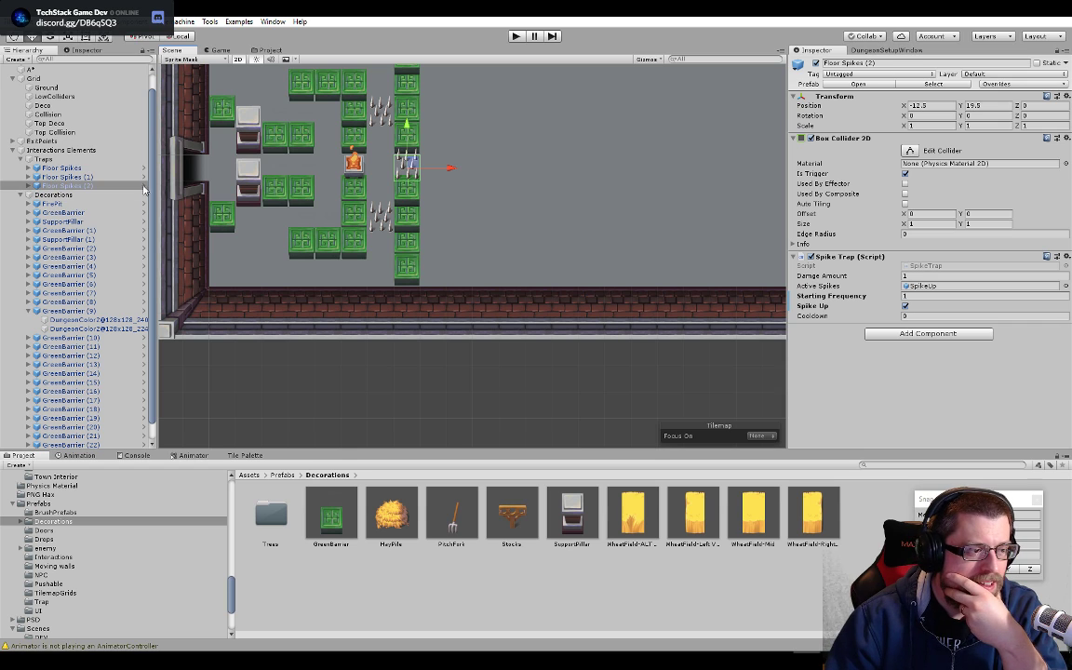
{"action": "left_click", "coordinate": [94, 203]}
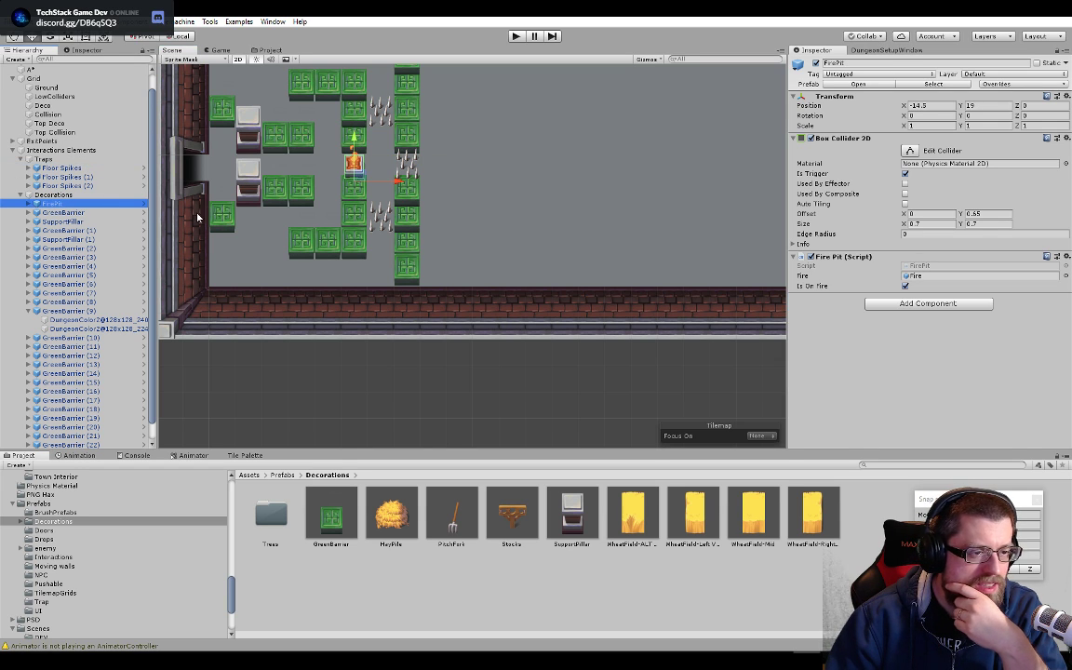
{"action": "key", "text": "ctrl+d"}
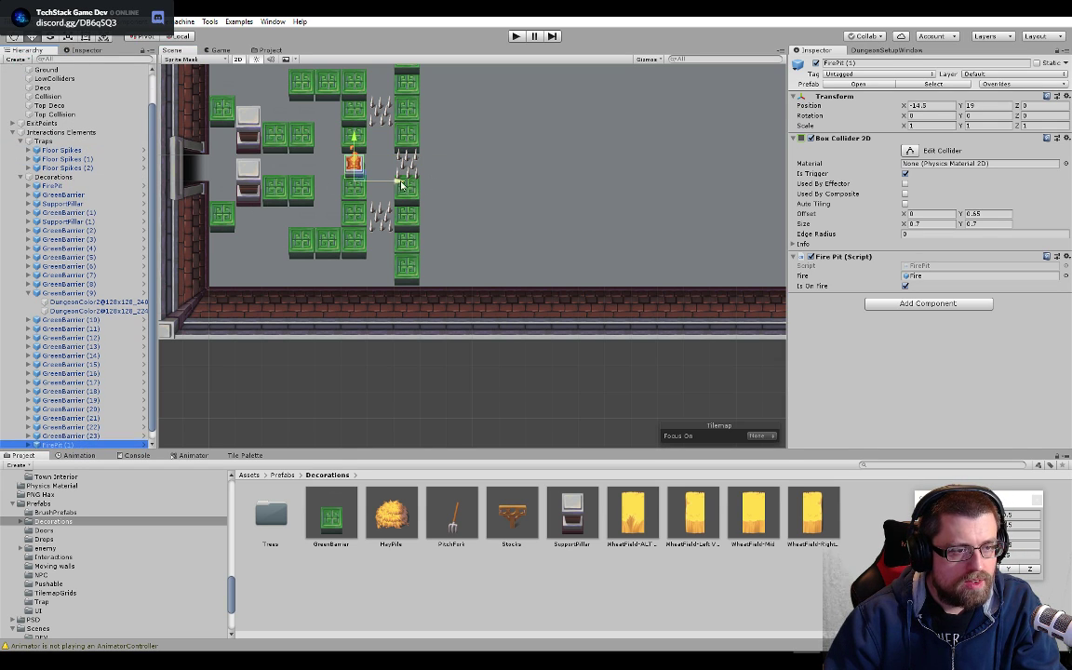
{"action": "left_click_drag", "start_coordinate": [406, 180], "coordinate": [585, 189]}
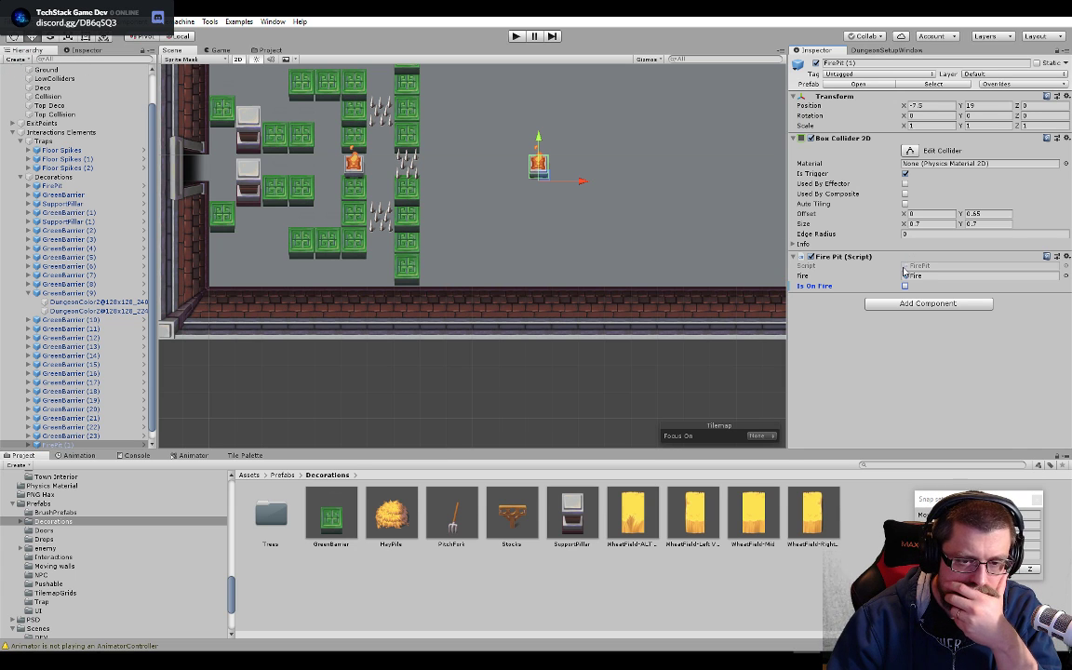
- Locate the FirePit script, switch to Visual Studio and examine its Start, trigger, Extinguish and SetOnFire methods
{"action": "left_click", "coordinate": [922, 267]}
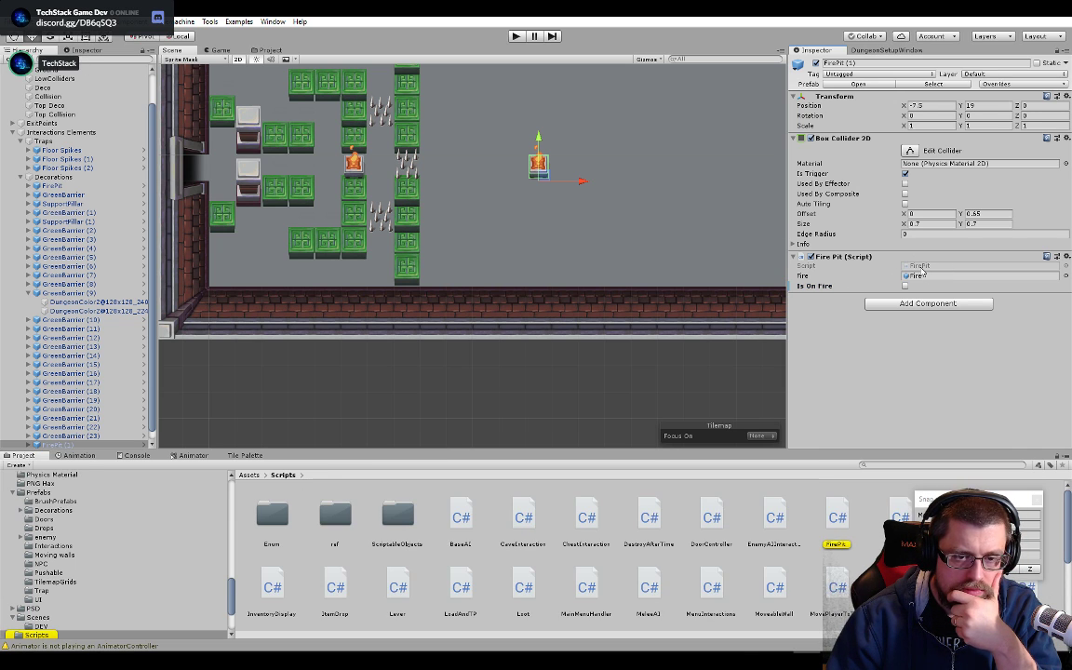
{"action": "key", "text": "alt+Tab"}
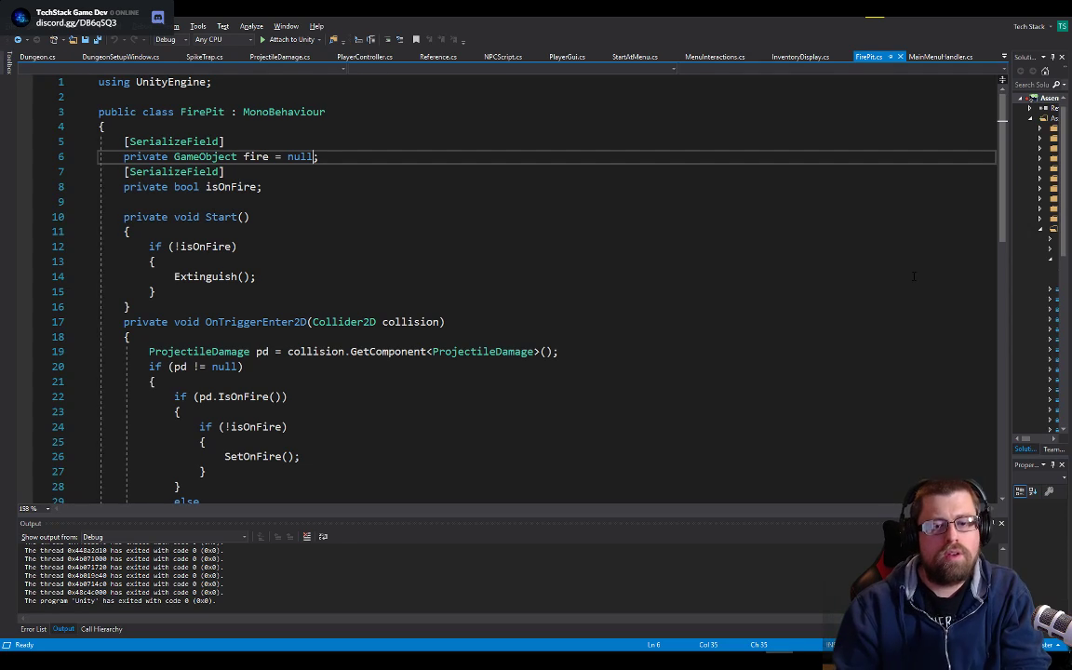
{"action": "key", "text": "Down"}
{"action": "key", "text": "Down"}
{"action": "key", "text": "Down"}
{"action": "key", "text": "Down"}
{"action": "key", "text": "Down"}
{"action": "key", "text": "Down"}
{"action": "key", "text": "Down"}
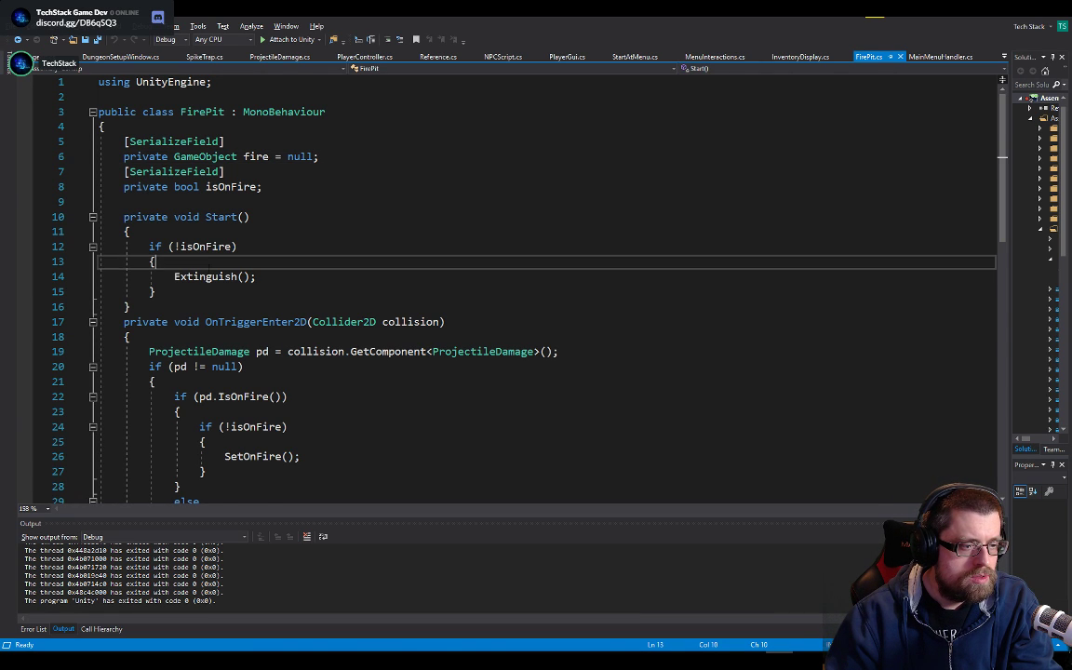
{"action": "scroll", "coordinate": [773, 184], "scroll_direction": "down", "scroll_amount": 6}
{"action": "scroll", "coordinate": [257, 309], "scroll_direction": "down", "scroll_amount": 6}
{"action": "scroll", "coordinate": [253, 302], "scroll_direction": "up", "scroll_amount": 2}
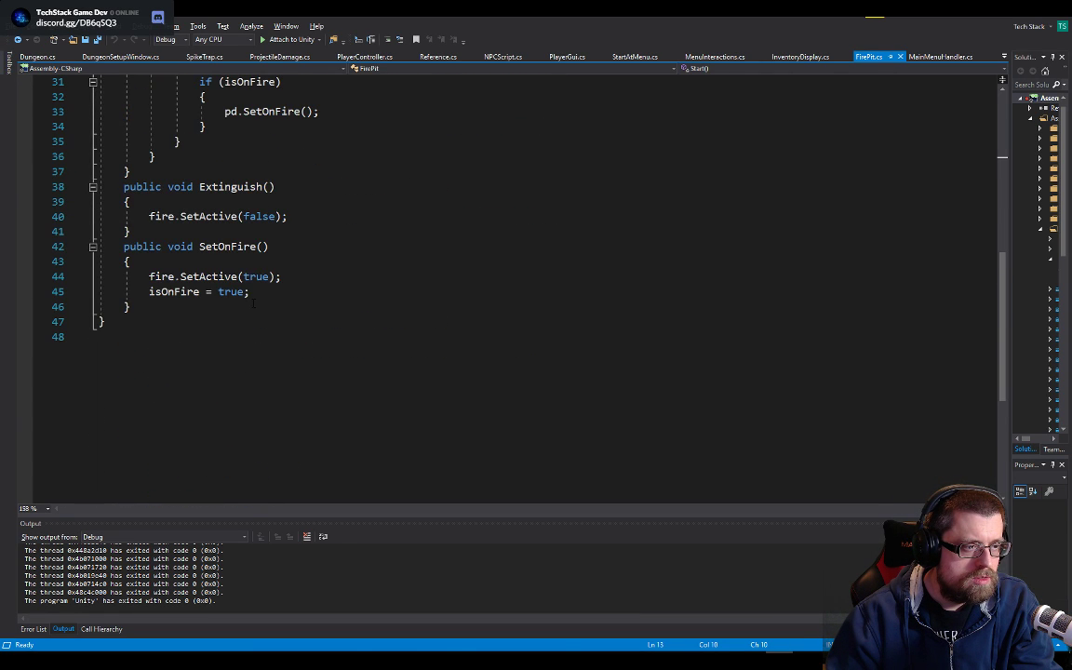
{"action": "double_click", "coordinate": [229, 247]}
{"action": "left_click_drag", "start_coordinate": [269, 277], "coordinate": [272, 292]}
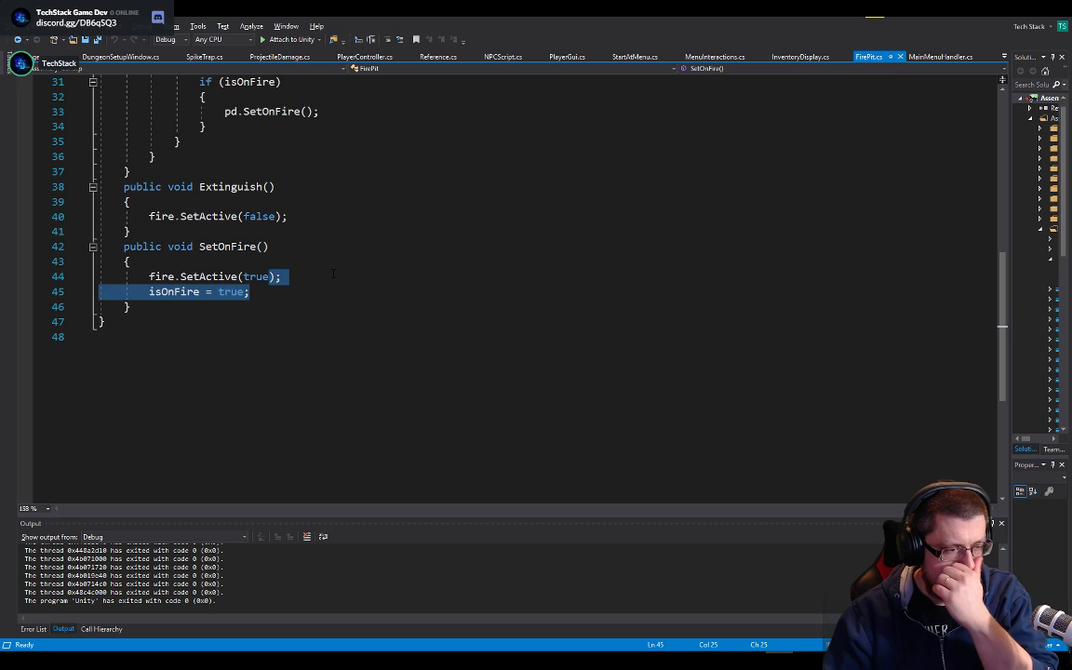
{"action": "scroll", "coordinate": [333, 273], "scroll_direction": "up", "scroll_amount": 7}
{"action": "scroll", "coordinate": [332, 273], "scroll_direction": "up", "scroll_amount": 3}
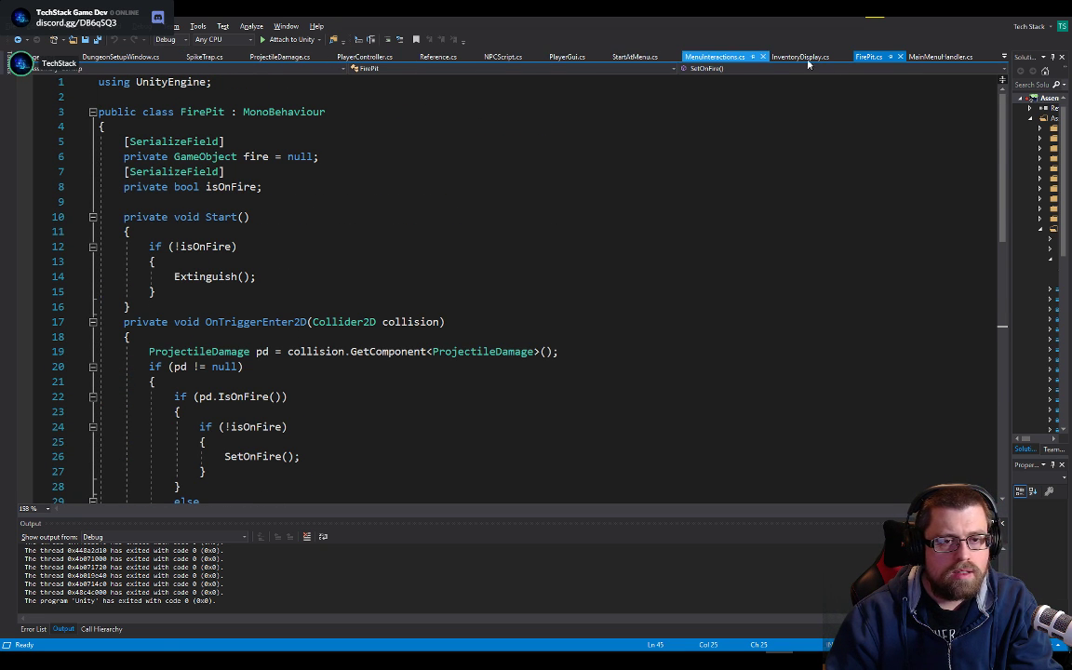
- Copy the AllTransmittersTriggered TriggerEvent declaration from MultiActionReceiver.cs into FirePit.cs below the isOnFire field
{"action": "left_click", "coordinate": [1004, 57]}
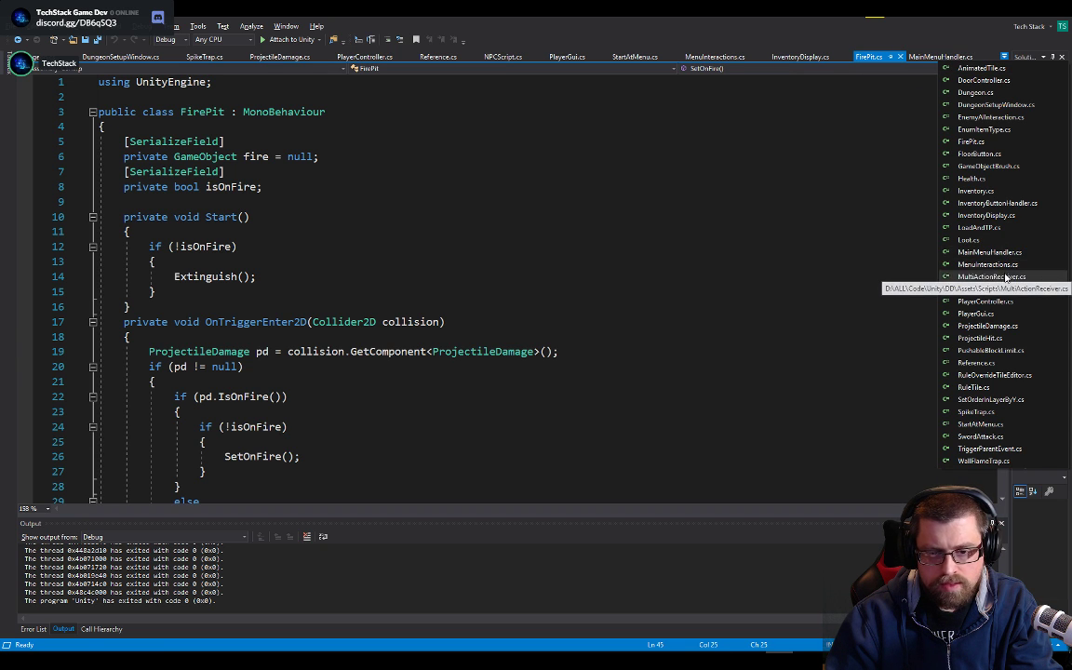
{"action": "left_click", "coordinate": [954, 276]}
{"action": "triple_click", "coordinate": [453, 205]}
{"action": "key", "text": "ctrl+c"}
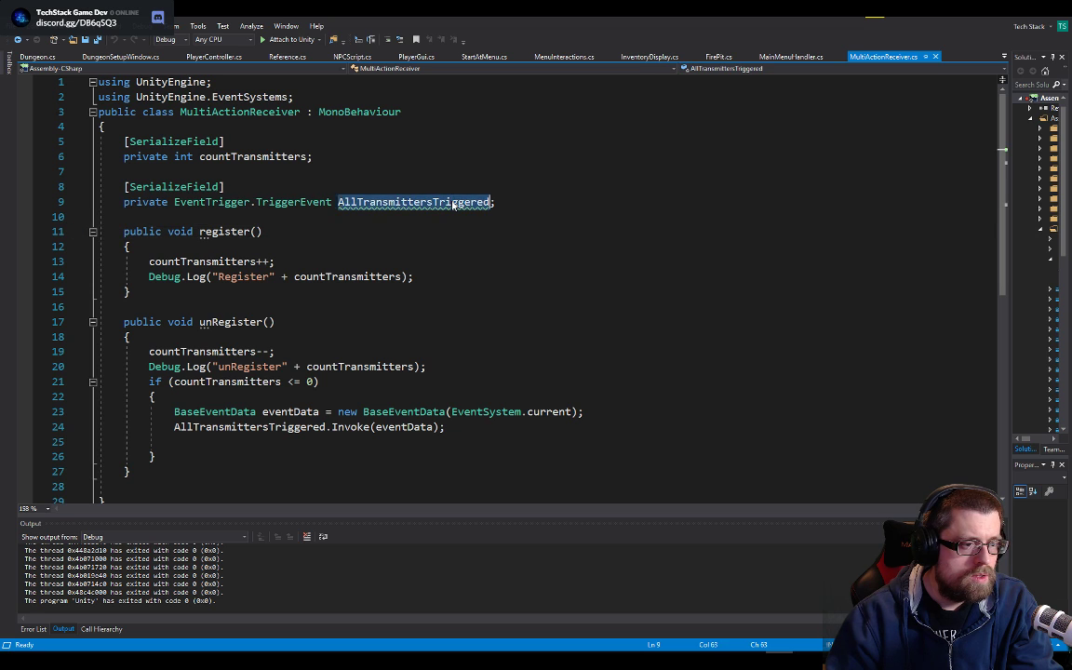
{"action": "scroll", "coordinate": [410, 261], "scroll_direction": "down", "scroll_amount": 3}
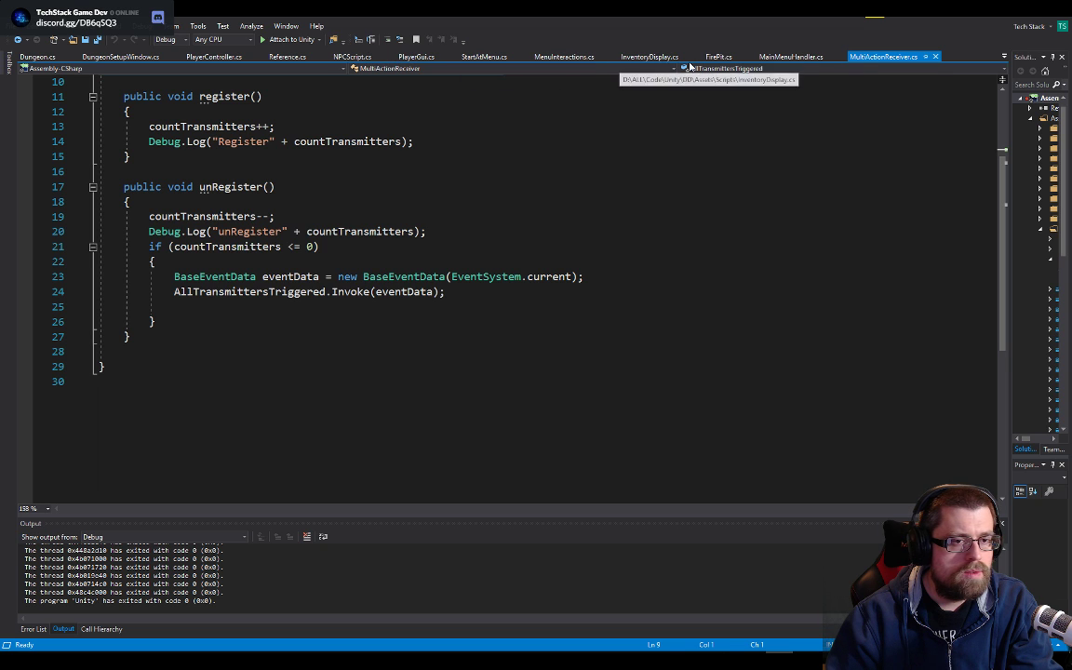
{"action": "left_click", "coordinate": [718, 57]}
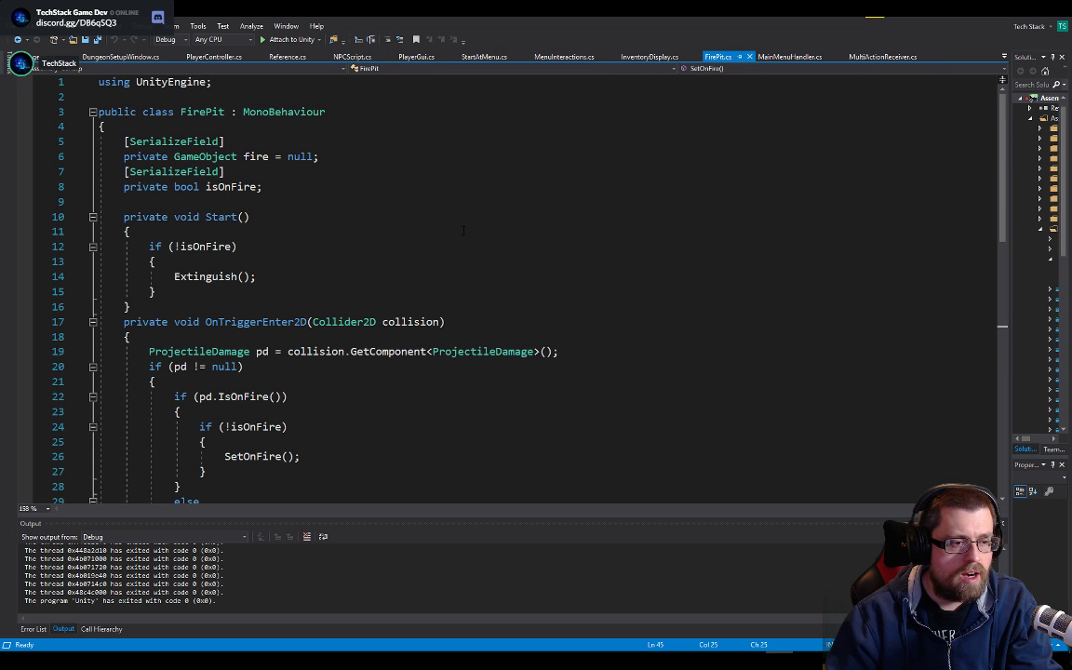
{"action": "left_click", "coordinate": [294, 201]}
{"action": "key", "text": "Return"}
{"action": "key", "text": "Return"}
{"action": "key", "text": "ctrl+v"}
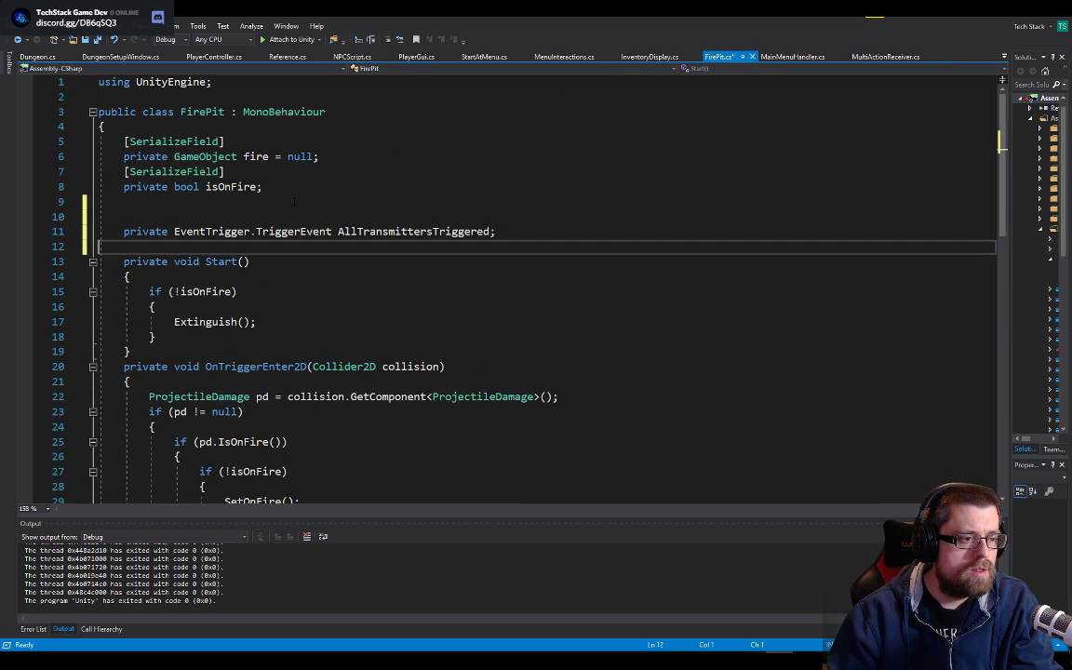
- Copy the [SerializeField] attribute from MultiActionReceiver.cs to above the TriggerEvent declaration in FirePit.cs
{"action": "left_click", "coordinate": [899, 58]}
{"action": "scroll", "coordinate": [496, 176], "scroll_direction": "up", "scroll_amount": 3}
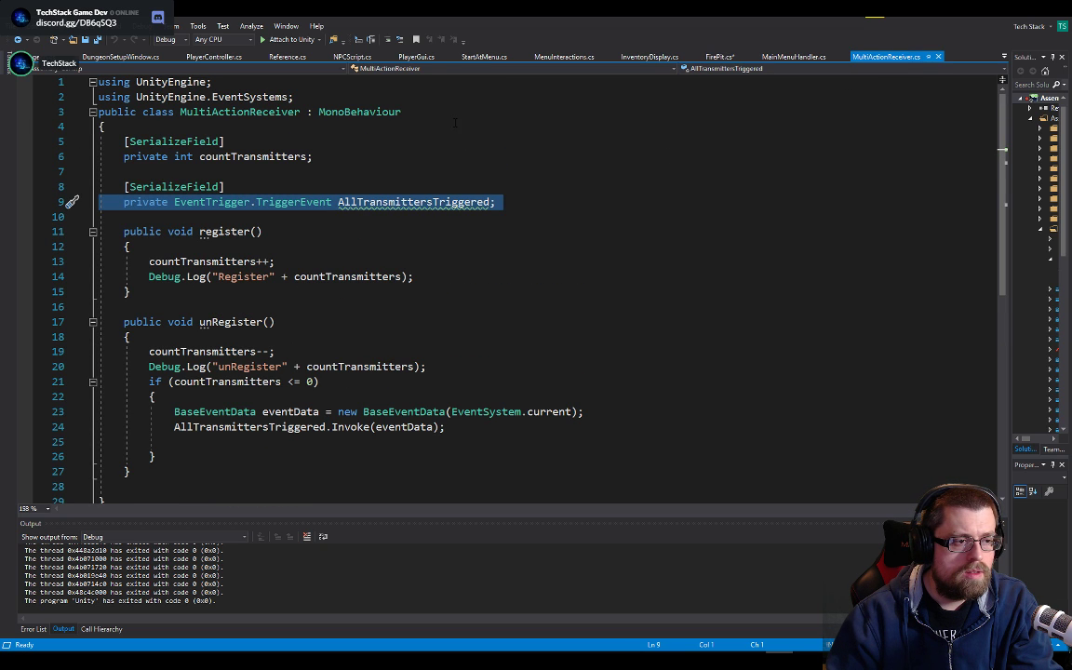
{"action": "left_click", "coordinate": [496, 173]}
{"action": "left_click_drag", "start_coordinate": [224, 187], "coordinate": [99, 187]}
{"action": "key", "text": "ctrl+c"}
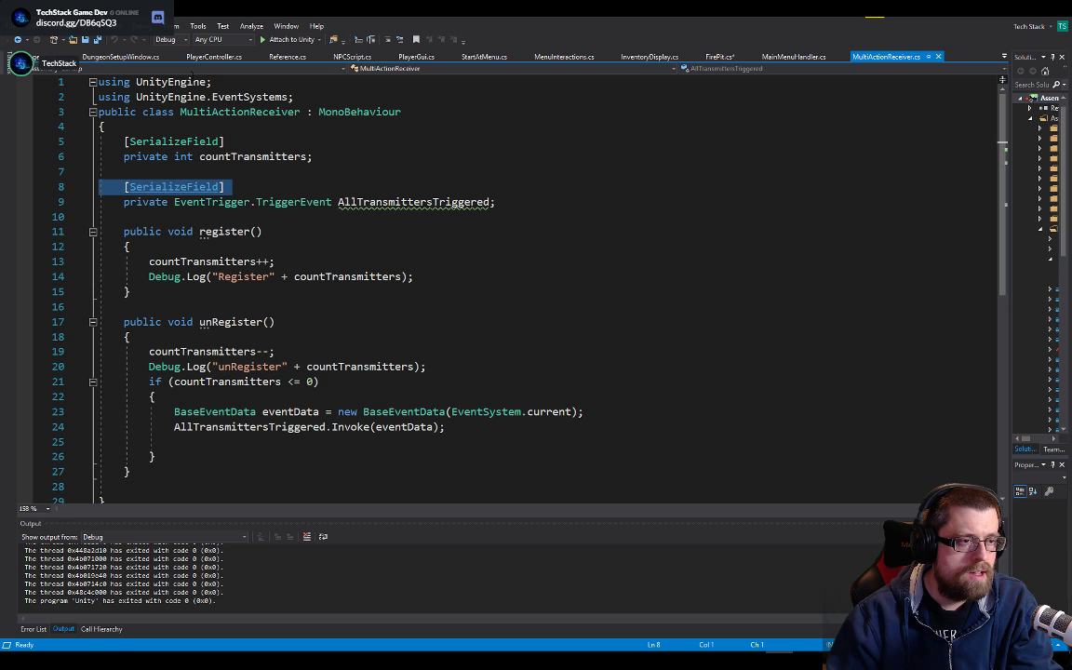
{"action": "left_click", "coordinate": [721, 58]}
{"action": "left_click", "coordinate": [414, 217]}
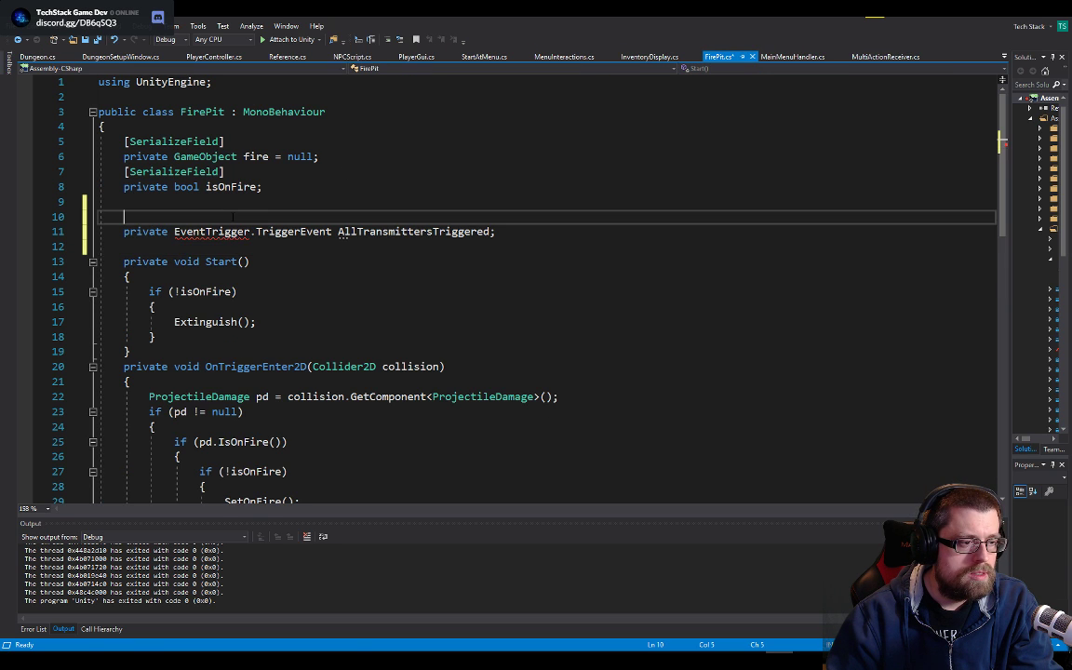
{"action": "key", "text": "ctrl+v"}
{"action": "left_click", "coordinate": [414, 246]}
{"action": "double_click", "coordinate": [414, 247]}
{"action": "left_click", "coordinate": [218, 82]}
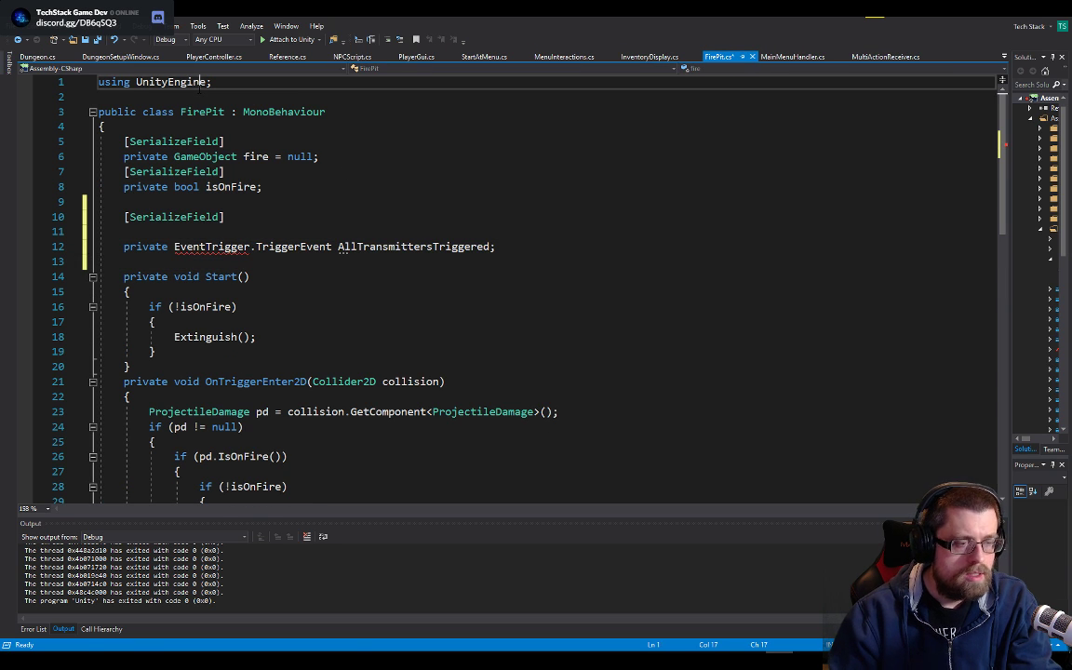
{"action": "key", "text": "Return"}
{"action": "type", "text": "using us"}
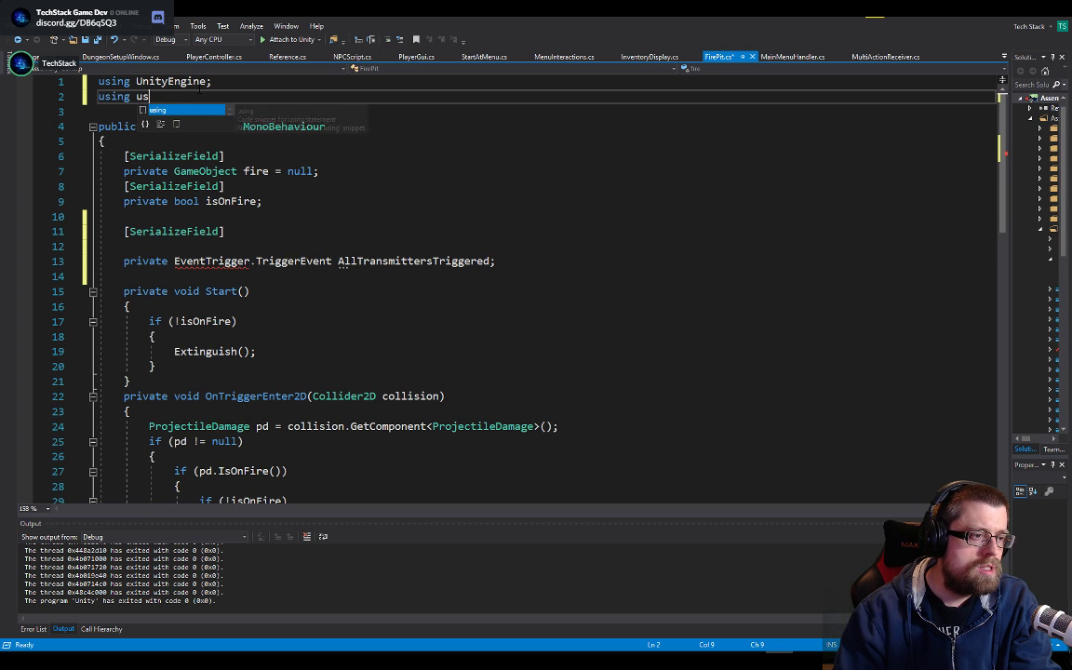
{"action": "key", "text": "BackSpace"}
{"action": "type", "text": "nity"}
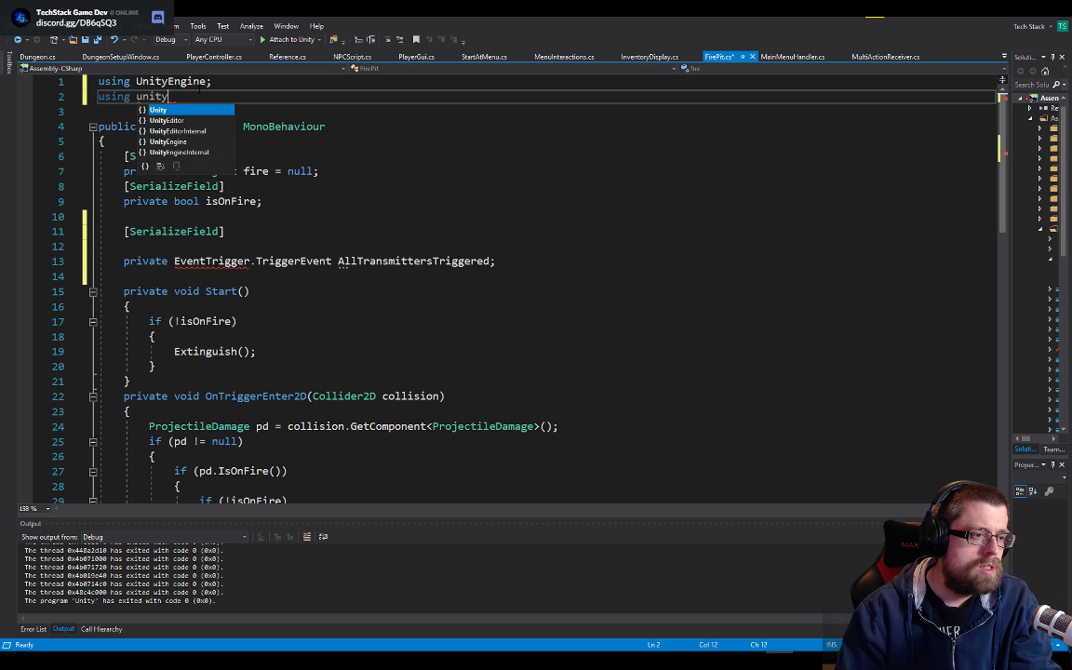
{"action": "type", "text": "eng.eve"}
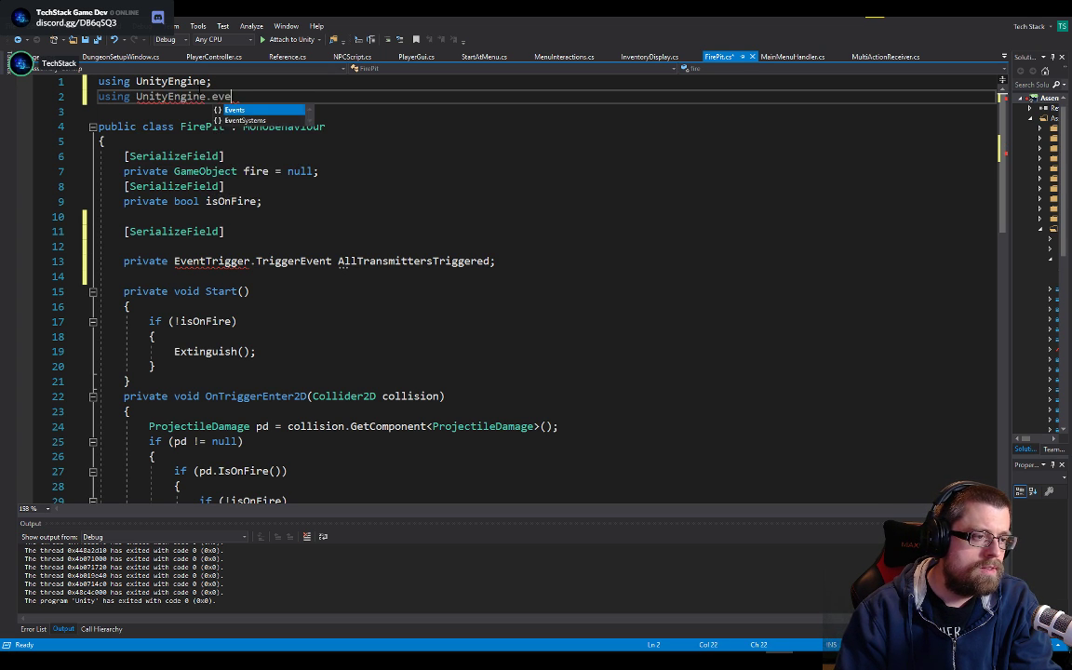
{"action": "key", "text": "ctrl+shift+l"}
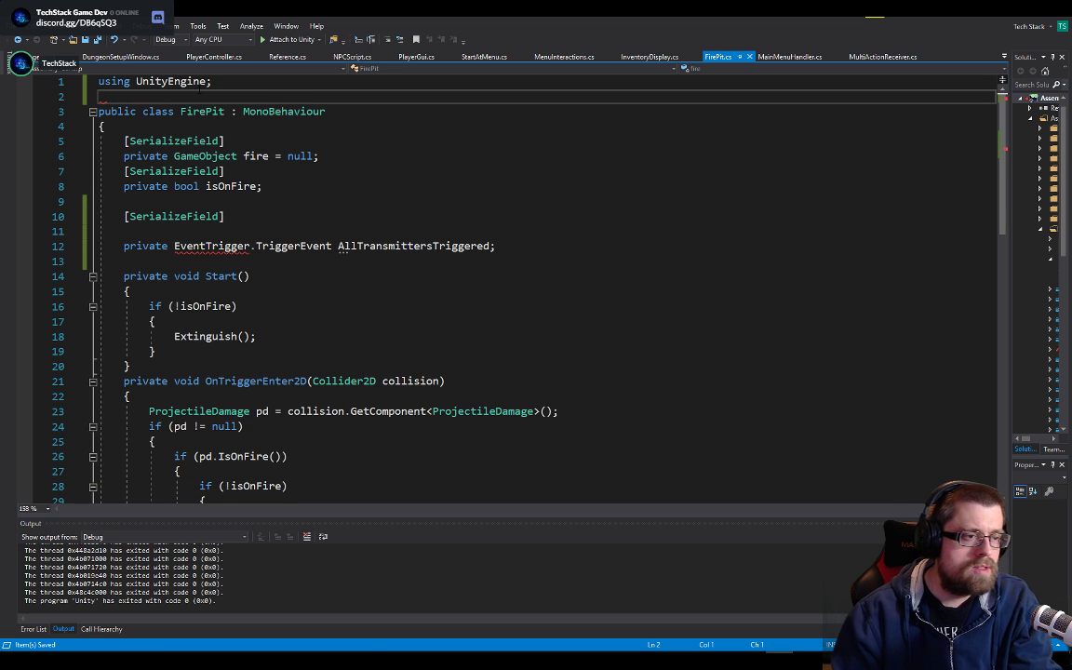
- Save FirePit.cs and copy the "using UnityEngine.EventSystems;" directive into it from MultiActionReceiver.cs, below "using UnityEngine;"
{"action": "key", "text": "ctrl+s"}
{"action": "left_click", "coordinate": [882, 57]}
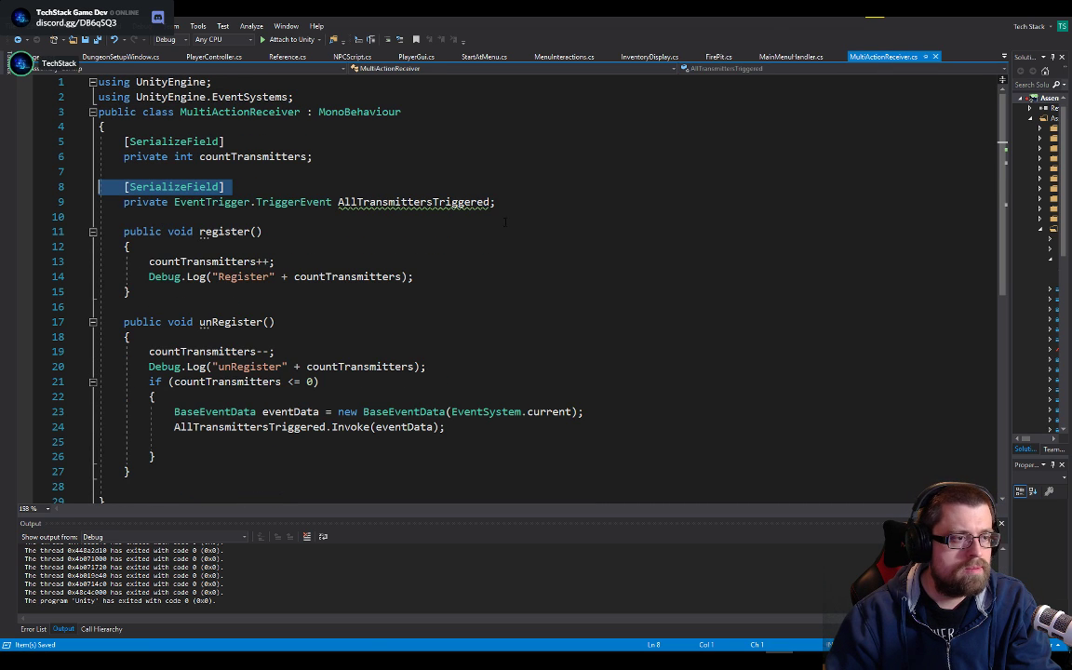
{"action": "left_click_drag", "start_coordinate": [299, 97], "coordinate": [97, 97]}
{"action": "key", "text": "ctrl+c"}
{"action": "left_click", "coordinate": [718, 56]}
{"action": "key", "text": "ctrl+v"}
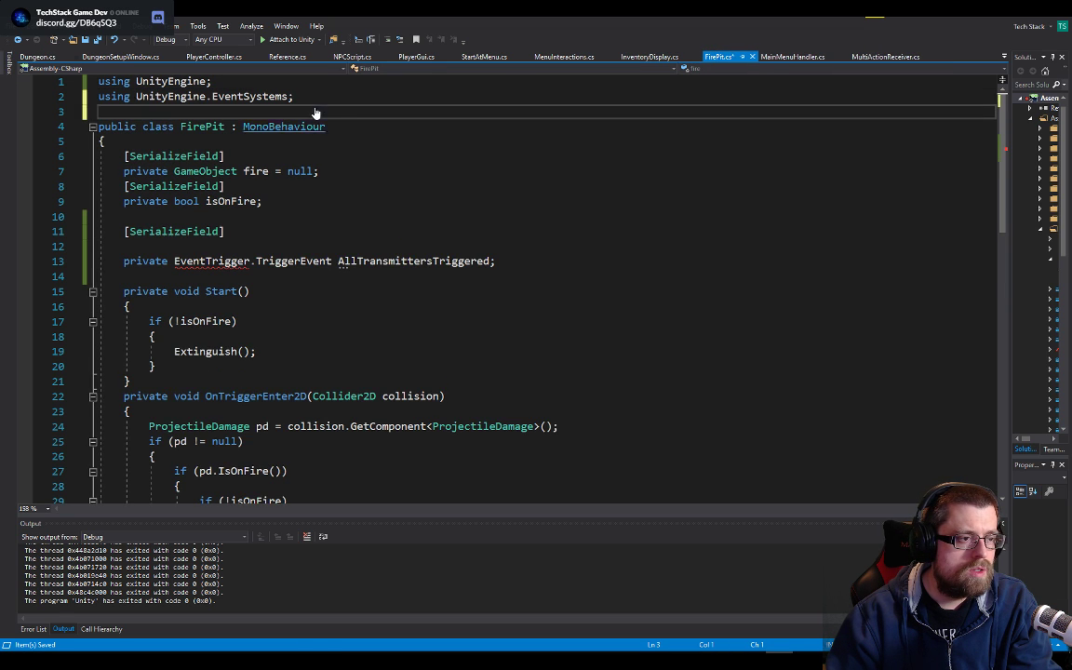
- Rename the AllTransmittersTriggered TriggerEvent declaration in FirePit.cs to OnFireStarted and save the file
{"action": "left_click", "coordinate": [124, 246]}
{"action": "scroll", "coordinate": [123, 245], "scroll_direction": "down", "scroll_amount": 1}
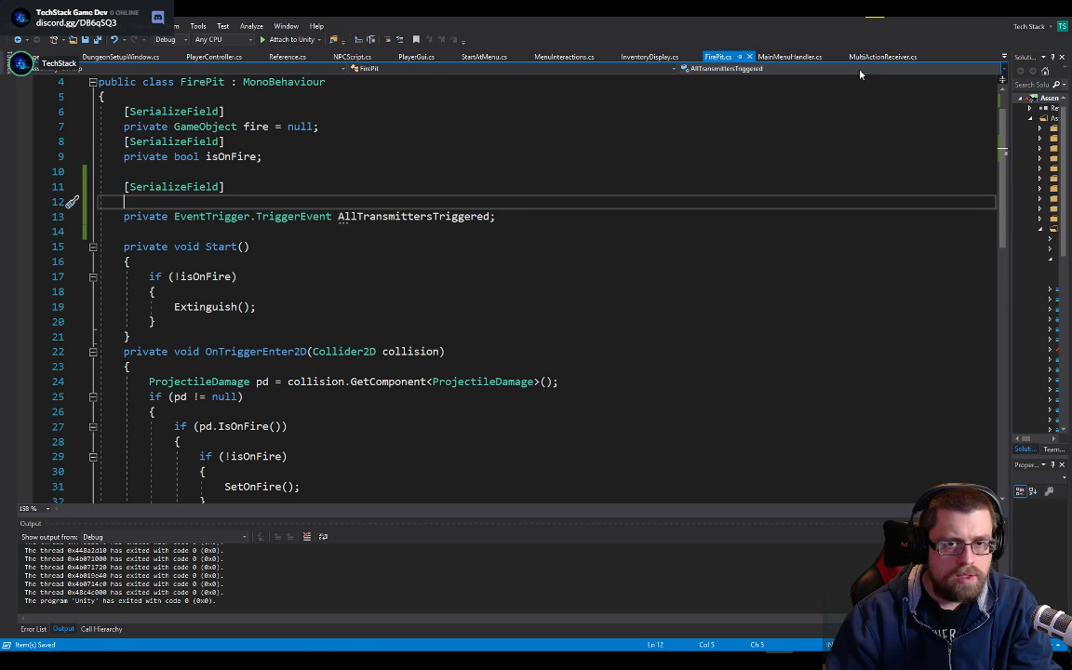
{"action": "double_click", "coordinate": [415, 216]}
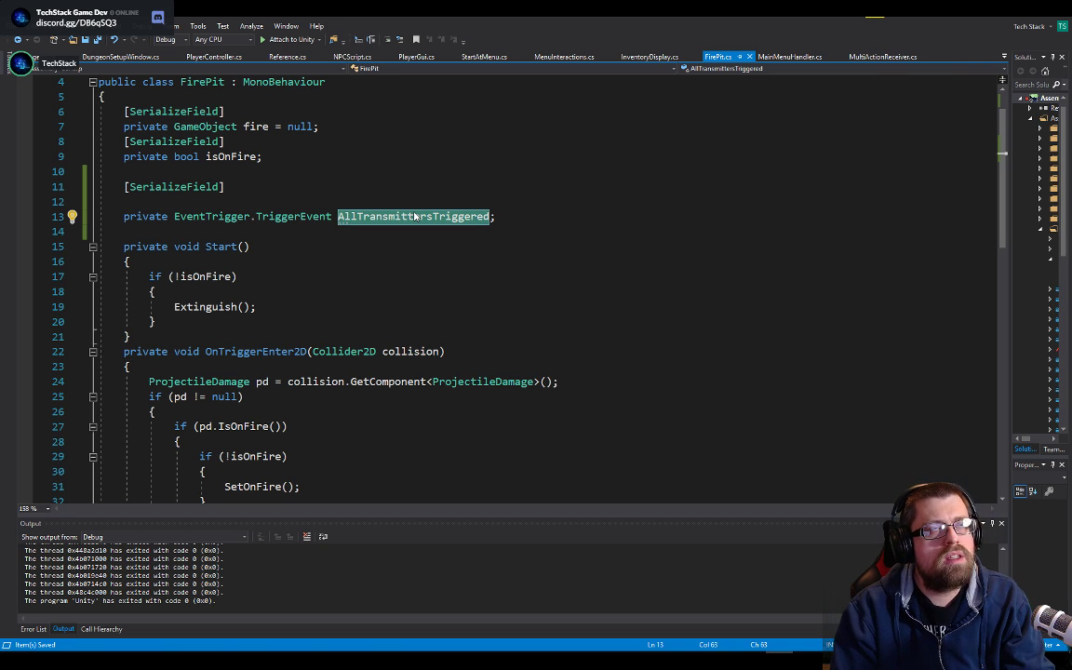
{"action": "type", "text": "ON"}
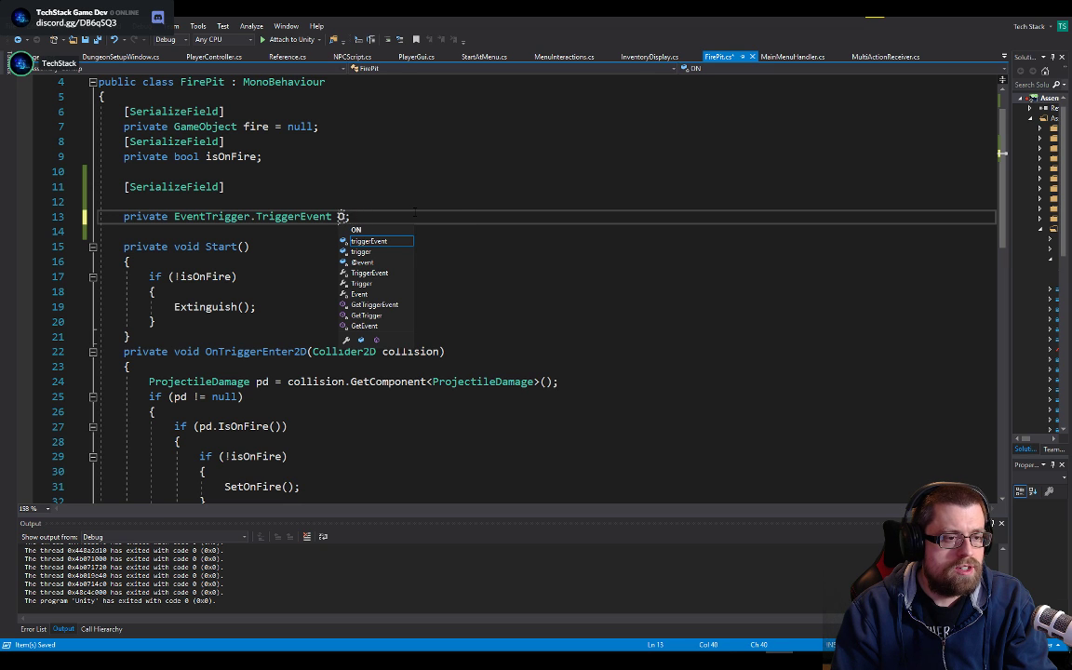
{"action": "type", "text": "nFireStar"}
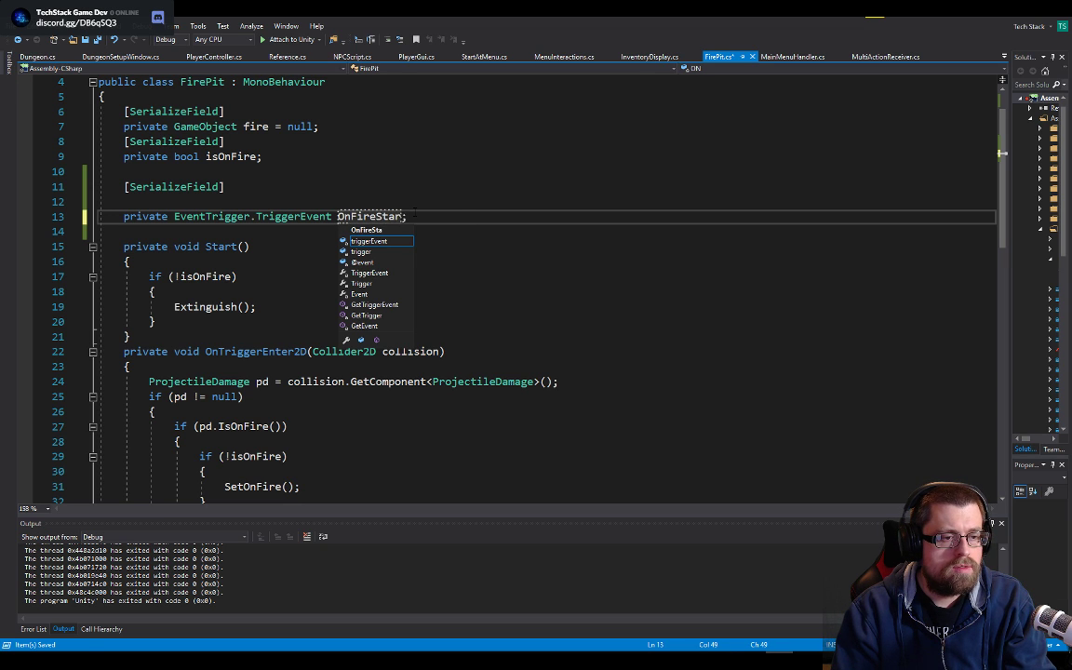
{"action": "type", "text": "ted"}
{"action": "key", "text": "Escape"}
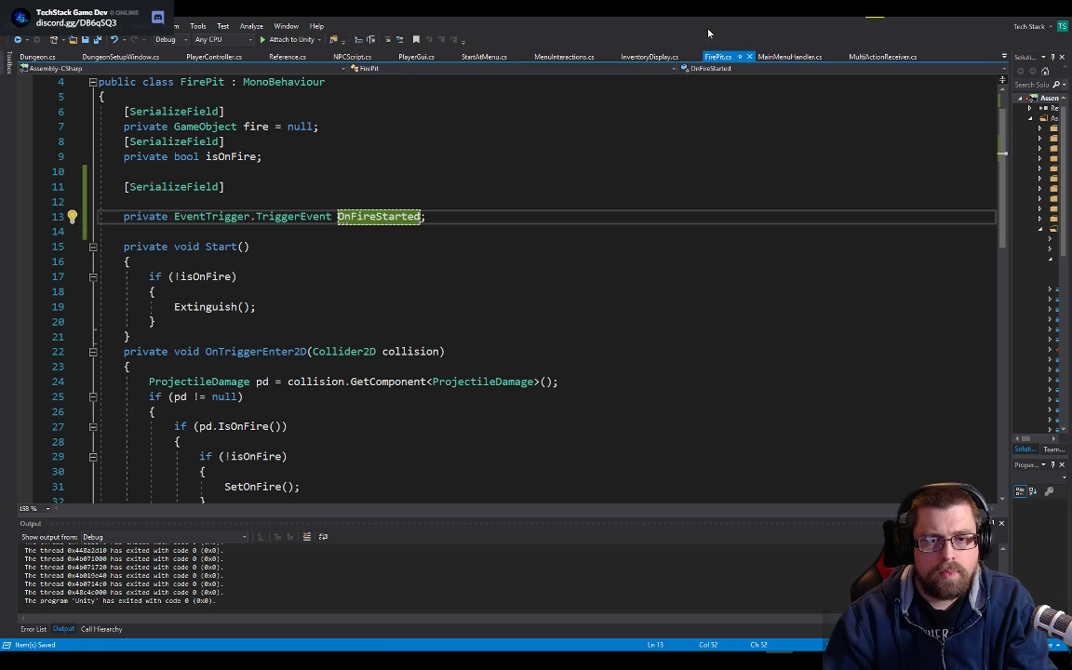
- Copy the BaseEventData and AllTransmittersTriggered.Invoke lines from unRegister in MultiActionReceiver.cs to the end of SetOnFire in FirePit.cs
{"action": "left_click", "coordinate": [882, 57]}
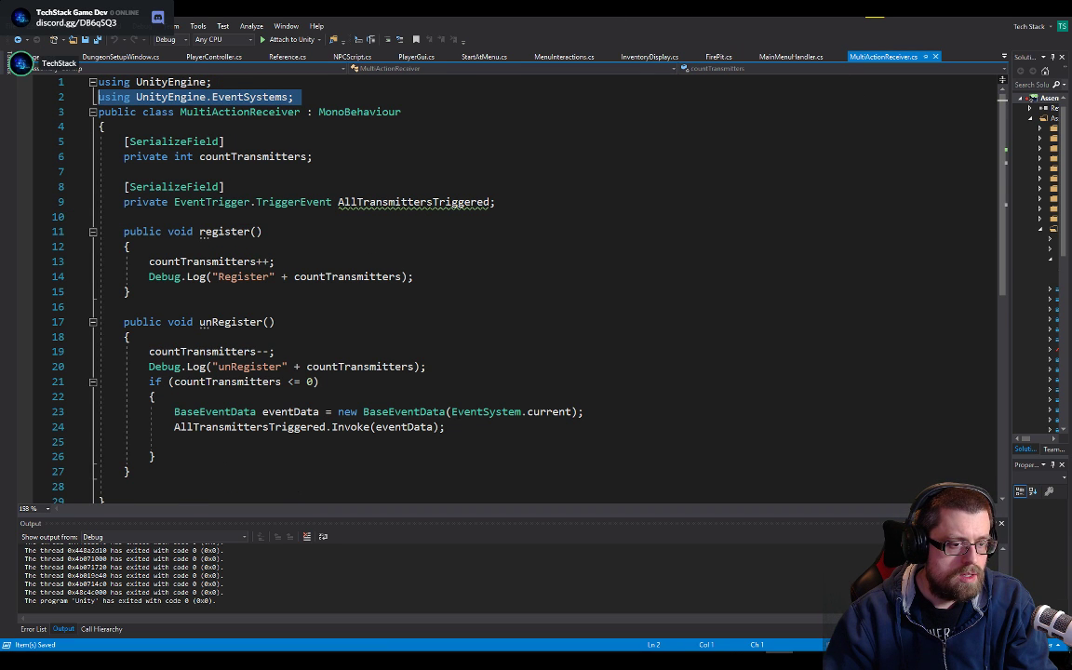
{"action": "left_click_drag", "start_coordinate": [445, 426], "coordinate": [168, 411]}
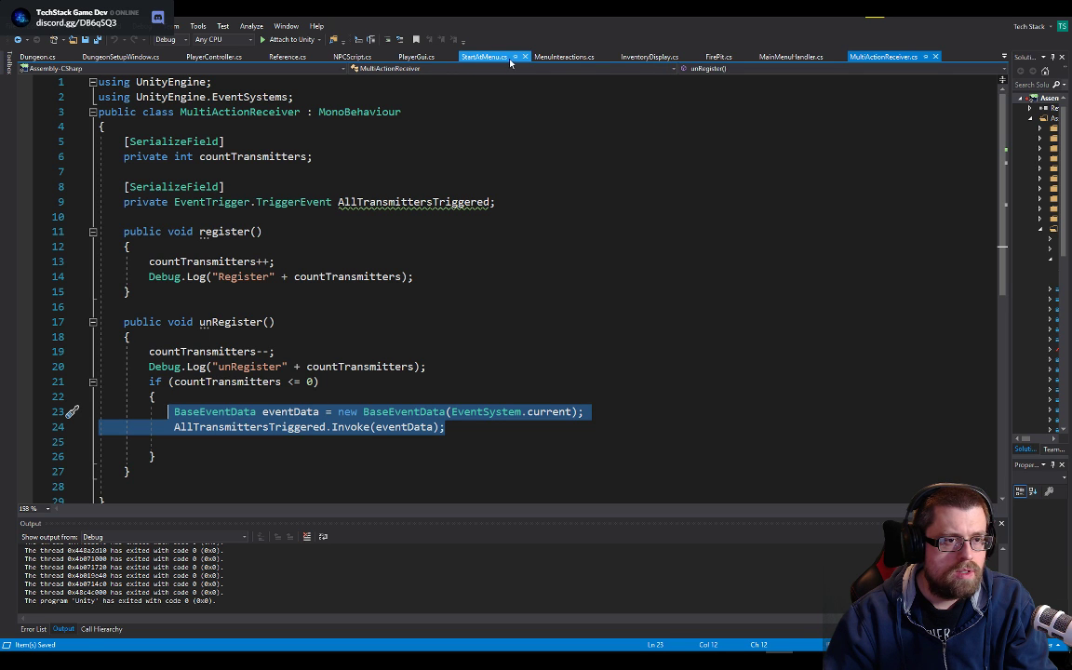
{"action": "left_click", "coordinate": [716, 57]}
{"action": "scroll", "coordinate": [296, 244], "scroll_direction": "down", "scroll_amount": 12}
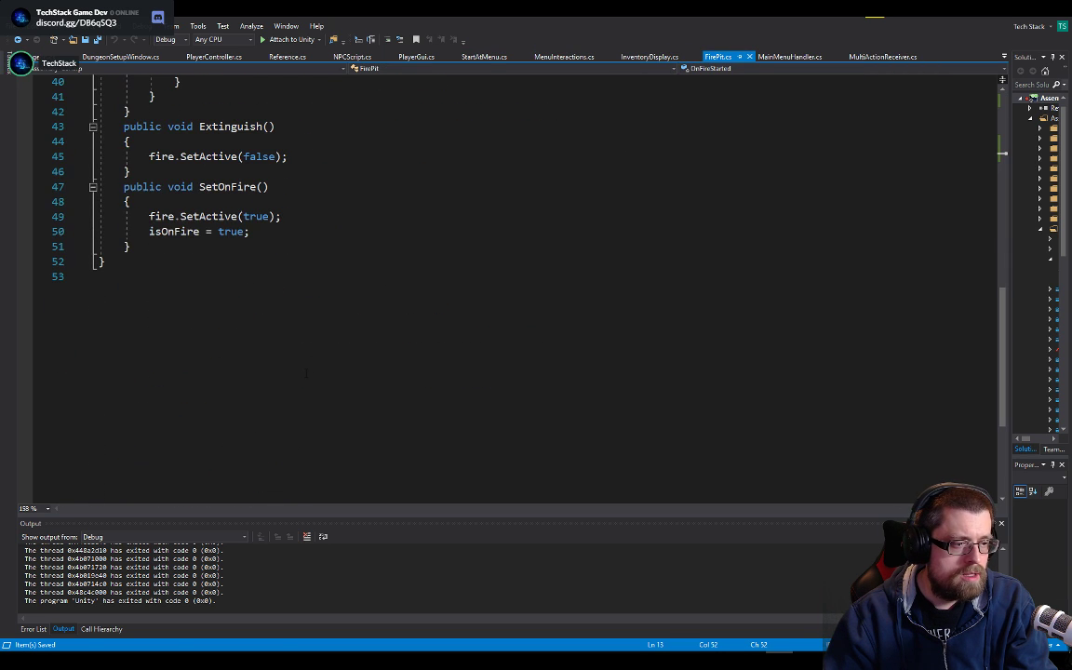
{"action": "left_click", "coordinate": [296, 244]}
{"action": "left_click", "coordinate": [292, 235]}
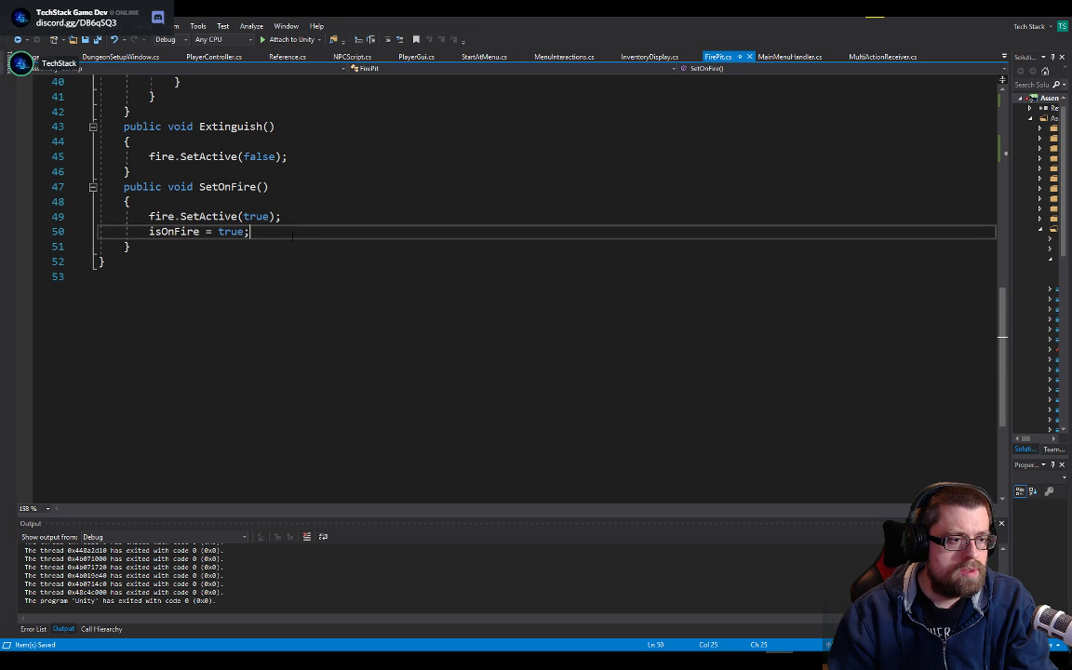
{"action": "key", "text": "Return"}
{"action": "key", "text": "ctrl+v"}
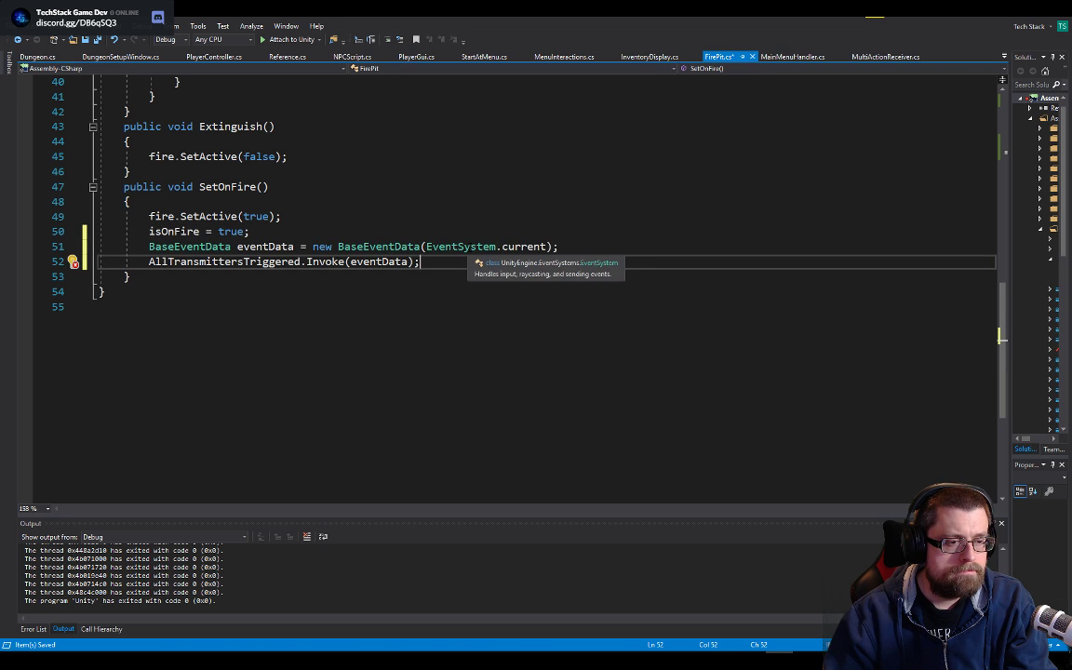
- Replace AllTransmittersTriggered with OnFireStarted in SetOnFire's Invoke call, save, and check the Fire Pit component's event in Unity
{"action": "scroll", "coordinate": [307, 256], "scroll_direction": "up", "scroll_amount": 8}
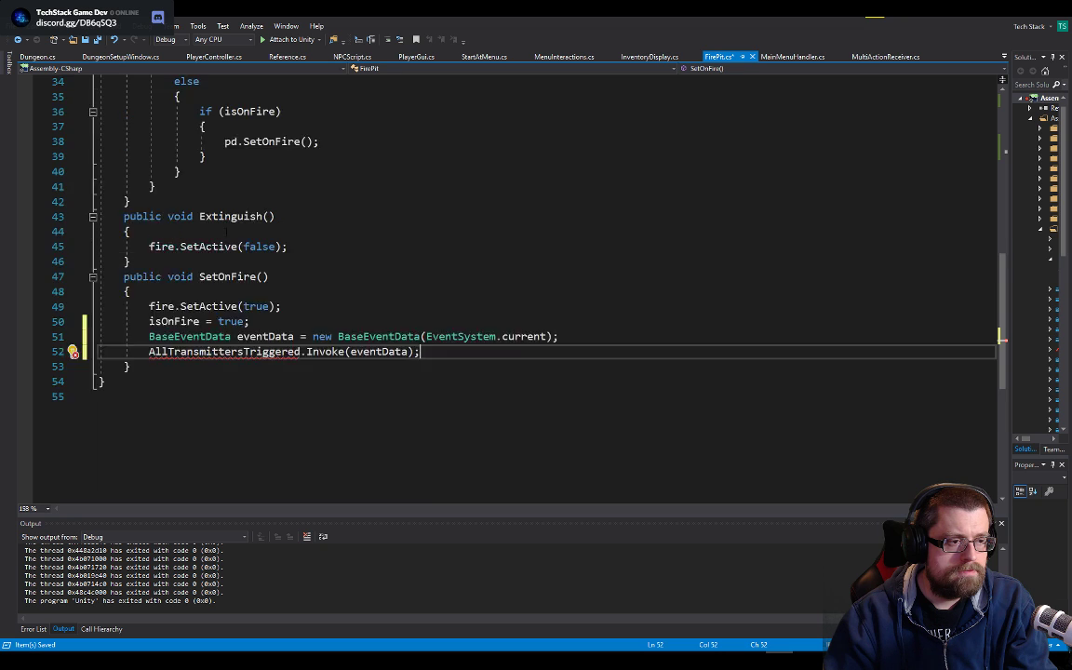
{"action": "scroll", "coordinate": [248, 353], "scroll_direction": "up", "scroll_amount": 3}
{"action": "left_click", "coordinate": [354, 157]}
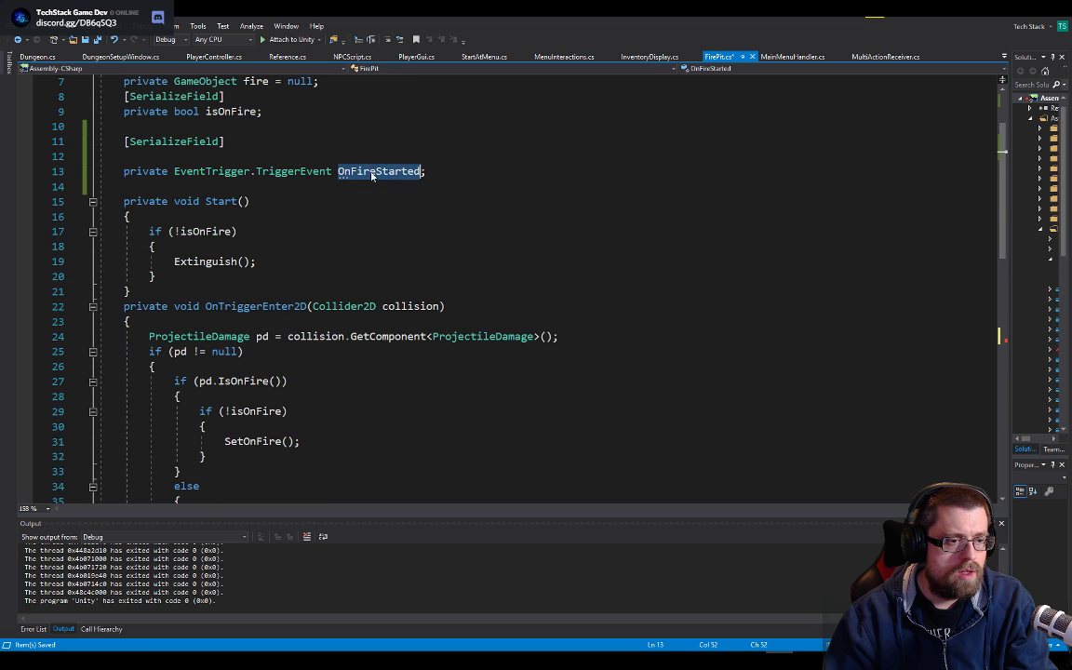
{"action": "scroll", "coordinate": [249, 353], "scroll_direction": "down", "scroll_amount": 10}
{"action": "double_click", "coordinate": [223, 306]}
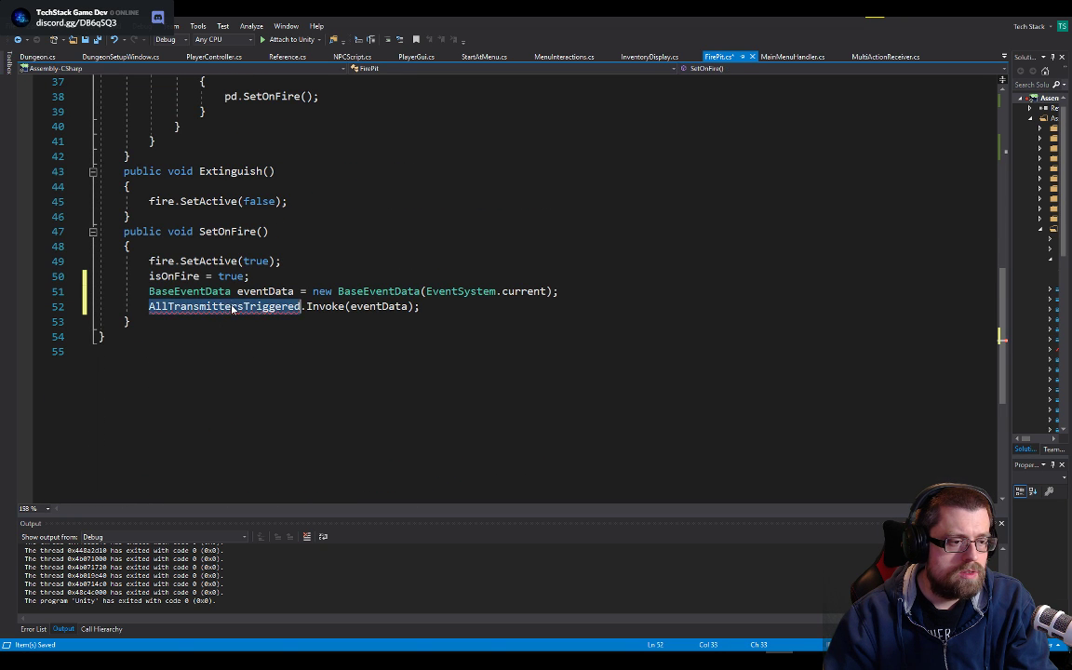
{"action": "key", "text": "ctrl+v"}
{"action": "key", "text": "alt+Tab"}
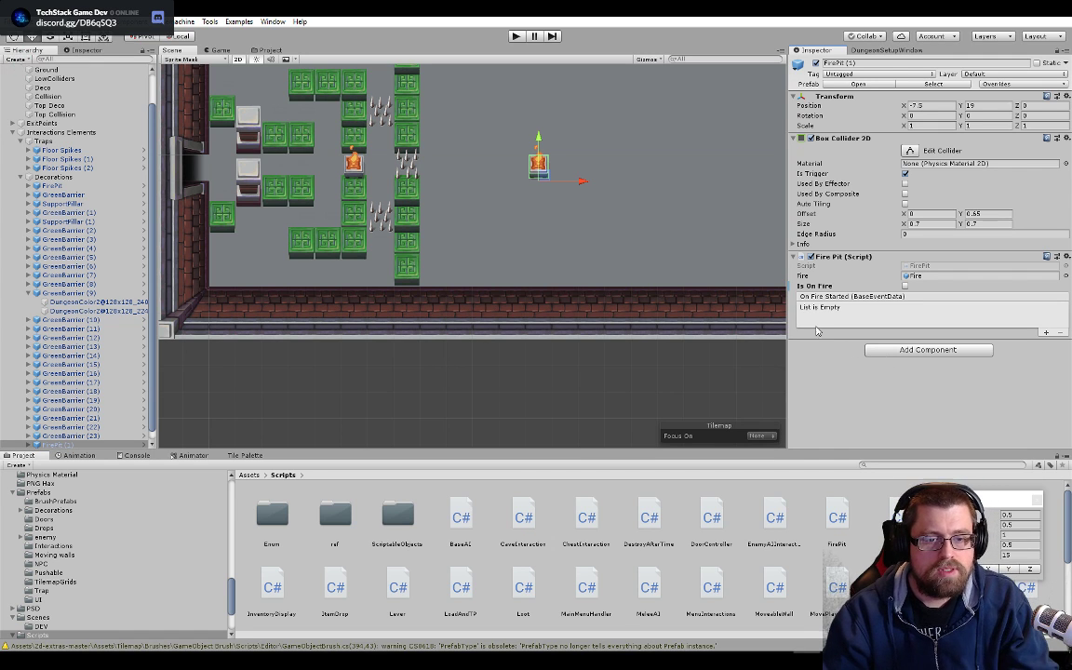
{"action": "key", "text": "alt+Tab"}
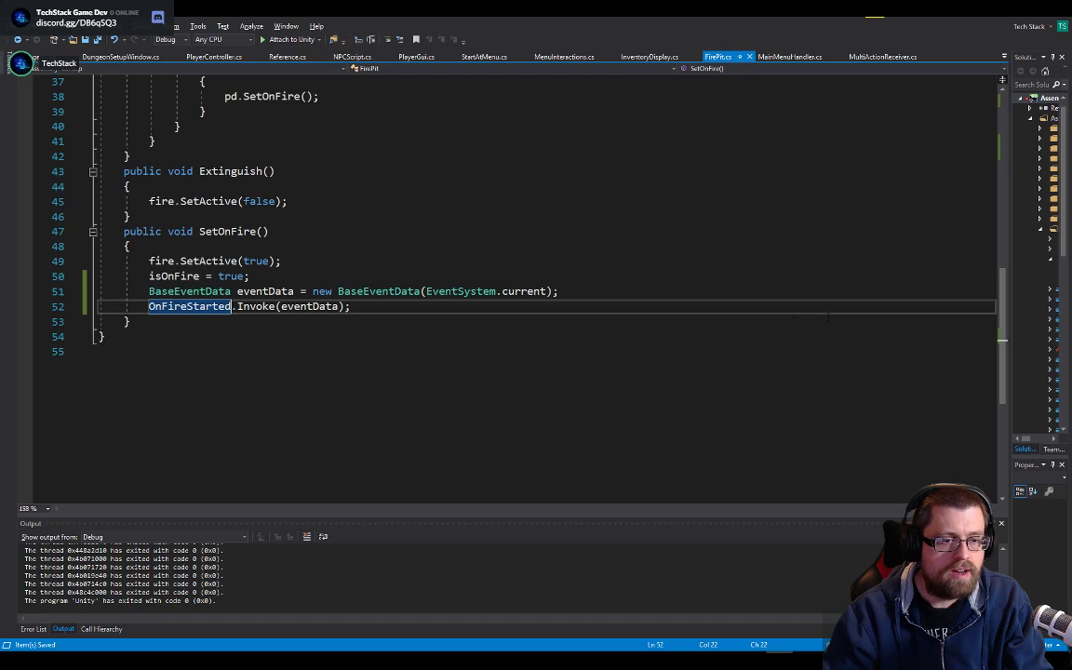
- Duplicate the OnFireStarted TriggerEvent declaration in FirePit.cs, placing the copy between the original and the Start method
{"action": "left_click", "coordinate": [883, 57]}
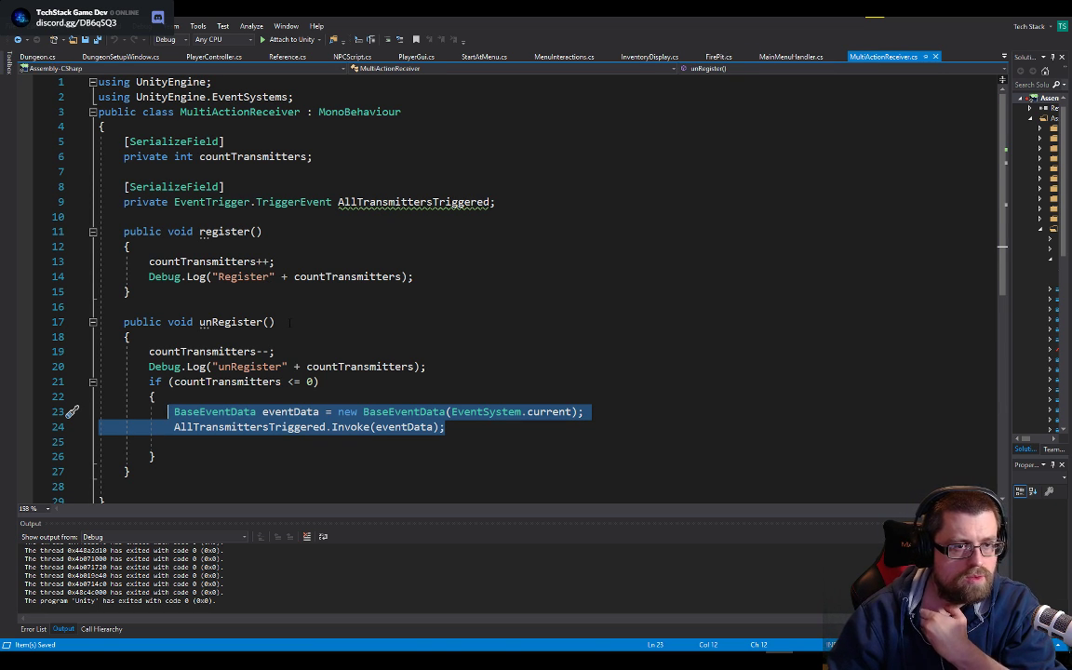
{"action": "left_click", "coordinate": [717, 57]}
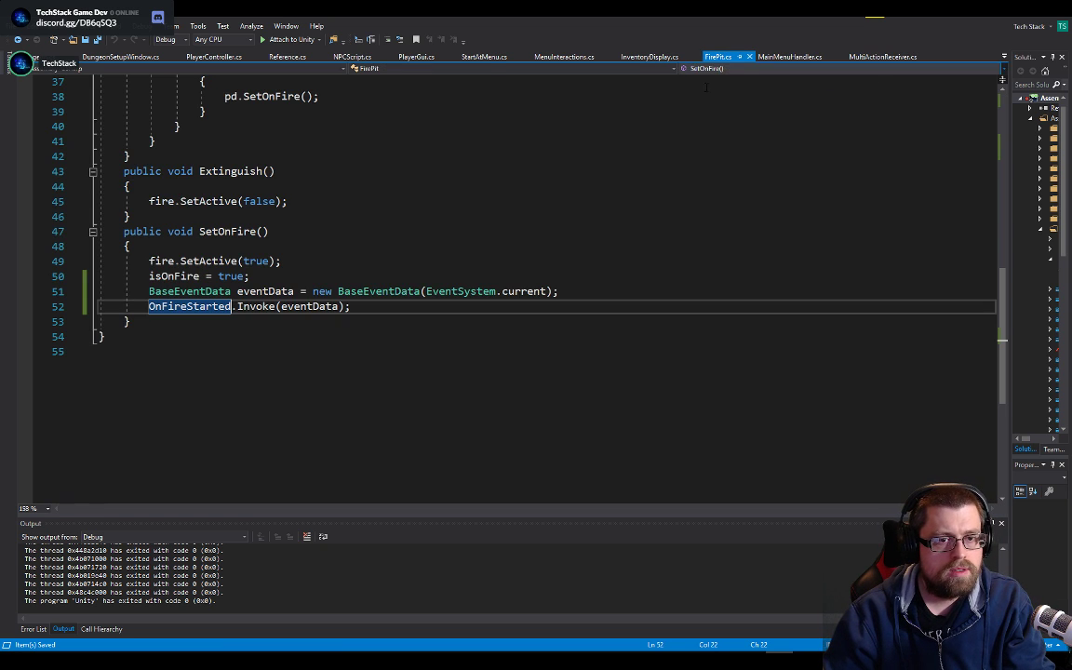
{"action": "scroll", "coordinate": [247, 297], "scroll_direction": "up", "scroll_amount": 8}
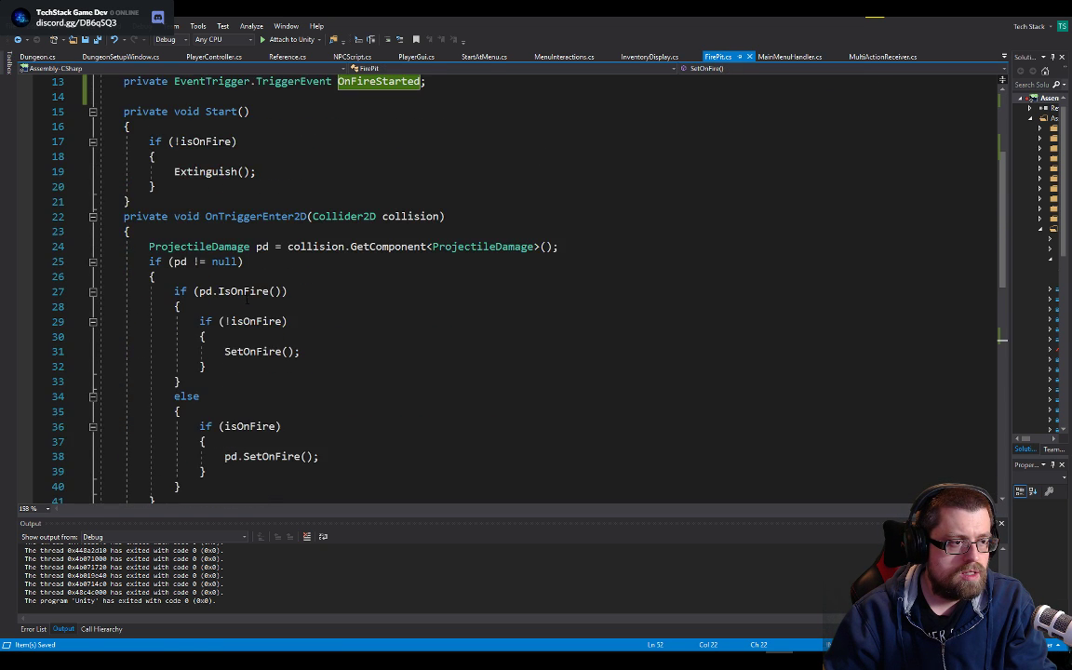
{"action": "scroll", "coordinate": [248, 298], "scroll_direction": "up", "scroll_amount": 2}
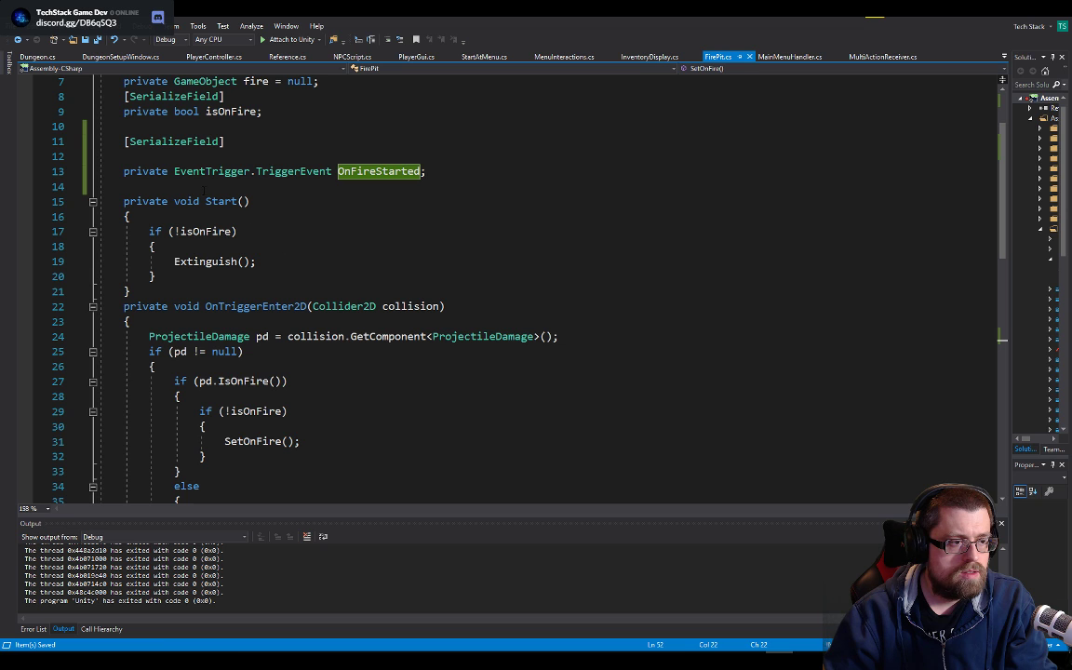
{"action": "left_click", "coordinate": [273, 171]}
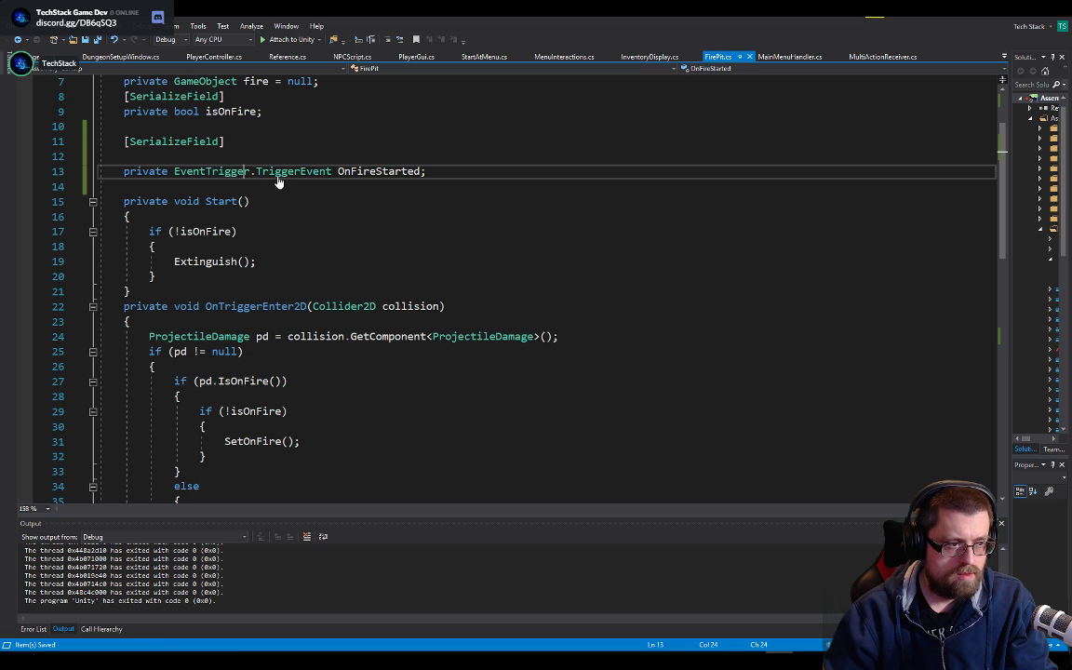
{"action": "double_click", "coordinate": [357, 171]}
{"action": "triple_click", "coordinate": [356, 171]}
{"action": "key", "text": "ctrl+c"}
{"action": "left_click", "coordinate": [361, 187]}
{"action": "key", "text": "Return"}
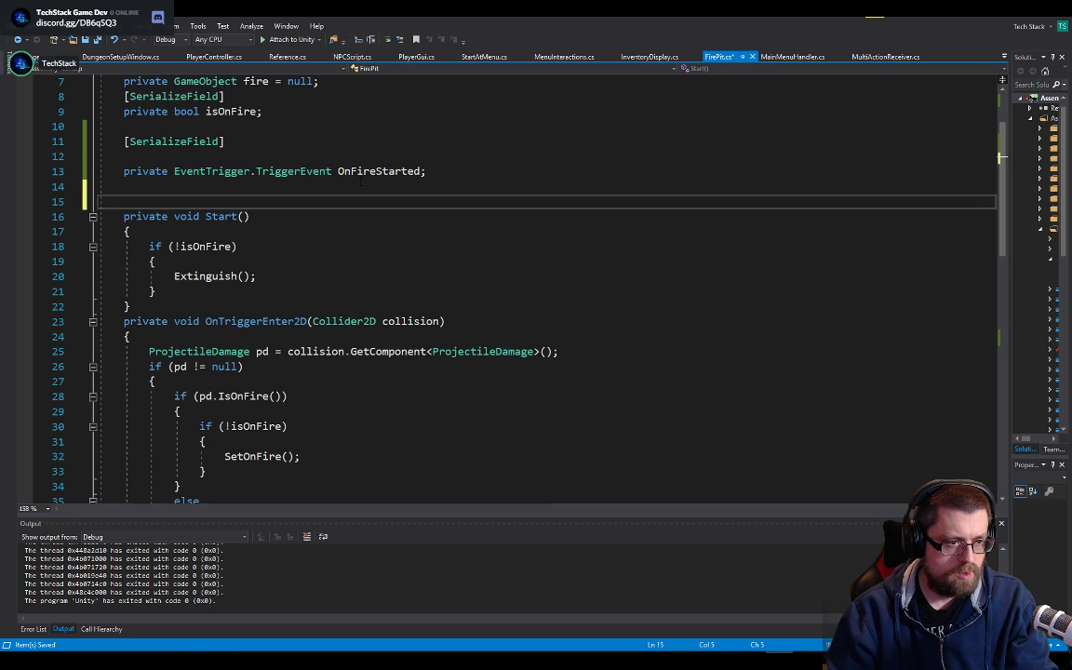
{"action": "key", "text": "ctrl+v"}
- Rename the duplicated TriggerEvent declaration to OnStart
{"action": "double_click", "coordinate": [359, 201]}
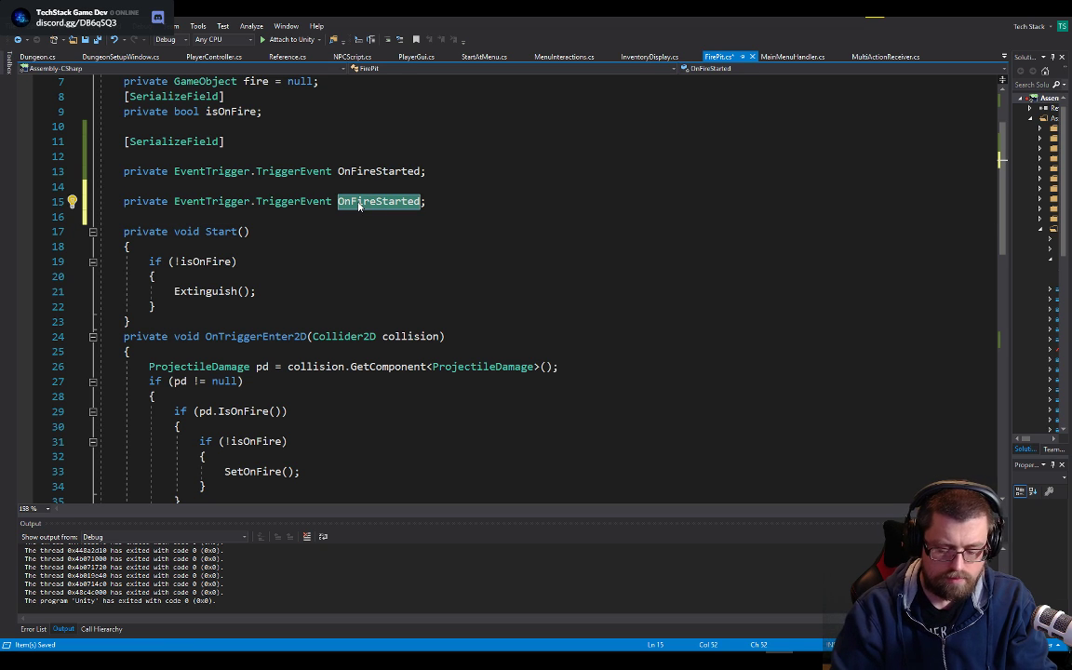
{"action": "type", "text": "ONstart"}
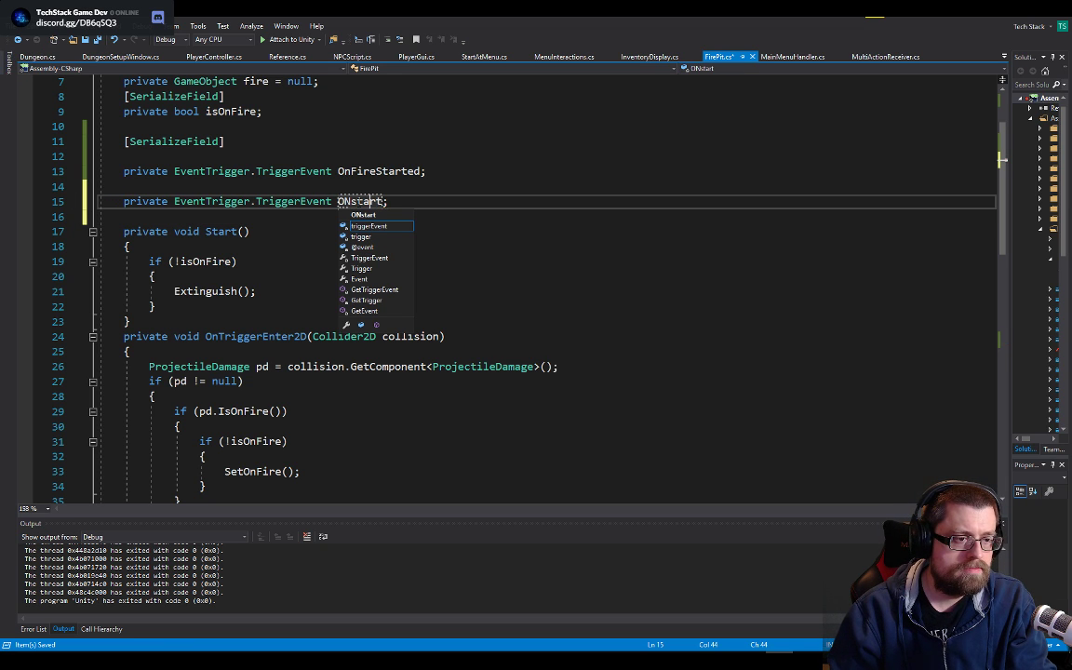
{"action": "key", "text": "Delete"}
{"action": "key", "text": "Delete"}
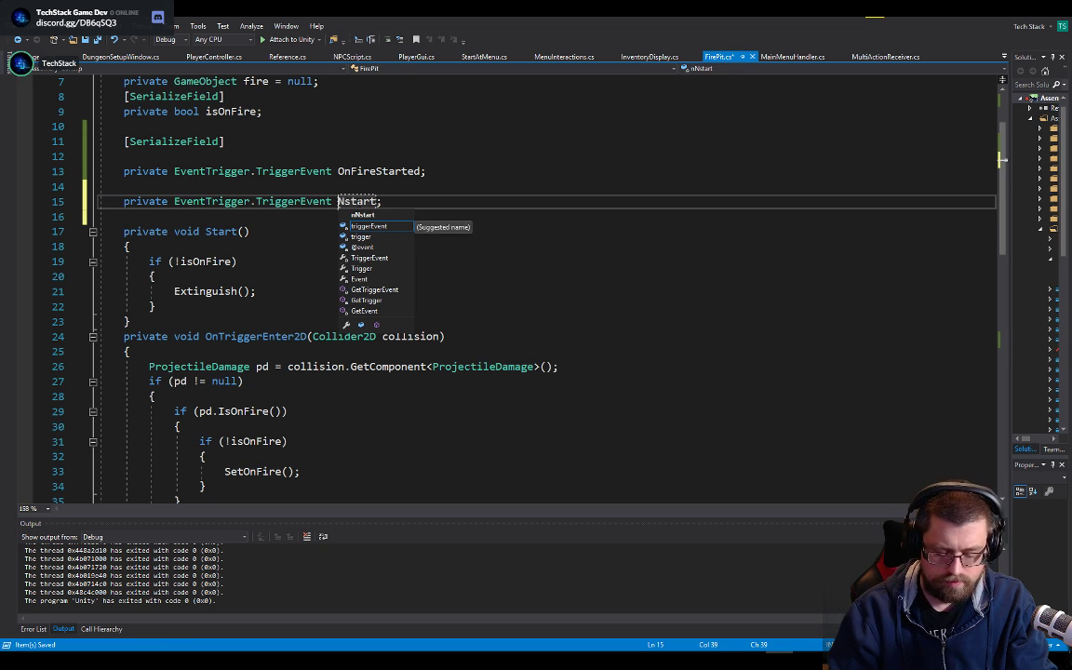
{"action": "type", "text": "On"}
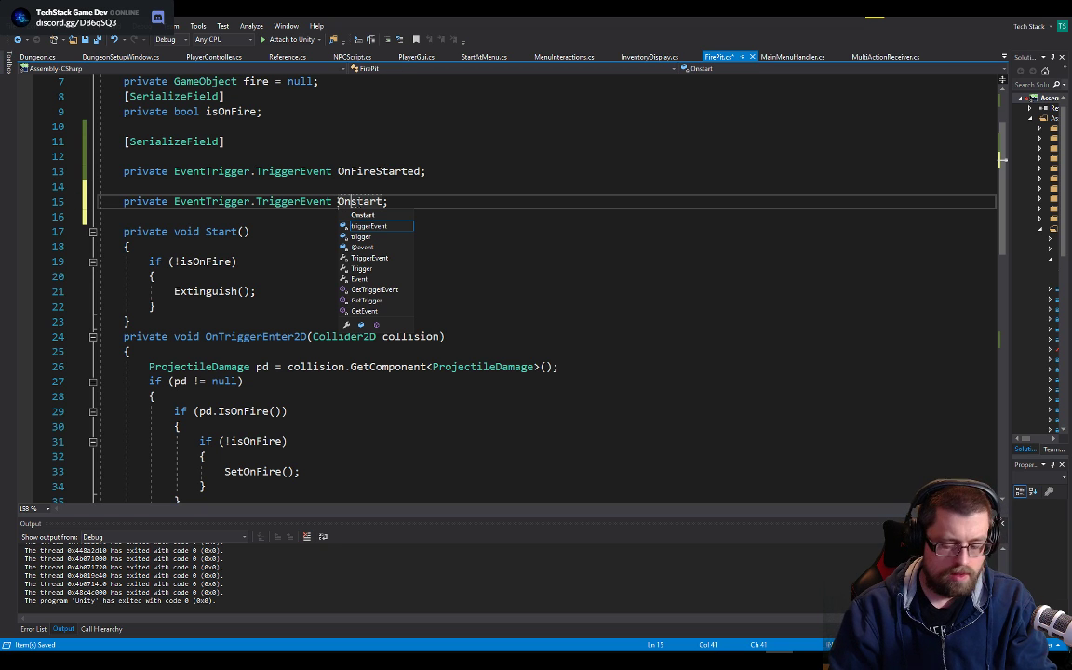
{"action": "key", "text": "BackSpace"}
{"action": "type", "text": "n"}
{"action": "key", "text": "Delete"}
{"action": "type", "text": "S"}
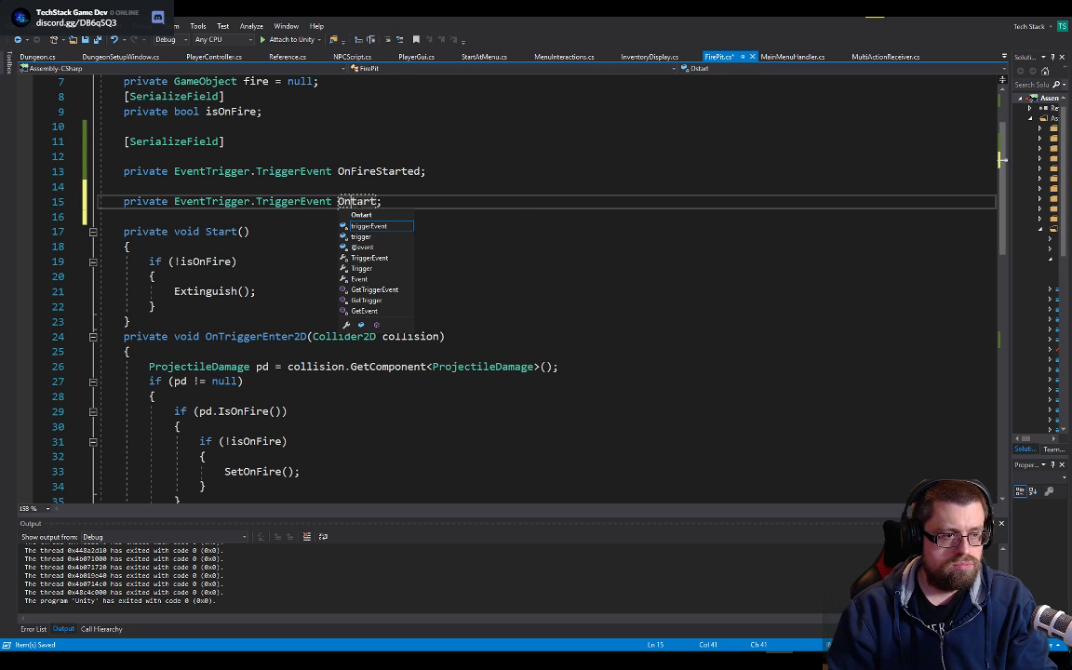
- Copy the BaseEventData and OnFireStarted.Invoke lines from SetOnFire to the beginning of the Start method, above the isOnFire check
{"action": "scroll", "coordinate": [279, 369], "scroll_direction": "down", "scroll_amount": 10}
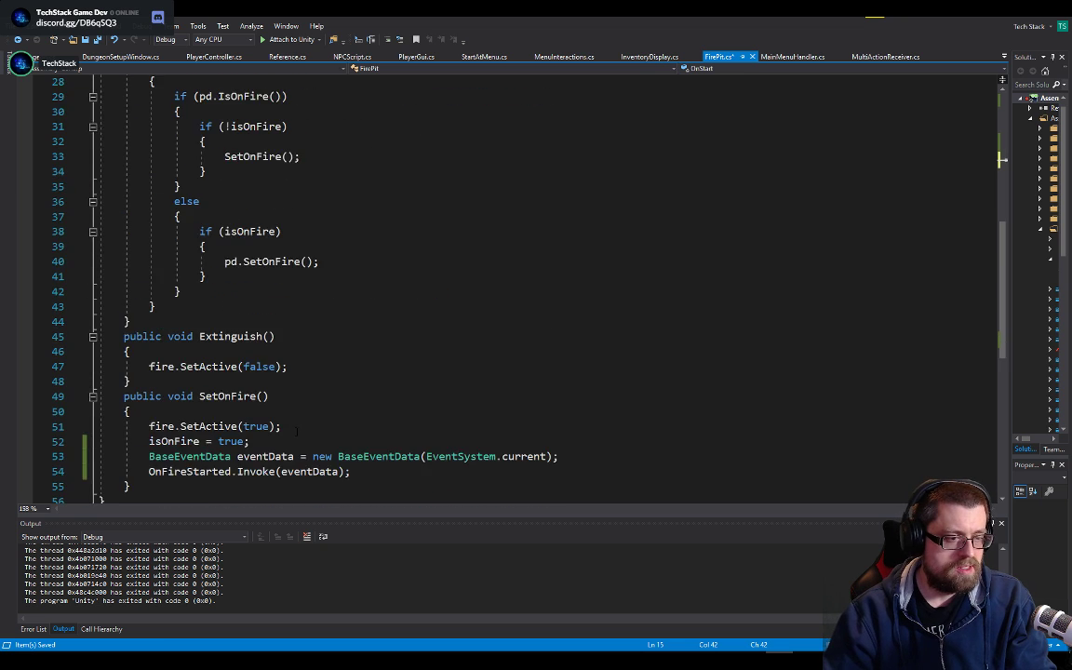
{"action": "left_click_drag", "start_coordinate": [350, 336], "coordinate": [133, 321]}
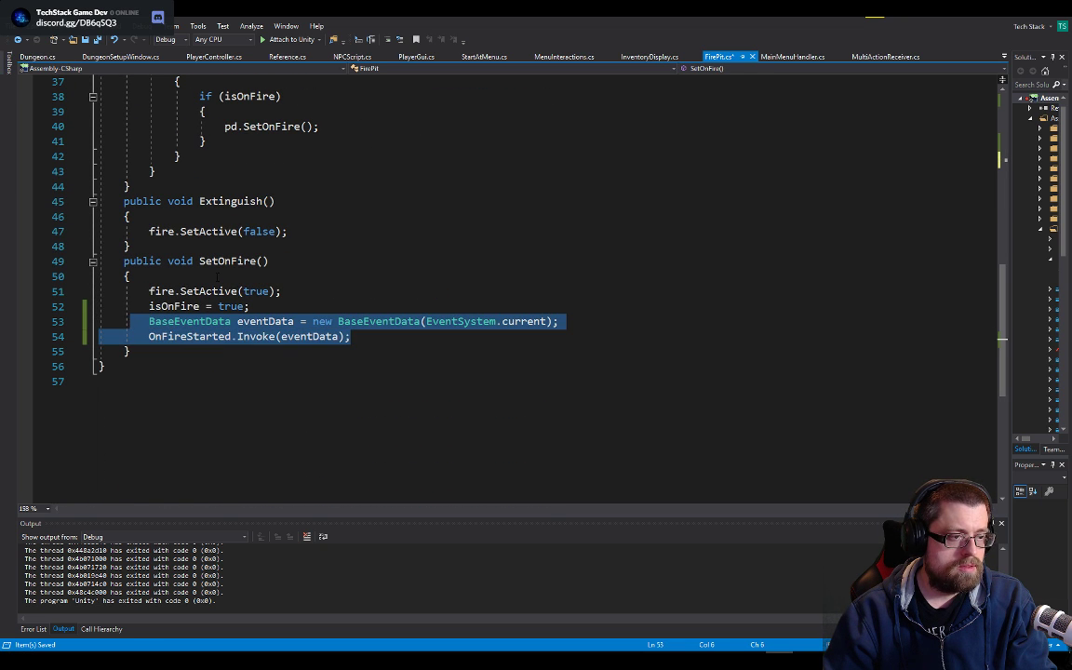
{"action": "scroll", "coordinate": [217, 277], "scroll_direction": "up", "scroll_amount": 9}
{"action": "left_click", "coordinate": [279, 248]}
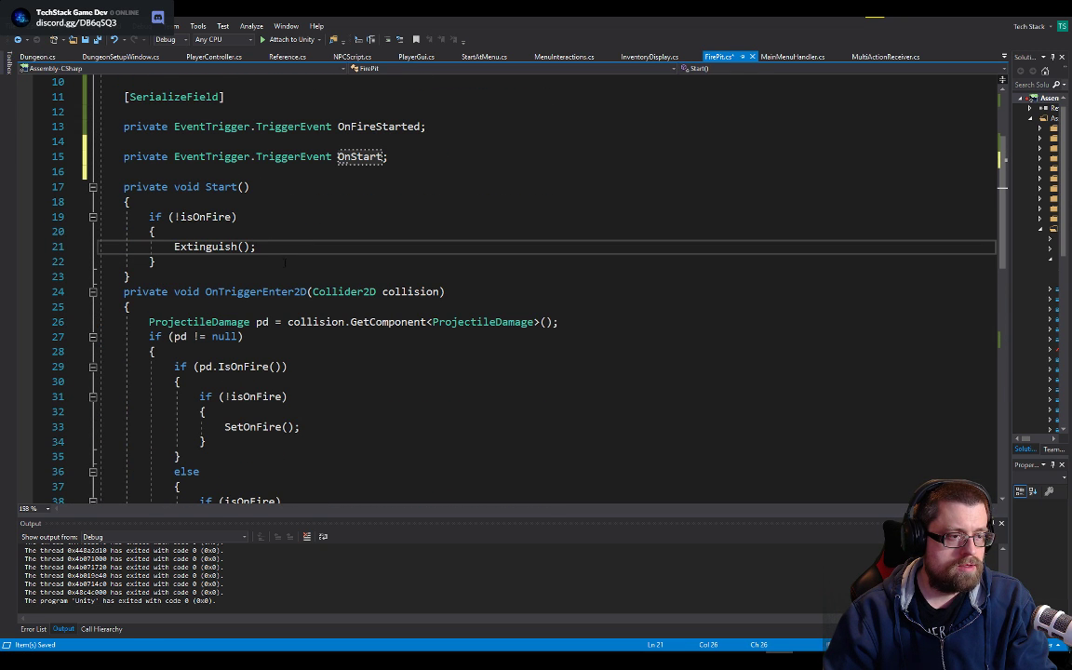
{"action": "left_click", "coordinate": [270, 201]}
{"action": "key", "text": "Return"}
{"action": "key", "text": "Return"}
{"action": "key", "text": "ctrl+v"}
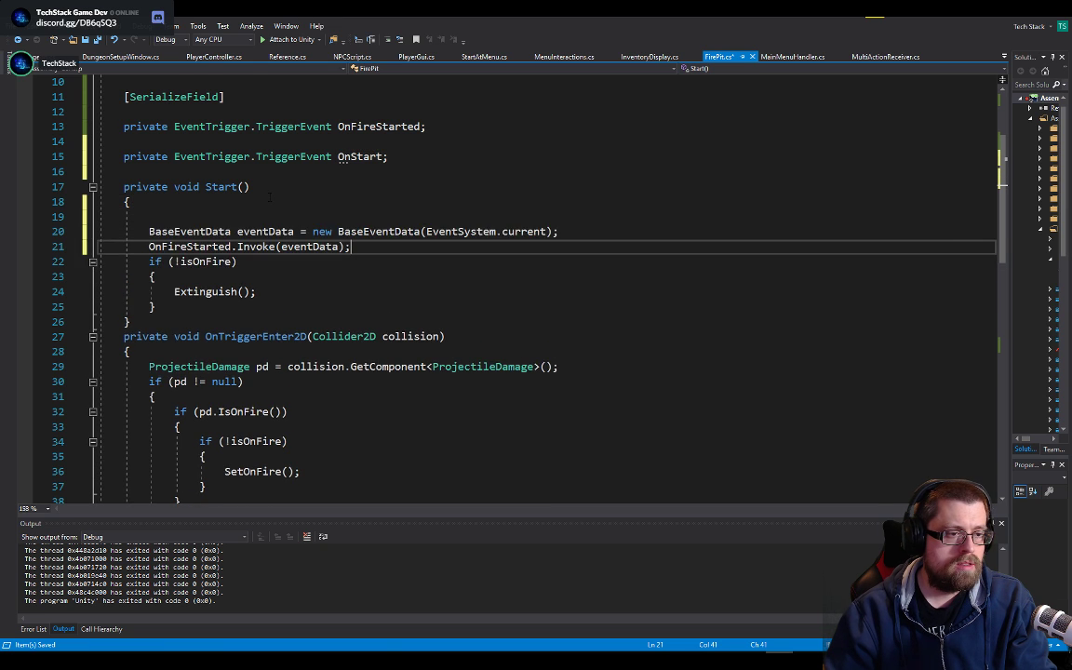
- Replace OnFireStarted with OnStart in the Start method's Invoke call and save FirePit.cs
{"action": "scroll", "coordinate": [270, 196], "scroll_direction": "up", "scroll_amount": 1}
{"action": "left_click", "coordinate": [356, 201]}
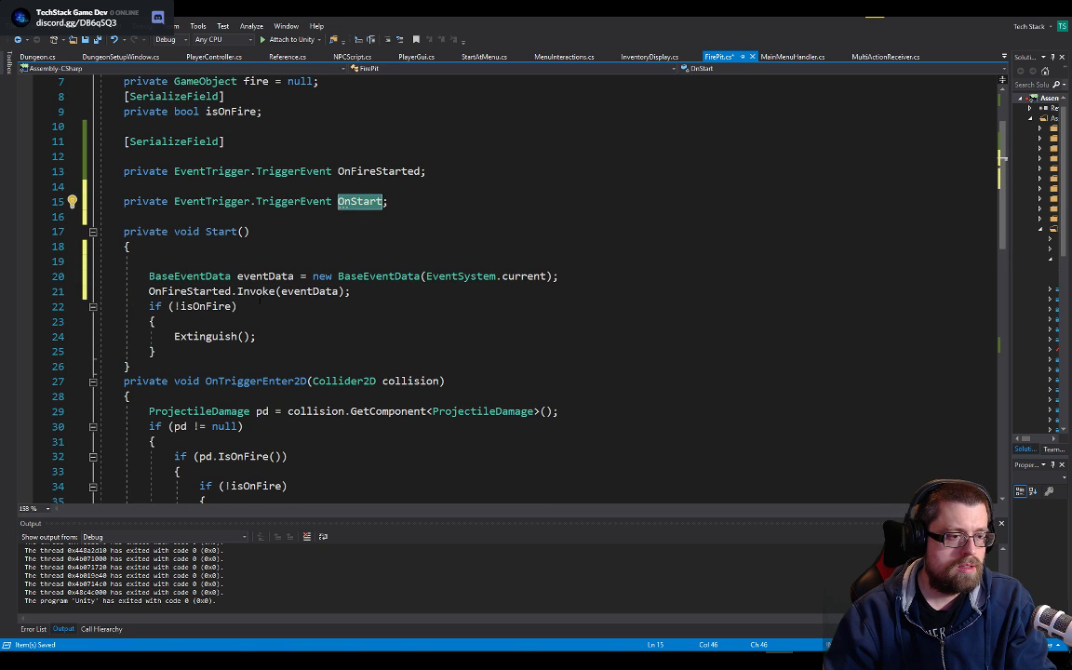
{"action": "double_click", "coordinate": [187, 292]}
{"action": "key", "text": "ctrl+v"}
{"action": "key", "text": "ctrl+s"}
{"action": "left_click", "coordinate": [502, 201]}
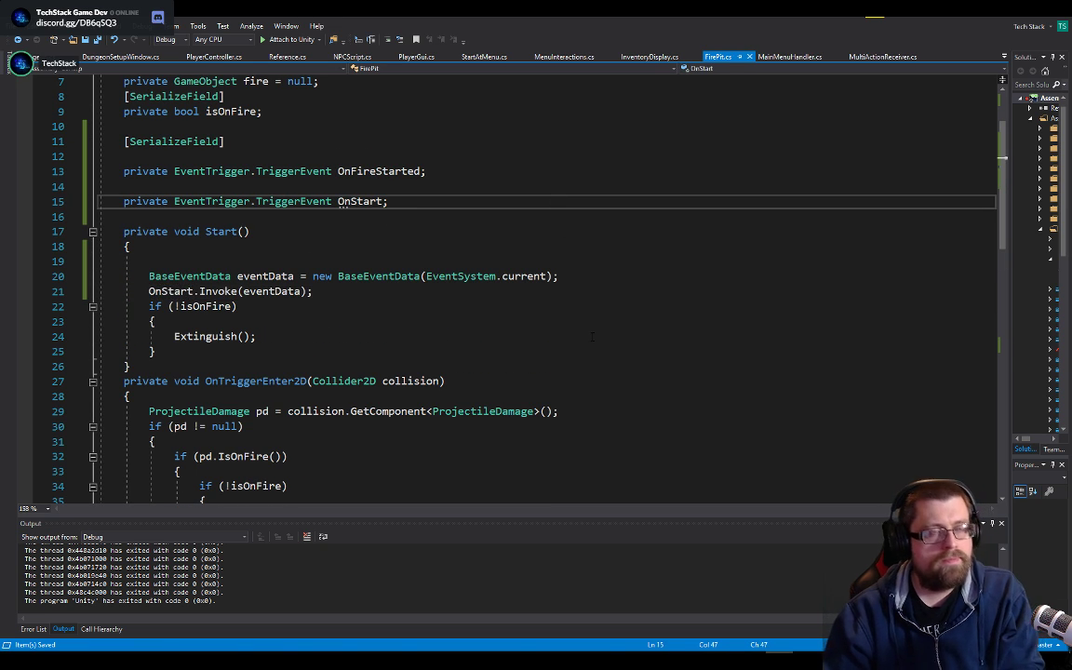
- Copy the [SerializeField] attribute to the line above the OnStart declaration in FirePit.cs, save the script and switch to Unity
{"action": "key", "text": "alt+Tab"}
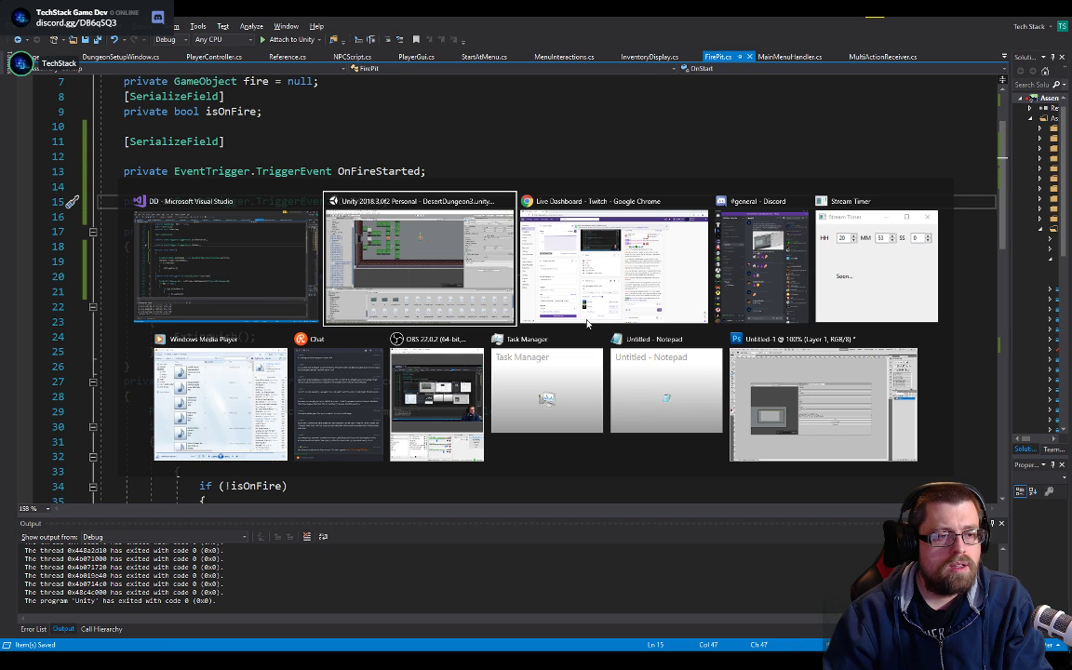
{"action": "left_click", "coordinate": [232, 209]}
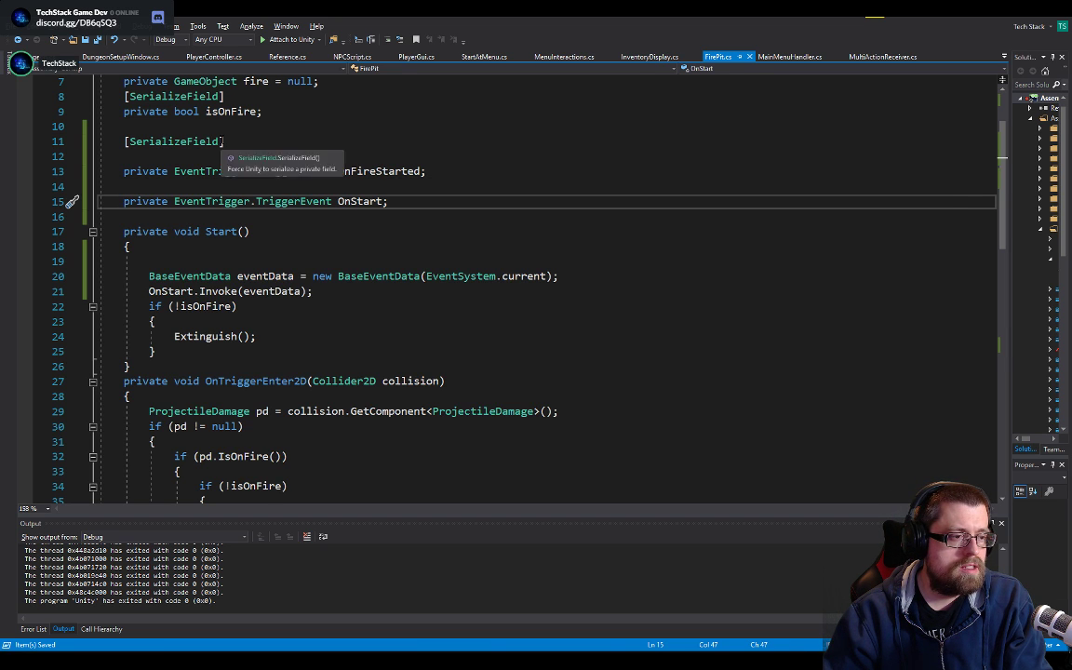
{"action": "triple_click", "coordinate": [224, 143]}
{"action": "left_click", "coordinate": [231, 176]}
{"action": "left_click", "coordinate": [254, 186]}
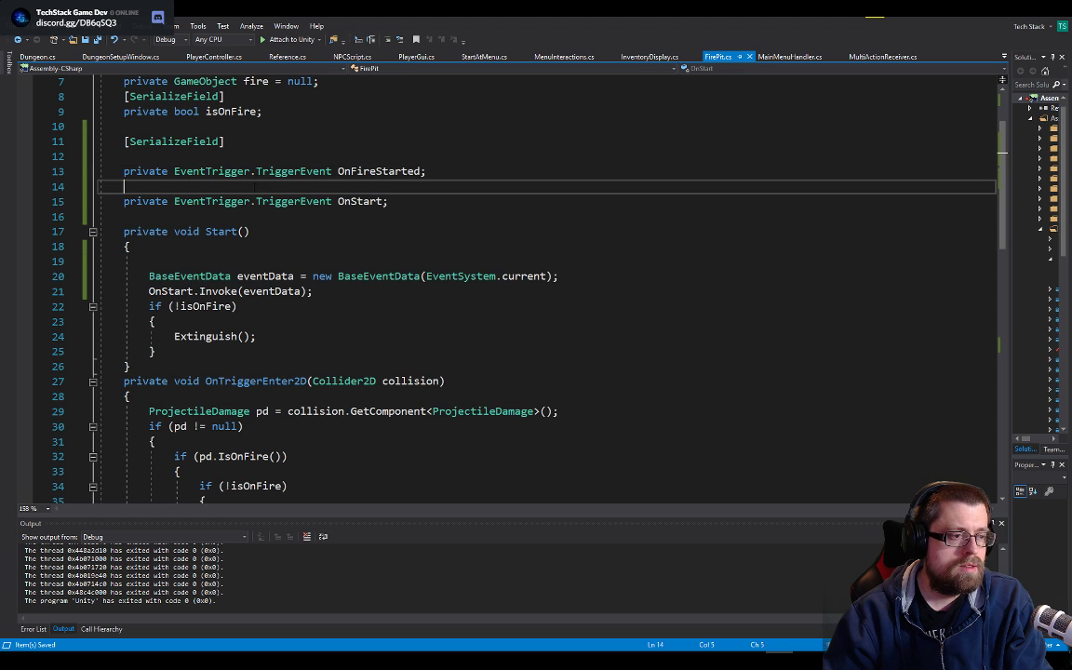
{"action": "key", "text": "ctrl+v"}
{"action": "key", "text": "alt+Tab"}
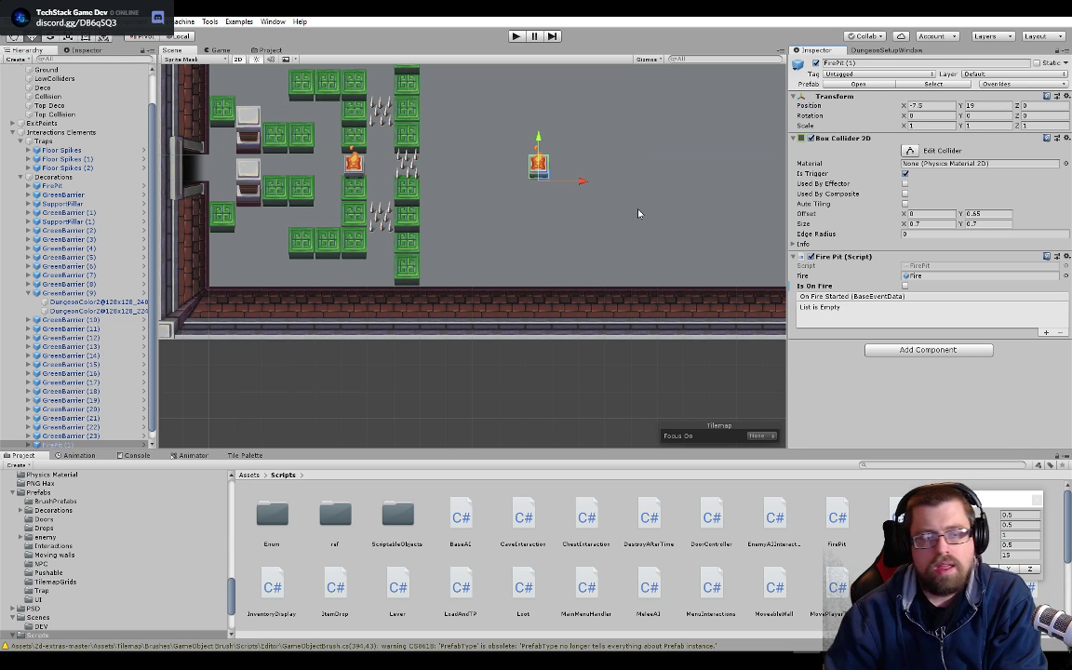
- Collapse the children of GreenBarrier (9) in the scene's object tree
{"action": "scroll", "coordinate": [609, 205], "scroll_direction": "down", "scroll_amount": 2}
{"action": "key", "text": "f"}
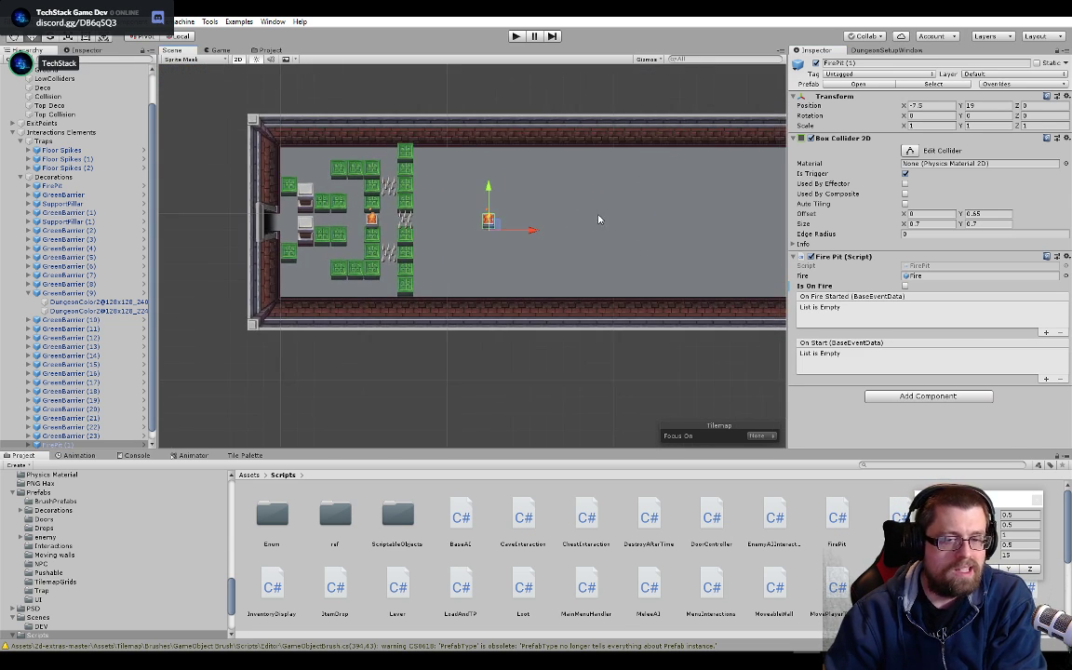
{"action": "mouse_move", "coordinate": [710, 214]}
{"action": "middle_mouse_down"}
{"action": "mouse_move", "coordinate": [378, 215]}
{"action": "mouse_move", "coordinate": [704, 198]}
{"action": "middle_mouse_up"}
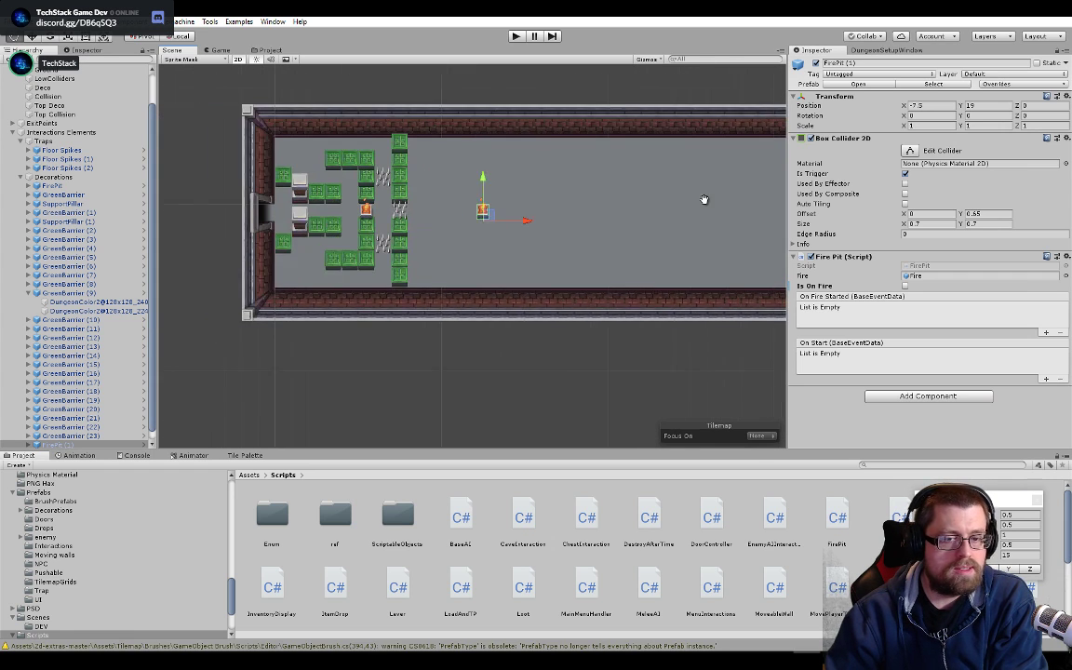
{"action": "middle_click_drag", "start_coordinate": [570, 230], "coordinate": [579, 223]}
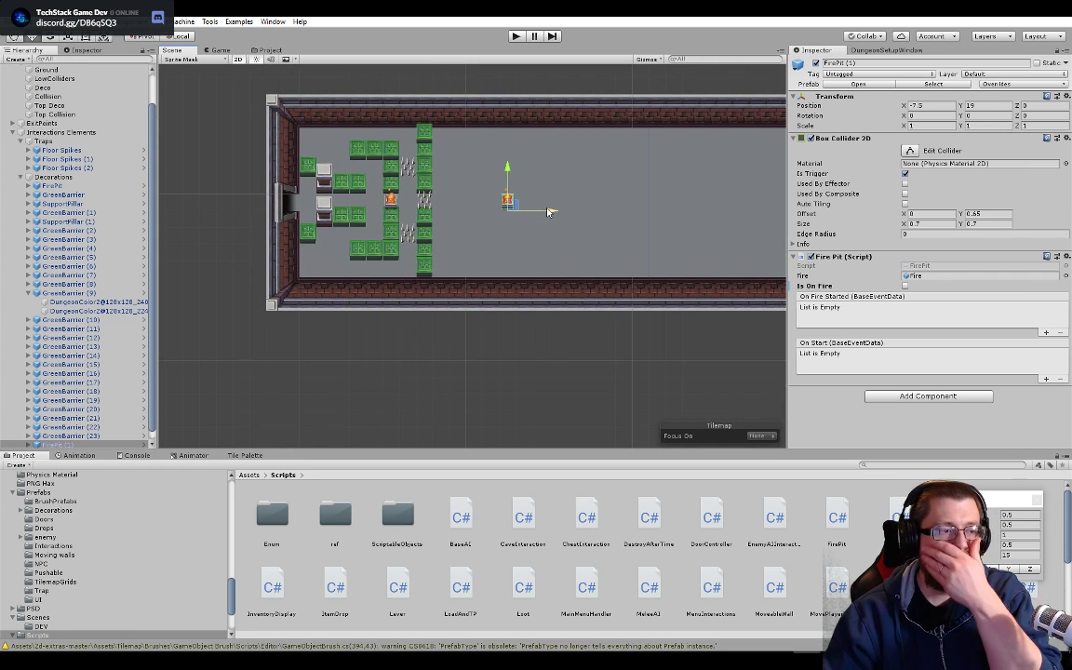
{"action": "left_click", "coordinate": [29, 294]}
{"action": "scroll", "coordinate": [530, 194], "scroll_direction": "up", "scroll_amount": 3}
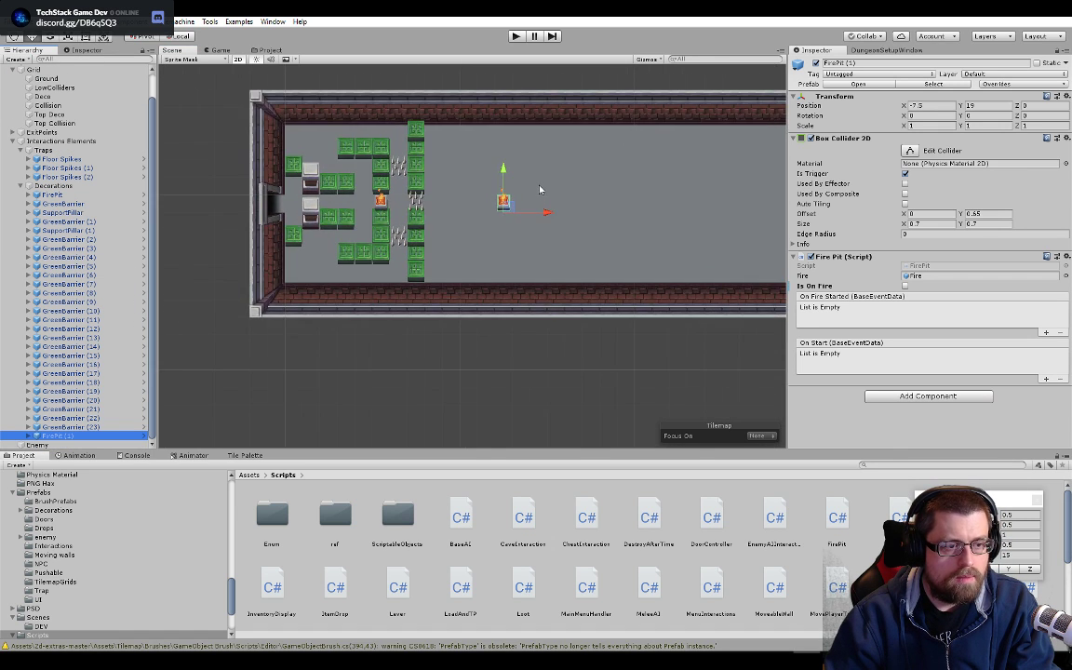
- Move FirePit (1) along the X axis, farther from the barrier column, to X position -3.5
{"action": "scroll", "coordinate": [492, 207], "scroll_direction": "up", "scroll_amount": 1}
{"action": "middle_click_drag", "start_coordinate": [296, 249], "coordinate": [444, 287]}
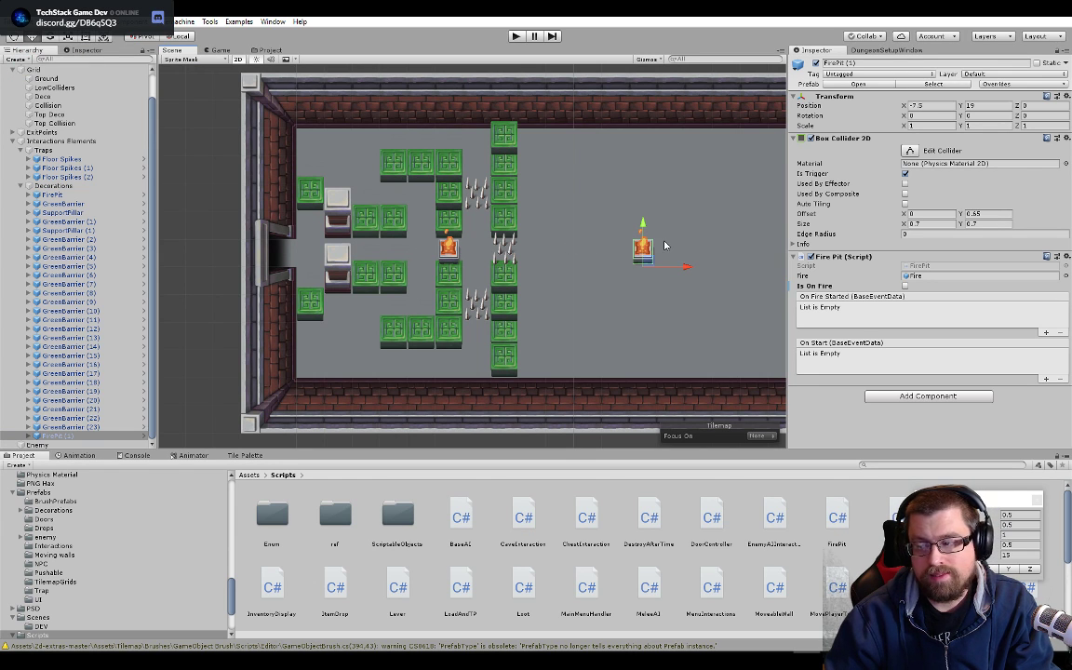
{"action": "middle_click_drag", "start_coordinate": [663, 246], "coordinate": [560, 248]}
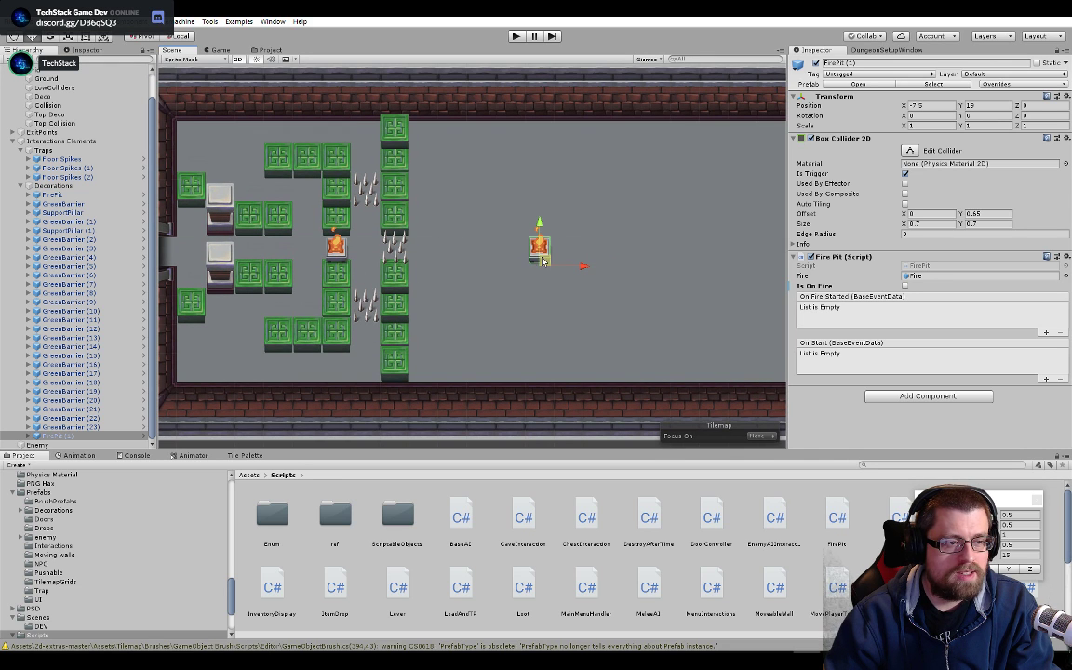
{"action": "mouse_move", "coordinate": [483, 252]}
{"action": "middle_mouse_down"}
{"action": "mouse_move", "coordinate": [691, 237]}
{"action": "mouse_move", "coordinate": [502, 249]}
{"action": "middle_mouse_up"}
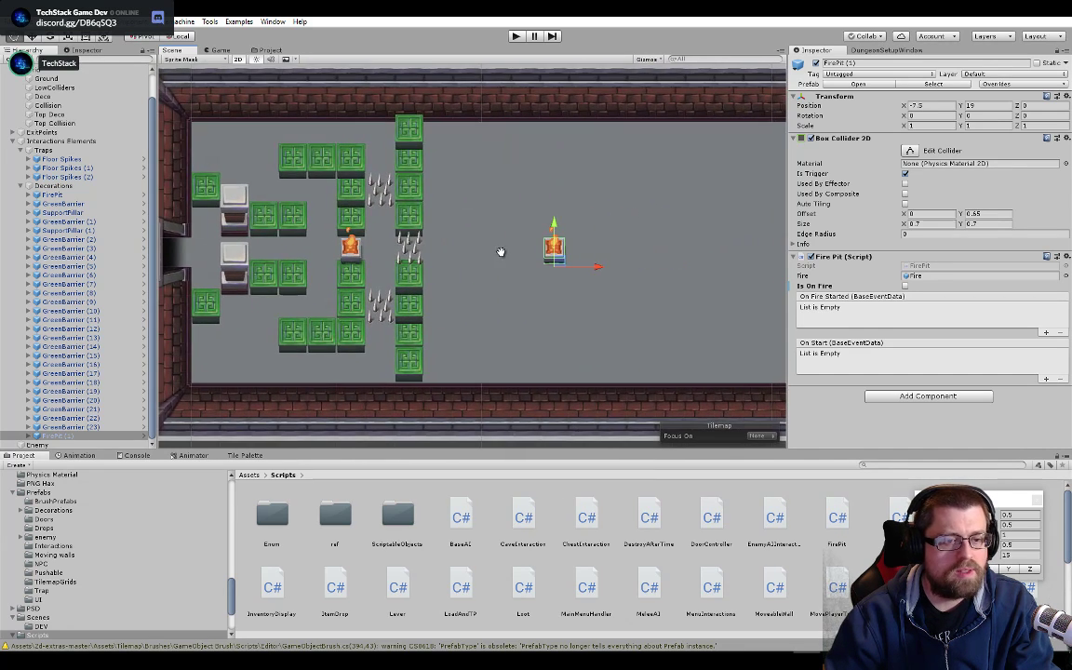
{"action": "scroll", "coordinate": [521, 240], "scroll_direction": "down", "scroll_amount": 1}
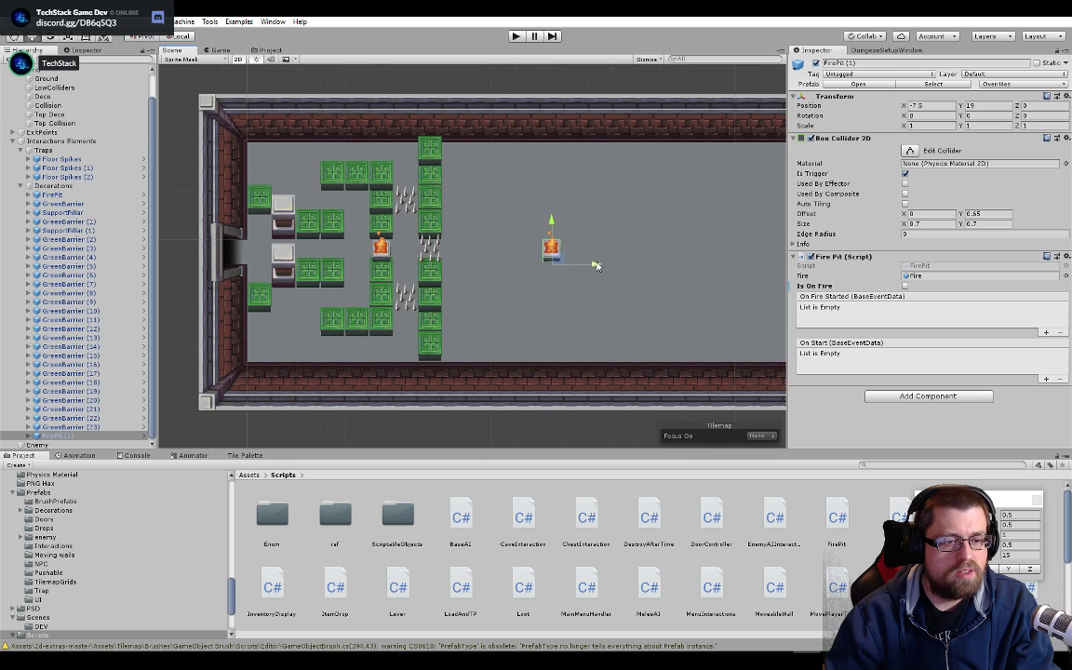
{"action": "left_click_drag", "start_coordinate": [596, 266], "coordinate": [694, 263]}
{"action": "scroll", "coordinate": [485, 255], "scroll_direction": "up", "scroll_amount": 2}
{"action": "middle_click_drag", "start_coordinate": [486, 256], "coordinate": [554, 235]}
- Start play mode, enter the dungeon with the lower start menu option and reduce the game view scale to 0.95x
{"action": "left_click", "coordinate": [516, 36]}
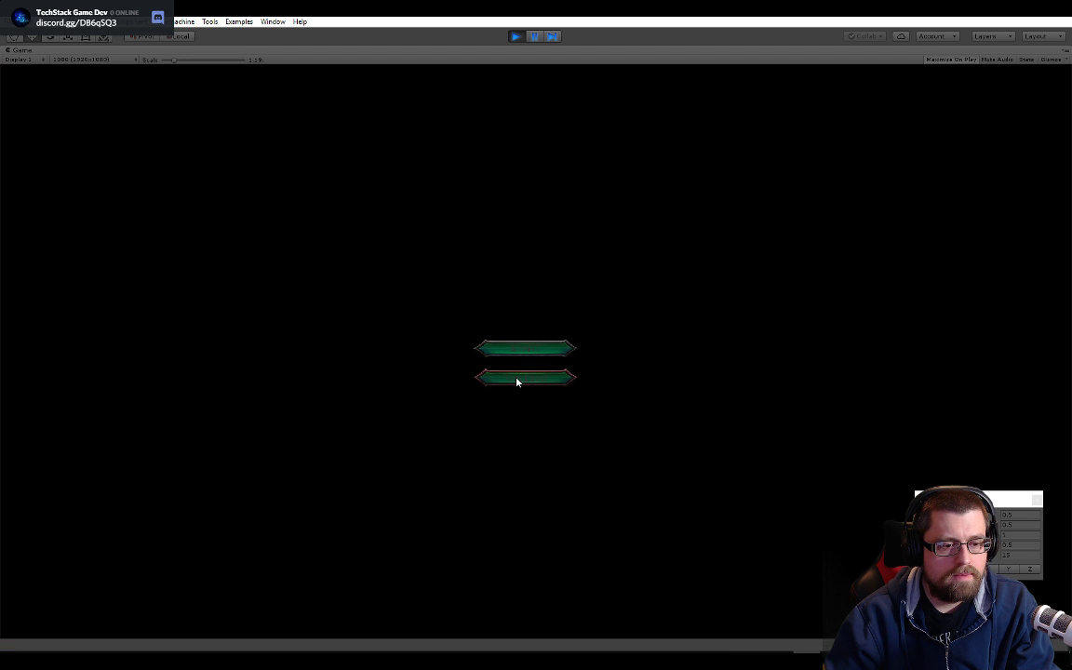
{"action": "left_click", "coordinate": [517, 378]}
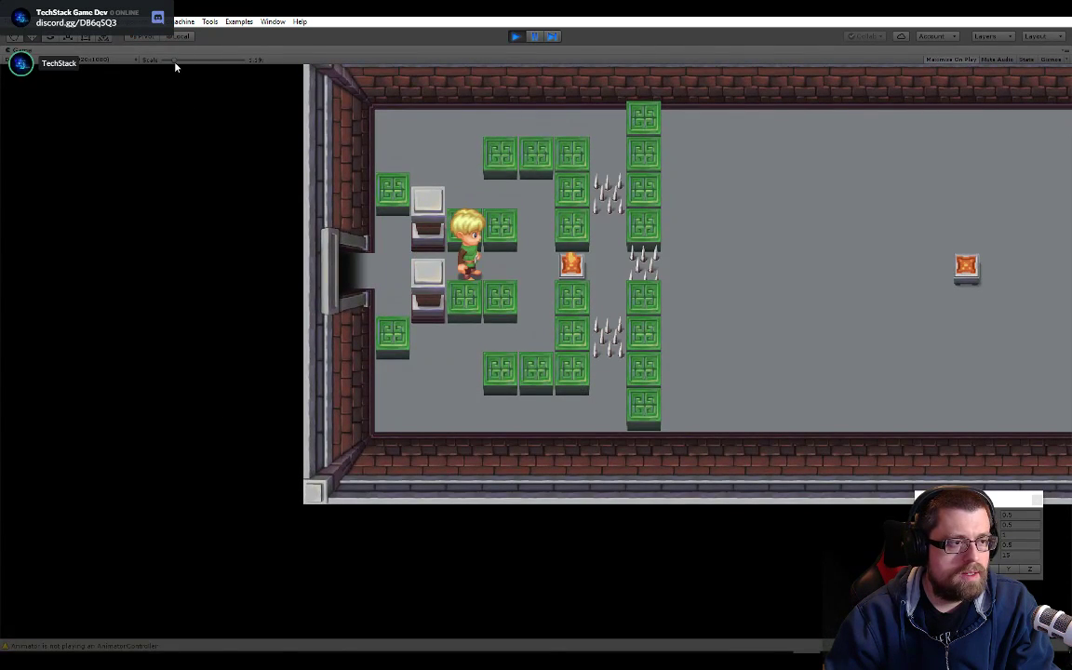
{"action": "left_click_drag", "start_coordinate": [175, 61], "coordinate": [145, 62]}
- Walk the character up to the near fire pit and shoot arrows through it at the far fire pit
{"action": "key", "text": "d"}
{"action": "key", "text": "w"}
{"action": "key", "text": "d"}
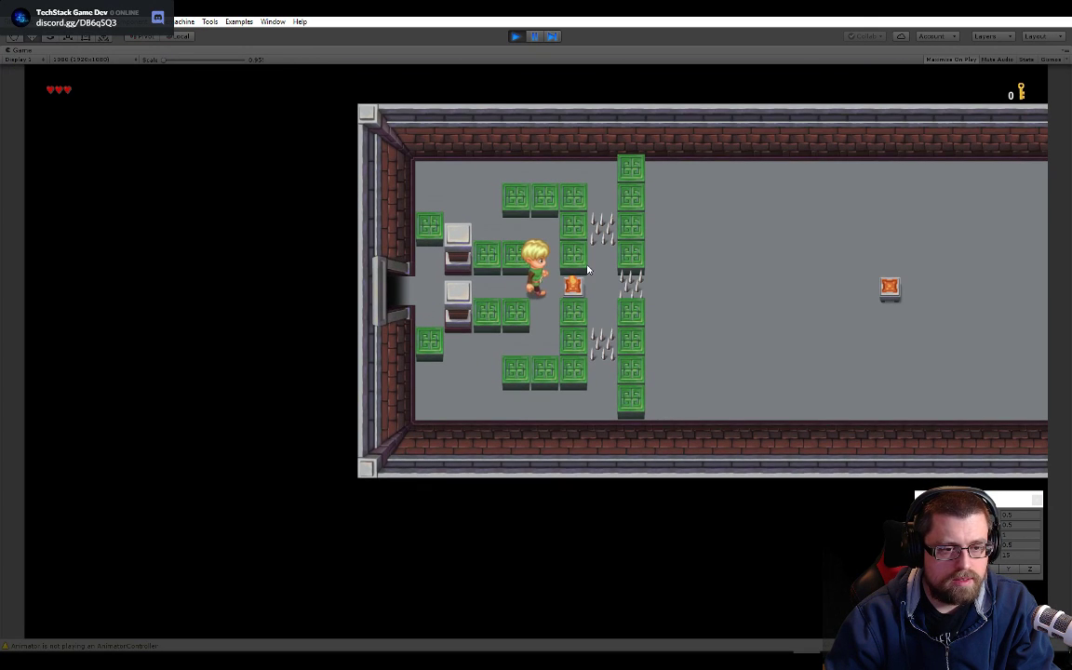
{"action": "key", "text": "a"}
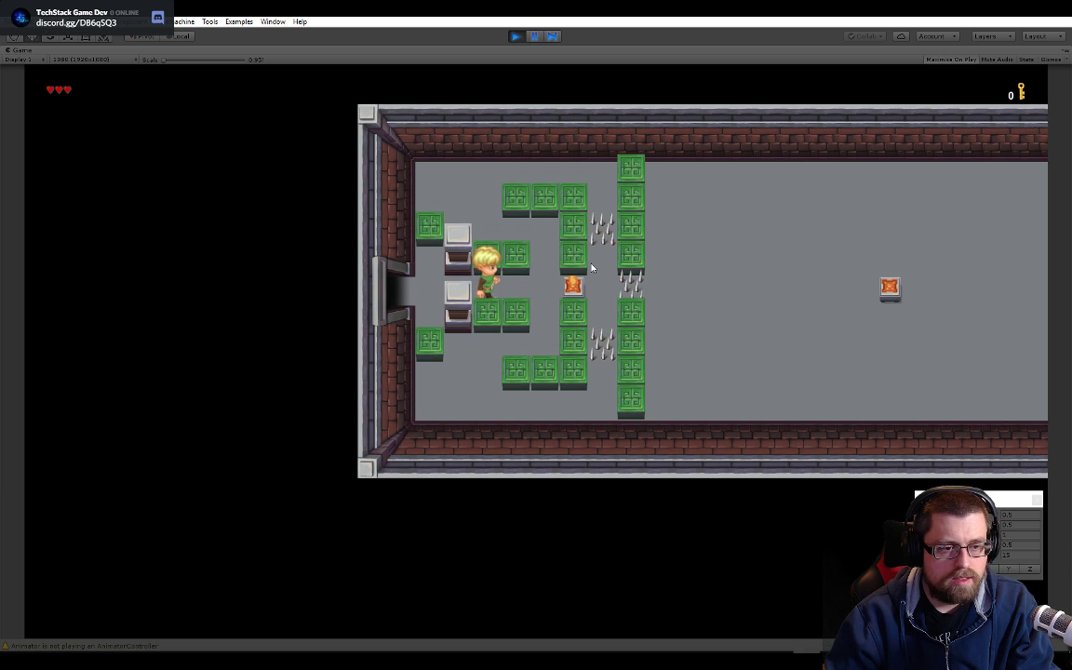
{"action": "key", "text": "d"}
{"action": "key", "text": "d"}
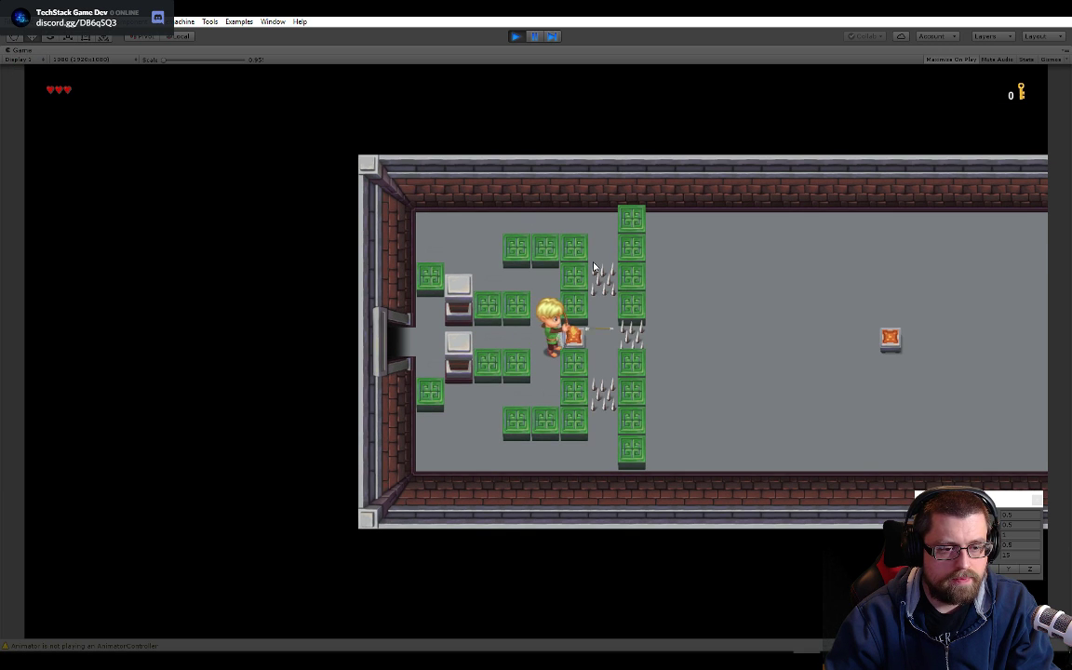
{"action": "key", "text": "a"}
{"action": "key", "text": "d"}
{"action": "key", "text": "s"}
{"action": "key", "text": "d"}
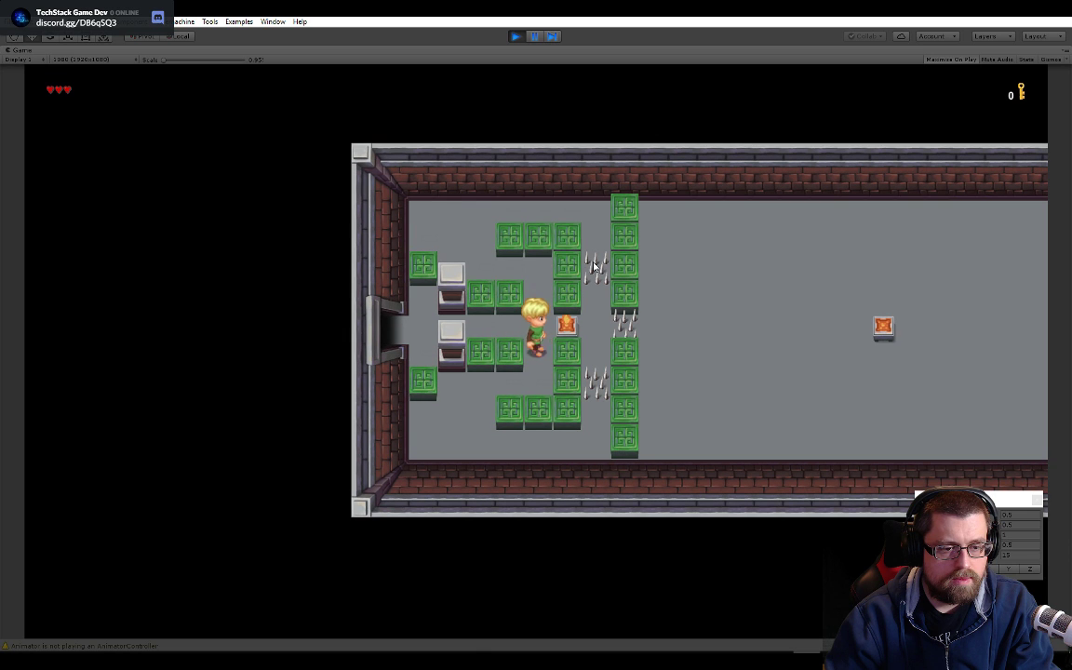
{"action": "key", "text": "space"}
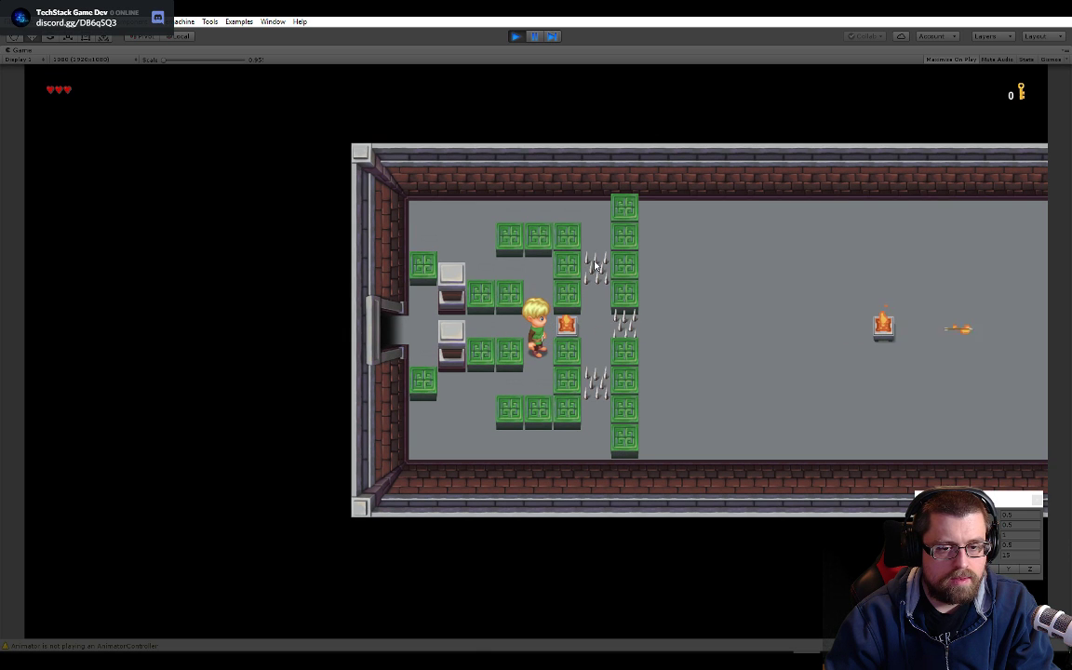
- Shoot another arrow through the near fire pit, test shooting over the barriers from the lower passage, and stop play mode
{"action": "key", "text": "s"}
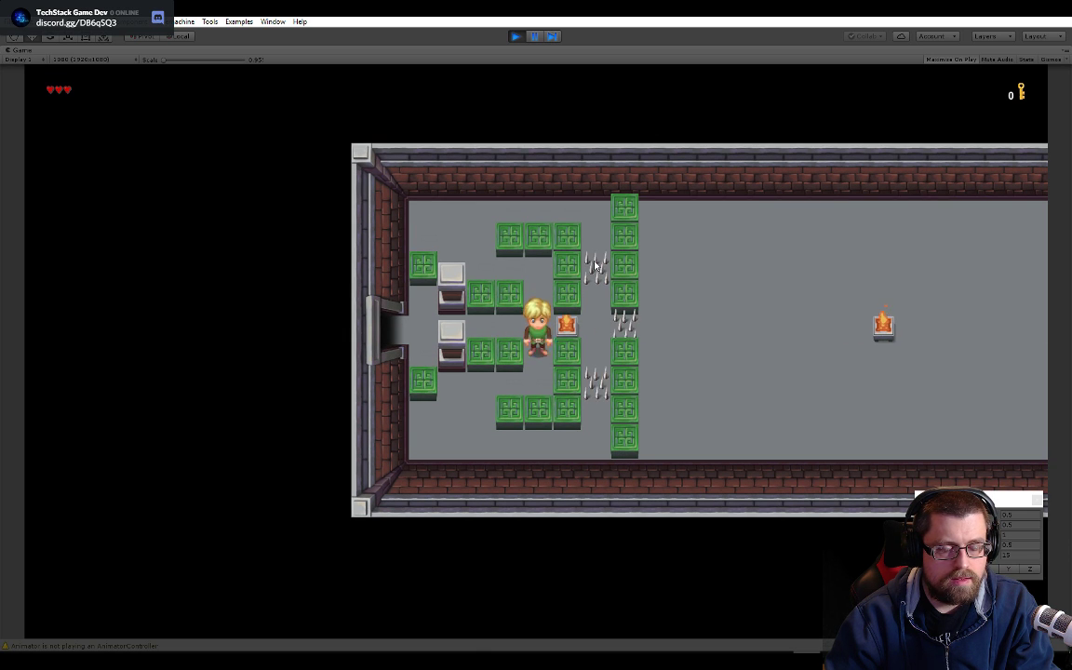
{"action": "key", "text": "w"}
{"action": "key", "text": "d"}
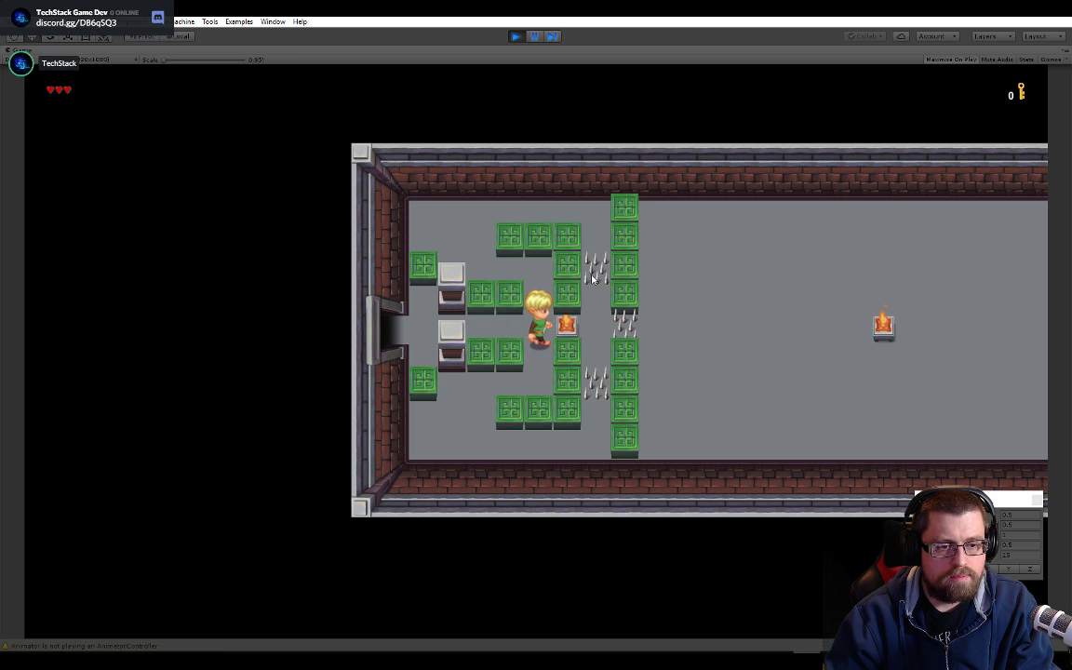
{"action": "left_click", "coordinate": [597, 277]}
{"action": "key", "text": "s"}
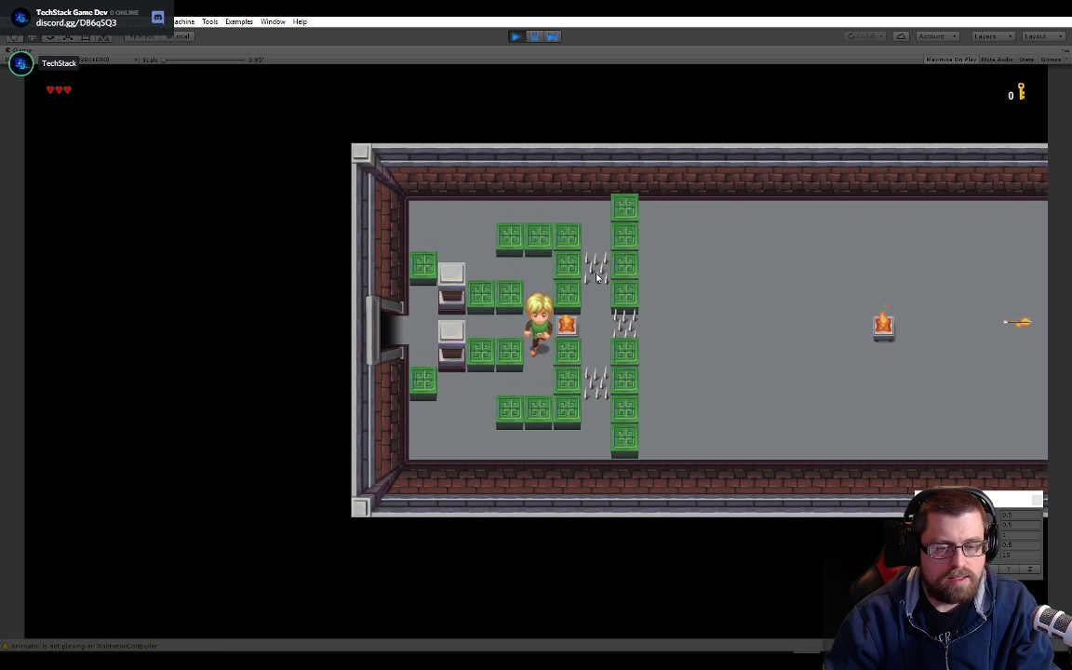
{"action": "key", "text": "a"}
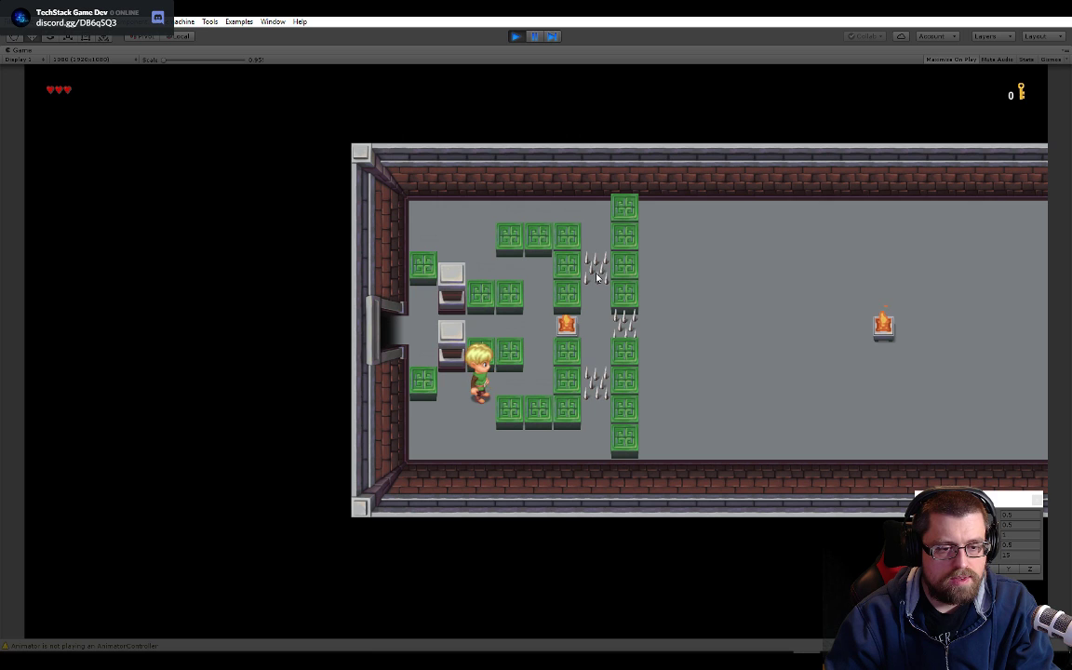
{"action": "left_click", "coordinate": [597, 277]}
{"action": "key", "text": "a"}
{"action": "key", "text": "s"}
{"action": "key", "text": "d"}
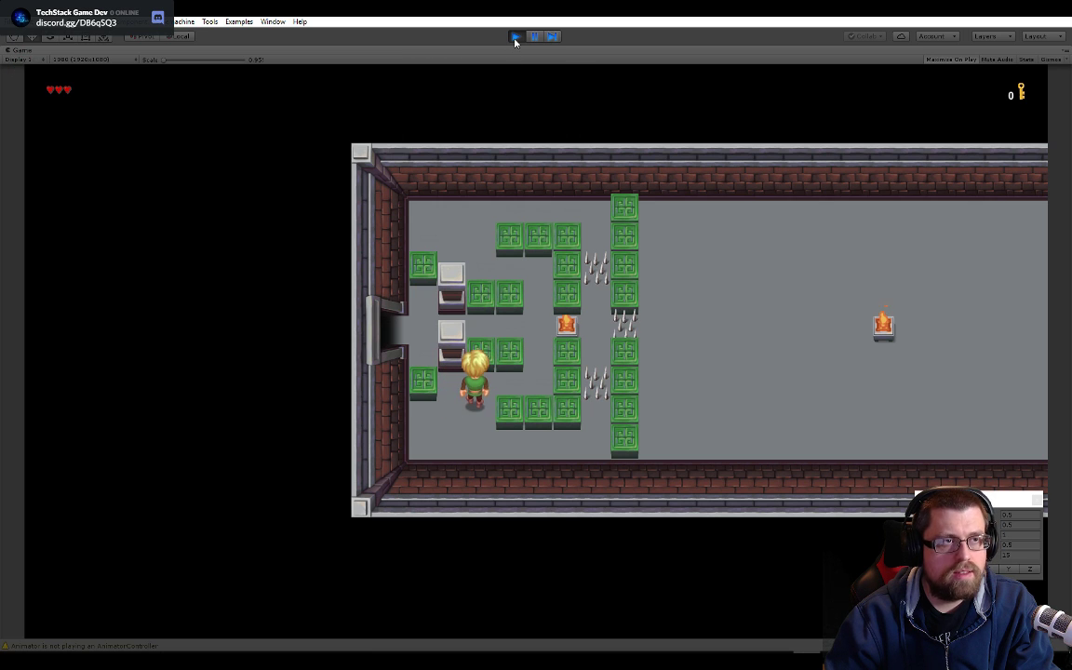
{"action": "left_click", "coordinate": [514, 36]}
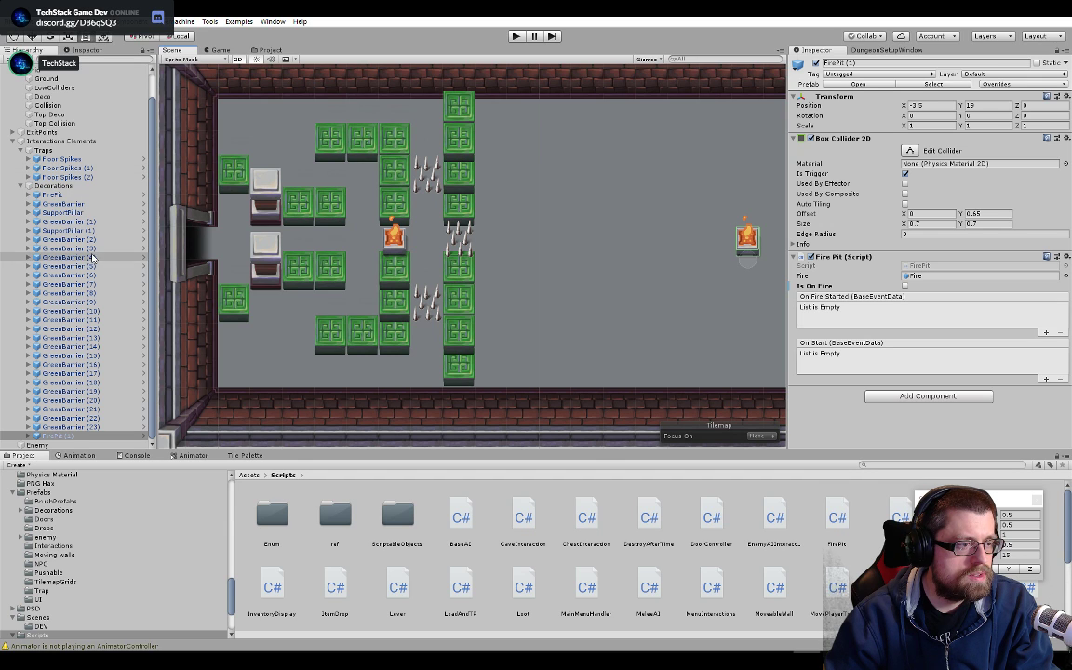
- Select GreenBarrier (1), examine the Physics 2D Layer Collision Matrix in the project settings, and close the settings
{"action": "left_click", "coordinate": [97, 223]}
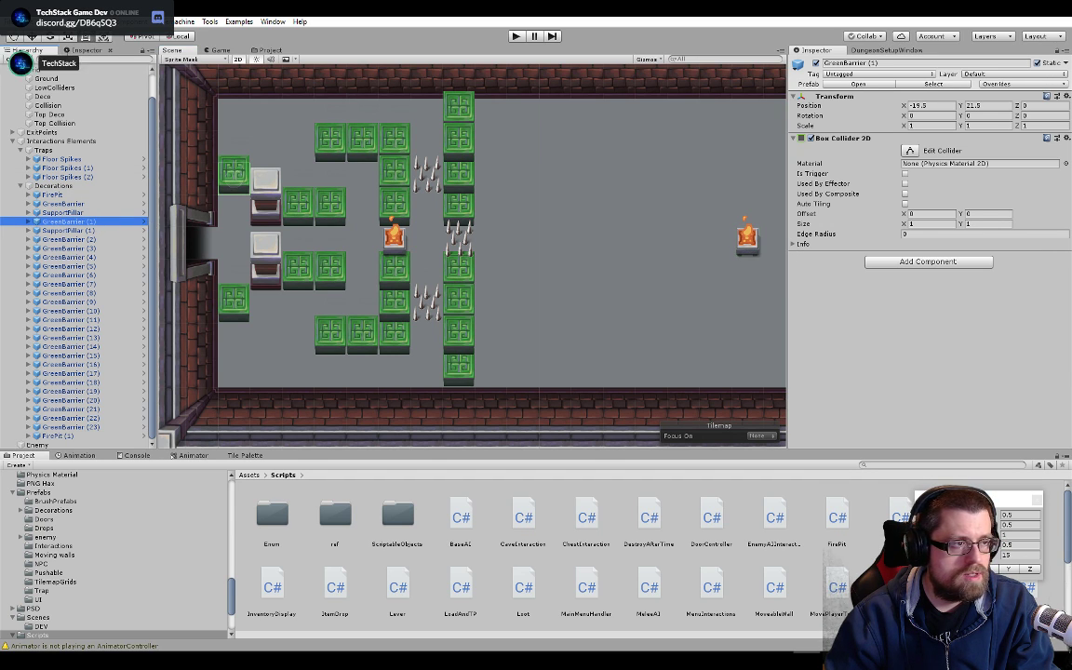
{"action": "left_click", "coordinate": [50, 21]}
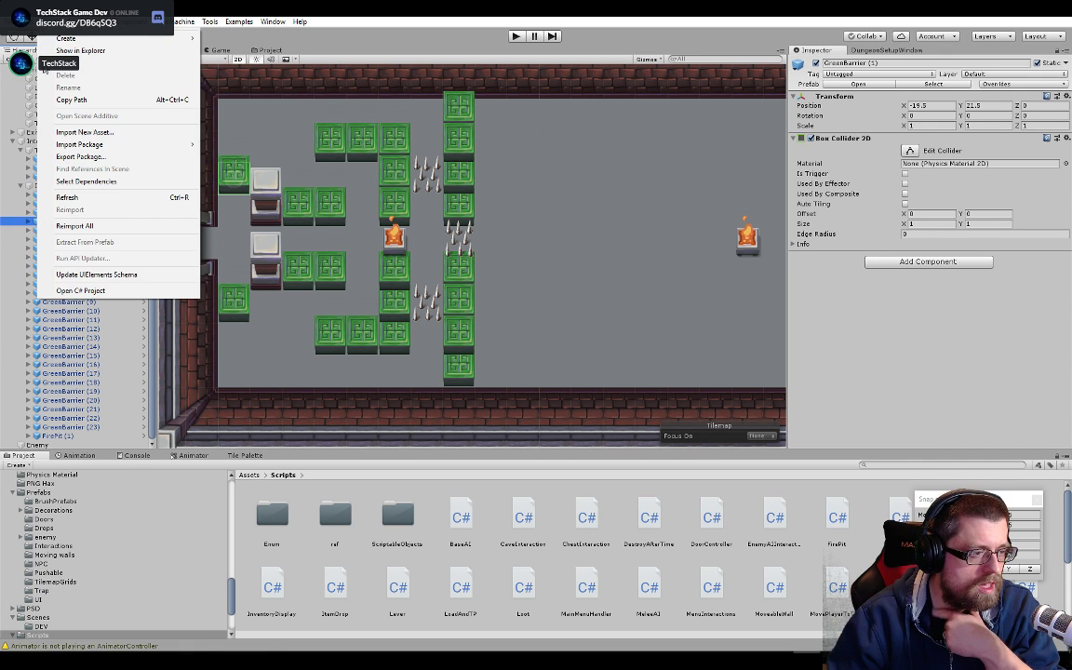
{"action": "mouse_move", "coordinate": [27, 22]}
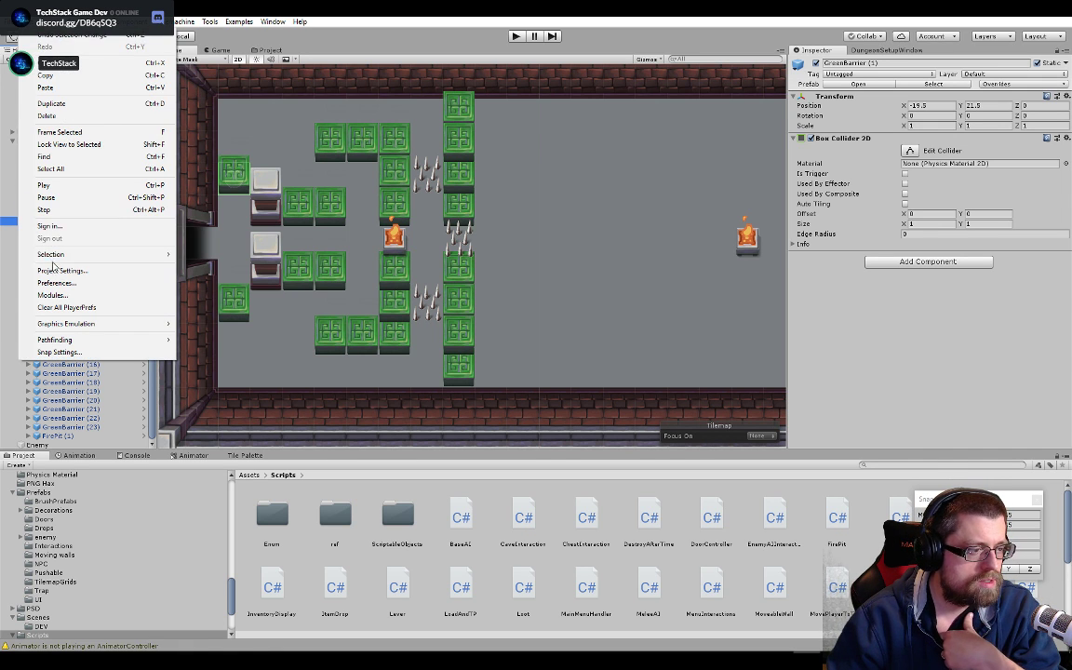
{"action": "left_click", "coordinate": [61, 270]}
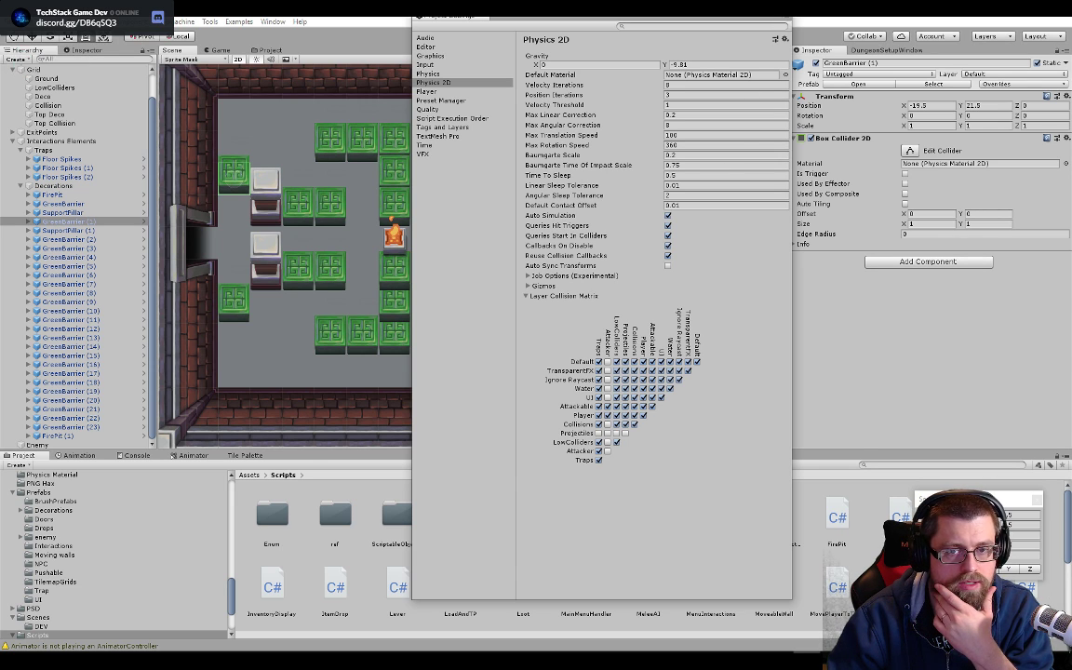
{"action": "left_click", "coordinate": [787, 18]}
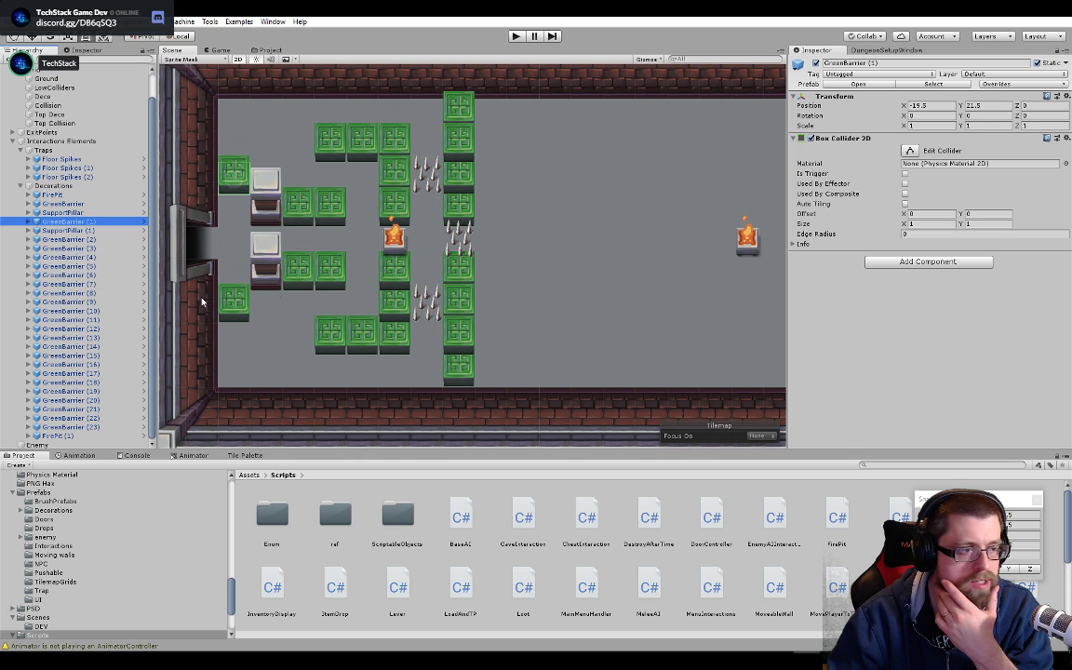
- Set the GreenBarrier prefab's layer to LowColliders, including all its child objects, and return to the scene
{"action": "left_click", "coordinate": [144, 203]}
{"action": "left_click", "coordinate": [1033, 75]}
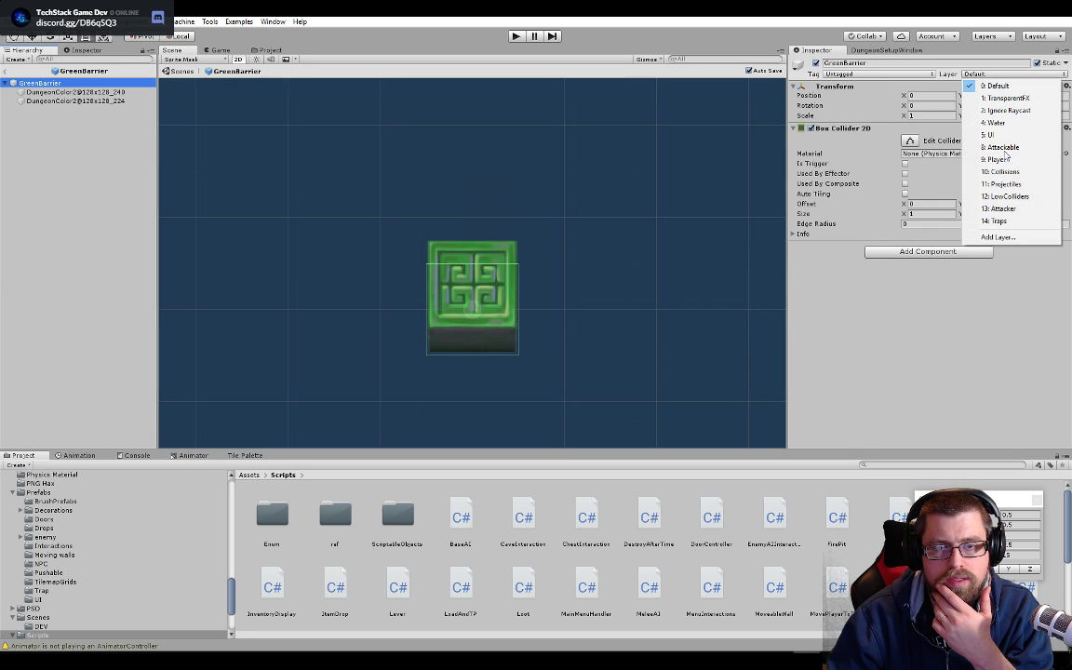
{"action": "left_click", "coordinate": [1003, 196]}
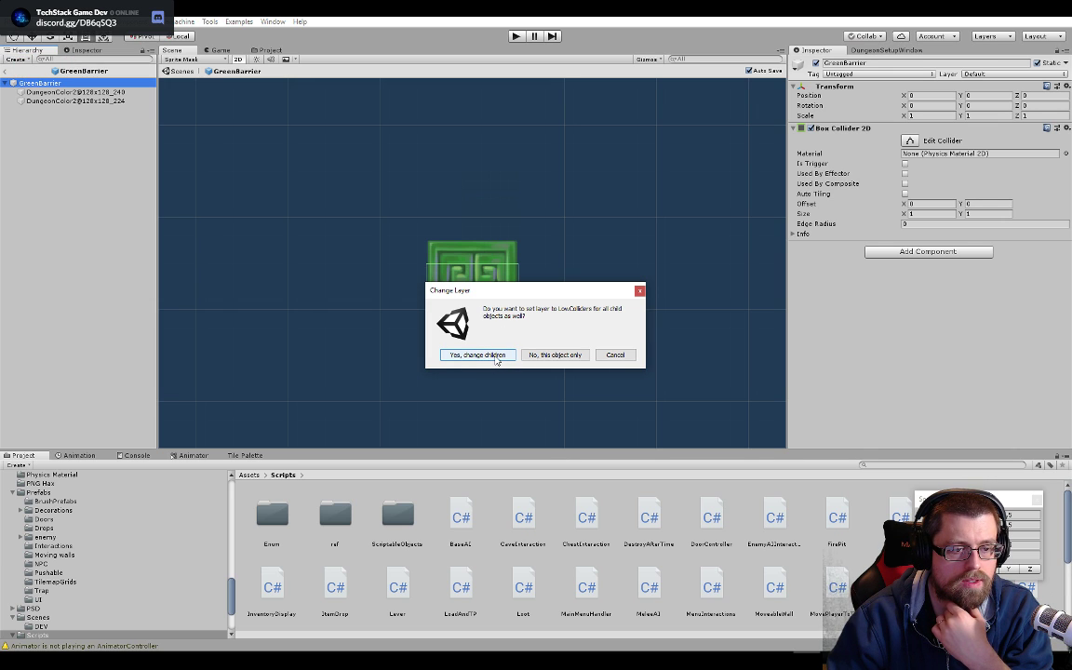
{"action": "left_click", "coordinate": [478, 354]}
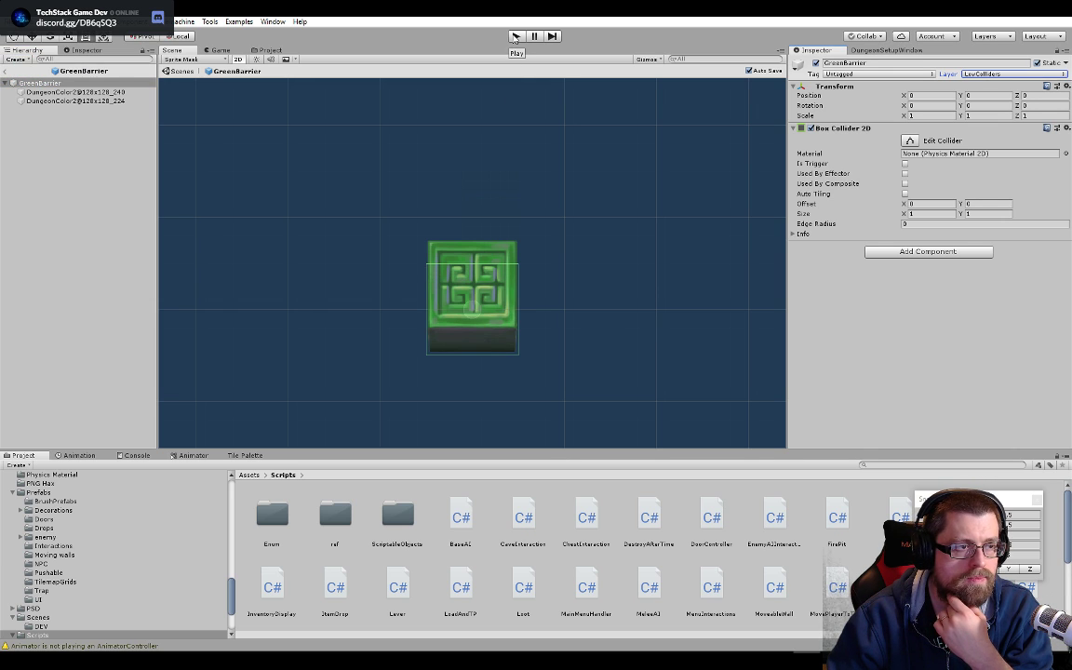
{"action": "left_click", "coordinate": [9, 71]}
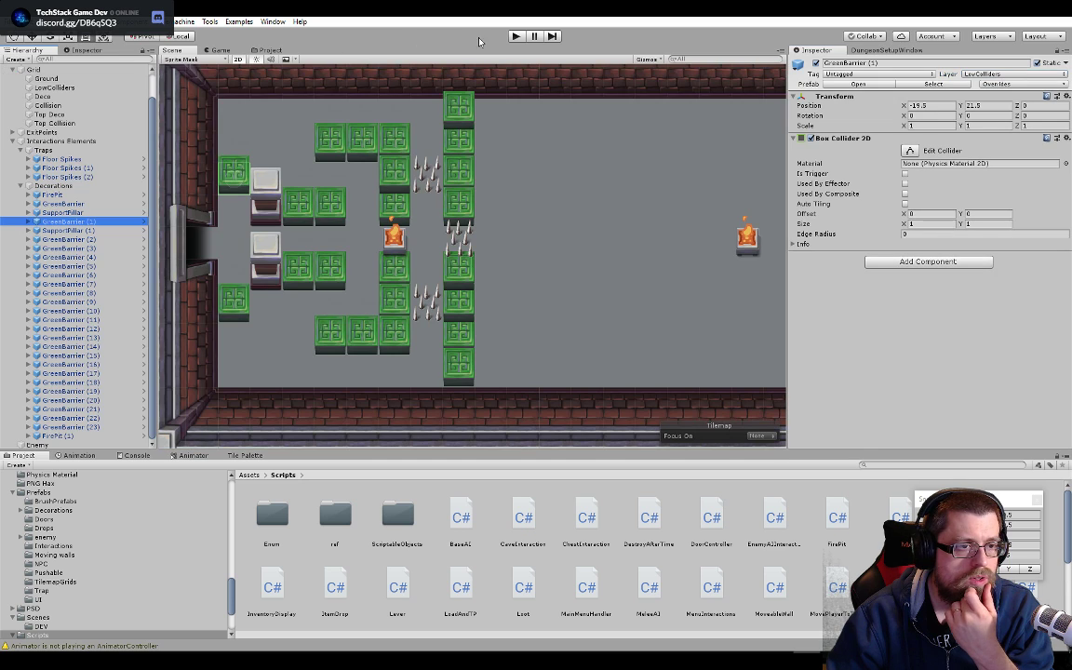
- Play the scene, shoot a flaming arrow through the near fire pit to light the far one, and stop play mode
{"action": "left_click", "coordinate": [514, 35]}
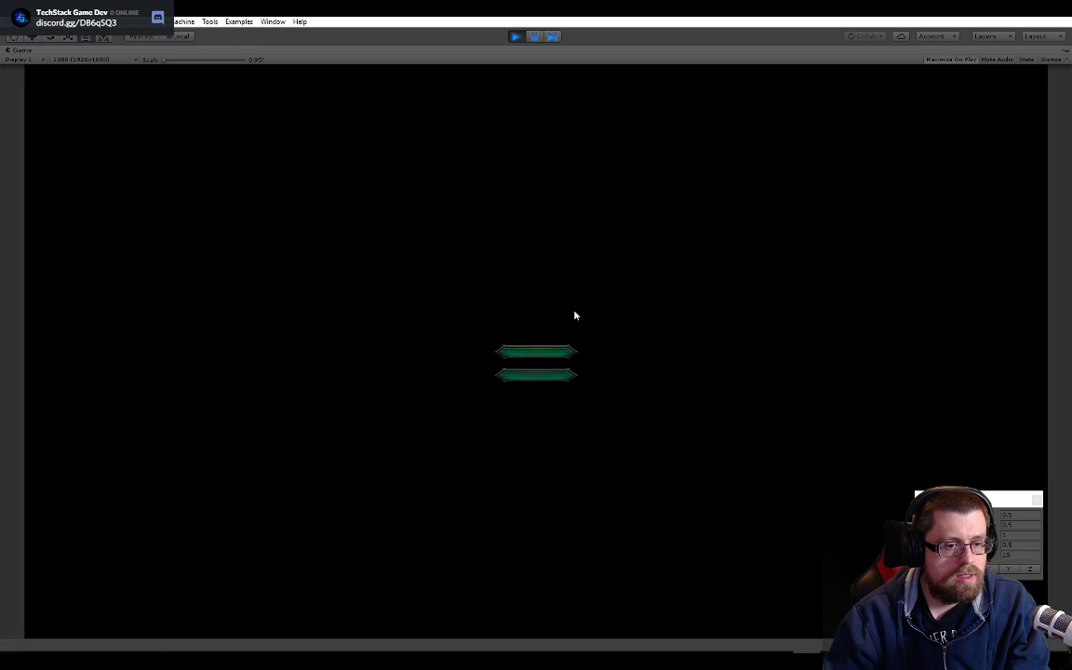
{"action": "left_click", "coordinate": [555, 374]}
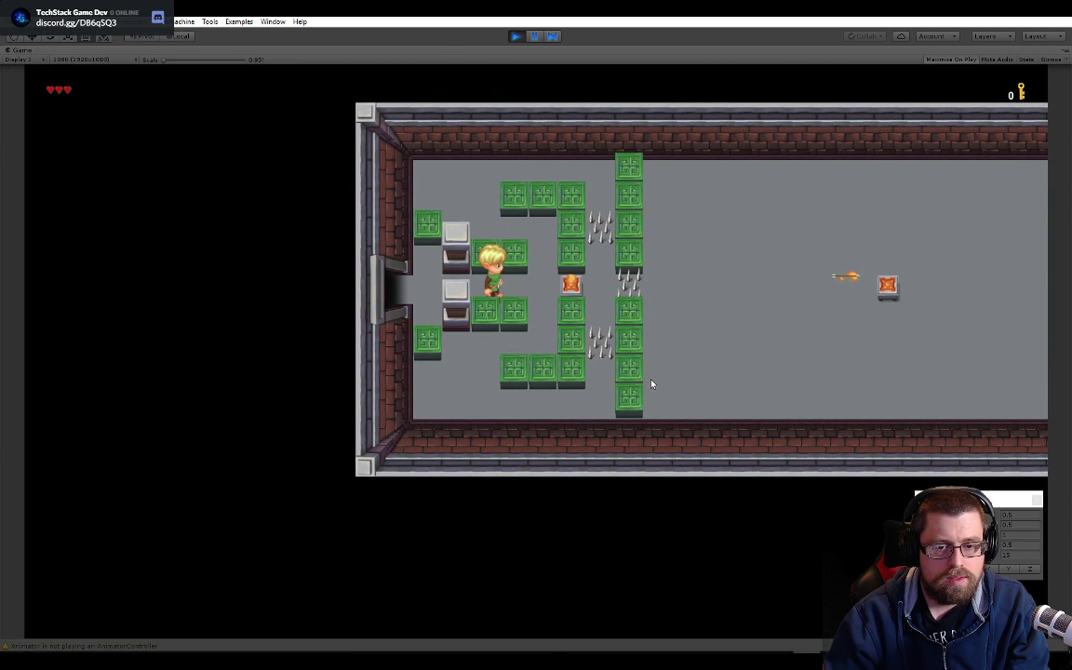
{"action": "key", "text": "Right"}
{"action": "key", "text": "Right"}
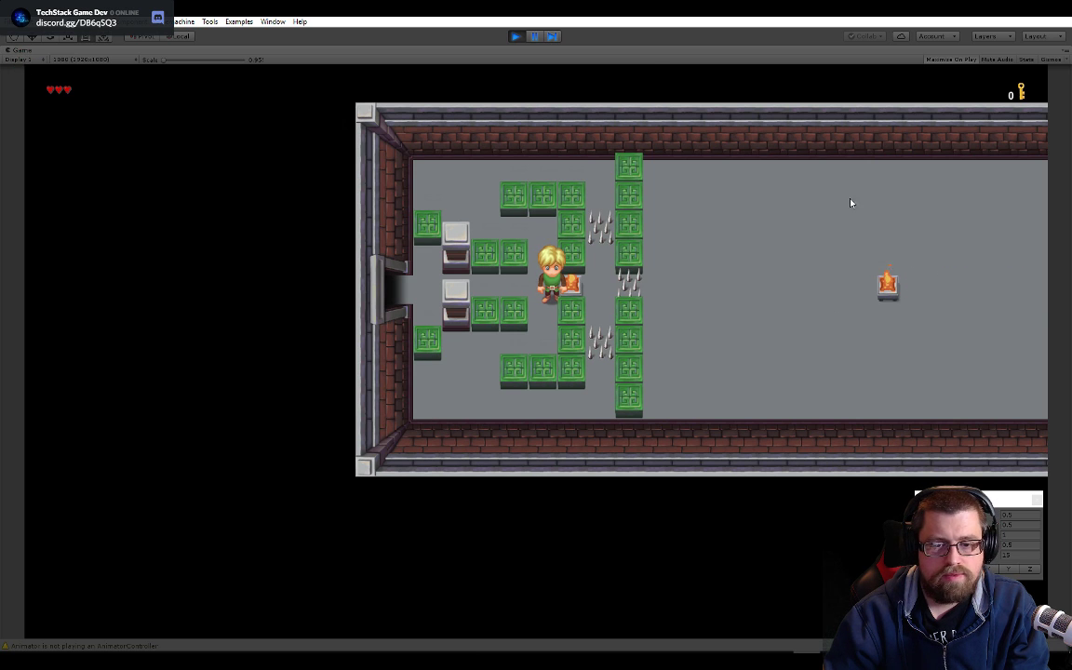
{"action": "left_click", "coordinate": [516, 36]}
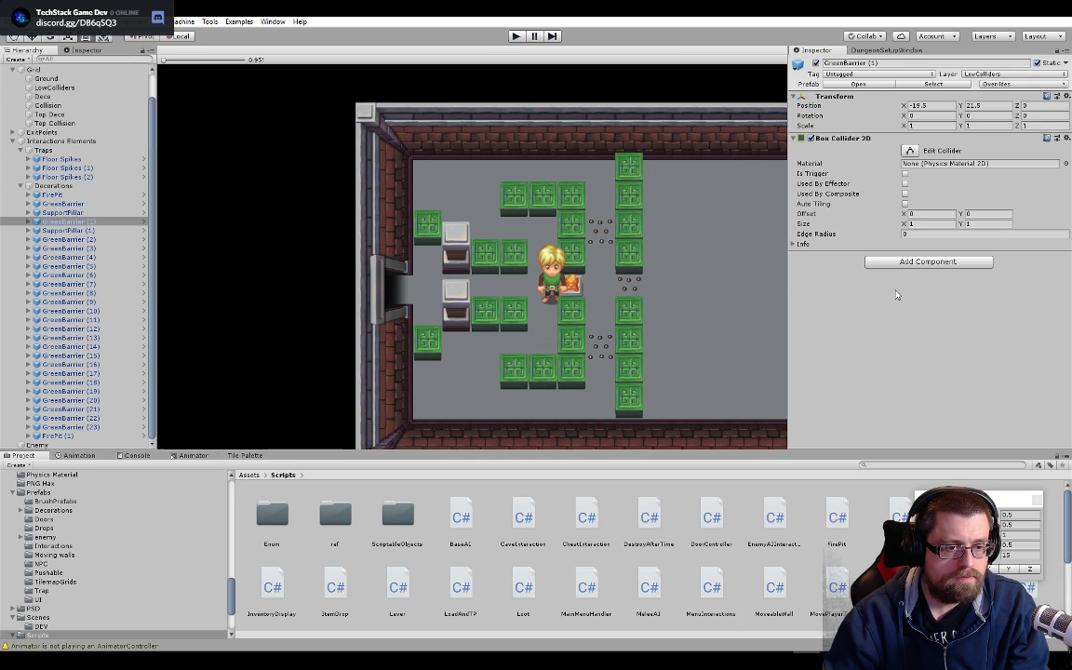
- Move the far fire pit, FirePit (1), farther along the corridor to X 1.5
{"action": "middle_click_drag", "start_coordinate": [897, 292], "coordinate": [577, 250]}
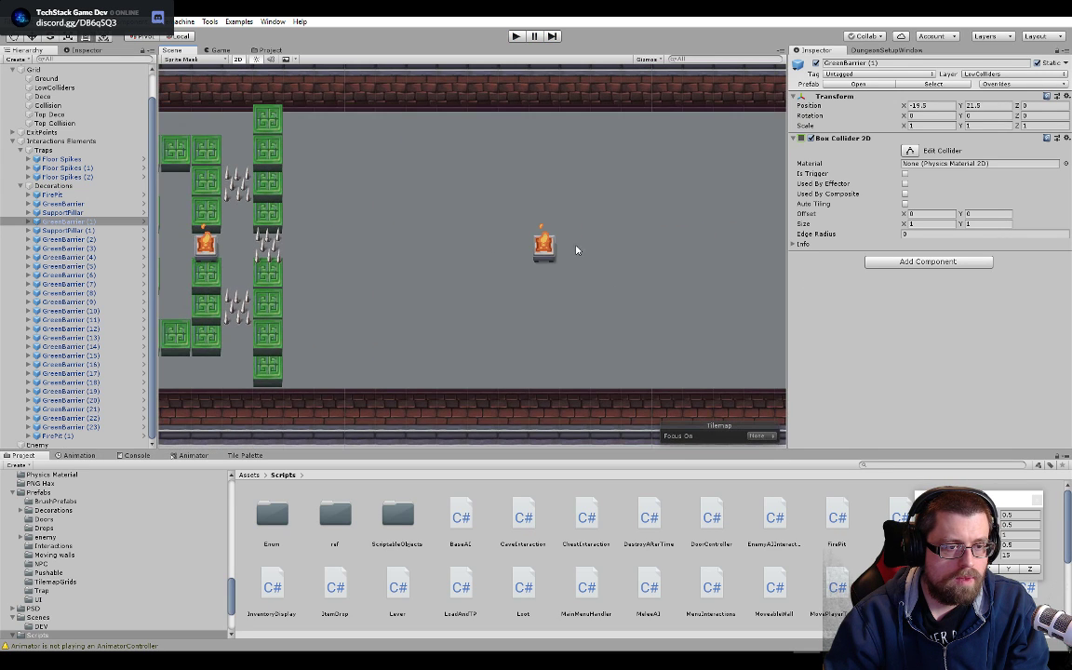
{"action": "left_click", "coordinate": [549, 249]}
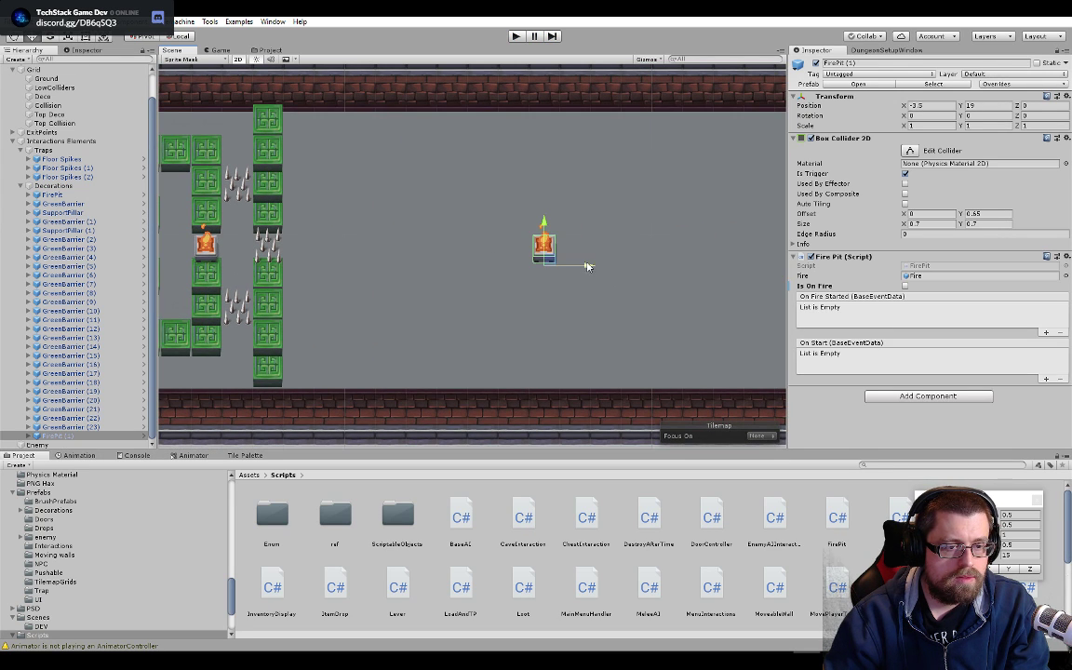
{"action": "left_click_drag", "start_coordinate": [586, 266], "coordinate": [745, 269]}
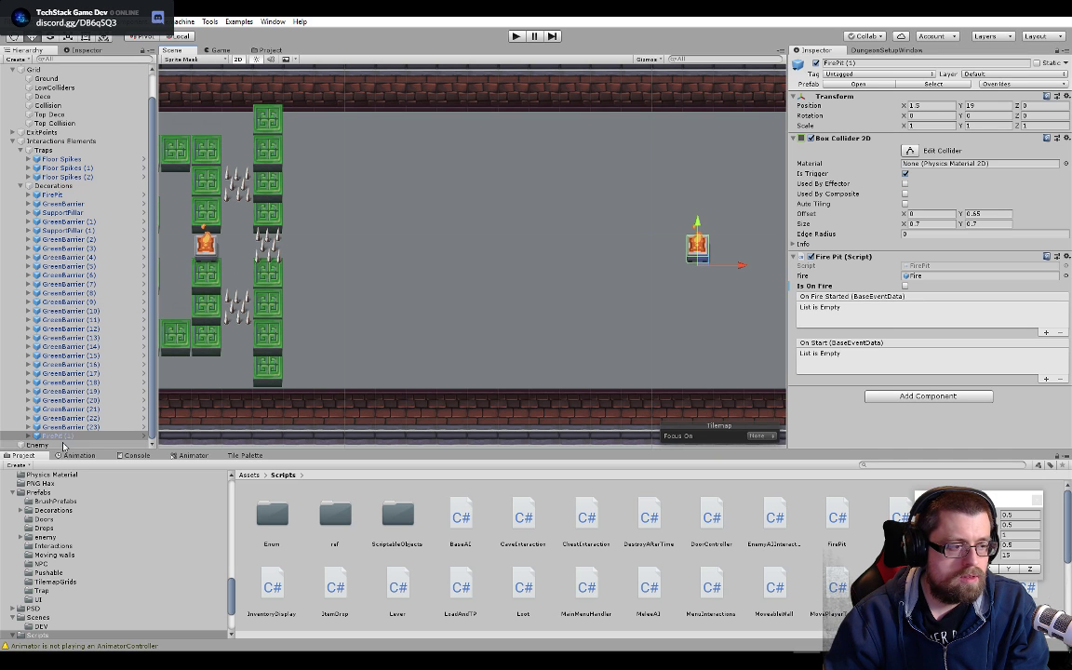
{"action": "mouse_move", "coordinate": [65, 426]}
{"action": "left_mouse_down"}
{"action": "mouse_move", "coordinate": [67, 200]}
{"action": "mouse_move", "coordinate": [67, 436]}
{"action": "left_mouse_up"}
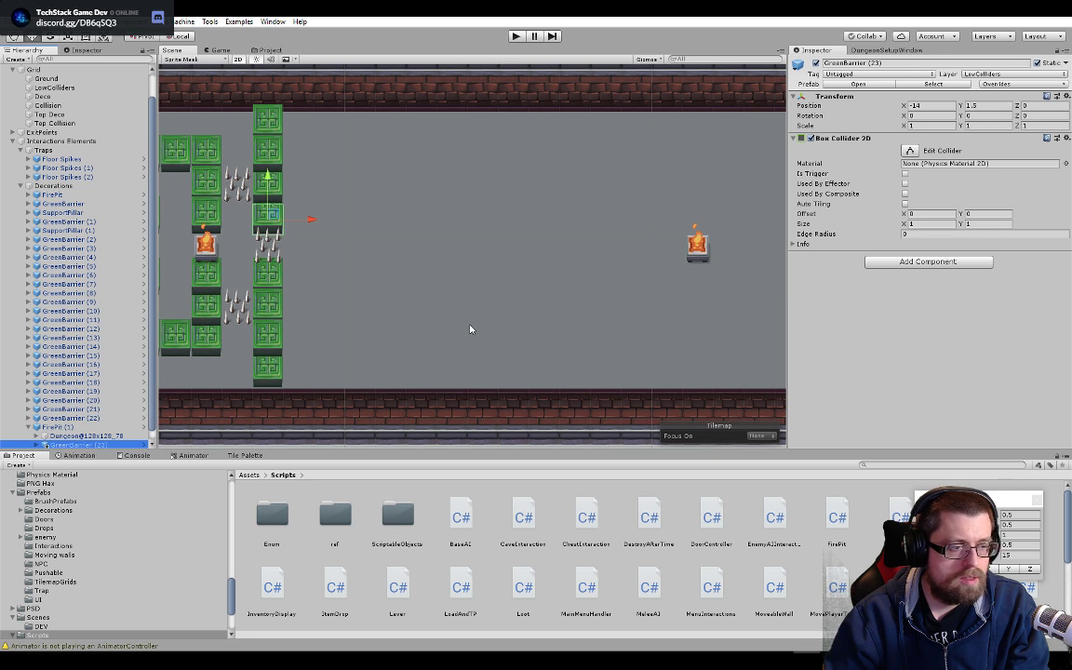
- Start play mode, walk the character up to the near fire pit, and switch the game view resolution to 4K (3840x2160)
{"action": "left_click", "coordinate": [516, 36]}
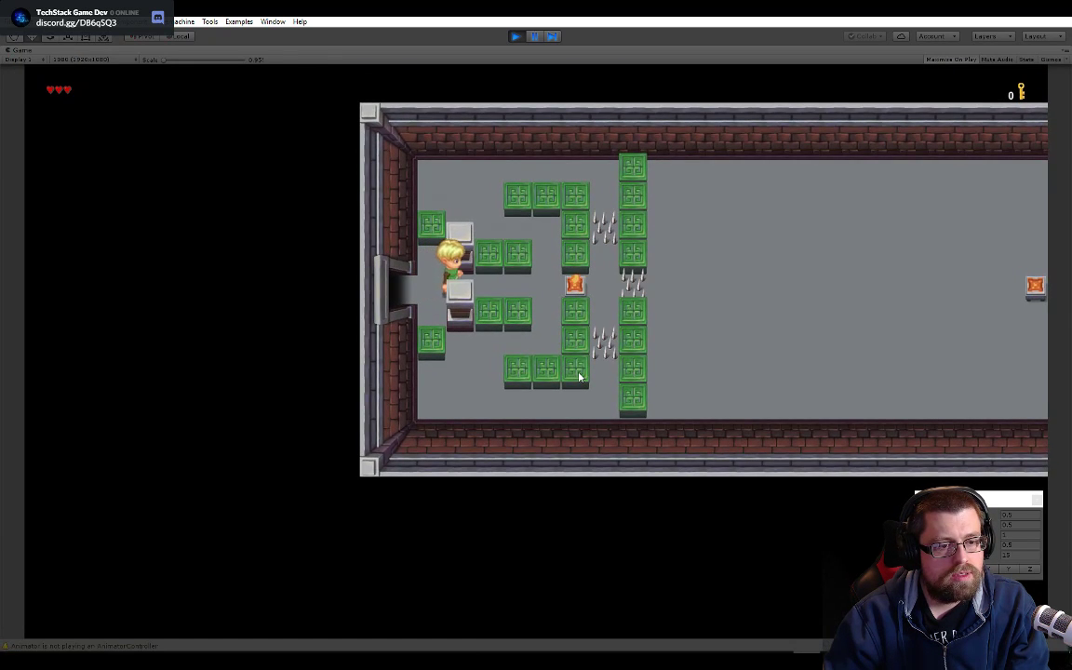
{"action": "key", "text": "Right"}
{"action": "left_click", "coordinate": [78, 59]}
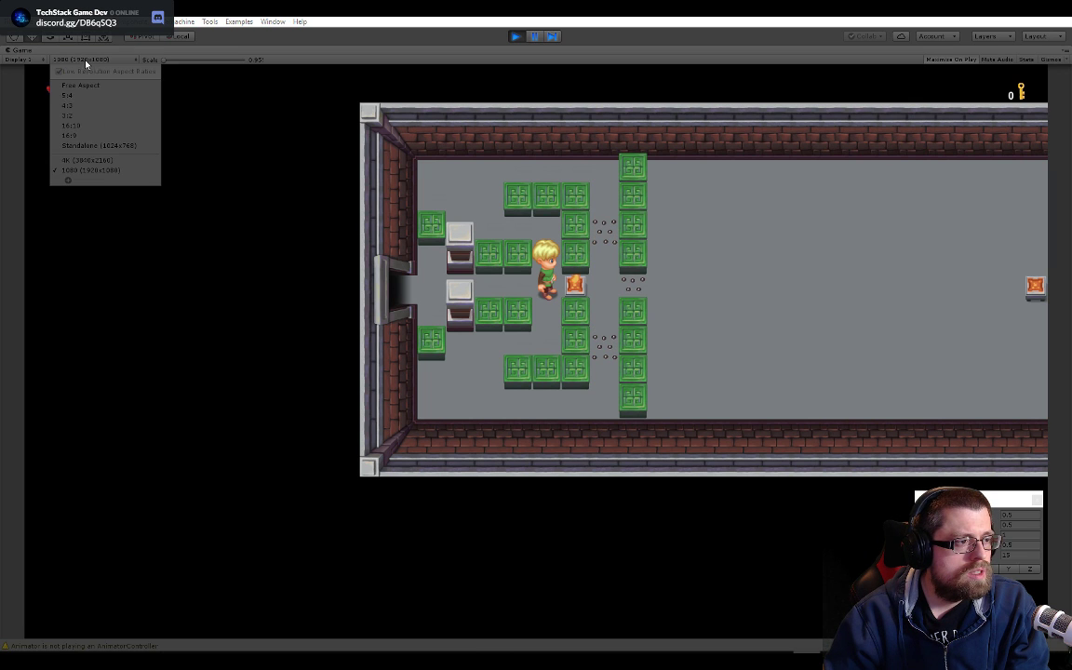
{"action": "key", "text": "Up"}
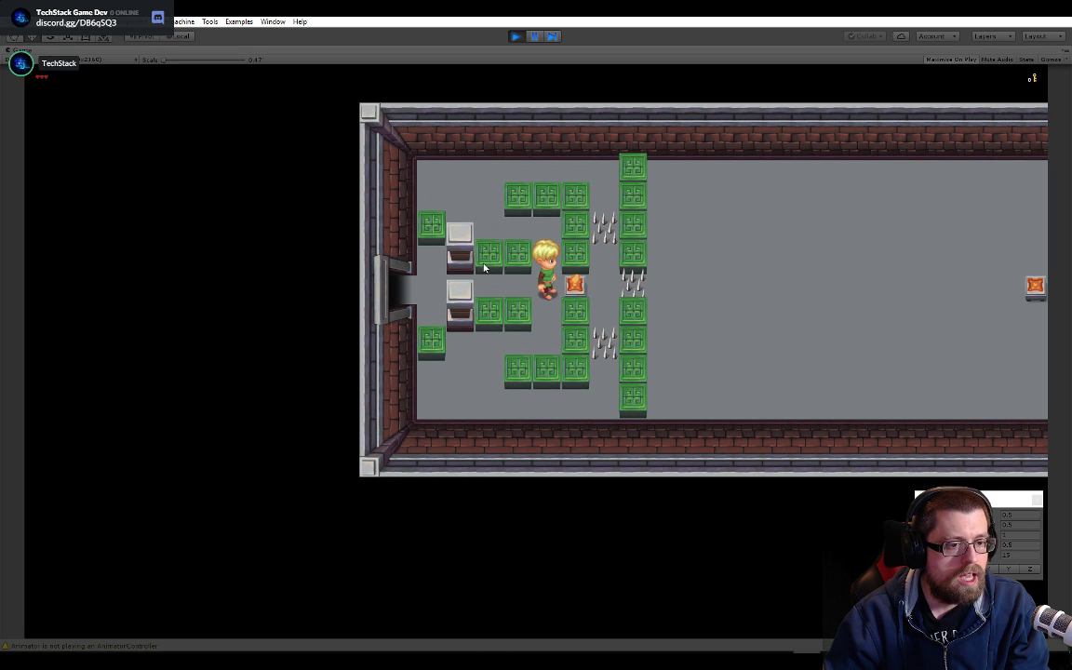
- Walk the character back to the entrance door, then return to the near fire pit and shoot an arrow through it
{"action": "key", "text": "Left"}
{"action": "key", "text": "Left"}
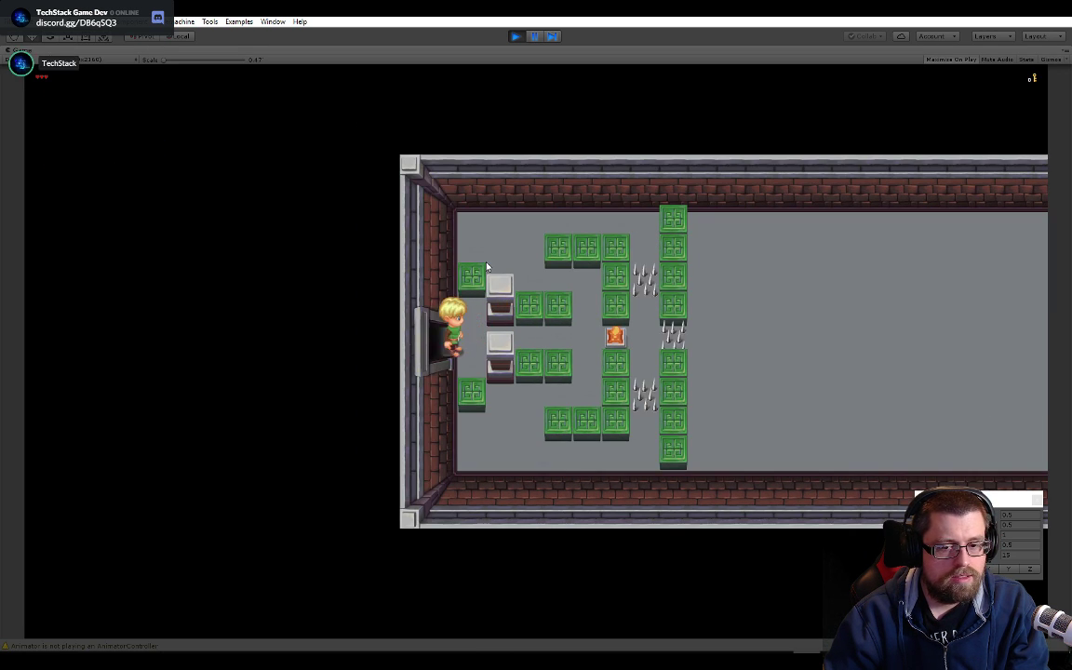
{"action": "key", "text": "Right"}
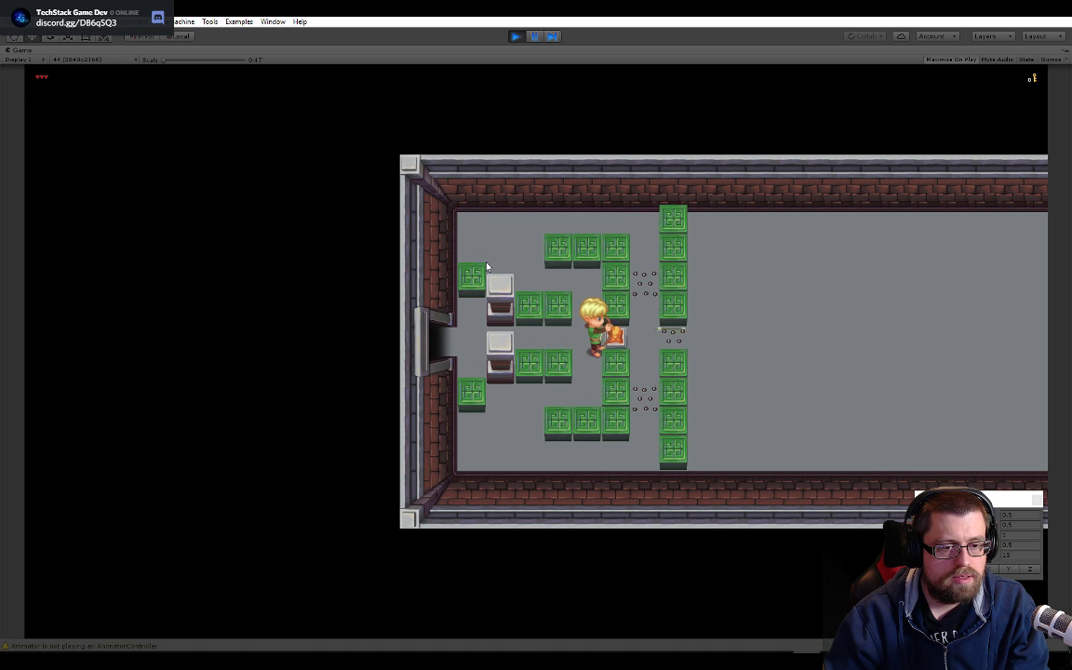
- Walk the character around the lower barriers, across the floor spikes, and through the central gap into the open corridor
{"action": "key", "text": "Down"}
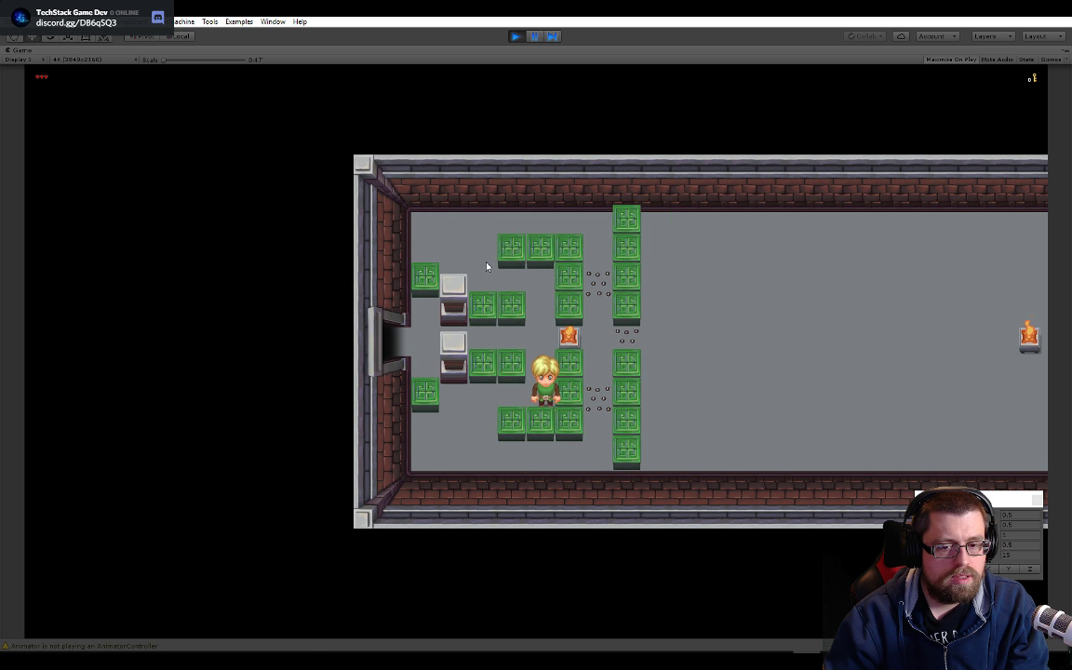
{"action": "key", "text": "Left"}
{"action": "key", "text": "Down"}
{"action": "key", "text": "Right"}
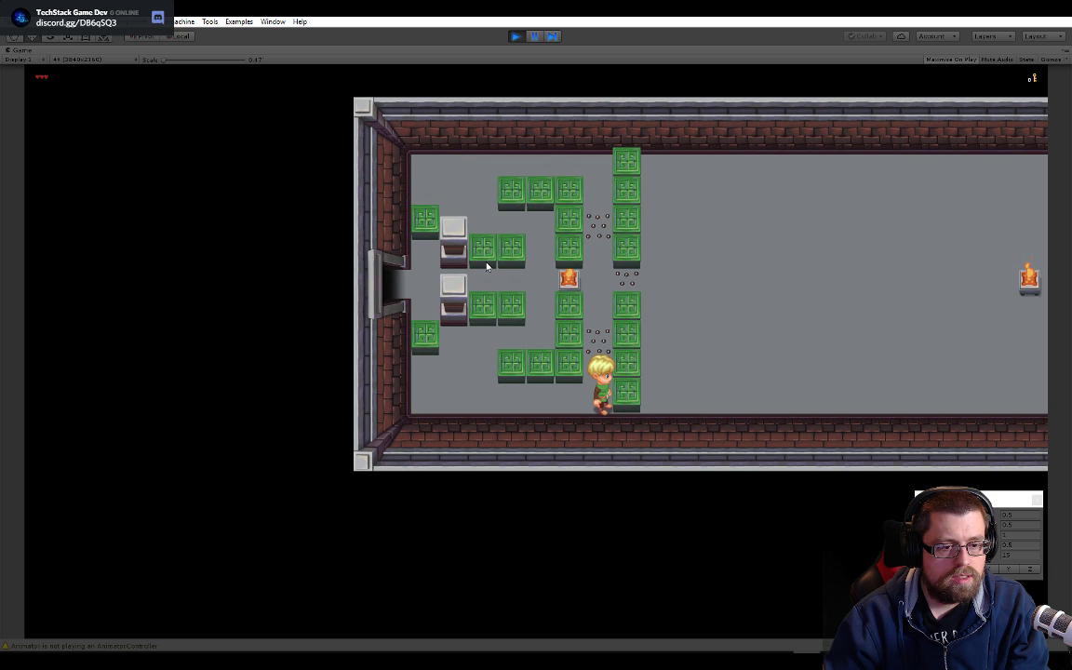
{"action": "key", "text": "Up"}
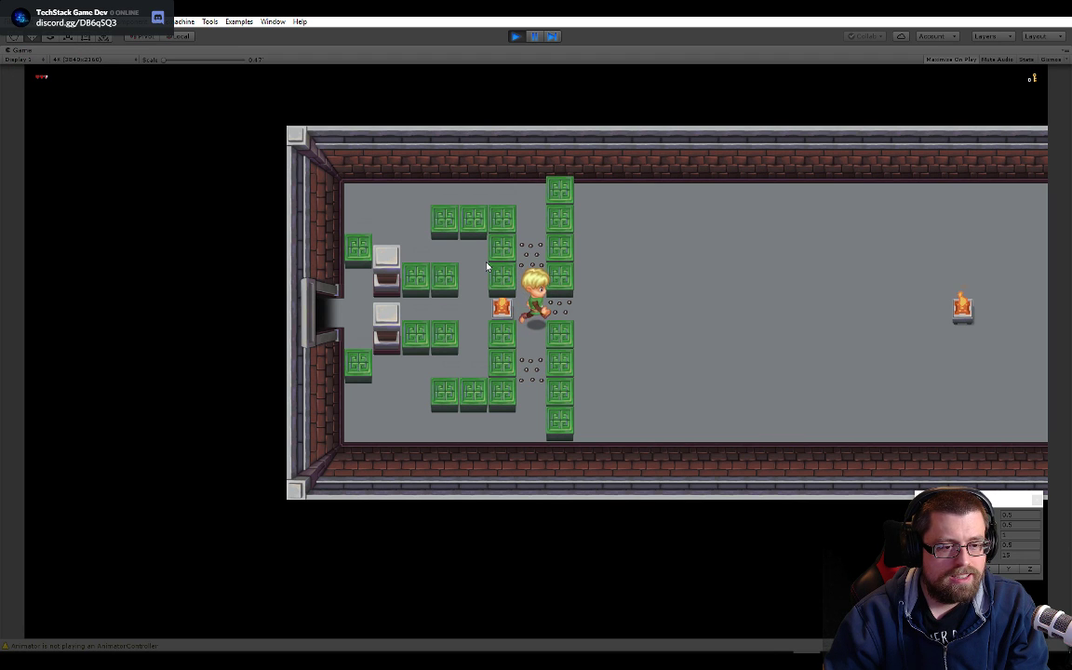
{"action": "key", "text": "Right"}
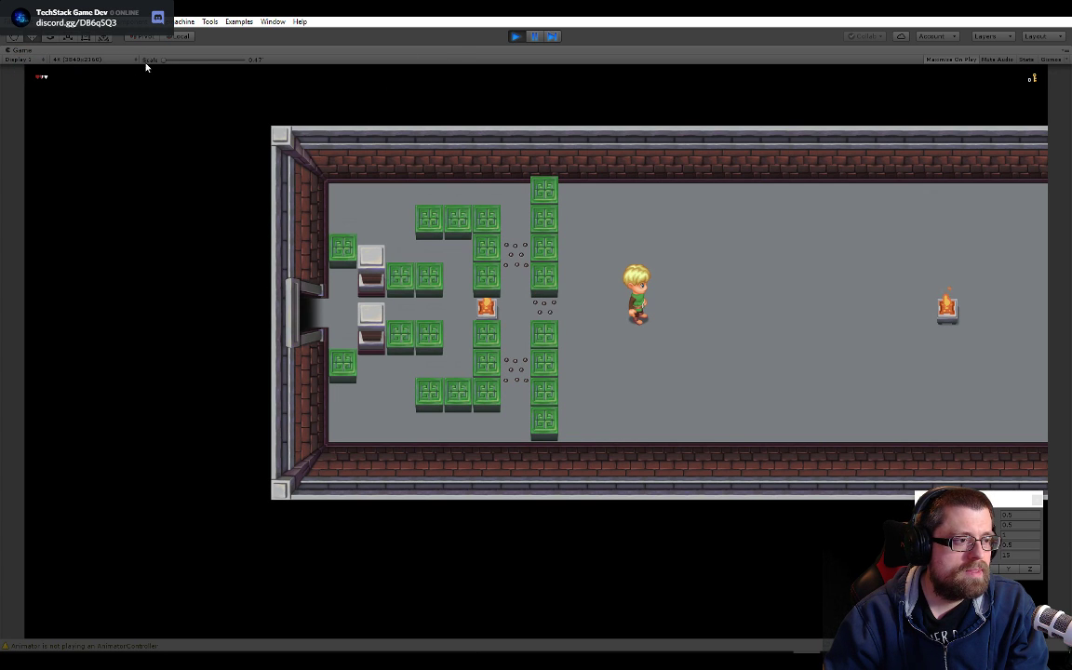
- Compare the hearts and key display at 1080 and 4K, leave the game view at 1080, and stop play mode
{"action": "left_click", "coordinate": [118, 59]}
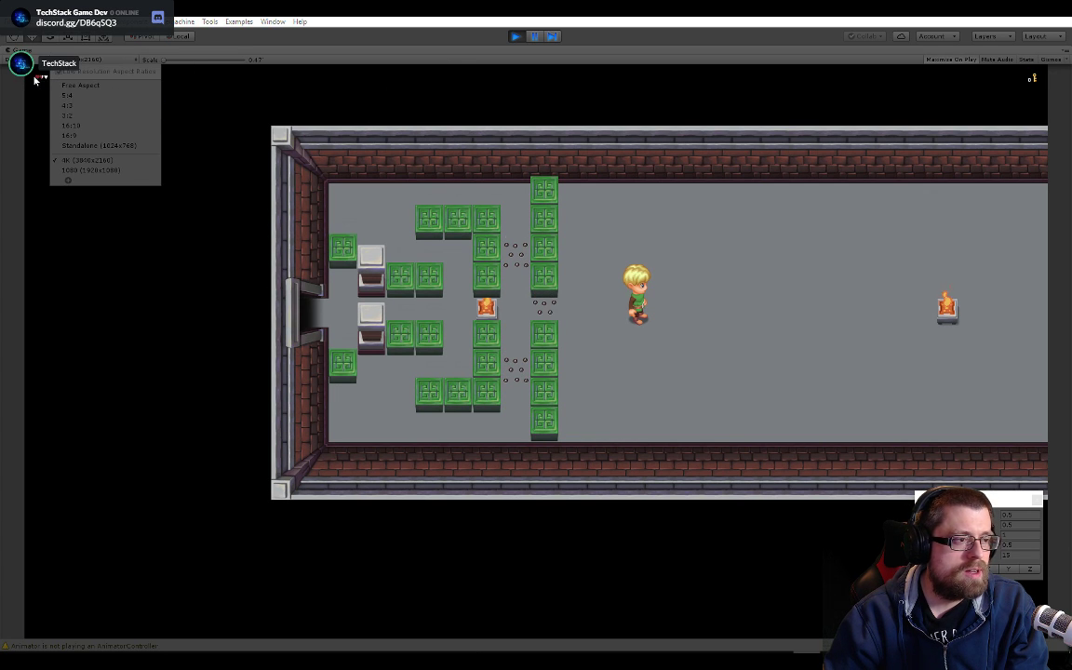
{"action": "left_click", "coordinate": [109, 171]}
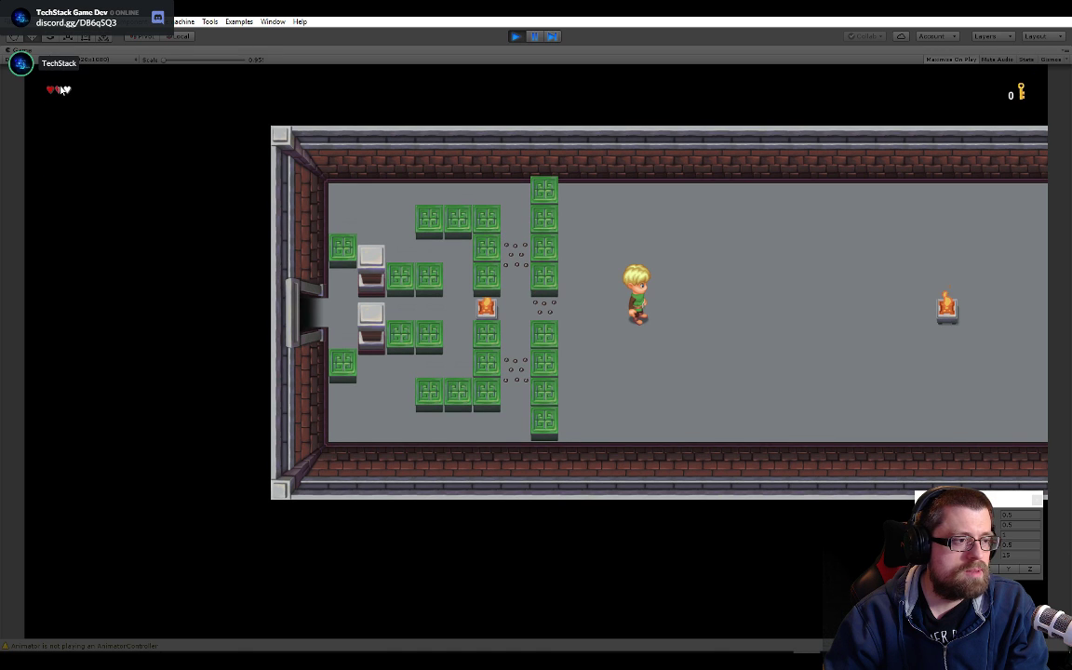
{"action": "left_click", "coordinate": [119, 59]}
{"action": "left_click", "coordinate": [79, 148]}
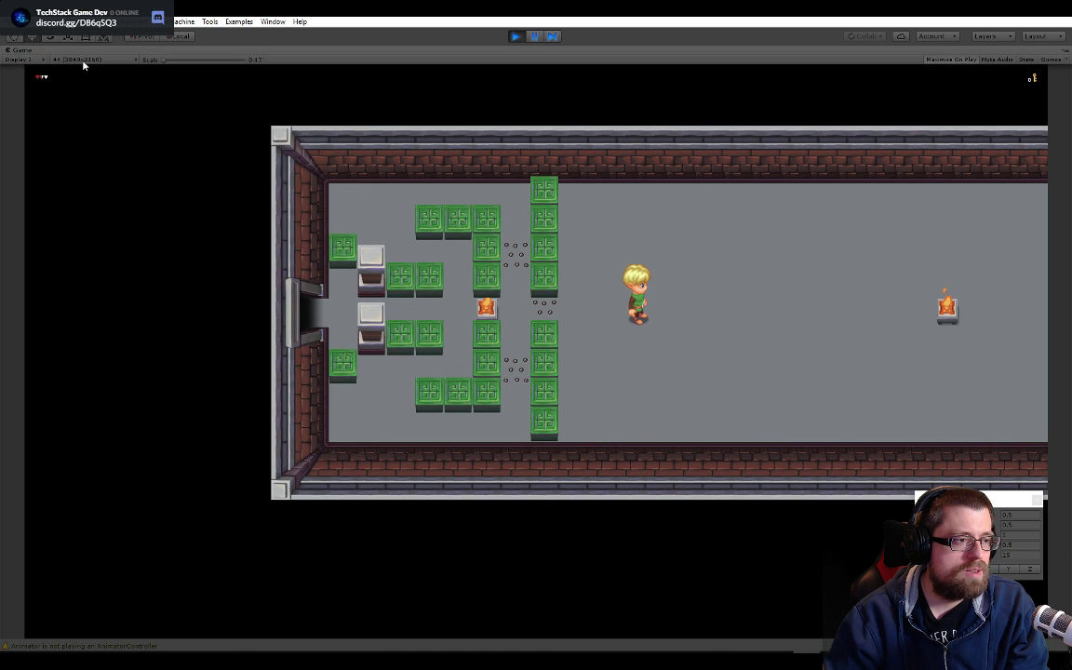
{"action": "left_click", "coordinate": [83, 61]}
{"action": "left_click", "coordinate": [74, 171]}
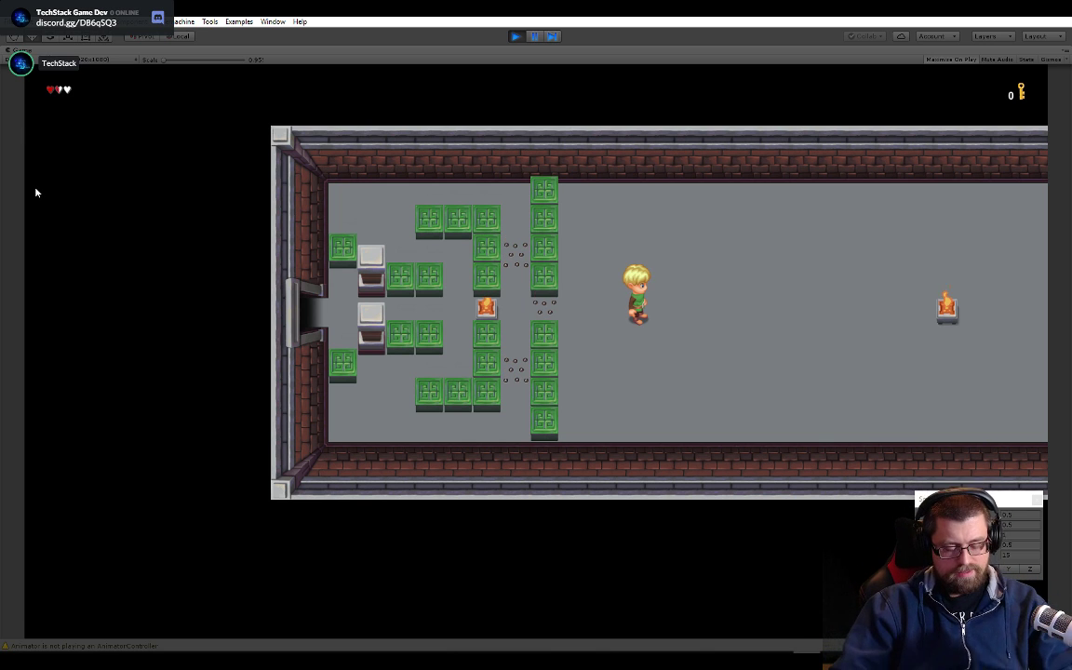
{"action": "left_click", "coordinate": [516, 37]}
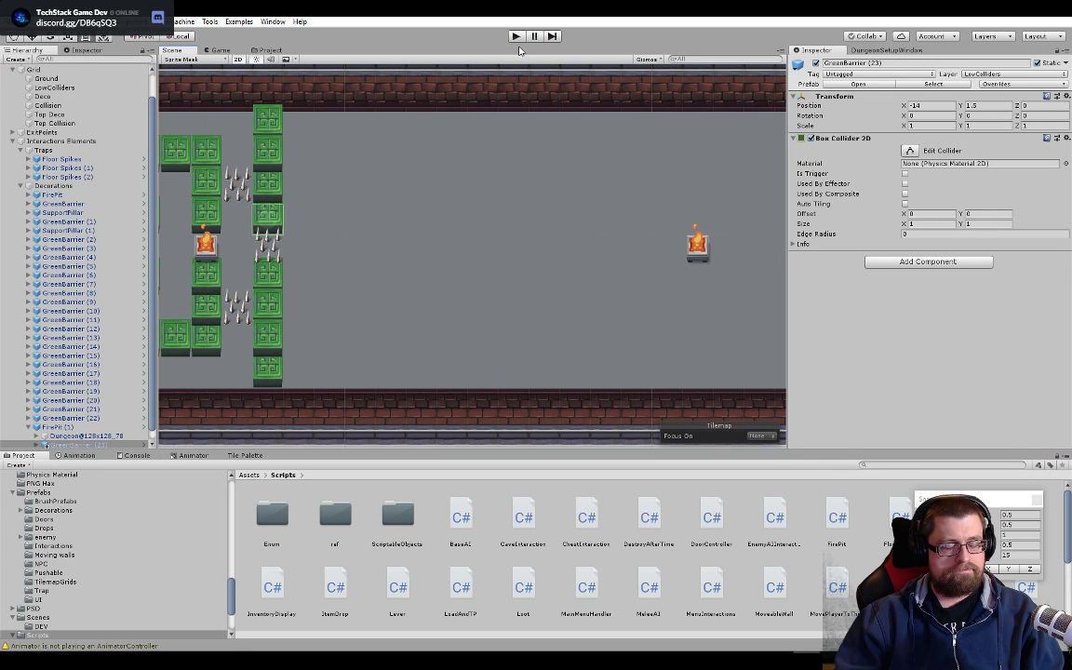
- Try to move FirePit (1) farther along the corridor, and undo the move
{"action": "scroll", "coordinate": [383, 282], "scroll_direction": "down", "scroll_amount": 1}
{"action": "middle_click_drag", "start_coordinate": [382, 282], "coordinate": [251, 276]}
{"action": "left_click", "coordinate": [553, 245]}
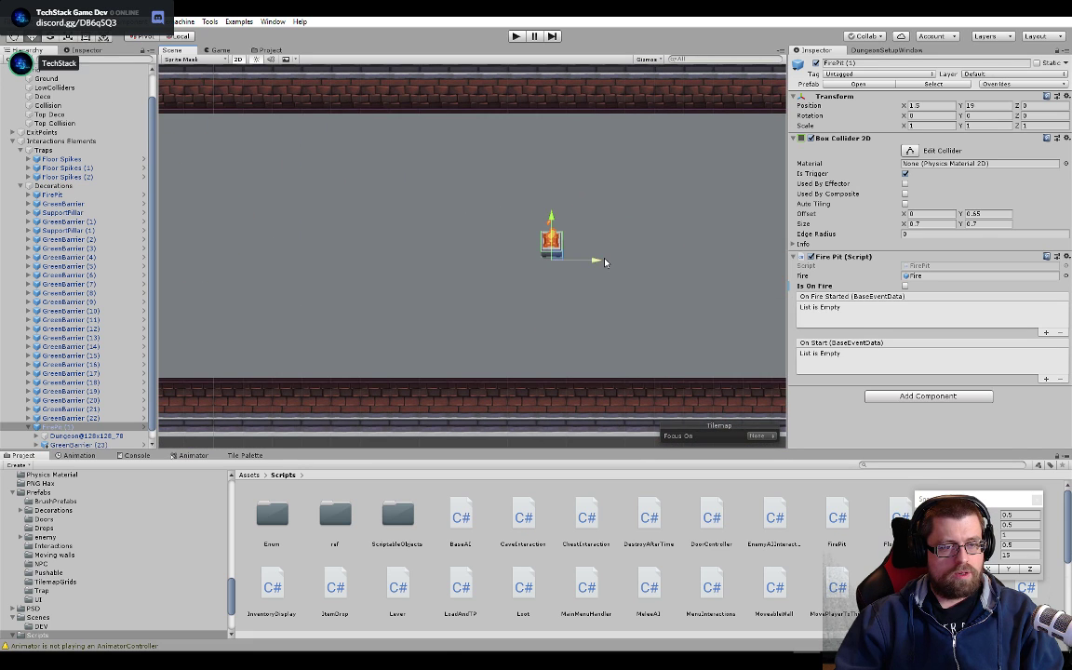
{"action": "left_click_drag", "start_coordinate": [599, 264], "coordinate": [655, 263]}
{"action": "key", "text": "ctrl+z"}
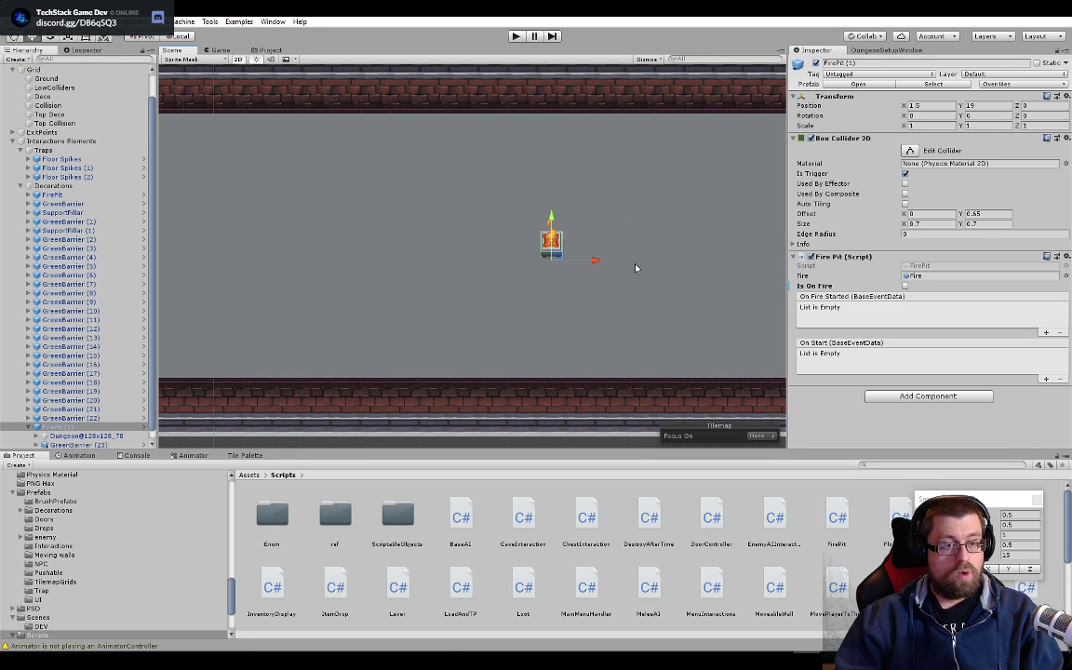
- Examine FirePit (1) and its child objects in the hierarchy to see which objects move along with it
{"action": "middle_click_drag", "start_coordinate": [376, 252], "coordinate": [526, 258]}
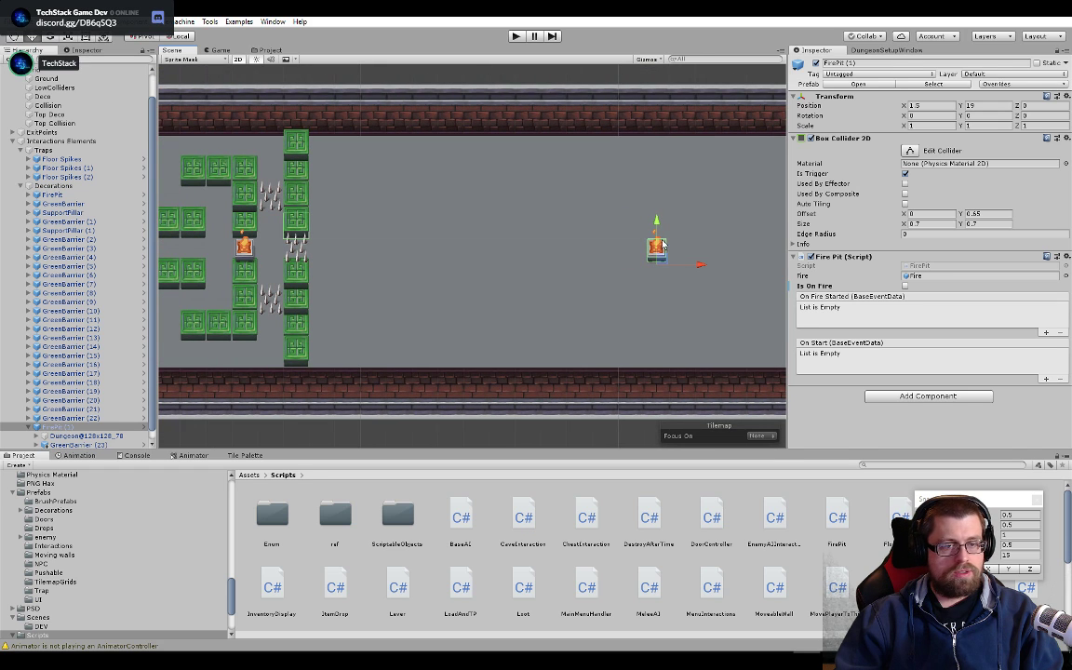
{"action": "left_click", "coordinate": [666, 263]}
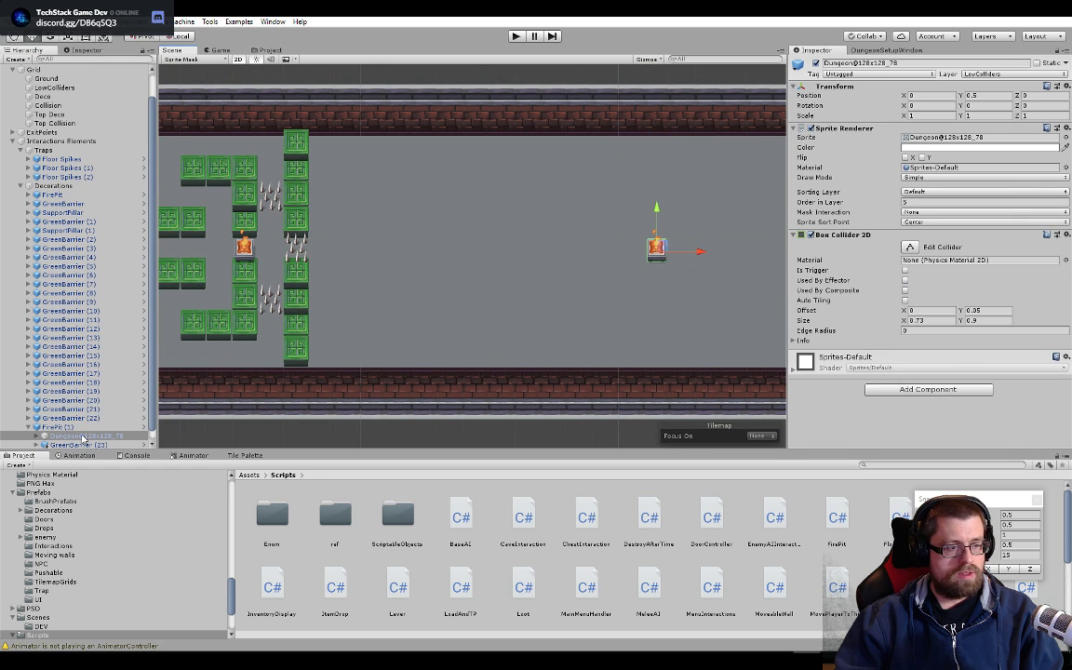
{"action": "left_click", "coordinate": [89, 428]}
{"action": "mouse_move", "coordinate": [705, 269]}
{"action": "left_mouse_down", "text": "ctrl"}
{"action": "mouse_move", "coordinate": [742, 268]}
{"action": "mouse_move", "coordinate": [709, 269]}
{"action": "left_mouse_up", "text": "ctrl"}
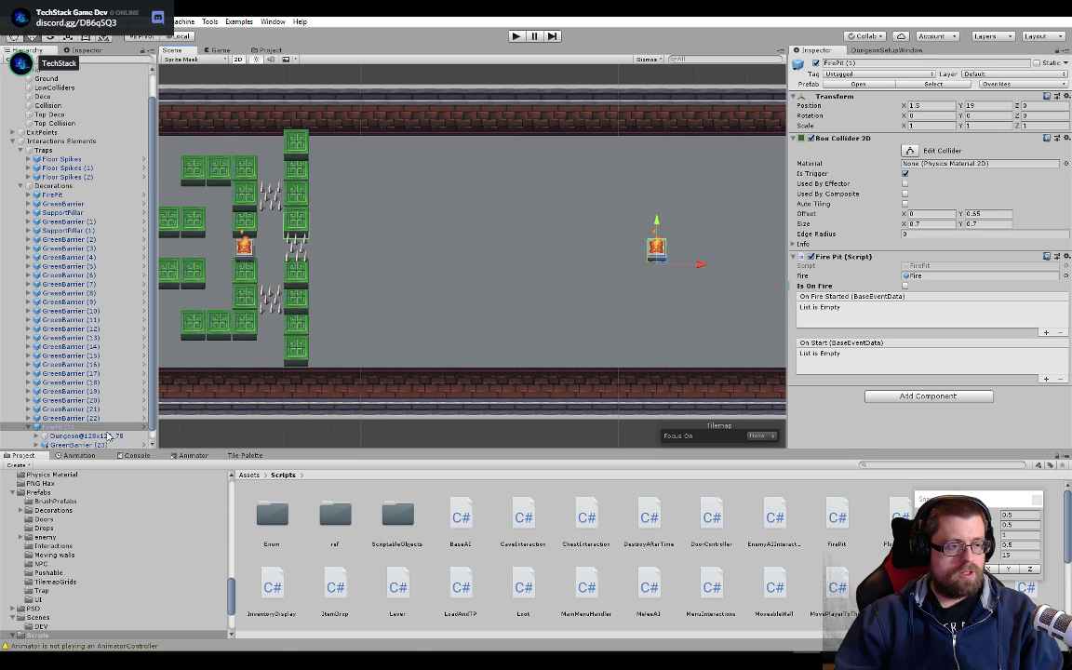
{"action": "left_click", "coordinate": [52, 427]}
{"action": "left_click", "coordinate": [89, 332]}
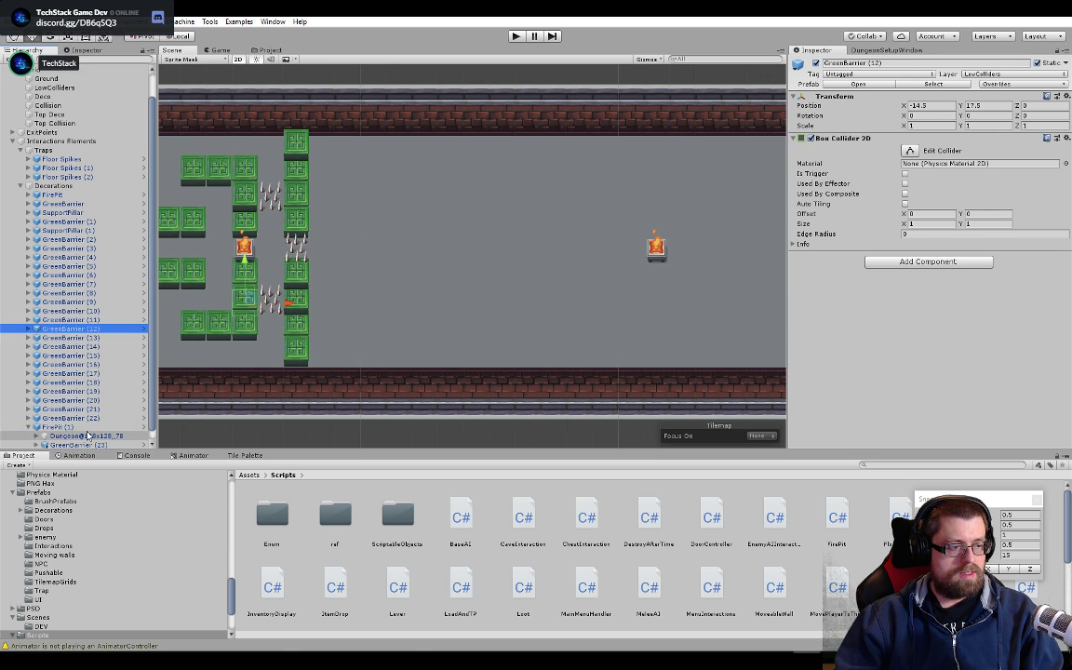
{"action": "left_click", "coordinate": [85, 428]}
{"action": "mouse_move", "coordinate": [701, 266]}
{"action": "left_mouse_down", "text": "ctrl"}
{"action": "mouse_move", "coordinate": [739, 266]}
{"action": "mouse_move", "coordinate": [700, 269]}
{"action": "left_mouse_up", "text": "ctrl"}
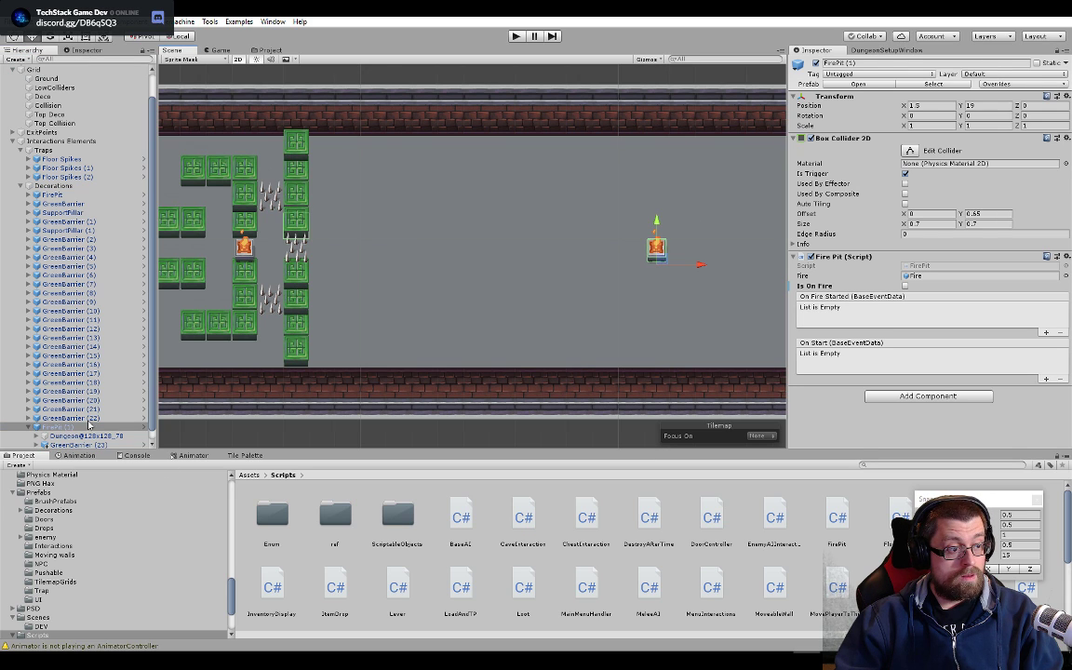
{"action": "left_click", "coordinate": [87, 419]}
{"action": "left_click", "coordinate": [62, 428]}
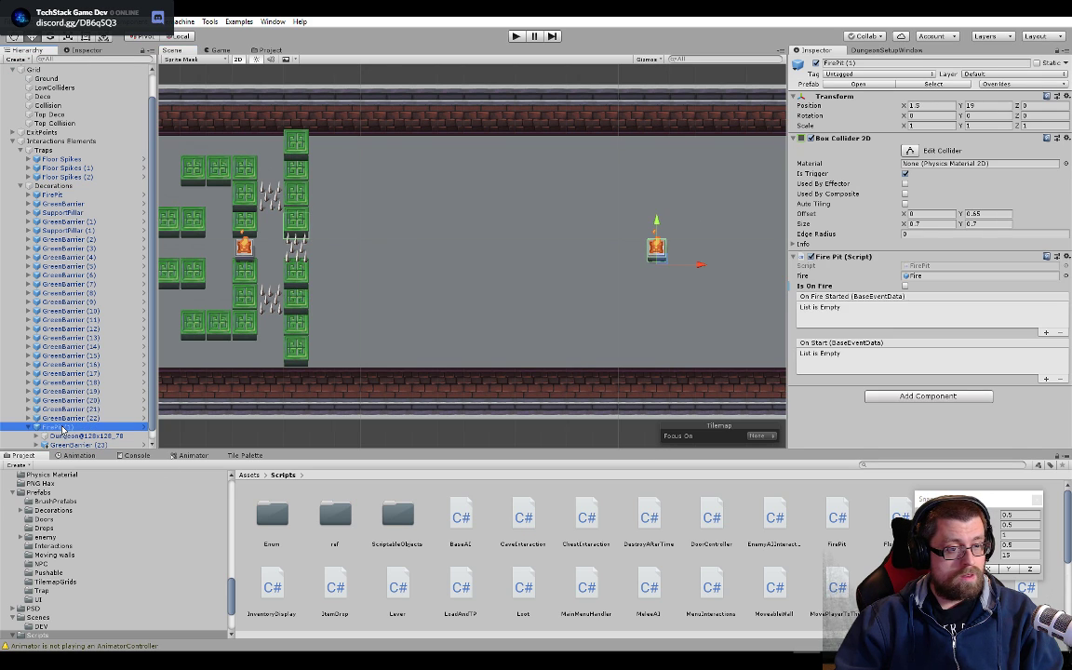
- Take GreenBarrier (23) out of FirePit (1) and put it back under Decorations, and move the fire pit to X 4
{"action": "scroll", "coordinate": [113, 363], "scroll_direction": "down", "scroll_amount": 1}
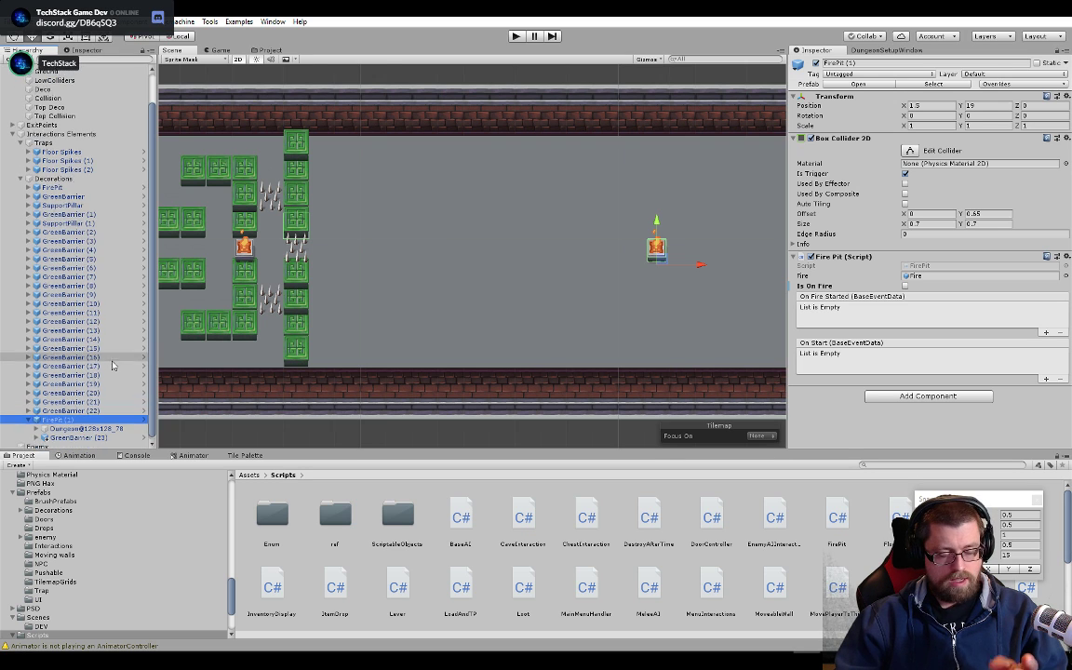
{"action": "scroll", "coordinate": [113, 366], "scroll_direction": "down", "scroll_amount": 1}
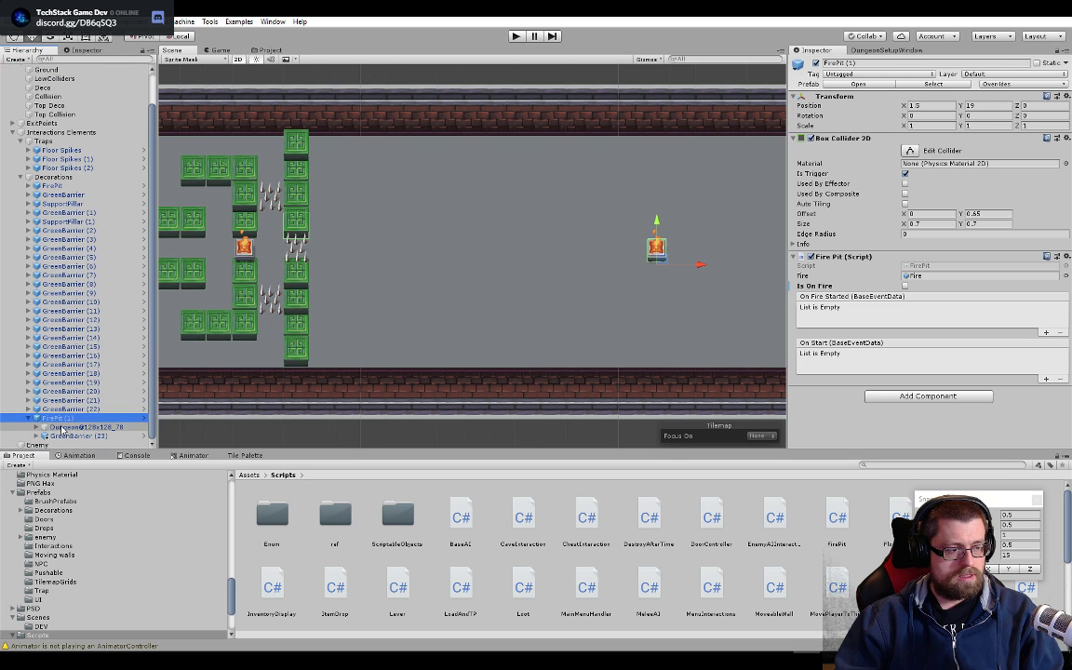
{"action": "left_click_drag", "start_coordinate": [53, 435], "coordinate": [54, 415]}
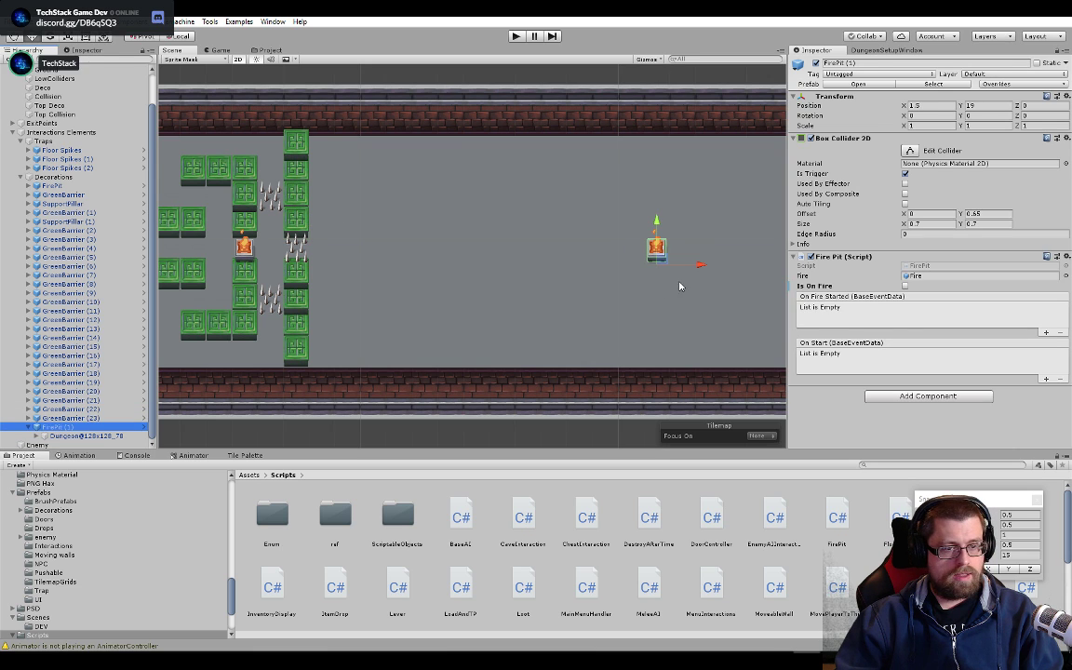
{"action": "left_click_drag", "start_coordinate": [701, 267], "coordinate": [767, 264]}
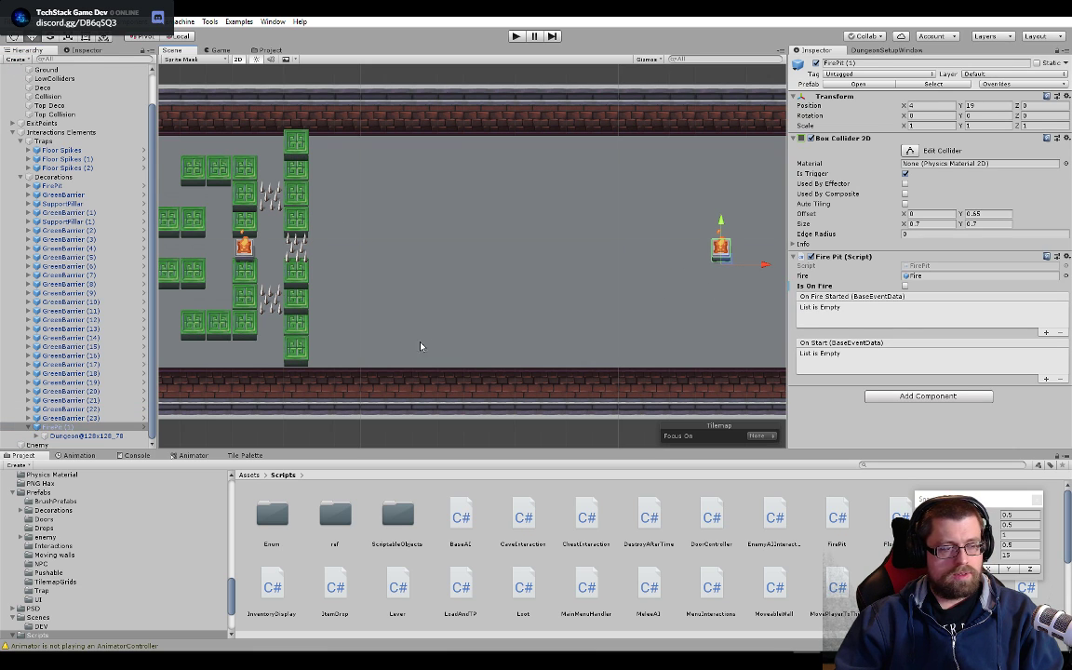
- Try to move the raised-spikes sprite of Floor Spikes (2) one tile along the corridor, and undo the move
{"action": "middle_click_drag", "start_coordinate": [294, 266], "coordinate": [370, 258]}
{"action": "scroll", "coordinate": [371, 258], "scroll_direction": "up", "scroll_amount": 3}
{"action": "left_click", "coordinate": [372, 258]}
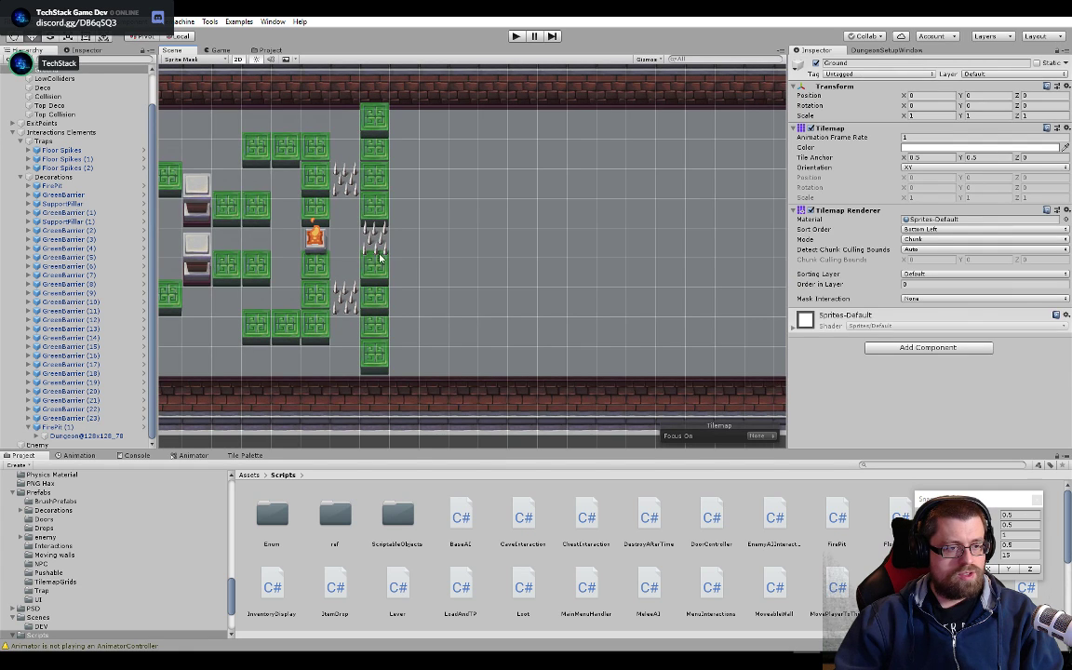
{"action": "left_click", "coordinate": [369, 241]}
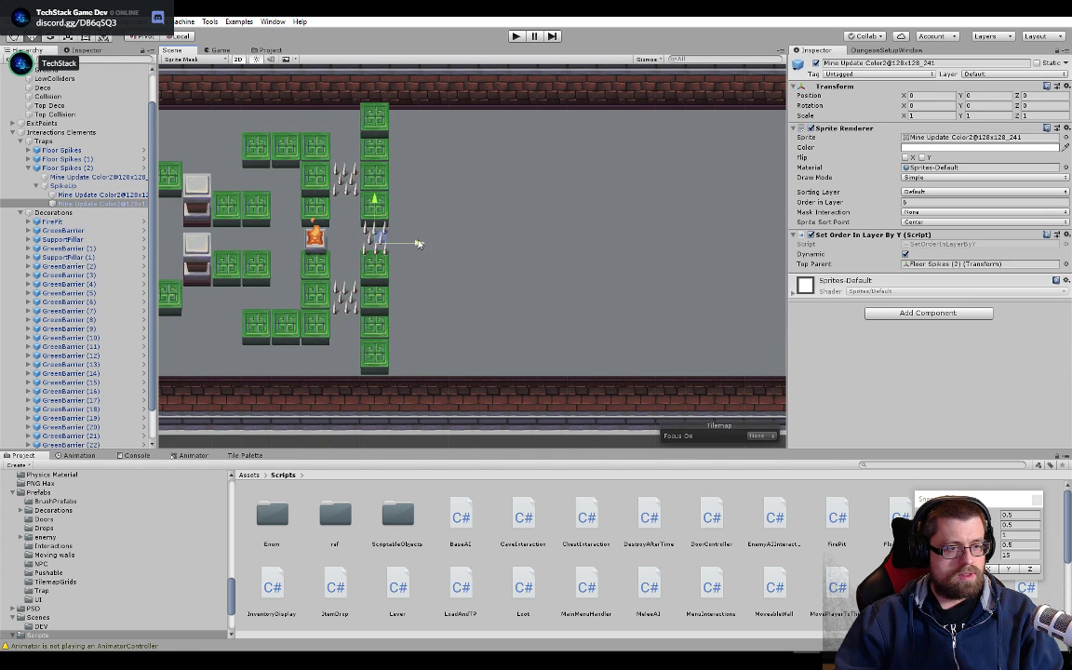
{"action": "left_click_drag", "start_coordinate": [418, 244], "coordinate": [447, 245]}
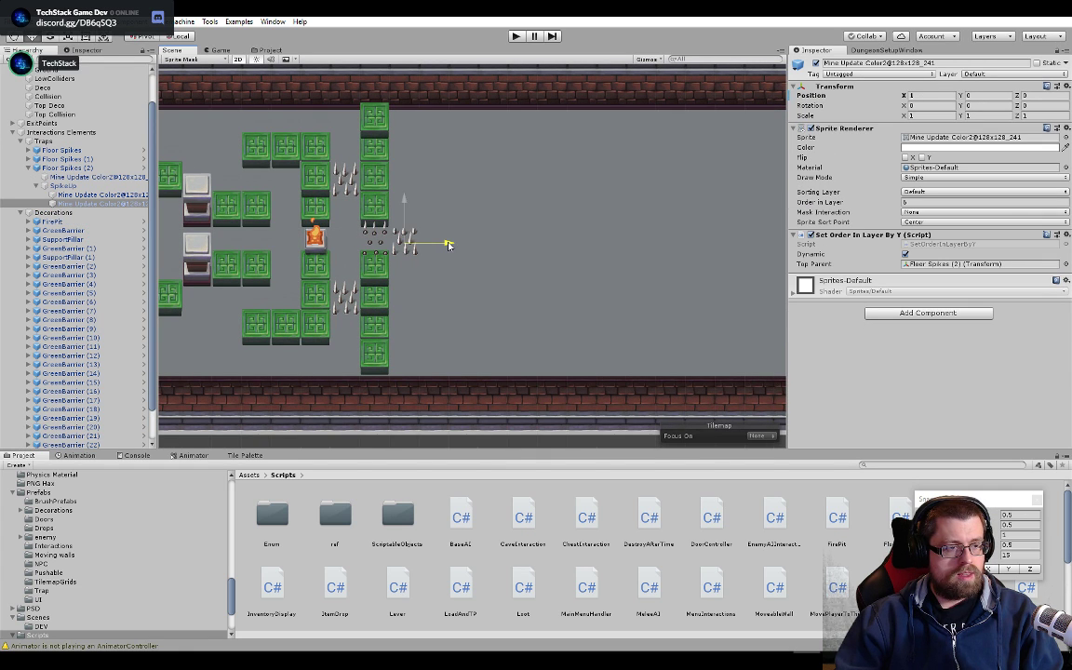
{"action": "key", "text": "ctrl+z"}
- Move the whole Floor Spikes (2) trap out of the barrier gap to X -11.5
{"action": "left_click", "coordinate": [103, 168]}
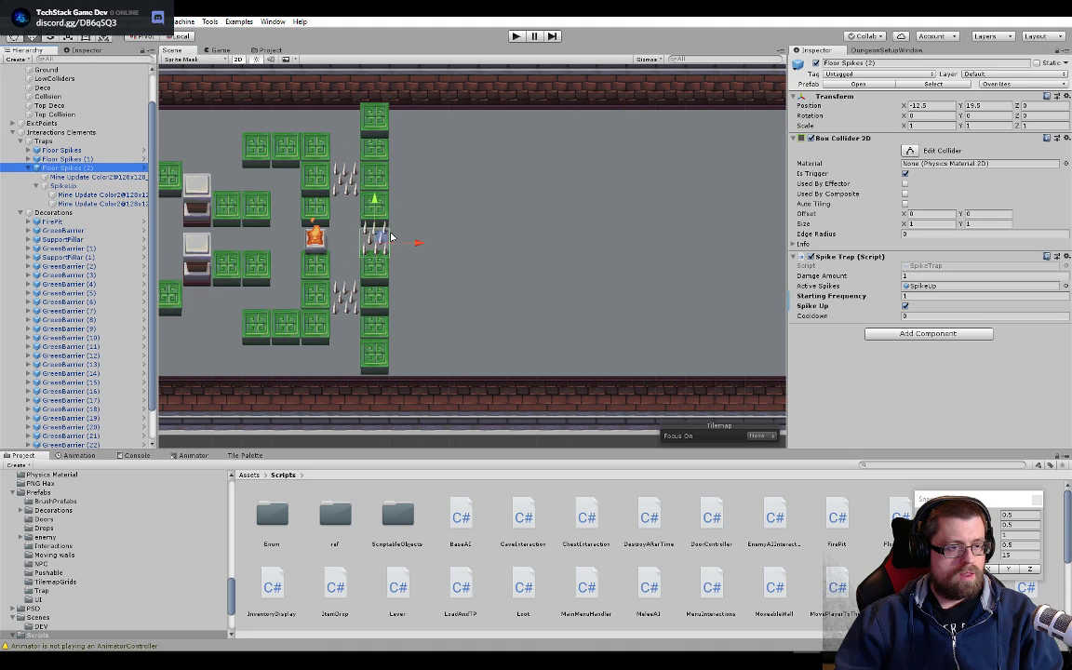
{"action": "left_click_drag", "start_coordinate": [416, 241], "coordinate": [448, 240]}
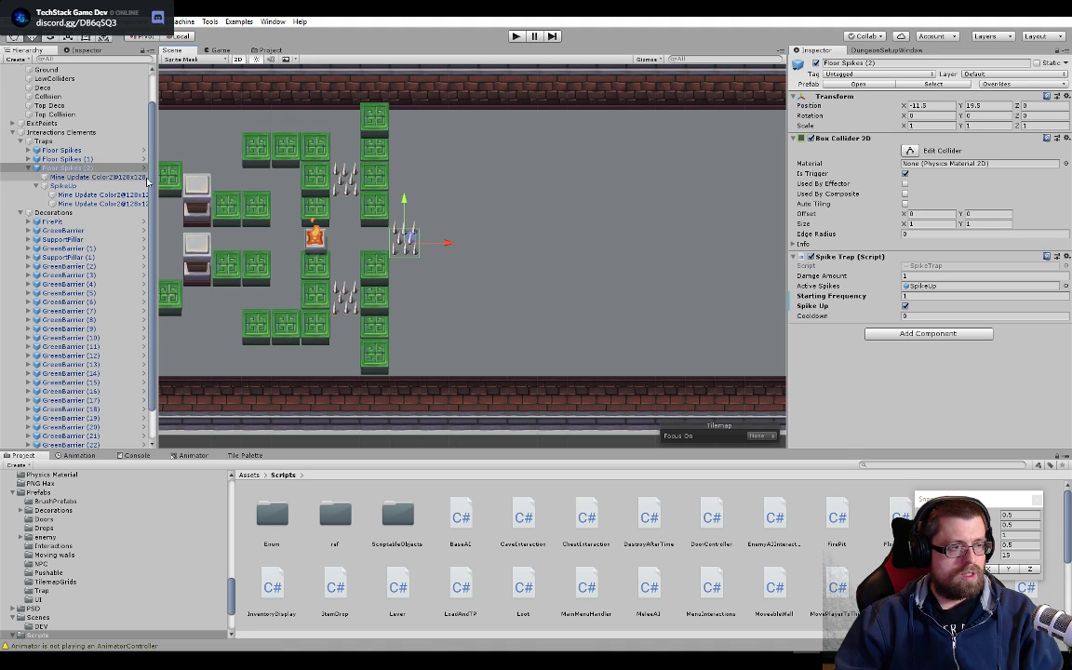
- Examine the child objects inside the Floor Spikes prefab, and return to the scene without changing them
{"action": "left_click", "coordinate": [144, 168]}
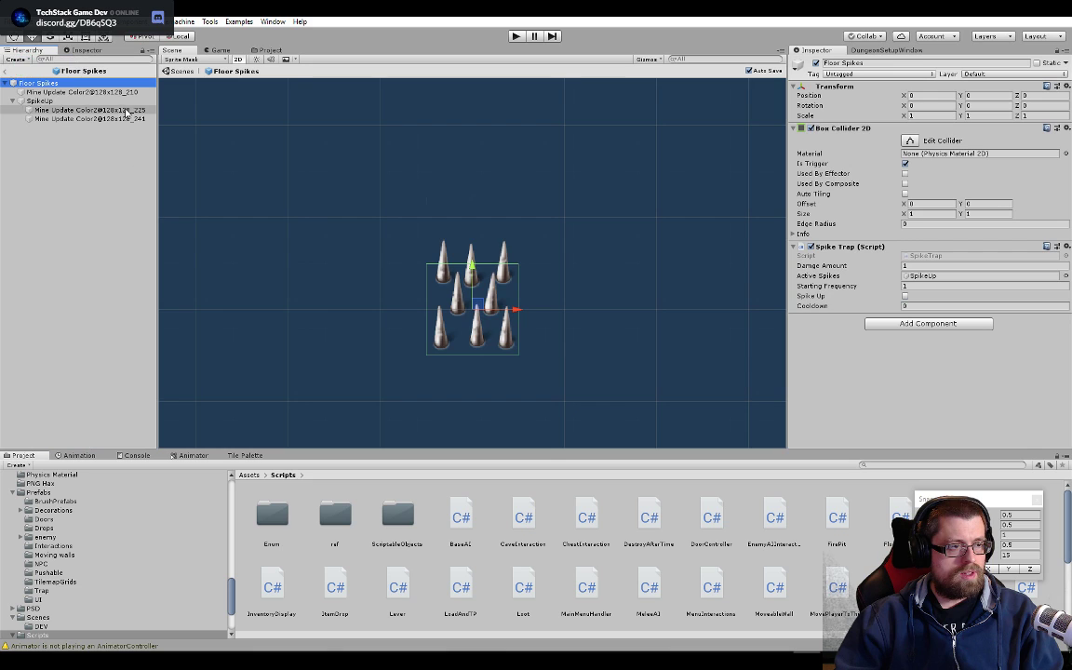
{"action": "left_click", "coordinate": [124, 100]}
{"action": "left_click", "coordinate": [79, 92]}
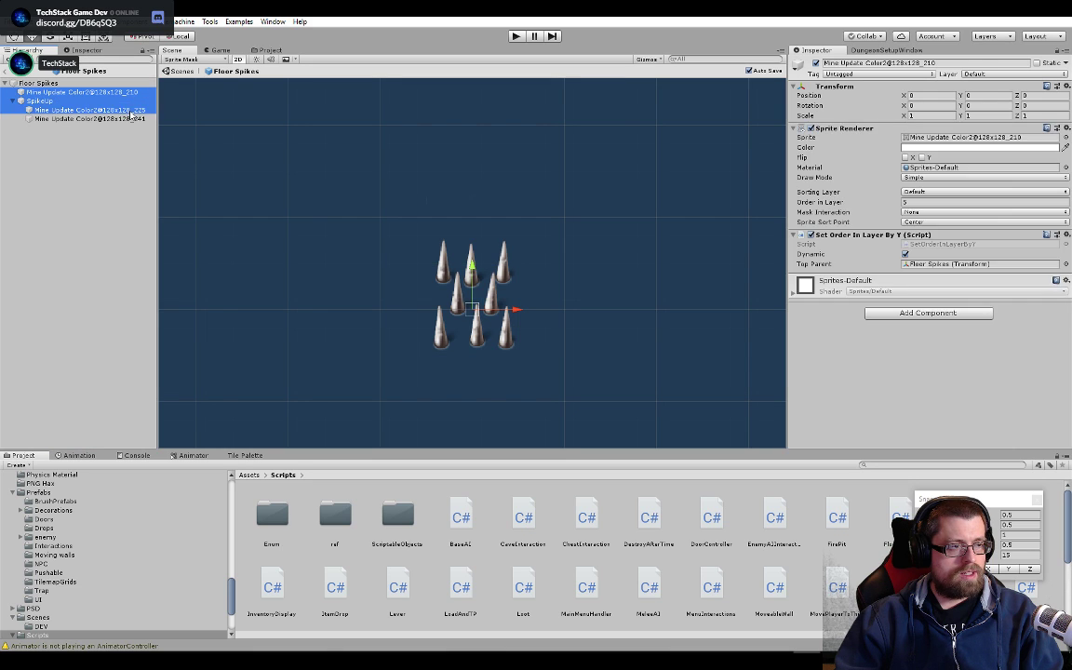
{"action": "left_click", "coordinate": [133, 119], "text": "shift"}
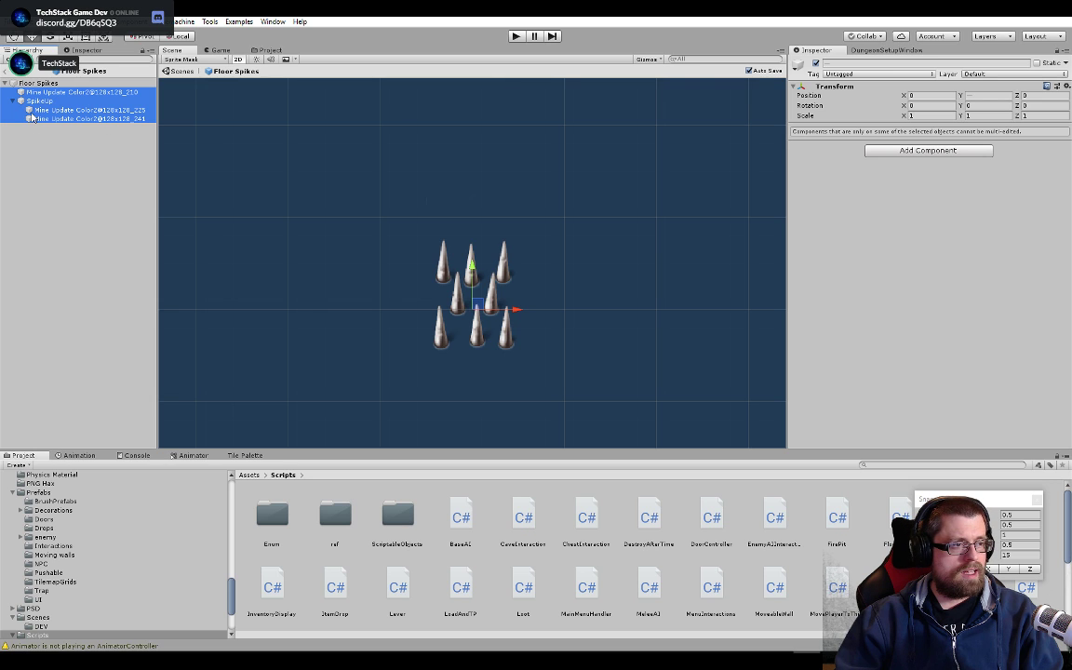
{"action": "right_click", "coordinate": [31, 113]}
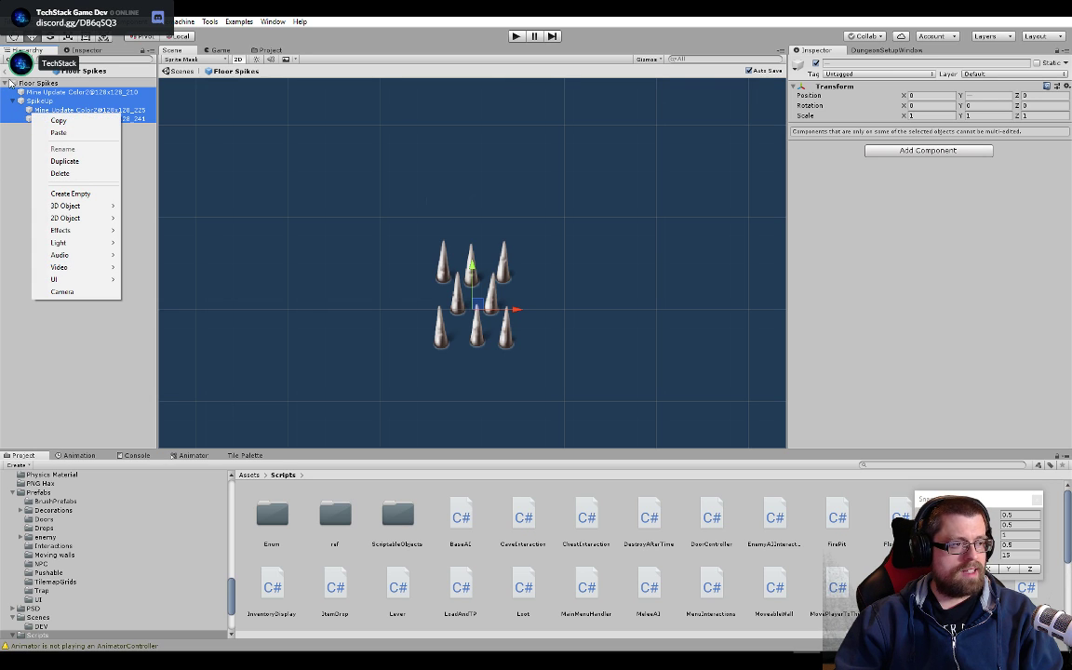
{"action": "left_click", "coordinate": [7, 73]}
{"action": "left_click", "coordinate": [7, 73]}
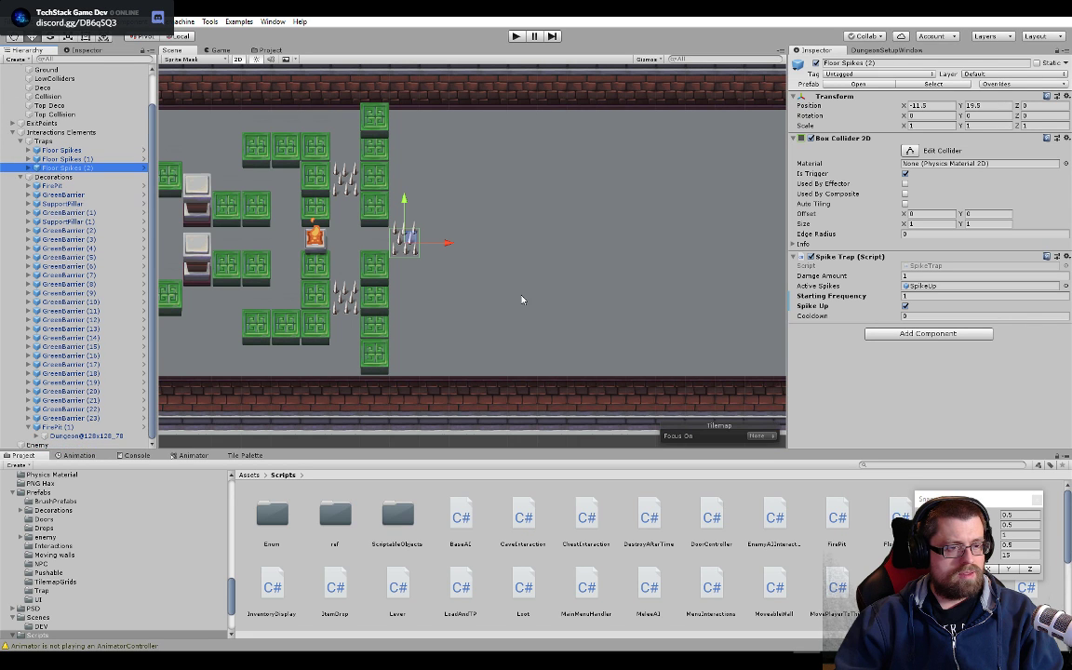
- Duplicate the eight barriers of the wall at X -12.5 and move the copies along the corridor to X -6
{"action": "scroll", "coordinate": [428, 259], "scroll_direction": "down", "scroll_amount": 4}
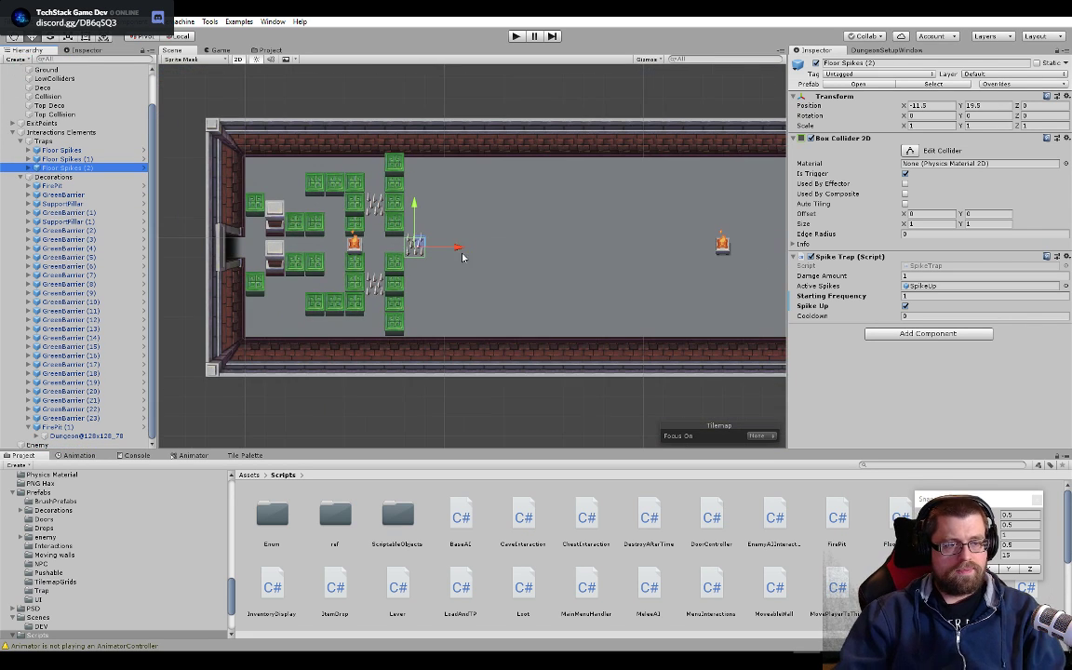
{"action": "scroll", "coordinate": [376, 285], "scroll_direction": "up", "scroll_amount": 3}
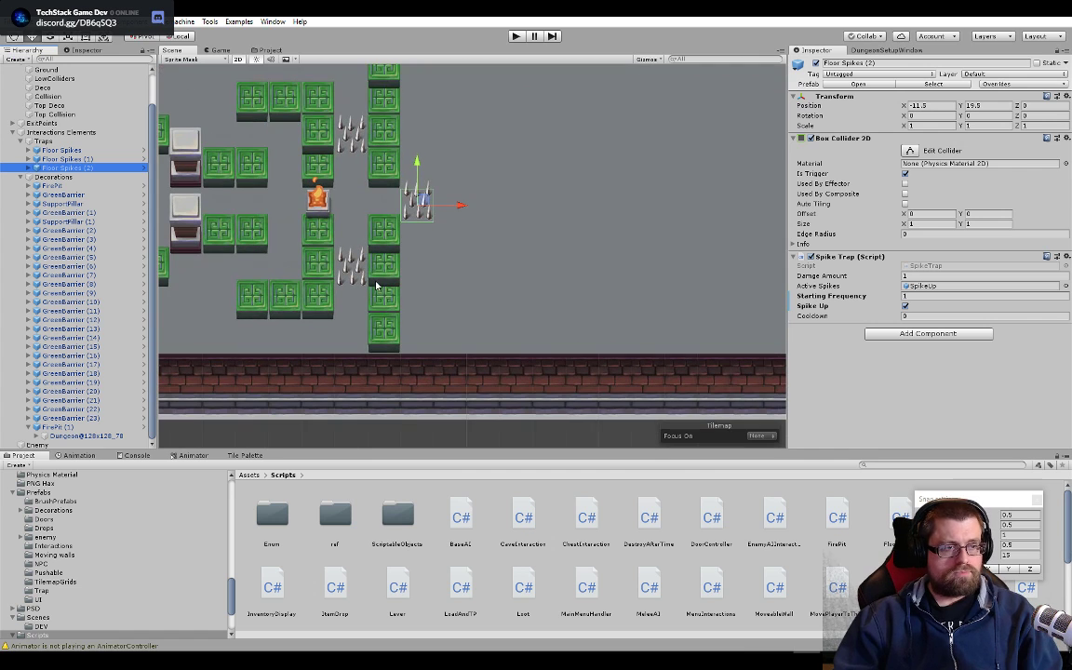
{"action": "left_click", "coordinate": [381, 273]}
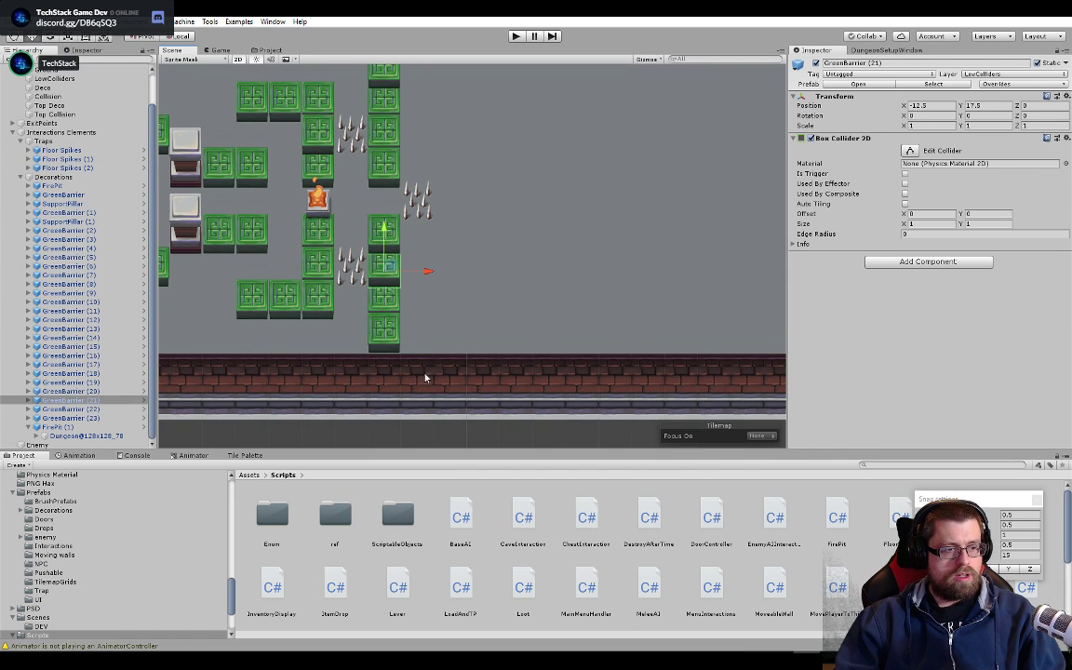
{"action": "left_click", "coordinate": [390, 333], "text": "shift"}
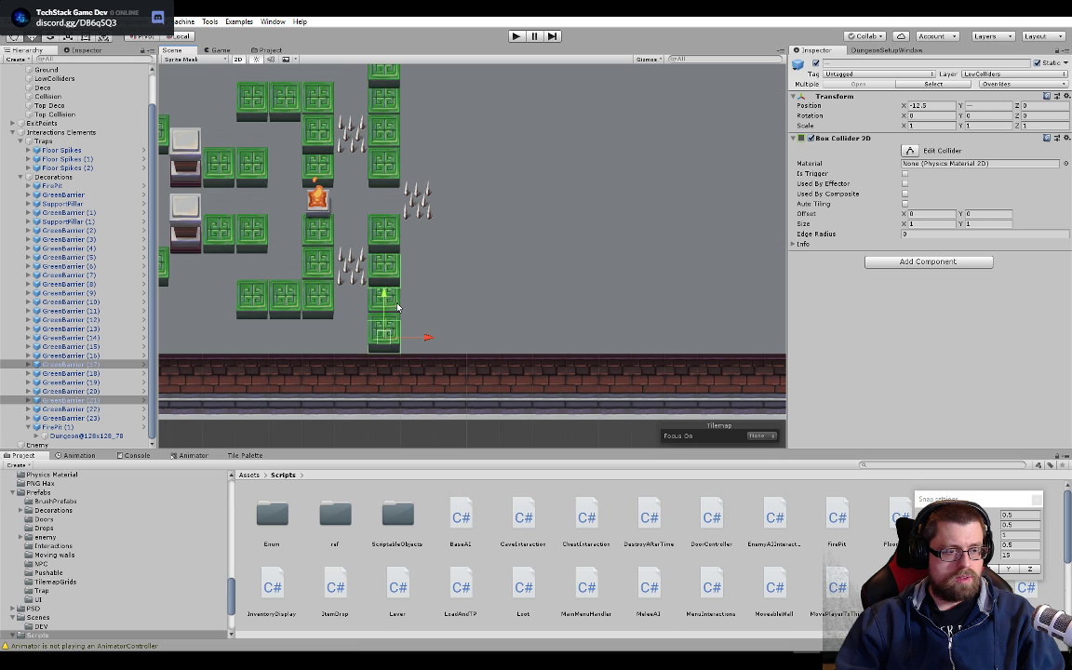
{"action": "left_click", "coordinate": [396, 307], "text": "shift"}
{"action": "left_click", "coordinate": [394, 232], "text": "shift"}
{"action": "left_click", "coordinate": [391, 164], "text": "shift"}
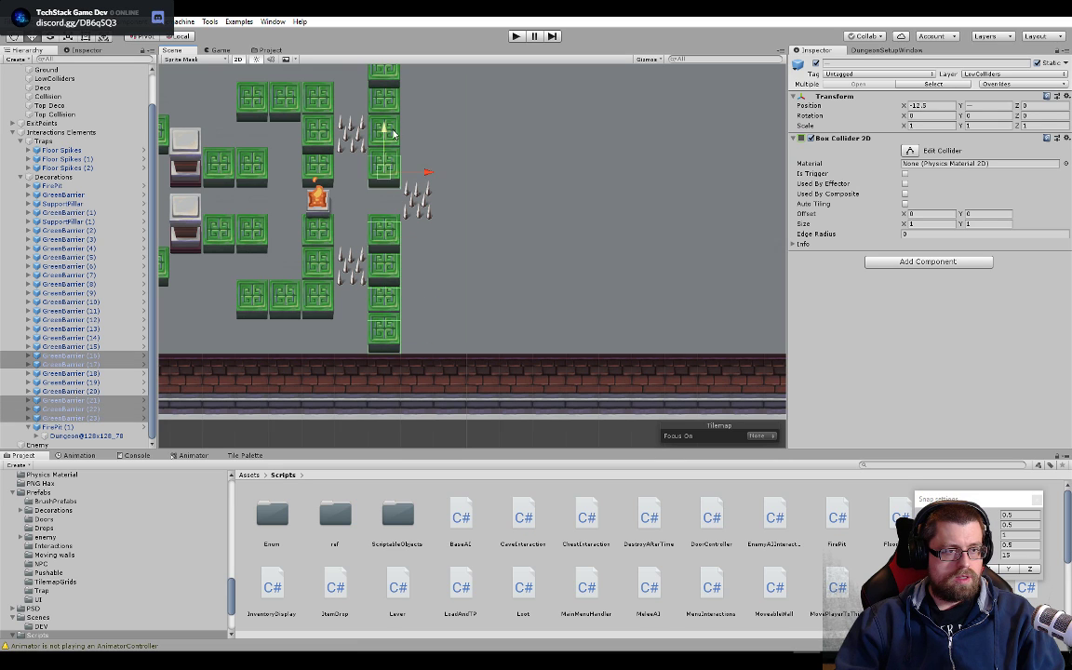
{"action": "left_click", "coordinate": [398, 99], "text": "shift"}
{"action": "left_click", "coordinate": [391, 132], "text": "shift"}
{"action": "middle_click_drag", "start_coordinate": [390, 132], "coordinate": [393, 288]}
{"action": "middle_click_drag", "start_coordinate": [472, 432], "coordinate": [463, 347]}
{"action": "key", "text": "ctrl+d"}
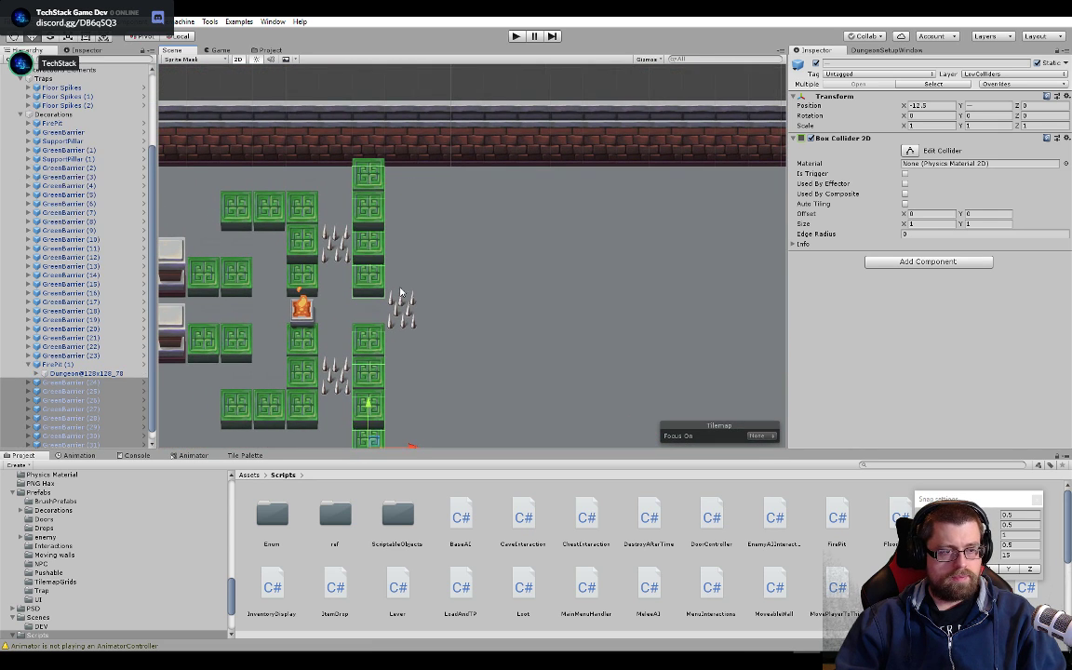
{"action": "scroll", "coordinate": [410, 386], "scroll_direction": "down", "scroll_amount": 2}
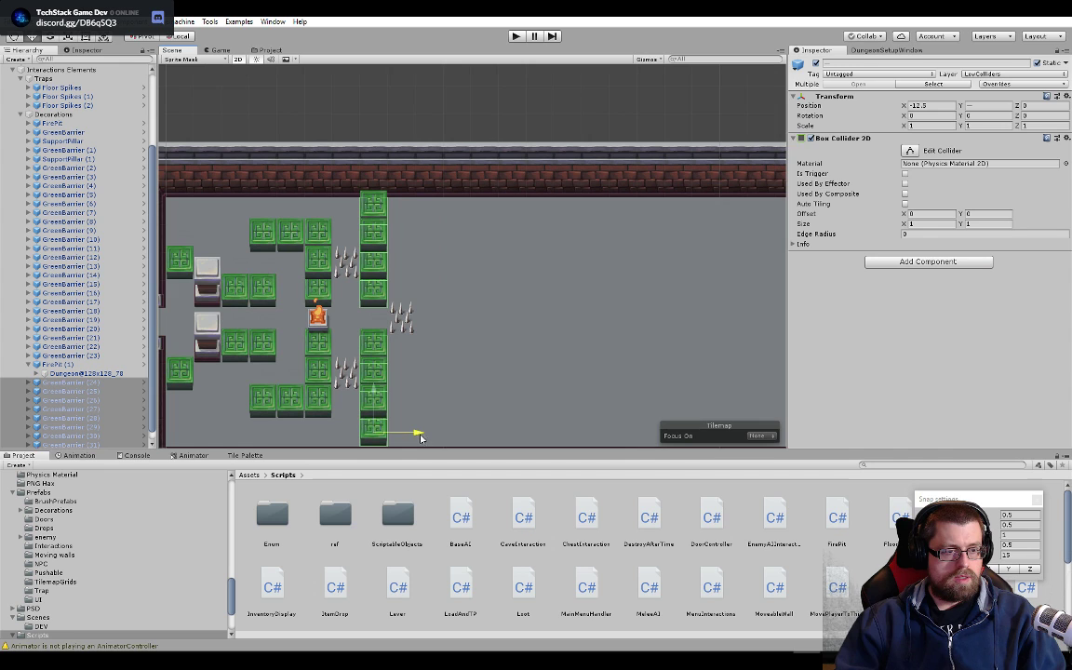
{"action": "left_click_drag", "start_coordinate": [420, 438], "coordinate": [594, 436]}
{"action": "key", "text": "f"}
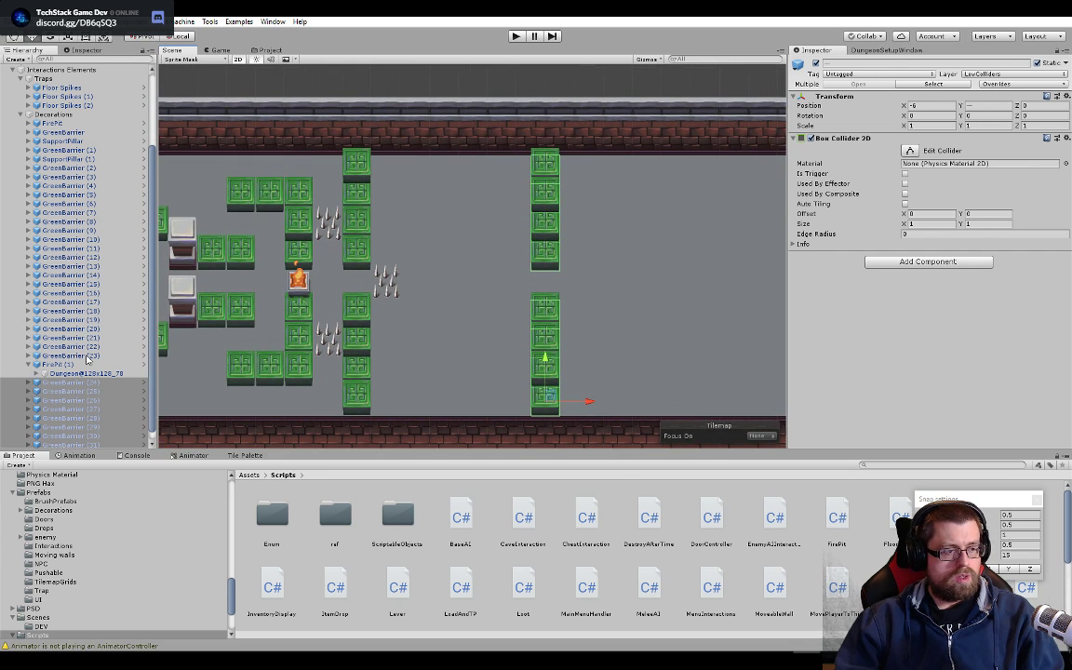
- Duplicate GreenBarrier (22) and place three copies in a row at Y 18.5, running along the corridor from X -11.5
{"action": "left_click", "coordinate": [85, 347]}
{"action": "left_click", "coordinate": [90, 355]}
{"action": "left_click", "coordinate": [364, 309]}
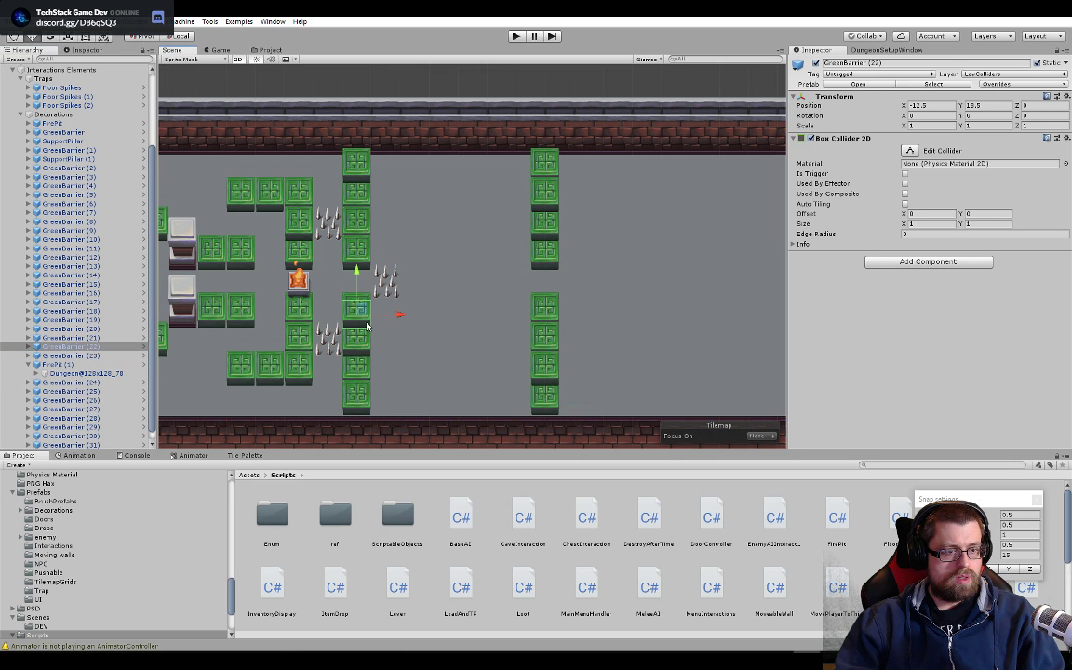
{"action": "left_click_drag", "start_coordinate": [404, 319], "coordinate": [432, 322]}
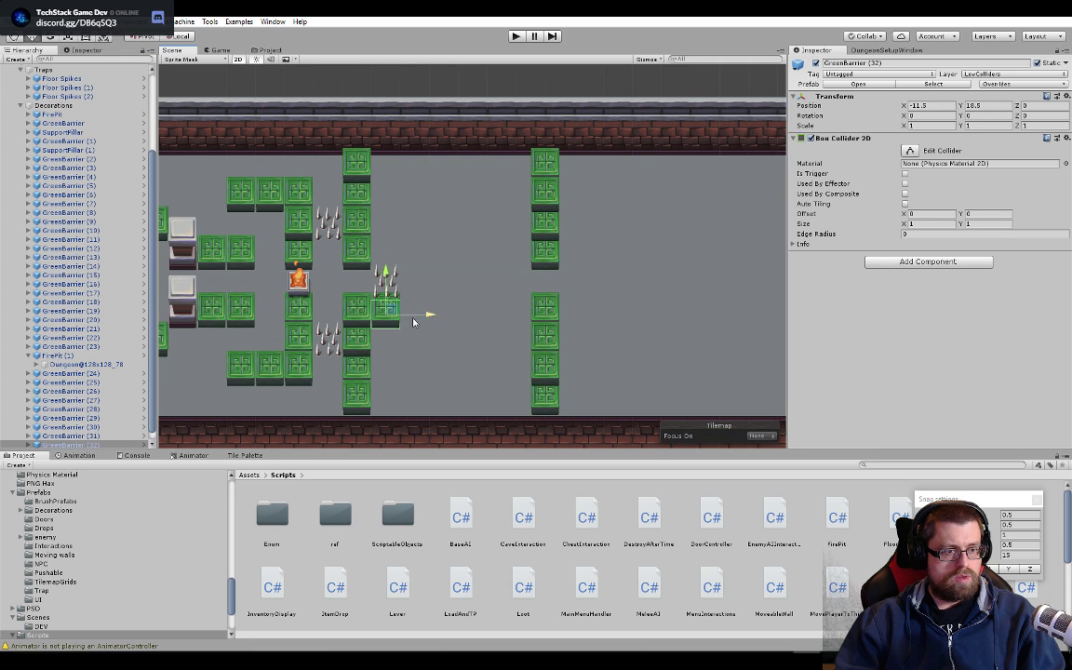
{"action": "key", "text": "ctrl+d"}
{"action": "left_click_drag", "start_coordinate": [431, 314], "coordinate": [544, 317]}
{"action": "key", "text": "ctrl+d"}
- Place another barrier copy at X -7.5, Y 19.5, facing the gap in the wall, and duplicate it
{"action": "key", "text": "ctrl+d"}
{"action": "left_click_drag", "start_coordinate": [503, 280], "coordinate": [500, 247]}
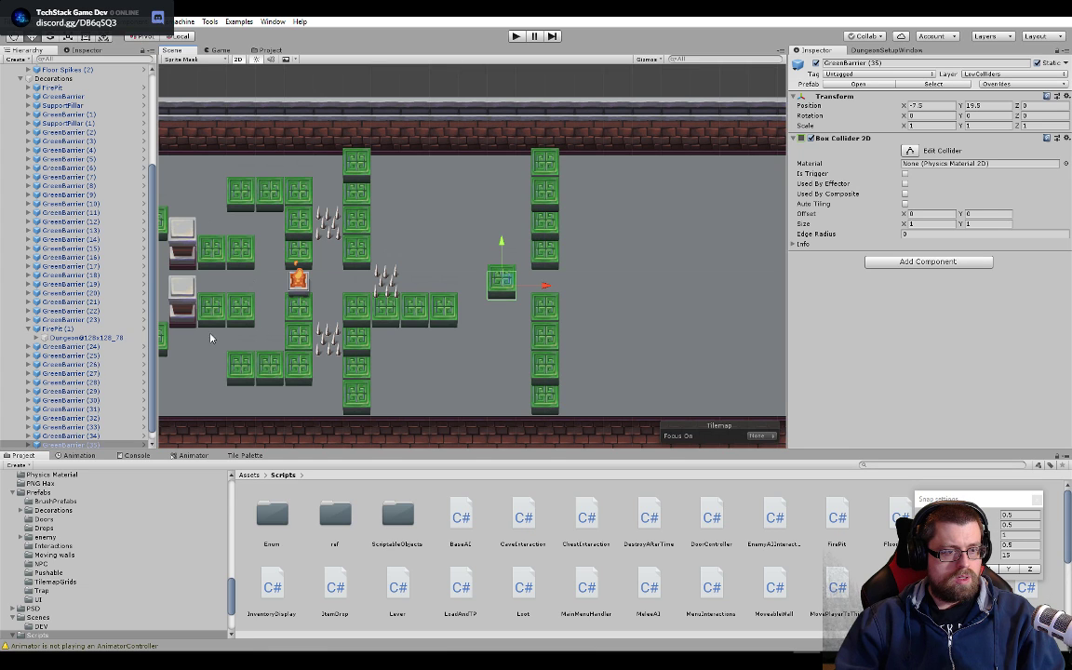
{"action": "key", "text": "ctrl+d"}
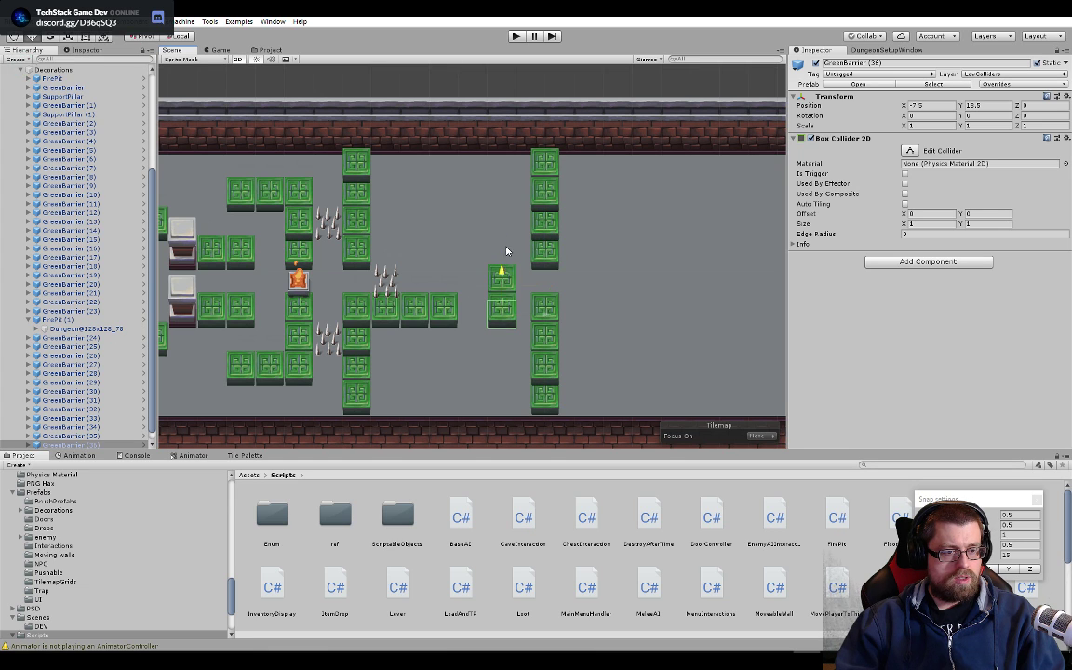
- Move the five copied-wall barriers between Y 16.5 and Y 21.5 back to X -7.5 to form a solid column
{"action": "left_click", "coordinate": [546, 310]}
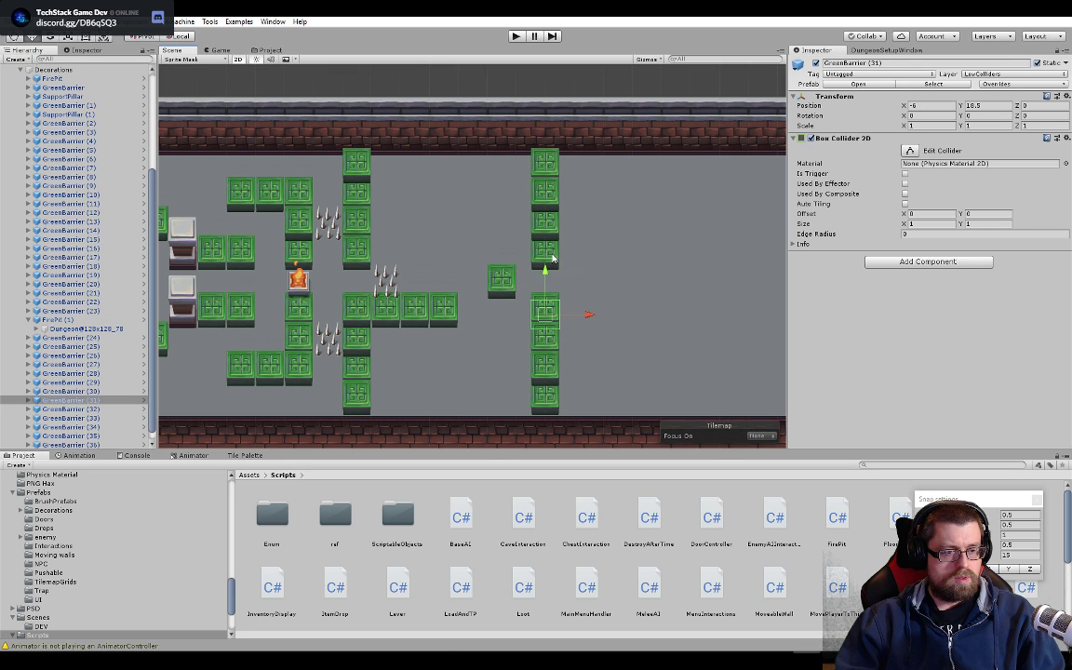
{"action": "left_click", "coordinate": [549, 253], "text": "shift"}
{"action": "left_click_drag", "start_coordinate": [584, 259], "coordinate": [549, 258]}
{"action": "left_click", "coordinate": [555, 343]}
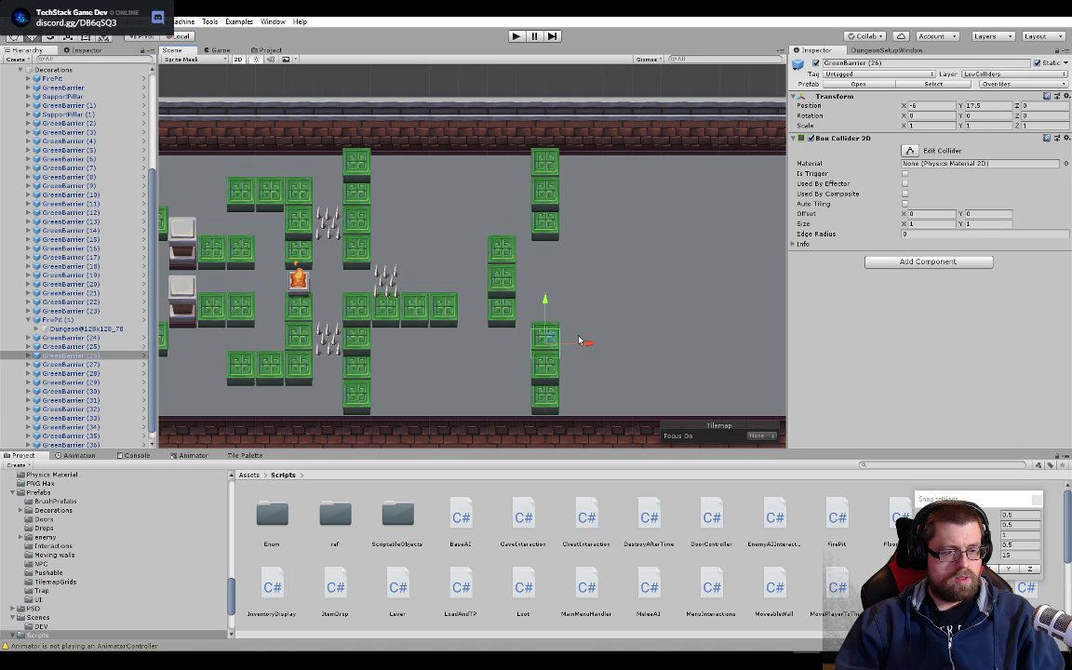
{"action": "left_click_drag", "start_coordinate": [593, 346], "coordinate": [549, 319]}
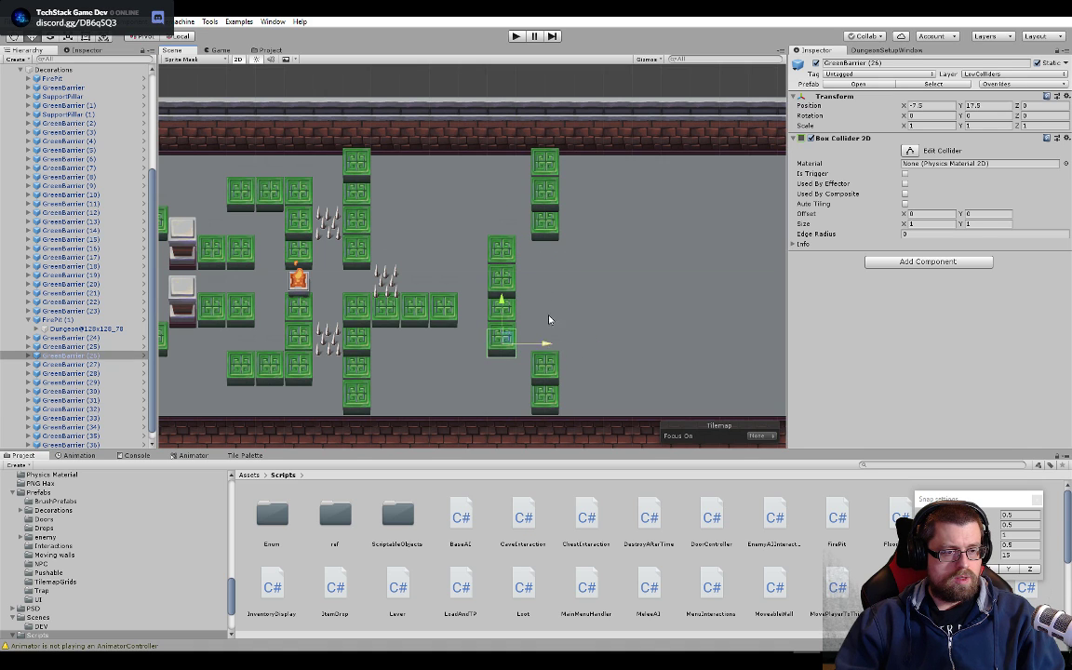
{"action": "left_click", "coordinate": [545, 223]}
{"action": "left_click_drag", "start_coordinate": [586, 227], "coordinate": [552, 229]}
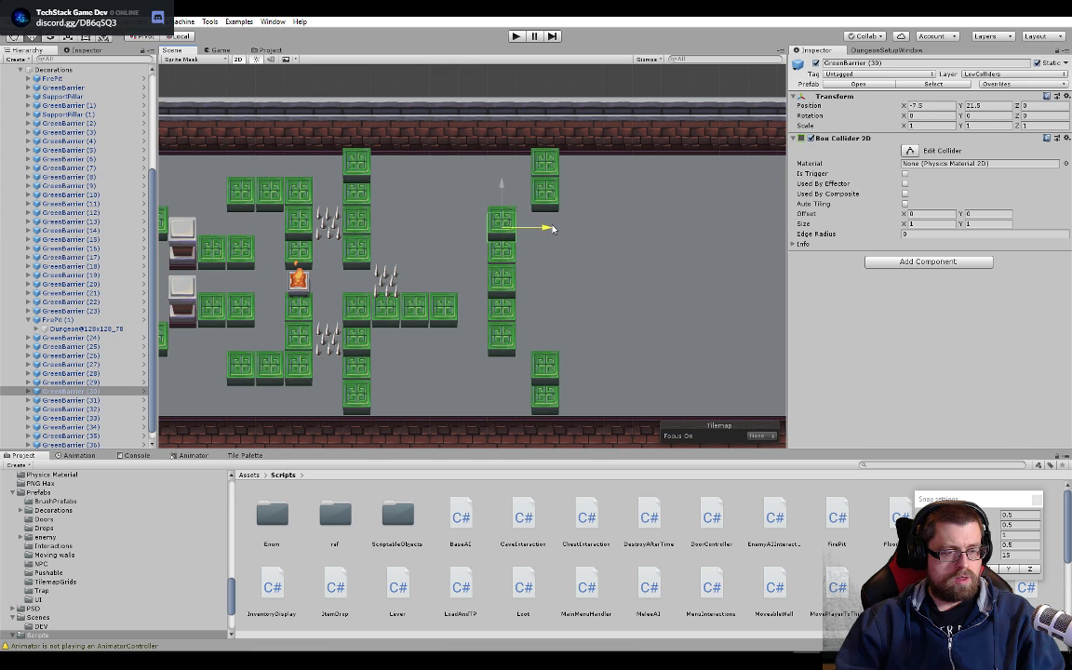
{"action": "left_click", "coordinate": [549, 365]}
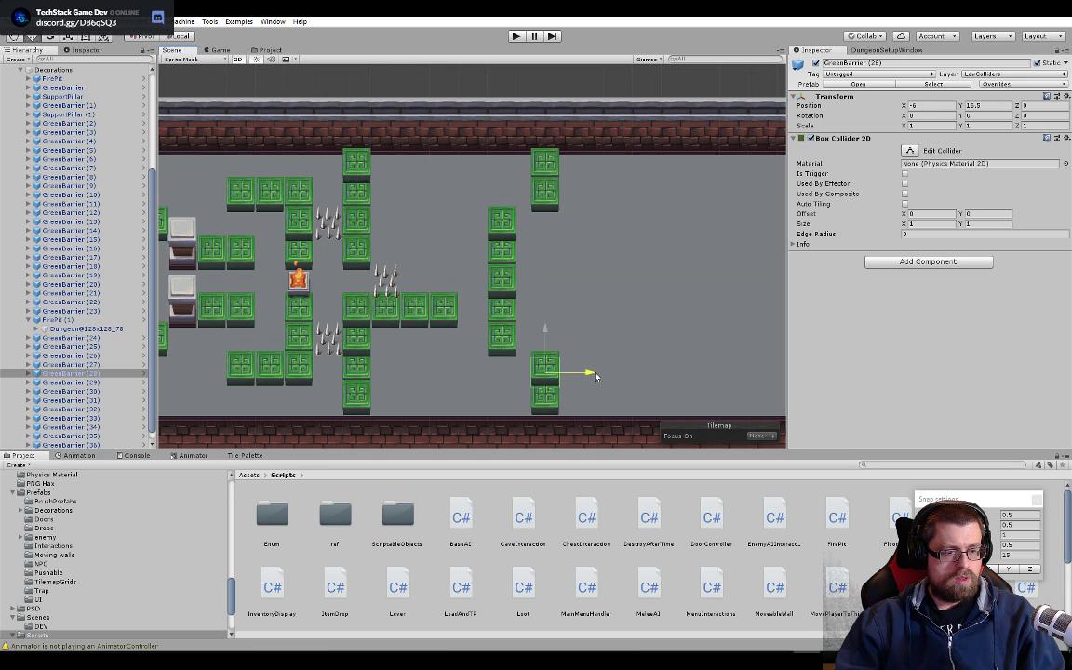
{"action": "left_click_drag", "start_coordinate": [595, 376], "coordinate": [551, 371]}
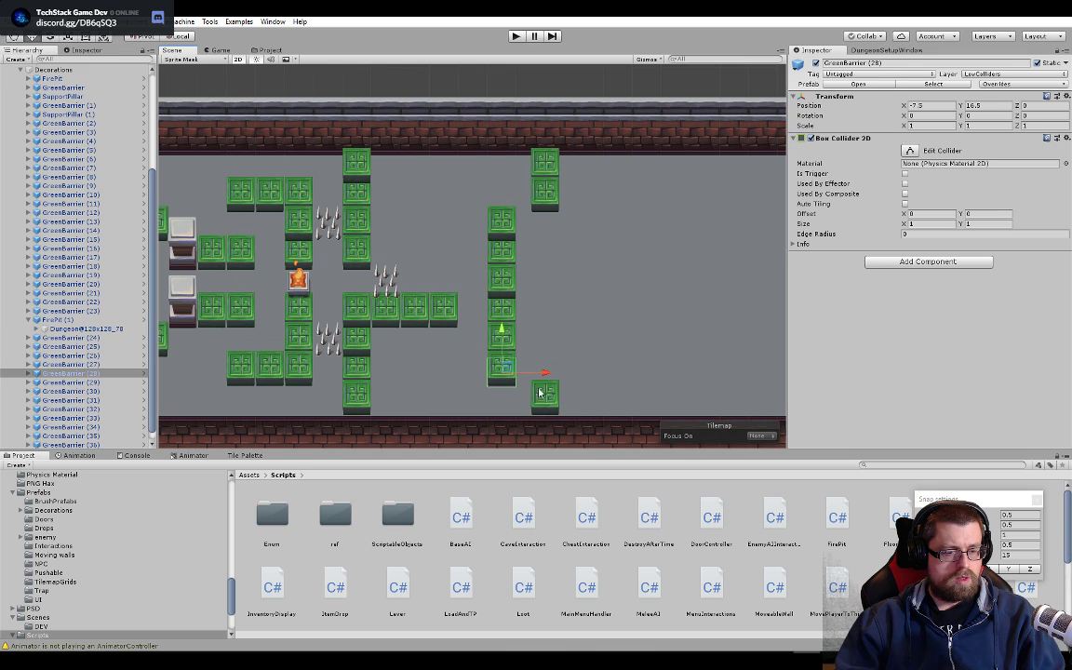
- Move GreenBarrier (24) to X -8.5, Y 16.5, beside the lower end of the new barrier column
{"action": "left_click", "coordinate": [547, 394]}
{"action": "left_click_drag", "start_coordinate": [582, 403], "coordinate": [521, 396]}
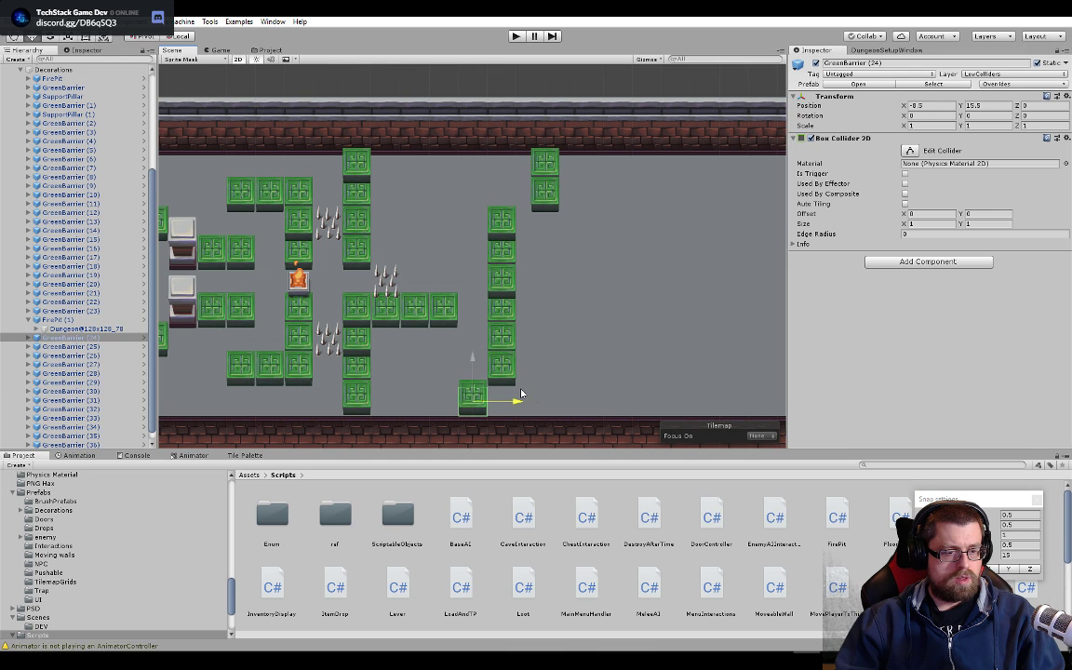
{"action": "left_click_drag", "start_coordinate": [472, 350], "coordinate": [473, 333]}
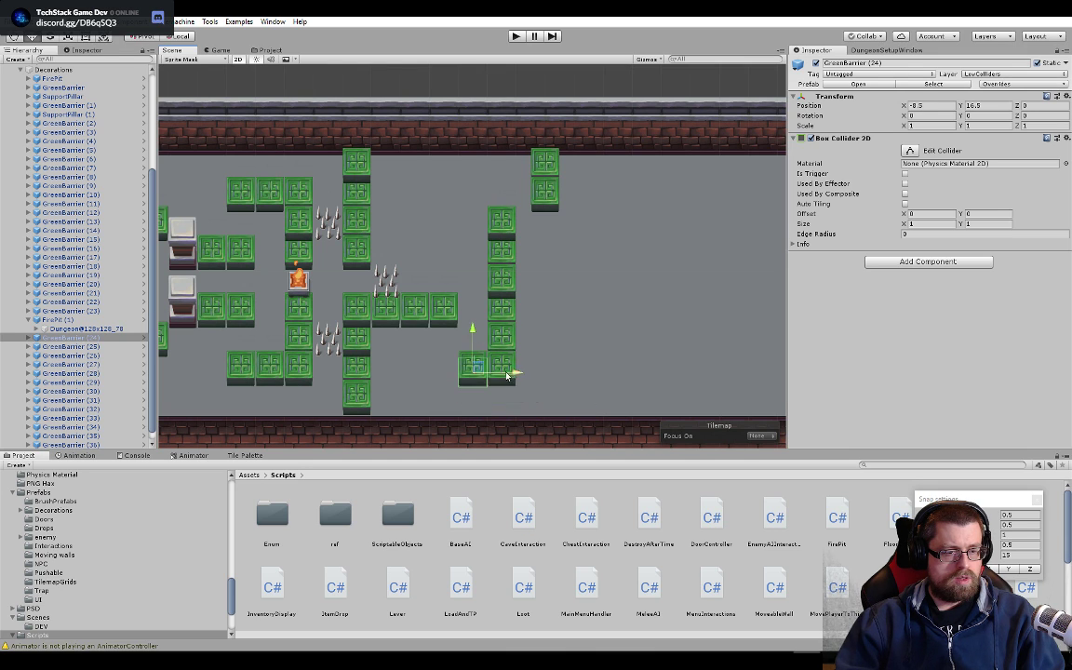
- Duplicate GreenBarrier (30) and place the copy on top of the column at X -7.5, Y 22.5
{"action": "left_click", "coordinate": [499, 228]}
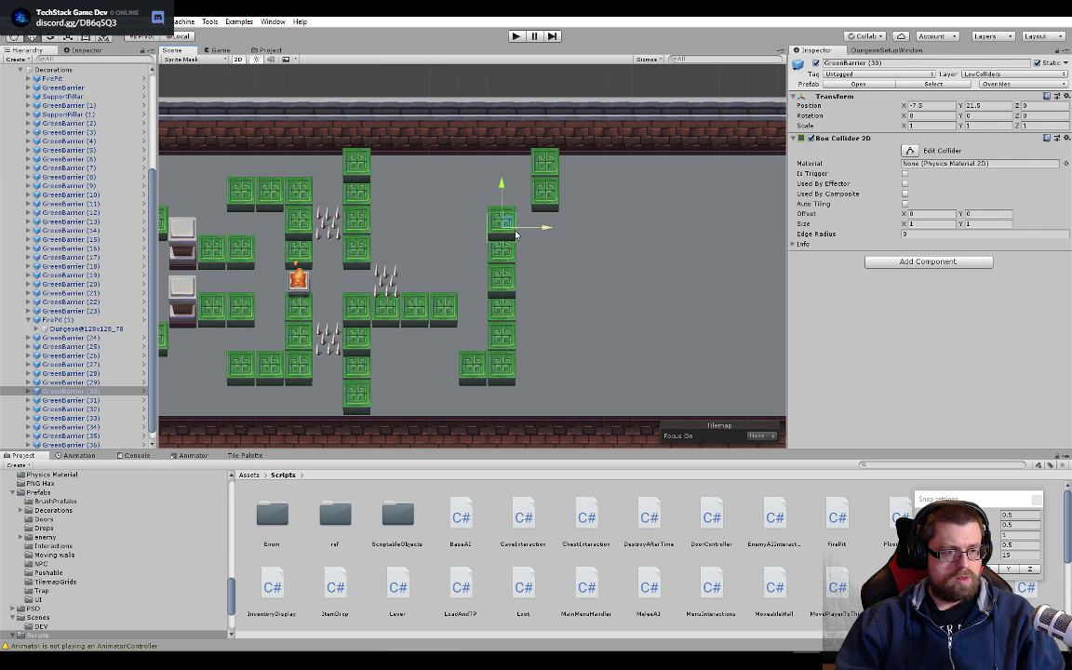
{"action": "key", "text": "ctrl+d"}
{"action": "left_click_drag", "start_coordinate": [501, 184], "coordinate": [501, 157]}
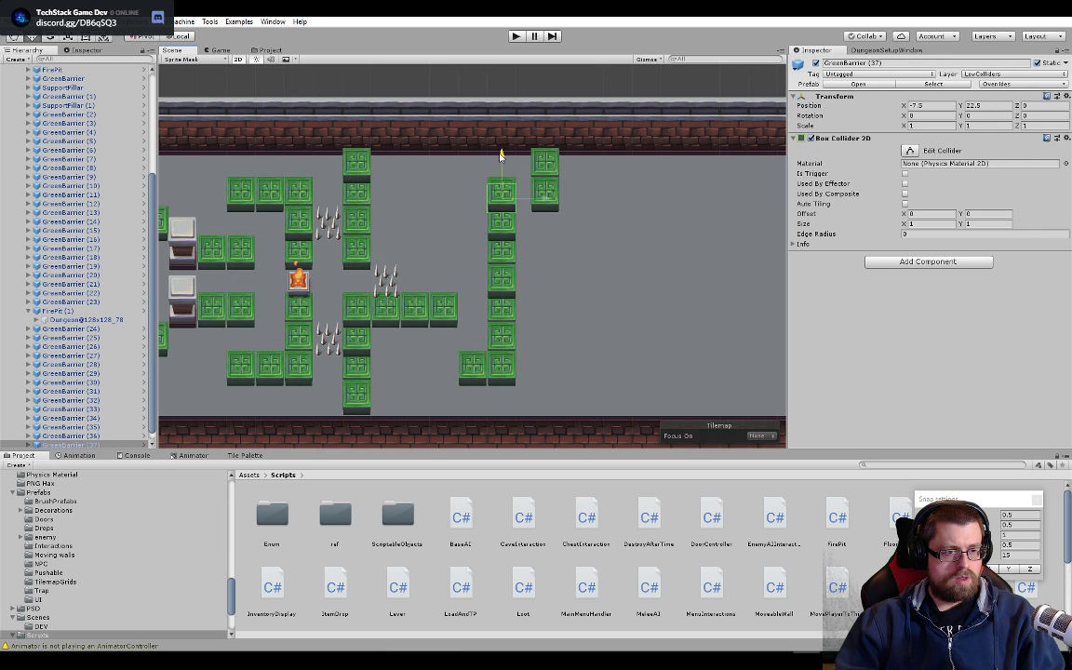
- Move the last two copied-wall barriers into the column's upper arm at Y 22.5, and place a copy at X -9.5, Y 16.5 in the lower arm
{"action": "left_click", "coordinate": [553, 193]}
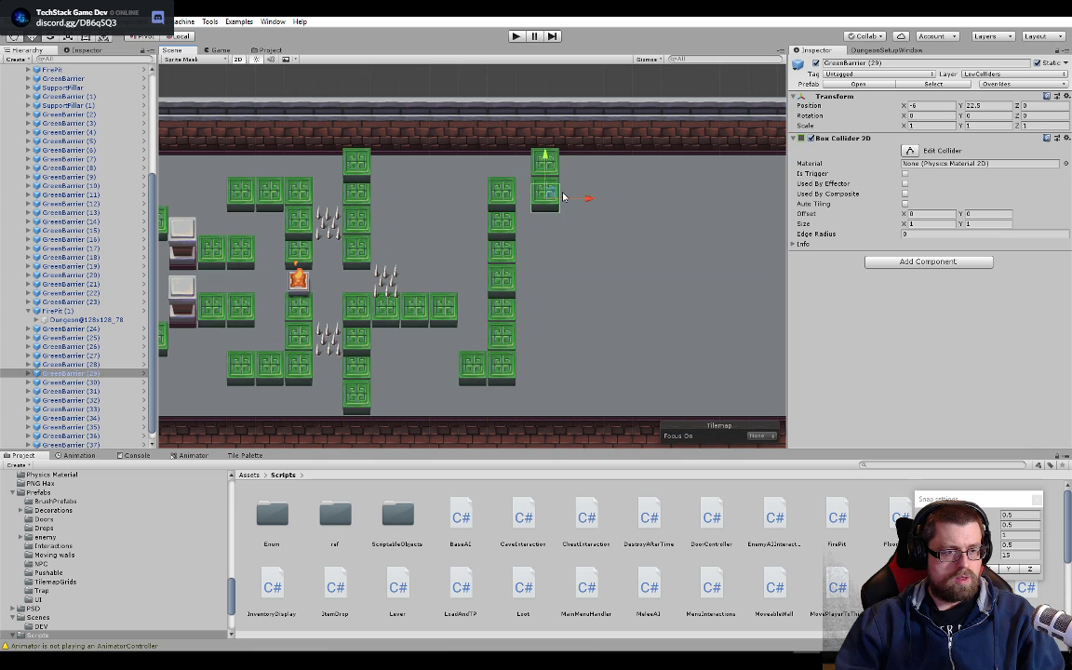
{"action": "left_click_drag", "start_coordinate": [600, 200], "coordinate": [519, 199]}
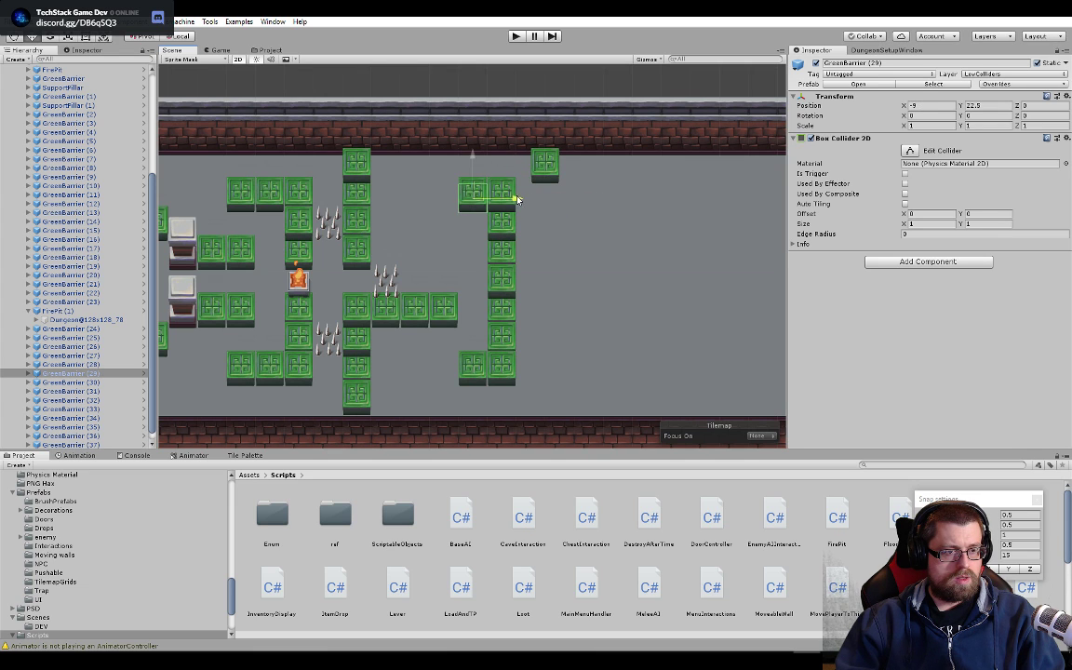
{"action": "left_click", "coordinate": [540, 168]}
{"action": "left_click_drag", "start_coordinate": [588, 173], "coordinate": [485, 184]}
{"action": "left_click_drag", "start_coordinate": [443, 130], "coordinate": [443, 331]}
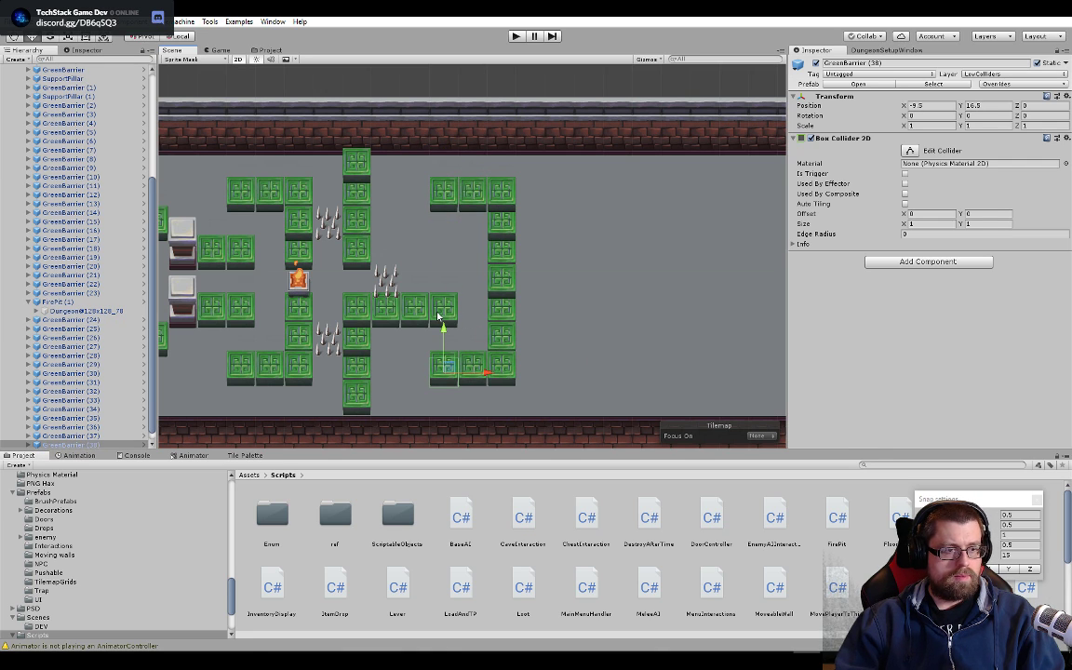
- Duplicate the three-barrier row at Y 18.5 and move the copies to Y 20.5, above the middle spikes
{"action": "left_click", "coordinate": [441, 311]}
{"action": "left_click", "coordinate": [386, 308], "text": "ctrl"}
{"action": "left_click", "coordinate": [414, 310], "text": "ctrl"}
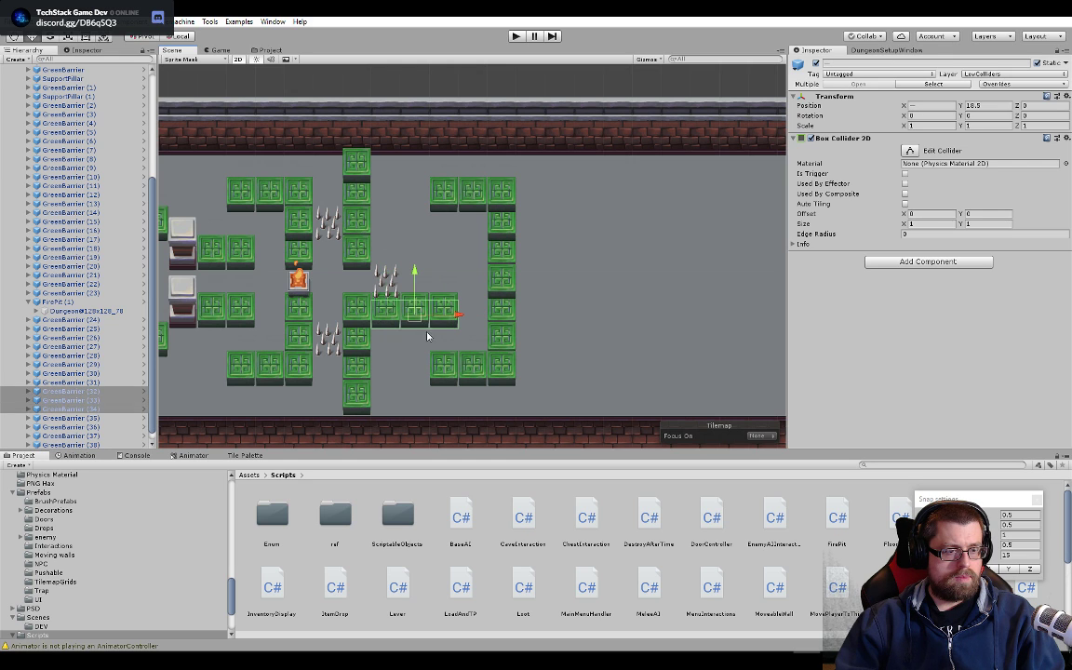
{"action": "key", "text": "ctrl+d"}
{"action": "left_click_drag", "start_coordinate": [414, 270], "coordinate": [414, 213]}
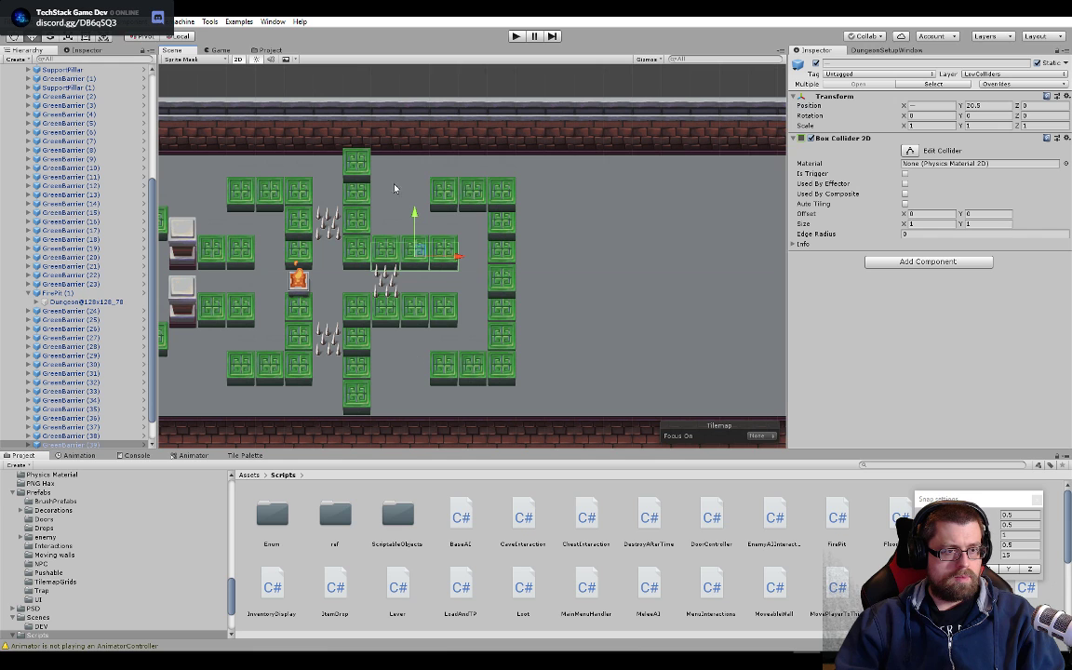
- Duplicate the floor spikes at X -13.5, Y 21.5 and move the copy to X -11, Y 22.5
{"action": "scroll", "coordinate": [549, 326], "scroll_direction": "down", "scroll_amount": 3}
{"action": "middle_click_drag", "start_coordinate": [555, 359], "coordinate": [541, 265]}
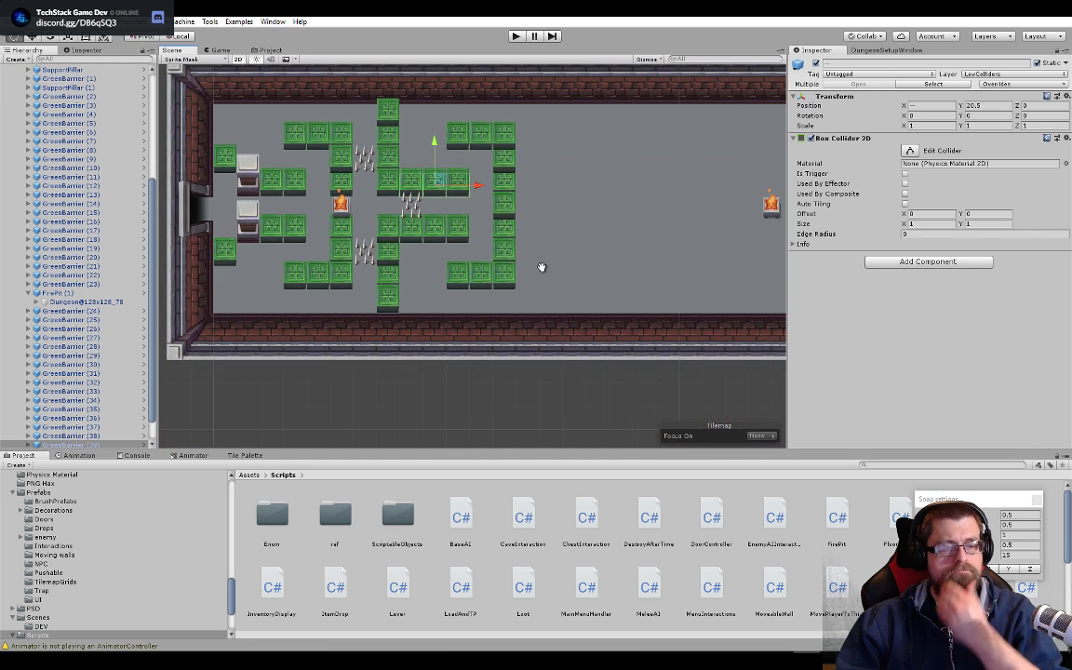
{"action": "middle_click_drag", "start_coordinate": [473, 290], "coordinate": [456, 315]}
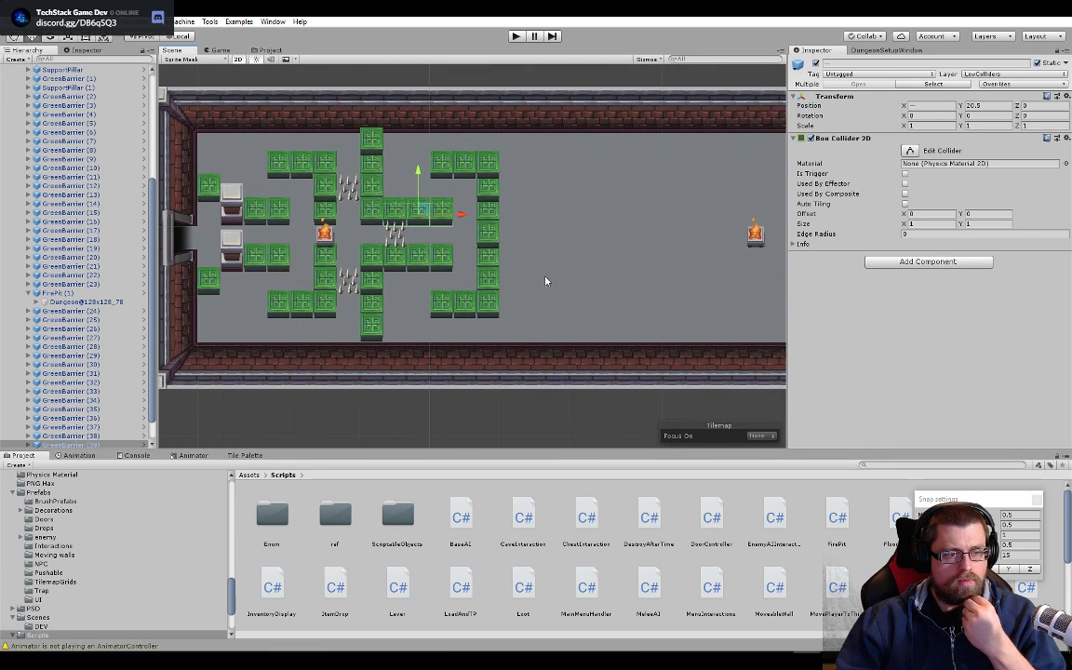
{"action": "middle_click_drag", "start_coordinate": [546, 281], "coordinate": [491, 287]}
{"action": "scroll", "coordinate": [461, 330], "scroll_direction": "up", "scroll_amount": 3}
{"action": "middle_click_drag", "start_coordinate": [462, 330], "coordinate": [423, 304]}
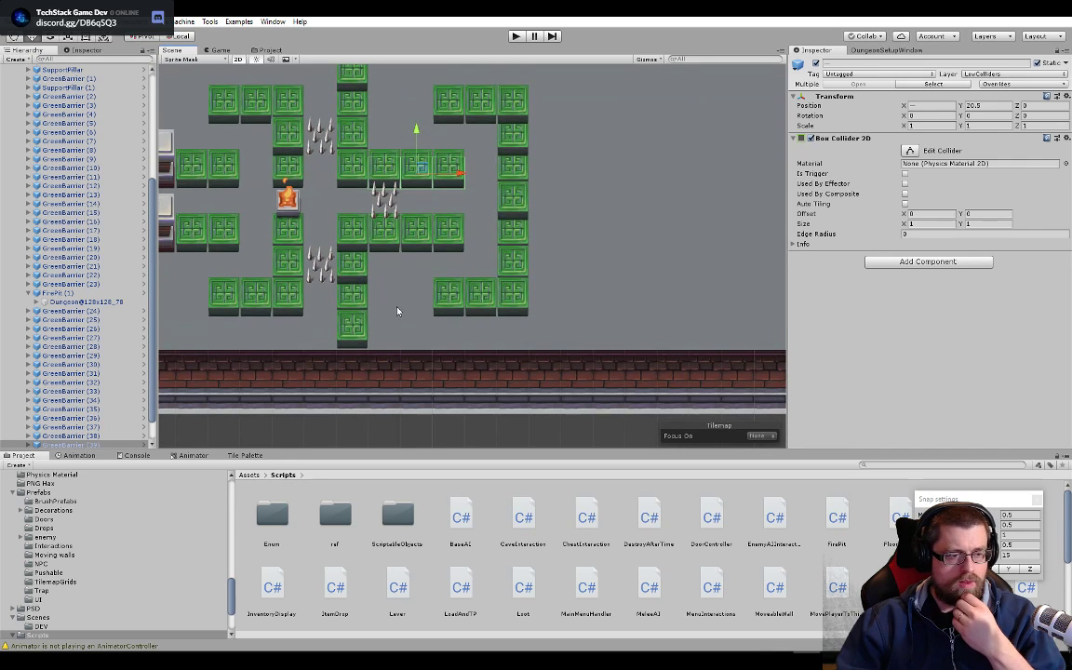
{"action": "left_click", "coordinate": [322, 265]}
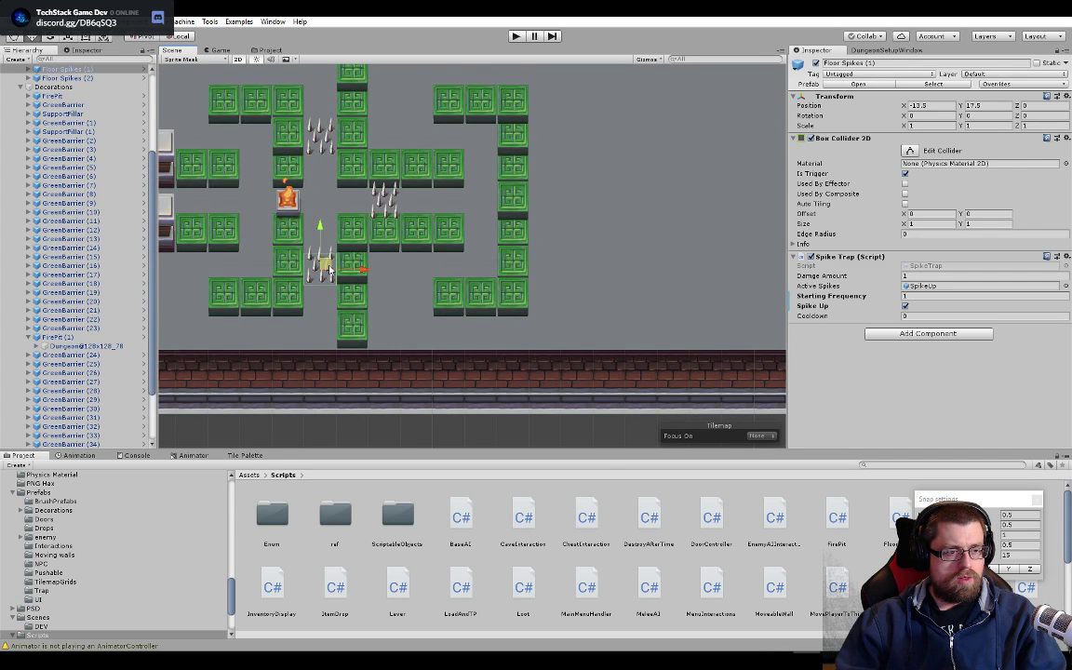
{"action": "left_click", "coordinate": [324, 141], "text": "shift"}
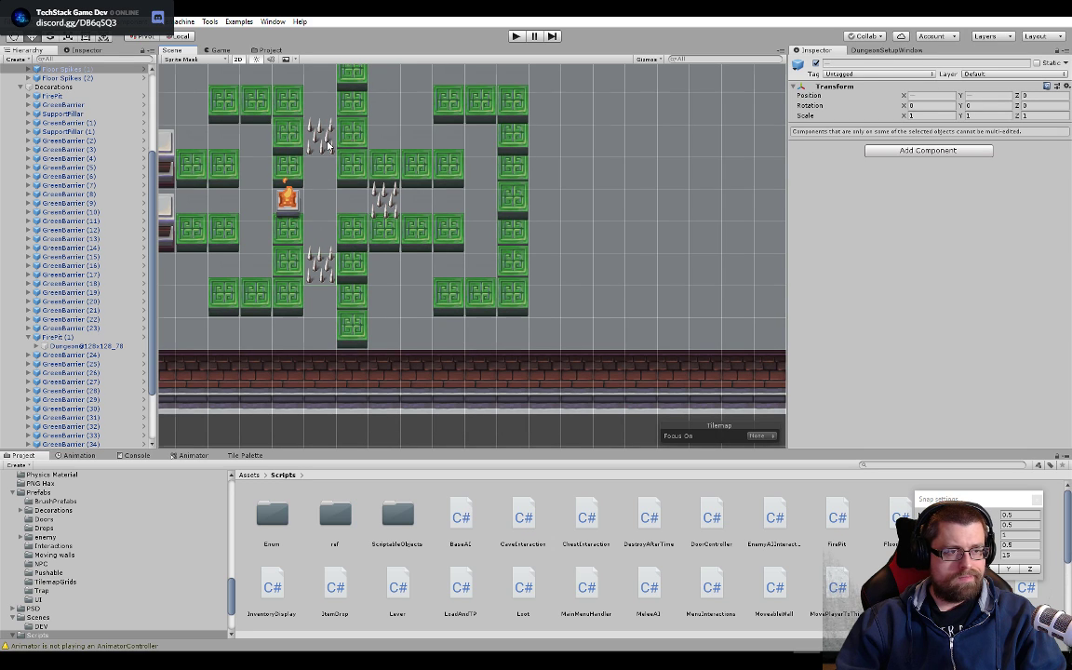
{"action": "left_click", "coordinate": [328, 146]}
{"action": "key", "text": "ctrl+d"}
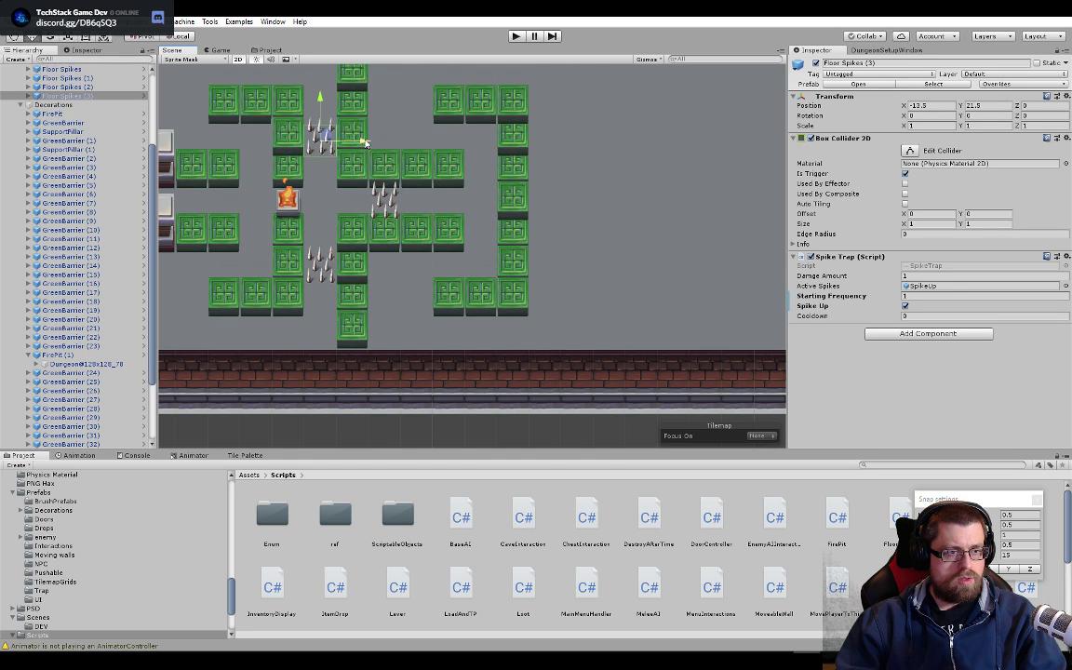
{"action": "left_click_drag", "start_coordinate": [364, 142], "coordinate": [445, 141]}
{"action": "left_click_drag", "start_coordinate": [402, 108], "coordinate": [400, 72]}
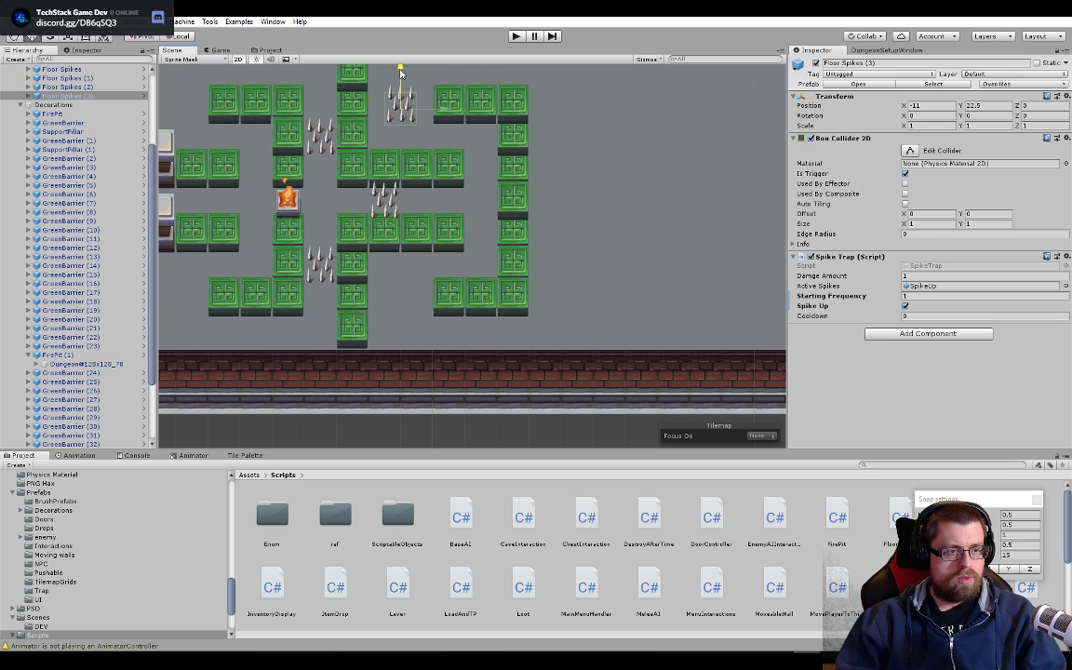
- Align and duplicate the spikes to fill X -11.5 and X -10.5 in both the Y 22.5 and Y 16.5 gaps
{"action": "middle_click_drag", "start_coordinate": [465, 176], "coordinate": [490, 244]}
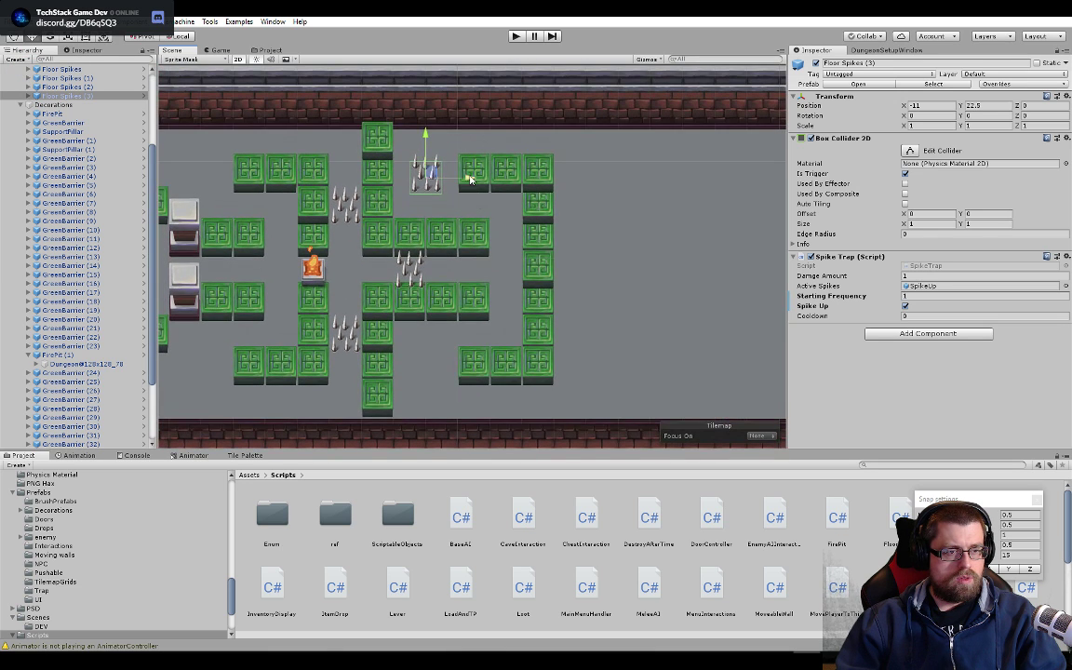
{"action": "mouse_move", "coordinate": [470, 178]}
{"action": "left_mouse_down"}
{"action": "mouse_move", "coordinate": [483, 181]}
{"action": "mouse_move", "coordinate": [422, 168]}
{"action": "mouse_move", "coordinate": [409, 330]}
{"action": "left_mouse_up"}
{"action": "key", "text": "ctrl+d"}
{"action": "key", "text": "ctrl+d"}
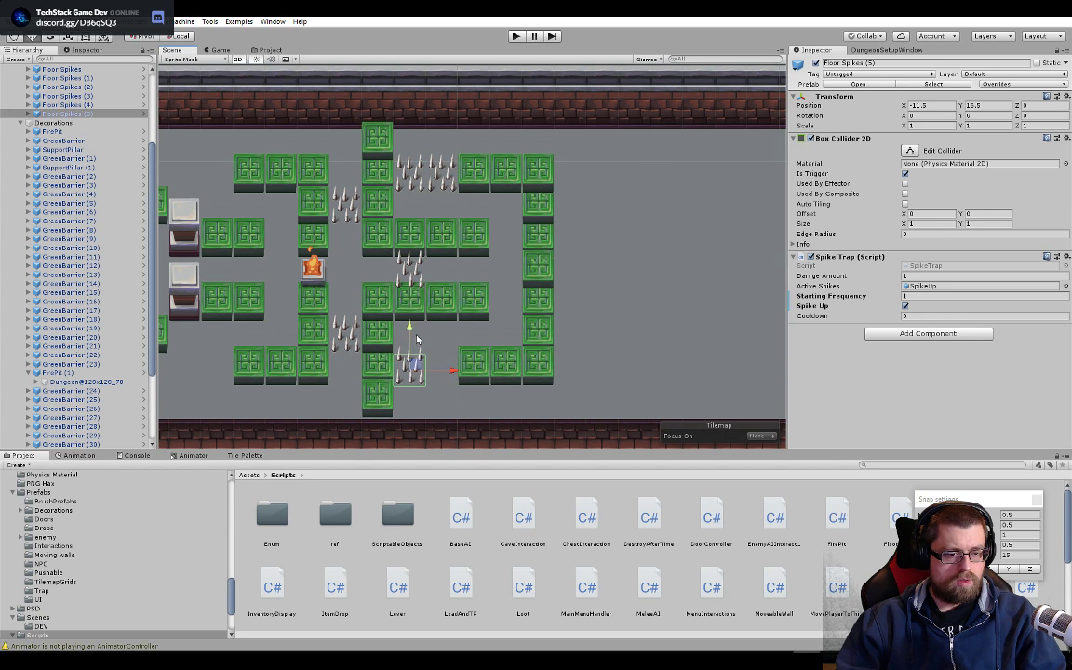
{"action": "key", "text": "ctrl+d"}
{"action": "left_click_drag", "start_coordinate": [453, 371], "coordinate": [482, 372]}
- Examine the barrier and spike layout between the room entrance and the far fire pit
{"action": "middle_click_drag", "start_coordinate": [545, 372], "coordinate": [511, 358]}
{"action": "scroll", "coordinate": [511, 357], "scroll_direction": "up", "scroll_amount": 1}
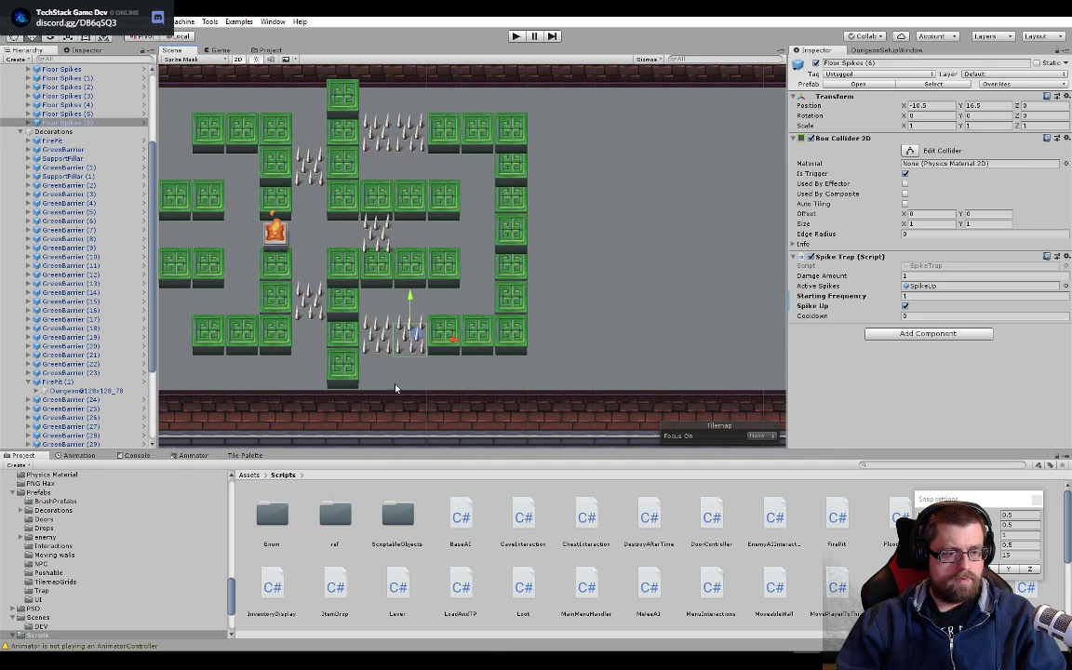
{"action": "scroll", "coordinate": [537, 365], "scroll_direction": "down", "scroll_amount": 3}
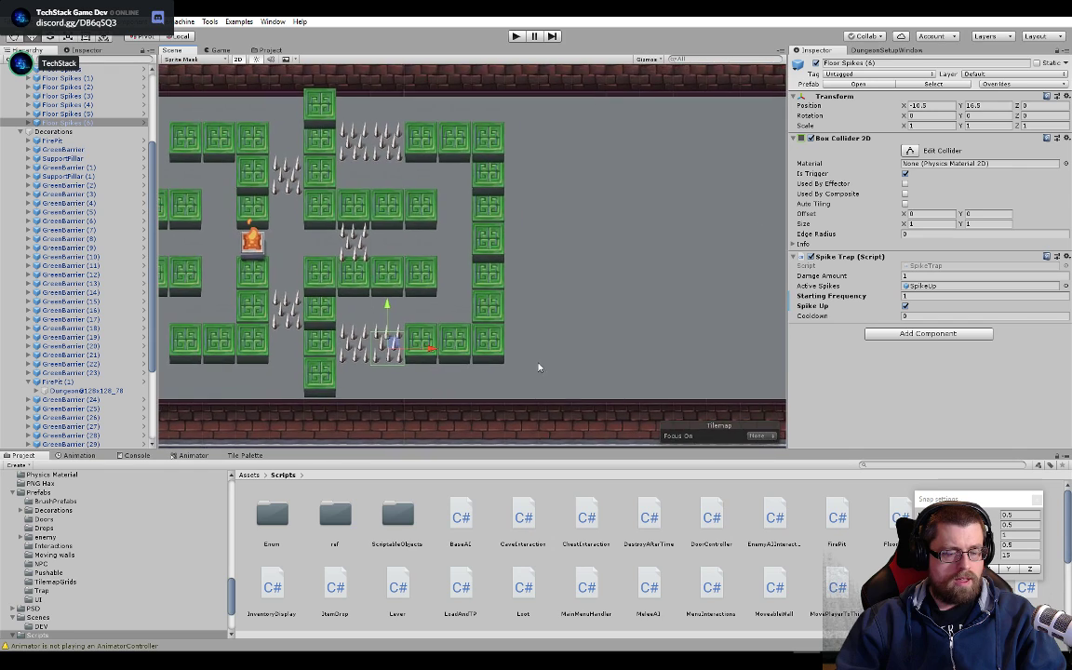
{"action": "middle_click_drag", "start_coordinate": [510, 354], "coordinate": [437, 373]}
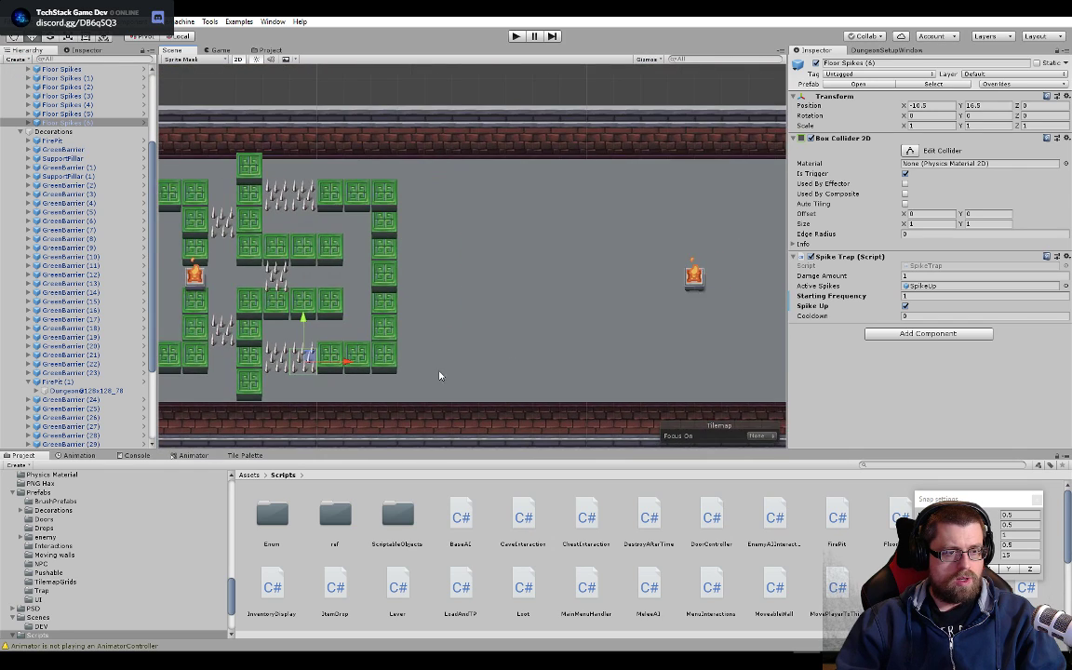
{"action": "middle_click_drag", "start_coordinate": [434, 102], "coordinate": [627, 265]}
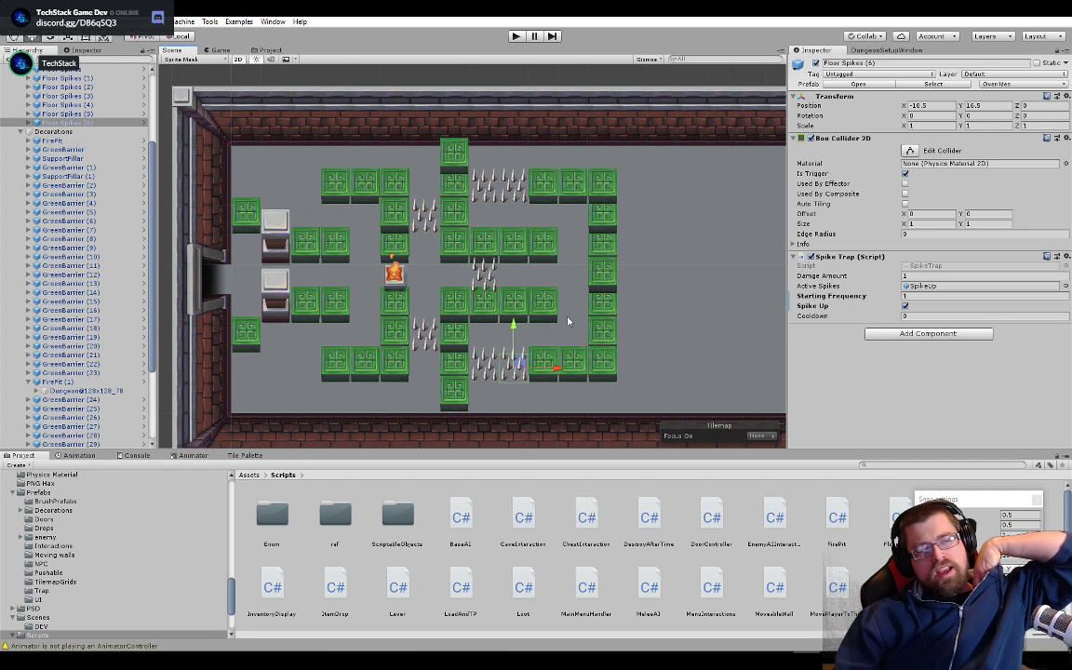
{"action": "scroll", "coordinate": [494, 328], "scroll_direction": "down", "scroll_amount": 1}
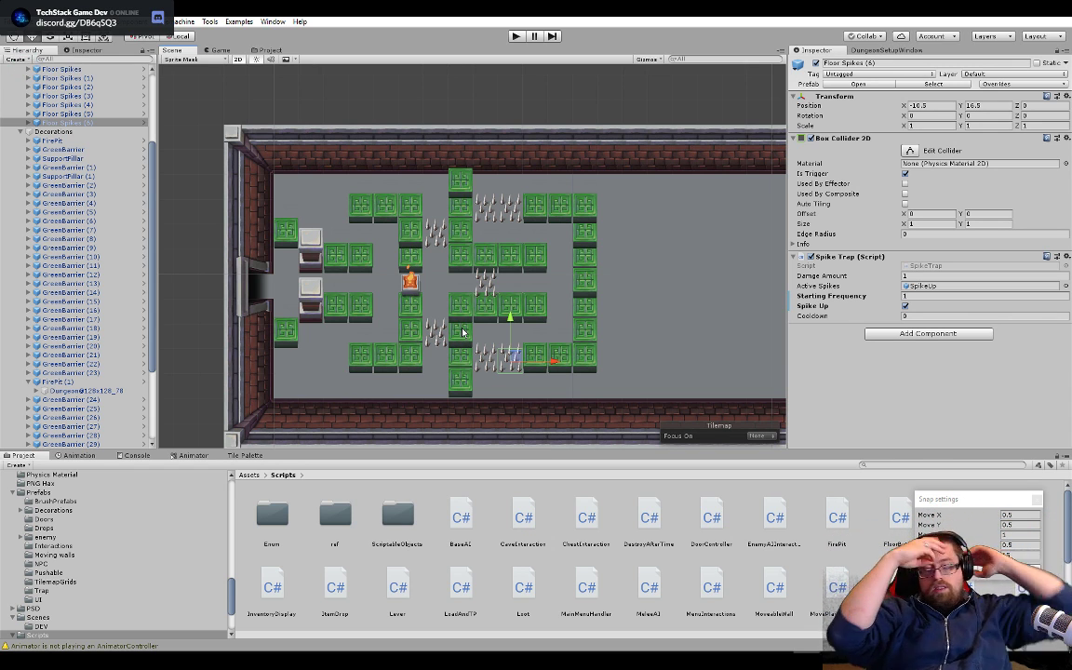
{"action": "scroll", "coordinate": [428, 112], "scroll_direction": "down", "scroll_amount": 5}
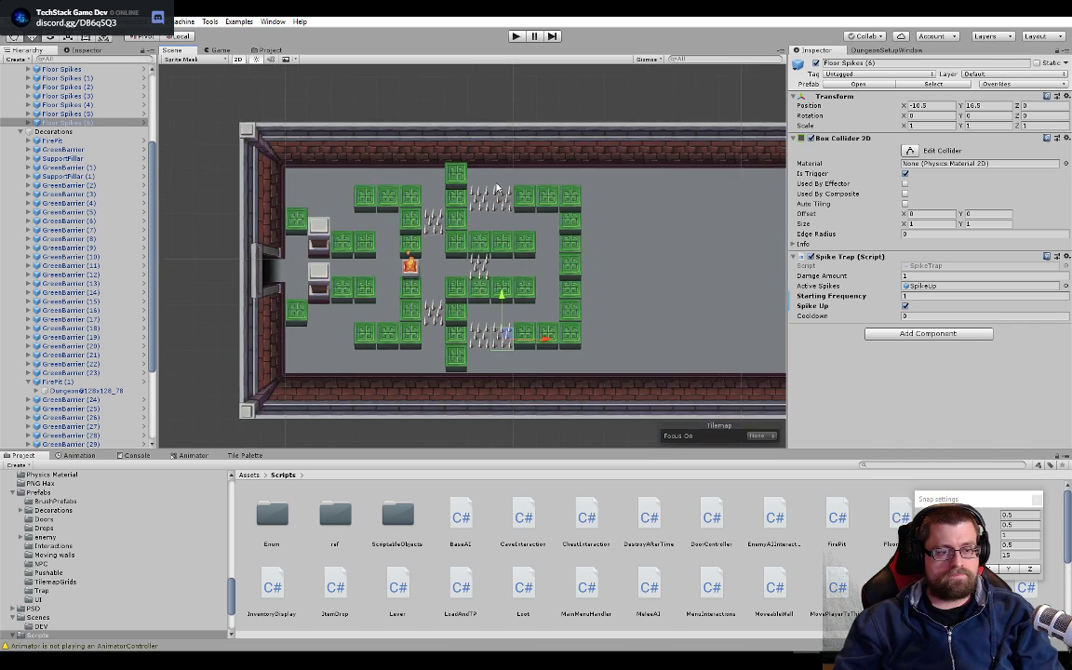
{"action": "middle_click_drag", "start_coordinate": [559, 200], "coordinate": [424, 229]}
{"action": "scroll", "coordinate": [445, 352], "scroll_direction": "up", "scroll_amount": 4}
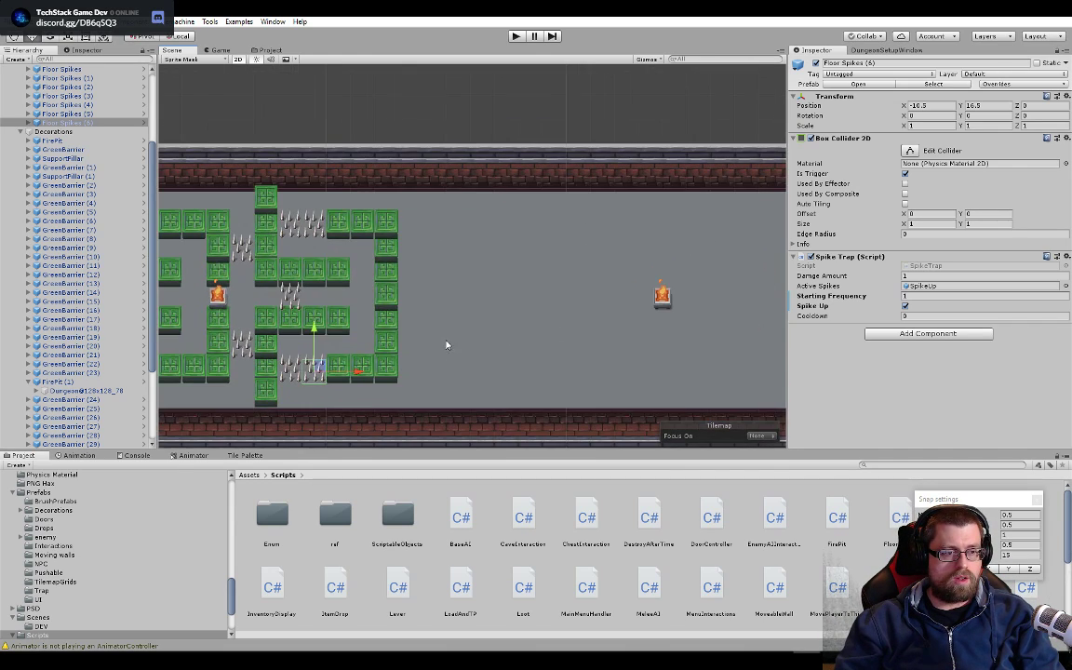
{"action": "scroll", "coordinate": [447, 345], "scroll_direction": "up", "scroll_amount": 5}
{"action": "scroll", "coordinate": [617, 294], "scroll_direction": "down", "scroll_amount": 14}
{"action": "middle_click_drag", "start_coordinate": [657, 292], "coordinate": [491, 273]}
{"action": "middle_click_drag", "start_coordinate": [340, 312], "coordinate": [502, 319]}
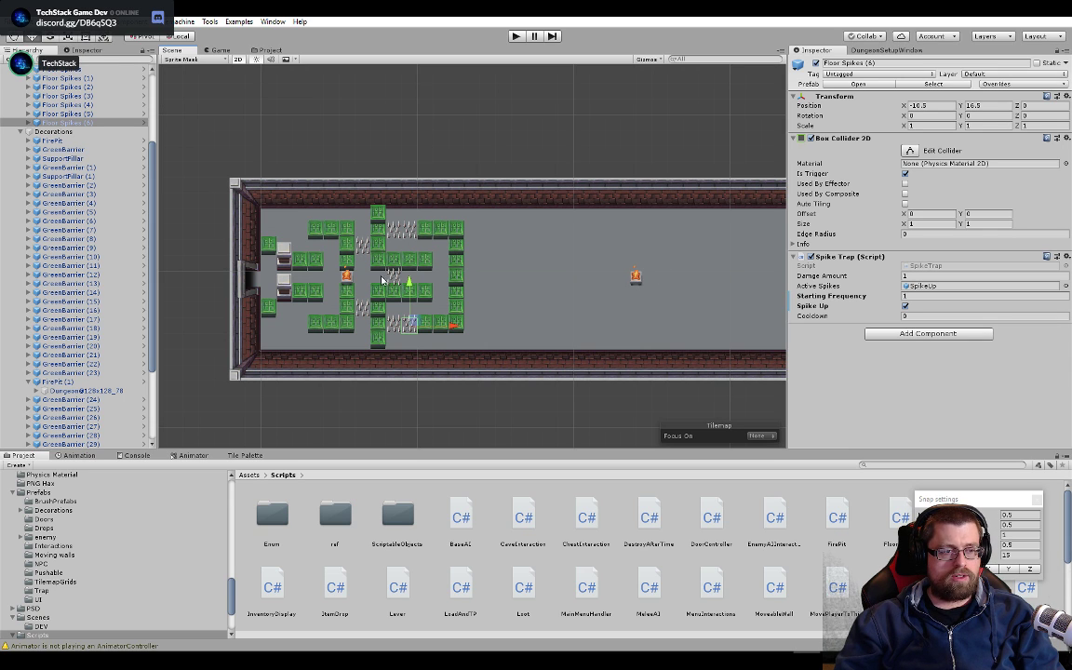
- Examine the empty floor around FirePit (1) and its distance to the room's end wall
{"action": "middle_click_drag", "start_coordinate": [701, 269], "coordinate": [405, 261]}
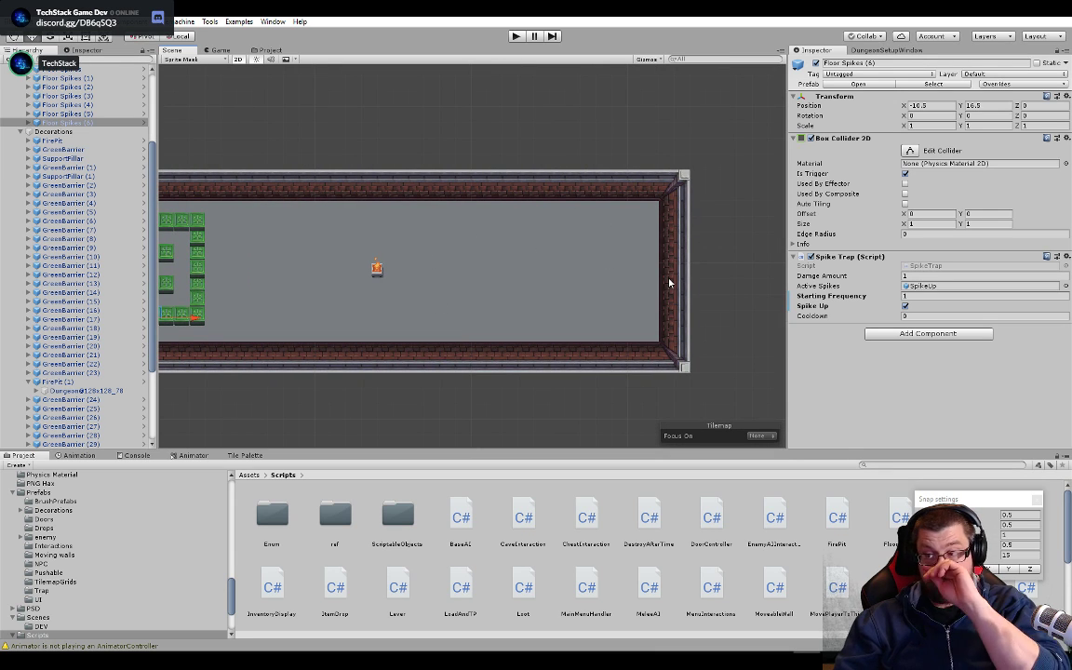
{"action": "middle_click_drag", "start_coordinate": [430, 289], "coordinate": [578, 281]}
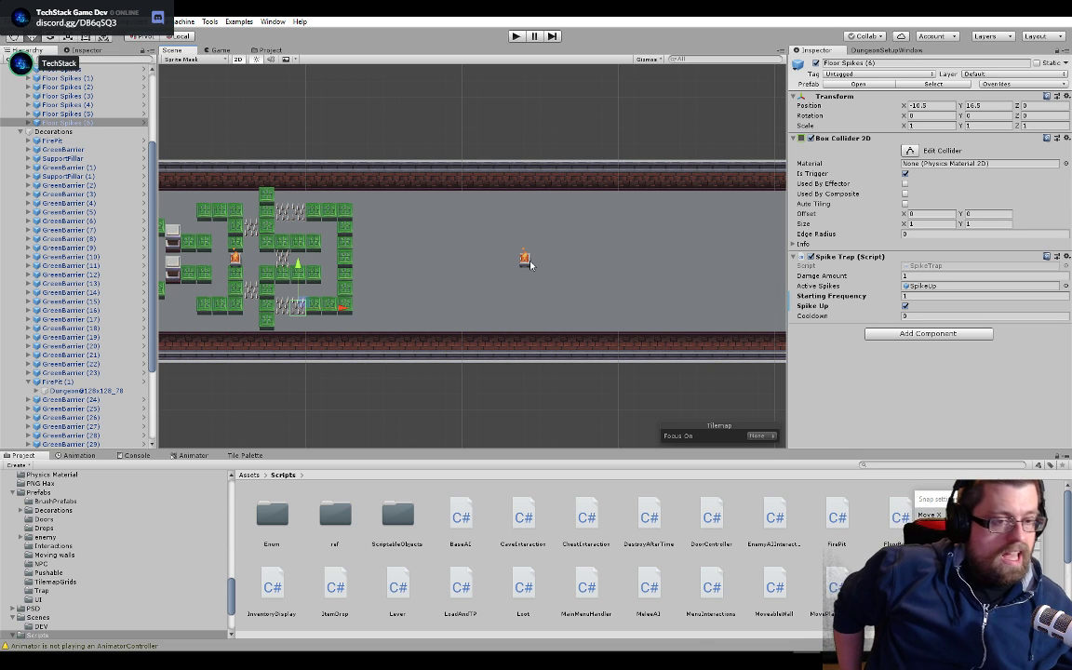
{"action": "scroll", "coordinate": [531, 256], "scroll_direction": "up", "scroll_amount": 2}
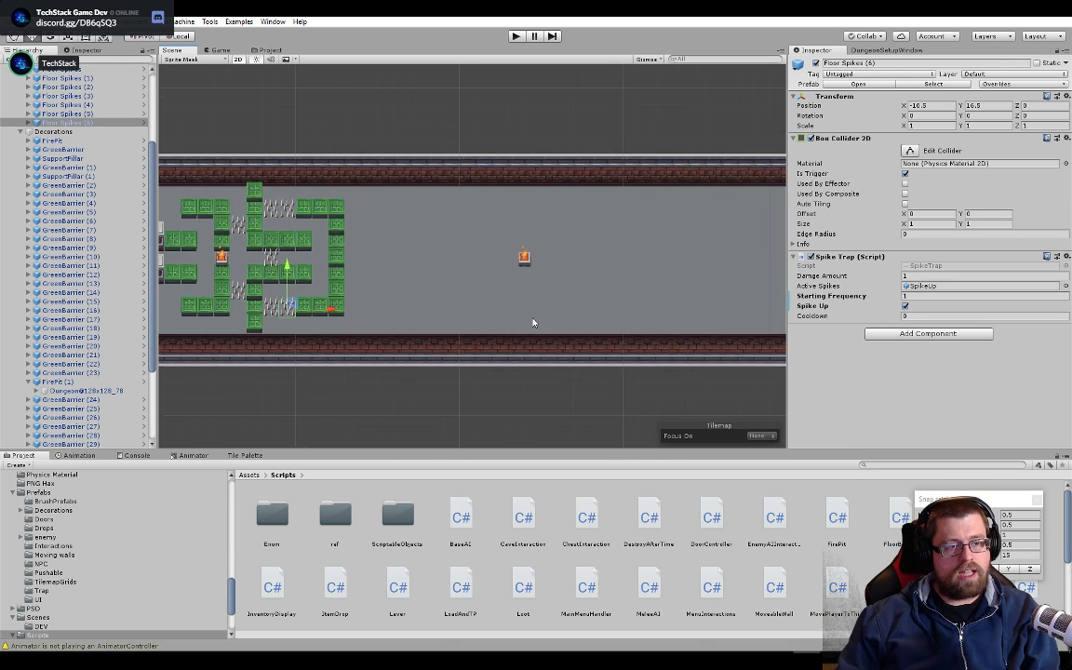
{"action": "scroll", "coordinate": [532, 247], "scroll_direction": "up", "scroll_amount": 2}
{"action": "left_click", "coordinate": [525, 248]}
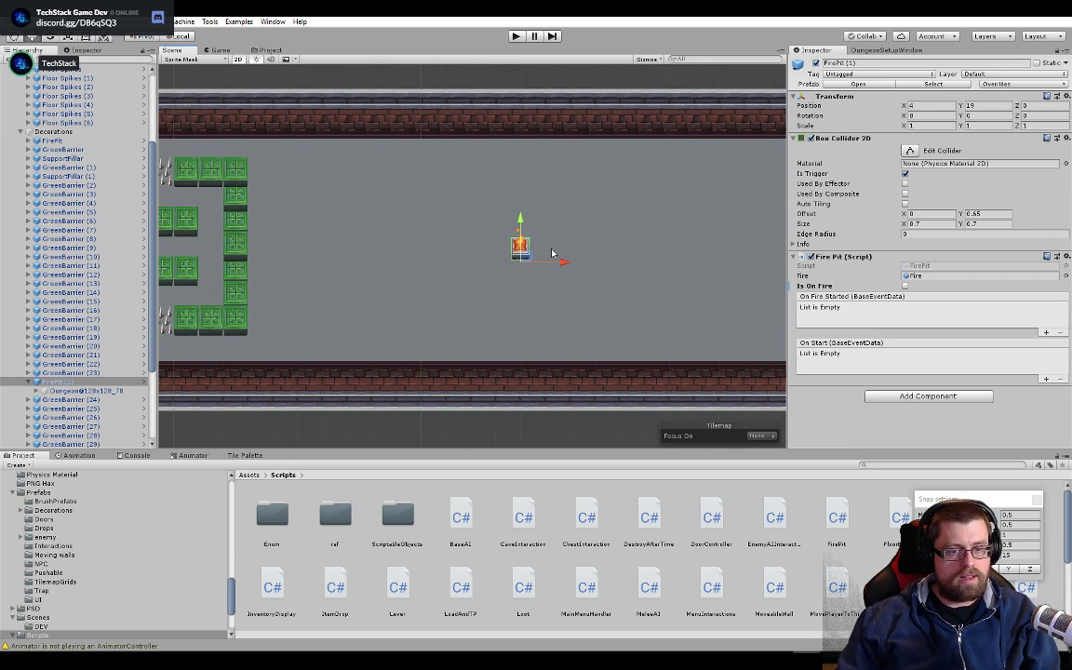
{"action": "scroll", "coordinate": [548, 260], "scroll_direction": "down", "scroll_amount": 4}
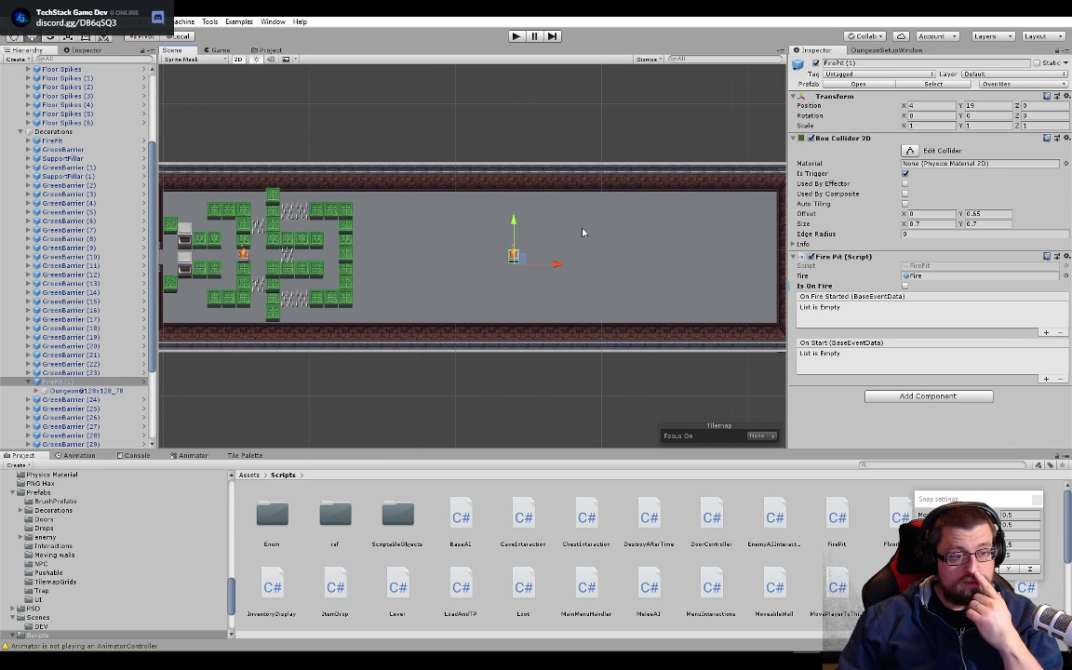
{"action": "middle_click_drag", "start_coordinate": [583, 232], "coordinate": [410, 233]}
{"action": "scroll", "coordinate": [565, 227], "scroll_direction": "up", "scroll_amount": 4}
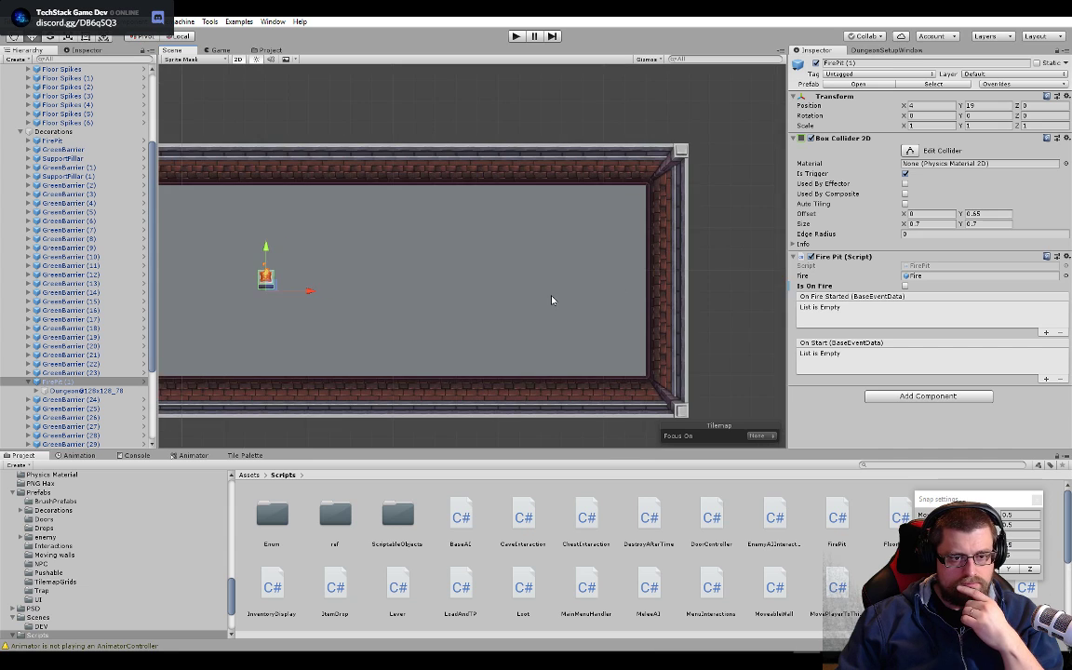
{"action": "scroll", "coordinate": [593, 238], "scroll_direction": "down", "scroll_amount": 2}
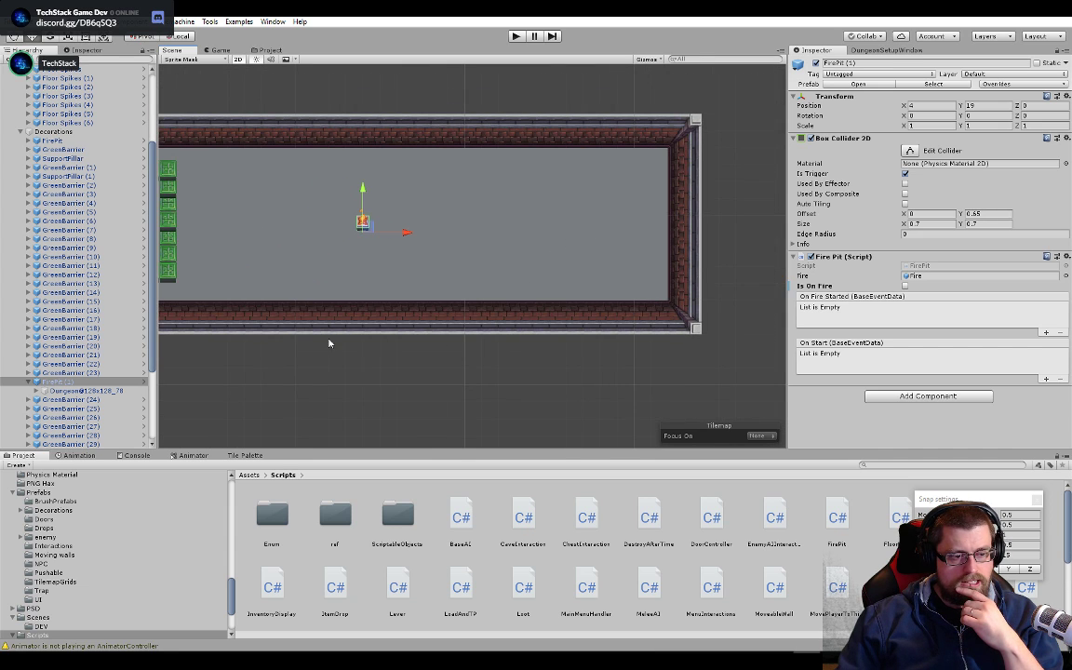
{"action": "scroll", "coordinate": [84, 119], "scroll_direction": "up", "scroll_amount": 4}
{"action": "scroll", "coordinate": [514, 229], "scroll_direction": "up", "scroll_amount": 1}
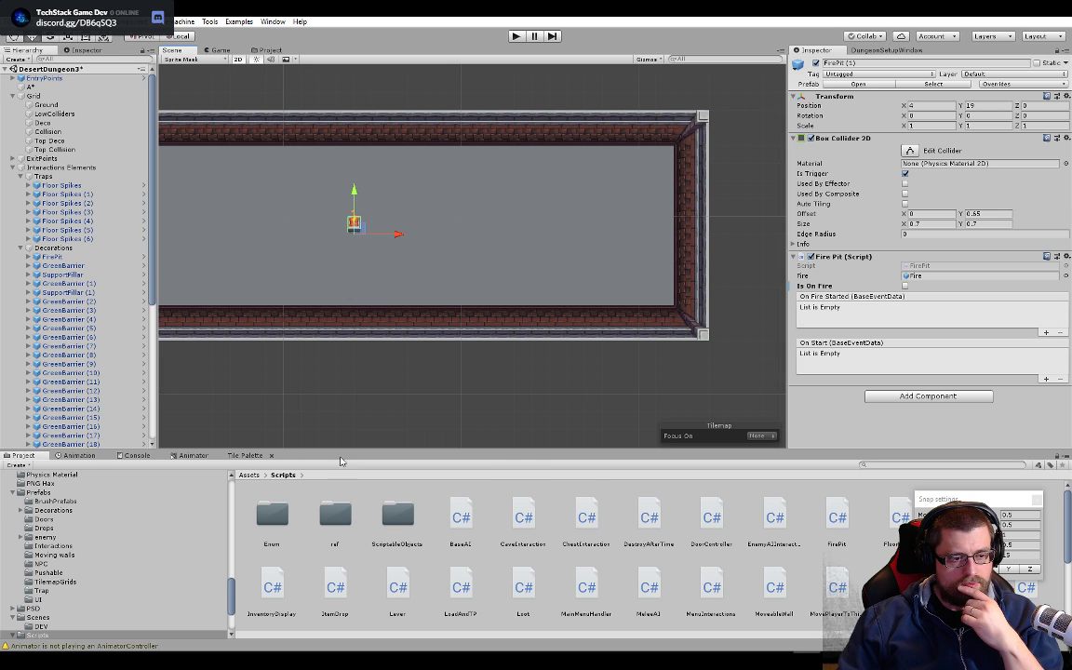
- Select the room's 3 by 13 end wall on the Collision tilemap and move it about 12 tiles inward, closer to the far fire pit
{"action": "left_click", "coordinate": [245, 455]}
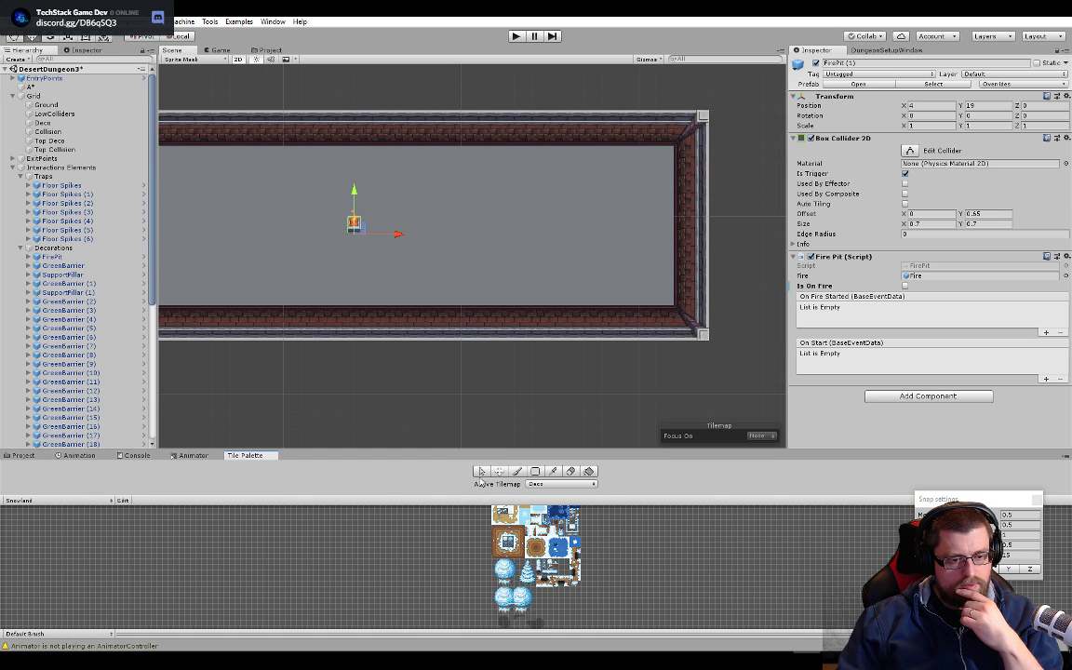
{"action": "left_click", "coordinate": [479, 472]}
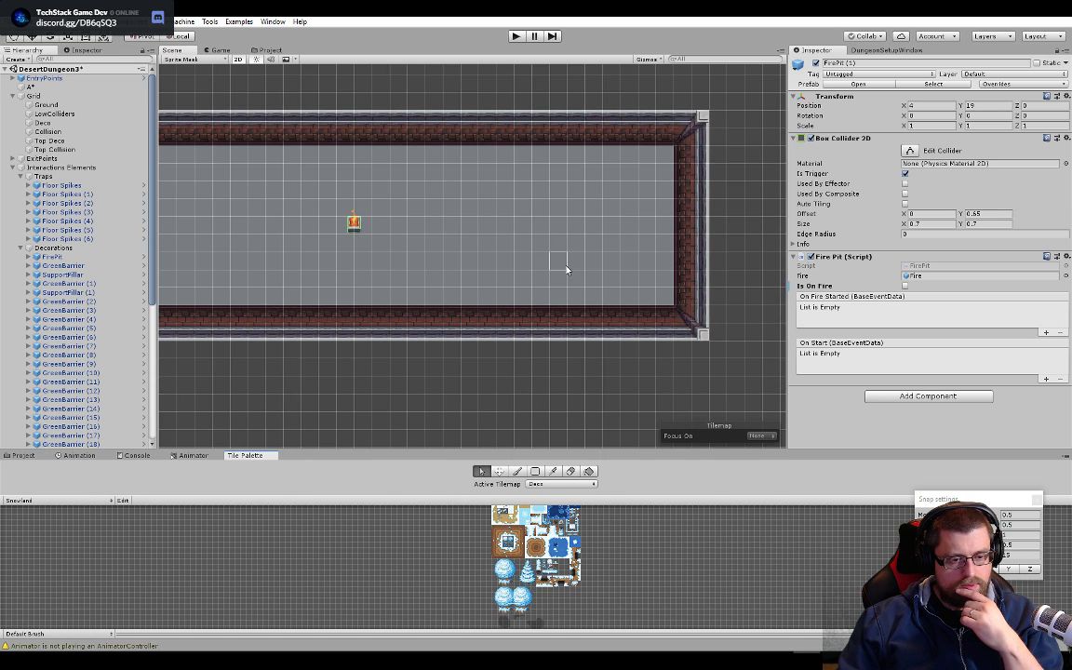
{"action": "left_click", "coordinate": [544, 484]}
{"action": "left_click", "coordinate": [551, 526]}
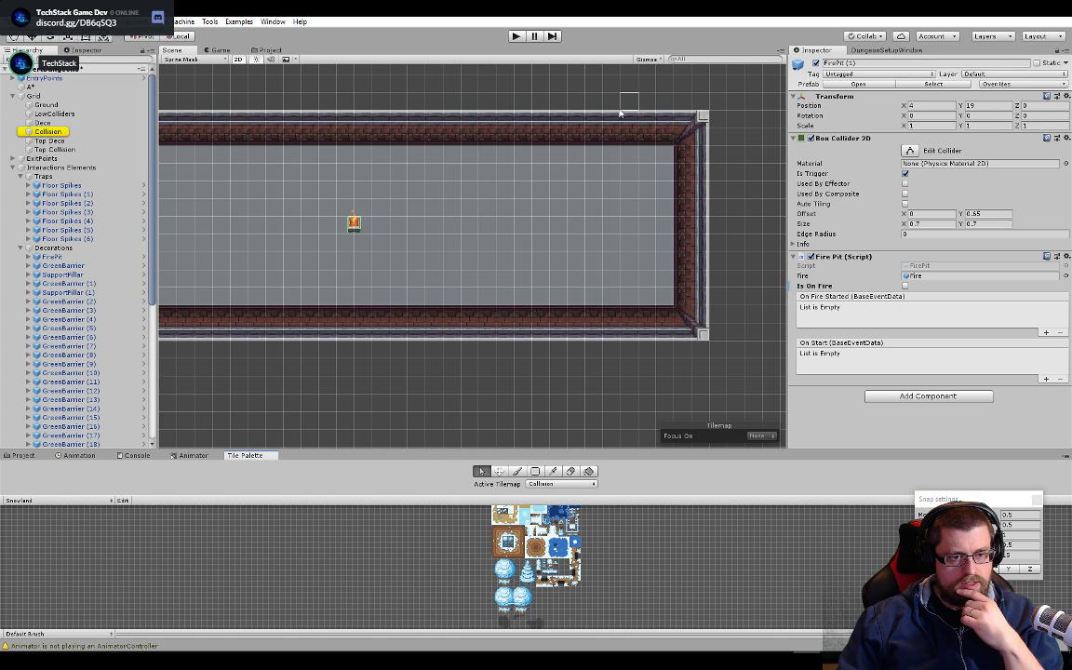
{"action": "left_click_drag", "start_coordinate": [668, 136], "coordinate": [700, 333]}
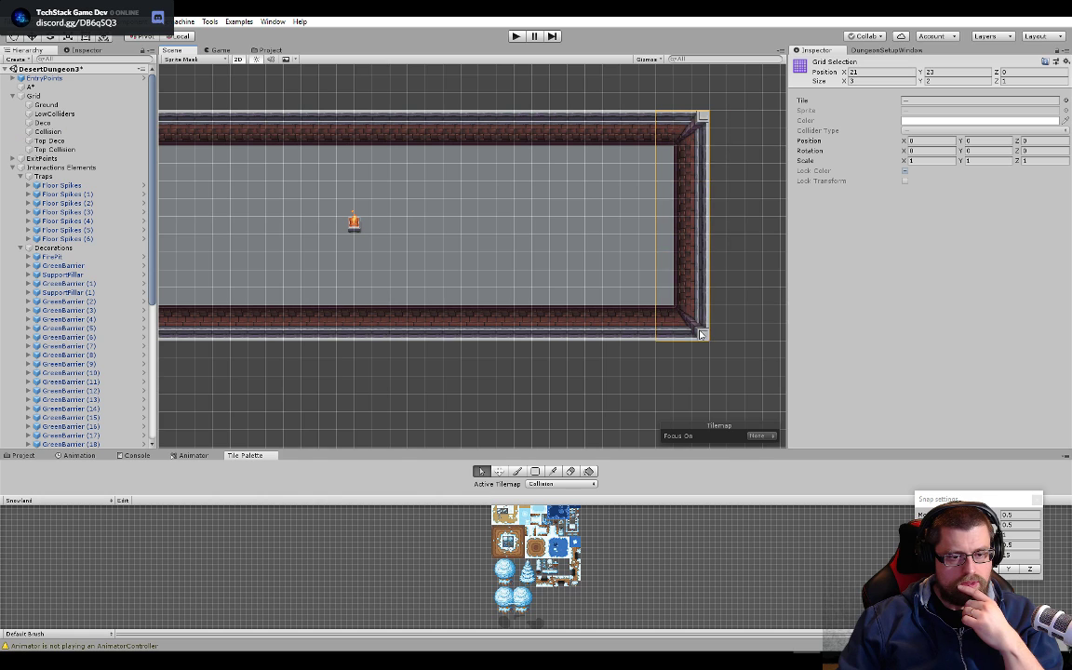
{"action": "left_click", "coordinate": [500, 472]}
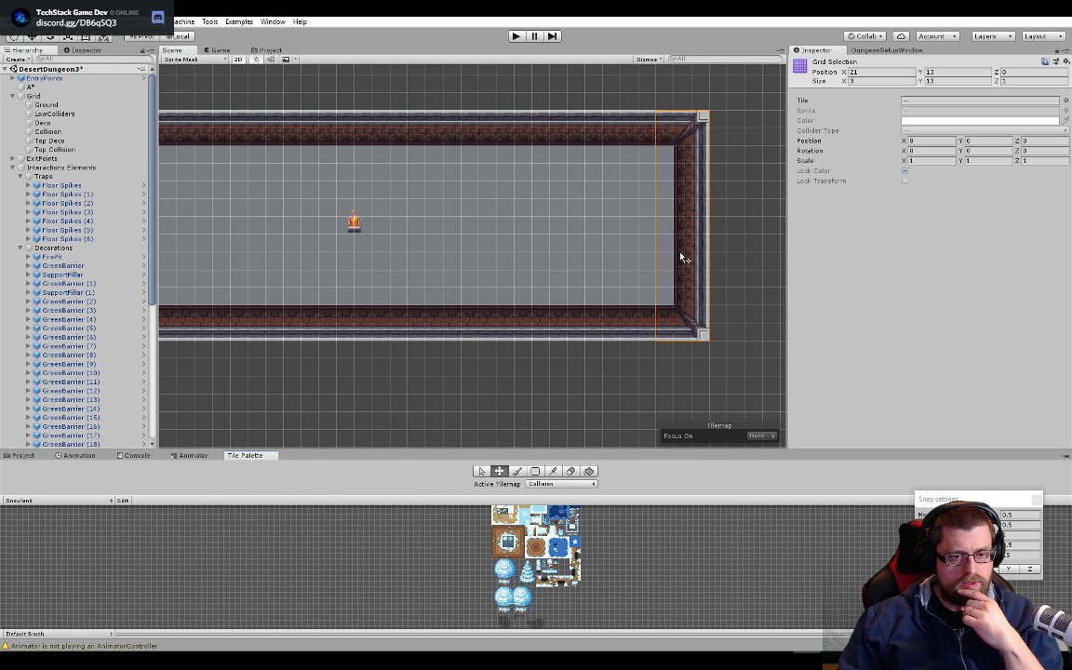
{"action": "left_click_drag", "start_coordinate": [682, 256], "coordinate": [474, 251]}
{"action": "middle_click_drag", "start_coordinate": [472, 249], "coordinate": [506, 338]}
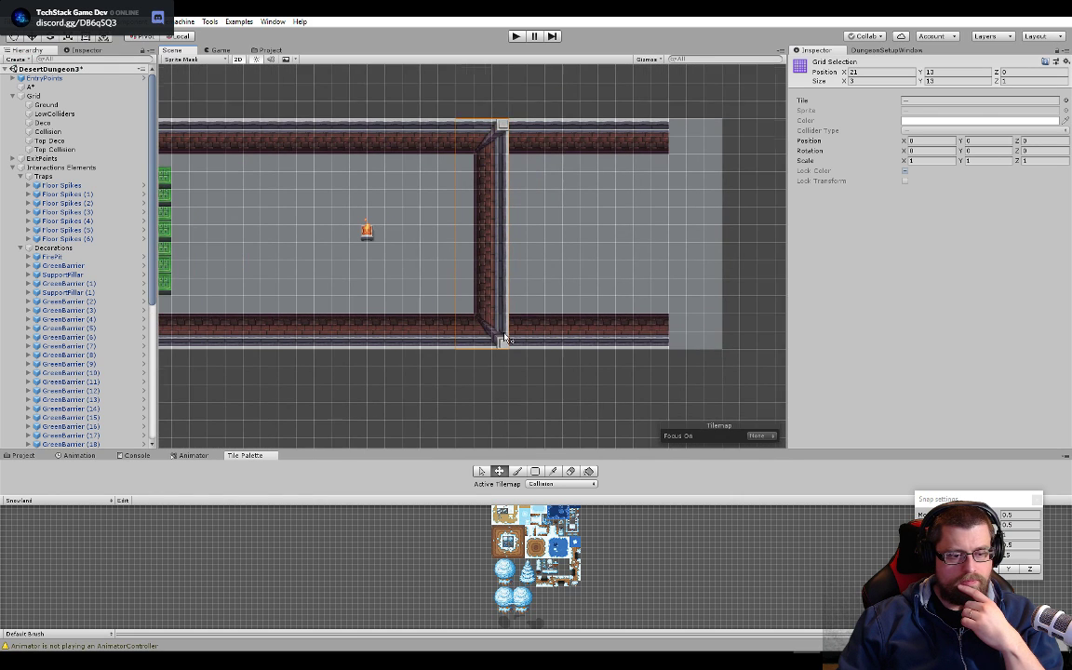
- Erase the leftover wall tiles beyond the moved end wall on the Collision tilemap with a multi-tile eraser
{"action": "left_click", "coordinate": [565, 472]}
{"action": "left_click_drag", "start_coordinate": [596, 524], "coordinate": [608, 574]}
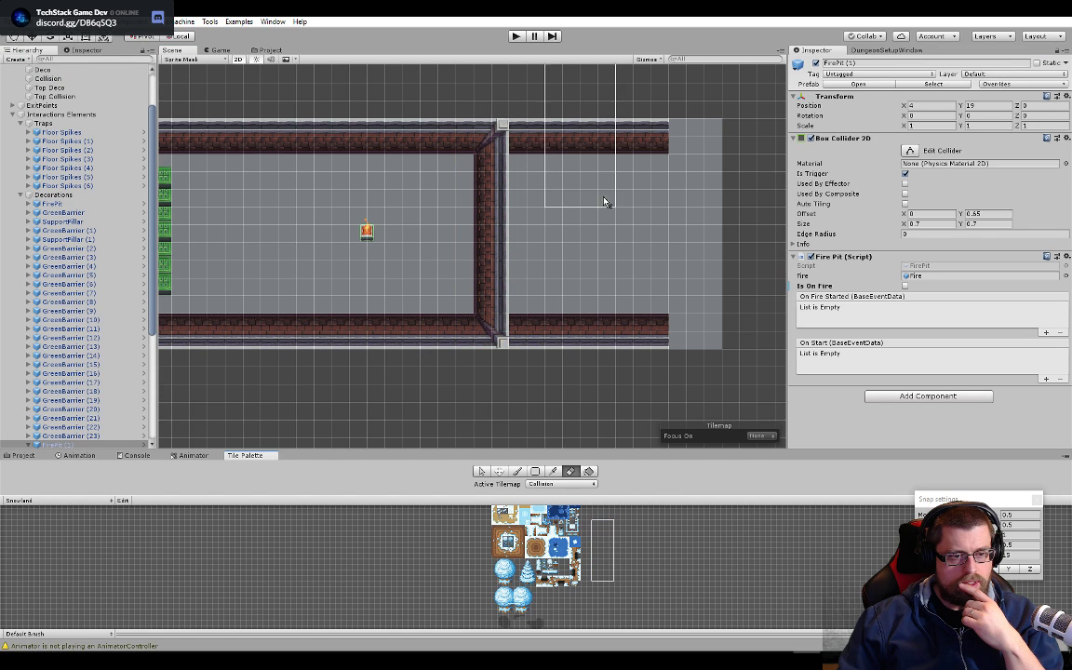
{"action": "mouse_move", "coordinate": [580, 277]}
{"action": "left_mouse_down"}
{"action": "mouse_move", "coordinate": [574, 342]}
{"action": "mouse_move", "coordinate": [713, 302]}
{"action": "left_mouse_up"}
- Erase the surplus floor beyond the end wall and the stray strip above the room on the Ground tilemap
{"action": "left_click", "coordinate": [567, 484]}
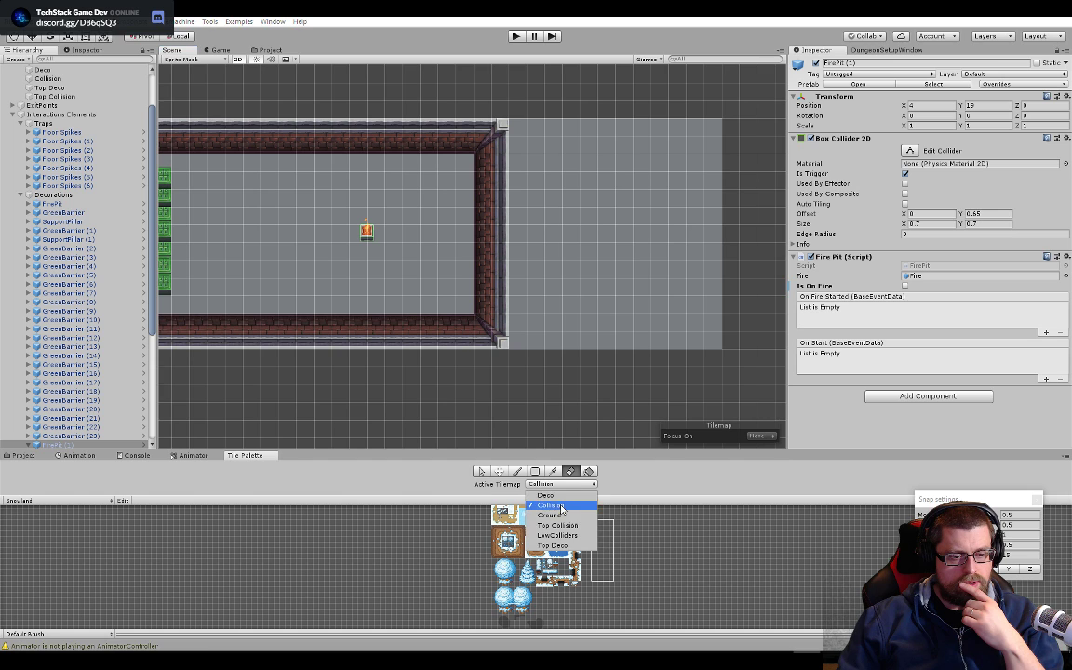
{"action": "left_click", "coordinate": [549, 510]}
{"action": "mouse_move", "coordinate": [571, 387]}
{"action": "left_mouse_down"}
{"action": "mouse_move", "coordinate": [579, 292]}
{"action": "mouse_move", "coordinate": [678, 313]}
{"action": "left_mouse_up"}
{"action": "mouse_move", "coordinate": [642, 362]}
{"action": "left_mouse_down"}
{"action": "mouse_move", "coordinate": [713, 244]}
{"action": "mouse_move", "coordinate": [620, 340]}
{"action": "left_mouse_up"}
{"action": "scroll", "coordinate": [587, 232], "scroll_direction": "down", "scroll_amount": 5}
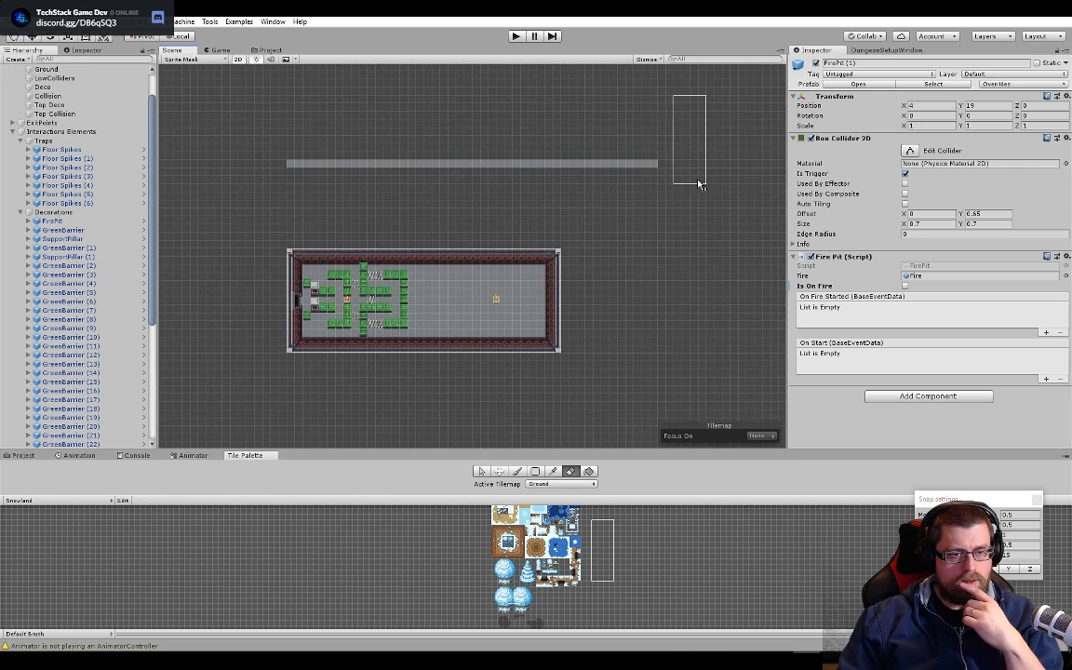
{"action": "mouse_move", "coordinate": [638, 173]}
{"action": "left_mouse_down"}
{"action": "mouse_move", "coordinate": [382, 176]}
{"action": "mouse_move", "coordinate": [307, 210]}
{"action": "left_mouse_up"}
{"action": "scroll", "coordinate": [424, 296], "scroll_direction": "up", "scroll_amount": 2}
{"action": "scroll", "coordinate": [424, 296], "scroll_direction": "up", "scroll_amount": 3}
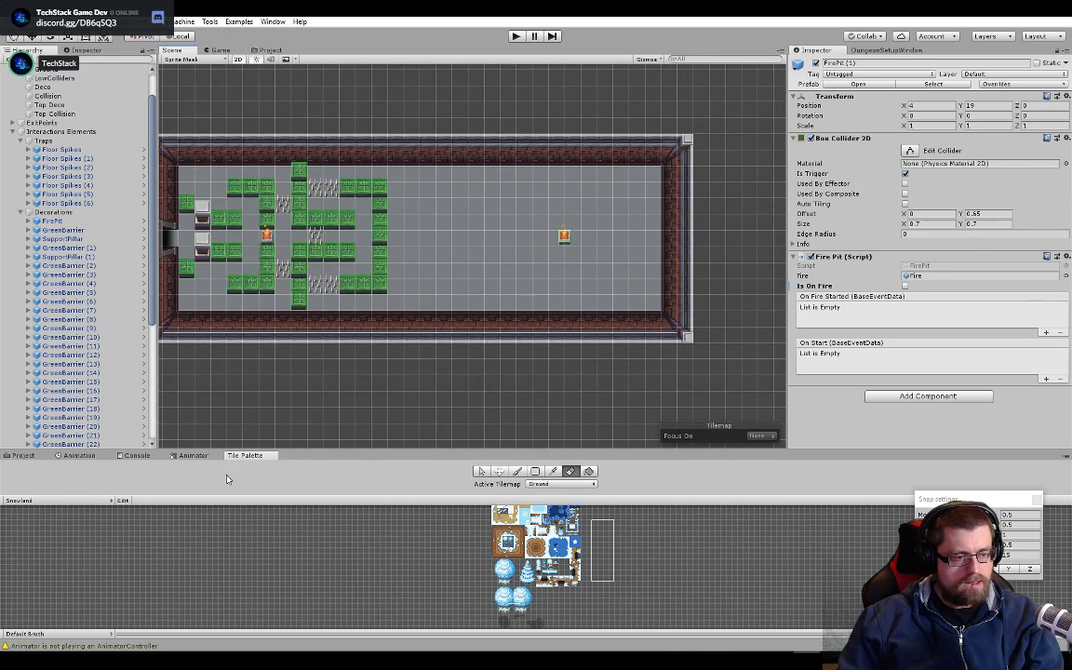
- Paint a side doorway from the Dungeon palette into the end wall on the Top Deco tilemap, roughly level with the far fire pit
{"action": "left_click", "coordinate": [92, 502]}
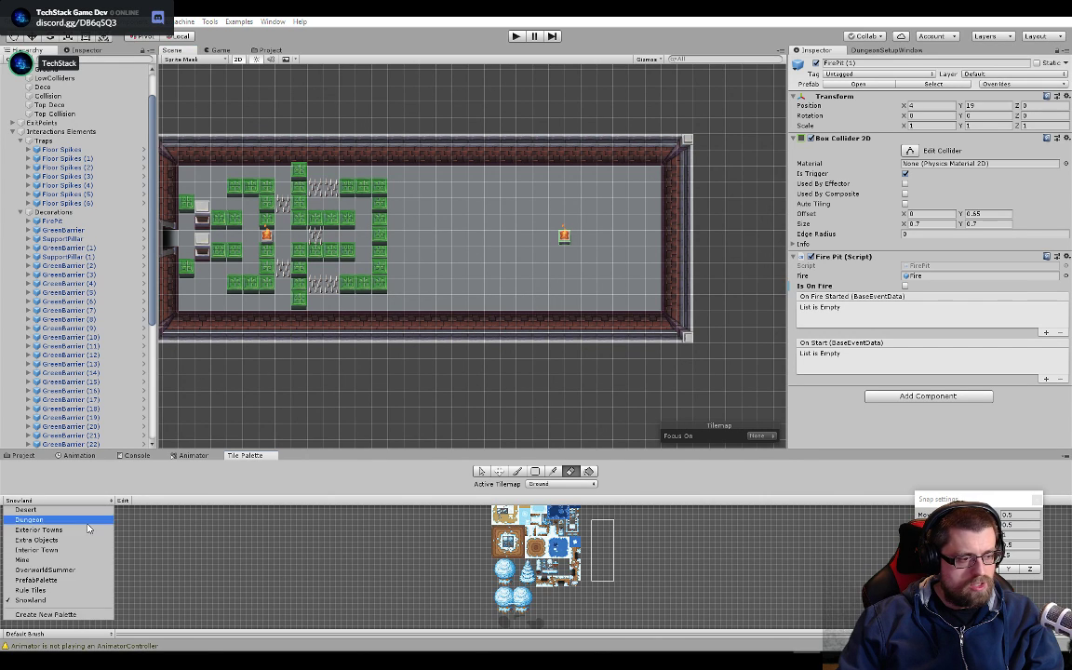
{"action": "left_click", "coordinate": [81, 478]}
{"action": "scroll", "coordinate": [568, 565], "scroll_direction": "up", "scroll_amount": 2}
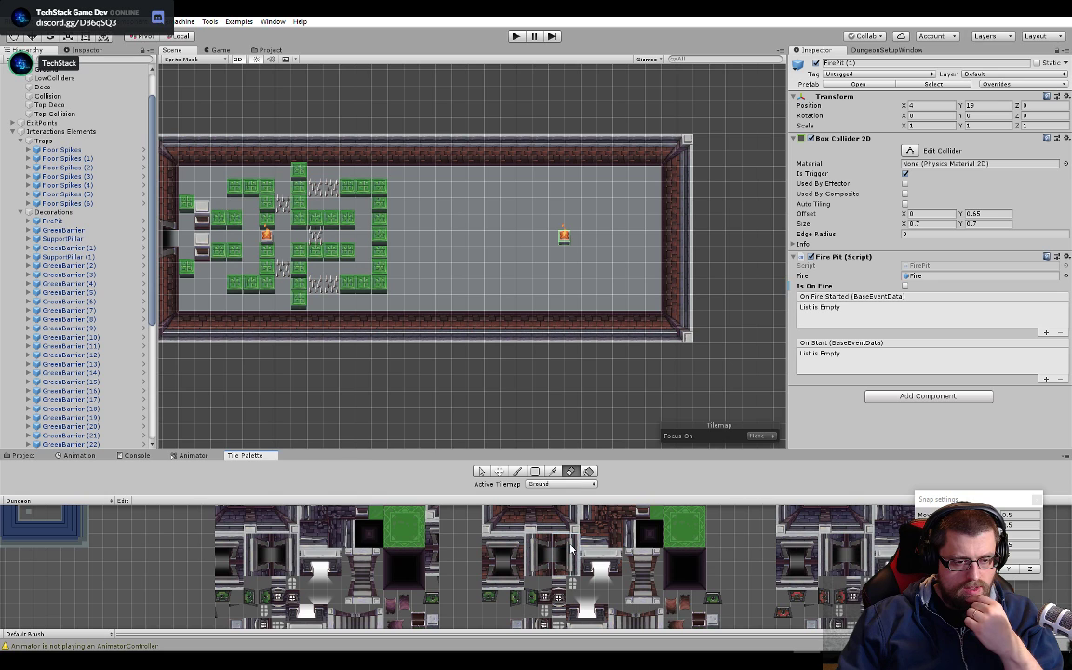
{"action": "left_click", "coordinate": [542, 485]}
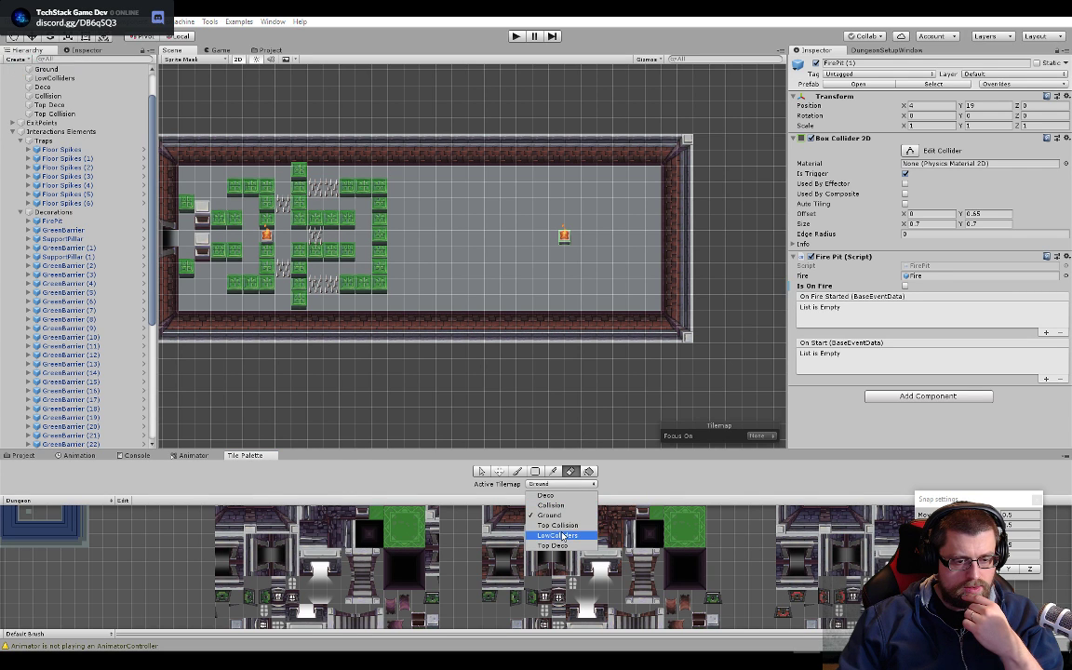
{"action": "left_click", "coordinate": [558, 502]}
{"action": "left_click", "coordinate": [558, 484]}
{"action": "left_click", "coordinate": [554, 532]}
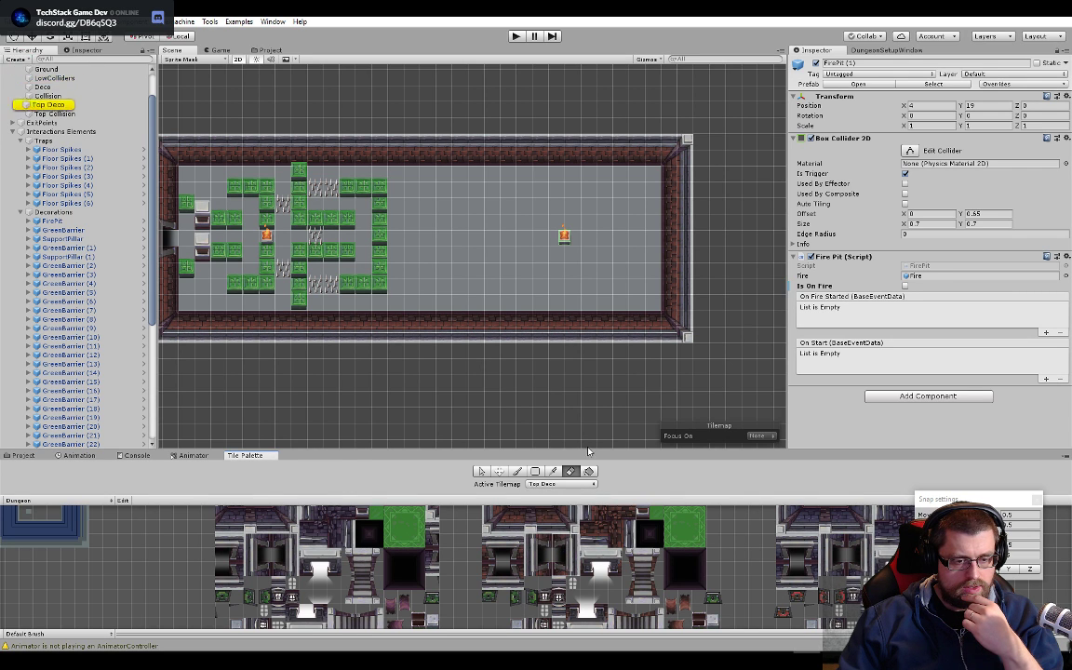
{"action": "scroll", "coordinate": [672, 248], "scroll_direction": "up", "scroll_amount": 2}
{"action": "scroll", "coordinate": [671, 249], "scroll_direction": "up", "scroll_amount": 1}
{"action": "key", "text": "b"}
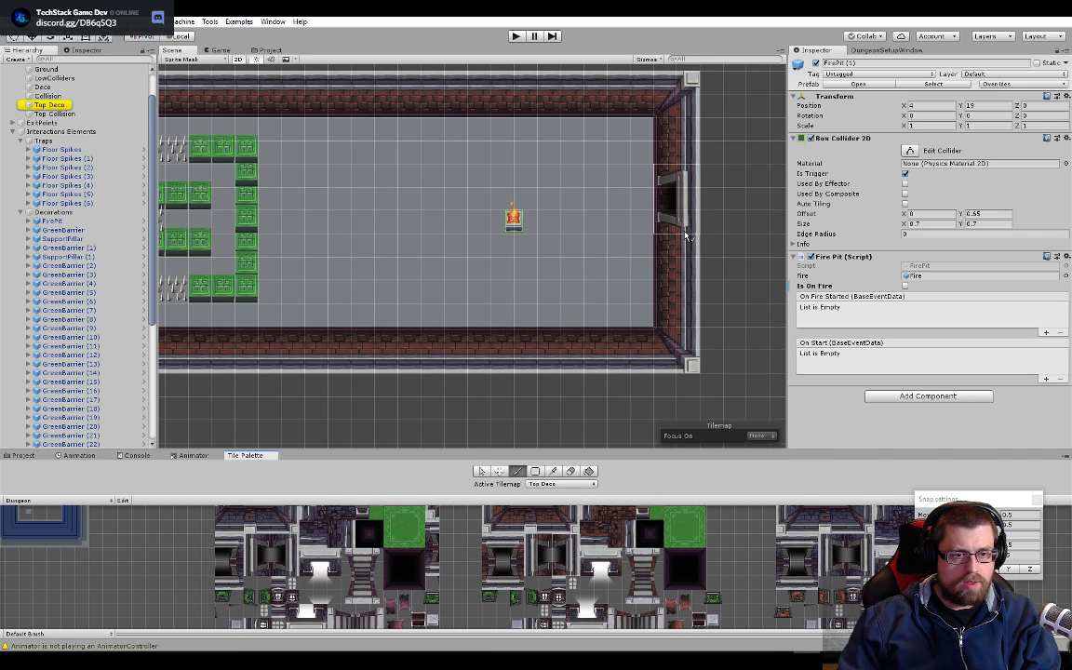
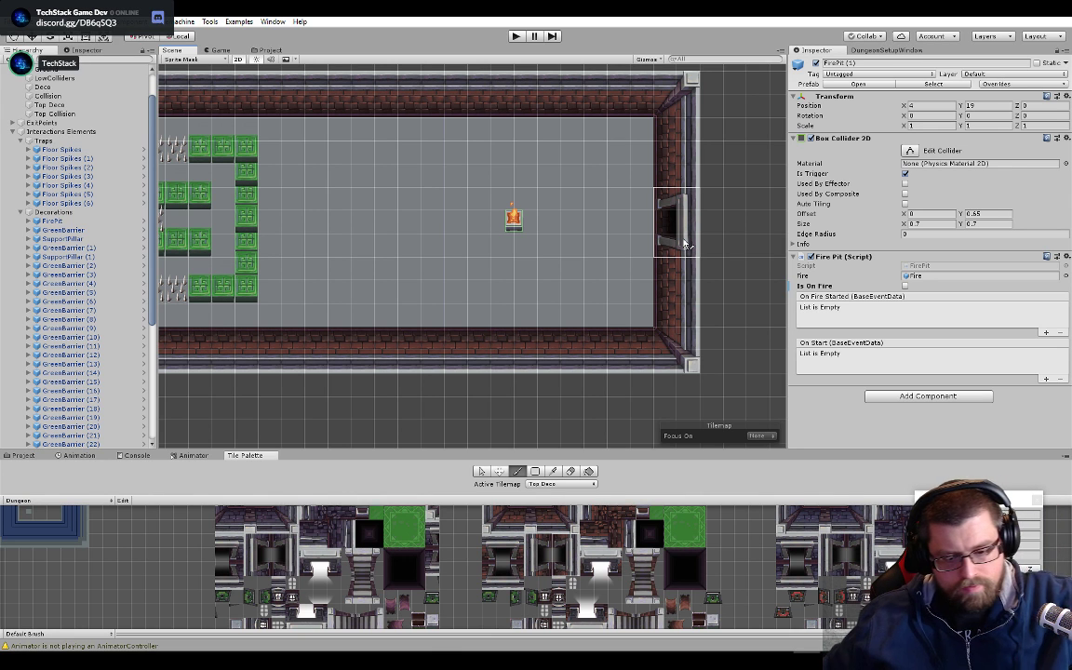
{"action": "scroll", "coordinate": [595, 270], "scroll_direction": "up", "scroll_amount": 2}
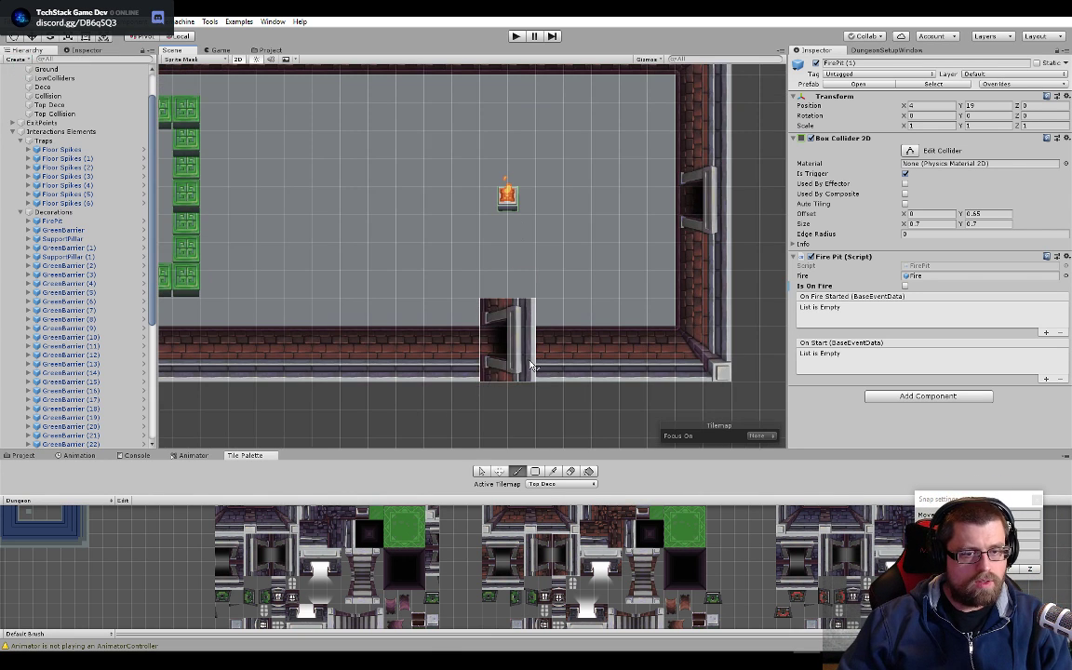
- Erase the doorway's middle tiles on the Top Deco tilemap and open the passage through the end wall on the Collision tilemap
{"action": "key", "text": "d"}
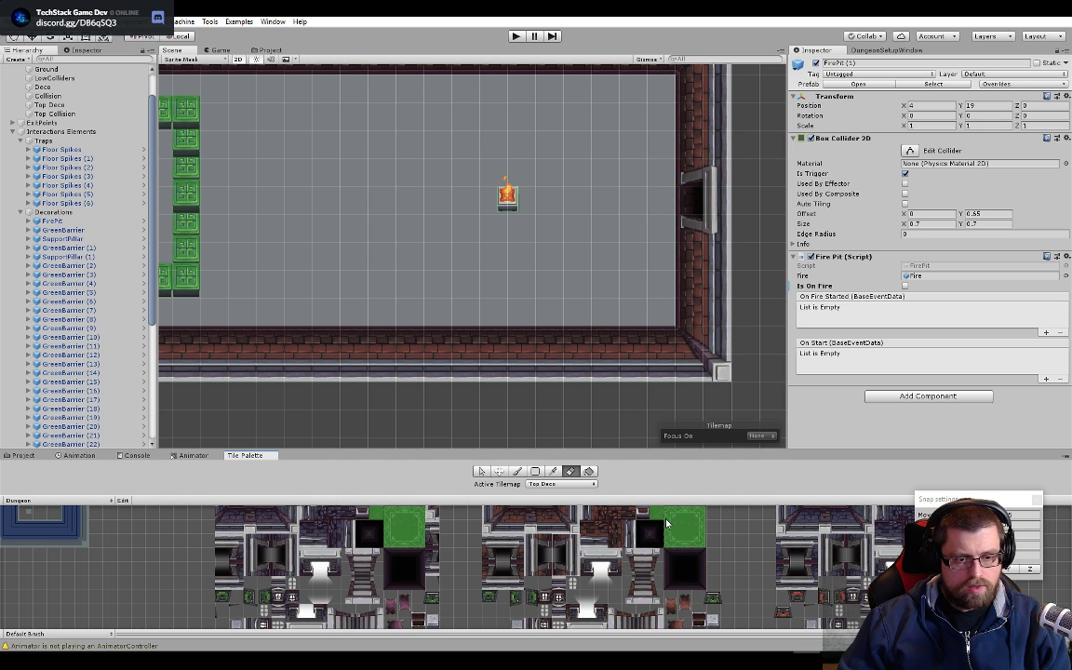
{"action": "left_click", "coordinate": [694, 191]}
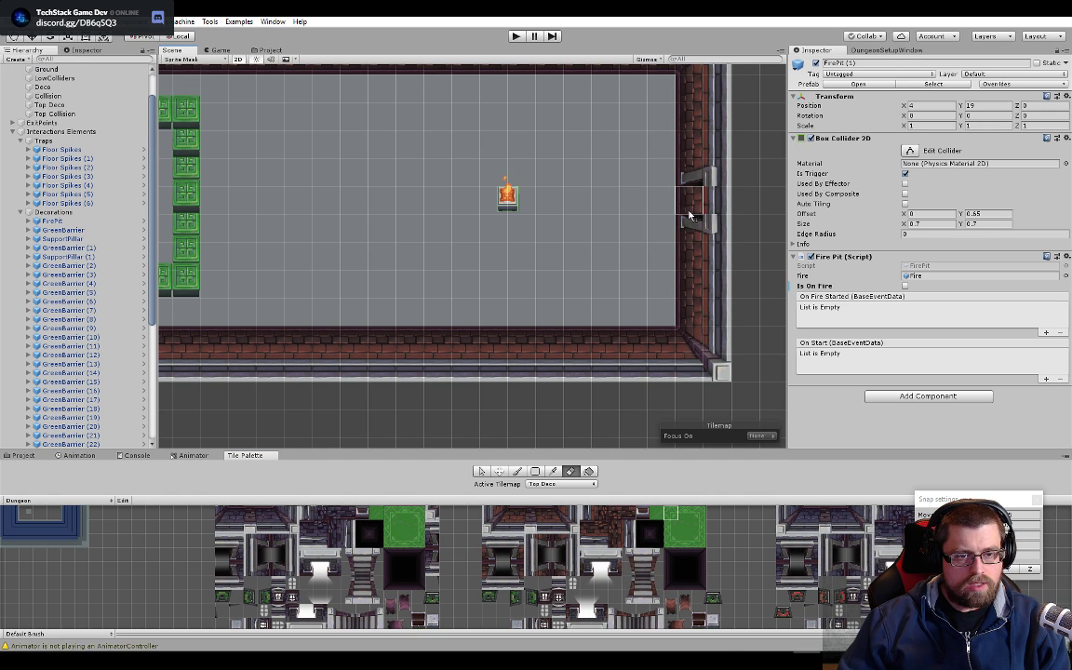
{"action": "left_click", "coordinate": [557, 484]}
{"action": "left_click", "coordinate": [545, 525]}
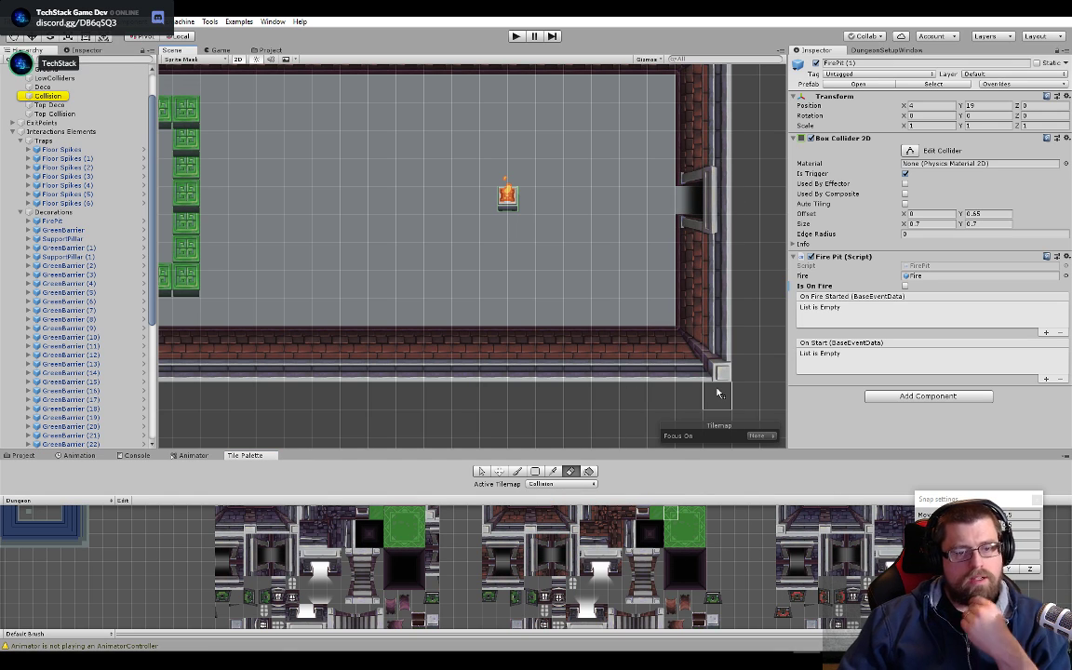
{"action": "key", "text": "b"}
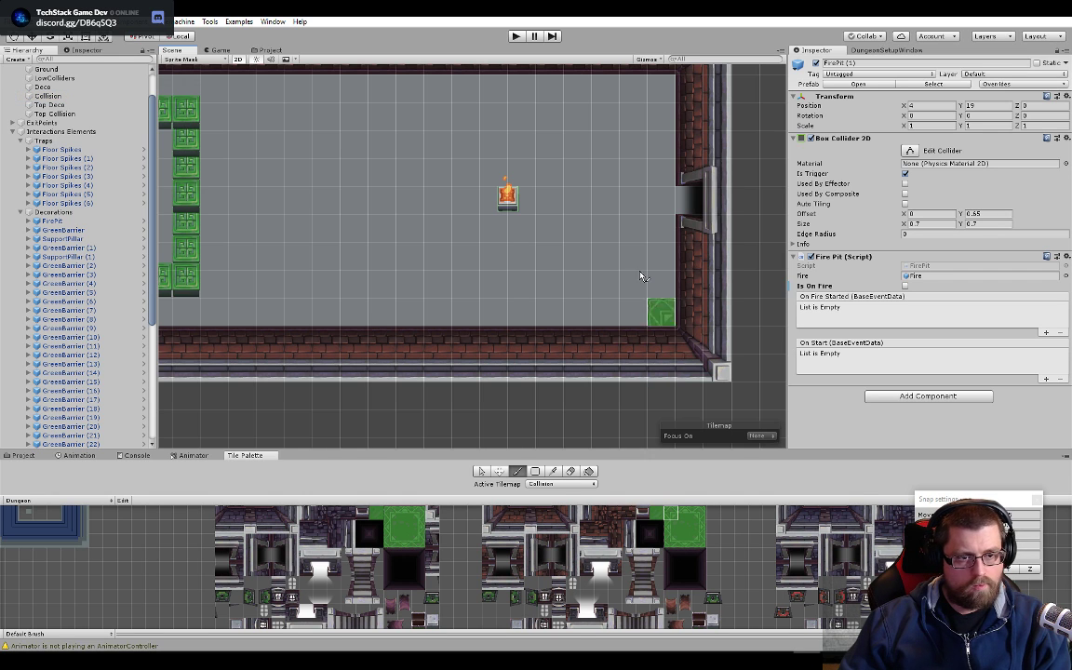
- Duplicate FirePit (1) and move the copy down to X 4, Y 16
{"action": "scroll", "coordinate": [482, 272], "scroll_direction": "down", "scroll_amount": 1}
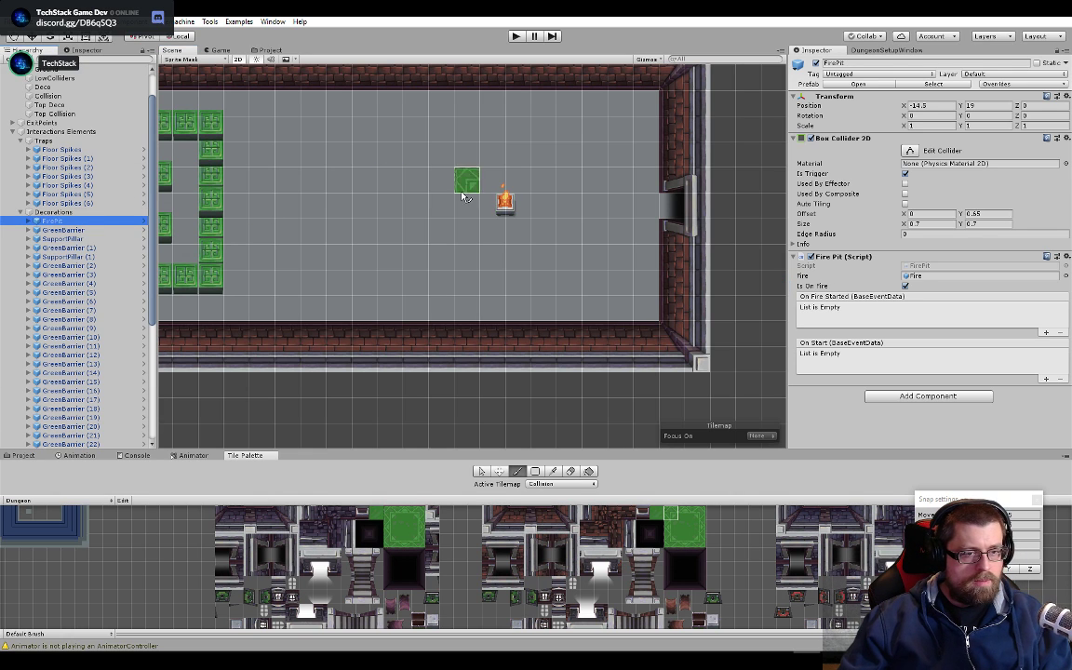
{"action": "key", "text": "w"}
{"action": "middle_click_drag", "start_coordinate": [176, 223], "coordinate": [432, 232]}
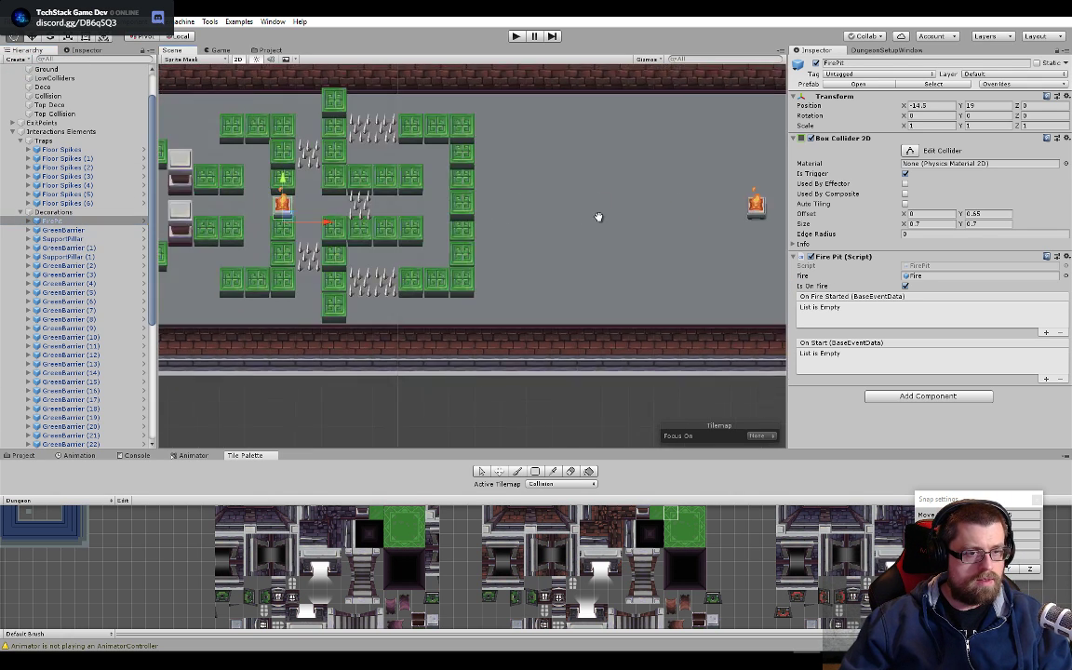
{"action": "middle_click_drag", "start_coordinate": [549, 199], "coordinate": [495, 190]}
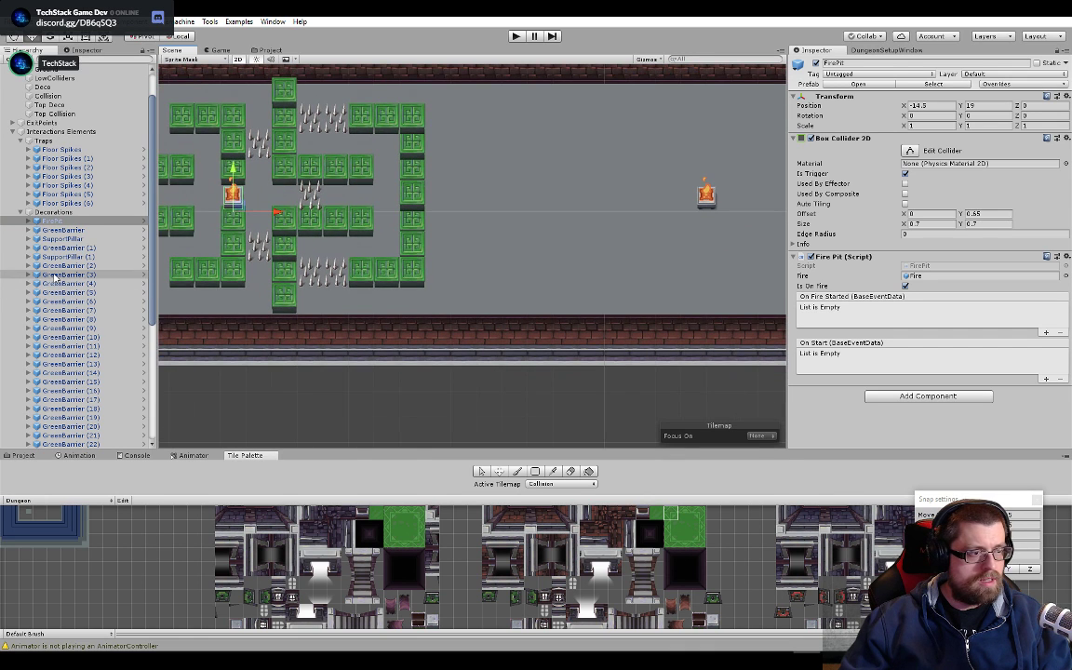
{"action": "scroll", "coordinate": [53, 277], "scroll_direction": "down", "scroll_amount": 6}
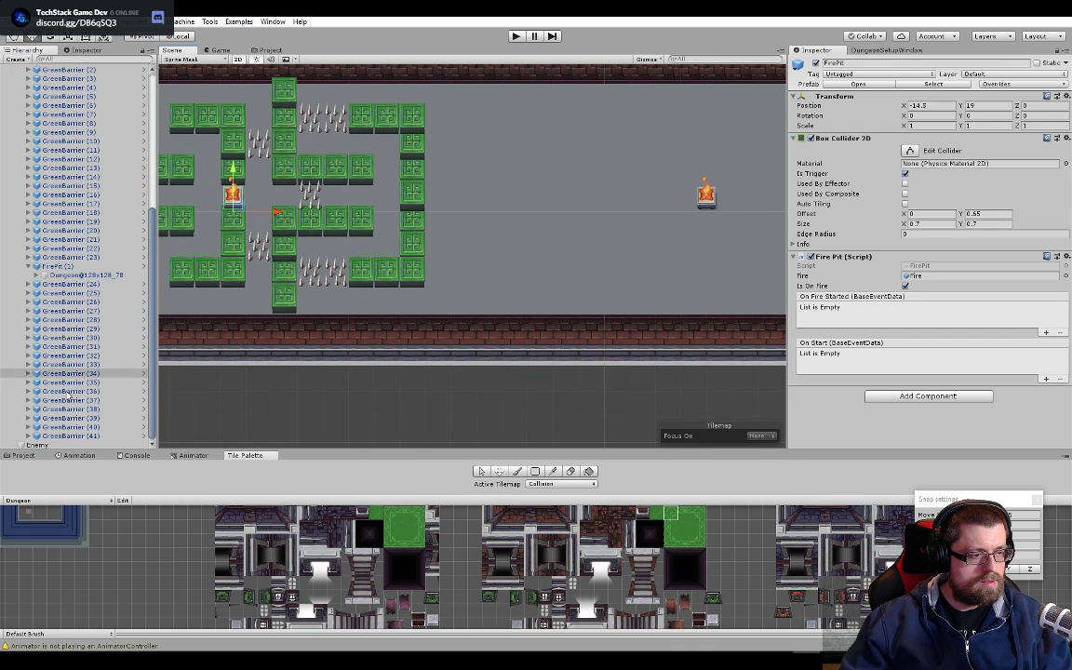
{"action": "left_click", "coordinate": [29, 267]}
{"action": "left_click", "coordinate": [46, 275]}
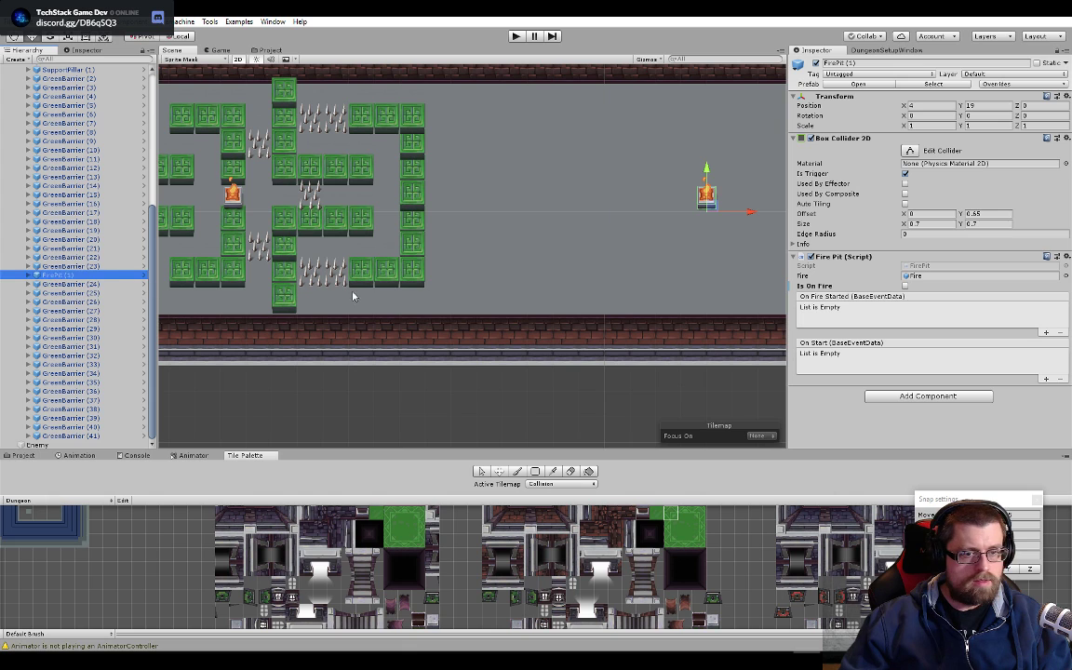
{"action": "key", "text": "ctrl+d"}
{"action": "left_click_drag", "start_coordinate": [707, 169], "coordinate": [708, 244]}
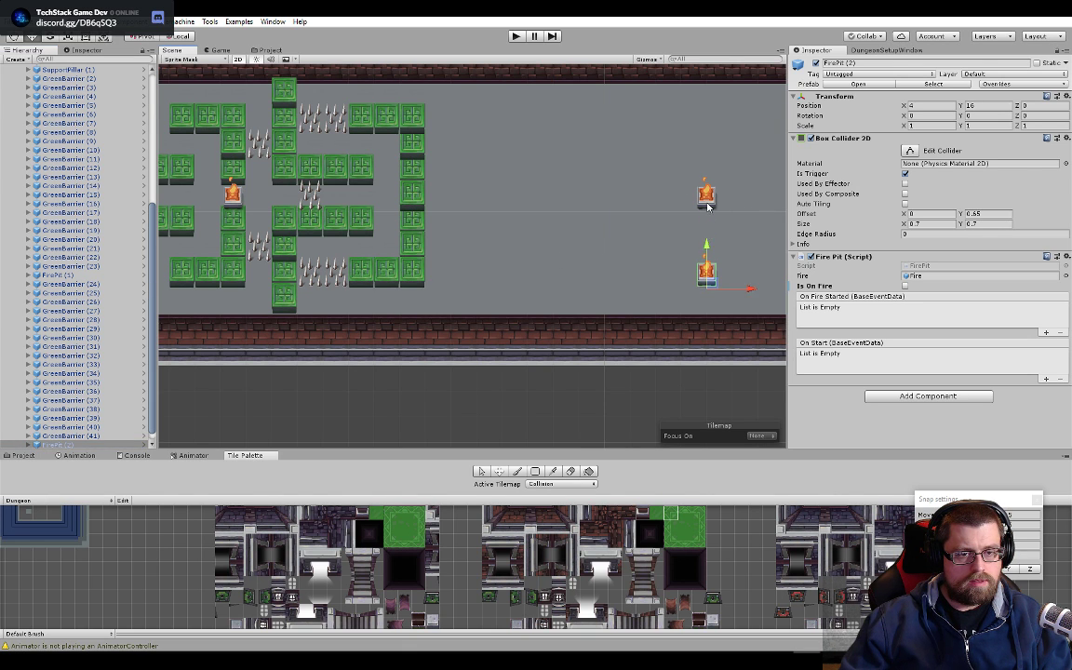
- Duplicate the lower fire pit and move the copy up to X 4, Y 22
{"action": "middle_click_drag", "start_coordinate": [707, 207], "coordinate": [599, 215]}
{"action": "key", "text": "ctrl+d"}
{"action": "left_click_drag", "start_coordinate": [604, 251], "coordinate": [608, 97]}
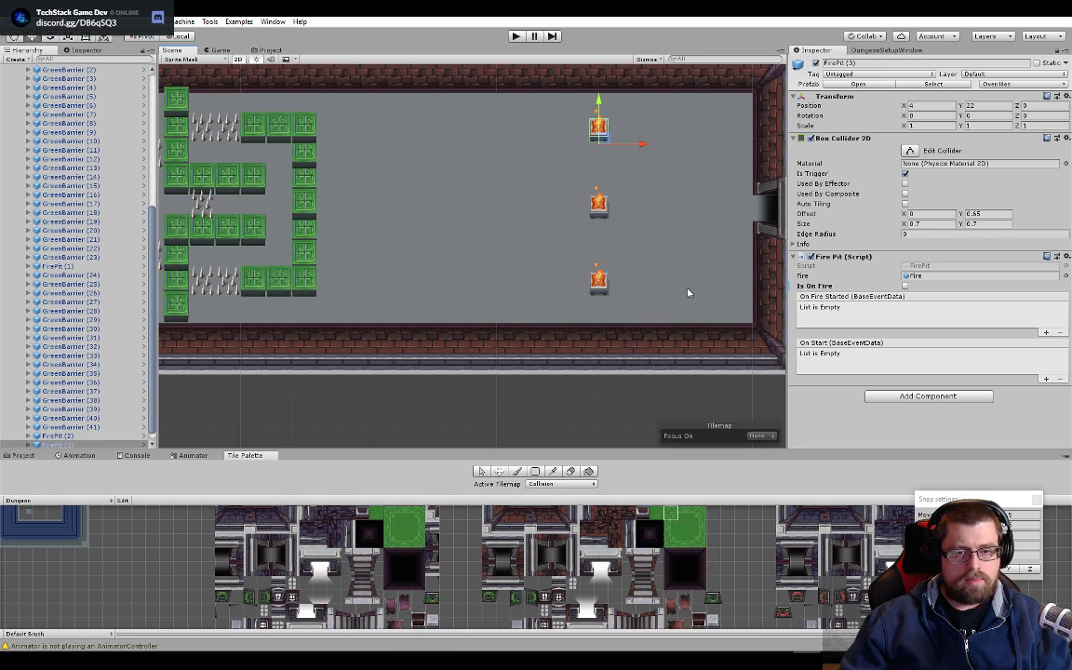
- Check the settings of each of the three far fire pits and select all three together
{"action": "left_click", "coordinate": [594, 280]}
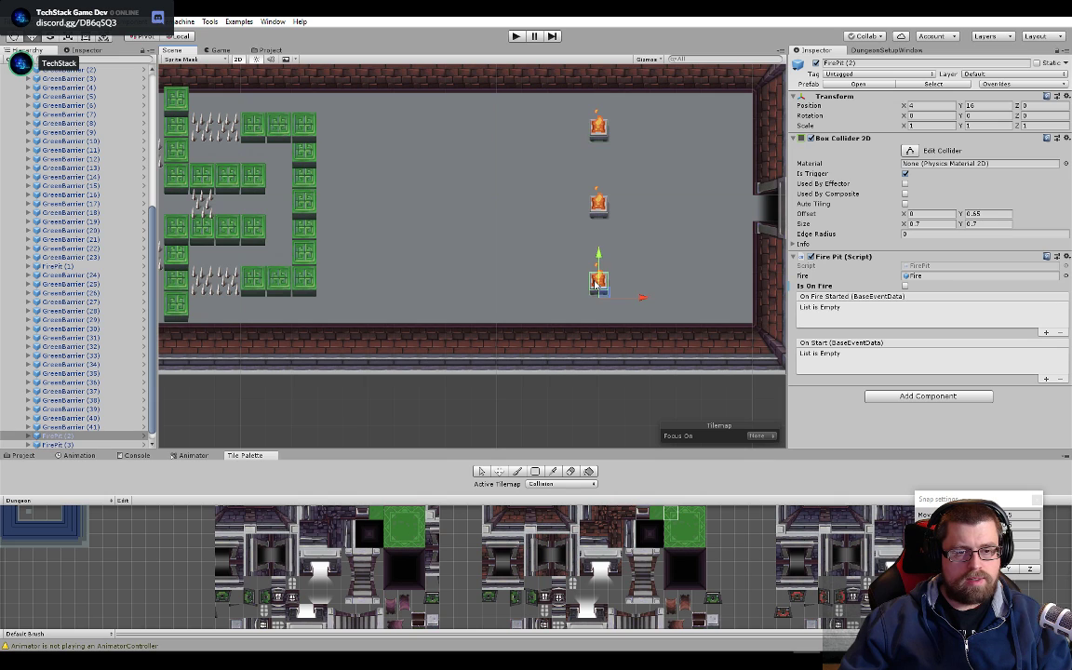
{"action": "left_click", "coordinate": [594, 206]}
{"action": "left_click", "coordinate": [598, 127]}
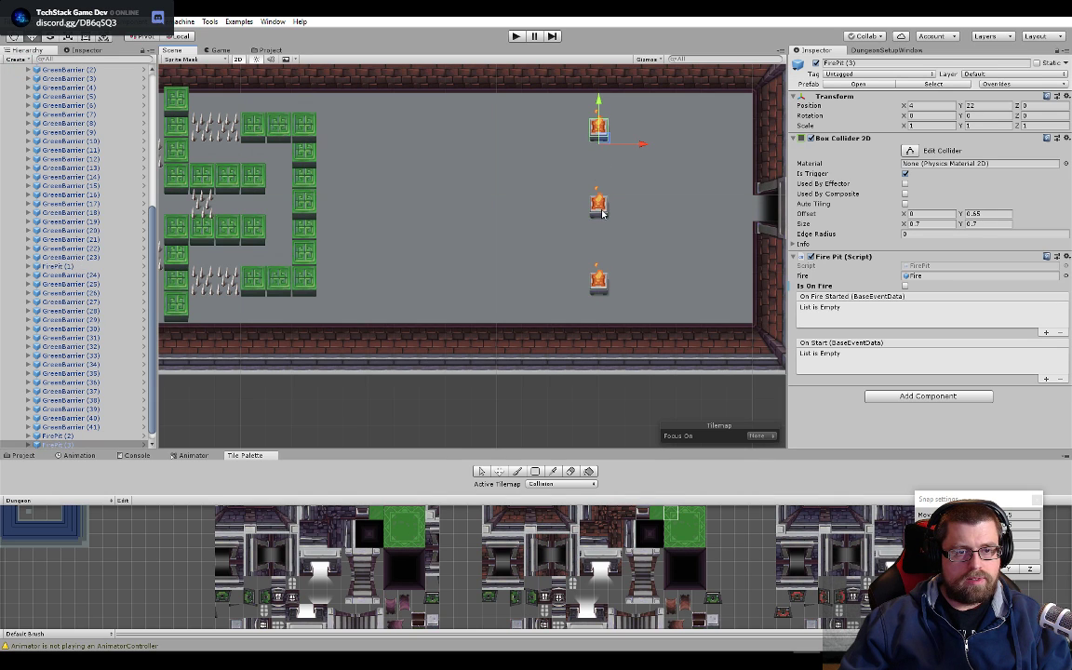
{"action": "left_click", "coordinate": [603, 213], "text": "ctrl"}
{"action": "left_click", "coordinate": [599, 280], "text": "ctrl"}
{"action": "left_click", "coordinate": [601, 135]}
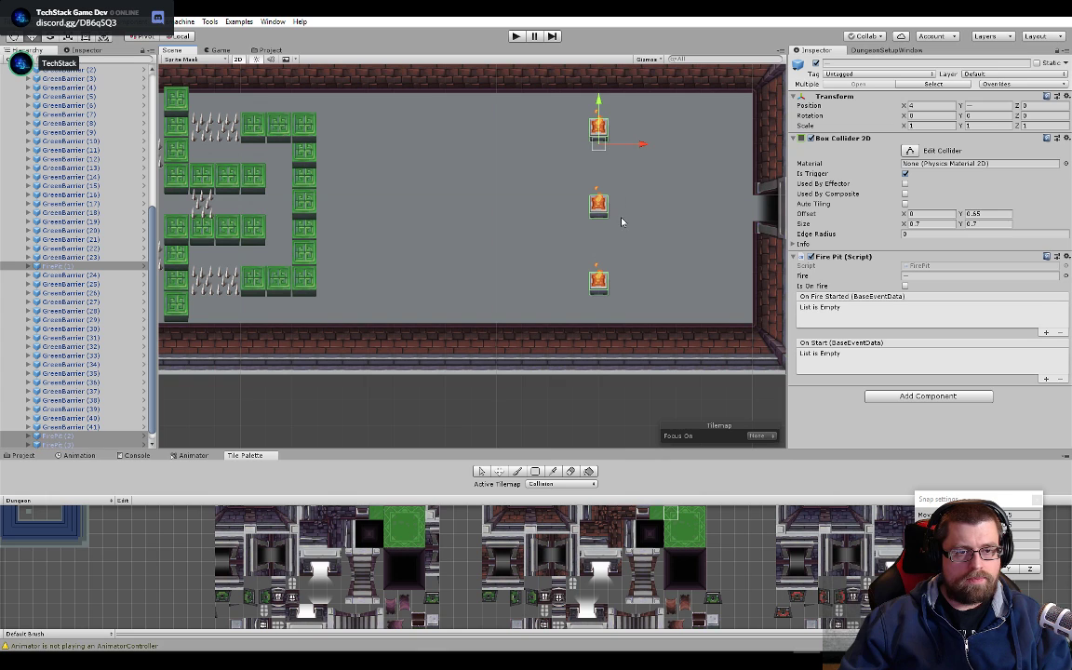
- Collapse the Decorations group in the hierarchy and create an empty object under it
{"action": "scroll", "coordinate": [78, 236], "scroll_direction": "up", "scroll_amount": 8}
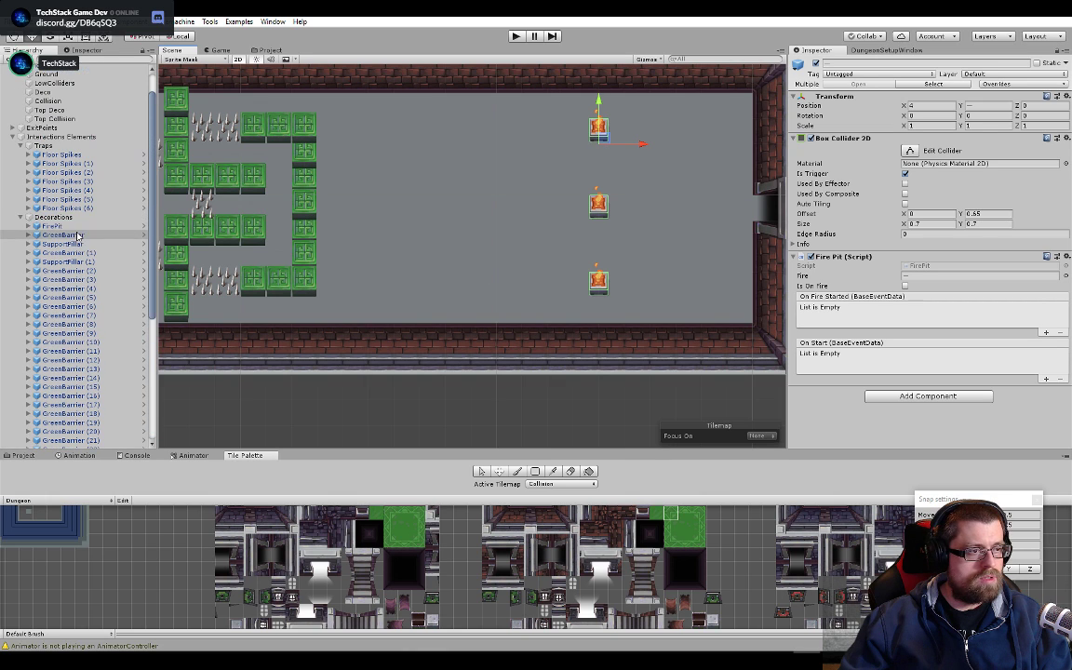
{"action": "left_click", "coordinate": [20, 217]}
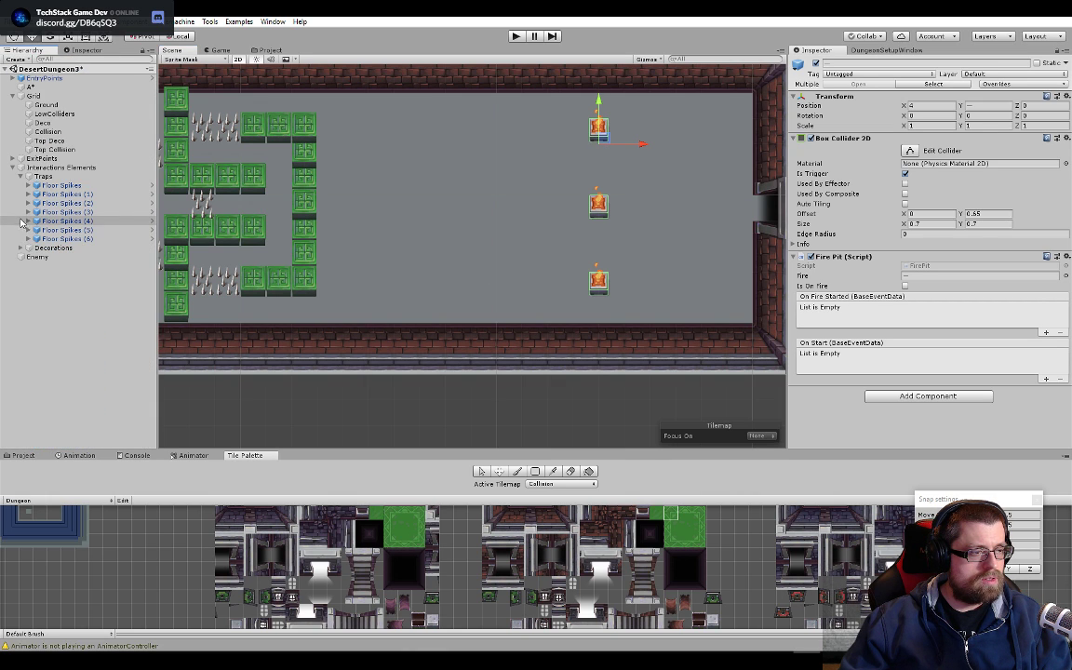
{"action": "left_click", "coordinate": [20, 247]}
{"action": "left_click", "coordinate": [48, 248]}
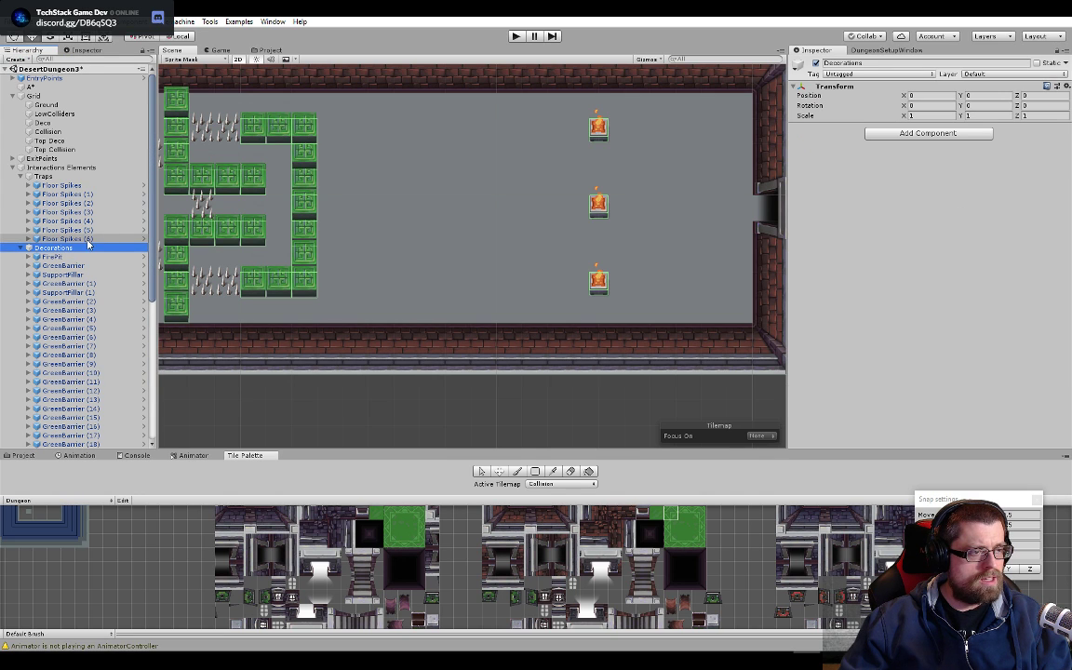
{"action": "left_click", "coordinate": [21, 248]}
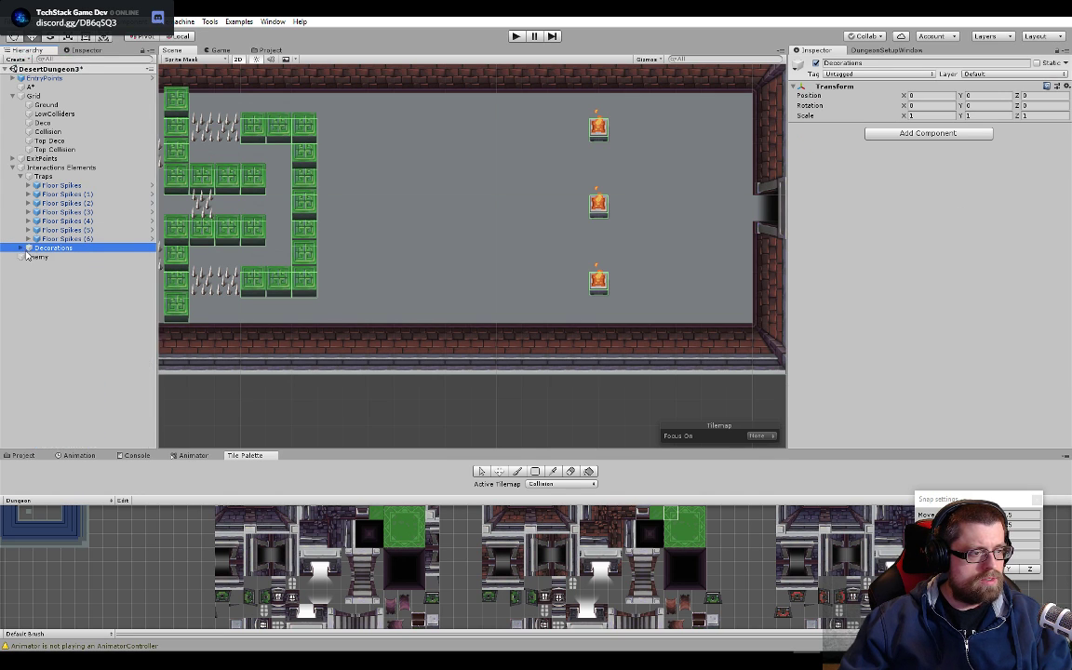
{"action": "right_click", "coordinate": [79, 250]}
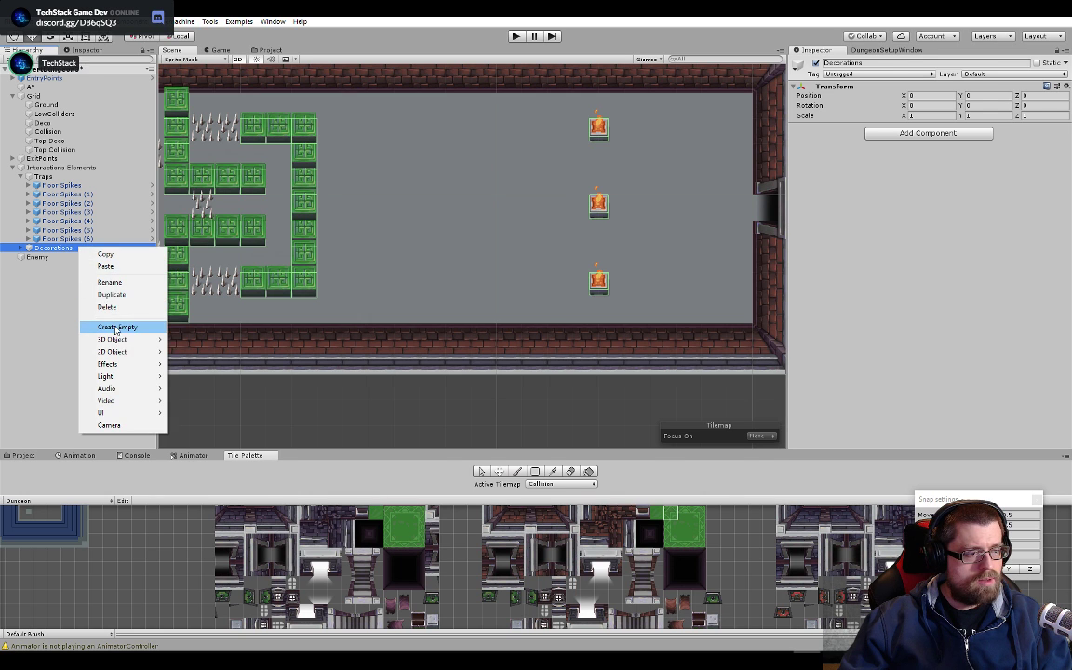
- Create an empty child object under Decorations and name it Firepits
{"action": "left_click", "coordinate": [138, 298]}
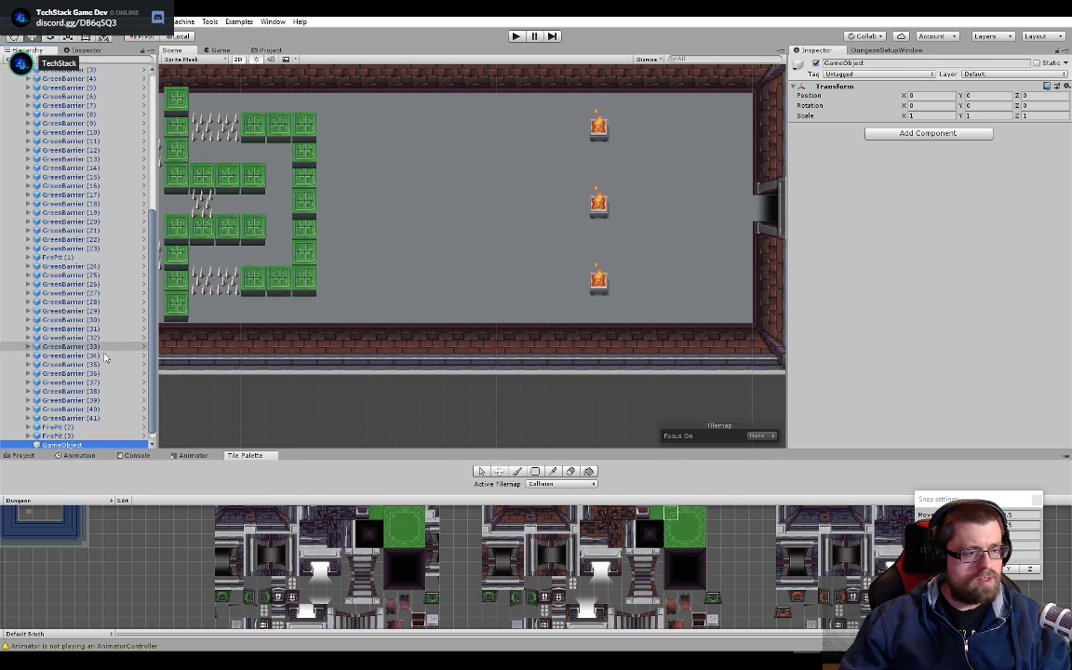
{"action": "key", "text": "F2"}
{"action": "type", "text": "FirePits"}
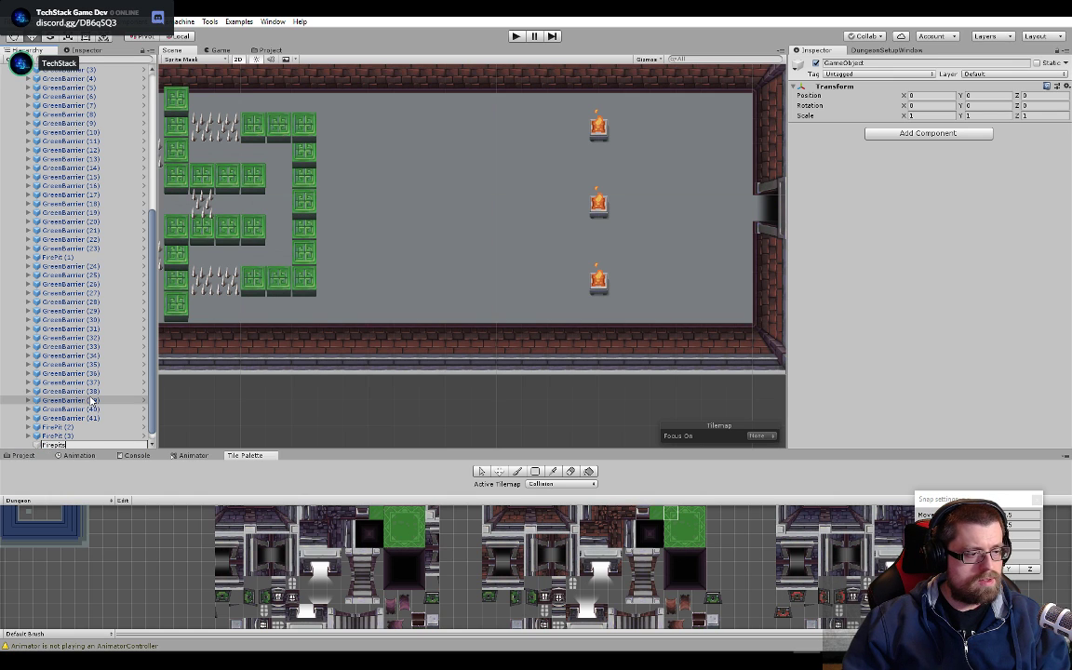
{"action": "key", "text": "Return"}
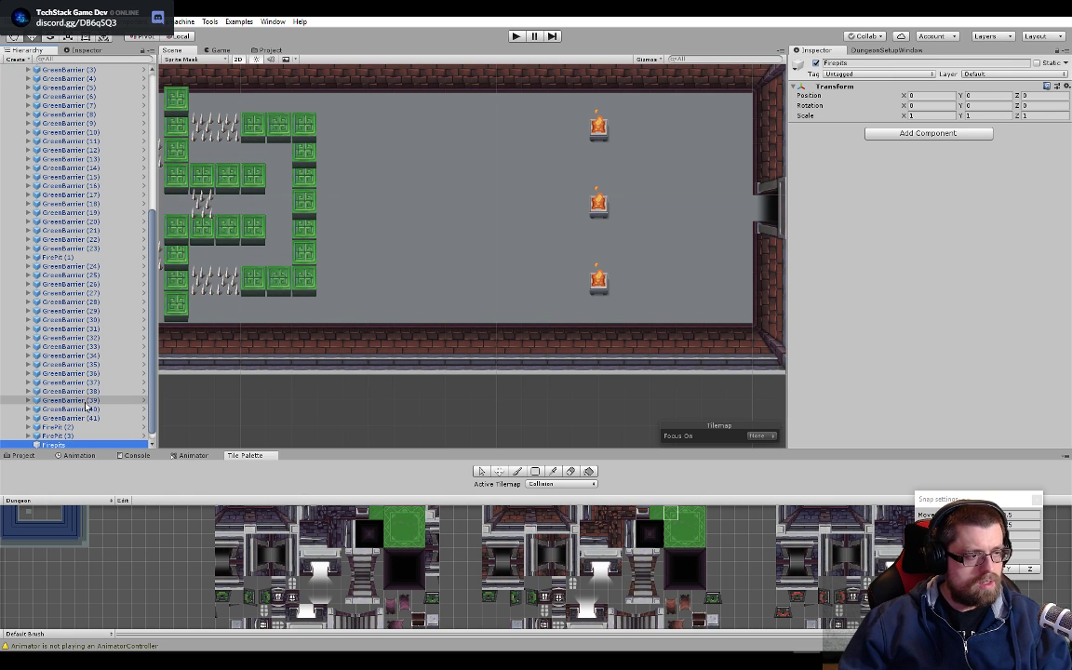
- Parent FirePit (1), FirePit (2) and FirePit (3) to the Firepits object
{"action": "left_click", "coordinate": [58, 427]}
{"action": "left_click", "coordinate": [57, 436], "text": "shift"}
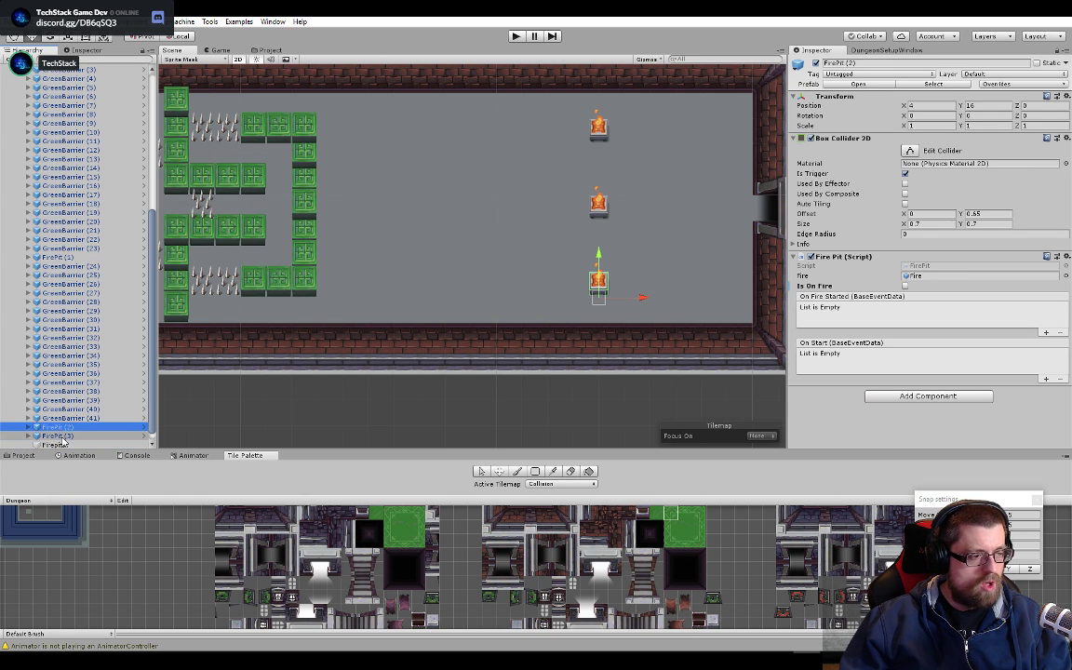
{"action": "left_click", "coordinate": [58, 257], "text": "ctrl"}
{"action": "left_click_drag", "start_coordinate": [58, 257], "coordinate": [67, 439]}
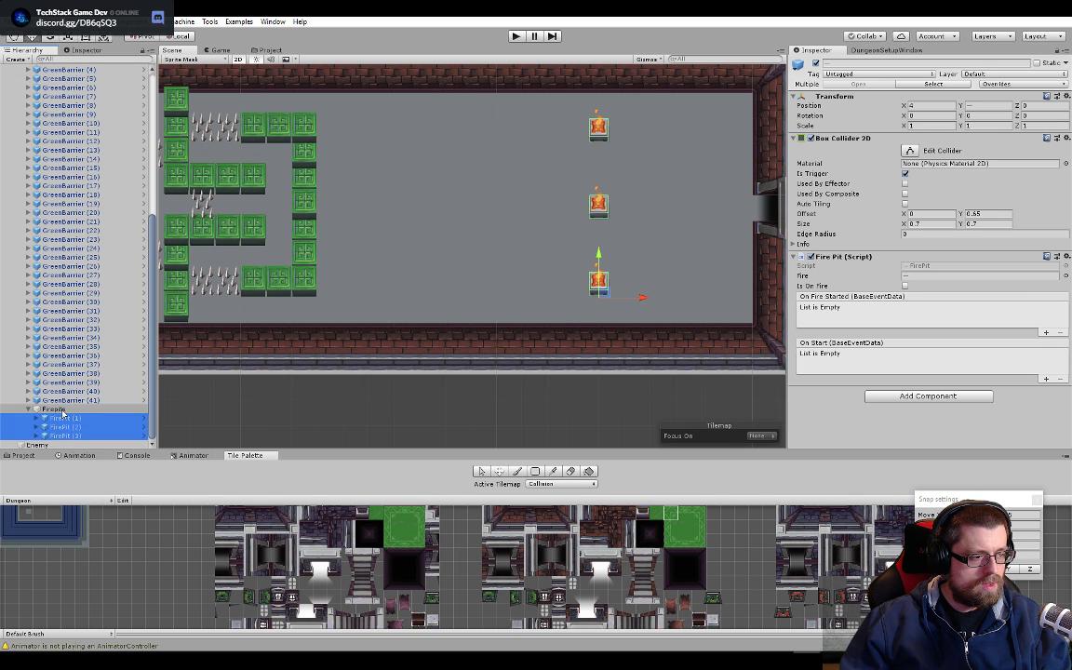
- Place the Firepits group directly under Interactions Elements with the remaining FirePit inside it, and collapse the Decorations and Traps groups
{"action": "scroll", "coordinate": [41, 368], "scroll_direction": "up", "scroll_amount": 5}
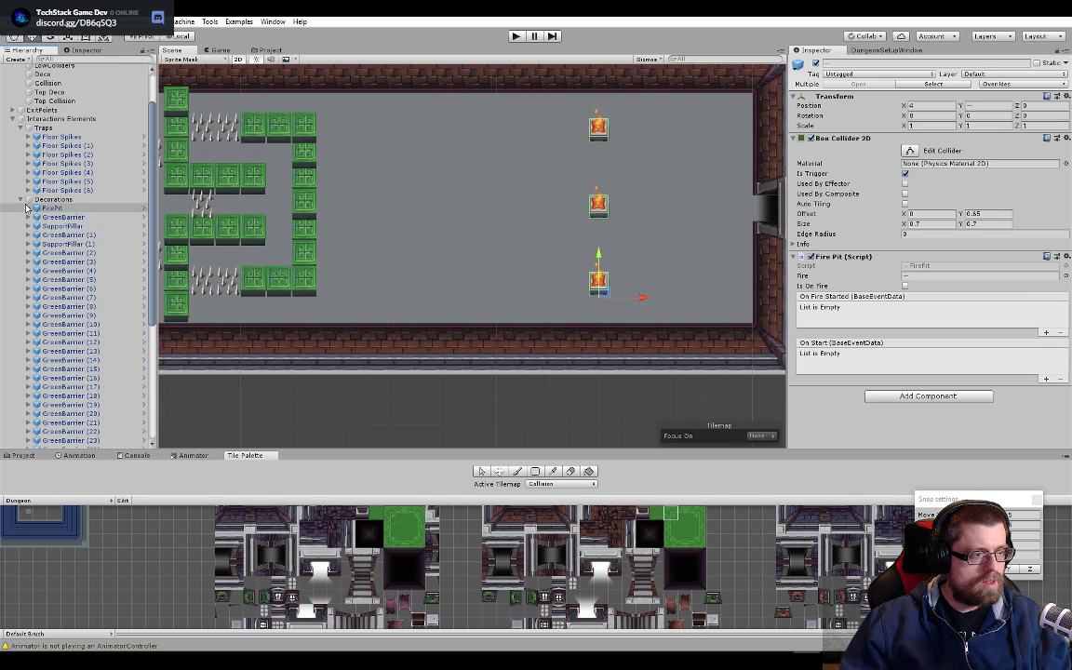
{"action": "scroll", "coordinate": [35, 207], "scroll_direction": "down", "scroll_amount": 2}
{"action": "scroll", "coordinate": [35, 207], "scroll_direction": "up", "scroll_amount": 2}
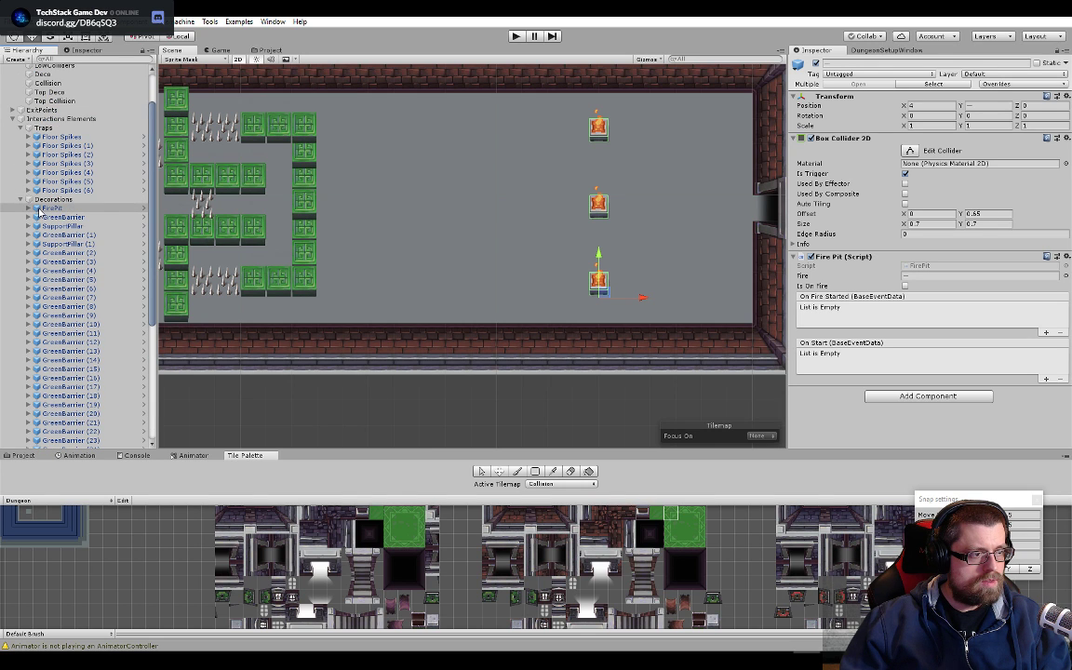
{"action": "scroll", "coordinate": [40, 211], "scroll_direction": "down", "scroll_amount": 6}
{"action": "mouse_move", "coordinate": [51, 410]}
{"action": "left_mouse_down"}
{"action": "mouse_move", "coordinate": [72, 358]}
{"action": "mouse_move", "coordinate": [37, 197]}
{"action": "mouse_move", "coordinate": [93, 70]}
{"action": "mouse_move", "coordinate": [80, 140]}
{"action": "left_mouse_up"}
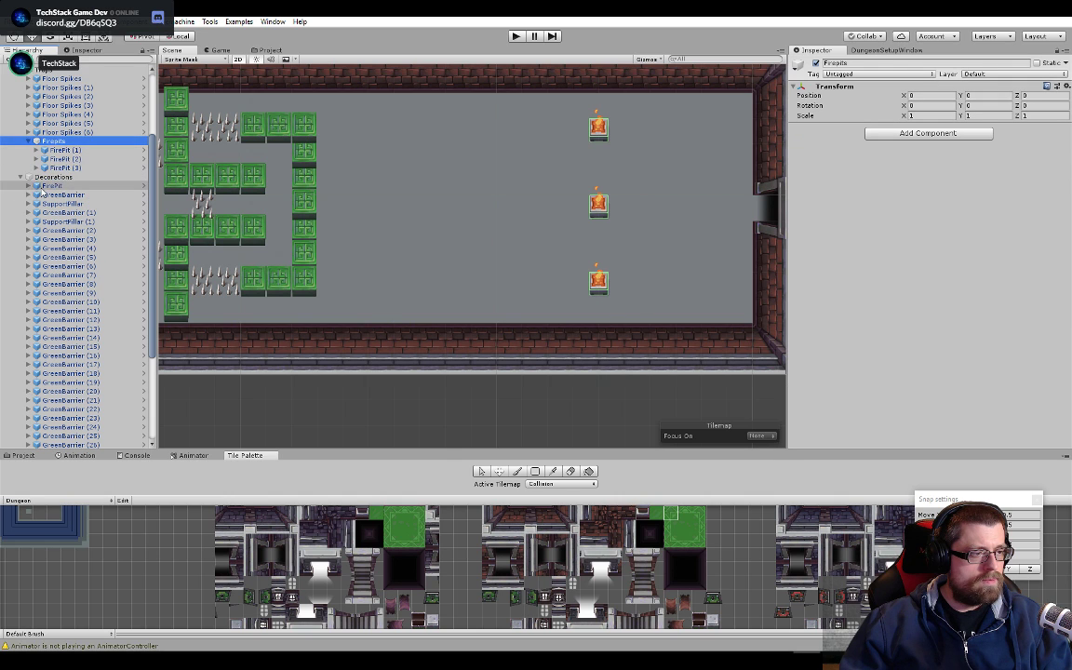
{"action": "left_click_drag", "start_coordinate": [43, 186], "coordinate": [52, 98]}
{"action": "scroll", "coordinate": [12, 151], "scroll_direction": "up", "scroll_amount": 1}
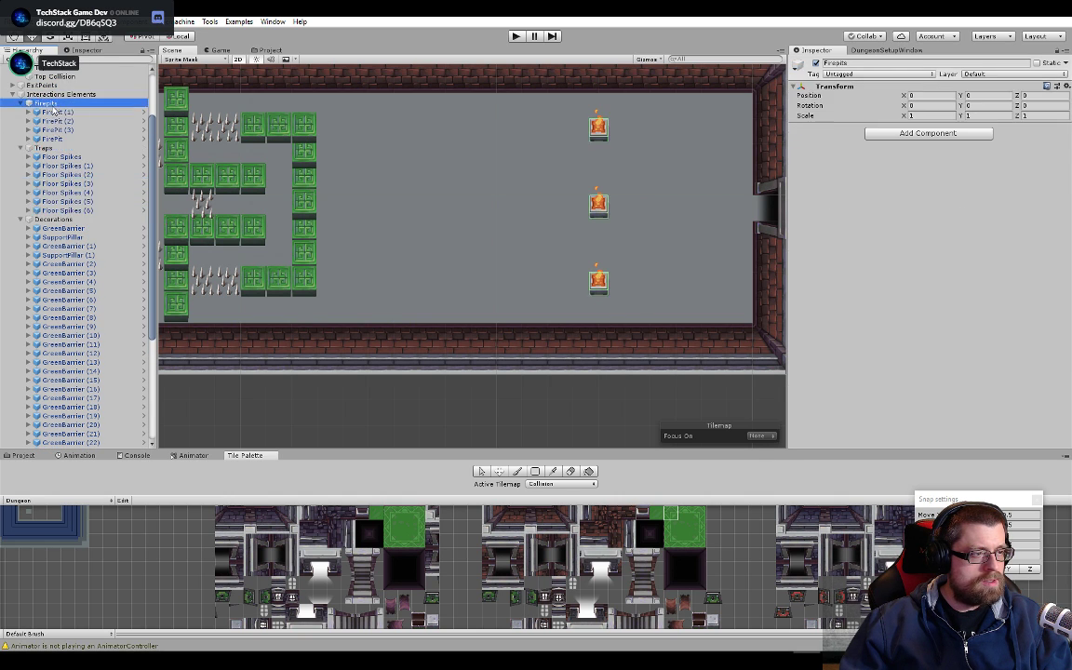
{"action": "left_click", "coordinate": [19, 220]}
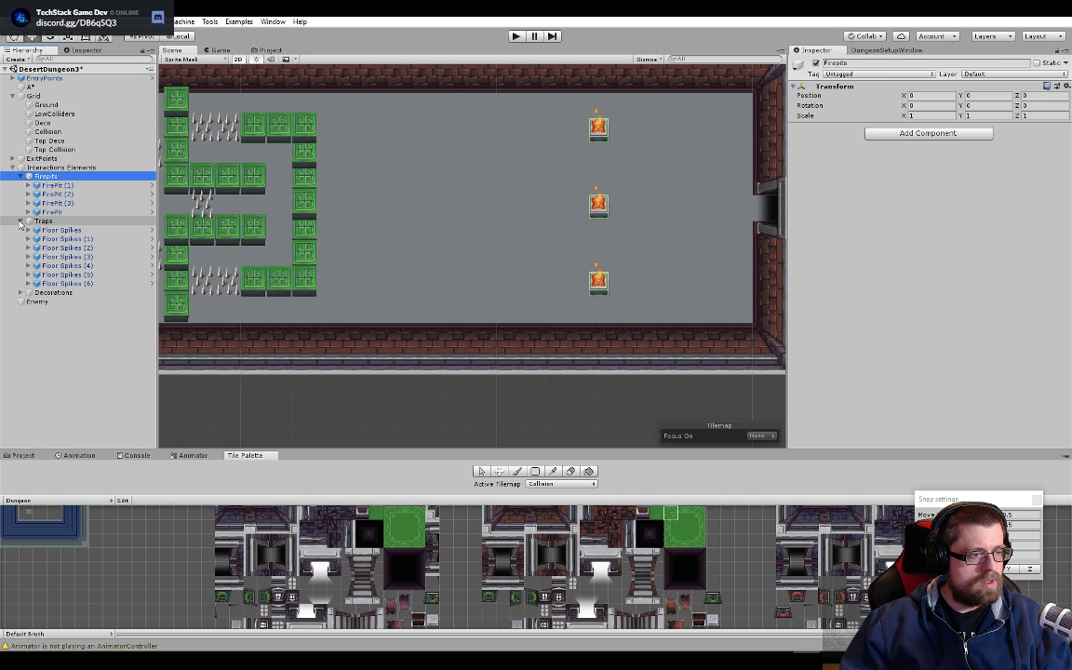
{"action": "left_click", "coordinate": [19, 221]}
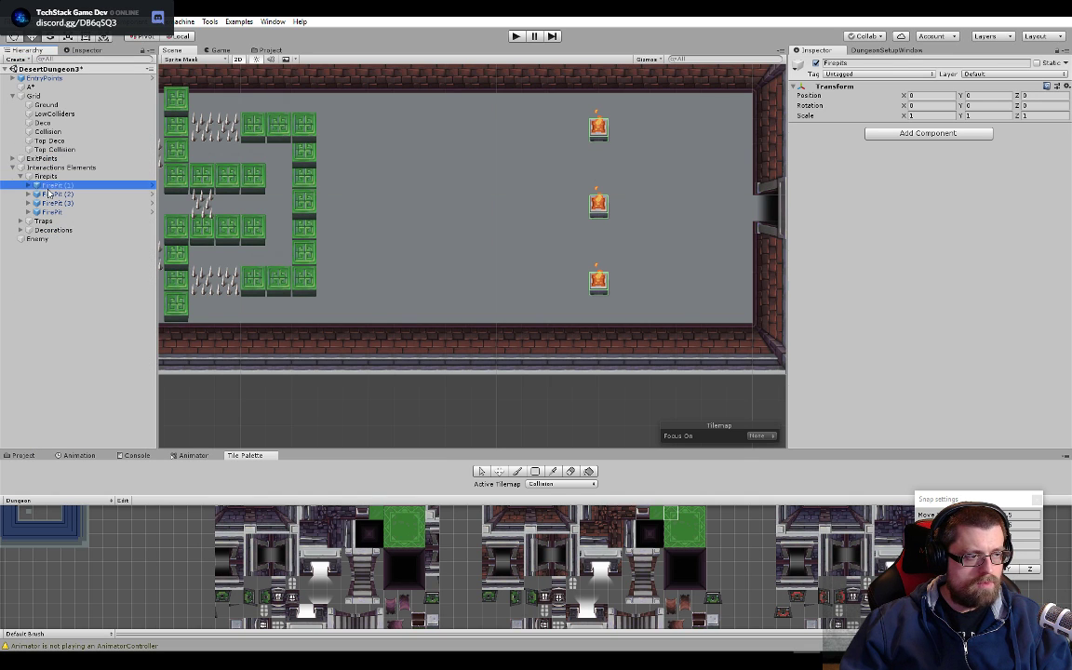
{"action": "left_click", "coordinate": [54, 186]}
{"action": "left_click", "coordinate": [54, 196]}
{"action": "left_click", "coordinate": [56, 203]}
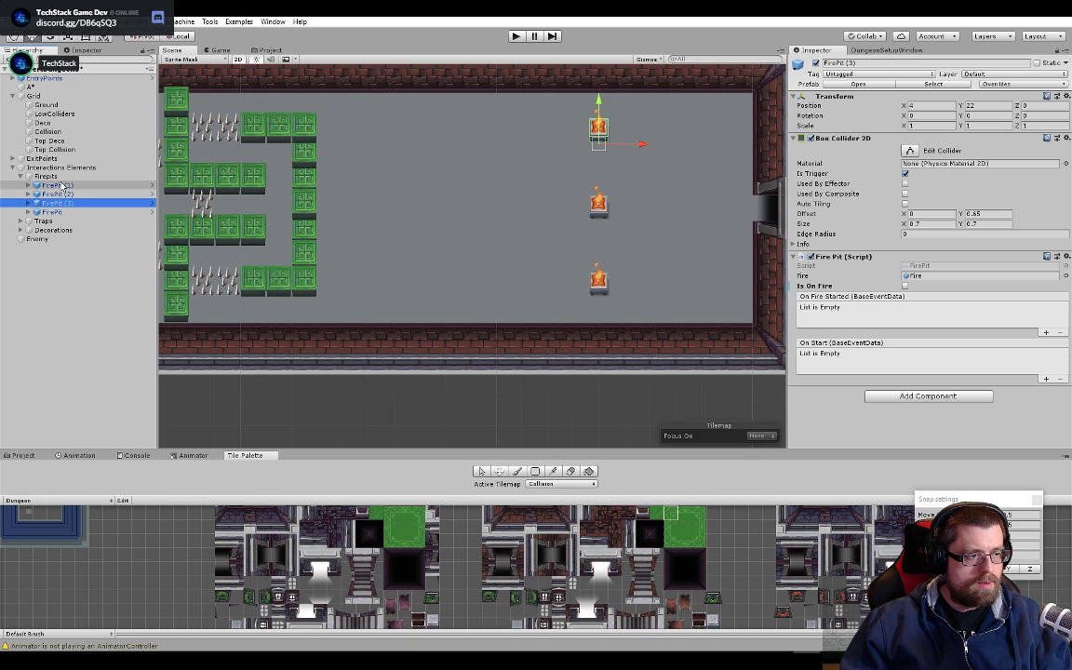
{"action": "left_click", "coordinate": [59, 186], "text": "shift"}
{"action": "left_click", "coordinate": [42, 248]}
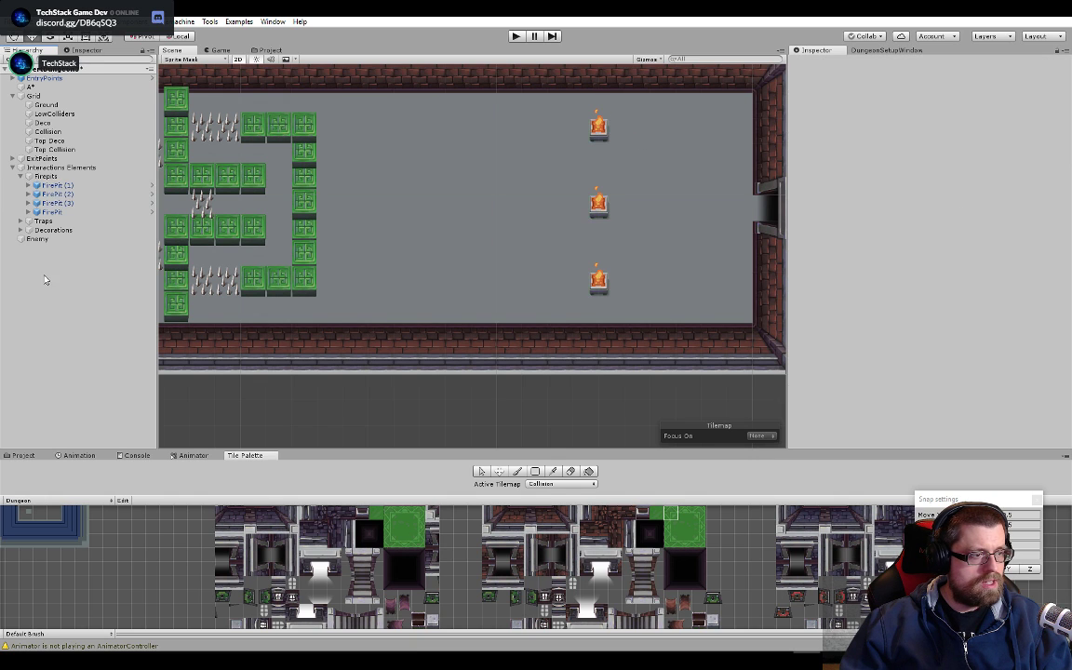
- Create an empty child object under Interactions Elements and name it MutiActionReceiver
{"action": "left_click", "coordinate": [53, 167]}
{"action": "right_click", "coordinate": [54, 169]}
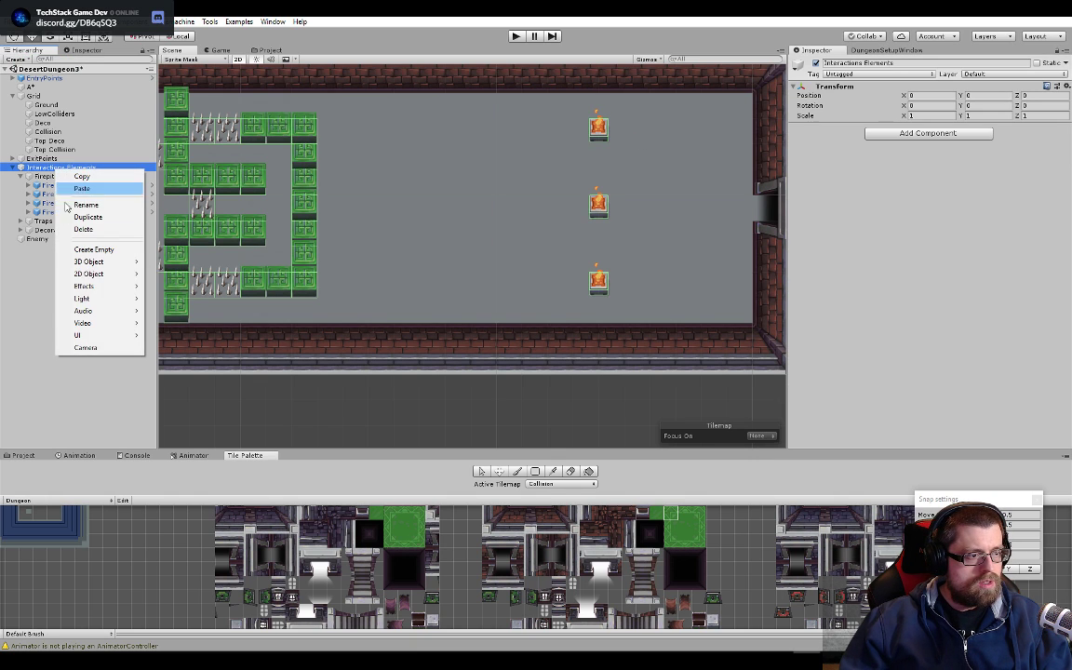
{"action": "left_click", "coordinate": [89, 250]}
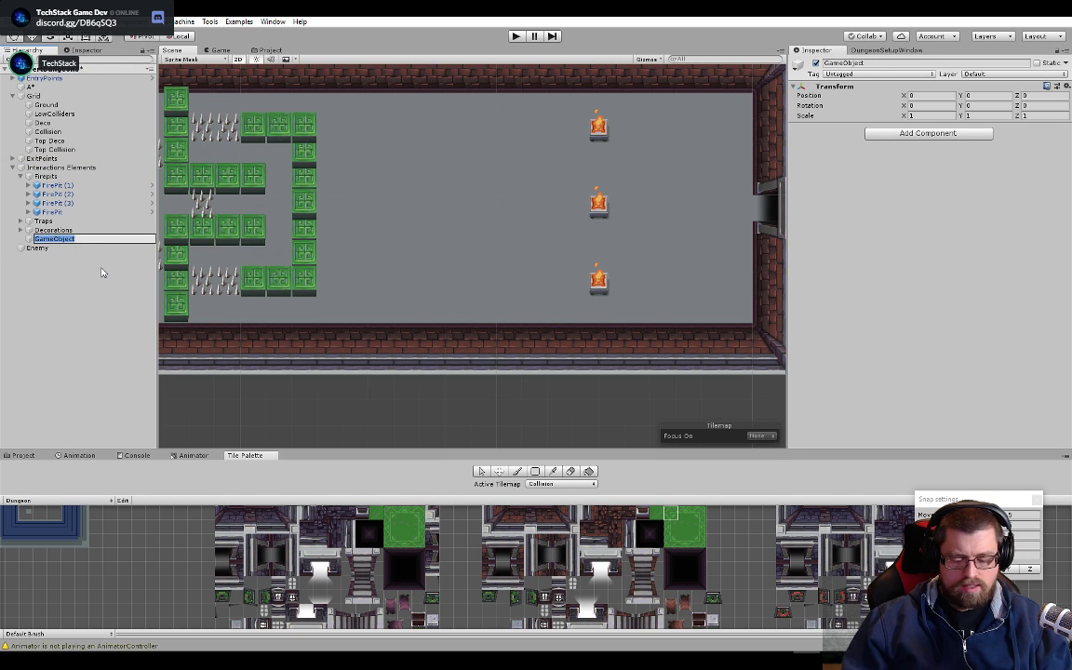
{"action": "type", "text": "Muti"}
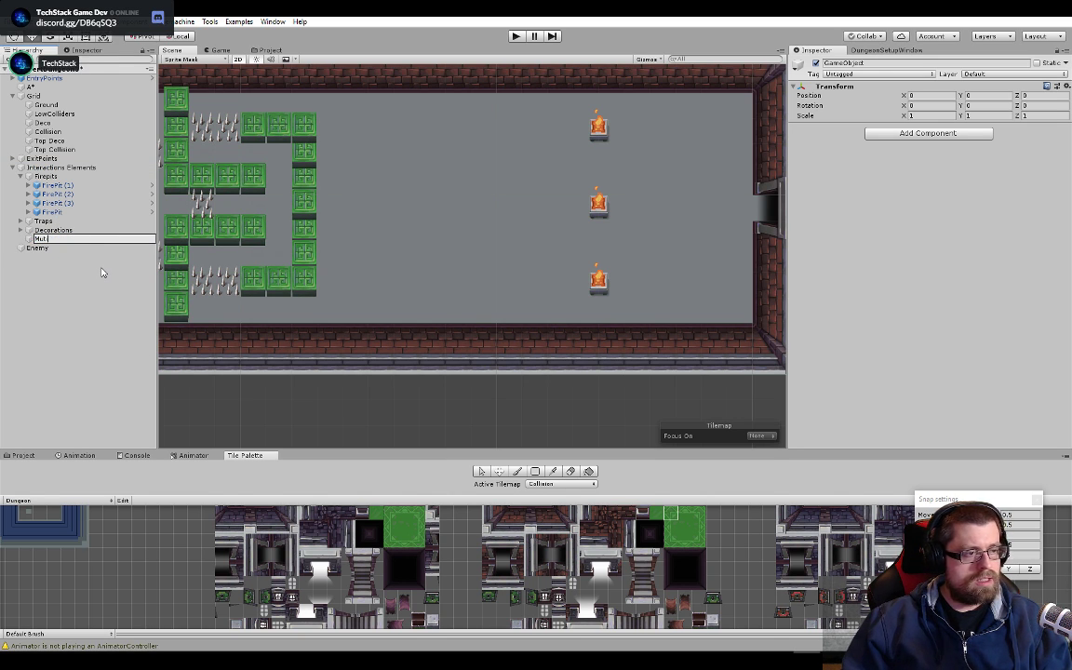
{"action": "type", "text": "ActionRecei"}
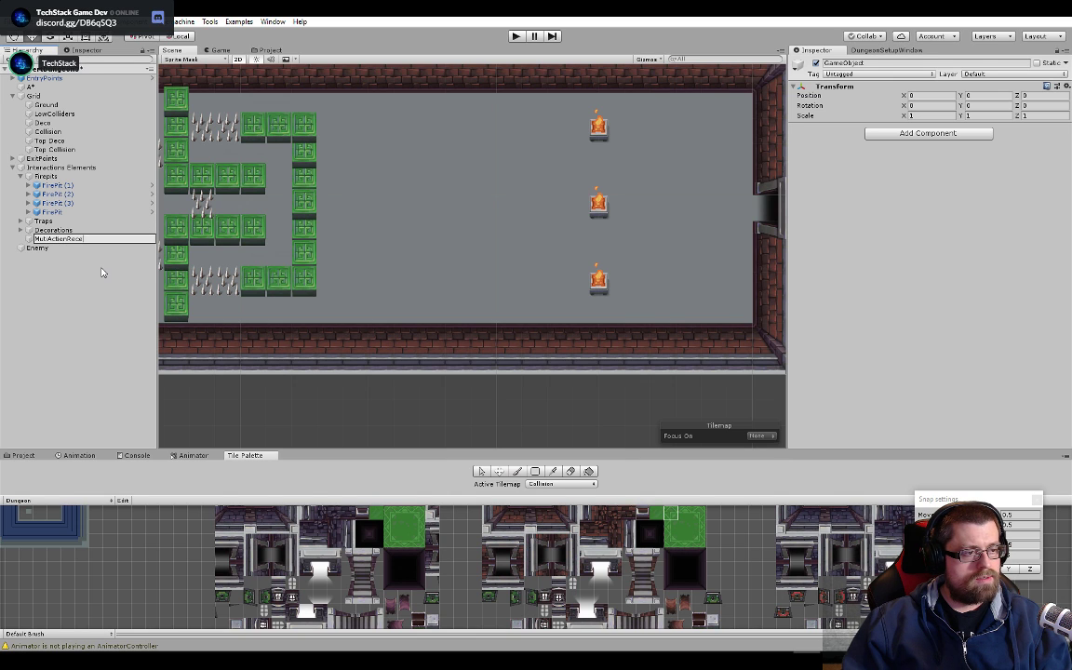
{"action": "type", "text": "ver"}
{"action": "key", "text": "Return"}
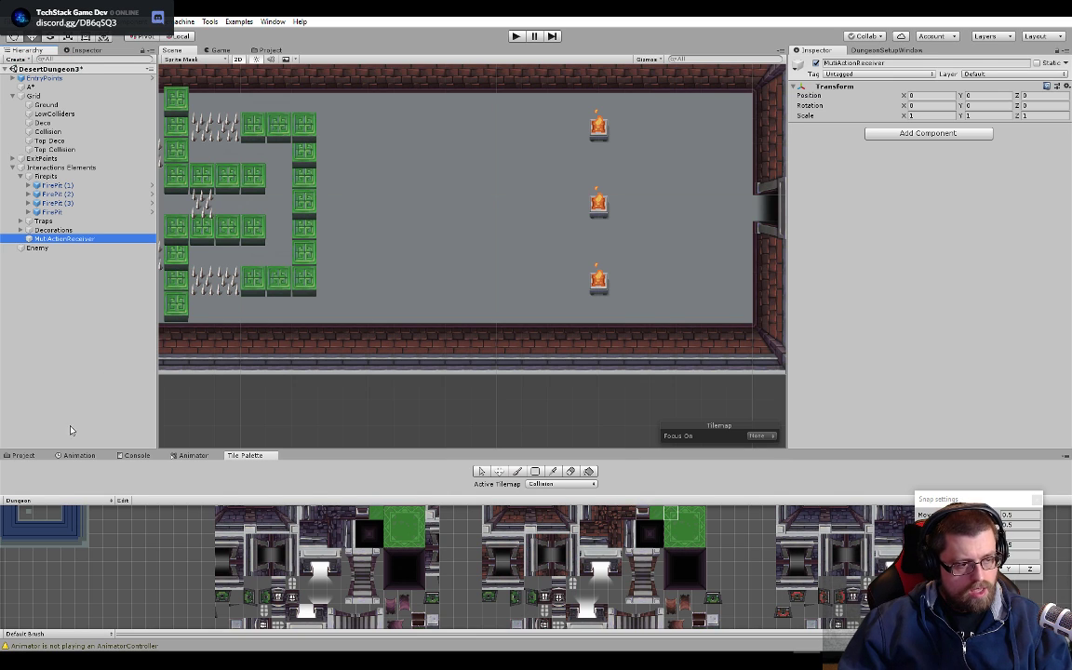
- Add the Multi Action Receiver script component to the MutiActionReceiver object
{"action": "left_click", "coordinate": [959, 135]}
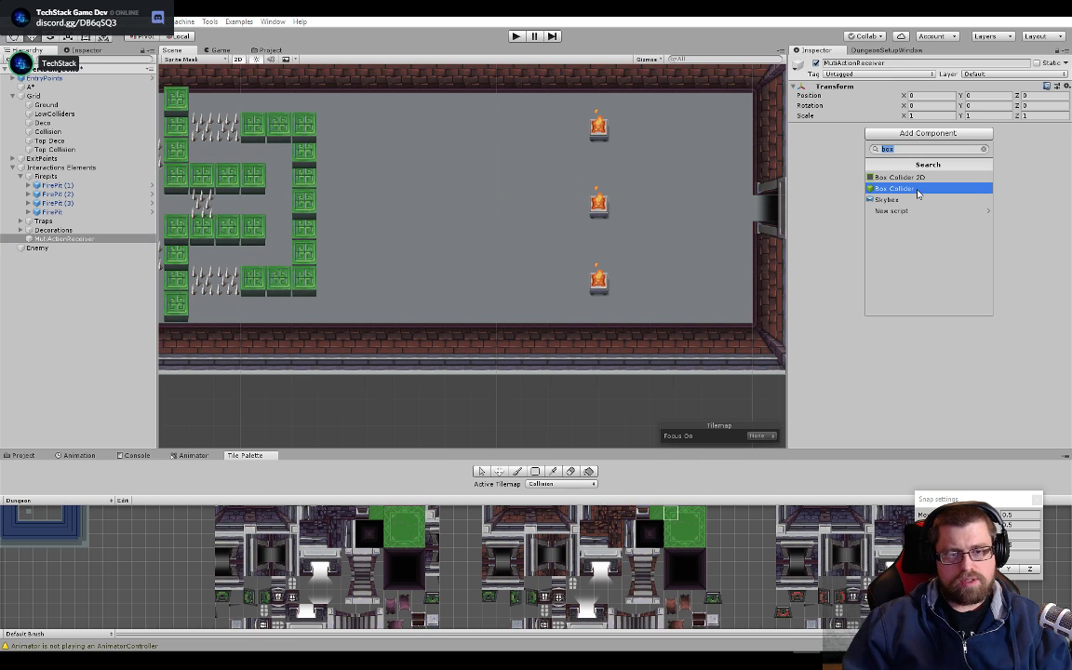
{"action": "type", "text": "mut"}
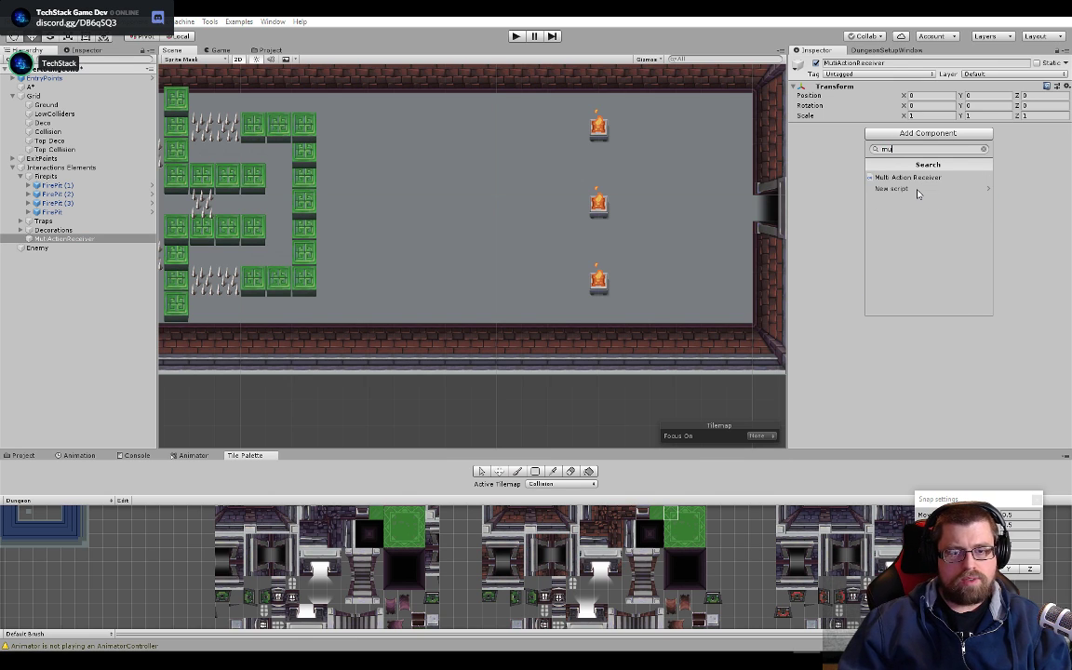
{"action": "left_click", "coordinate": [892, 178]}
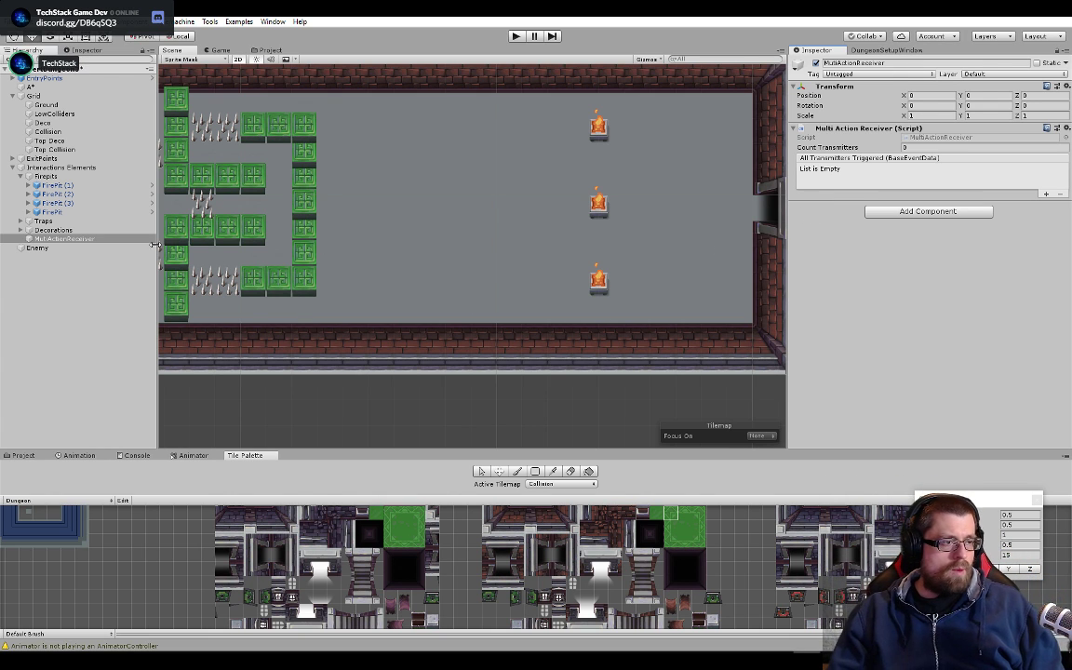
- For FirePit (1) to (3) together, add an On Fire Started and an On Start event entry, both targeting MutiActionReceiver
{"action": "left_click", "coordinate": [58, 185]}
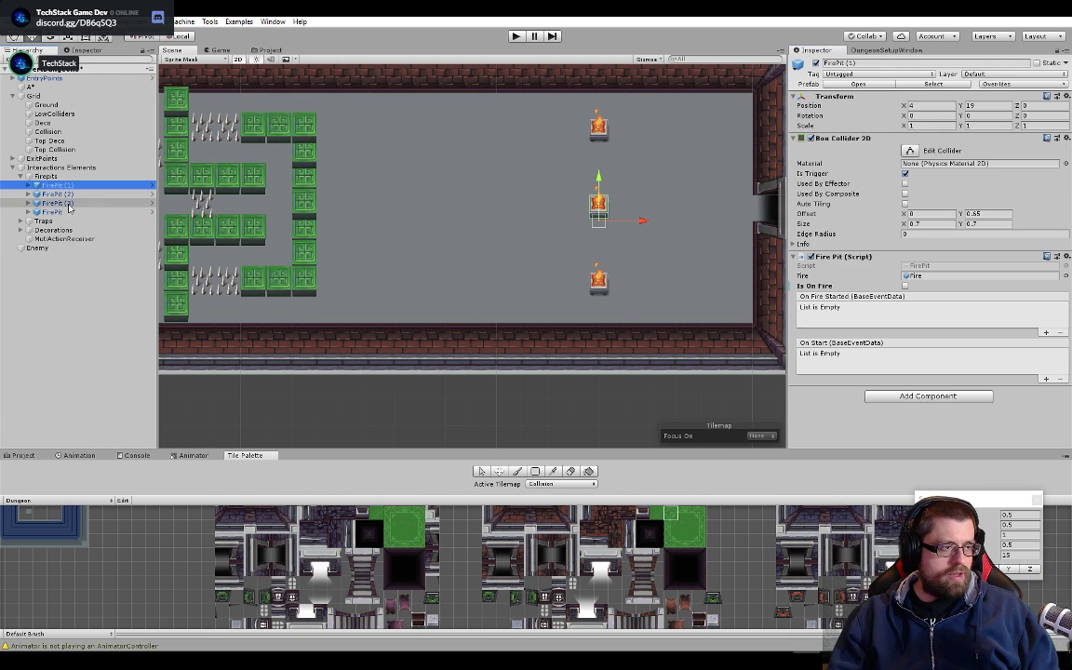
{"action": "left_click", "coordinate": [58, 203], "text": "shift"}
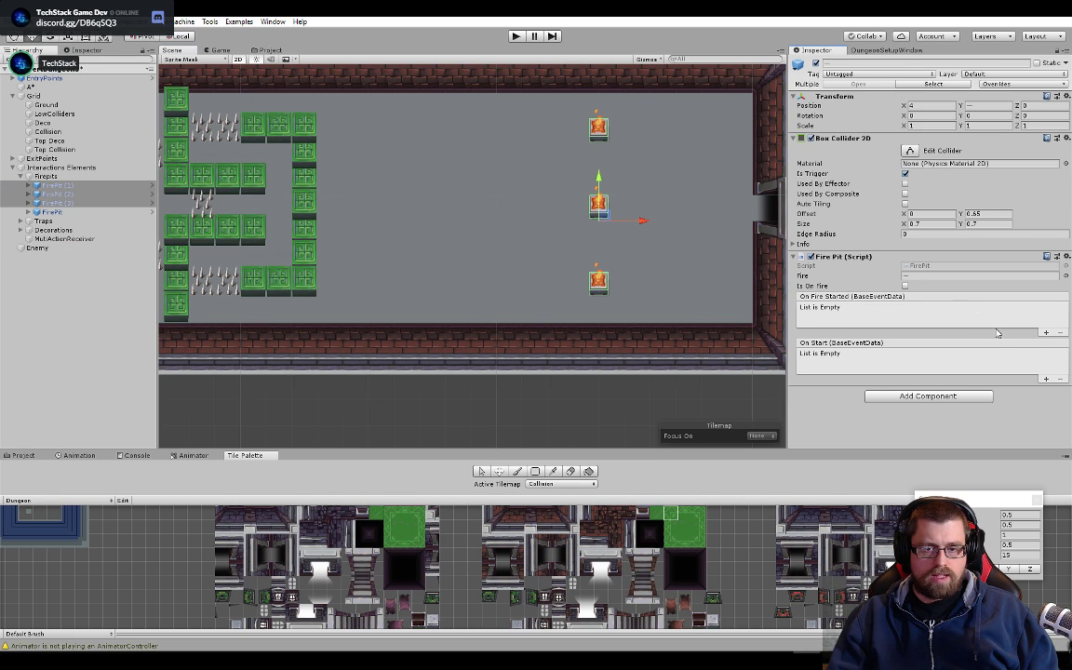
{"action": "left_click", "coordinate": [1046, 332]}
{"action": "left_click", "coordinate": [1046, 379]}
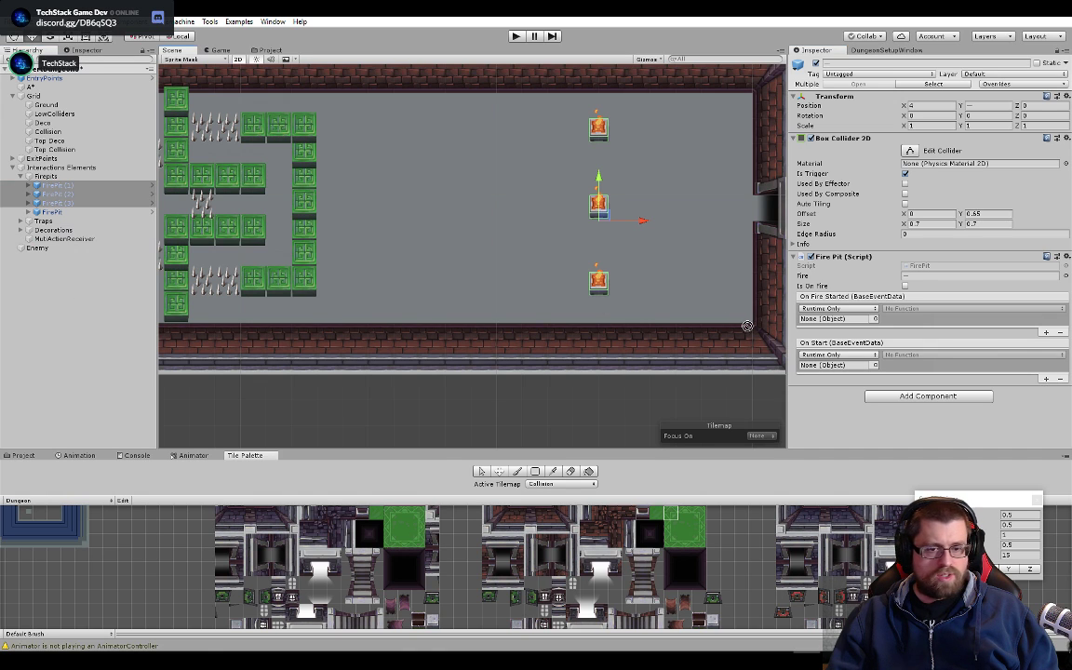
{"action": "left_click_drag", "start_coordinate": [807, 321], "coordinate": [810, 320]}
{"action": "left_click_drag", "start_coordinate": [64, 238], "coordinate": [852, 367]}
- Set the On Fire Started event of the three fire pits to call MultiActionReceiver.register
{"action": "left_click", "coordinate": [903, 310]}
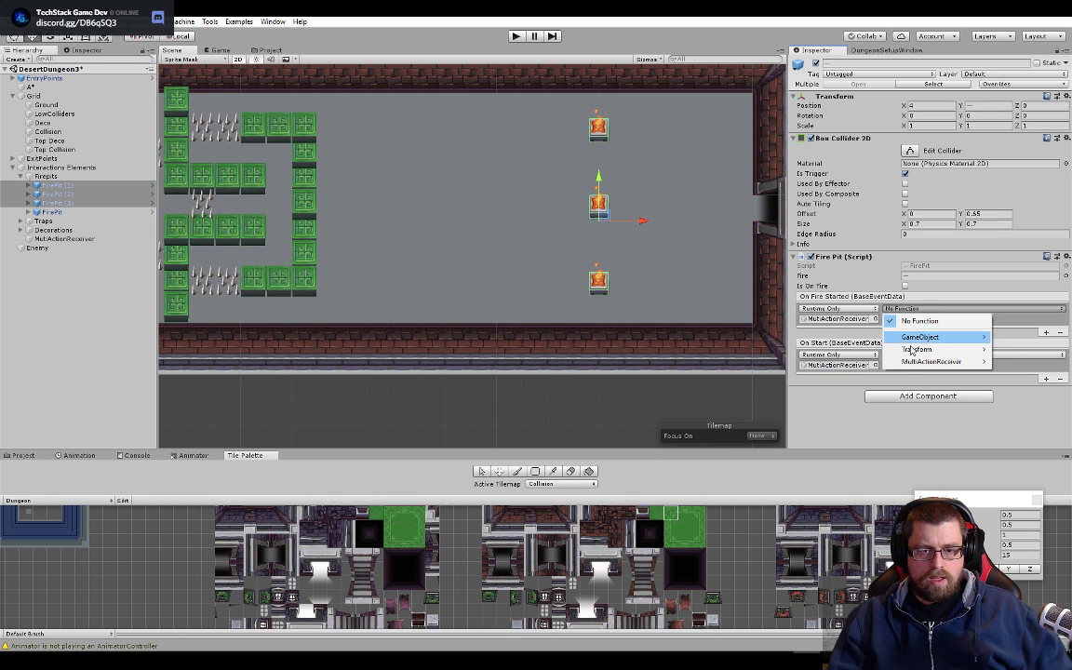
{"action": "mouse_move", "coordinate": [935, 361]}
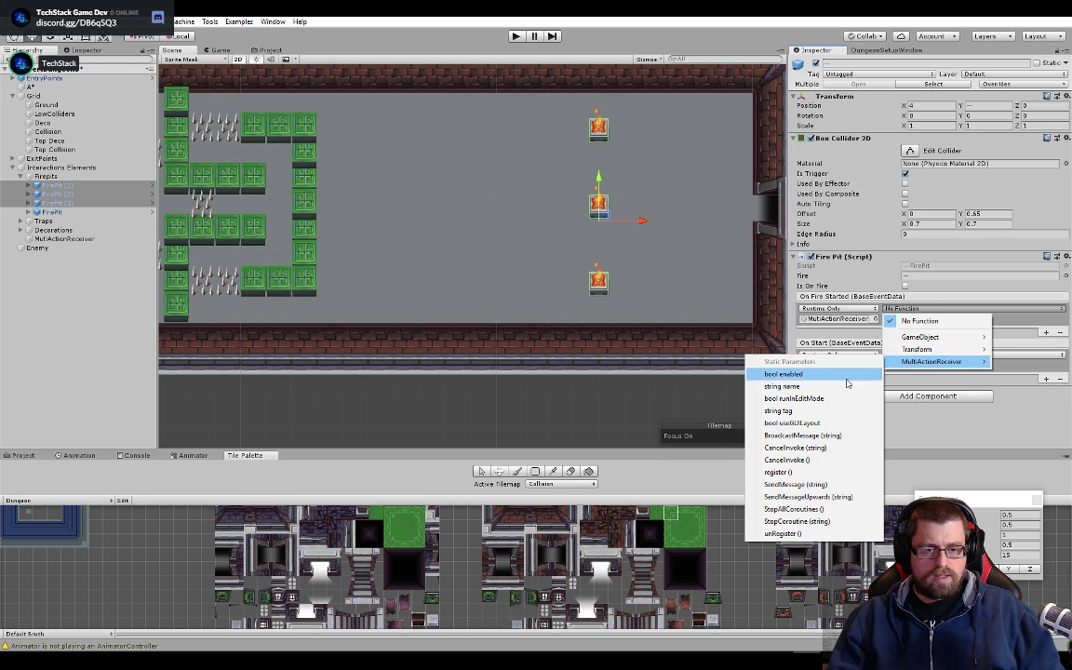
{"action": "left_click", "coordinate": [784, 472]}
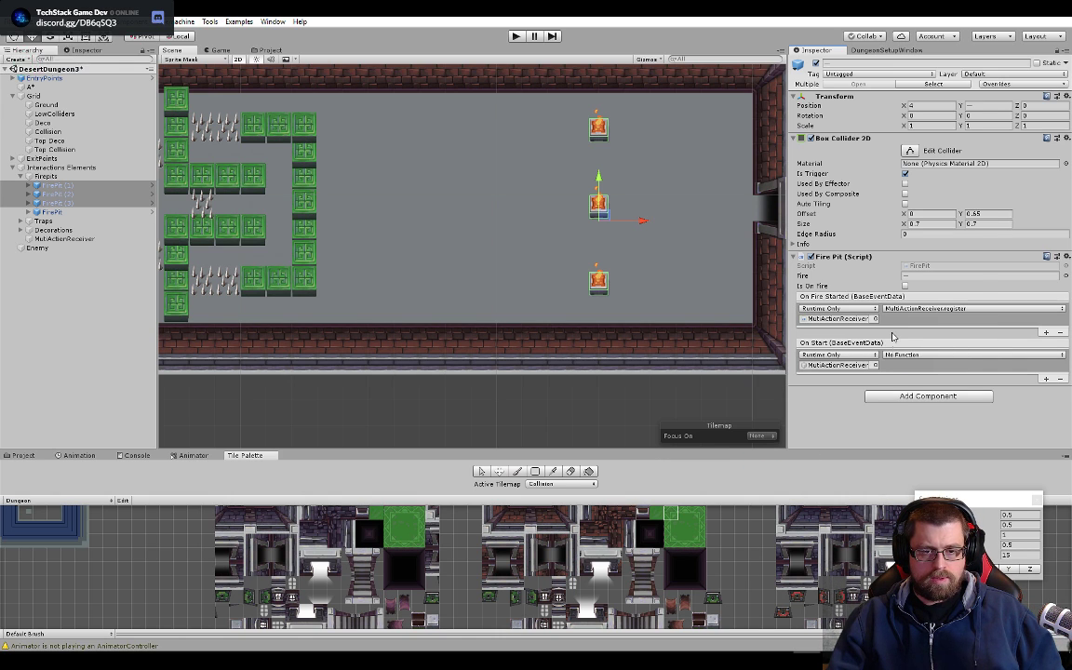
- Make the three fire pits call MultiActionReceiver.register on On Start and MultiActionReceiver.unRegister on On Fire Started
{"action": "left_click", "coordinate": [910, 356]}
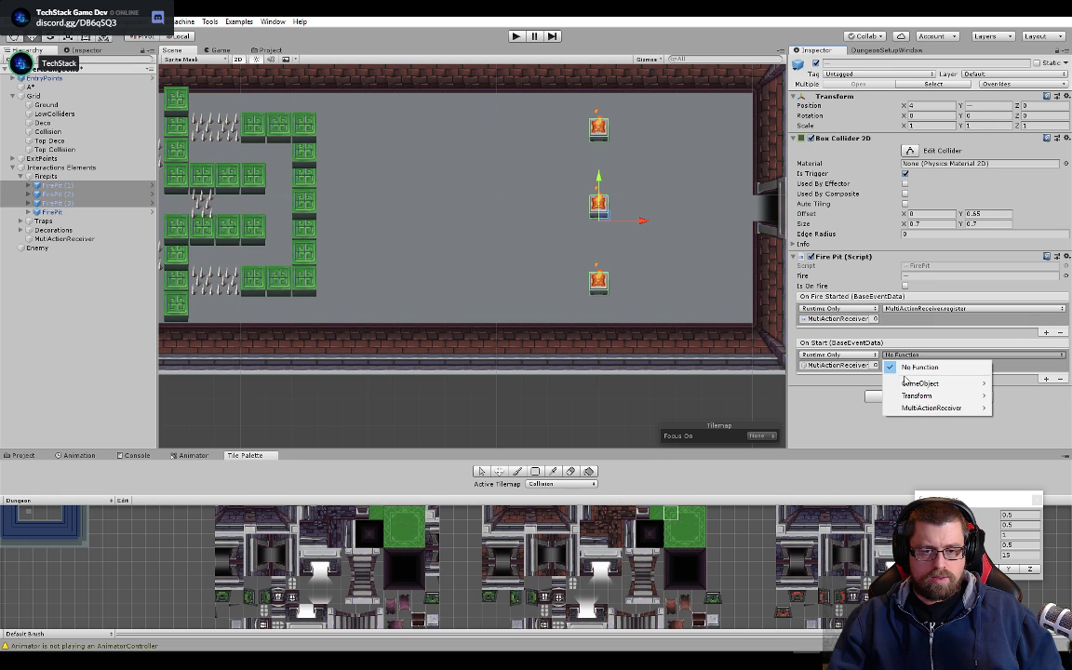
{"action": "mouse_move", "coordinate": [931, 408]}
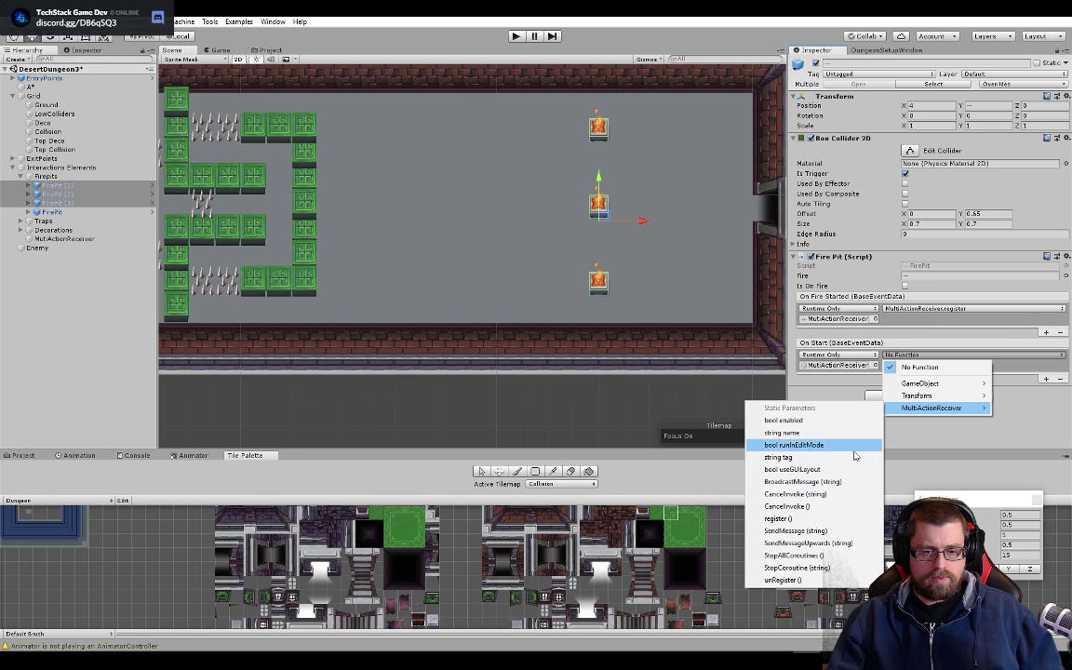
{"action": "left_click", "coordinate": [824, 518]}
{"action": "left_click", "coordinate": [910, 313]}
{"action": "left_click", "coordinate": [910, 313]}
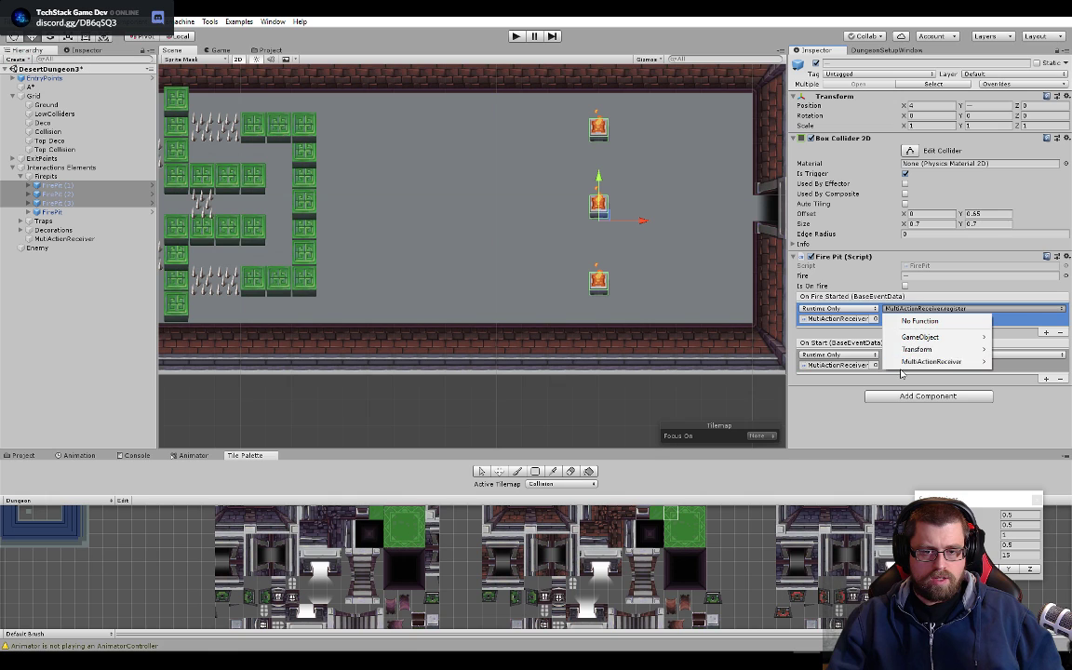
{"action": "mouse_move", "coordinate": [931, 361]}
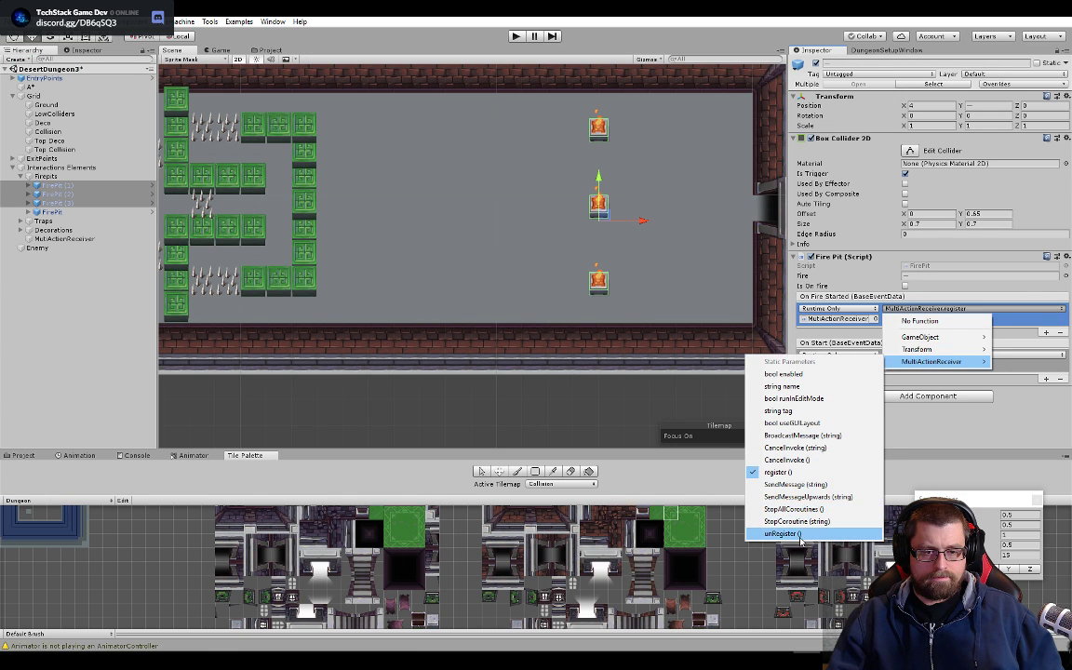
{"action": "left_click", "coordinate": [784, 533]}
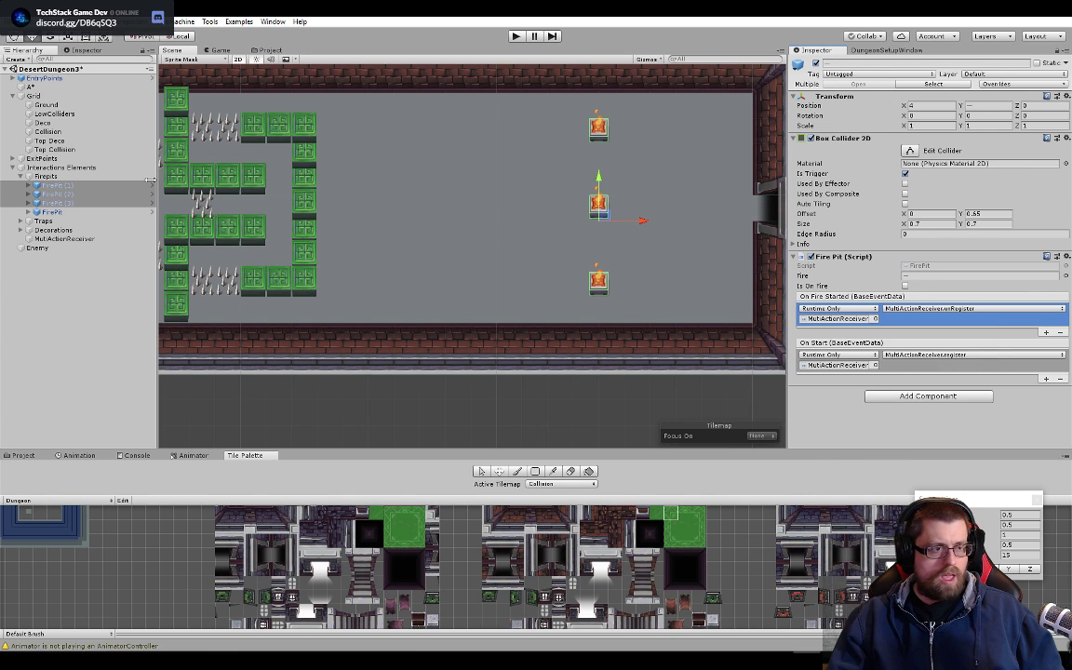
- Create a prefab variant of DungeonDoorGateN in the Prefabs/Doors folder
{"action": "left_click", "coordinate": [65, 239]}
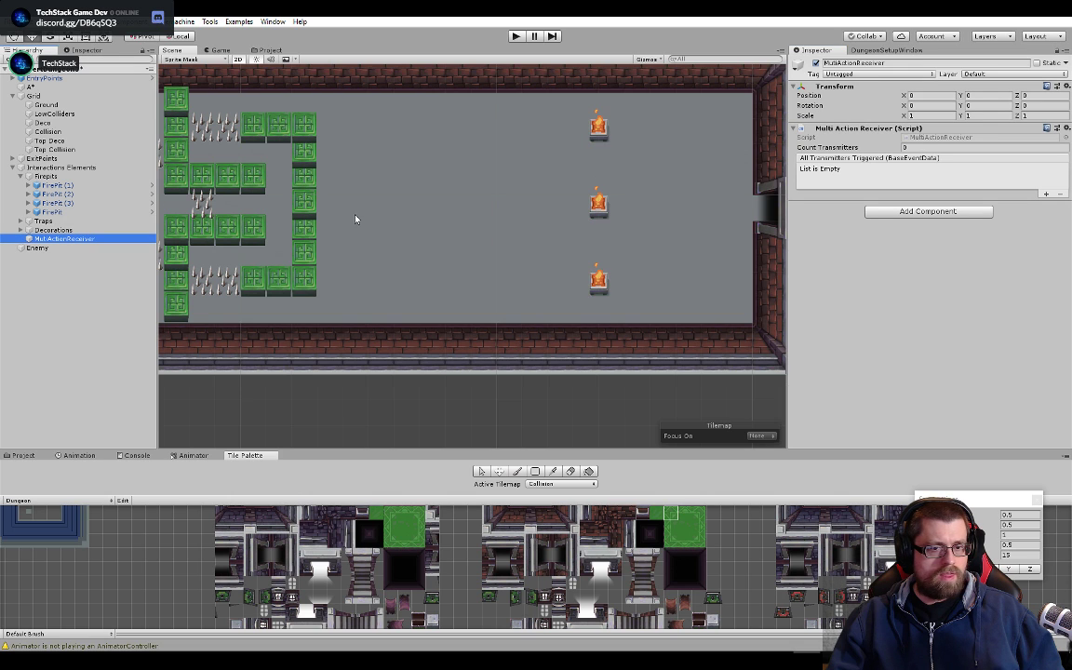
{"action": "scroll", "coordinate": [363, 220], "scroll_direction": "down", "scroll_amount": 1}
{"action": "left_click", "coordinate": [21, 456]}
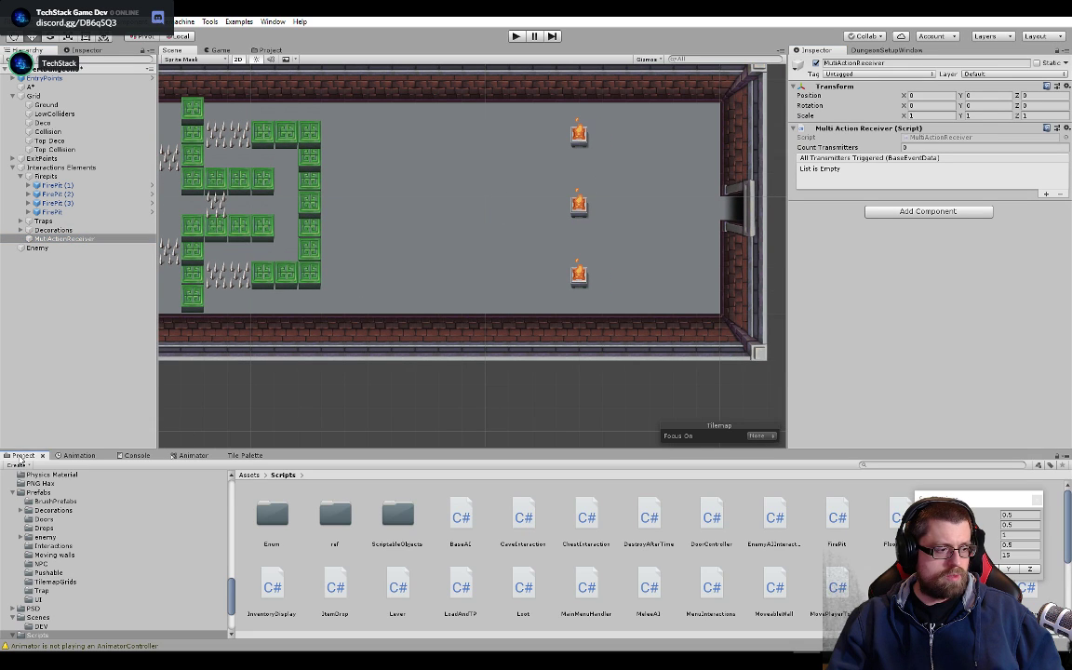
{"action": "left_click", "coordinate": [41, 527]}
{"action": "key", "text": "Up"}
{"action": "left_click_drag", "start_coordinate": [282, 538], "coordinate": [371, 491]}
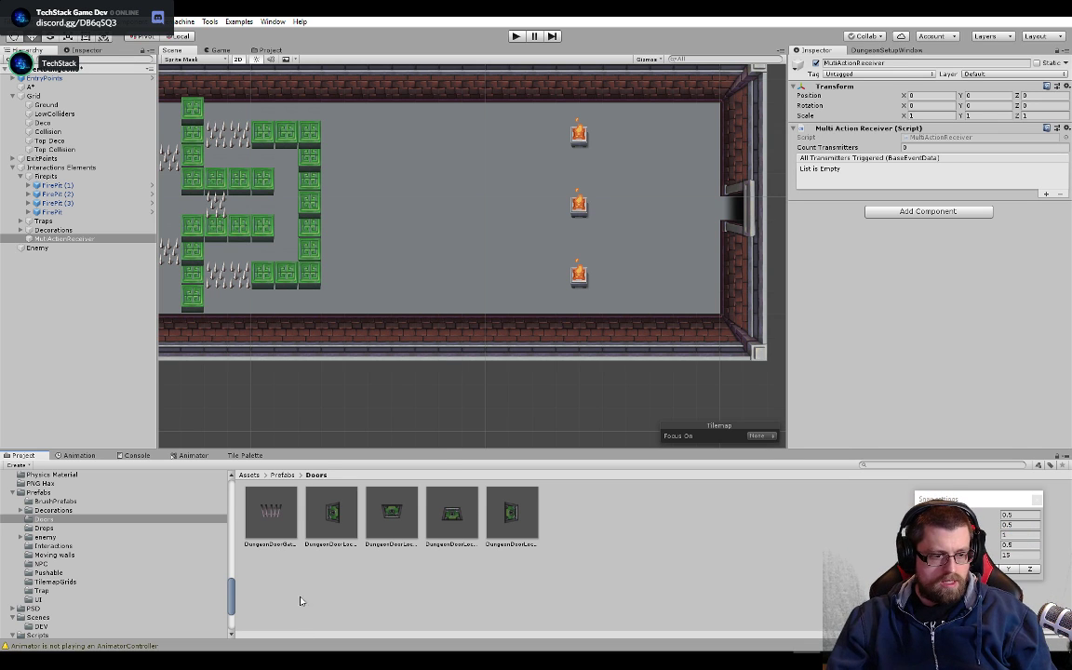
{"action": "right_click", "coordinate": [288, 527]}
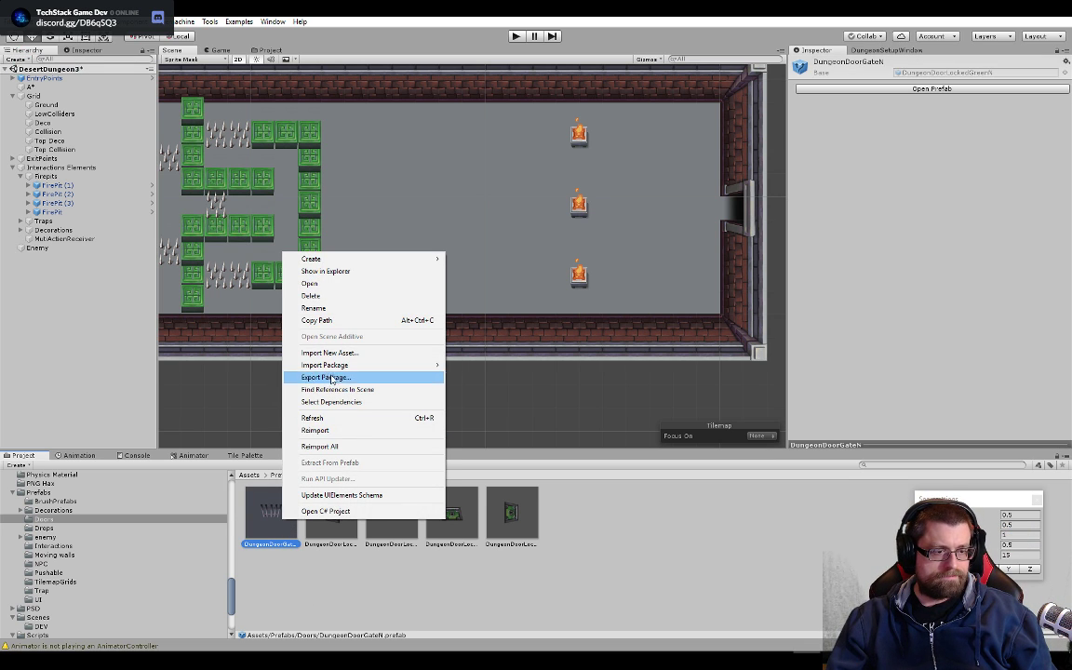
{"action": "mouse_move", "coordinate": [368, 261]}
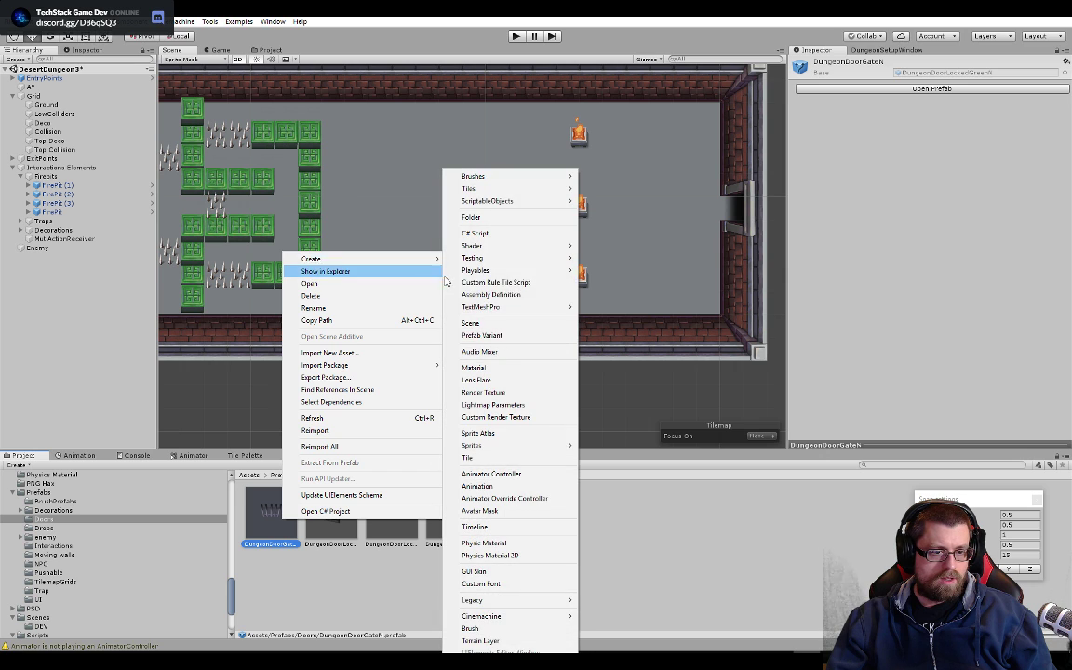
{"action": "left_click", "coordinate": [506, 337]}
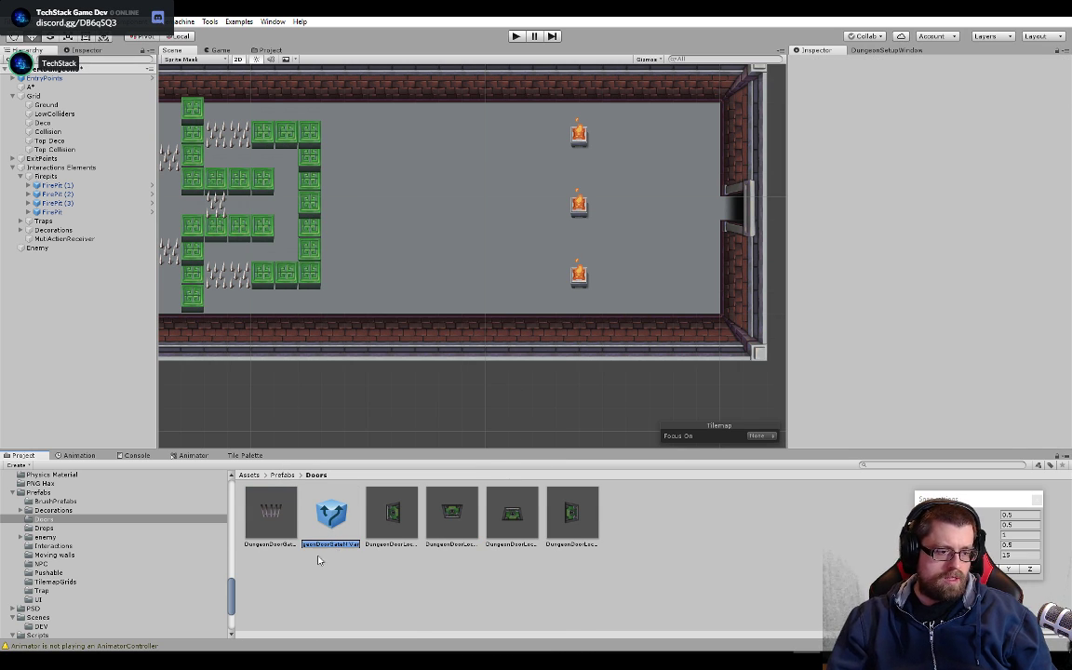
- Rename the new gate prefab variant as DungeonDoorGateW
{"action": "left_click", "coordinate": [272, 542]}
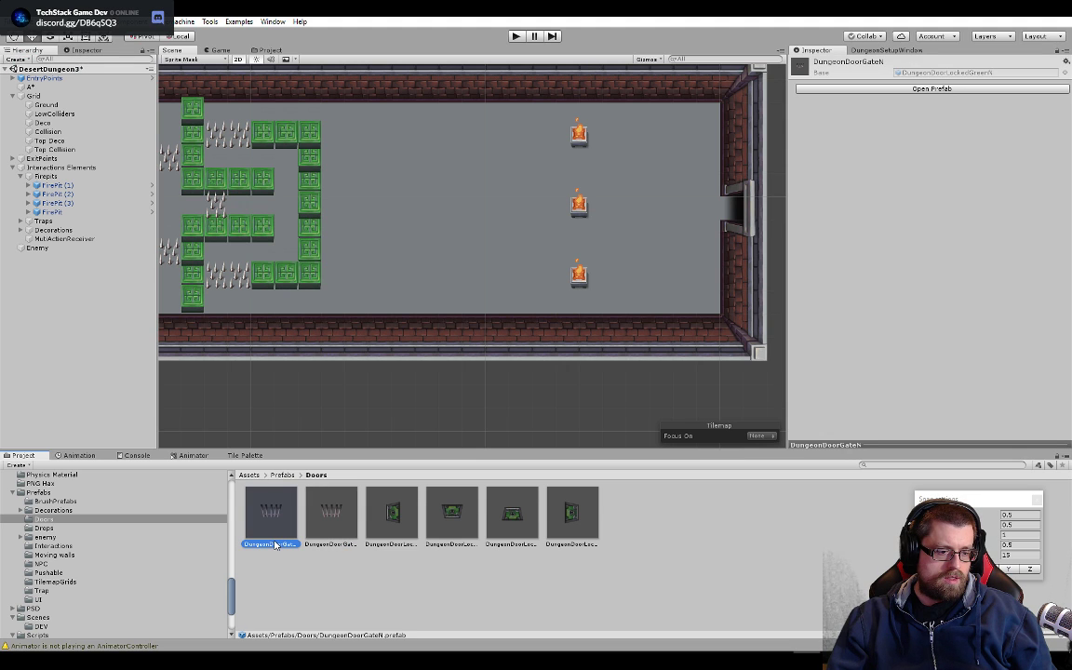
{"action": "left_click", "coordinate": [271, 542]}
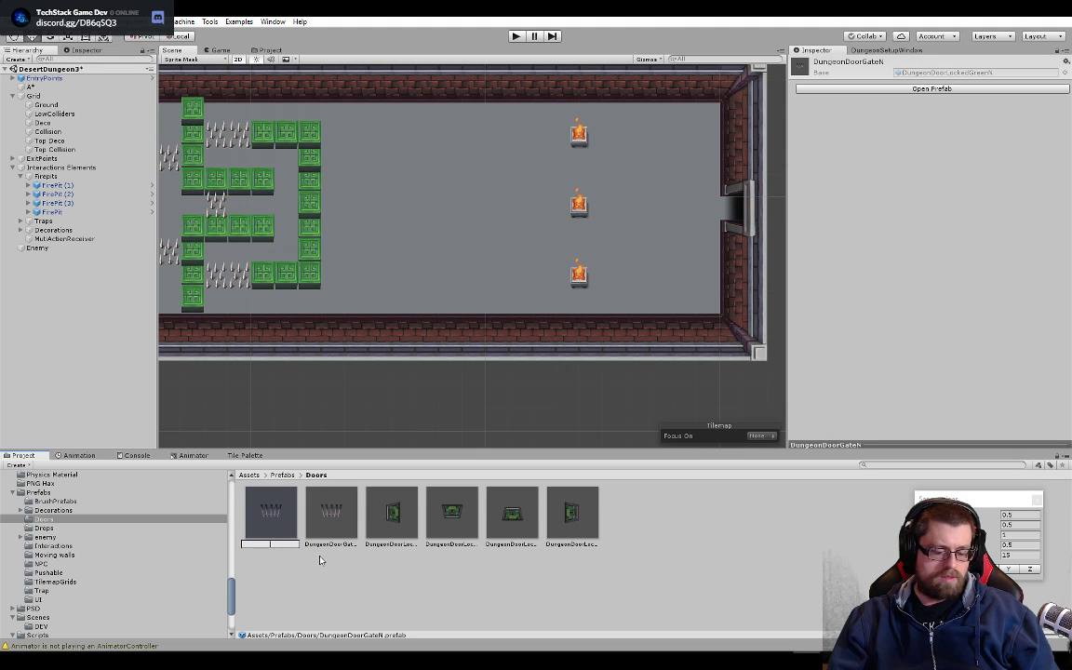
{"action": "left_click", "coordinate": [322, 559]}
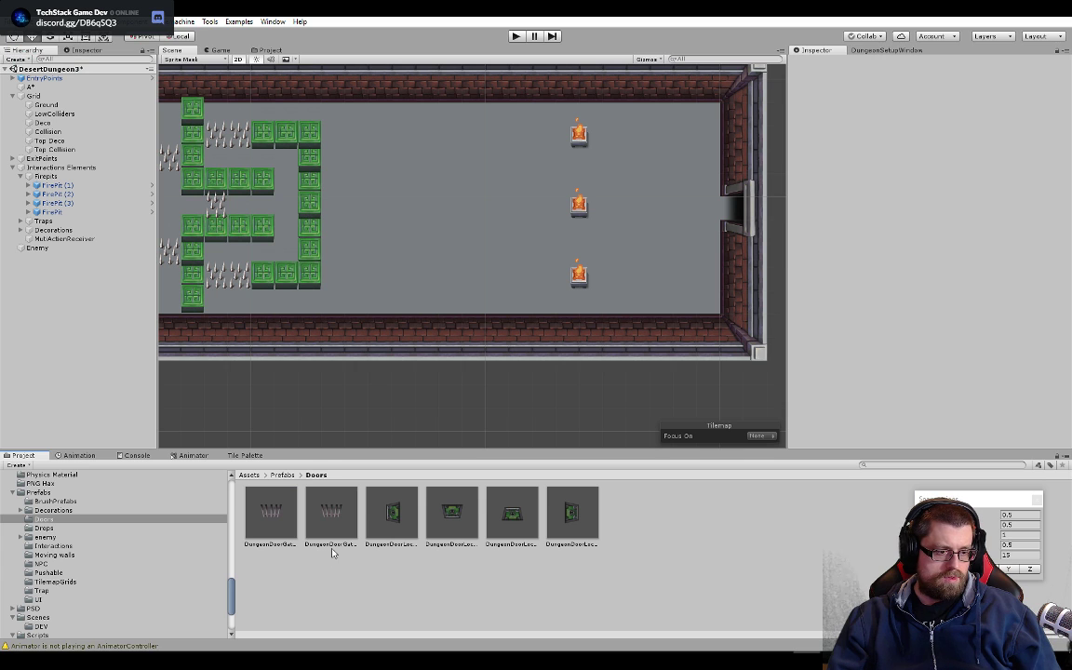
{"action": "left_click", "coordinate": [332, 546]}
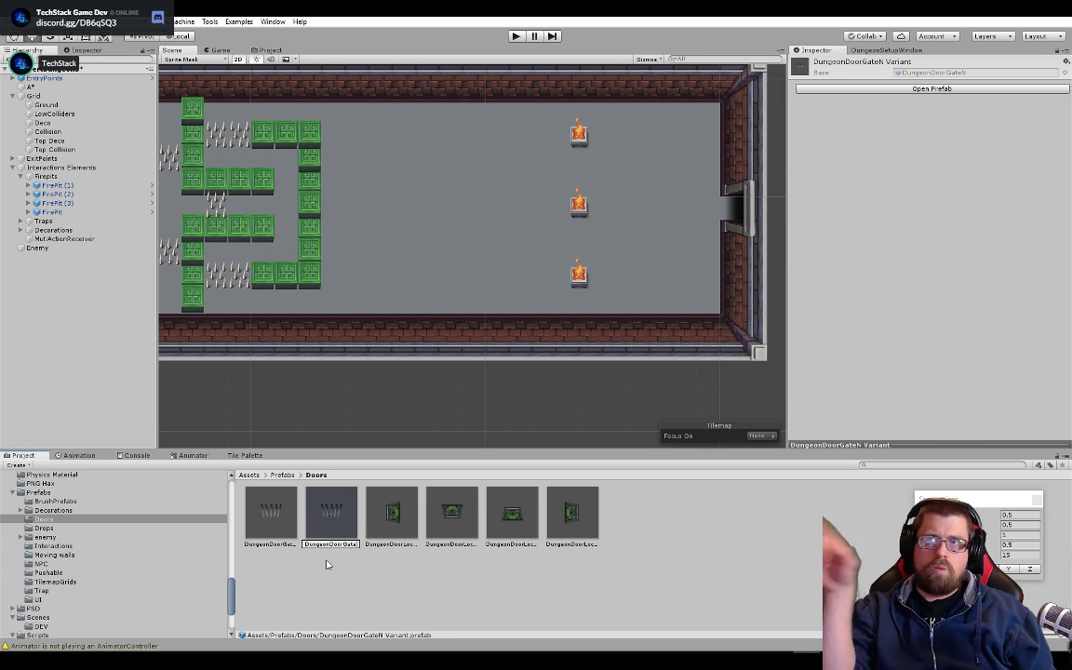
{"action": "key", "text": "BackSpace"}
{"action": "type", "text": "W"}
{"action": "key", "text": "Return"}
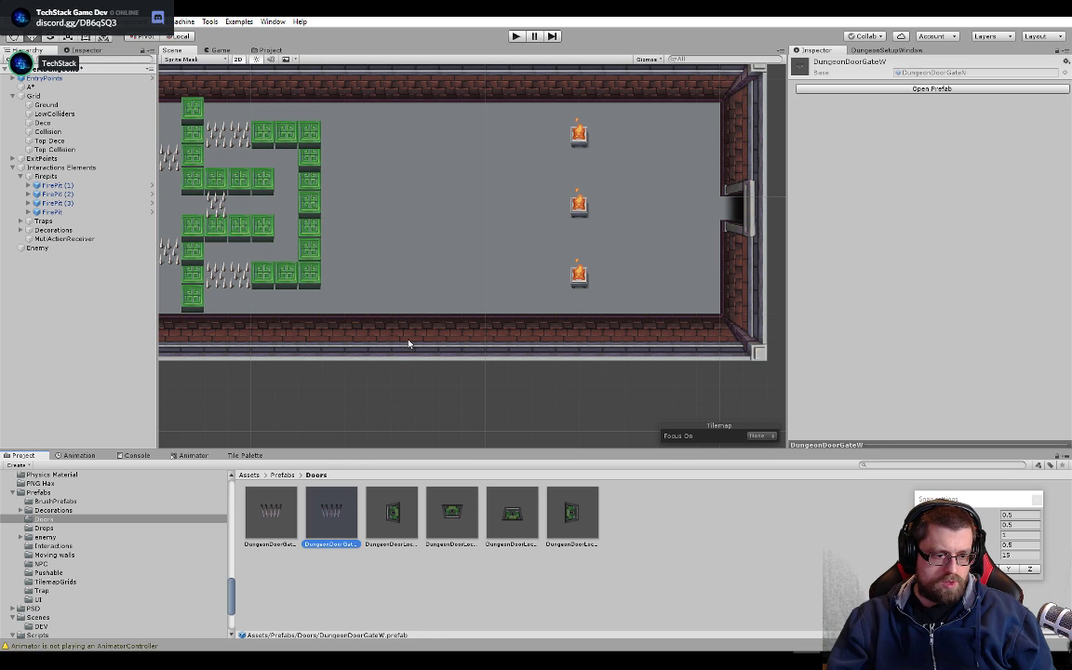
- Rename the gate prefab variant as DungeonDoorGateE, matching the direction suffix of the locked green doors
{"action": "left_click", "coordinate": [399, 517]}
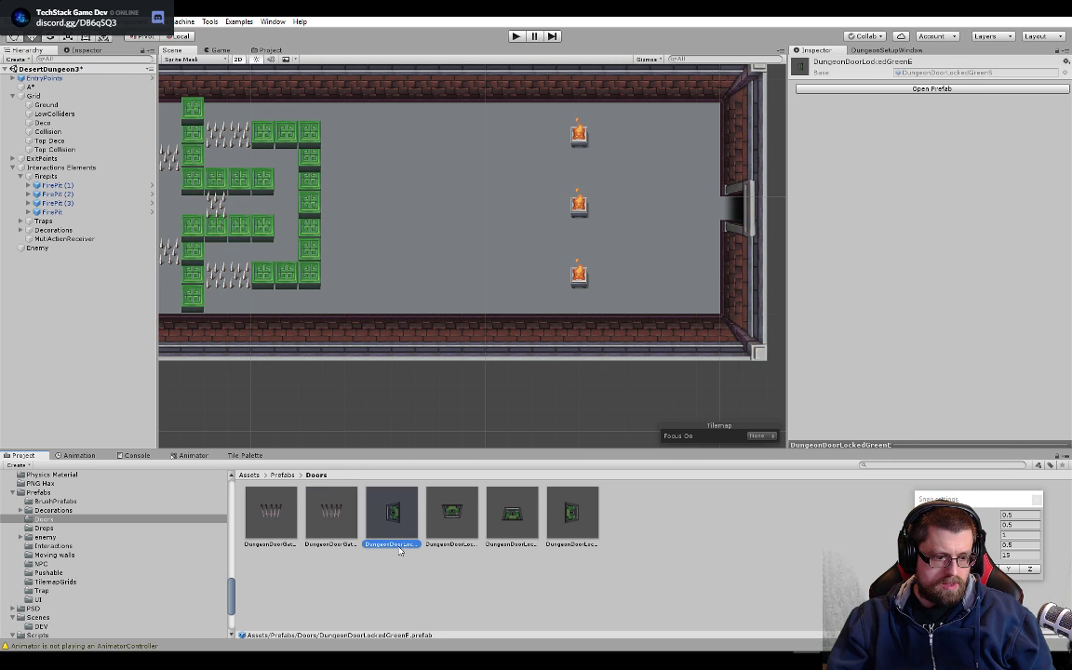
{"action": "left_click", "coordinate": [342, 518]}
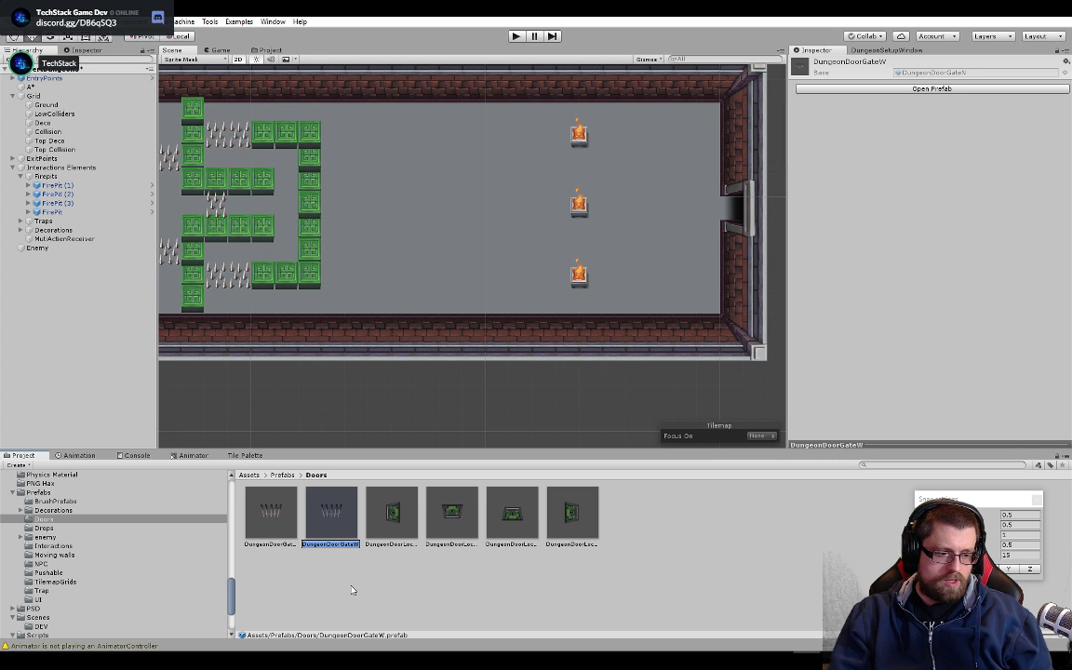
{"action": "key", "text": "F2"}
{"action": "key", "text": "End"}
{"action": "key", "text": "BackSpace"}
{"action": "type", "text": "E"}
{"action": "key", "text": "Return"}
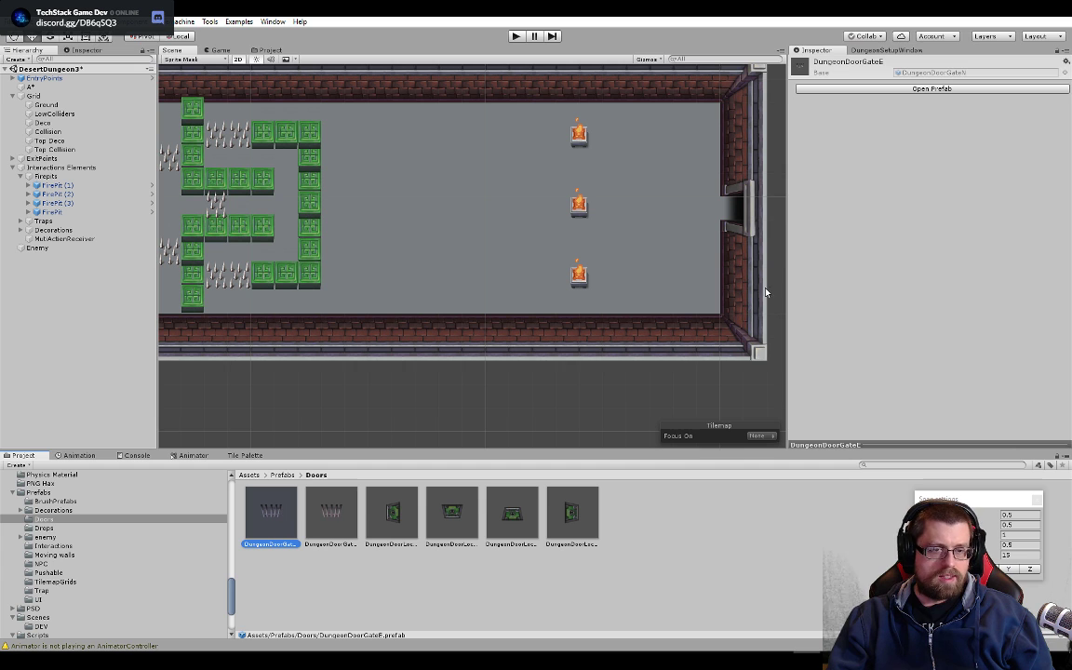
- Open the DungeonDoorGateE prefab for editing and expand the New Tiles@128x128 sprites in the Dungeon Tileset's Tilemaps/Update 1.2 folder
{"action": "left_click", "coordinate": [878, 88]}
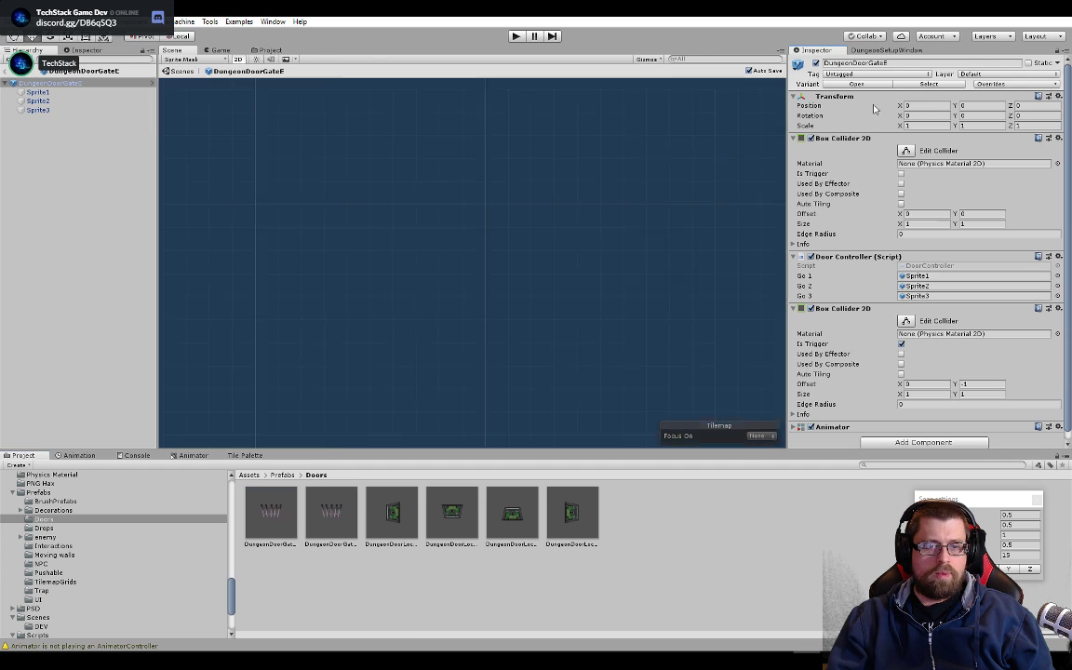
{"action": "scroll", "coordinate": [54, 477], "scroll_direction": "up", "scroll_amount": 10}
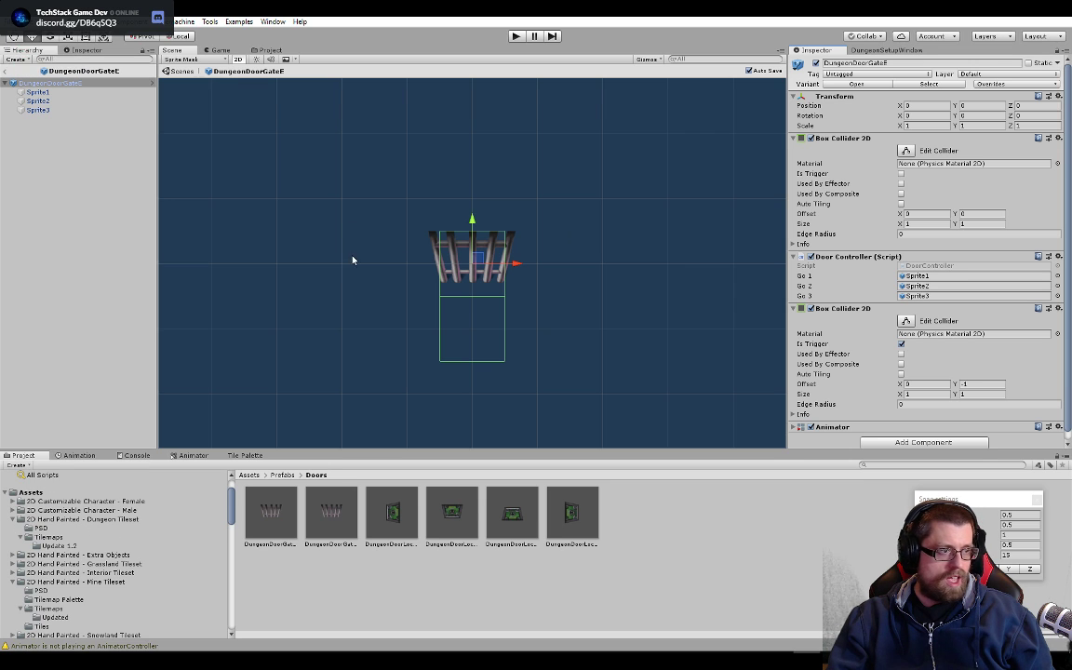
{"action": "left_click", "coordinate": [65, 540]}
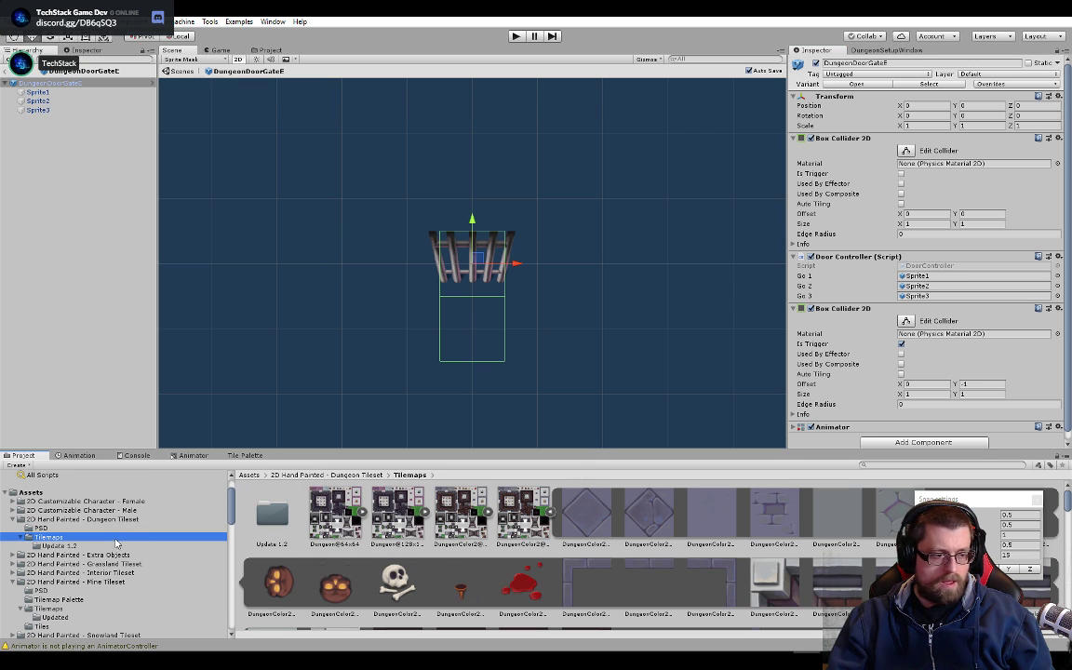
{"action": "double_click", "coordinate": [272, 512]}
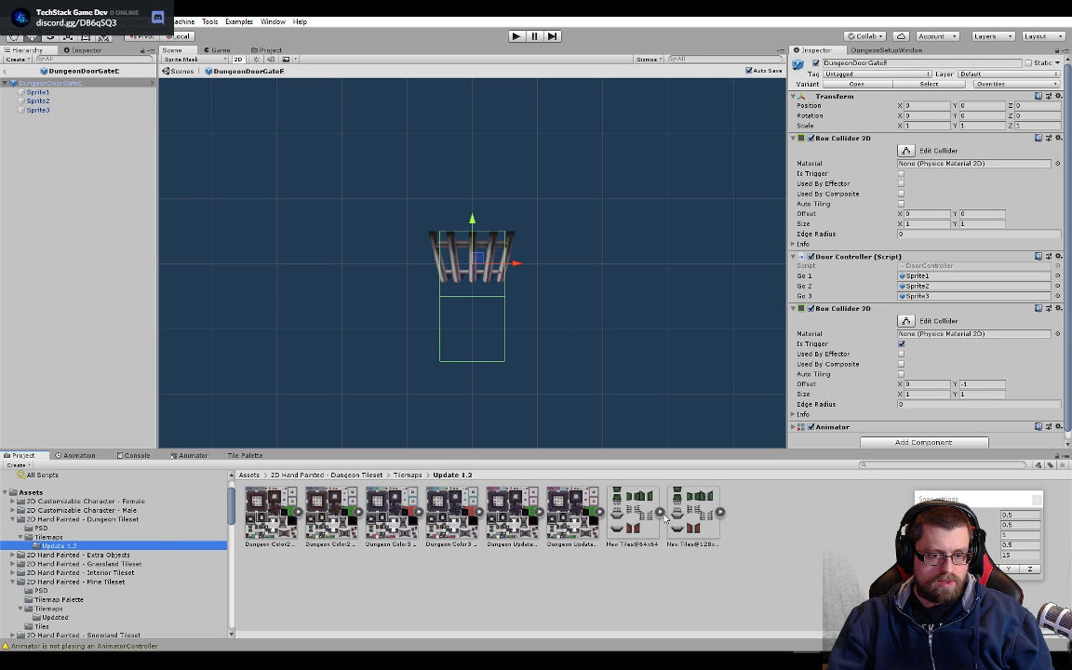
{"action": "left_click", "coordinate": [719, 513]}
{"action": "left_click", "coordinate": [709, 514]}
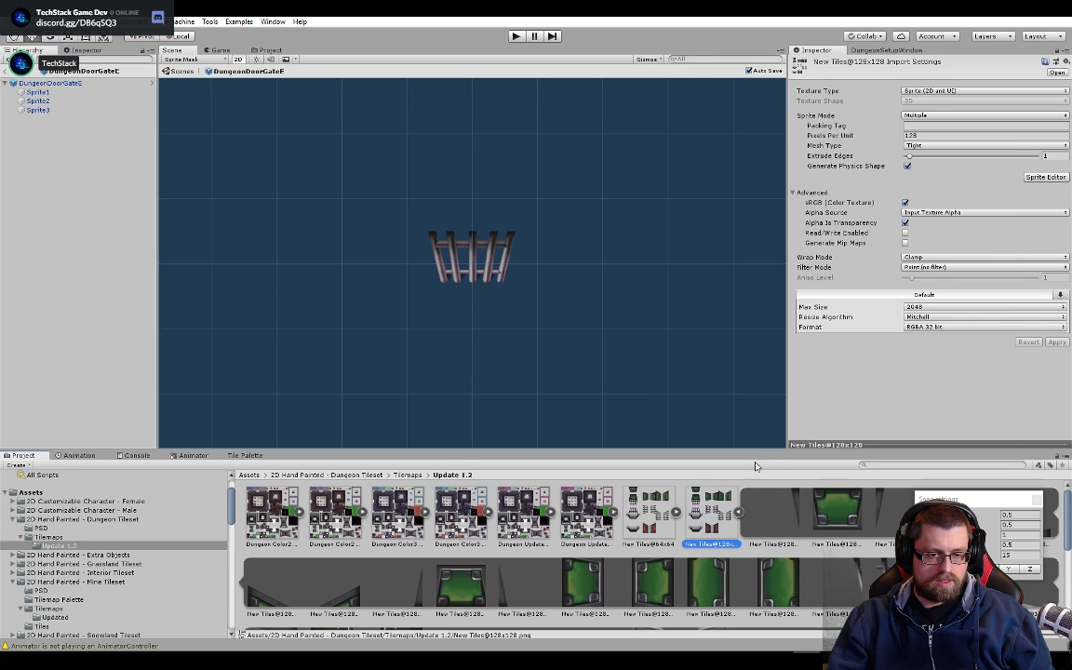
{"action": "left_click_drag", "start_coordinate": [753, 450], "coordinate": [744, 315]}
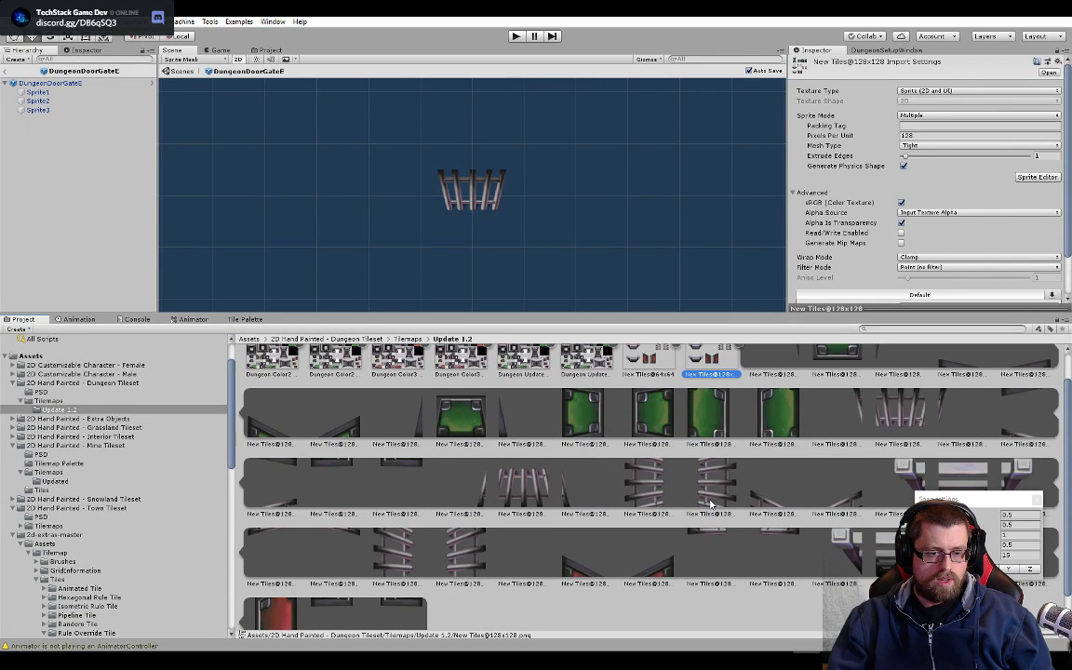
- Set Sprite2's sprite to the sideways gate slice New Tiles@128x128_25
{"action": "left_click", "coordinate": [39, 101]}
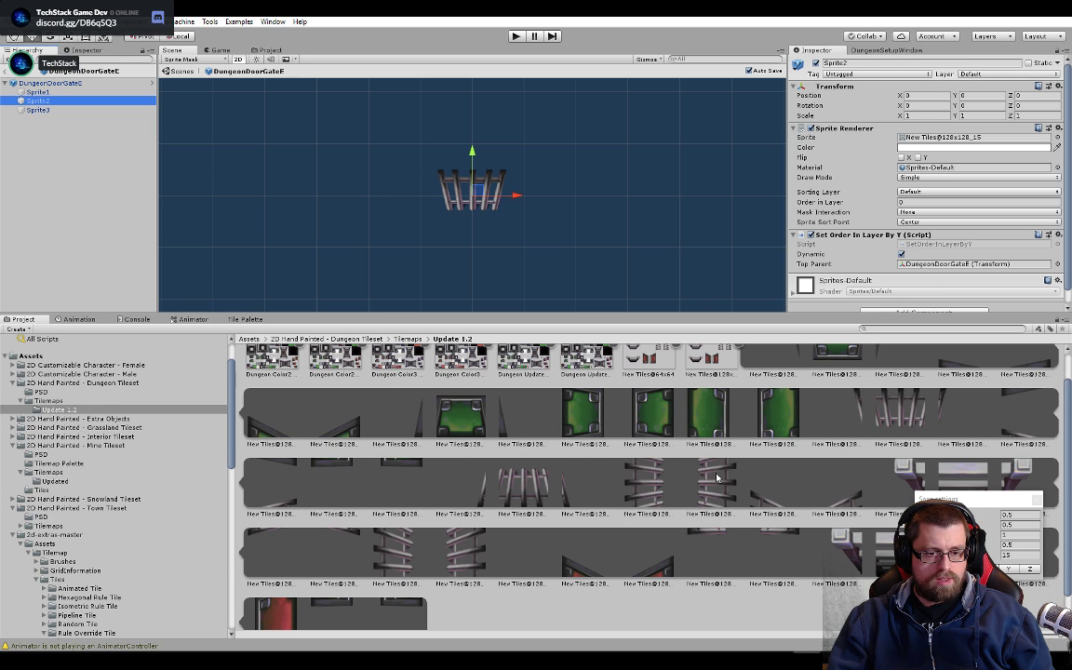
{"action": "left_click_drag", "start_coordinate": [711, 488], "coordinate": [943, 138]}
{"action": "left_click", "coordinate": [56, 83]}
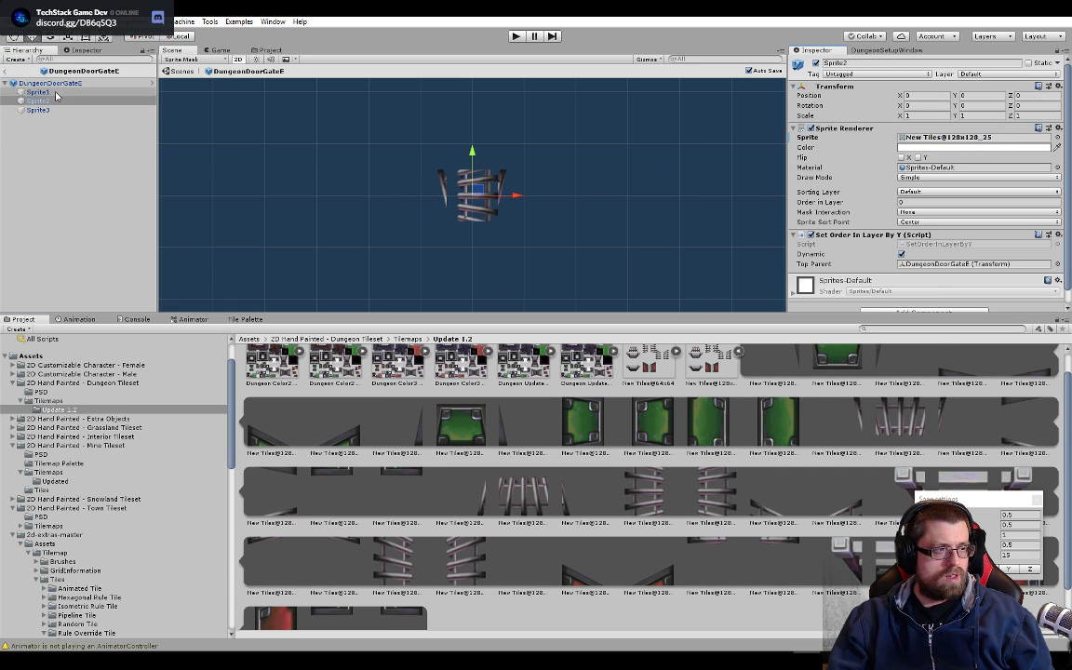
- Examine the New Tiles@128x128 sheet in Photoshop and the Sprite Editor to identify the slices above and below the sideways gate
{"action": "left_click", "coordinate": [56, 93]}
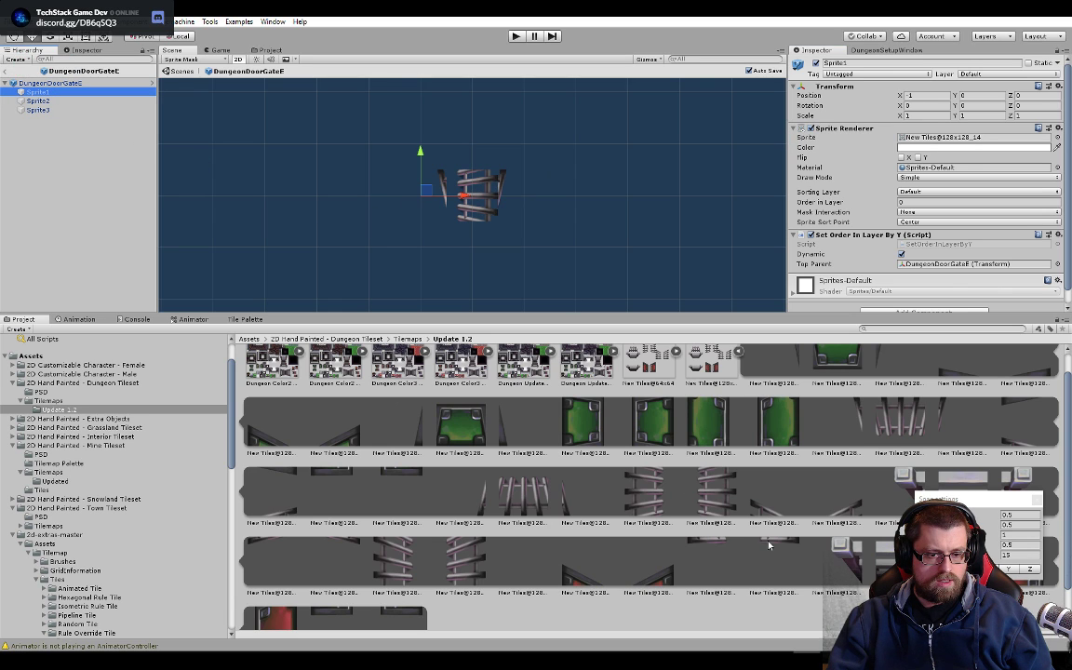
{"action": "left_click", "coordinate": [719, 361]}
{"action": "key", "text": "alt+Tab"}
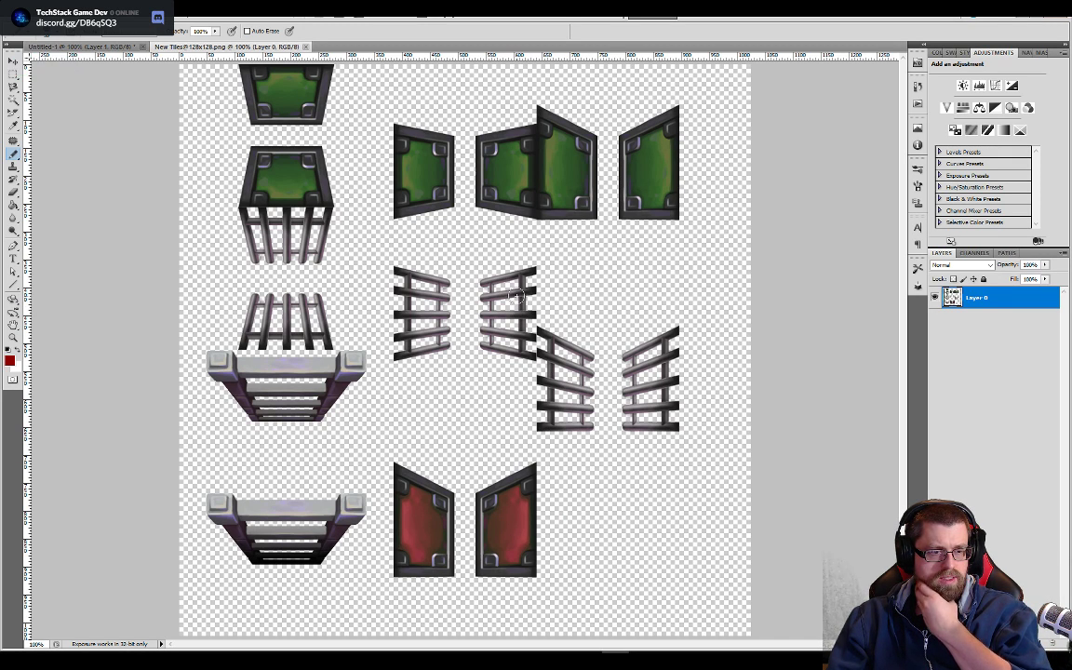
{"action": "key", "text": "alt+Tab"}
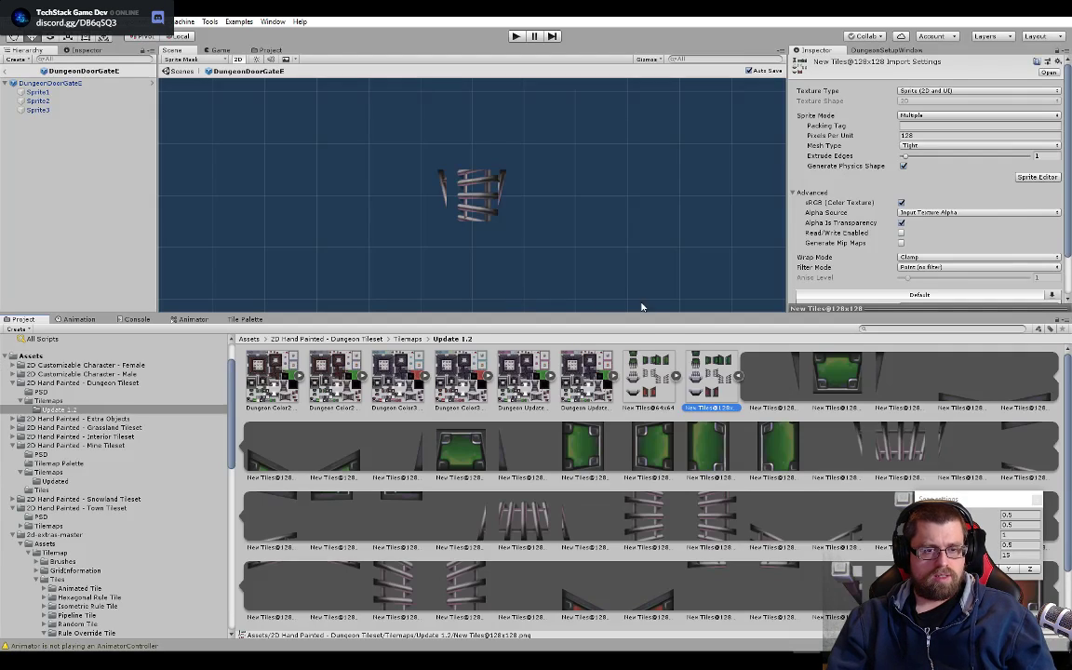
{"action": "left_click", "coordinate": [1025, 178]}
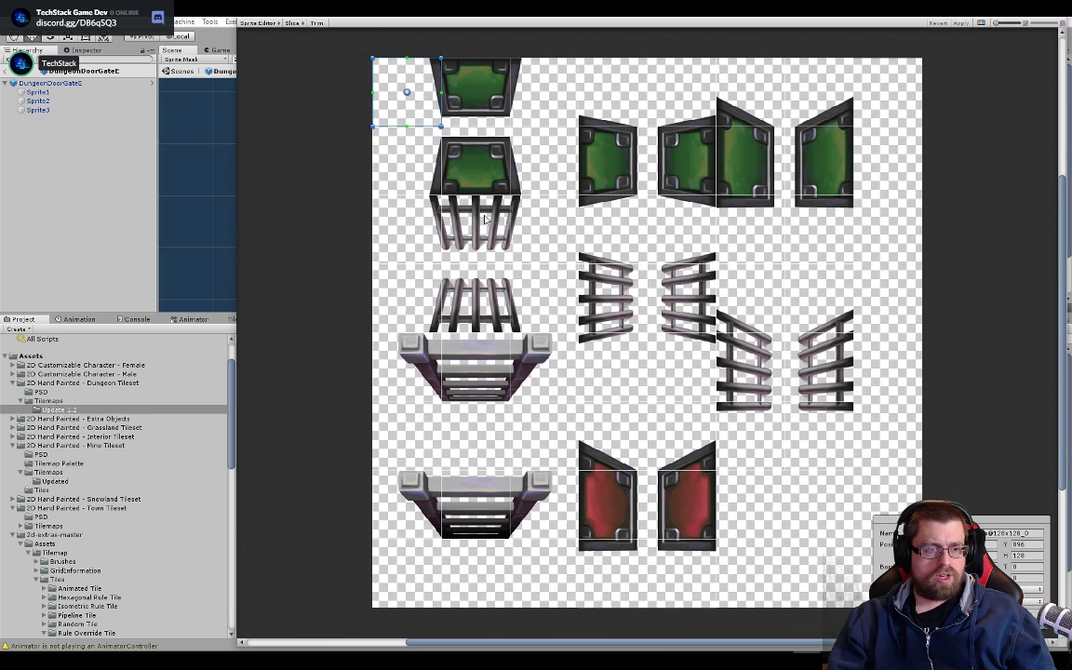
{"action": "left_click", "coordinate": [706, 291]}
{"action": "left_click_drag", "start_coordinate": [655, 298], "coordinate": [724, 298]}
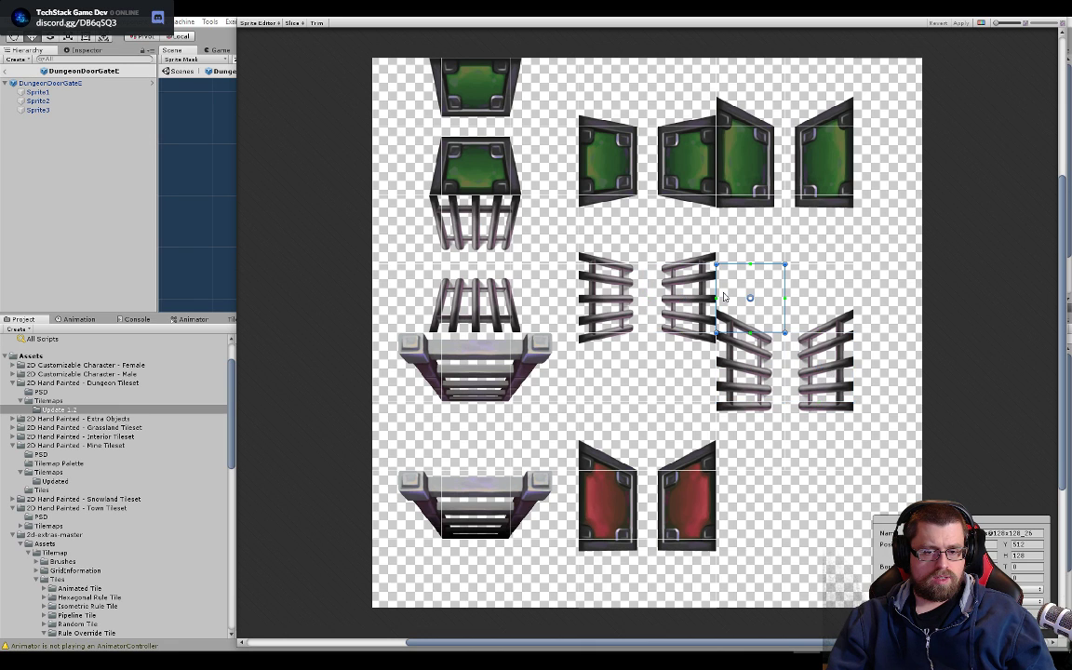
{"action": "left_click", "coordinate": [693, 287]}
{"action": "left_click", "coordinate": [696, 256]}
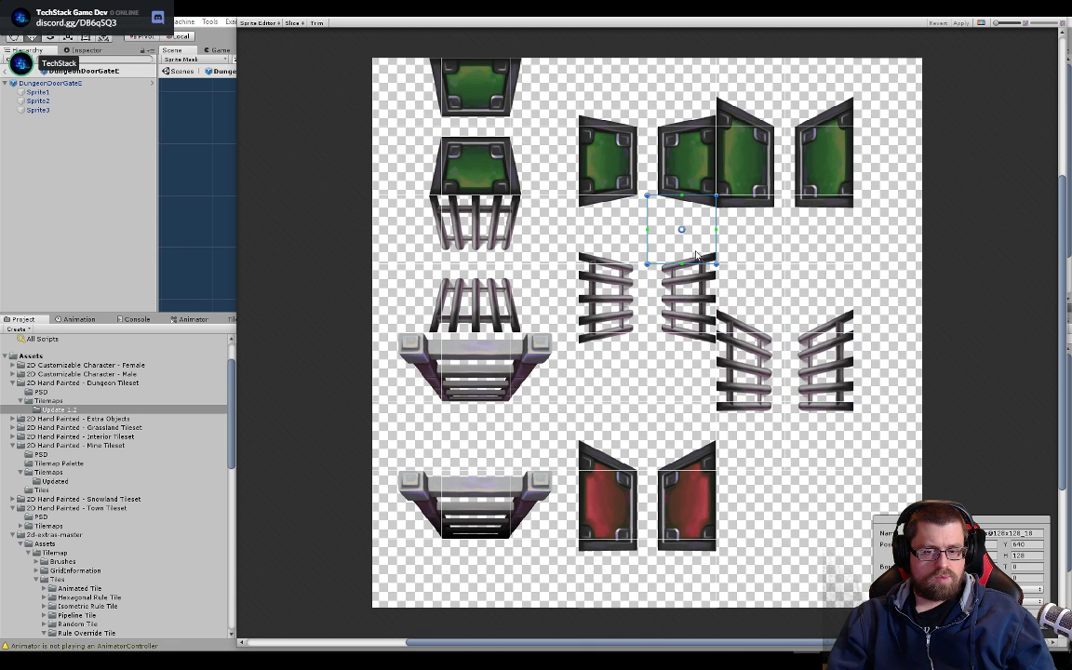
{"action": "left_click", "coordinate": [690, 299]}
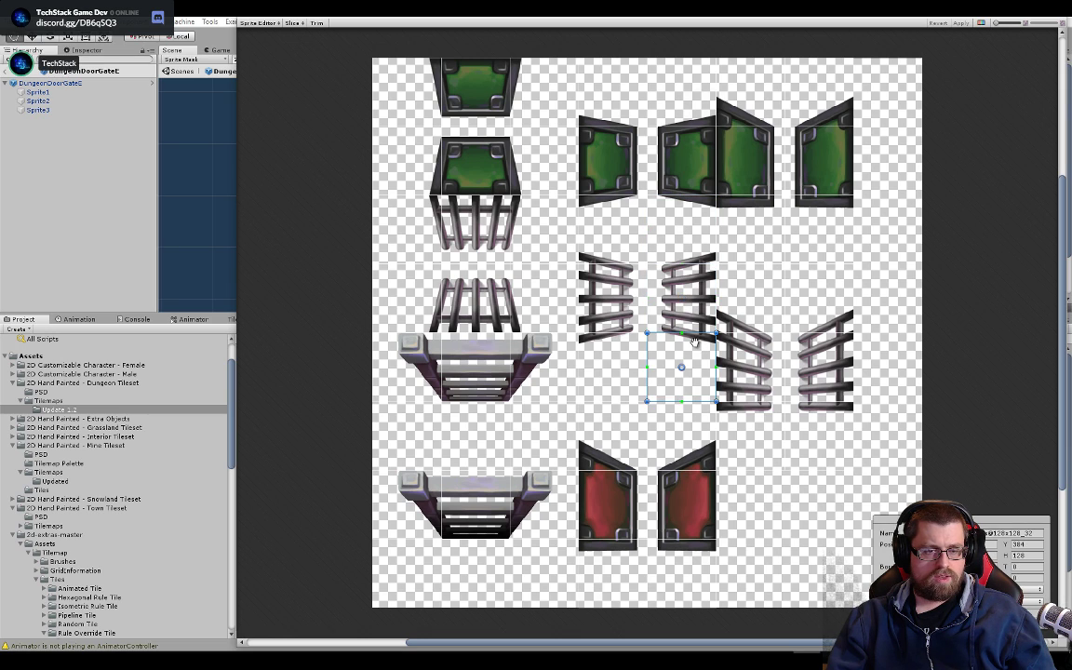
{"action": "key", "text": "alt+Tab"}
{"action": "key", "text": "alt+Tab"}
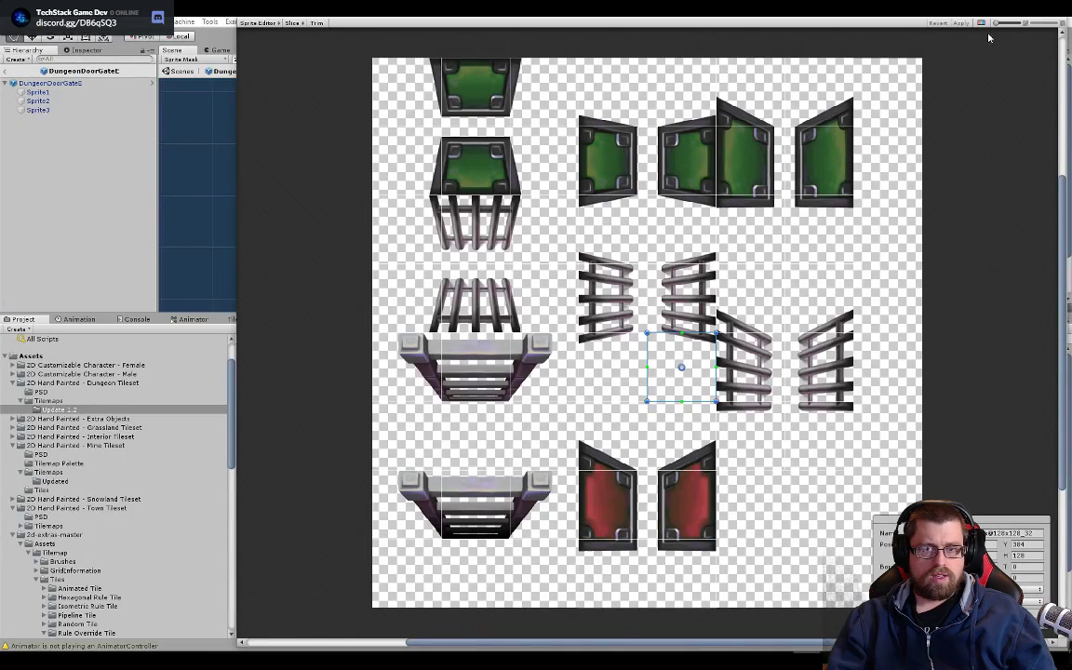
{"action": "left_click_drag", "start_coordinate": [992, 16], "coordinate": [1071, 149]}
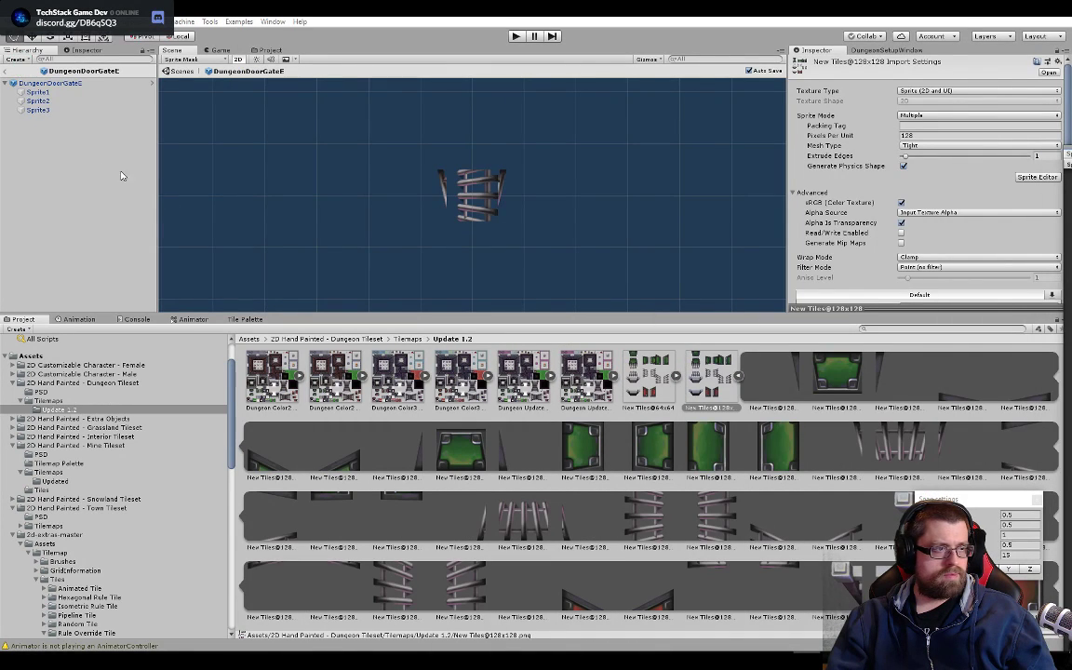
- Try New Tiles@128x128_17 and New Tiles@128x128_18 as the sprite of Sprite1
{"action": "left_click", "coordinate": [39, 100]}
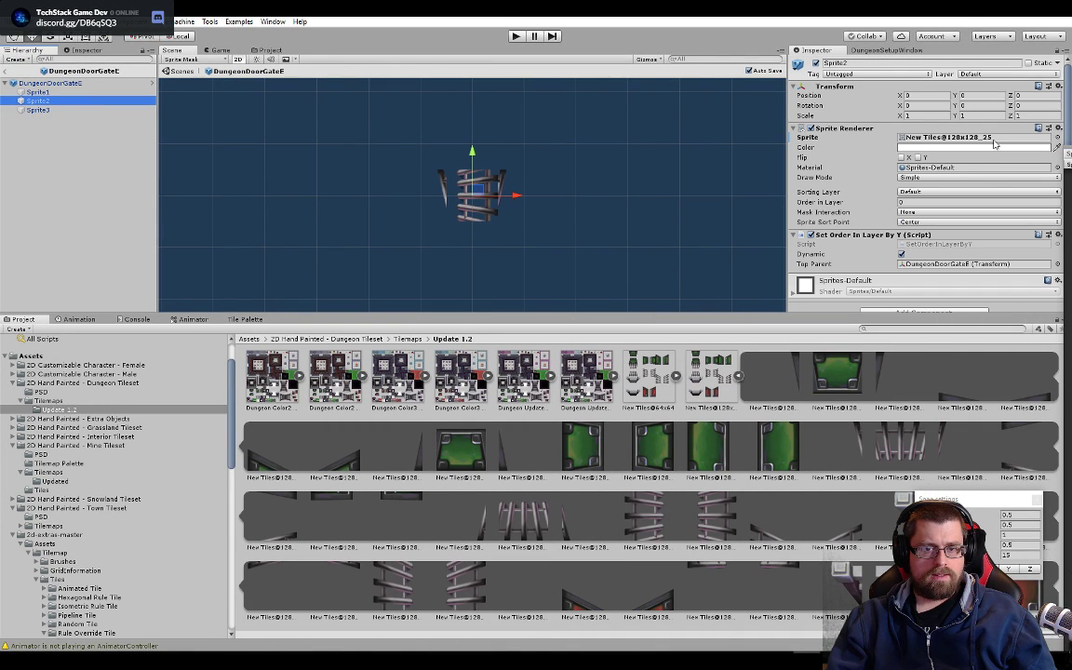
{"action": "left_click", "coordinate": [37, 92]}
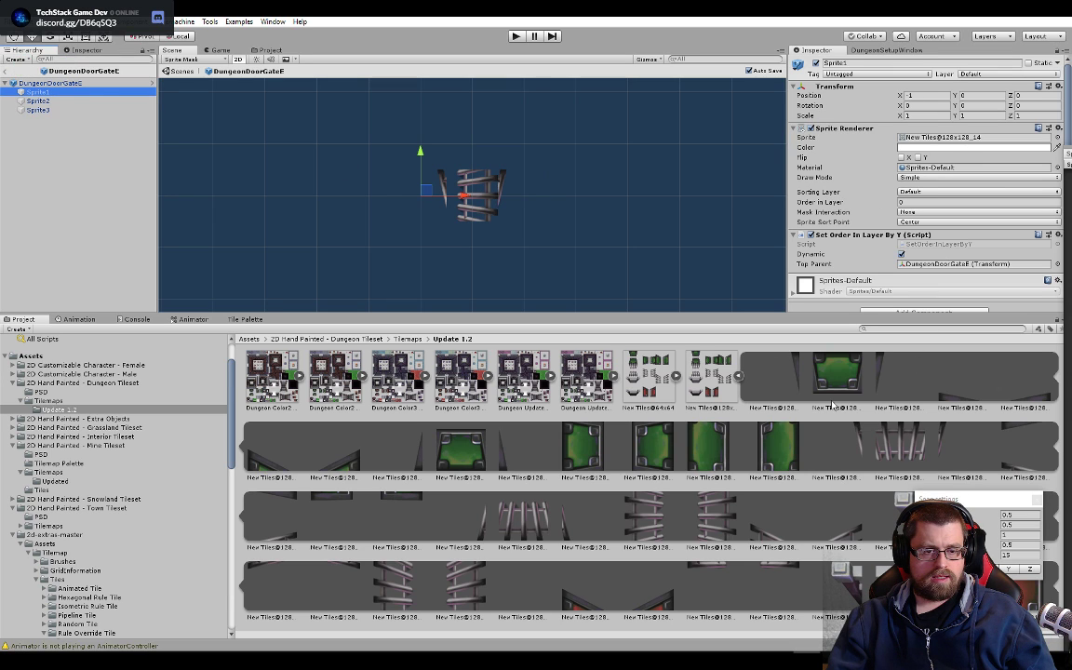
{"action": "left_click", "coordinate": [959, 137]}
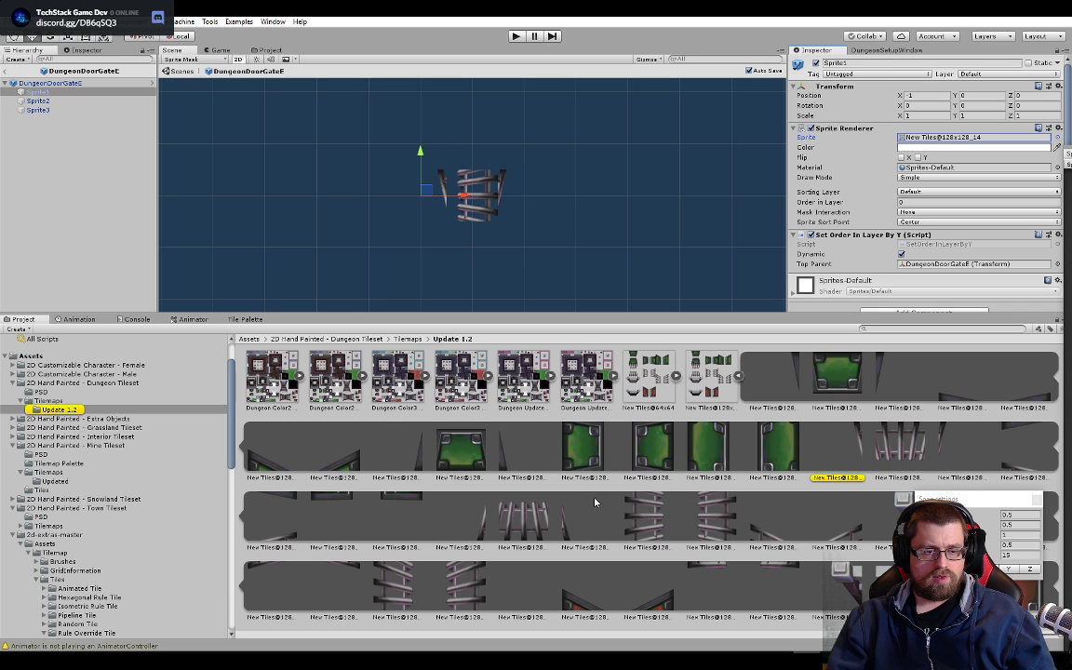
{"action": "scroll", "coordinate": [998, 224], "scroll_direction": "down", "scroll_amount": 1}
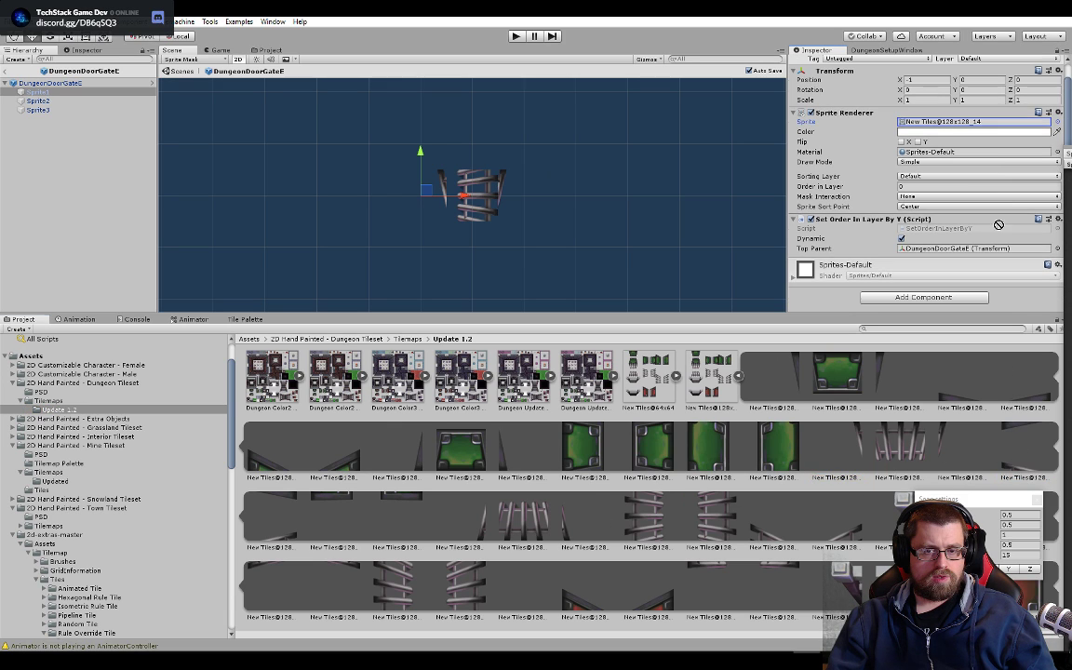
{"action": "left_click_drag", "start_coordinate": [977, 141], "coordinate": [972, 131]}
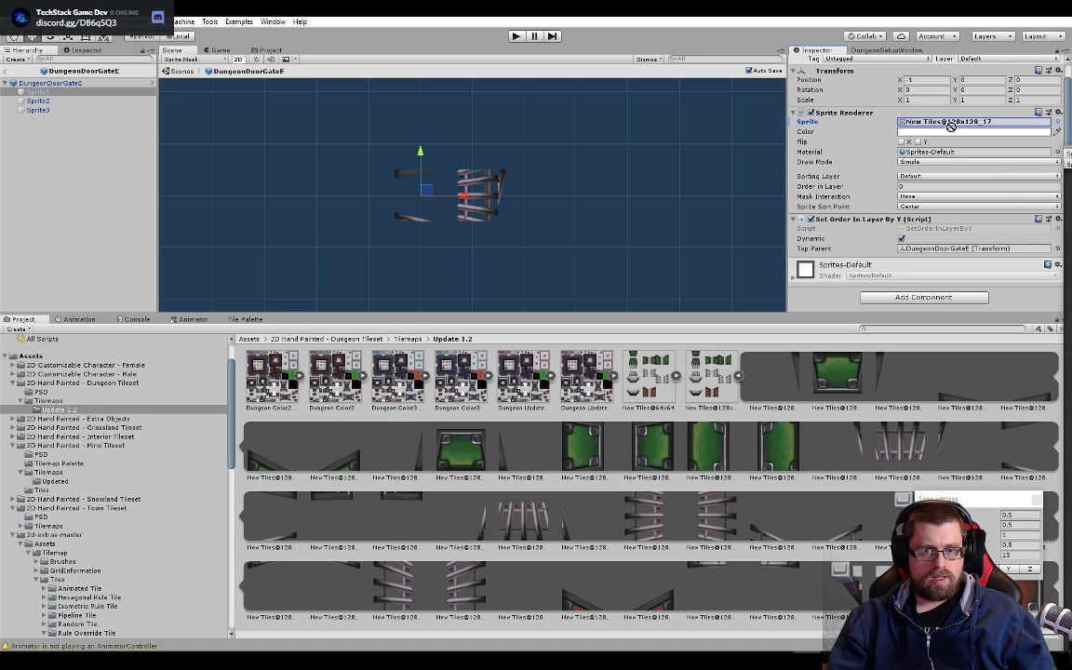
{"action": "left_click_drag", "start_coordinate": [961, 122], "coordinate": [963, 123]}
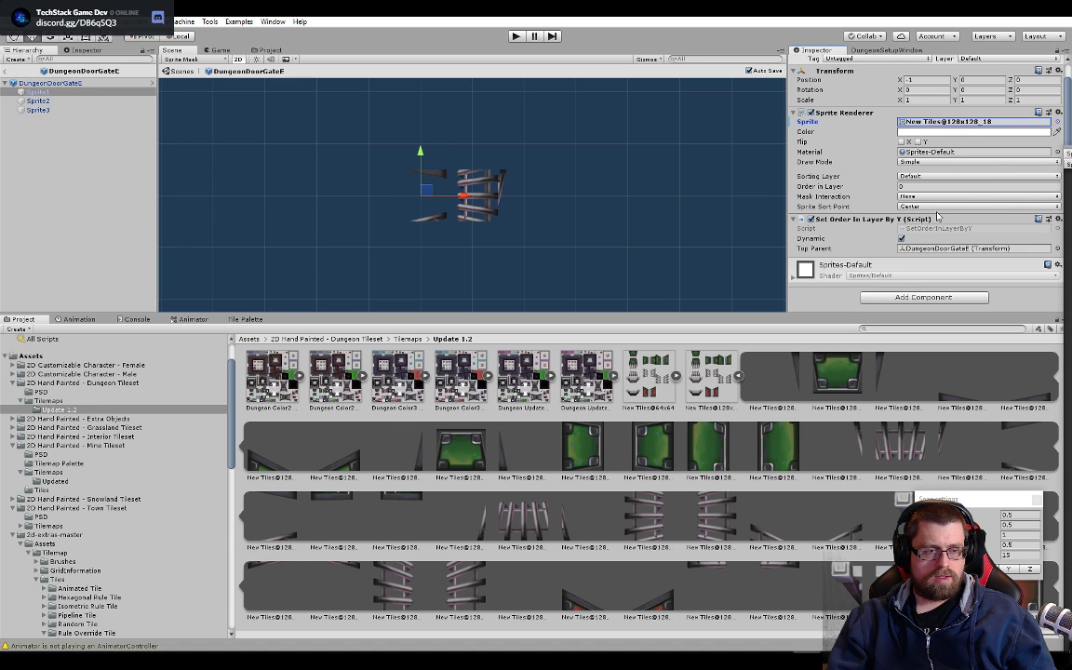
- Examine the New Tiles@128x128 sheet in the Sprite Editor to identify the upper, middle and lower slices of the tall slanted gate
{"action": "left_click", "coordinate": [39, 110]}
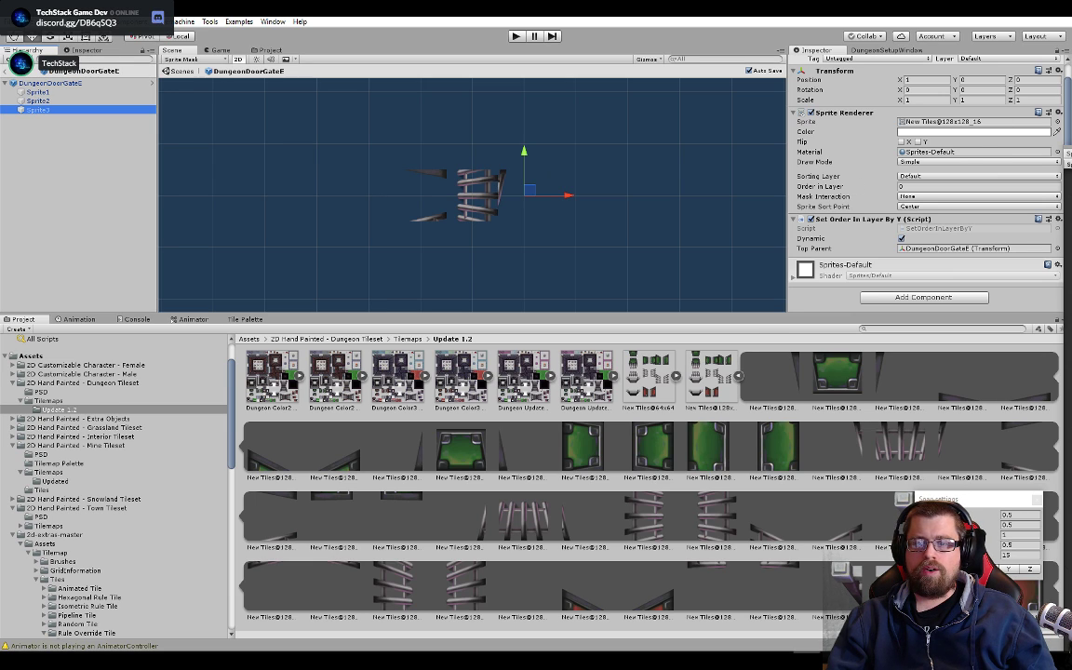
{"action": "left_click_drag", "start_coordinate": [1070, 153], "coordinate": [157, 40]}
{"action": "left_click", "coordinate": [475, 276]}
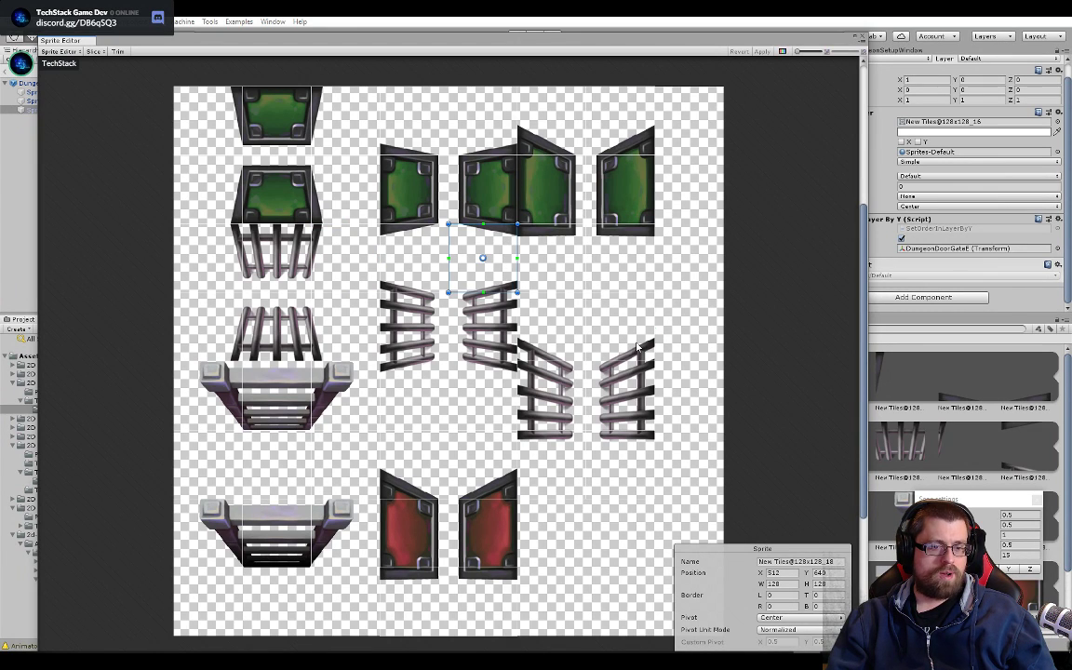
{"action": "left_click", "coordinate": [623, 363]}
{"action": "left_click", "coordinate": [622, 442]}
{"action": "left_click", "coordinate": [623, 359]}
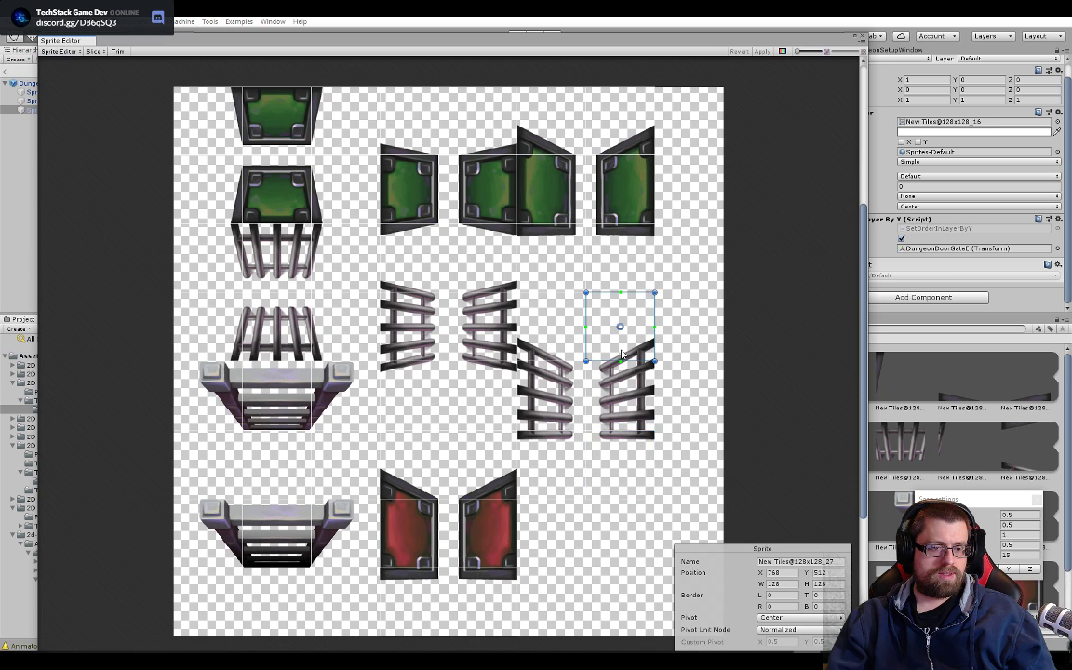
{"action": "left_click", "coordinate": [624, 359]}
{"action": "left_click", "coordinate": [617, 319]}
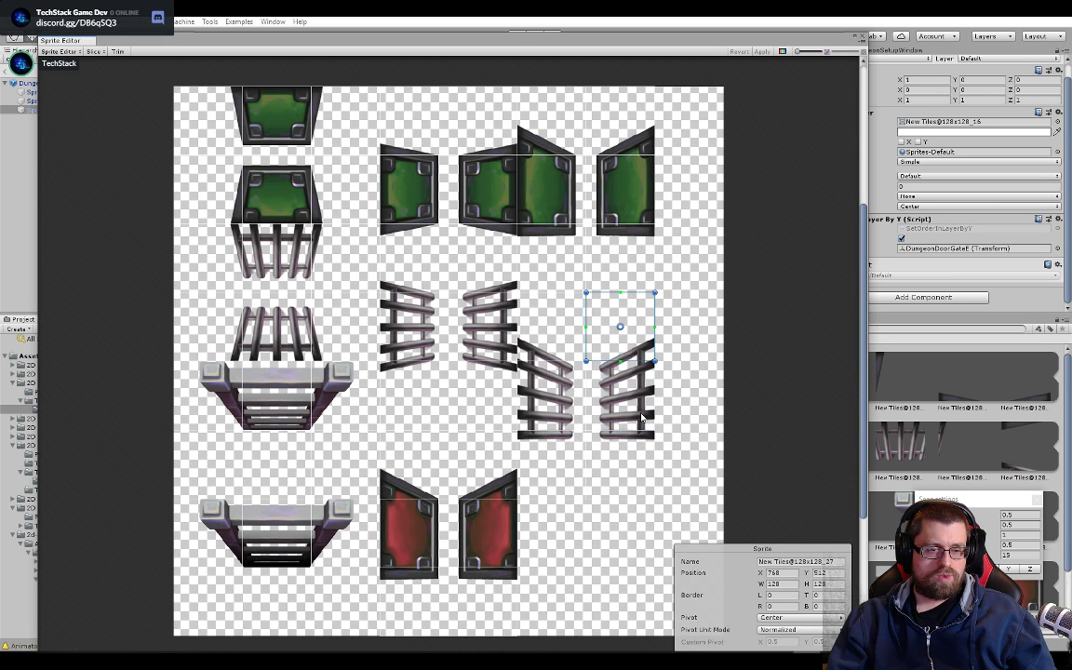
{"action": "left_click", "coordinate": [624, 381]}
{"action": "left_click", "coordinate": [634, 461]}
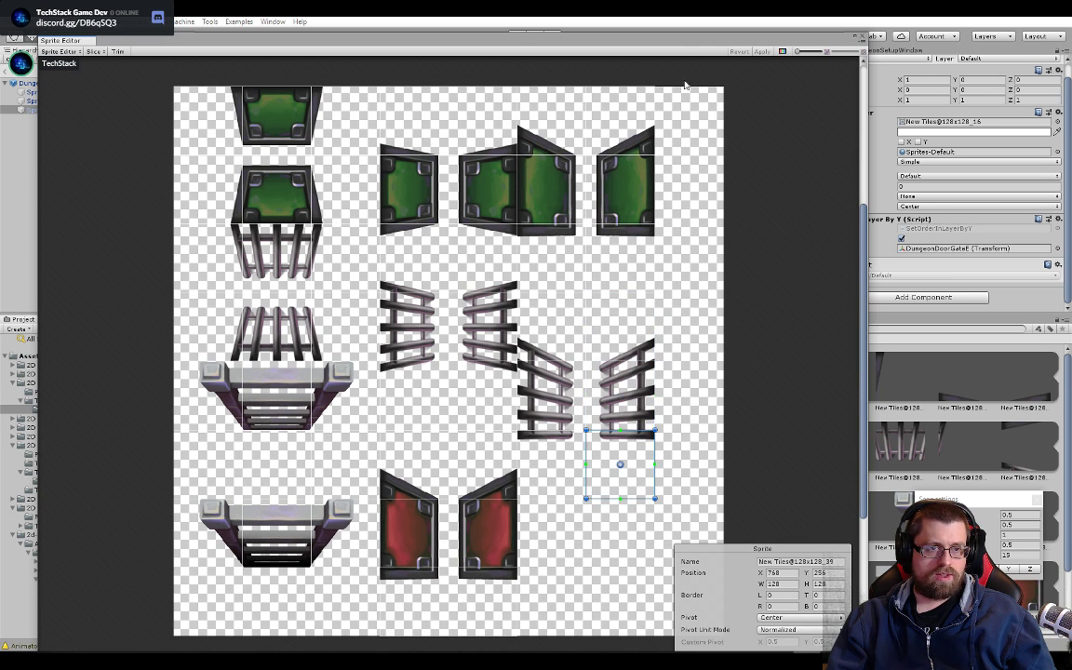
{"action": "left_click_drag", "start_coordinate": [682, 41], "coordinate": [1071, 43]}
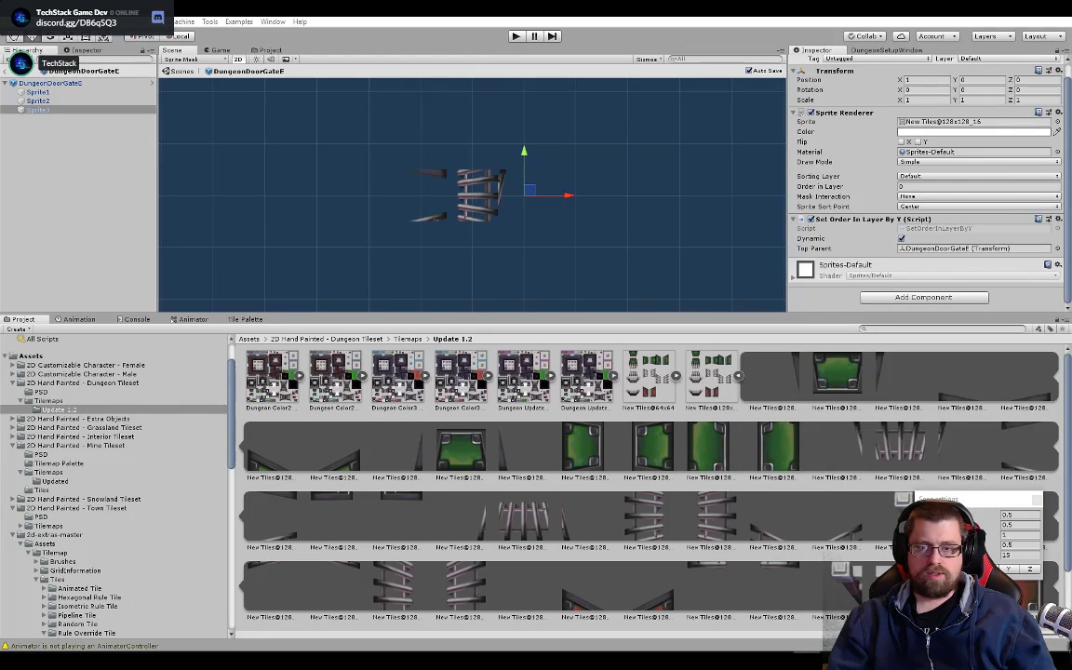
- Set Sprite1's sprite to the tall gate's upper slice, New Tiles@128x128_27
{"action": "left_click", "coordinate": [445, 180]}
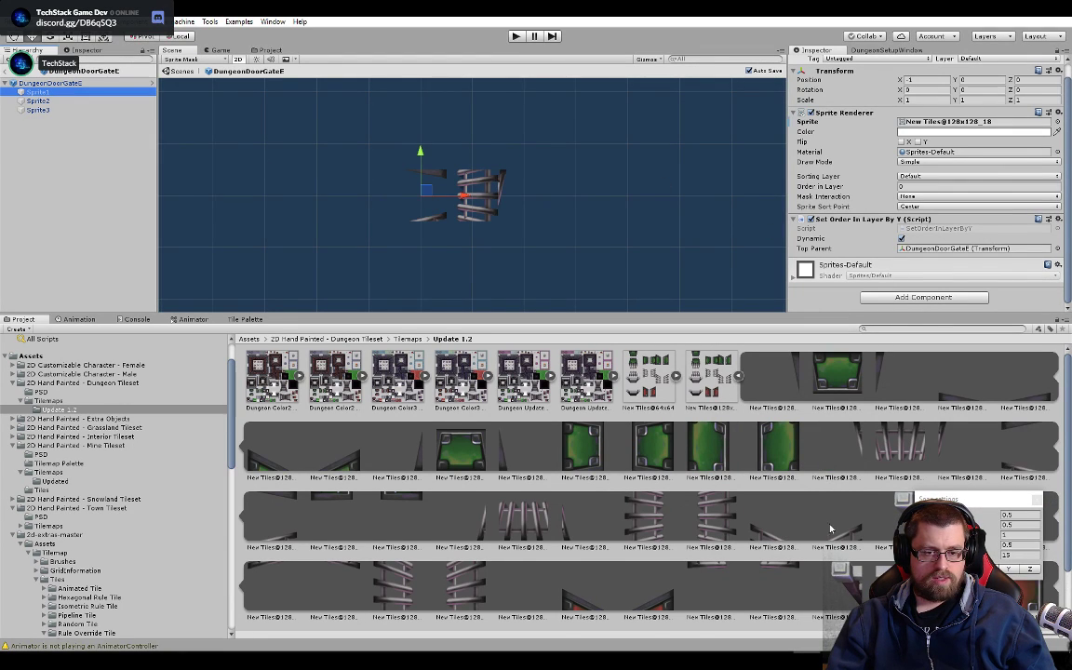
{"action": "scroll", "coordinate": [838, 532], "scroll_direction": "down", "scroll_amount": 2}
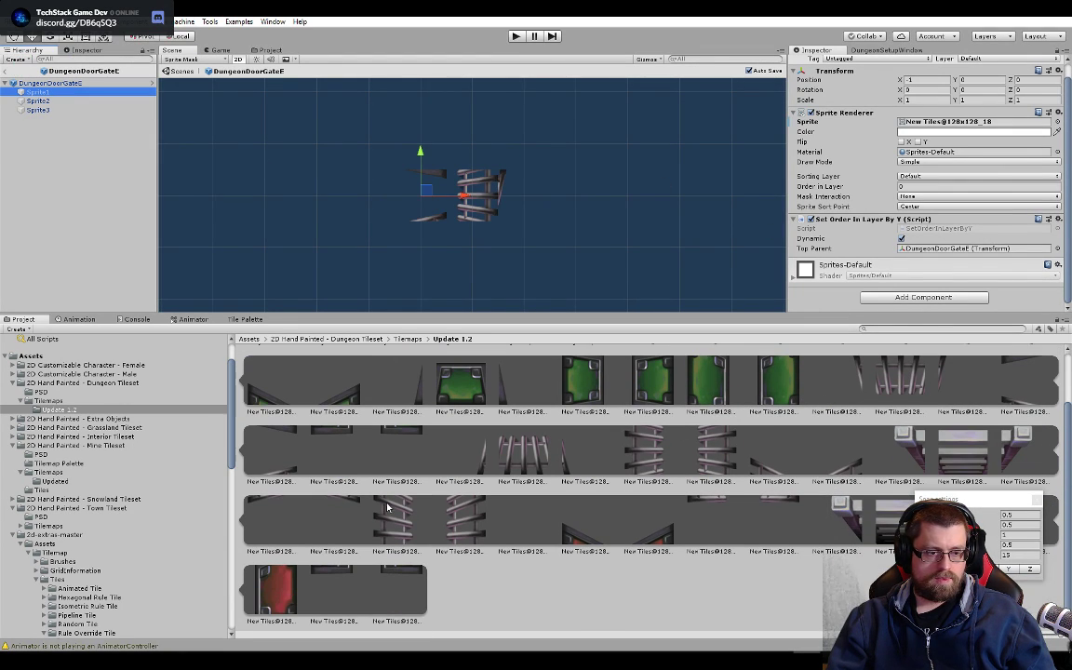
{"action": "left_click", "coordinate": [849, 463]}
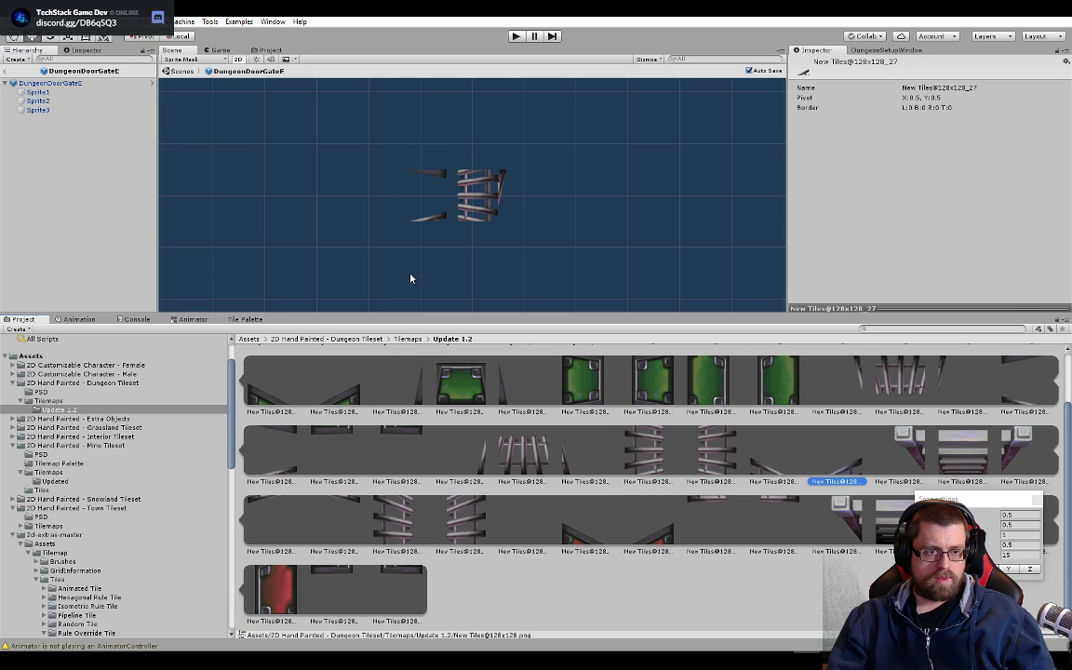
{"action": "left_click", "coordinate": [41, 91]}
{"action": "left_click_drag", "start_coordinate": [816, 455], "coordinate": [905, 137]}
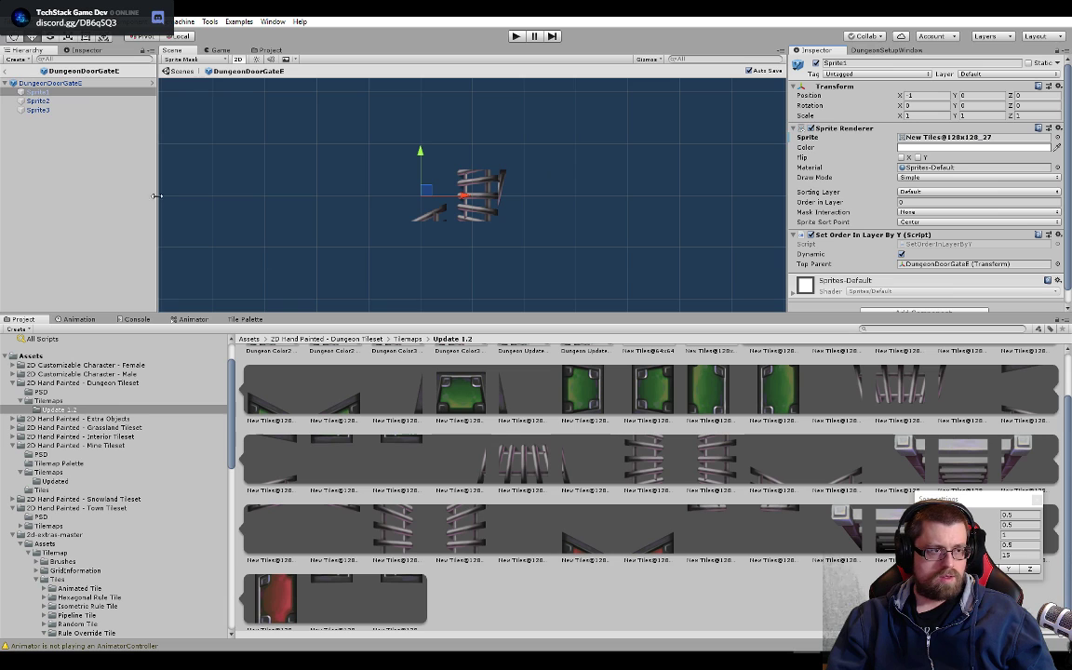
- Set Sprite2's sprite to the gate's middle slice New Tiles@128x128_34 and Sprite3's to the lower slice New Tiles@128x128_39
{"action": "left_click", "coordinate": [79, 110]}
{"action": "left_click", "coordinate": [80, 95]}
{"action": "left_click", "coordinate": [81, 100]}
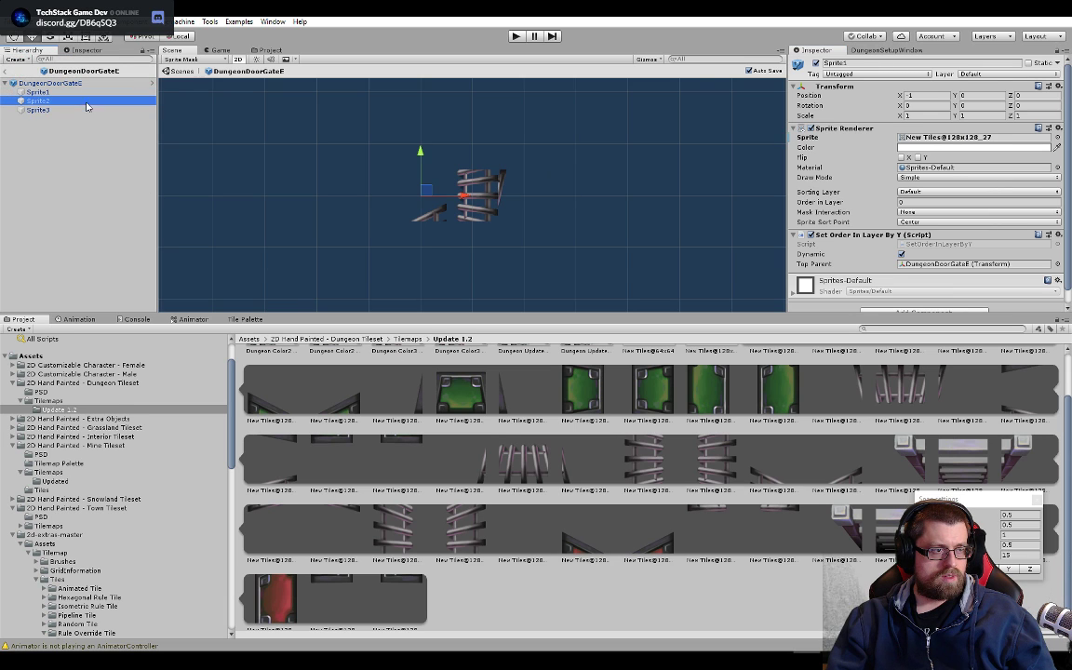
{"action": "left_click_drag", "start_coordinate": [414, 517], "coordinate": [999, 138]}
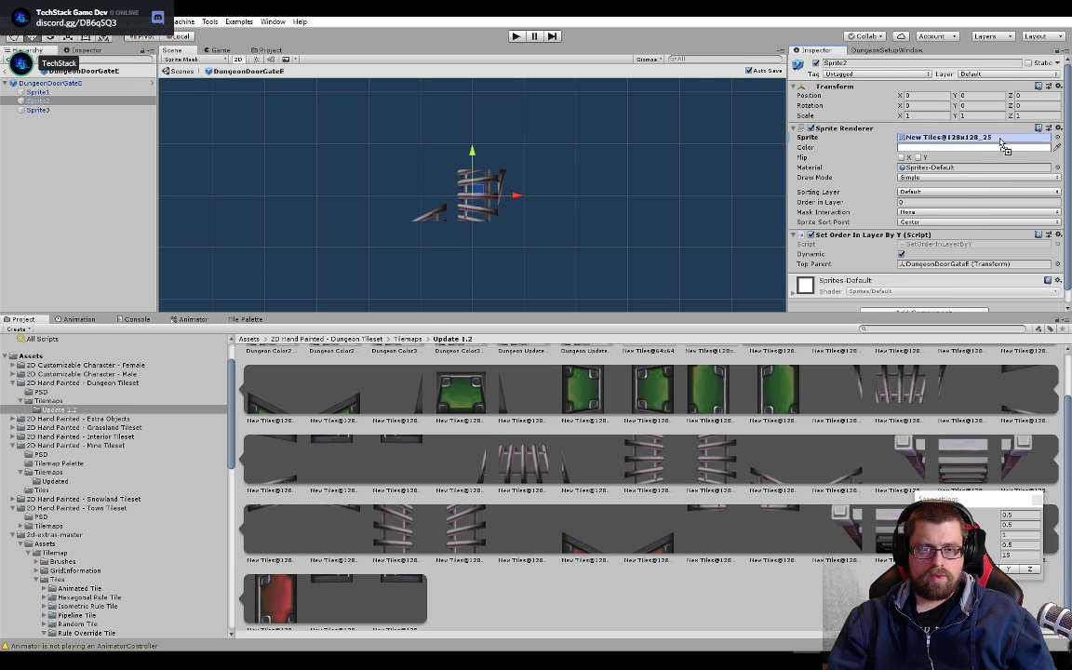
{"action": "left_click", "coordinate": [14, 110]}
{"action": "left_click_drag", "start_coordinate": [794, 526], "coordinate": [934, 138]}
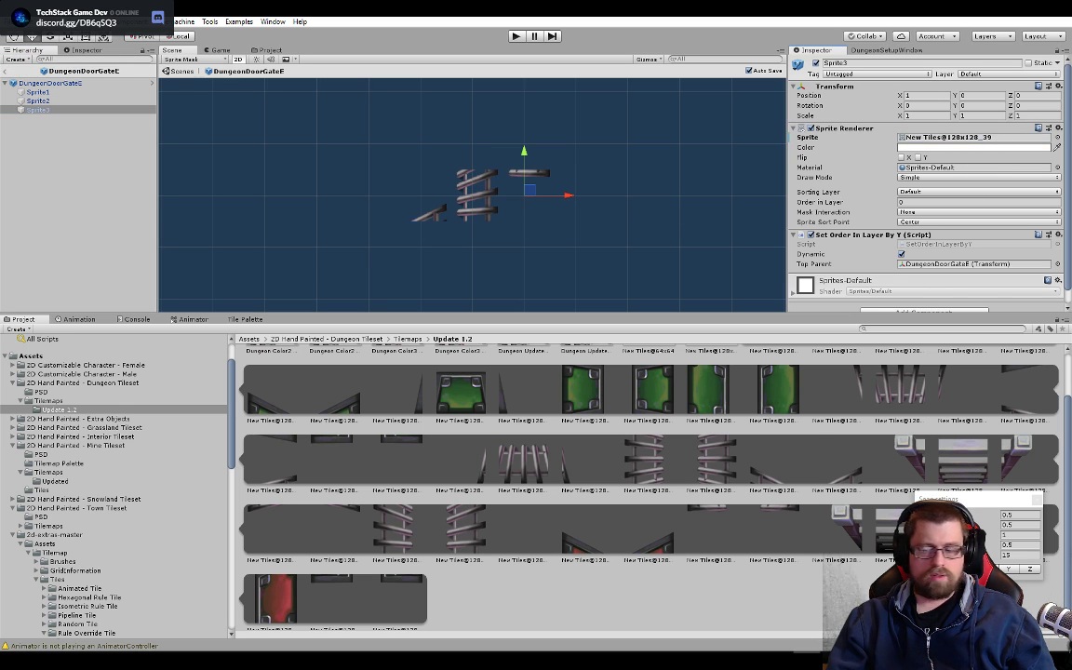
- Check in the Sprite Editor how the tall gate's three slices stack vertically
{"action": "left_click_drag", "start_coordinate": [1071, 140], "coordinate": [521, 146]}
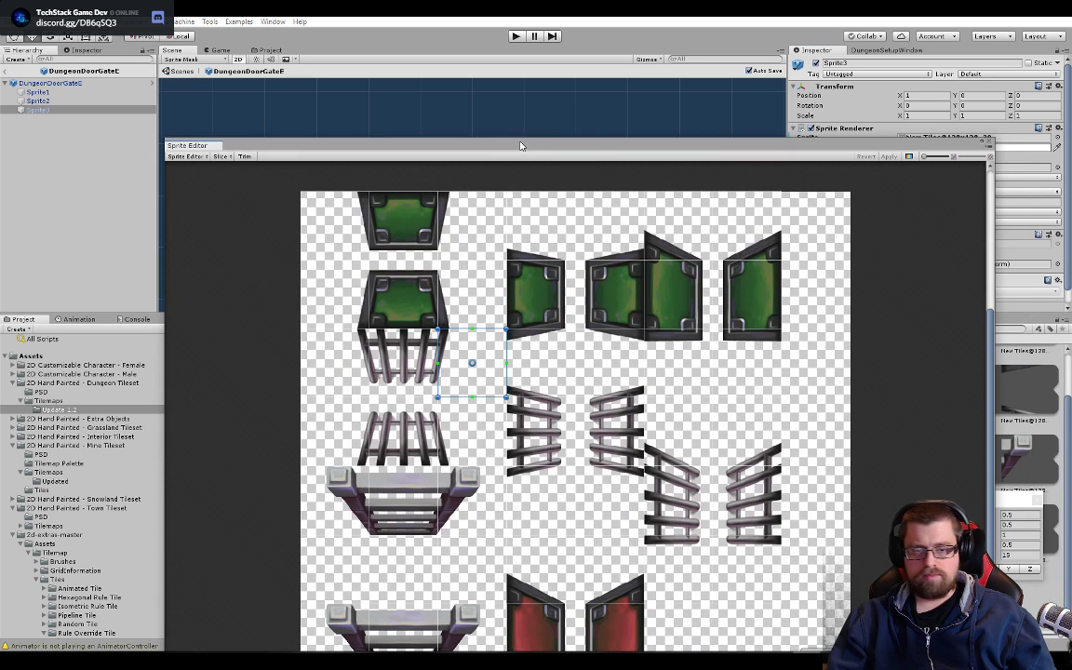
{"action": "left_click", "coordinate": [751, 504]}
{"action": "left_click_drag", "start_coordinate": [707, 146], "coordinate": [658, 47]}
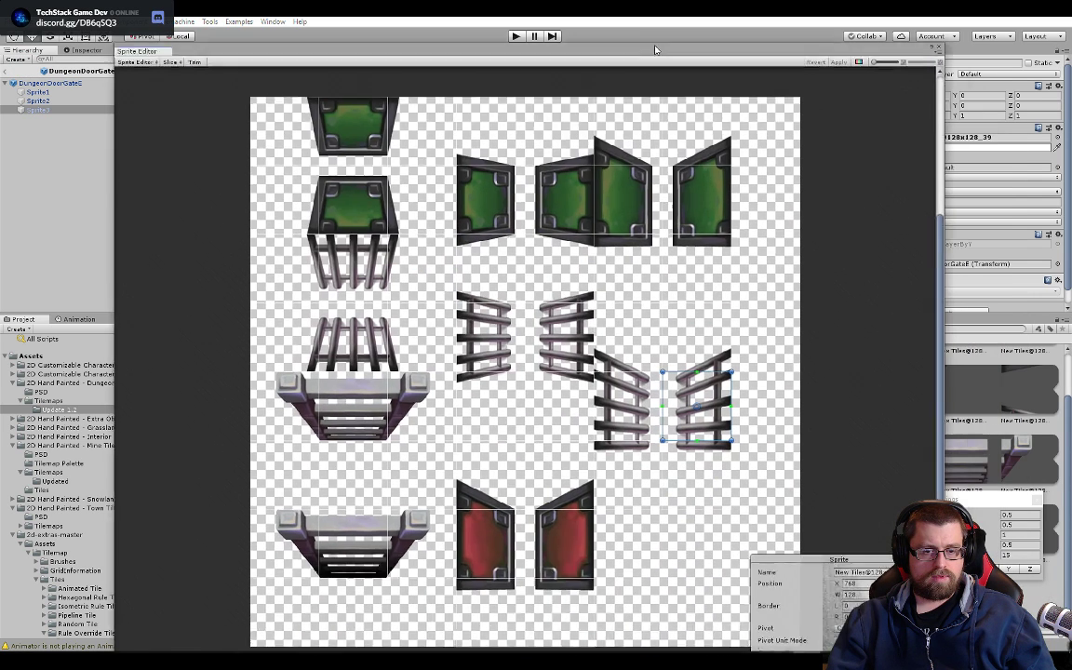
{"action": "left_click", "coordinate": [676, 443]}
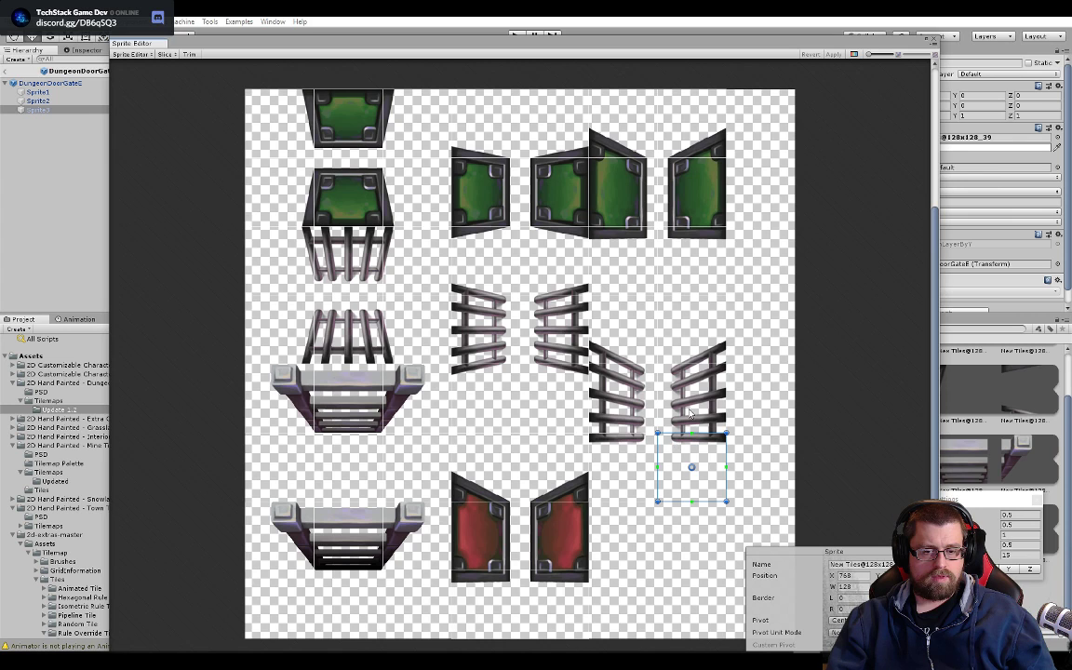
{"action": "left_click", "coordinate": [690, 410]}
{"action": "left_click", "coordinate": [691, 321]}
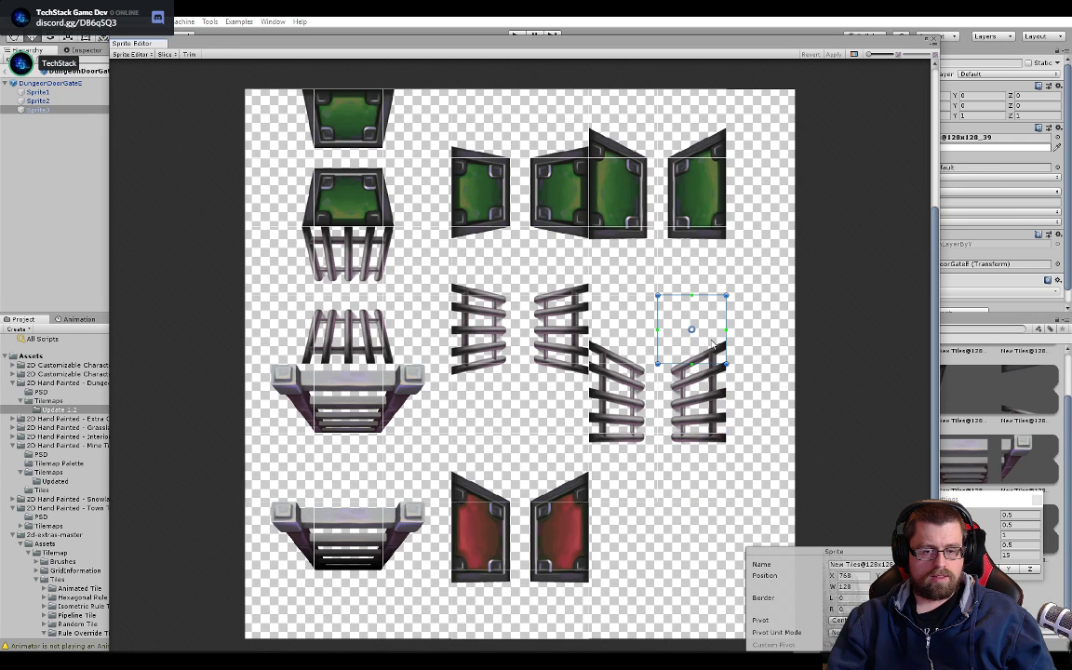
{"action": "left_click", "coordinate": [933, 37]}
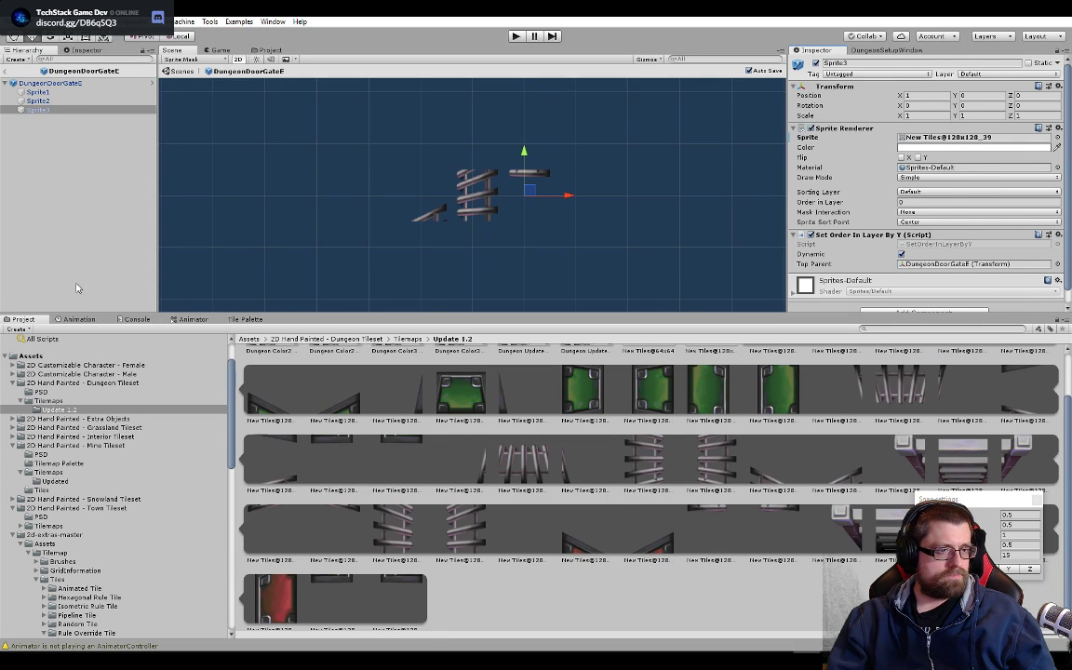
- Stack the gate pieces vertically by moving Sprite1 to X 0, Y 1 and Sprite3 to X 0, Y -1
{"action": "left_click", "coordinate": [37, 92]}
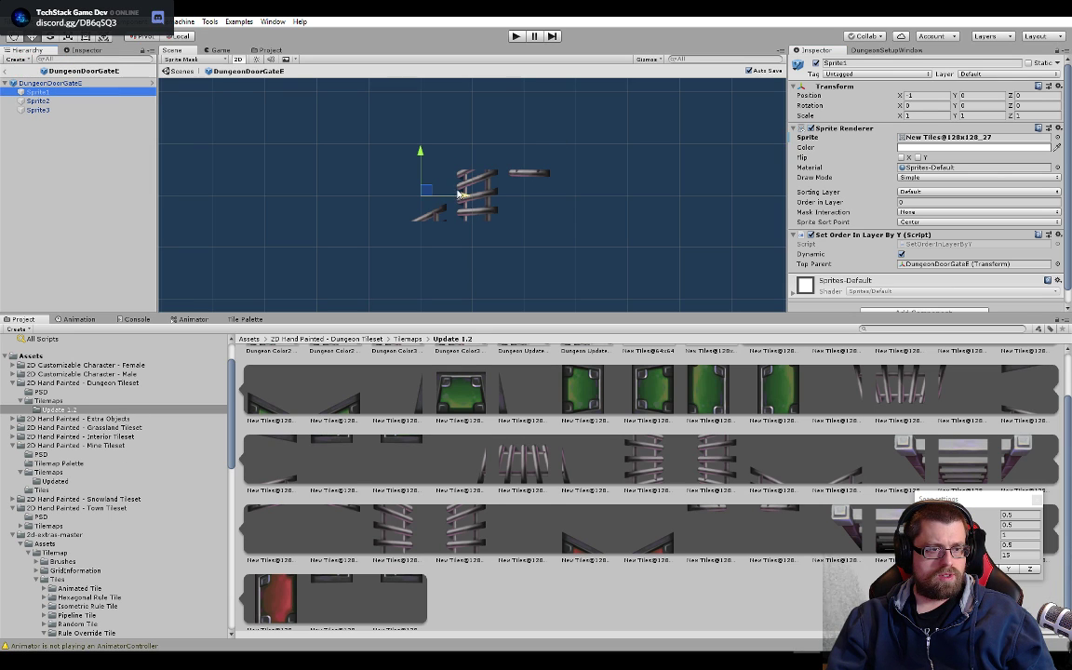
{"action": "left_click_drag", "start_coordinate": [461, 196], "coordinate": [516, 196]}
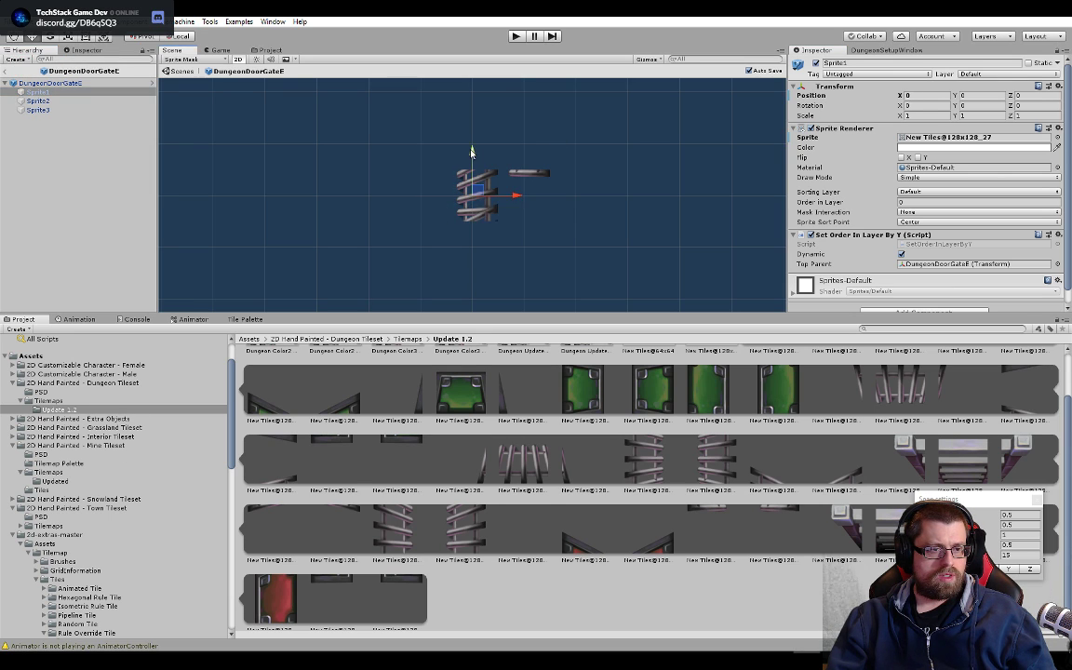
{"action": "left_click_drag", "start_coordinate": [473, 152], "coordinate": [475, 97], "text": "ctrl"}
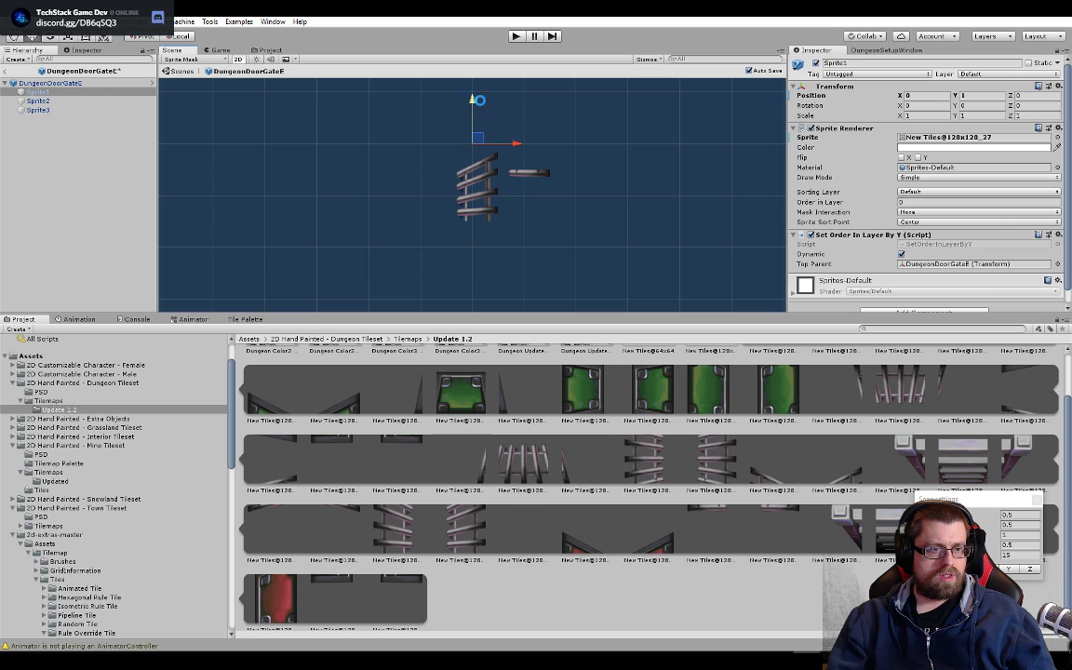
{"action": "left_click", "coordinate": [125, 111]}
{"action": "left_click_drag", "start_coordinate": [566, 196], "coordinate": [478, 222], "text": "ctrl"}
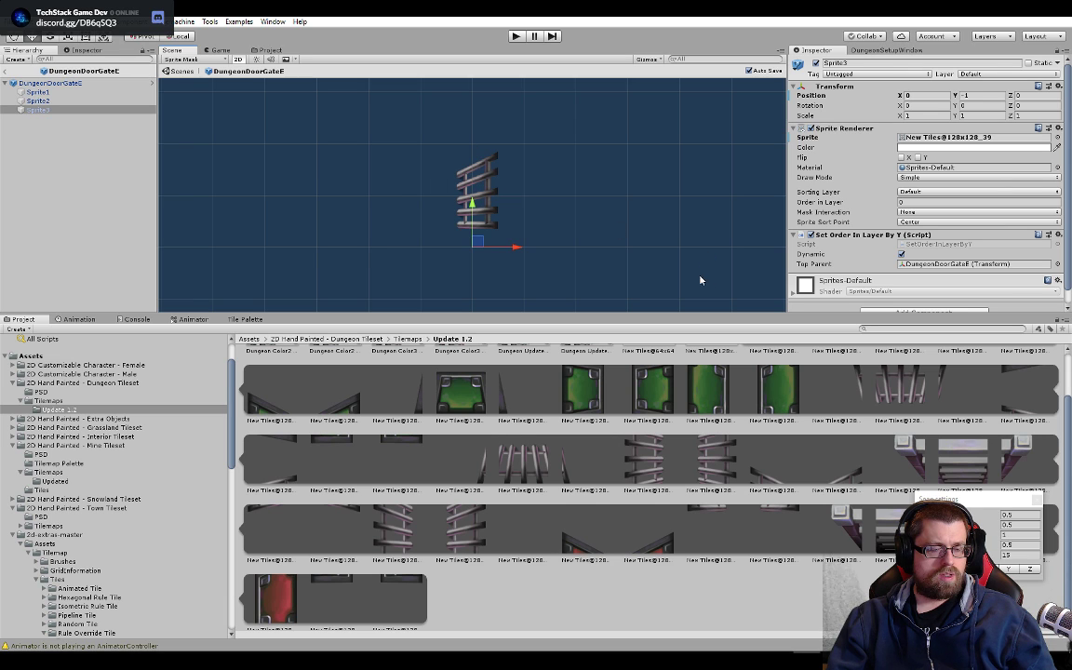
- Review the three gate sprites and the DungeonDoorGateE root's Door Controller and Box Collider 2D settings
{"action": "left_click", "coordinate": [326, 258]}
{"action": "left_click", "coordinate": [59, 109]}
{"action": "key", "text": "Up"}
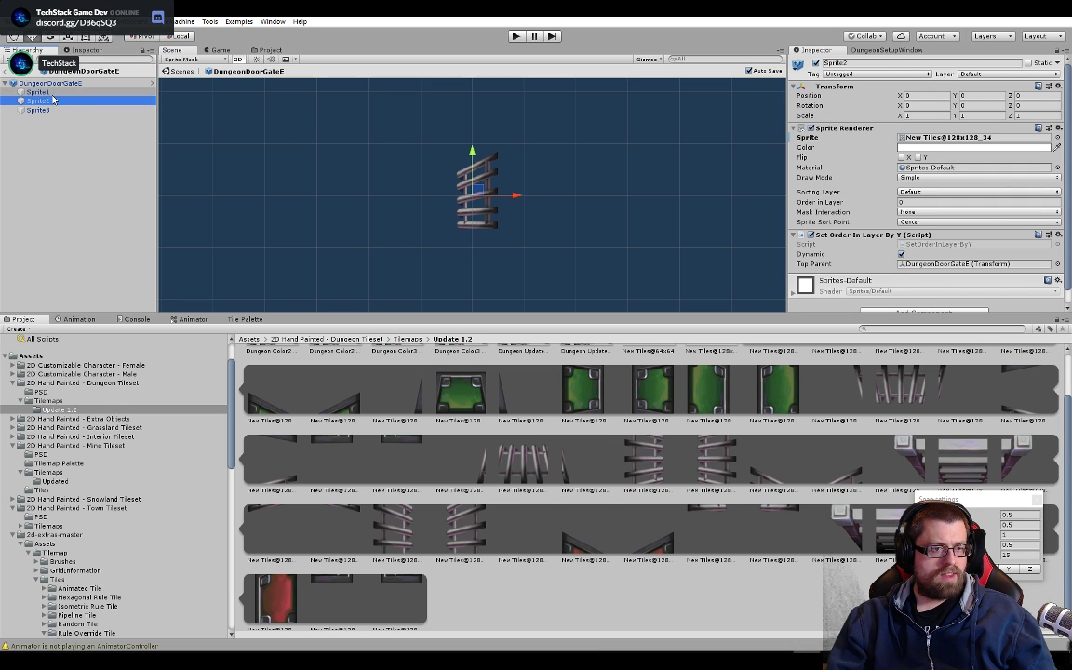
{"action": "key", "text": "Up"}
{"action": "key", "text": "Down"}
{"action": "key", "text": "Down"}
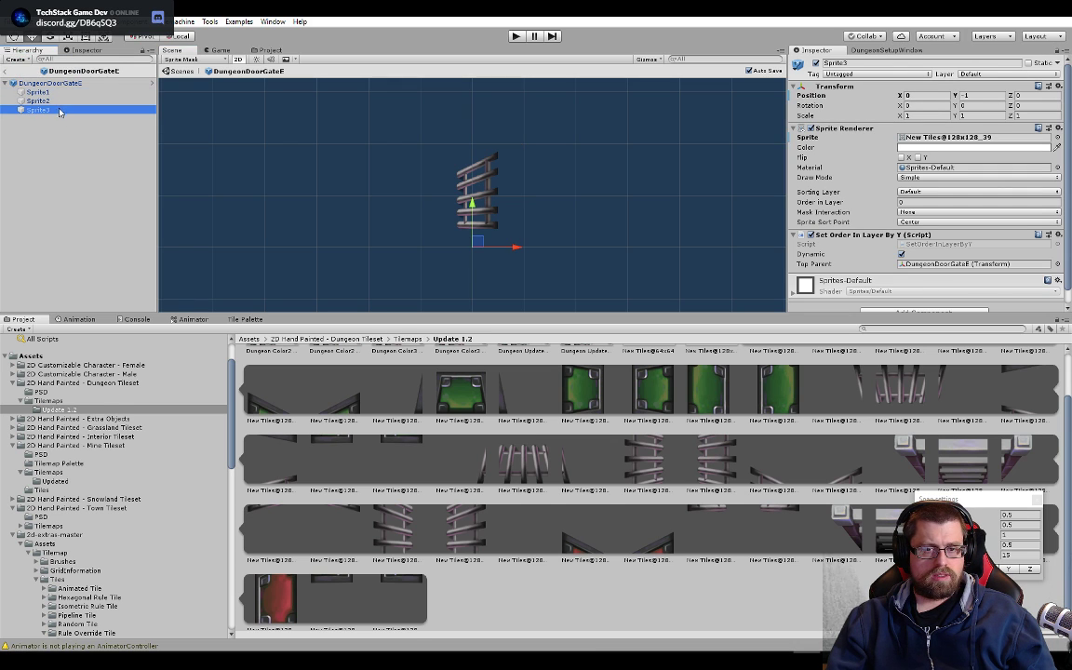
{"action": "key", "text": "Up"}
{"action": "key", "text": "Up"}
{"action": "key", "text": "Up"}
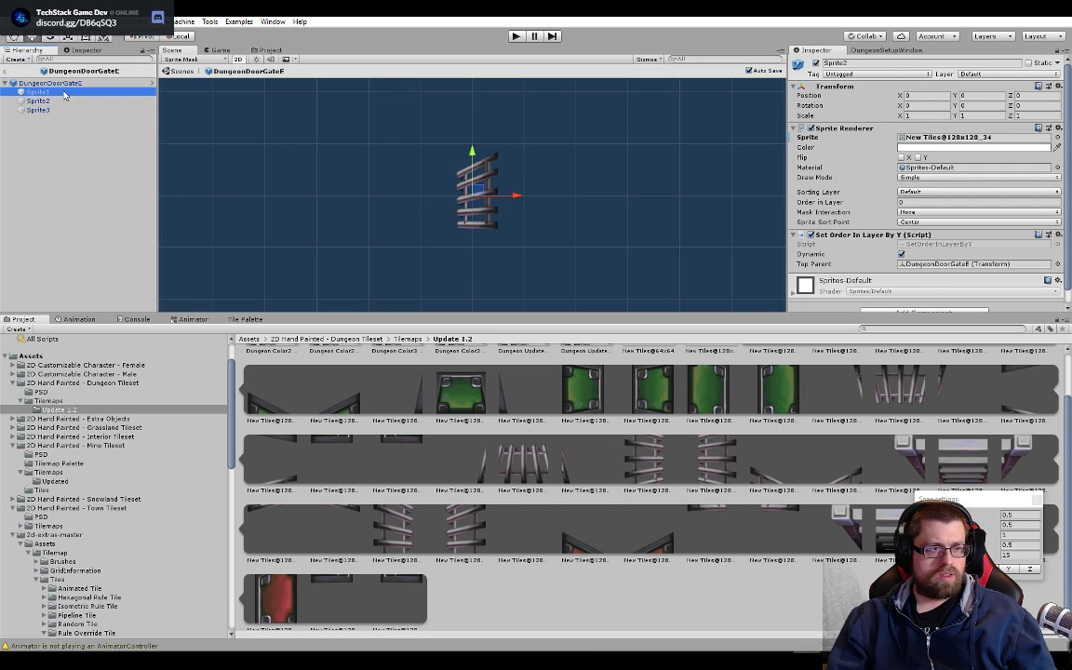
{"action": "scroll", "coordinate": [813, 234], "scroll_direction": "down", "scroll_amount": 5}
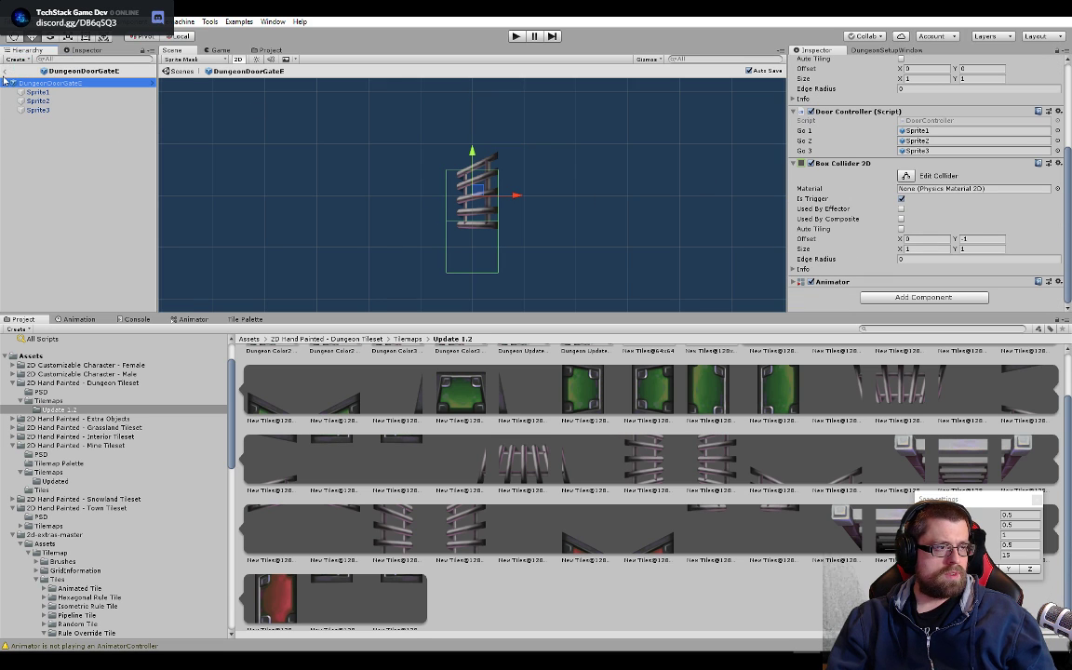
- Return to the DesertDungeon3 scene and add the DungeonDoorGateE prefab from Prefabs > Doors under Interactions Elements
{"action": "left_click", "coordinate": [6, 70]}
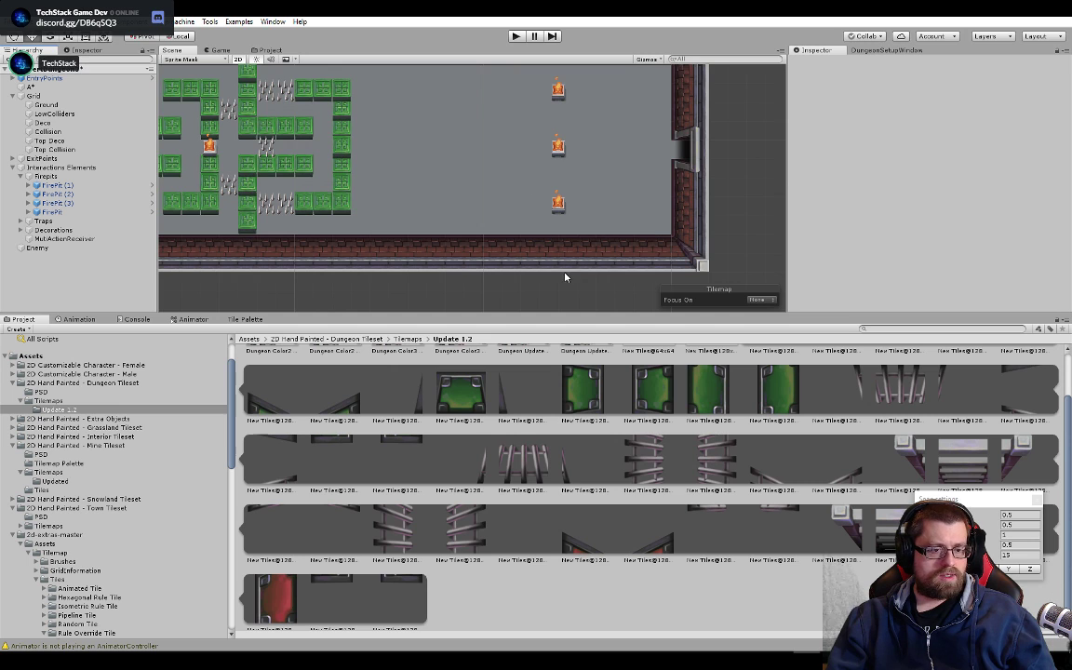
{"action": "scroll", "coordinate": [567, 277], "scroll_direction": "up", "scroll_amount": 1}
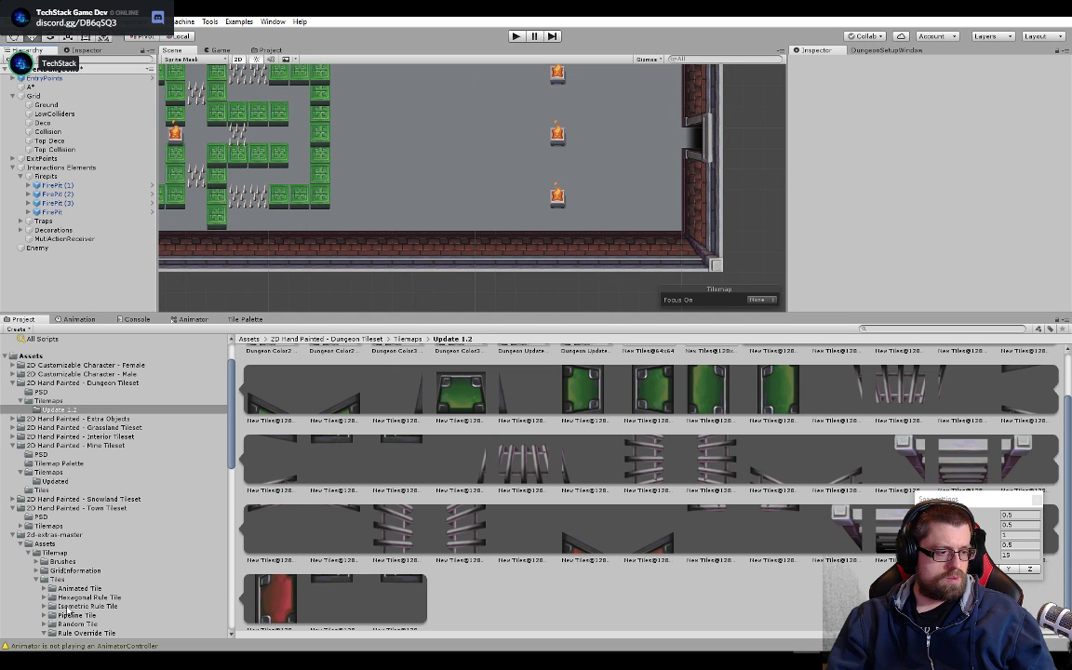
{"action": "scroll", "coordinate": [52, 578], "scroll_direction": "down", "scroll_amount": 6}
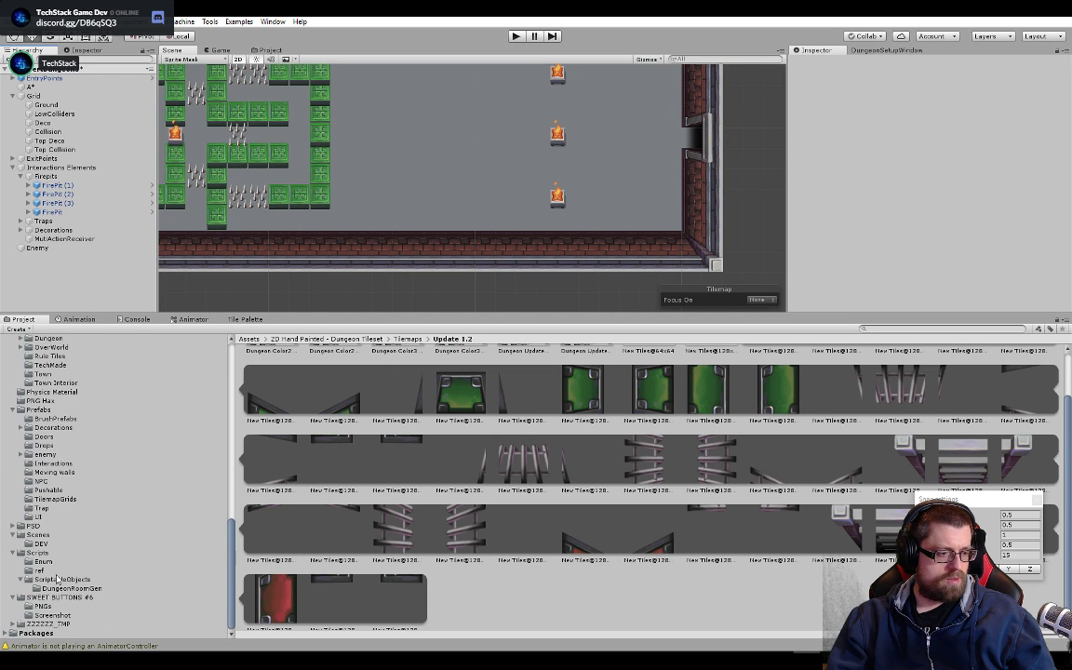
{"action": "left_click", "coordinate": [44, 436]}
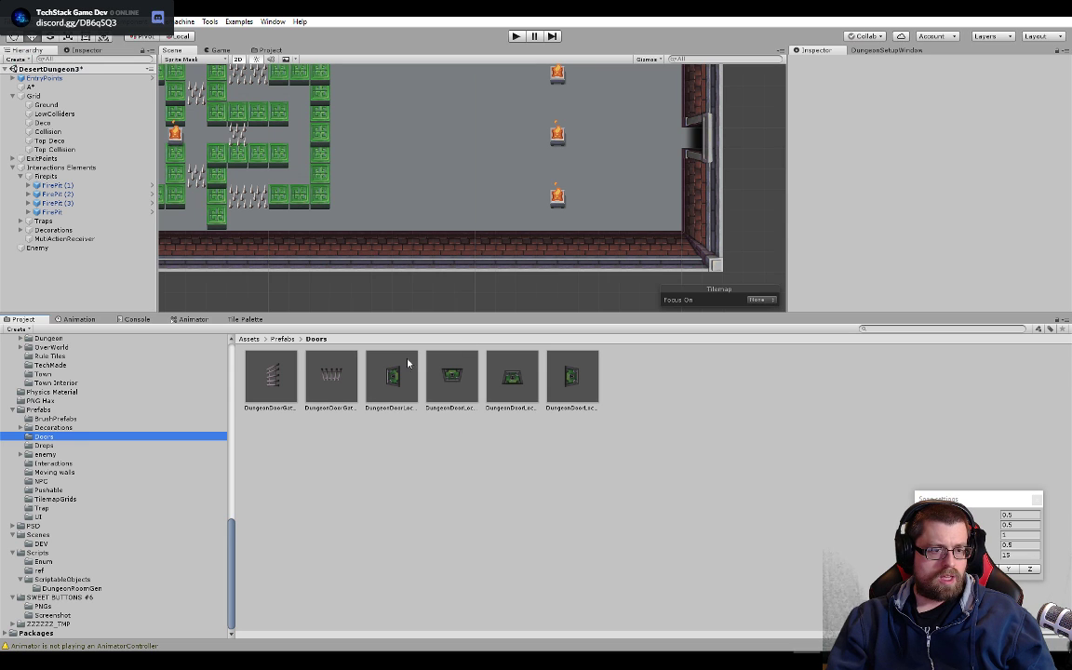
{"action": "left_click_drag", "start_coordinate": [271, 375], "coordinate": [70, 170]}
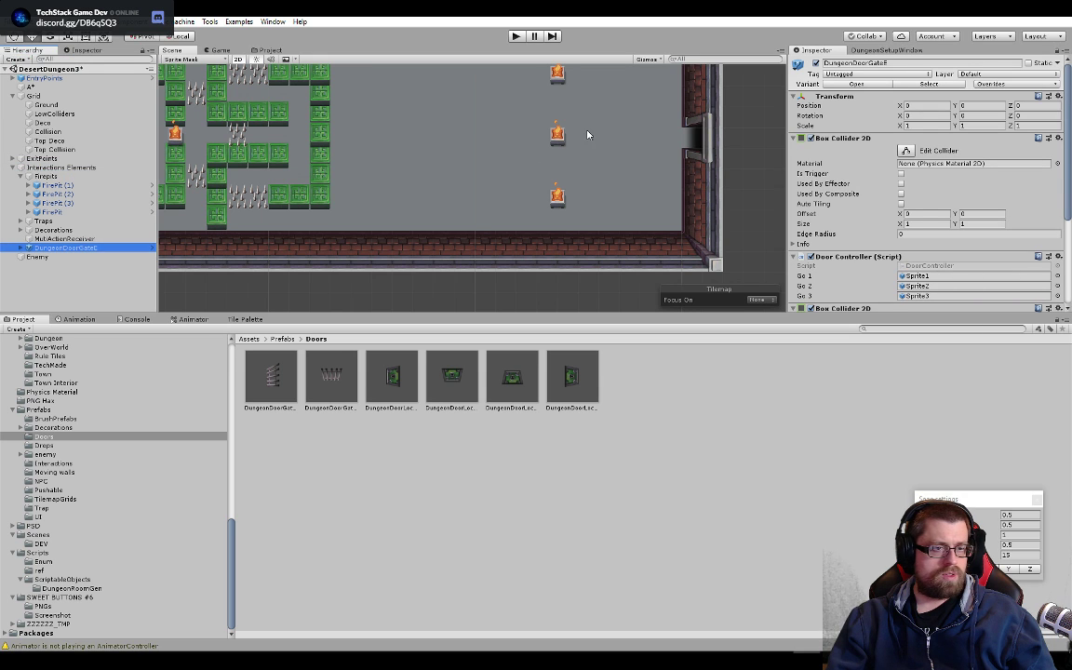
- Move DungeonDoorGateE into the east exit doorway at position X 10.5, Y 19.5
{"action": "scroll", "coordinate": [465, 204], "scroll_direction": "down", "scroll_amount": 10}
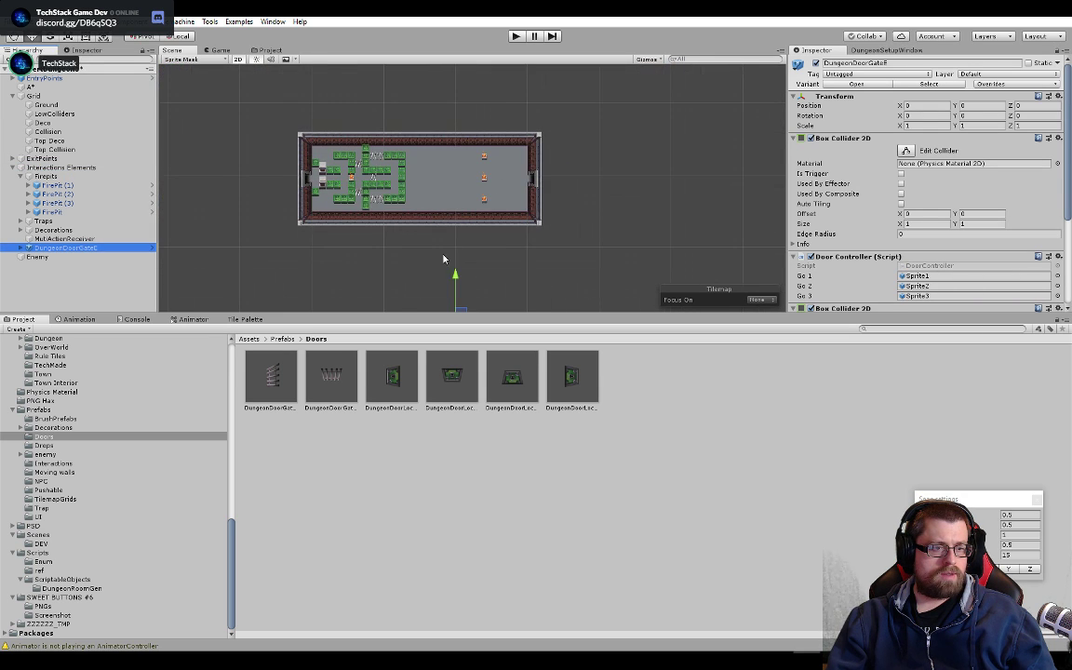
{"action": "left_click_drag", "start_coordinate": [455, 277], "coordinate": [455, 142]}
{"action": "scroll", "coordinate": [461, 173], "scroll_direction": "up", "scroll_amount": 8}
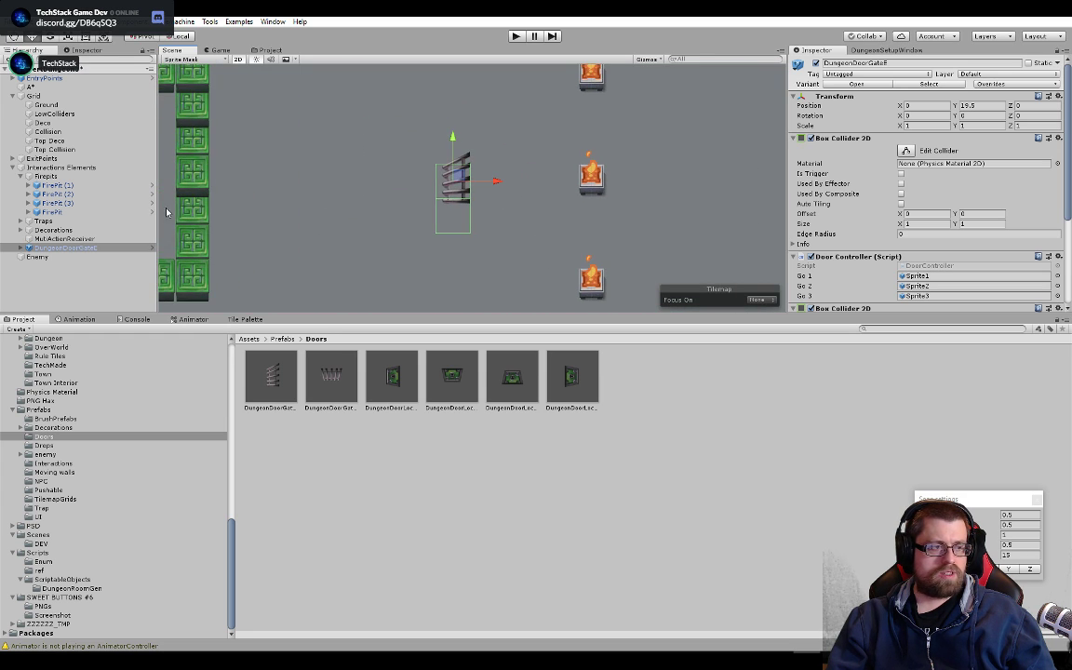
{"action": "scroll", "coordinate": [576, 205], "scroll_direction": "down", "scroll_amount": 3}
{"action": "middle_click_drag", "start_coordinate": [578, 212], "coordinate": [460, 194]}
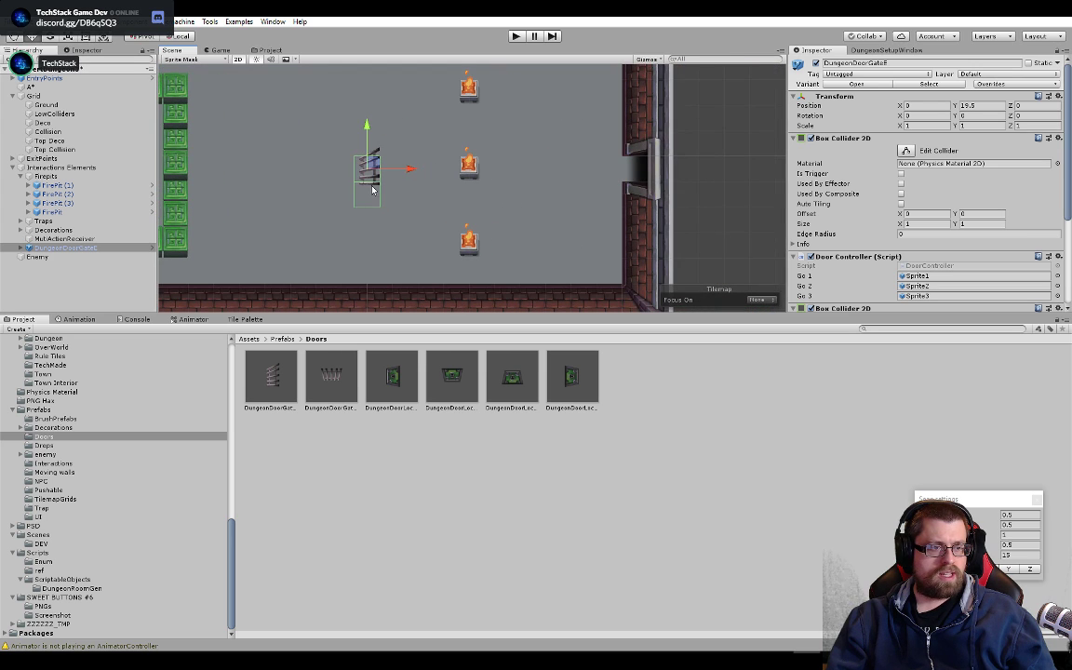
{"action": "left_click_drag", "start_coordinate": [411, 170], "coordinate": [677, 170]}
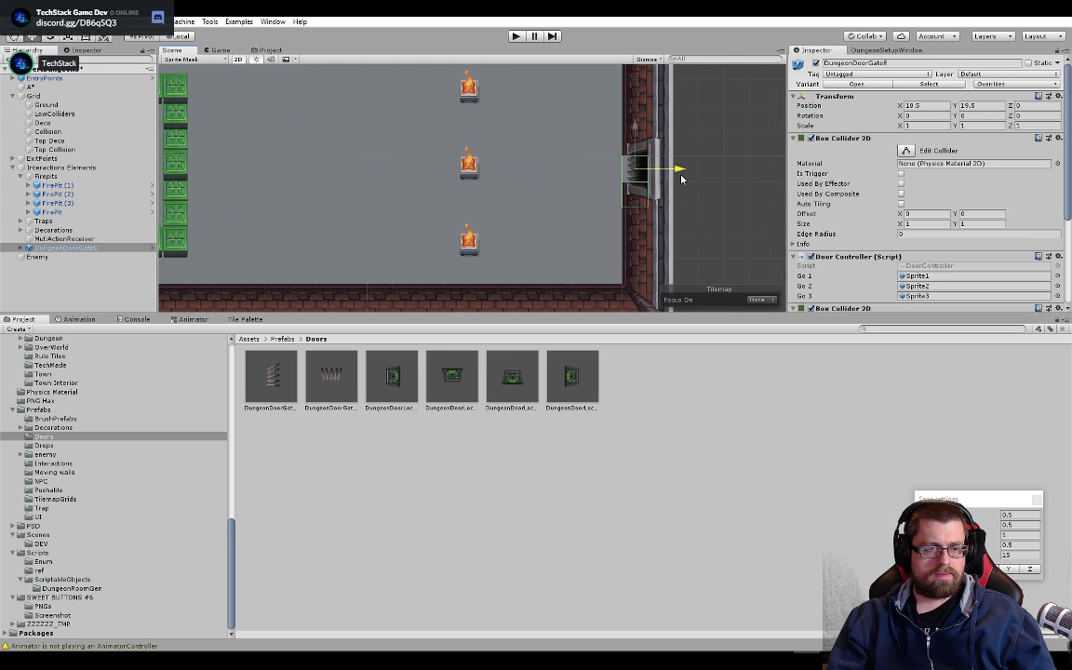
- Check how the placed gate fits and renders within the east doorway frame
{"action": "scroll", "coordinate": [671, 189], "scroll_direction": "up", "scroll_amount": 5}
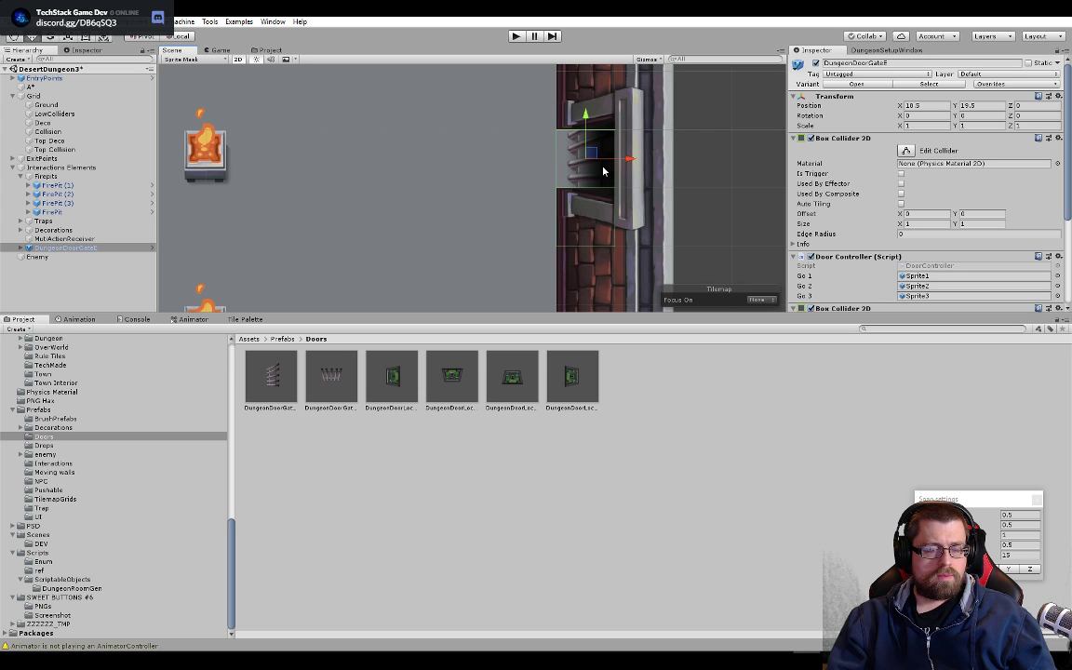
{"action": "left_click", "coordinate": [697, 164]}
{"action": "scroll", "coordinate": [605, 189], "scroll_direction": "up", "scroll_amount": 4}
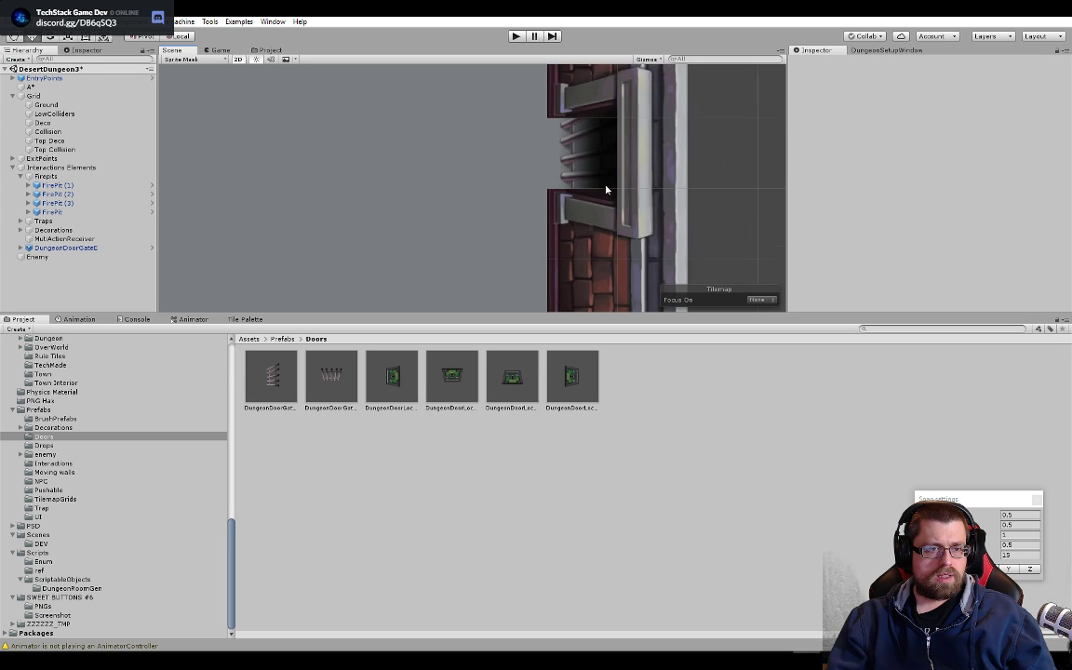
{"action": "scroll", "coordinate": [639, 171], "scroll_direction": "down", "scroll_amount": 3}
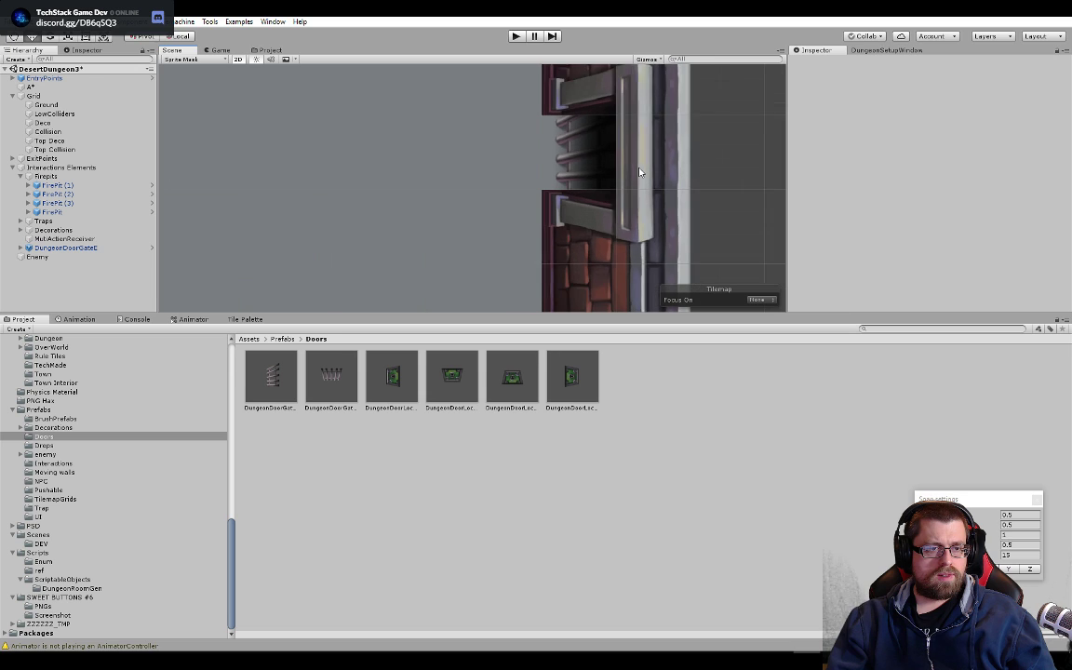
{"action": "left_click", "coordinate": [581, 155]}
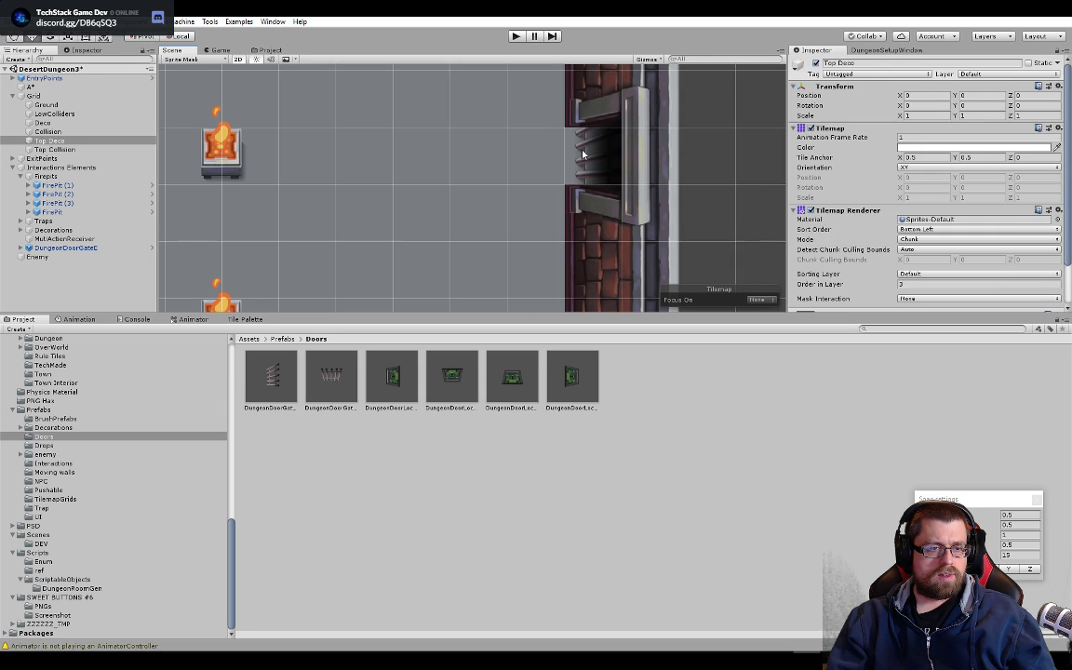
{"action": "left_click", "coordinate": [586, 155]}
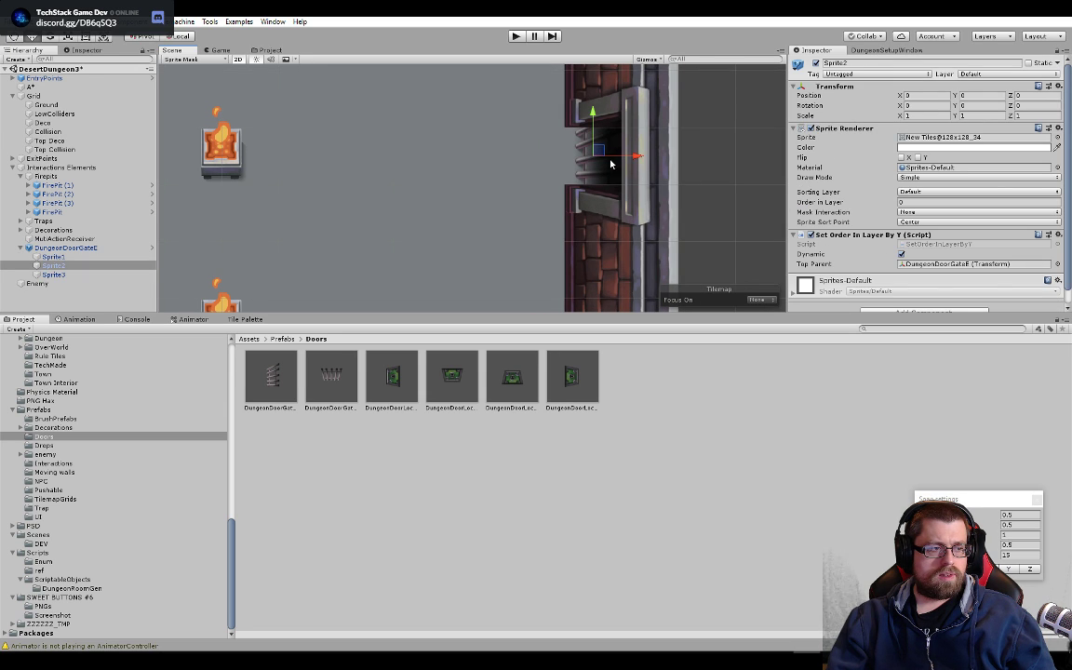
{"action": "left_click", "coordinate": [65, 248]}
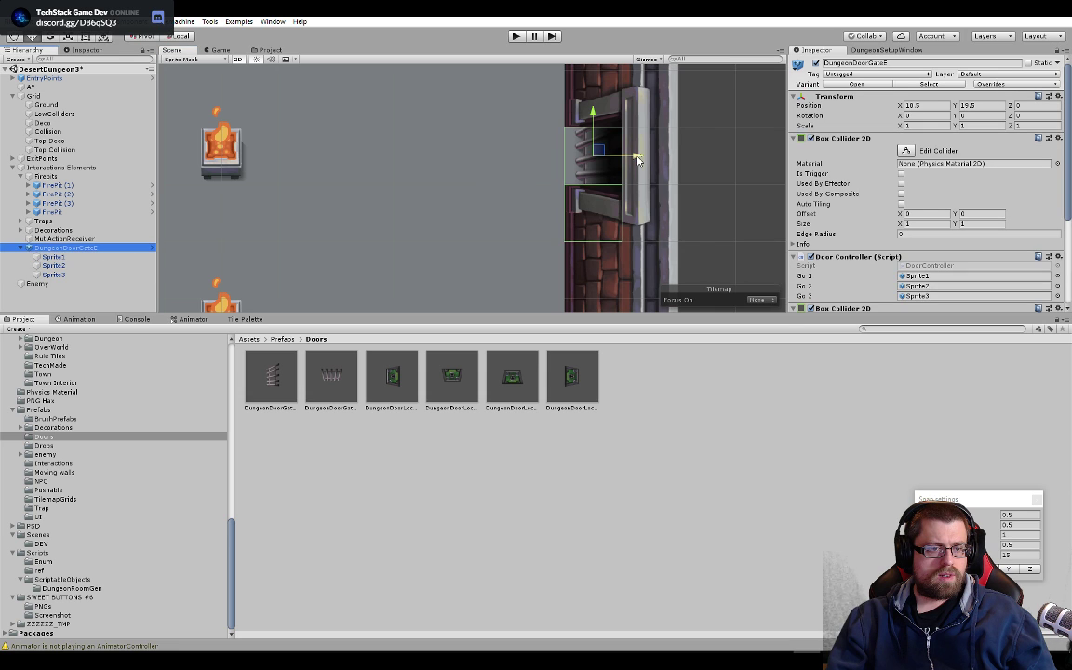
{"action": "mouse_move", "coordinate": [635, 156]}
{"action": "left_mouse_down"}
{"action": "mouse_move", "coordinate": [518, 166]}
{"action": "mouse_move", "coordinate": [630, 179]}
{"action": "left_mouse_up"}
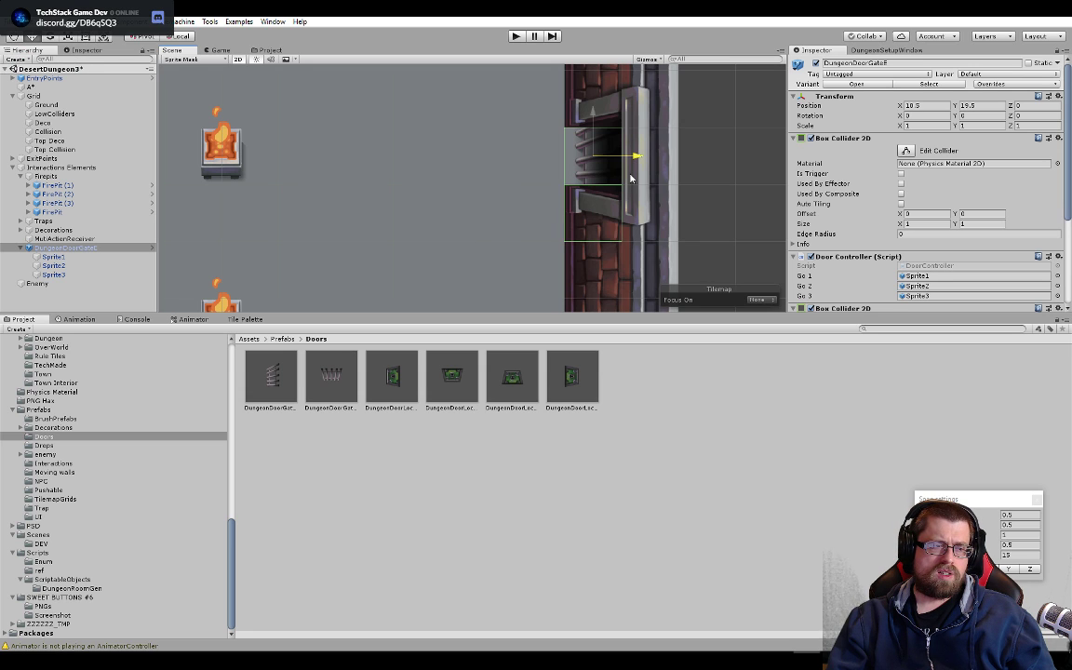
- Compare the position and Sprite Renderer settings of the placed gate's Sprite1, Sprite2 and Sprite3
{"action": "left_click", "coordinate": [93, 256]}
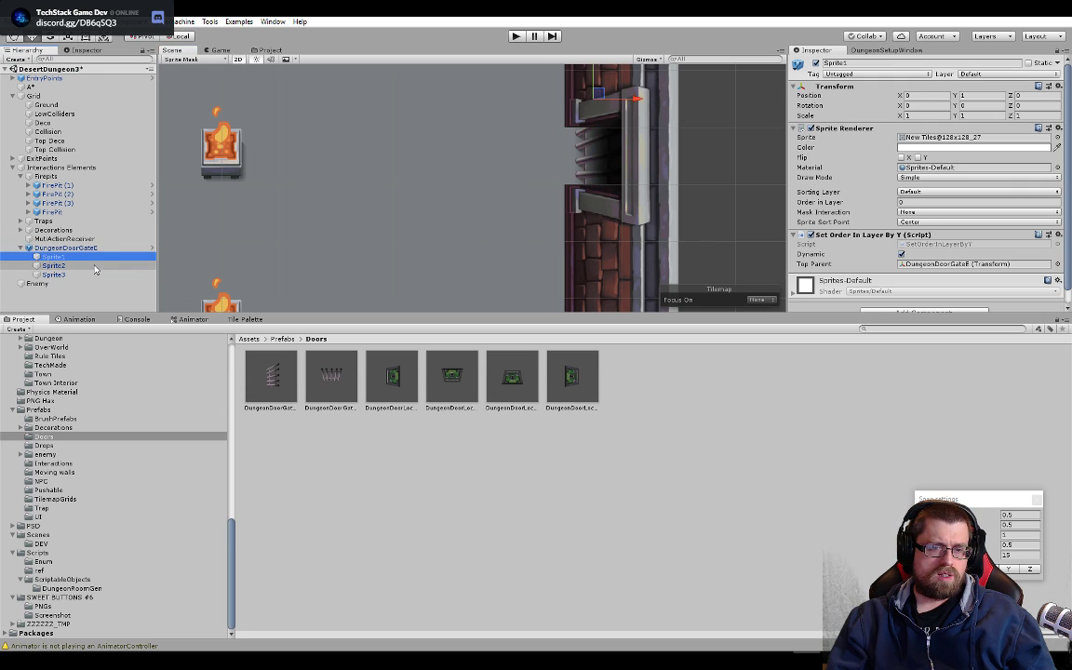
{"action": "left_click", "coordinate": [54, 265]}
{"action": "left_click", "coordinate": [103, 274]}
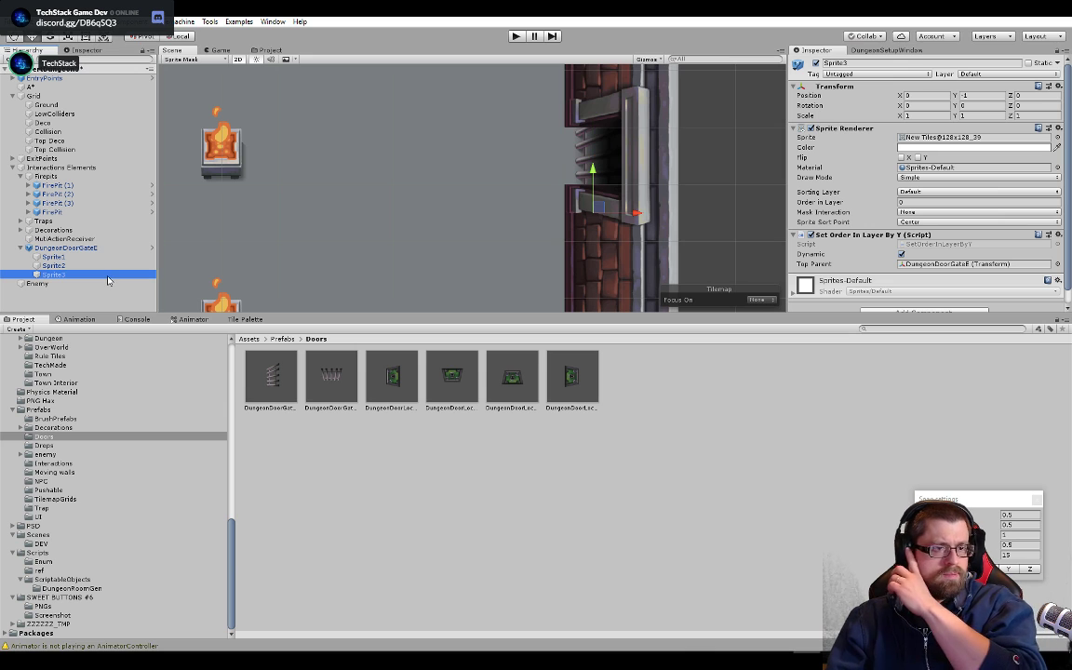
{"action": "left_click", "coordinate": [100, 258]}
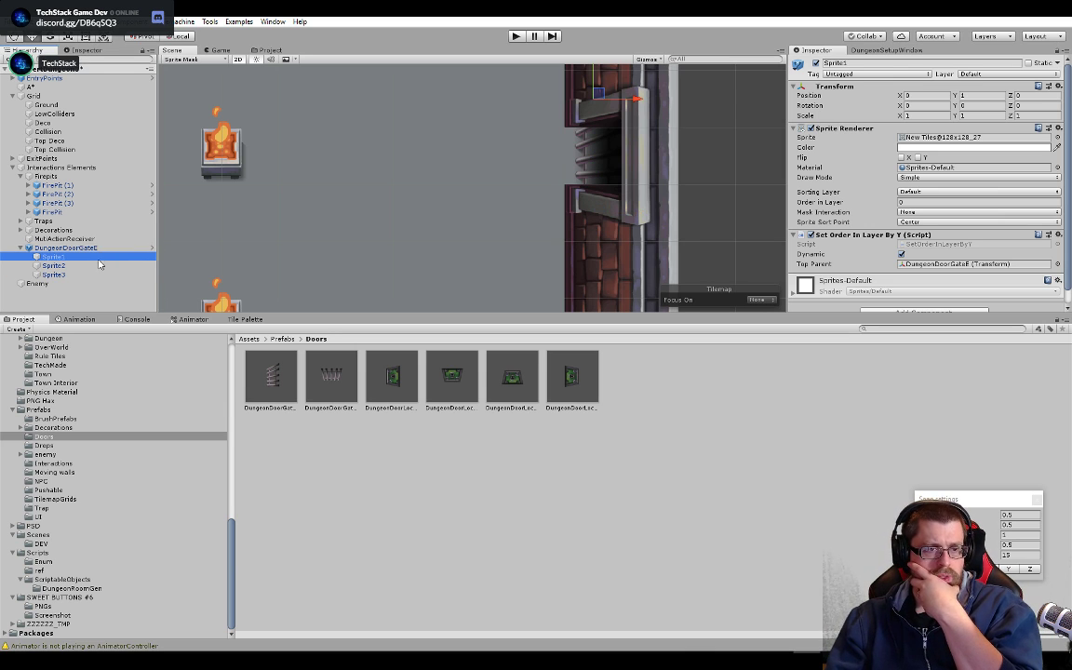
- Open the DungeonDoorGateE prefab for editing and bring up its trigger Box Collider 2D settings
{"action": "left_click", "coordinate": [130, 248]}
{"action": "left_click", "coordinate": [152, 247]}
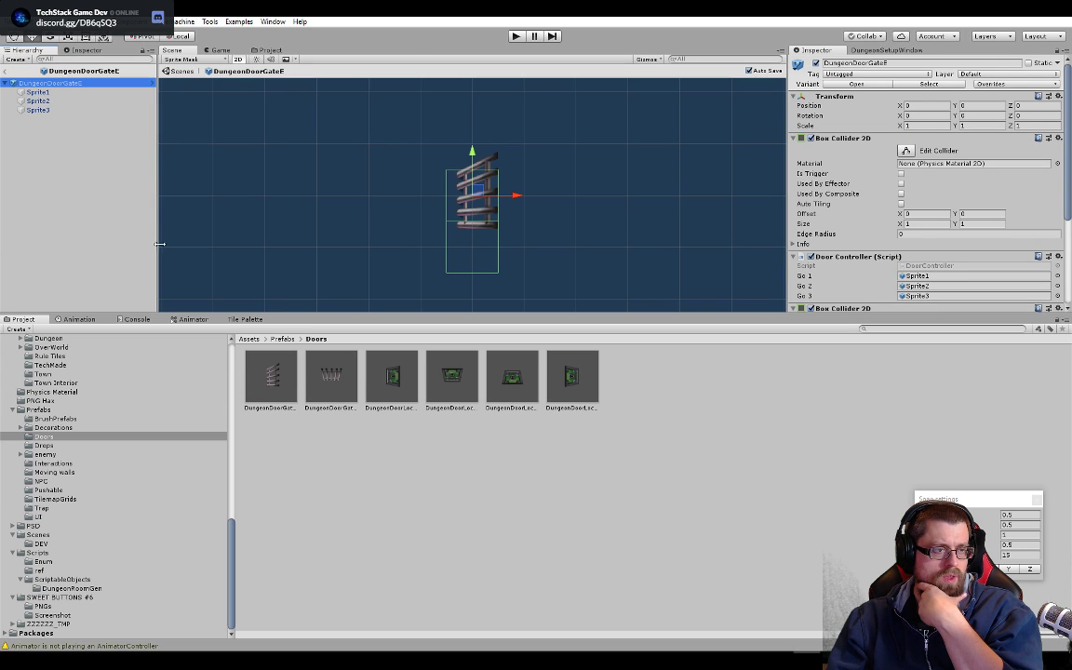
{"action": "scroll", "coordinate": [847, 210], "scroll_direction": "down", "scroll_amount": 3}
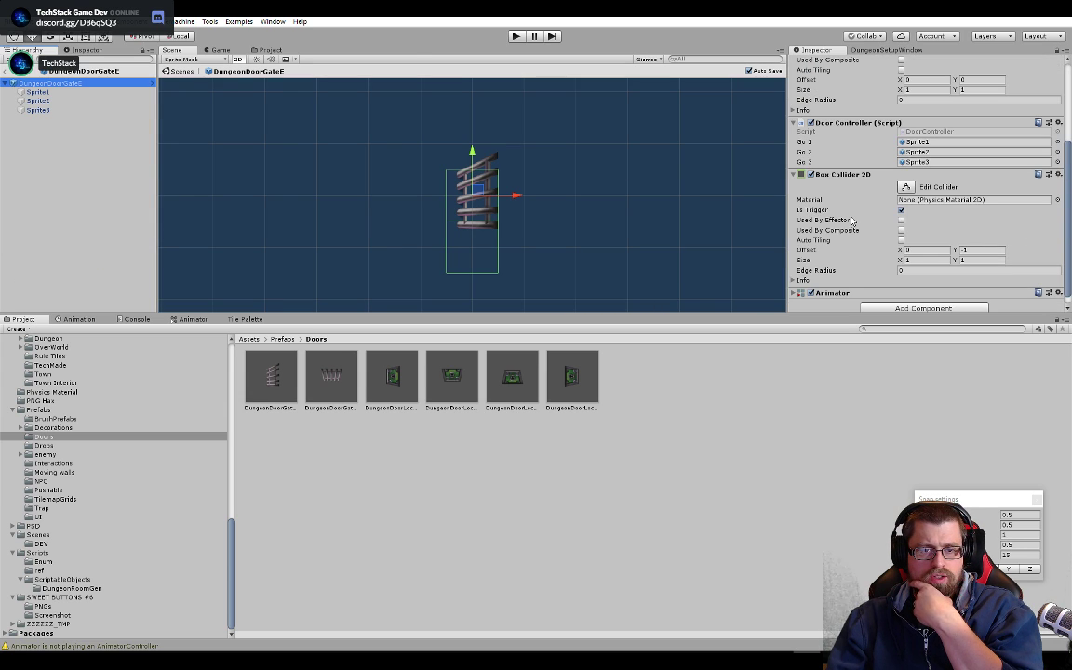
{"action": "left_click", "coordinate": [906, 187]}
{"action": "left_click", "coordinate": [903, 187]}
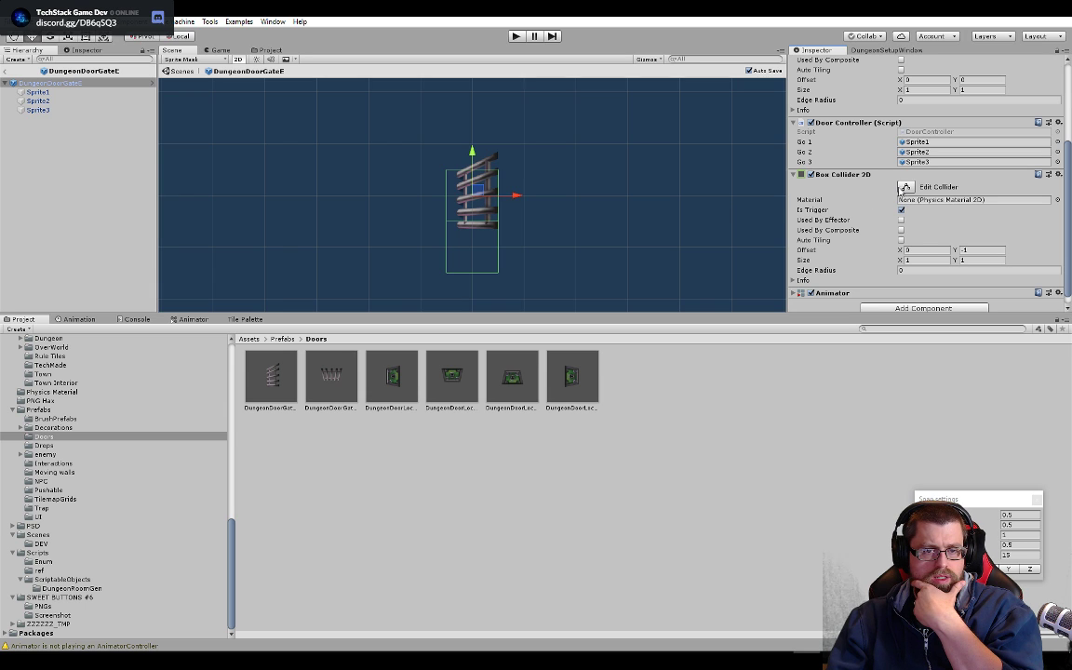
{"action": "left_click", "coordinate": [895, 262]}
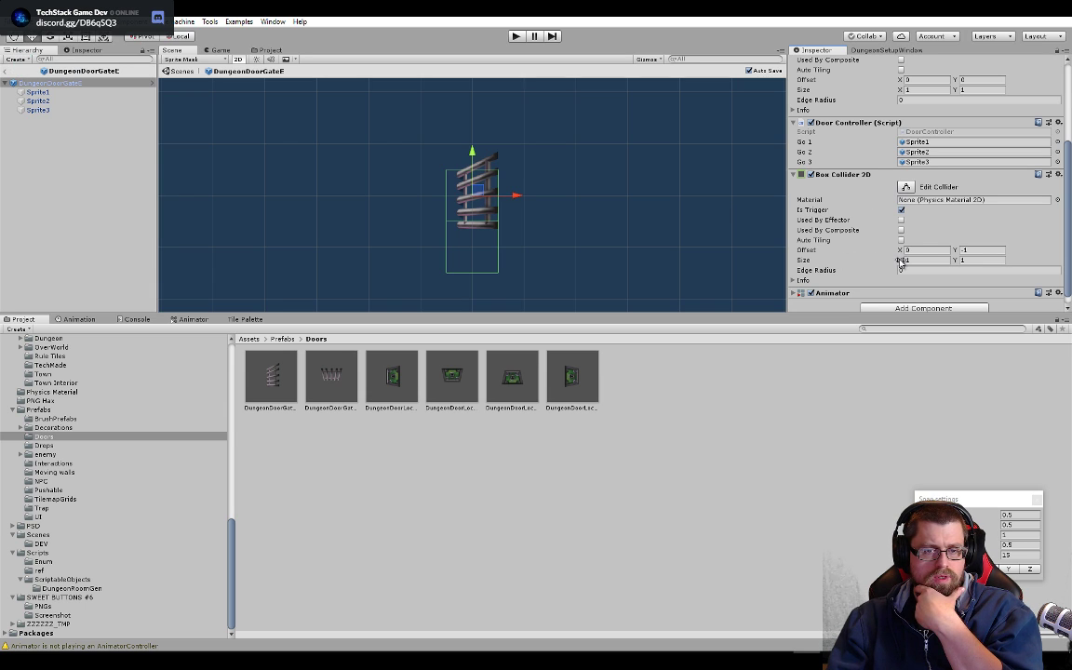
{"action": "type", "text": "0.55"}
{"action": "key", "text": "Escape"}
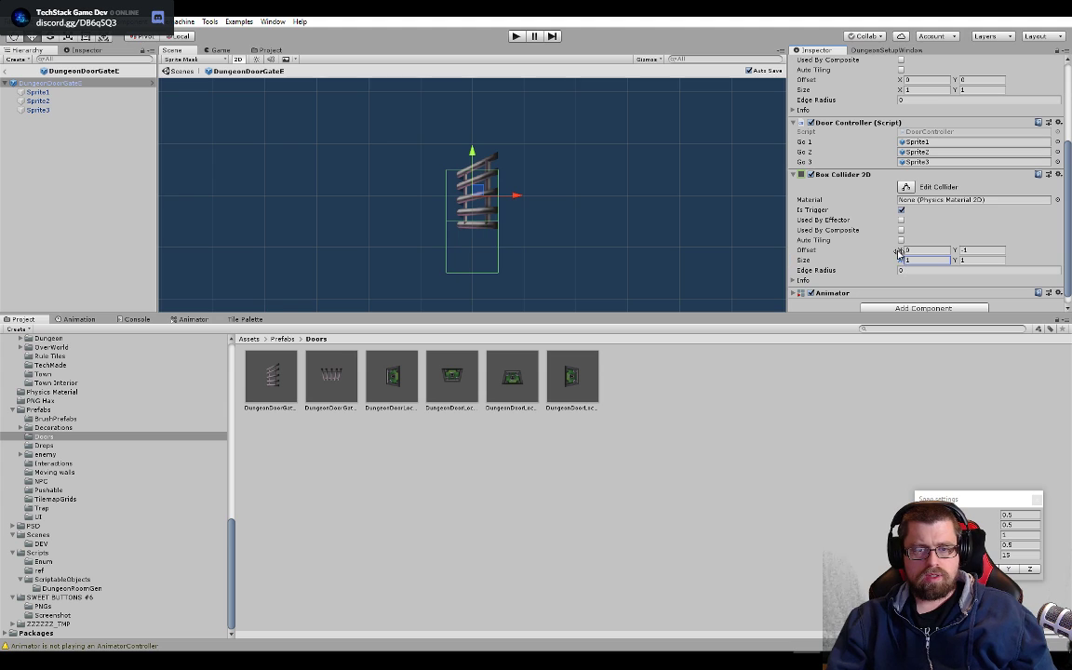
- Set the gate's trigger Box Collider 2D offset to X -1, Y 0 and return to the scene
{"action": "left_click_drag", "start_coordinate": [899, 252], "coordinate": [875, 252]}
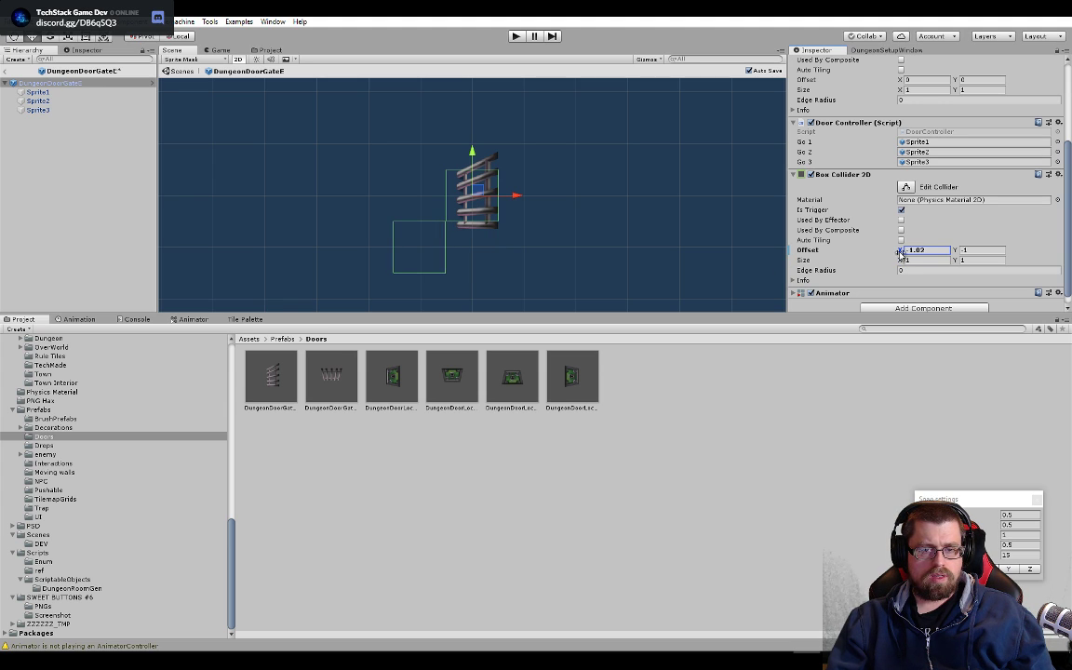
{"action": "type", "text": "-1"}
{"action": "key", "text": "Tab"}
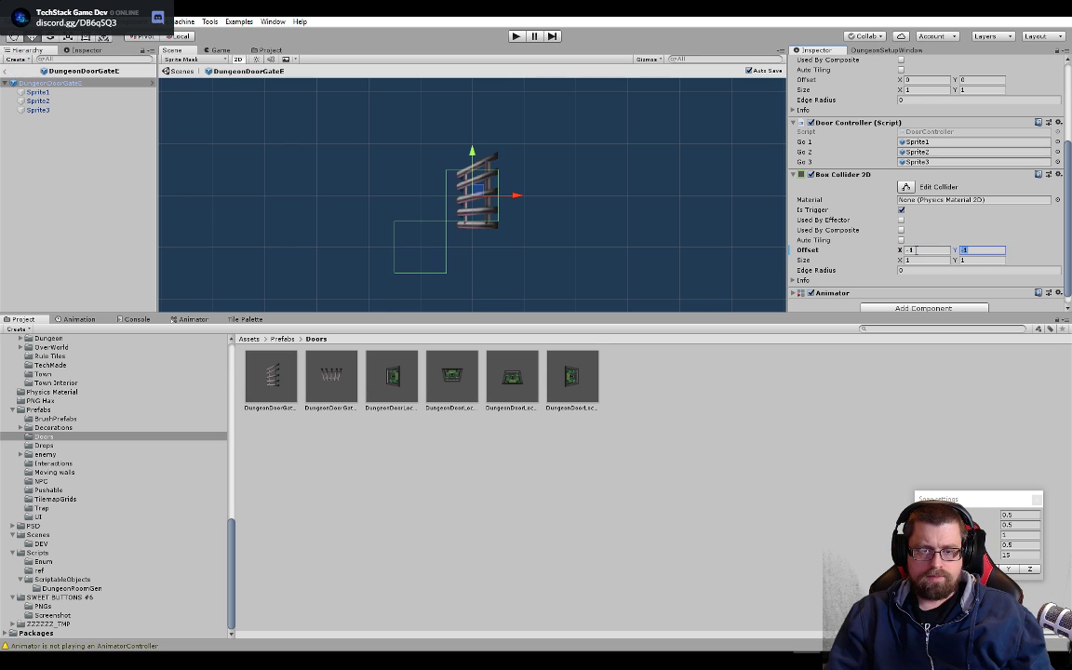
{"action": "type", "text": "0"}
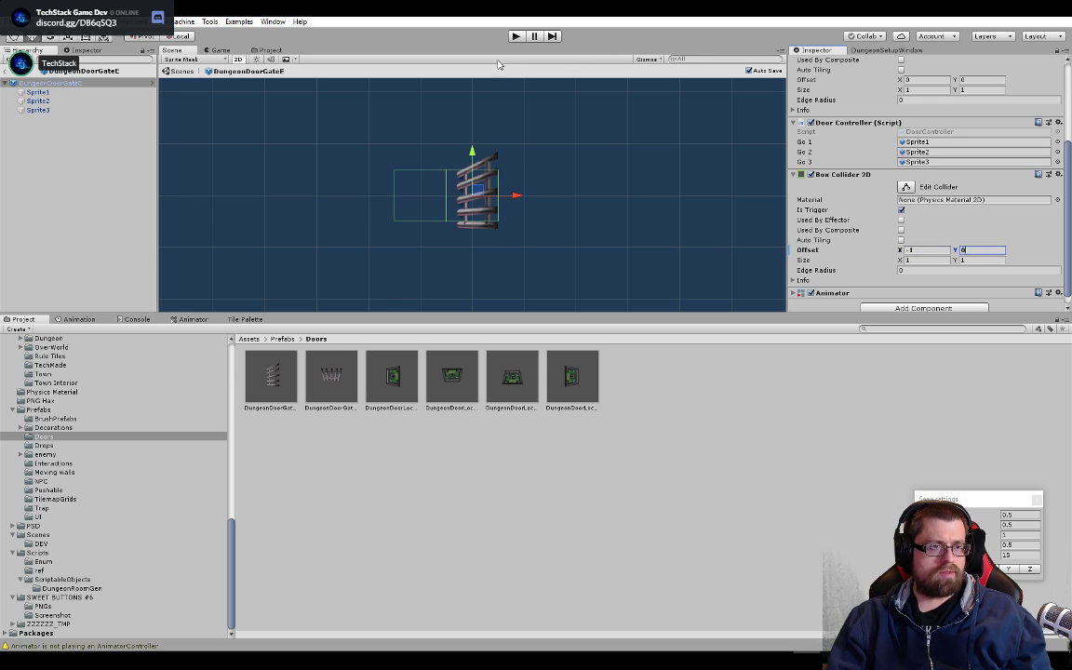
{"action": "left_click", "coordinate": [8, 71]}
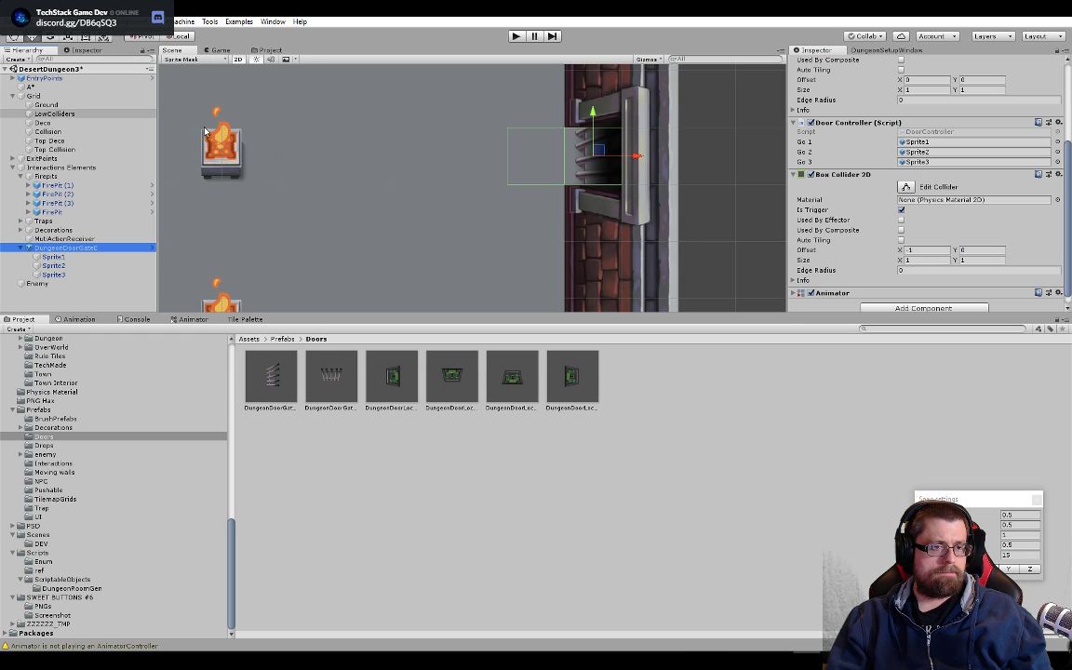
- Review MutiActionReceiver's event list and the On Fire Started and On Start events of the three exit fire pits
{"action": "scroll", "coordinate": [410, 221], "scroll_direction": "down", "scroll_amount": 2}
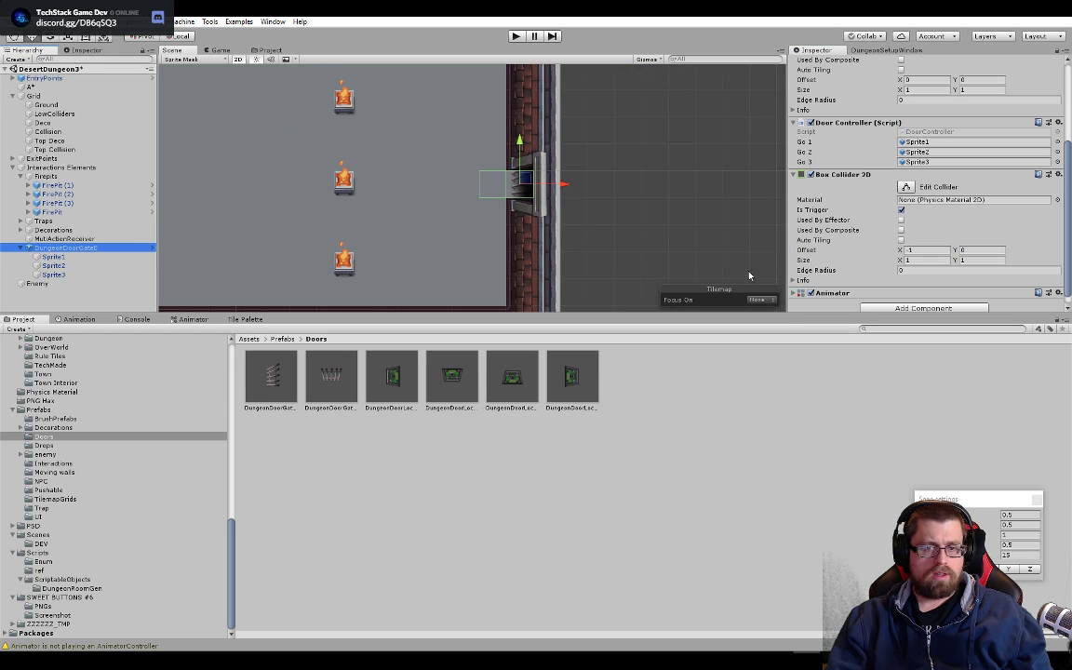
{"action": "scroll", "coordinate": [888, 244], "scroll_direction": "down", "scroll_amount": 1}
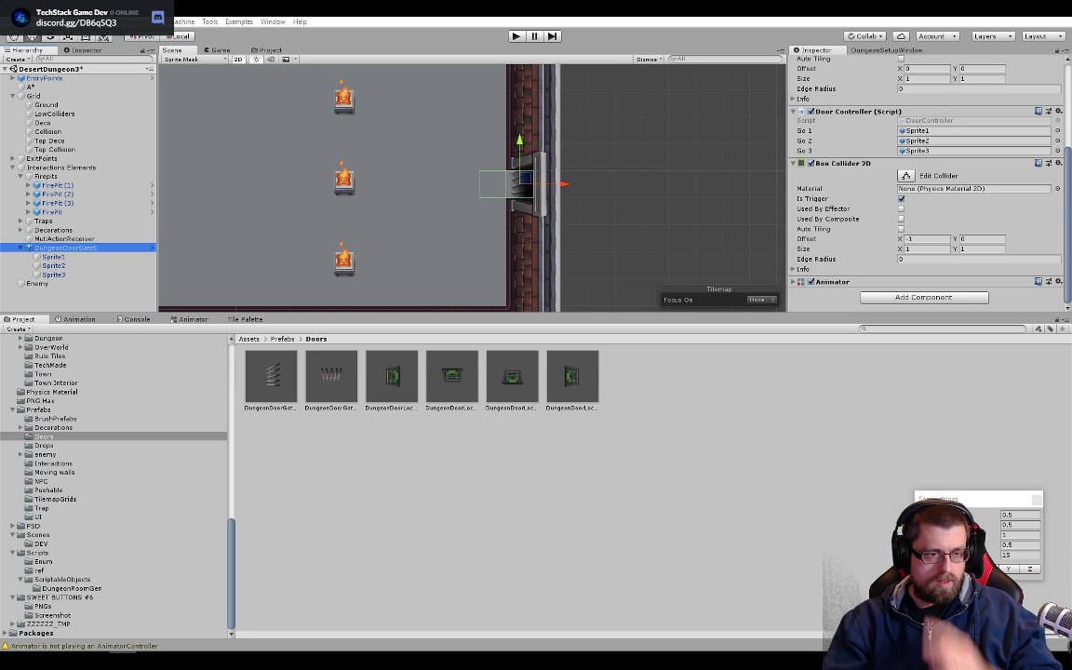
{"action": "middle_click_drag", "start_coordinate": [273, 164], "coordinate": [360, 164]}
{"action": "left_click", "coordinate": [93, 241]}
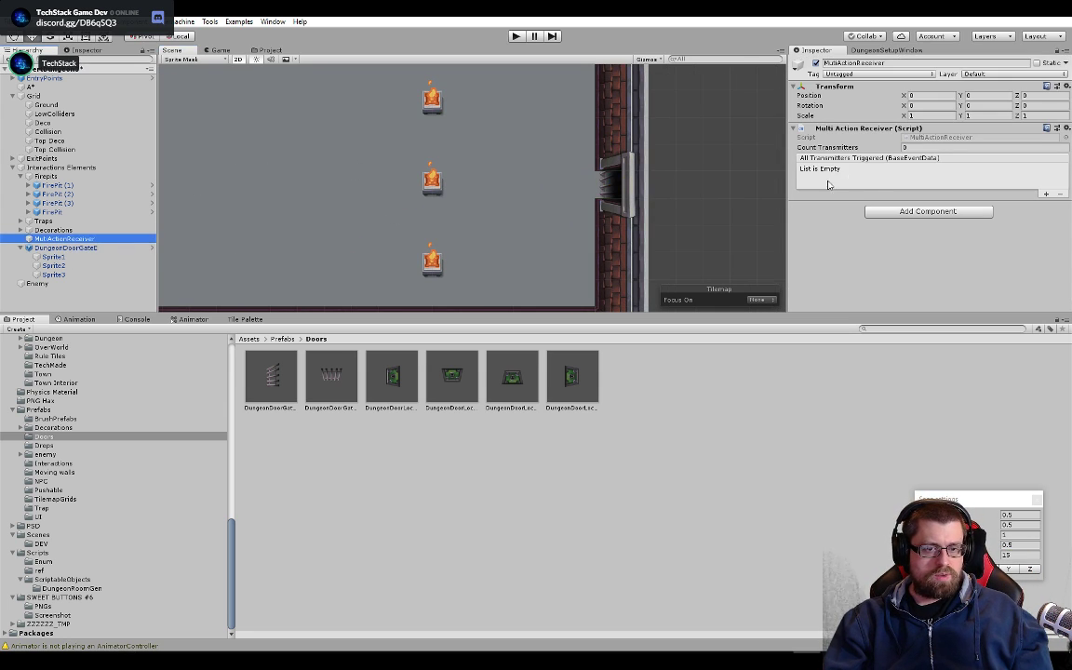
{"action": "left_click", "coordinate": [73, 202]}
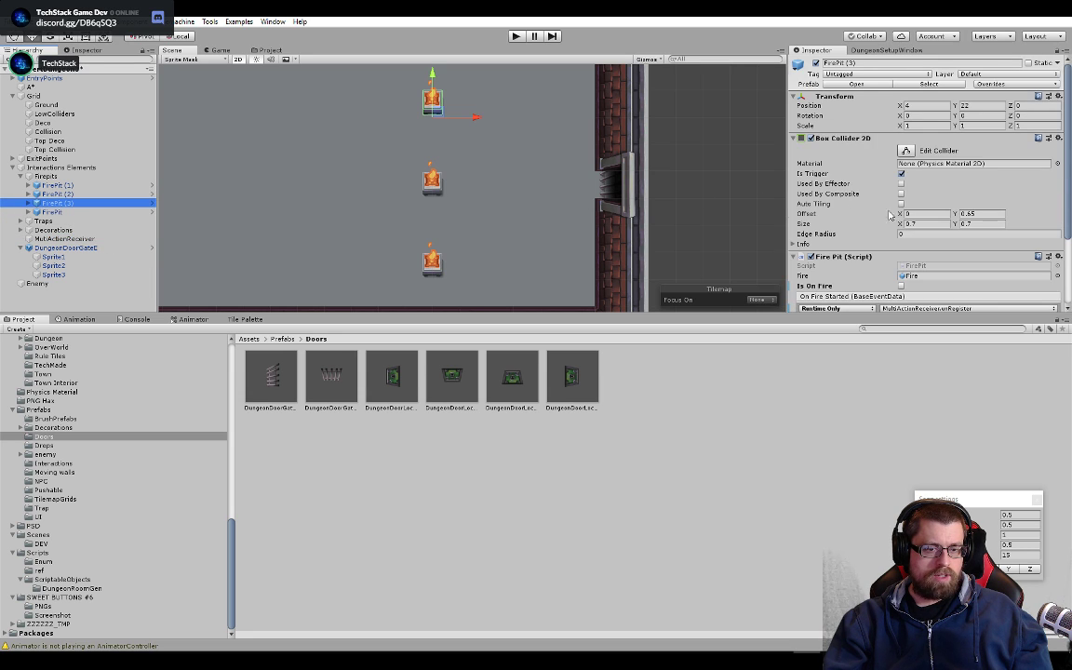
{"action": "scroll", "coordinate": [891, 213], "scroll_direction": "down", "scroll_amount": 3}
{"action": "left_click", "coordinate": [51, 194]}
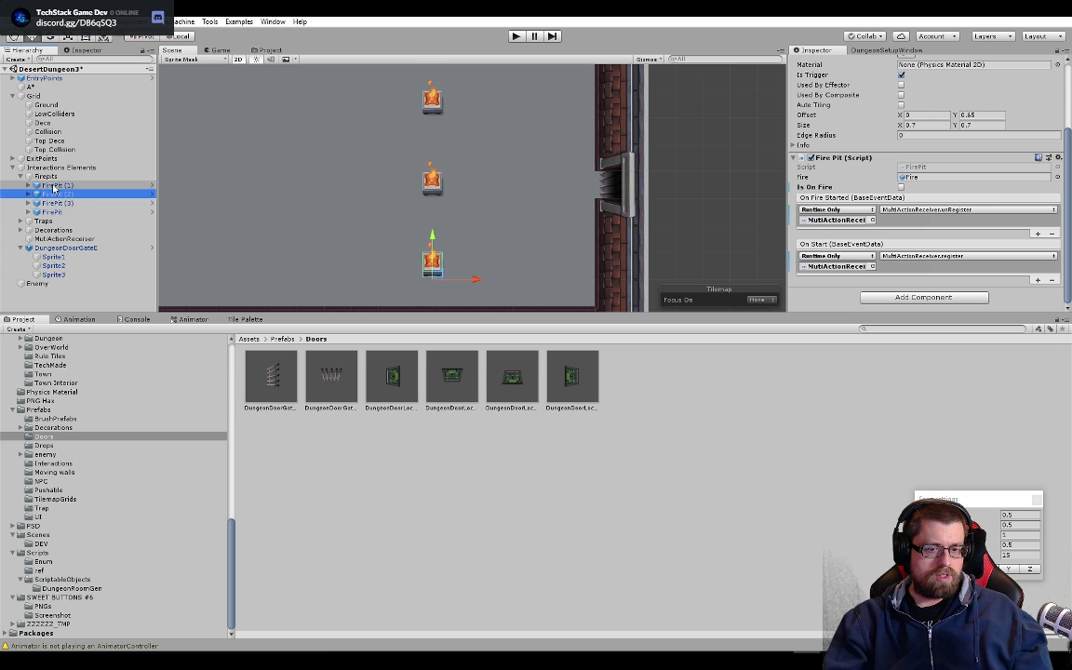
{"action": "left_click", "coordinate": [51, 185]}
- Add an All Transmitters Triggered event to MutiActionReceiver that calls DoorController.Open on DungeonDoorGateE
{"action": "left_click", "coordinate": [66, 239]}
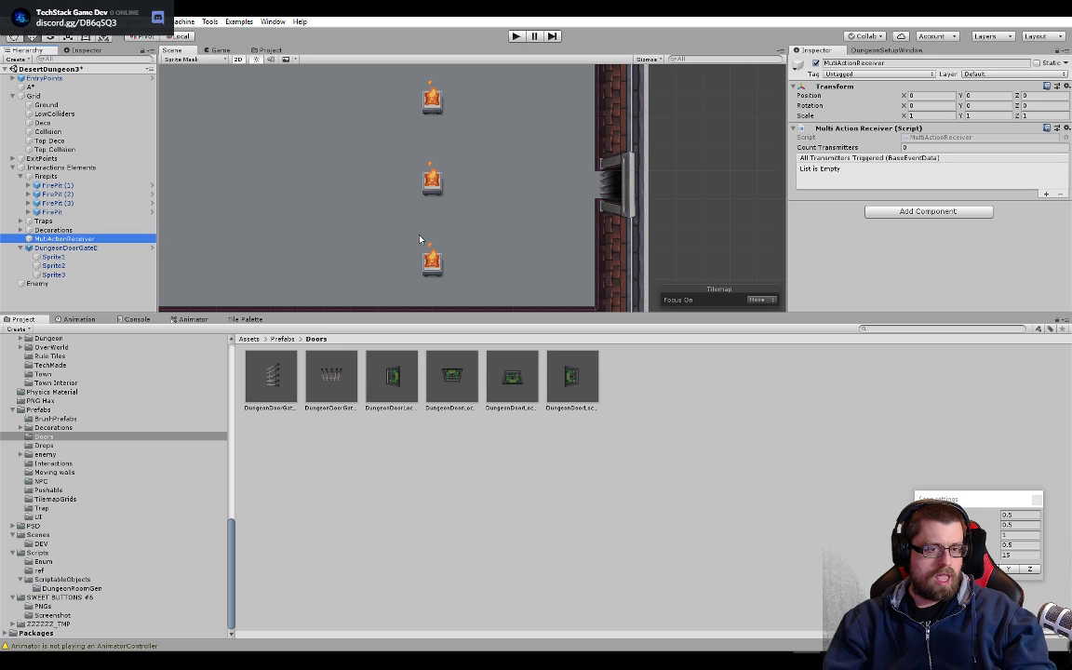
{"action": "left_click", "coordinate": [1047, 195]}
{"action": "left_click_drag", "start_coordinate": [83, 248], "coordinate": [873, 181]}
{"action": "left_click", "coordinate": [931, 170]}
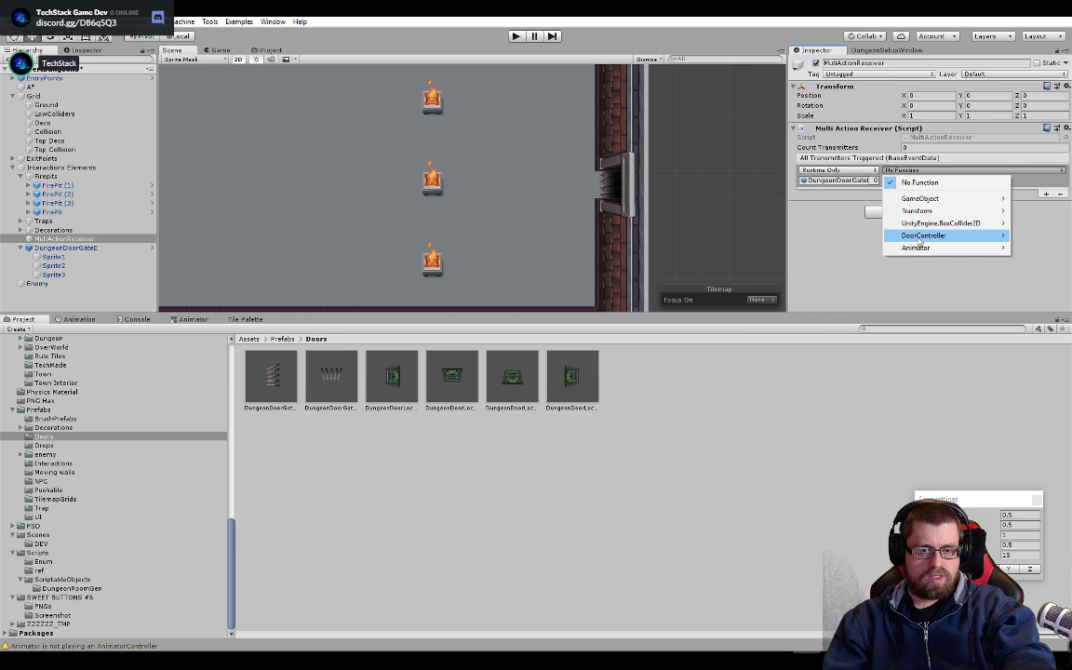
{"action": "mouse_move", "coordinate": [914, 242]}
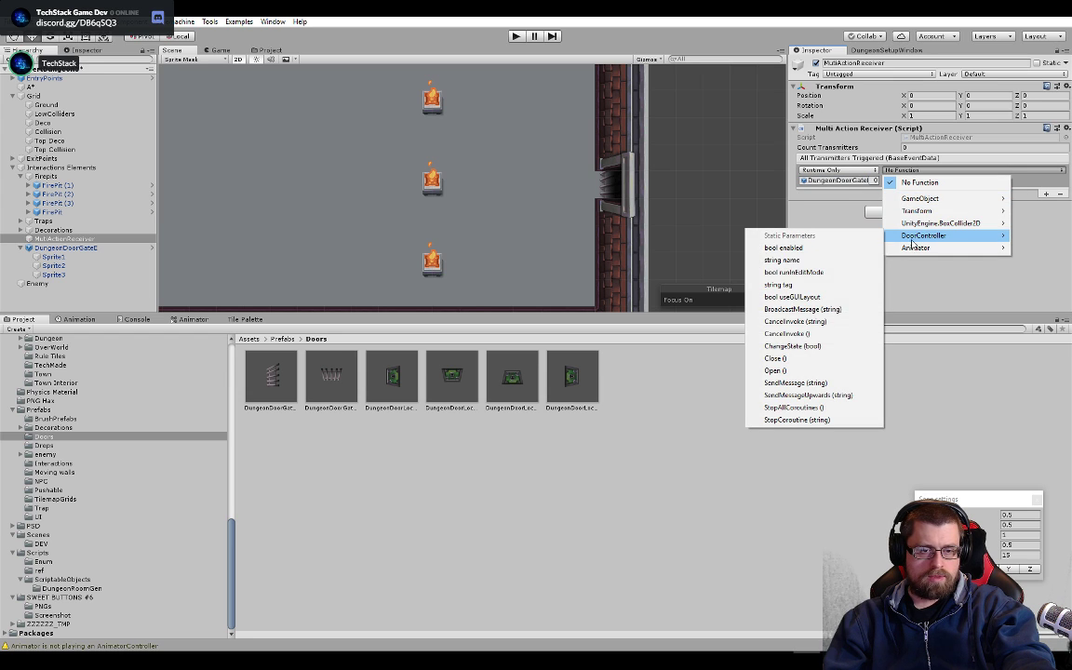
{"action": "left_click", "coordinate": [811, 372]}
- Save the scene, start play mode and walk the character around the upper green blocks near the entrance
{"action": "scroll", "coordinate": [411, 223], "scroll_direction": "down", "scroll_amount": 6}
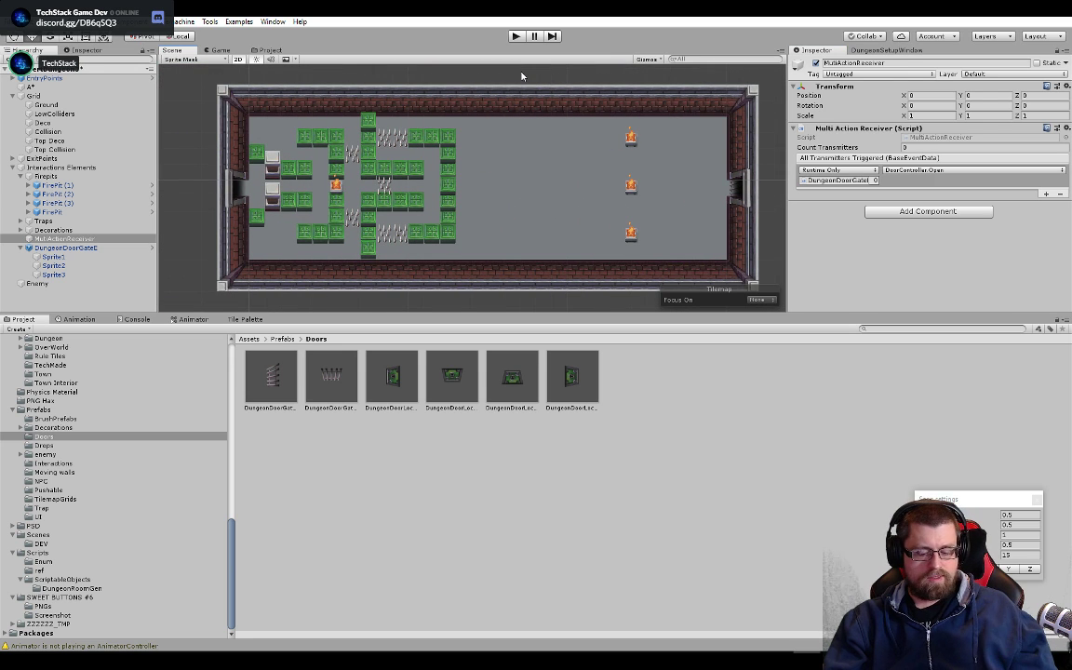
{"action": "key", "text": "ctrl+s"}
{"action": "left_click", "coordinate": [517, 37]}
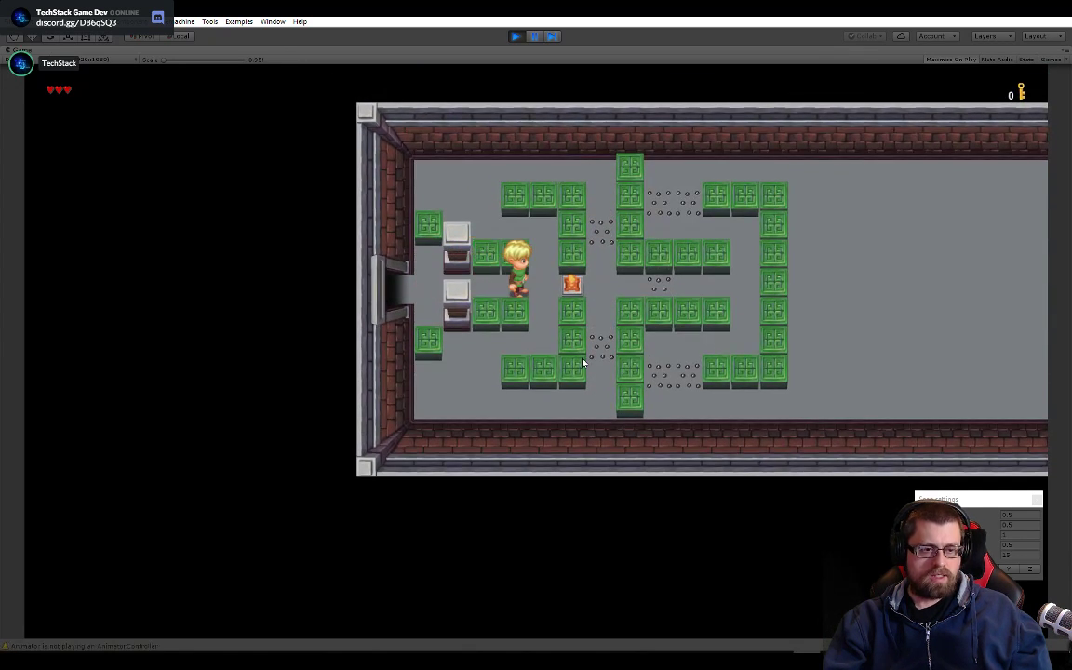
{"action": "key", "text": "d"}
{"action": "key", "text": "w"}
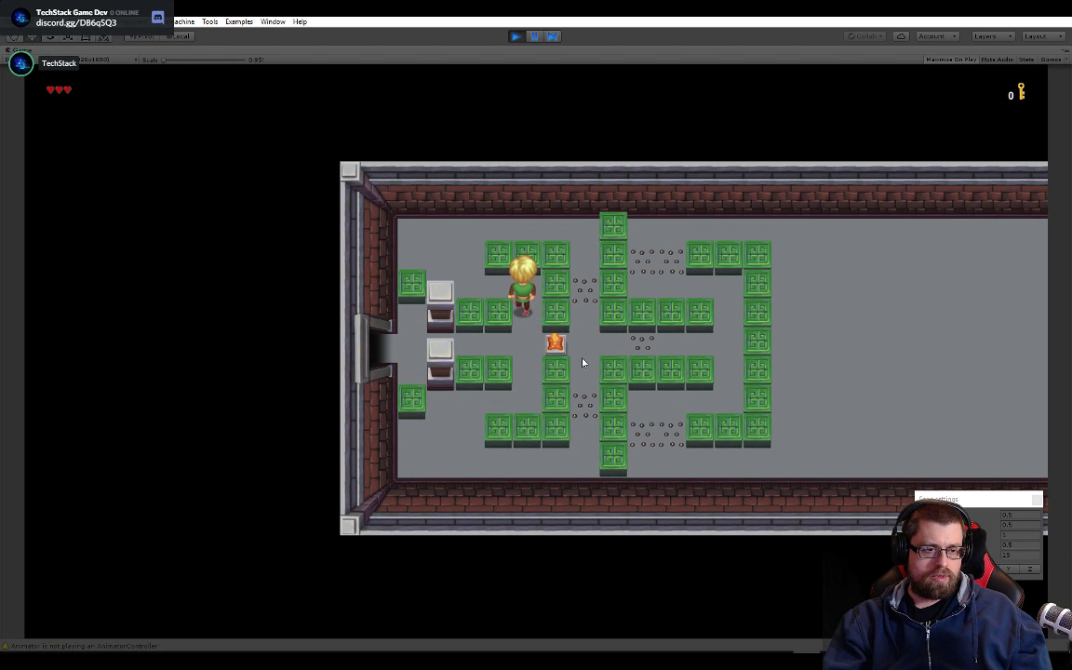
{"action": "key", "text": "a"}
{"action": "key", "text": "w"}
{"action": "key", "text": "d"}
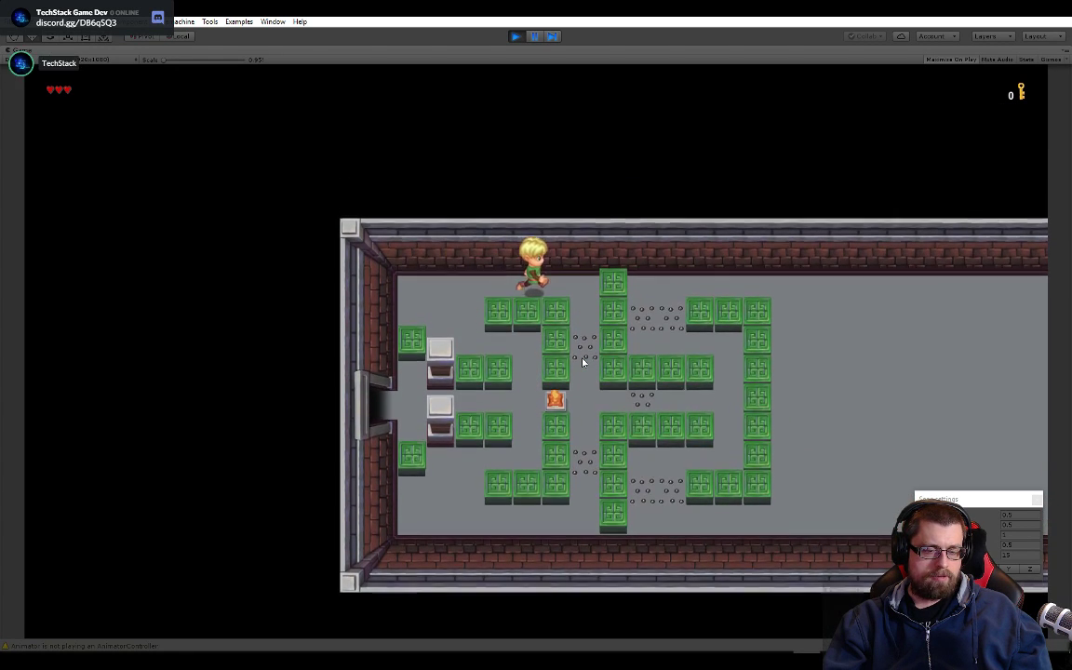
{"action": "key", "text": "d"}
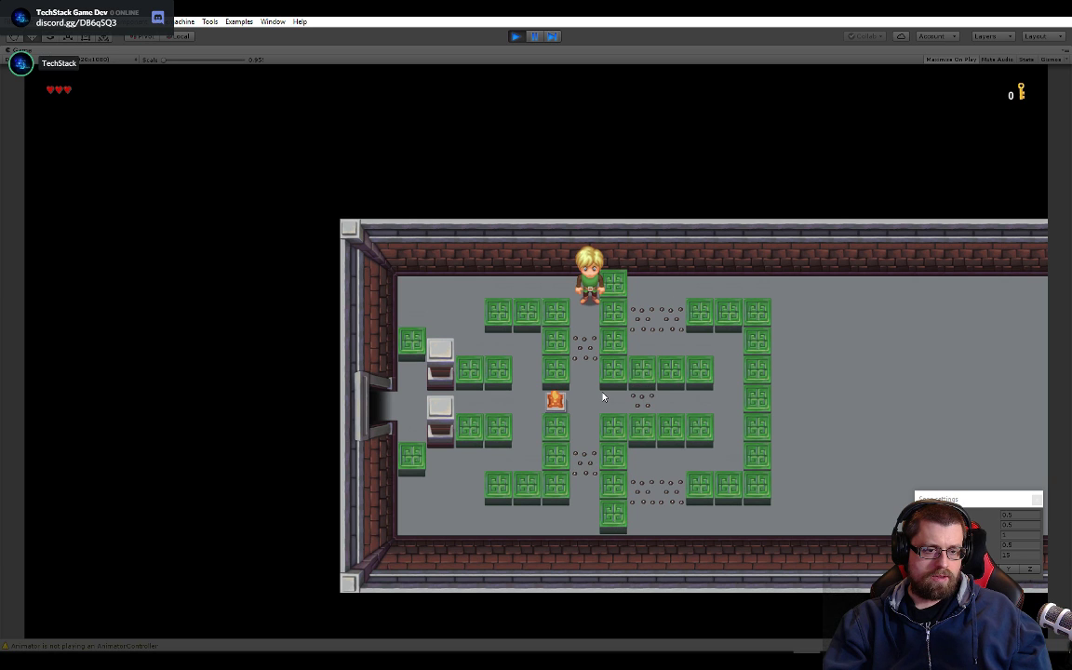
- Walk the character through the spiked block maze to the exit area and shoot an arrow past the middle exit fire pit
{"action": "key", "text": "s"}
{"action": "key", "text": "a"}
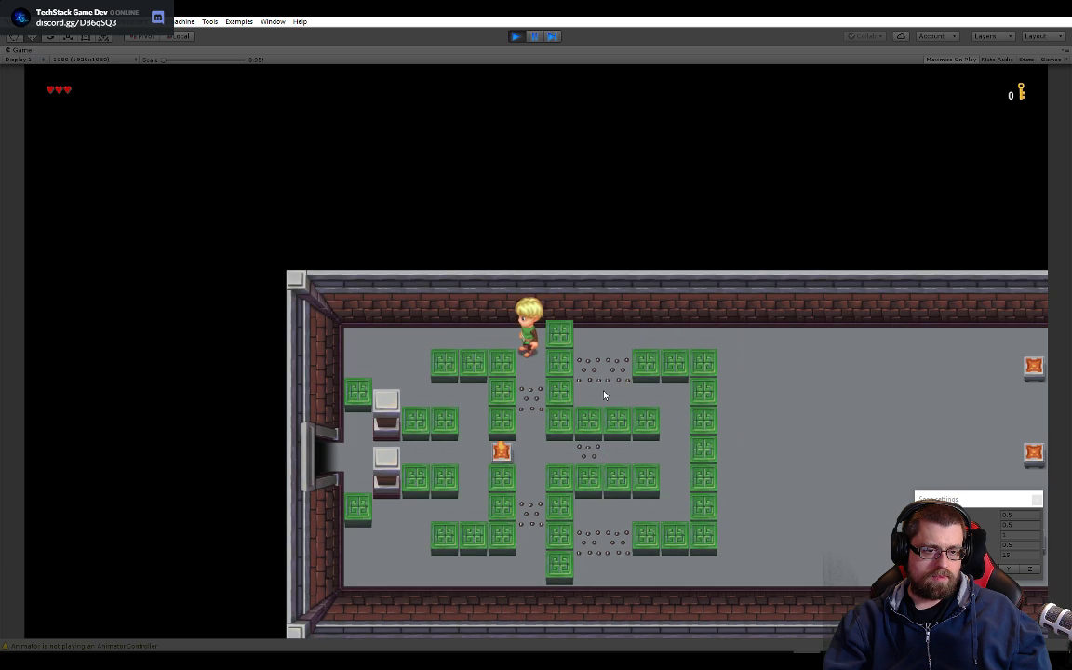
{"action": "key", "text": "s"}
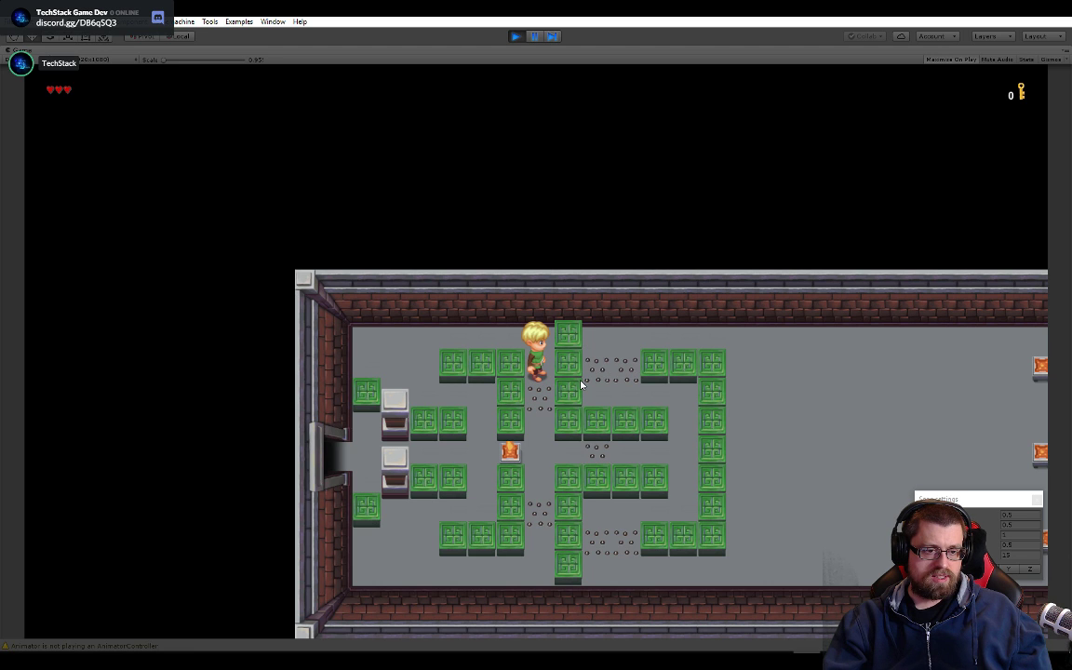
{"action": "key", "text": "s"}
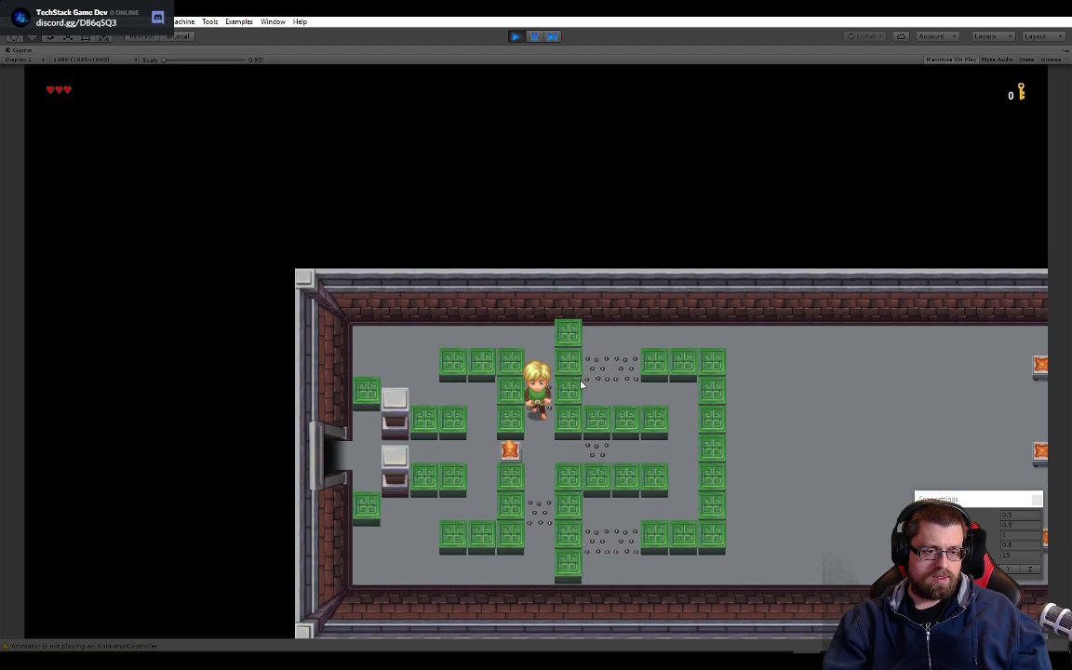
{"action": "key", "text": "d"}
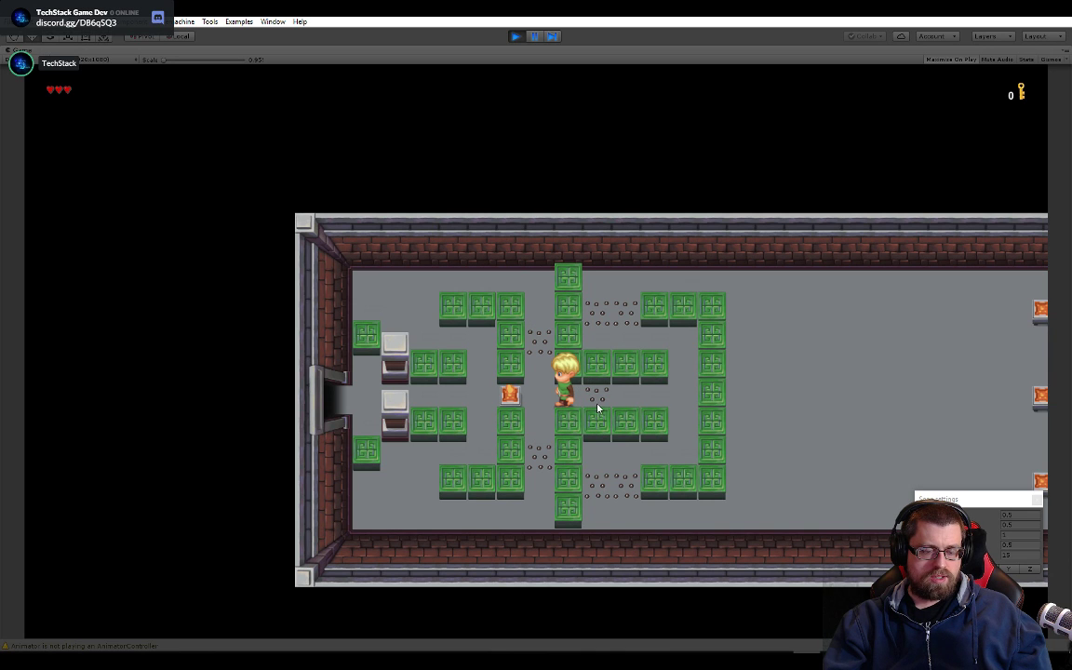
{"action": "key", "text": "d"}
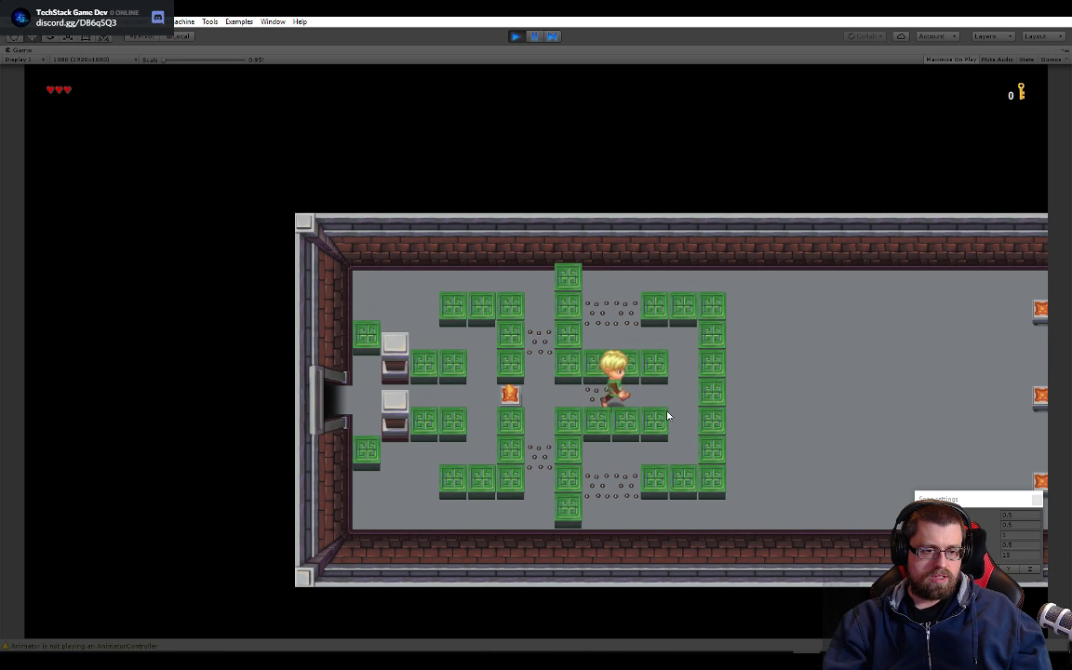
{"action": "key", "text": "s"}
{"action": "key", "text": "a"}
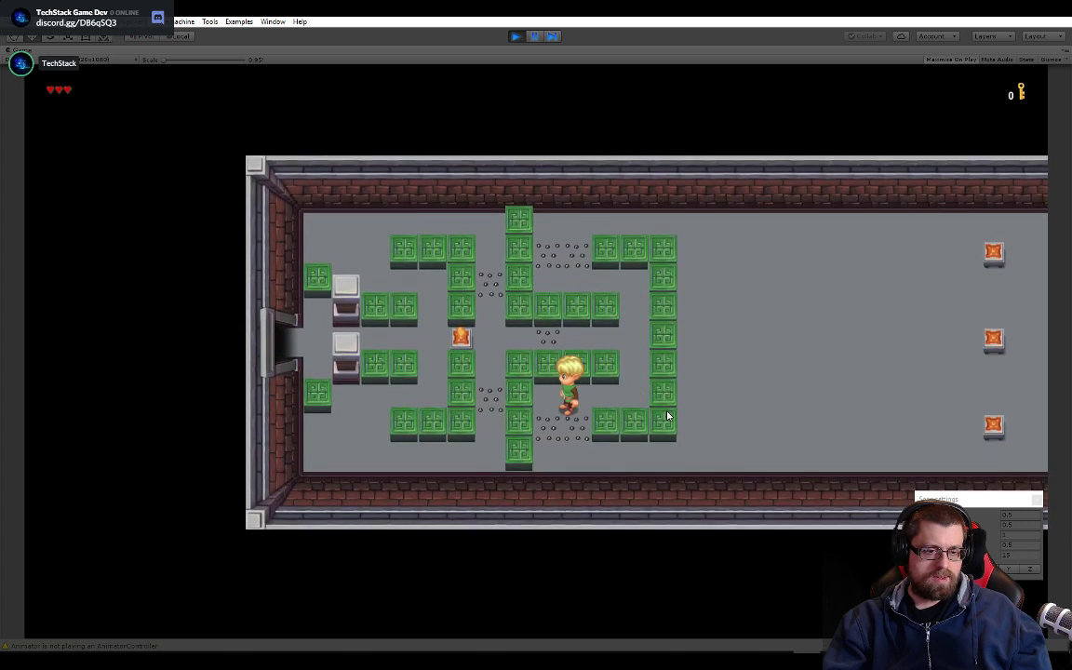
{"action": "key", "text": "s"}
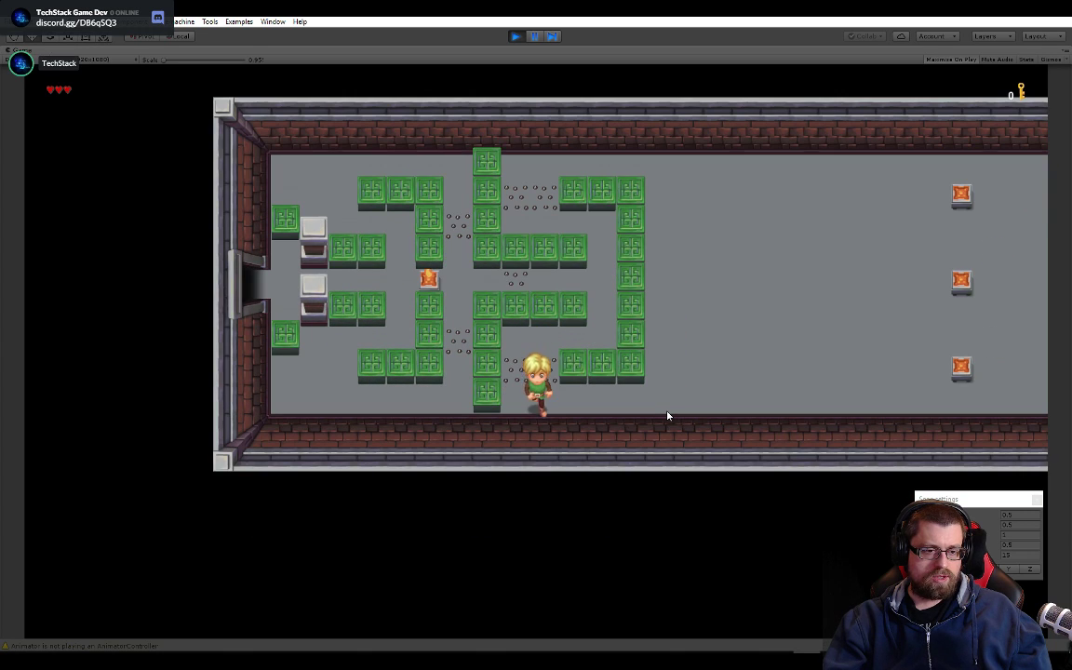
{"action": "key", "text": "d"}
{"action": "key", "text": "w"}
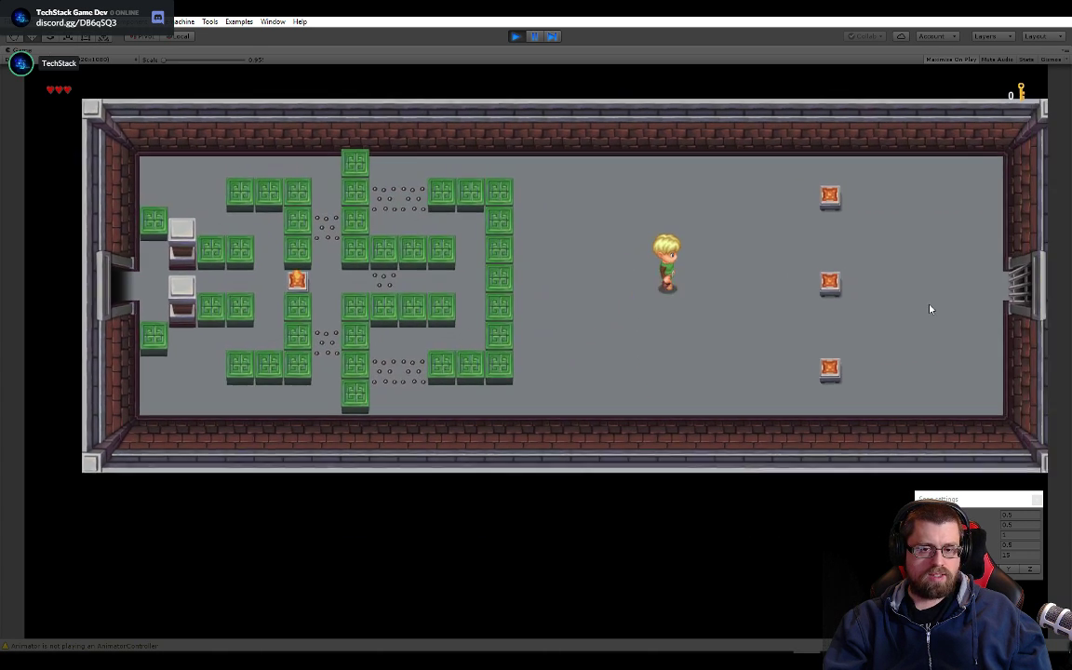
{"action": "left_click", "coordinate": [921, 318]}
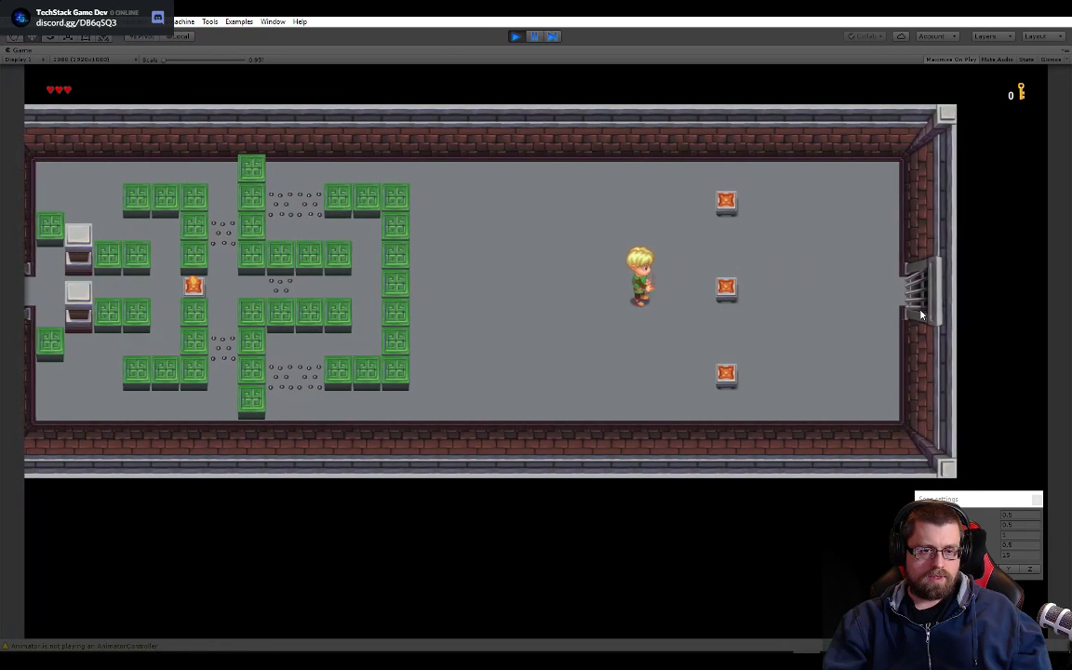
- Walk the character back through the block maze to the east side of the lit entrance fire pit
{"action": "key", "text": "a"}
{"action": "key", "text": "s"}
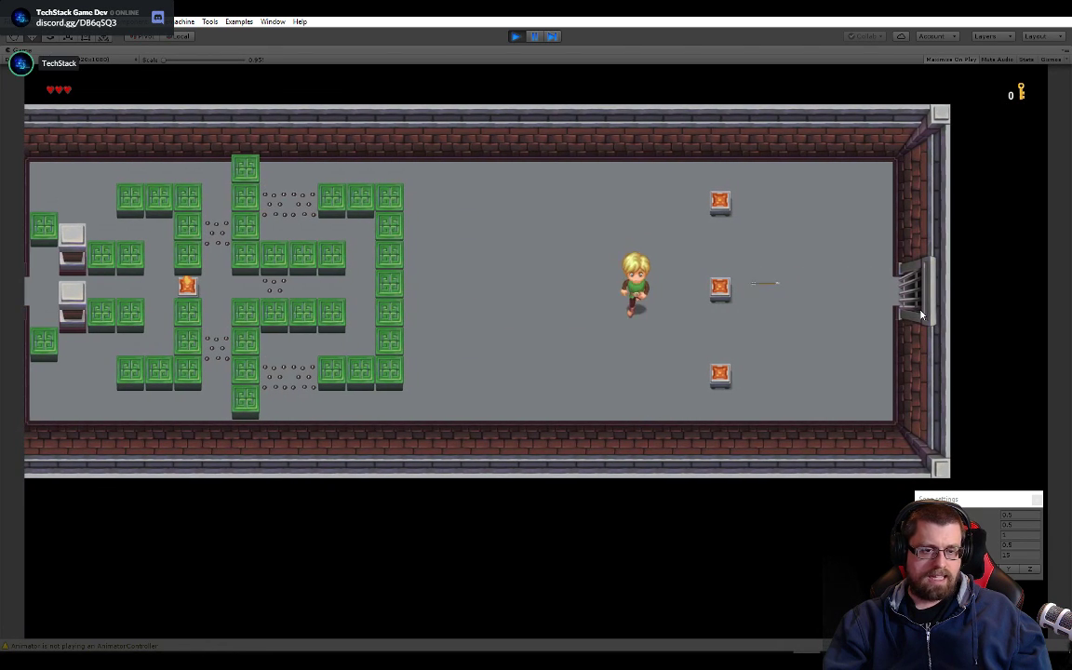
{"action": "key", "text": "a"}
{"action": "key", "text": "s"}
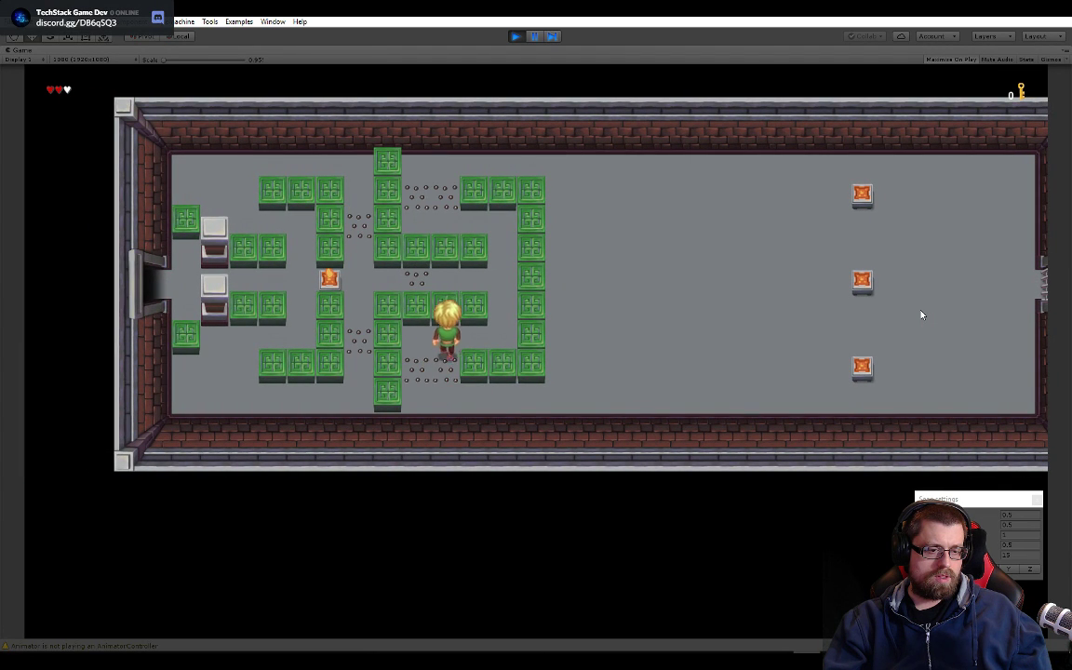
{"action": "key", "text": "d"}
{"action": "key", "text": "w"}
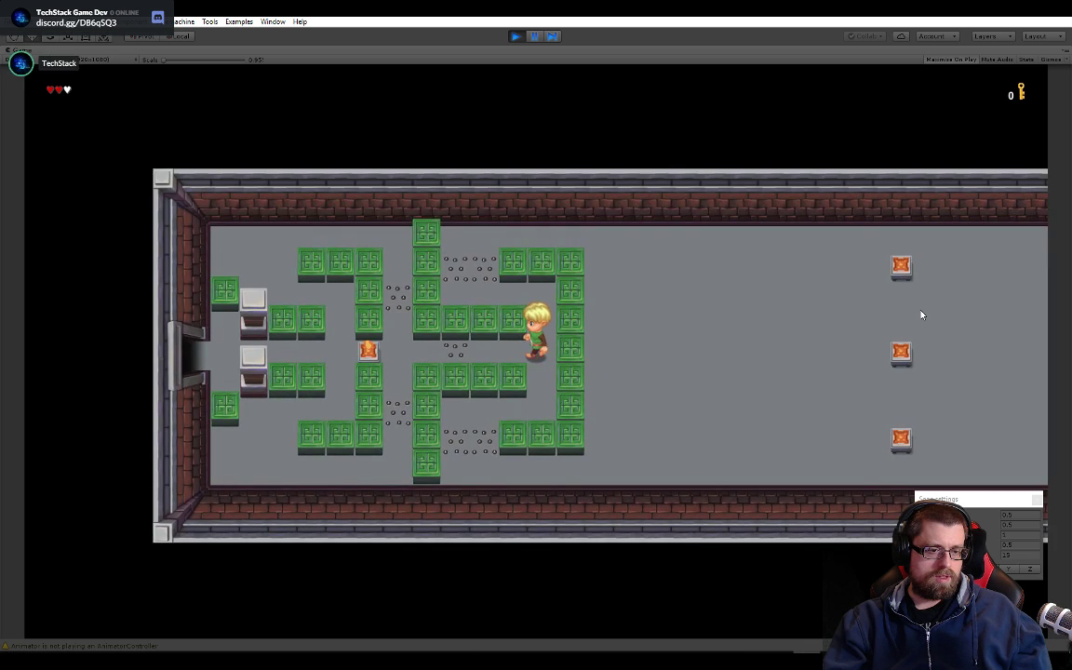
{"action": "key", "text": "a"}
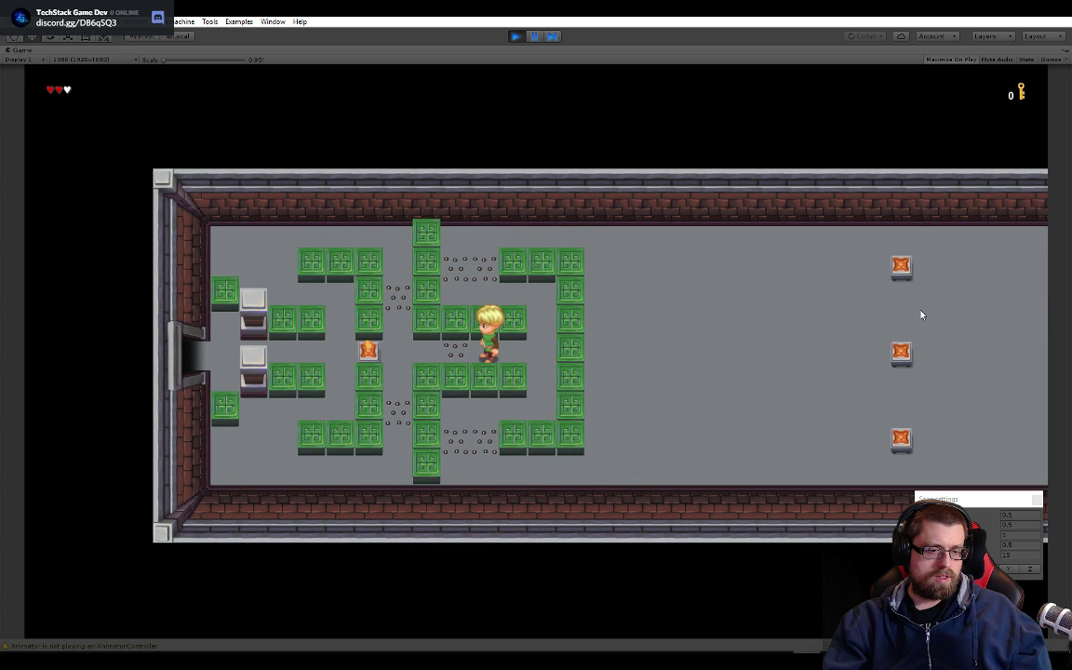
{"action": "key", "text": "a"}
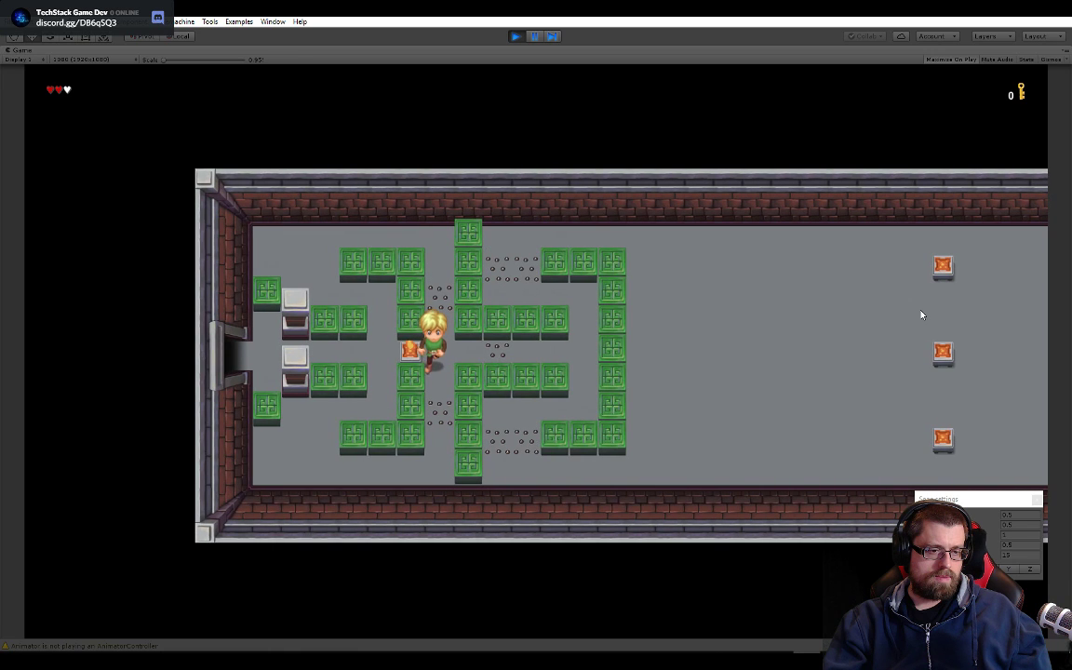
- Circle around the lower blocks to the entrance side and shoot an arrow east through the lit fire pit
{"action": "key", "text": "s"}
{"action": "key", "text": "s"}
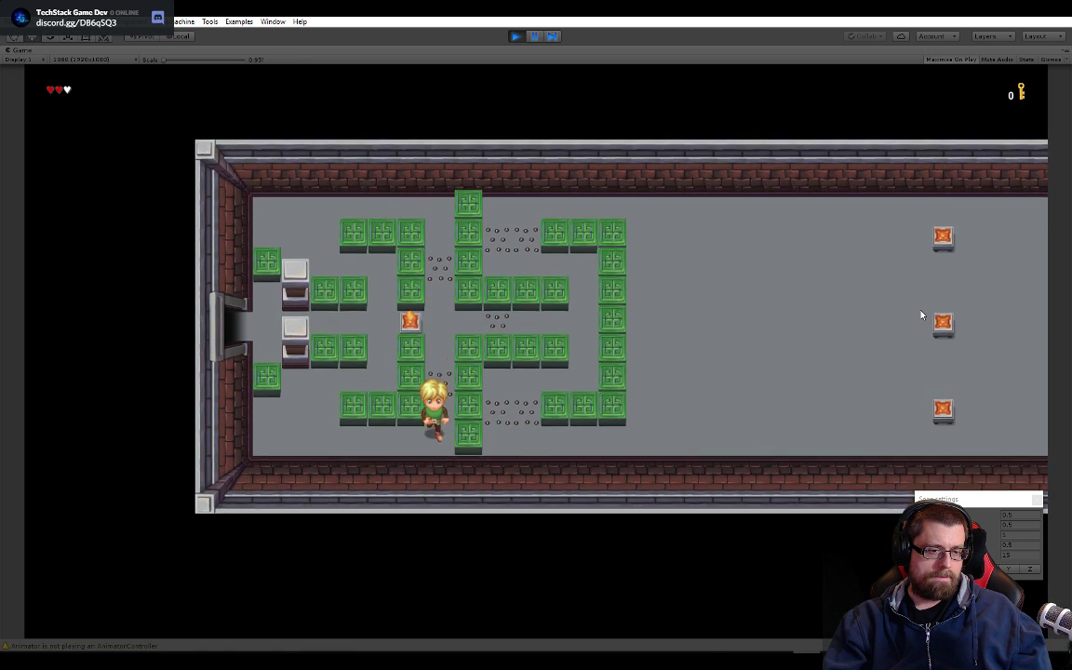
{"action": "key", "text": "a"}
{"action": "key", "text": "w"}
{"action": "key", "text": "d"}
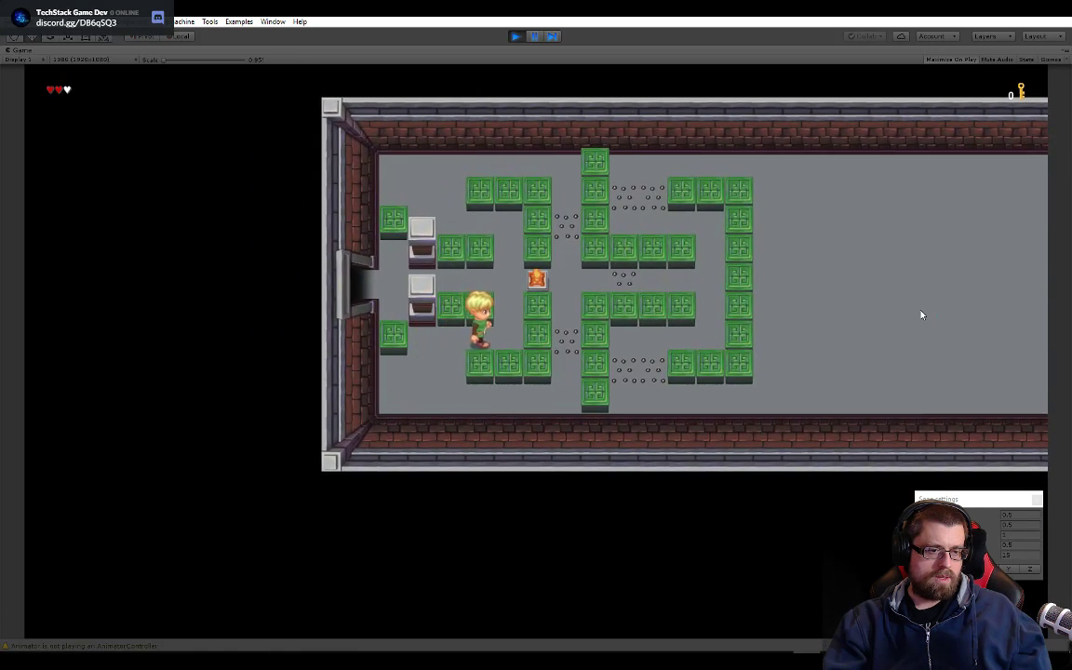
{"action": "key", "text": "d"}
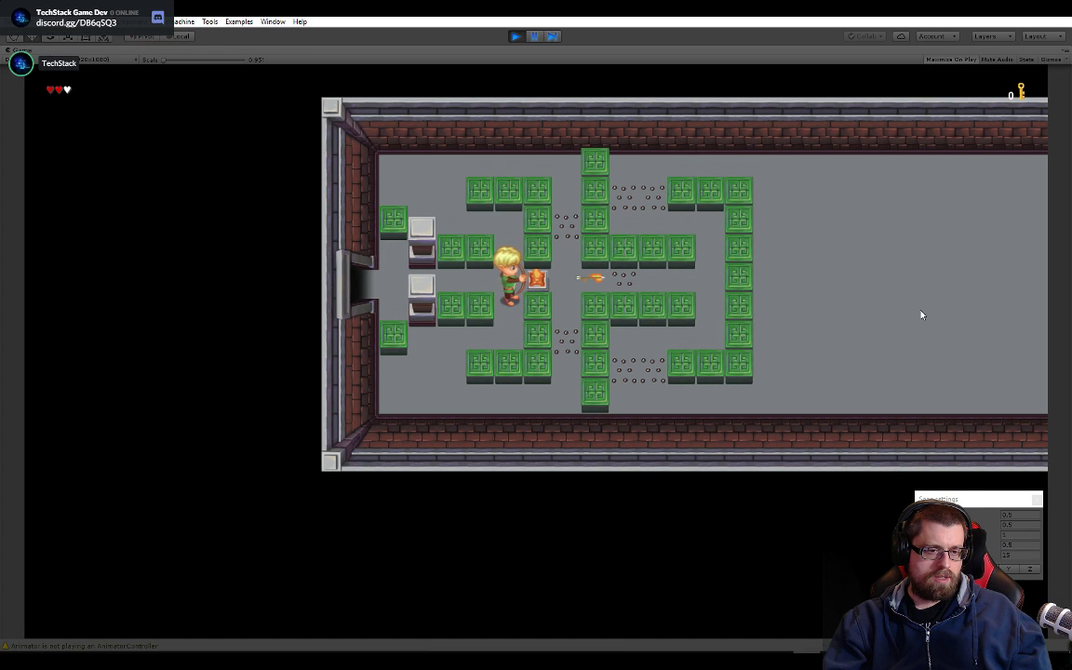
- Walk the character around the lower blocks and through the maze again to the three exit fire pits
{"action": "key", "text": "s"}
{"action": "key", "text": "a"}
{"action": "key", "text": "d"}
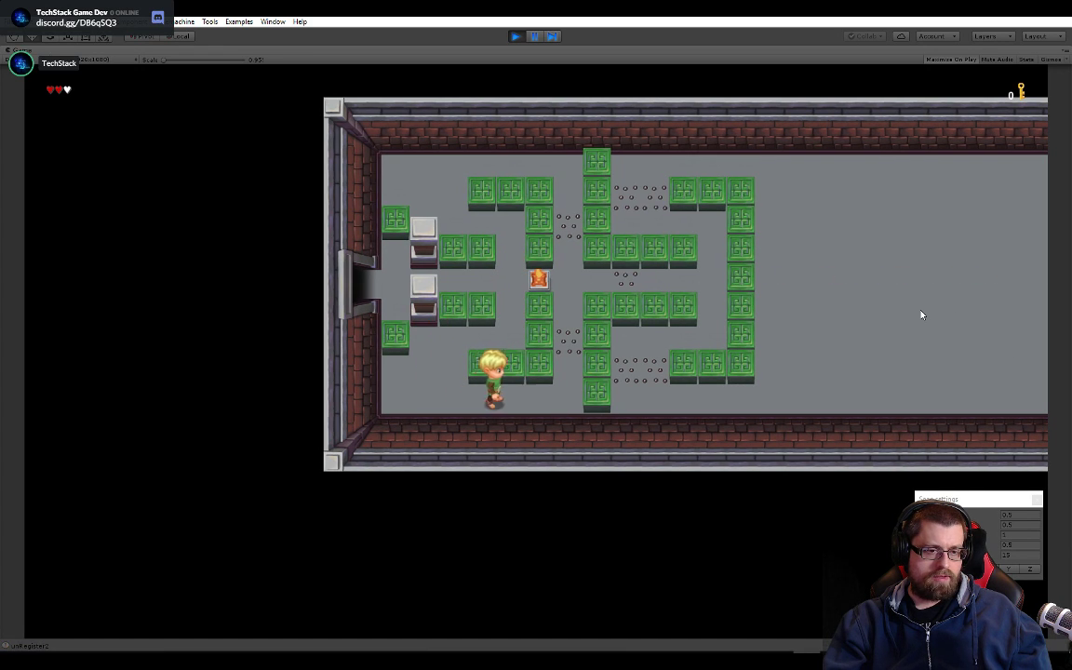
{"action": "key", "text": "d"}
{"action": "key", "text": "s"}
{"action": "key", "text": "w"}
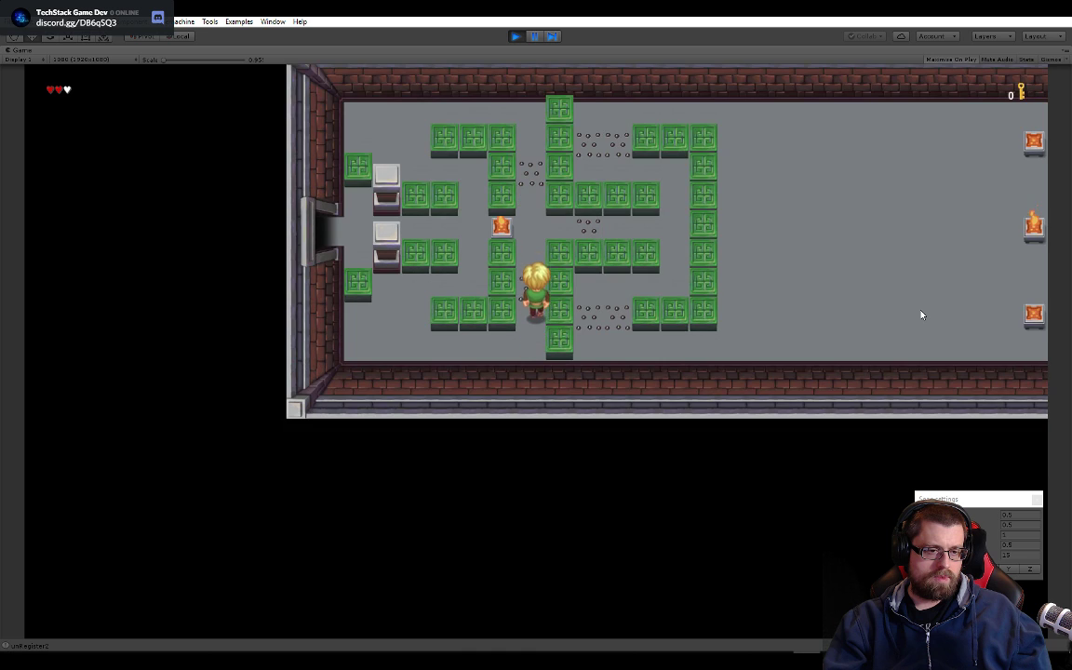
{"action": "key", "text": "w"}
{"action": "key", "text": "d"}
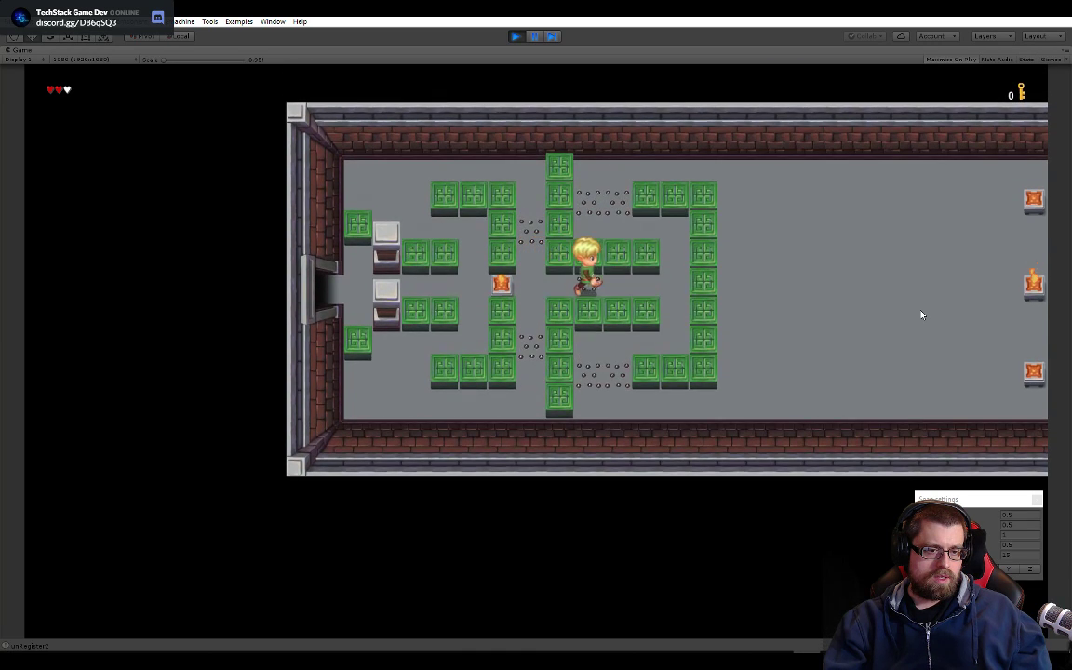
{"action": "key", "text": "d"}
{"action": "key", "text": "s"}
{"action": "key", "text": "a"}
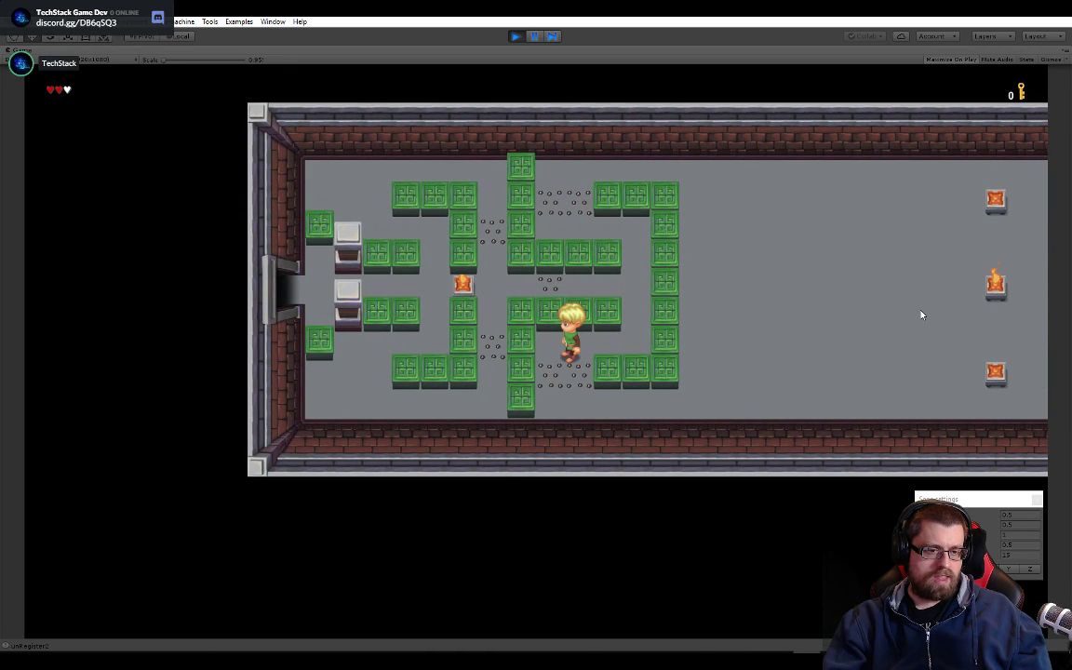
{"action": "key", "text": "s"}
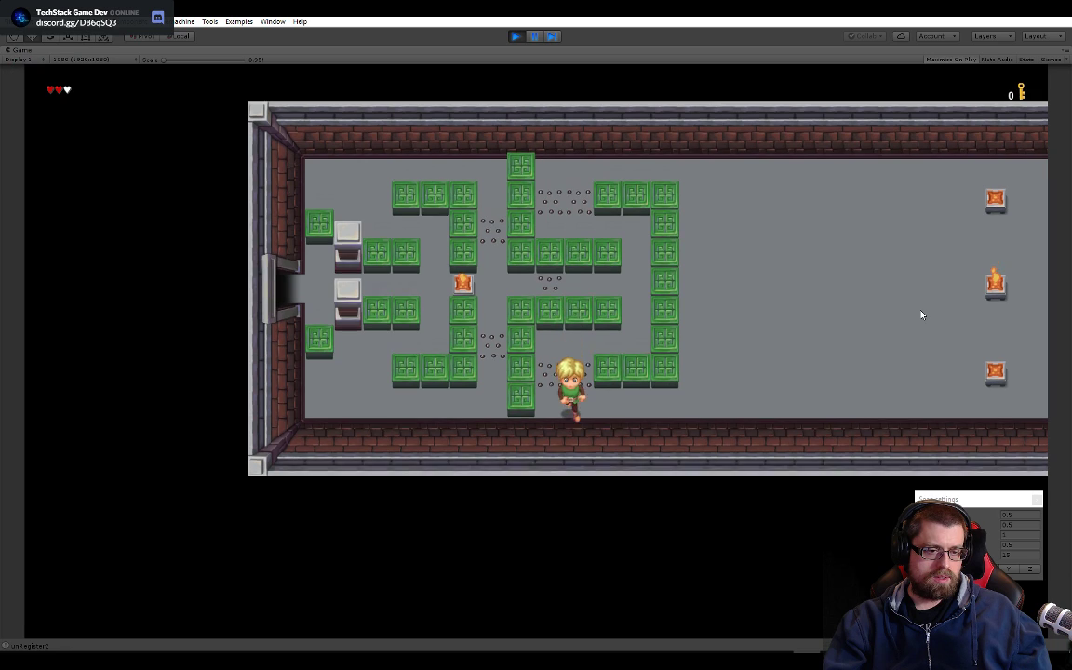
{"action": "key", "text": "d"}
{"action": "key", "text": "w"}
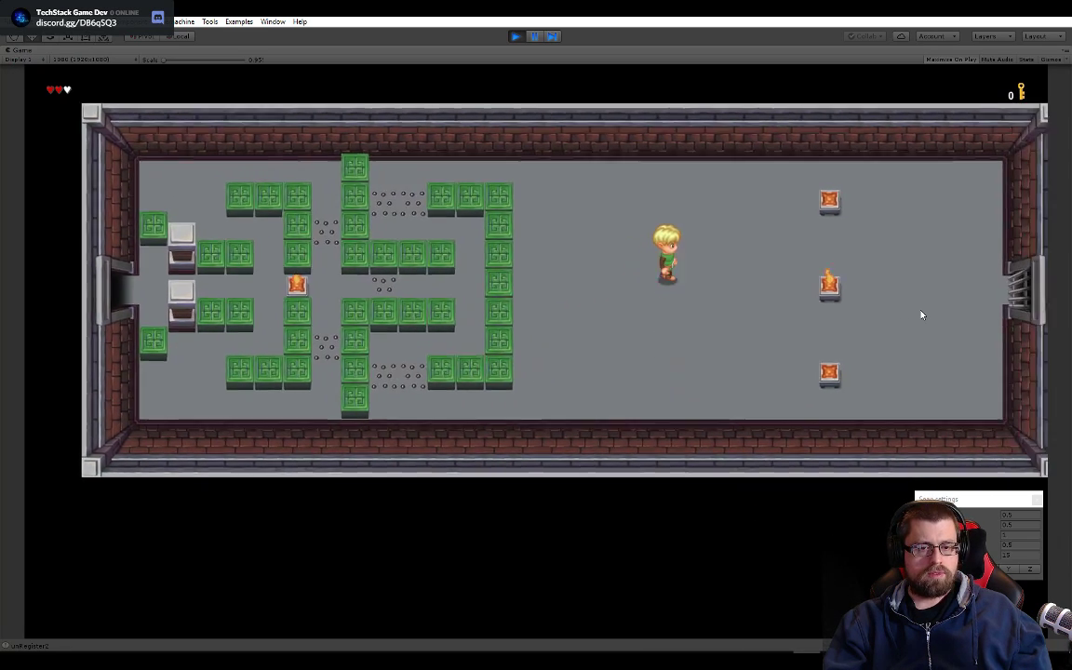
- Light the lower exit fire pit by shooting an arrow down through the burning middle pit from the north
{"action": "key", "text": "w"}
{"action": "key", "text": "d"}
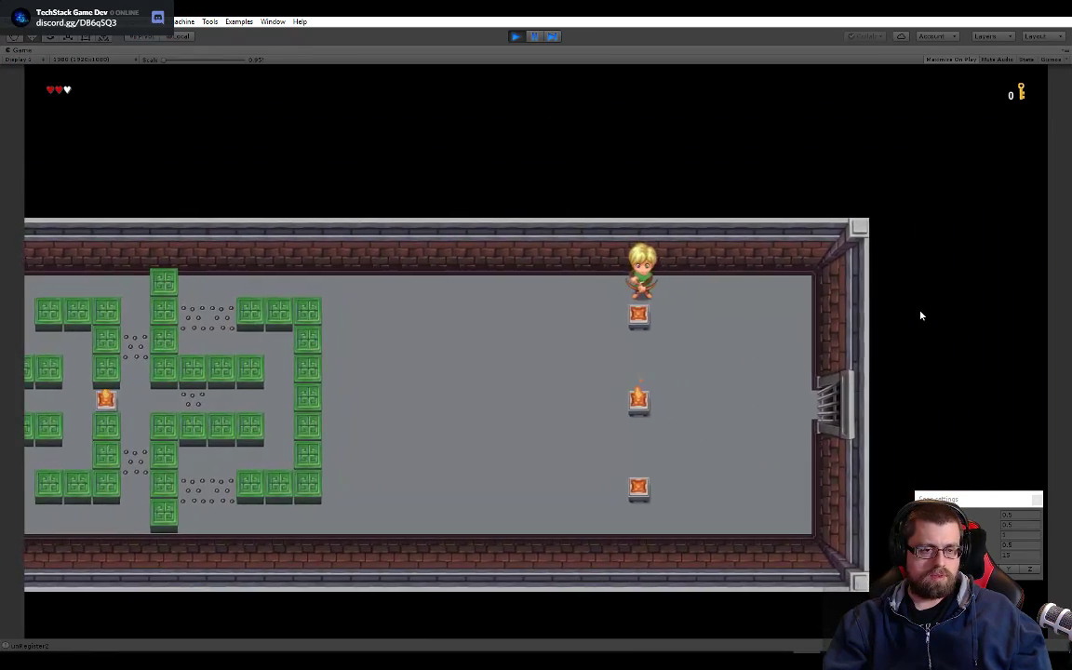
{"action": "key", "text": "d"}
{"action": "key", "text": "s"}
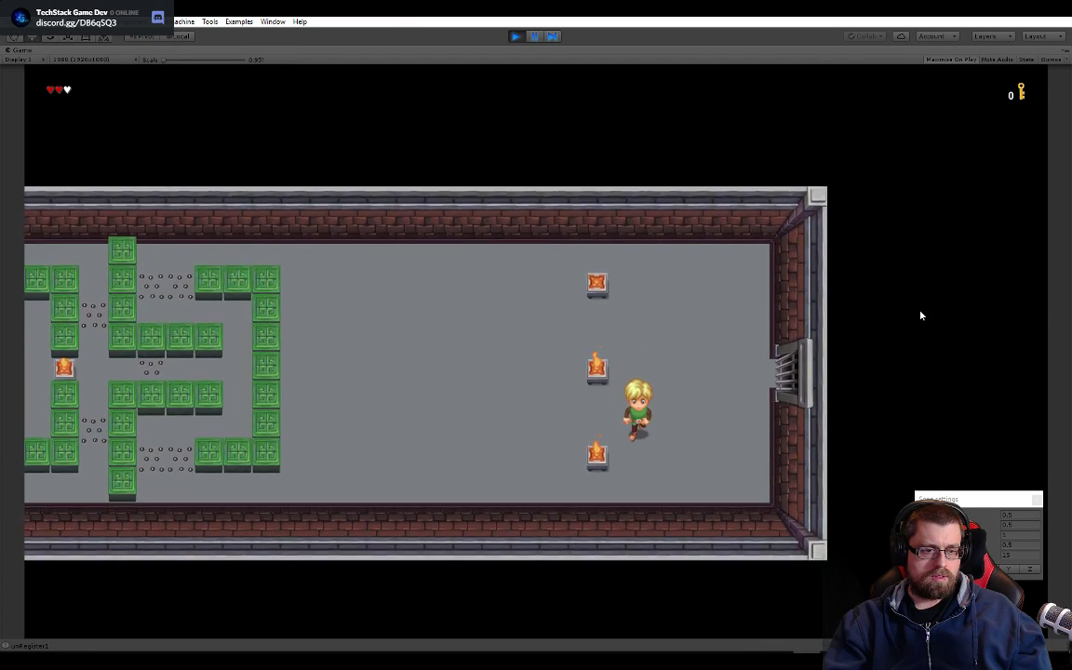
- Light the upper exit fire pit by shooting north from below the lower pit, and walk toward the exit gate
{"action": "key", "text": "s"}
{"action": "key", "text": "a"}
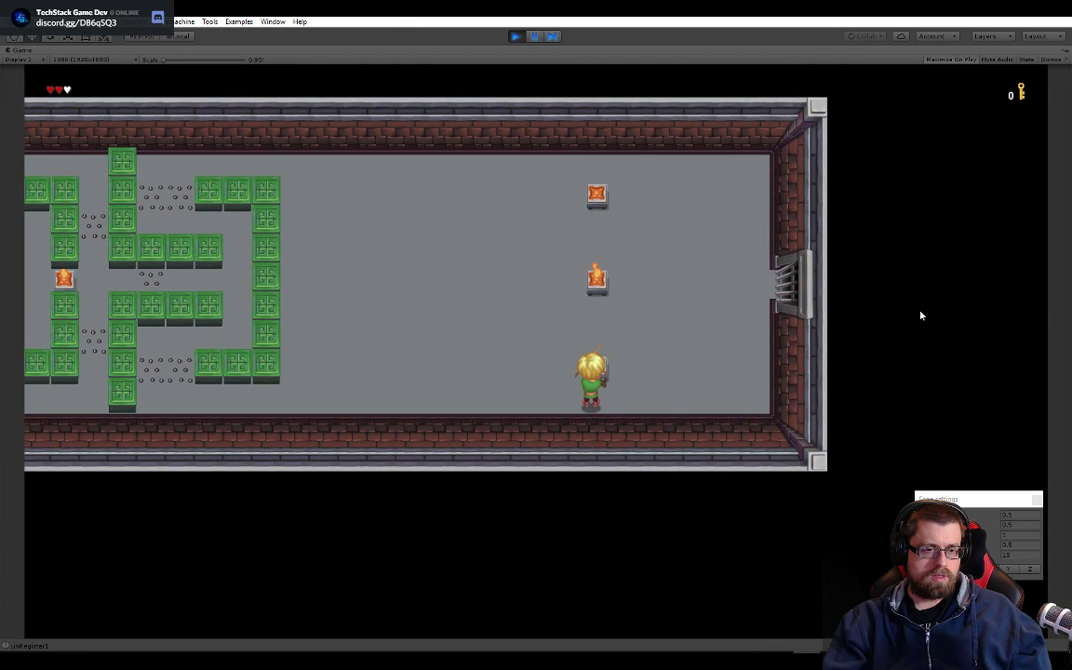
{"action": "key", "text": "space"}
{"action": "key", "text": "d"}
{"action": "key", "text": "w"}
{"action": "key", "text": "d"}
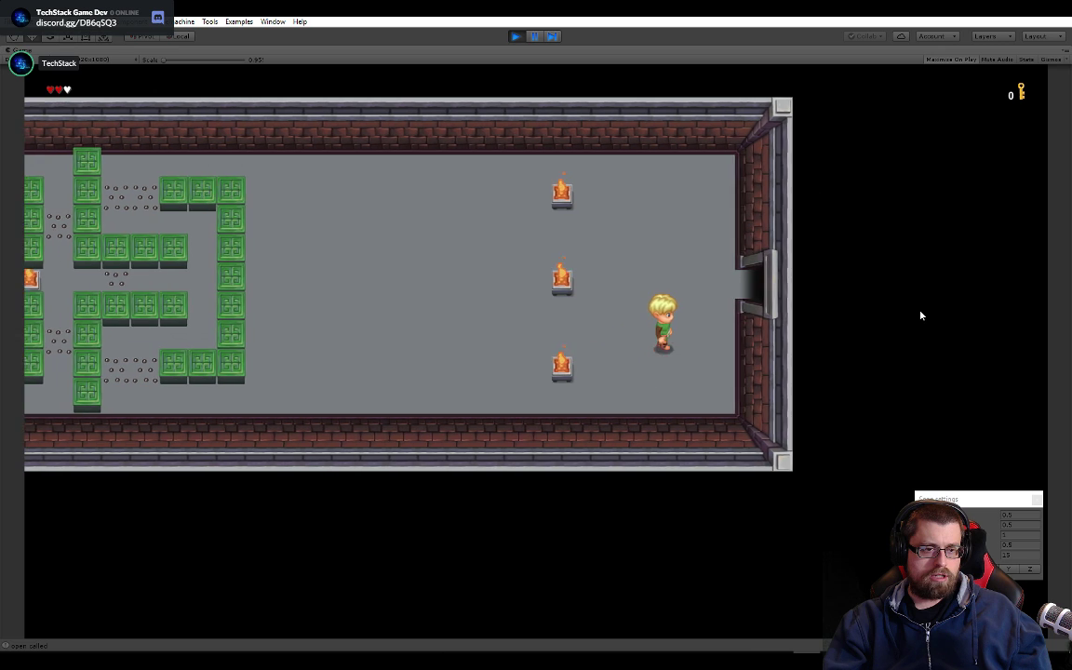
- Walk the character east through the open exit gate and out of the dungeon, and stop play mode
{"action": "key", "text": "w"}
{"action": "key", "text": "d"}
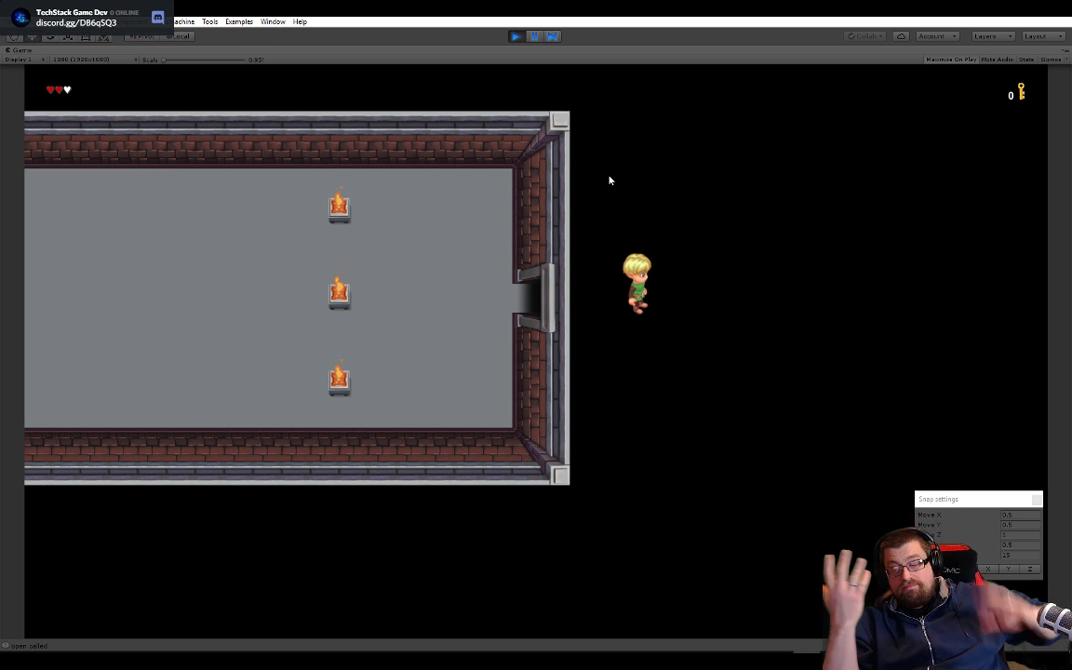
{"action": "left_click", "coordinate": [516, 37]}
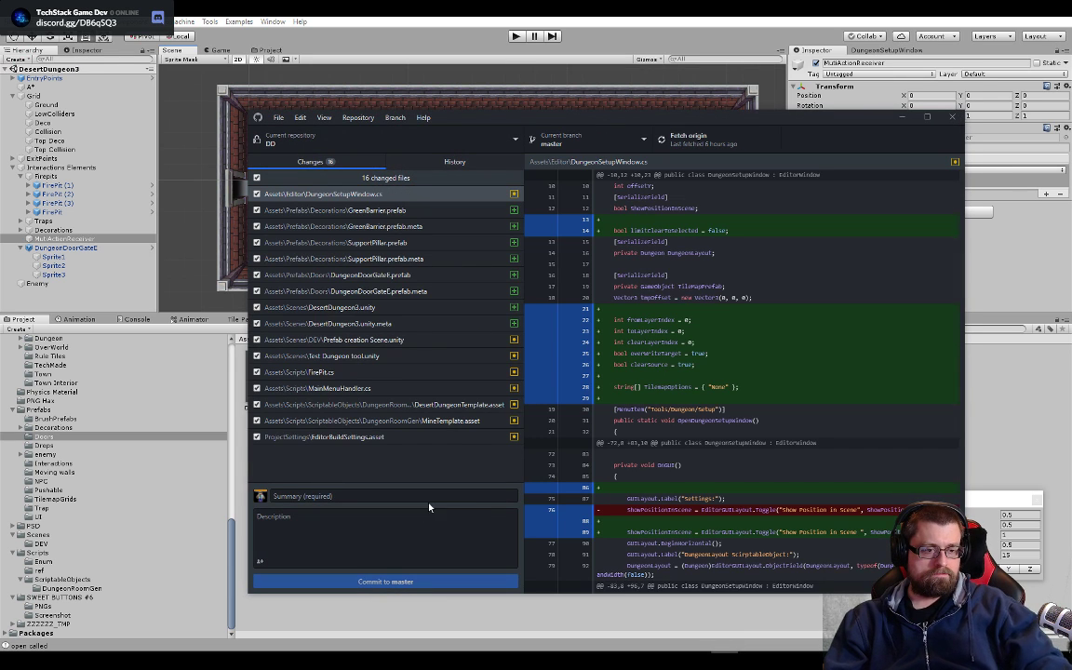
- In GitHub Desktop, commit all changes to master with the summary "Added Dungeon3 And several prefabs", push to origin, and return to Unity
{"action": "type", "text": "Added "}
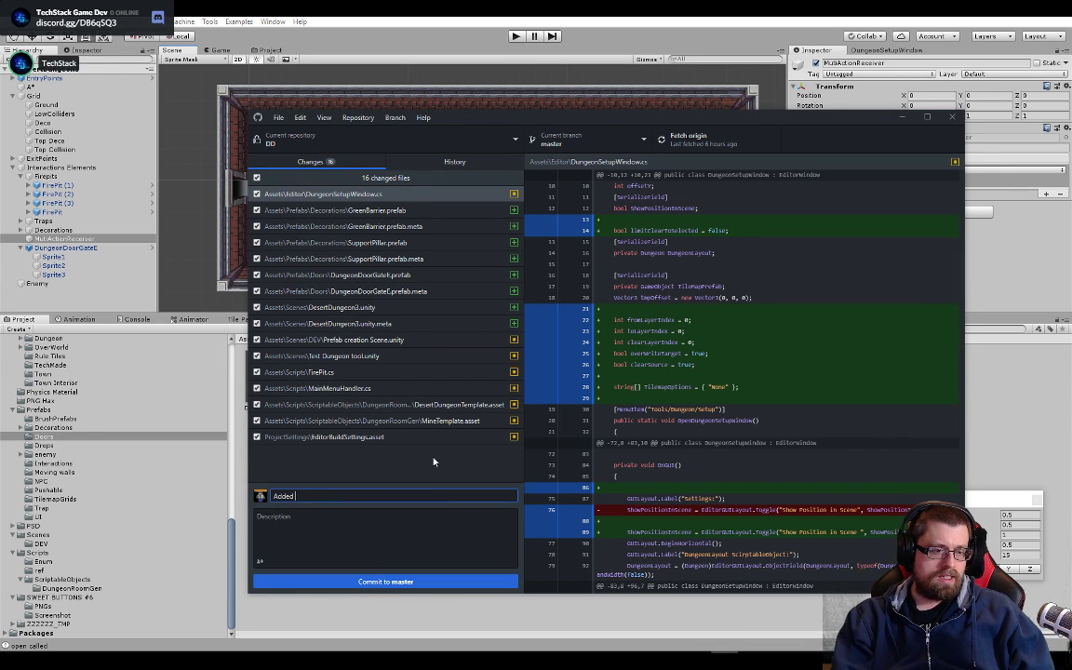
{"action": "type", "text": "Dungeon3"}
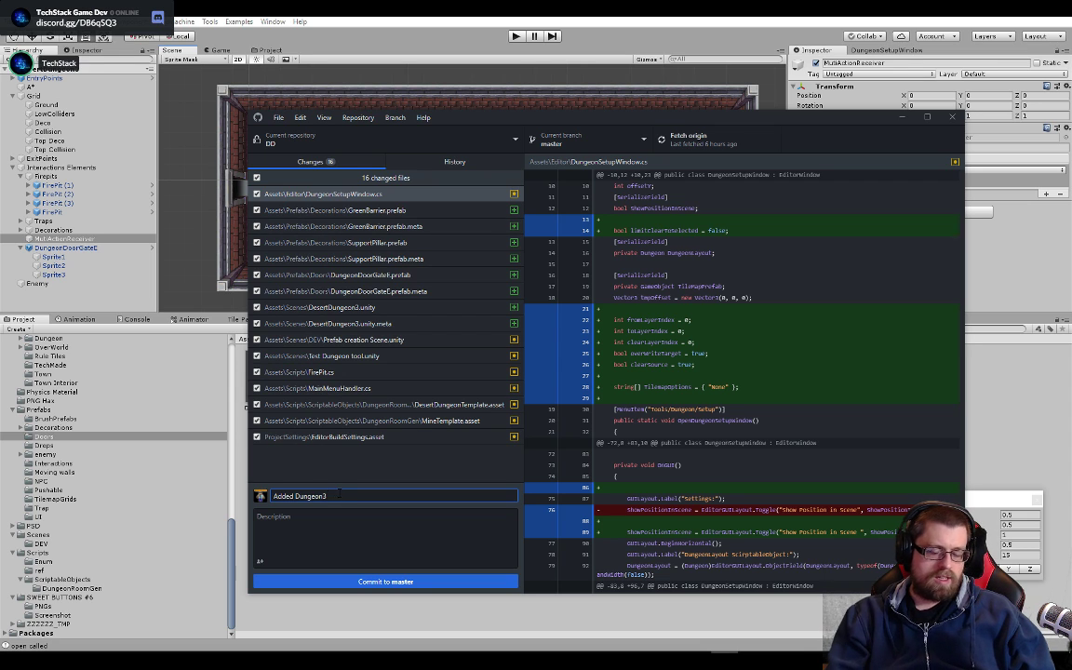
{"action": "type", "text": "d several"}
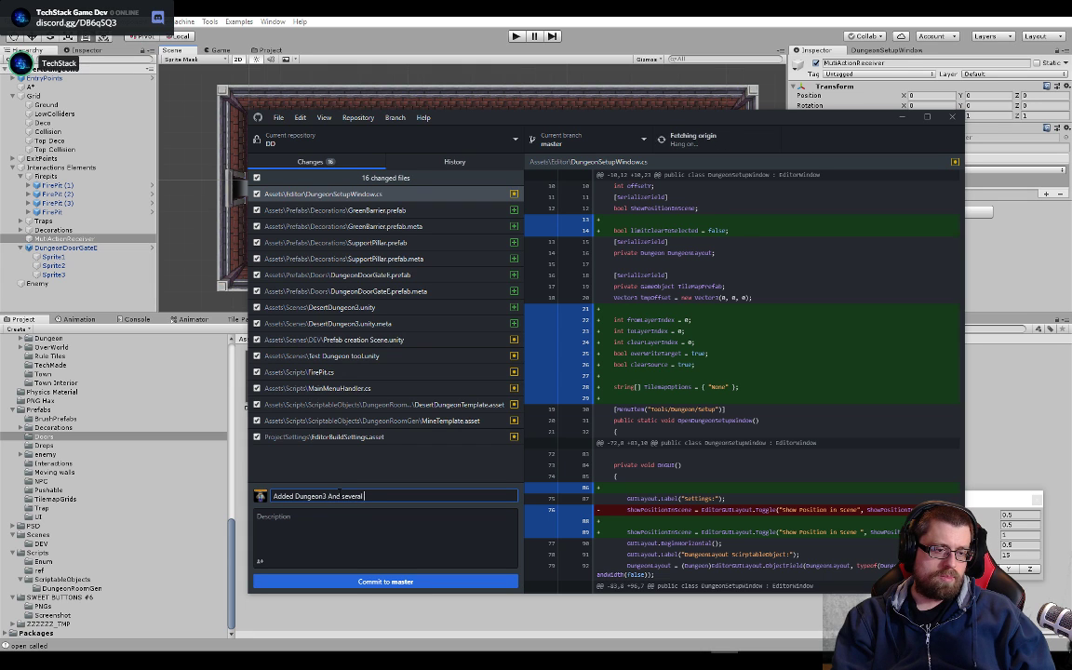
{"action": "type", "text": " prefabs"}
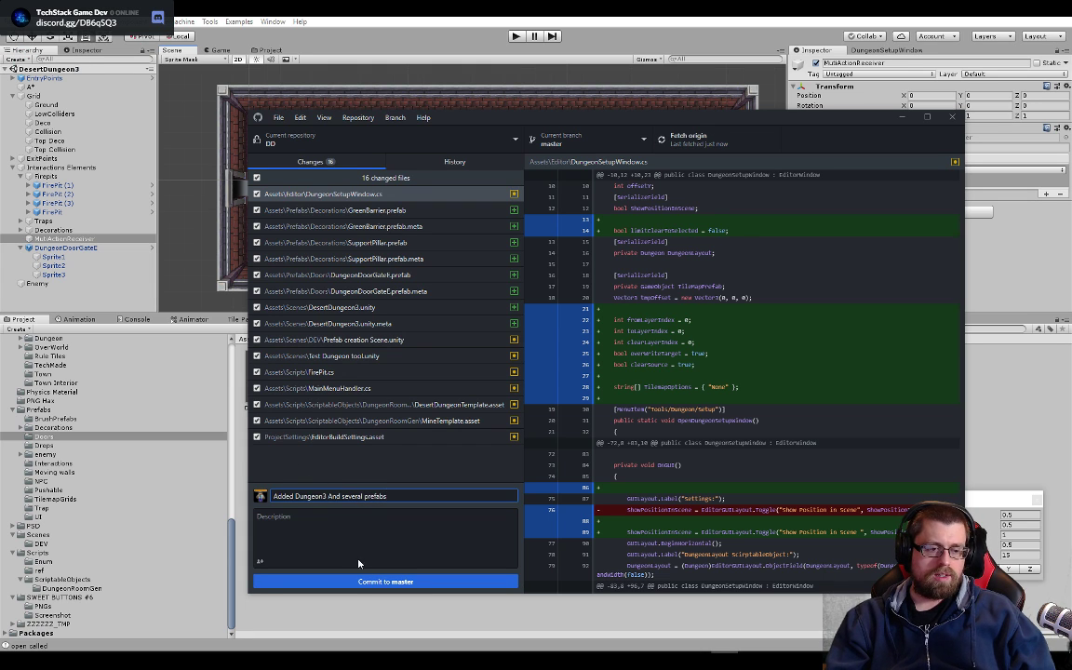
{"action": "key", "text": "ctrl+Return"}
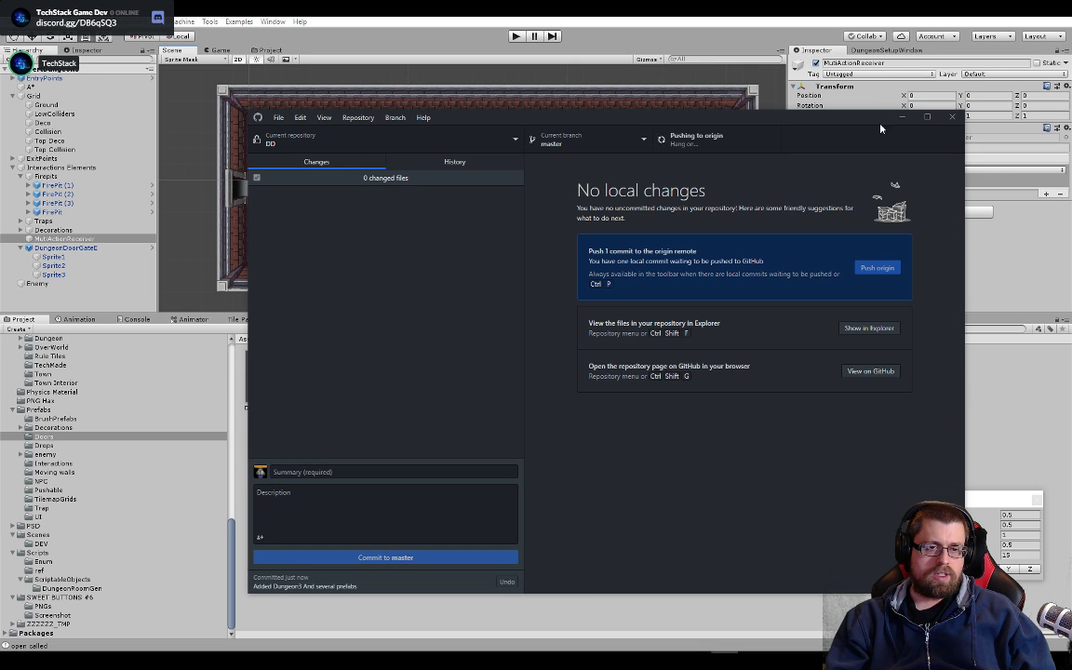
{"action": "left_click", "coordinate": [902, 119]}
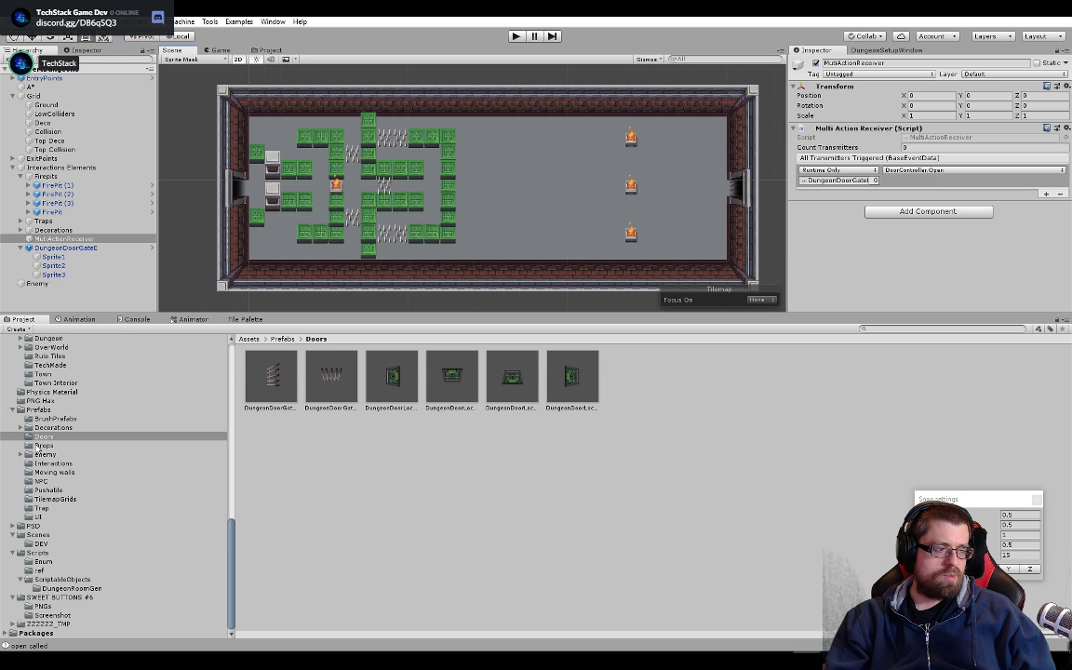
- Open the Young Hero Character prefab from the Prefabs folder for editing, with the whole character in view
{"action": "left_click", "coordinate": [38, 409]}
{"action": "left_click", "coordinate": [596, 456]}
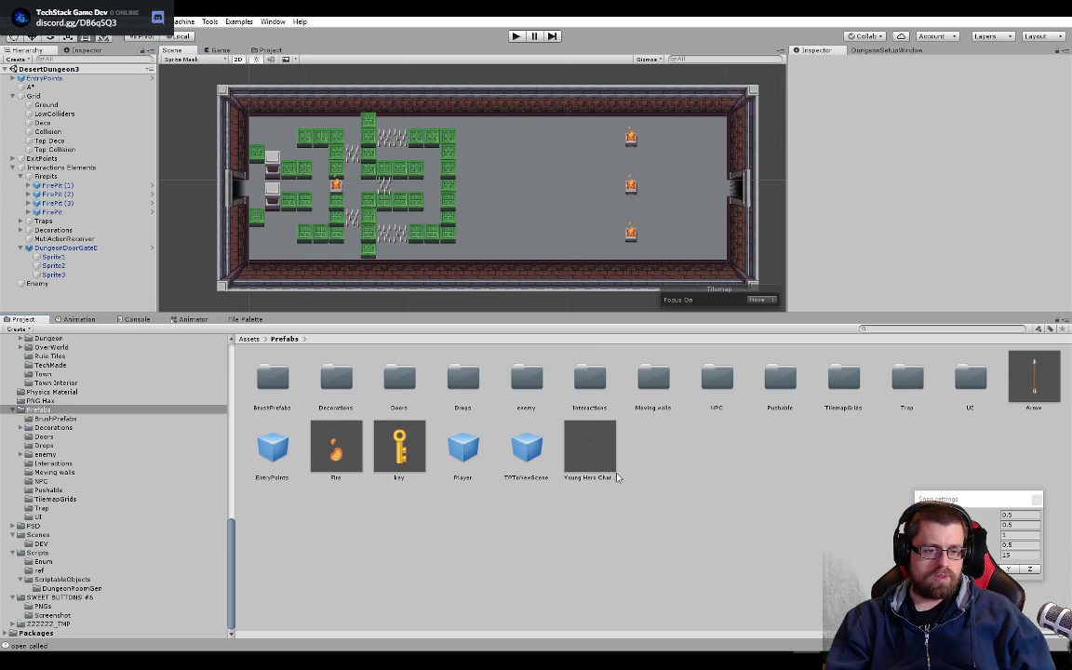
{"action": "double_click", "coordinate": [599, 461]}
{"action": "scroll", "coordinate": [215, 189], "scroll_direction": "down", "scroll_amount": 3}
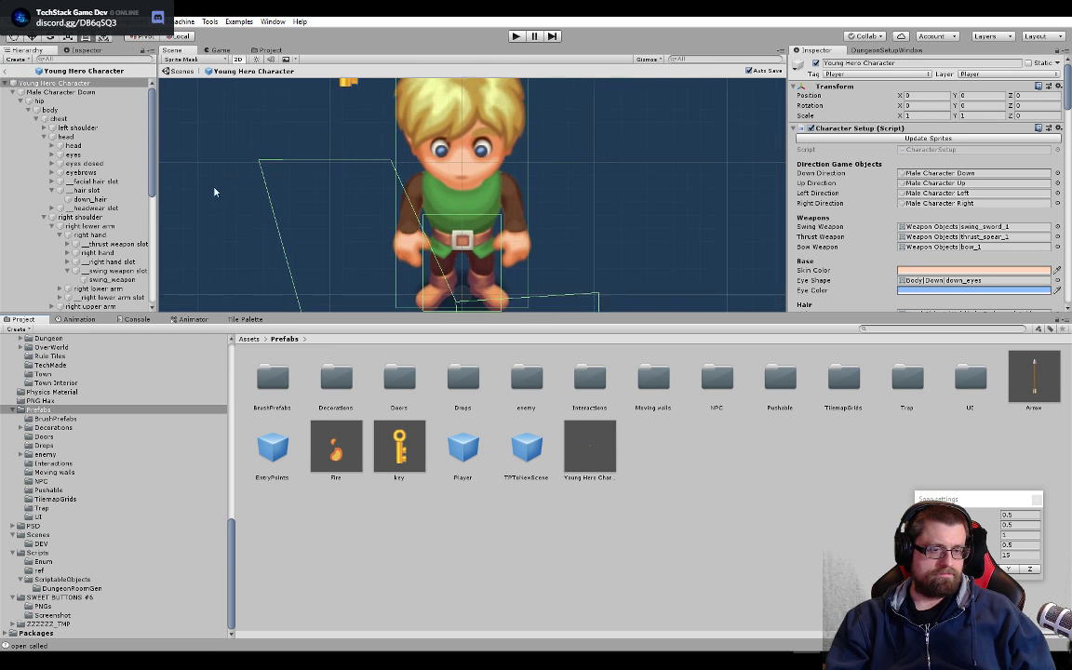
{"action": "scroll", "coordinate": [365, 257], "scroll_direction": "down", "scroll_amount": 1}
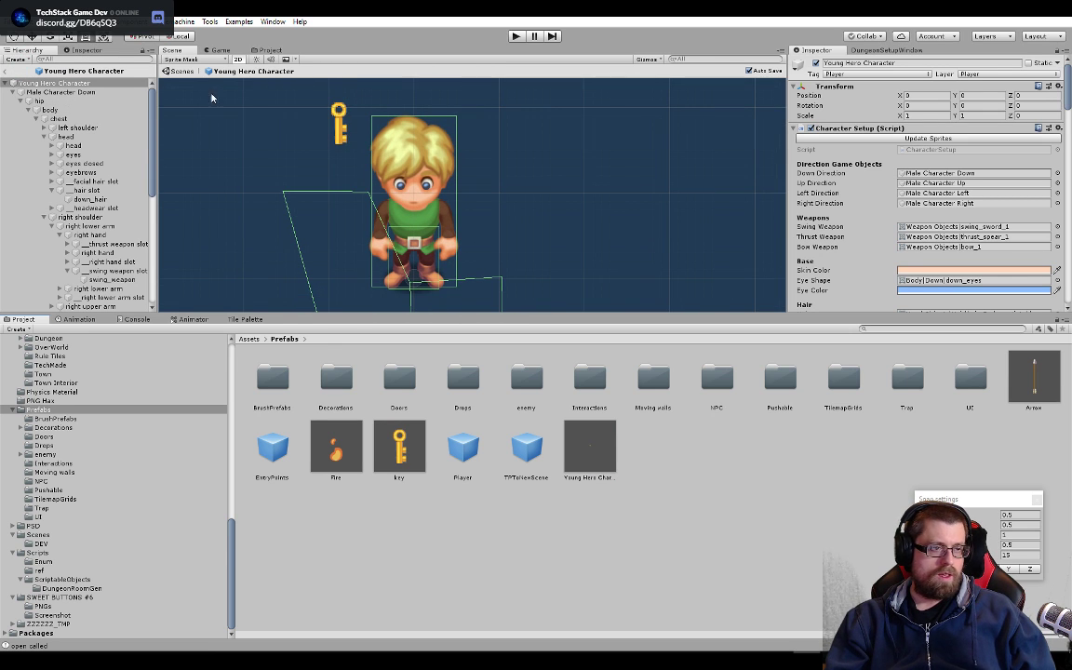
- Examine the hero's components and compare the Box Collider 2D outlines with the body and legs
{"action": "scroll", "coordinate": [848, 192], "scroll_direction": "down", "scroll_amount": 15}
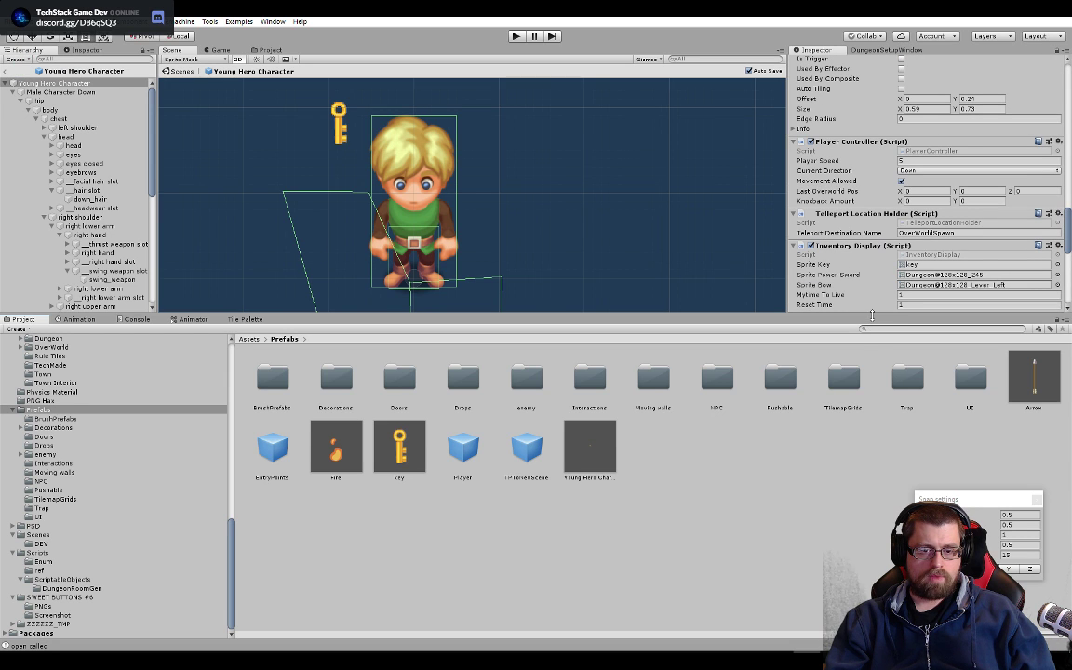
{"action": "left_click_drag", "start_coordinate": [872, 315], "coordinate": [870, 398]}
{"action": "scroll", "coordinate": [860, 331], "scroll_direction": "down", "scroll_amount": 5}
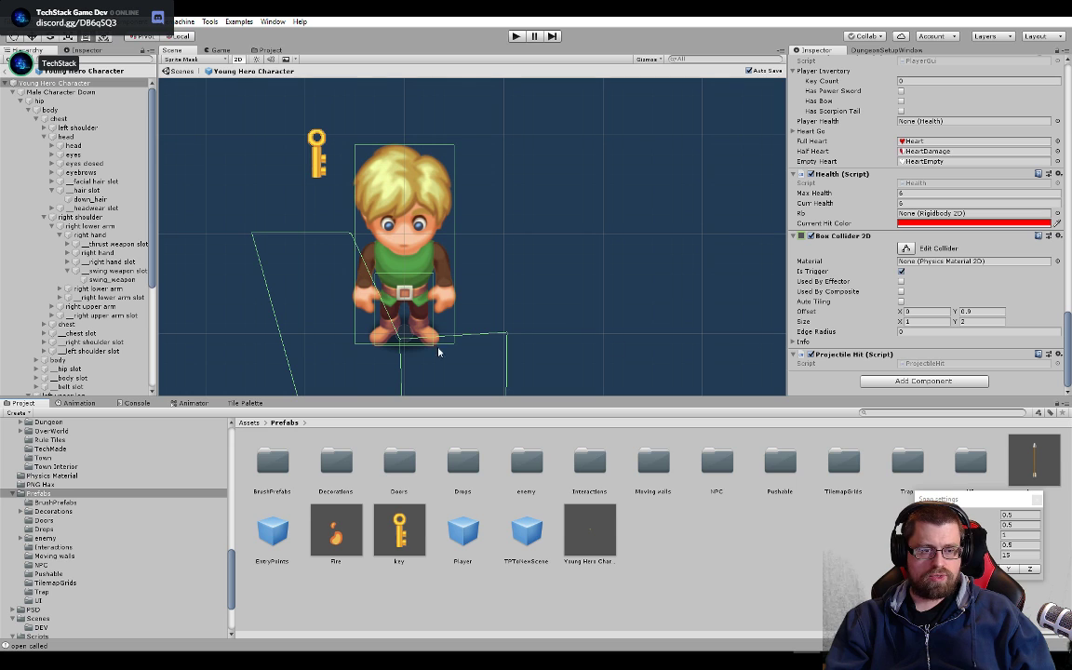
{"action": "scroll", "coordinate": [832, 271], "scroll_direction": "up", "scroll_amount": 10}
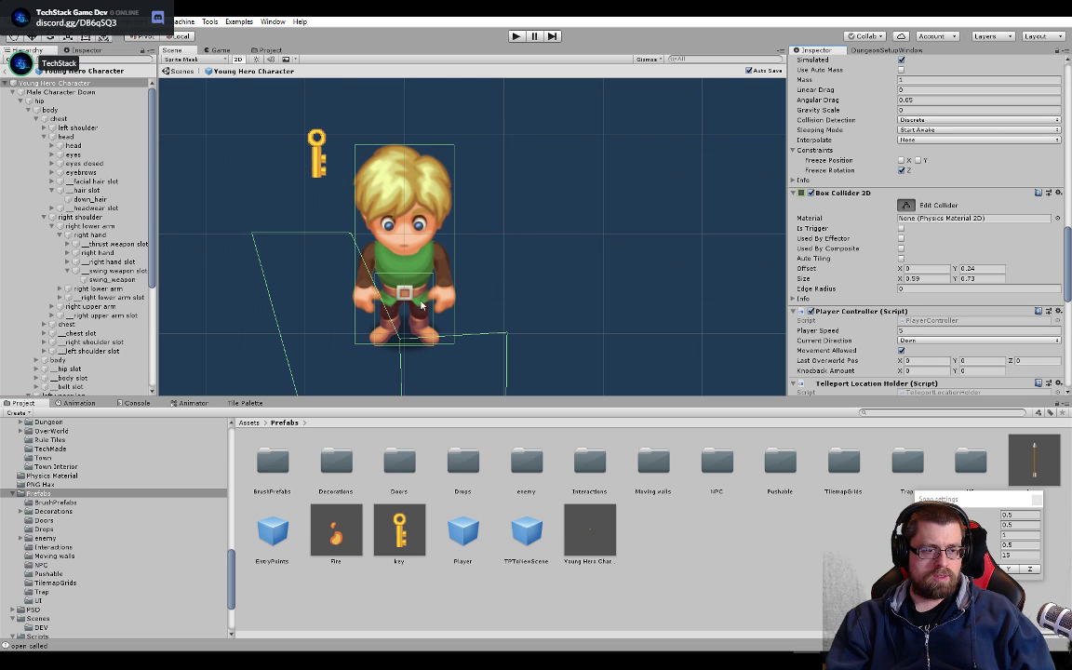
{"action": "scroll", "coordinate": [438, 303], "scroll_direction": "up", "scroll_amount": 6}
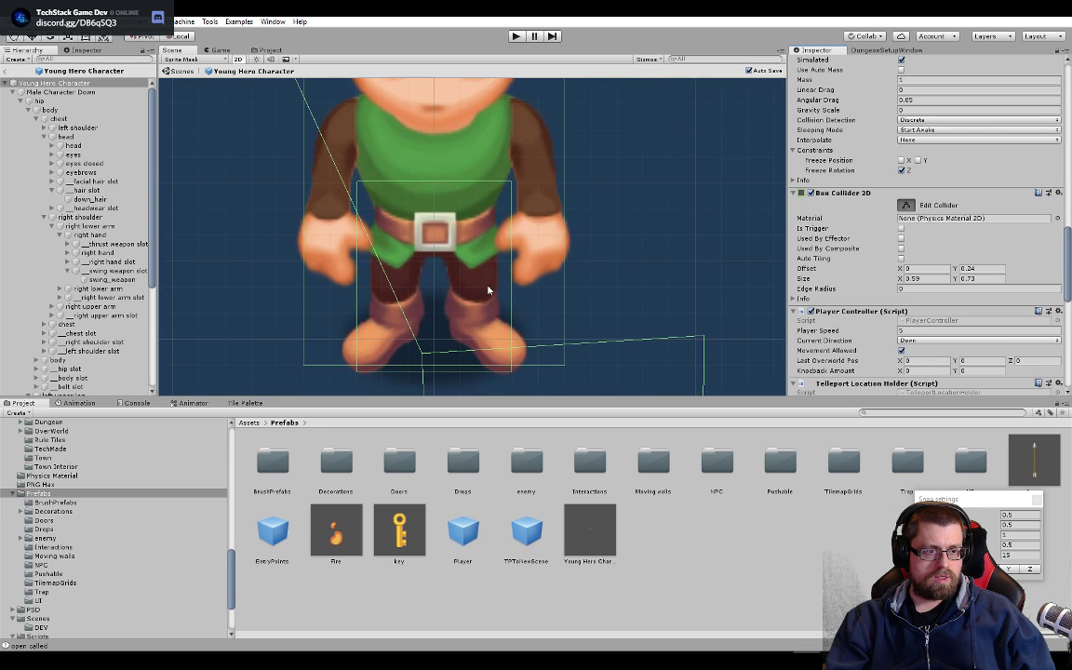
{"action": "left_click", "coordinate": [512, 280]}
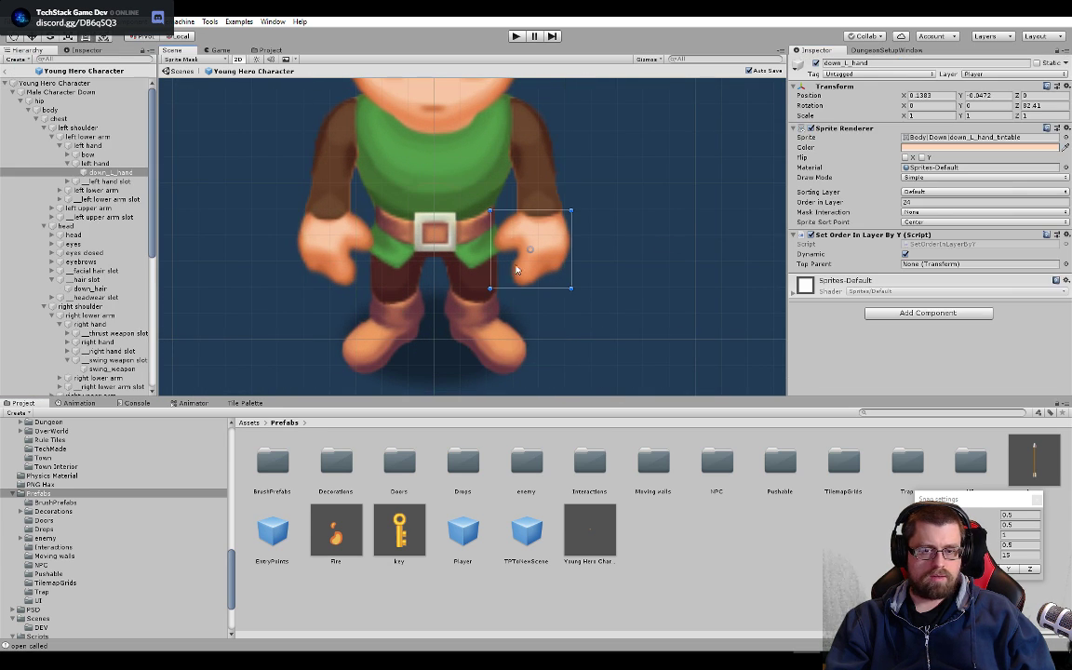
{"action": "left_click", "coordinate": [12, 84]}
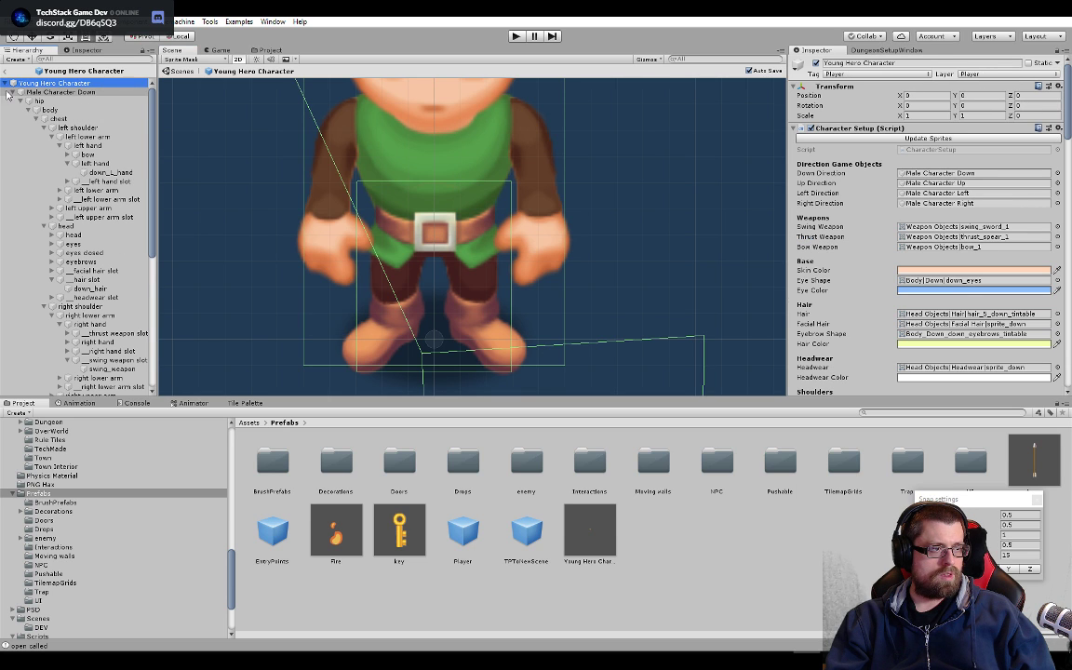
{"action": "scroll", "coordinate": [875, 179], "scroll_direction": "down", "scroll_amount": 15}
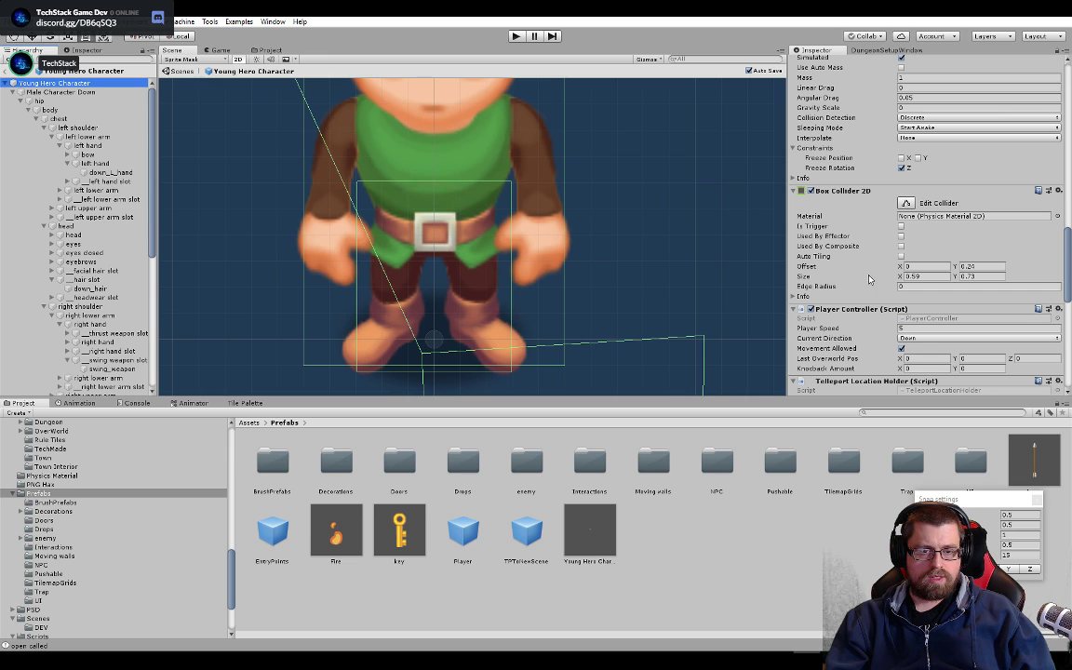
{"action": "mouse_move", "coordinate": [898, 276]}
{"action": "left_mouse_down"}
{"action": "mouse_move", "coordinate": [917, 277]}
{"action": "mouse_move", "coordinate": [893, 276]}
{"action": "left_mouse_up"}
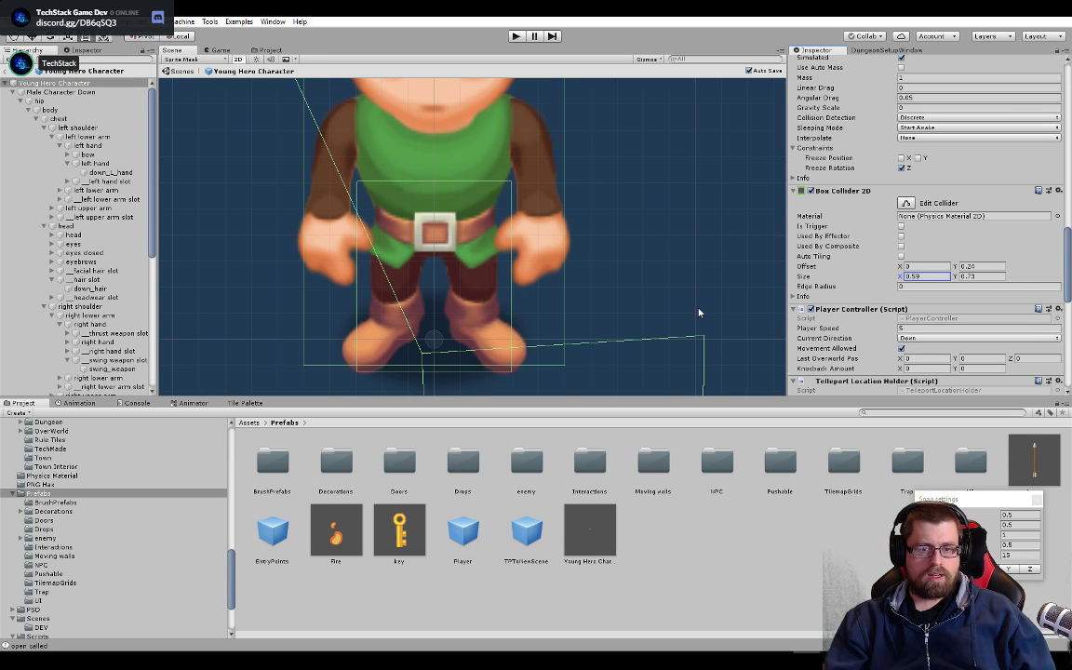
{"action": "left_click", "coordinate": [528, 275]}
{"action": "left_click", "coordinate": [56, 83]}
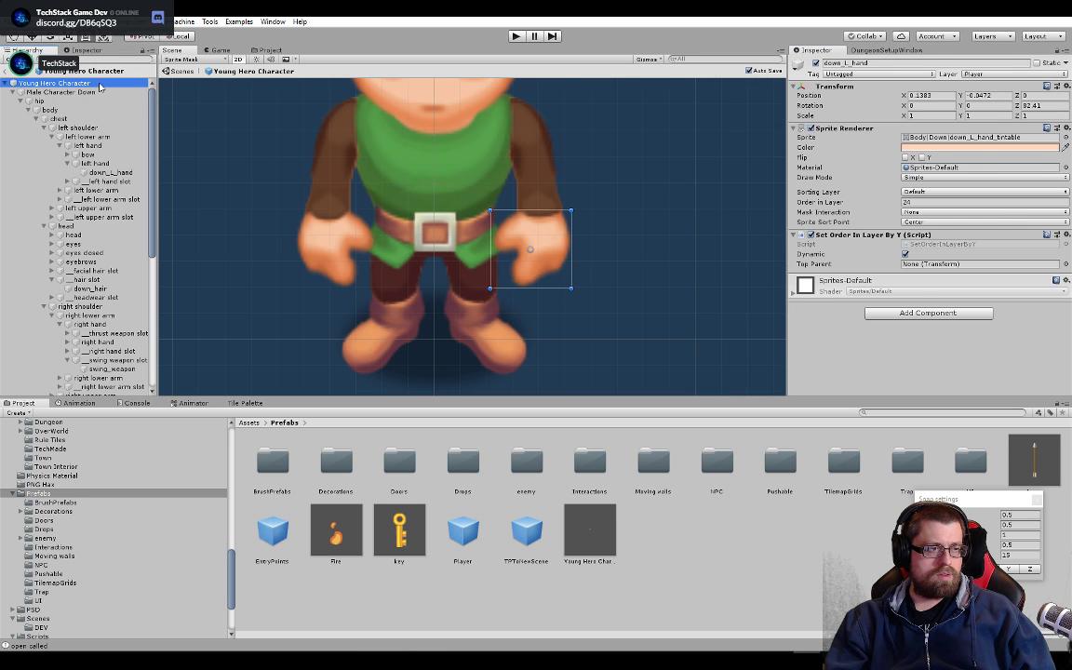
{"action": "scroll", "coordinate": [490, 319], "scroll_direction": "down", "scroll_amount": 4}
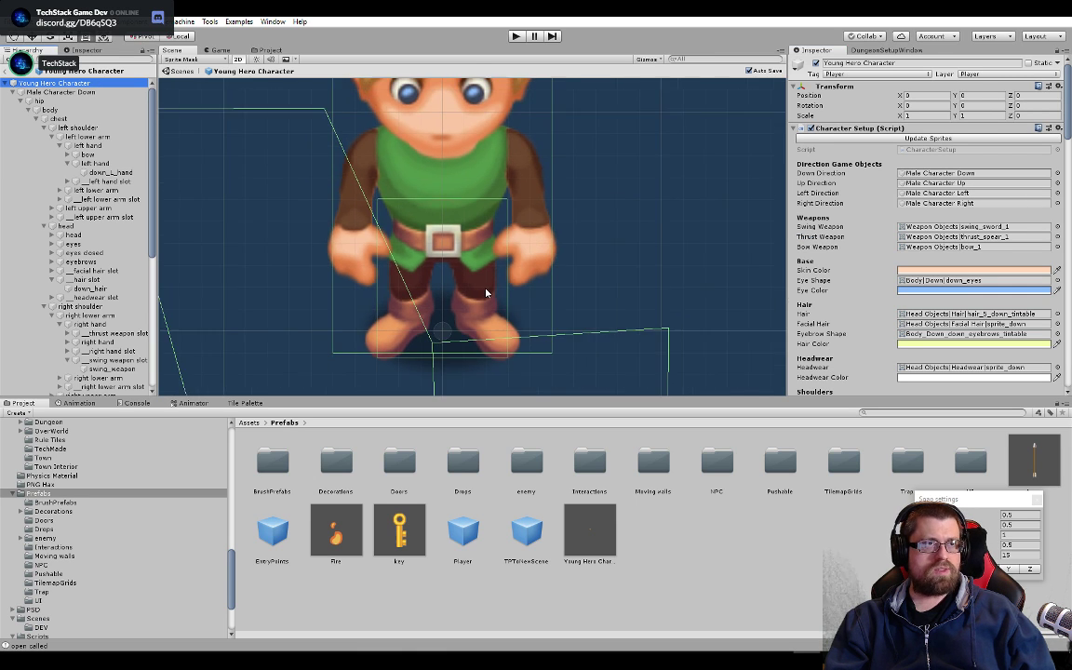
{"action": "scroll", "coordinate": [875, 279], "scroll_direction": "down", "scroll_amount": 15}
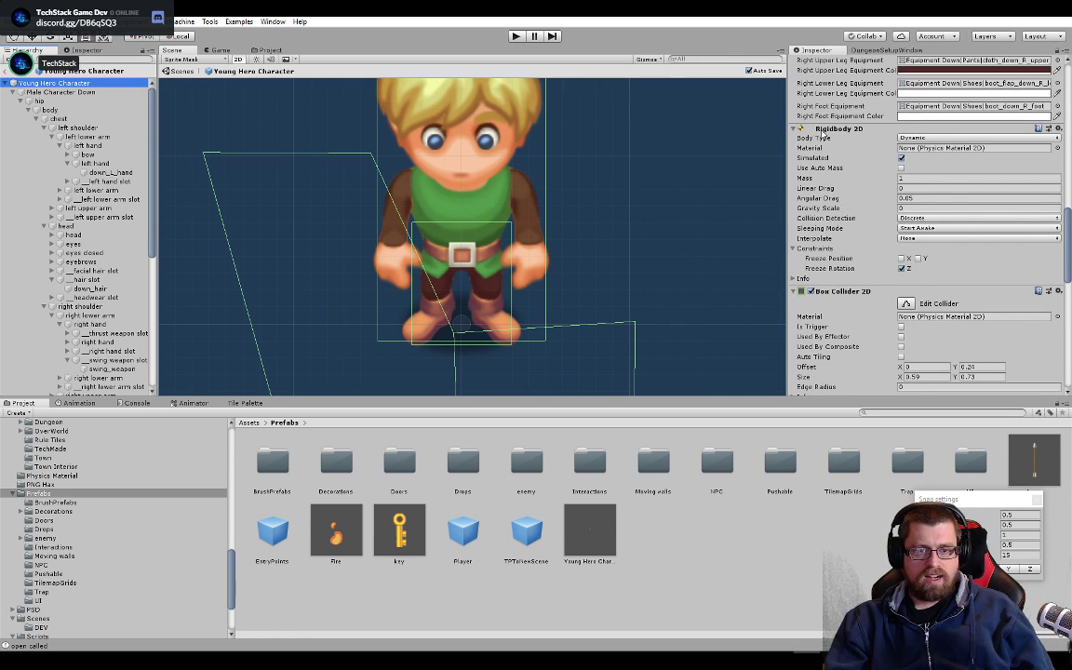
- Collapse the hero's Rigidbody 2D, player, teleport, inventory, GUI and health components and the trigger box collider
{"action": "right_click", "coordinate": [824, 135]}
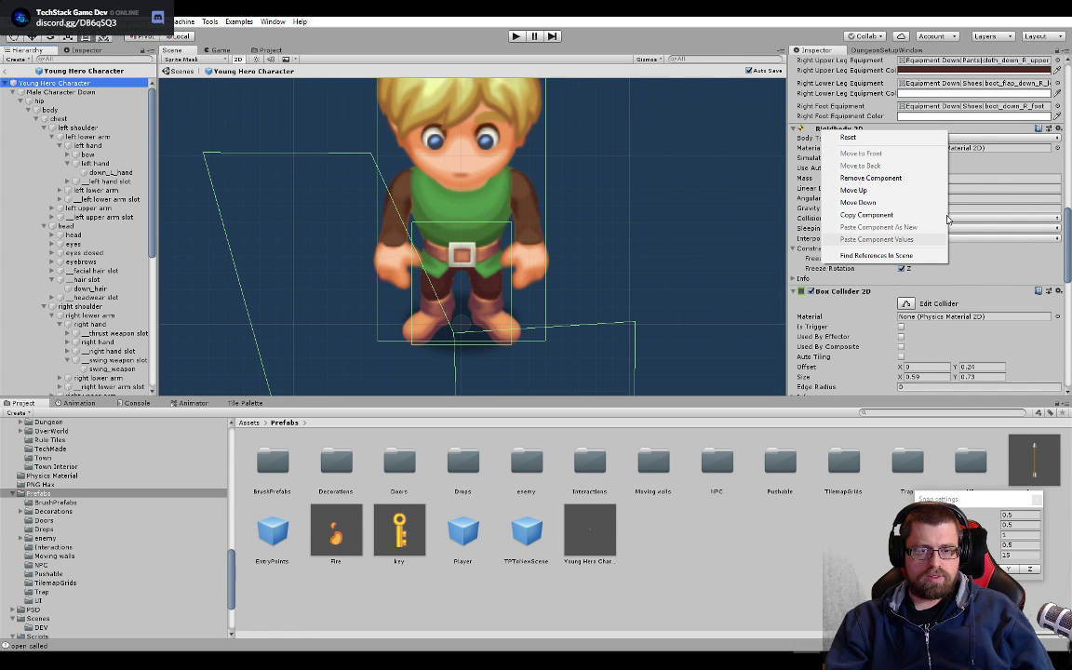
{"action": "left_click", "coordinate": [1067, 244]}
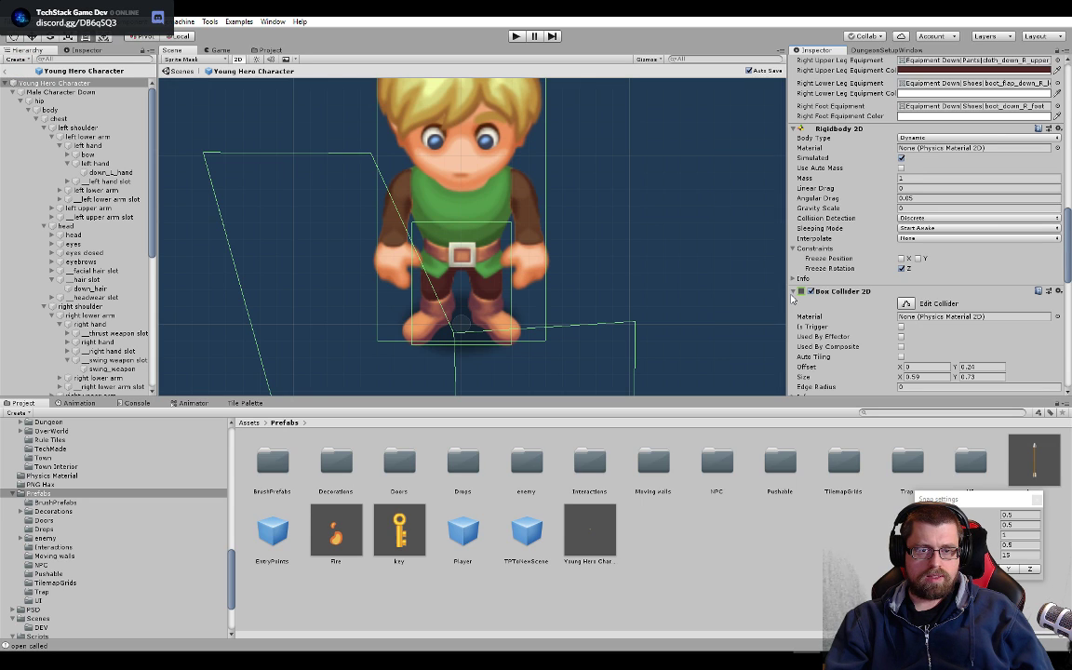
{"action": "left_click", "coordinate": [793, 129]}
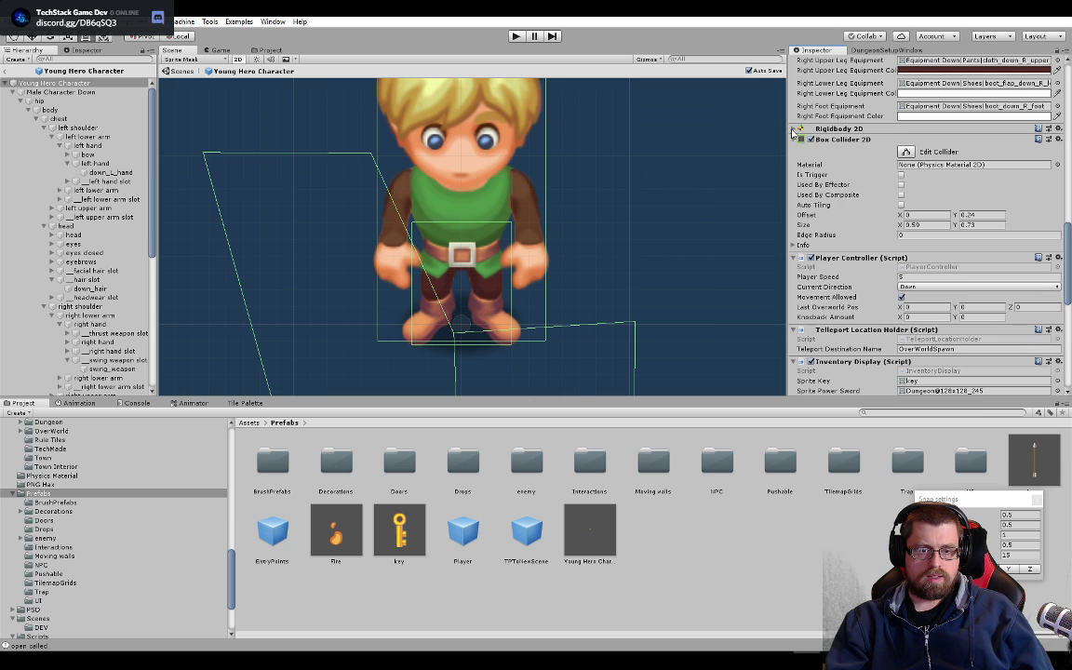
{"action": "left_click", "coordinate": [794, 258]}
{"action": "left_click", "coordinate": [793, 269]}
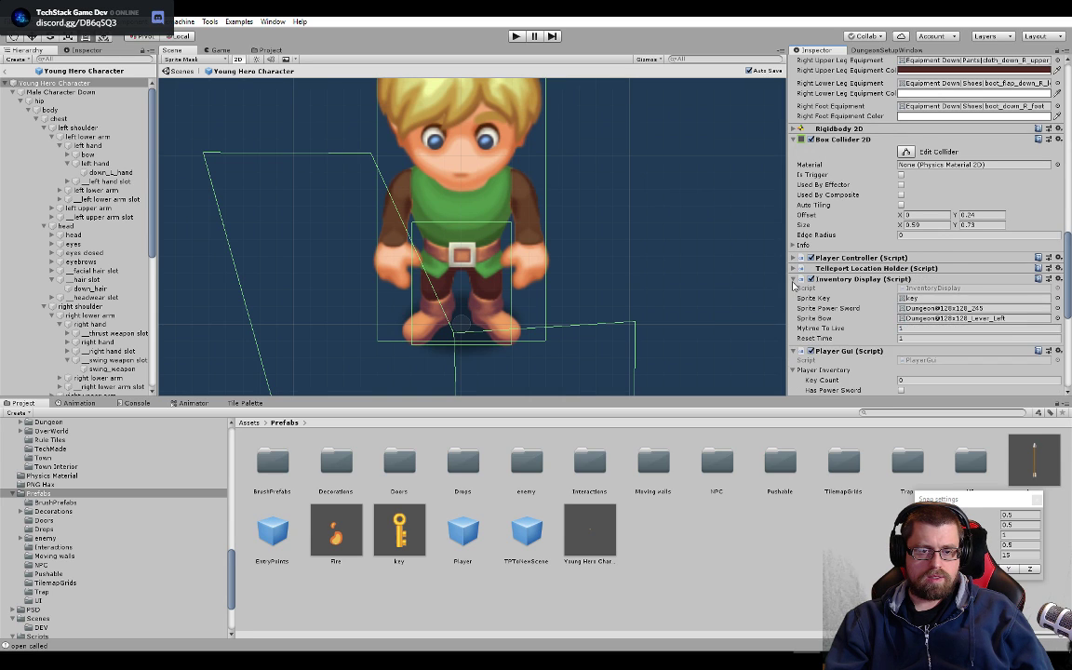
{"action": "left_click", "coordinate": [793, 278]}
{"action": "left_click", "coordinate": [792, 290]}
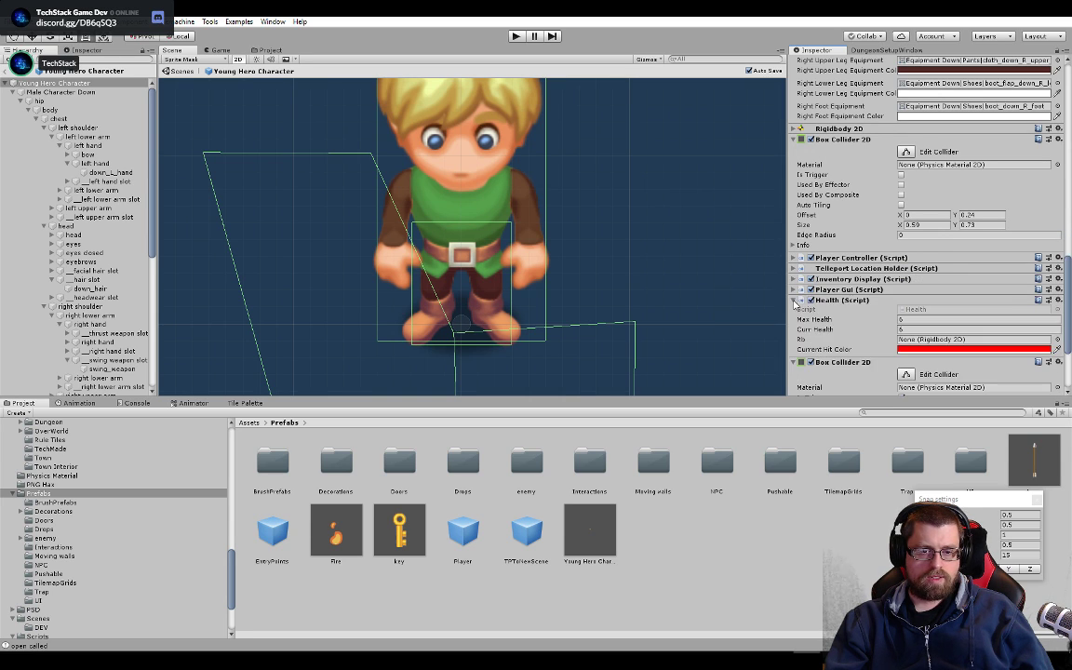
{"action": "left_click", "coordinate": [793, 299]}
{"action": "left_click", "coordinate": [794, 311]}
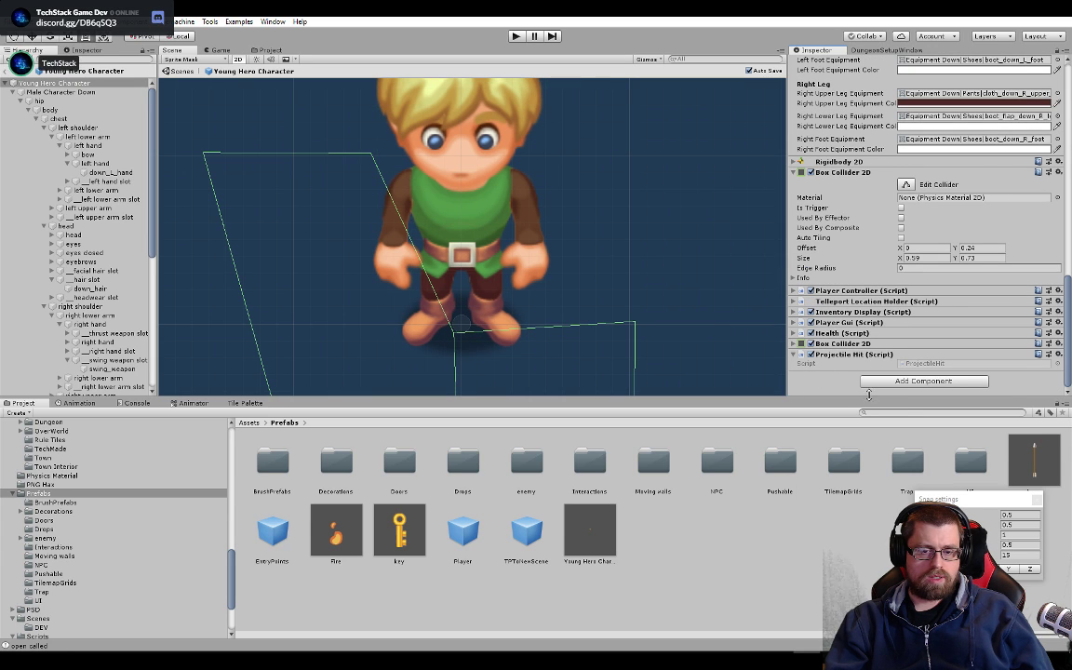
- Add a Circle Collider 2D component to the Young Hero Character
{"action": "key", "text": "ctrl+shift+a"}
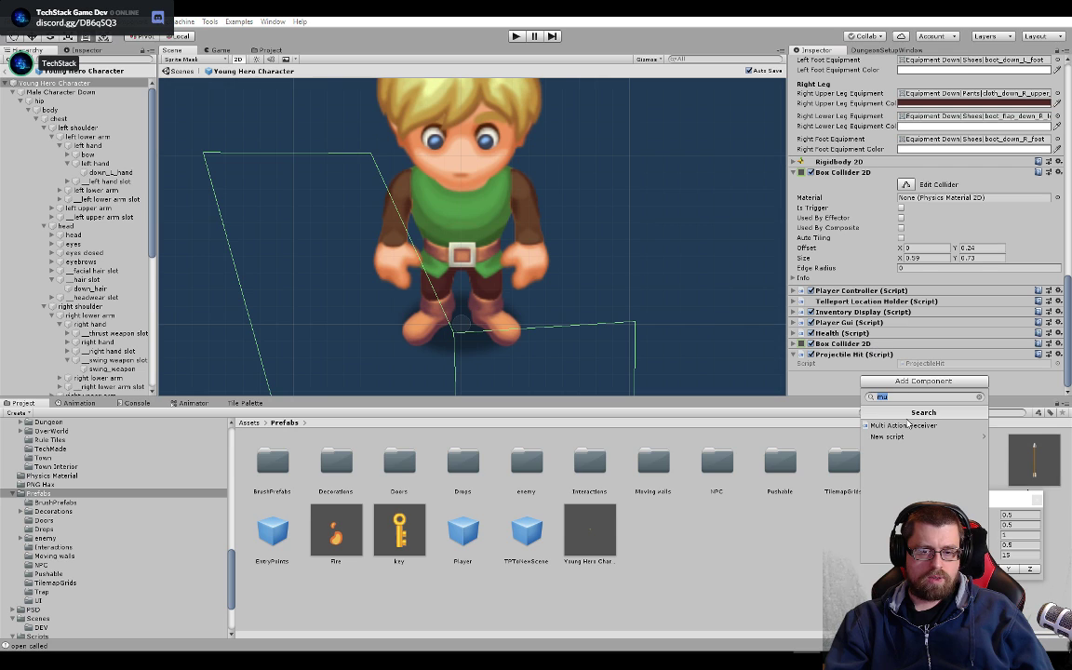
{"action": "type", "text": "circl"}
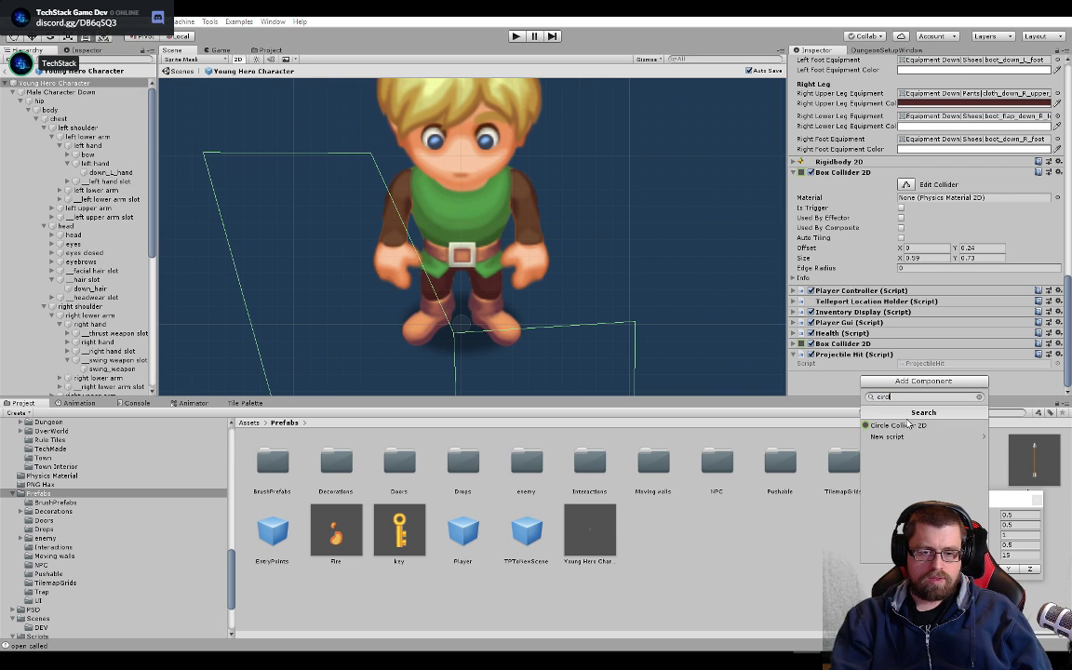
{"action": "left_click", "coordinate": [949, 425]}
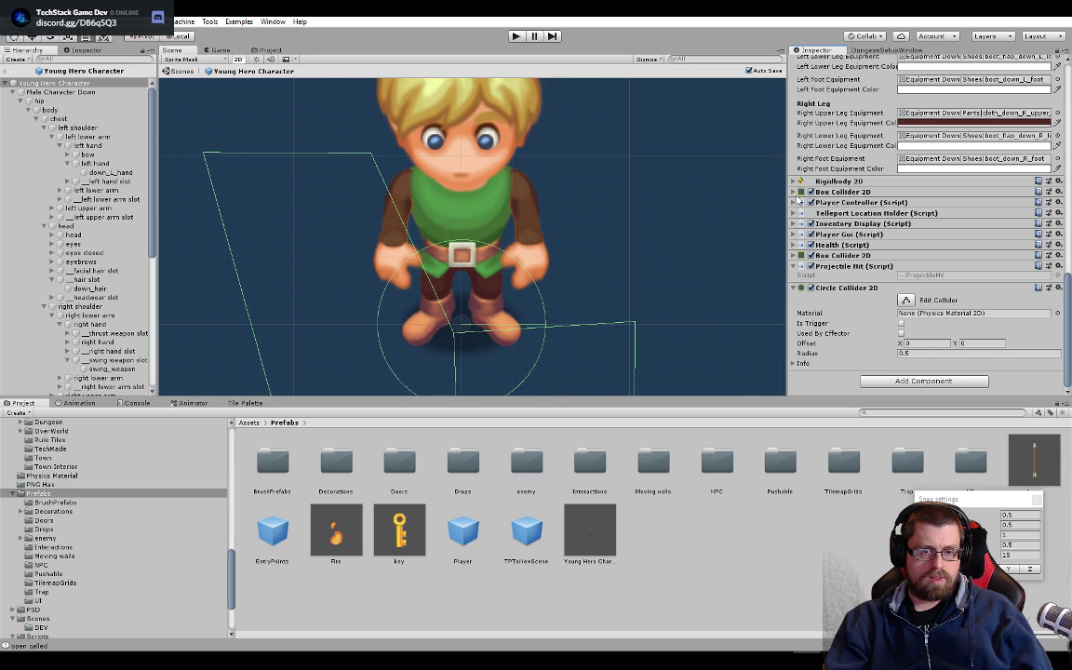
- Expand the non-trigger Box Collider 2D for reference and set the Circle Collider 2D offset to X 0, Y 0.18
{"action": "left_click", "coordinate": [794, 193]}
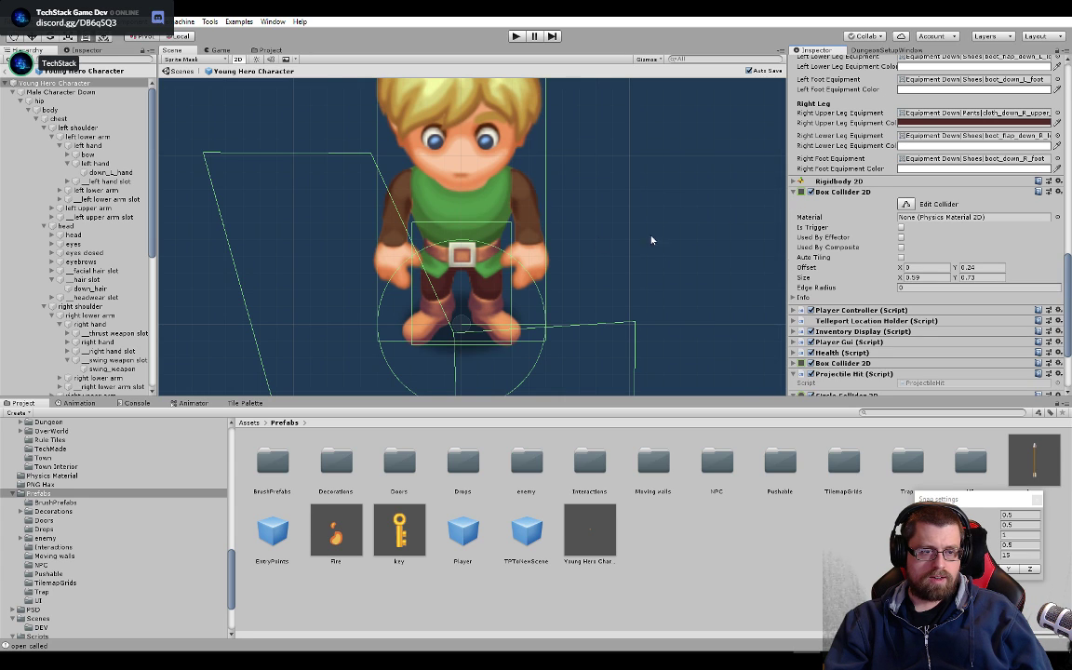
{"action": "scroll", "coordinate": [543, 302], "scroll_direction": "down", "scroll_amount": 3}
{"action": "middle_click_drag", "start_coordinate": [554, 301], "coordinate": [591, 259]}
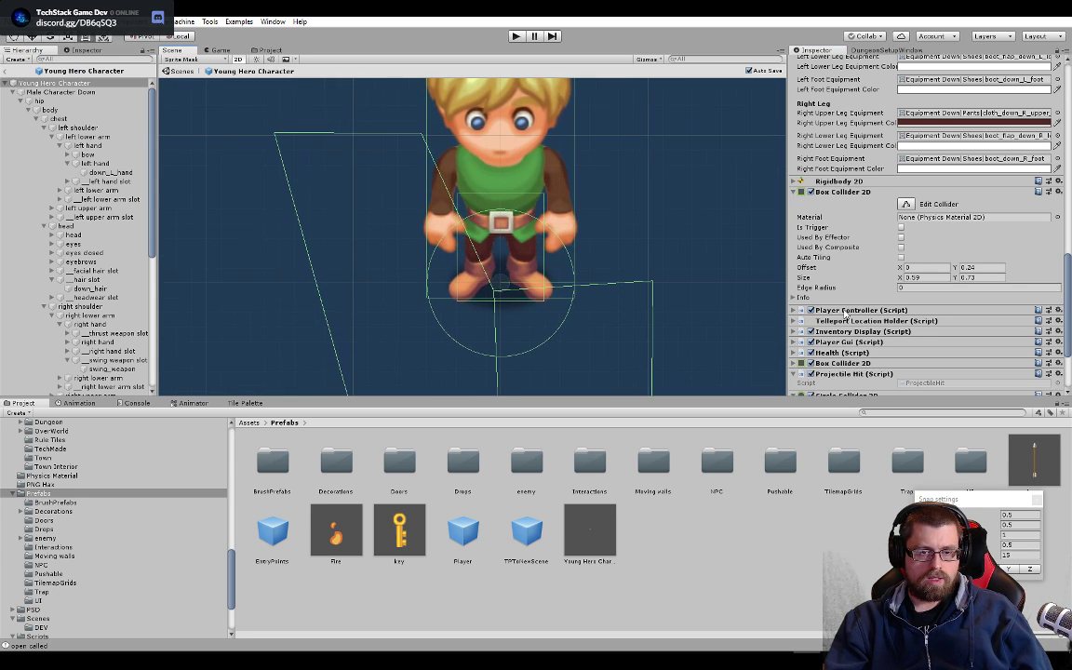
{"action": "scroll", "coordinate": [847, 321], "scroll_direction": "down", "scroll_amount": 3}
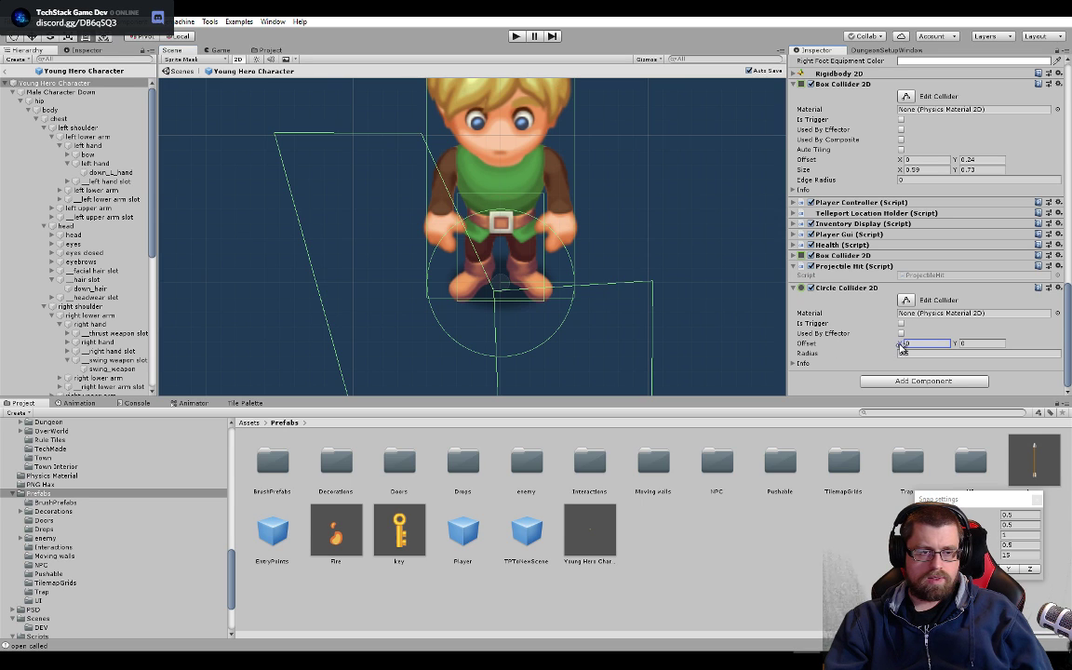
{"action": "left_click_drag", "start_coordinate": [901, 347], "coordinate": [902, 348]}
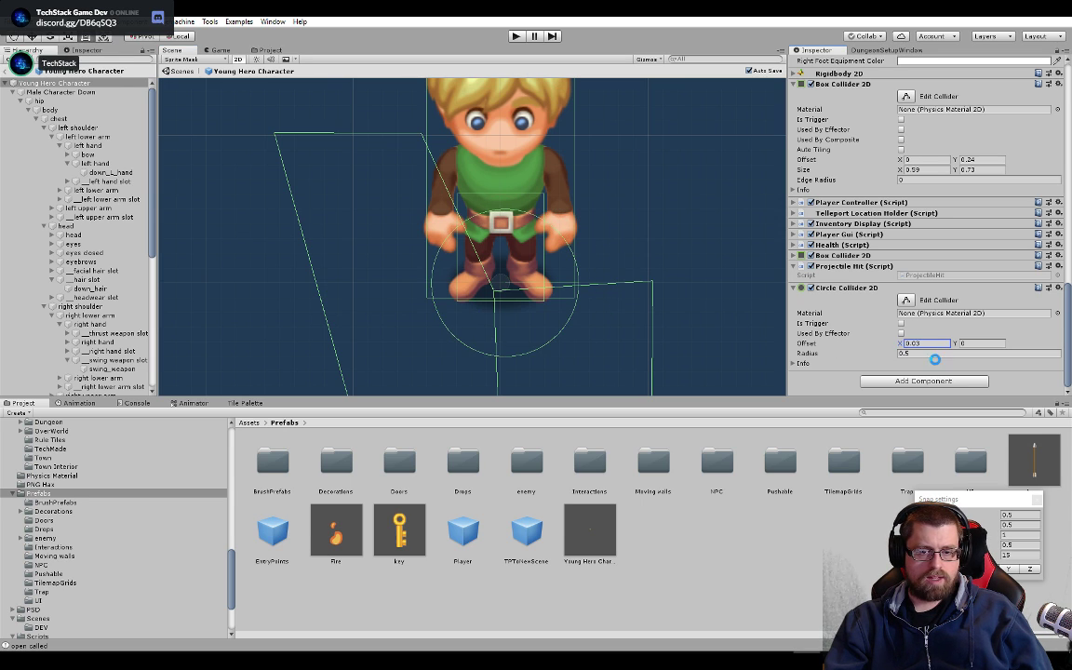
{"action": "type", "text": "0"}
{"action": "type", "text": "0.18"}
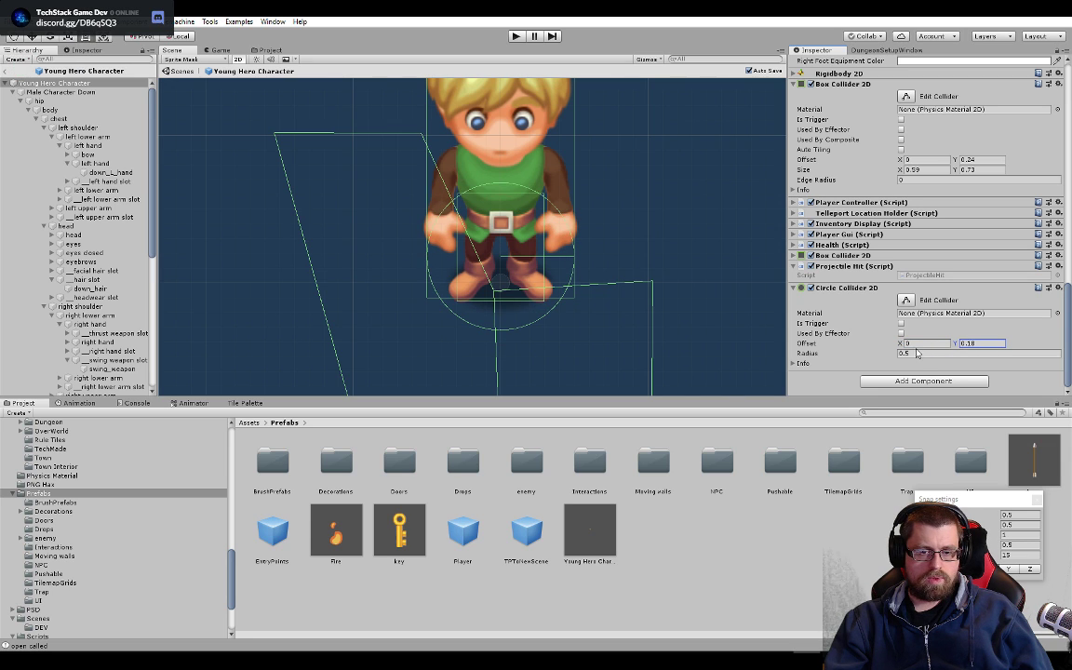
- Set the Circle Collider 2D radius to 0.3 and check its fit around the hero's legs and feet
{"action": "type", "text": ".2"}
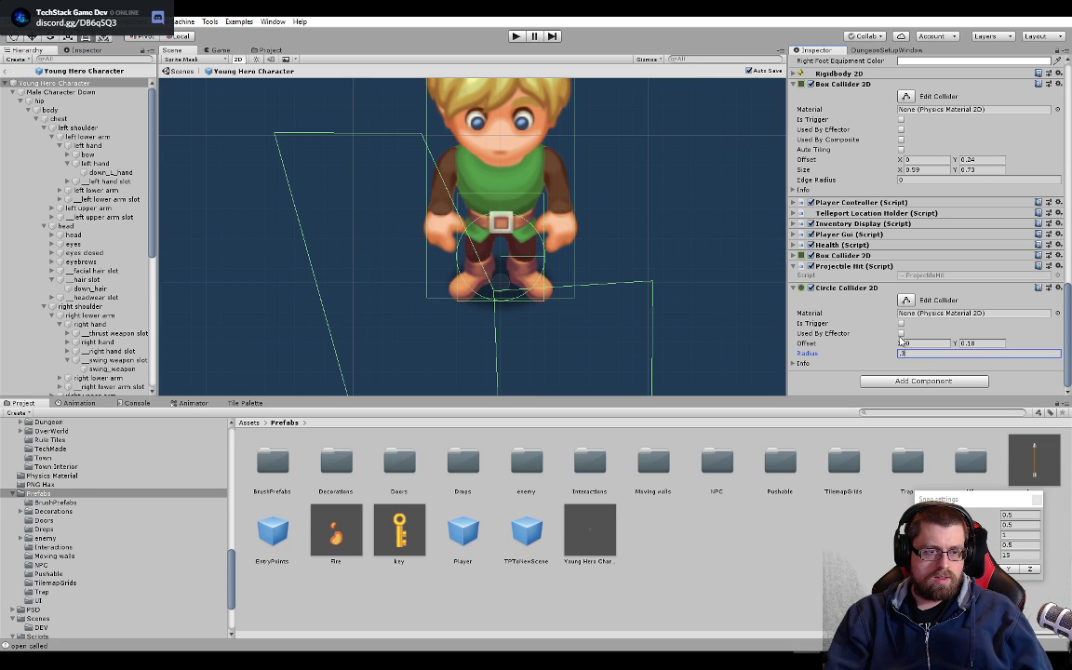
{"action": "scroll", "coordinate": [566, 235], "scroll_direction": "up", "scroll_amount": 4}
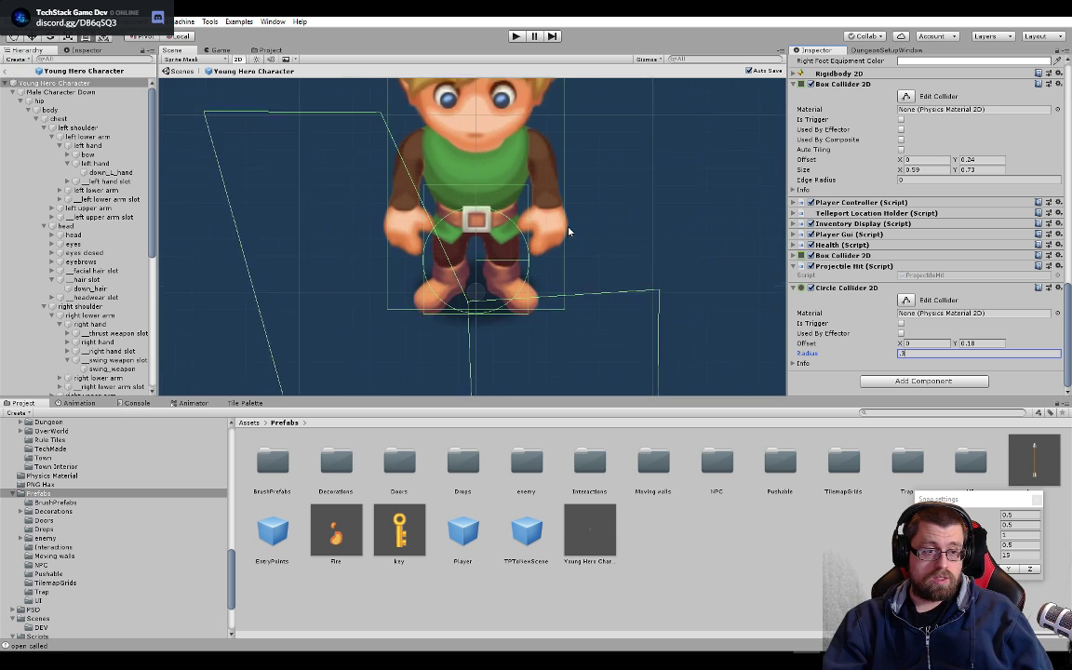
{"action": "scroll", "coordinate": [491, 269], "scroll_direction": "up", "scroll_amount": 3}
{"action": "middle_click_drag", "start_coordinate": [466, 305], "coordinate": [502, 282]}
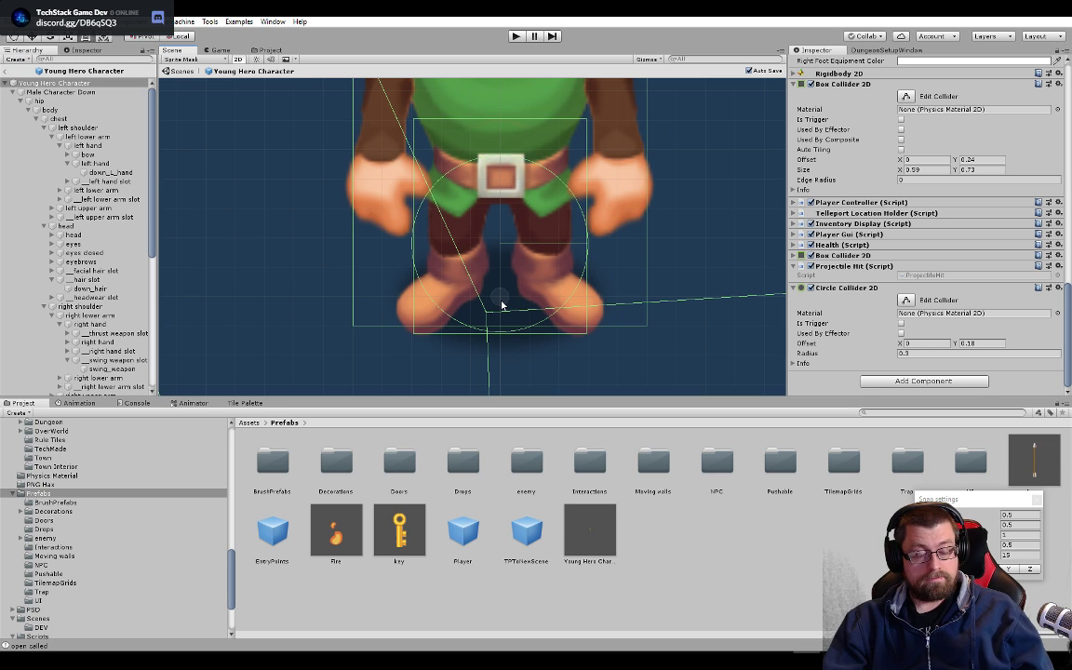
- Remove the non-trigger Box Collider 2D from the Young Hero Character and return to the DesertDungeon3 scene
{"action": "right_click", "coordinate": [831, 86]}
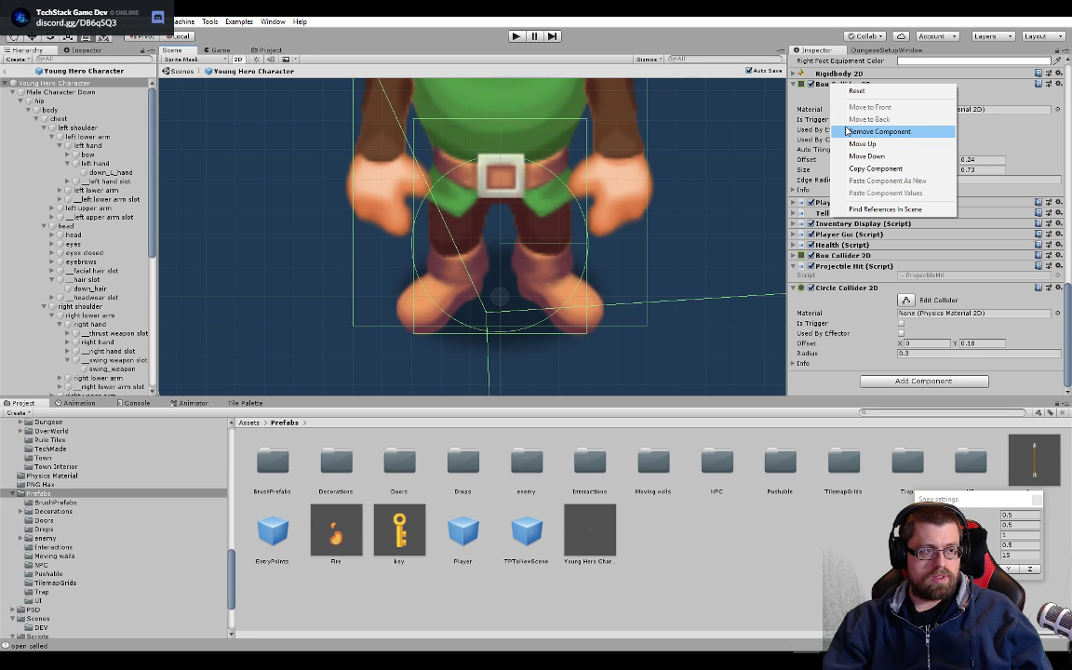
{"action": "left_click", "coordinate": [875, 131]}
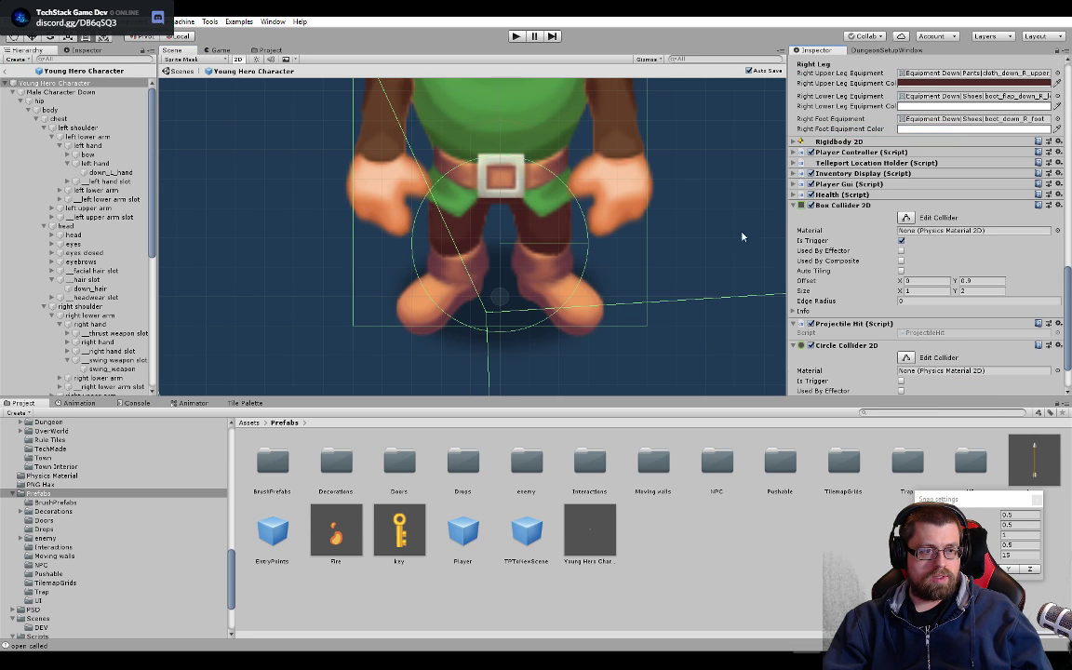
{"action": "scroll", "coordinate": [605, 239], "scroll_direction": "down", "scroll_amount": 2}
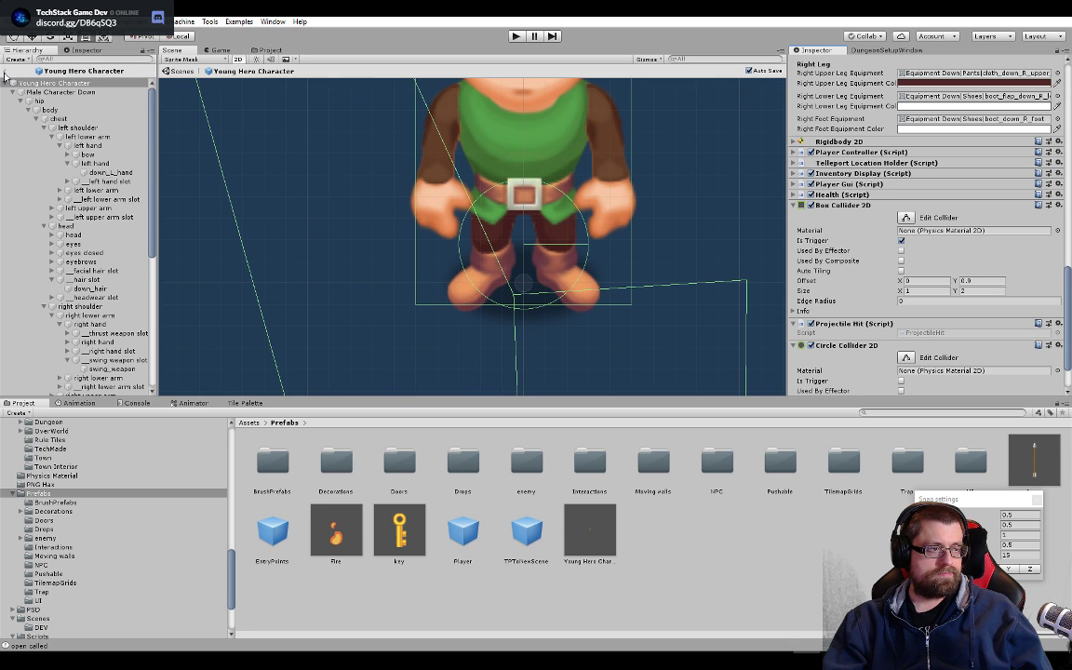
{"action": "scroll", "coordinate": [488, 253], "scroll_direction": "down", "scroll_amount": 2}
{"action": "scroll", "coordinate": [565, 222], "scroll_direction": "down", "scroll_amount": 1}
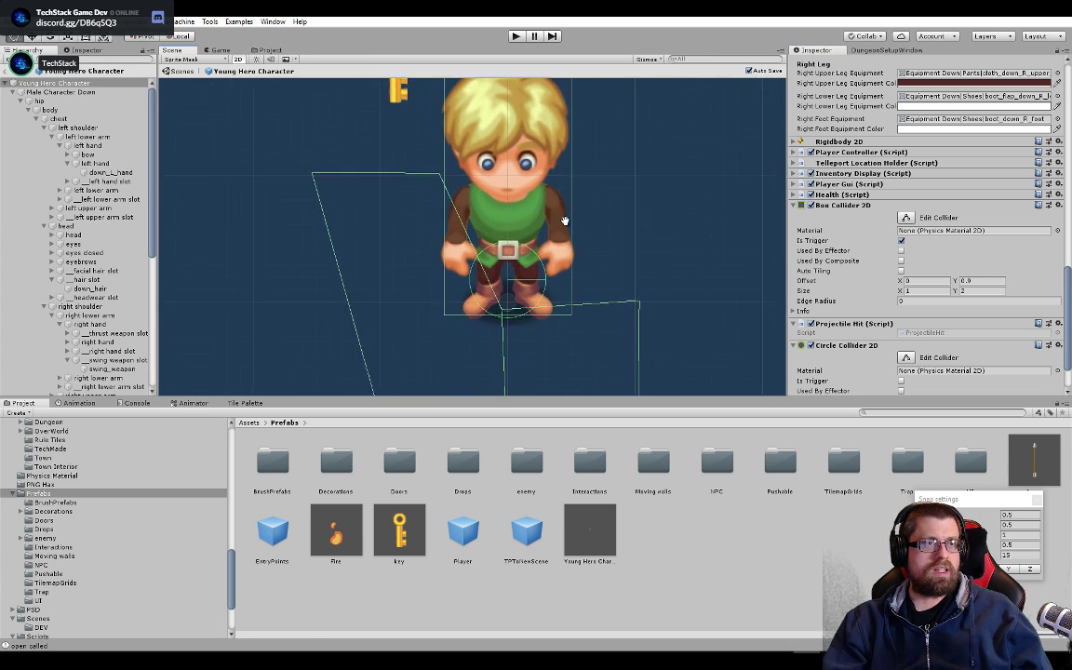
{"action": "middle_click_drag", "start_coordinate": [565, 222], "coordinate": [566, 285]}
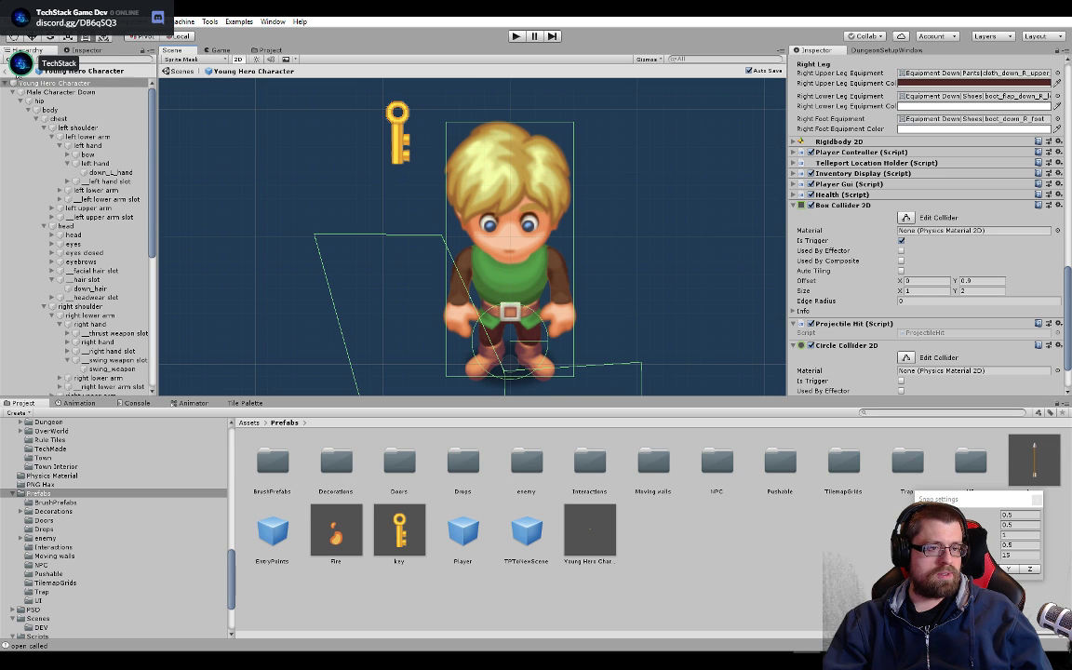
{"action": "left_click", "coordinate": [12, 71]}
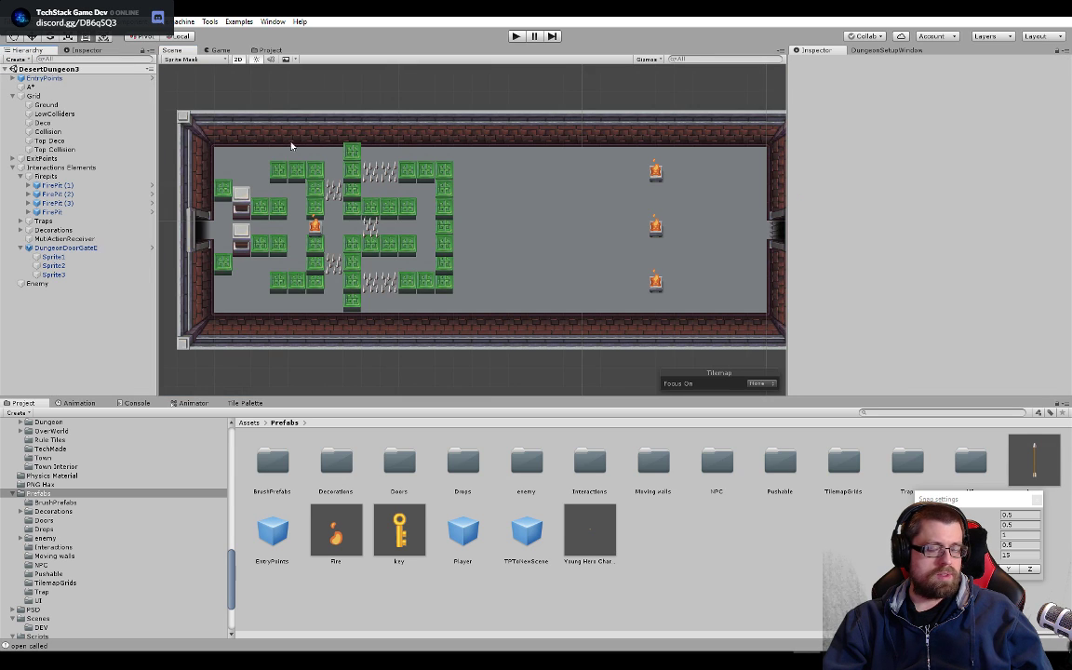
- Play the scene and walk the hero among the green blocks around the first fire pit to test the circle collider
{"action": "left_click", "coordinate": [516, 36]}
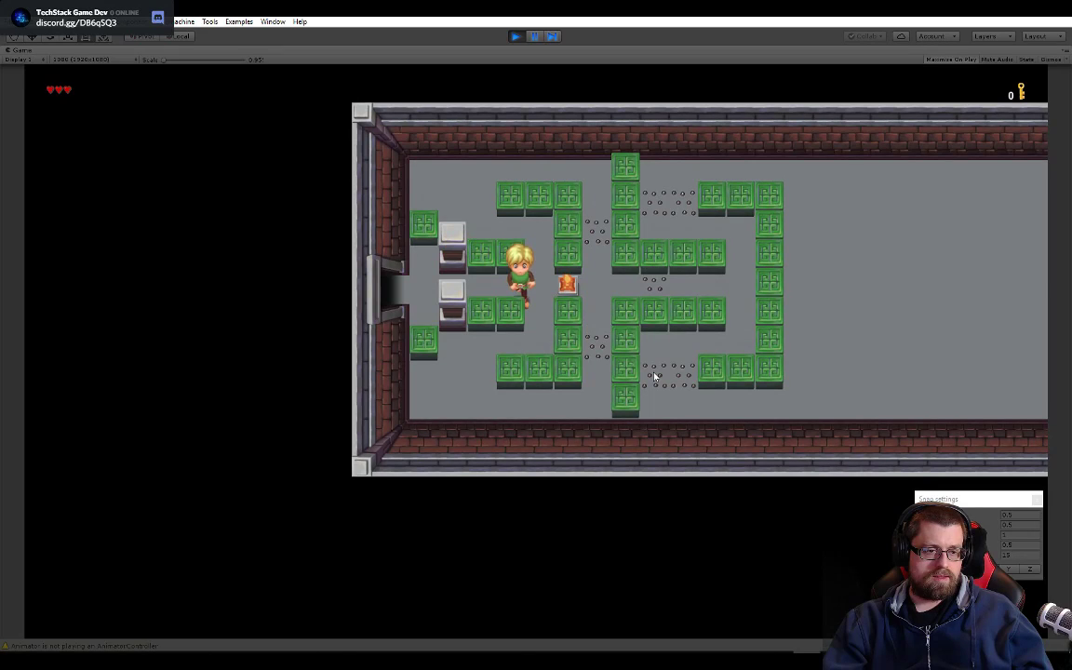
{"action": "key", "text": "Right"}
{"action": "key", "text": "Down"}
{"action": "key", "text": "Left"}
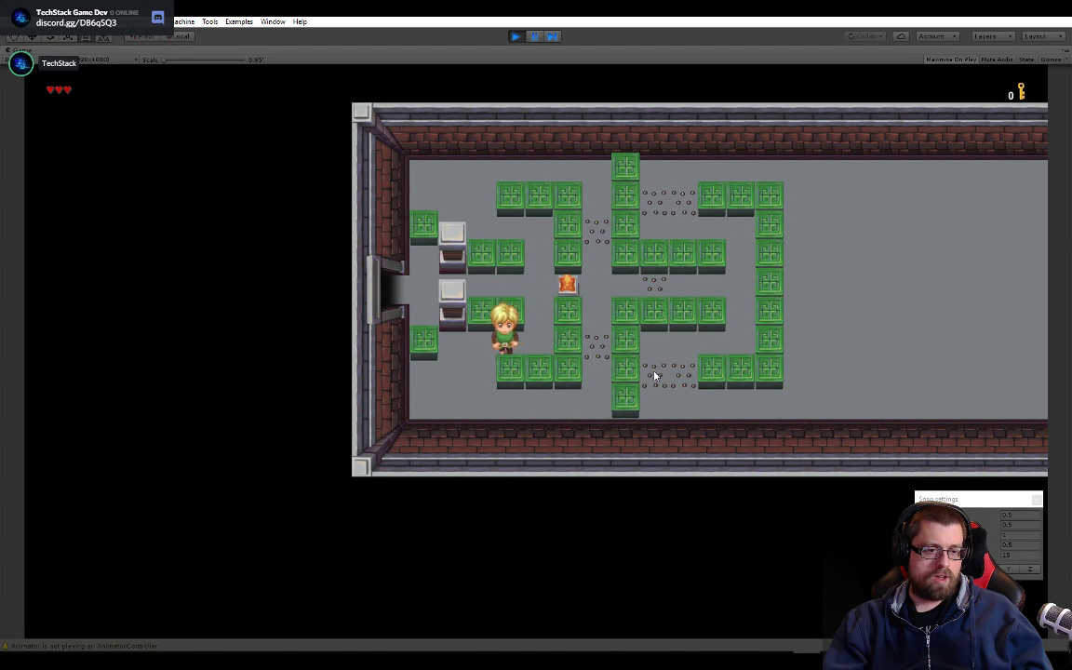
{"action": "key", "text": "Right"}
{"action": "key", "text": "Up"}
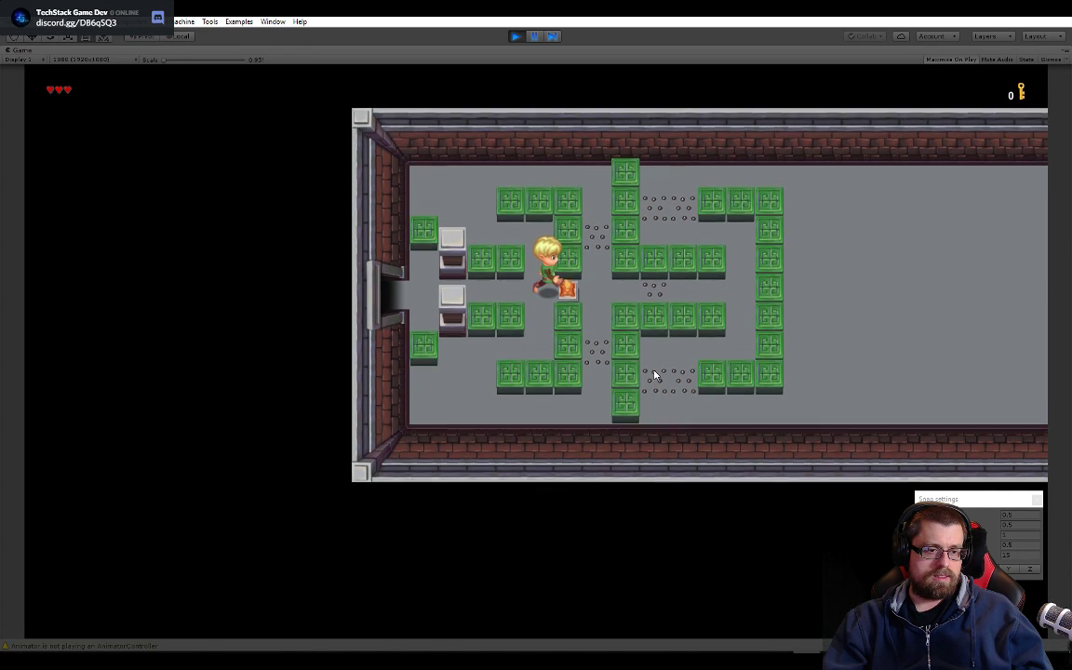
{"action": "key", "text": "Left"}
{"action": "key", "text": "Up"}
{"action": "key", "text": "Right"}
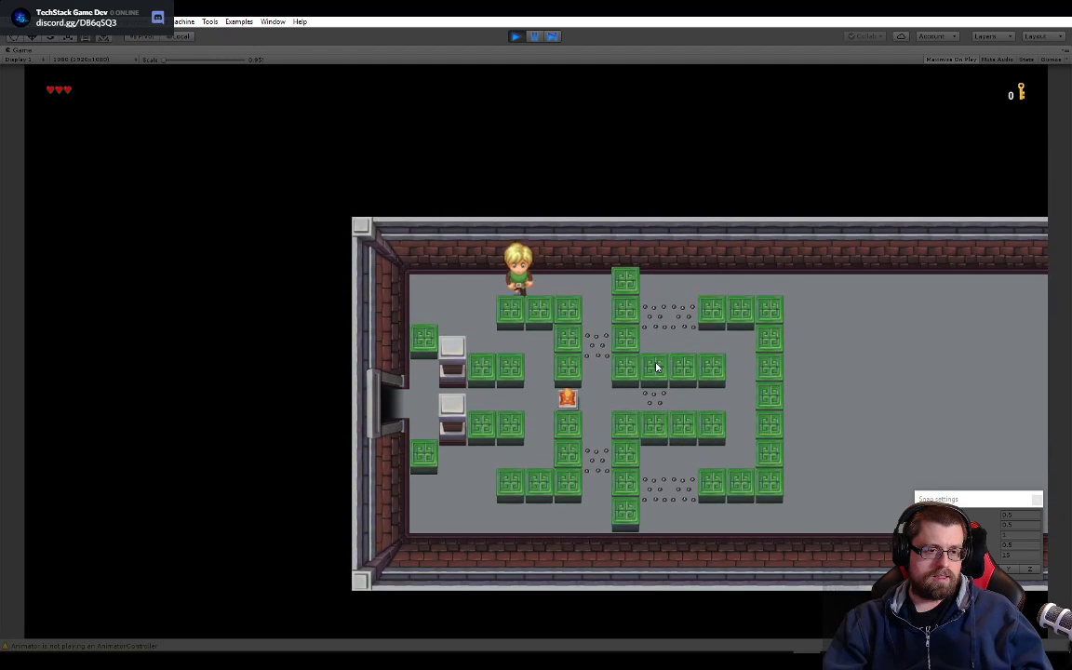
- Walk the hero along the upper block row and down through the spike gap into the central corridor
{"action": "key", "text": "Left"}
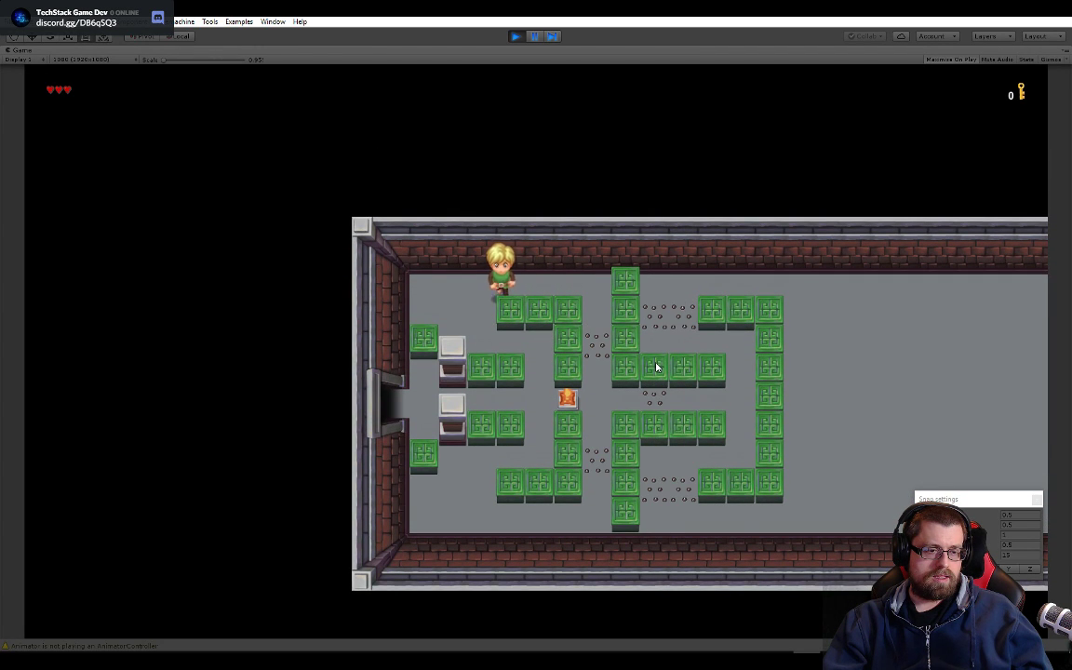
{"action": "key", "text": "Right"}
{"action": "key", "text": "Right"}
{"action": "key", "text": "Down"}
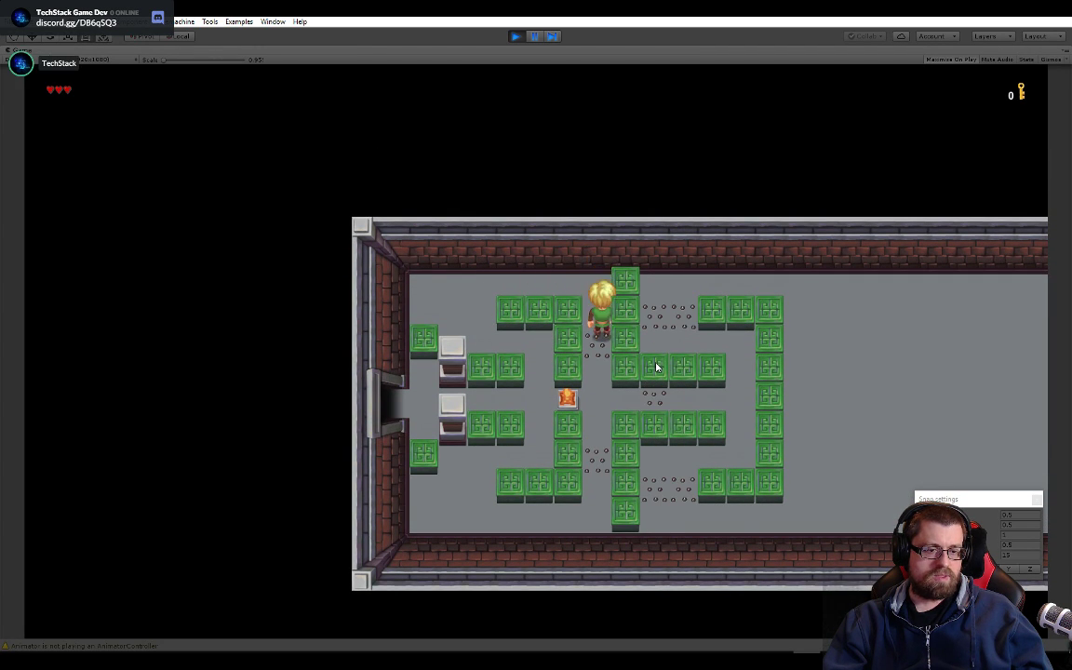
{"action": "key", "text": "Up"}
{"action": "key", "text": "Down"}
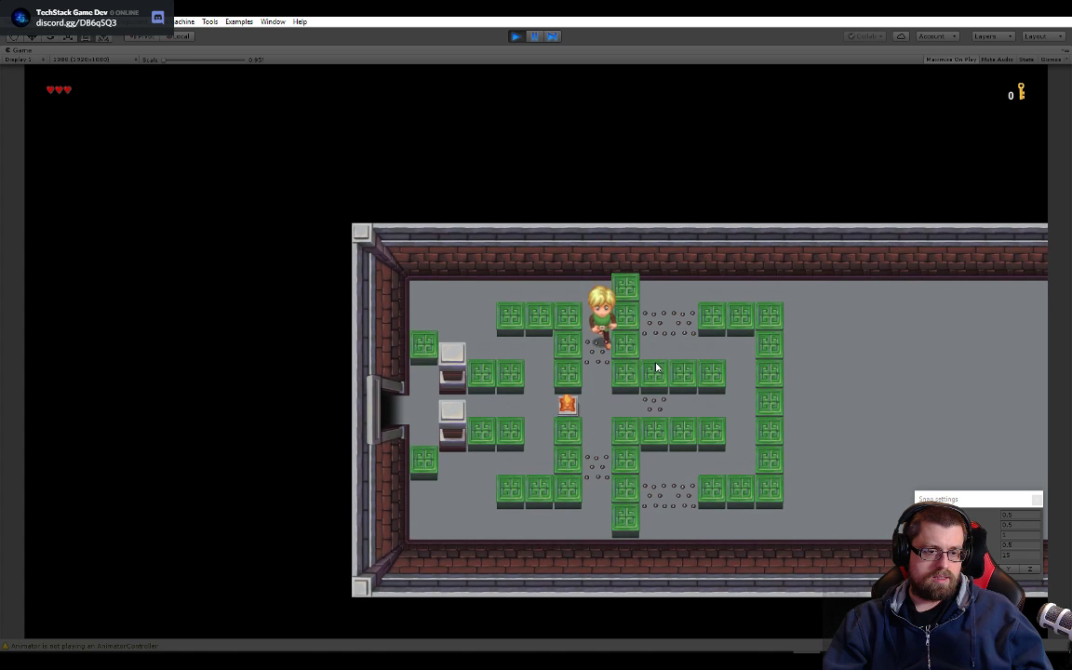
{"action": "key", "text": "Right"}
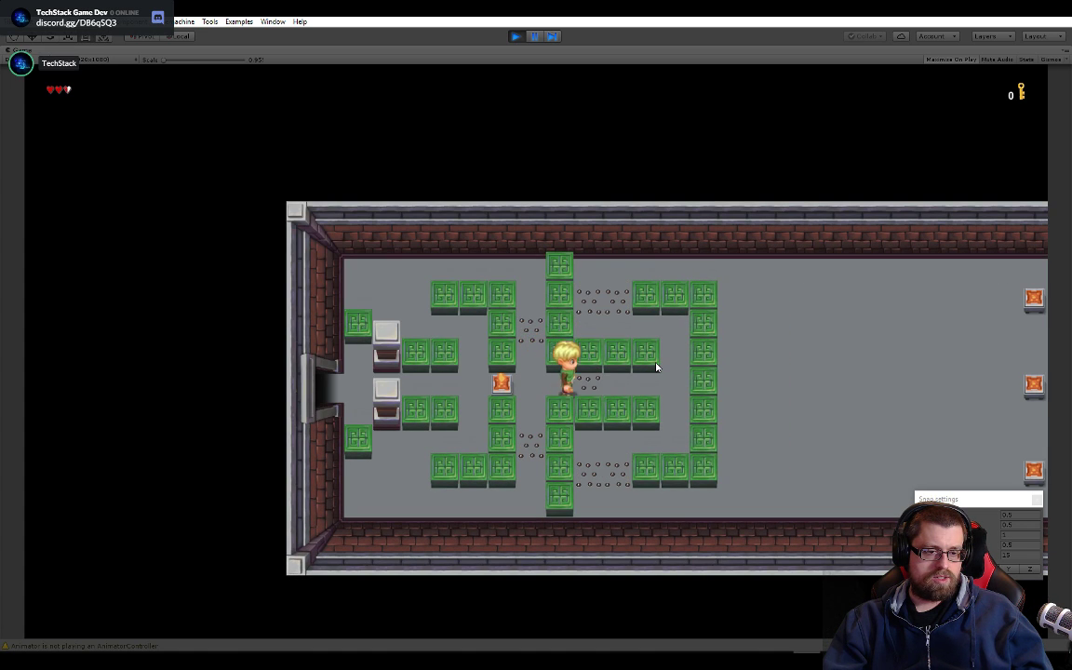
- Walk the hero up through the upper spike area, around the blocks' outer side and down to the lower wall
{"action": "key", "text": "Up"}
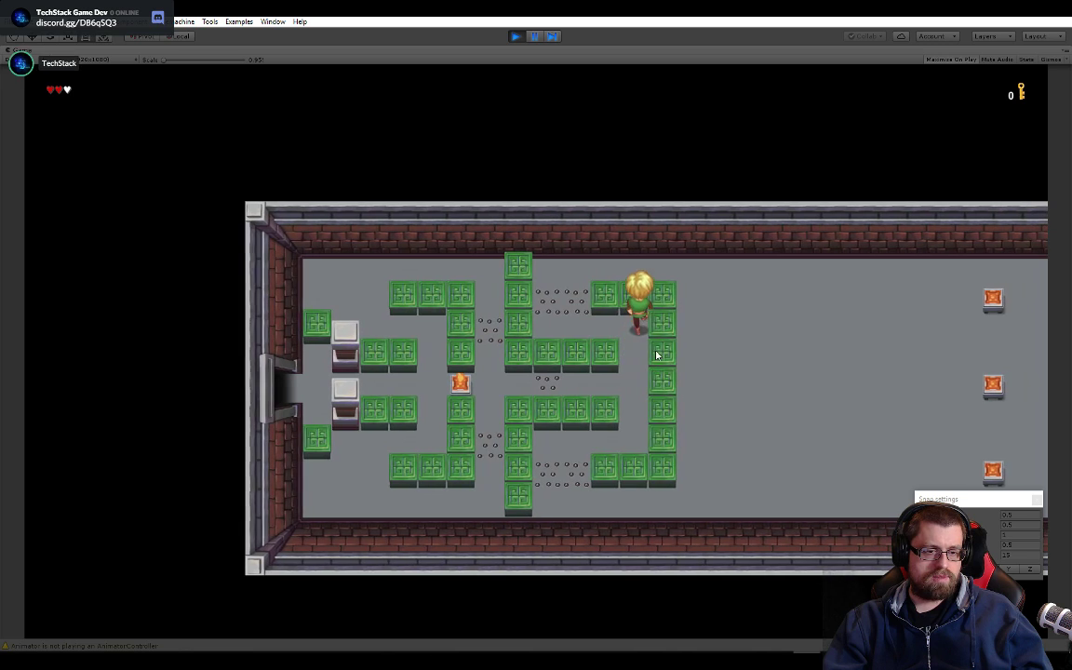
{"action": "key", "text": "Left"}
{"action": "key", "text": "Left"}
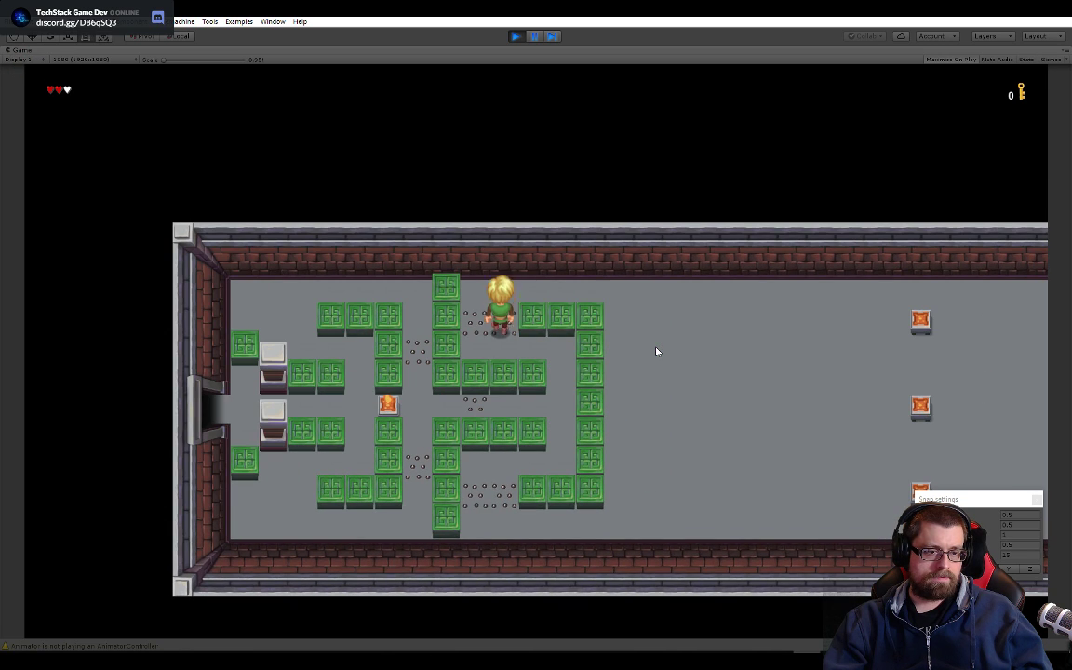
{"action": "key", "text": "Up"}
{"action": "key", "text": "Right"}
{"action": "key", "text": "Down"}
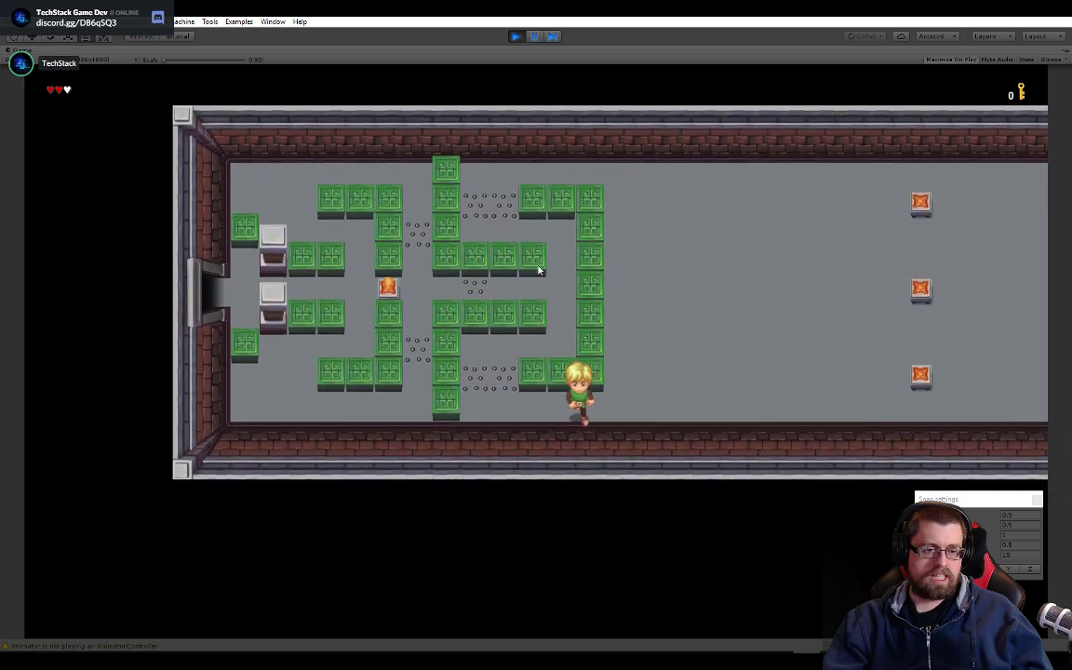
- Walk the hero into the open half of the room and back along the lower wall into the lower spike area
{"action": "key", "text": "Right"}
{"action": "key", "text": "Right"}
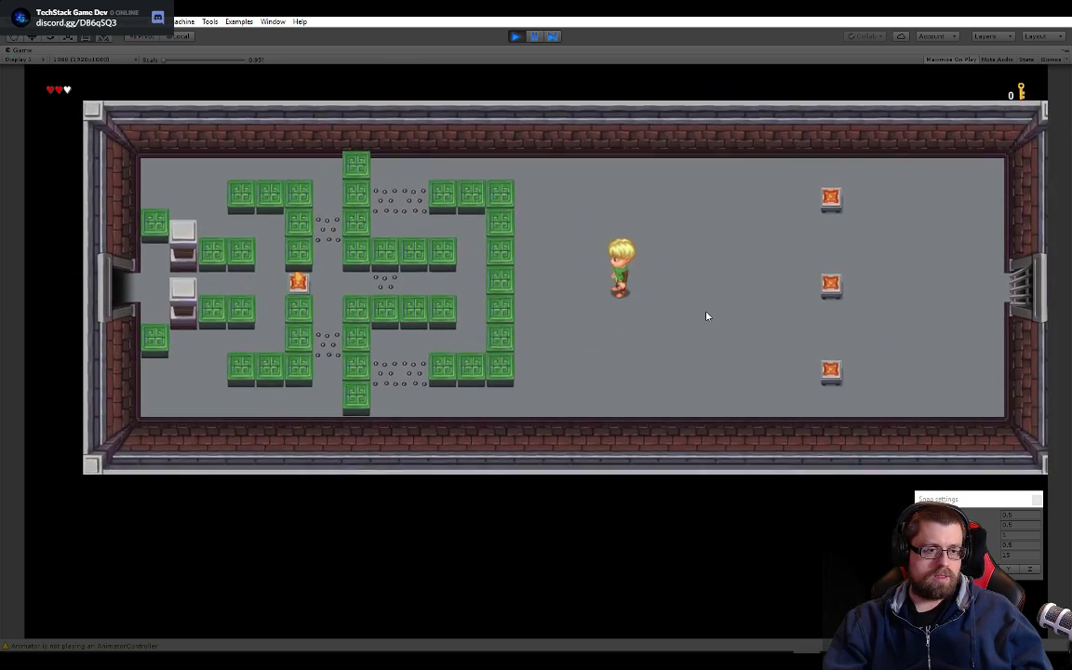
{"action": "key", "text": "Down"}
{"action": "key", "text": "Left"}
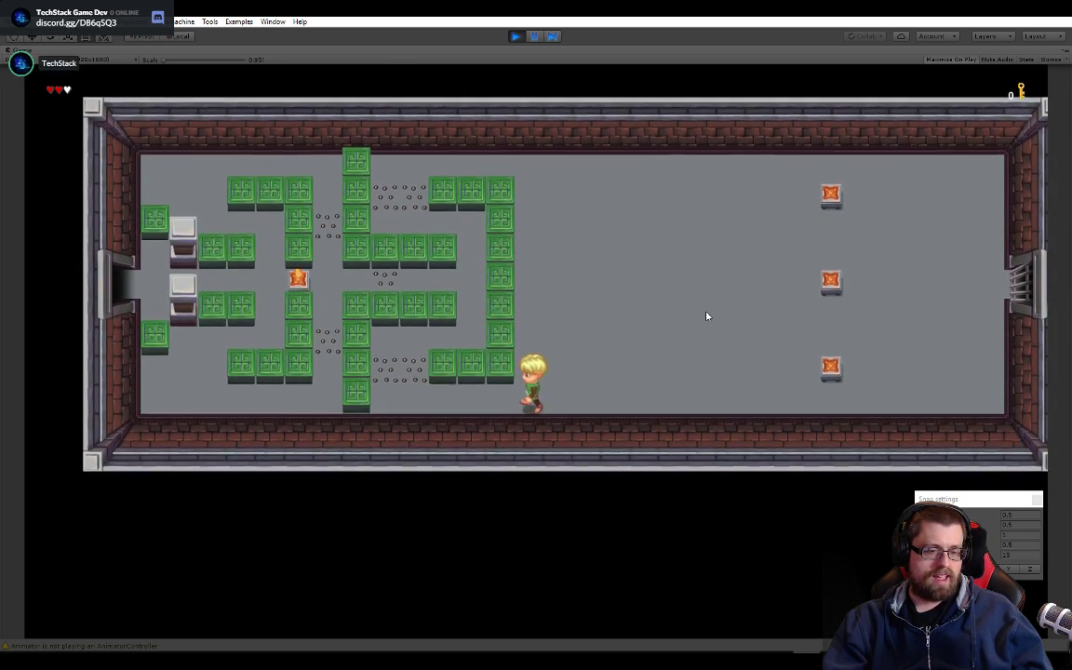
{"action": "key", "text": "Up"}
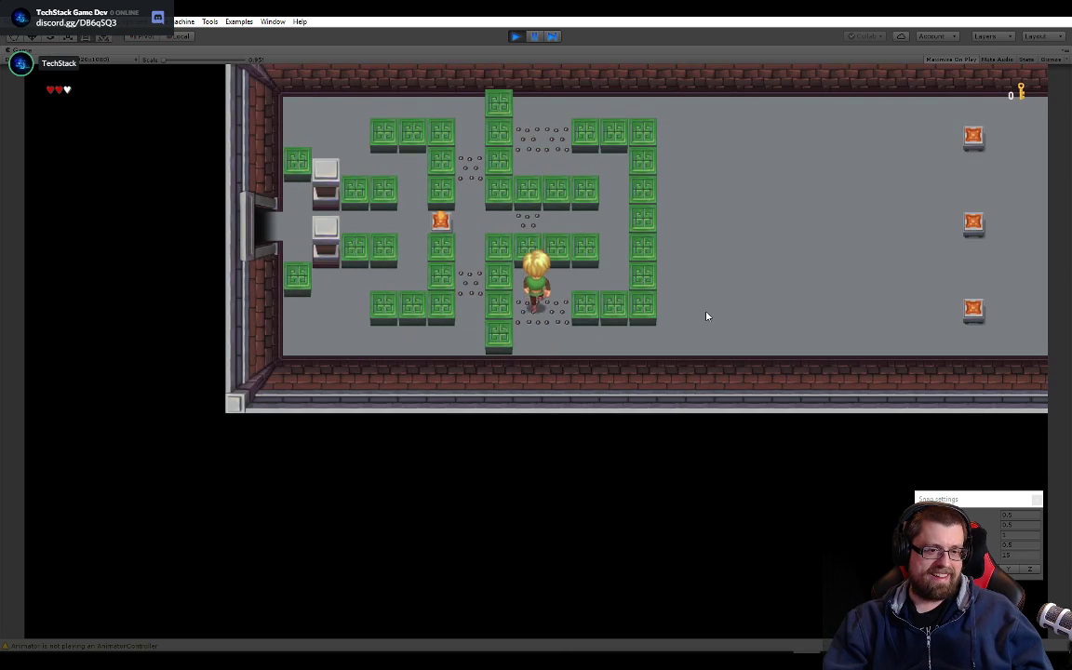
- Walk the hero back through the central corridor and lower spike gap toward the entrance, and end the playtest
{"action": "key", "text": "Right"}
{"action": "key", "text": "Up"}
{"action": "key", "text": "Left"}
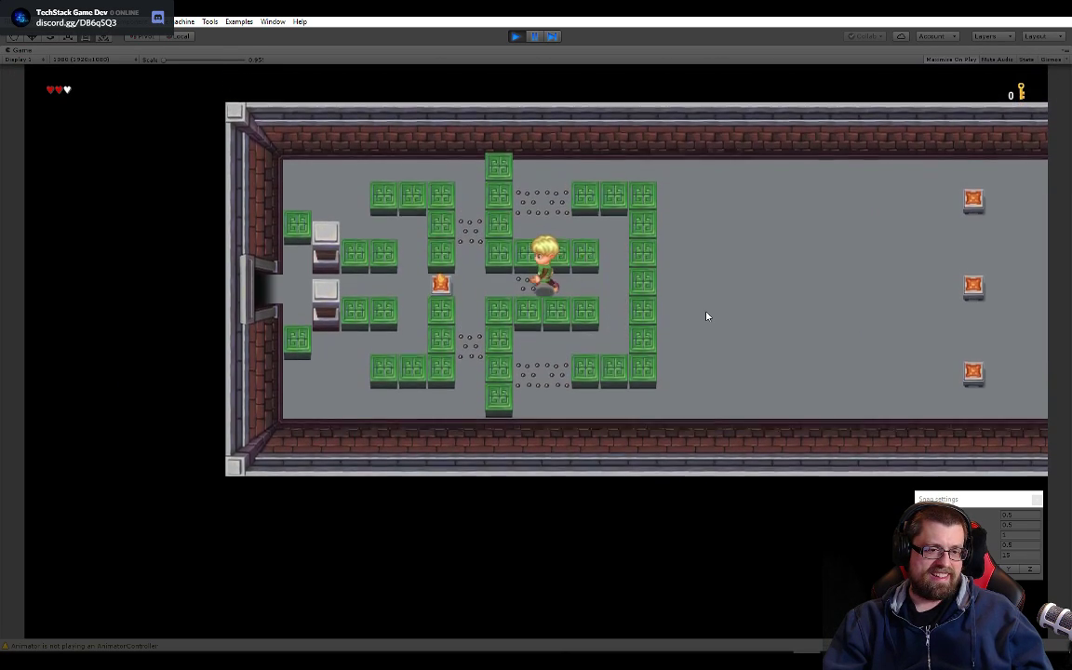
{"action": "key", "text": "Down"}
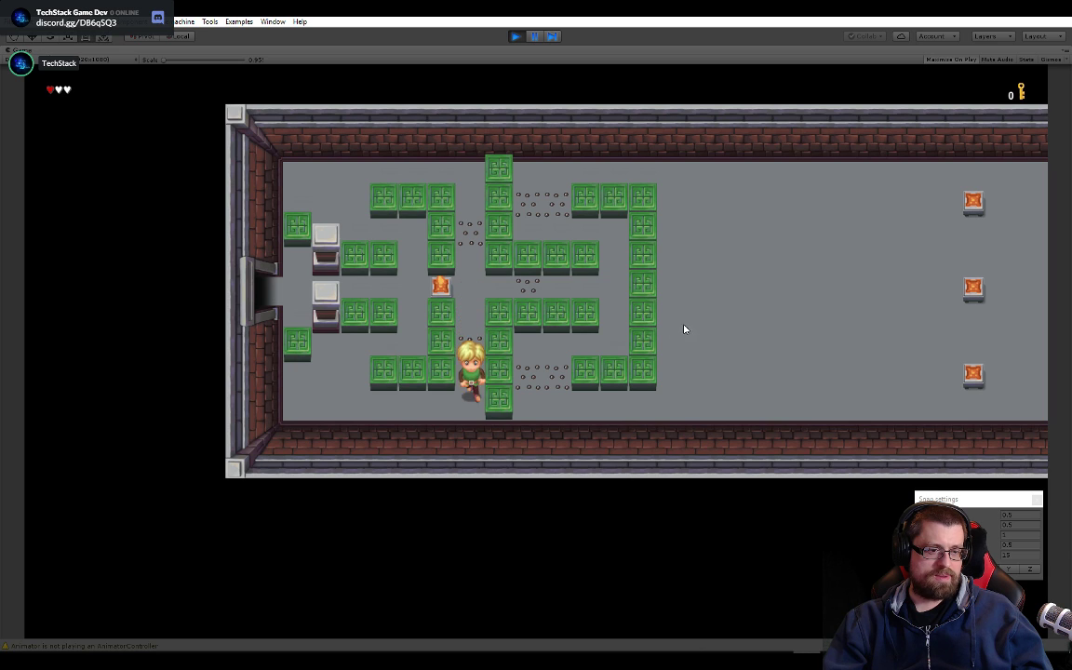
{"action": "key", "text": "Left"}
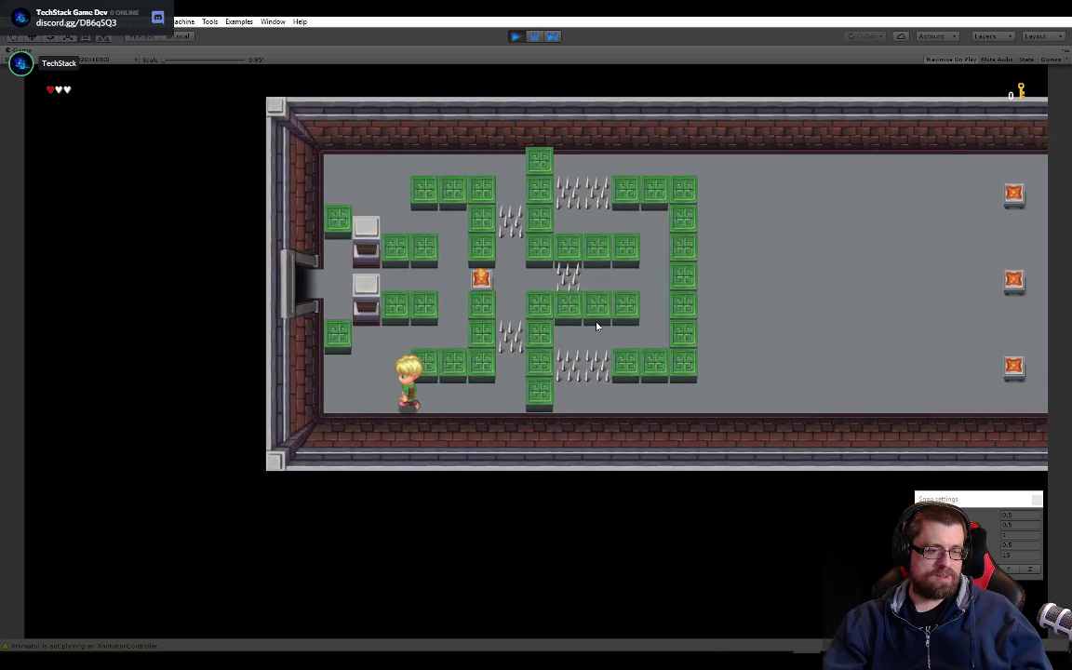
{"action": "key", "text": "Up"}
{"action": "key", "text": "Right"}
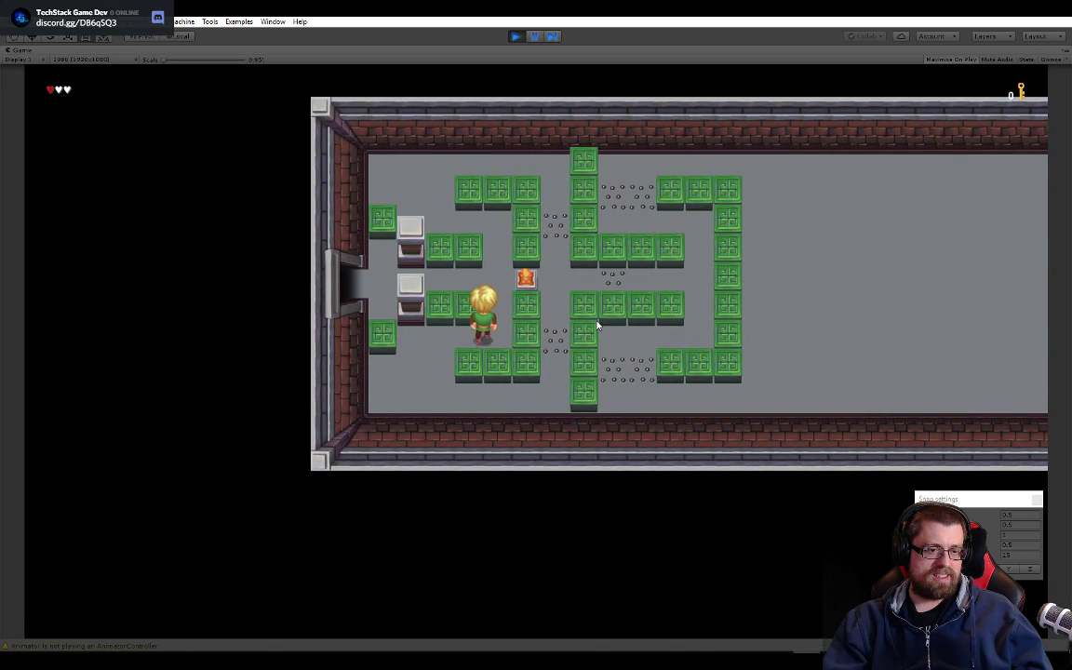
{"action": "key", "text": "Up"}
{"action": "left_click", "coordinate": [516, 37]}
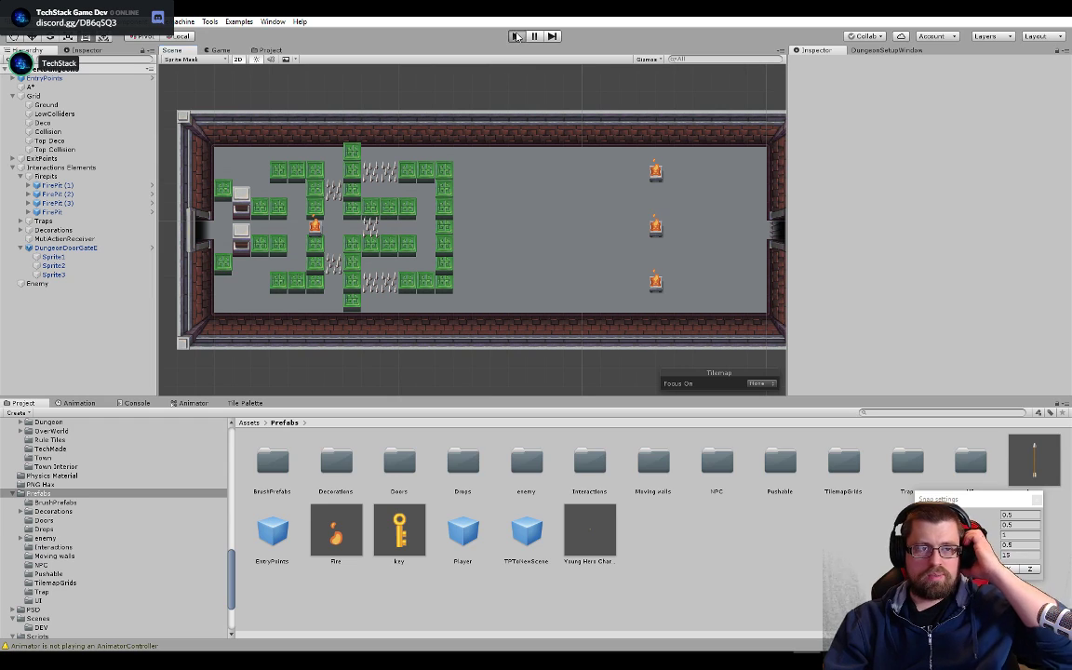
{"action": "left_click", "coordinate": [516, 36]}
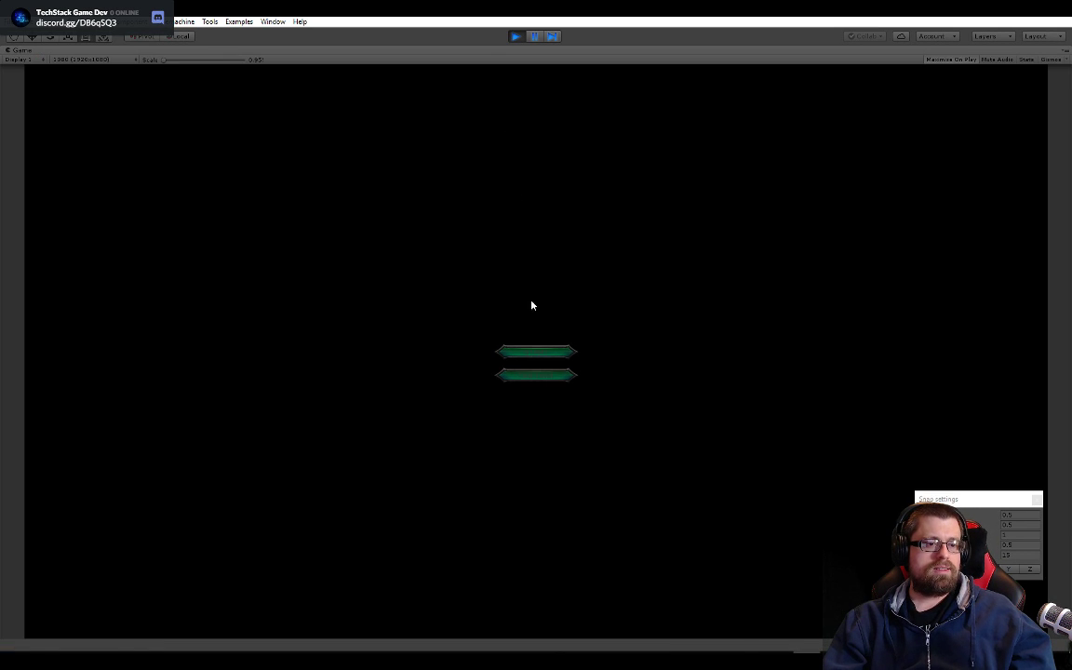
{"action": "left_click", "coordinate": [514, 36]}
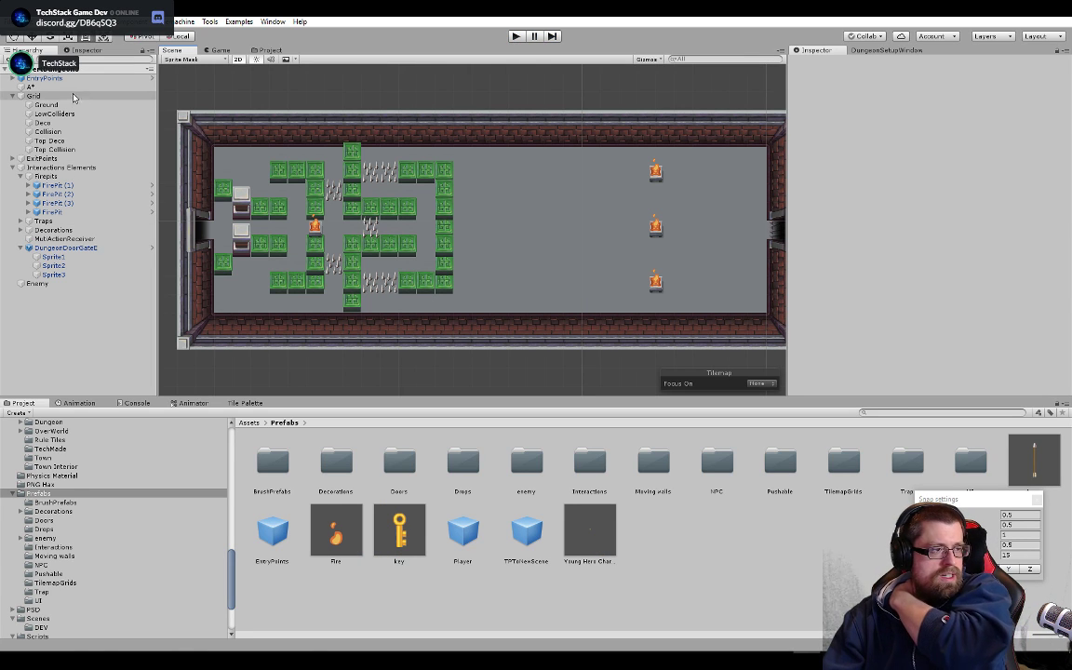
- Rename the DesertDungeon1 entry point in the DesertDungeon3 scene to DesertDungeon2
{"action": "left_click", "coordinate": [10, 80]}
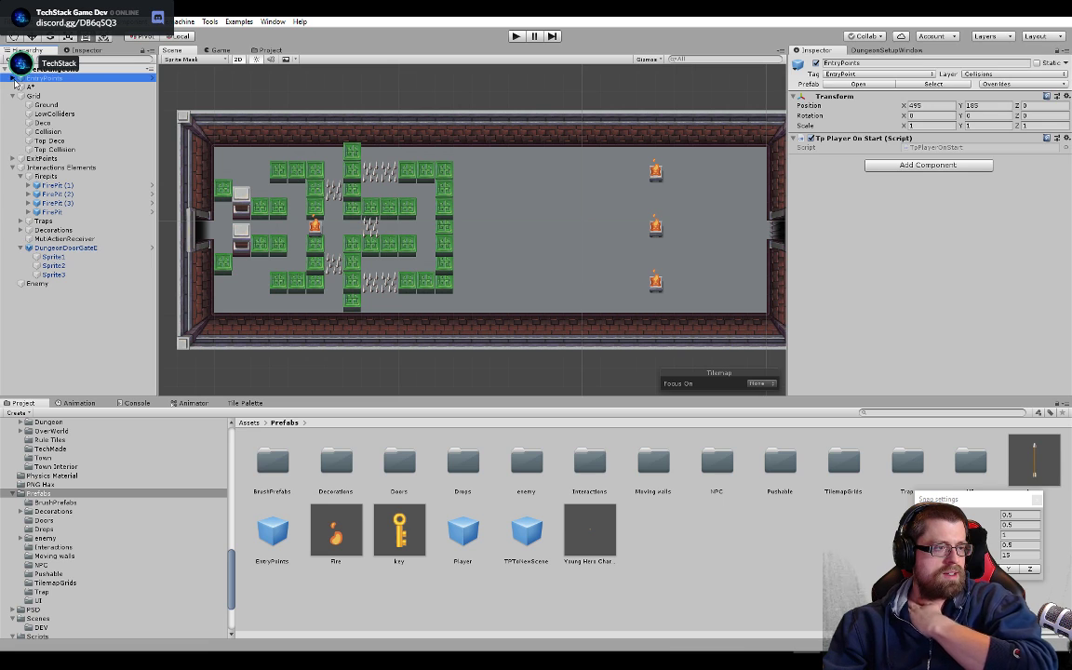
{"action": "left_click", "coordinate": [13, 78]}
{"action": "left_click", "coordinate": [60, 96]}
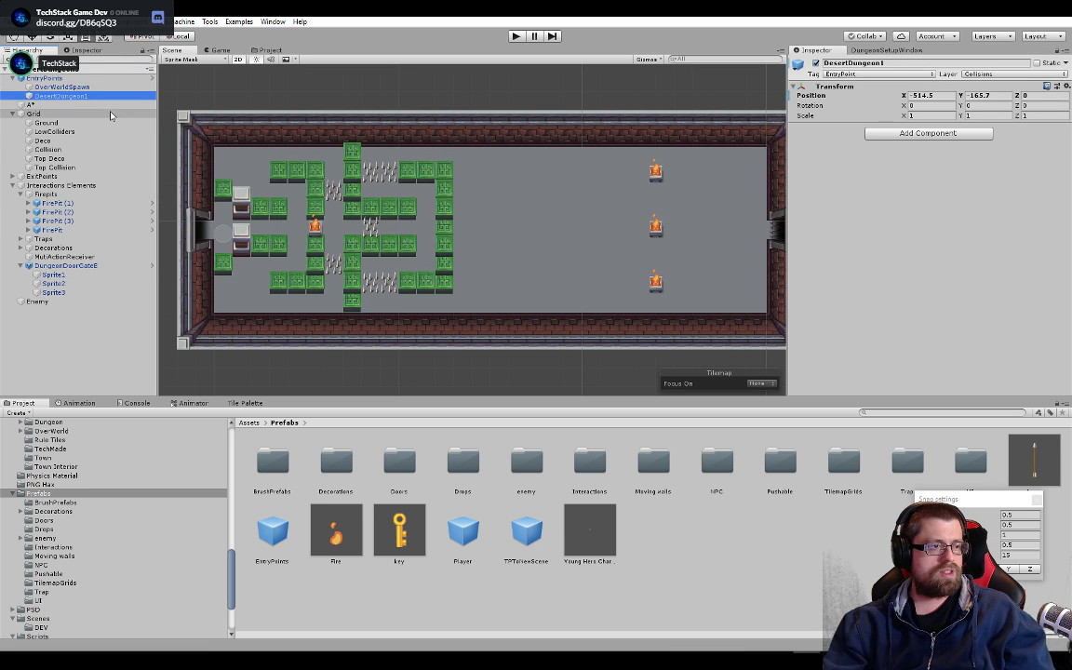
{"action": "left_click", "coordinate": [74, 96]}
{"action": "key", "text": "End"}
{"action": "key", "text": "BackSpace"}
{"action": "type", "text": "2"}
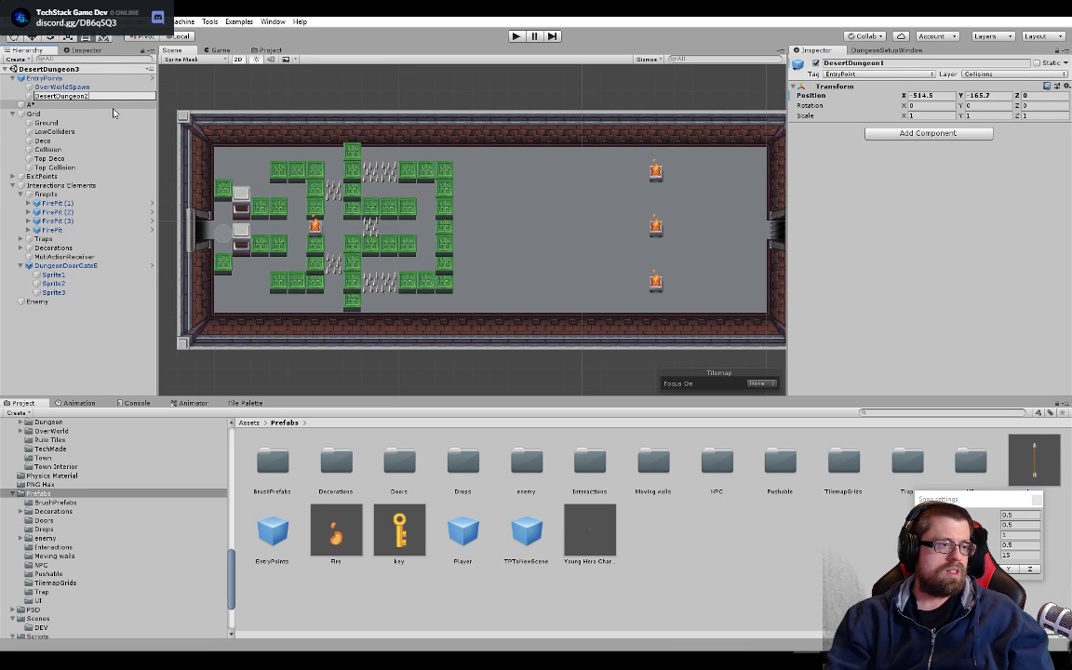
{"action": "key", "text": "Return"}
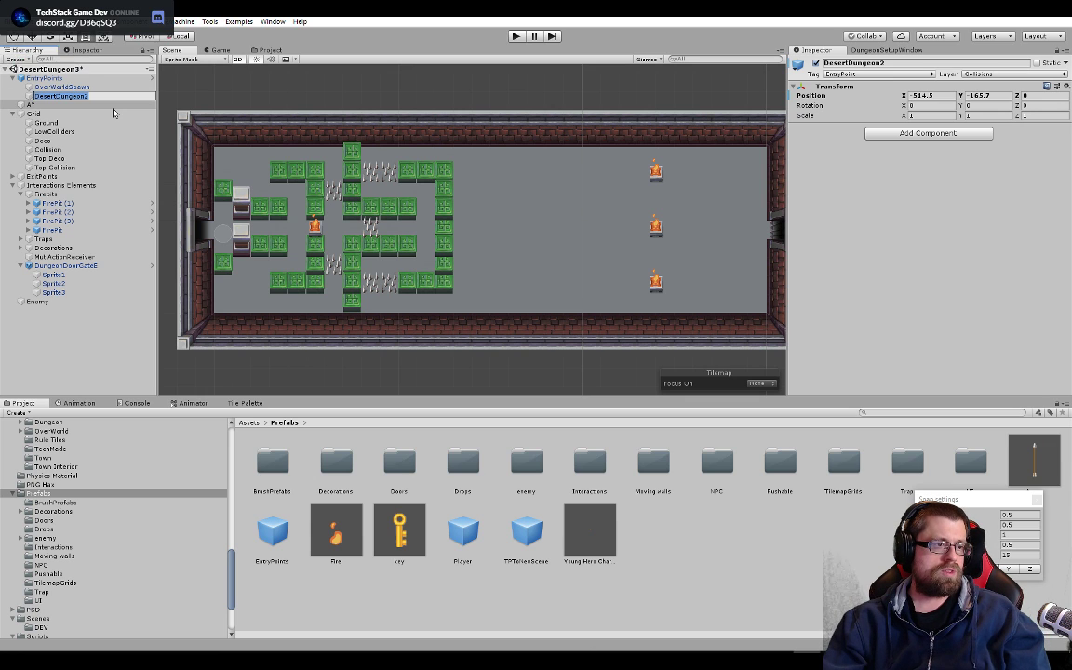
{"action": "left_click", "coordinate": [118, 311]}
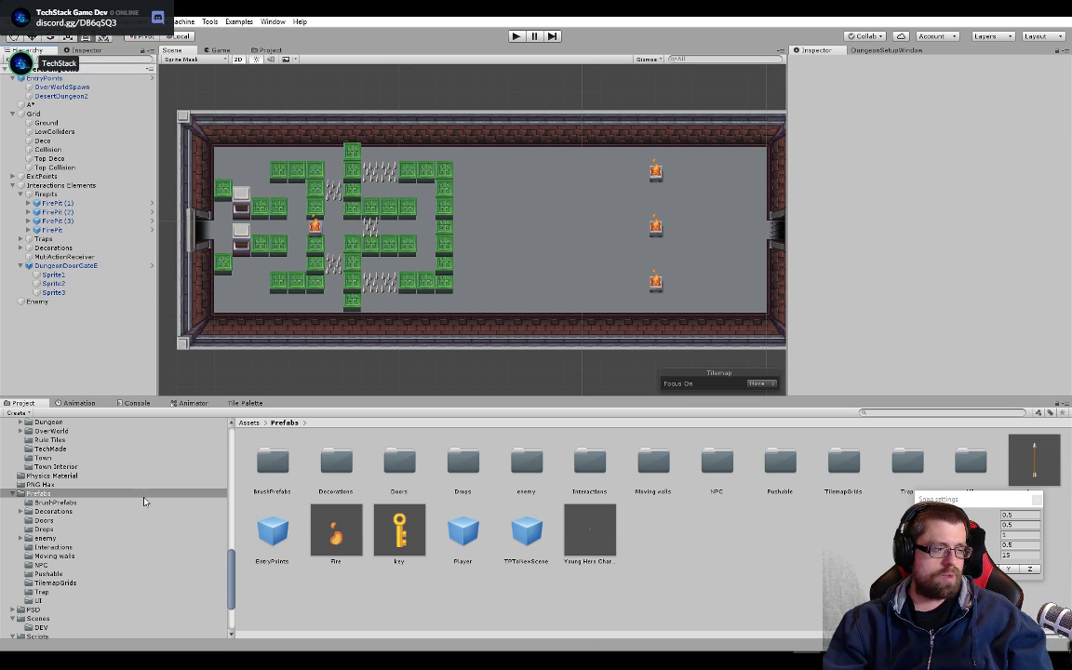
- Open the DesertDungeon2 scene from the project's Scenes folder
{"action": "scroll", "coordinate": [168, 500], "scroll_direction": "down", "scroll_amount": 2}
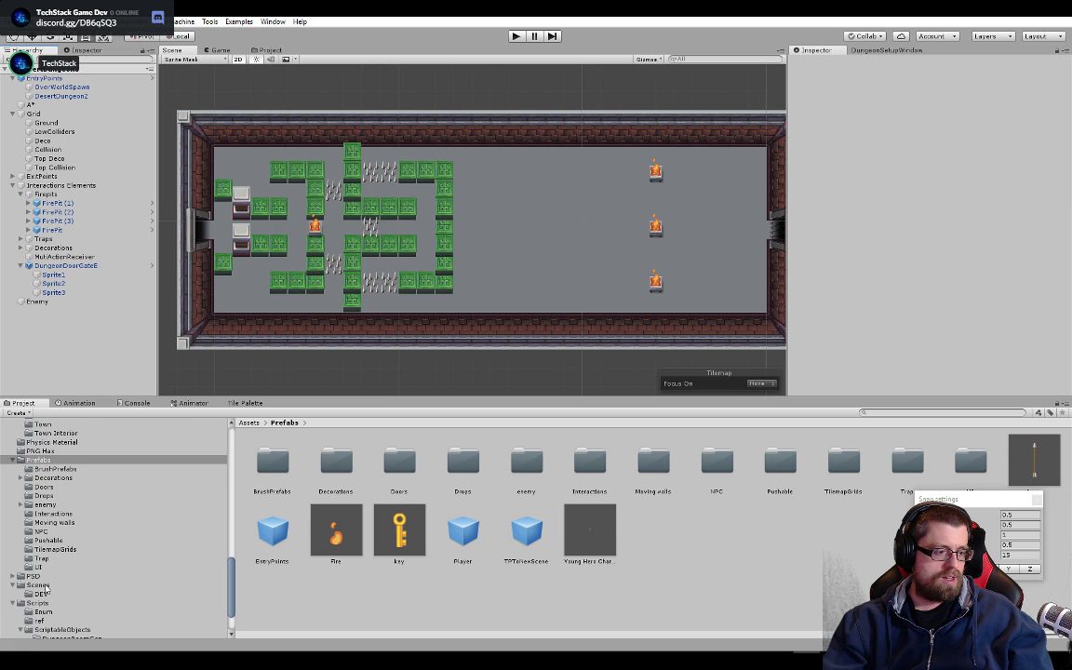
{"action": "left_click", "coordinate": [37, 585]}
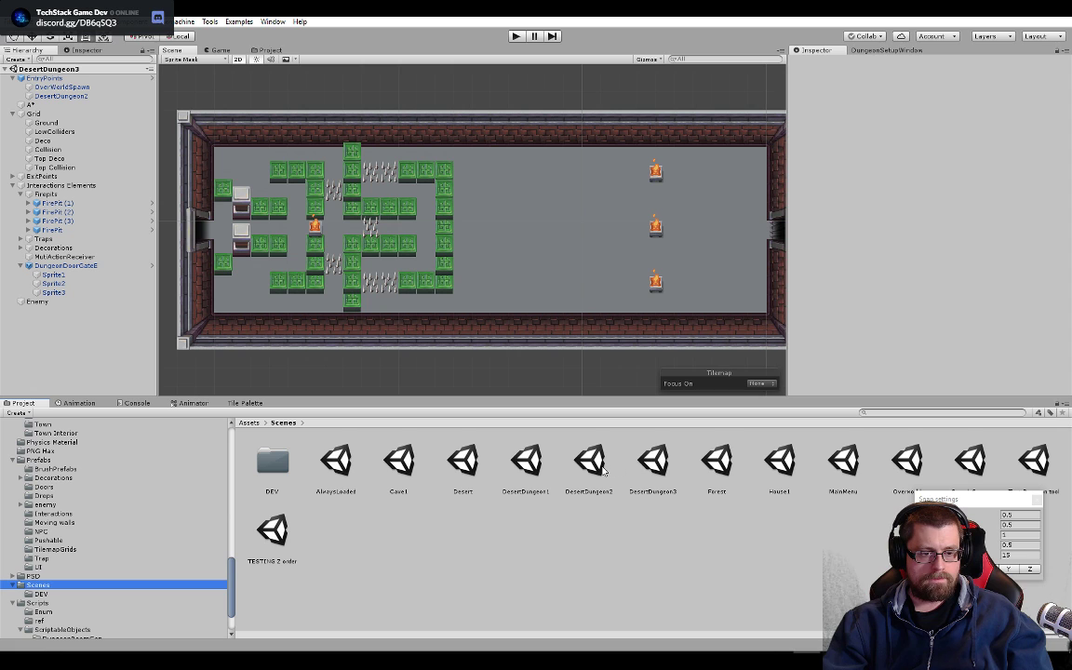
{"action": "double_click", "coordinate": [595, 466]}
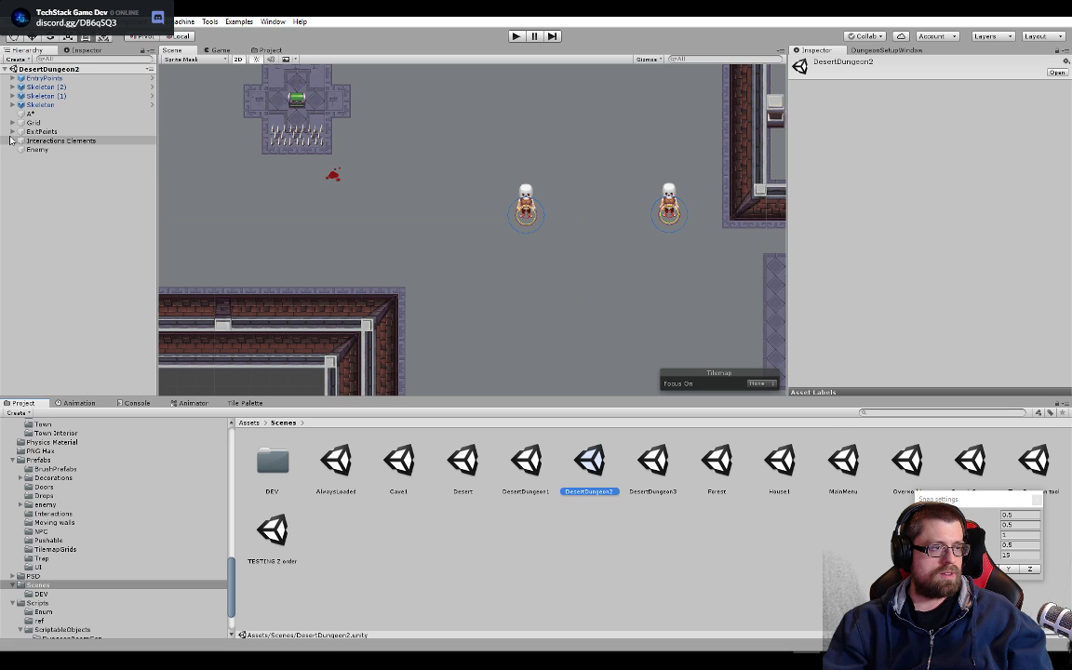
- Examine where the ToDesertDungeonRoom2 and ToDesert exit points sit in the dungeon and how they are configured
{"action": "left_click", "coordinate": [12, 131]}
{"action": "left_click", "coordinate": [70, 149]}
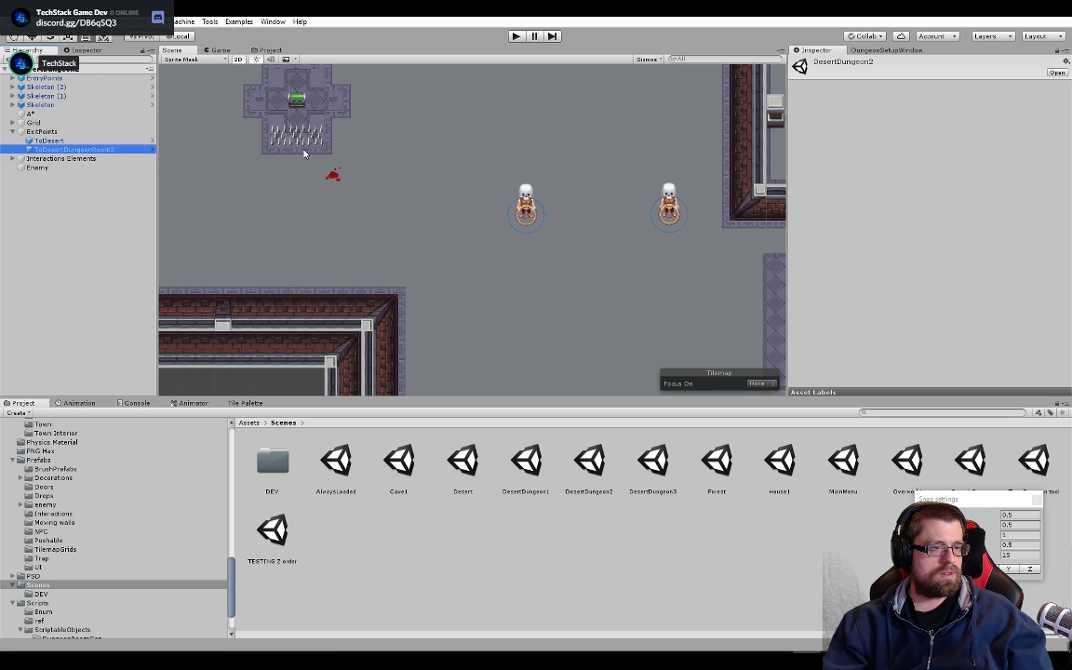
{"action": "scroll", "coordinate": [312, 133], "scroll_direction": "down", "scroll_amount": 5}
{"action": "scroll", "coordinate": [208, 151], "scroll_direction": "up", "scroll_amount": 4}
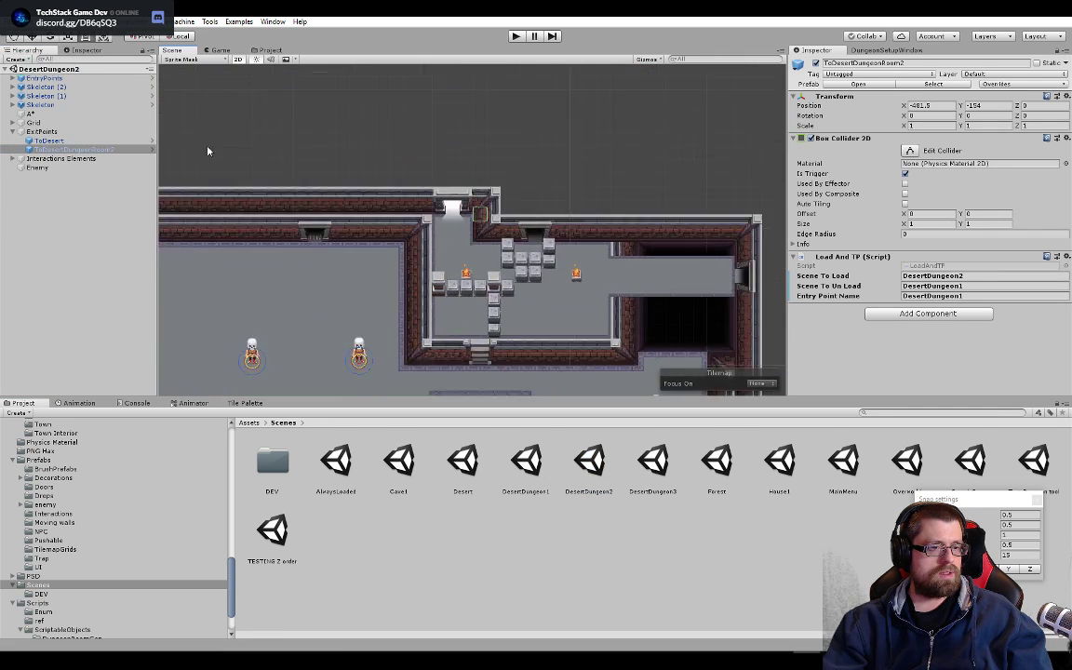
{"action": "scroll", "coordinate": [398, 152], "scroll_direction": "up", "scroll_amount": 5}
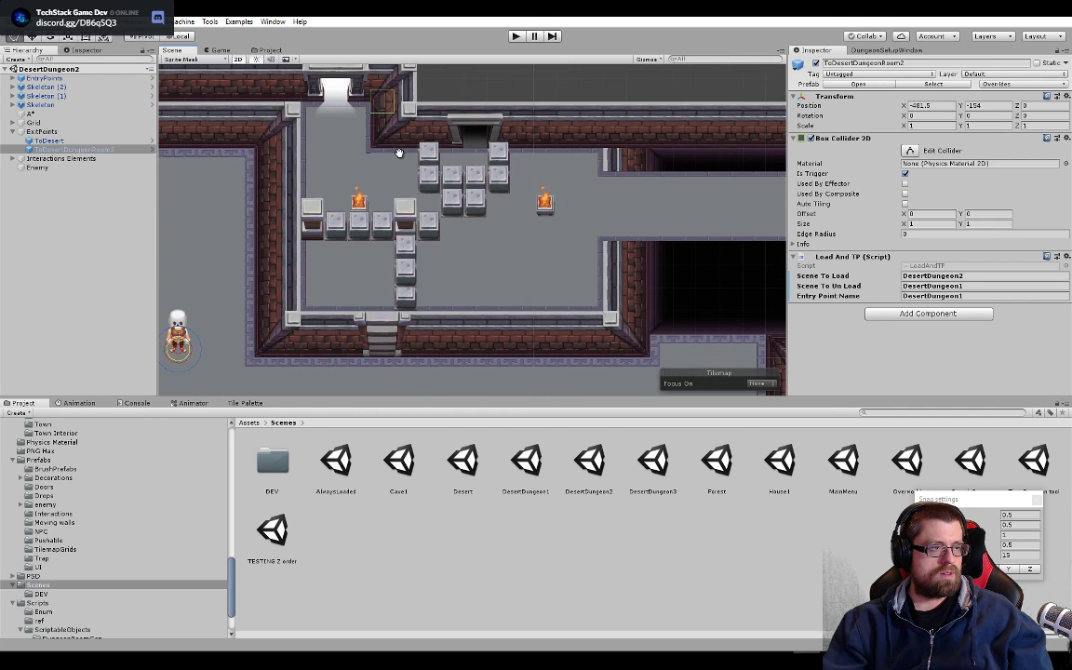
{"action": "left_click", "coordinate": [51, 141]}
{"action": "key", "text": "f"}
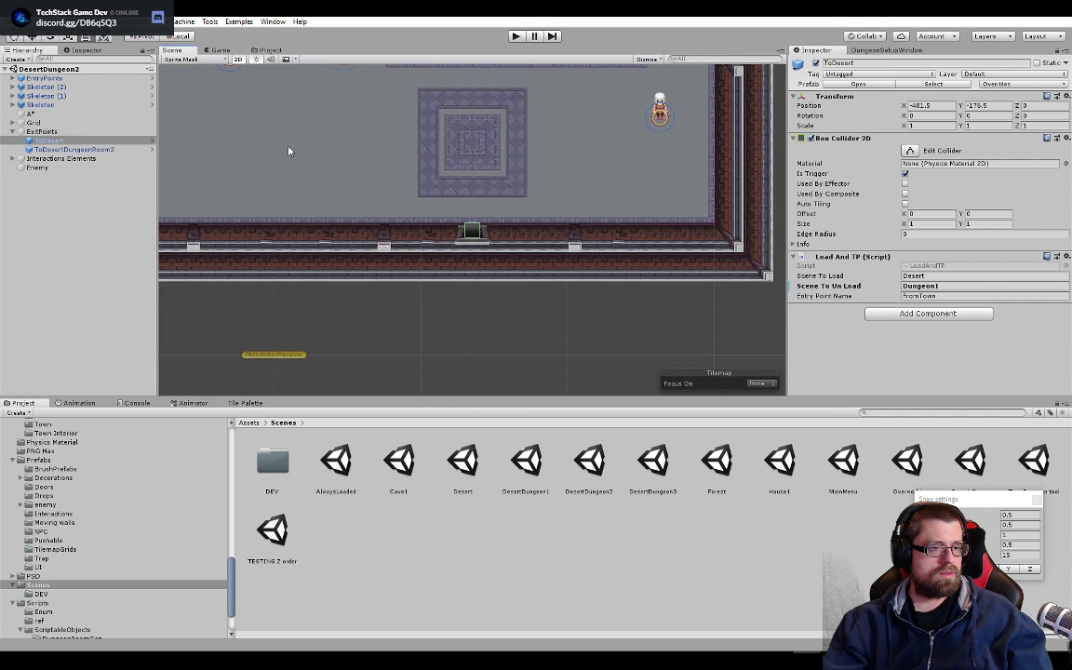
- Move the ToDesertDungeonRoom2 exit into the doorway ending the chasm corridor; make it load DesertDungeon3, unload DesertDungeon2 and use entry point DesertDungeon2
{"action": "left_click", "coordinate": [73, 149]}
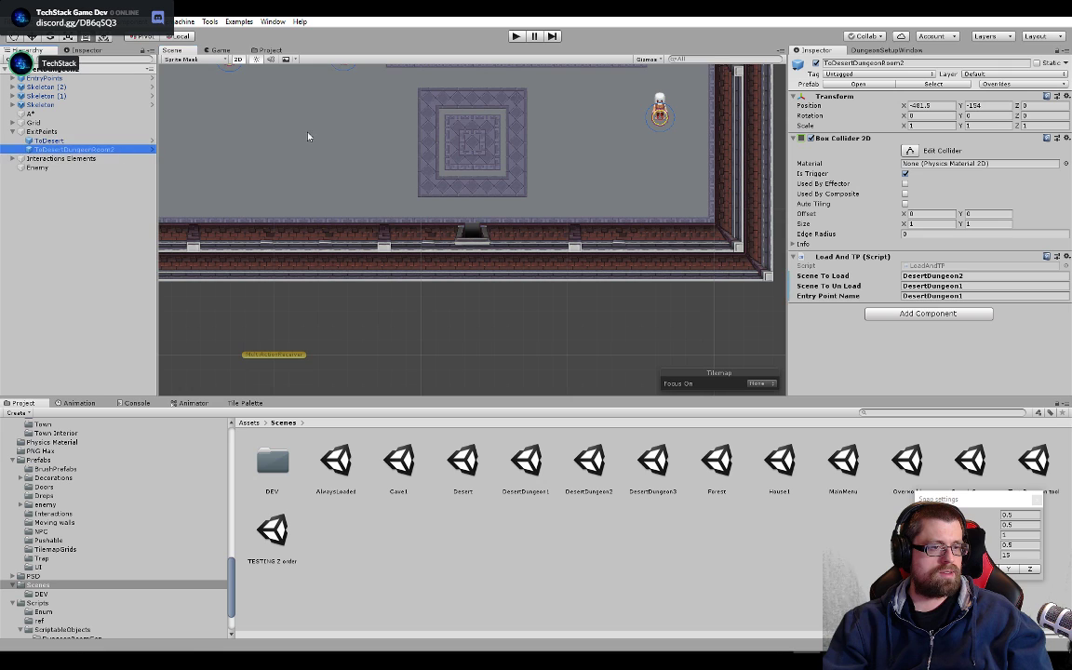
{"action": "key", "text": "f"}
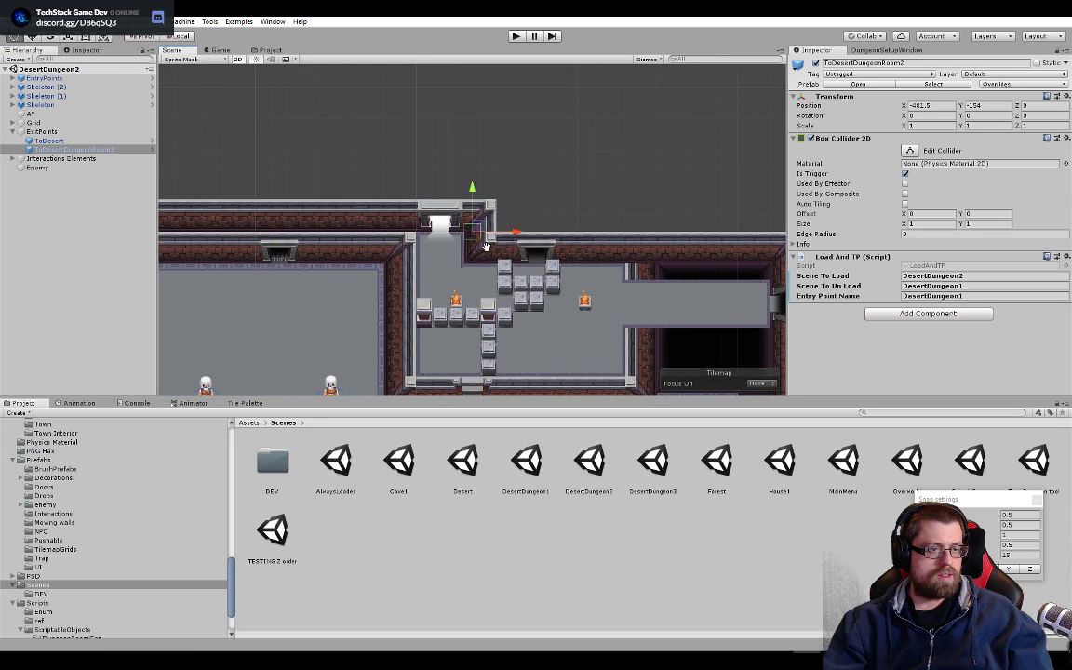
{"action": "middle_click_drag", "start_coordinate": [484, 247], "coordinate": [384, 175]}
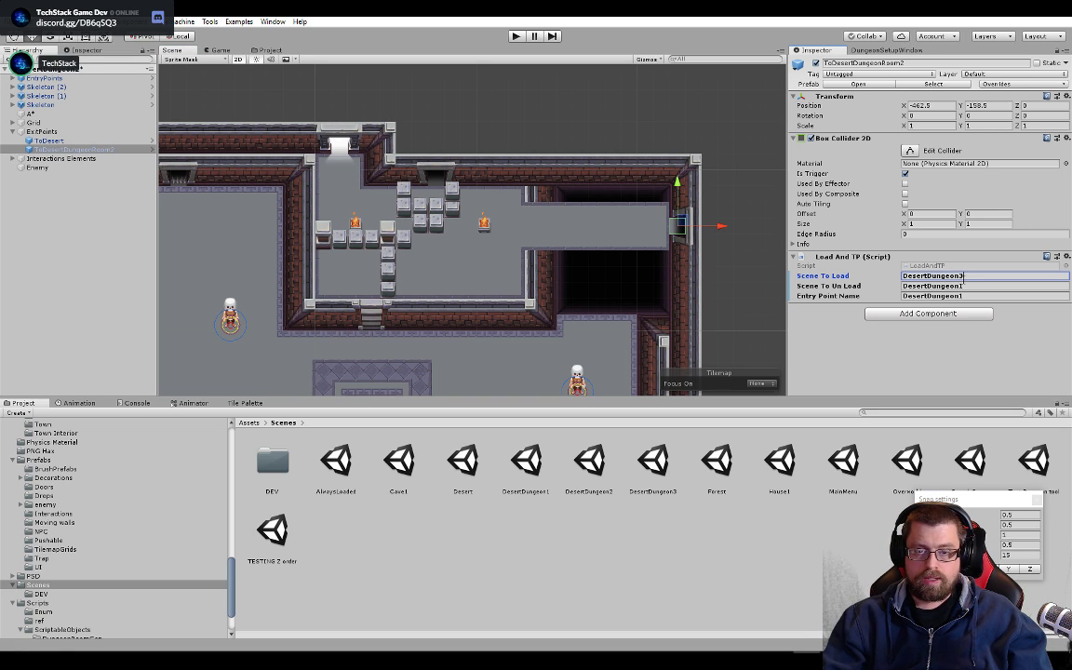
{"action": "key", "text": "Tab"}
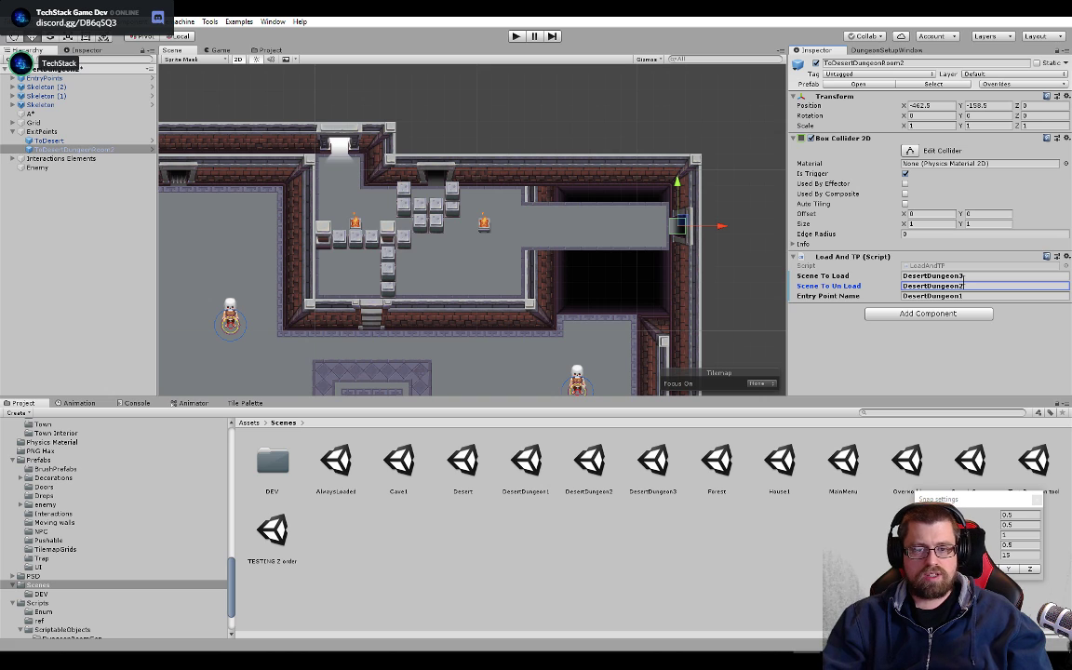
{"action": "key", "text": "Tab"}
{"action": "key", "text": "Right"}
{"action": "key", "text": "BackSpace"}
{"action": "type", "text": "2"}
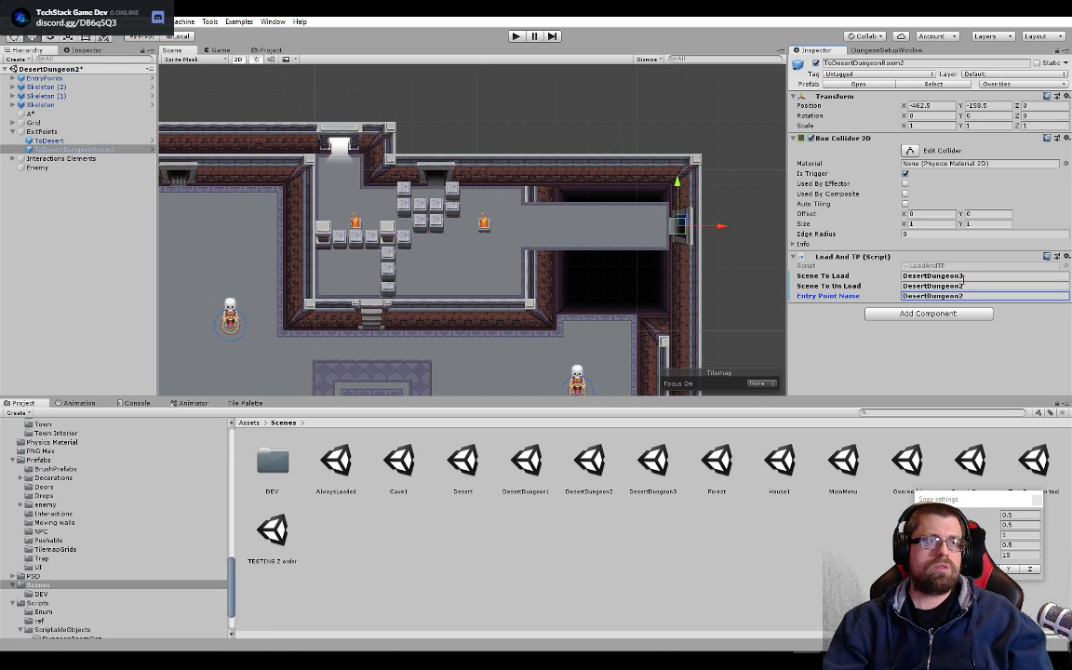
{"action": "scroll", "coordinate": [712, 222], "scroll_direction": "up", "scroll_amount": 10}
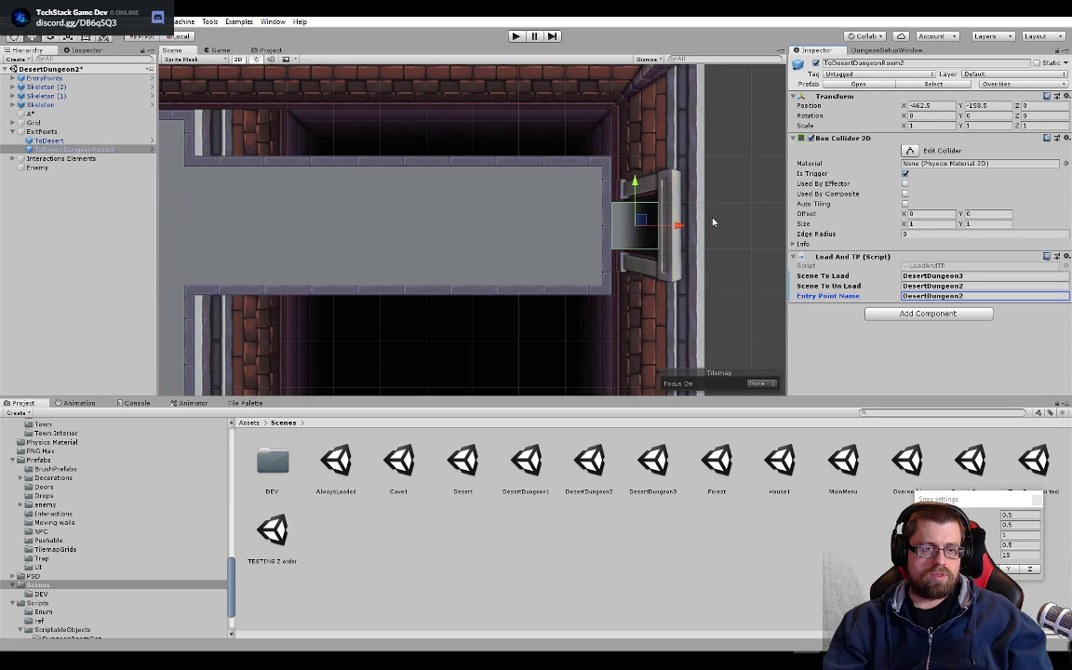
{"action": "scroll", "coordinate": [656, 239], "scroll_direction": "up", "scroll_amount": 3}
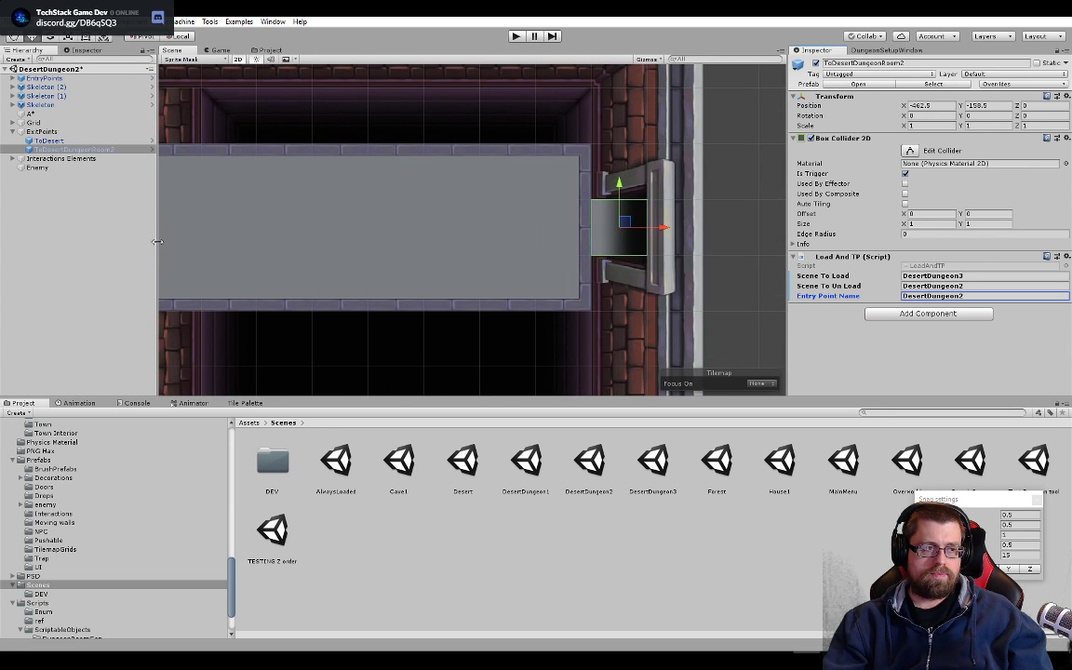
- Set the ToDesert exit's scene to load to DesertDungeon1
{"action": "double_click", "coordinate": [51, 141]}
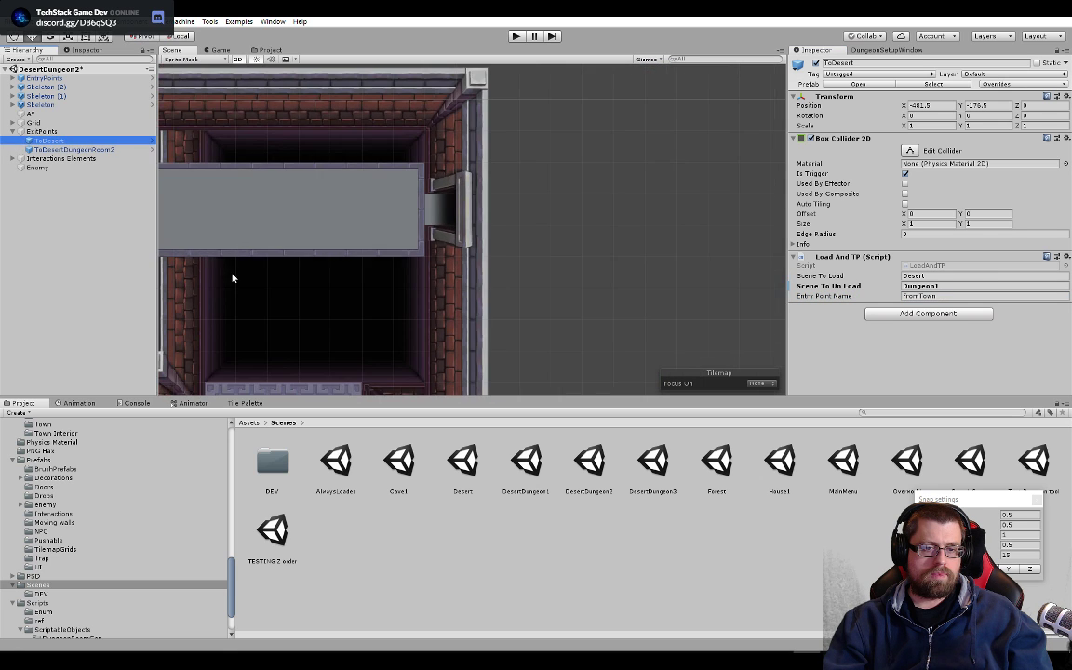
{"action": "middle_click_drag", "start_coordinate": [454, 198], "coordinate": [487, 182]}
{"action": "middle_click_drag", "start_coordinate": [291, 341], "coordinate": [574, 114]}
{"action": "scroll", "coordinate": [502, 225], "scroll_direction": "down", "scroll_amount": 4}
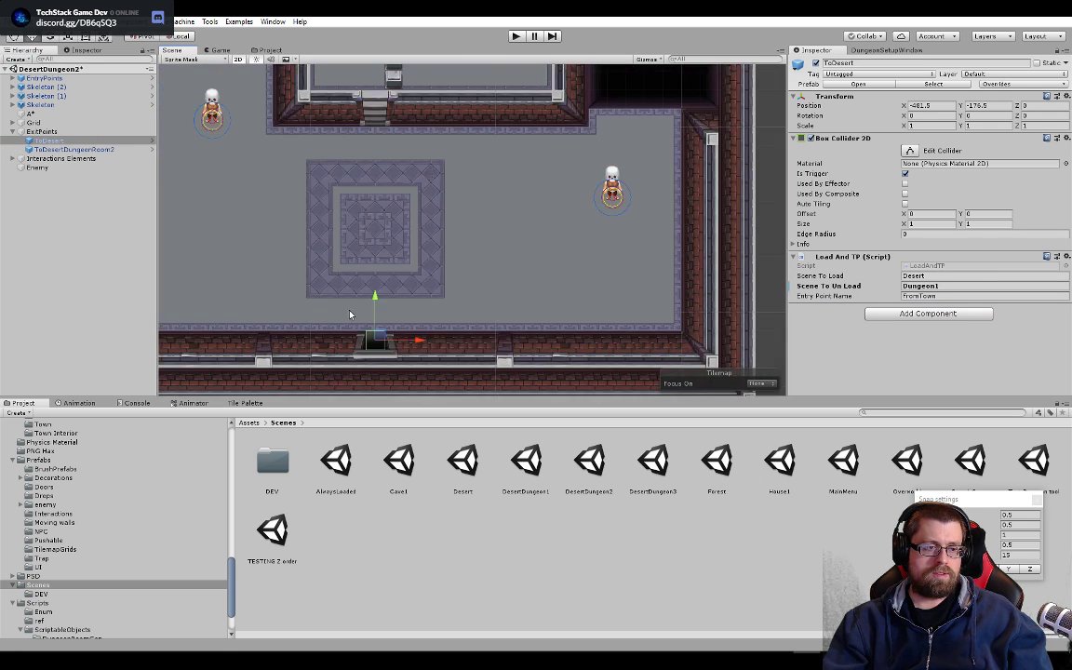
{"action": "scroll", "coordinate": [352, 343], "scroll_direction": "up", "scroll_amount": 3}
{"action": "scroll", "coordinate": [351, 359], "scroll_direction": "up", "scroll_amount": 2}
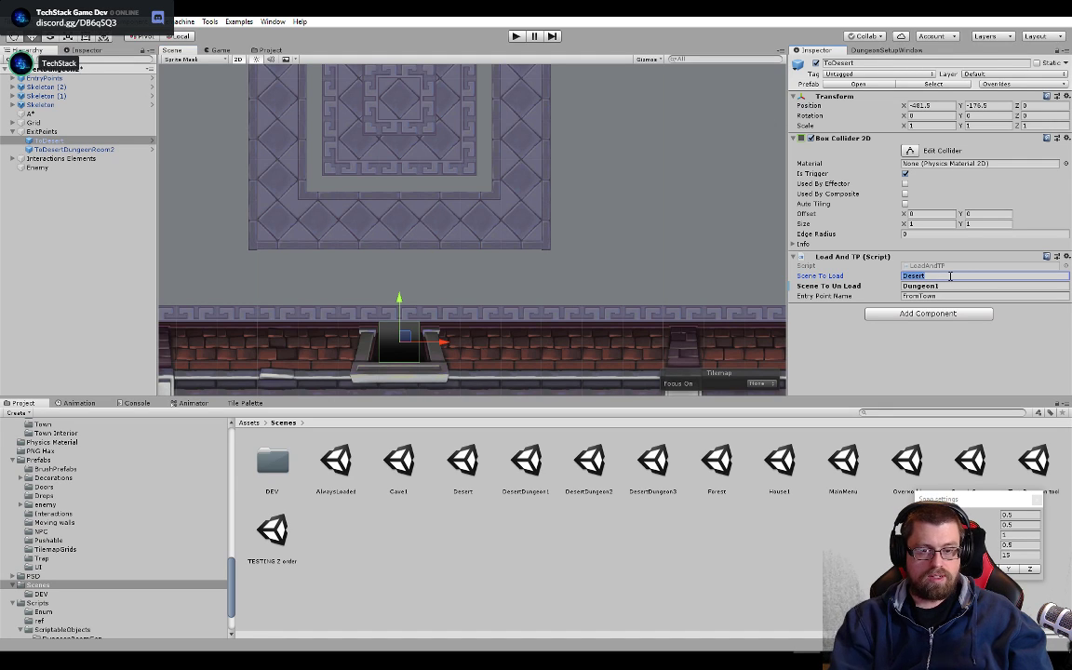
{"action": "type", "text": "Dungeon1"}
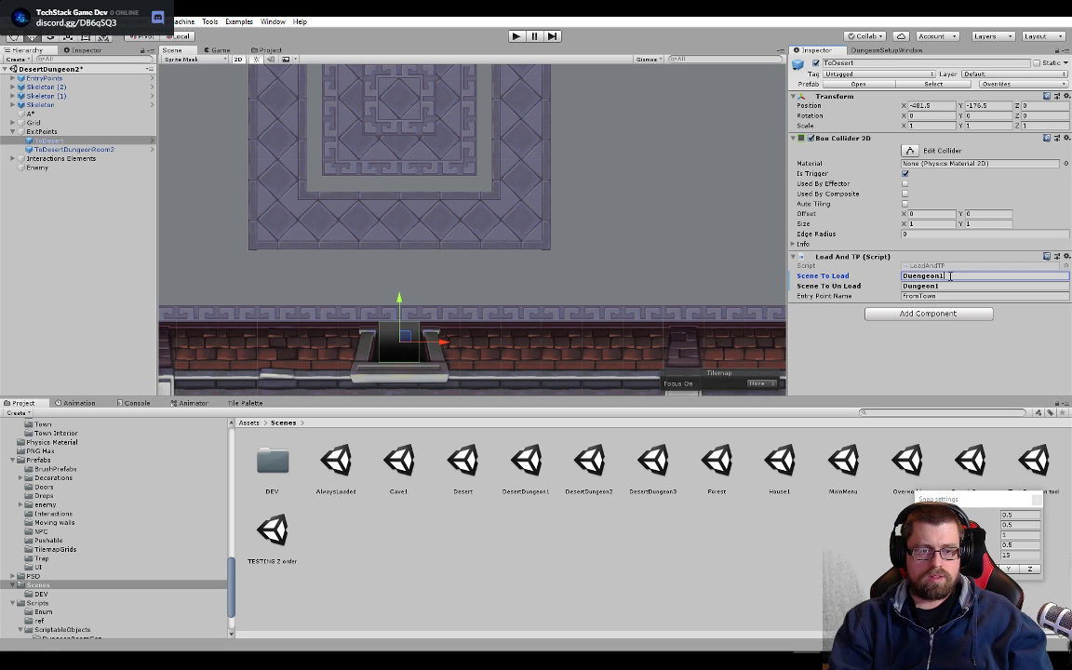
{"action": "double_click", "coordinate": [949, 276]}
{"action": "type", "text": "Desert"}
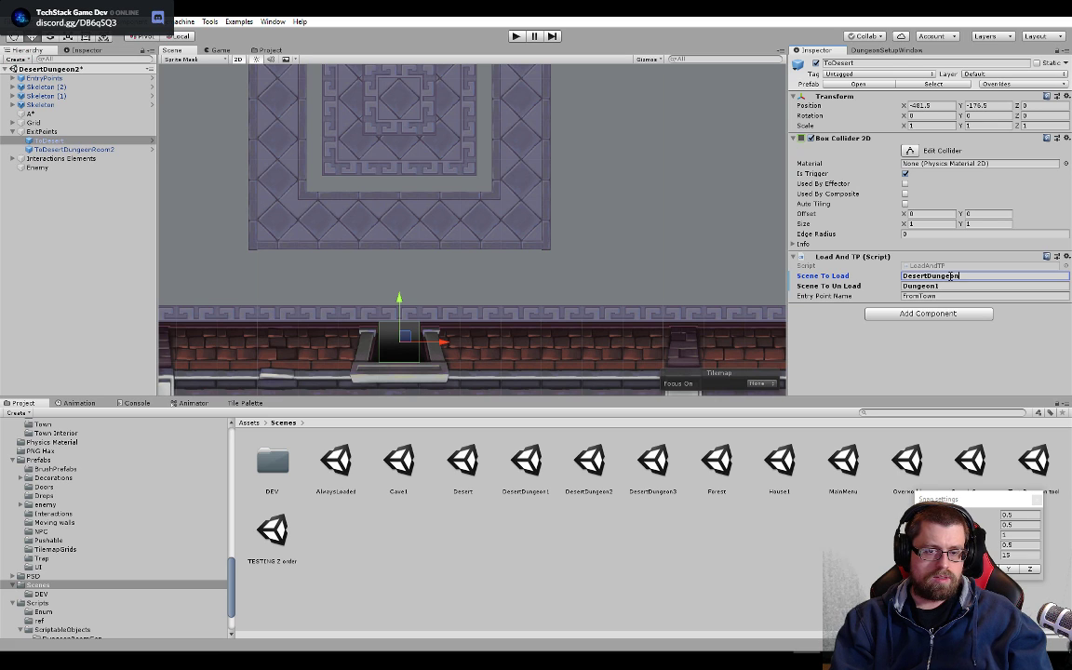
- Set the ToDesert exit's scene to unload to DesertDungeon2
{"action": "key", "text": "Tab"}
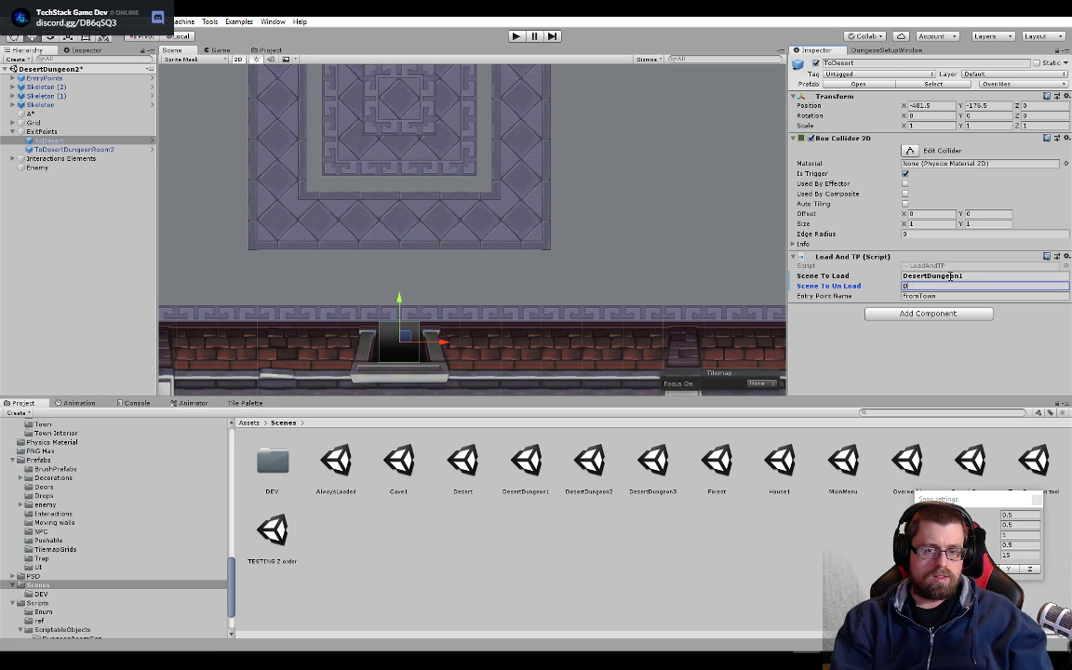
{"action": "type", "text": "DesertDun"}
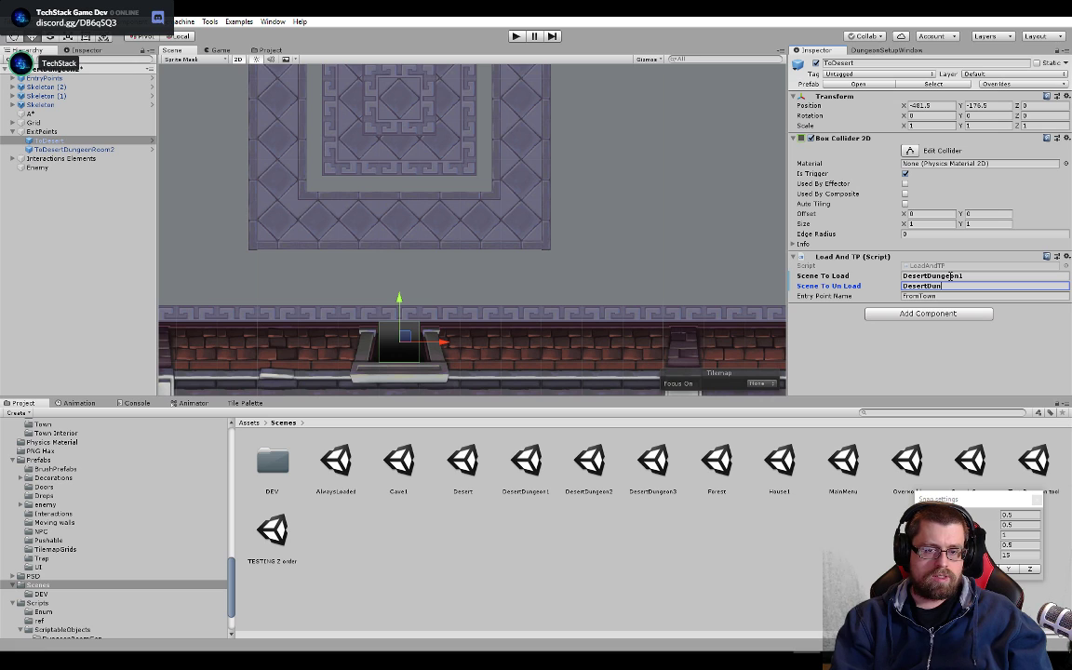
{"action": "type", "text": "geon"}
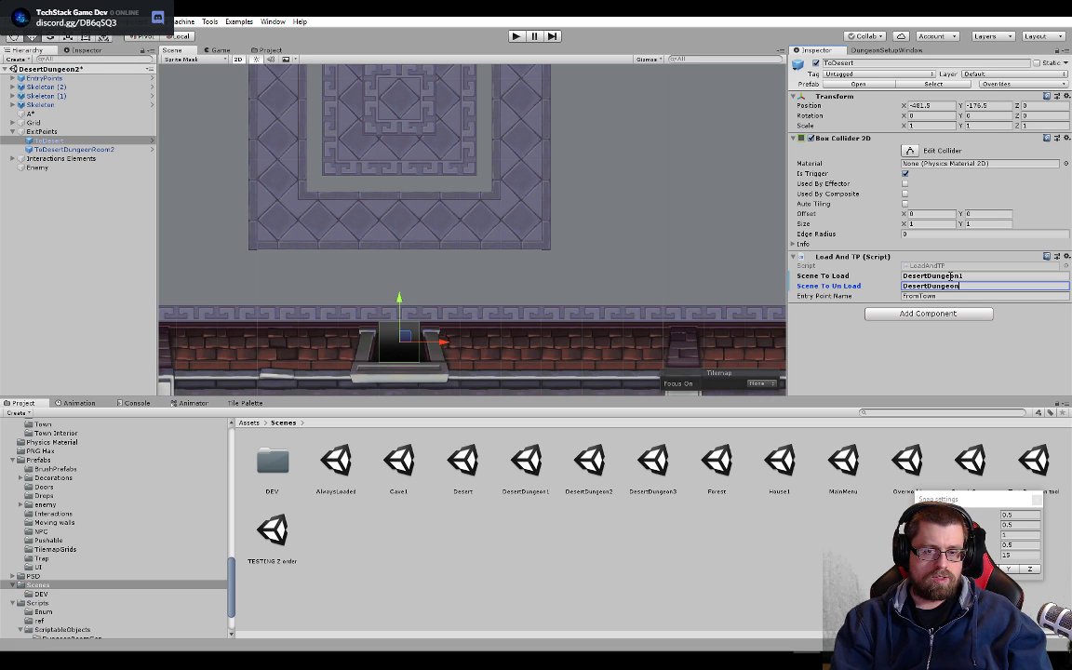
{"action": "type", "text": "2"}
{"action": "key", "text": "Tab"}
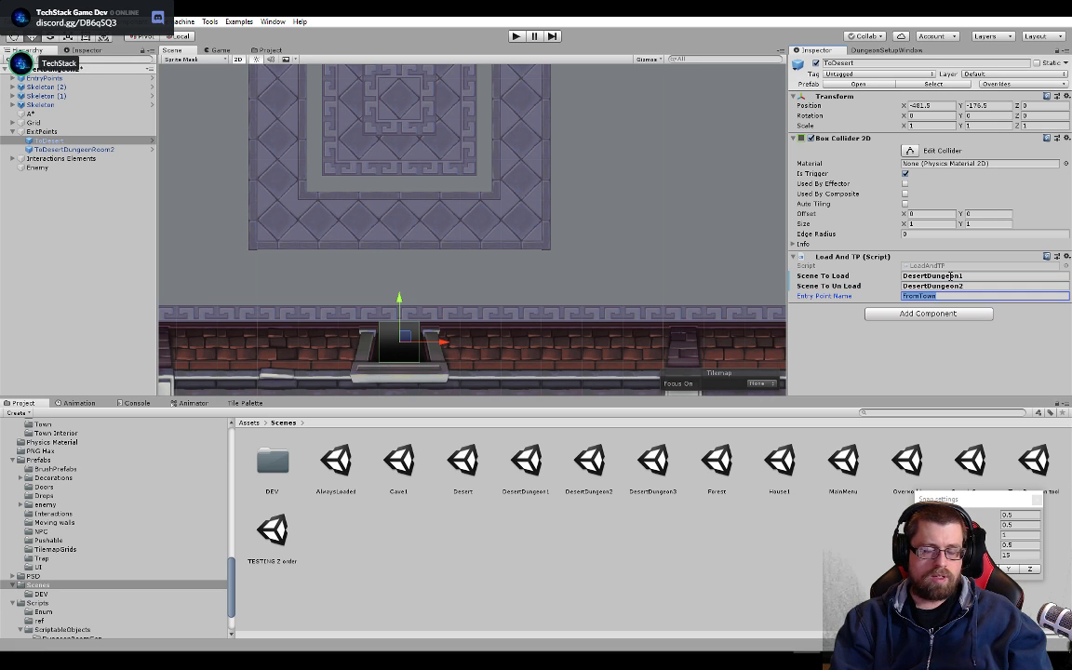
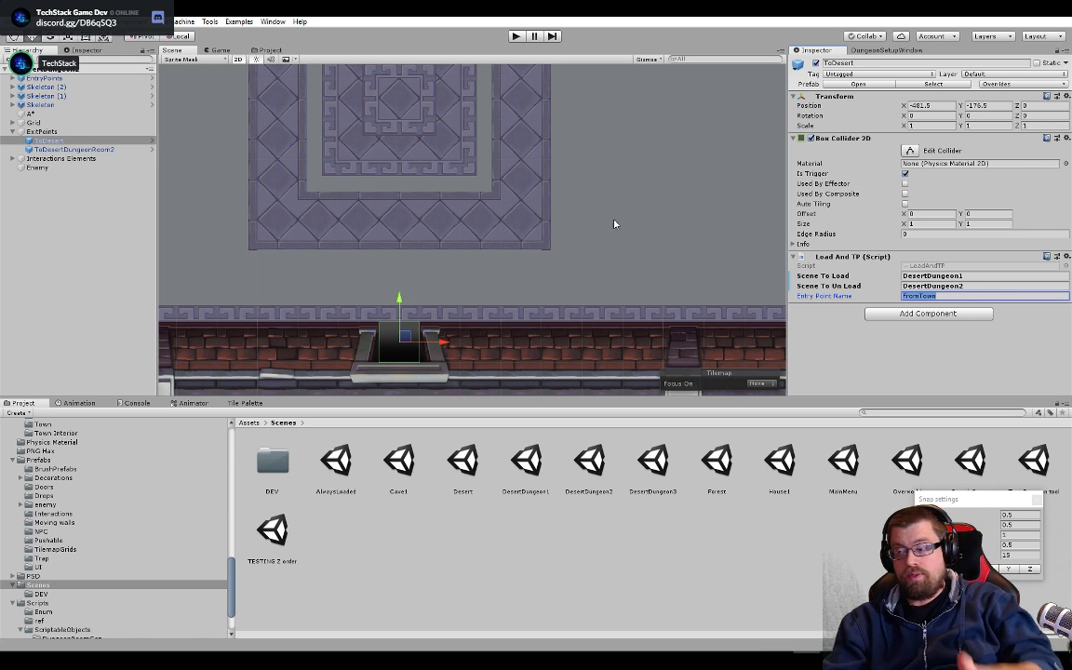
- Run the game briefly, stop it, and start play mode again to begin a playtest in town
{"action": "left_click", "coordinate": [518, 38]}
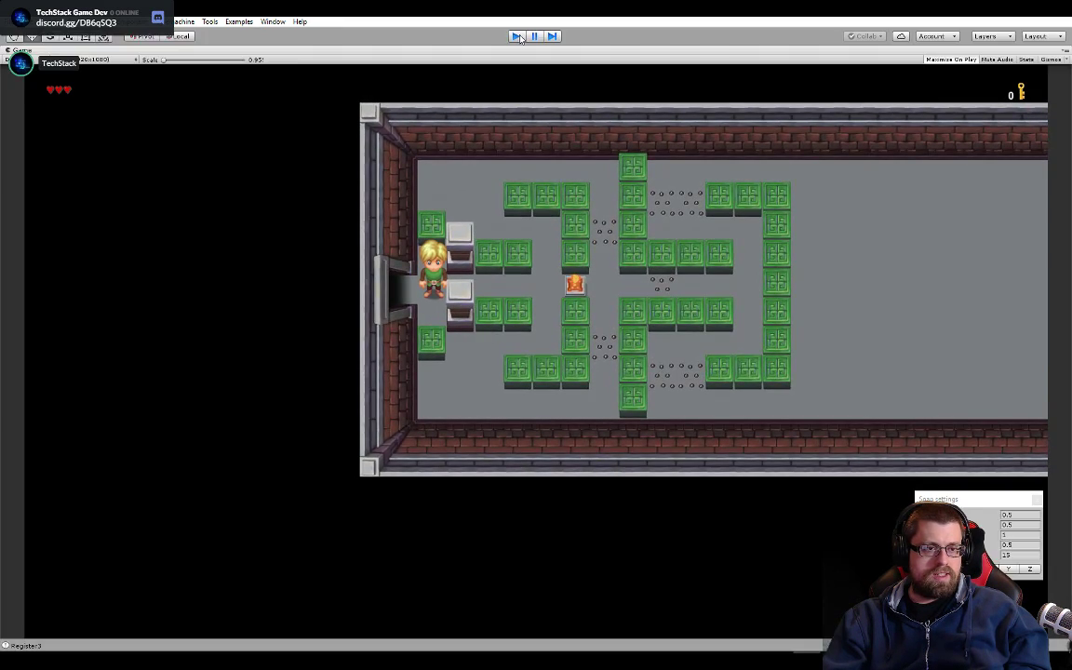
{"action": "left_click", "coordinate": [517, 37]}
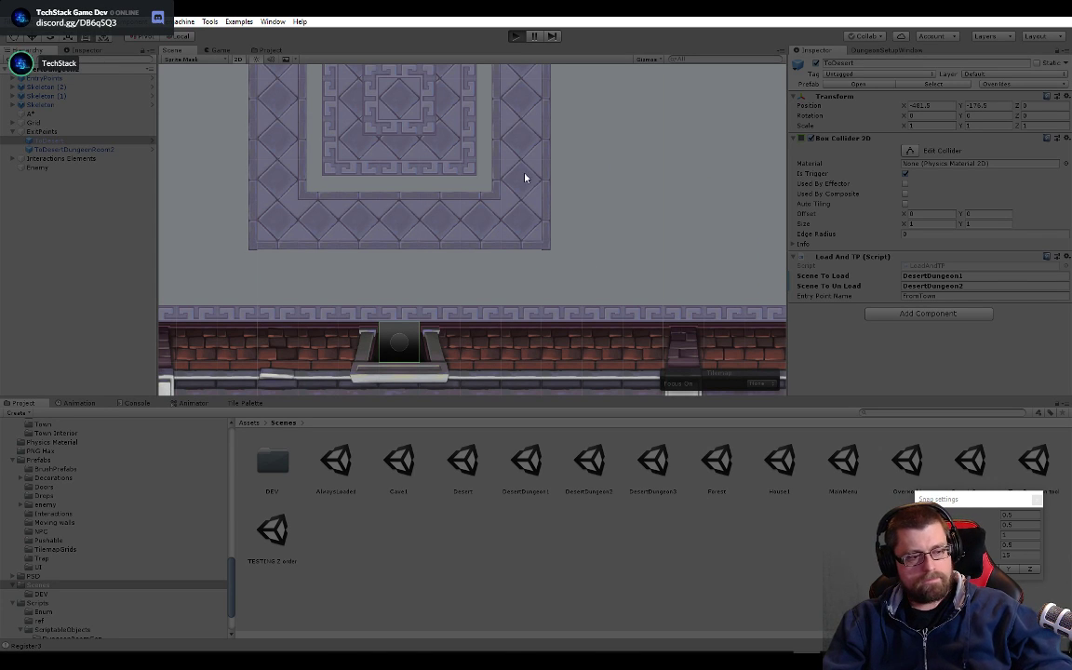
{"action": "key", "text": "ctrl+p"}
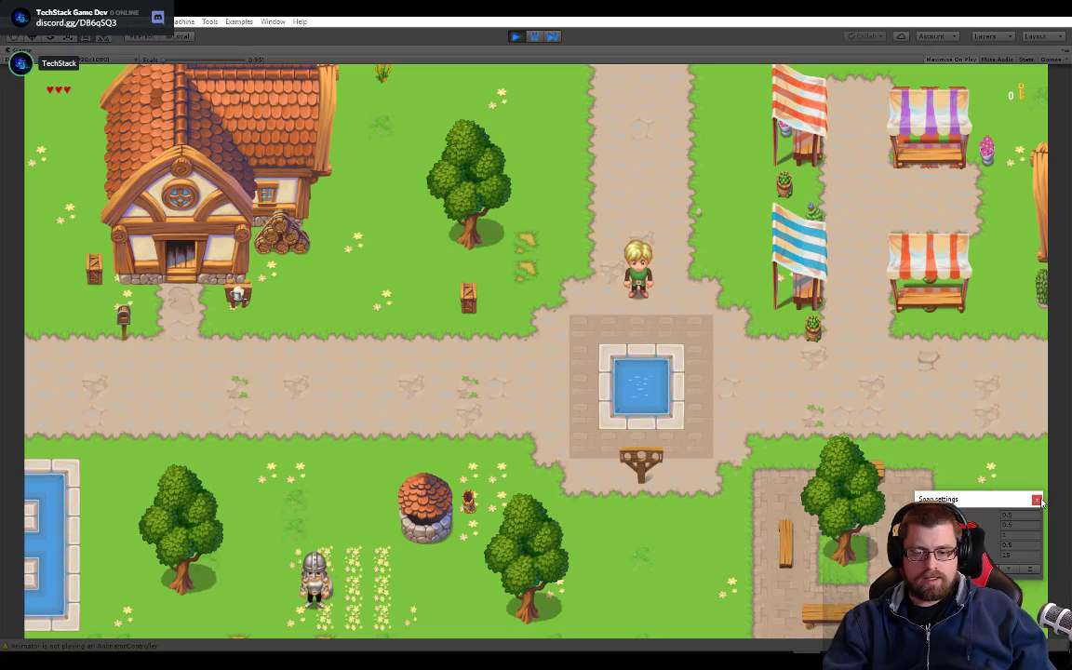
- Walk the character north from the town square along the main road, past the farm and lake, into the desert
{"action": "key", "text": "w"}
{"action": "key", "text": "w"}
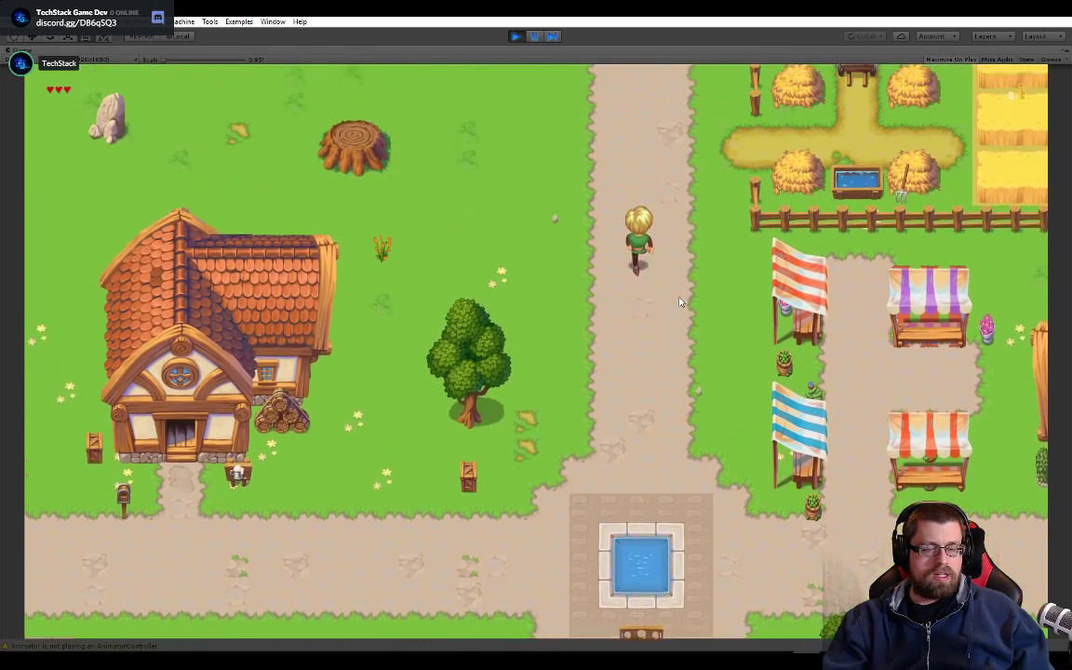
{"action": "key", "text": "w"}
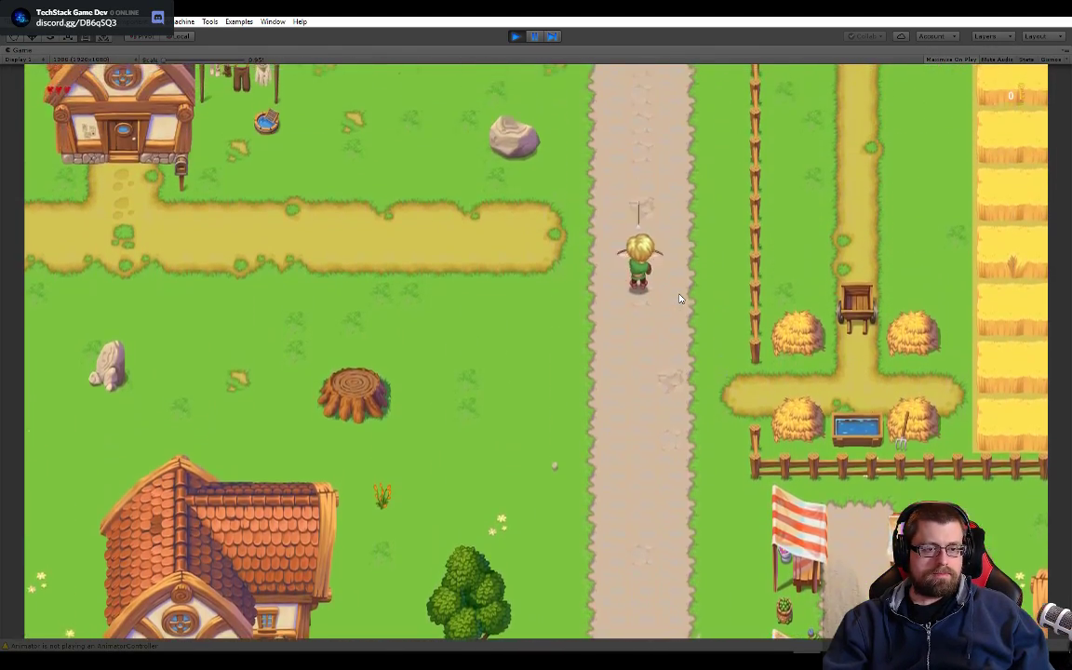
{"action": "key", "text": "d"}
{"action": "key", "text": "w"}
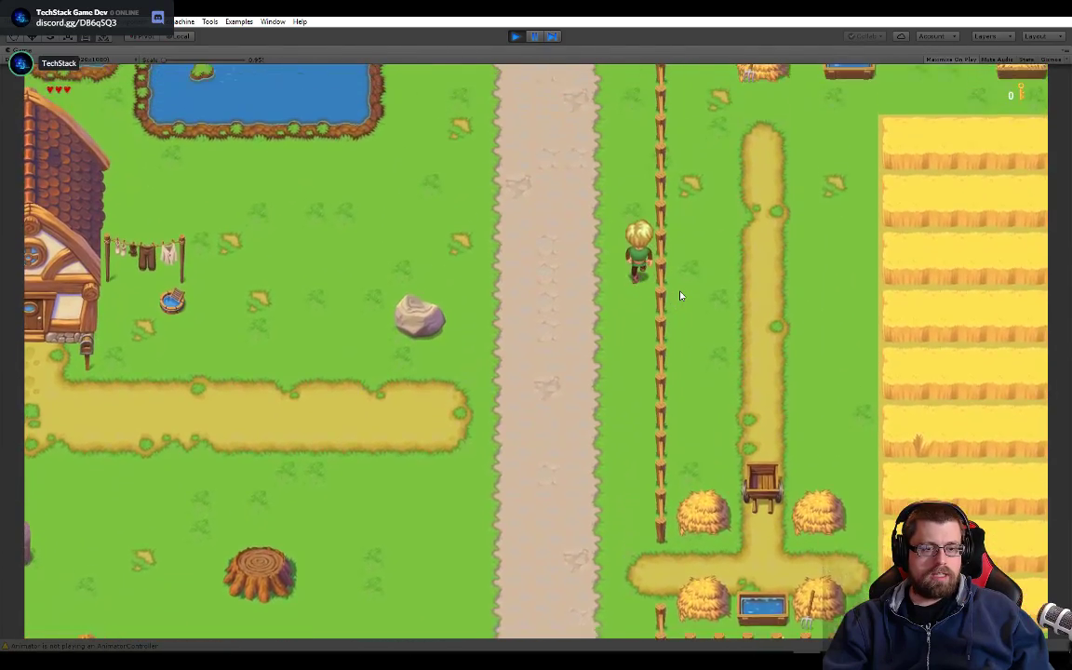
{"action": "key", "text": "a"}
{"action": "key", "text": "w"}
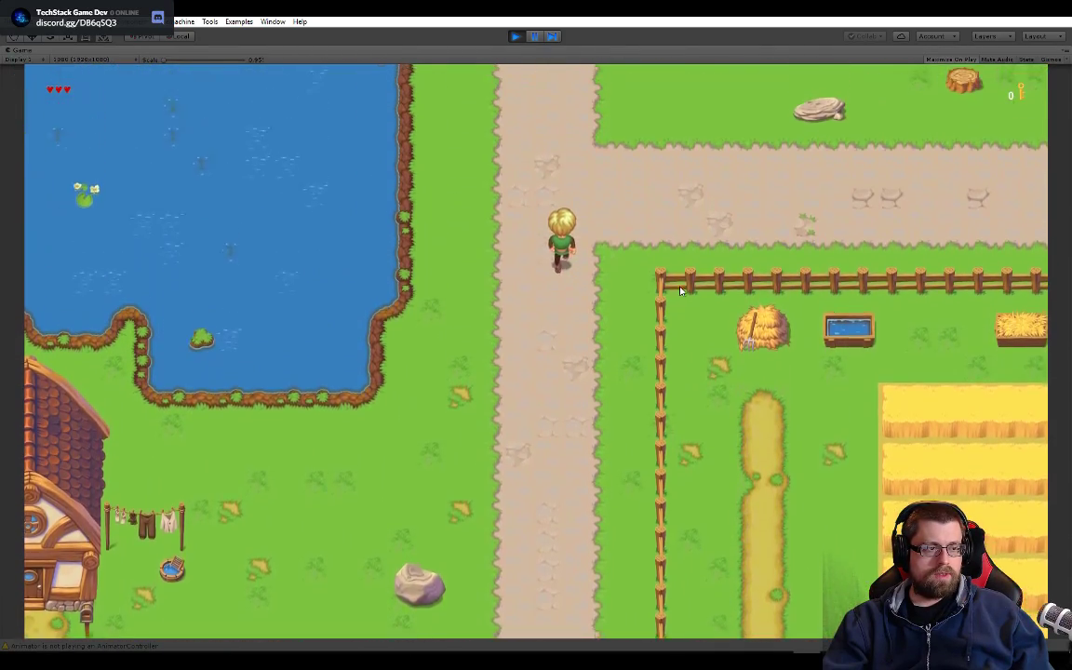
{"action": "key", "text": "w"}
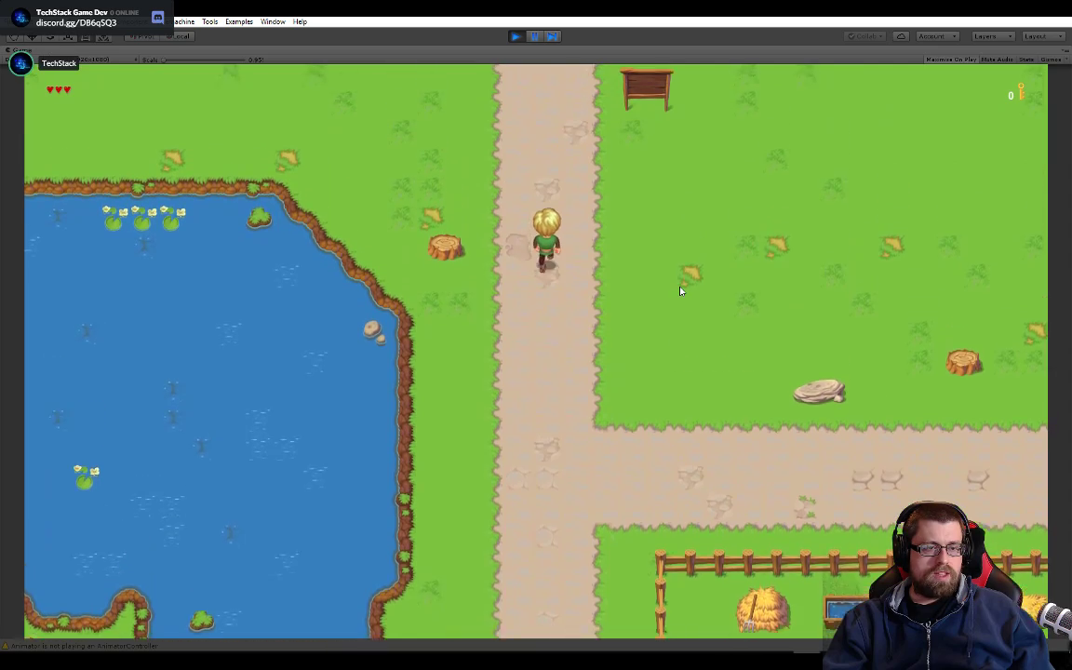
{"action": "key", "text": "w"}
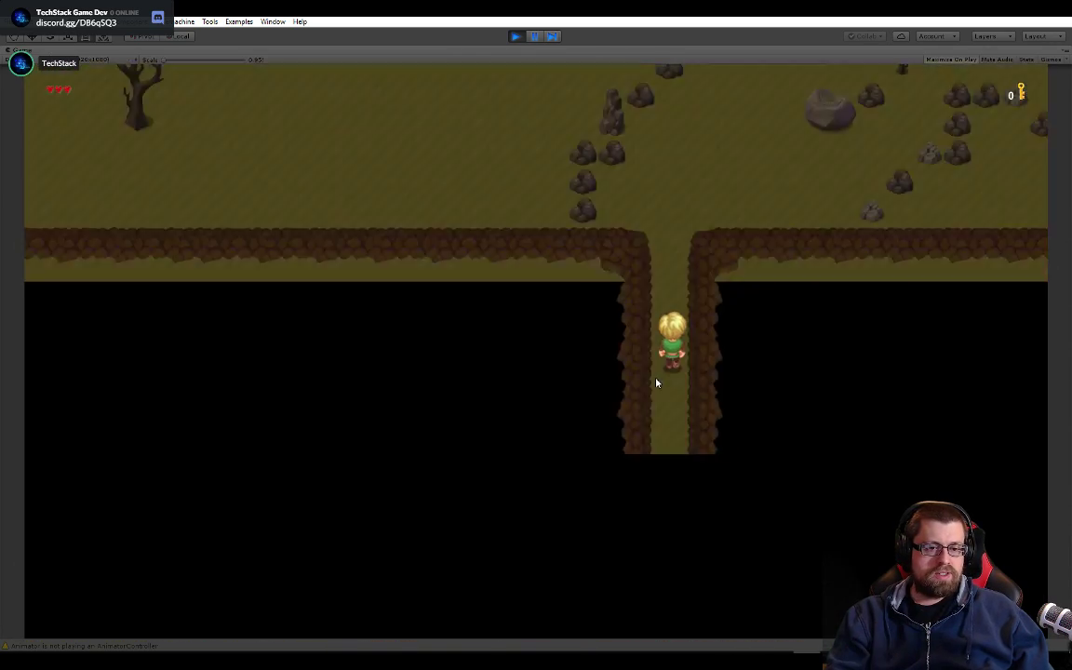
- Cross the desert northwest past the rocks and enter the dungeon through its eastern stone entrance
{"action": "key", "text": "w"}
{"action": "key", "text": "w"}
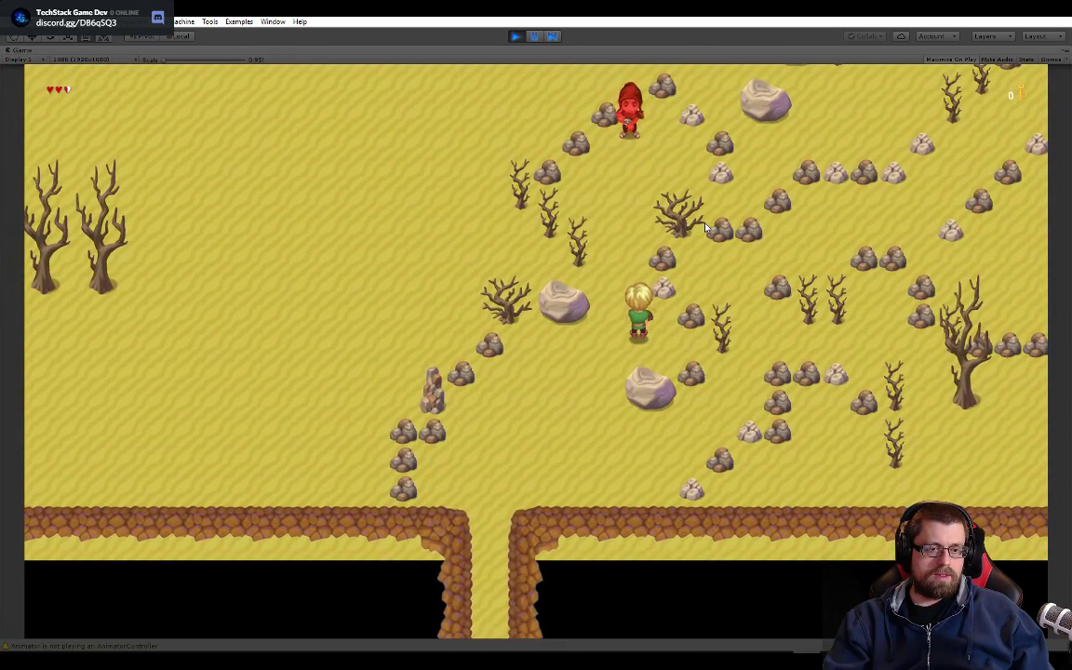
{"action": "key", "text": "w"}
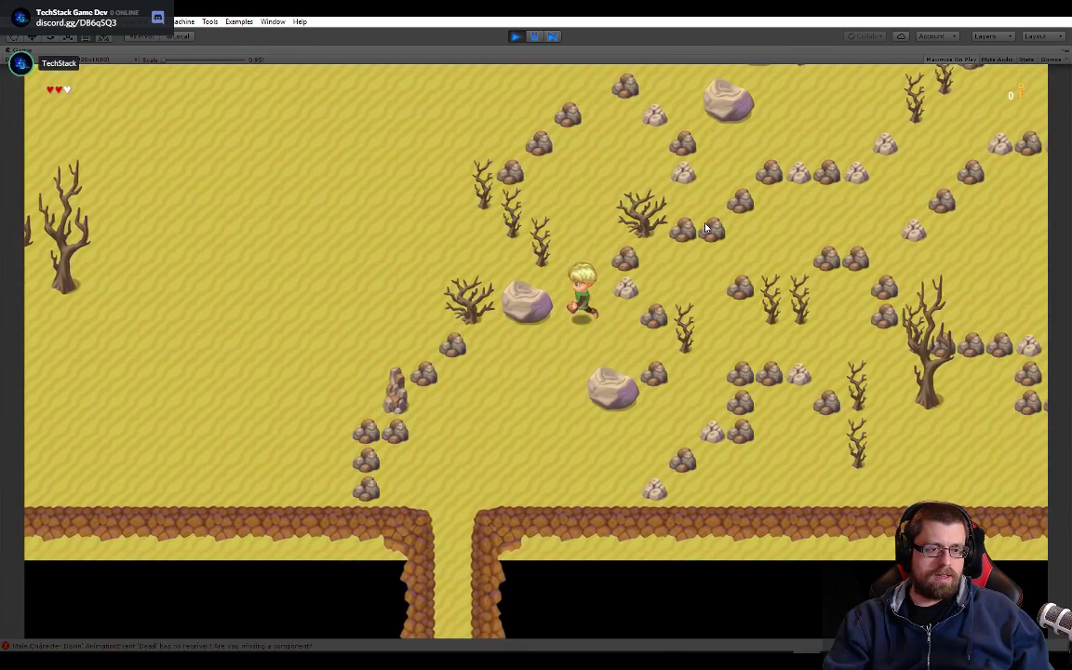
{"action": "key", "text": "w"}
{"action": "key", "text": "a"}
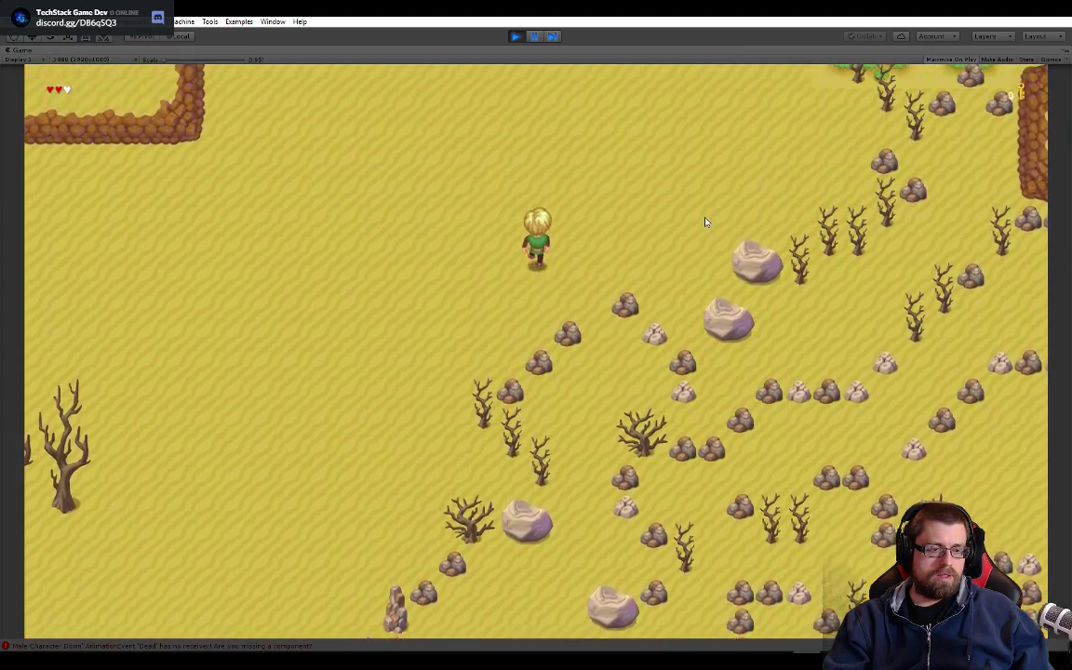
{"action": "key", "text": "w"}
{"action": "key", "text": "a"}
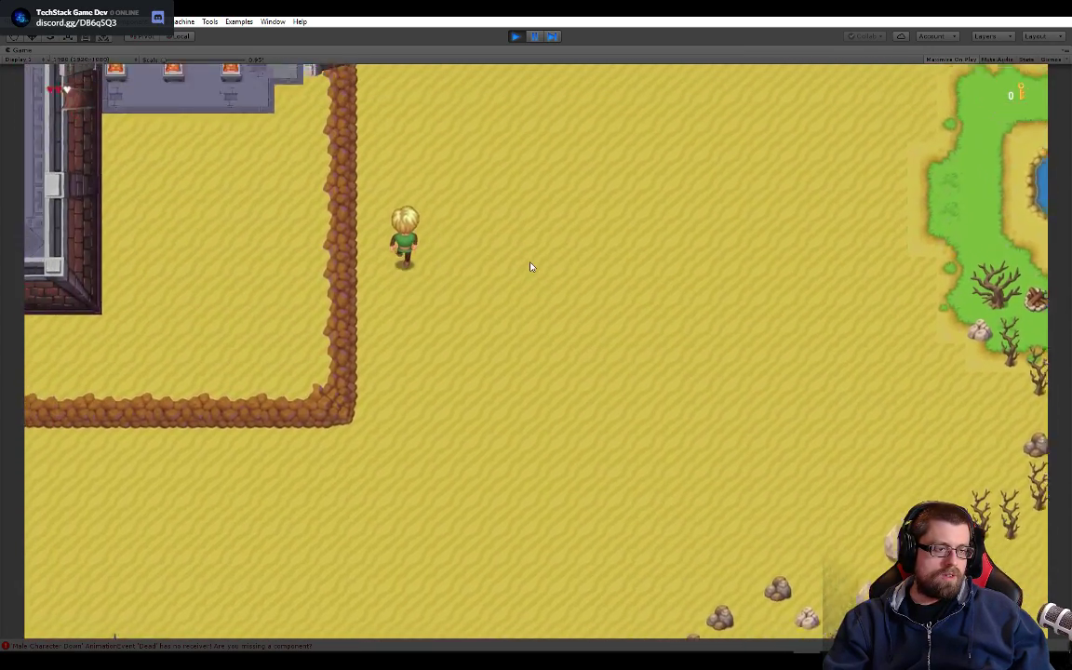
{"action": "key", "text": "a"}
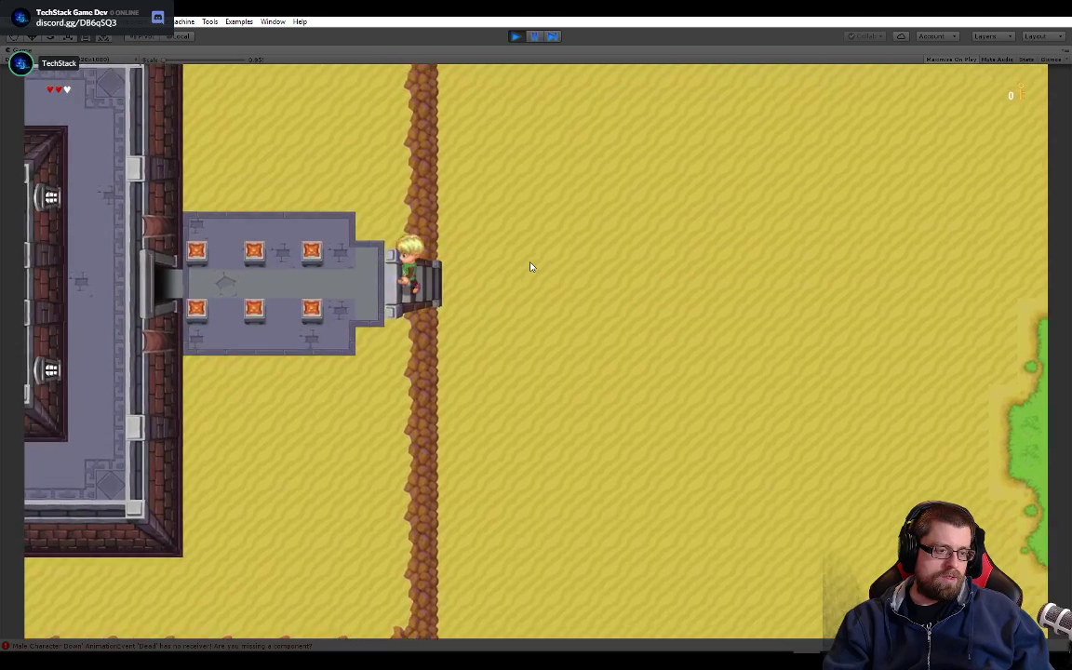
{"action": "key", "text": "a"}
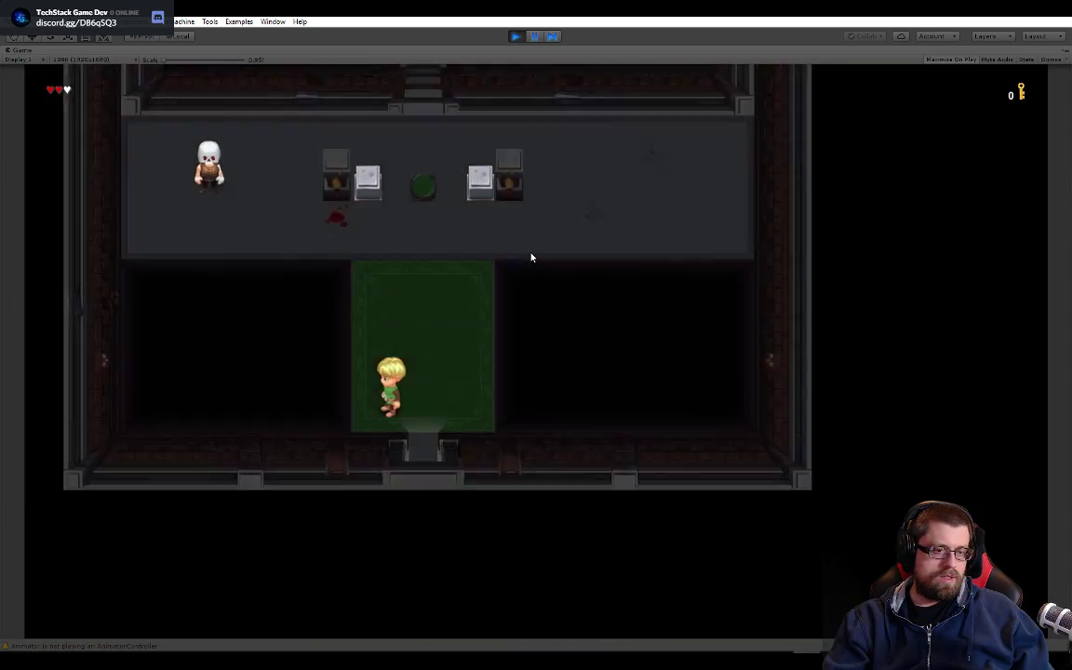
- Move up from the green carpet and fight the skeleton archer from the east end of the first dungeon room
{"action": "key", "text": "w"}
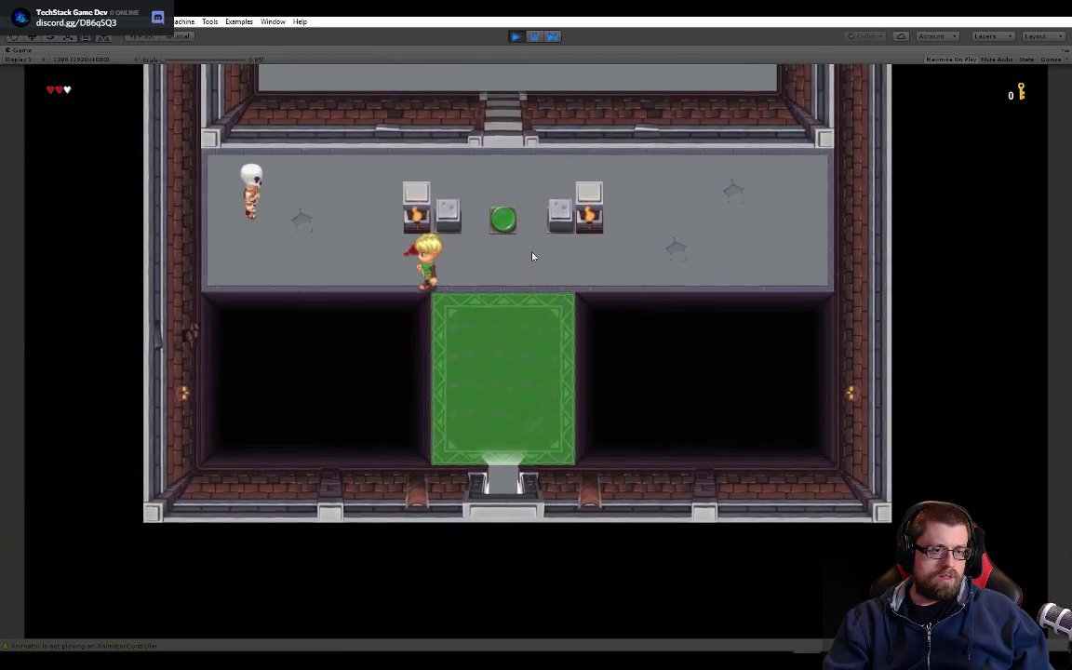
{"action": "key", "text": "d"}
{"action": "key", "text": "d"}
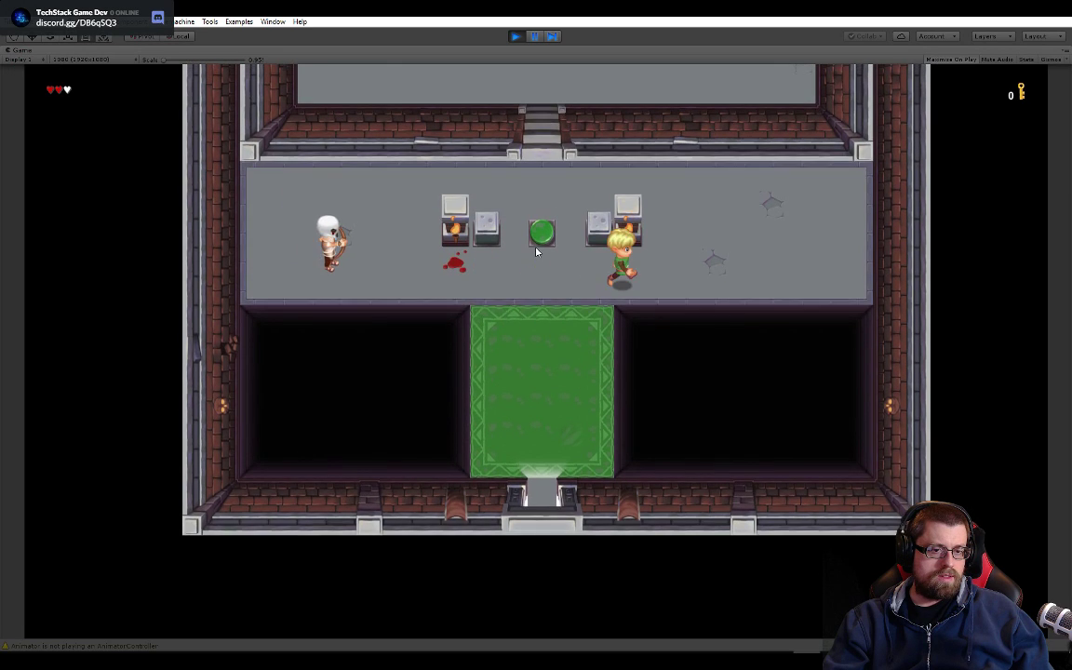
{"action": "key", "text": "d"}
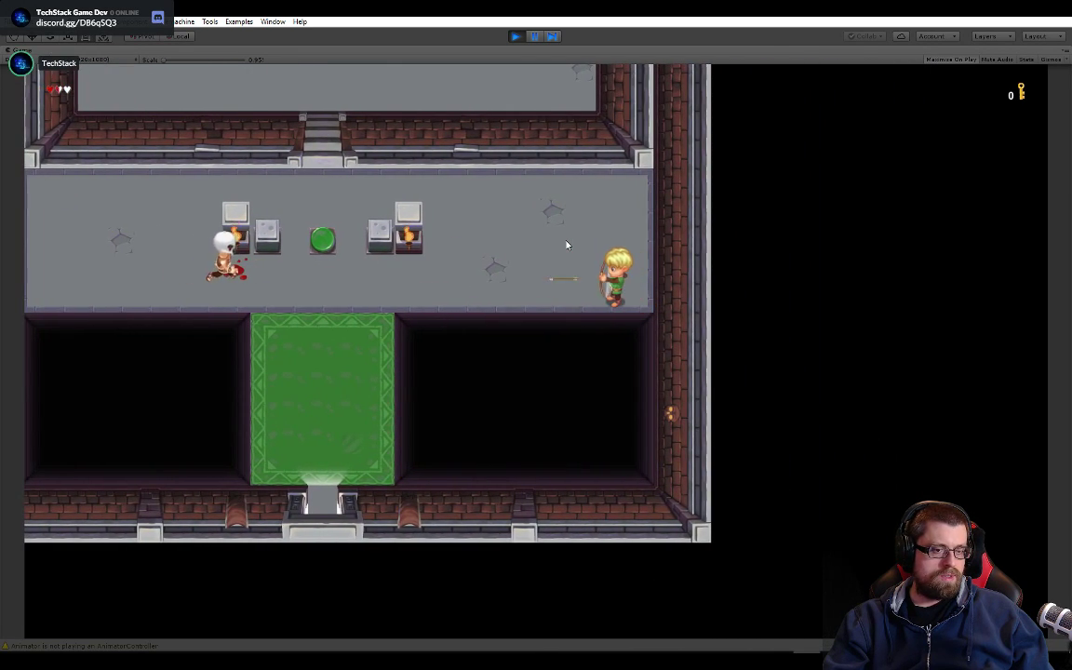
- Push the stone block beside the west torch down and then east onto the green floor button
{"action": "key", "text": "w"}
{"action": "key", "text": "a"}
{"action": "key", "text": "a"}
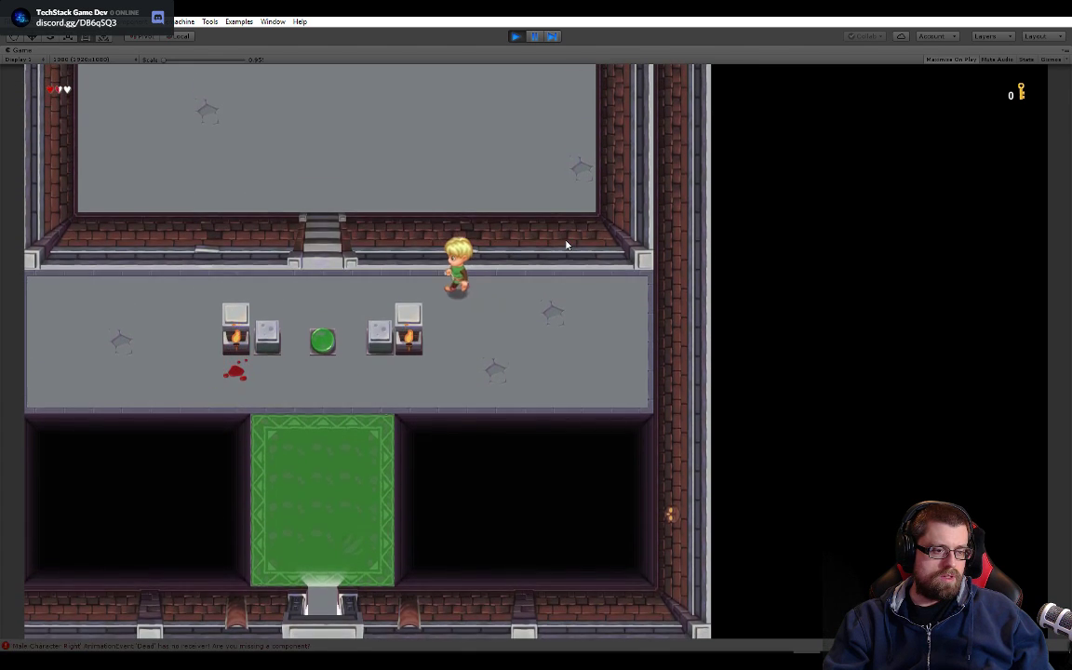
{"action": "key", "text": "s"}
{"action": "key", "text": "s"}
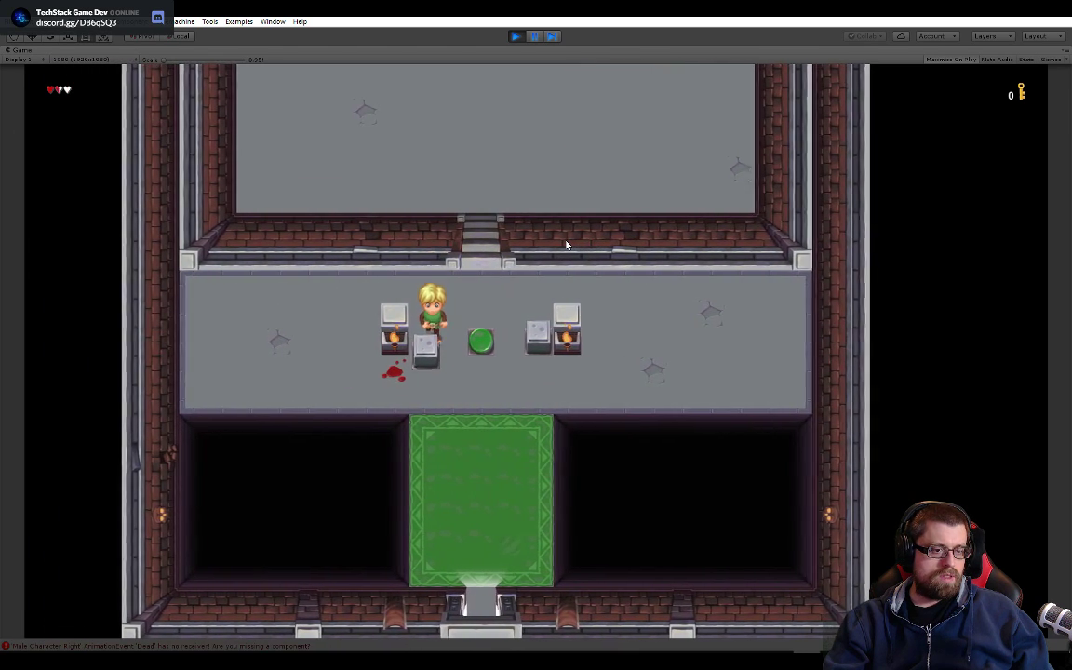
{"action": "key", "text": "w"}
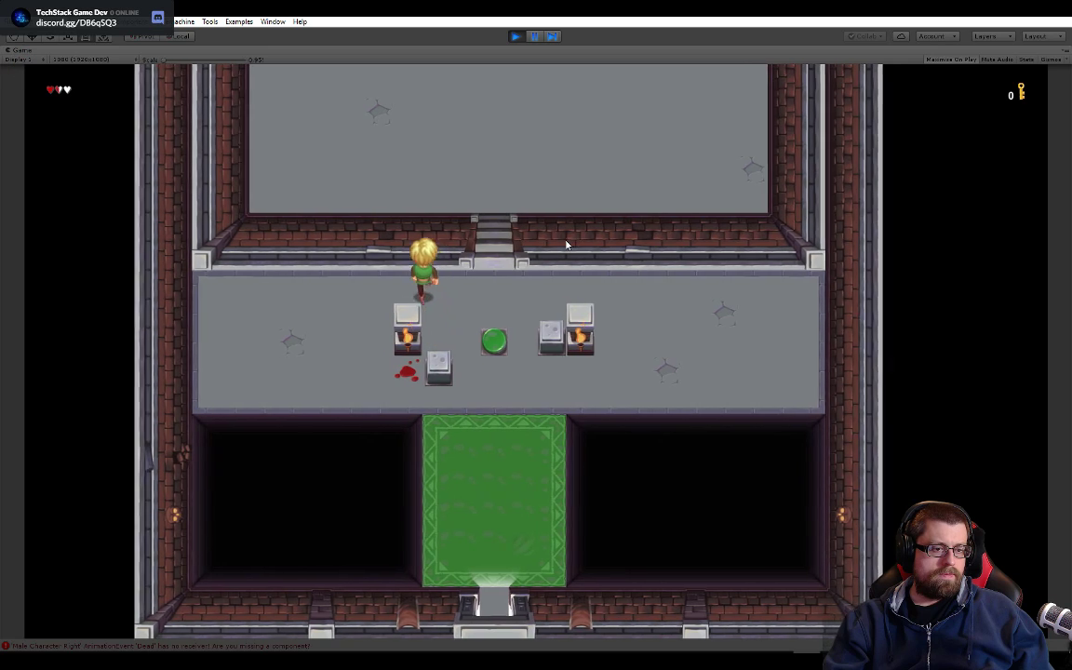
{"action": "key", "text": "a"}
{"action": "key", "text": "s"}
{"action": "key", "text": "d"}
{"action": "key", "text": "a"}
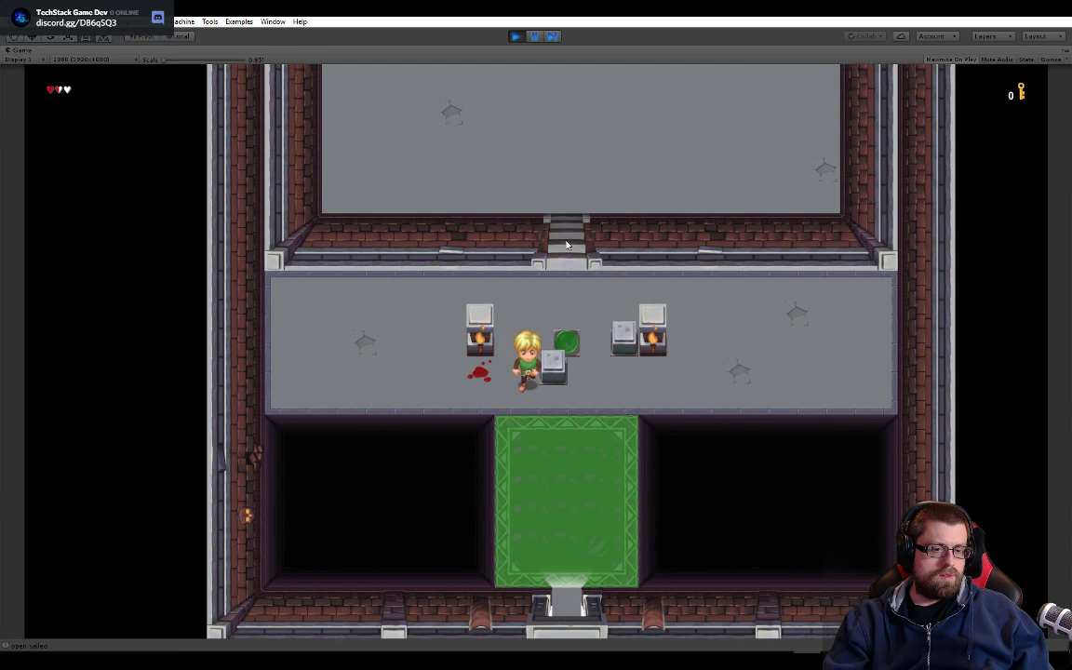
- Climb the stairs and go through the north doorway to test the transition into the second dungeon room
{"action": "key", "text": "s"}
{"action": "key", "text": "d"}
{"action": "key", "text": "w"}
{"action": "key", "text": "a"}
{"action": "key", "text": "w"}
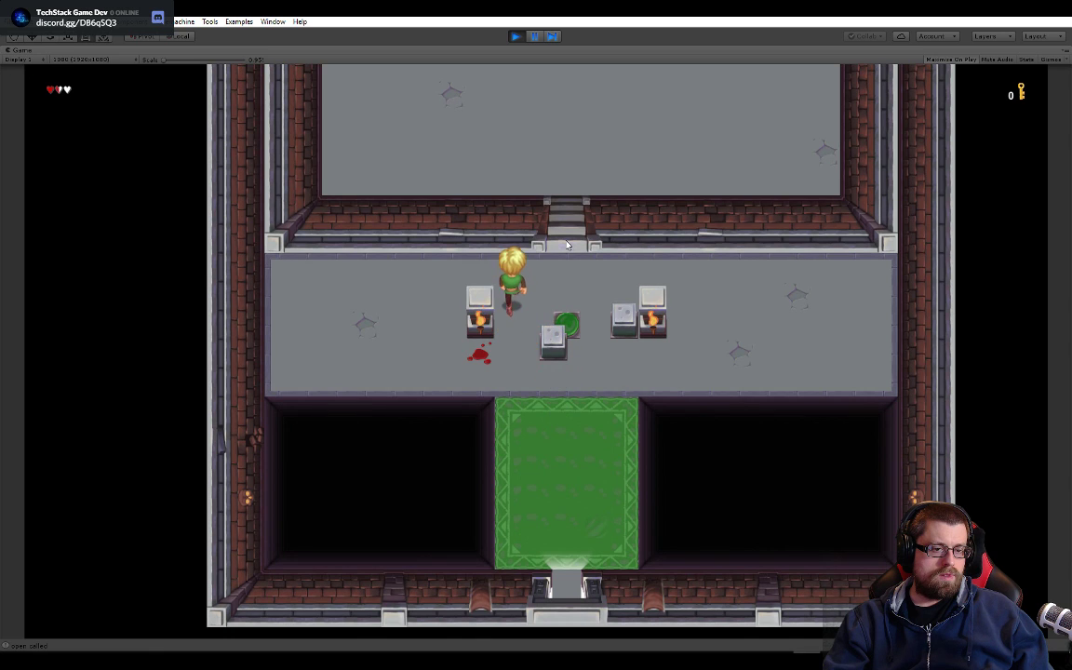
{"action": "key", "text": "d"}
{"action": "key", "text": "w"}
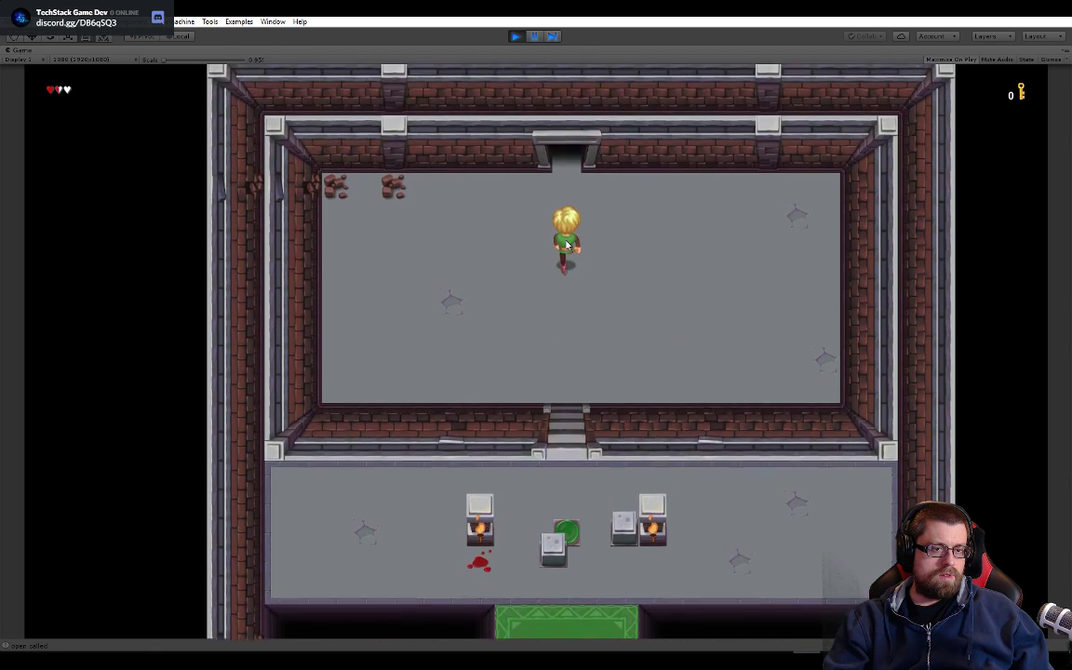
{"action": "key", "text": "w"}
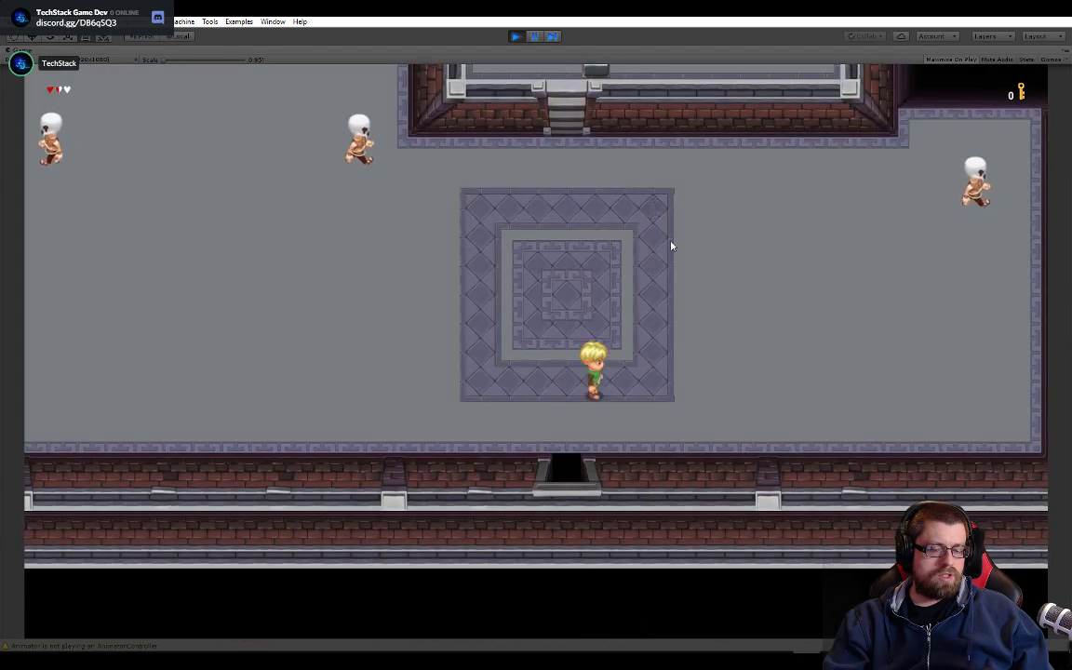
- Attack the skeleton archer on the patterned floor with the sword, then retreat toward the south doorway
{"action": "key", "text": "d"}
{"action": "key", "text": "w"}
{"action": "key", "text": "a"}
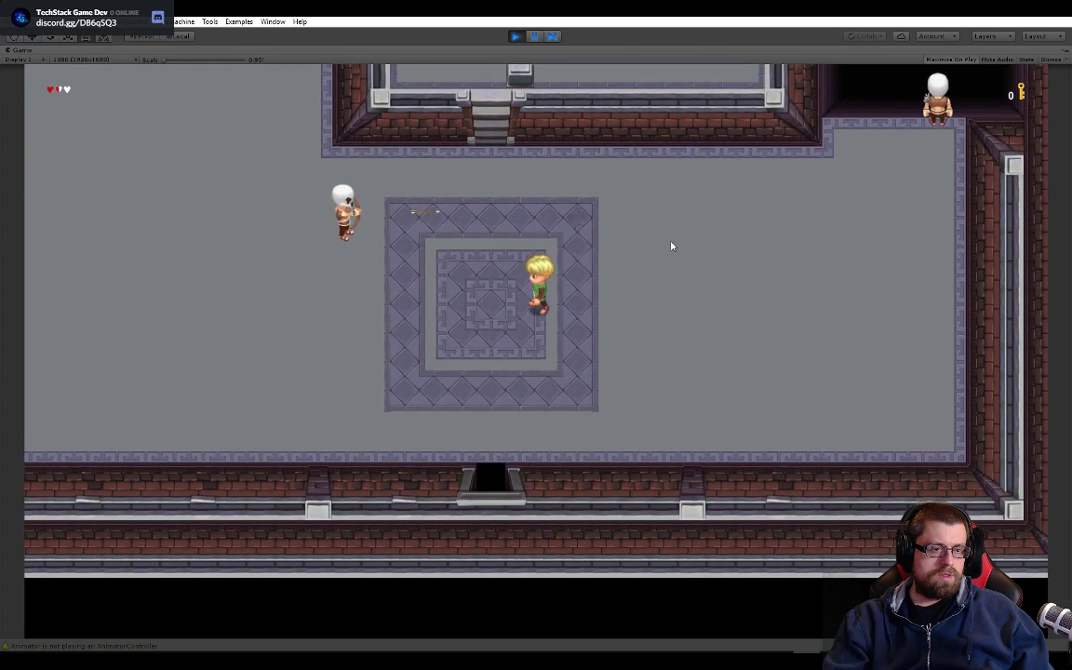
{"action": "key", "text": "a"}
{"action": "key", "text": "w"}
{"action": "key", "text": "space"}
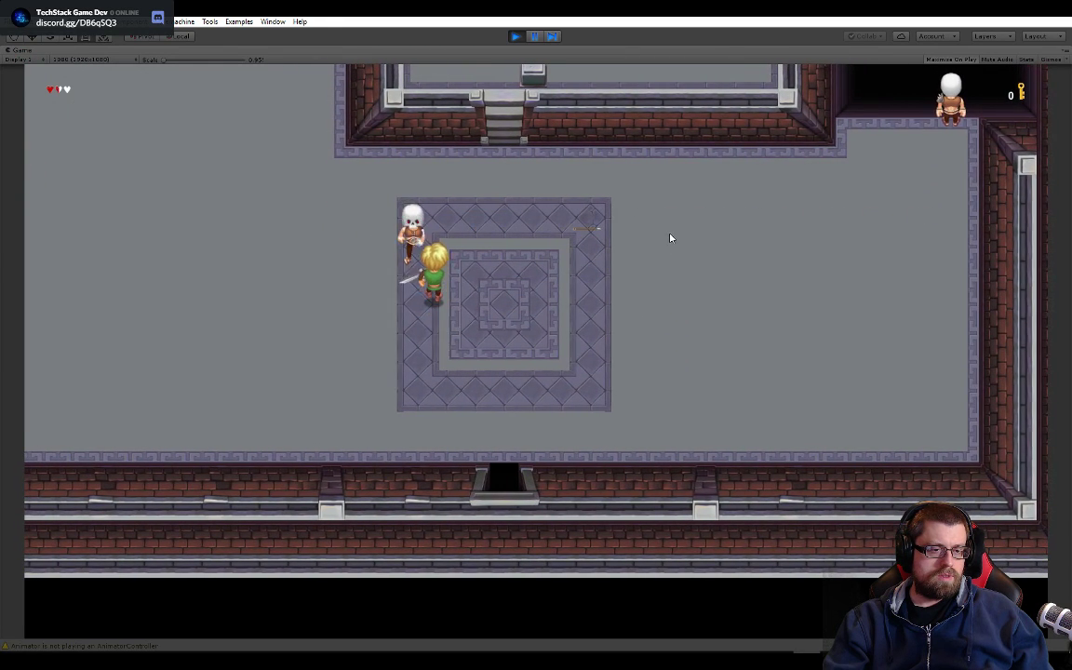
{"action": "key", "text": "s"}
{"action": "key", "text": "d"}
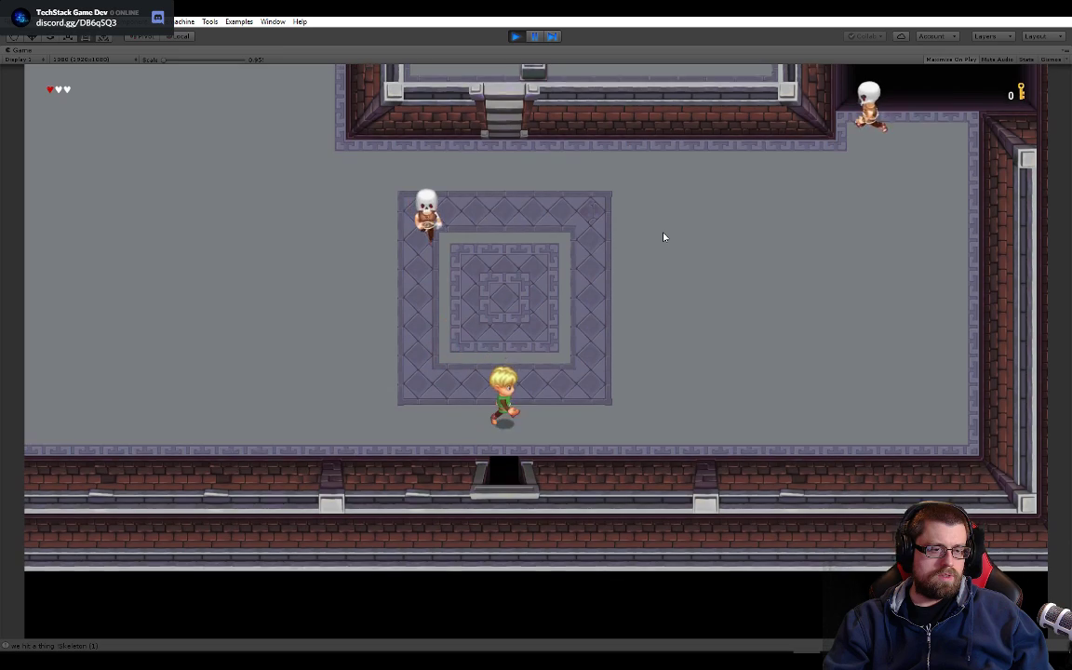
- Move back north along the patterned floor and attack the skeletons near the stairs
{"action": "key", "text": "w"}
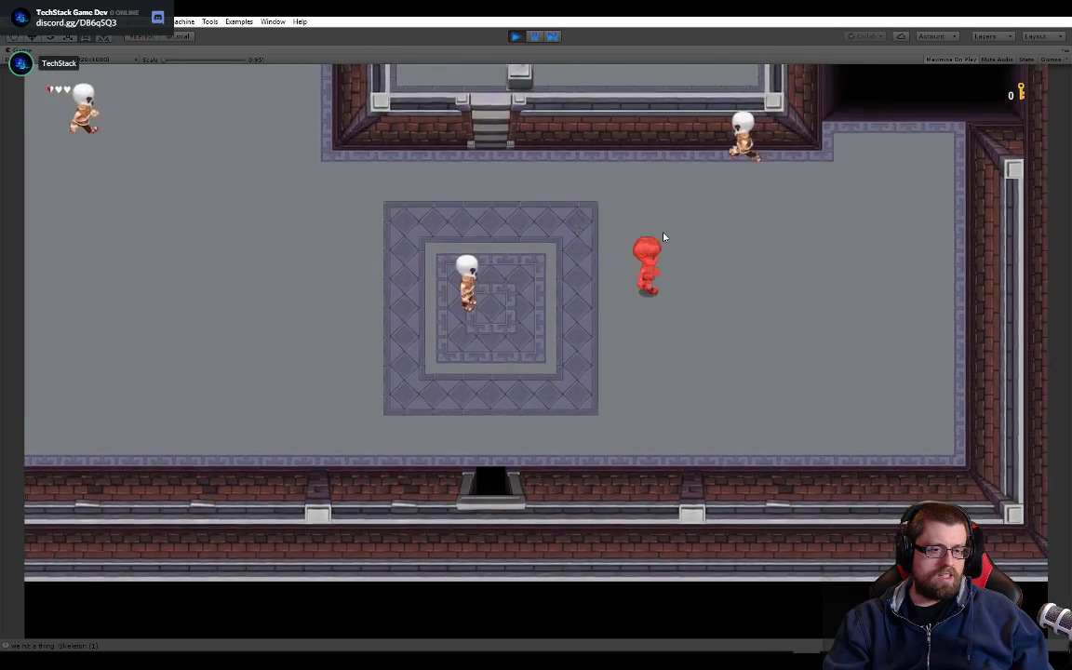
{"action": "key", "text": "w"}
{"action": "key", "text": "a"}
{"action": "key", "text": "space"}
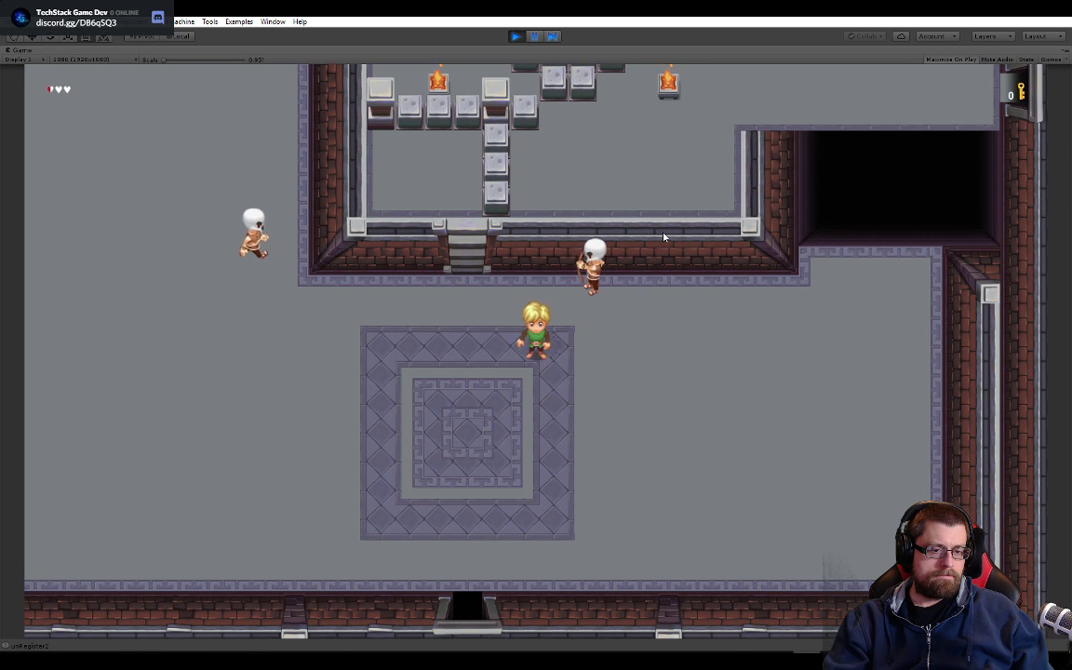
{"action": "key", "text": "space"}
{"action": "key", "text": "w"}
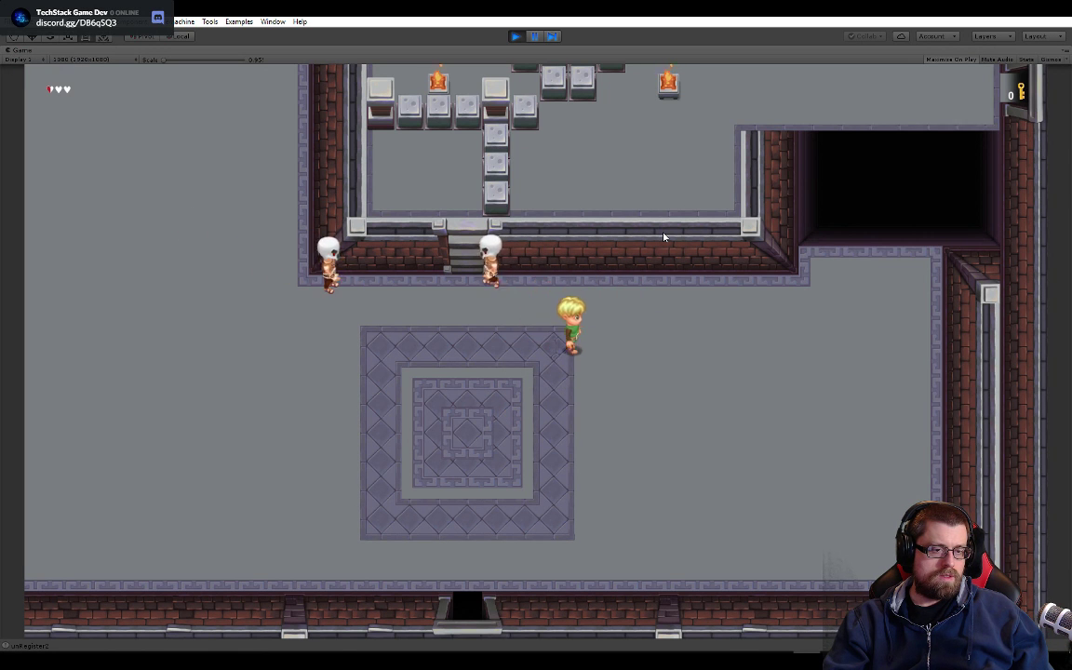
- Dodge the skeletons' arrows by running east to the chasm edge and back to the patterned floor
{"action": "key", "text": "s"}
{"action": "key", "text": "d"}
{"action": "key", "text": "w"}
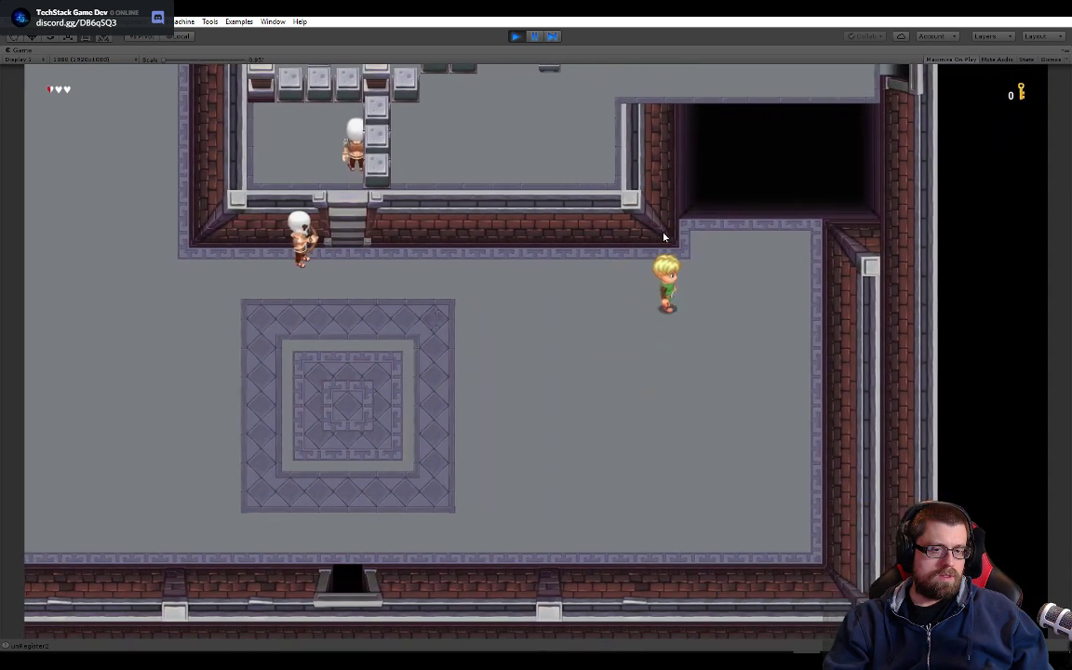
{"action": "key", "text": "d"}
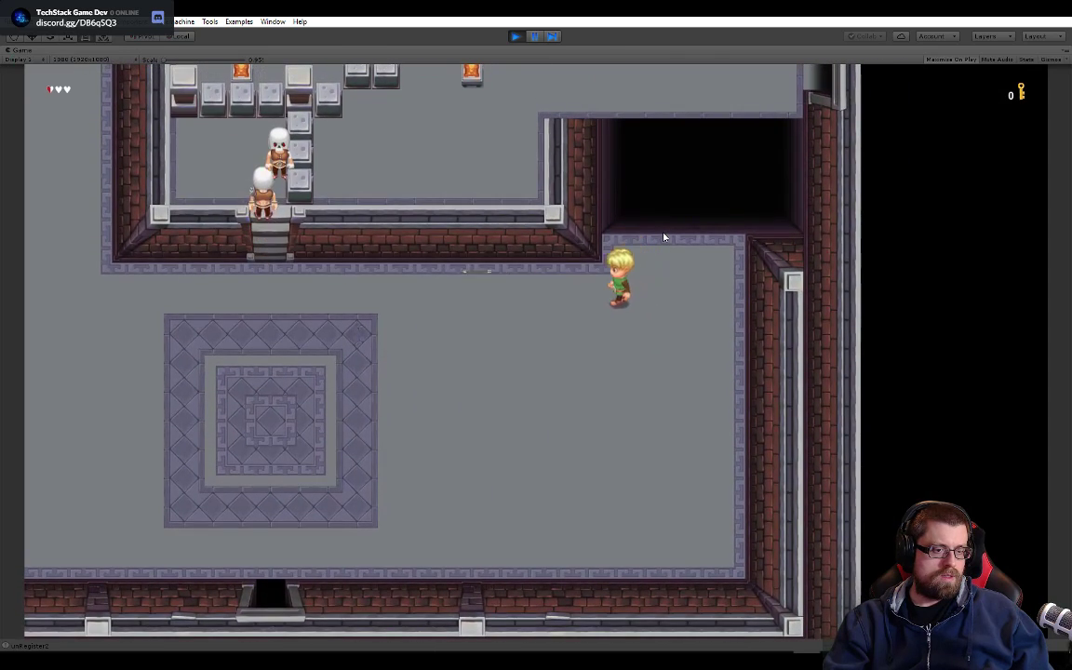
{"action": "key", "text": "s"}
{"action": "key", "text": "a"}
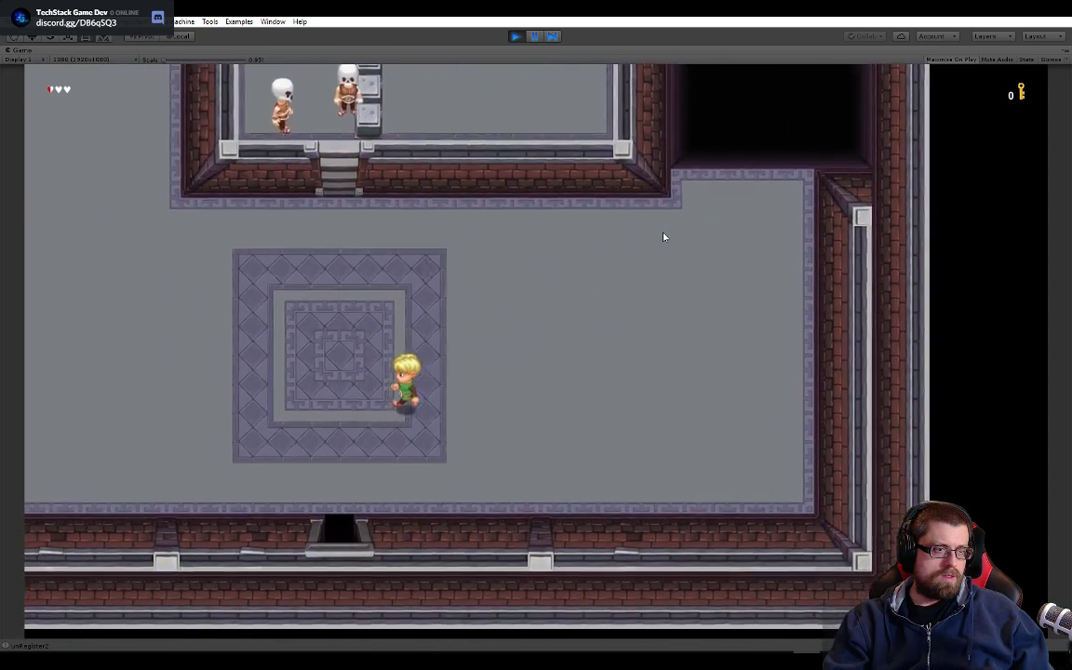
{"action": "key", "text": "a"}
{"action": "key", "text": "s"}
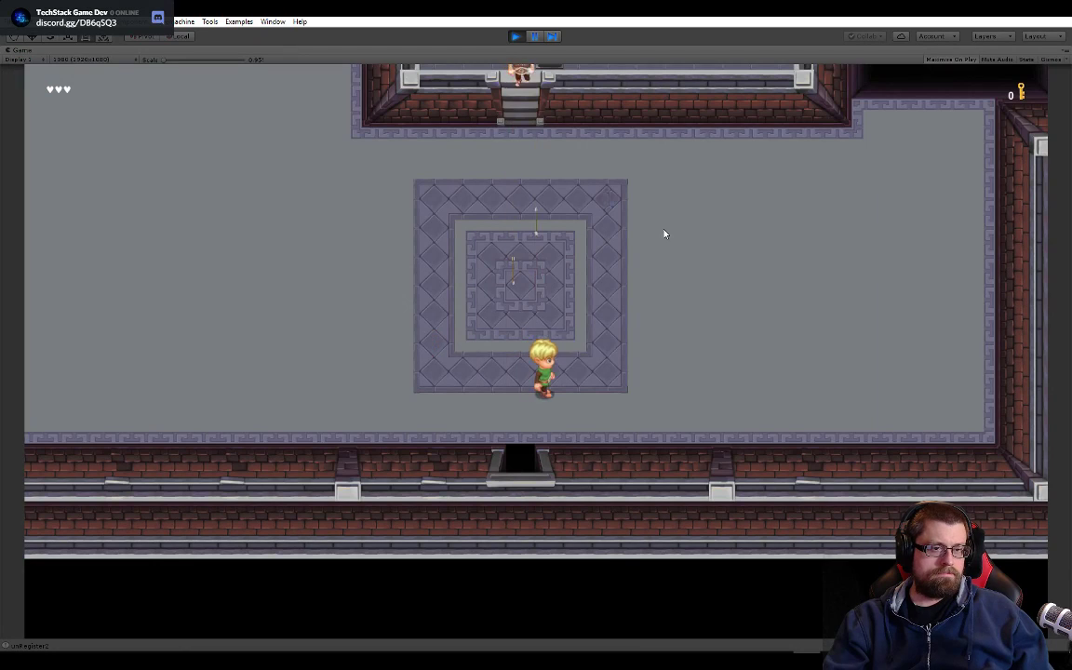
- Restart the playtest and walk north across the desert, then west up the stairs into the first dungeon room
{"action": "left_click", "coordinate": [516, 36]}
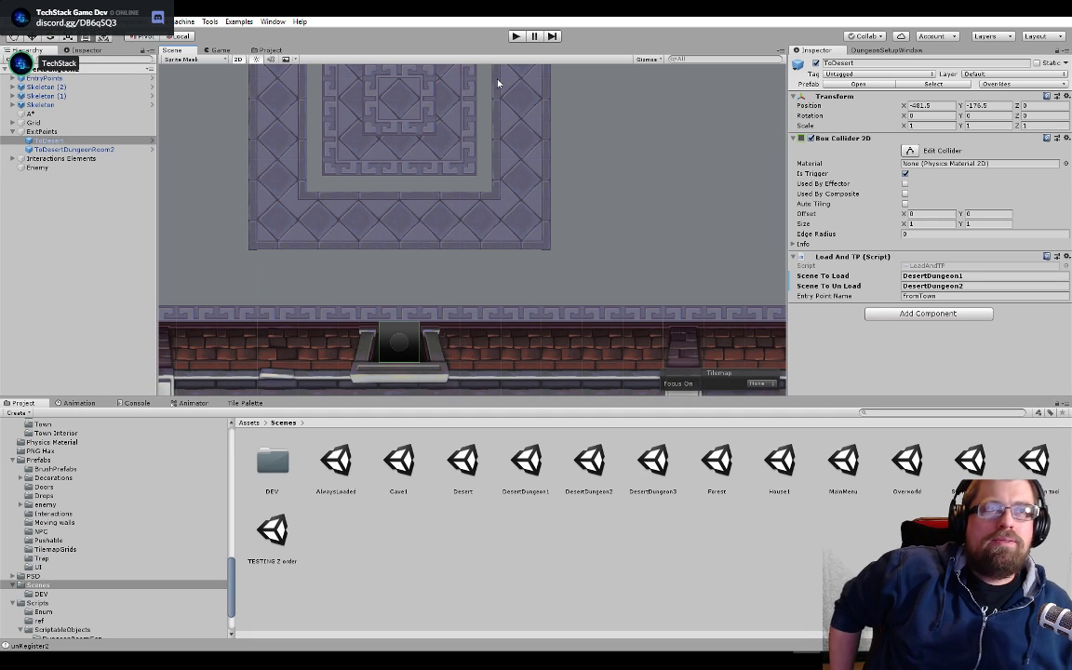
{"action": "left_click", "coordinate": [517, 36]}
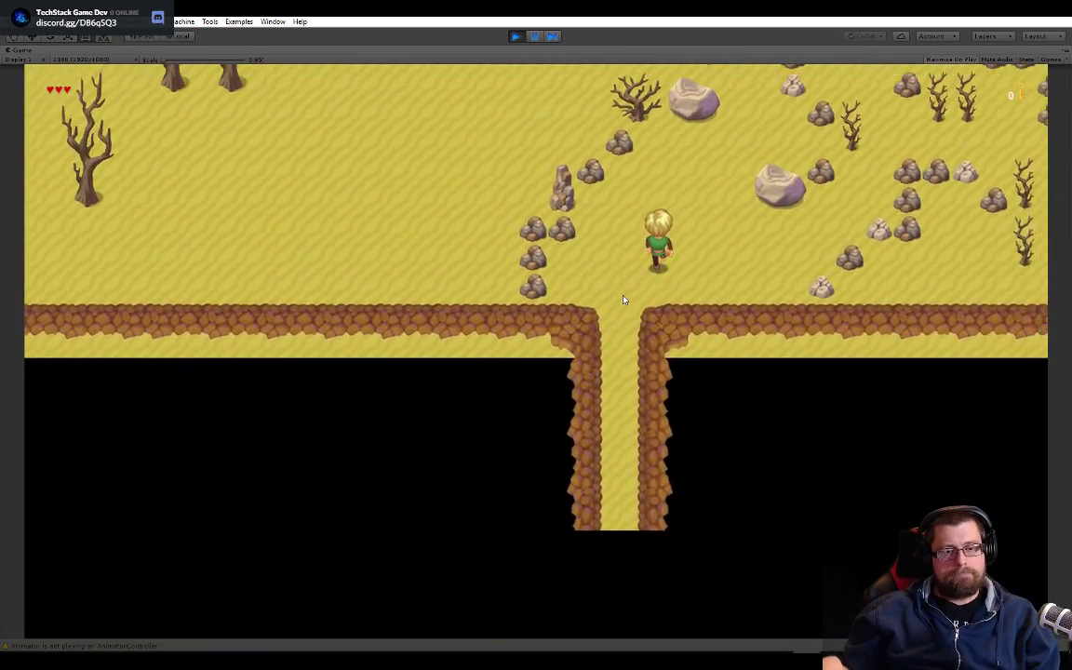
{"action": "key", "text": "w"}
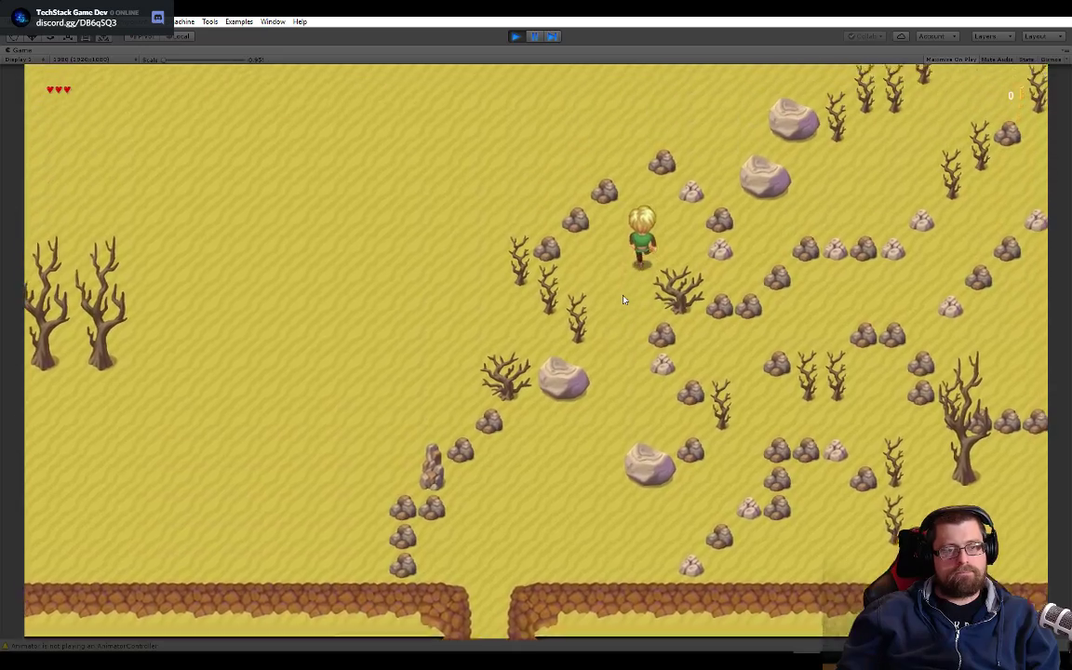
{"action": "key", "text": "w"}
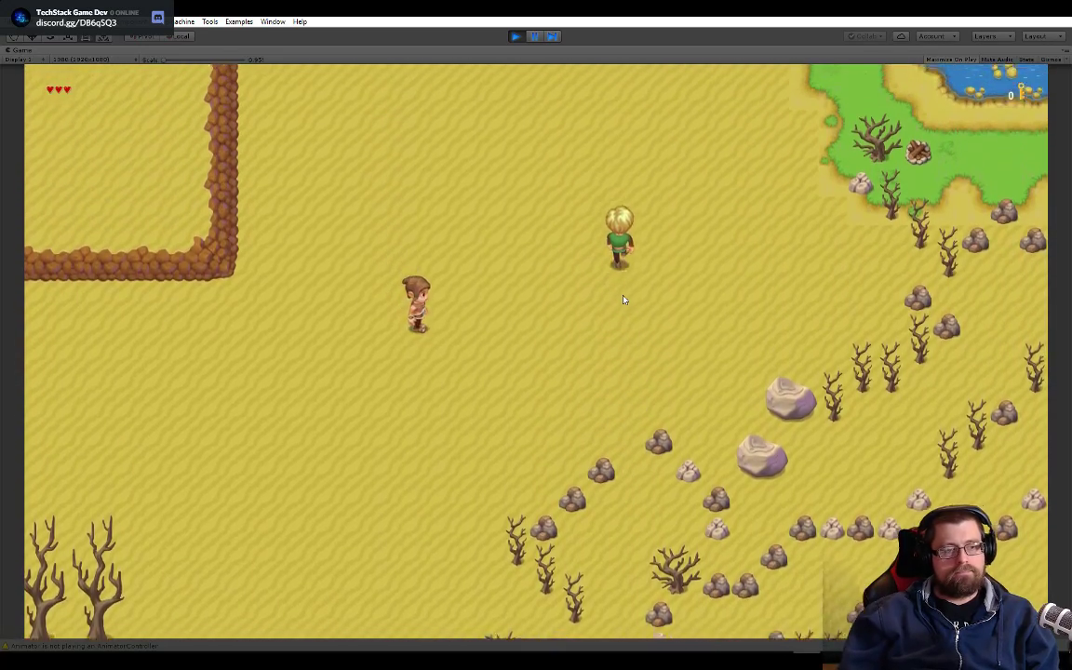
{"action": "key", "text": "a"}
{"action": "key", "text": "a"}
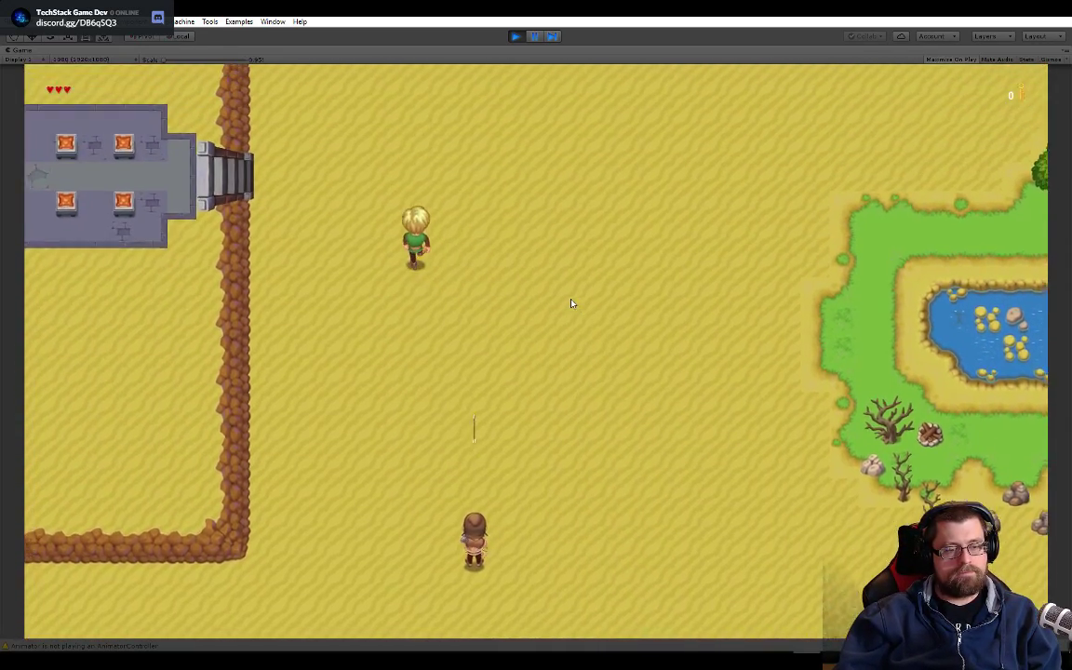
{"action": "key", "text": "a"}
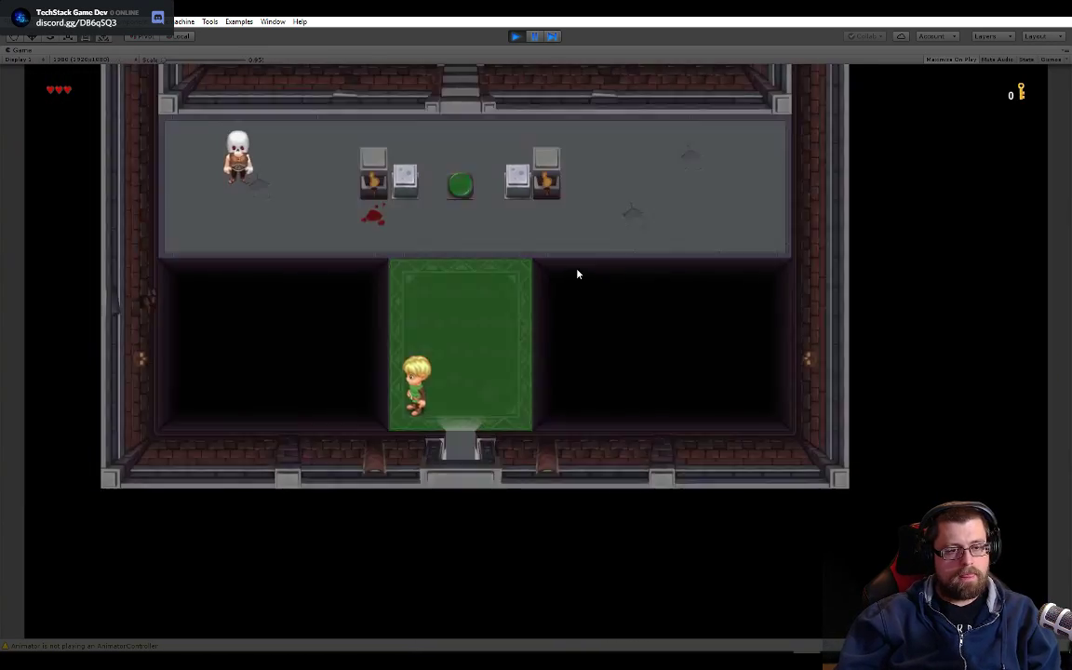
- Cross the green carpet to the stone blocks and attack the skeleton archer at the room's west end
{"action": "key", "text": "w"}
{"action": "key", "text": "w"}
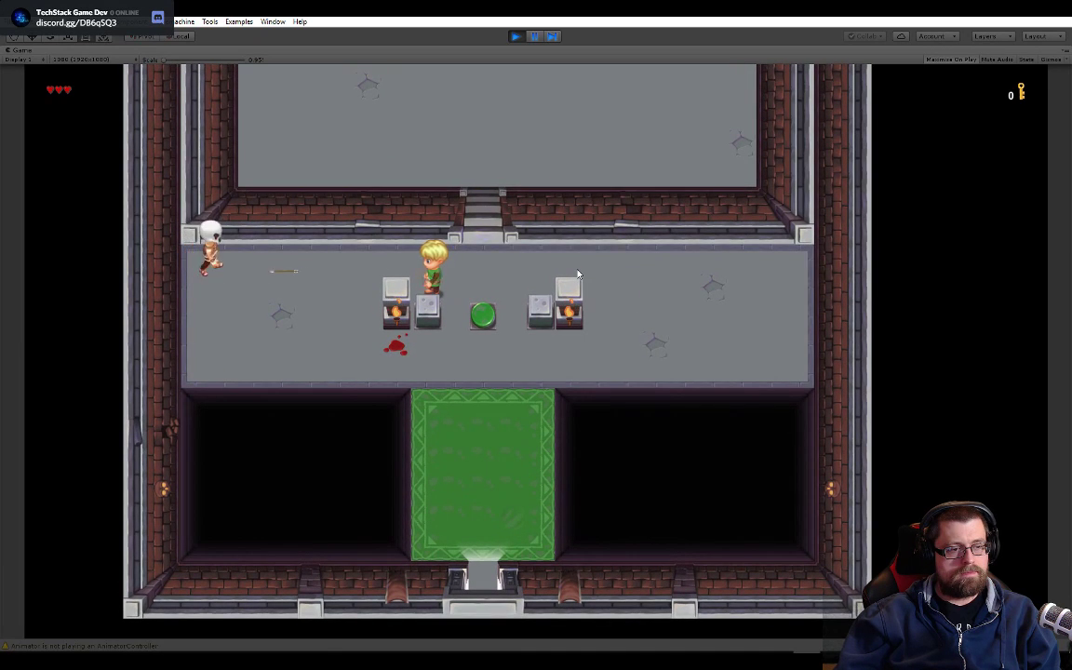
{"action": "key", "text": "space"}
{"action": "key", "text": "space"}
- Push the western stone block south, east and then north onto the green floor switch
{"action": "key", "text": "s"}
{"action": "key", "text": "s"}
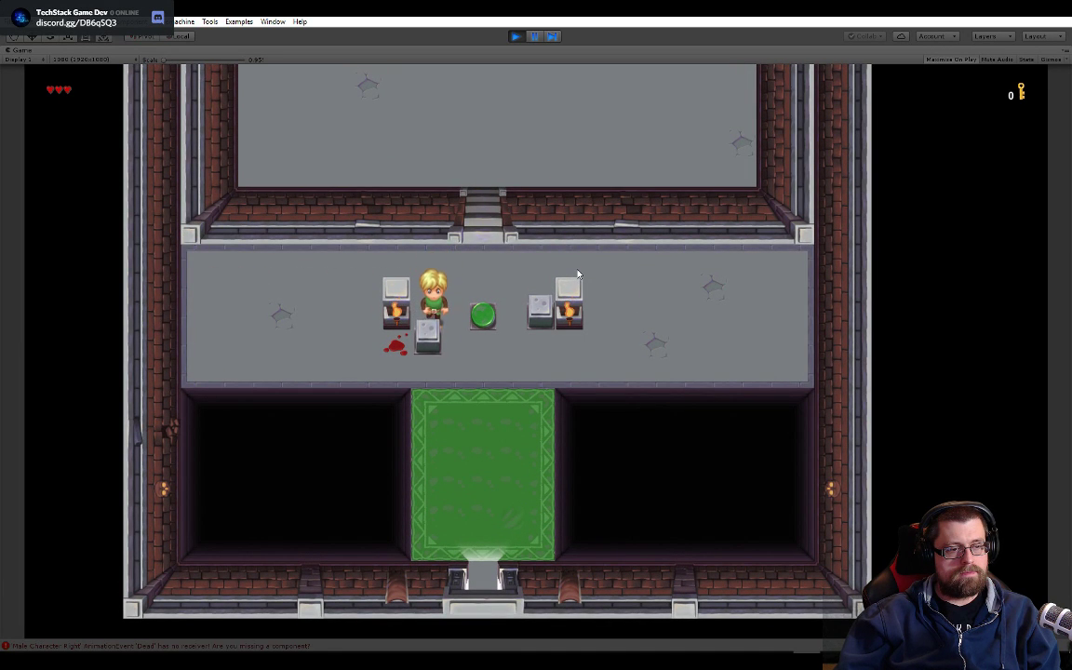
{"action": "key", "text": "w"}
{"action": "key", "text": "a"}
{"action": "key", "text": "s"}
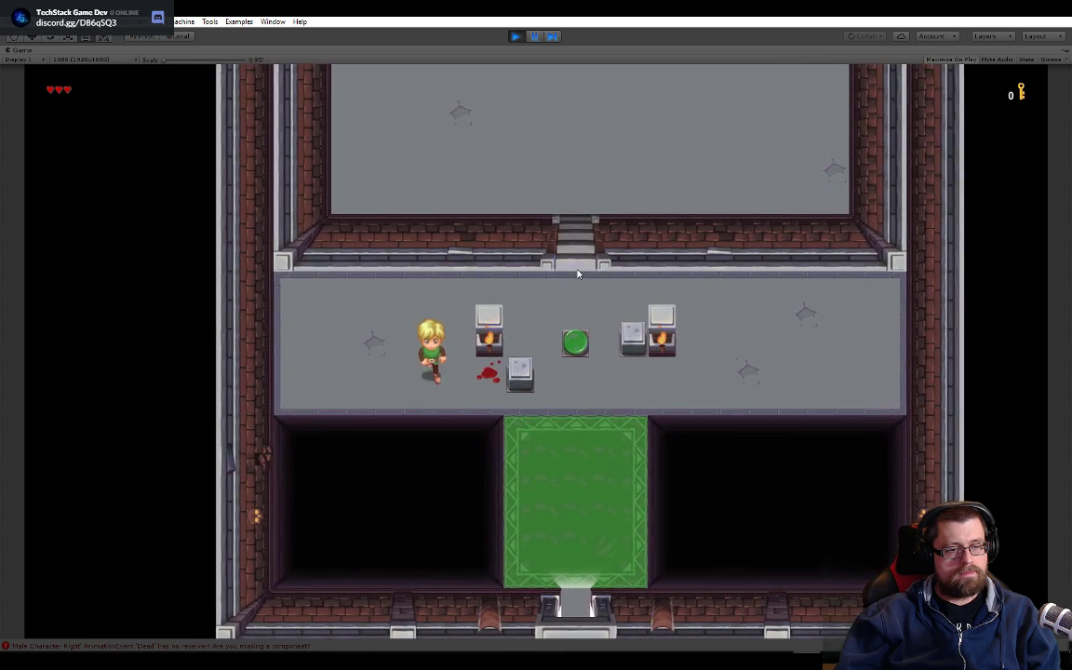
{"action": "key", "text": "d"}
{"action": "key", "text": "w"}
{"action": "key", "text": "d"}
{"action": "key", "text": "s"}
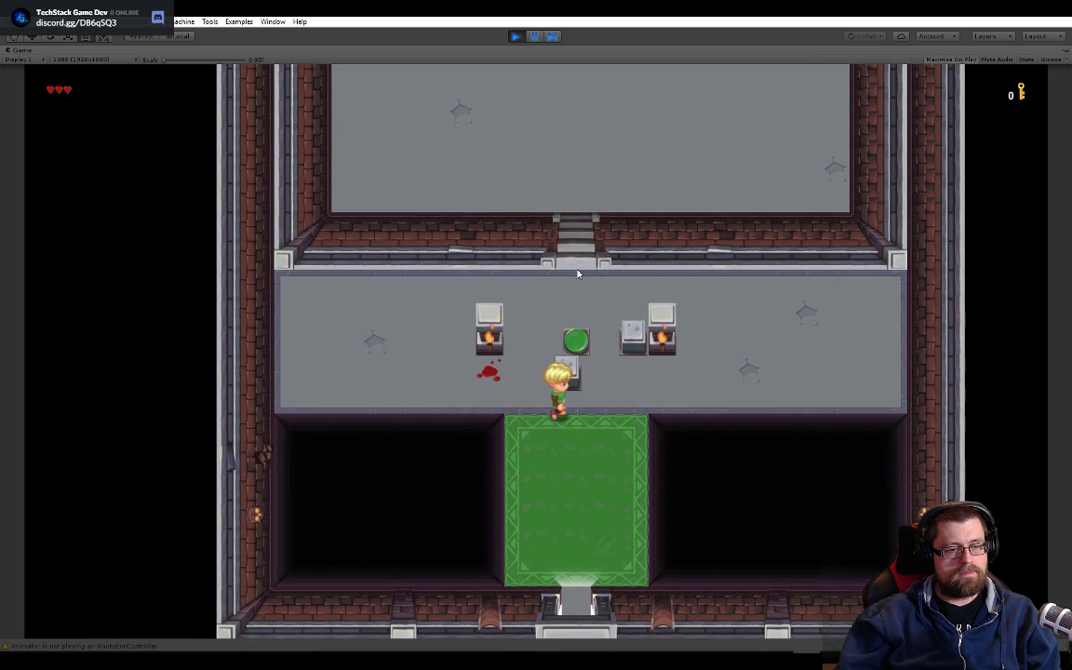
{"action": "key", "text": "w"}
{"action": "key", "text": "a"}
{"action": "key", "text": "w"}
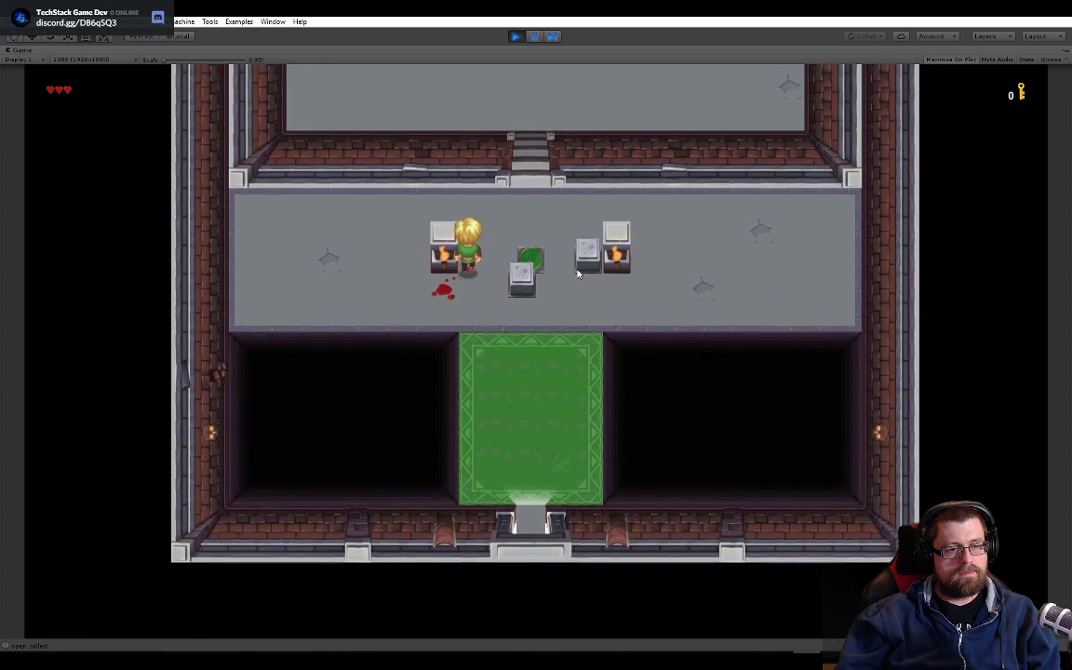
- Go through the north doorway into the second dungeon room and climb the stairs to the stone block puzzle
{"action": "key", "text": "d"}
{"action": "key", "text": "w"}
{"action": "key", "text": "w"}
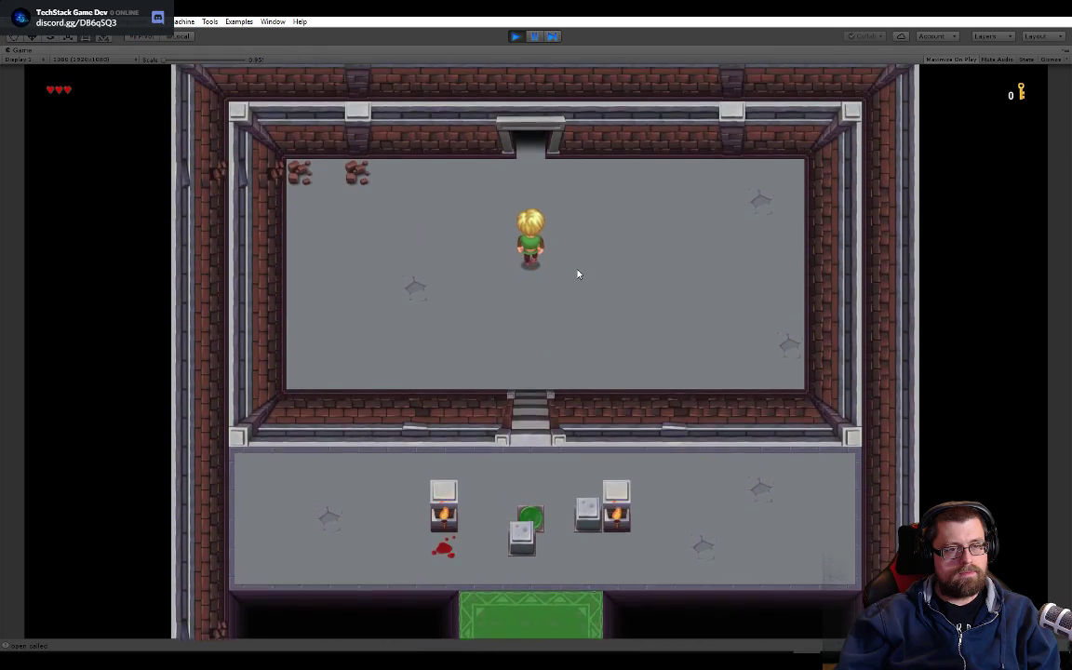
{"action": "key", "text": "w"}
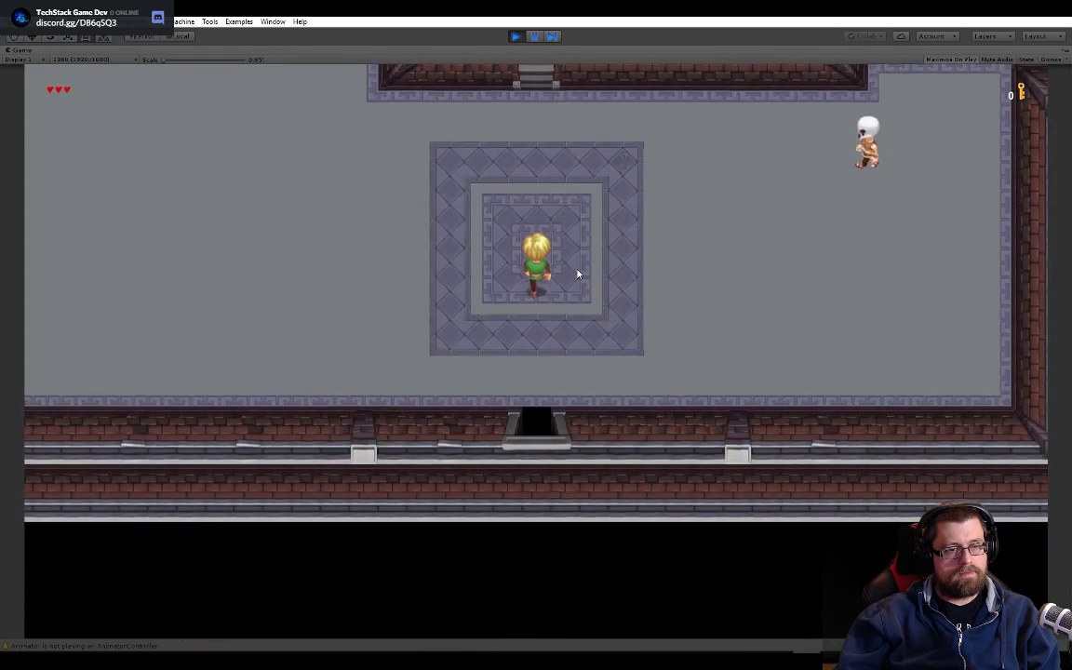
{"action": "key", "text": "w"}
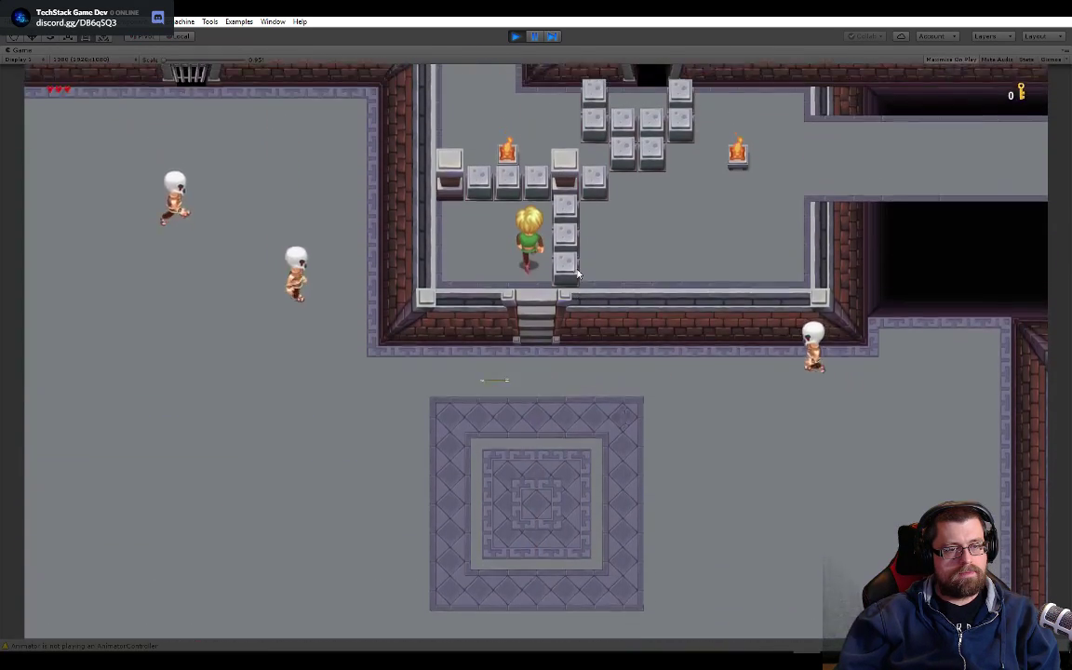
- Push a block of the vertical row east and fight the pursuing skeletons from the block area's southwest corner
{"action": "key", "text": "d"}
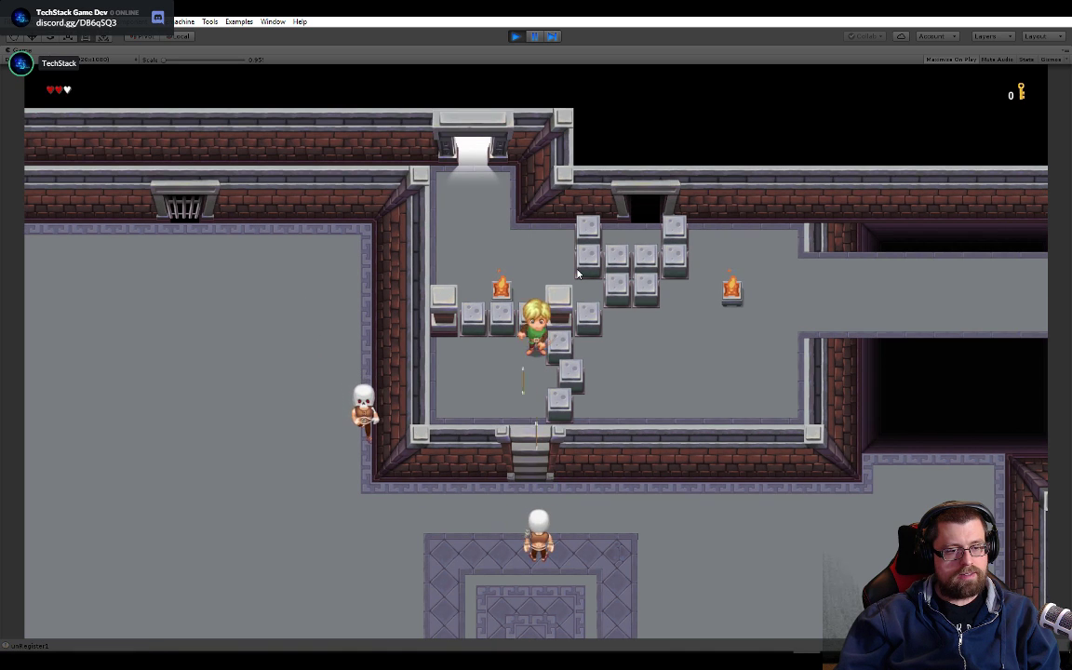
{"action": "key", "text": "Down"}
{"action": "key", "text": "Left"}
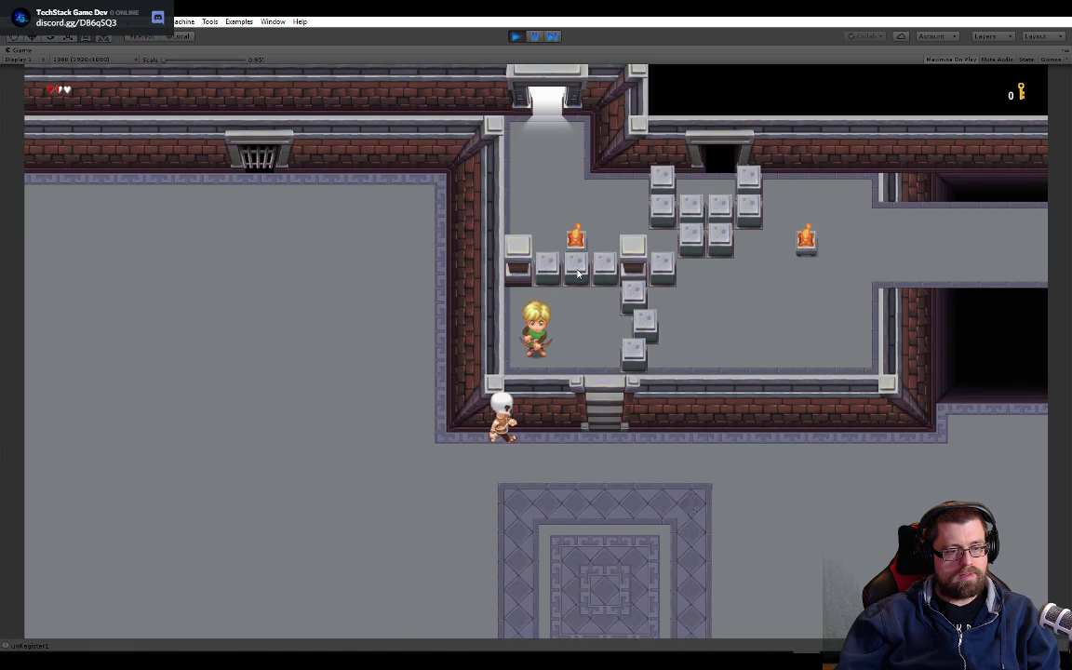
{"action": "key", "text": "Right"}
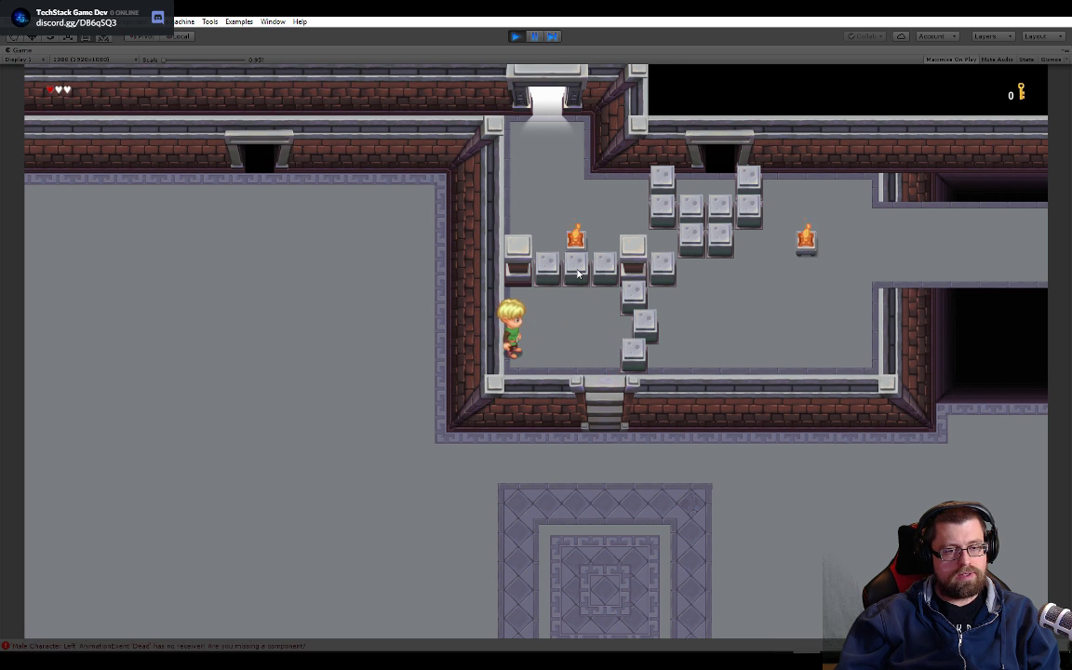
- Try to push the blocks of the vertical row east to get past them, starting with the topmost one
{"action": "key", "text": "Right"}
{"action": "key", "text": "Up"}
{"action": "key", "text": "Right"}
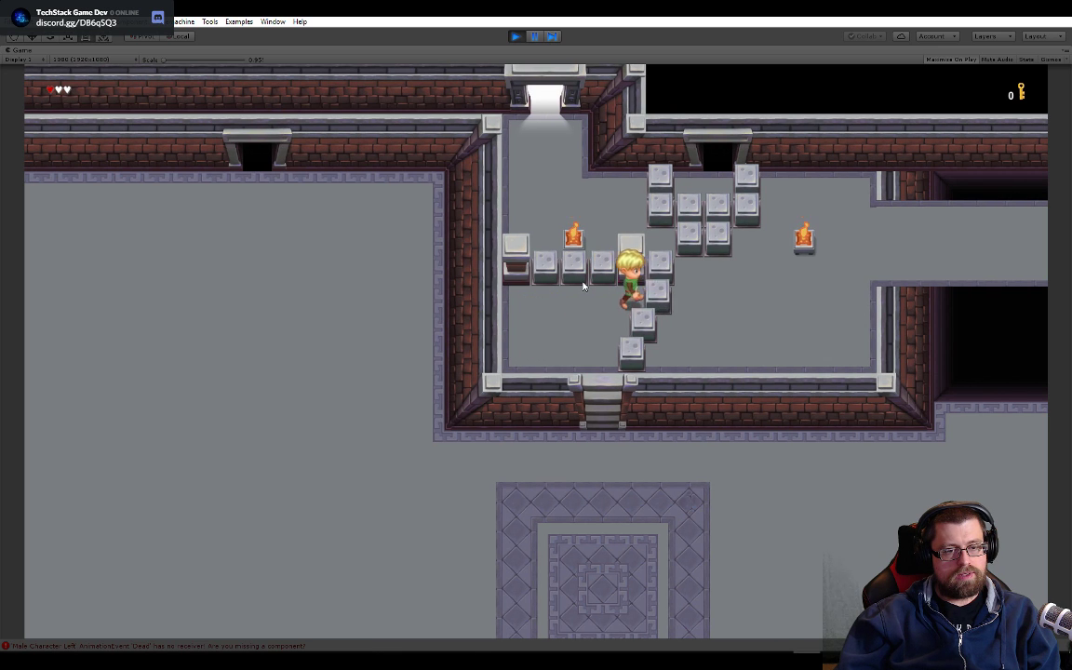
{"action": "key", "text": "Left"}
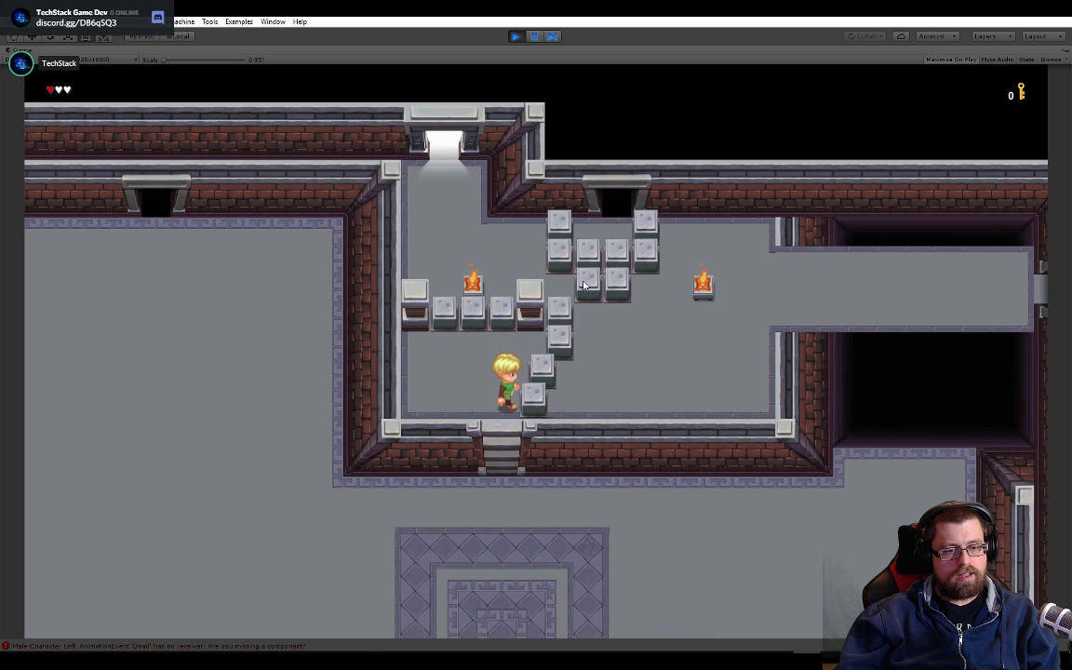
{"action": "key", "text": "Up"}
{"action": "key", "text": "Left"}
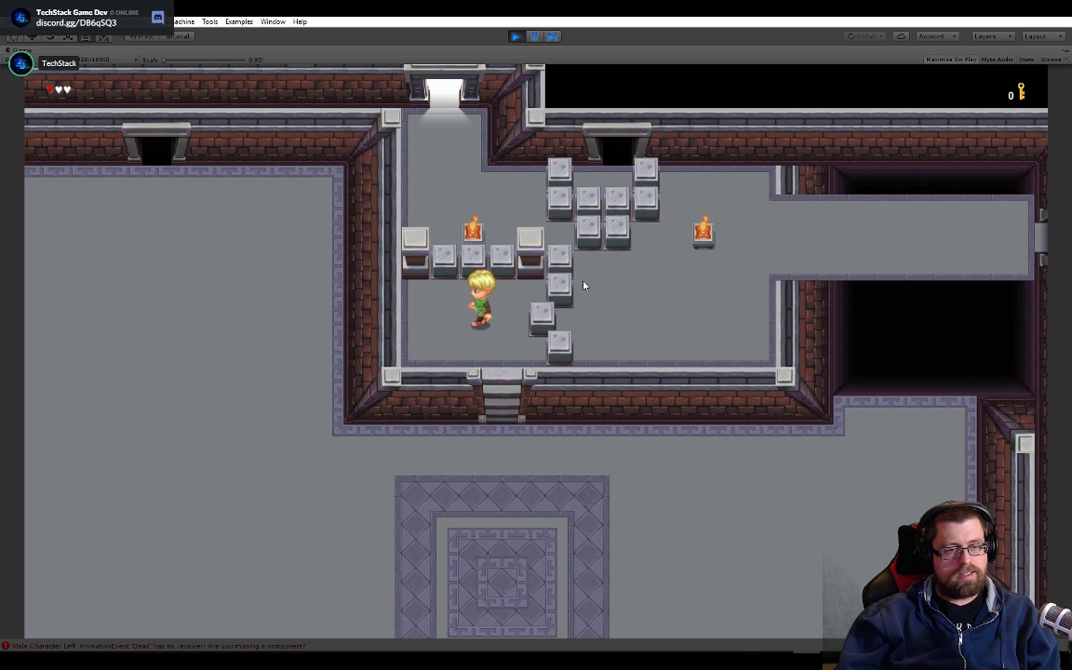
- Rearrange the three blocks below the west brazier, pushing the outer ones north and the middle one west
{"action": "key", "text": "Up"}
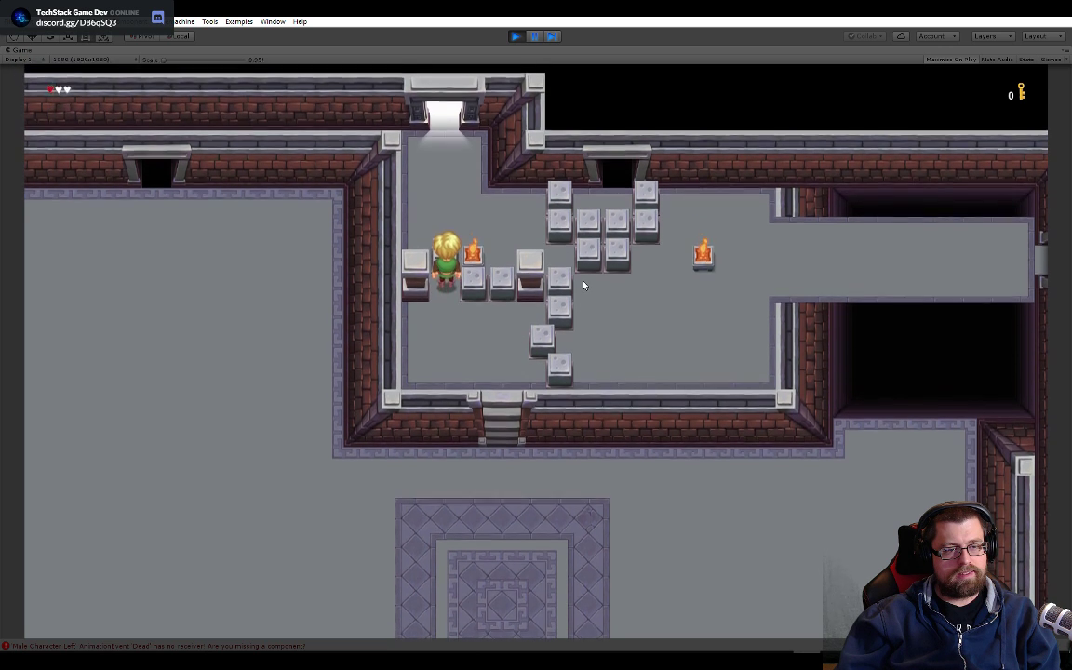
{"action": "key", "text": "Right"}
{"action": "key", "text": "Up"}
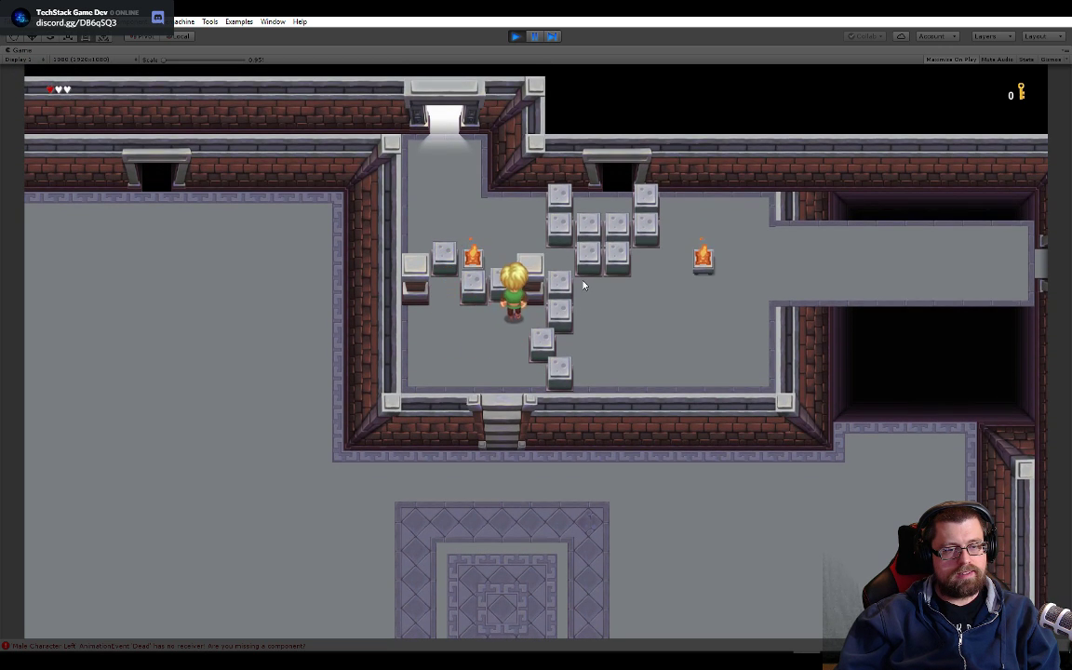
{"action": "key", "text": "Left"}
{"action": "key", "text": "Down"}
{"action": "key", "text": "Right"}
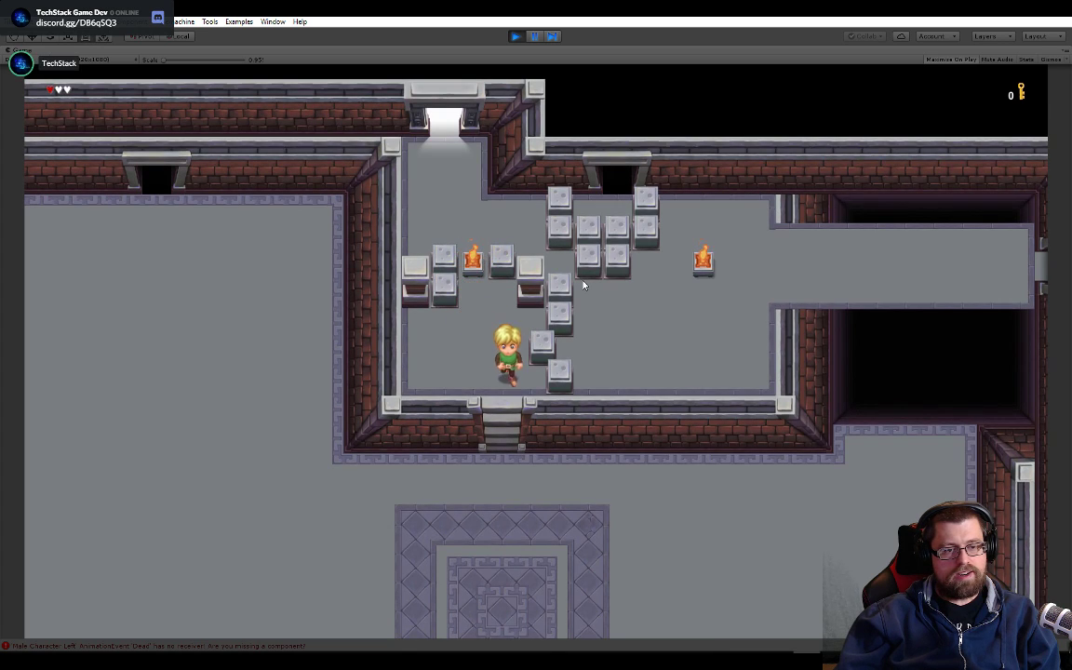
- Descend the stairs to the patterned floor and walk back to the wall just east of the stairs
{"action": "key", "text": "Down"}
{"action": "key", "text": "Down"}
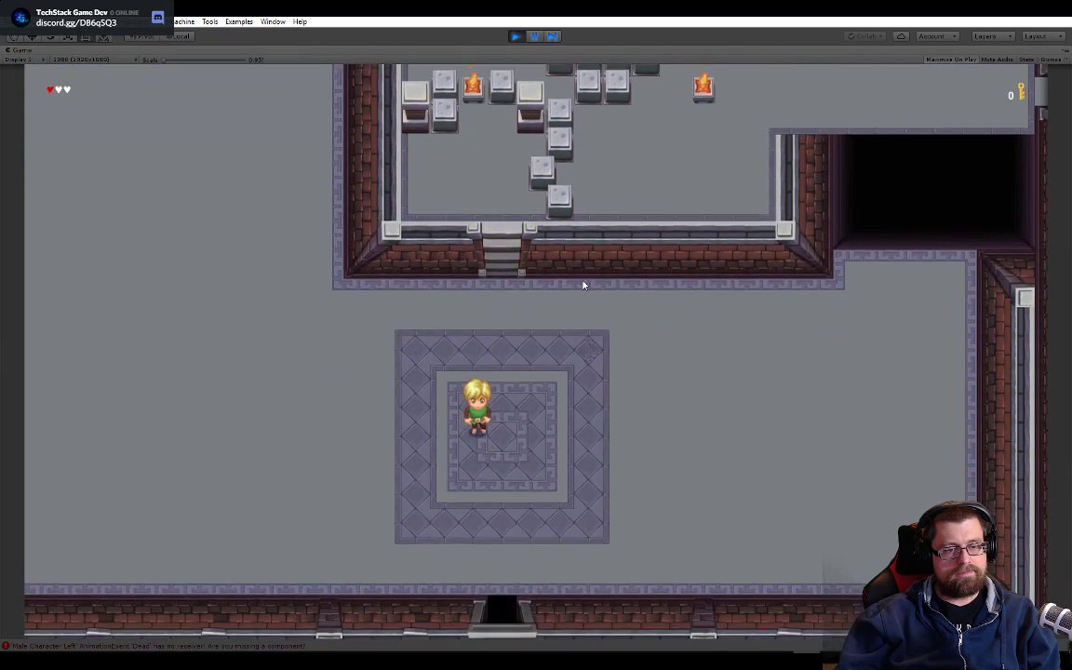
{"action": "key", "text": "Up"}
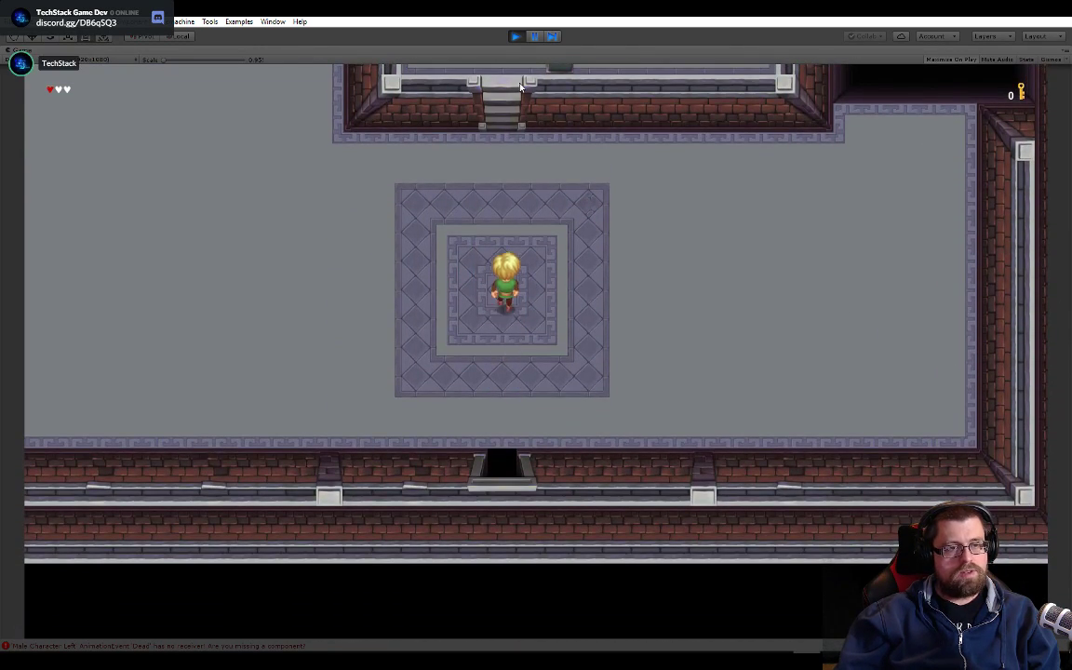
{"action": "key", "text": "Right"}
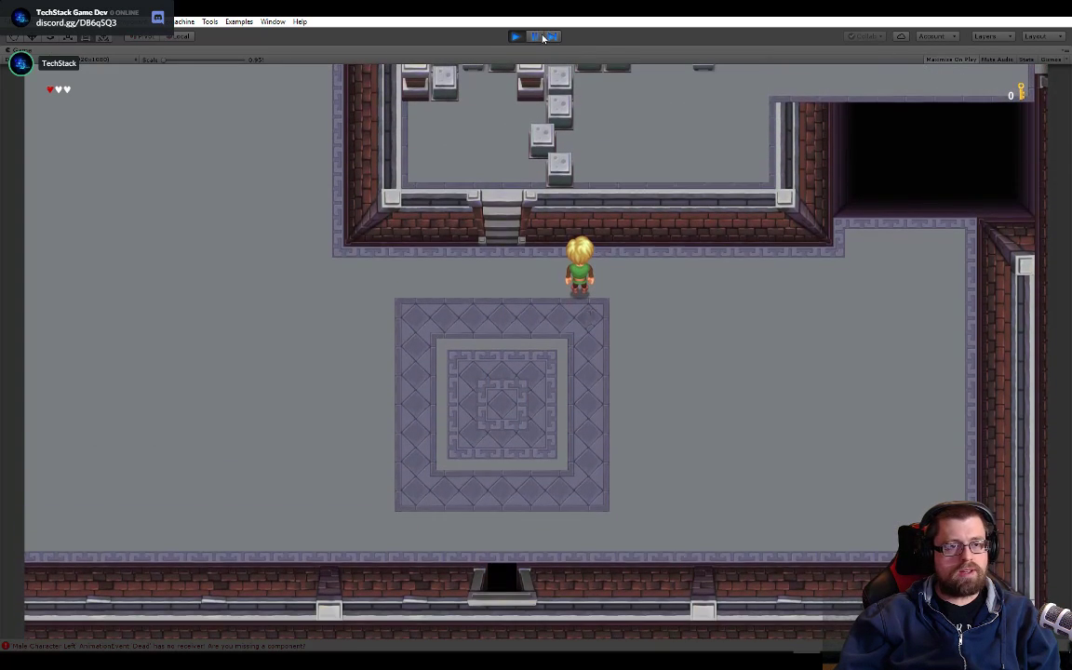
- Select Young Hero Character under AlwaysLoaded in the running scene and move it to the east side of the block barrier
{"action": "left_click", "coordinate": [516, 36]}
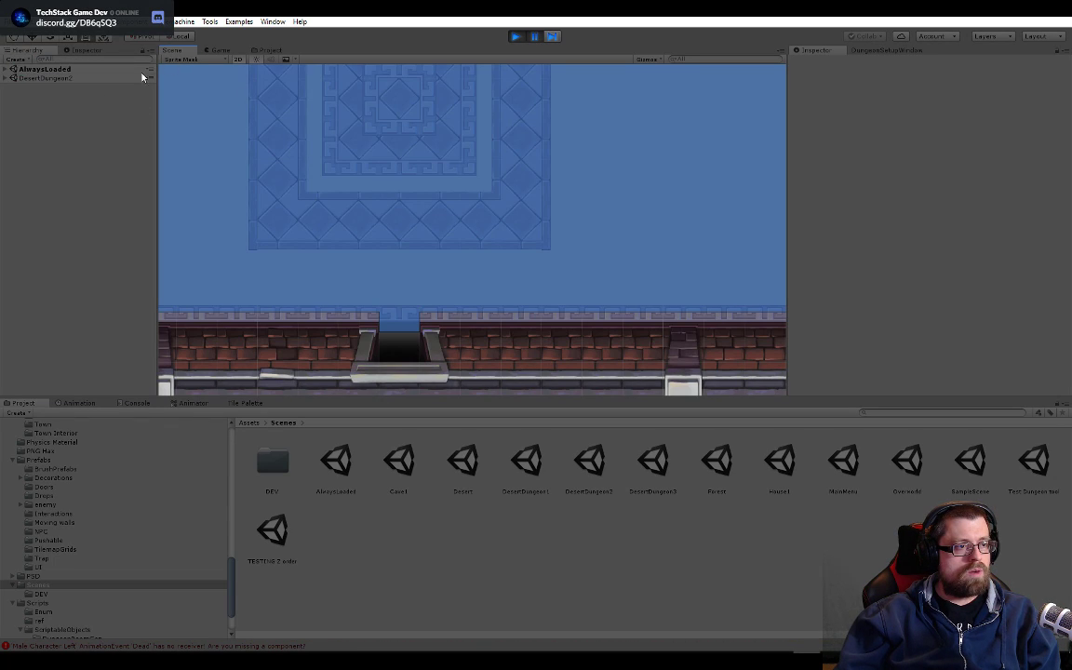
{"action": "left_click", "coordinate": [6, 69]}
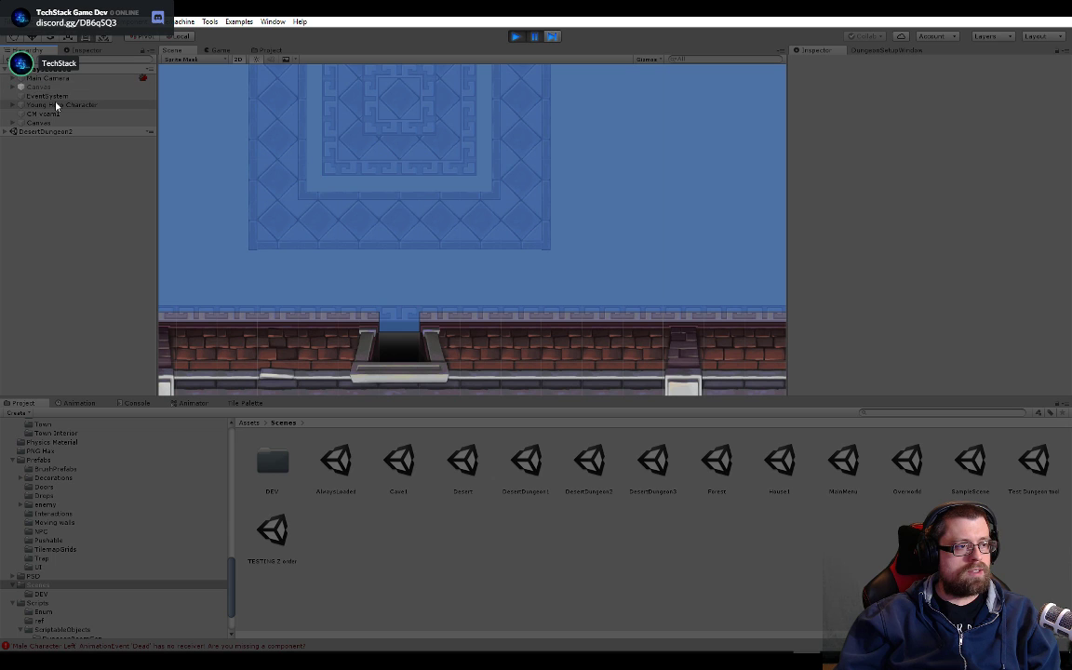
{"action": "left_click", "coordinate": [55, 105]}
{"action": "key", "text": "f"}
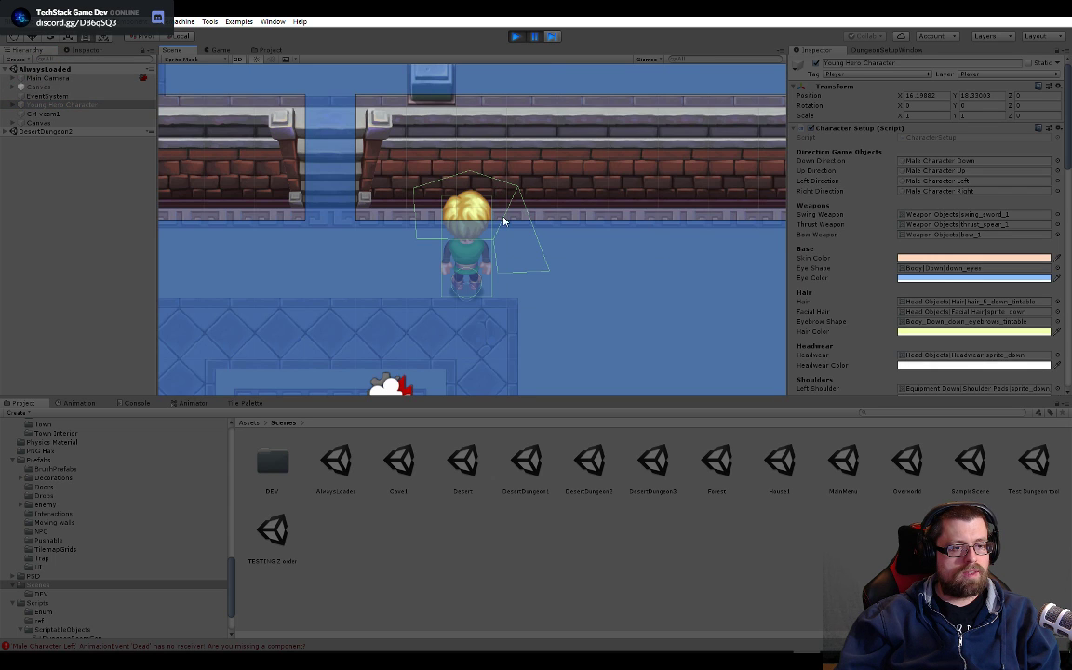
{"action": "key", "text": "w"}
{"action": "left_click_drag", "start_coordinate": [467, 239], "coordinate": [481, 84]}
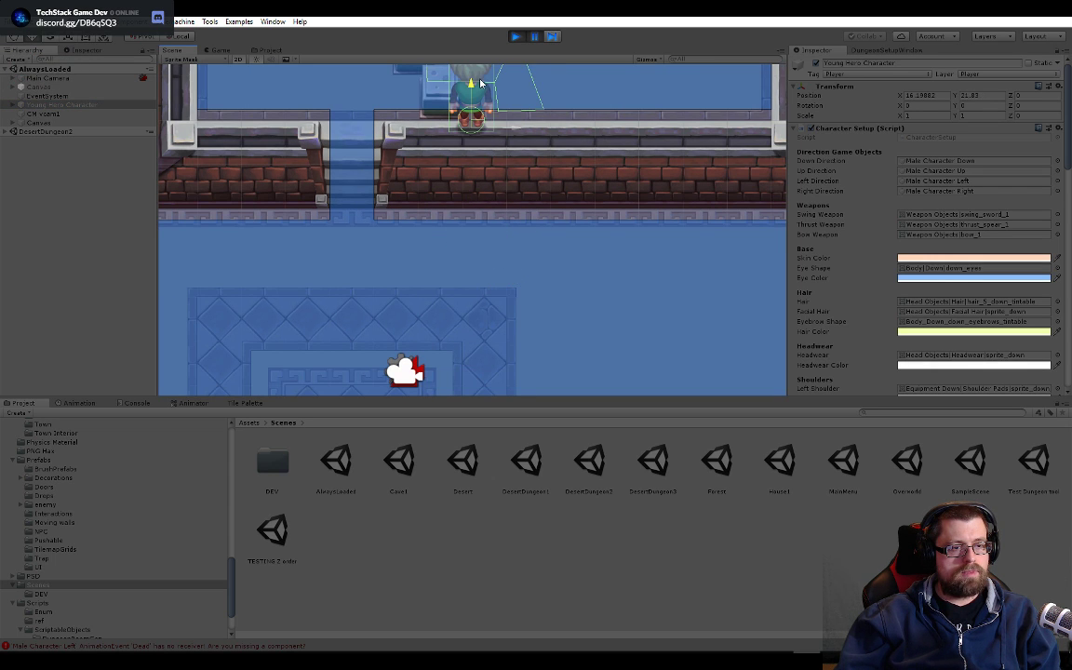
{"action": "key", "text": "f"}
{"action": "left_click_drag", "start_coordinate": [485, 176], "coordinate": [486, 138]}
{"action": "left_click_drag", "start_coordinate": [534, 189], "coordinate": [546, 189]}
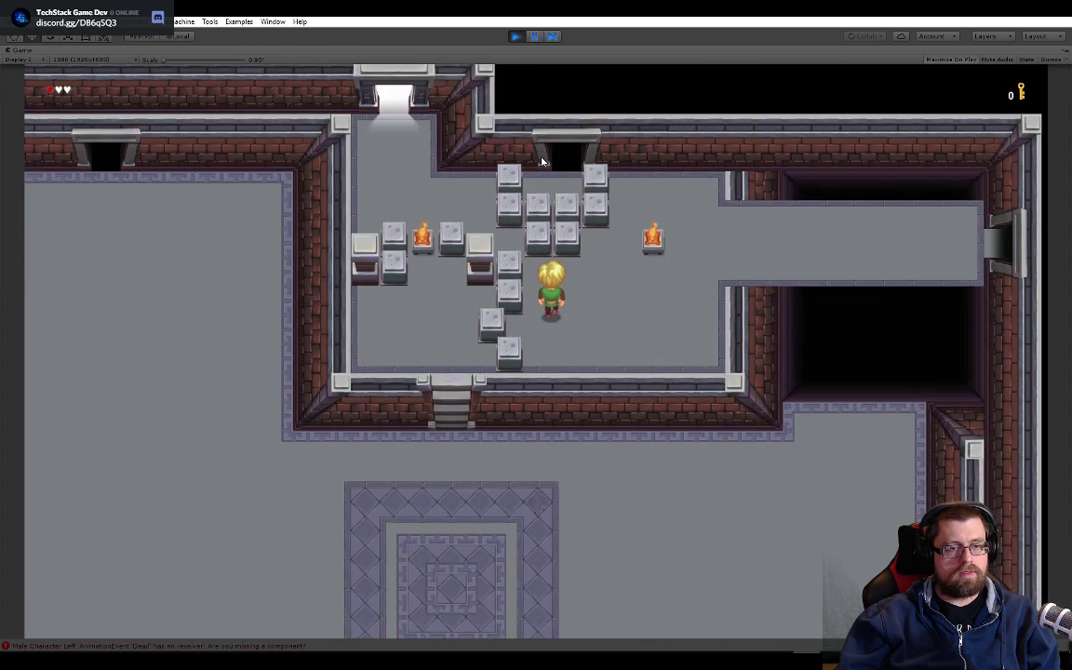
- Walk east along the corridor into the third dungeon room and pass between the two pillars at its entrance
{"action": "key", "text": "Right"}
{"action": "key", "text": "Right"}
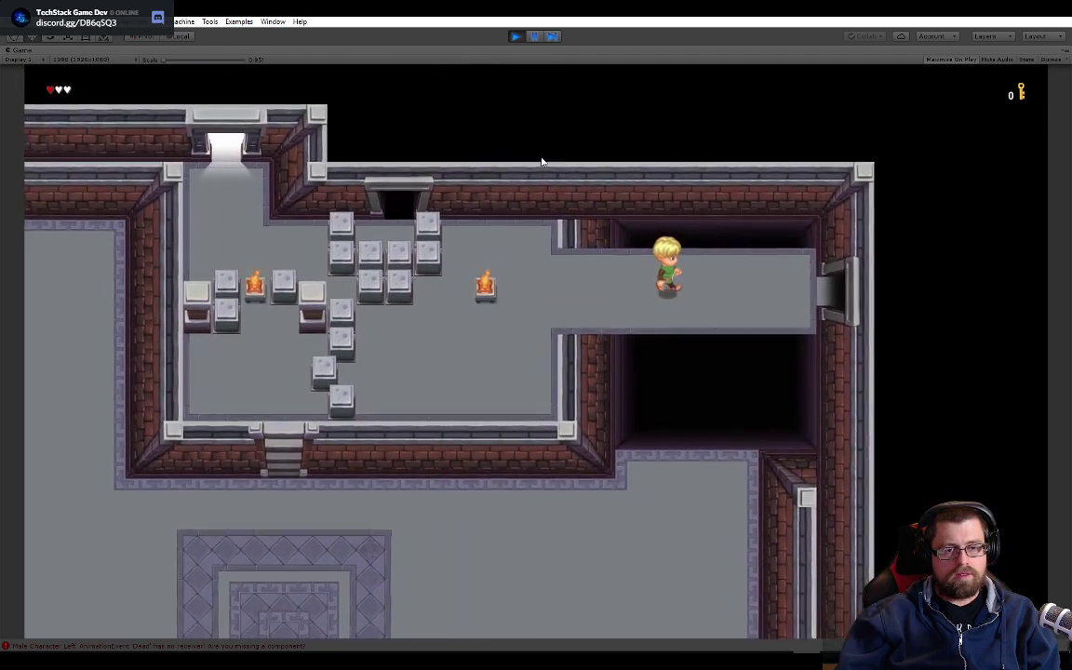
{"action": "key", "text": "Right"}
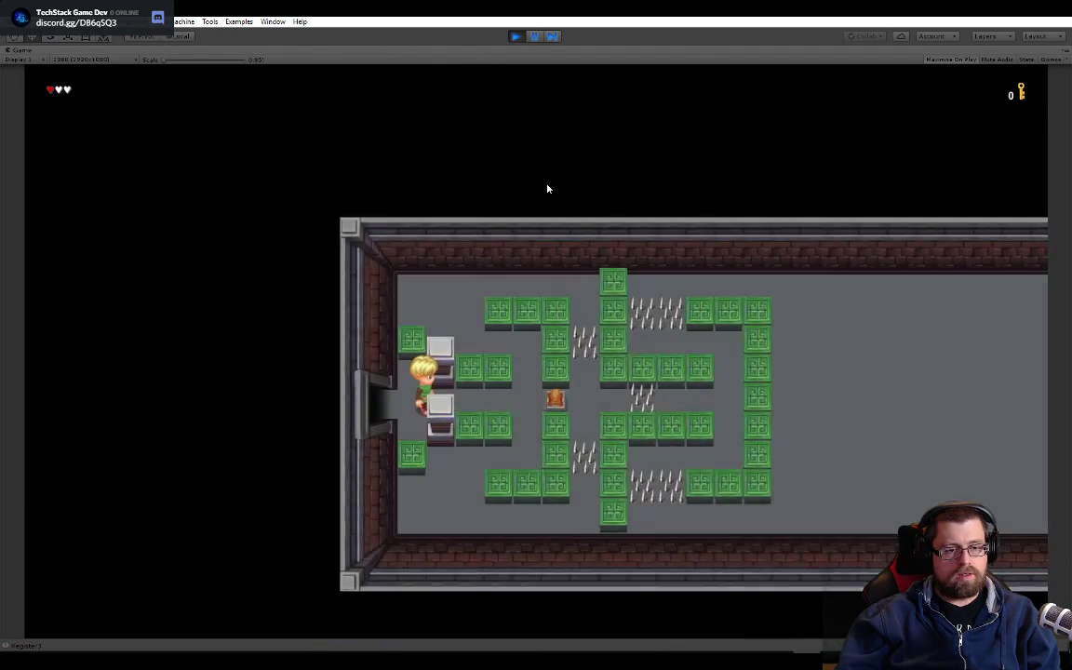
{"action": "key", "text": "Left"}
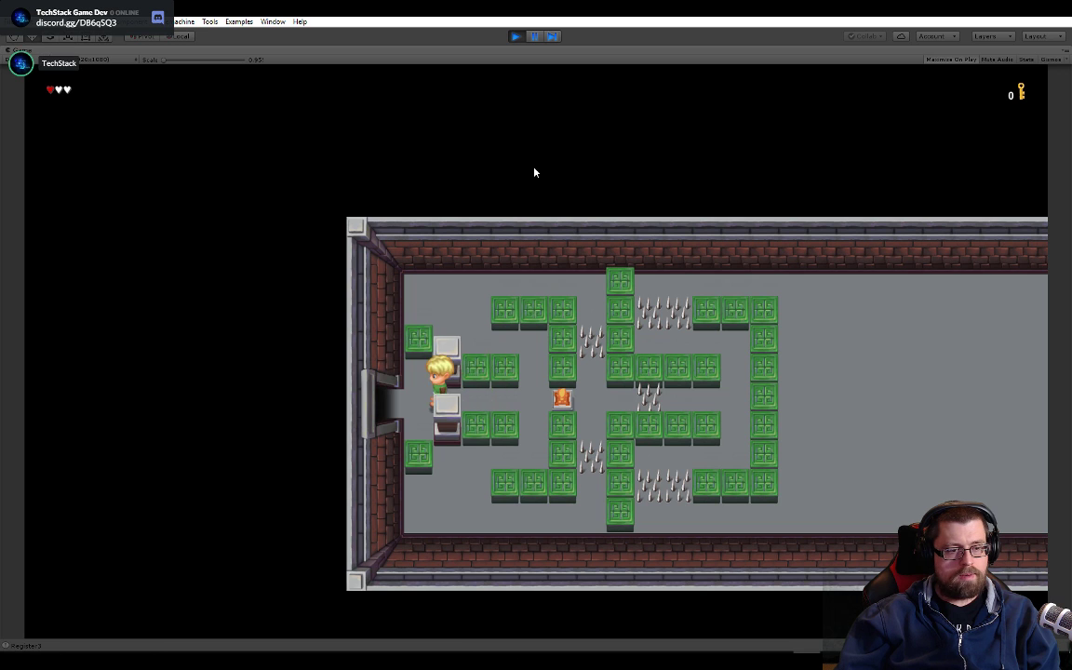
{"action": "key", "text": "Right"}
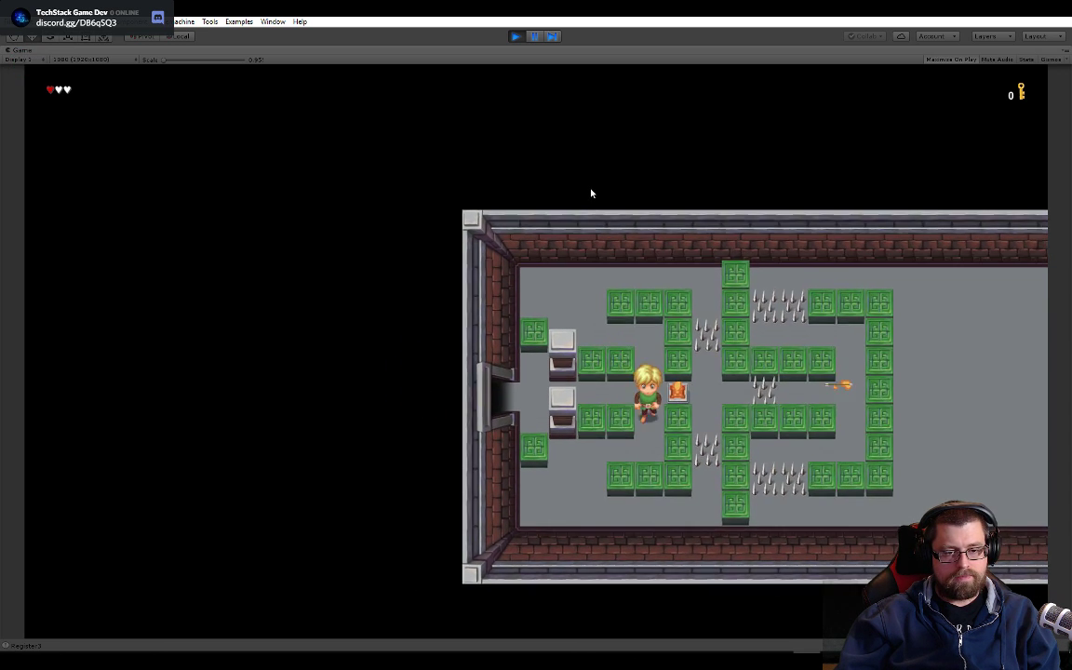
- Walk around the southern green blocks to the central spike passage, then stop the playtest
{"action": "key", "text": "Down"}
{"action": "key", "text": "Left"}
{"action": "key", "text": "Down"}
{"action": "key", "text": "Right"}
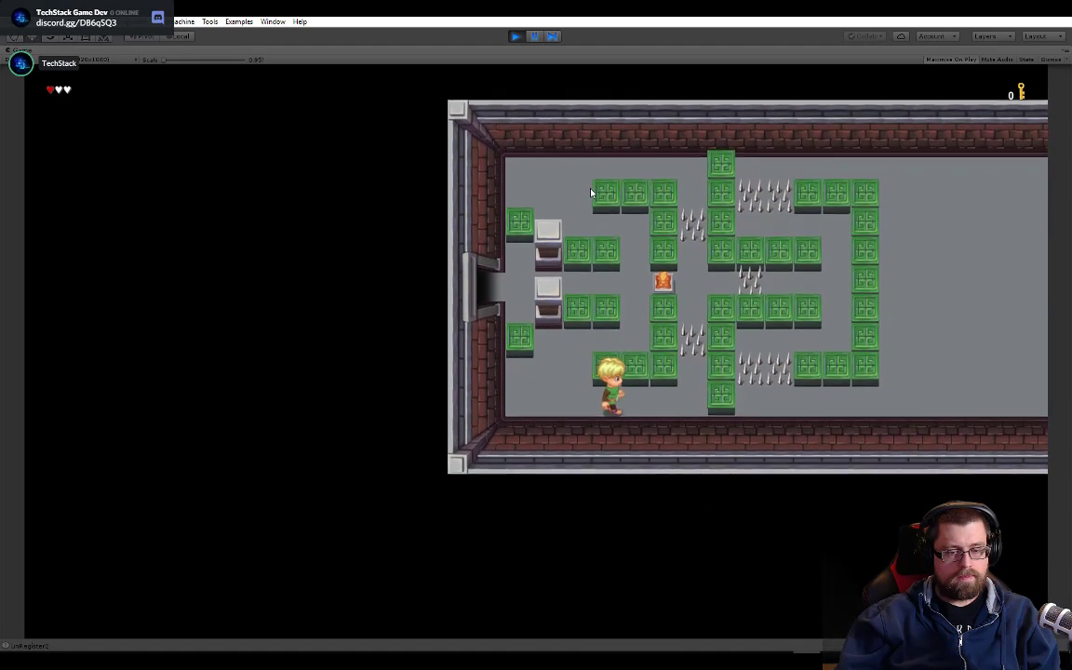
{"action": "key", "text": "Up"}
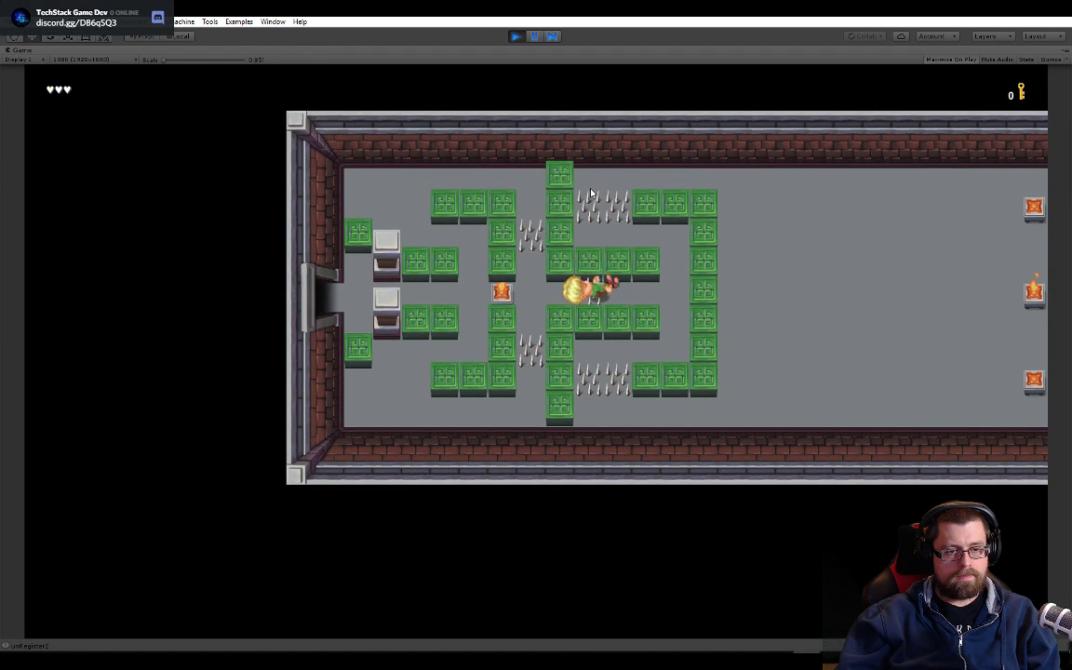
{"action": "left_click", "coordinate": [514, 36]}
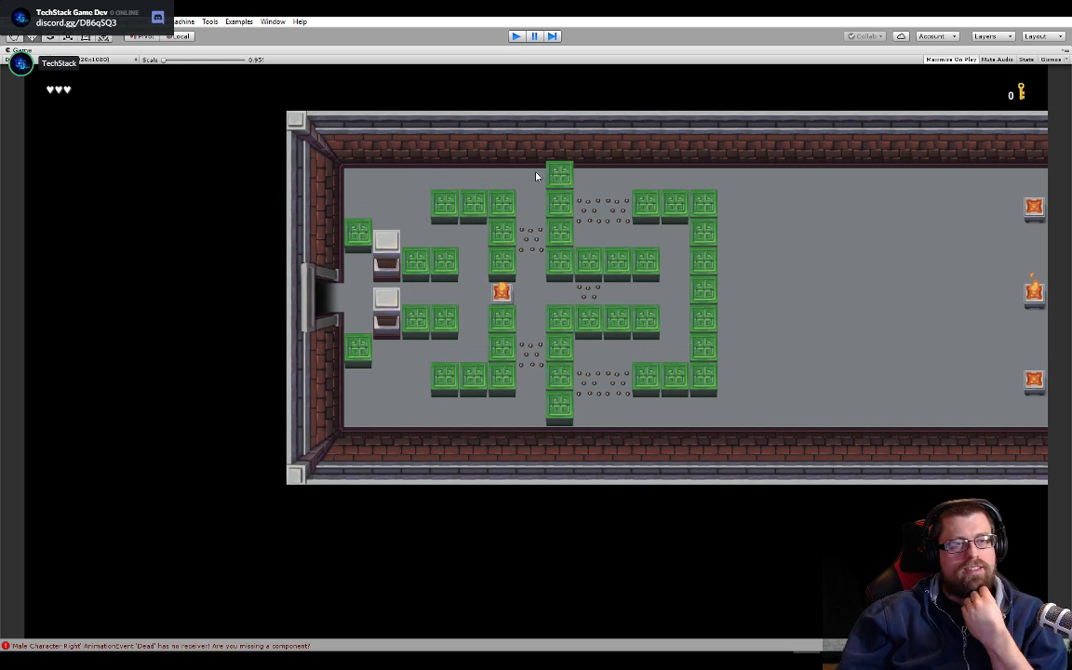